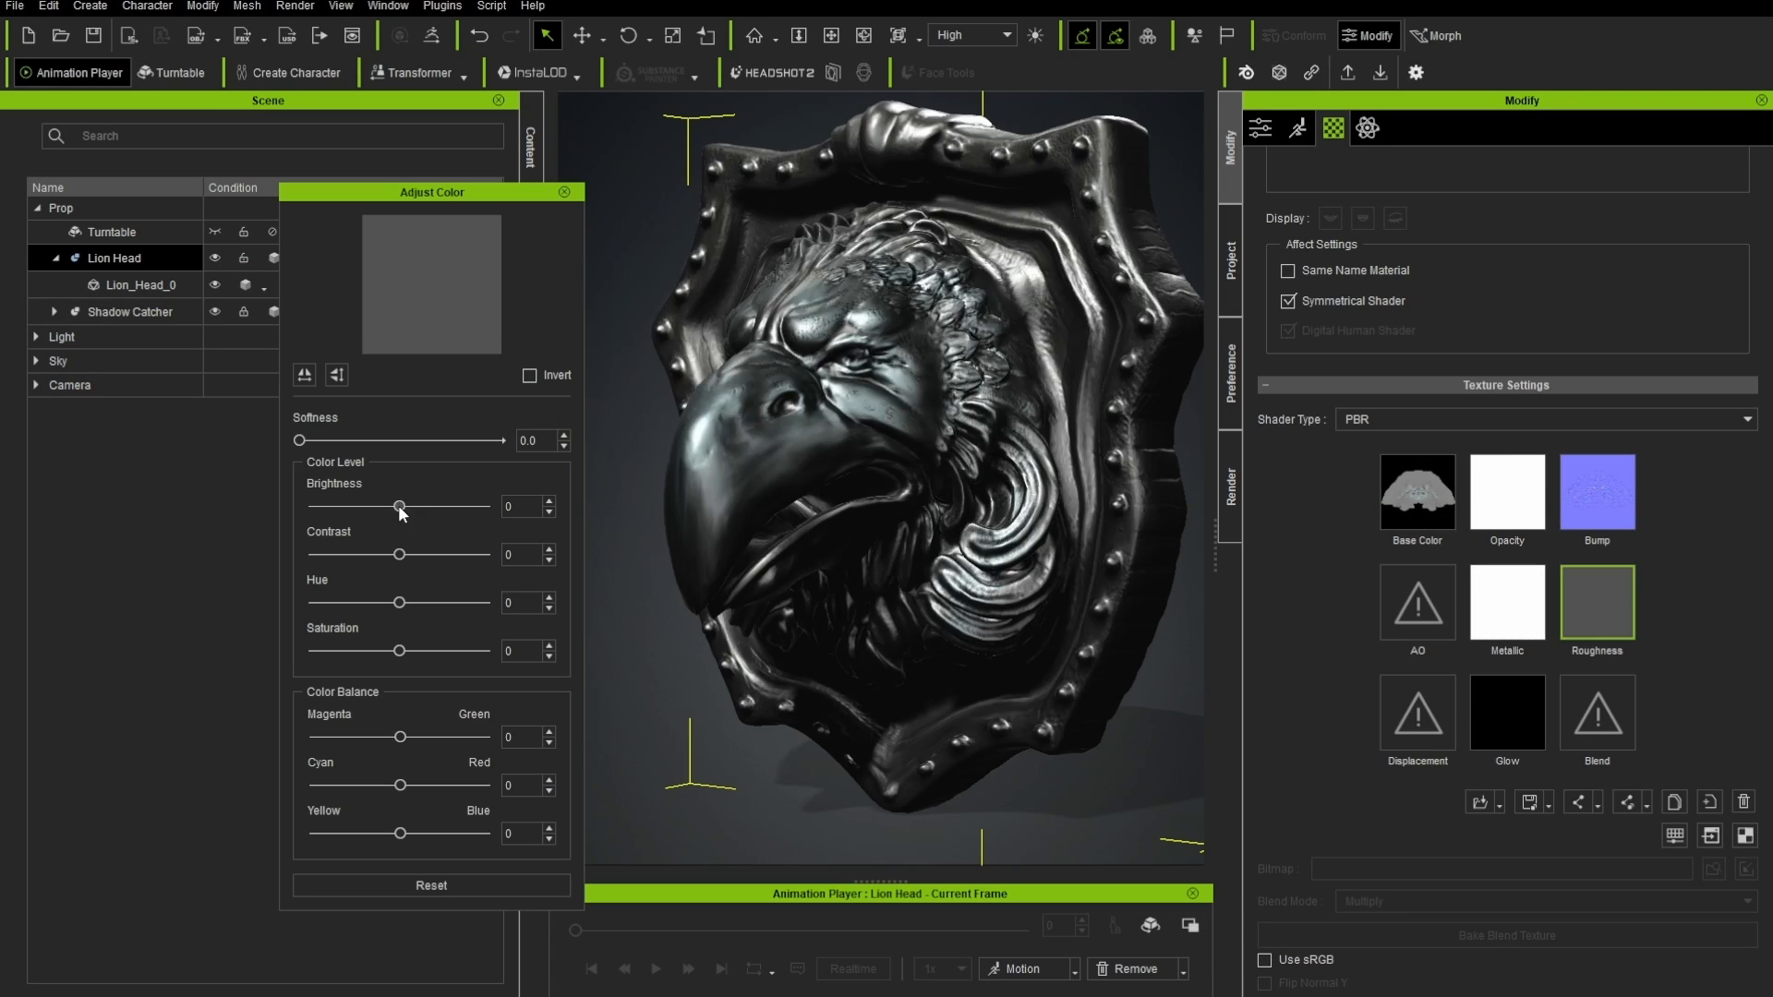
- Try adjusting the brightness of the Lion Head's roughness map, reset the color adjustments and close them
{"action": "mouse_move", "coordinate": [399, 507]}
{"action": "left_mouse_down"}
{"action": "mouse_move", "coordinate": [462, 515]}
{"action": "mouse_move", "coordinate": [380, 512]}
{"action": "mouse_move", "coordinate": [406, 528]}
{"action": "left_mouse_up"}
{"action": "left_click", "coordinate": [427, 886]}
{"action": "left_click", "coordinate": [564, 192]}
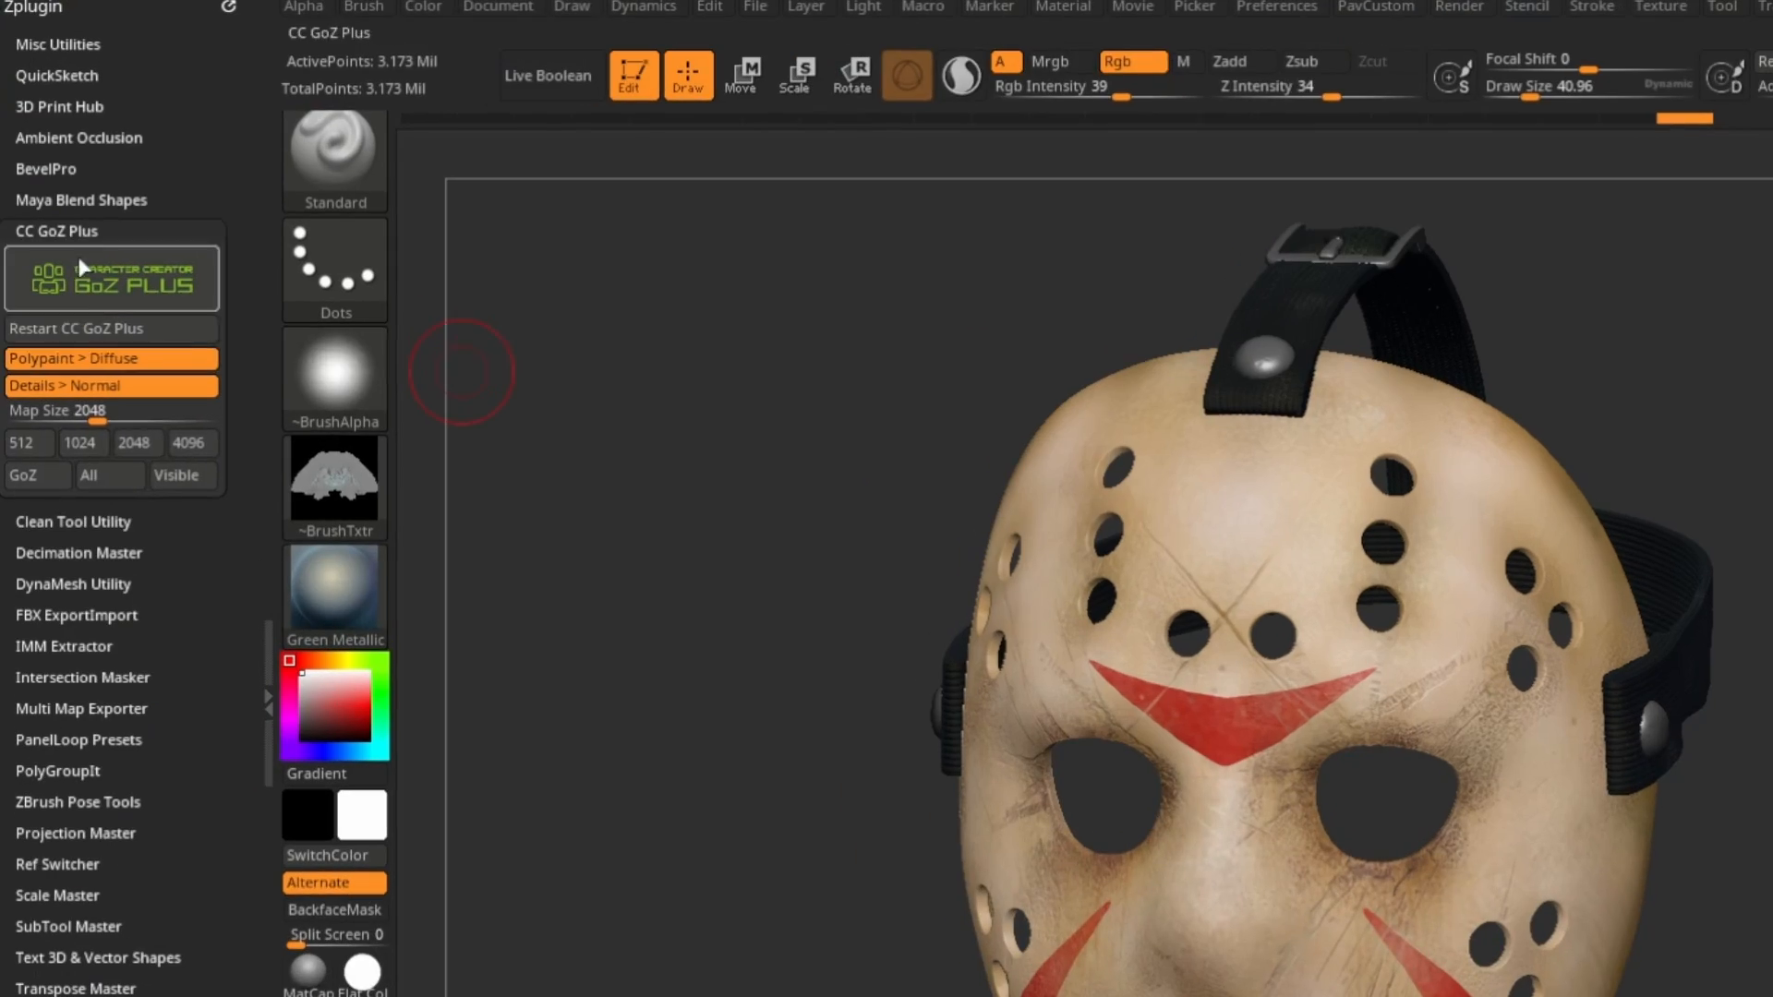
- Send the current subtool of the hockey mask from ZBrush with CC GoZ Plus, including polypaint as diffuse and details as normal
{"action": "left_click", "coordinate": [23, 475]}
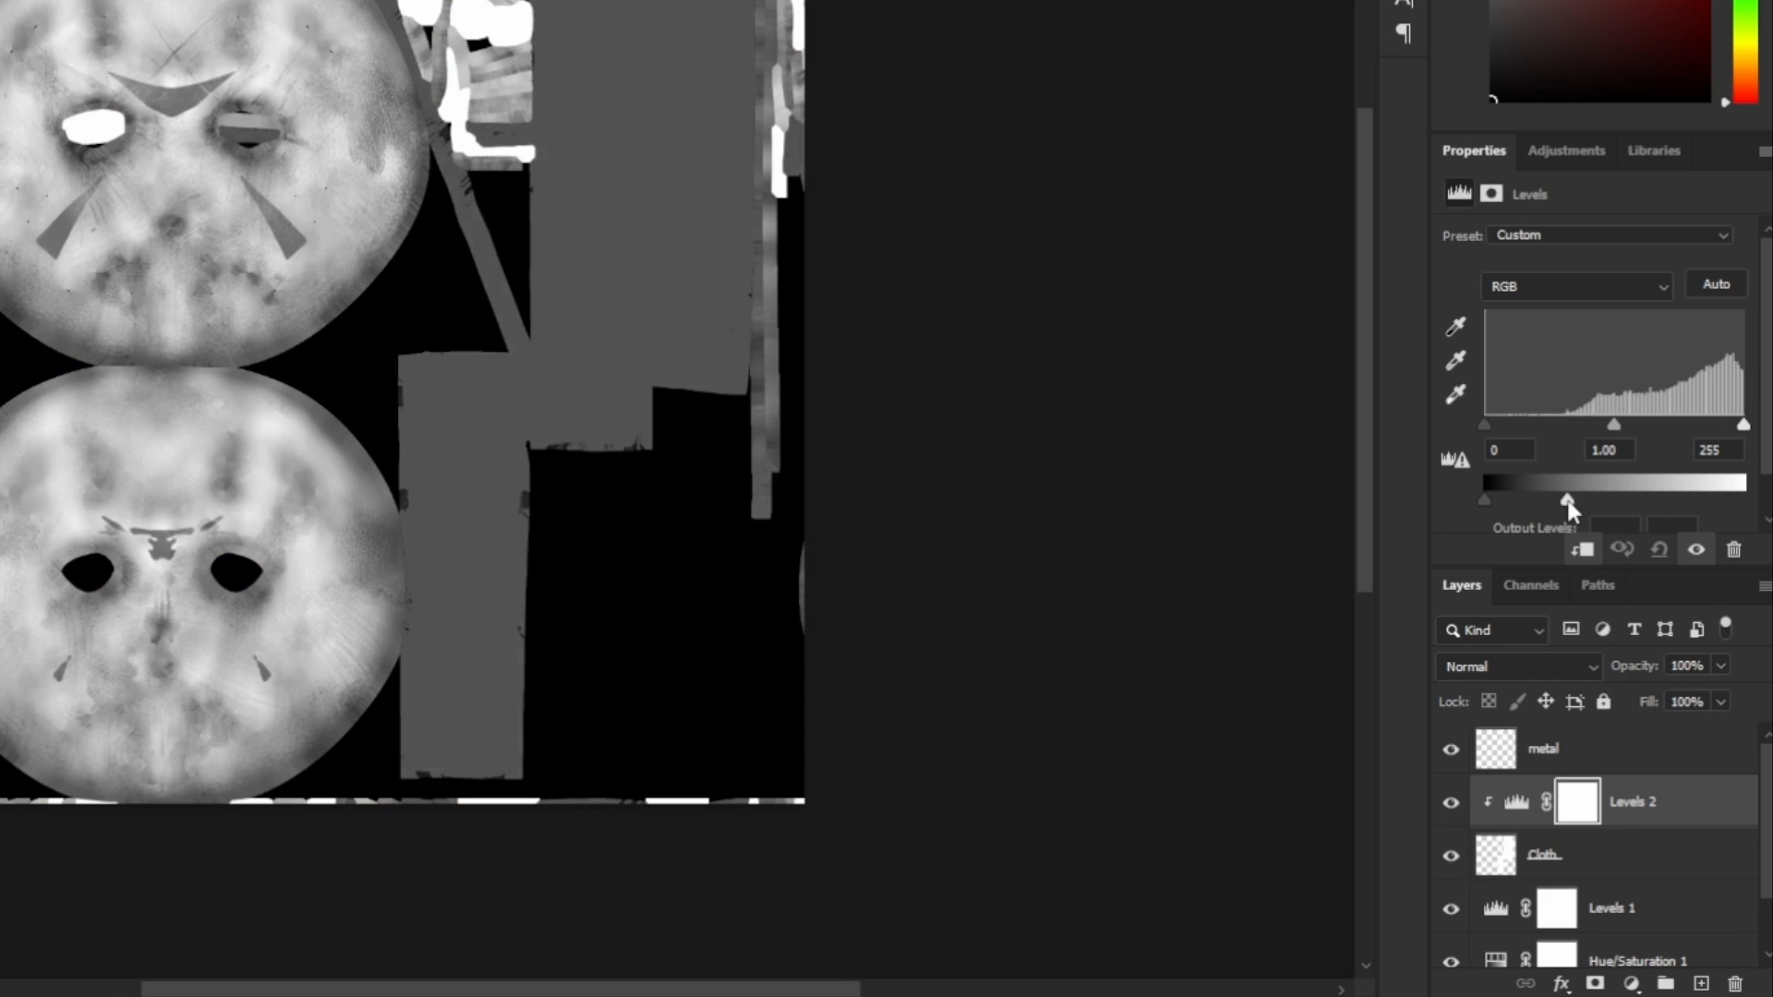
- Switch to Photoshop and raise the white output level of the Levels 2 adjustment clipped to the Cloth layer
{"action": "left_click_drag", "start_coordinate": [1567, 501], "coordinate": [1650, 503]}
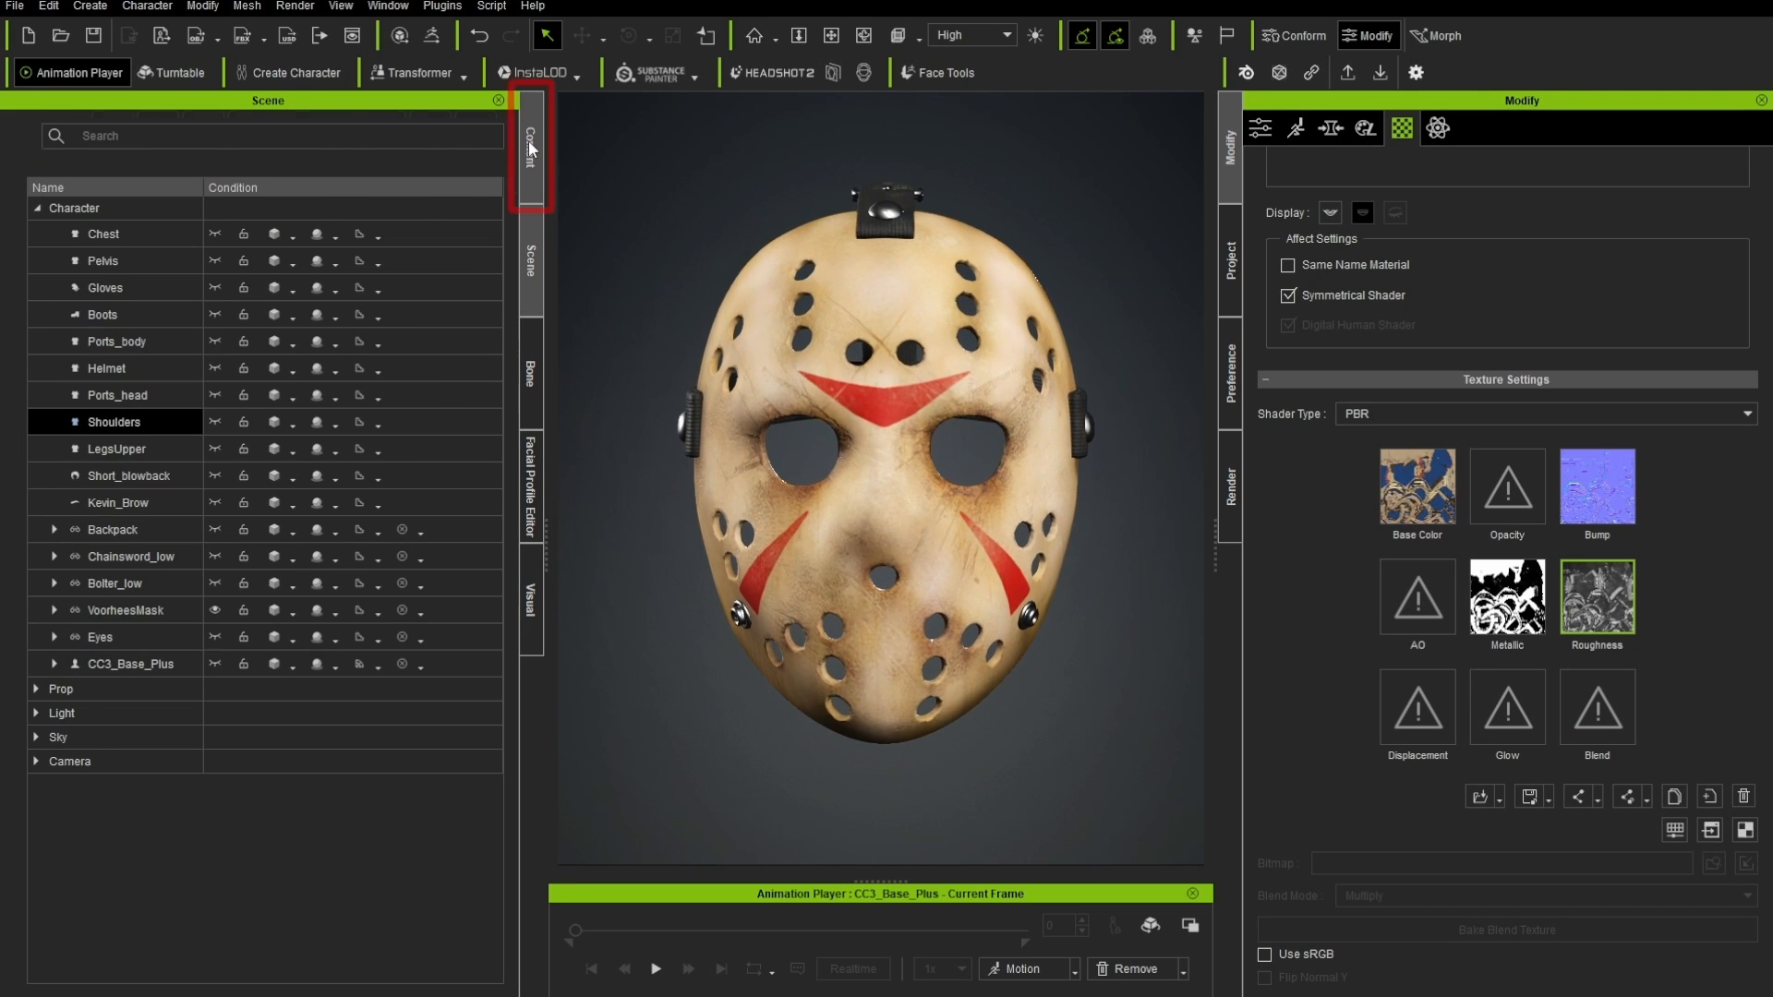
{"action": "left_click", "coordinate": [529, 148]}
{"action": "right_click", "coordinate": [427, 443]}
{"action": "left_click", "coordinate": [975, 752]}
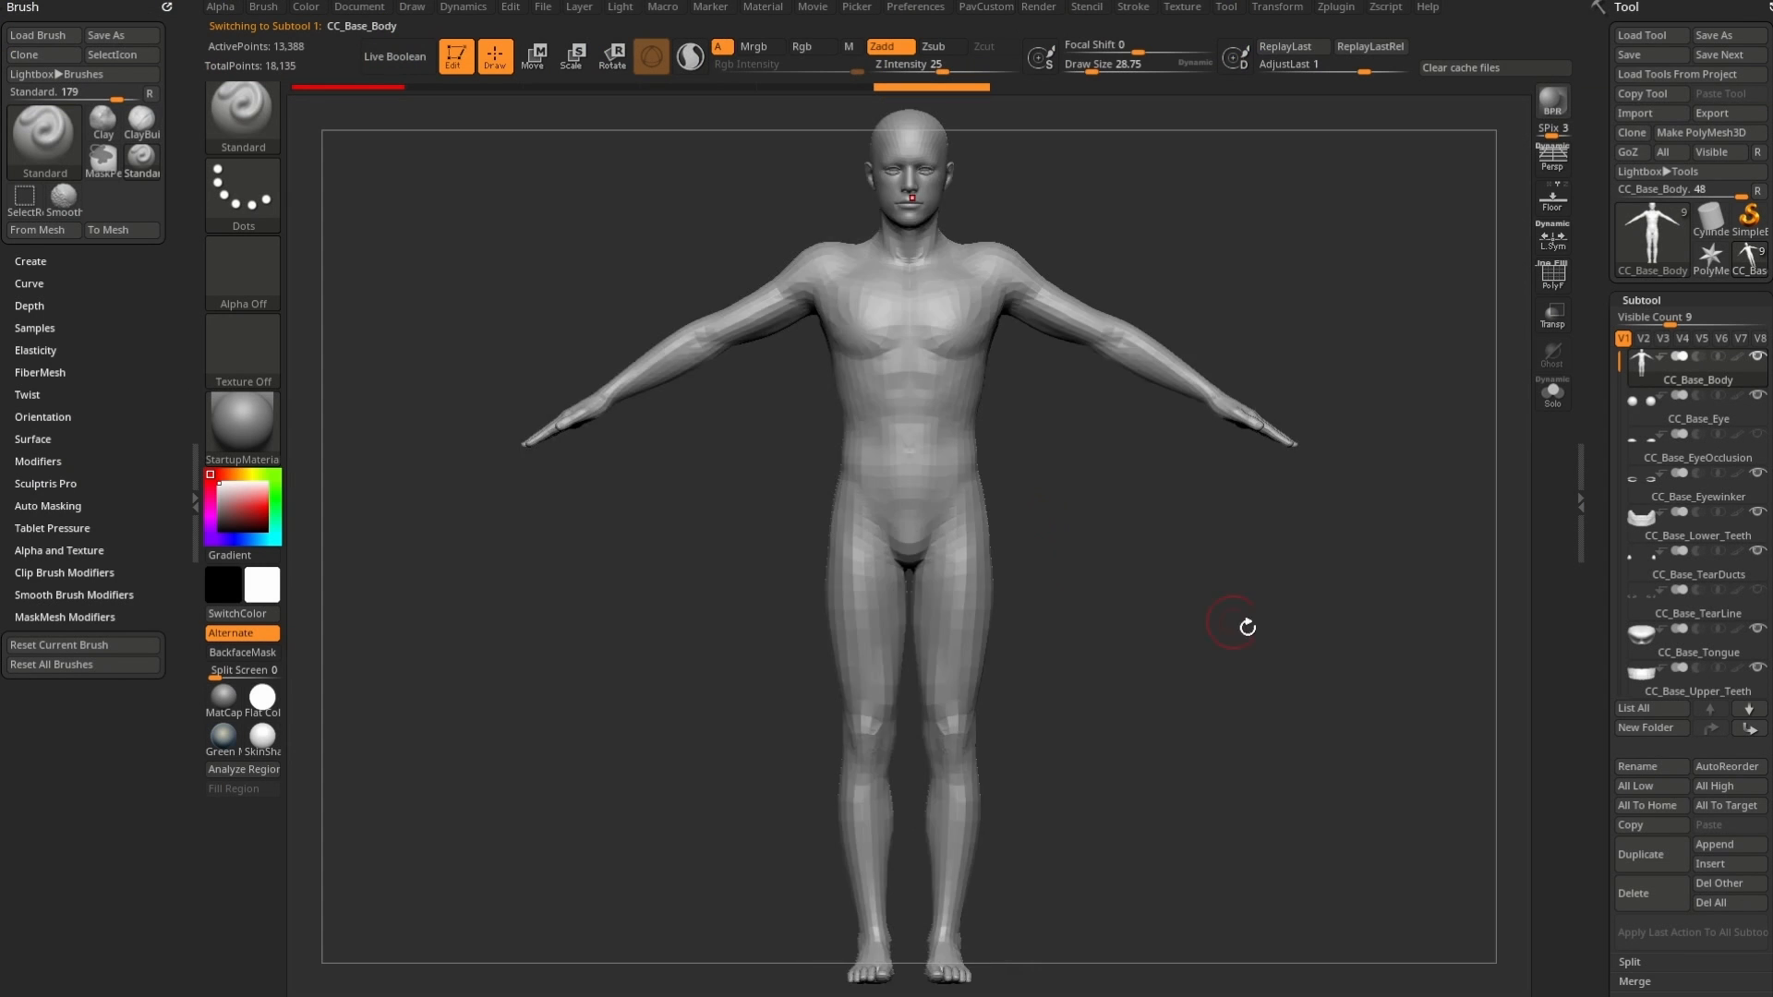
{"action": "mouse_move", "coordinate": [1247, 621]}
{"action": "left_mouse_down"}
{"action": "mouse_move", "coordinate": [1255, 704]}
{"action": "mouse_move", "coordinate": [1116, 301]}
{"action": "left_mouse_up"}
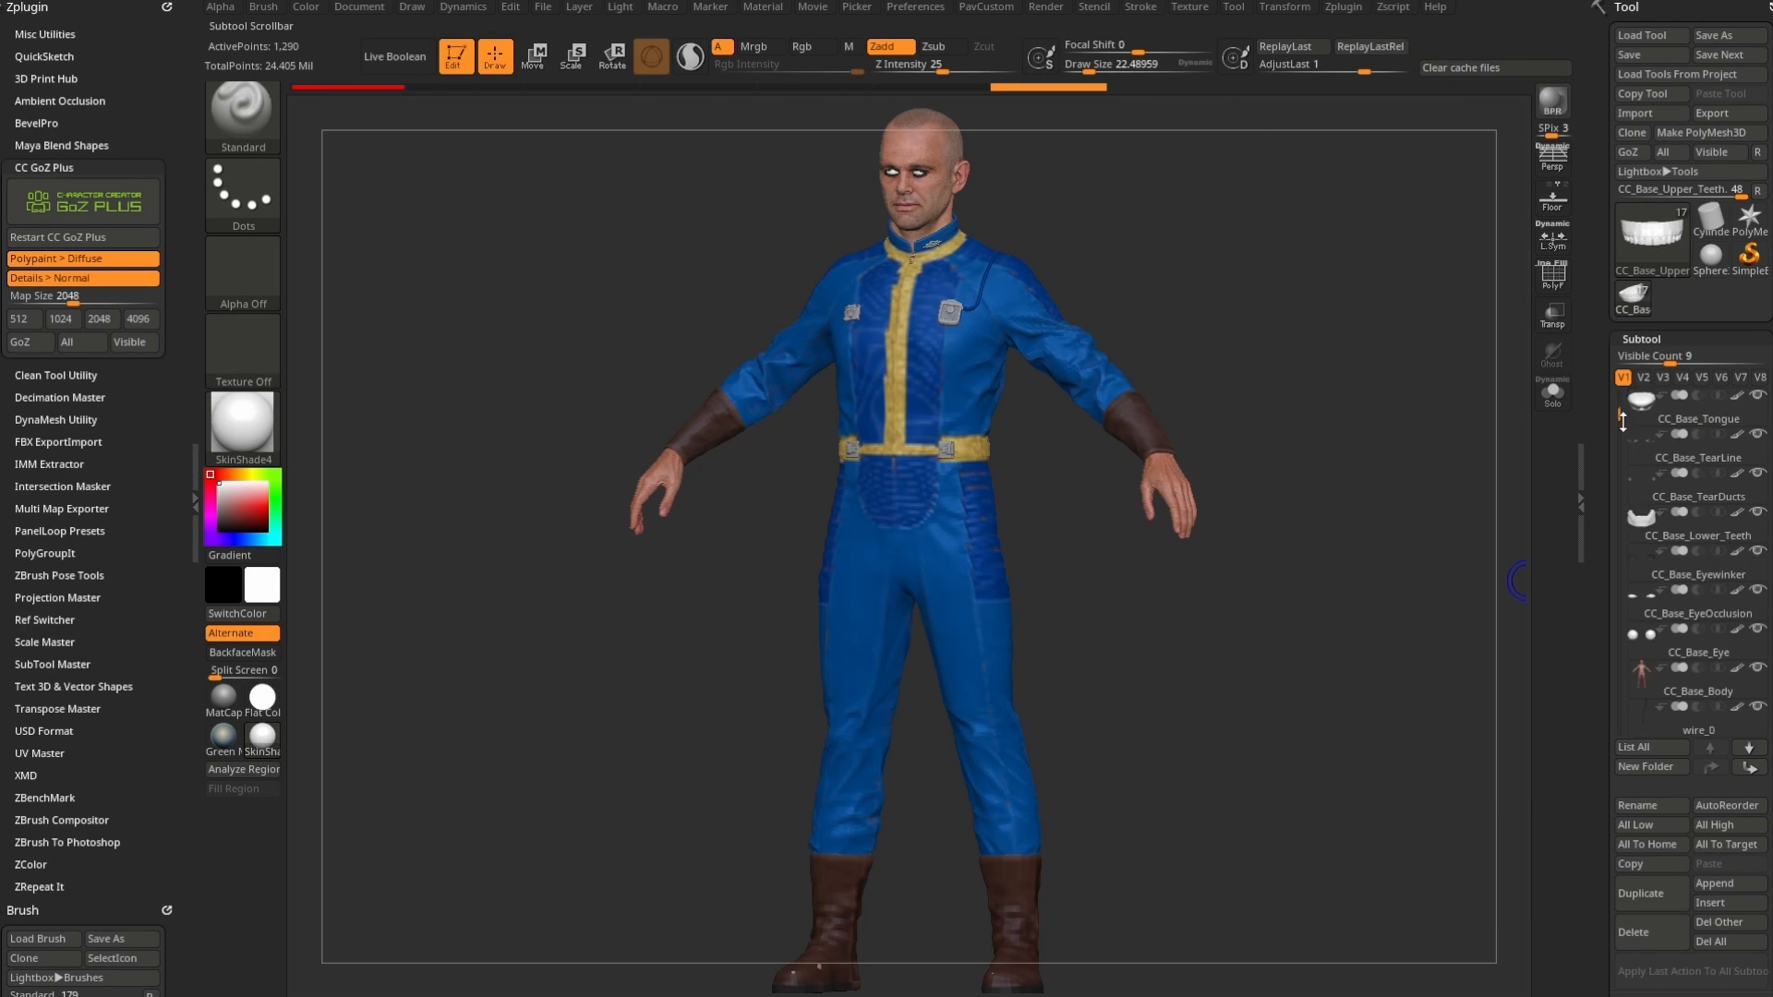
{"action": "left_click_drag", "start_coordinate": [1301, 355], "coordinate": [1326, 318]}
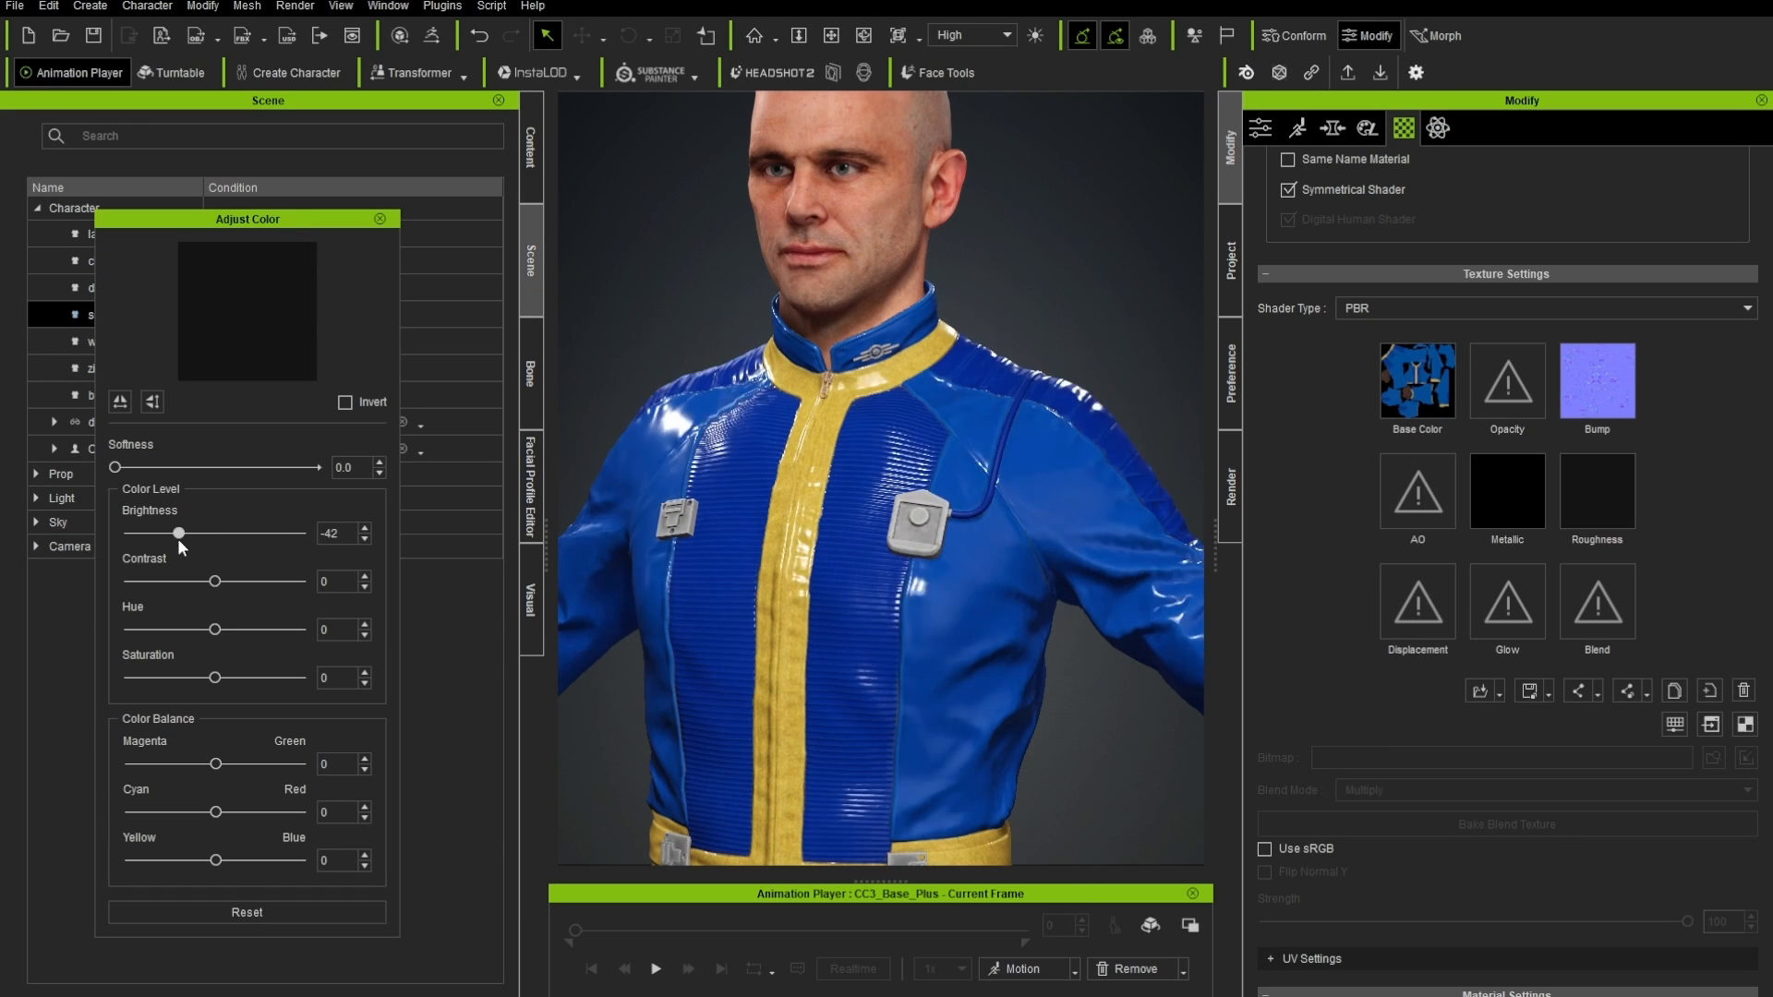
- Switch to Character Creator and raise the brightness of the blue suit's roughness map
{"action": "left_click_drag", "start_coordinate": [177, 540], "coordinate": [209, 532]}
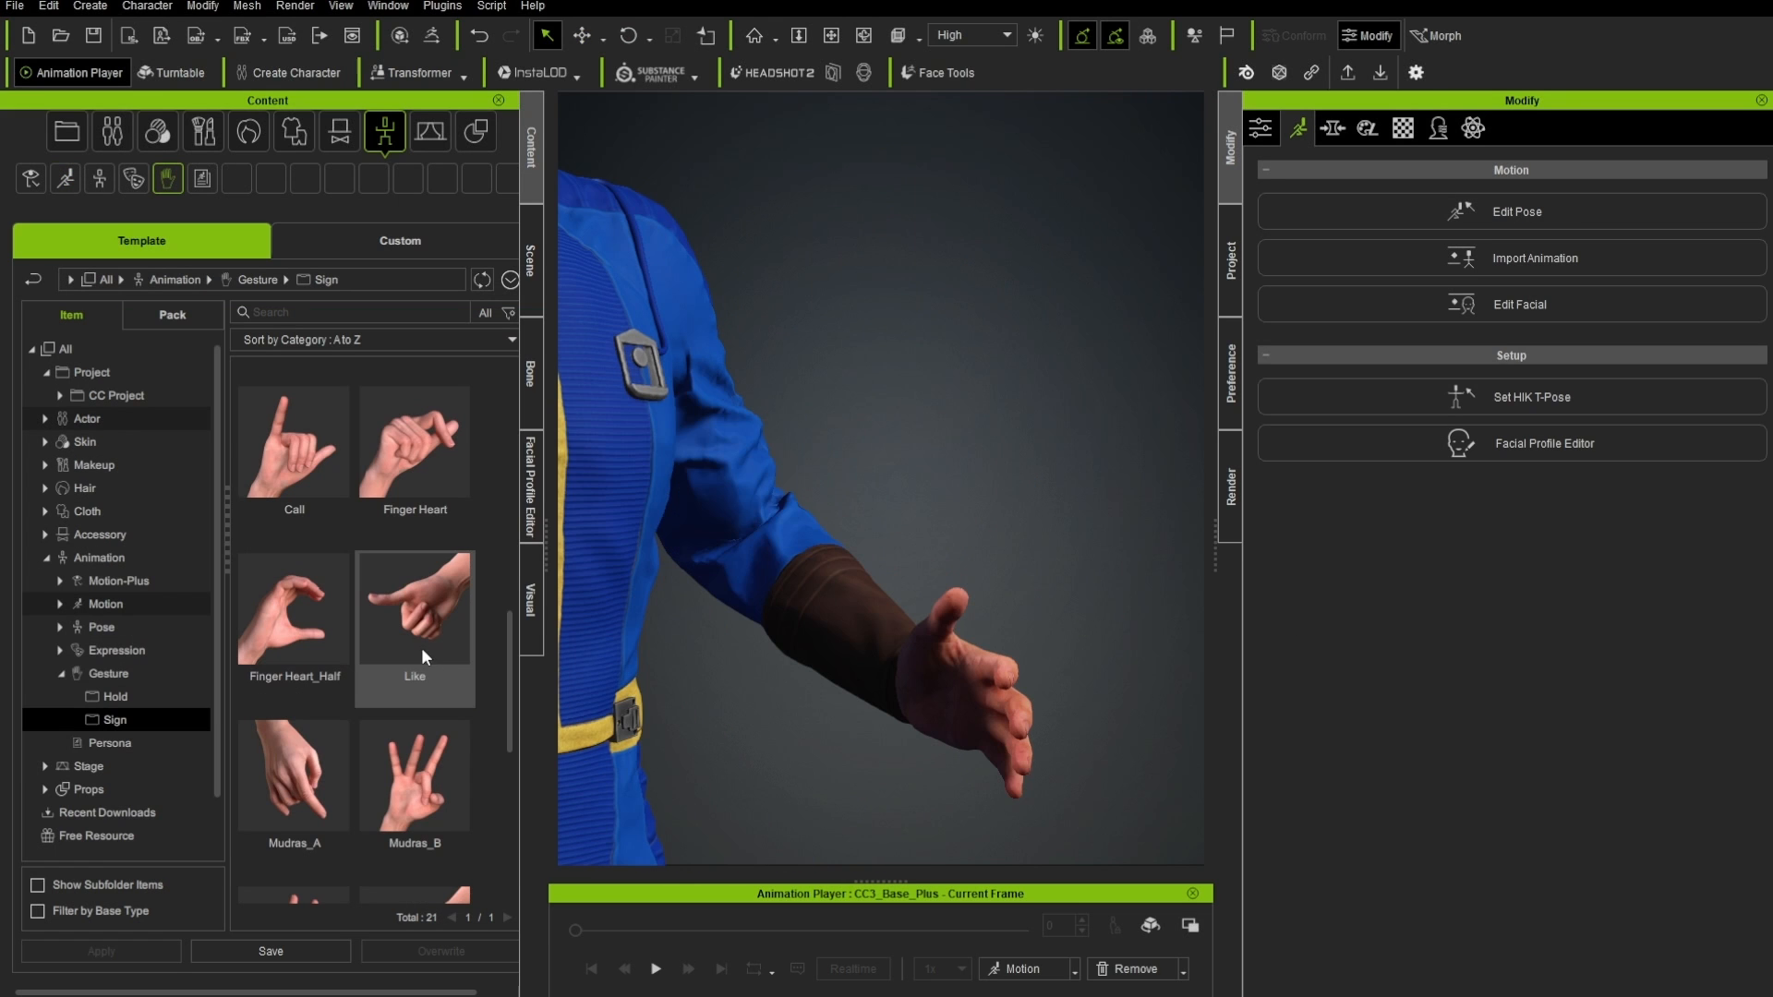
- Apply the Like gesture from the Sign gestures to the character's left hand
{"action": "left_click_drag", "start_coordinate": [414, 628], "coordinate": [831, 540]}
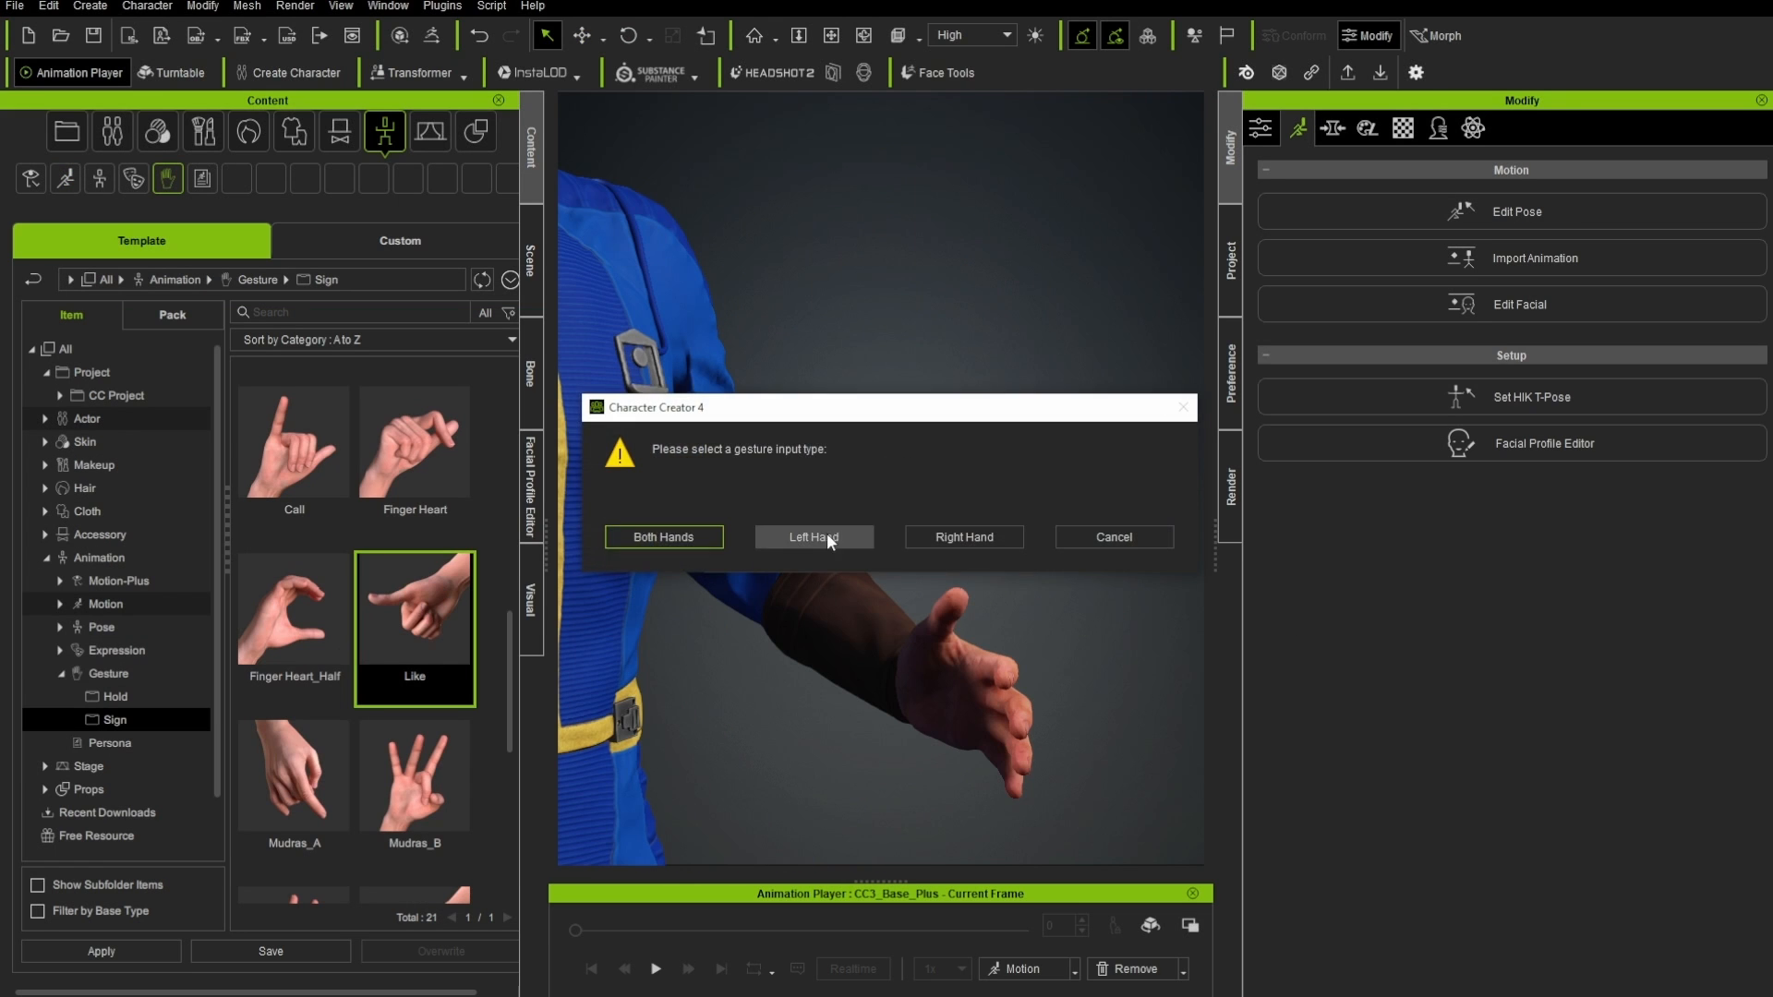
{"action": "left_click", "coordinate": [813, 537]}
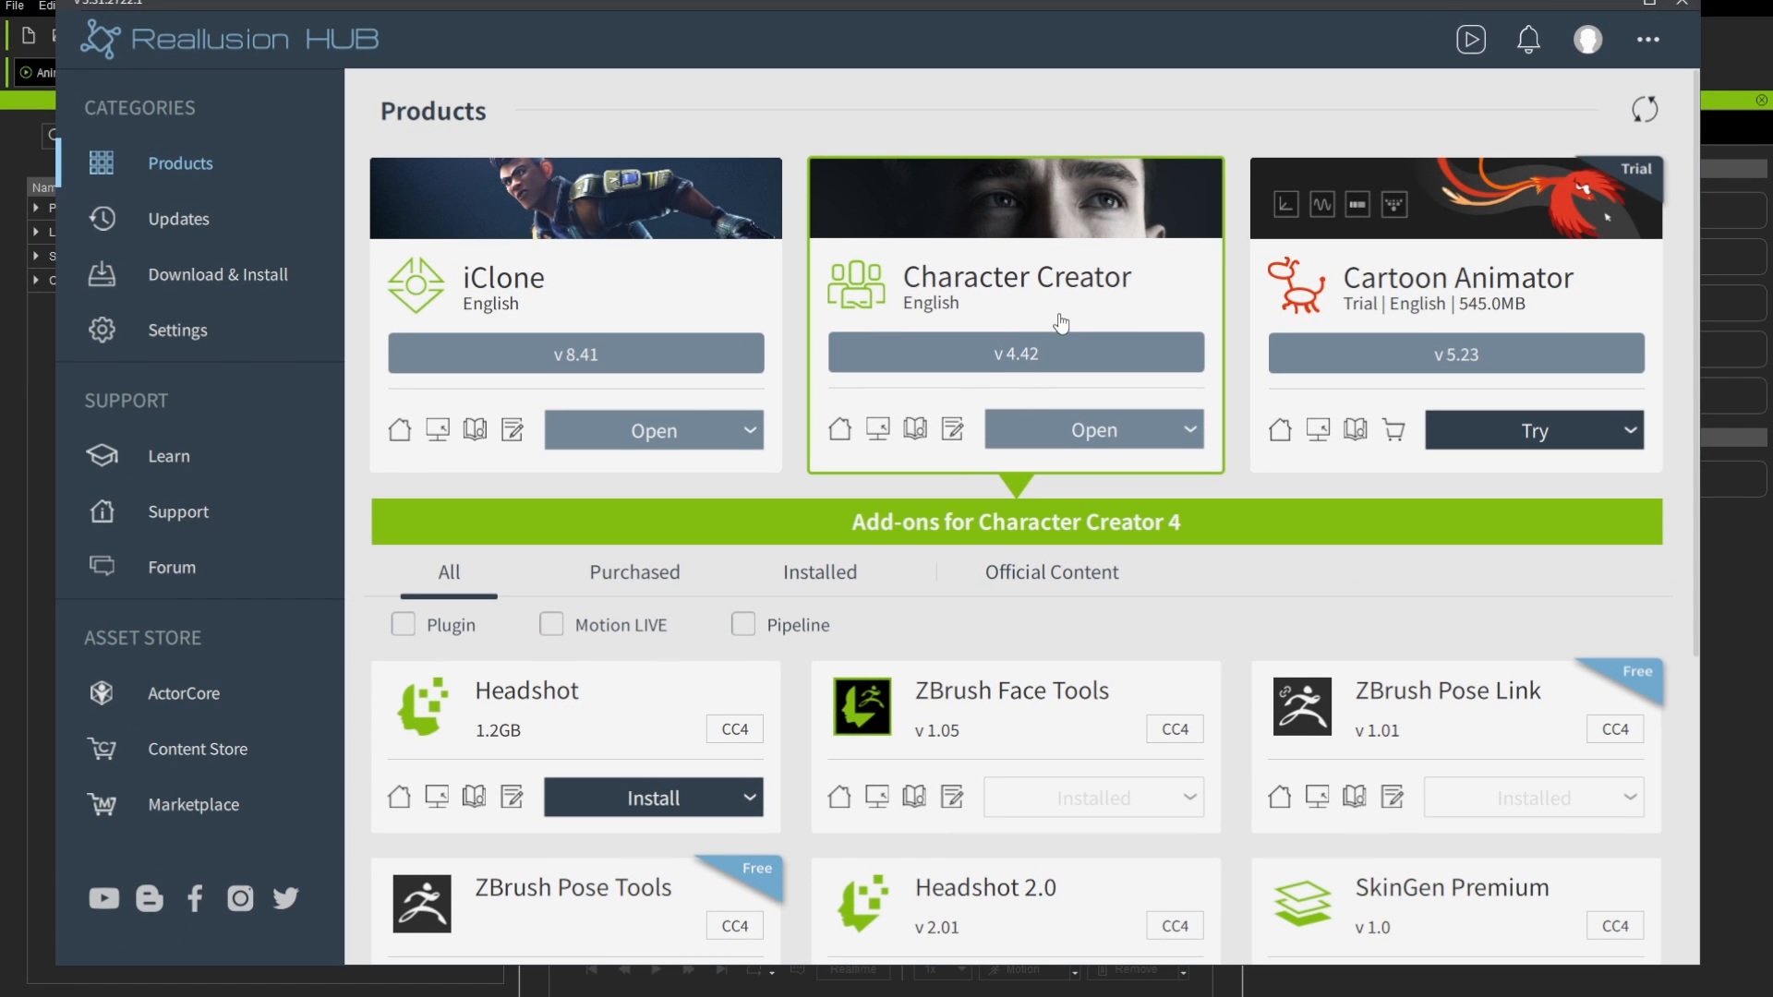
- Launch Character Creator v4.42 from Reallusion HUB and close the HUB
{"action": "left_click", "coordinate": [1089, 441]}
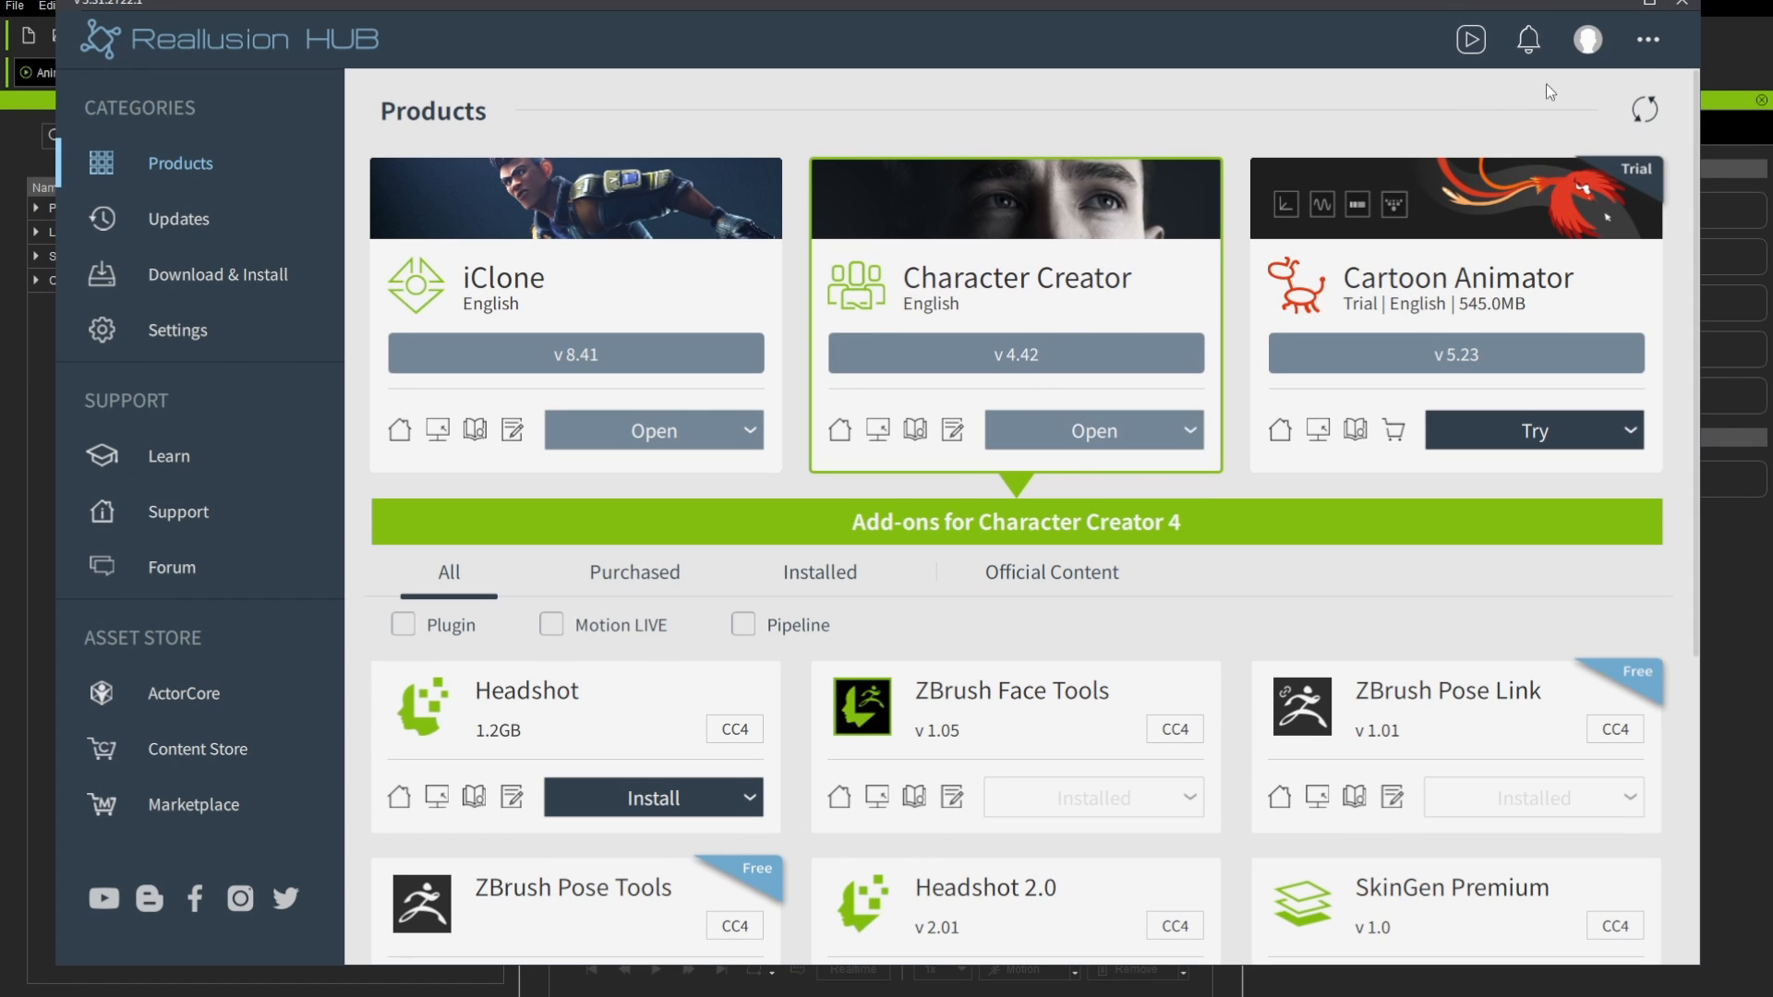
{"action": "left_click", "coordinate": [1685, 7]}
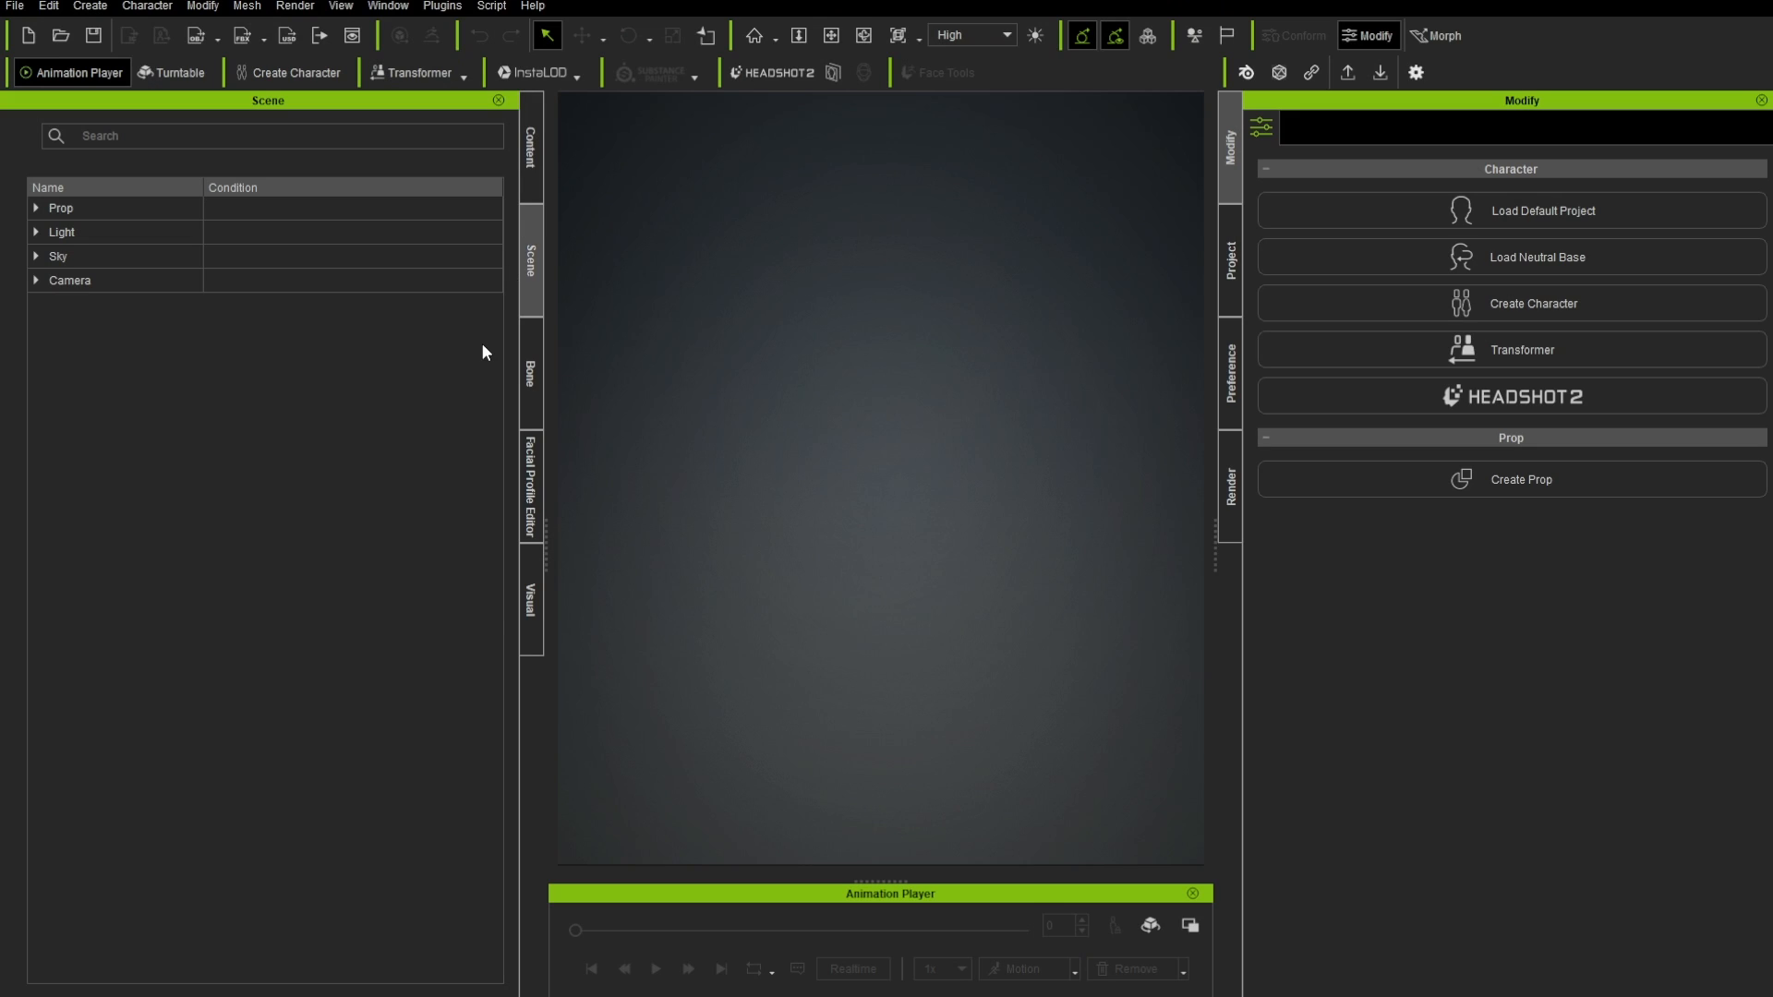
- Load the 3.Lion Head prop into the scene from the _PBR props folder of the content library
{"action": "left_click", "coordinate": [528, 159]}
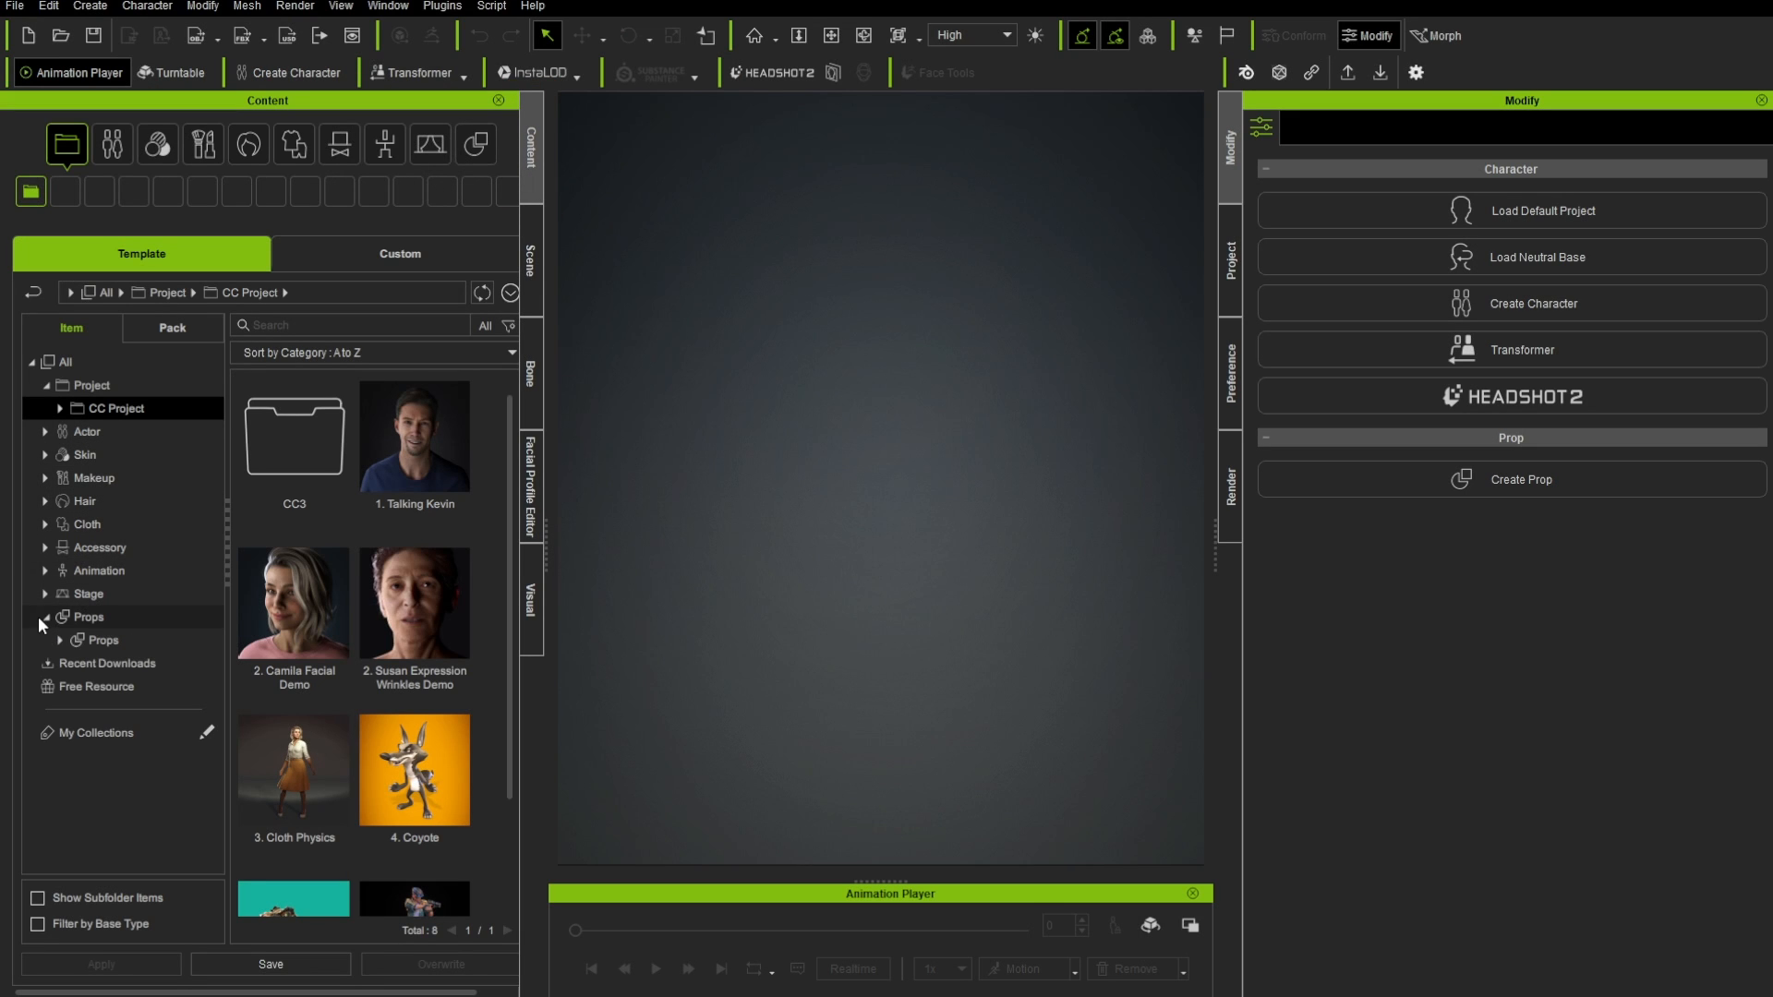
{"action": "left_click", "coordinate": [60, 640]}
{"action": "scroll", "coordinate": [129, 701], "scroll_direction": "down", "scroll_amount": 1}
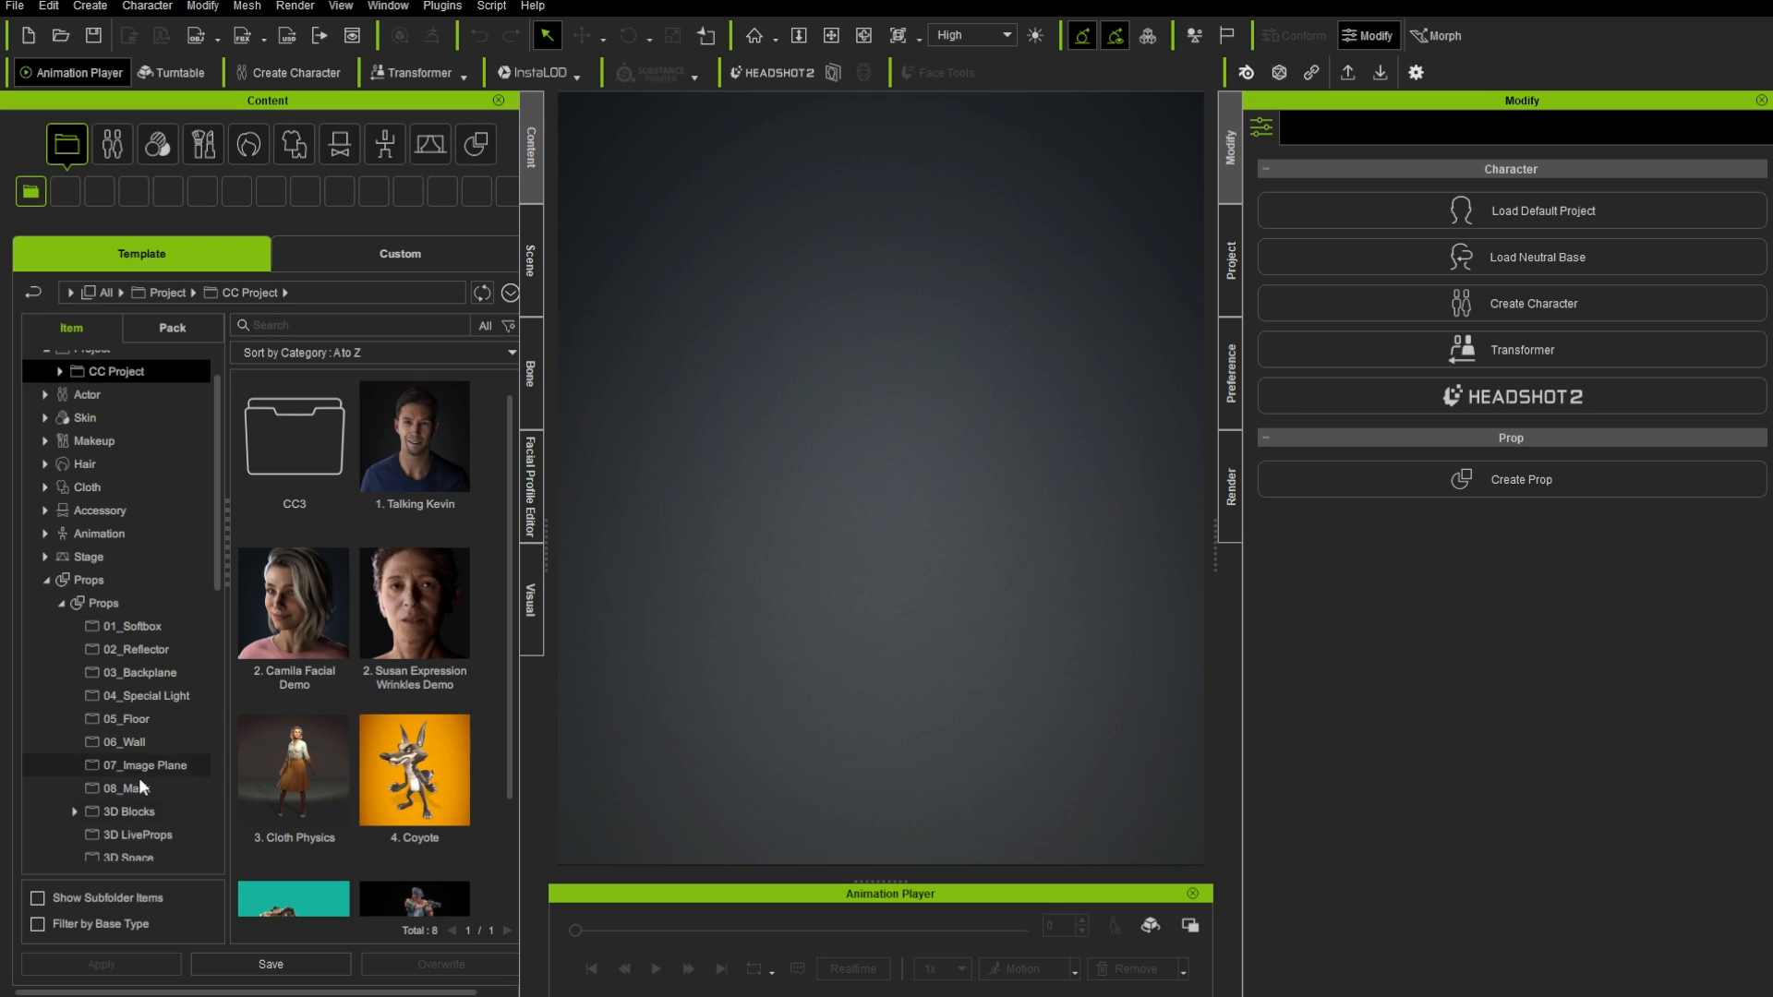
{"action": "scroll", "coordinate": [155, 828], "scroll_direction": "down", "scroll_amount": 3}
{"action": "left_click", "coordinate": [183, 818]}
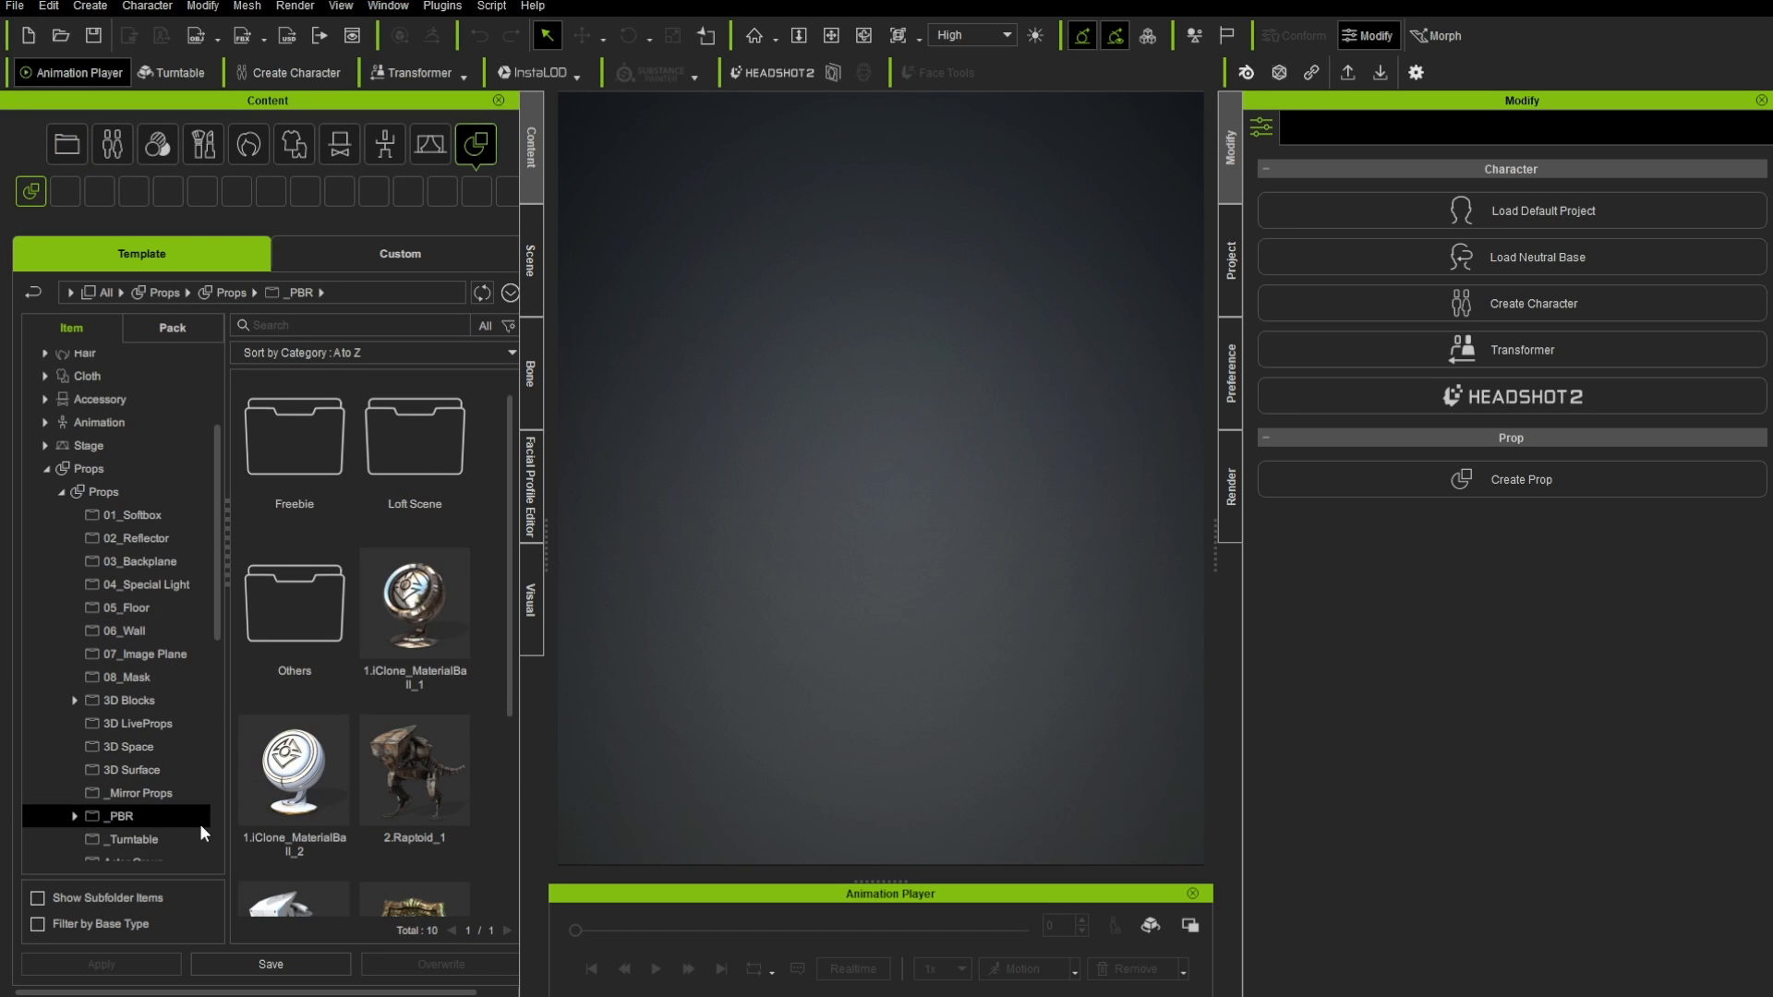
{"action": "scroll", "coordinate": [368, 692], "scroll_direction": "down", "scroll_amount": 5}
{"action": "left_click", "coordinate": [379, 780]}
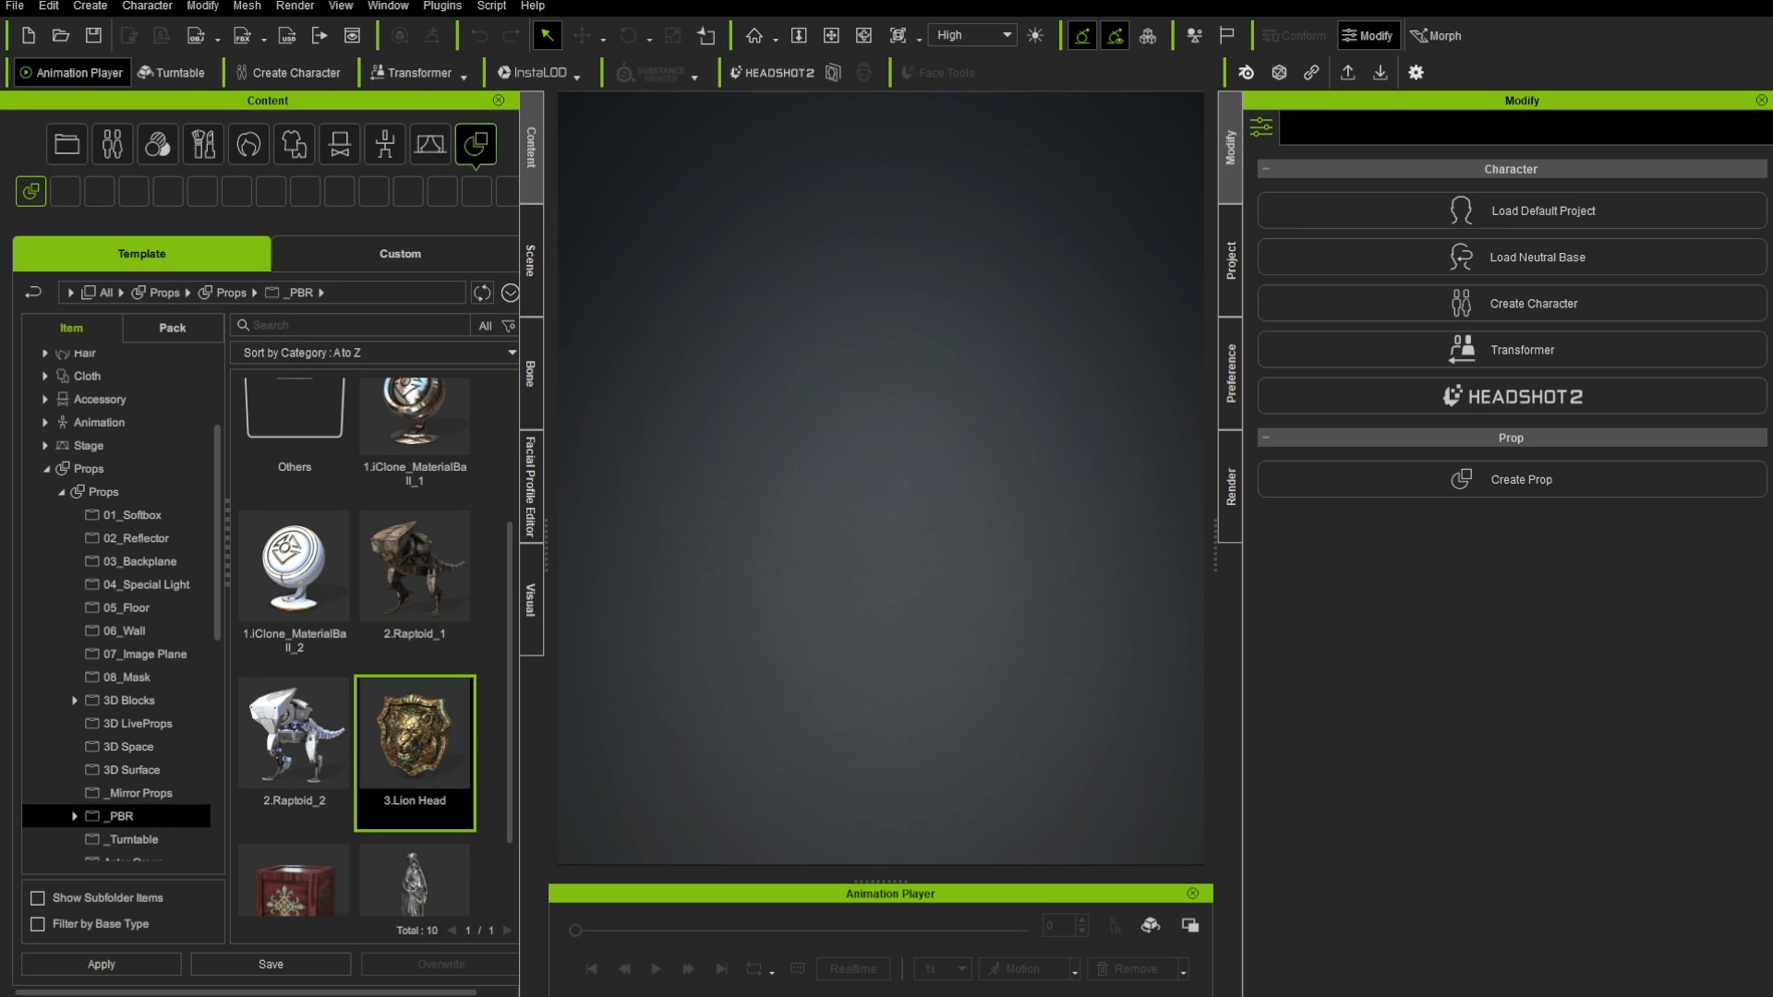
{"action": "double_click", "coordinate": [431, 730]}
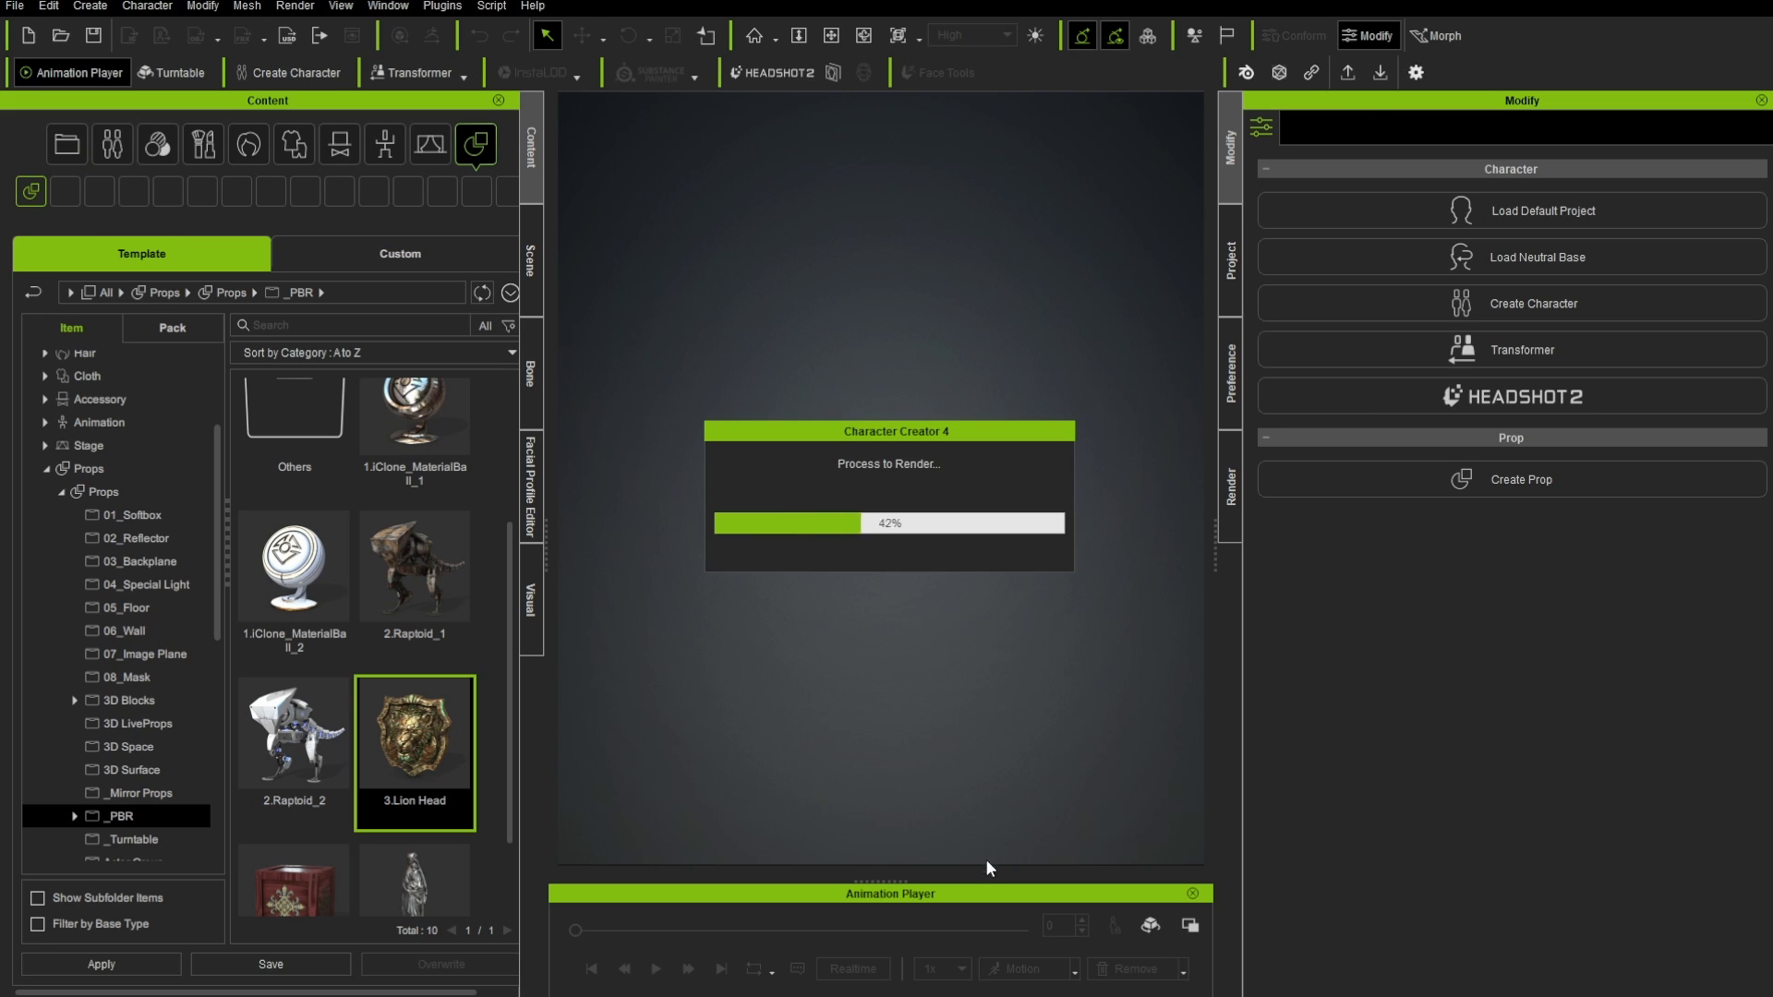
- Expand the Lion Head prop in the scene hierarchy down to its mesh
{"action": "left_click", "coordinate": [530, 261]}
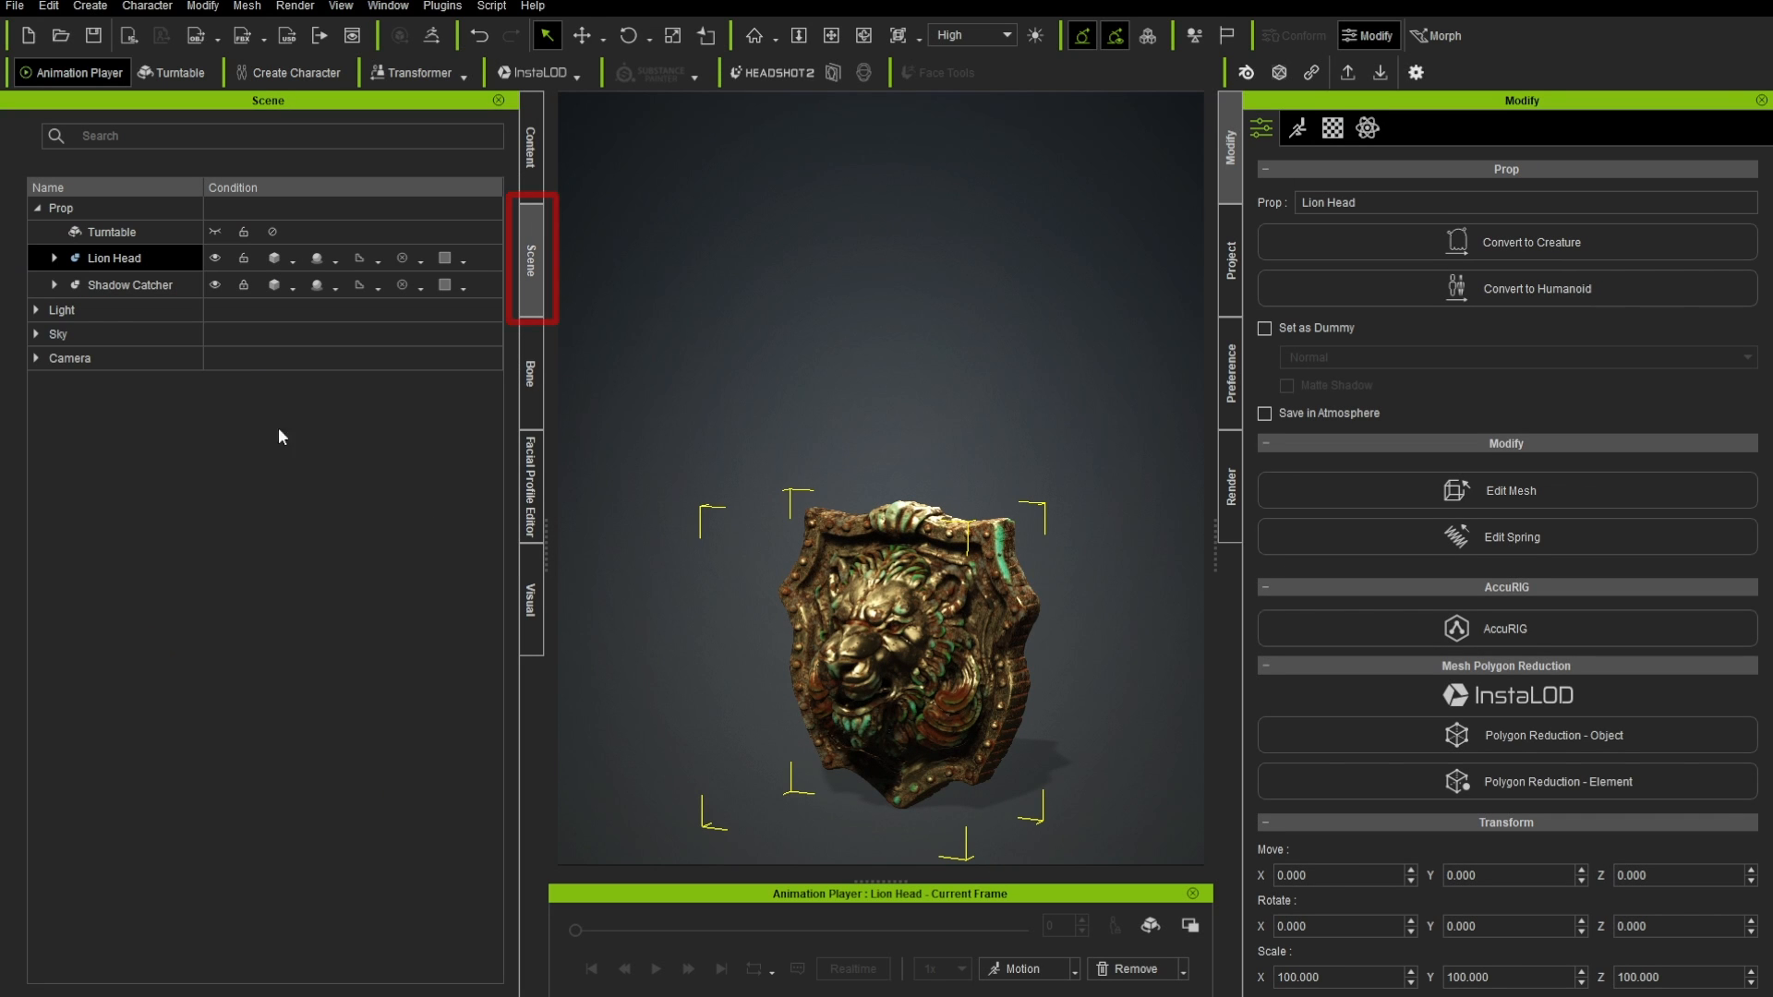
{"action": "left_click", "coordinate": [52, 258]}
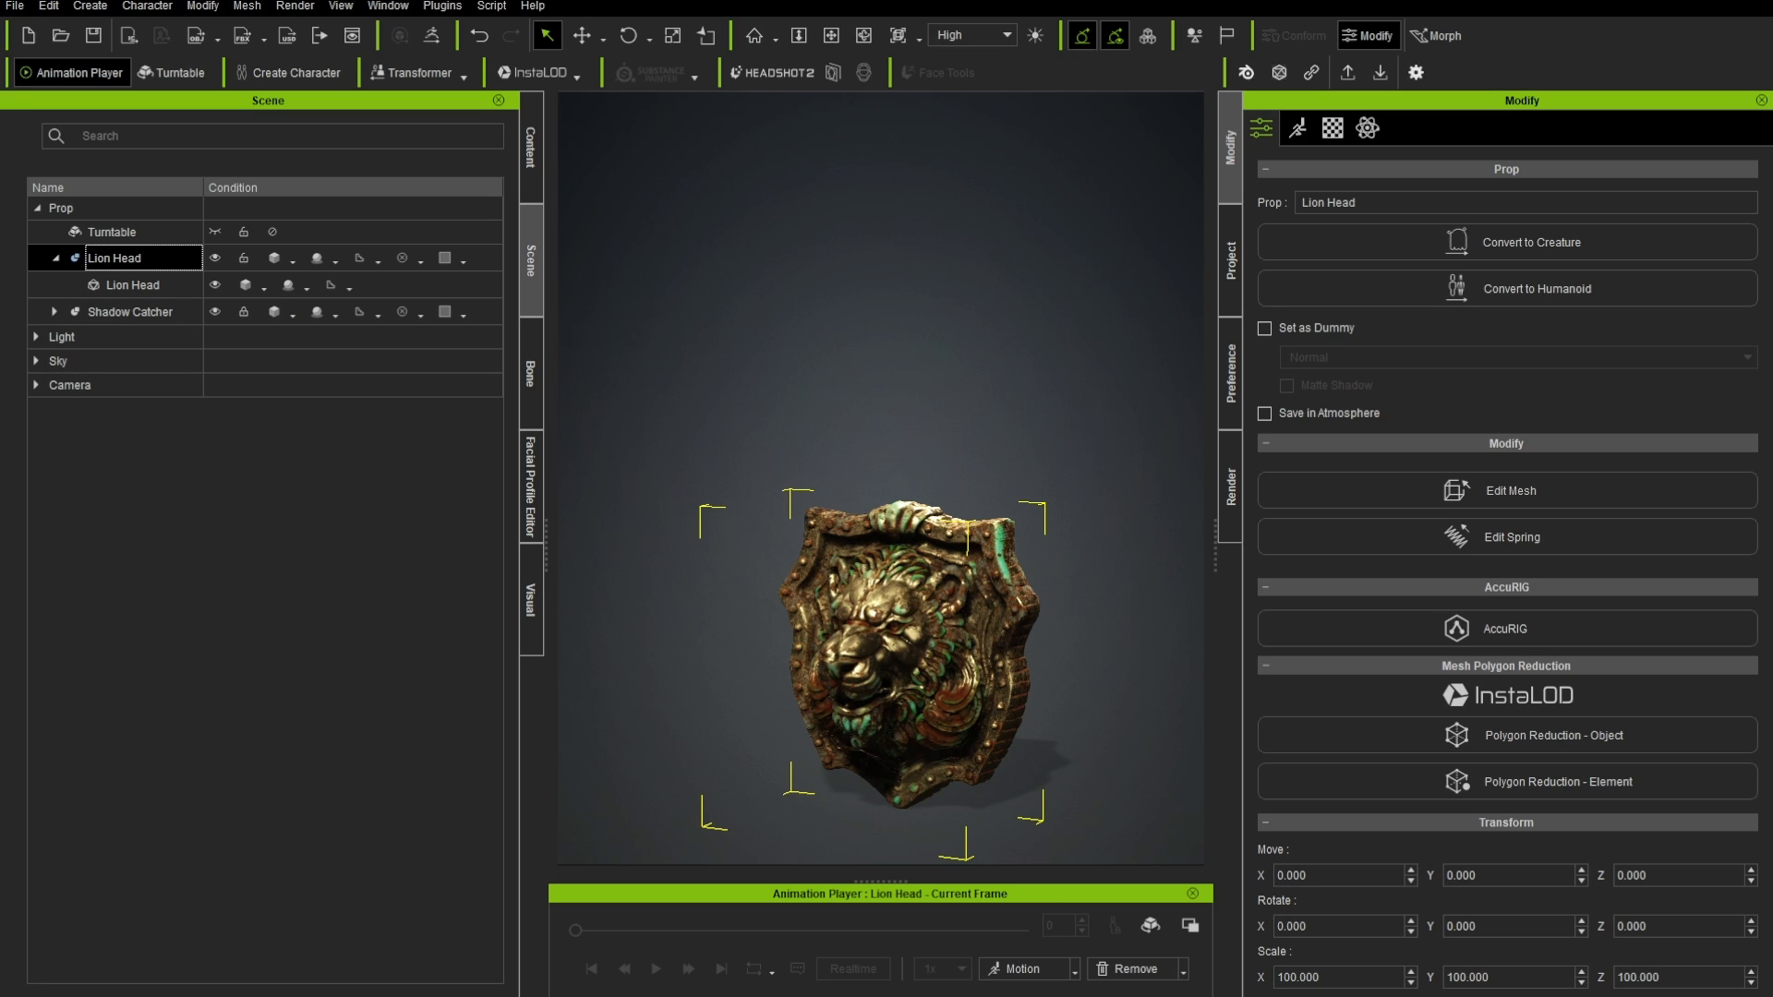
{"action": "key", "text": "alt+Tab"}
{"action": "scroll", "coordinate": [483, 472], "scroll_direction": "down", "scroll_amount": 10}
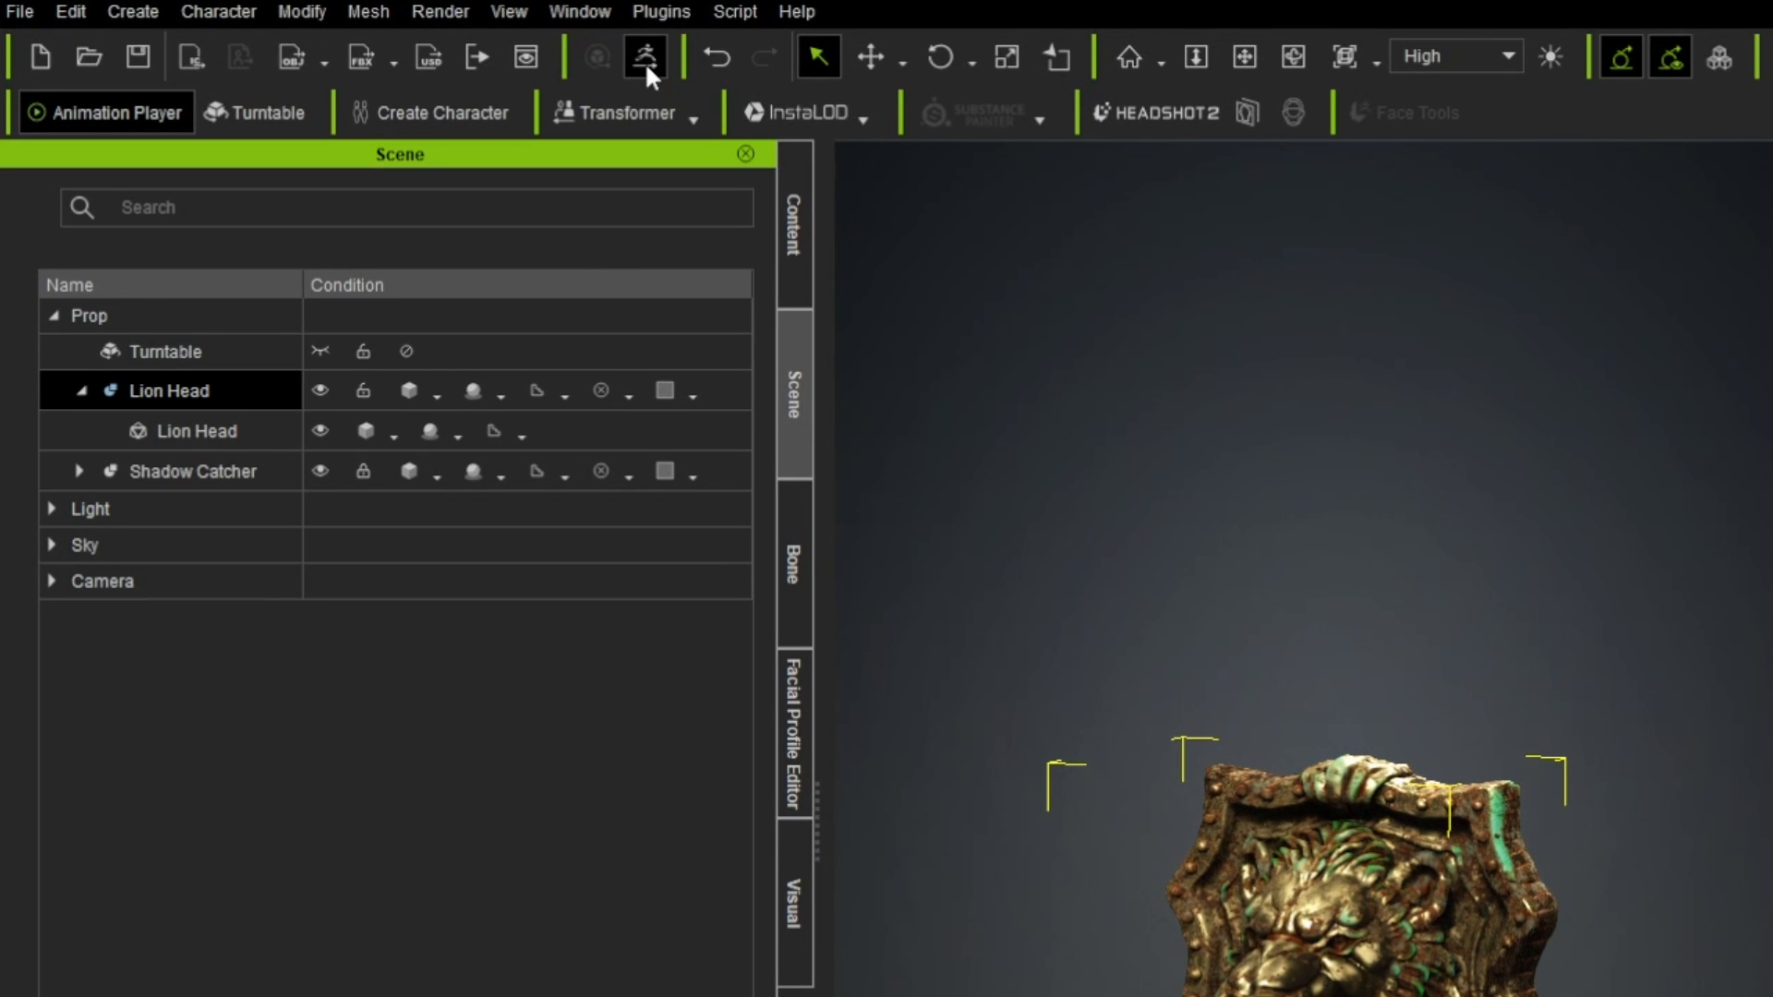
- Start a CC GoZ Plus transfer of the Lion Head prop using ZBrush version 2024.0.4
{"action": "left_click", "coordinate": [645, 57]}
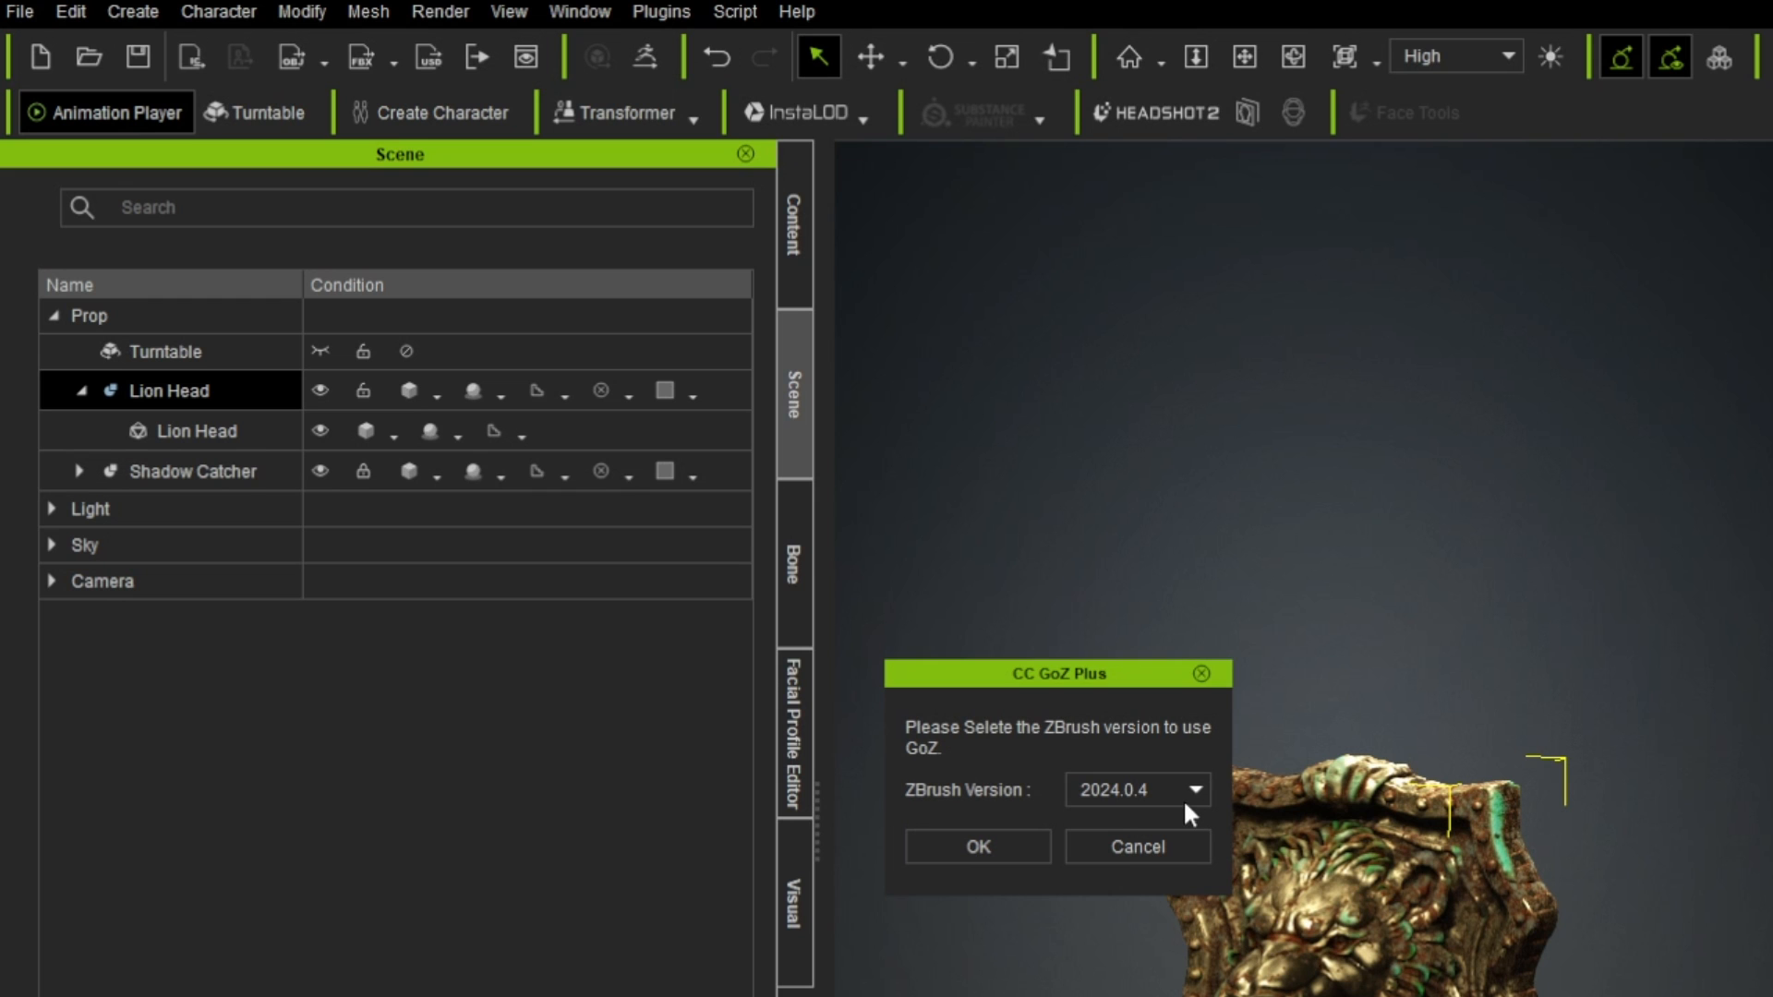
{"action": "left_click", "coordinate": [976, 846]}
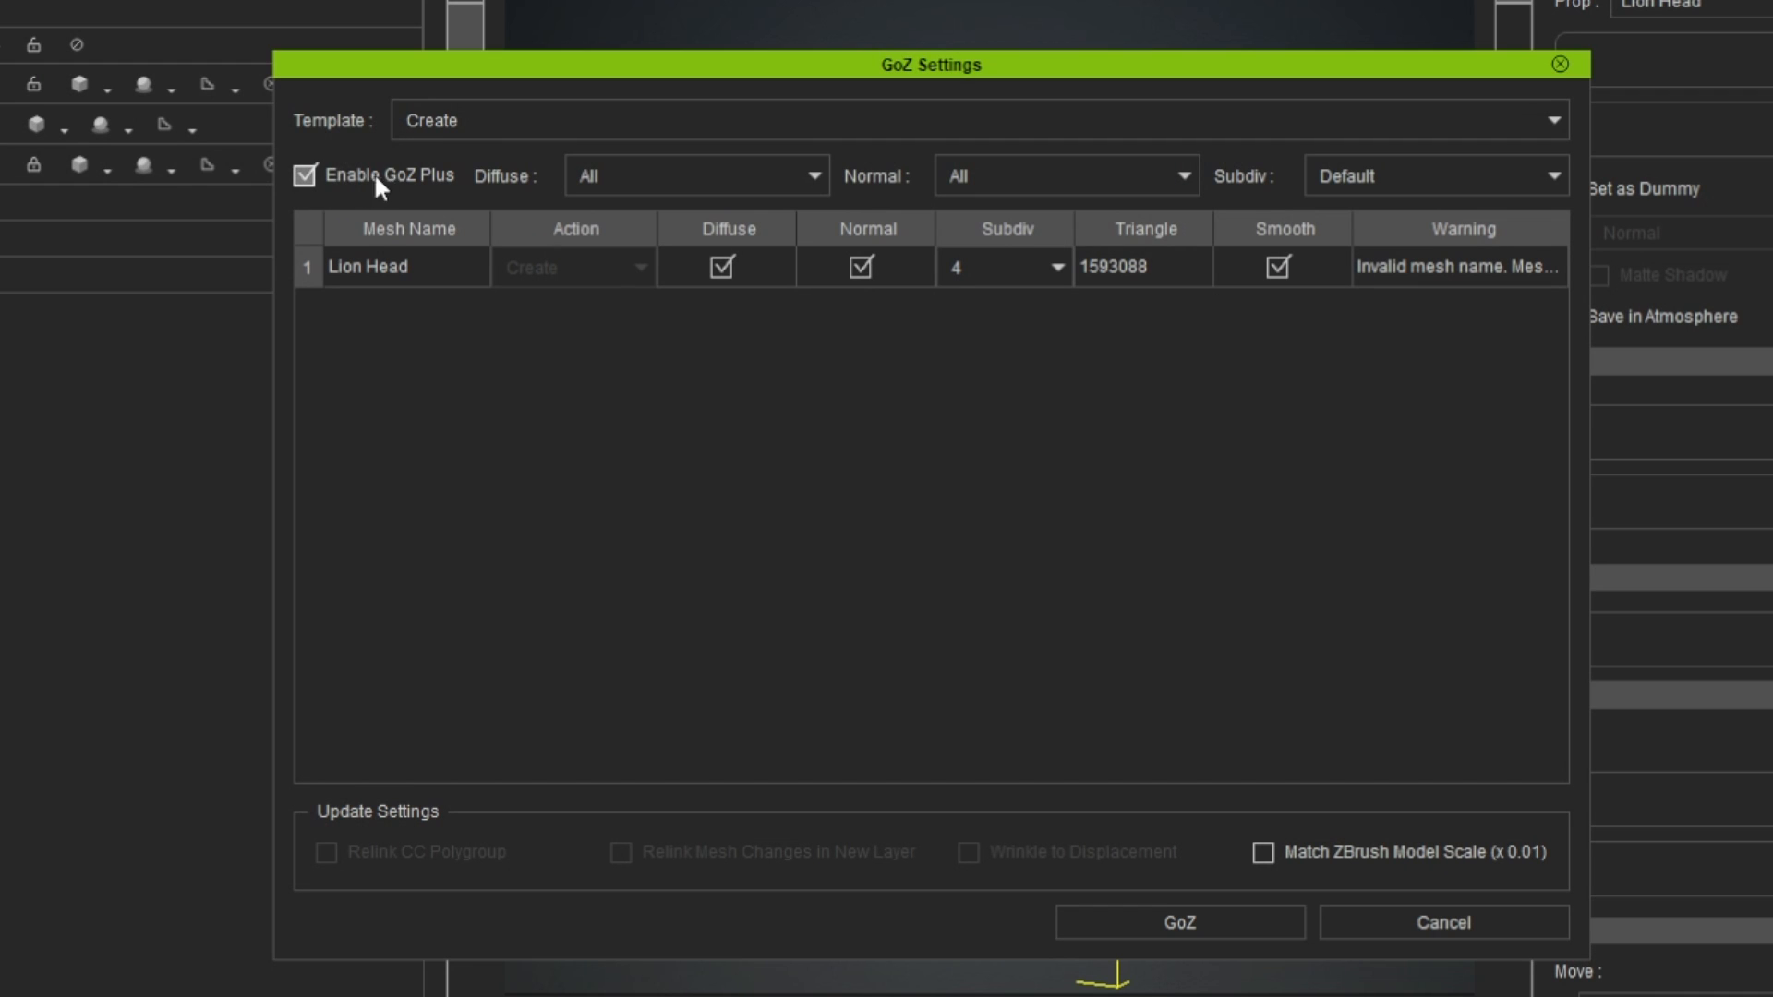
- Disable GoZ Plus for the Lion Head transfer, select its mesh name and enable GoZ Plus again
{"action": "left_click", "coordinate": [306, 174]}
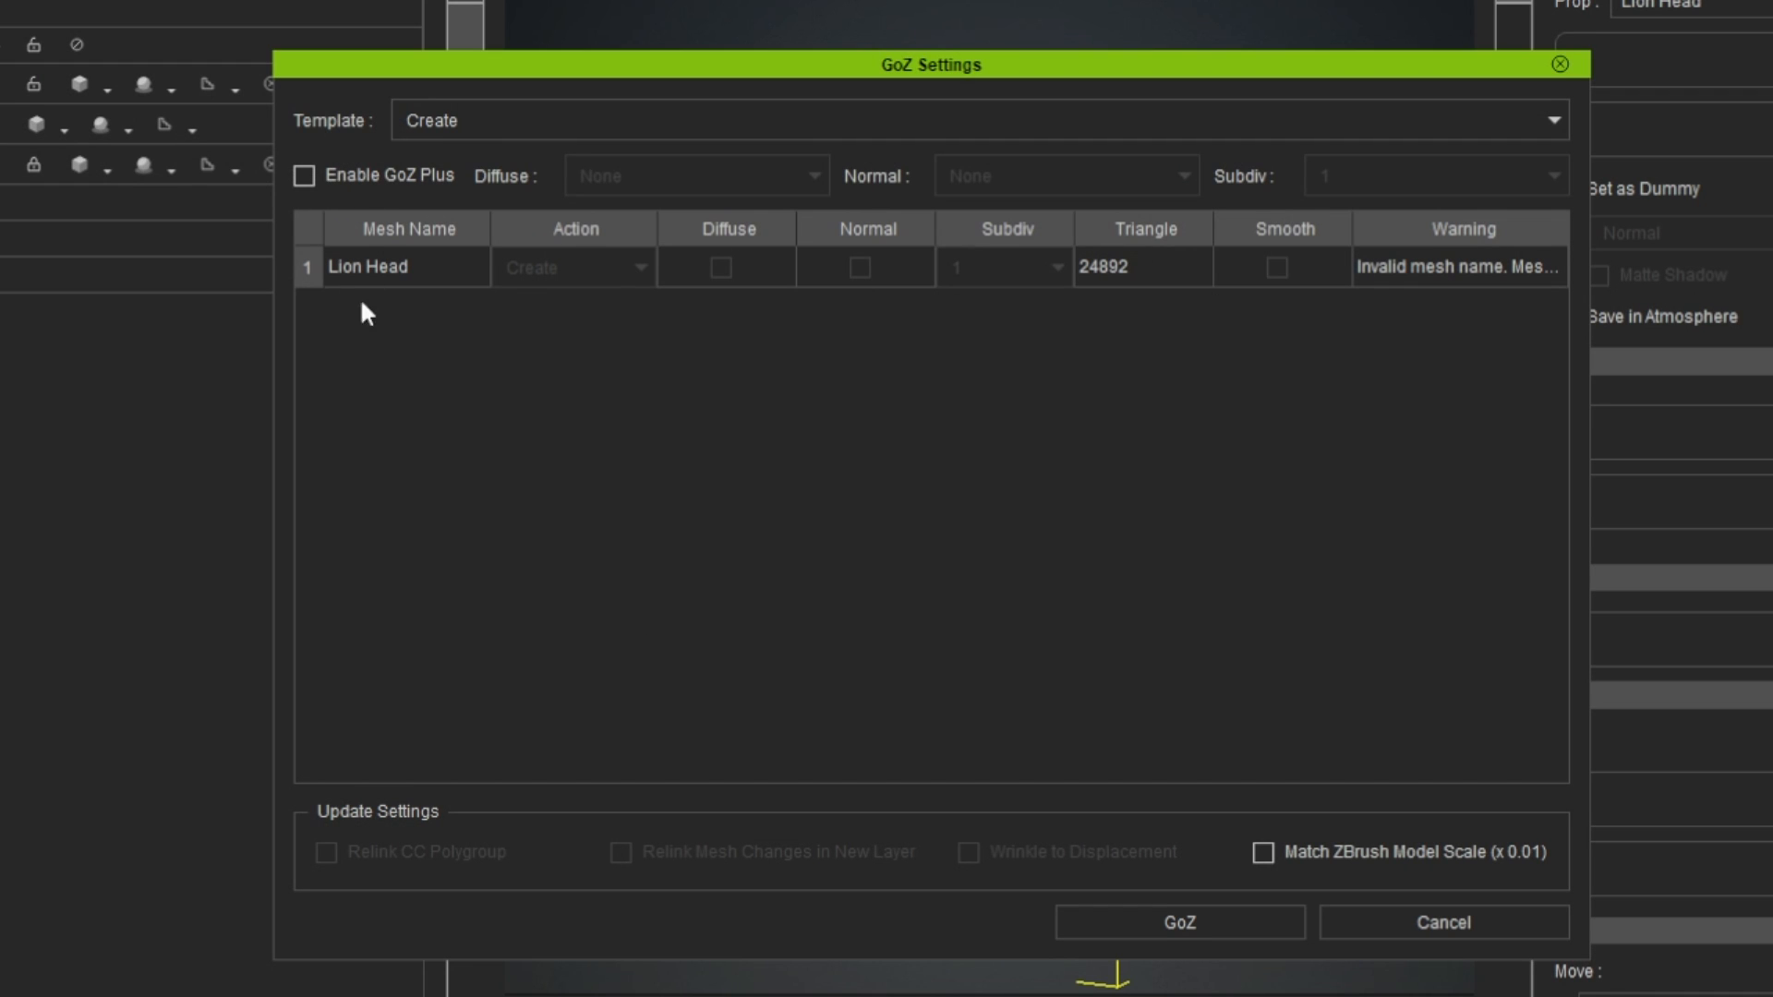
{"action": "left_click", "coordinate": [345, 259]}
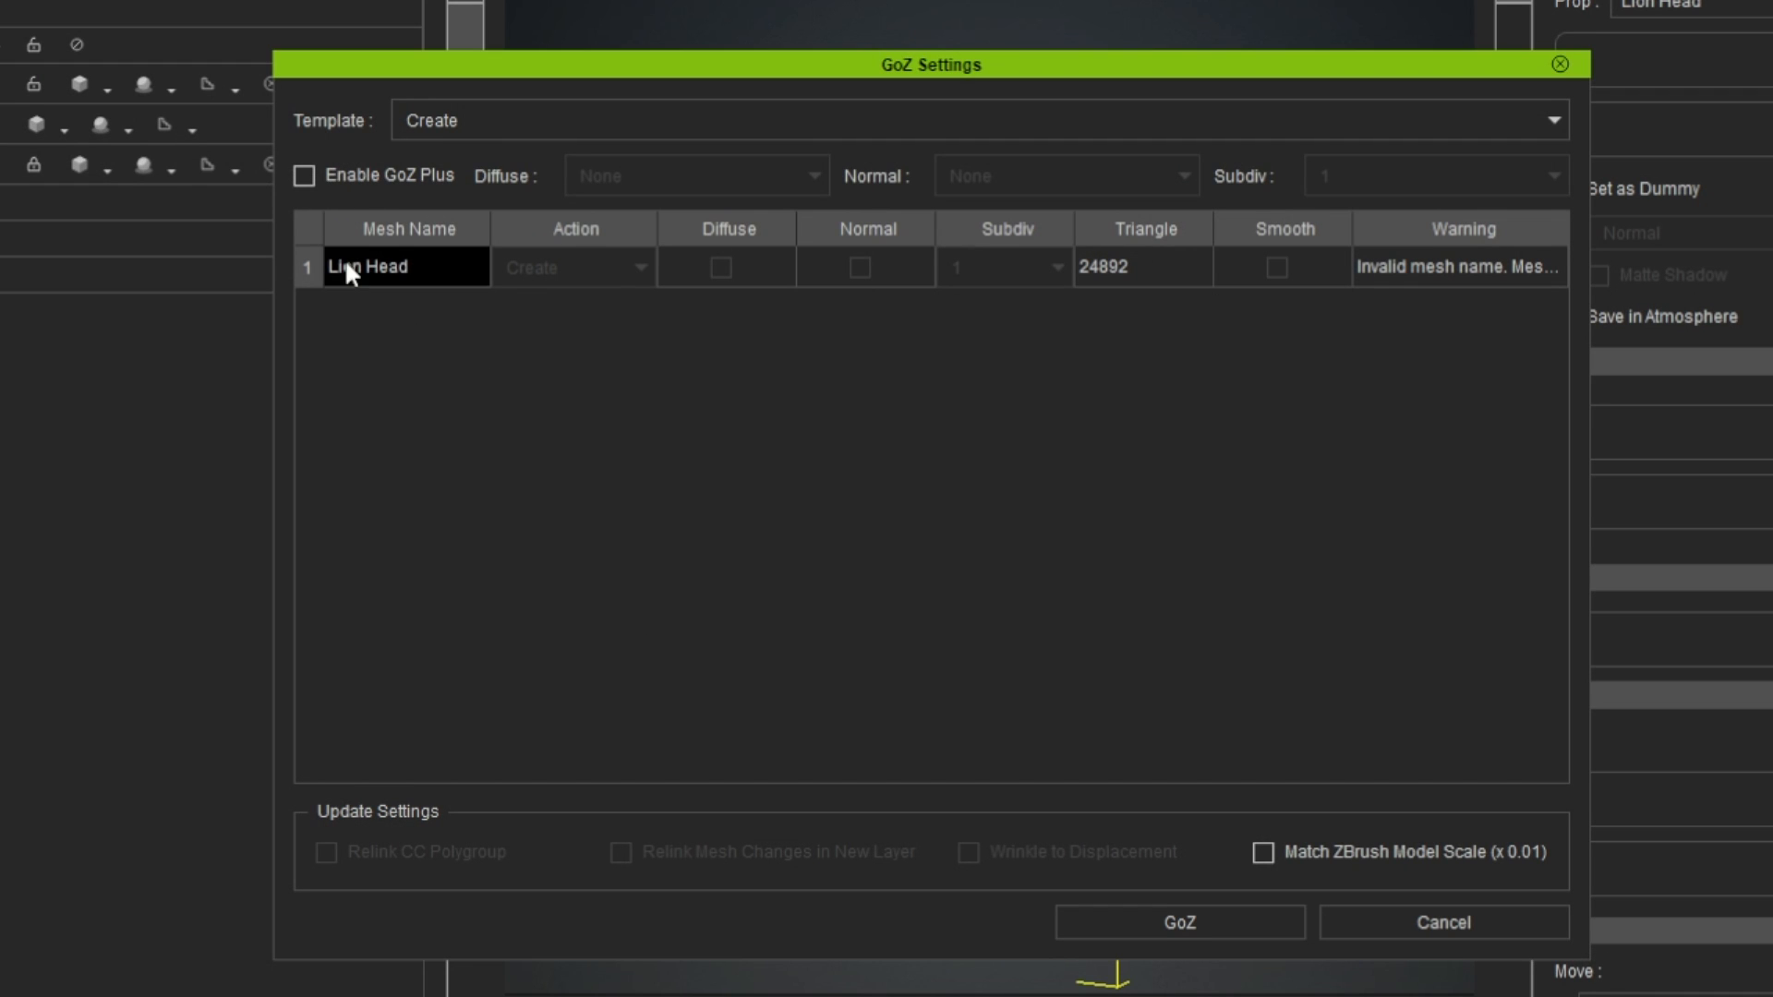
{"action": "left_click", "coordinate": [305, 175]}
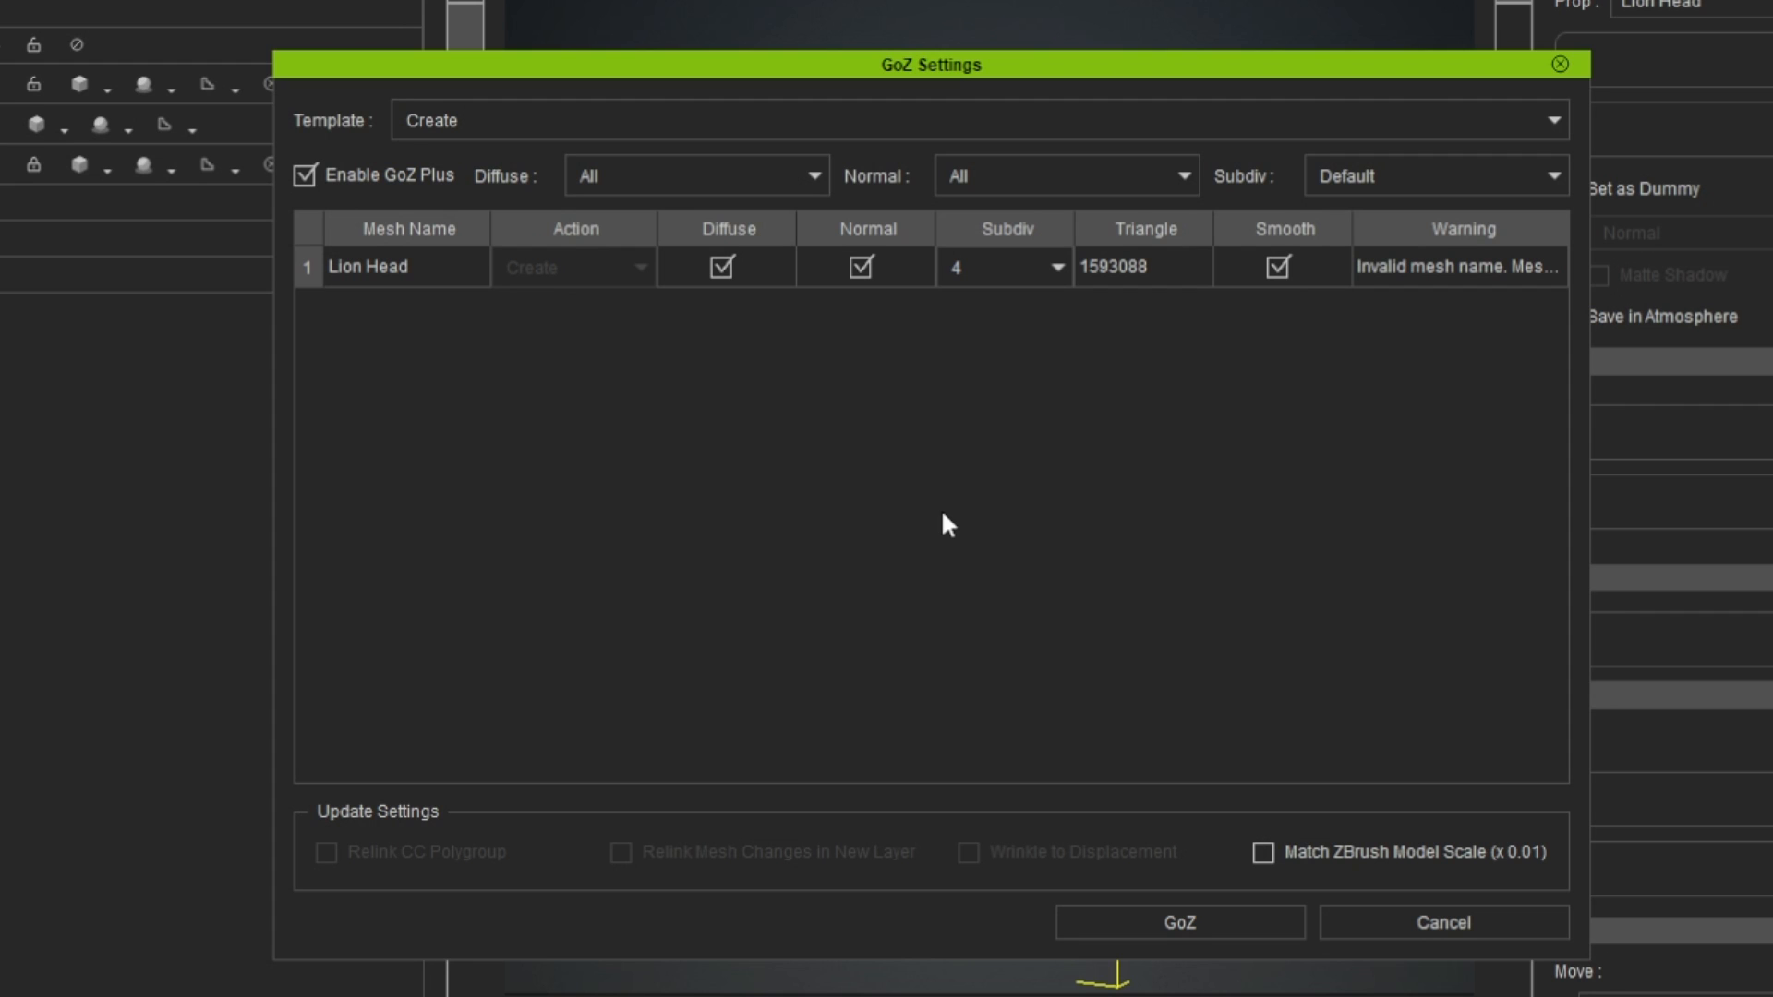
- Set both the Diffuse and the Normal map transfer to None in the GoZ settings
{"action": "left_click", "coordinate": [762, 178]}
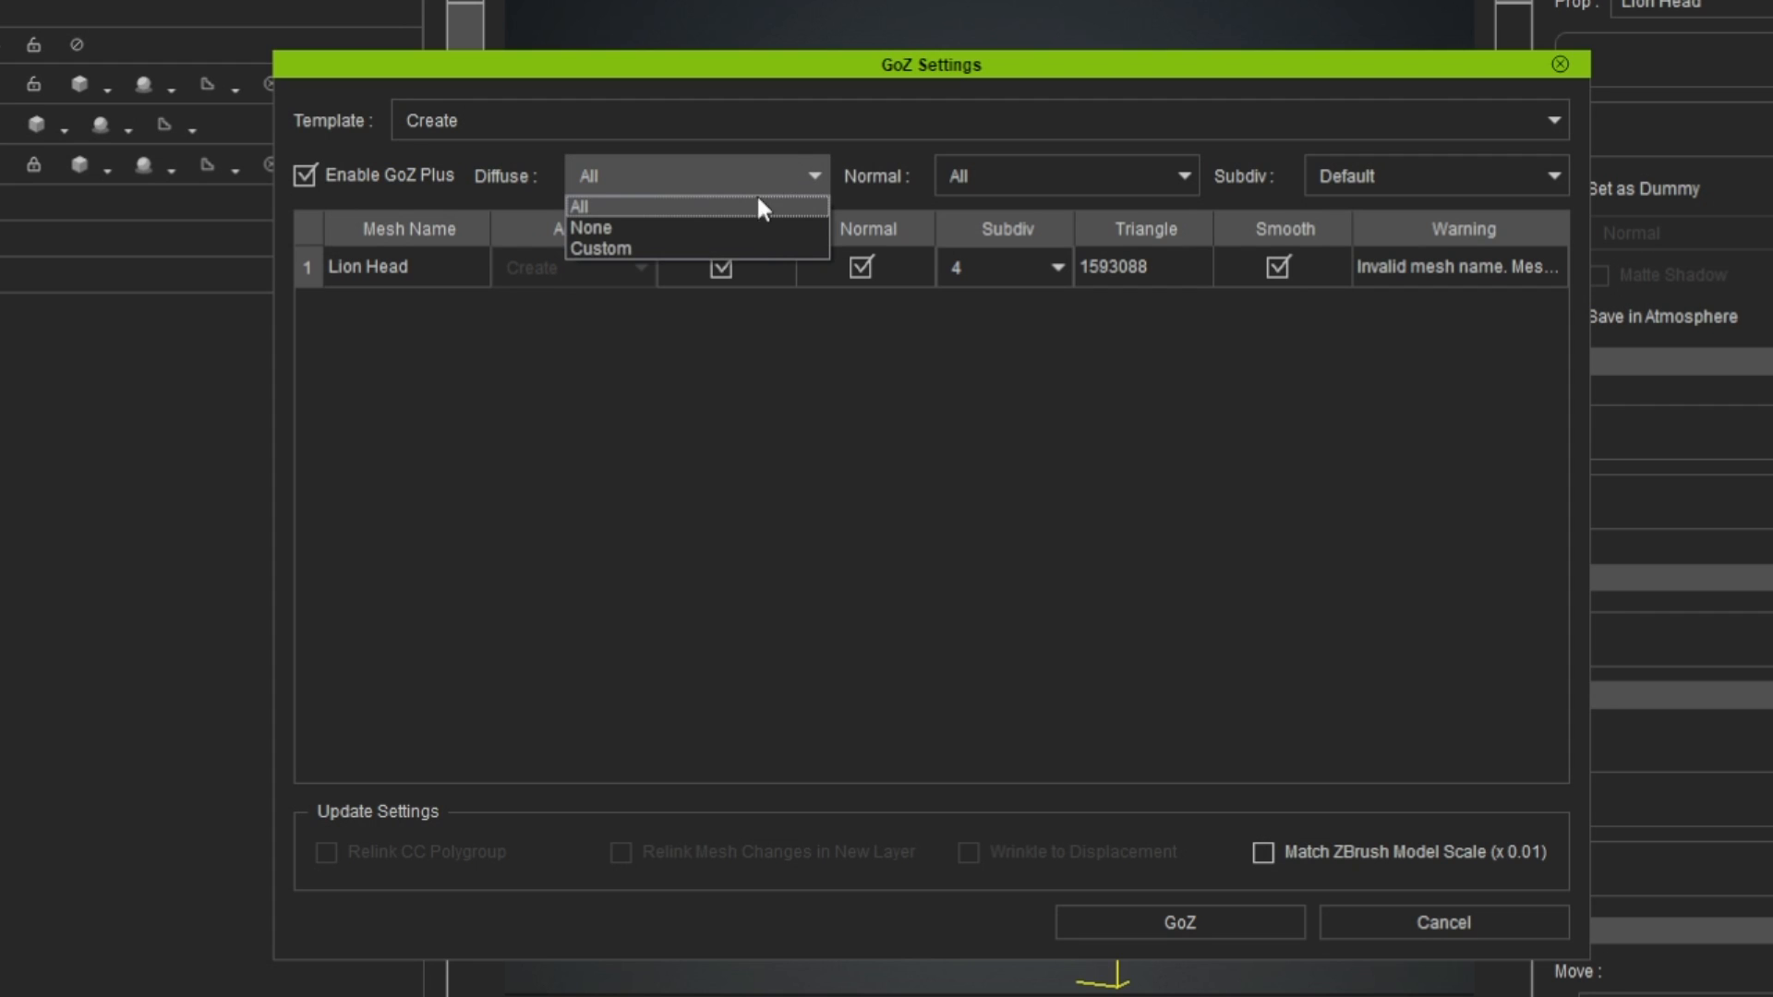
{"action": "left_click", "coordinate": [718, 227]}
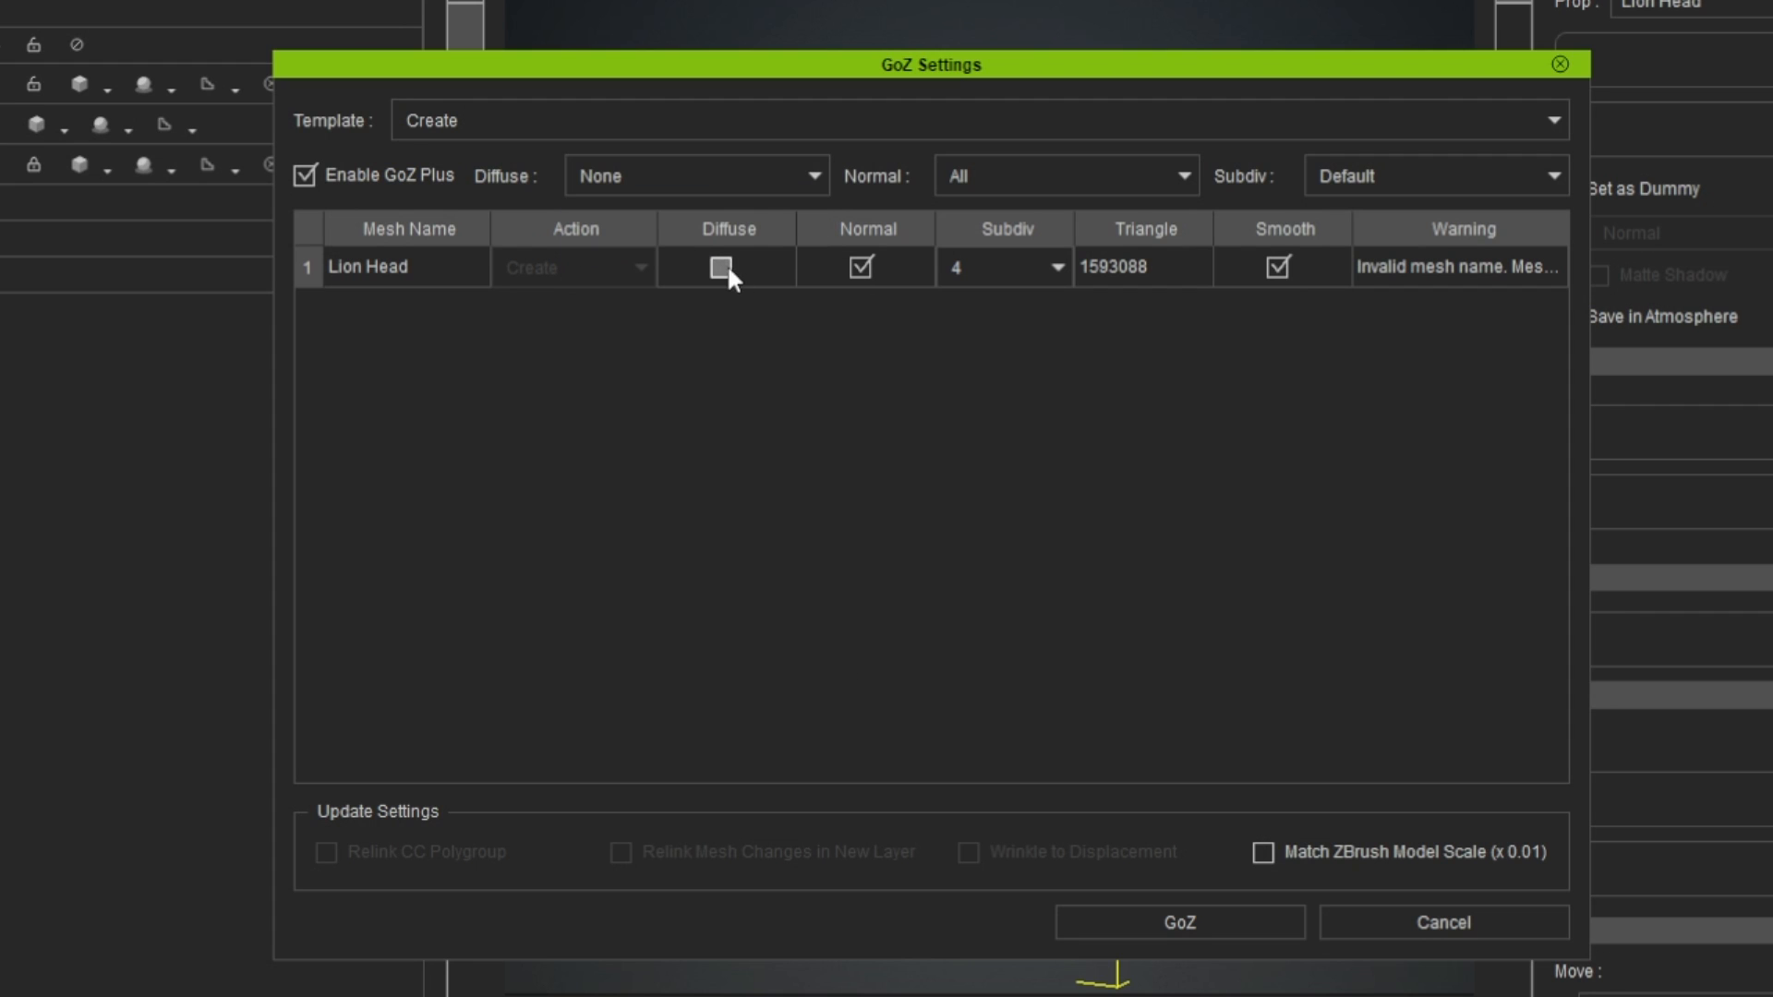
{"action": "left_click", "coordinate": [1160, 170]}
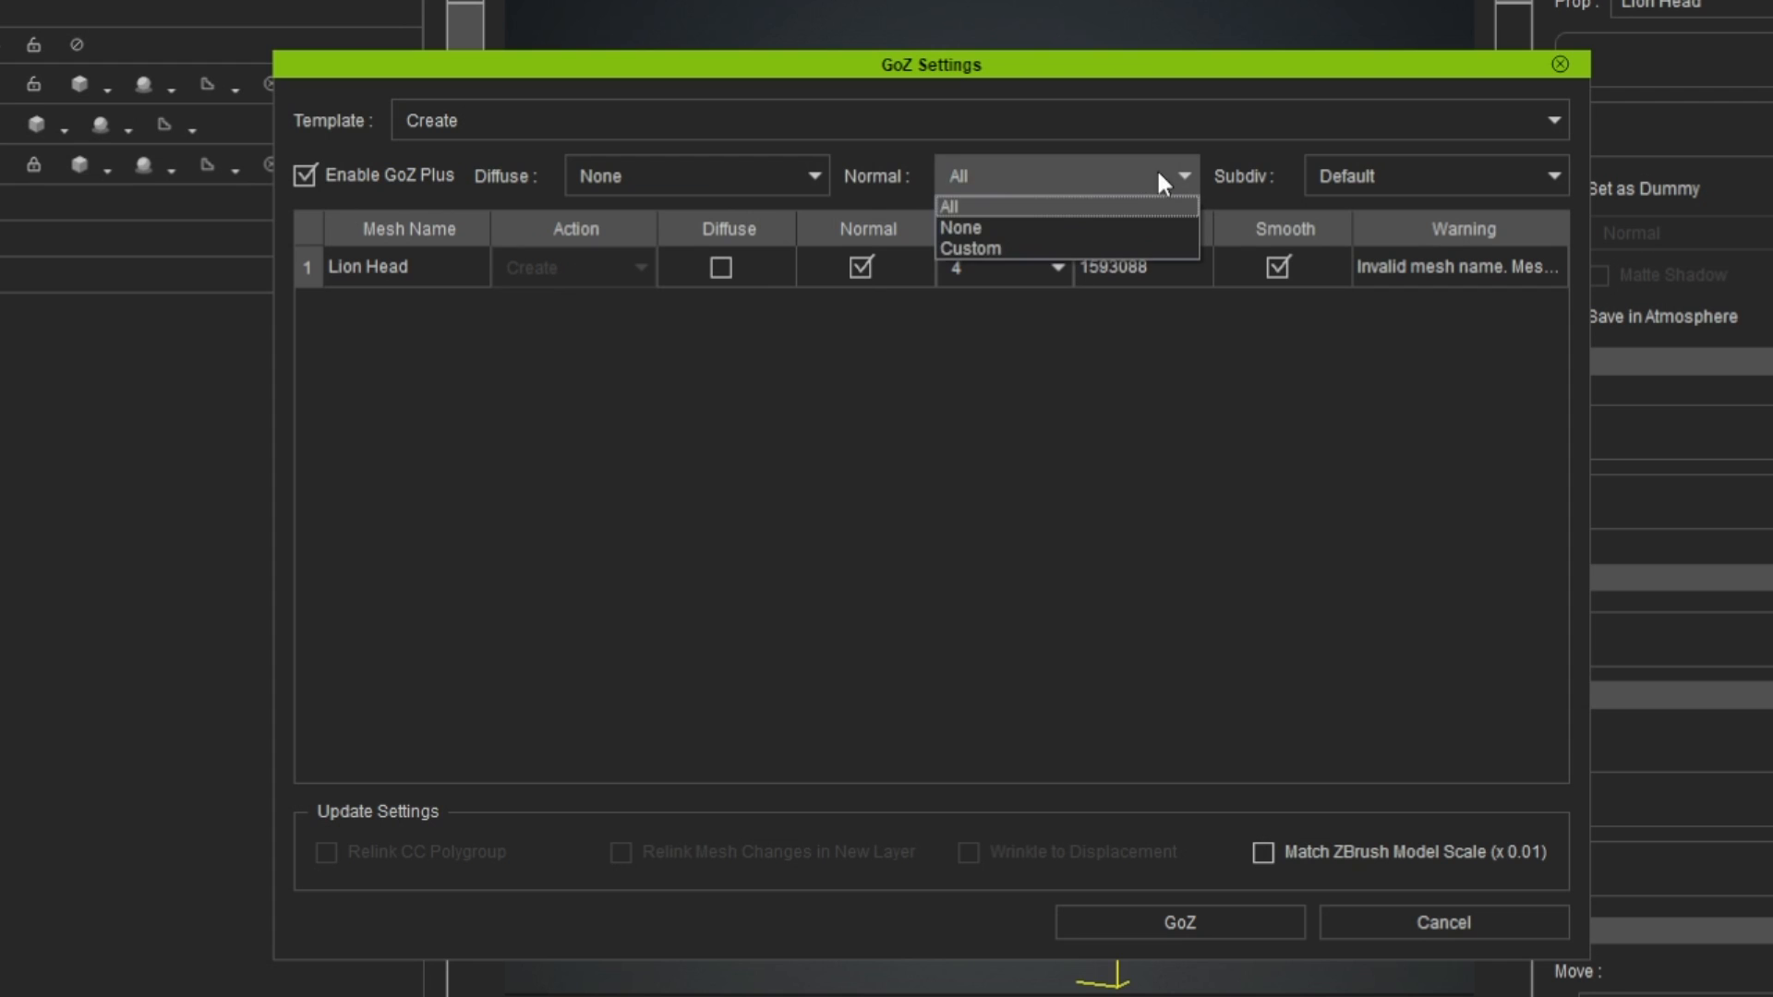
{"action": "left_click", "coordinate": [1017, 225]}
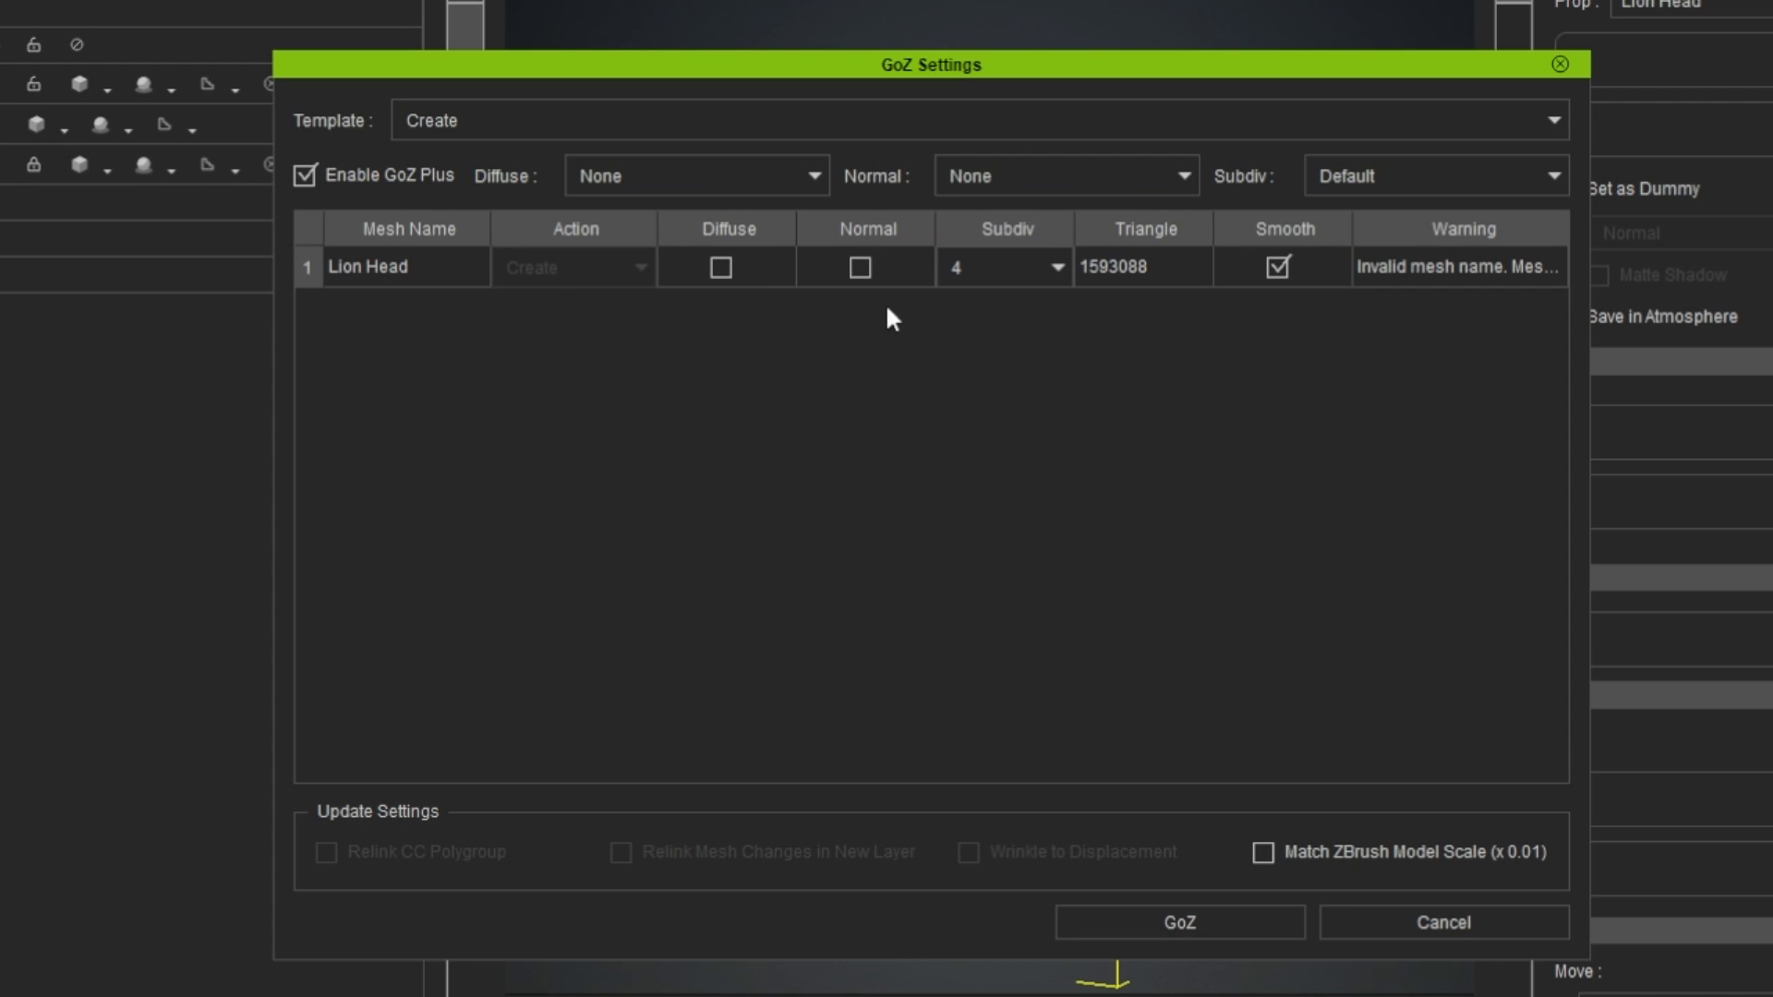
- Include the Lion Head's diffuse and normal maps in the transfer again, with both options set to All
{"action": "left_click", "coordinate": [861, 269]}
{"action": "left_click", "coordinate": [722, 268]}
{"action": "left_click", "coordinate": [755, 181]}
{"action": "left_click", "coordinate": [811, 207]}
{"action": "left_click", "coordinate": [1099, 180]}
{"action": "left_click", "coordinate": [1103, 178]}
- Review the overall subdivision options and set the Lion Head mesh's own subdivision level to 5
{"action": "left_click", "coordinate": [1412, 180]}
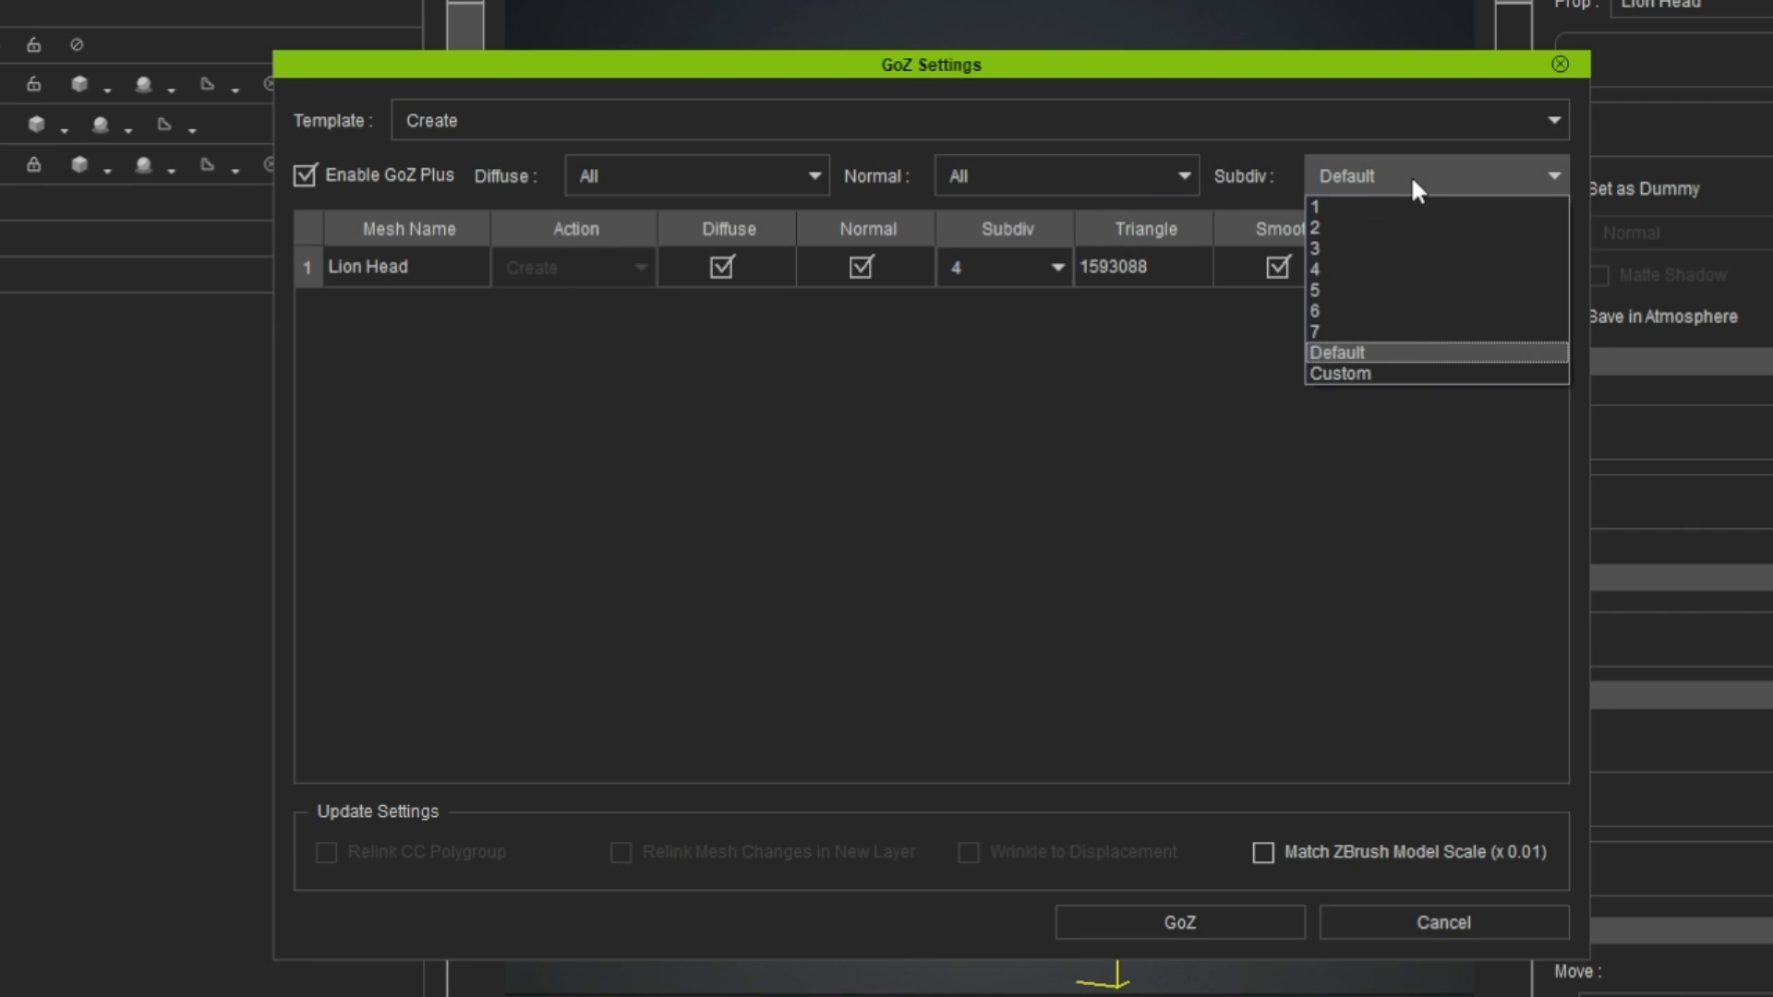
{"action": "left_click", "coordinate": [1412, 180]}
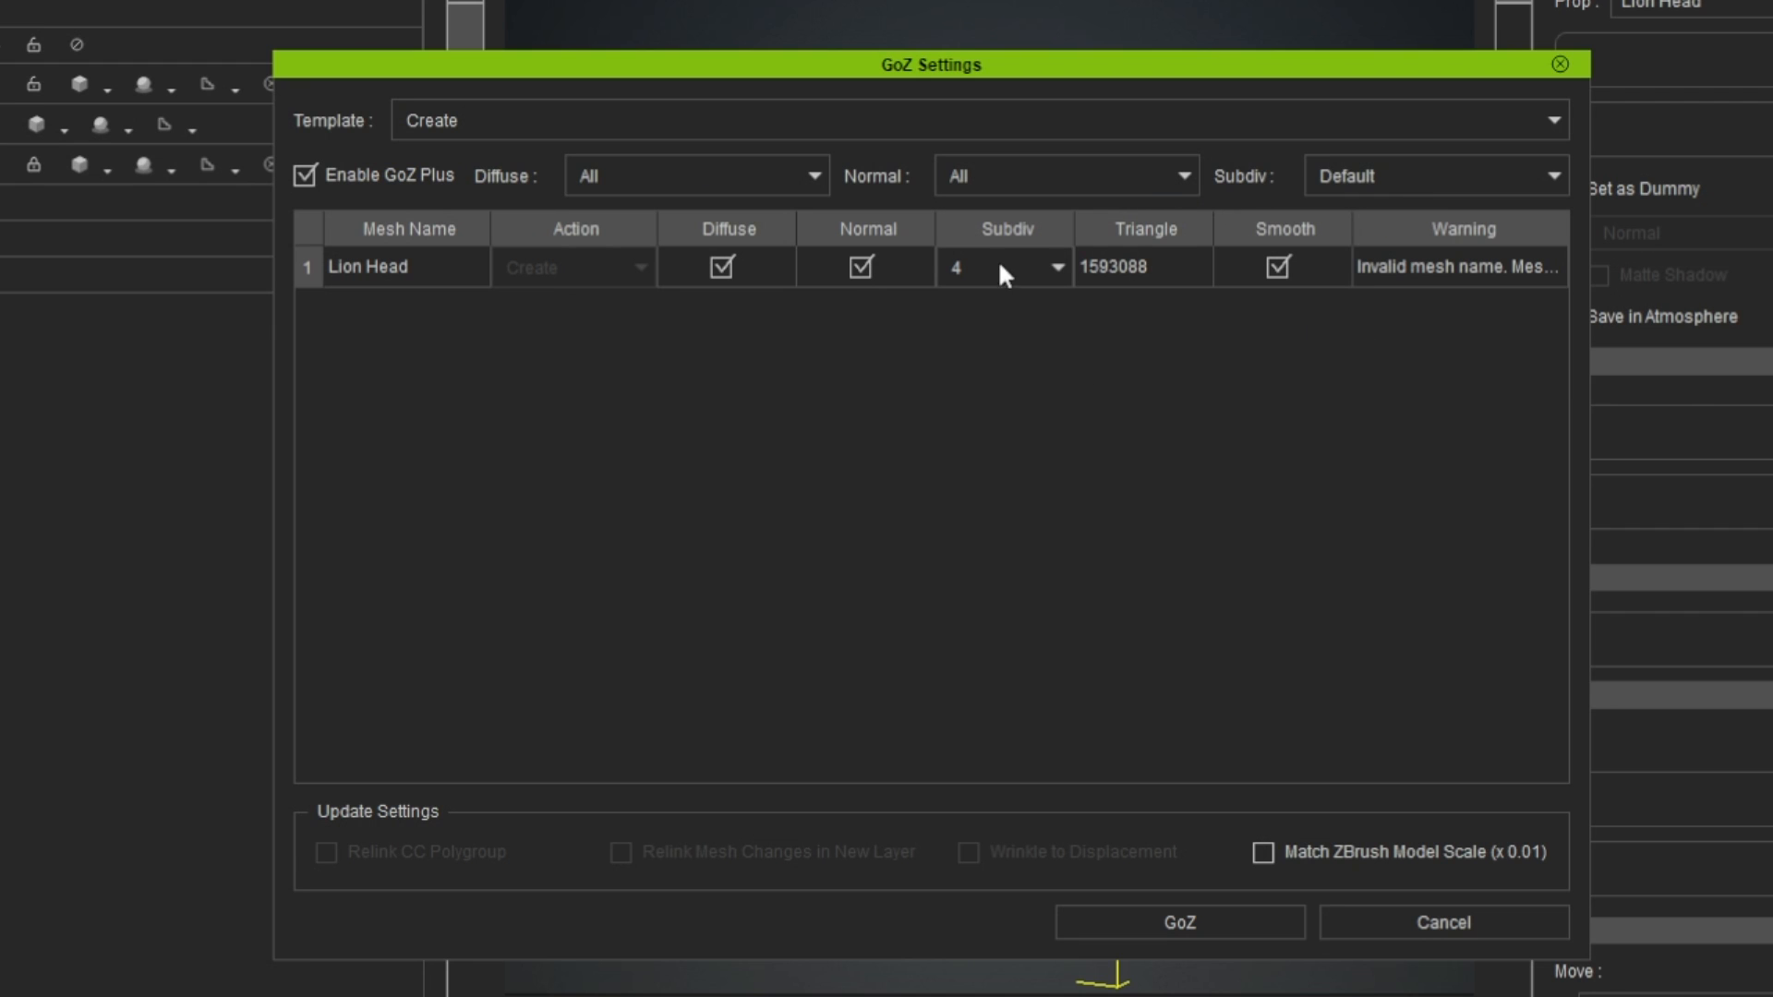
{"action": "left_click", "coordinate": [1056, 268]}
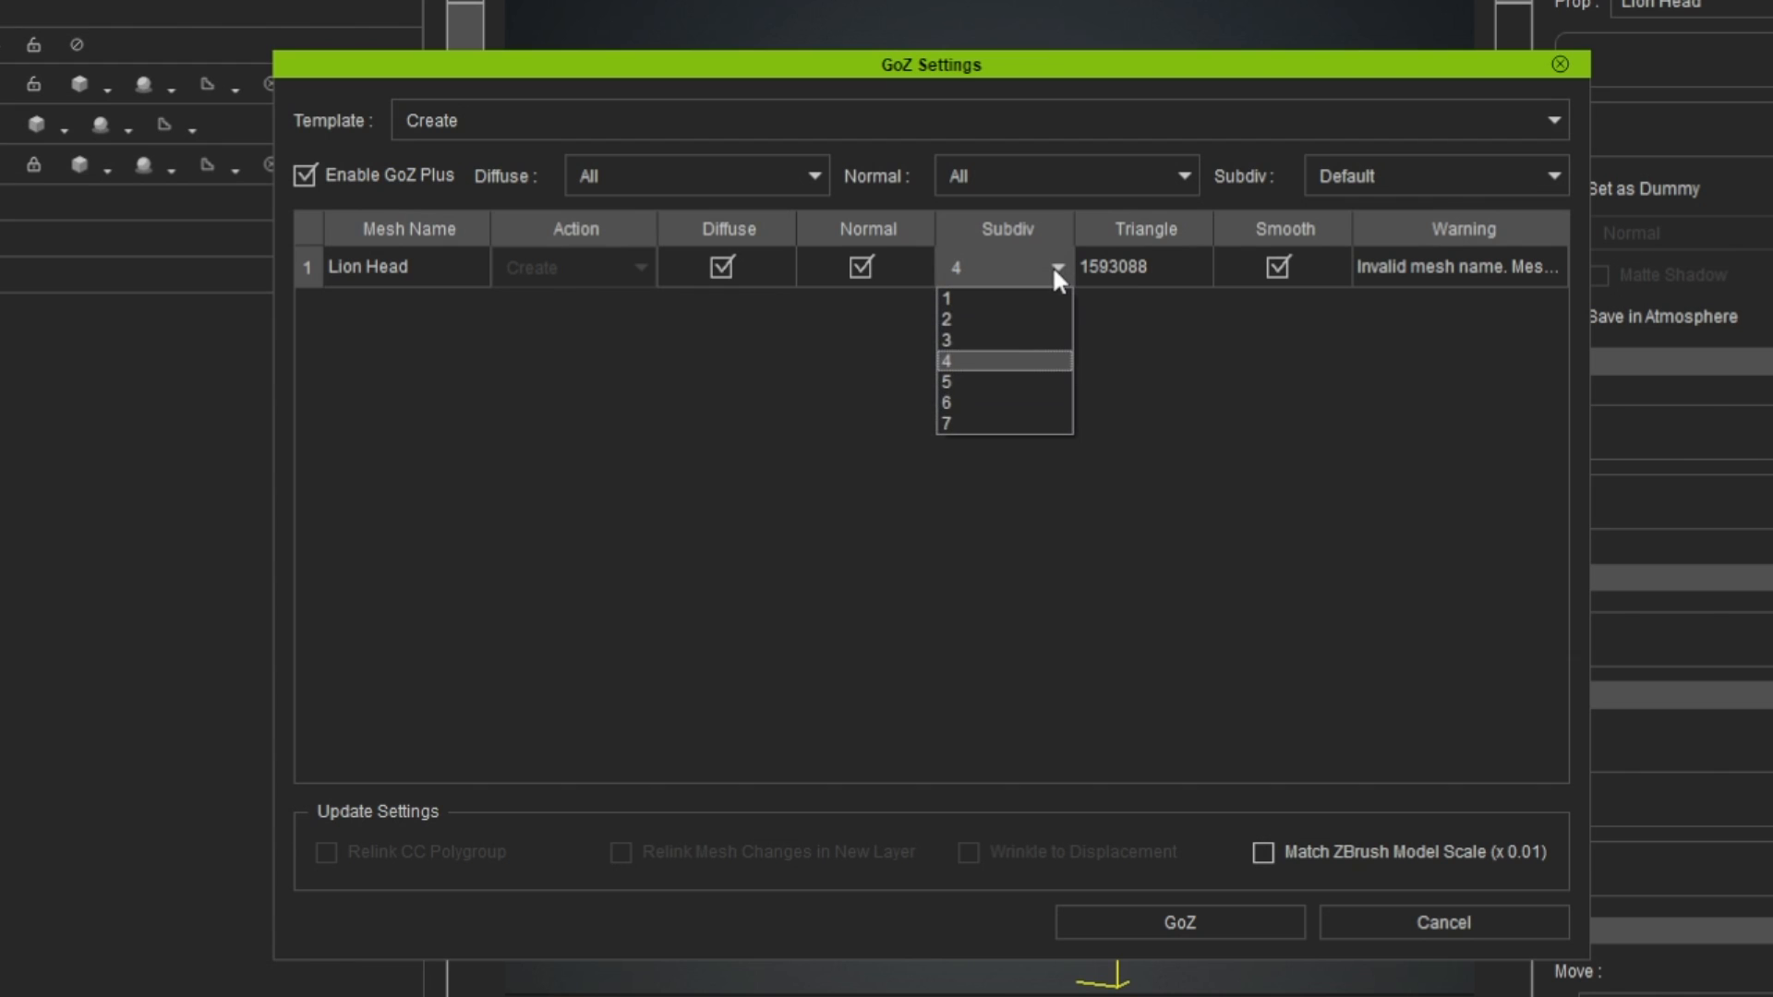
{"action": "left_click", "coordinate": [969, 380]}
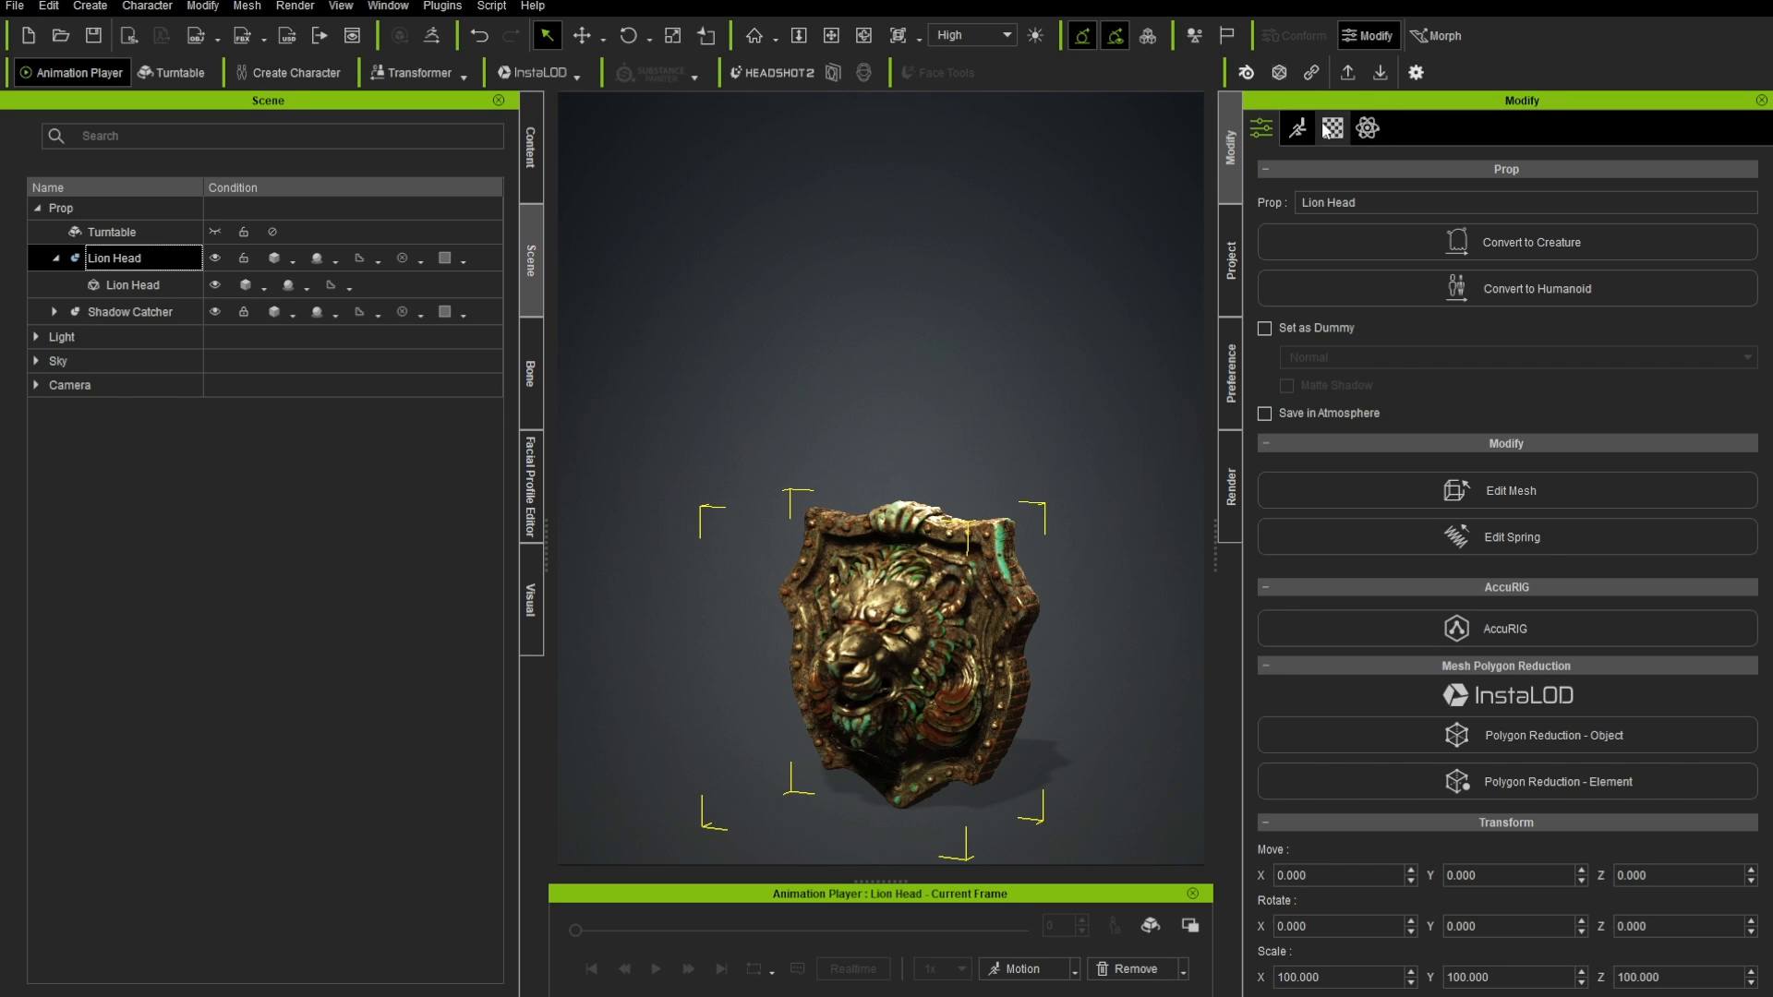
- Open the Lion Head's material textures and examine the Base Color, Metallic and Bump maps
{"action": "left_click", "coordinate": [1328, 130]}
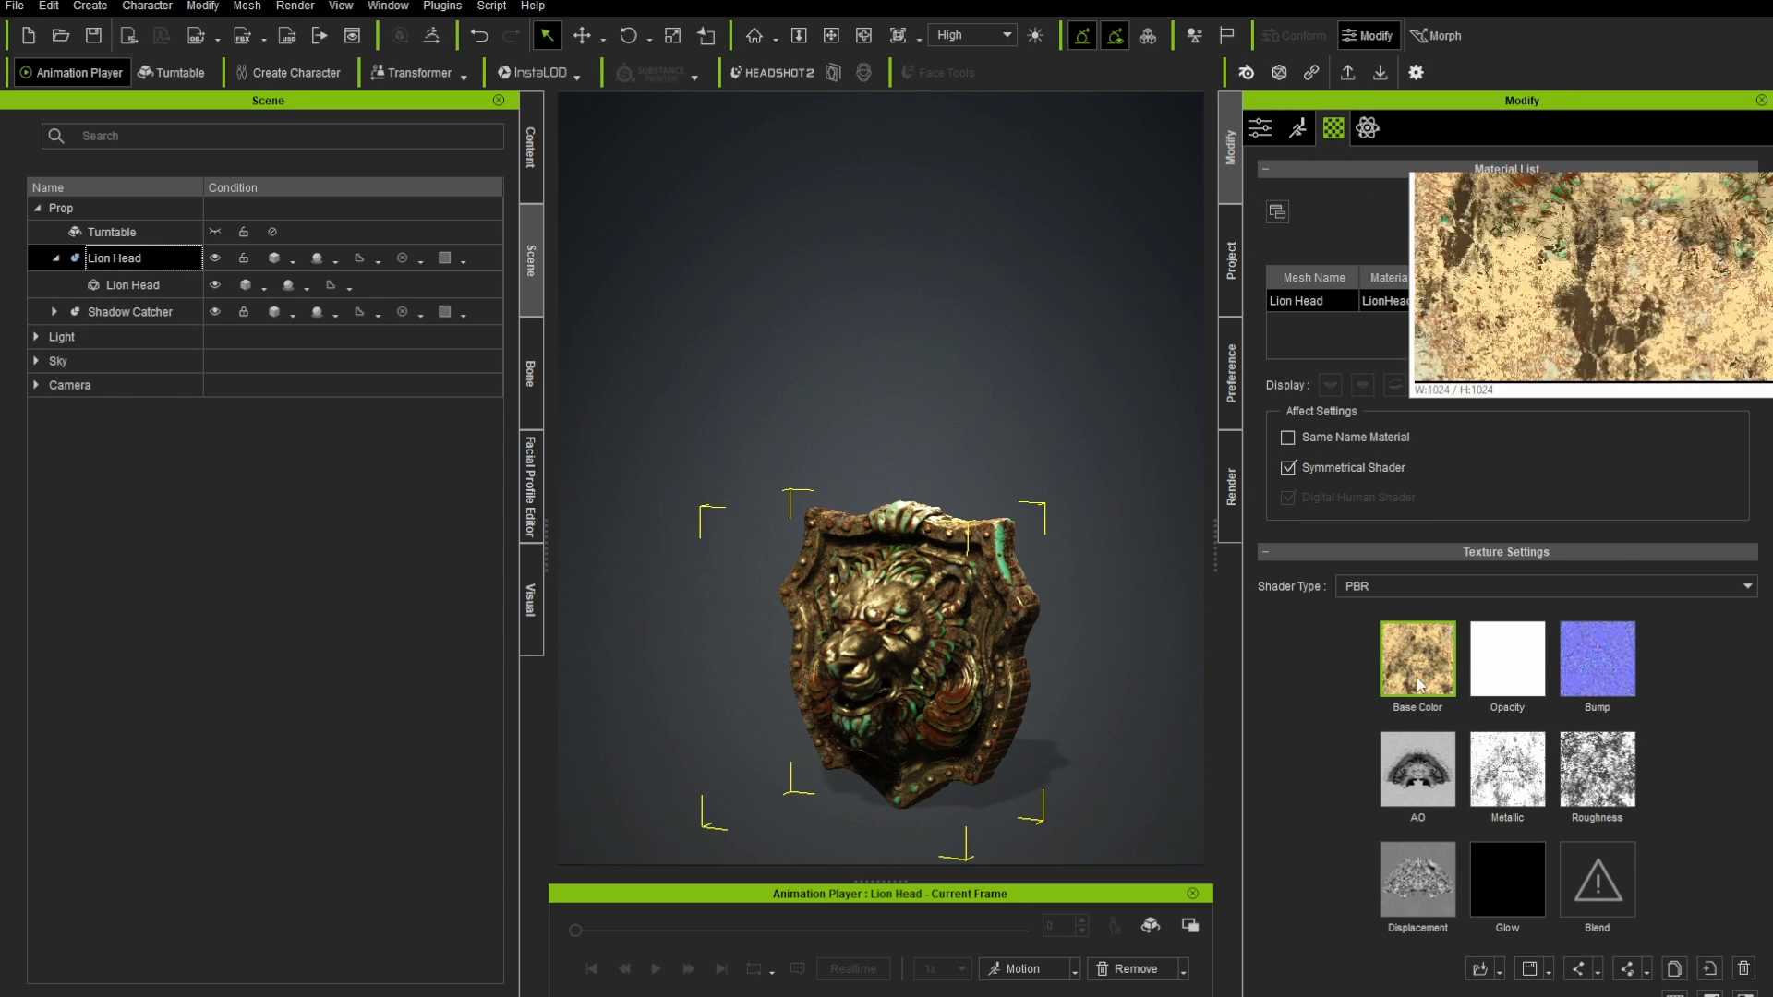
{"action": "mouse_move", "coordinate": [1506, 766]}
{"action": "mouse_move", "coordinate": [1607, 684]}
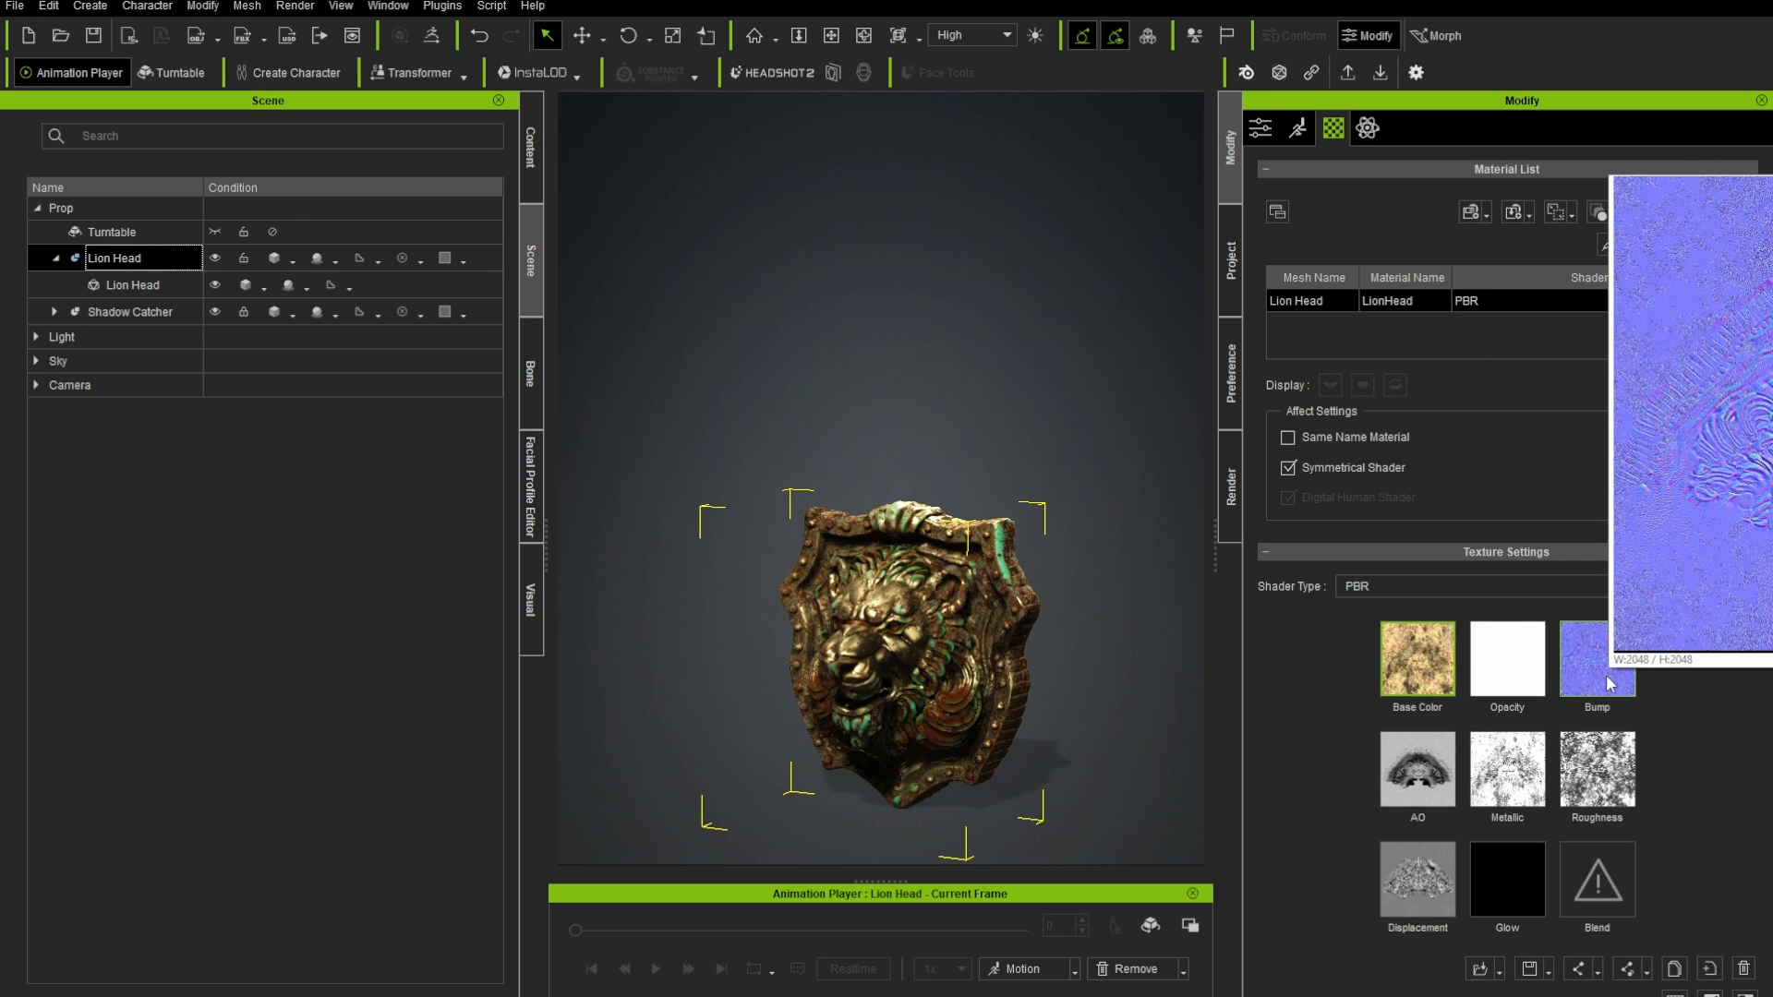
{"action": "mouse_move", "coordinate": [1426, 665]}
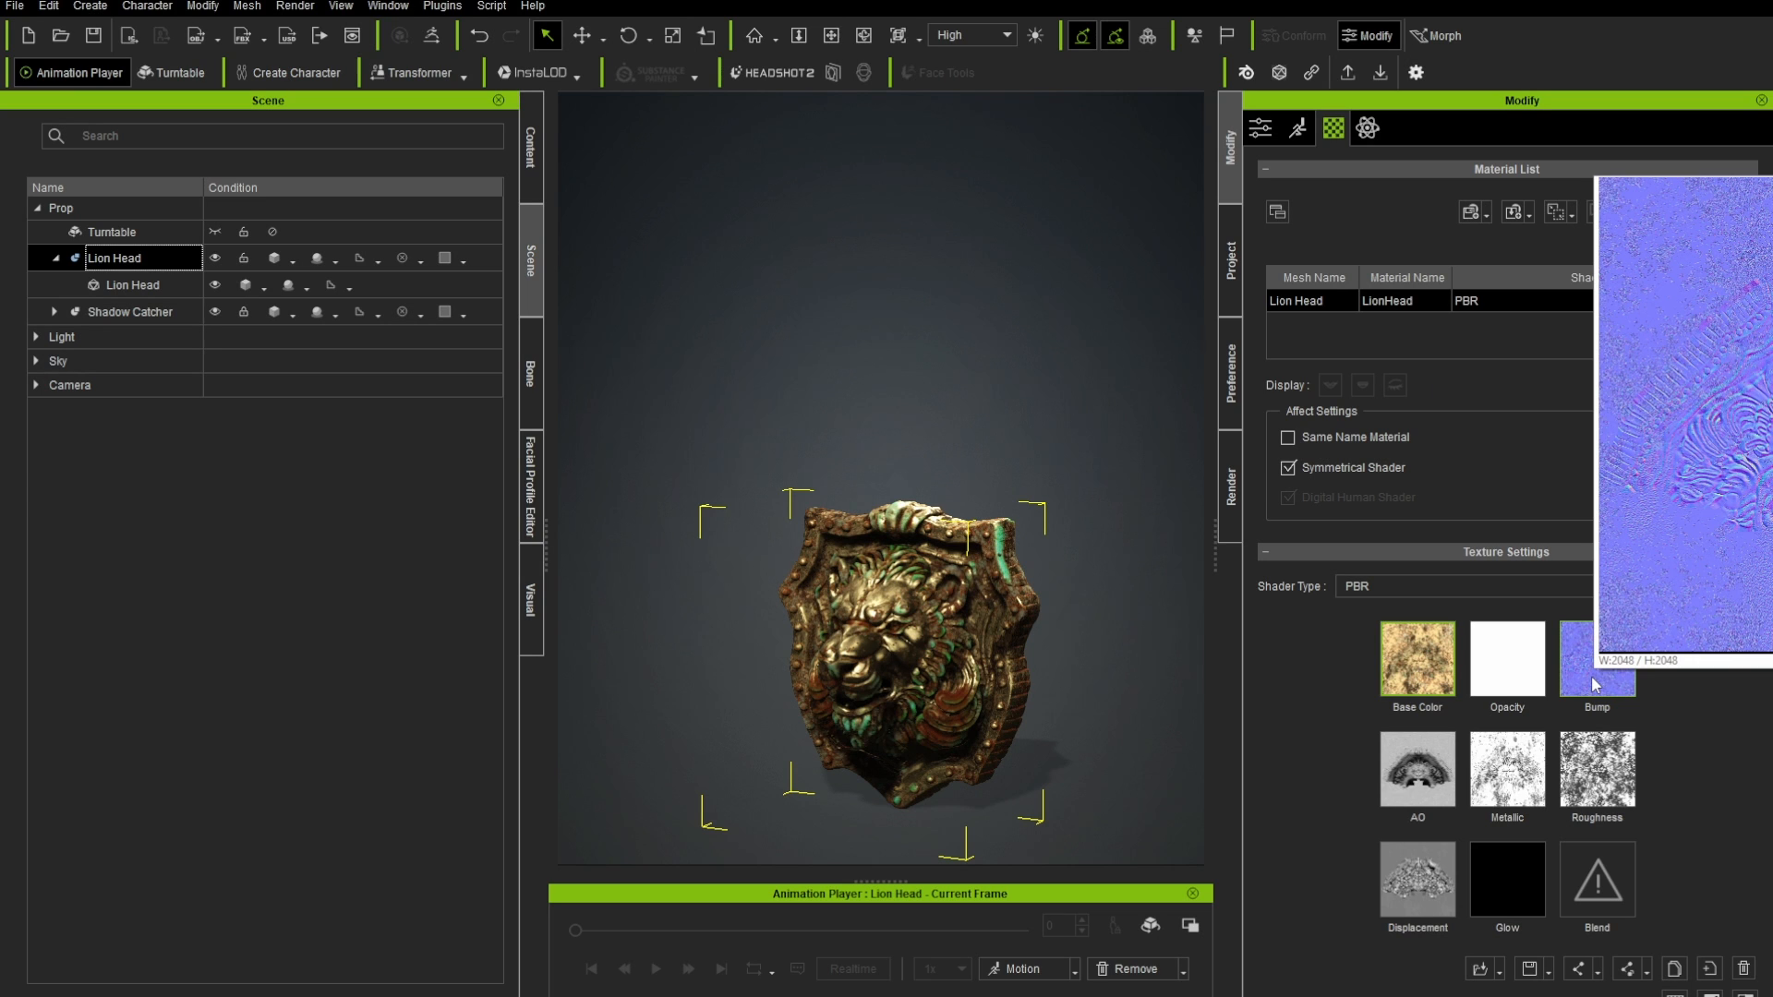
- Reopen the GoZ settings for the Lion Head and set the mesh's subdivision level to 5
{"action": "left_click", "coordinate": [431, 35]}
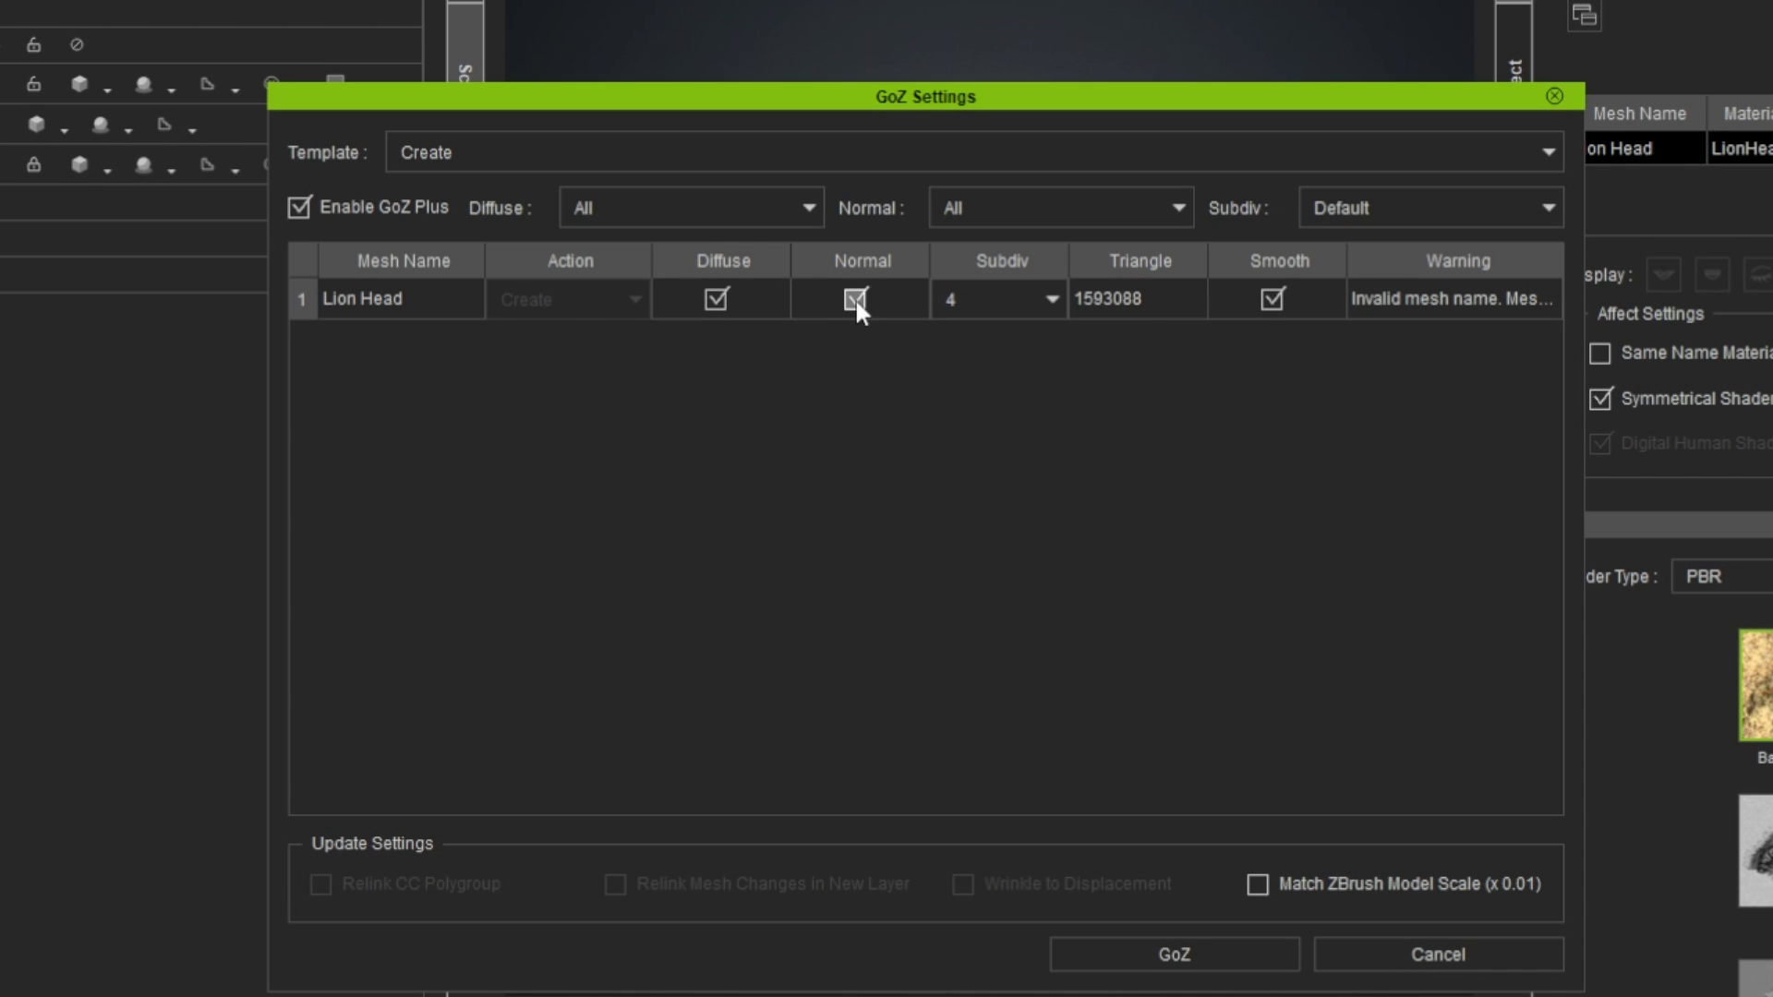
{"action": "left_click", "coordinate": [1051, 300]}
{"action": "left_click", "coordinate": [958, 414]}
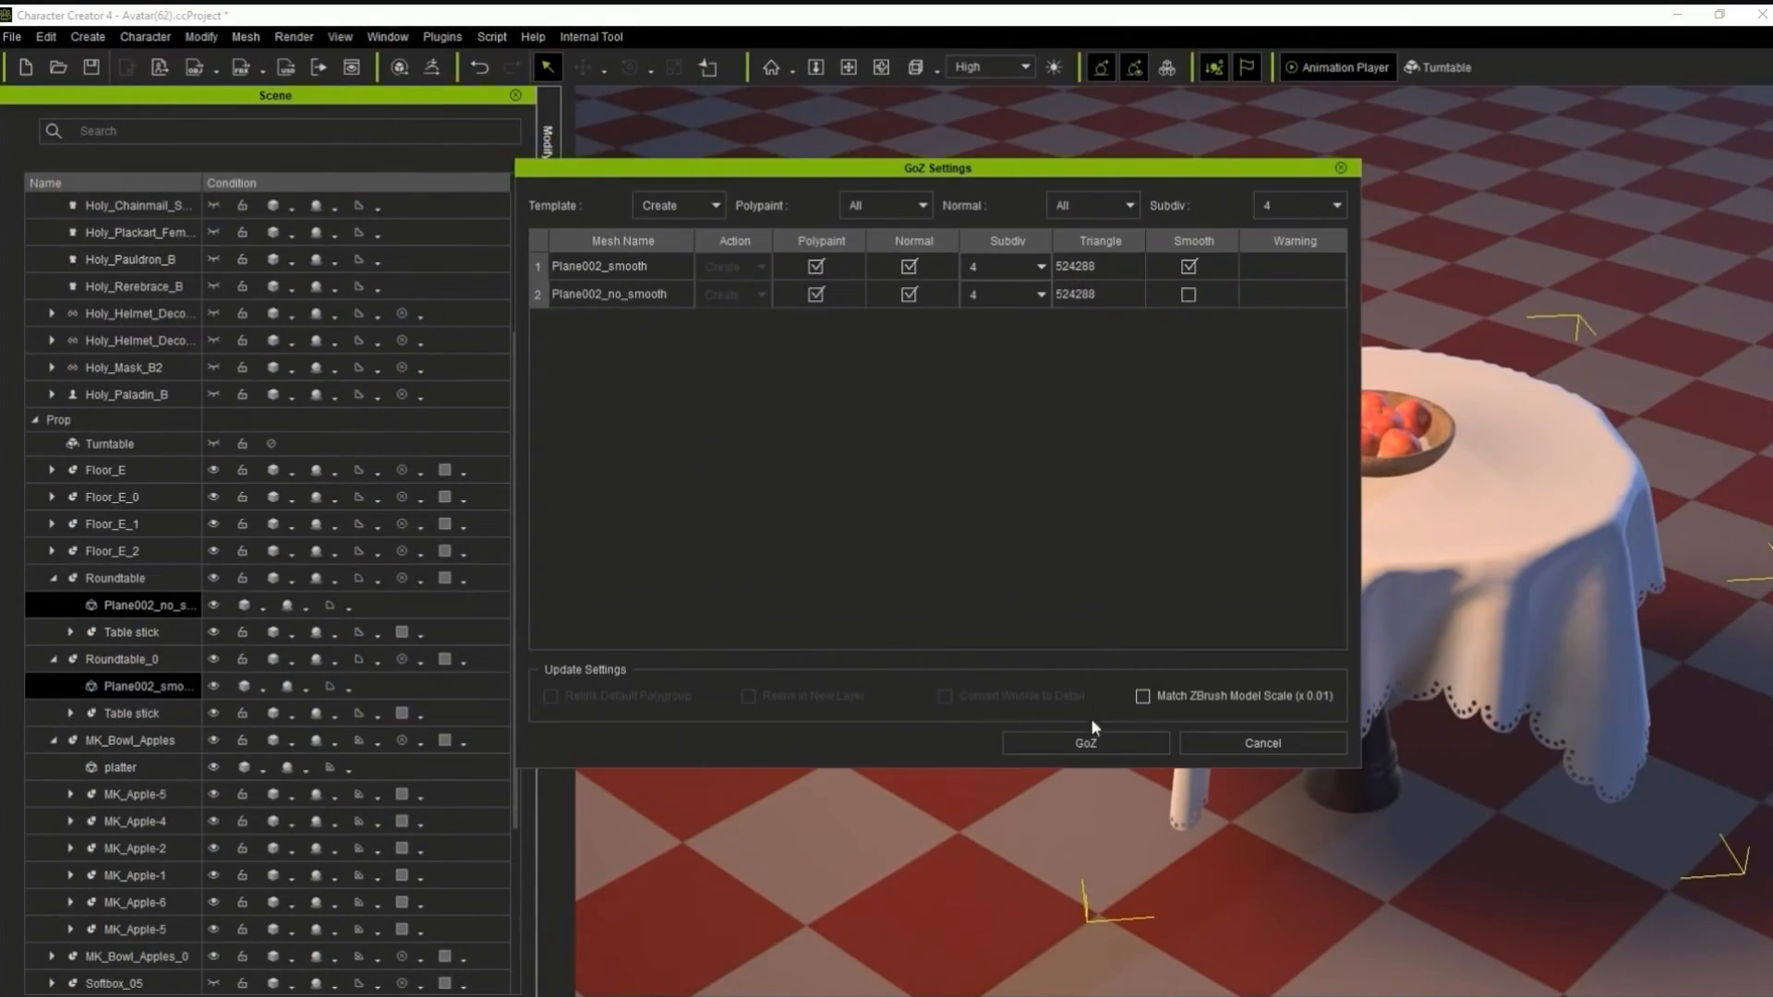
- Send the smooth and non-smooth tablecloth meshes to ZBrush with GoZ at subdivision level 4 and compare their surfaces
{"action": "left_click", "coordinate": [1088, 738]}
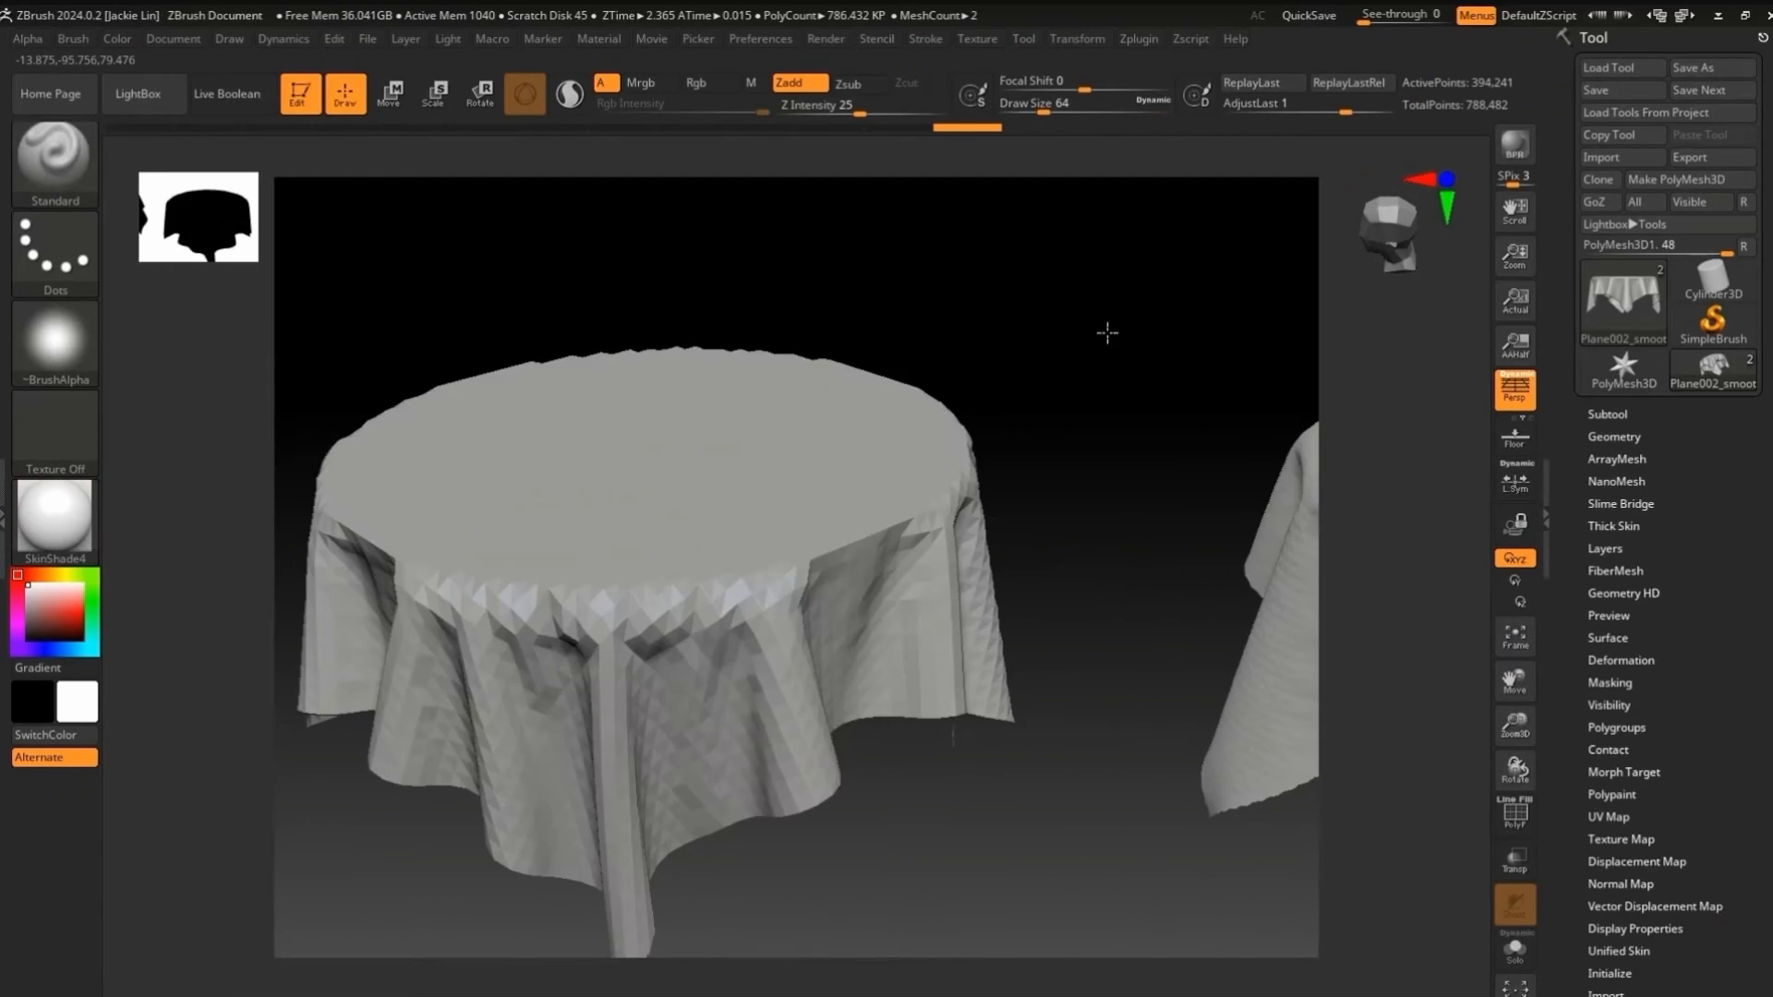
{"action": "left_click_drag", "start_coordinate": [1104, 332], "coordinate": [600, 359]}
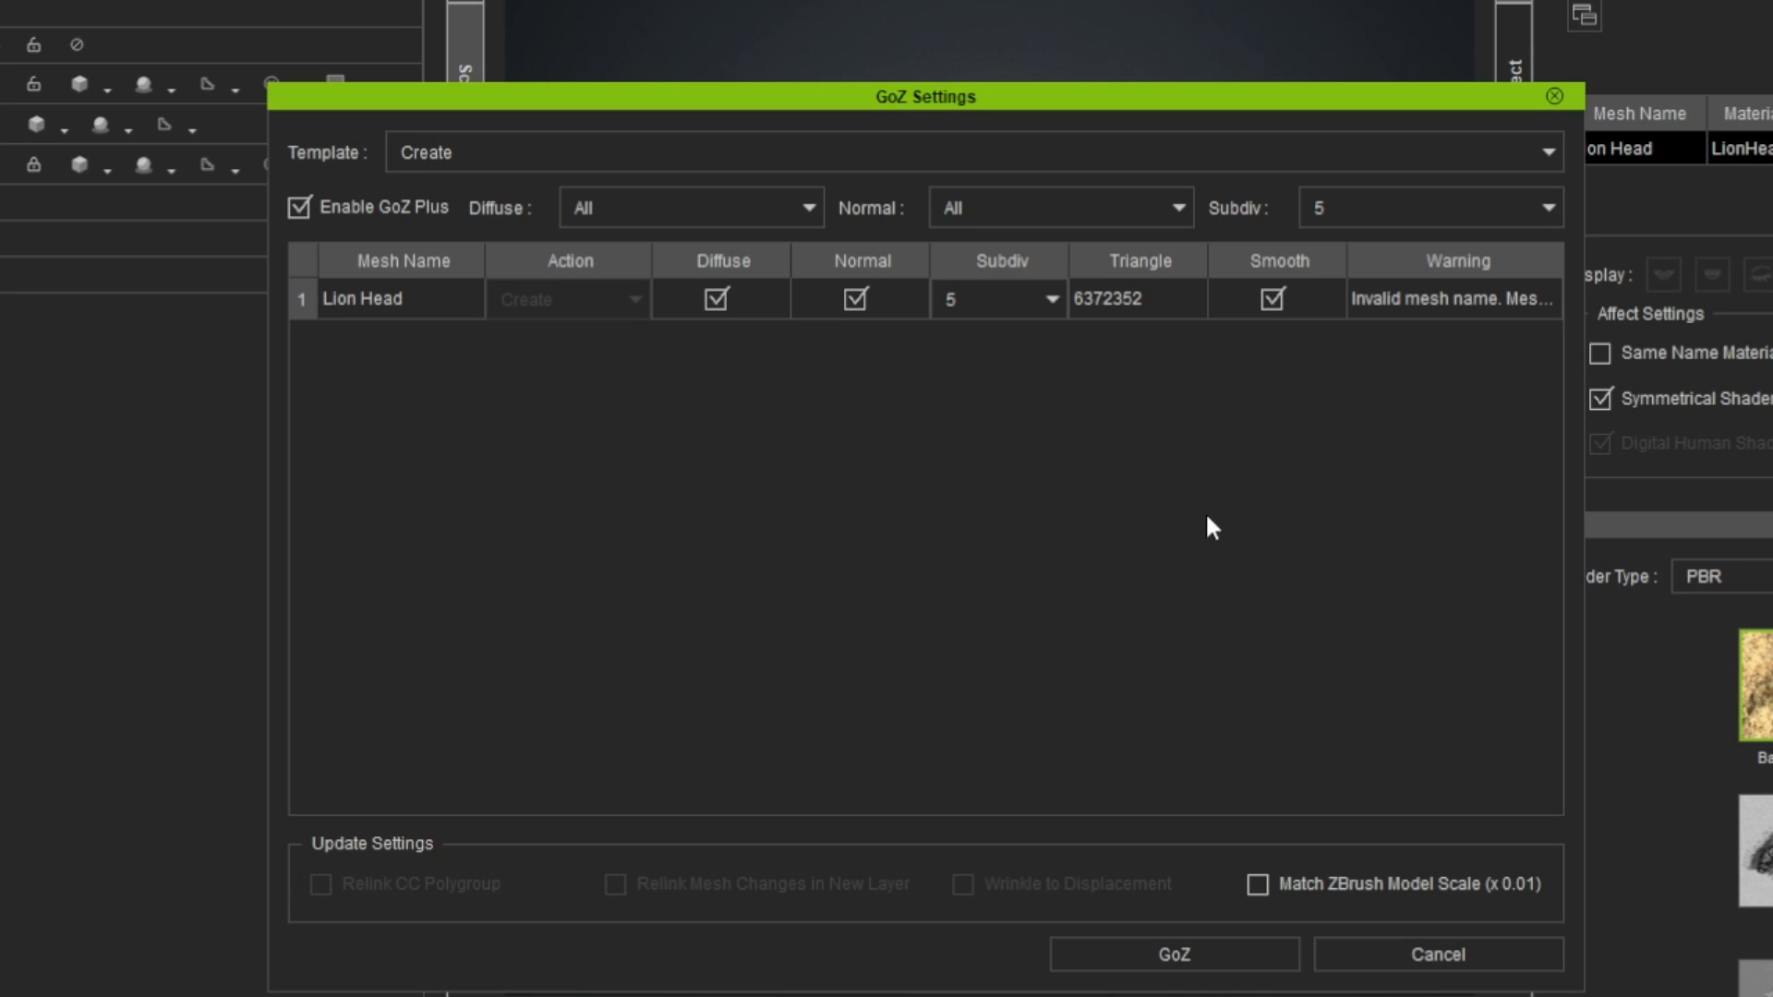
- Send the Lion Head to ZBrush with its diffuse and normal maps at subdivision level 5 and inspect it from several angles
{"action": "left_click", "coordinate": [1096, 950]}
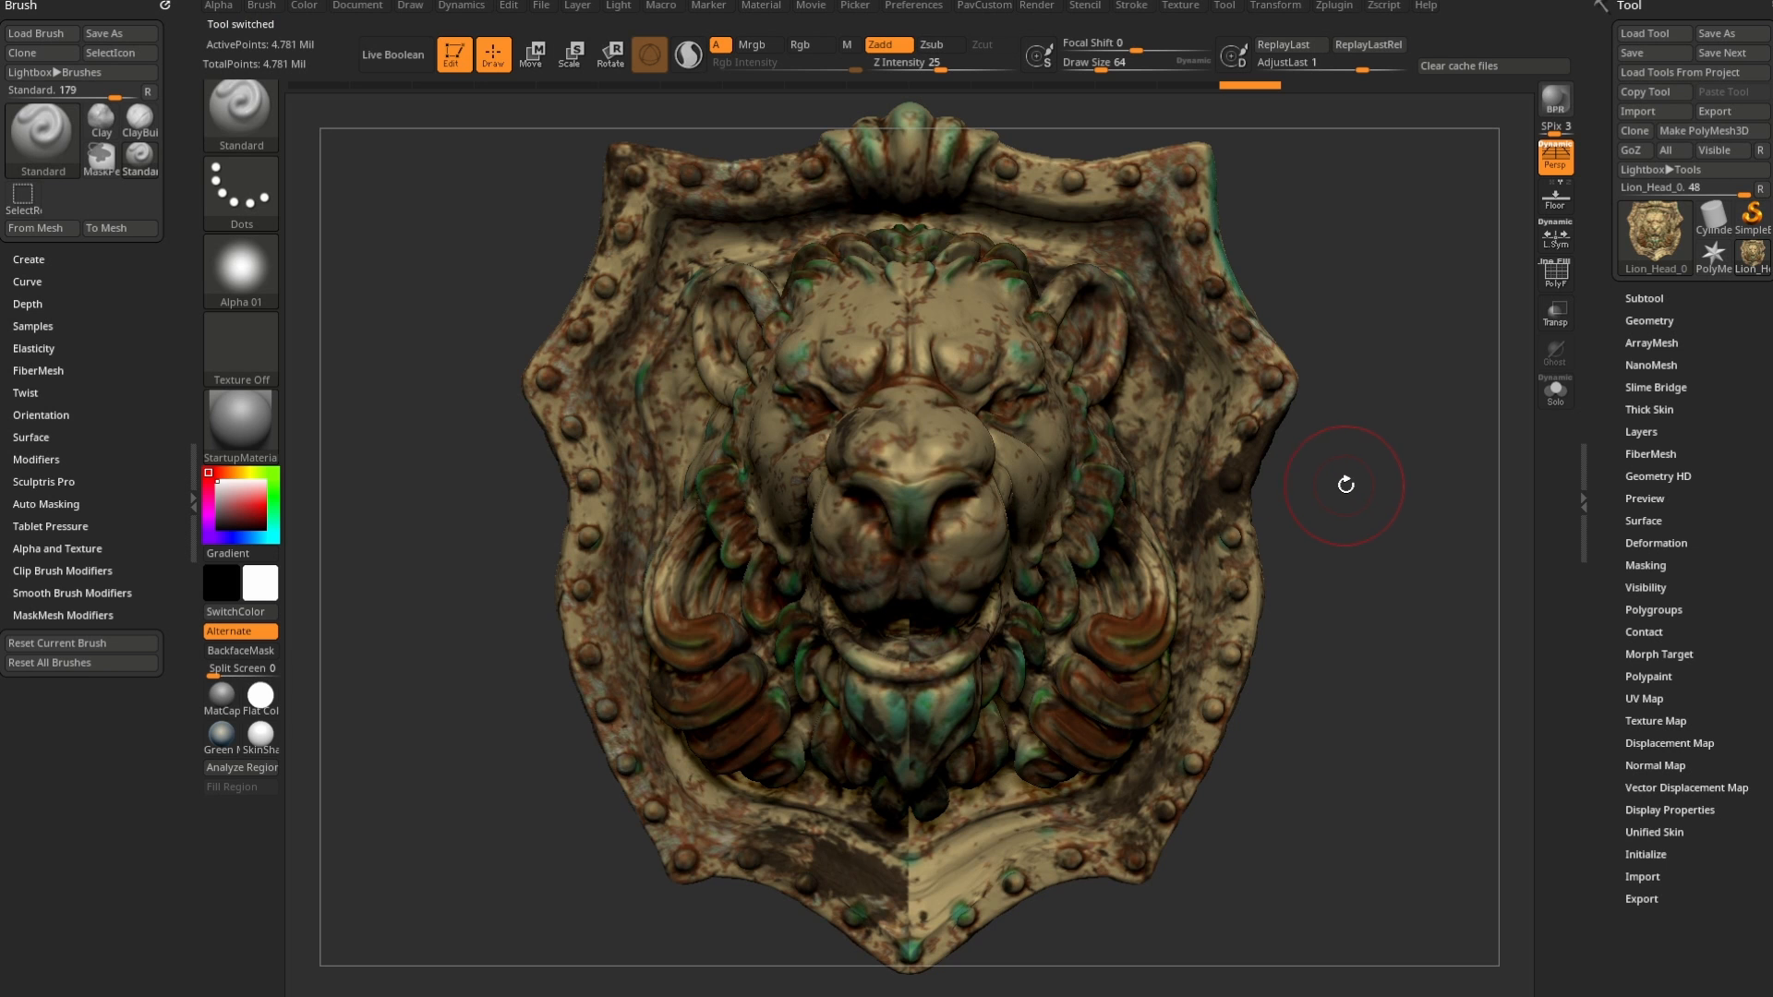
{"action": "mouse_move", "coordinate": [1393, 495]}
{"action": "left_mouse_down"}
{"action": "mouse_move", "coordinate": [1381, 467]}
{"action": "mouse_move", "coordinate": [1393, 514]}
{"action": "left_mouse_up"}
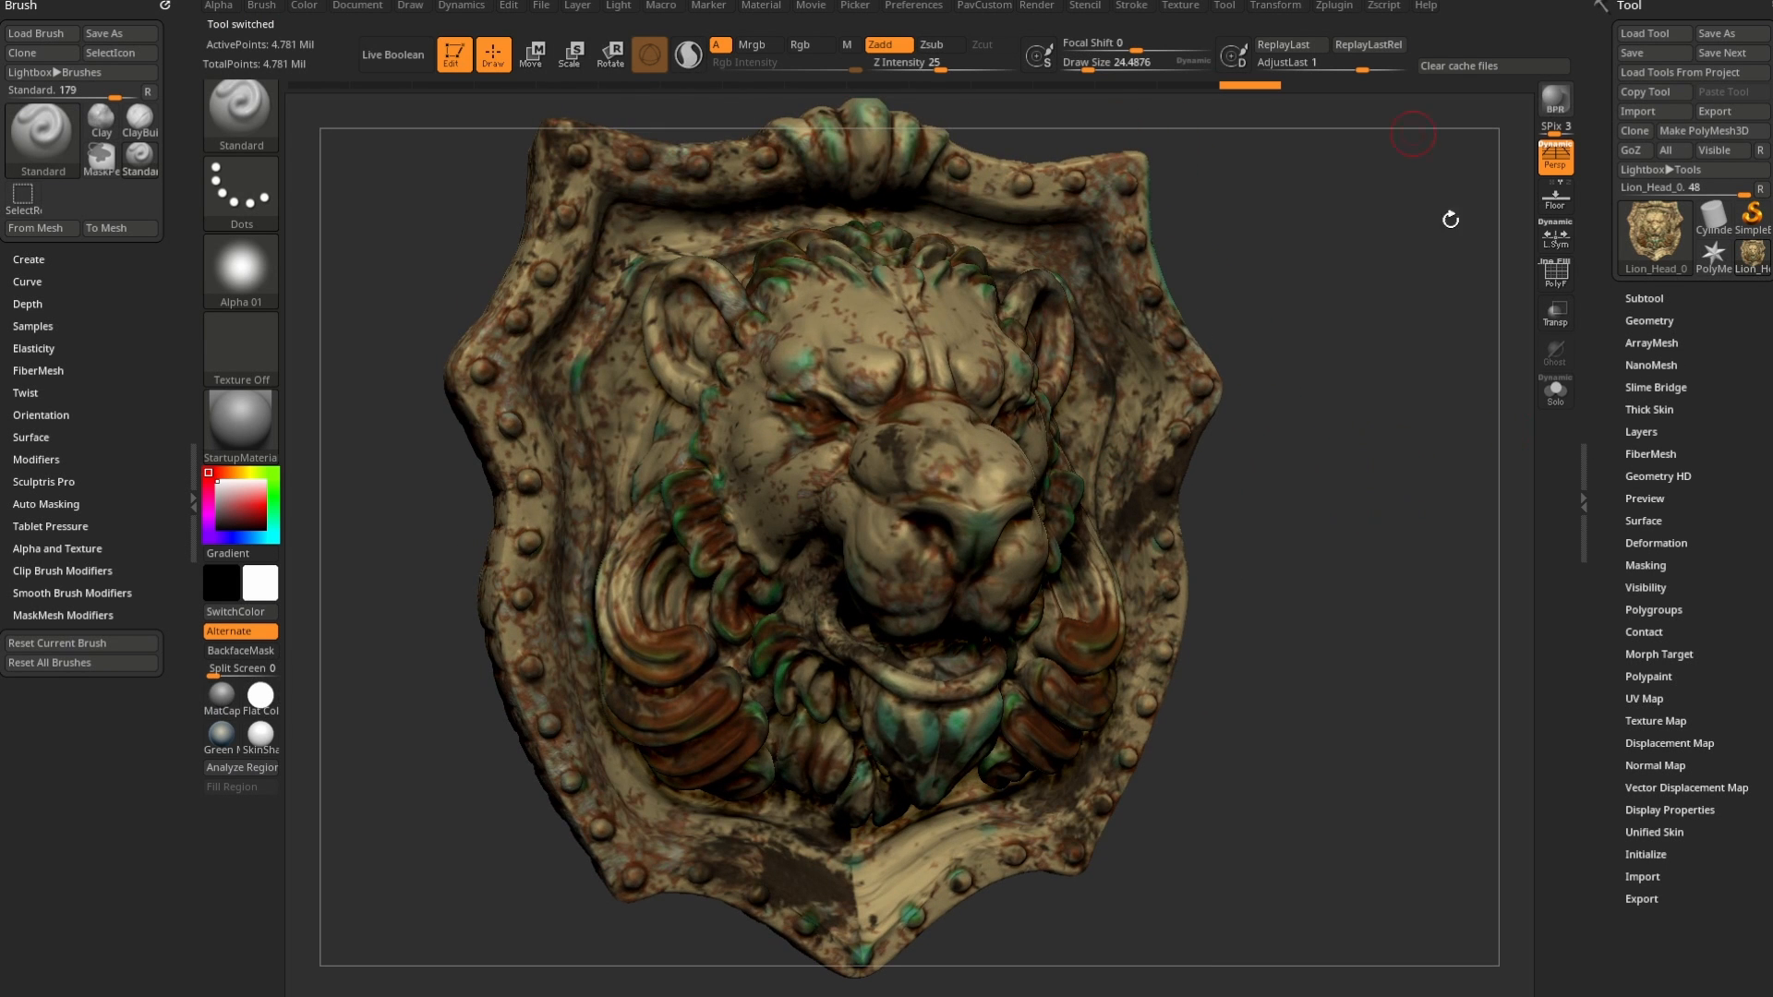
{"action": "left_click_drag", "start_coordinate": [1448, 395], "coordinate": [1432, 387], "text": "shift"}
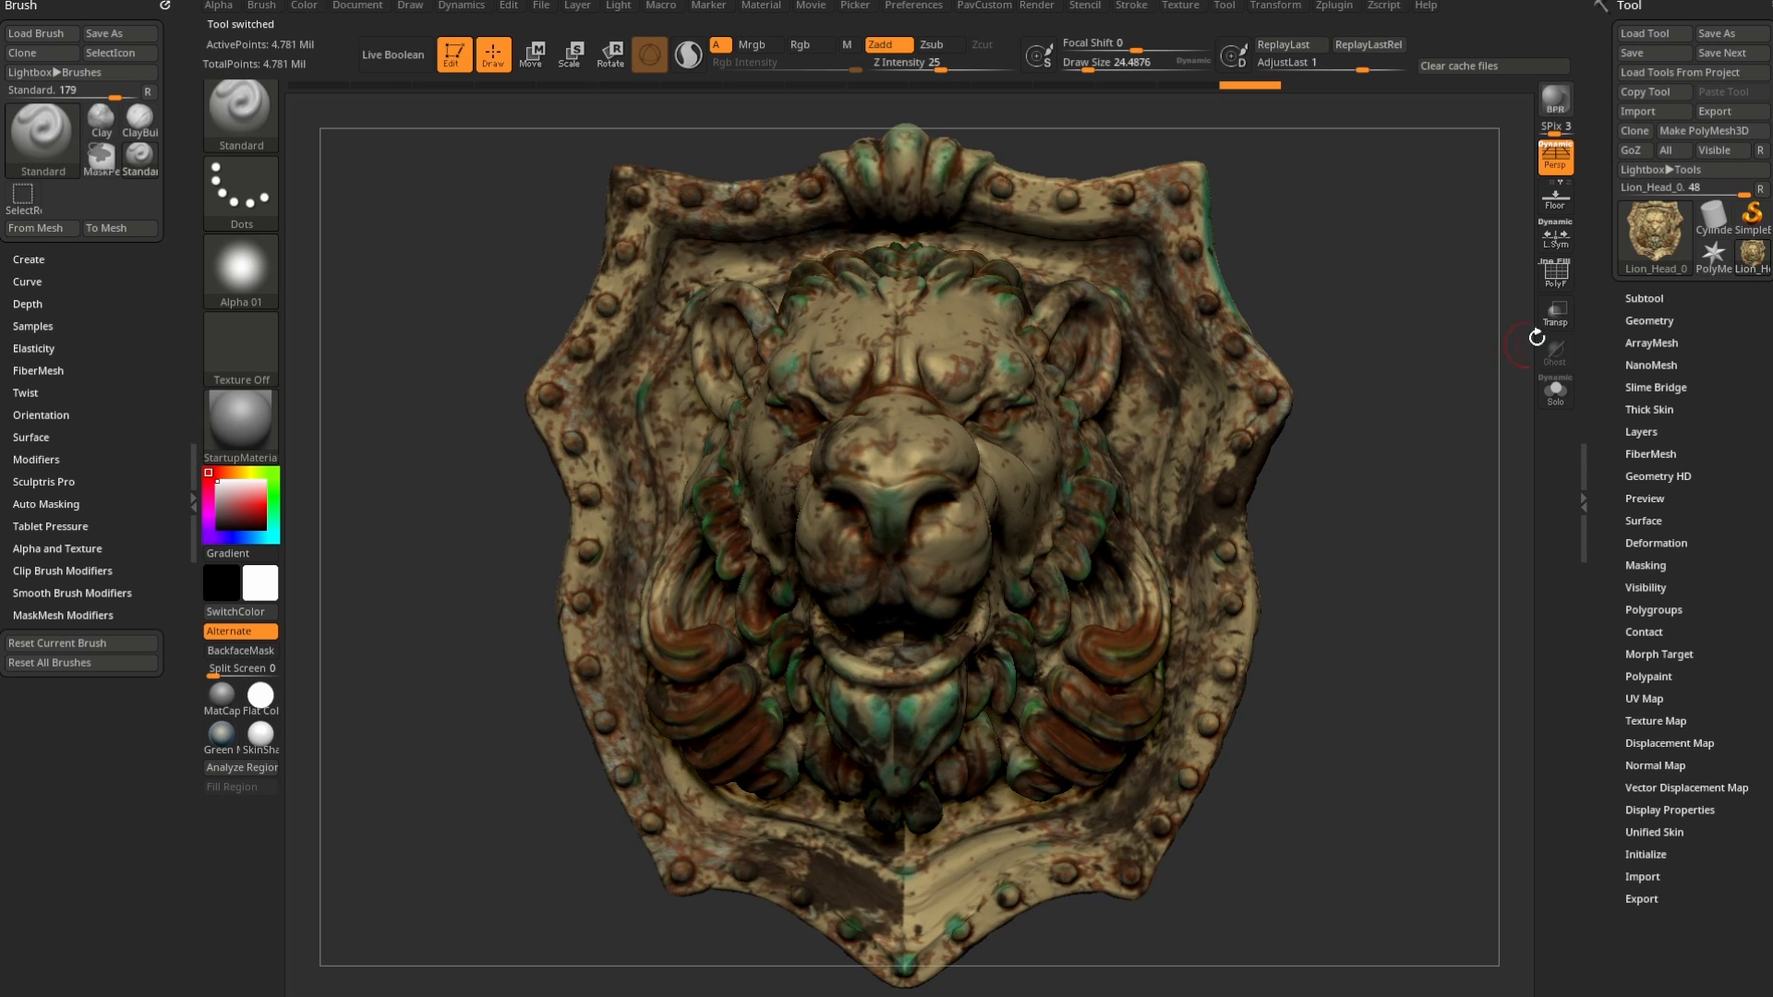
- Open the Lion Head's subtool settings and toggle its polypaint display to compare the coloured and plain surfaces, leaving it hidden
{"action": "left_click", "coordinate": [1640, 296]}
{"action": "mouse_move", "coordinate": [1692, 210]}
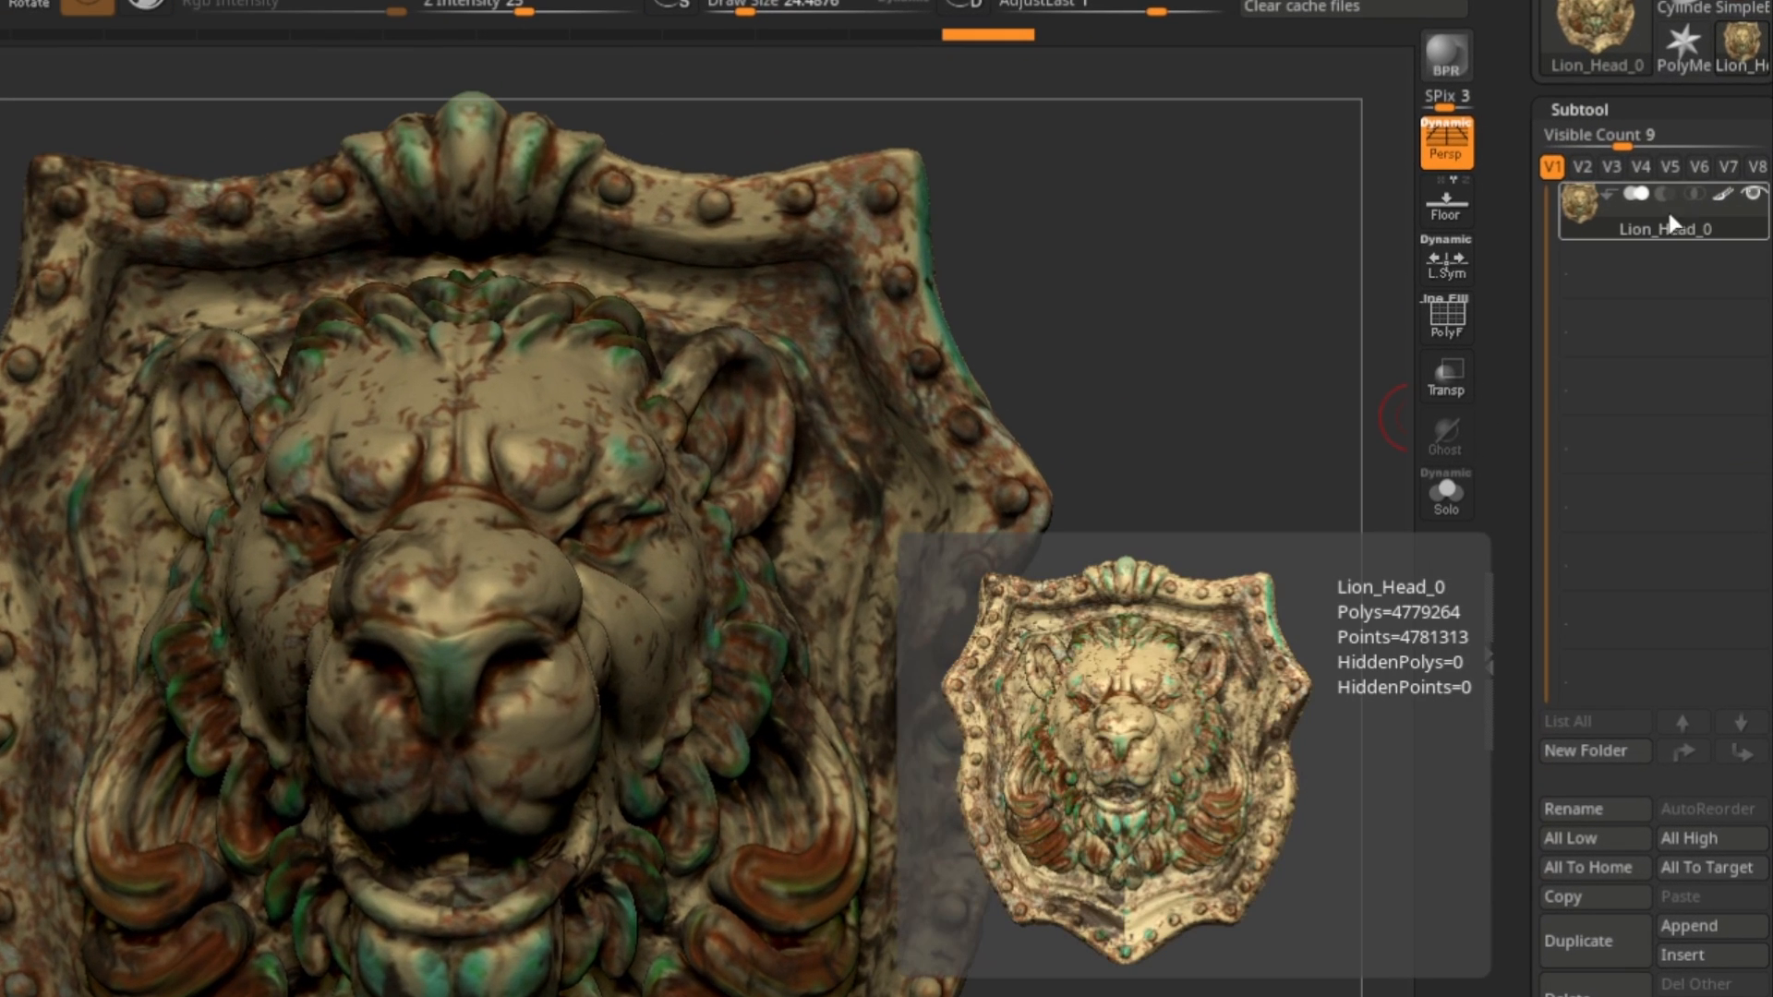
{"action": "left_click", "coordinate": [1724, 194]}
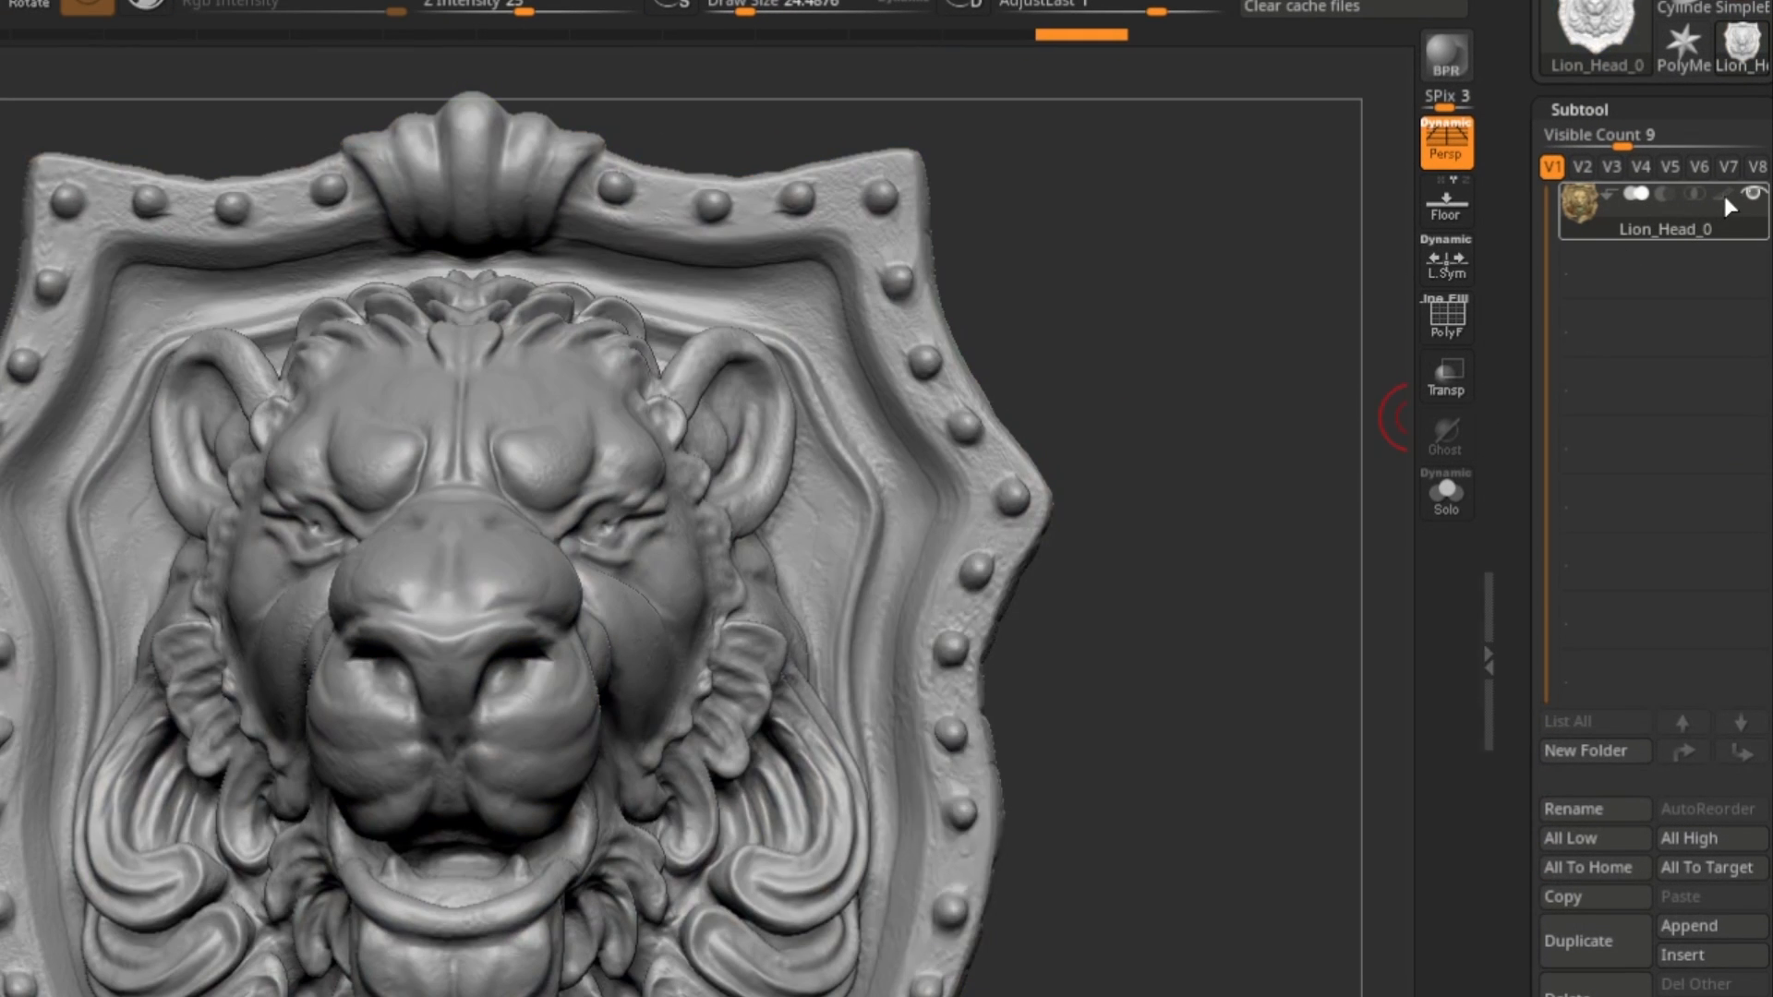
{"action": "left_click", "coordinate": [1723, 195]}
{"action": "left_click", "coordinate": [1723, 195]}
{"action": "left_click", "coordinate": [1723, 195]}
{"action": "left_click", "coordinate": [1723, 195]}
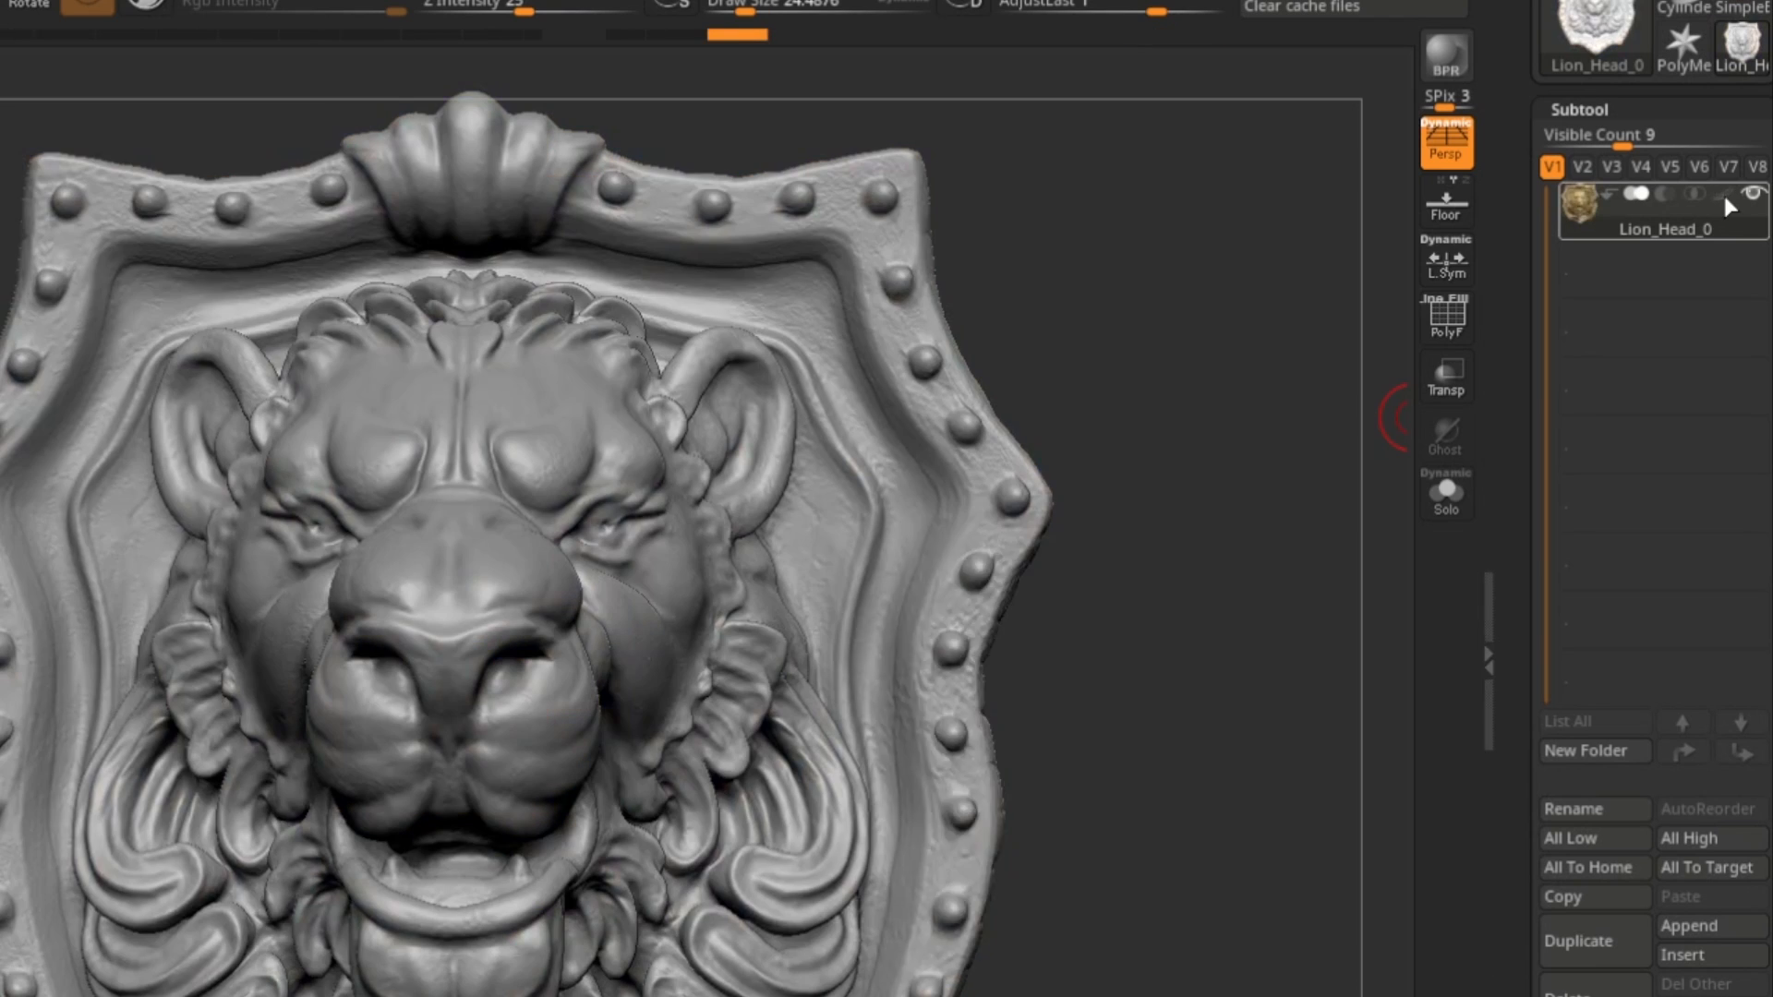
{"action": "left_click", "coordinate": [1724, 195]}
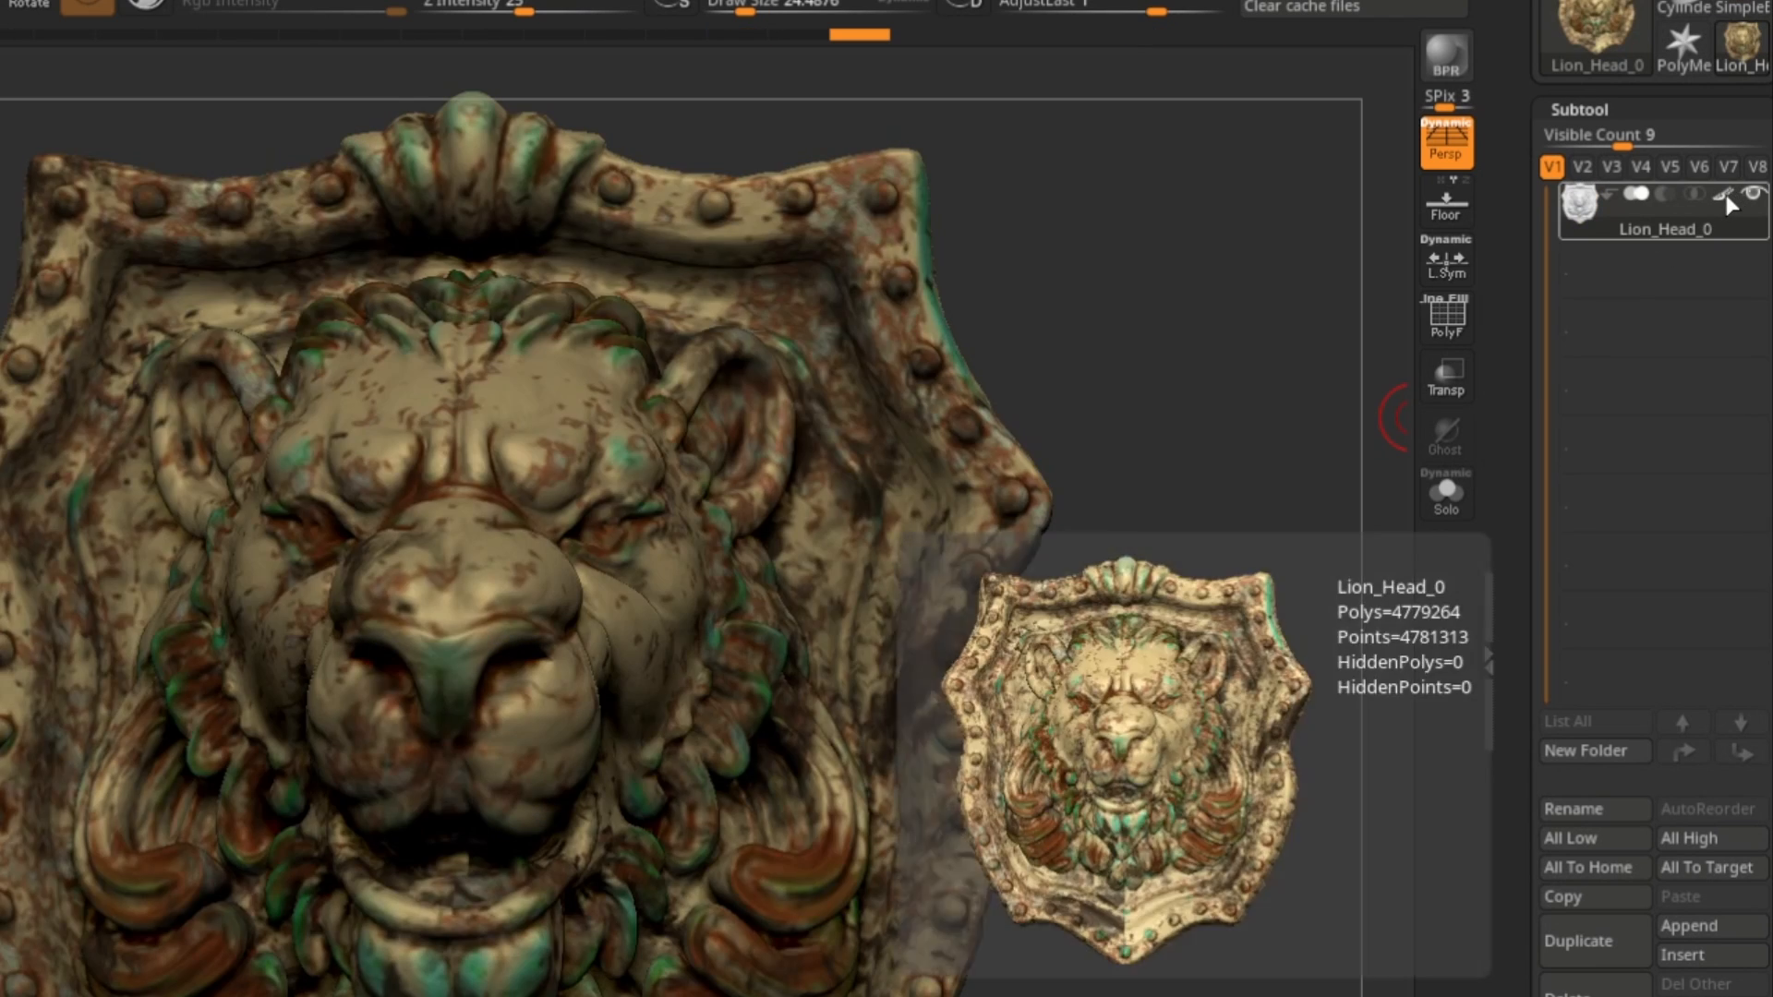
{"action": "left_click", "coordinate": [1724, 194]}
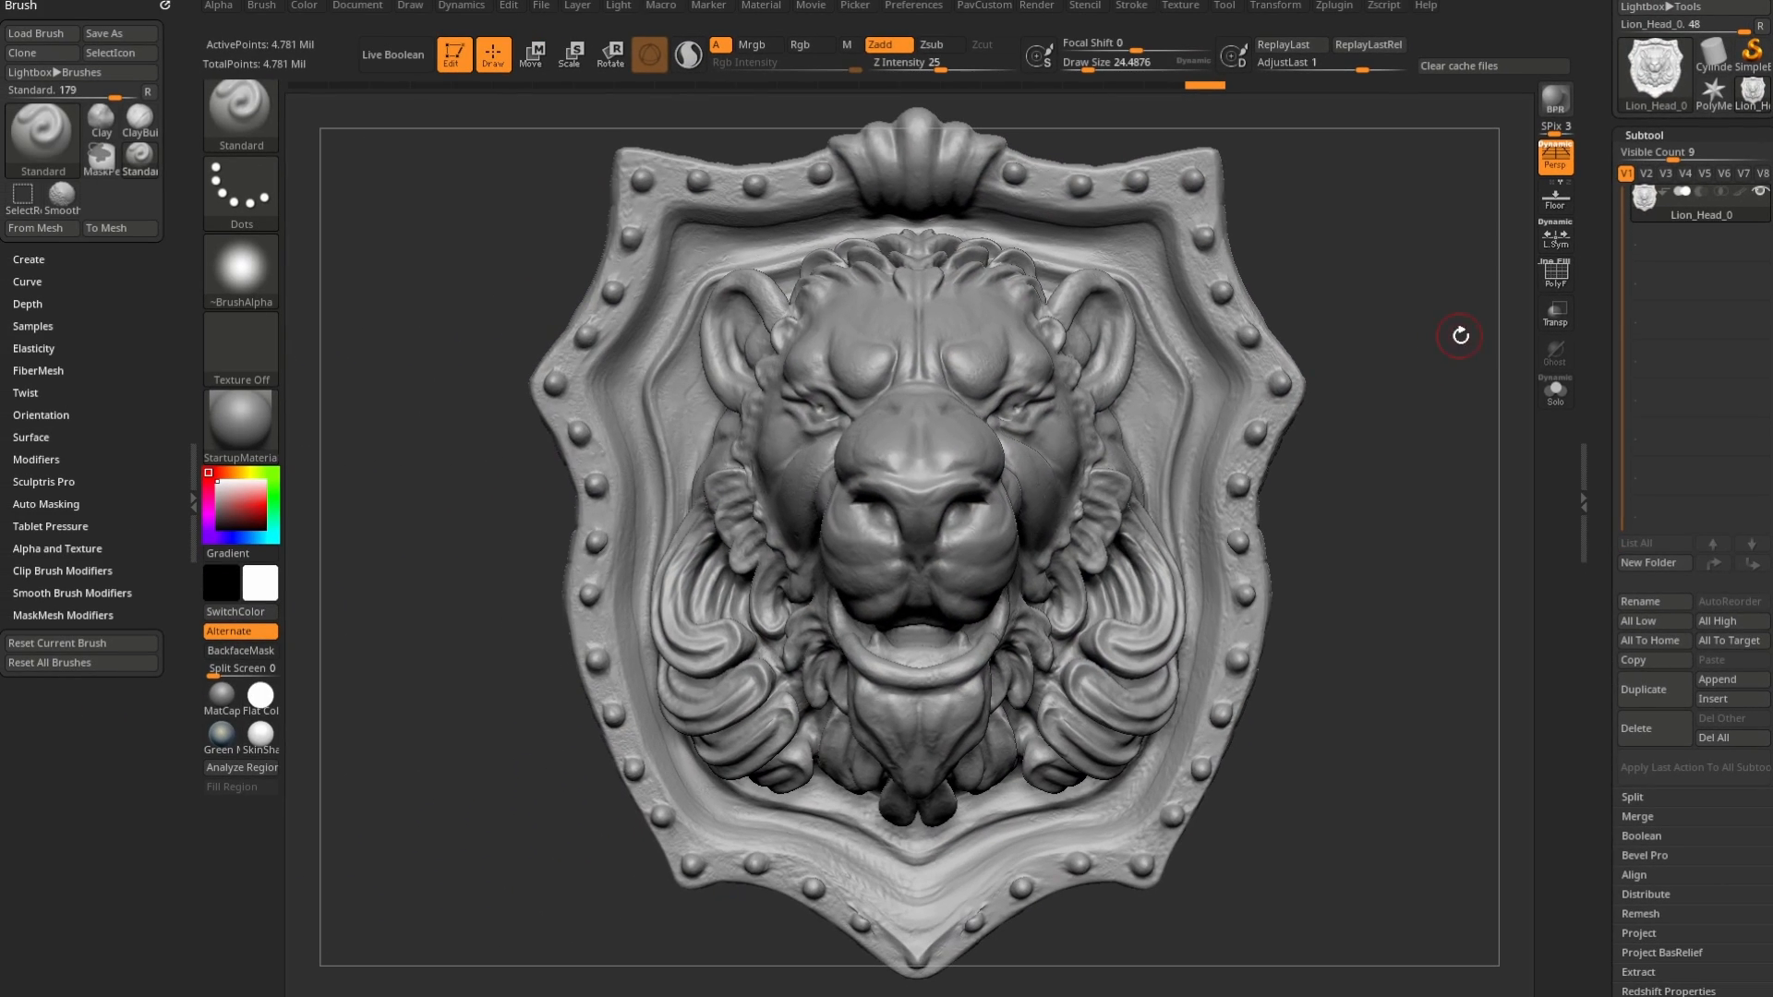
- Toggle the CC_Detail layer's visibility to compare the surface detail, and switch its recording mode on and off
{"action": "left_click_drag", "start_coordinate": [1602, 443], "coordinate": [1602, 288]}
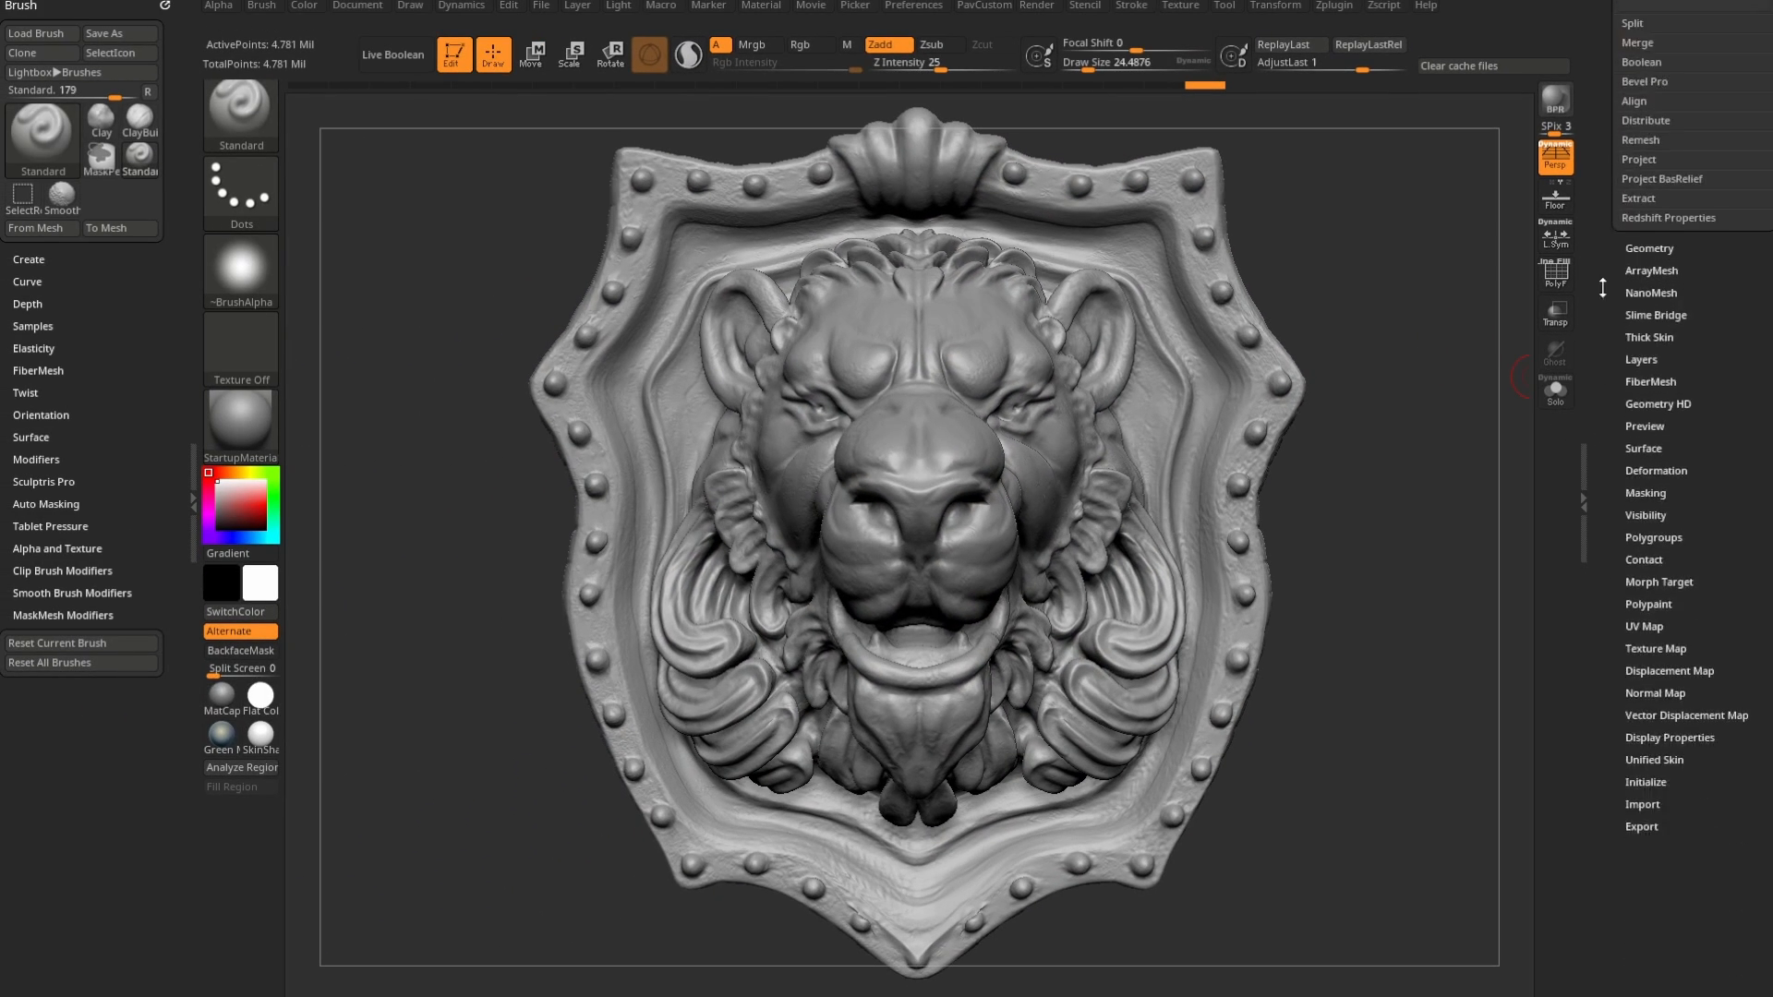
{"action": "left_click", "coordinate": [1629, 358], "text": "shift"}
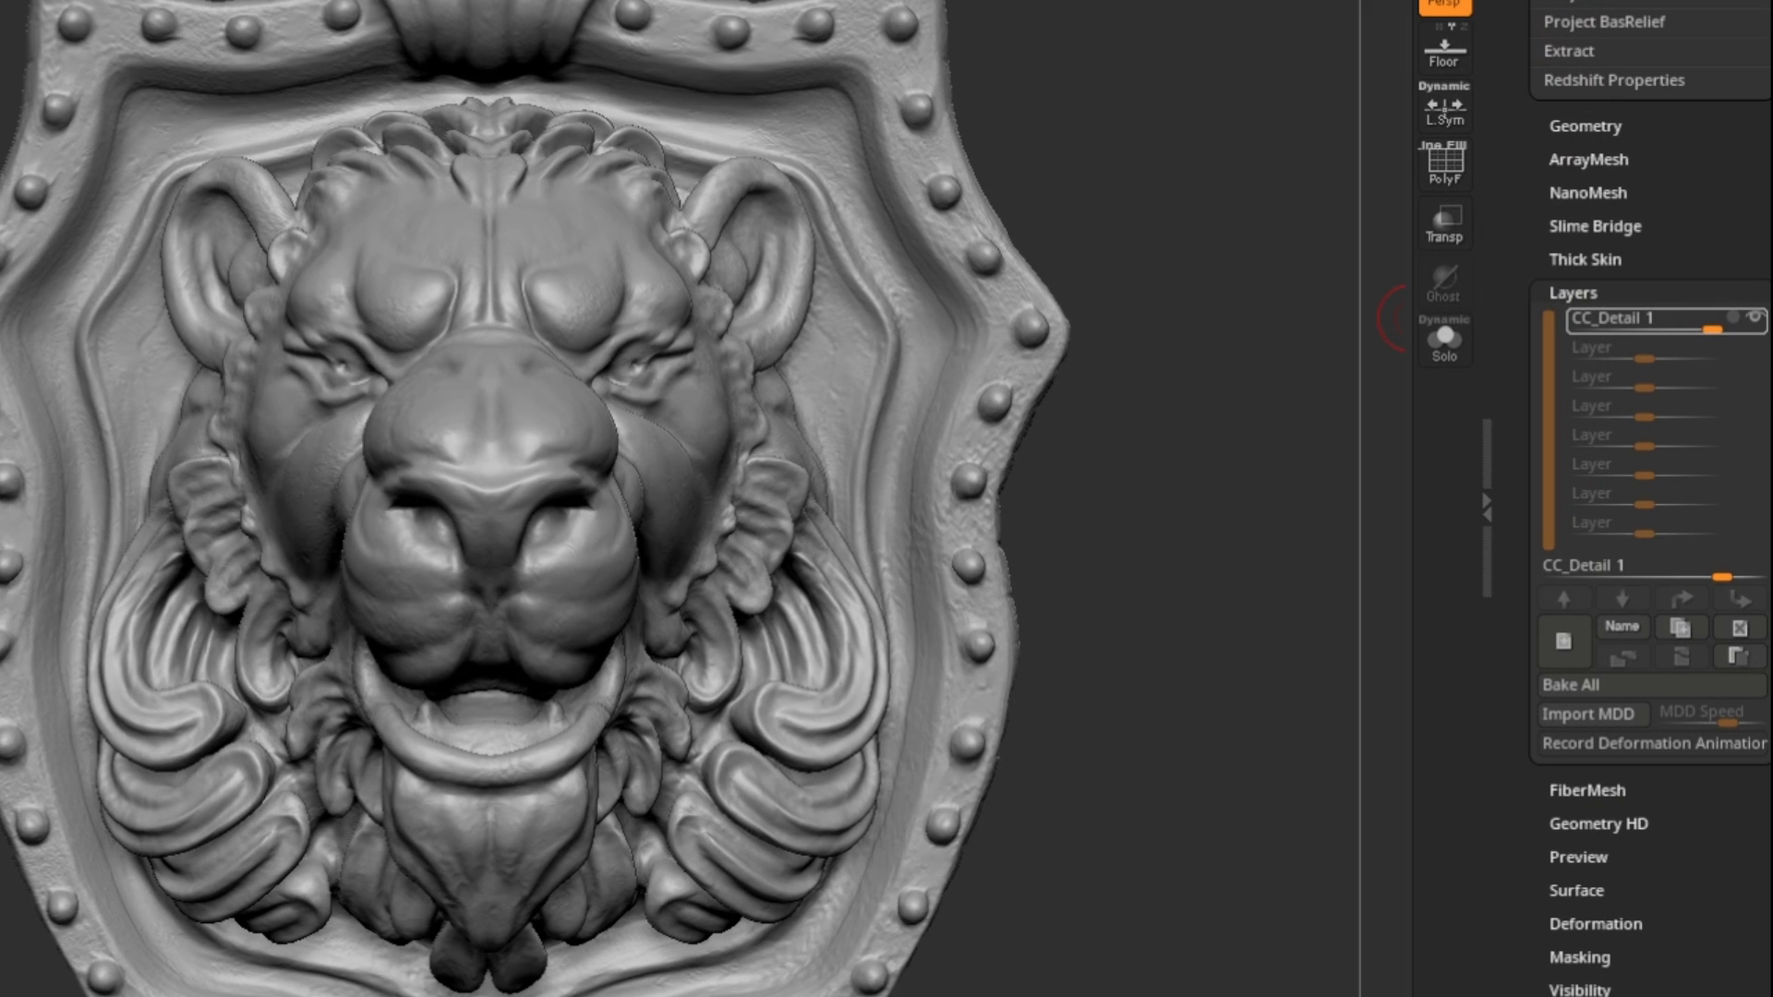
{"action": "left_click", "coordinate": [1757, 319]}
{"action": "left_click", "coordinate": [1757, 320]}
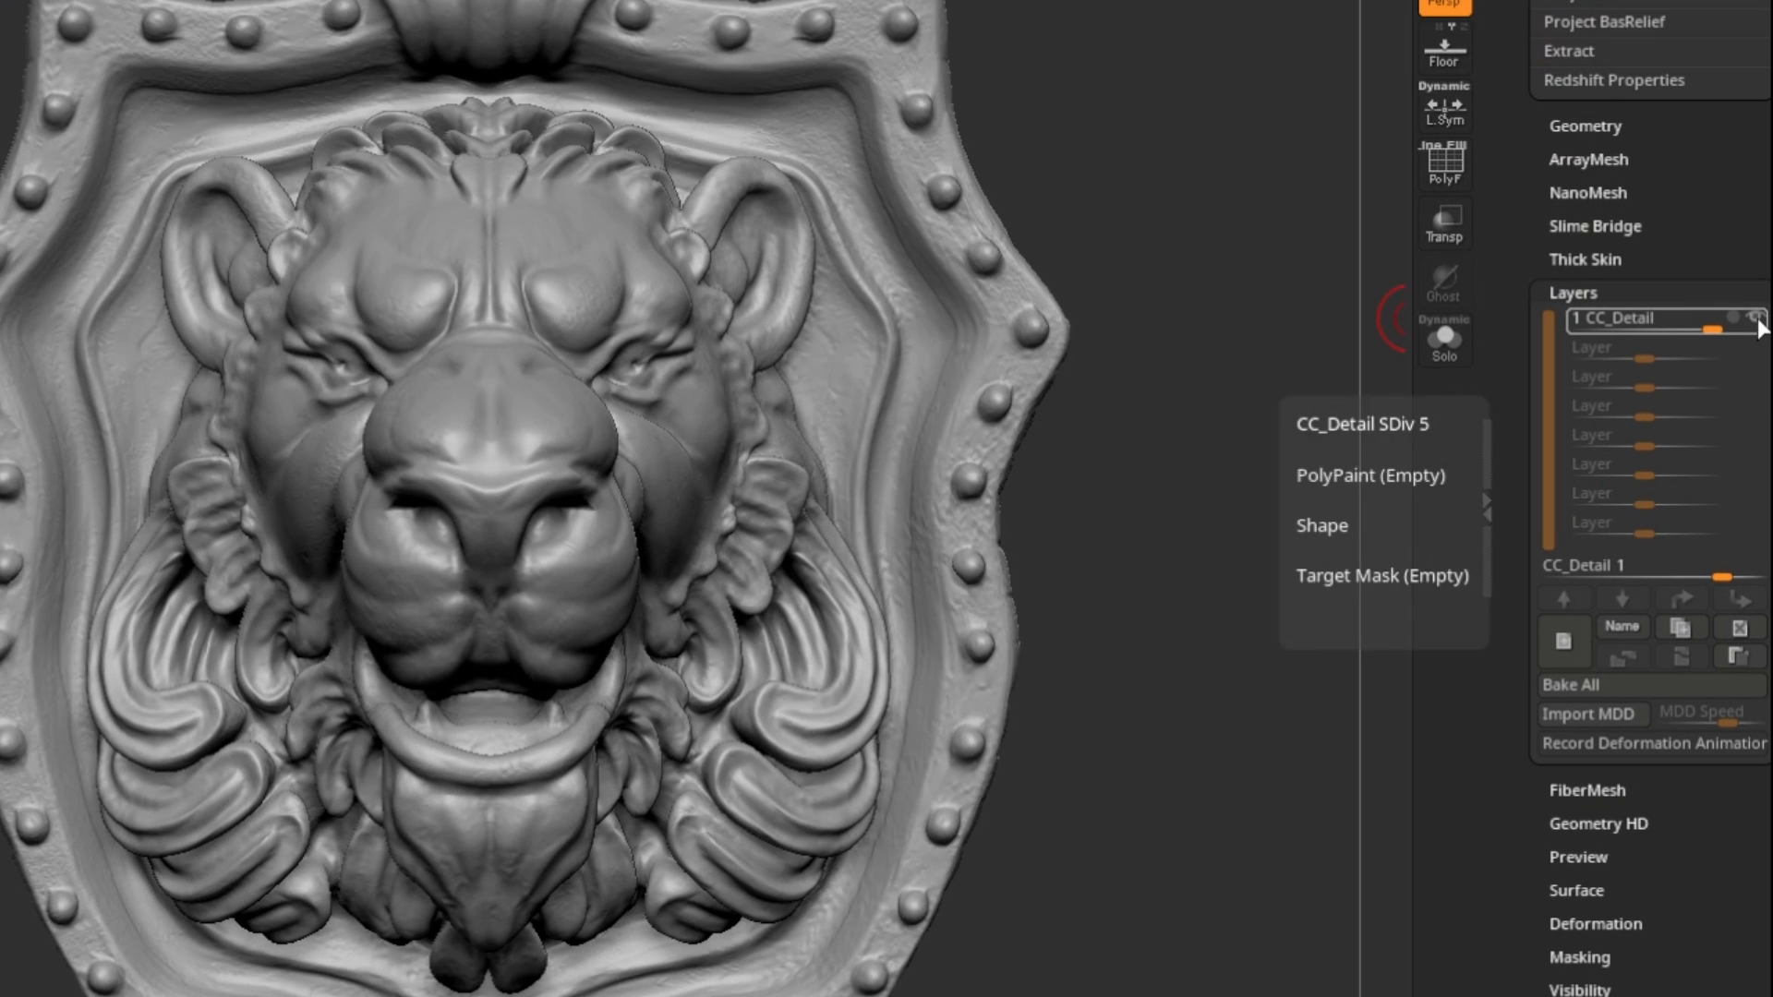
{"action": "left_click", "coordinate": [1758, 319]}
{"action": "left_click", "coordinate": [1757, 320]}
{"action": "left_click", "coordinate": [1757, 320]}
{"action": "left_click", "coordinate": [1757, 319]}
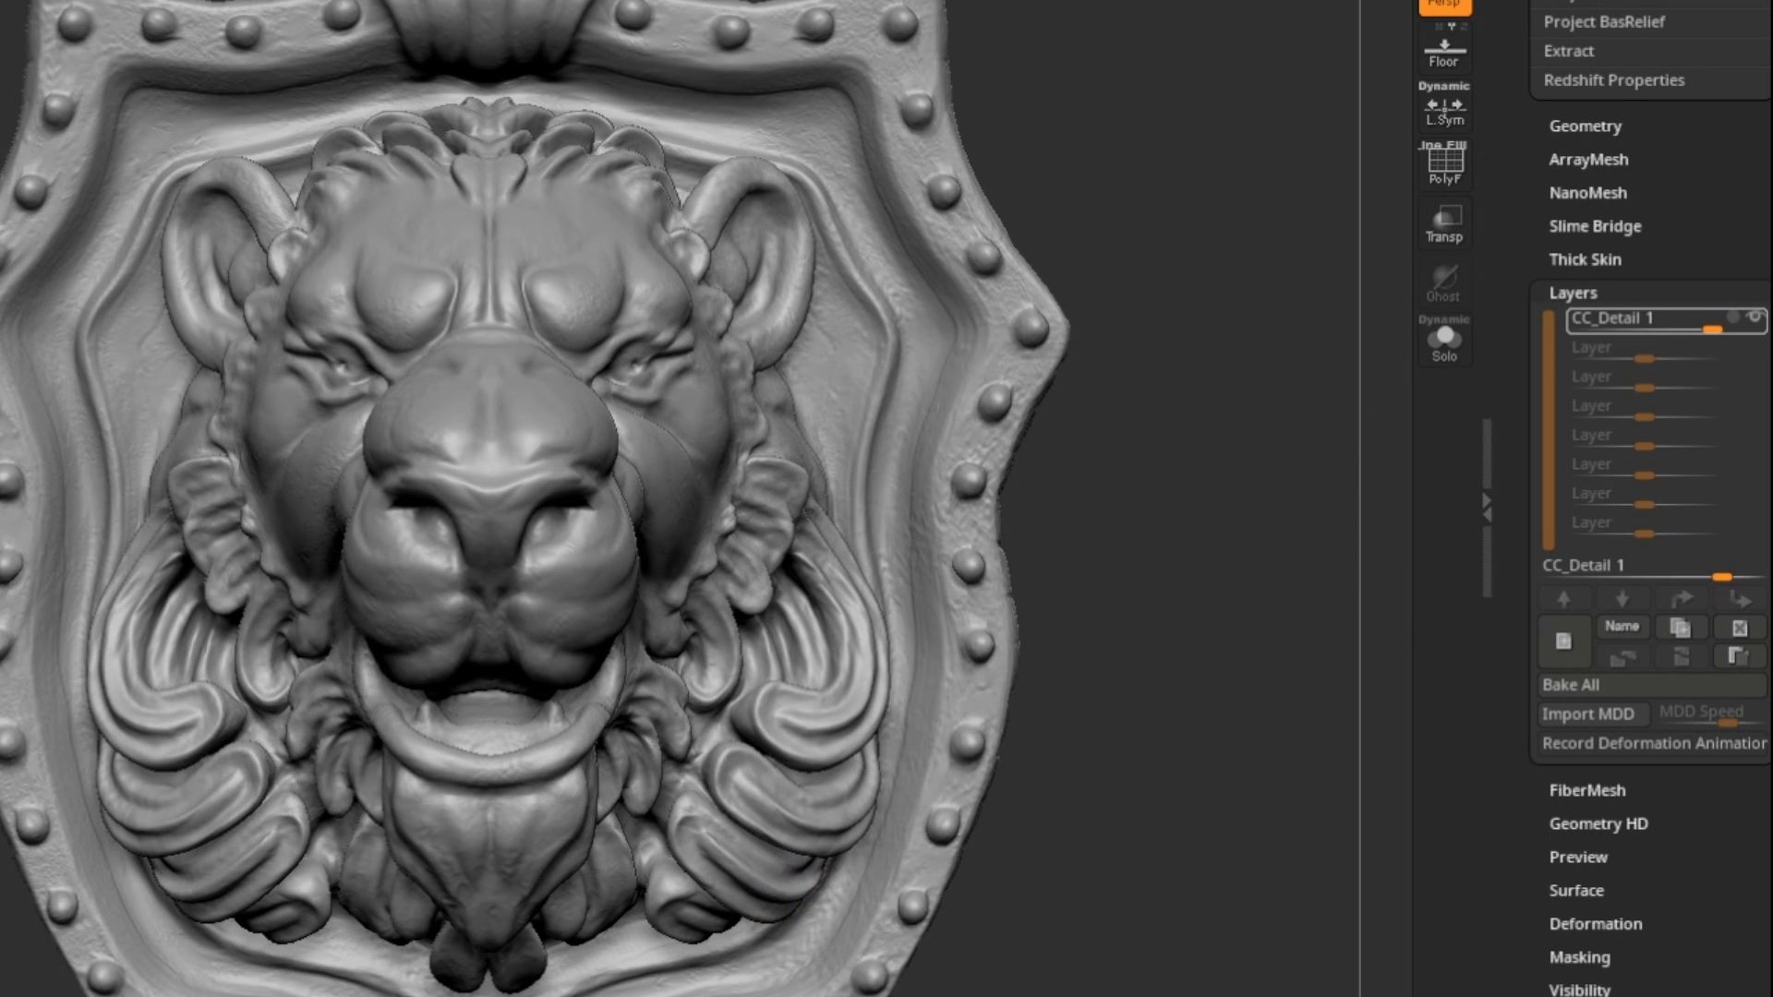
{"action": "left_click", "coordinate": [1737, 320]}
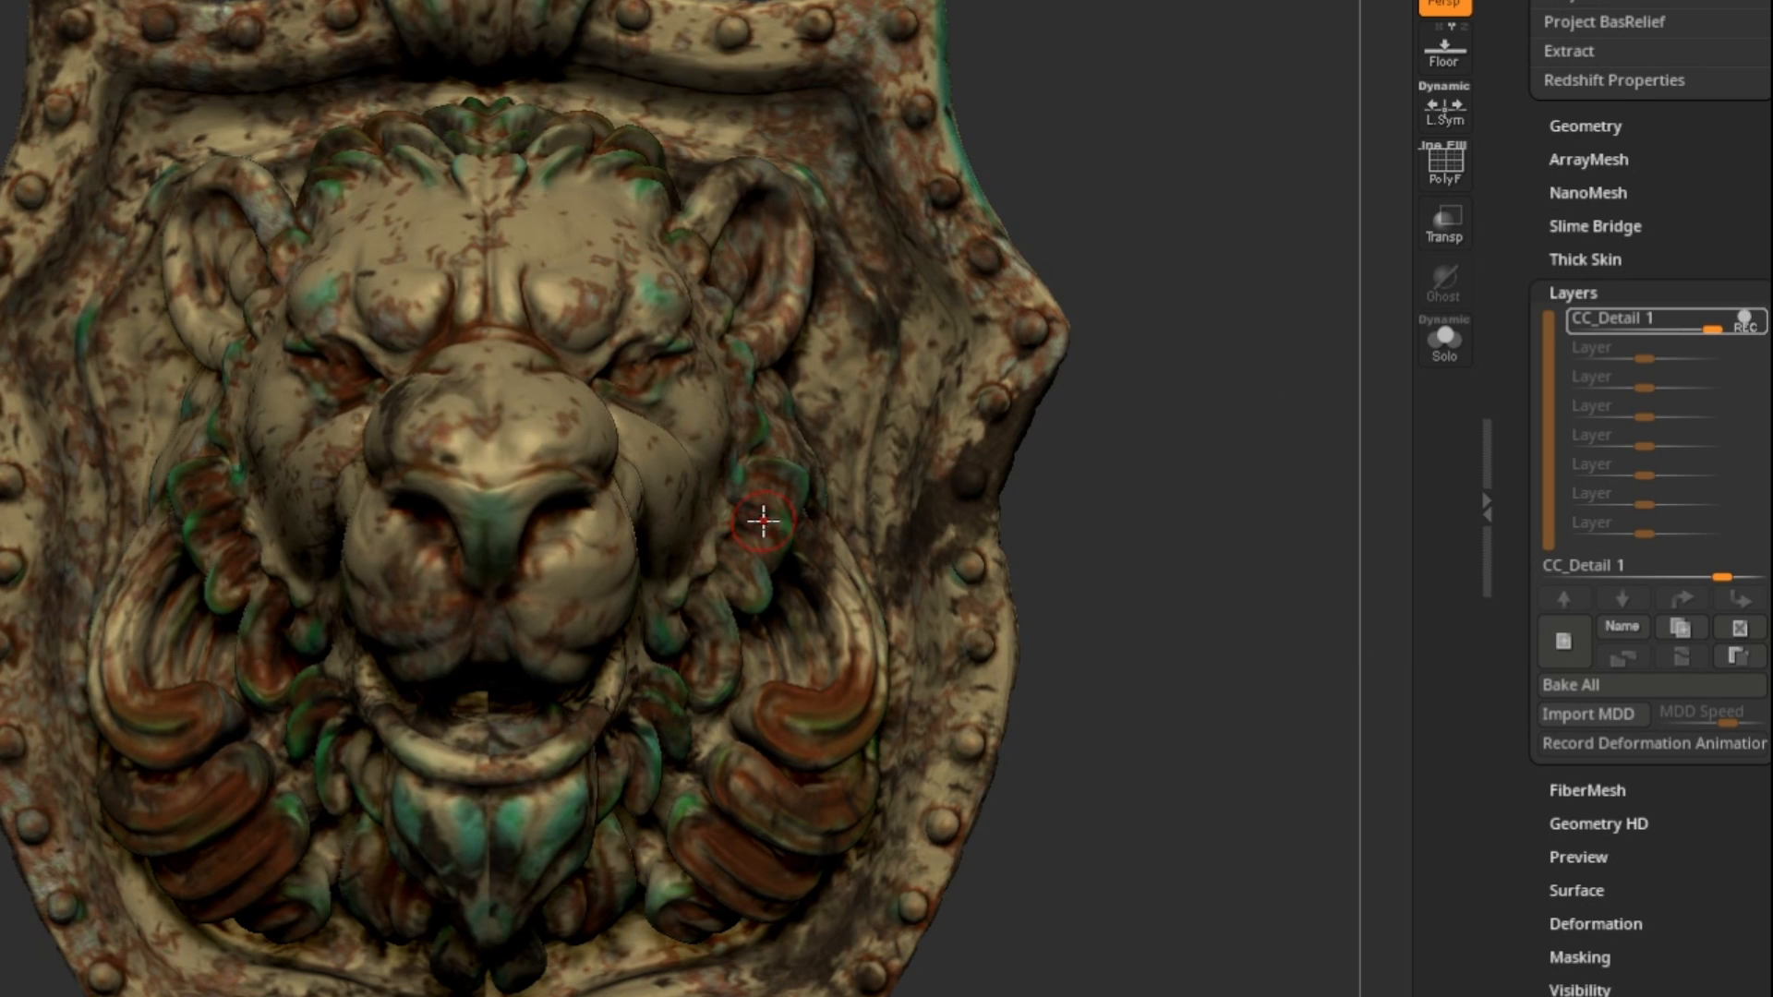
{"action": "left_click", "coordinate": [1743, 321]}
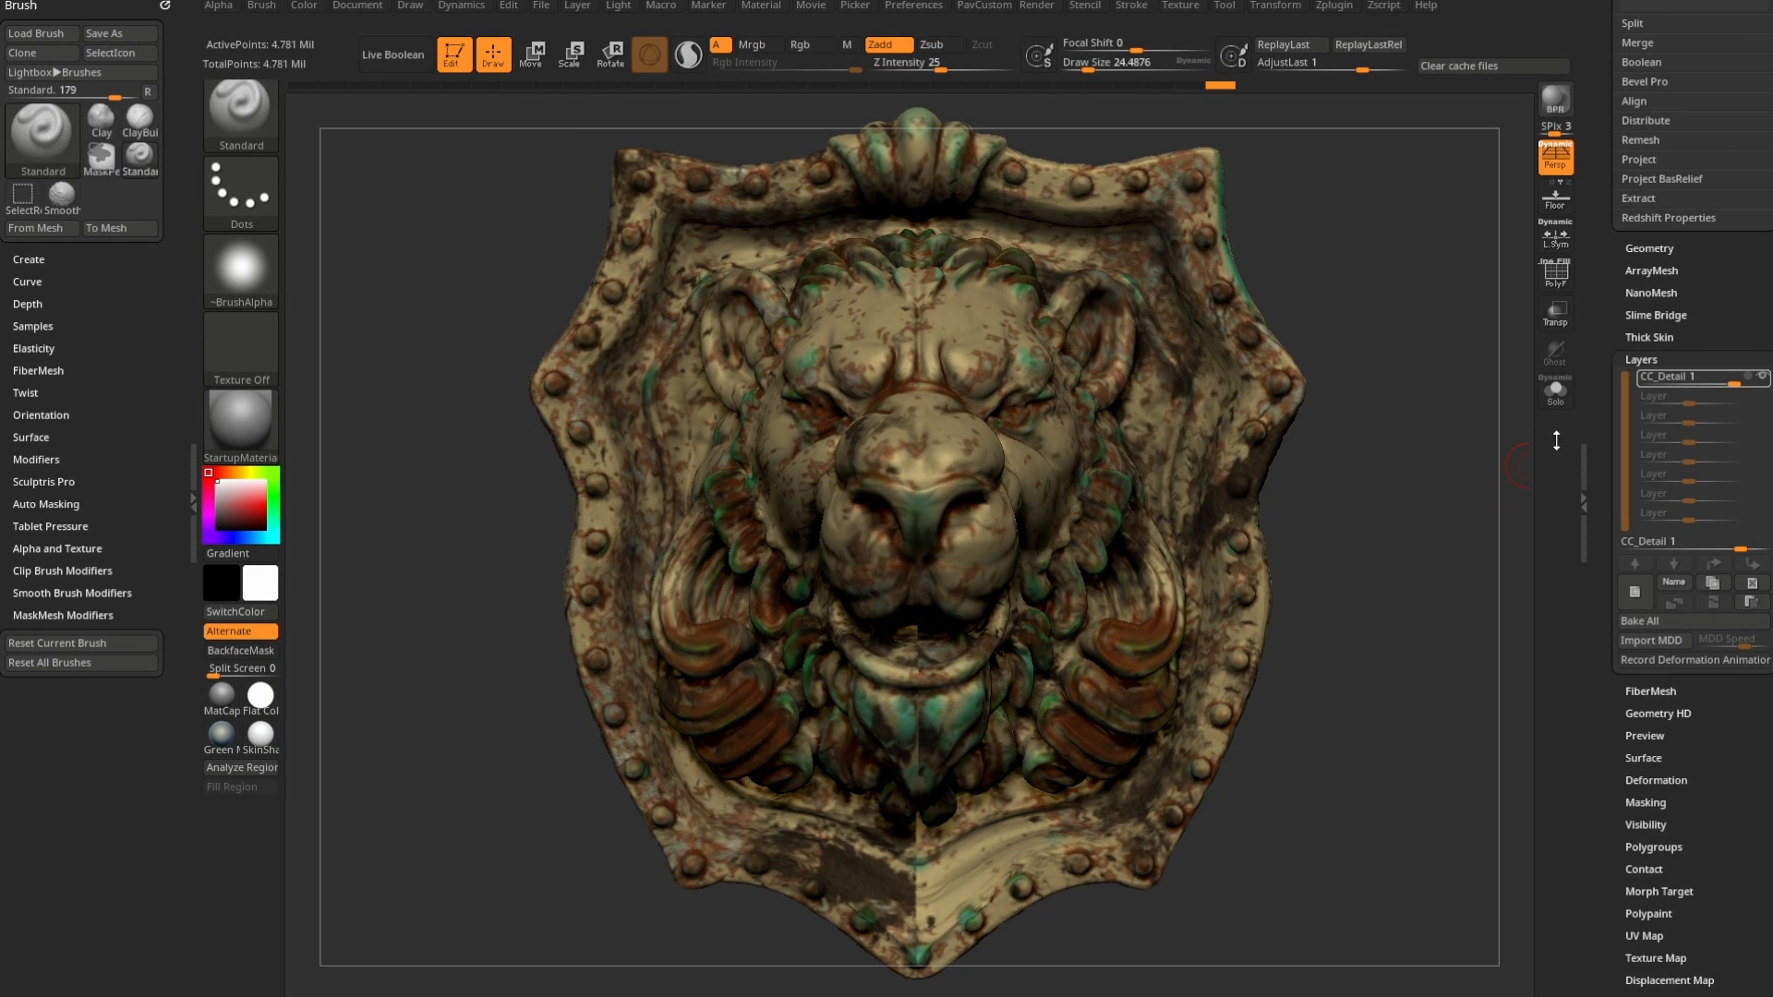
- Enable Rgb at intensity 100 and fill the whole Lion Head with the grey colour RGB 134, 134, 134
{"action": "left_click_drag", "start_coordinate": [1609, 445], "coordinate": [1612, 695]}
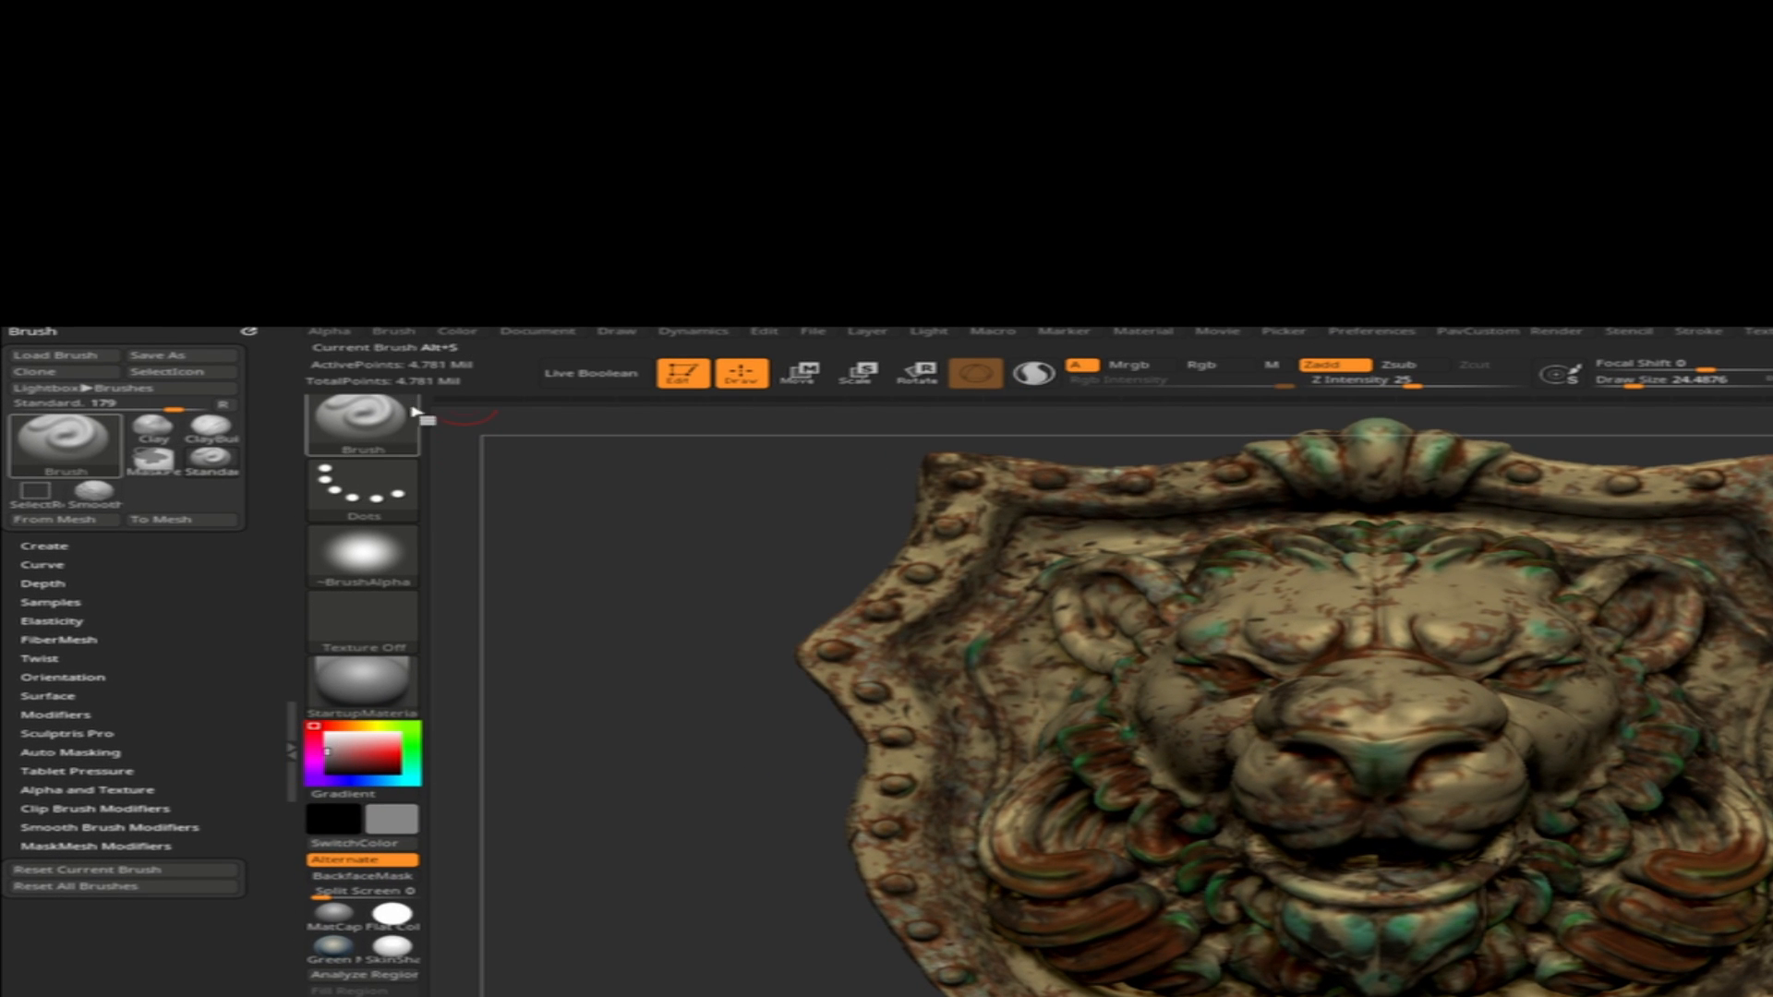
{"action": "left_click", "coordinate": [1201, 365]}
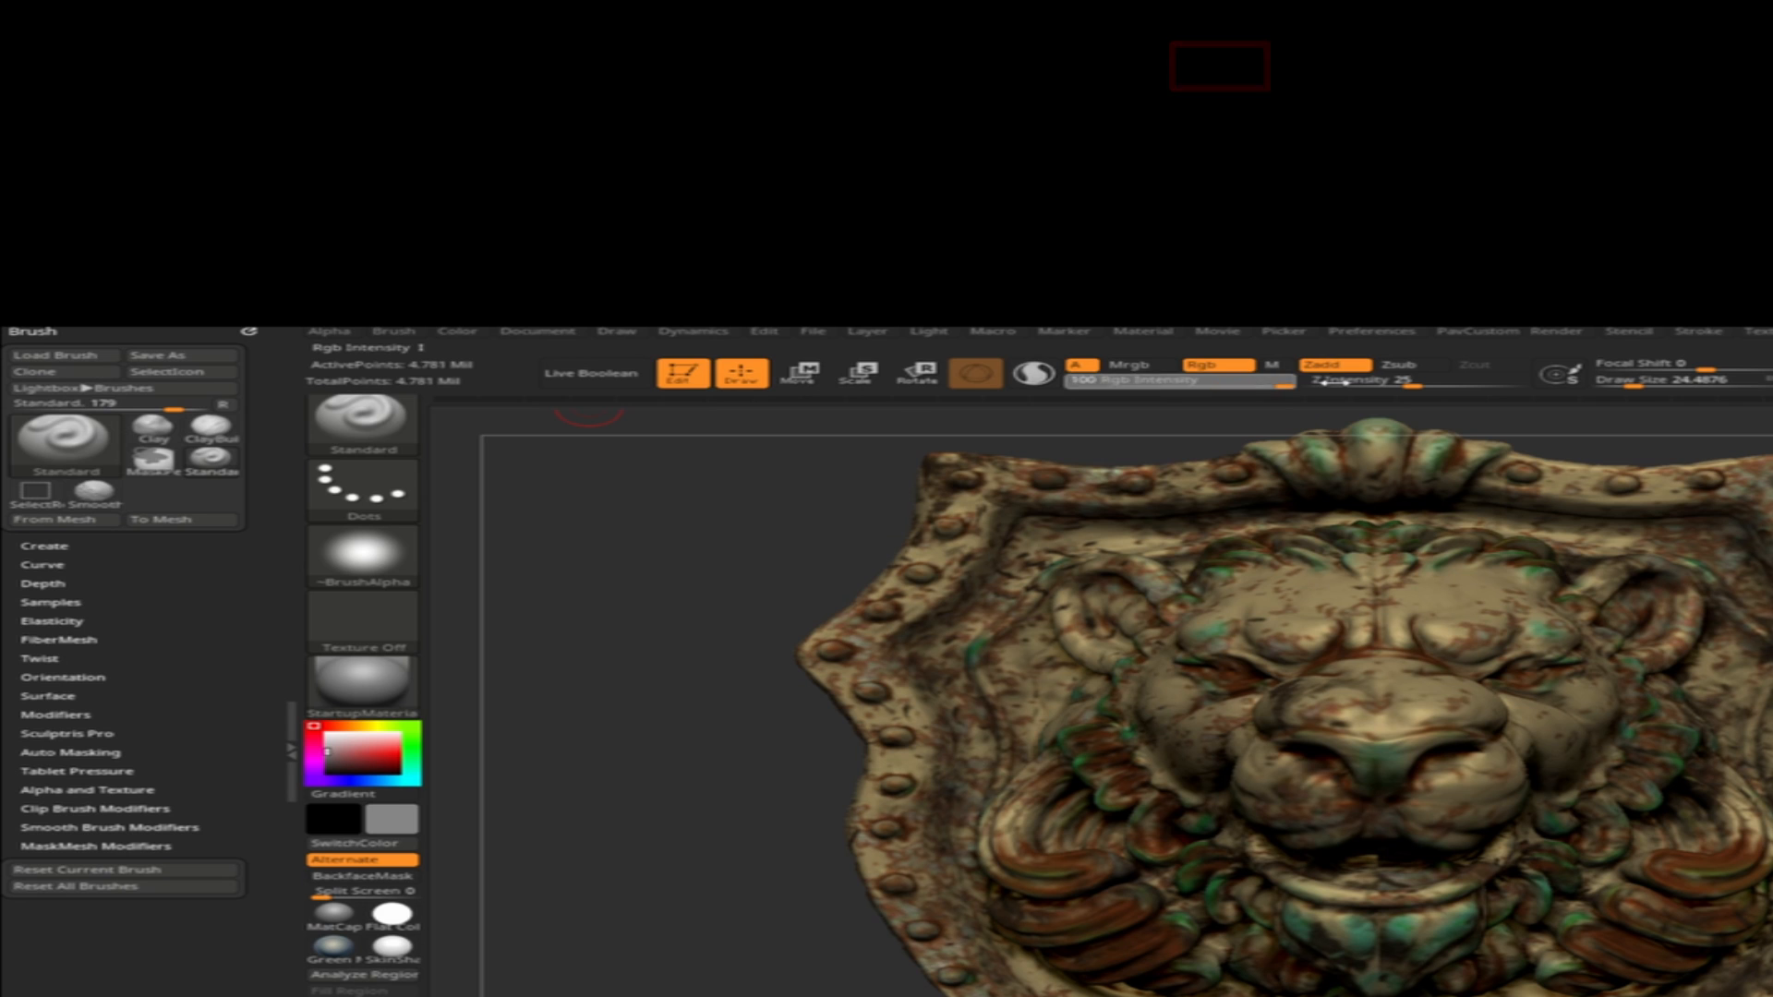
{"action": "left_click", "coordinate": [454, 335]}
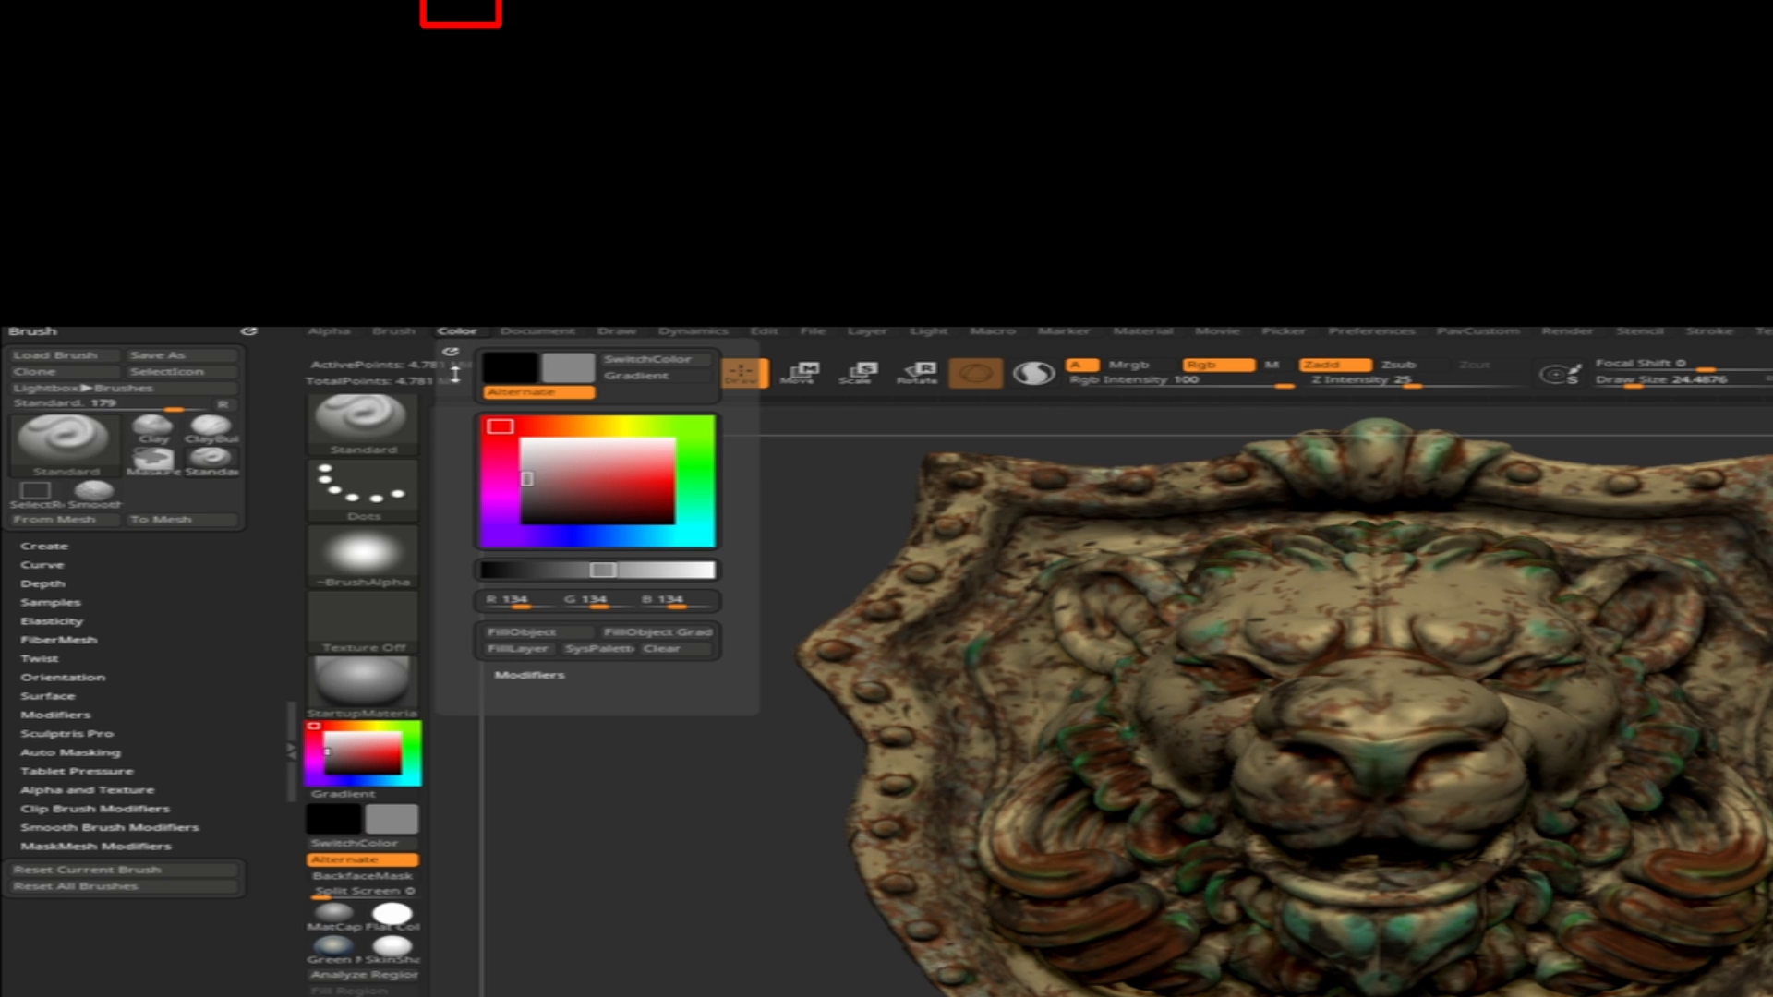
{"action": "left_click", "coordinate": [500, 631]}
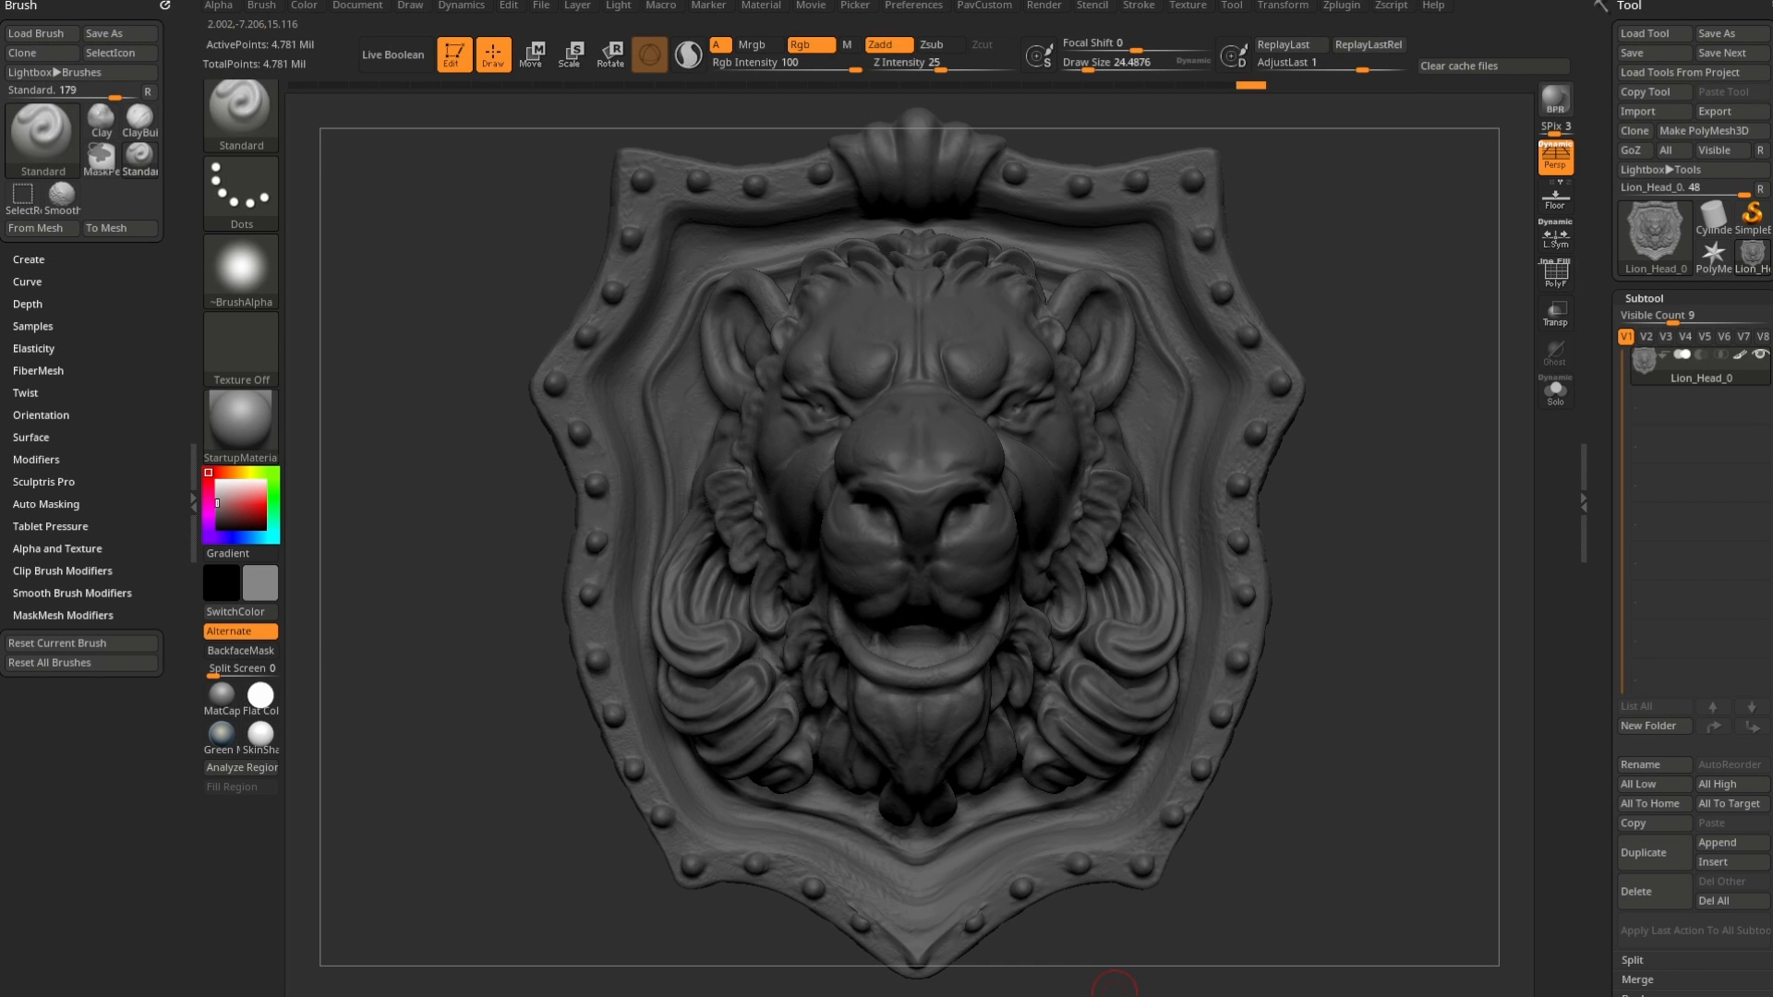
- Bake all of the Lion Head's layers, including CC_Detail, into the mesh
{"action": "mouse_move", "coordinate": [1265, 311]}
{"action": "left_mouse_down"}
{"action": "mouse_move", "coordinate": [1365, 277]}
{"action": "mouse_move", "coordinate": [1297, 311]}
{"action": "mouse_move", "coordinate": [1209, 311]}
{"action": "mouse_move", "coordinate": [1278, 312]}
{"action": "left_mouse_up"}
{"action": "scroll", "coordinate": [1593, 279], "scroll_direction": "down", "scroll_amount": 10}
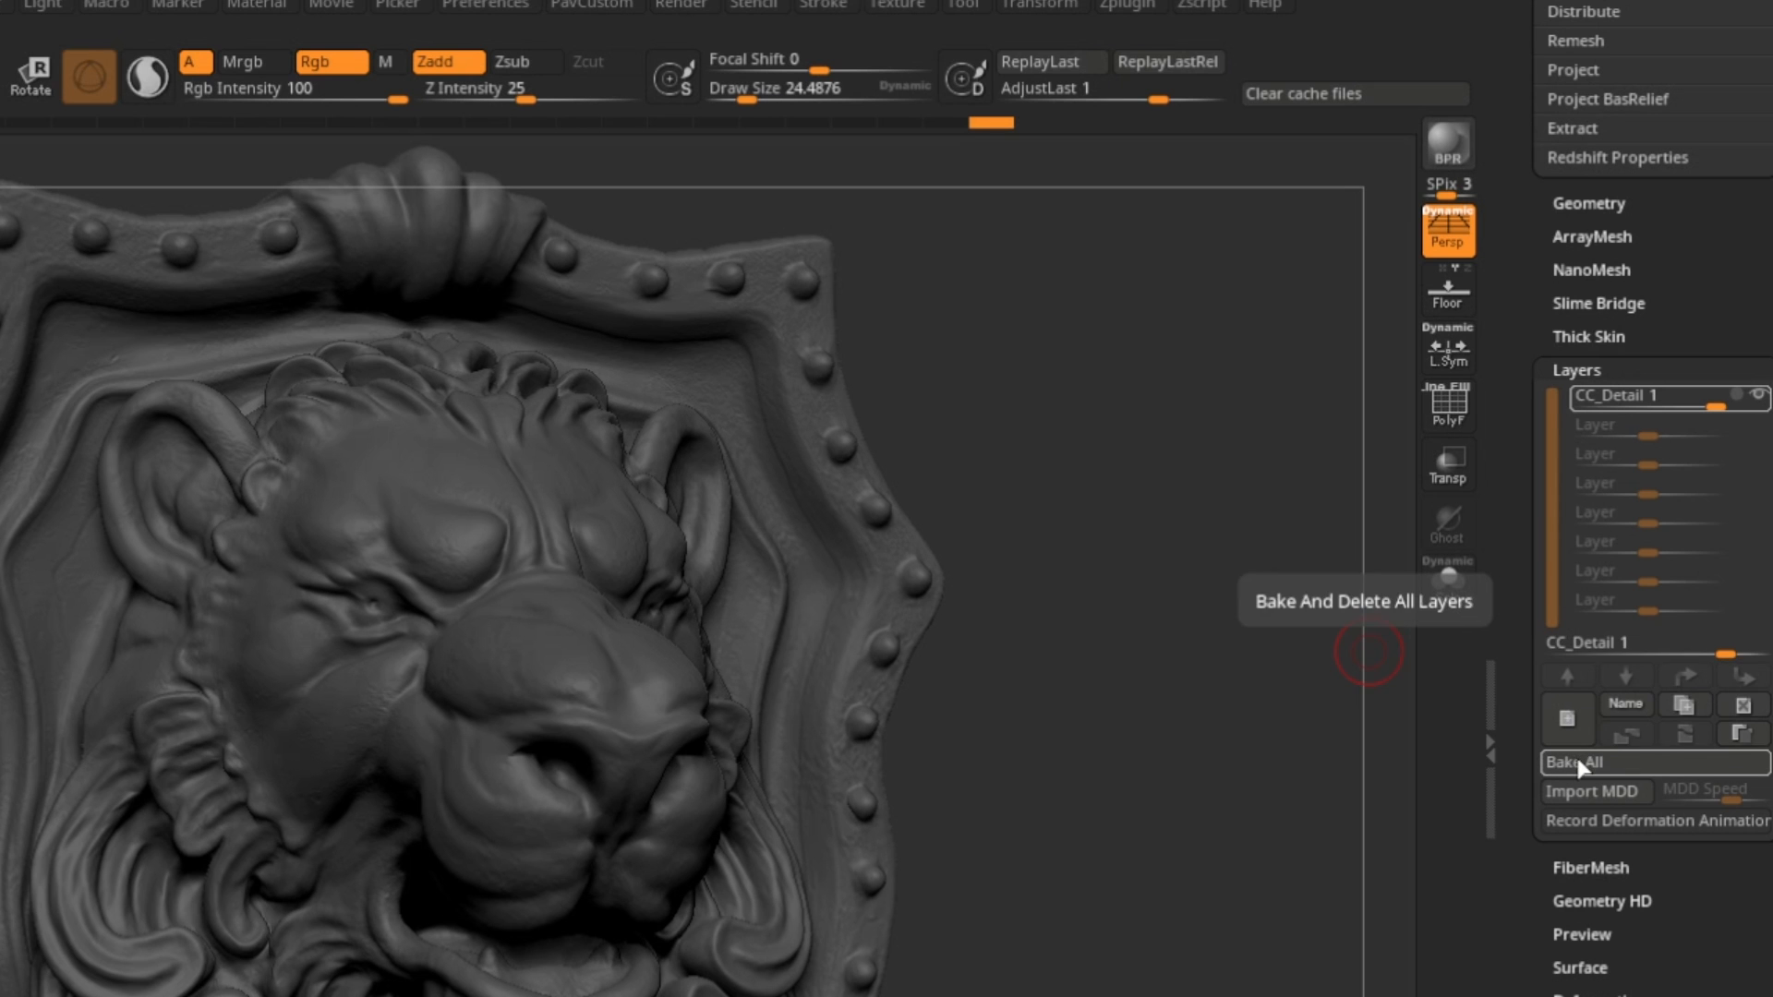
{"action": "left_click", "coordinate": [1578, 762]}
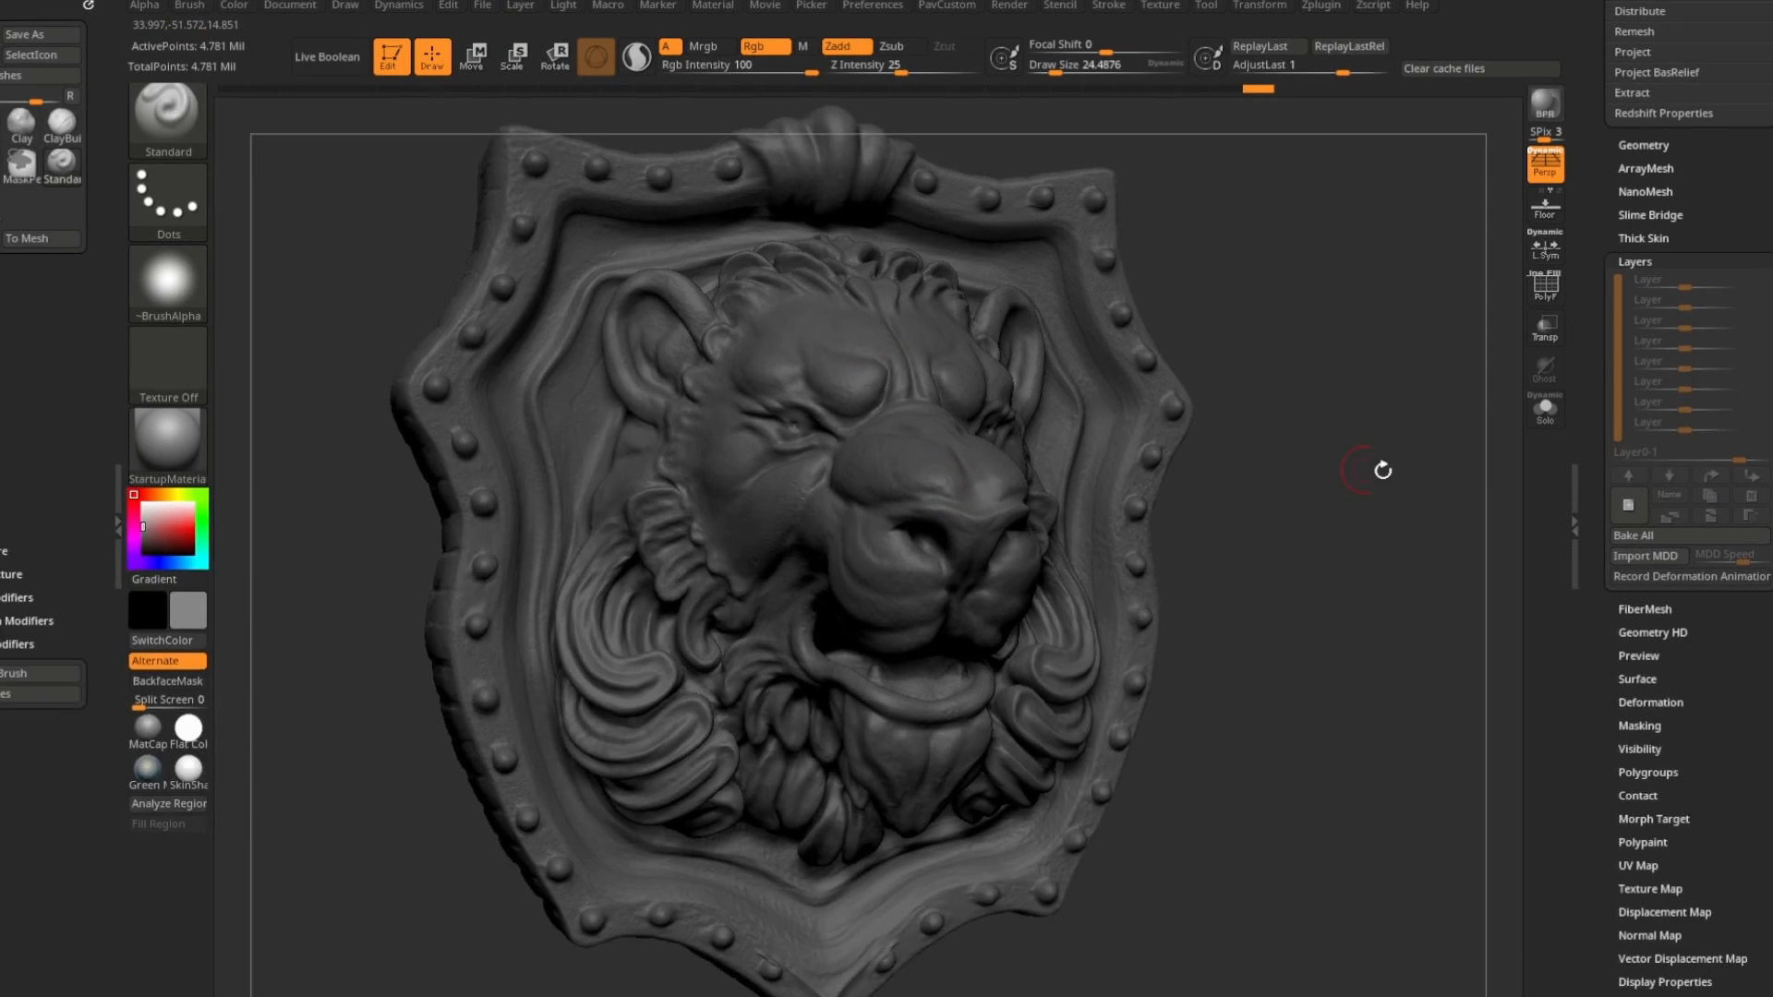
- Turn off perspective distortion, activate sculpting symmetry across the X axis and check the transform options
{"action": "left_click_drag", "start_coordinate": [1193, 697], "coordinate": [1104, 691]}
{"action": "left_click_drag", "start_coordinate": [882, 442], "coordinate": [1077, 505]}
{"action": "left_click_drag", "start_coordinate": [1529, 512], "coordinate": [1460, 542]}
{"action": "left_click", "coordinate": [1555, 159]}
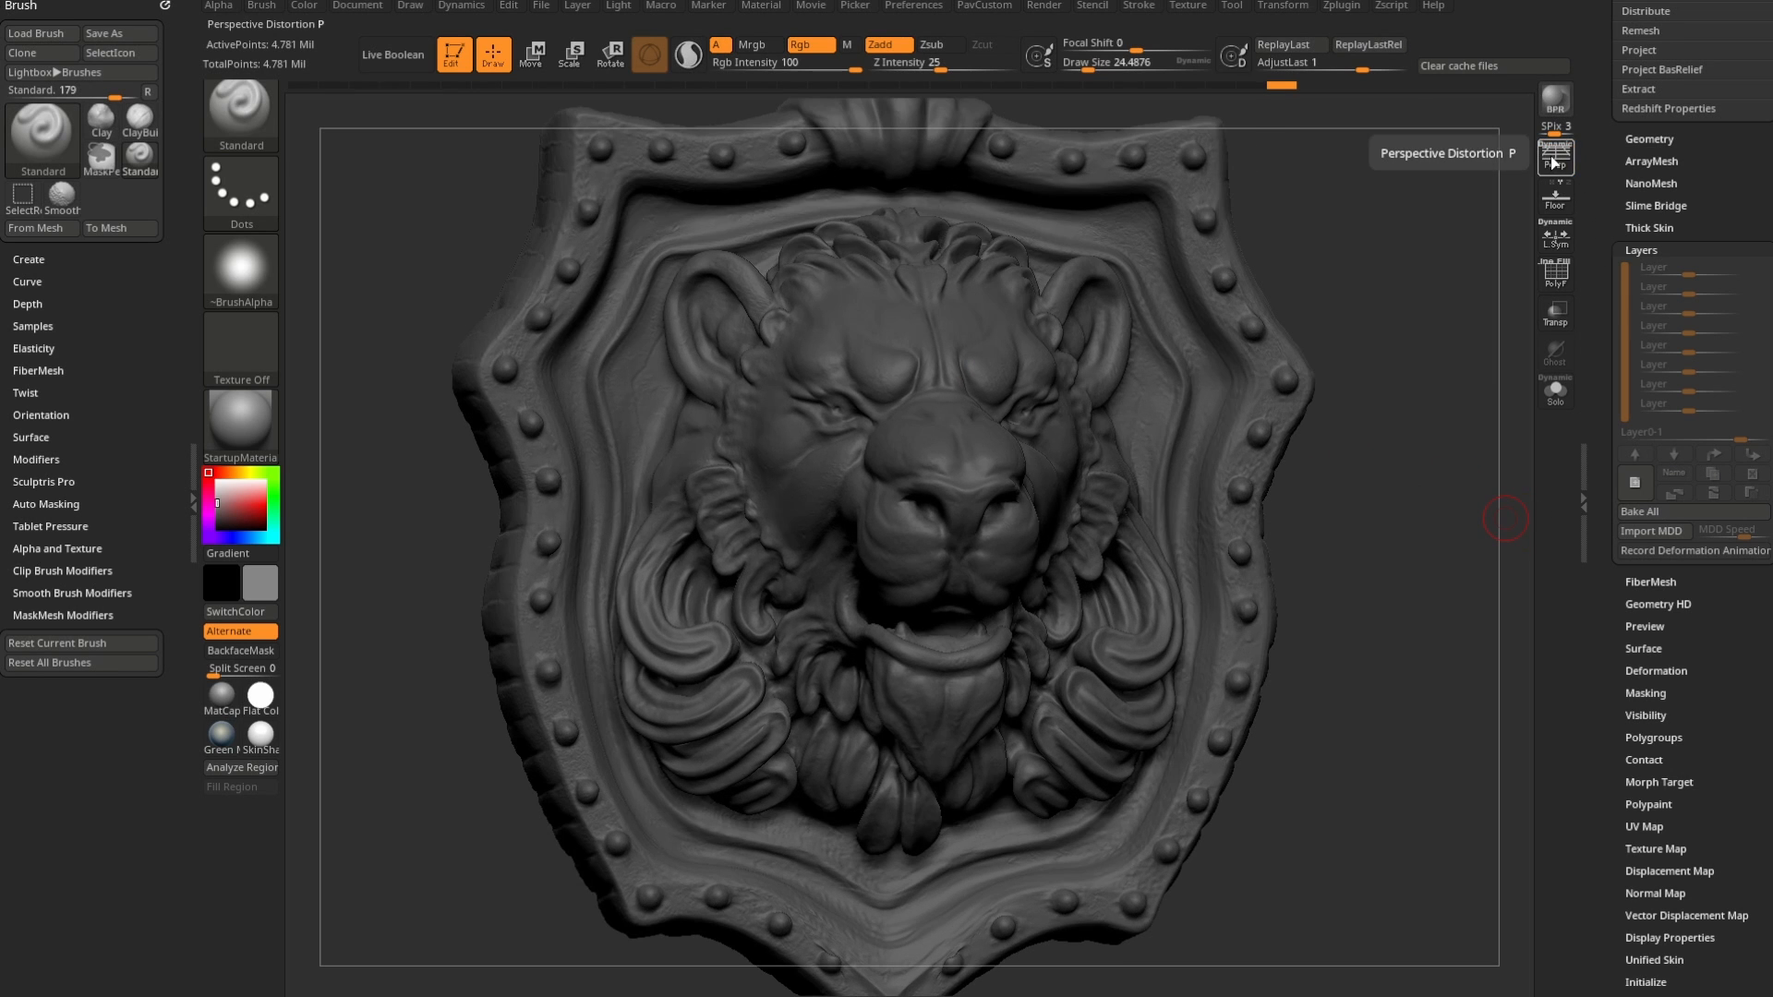
{"action": "key", "text": "p"}
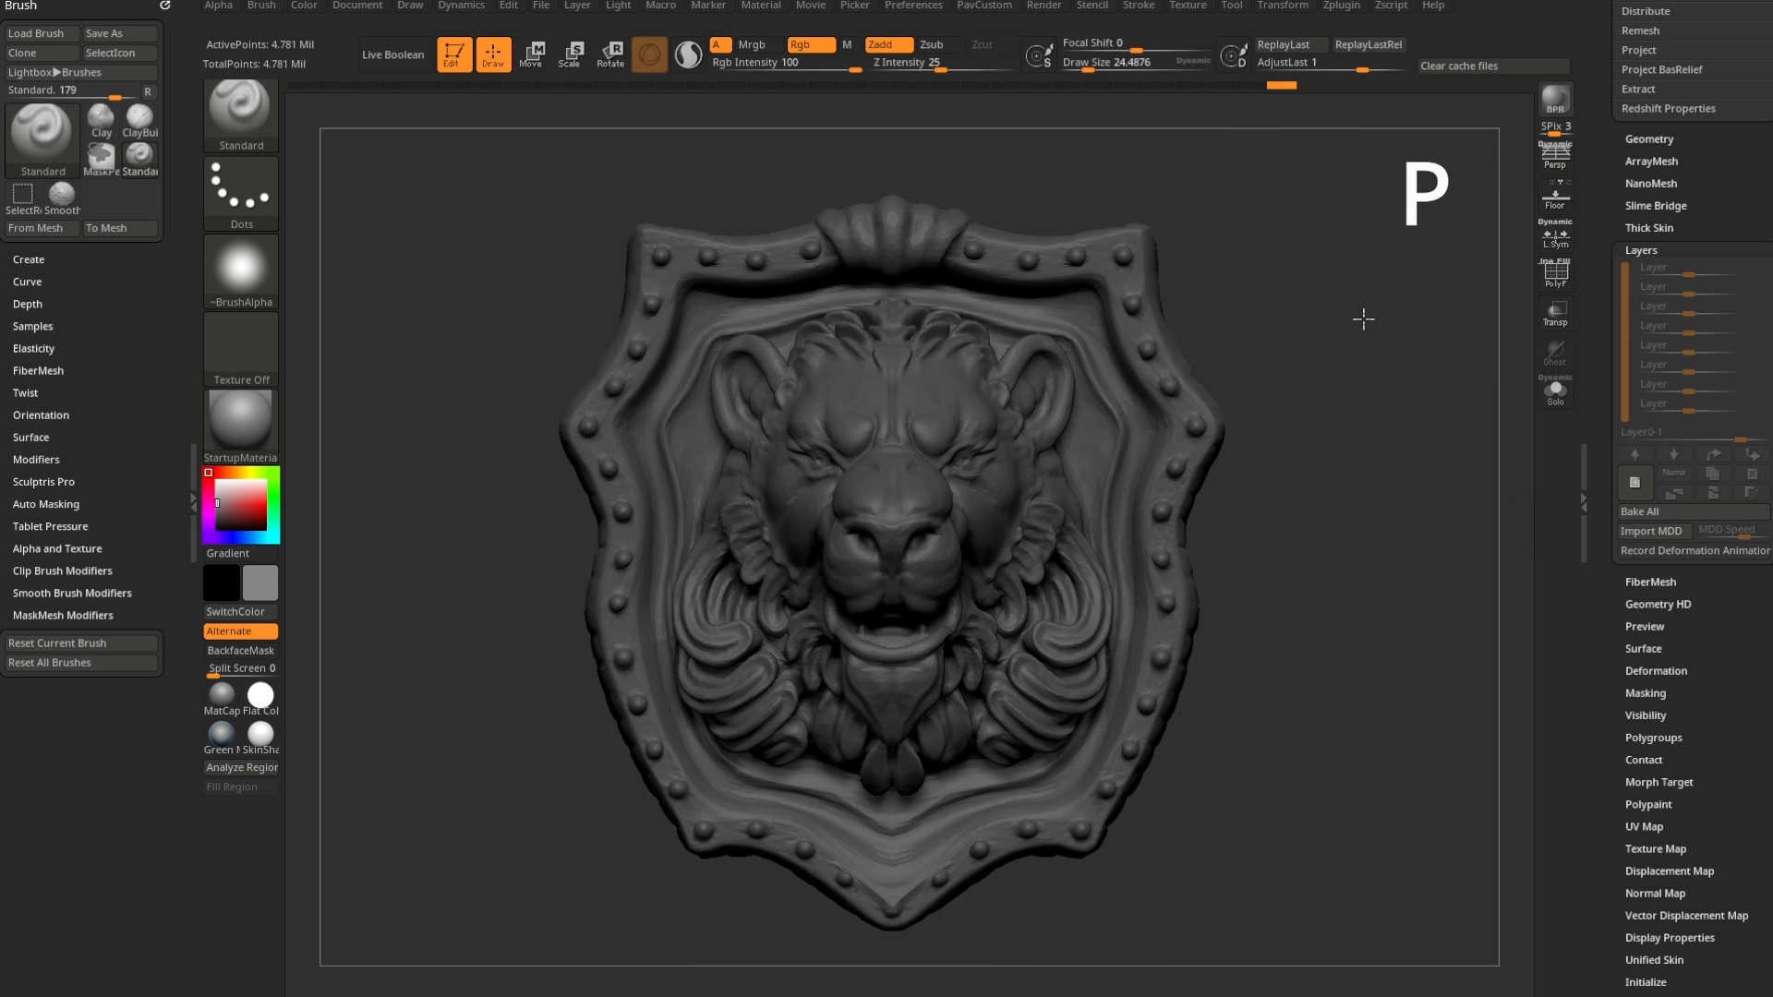
{"action": "key", "text": "x"}
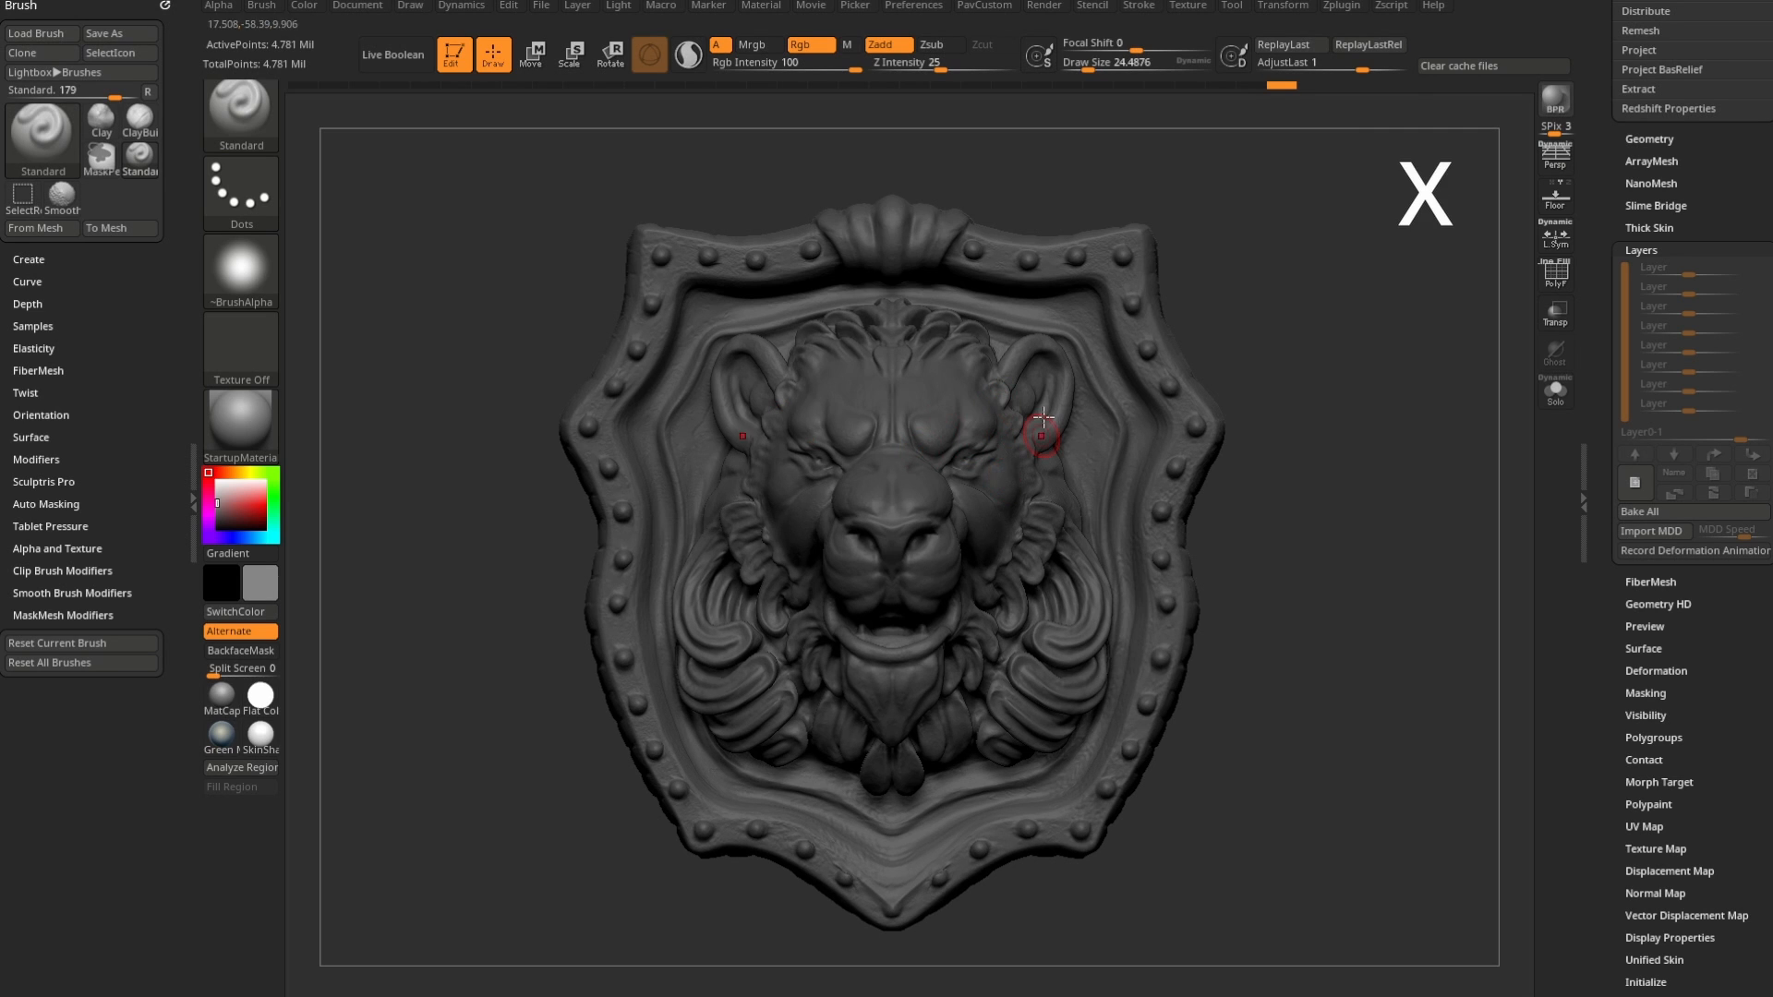
{"action": "left_click", "coordinate": [1283, 5]}
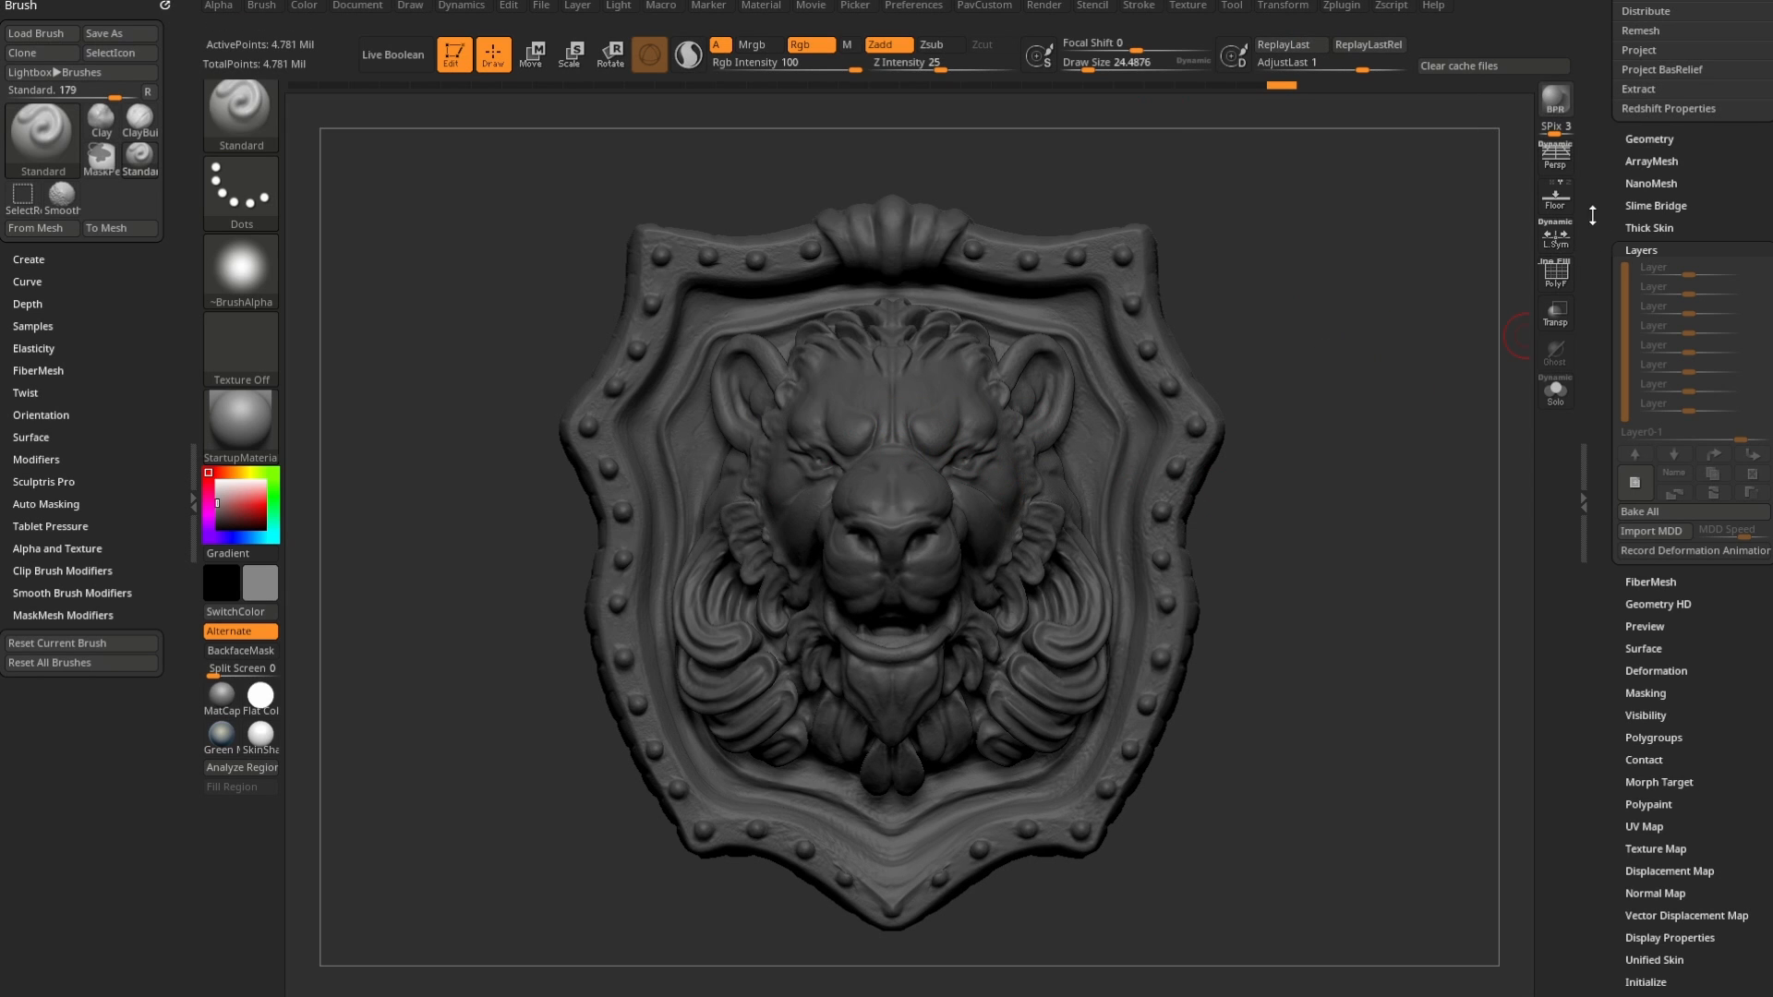
- Lower the Lion Head's geometry to subdivision level 1 and examine the low-resolution base mesh and its wireframe
{"action": "scroll", "coordinate": [1649, 148], "scroll_direction": "up", "scroll_amount": 1}
{"action": "left_click", "coordinate": [1649, 168]}
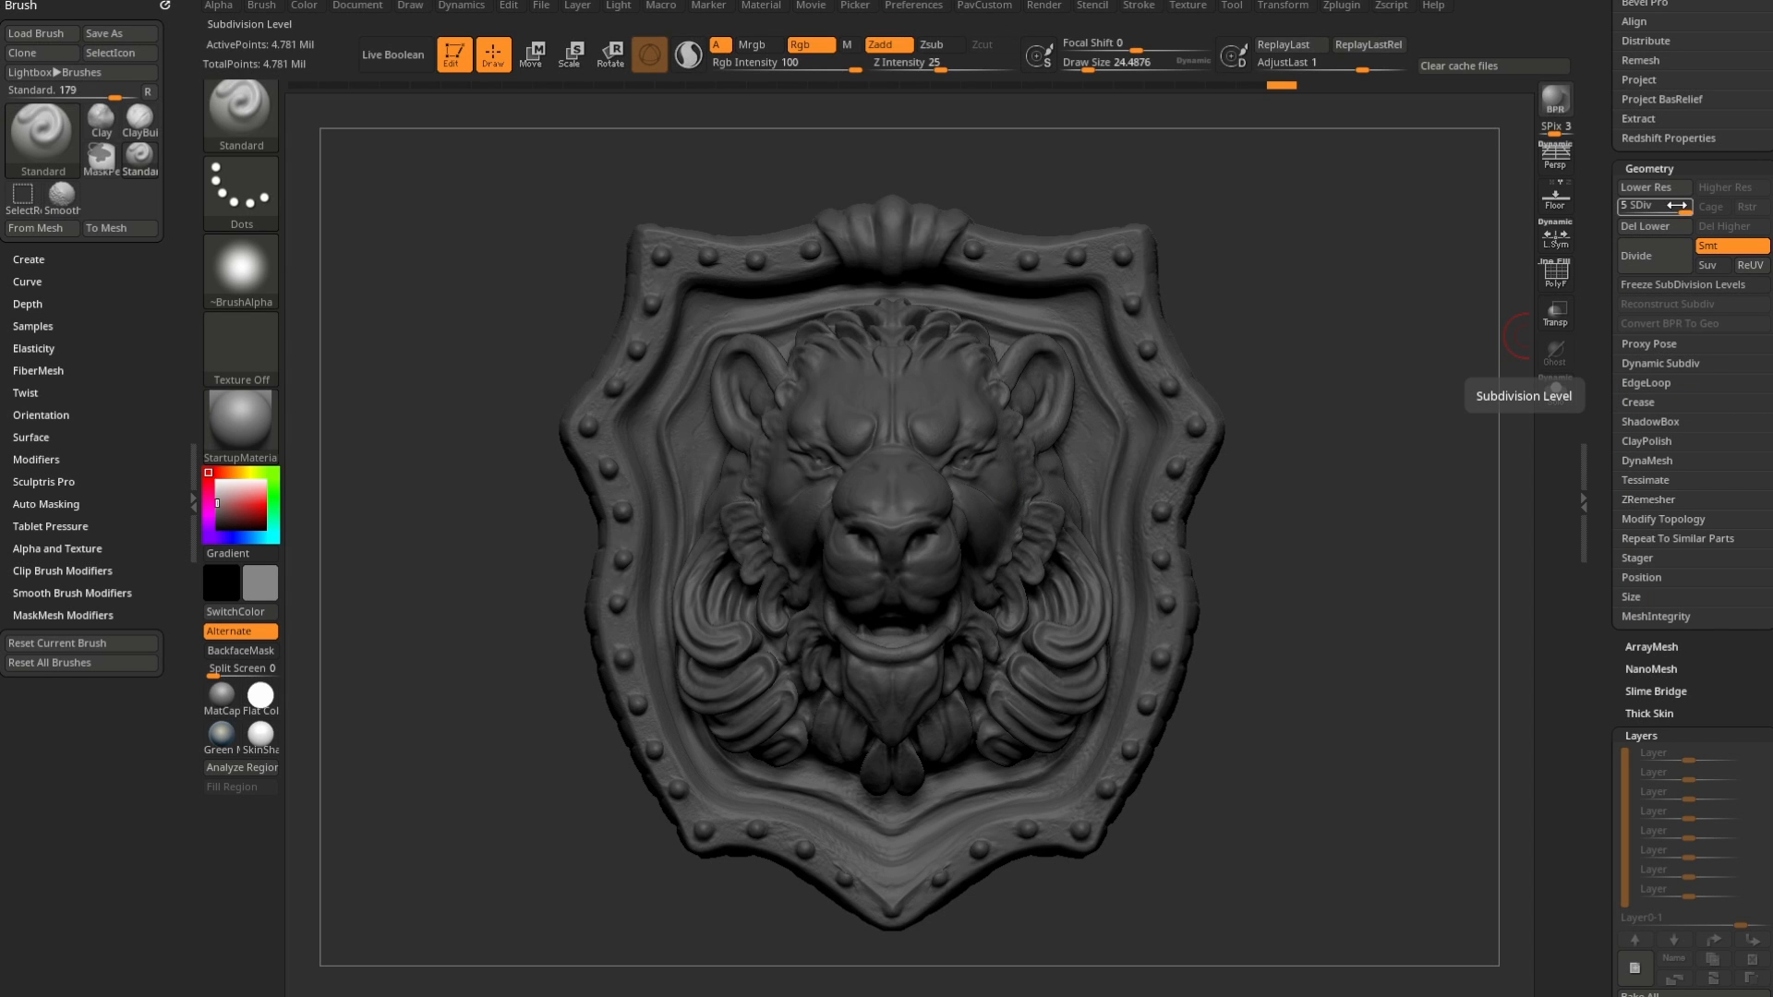
{"action": "left_click_drag", "start_coordinate": [1673, 204], "coordinate": [1607, 224]}
{"action": "left_click_drag", "start_coordinate": [1293, 323], "coordinate": [1367, 184]}
{"action": "left_click_drag", "start_coordinate": [1243, 220], "coordinate": [1433, 614], "text": "alt"}
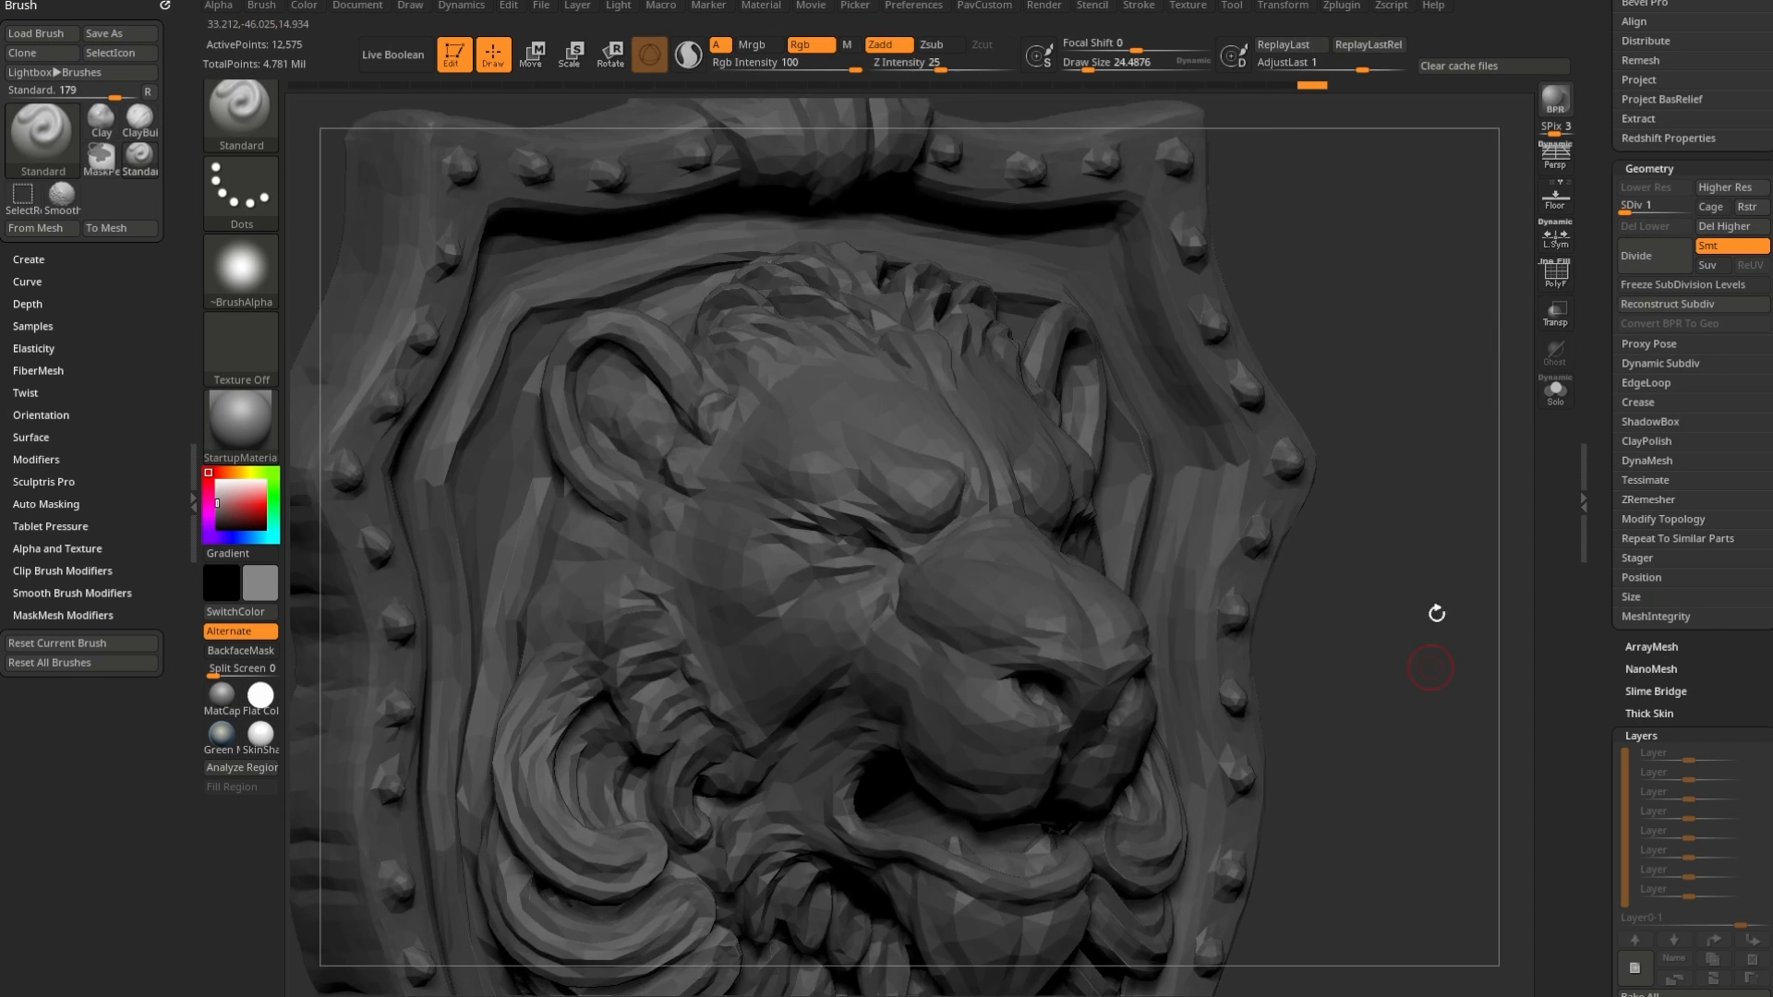
{"action": "left_click", "coordinate": [1555, 275]}
{"action": "left_click", "coordinate": [1556, 276]}
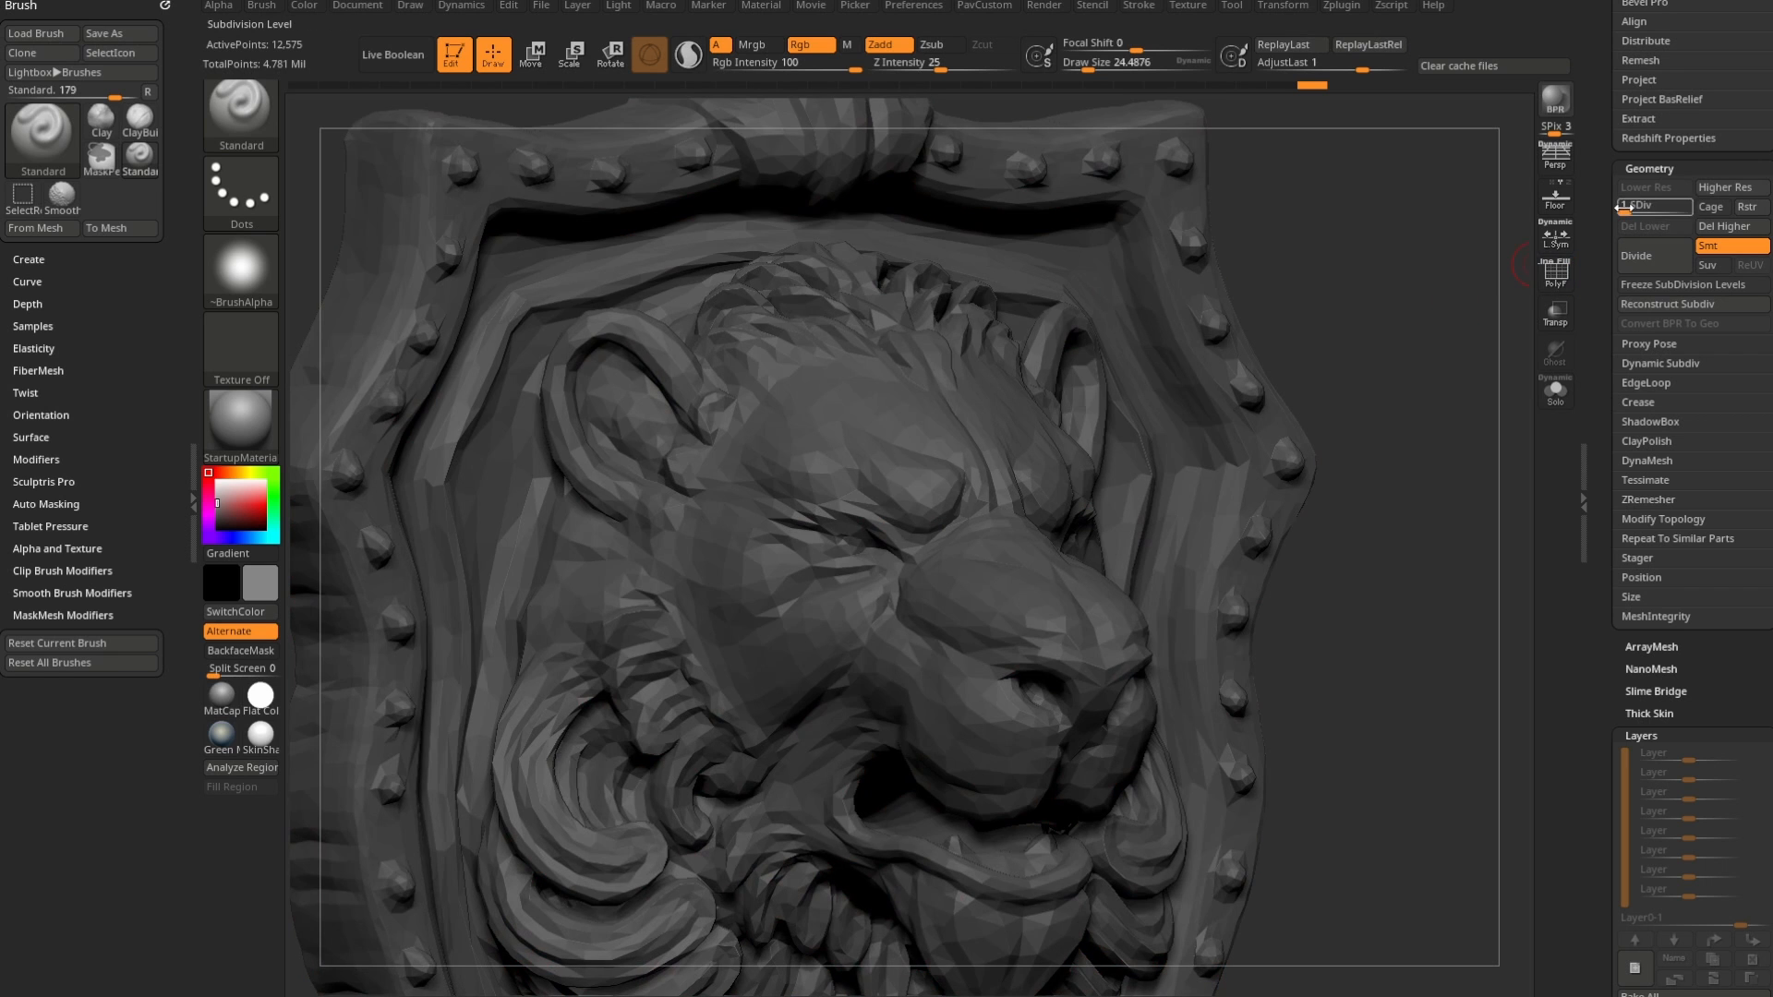
- Raise the Lion Head's subdivision level gradually back up to 5 to compare the detail at each level
{"action": "left_click_drag", "start_coordinate": [1627, 207], "coordinate": [1676, 204]}
{"action": "left_click", "coordinate": [1656, 206]}
{"action": "left_click", "coordinate": [1670, 207]}
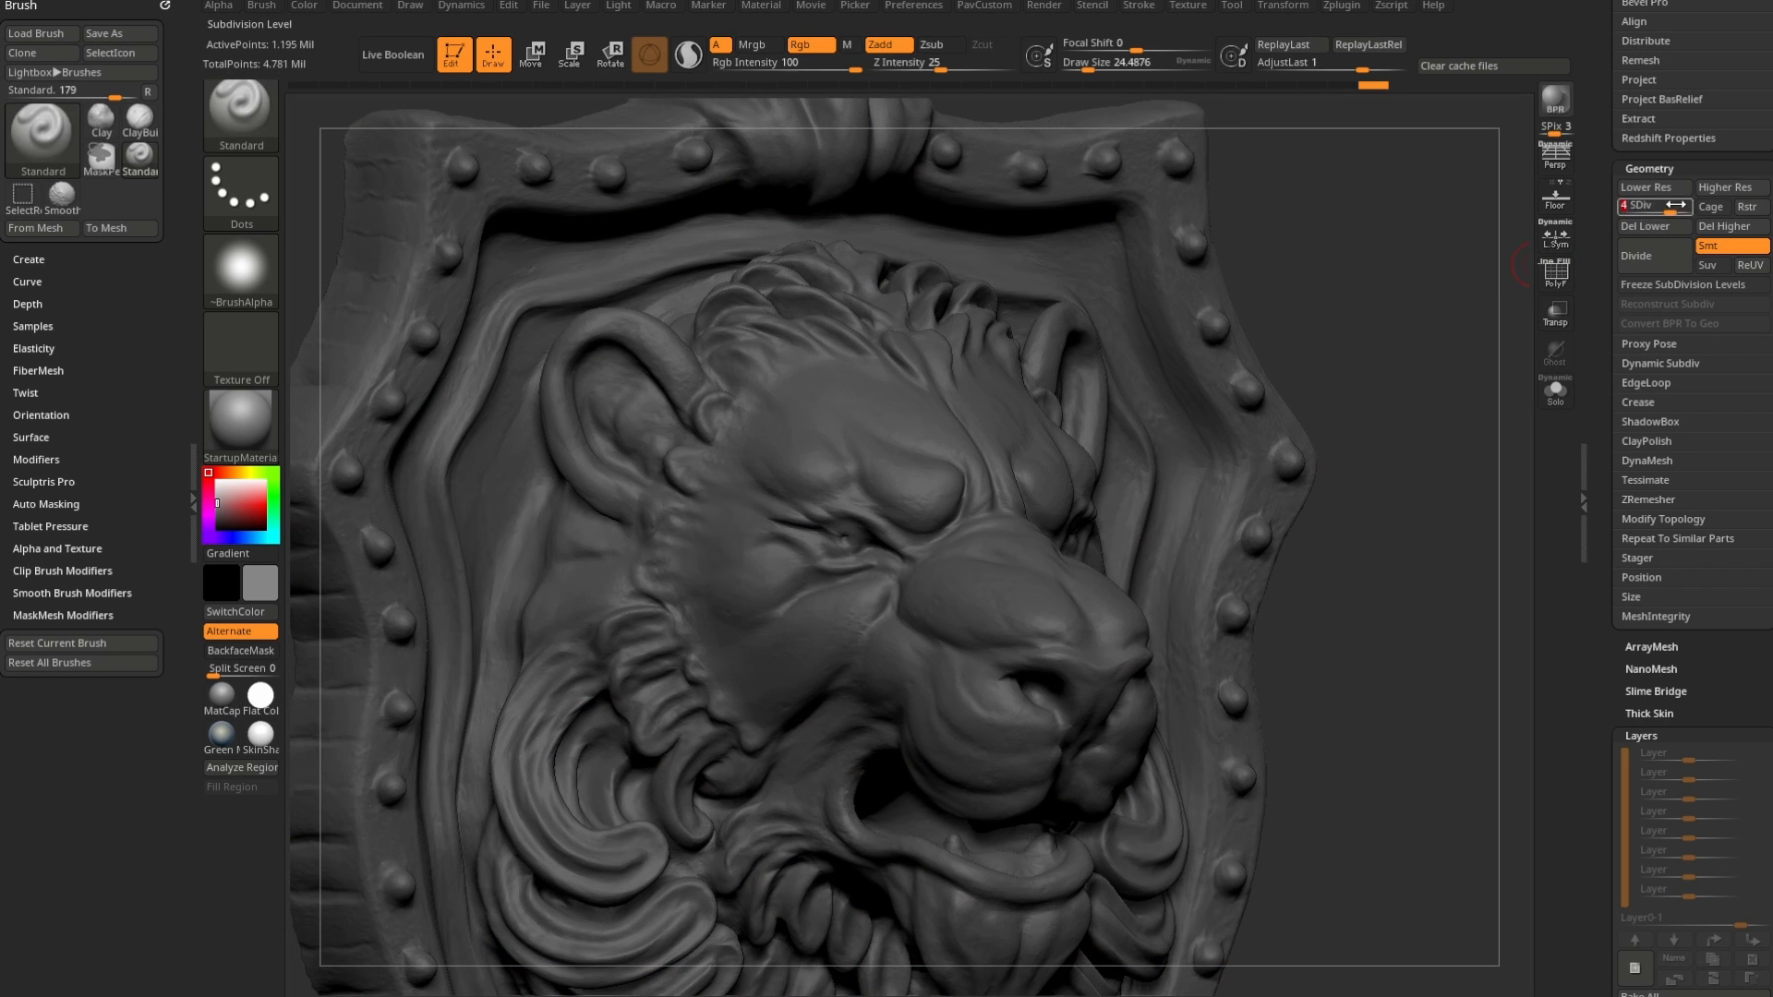
{"action": "left_click", "coordinate": [1686, 208]}
- Reduce the brush draw size to about 6.4
{"action": "left_click_drag", "start_coordinate": [1442, 508], "coordinate": [1387, 302], "text": "alt"}
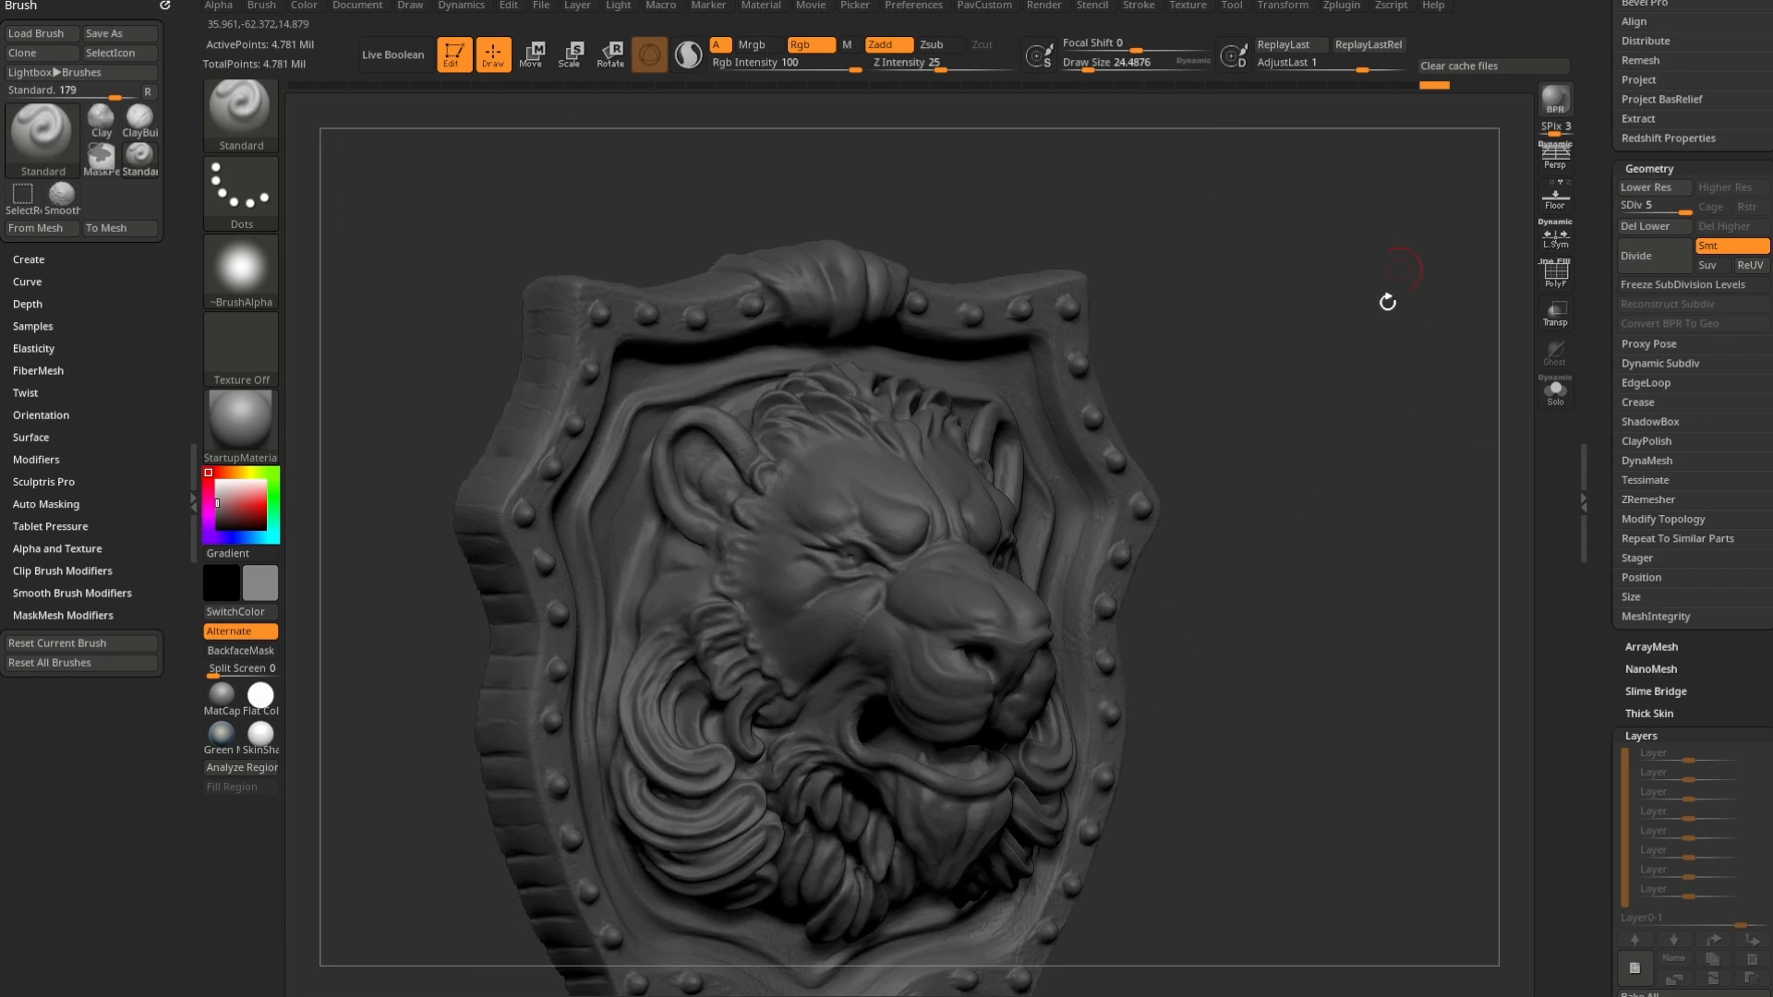
{"action": "key", "text": "s"}
{"action": "left_click_drag", "start_coordinate": [1315, 481], "coordinate": [1303, 480]}
- Return the brush draw size to about 24.5 and lower the Lion Head to subdivision level 1
{"action": "mouse_move", "coordinate": [1292, 560]}
{"action": "left_mouse_down"}
{"action": "mouse_move", "coordinate": [1405, 335]}
{"action": "mouse_move", "coordinate": [1443, 342]}
{"action": "left_mouse_up"}
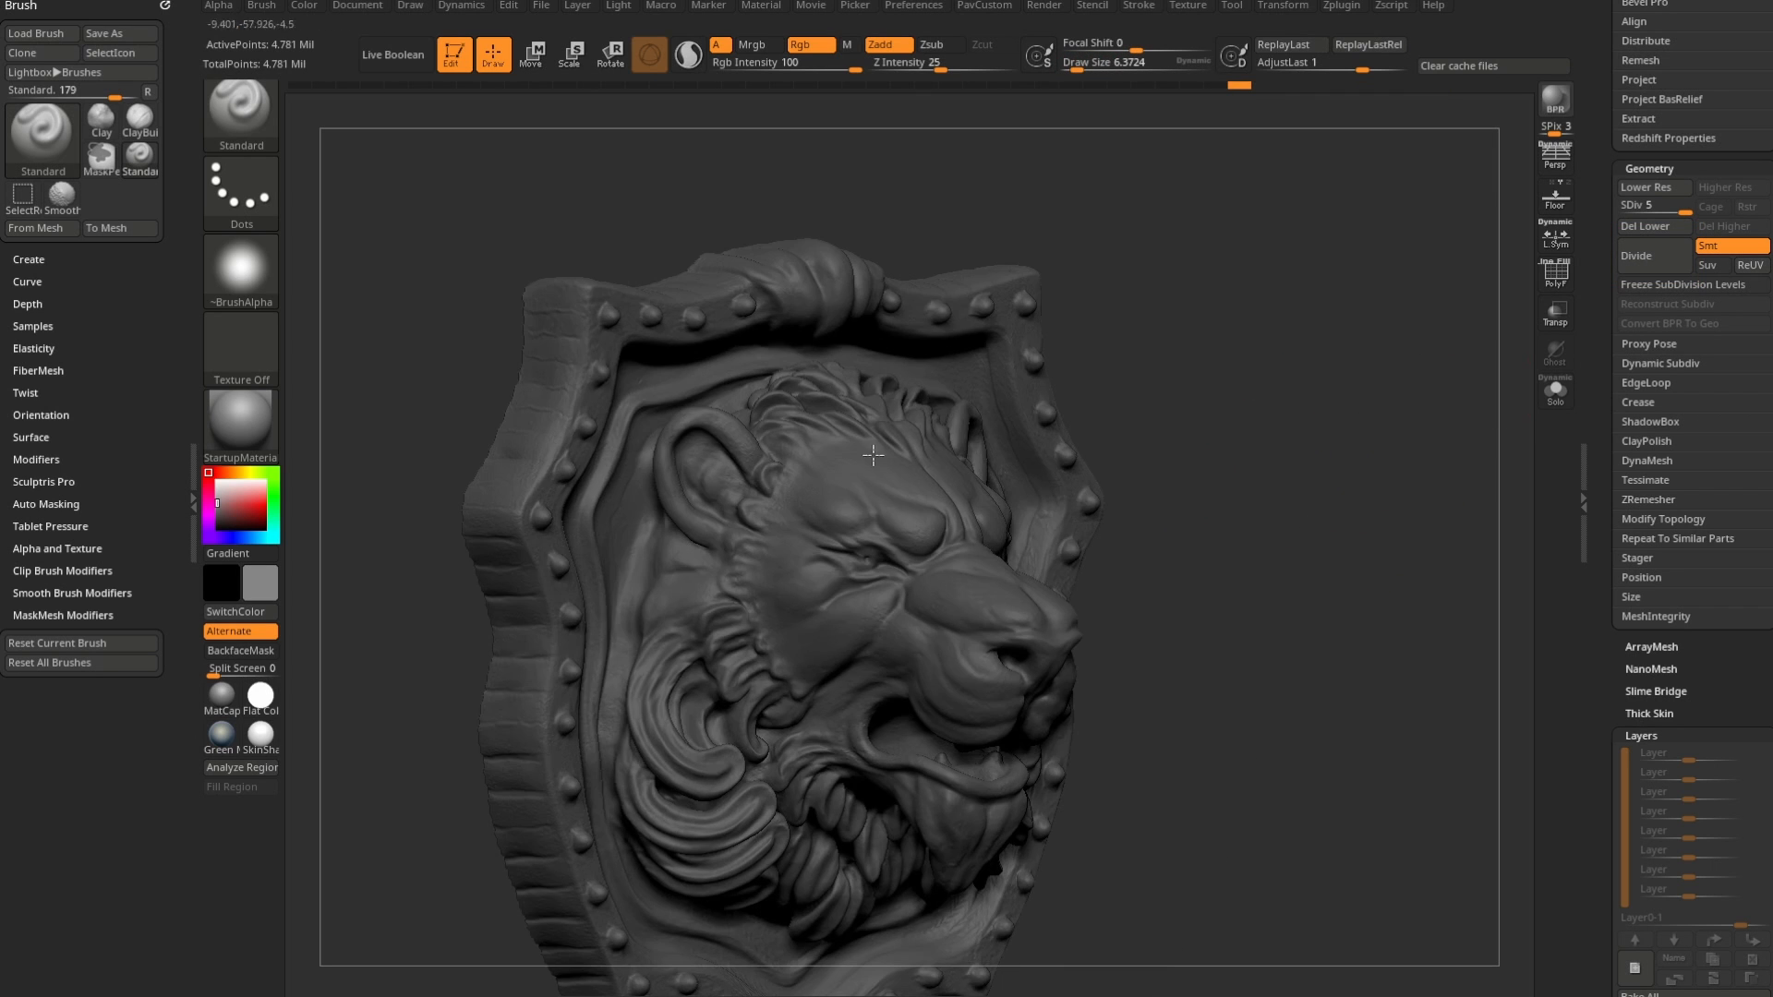
{"action": "left_click_drag", "start_coordinate": [1284, 446], "coordinate": [1330, 441]}
{"action": "key", "text": "s"}
{"action": "left_click_drag", "start_coordinate": [1682, 210], "coordinate": [1631, 205]}
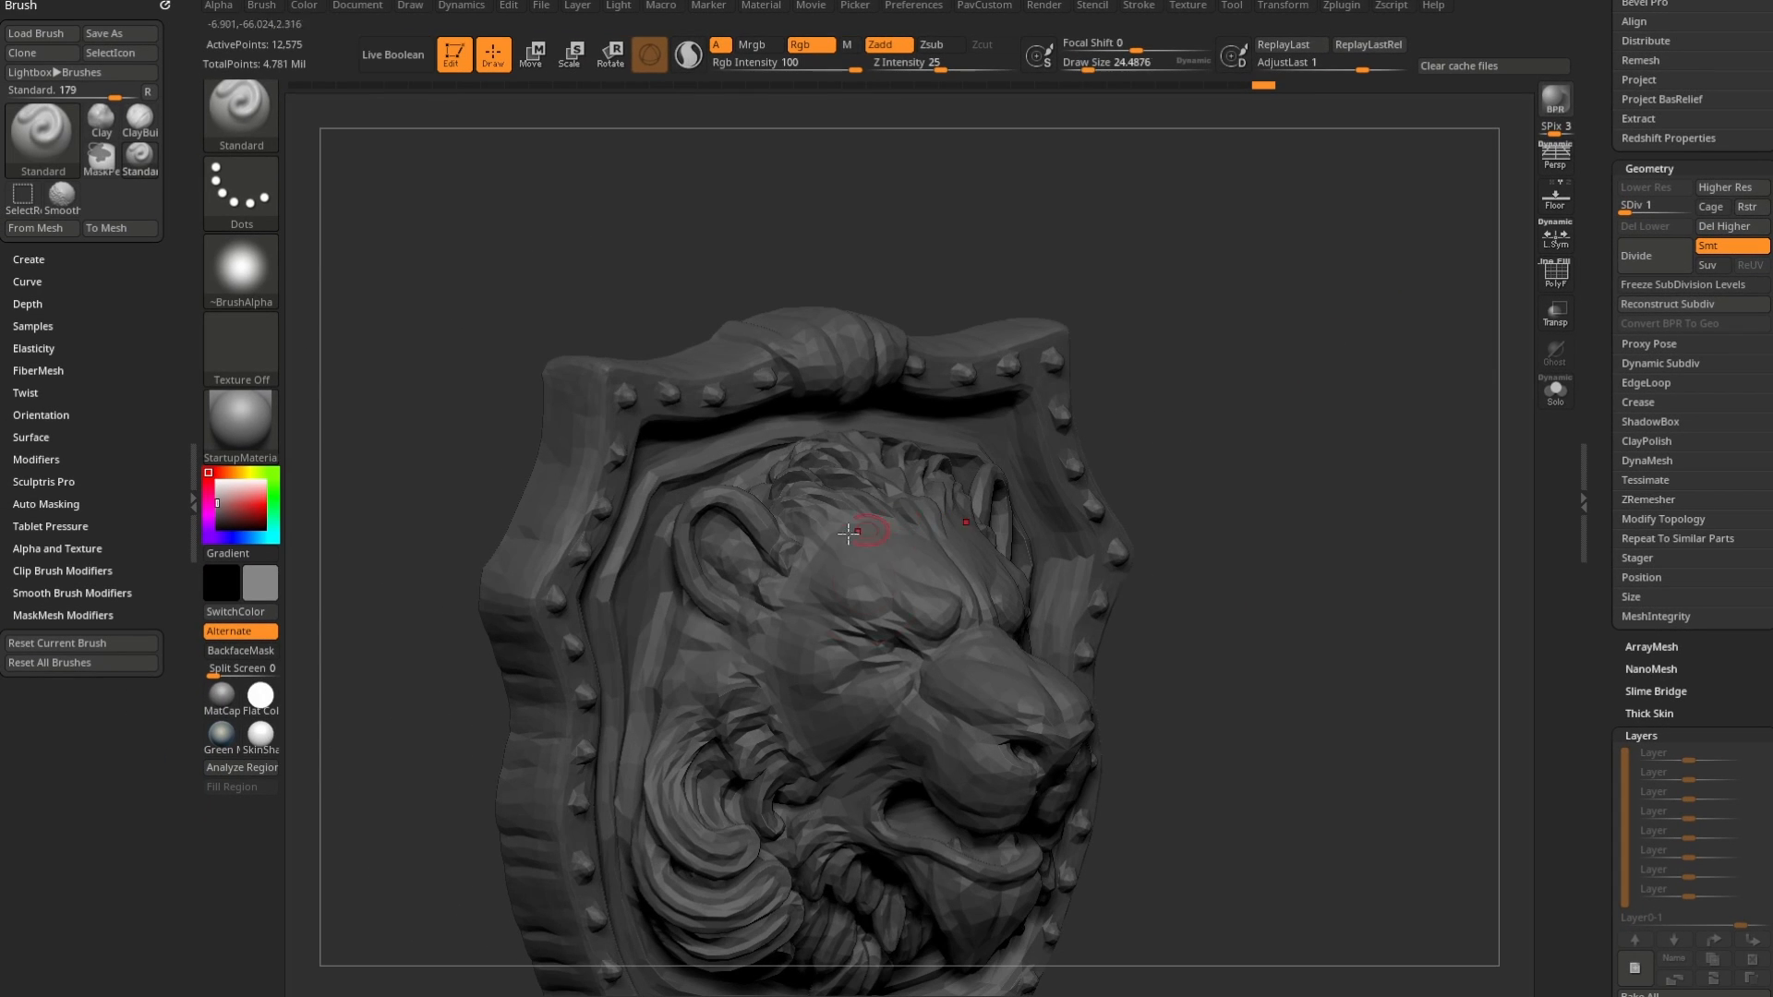
- Enlarge the brush draw size to about 49 and smooth the lion's ears down into the head
{"action": "key", "text": "s"}
{"action": "mouse_move", "coordinate": [748, 543]}
{"action": "left_mouse_down"}
{"action": "mouse_move", "coordinate": [742, 523]}
{"action": "mouse_move", "coordinate": [700, 558]}
{"action": "mouse_move", "coordinate": [768, 581]}
{"action": "left_mouse_up"}
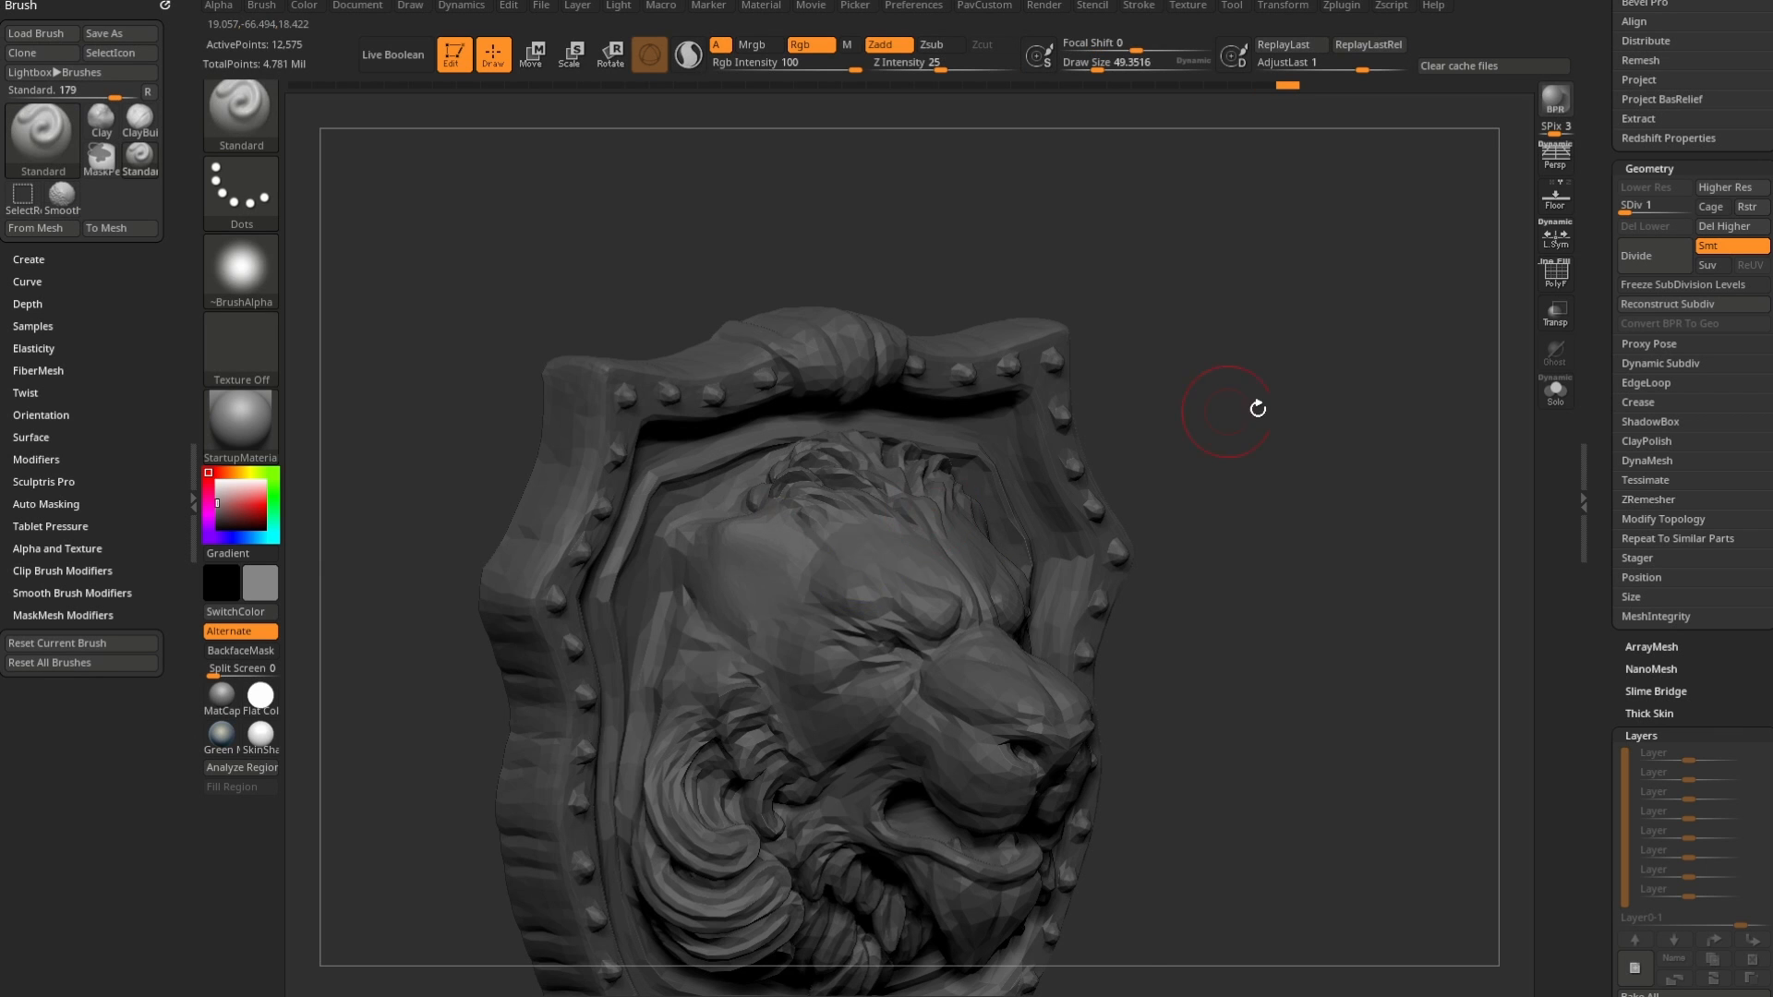
{"action": "left_click_drag", "start_coordinate": [1257, 408], "coordinate": [1173, 412]}
- Pull the lion's muzzle out into a large bulbous nose with the Move brush and smooth its surface
{"action": "key", "text": "b"}
{"action": "key", "text": "m"}
{"action": "key", "text": "v"}
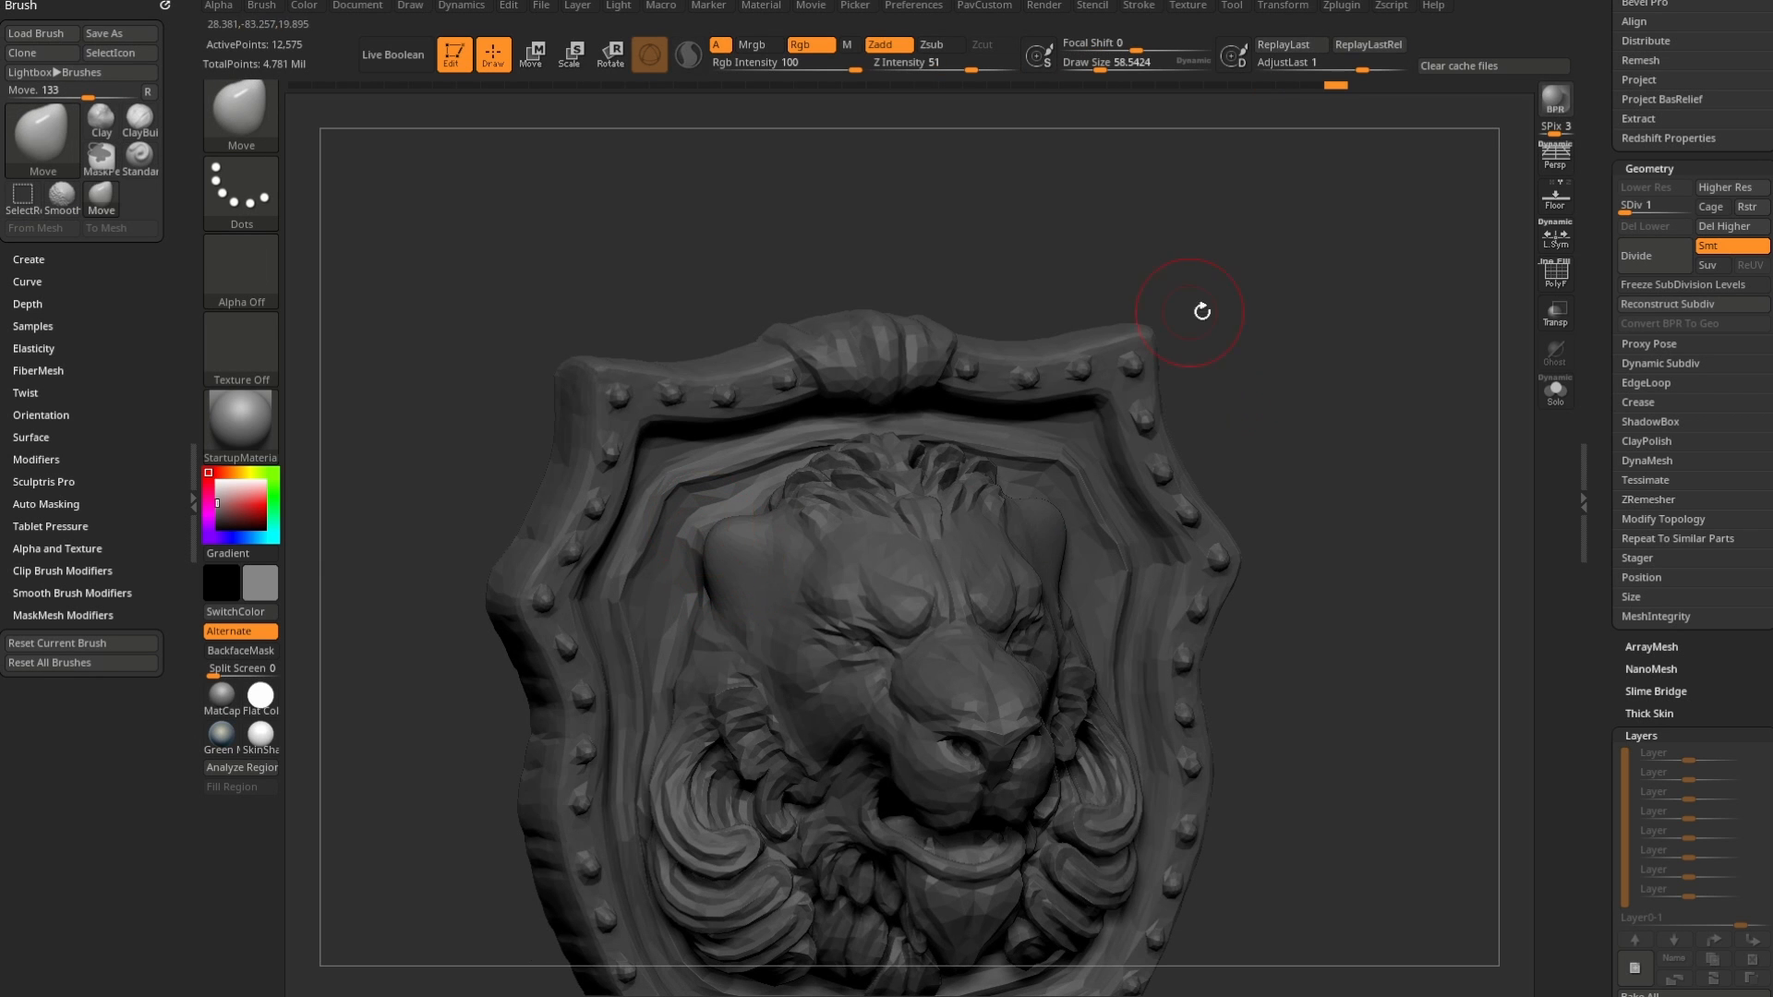
{"action": "mouse_move", "coordinate": [1200, 309]}
{"action": "left_mouse_down"}
{"action": "mouse_move", "coordinate": [1338, 368]}
{"action": "mouse_move", "coordinate": [1187, 455]}
{"action": "mouse_move", "coordinate": [1343, 392]}
{"action": "left_mouse_up"}
{"action": "key", "text": "shift"}
{"action": "left_click_drag", "start_coordinate": [863, 609], "coordinate": [901, 595], "text": "shift"}
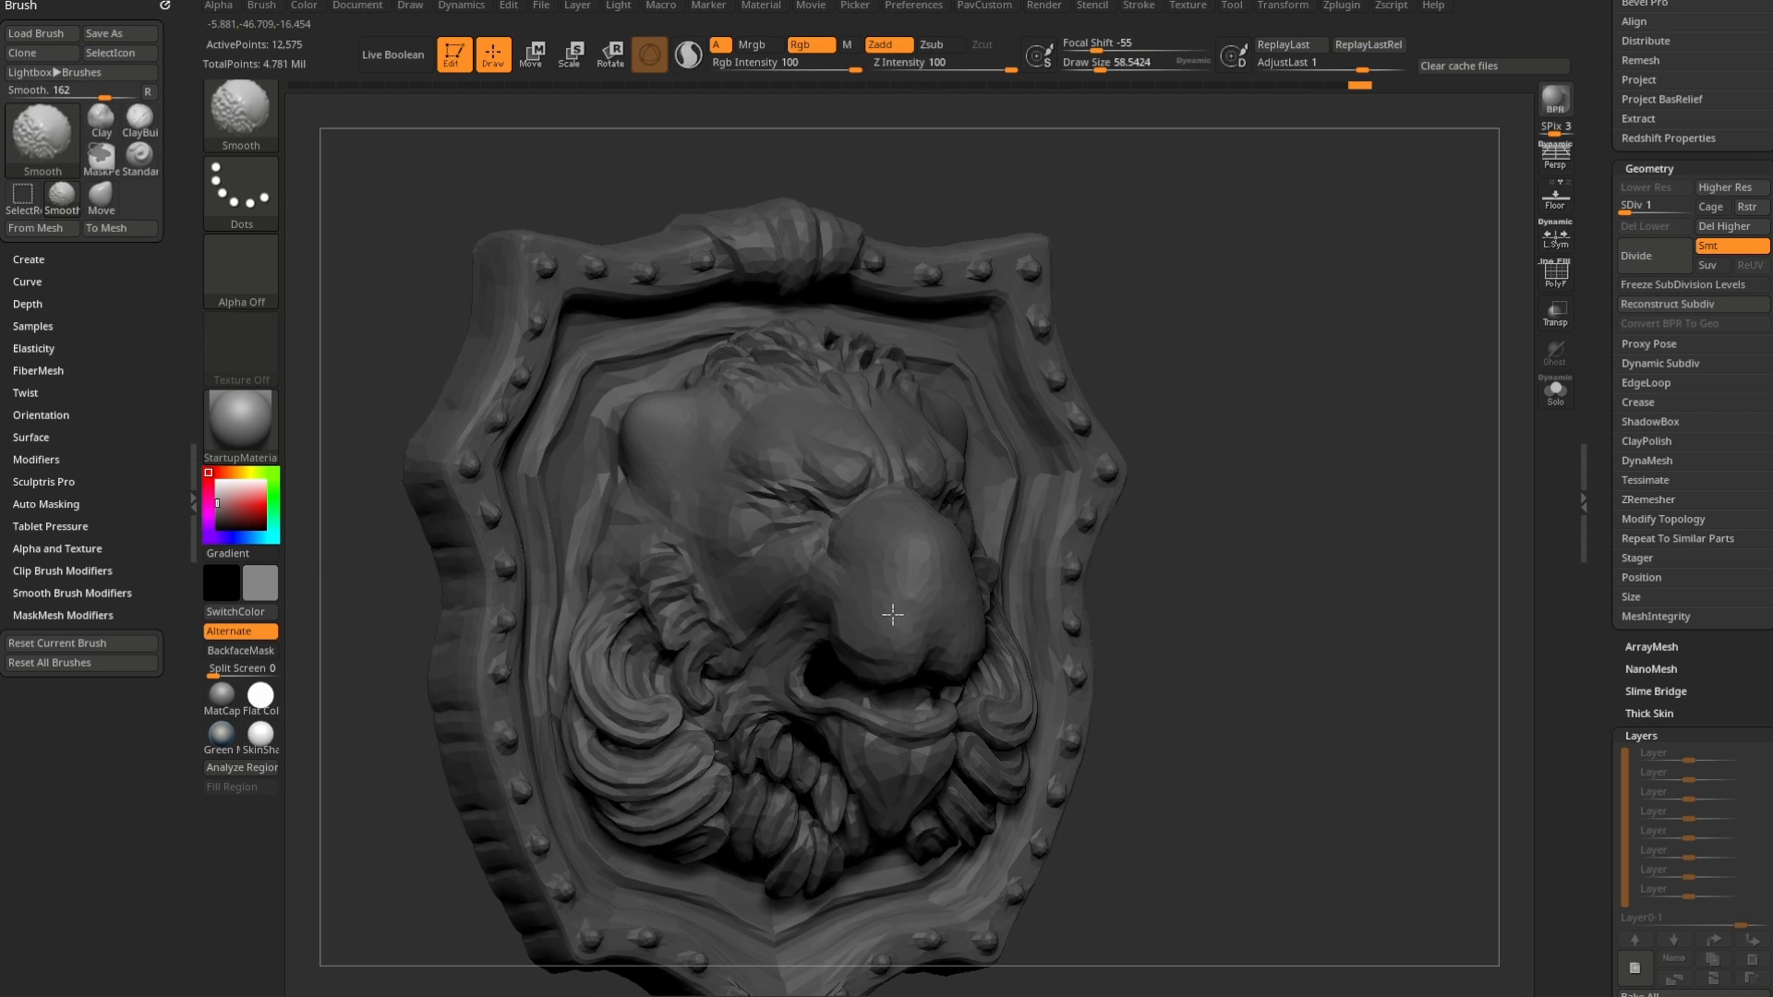
{"action": "left_click_drag", "start_coordinate": [1292, 355], "coordinate": [1304, 511]}
{"action": "mouse_move", "coordinate": [913, 617]}
{"action": "left_mouse_down", "text": "shift"}
{"action": "mouse_move", "coordinate": [914, 591]}
{"action": "mouse_move", "coordinate": [909, 605]}
{"action": "left_mouse_up", "text": "shift"}
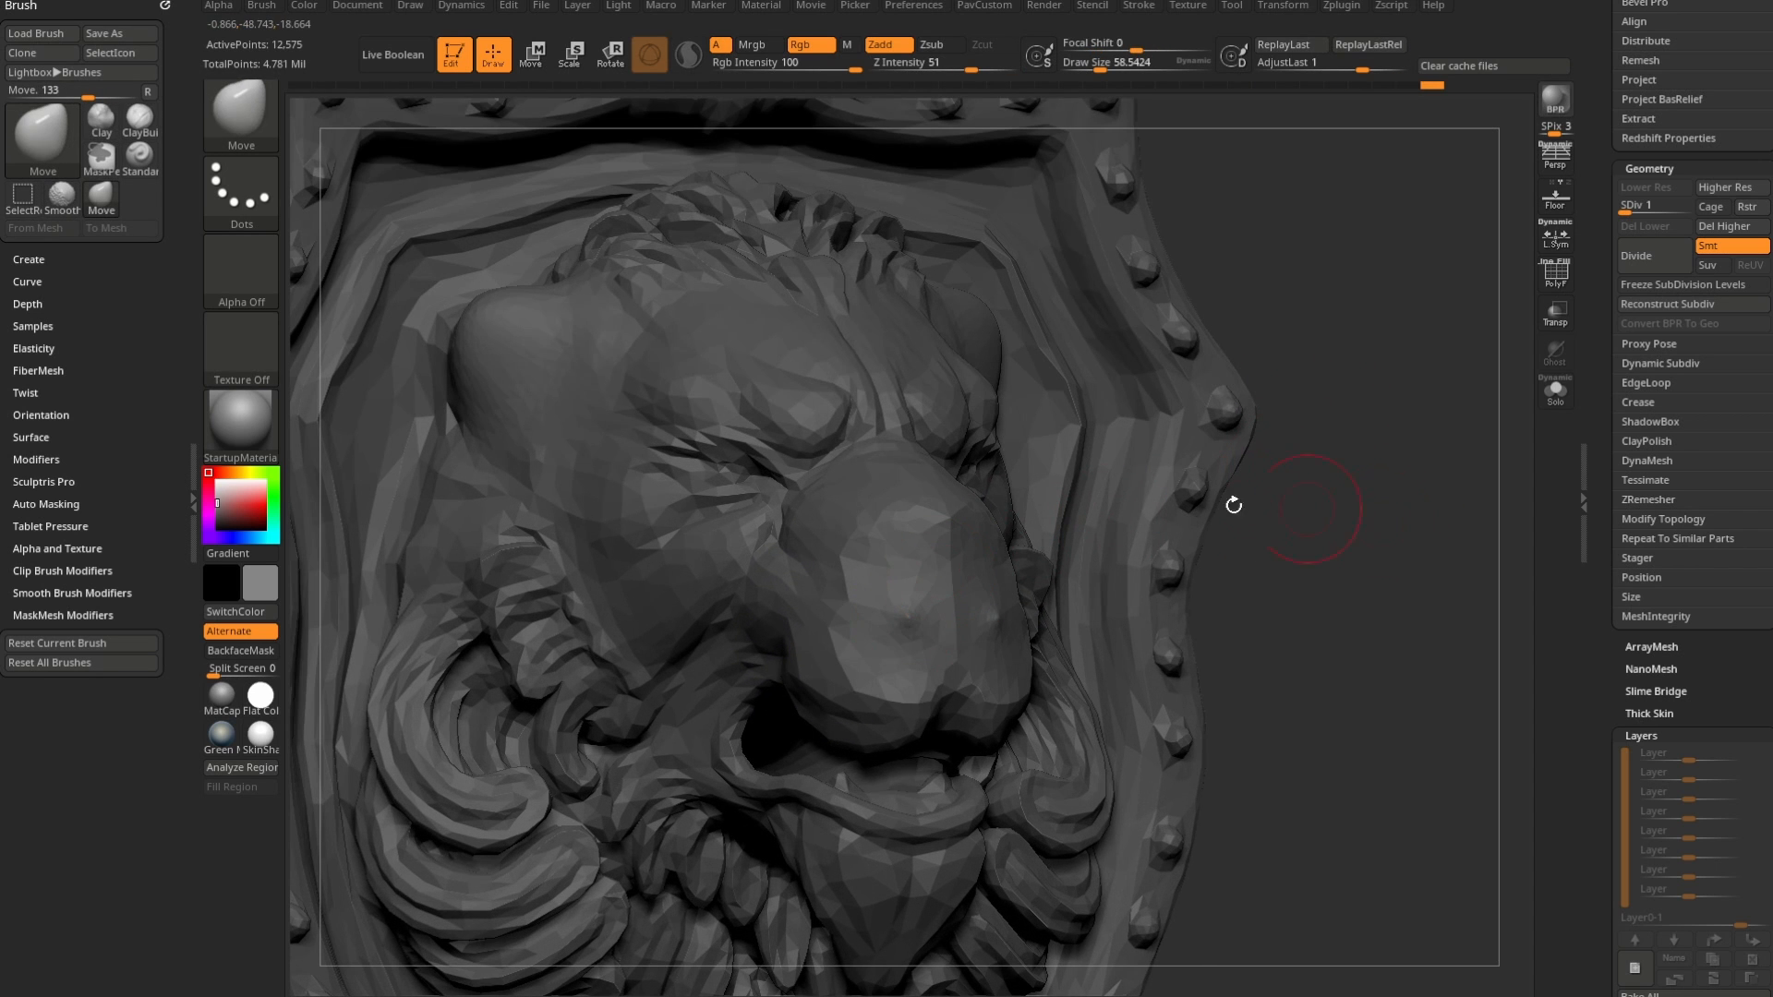
{"action": "mouse_move", "coordinate": [901, 609]}
{"action": "left_mouse_down", "text": "shift"}
{"action": "mouse_move", "coordinate": [882, 647]}
{"action": "mouse_move", "coordinate": [852, 594]}
{"action": "mouse_move", "coordinate": [938, 641]}
{"action": "mouse_move", "coordinate": [912, 637]}
{"action": "mouse_move", "coordinate": [914, 610]}
{"action": "left_mouse_up", "text": "shift"}
{"action": "mouse_move", "coordinate": [1211, 531]}
{"action": "left_mouse_down"}
{"action": "mouse_move", "coordinate": [1269, 521]}
{"action": "mouse_move", "coordinate": [1219, 485]}
{"action": "left_mouse_up"}
- Polish the surface of the enlarged nose with the hPolish brush
{"action": "key", "text": "b"}
{"action": "key", "text": "h"}
{"action": "key", "text": "p"}
{"action": "left_click_drag", "start_coordinate": [901, 601], "coordinate": [911, 642]}
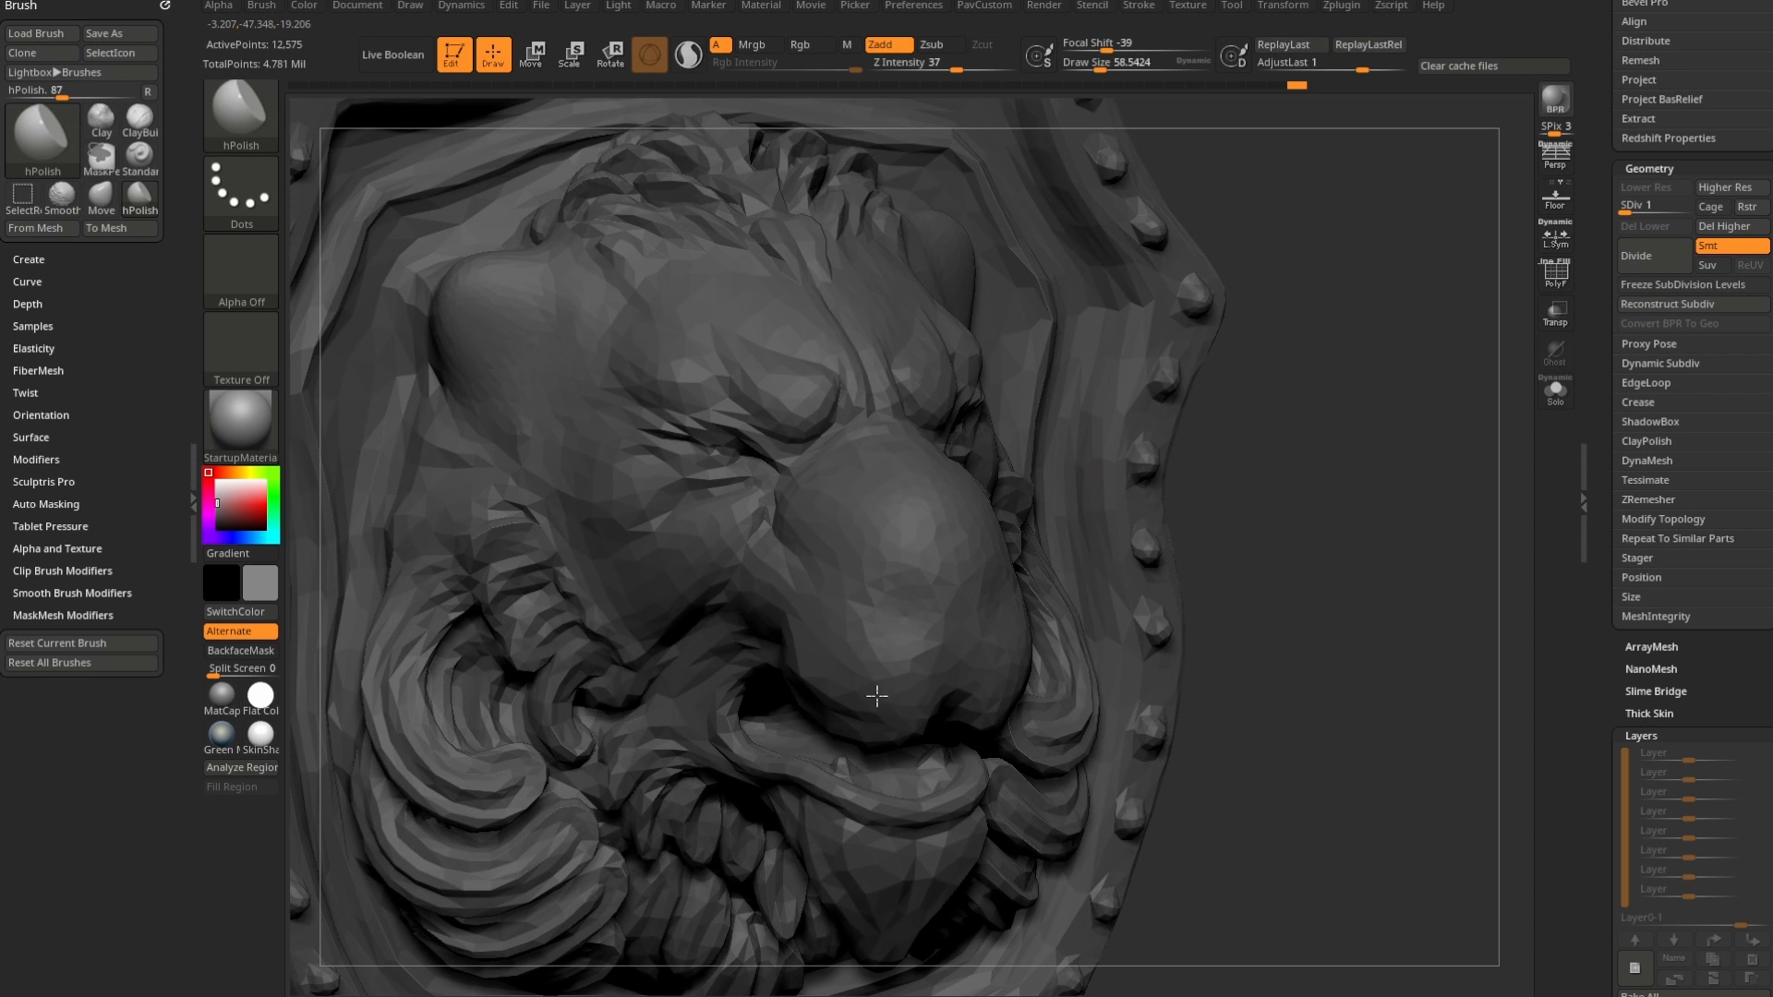
{"action": "left_click_drag", "start_coordinate": [901, 703], "coordinate": [903, 707]}
{"action": "left_click_drag", "start_coordinate": [1345, 467], "coordinate": [1375, 476]}
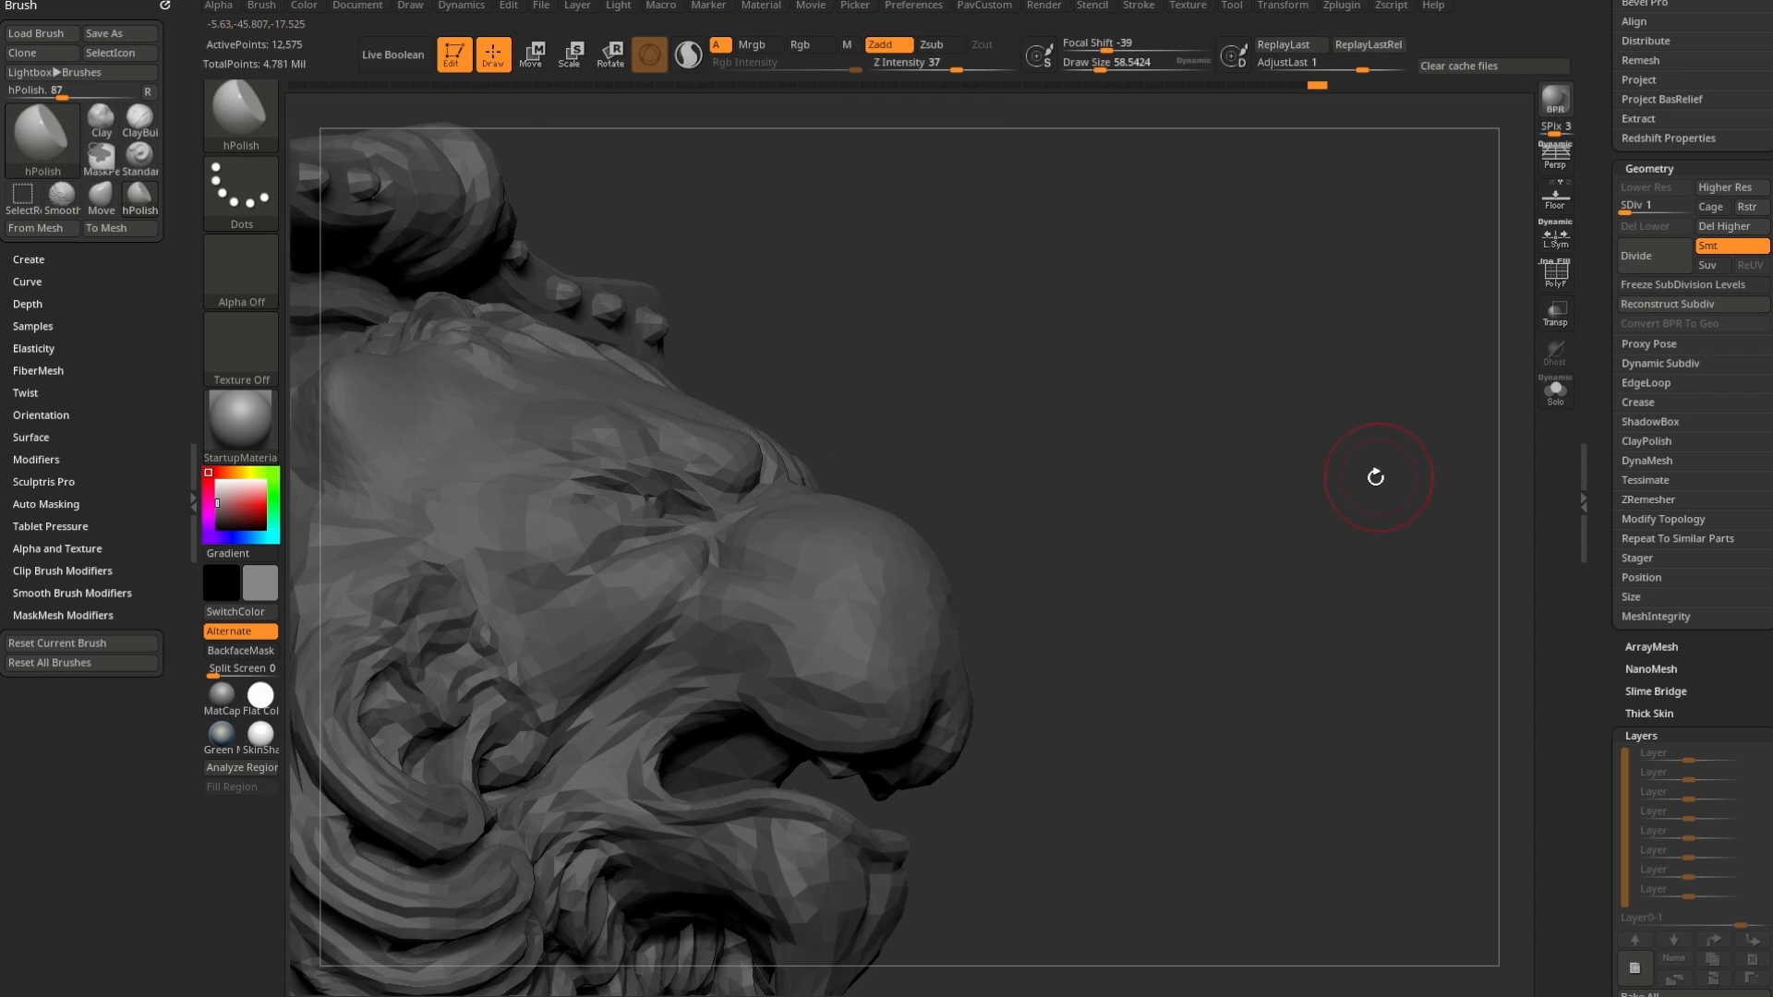
- Reshape the nose and muzzle using the Move Accurate brush with its draw size increased to about 91
{"action": "key", "text": "b"}
{"action": "key", "text": "m"}
{"action": "key", "text": "a"}
{"action": "mouse_move", "coordinate": [1283, 523]}
{"action": "left_mouse_down"}
{"action": "mouse_move", "coordinate": [1216, 463]}
{"action": "mouse_move", "coordinate": [1118, 480]}
{"action": "left_mouse_up"}
{"action": "key", "text": "bracketright"}
{"action": "key", "text": "bracketright"}
{"action": "key", "text": "bracketright"}
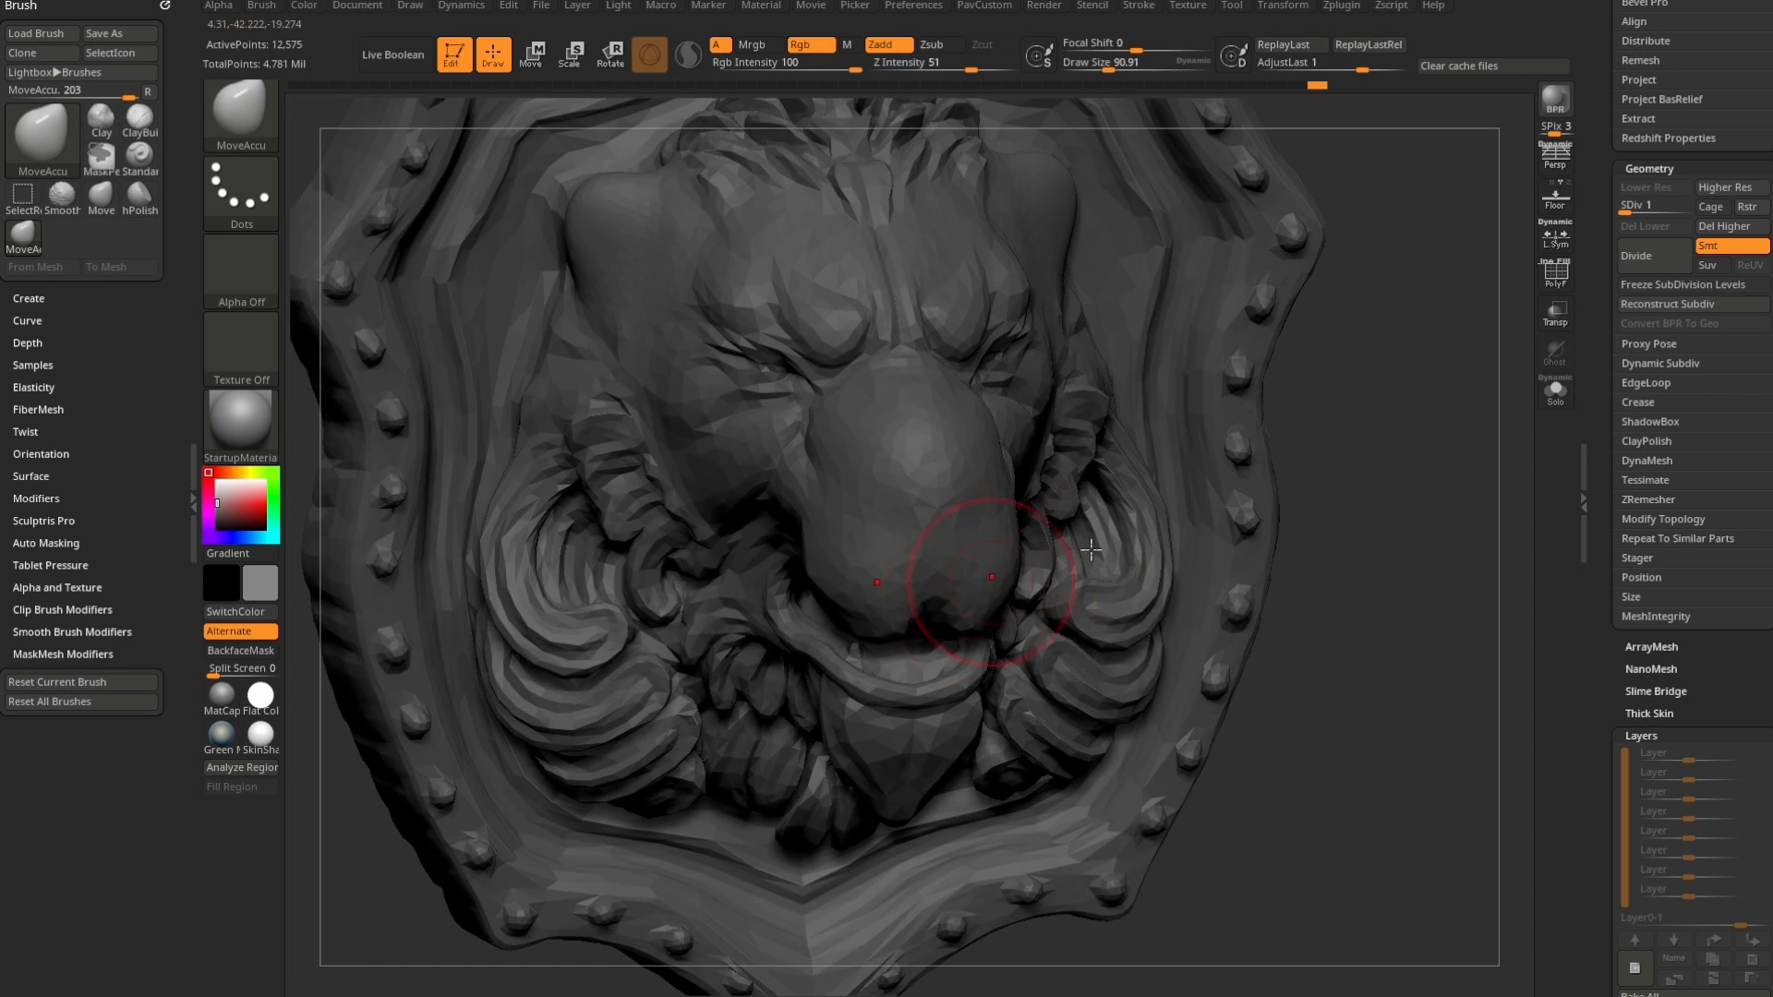
{"action": "left_click_drag", "start_coordinate": [1412, 522], "coordinate": [1376, 531], "text": "shift"}
{"action": "mouse_move", "coordinate": [474, 752]}
{"action": "left_mouse_down"}
{"action": "mouse_move", "coordinate": [978, 634]}
{"action": "mouse_move", "coordinate": [997, 663]}
{"action": "mouse_move", "coordinate": [1020, 560]}
{"action": "left_mouse_up"}
- Pull the tip of the nose downward into a beak shape with the Move brush
{"action": "key", "text": "b"}
{"action": "key", "text": "m"}
{"action": "key", "text": "v"}
{"action": "left_click_drag", "start_coordinate": [989, 649], "coordinate": [995, 686]}
{"action": "mouse_move", "coordinate": [1165, 522]}
{"action": "left_mouse_down"}
{"action": "mouse_move", "coordinate": [1183, 542]}
{"action": "mouse_move", "coordinate": [1077, 569]}
{"action": "left_mouse_up"}
{"action": "key", "text": "bracketleft"}
{"action": "mouse_move", "coordinate": [714, 699]}
{"action": "left_mouse_down"}
{"action": "mouse_move", "coordinate": [694, 694]}
{"action": "mouse_move", "coordinate": [742, 635]}
{"action": "left_mouse_up"}
{"action": "mouse_move", "coordinate": [1206, 484]}
{"action": "left_mouse_down"}
{"action": "mouse_move", "coordinate": [932, 469]}
{"action": "mouse_move", "coordinate": [1173, 478]}
{"action": "mouse_move", "coordinate": [1009, 464]}
{"action": "mouse_move", "coordinate": [1084, 480]}
{"action": "left_mouse_up"}
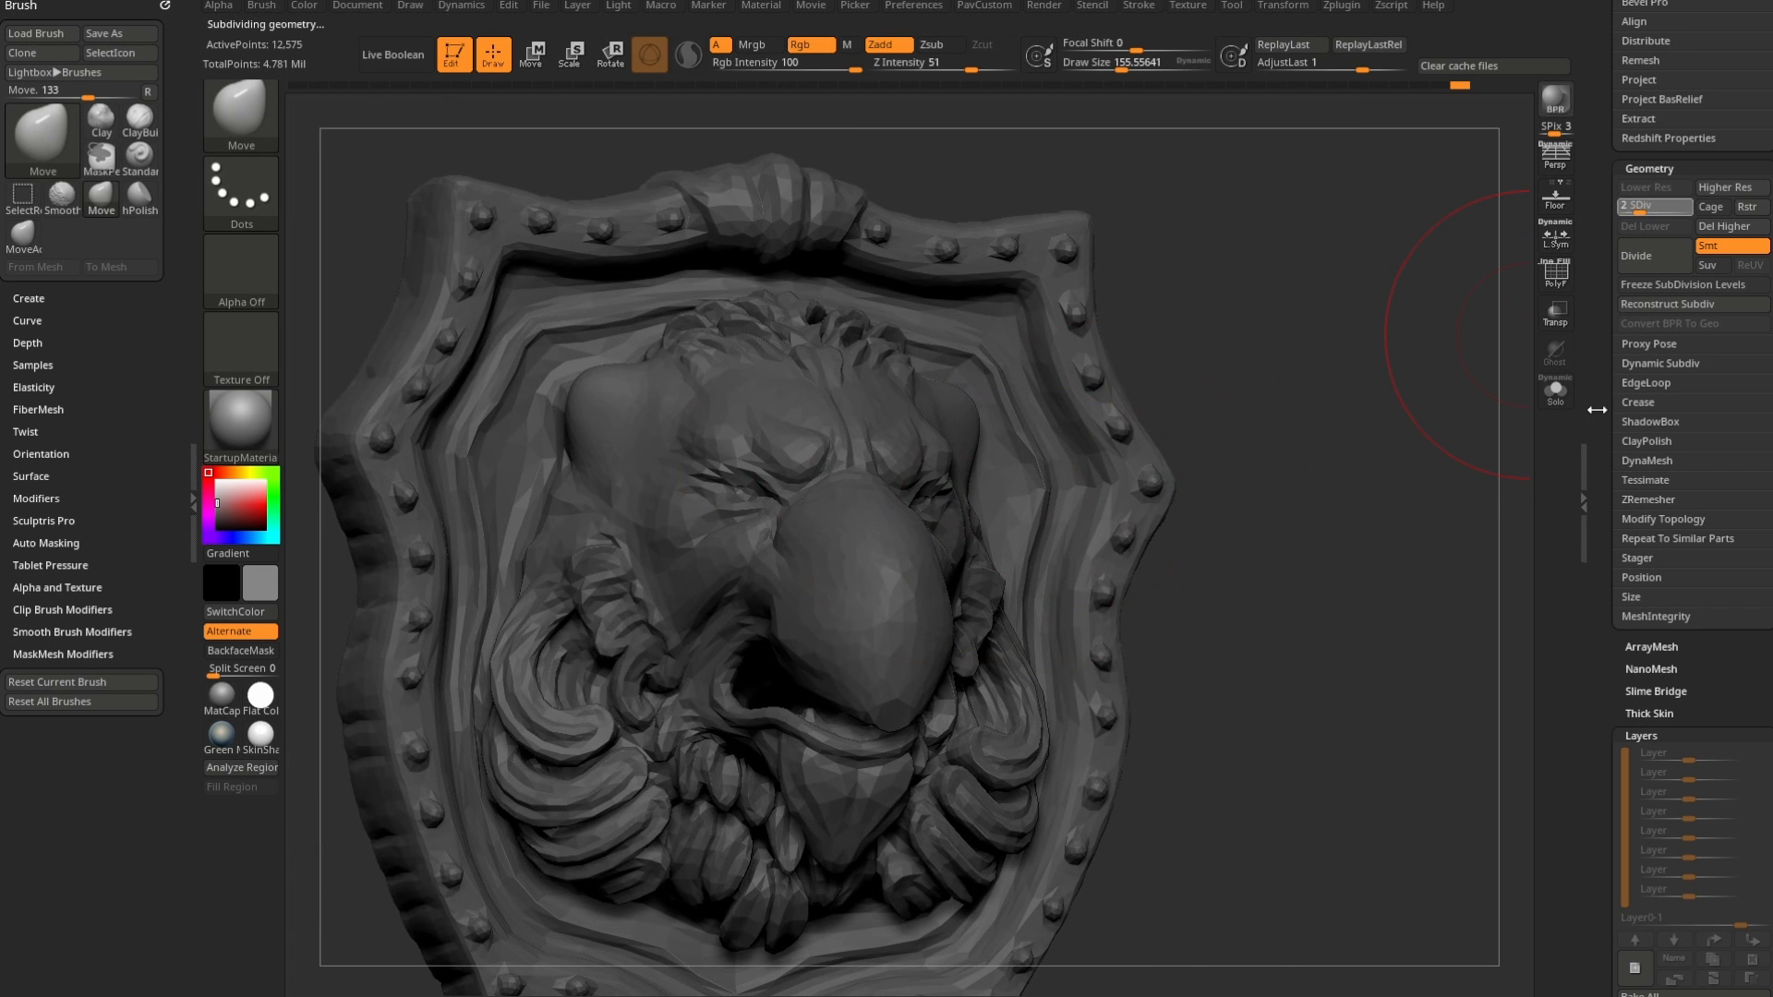
- Raise the Lion Head to subdivision level 2 and smooth the beak and the side of the head
{"action": "left_click_drag", "start_coordinate": [1318, 410], "coordinate": [1358, 407], "text": "alt"}
{"action": "key", "text": "shift"}
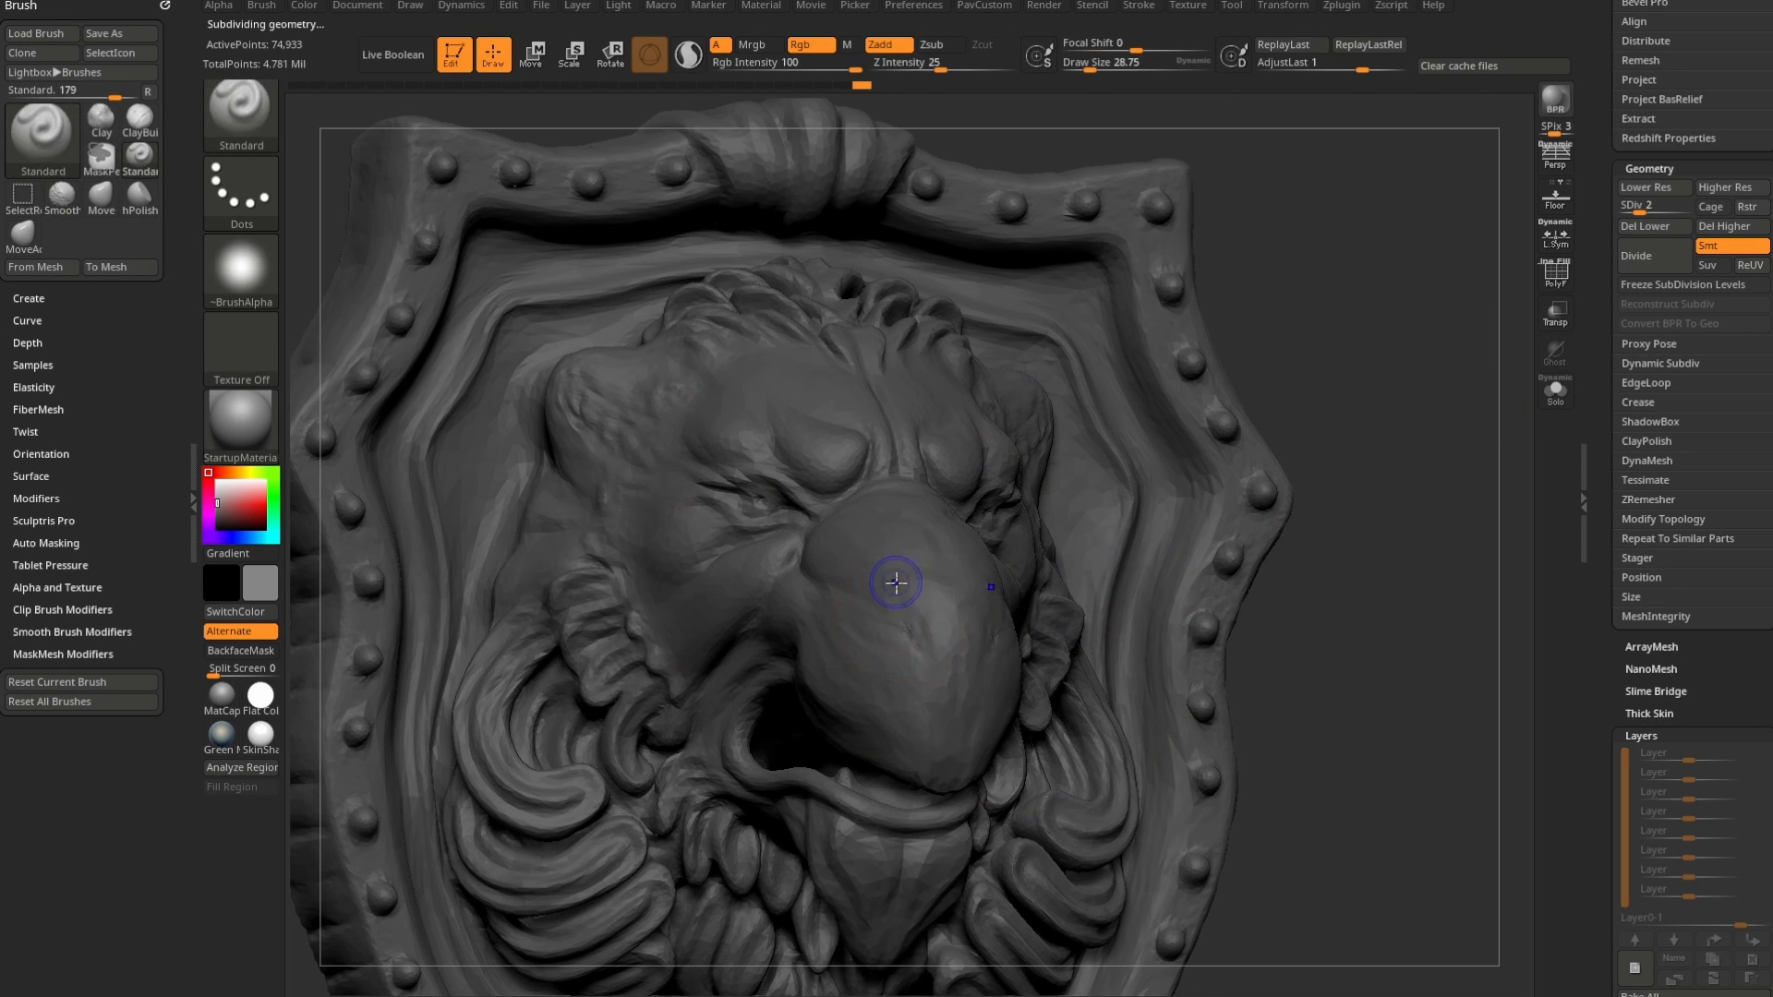
{"action": "key", "text": "shift"}
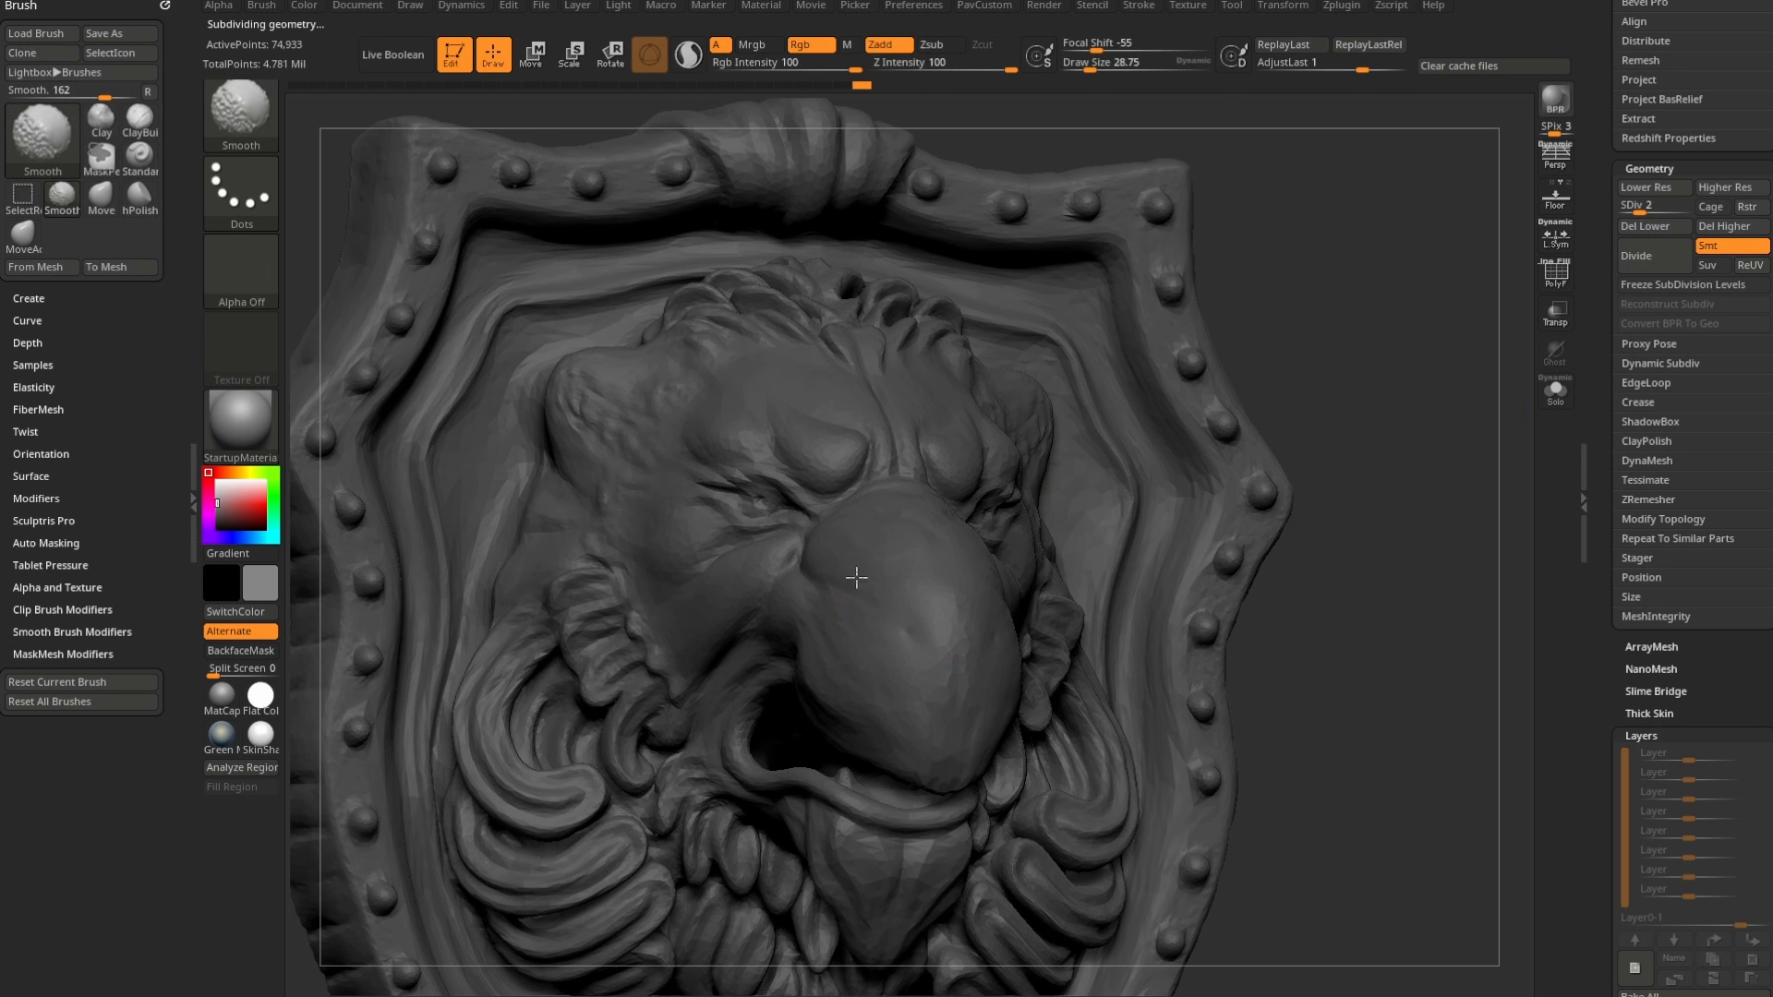
{"action": "mouse_move", "coordinate": [1311, 517]}
{"action": "left_mouse_down"}
{"action": "mouse_move", "coordinate": [1363, 369]}
{"action": "mouse_move", "coordinate": [514, 495]}
{"action": "left_mouse_up"}
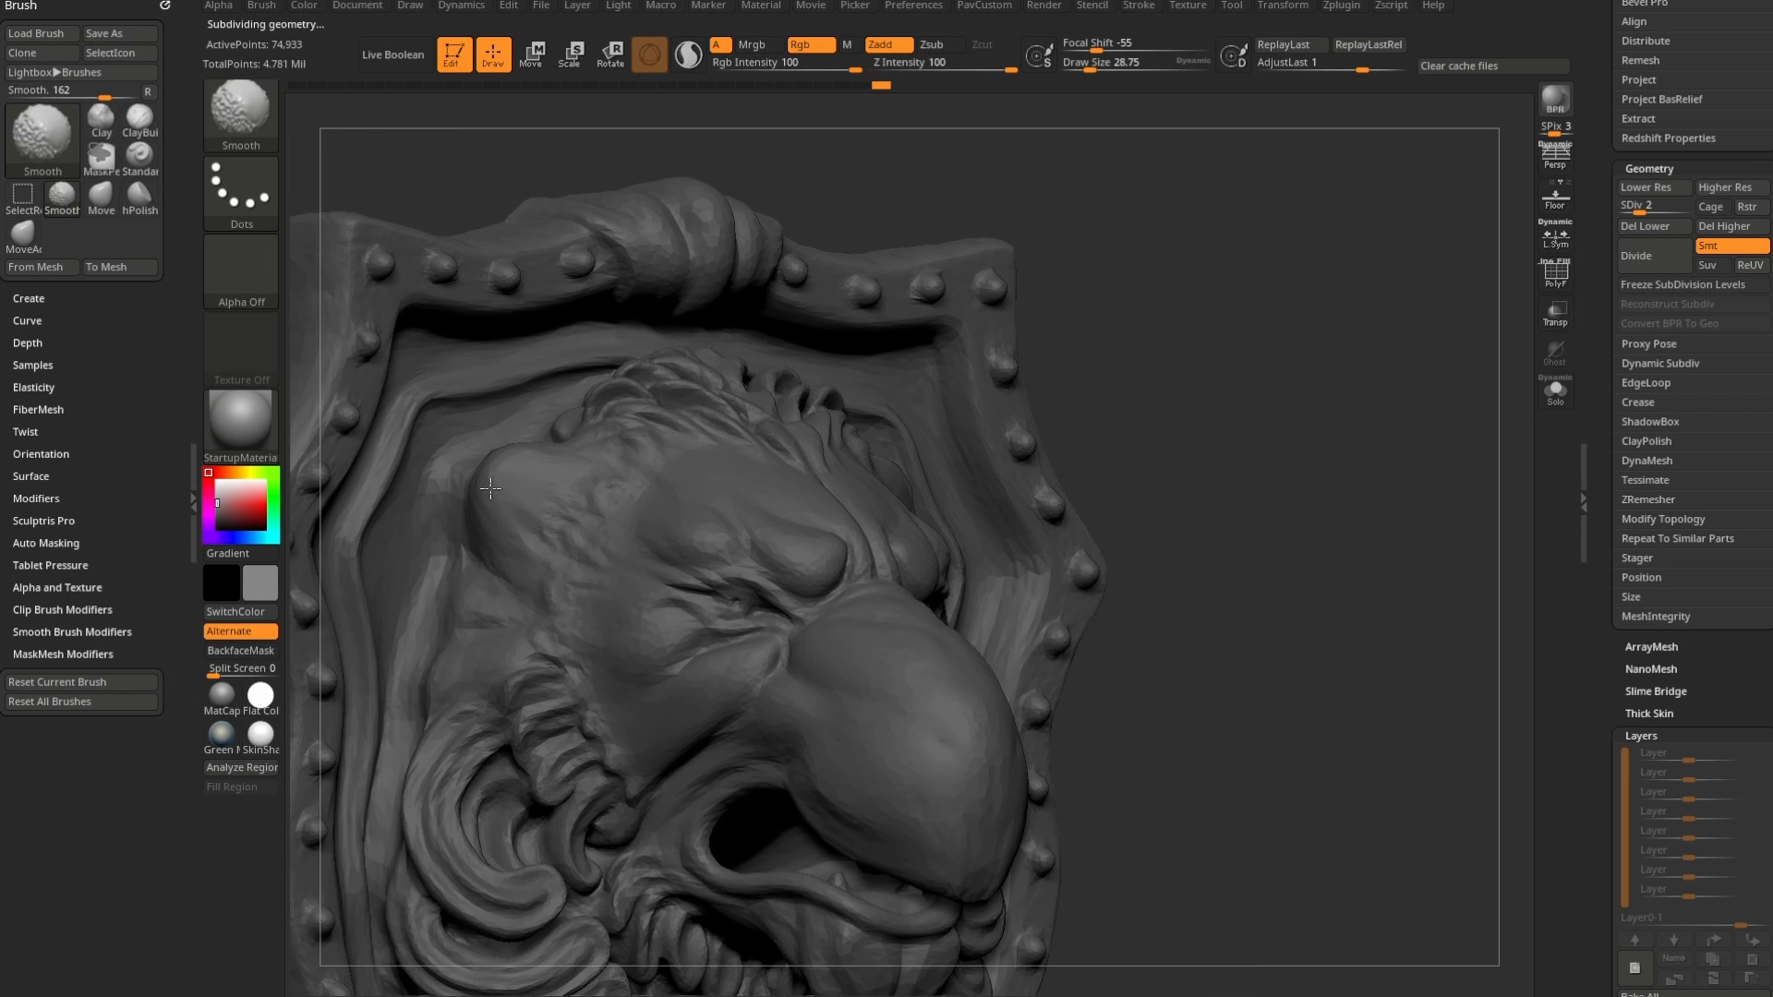
{"action": "left_click_drag", "start_coordinate": [1339, 351], "coordinate": [1478, 304]}
- Raise the Lion Head to subdivision level 5 and inspect the reshaped beak with its restored detail
{"action": "left_click_drag", "start_coordinate": [1655, 207], "coordinate": [1689, 207]}
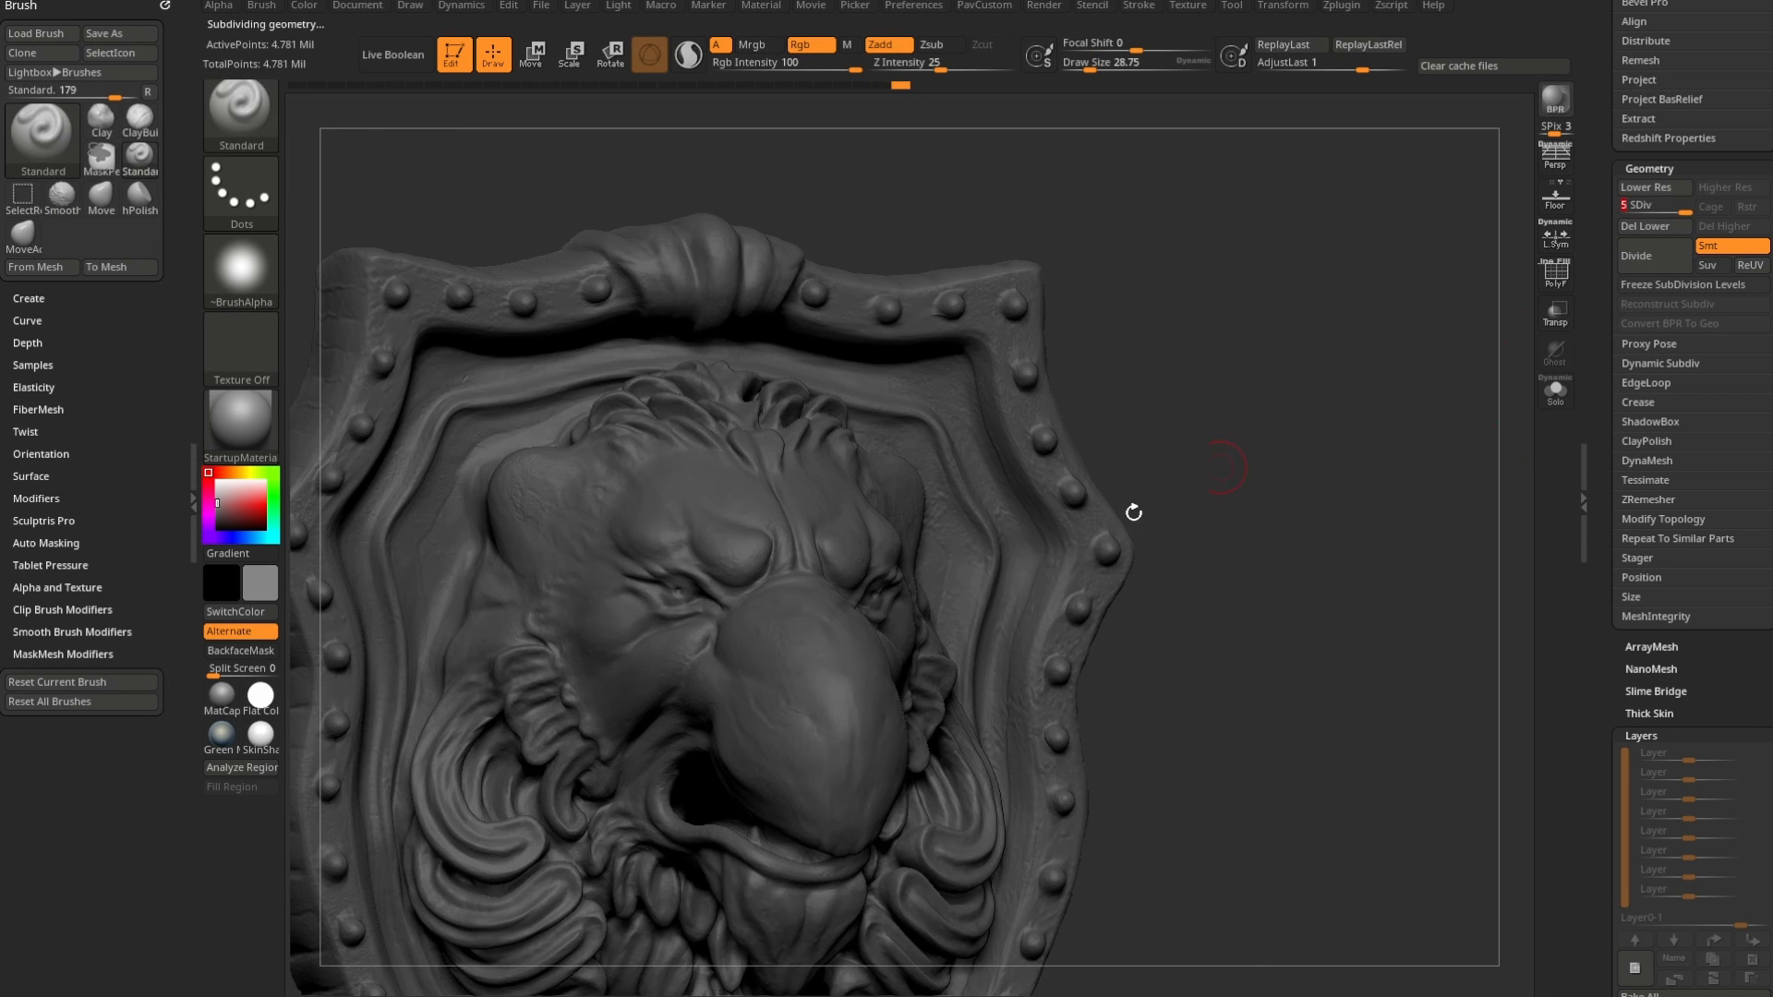
{"action": "right_click_drag", "start_coordinate": [803, 730], "coordinate": [1314, 464]}
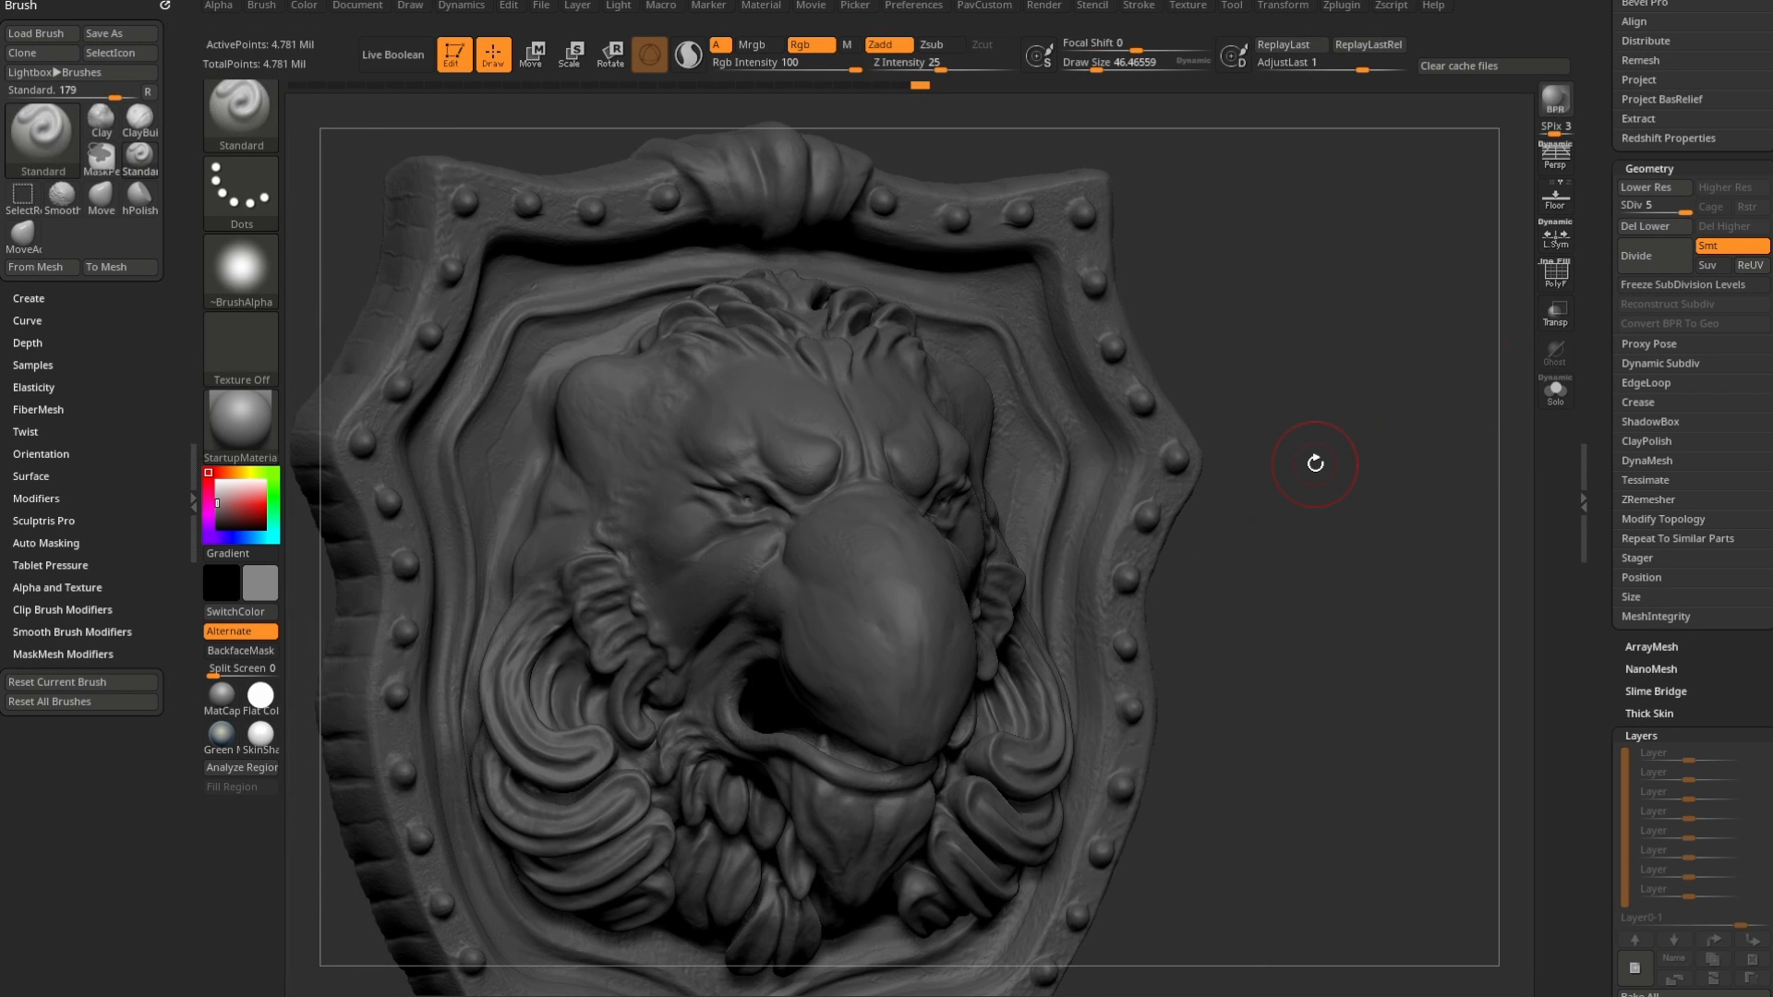
{"action": "right_click_drag", "start_coordinate": [1191, 673], "coordinate": [1298, 625]}
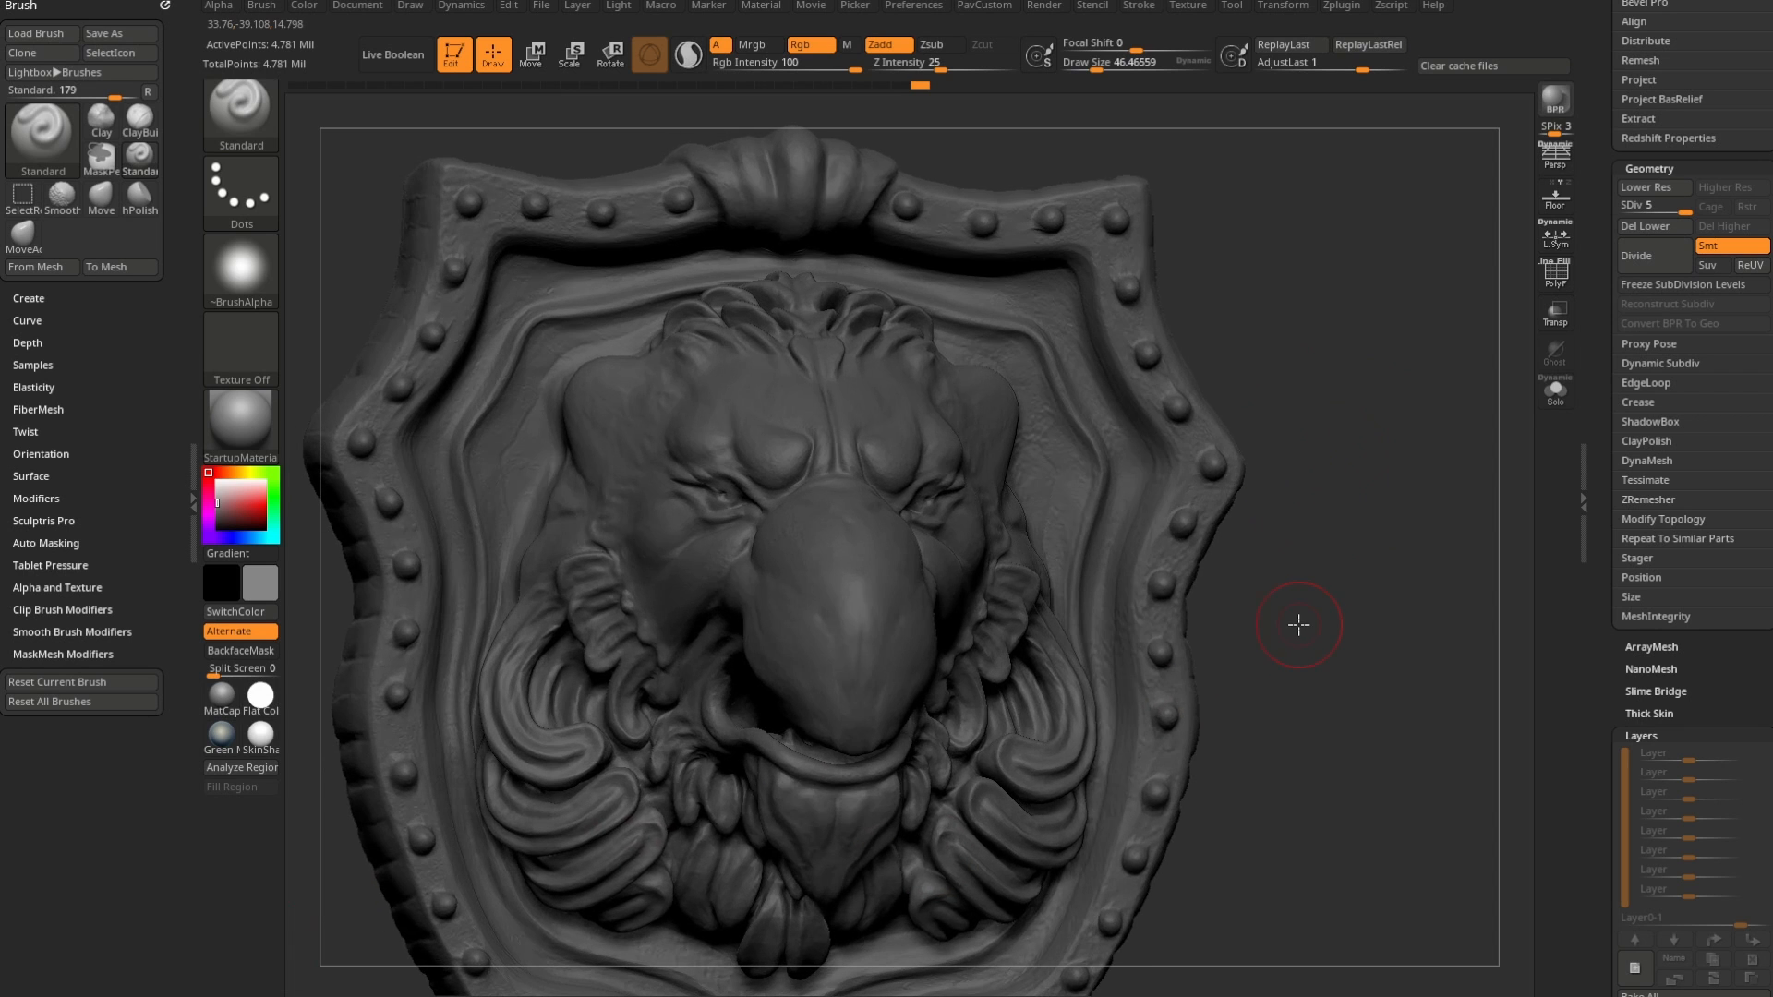
- Open the Texture Map settings for the Lion Head
{"action": "scroll", "coordinate": [1616, 417], "scroll_direction": "up", "scroll_amount": 5}
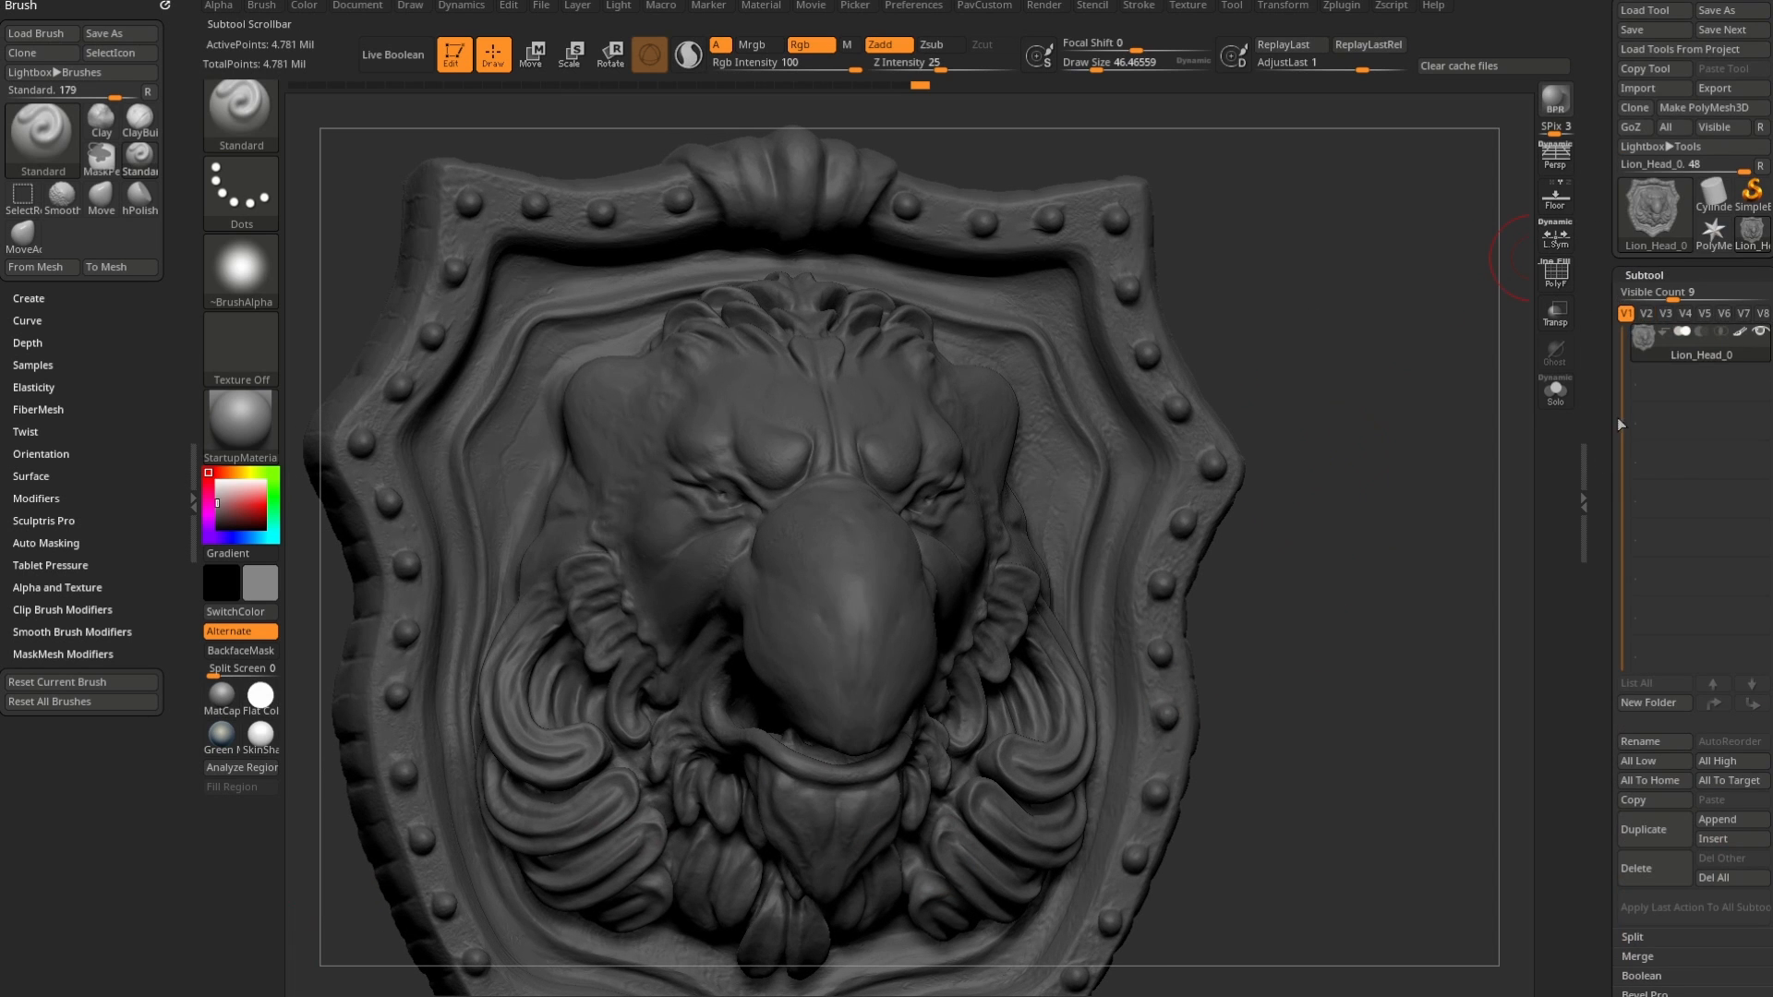
{"action": "scroll", "coordinate": [1616, 418], "scroll_direction": "down", "scroll_amount": 5}
{"action": "scroll", "coordinate": [1615, 701], "scroll_direction": "down", "scroll_amount": 4}
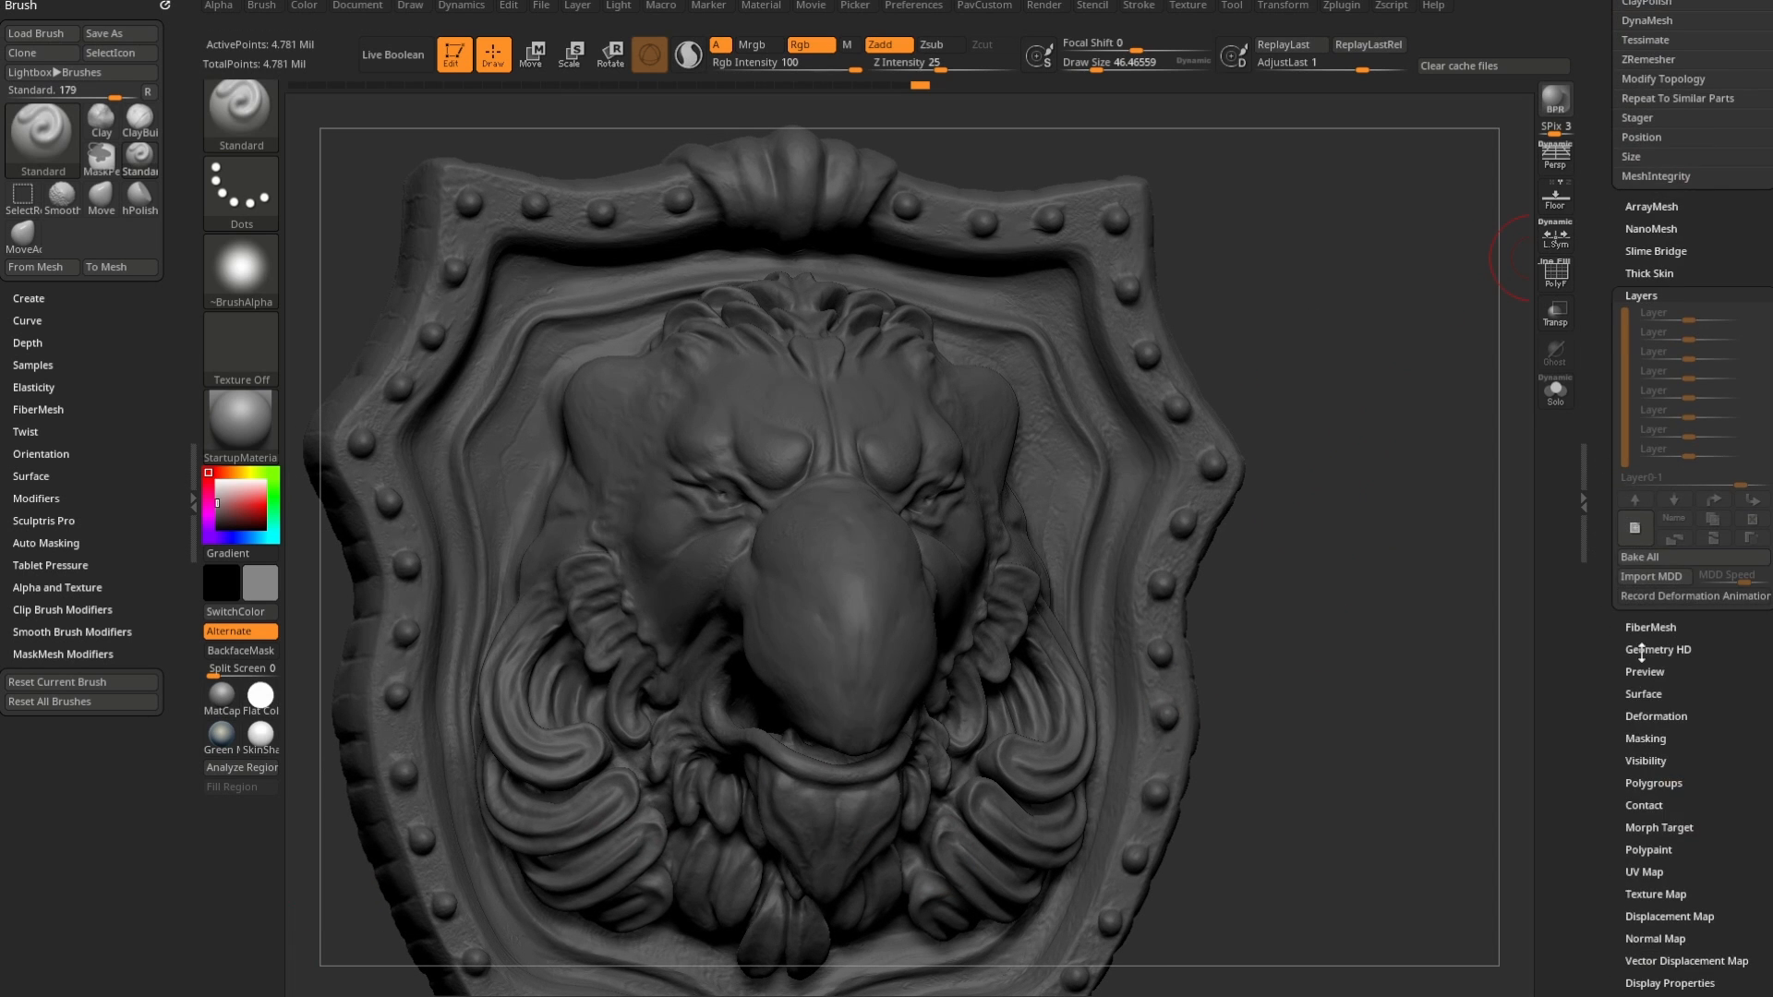
{"action": "scroll", "coordinate": [1643, 646], "scroll_direction": "down", "scroll_amount": 4}
{"action": "left_click", "coordinate": [1659, 667]}
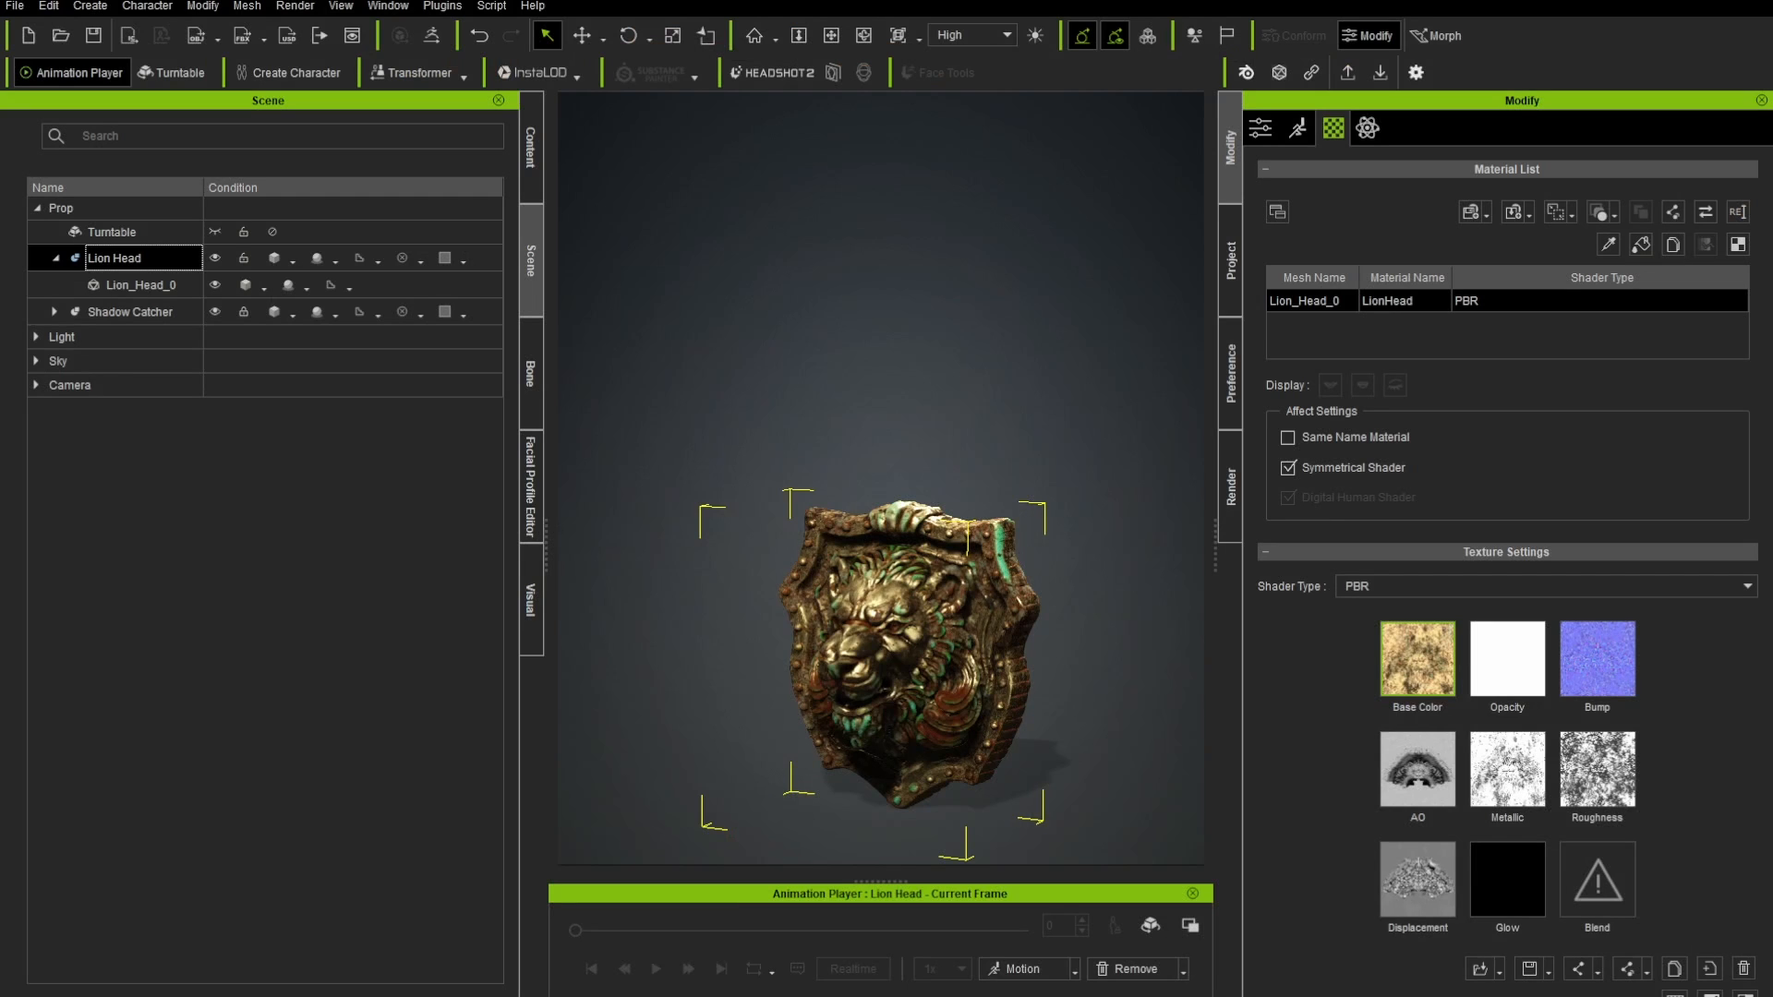
- Switch to Character Creator, frame the textured Lion Head and open its Base Color texture in Photoshop
{"action": "left_click_drag", "start_coordinate": [1028, 396], "coordinate": [911, 416], "text": "alt"}
{"action": "right_click_drag", "start_coordinate": [910, 416], "coordinate": [834, 416], "text": "alt"}
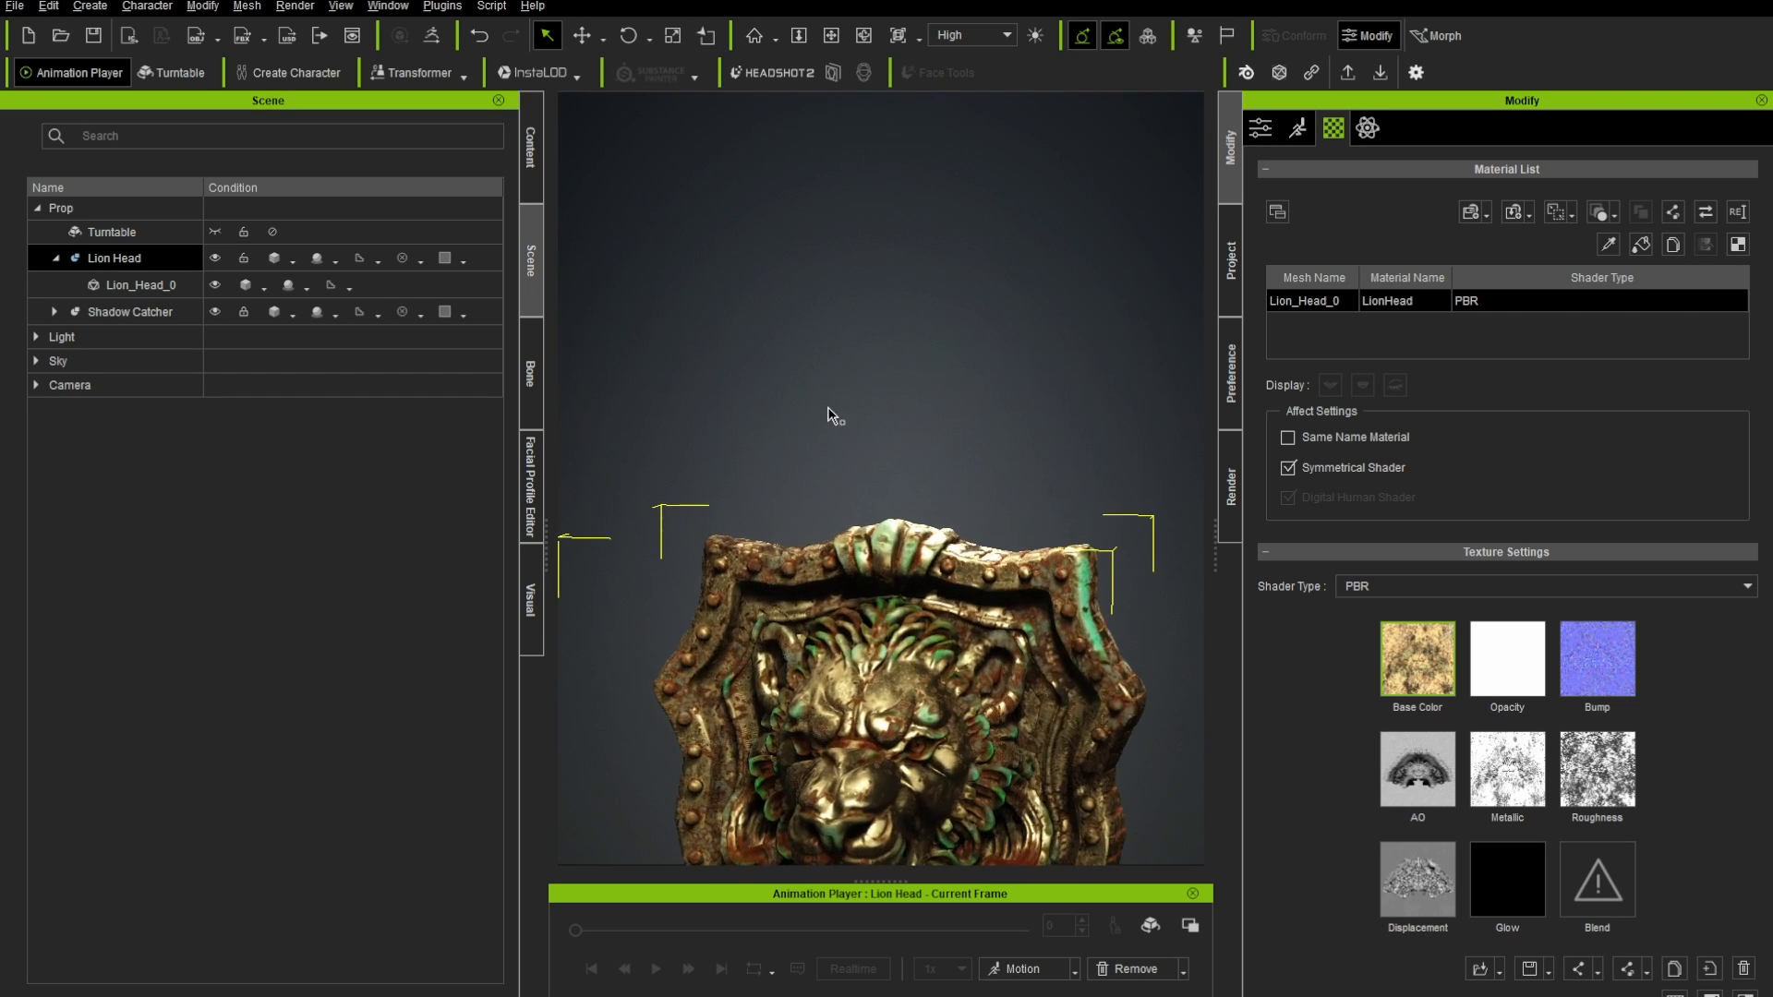
{"action": "middle_click_drag", "start_coordinate": [835, 416], "coordinate": [932, 414], "text": "alt"}
{"action": "right_click_drag", "start_coordinate": [931, 414], "coordinate": [942, 424], "text": "alt"}
{"action": "left_click_drag", "start_coordinate": [942, 424], "coordinate": [1007, 443], "text": "alt"}
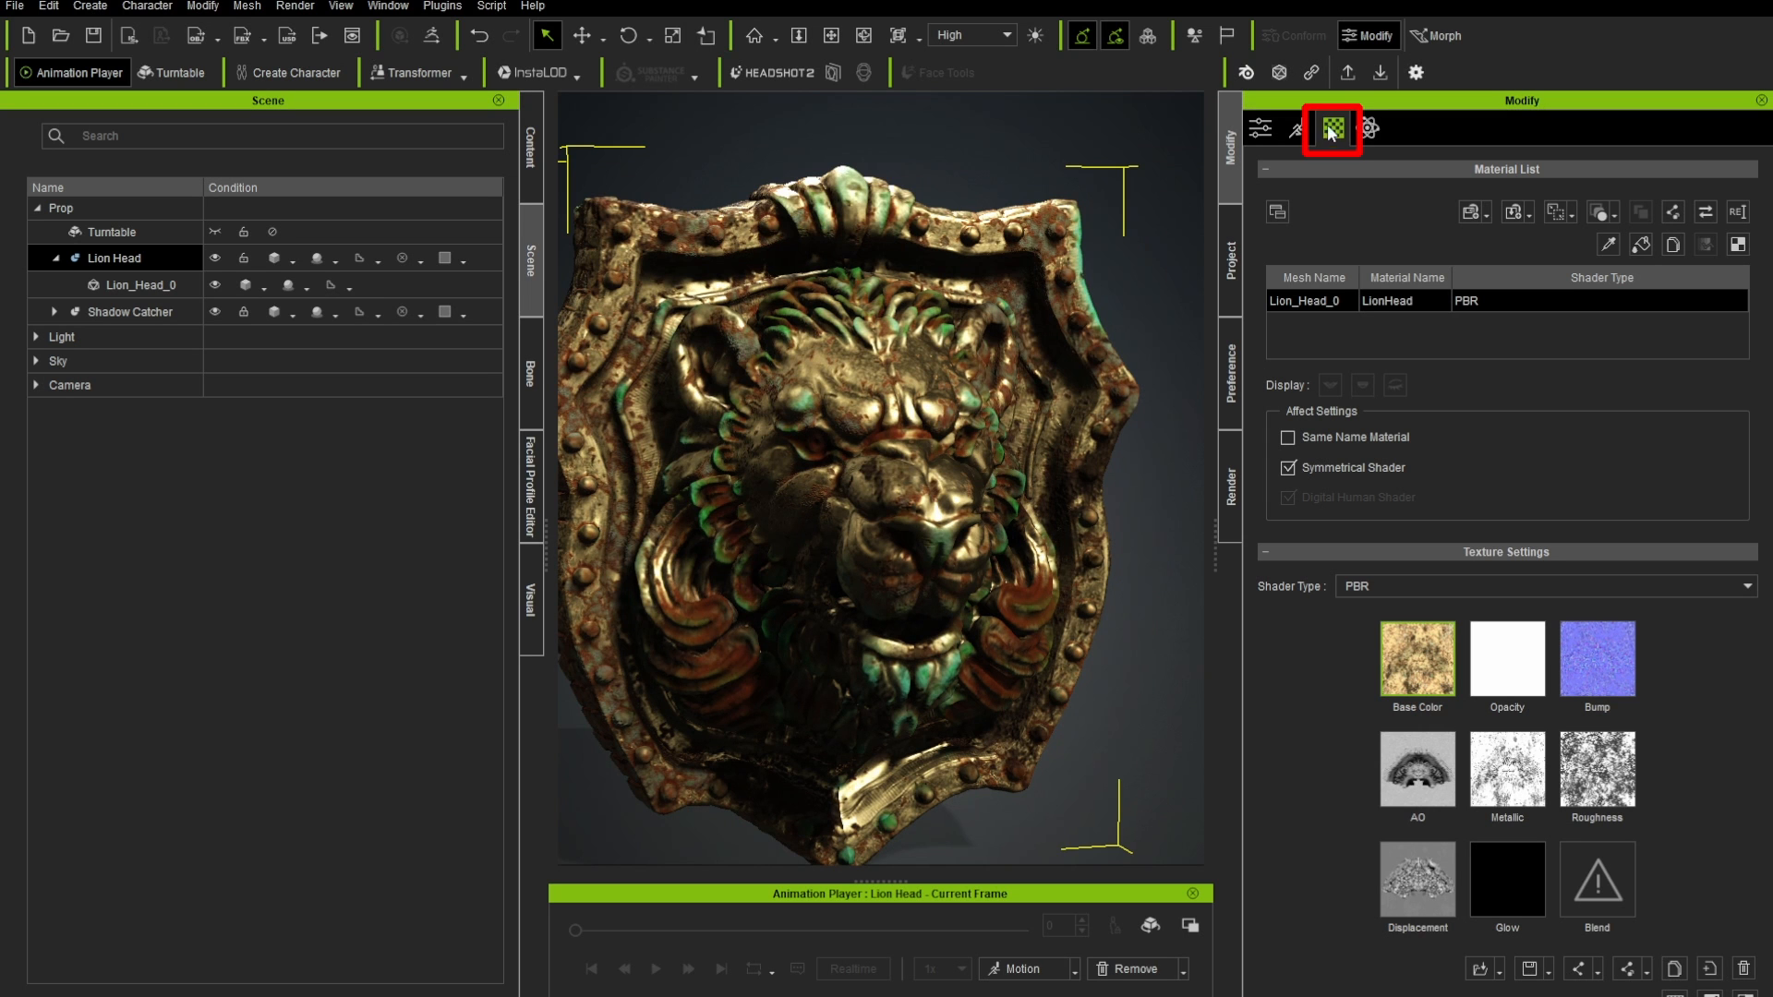
{"action": "scroll", "coordinate": [1358, 645], "scroll_direction": "down", "scroll_amount": 2}
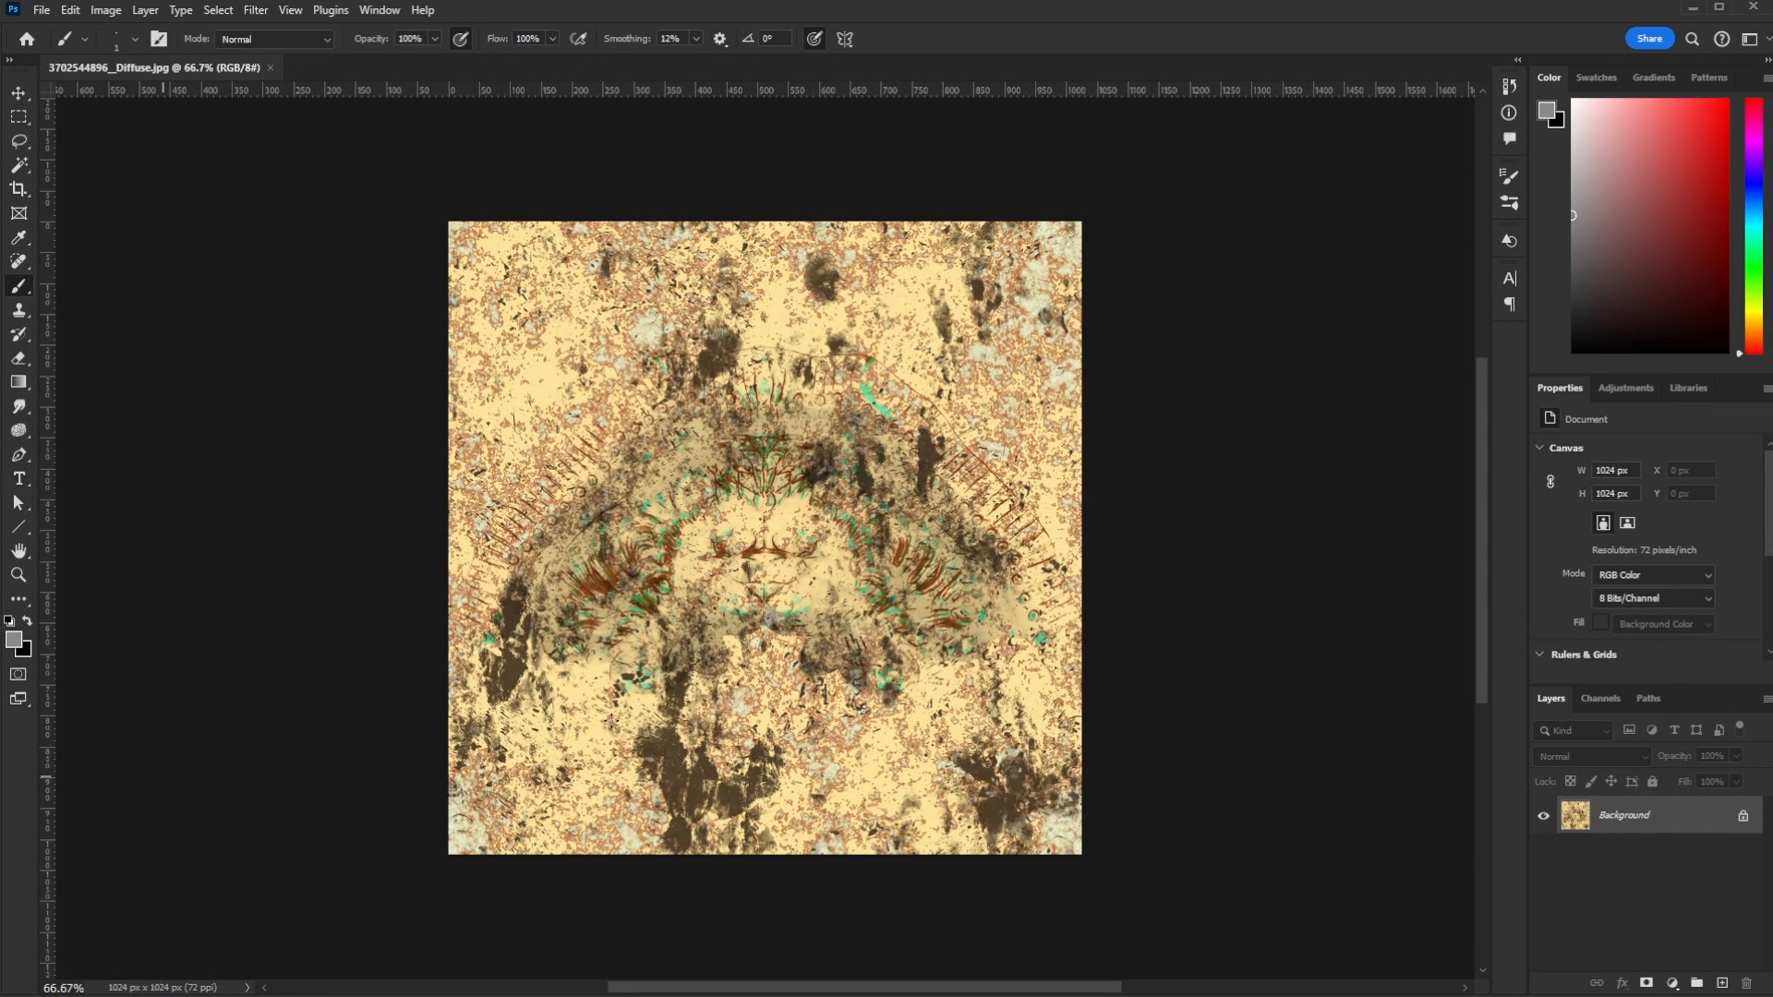
- Save the diffuse texture to the Desktop as a JPEG at quality 10, keeping its file name
{"action": "left_click", "coordinate": [44, 13]}
{"action": "left_click", "coordinate": [88, 232]}
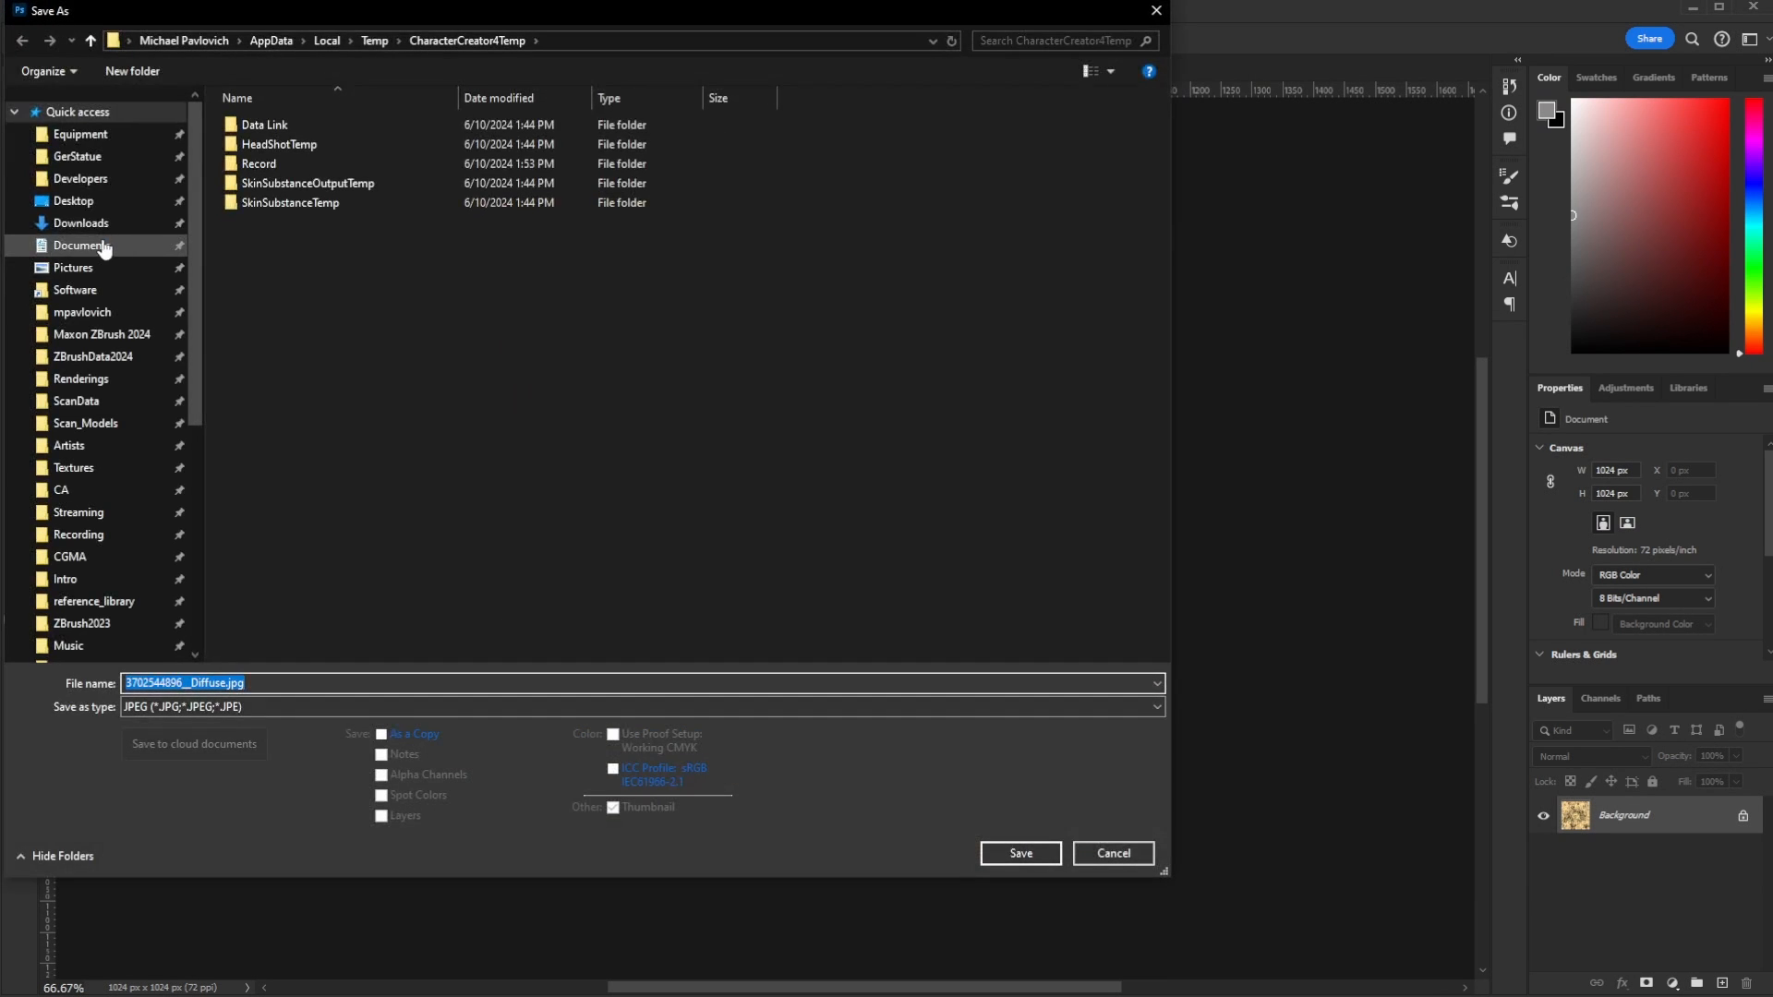
{"action": "left_click", "coordinate": [73, 200]}
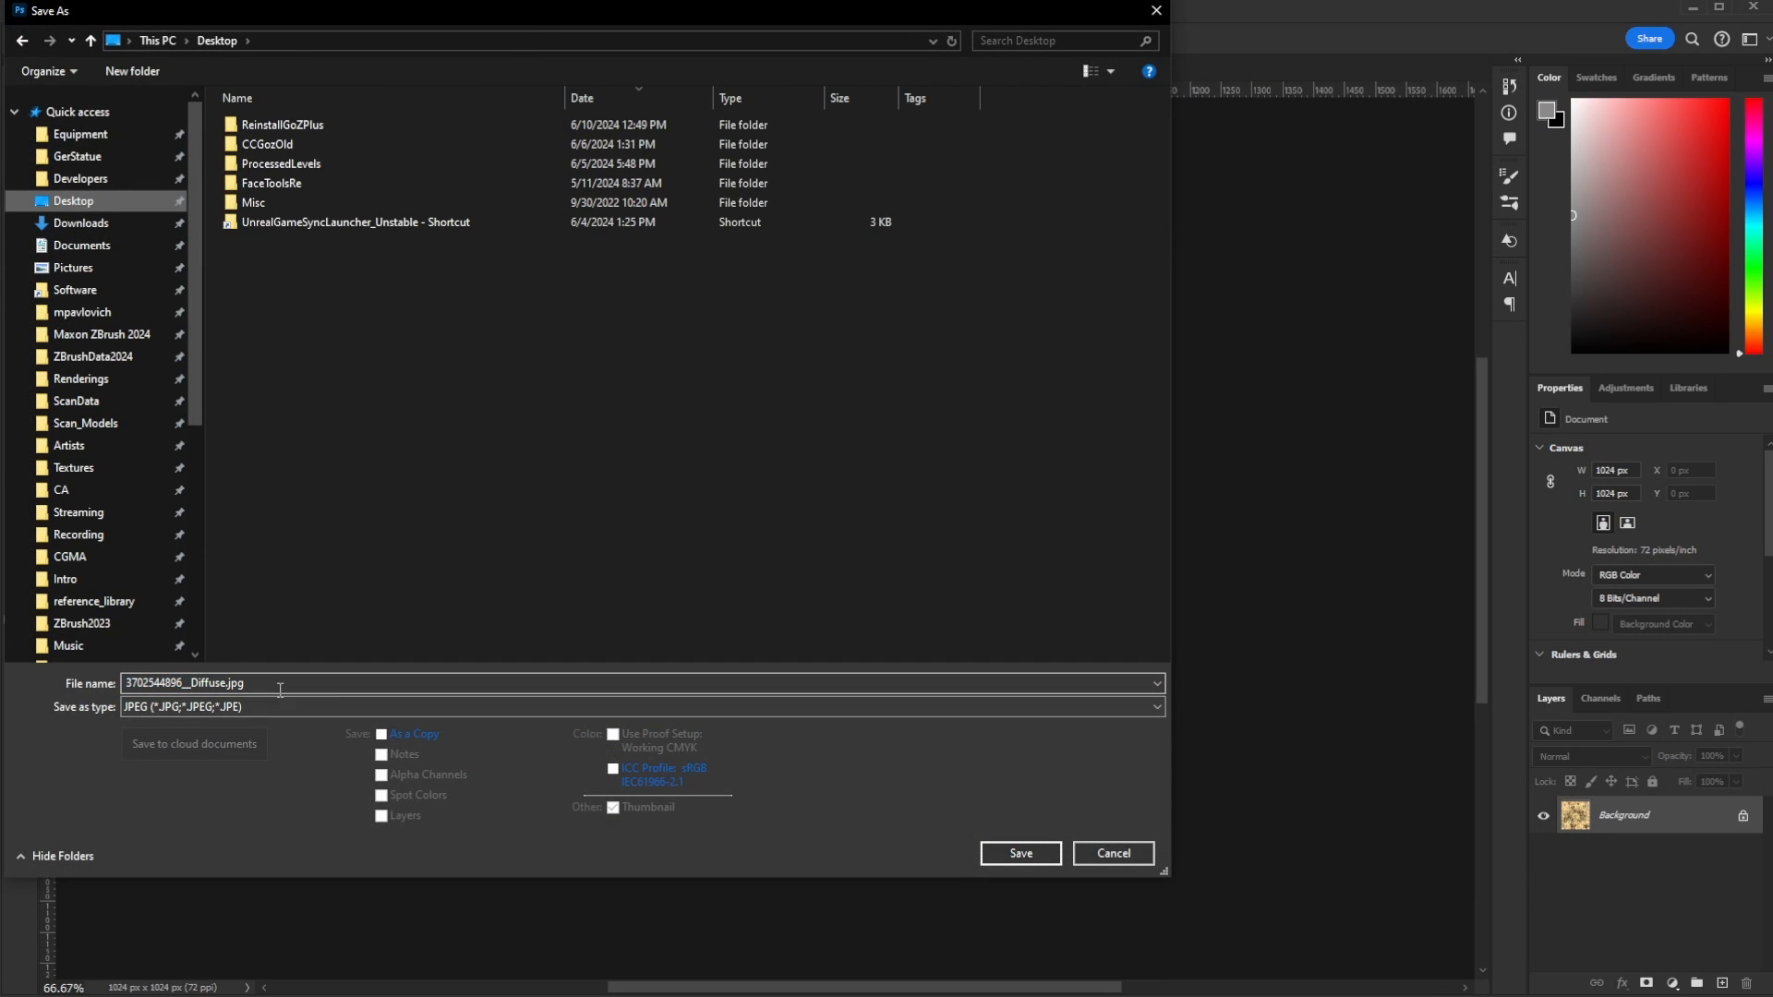
{"action": "left_click", "coordinate": [999, 851]}
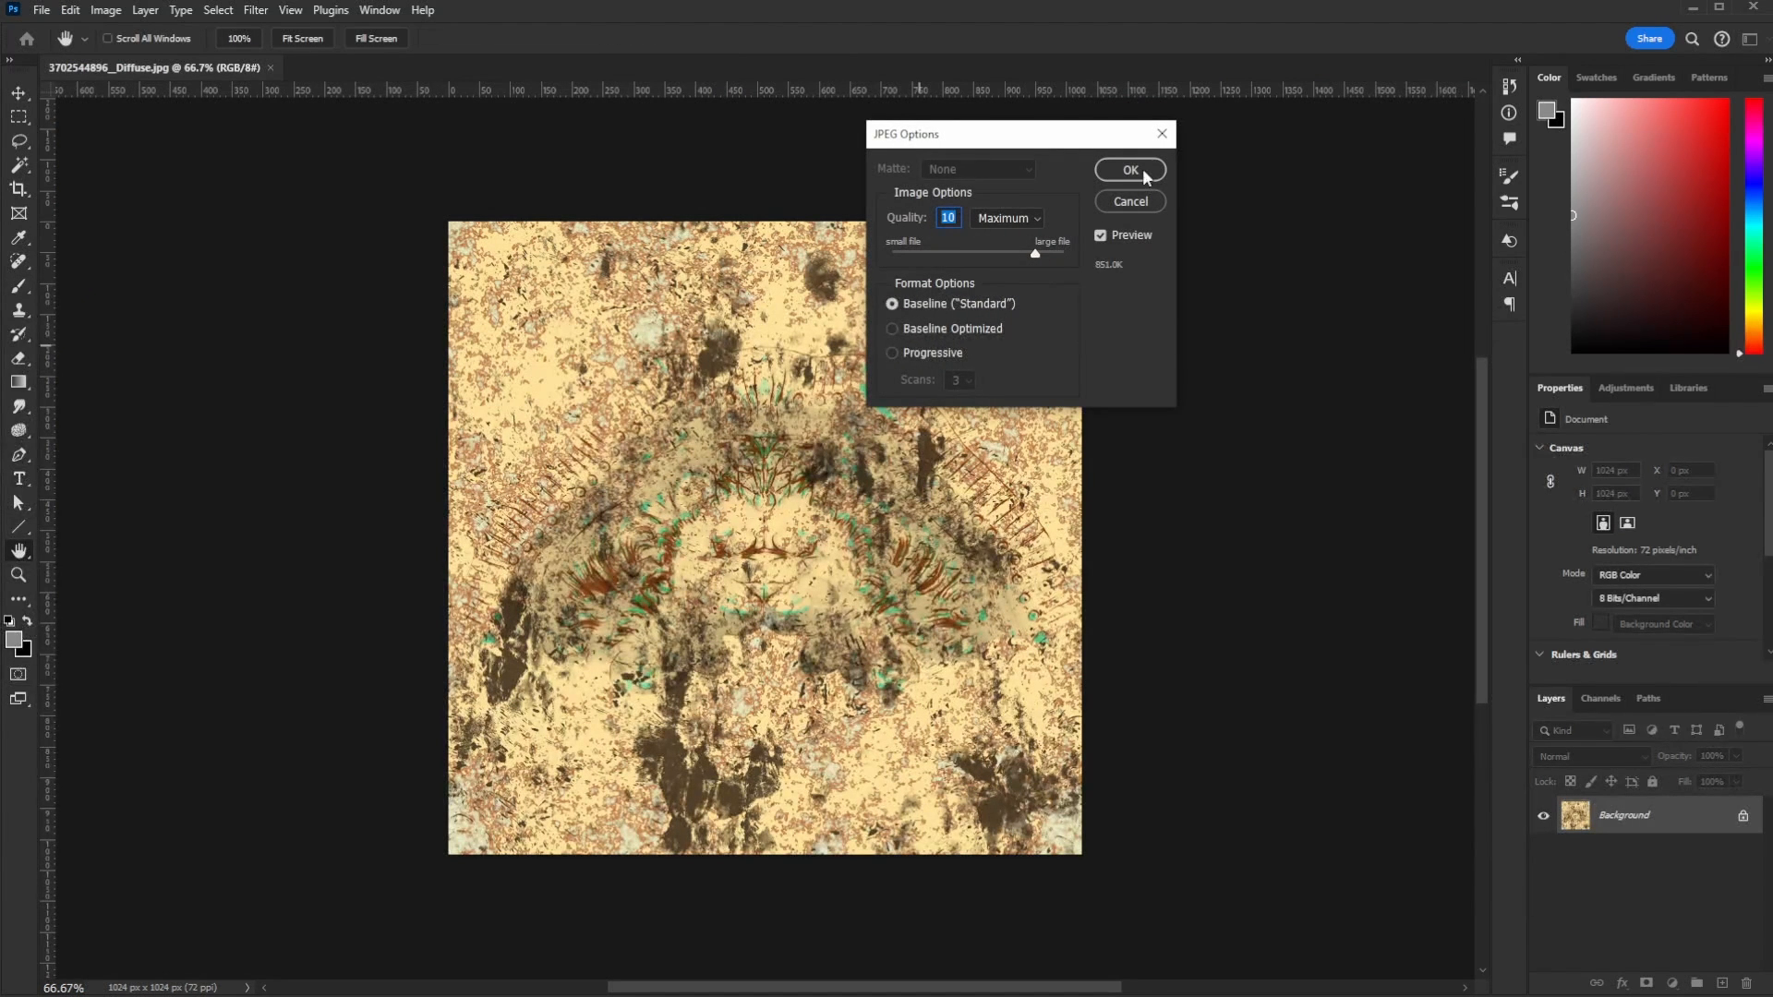
{"action": "left_click", "coordinate": [1130, 169]}
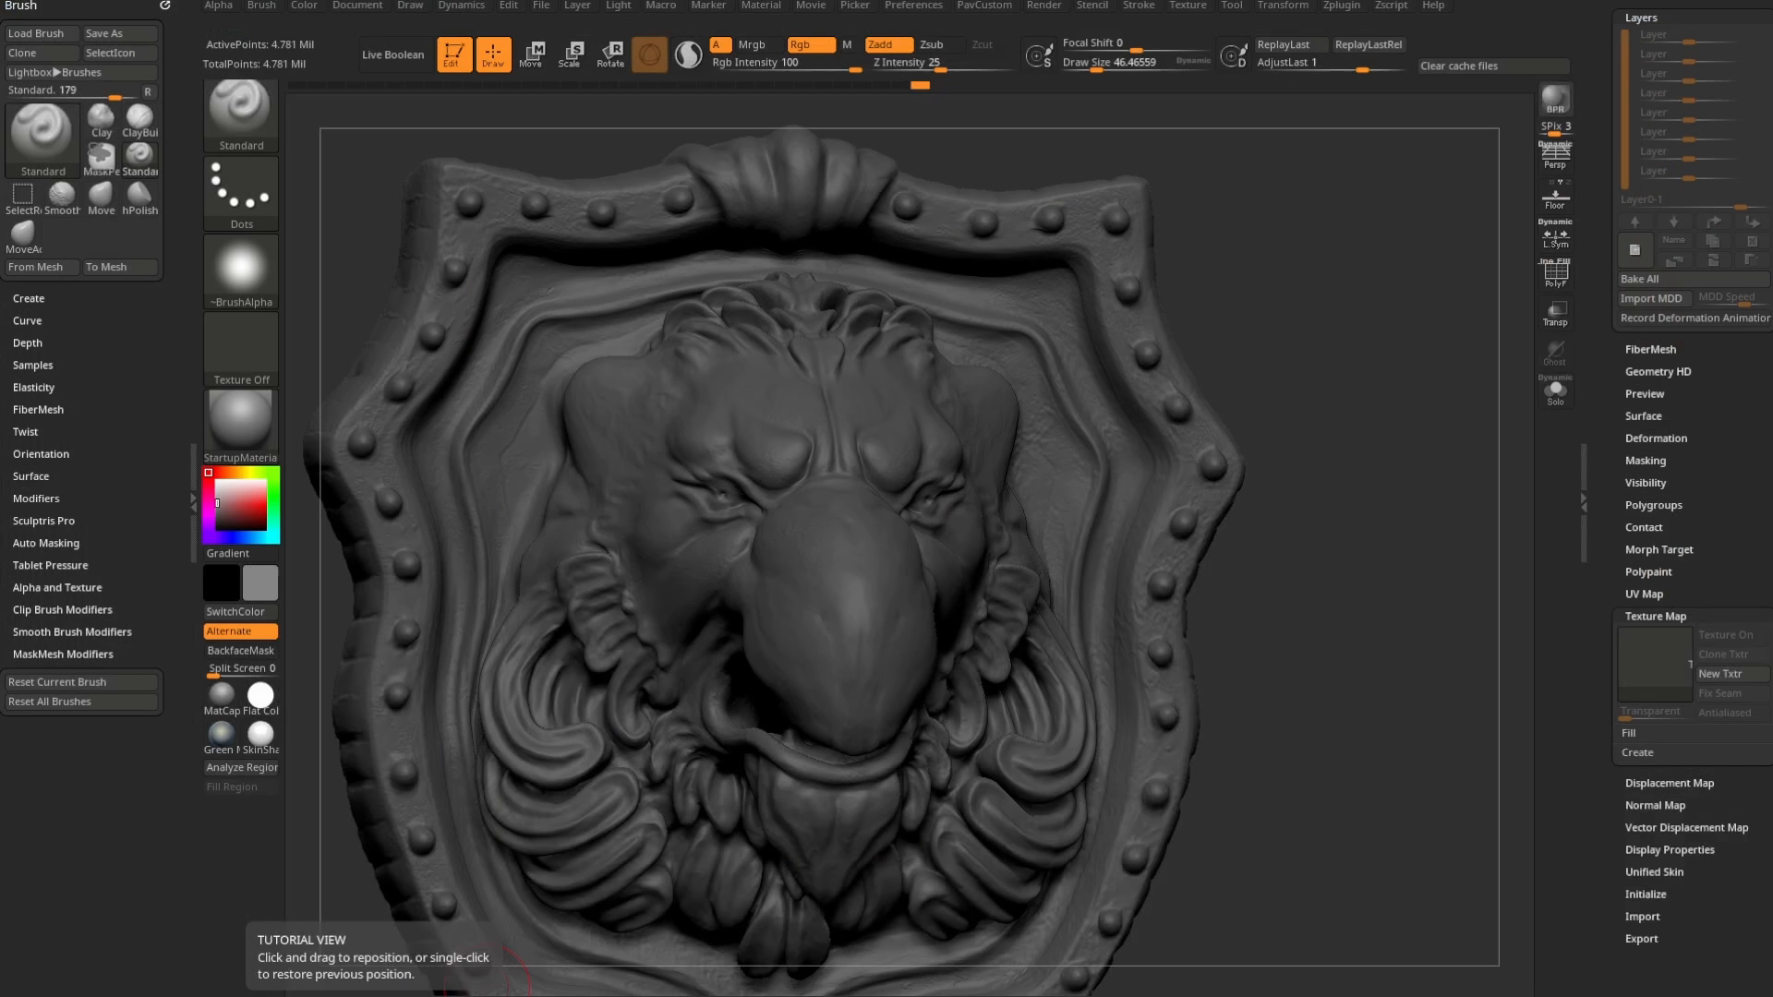
- Switch to ZBrush, import the saved diffuse JPEG from the Desktop and assign it as the Lion Head's texture map
{"action": "left_click", "coordinate": [1190, 9]}
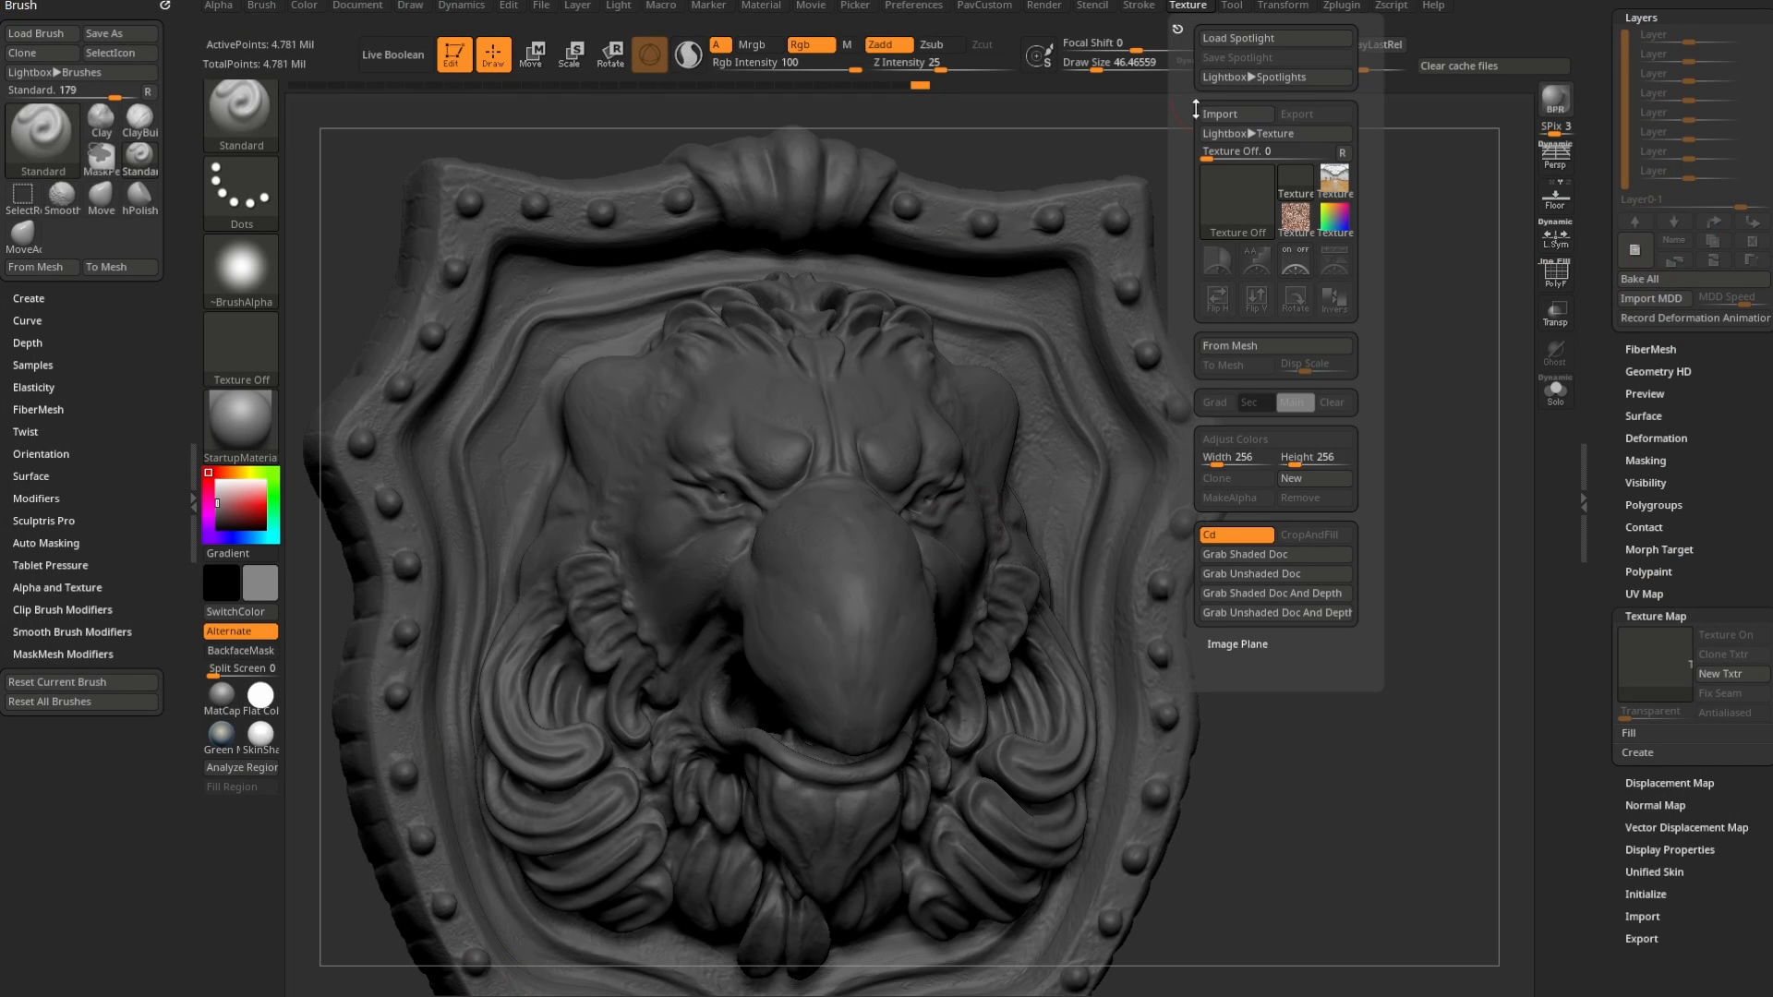
{"action": "left_click", "coordinate": [1225, 113]}
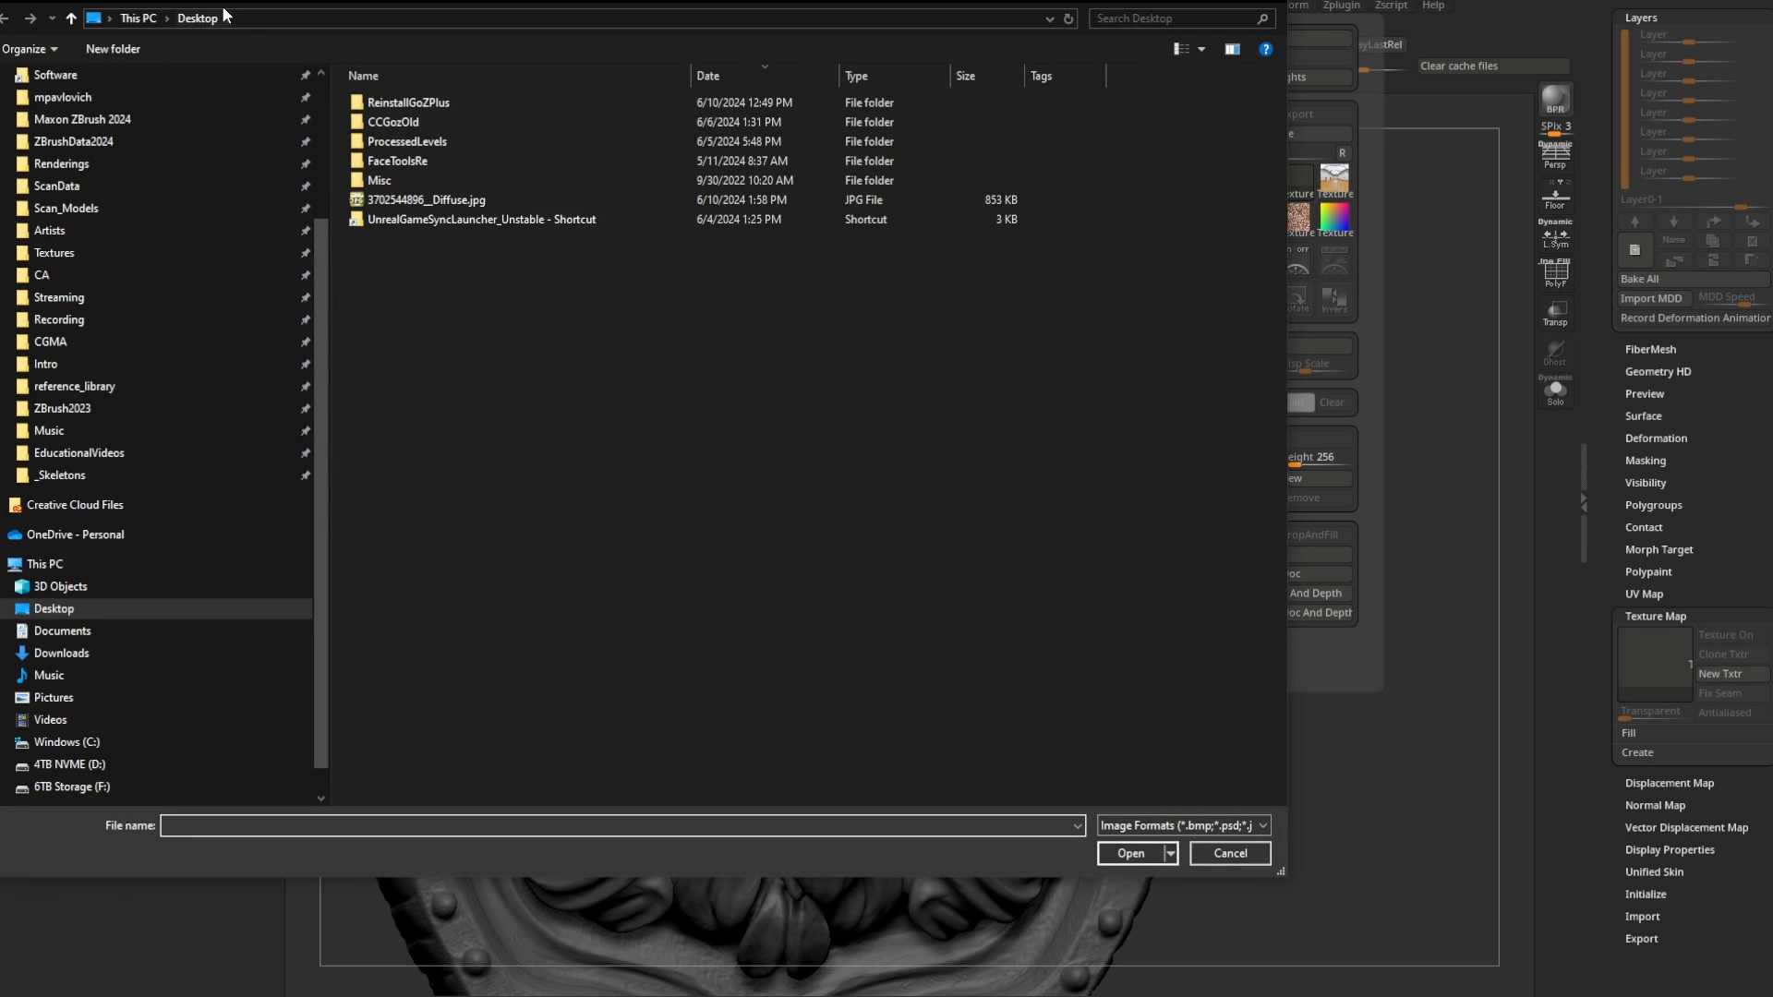
{"action": "double_click", "coordinate": [429, 200]}
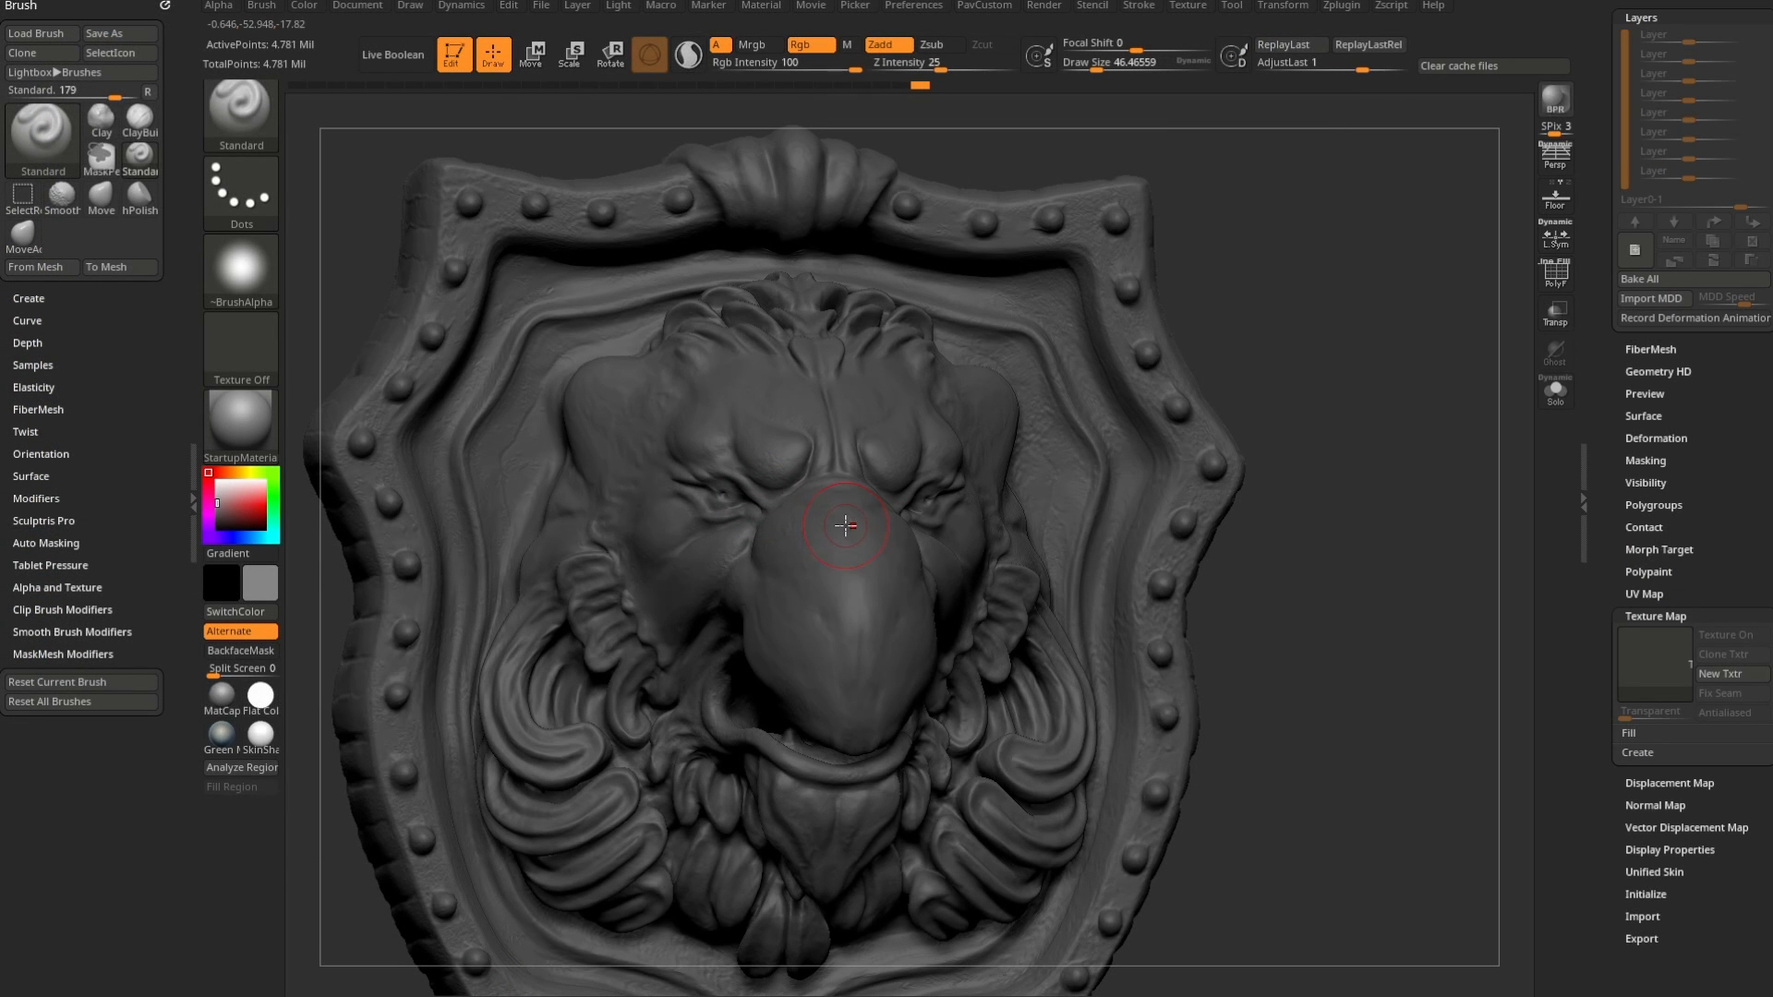
{"action": "left_click", "coordinate": [1654, 679]}
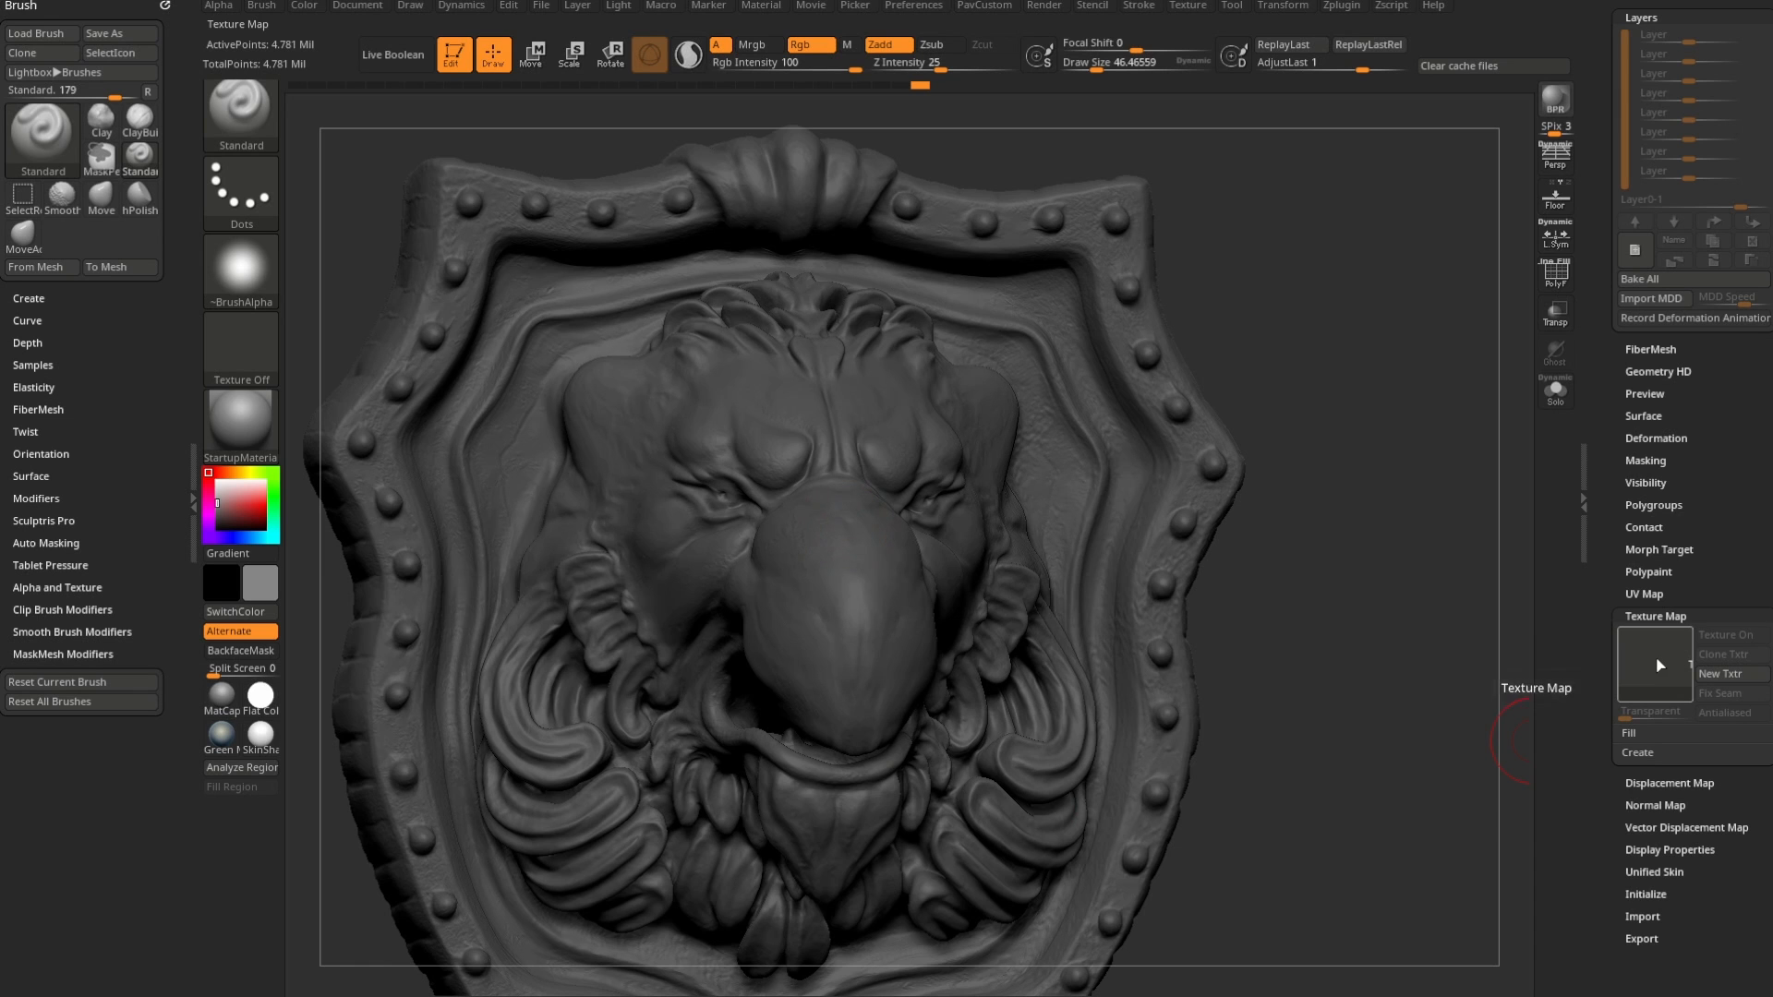
{"action": "left_click", "coordinate": [1659, 666]}
{"action": "left_click", "coordinate": [1560, 809]}
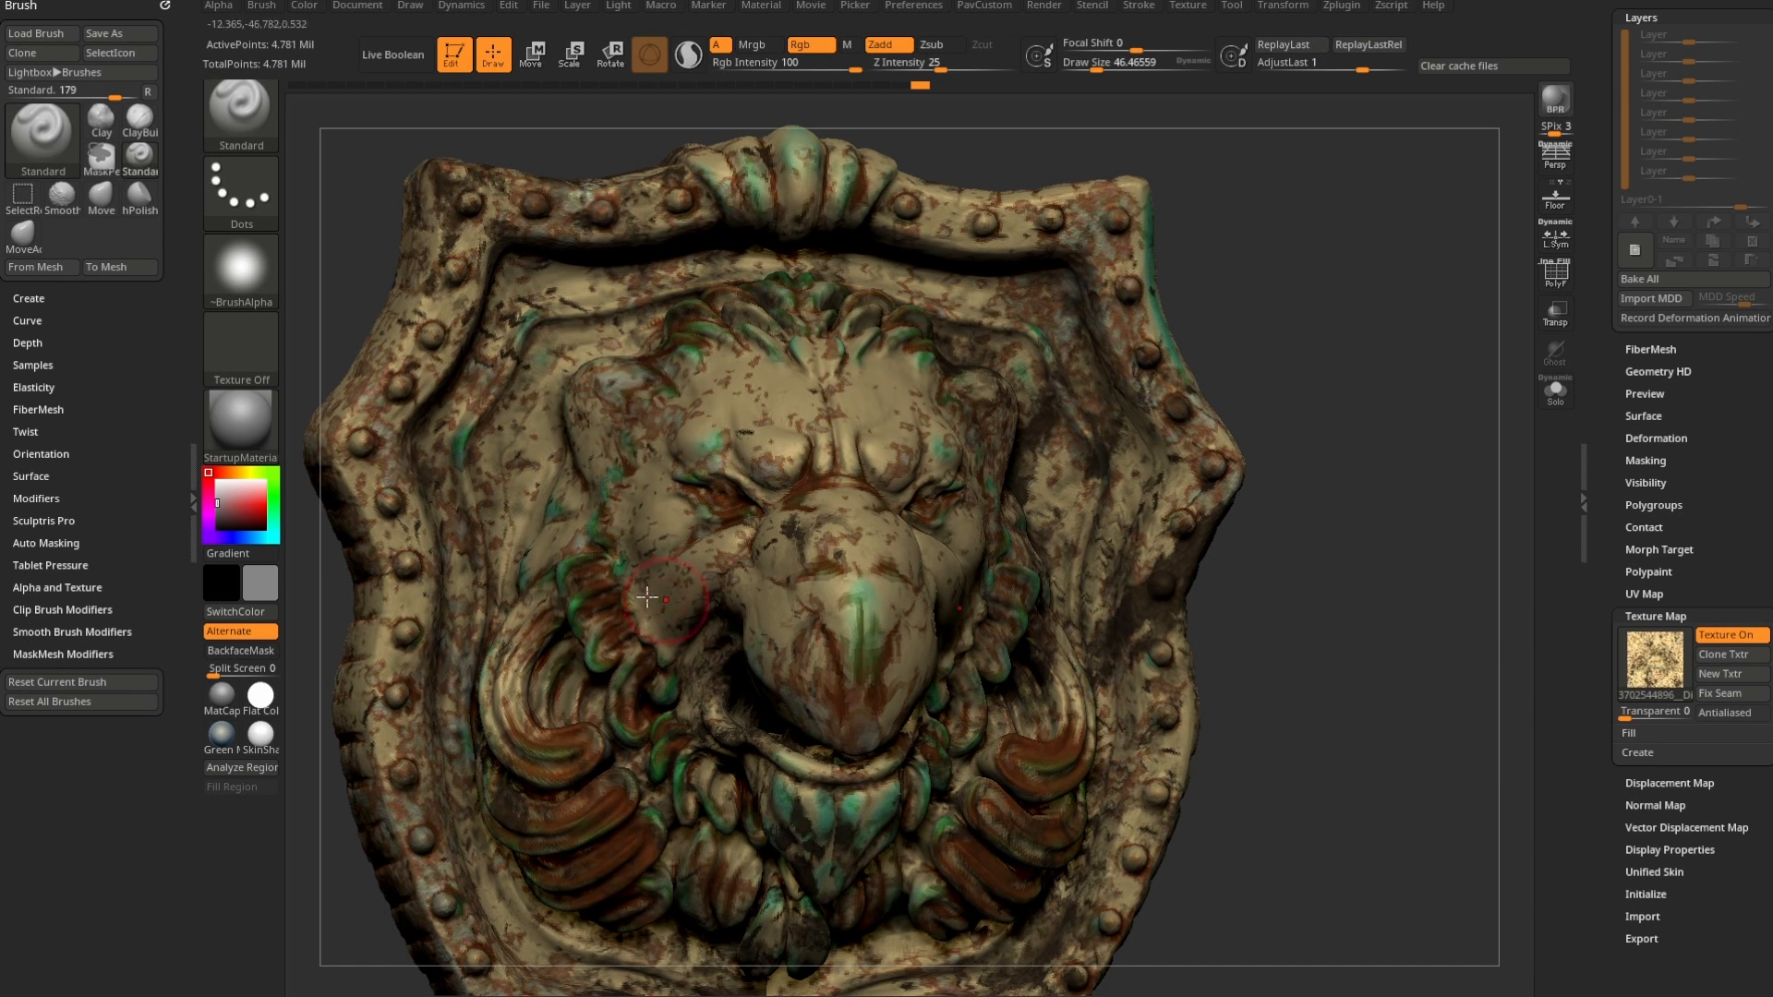
- Convert the Lion Head's diffuse texture map into polypaint
{"action": "left_click", "coordinate": [1649, 571]}
{"action": "left_click", "coordinate": [1676, 637]}
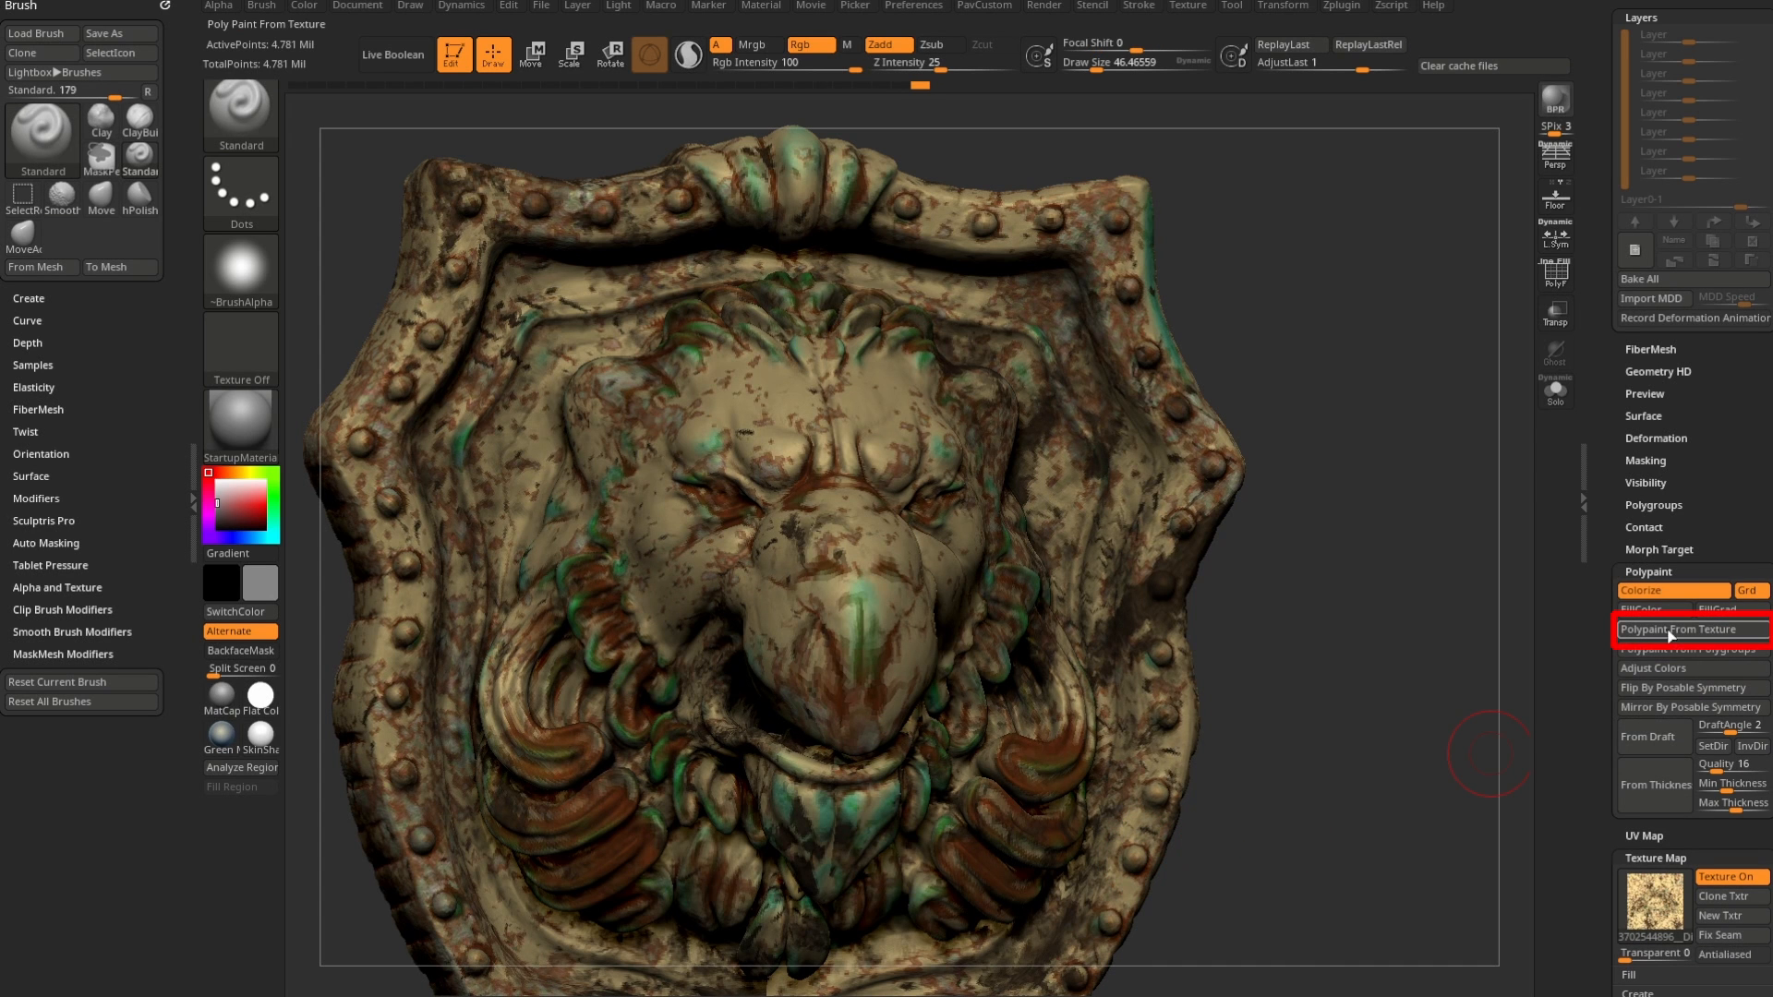
{"action": "left_click_drag", "start_coordinate": [1357, 503], "coordinate": [1326, 693]}
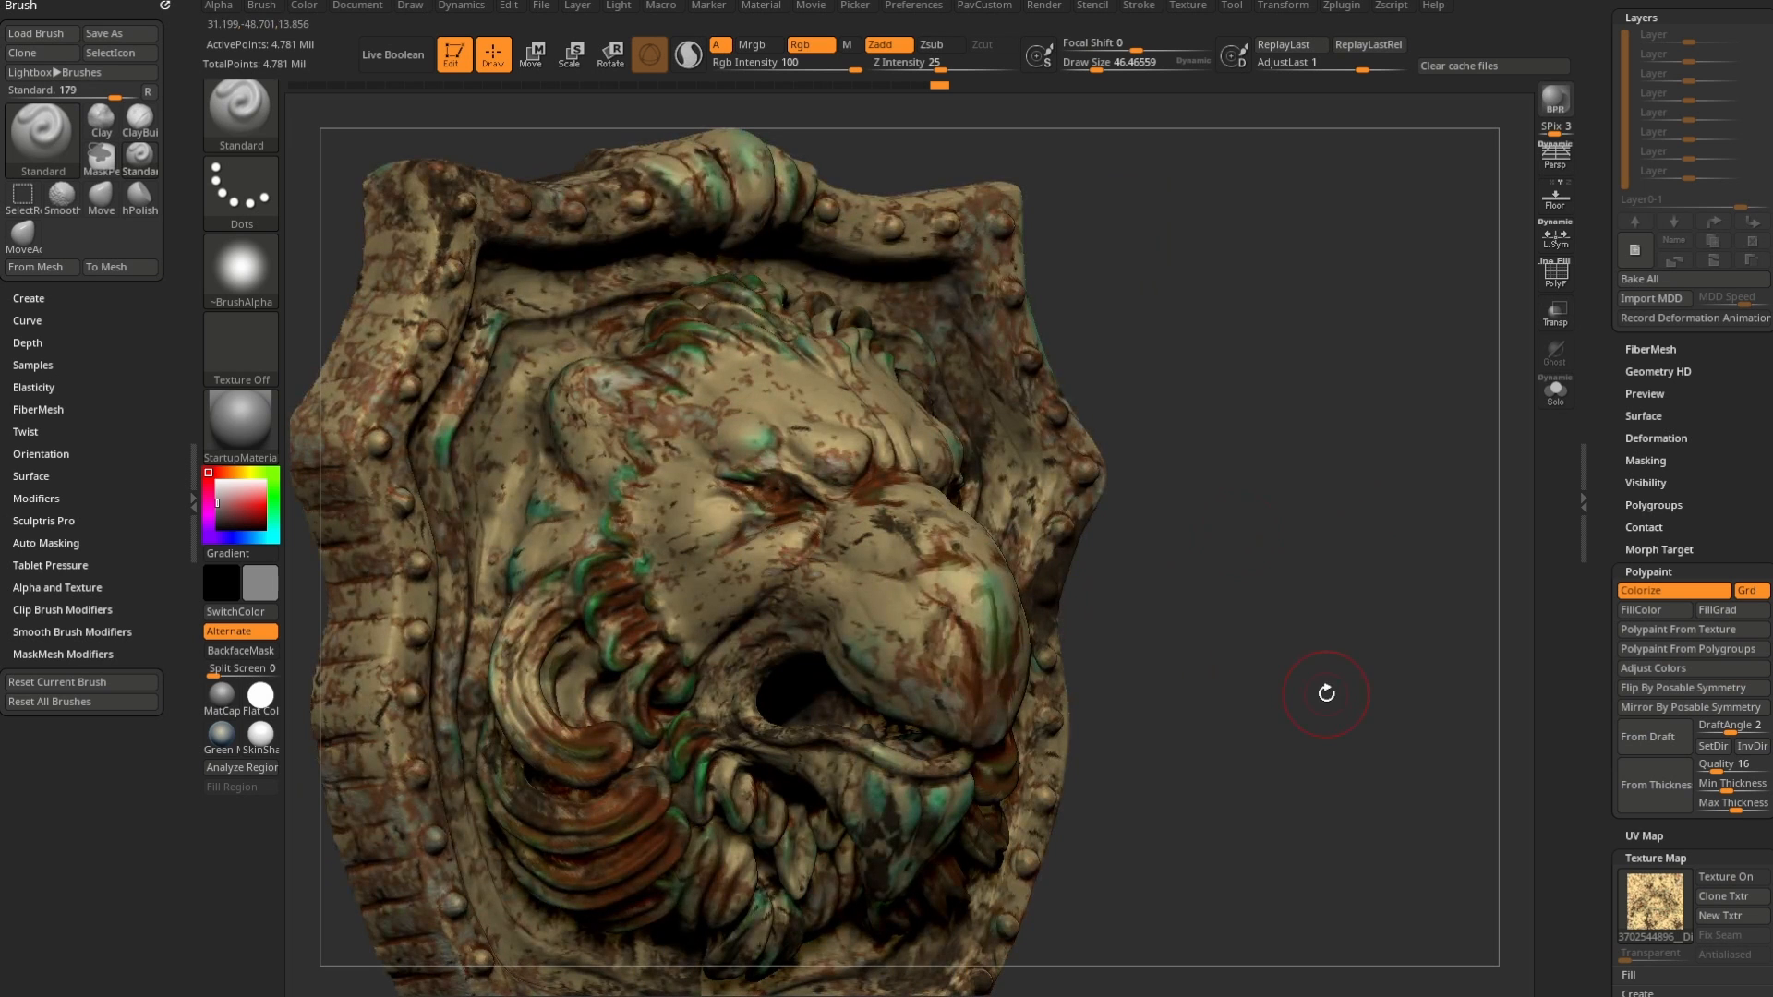
- Turn off the texture display and clear the Lion Head's texture map by choosing Texture Off
{"action": "left_click", "coordinate": [1725, 877]}
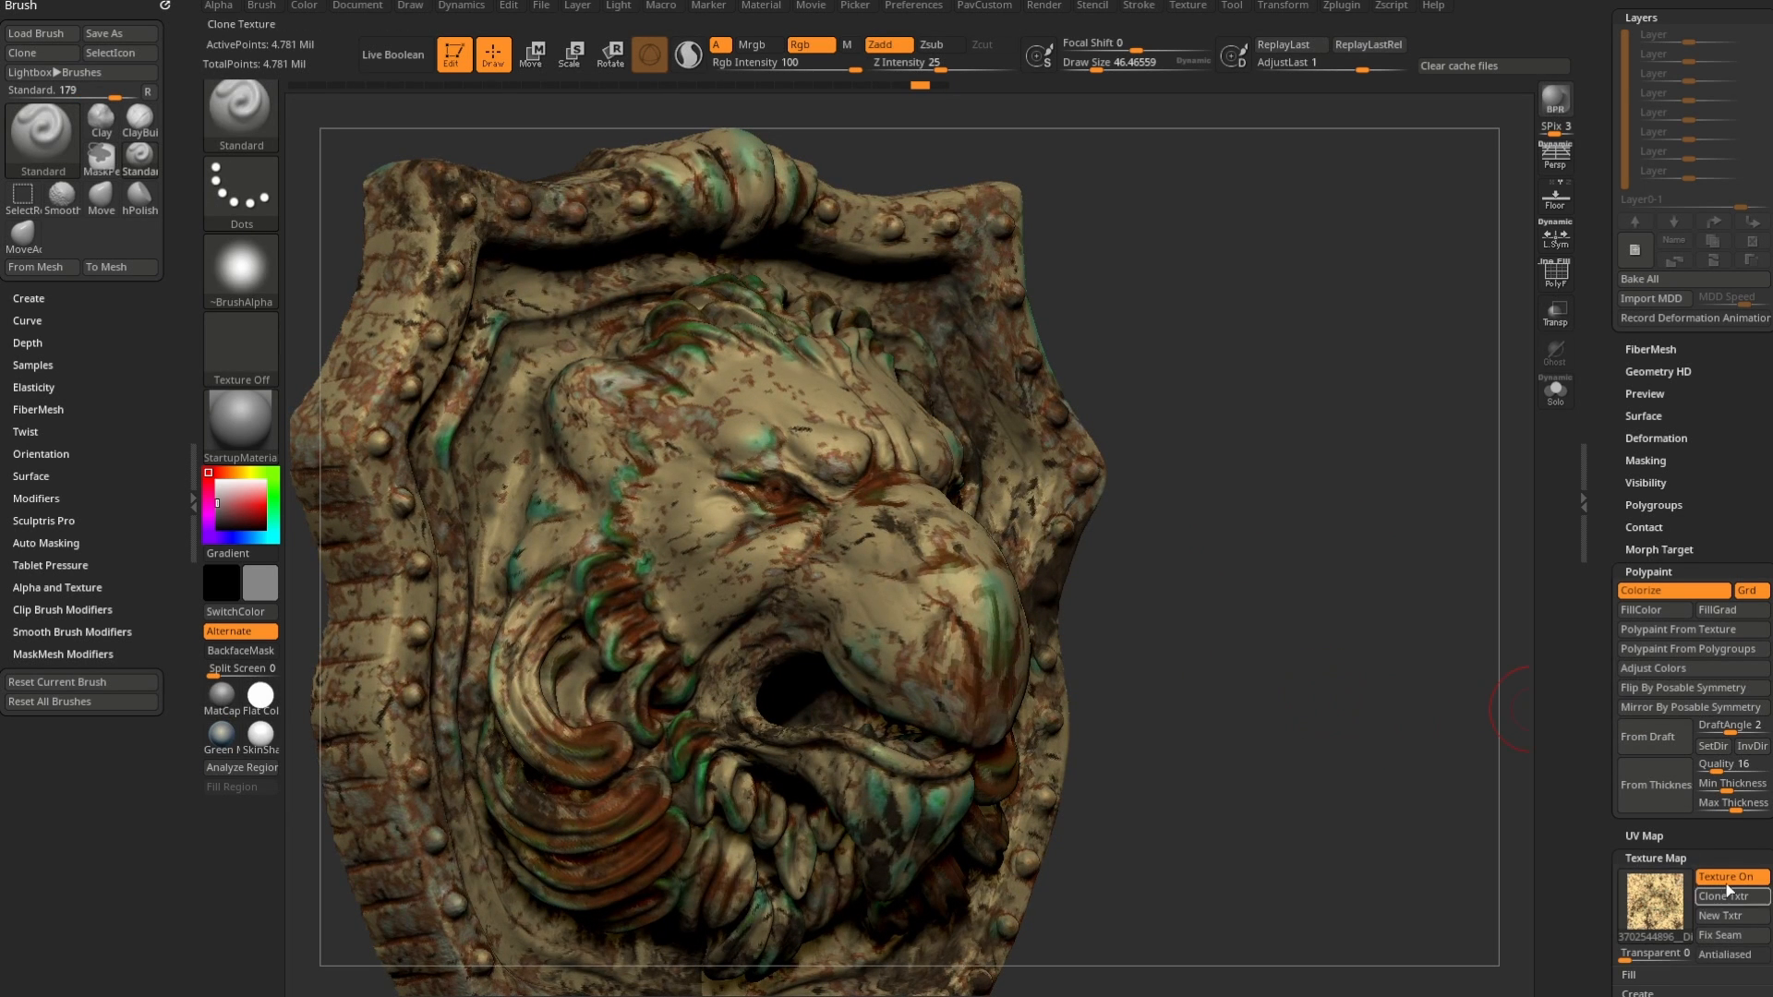
{"action": "left_click", "coordinate": [1725, 878]}
{"action": "left_click", "coordinate": [1655, 900]}
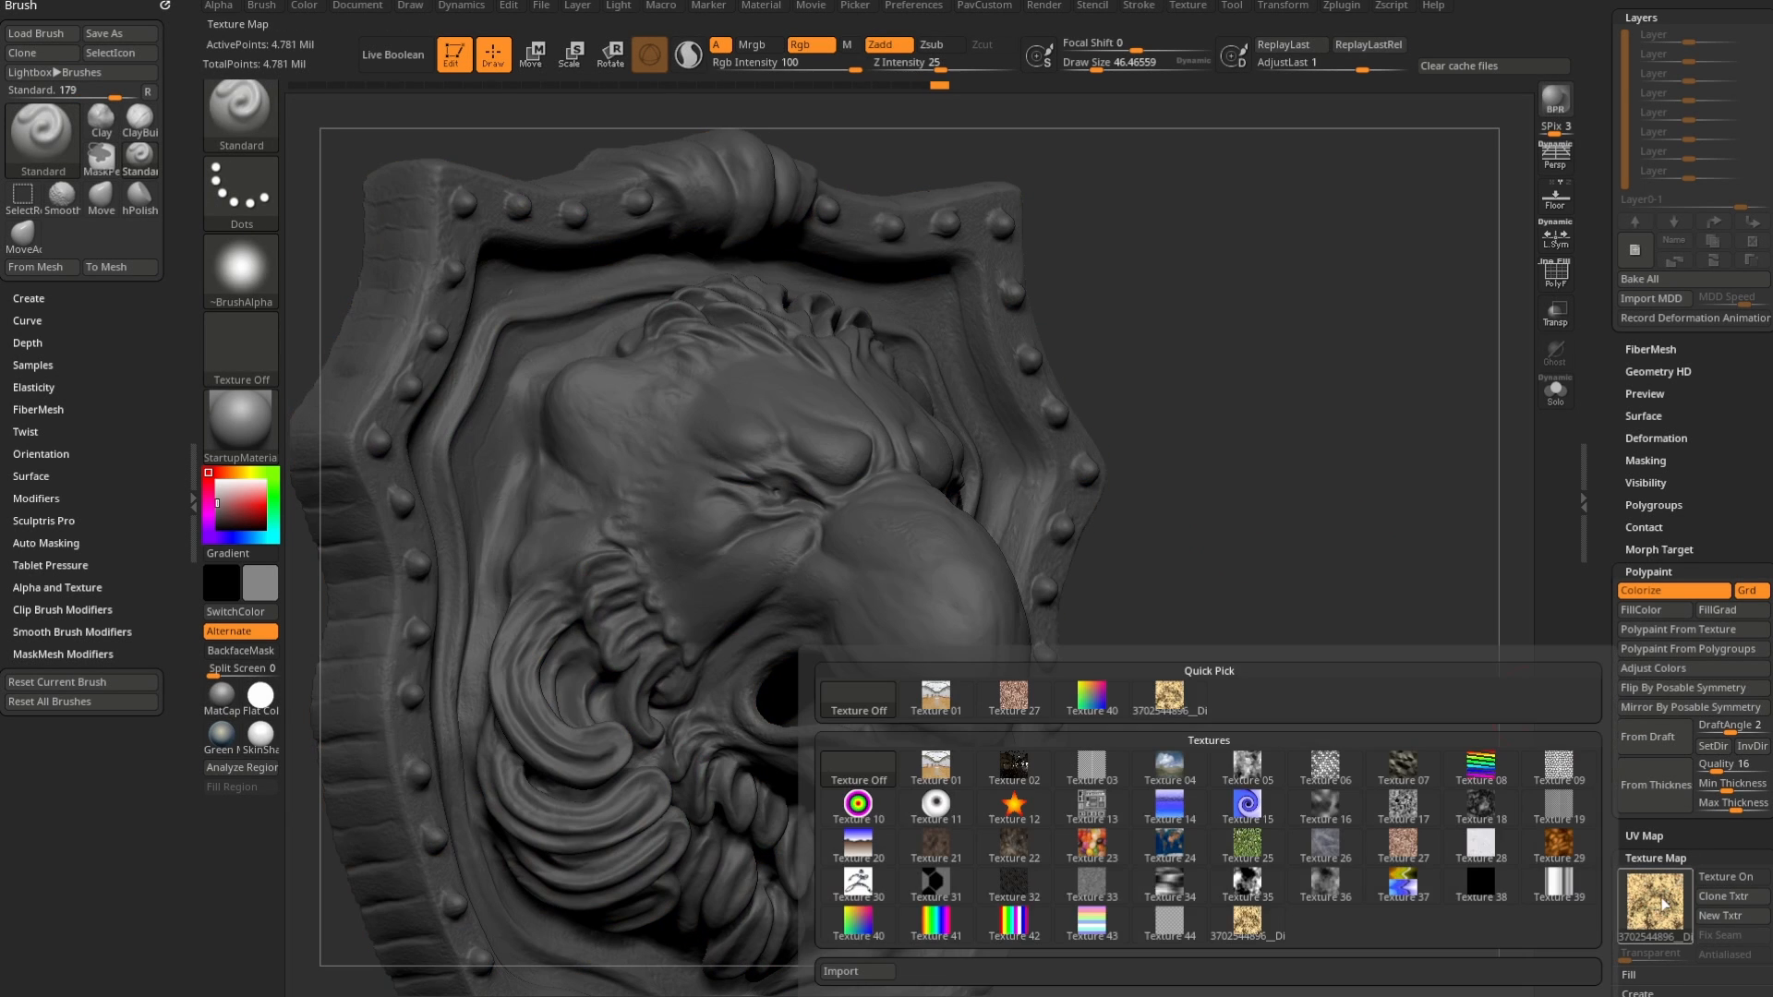
{"action": "left_click", "coordinate": [865, 709]}
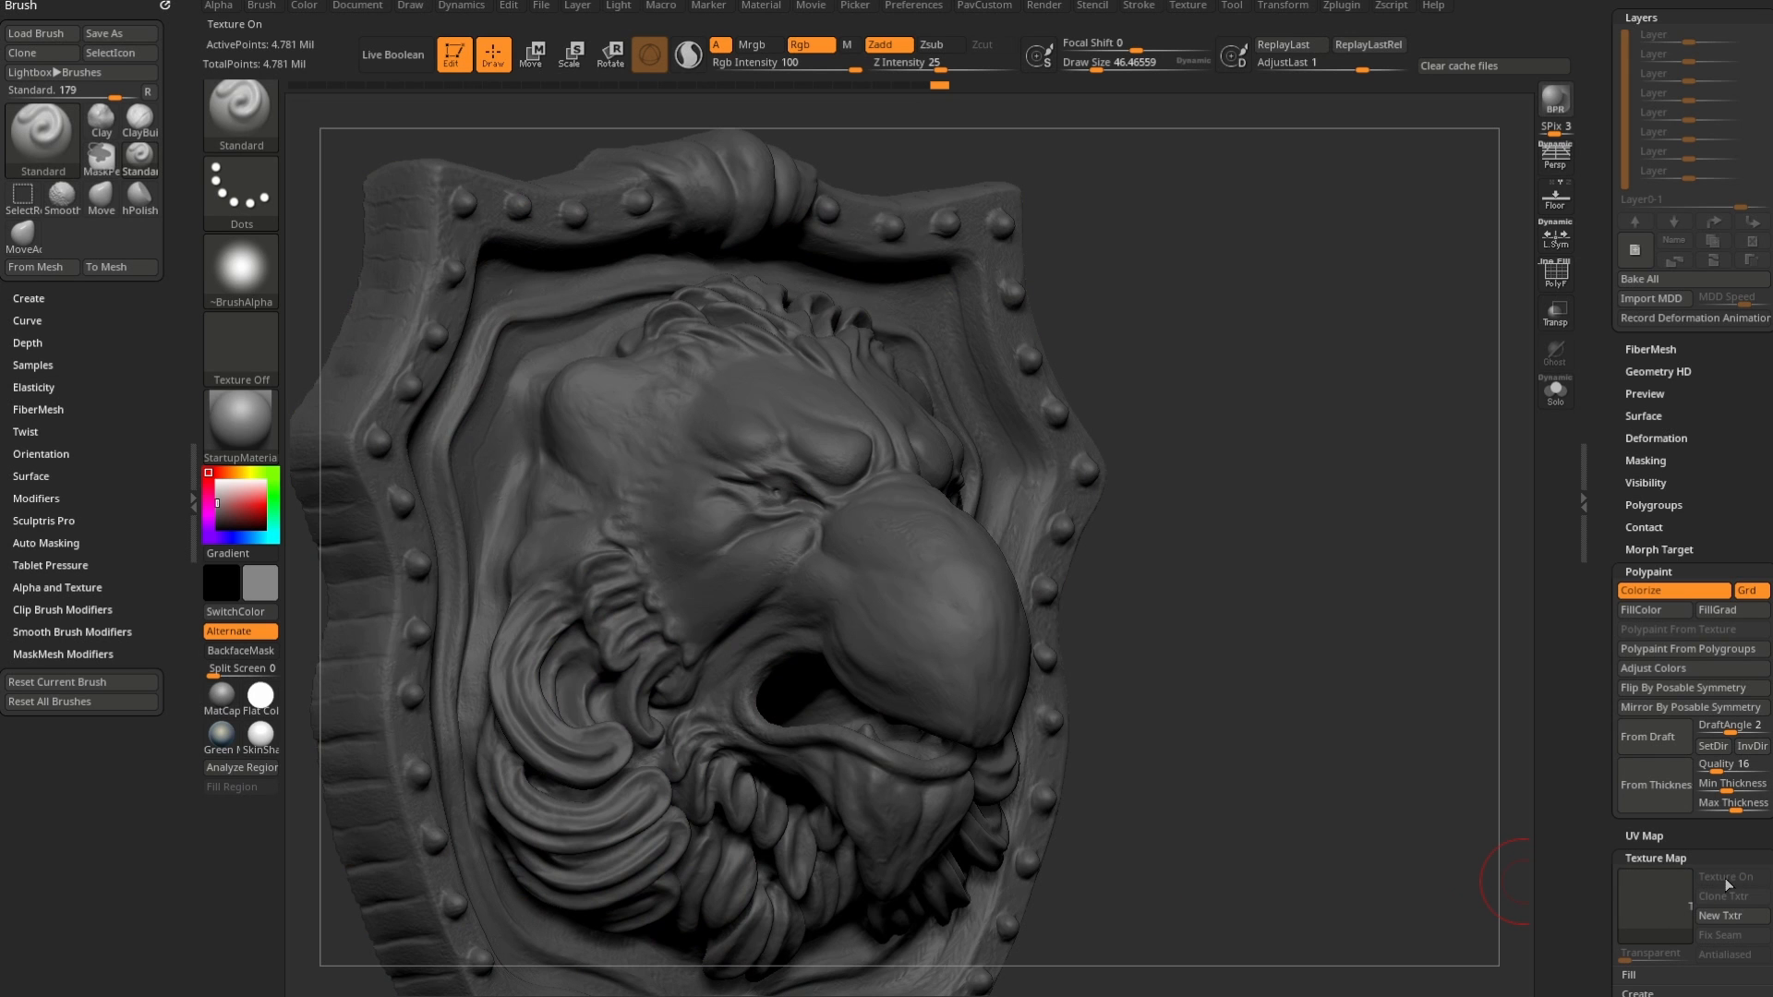
{"action": "left_click", "coordinate": [1669, 914]}
{"action": "left_click", "coordinate": [873, 706]}
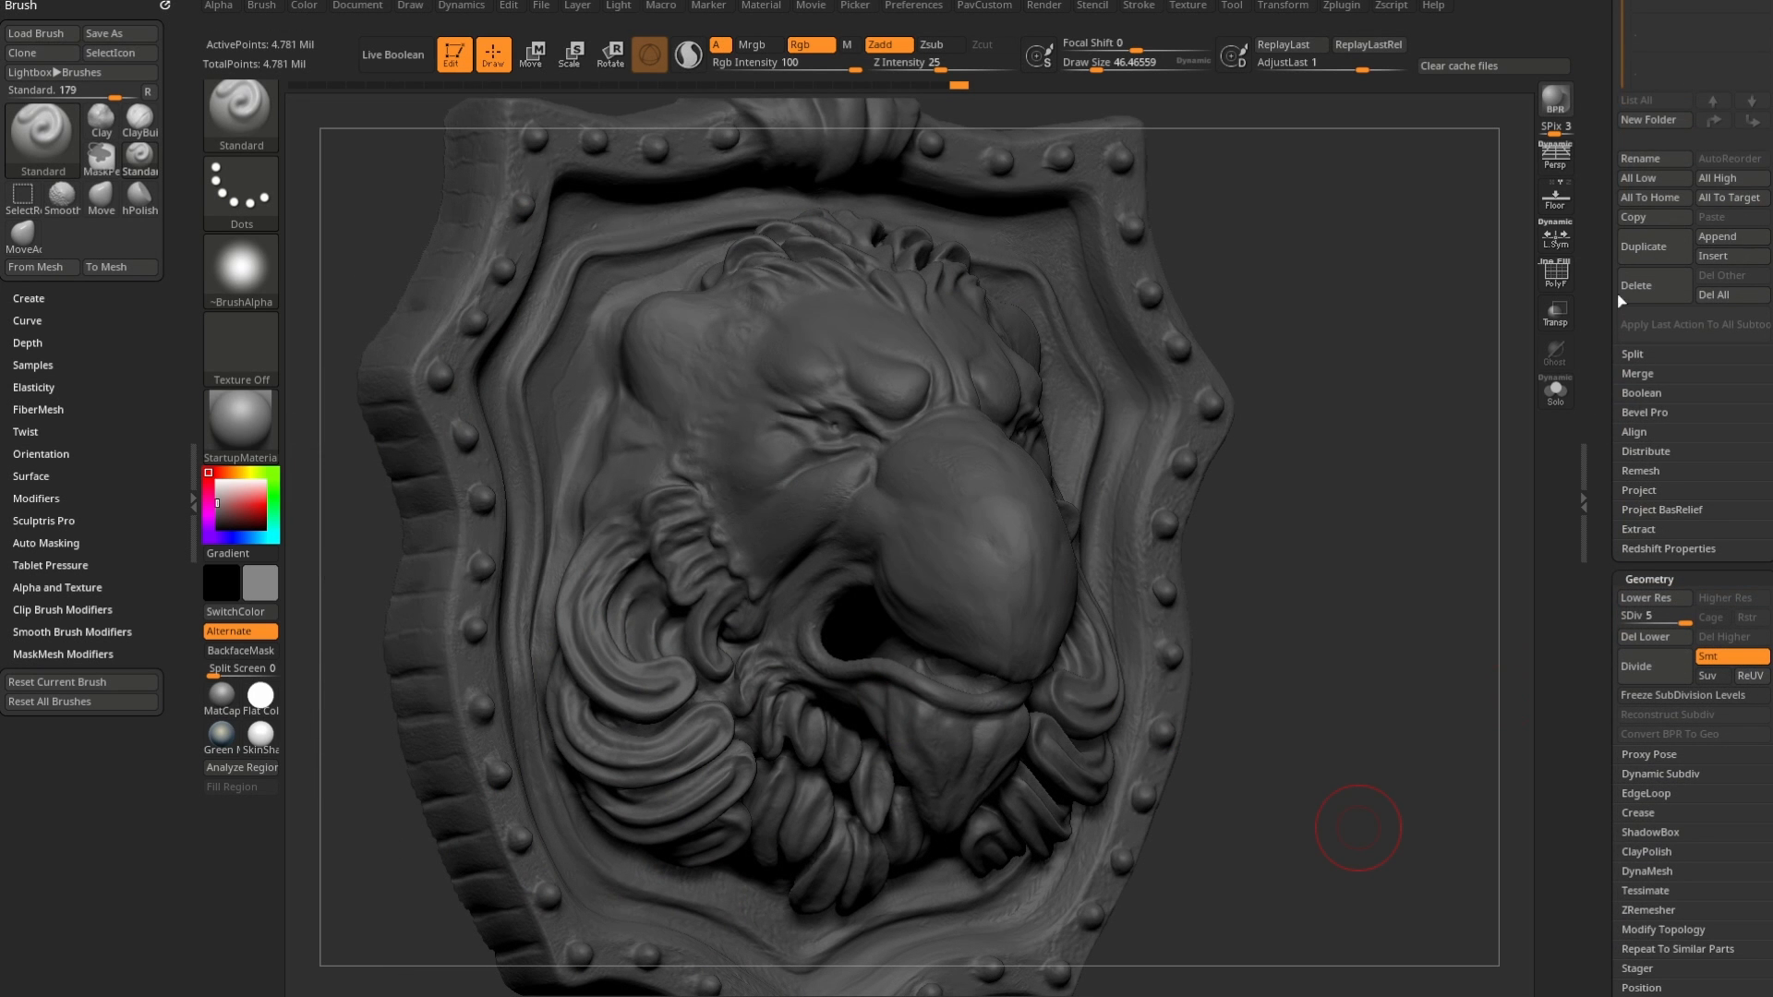
- Lower the mesh to subdivision level 3 and reshape the beak with the Move brush at draw size about 135
{"action": "key", "text": "shift+d"}
{"action": "key", "text": "shift+d"}
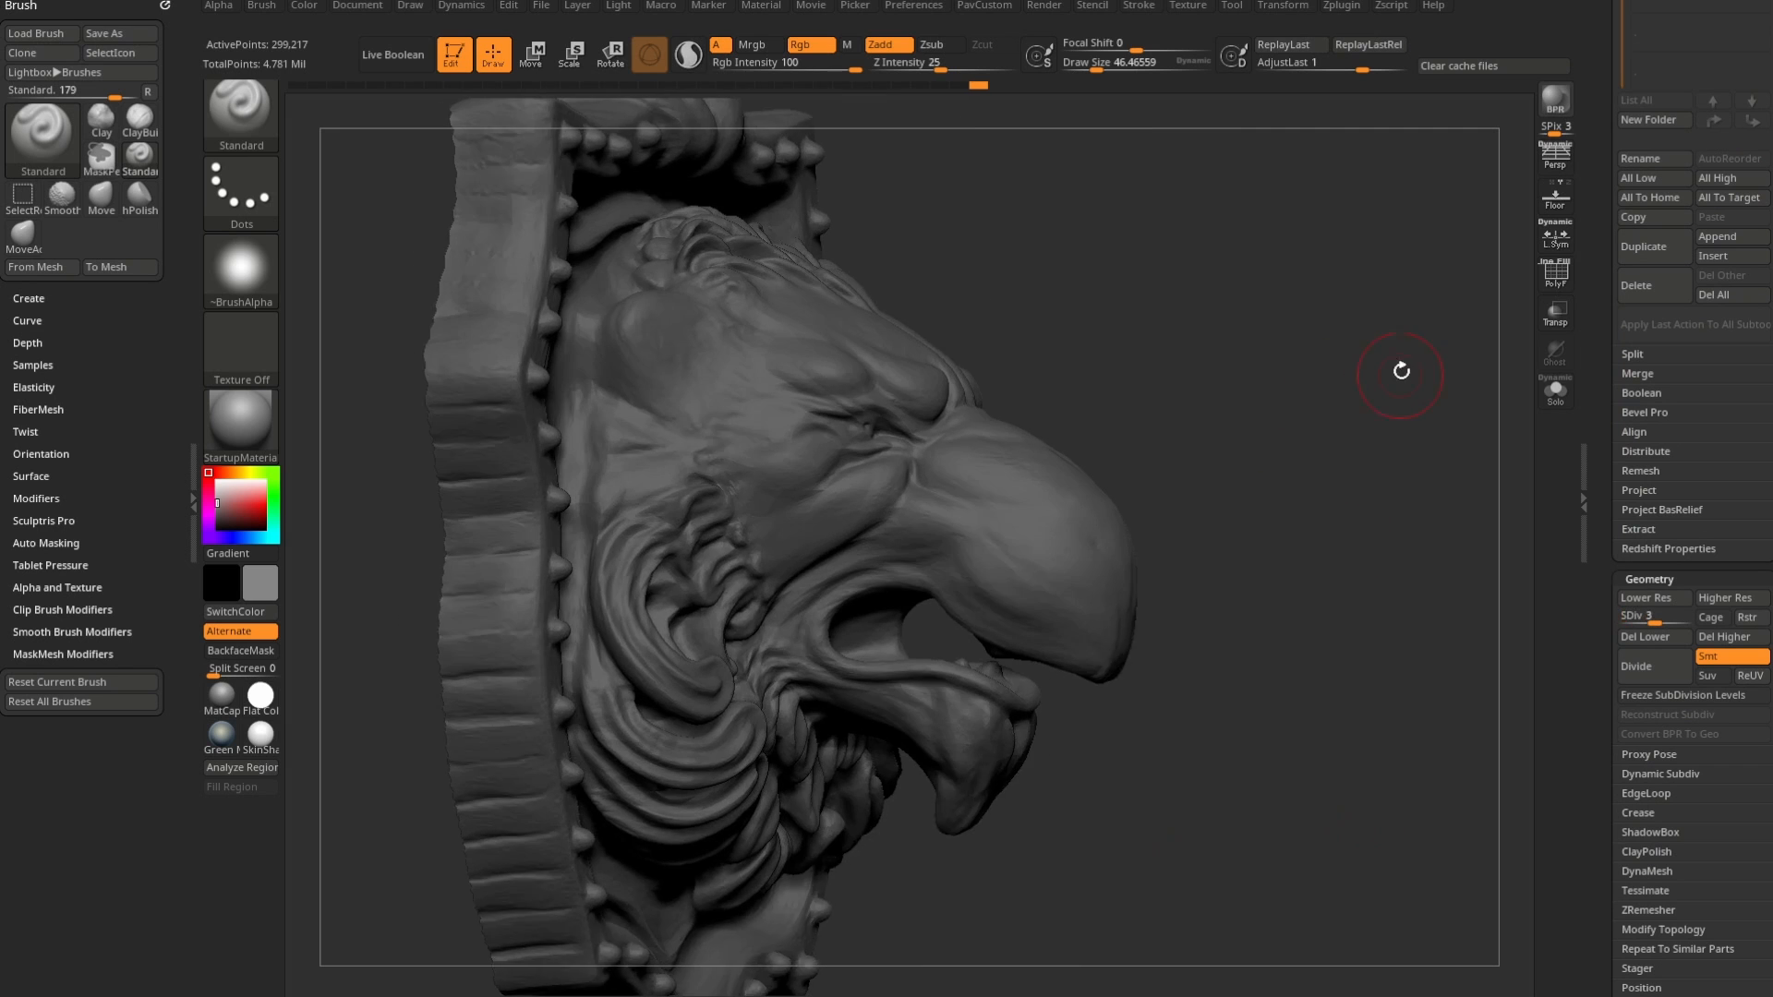
{"action": "key", "text": "s"}
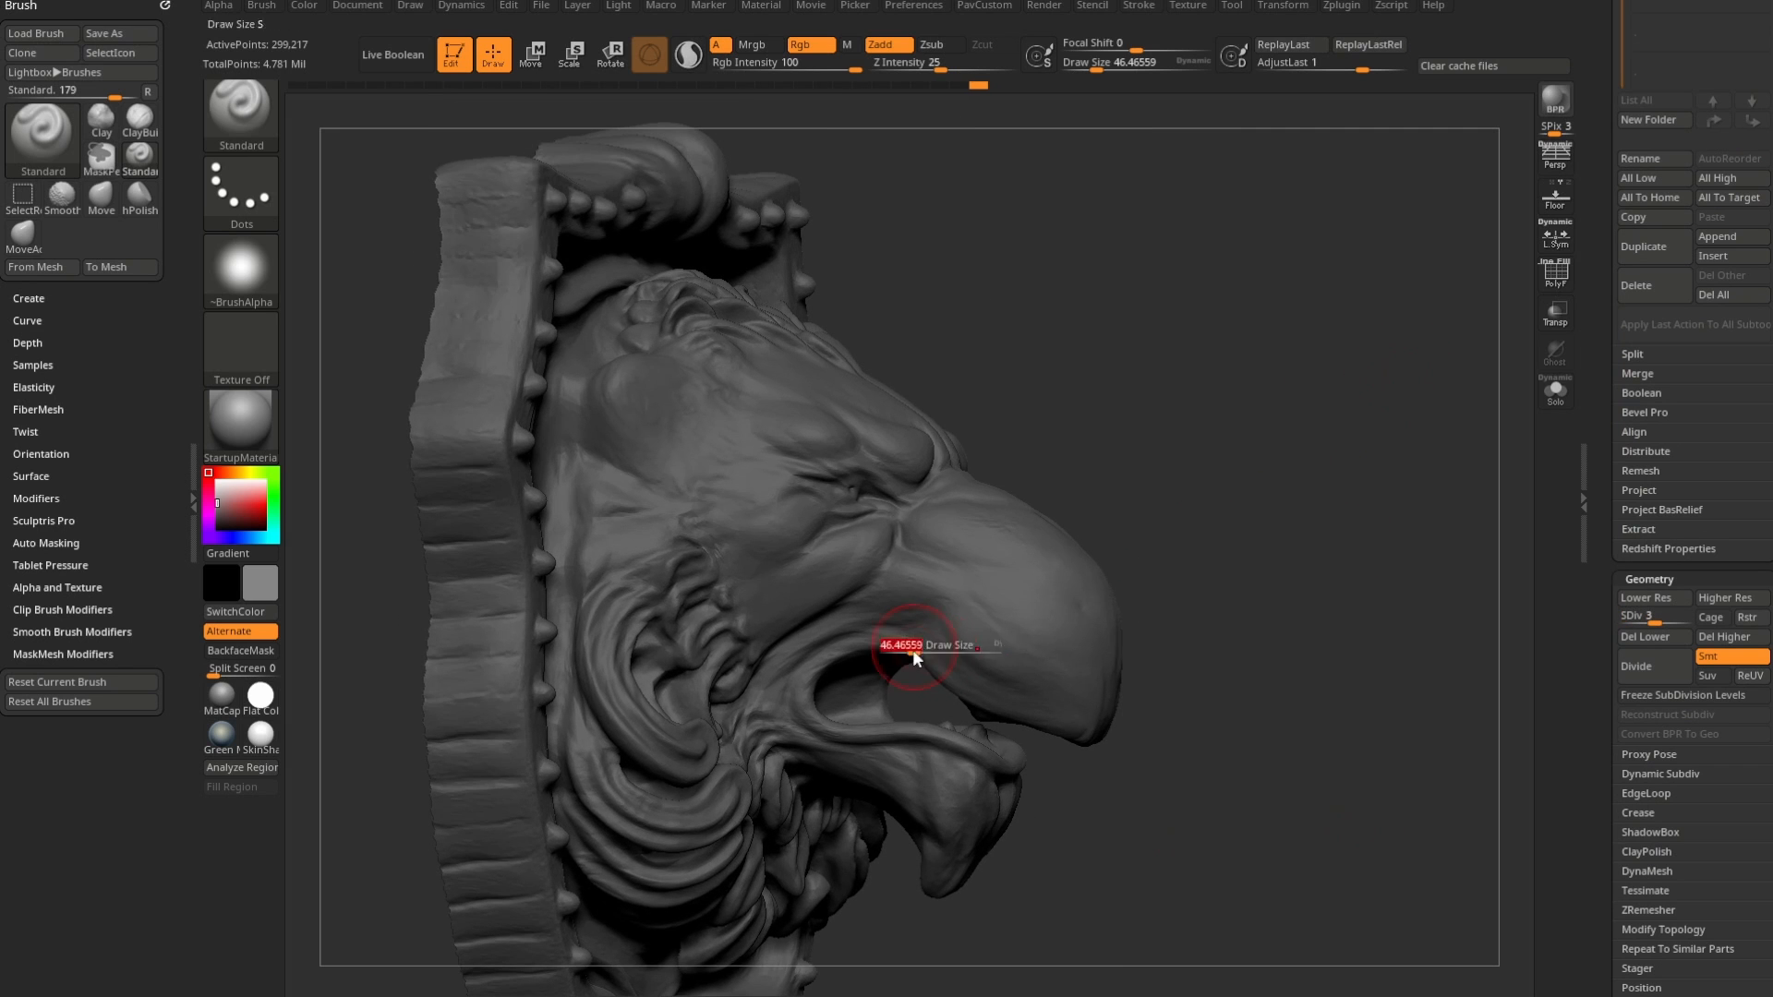
{"action": "key", "text": "b"}
{"action": "key", "text": "m"}
{"action": "key", "text": "v"}
{"action": "key", "text": "s"}
{"action": "left_click_drag", "start_coordinate": [925, 634], "coordinate": [938, 634]}
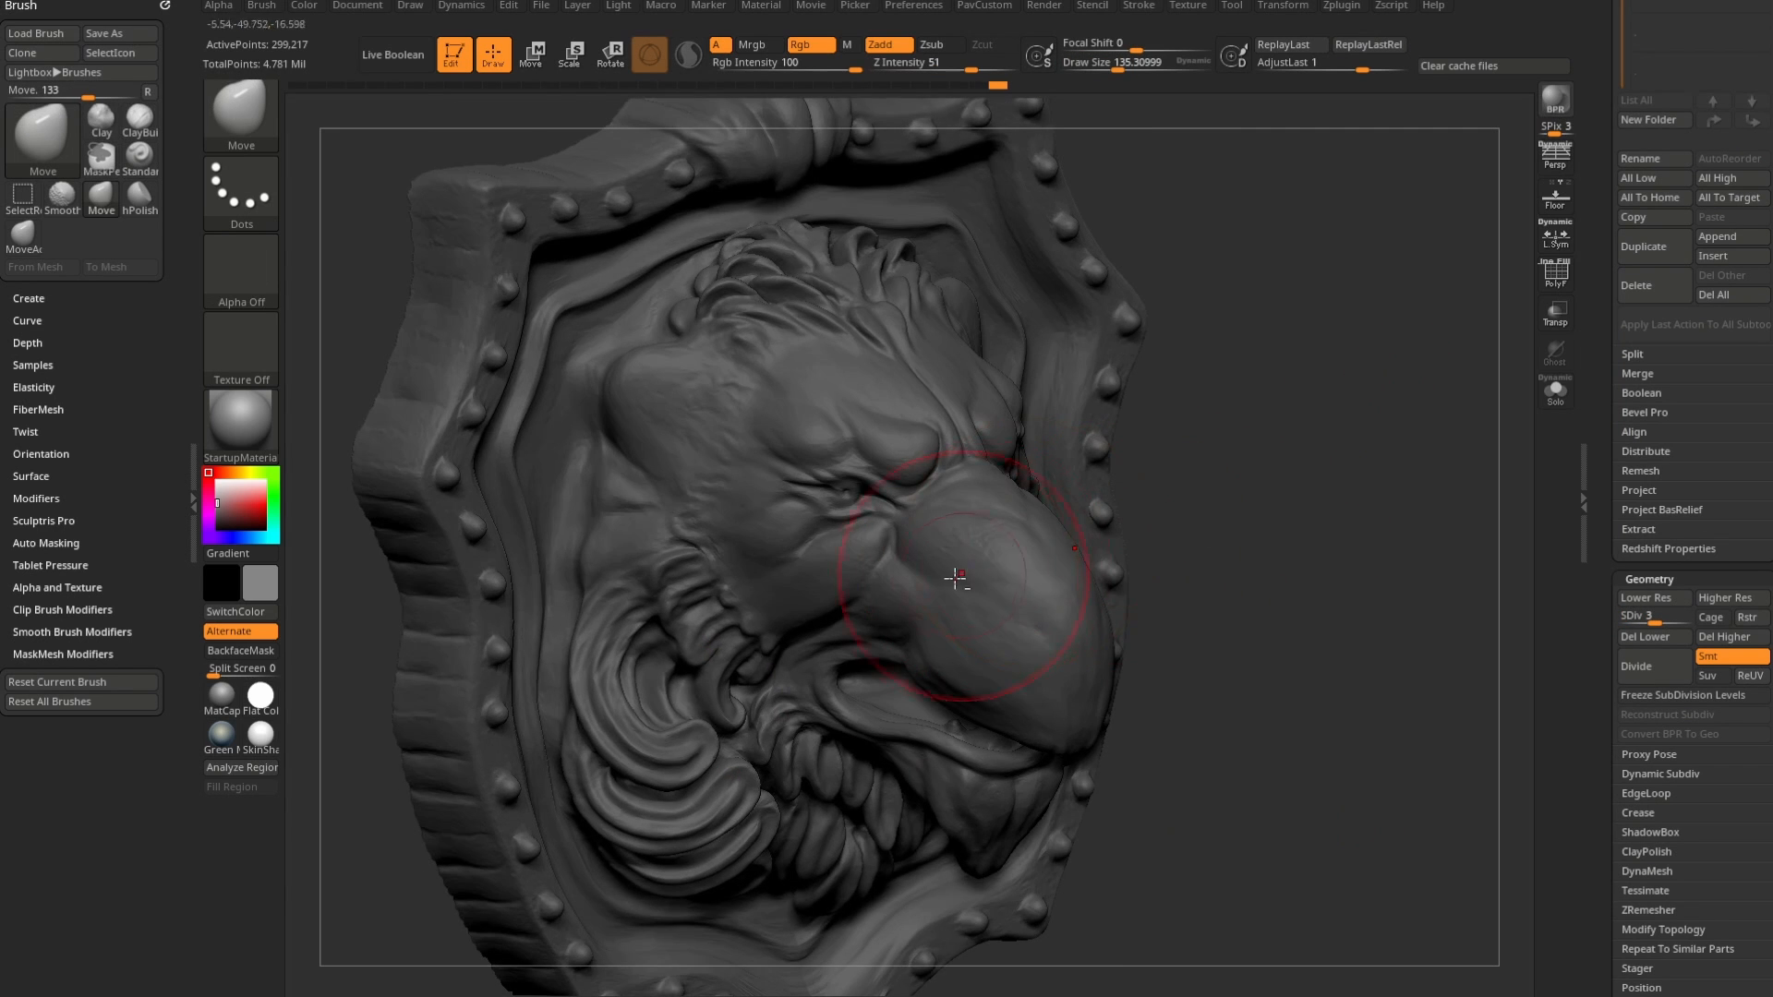
- Switch to the Standard brush with a smaller draw size and turn off its Rgb colour painting
{"action": "key", "text": "b"}
{"action": "key", "text": "s"}
{"action": "key", "text": "t"}
{"action": "left_click_drag", "start_coordinate": [1305, 490], "coordinate": [1293, 493]}
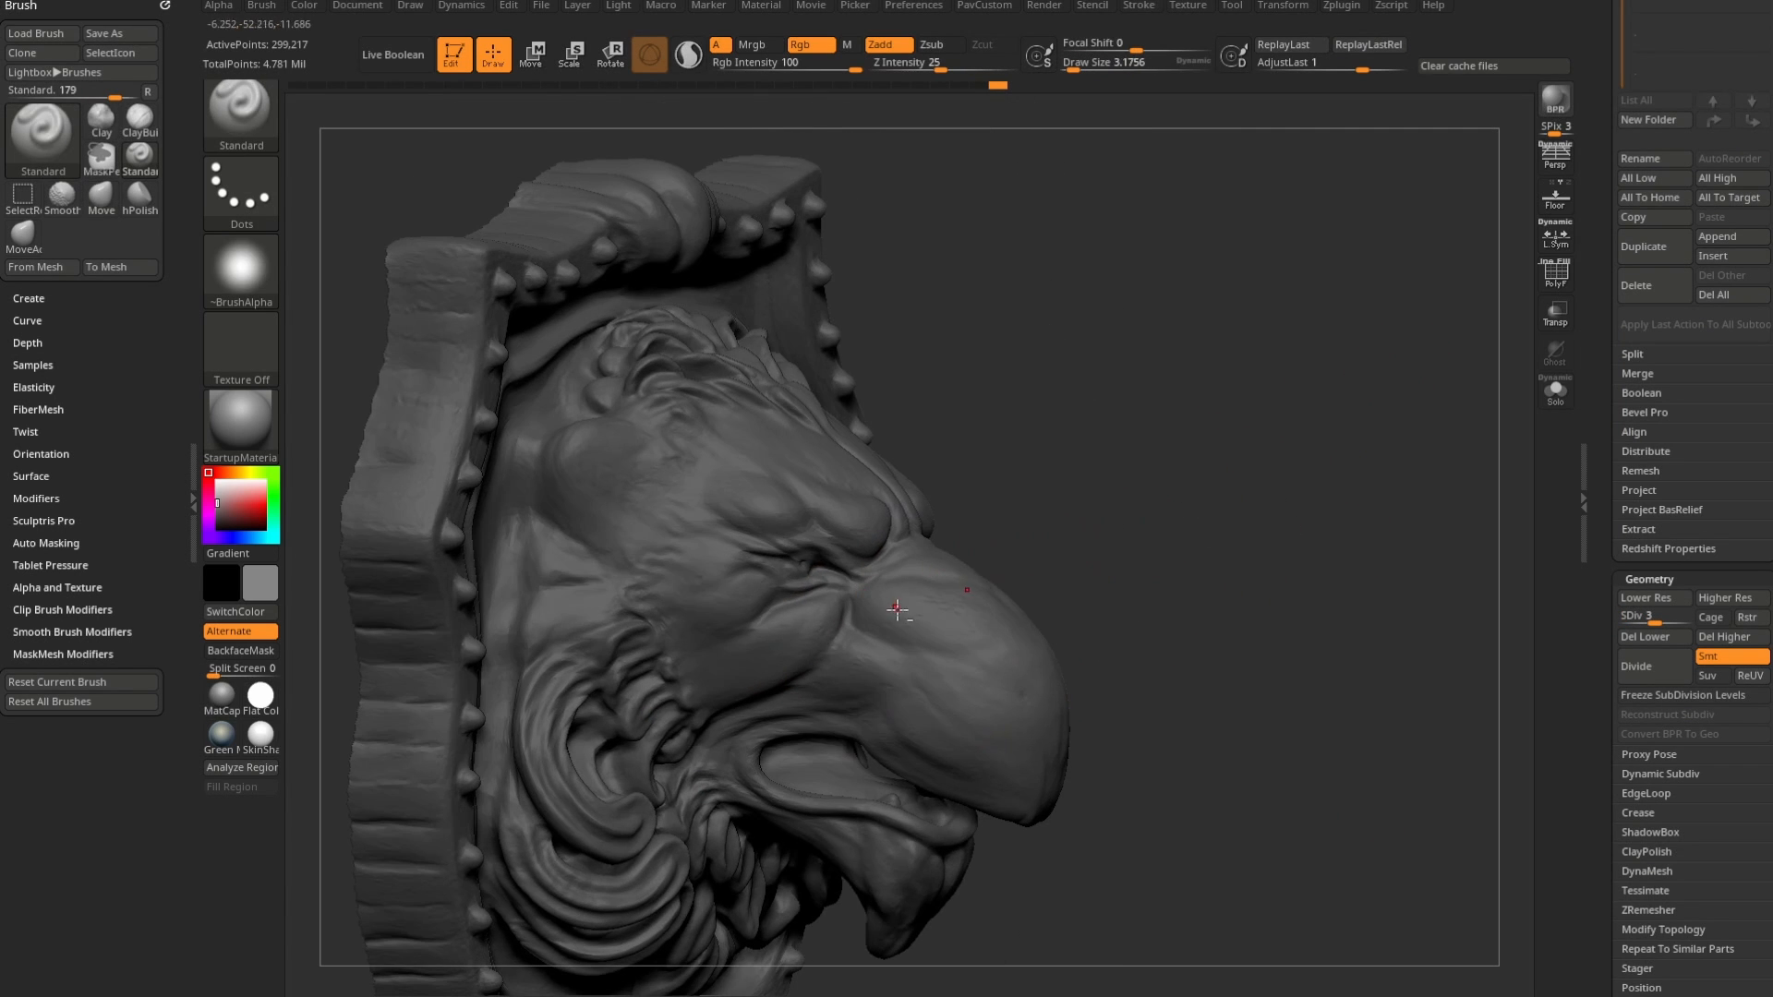
{"action": "key", "text": "s"}
{"action": "left_click", "coordinate": [905, 621]}
{"action": "key", "text": "s"}
{"action": "left_click", "coordinate": [907, 625]}
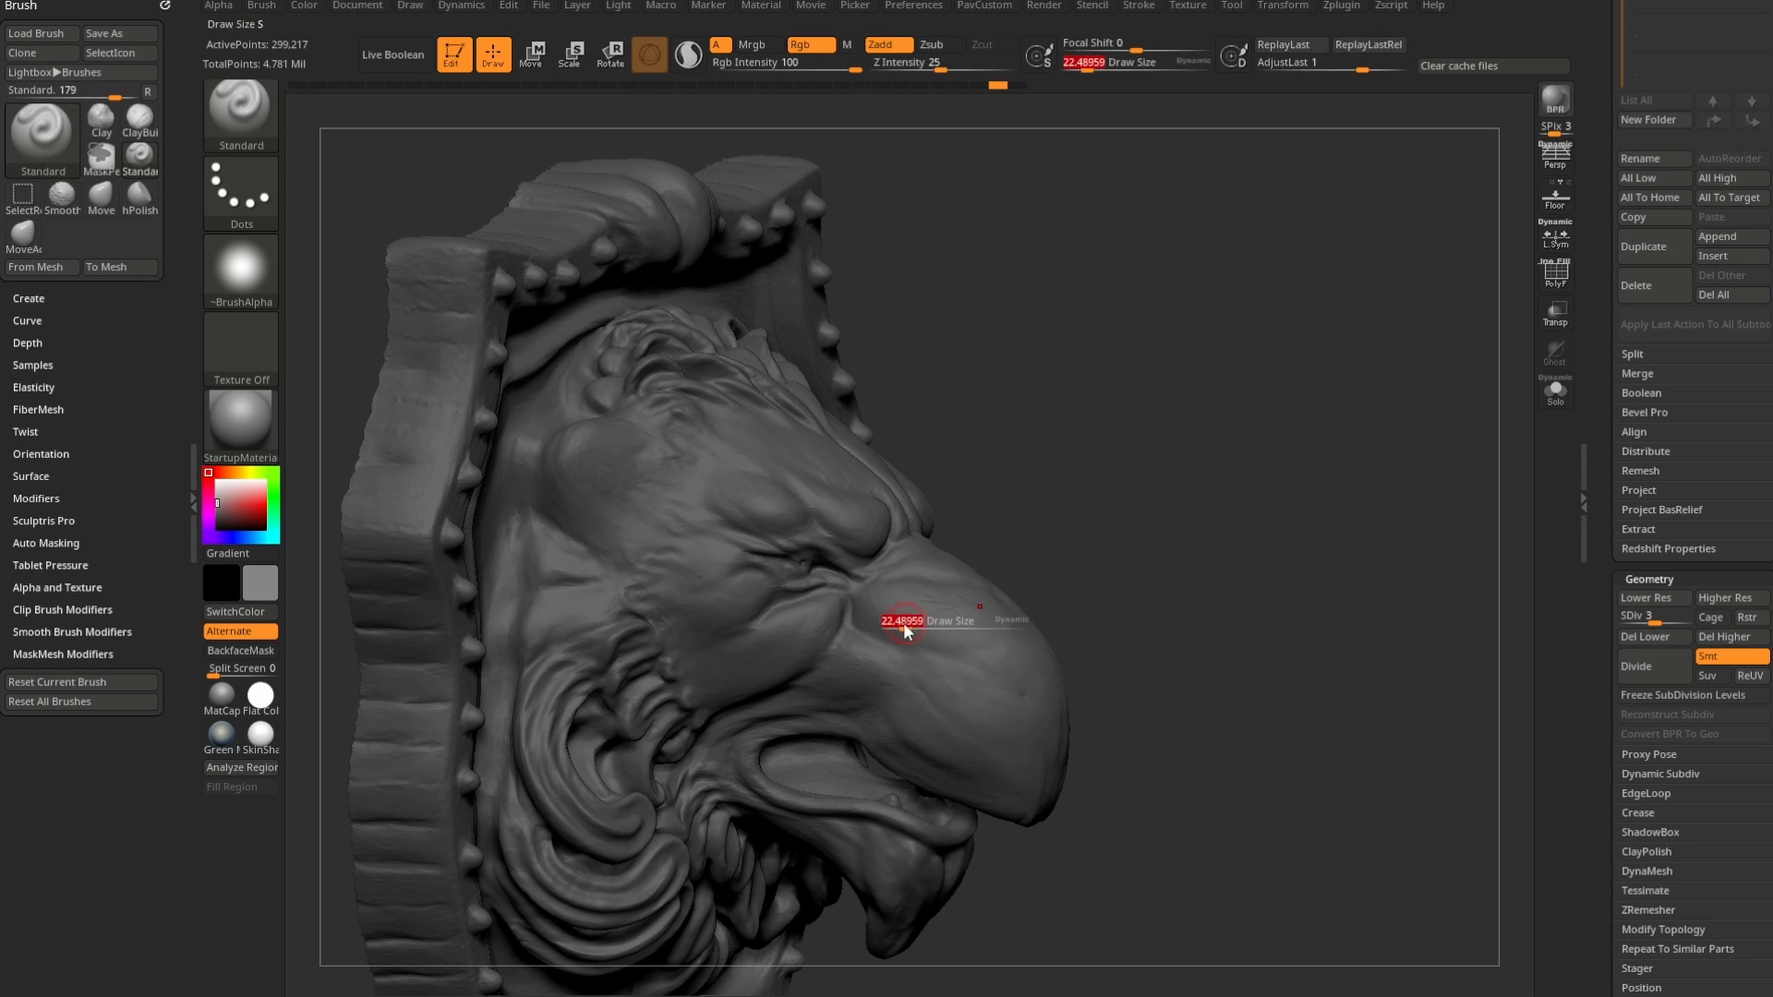
{"action": "left_click", "coordinate": [818, 46]}
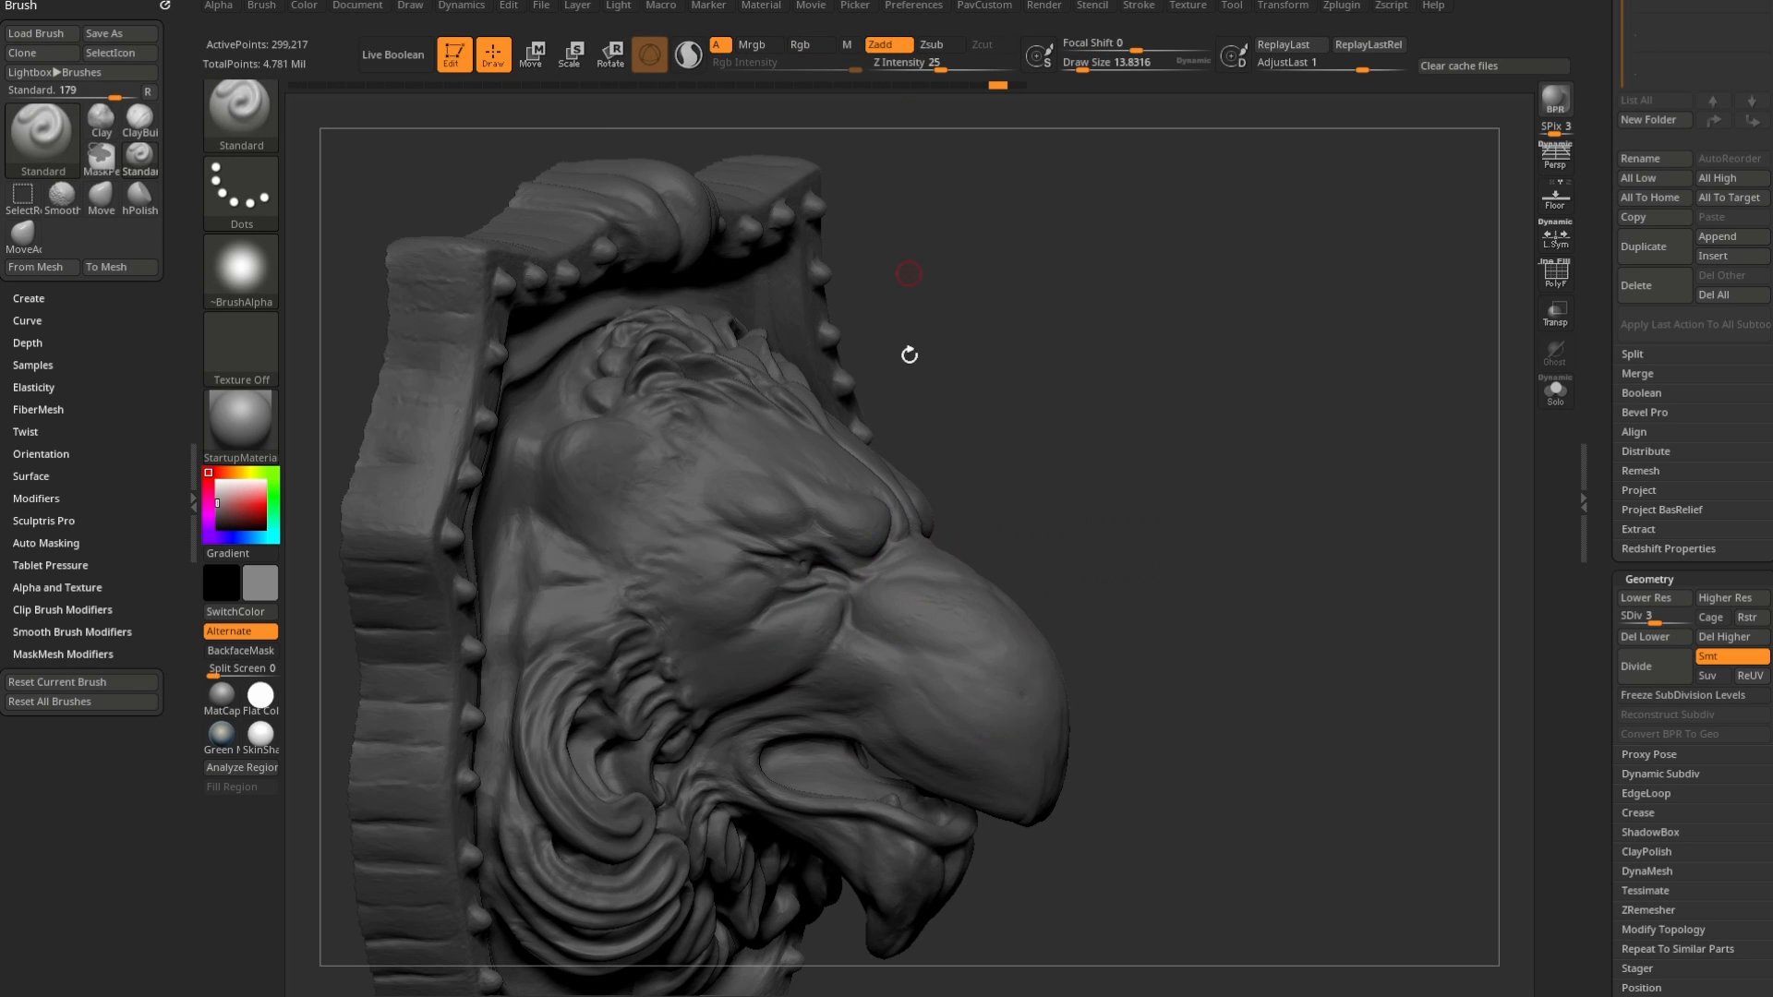
- Carve the nostrils into both sides of the beak with the Standard brush at draw size about 27
{"action": "key", "text": "s"}
{"action": "left_click", "coordinate": [885, 622]}
{"action": "scroll", "coordinate": [904, 630], "scroll_direction": "up", "scroll_amount": 3}
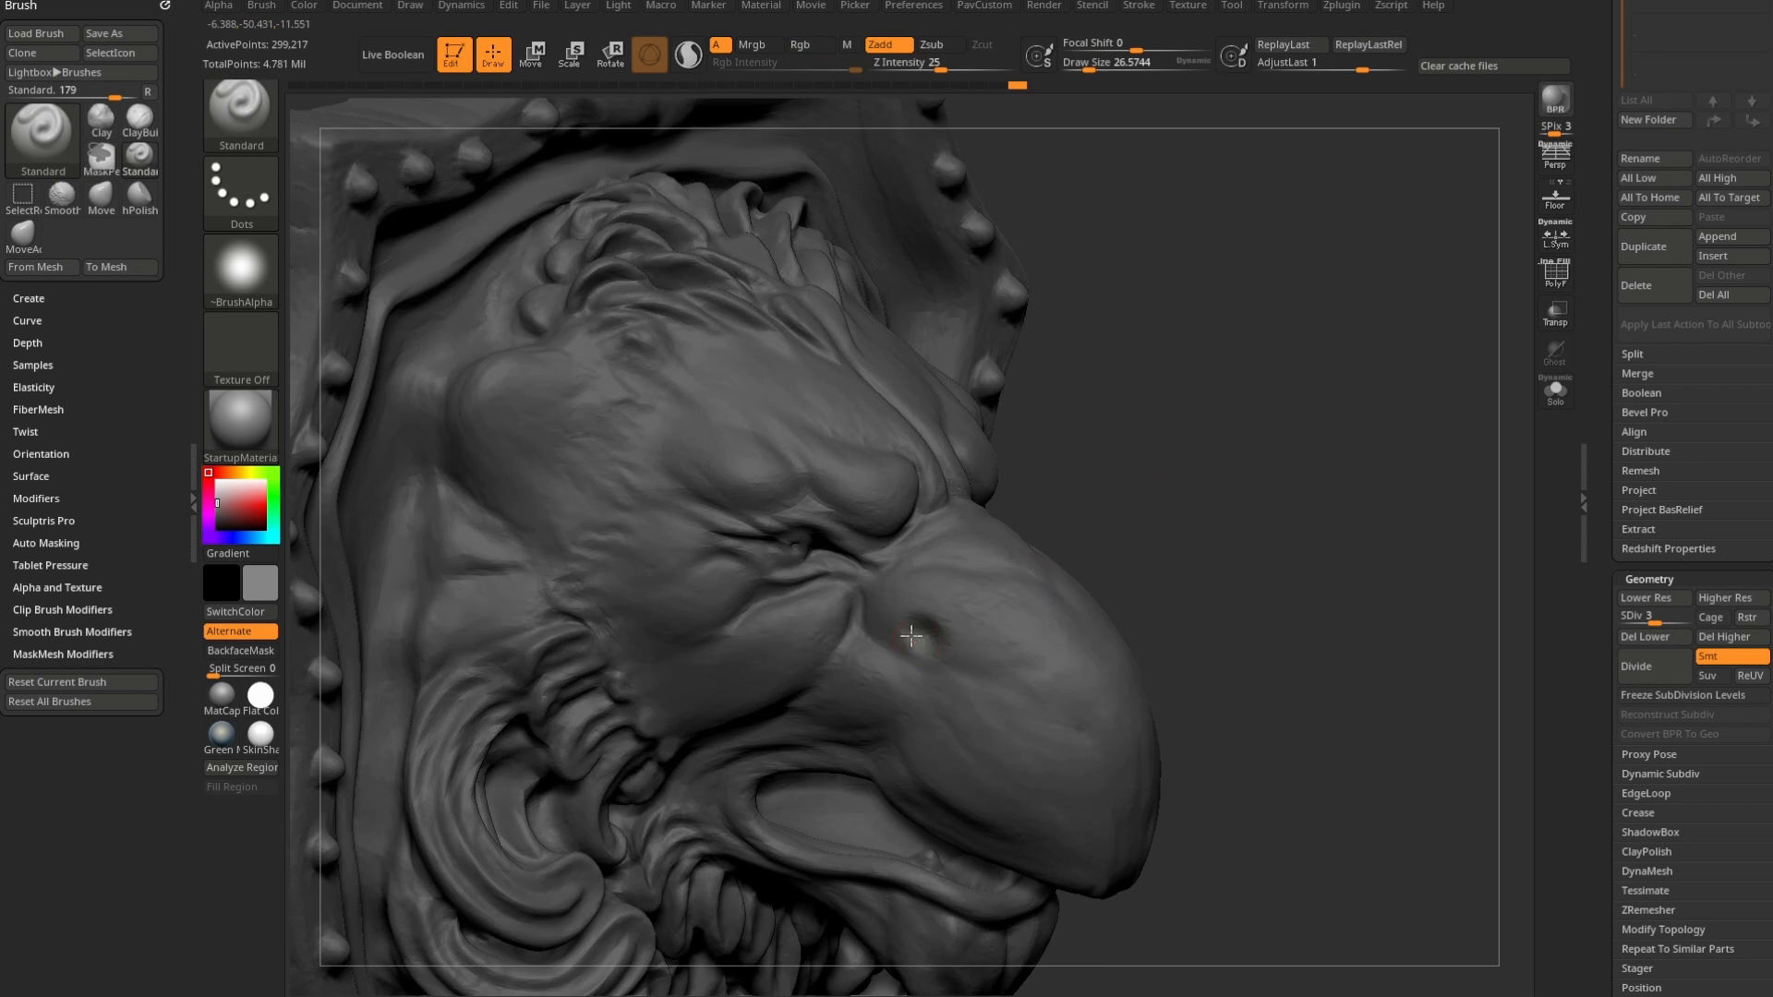
{"action": "left_click_drag", "start_coordinate": [1215, 462], "coordinate": [915, 563]}
{"action": "left_click_drag", "start_coordinate": [1288, 448], "coordinate": [1034, 524]}
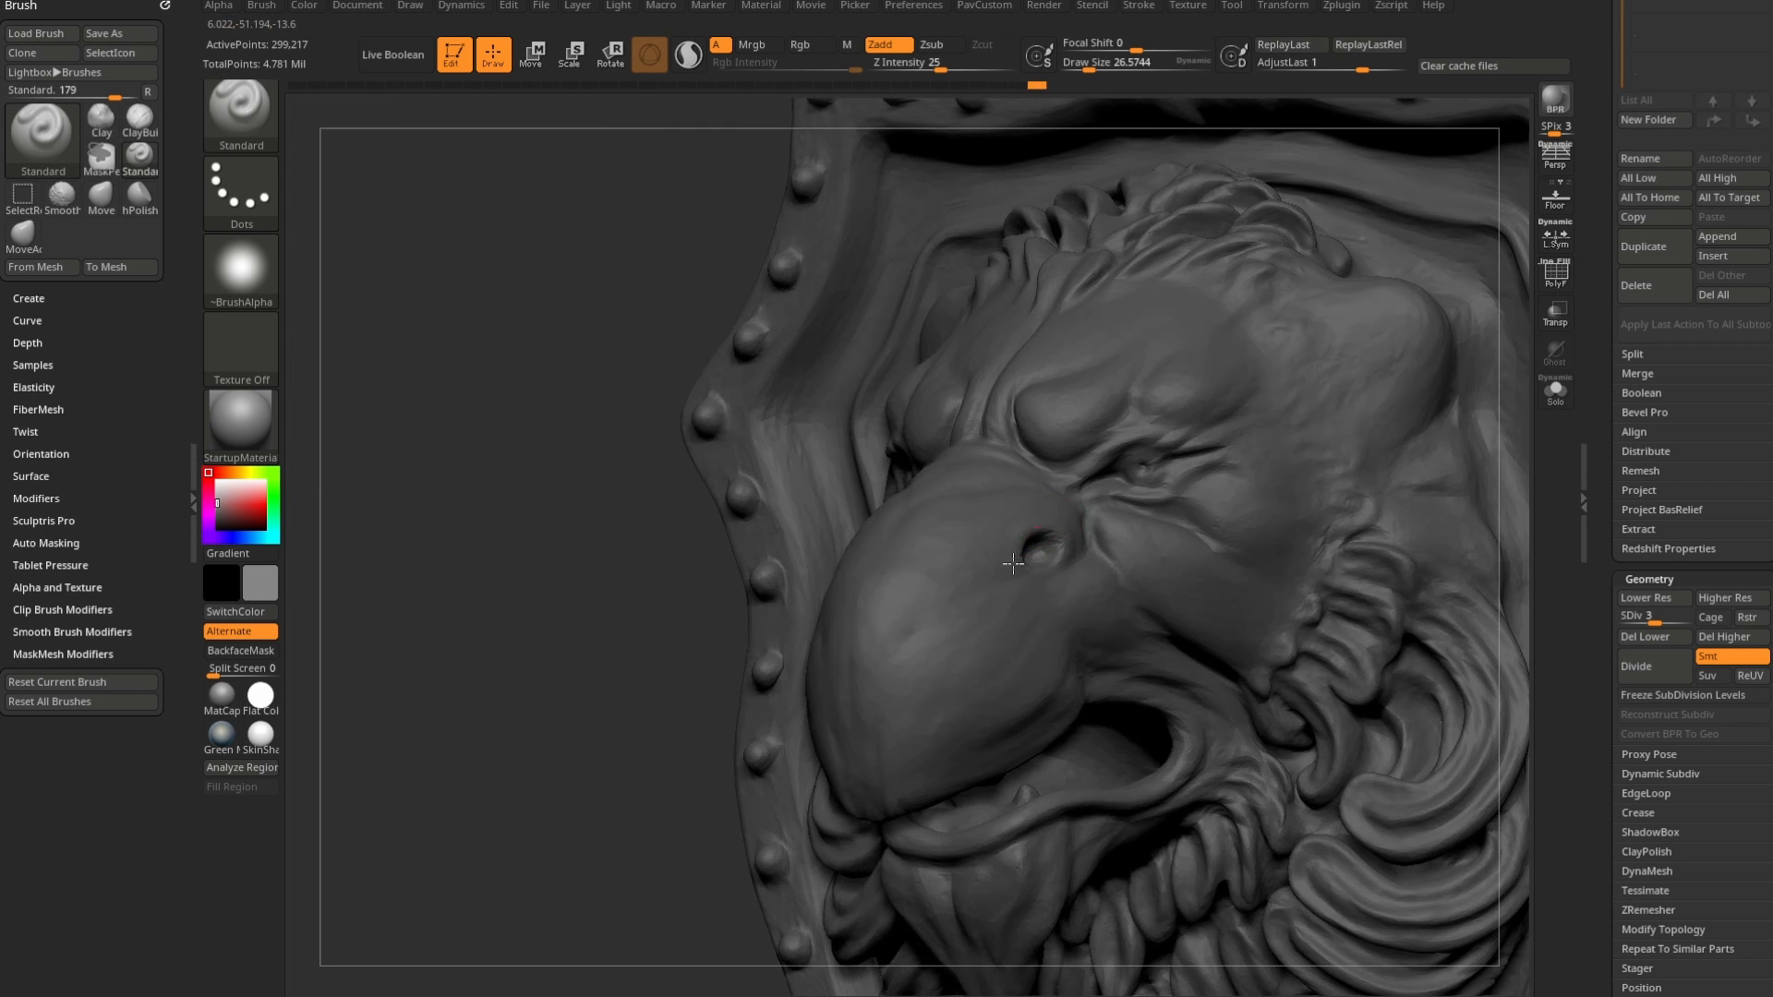
{"action": "left_click_drag", "start_coordinate": [646, 692], "coordinate": [1171, 428]}
- Refine the nostrils and the upper beak's lower side with the Standard brush, using draw sizes of about 33 to 41
{"action": "key", "text": "s"}
{"action": "left_click_drag", "start_coordinate": [847, 607], "coordinate": [851, 602]}
{"action": "mouse_move", "coordinate": [860, 531]}
{"action": "left_mouse_down"}
{"action": "mouse_move", "coordinate": [854, 630]}
{"action": "mouse_move", "coordinate": [759, 722]}
{"action": "left_mouse_up"}
{"action": "left_click_drag", "start_coordinate": [1217, 526], "coordinate": [1191, 438]}
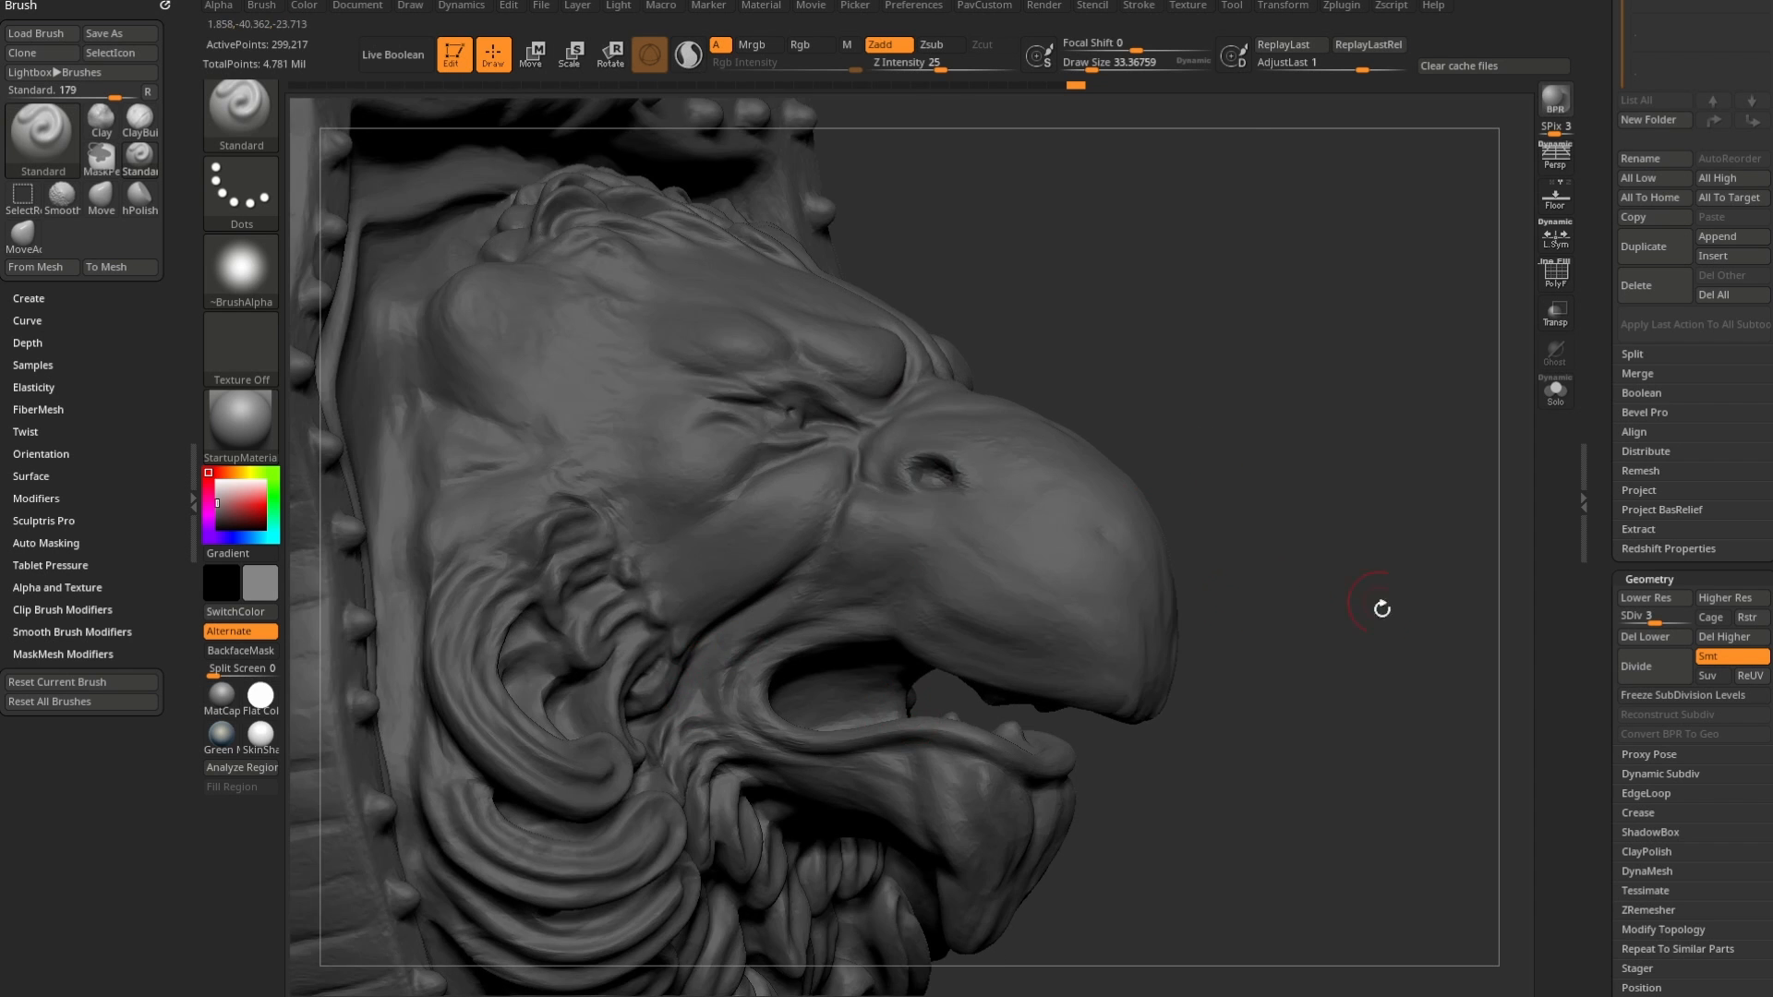
{"action": "left_click_drag", "start_coordinate": [1381, 609], "coordinate": [1239, 582]}
{"action": "mouse_move", "coordinate": [591, 628]}
{"action": "left_mouse_down"}
{"action": "mouse_move", "coordinate": [526, 600]}
{"action": "mouse_move", "coordinate": [600, 619]}
{"action": "mouse_move", "coordinate": [1015, 554]}
{"action": "left_mouse_up"}
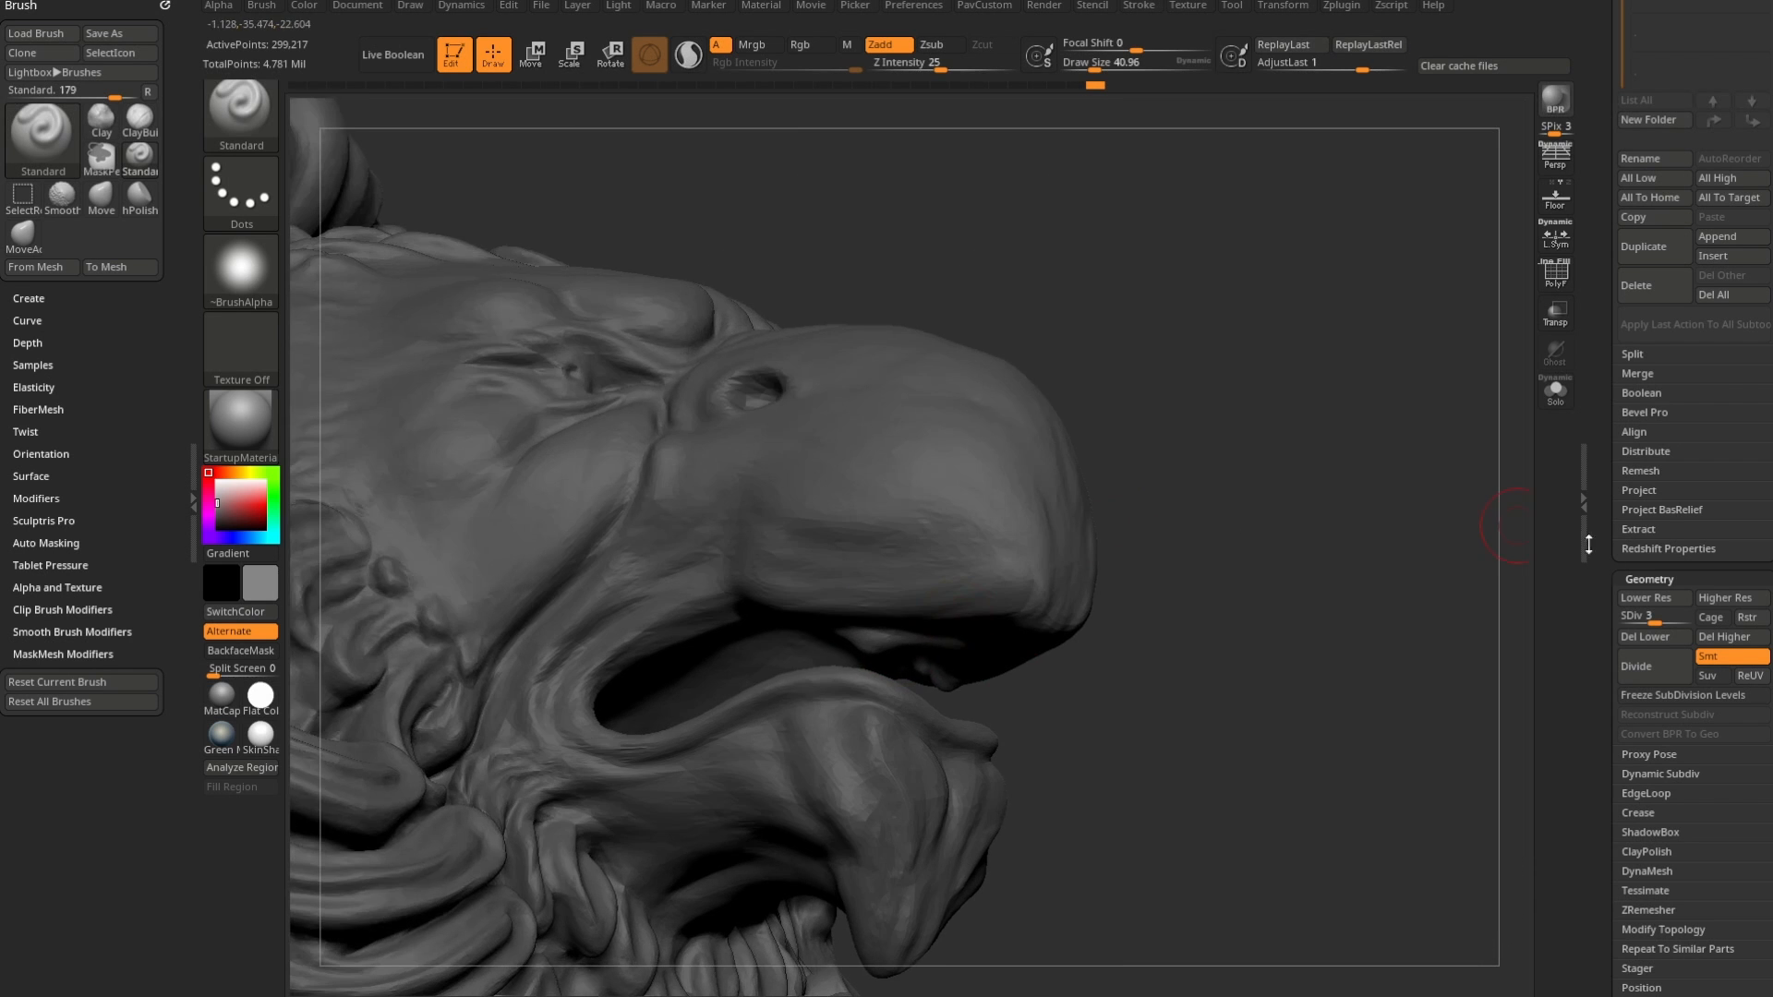
- Drop the mesh to subdivision level 1 and smooth the underside of the upper beak around the mouth
{"action": "left_click", "coordinate": [1626, 615]}
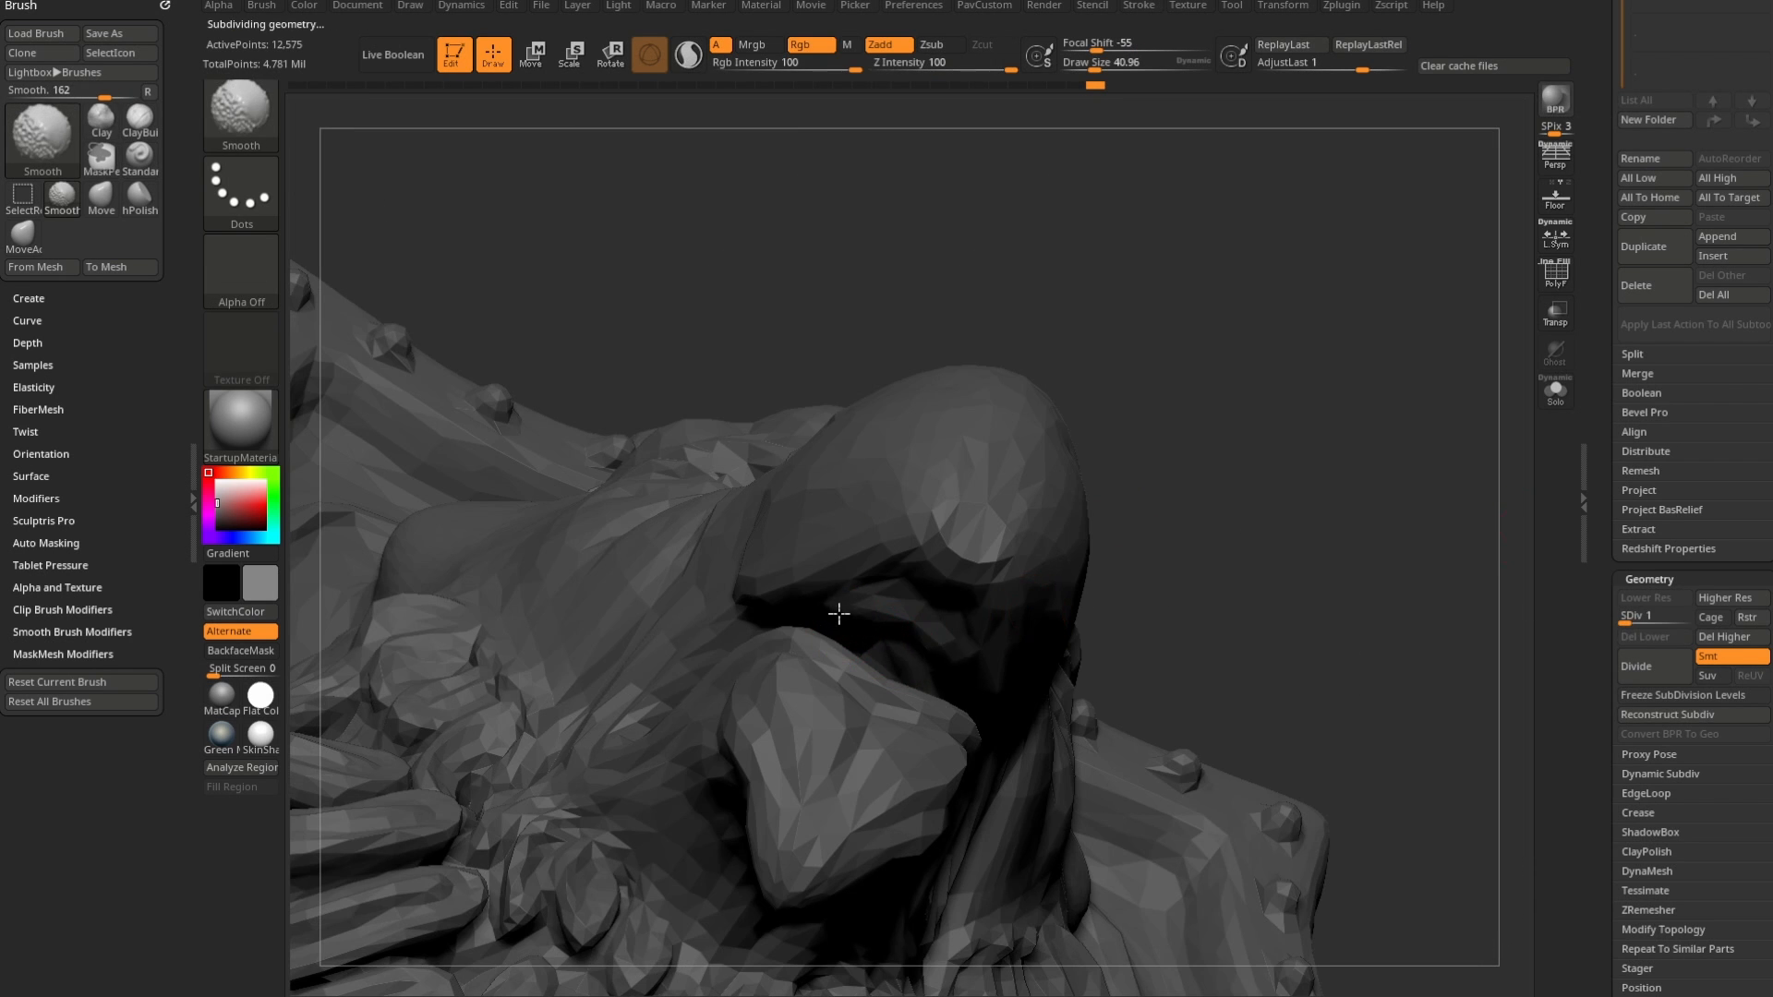
{"action": "left_click_drag", "start_coordinate": [843, 622], "coordinate": [871, 600]}
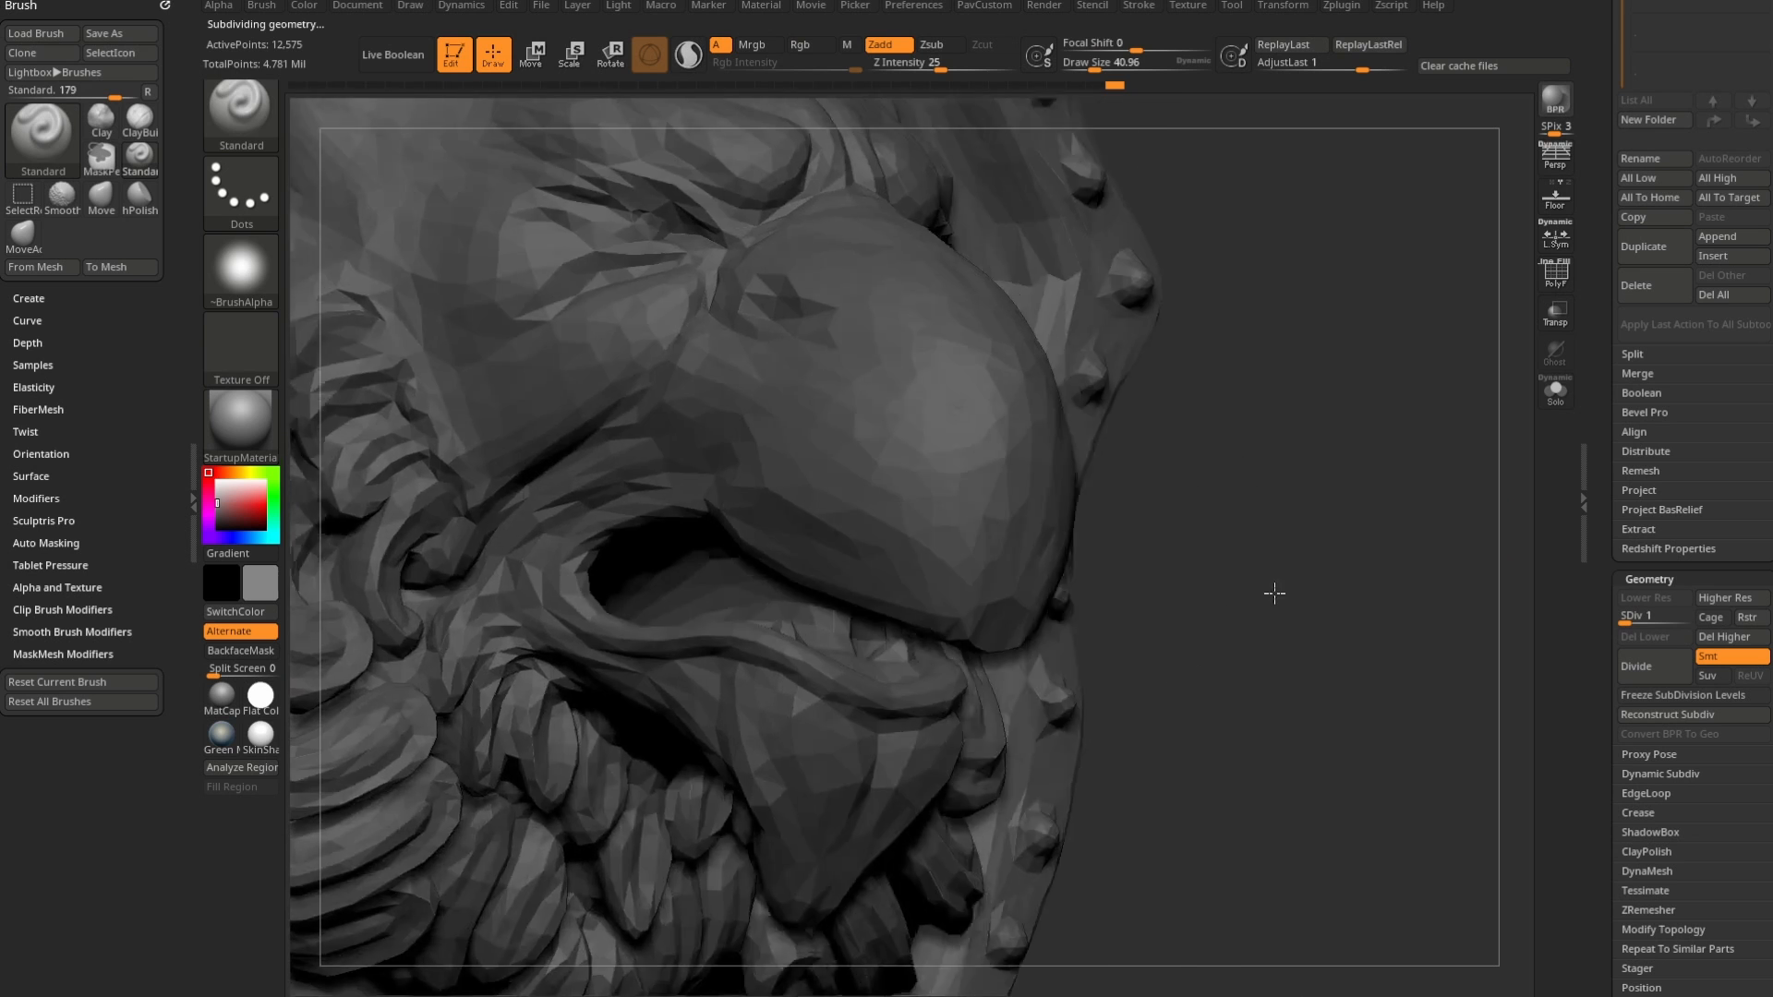
{"action": "left_click_drag", "start_coordinate": [1274, 592], "coordinate": [1221, 619]}
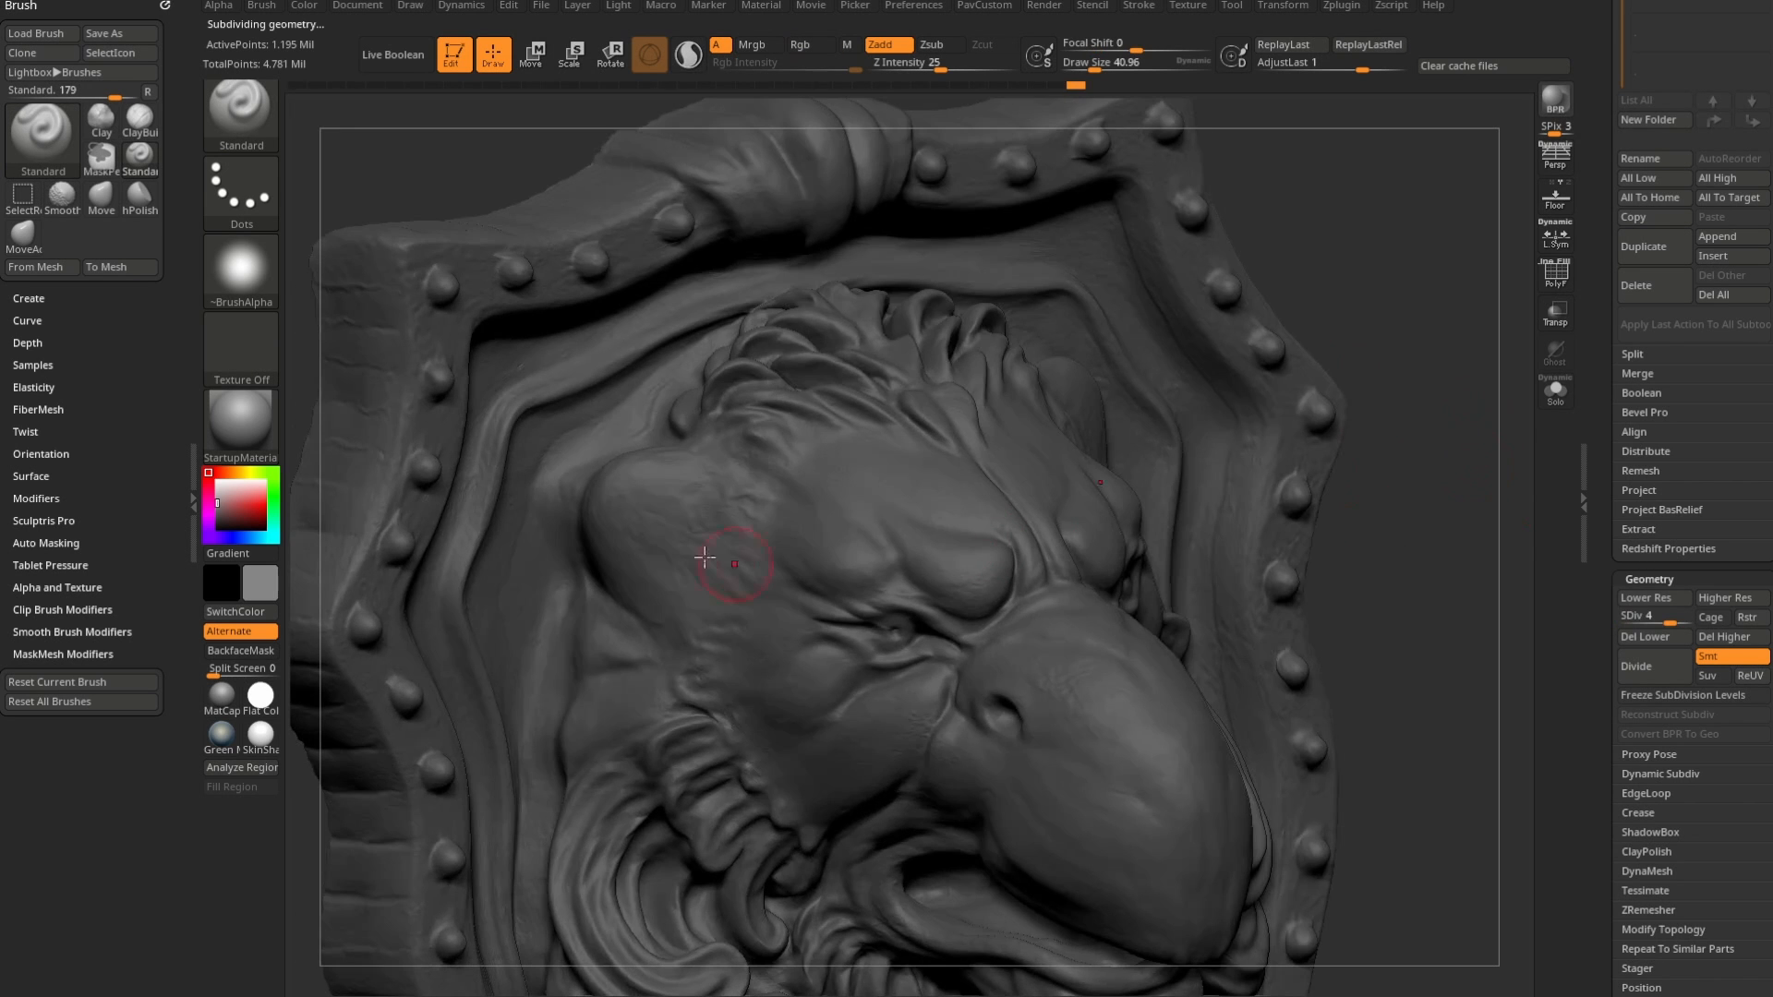
- Smooth the lion's ears into the head at subdivision level 1 and return the mesh to level 5
{"action": "left_click_drag", "start_coordinate": [1642, 616], "coordinate": [1622, 617]}
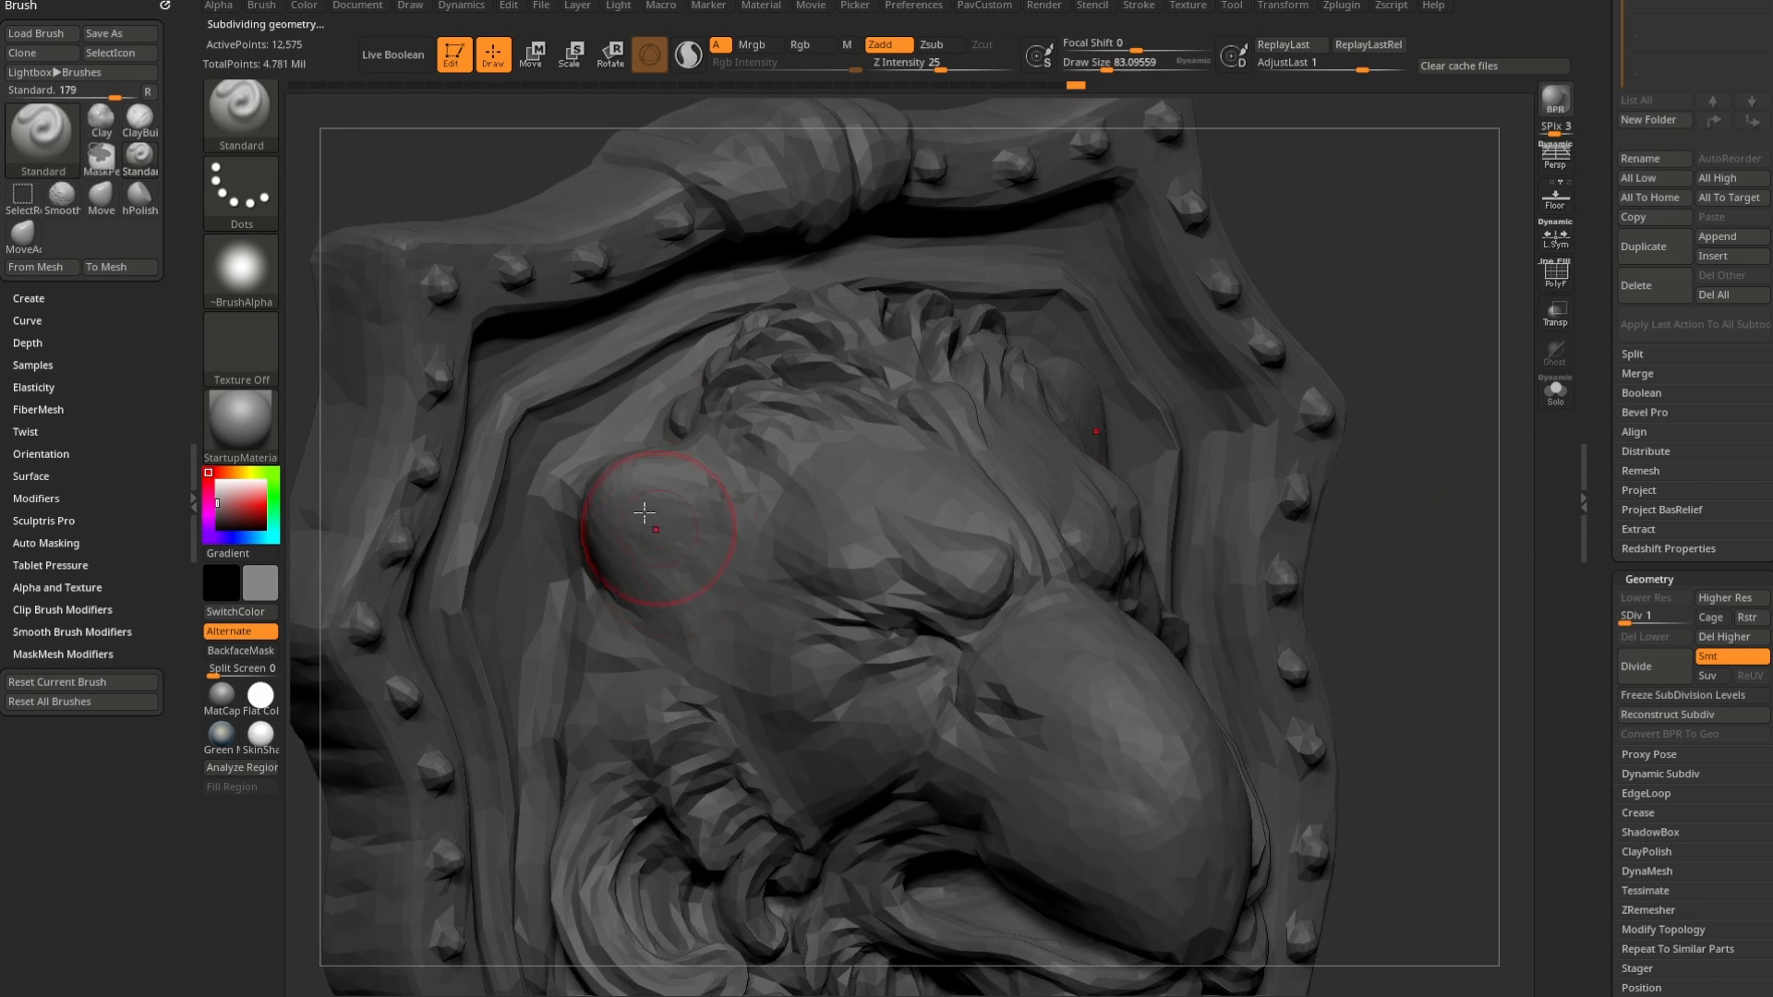
{"action": "key", "text": "shift"}
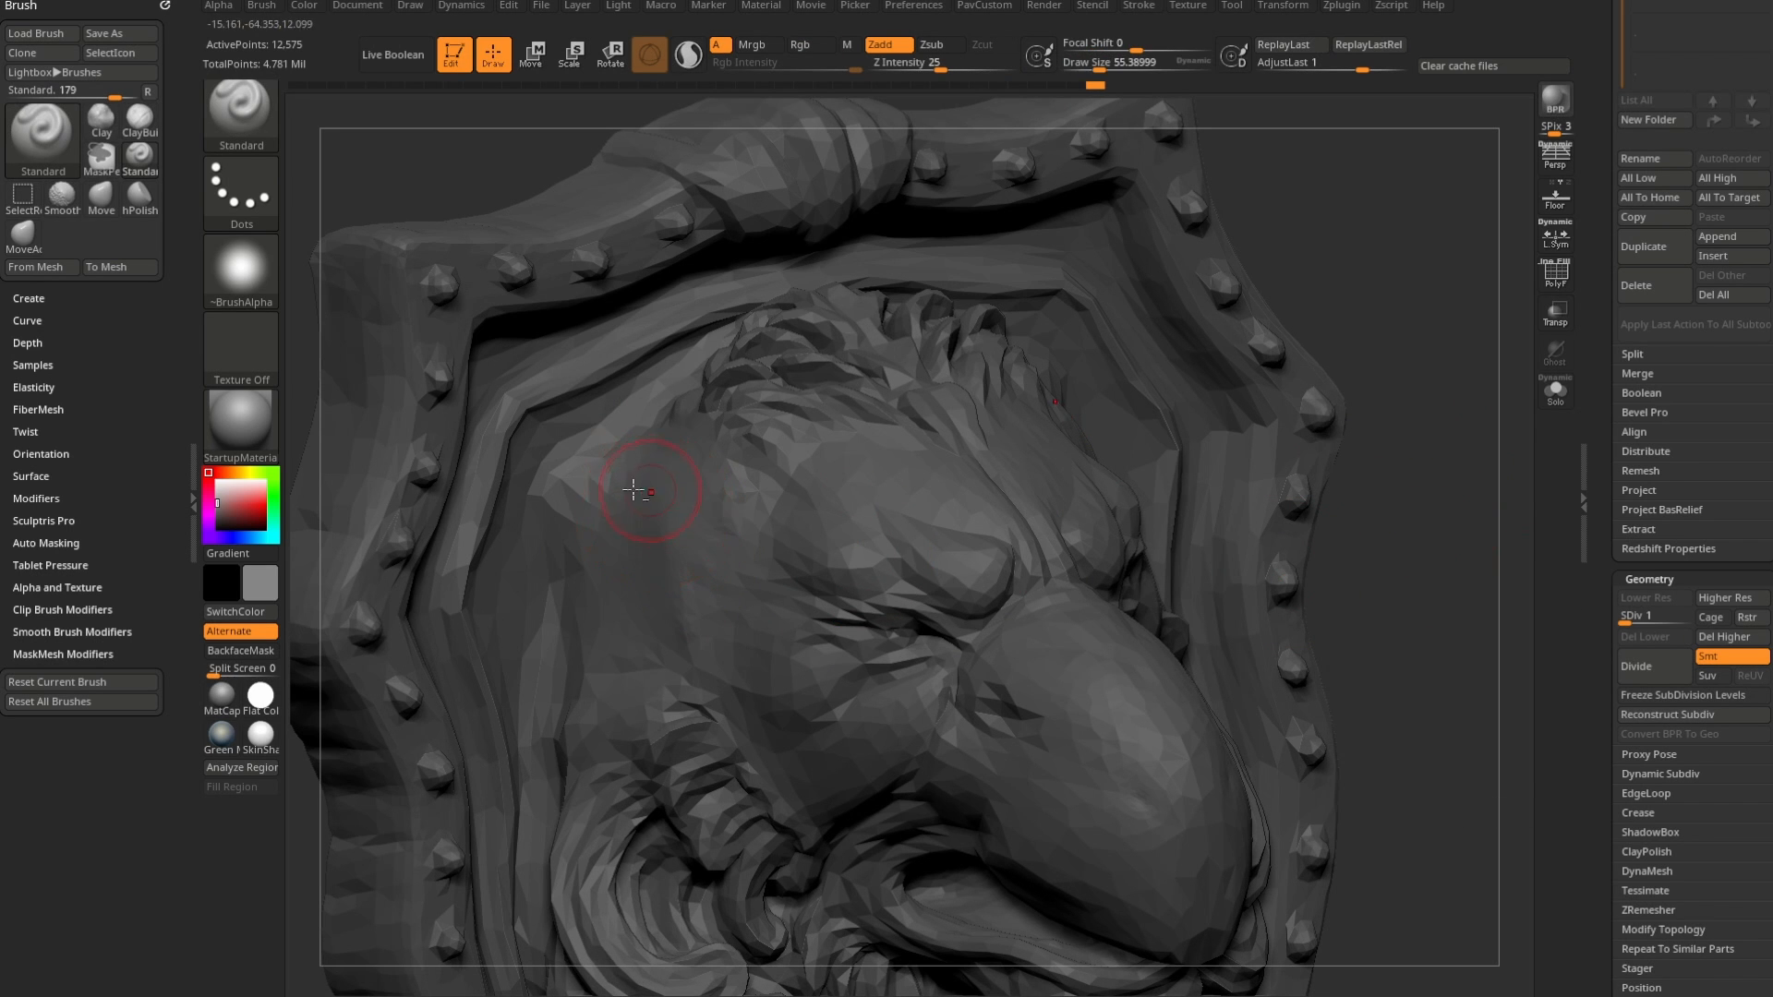
{"action": "left_click_drag", "start_coordinate": [1622, 616], "coordinate": [1666, 618]}
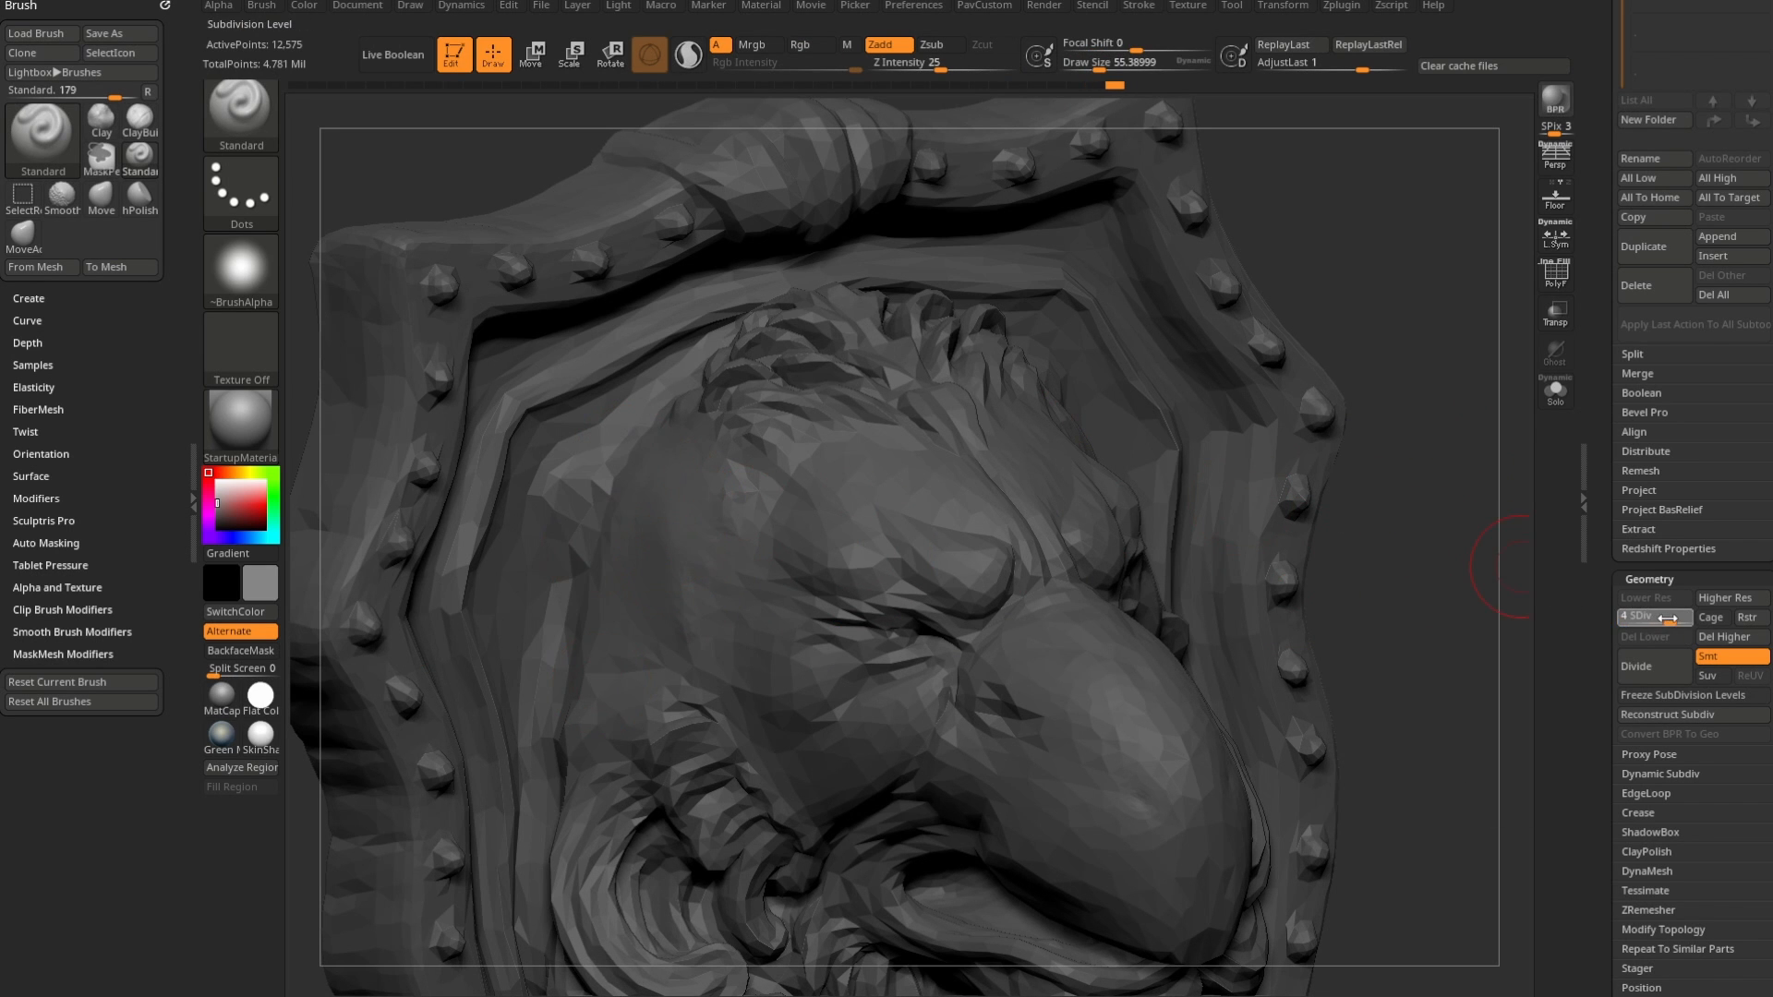
{"action": "key", "text": "d"}
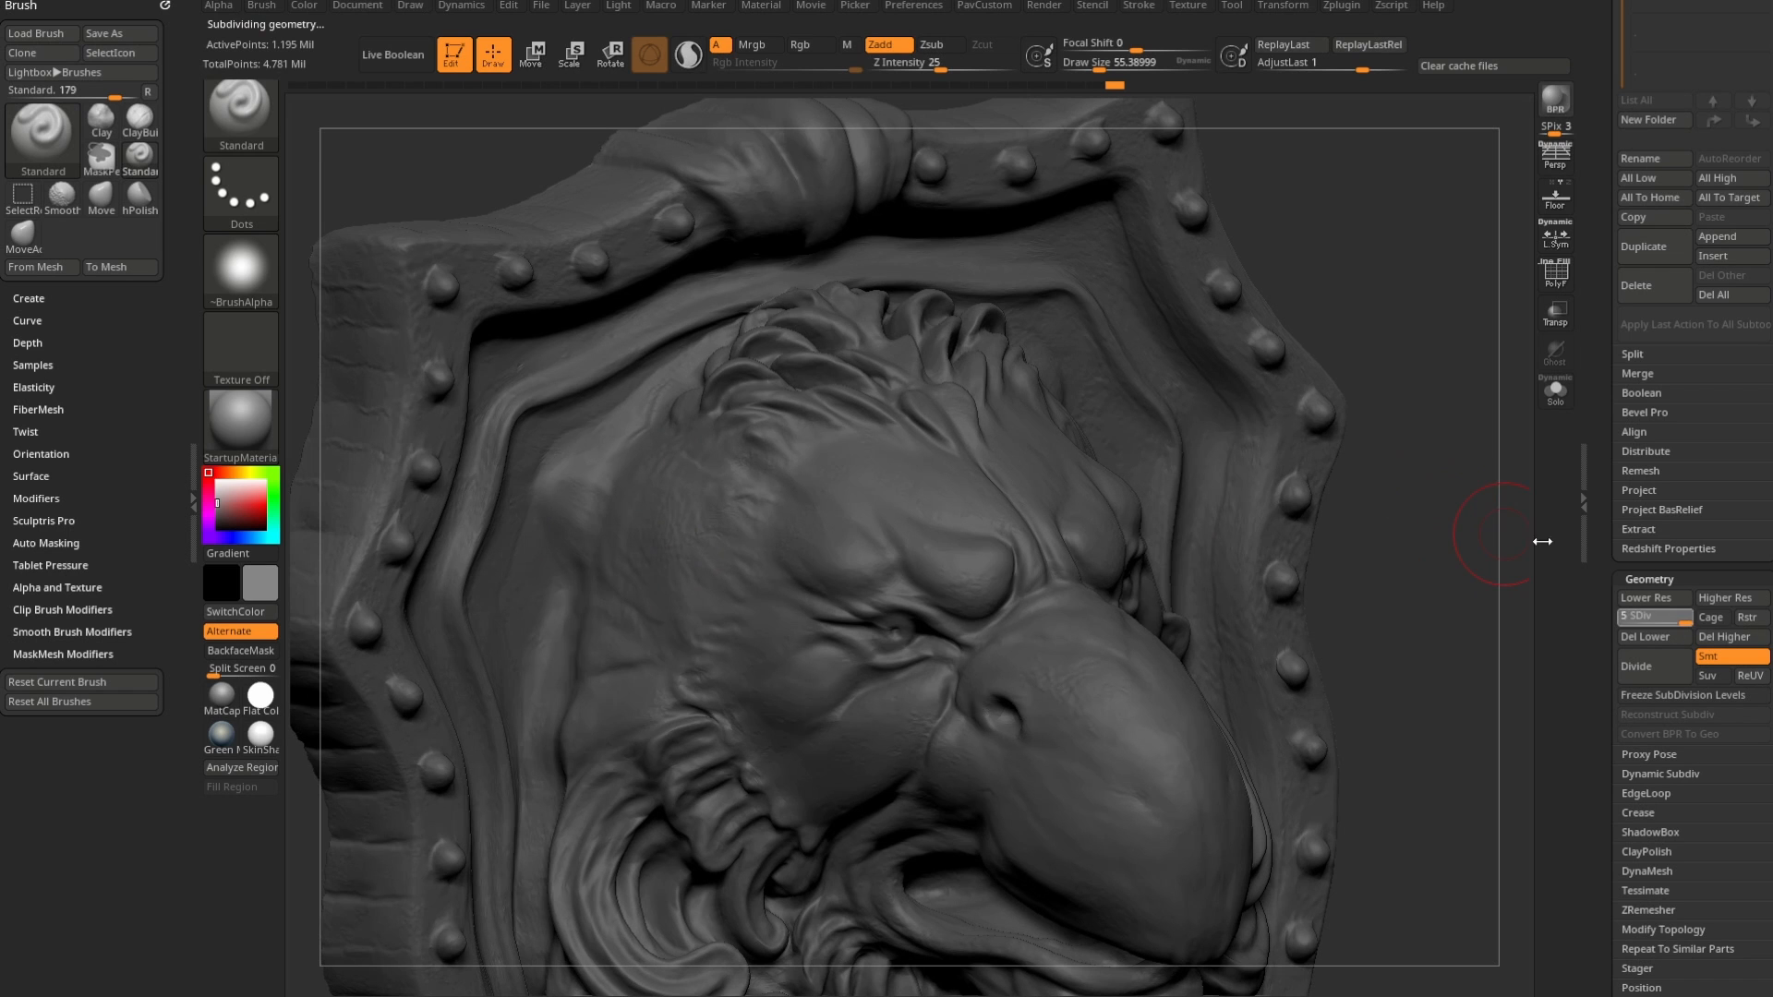
- Choose the ChiselOrganic brush and pick its Animal_Fur02 shape
{"action": "key", "text": "b"}
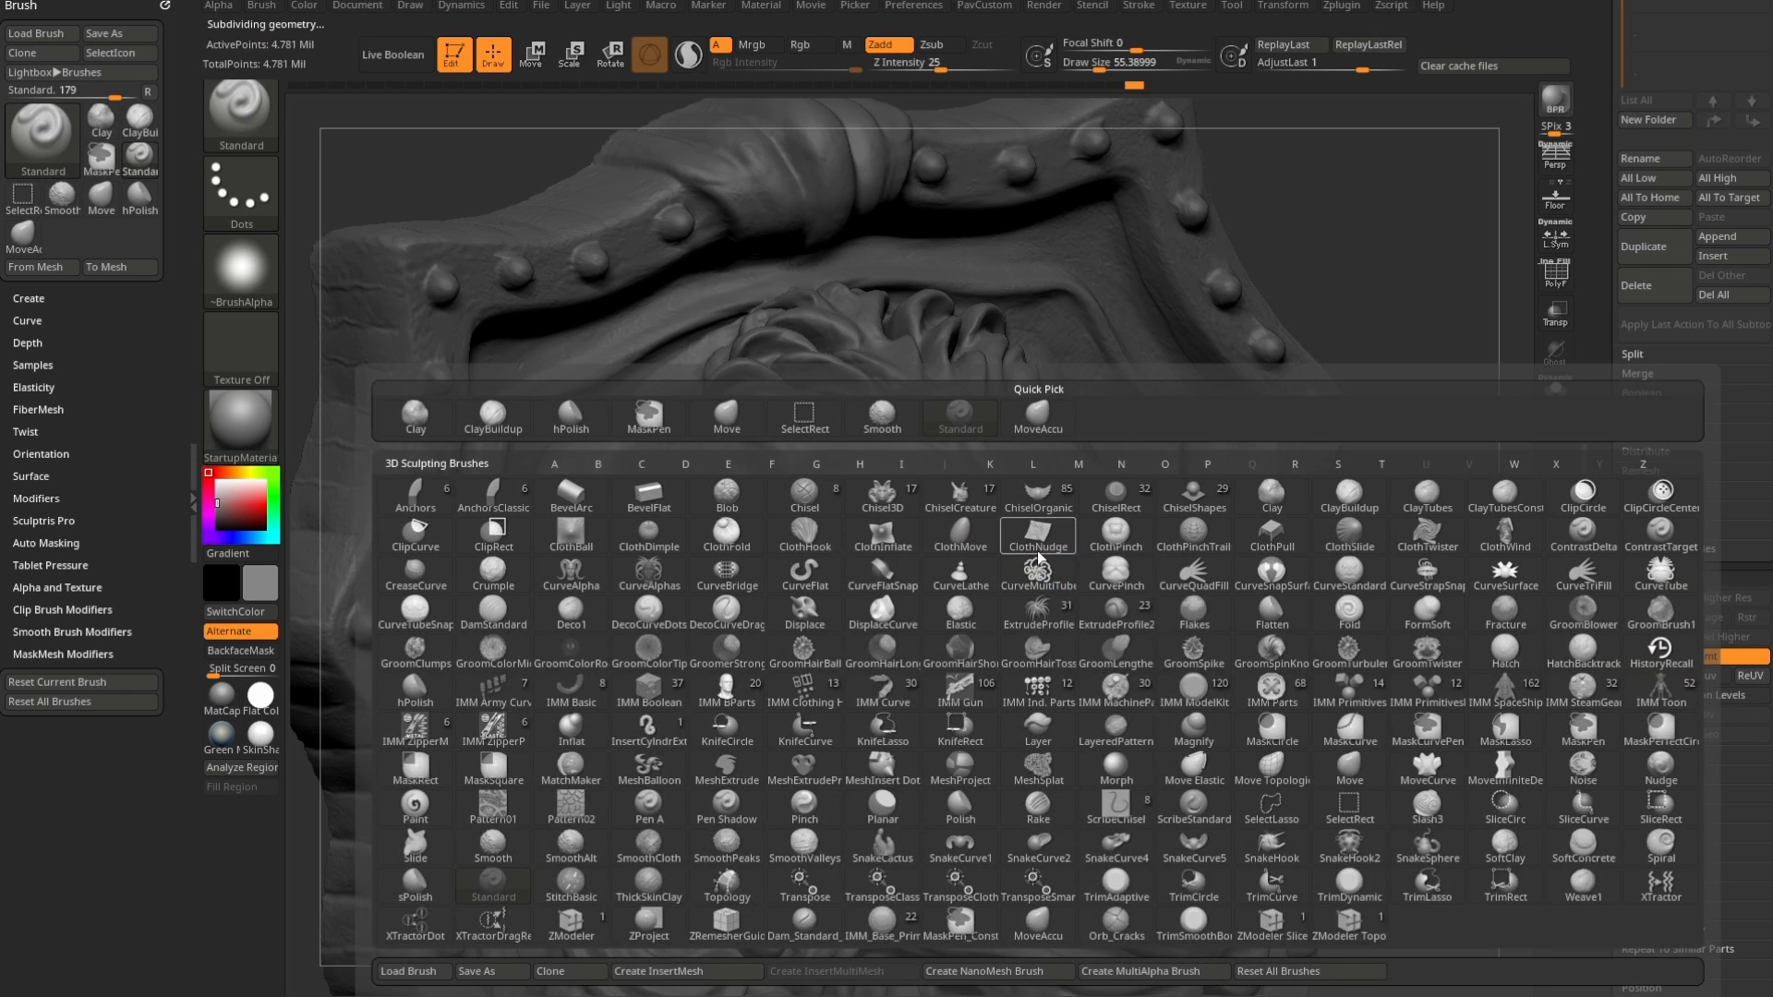
{"action": "key", "text": "c"}
{"action": "key", "text": "o"}
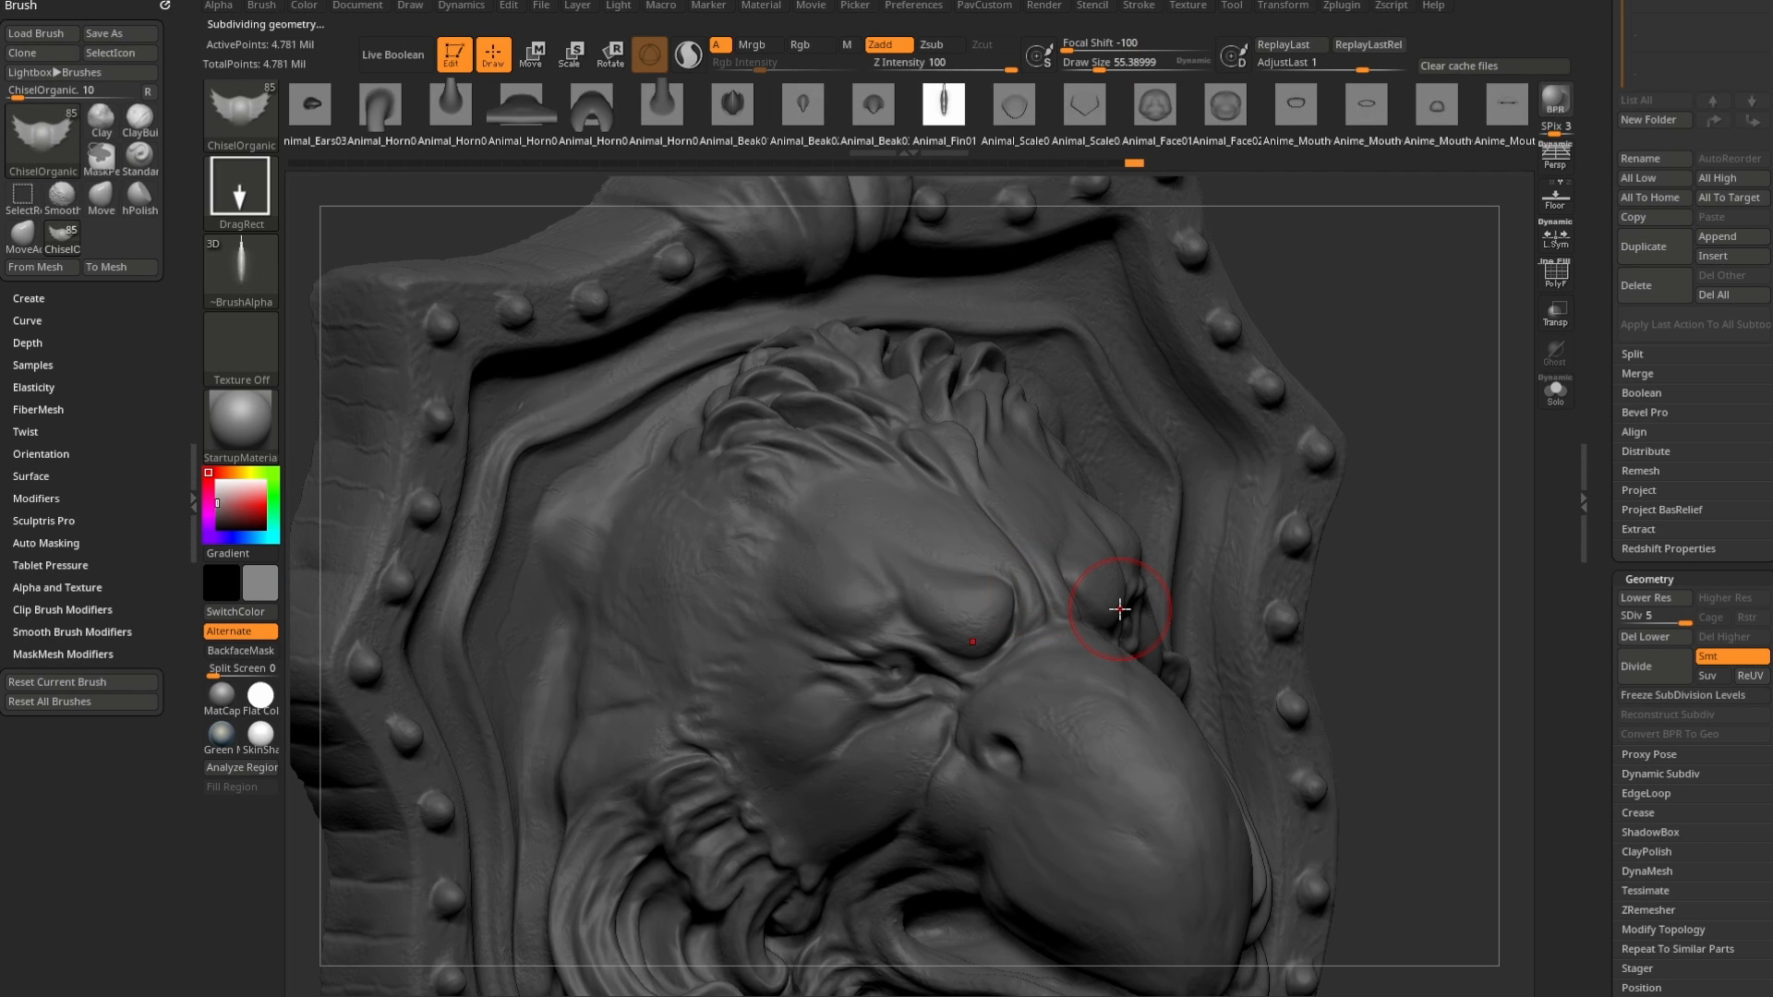
{"action": "key", "text": "m"}
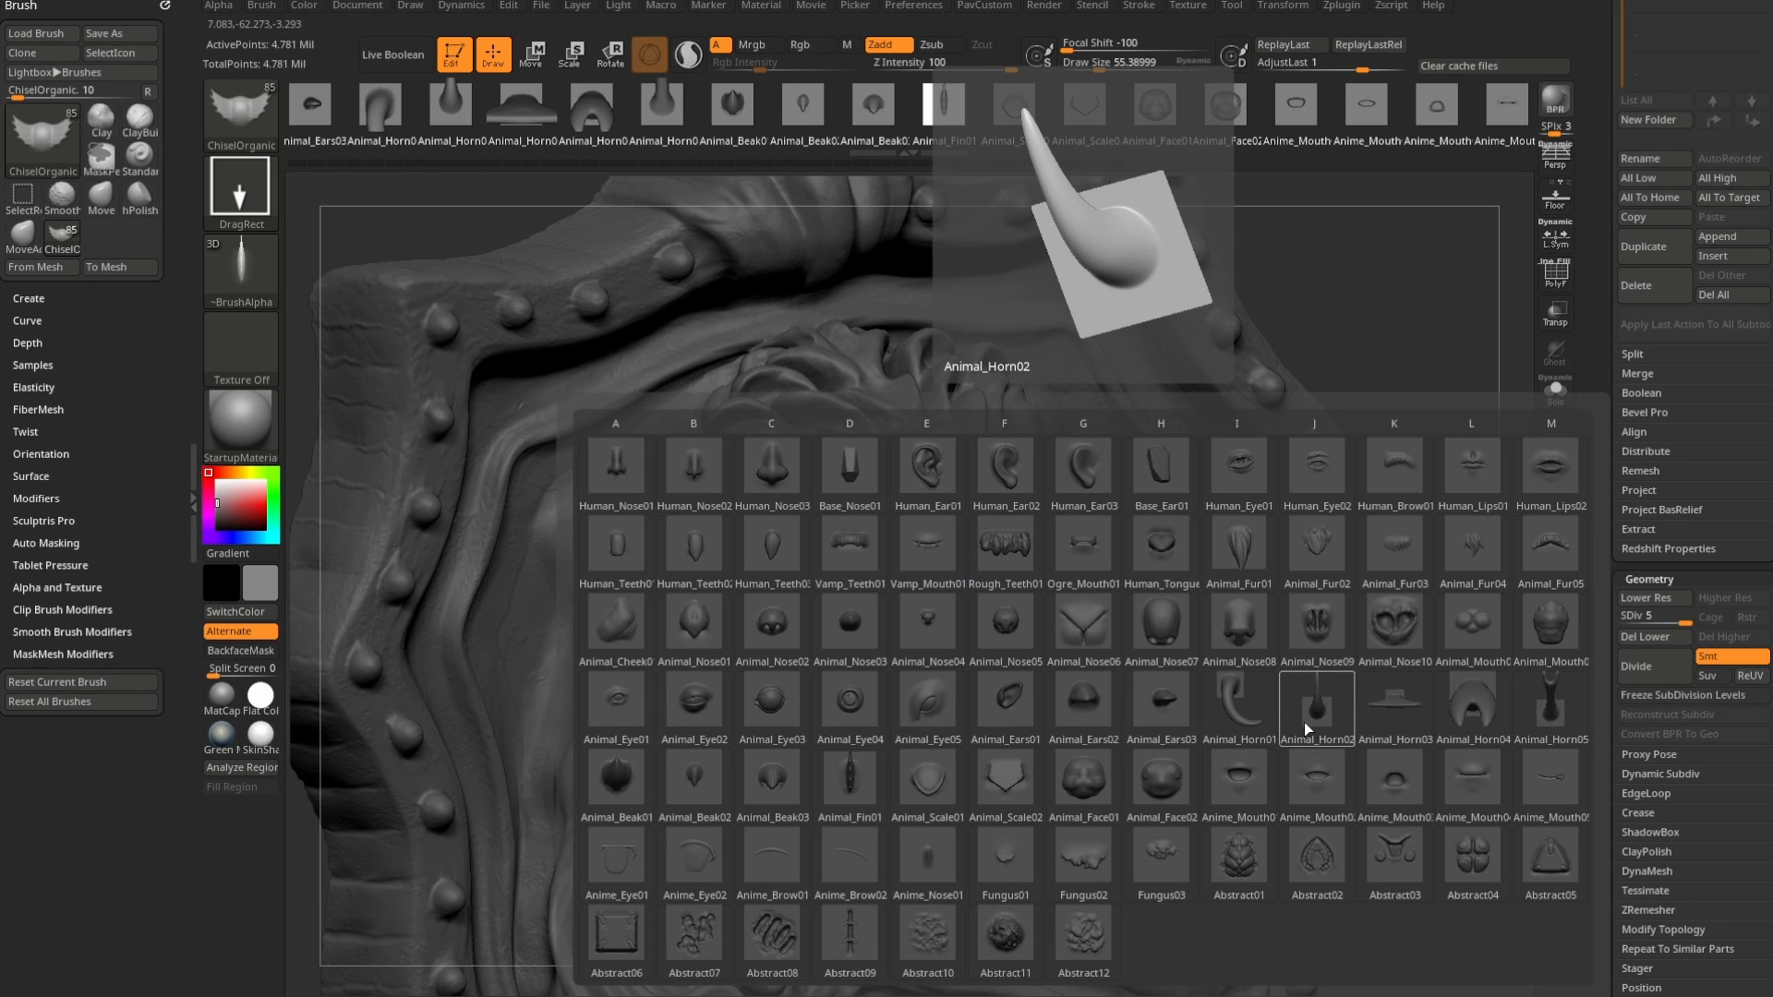
{"action": "left_click", "coordinate": [1316, 545]}
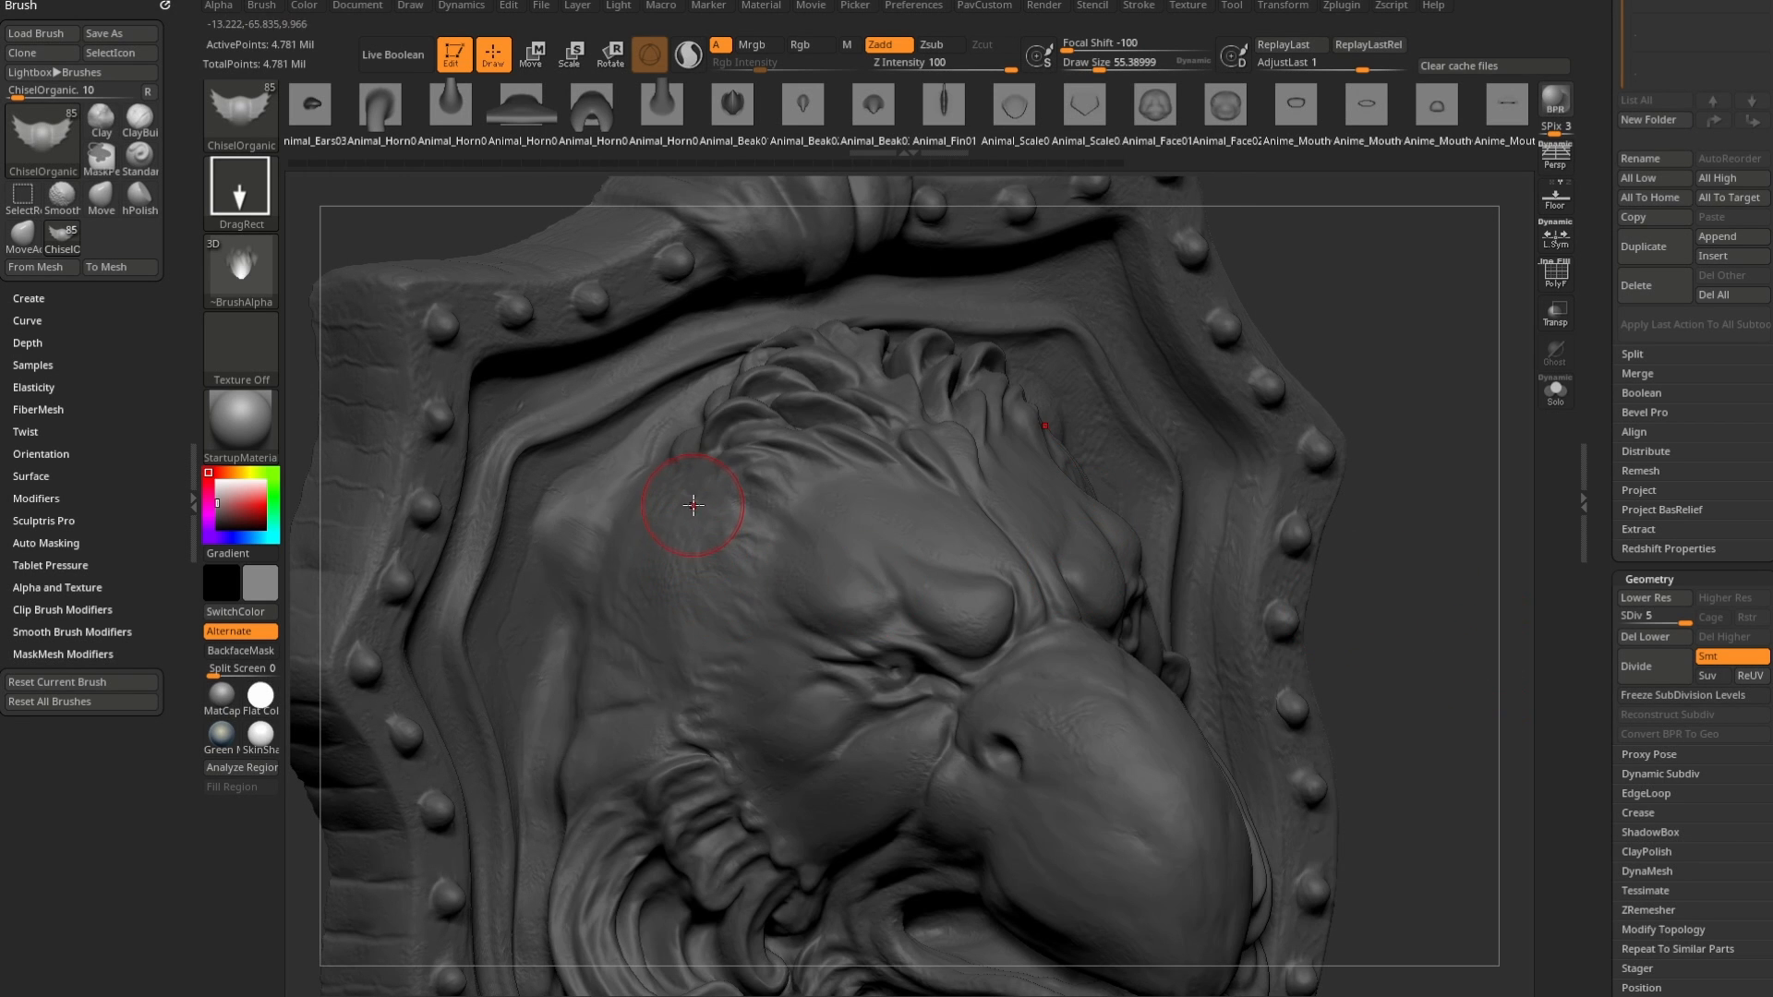
- Stamp overlapping fur tufts as feathers along the sides of the head behind the eyes
{"action": "left_click_drag", "start_coordinate": [778, 559], "coordinate": [800, 581]}
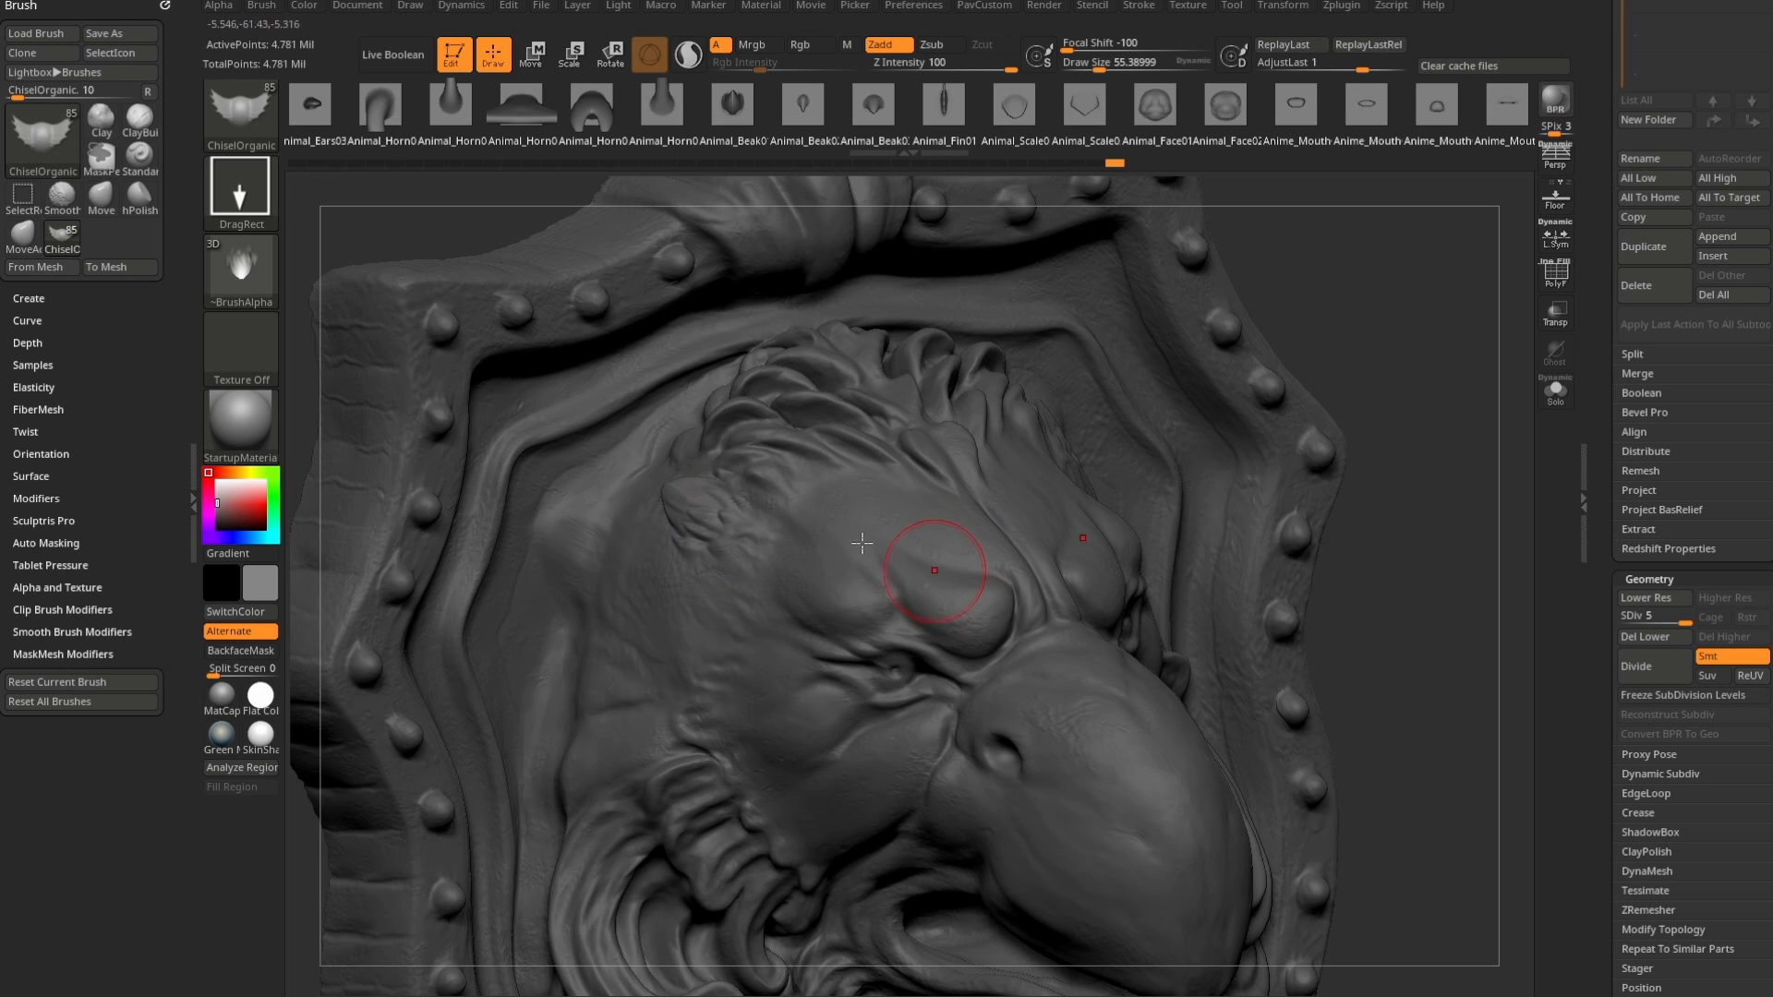
{"action": "left_click", "coordinate": [240, 192]}
{"action": "left_click", "coordinate": [813, 211]}
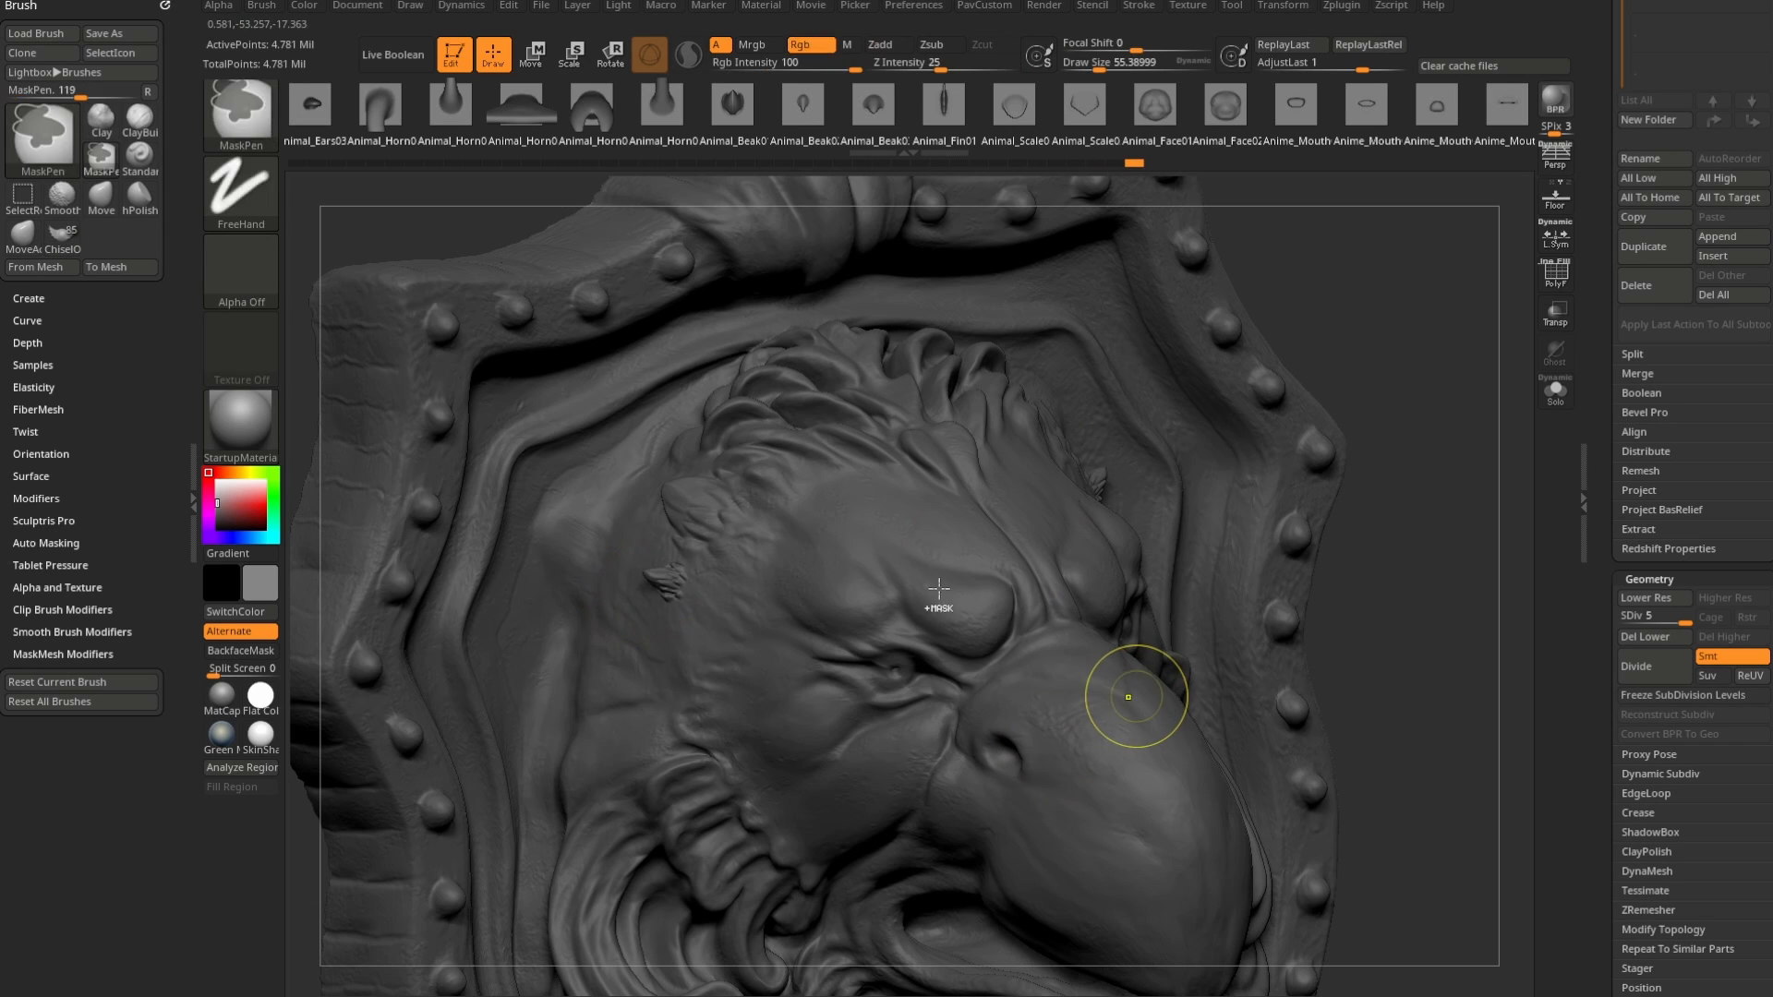
{"action": "left_click", "coordinate": [260, 211]}
{"action": "left_click", "coordinate": [647, 200]}
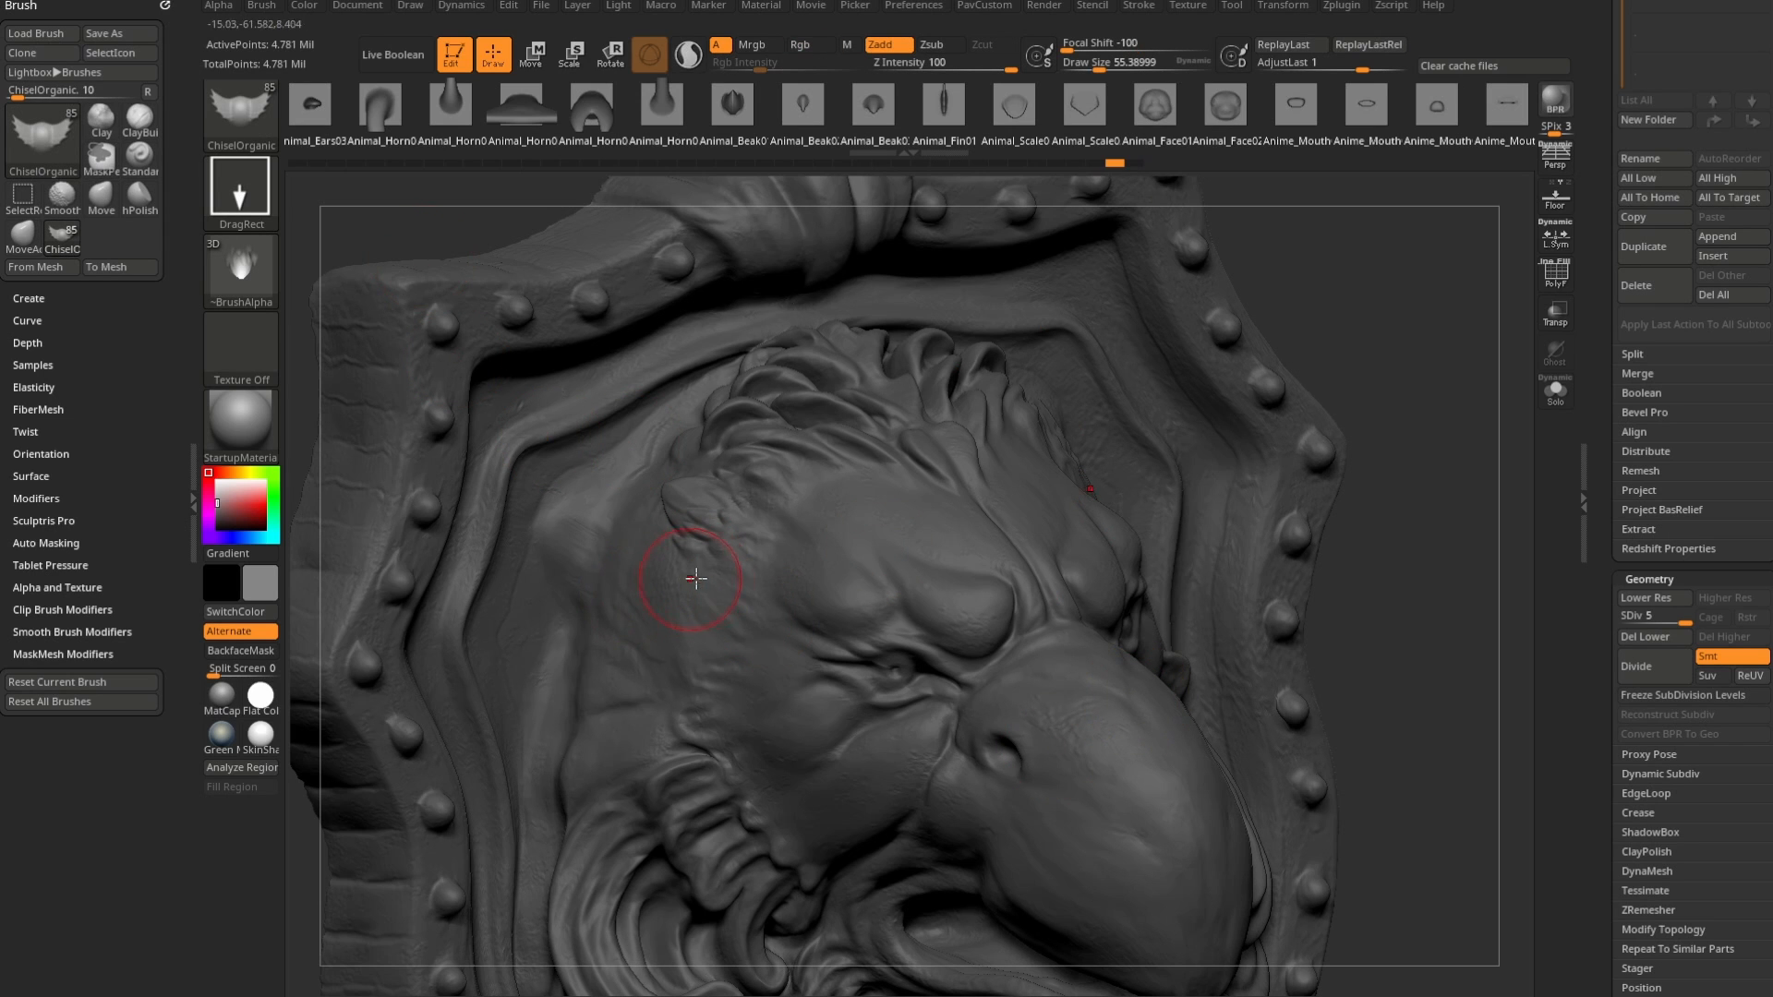
{"action": "left_click_drag", "start_coordinate": [736, 604], "coordinate": [647, 577]}
{"action": "mouse_move", "coordinate": [731, 663]}
{"action": "left_mouse_down"}
{"action": "mouse_move", "coordinate": [701, 681]}
{"action": "mouse_move", "coordinate": [787, 705]}
{"action": "left_mouse_up"}
{"action": "left_click_drag", "start_coordinate": [747, 542], "coordinate": [796, 637]}
{"action": "left_click_drag", "start_coordinate": [705, 659], "coordinate": [768, 727]}
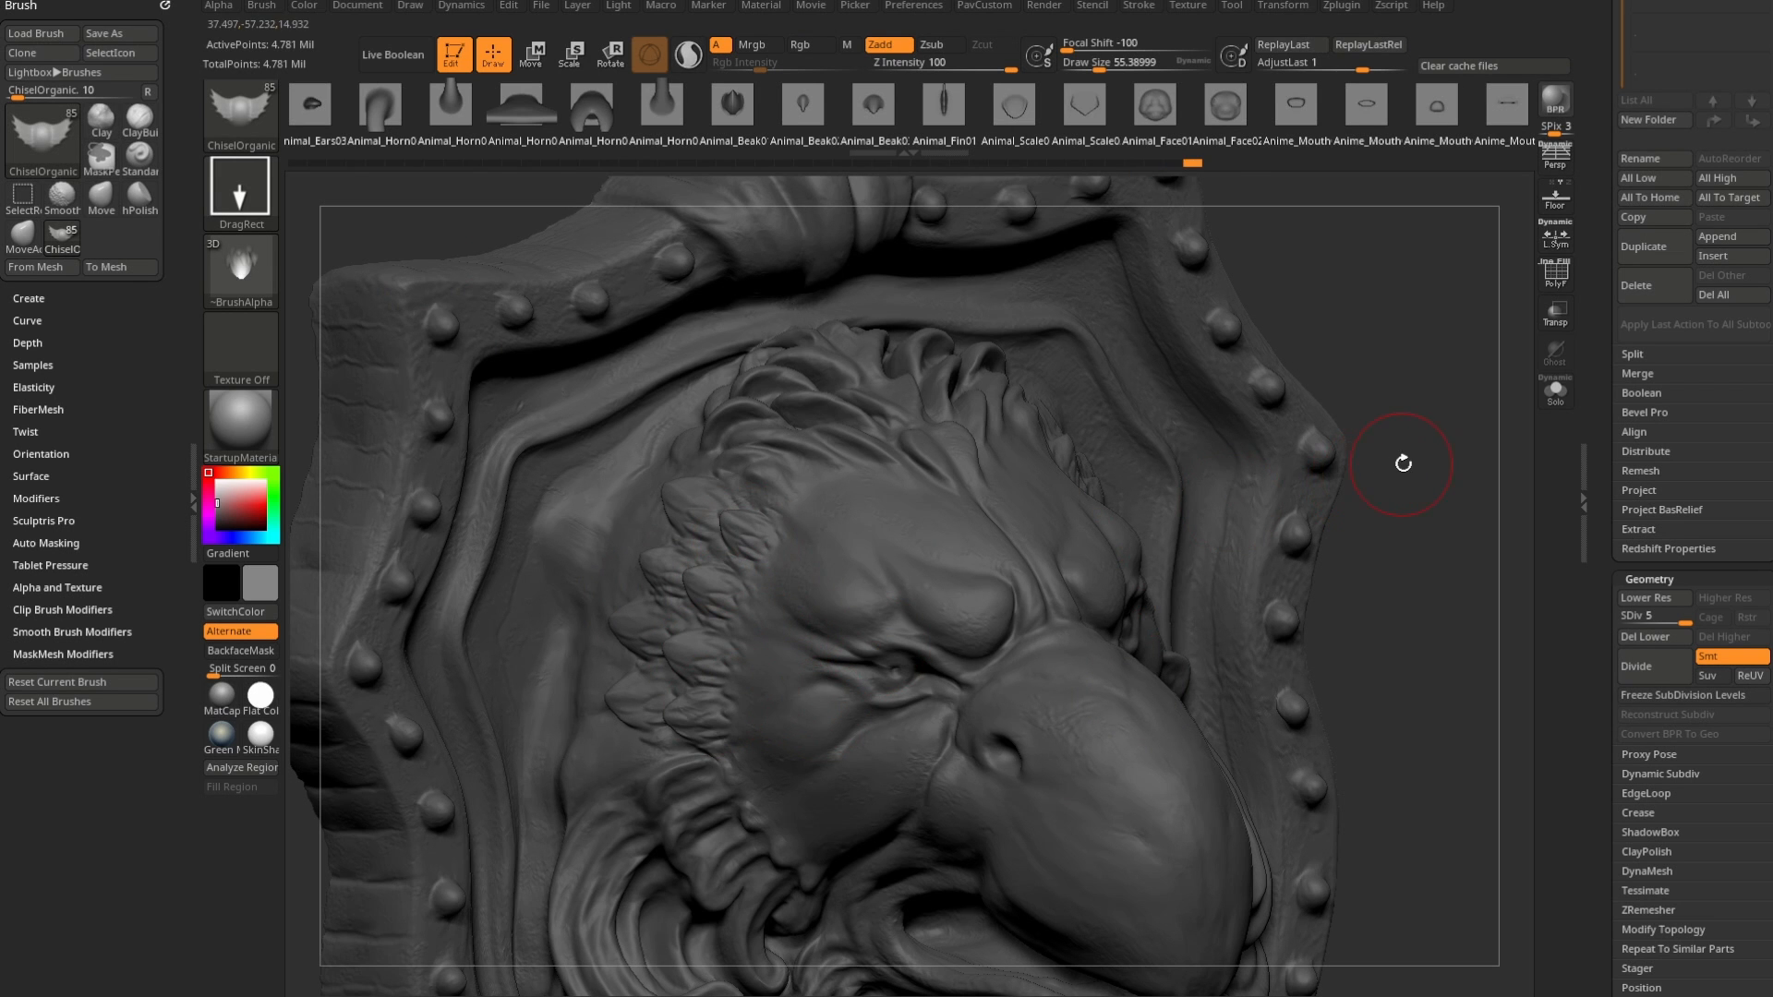
- Lower the mesh to subdivision level 2 and reshape the mouth area with the Move brush at draw size about 99
{"action": "mouse_move", "coordinate": [1403, 464]}
{"action": "left_mouse_down"}
{"action": "mouse_move", "coordinate": [1369, 435]}
{"action": "mouse_move", "coordinate": [1427, 426]}
{"action": "left_mouse_up"}
{"action": "left_click", "coordinate": [1640, 619]}
{"action": "mouse_move", "coordinate": [1339, 563]}
{"action": "left_mouse_down", "text": "alt"}
{"action": "mouse_move", "coordinate": [1294, 602]}
{"action": "mouse_move", "coordinate": [1367, 531]}
{"action": "left_mouse_up", "text": "alt"}
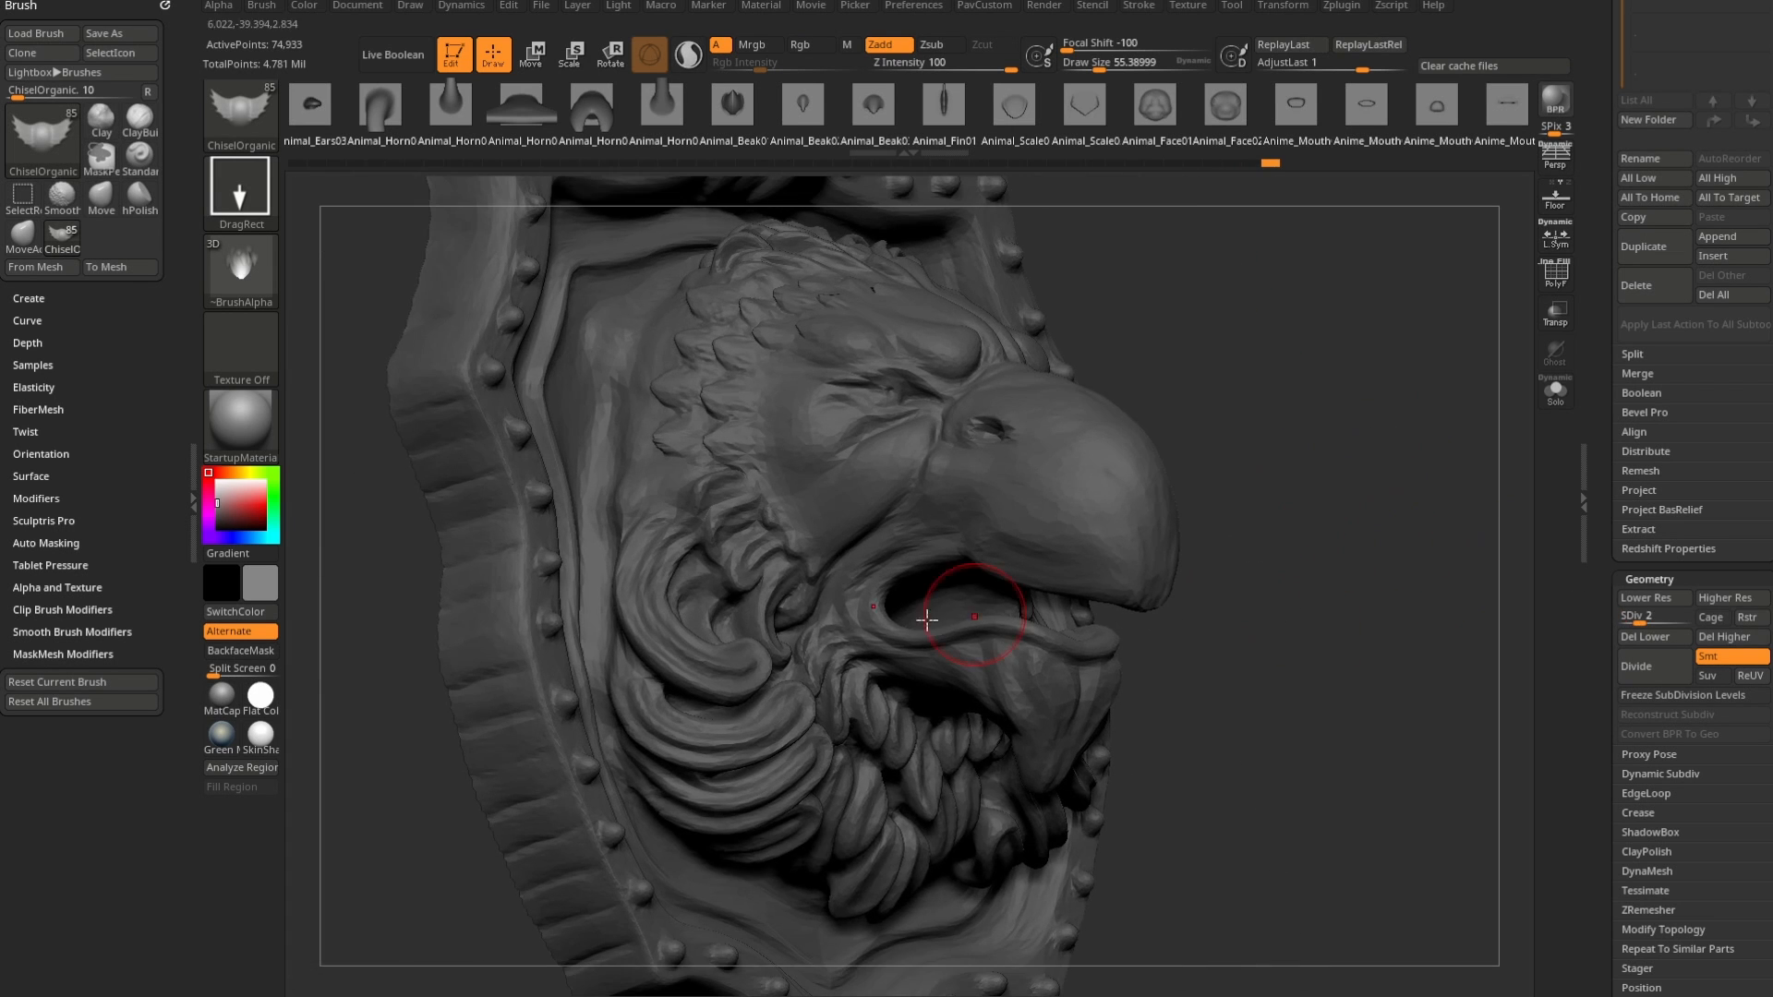
{"action": "key", "text": "s"}
{"action": "mouse_move", "coordinate": [873, 626]}
{"action": "left_mouse_down"}
{"action": "mouse_move", "coordinate": [909, 624]}
{"action": "mouse_move", "coordinate": [864, 560]}
{"action": "left_mouse_up"}
{"action": "key", "text": "b"}
{"action": "key", "text": "m"}
{"action": "key", "text": "v"}
{"action": "mouse_move", "coordinate": [1297, 437]}
{"action": "left_mouse_down", "text": "alt"}
{"action": "mouse_move", "coordinate": [1238, 512]}
{"action": "mouse_move", "coordinate": [1316, 494]}
{"action": "left_mouse_up", "text": "alt"}
{"action": "key", "text": "s"}
{"action": "left_click_drag", "start_coordinate": [857, 668], "coordinate": [880, 644]}
{"action": "mouse_move", "coordinate": [1330, 504]}
{"action": "left_mouse_down"}
{"action": "mouse_move", "coordinate": [1261, 545]}
{"action": "mouse_move", "coordinate": [1178, 554]}
{"action": "mouse_move", "coordinate": [1338, 528]}
{"action": "left_mouse_up"}
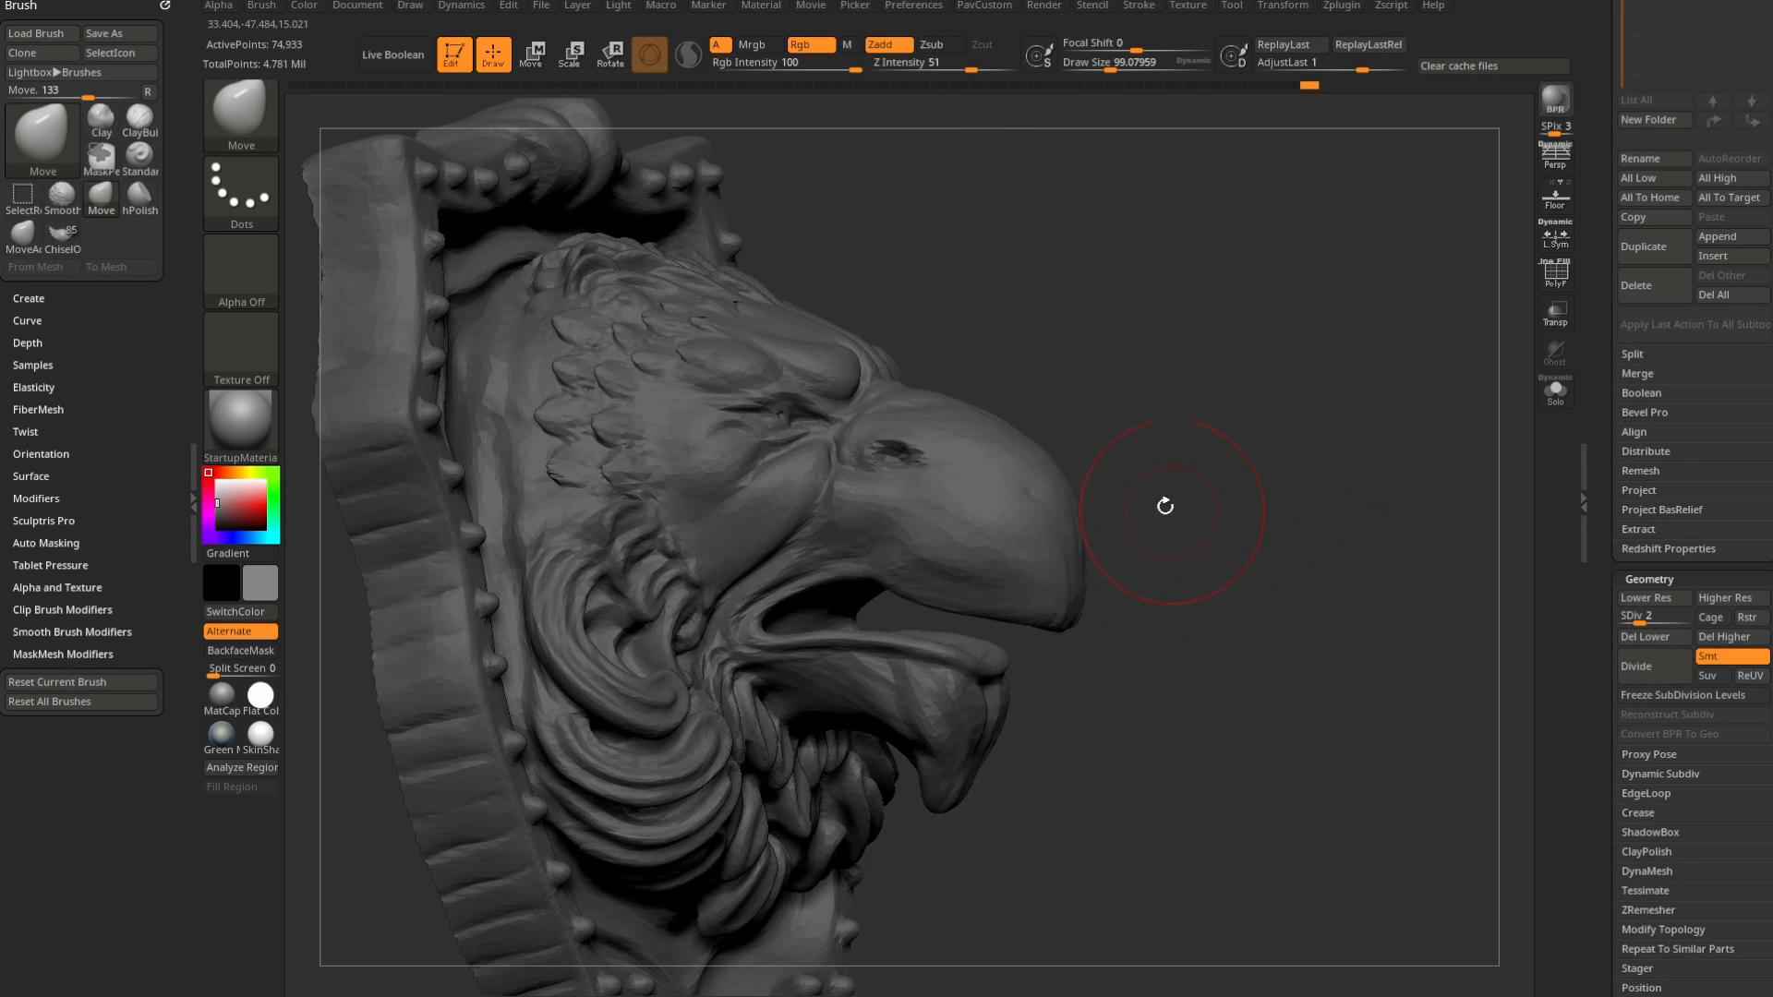
- Pull the beak tip, mouth edges and lower jaw into a sharper profile with the MoveAccu brush in side view
{"action": "left_click_drag", "start_coordinate": [1164, 502], "coordinate": [1178, 552]}
{"action": "key", "text": "b"}
{"action": "key", "text": "m"}
{"action": "key", "text": "a"}
{"action": "mouse_move", "coordinate": [991, 662]}
{"action": "left_mouse_down"}
{"action": "mouse_move", "coordinate": [1062, 673]}
{"action": "mouse_move", "coordinate": [1122, 648]}
{"action": "mouse_move", "coordinate": [1087, 668]}
{"action": "left_mouse_up"}
{"action": "key", "text": "s"}
{"action": "left_click", "coordinate": [1011, 598]}
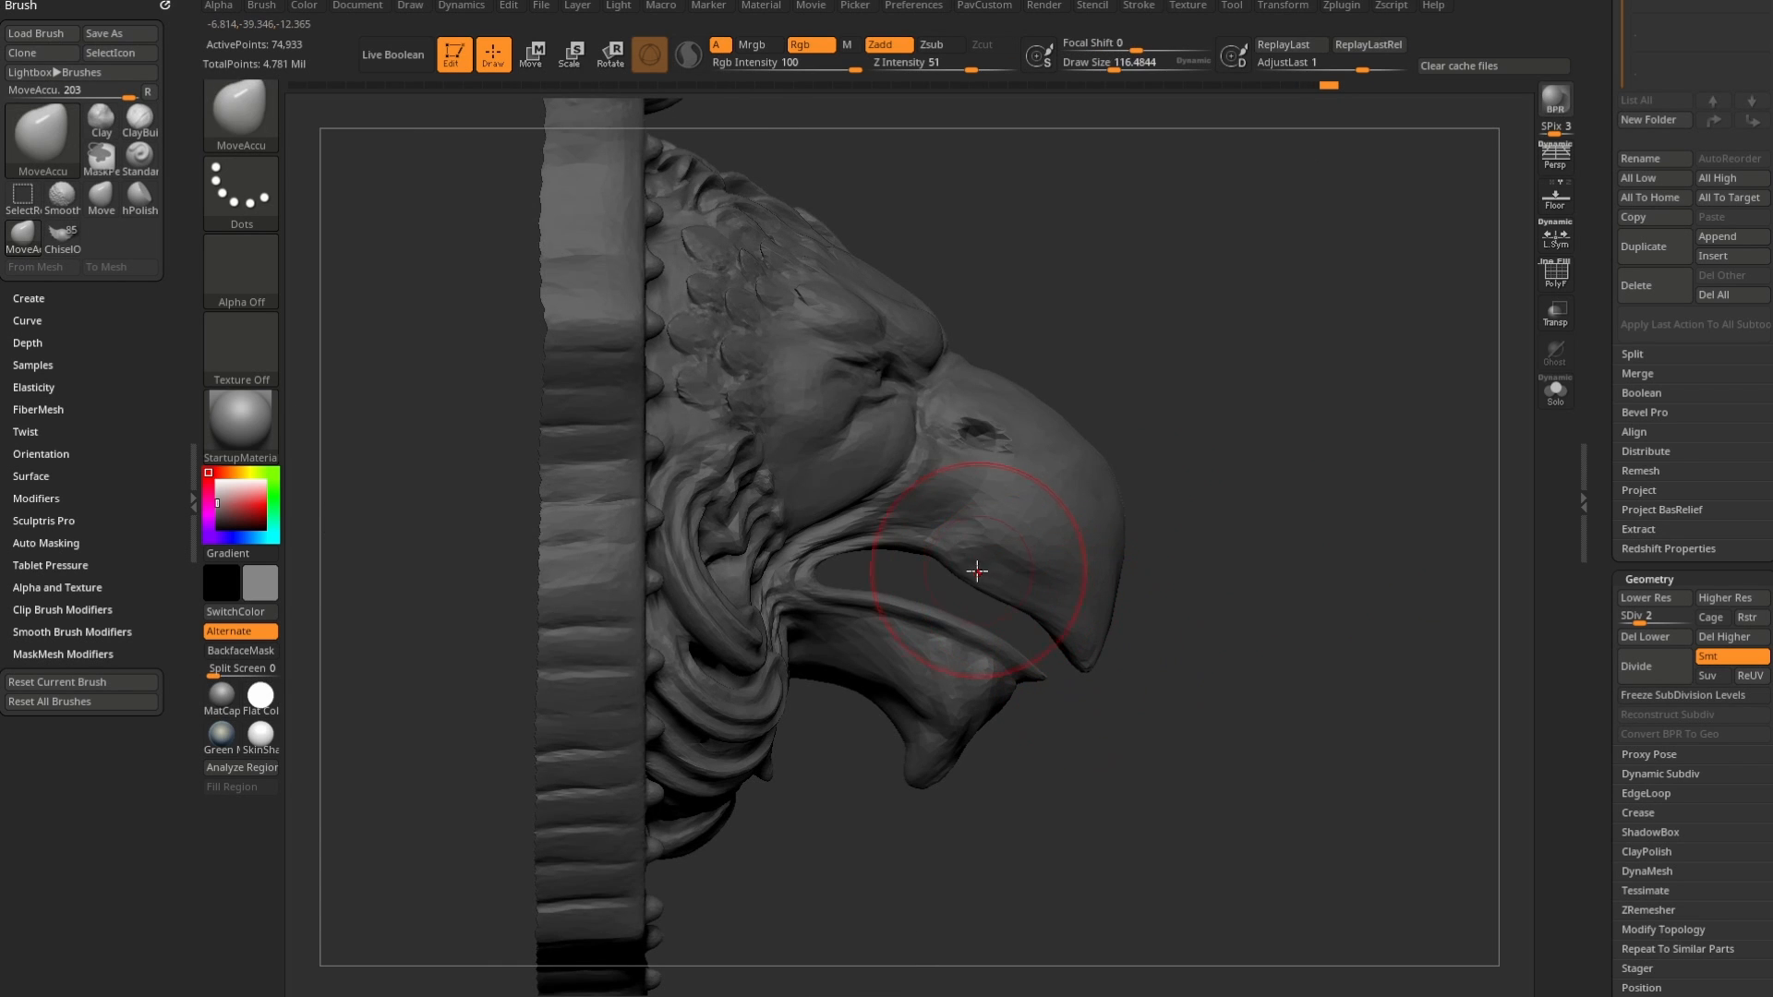
{"action": "mouse_move", "coordinate": [976, 569]}
{"action": "left_mouse_down"}
{"action": "mouse_move", "coordinate": [988, 555]}
{"action": "mouse_move", "coordinate": [1037, 569]}
{"action": "mouse_move", "coordinate": [1012, 570]}
{"action": "left_mouse_up"}
{"action": "key", "text": "s"}
- Choose the MaskLasso brush and mask the lower jaw and the mane below it
{"action": "left_click", "coordinate": [257, 125], "text": "ctrl"}
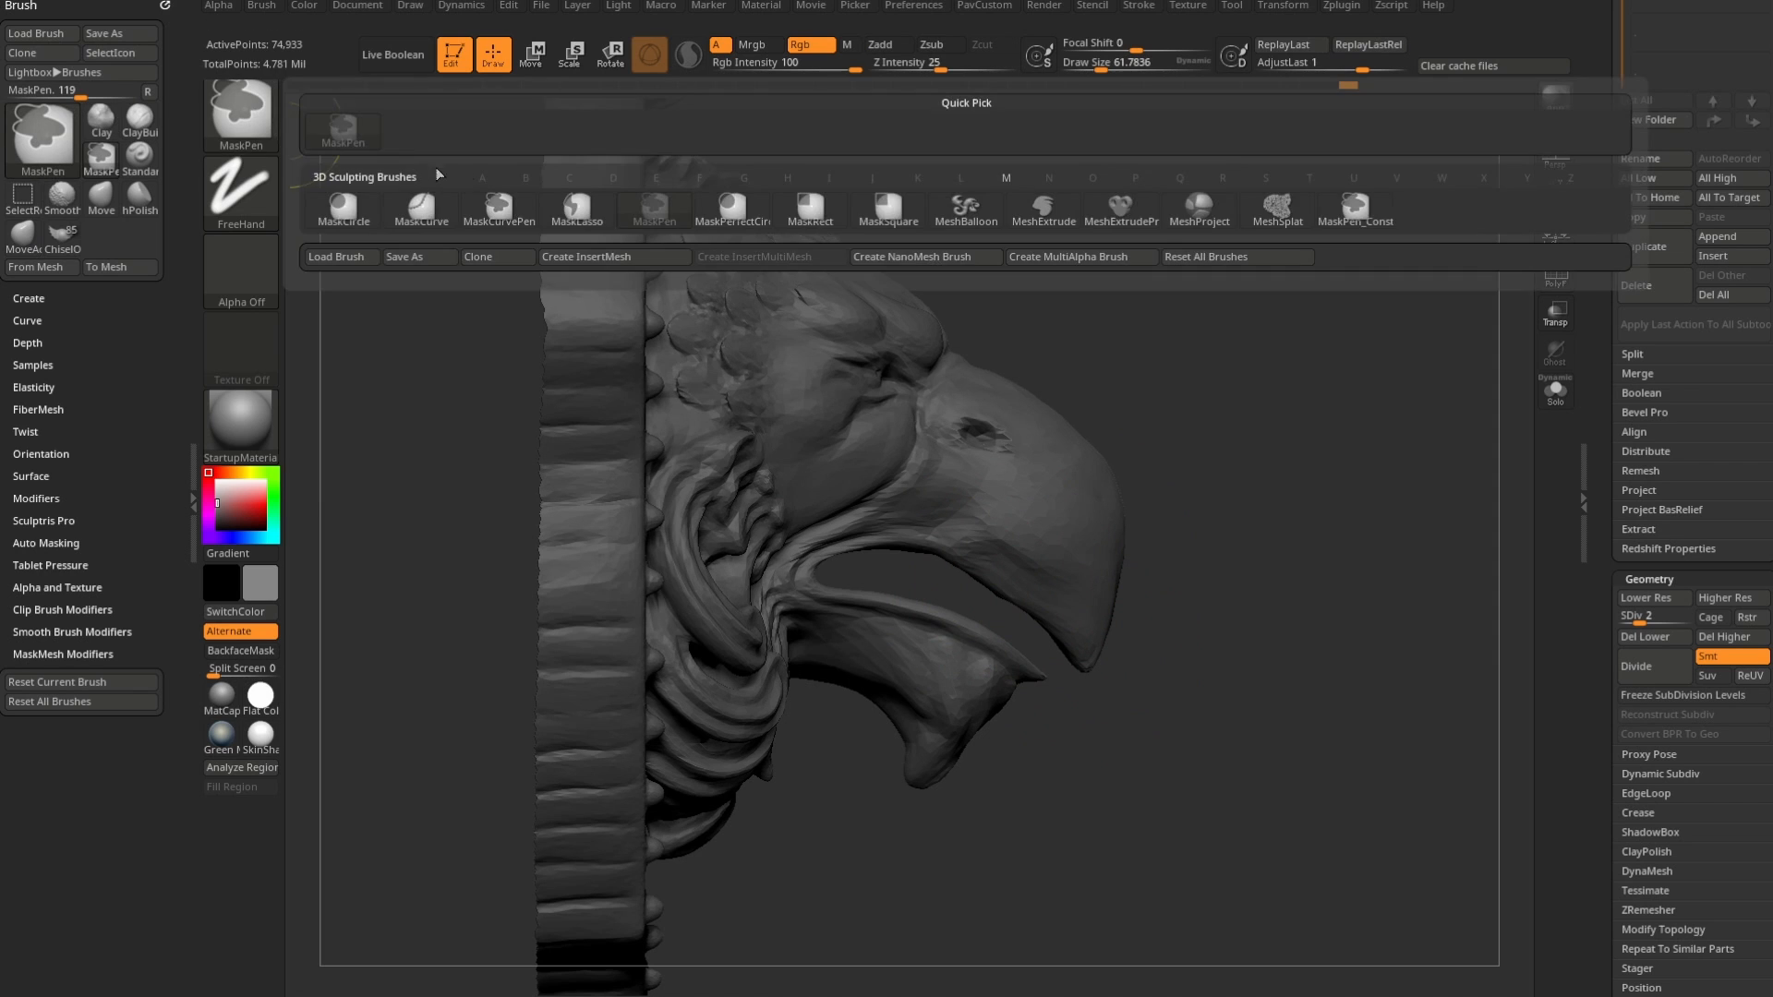
{"action": "left_click", "coordinate": [581, 224]}
{"action": "mouse_move", "coordinate": [983, 832]}
{"action": "left_mouse_down"}
{"action": "mouse_move", "coordinate": [1061, 693]}
{"action": "mouse_move", "coordinate": [832, 574]}
{"action": "mouse_move", "coordinate": [669, 591]}
{"action": "left_mouse_up"}
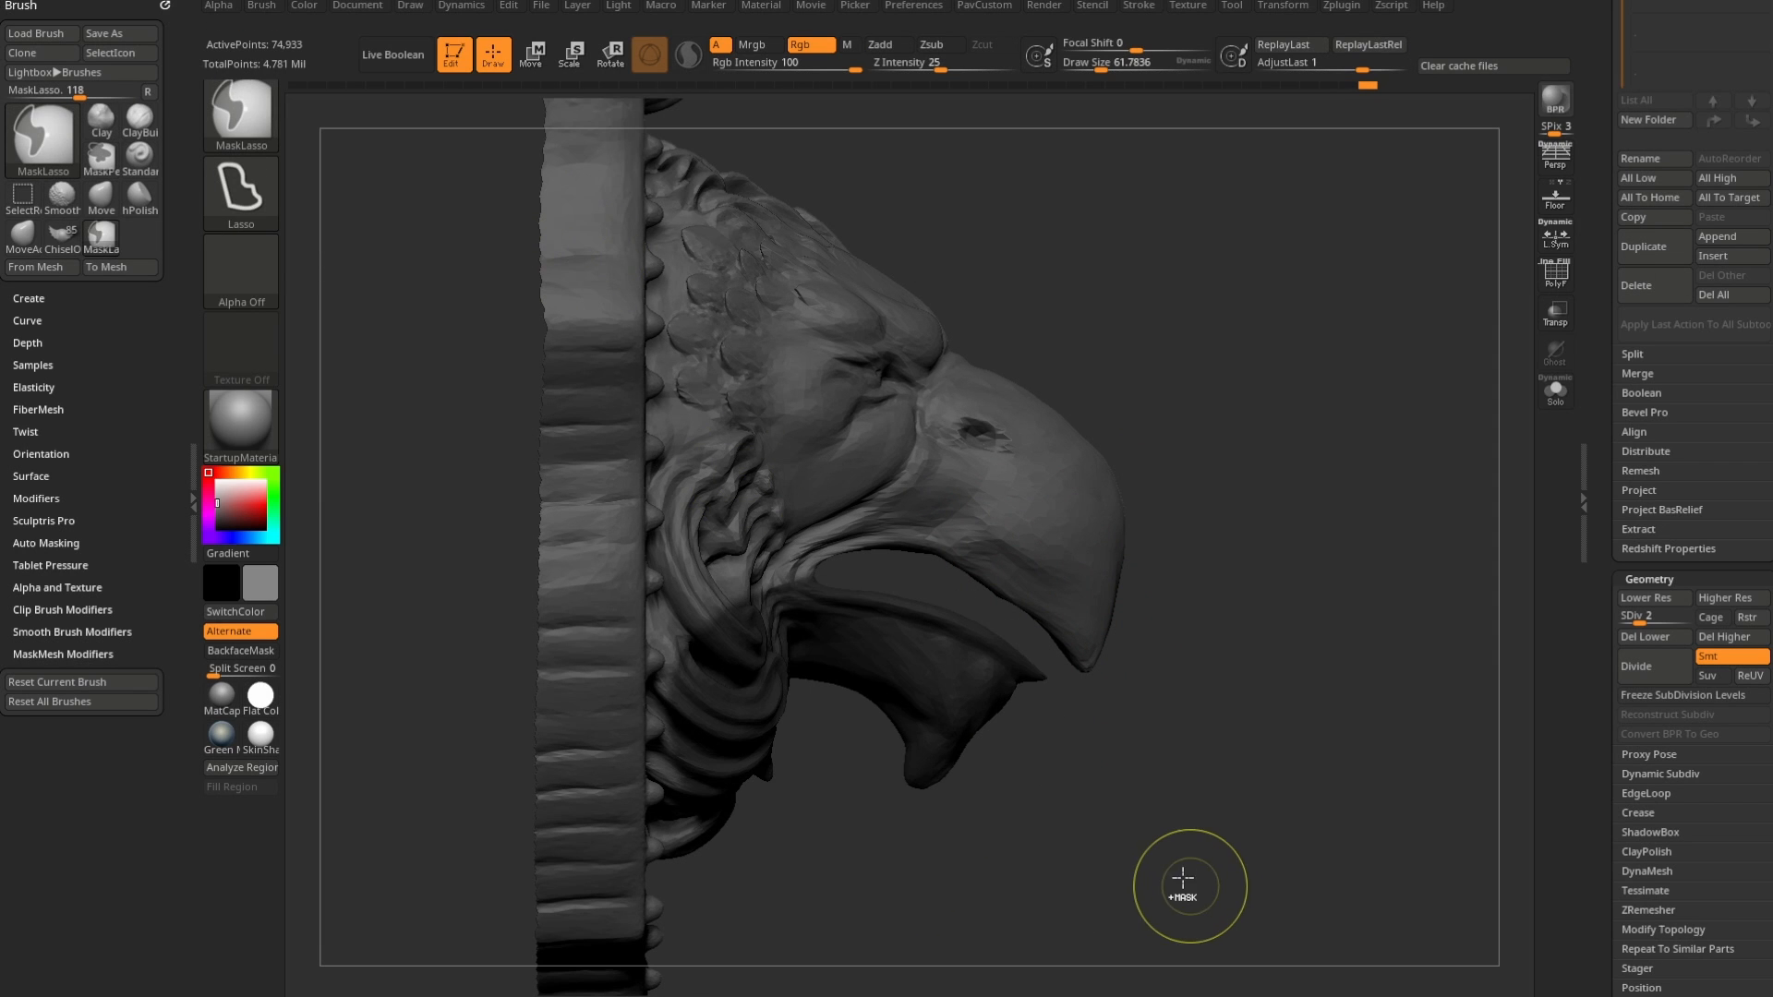
- Switch to the Move brush at draw size about 150 and enable Topological auto masking with Range 1.5
{"action": "key", "text": "s"}
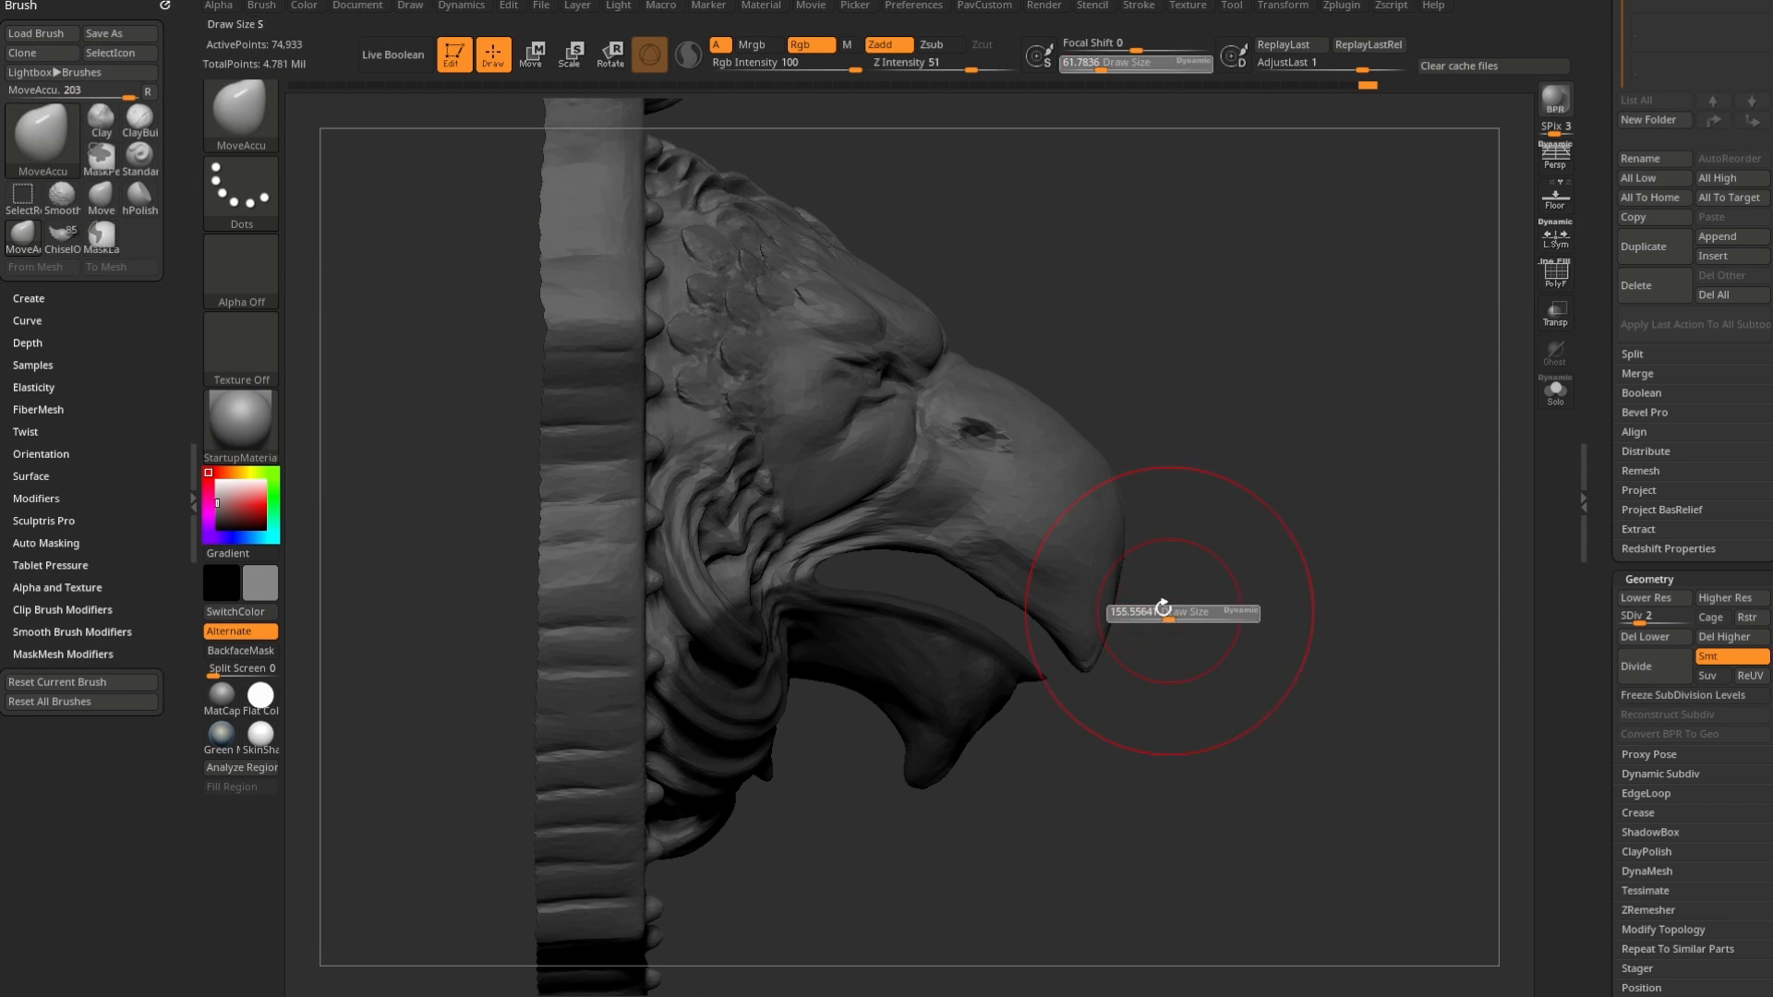
{"action": "left_click_drag", "start_coordinate": [1163, 608], "coordinate": [1161, 607]}
{"action": "key", "text": "b"}
{"action": "key", "text": "m"}
{"action": "key", "text": "v"}
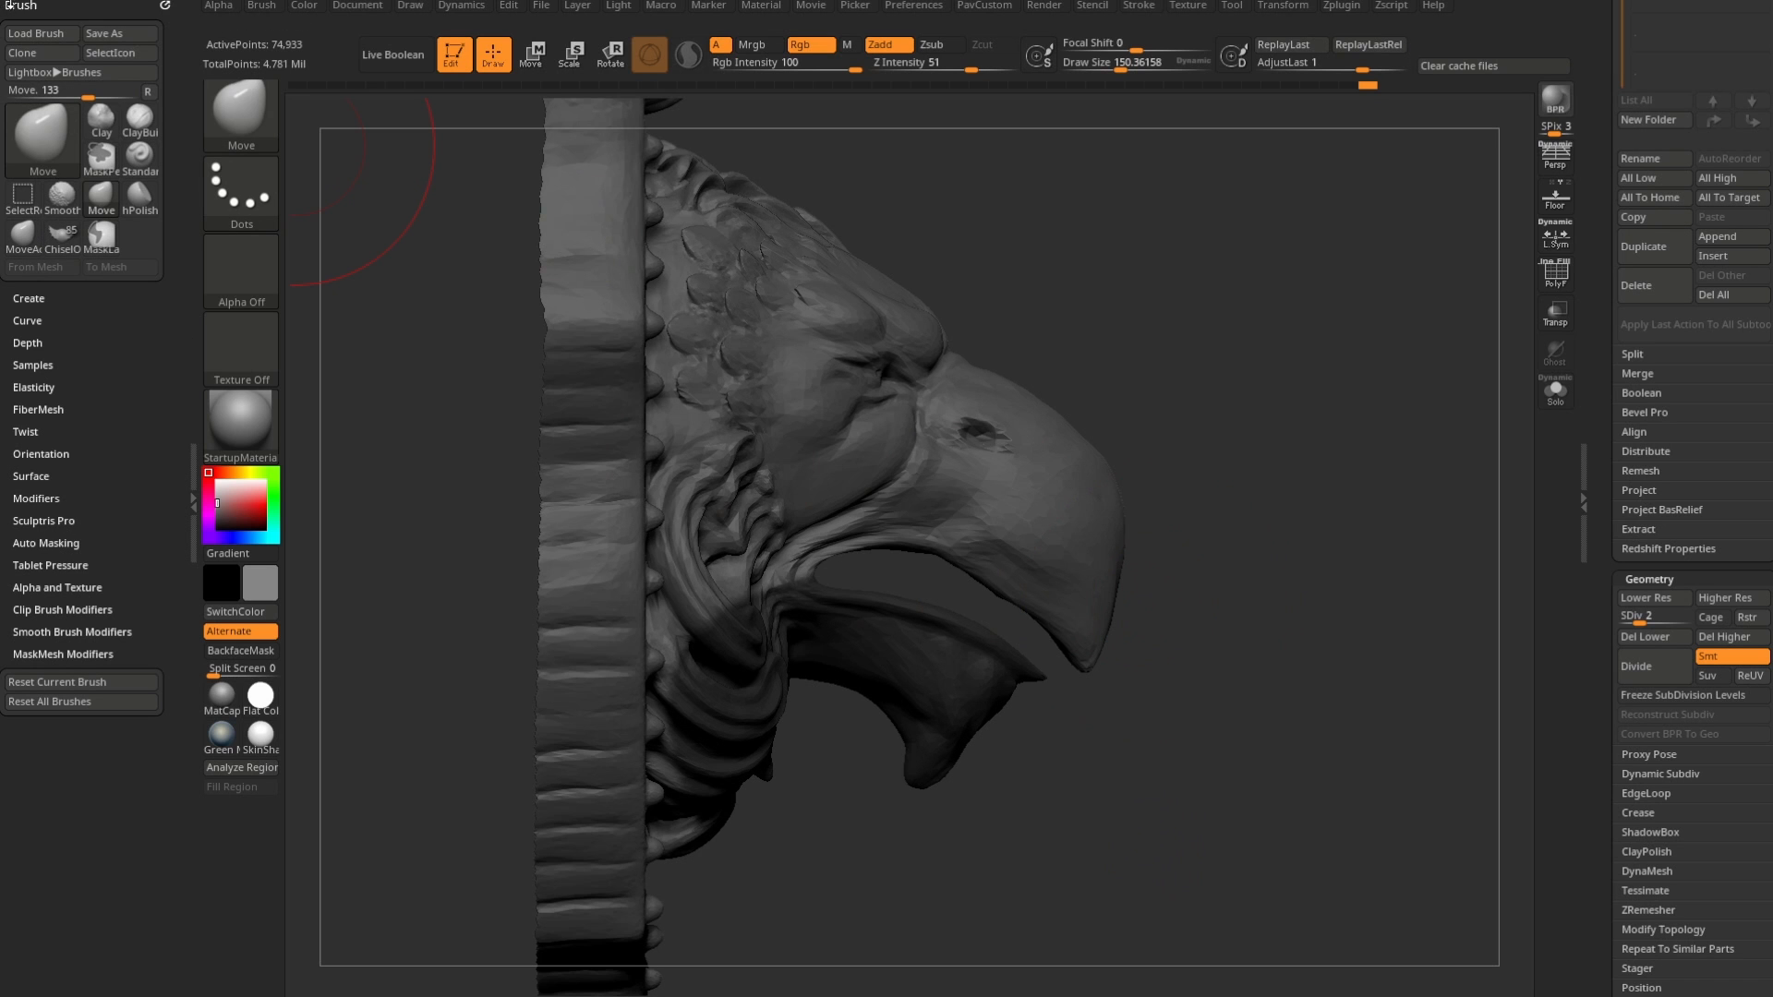
{"action": "left_click", "coordinate": [46, 543]}
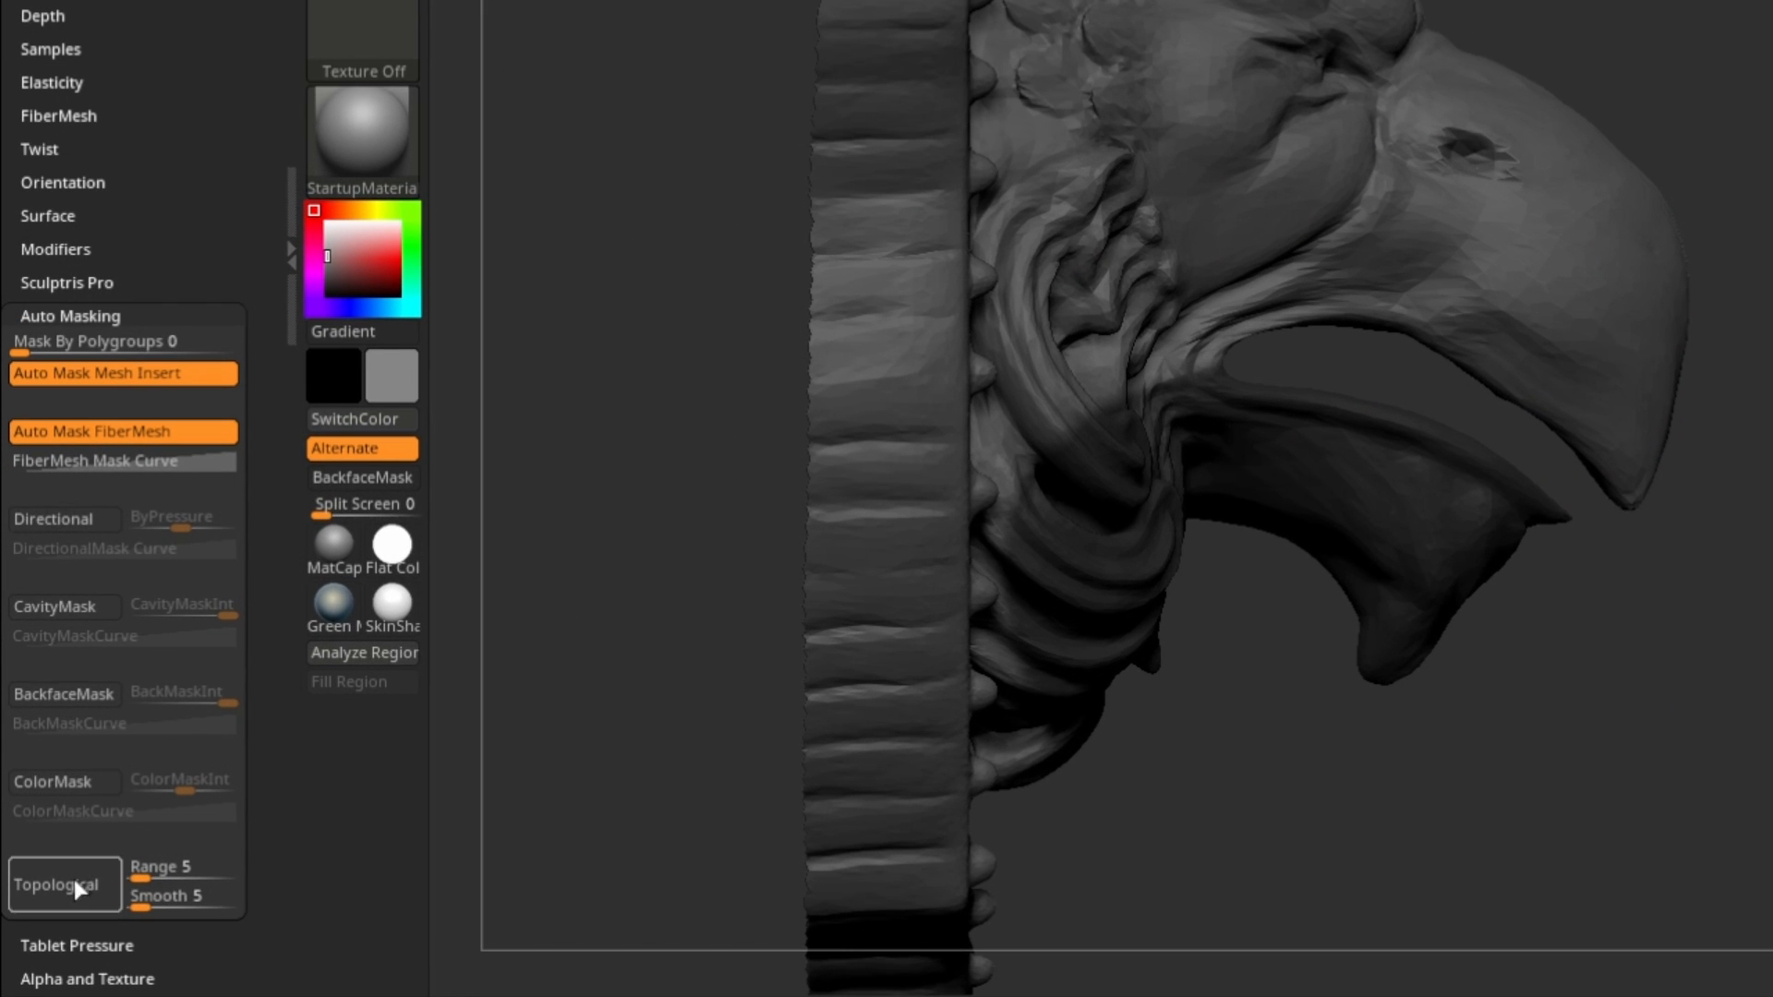
{"action": "left_click", "coordinate": [145, 877]}
{"action": "type", "text": "1.5"}
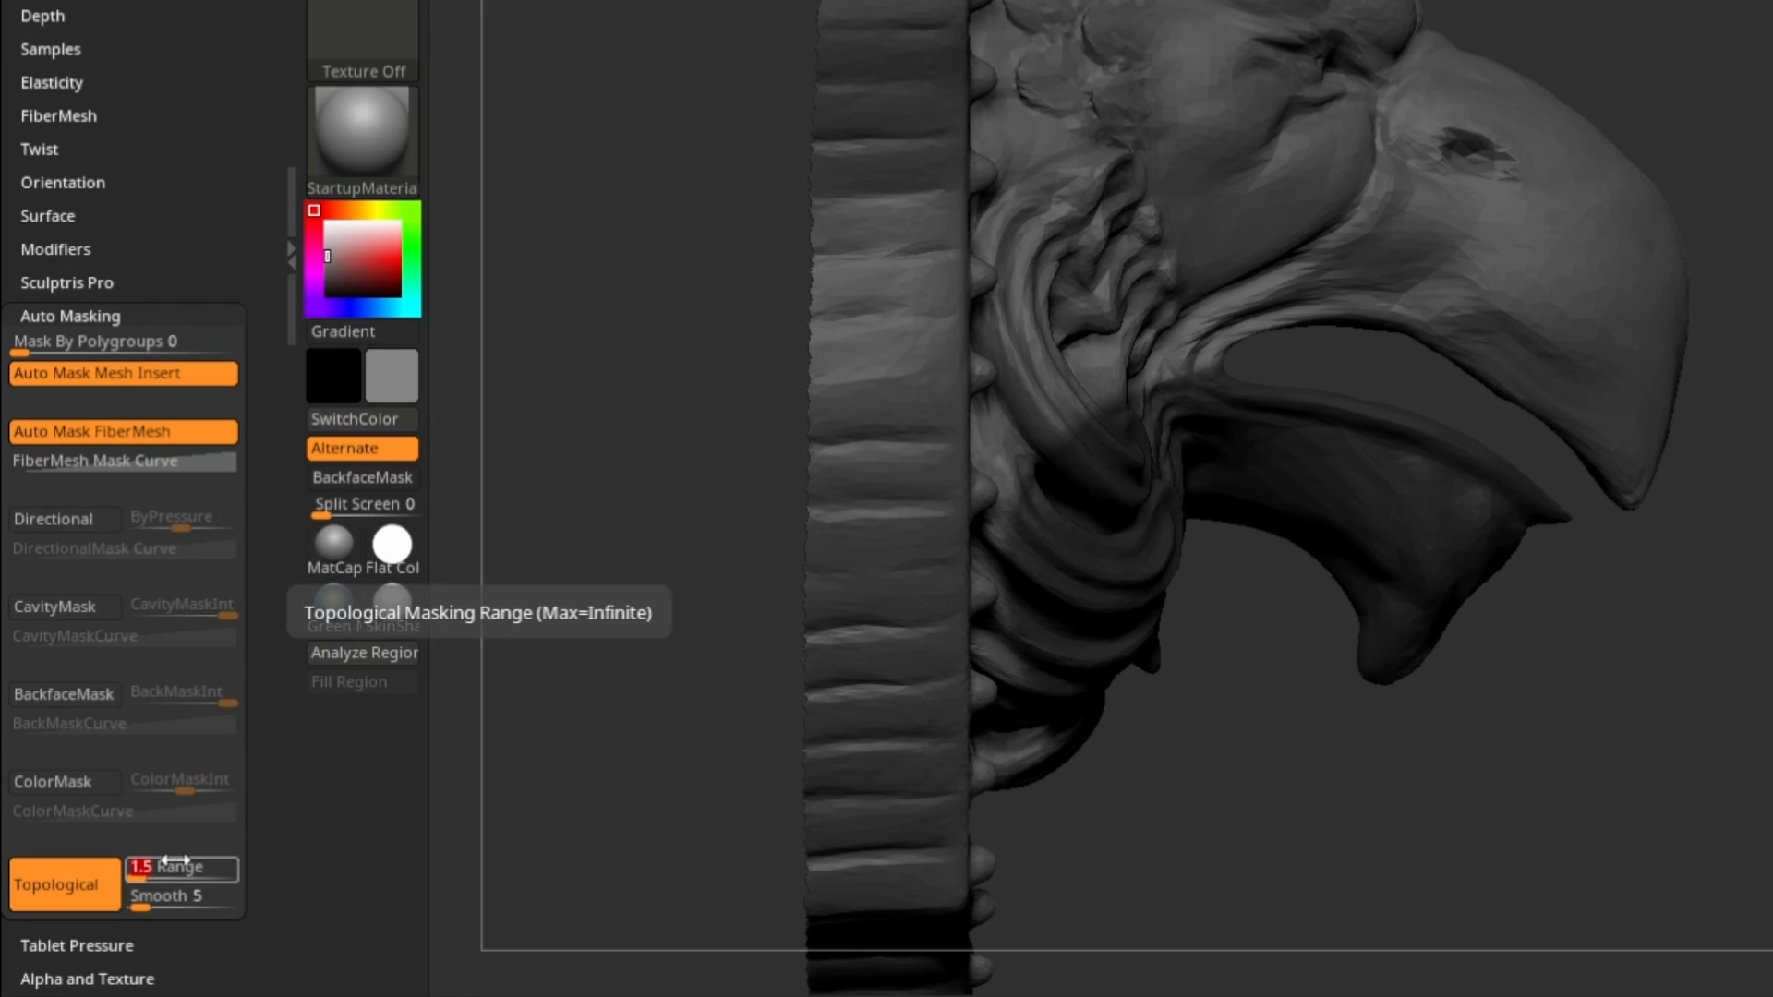
{"action": "key", "text": "Return"}
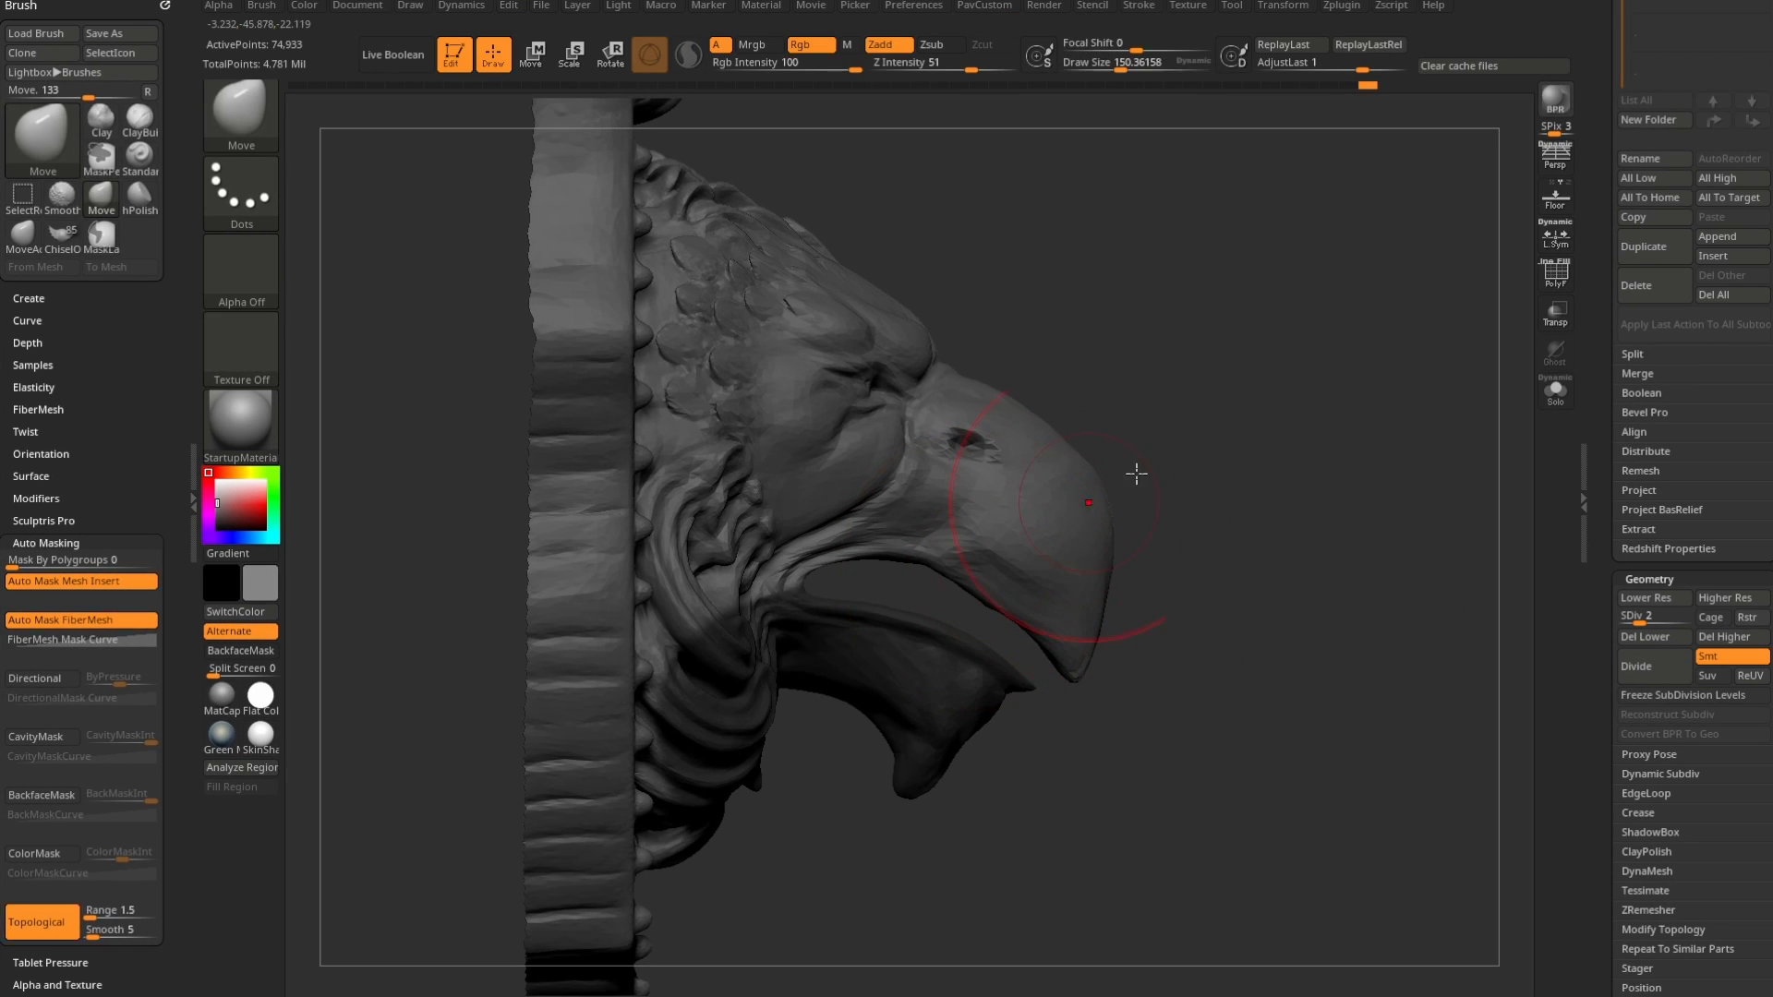
- Reshape the mouth opening with the Move brush at draw size about 150, clear the mask and disable Topological auto masking
{"action": "key", "text": "s"}
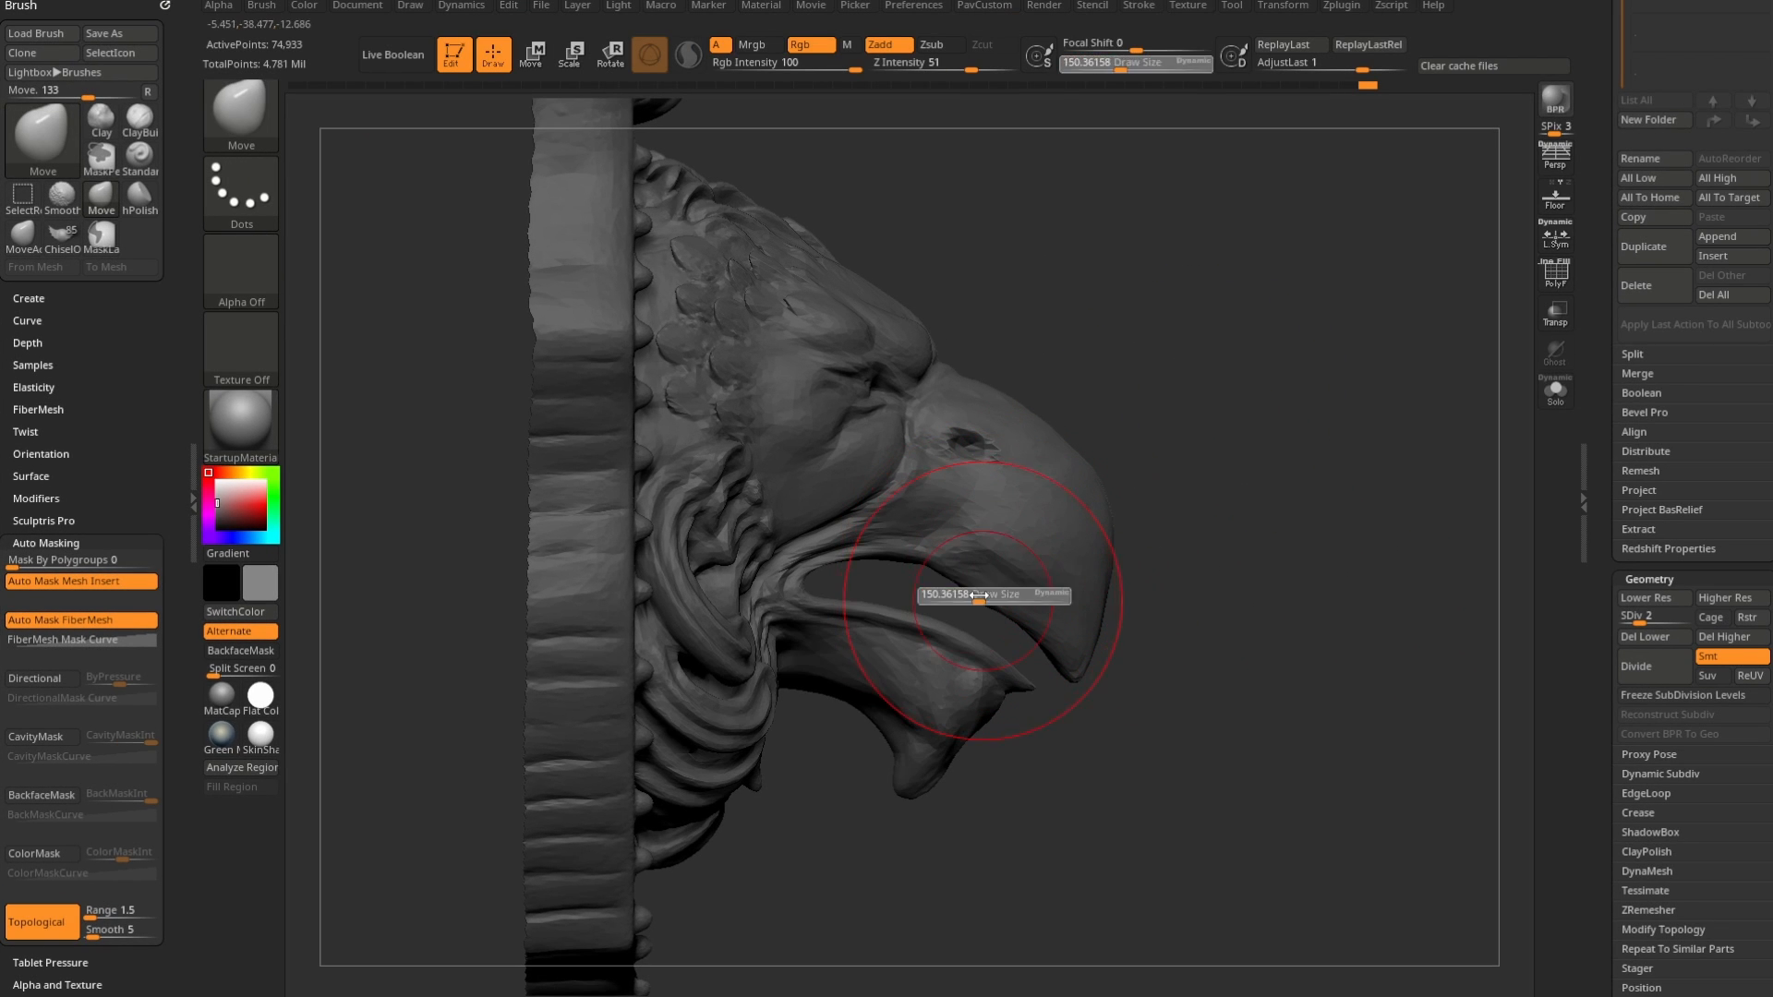
{"action": "left_click_drag", "start_coordinate": [1011, 605], "coordinate": [1008, 663]}
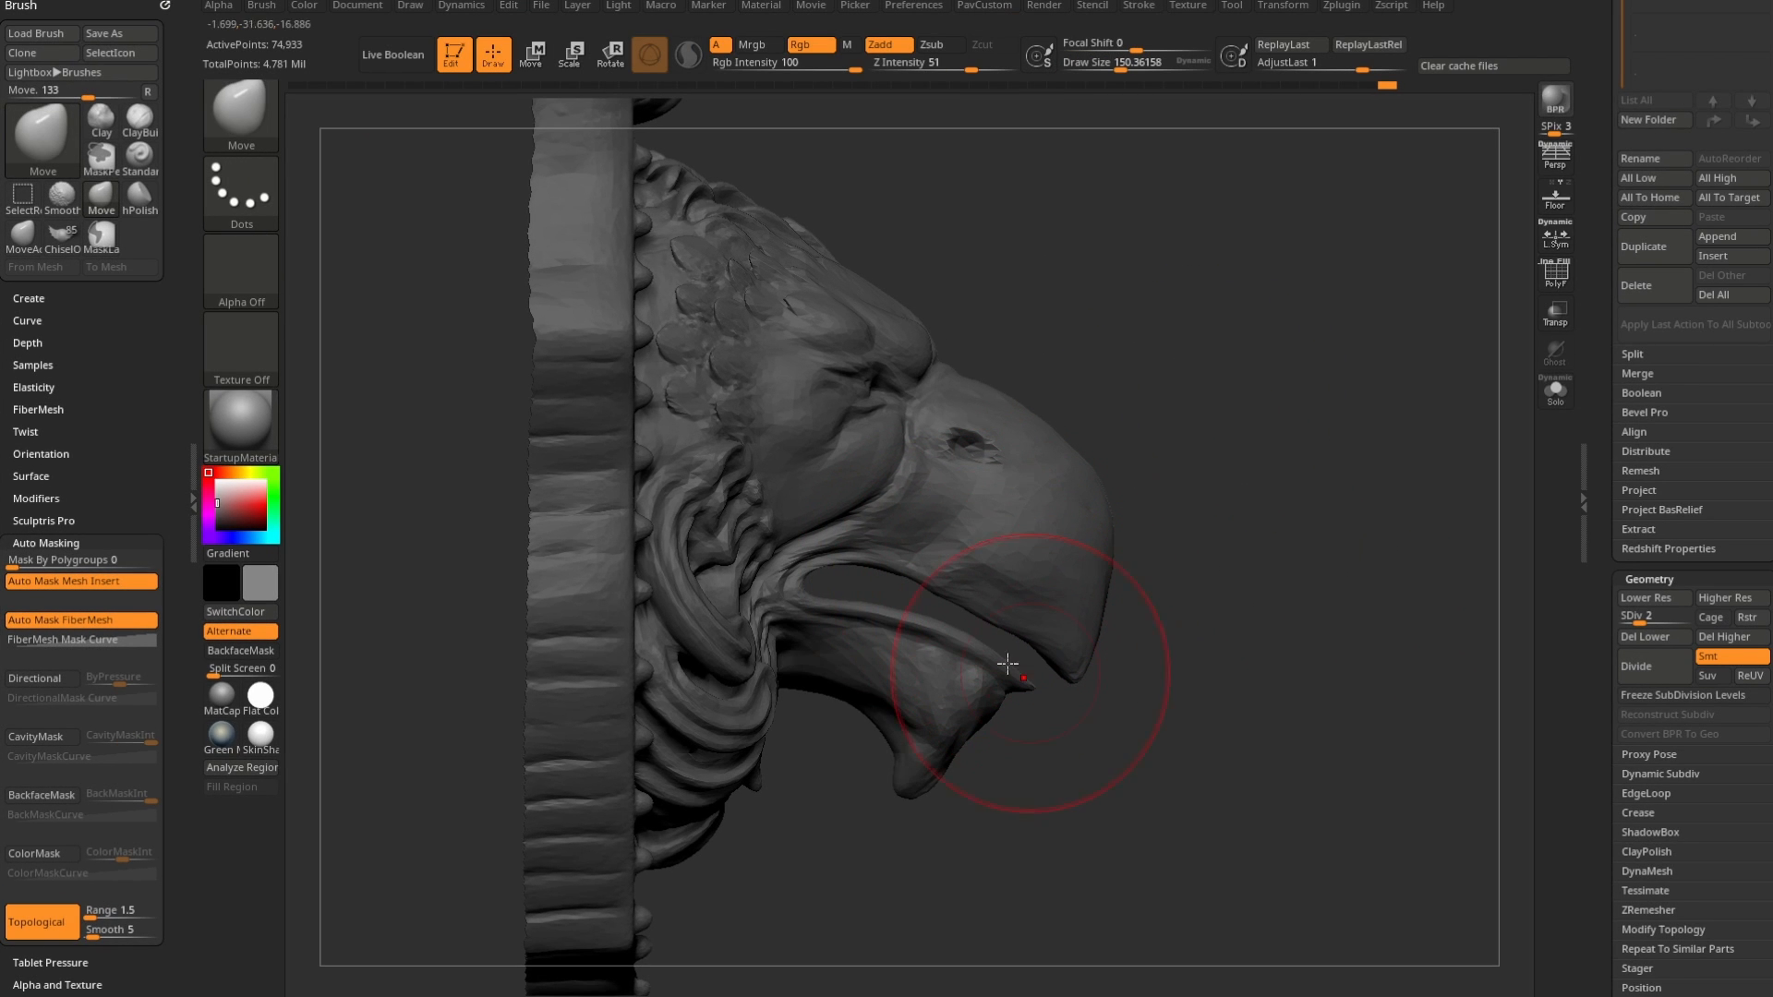
{"action": "left_click_drag", "start_coordinate": [879, 564], "coordinate": [903, 589]}
{"action": "mouse_move", "coordinate": [992, 820]}
{"action": "left_mouse_down", "text": "ctrl"}
{"action": "mouse_move", "coordinate": [1044, 732]}
{"action": "mouse_move", "coordinate": [914, 606]}
{"action": "mouse_move", "coordinate": [813, 855]}
{"action": "left_mouse_up", "text": "ctrl"}
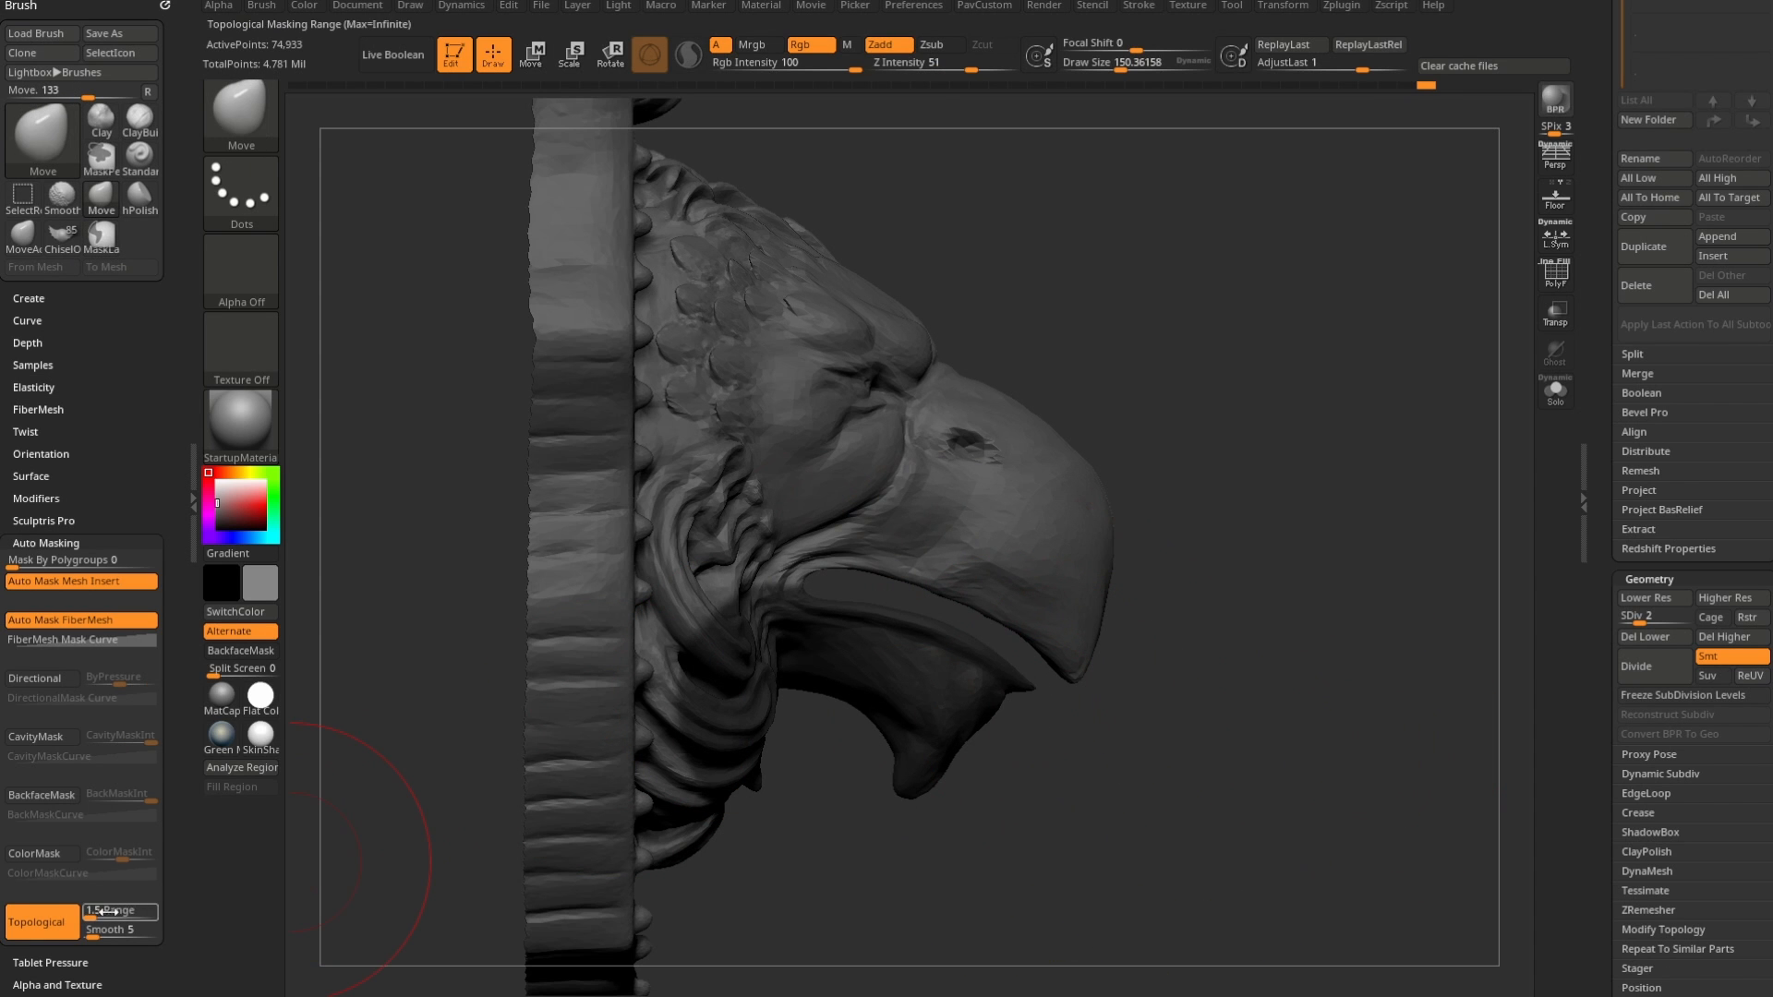
{"action": "left_click", "coordinate": [70, 930]}
- Pull the beak tip further down and adjust the mouth corners with the Move brush at draw sizes between about 160 and 194
{"action": "key", "text": "s"}
{"action": "left_click_drag", "start_coordinate": [1010, 641], "coordinate": [1081, 724]}
{"action": "key", "text": "s"}
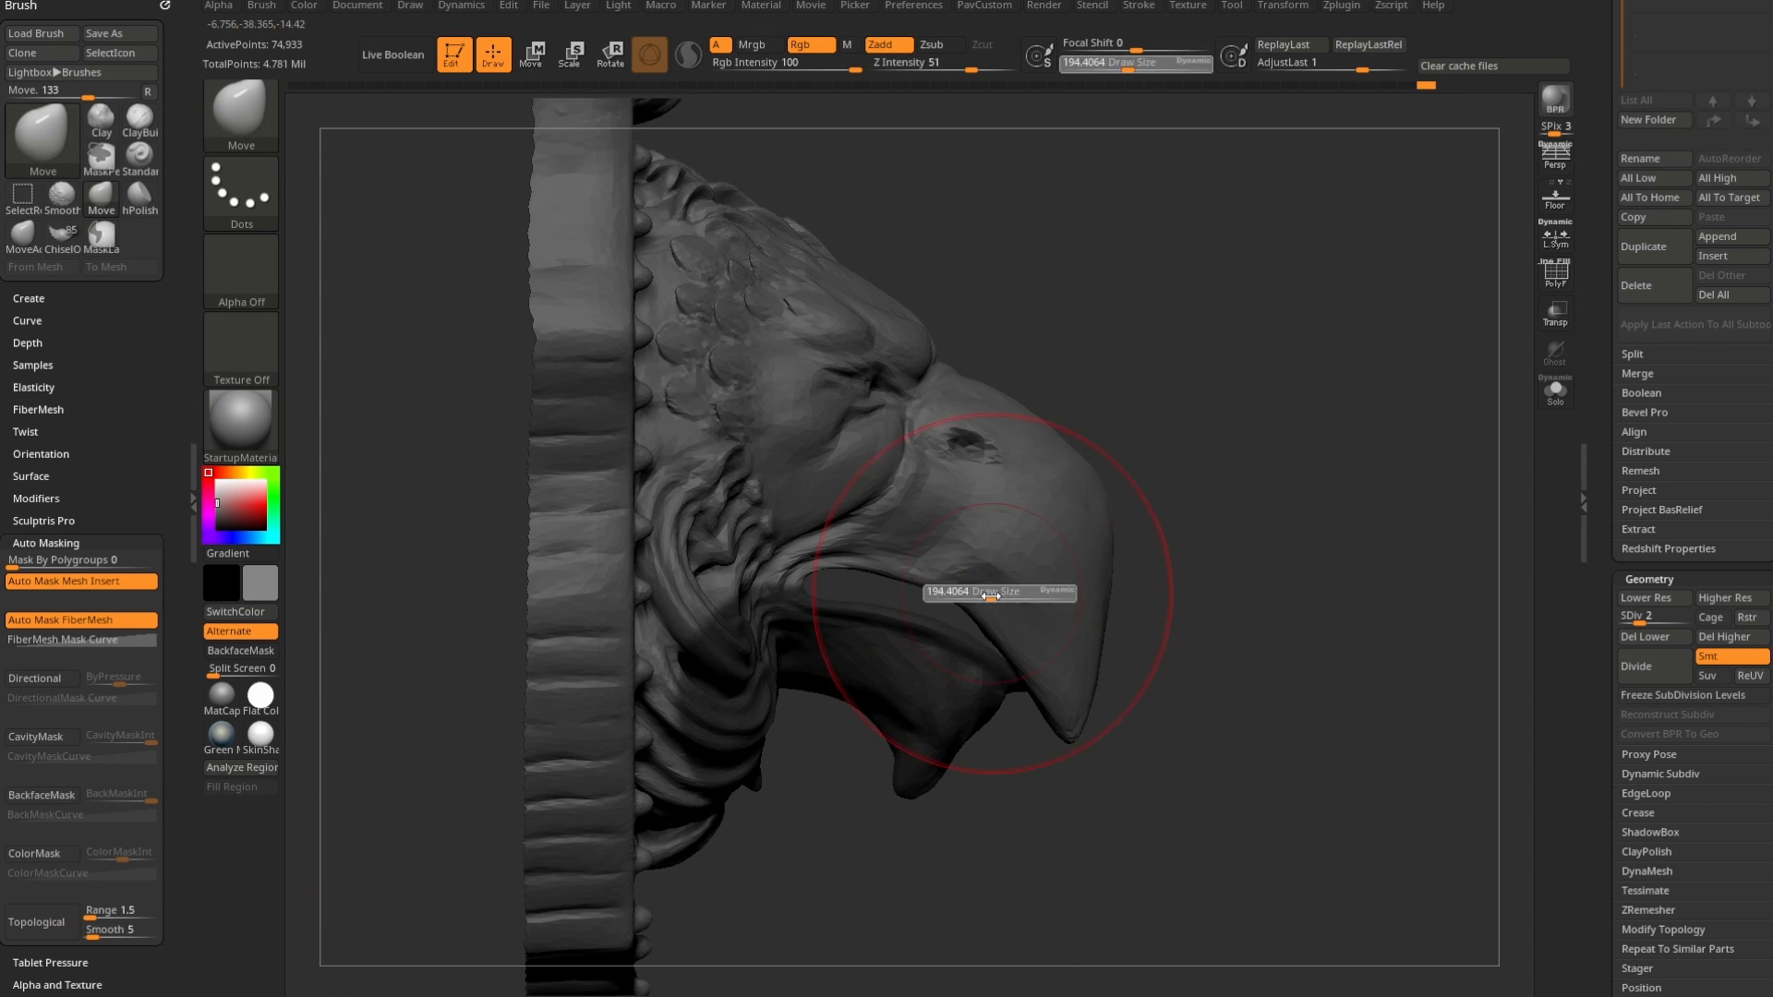
{"action": "mouse_move", "coordinate": [1165, 550]}
{"action": "left_mouse_down"}
{"action": "mouse_move", "coordinate": [1160, 526]}
{"action": "mouse_move", "coordinate": [1092, 518]}
{"action": "mouse_move", "coordinate": [994, 642]}
{"action": "mouse_move", "coordinate": [1182, 601]}
{"action": "mouse_move", "coordinate": [1062, 591]}
{"action": "left_mouse_up"}
{"action": "mouse_move", "coordinate": [1338, 591]}
{"action": "left_mouse_down"}
{"action": "mouse_move", "coordinate": [1330, 646]}
{"action": "mouse_move", "coordinate": [1228, 563]}
{"action": "left_mouse_up"}
{"action": "left_click_drag", "start_coordinate": [994, 599], "coordinate": [1020, 587]}
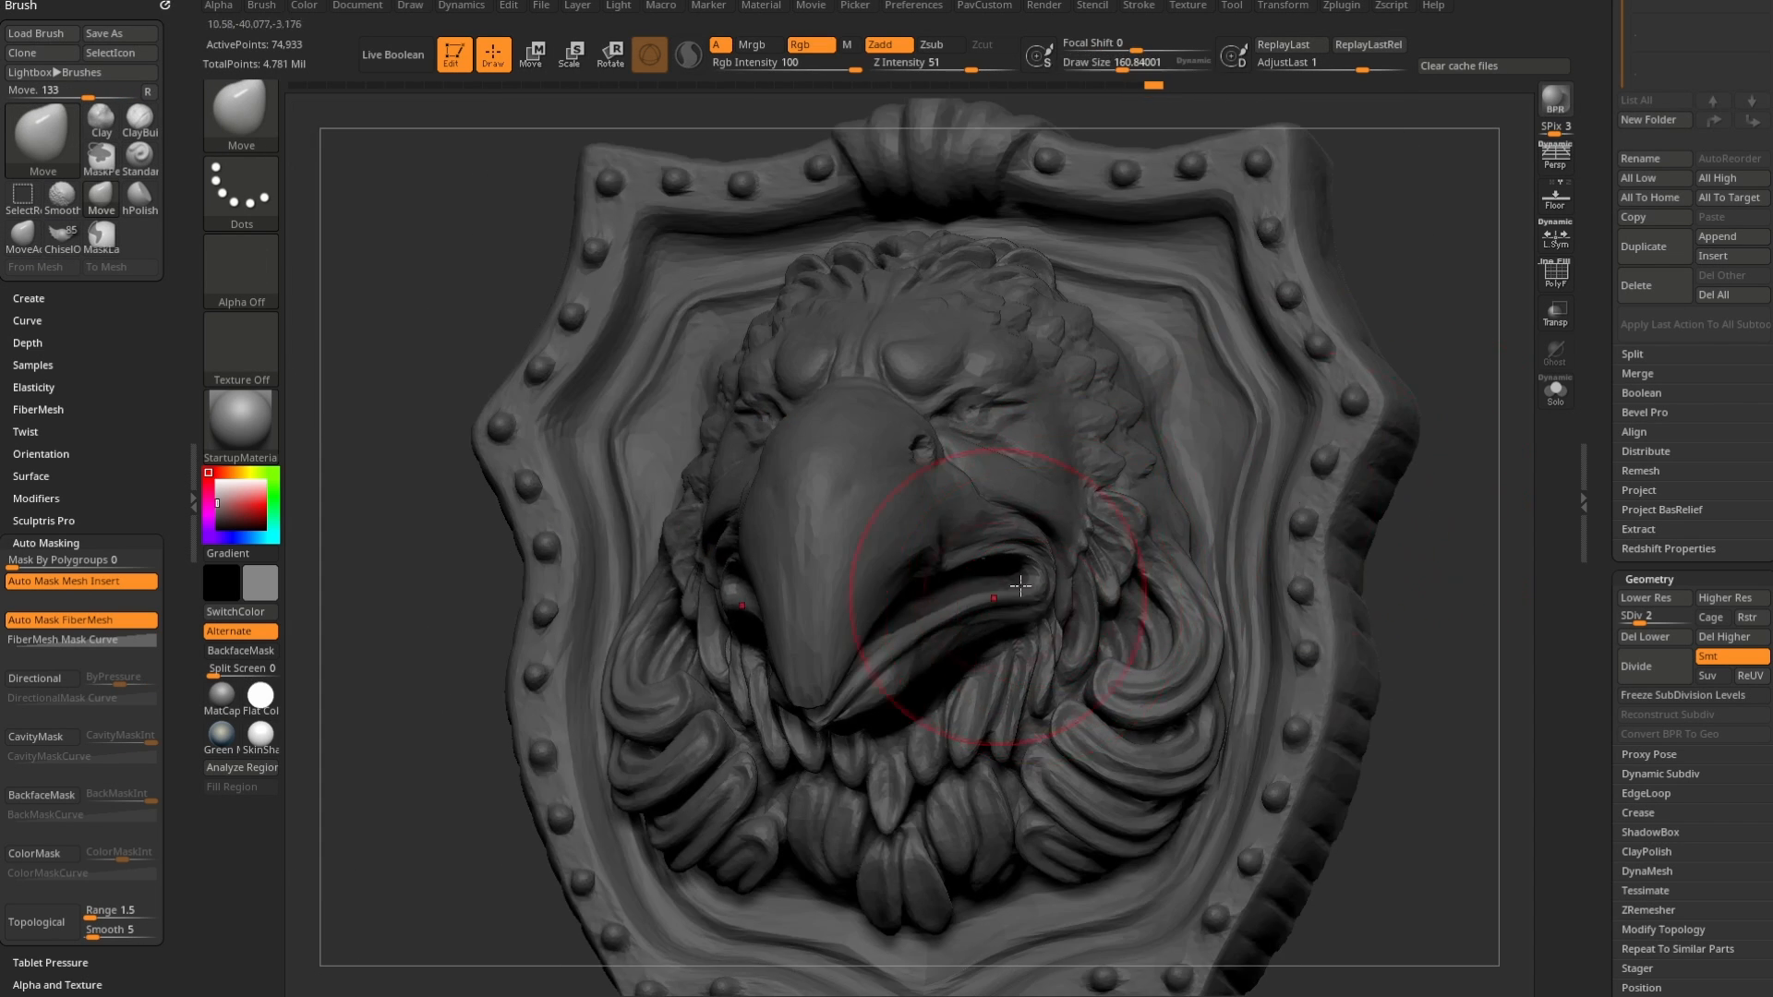
- Return the mesh to subdivision level 5 and refine the forehead, brows and nostrils with the Standard brush
{"action": "mouse_move", "coordinate": [1357, 406]}
{"action": "left_mouse_down"}
{"action": "mouse_move", "coordinate": [1432, 400]}
{"action": "mouse_move", "coordinate": [1385, 407]}
{"action": "left_mouse_up"}
{"action": "left_click_drag", "start_coordinate": [1440, 406], "coordinate": [1450, 507], "text": "alt"}
{"action": "left_click_drag", "start_coordinate": [1639, 620], "coordinate": [1685, 620]}
{"action": "key", "text": "b"}
{"action": "key", "text": "s"}
{"action": "key", "text": "t"}
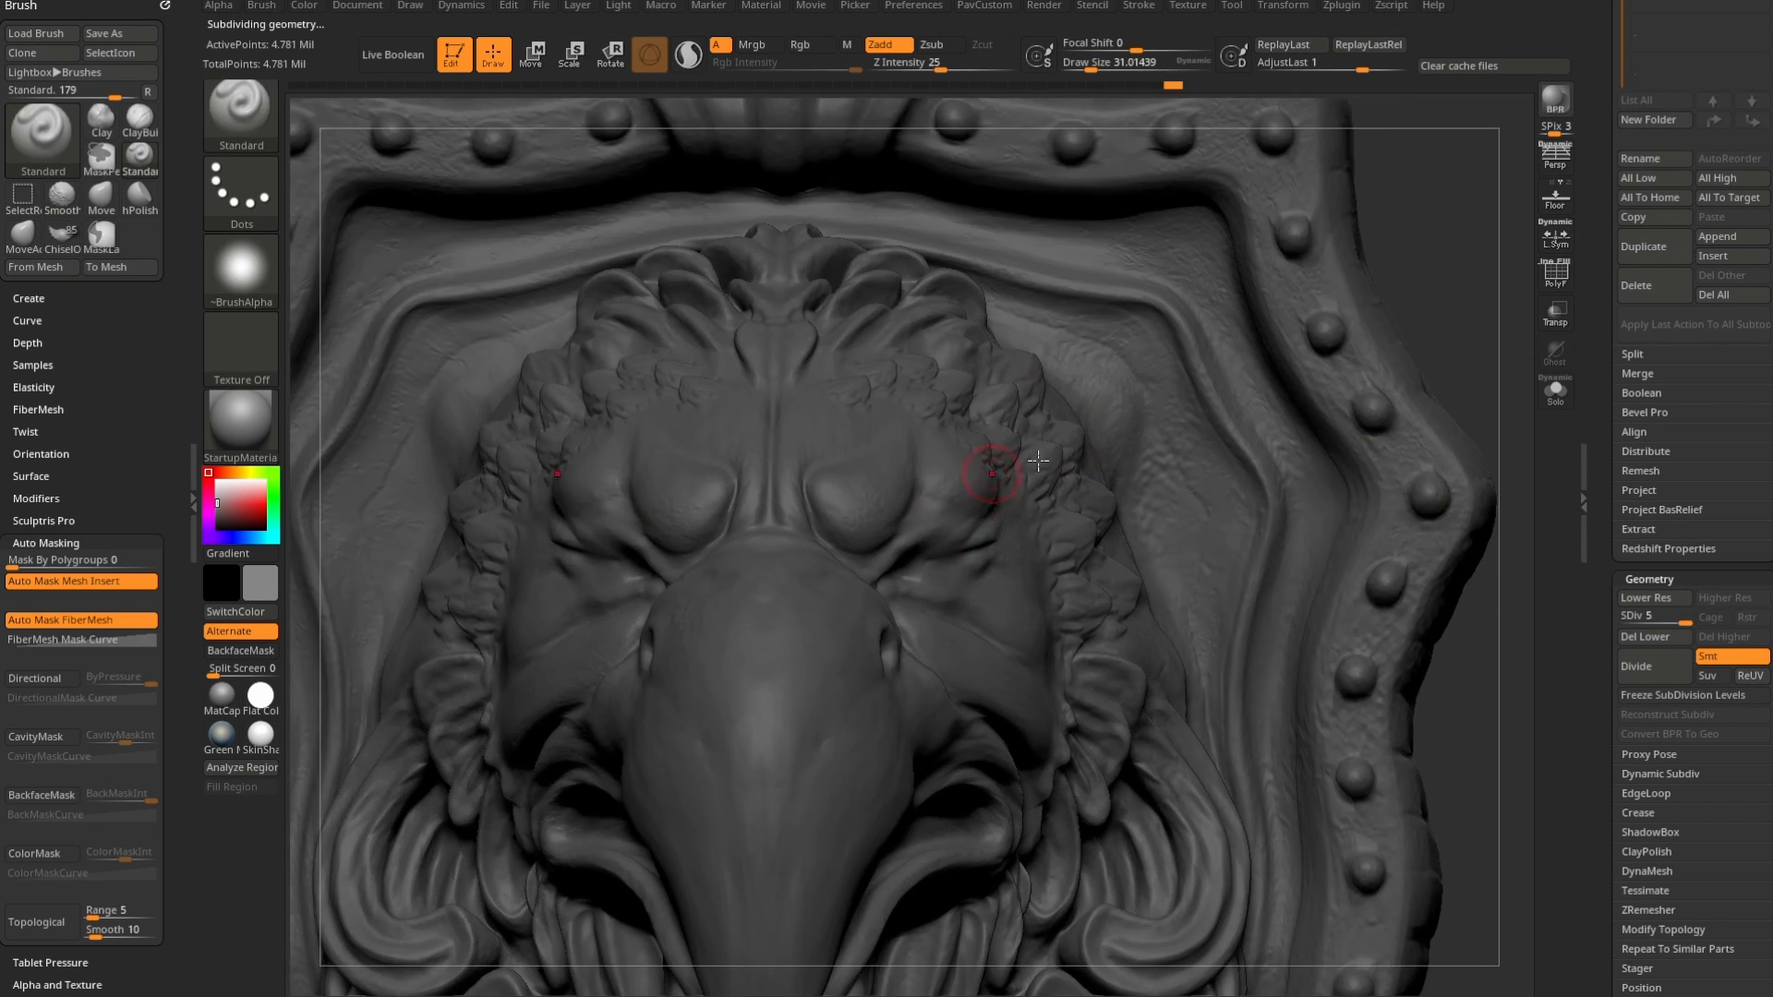
{"action": "mouse_move", "coordinate": [1450, 397]}
{"action": "left_mouse_down"}
{"action": "mouse_move", "coordinate": [1330, 434]}
{"action": "mouse_move", "coordinate": [1468, 434]}
{"action": "left_mouse_up"}
- Turn off the Lion_Head_0 subtool's polypaint, apply the Green Metallic material and set the current color to white
{"action": "left_click_drag", "start_coordinate": [1596, 277], "coordinate": [1592, 739]}
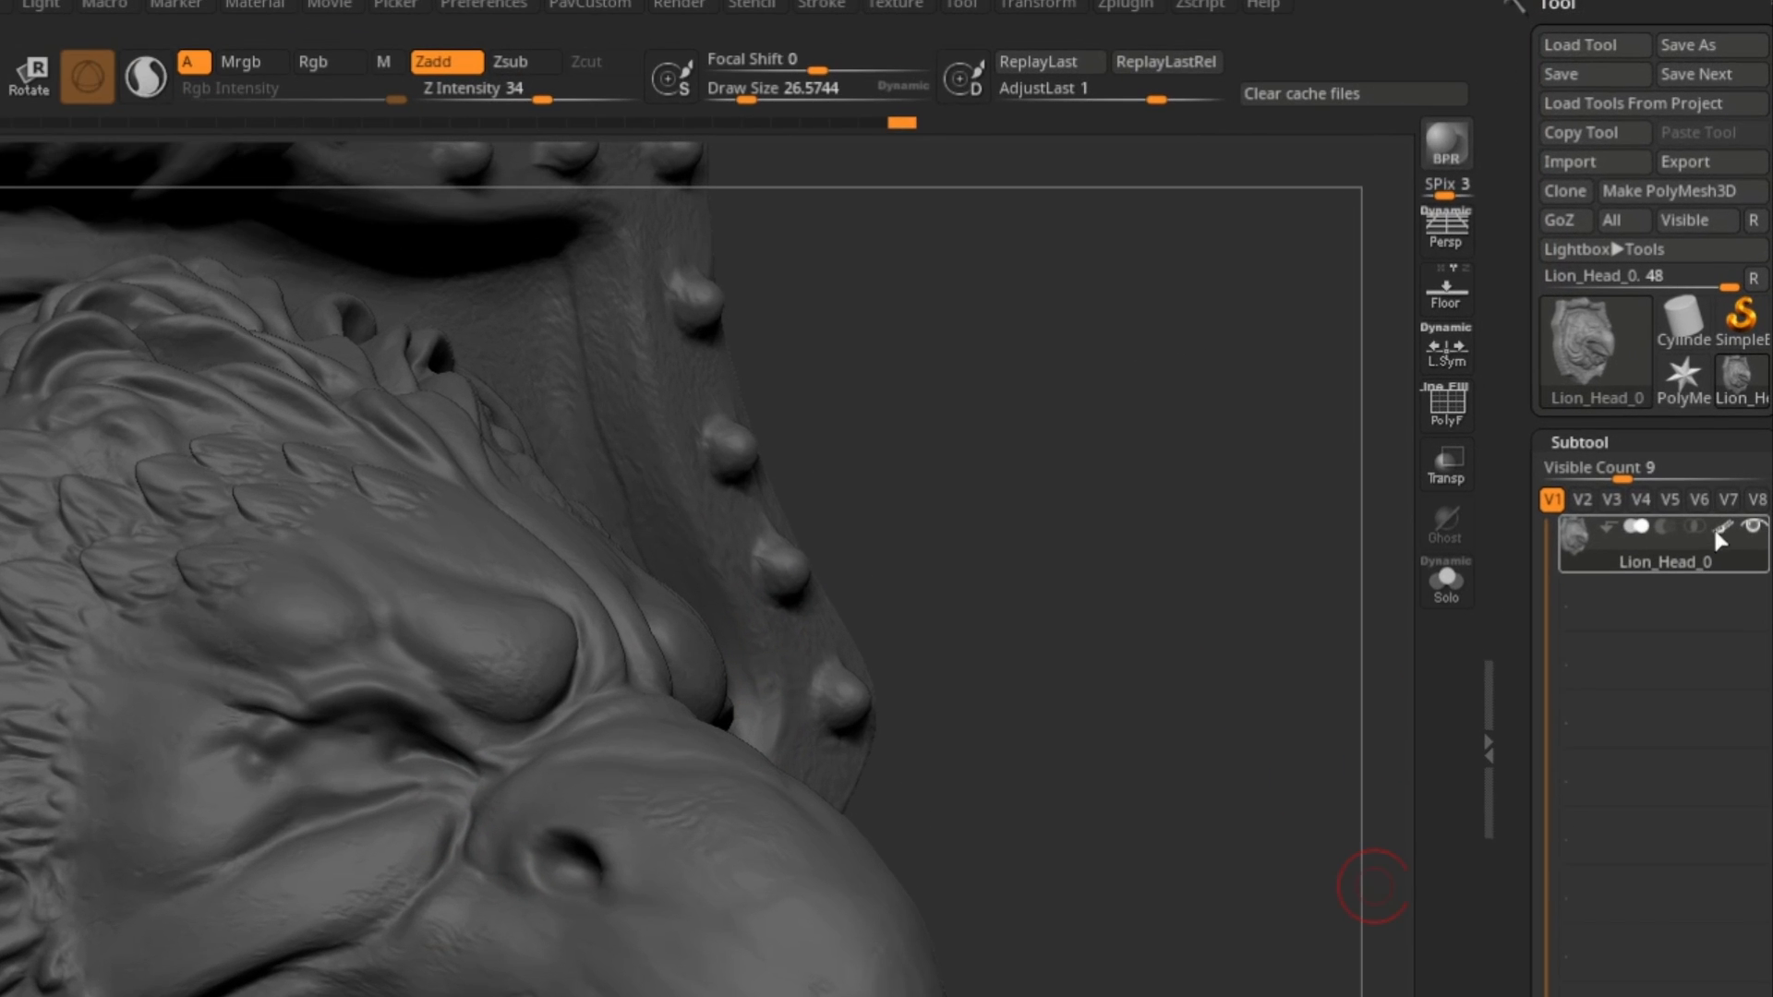
{"action": "left_click", "coordinate": [1739, 354]}
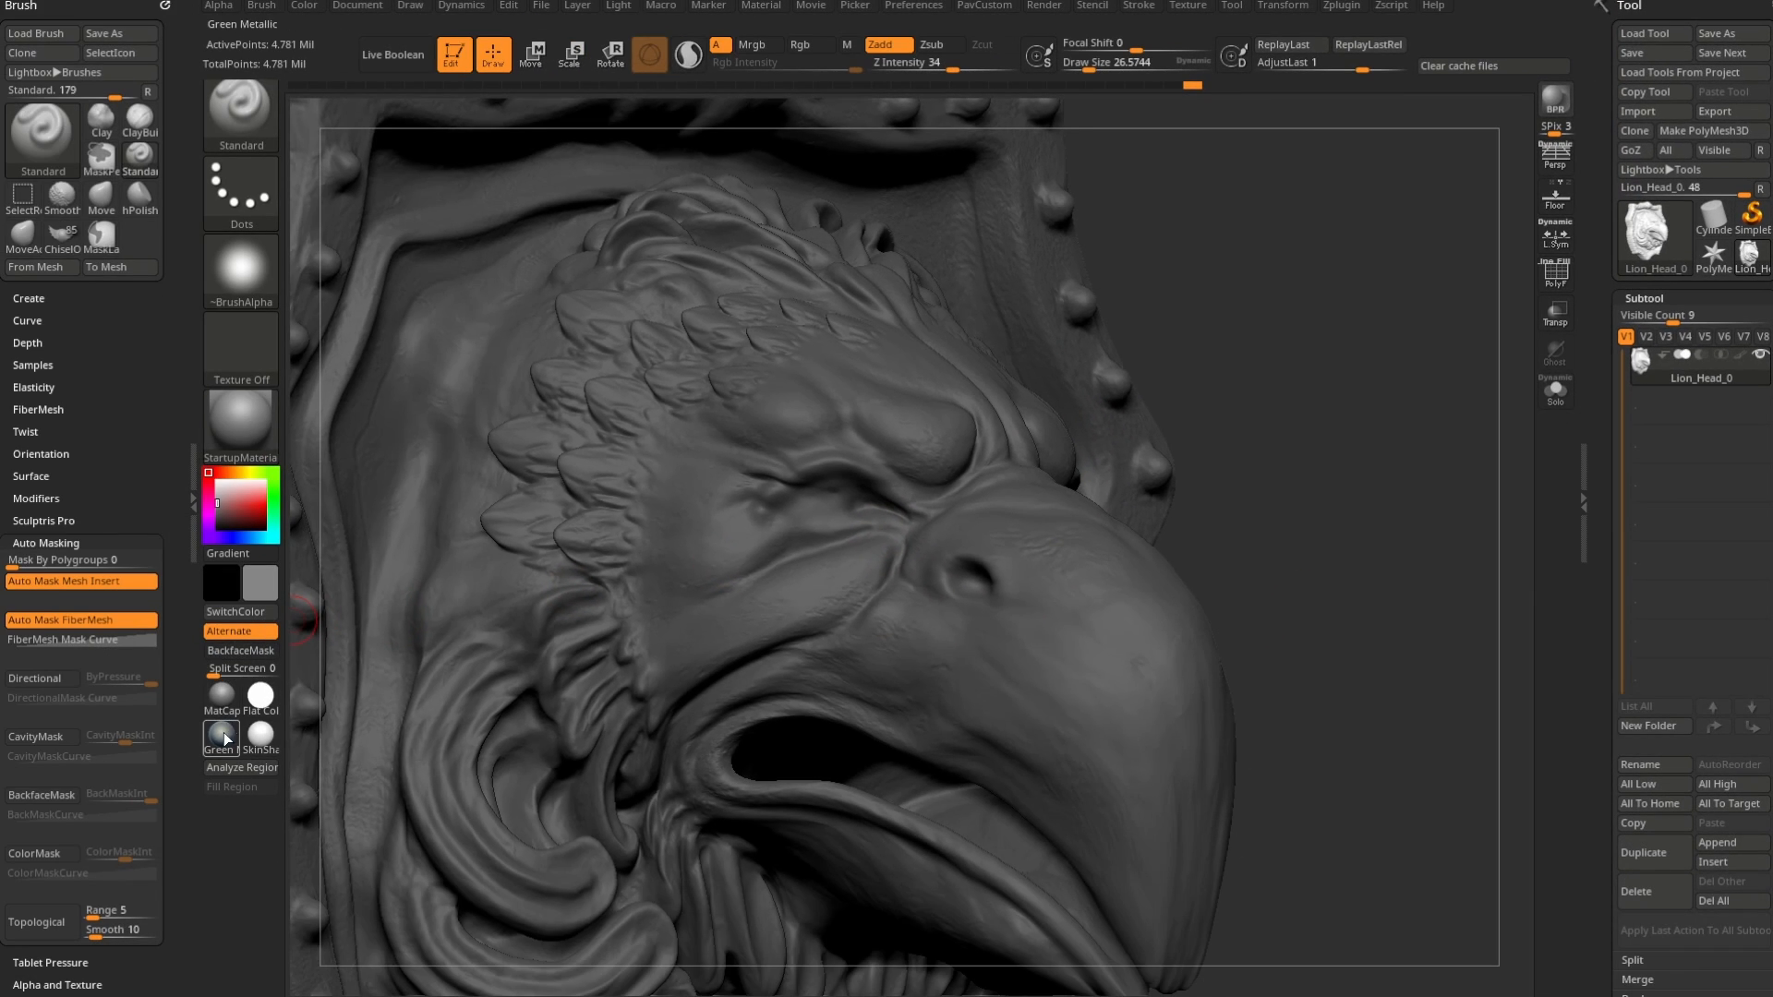
{"action": "left_click", "coordinate": [223, 734]}
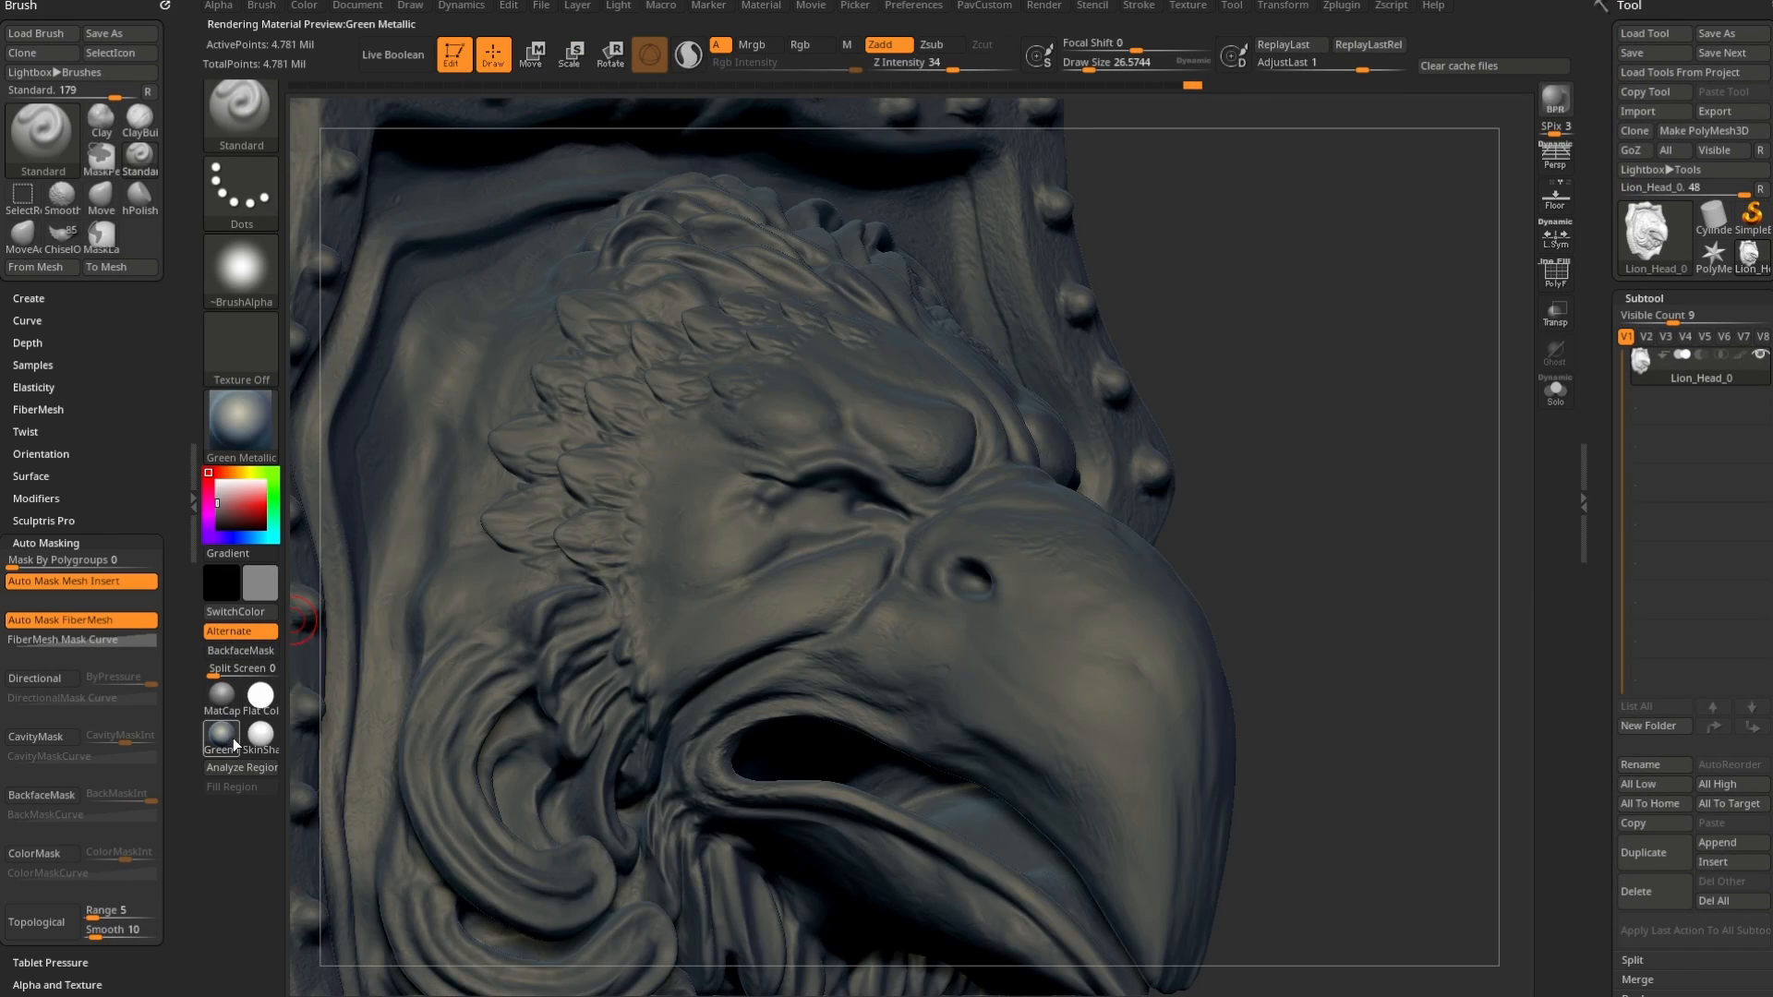
{"action": "left_click", "coordinate": [240, 420]}
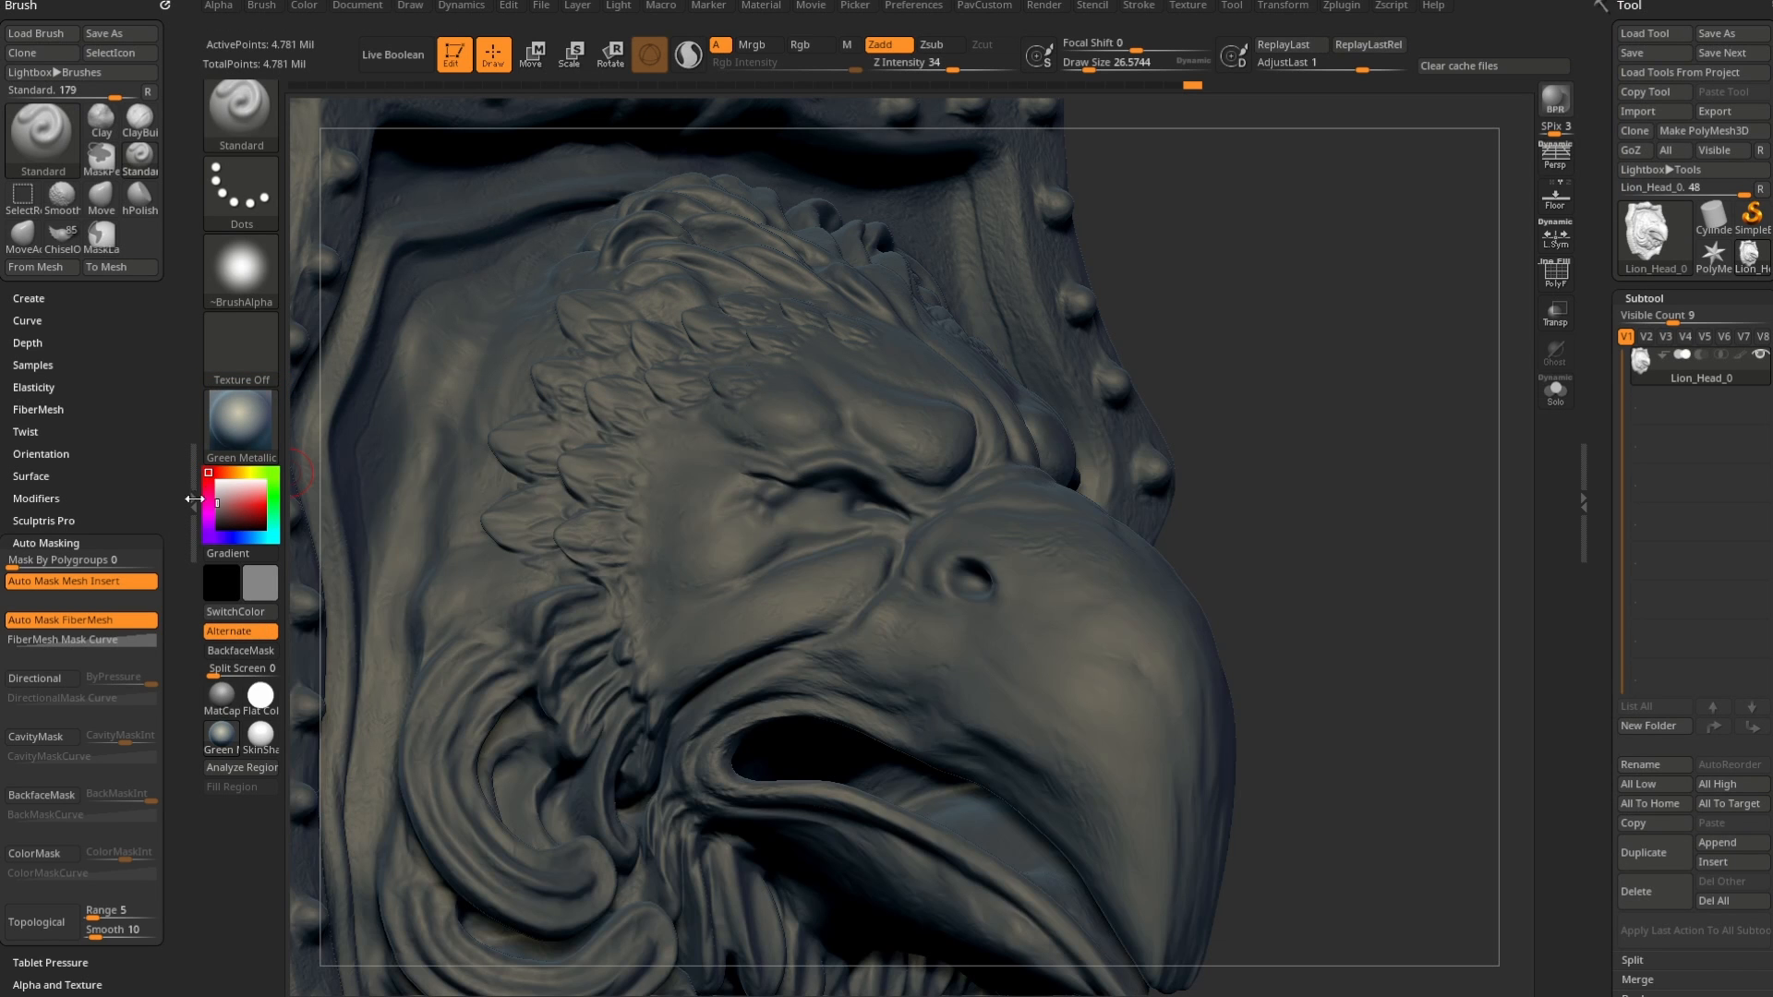
{"action": "left_click", "coordinate": [209, 479]}
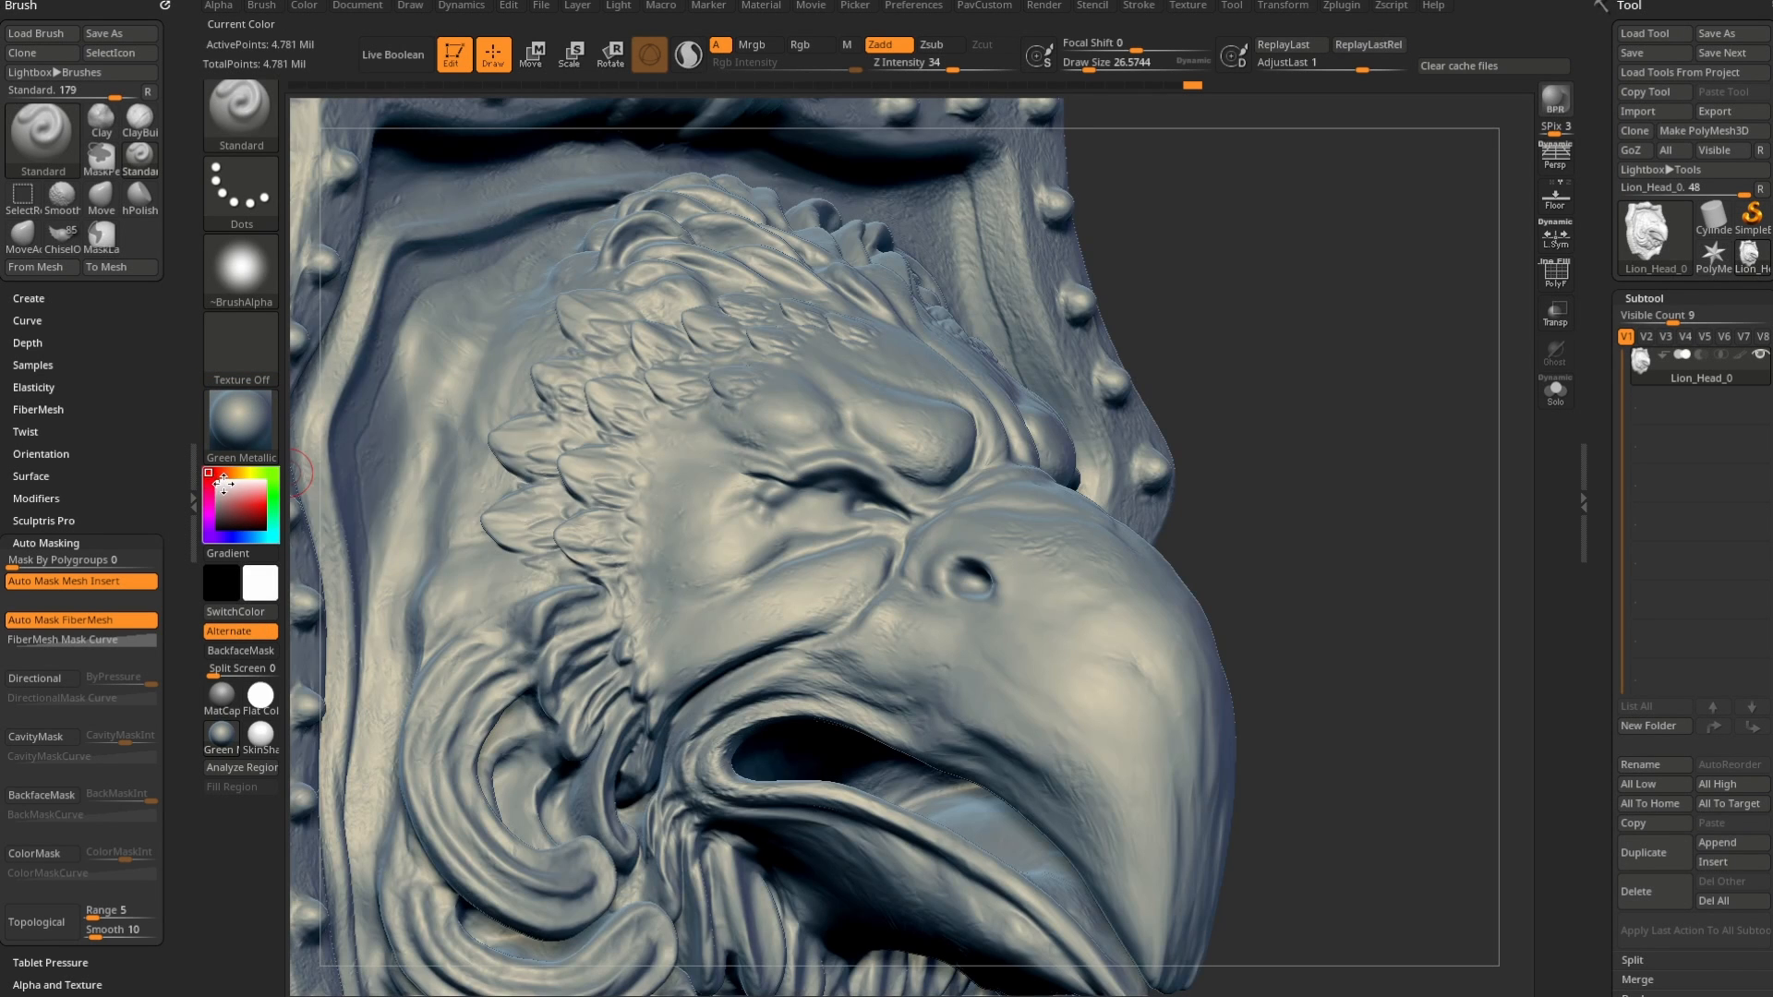
- Compare the head with its polypaint shown and hidden, and look through the available materials
{"action": "left_click", "coordinate": [1742, 358]}
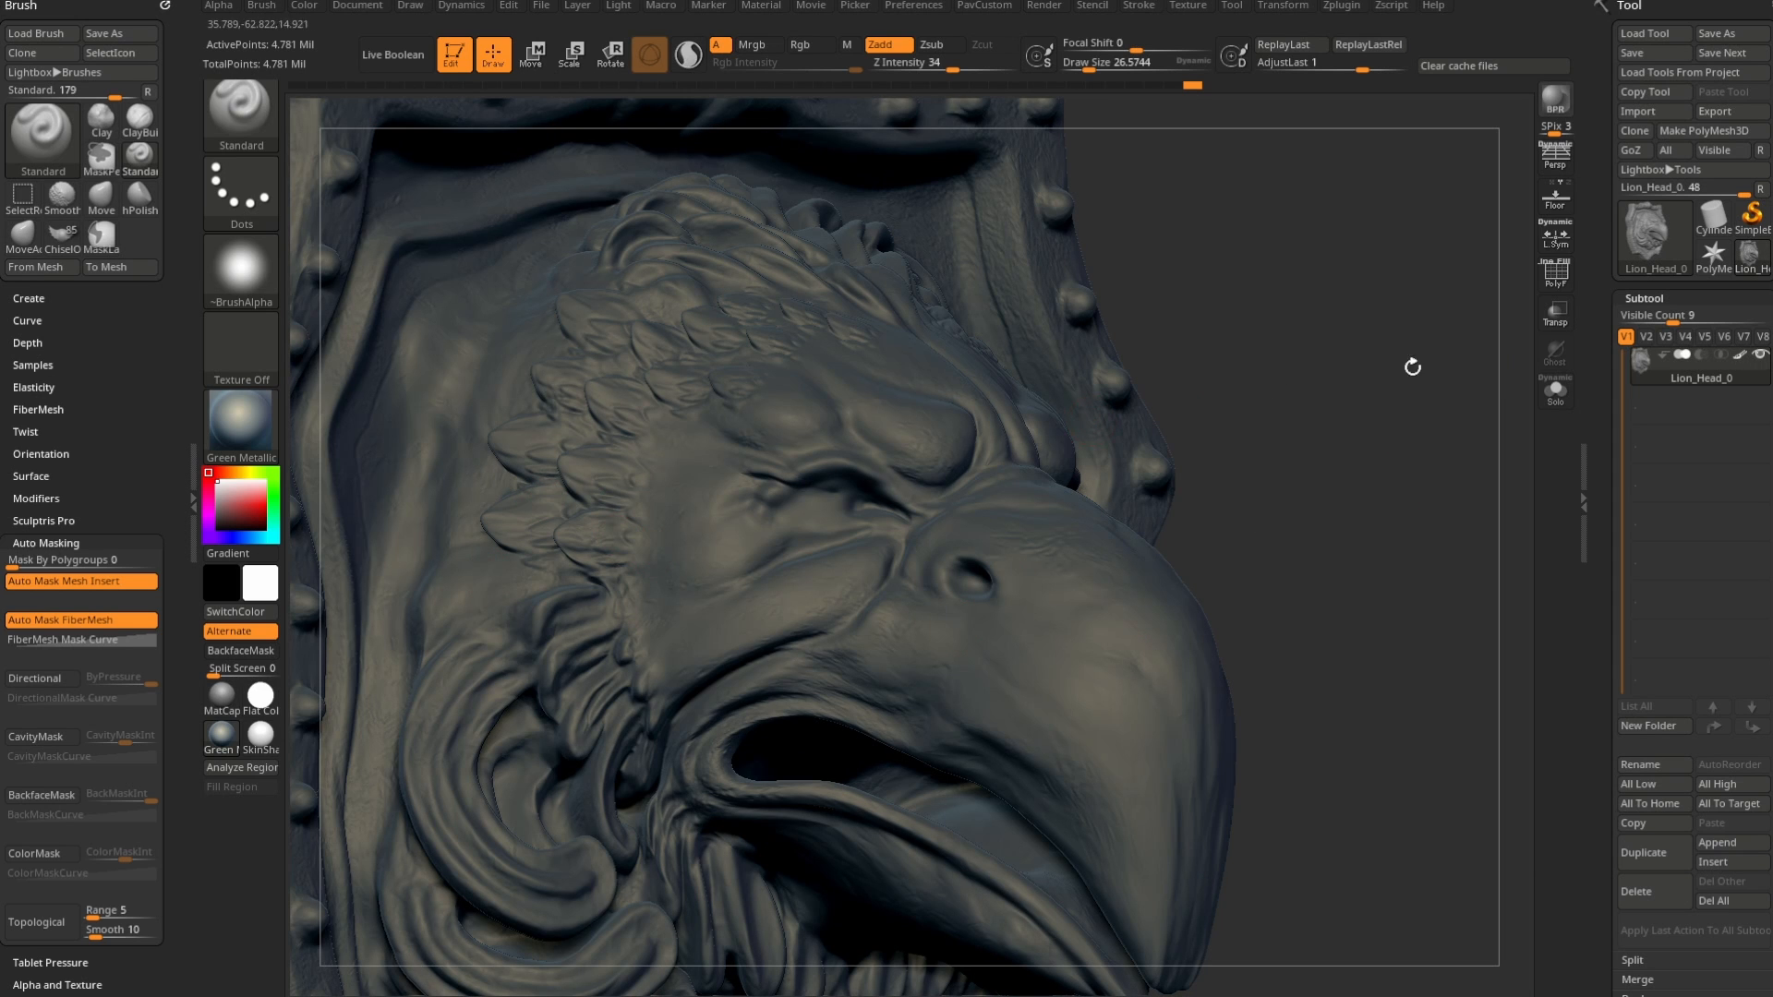
{"action": "left_click", "coordinate": [1739, 359]}
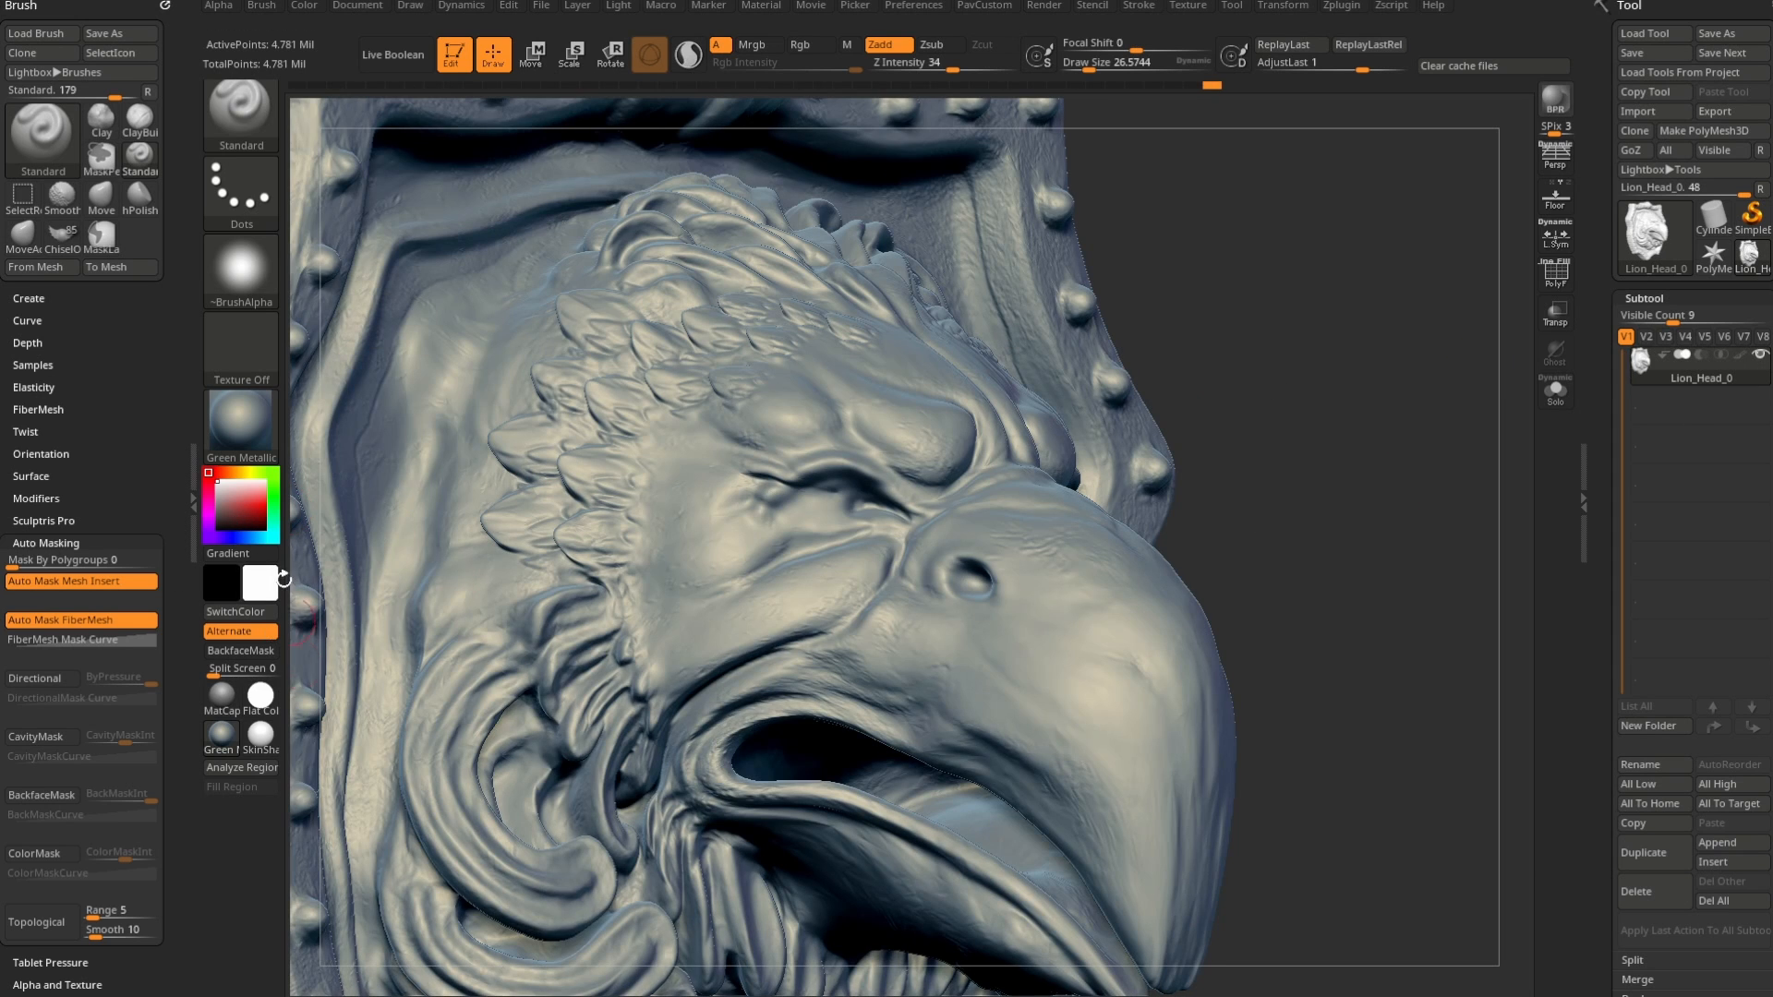
{"action": "left_click_drag", "start_coordinate": [243, 514], "coordinate": [217, 481]}
{"action": "left_click", "coordinate": [242, 432]}
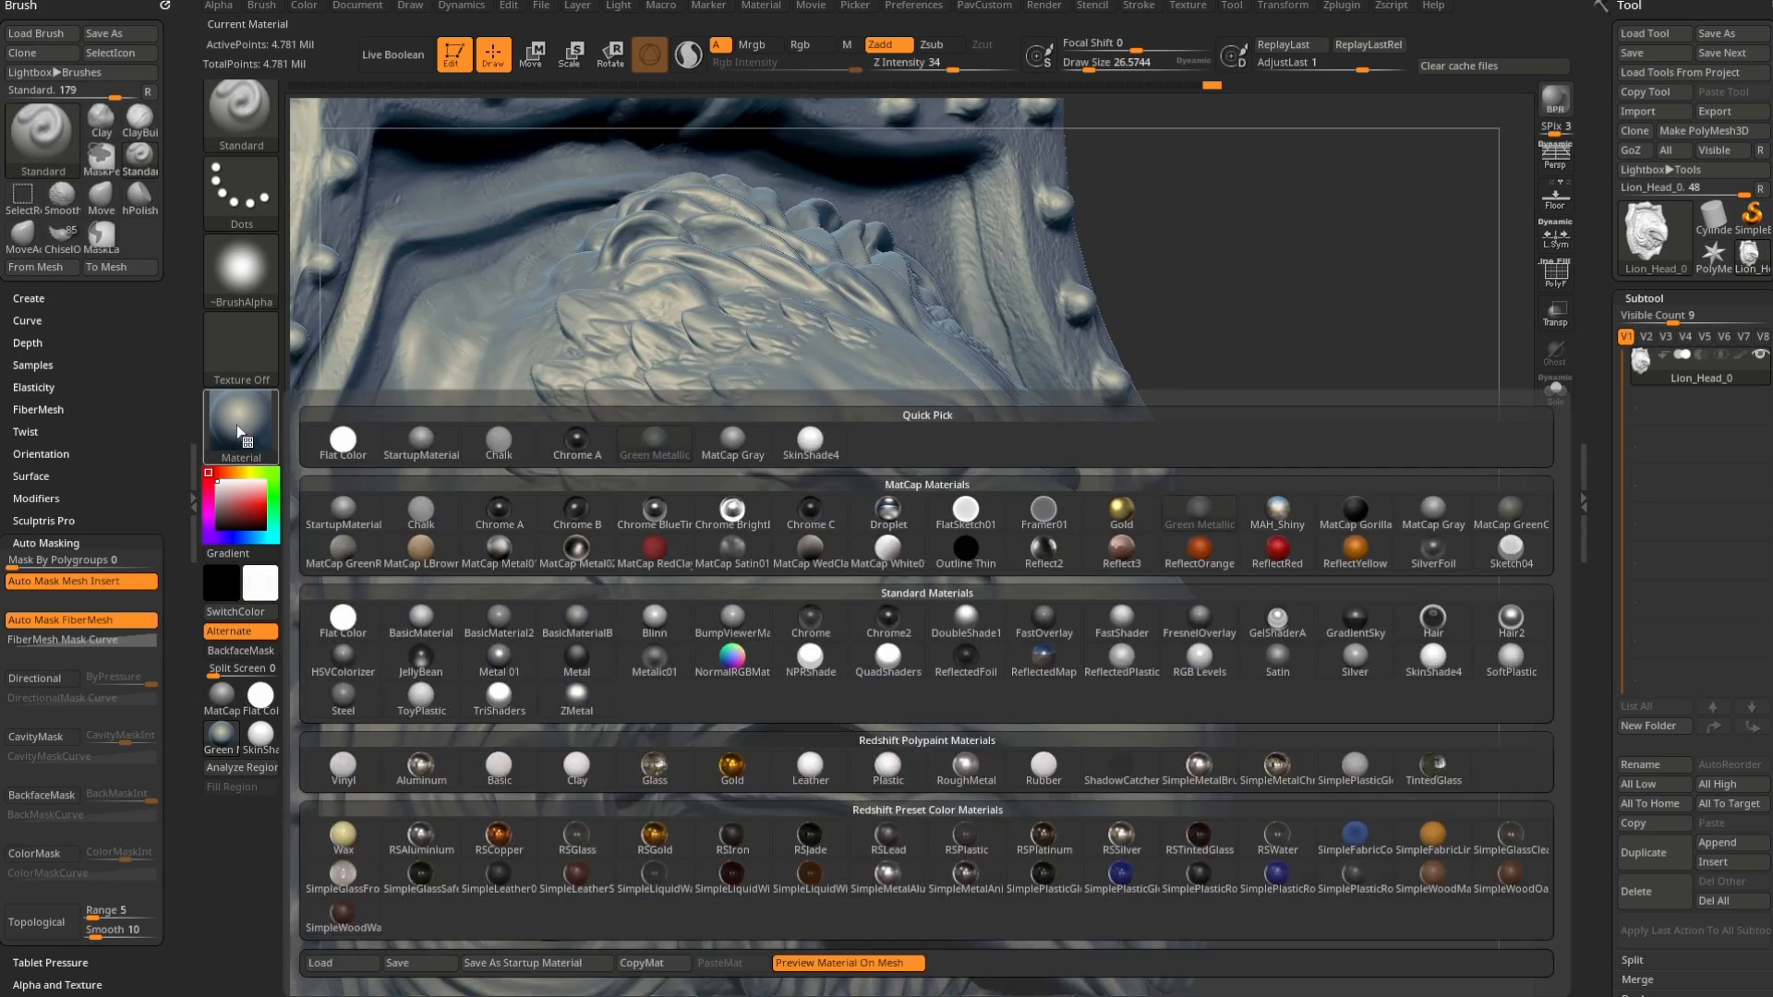
{"action": "left_click_drag", "start_coordinate": [1324, 392], "coordinate": [1345, 388]}
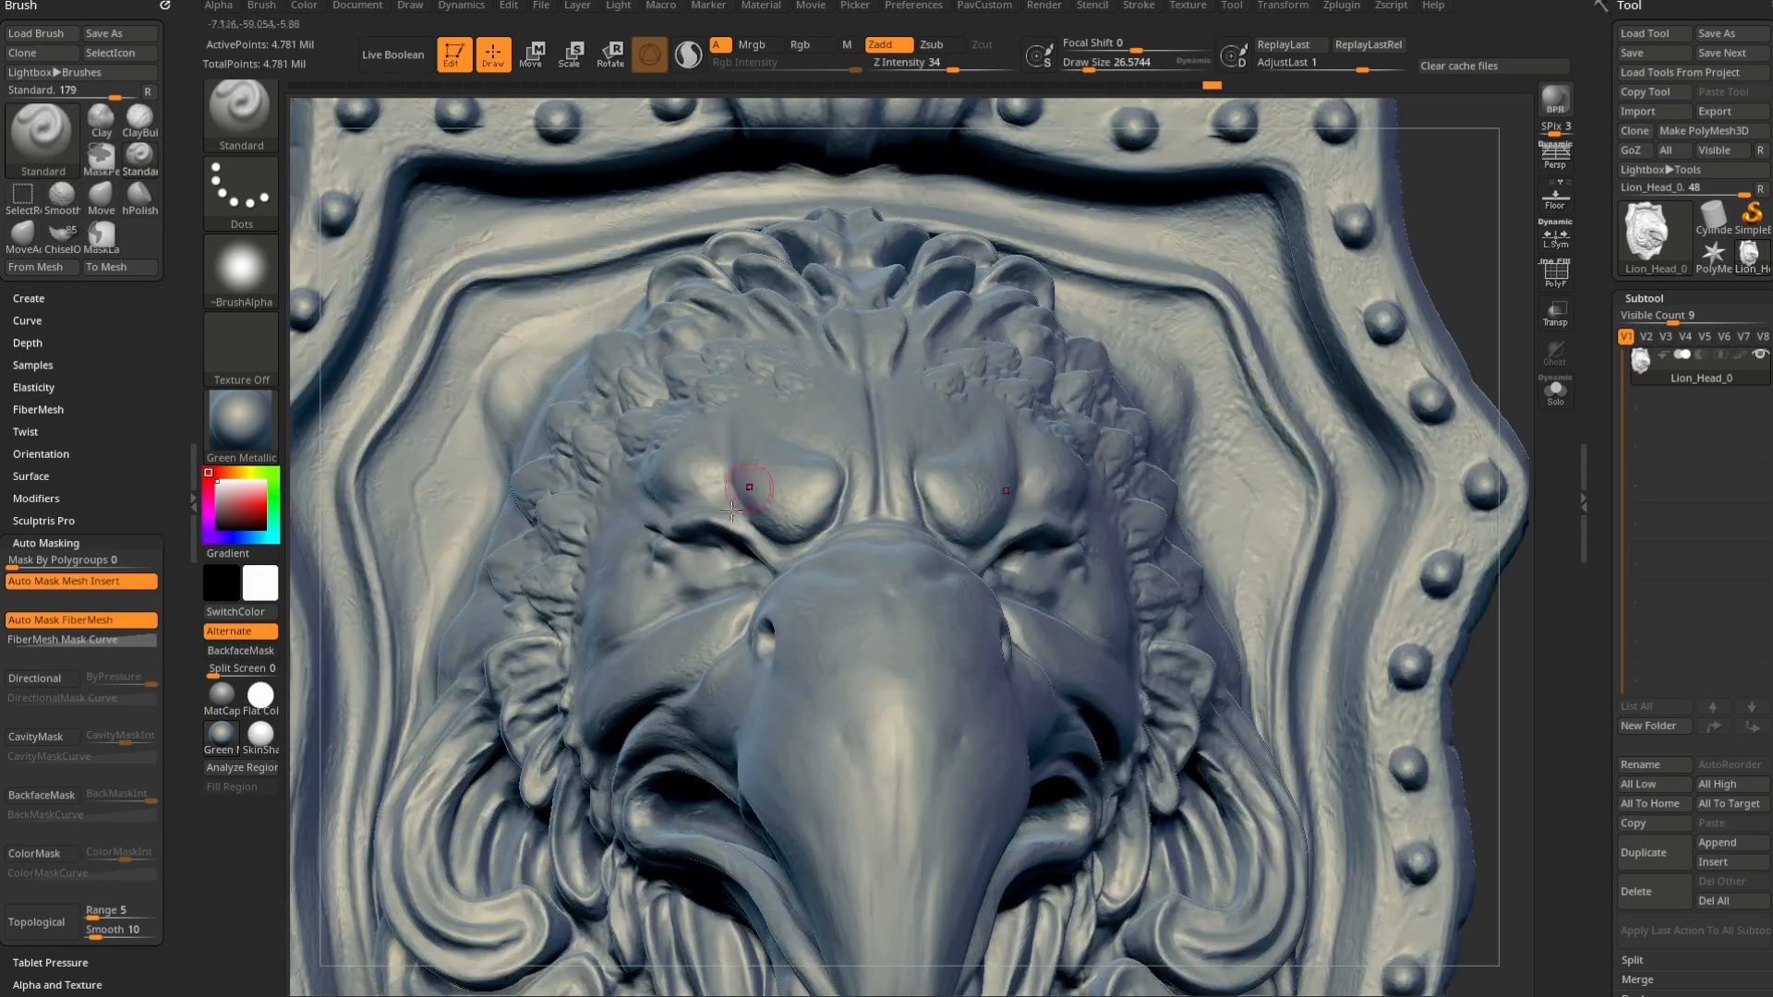
- Refine the eyes and beak, smoothing the beak's surface with the Smooth brush at draw size about 46
{"action": "key", "text": "b"}
{"action": "key", "text": "c"}
{"action": "key", "text": "l"}
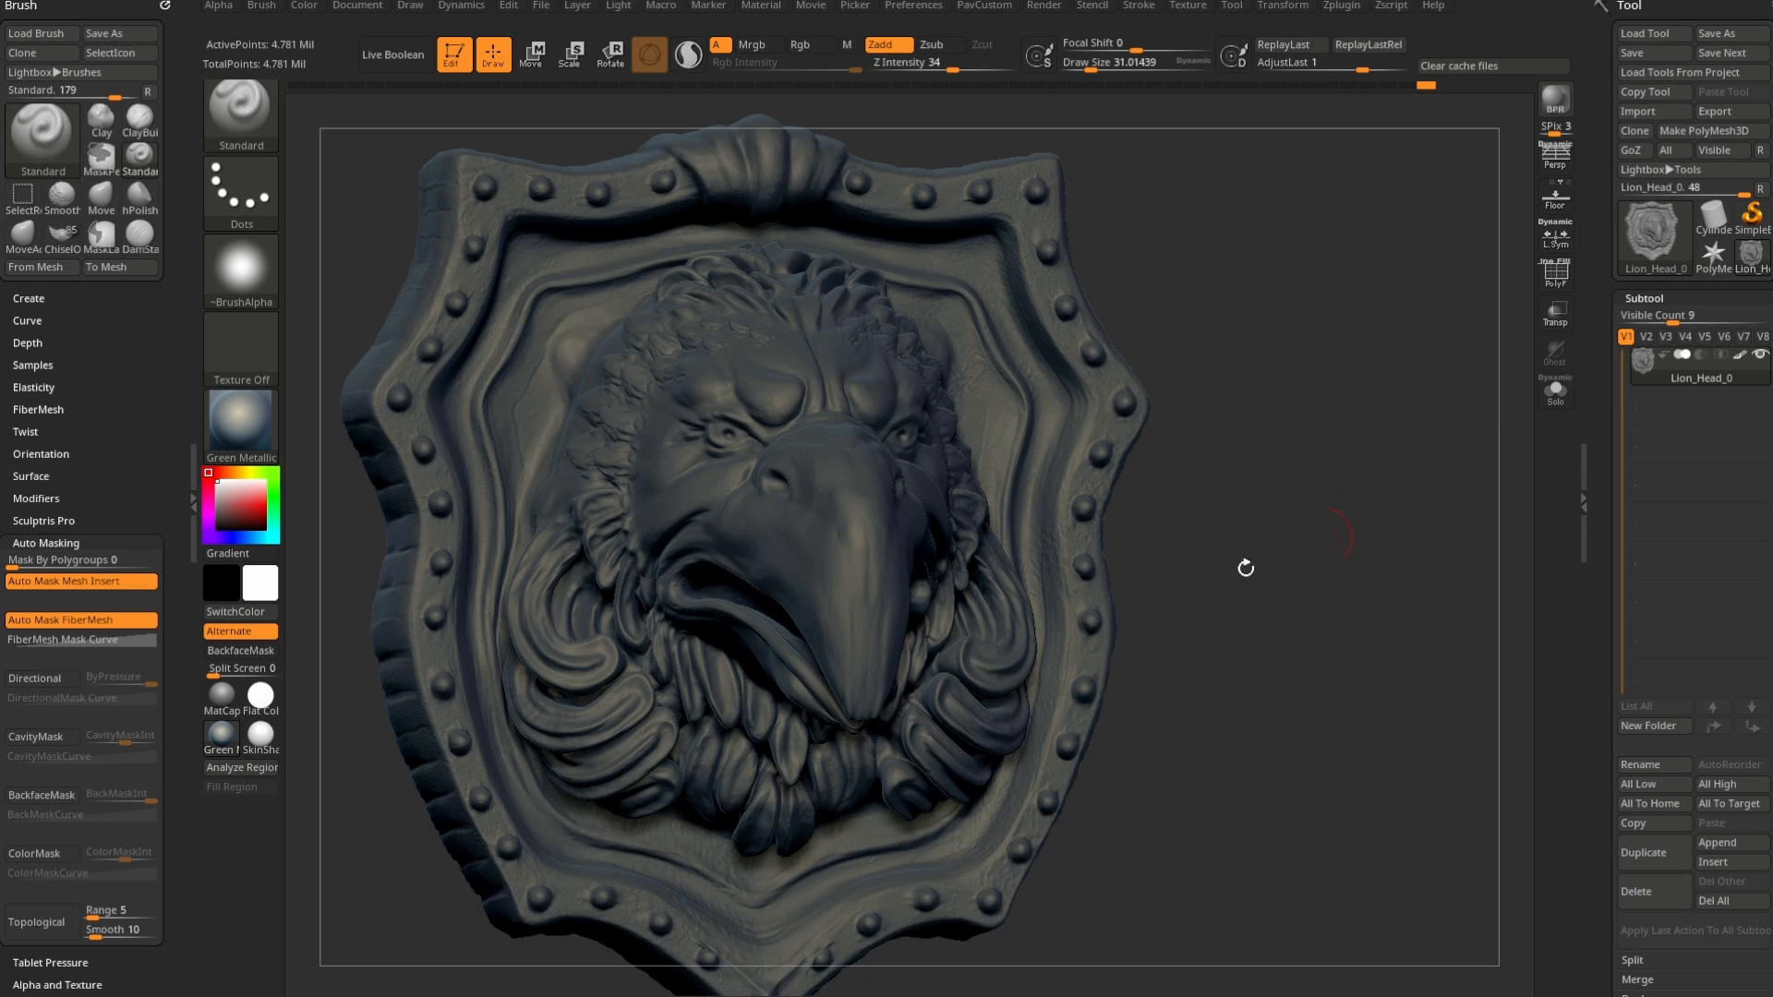
{"action": "left_click_drag", "start_coordinate": [1245, 568], "coordinate": [1239, 574]}
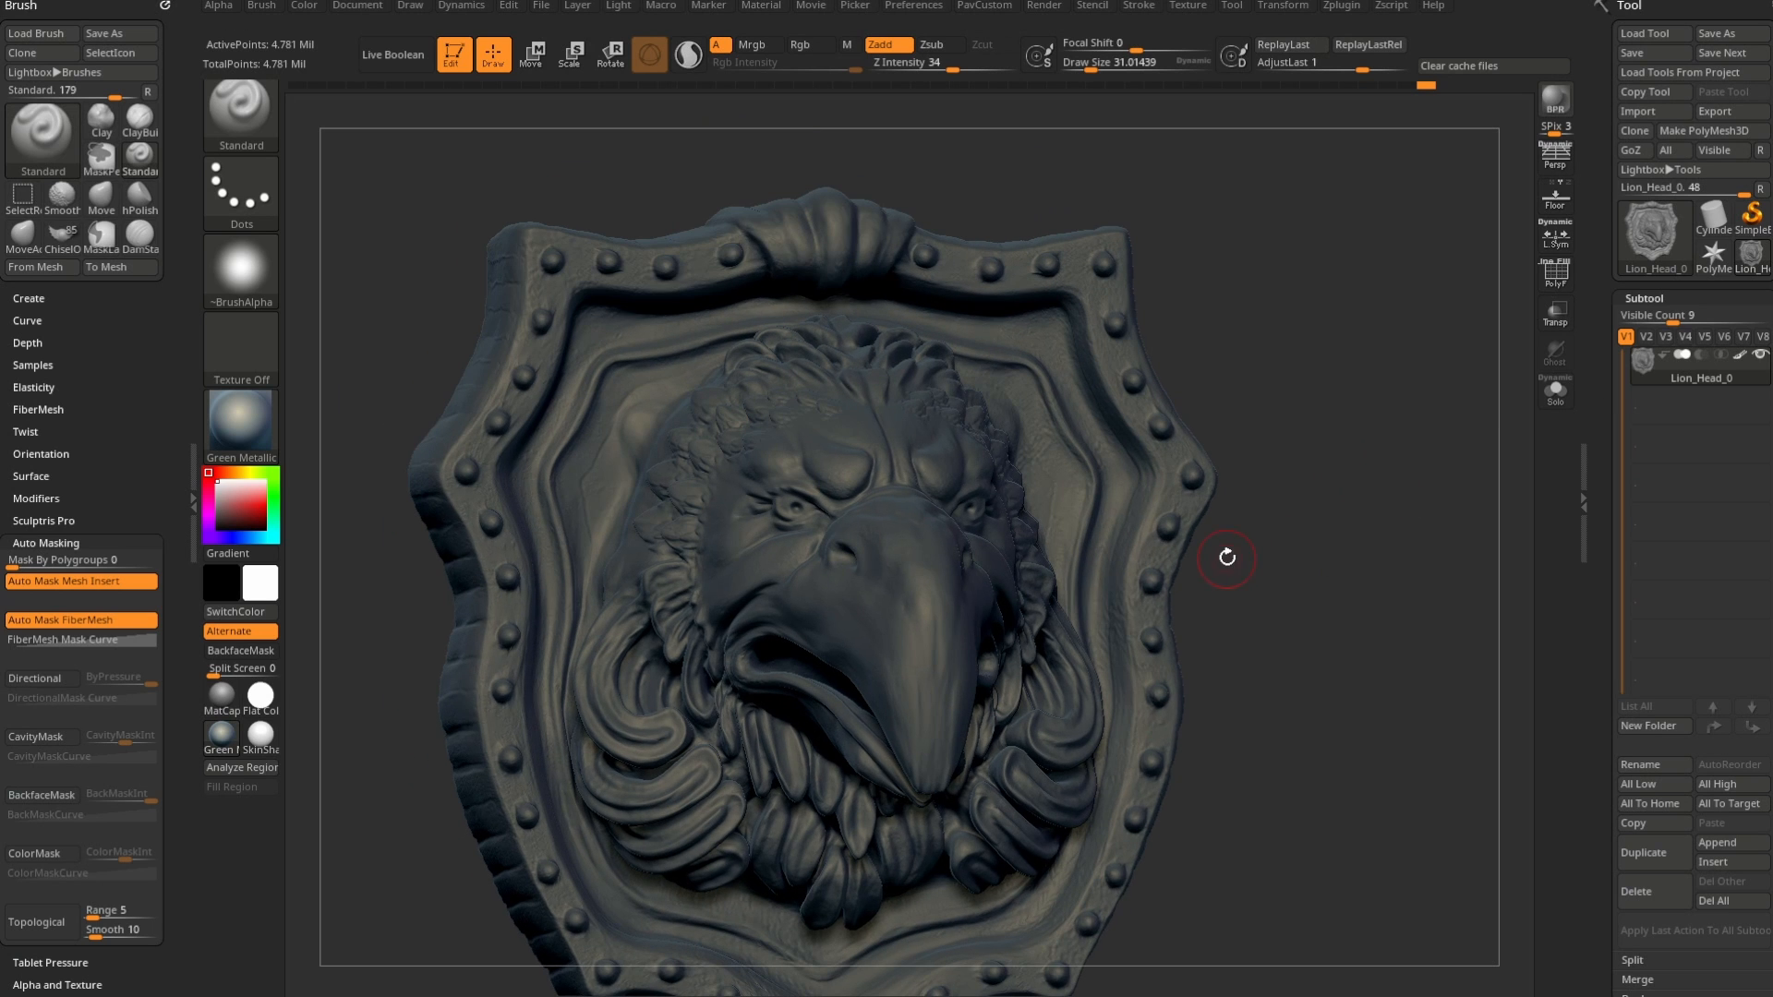
{"action": "key", "text": "bracketright"}
{"action": "key", "text": "bracketright"}
{"action": "key", "text": "bracketright"}
{"action": "left_click_drag", "start_coordinate": [1279, 467], "coordinate": [1298, 506]}
{"action": "key", "text": "shift"}
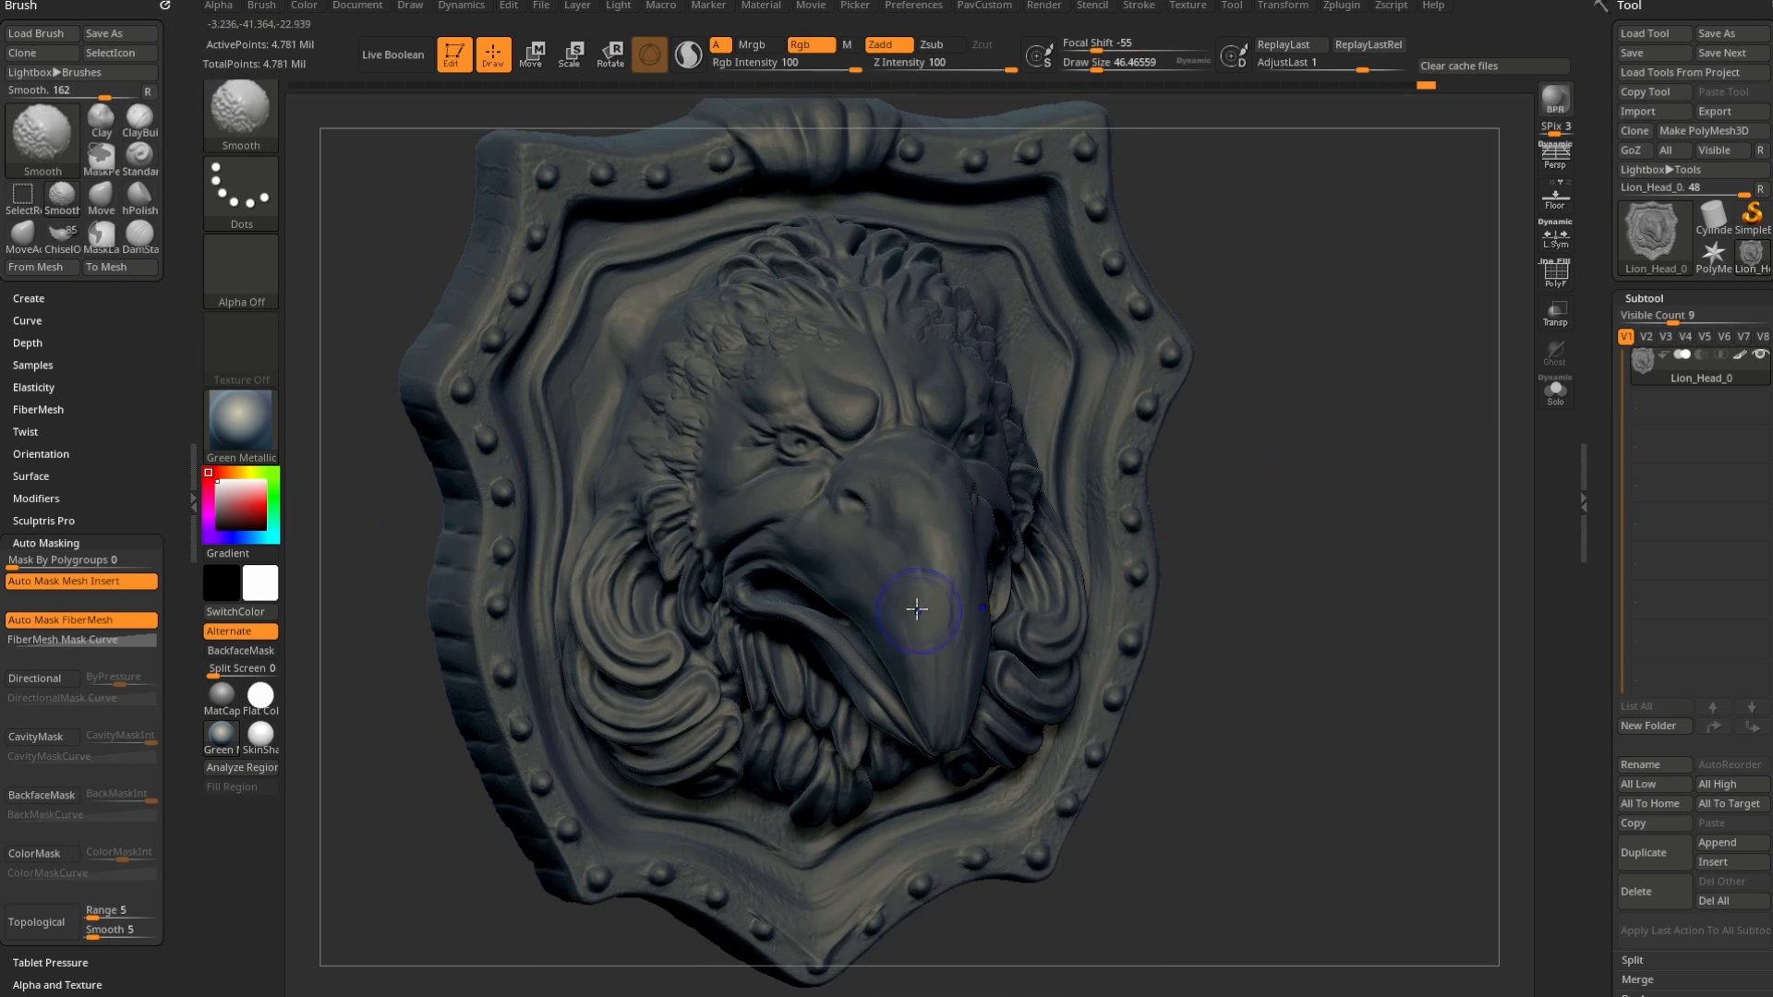
{"action": "left_click_drag", "start_coordinate": [1018, 675], "coordinate": [979, 757], "text": "shift"}
- Adjust the beak tip with the Move brush at draw size about 38
{"action": "key", "text": "b"}
{"action": "key", "text": "m"}
{"action": "key", "text": "v"}
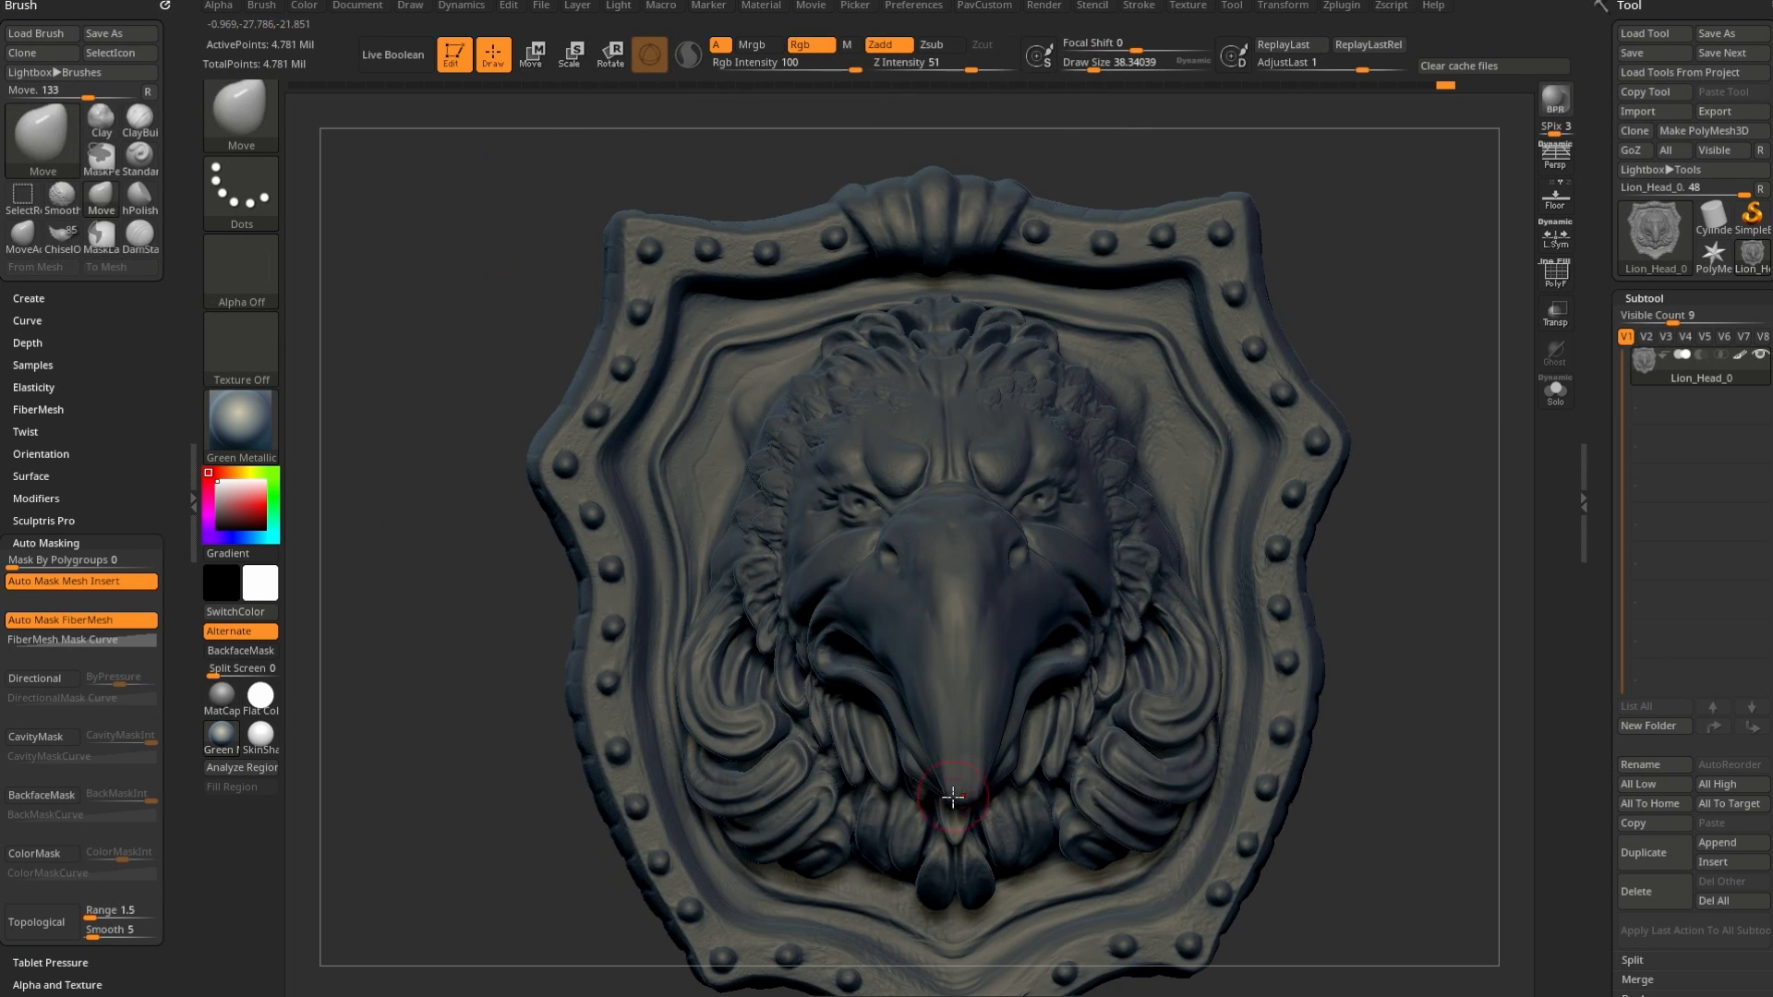
- Choose the Paint brush, sample a color from the brow and change it to a pale blue-green
{"action": "key", "text": "b"}
{"action": "key", "text": "p"}
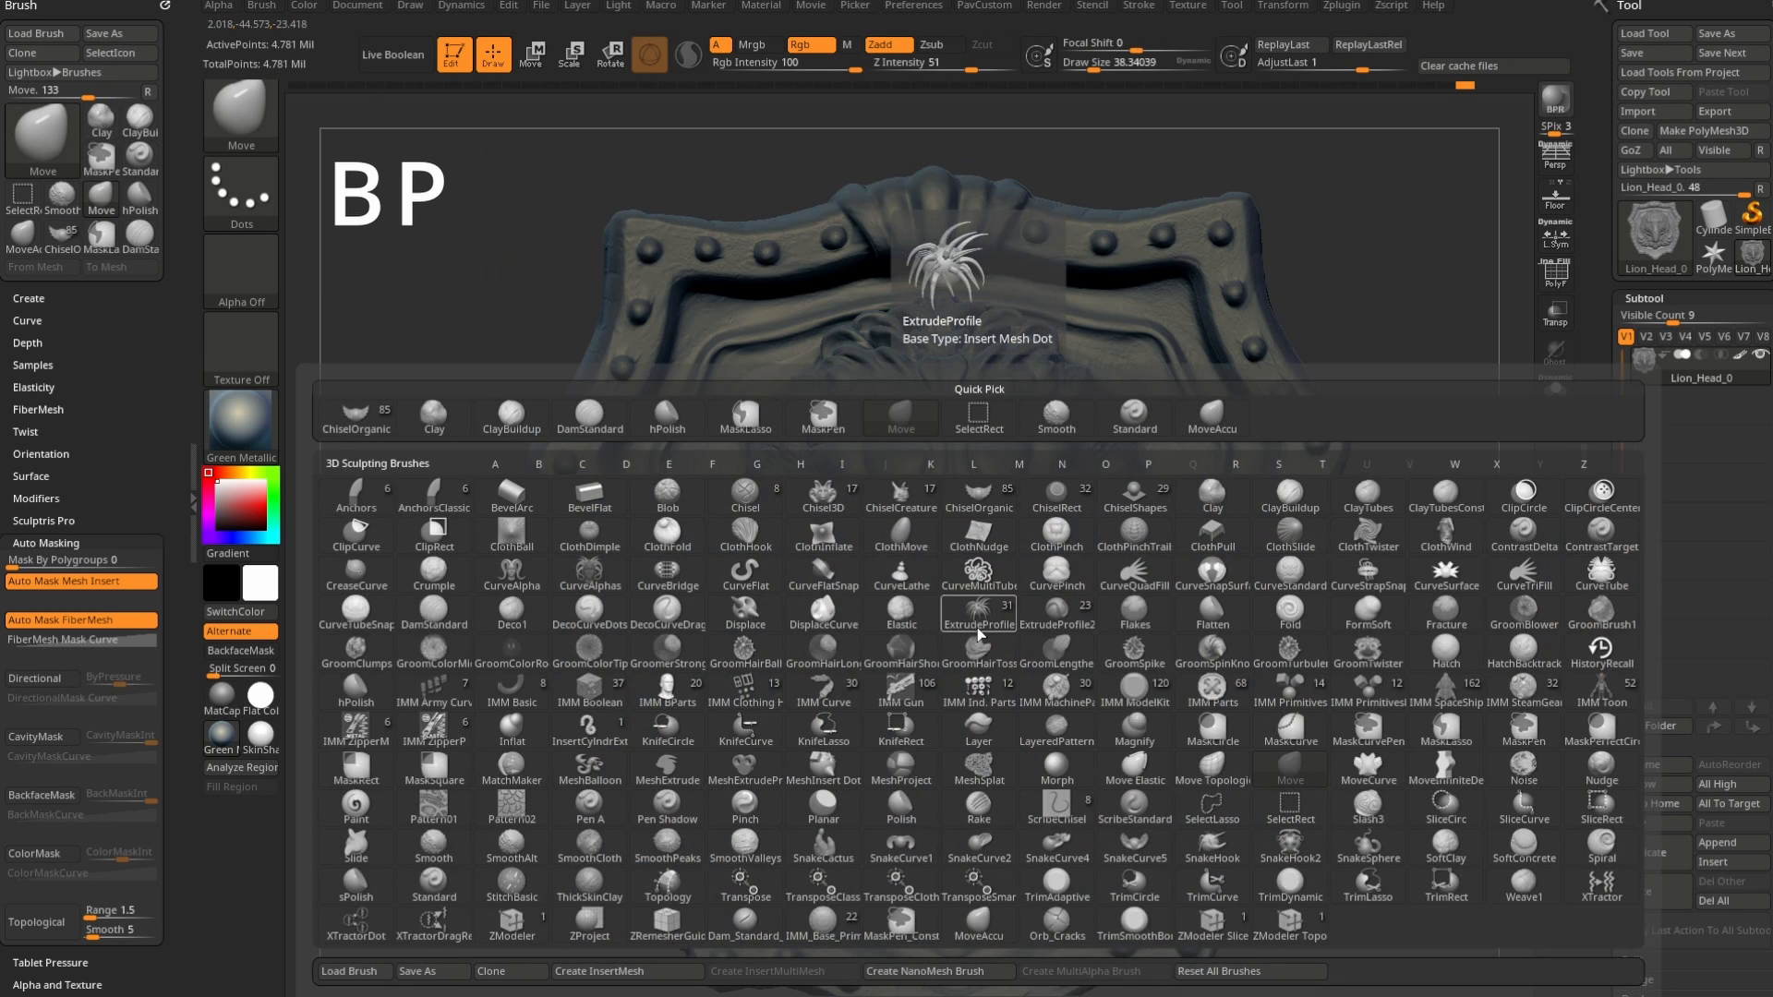
{"action": "key", "text": "a"}
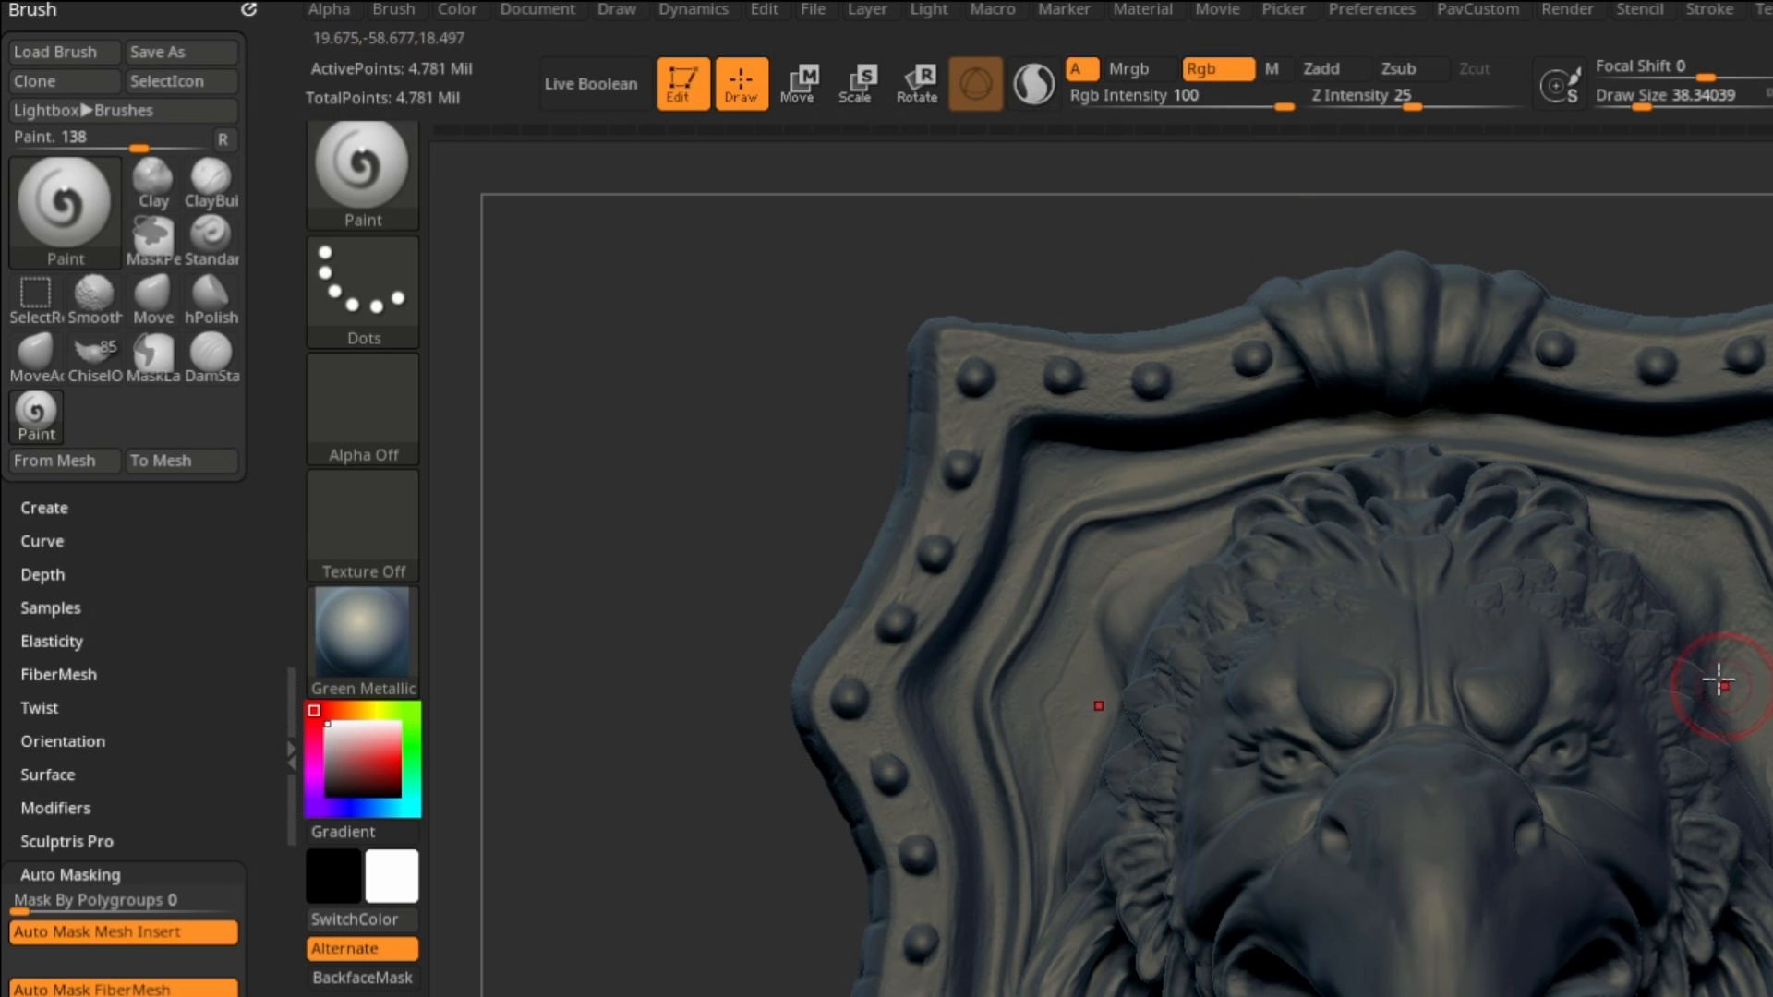
{"action": "left_click_drag", "start_coordinate": [1255, 333], "coordinate": [1144, 379]}
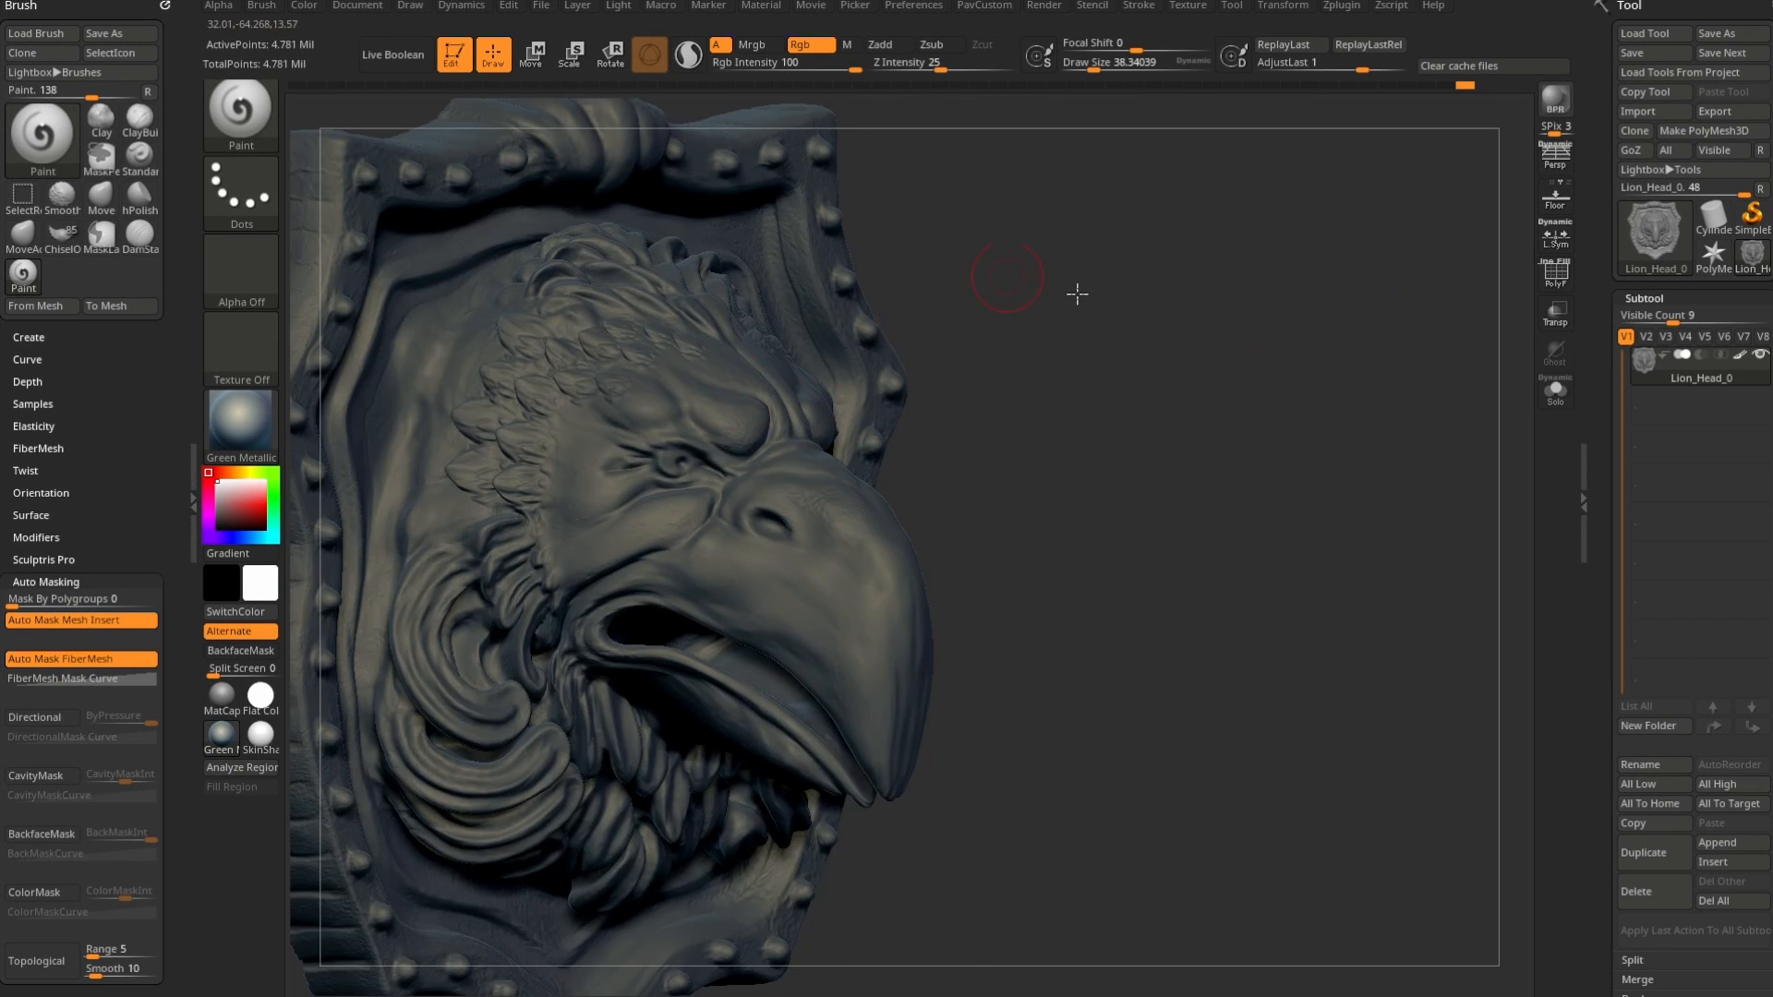
{"action": "left_click_drag", "start_coordinate": [1077, 294], "coordinate": [968, 430]}
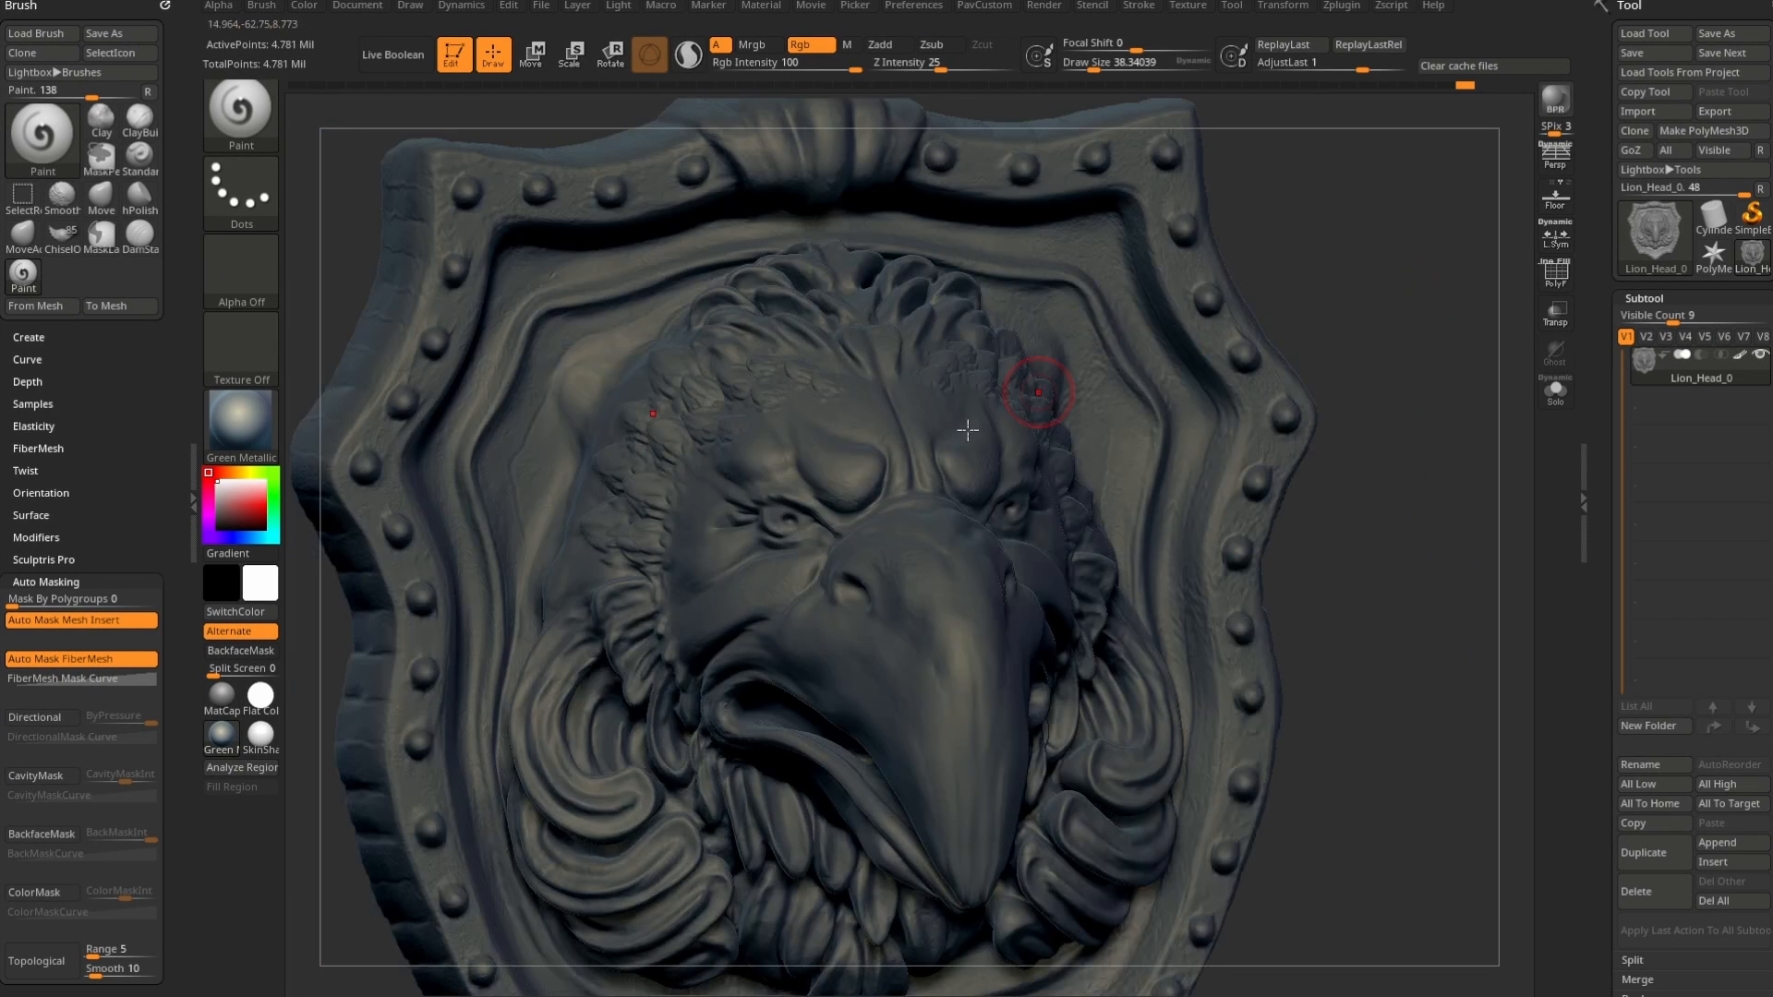
{"action": "key", "text": "c"}
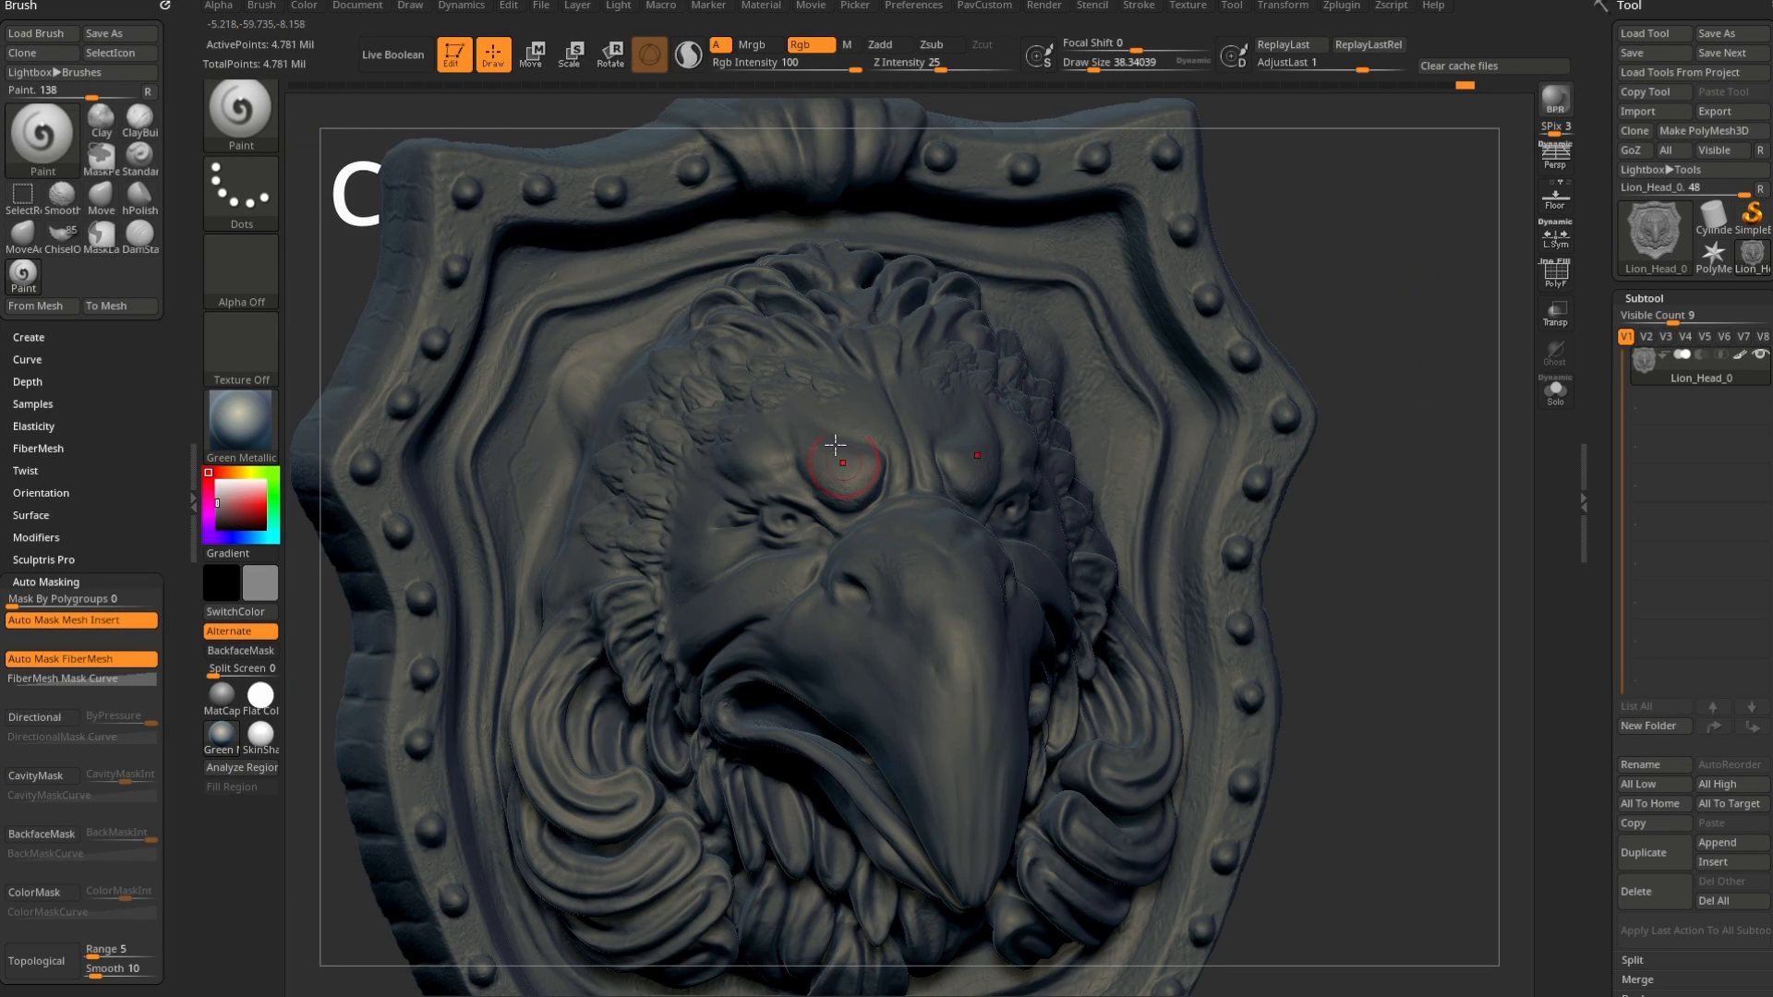
{"action": "left_click", "coordinate": [220, 494]}
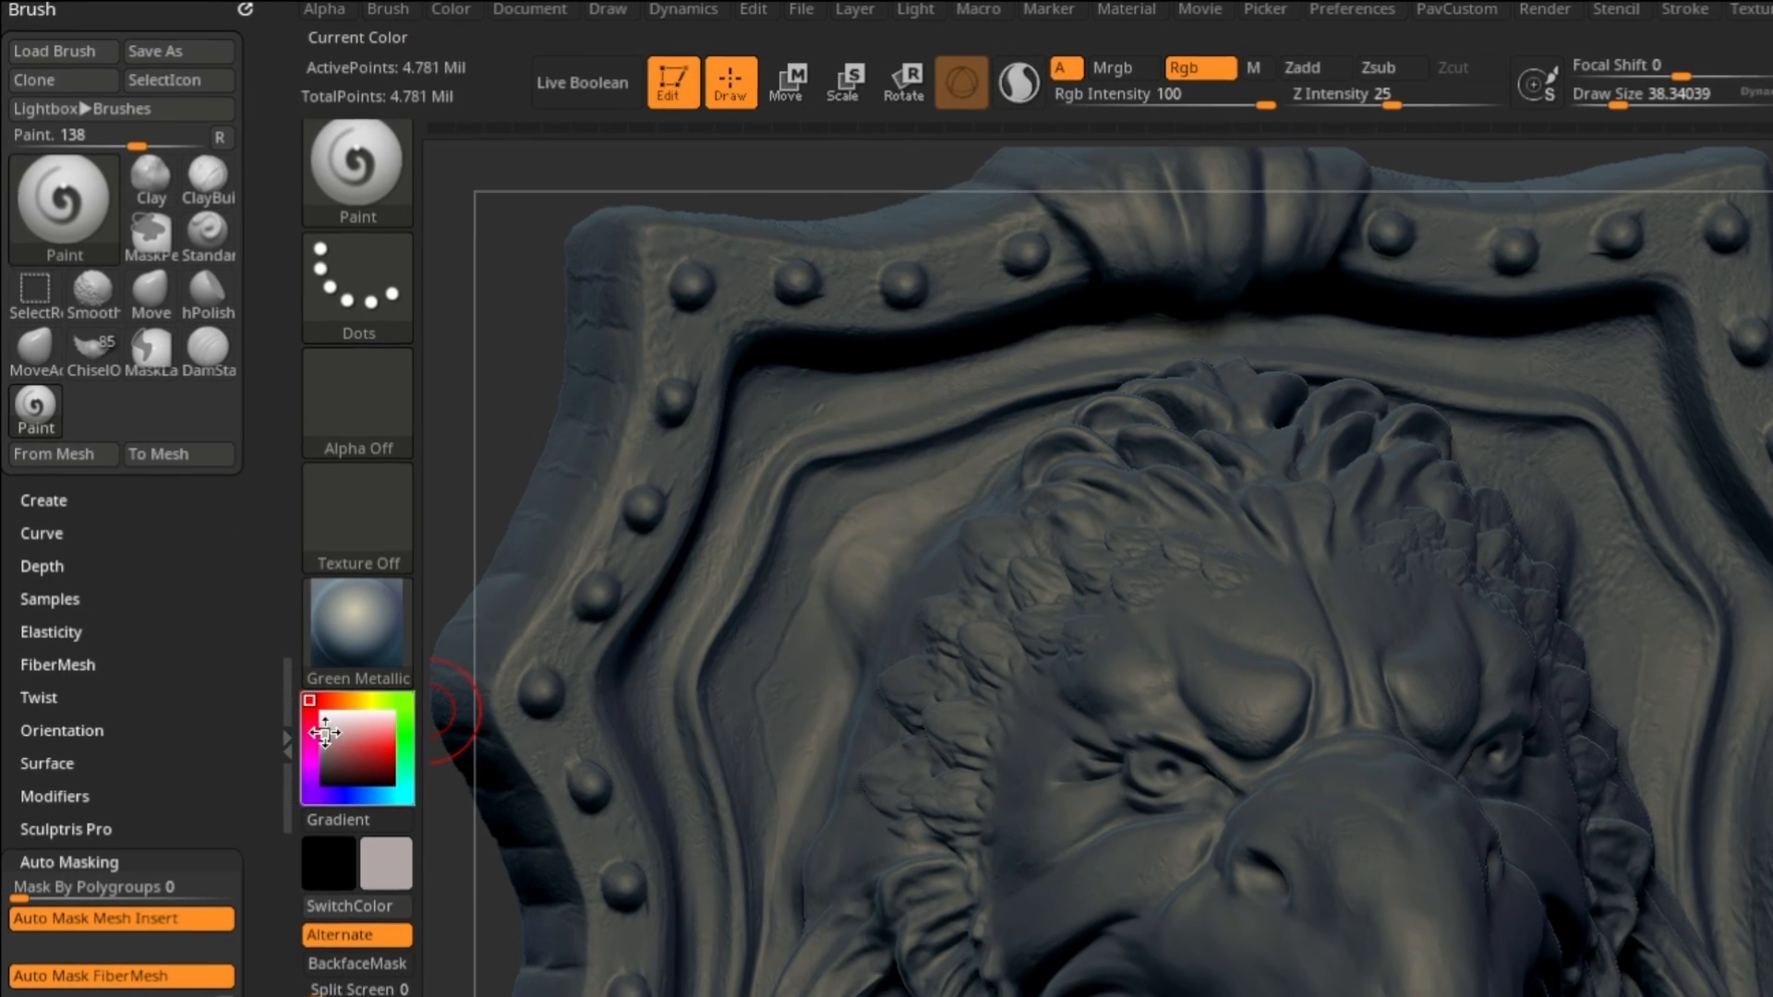
{"action": "left_click", "coordinate": [274, 538]}
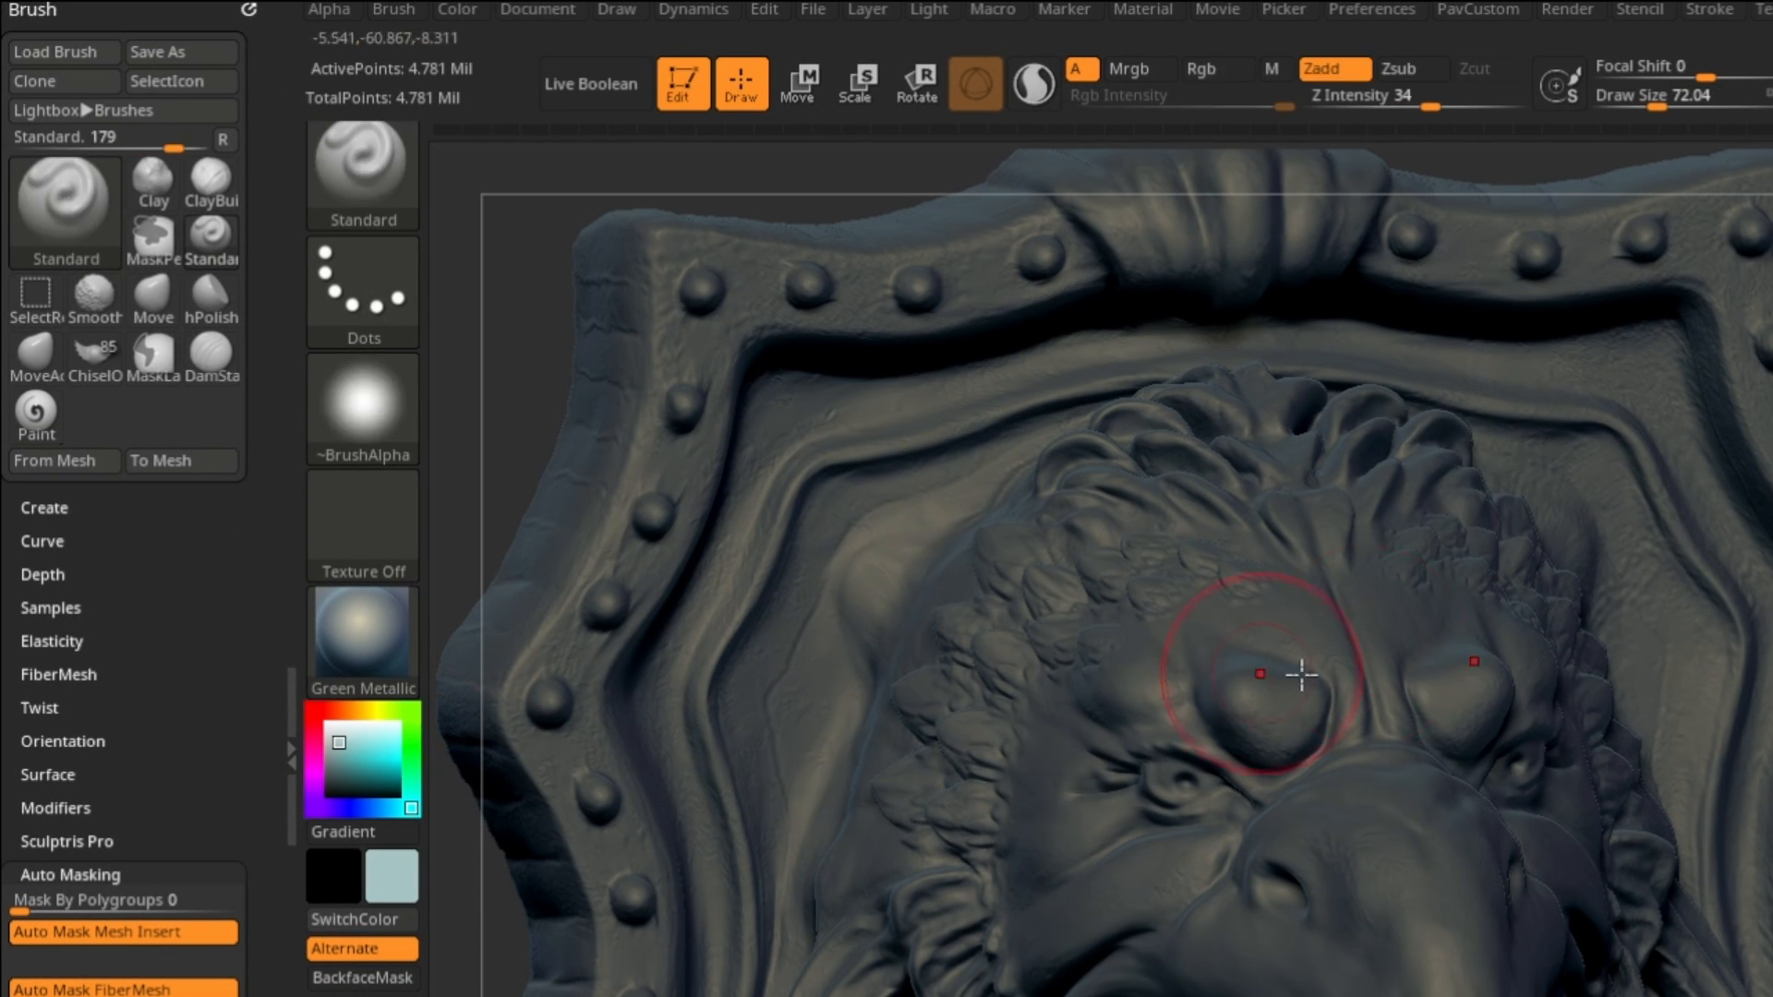
- Set the Standard brush to Rgb only and paint the pale blue-green onto both brows at draw size about 49
{"action": "left_click", "coordinate": [1212, 74]}
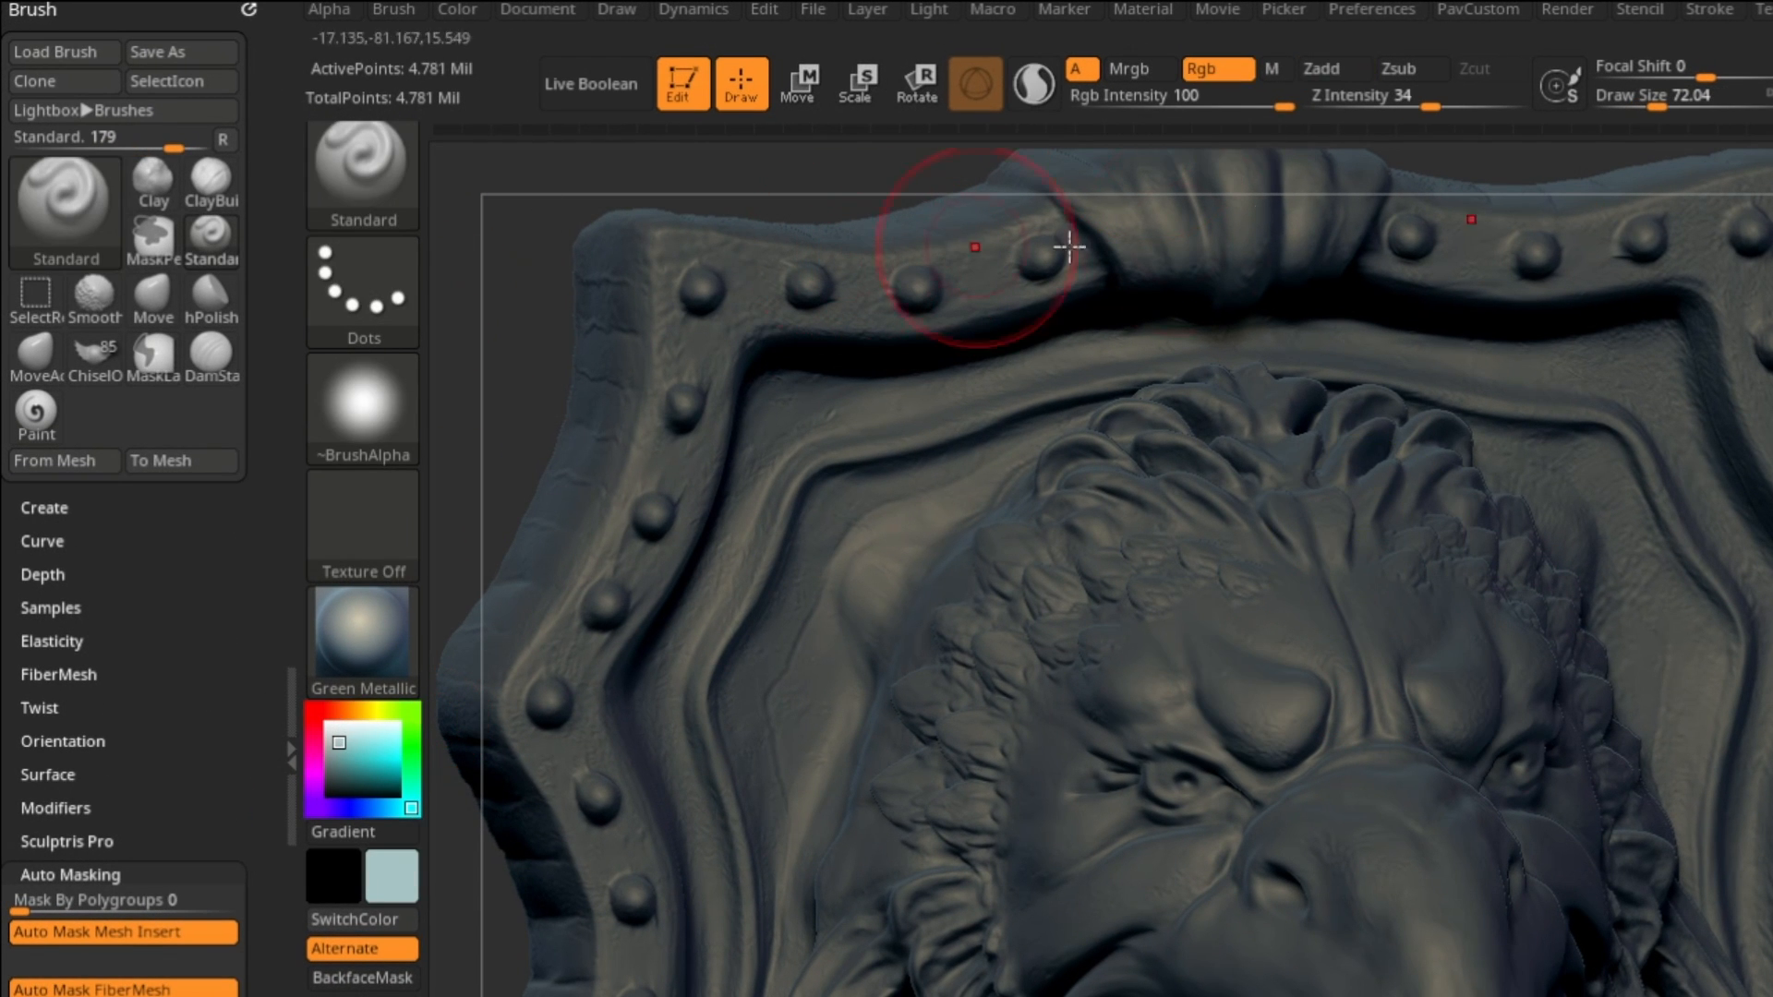
{"action": "left_click", "coordinate": [1354, 69]}
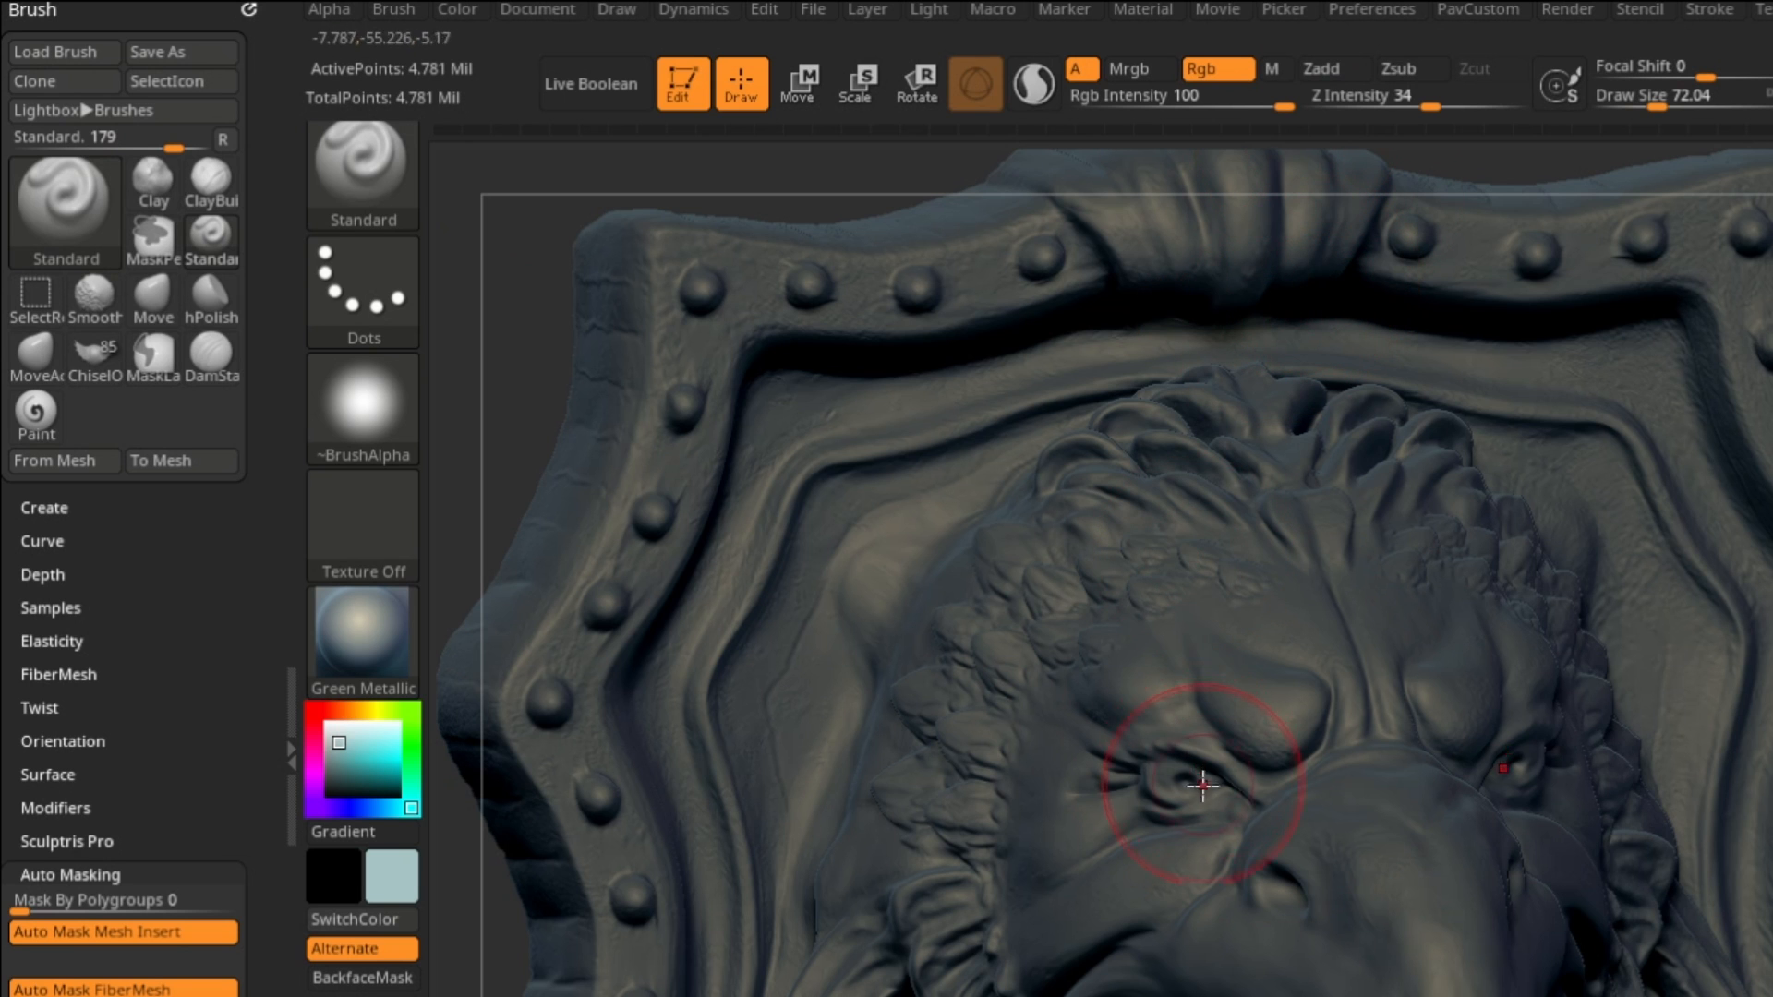
{"action": "key", "text": "bracketleft"}
{"action": "key", "text": "bracketleft"}
{"action": "left_click_drag", "start_coordinate": [1250, 661], "coordinate": [1272, 685]}
{"action": "right_click_drag", "start_coordinate": [1534, 558], "coordinate": [1409, 644], "text": "alt"}
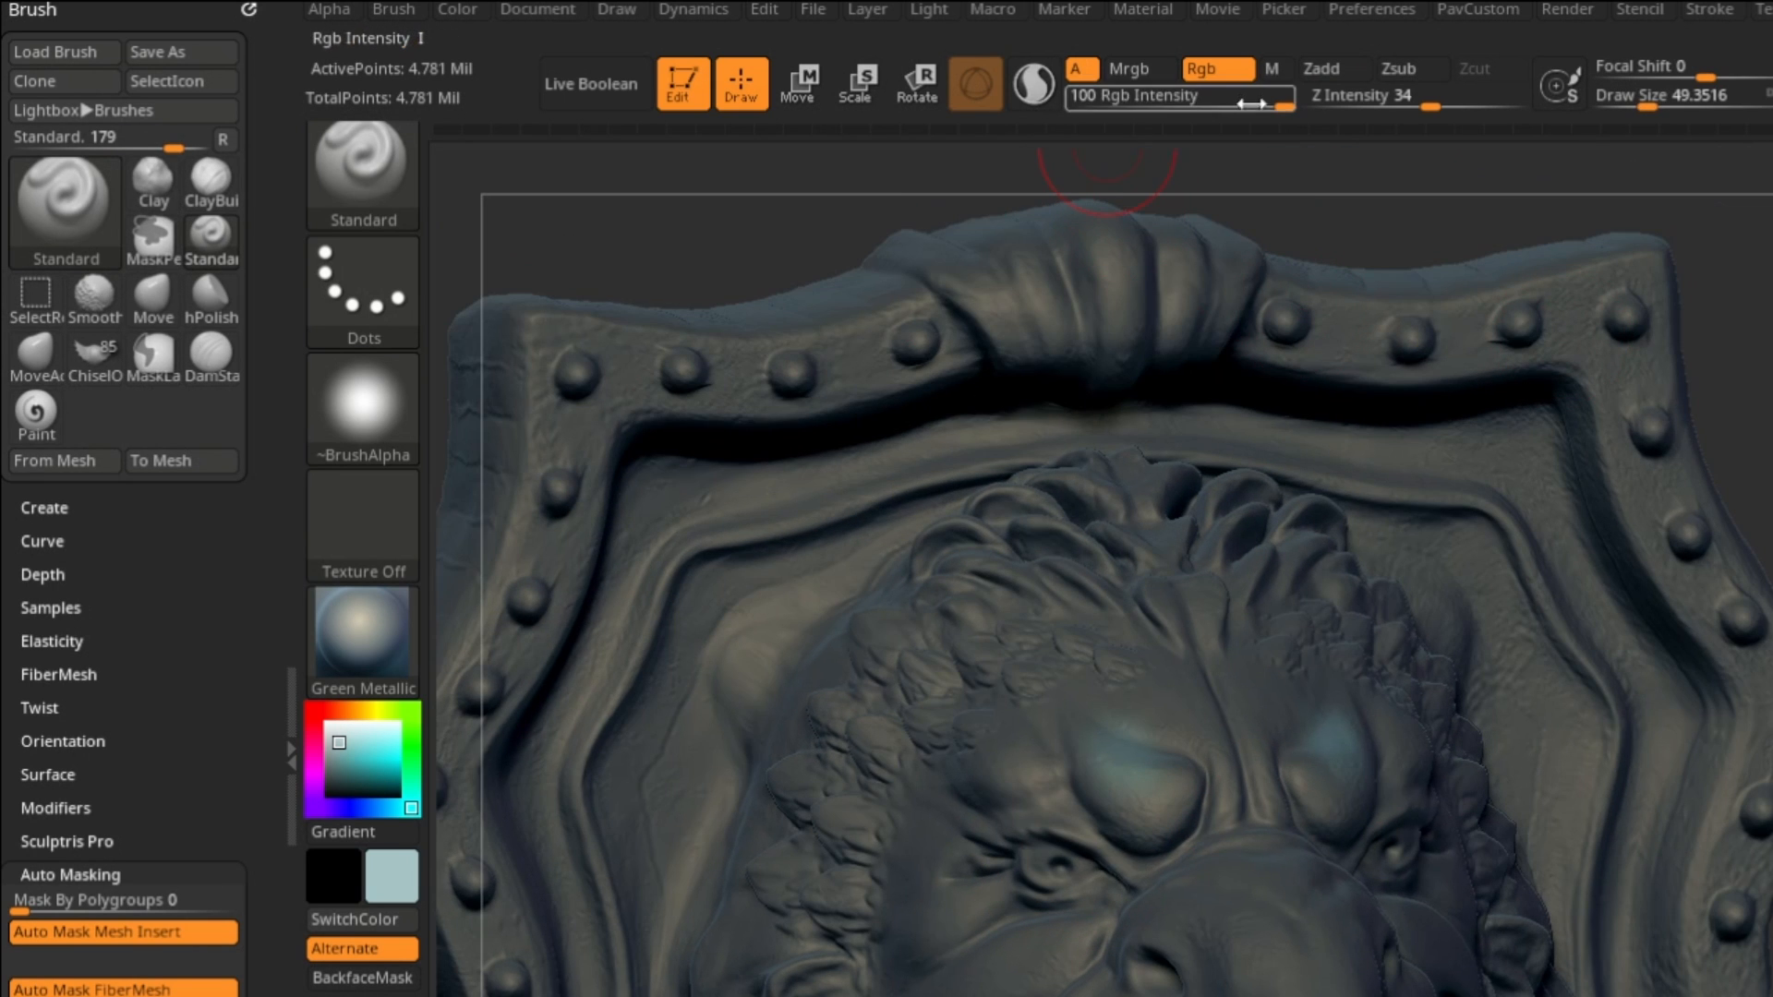
- Undo the strong brow paint and tint the brows and beak ridge more softly at Rgb Intensity 39
{"action": "mouse_move", "coordinate": [1250, 101]}
{"action": "left_mouse_down"}
{"action": "mouse_move", "coordinate": [1161, 102]}
{"action": "mouse_move", "coordinate": [1225, 99]}
{"action": "mouse_move", "coordinate": [1208, 99]}
{"action": "left_mouse_up"}
{"action": "right_click_drag", "start_coordinate": [1560, 420], "coordinate": [1591, 499]}
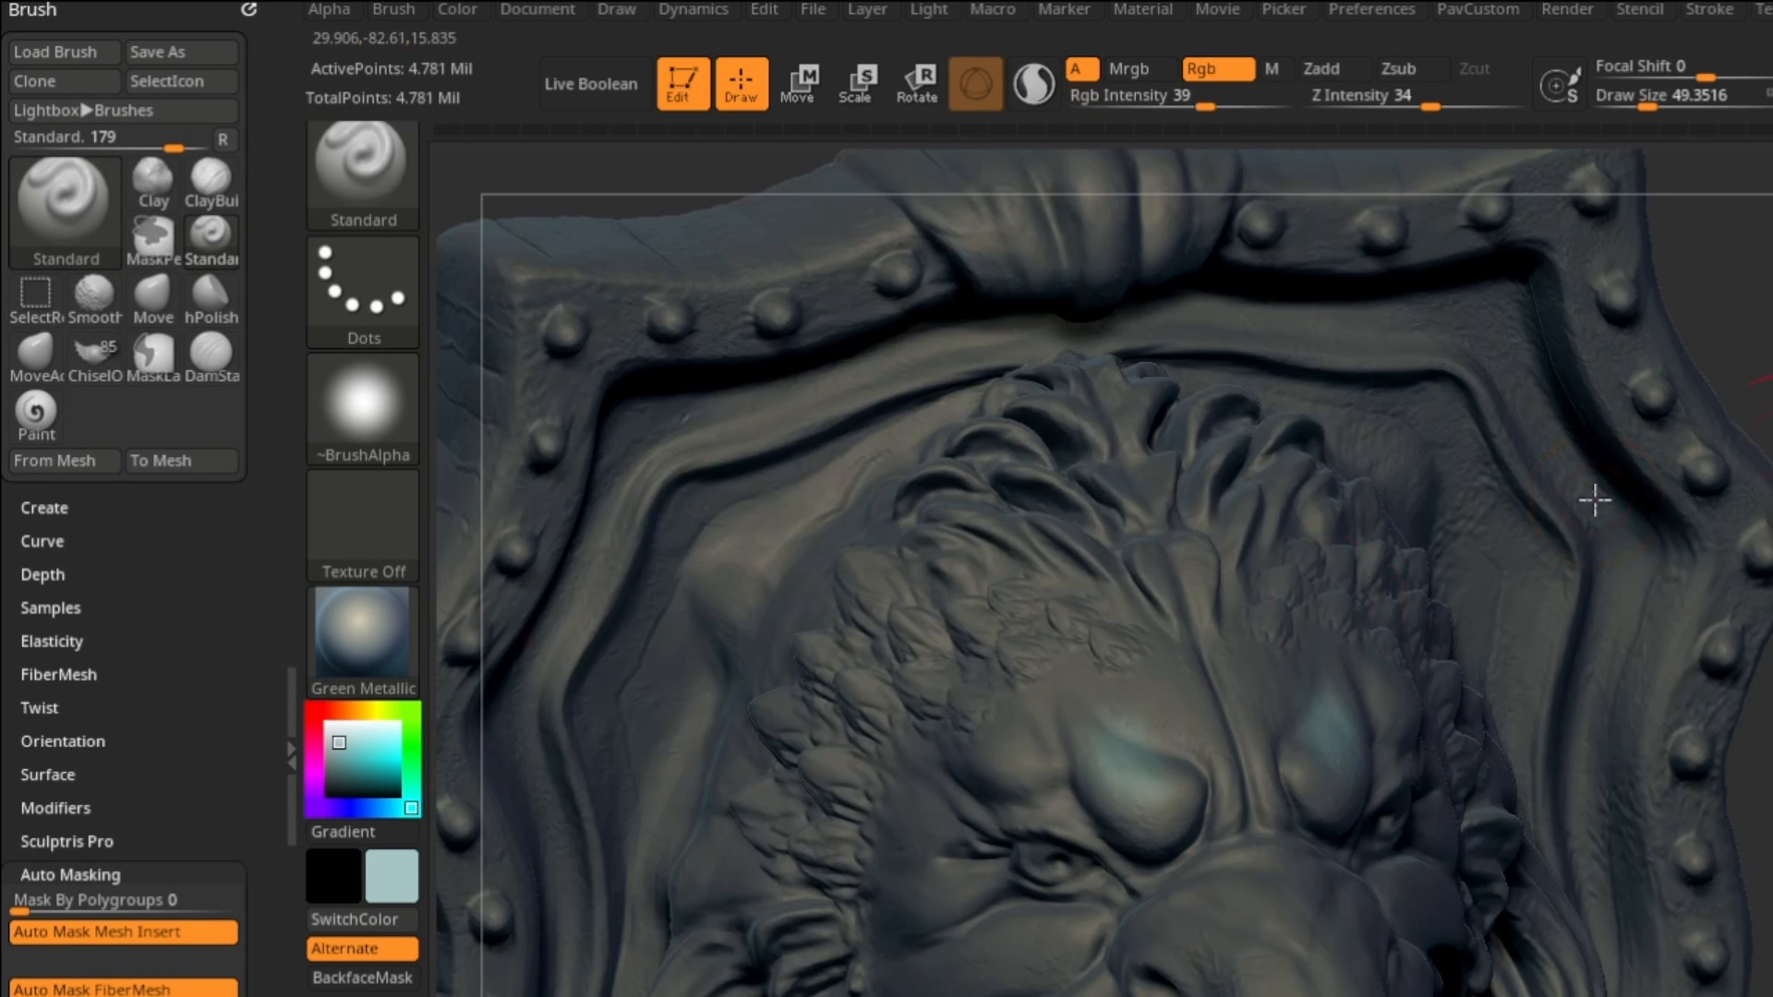
{"action": "key", "text": "ctrl+z"}
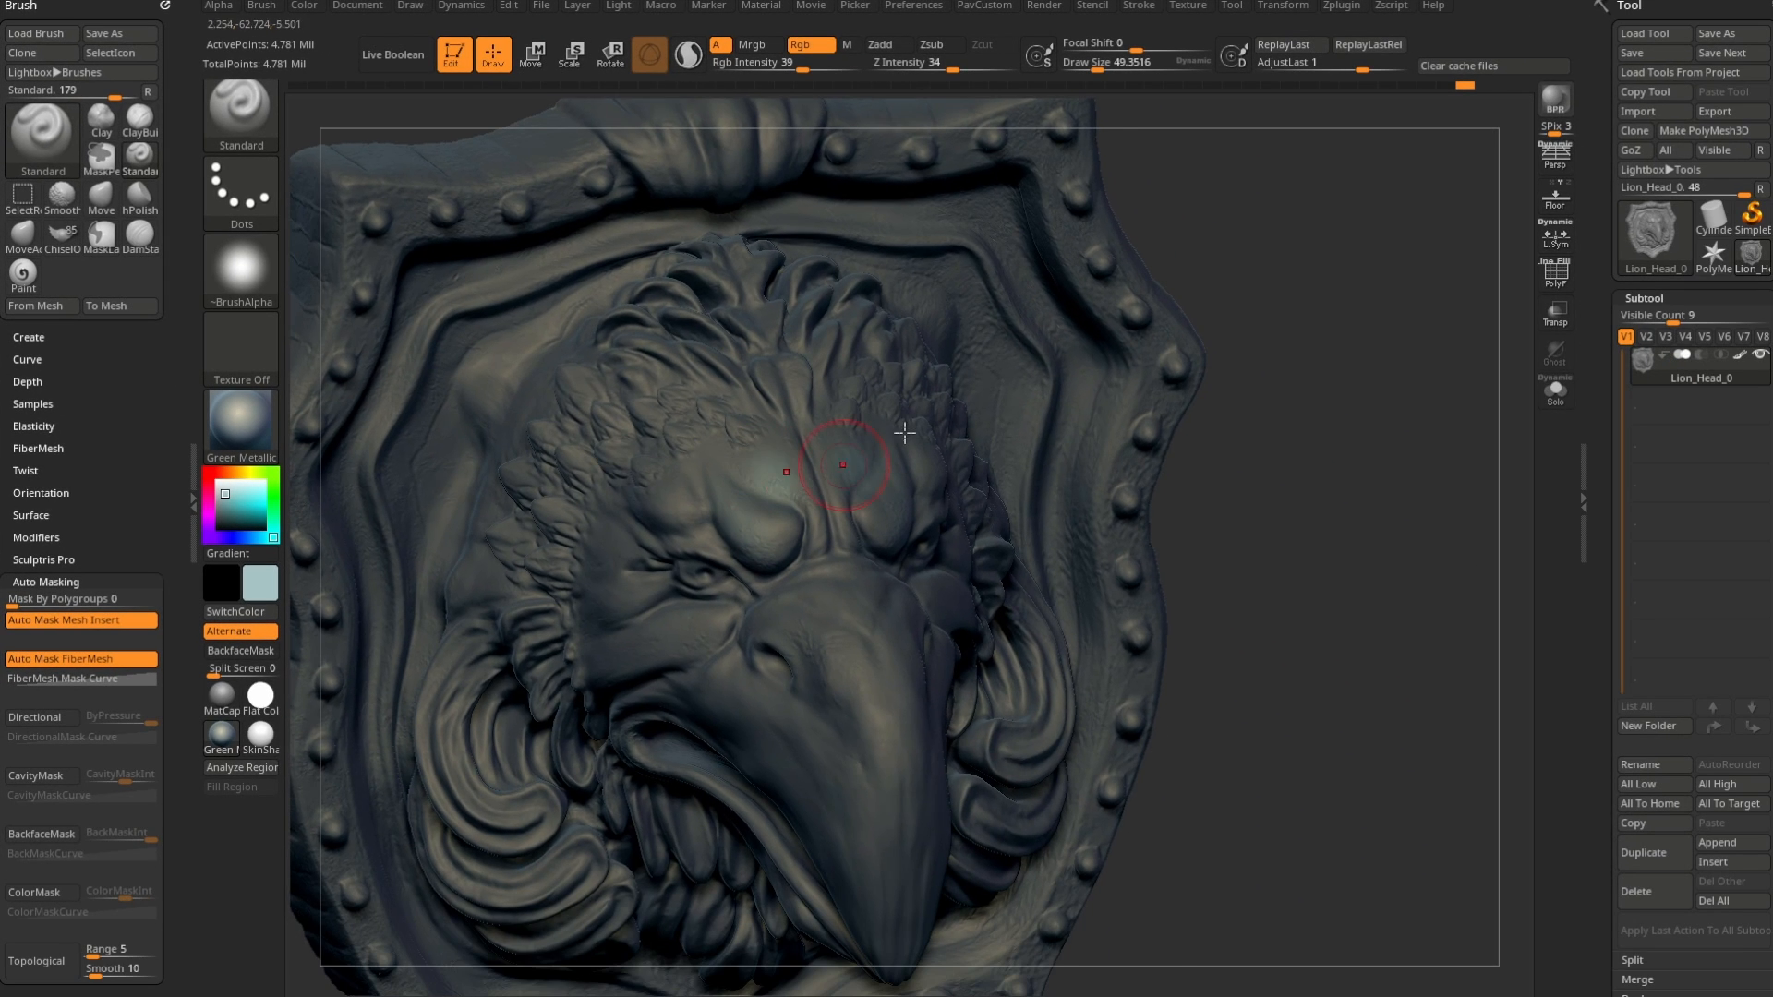
{"action": "right_click_drag", "start_coordinate": [905, 432], "coordinate": [789, 420]}
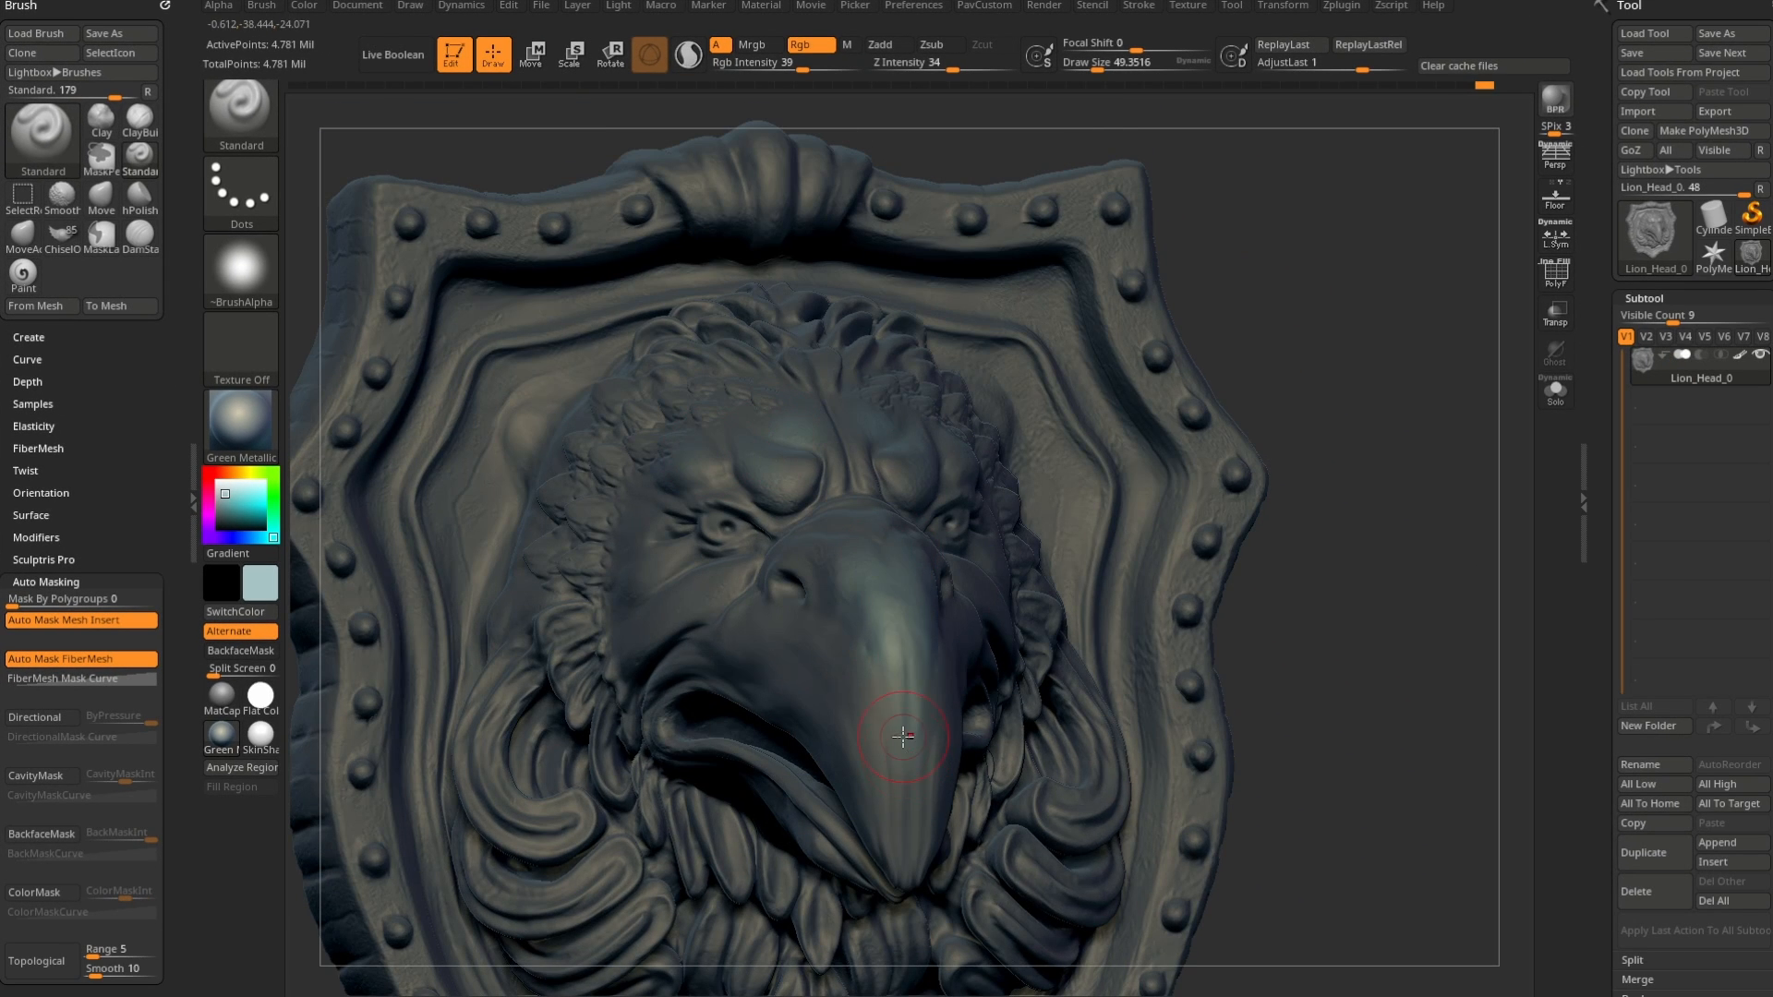
{"action": "right_click_drag", "start_coordinate": [857, 589], "coordinate": [1101, 511]}
- Mask the eagle head sculpt by cavity using the Mask By Cavity option
{"action": "left_click_drag", "start_coordinate": [1566, 578], "coordinate": [1598, 340]}
{"action": "key", "text": "shift"}
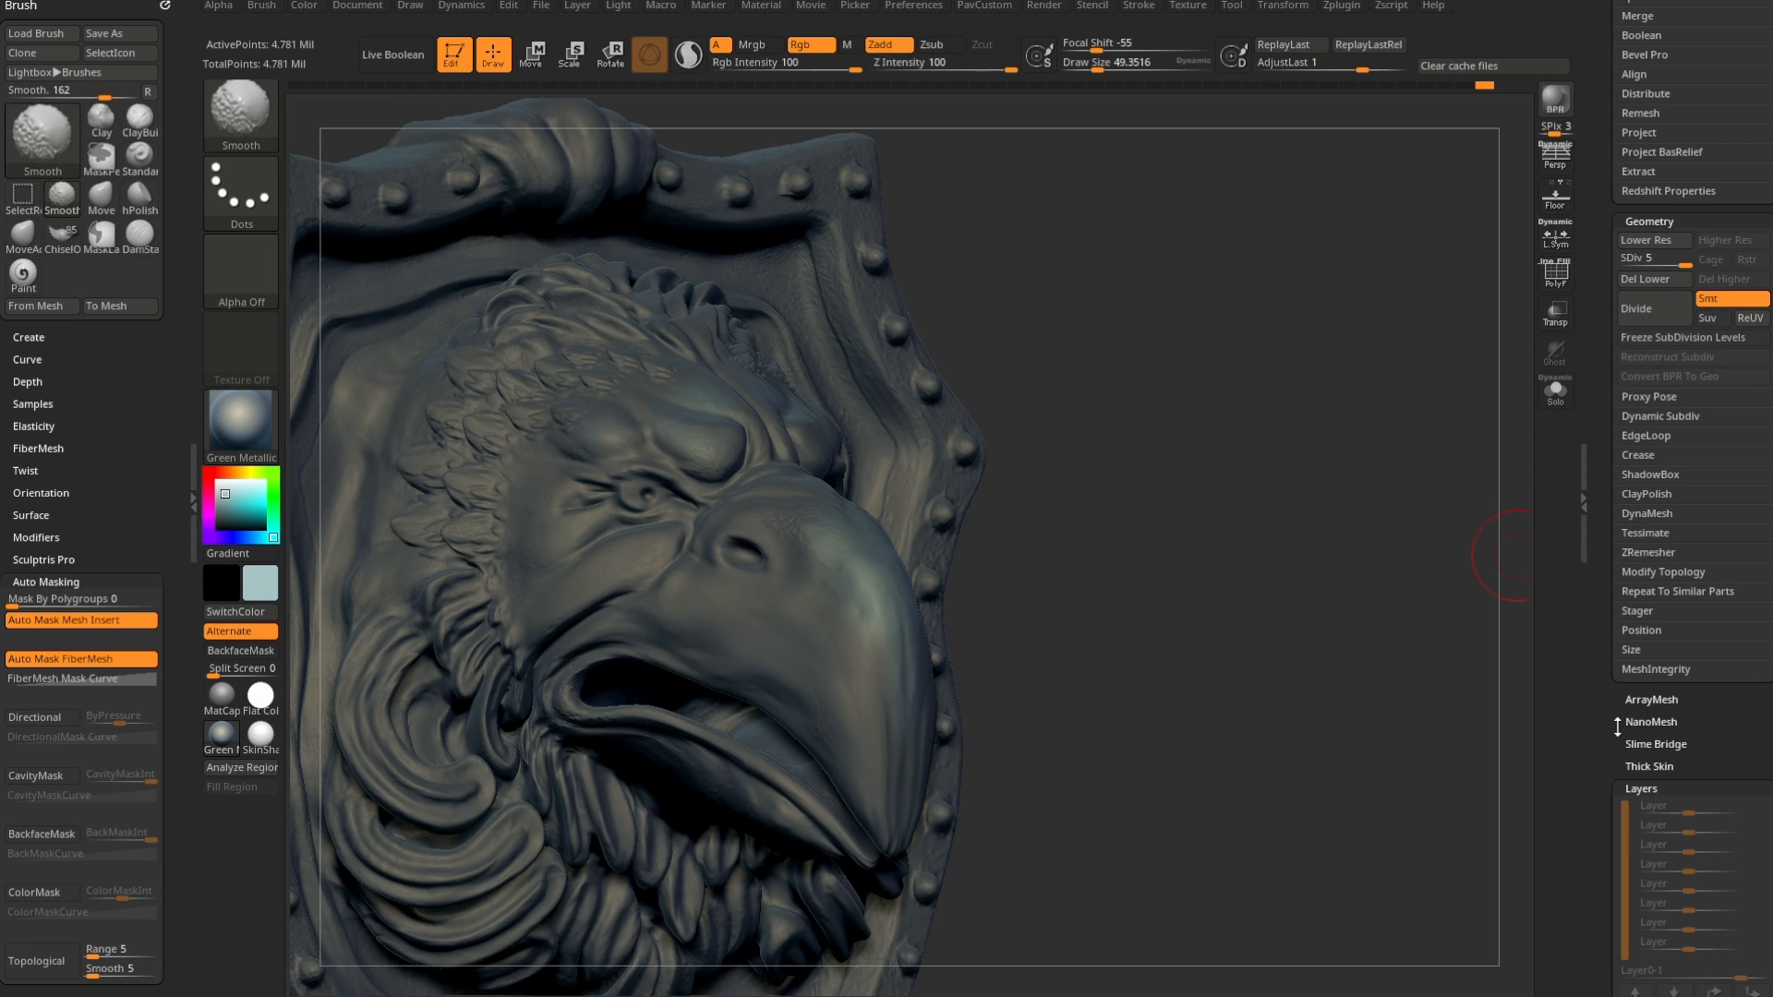
{"action": "left_click", "coordinate": [1639, 787]}
{"action": "left_click", "coordinate": [1646, 188]}
{"action": "left_click", "coordinate": [1641, 544]}
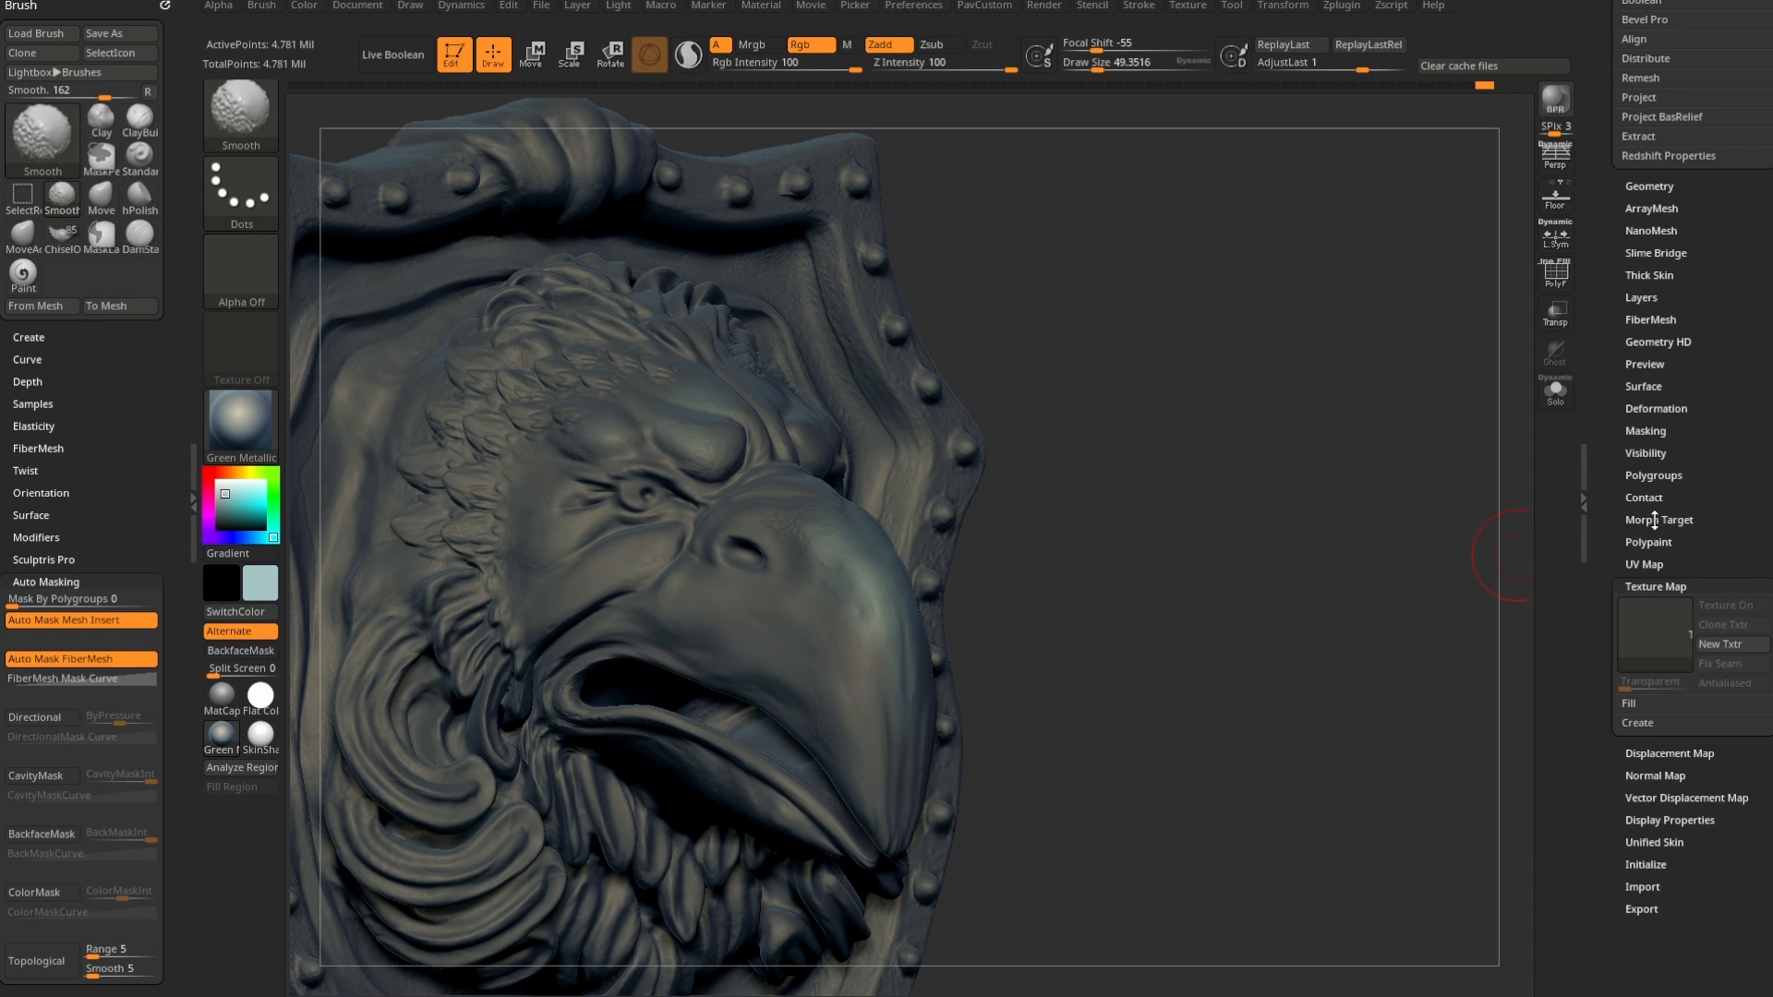
{"action": "left_click", "coordinate": [1646, 431]}
{"action": "scroll", "coordinate": [1639, 554], "scroll_direction": "down", "scroll_amount": 3}
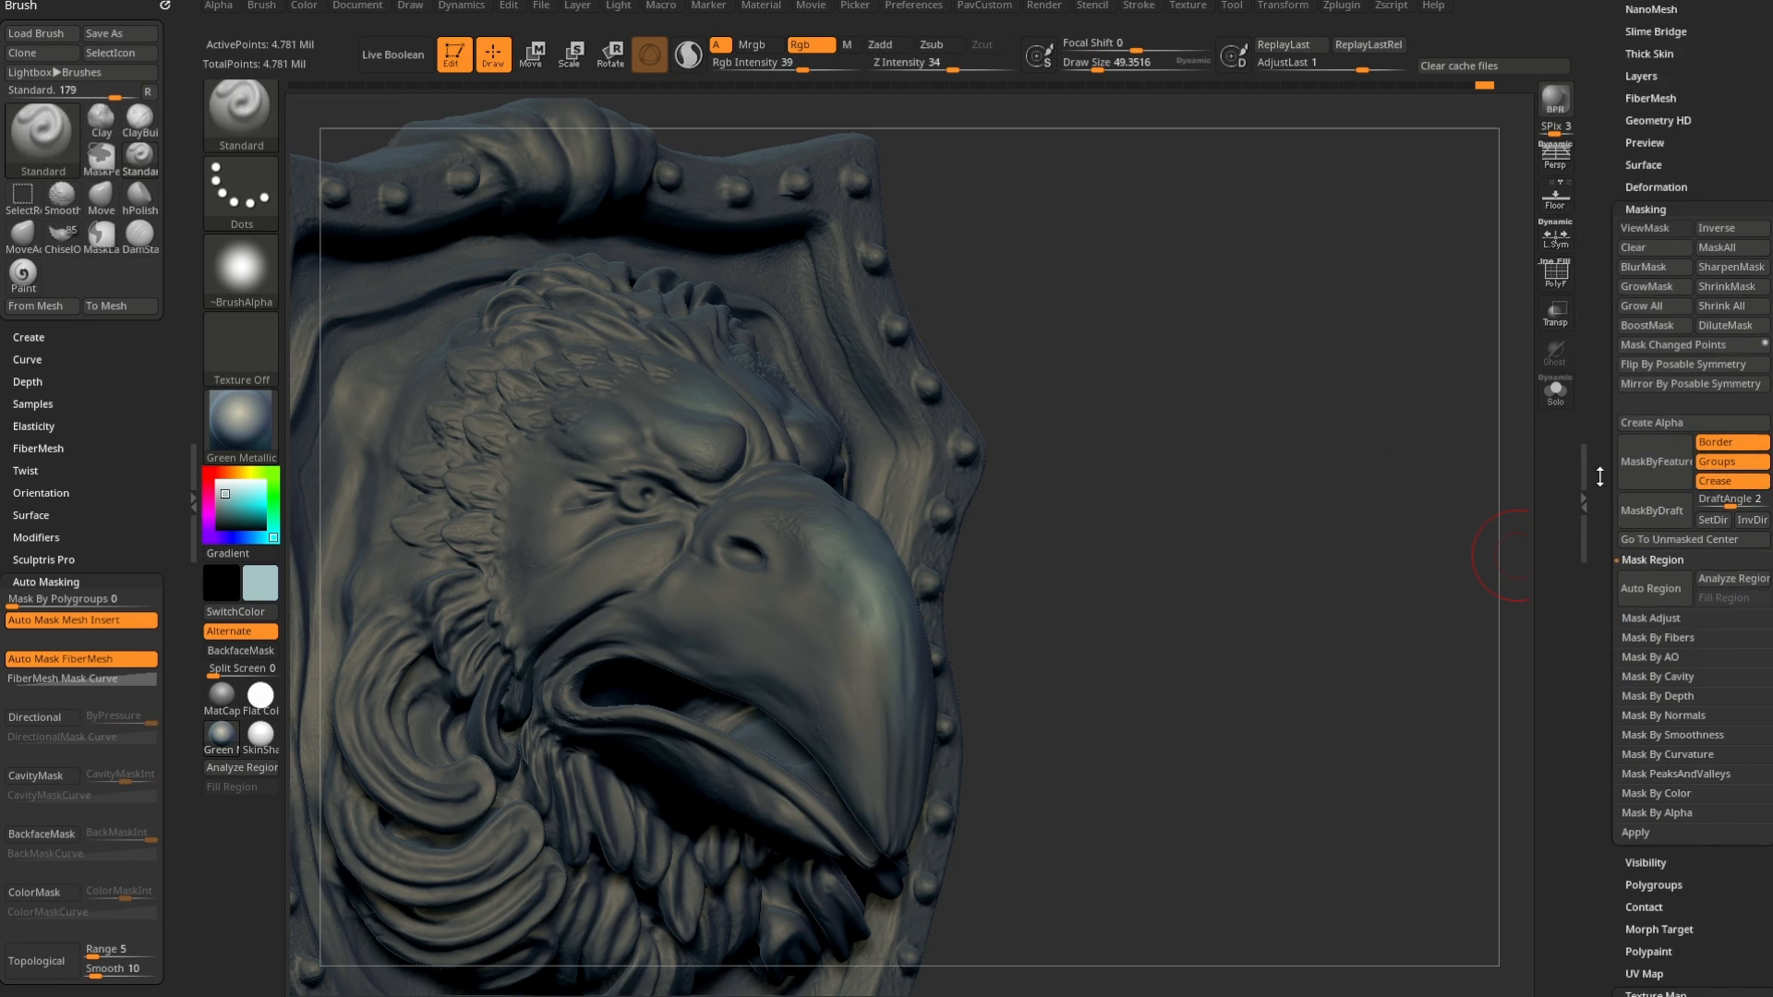
{"action": "left_click", "coordinate": [1655, 667]}
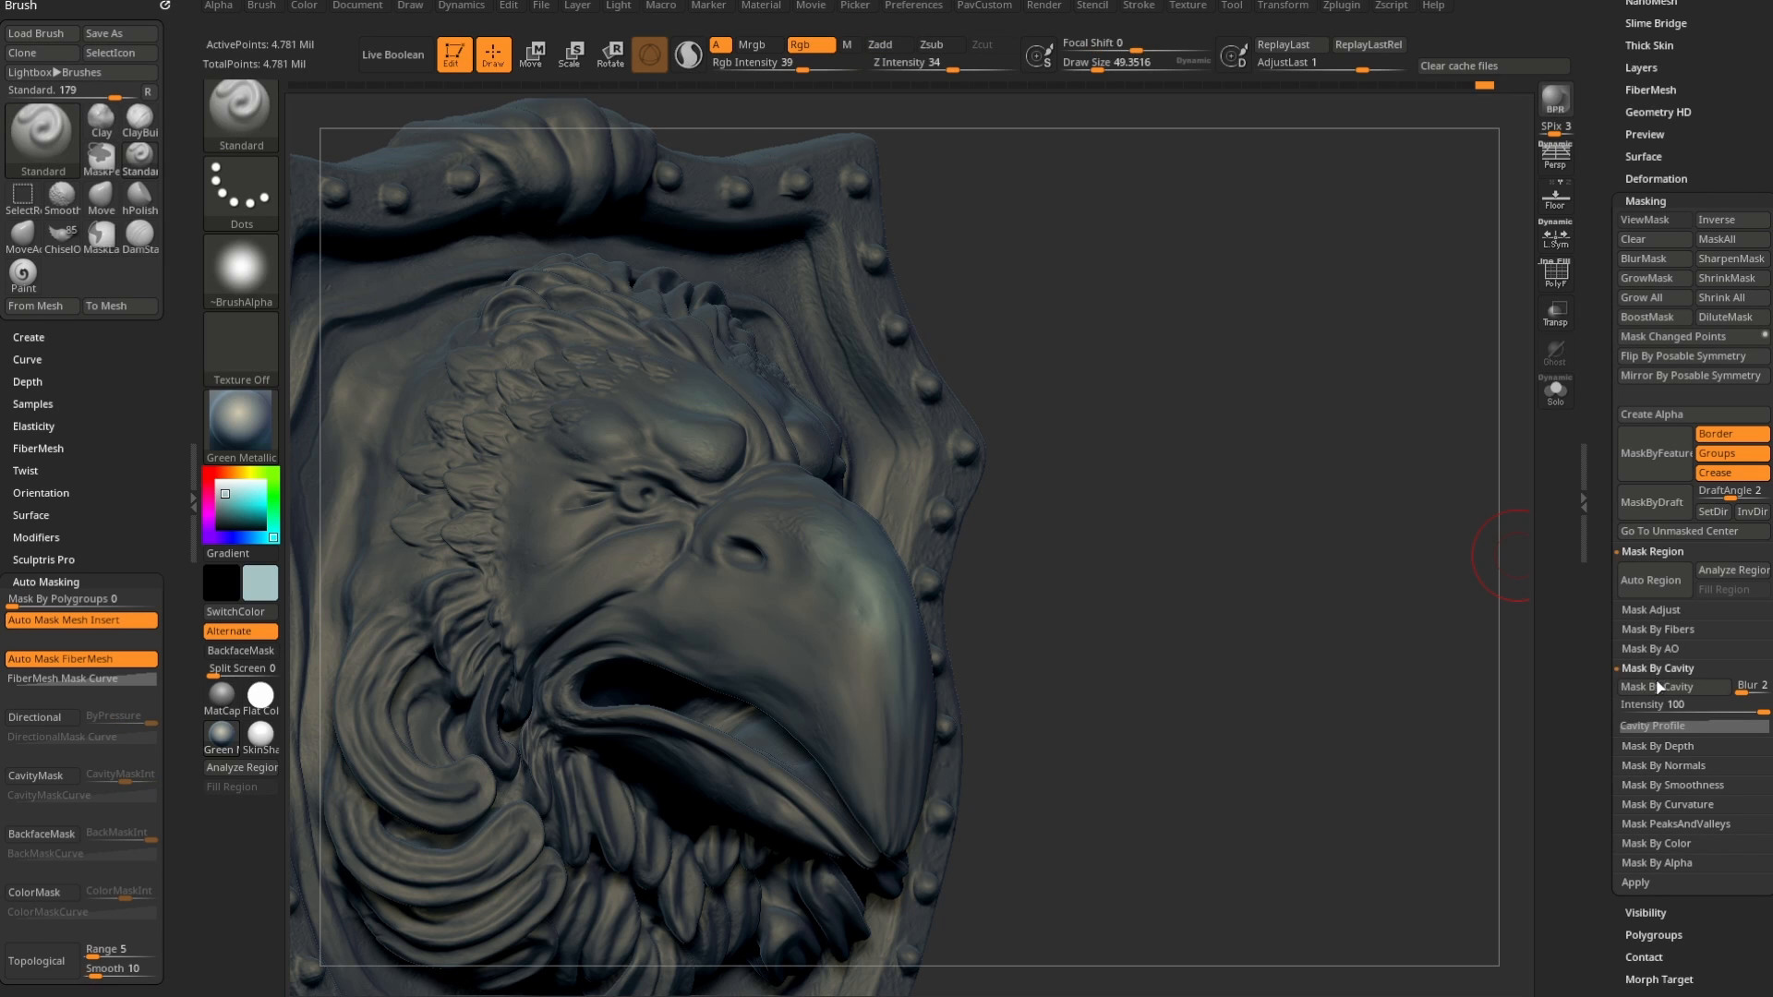
{"action": "left_click", "coordinate": [1657, 686]}
- Hide the mask display and tint the raised areas and side curls pale blue-green at draw size about 76
{"action": "left_click_drag", "start_coordinate": [1514, 554], "coordinate": [852, 522]}
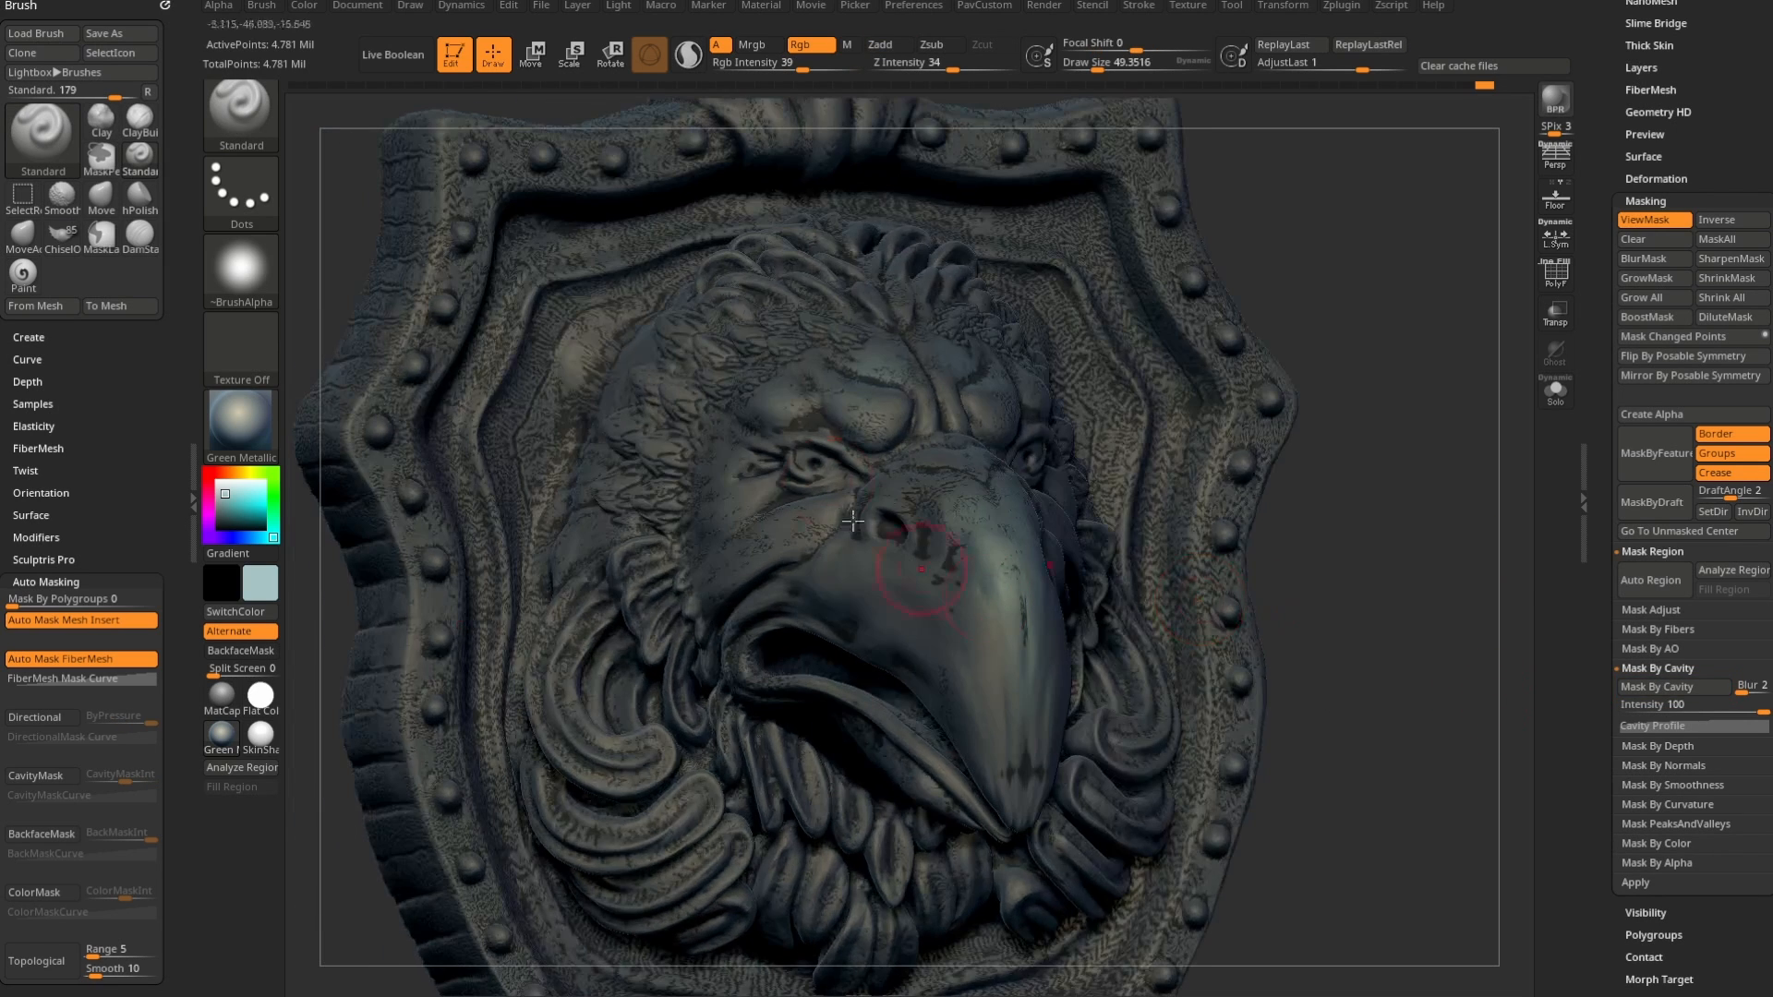
{"action": "left_click_drag", "start_coordinate": [1394, 463], "coordinate": [1482, 335]}
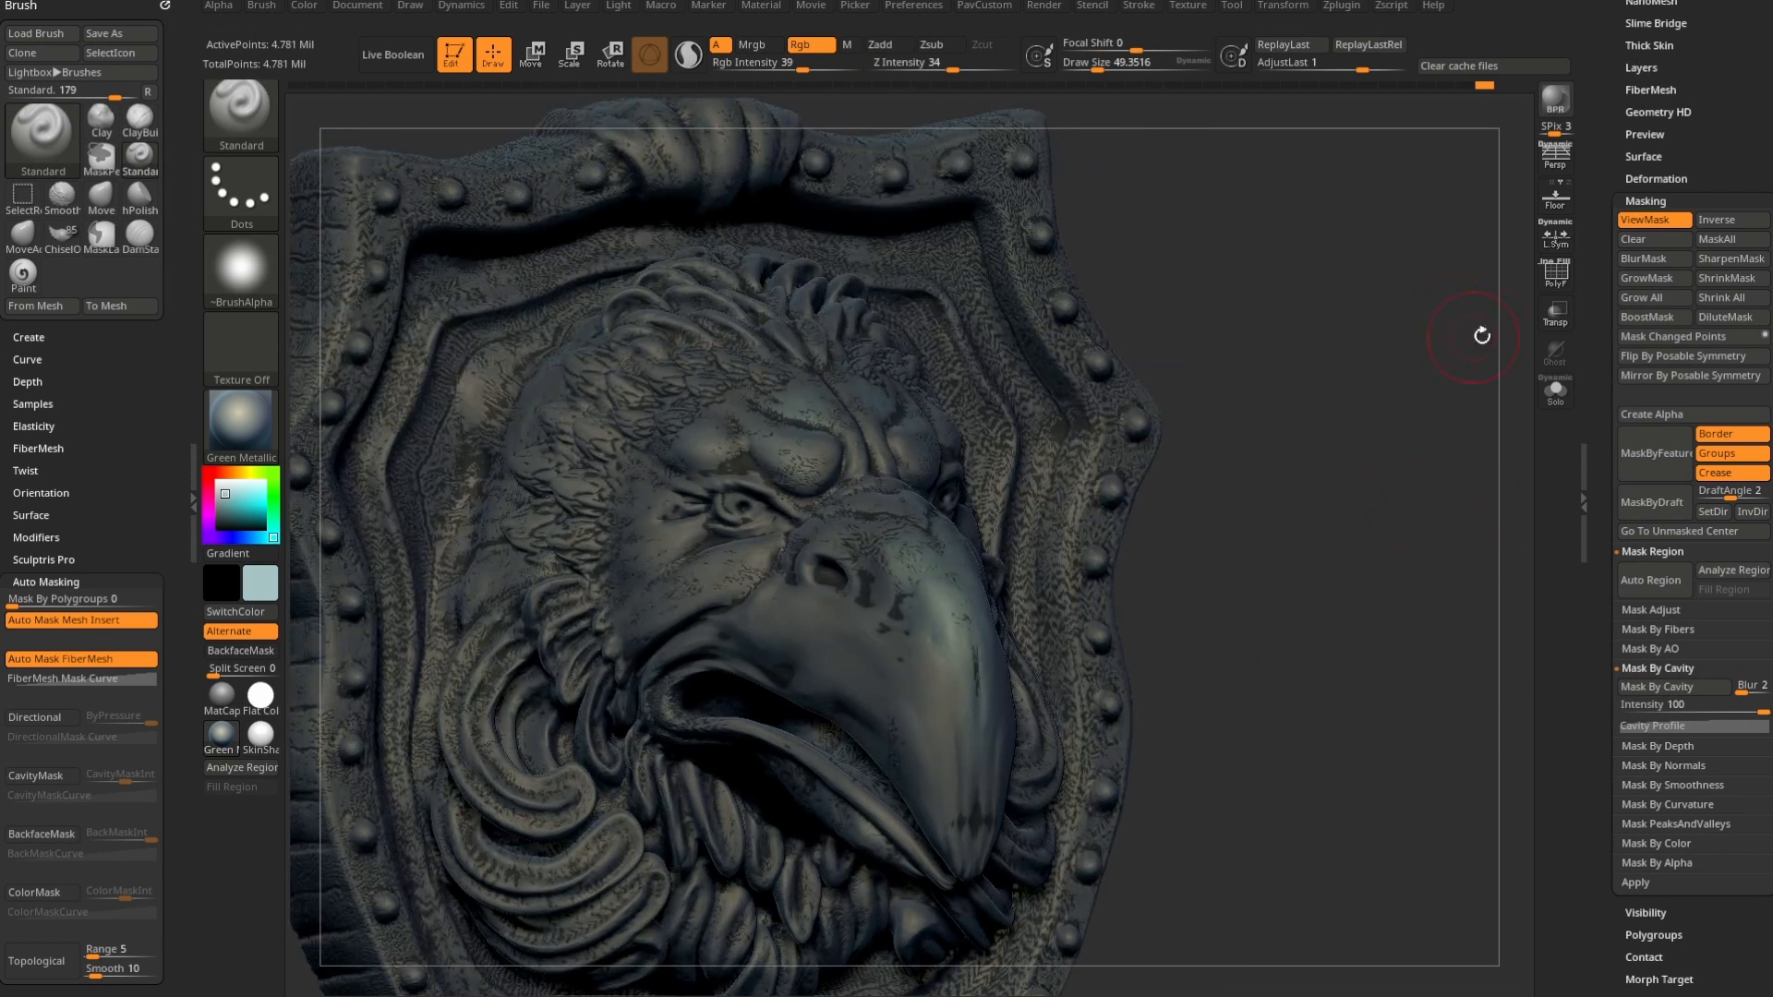
{"action": "left_click_drag", "start_coordinate": [1600, 290], "coordinate": [1600, 411]}
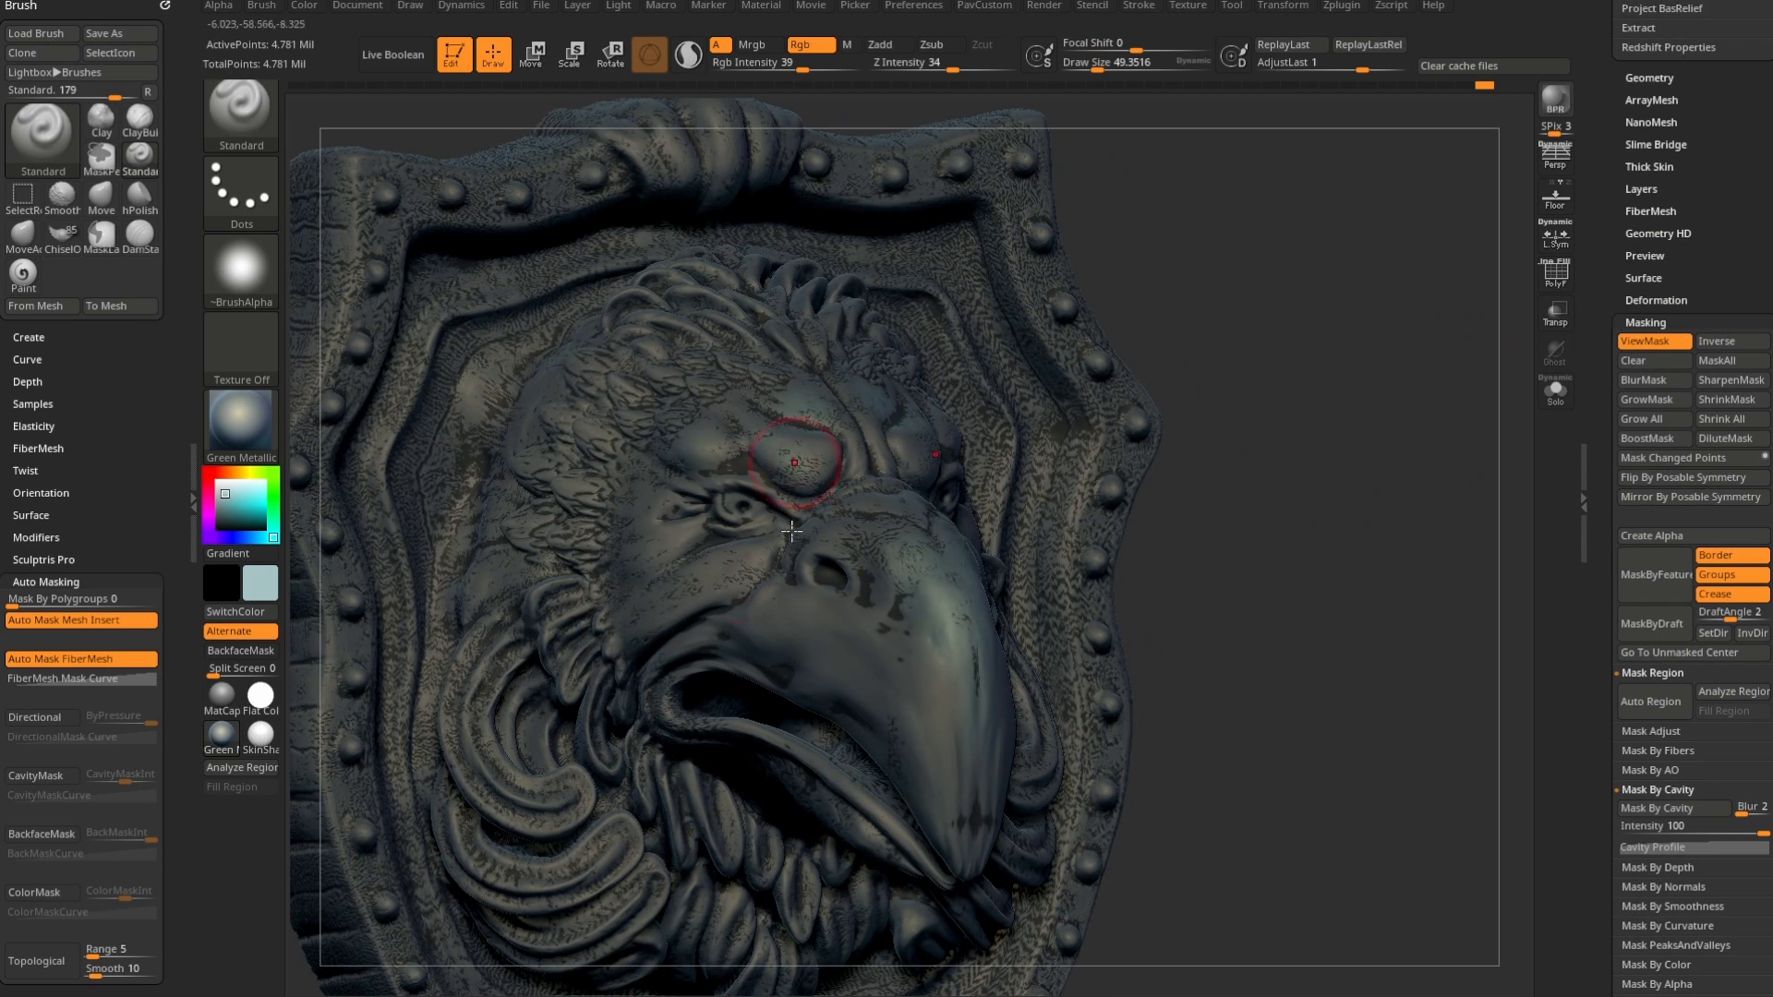
{"action": "left_click", "coordinate": [1657, 342]}
{"action": "left_click_drag", "start_coordinate": [1300, 400], "coordinate": [1296, 434]}
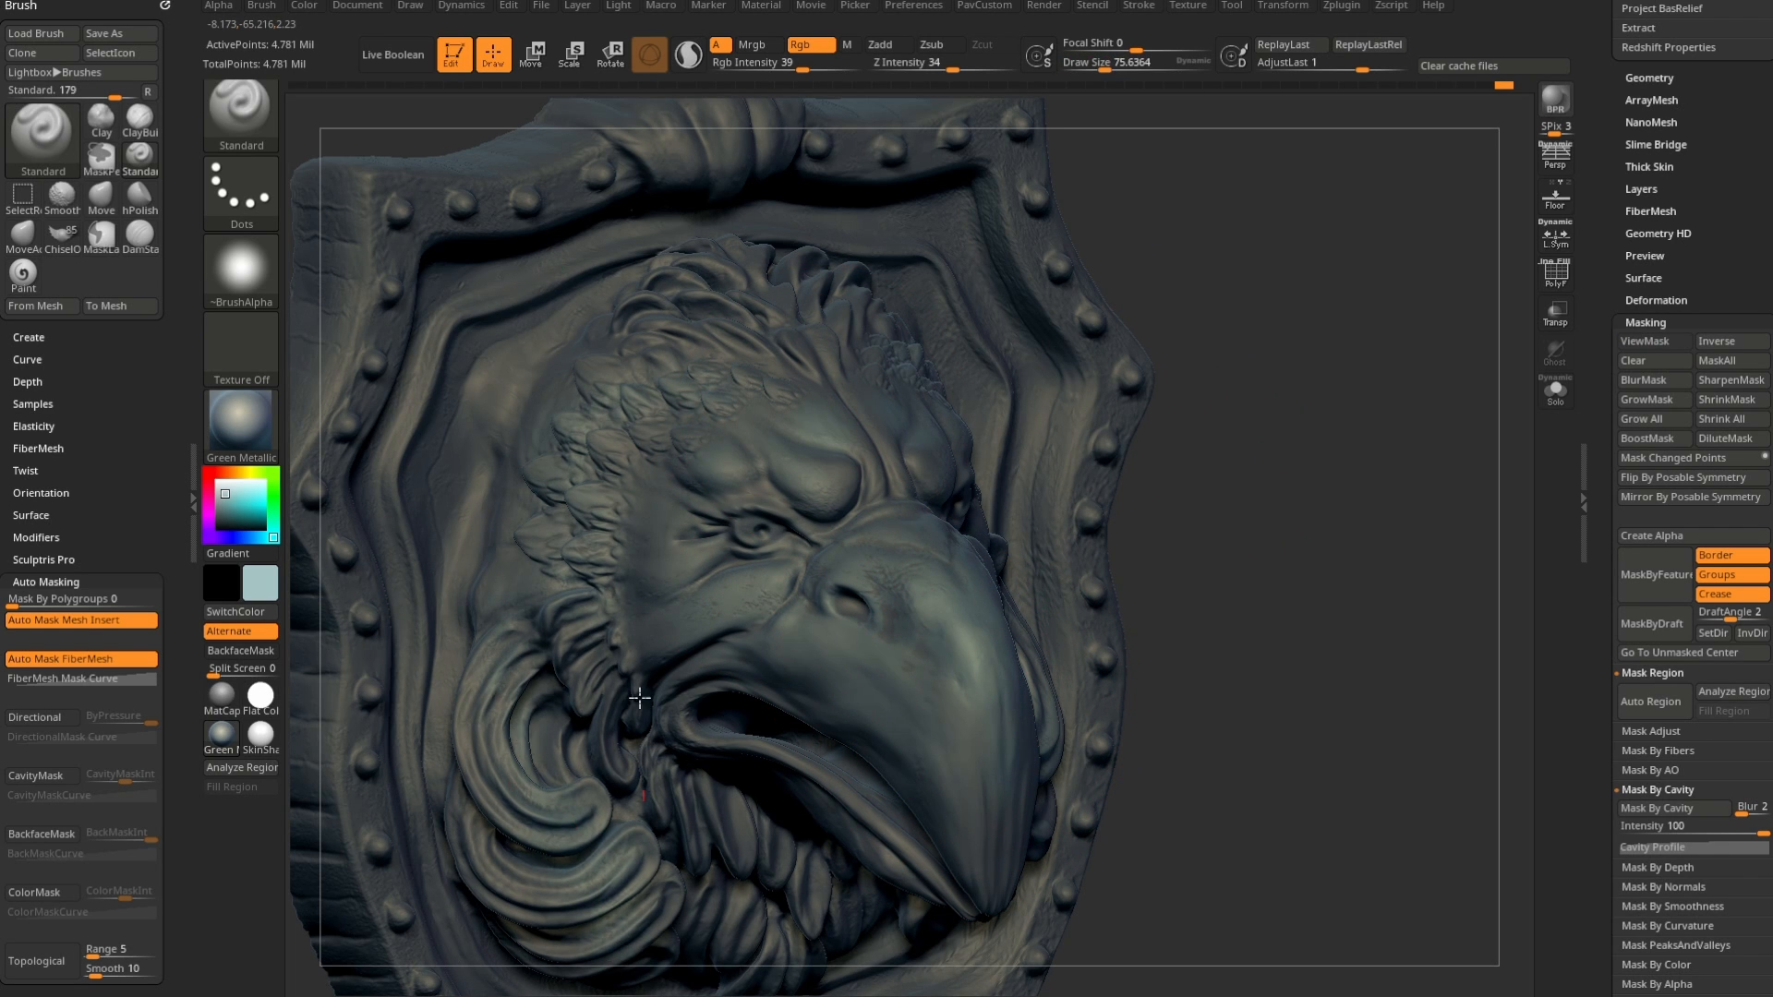
{"action": "left_click_drag", "start_coordinate": [1192, 434], "coordinate": [1288, 397]}
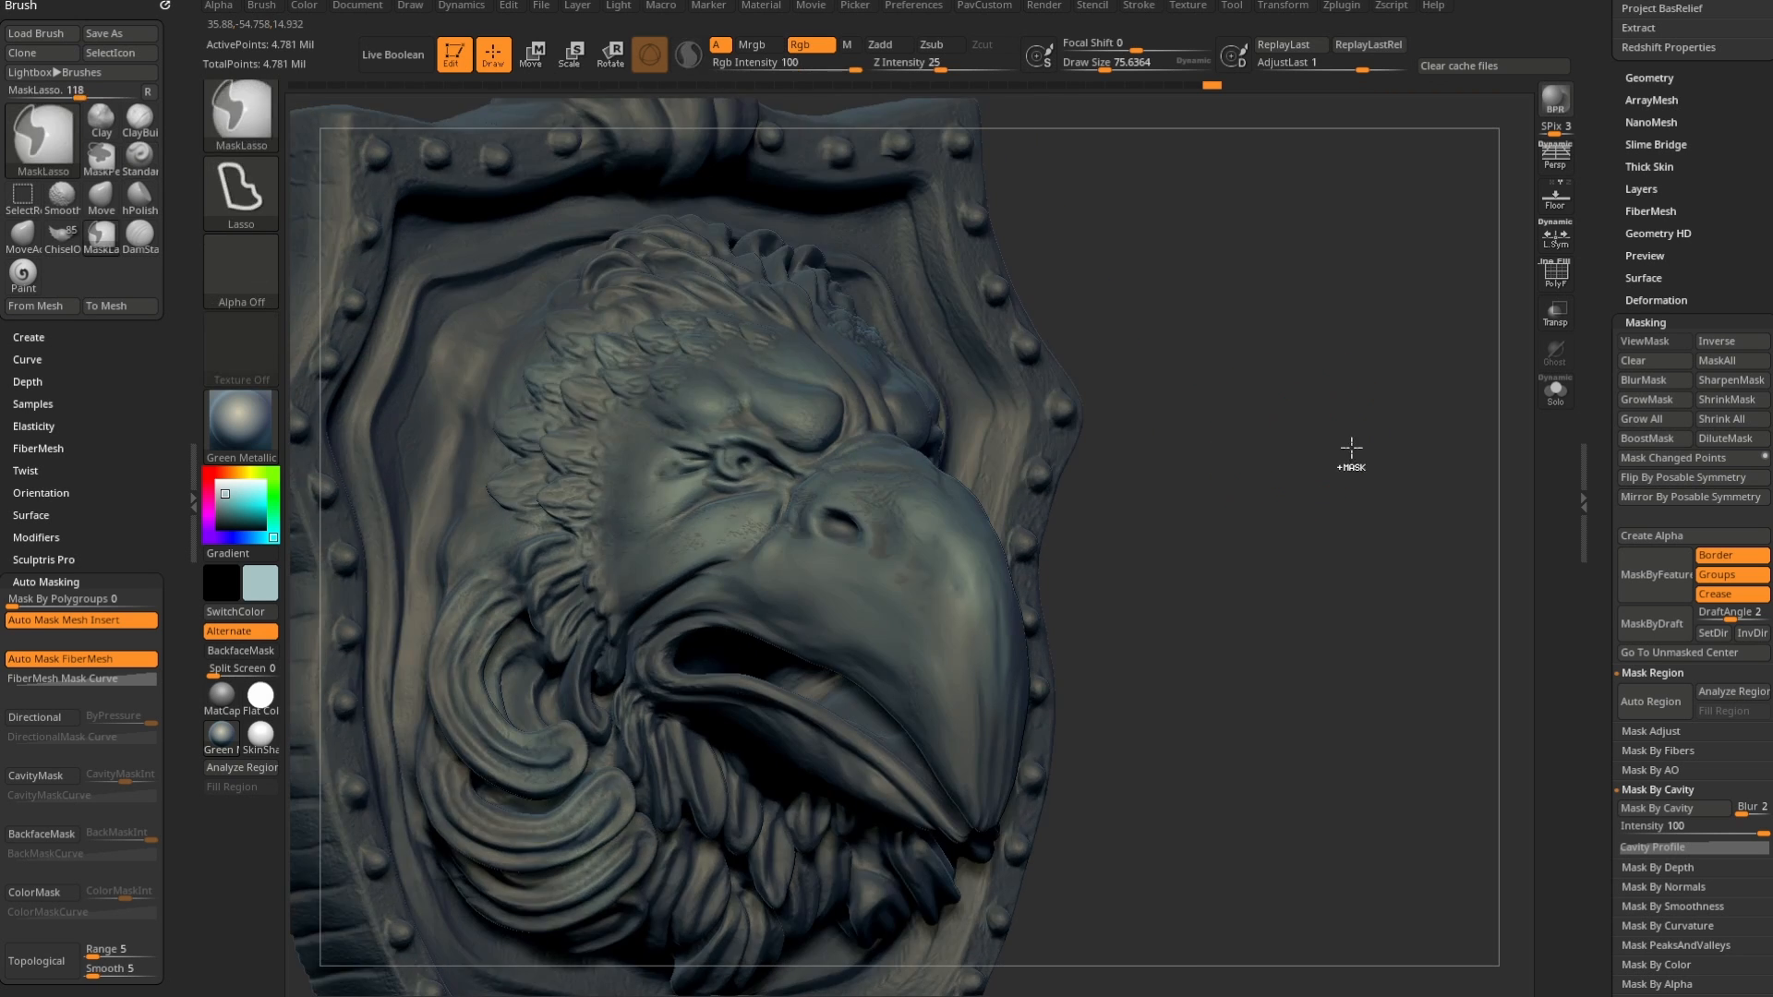
- Invert the cavity mask and hide its display again
{"action": "key", "text": "ctrl+h"}
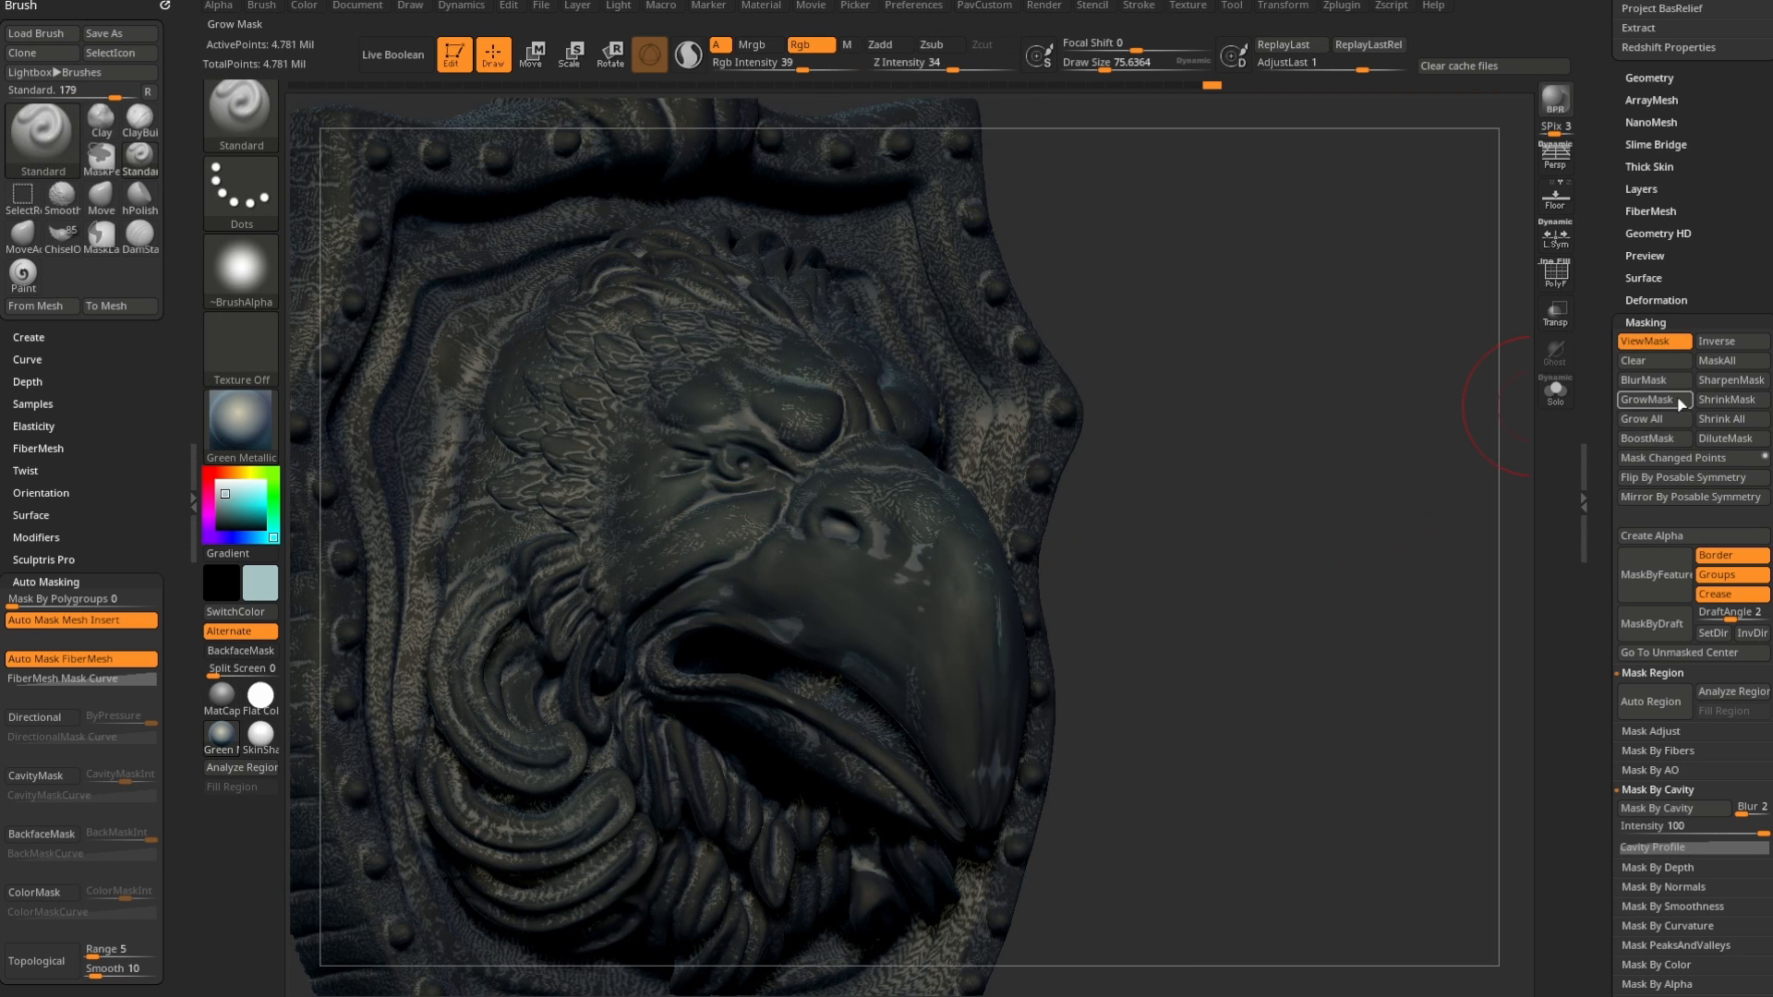
{"action": "left_click", "coordinate": [1644, 342]}
{"action": "left_click_drag", "start_coordinate": [1330, 455], "coordinate": [1366, 445]}
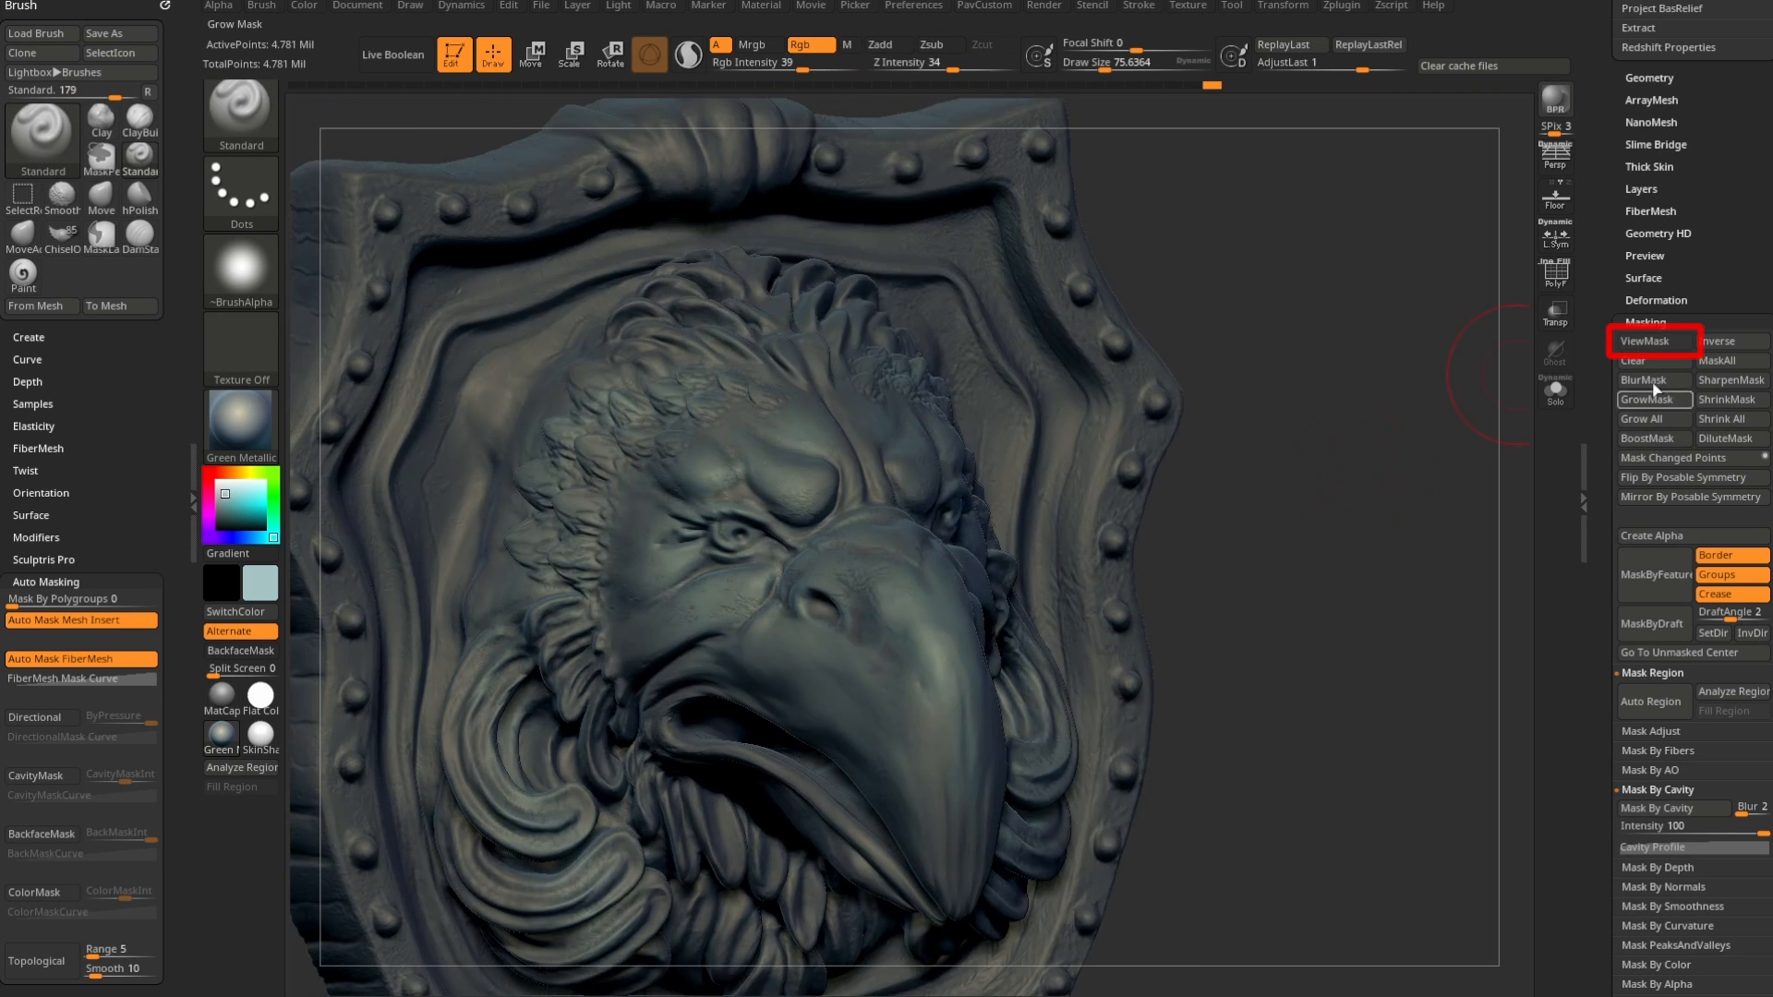
{"action": "left_click_drag", "start_coordinate": [1298, 545], "coordinate": [1344, 518]}
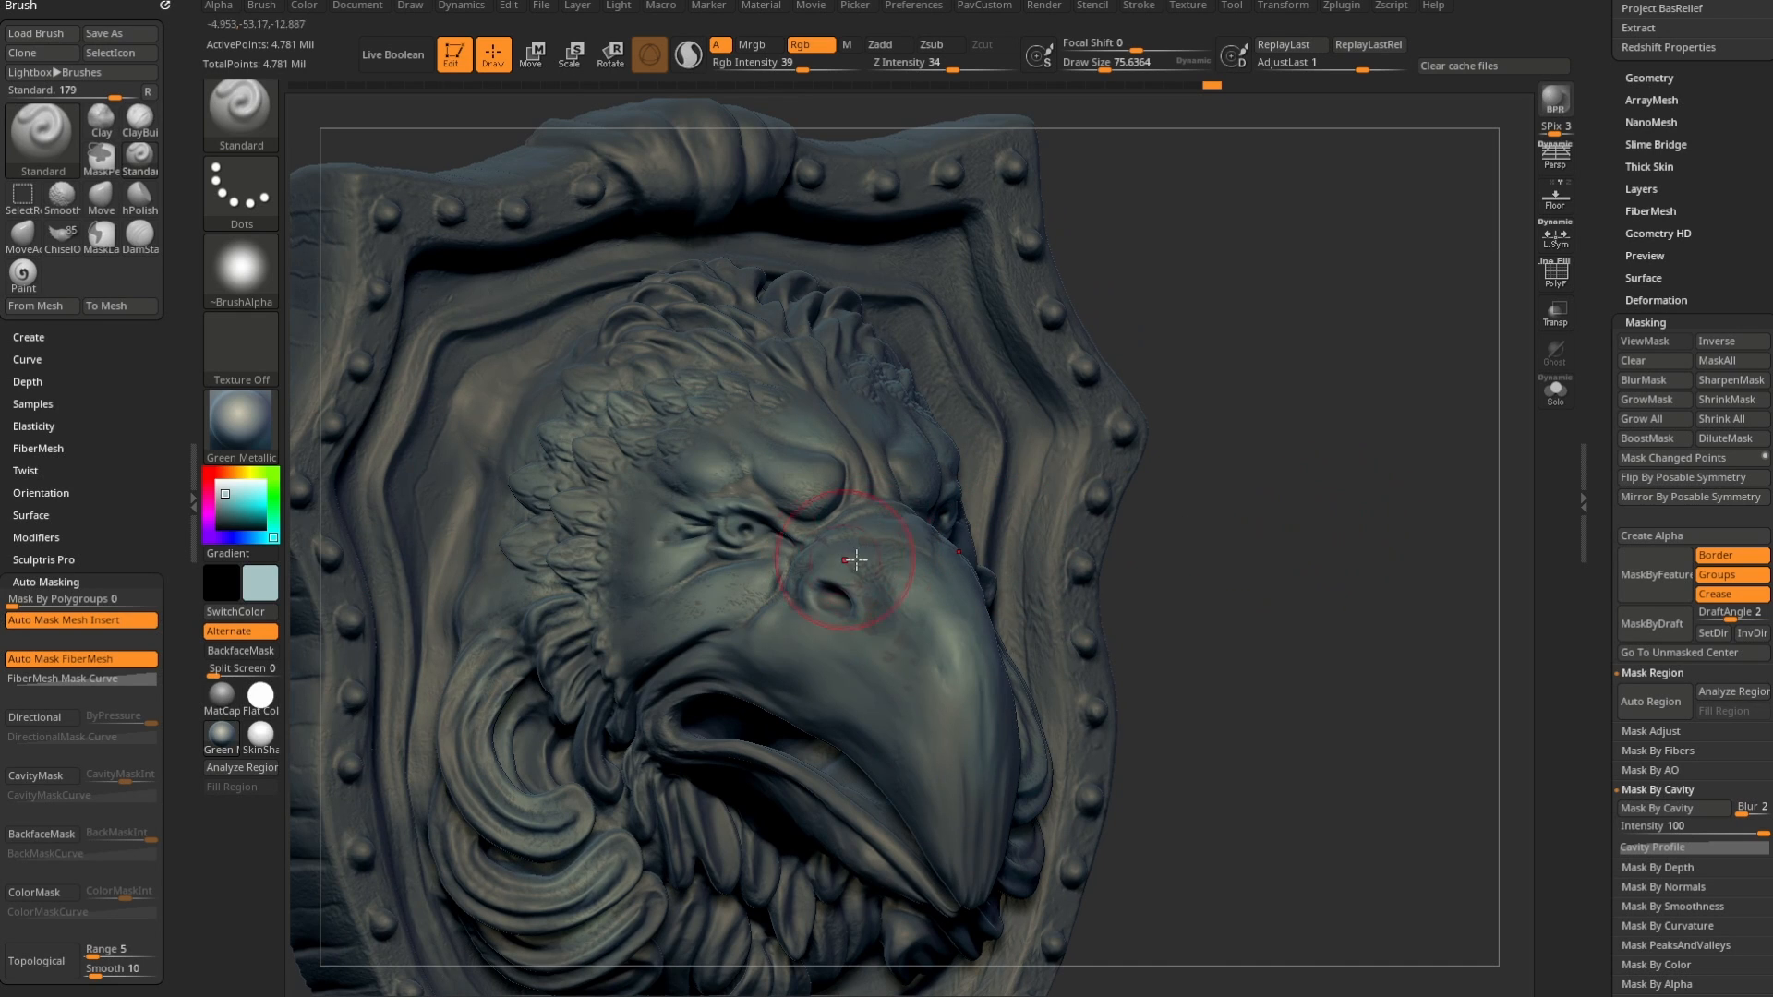
- Sample a gray from the head, darken it, and paint the unmasked recesses with the Standard brush at draw sizes up to about 172
{"action": "key", "text": "c"}
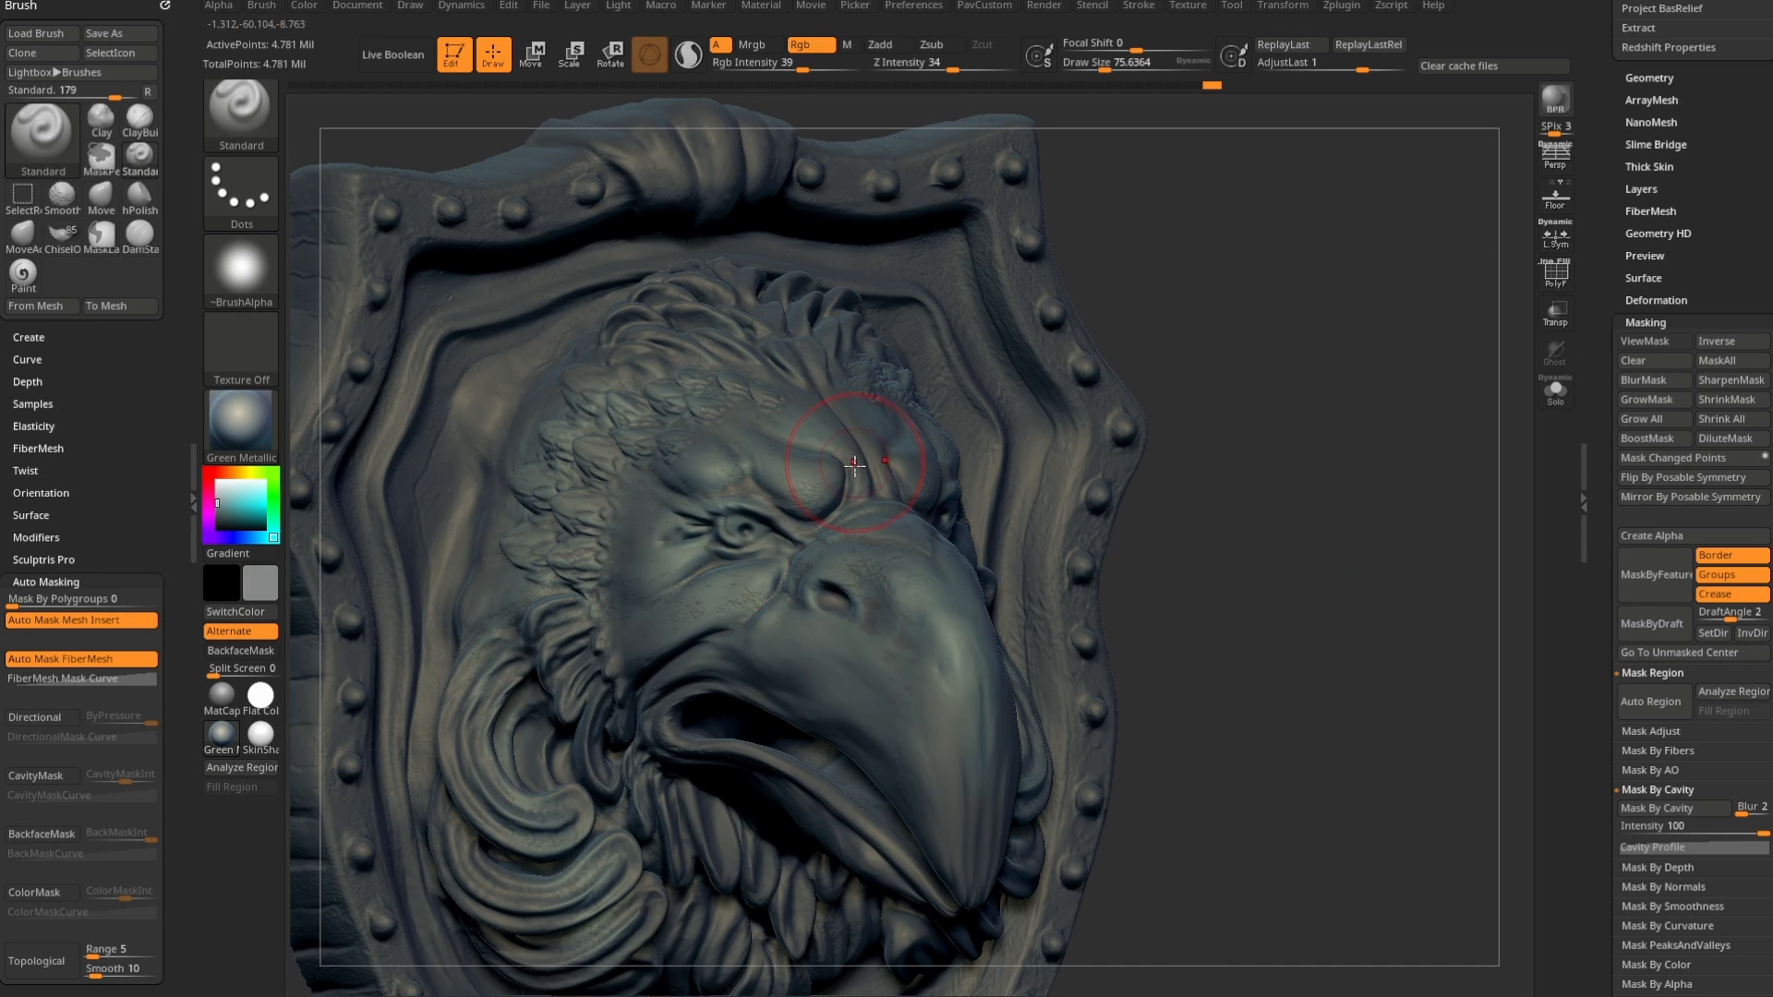
{"action": "key", "text": "c"}
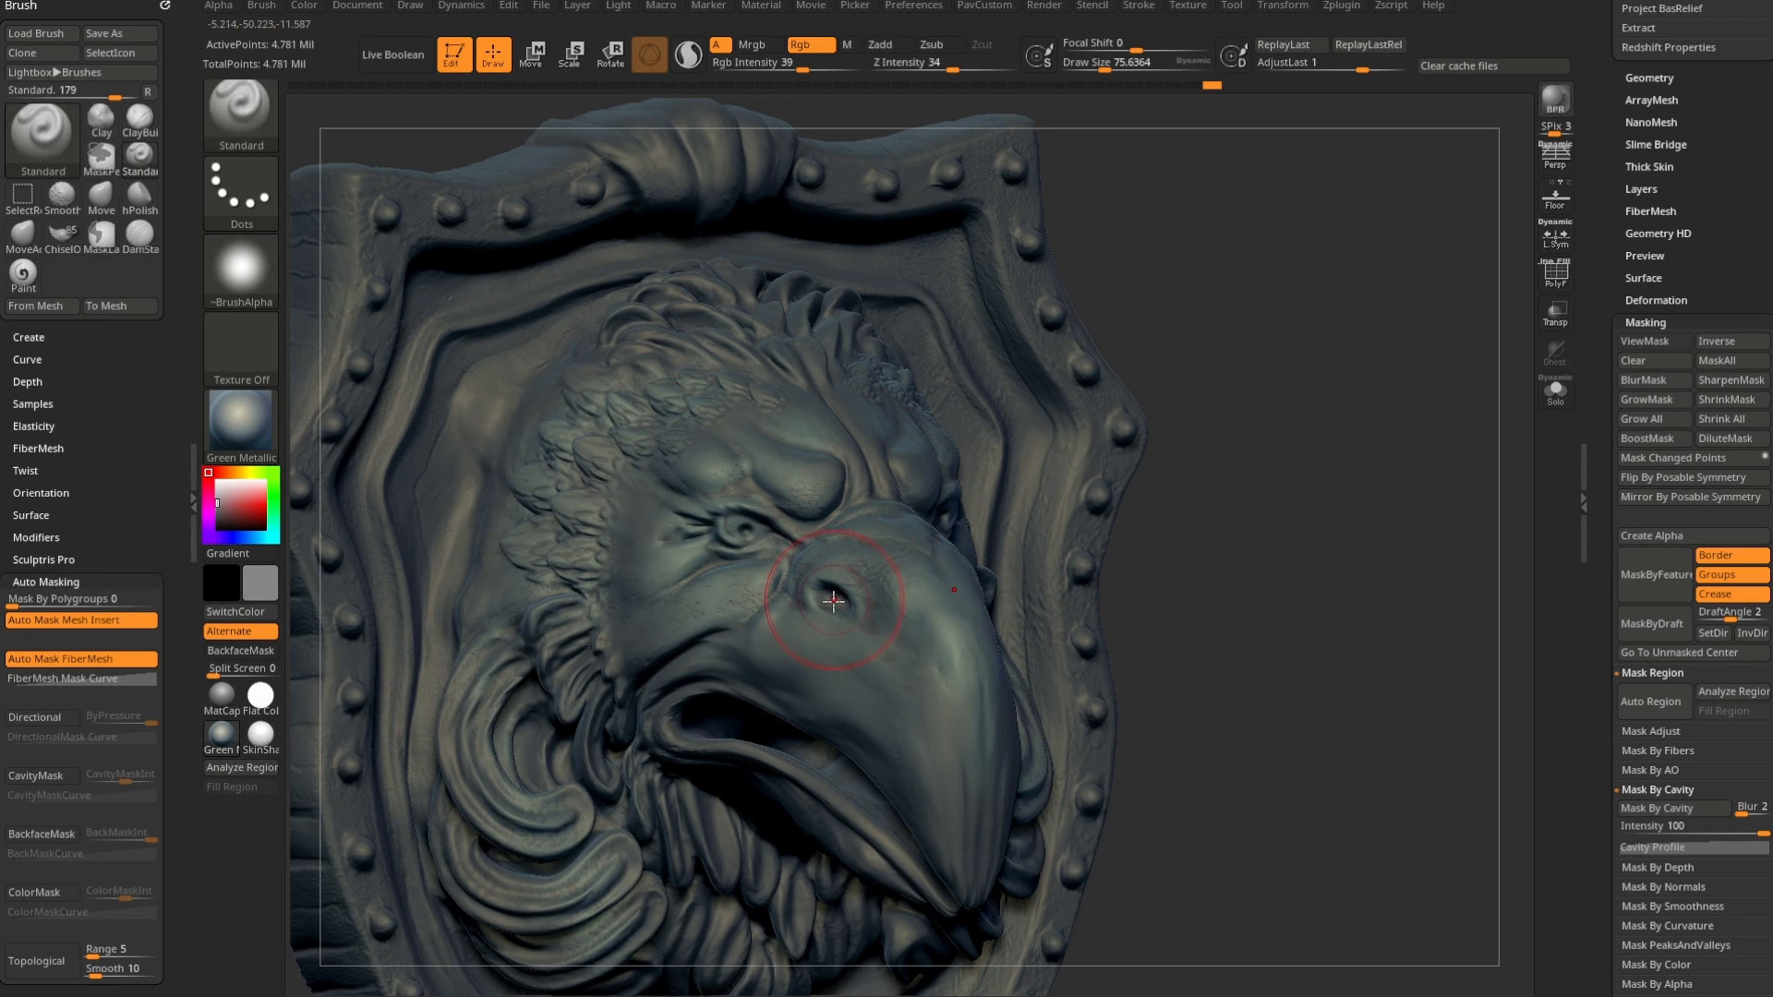
{"action": "left_click_drag", "start_coordinate": [222, 514], "coordinate": [216, 518]}
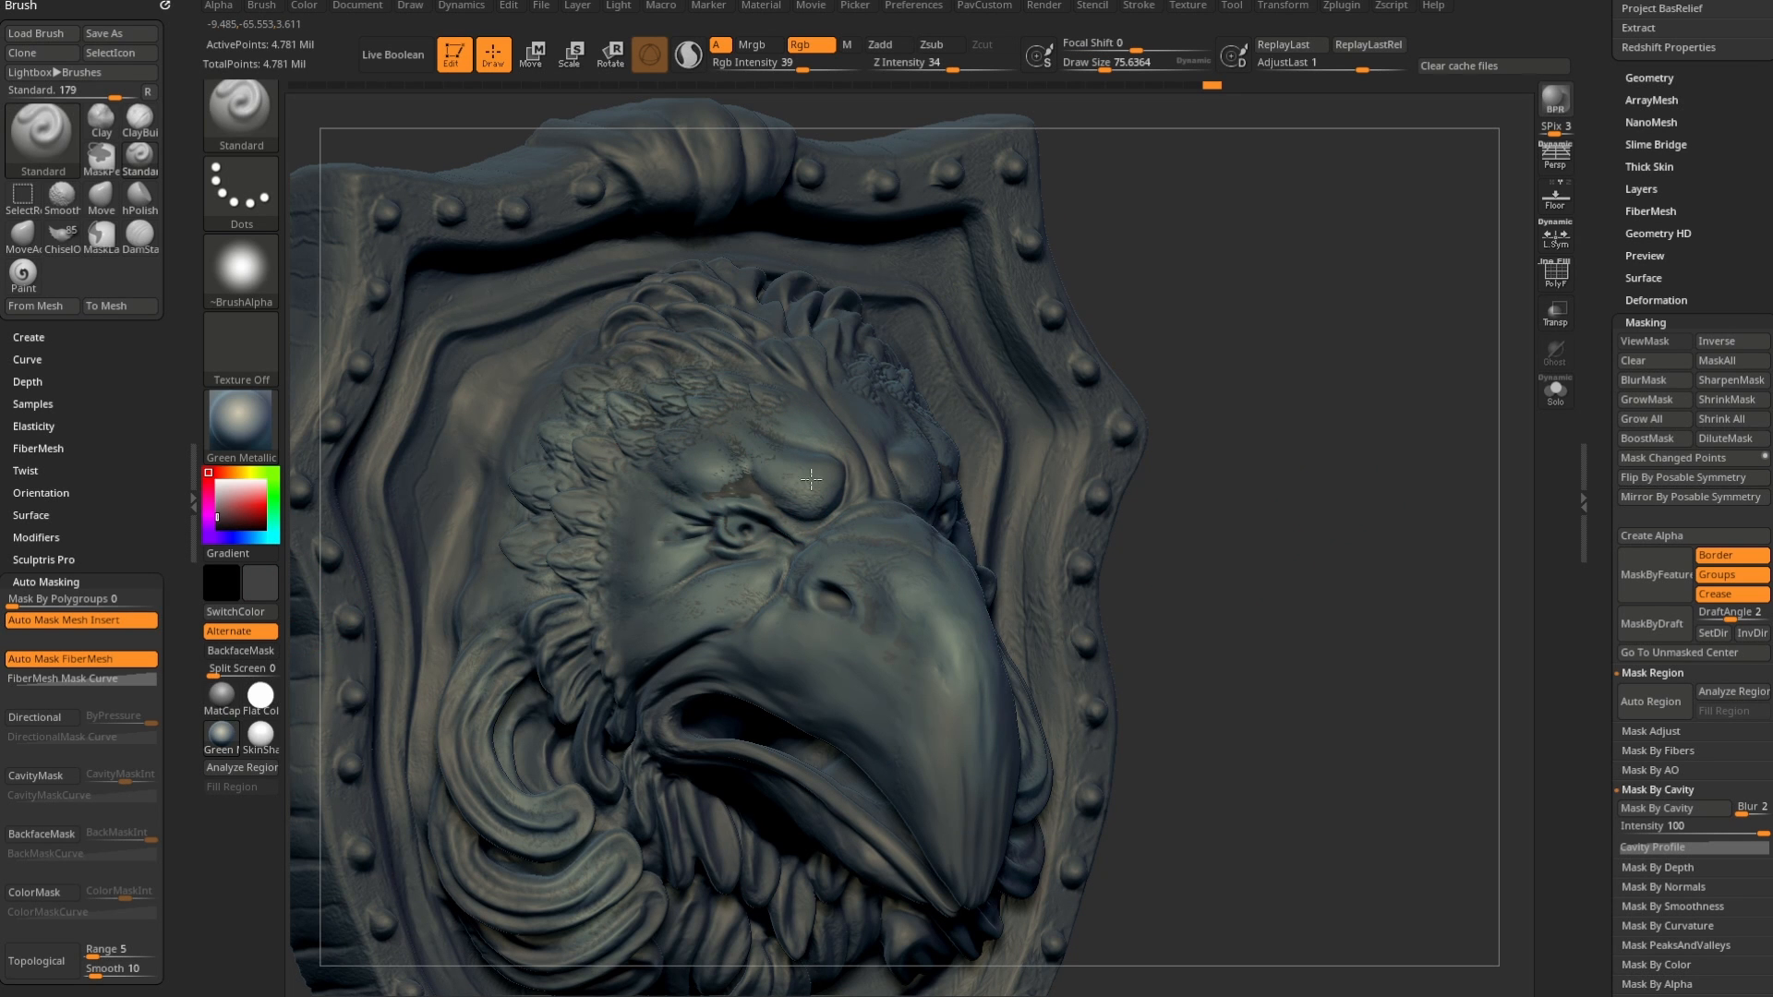
{"action": "mouse_move", "coordinate": [1276, 497]}
{"action": "left_mouse_down"}
{"action": "mouse_move", "coordinate": [1120, 444]}
{"action": "mouse_move", "coordinate": [1234, 509]}
{"action": "mouse_move", "coordinate": [503, 529]}
{"action": "left_mouse_up"}
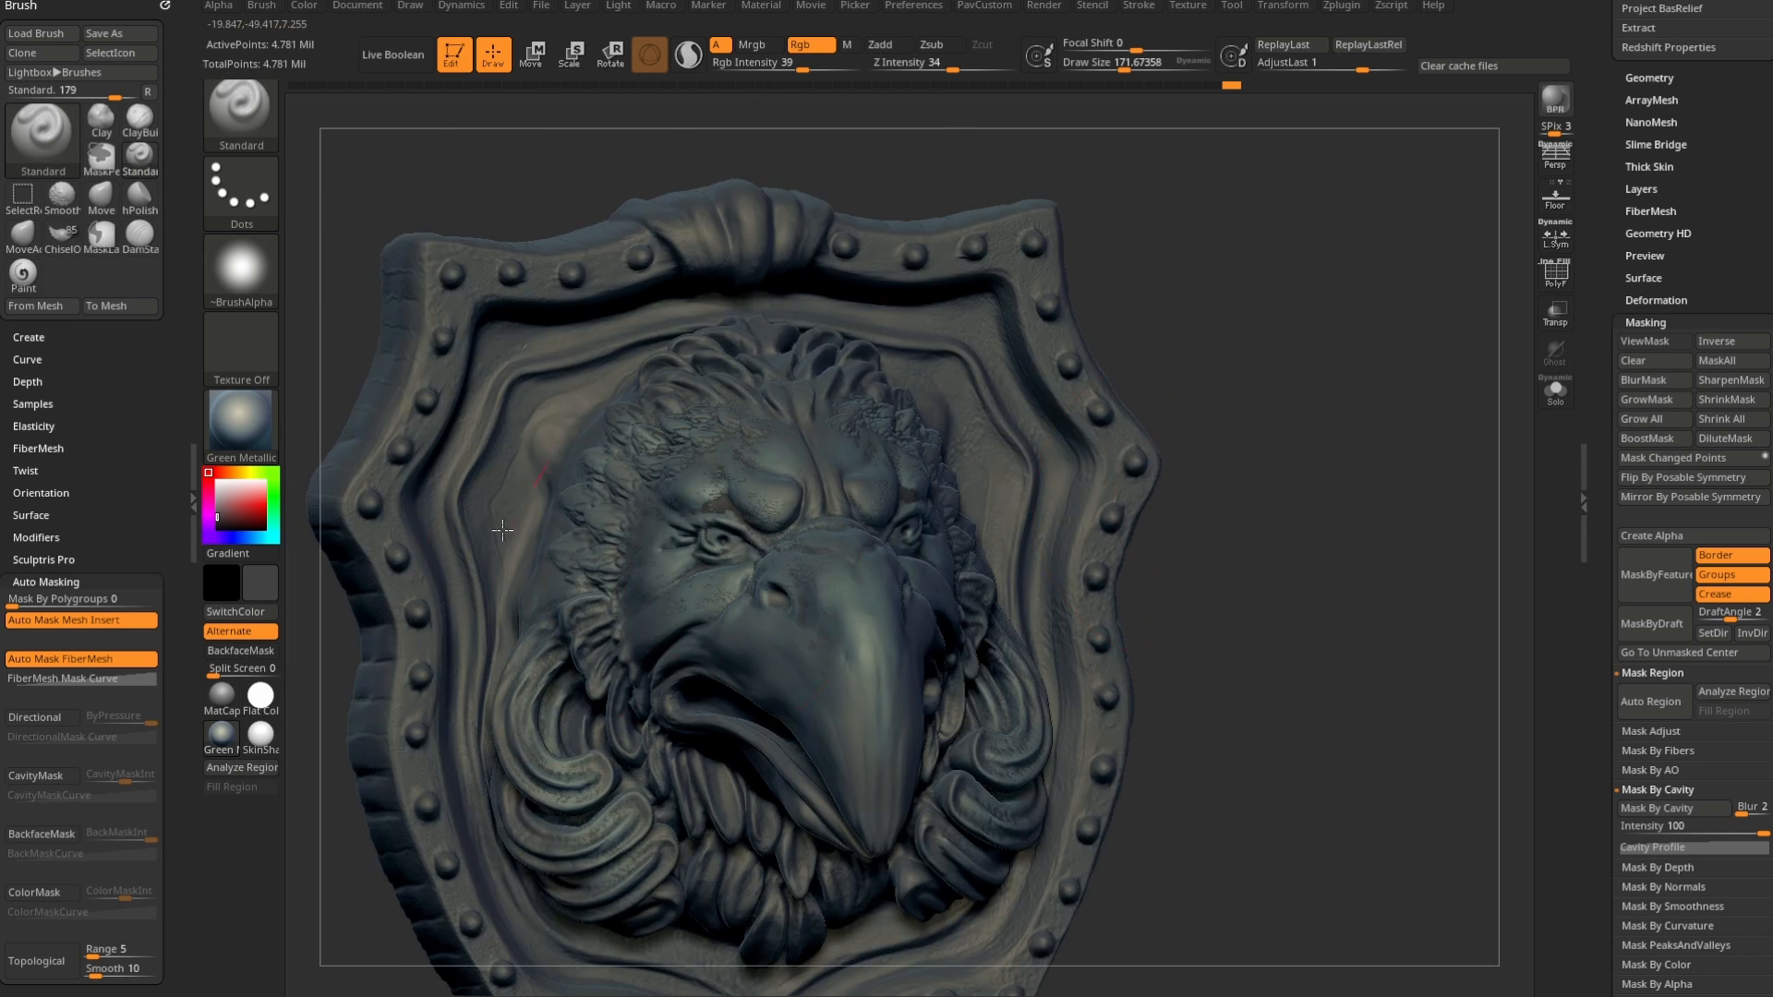
{"action": "mouse_move", "coordinate": [1304, 454]}
{"action": "left_mouse_down"}
{"action": "mouse_move", "coordinate": [1094, 462]}
{"action": "mouse_move", "coordinate": [1337, 427]}
{"action": "left_mouse_up"}
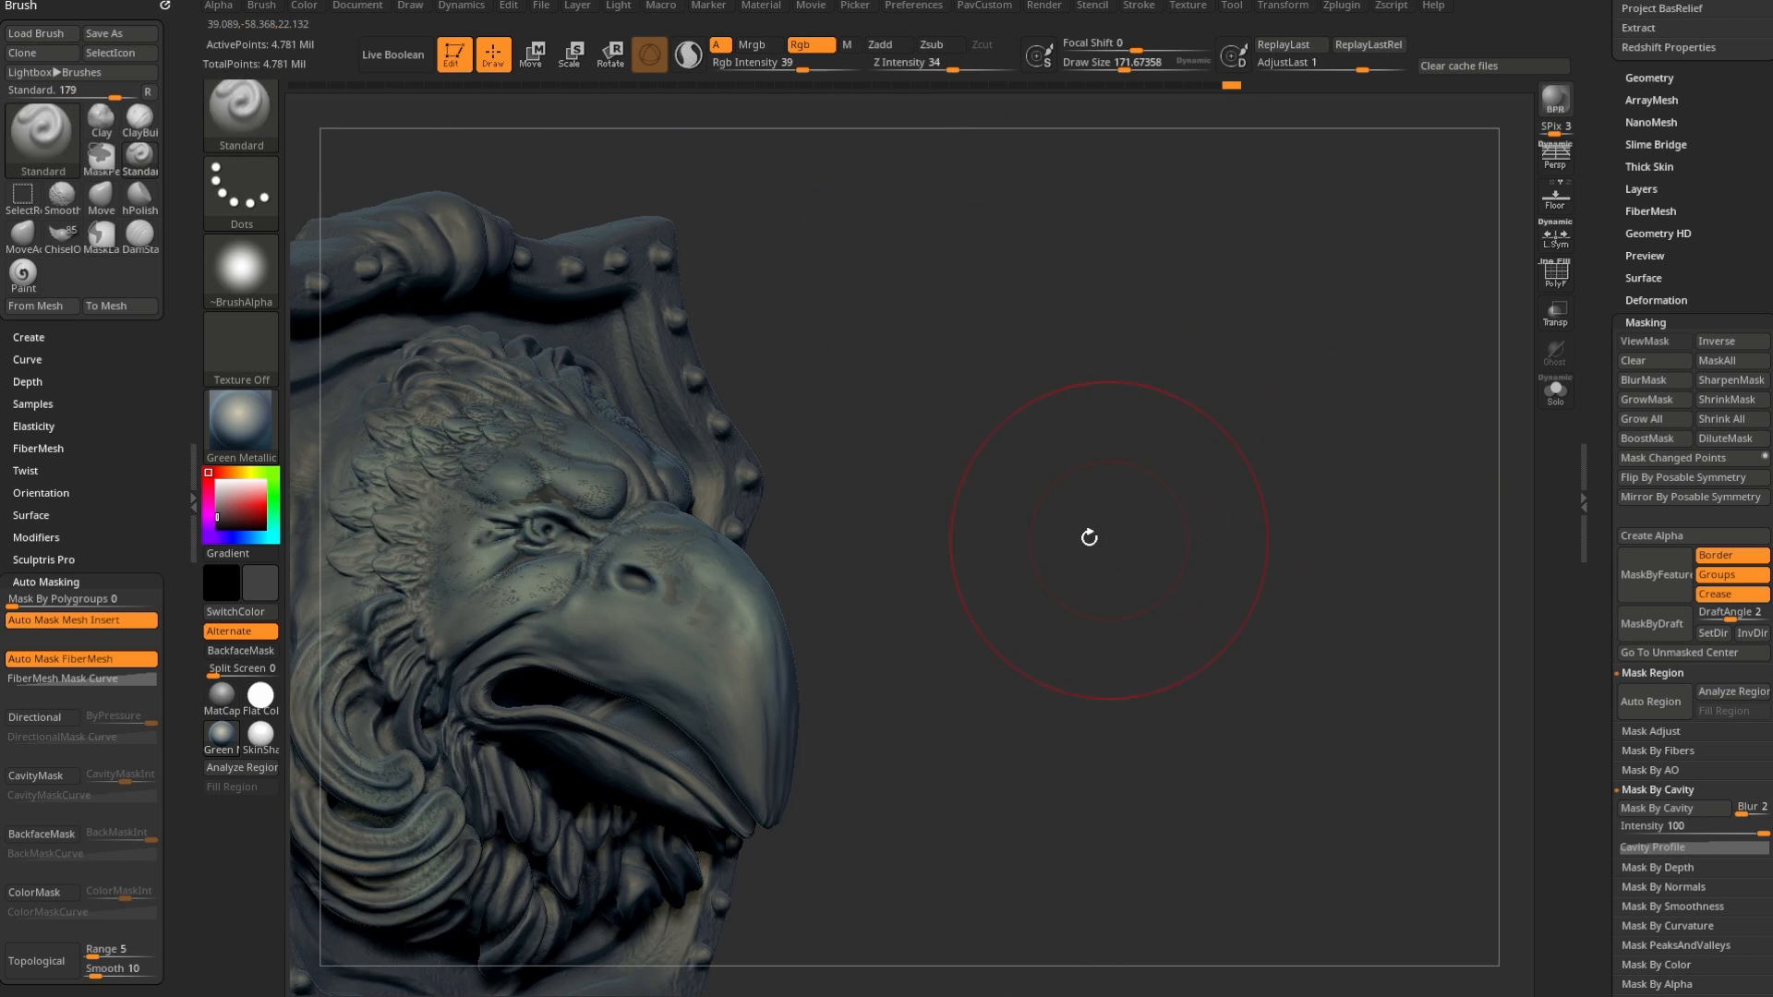
- Reduce the brush draw size to about 41 and toggle the mask display on and off to check the painted head
{"action": "key", "text": "s"}
{"action": "mouse_move", "coordinate": [1087, 539]}
{"action": "left_mouse_down"}
{"action": "mouse_move", "coordinate": [1054, 543]}
{"action": "mouse_move", "coordinate": [785, 369]}
{"action": "left_mouse_up"}
{"action": "mouse_move", "coordinate": [1385, 305]}
{"action": "left_mouse_down", "text": "alt"}
{"action": "mouse_move", "coordinate": [1424, 376]}
{"action": "mouse_move", "coordinate": [1317, 269]}
{"action": "left_mouse_up", "text": "alt"}
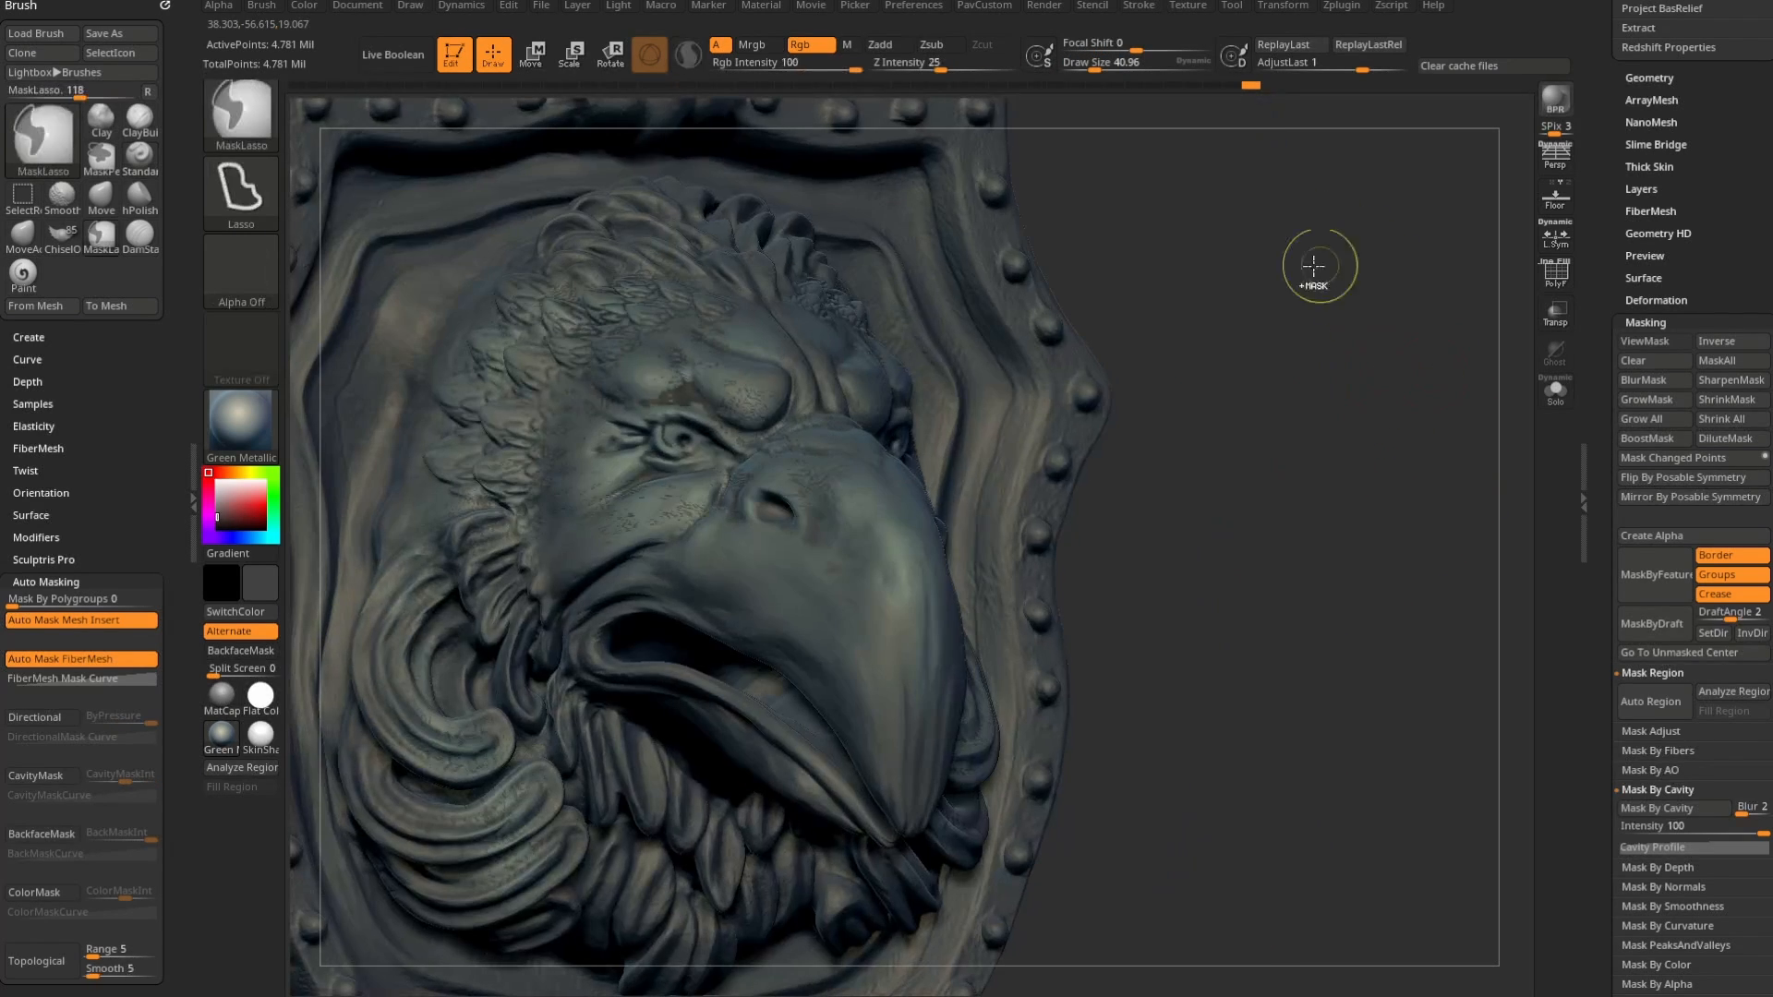
{"action": "left_click_drag", "start_coordinate": [1264, 406], "coordinate": [1361, 463]}
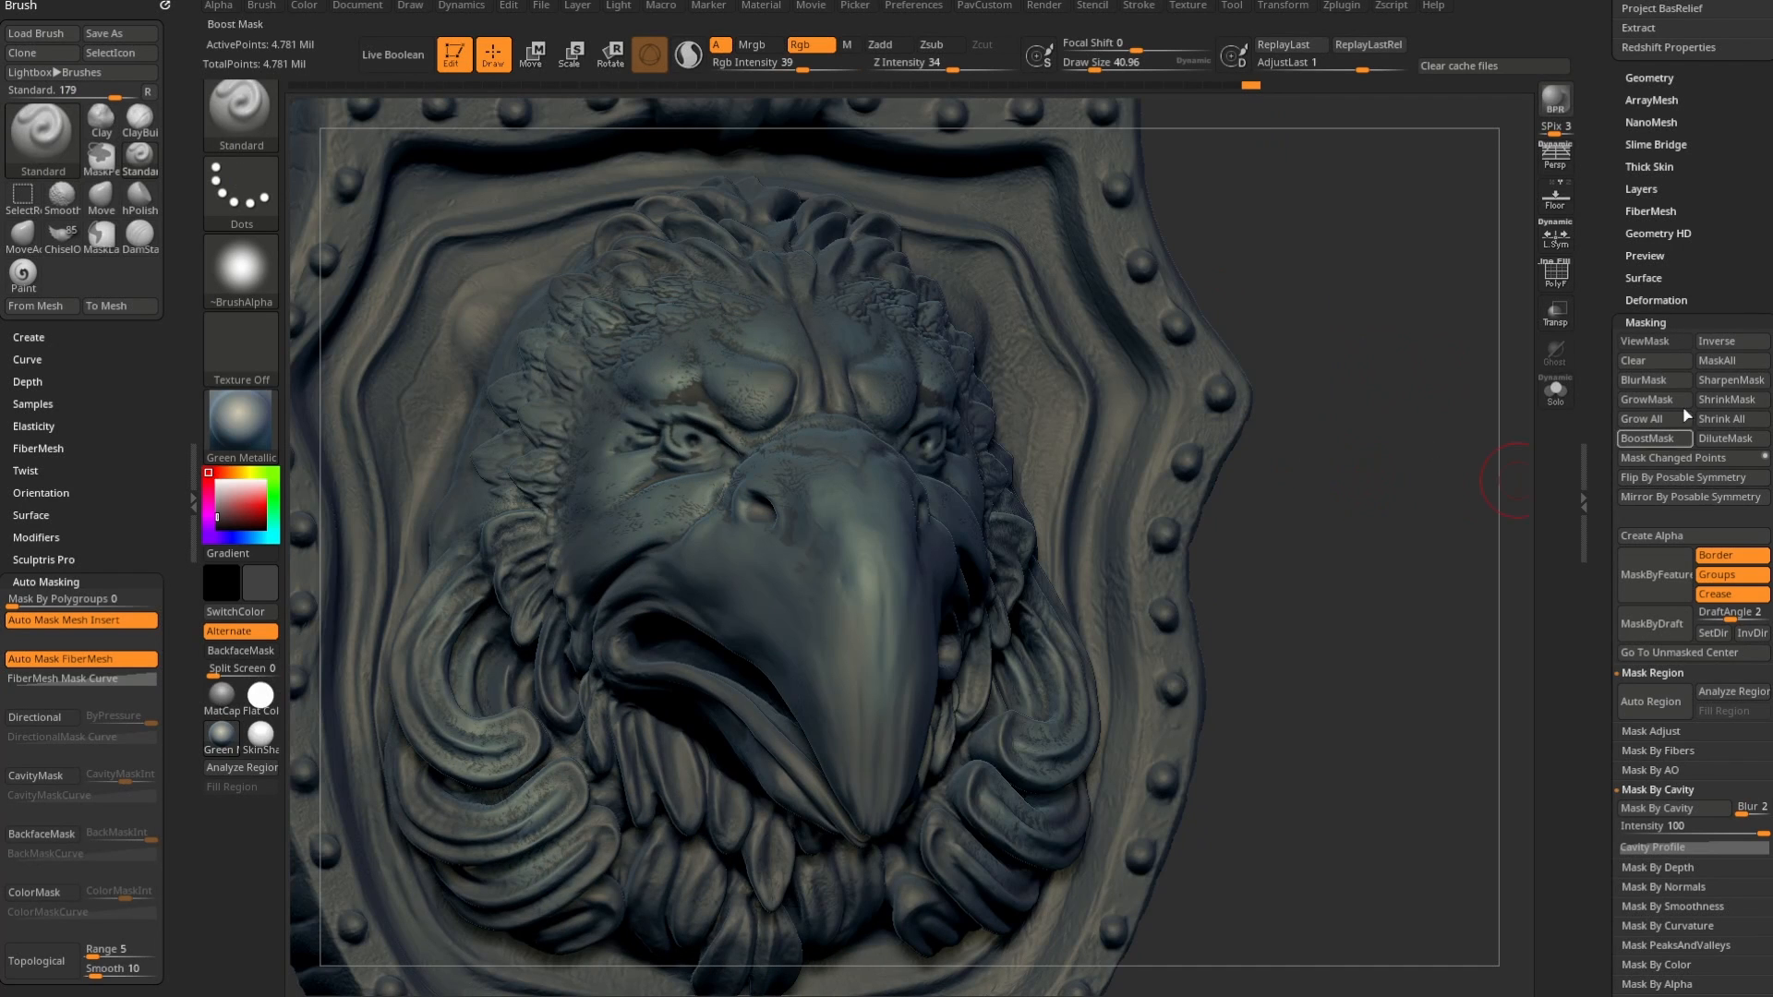
{"action": "left_click", "coordinate": [1650, 342]}
{"action": "left_click", "coordinate": [1647, 344]}
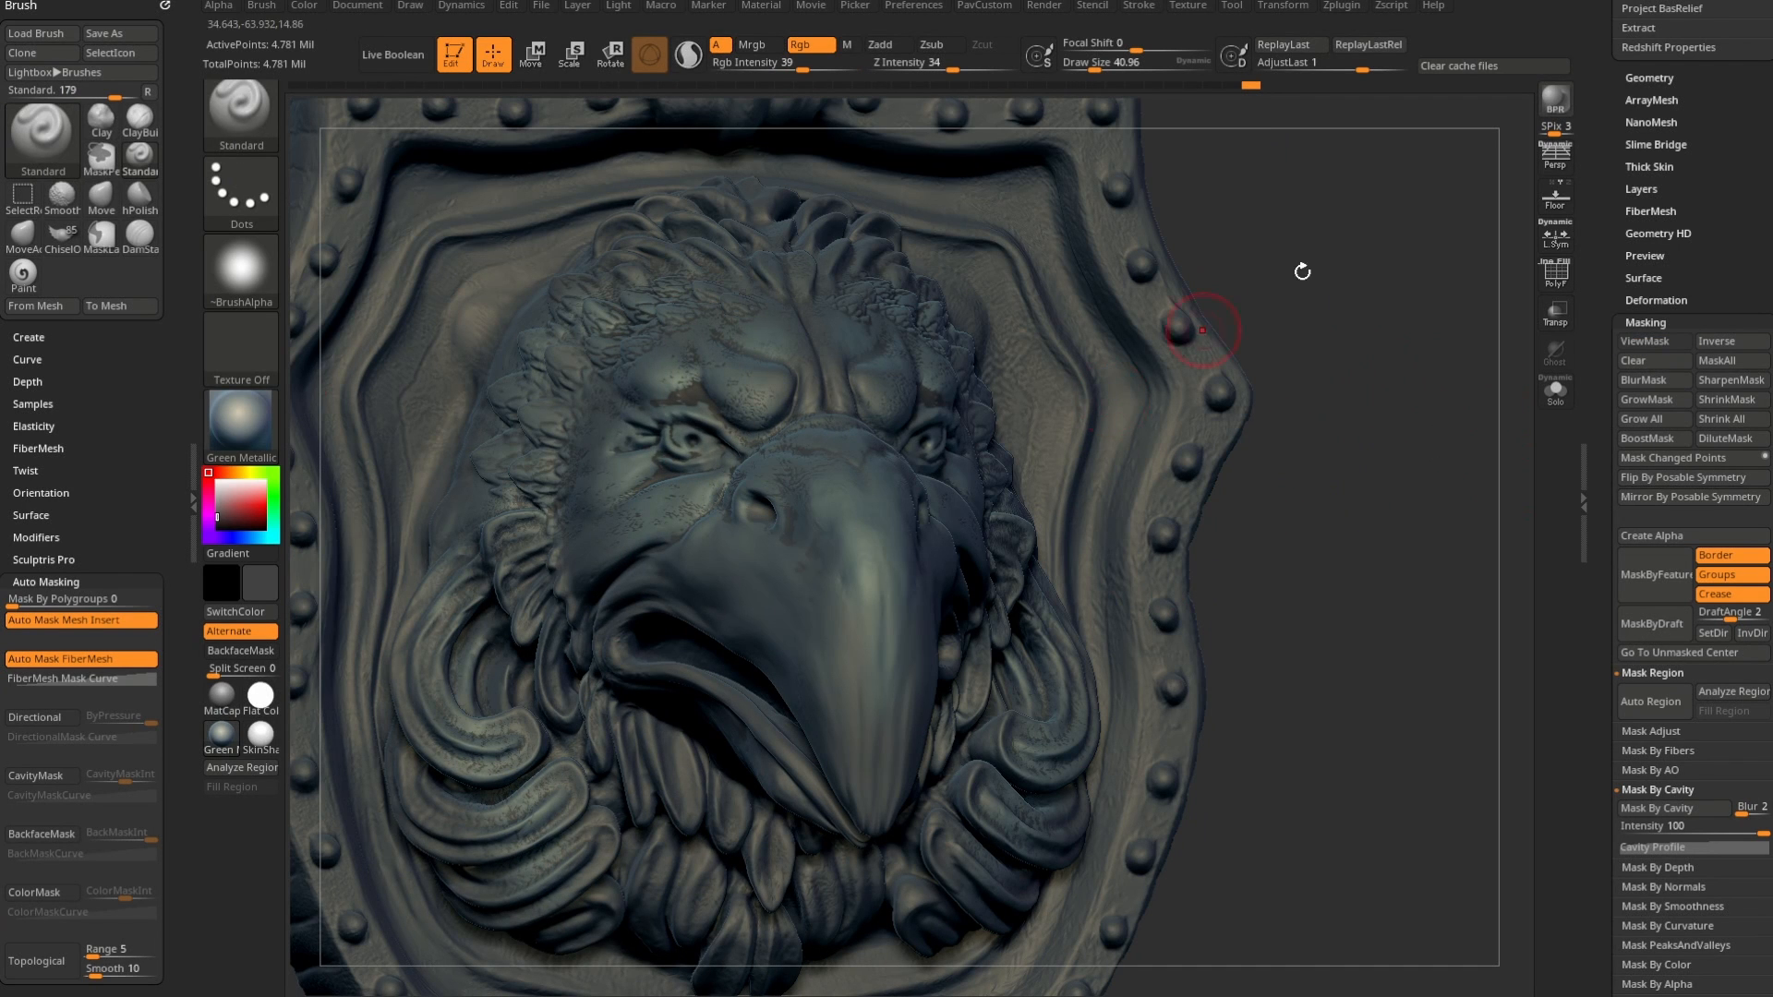
{"action": "left_click_drag", "start_coordinate": [1444, 445], "coordinate": [1270, 425]}
{"action": "mouse_move", "coordinate": [1411, 370]}
{"action": "left_mouse_down", "text": "alt"}
{"action": "mouse_move", "coordinate": [1338, 447]}
{"action": "mouse_move", "coordinate": [1301, 400]}
{"action": "mouse_move", "coordinate": [1416, 431]}
{"action": "mouse_move", "coordinate": [1376, 435]}
{"action": "mouse_move", "coordinate": [1390, 420]}
{"action": "left_mouse_up", "text": "alt"}
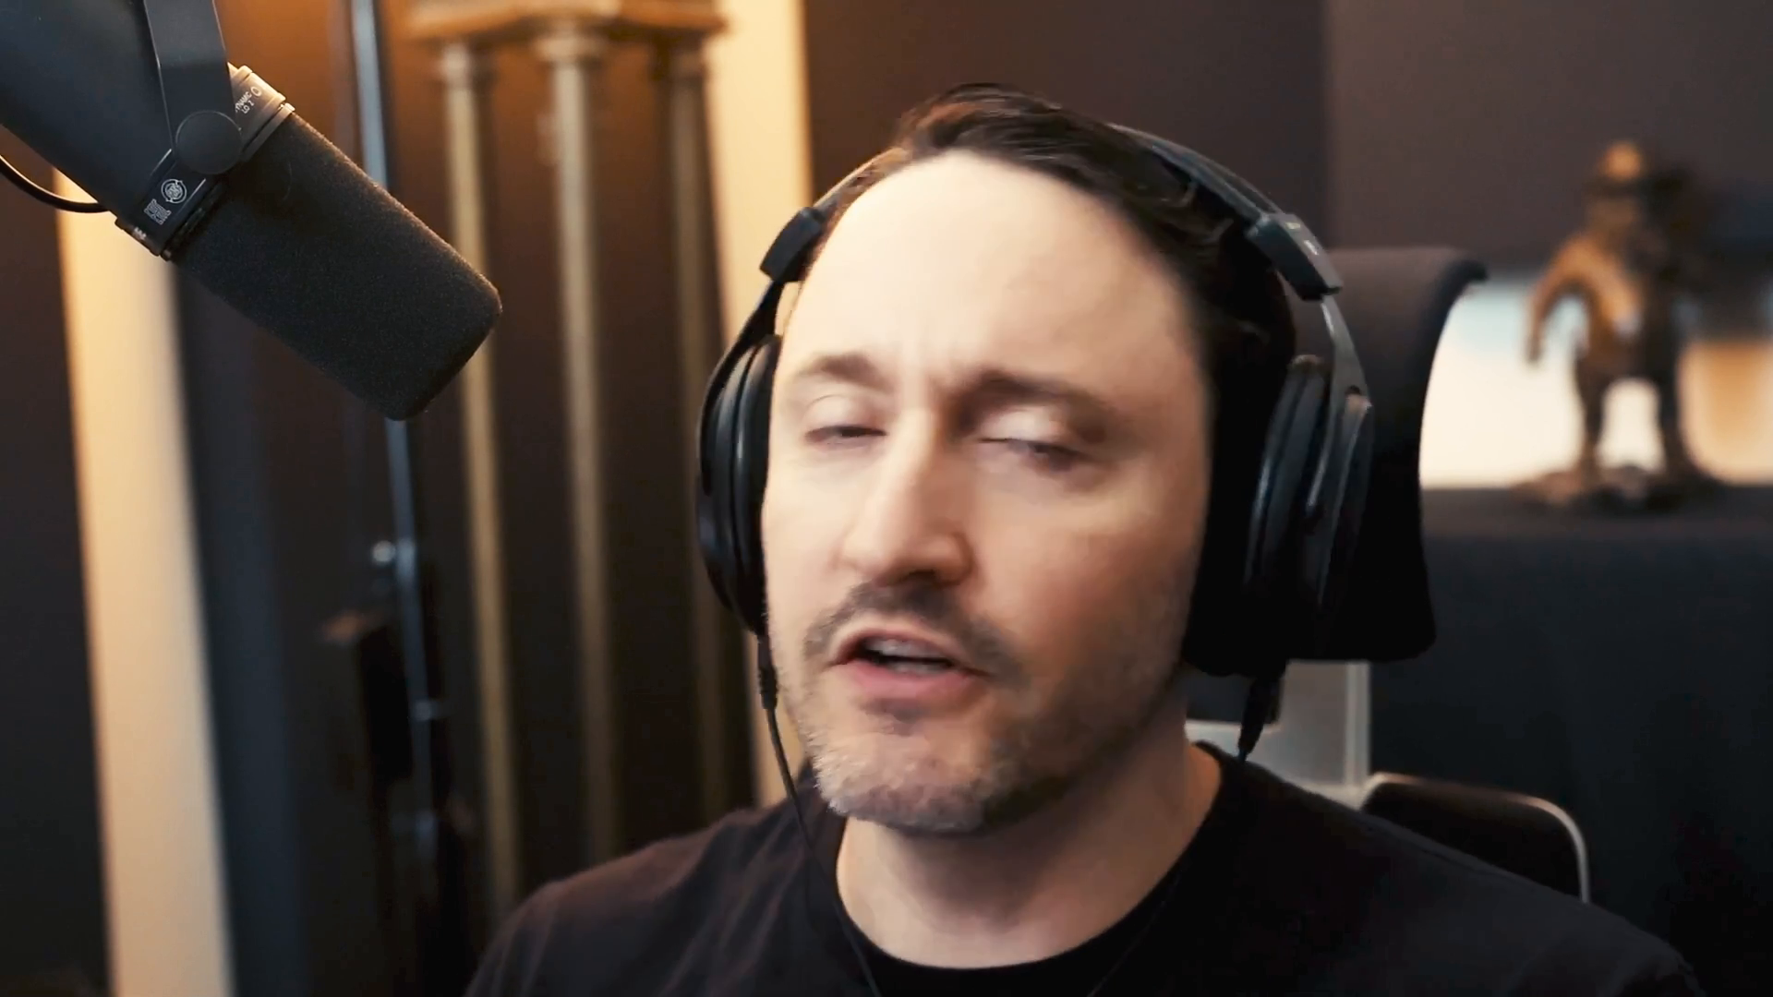
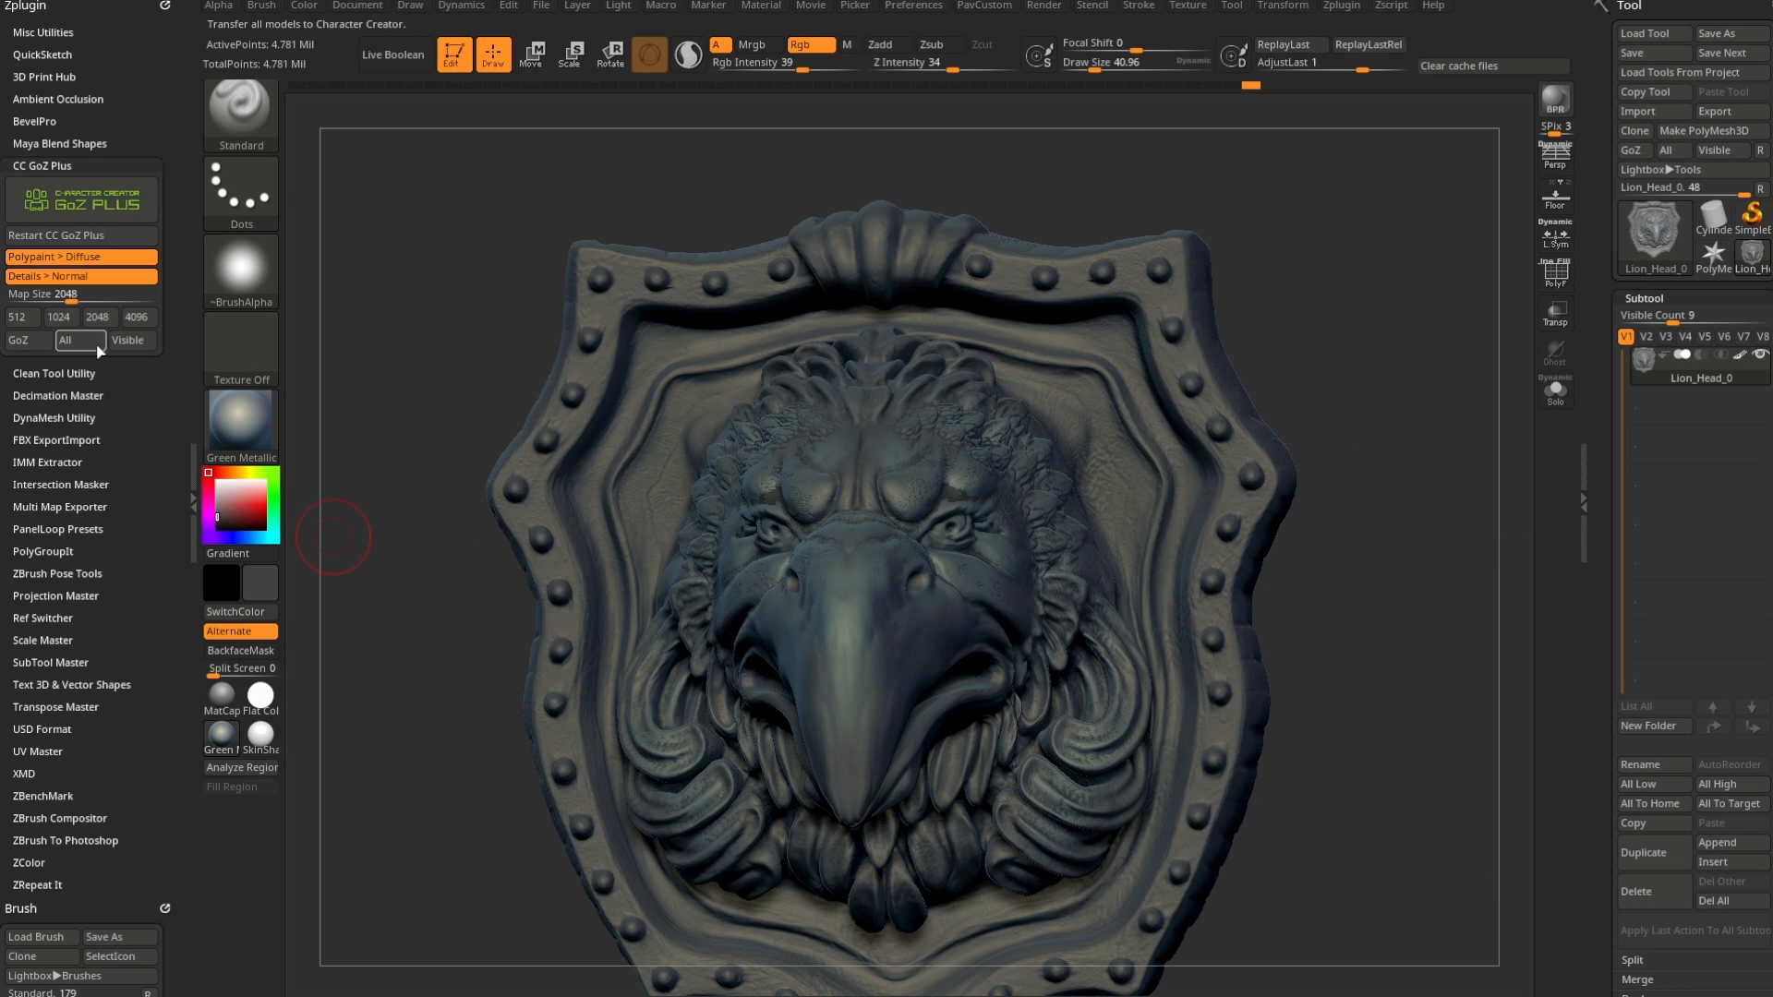
- Send the sculpt to Character Creator with CC GoZ Plus, using Polypaint > Diffuse, Details > Normal and map size 2048
{"action": "left_click", "coordinate": [134, 349]}
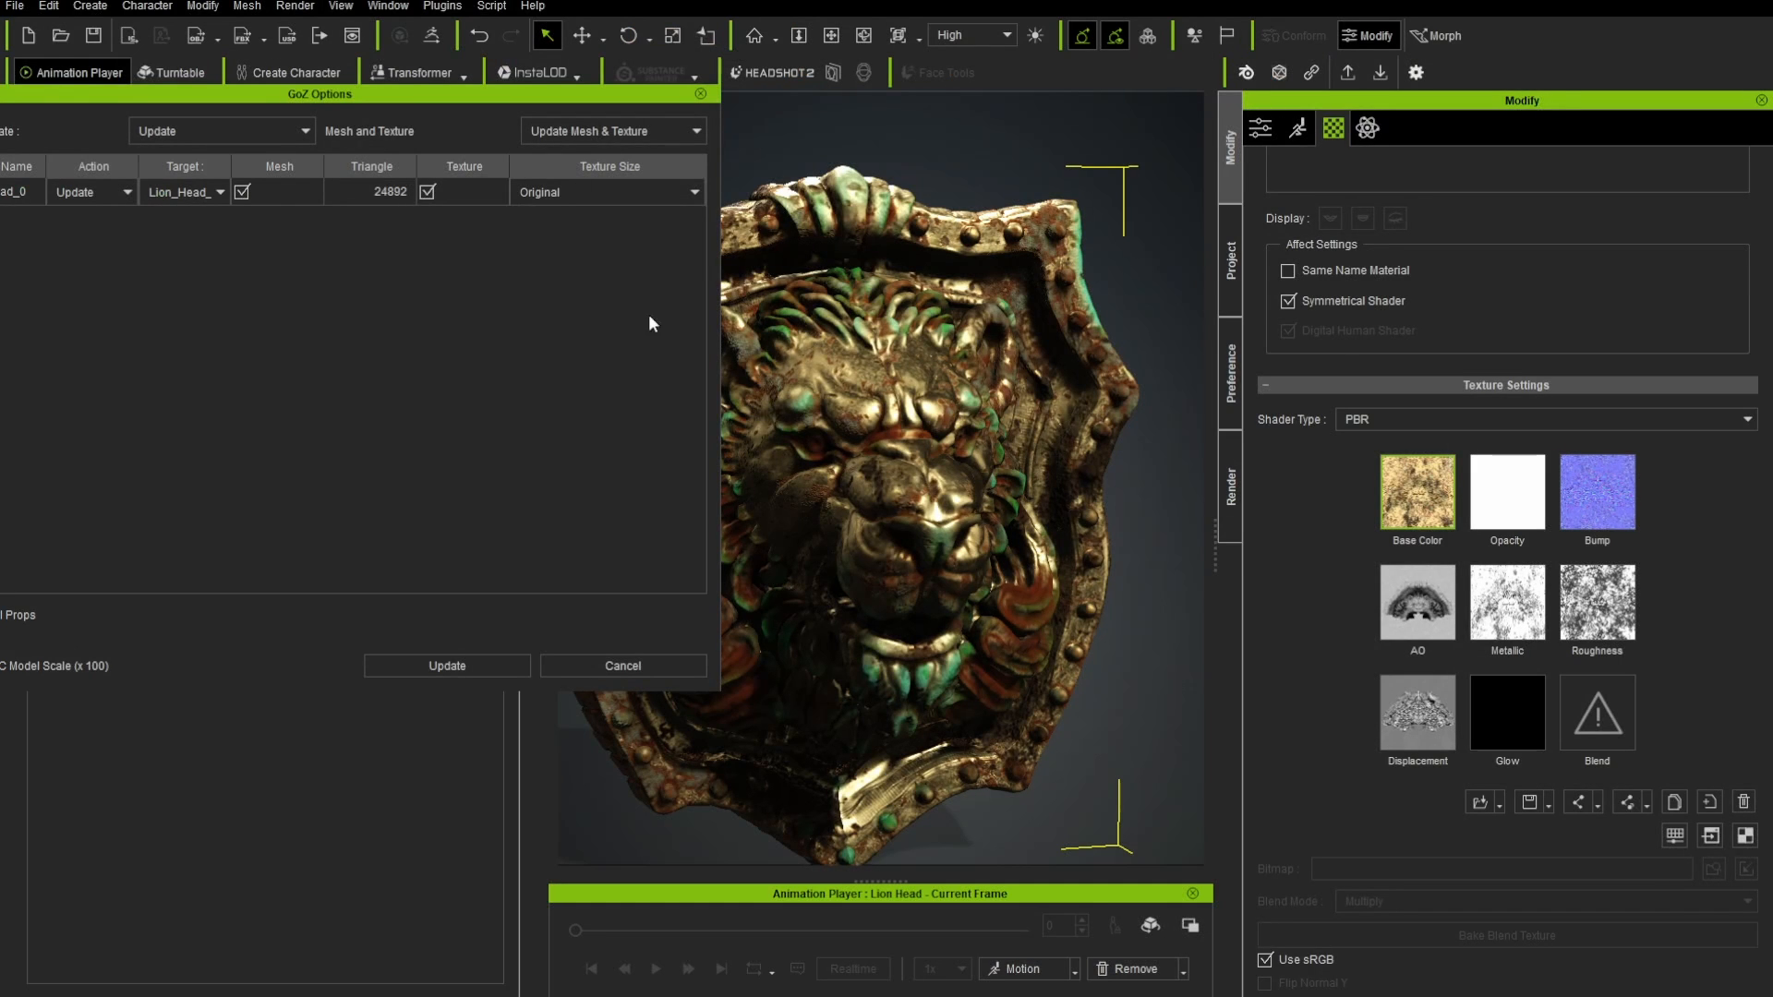
{"action": "left_click_drag", "start_coordinate": [369, 96], "coordinate": [655, 262]}
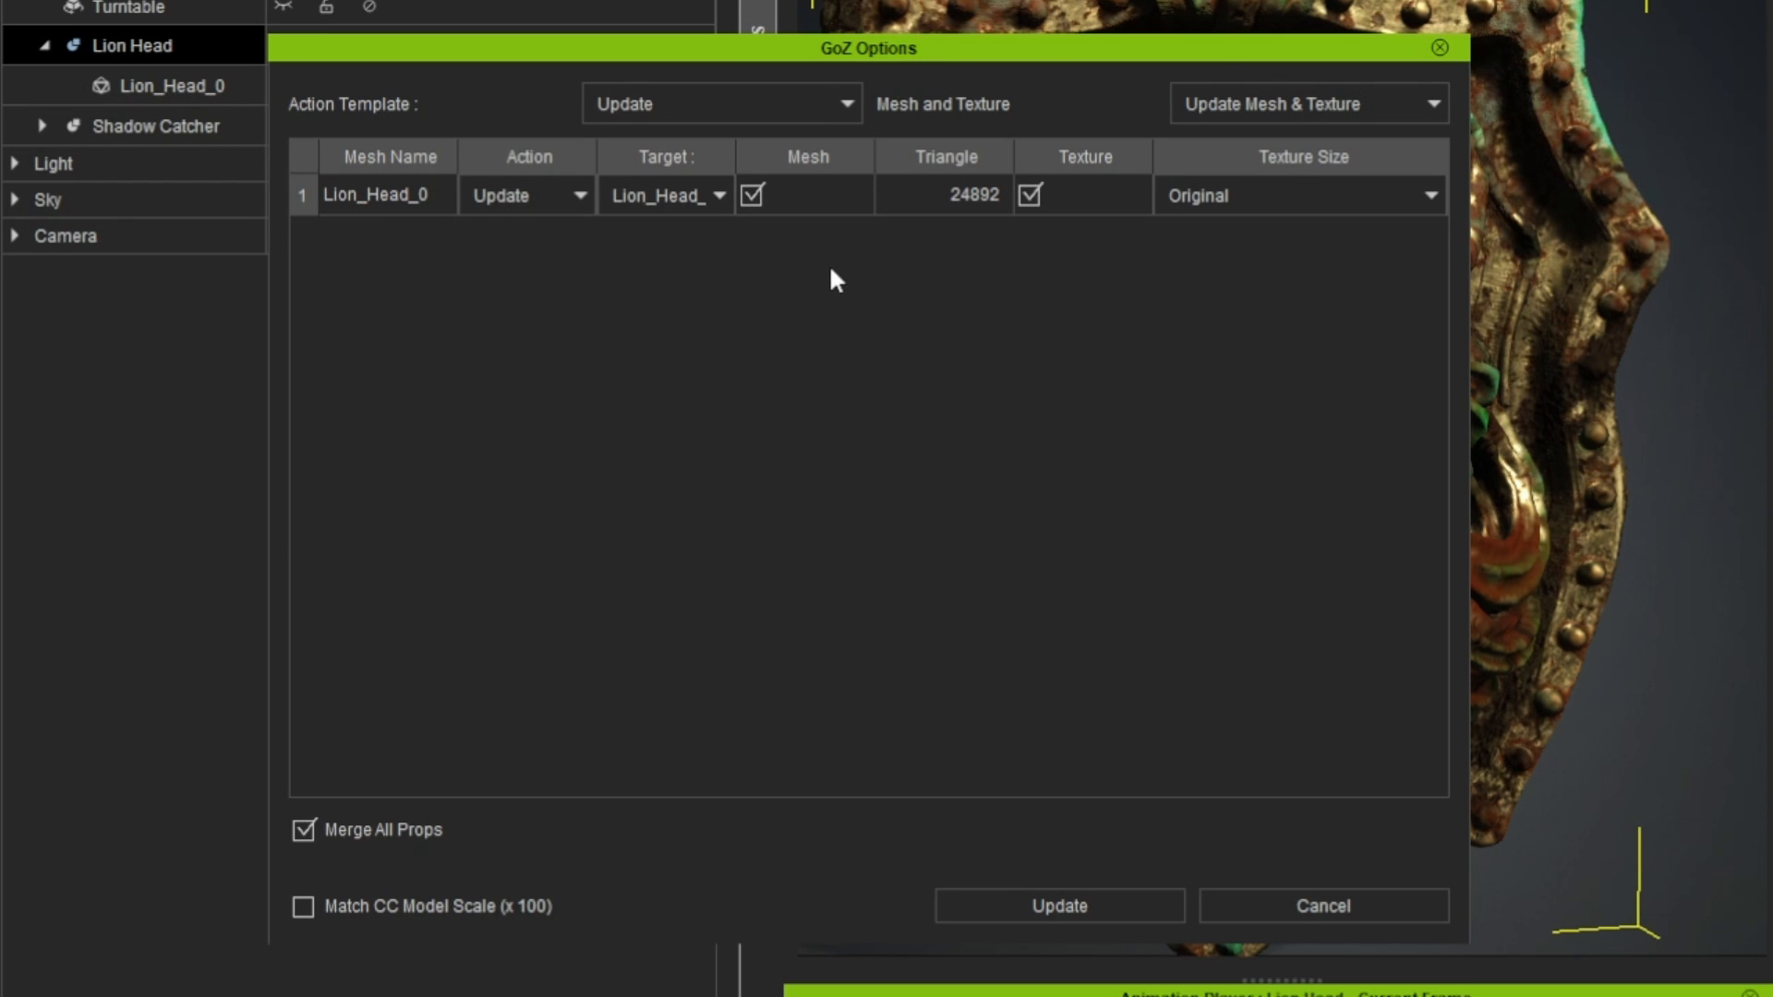
{"action": "mouse_move", "coordinate": [1214, 55]}
{"action": "left_mouse_down"}
{"action": "mouse_move", "coordinate": [562, 86]}
{"action": "mouse_move", "coordinate": [1237, 81]}
{"action": "left_mouse_up"}
- Update Lion_Head_0 from the GoZ Options with both mesh and texture enabled and a texture size of 2048 x 2048
{"action": "left_click", "coordinate": [784, 218]}
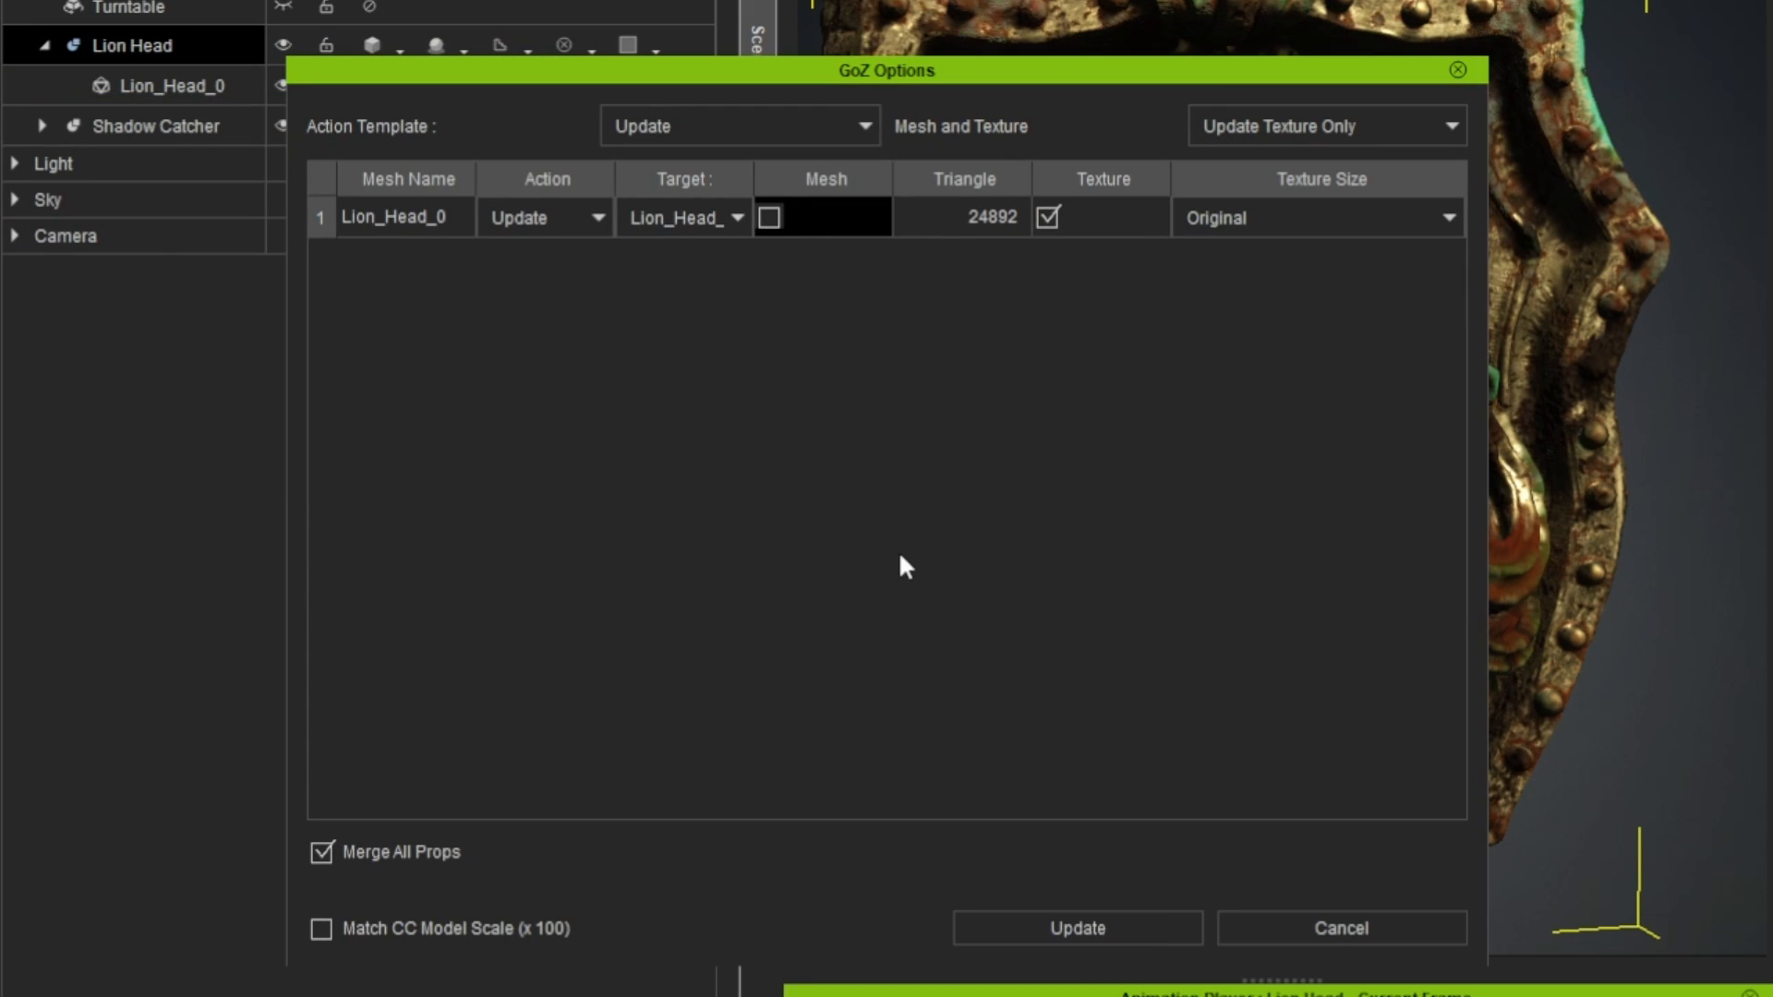
{"action": "left_click", "coordinate": [768, 218]}
{"action": "left_click", "coordinate": [1137, 214]}
{"action": "left_click", "coordinate": [1385, 218]}
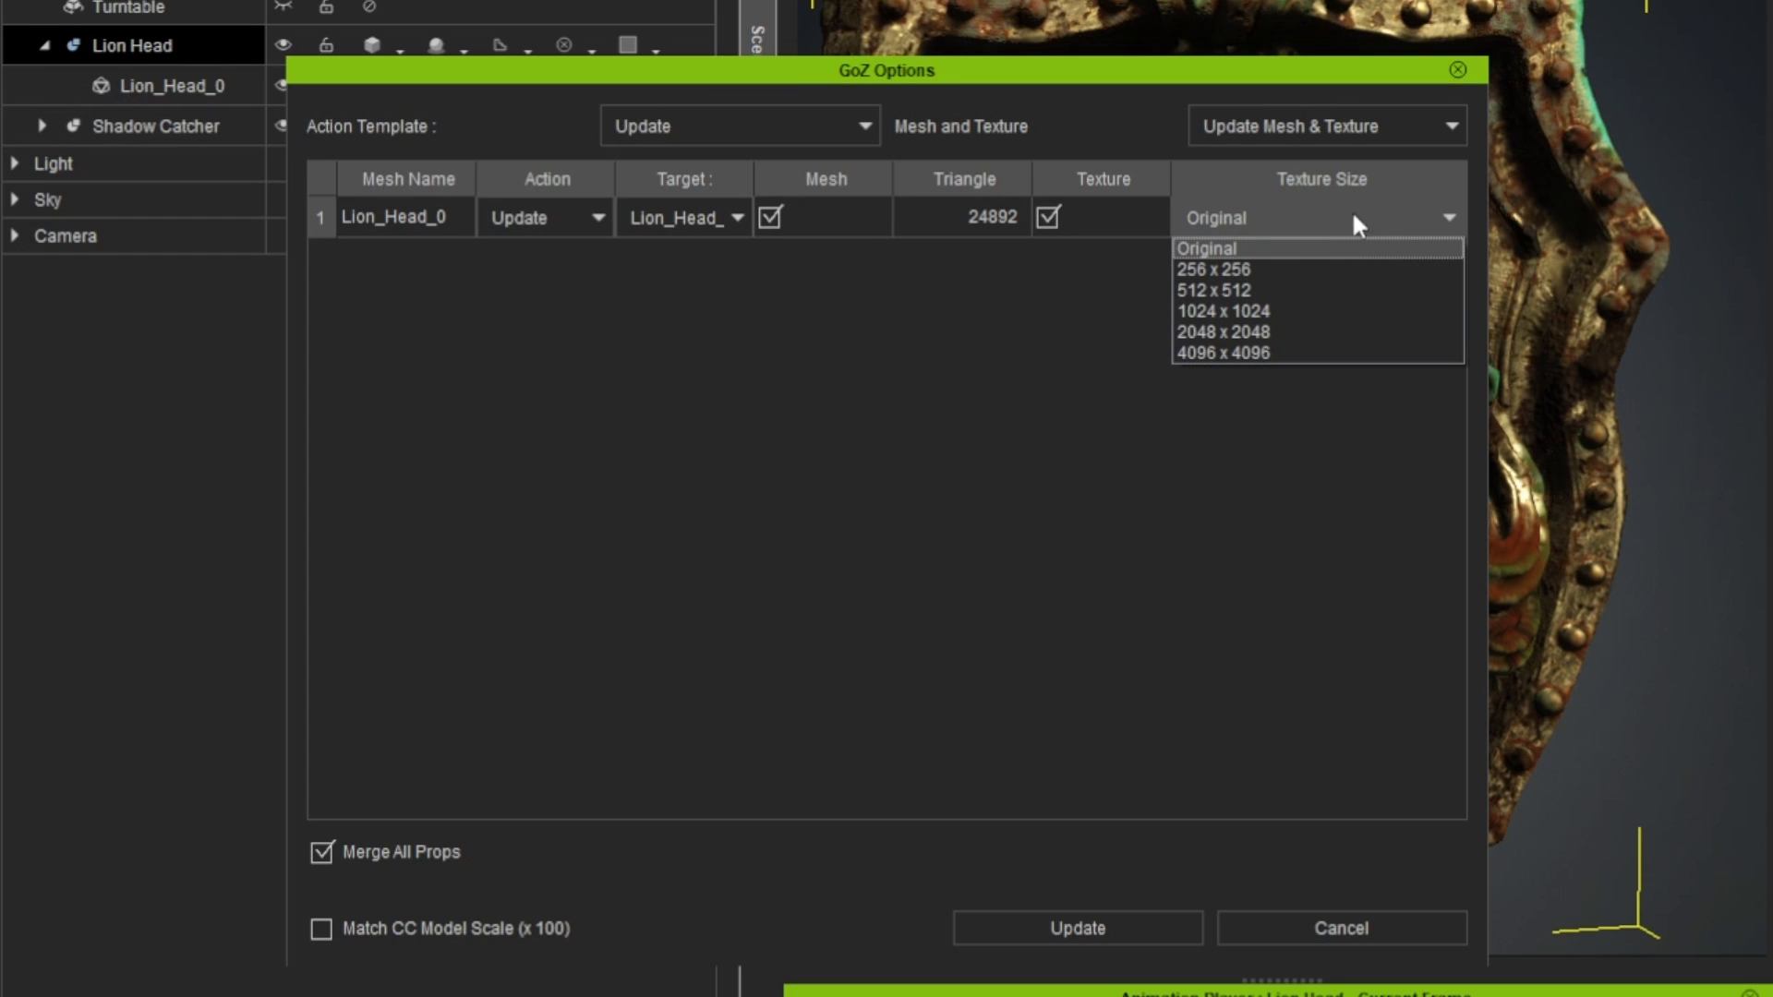
{"action": "left_click", "coordinate": [1305, 332]}
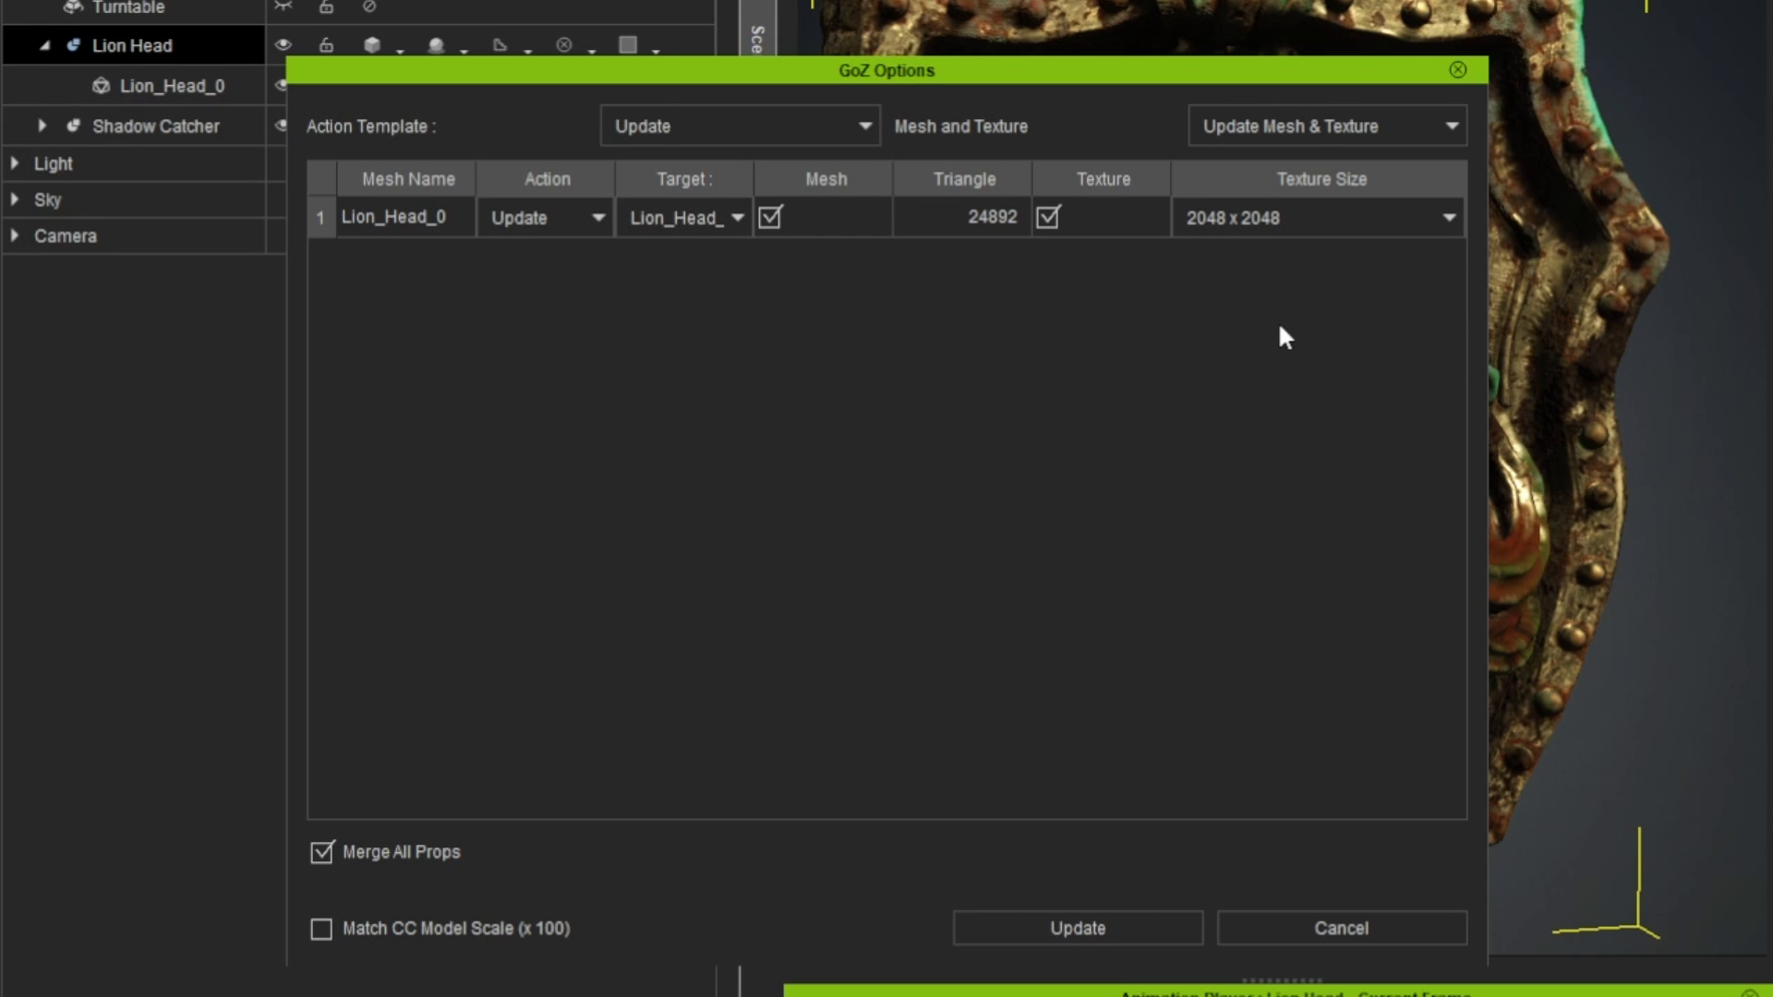
{"action": "left_click", "coordinate": [965, 926]}
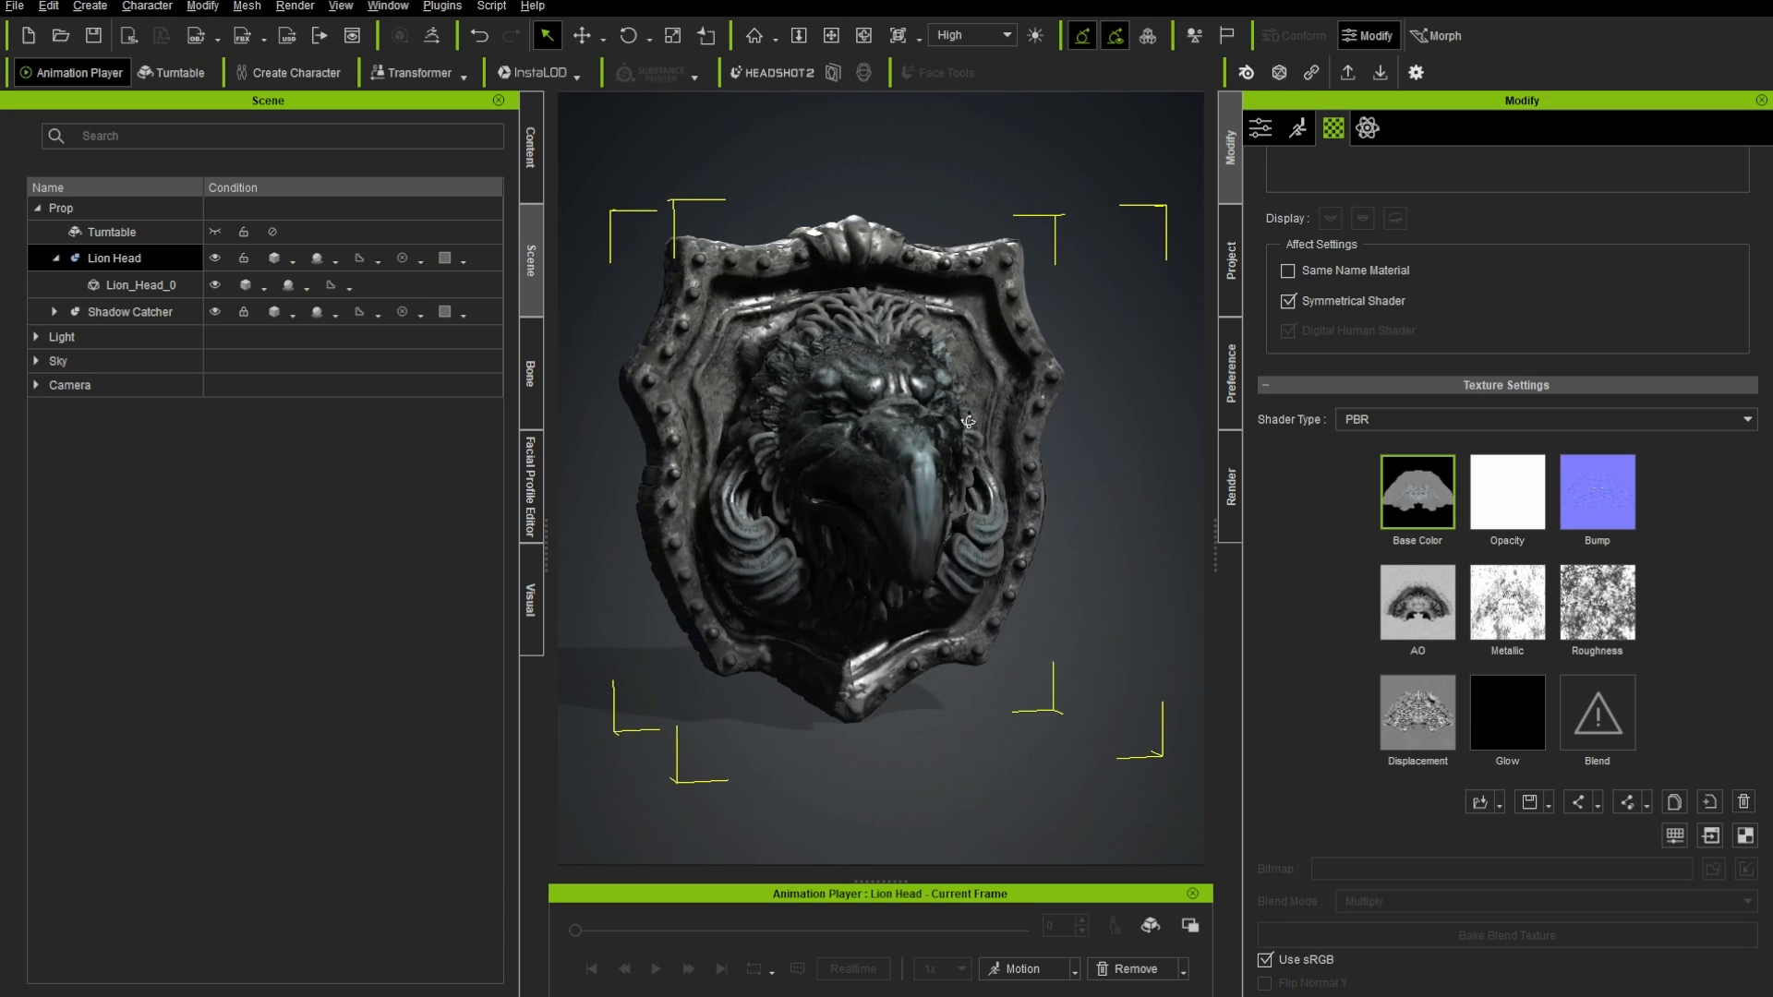
- Delete the Displacement and AO maps from the Lion Head material and inspect the shield from the side and front
{"action": "scroll", "coordinate": [926, 427], "scroll_direction": "up", "scroll_amount": 3}
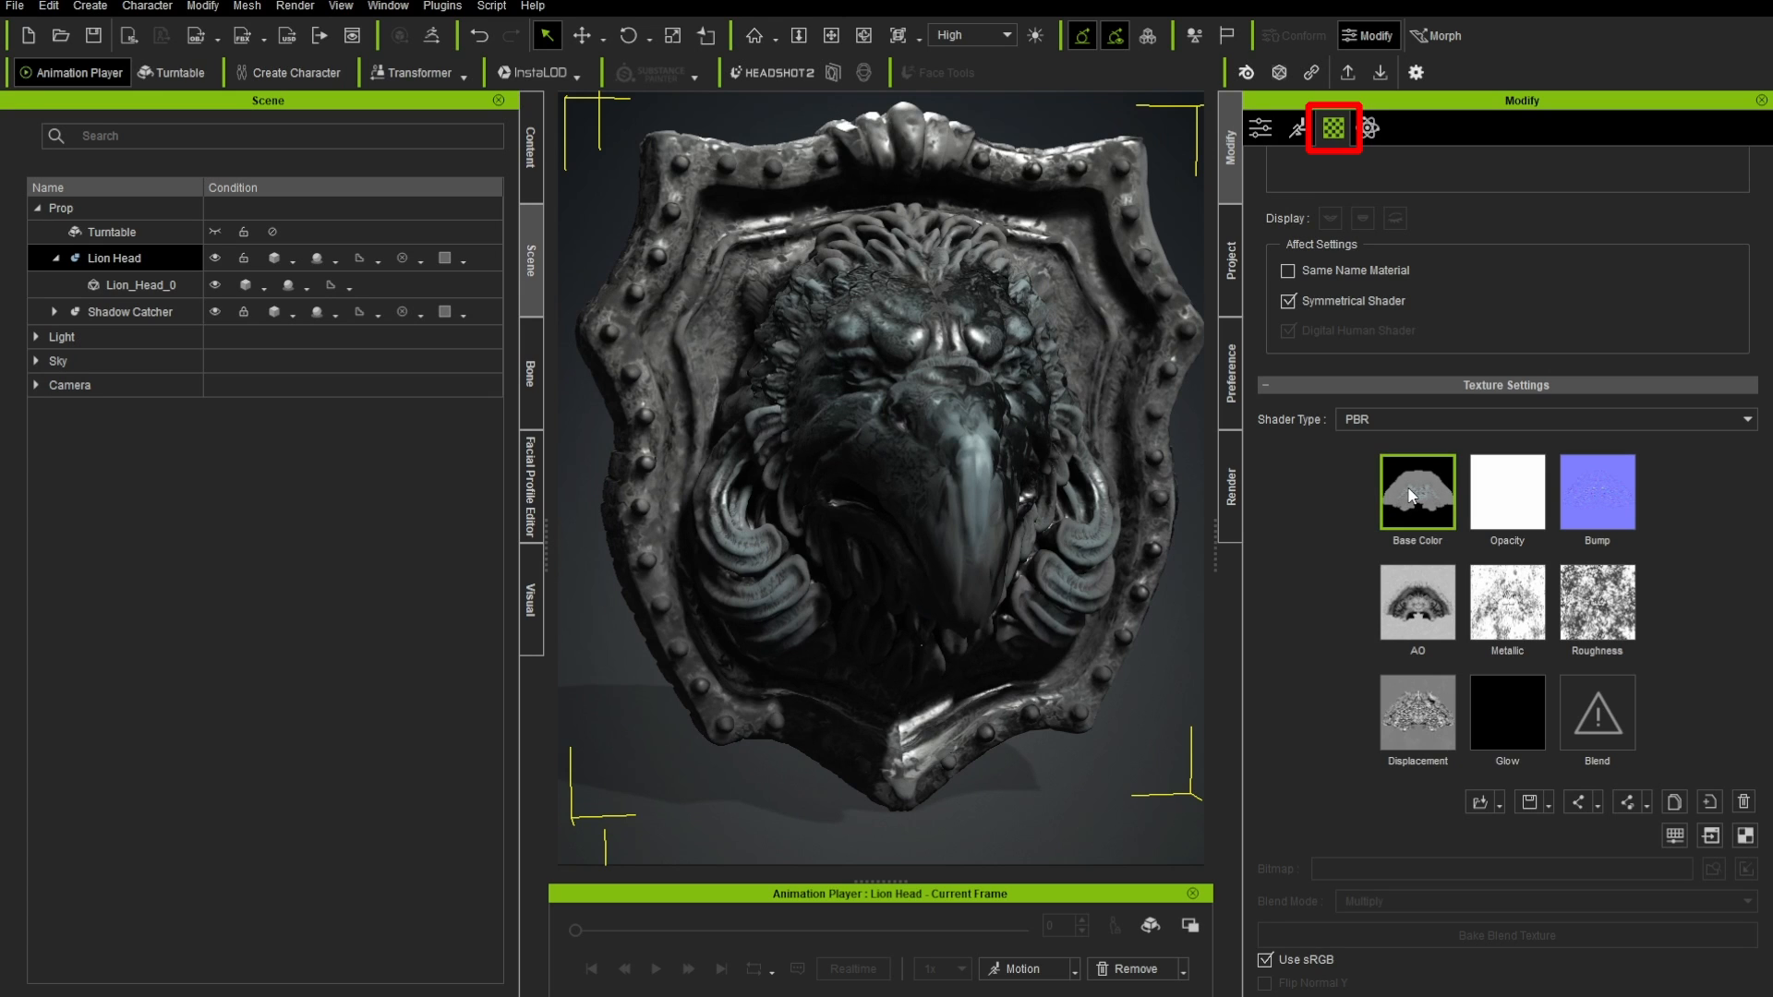
{"action": "mouse_move", "coordinate": [1409, 495]}
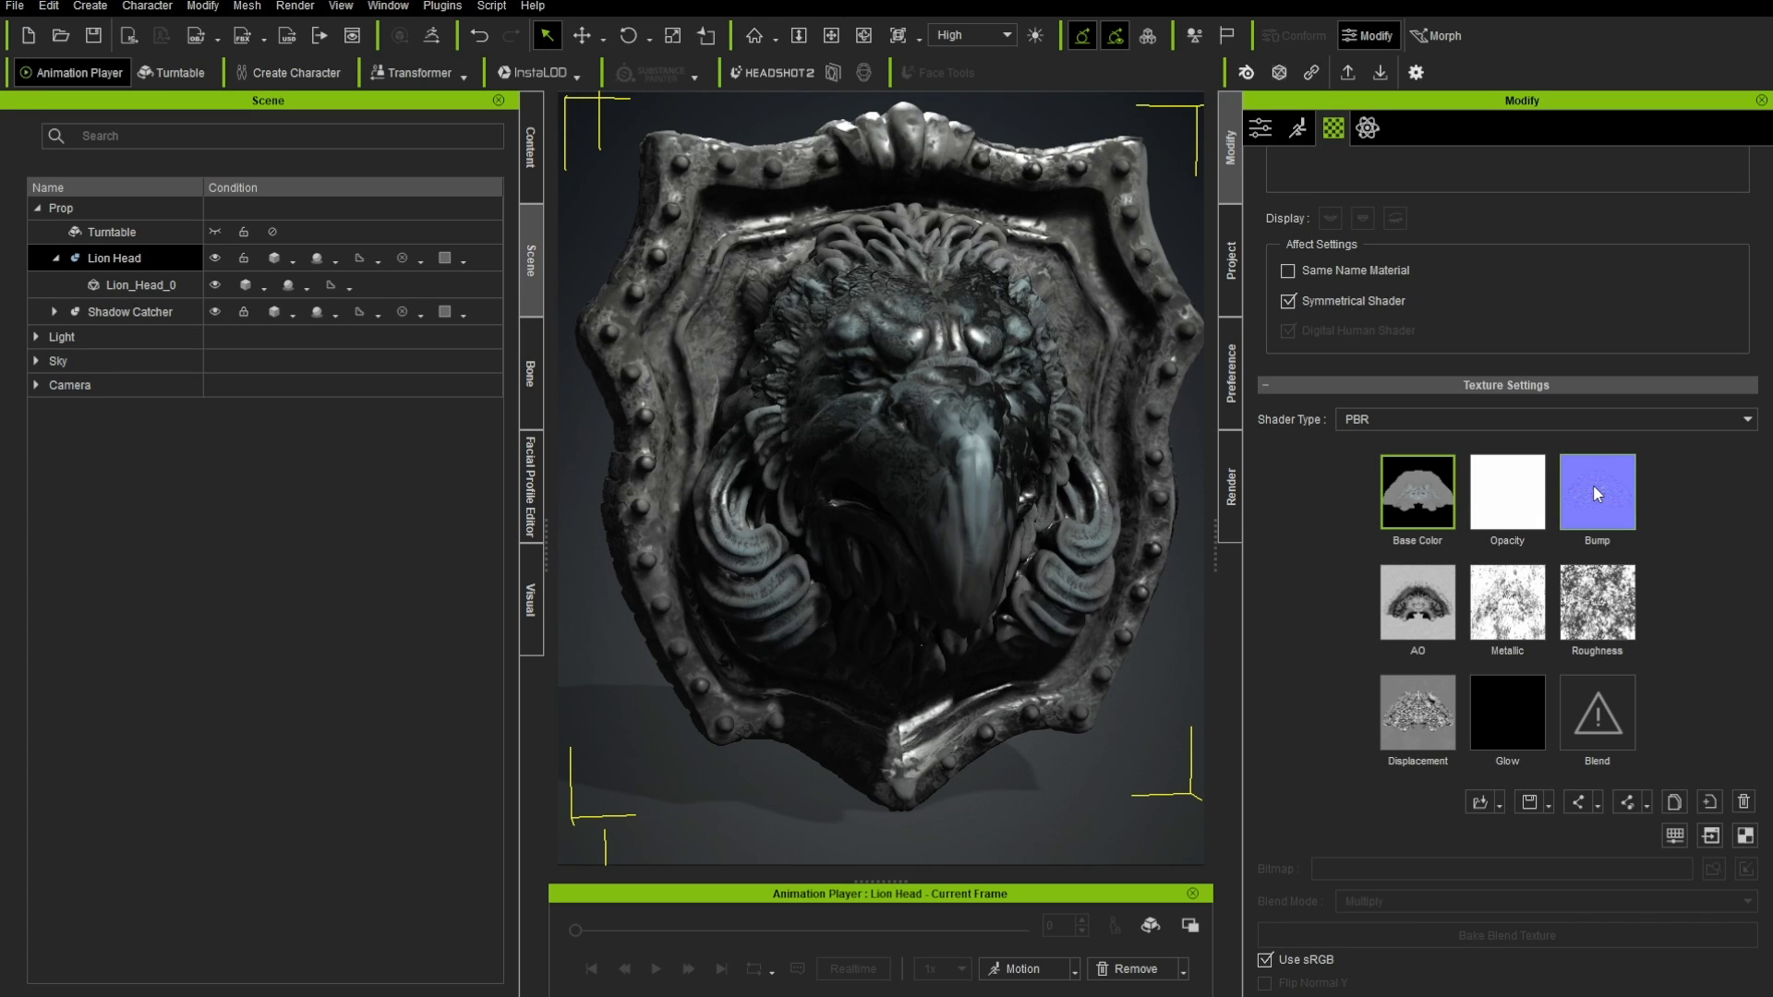
{"action": "mouse_move", "coordinate": [1592, 486]}
{"action": "left_click", "coordinate": [1420, 703]}
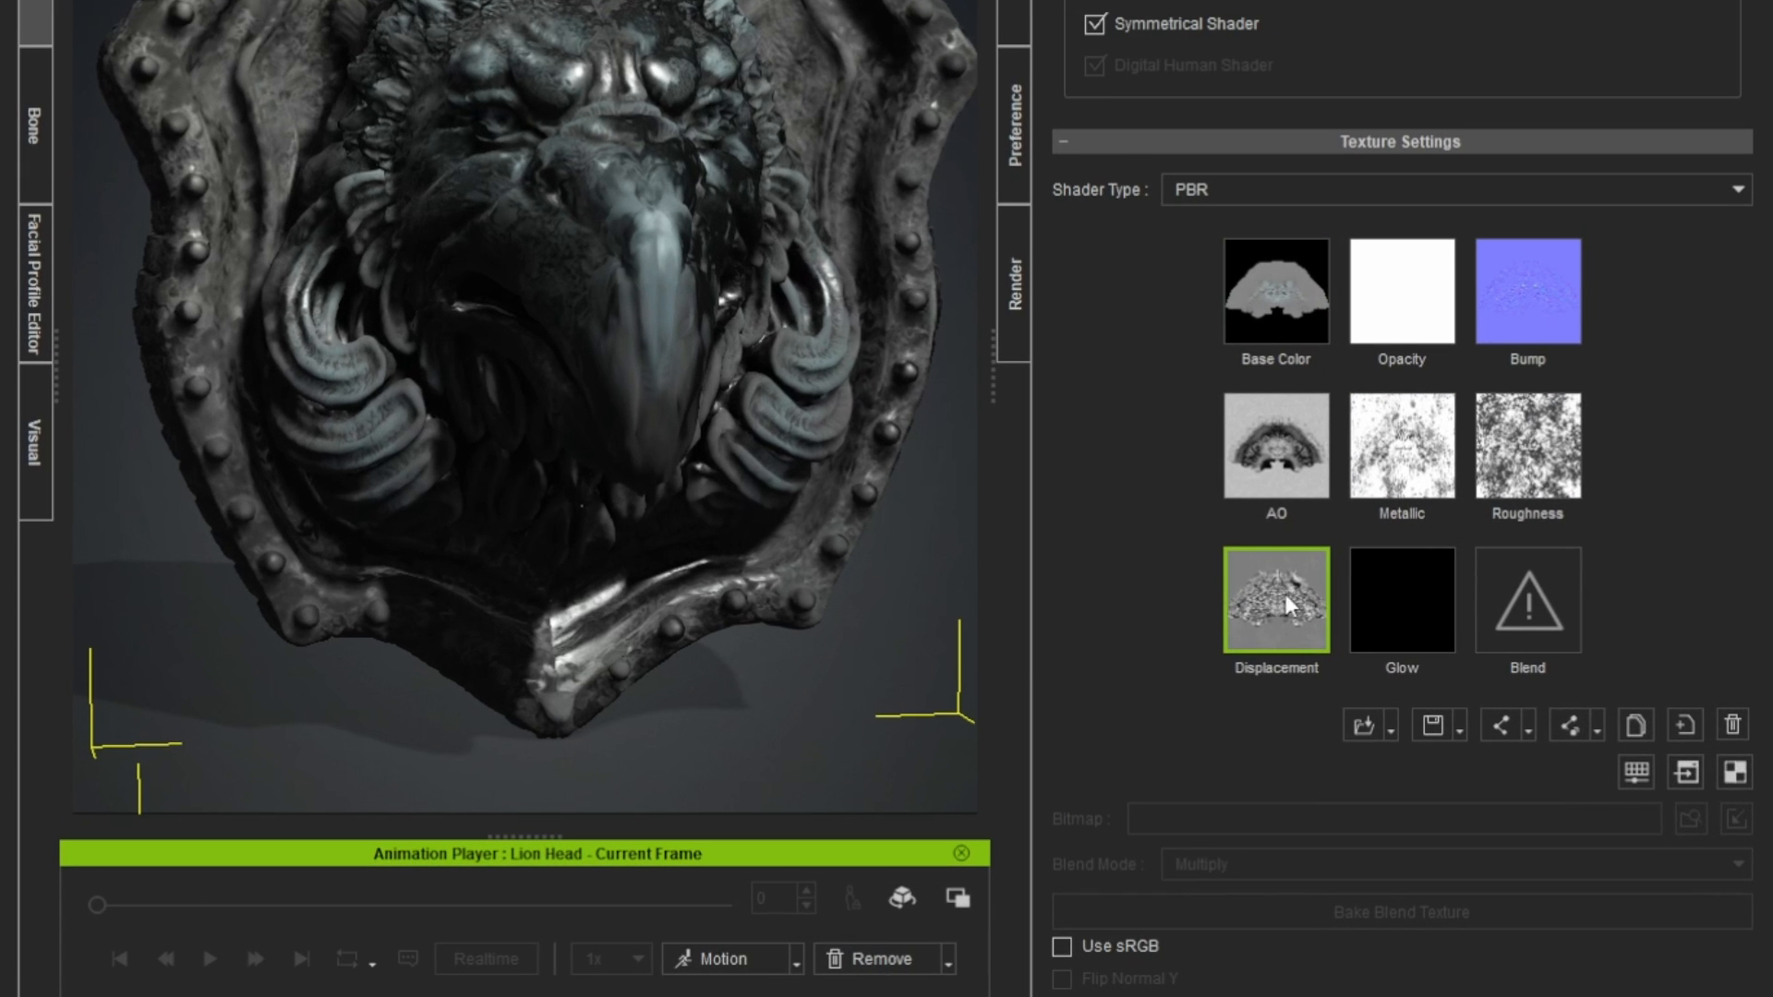
{"action": "left_click", "coordinate": [1733, 722]}
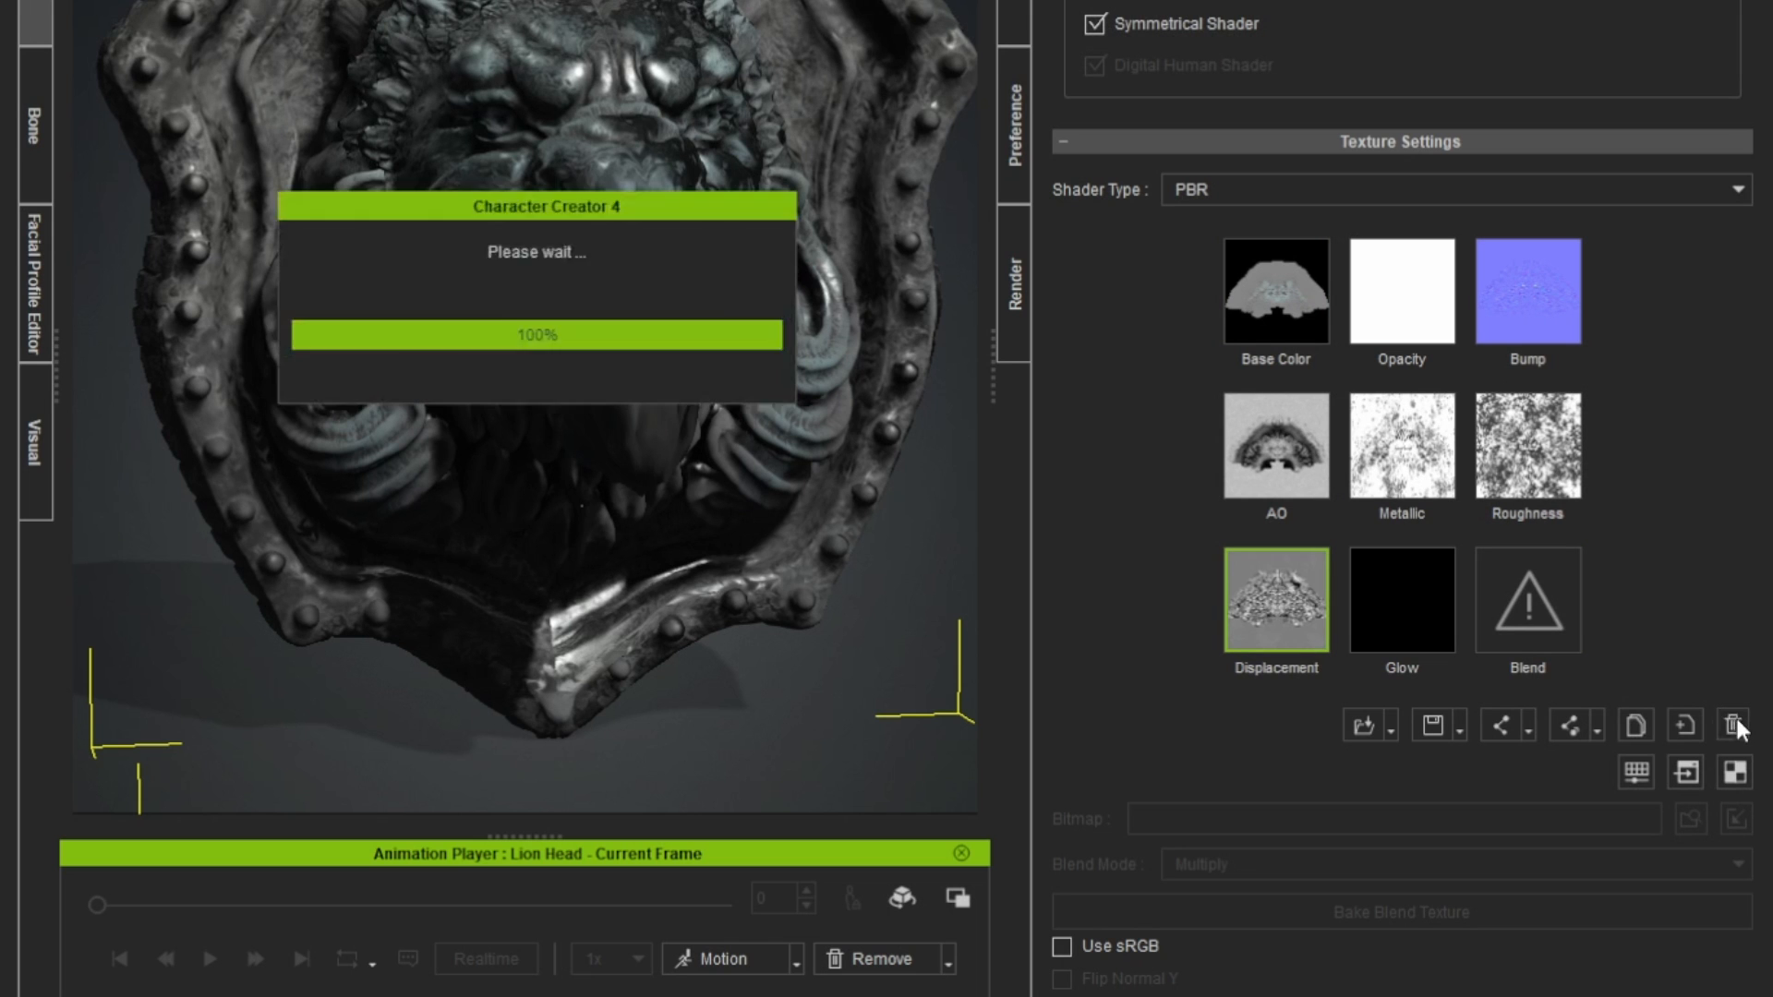
{"action": "left_click", "coordinate": [1282, 425]}
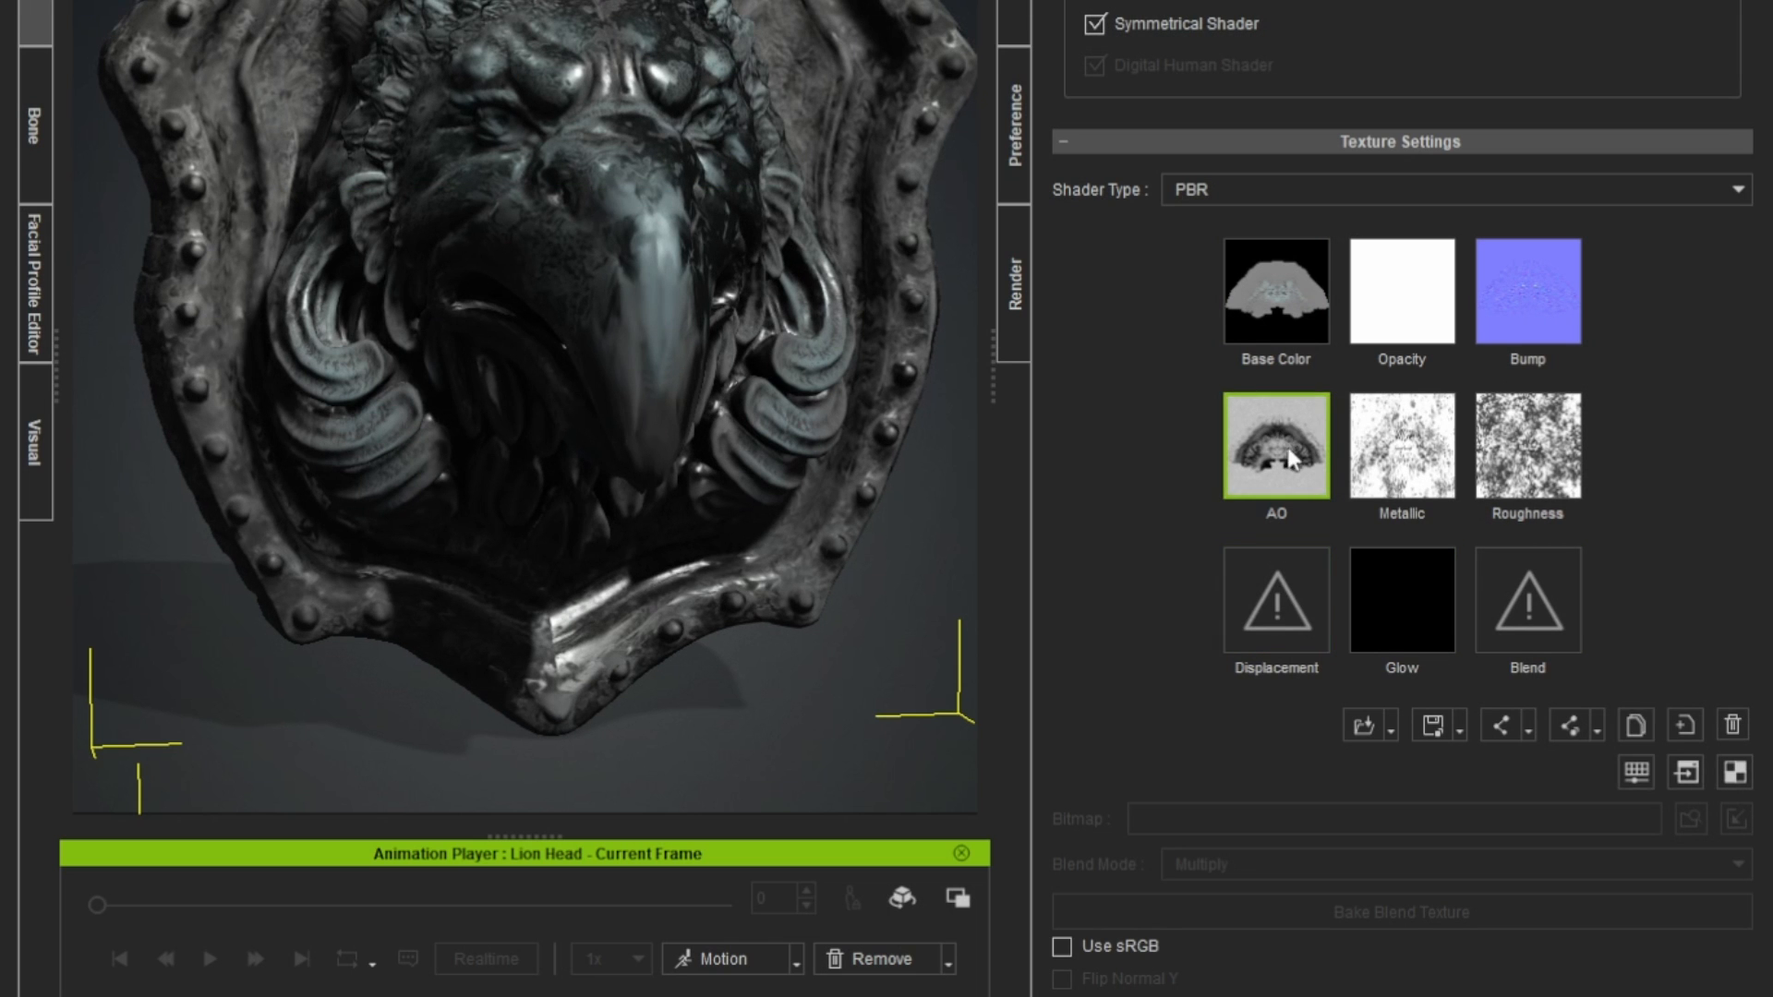
{"action": "left_click", "coordinate": [1733, 724]}
{"action": "right_click_drag", "start_coordinate": [649, 300], "coordinate": [528, 309]}
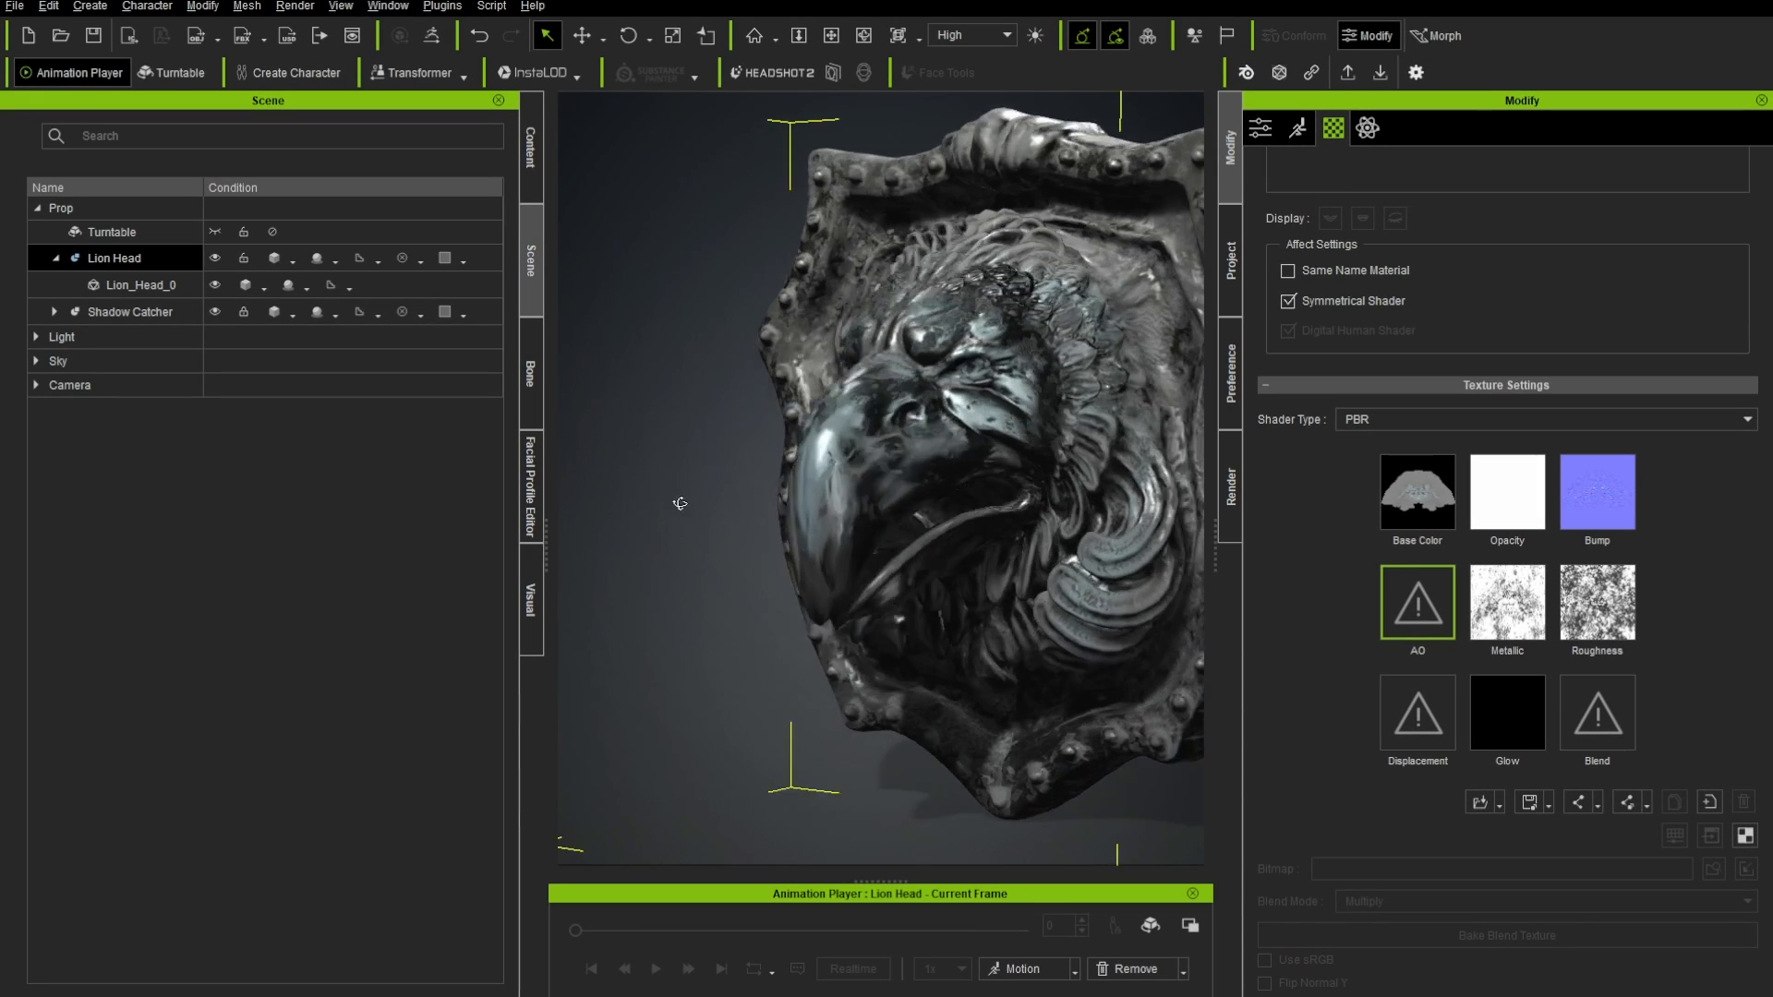
{"action": "right_click_drag", "start_coordinate": [883, 505], "coordinate": [1057, 506]}
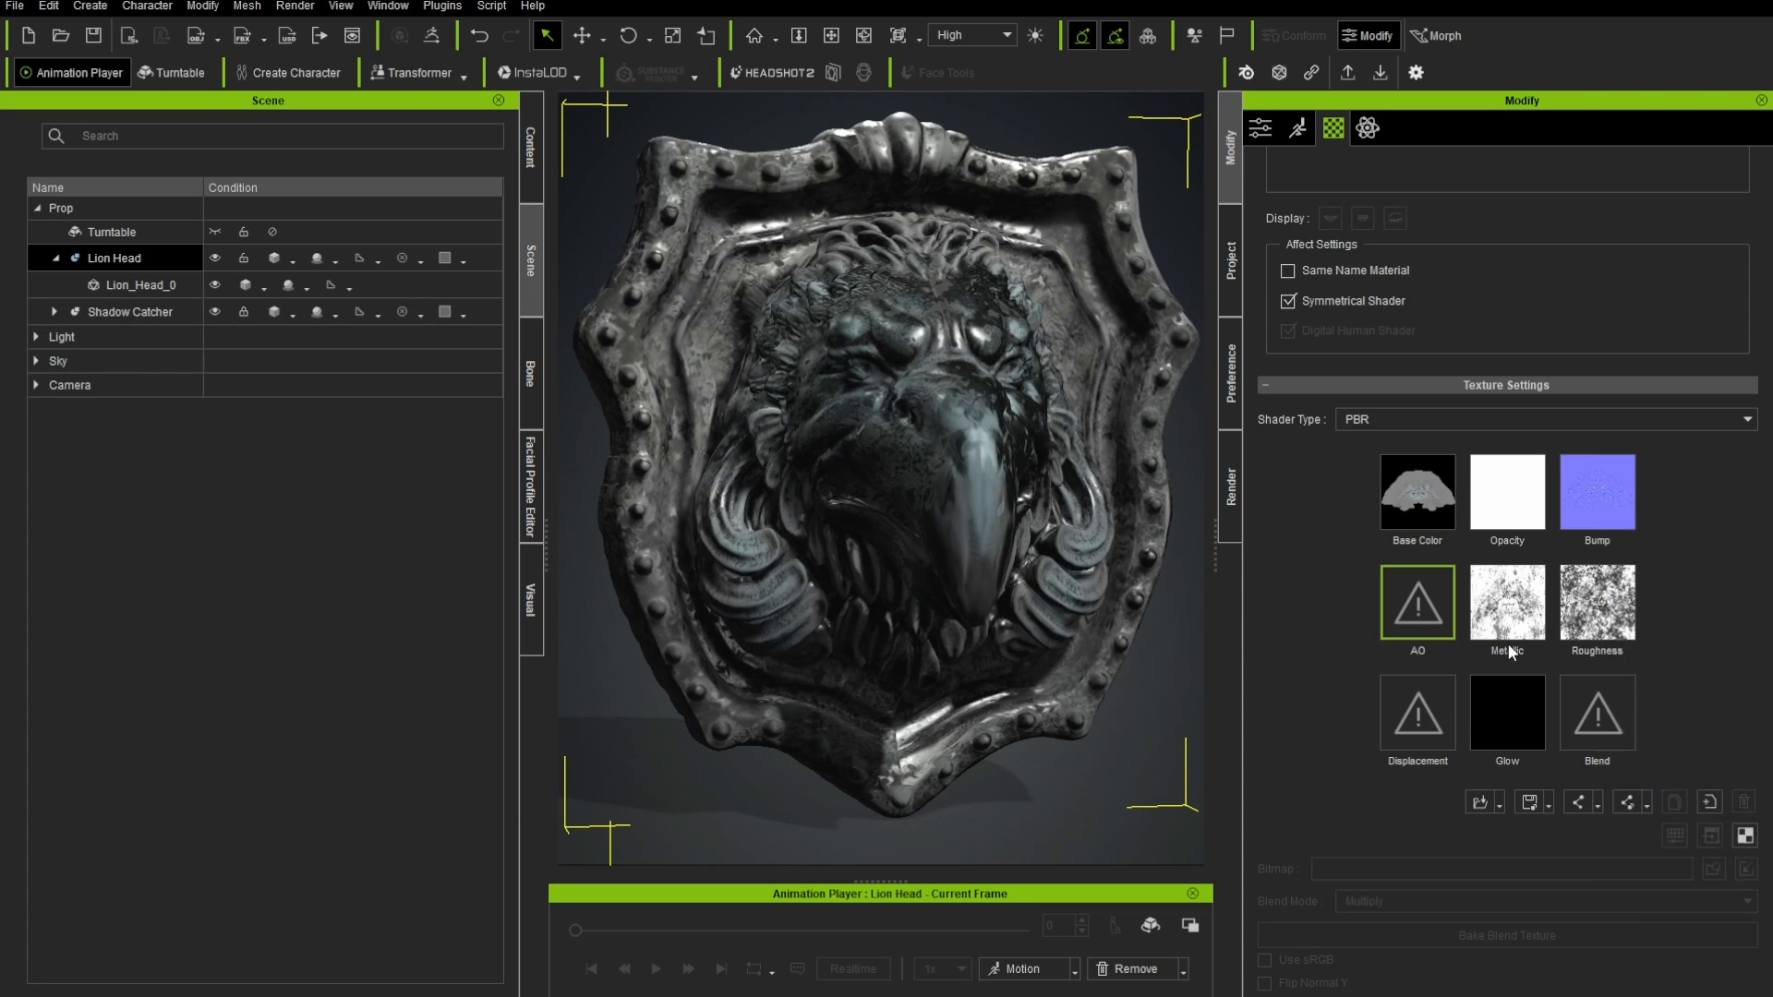
- Open the Lion Head's Metallic map in Photoshop and fill it completely with white at 100% opacity
{"action": "mouse_move", "coordinate": [1521, 629]}
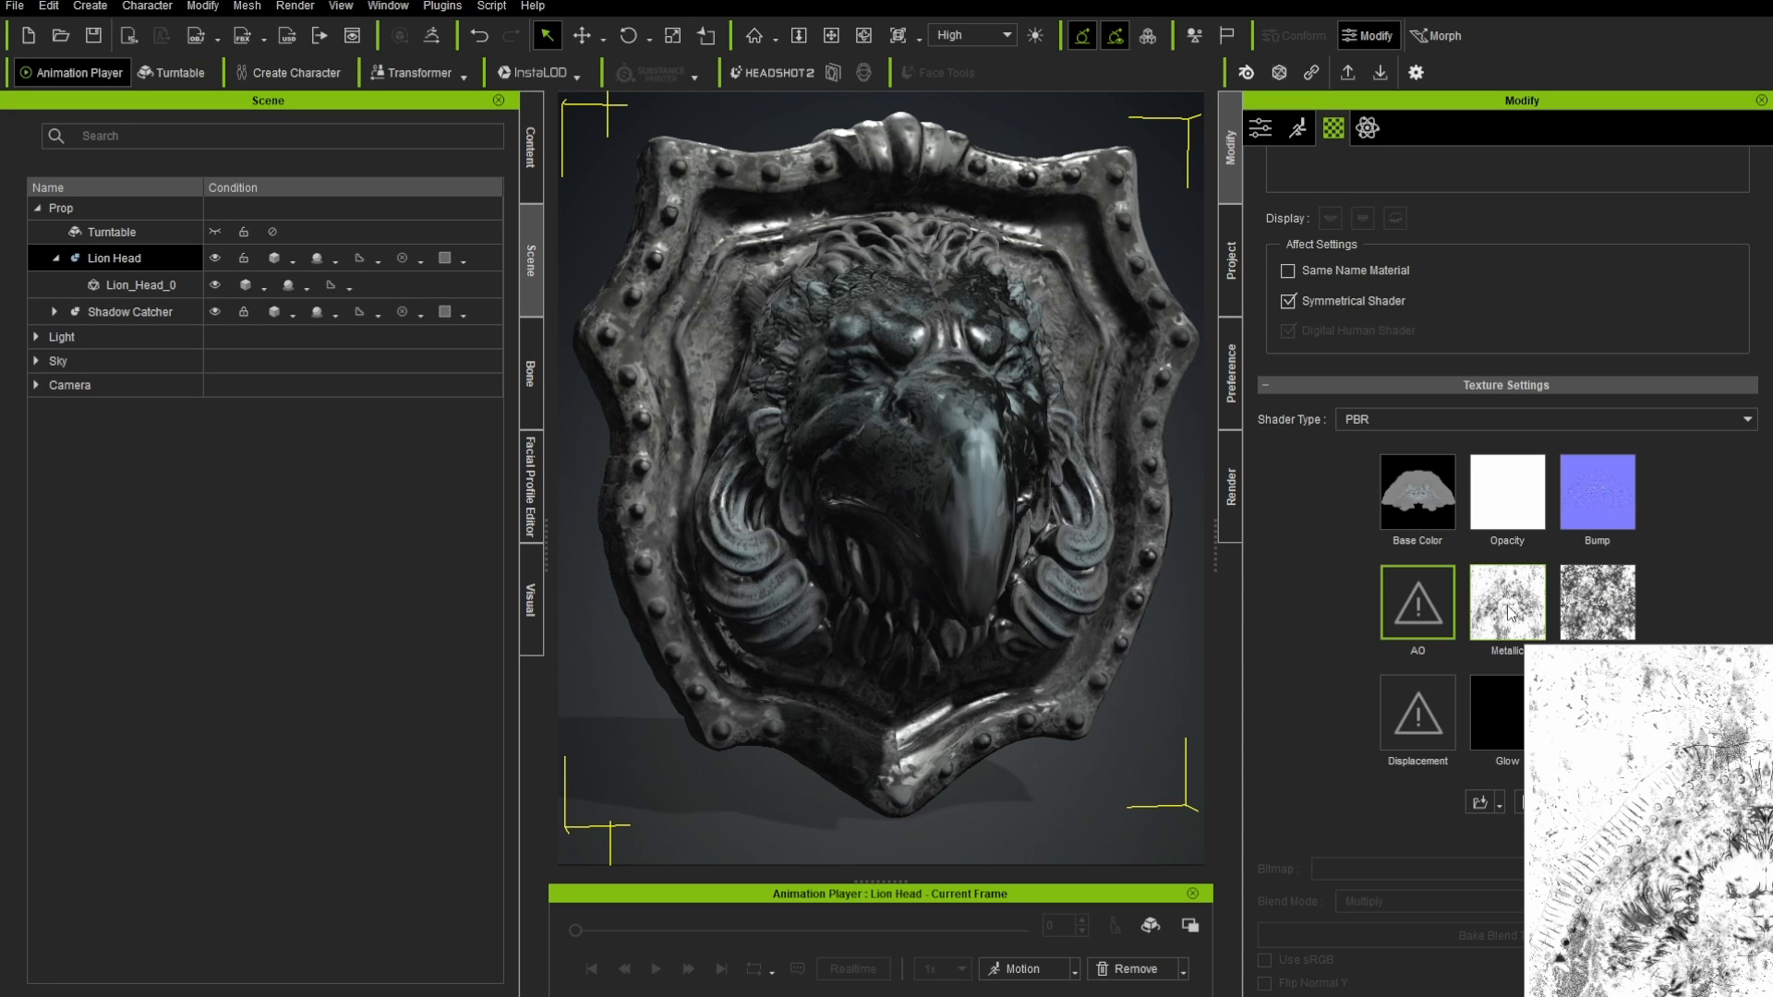
{"action": "left_click", "coordinate": [1514, 590]}
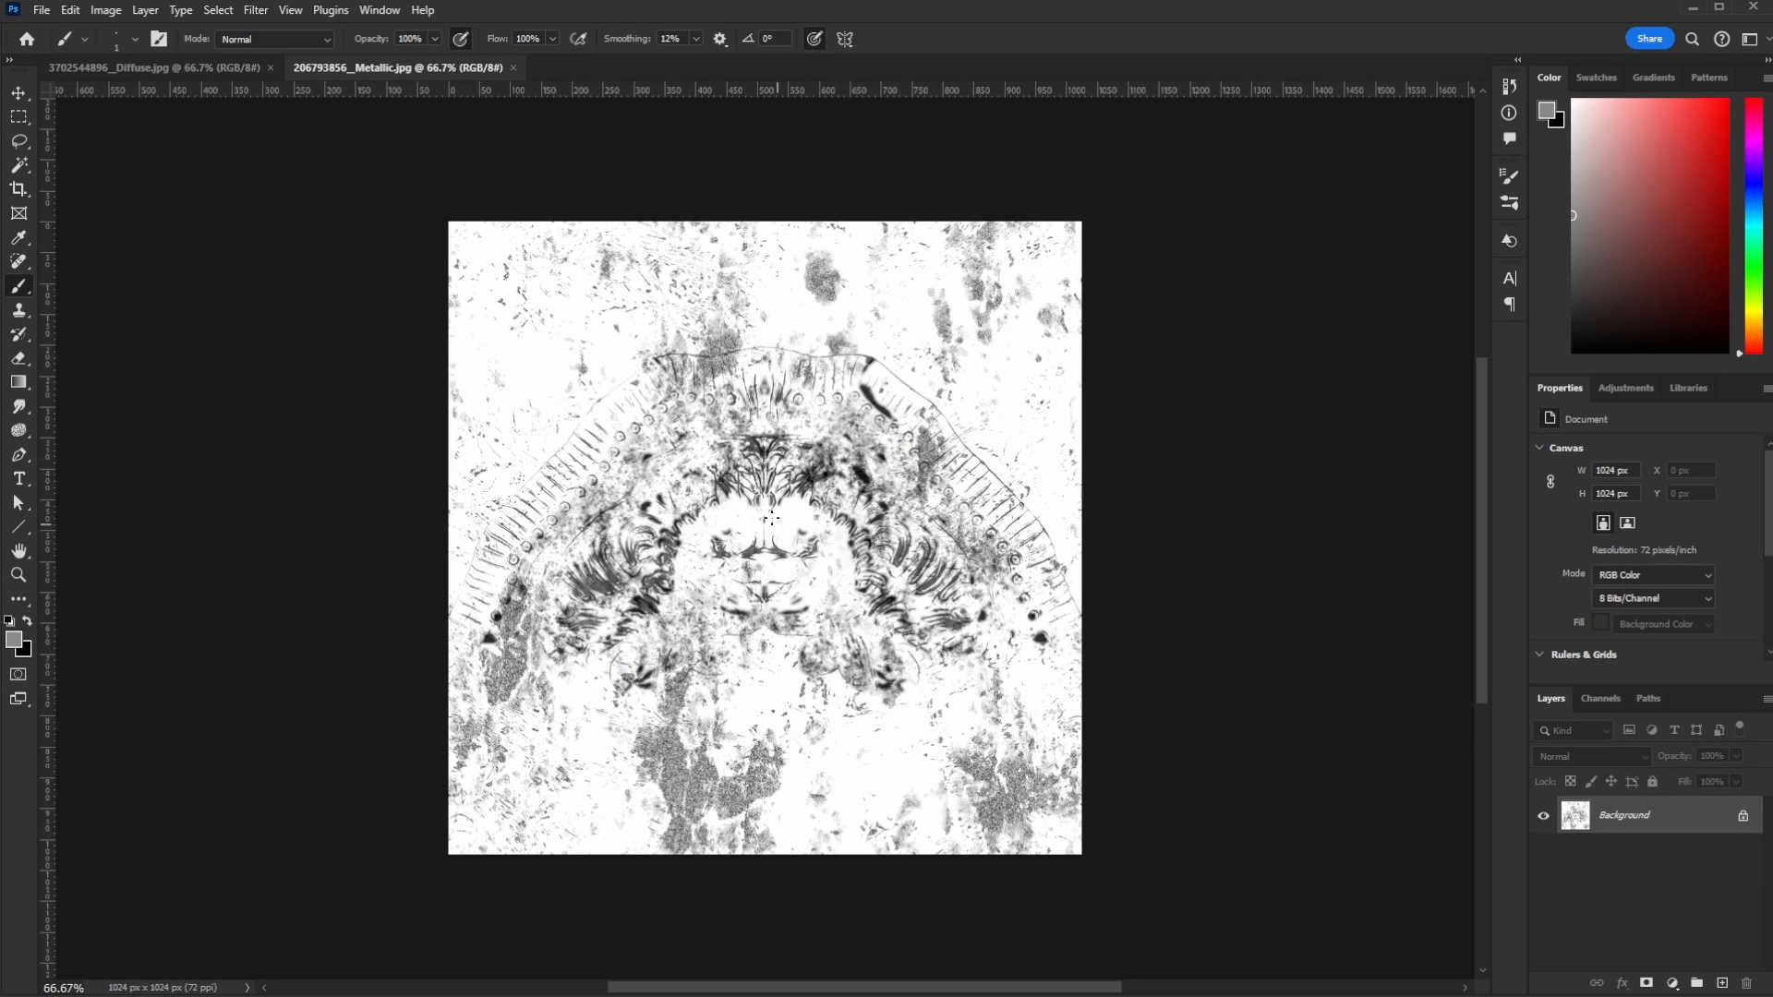
{"action": "key", "text": "d"}
{"action": "key", "text": "x"}
{"action": "key", "text": "alt+BackSpace"}
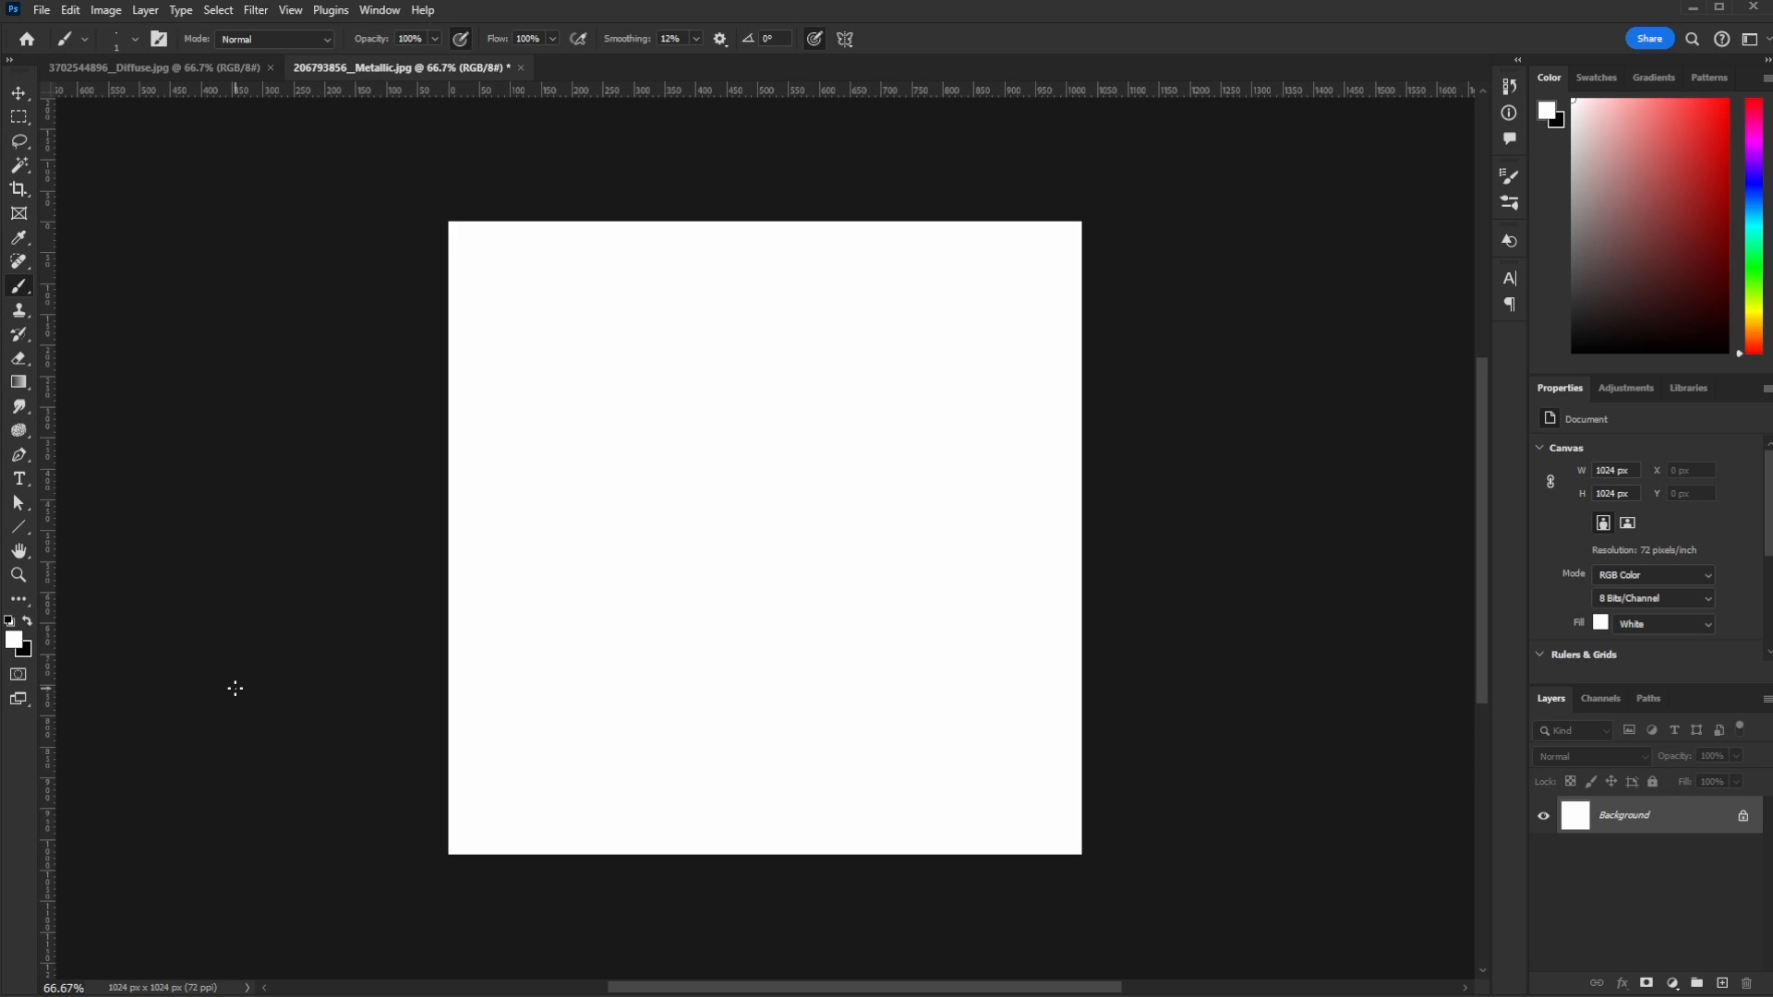
{"action": "key", "text": "alt+e"}
{"action": "key", "text": "l"}
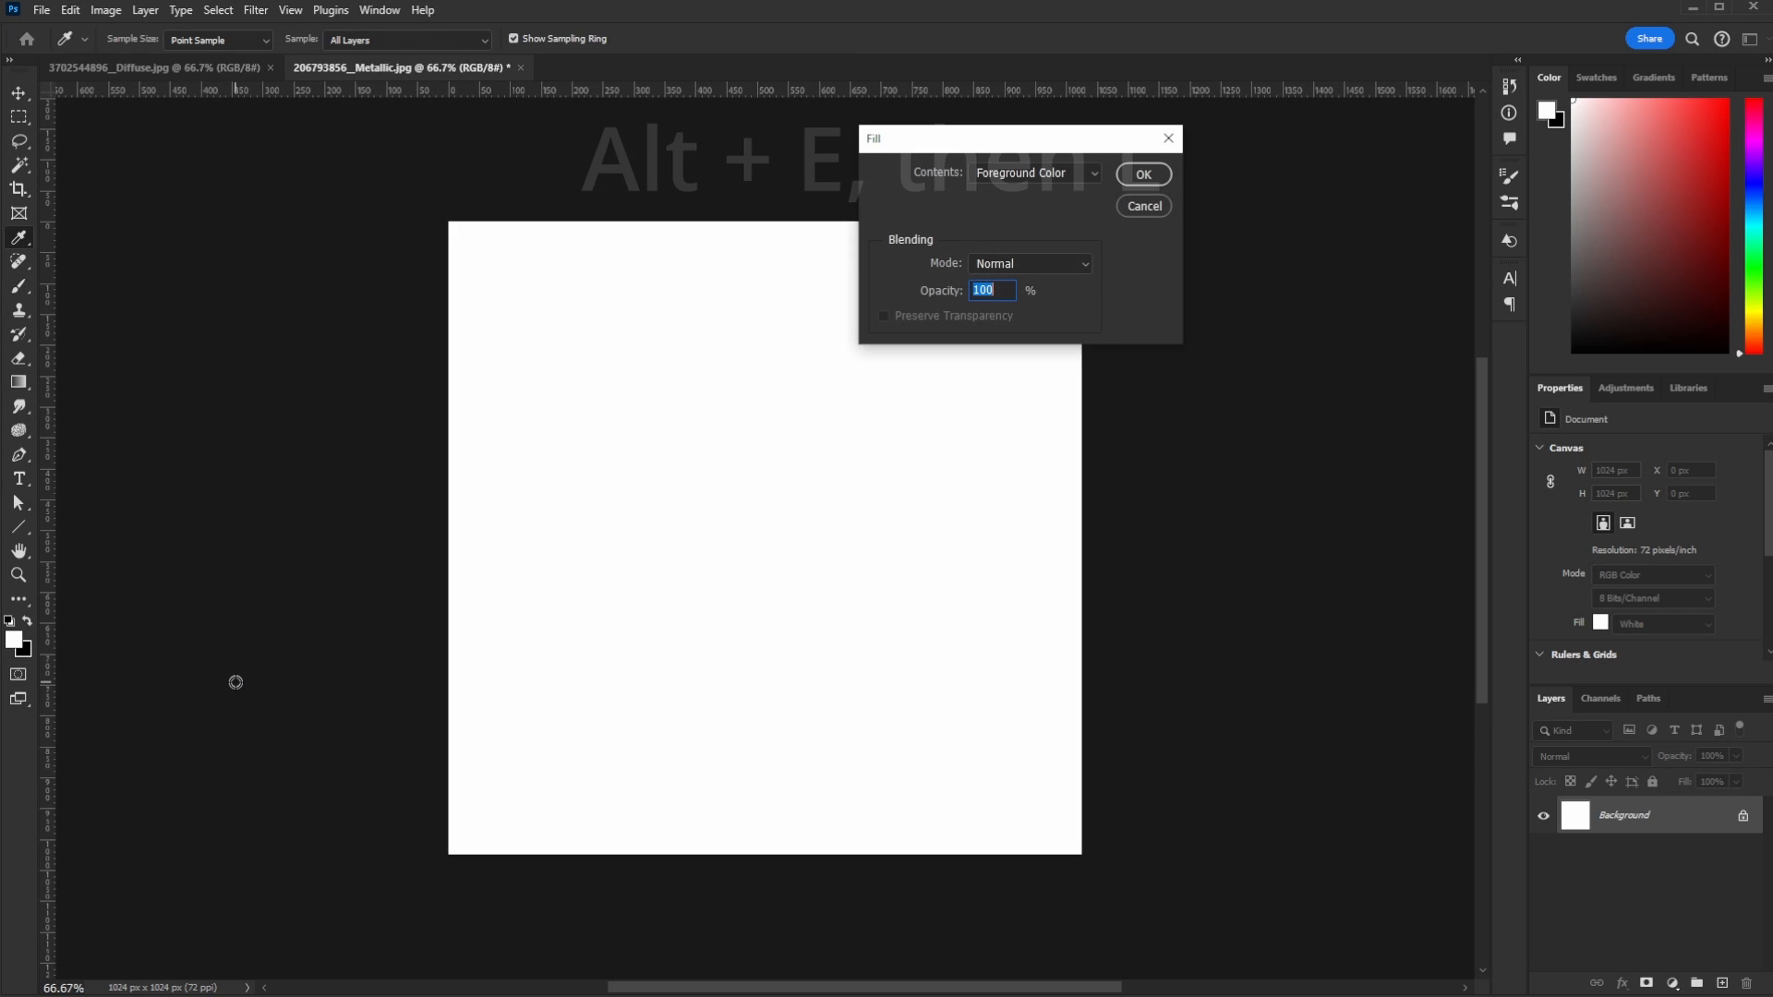
{"action": "left_click", "coordinate": [1143, 175]}
{"action": "key", "text": "b"}
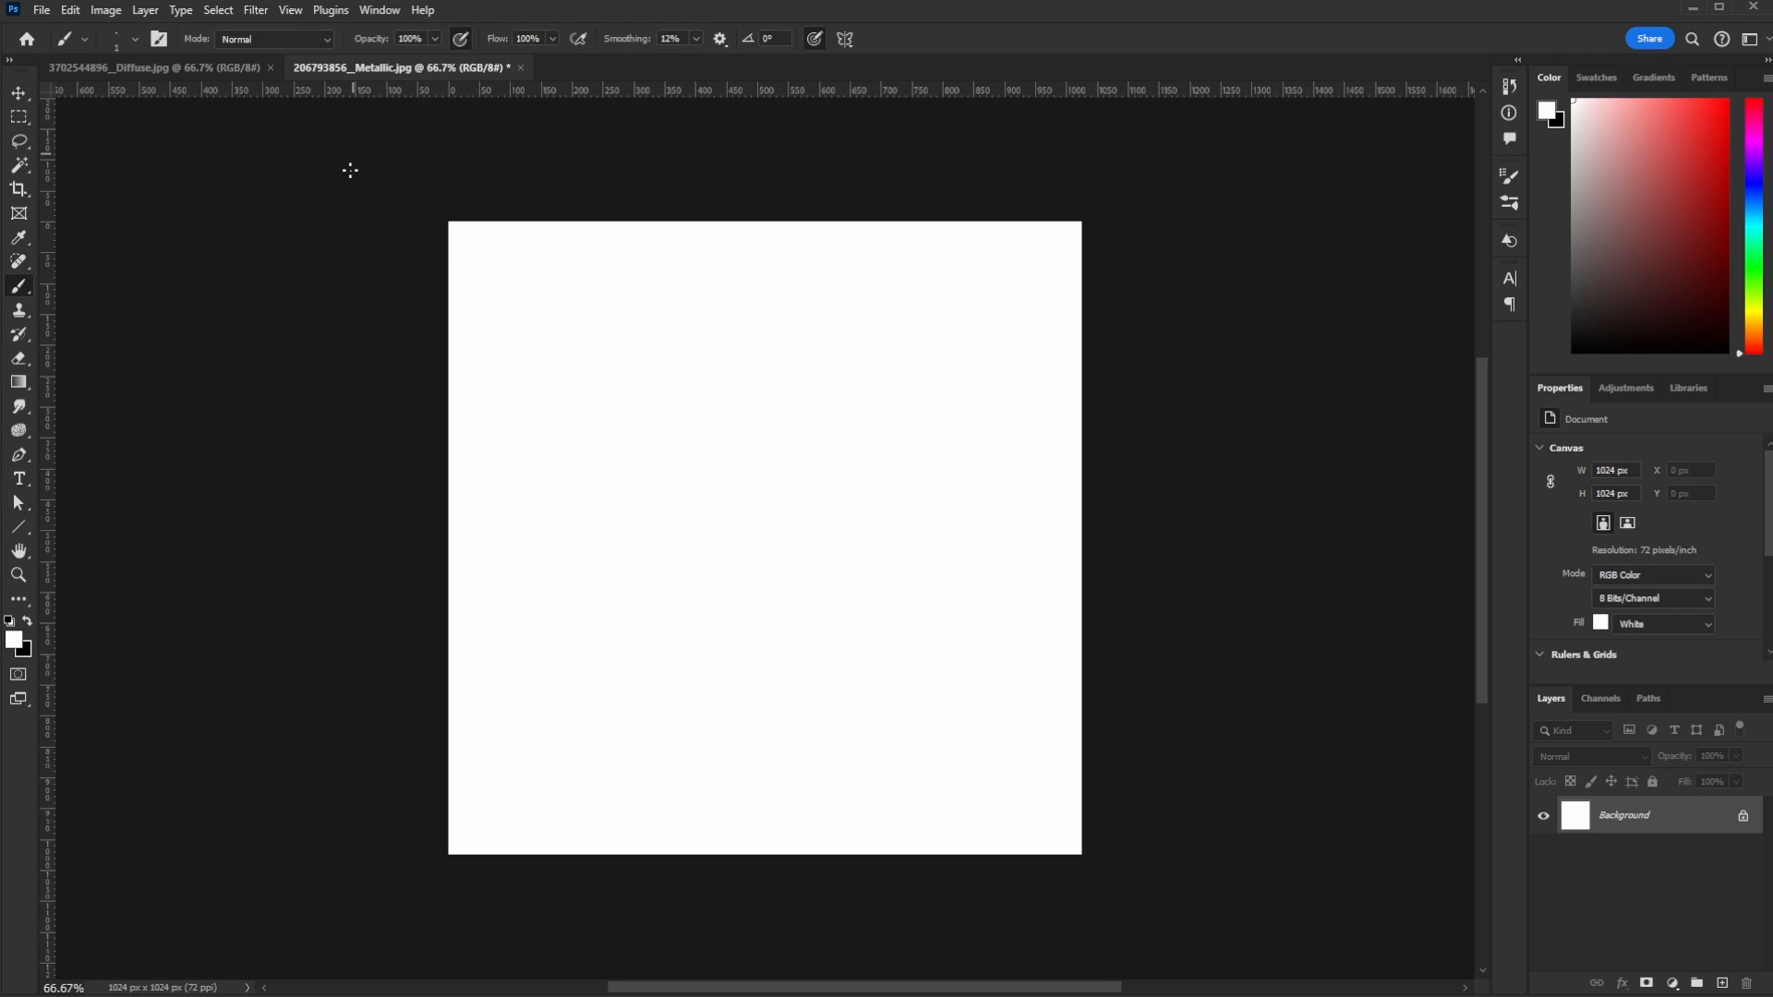
- Save and close the Metallic map, close the Diffuse image, and inspect the updated shield in Character Creator
{"action": "key", "text": "ctrl+s"}
{"action": "left_click", "coordinate": [514, 68]}
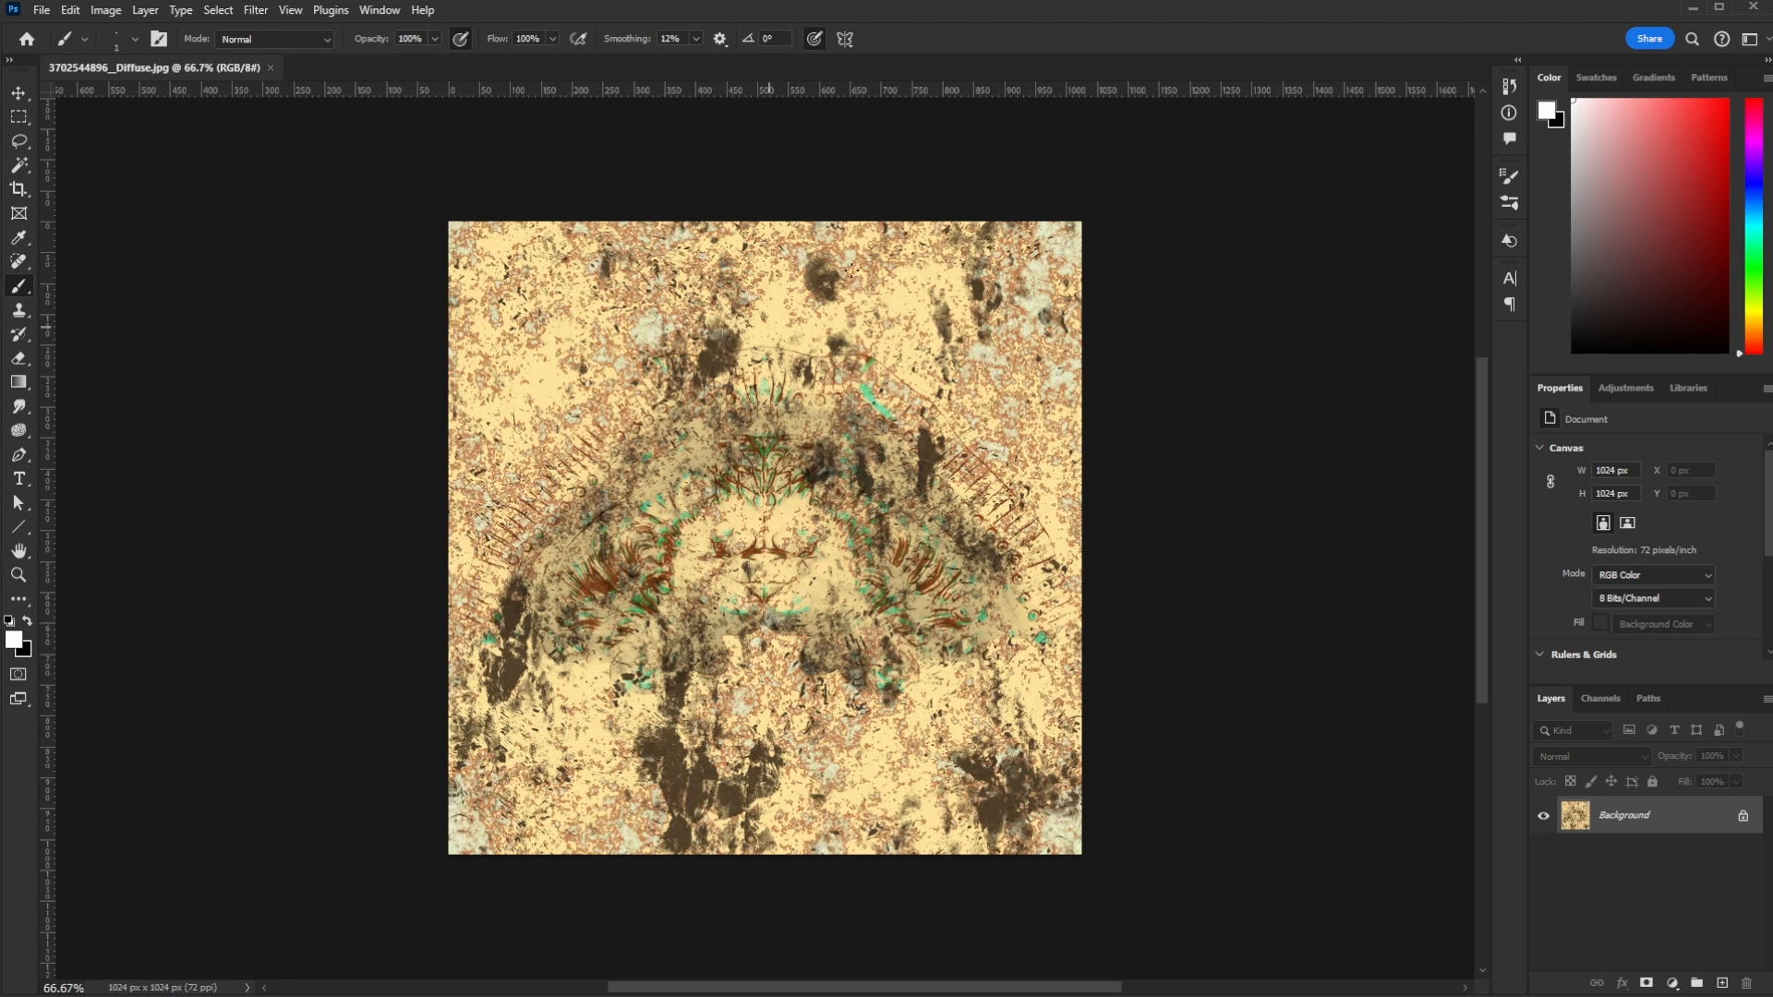
{"action": "left_click", "coordinate": [271, 68]}
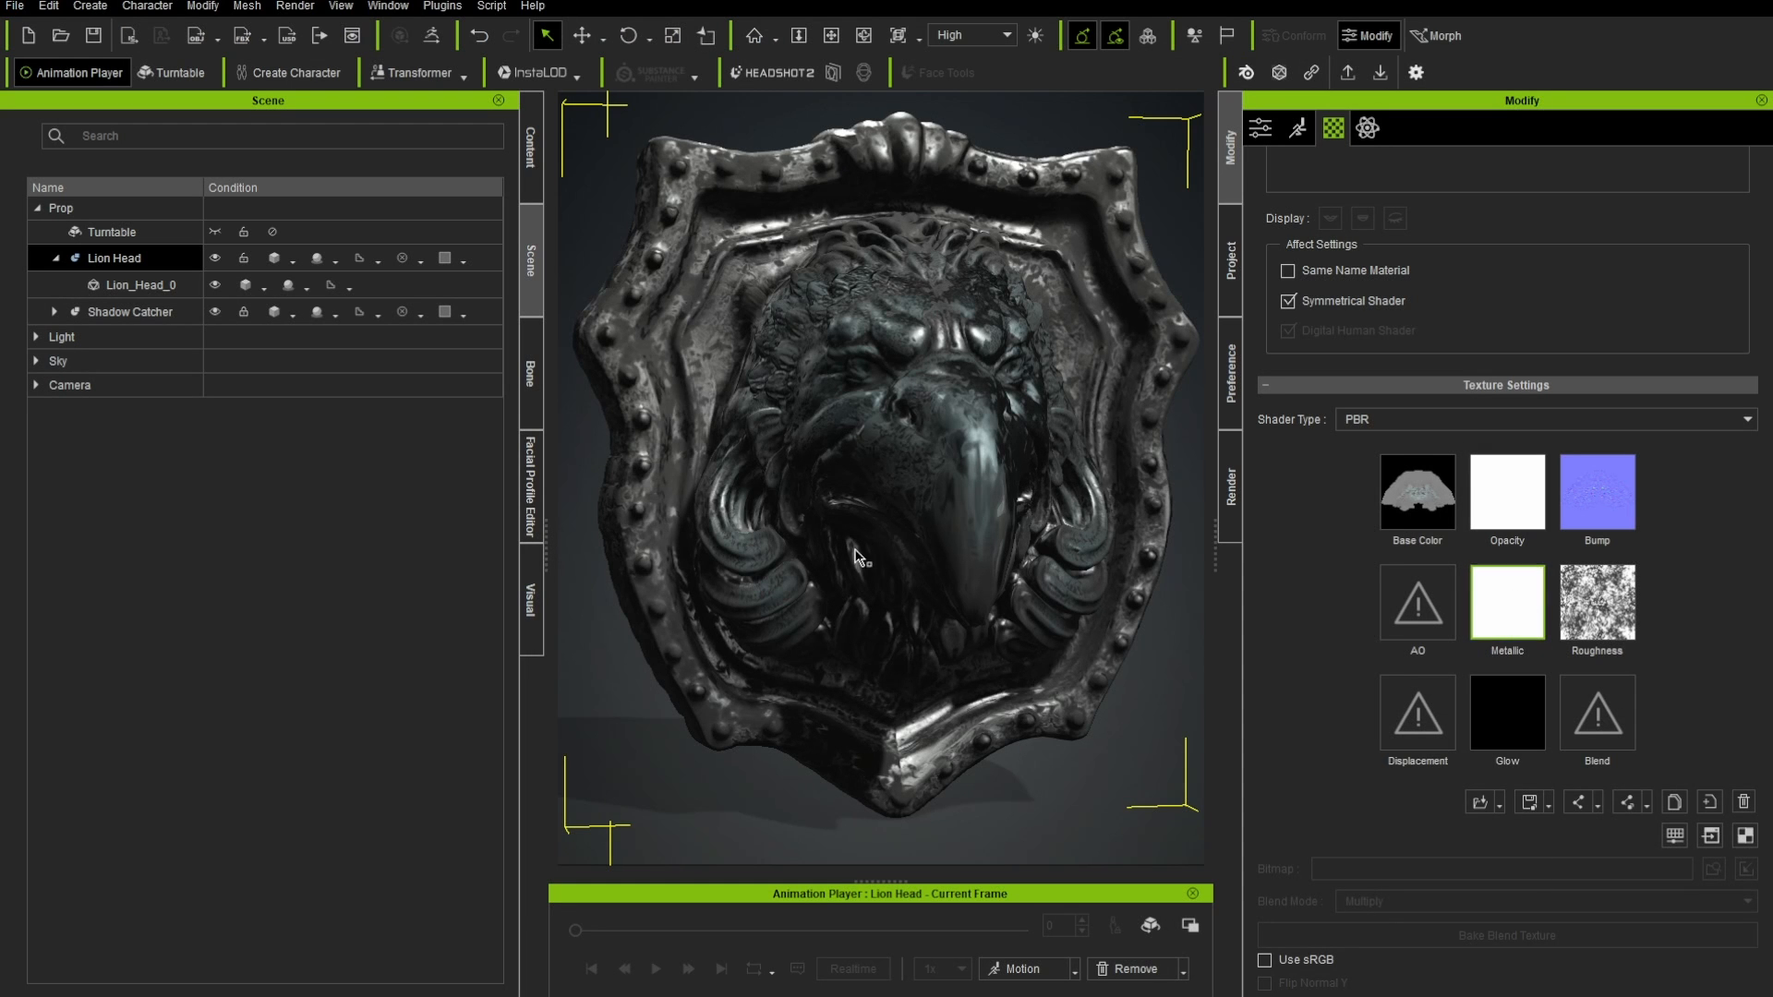
{"action": "right_click_drag", "start_coordinate": [859, 557], "coordinate": [961, 558]}
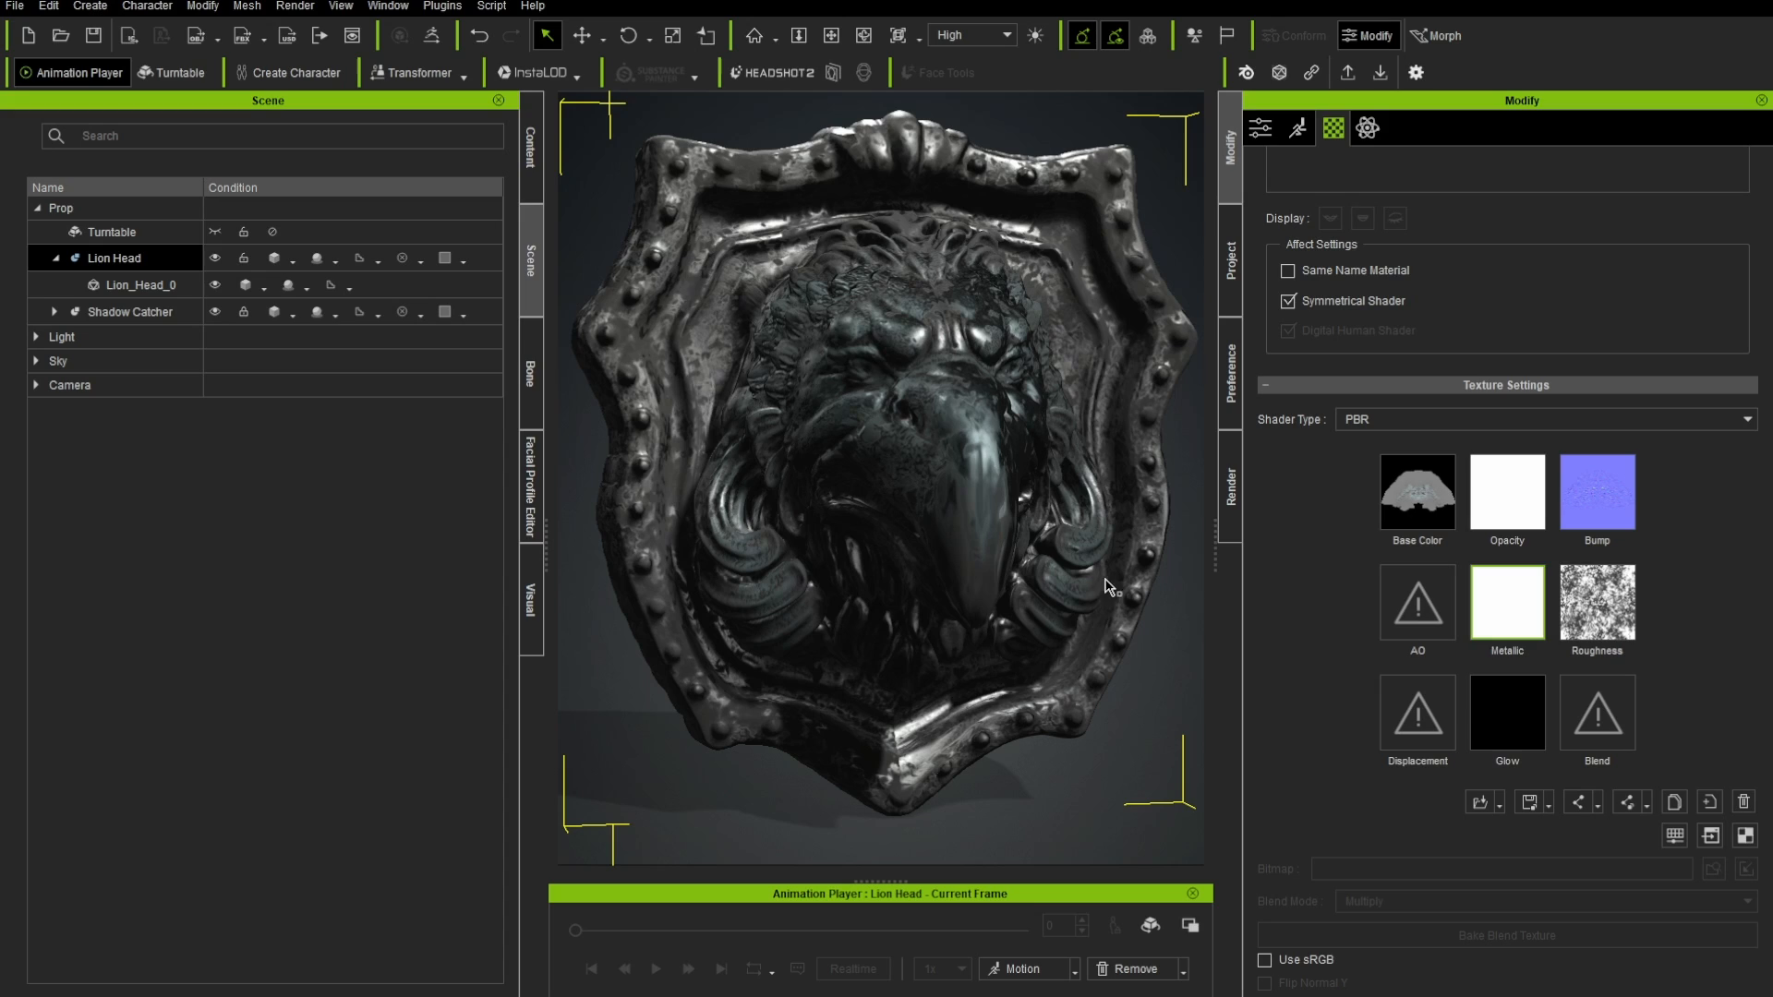
- Open the Roughness map in Photoshop and fill it completely with a dark grey sampled from the image
{"action": "left_click", "coordinate": [1614, 611]}
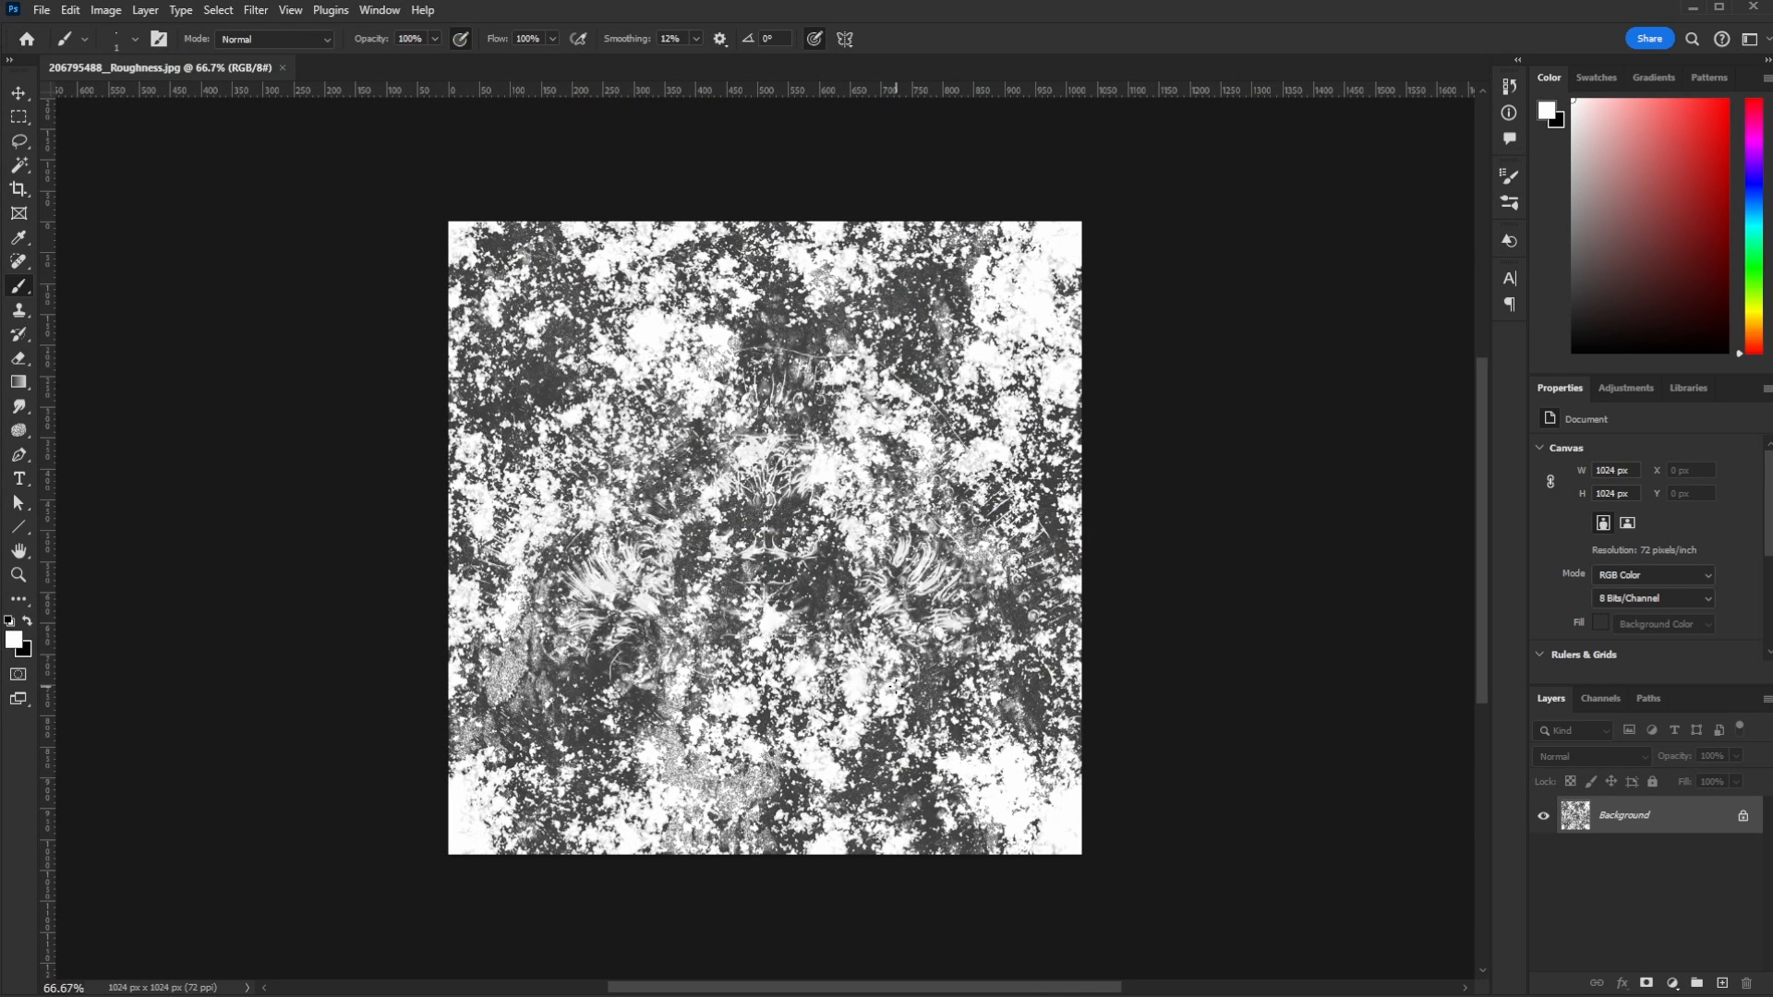
{"action": "left_click", "coordinate": [785, 503], "text": "alt"}
{"action": "key", "text": "alt+e"}
{"action": "key", "text": "l"}
{"action": "key", "text": "Return"}
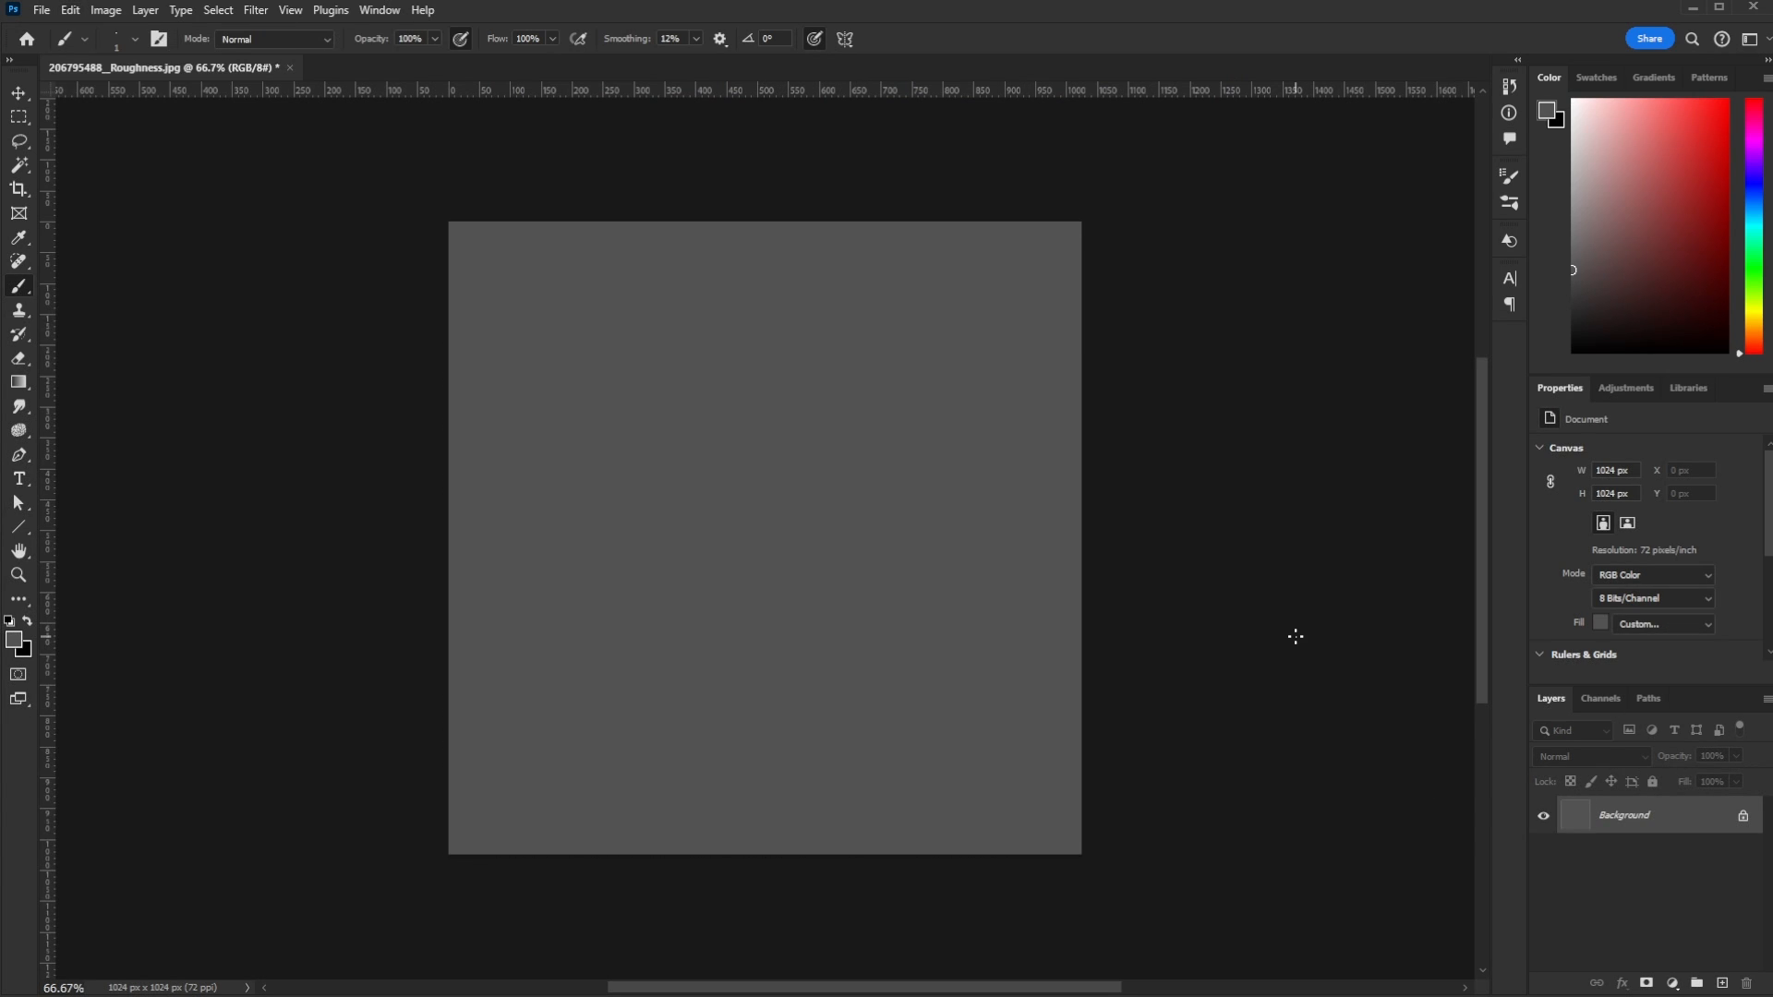
- Save and close the Roughness map and return to Character Creator to inspect the shield from the side
{"action": "key", "text": "ctrl+s"}
{"action": "left_click", "coordinate": [282, 68]}
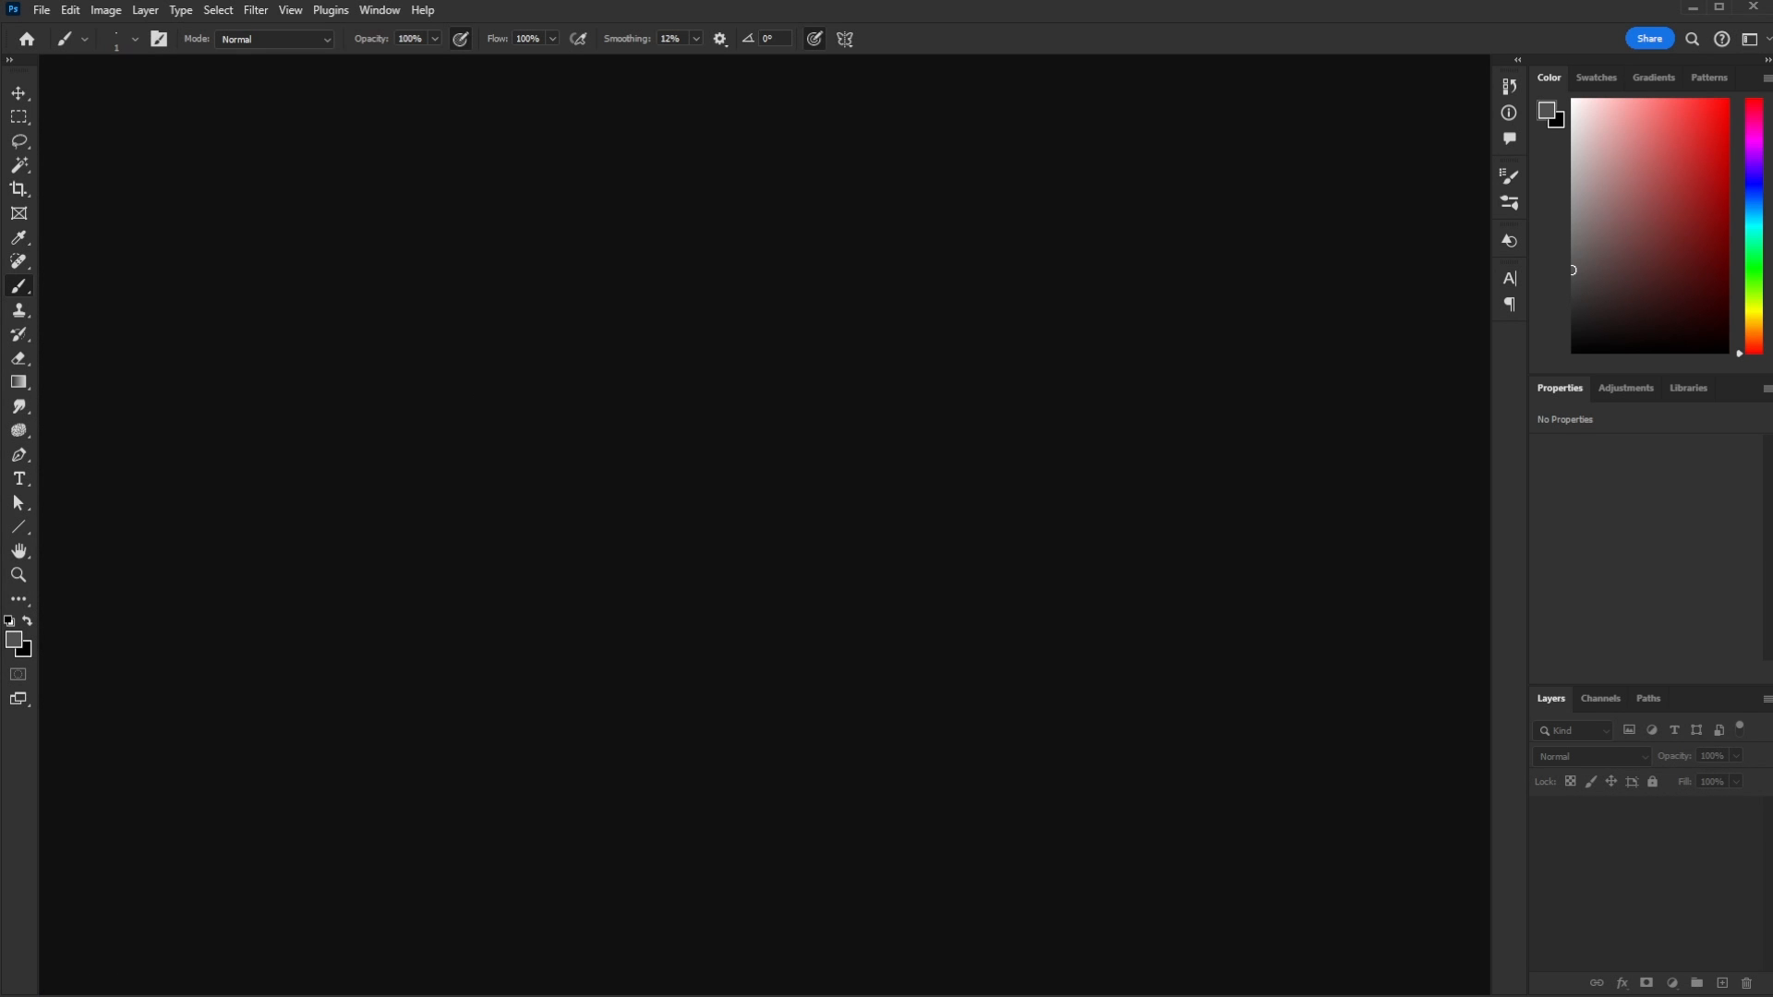
{"action": "key", "text": "alt+Tab"}
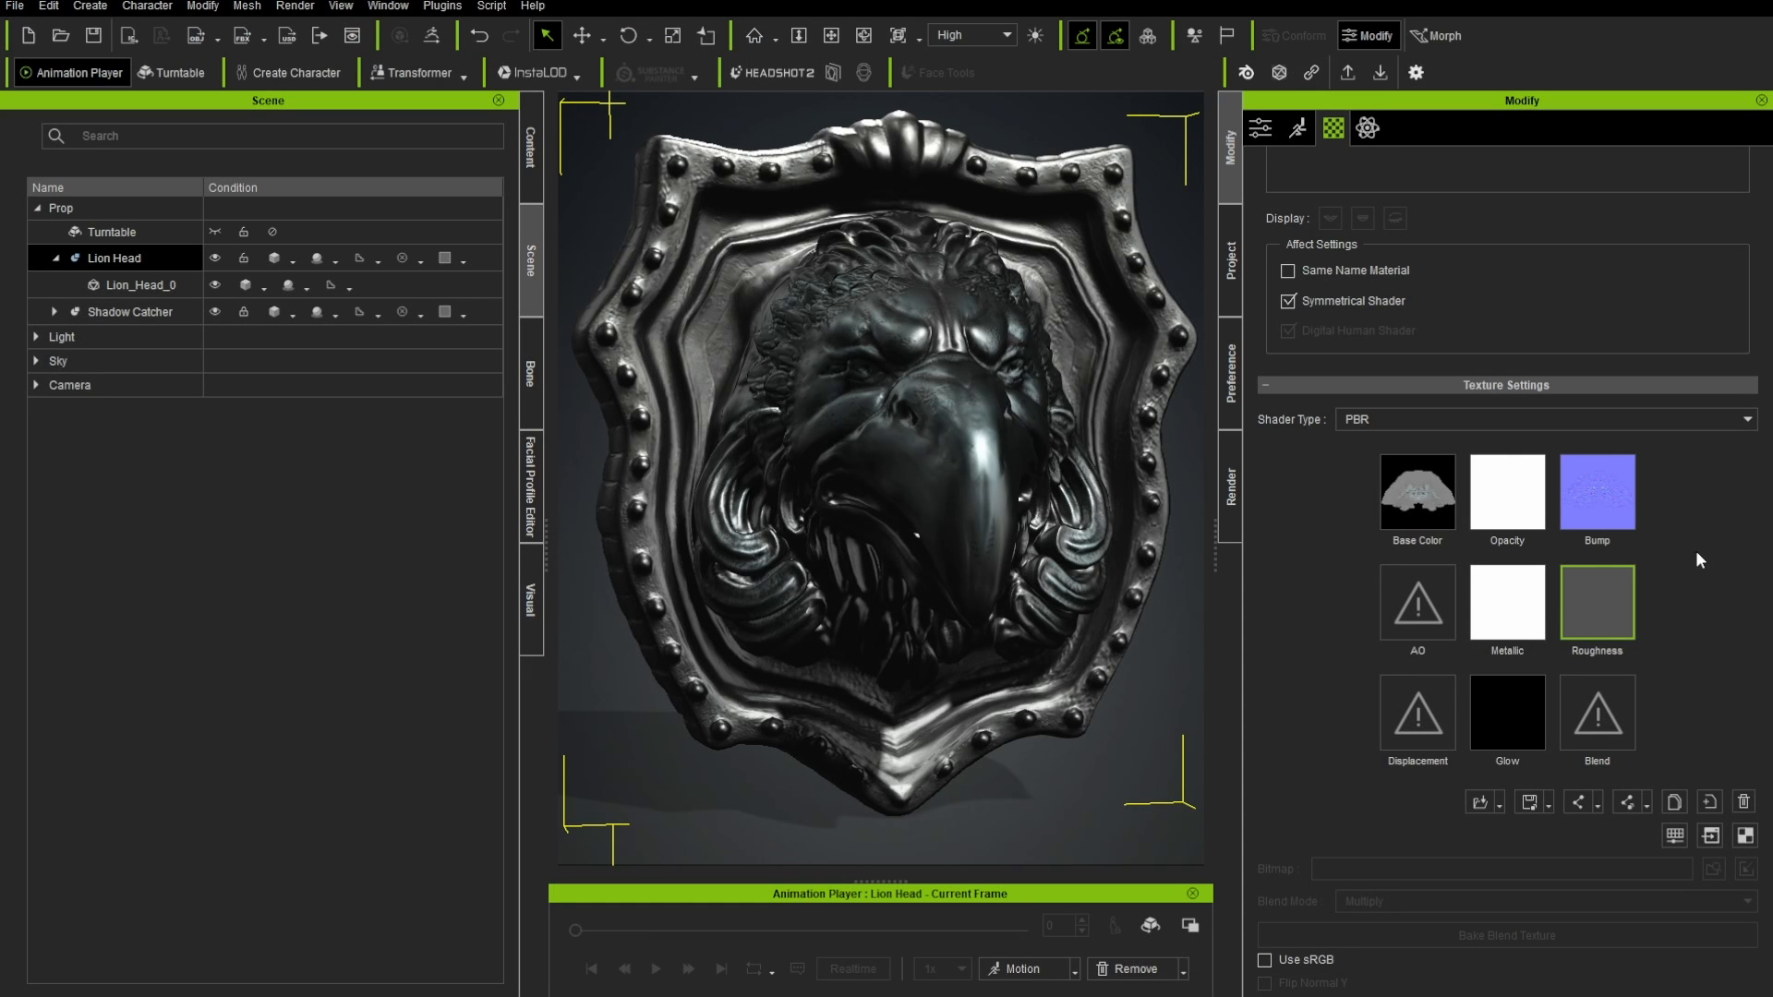
{"action": "right_click_drag", "start_coordinate": [954, 453], "coordinate": [729, 475]}
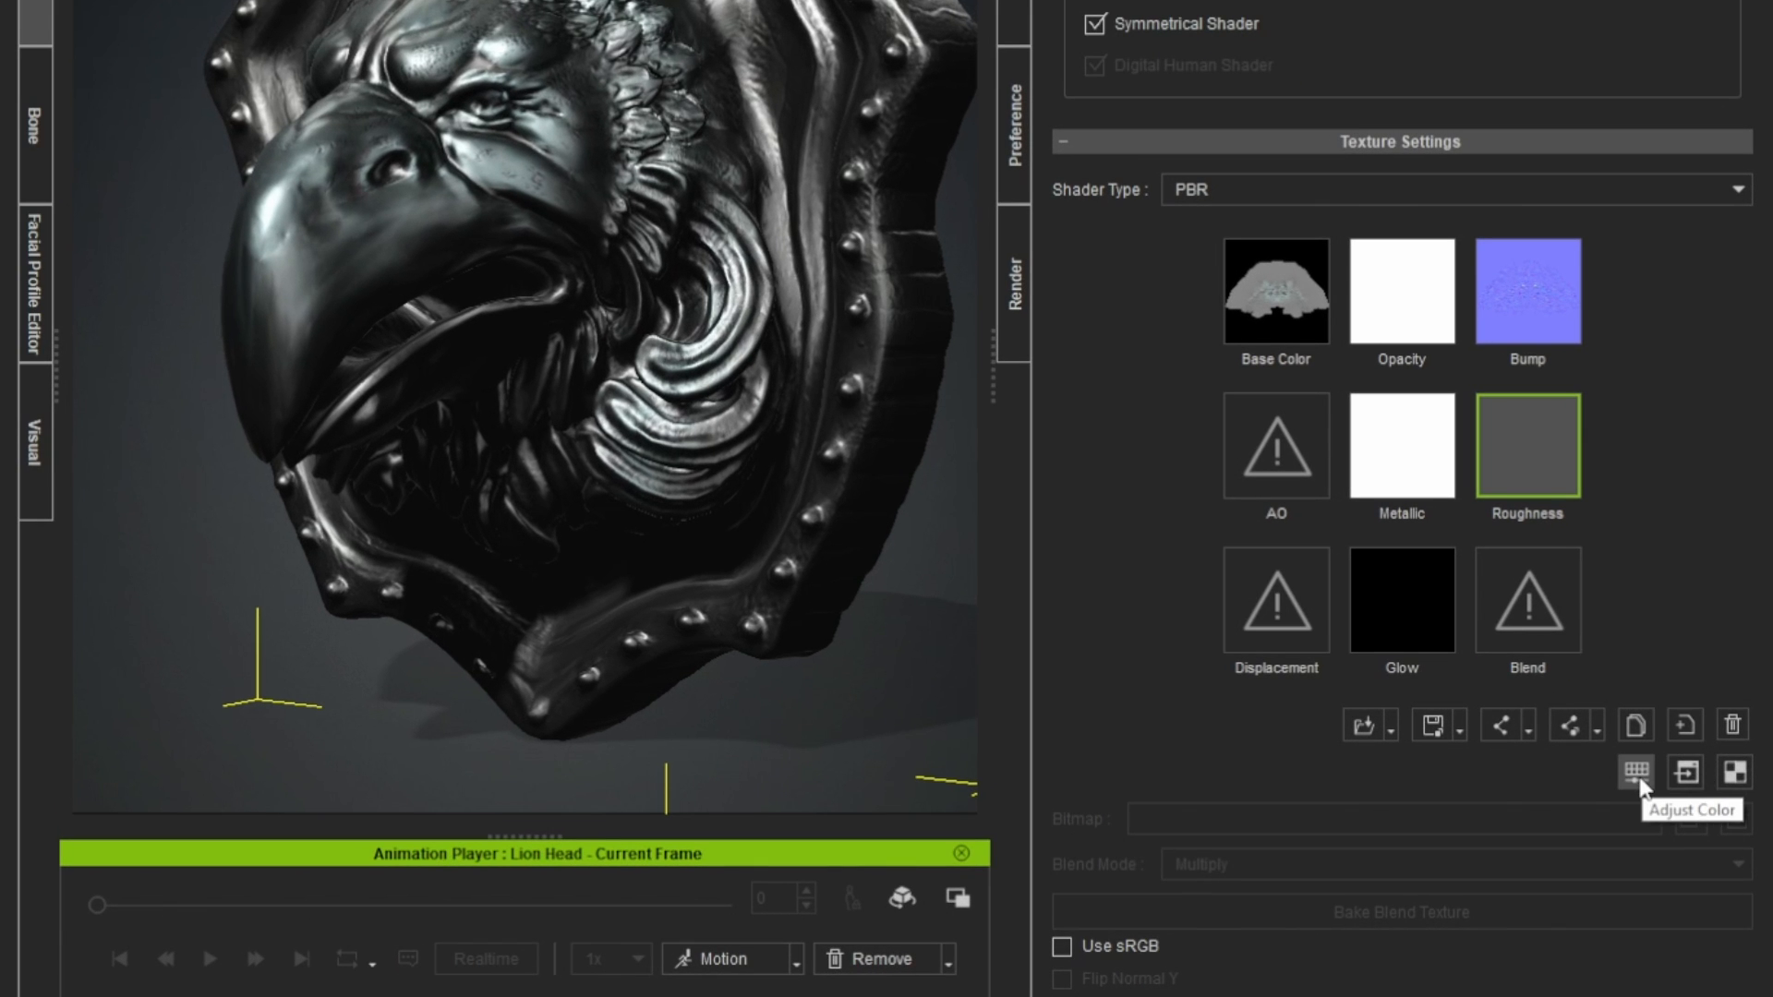
- Try brightening the Roughness map to 8 with Adjust Color, and reset the adjustment
{"action": "left_click", "coordinate": [1636, 772]}
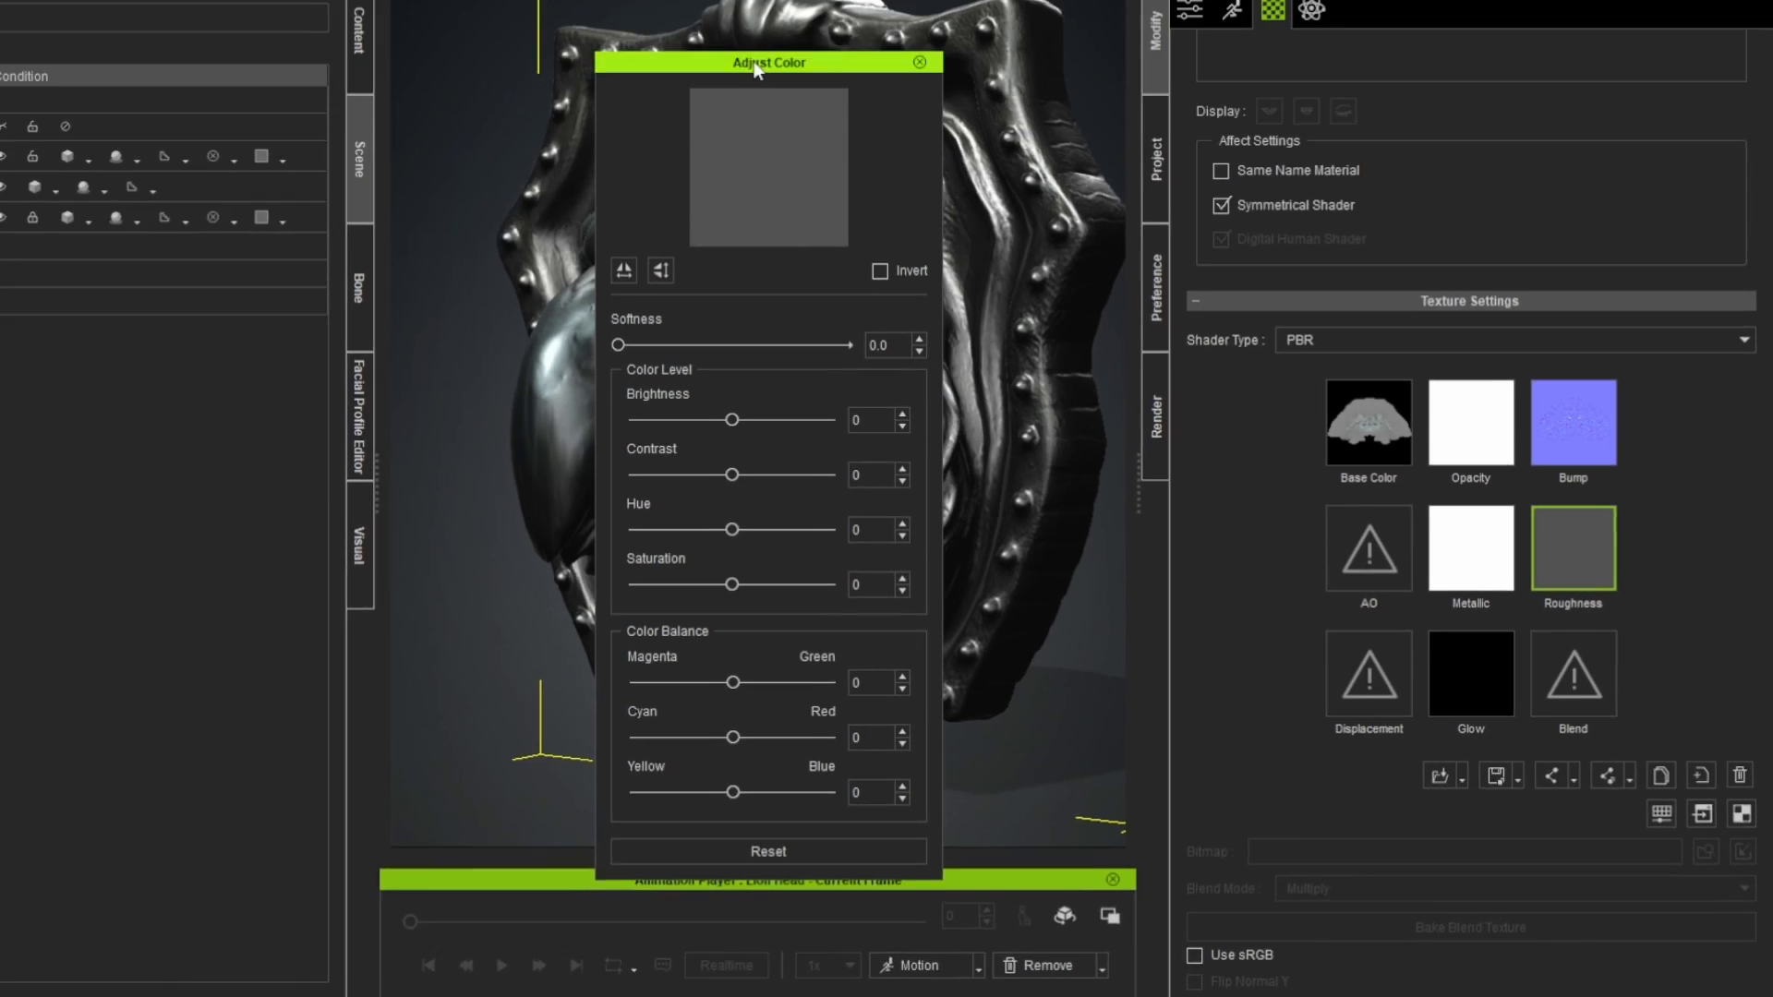
{"action": "left_click_drag", "start_coordinate": [772, 58], "coordinate": [420, 199]}
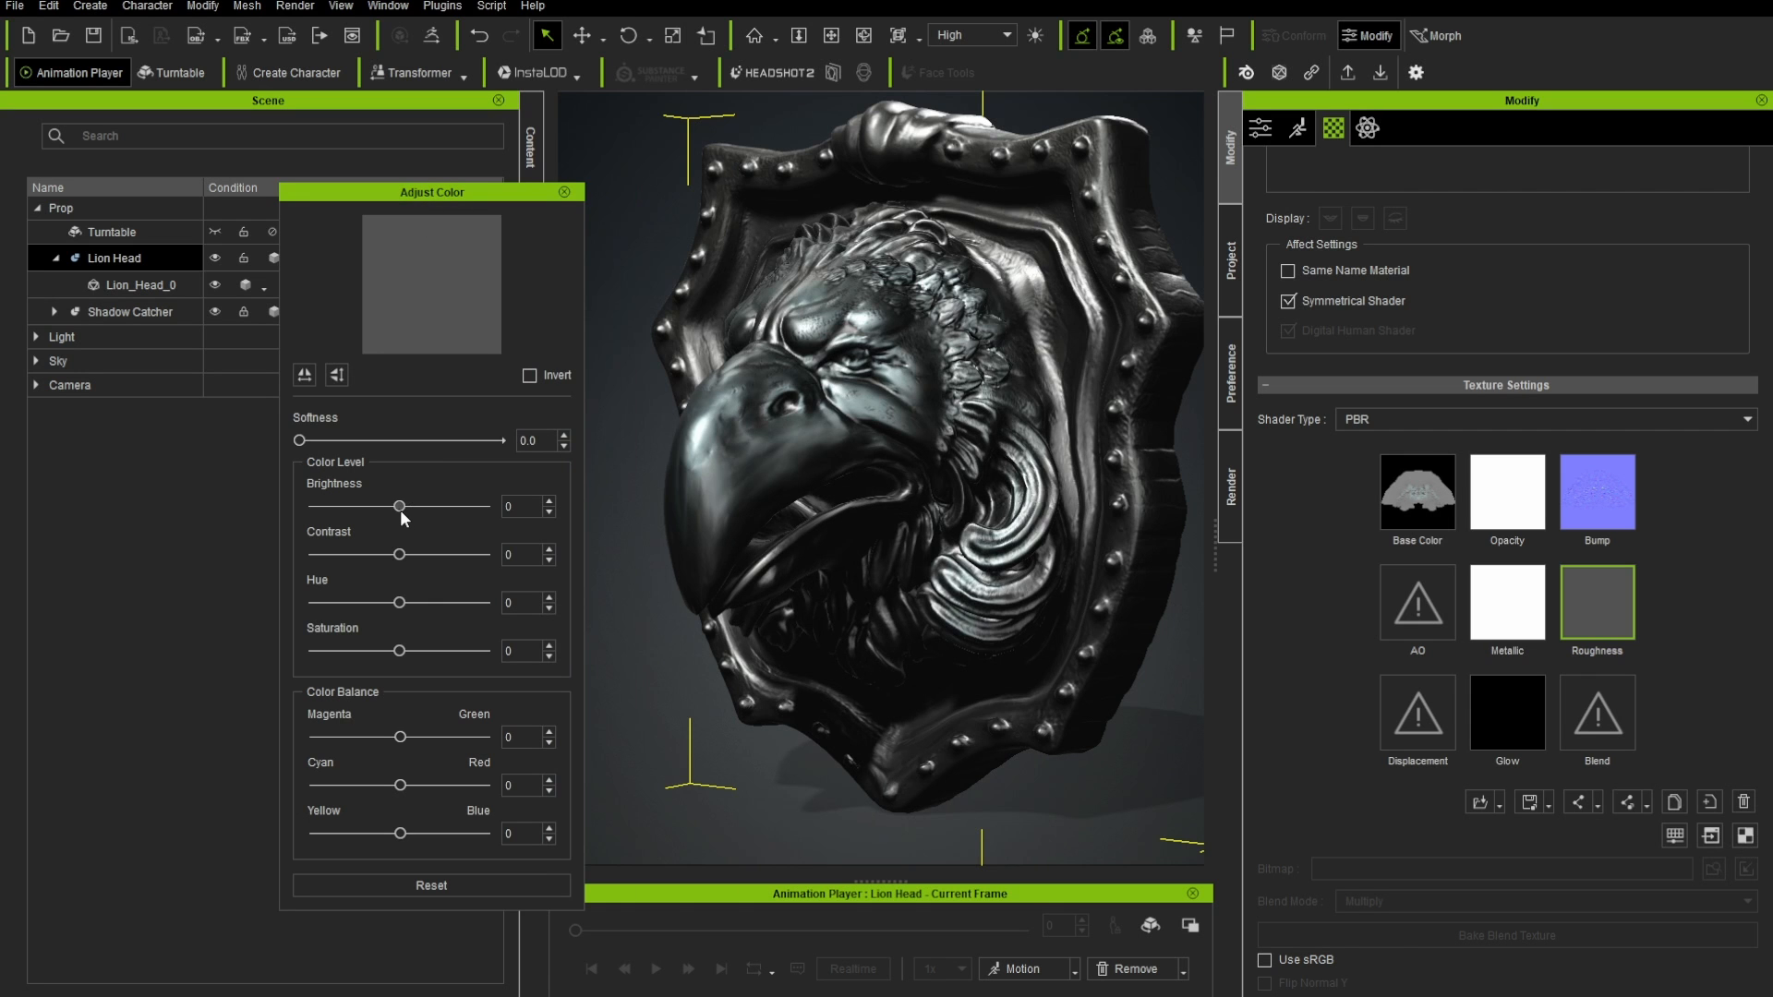
{"action": "mouse_move", "coordinate": [401, 510]}
{"action": "left_mouse_down"}
{"action": "mouse_move", "coordinate": [458, 513]}
{"action": "mouse_move", "coordinate": [357, 517]}
{"action": "mouse_move", "coordinate": [433, 534]}
{"action": "mouse_move", "coordinate": [389, 528]}
{"action": "mouse_move", "coordinate": [406, 528]}
{"action": "left_mouse_up"}
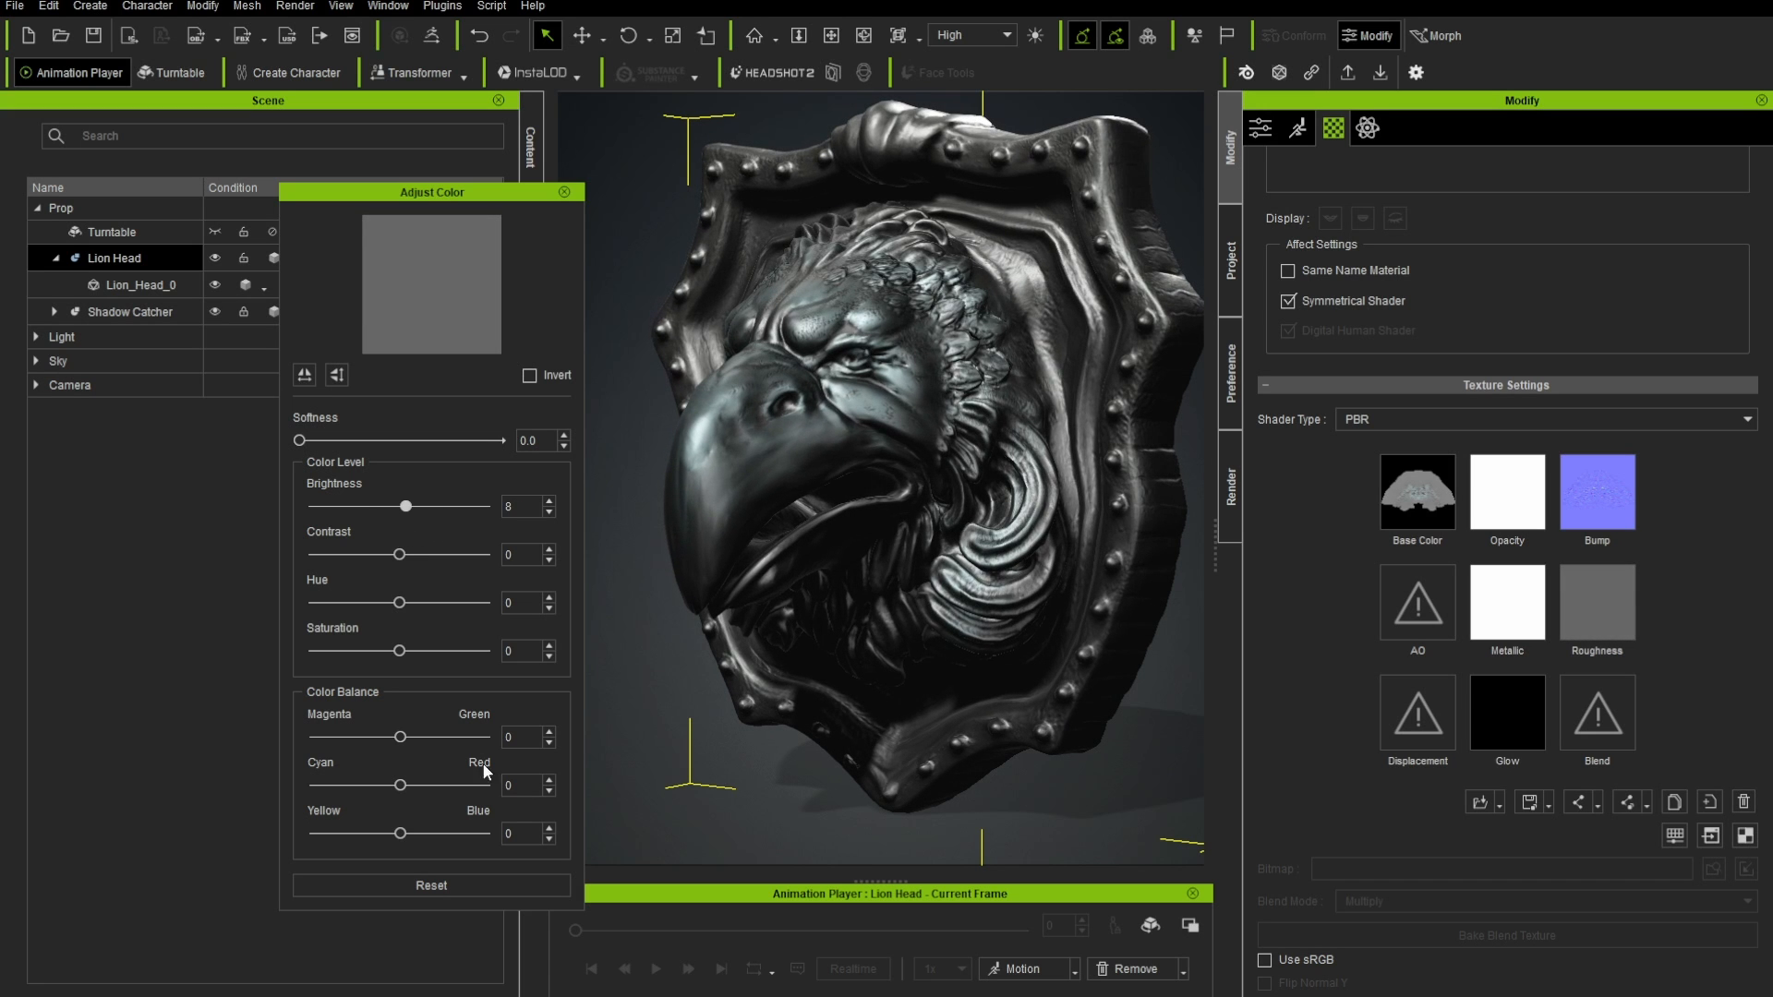
{"action": "left_click", "coordinate": [426, 885]}
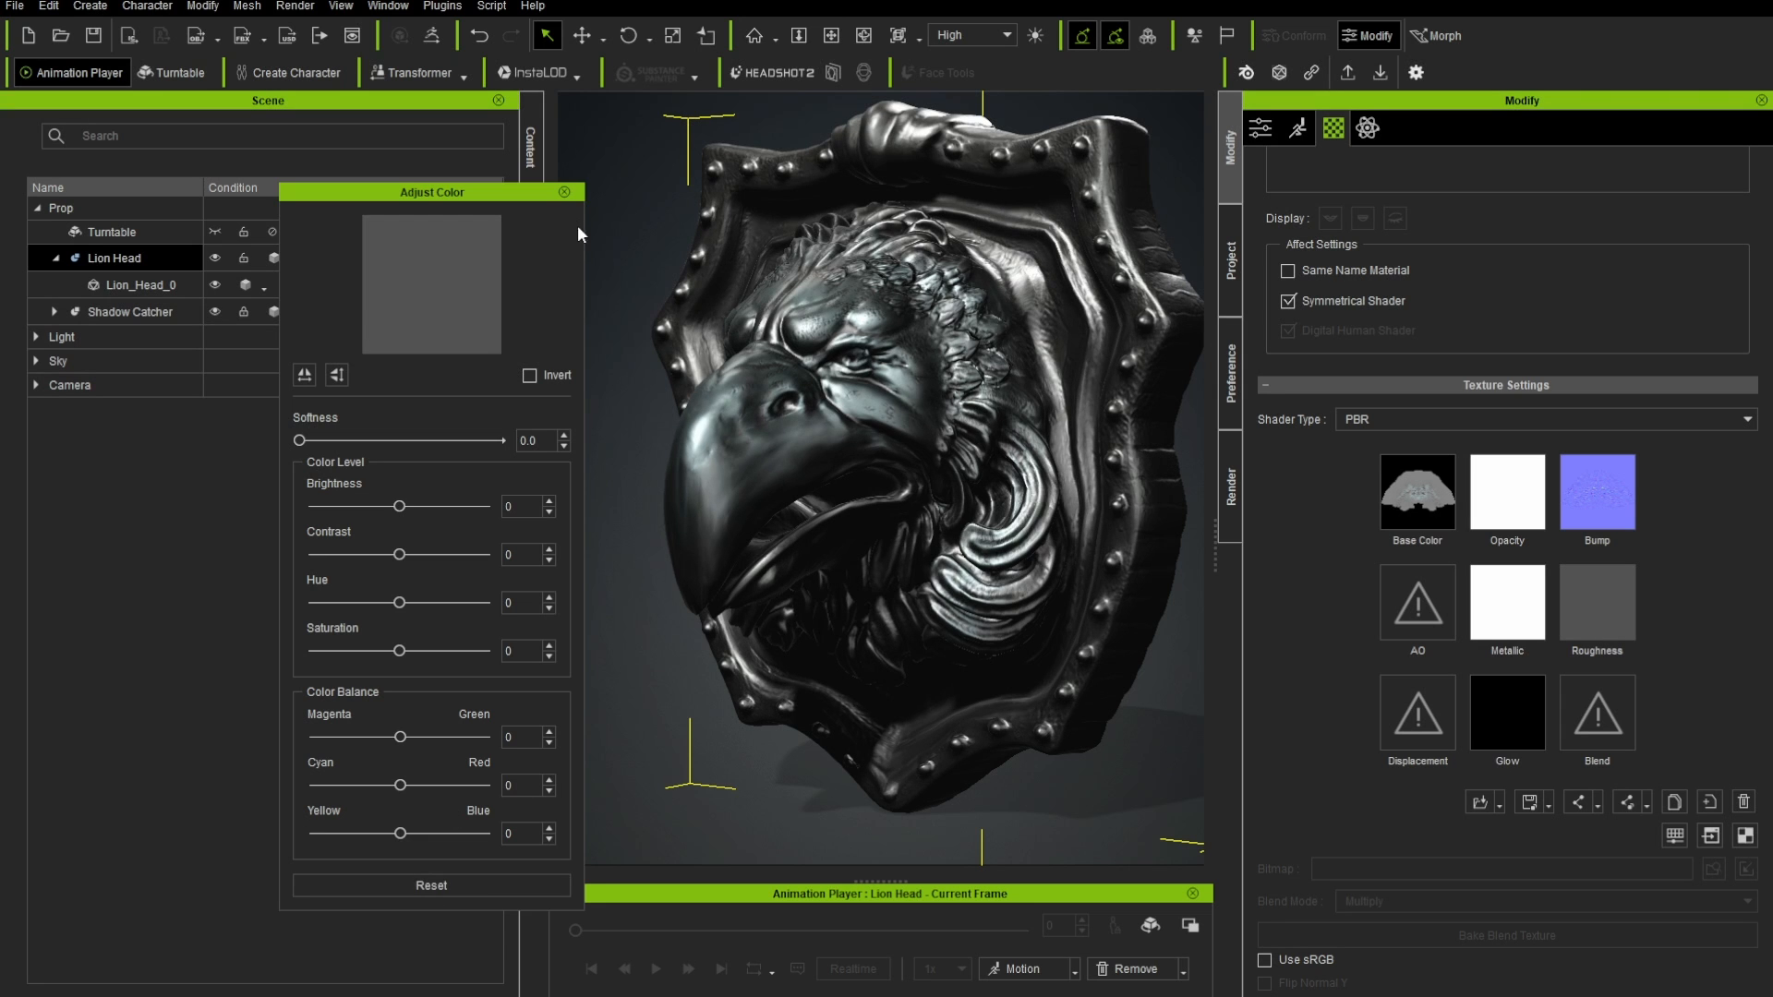
{"action": "left_click", "coordinate": [564, 192]}
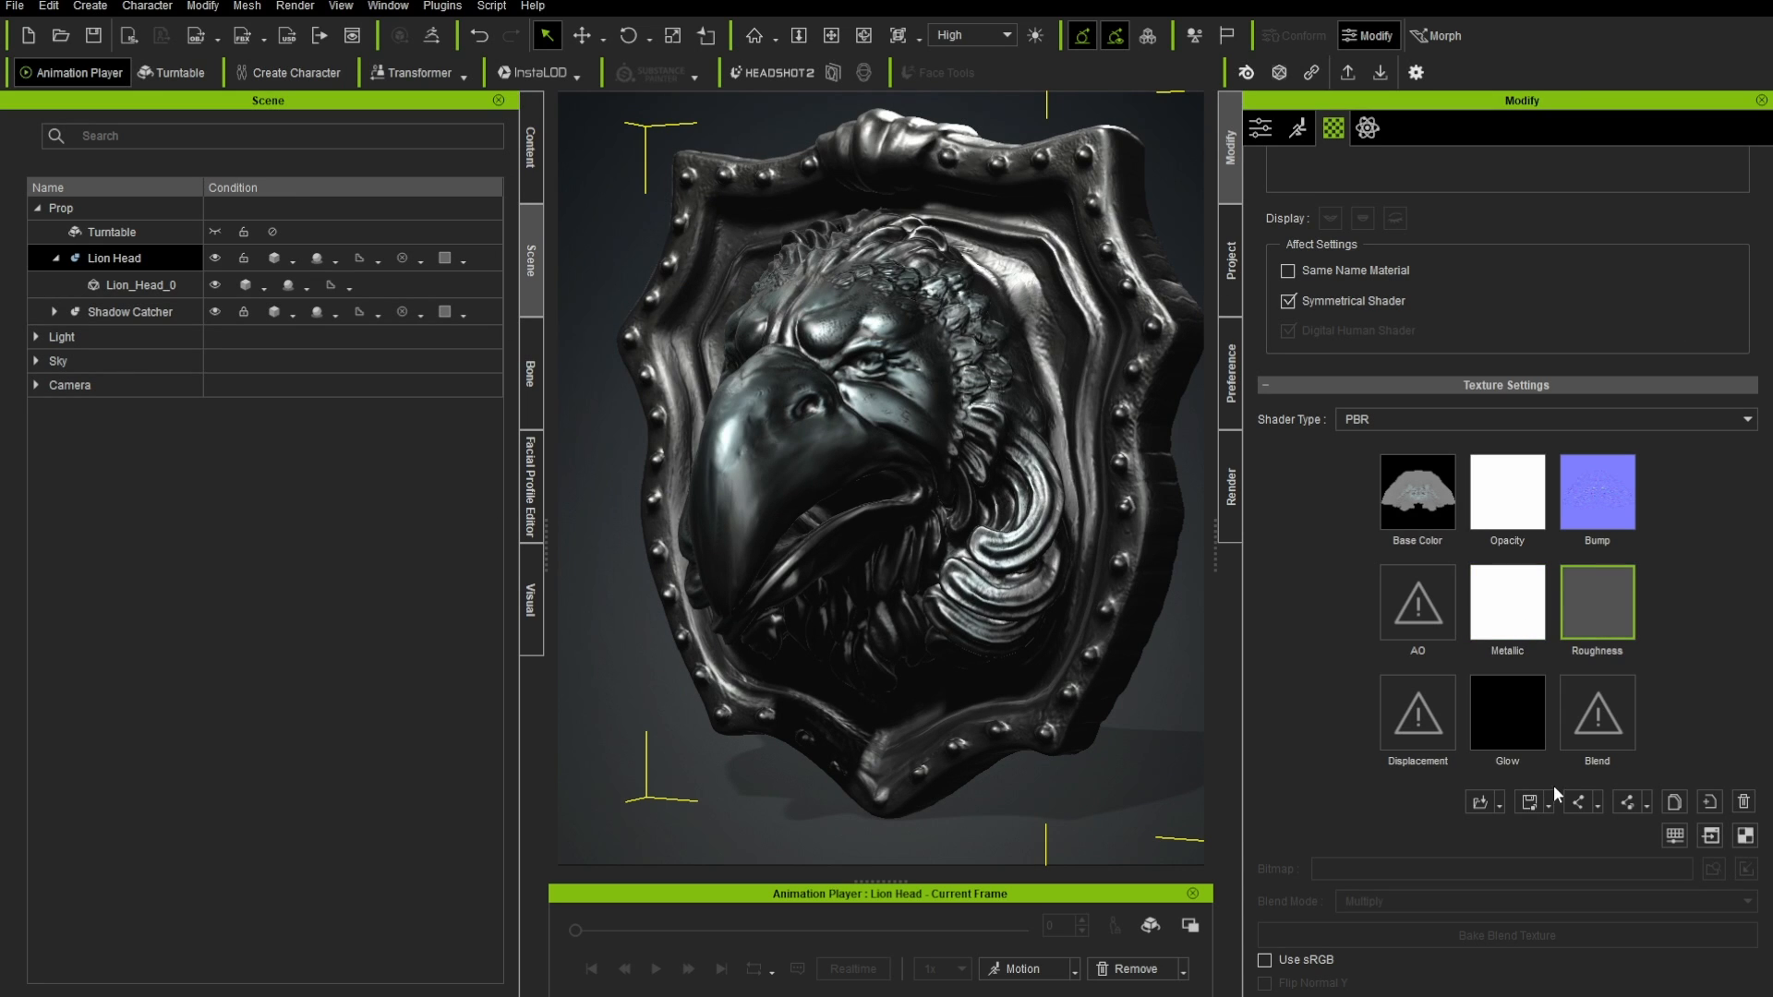
- Examine the Base Color map in Photoshop and its Adjust Color settings without editing it, and view the shield from another angle
{"action": "left_click", "coordinate": [1413, 519]}
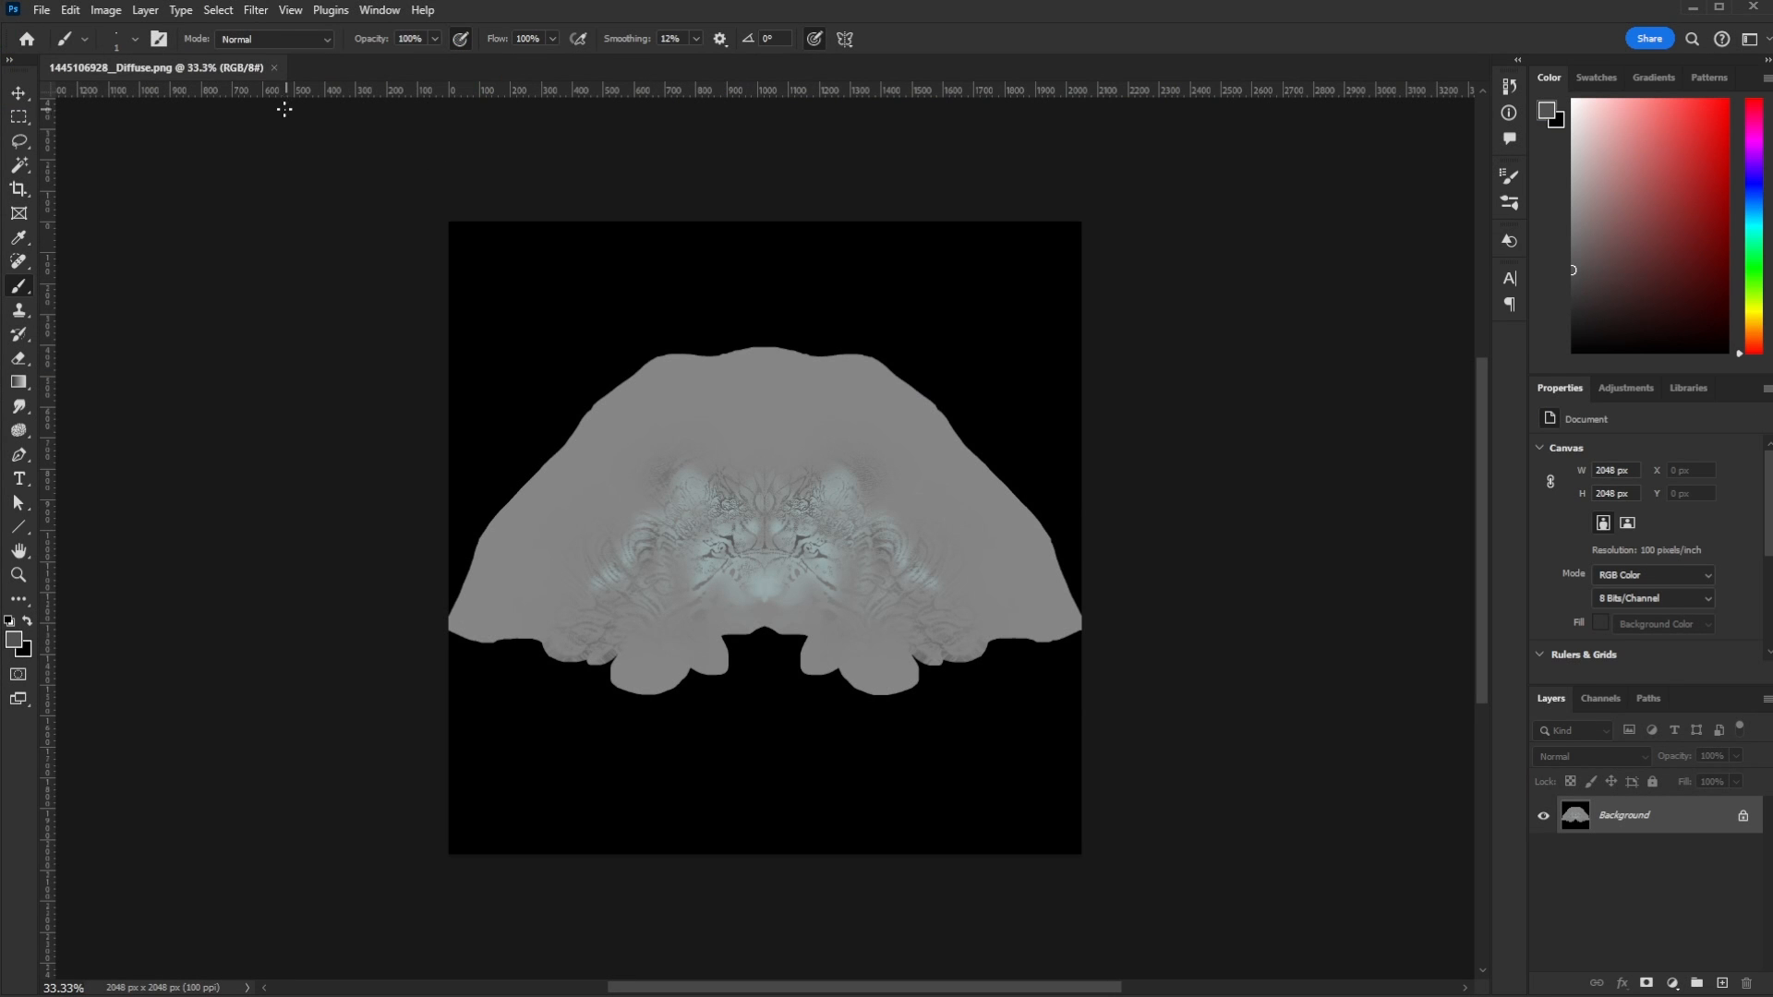
{"action": "left_click", "coordinate": [276, 68]}
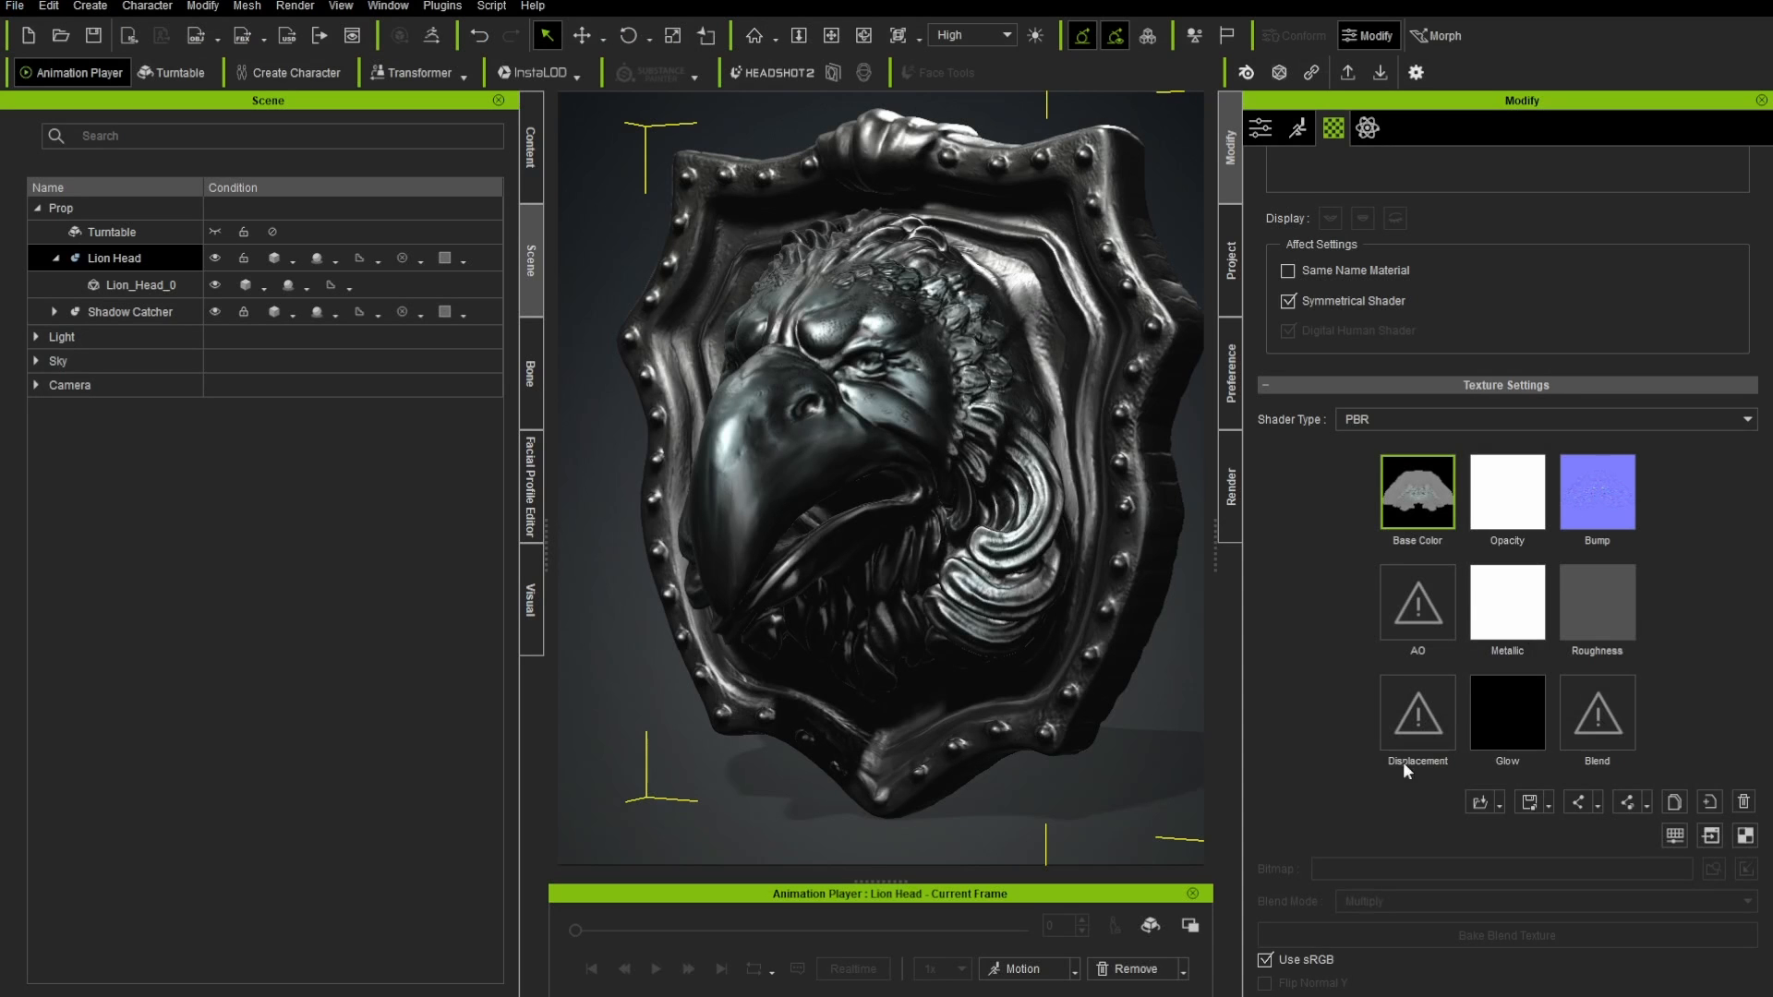
{"action": "left_click", "coordinate": [1673, 836]}
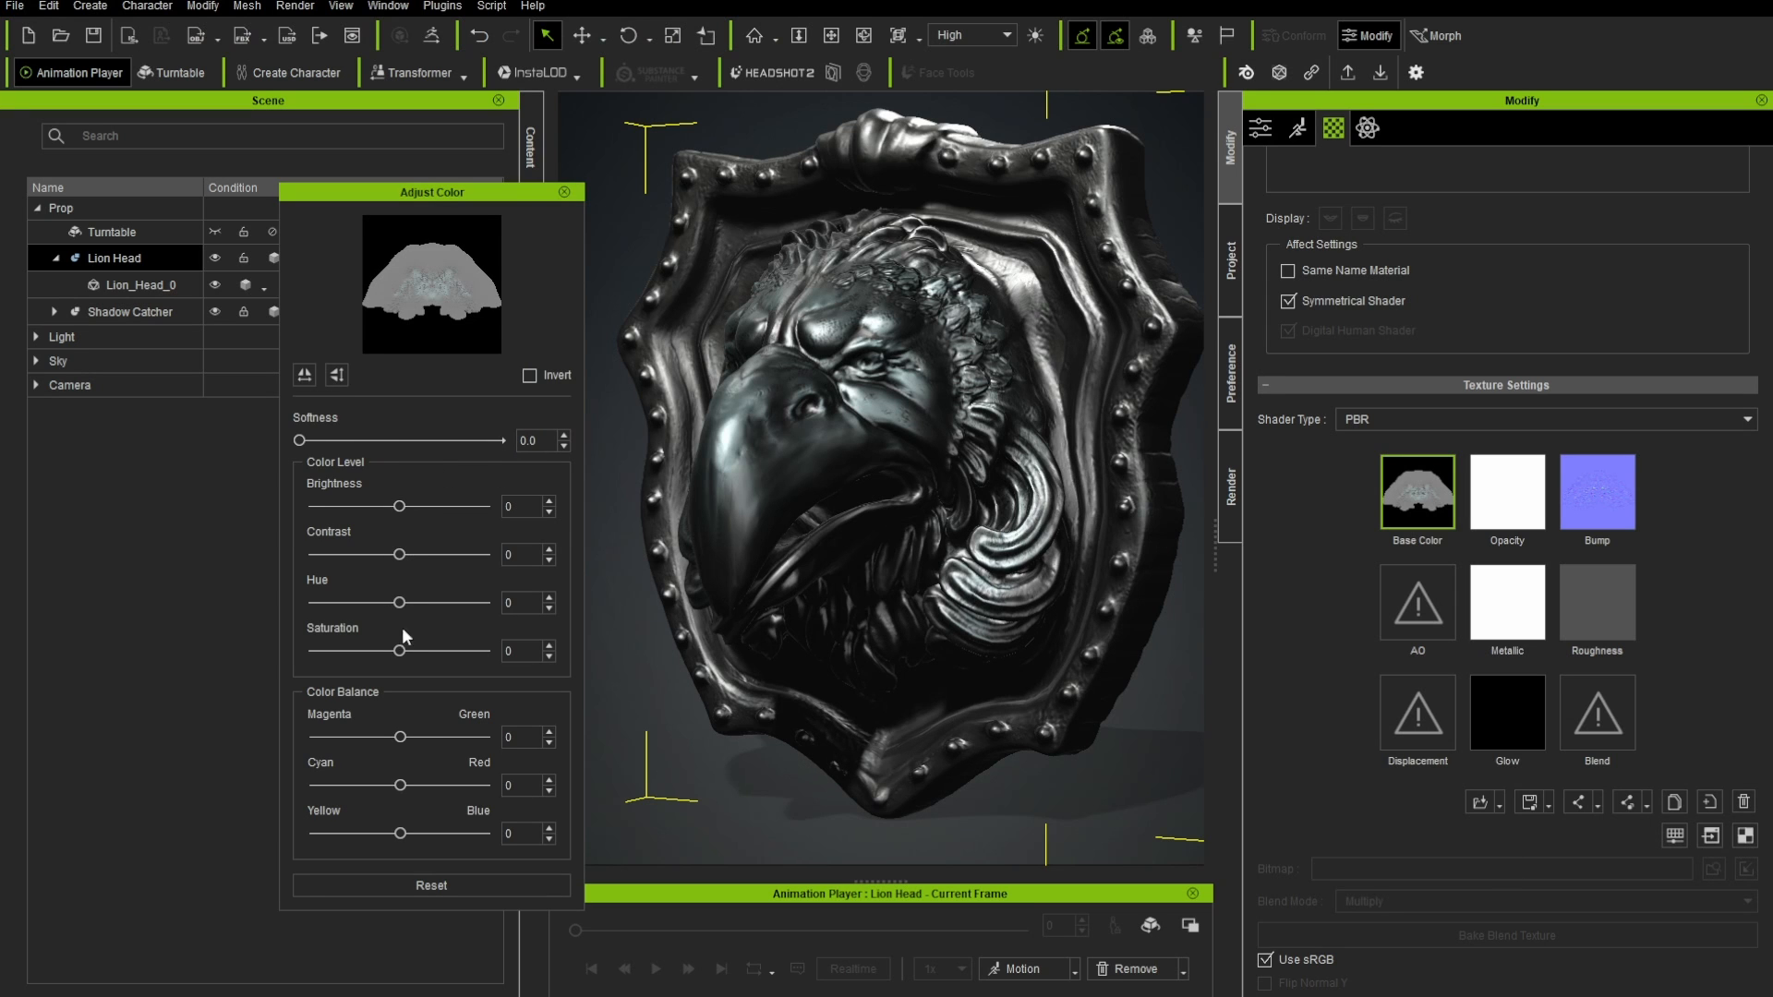
{"action": "left_click", "coordinate": [564, 192]}
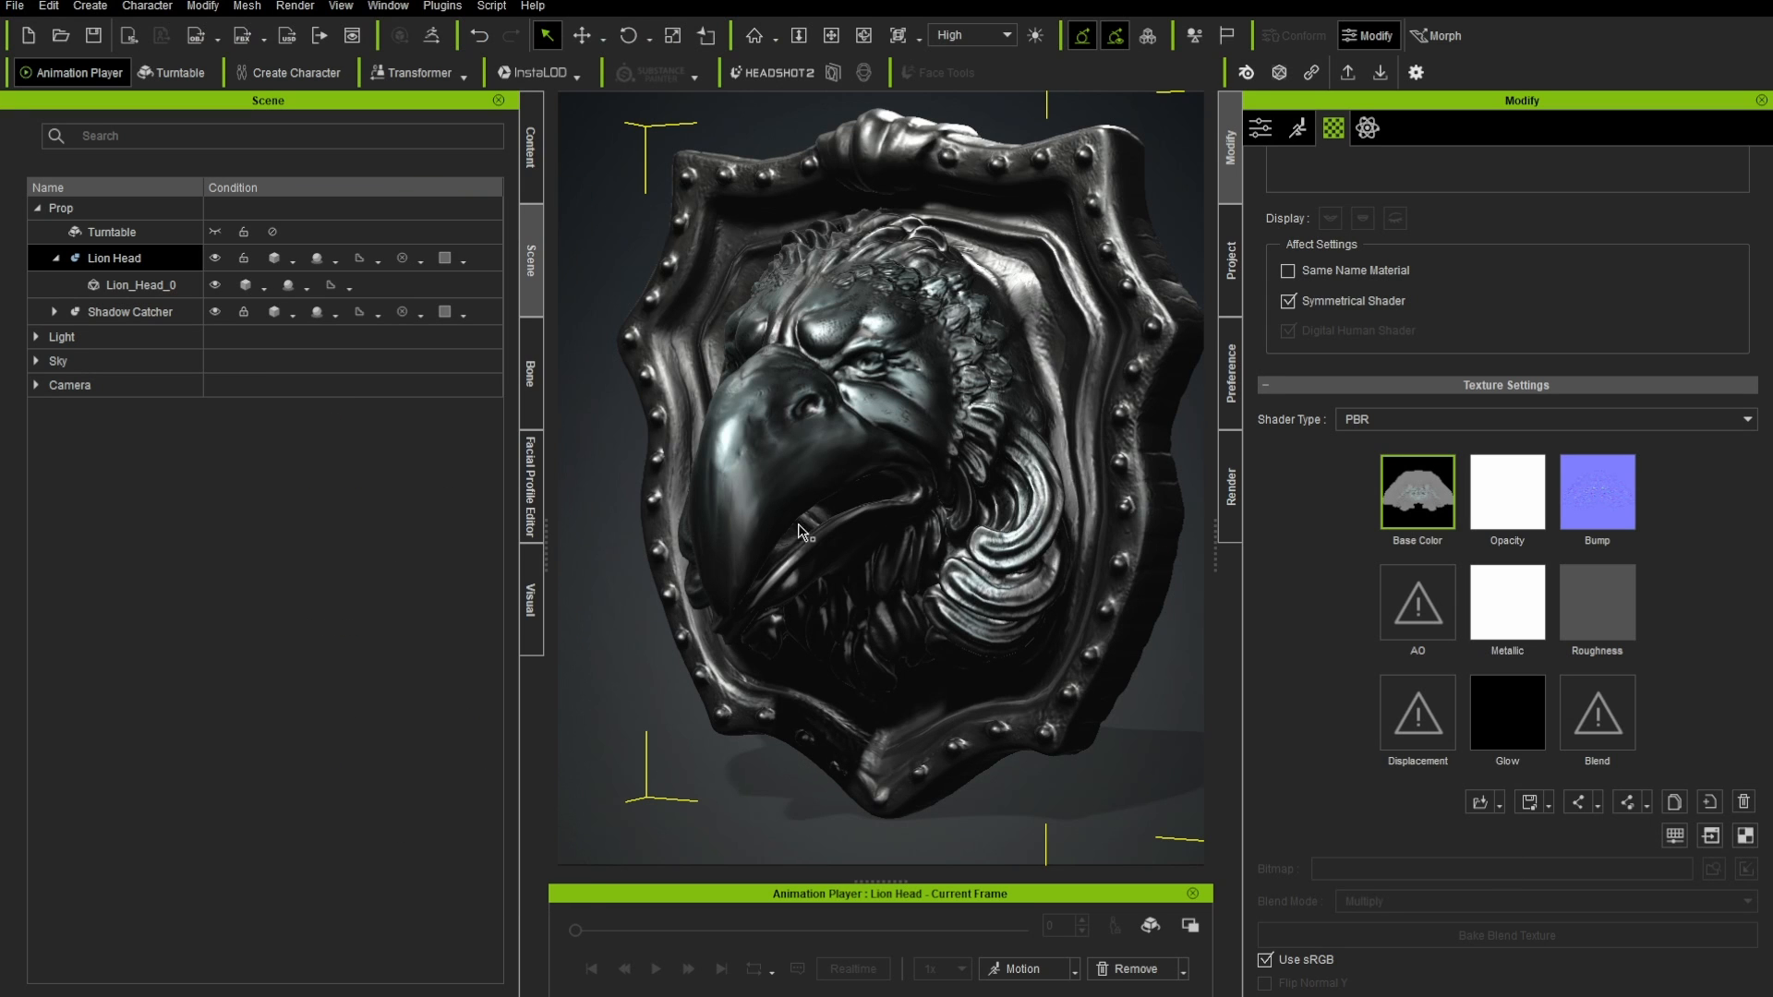
{"action": "mouse_move", "coordinate": [759, 473]}
{"action": "left_mouse_down", "text": "alt"}
{"action": "mouse_move", "coordinate": [1524, 522]}
{"action": "mouse_move", "coordinate": [779, 500]}
{"action": "left_mouse_up", "text": "alt"}
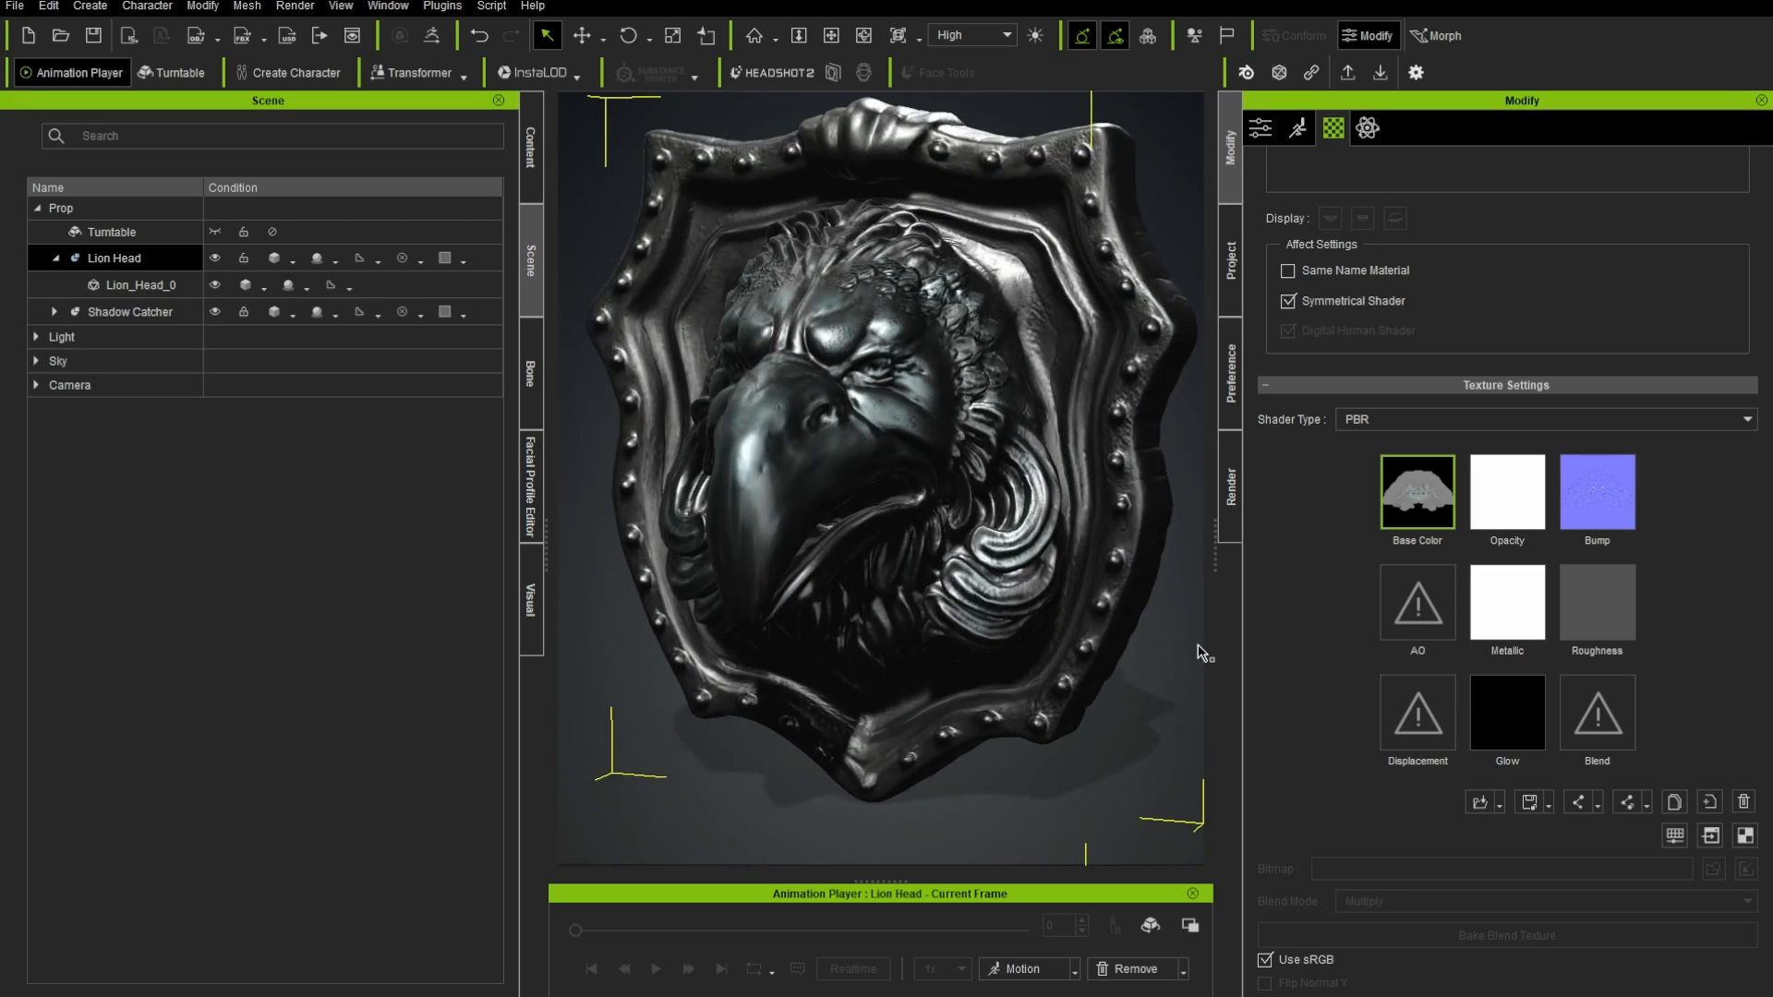
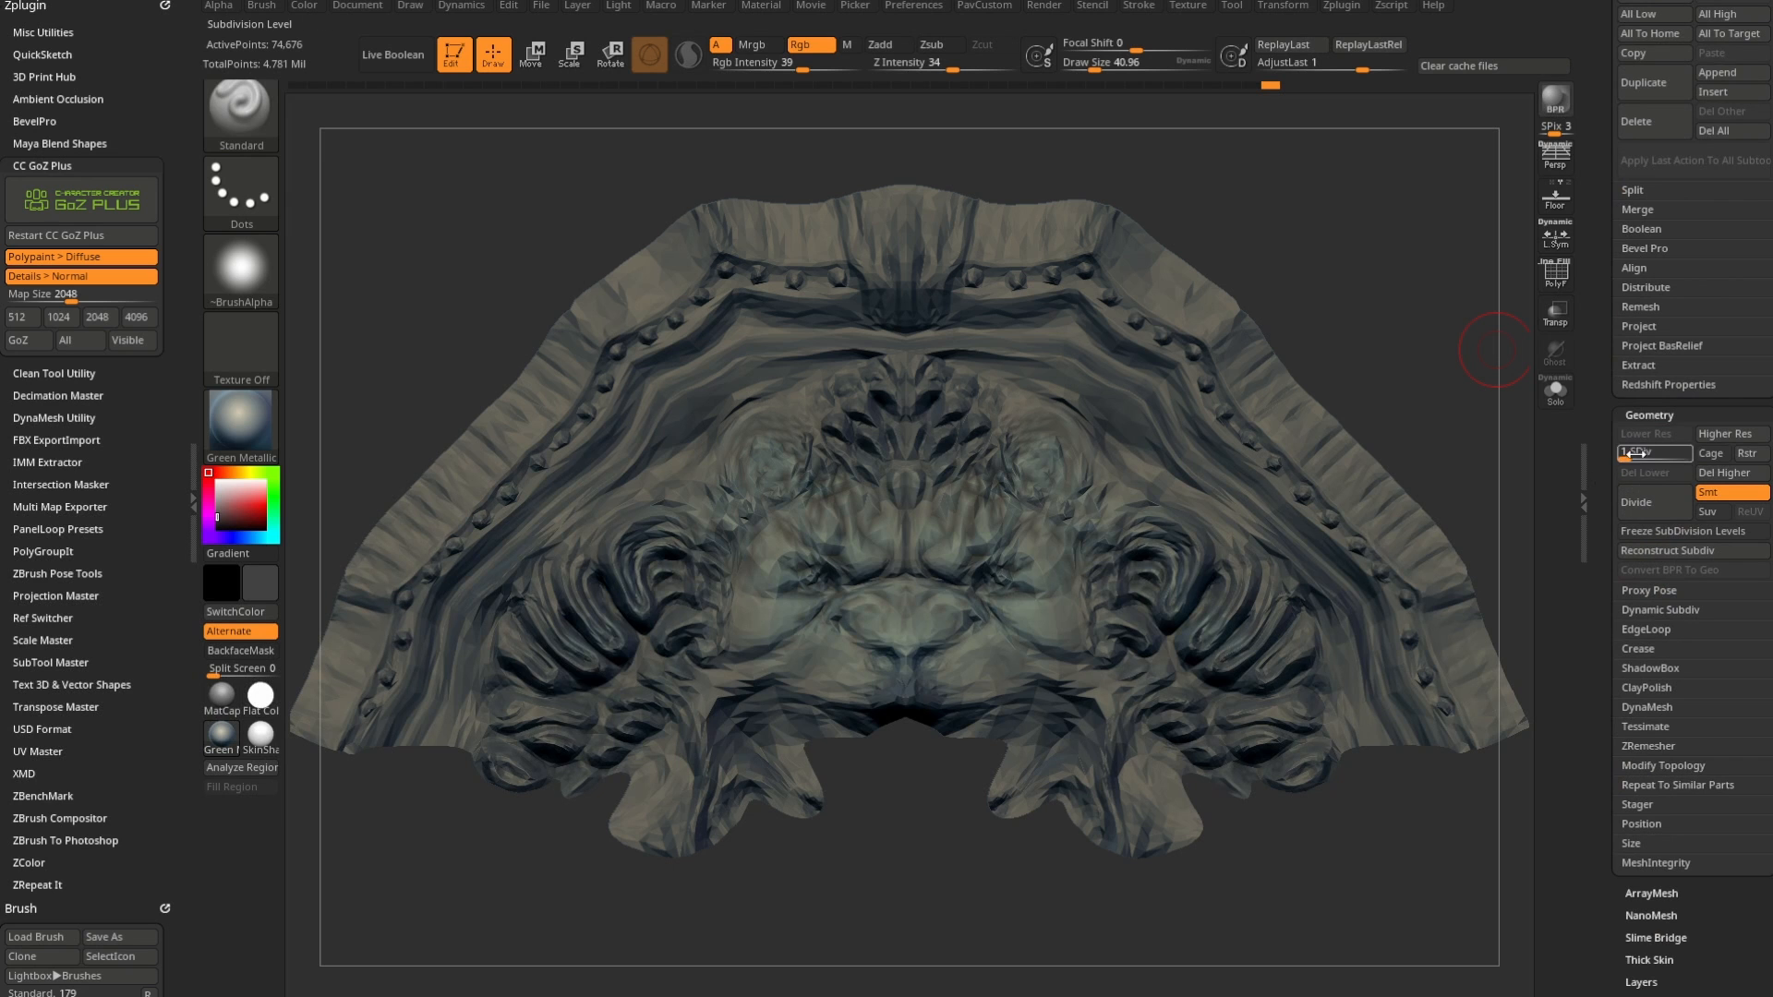
- Switch to ZBrush, turn off Morph UV for the Lion Head and set its subdivision level to 5
{"action": "left_click", "coordinate": [1684, 450]}
{"action": "scroll", "coordinate": [1606, 522], "scroll_direction": "down", "scroll_amount": 8}
{"action": "left_click", "coordinate": [1652, 533]}
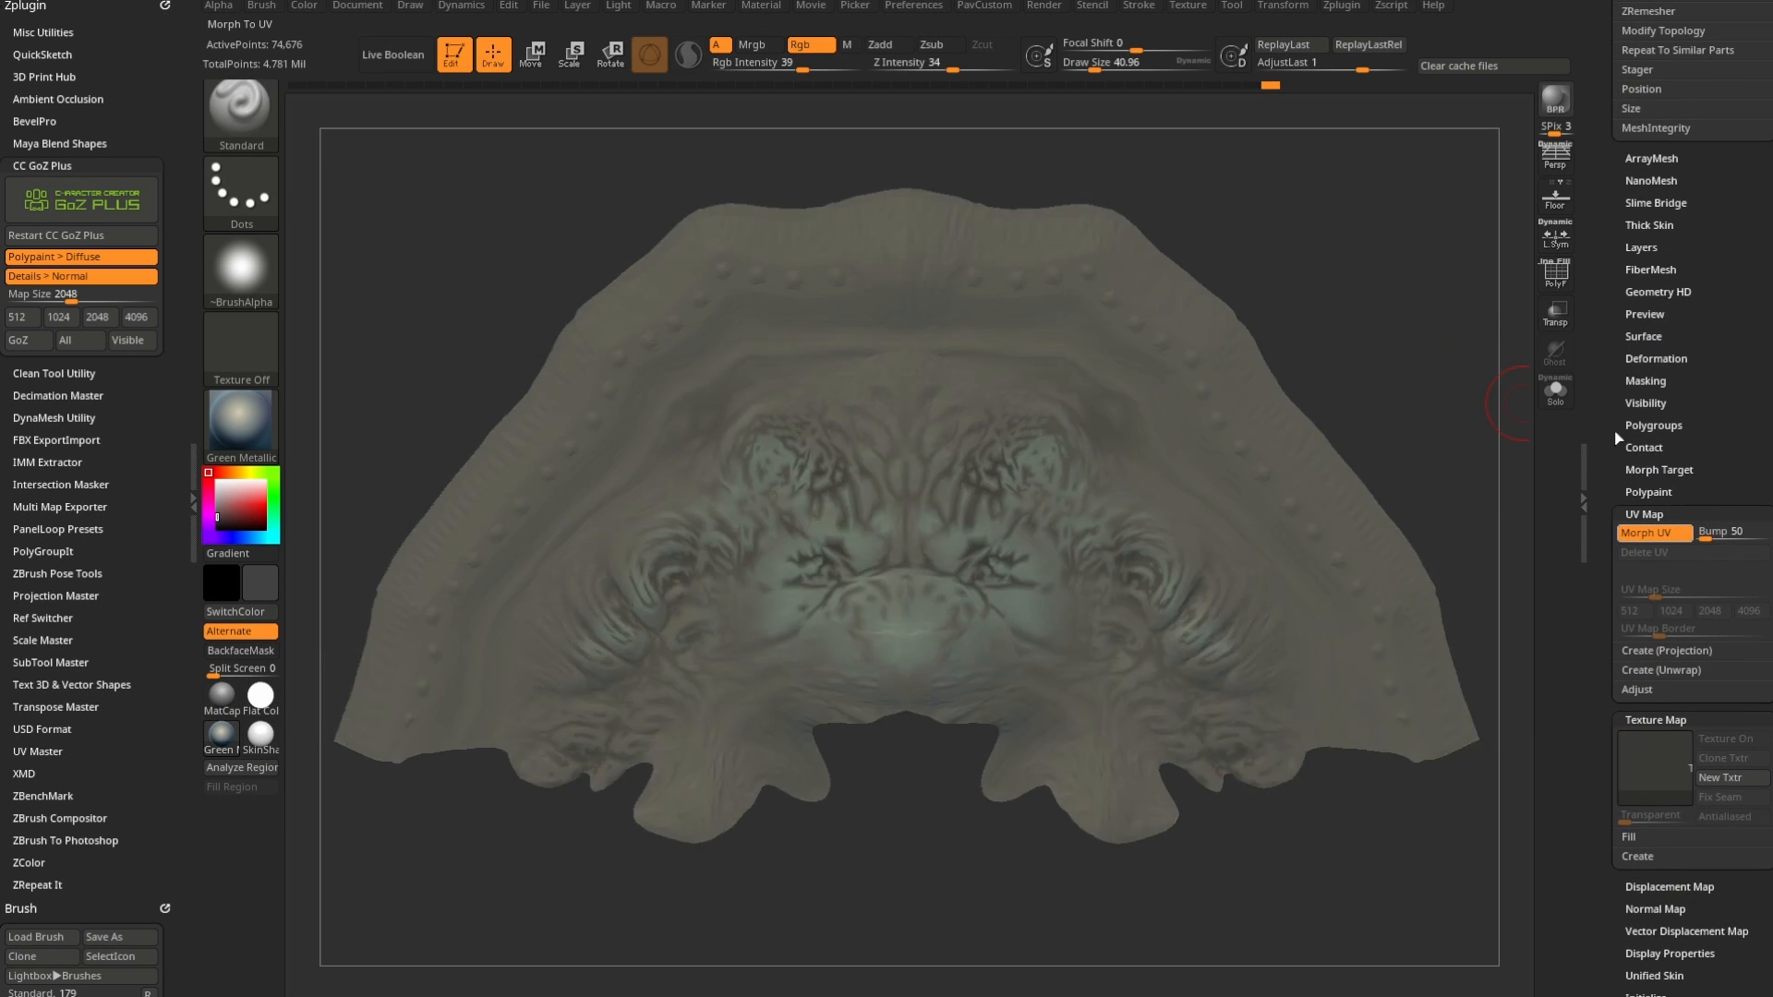
{"action": "scroll", "coordinate": [1625, 397], "scroll_direction": "up", "scroll_amount": 8}
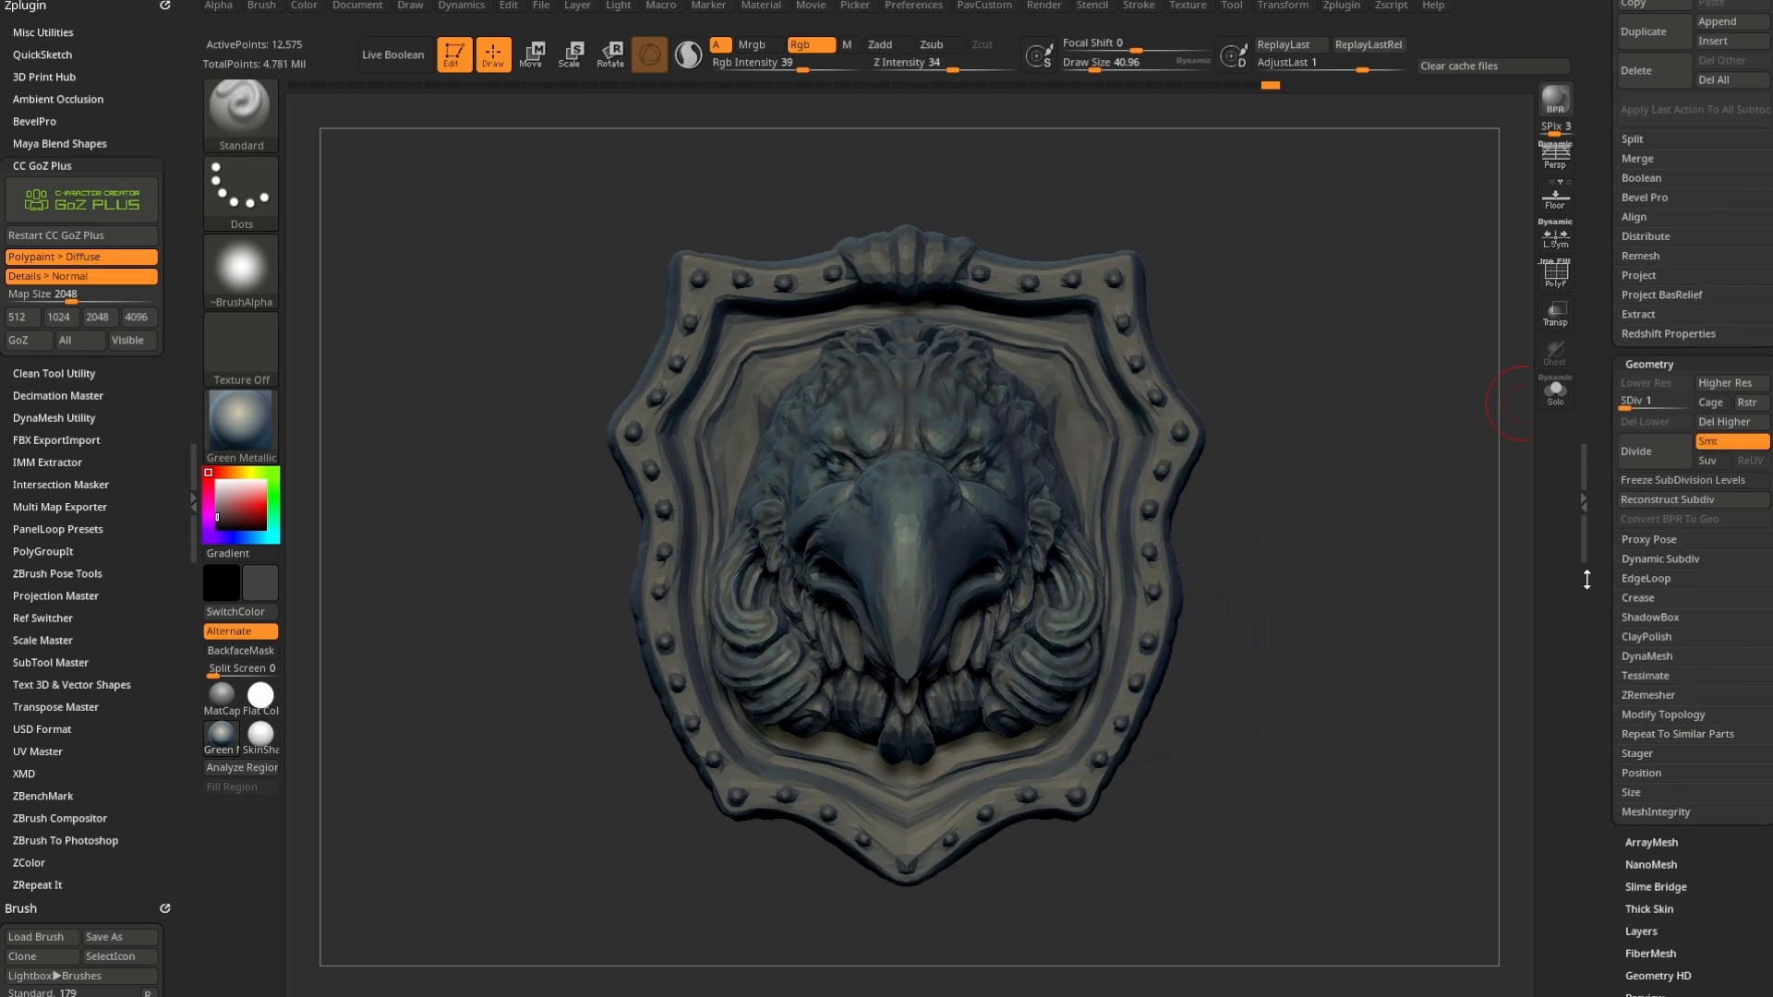
{"action": "left_click_drag", "start_coordinate": [1644, 403], "coordinate": [1682, 403]}
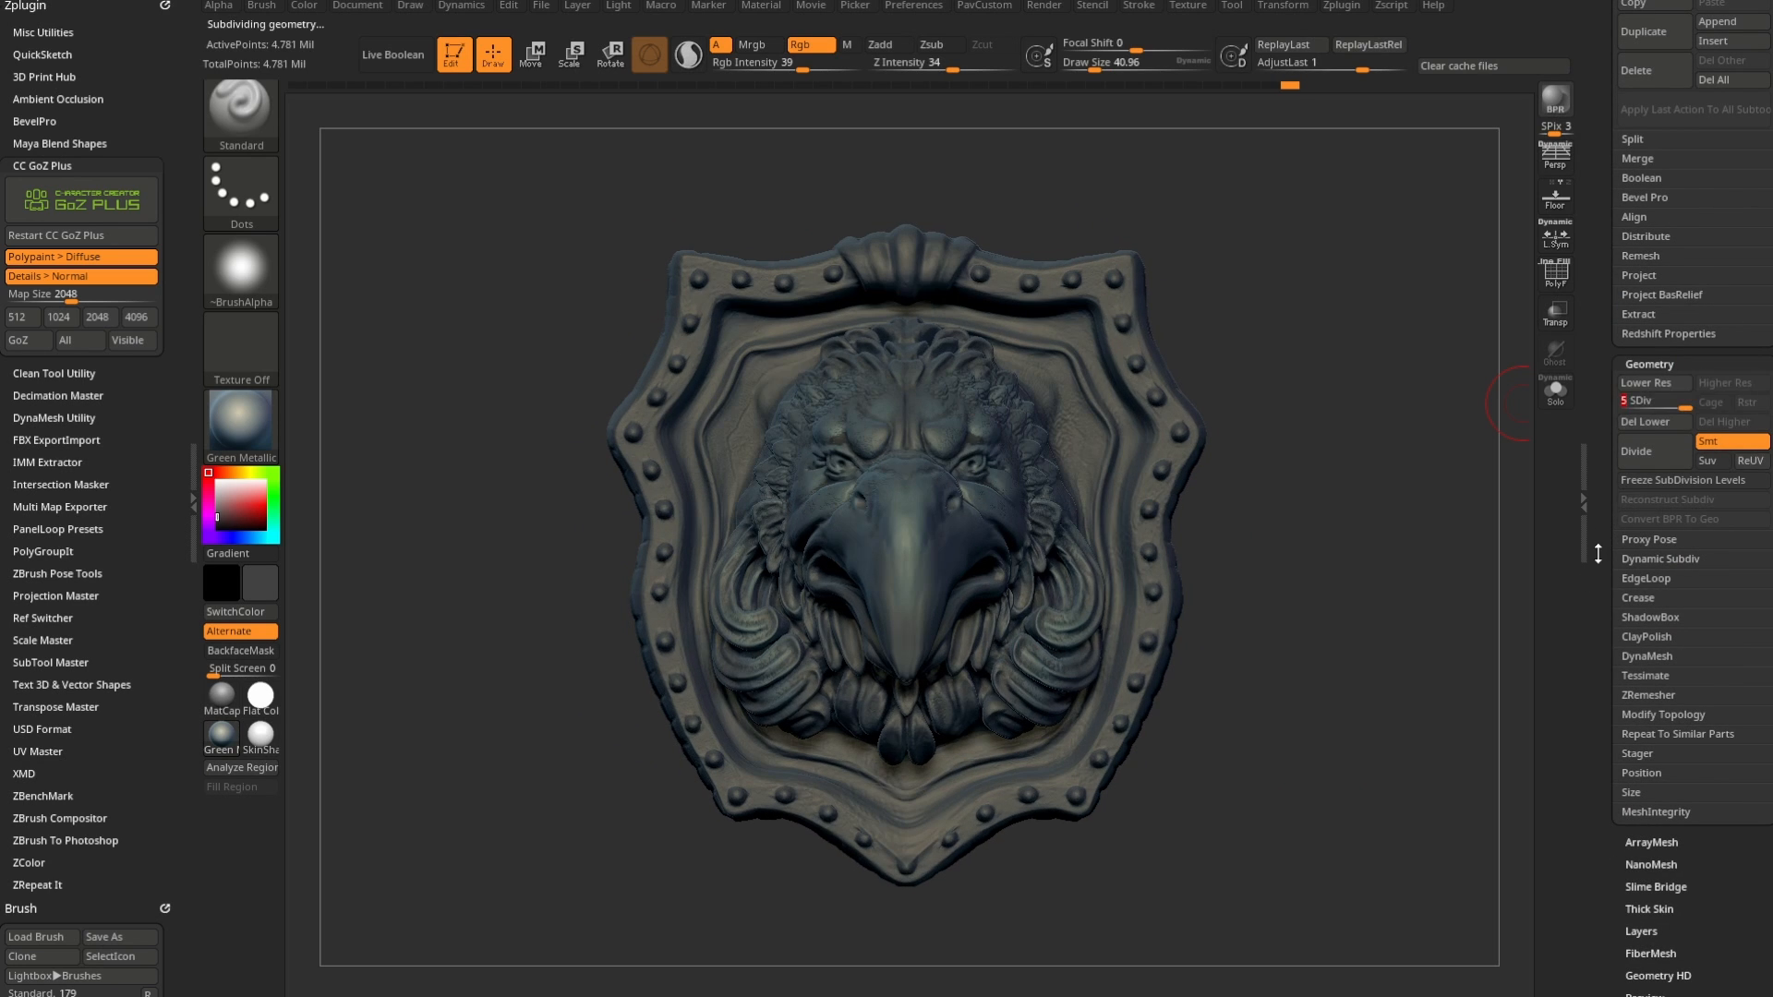
- Create a texture map for the Lion Head from its polypaint at subdivision level 5 and preview it
{"action": "scroll", "coordinate": [1633, 430], "scroll_direction": "down", "scroll_amount": 8}
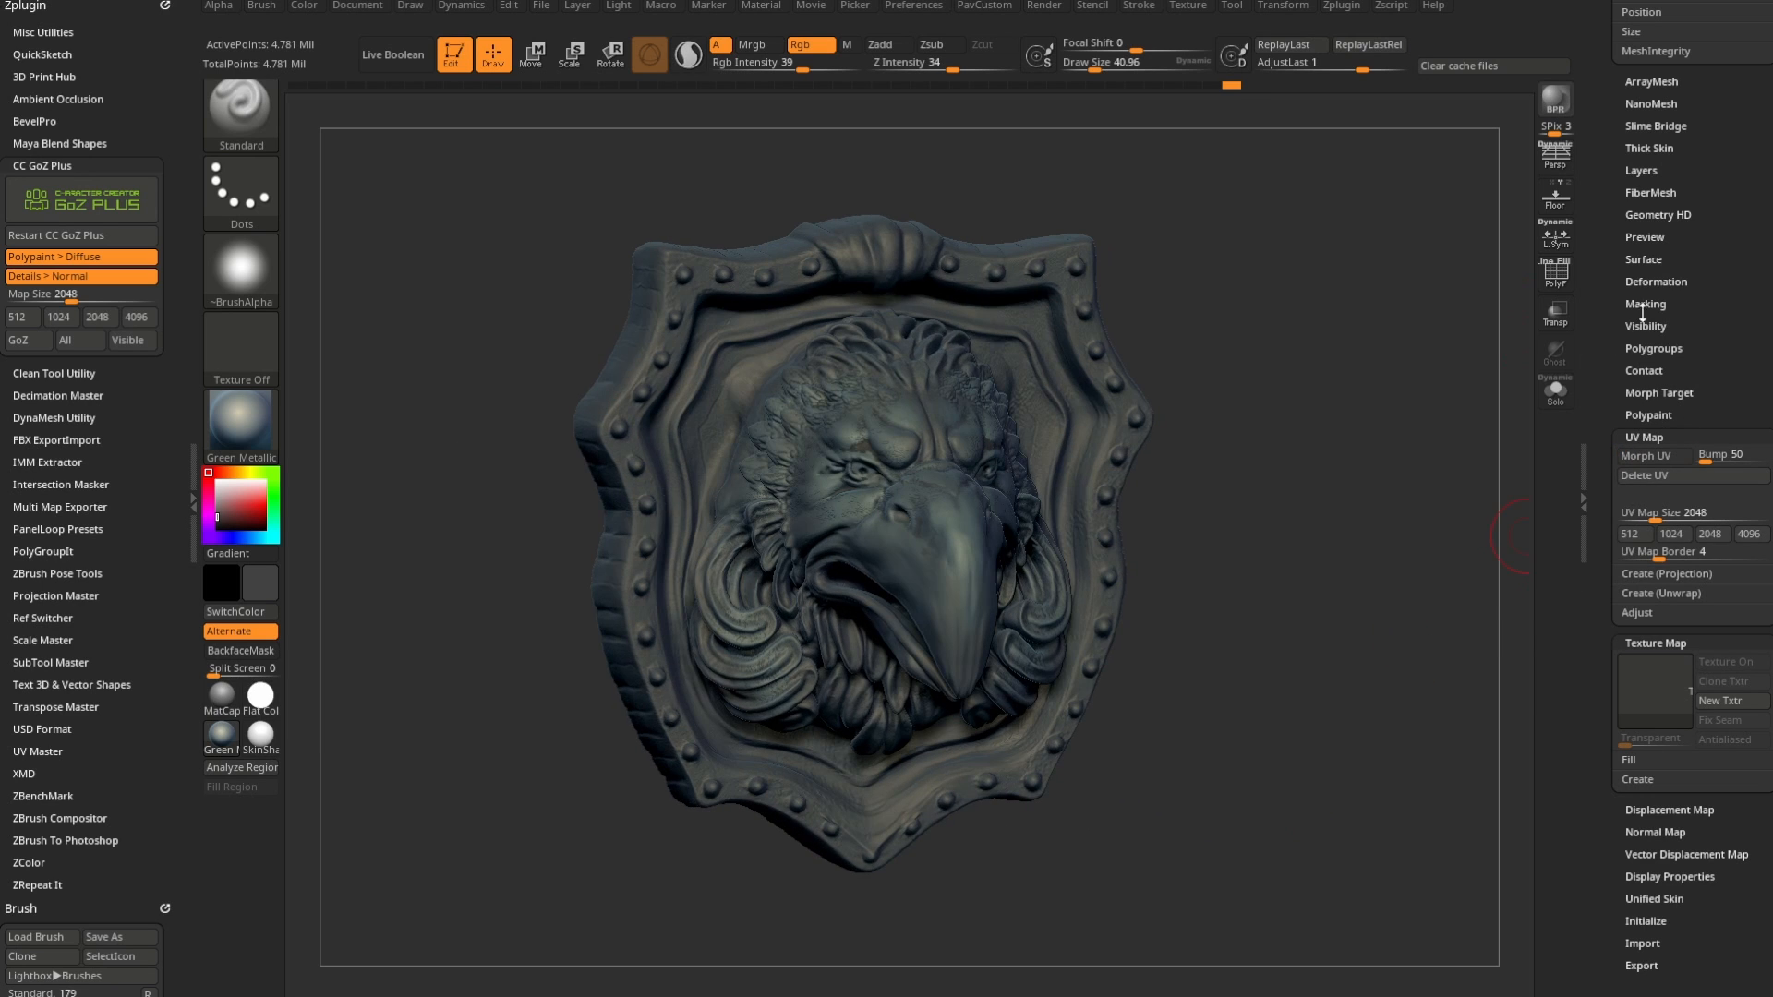
{"action": "scroll", "coordinate": [1627, 345], "scroll_direction": "up", "scroll_amount": 3}
{"action": "scroll", "coordinate": [1628, 345], "scroll_direction": "up", "scroll_amount": 5}
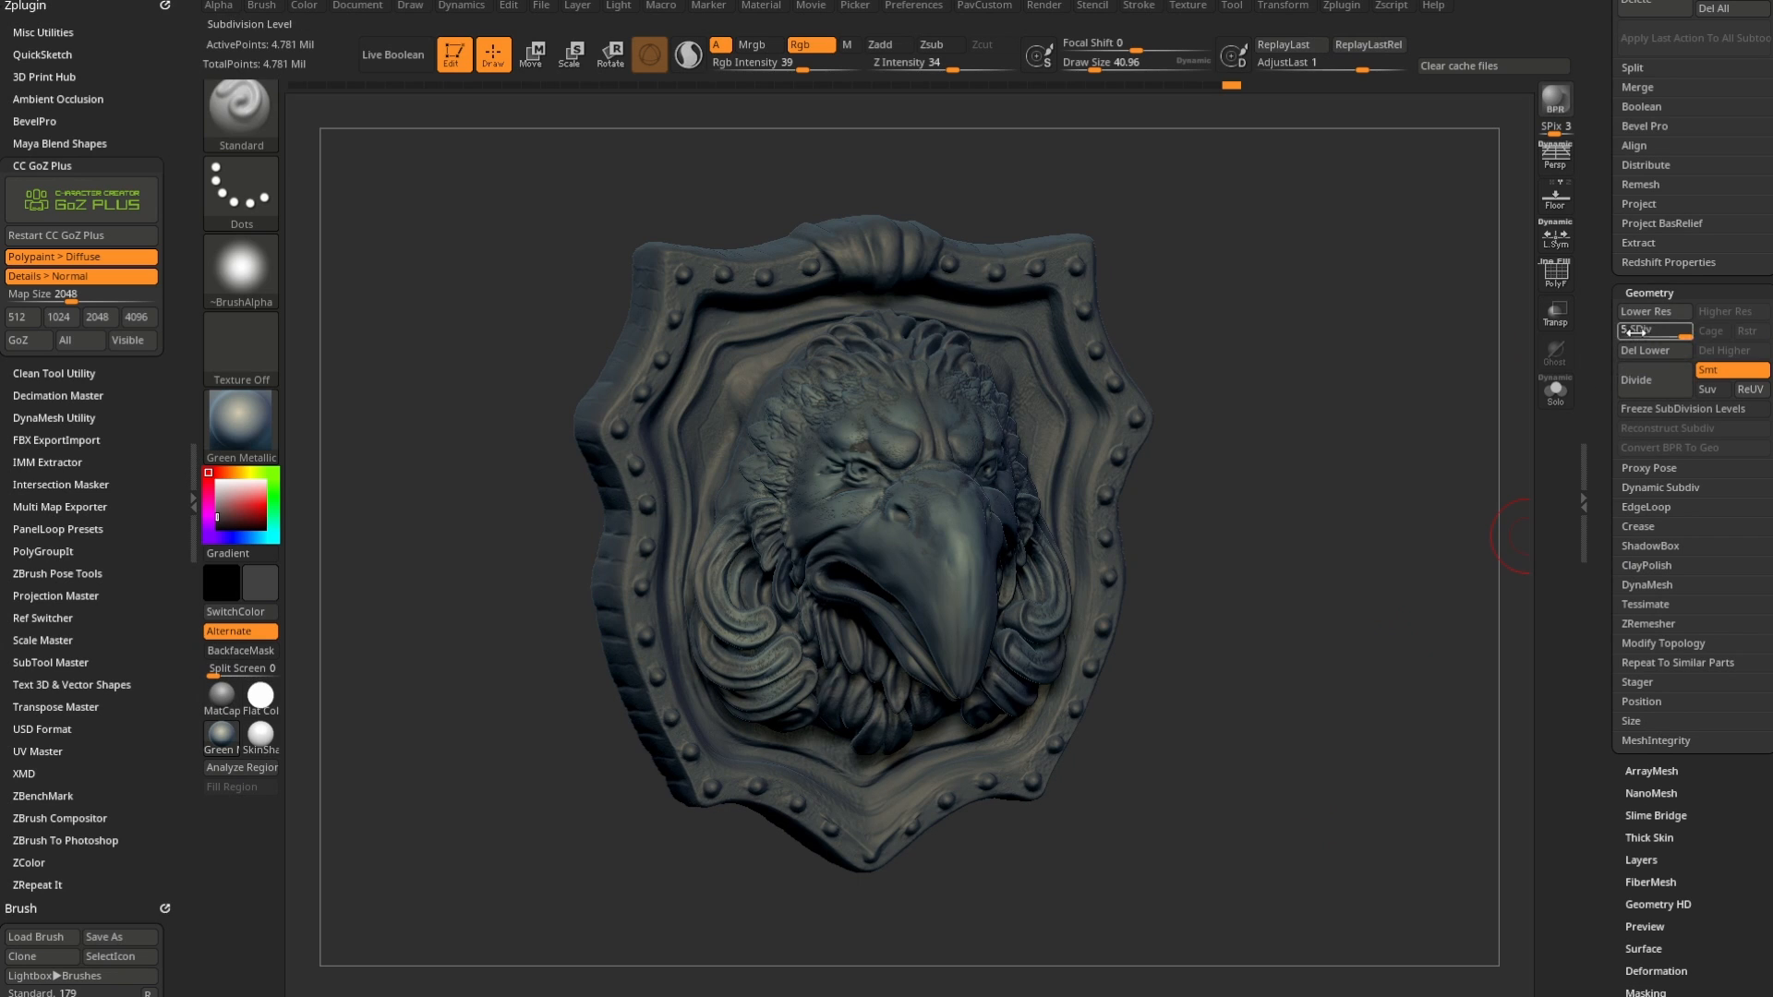
{"action": "left_click_drag", "start_coordinate": [1630, 331], "coordinate": [1695, 331]}
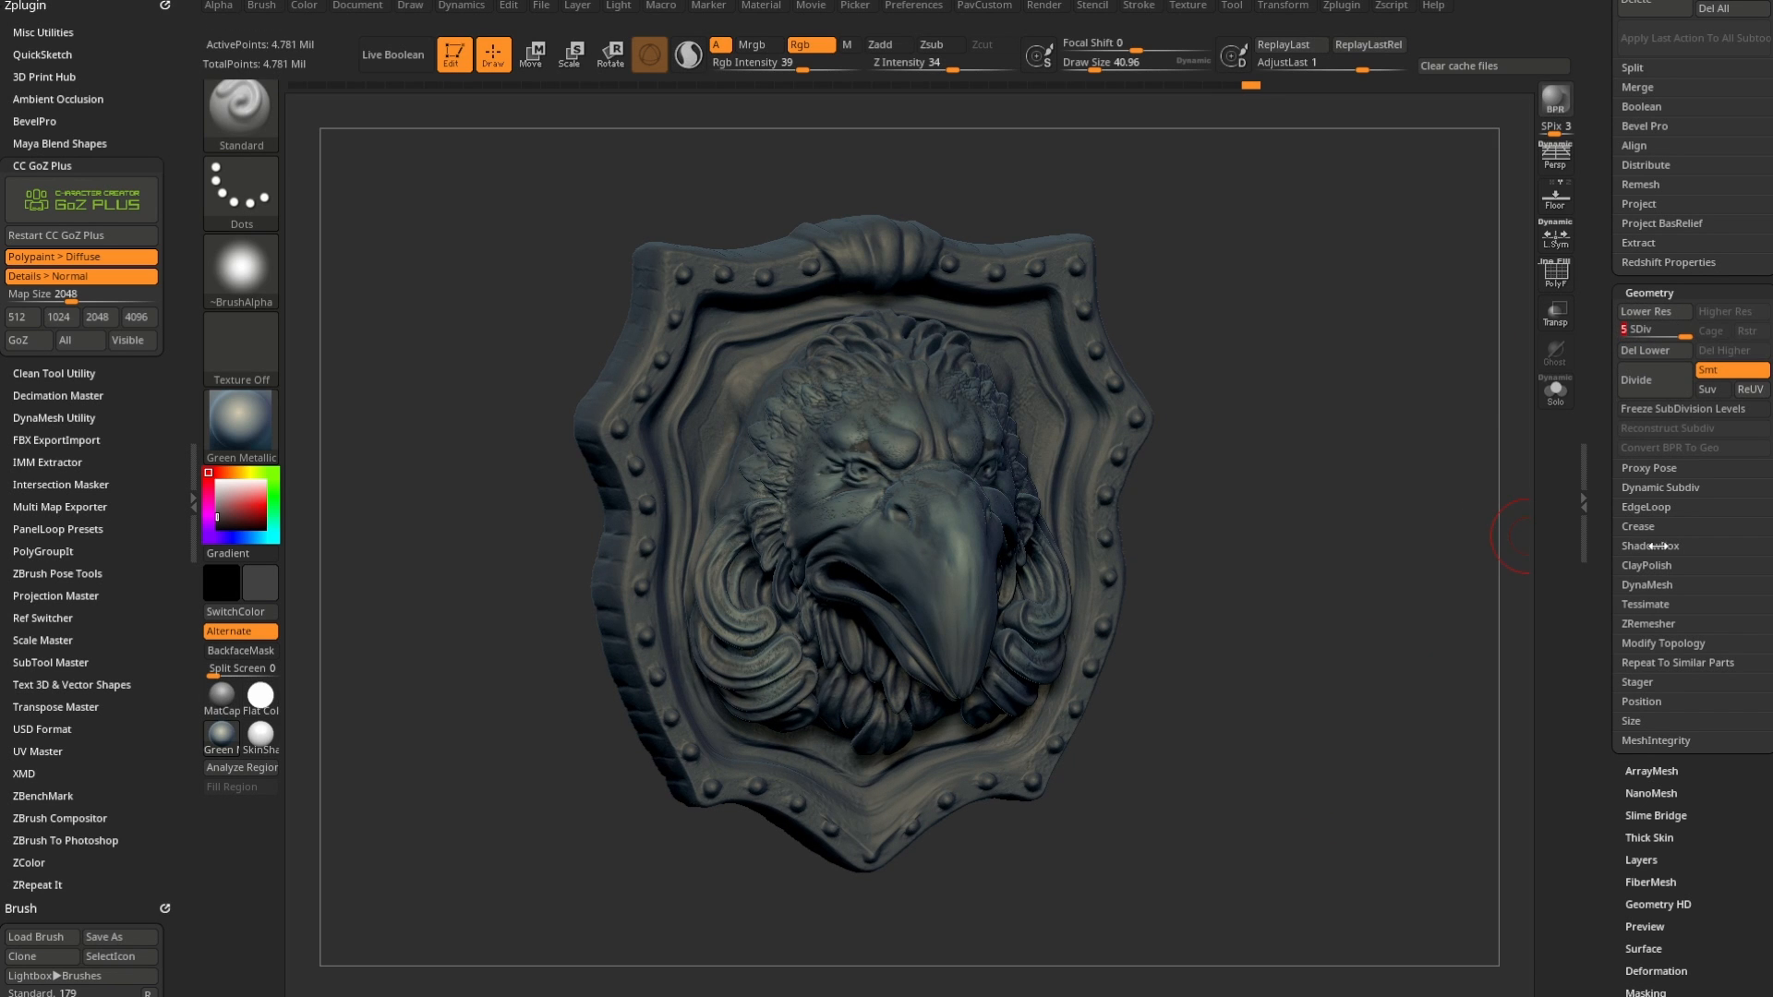
{"action": "scroll", "coordinate": [1604, 526], "scroll_direction": "down", "scroll_amount": 1}
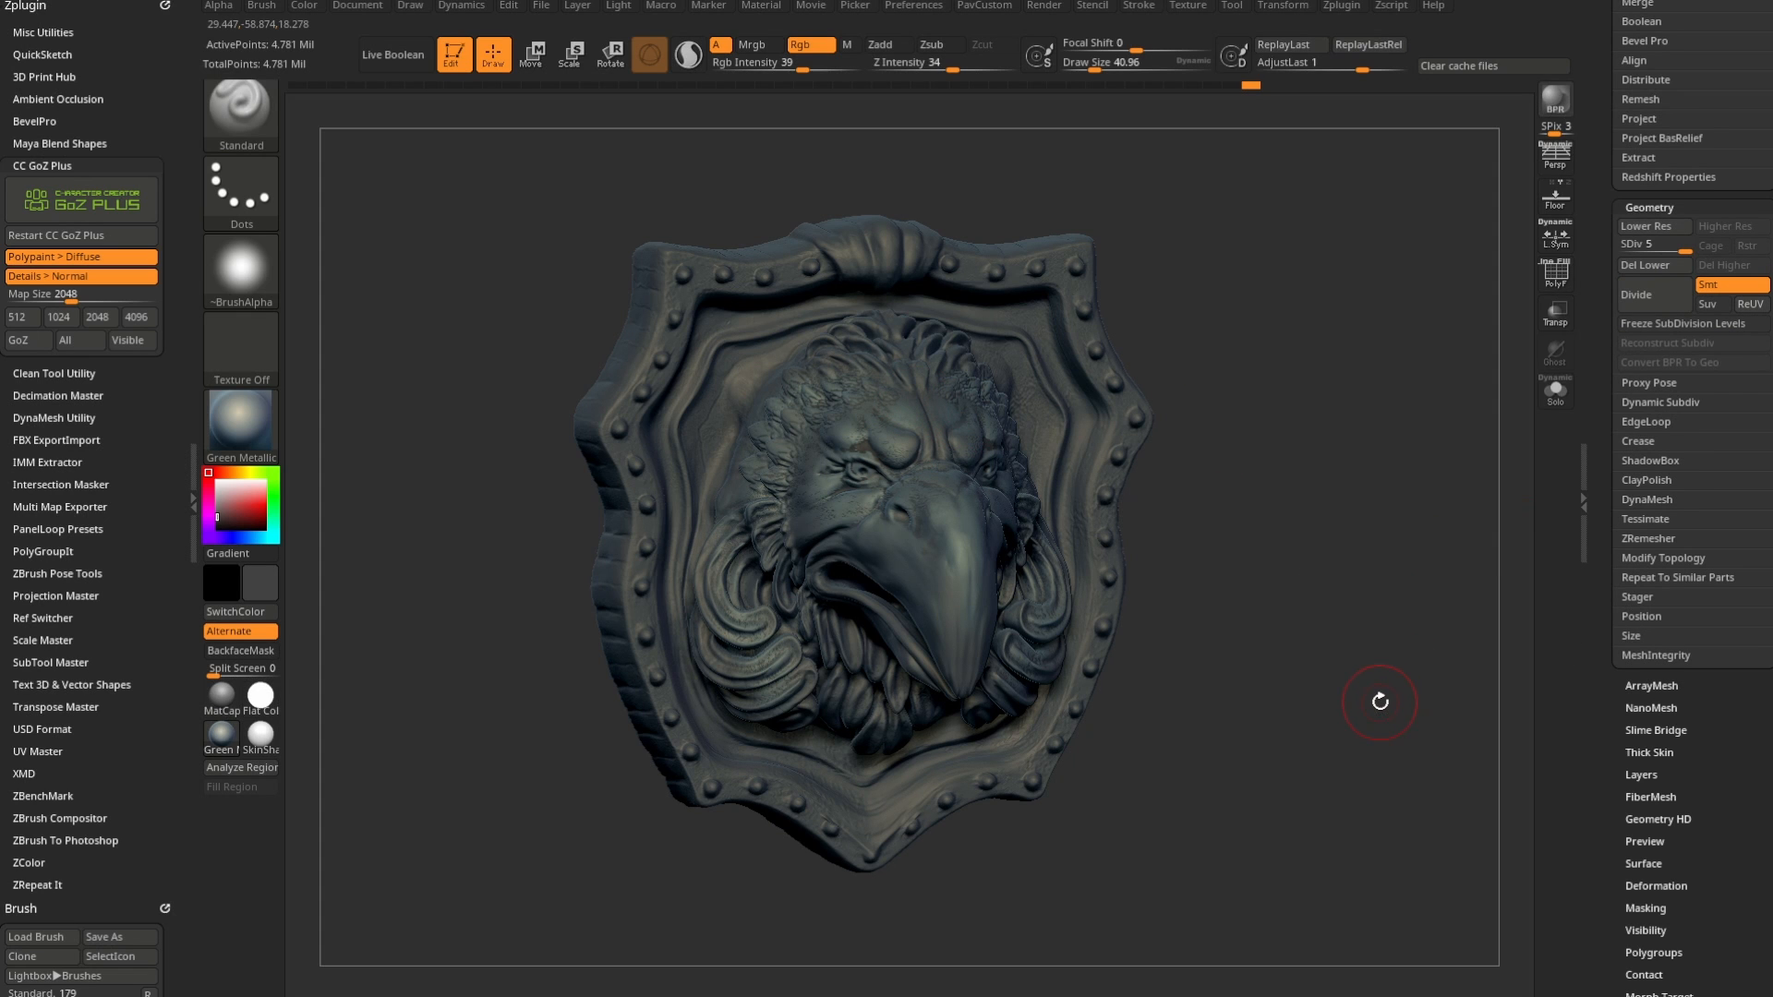
{"action": "scroll", "coordinate": [1605, 569], "scroll_direction": "down", "scroll_amount": 4}
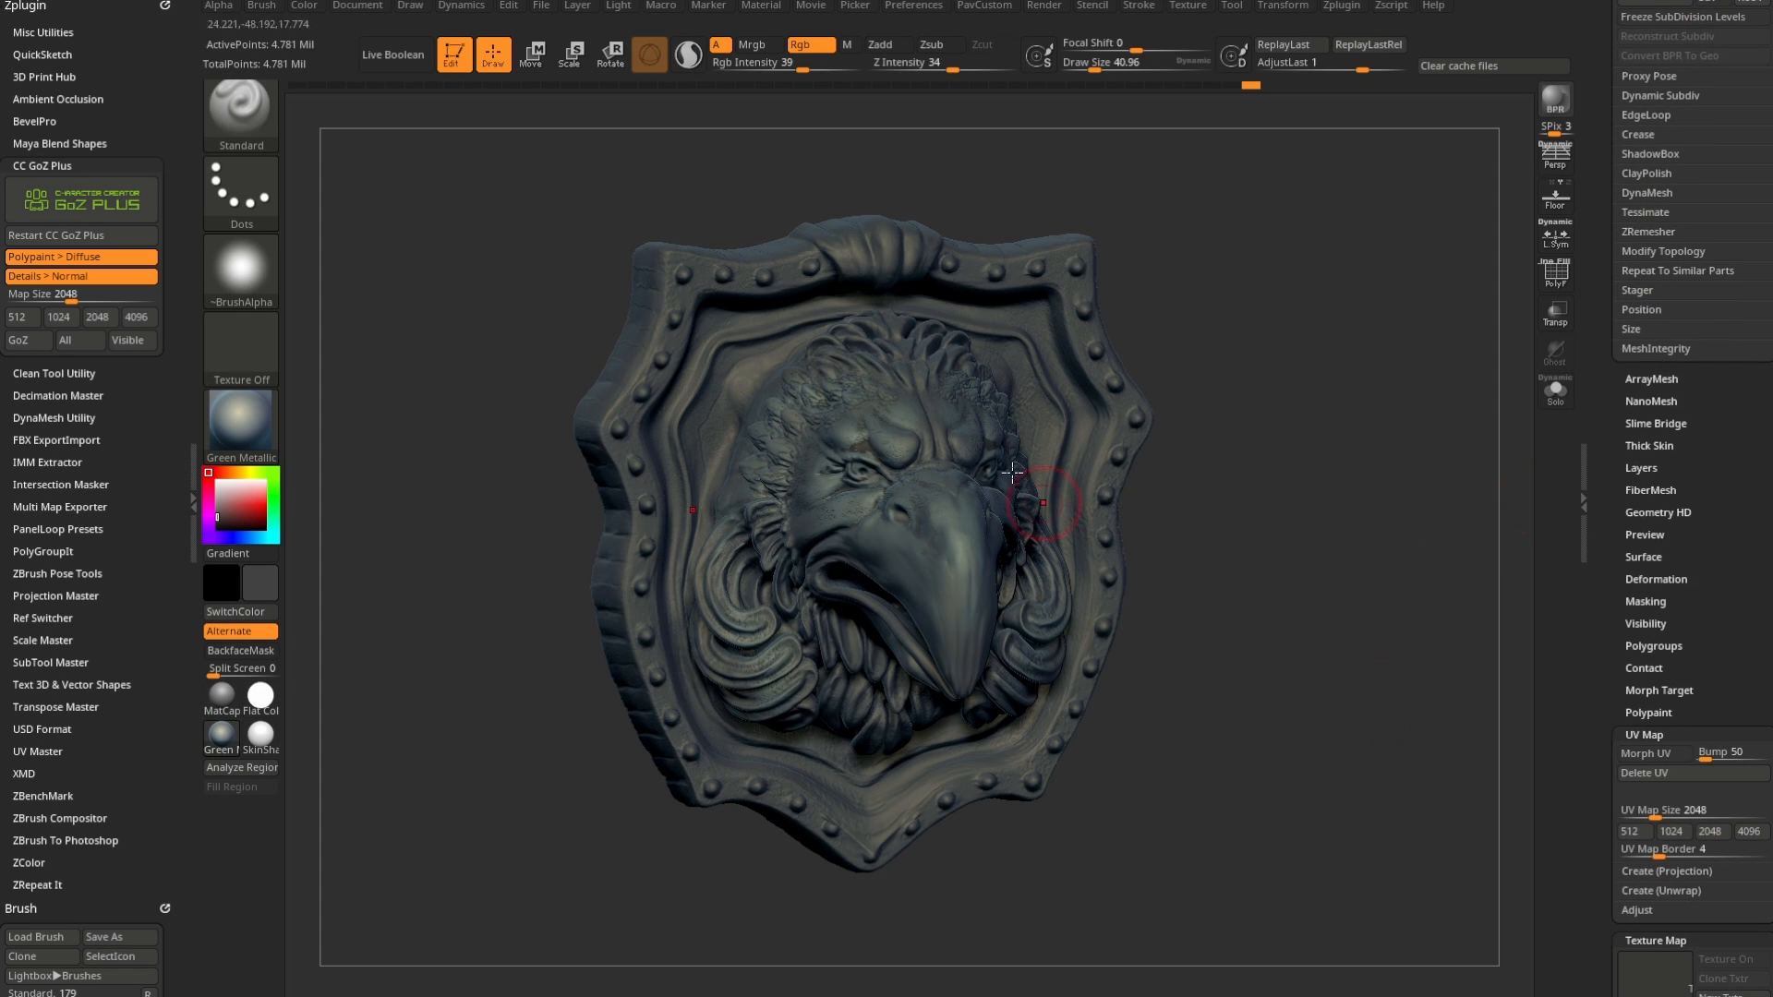
{"action": "scroll", "coordinate": [1615, 612], "scroll_direction": "down", "scroll_amount": 7}
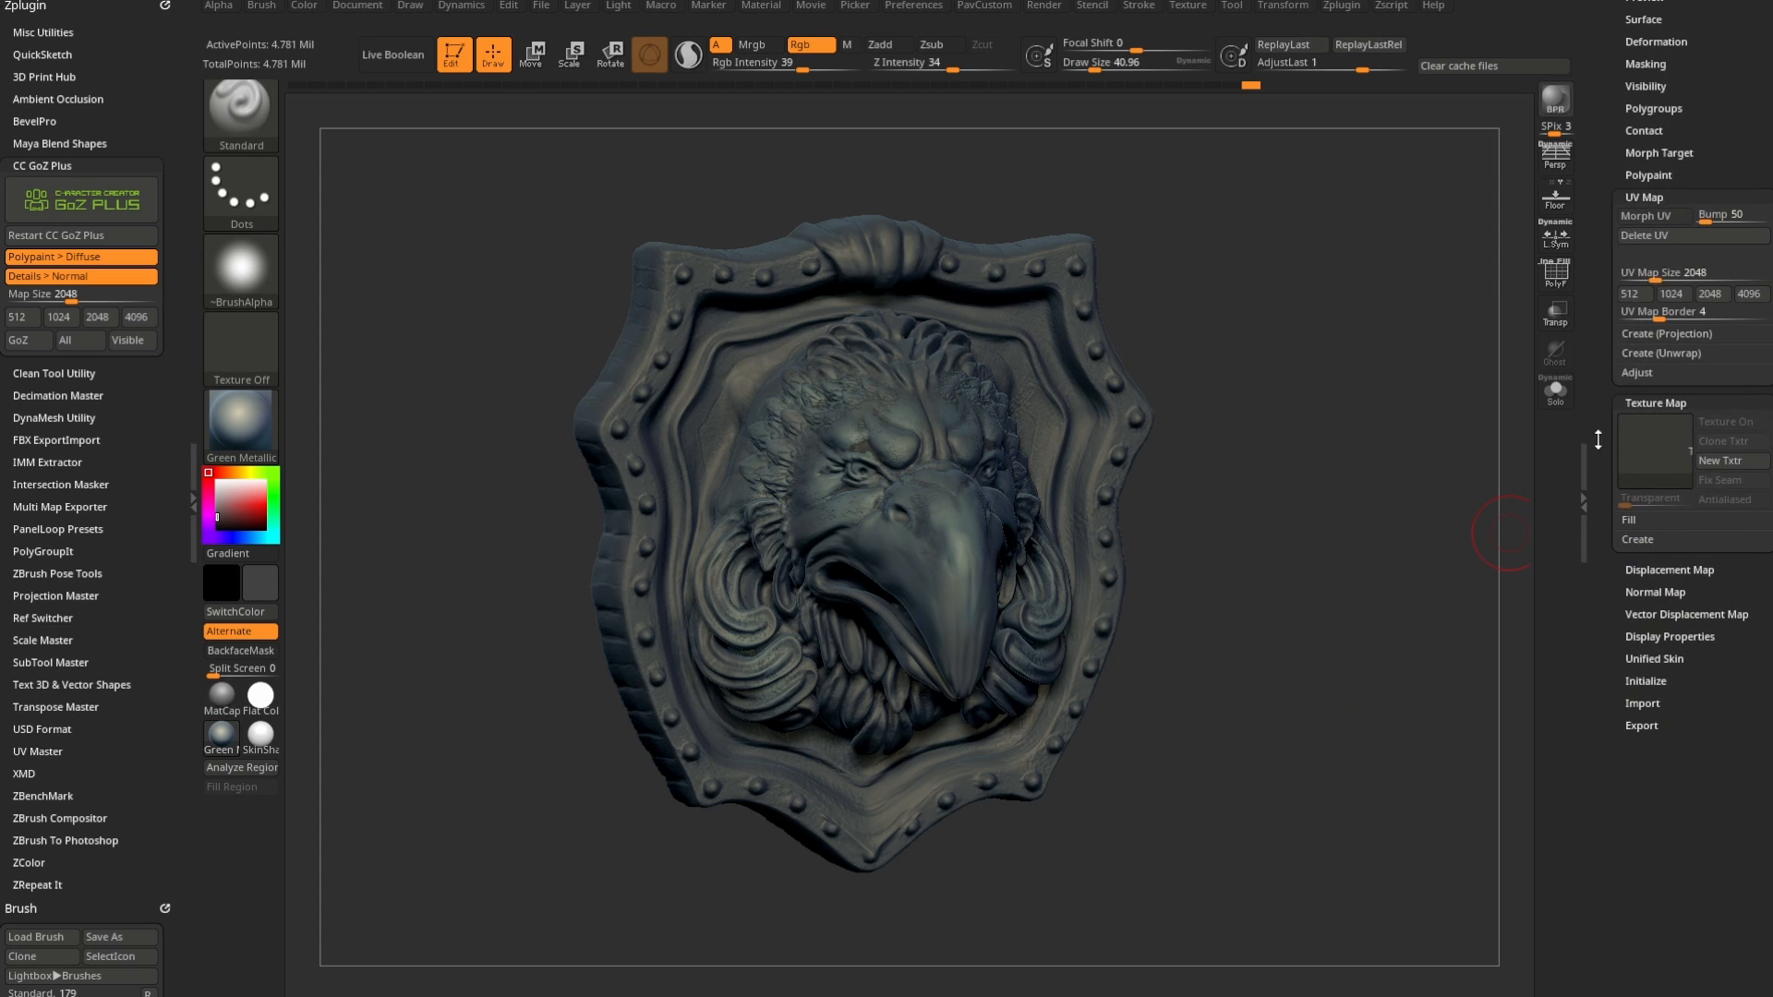
{"action": "key", "text": "shift"}
{"action": "left_click", "coordinate": [1639, 542]}
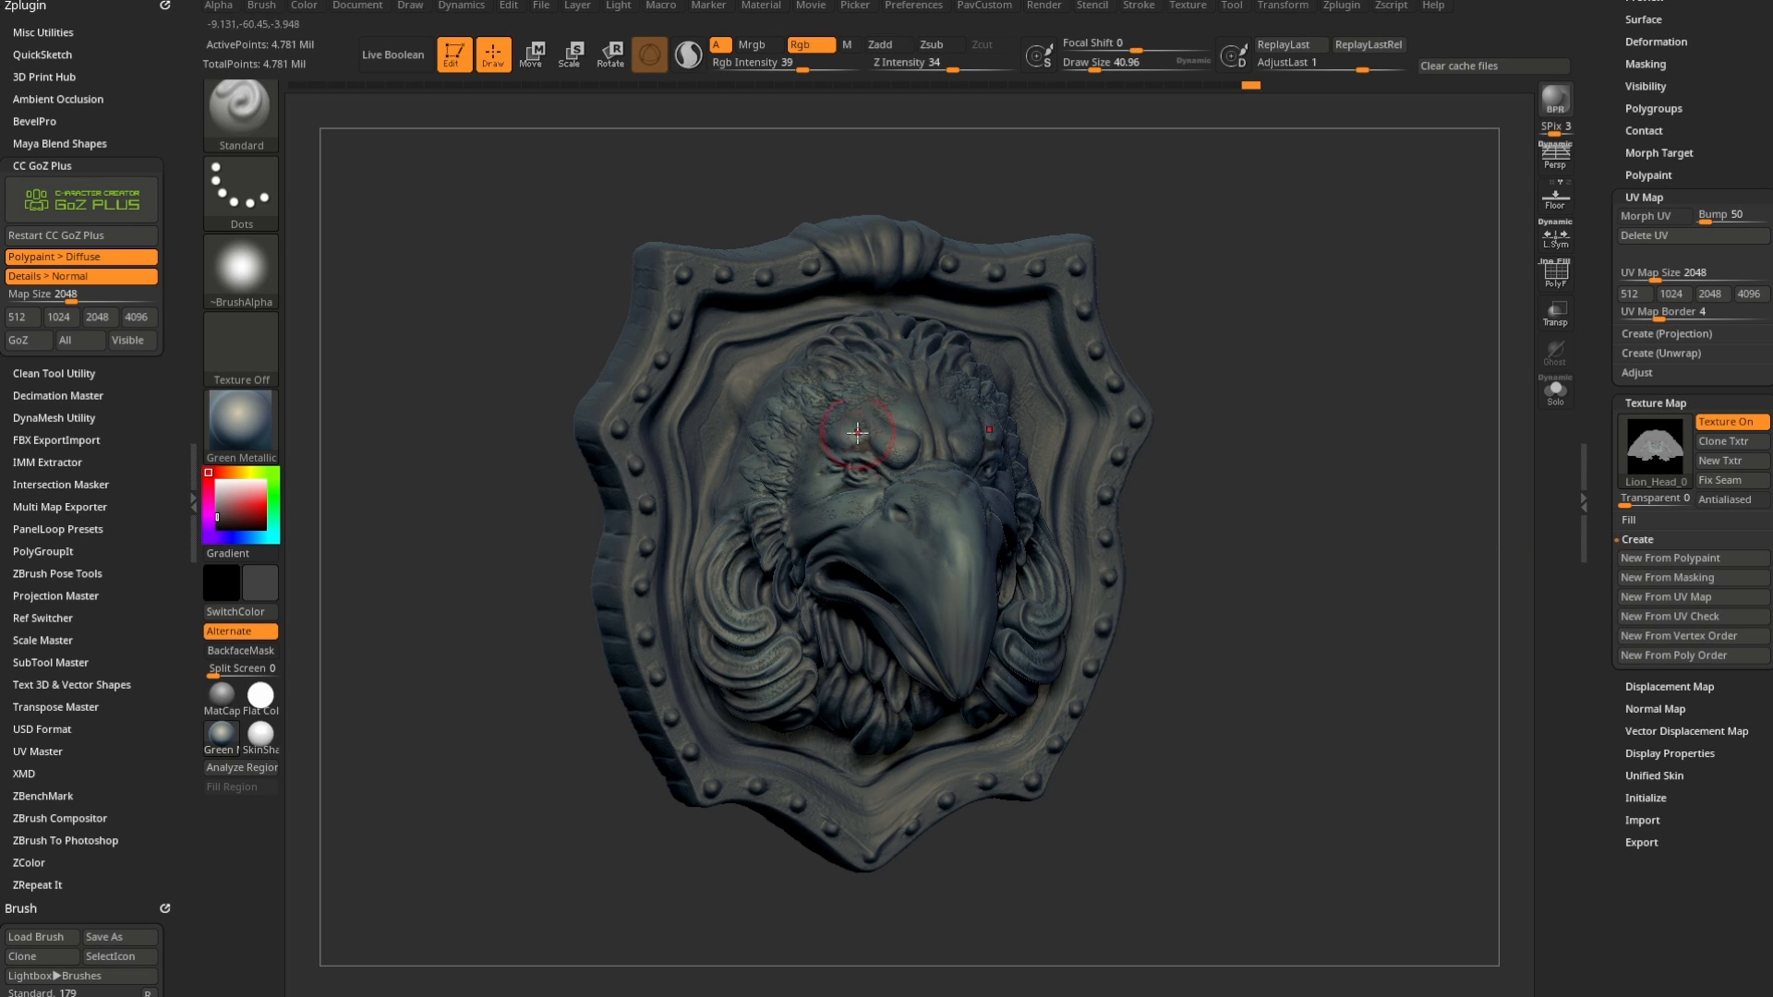
{"action": "mouse_move", "coordinate": [1651, 456]}
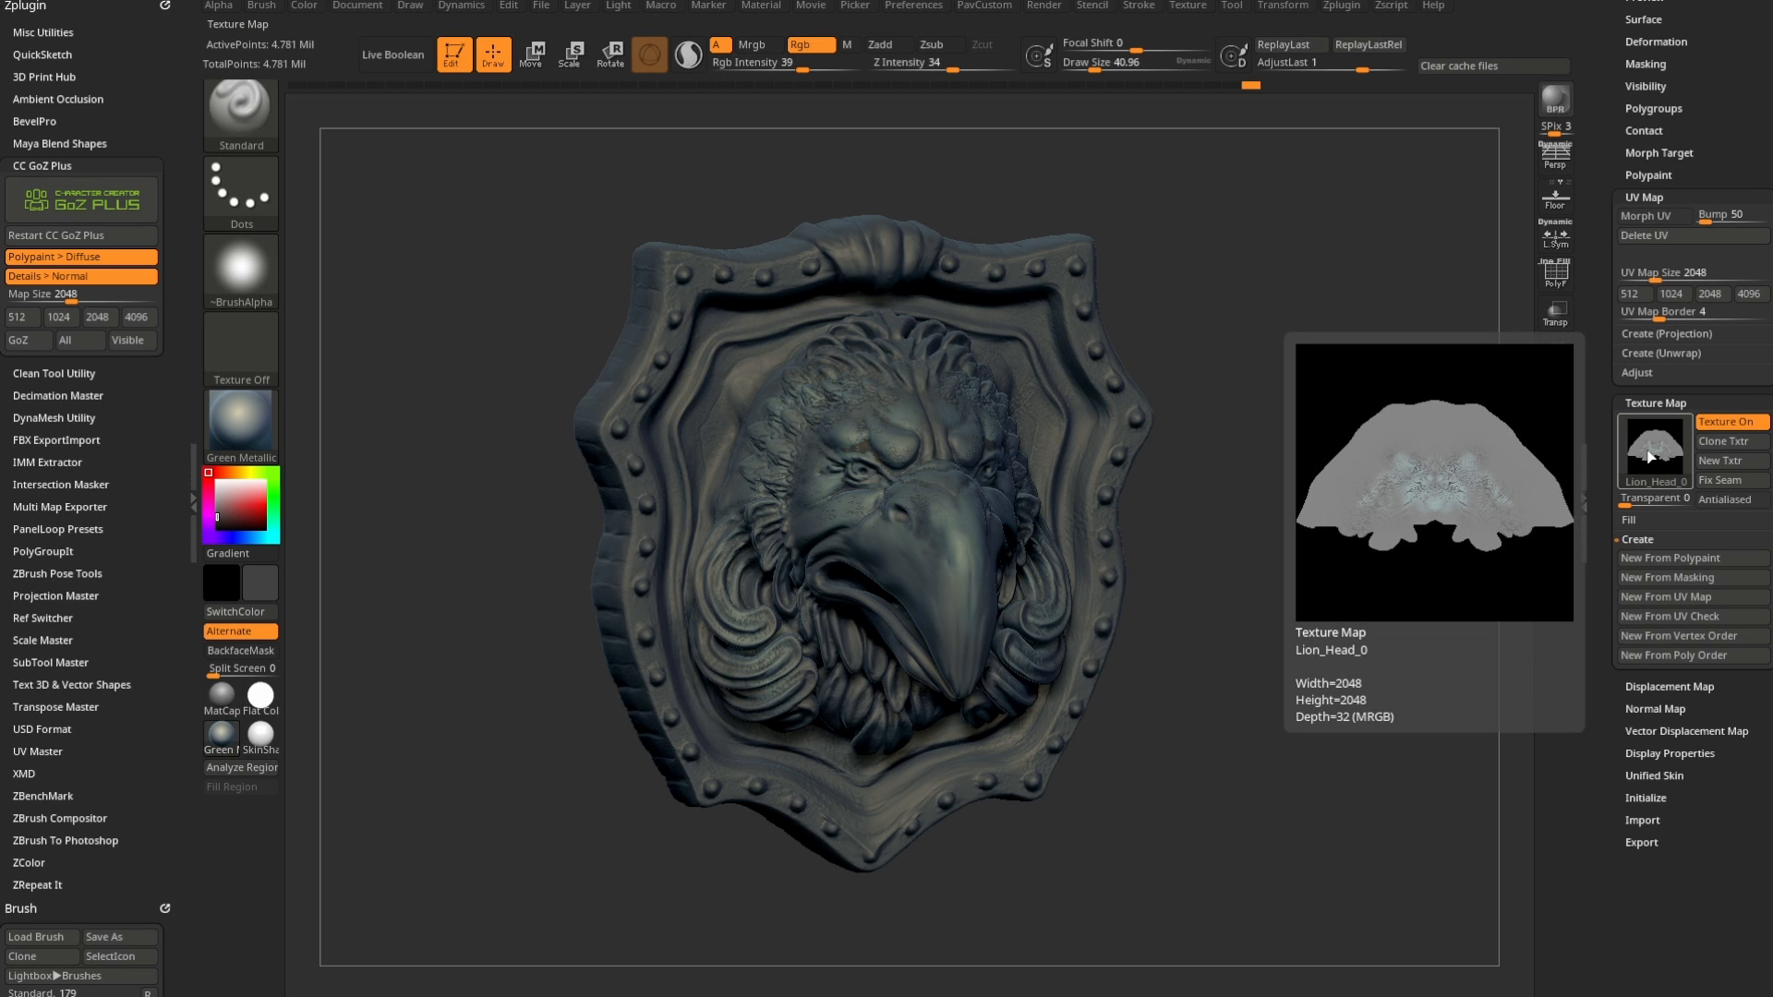
- Try to create a tangent normal map for the Lion Head at its highest subdivision level
{"action": "scroll", "coordinate": [1601, 582], "scroll_direction": "down", "scroll_amount": 2}
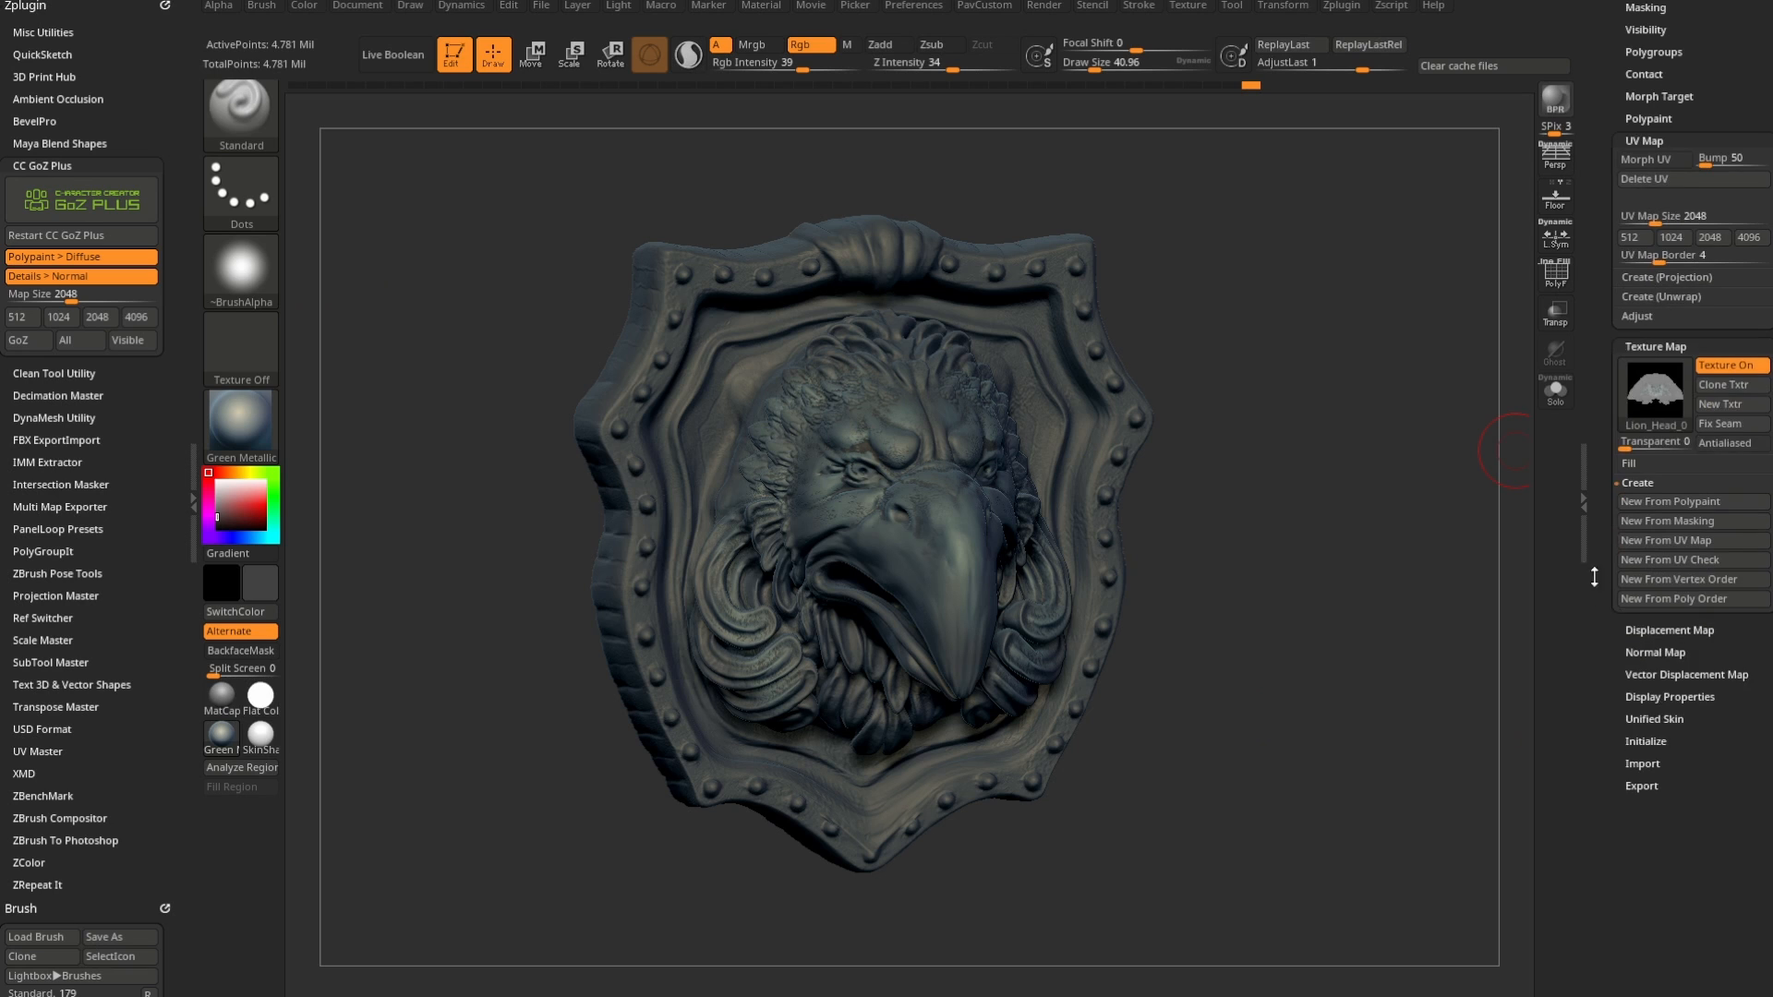
{"action": "left_click", "coordinate": [1657, 652]}
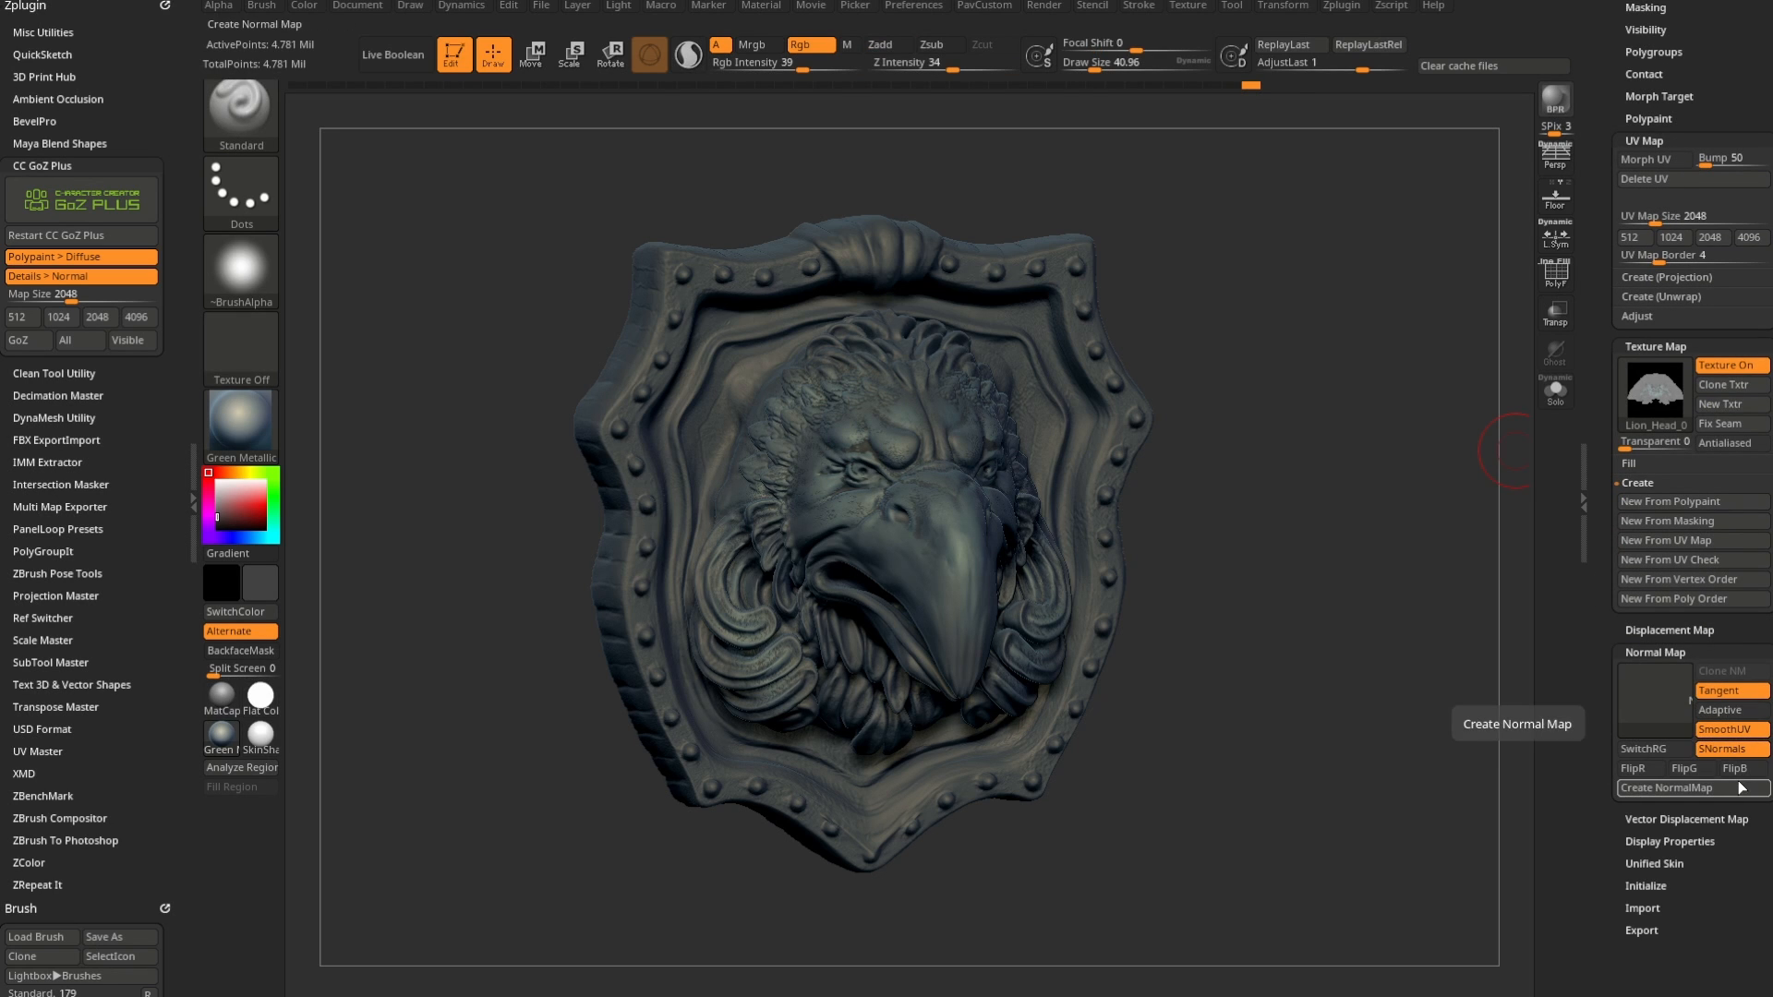
{"action": "left_click", "coordinate": [1666, 788]}
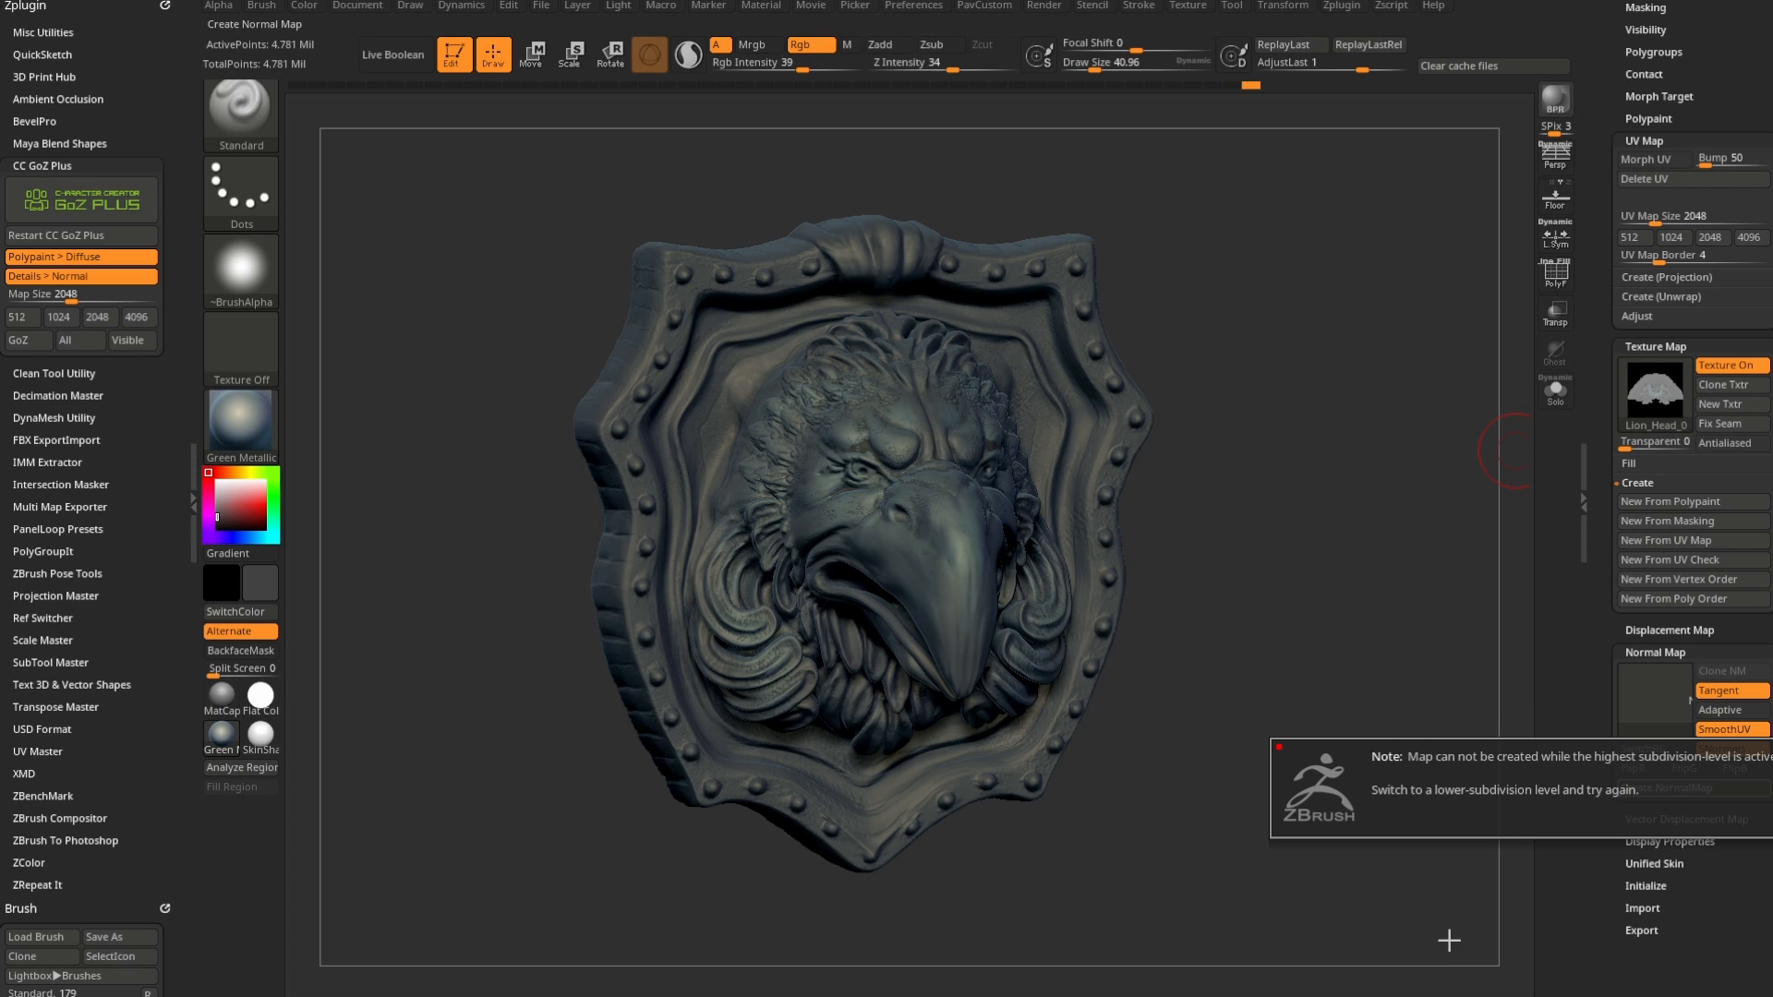
- Lower the Lion Head to subdivision level 1 and create its normal map
{"action": "left_click_drag", "start_coordinate": [1590, 386], "coordinate": [1597, 738]}
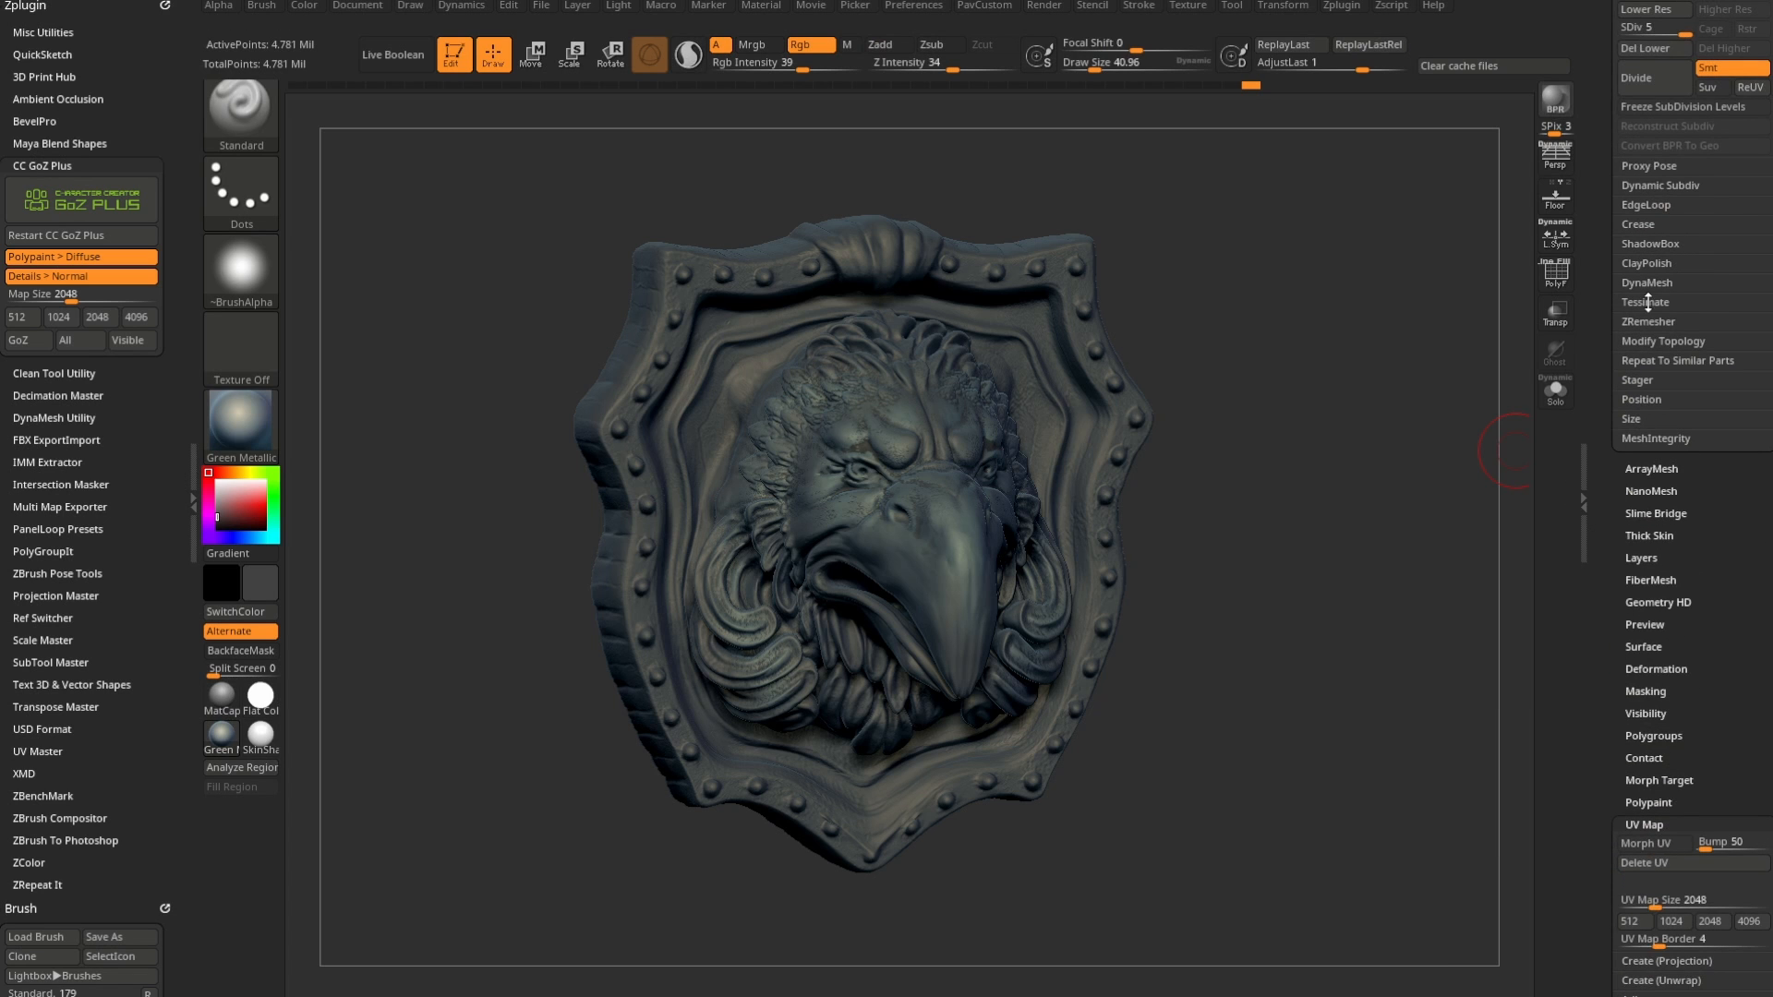
{"action": "left_click", "coordinate": [1623, 32]}
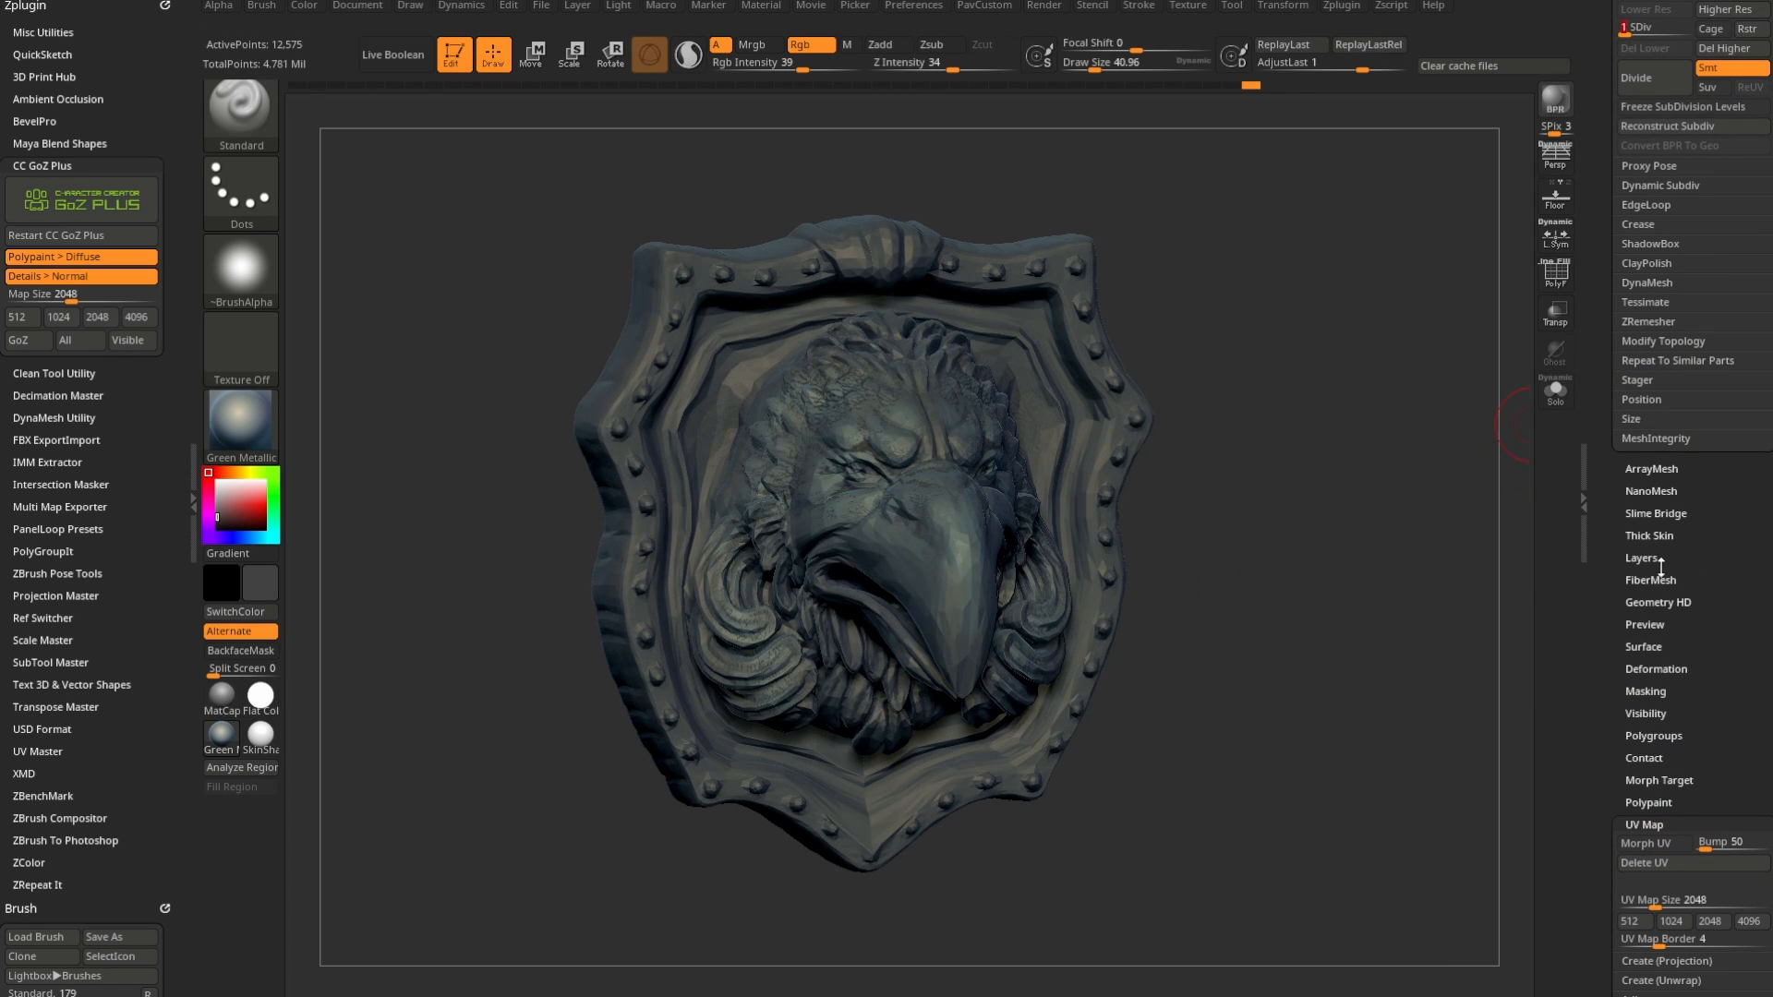
{"action": "scroll", "coordinate": [1636, 566], "scroll_direction": "down", "scroll_amount": 10}
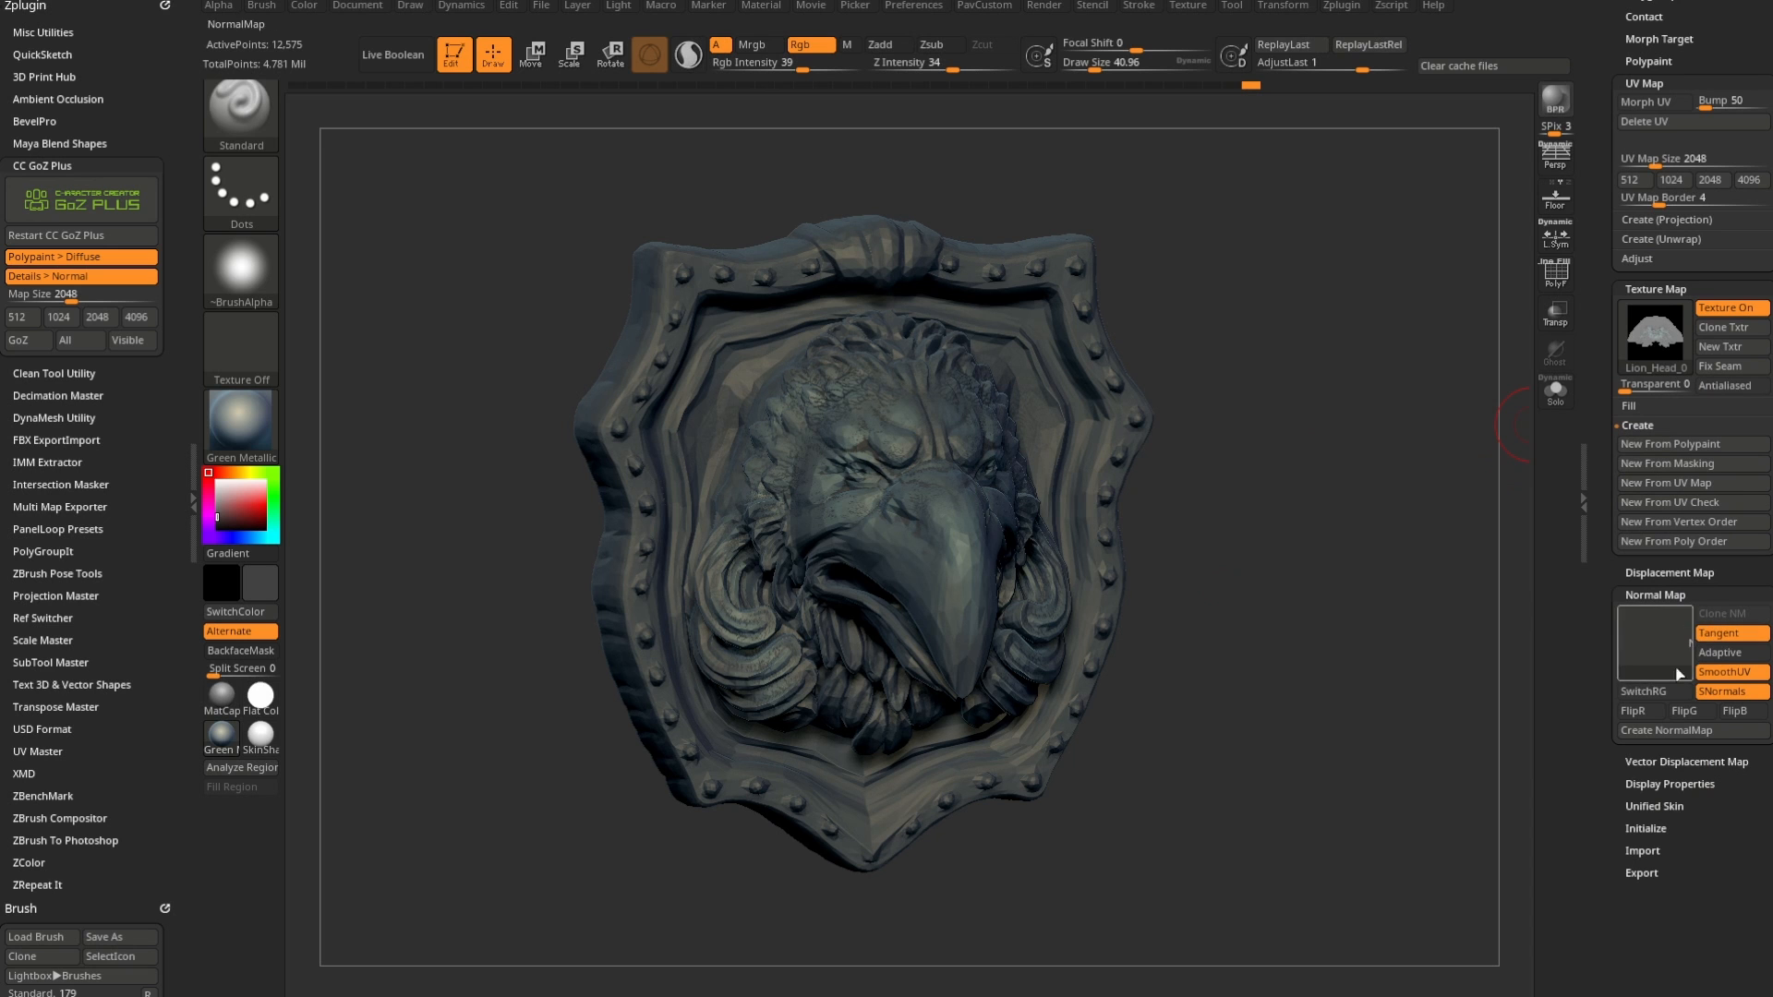
{"action": "left_click", "coordinate": [1667, 730]}
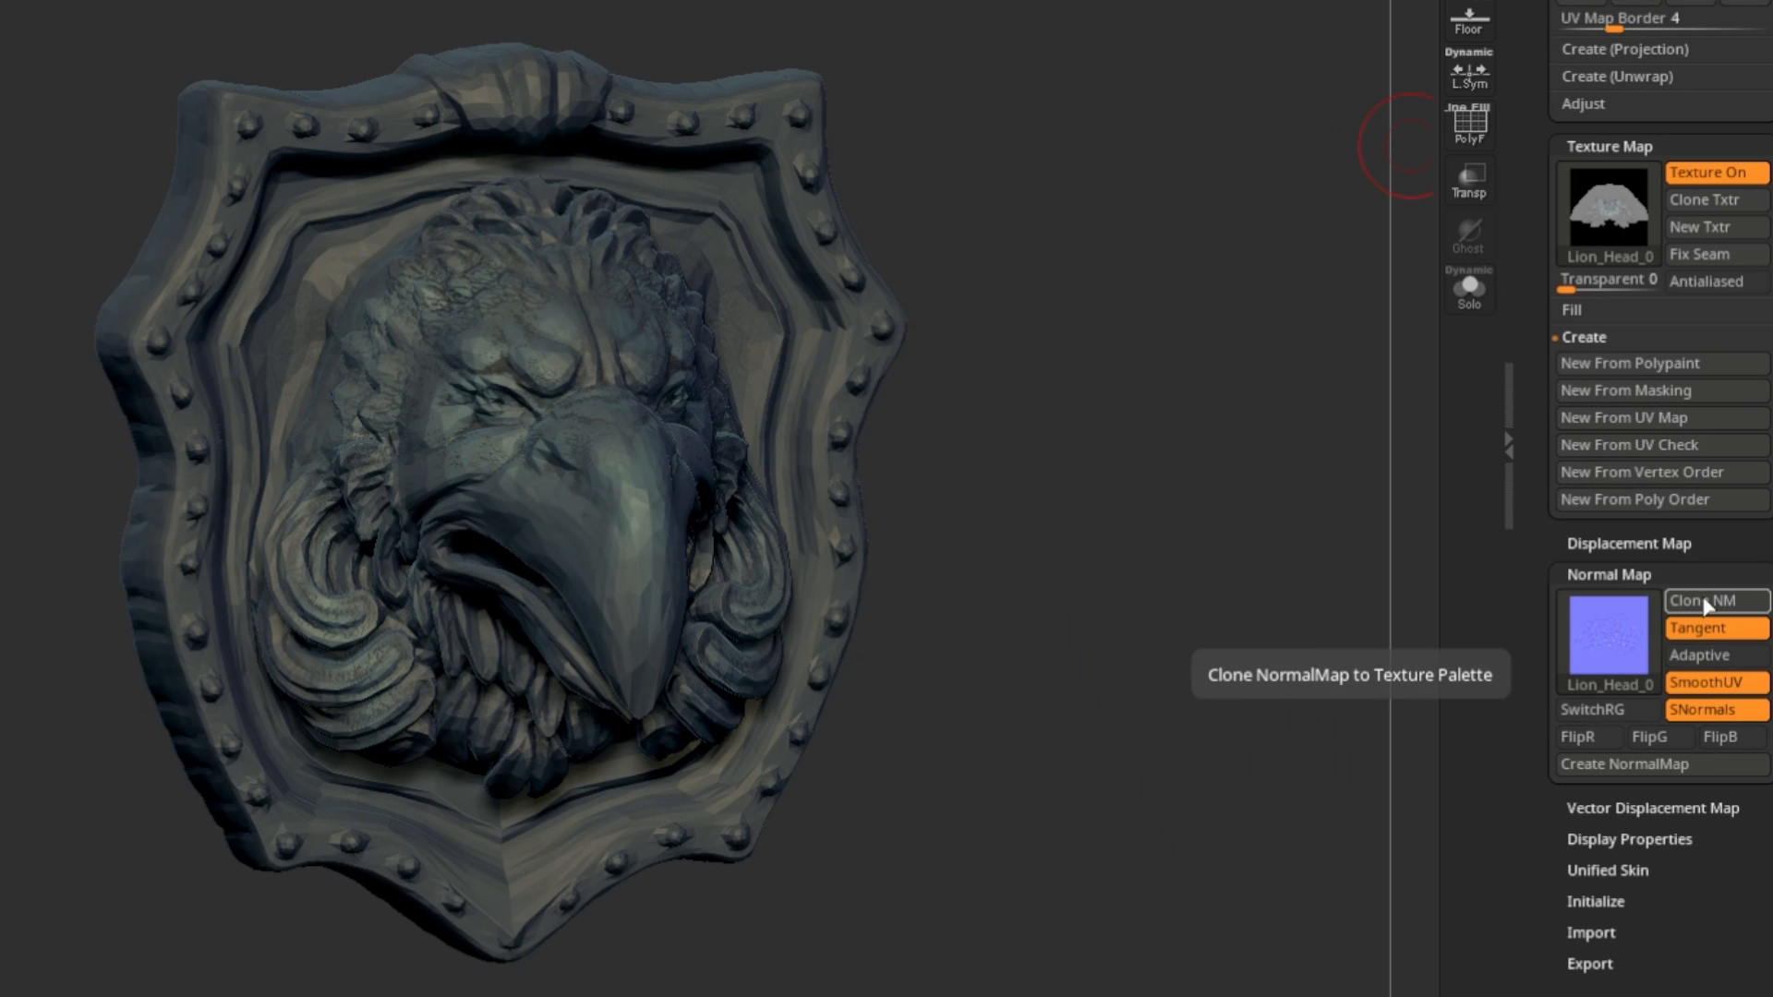
- Clone the normal map to the texture palette, and make the Lion_Head_0 polypaint texture the current texture
{"action": "left_click", "coordinate": [1719, 601]}
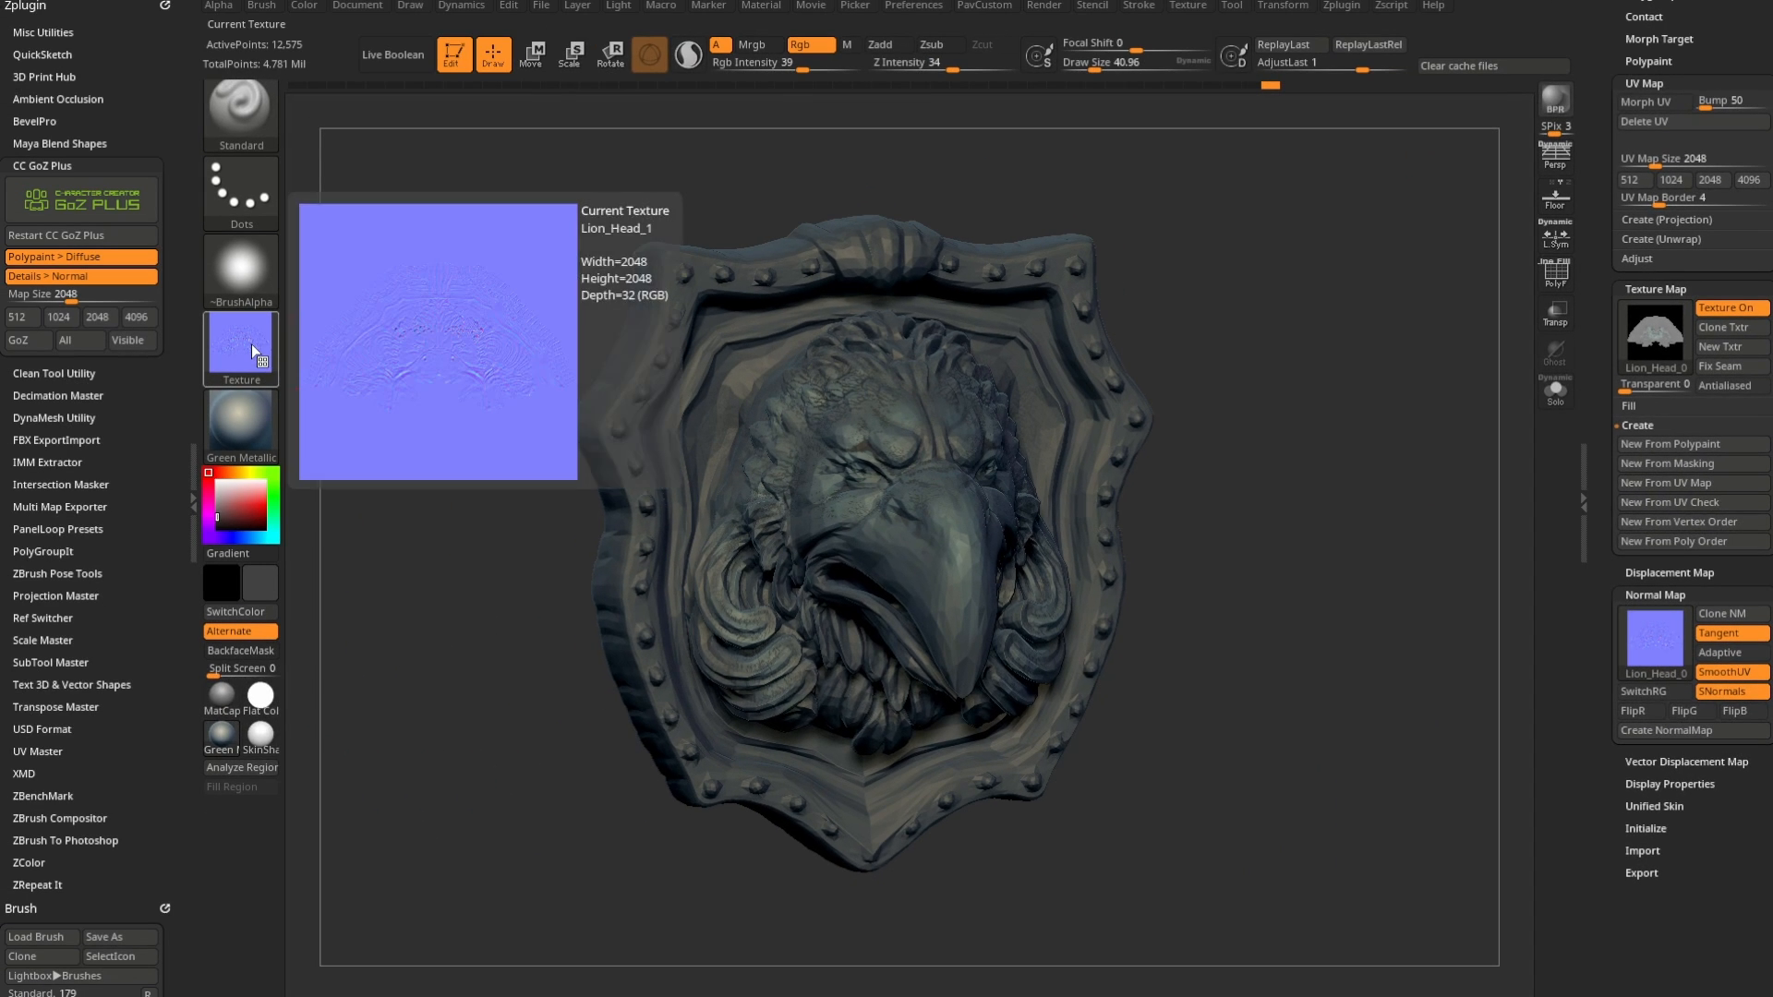
{"action": "left_click", "coordinate": [1205, 10]}
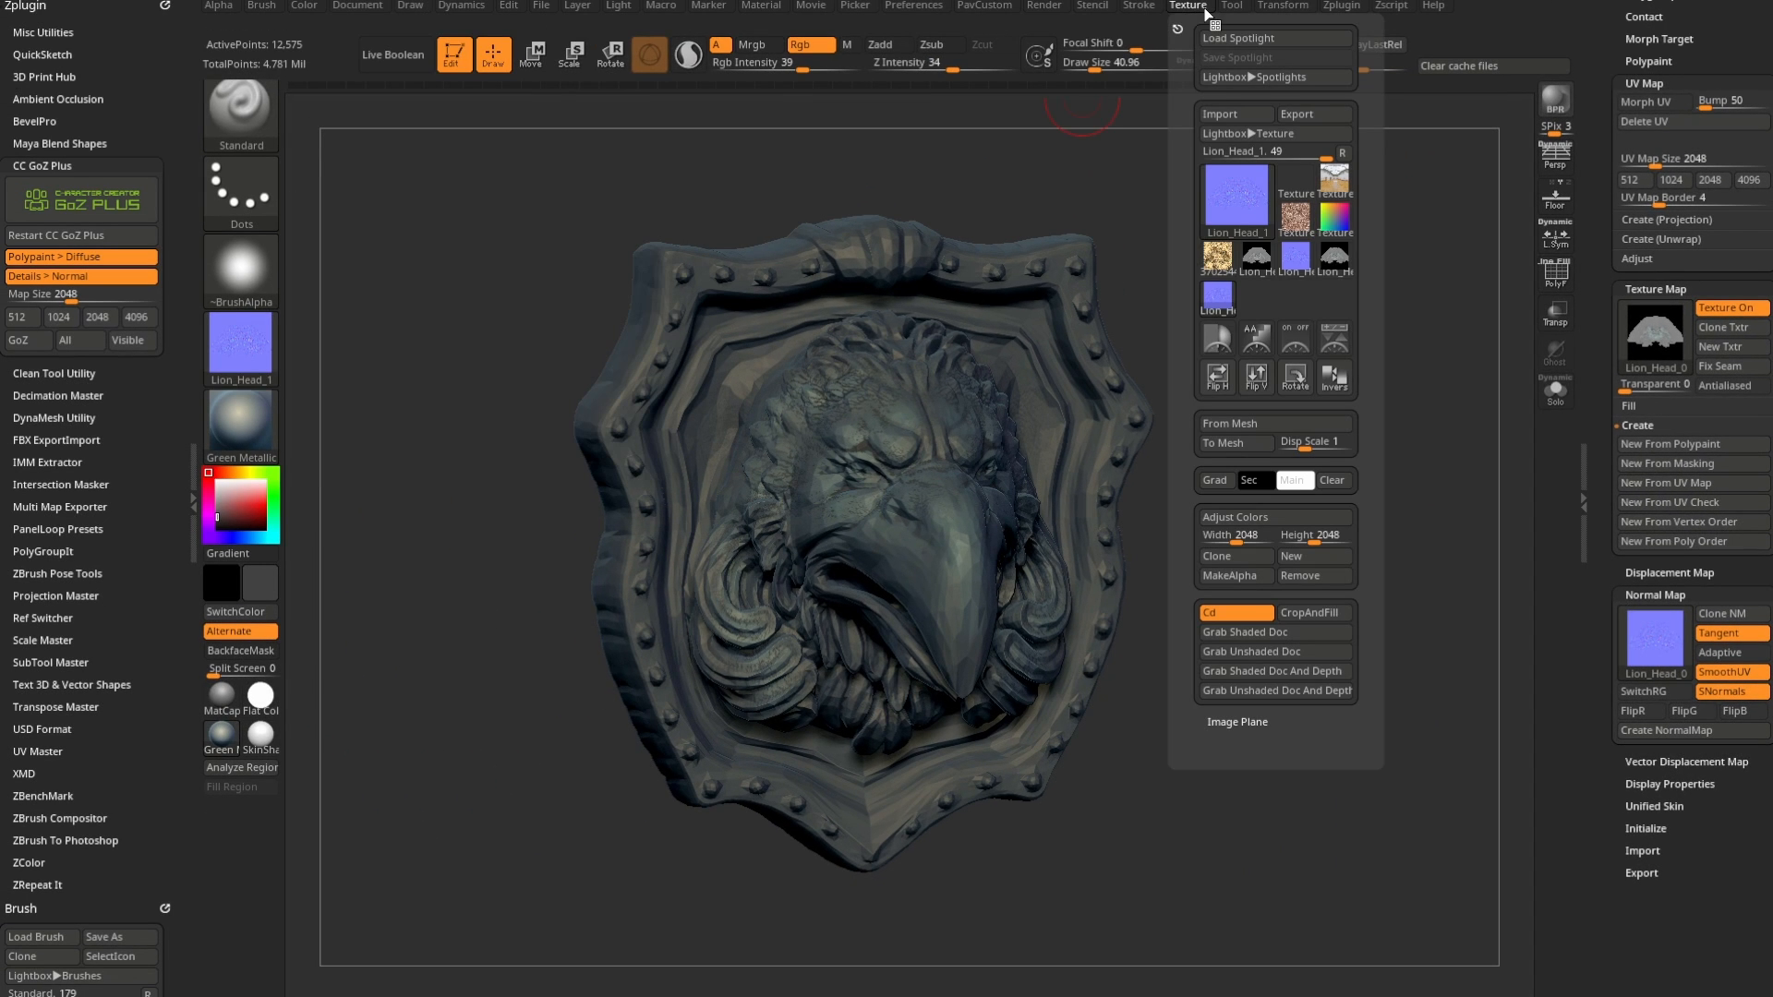
{"action": "left_click", "coordinate": [1337, 256]}
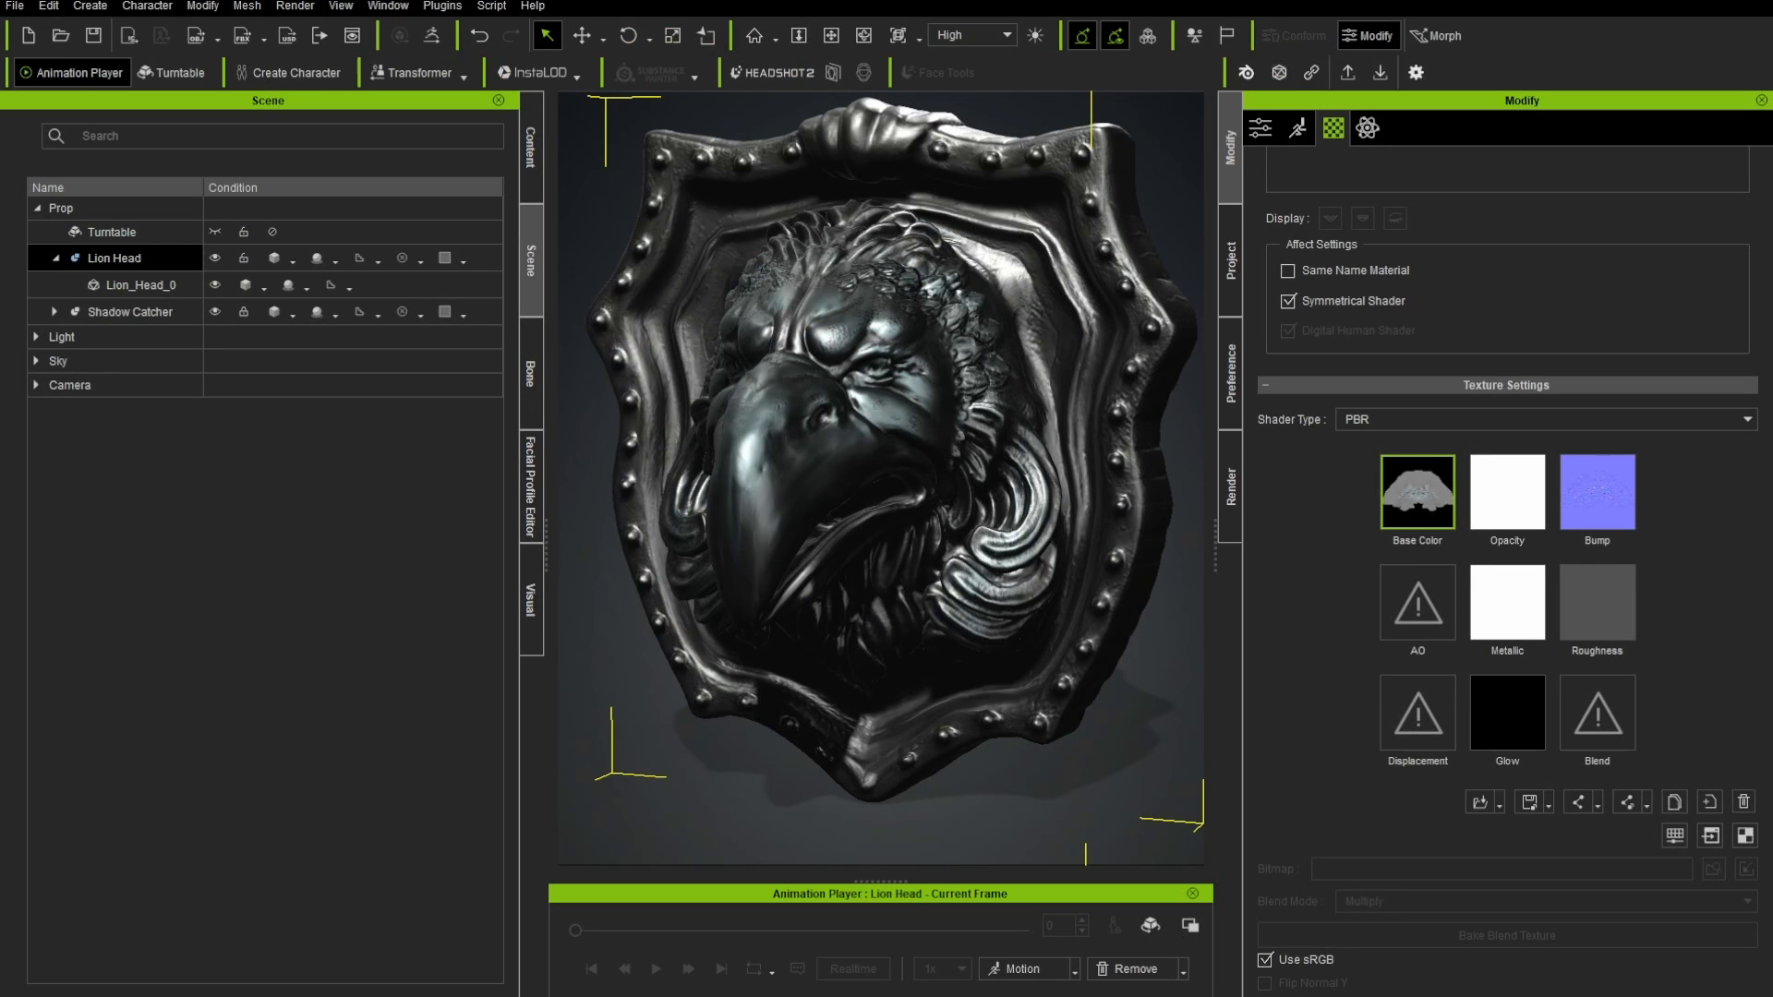
- Switch to Character Creator 4, open the file browser for the Lion Head's Base Color map, and cancel it
{"action": "double_click", "coordinate": [1420, 503]}
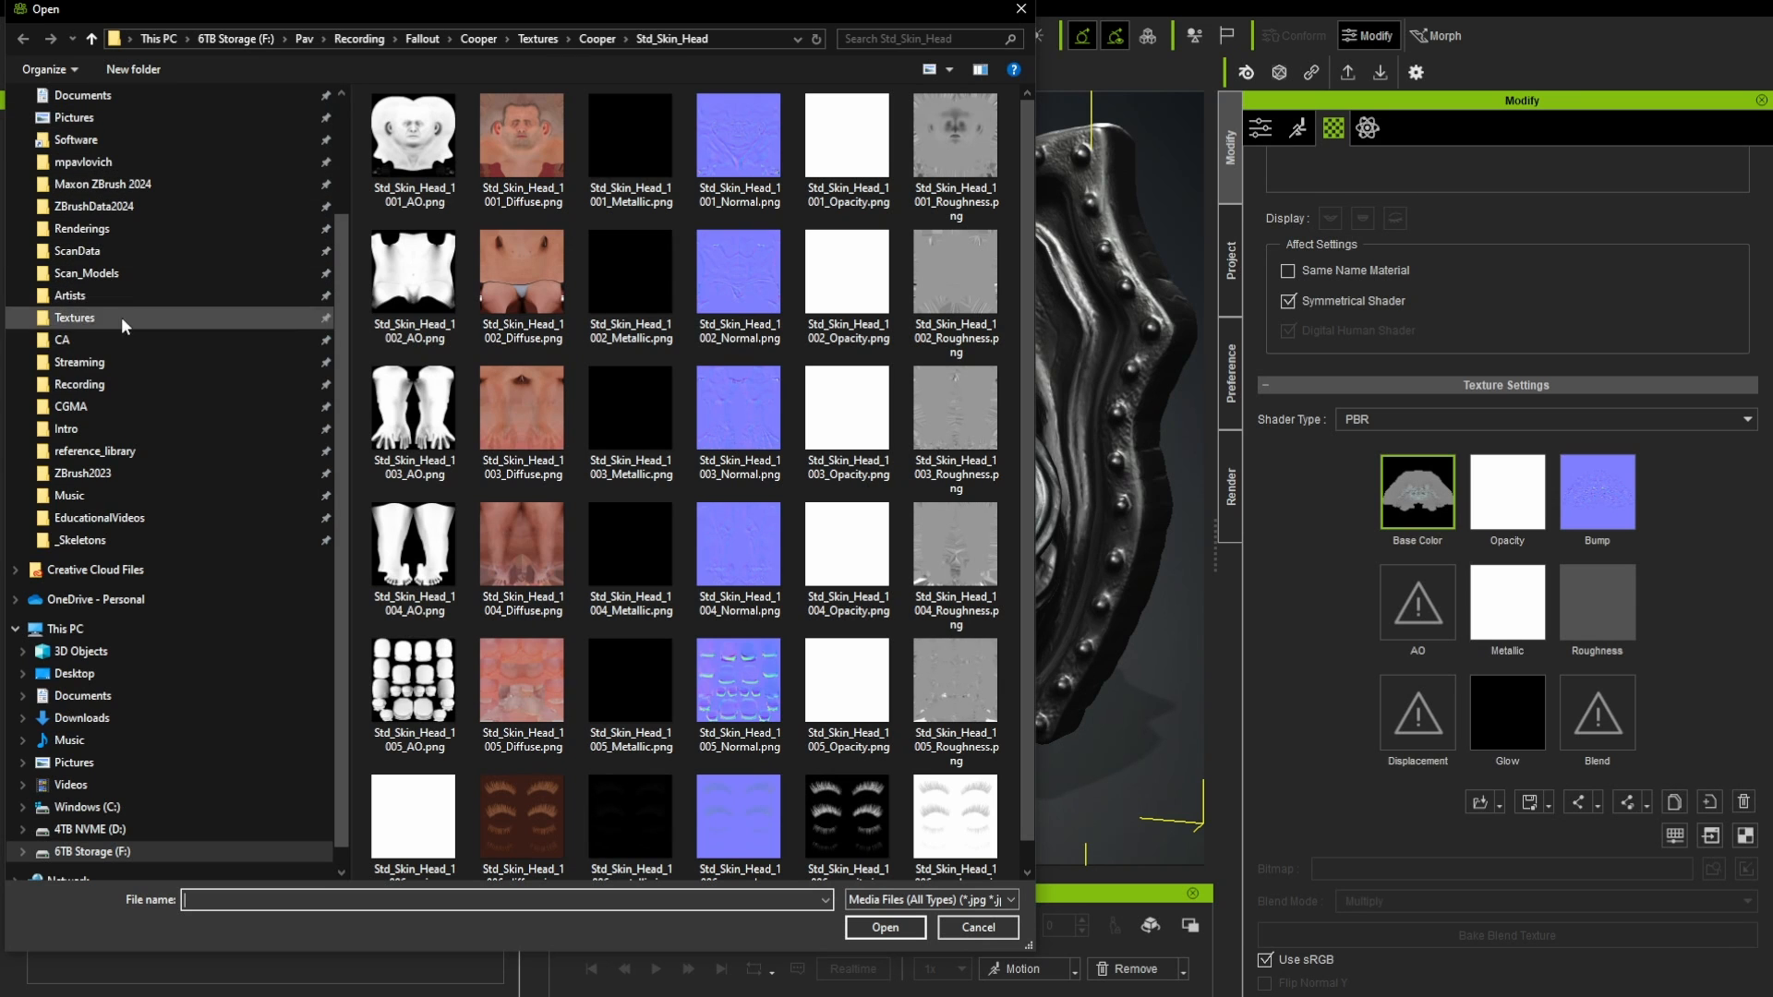
{"action": "left_click", "coordinate": [978, 927]}
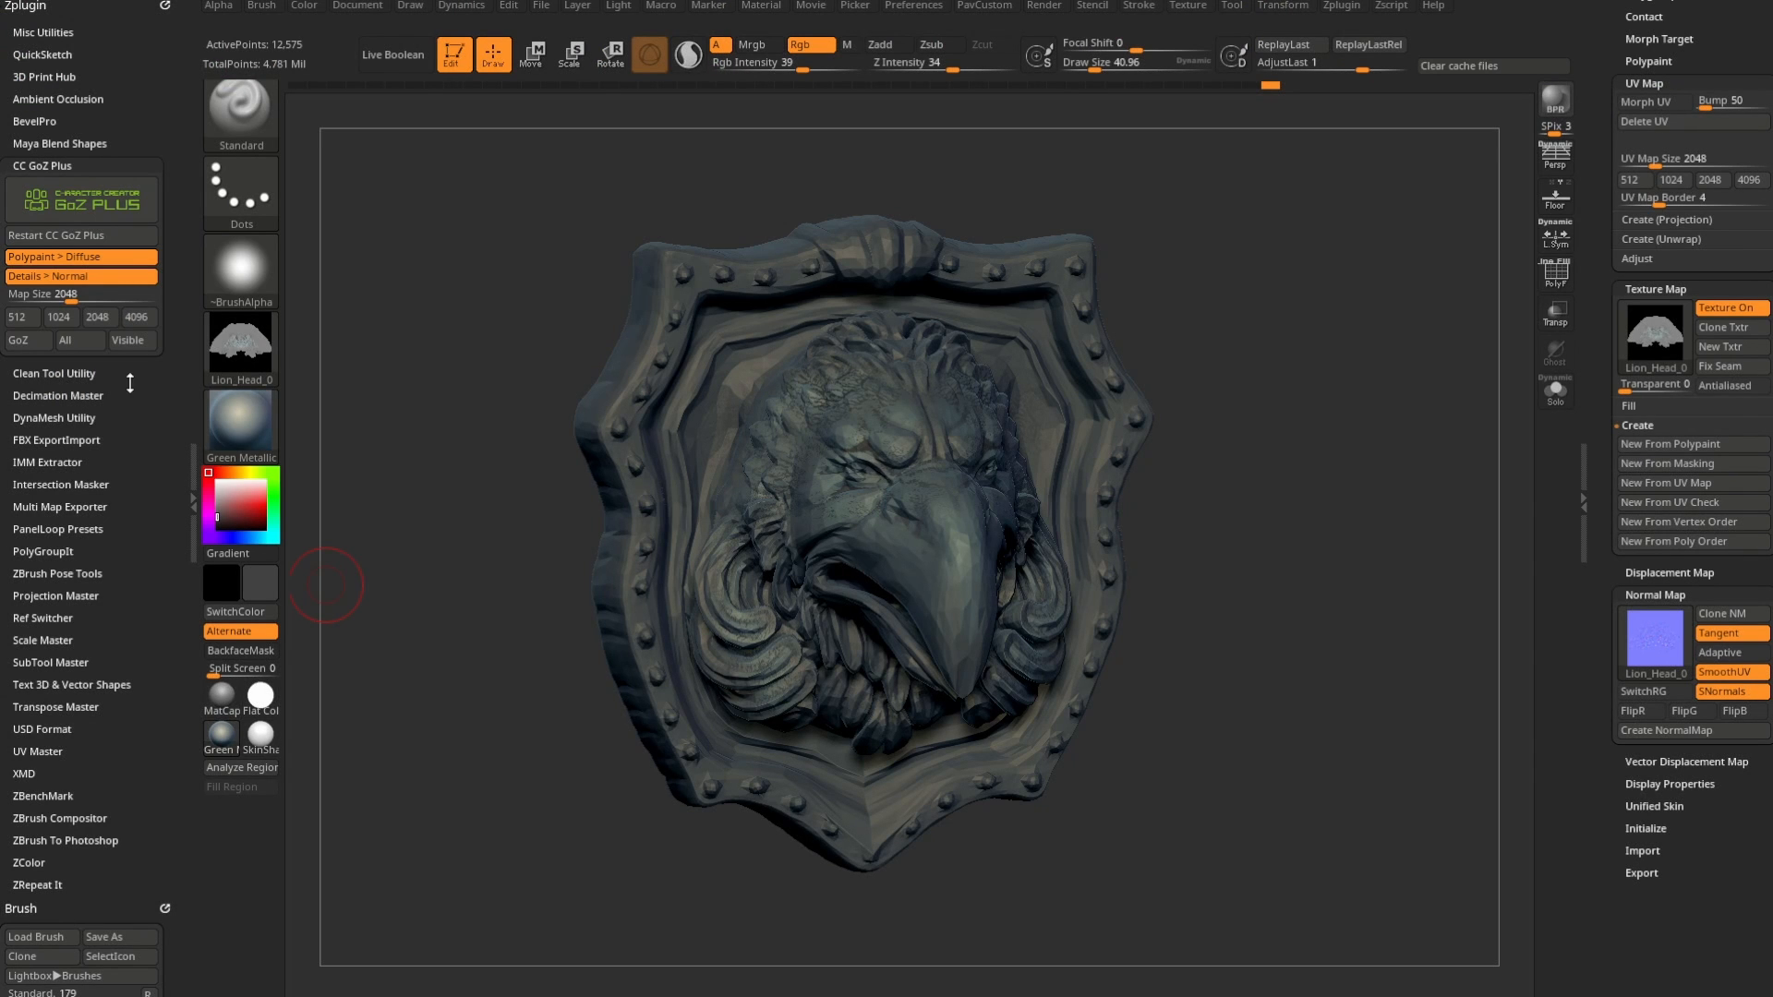
- Switch to ZBrush and examine the Multi Map Exporter's map types and export options without exporting anything
{"action": "left_click_drag", "start_coordinate": [130, 397], "coordinate": [130, 323]}
{"action": "left_click", "coordinate": [79, 440]}
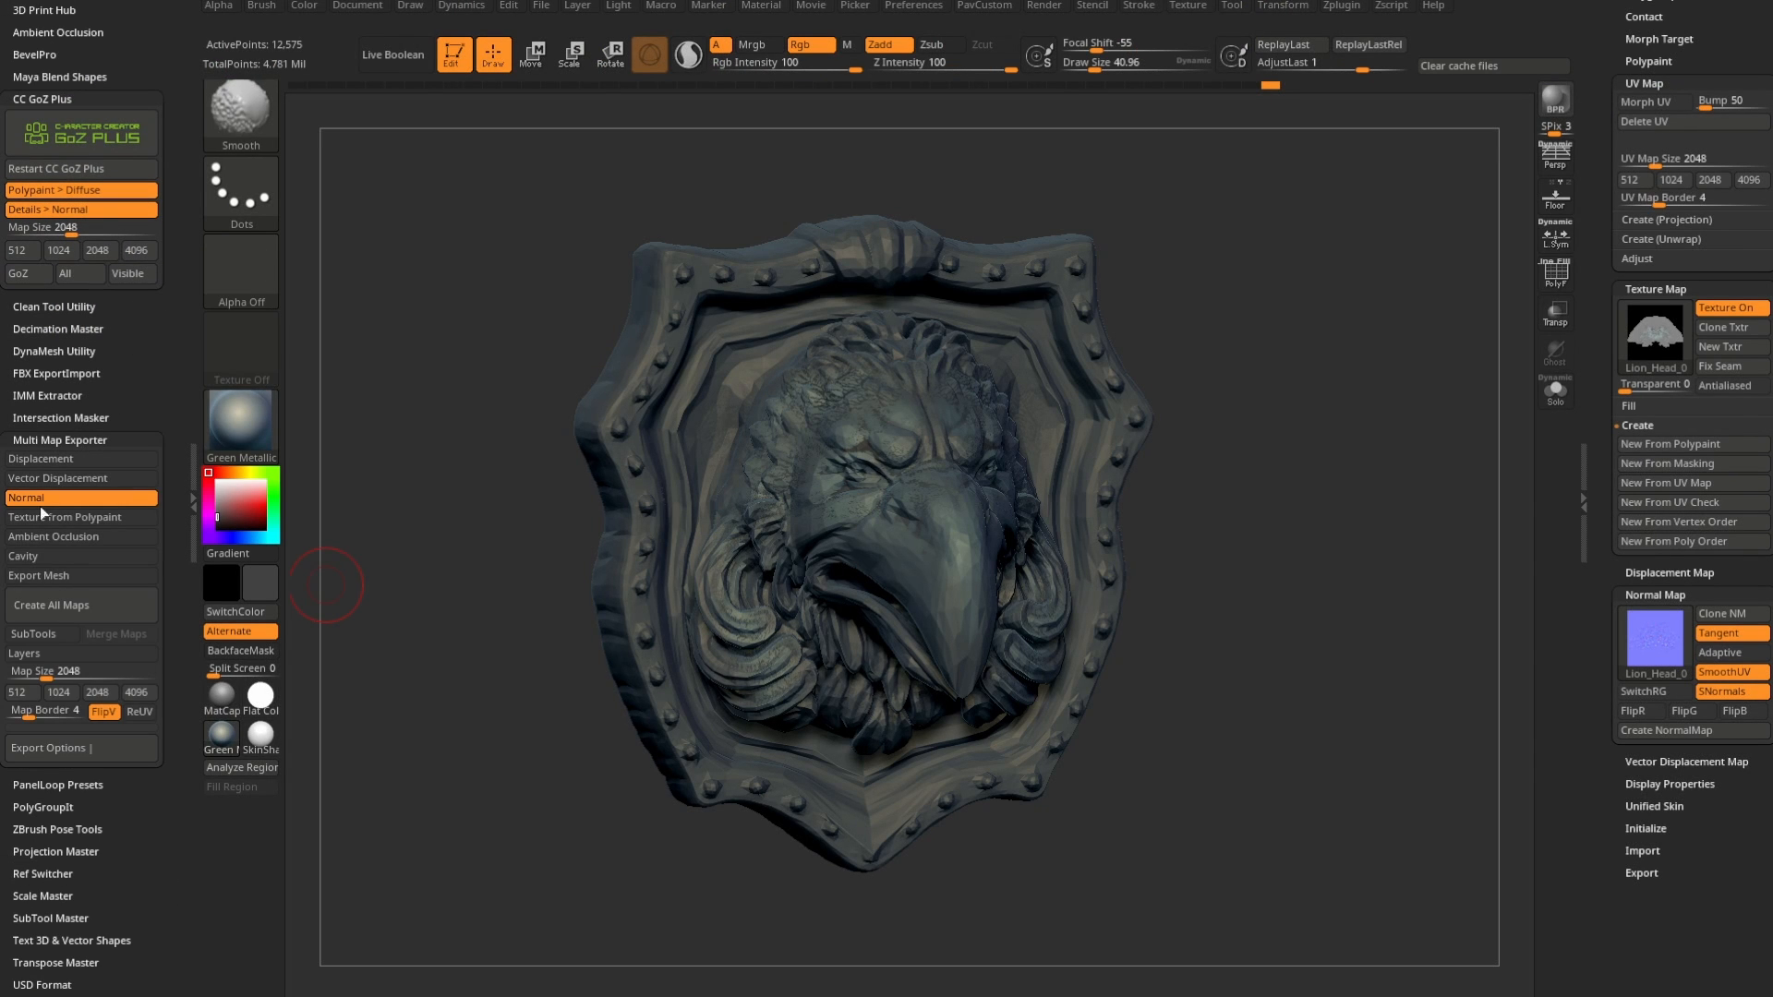
{"action": "left_click", "coordinate": [51, 748]}
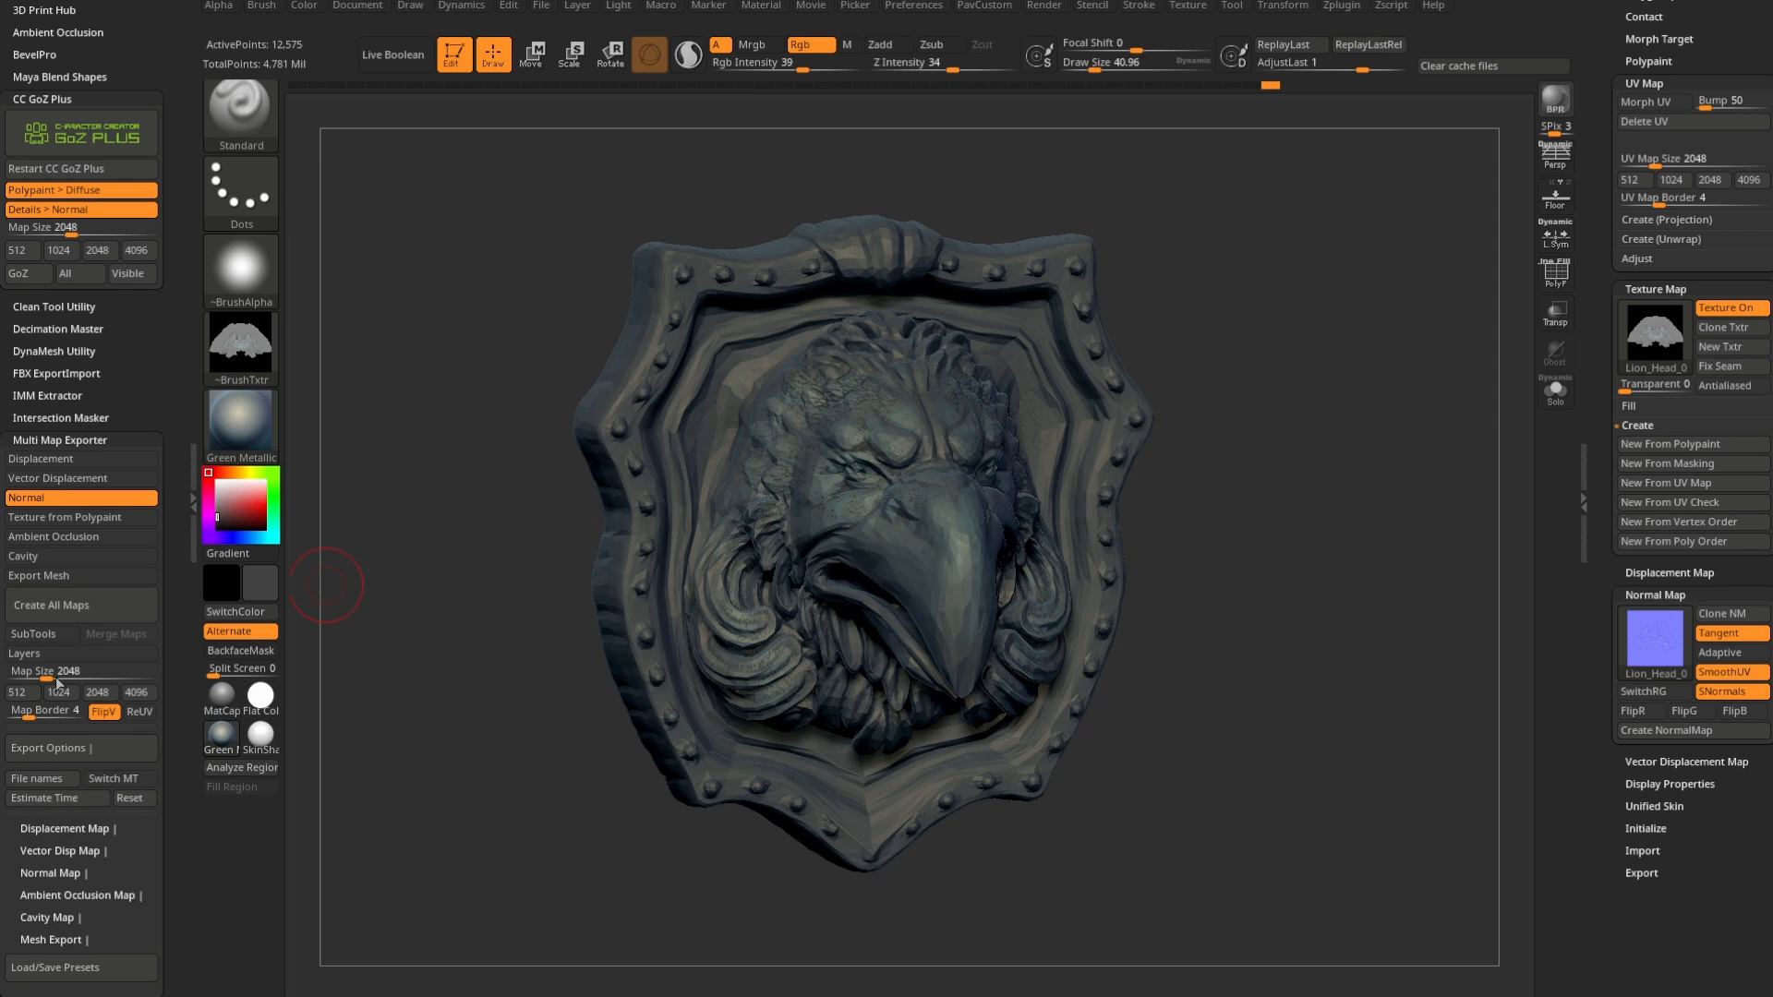
{"action": "left_click_drag", "start_coordinate": [158, 385], "coordinate": [159, 474]}
{"action": "left_click", "coordinate": [56, 505], "text": "shift"}
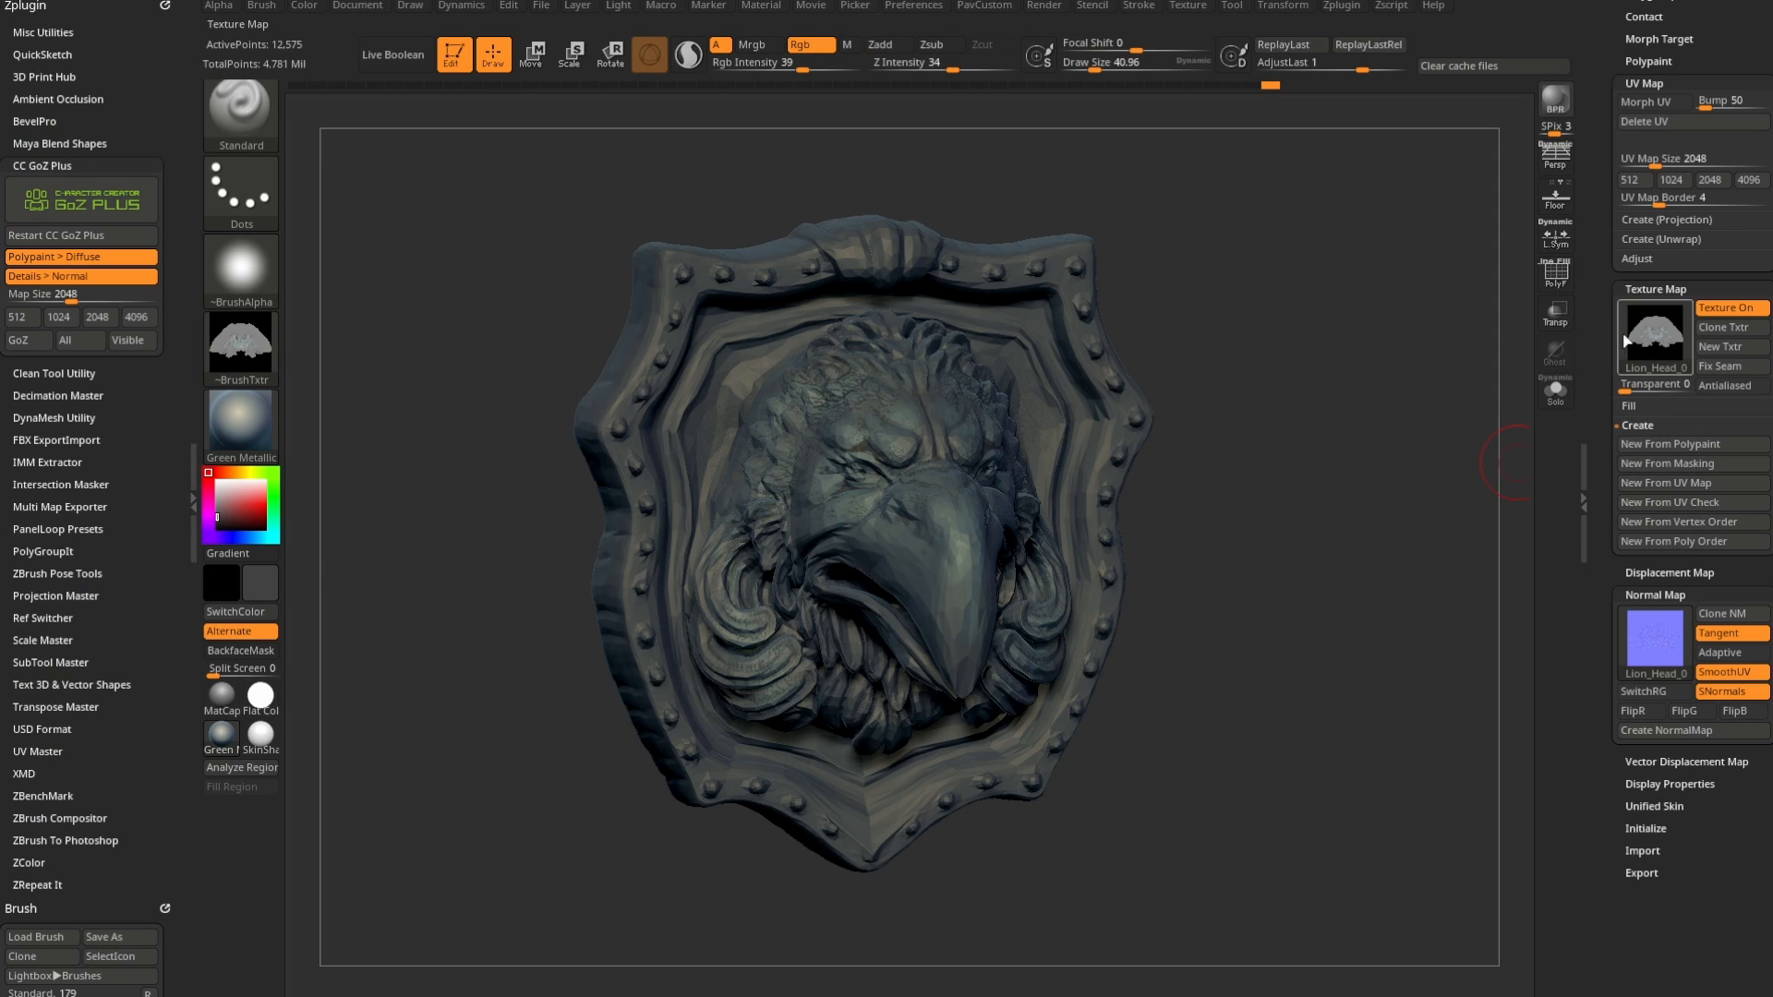
- Set the Lion Head to subdivision level 5, and view the shield in Character Creator 4 from another angle
{"action": "left_click_drag", "start_coordinate": [1607, 491], "coordinate": [1604, 634]}
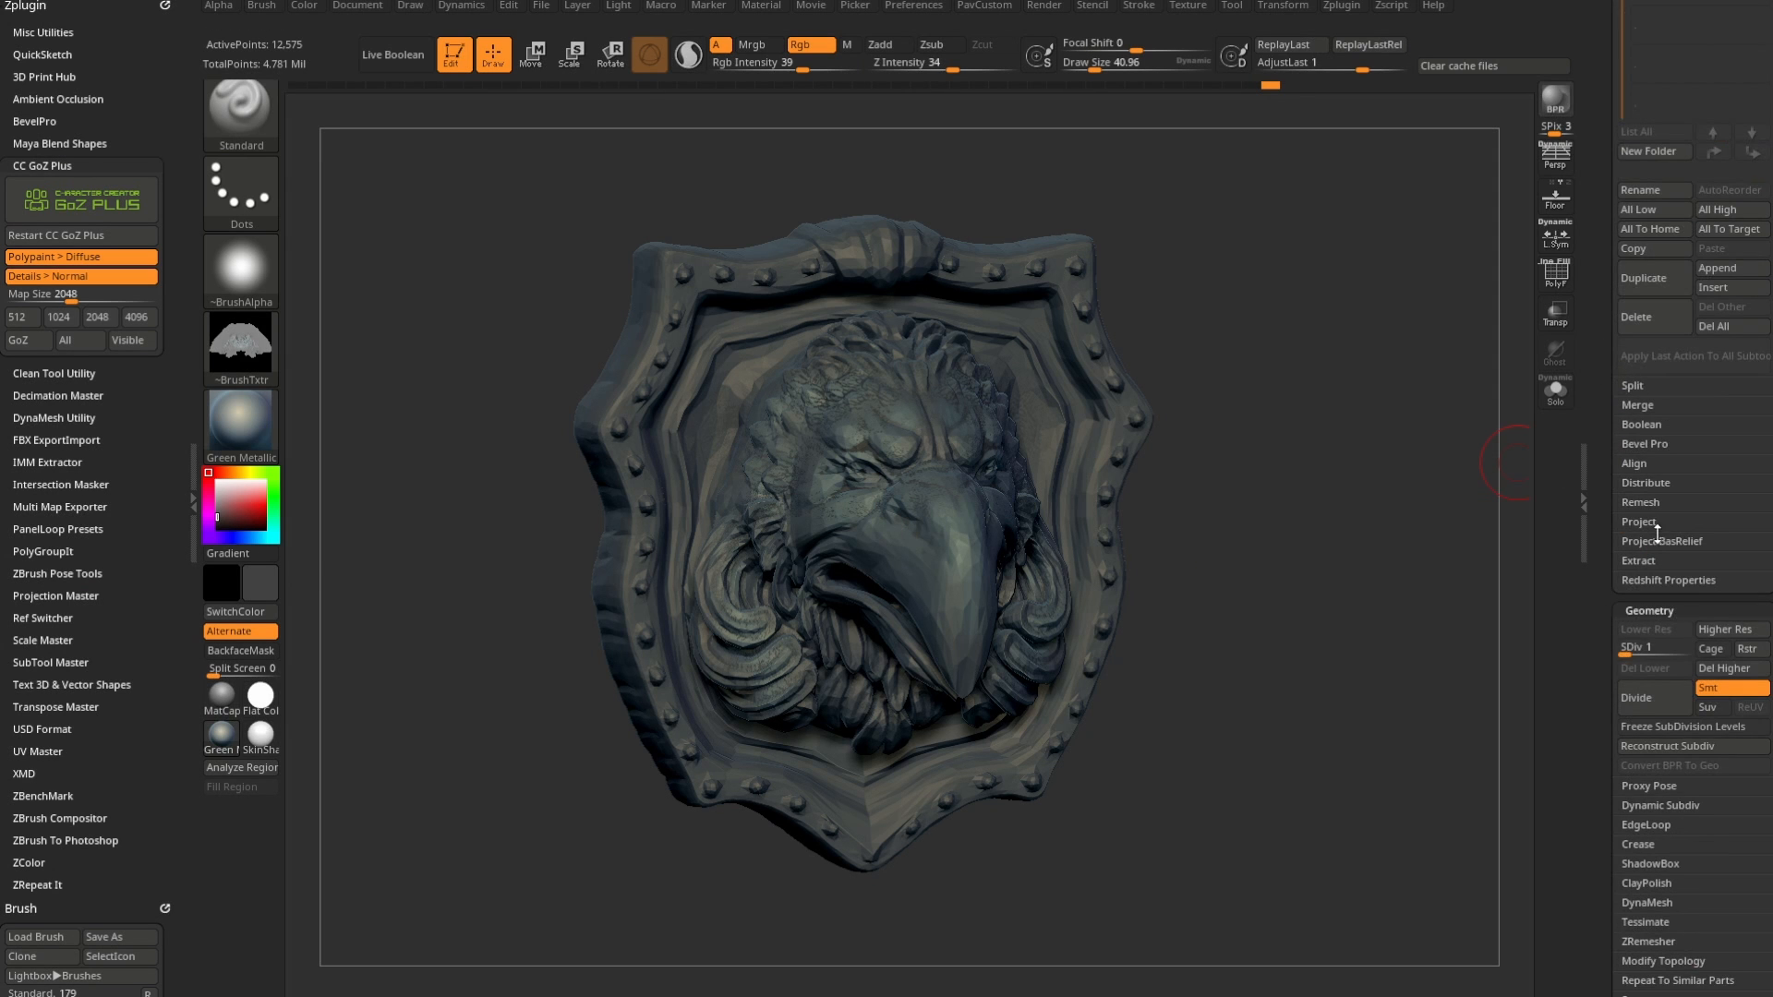
{"action": "left_click", "coordinate": [1685, 652]}
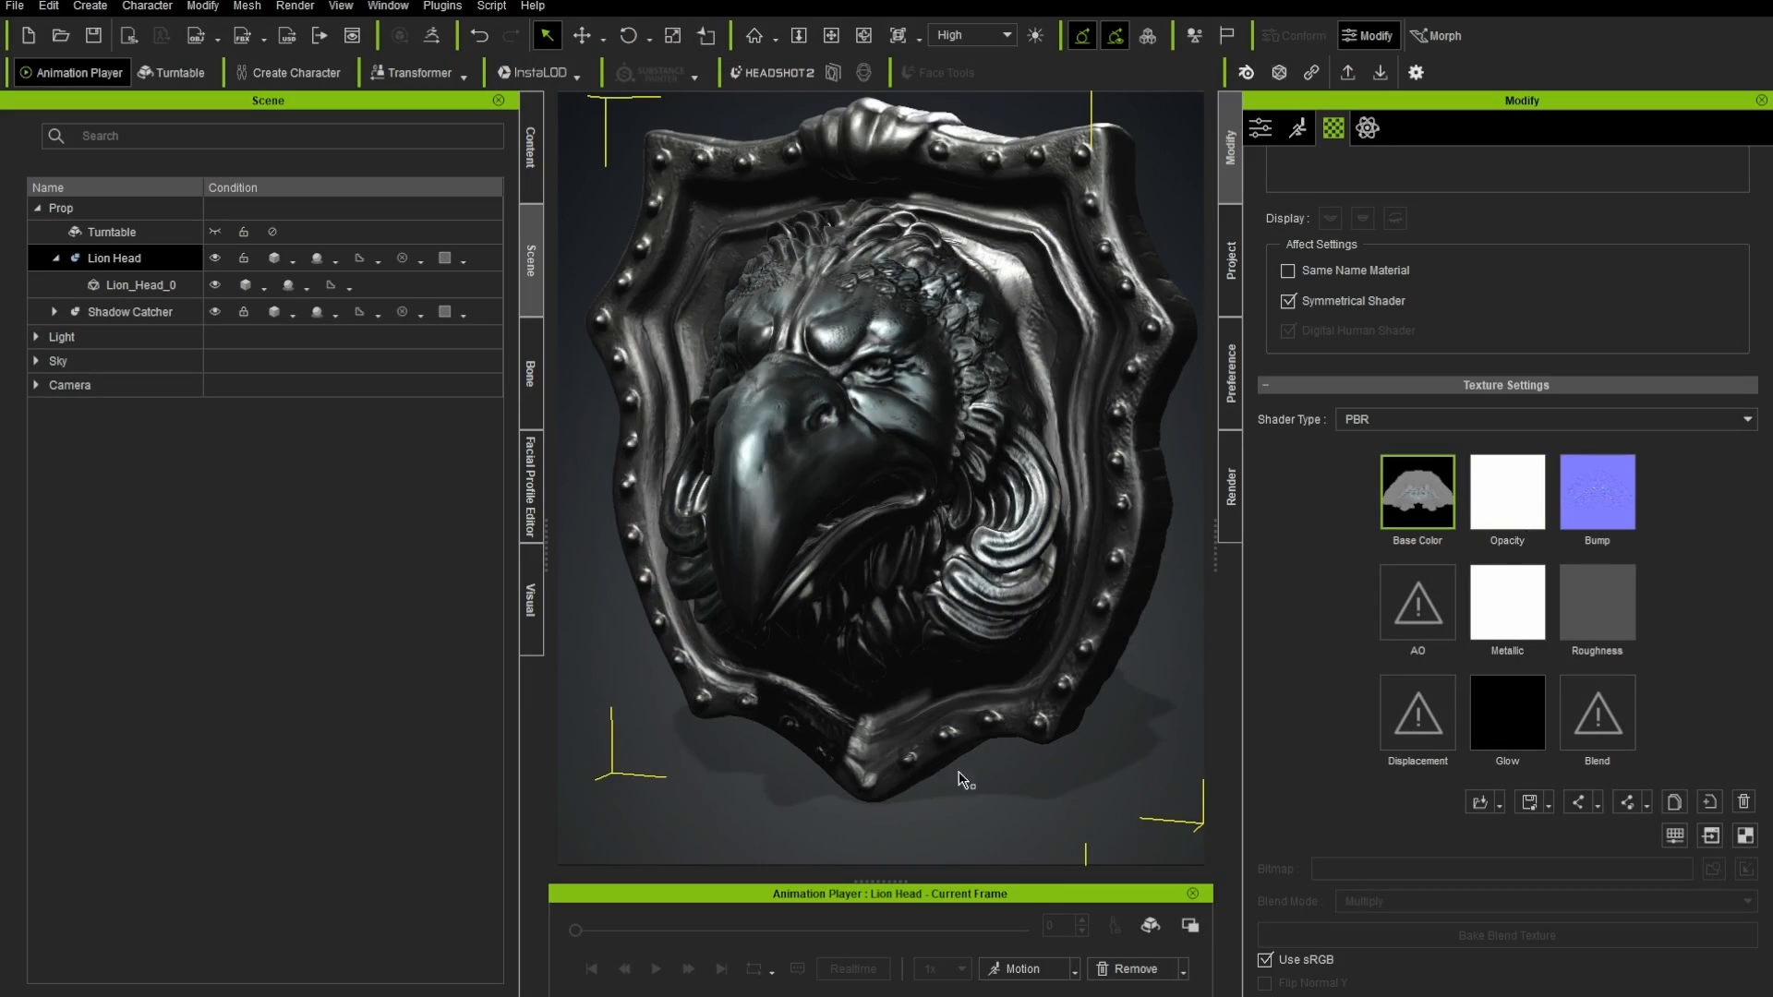
{"action": "left_click_drag", "start_coordinate": [958, 772], "coordinate": [914, 725], "text": "alt"}
{"action": "right_click_drag", "start_coordinate": [914, 725], "coordinate": [911, 763], "text": "alt"}
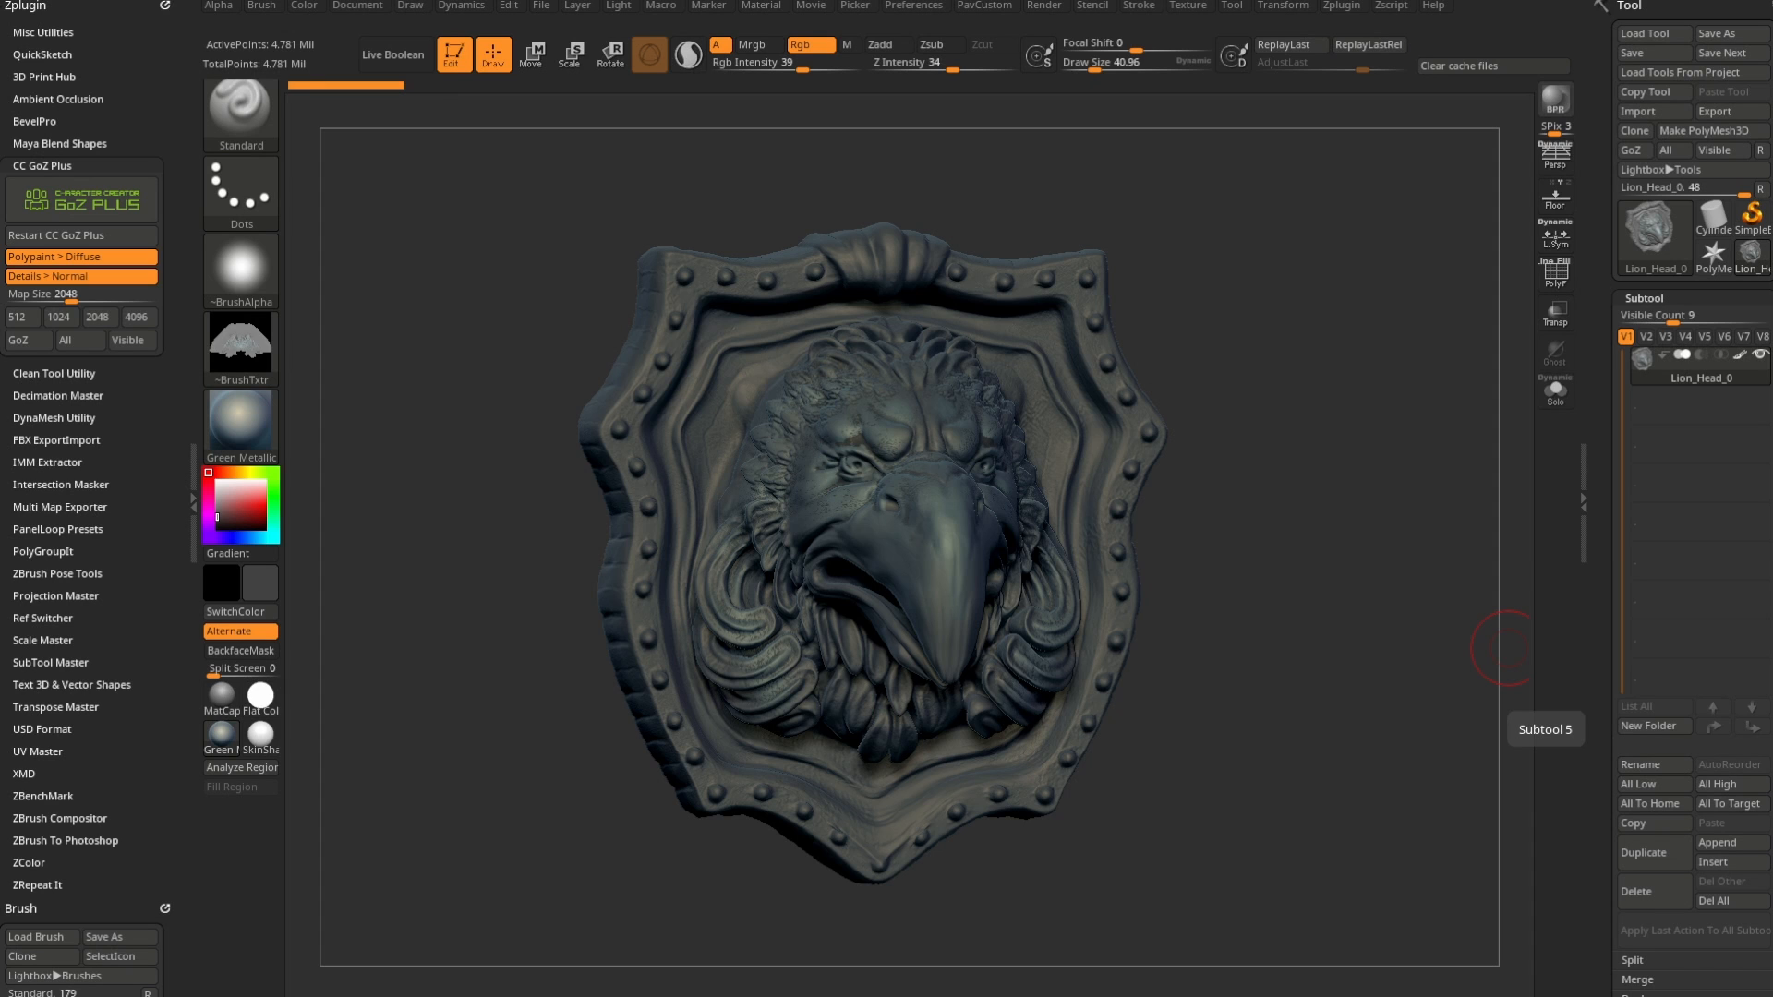
- Bring up the VoorheesMask model in ZBrush and view it from another angle
{"action": "left_click", "coordinate": [1105, 535]}
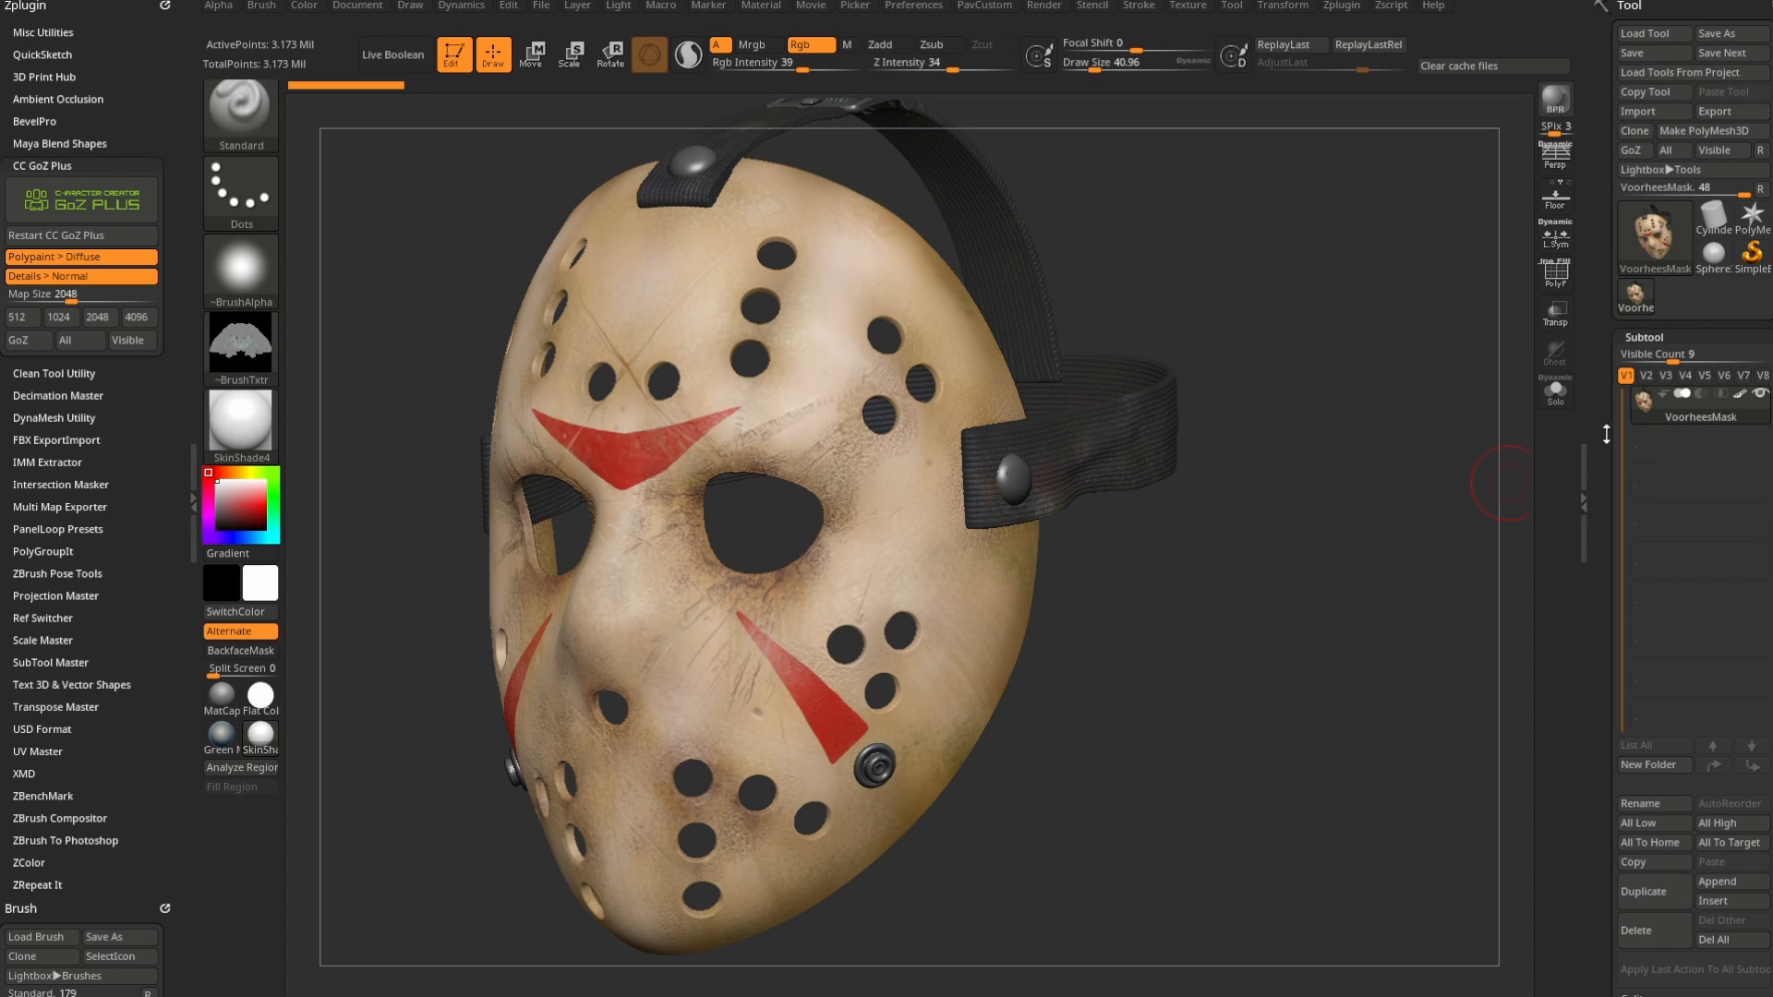
{"action": "mouse_move", "coordinate": [1607, 433]}
{"action": "left_mouse_down"}
{"action": "mouse_move", "coordinate": [1604, 148]}
{"action": "mouse_move", "coordinate": [1610, 411]}
{"action": "left_mouse_up"}
{"action": "mouse_move", "coordinate": [1270, 459]}
{"action": "left_mouse_down"}
{"action": "mouse_move", "coordinate": [1321, 464]}
{"action": "mouse_move", "coordinate": [1215, 407]}
{"action": "mouse_move", "coordinate": [1437, 515]}
{"action": "mouse_move", "coordinate": [1381, 530]}
{"action": "mouse_move", "coordinate": [1648, 424]}
{"action": "left_mouse_up"}
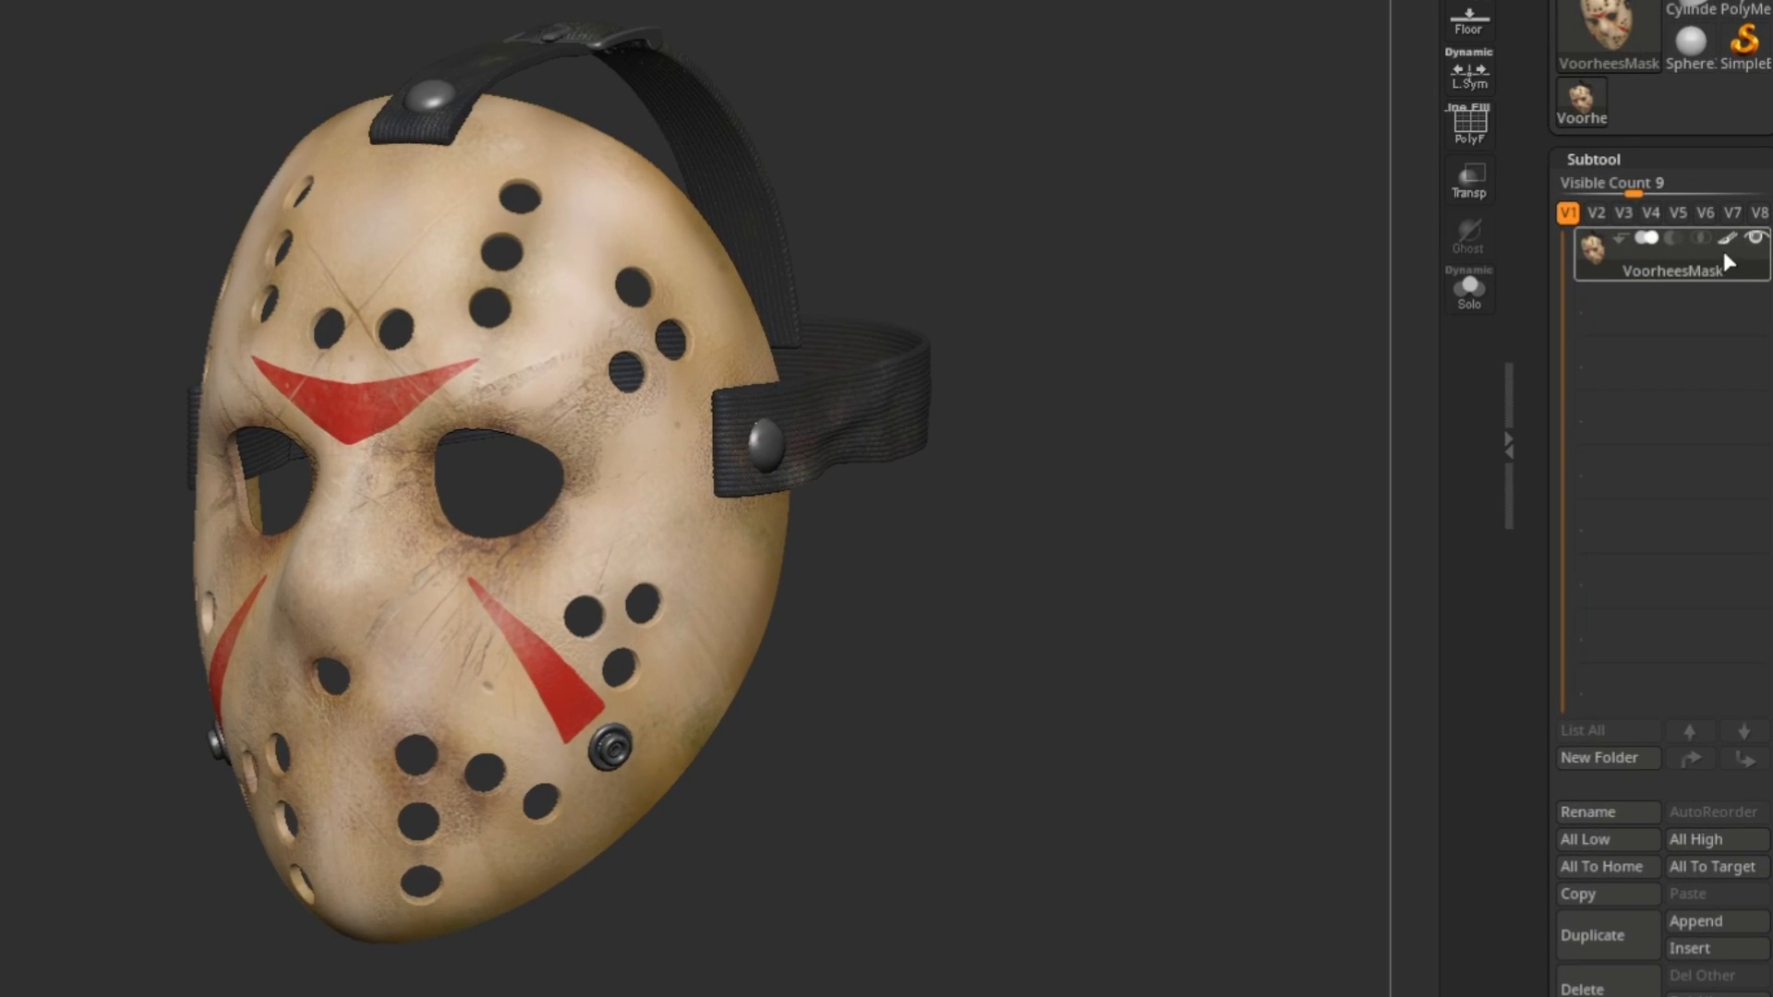
- Toggle the mask's polypaint off and on to compare the bare sculpt with the painted surface from several angles
{"action": "left_click", "coordinate": [1737, 353]}
{"action": "left_click", "coordinate": [1738, 354]}
{"action": "left_click", "coordinate": [1726, 259]}
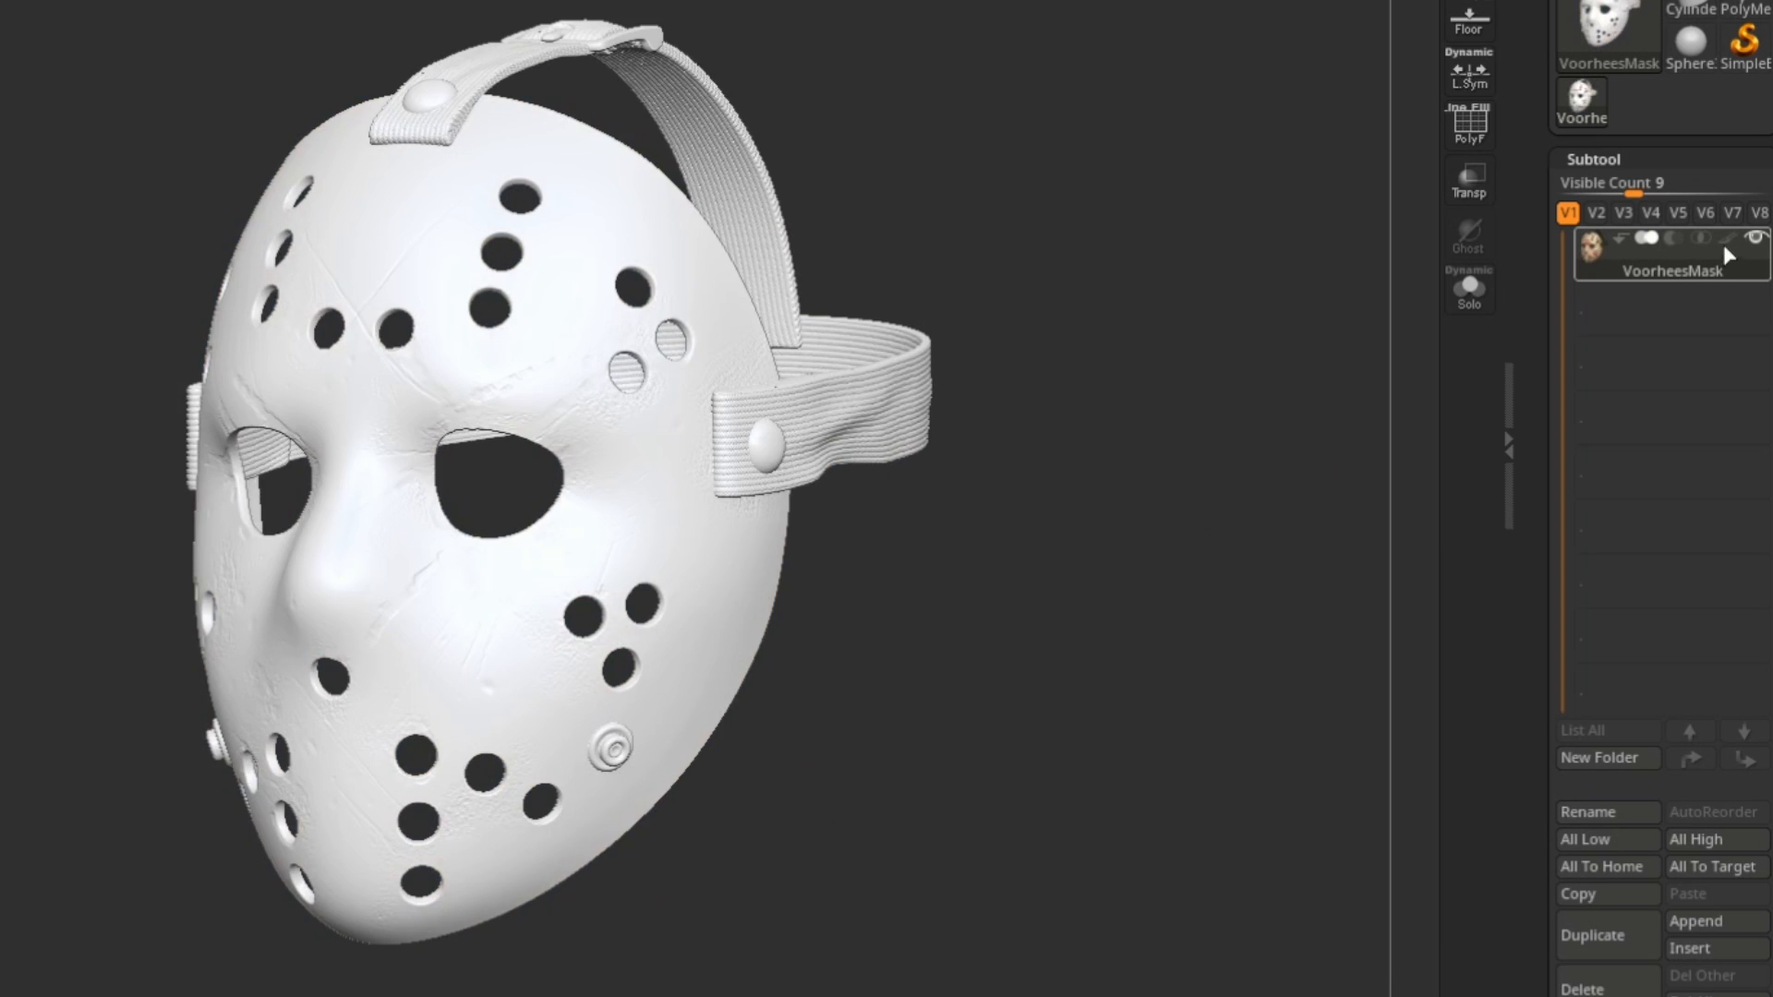
{"action": "left_click", "coordinate": [1726, 258]}
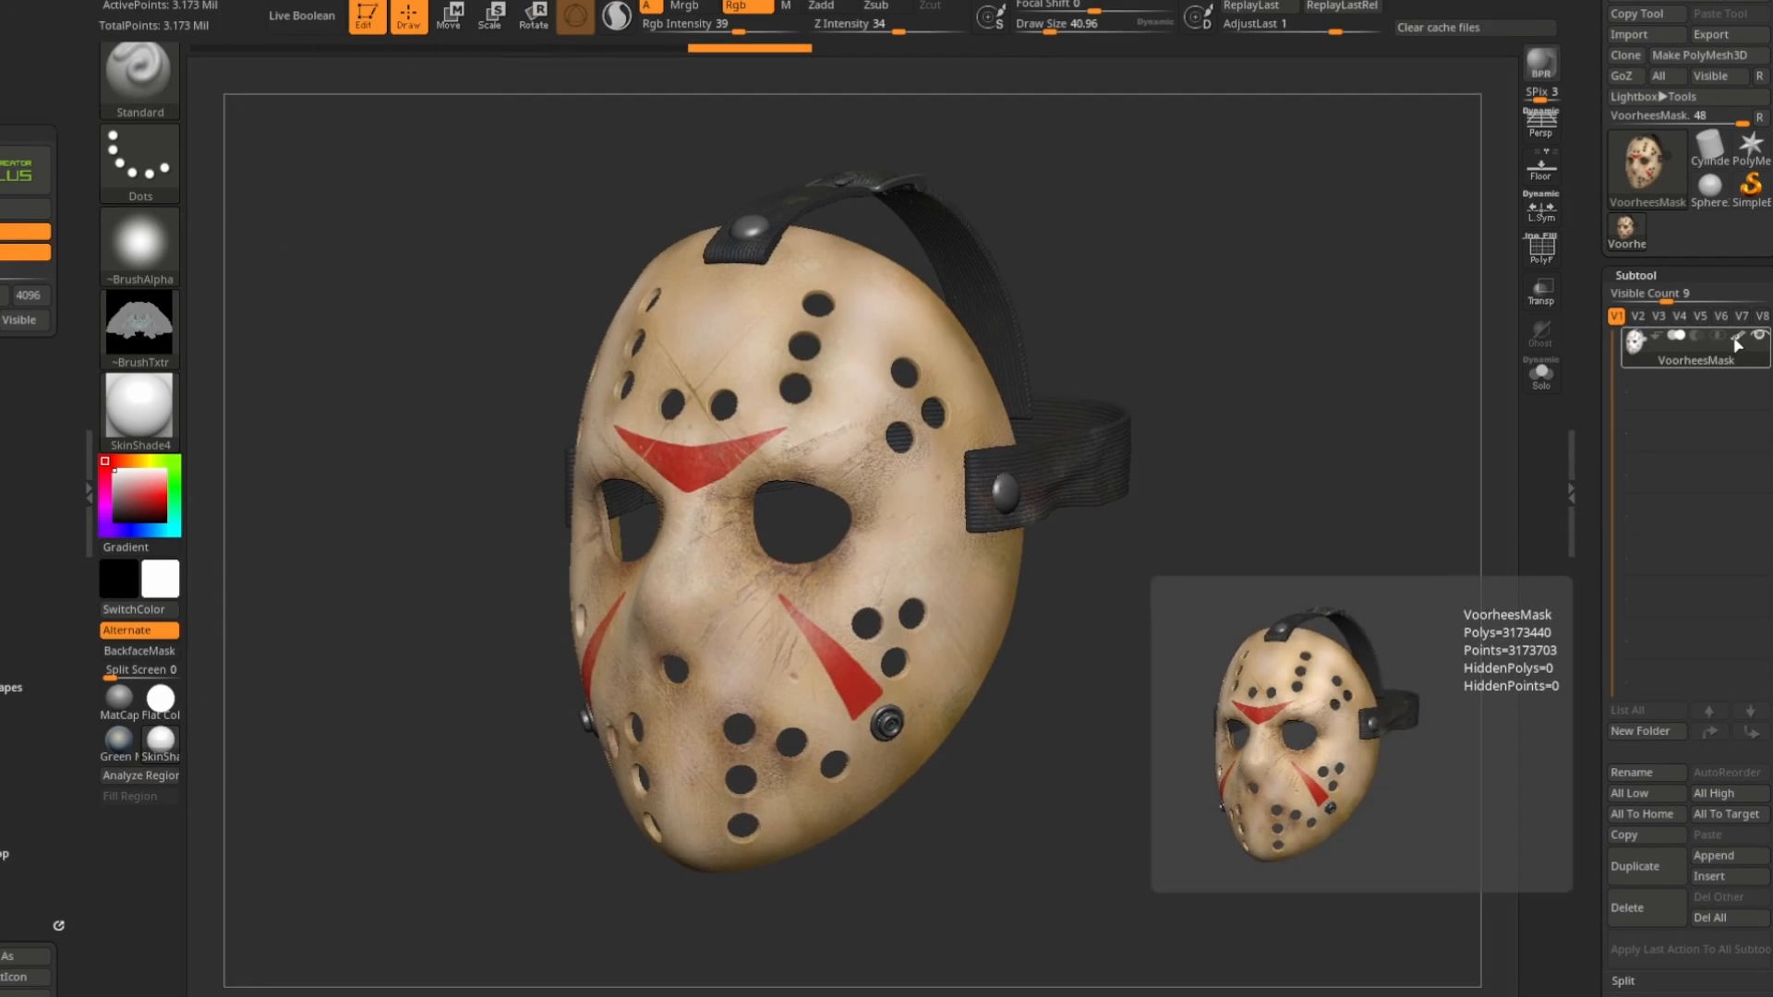
{"action": "left_click", "coordinate": [1736, 342]}
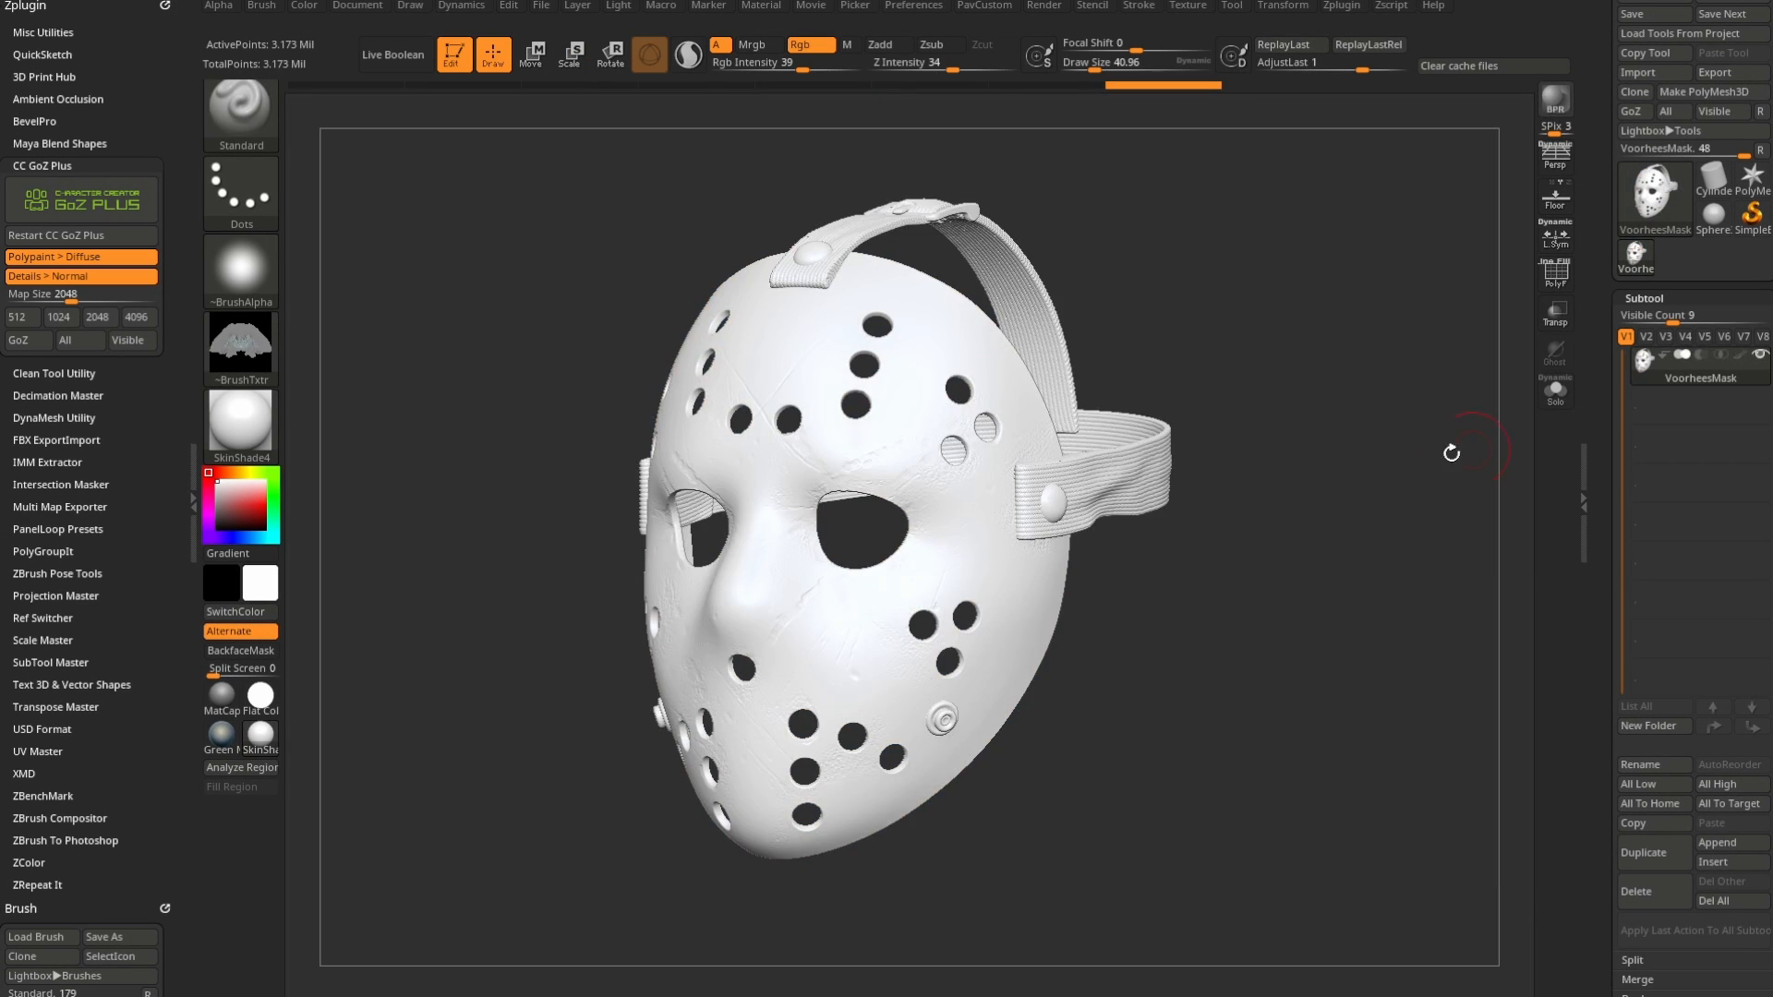
{"action": "left_click_drag", "start_coordinate": [1431, 439], "coordinate": [1478, 429]}
{"action": "left_click", "coordinate": [1737, 340]}
{"action": "mouse_move", "coordinate": [1348, 557]}
{"action": "left_mouse_down", "text": "alt"}
{"action": "mouse_move", "coordinate": [1379, 503]}
{"action": "mouse_move", "coordinate": [1414, 530]}
{"action": "left_mouse_up", "text": "alt"}
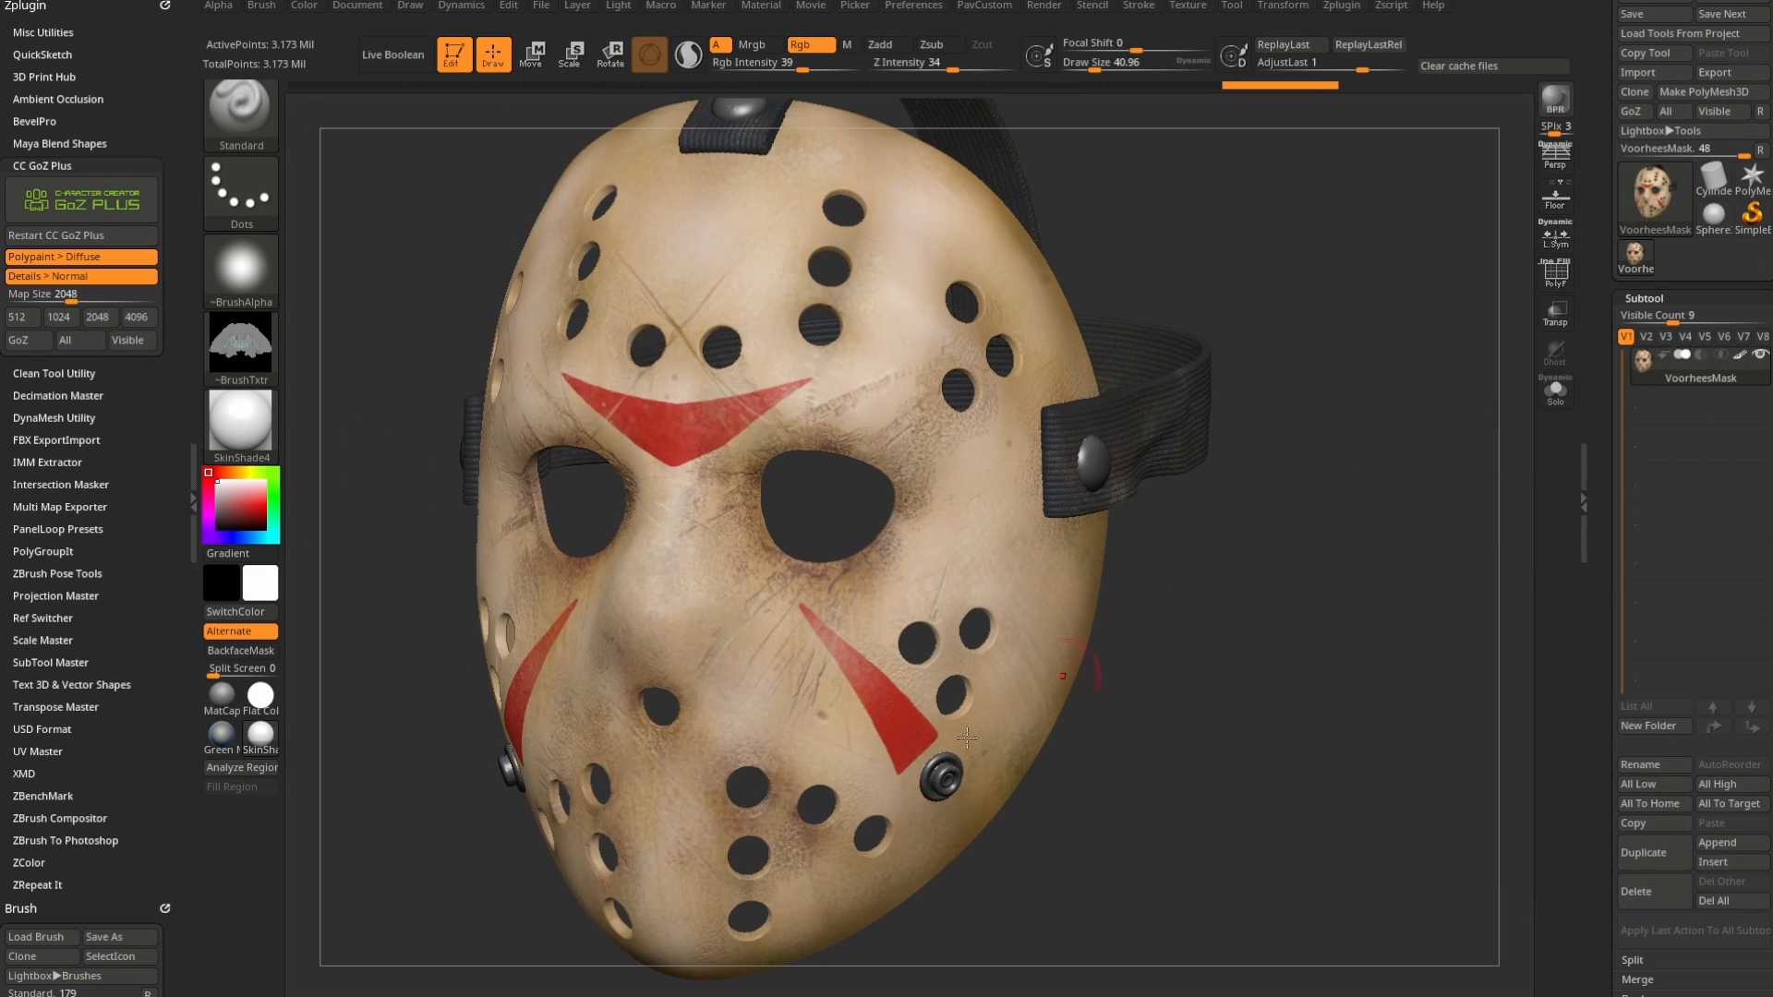
{"action": "left_click_drag", "start_coordinate": [1271, 584], "coordinate": [1260, 697]}
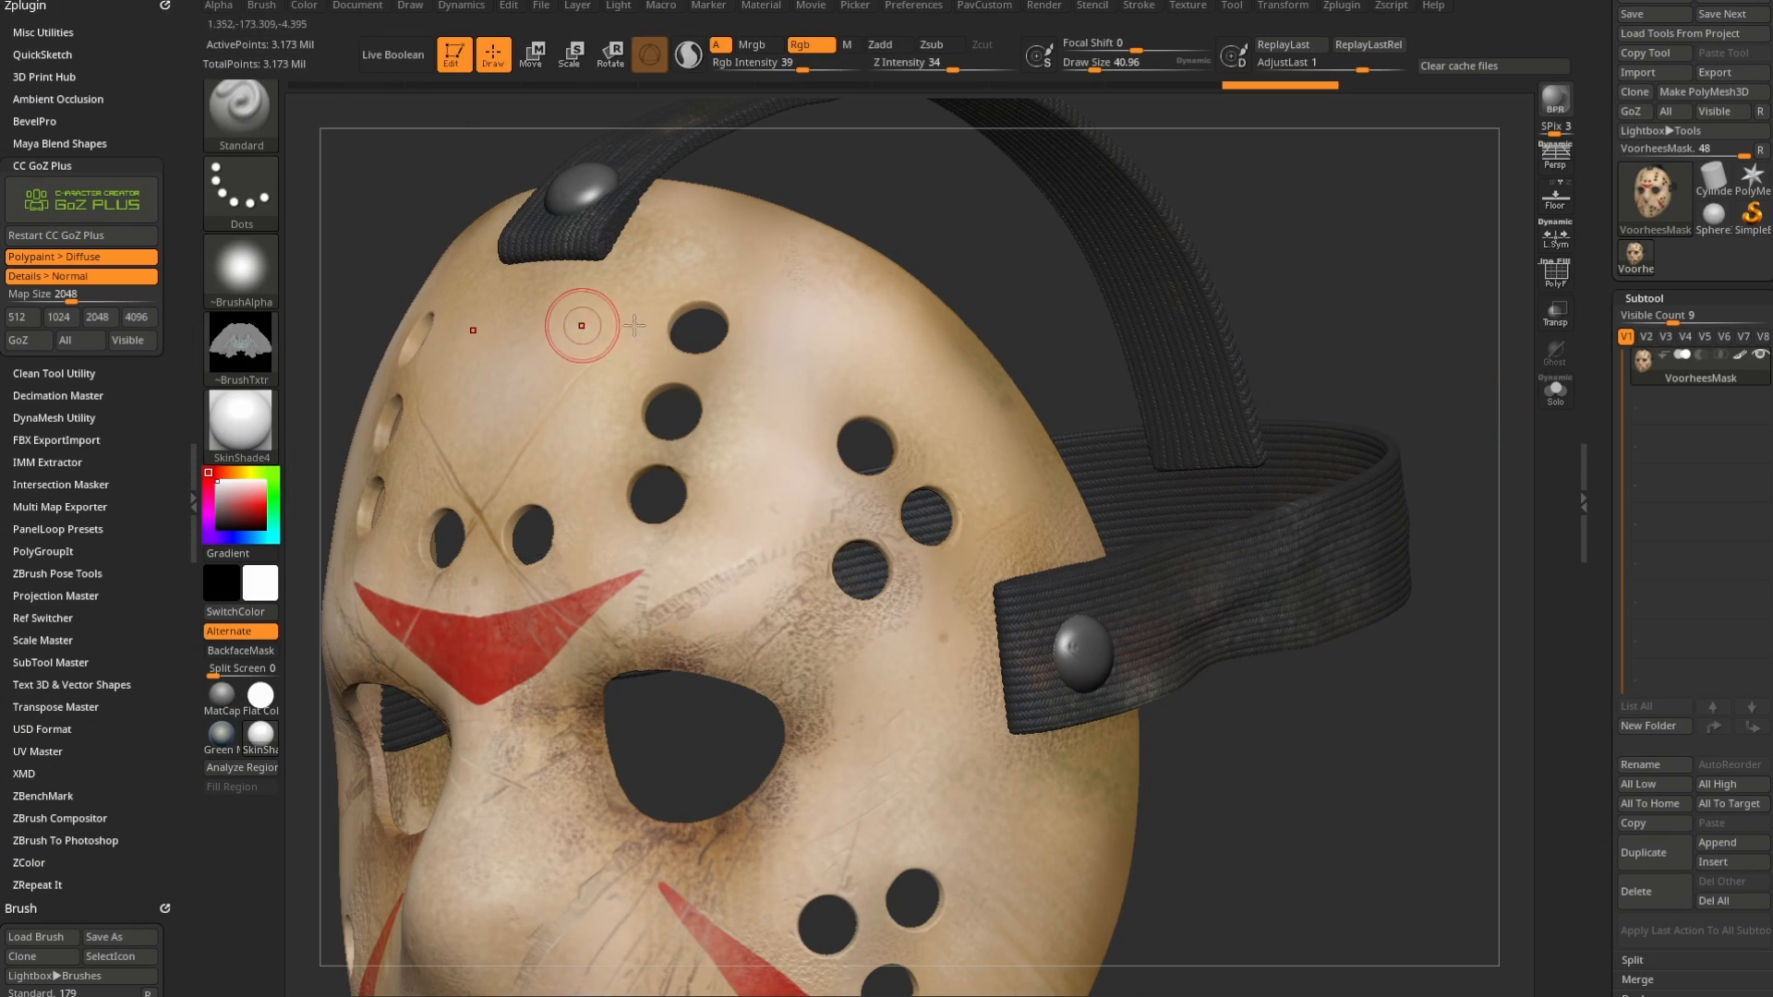
- Turn off the mask's polypaint and give it the Green Metallic material
{"action": "scroll", "coordinate": [1636, 624], "scroll_direction": "down", "scroll_amount": 5}
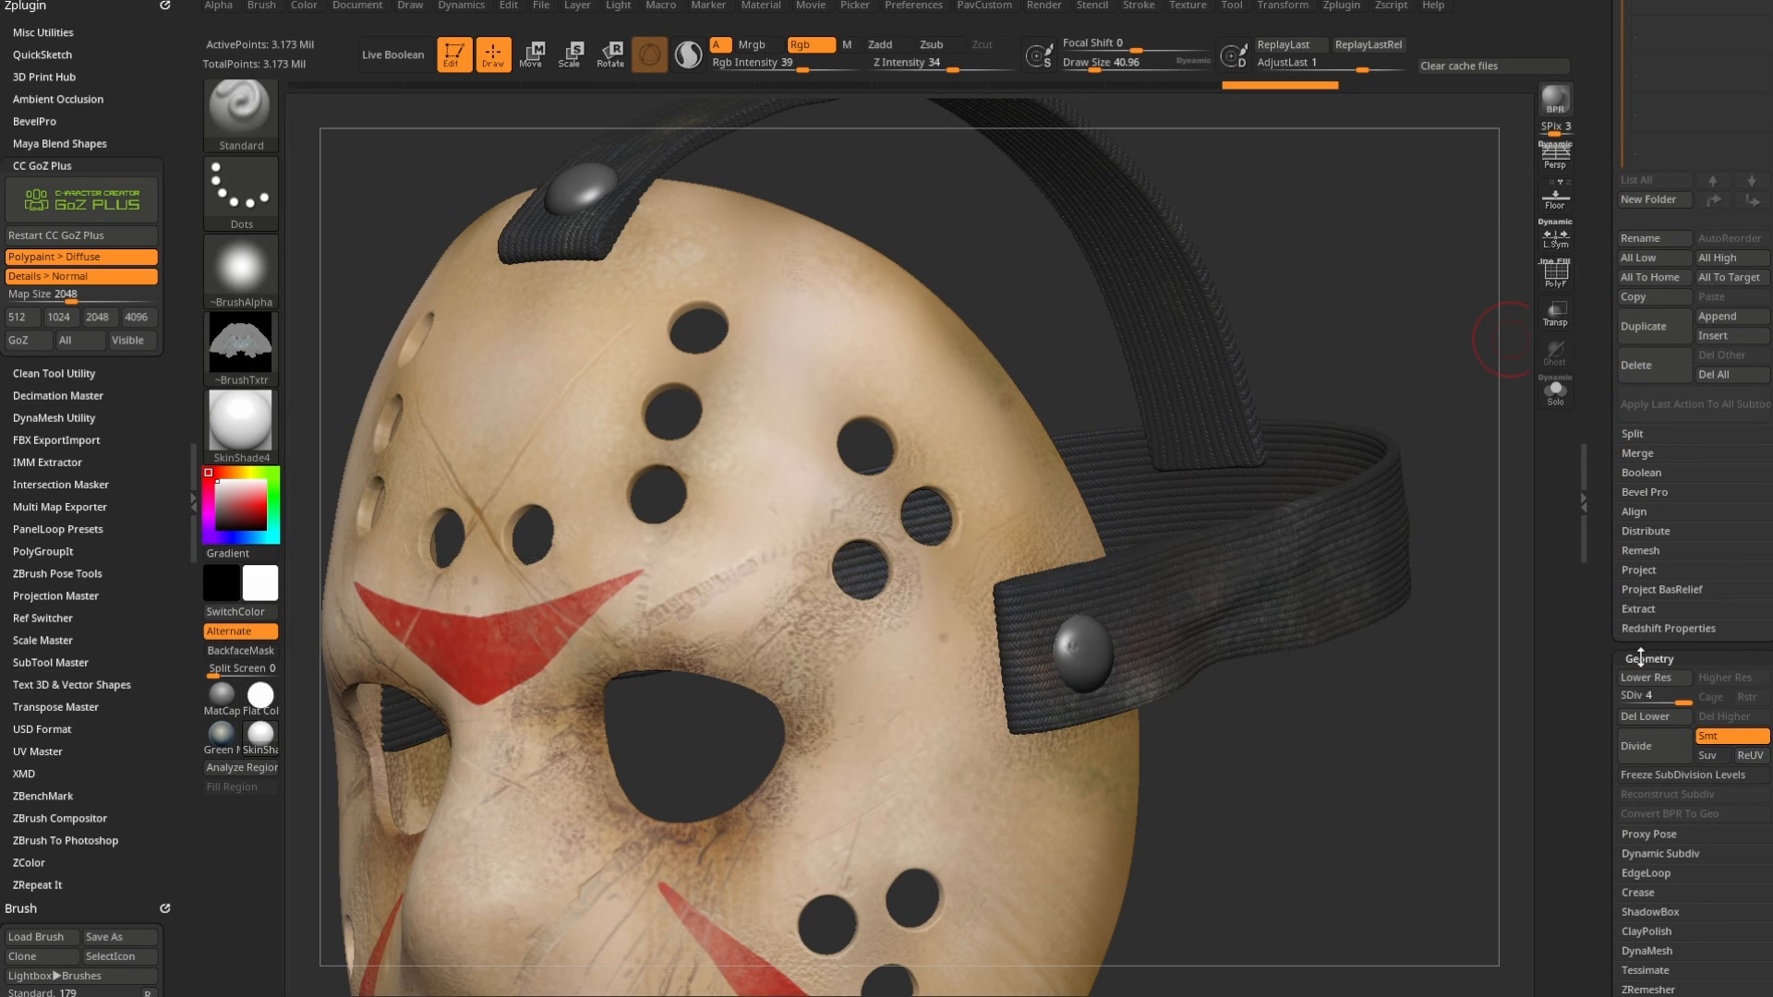
{"action": "scroll", "coordinate": [1641, 657], "scroll_direction": "down", "scroll_amount": 3}
{"action": "right_click_drag", "start_coordinate": [1441, 633], "coordinate": [1461, 715], "text": "ctrl"}
{"action": "scroll", "coordinate": [1662, 559], "scroll_direction": "up", "scroll_amount": 8}
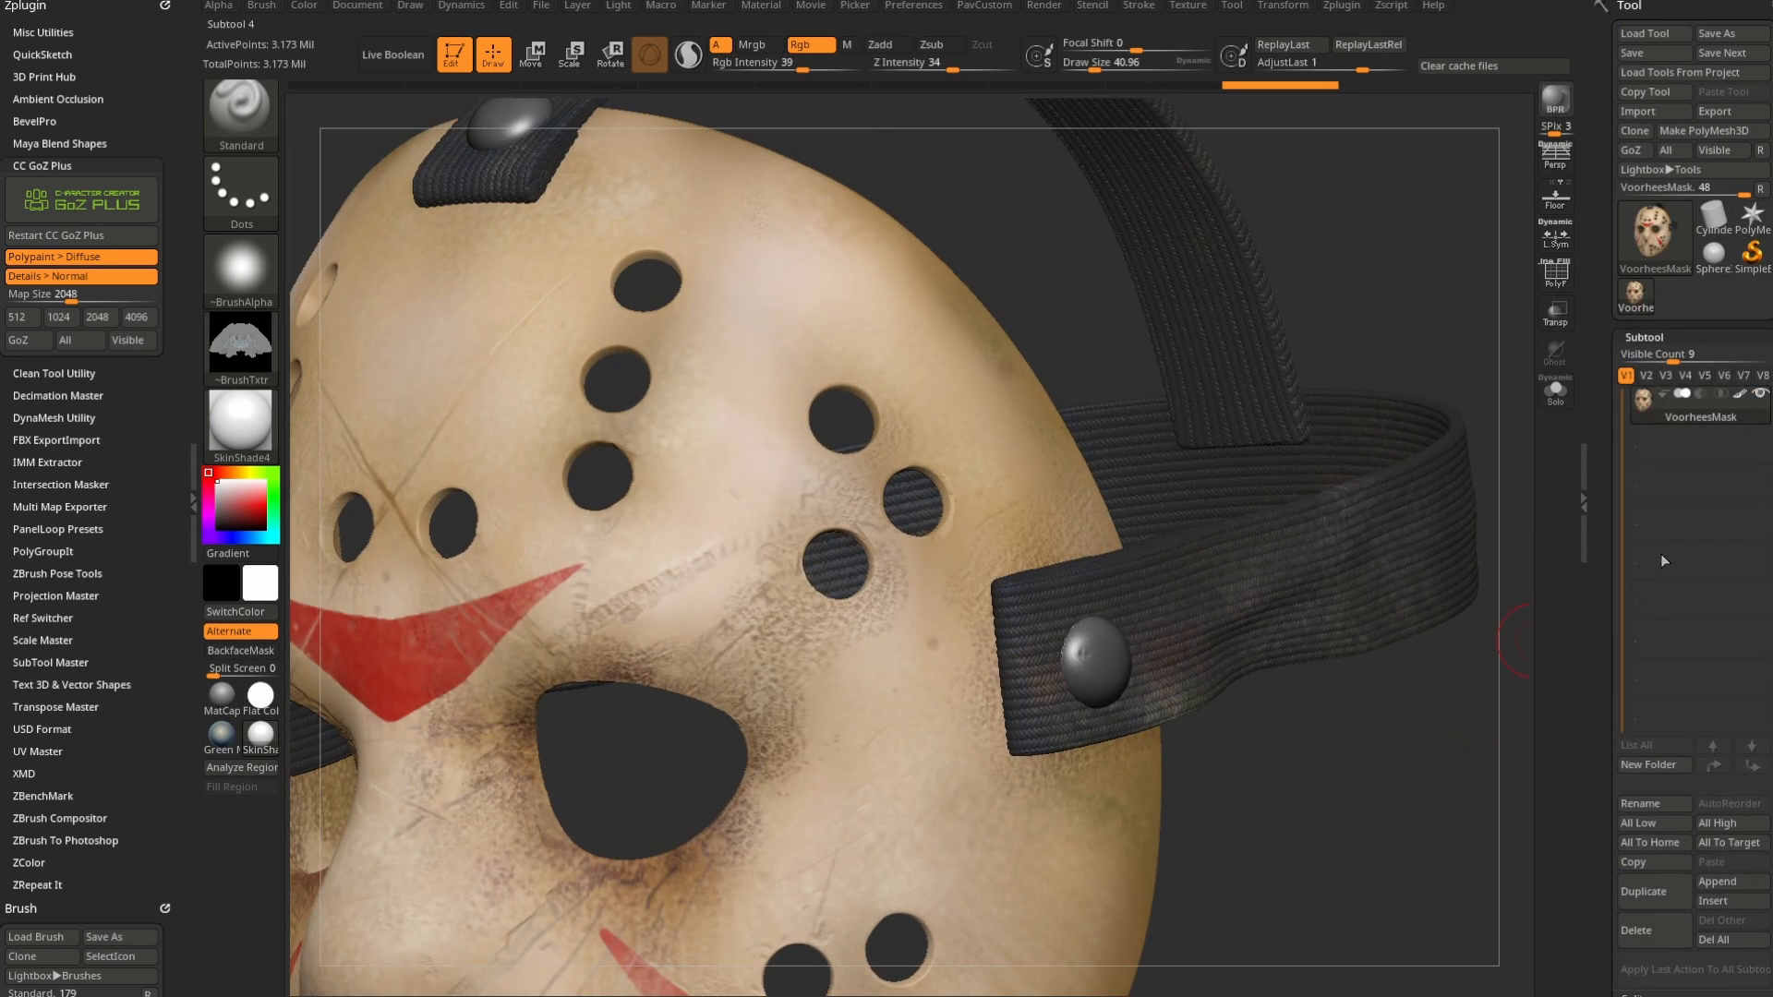
{"action": "left_click", "coordinate": [1740, 395]}
{"action": "left_click", "coordinate": [222, 734]}
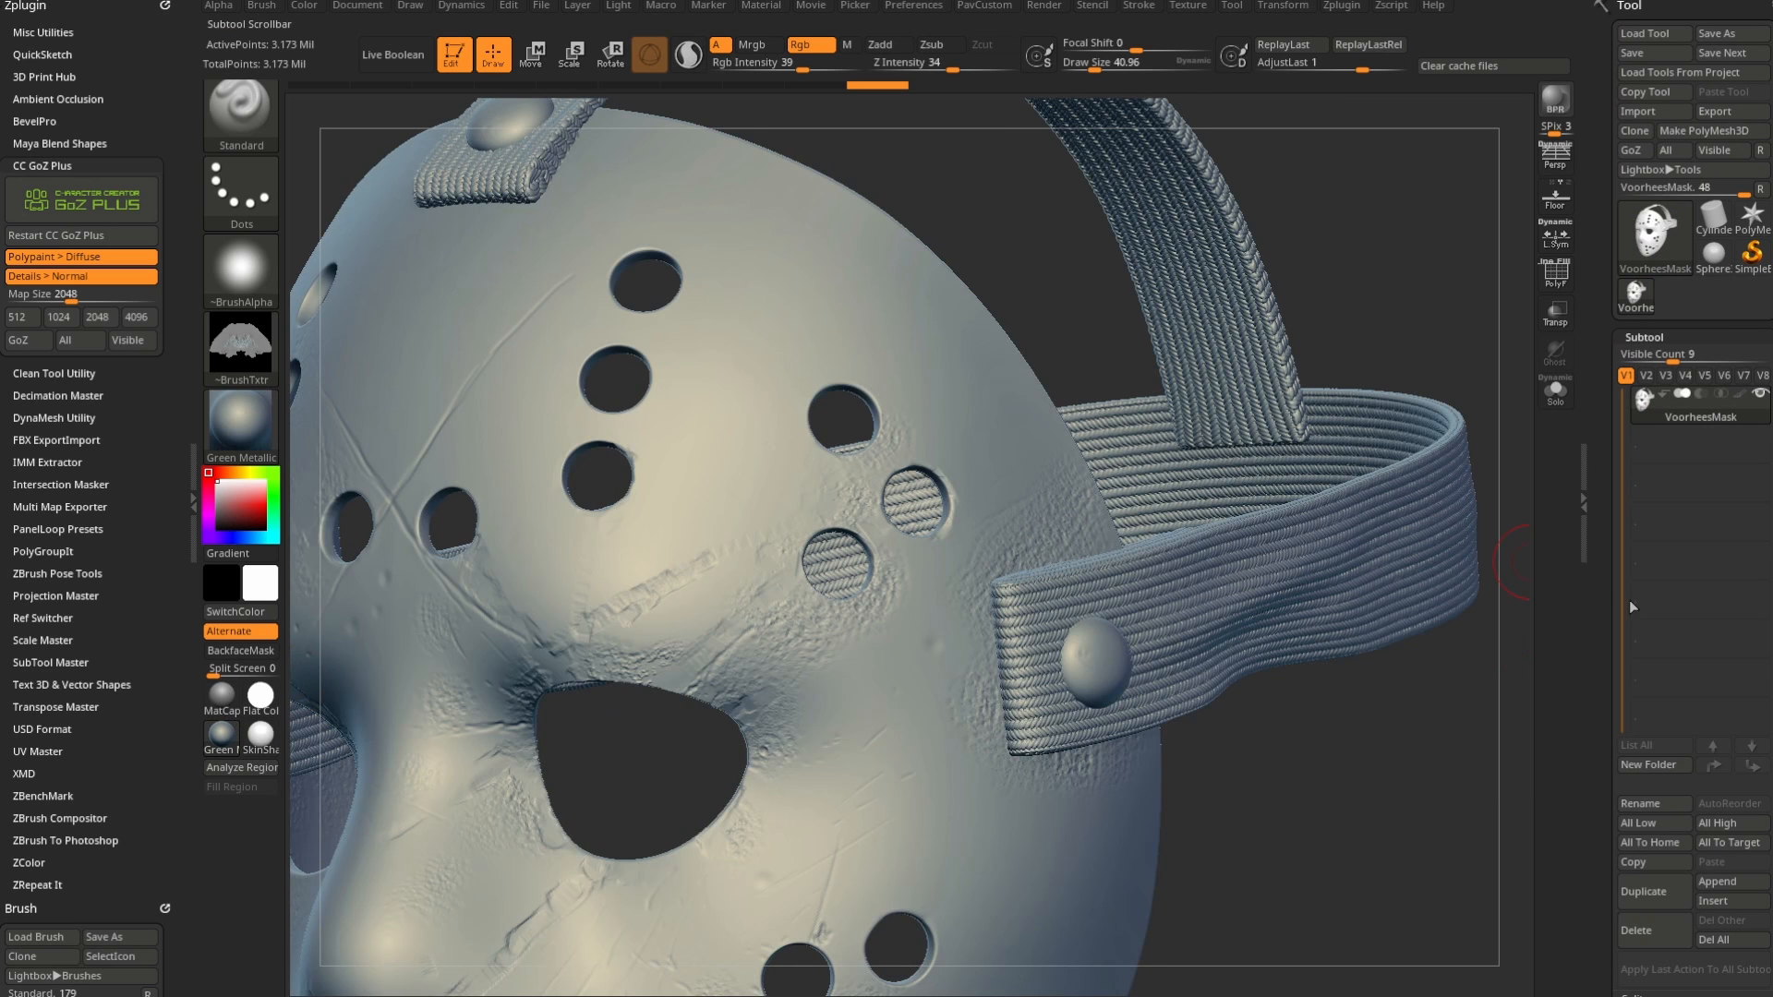
- Inspect the sculpted scratches and strap detail, and lower the mask to subdivision level 1
{"action": "left_click_drag", "start_coordinate": [1603, 616], "coordinate": [1603, 540]}
{"action": "right_click_drag", "start_coordinate": [1514, 691], "coordinate": [1366, 699]}
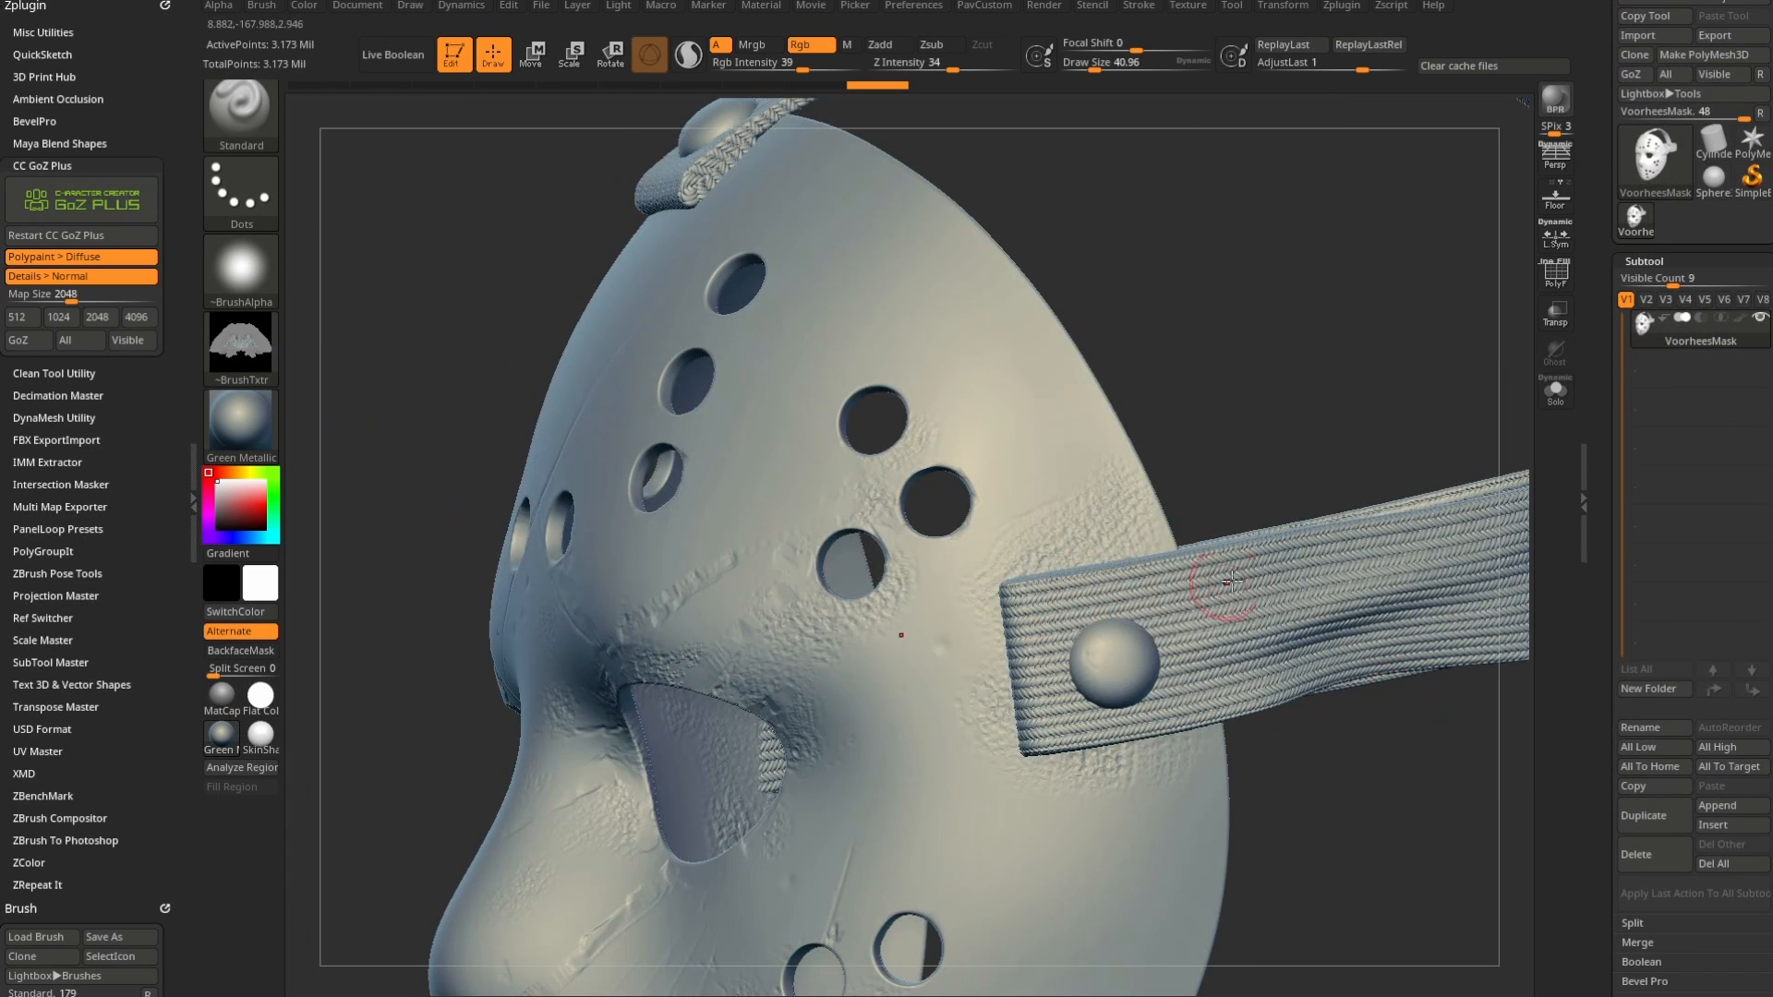
{"action": "right_click_drag", "start_coordinate": [1358, 800], "coordinate": [875, 608]}
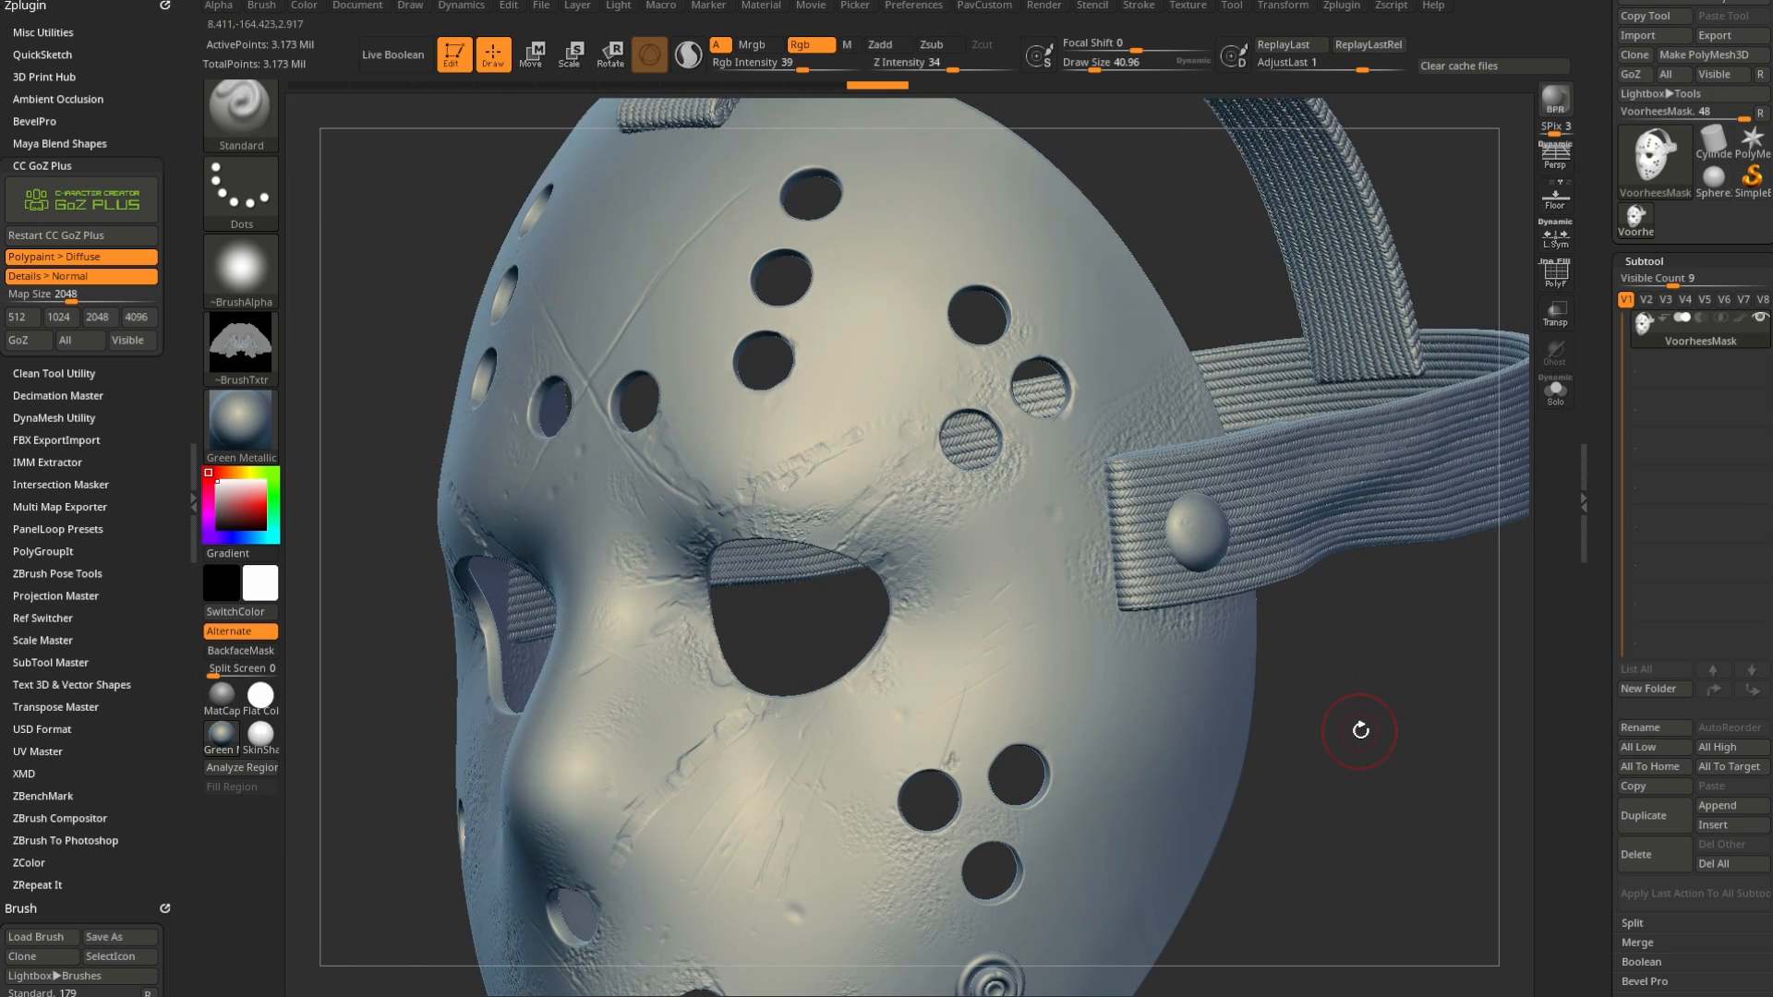
{"action": "scroll", "coordinate": [1590, 679], "scroll_direction": "down", "scroll_amount": 5}
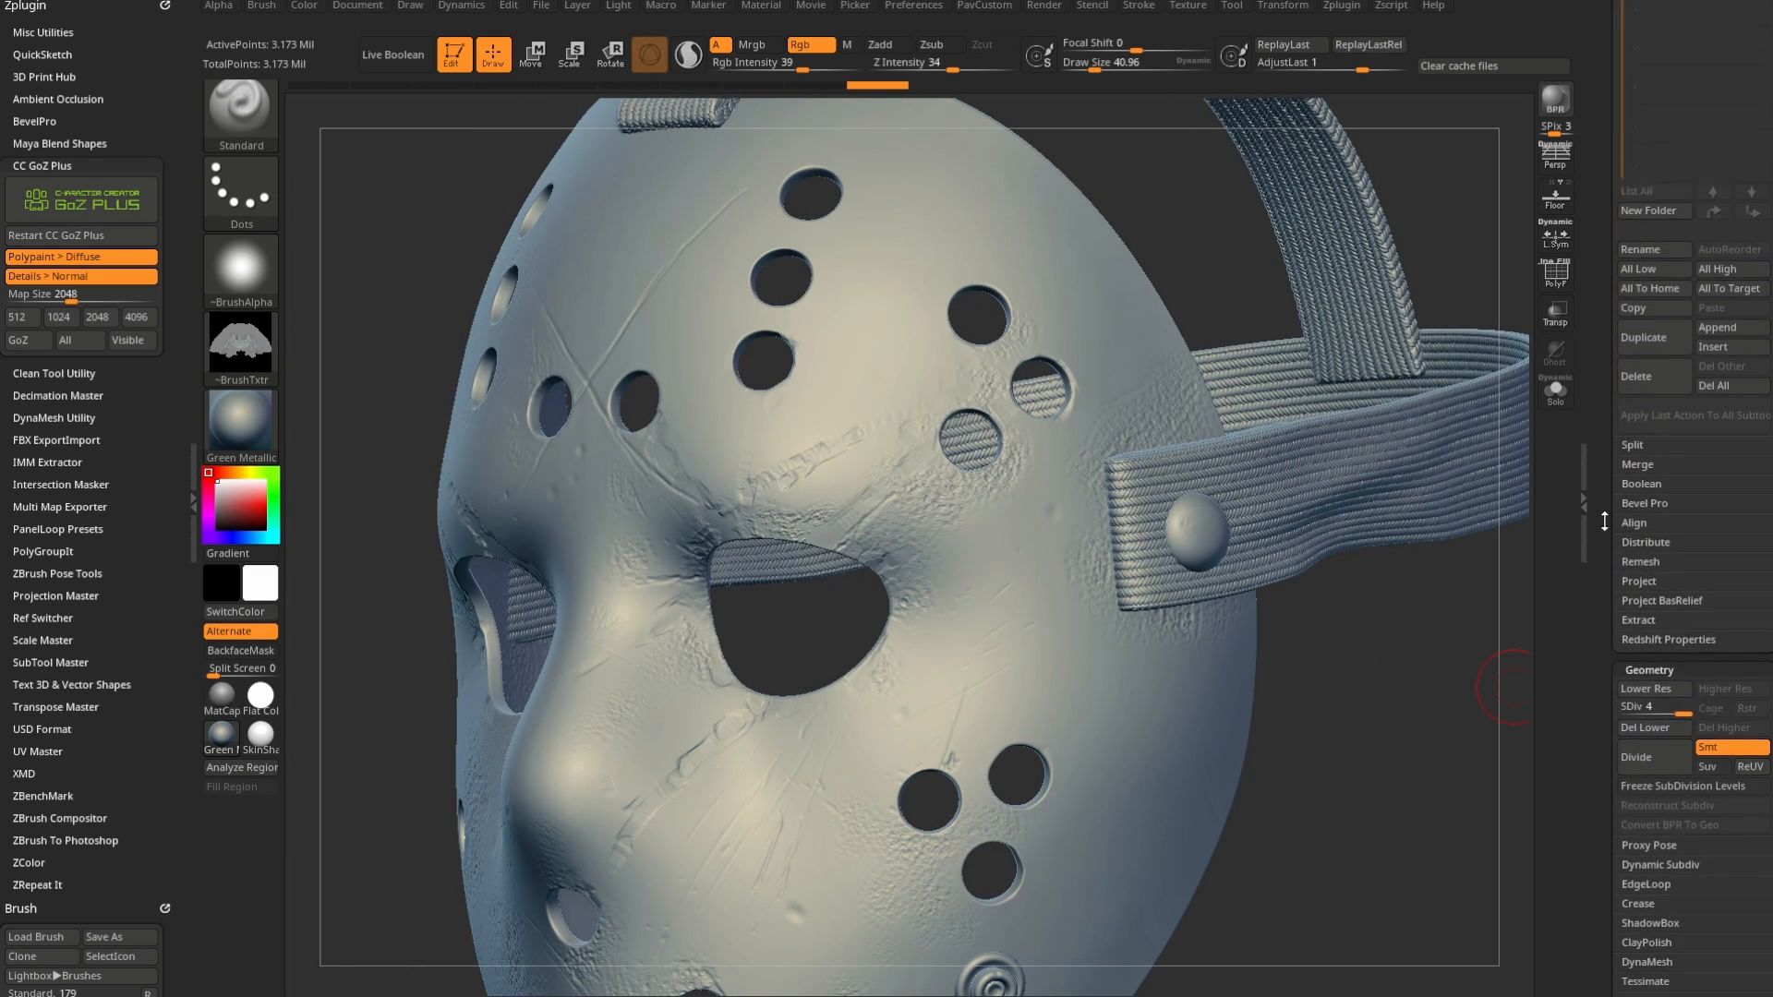
{"action": "left_click", "coordinate": [1657, 718]}
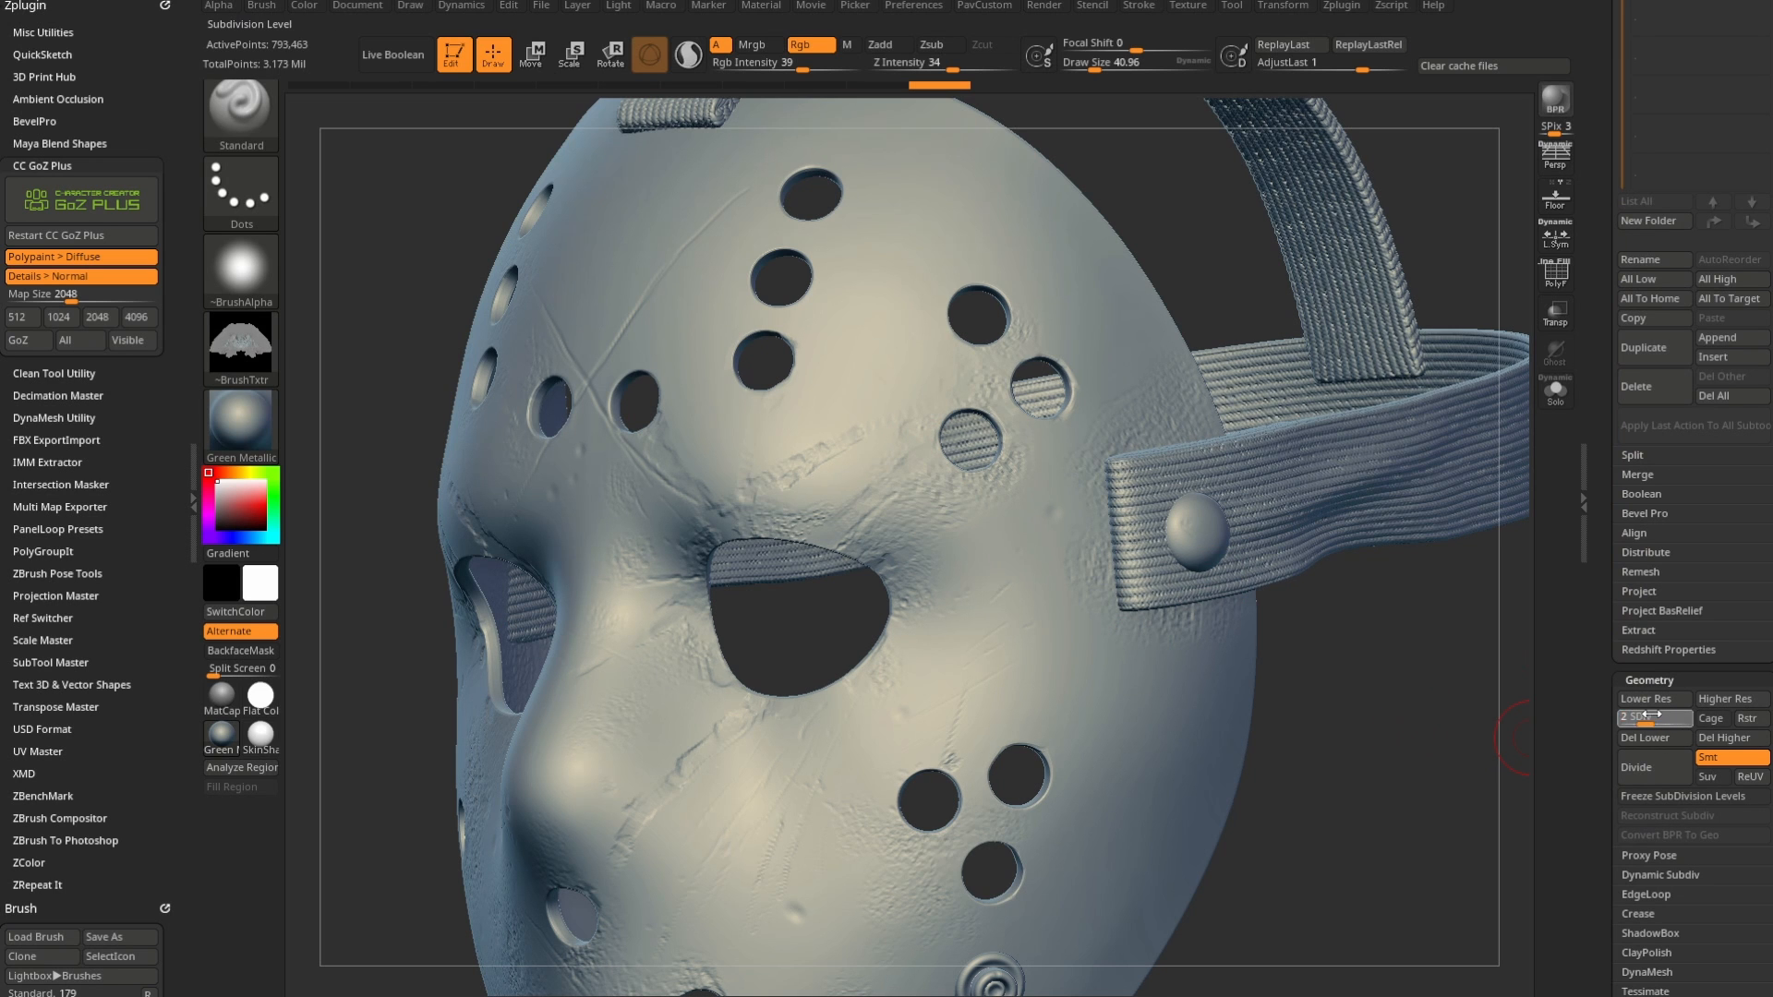
{"action": "left_click_drag", "start_coordinate": [1651, 716], "coordinate": [1627, 717]}
- Turn on the polyframe display and examine the mask's base mesh and active point count
{"action": "left_click_drag", "start_coordinate": [1432, 807], "coordinate": [924, 651]}
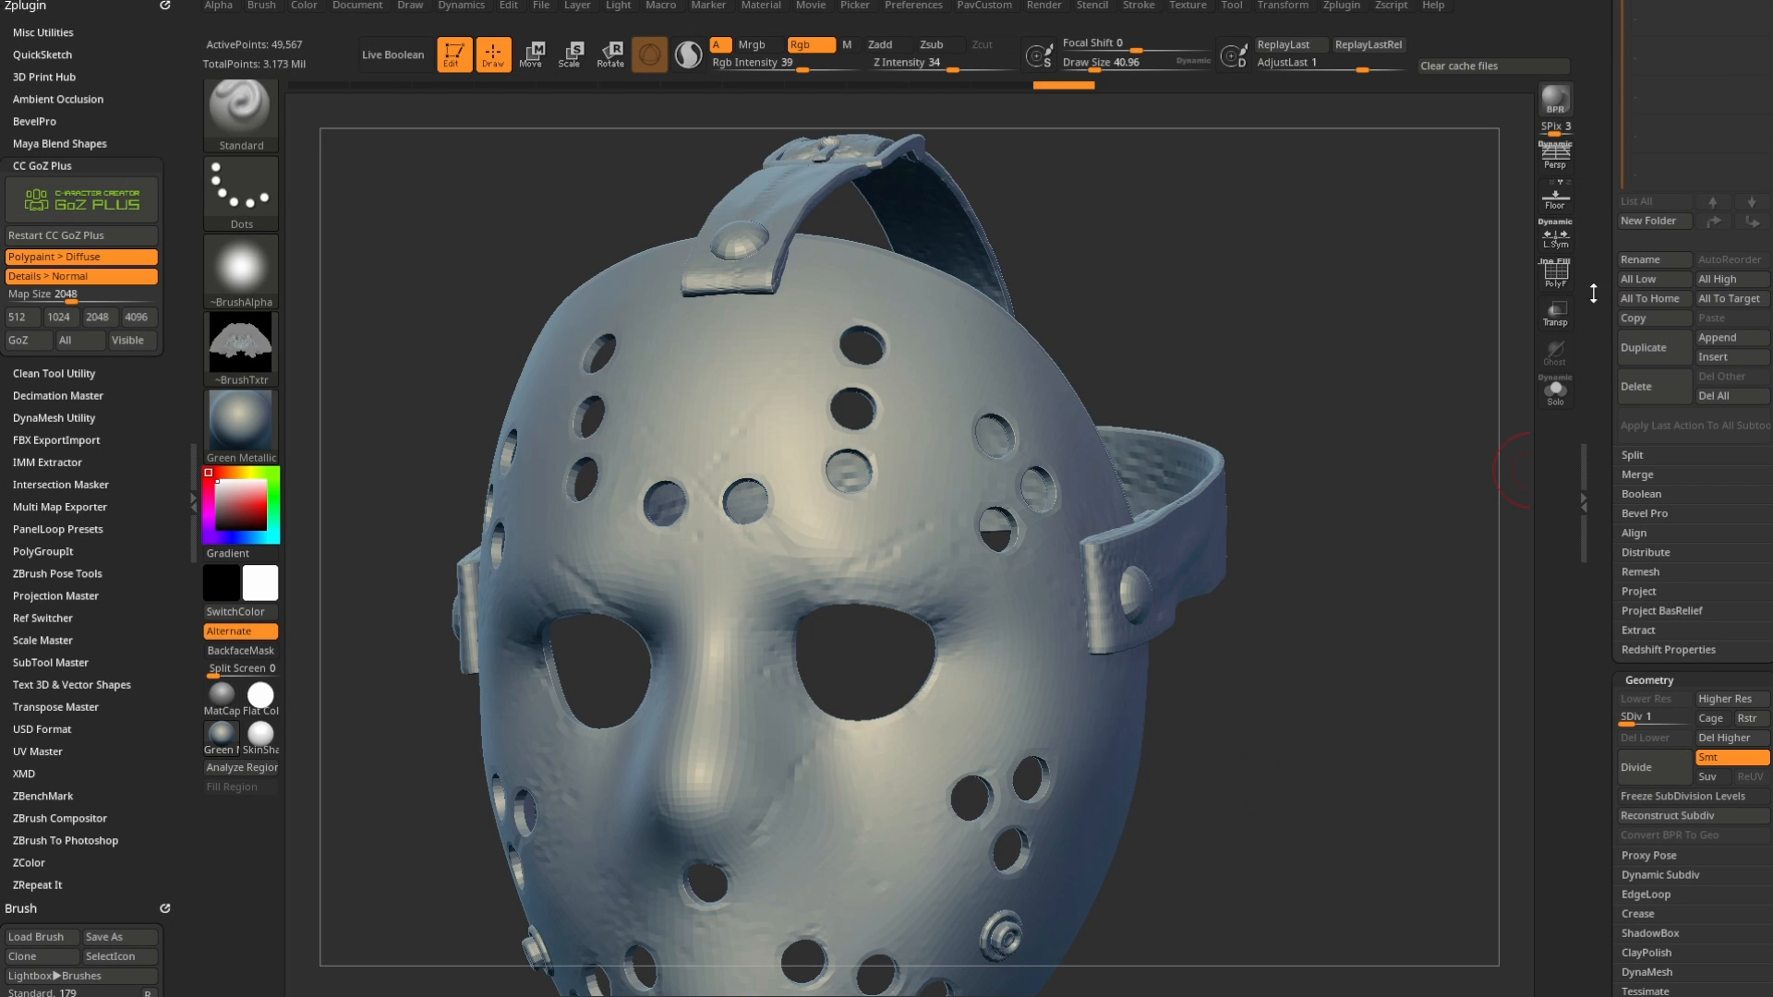
{"action": "left_click", "coordinate": [1555, 273]}
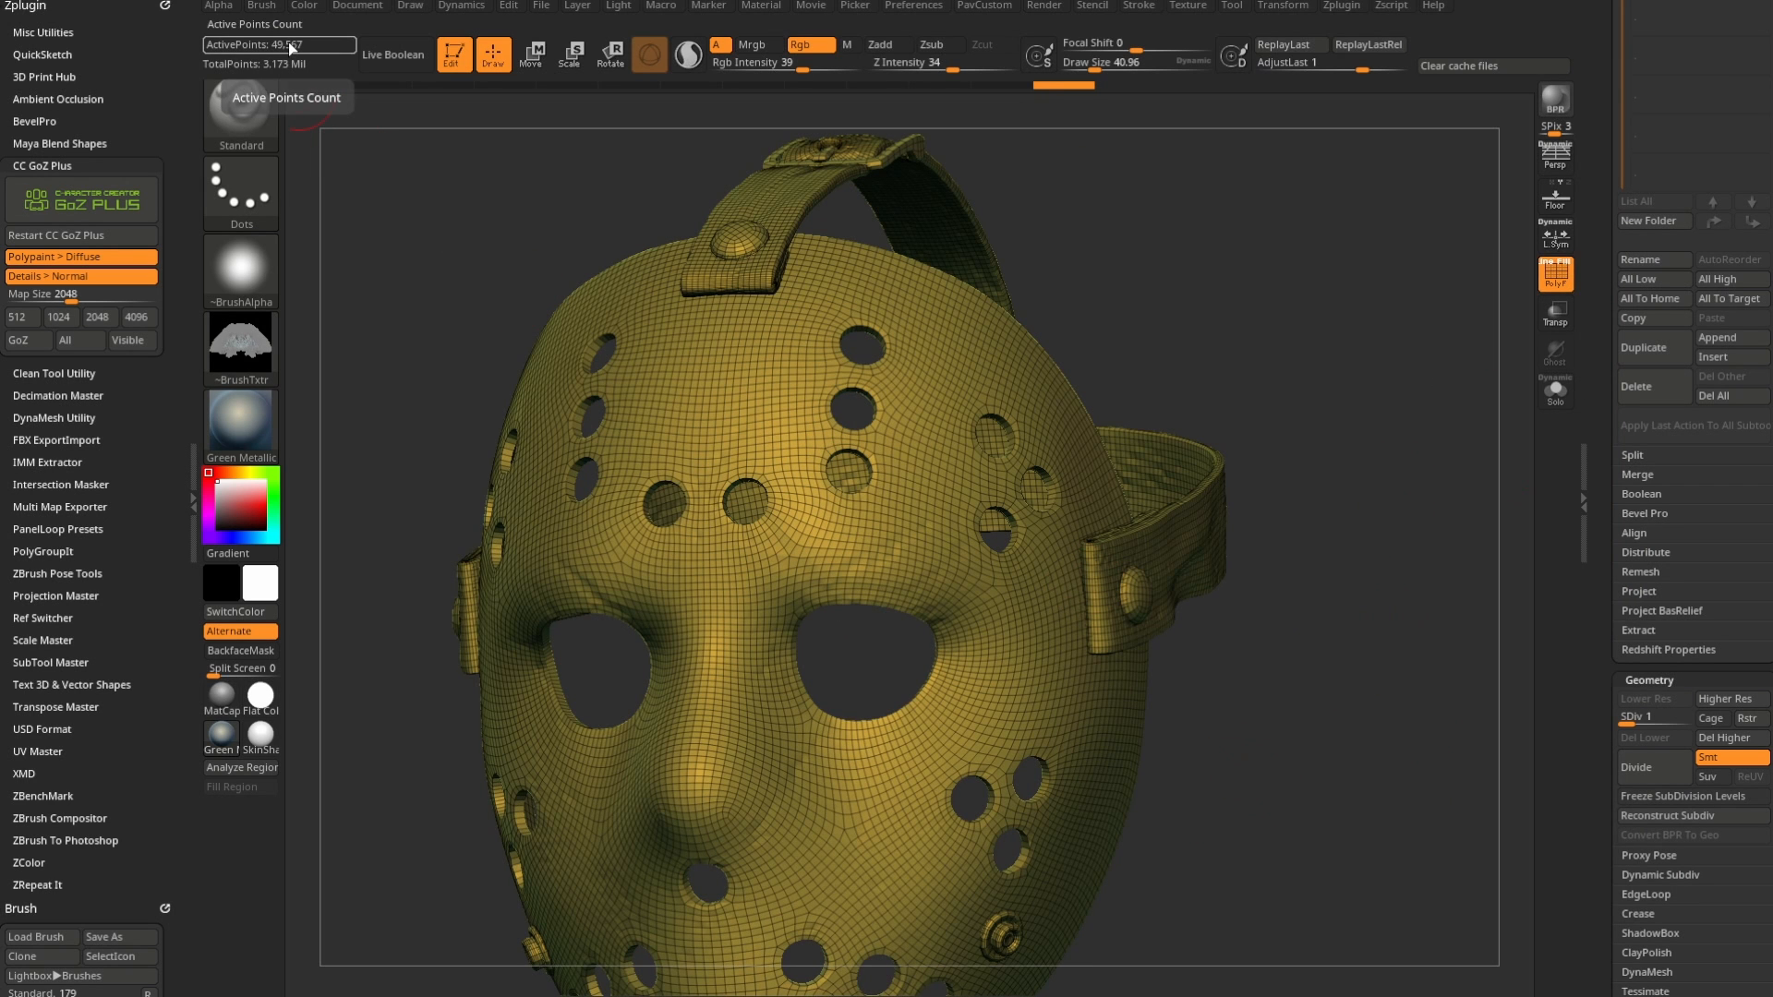
{"action": "left_click_drag", "start_coordinate": [1405, 546], "coordinate": [1383, 553]}
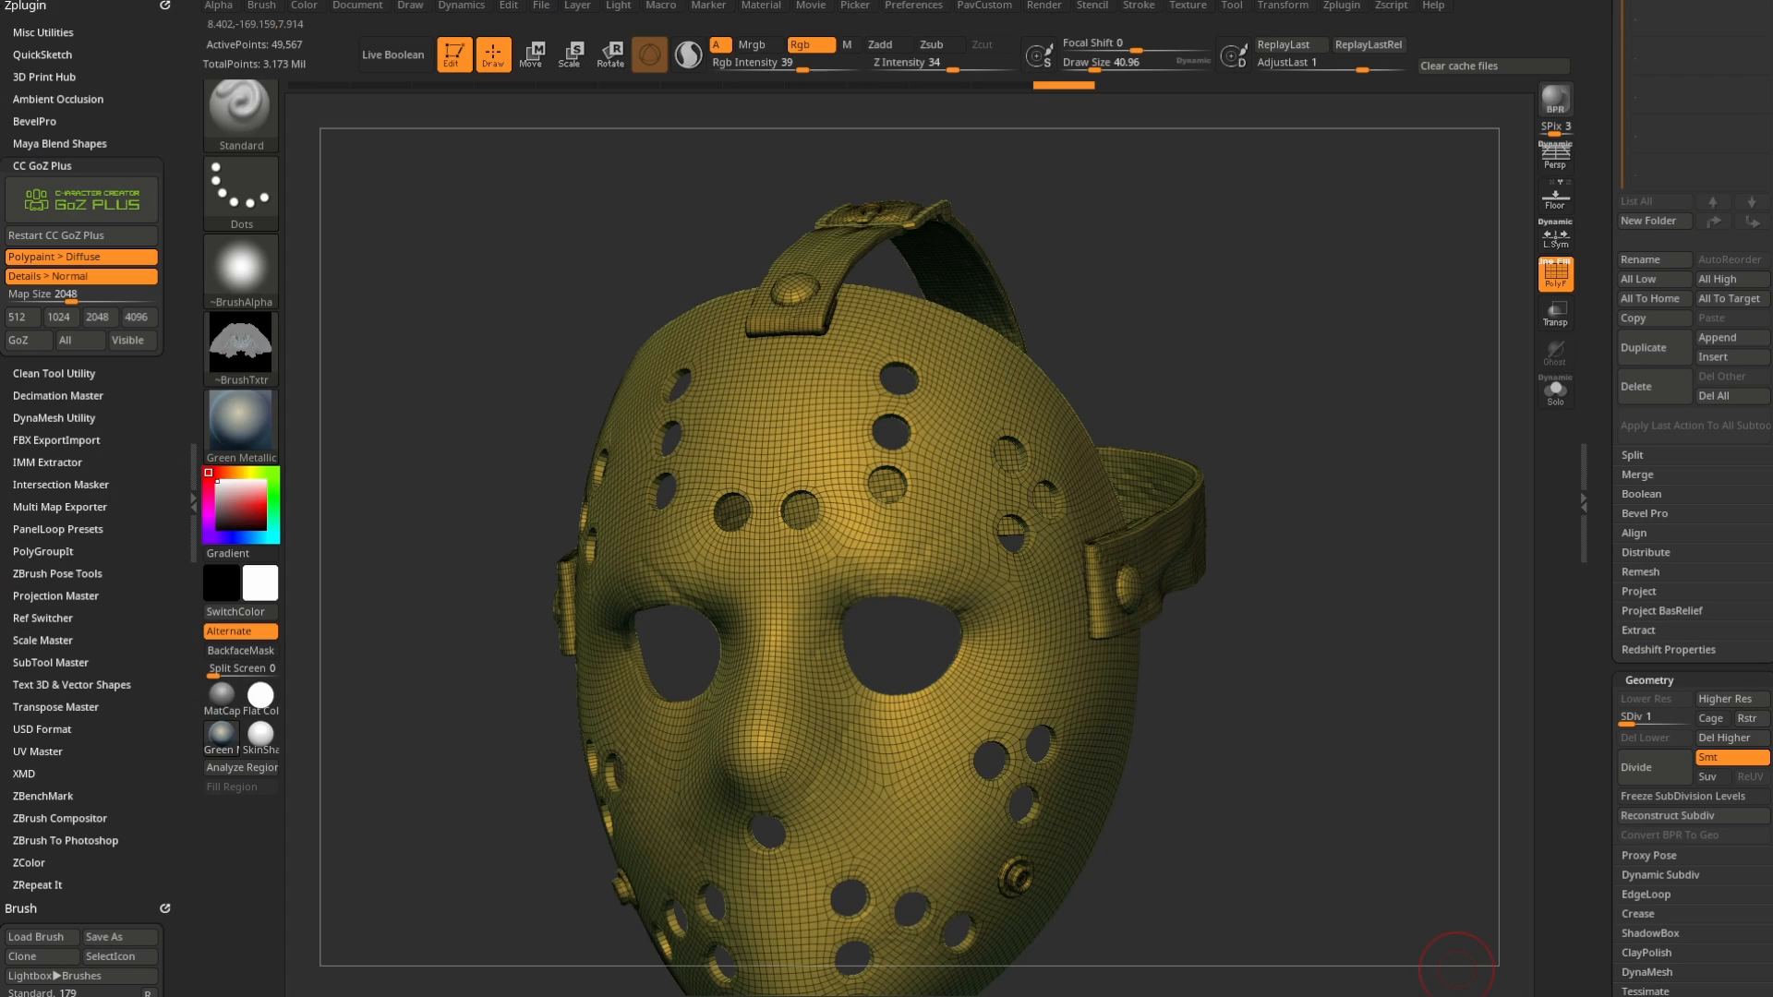
- Switch to the browser, show the YouTube search results for ZRemesh and project, and minimize the window
{"action": "key", "text": "alt+Tab"}
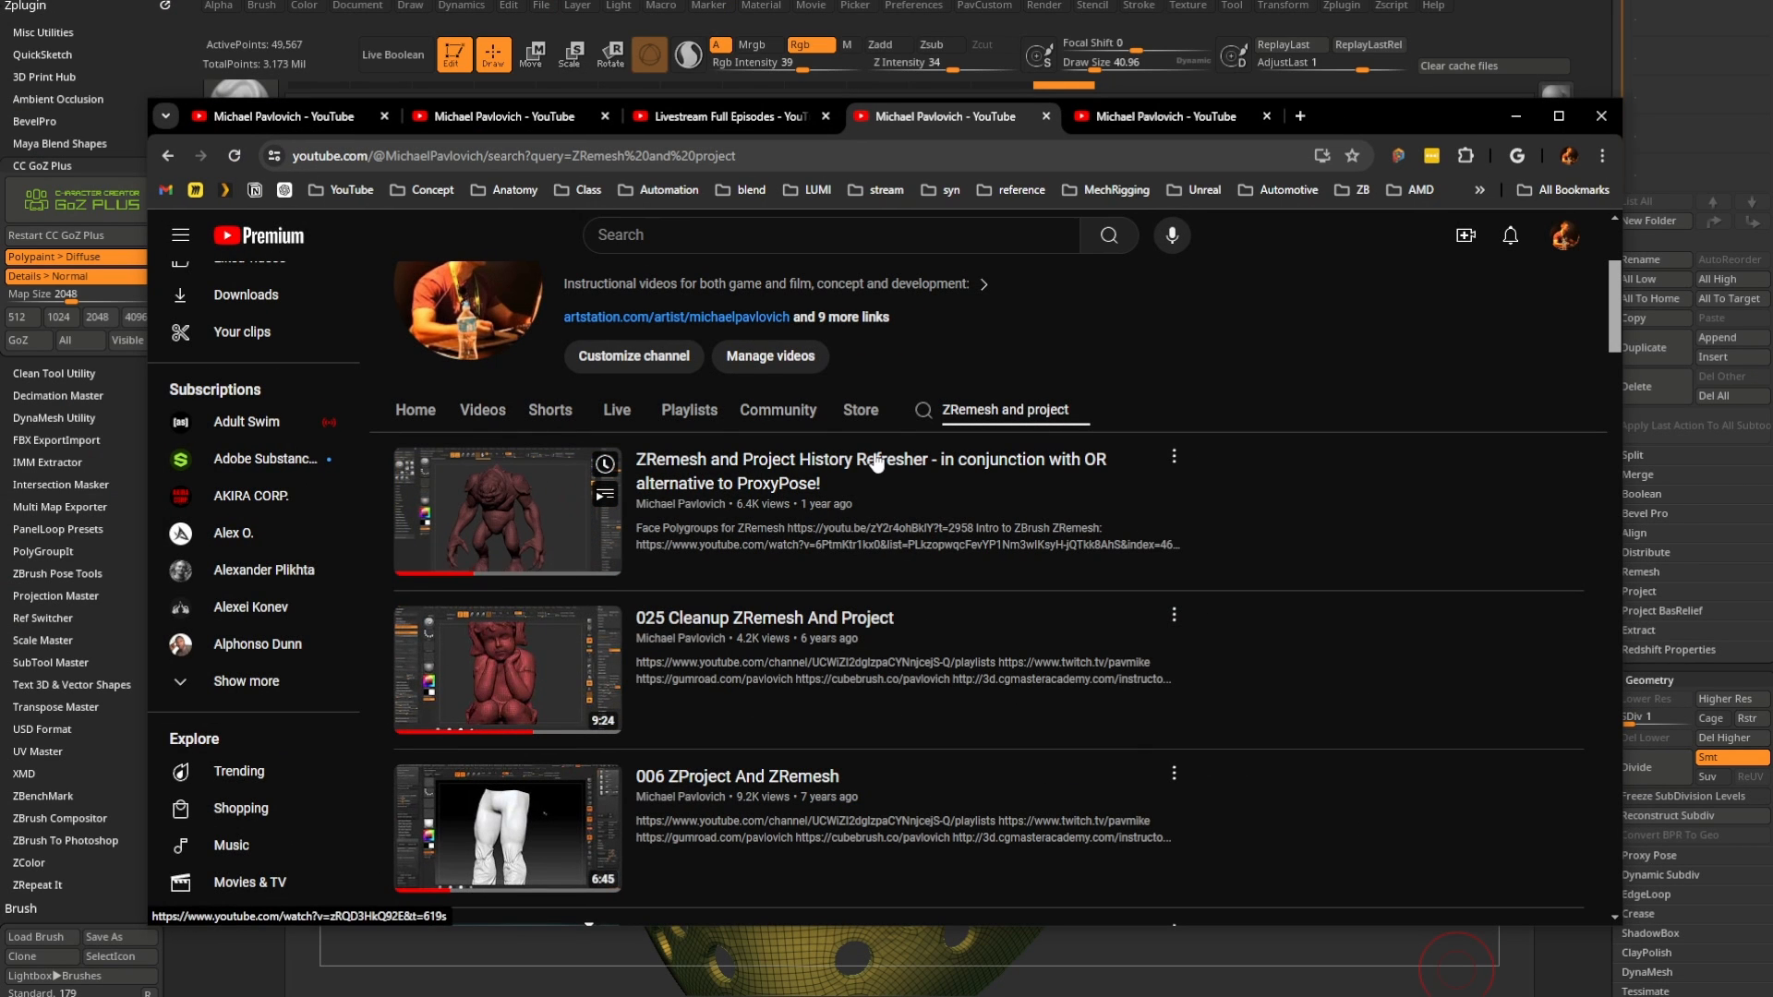
{"action": "left_click", "coordinate": [1515, 116]}
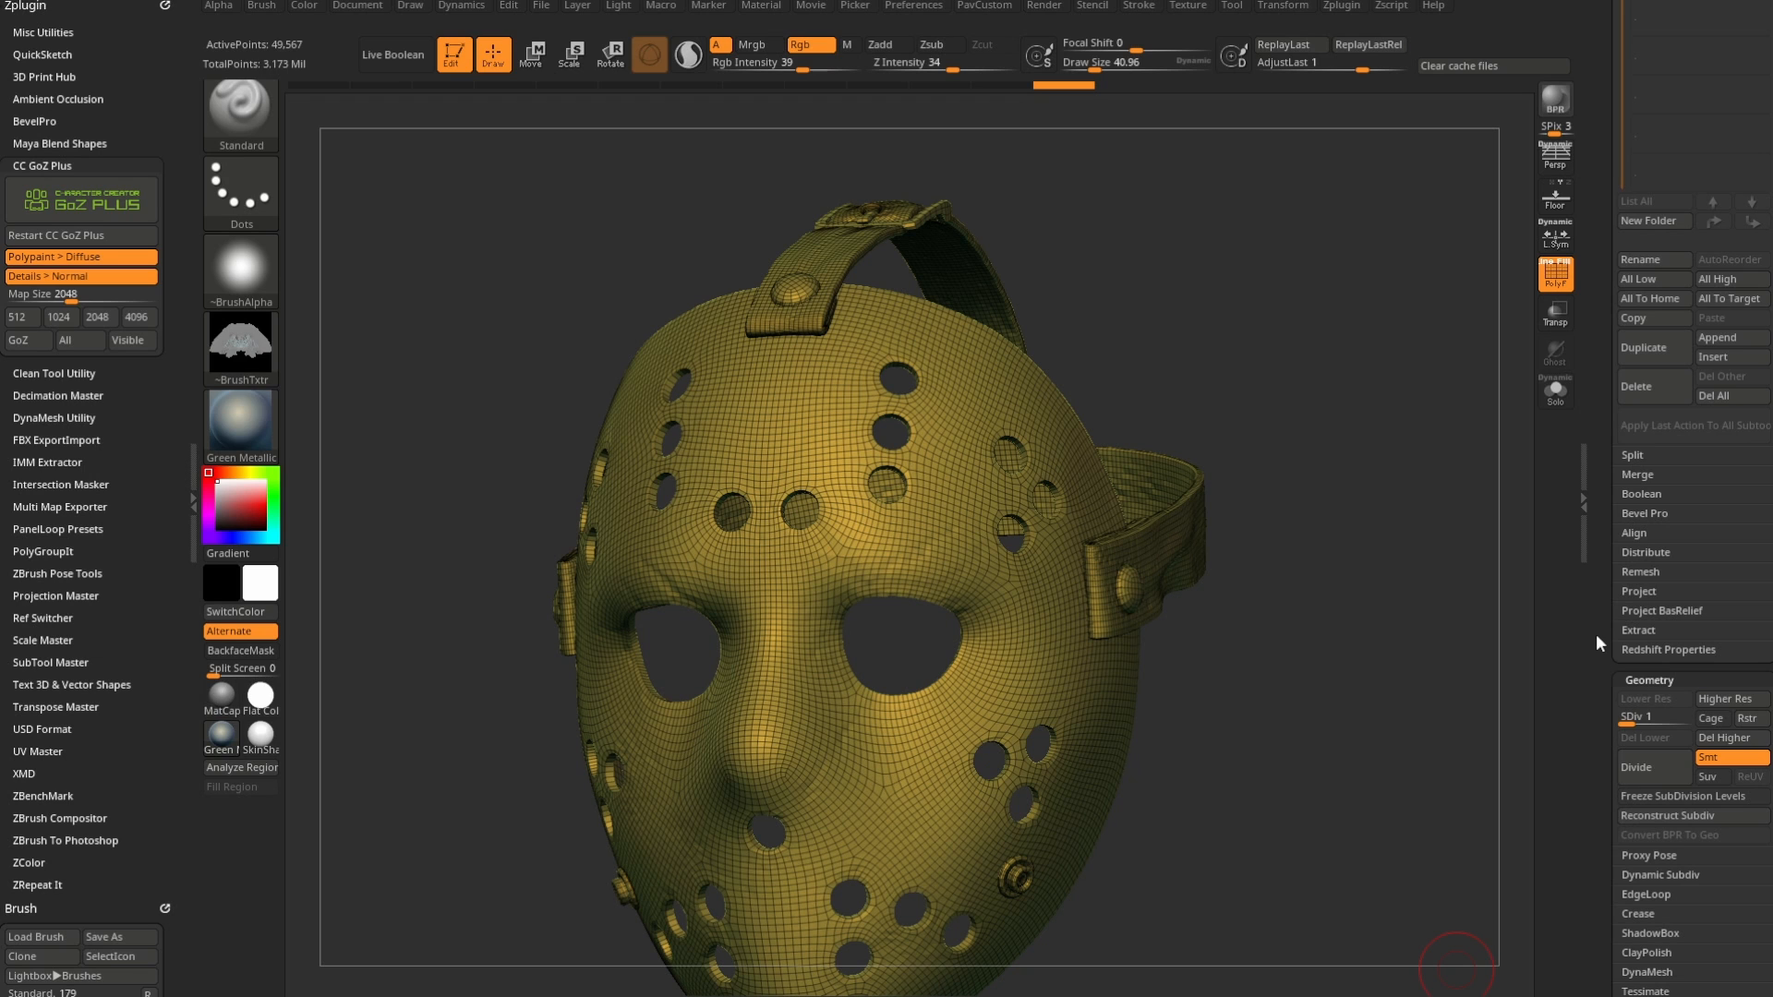
- Raise the VoorheesMask to subdivision level 4 and display its polypaint without the polyframe
{"action": "left_click_drag", "start_coordinate": [1600, 585], "coordinate": [1622, 842]}
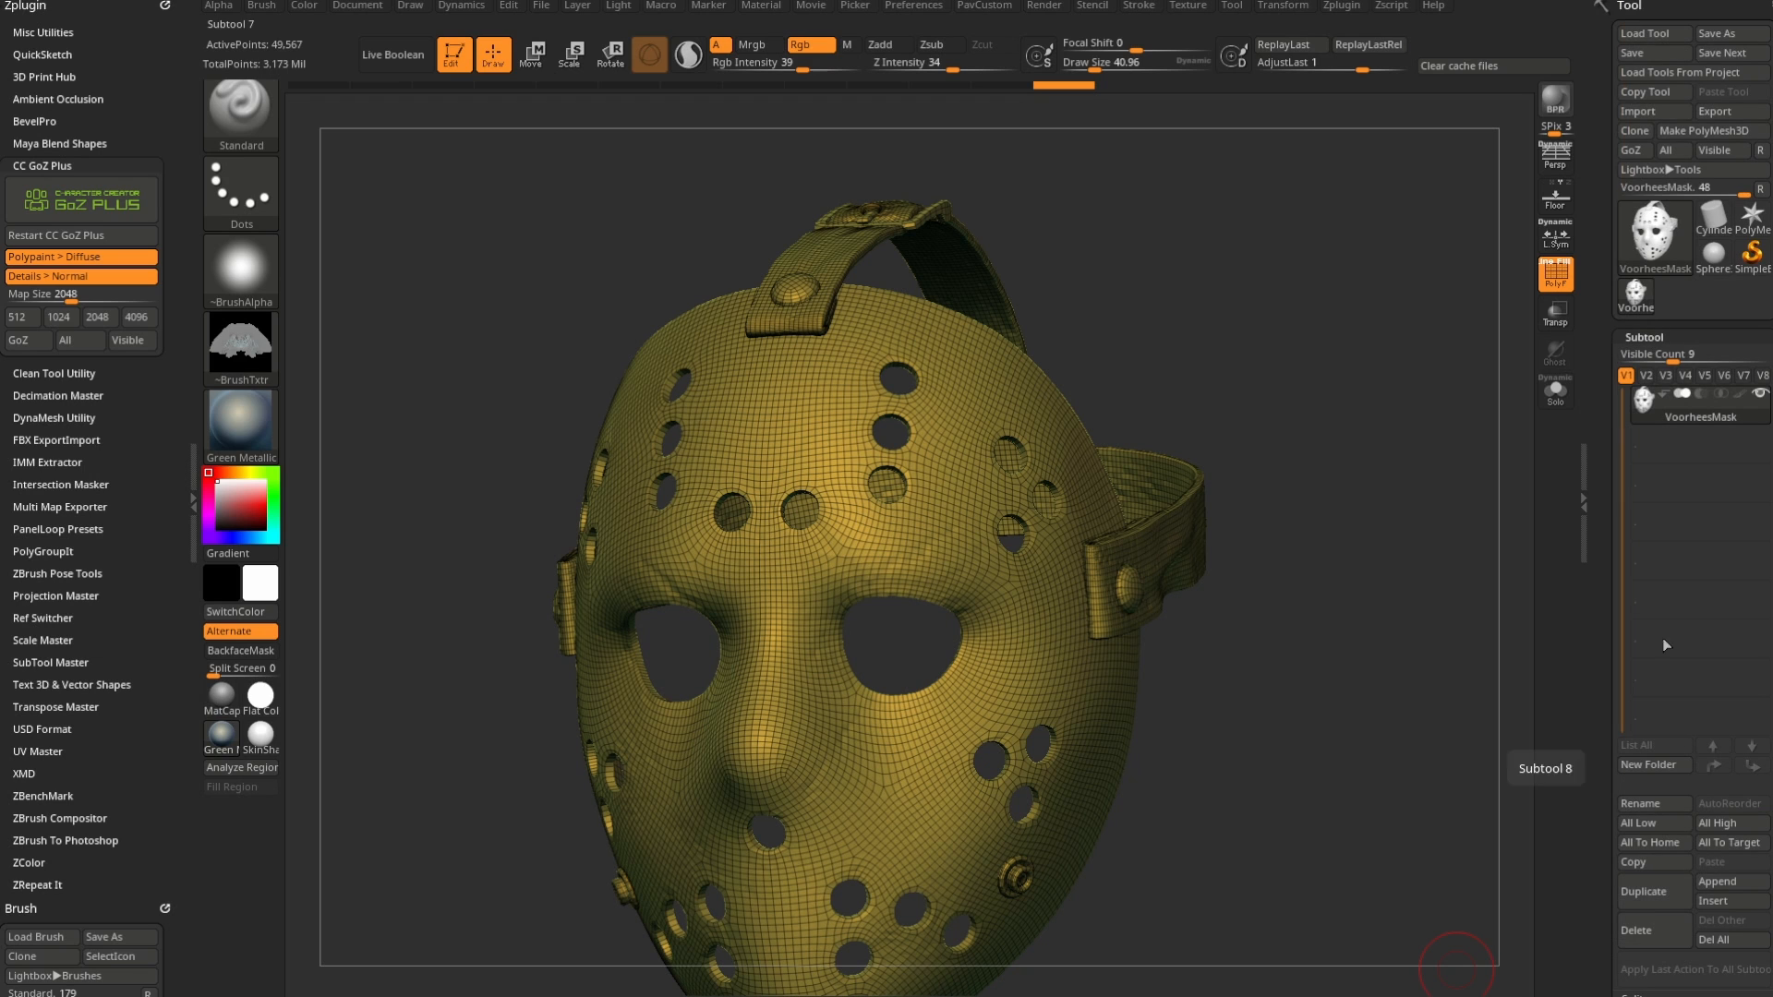
{"action": "left_click_drag", "start_coordinate": [1660, 535], "coordinate": [1634, 389]}
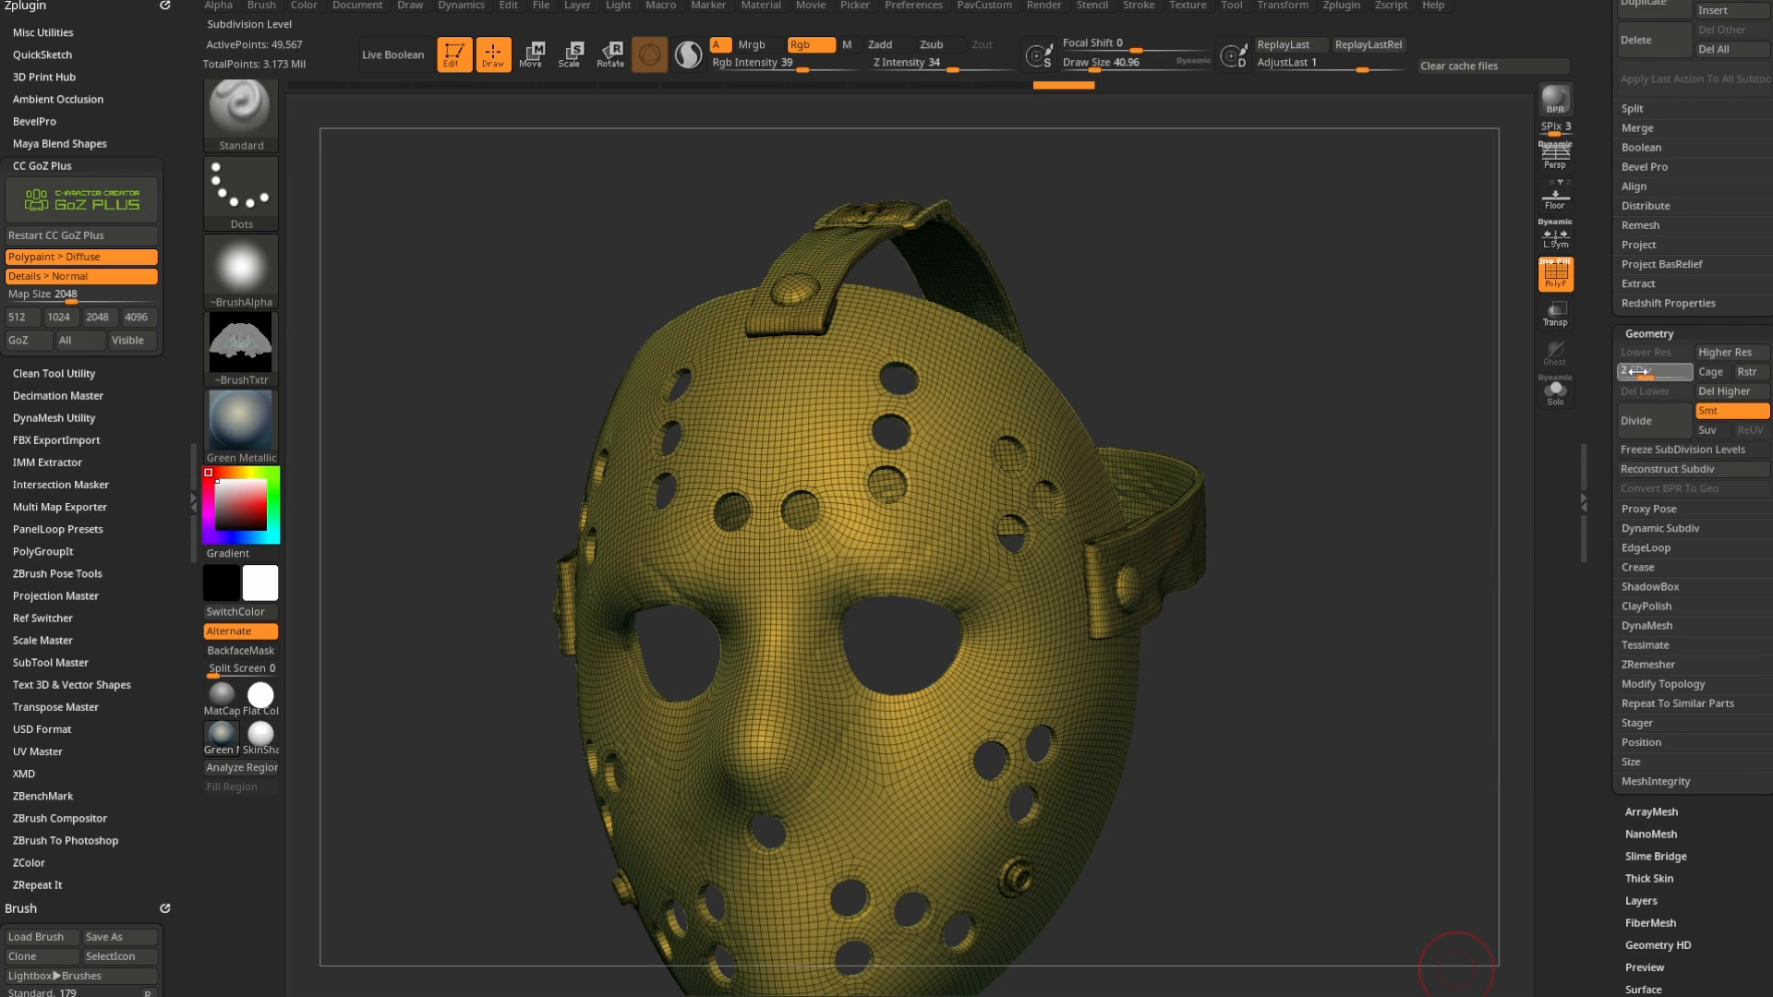
{"action": "left_click_drag", "start_coordinate": [1634, 371], "coordinate": [1680, 372]}
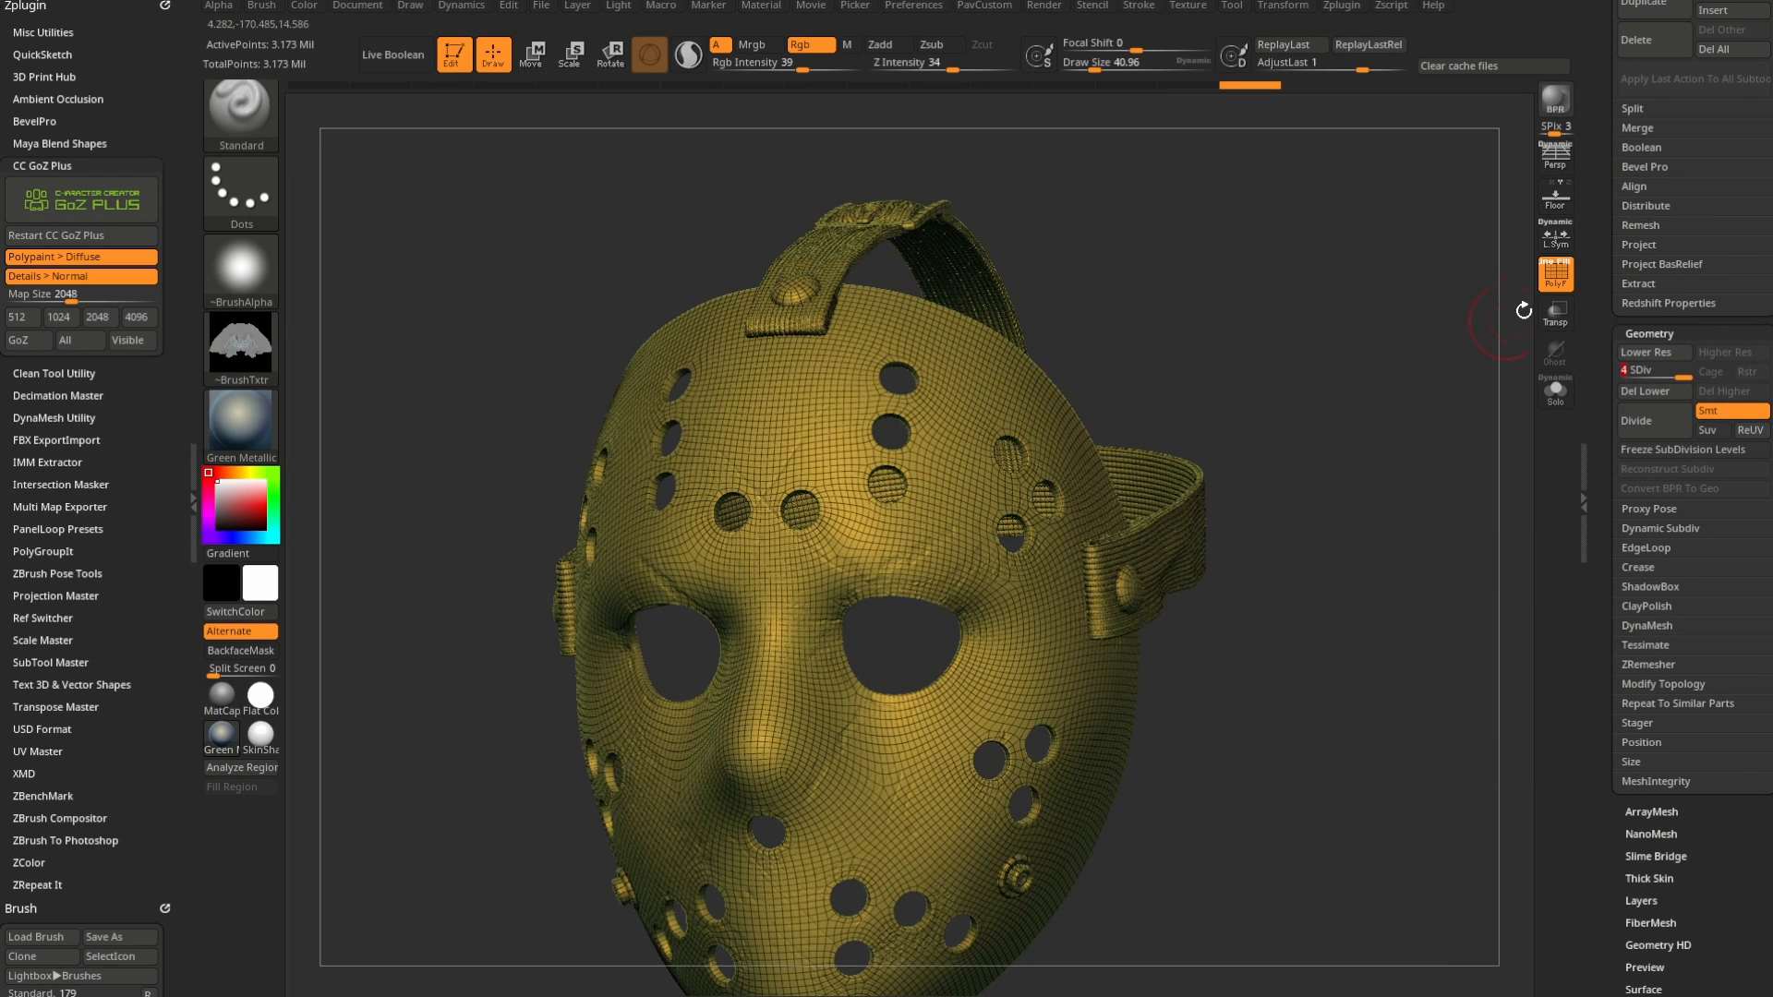
{"action": "left_click", "coordinate": [1554, 277]}
{"action": "left_click_drag", "start_coordinate": [1586, 407], "coordinate": [1594, 709]}
{"action": "left_click", "coordinate": [1735, 395]}
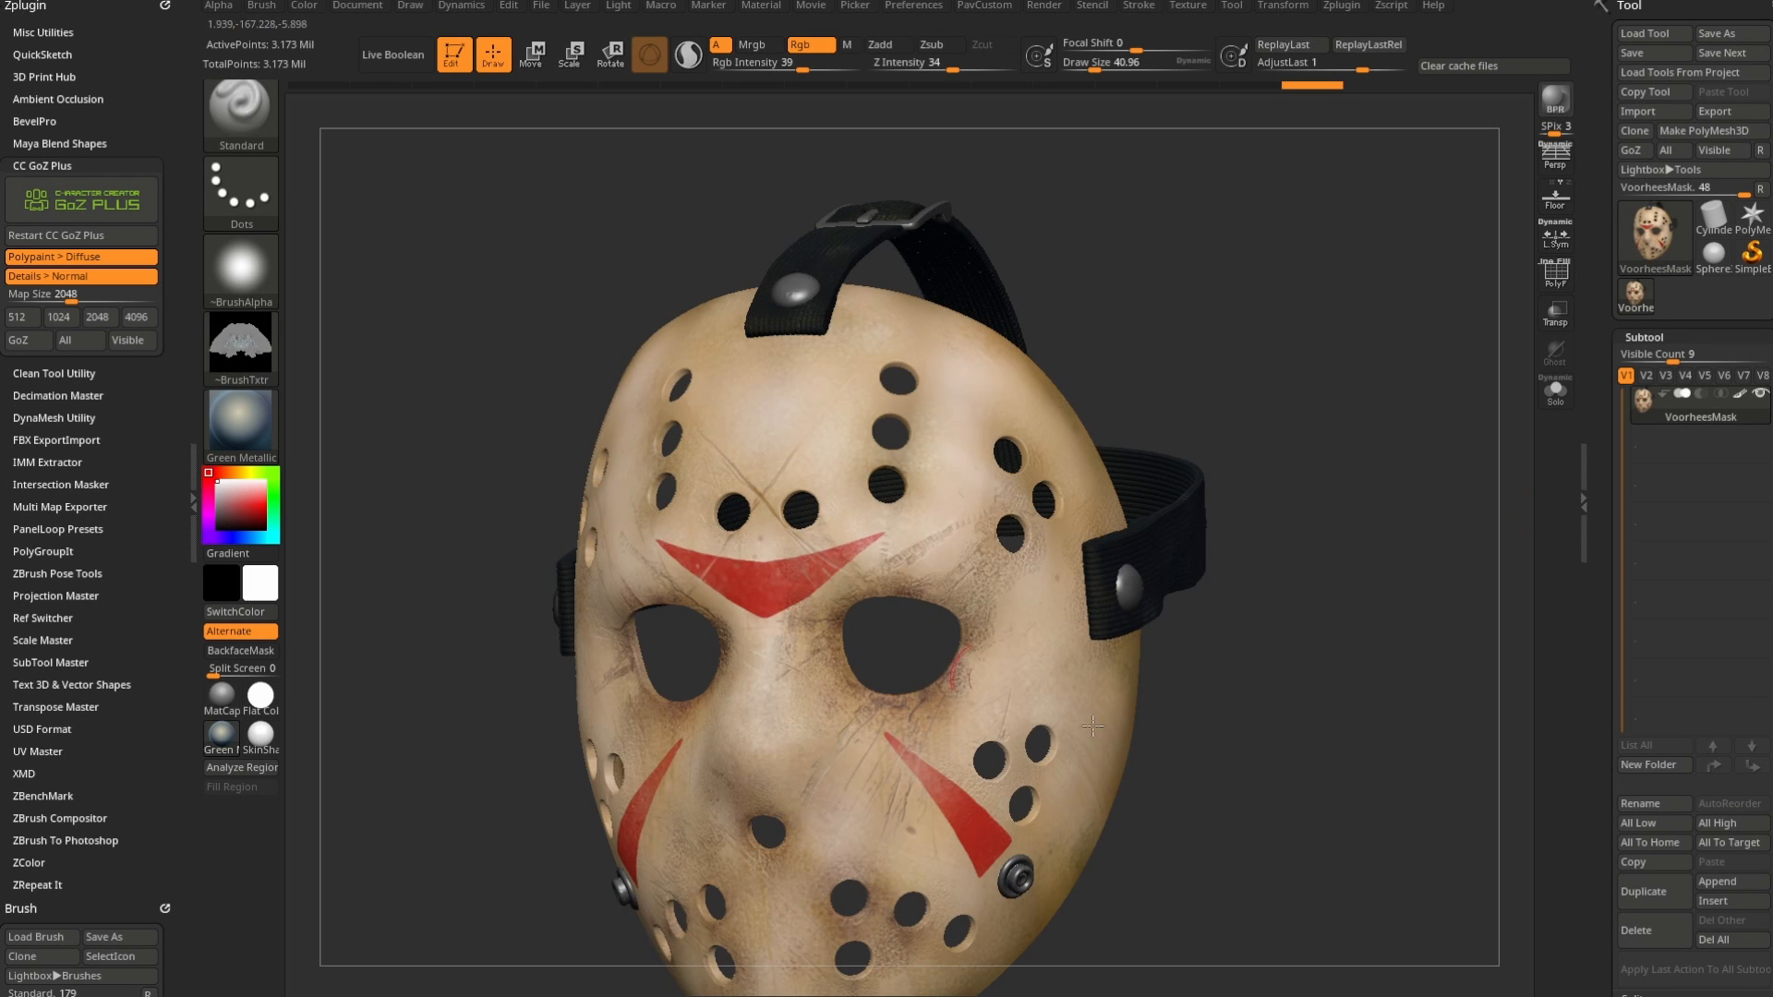
- Create a texture map from the mask's UV check and examine the UV layout preview and the mask's surface for overlaps
{"action": "left_click_drag", "start_coordinate": [1601, 638], "coordinate": [1655, 460]}
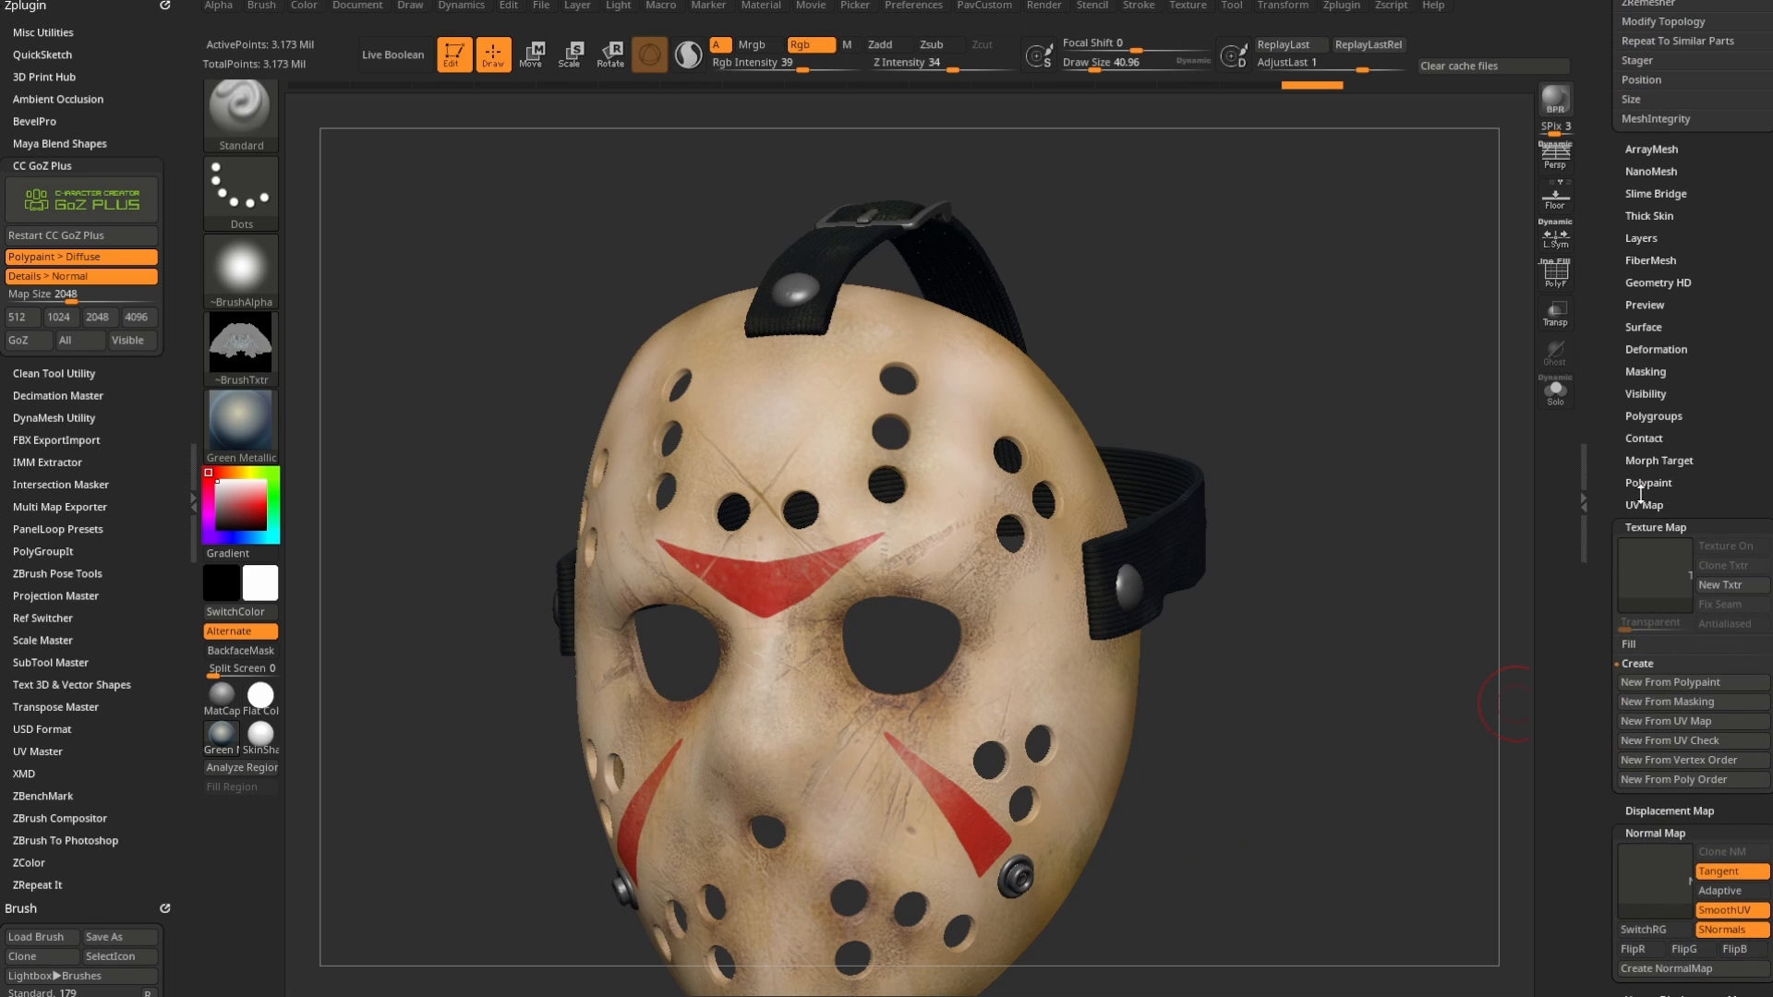
{"action": "left_click", "coordinate": [1636, 527], "text": "shift"}
{"action": "left_click", "coordinate": [1648, 553], "text": "shift"}
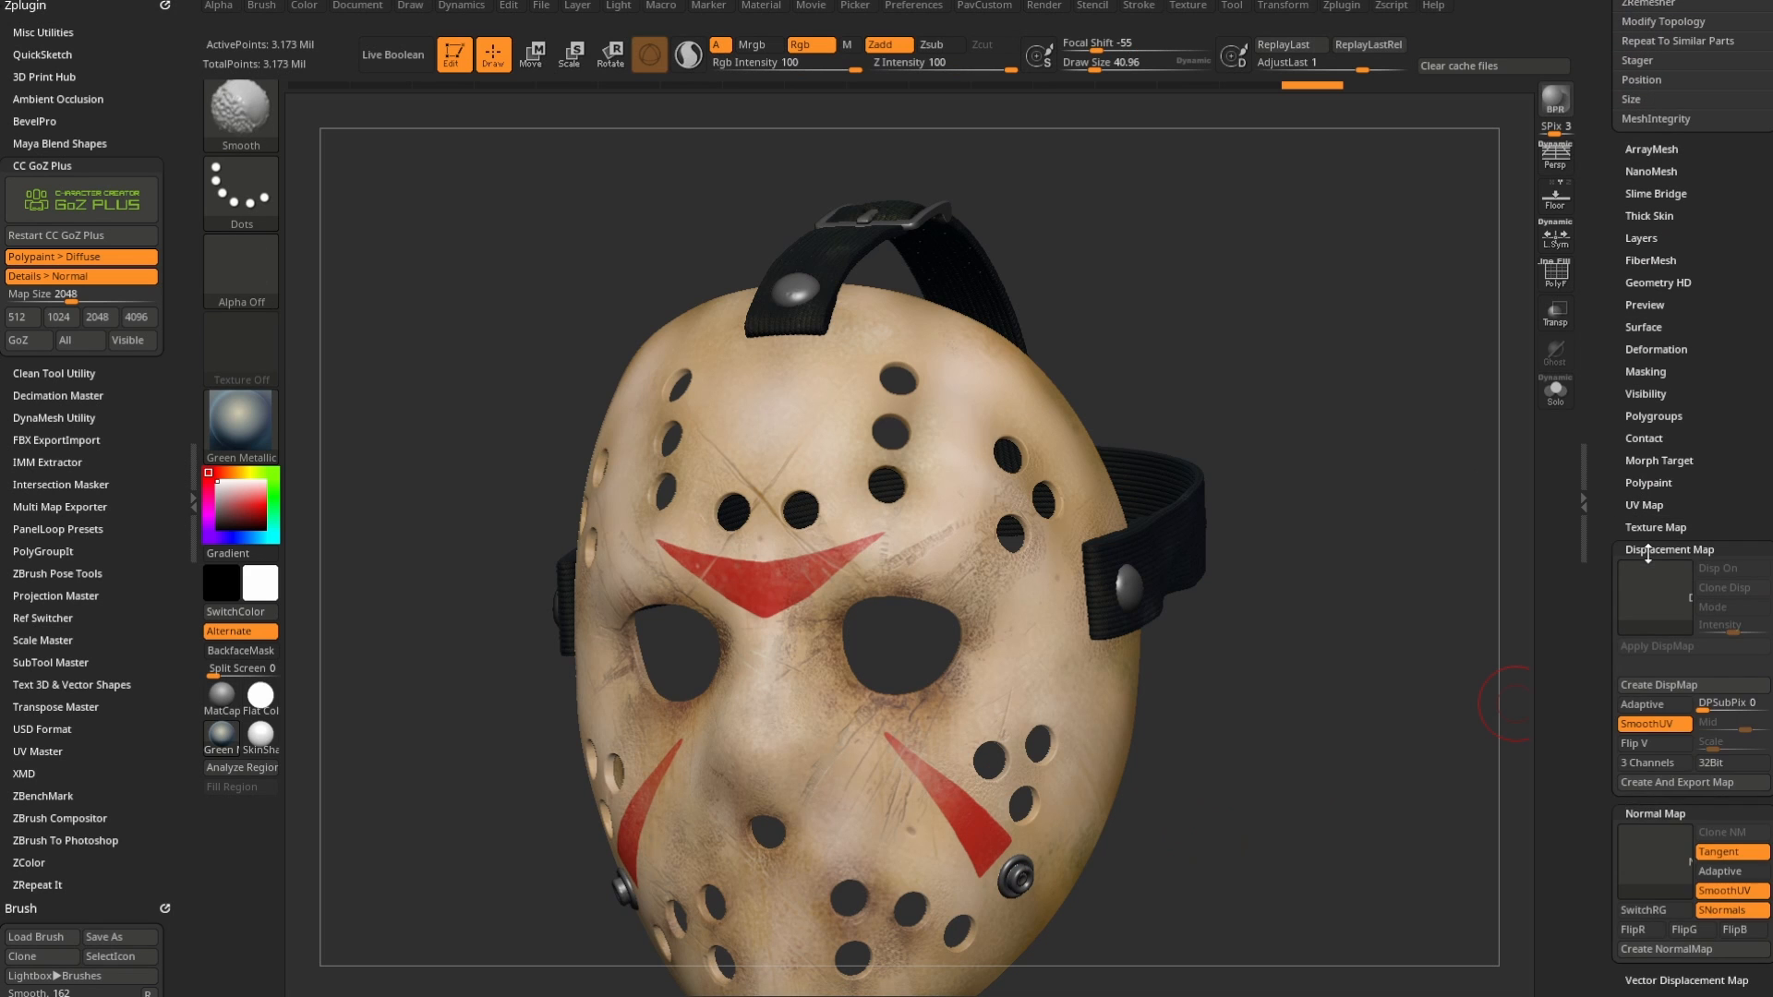
{"action": "left_click", "coordinate": [1639, 528], "text": "shift"}
{"action": "left_click_drag", "start_coordinate": [1604, 606], "coordinate": [1603, 439]}
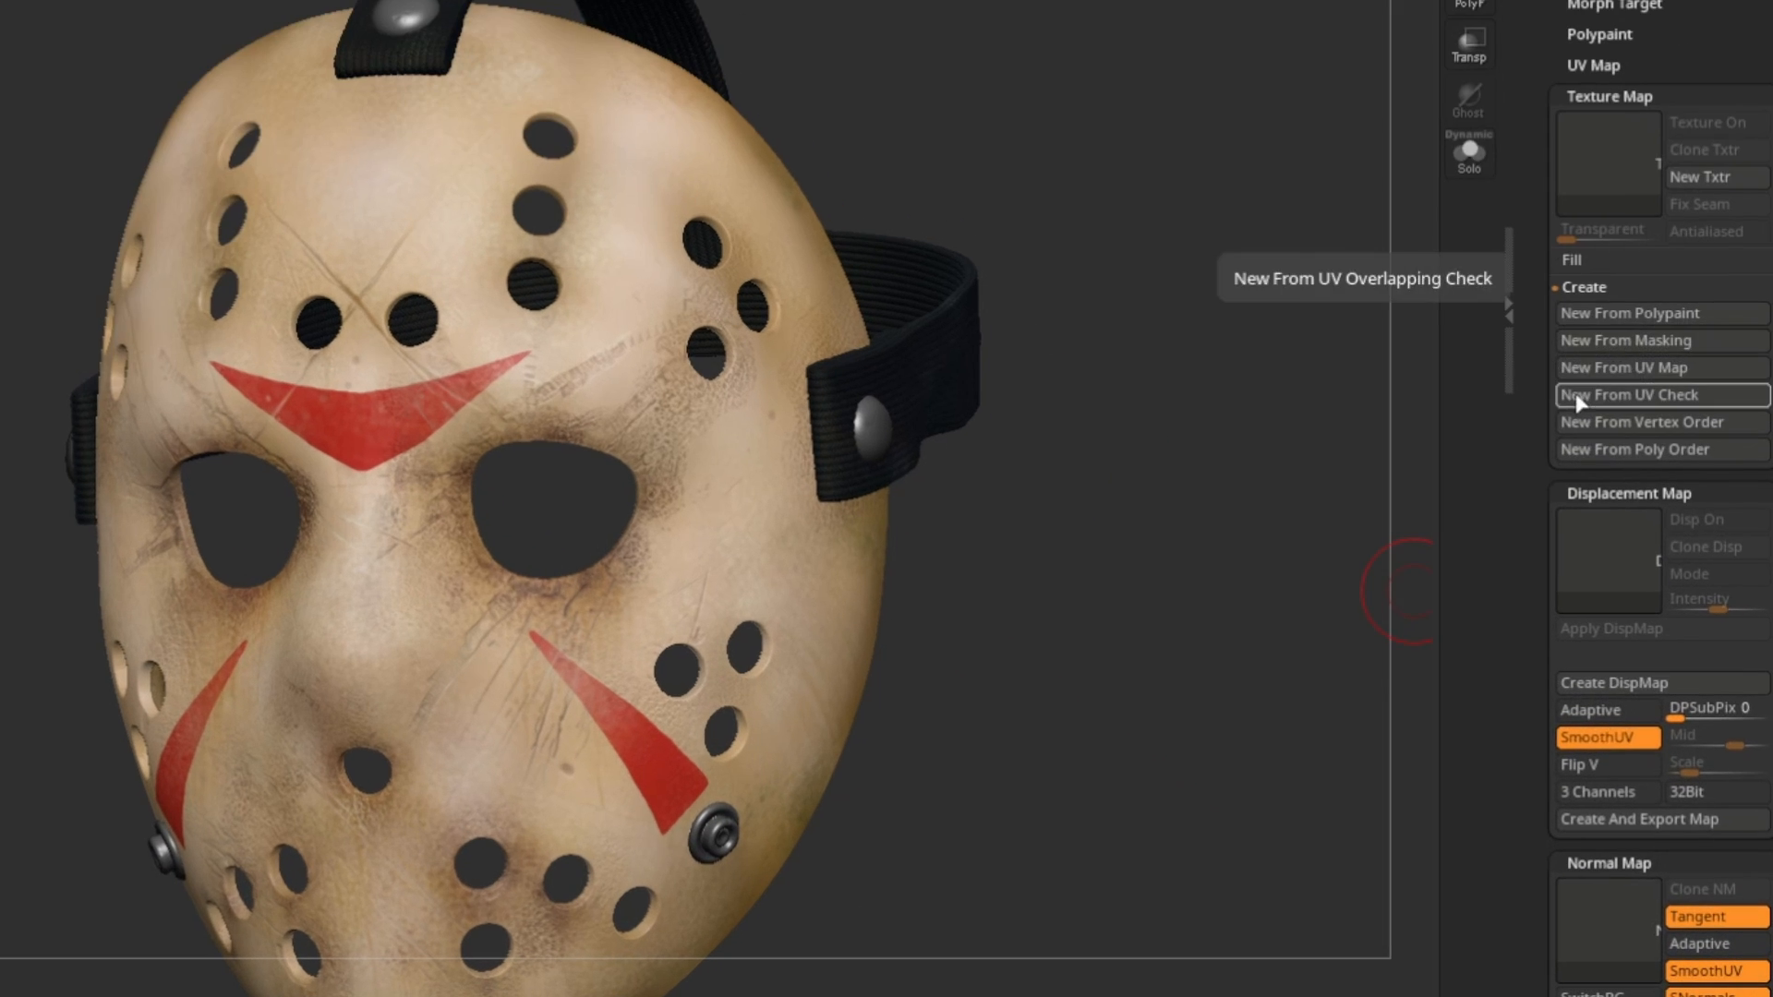
{"action": "left_click", "coordinate": [1634, 370]}
{"action": "left_click", "coordinate": [1632, 395]}
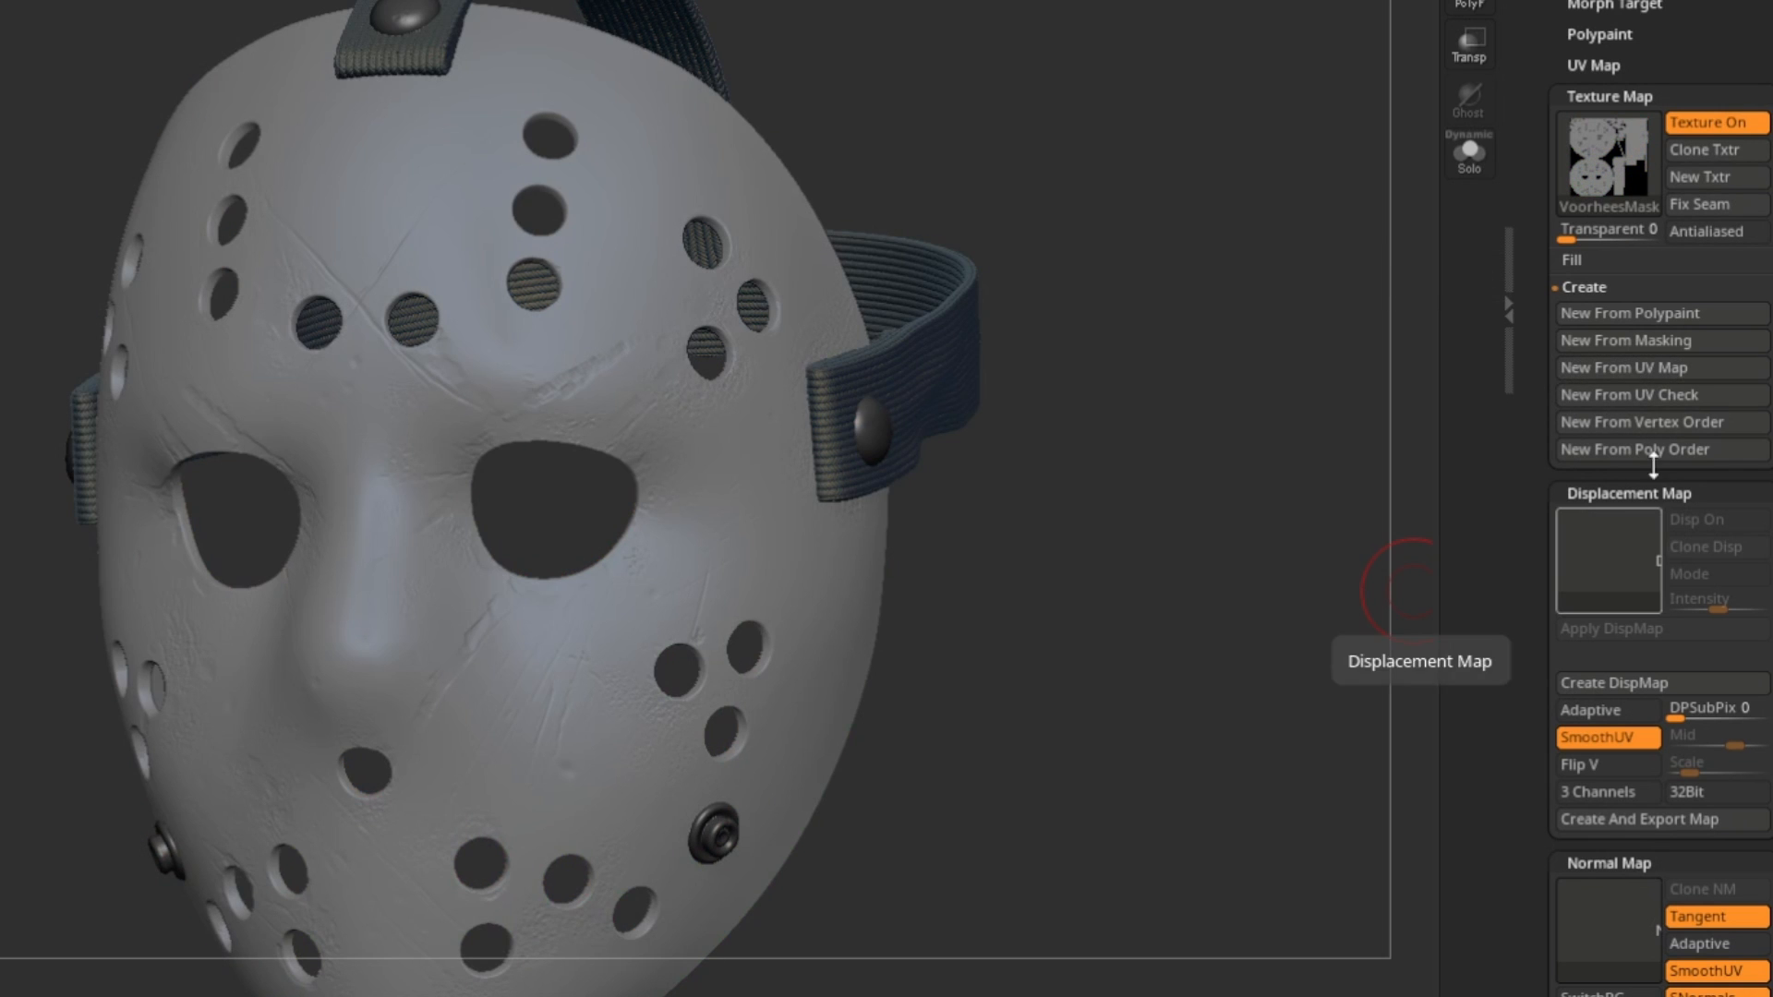
{"action": "left_click_drag", "start_coordinate": [1187, 391], "coordinate": [1310, 400]}
{"action": "mouse_move", "coordinate": [1590, 164]}
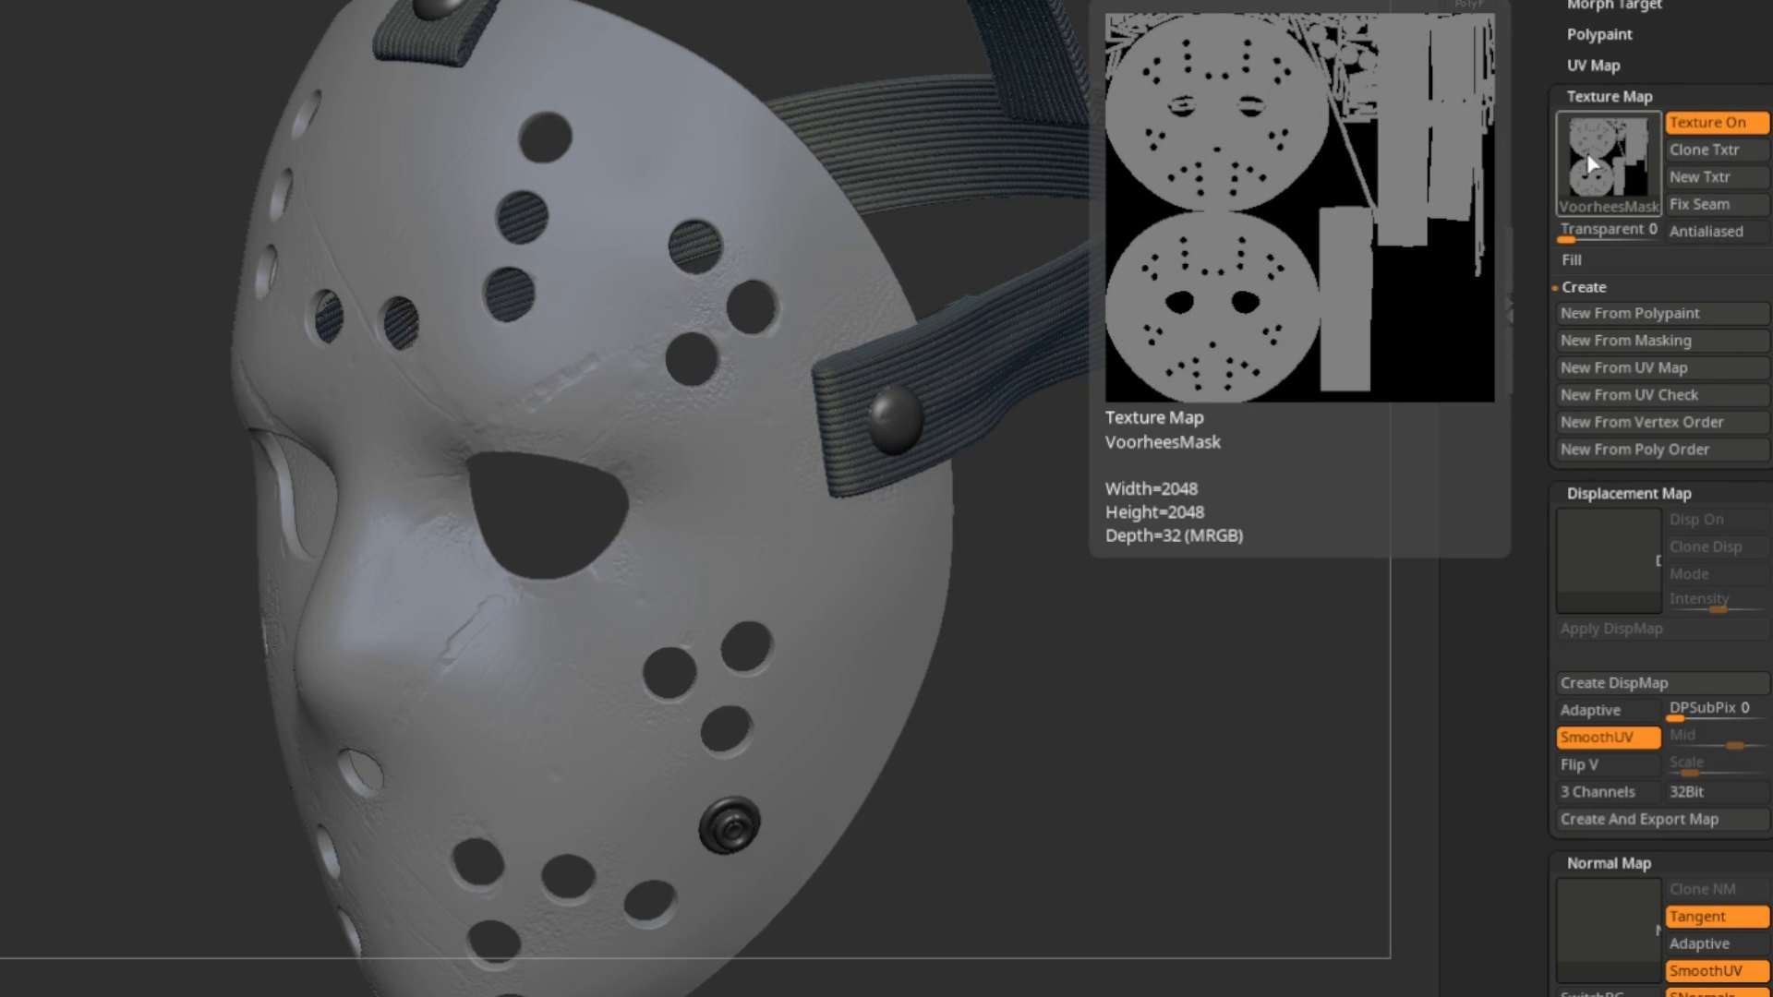
{"action": "left_click_drag", "start_coordinate": [1235, 551], "coordinate": [1309, 461]}
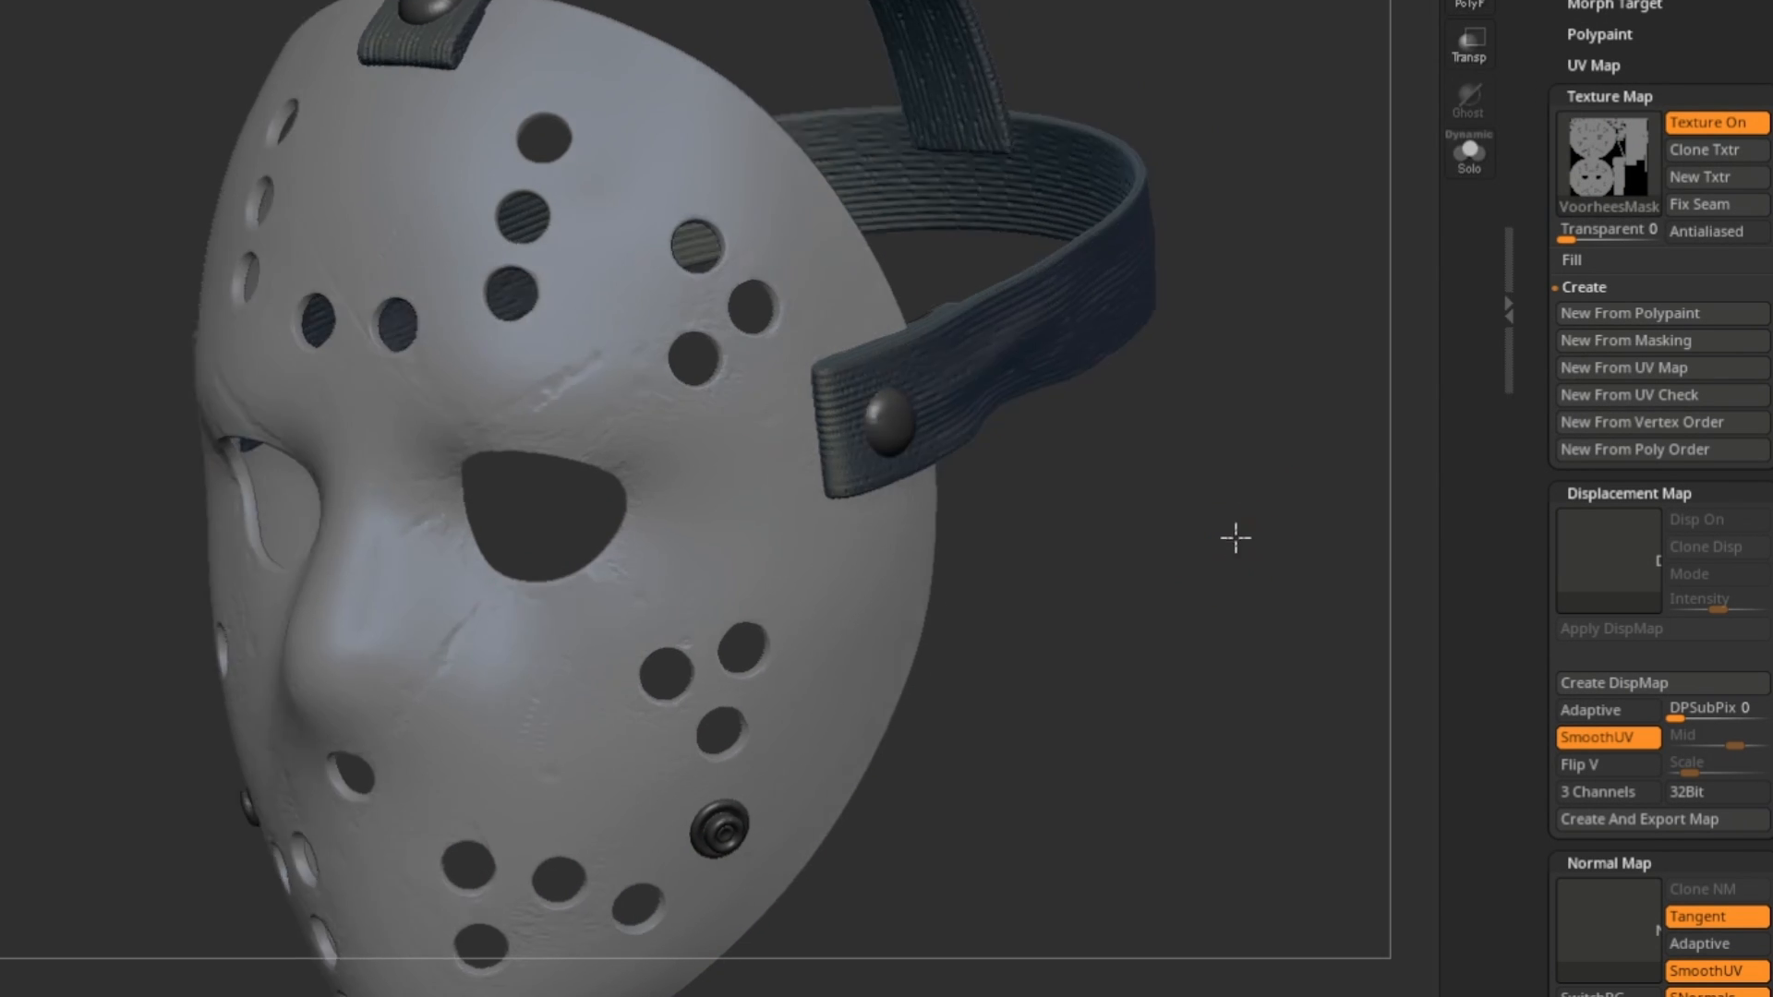
{"action": "mouse_move", "coordinate": [1631, 399]}
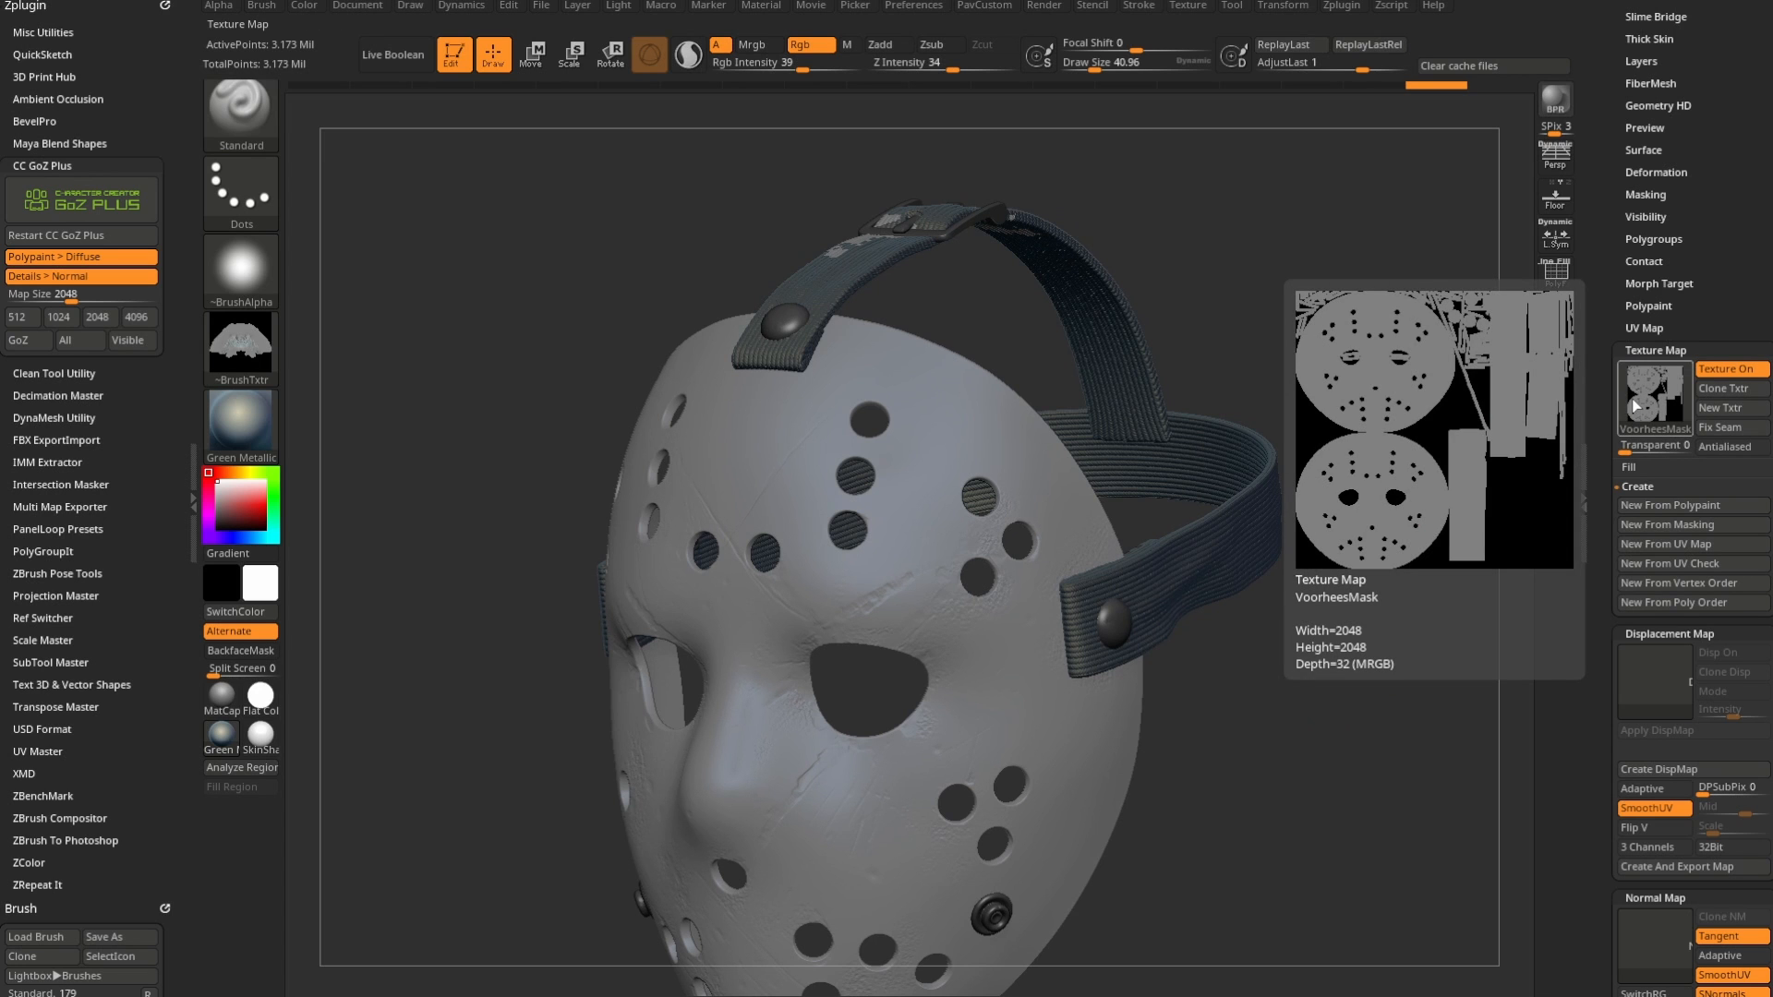
- Turn off the UV check texture and clear it from the mask's texture map slot
{"action": "left_click", "coordinate": [1727, 369]}
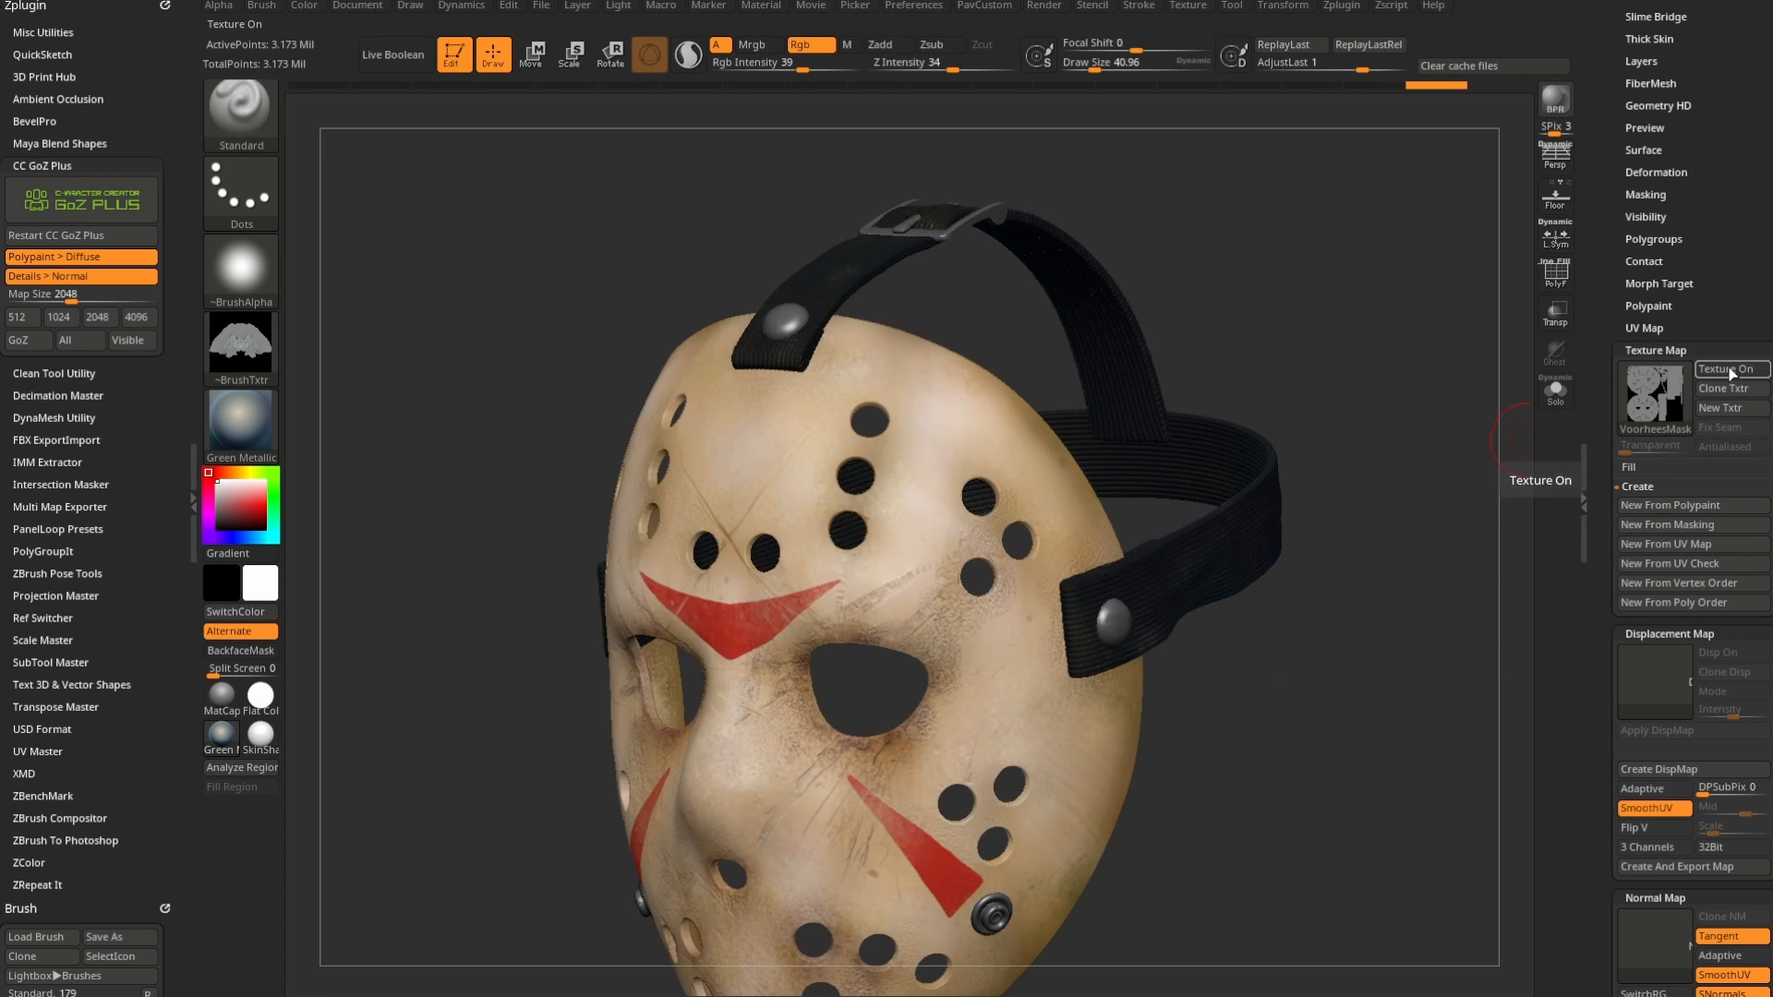
{"action": "left_click", "coordinate": [1682, 390]}
{"action": "left_click", "coordinate": [942, 397]}
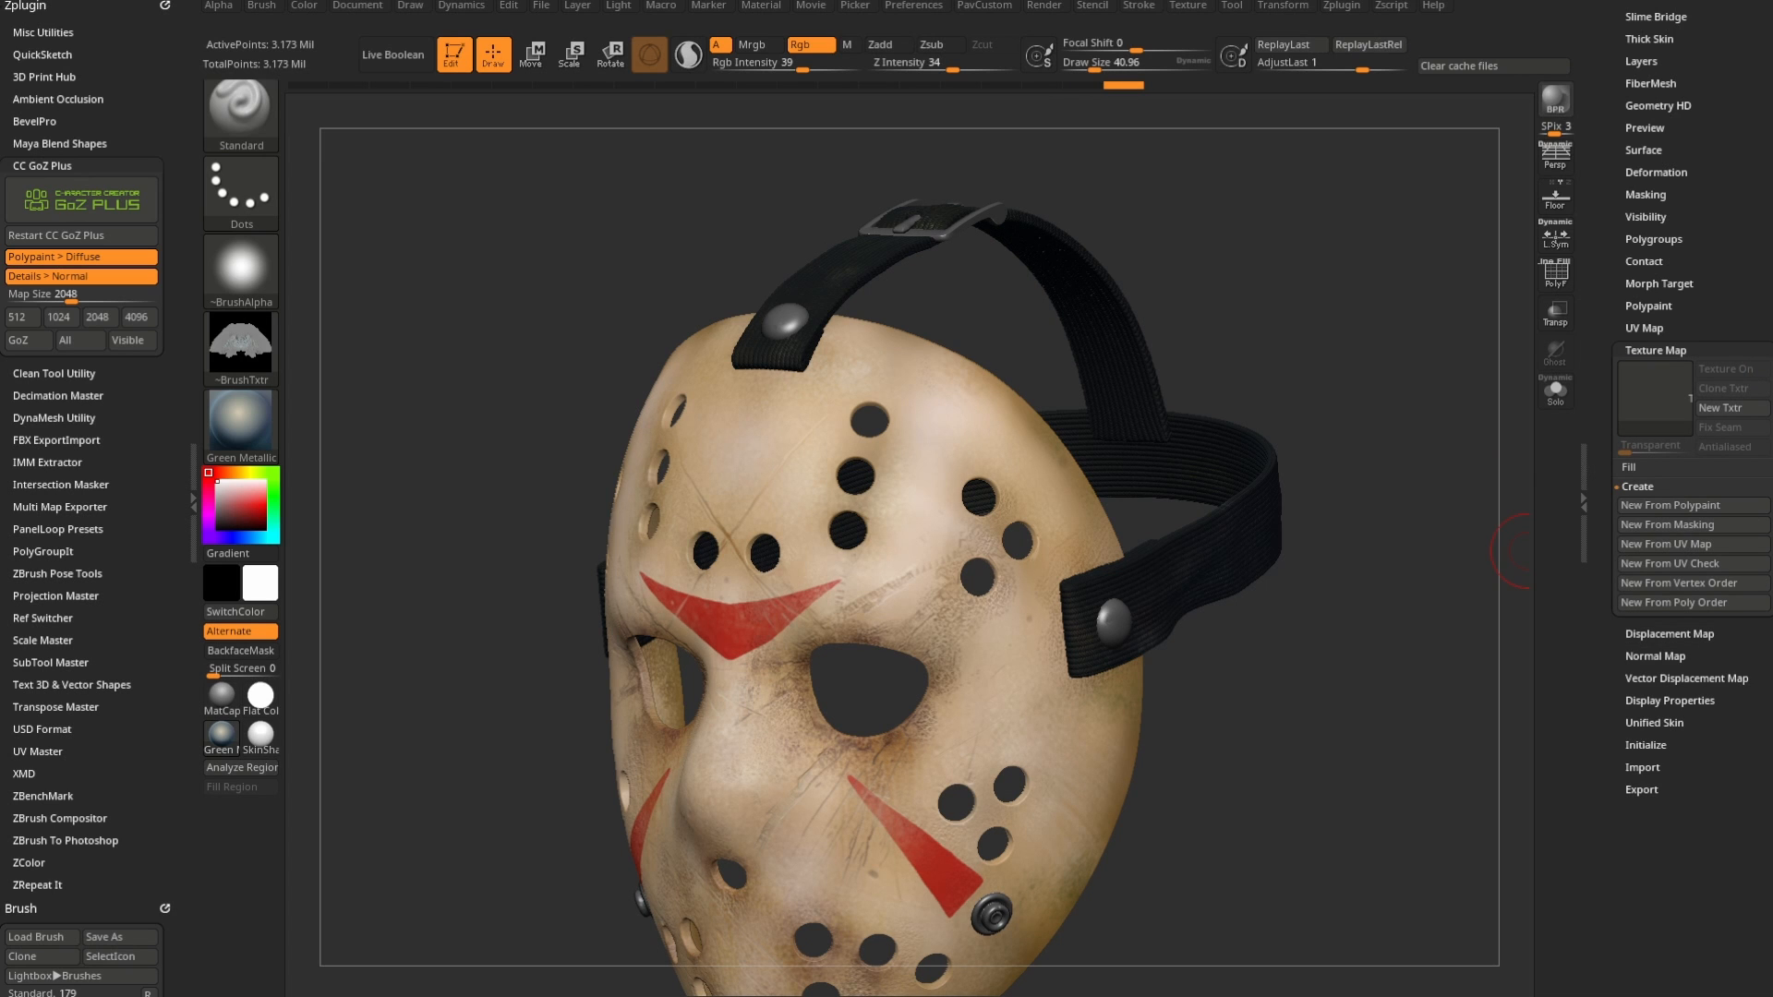
- Show the YouTube search results for UV map in the browser, point out the ZBrush 2023 UV Map Unwrap video, and minimize the window
{"action": "left_click_drag", "start_coordinate": [1772, 99], "coordinate": [1417, 99]}
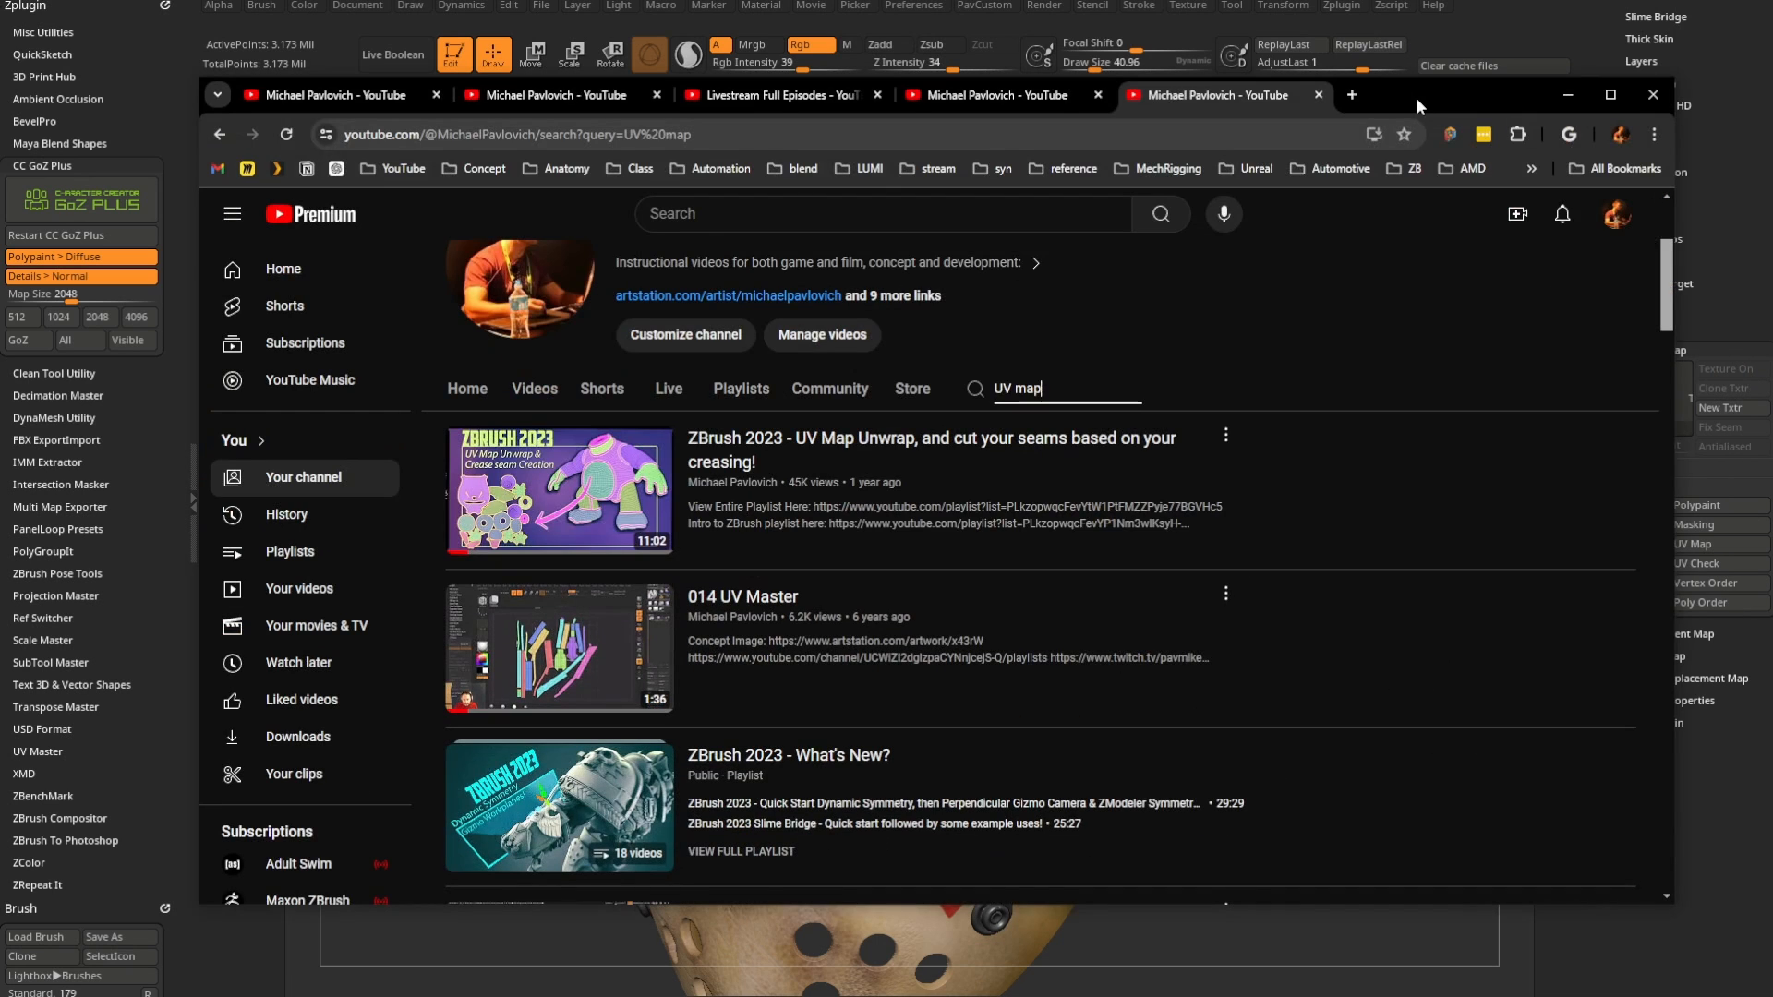
{"action": "mouse_move", "coordinate": [903, 518]}
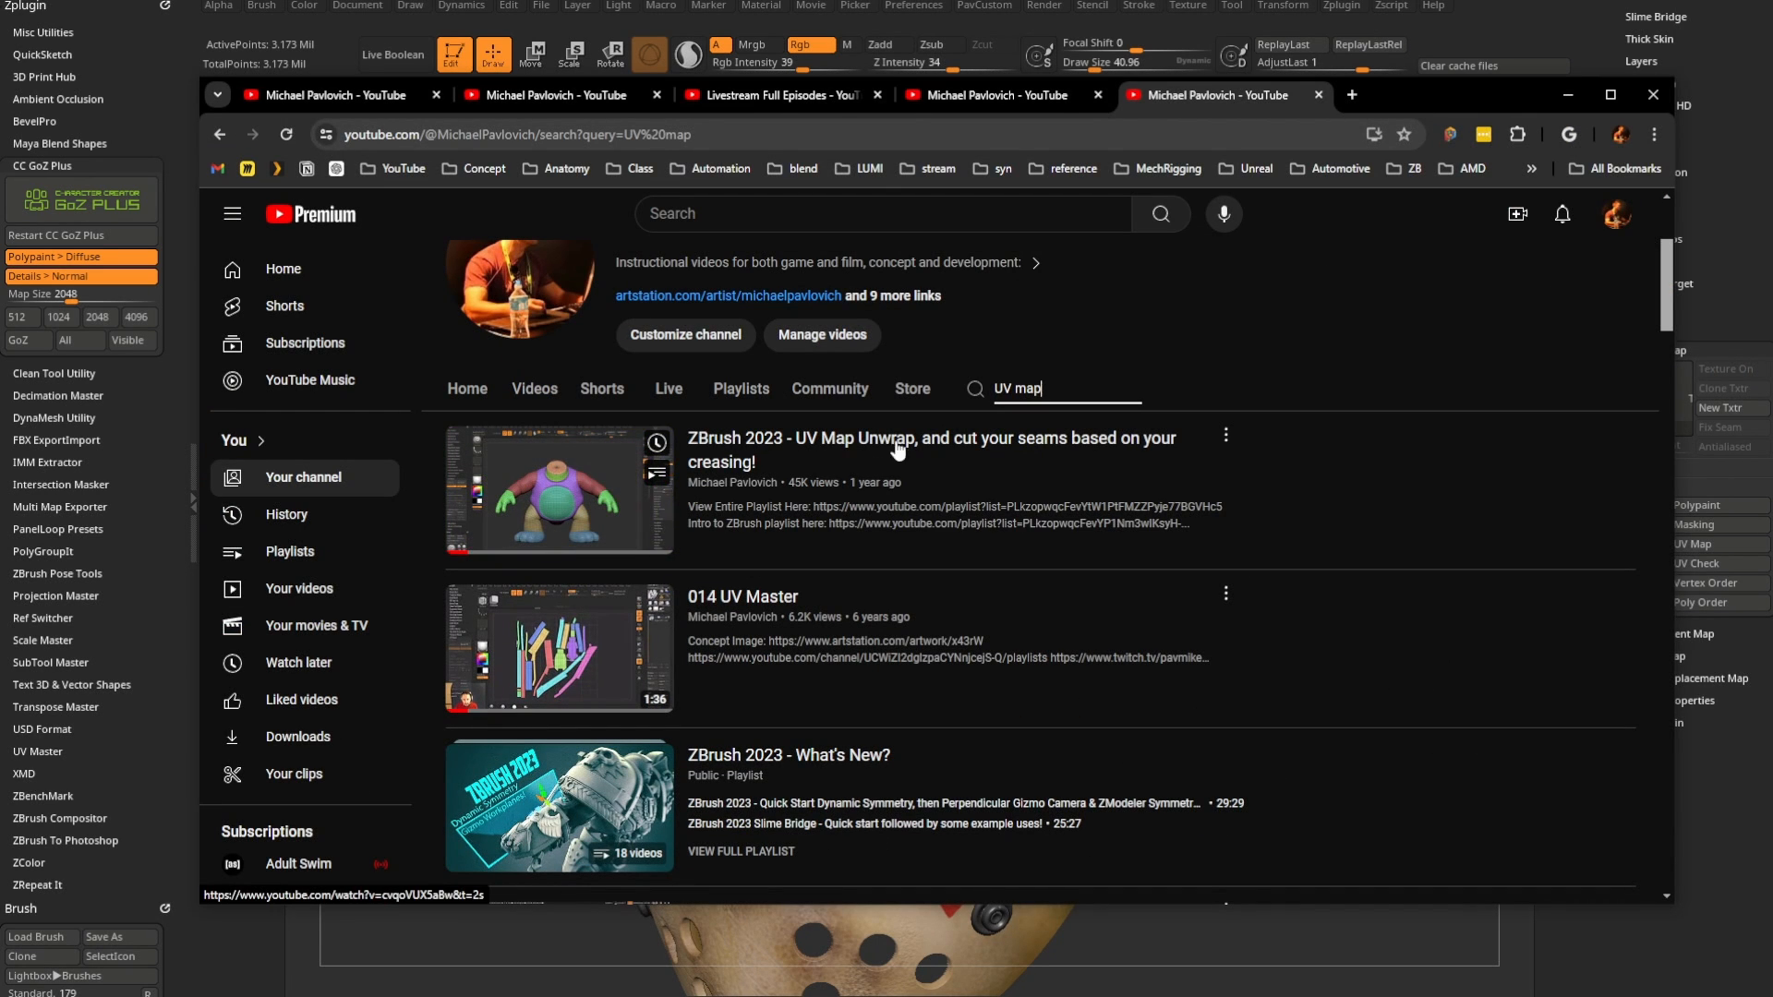
{"action": "left_click", "coordinate": [1567, 95]}
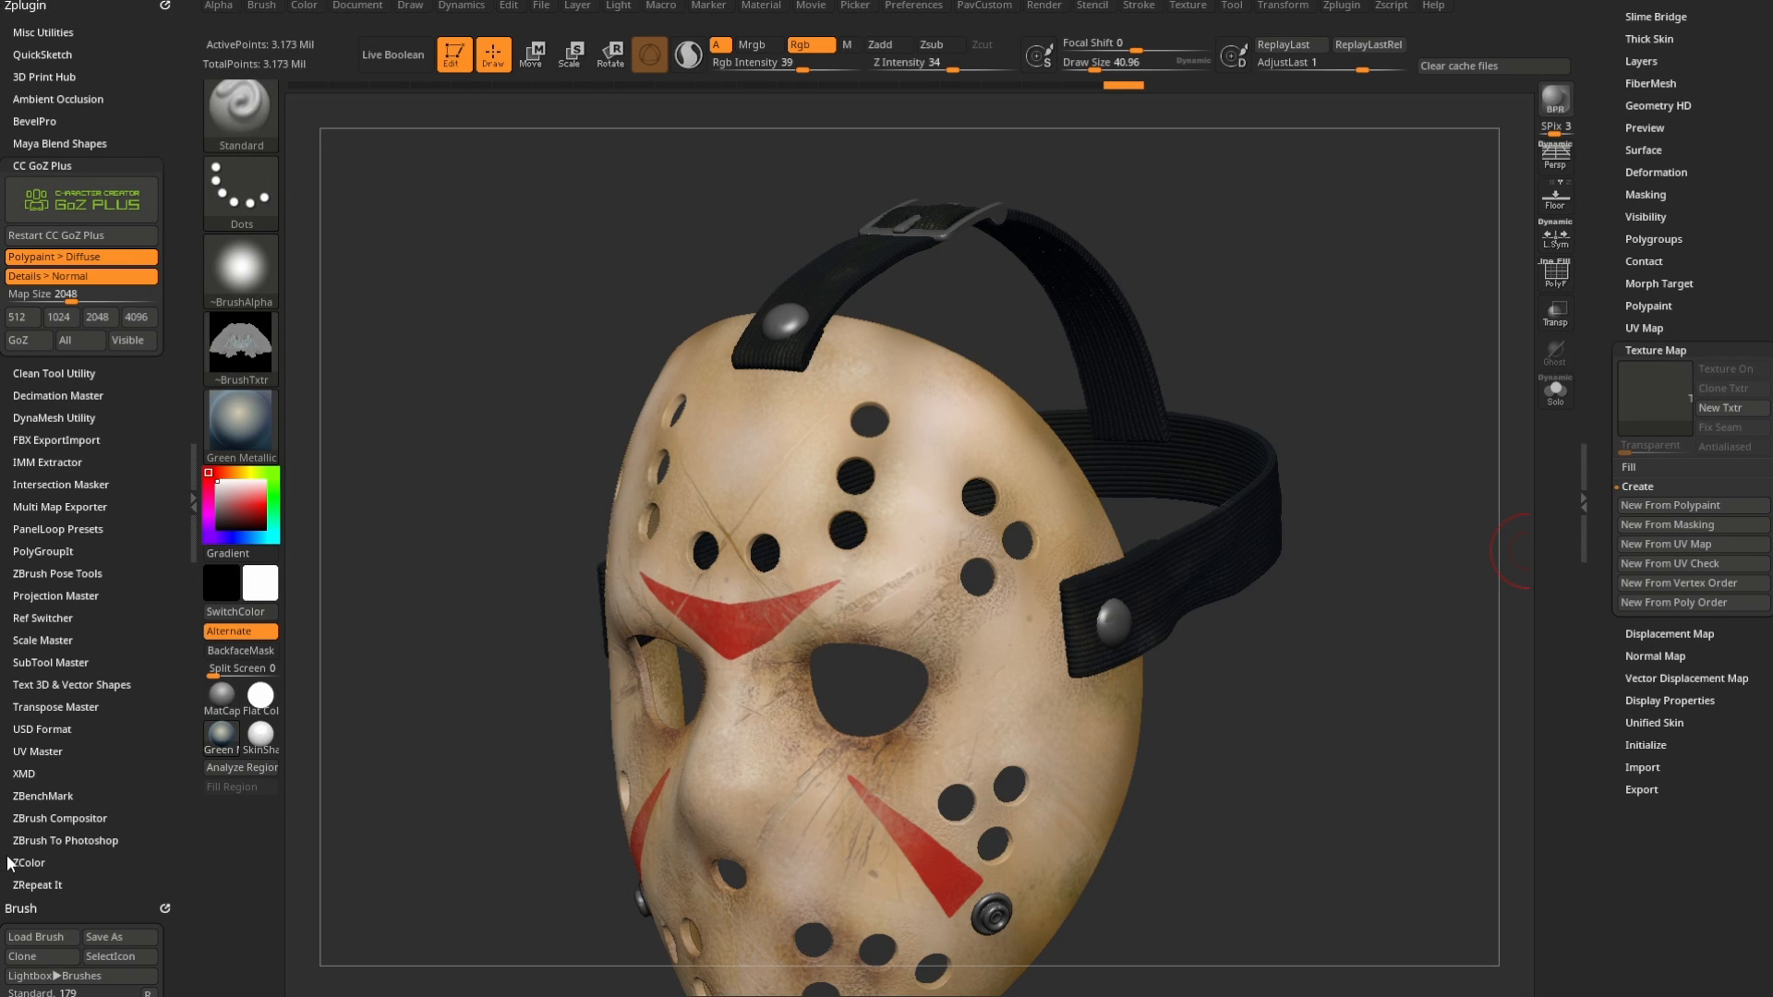
- Review the UV Master unwrap options and the mask's UV Map settings for creating an unwrap
{"action": "left_click", "coordinate": [38, 750]}
{"action": "left_click_drag", "start_coordinate": [38, 751], "coordinate": [26, 671]}
{"action": "key", "text": "shift"}
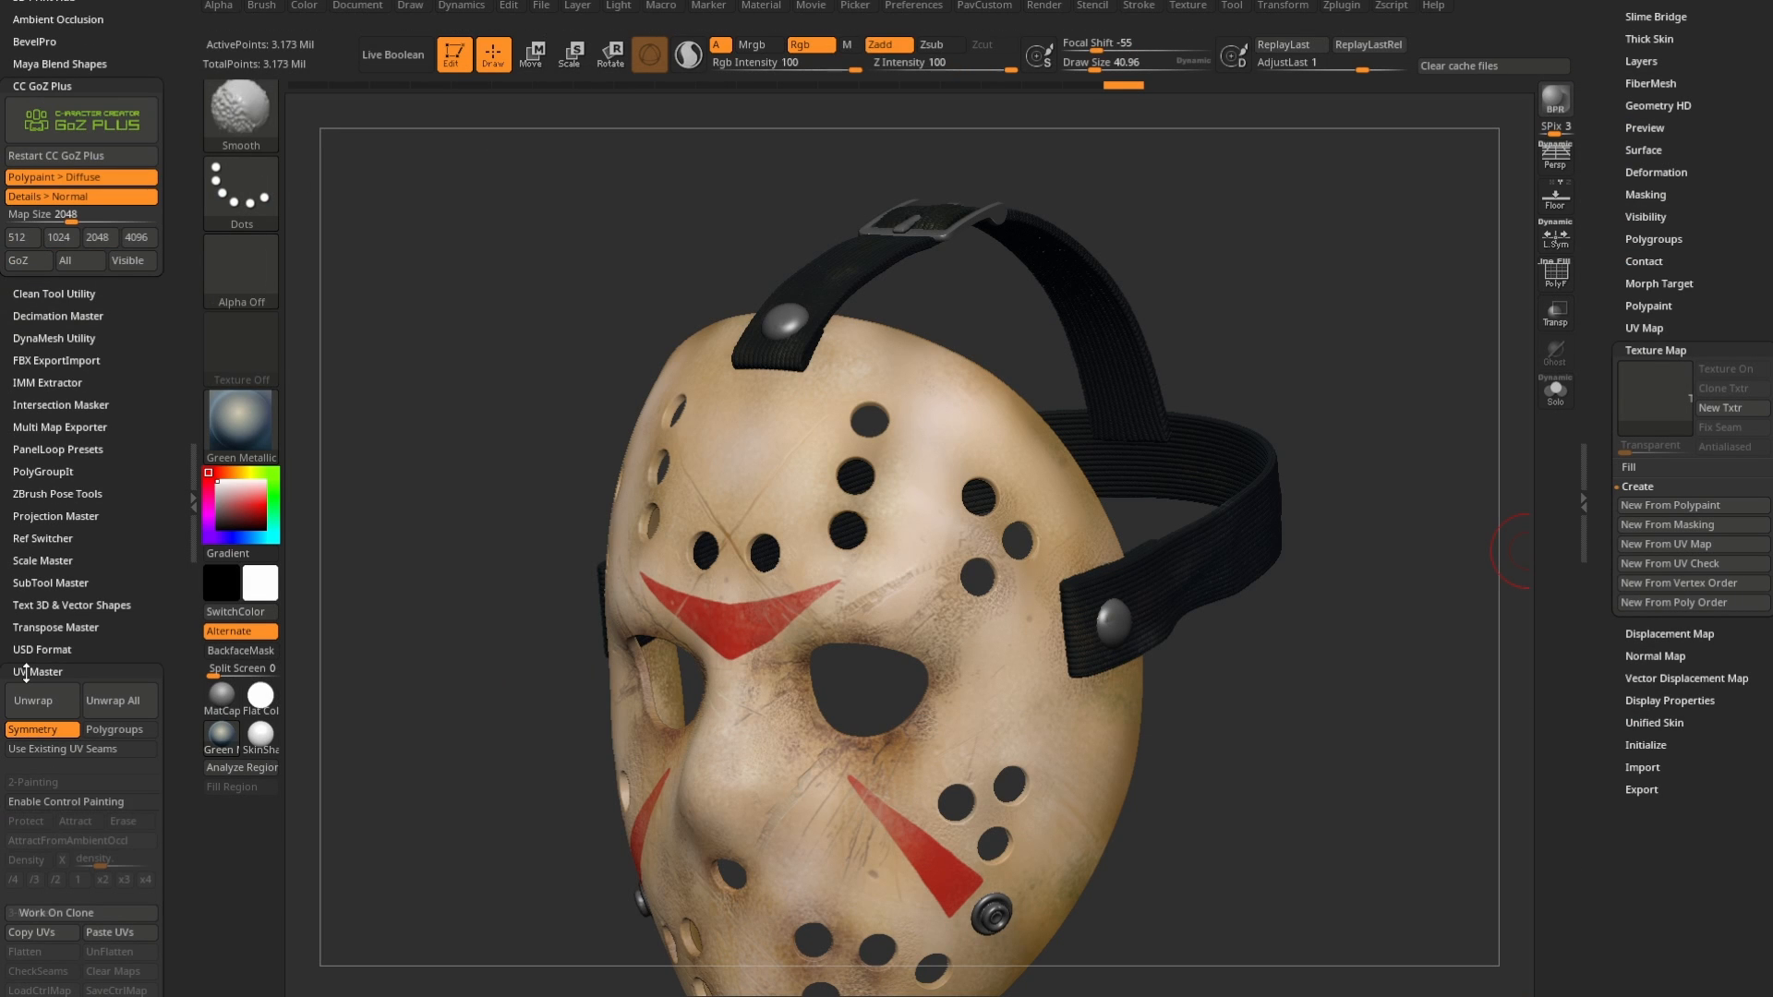
{"action": "left_click", "coordinate": [27, 672]}
{"action": "key", "text": "shift"}
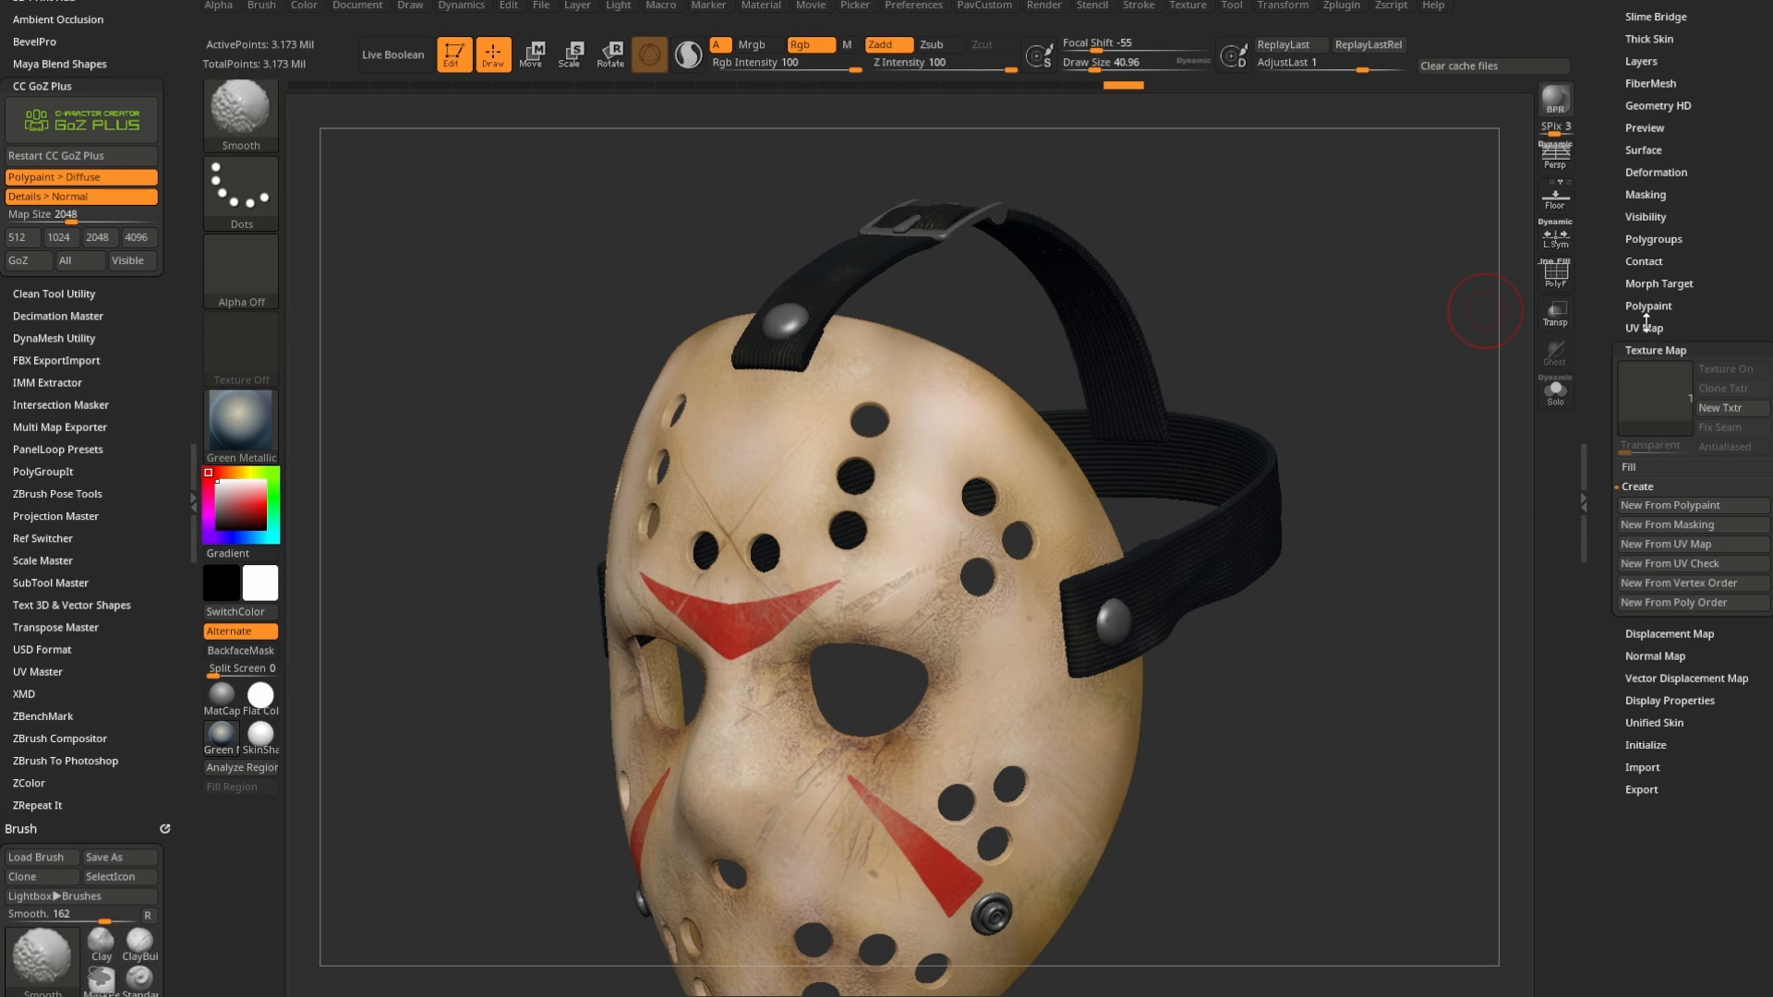
{"action": "left_click", "coordinate": [1646, 326], "text": "shift"}
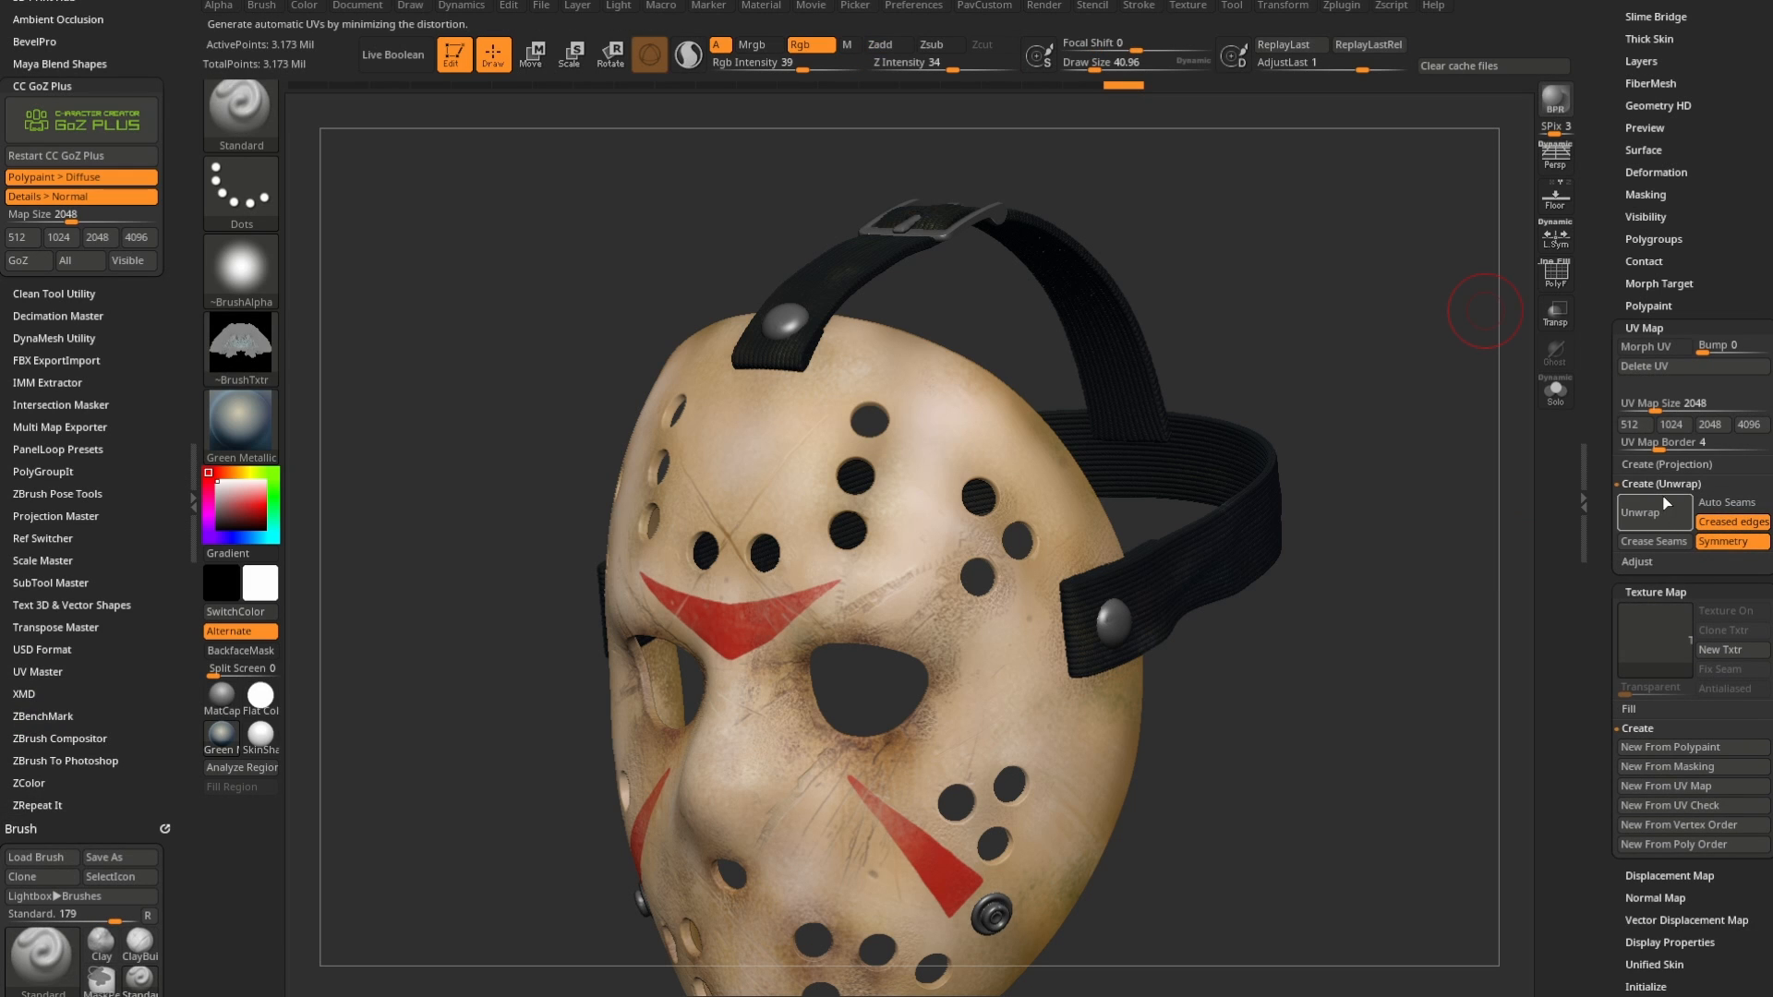
{"action": "mouse_move", "coordinate": [1214, 682]}
{"action": "left_mouse_down"}
{"action": "mouse_move", "coordinate": [1270, 661]}
{"action": "mouse_move", "coordinate": [1225, 670]}
{"action": "left_mouse_up"}
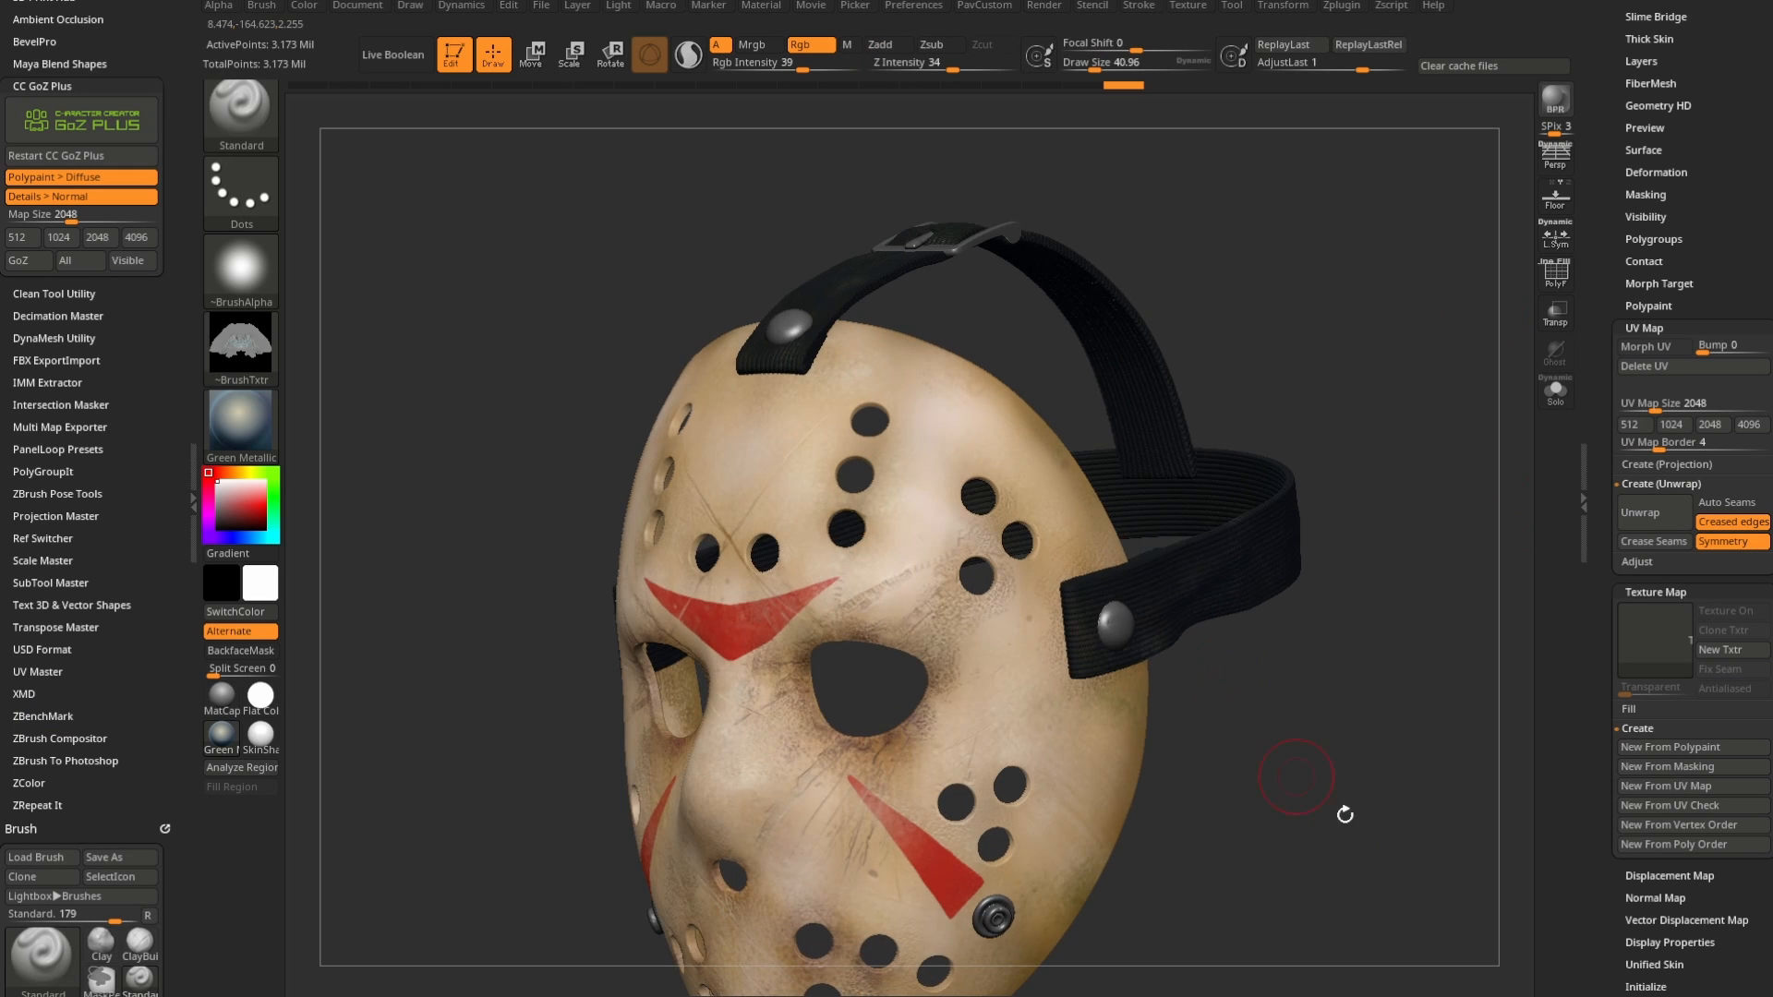
- Compare the painted mask at subdivision level 1 with subdivision level 4, ending on level 4
{"action": "left_click_drag", "start_coordinate": [1601, 591], "coordinate": [1601, 781]}
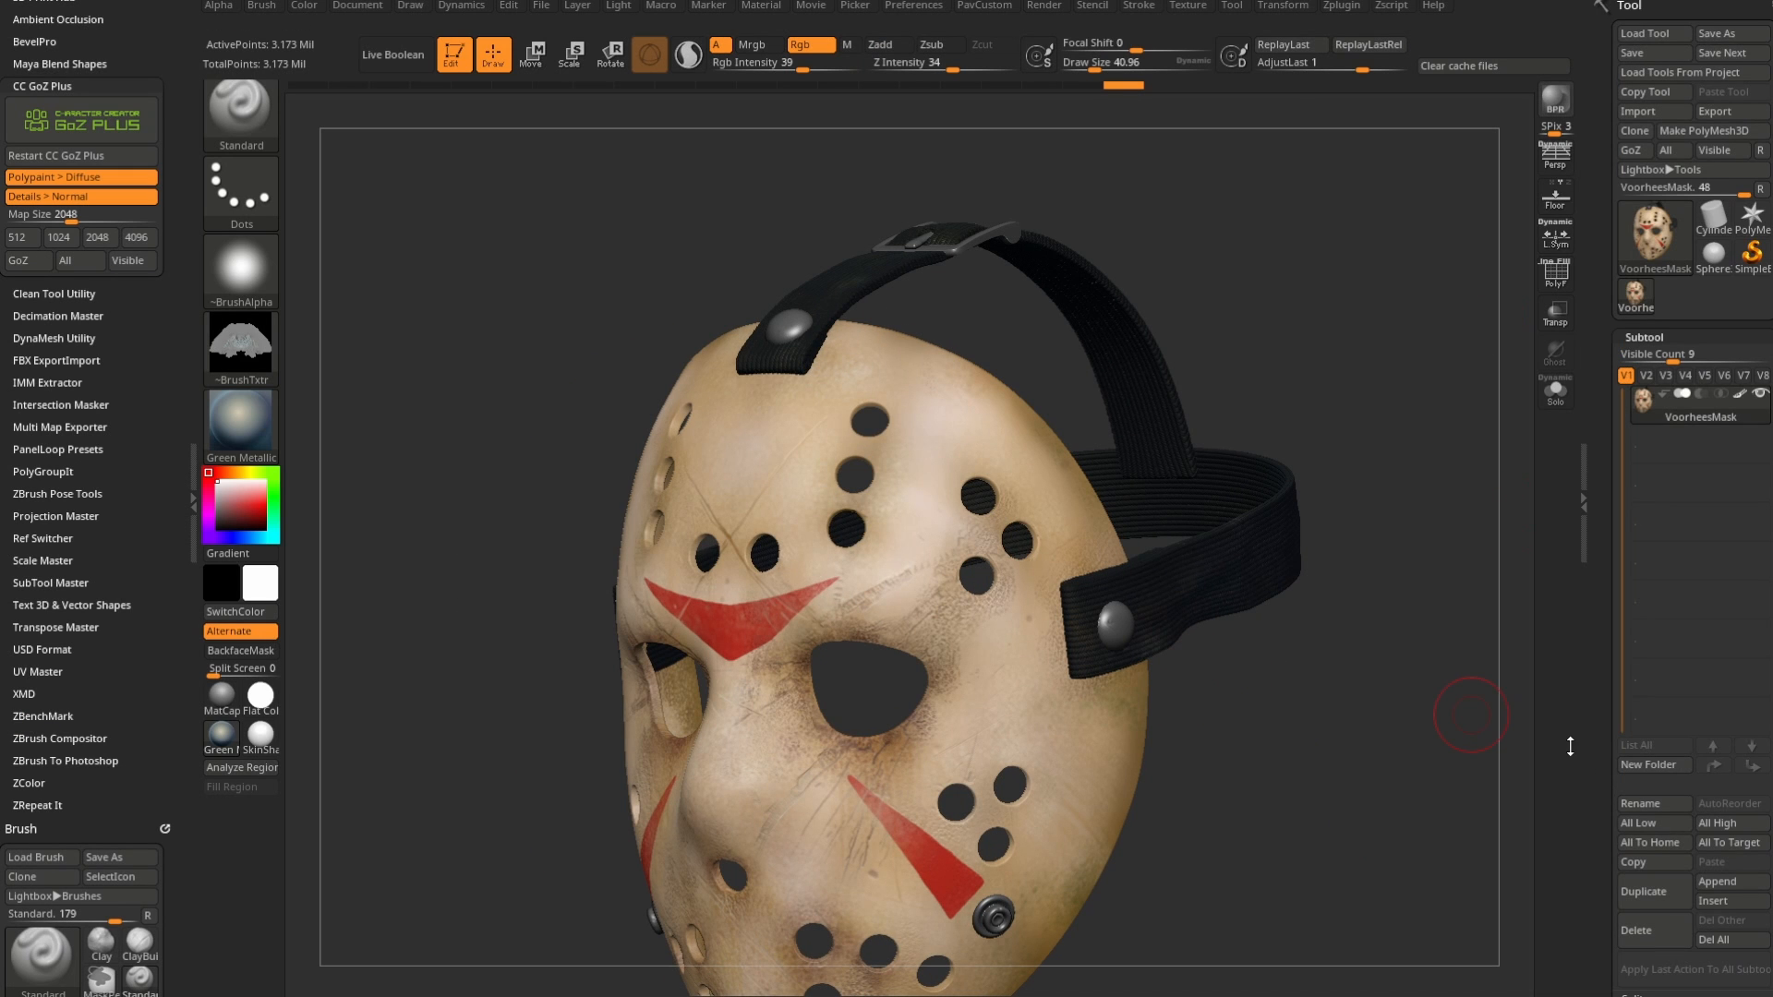
{"action": "scroll", "coordinate": [1608, 498], "scroll_direction": "down", "scroll_amount": 6}
{"action": "left_click", "coordinate": [1623, 690]}
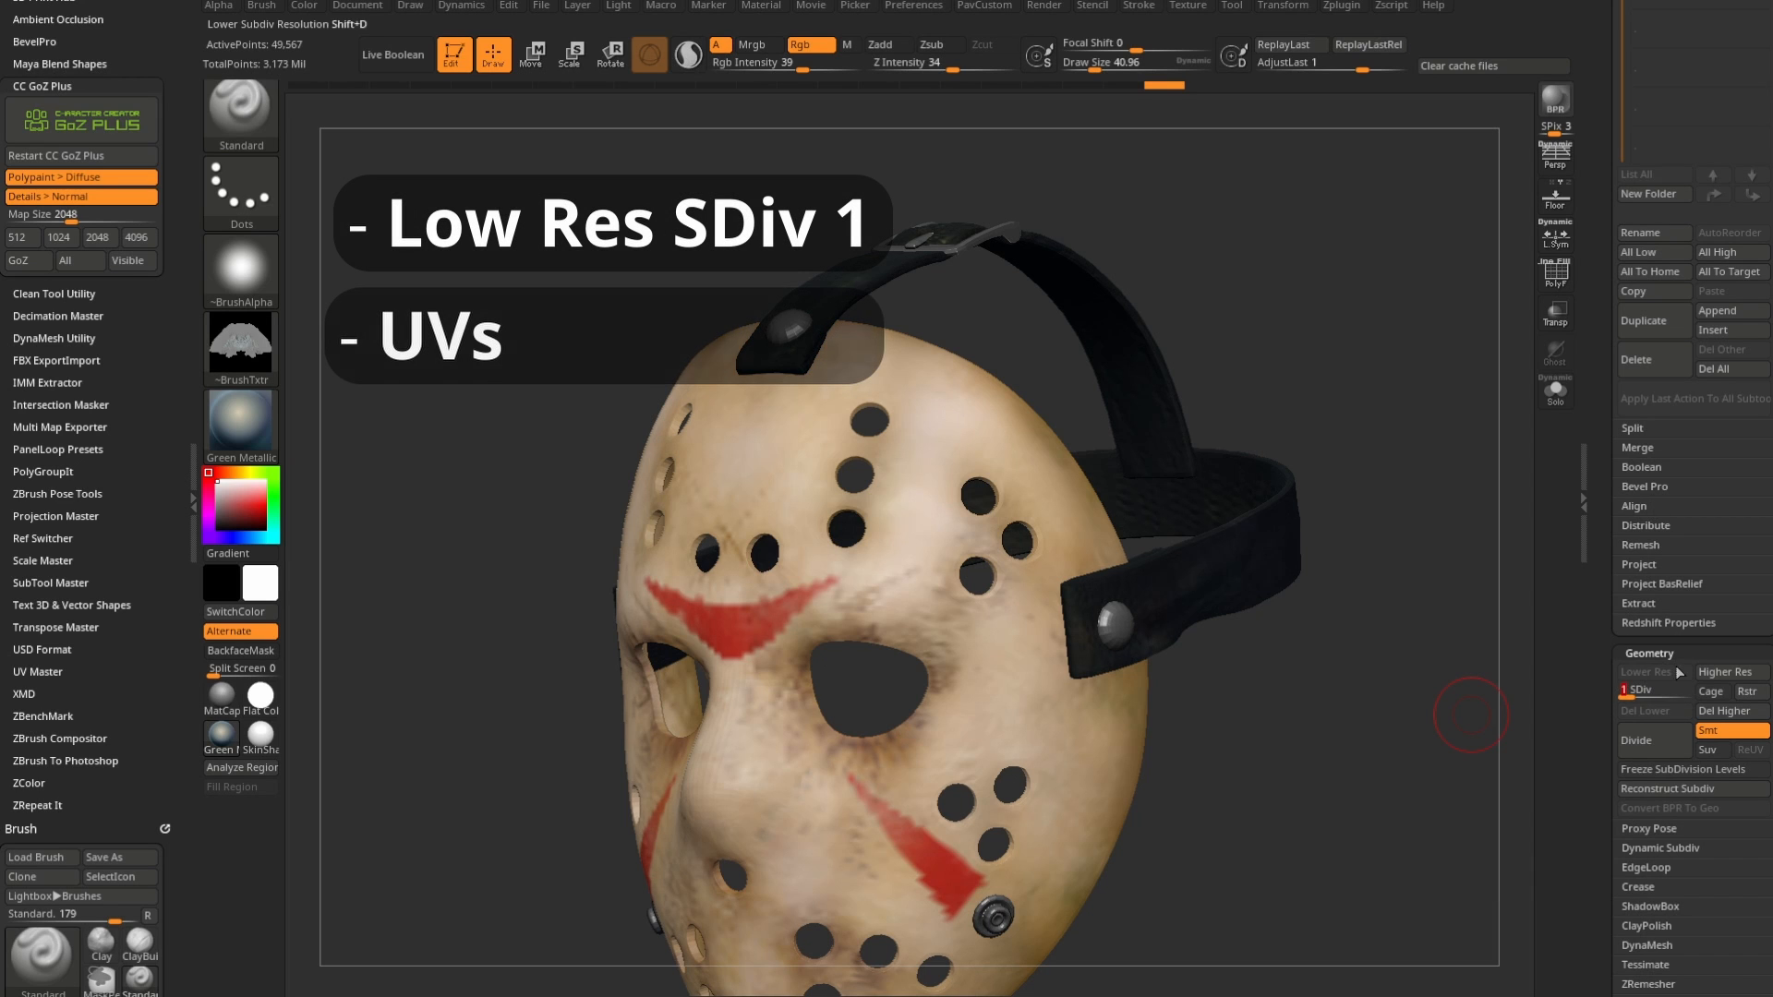
{"action": "left_click_drag", "start_coordinate": [1622, 690], "coordinate": [1683, 690]}
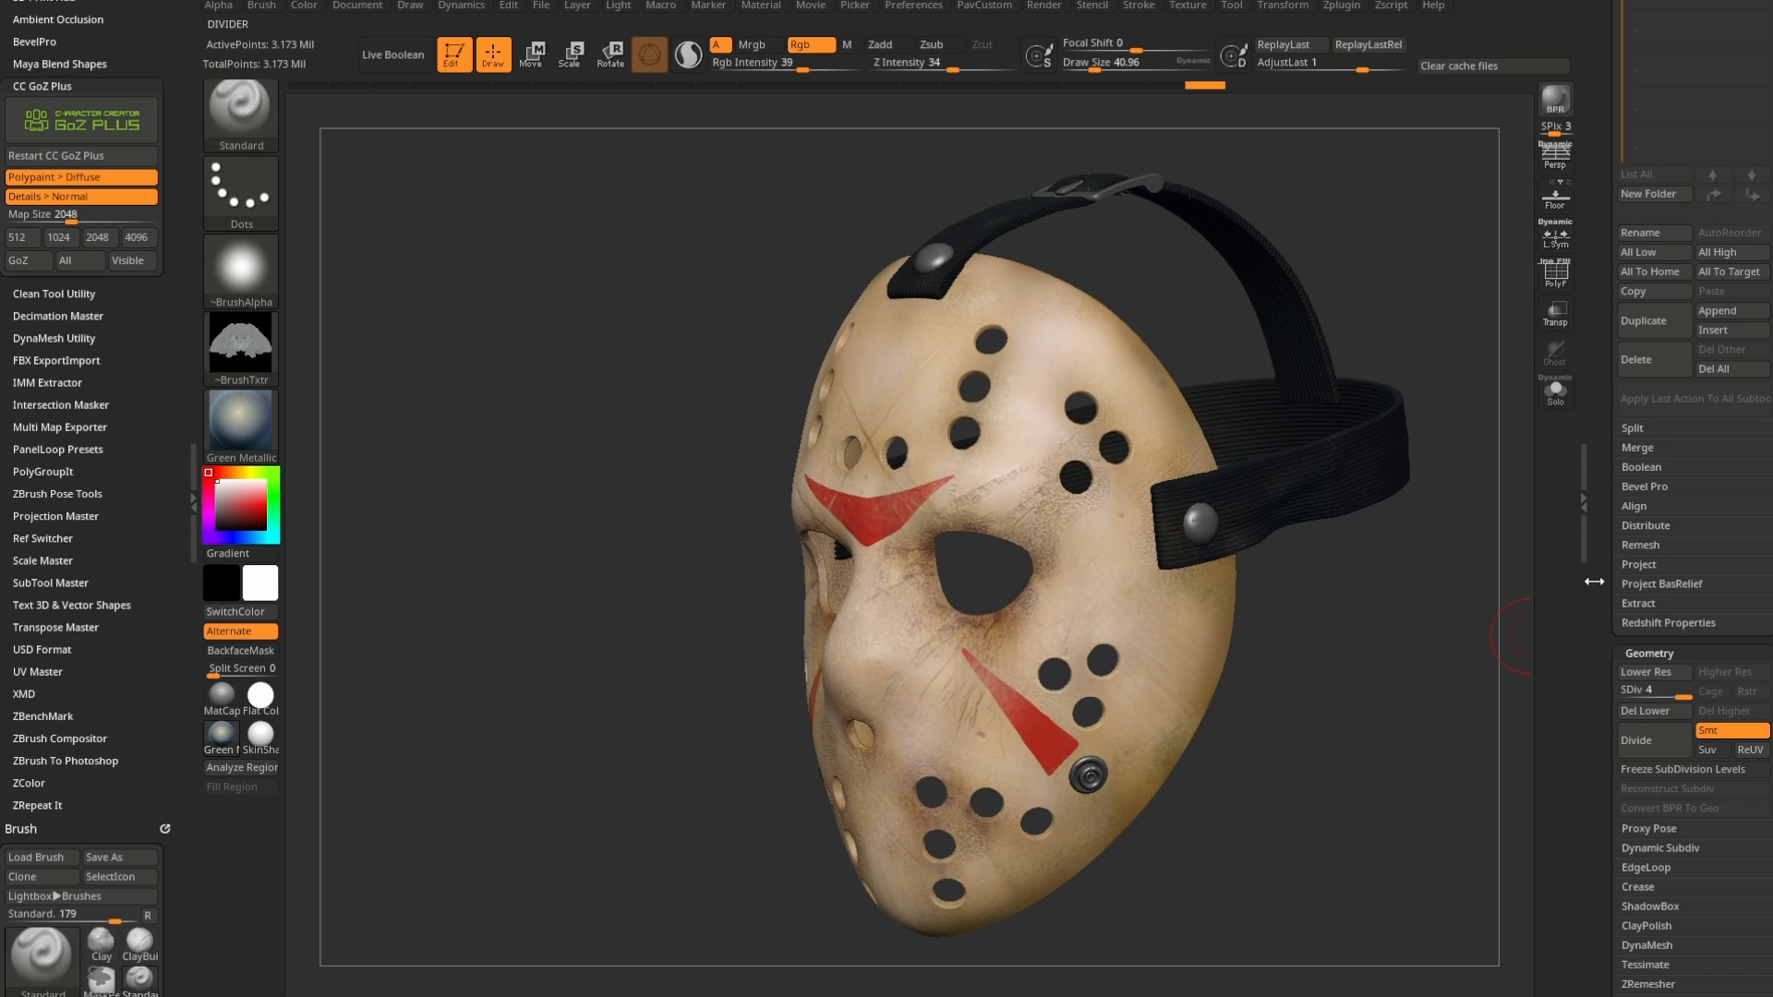
{"action": "left_click_drag", "start_coordinate": [1602, 575], "coordinate": [1598, 878]}
{"action": "left_click_drag", "start_coordinate": [1335, 781], "coordinate": [1462, 776]}
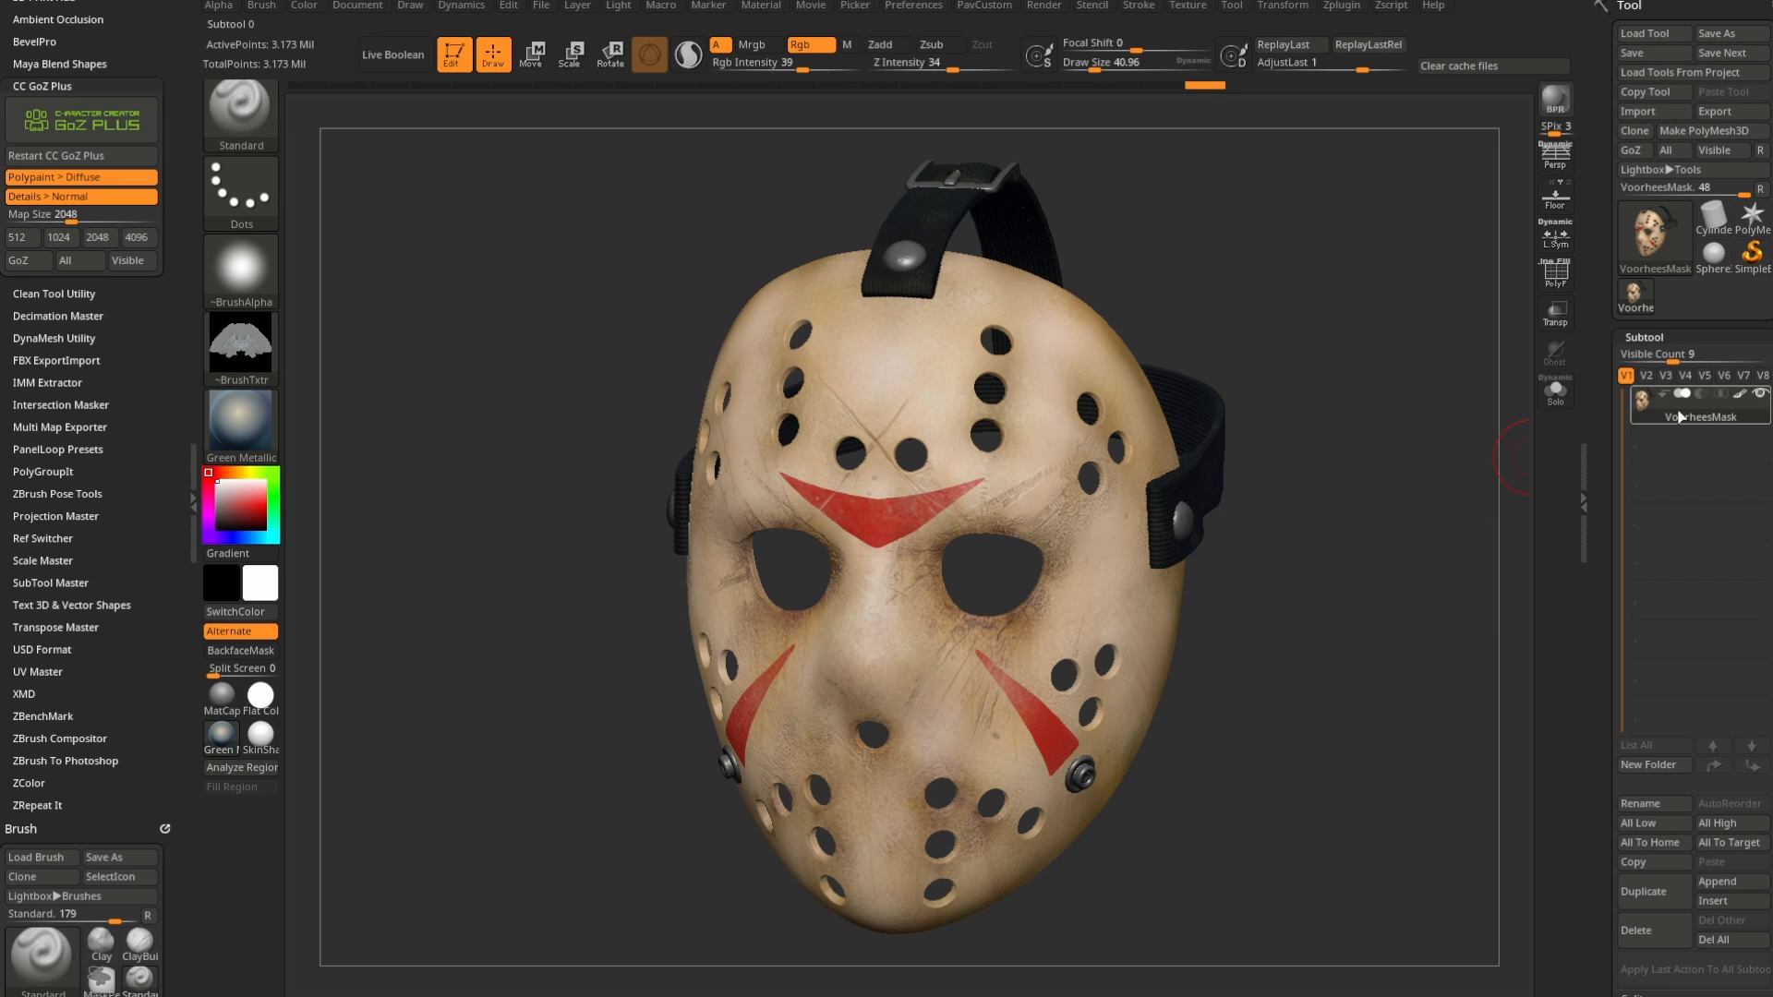
{"action": "scroll", "coordinate": [129, 283], "scroll_direction": "up", "scroll_amount": 3}
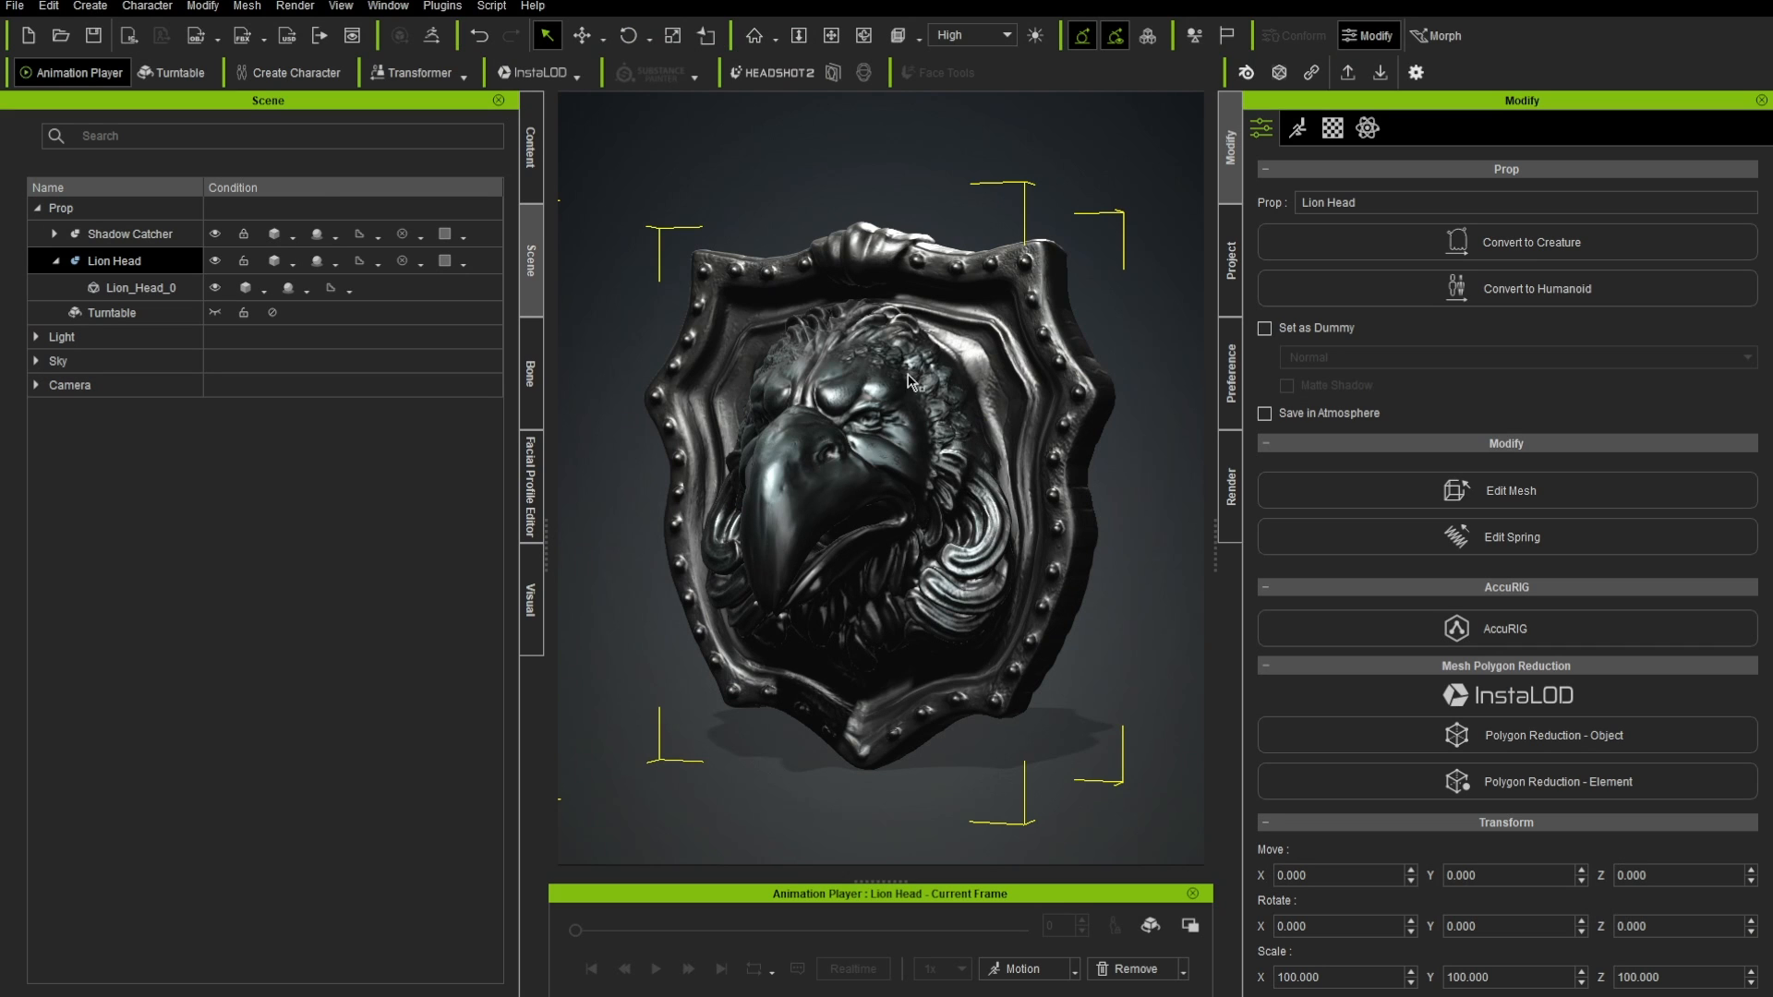
- Start a new project in Character Creator and load the UltraMarine character from the custom Base folder
{"action": "left_click", "coordinate": [16, 7]}
{"action": "left_click", "coordinate": [74, 34]}
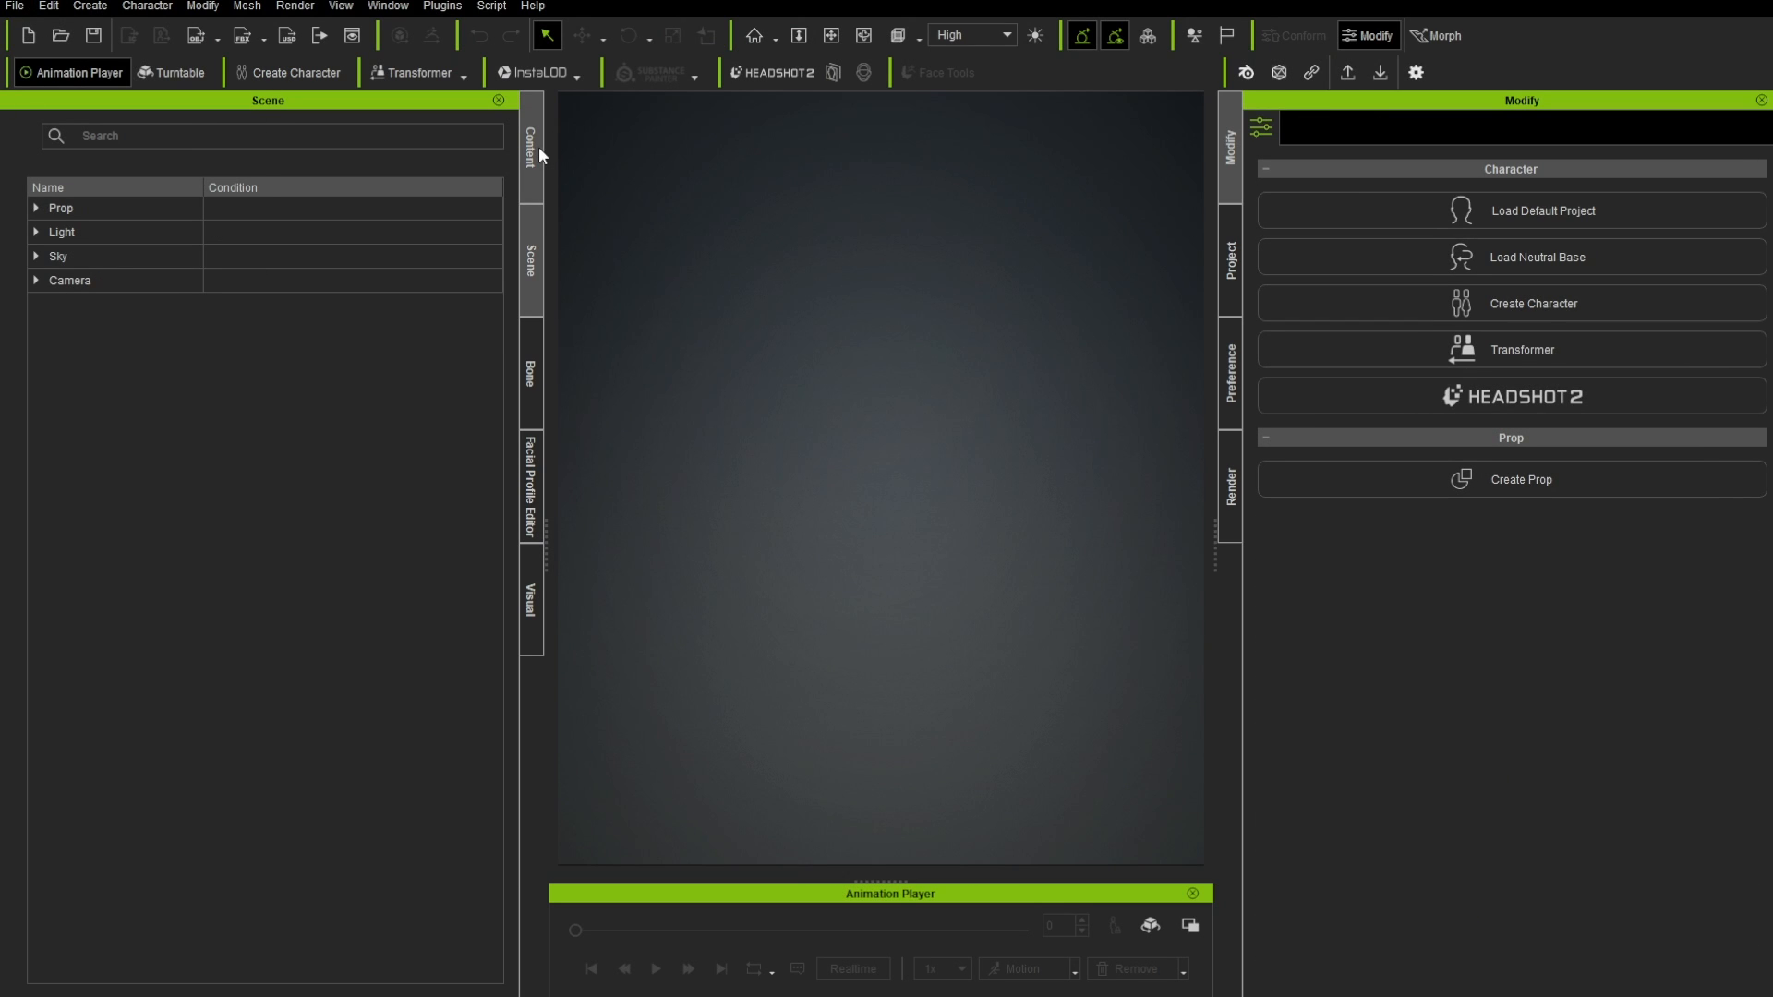
{"action": "left_click", "coordinate": [539, 147]}
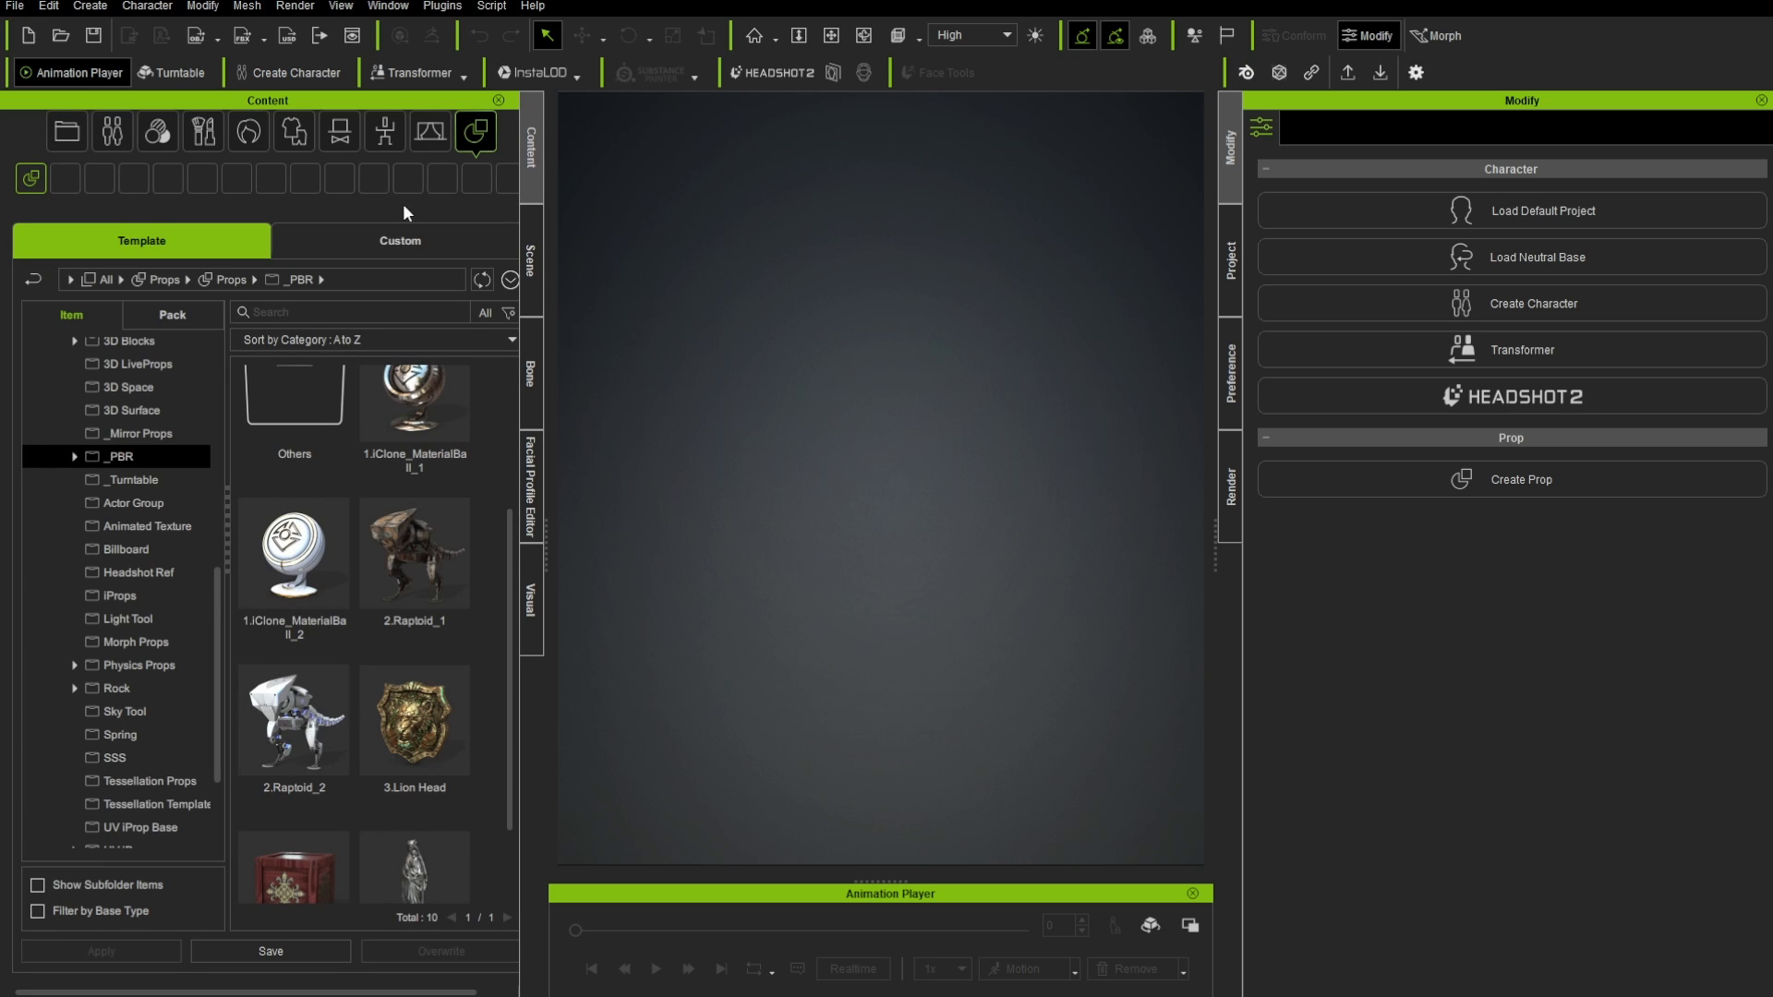
{"action": "left_click", "coordinate": [400, 240]}
{"action": "left_click", "coordinate": [45, 395]}
{"action": "left_click", "coordinate": [61, 418]}
{"action": "left_click", "coordinate": [106, 441]}
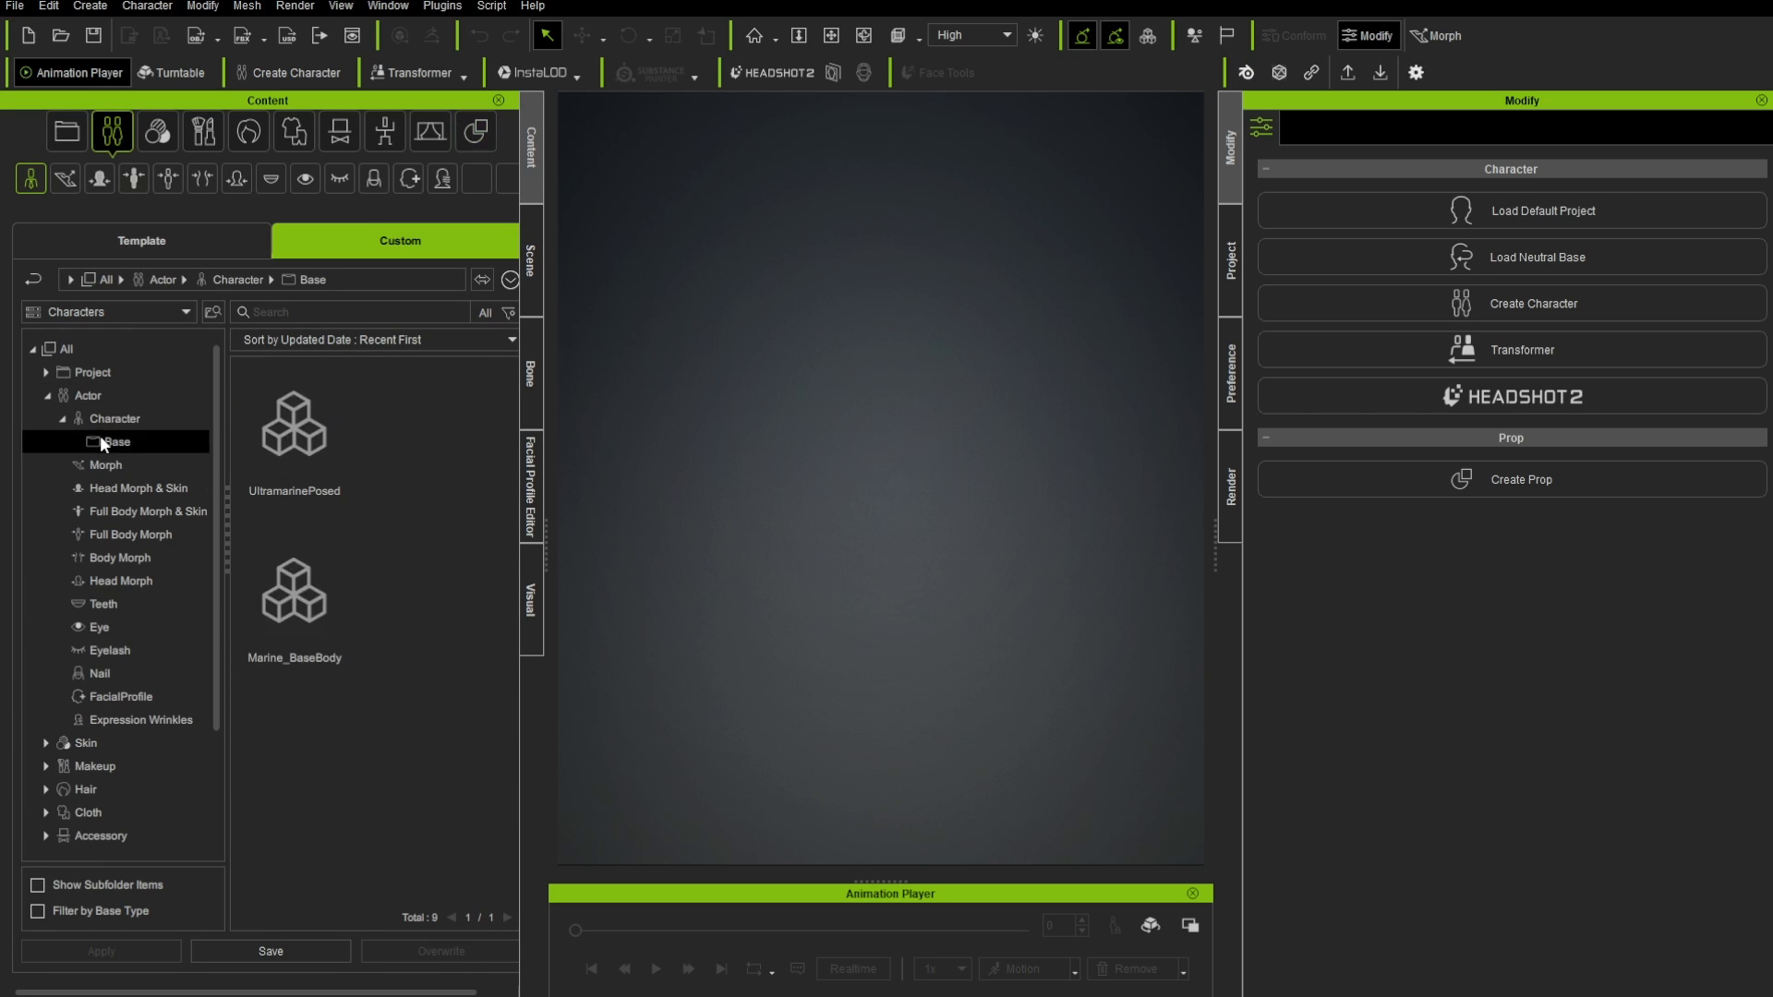
{"action": "double_click", "coordinate": [392, 407]}
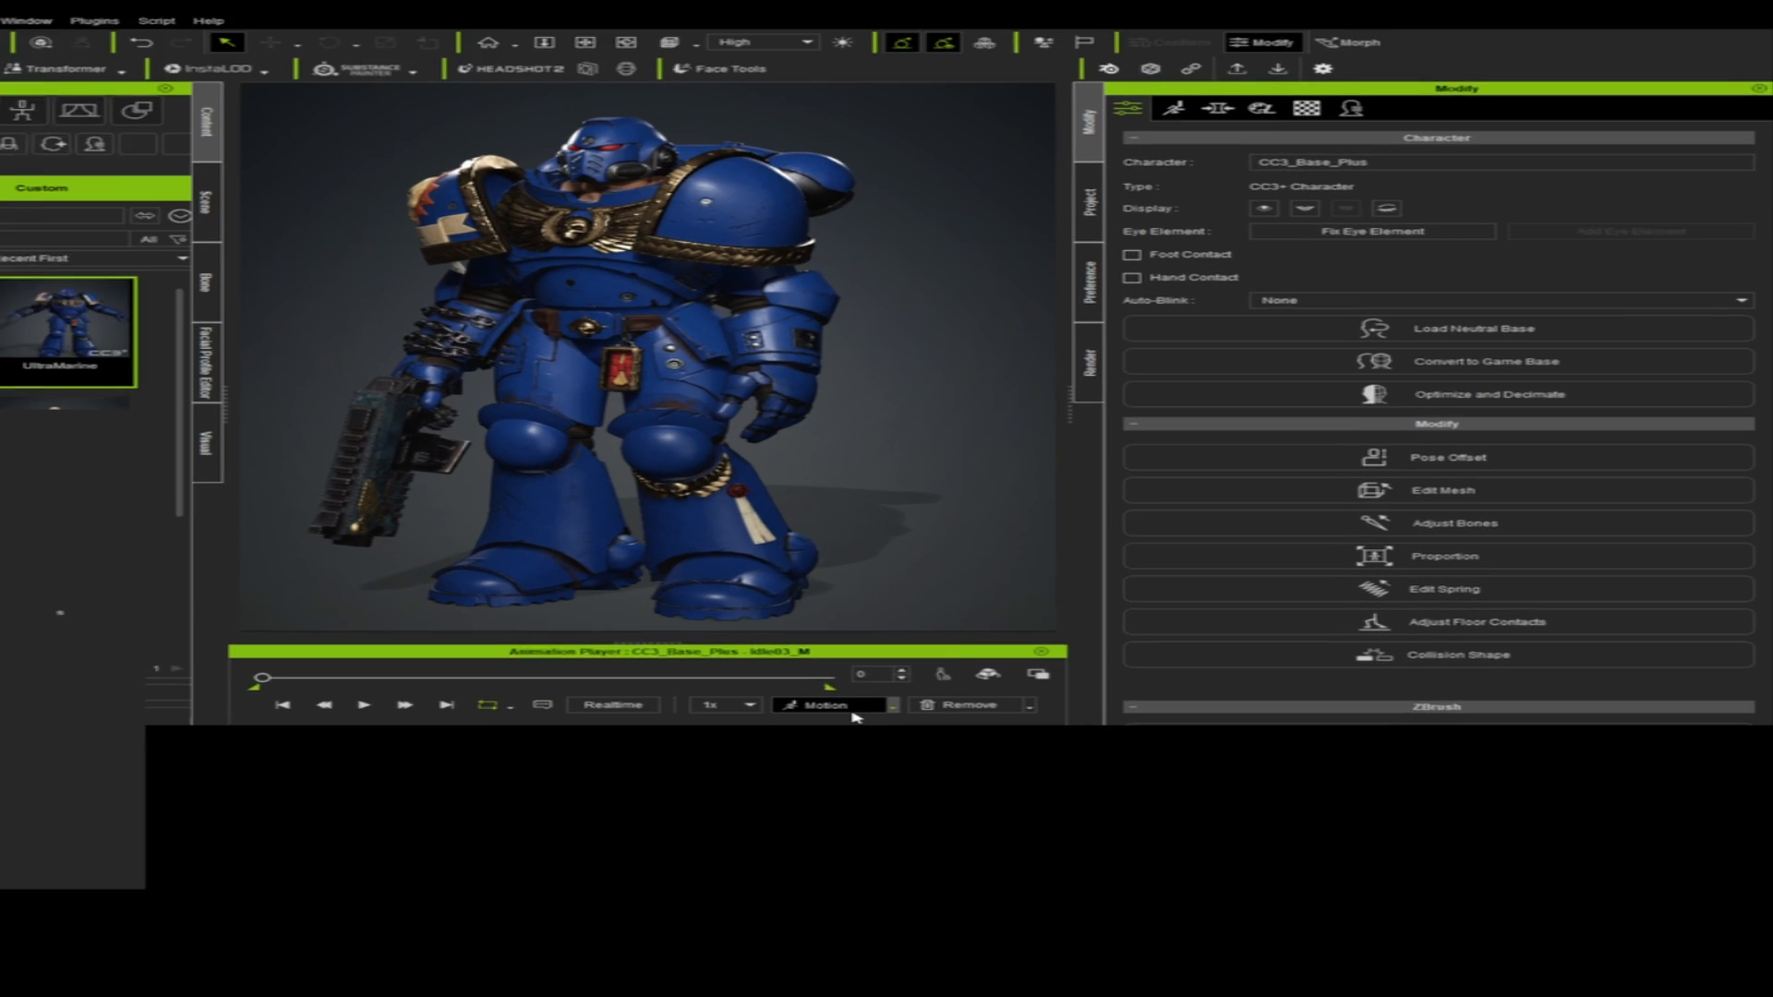
- Replace the UltraMarine character's idle motion with a static pose
{"action": "left_click", "coordinate": [1069, 969]}
{"action": "mouse_move", "coordinate": [1042, 764]}
{"action": "left_click", "coordinate": [1171, 821]}
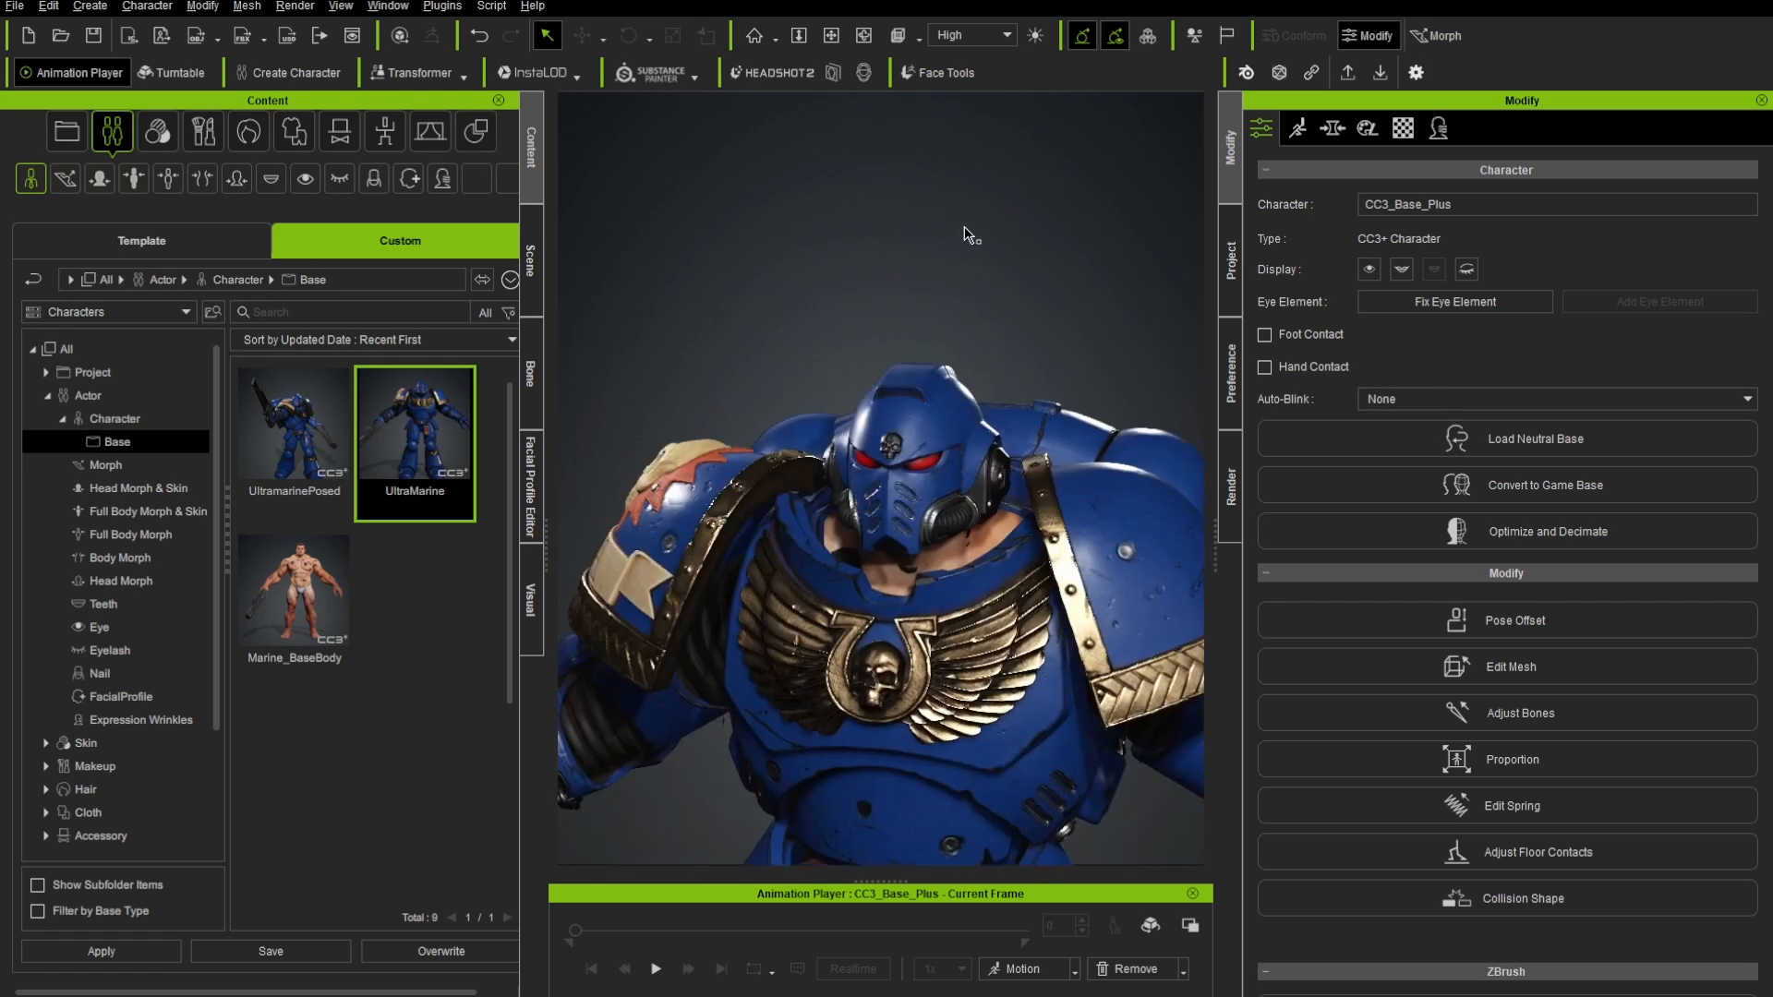
- Hide the Helmet cloth and the Eyes accessory on the UltraMarine character
{"action": "left_click", "coordinate": [533, 258]}
{"action": "left_click", "coordinate": [213, 368]}
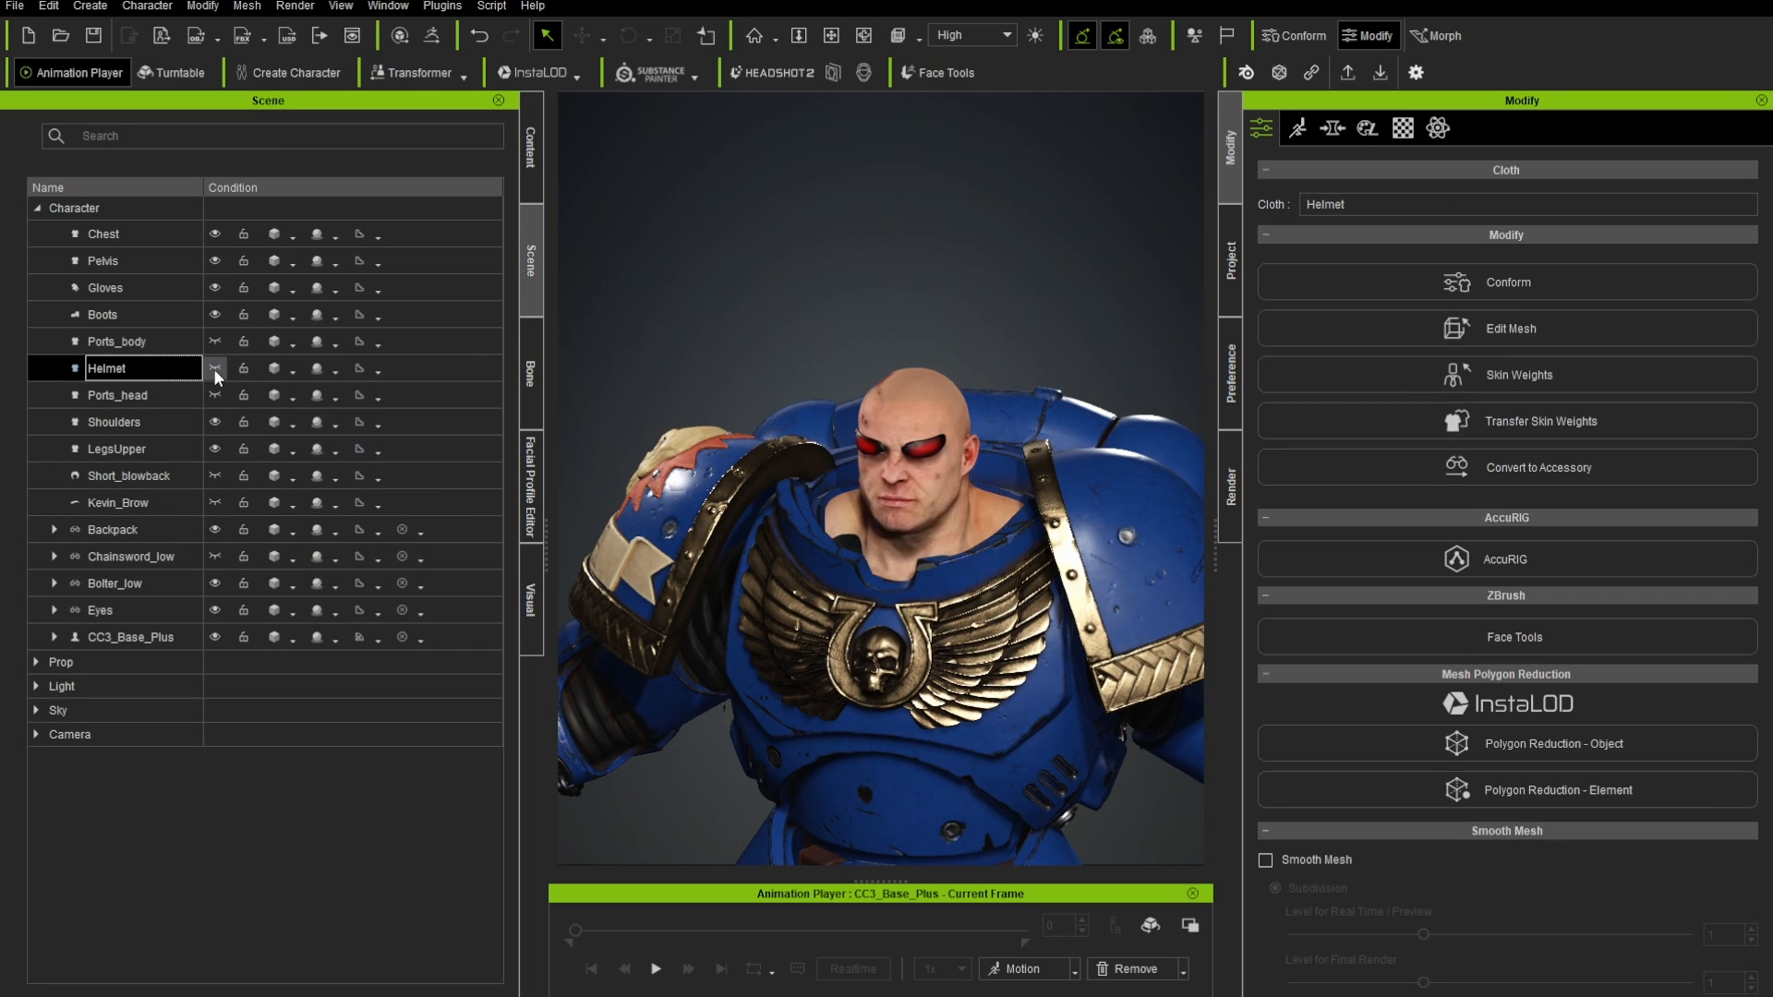
{"action": "left_click", "coordinate": [215, 610]}
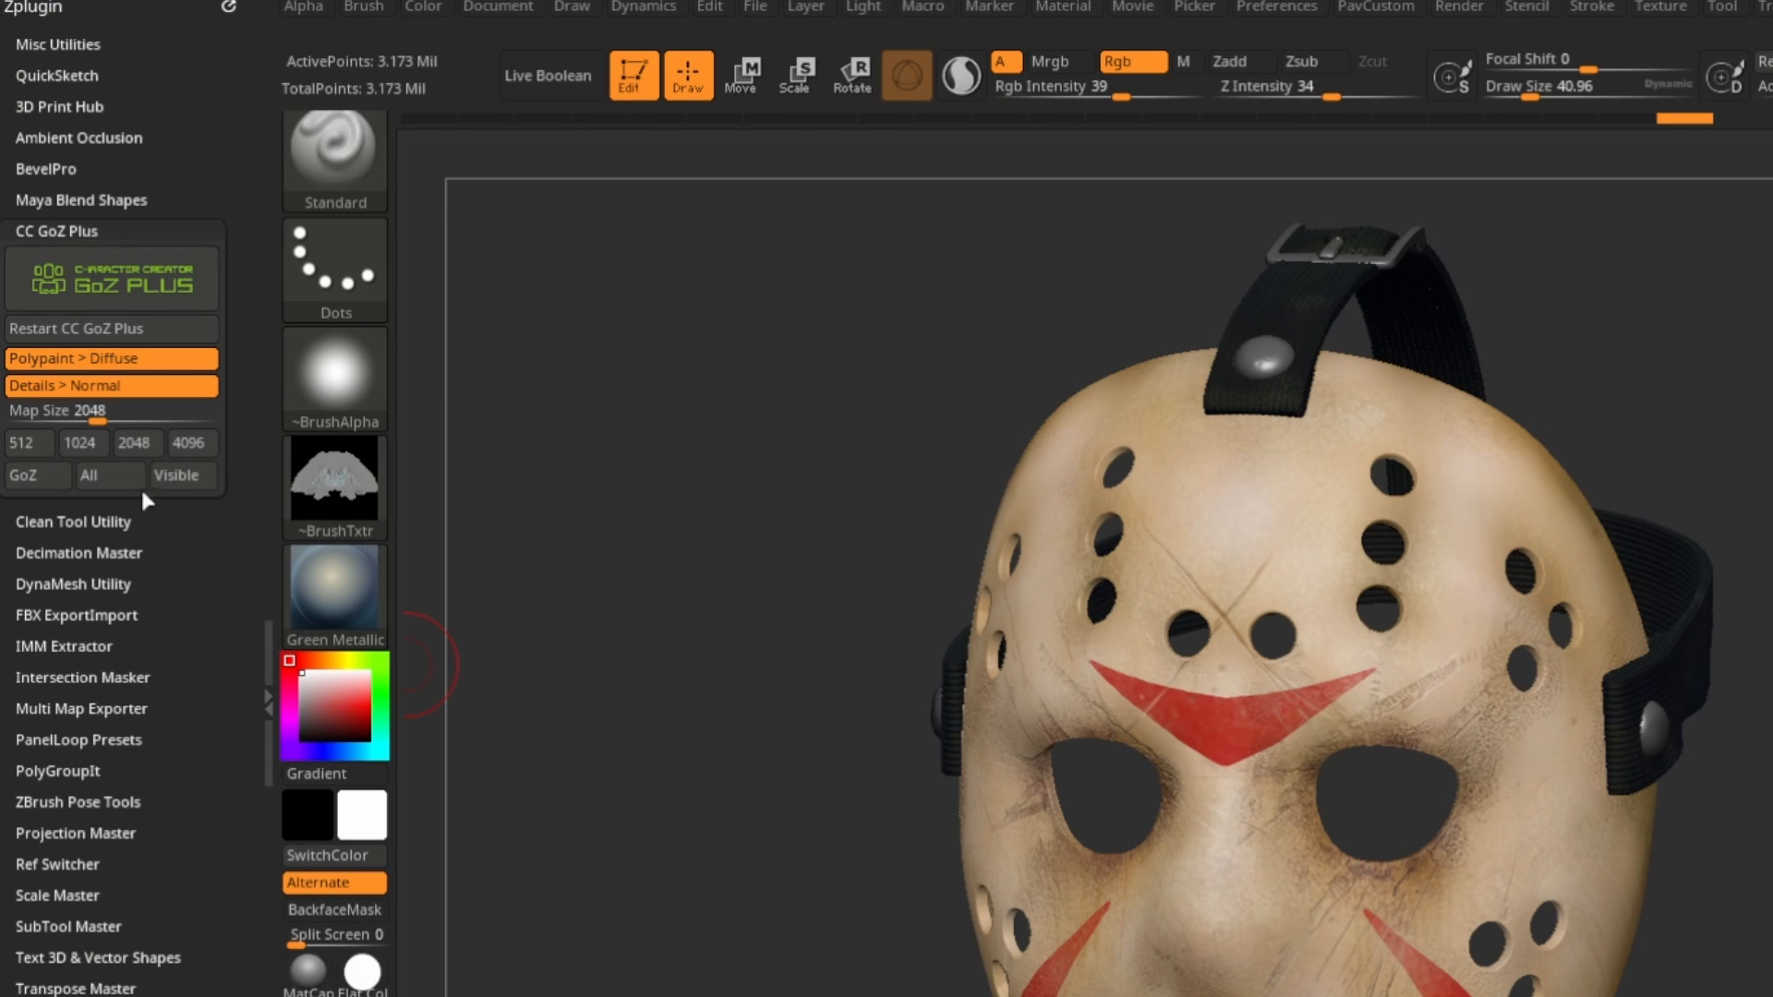
- Send the VoorheesMask from ZBrush to Character Creator through GoZ Plus, importing it with the Create Accessory action and its texture at original size
{"action": "left_click", "coordinate": [41, 482]}
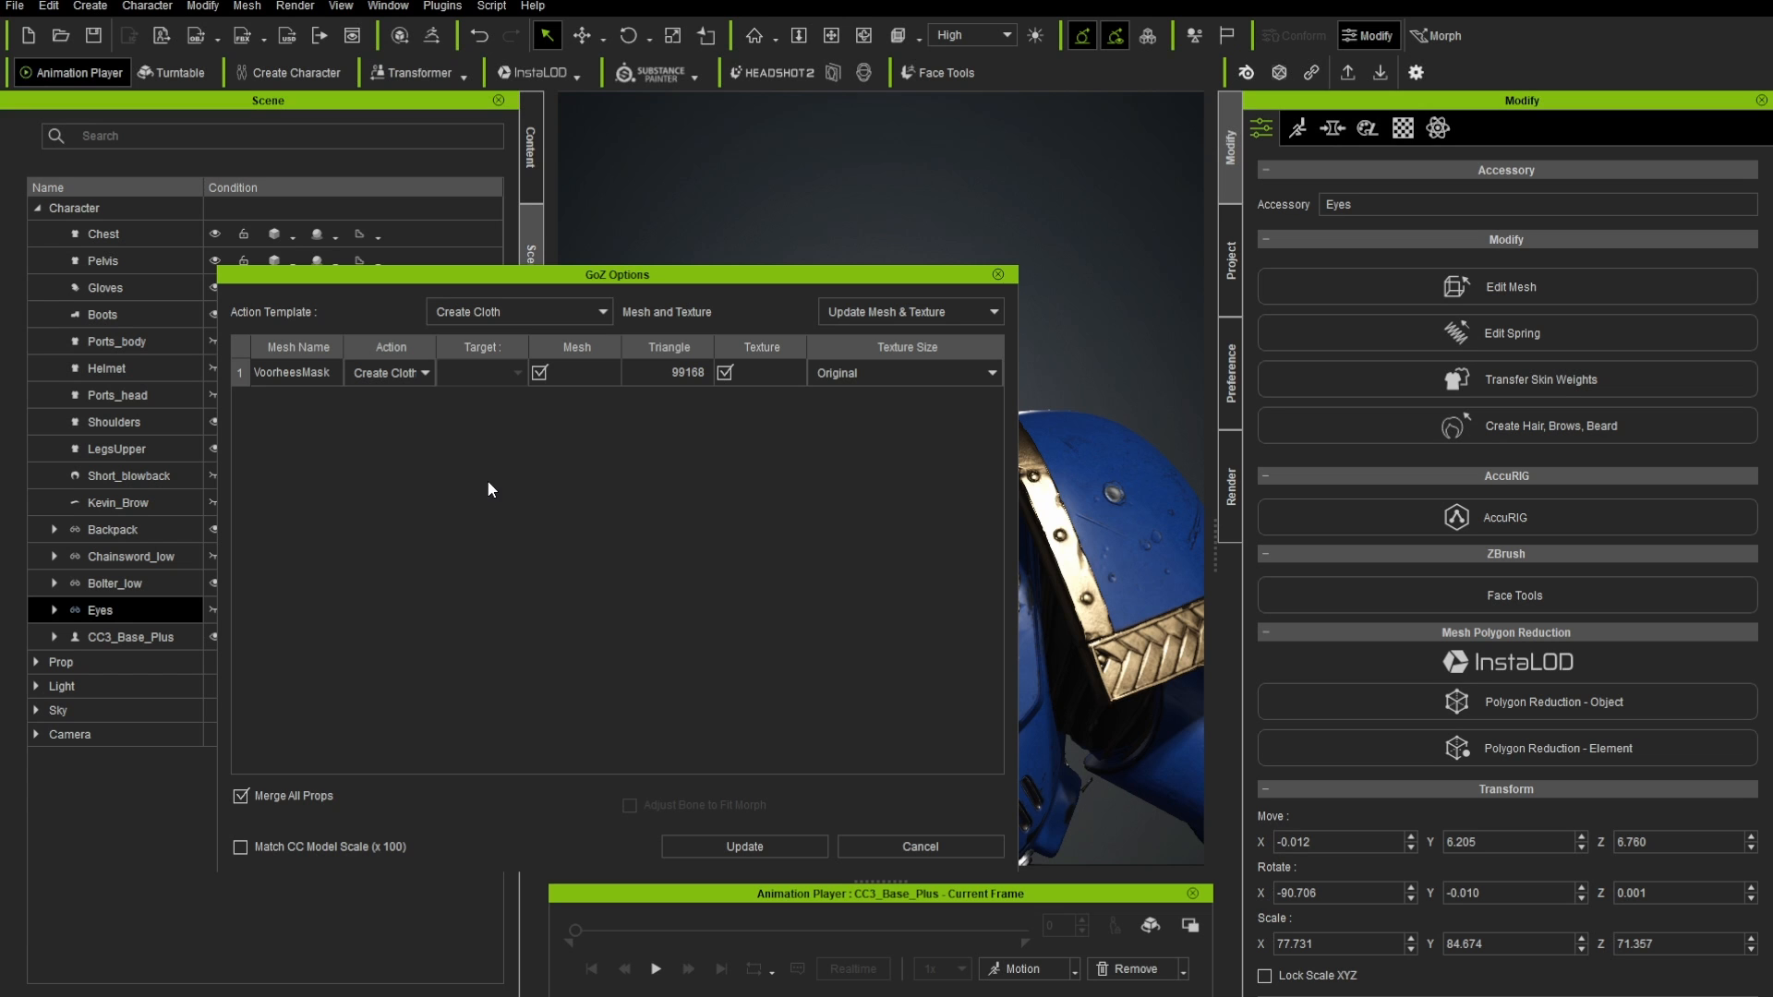
{"action": "mouse_move", "coordinate": [673, 282]}
{"action": "left_mouse_down"}
{"action": "mouse_move", "coordinate": [970, 286]}
{"action": "mouse_move", "coordinate": [702, 275]}
{"action": "left_mouse_up"}
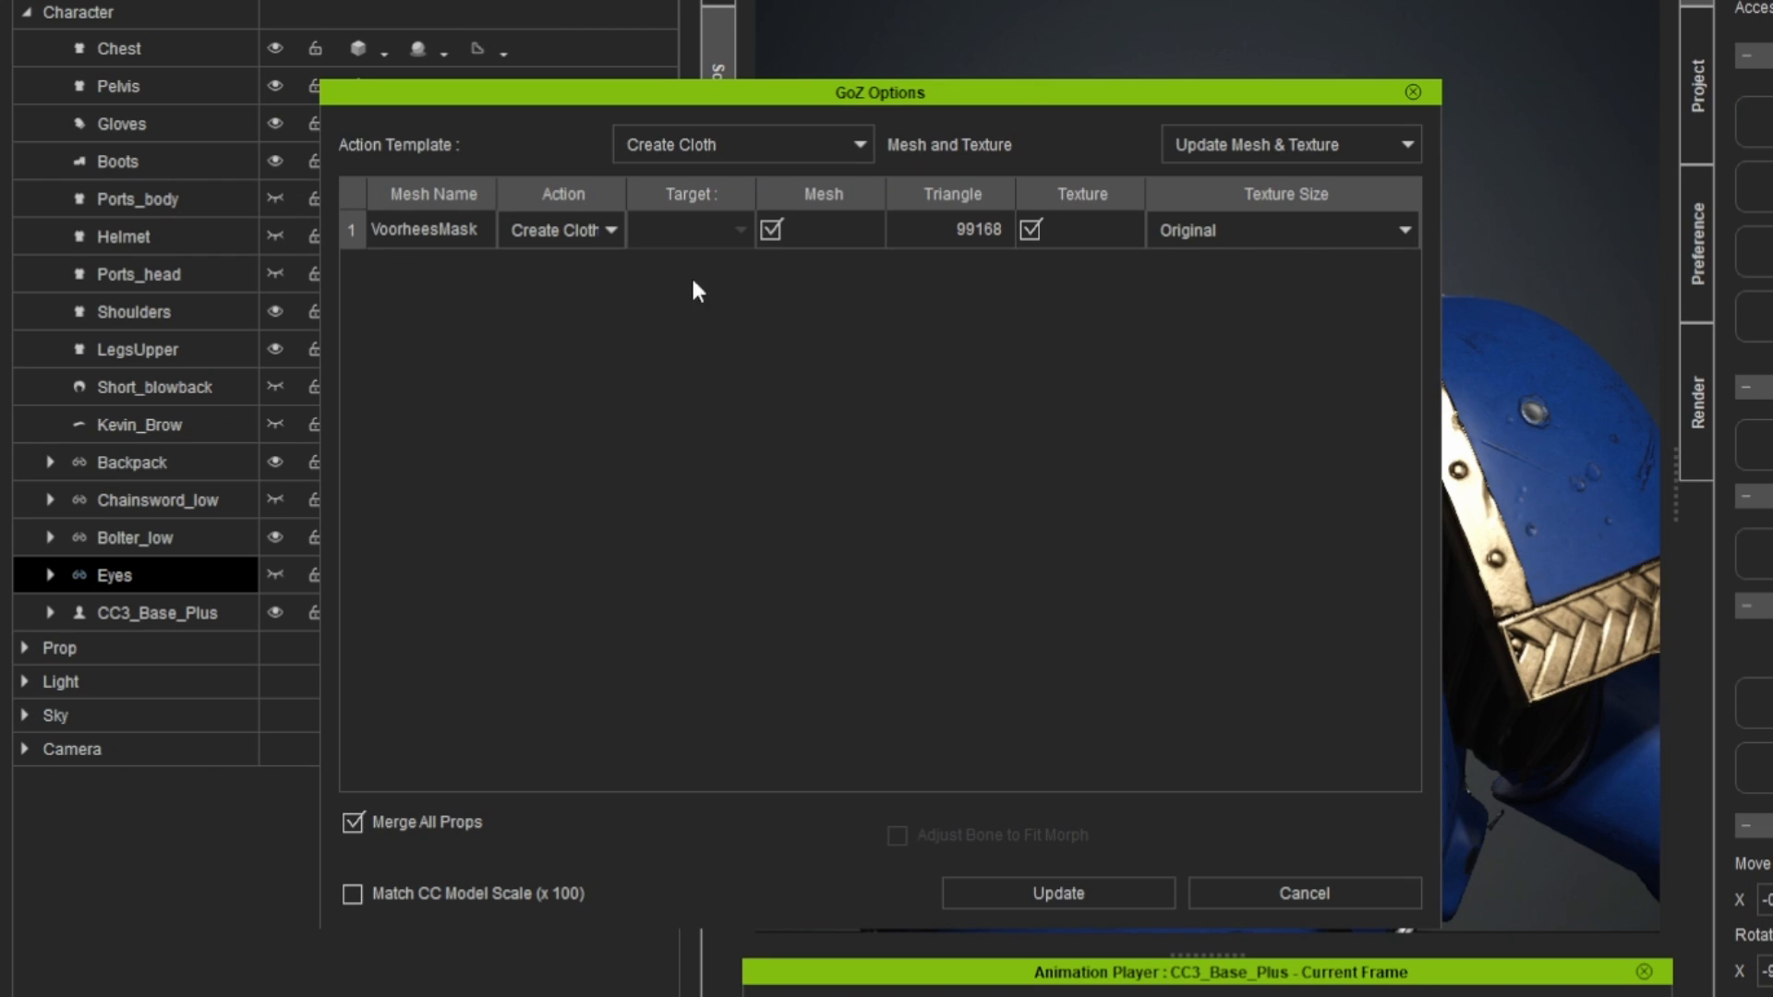
{"action": "left_click", "coordinate": [860, 148]}
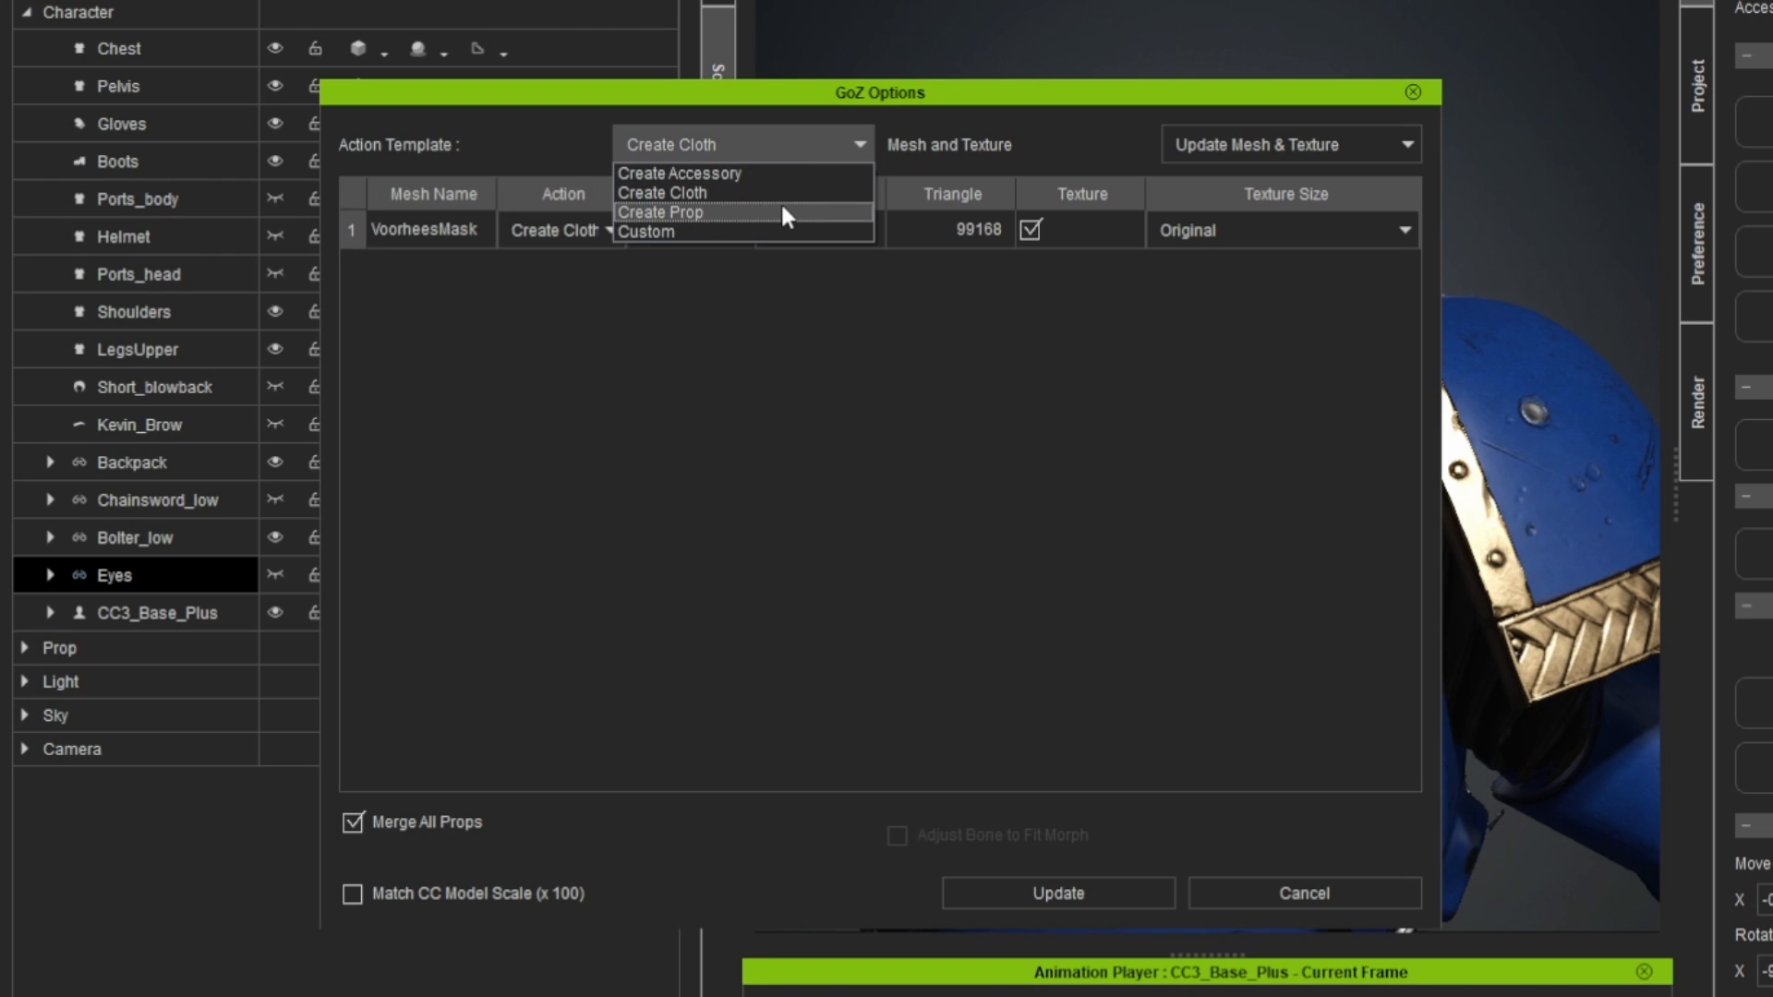
{"action": "left_click", "coordinate": [772, 172]}
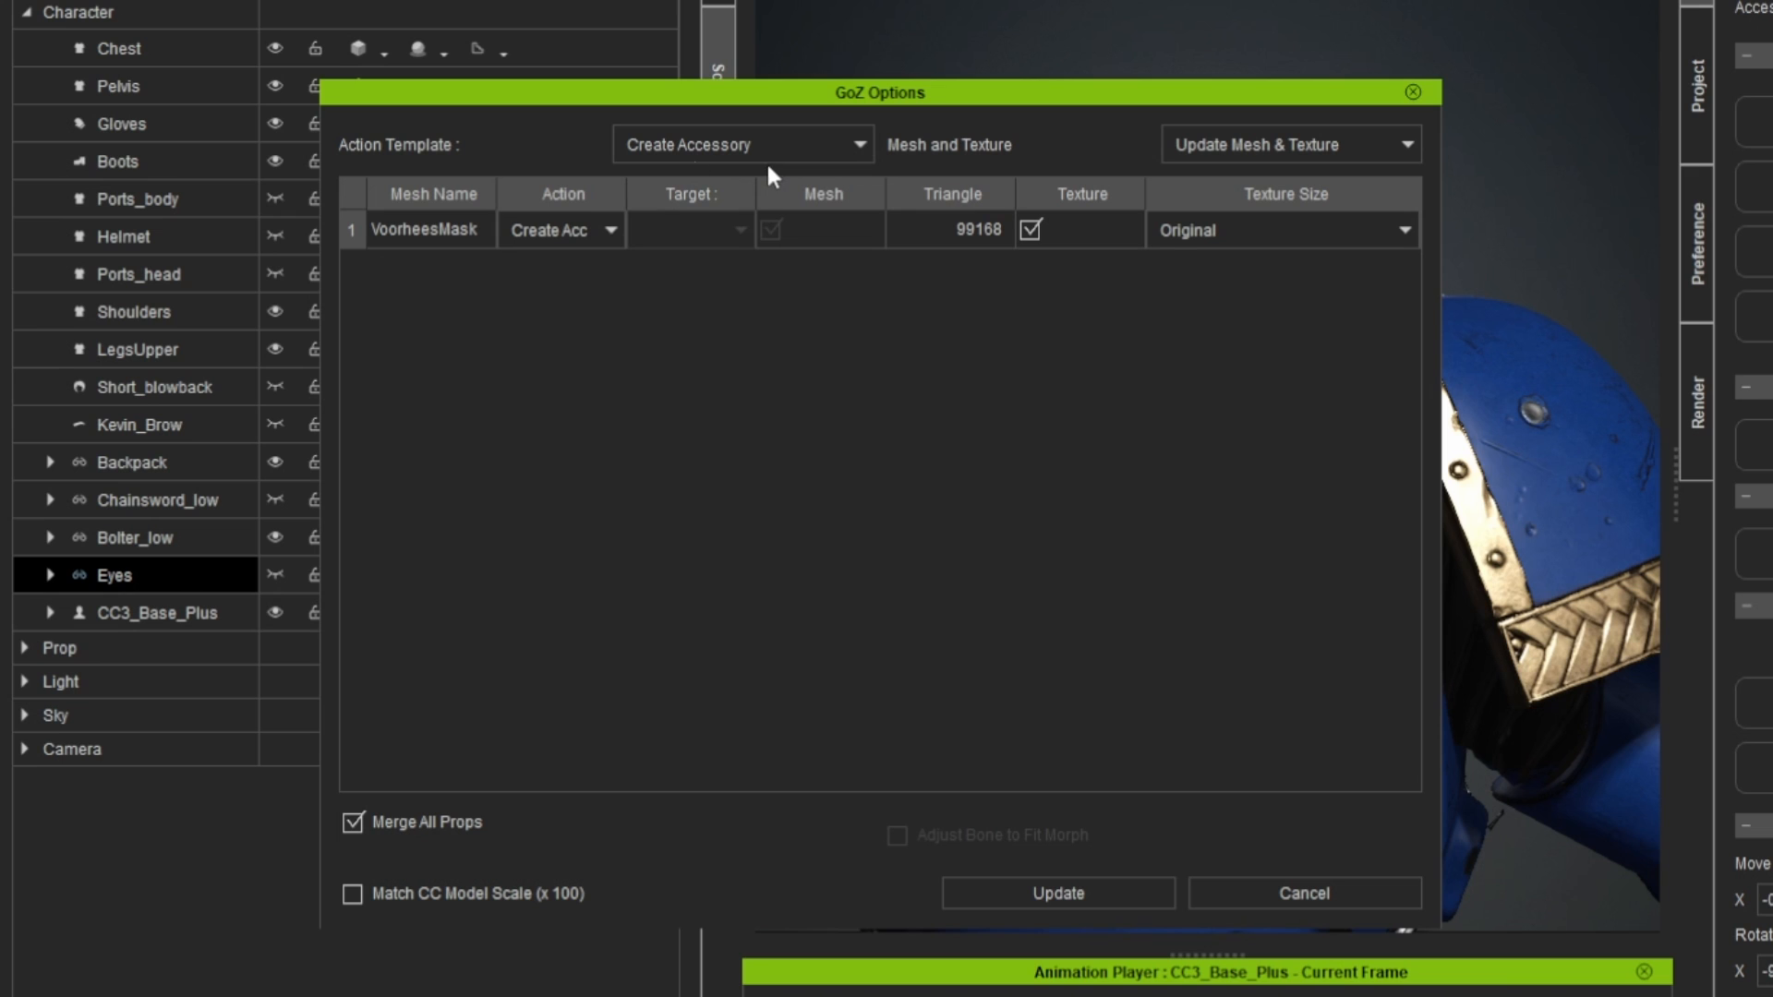
{"action": "left_click", "coordinate": [606, 224]}
{"action": "left_click", "coordinate": [560, 257]}
{"action": "left_click", "coordinate": [988, 896]}
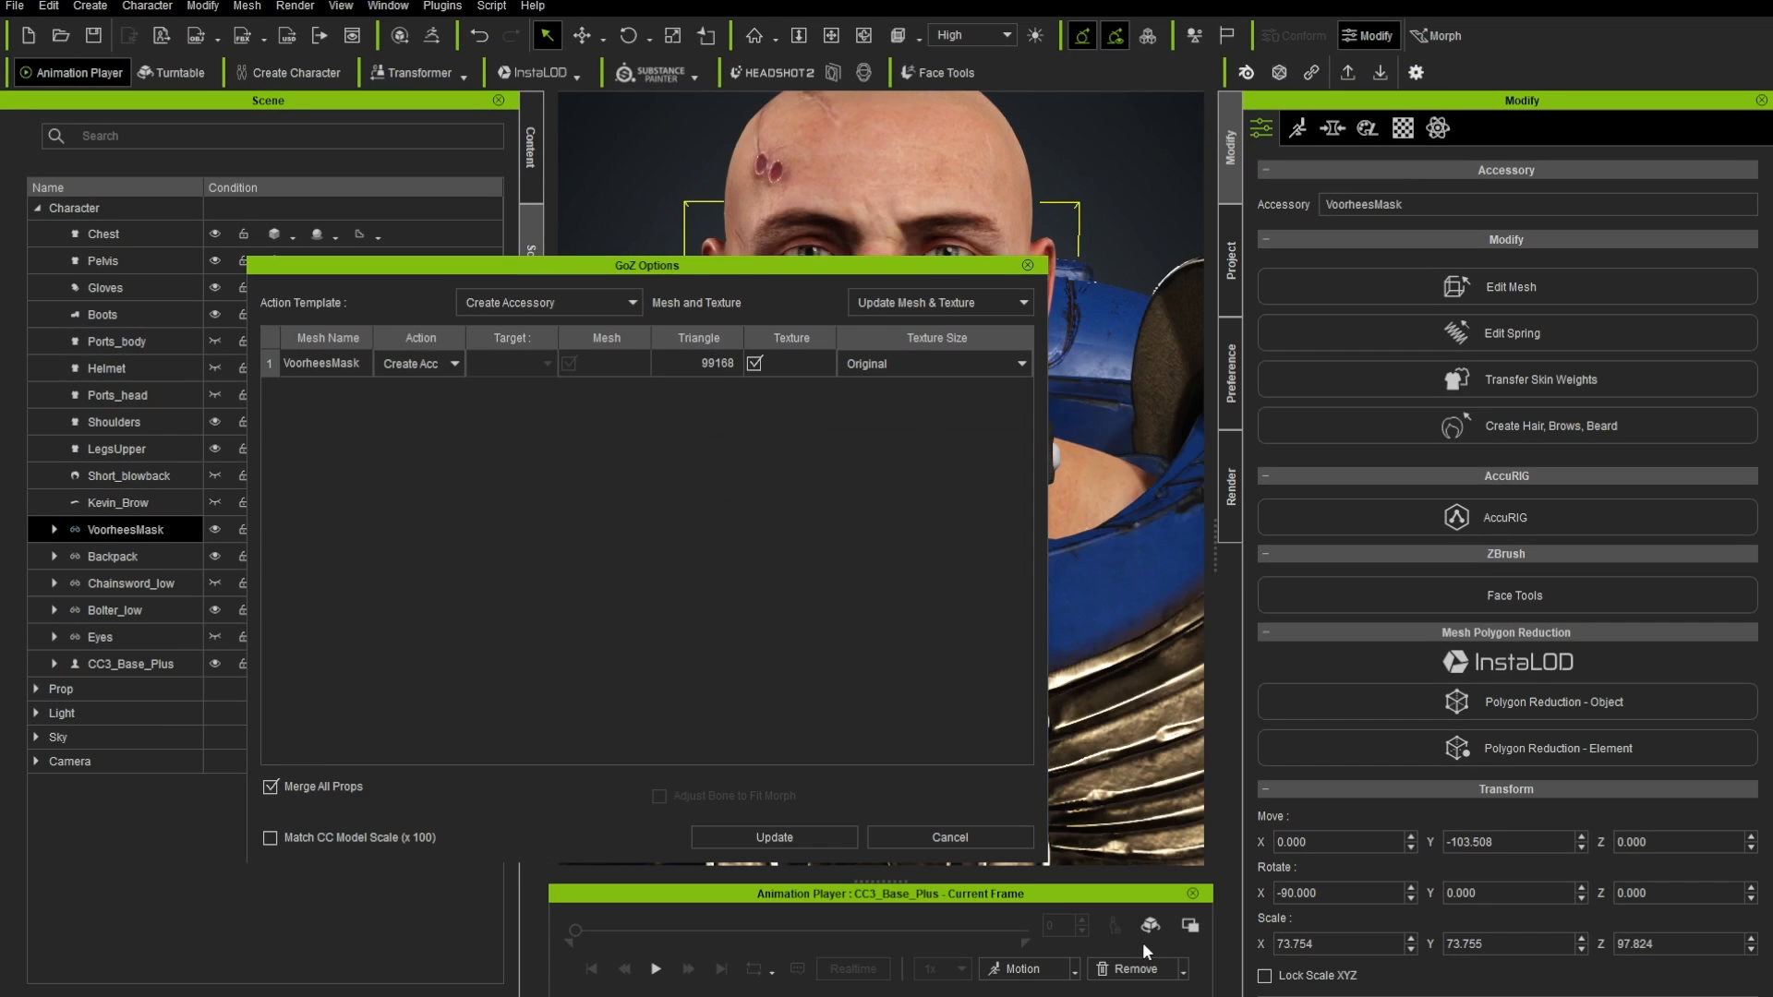
- Attach the VoorheesMask accessory to the character's CC_Base_Head bone with alignment None, inheriting move and rotate
{"action": "right_click_drag", "start_coordinate": [684, 501], "coordinate": [637, 512]}
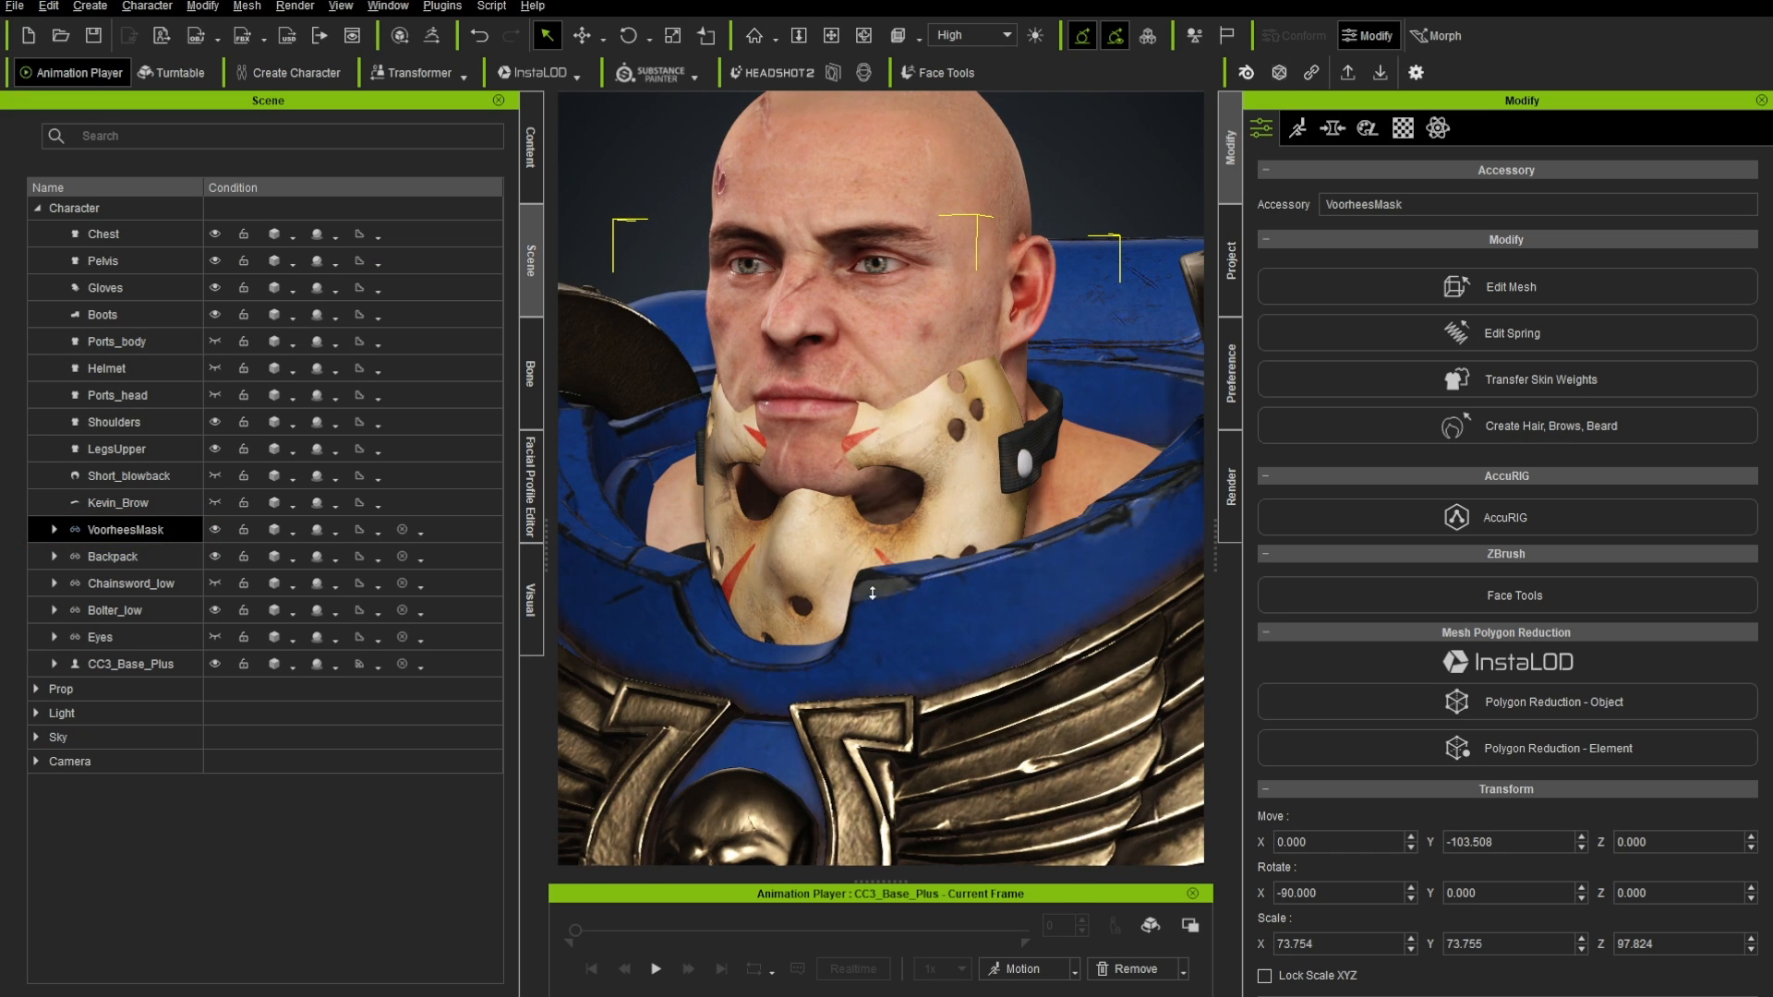
{"action": "scroll", "coordinate": [871, 592], "scroll_direction": "down", "scroll_amount": 5}
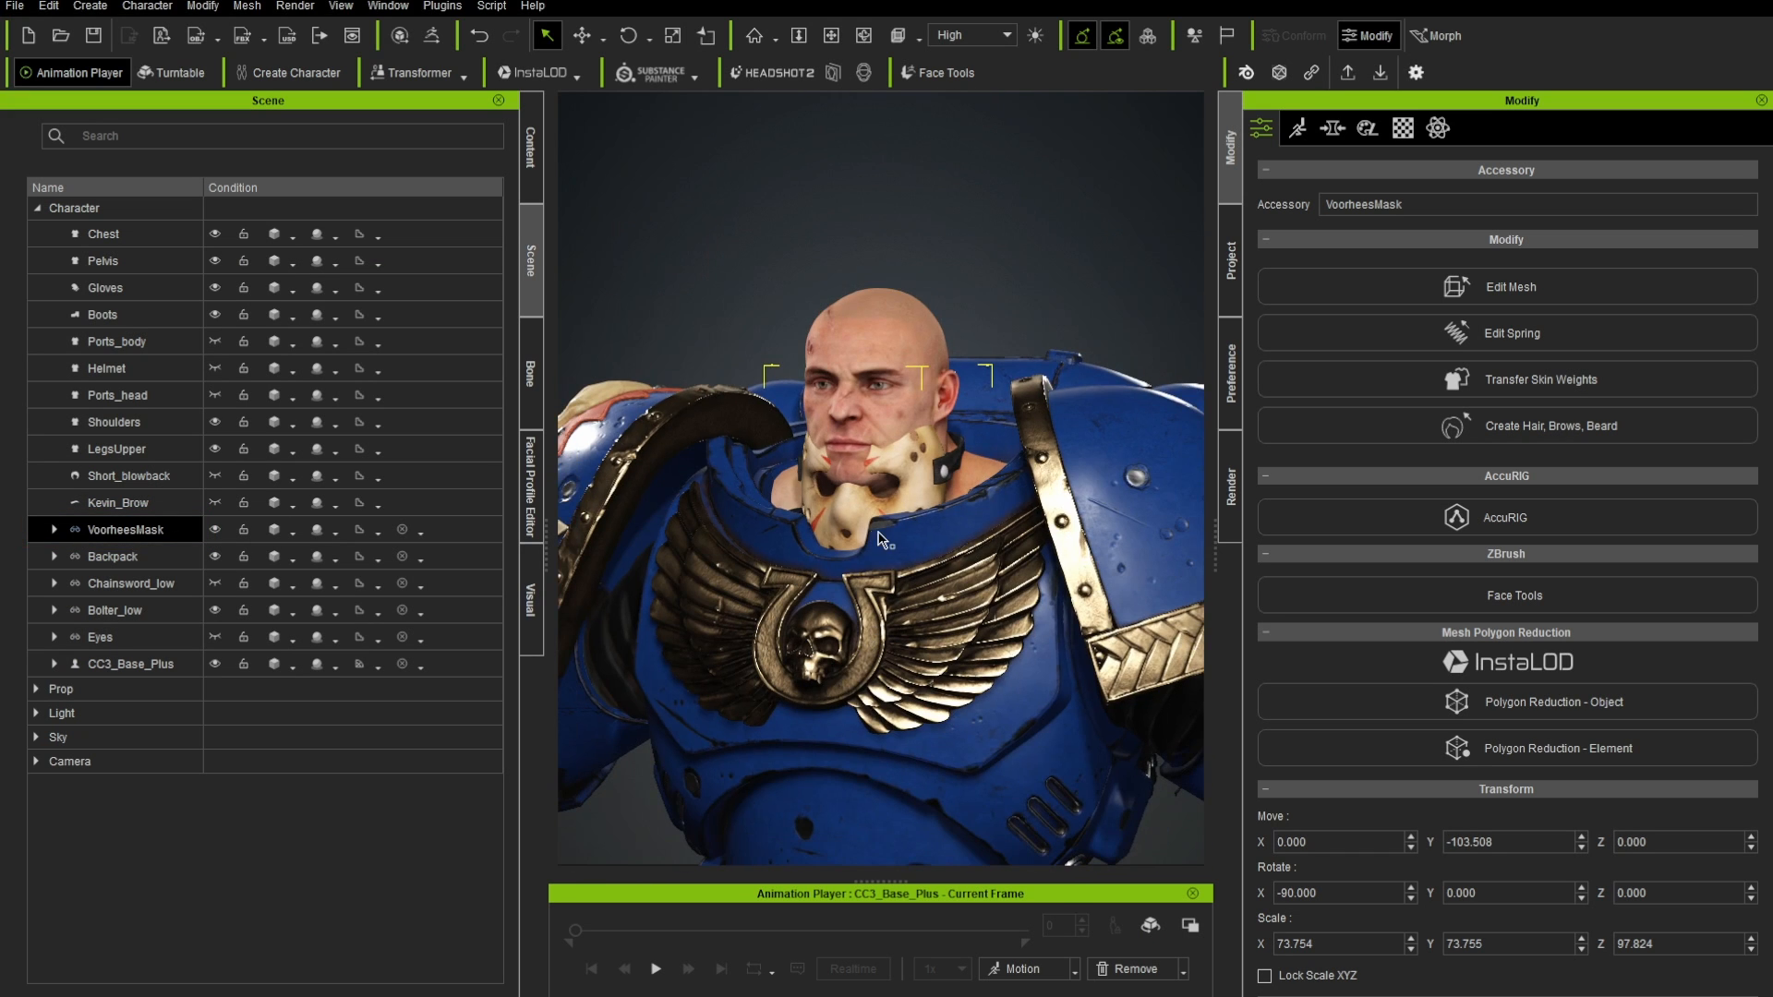
{"action": "right_click_drag", "start_coordinate": [884, 540], "coordinate": [829, 492]}
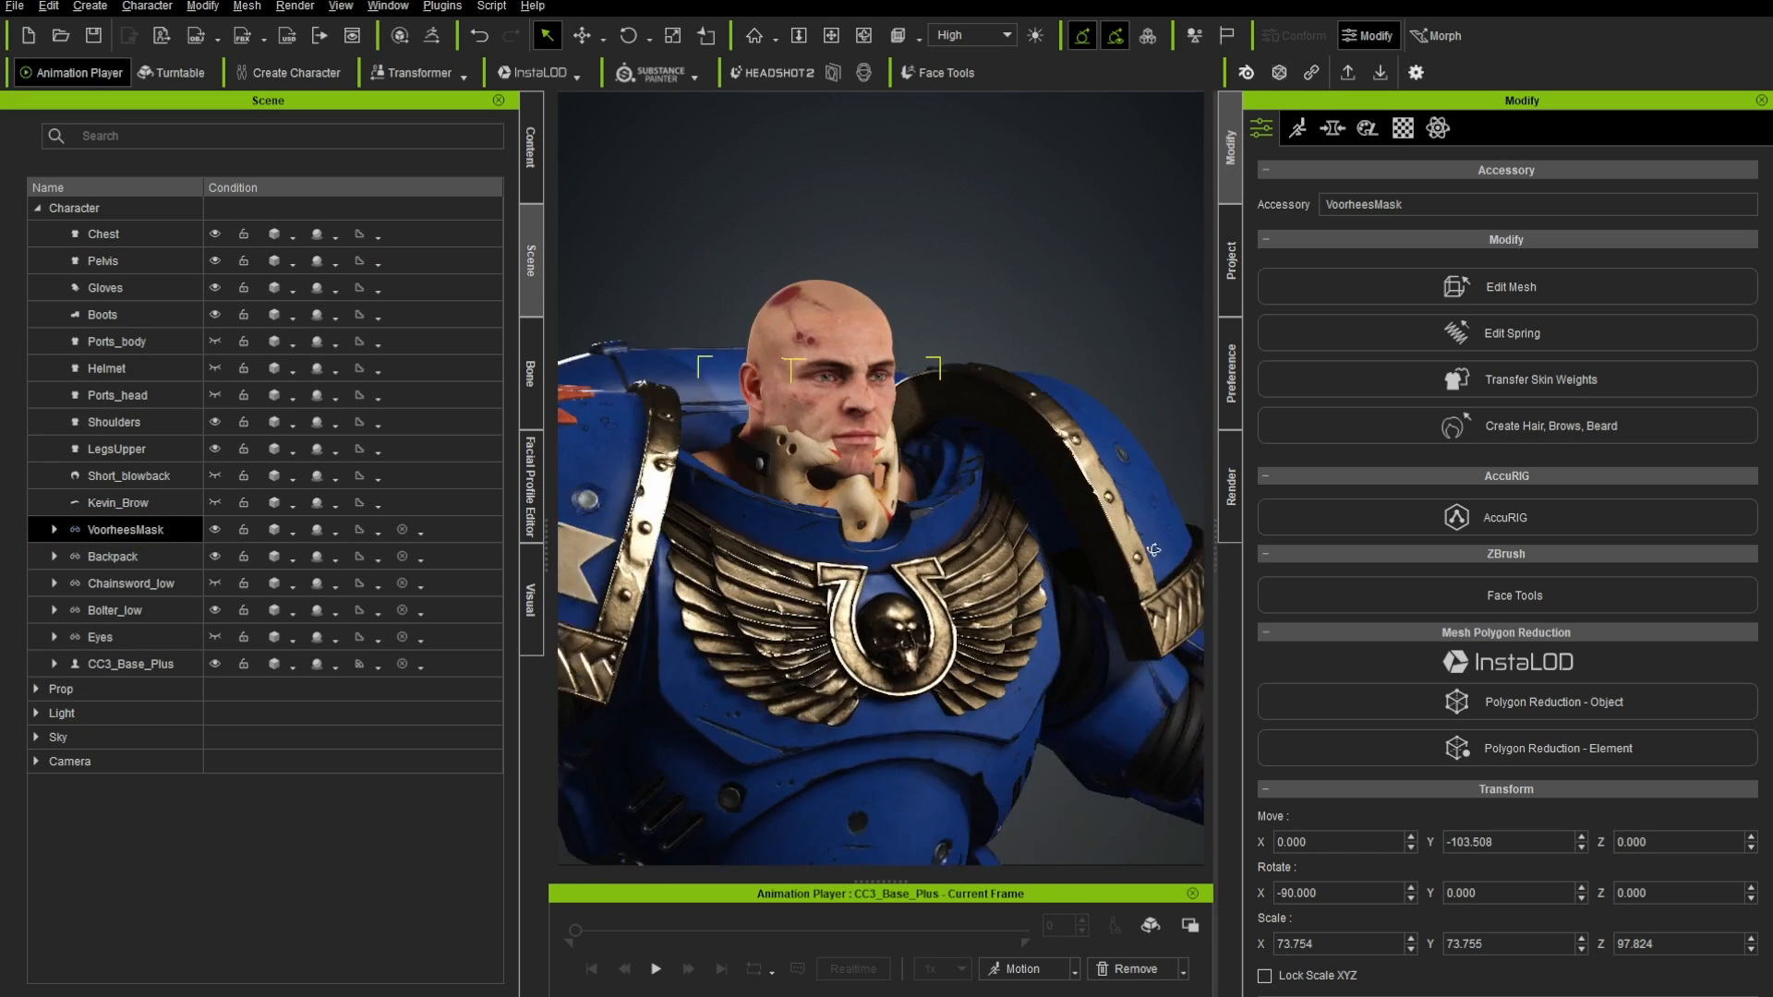
{"action": "scroll", "coordinate": [828, 504], "scroll_direction": "up", "scroll_amount": 3}
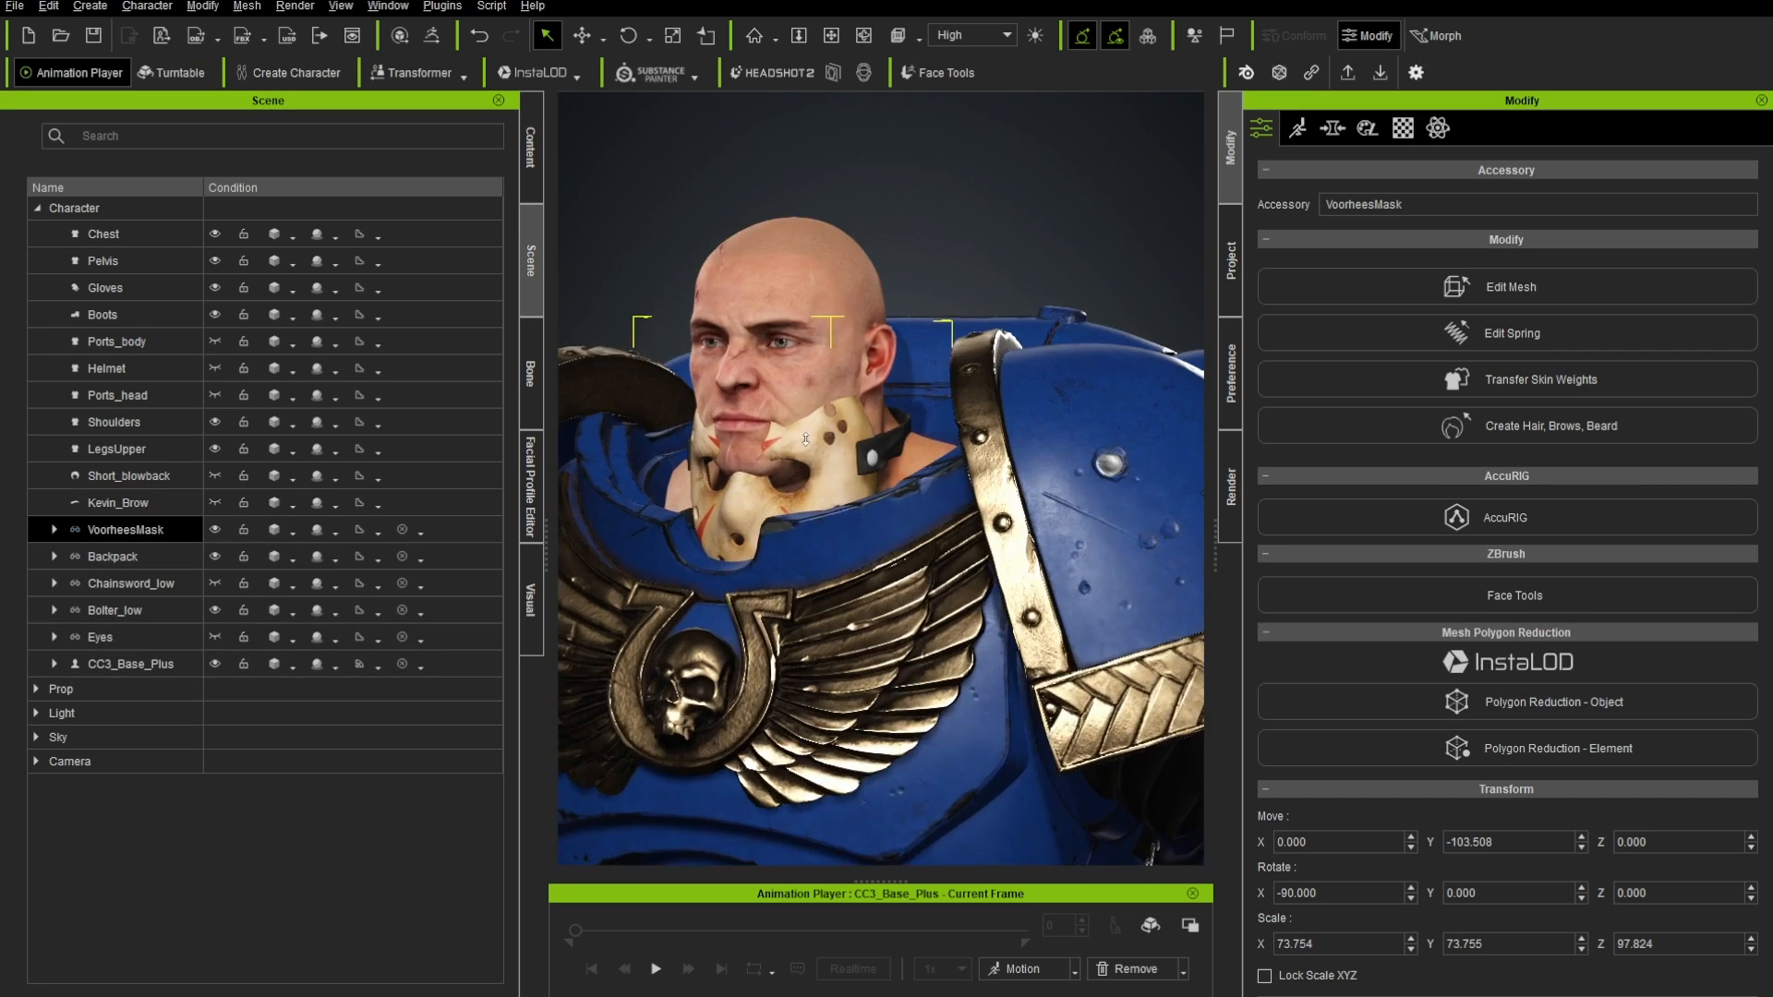
{"action": "scroll", "coordinate": [822, 543], "scroll_direction": "down", "scroll_amount": 5}
{"action": "scroll", "coordinate": [831, 494], "scroll_direction": "up", "scroll_amount": 5}
{"action": "middle_click_drag", "start_coordinate": [833, 489], "coordinate": [916, 479]}
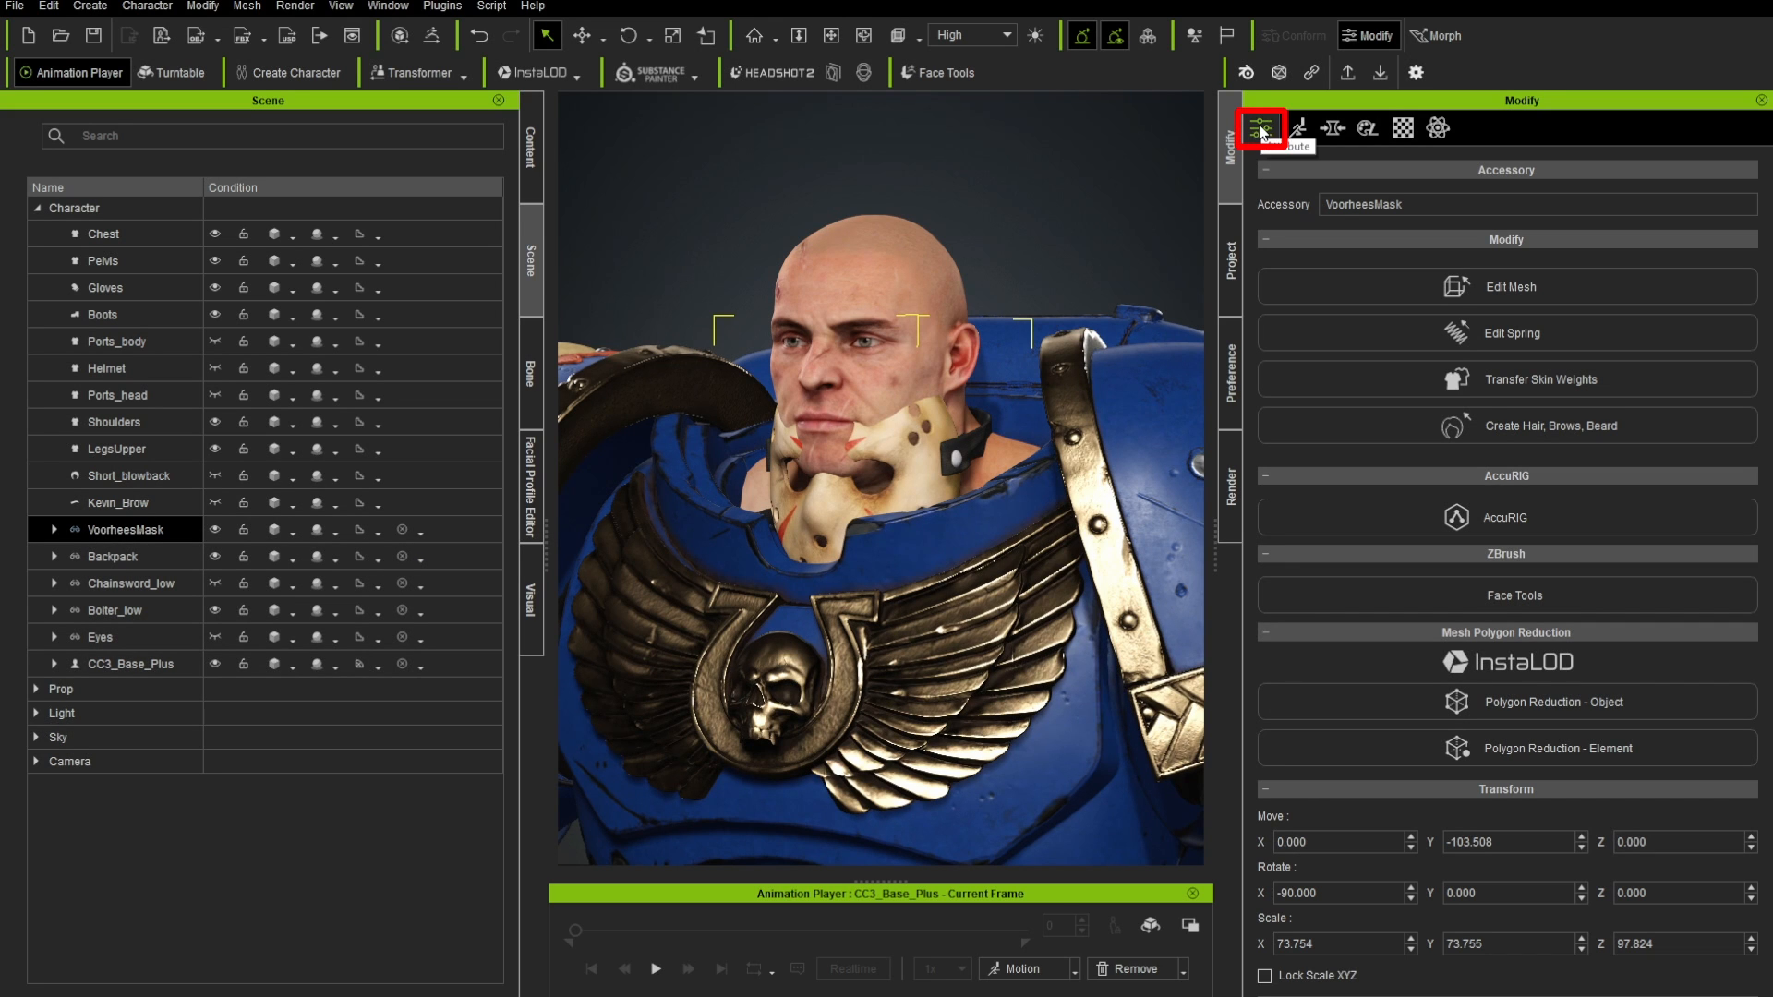
{"action": "scroll", "coordinate": [1331, 502], "scroll_direction": "down", "scroll_amount": 12}
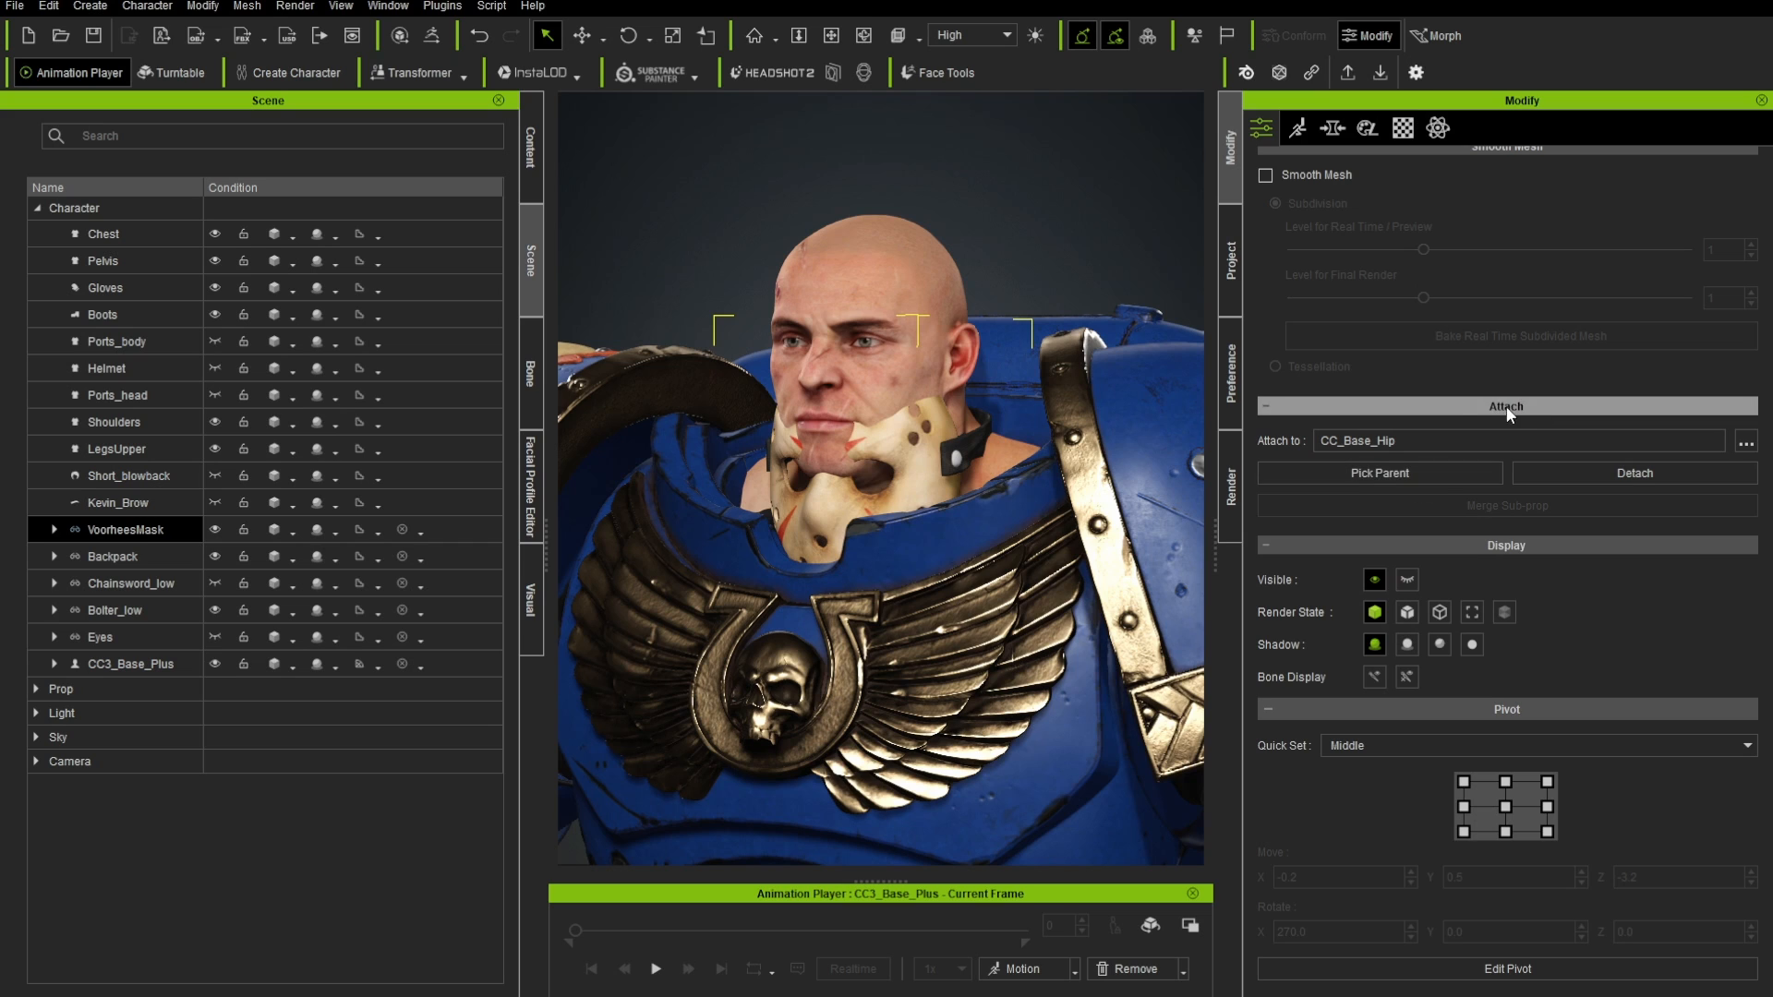
{"action": "left_click", "coordinate": [1381, 473]}
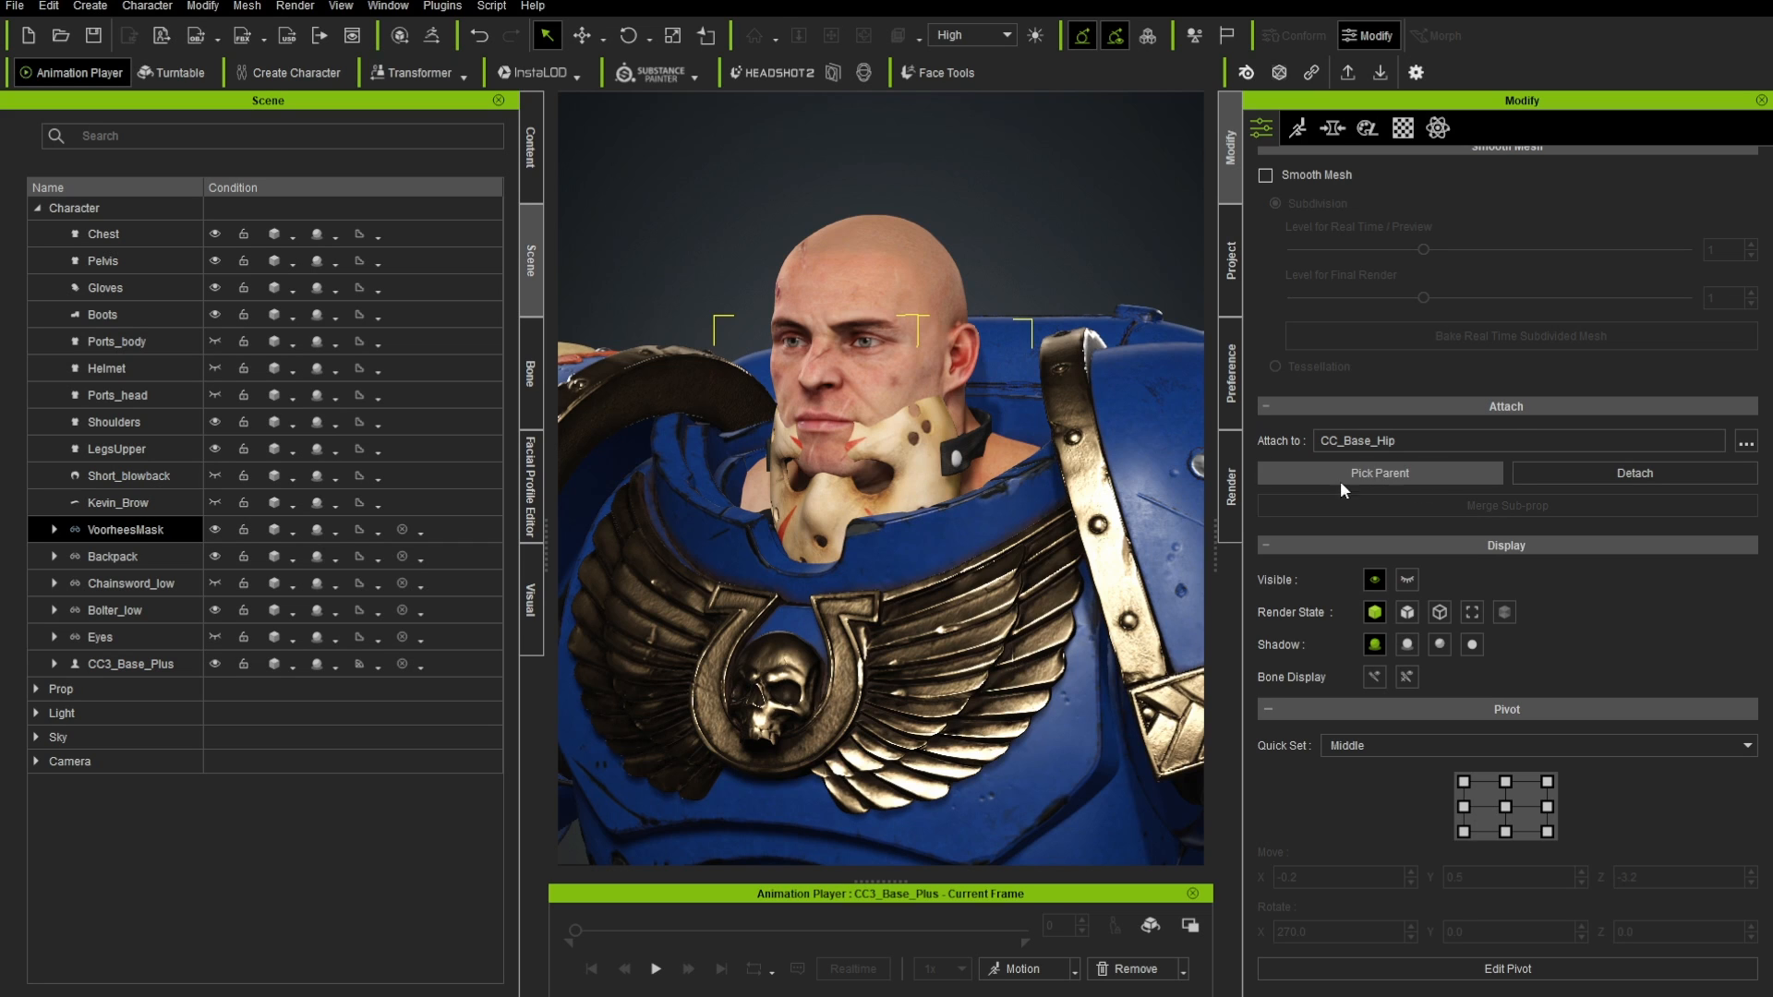
{"action": "left_click", "coordinate": [851, 503]}
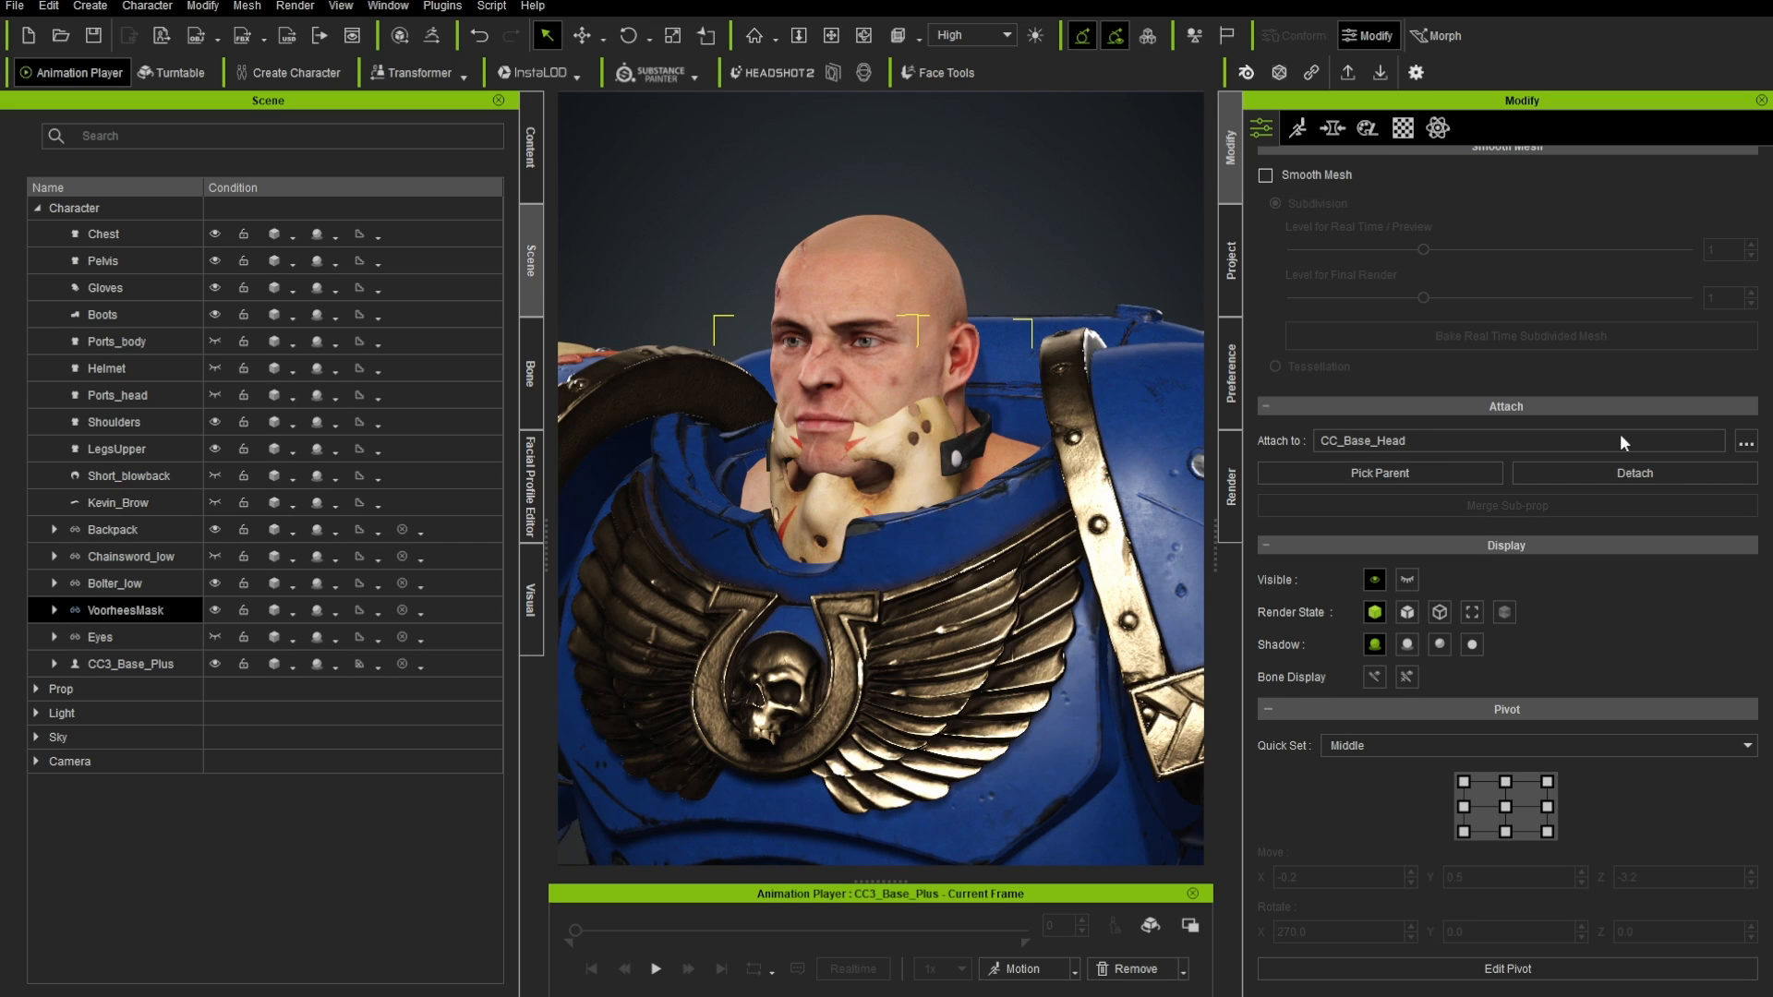
{"action": "left_click", "coordinate": [1745, 446]}
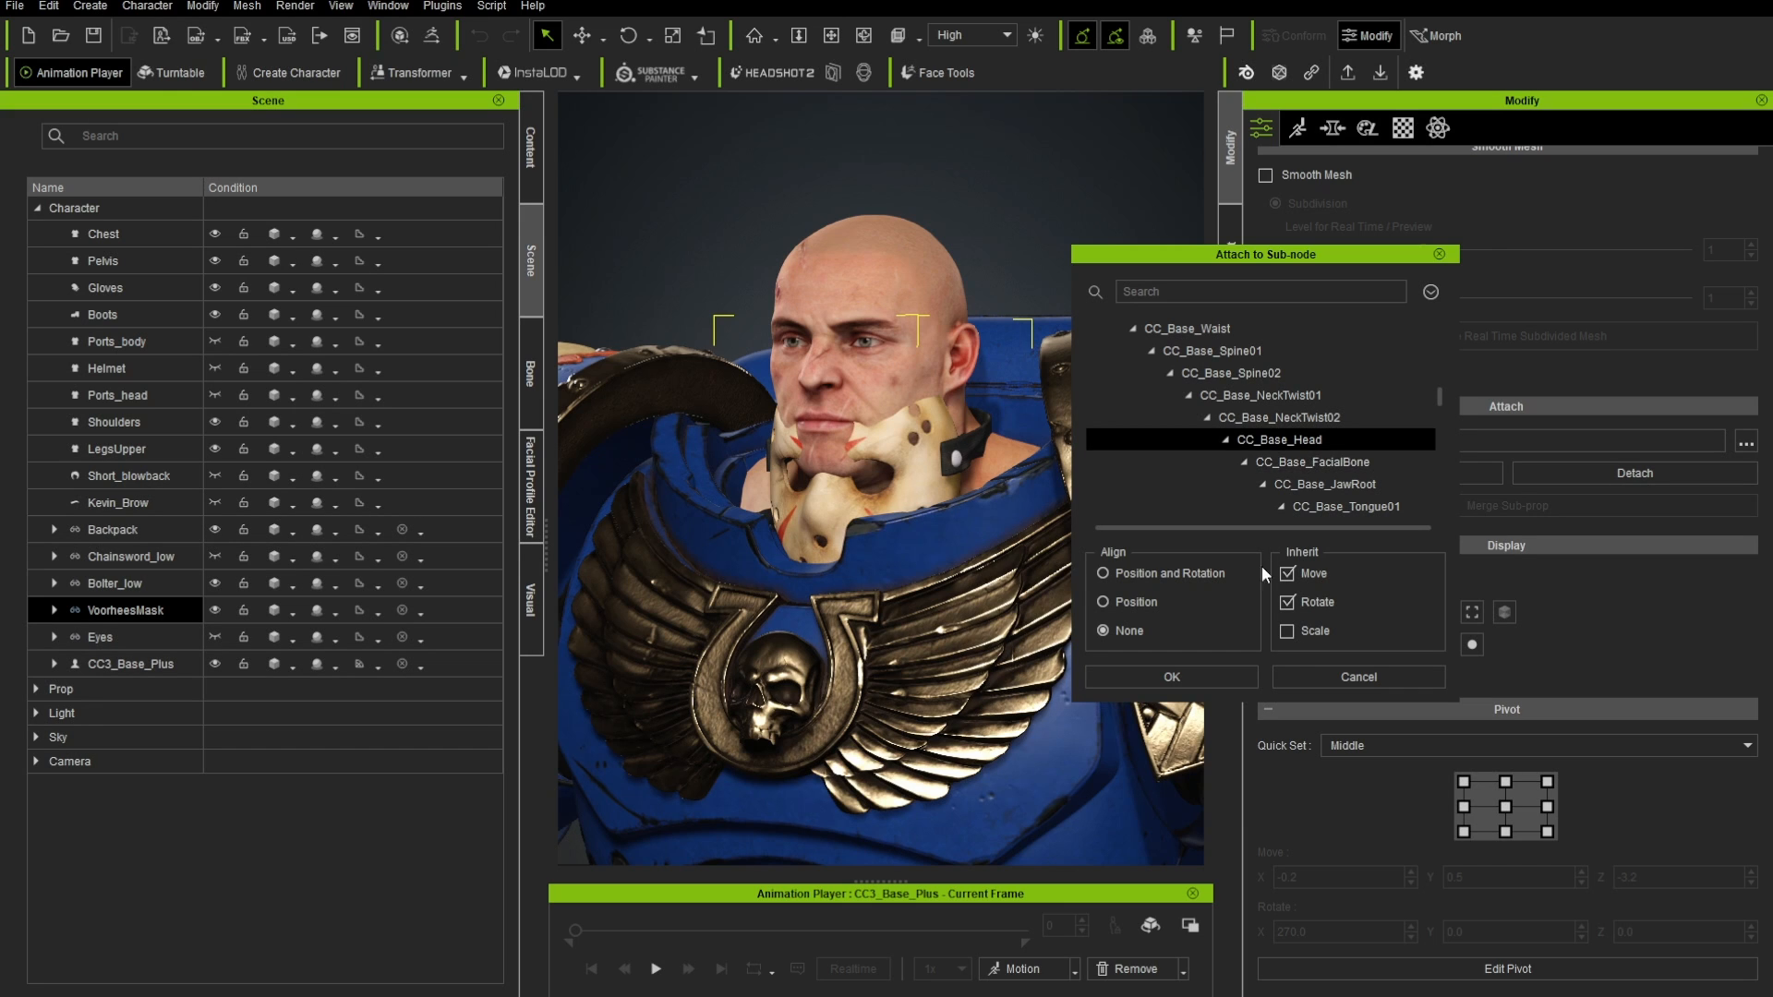
{"action": "left_click", "coordinate": [1191, 679]}
- Set the VoorheesMask's pivot to the middle of its own bounds, with the Move tool active
{"action": "scroll", "coordinate": [894, 481], "scroll_direction": "down", "scroll_amount": 3}
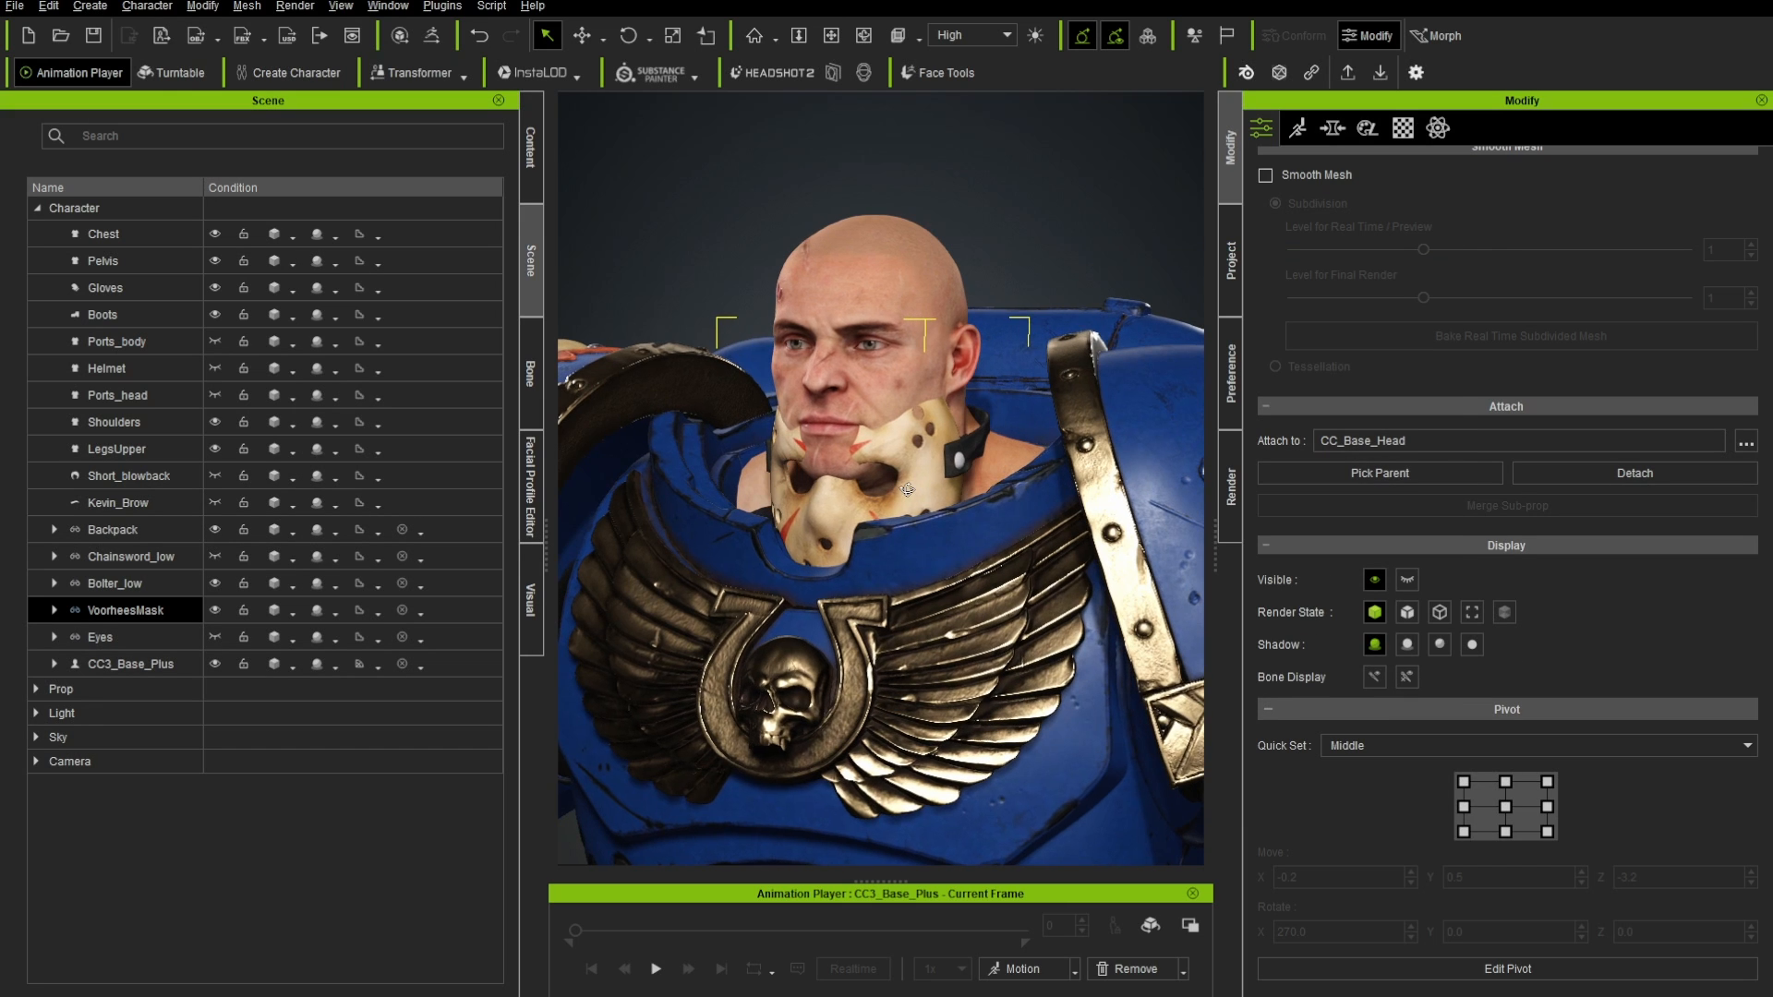
{"action": "key", "text": "w"}
{"action": "scroll", "coordinate": [825, 732], "scroll_direction": "down", "scroll_amount": 5}
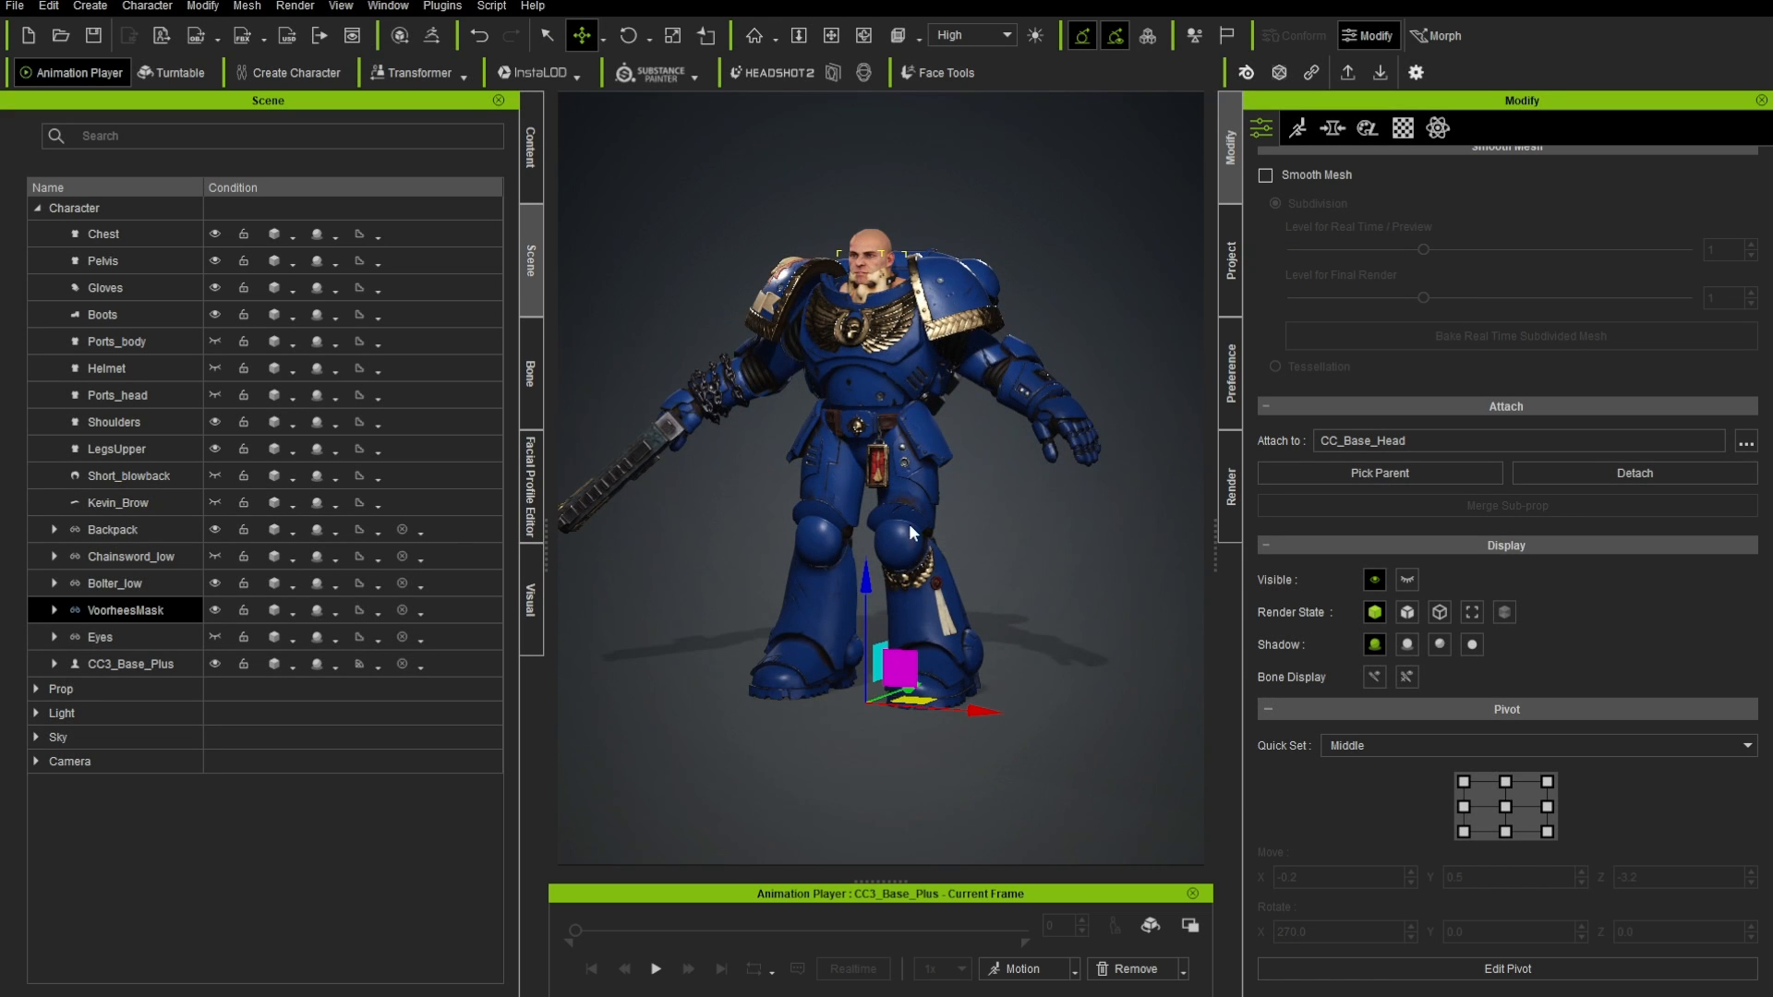
{"action": "mouse_move", "coordinate": [1025, 557]}
{"action": "right_mouse_down"}
{"action": "mouse_move", "coordinate": [633, 562]}
{"action": "mouse_move", "coordinate": [1031, 577]}
{"action": "right_mouse_up"}
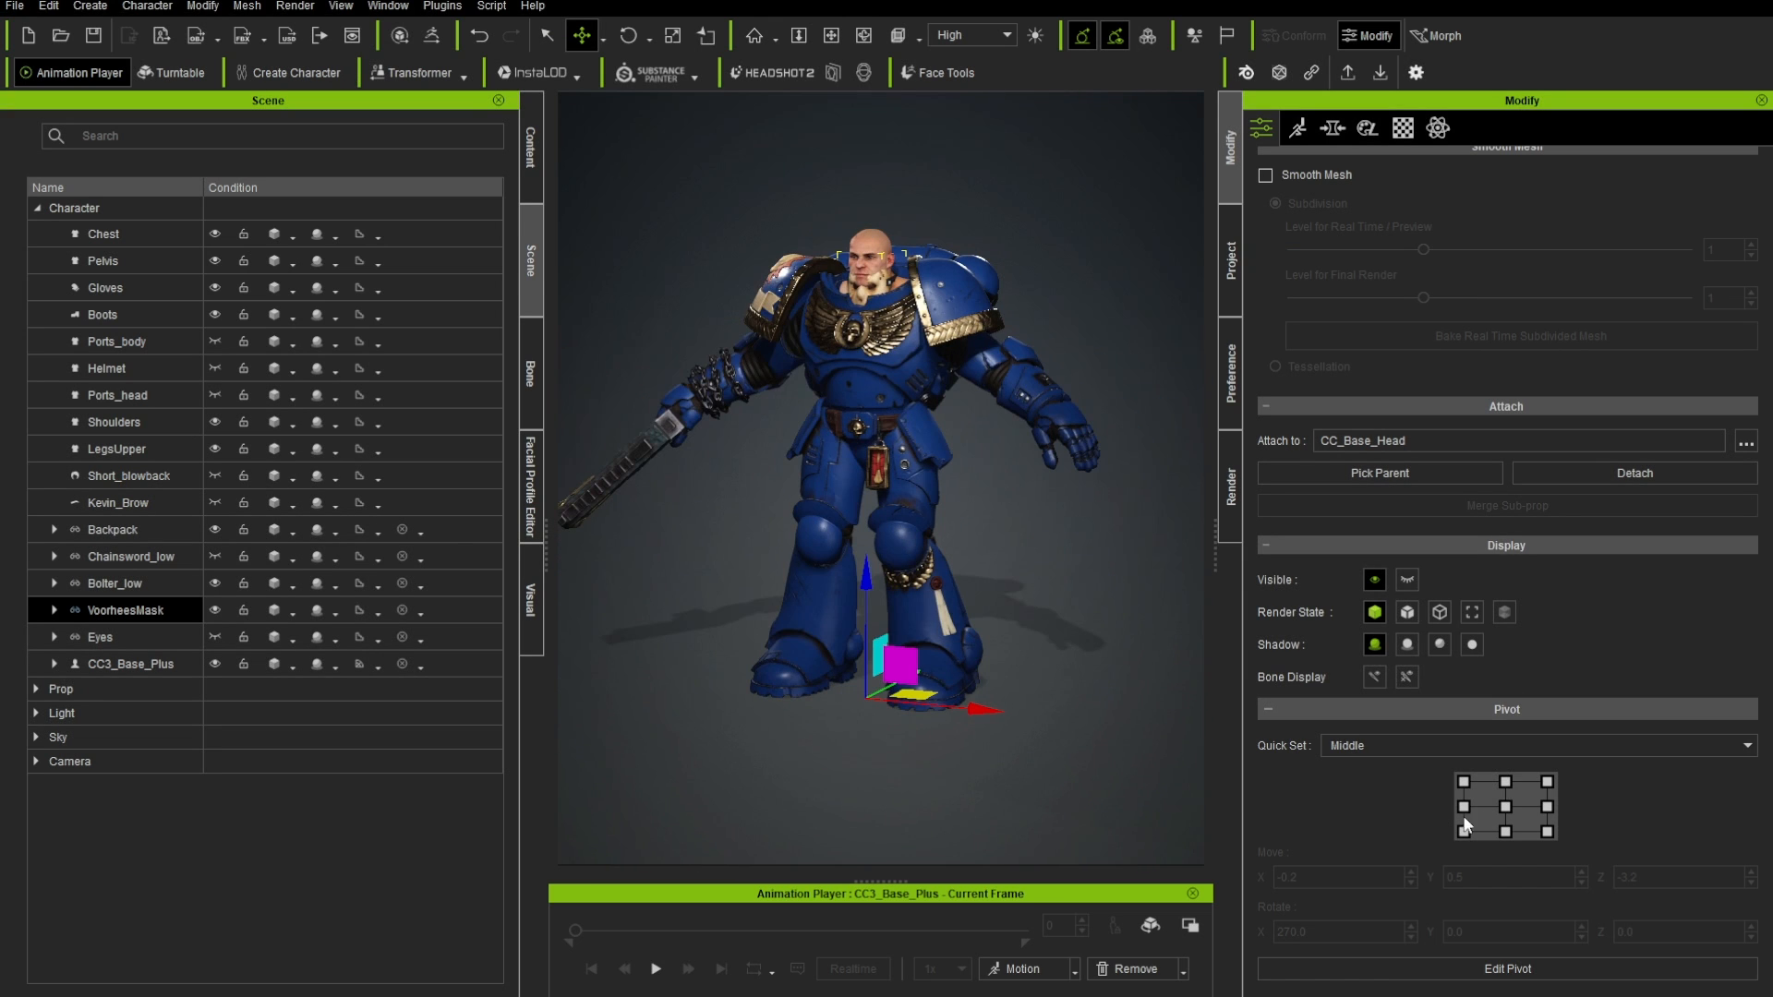
{"action": "left_click", "coordinate": [1507, 807]}
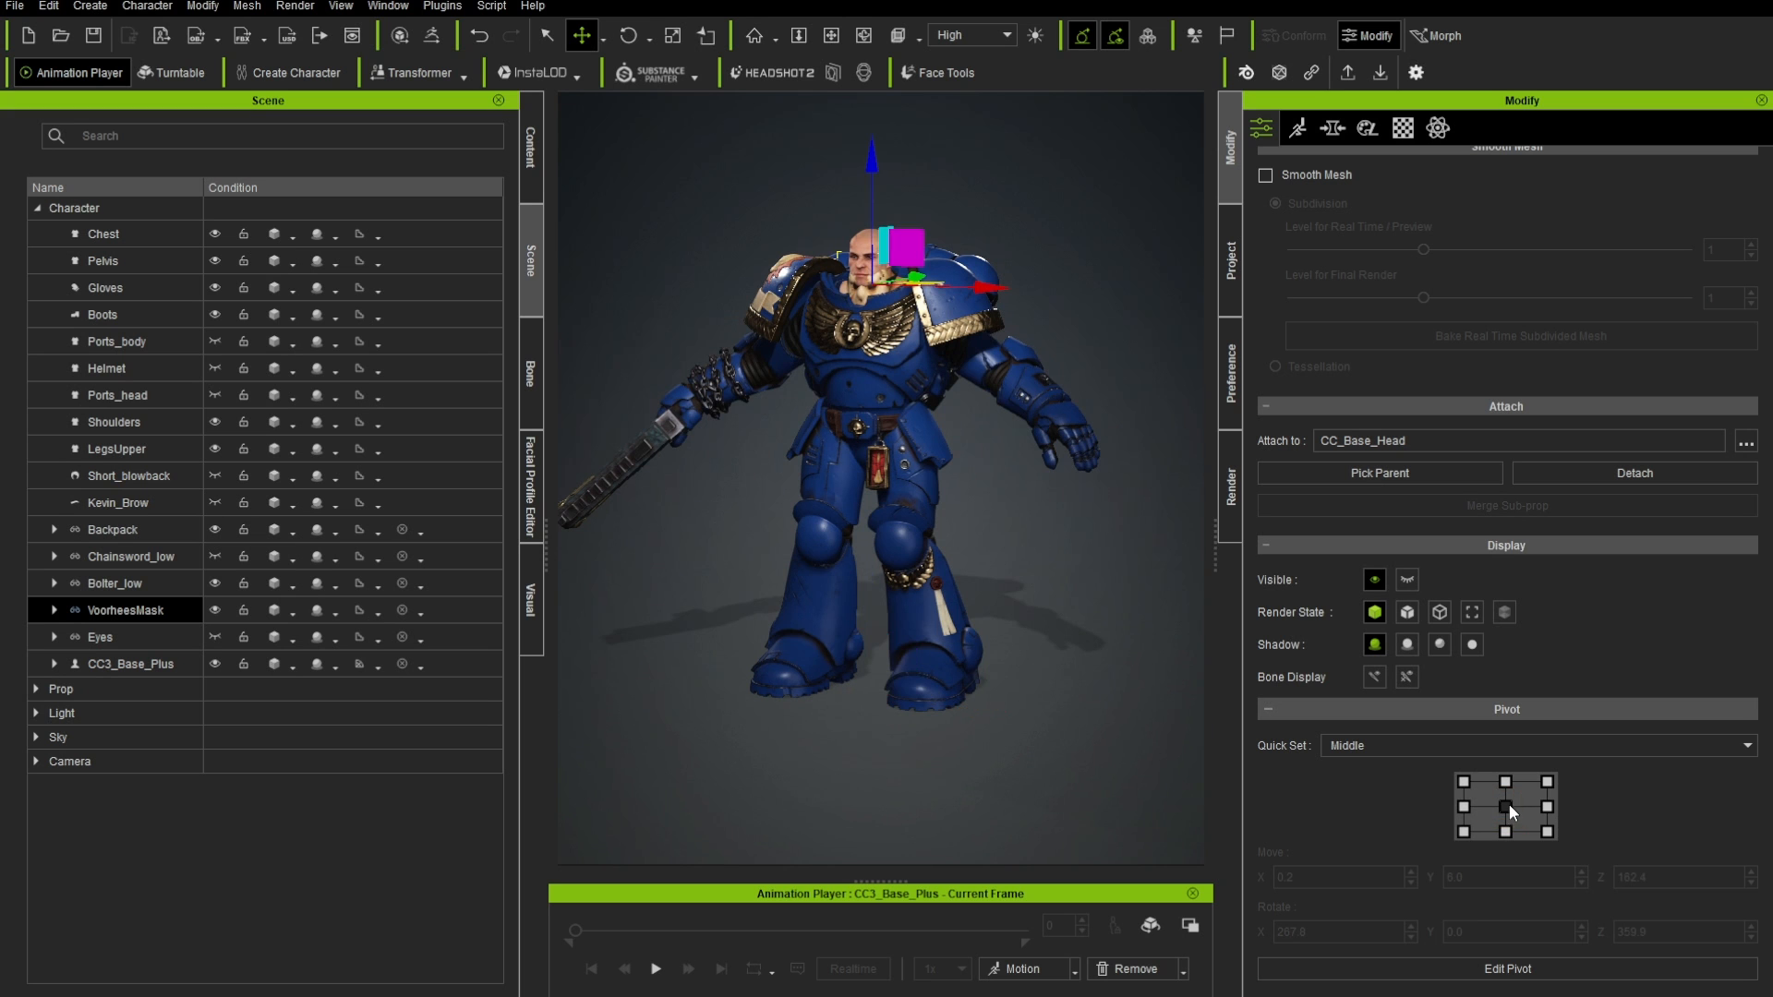
- Move the VoorheesMask up from the neck and forward so it covers the character's face
{"action": "scroll", "coordinate": [851, 370], "scroll_direction": "up", "scroll_amount": 5}
{"action": "middle_click_drag", "start_coordinate": [851, 369], "coordinate": [847, 739]}
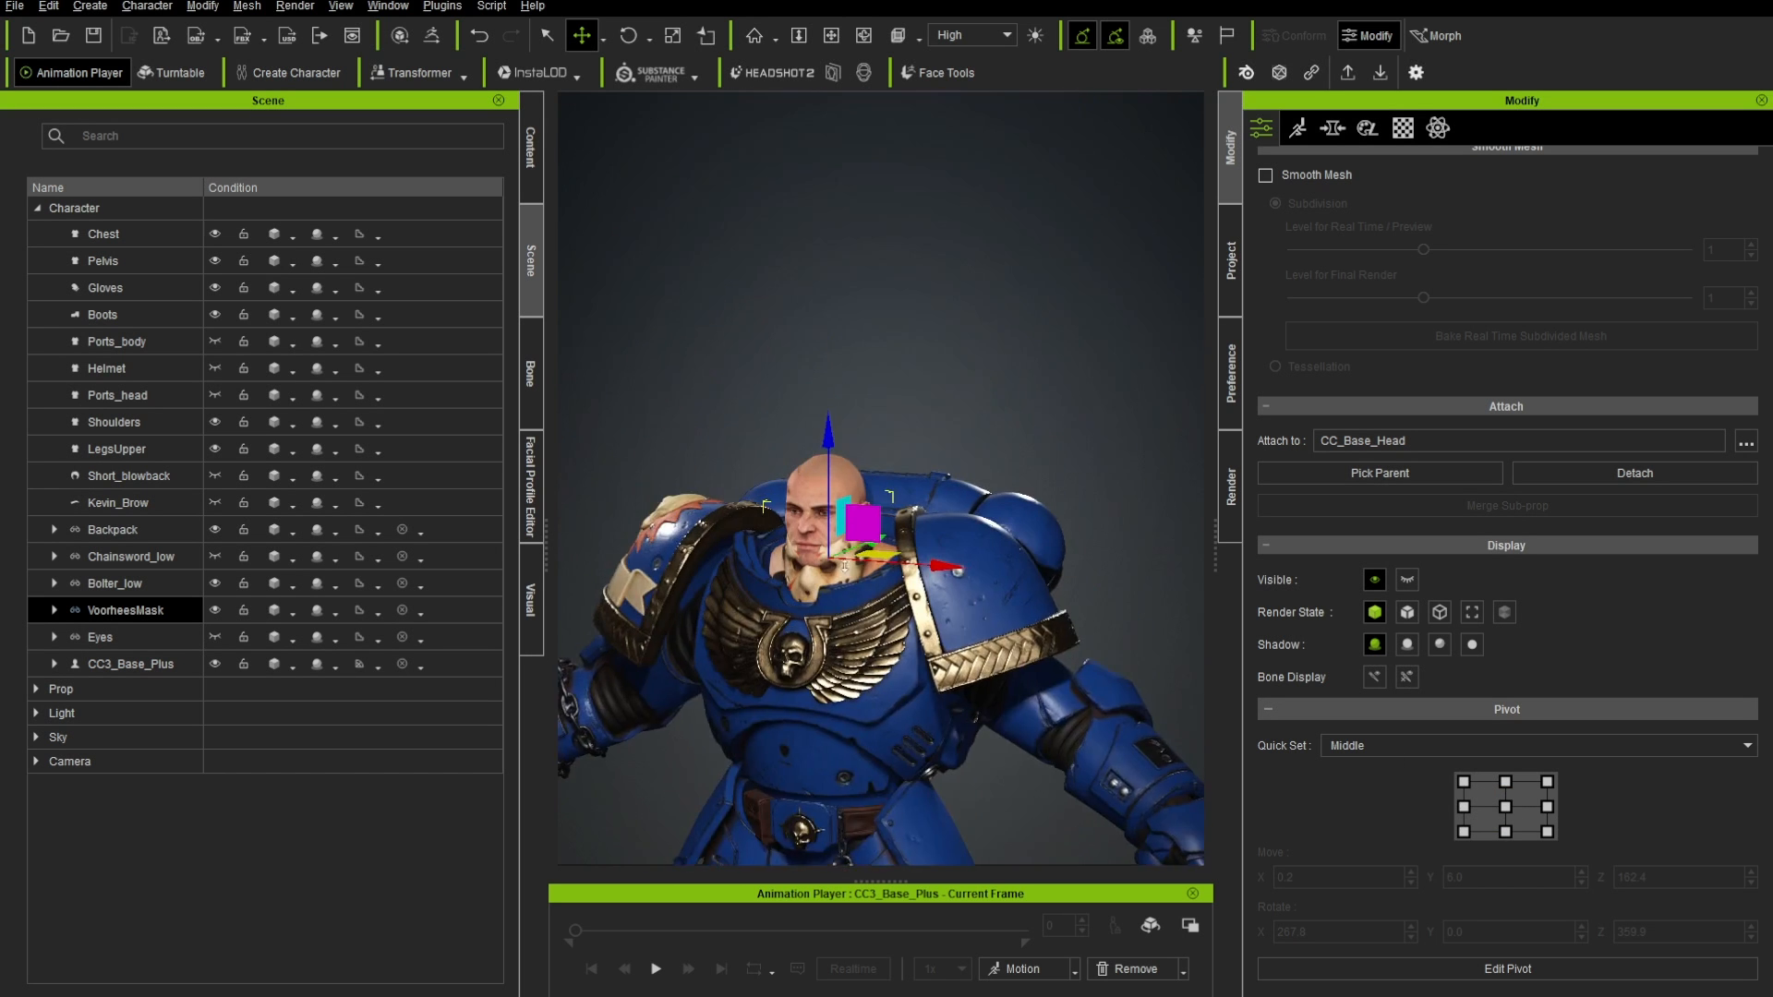
{"action": "scroll", "coordinate": [847, 738], "scroll_direction": "up", "scroll_amount": 4}
{"action": "right_click_drag", "start_coordinate": [848, 738], "coordinate": [443, 725]}
{"action": "right_click_drag", "start_coordinate": [443, 518], "coordinate": [744, 446]}
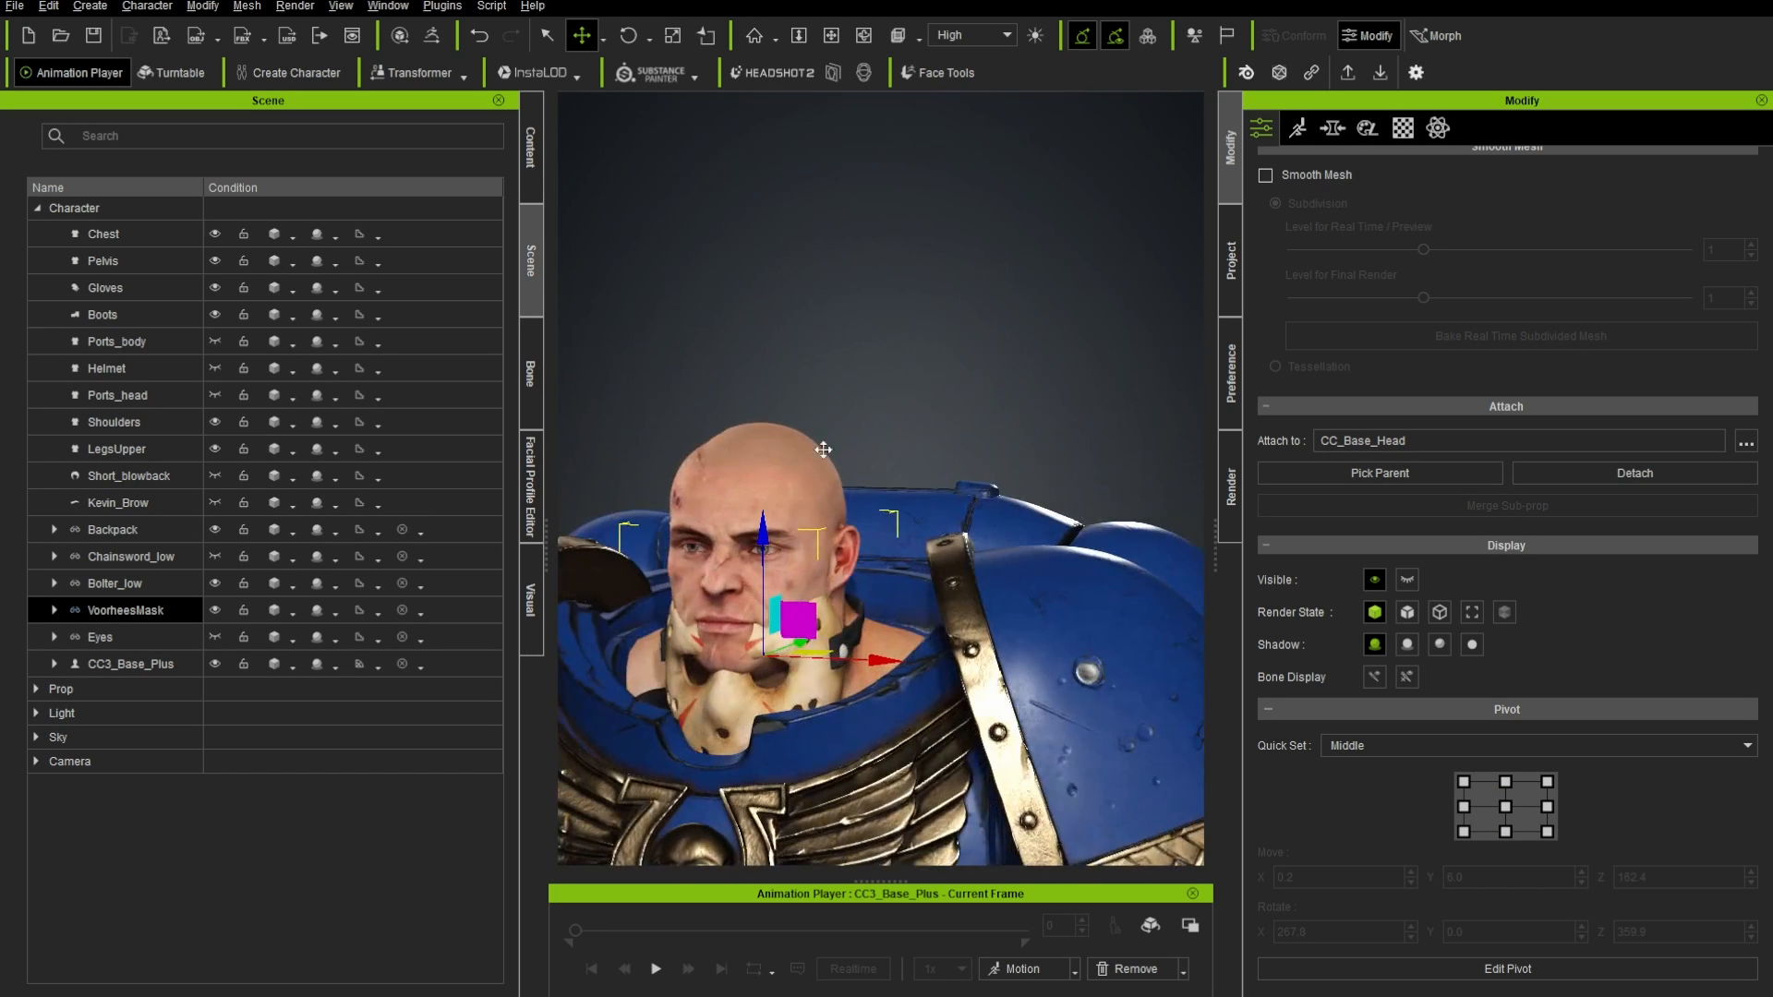
{"action": "middle_click_drag", "start_coordinate": [744, 447], "coordinate": [827, 391]}
{"action": "scroll", "coordinate": [827, 392], "scroll_direction": "up", "scroll_amount": 3}
{"action": "left_click_drag", "start_coordinate": [836, 483], "coordinate": [837, 342]}
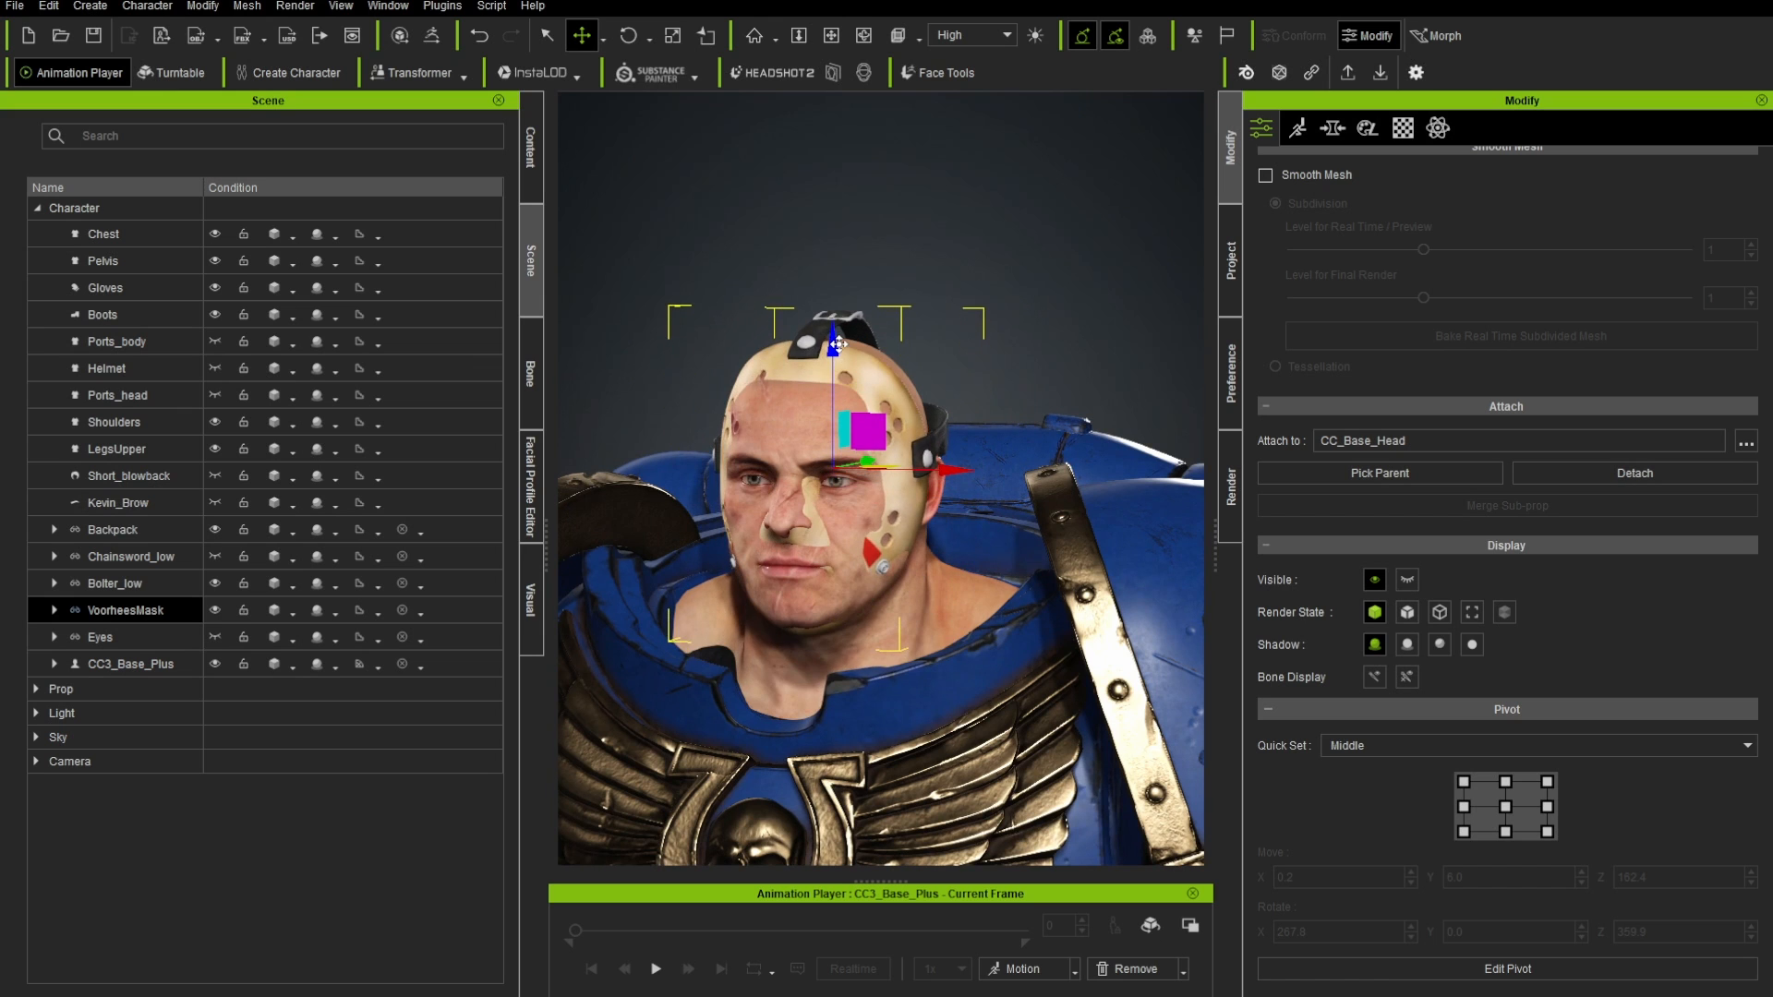
{"action": "right_click_drag", "start_coordinate": [940, 402], "coordinate": [808, 416]}
{"action": "left_click_drag", "start_coordinate": [925, 459], "coordinate": [912, 462]}
{"action": "right_click_drag", "start_coordinate": [932, 471], "coordinate": [1057, 481]}
- Scale the VoorheesMask uniformly to about 96.5, 92.3, 95.1 and lower it slightly to fit the head
{"action": "key", "text": "e"}
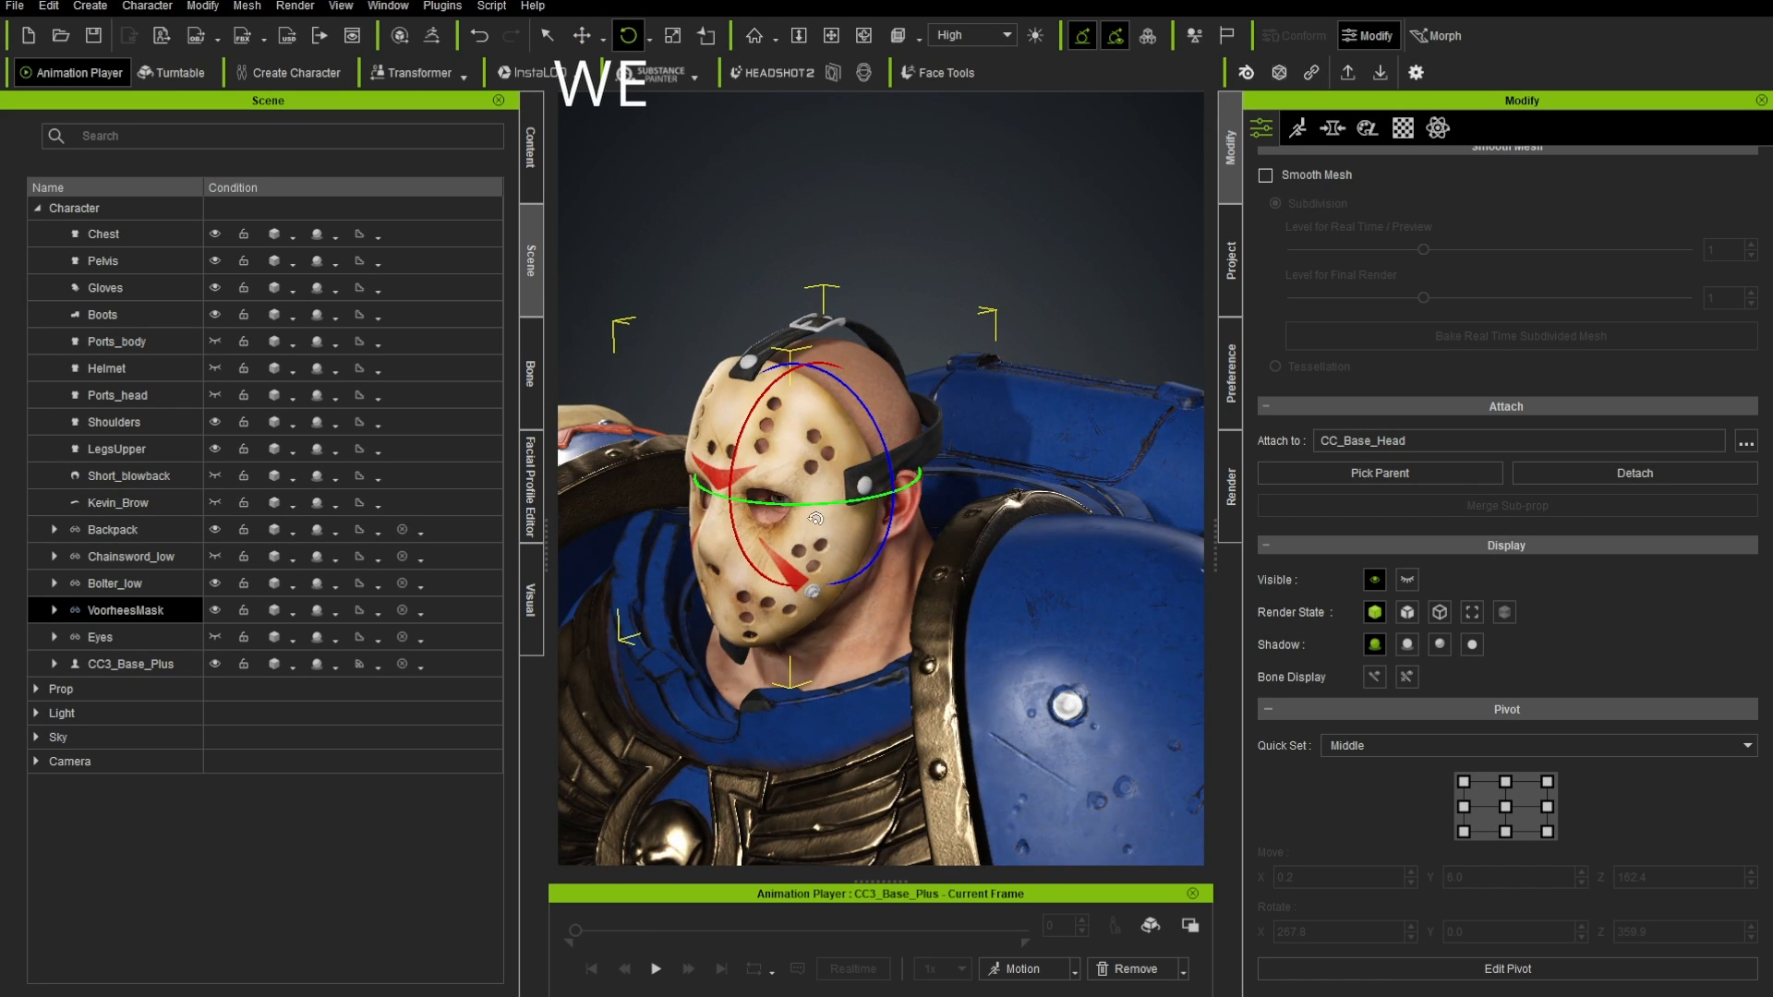
{"action": "key", "text": "r"}
{"action": "right_click_drag", "start_coordinate": [809, 522], "coordinate": [824, 482]}
{"action": "left_click_drag", "start_coordinate": [811, 475], "coordinate": [769, 487]}
{"action": "right_click_drag", "start_coordinate": [768, 487], "coordinate": [697, 484]}
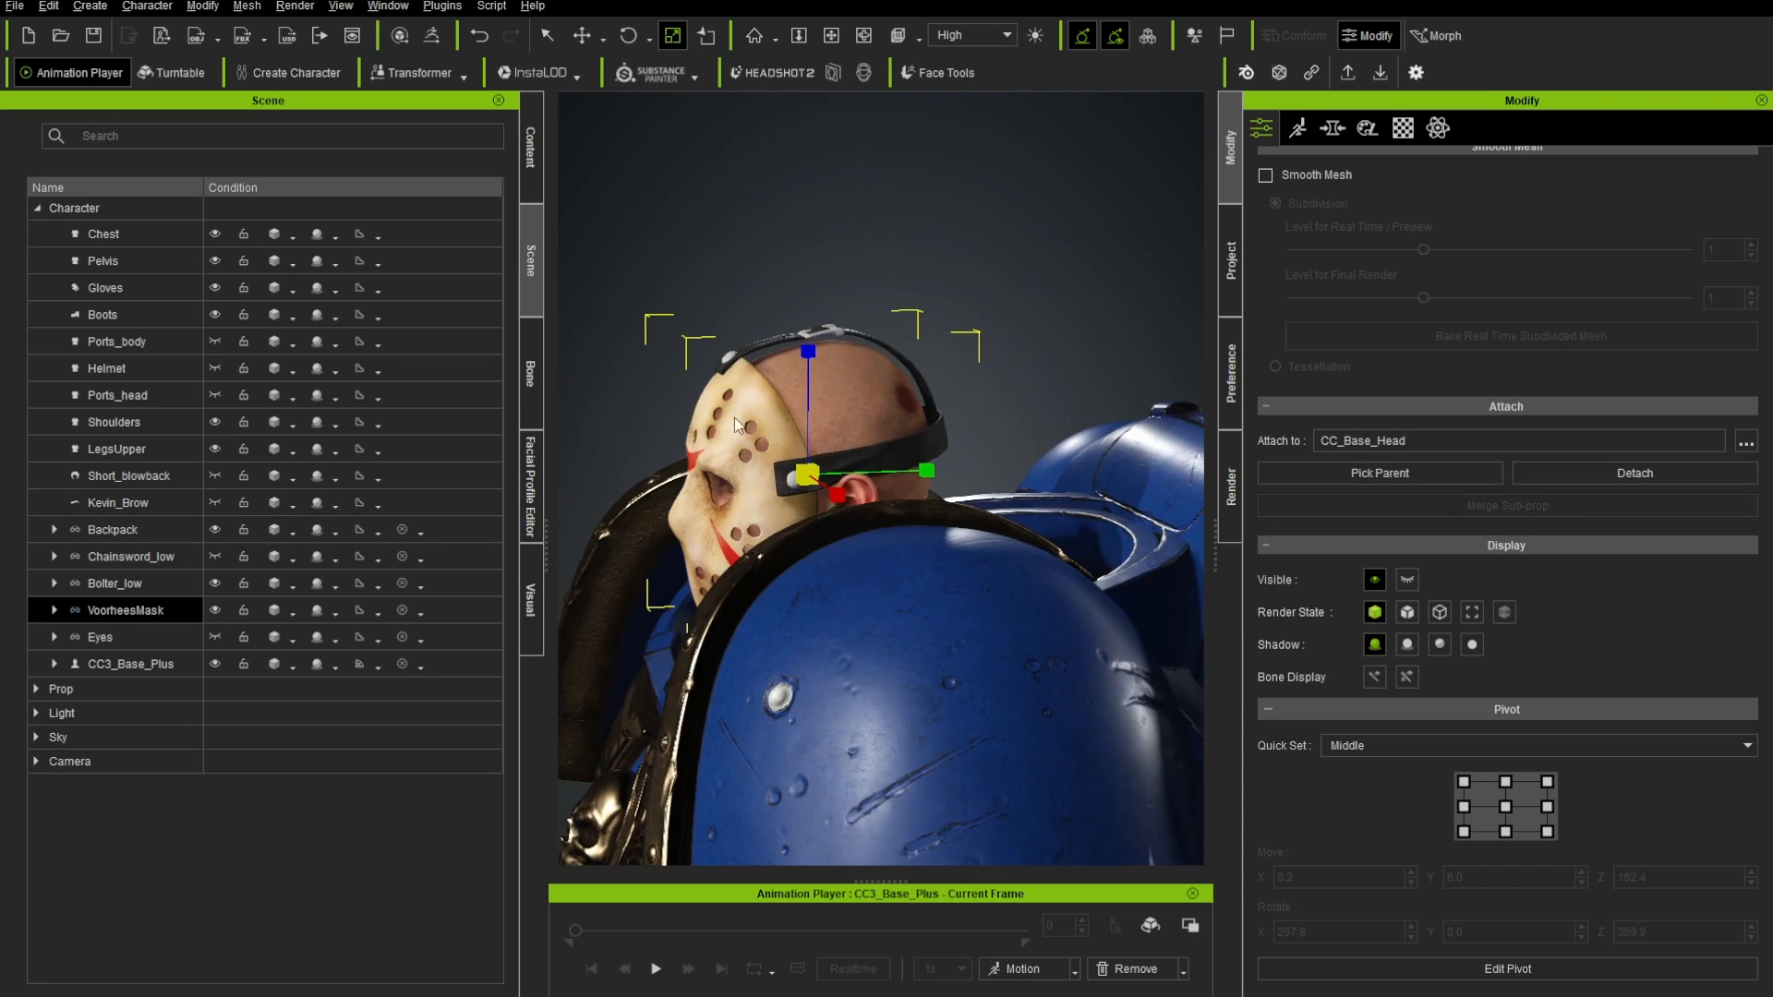
{"action": "key", "text": "w"}
{"action": "left_click_drag", "start_coordinate": [805, 351], "coordinate": [804, 360]}
{"action": "right_click_drag", "start_coordinate": [863, 413], "coordinate": [1021, 364]}
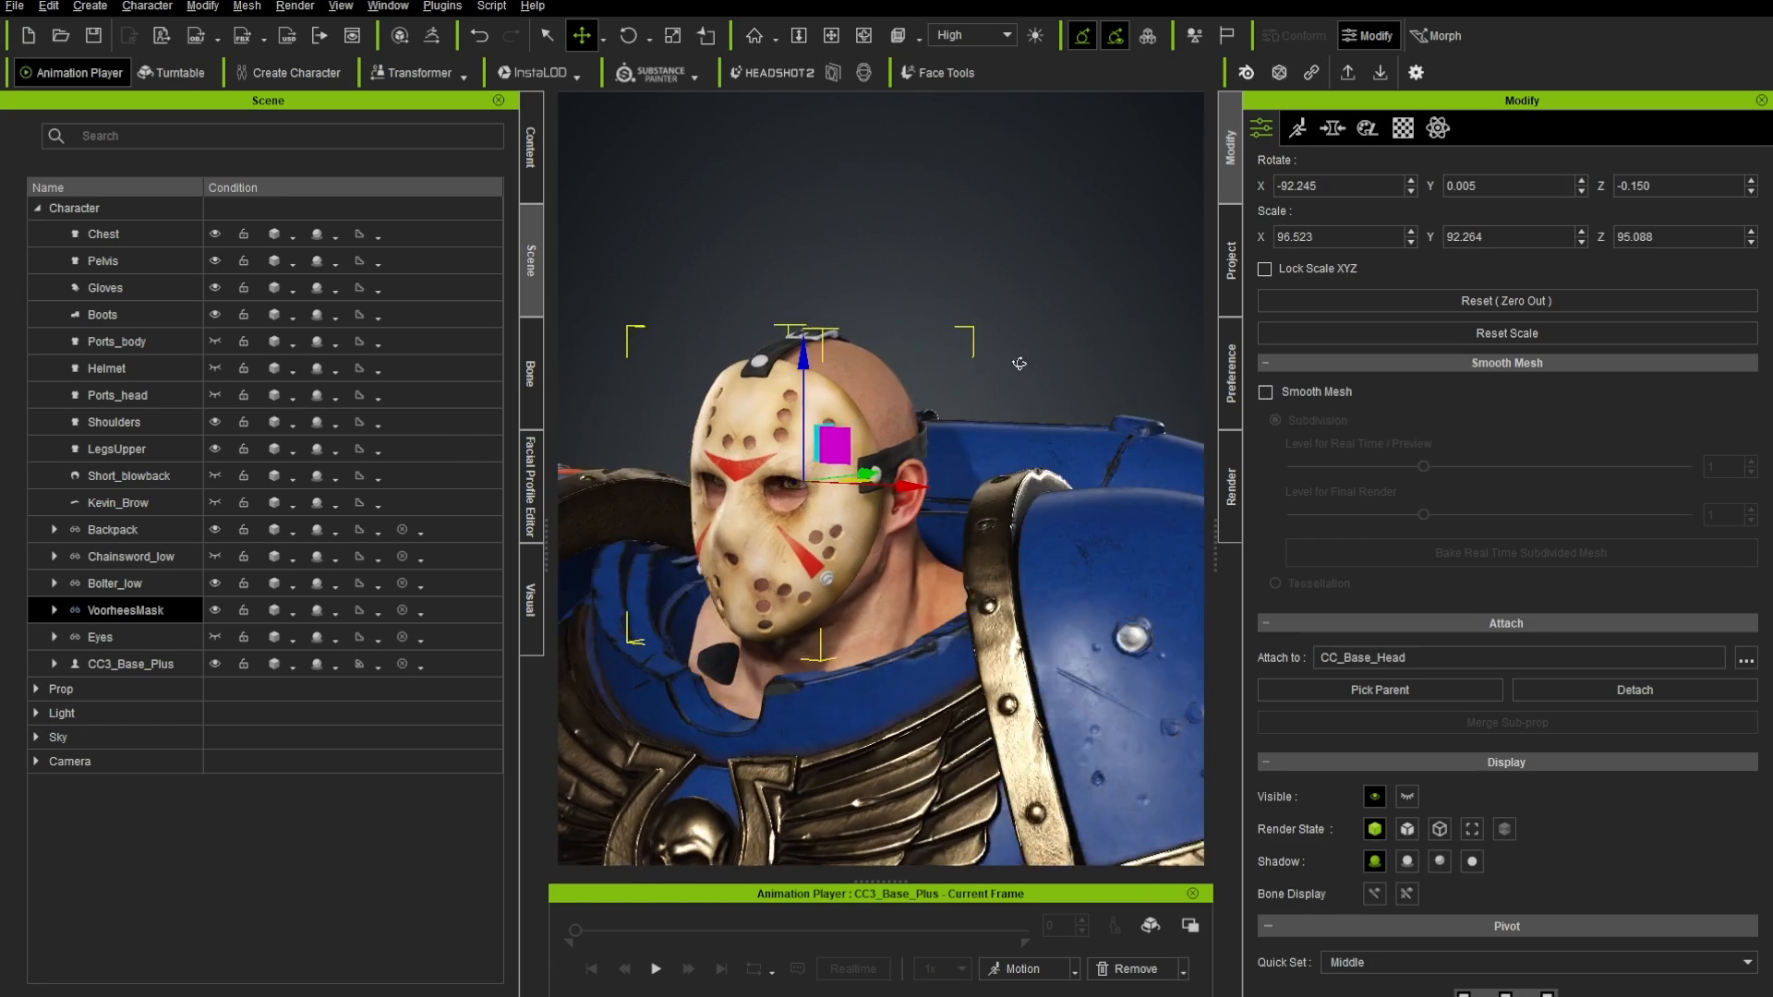
{"action": "left_click", "coordinate": [1021, 363]}
- Hide the Bolter_low accessory and show Chainsword_low in the character's right hand
{"action": "right_click_drag", "start_coordinate": [771, 420], "coordinate": [883, 462]}
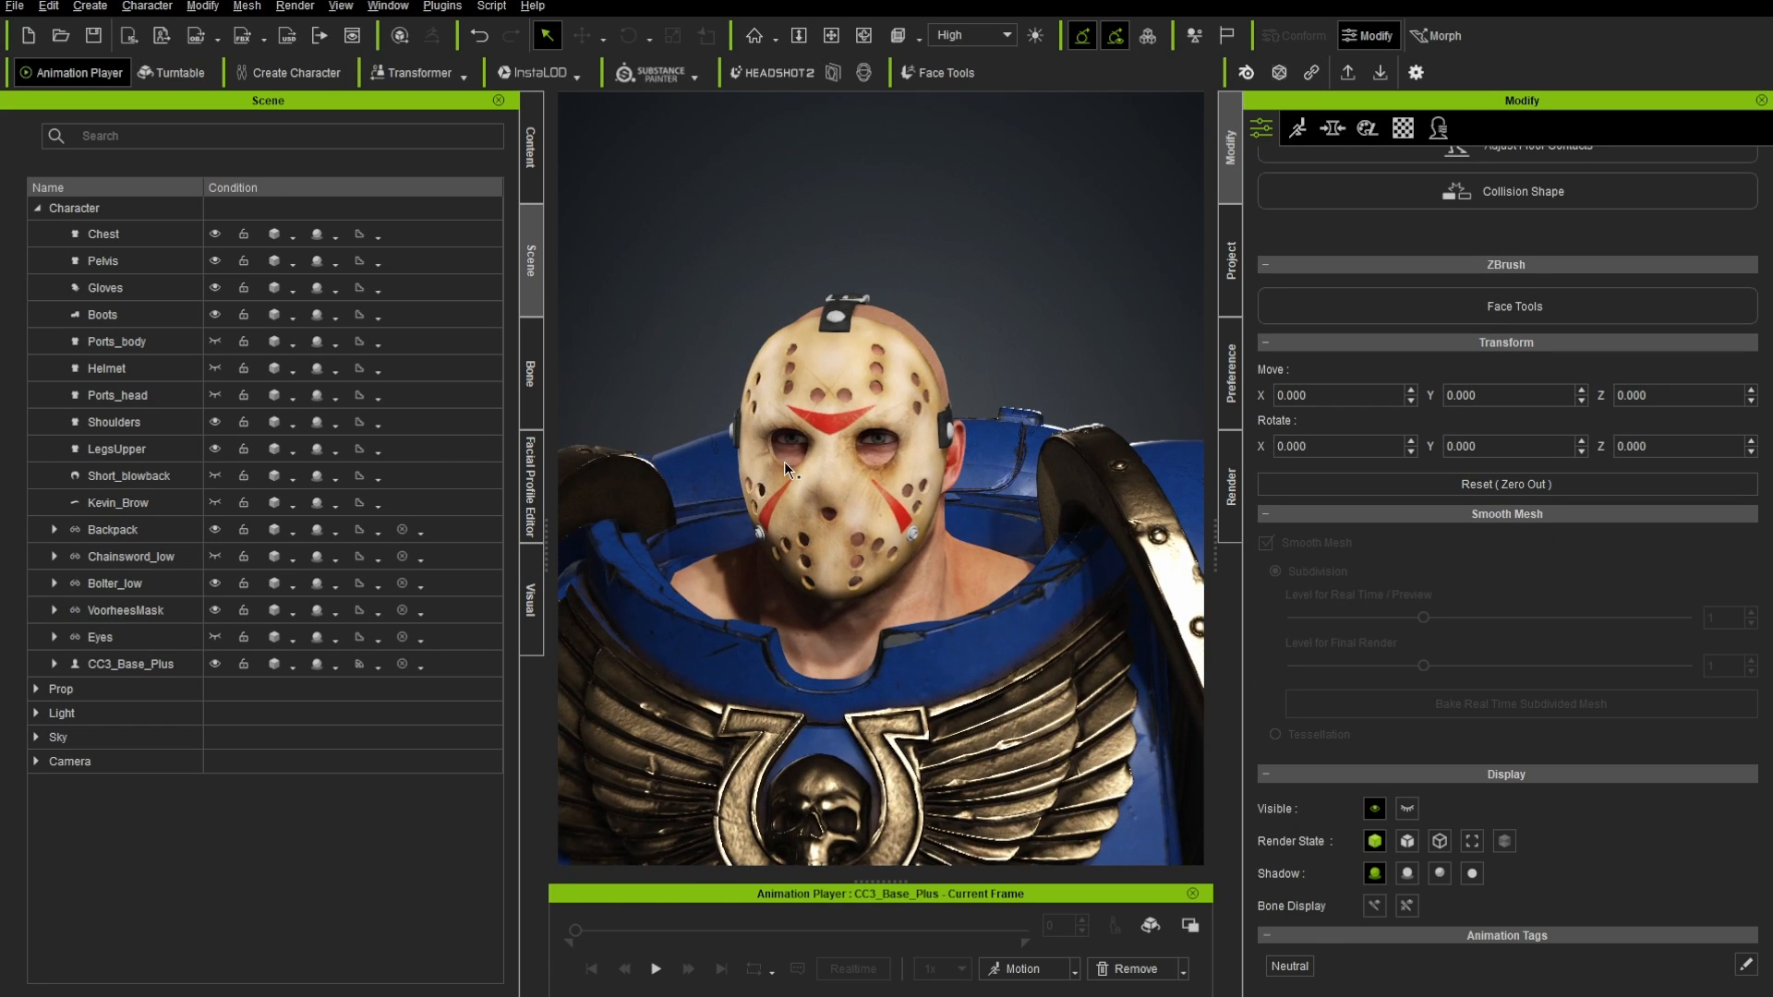
{"action": "scroll", "coordinate": [786, 469], "scroll_direction": "down", "scroll_amount": 10}
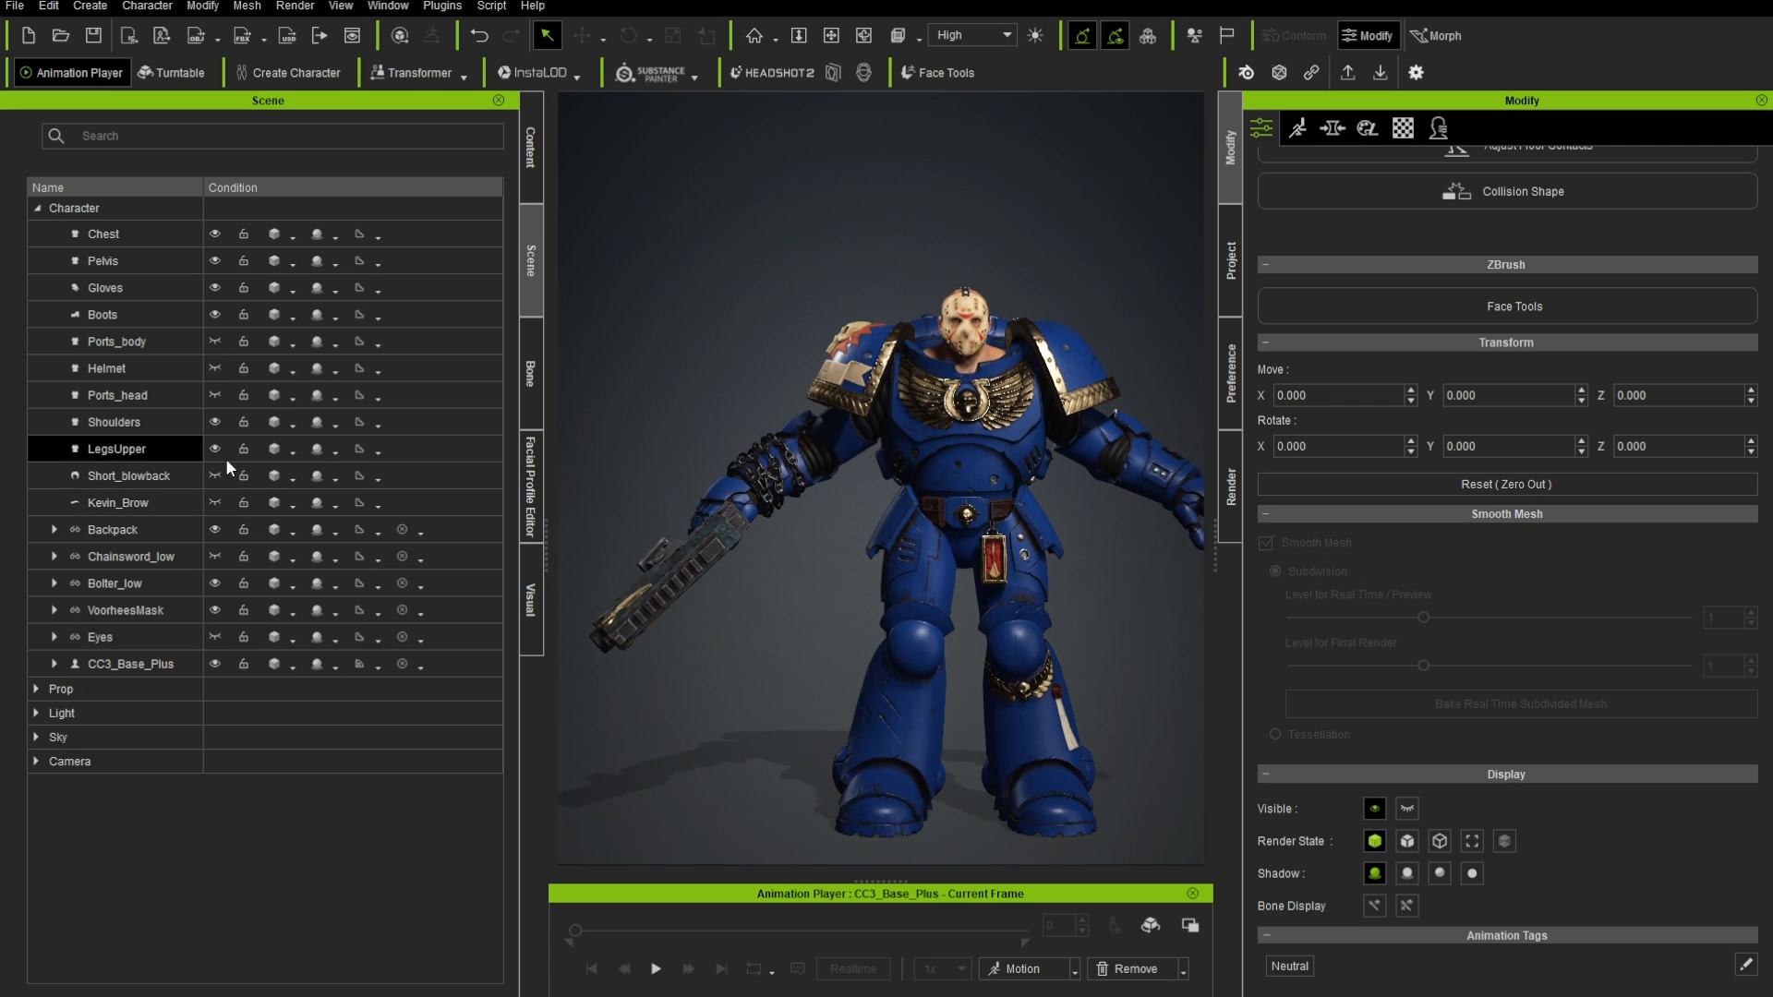
{"action": "left_click", "coordinate": [214, 582]}
{"action": "left_click", "coordinate": [214, 555]}
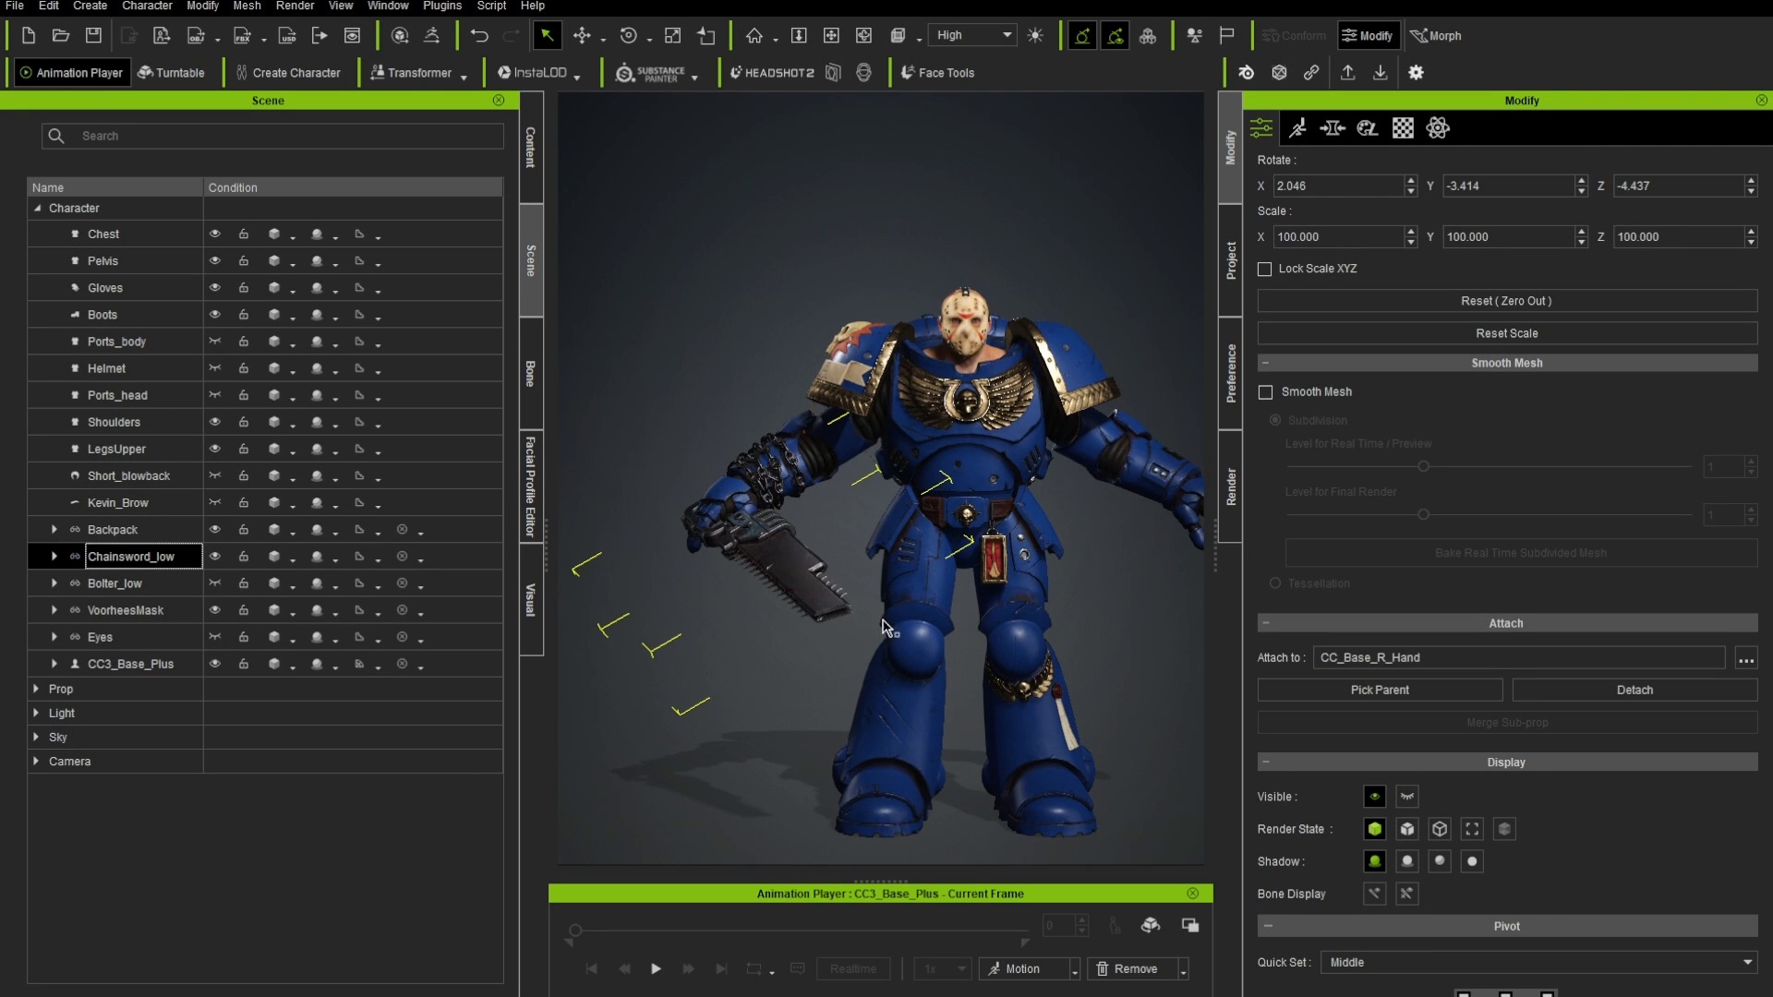
{"action": "right_click_drag", "start_coordinate": [883, 628], "coordinate": [998, 635]}
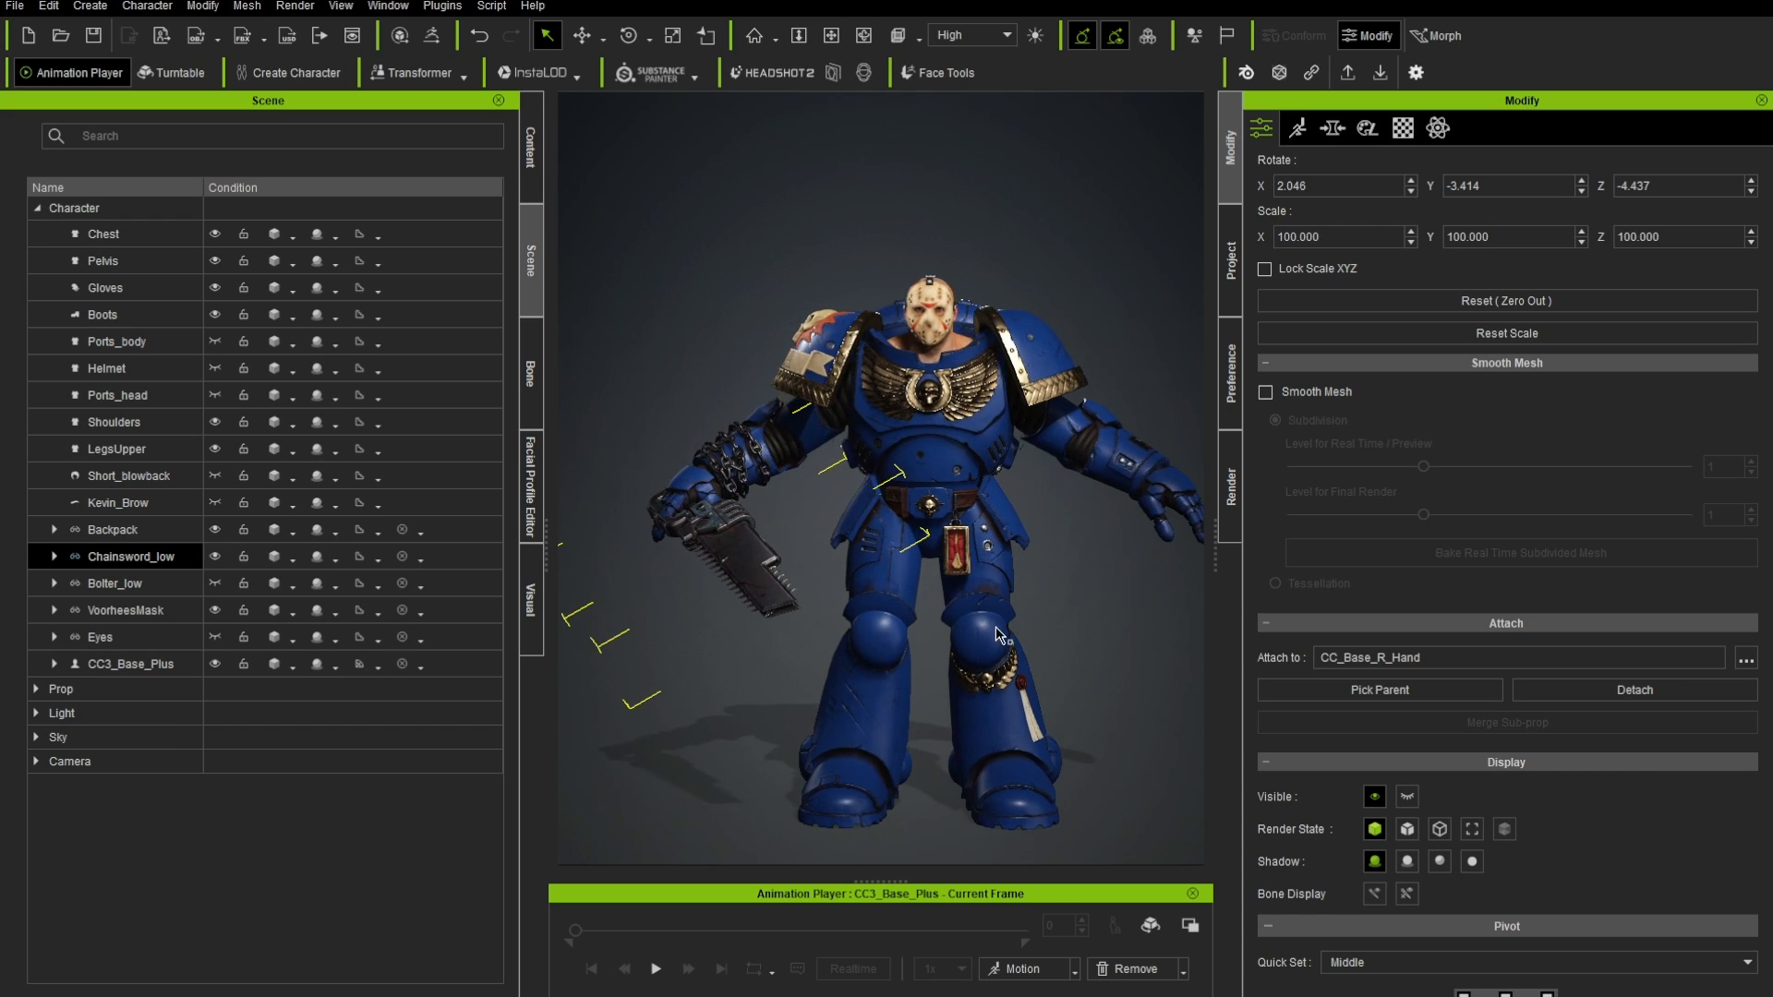
- Browse the content library's template motions to the Single Handed folder of Studio Mocap-Hero Motion
{"action": "left_click", "coordinate": [534, 139]}
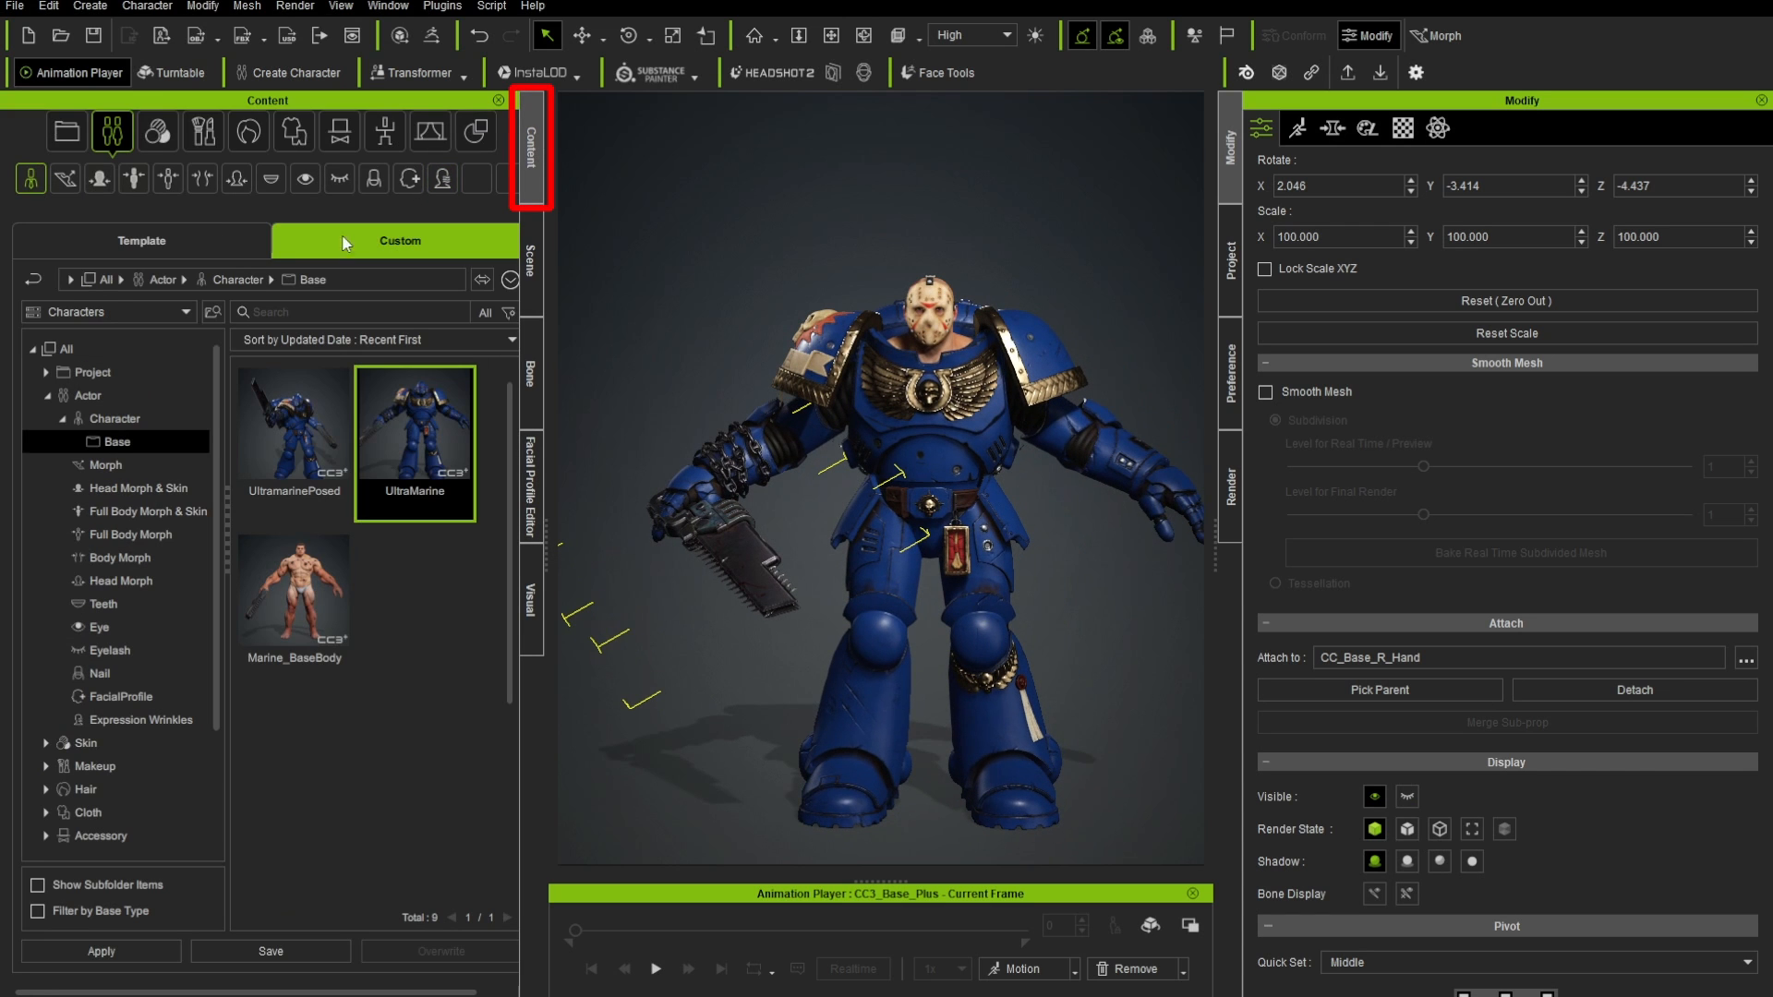
{"action": "left_click", "coordinate": [142, 242]}
{"action": "scroll", "coordinate": [138, 642], "scroll_direction": "down", "scroll_amount": 3}
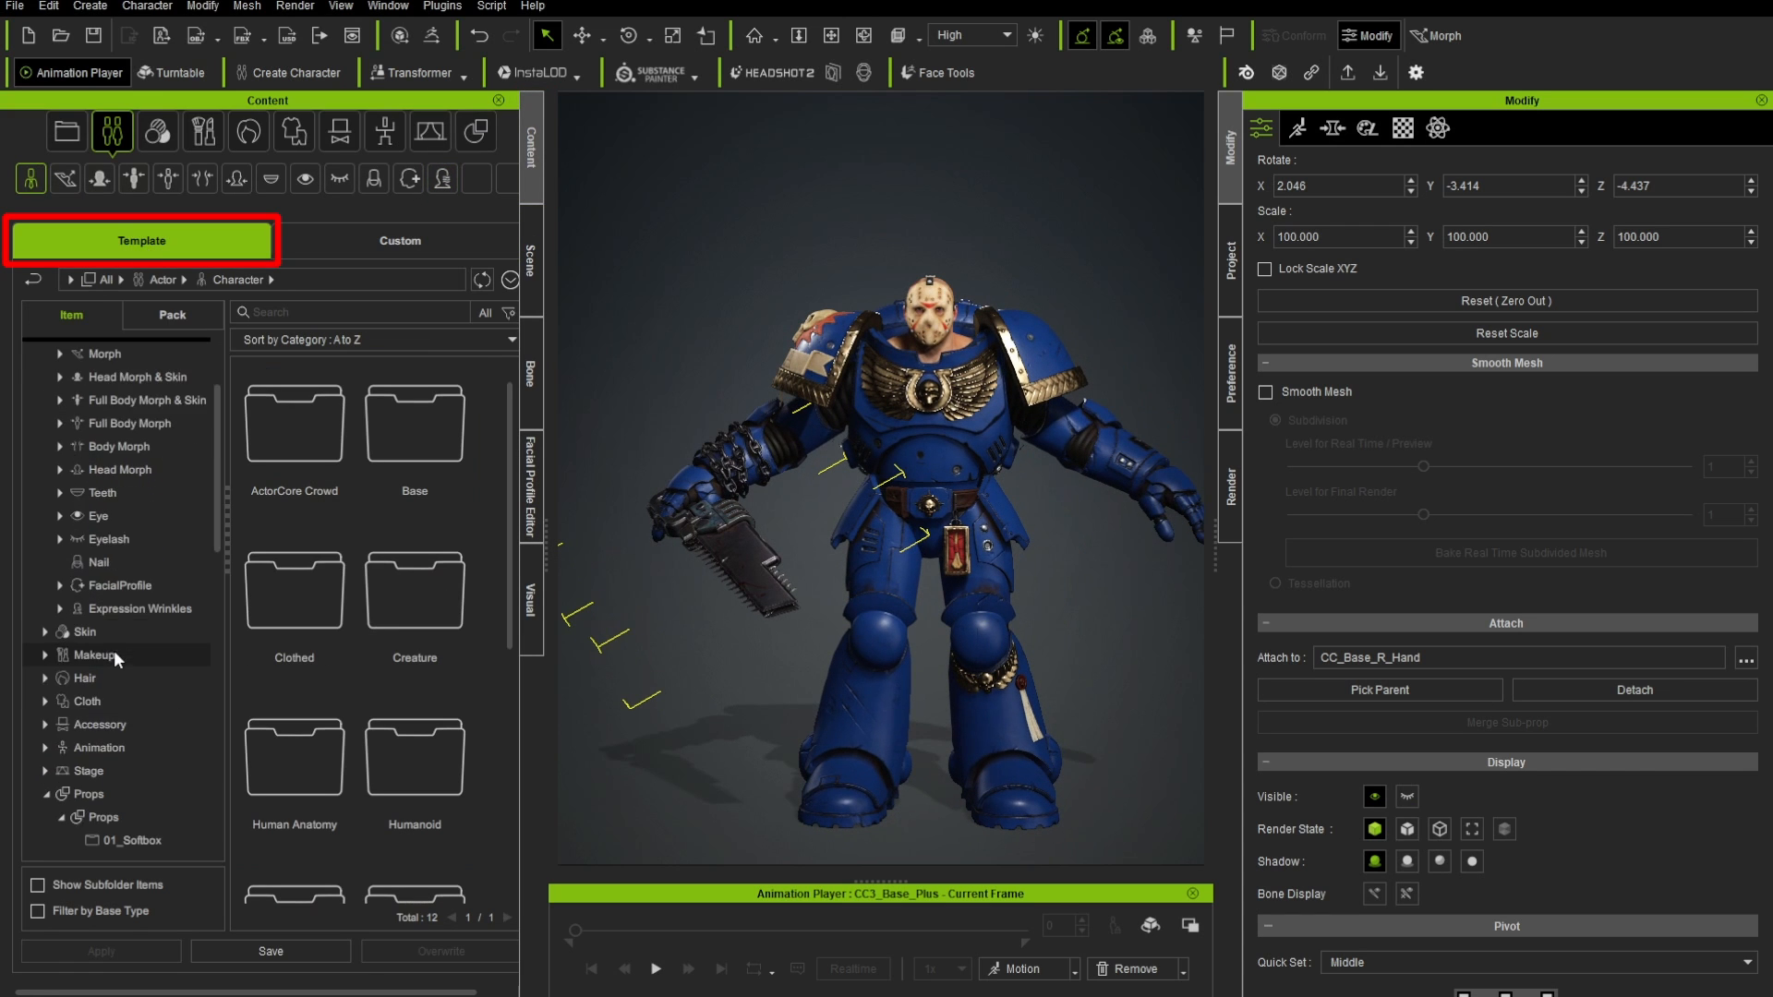
{"action": "scroll", "coordinate": [92, 661], "scroll_direction": "down", "scroll_amount": 3}
{"action": "left_click", "coordinate": [44, 617]}
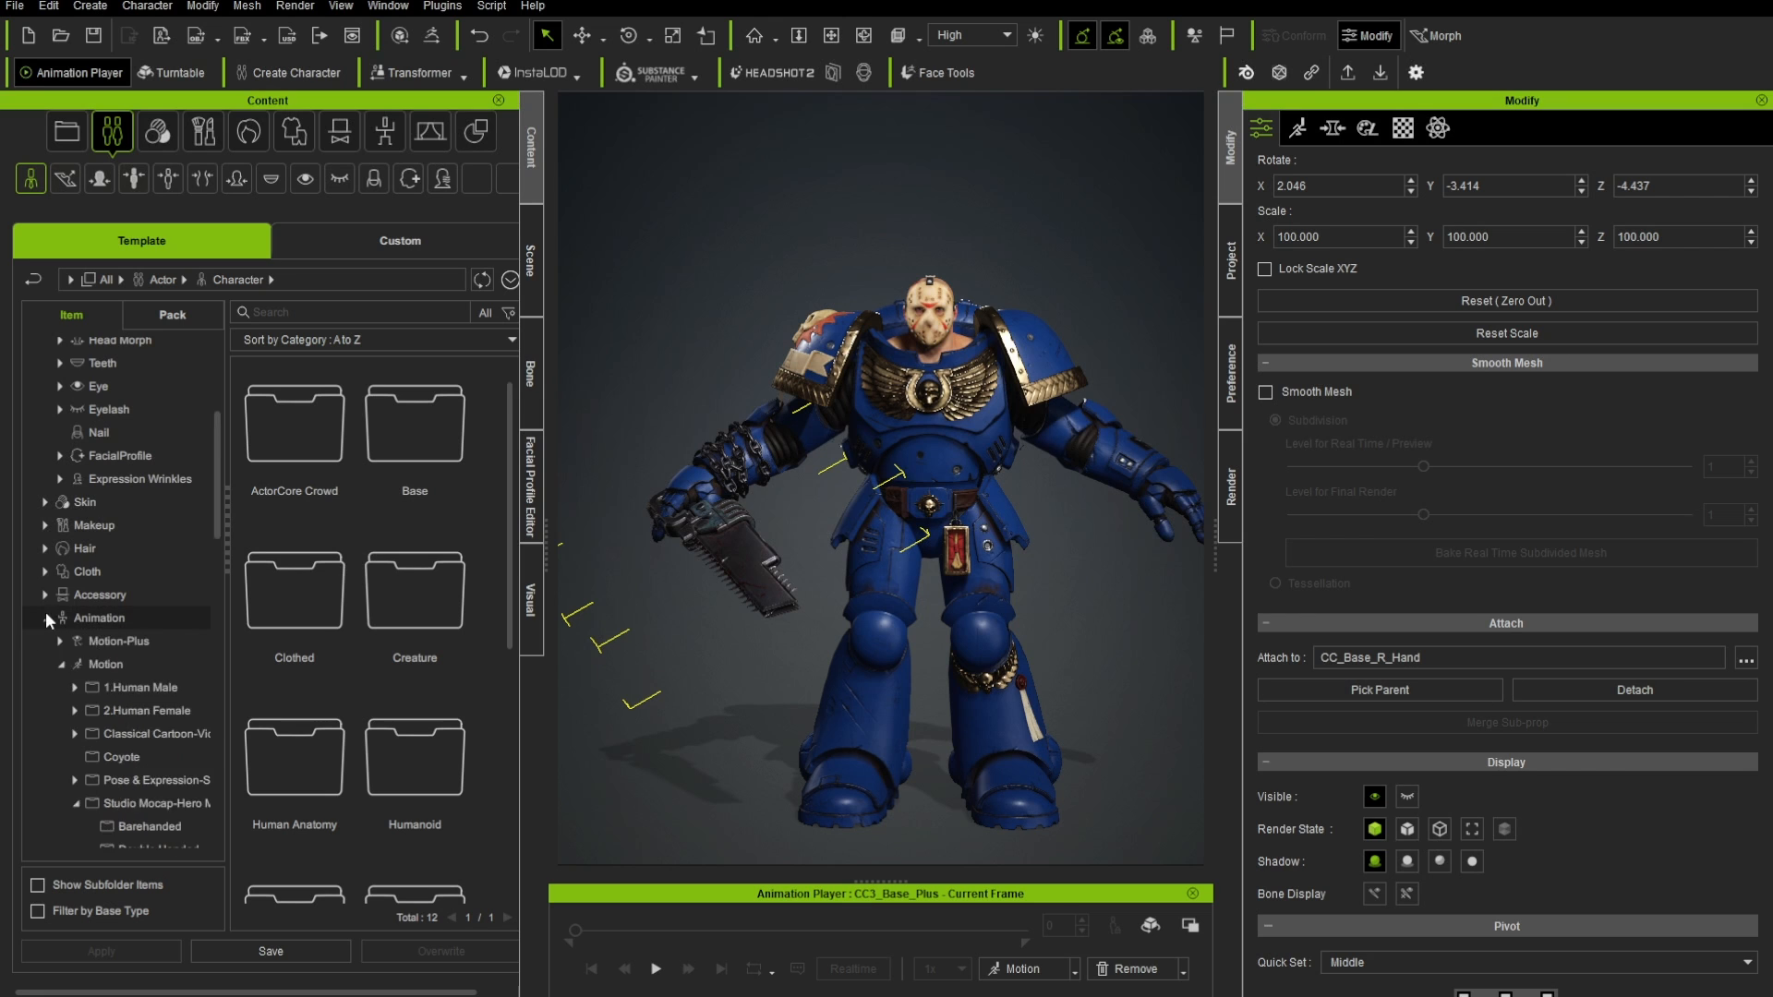
{"action": "scroll", "coordinate": [45, 614], "scroll_direction": "down", "scroll_amount": 5}
{"action": "left_click", "coordinate": [163, 689]}
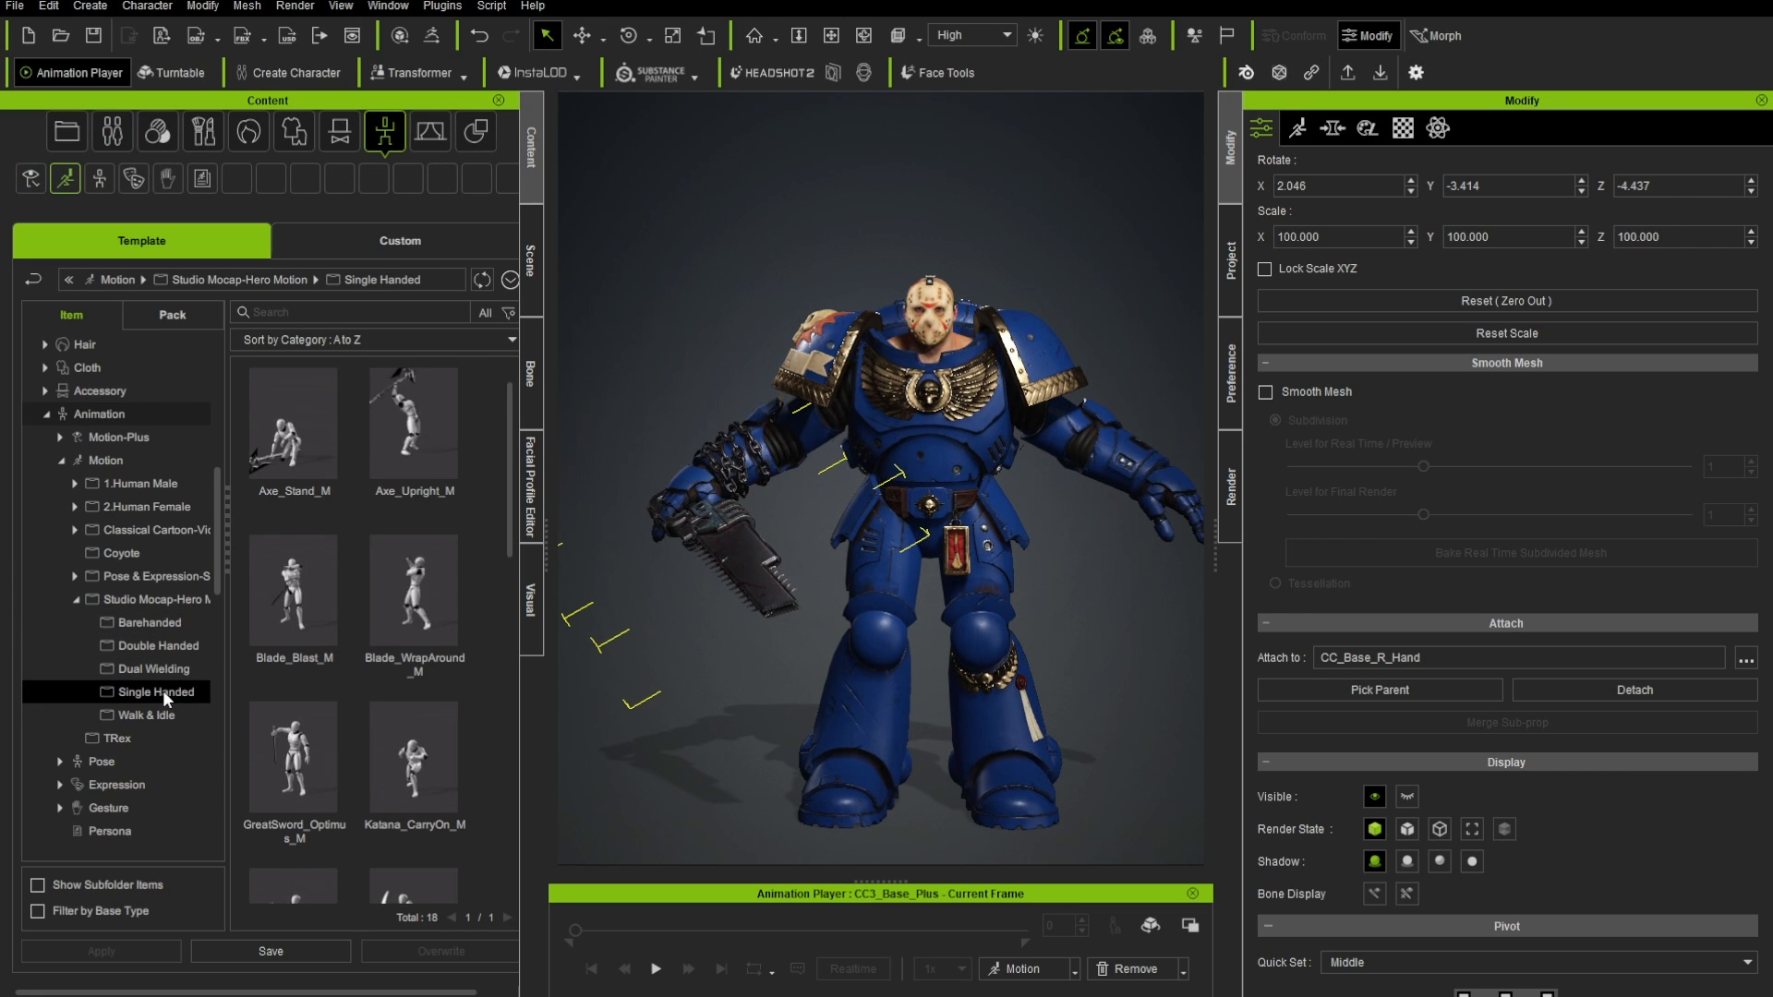
- Select the CC3_Base_Plus character in the scene and apply the Blade_Blast_M motion to it
{"action": "left_click", "coordinate": [532, 259]}
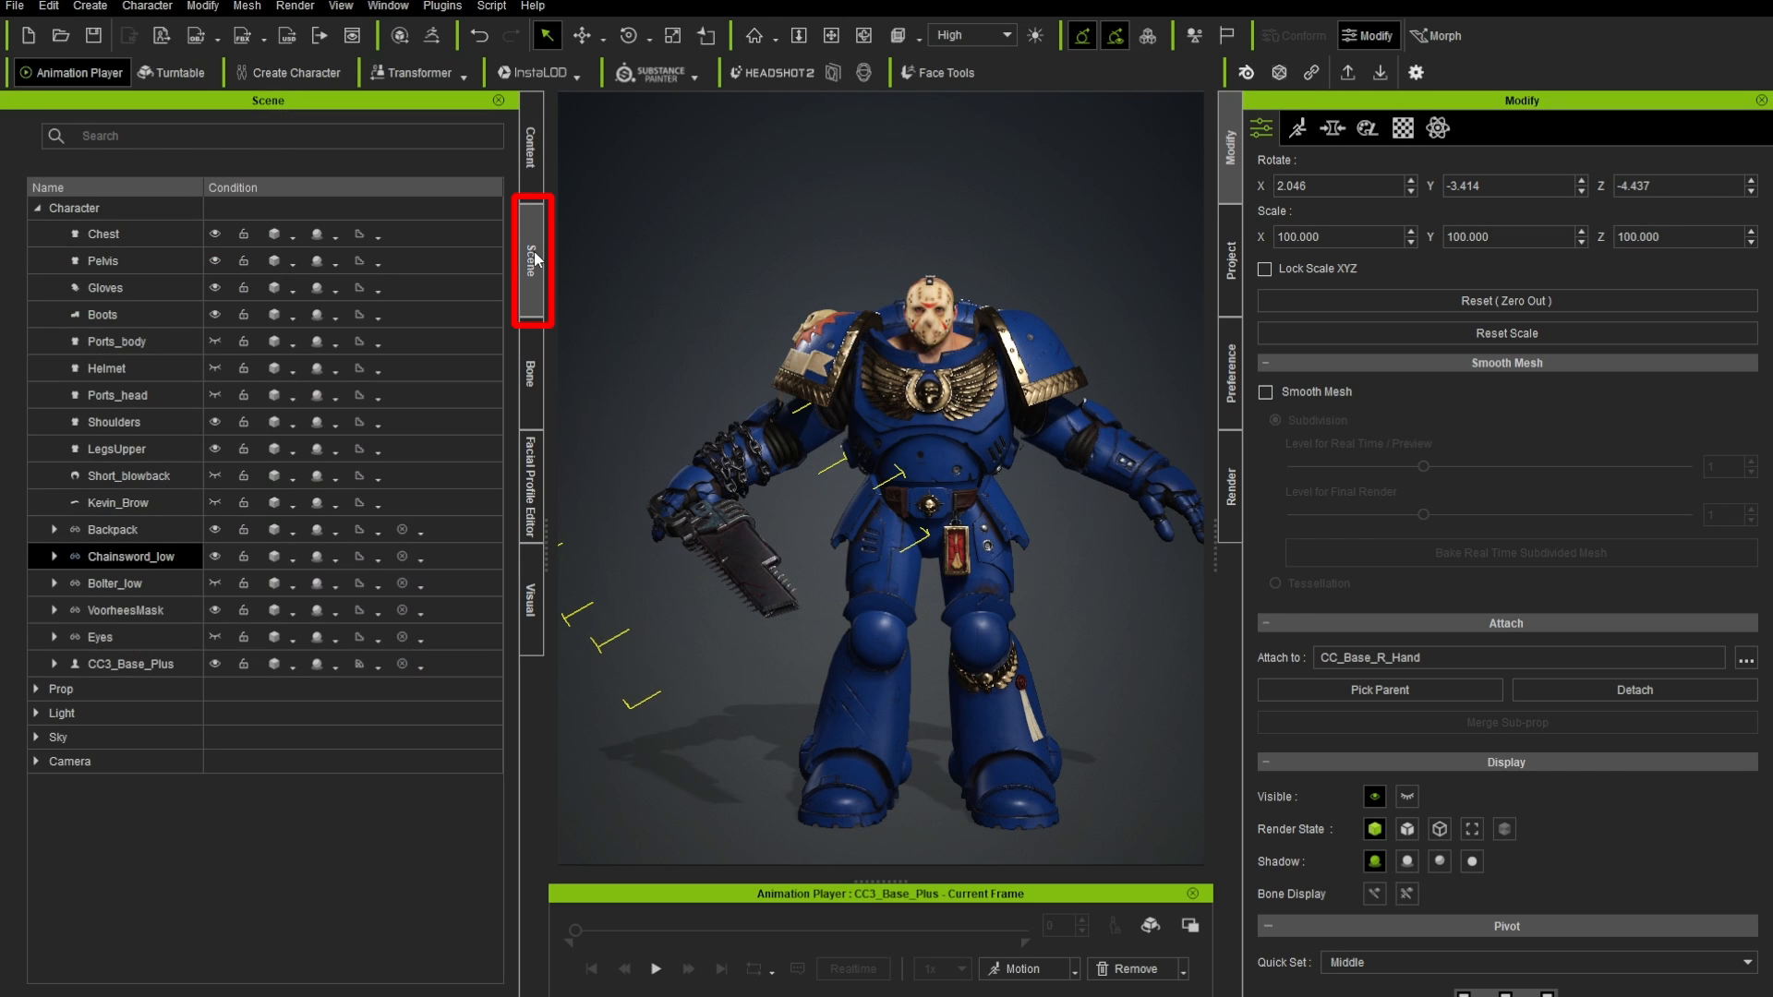
{"action": "left_click", "coordinate": [129, 664]}
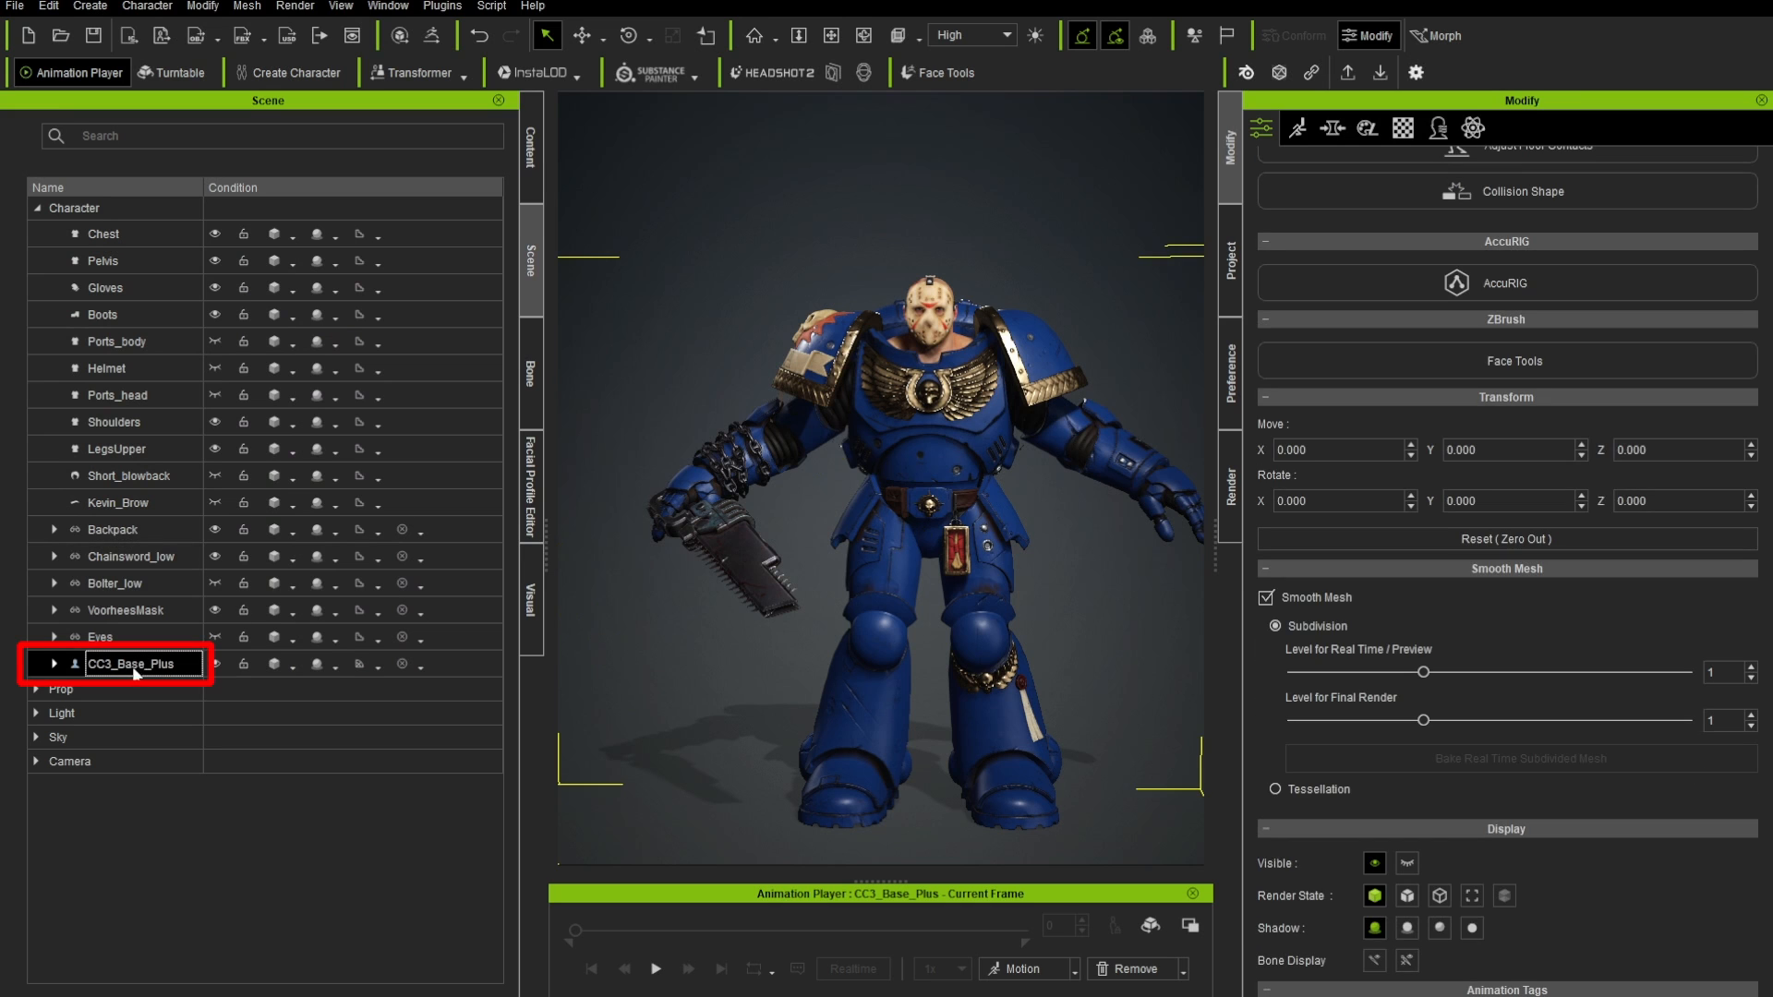
{"action": "left_click", "coordinate": [534, 171]}
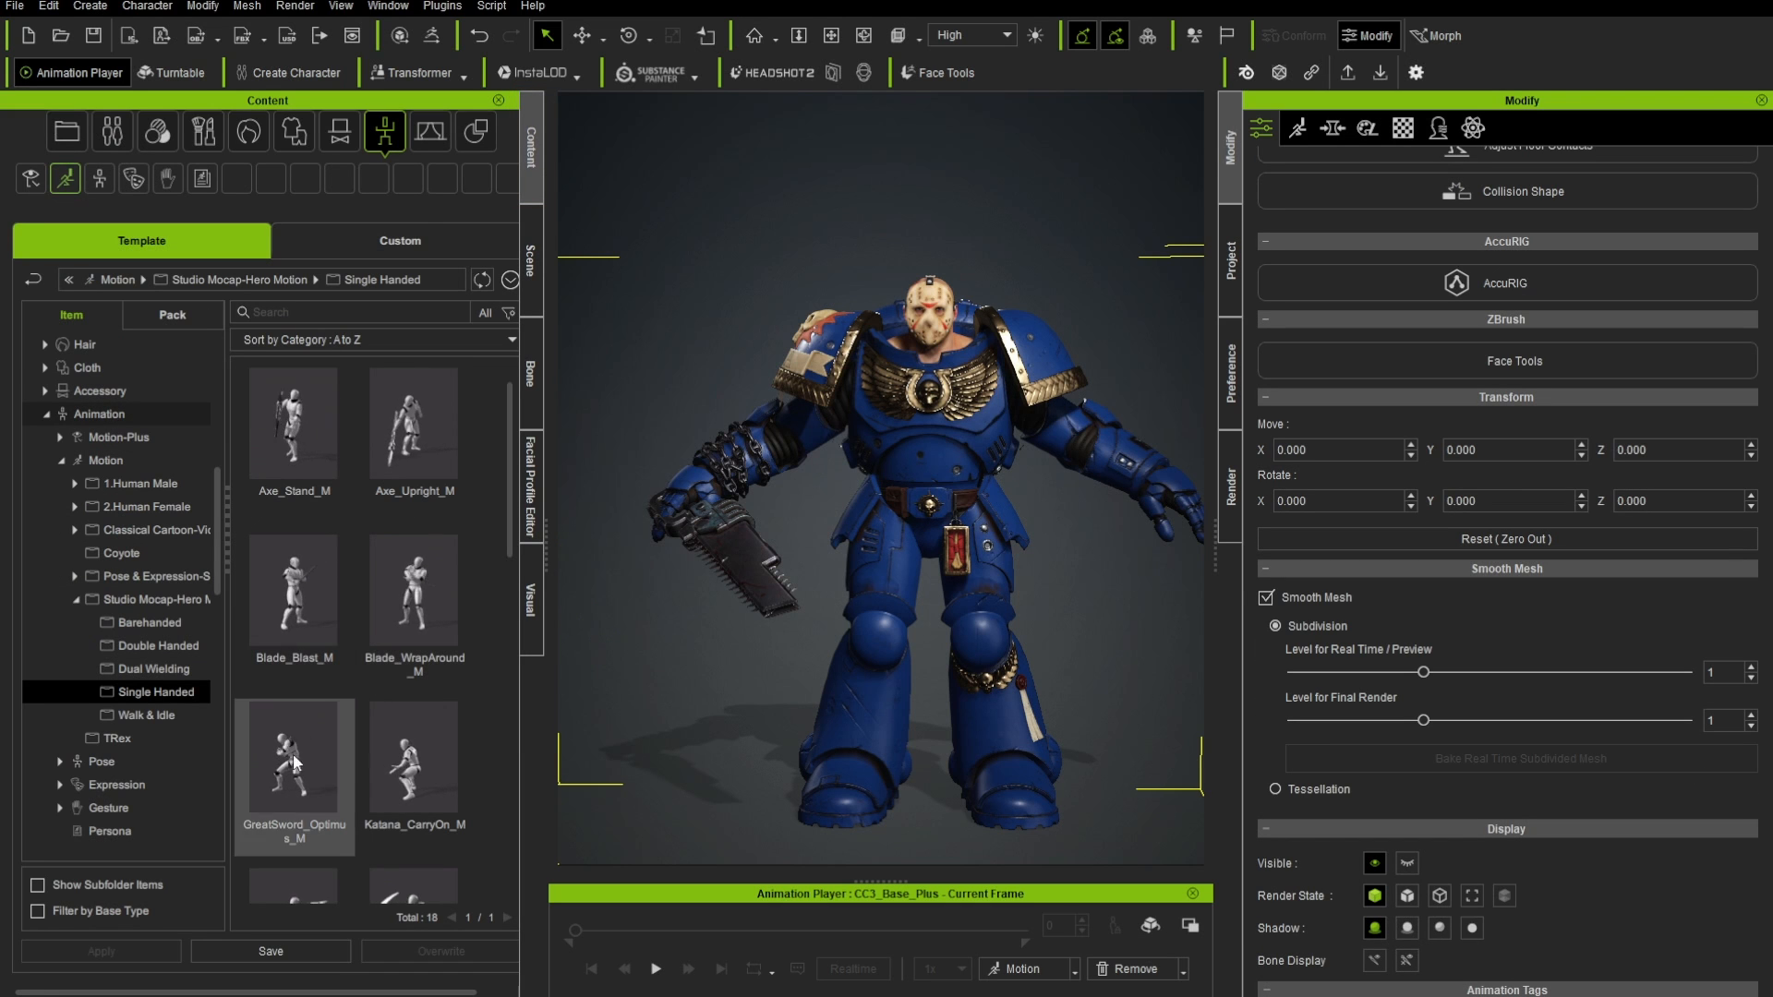
{"action": "double_click", "coordinate": [441, 572]}
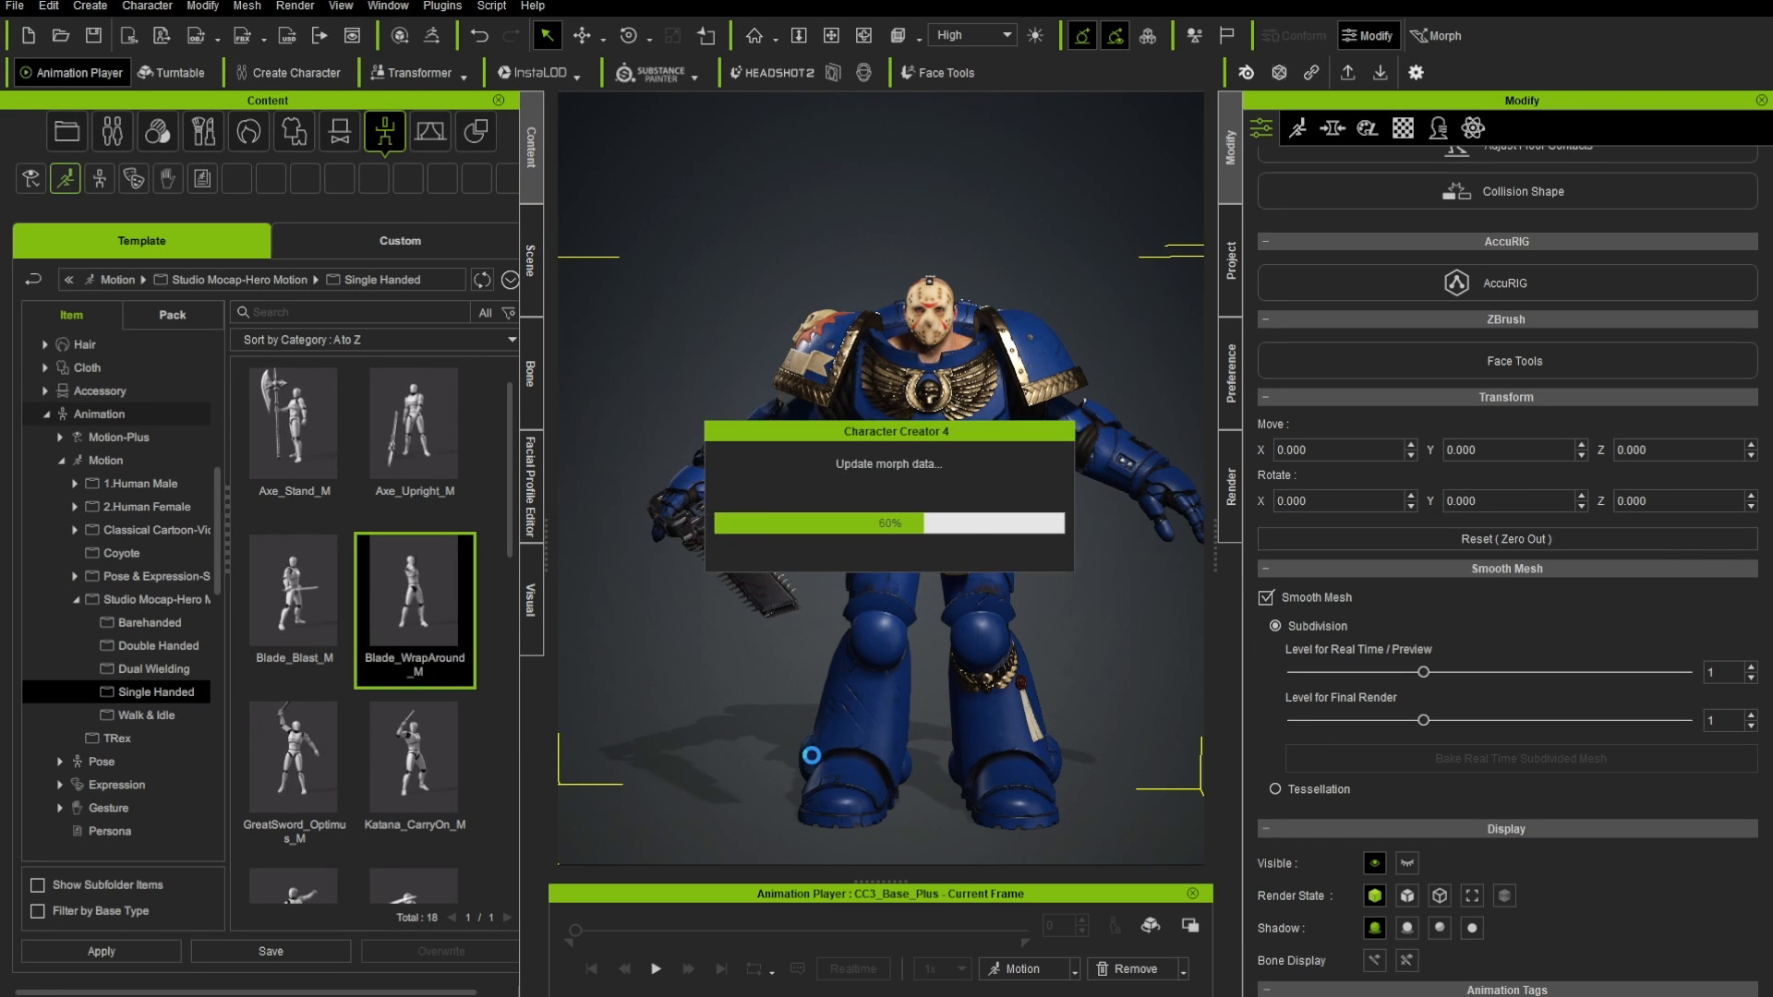
{"action": "double_click", "coordinate": [305, 598]}
- Play the Blade_Blast_M motion and pause it at frame 332
{"action": "left_click", "coordinate": [655, 969]}
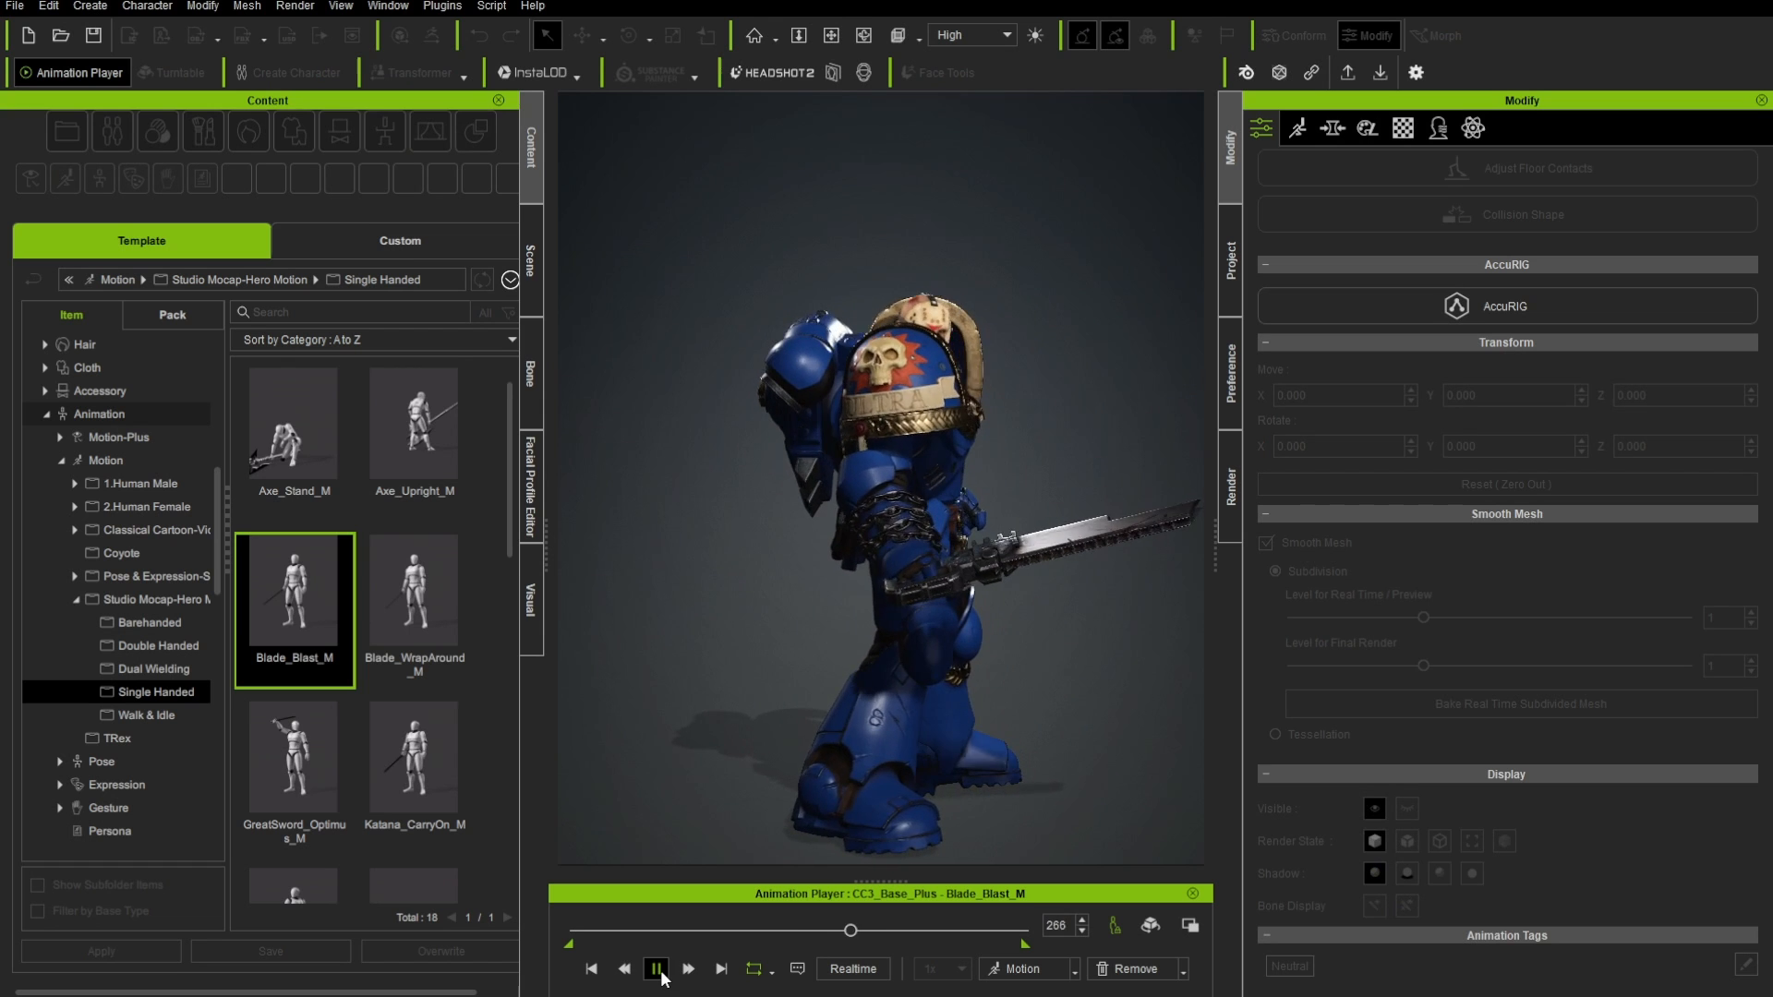
{"action": "left_click", "coordinate": [655, 969]}
{"action": "left_click", "coordinate": [930, 480]}
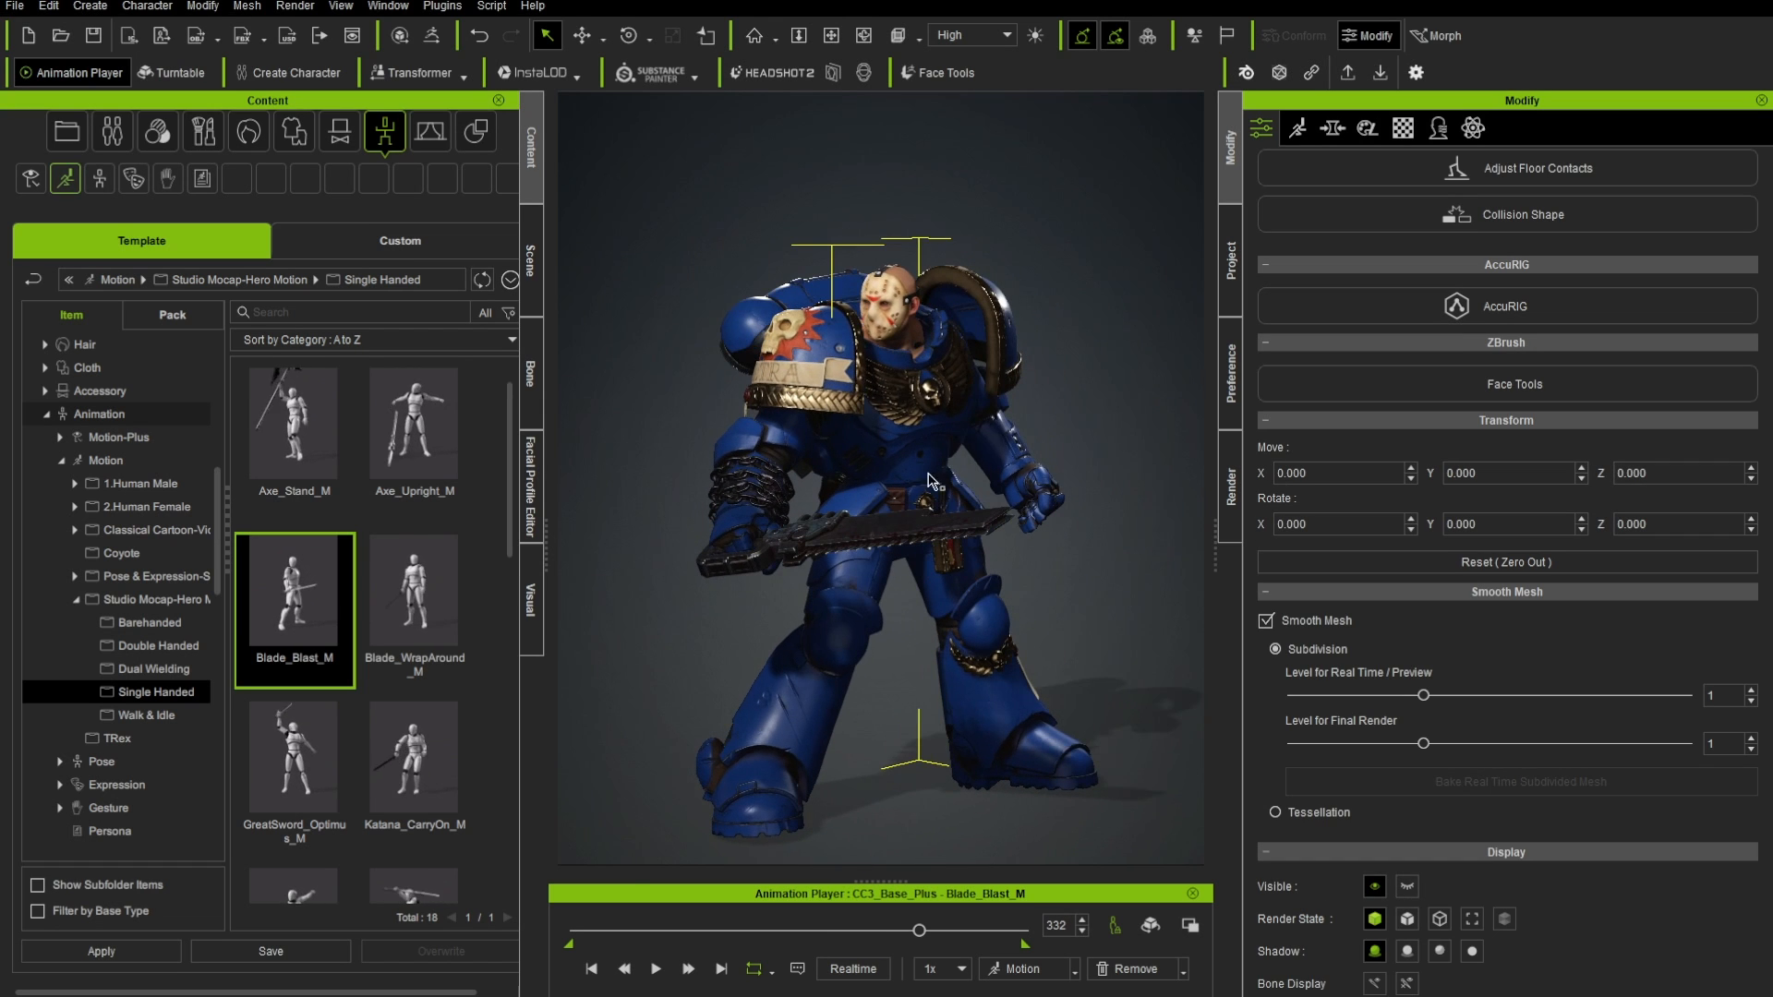
- Start editing the pose on the paused frame and raise the character's right hand with the chainsword slightly
{"action": "left_click", "coordinate": [1298, 131]}
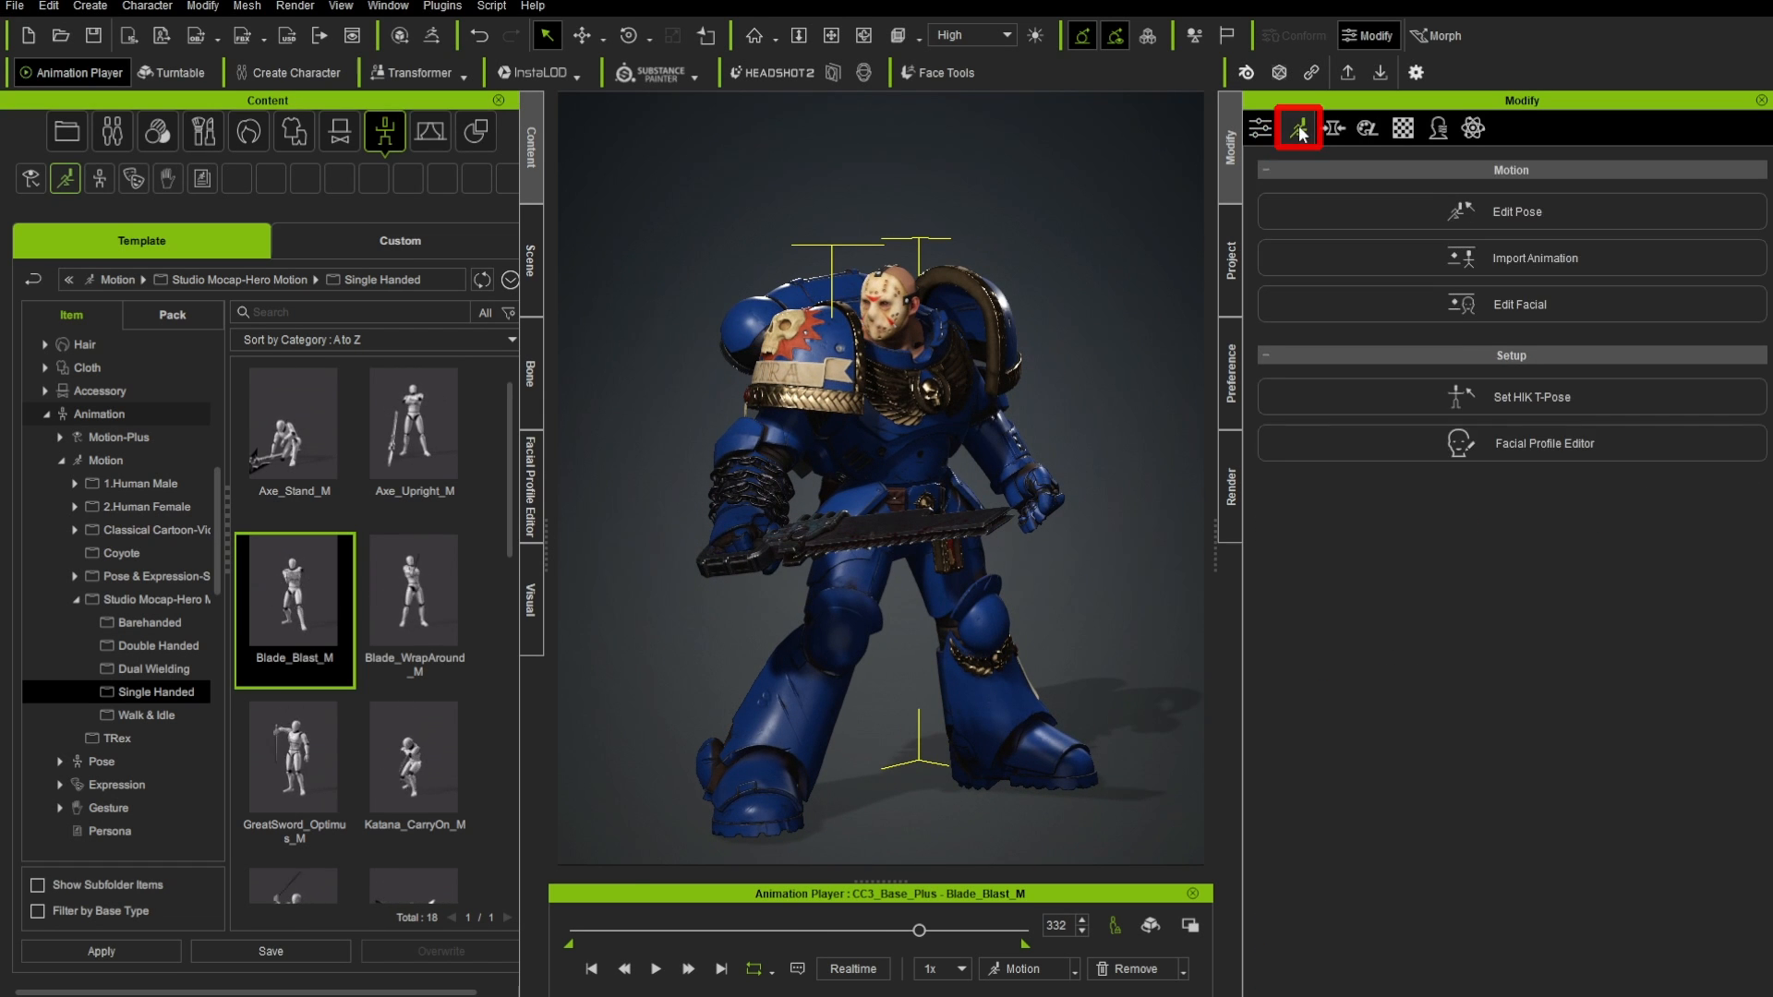
{"action": "left_click", "coordinate": [1502, 214]}
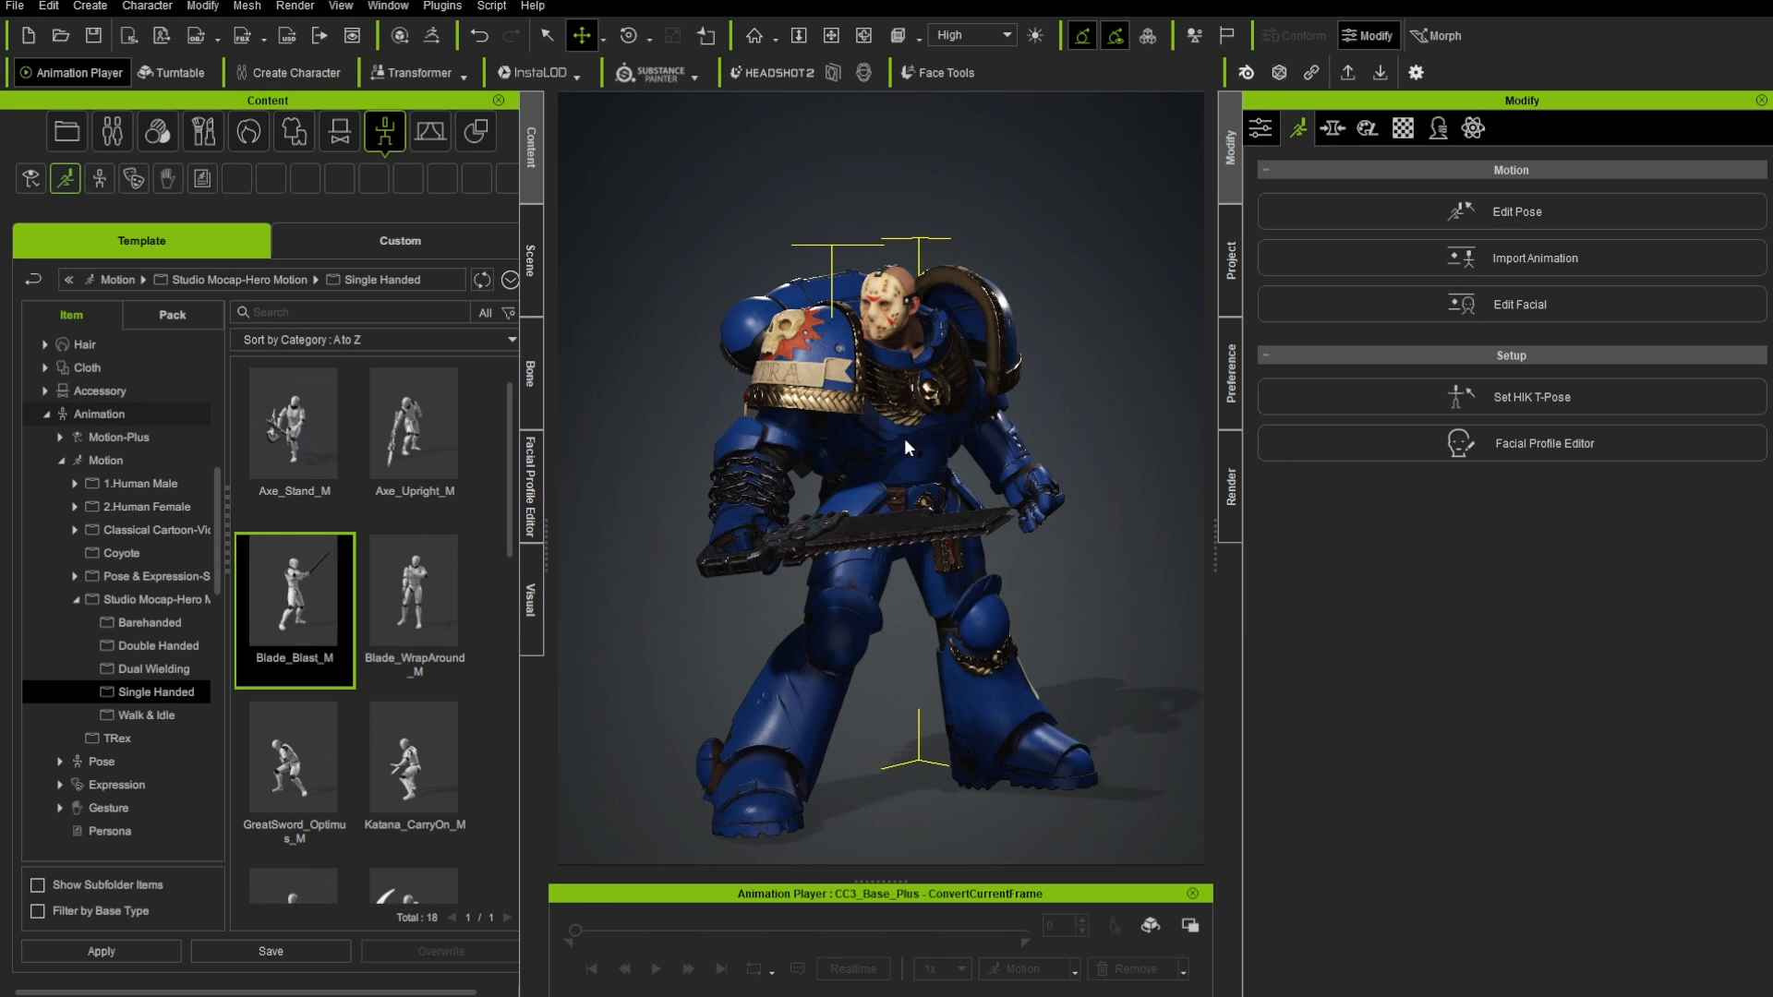
{"action": "left_click_drag", "start_coordinate": [277, 565], "coordinate": [404, 321]}
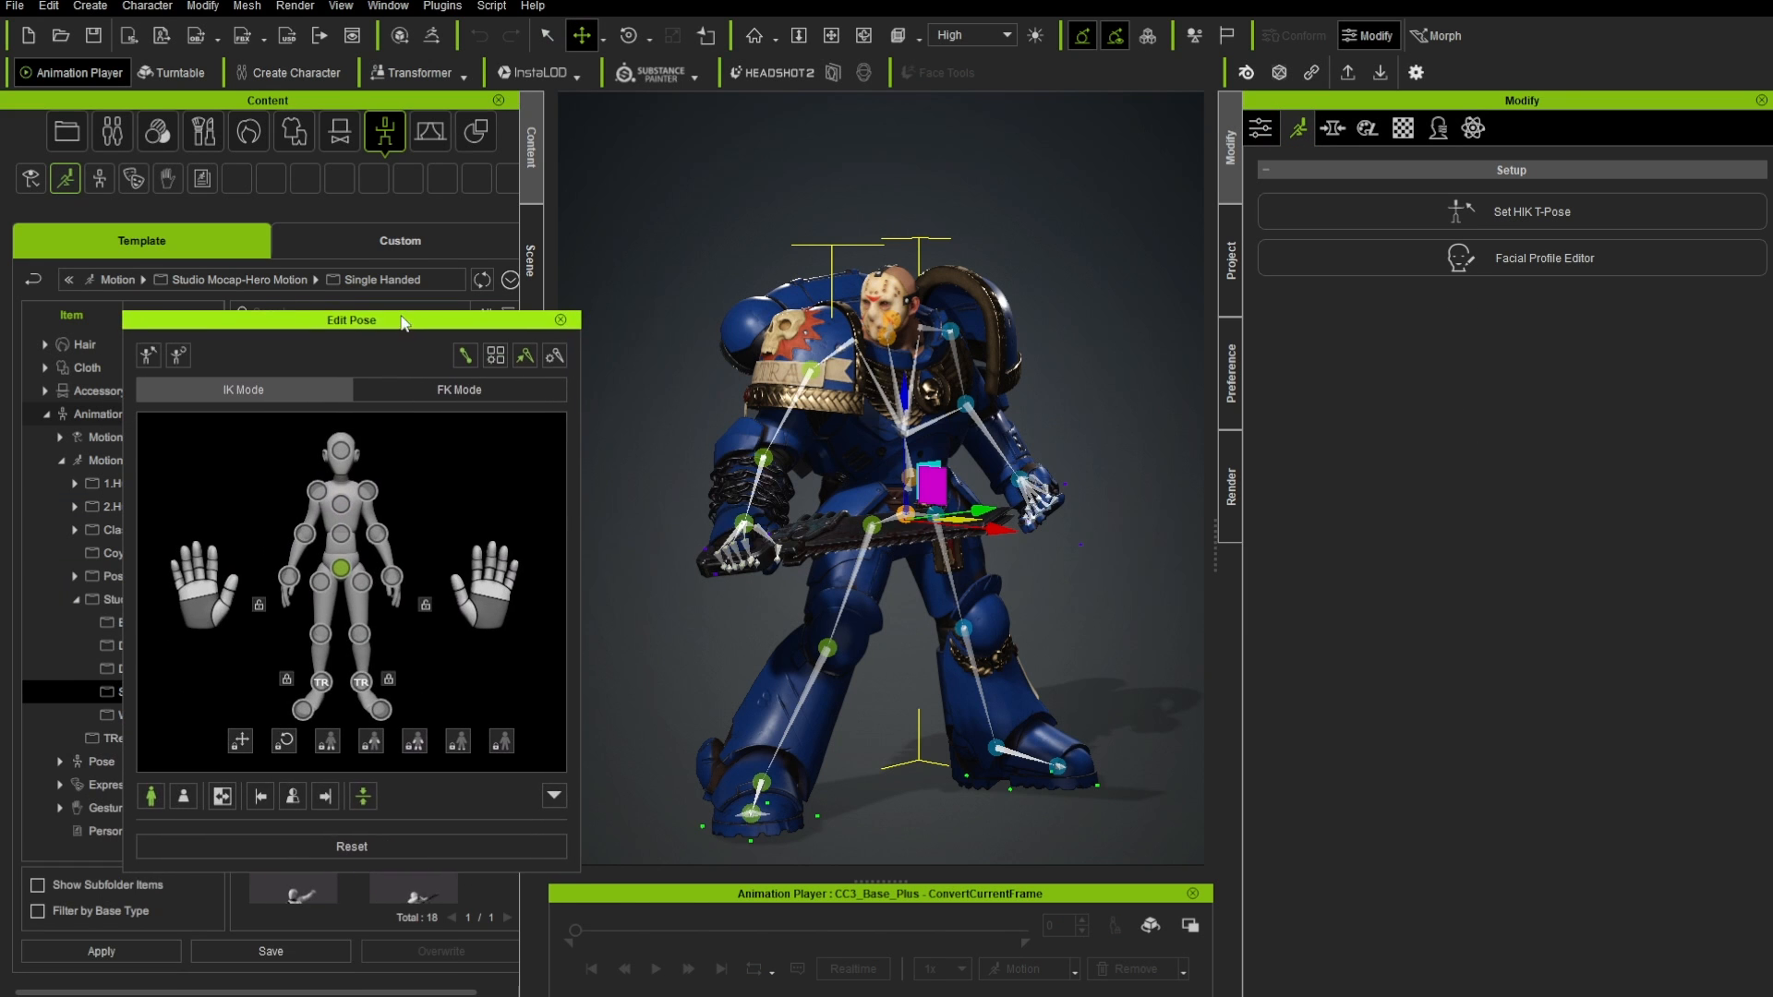
{"action": "scroll", "coordinate": [912, 535], "scroll_direction": "up", "scroll_amount": 2}
{"action": "right_click_drag", "start_coordinate": [913, 538], "coordinate": [989, 580]}
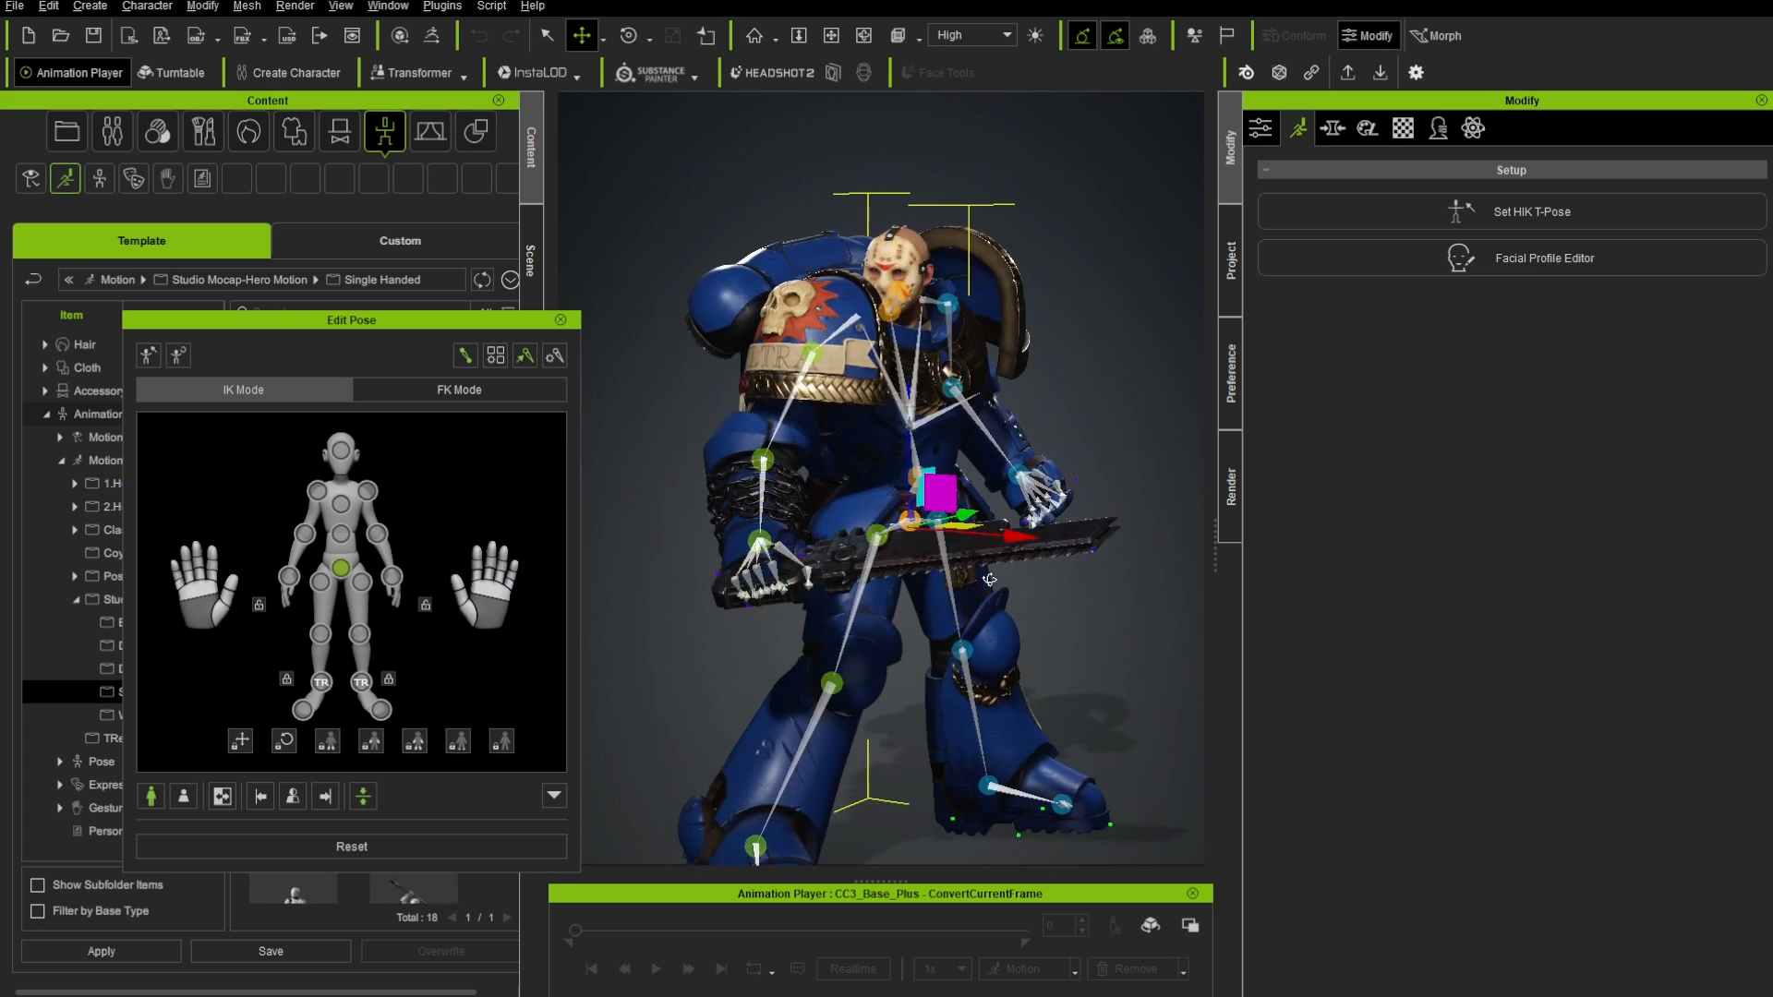
{"action": "left_click", "coordinate": [763, 542]}
{"action": "key", "text": "e"}
{"action": "right_click_drag", "start_coordinate": [863, 591], "coordinate": [780, 577]}
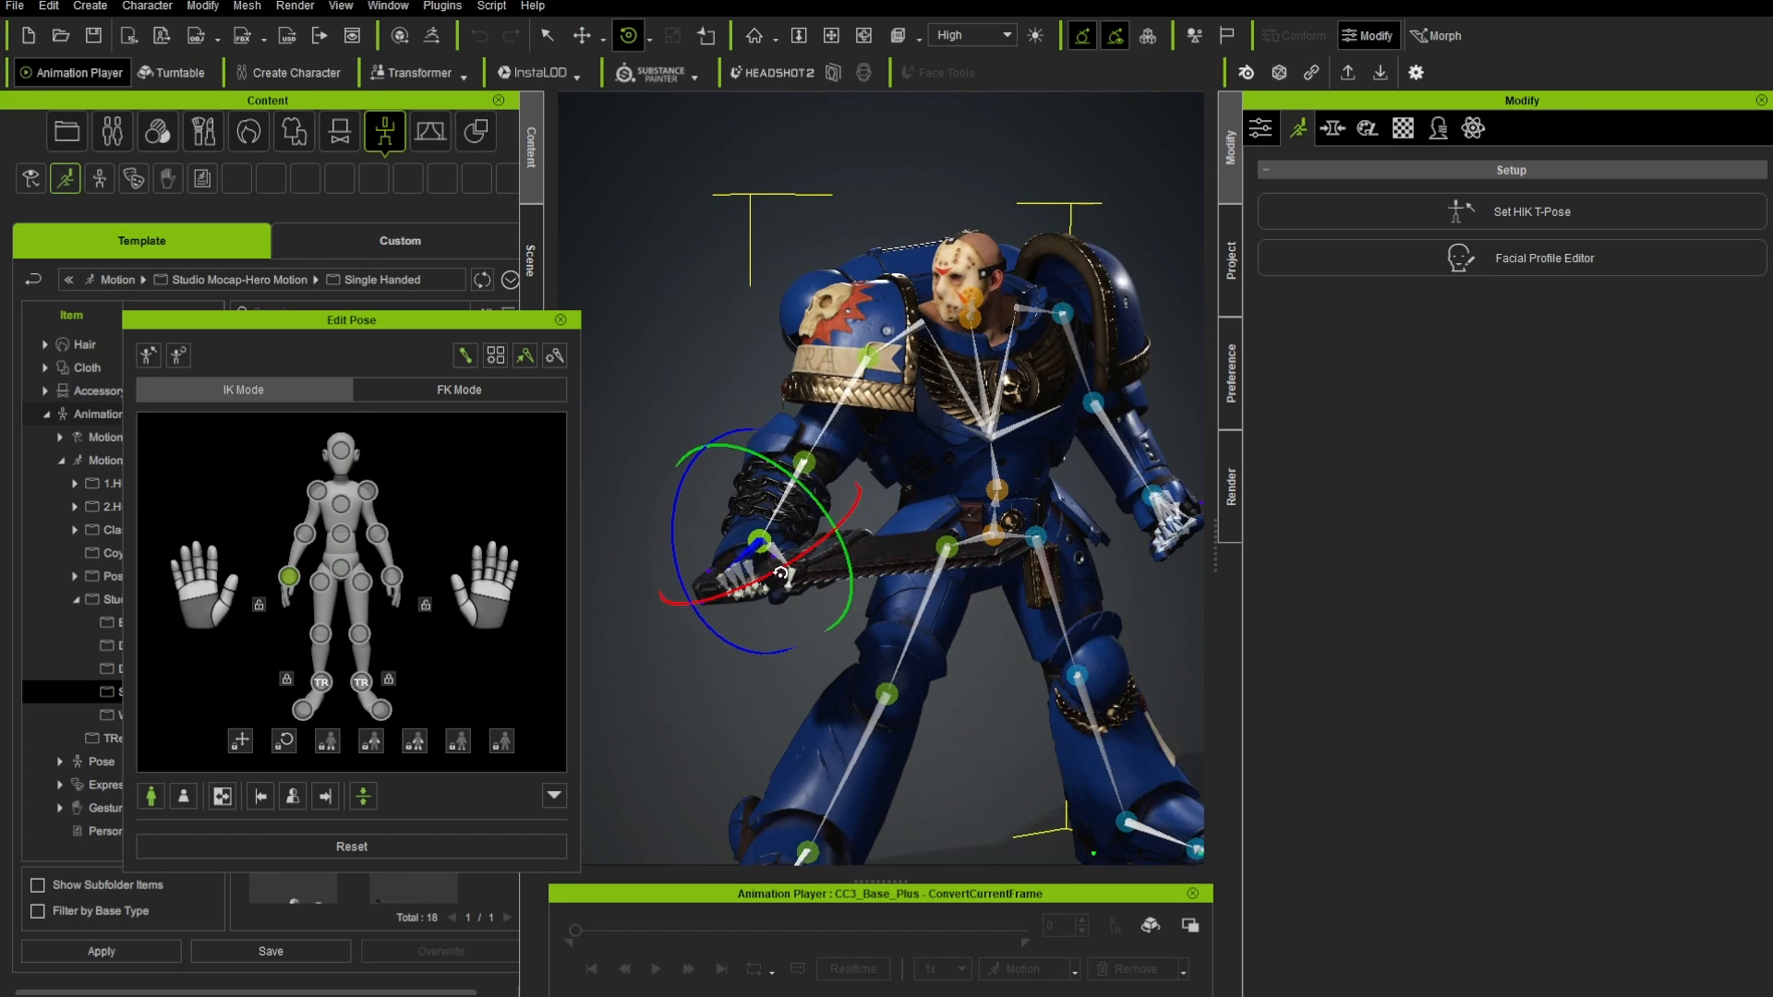
{"action": "key", "text": "e"}
{"action": "key", "text": "w"}
{"action": "mouse_move", "coordinate": [760, 434]}
{"action": "left_mouse_down"}
{"action": "mouse_move", "coordinate": [759, 367]}
{"action": "mouse_move", "coordinate": [759, 405]}
{"action": "left_mouse_up"}
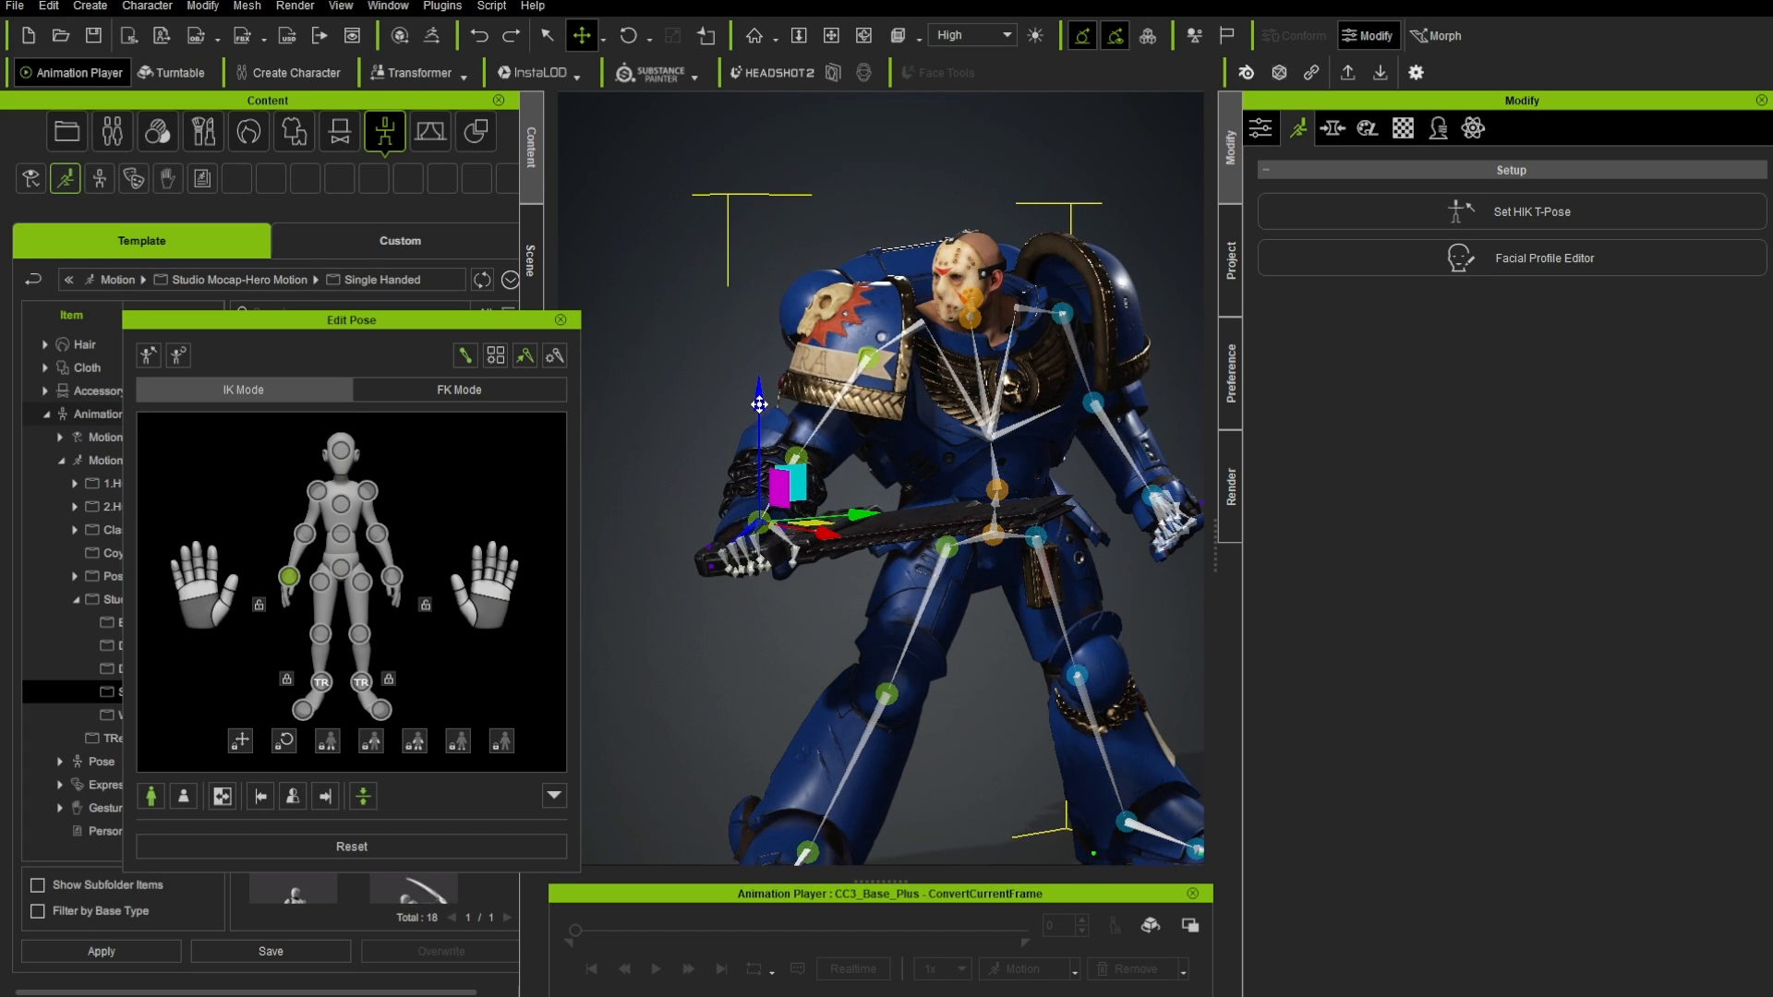
- Turn the character's head slightly about its vertical axis and finish editing the pose
{"action": "left_click", "coordinate": [978, 305]}
{"action": "key", "text": "e"}
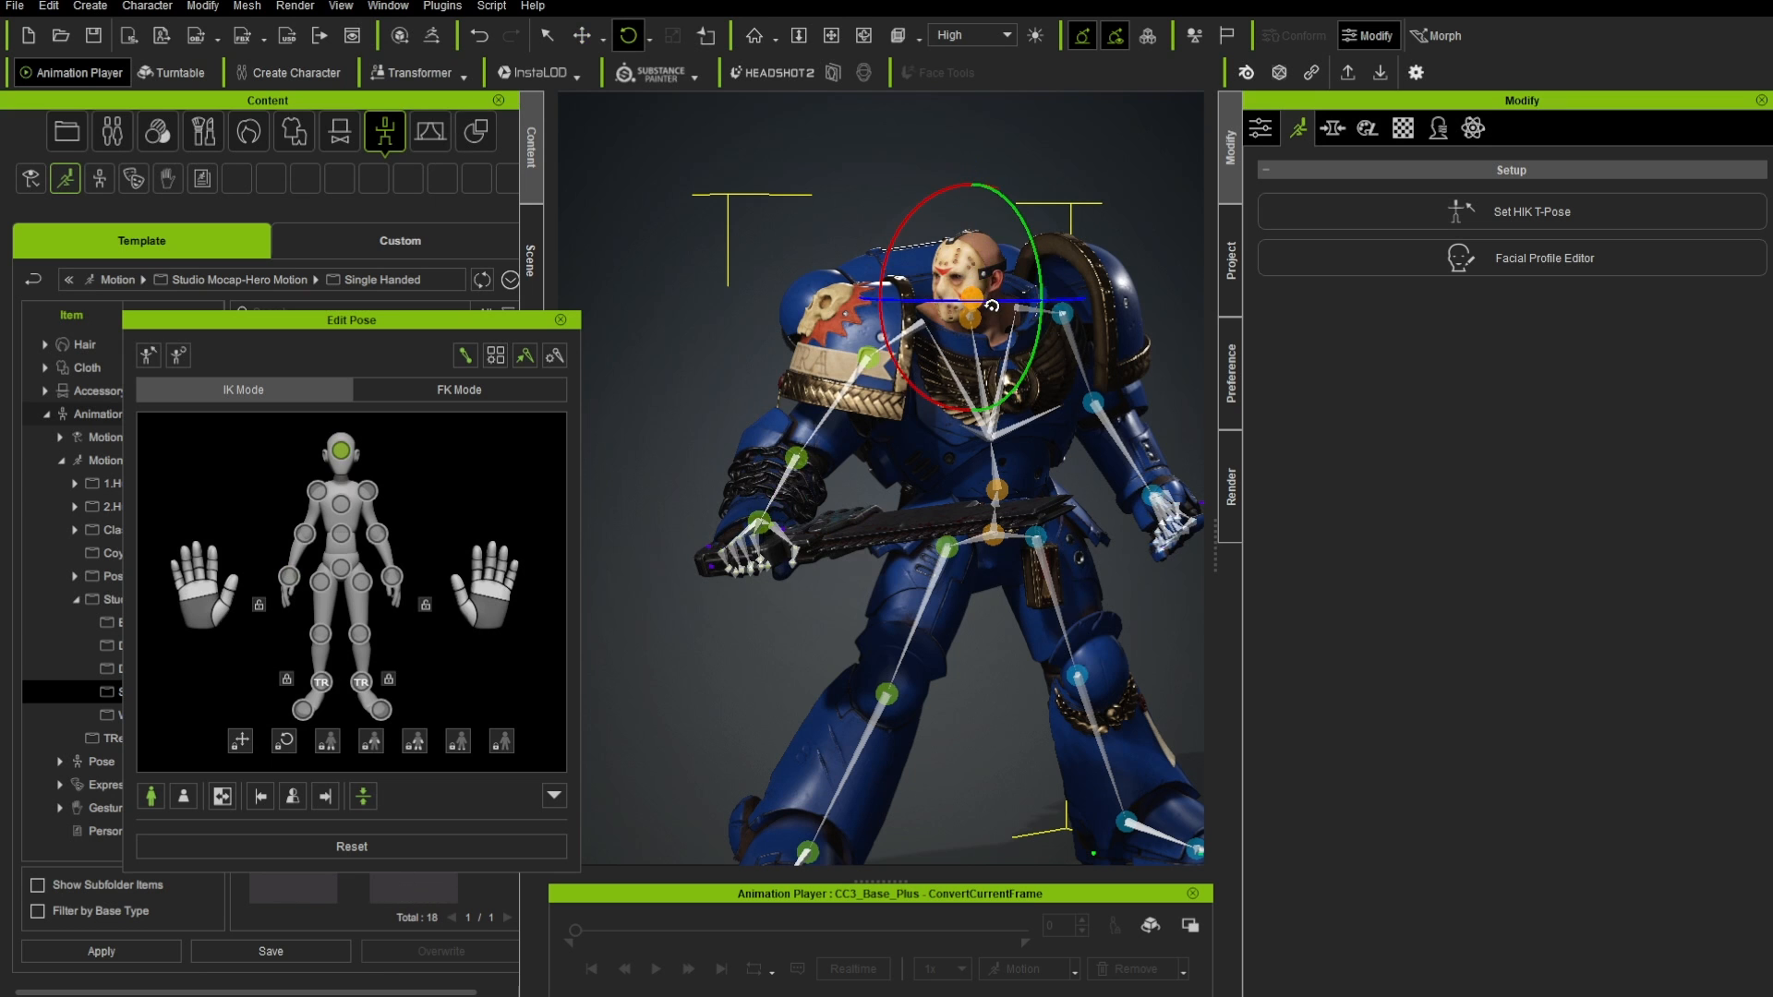
{"action": "left_click_drag", "start_coordinate": [958, 310], "coordinate": [992, 312]}
{"action": "key", "text": "w"}
{"action": "right_click_drag", "start_coordinate": [940, 411], "coordinate": [1144, 403]}
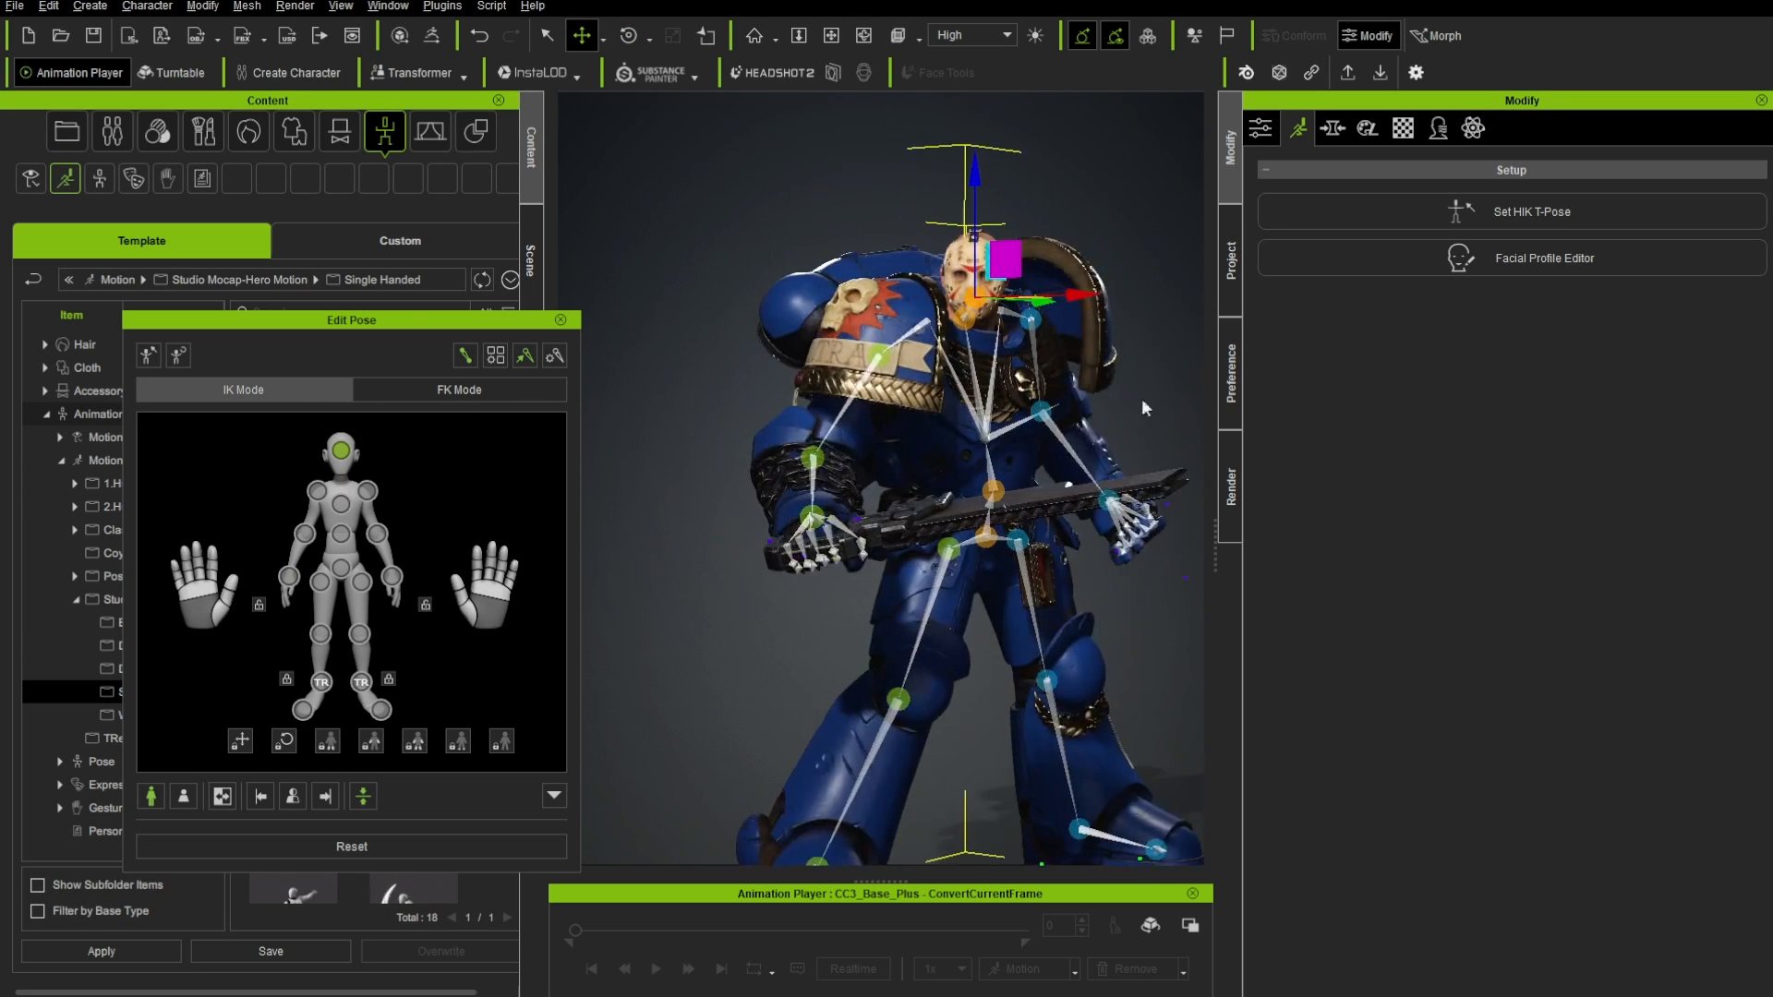
{"action": "middle_click_drag", "start_coordinate": [918, 485], "coordinate": [894, 413]}
{"action": "scroll", "coordinate": [943, 482], "scroll_direction": "down", "scroll_amount": 2}
{"action": "right_click_drag", "start_coordinate": [943, 482], "coordinate": [745, 515]}
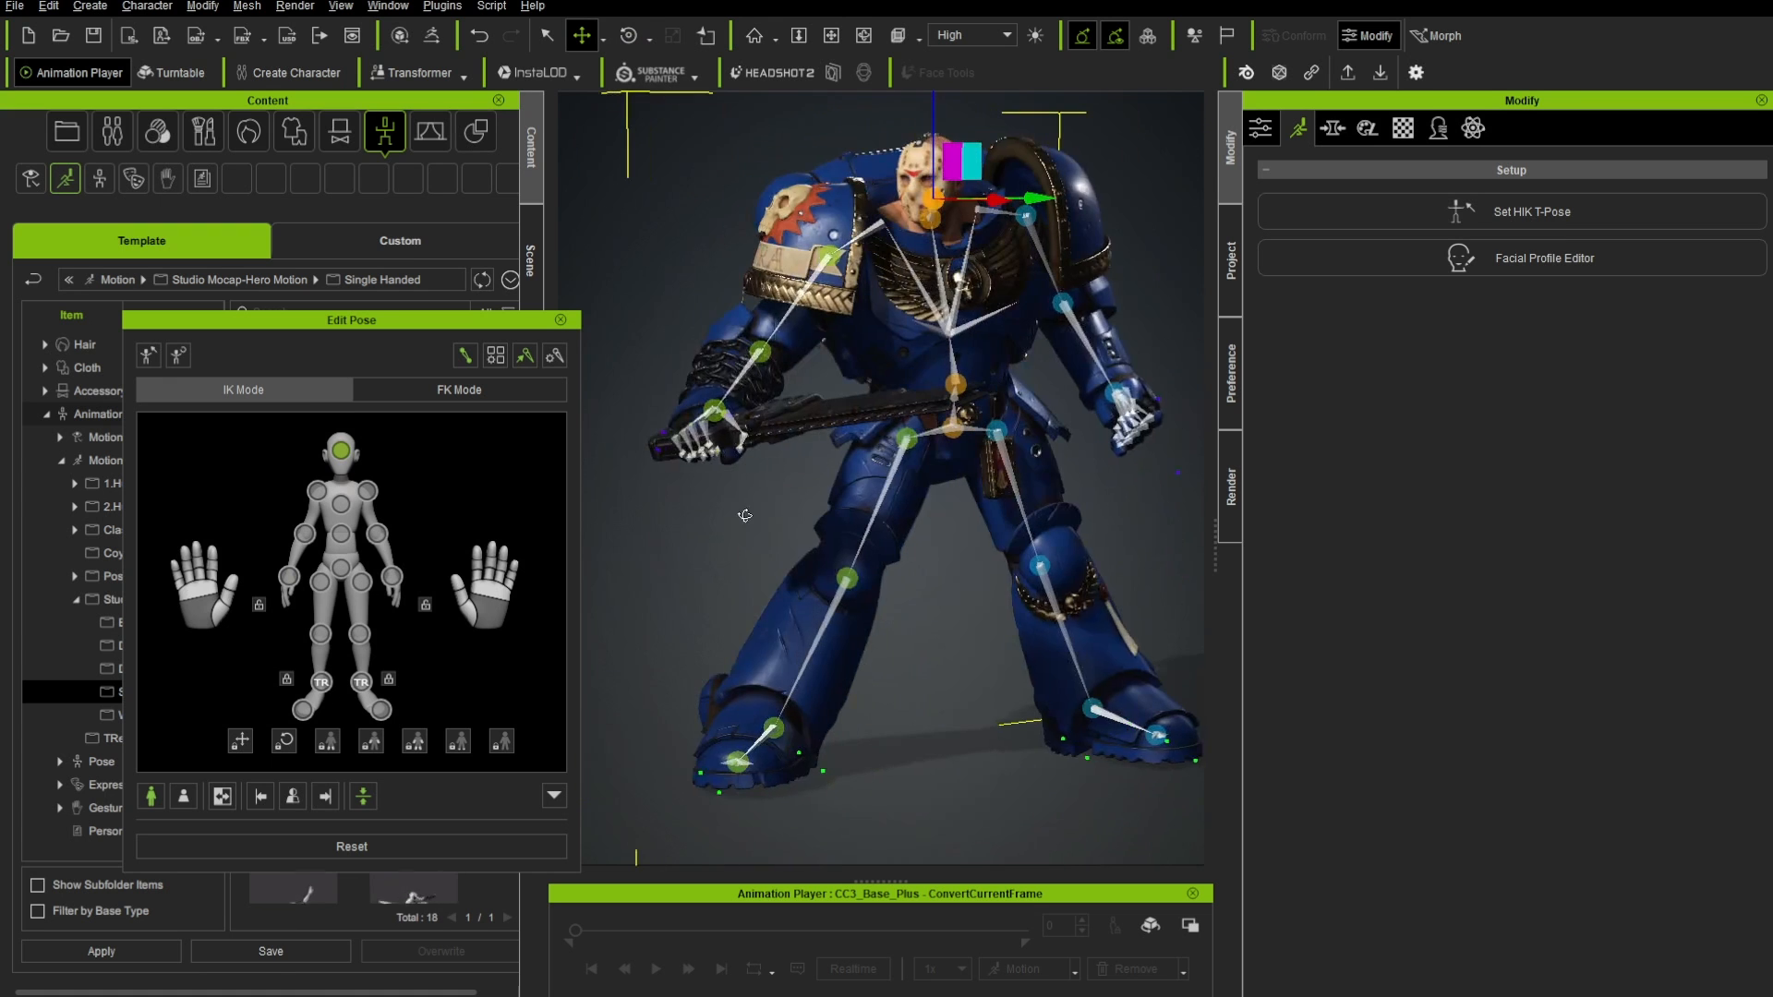
{"action": "left_click", "coordinate": [561, 319]}
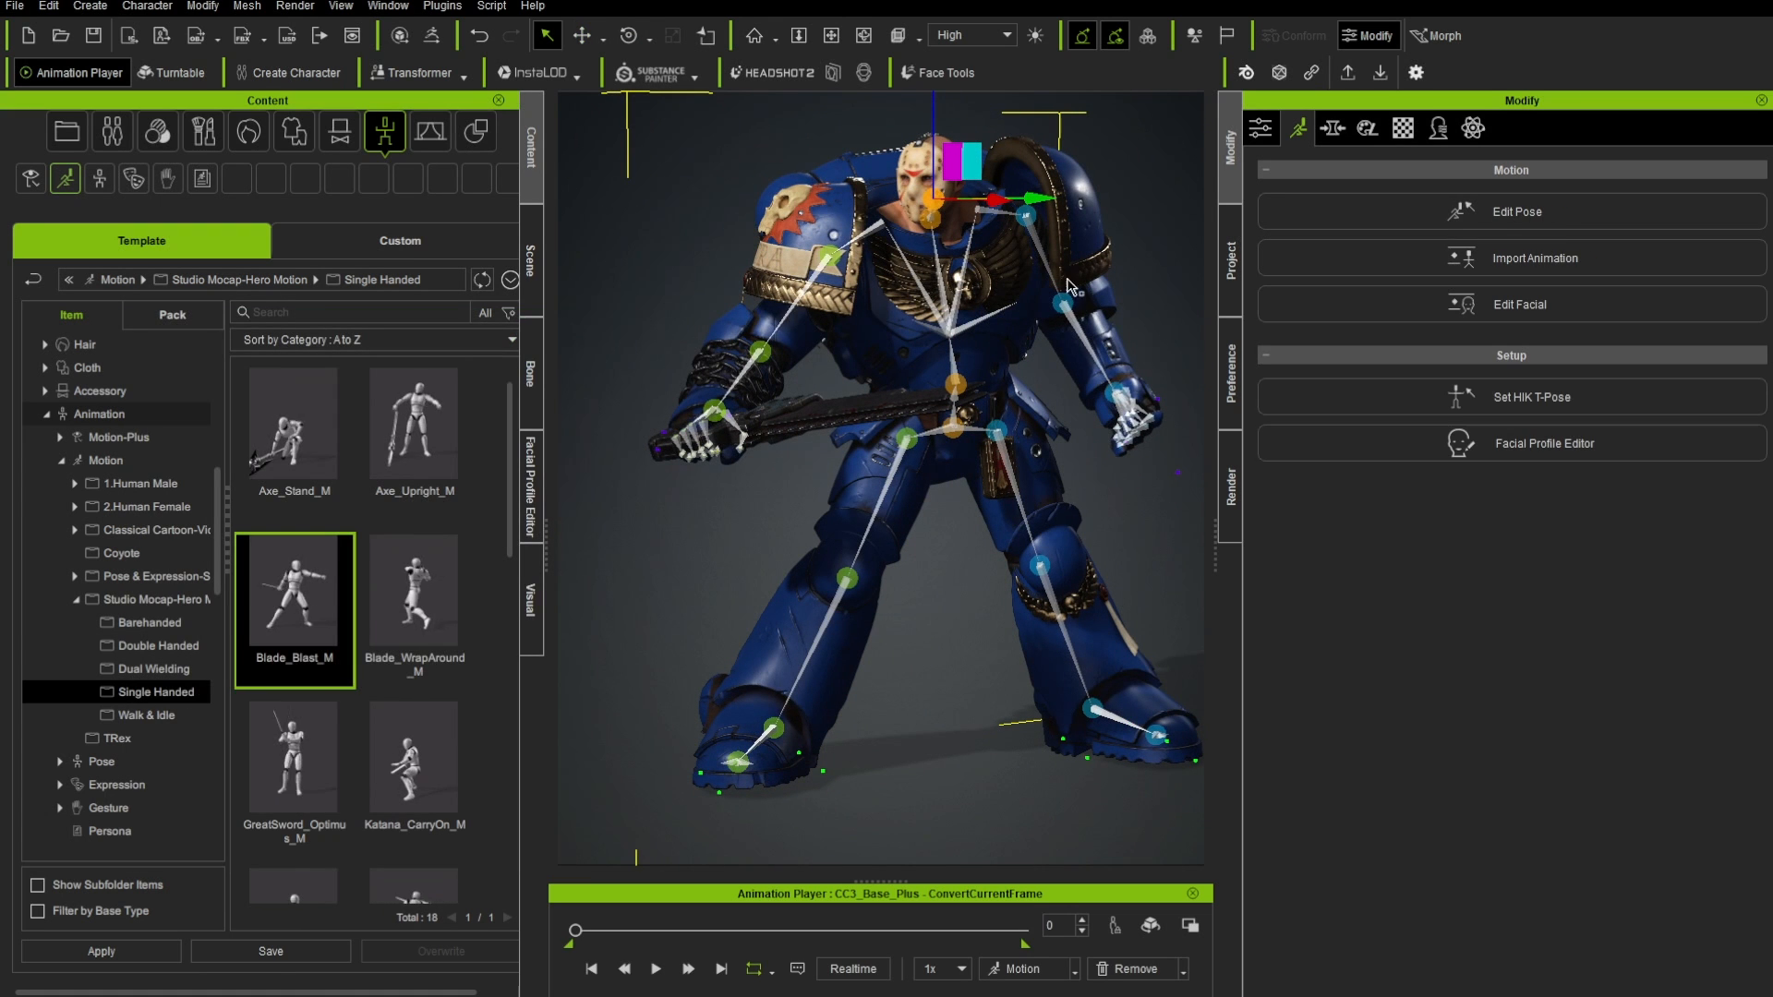
{"action": "middle_click_drag", "start_coordinate": [1075, 428], "coordinate": [1047, 491]}
{"action": "right_click_drag", "start_coordinate": [1048, 491], "coordinate": [919, 417]}
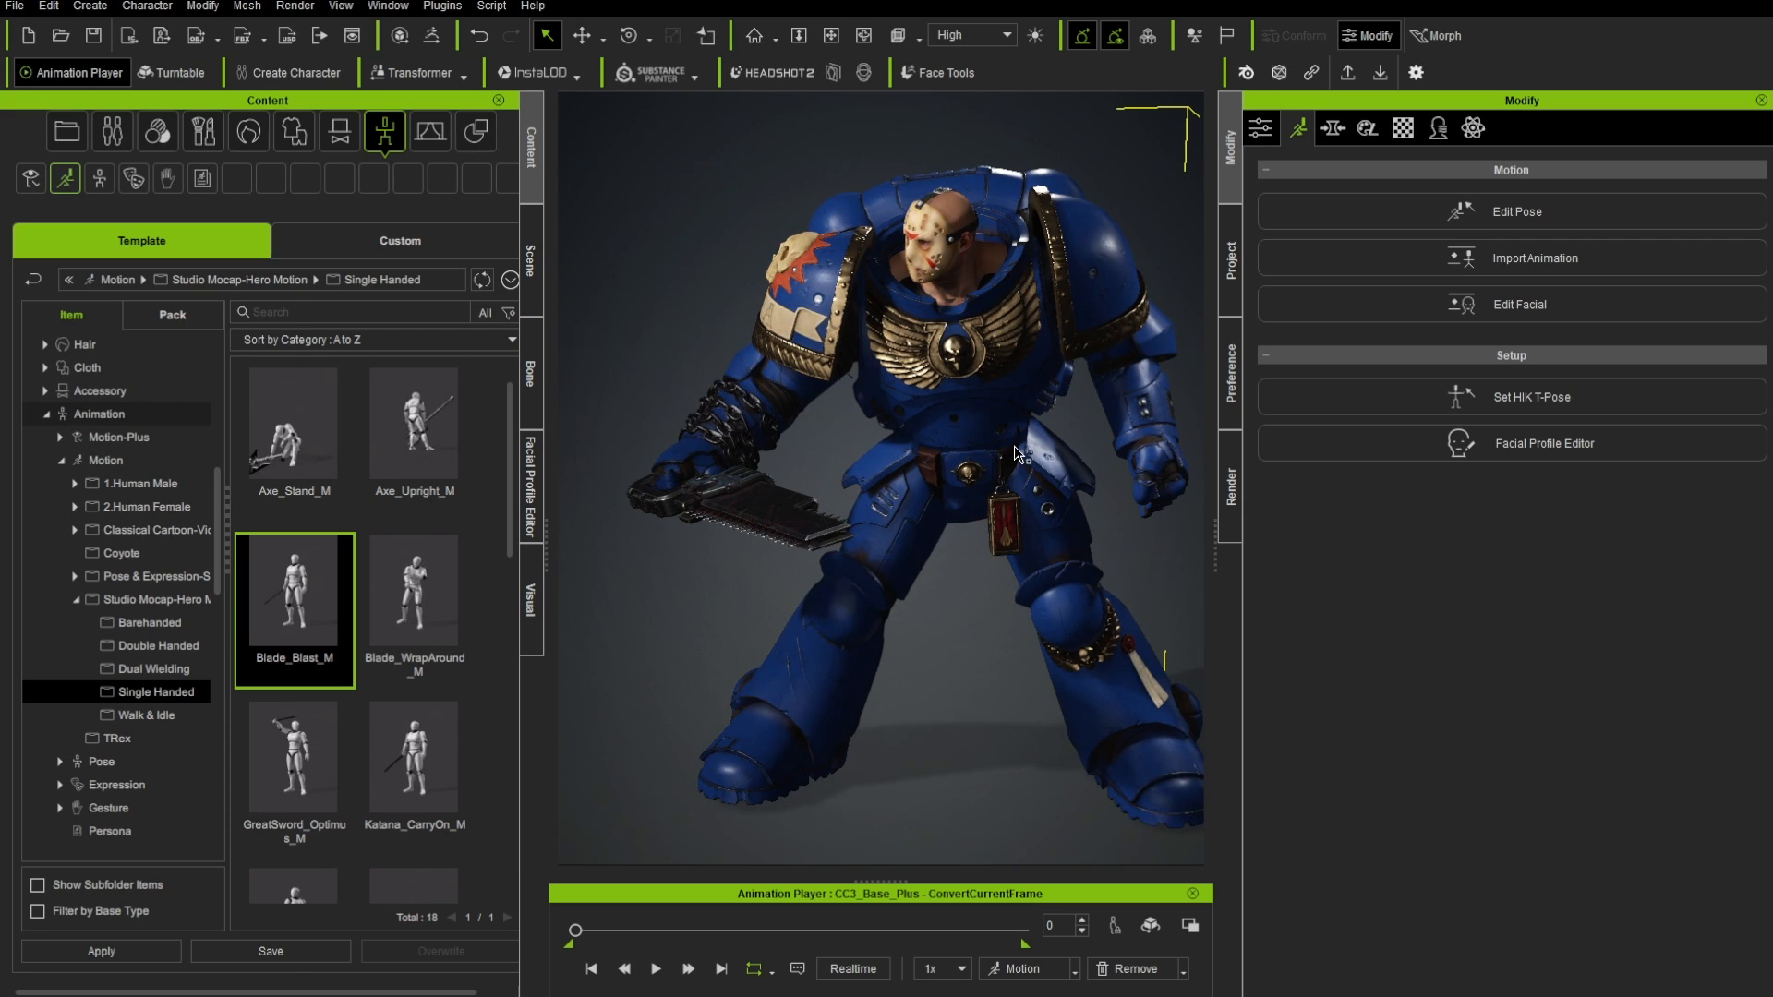
- Return the character to a neutral standing pose with arms lowered, using a calibration pose
{"action": "left_click", "coordinate": [1074, 970]}
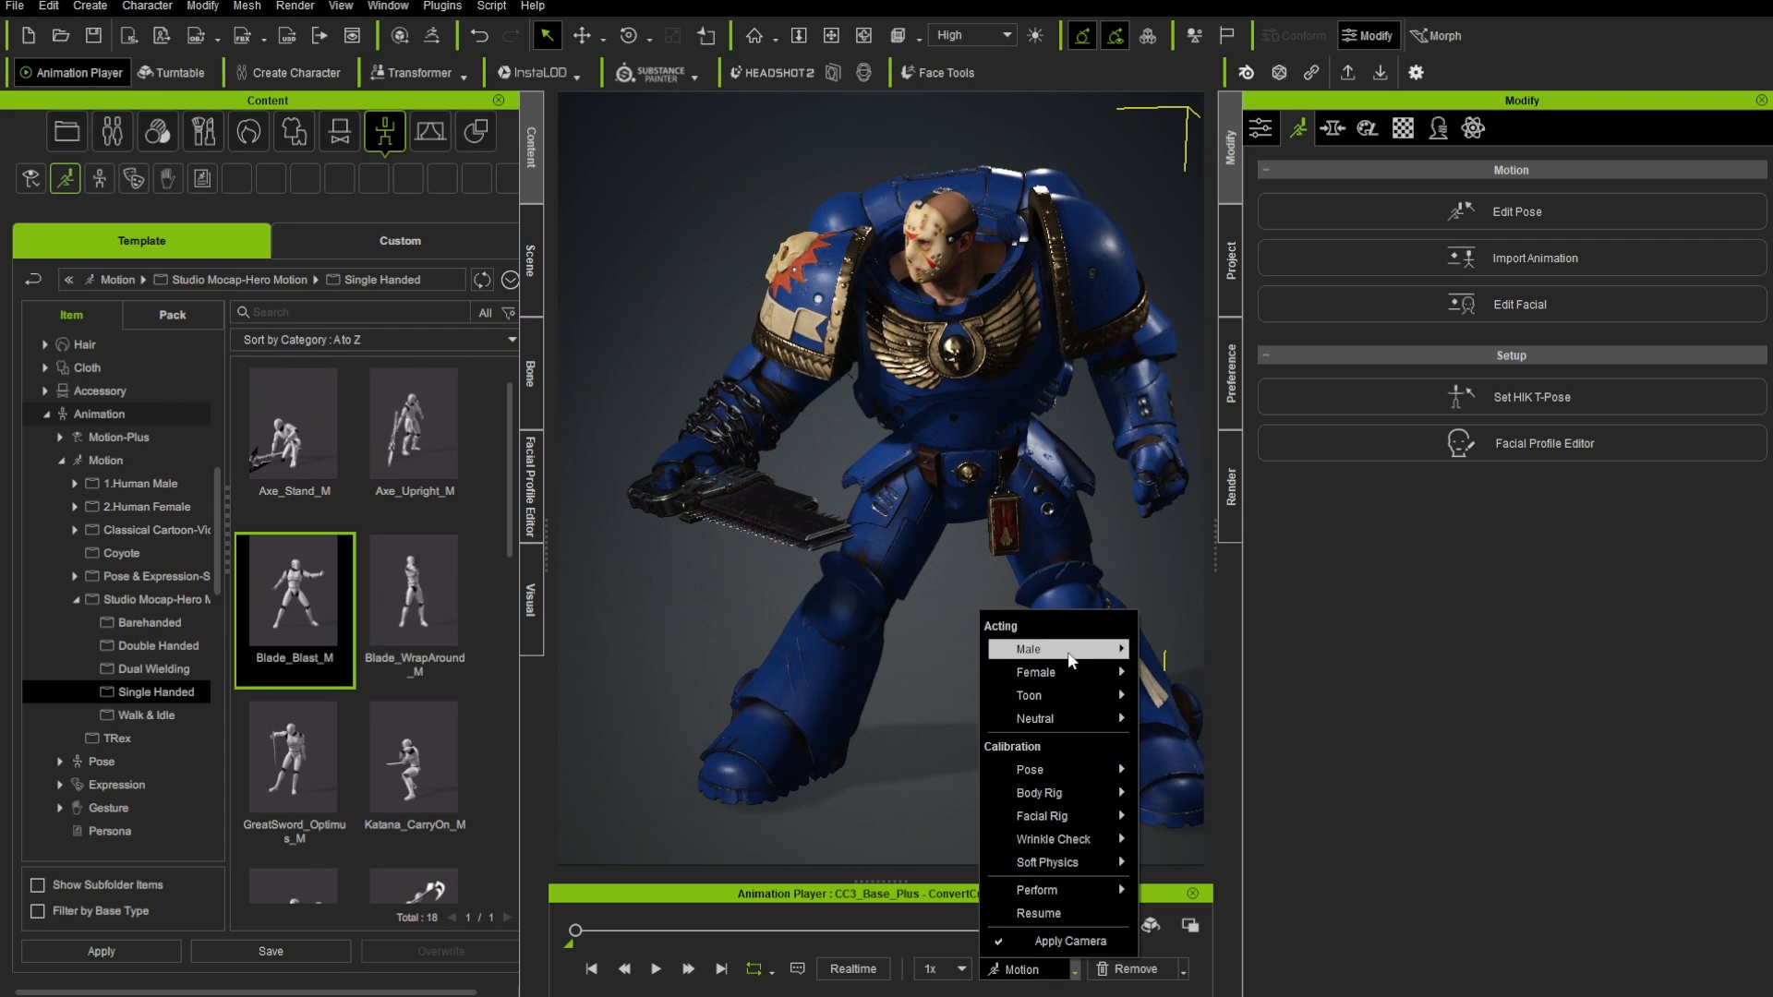
{"action": "mouse_move", "coordinate": [1067, 774]}
{"action": "left_click", "coordinate": [1186, 792]}
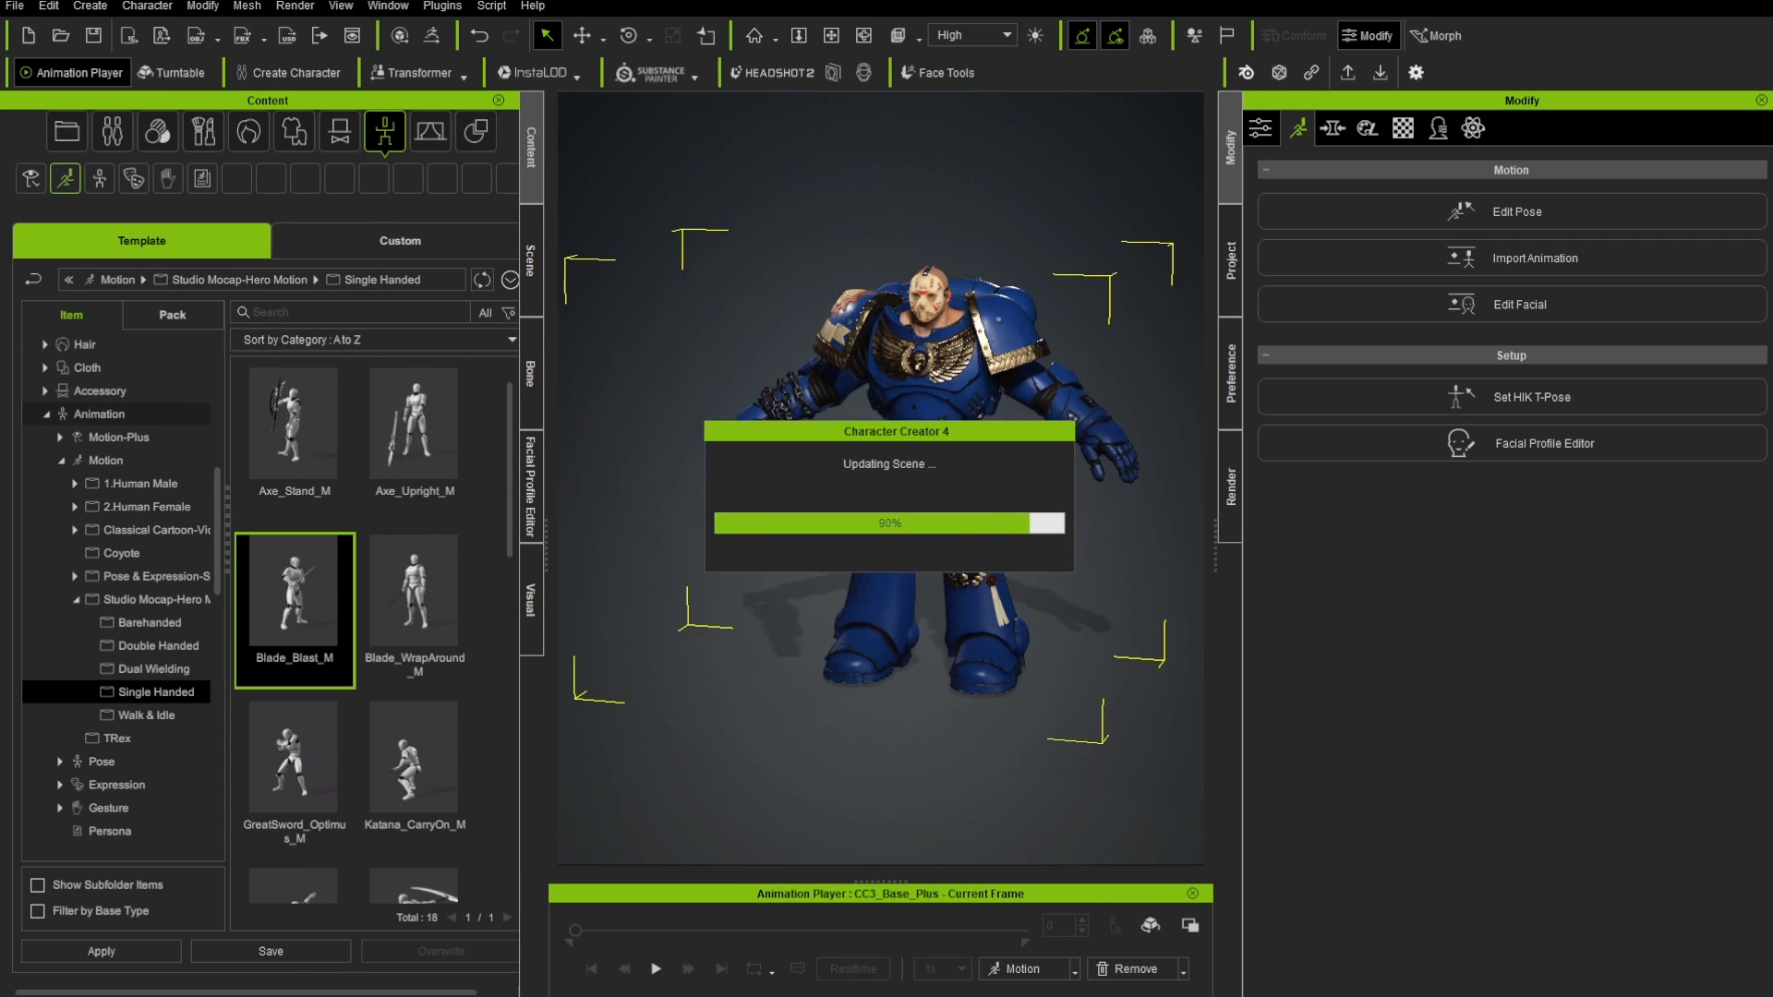
- Select the VoorheesMask, frame it in close-up and show the texture settings of its GoZMesh_Import_Material
{"action": "left_click", "coordinate": [934, 273]}
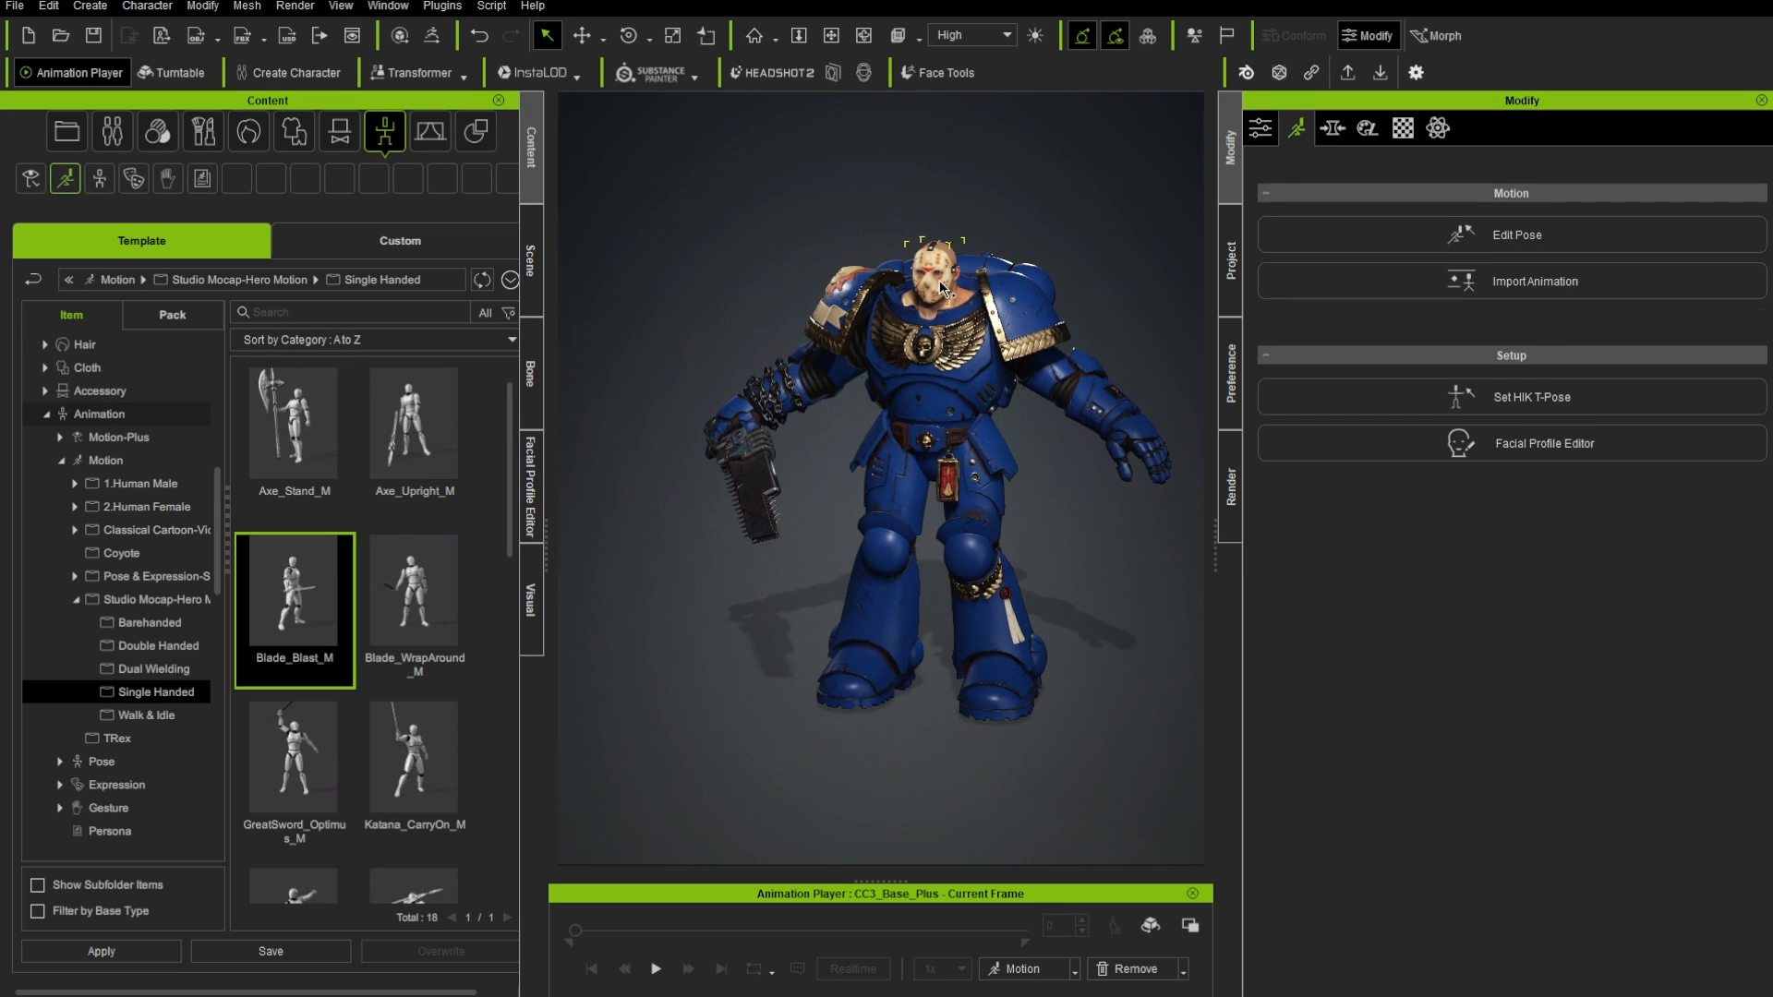
{"action": "key", "text": "f"}
{"action": "right_click_drag", "start_coordinate": [969, 500], "coordinate": [886, 527]}
{"action": "scroll", "coordinate": [905, 504], "scroll_direction": "up", "scroll_amount": 3}
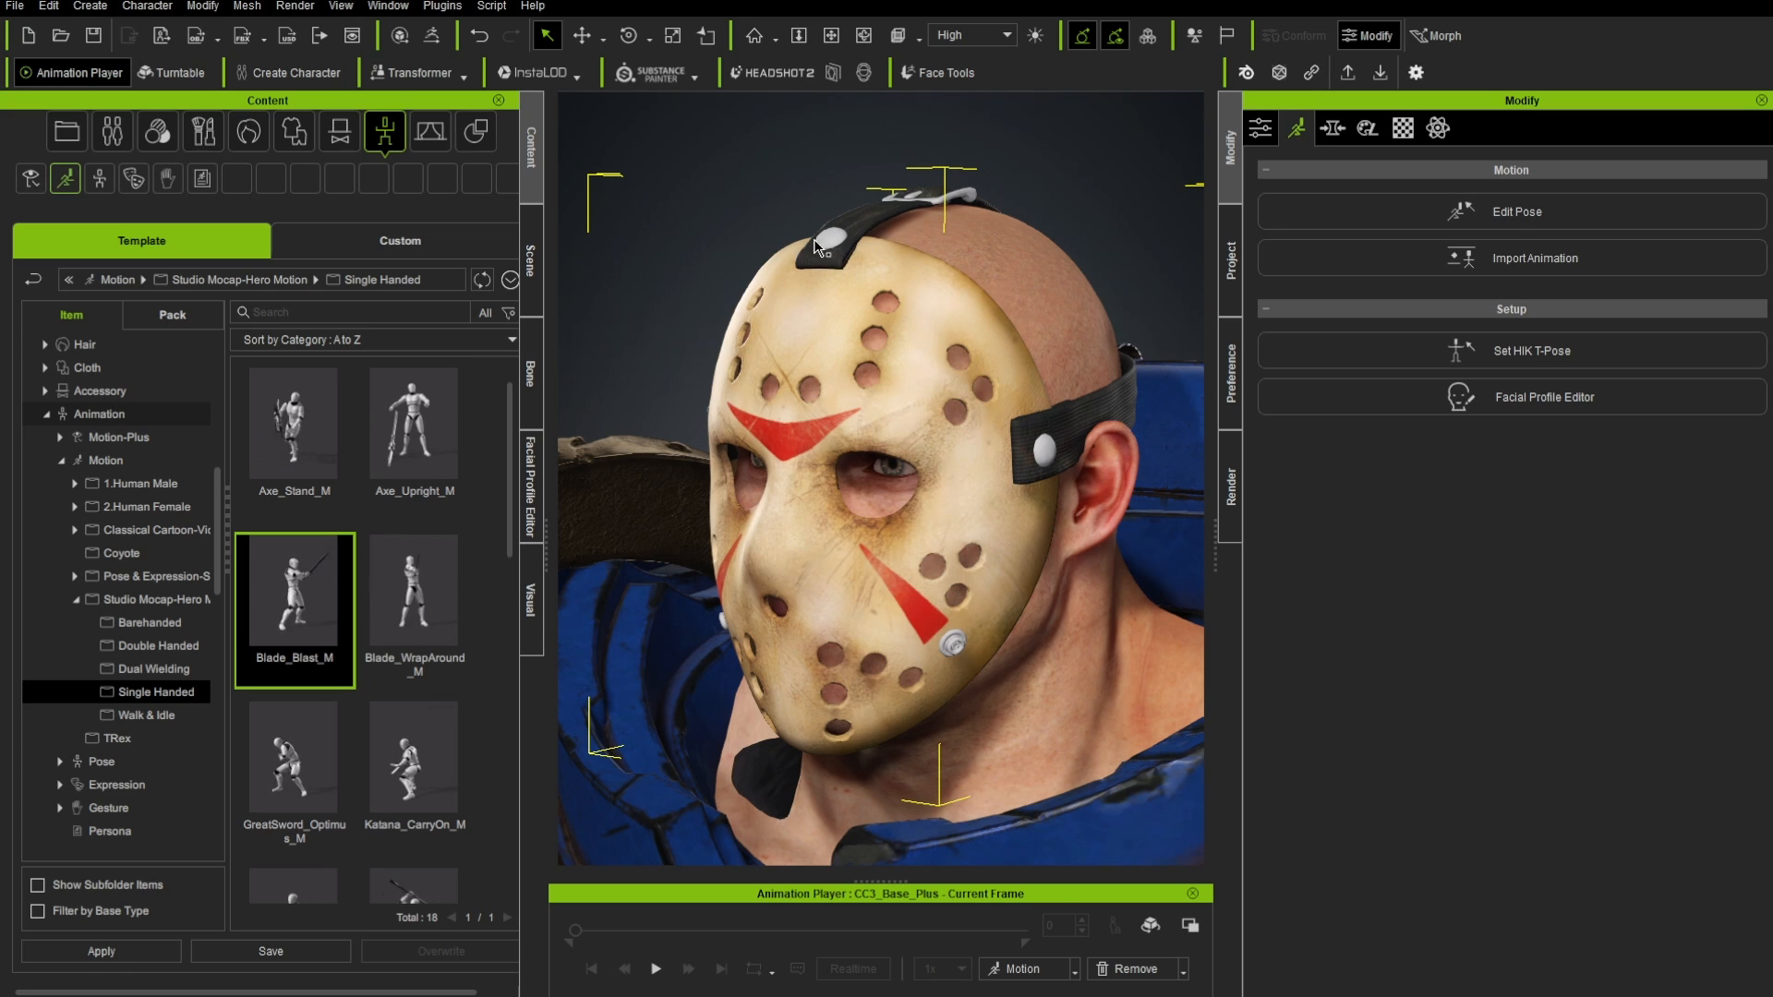
{"action": "left_click", "coordinate": [1409, 127]}
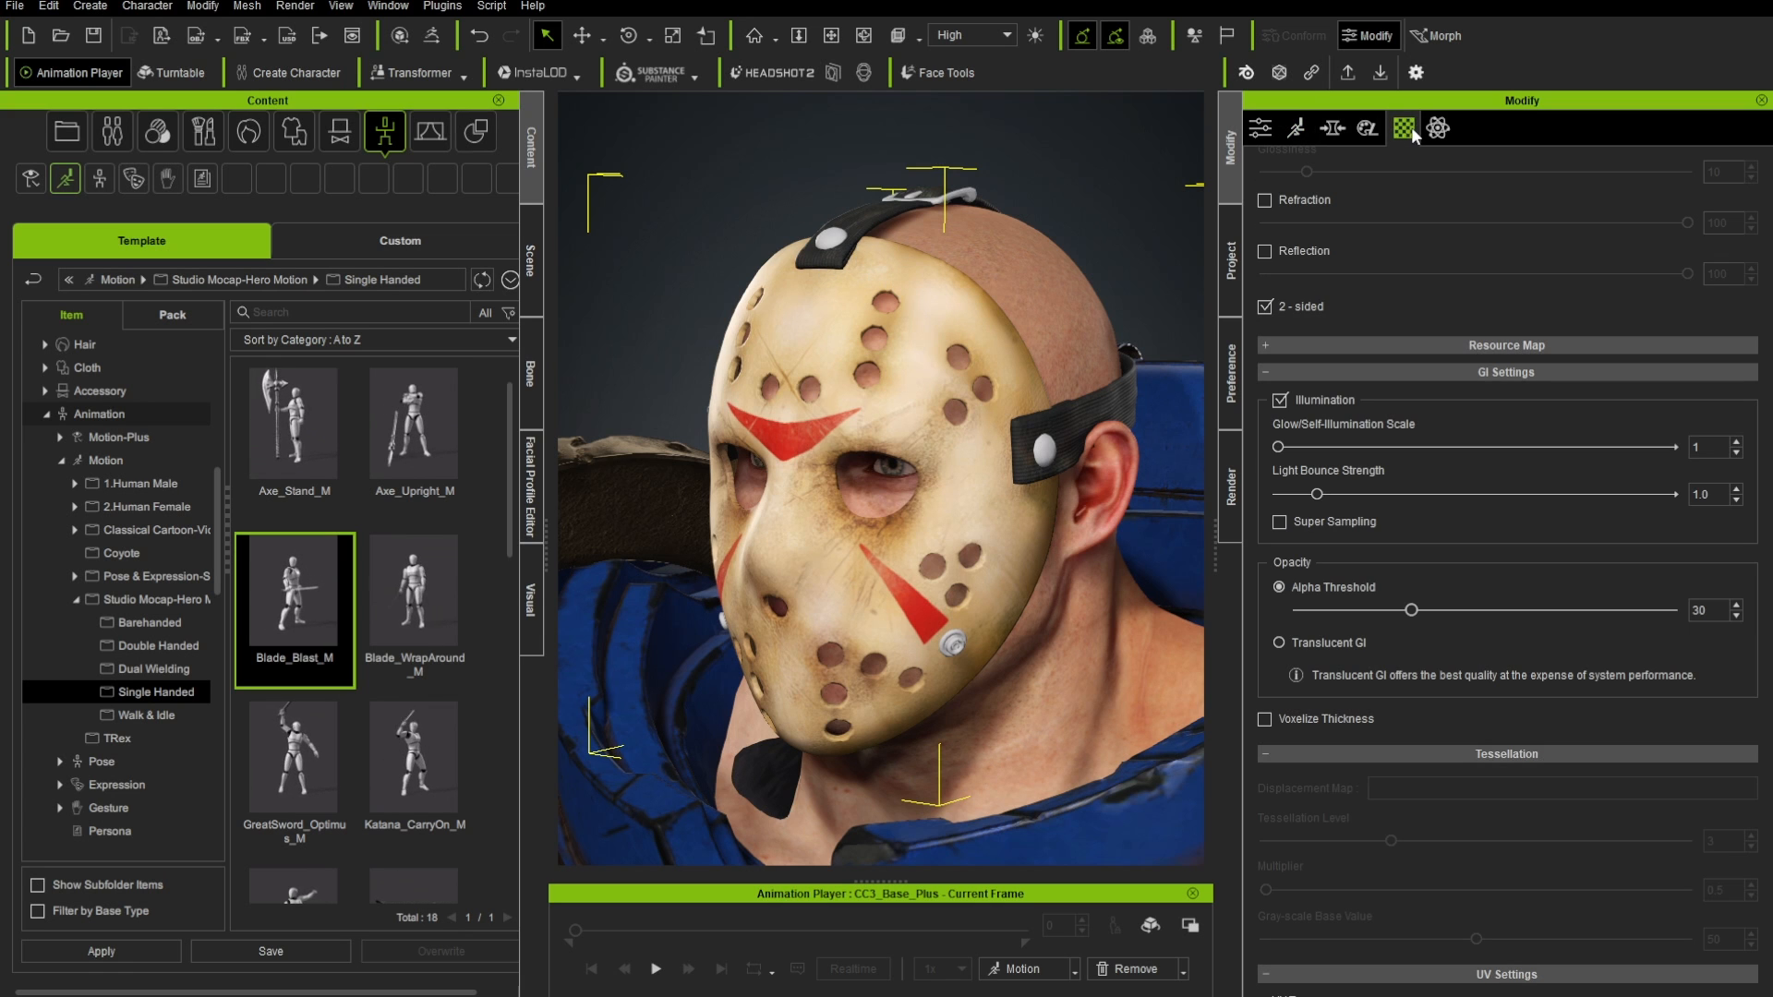
{"action": "scroll", "coordinate": [1453, 397], "scroll_direction": "down", "scroll_amount": 5}
{"action": "scroll", "coordinate": [1453, 418], "scroll_direction": "up", "scroll_amount": 15}
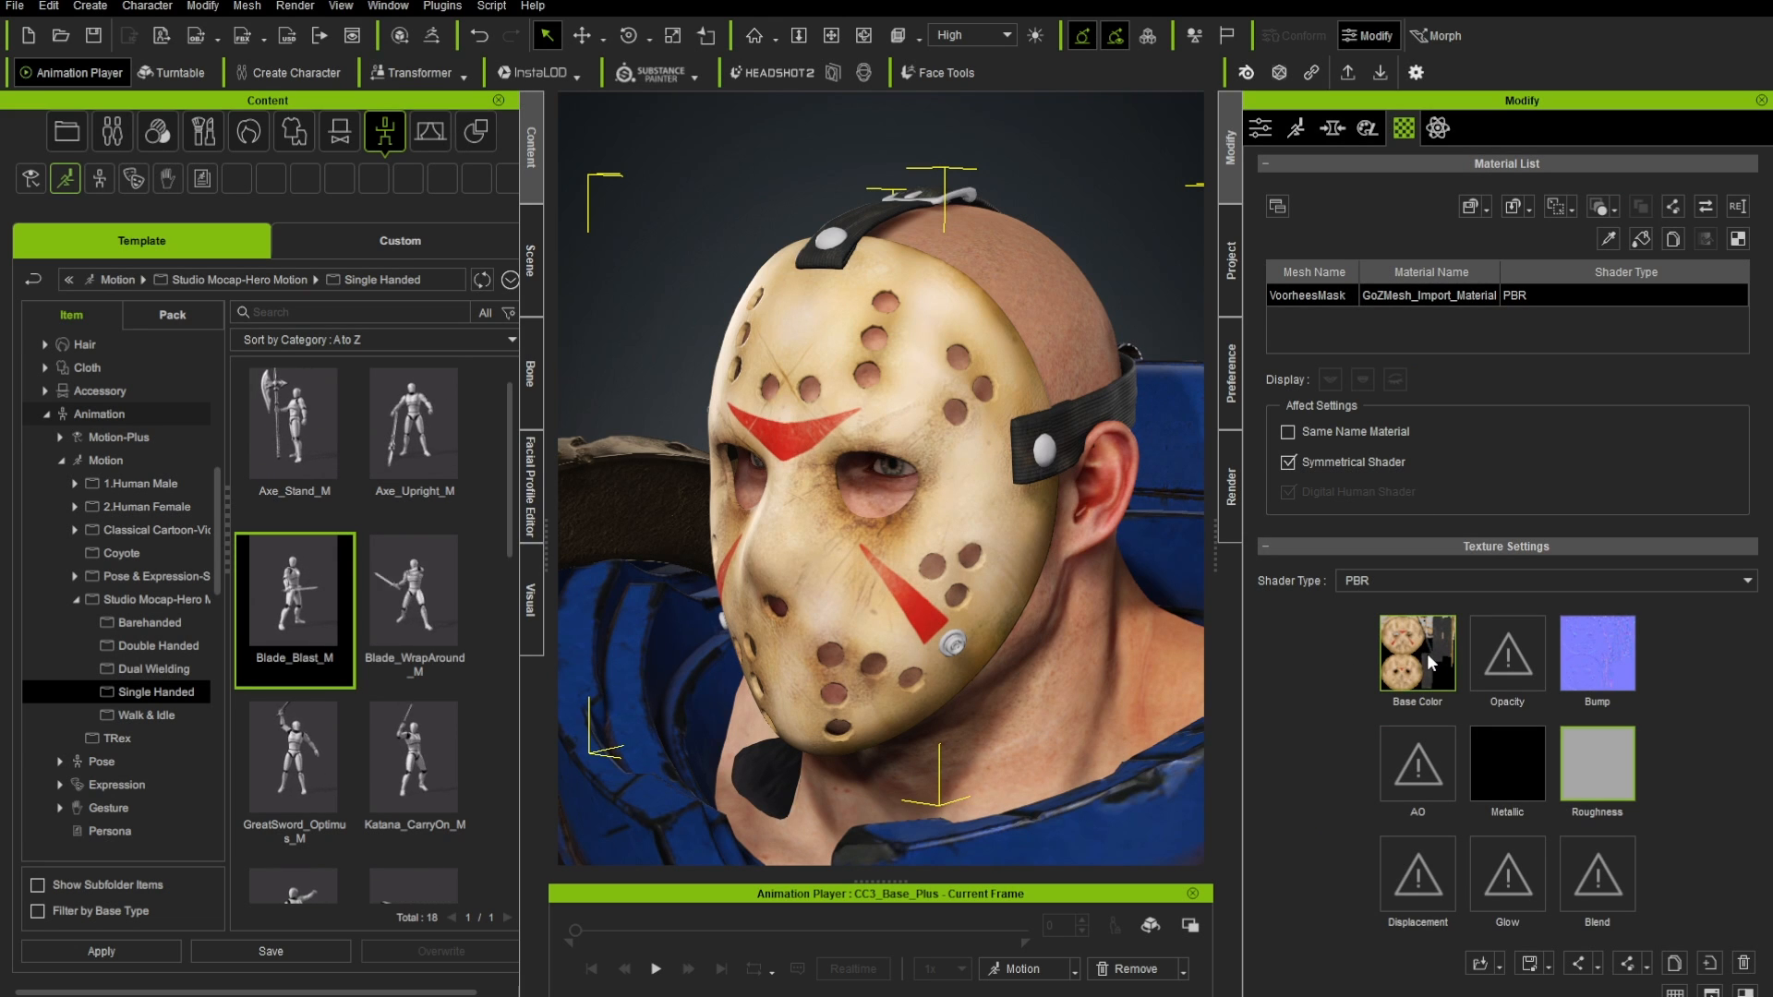
- Examine the mask's scratches, holes, strap and rivet up close to judge the texture and bump detail
{"action": "mouse_move", "coordinate": [1602, 655]}
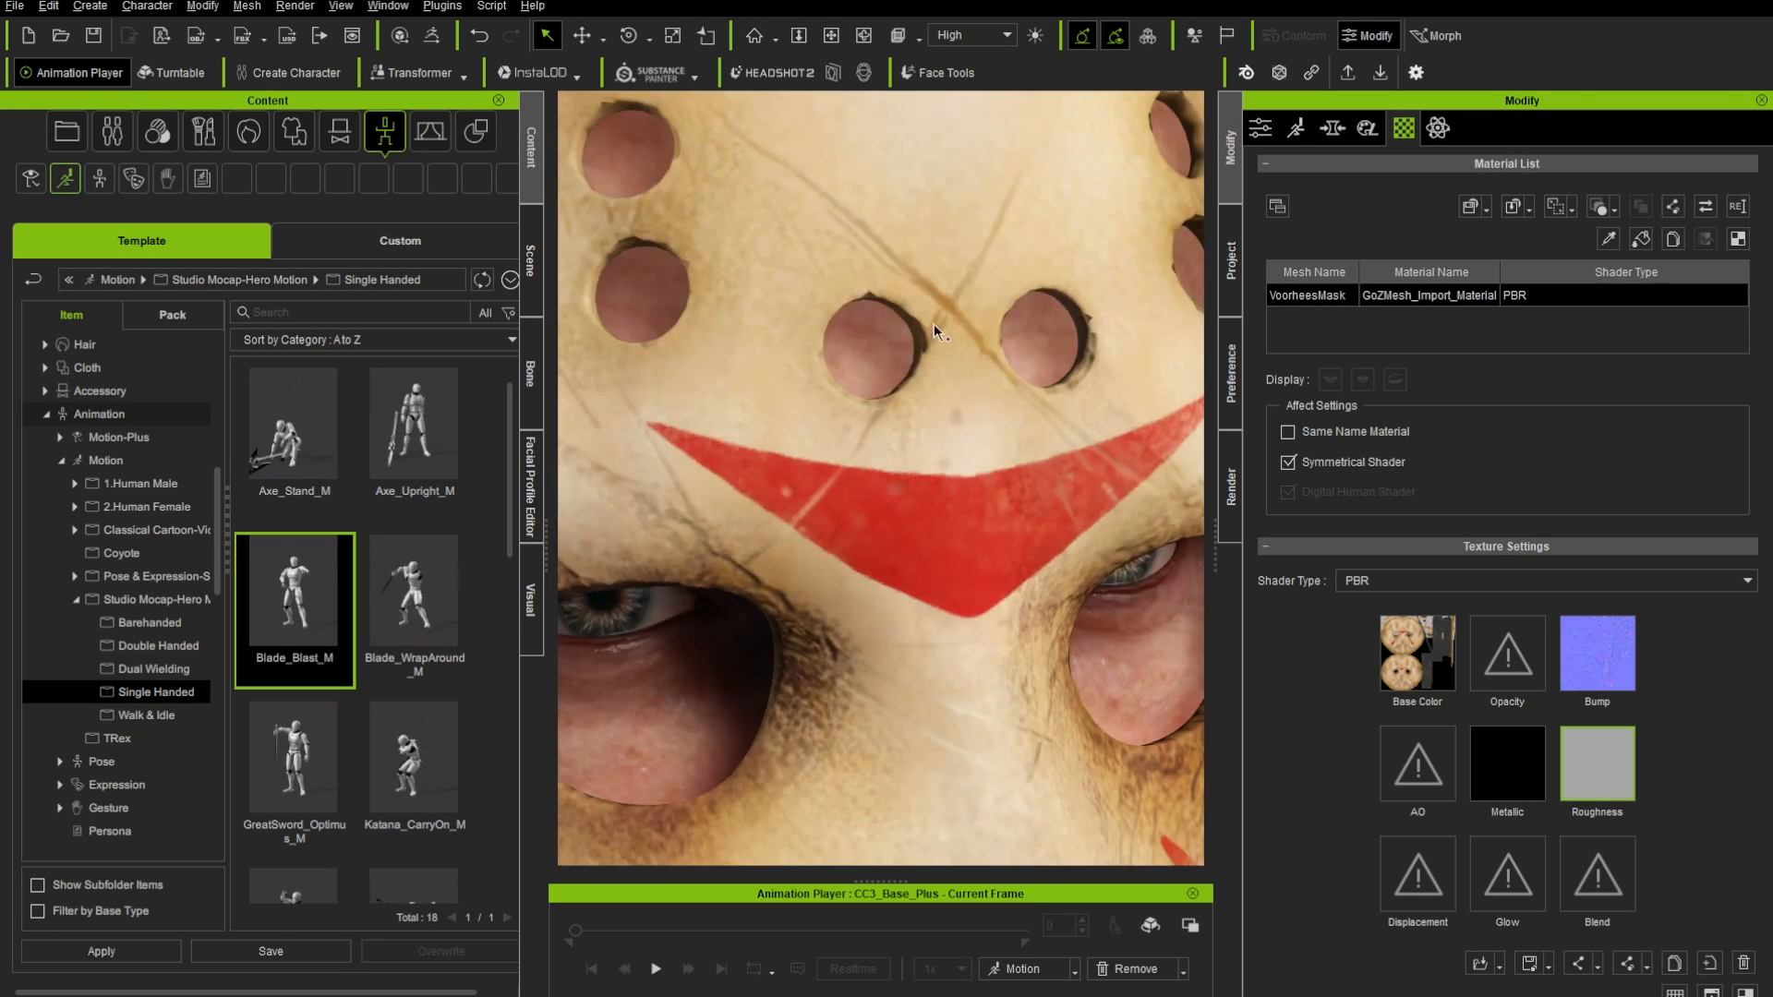
{"action": "middle_click_drag", "start_coordinate": [929, 324], "coordinate": [895, 578]}
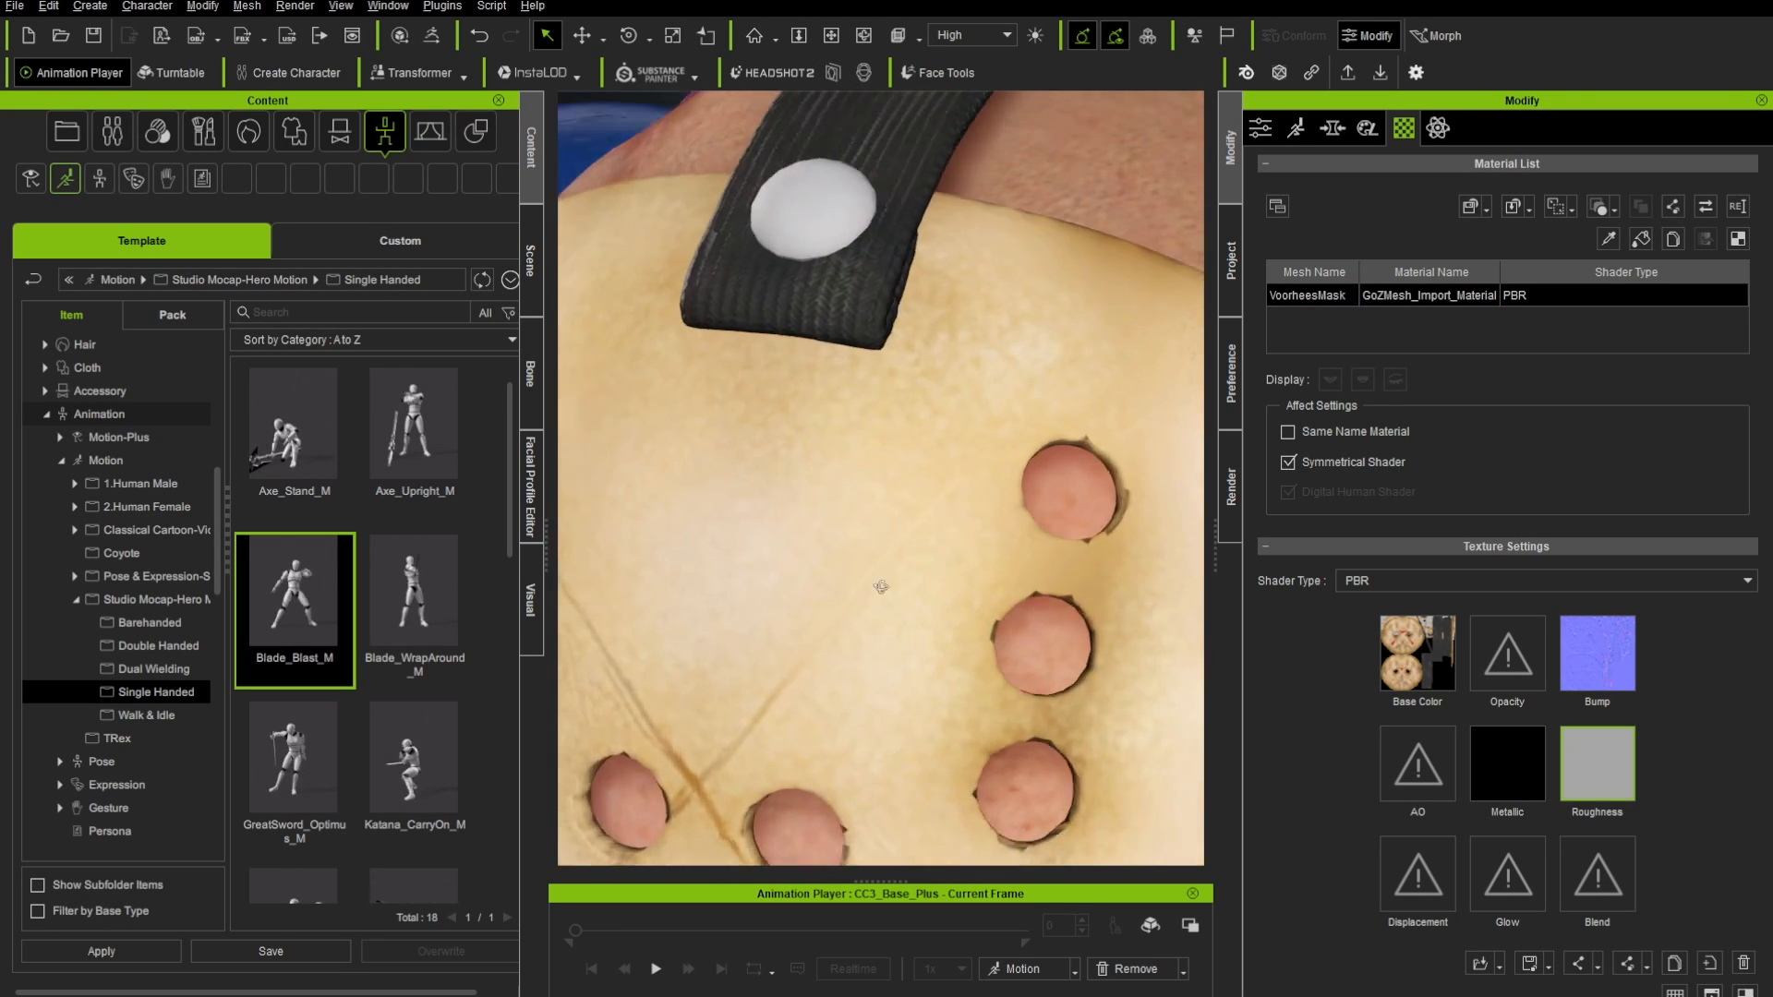
{"action": "scroll", "coordinate": [896, 578], "scroll_direction": "down", "scroll_amount": 3}
{"action": "right_click_drag", "start_coordinate": [894, 577], "coordinate": [878, 524]}
{"action": "scroll", "coordinate": [868, 520], "scroll_direction": "up", "scroll_amount": 3}
{"action": "scroll", "coordinate": [866, 519], "scroll_direction": "down", "scroll_amount": 2}
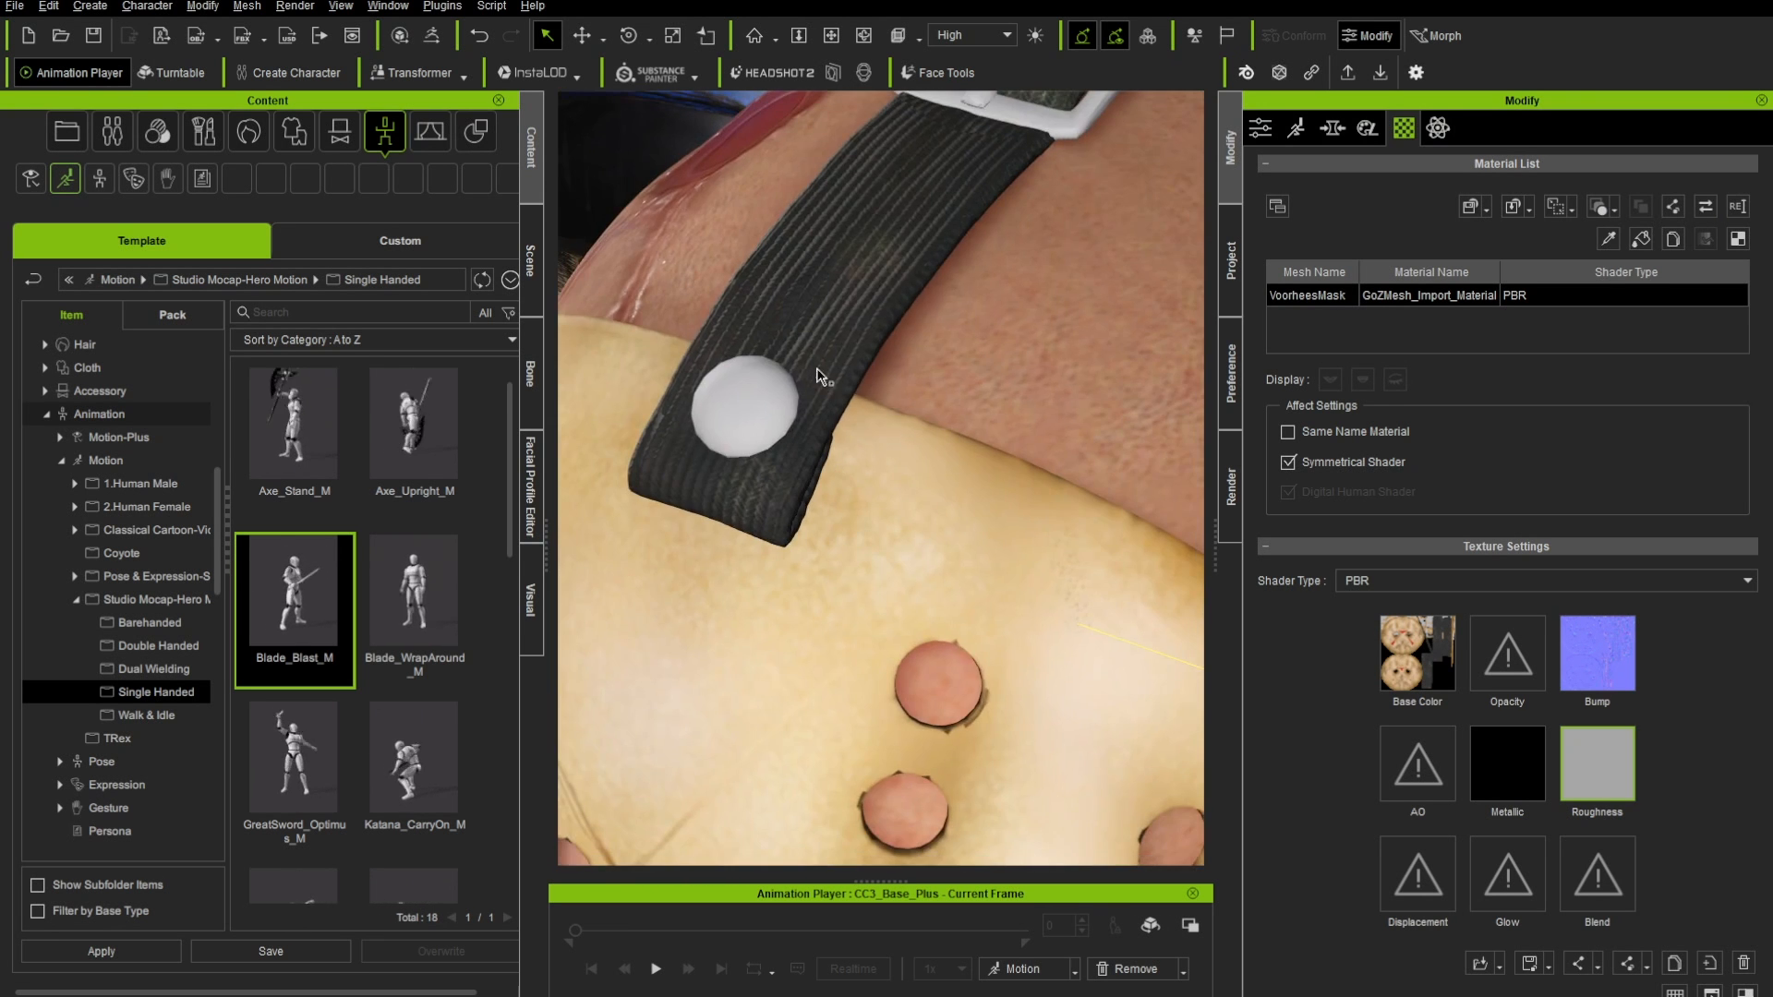
{"action": "scroll", "coordinate": [835, 369], "scroll_direction": "down", "scroll_amount": 5}
{"action": "right_click_drag", "start_coordinate": [835, 370], "coordinate": [895, 516]}
{"action": "scroll", "coordinate": [972, 385], "scroll_direction": "up", "scroll_amount": 3}
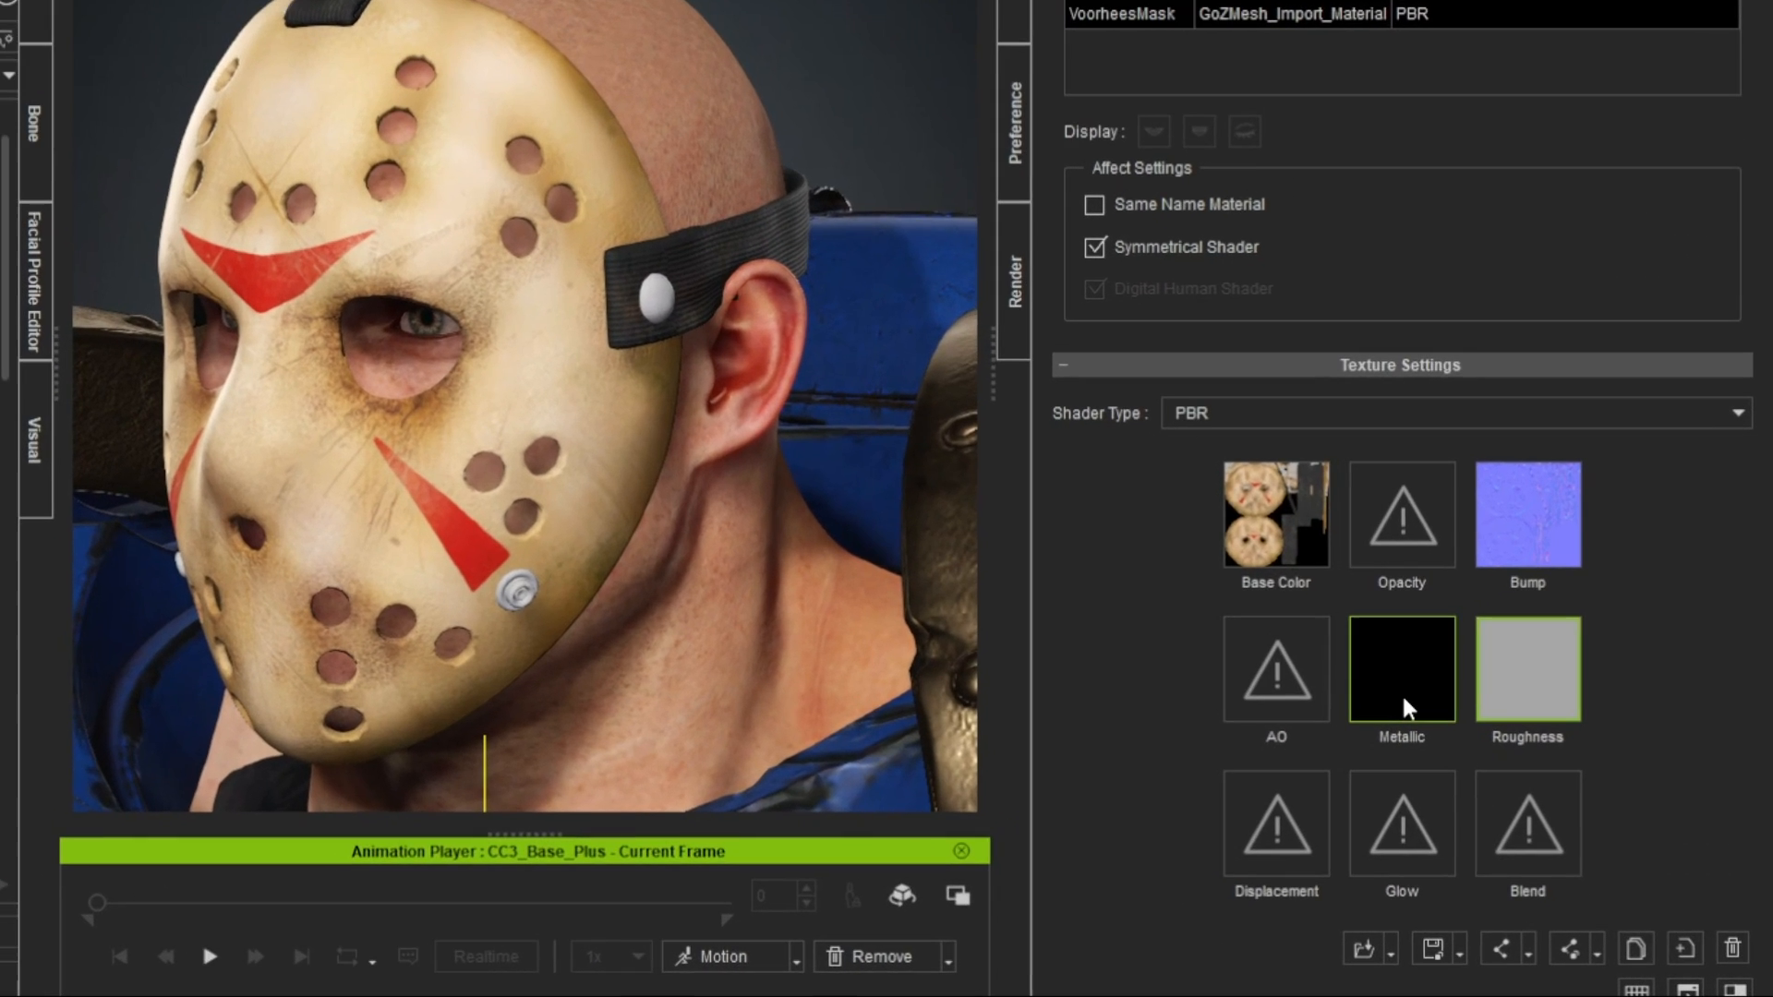
- Open the mask's Base Color texture in Photoshop, the external image editor
{"action": "mouse_move", "coordinate": [1404, 700]}
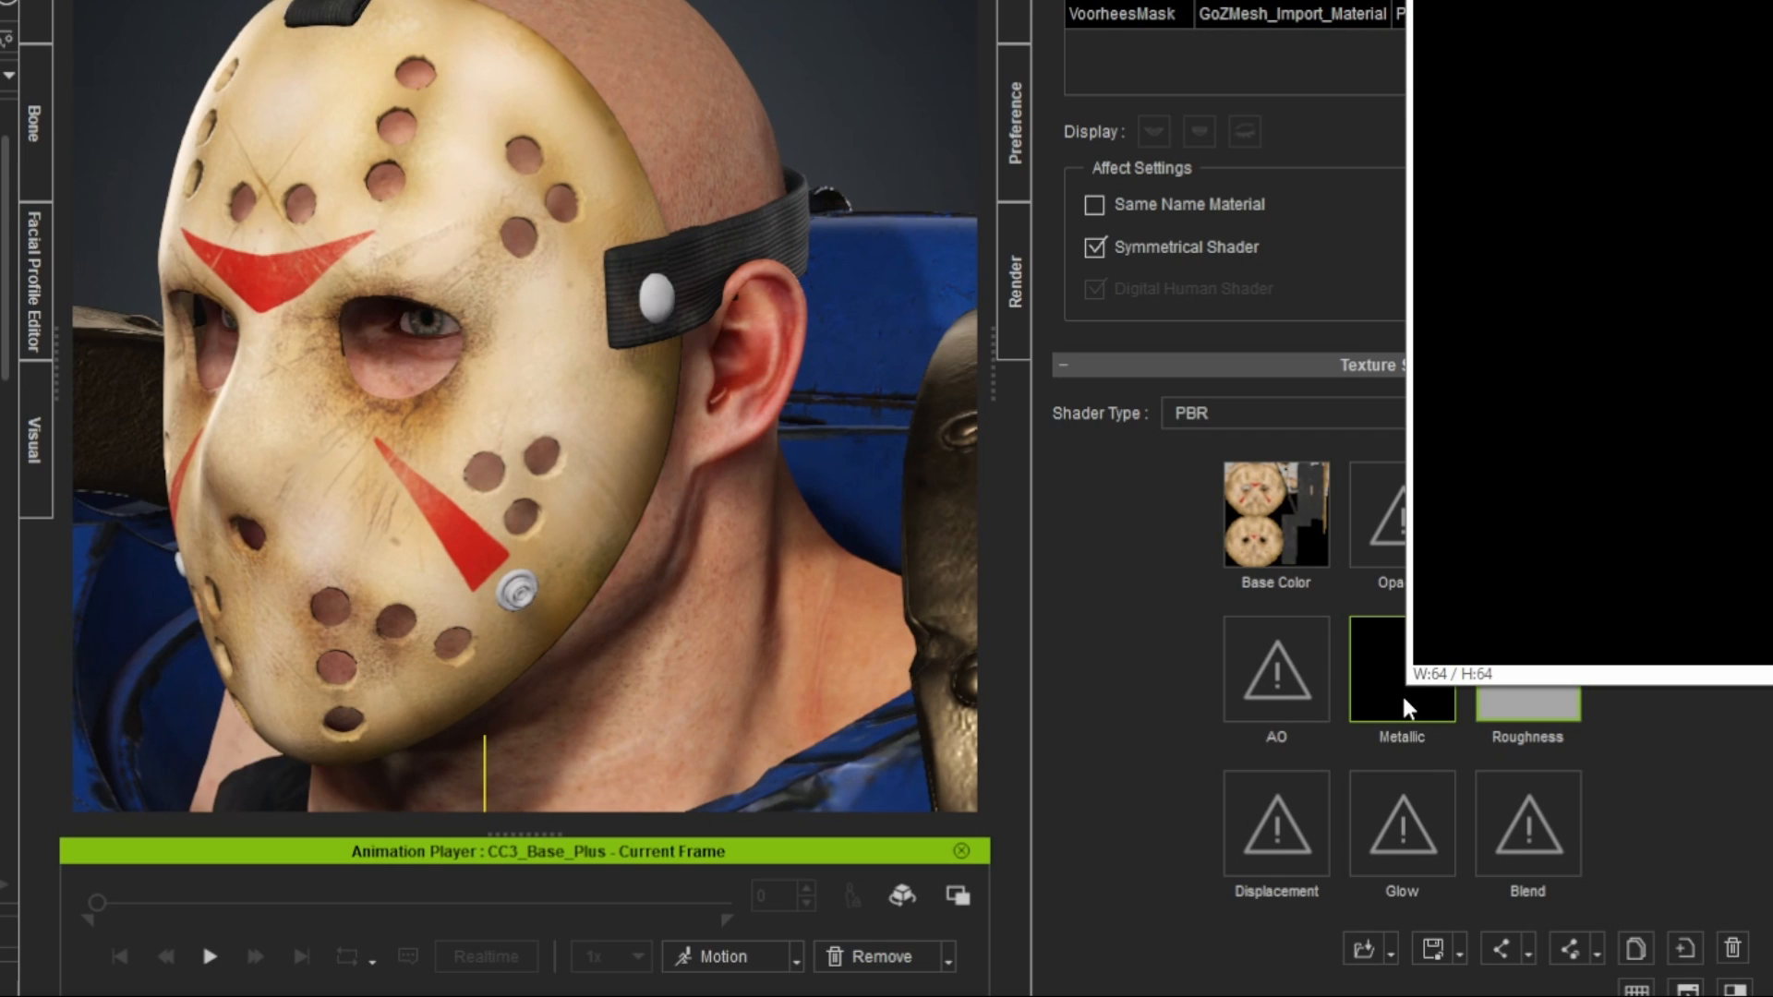
{"action": "mouse_move", "coordinate": [1519, 708]}
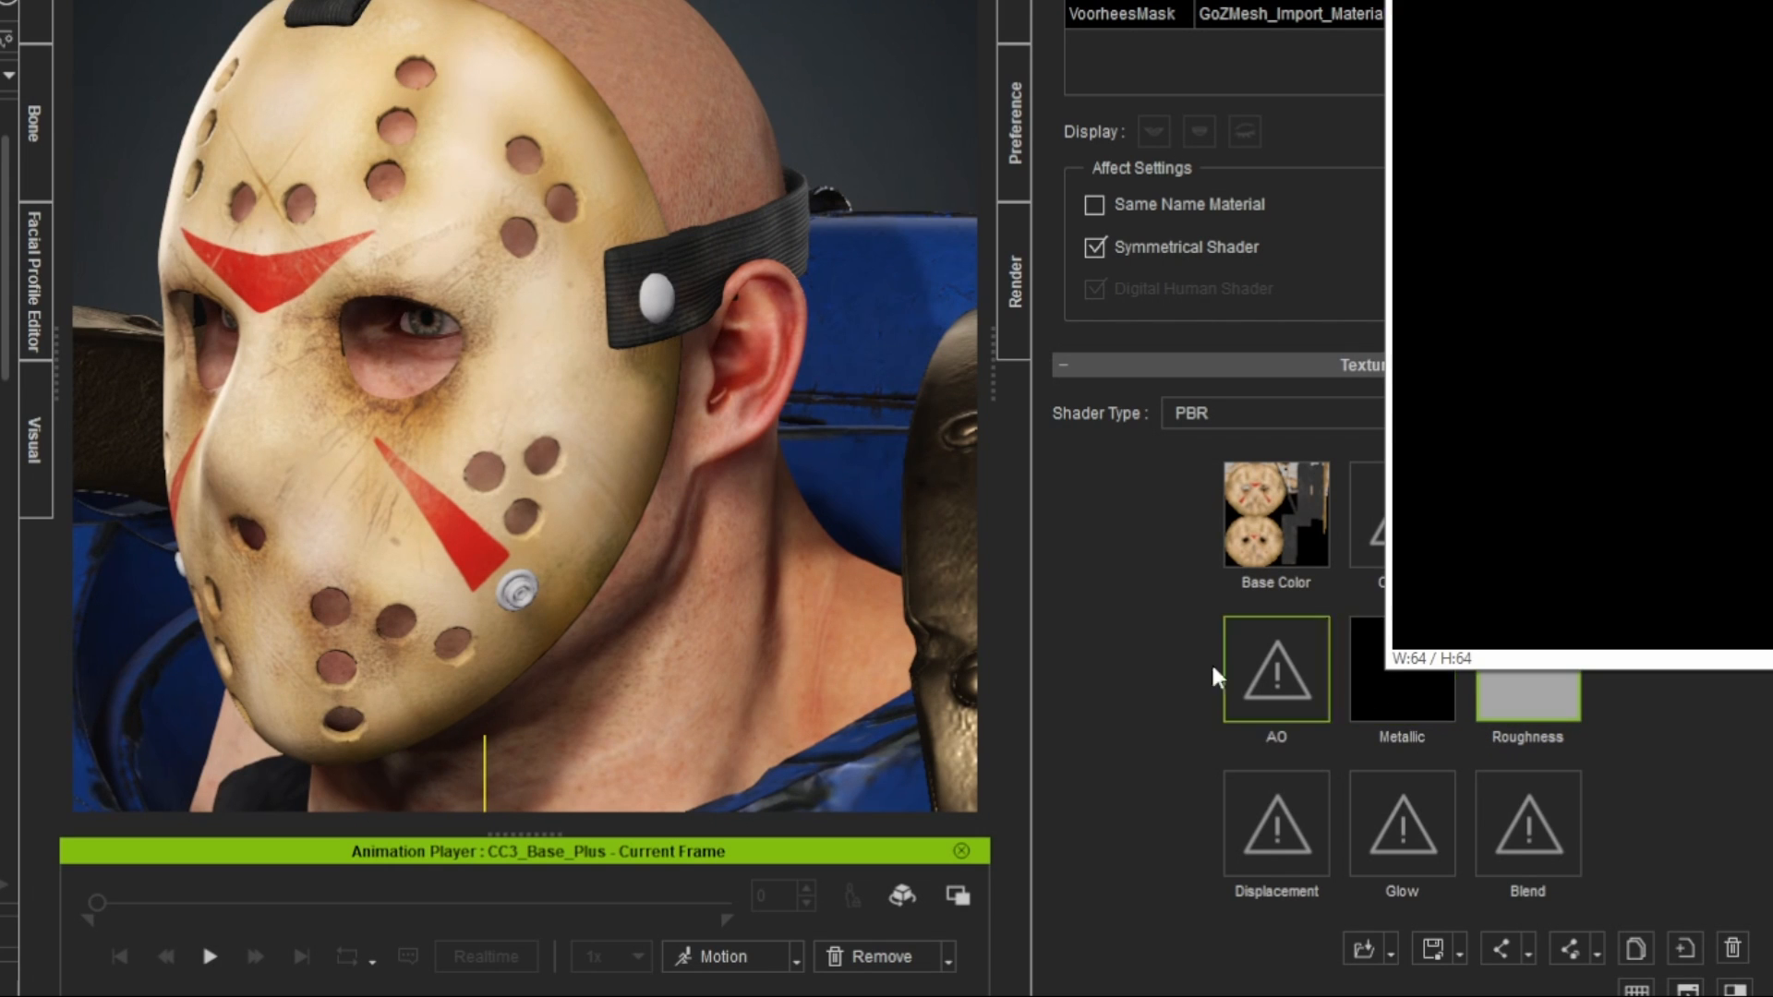
{"action": "left_click", "coordinate": [1279, 517]}
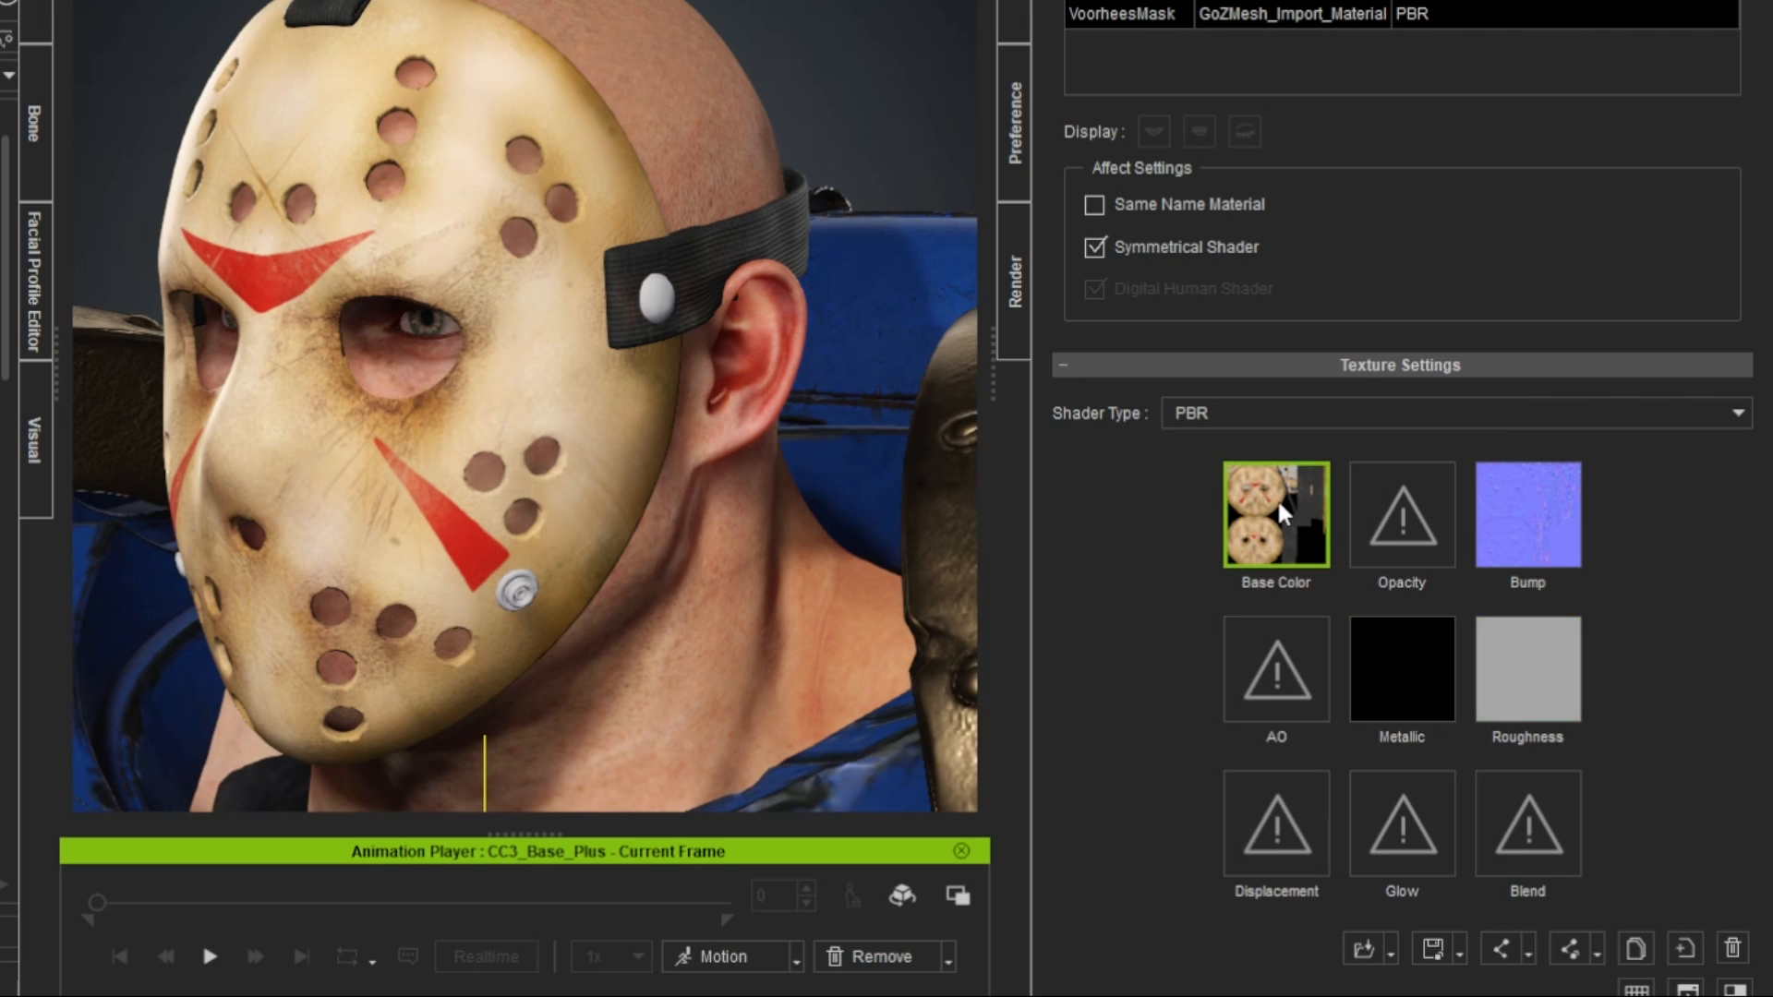
{"action": "scroll", "coordinate": [1635, 823], "scroll_direction": "down", "scroll_amount": 3}
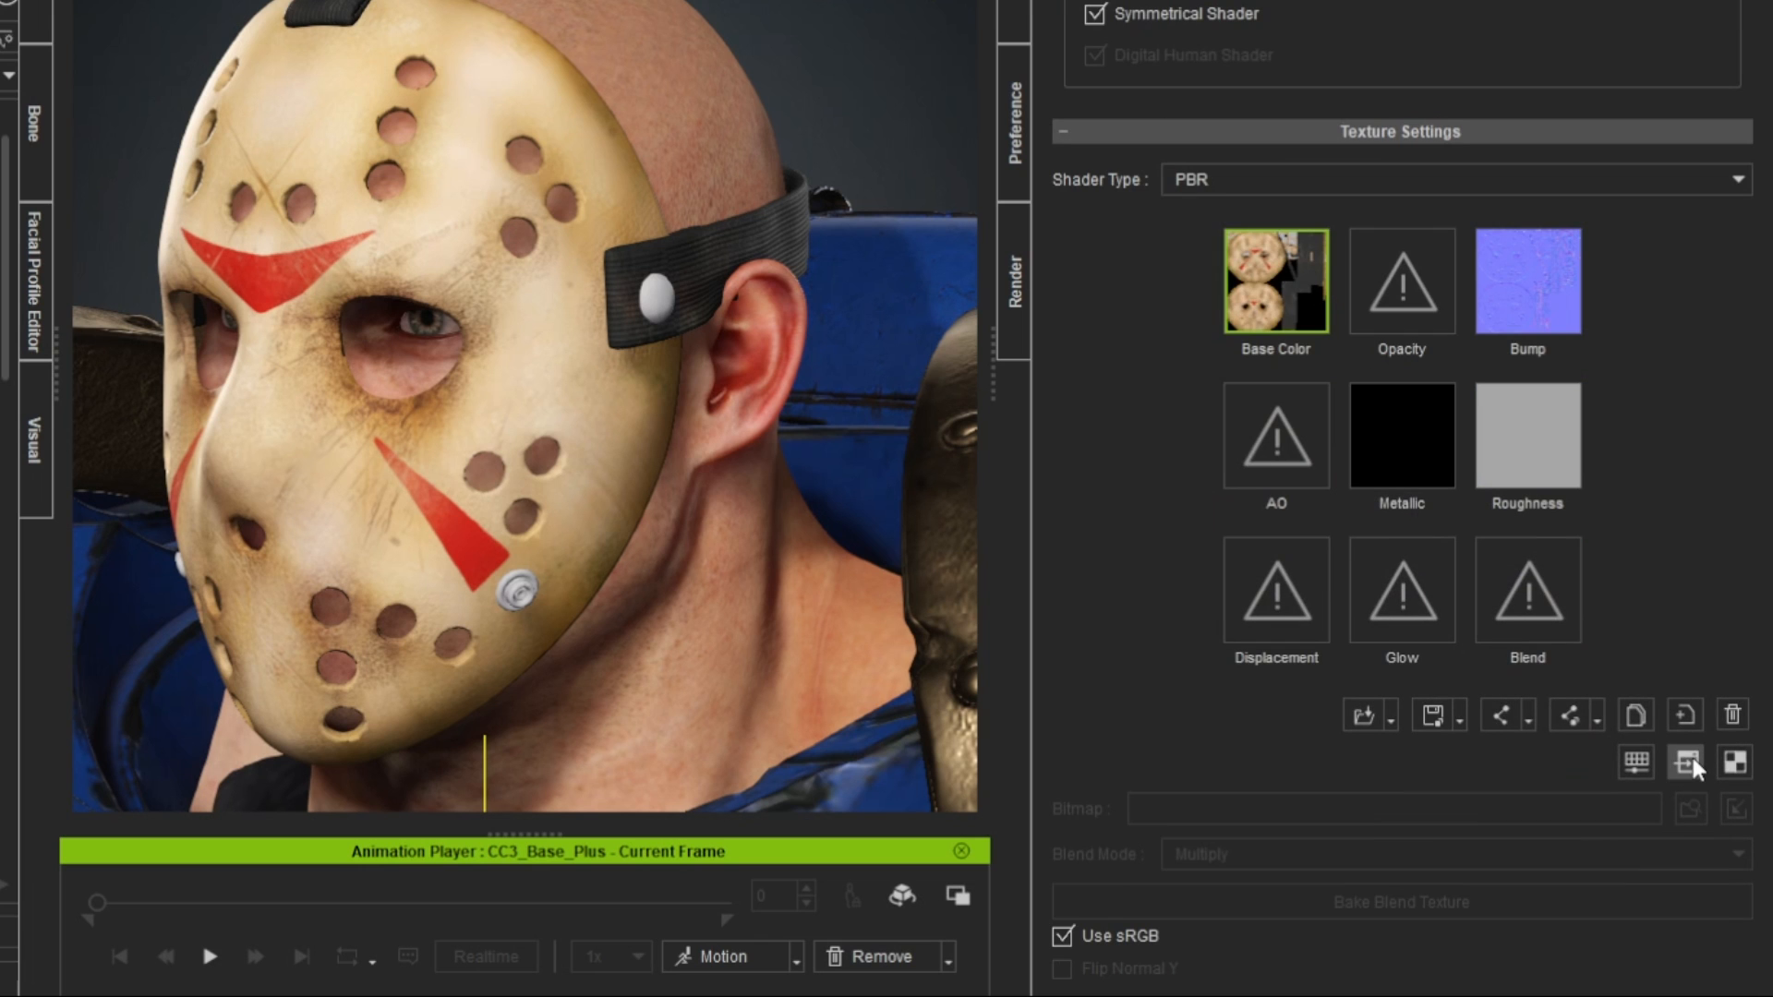
{"action": "left_click", "coordinate": [1687, 763]}
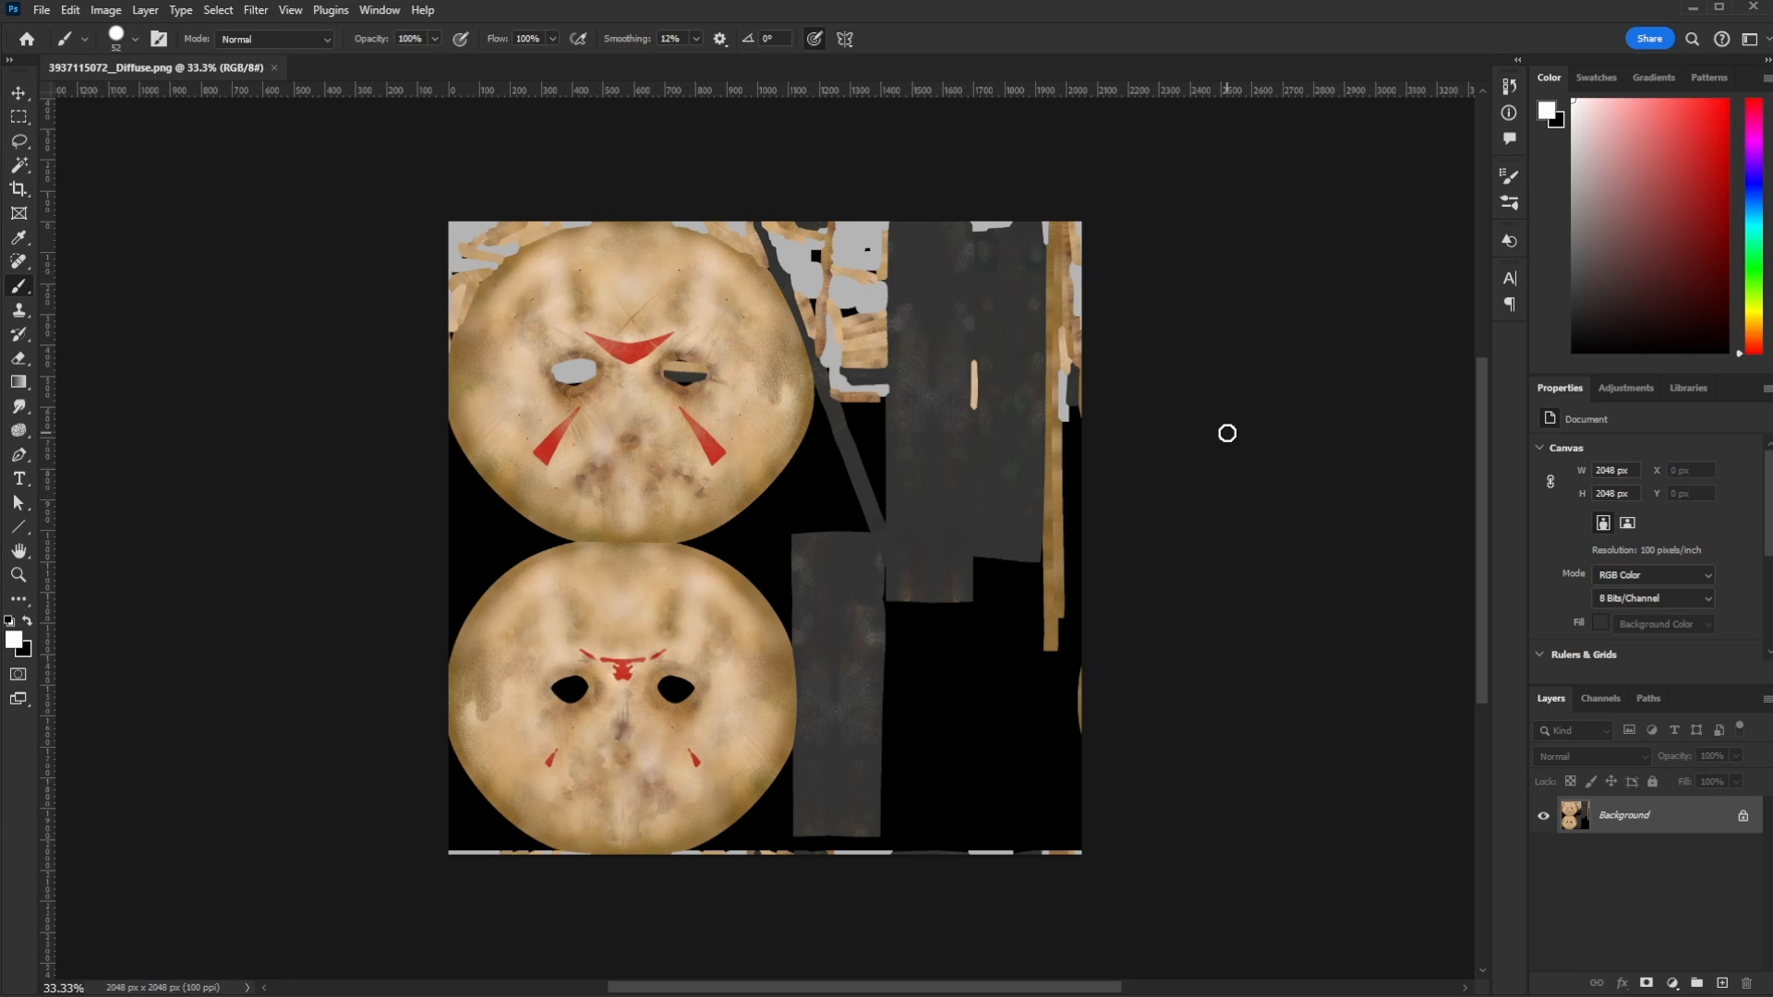
- Select the light grey rivet-coloured areas of the diffuse map with the Magic Wand and fill them with white on a new layer
{"action": "key", "text": "w"}
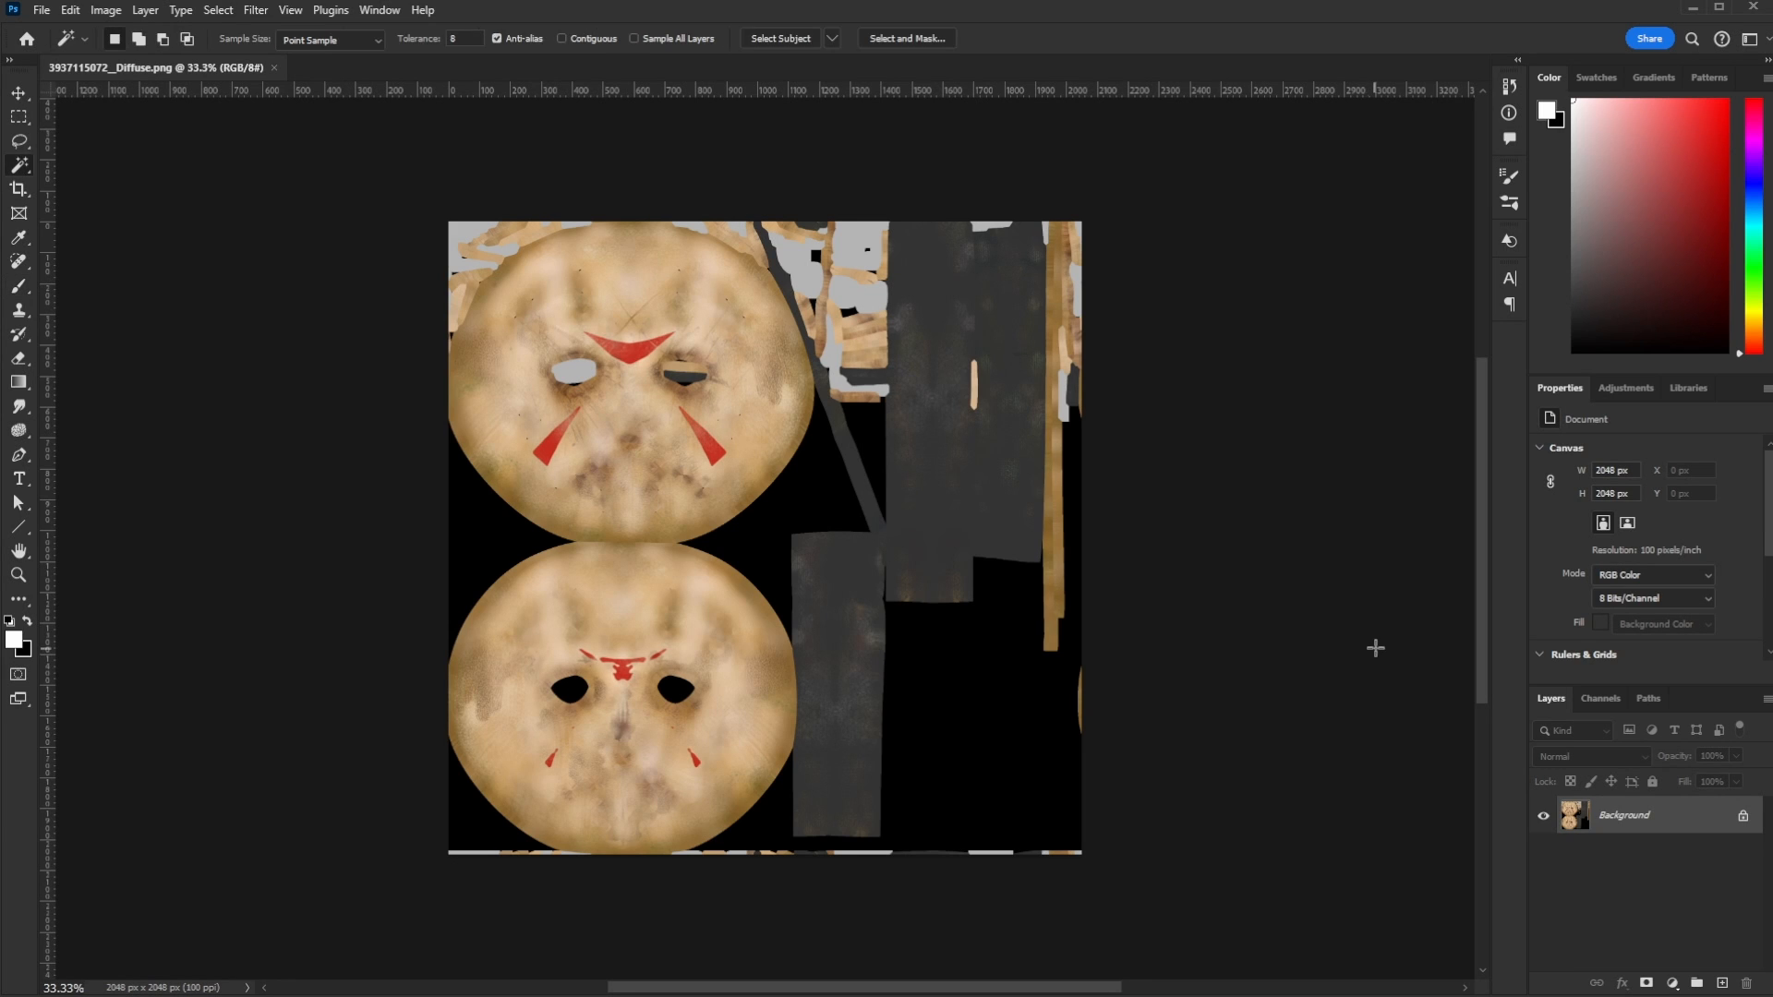
{"action": "left_click", "coordinate": [848, 246]}
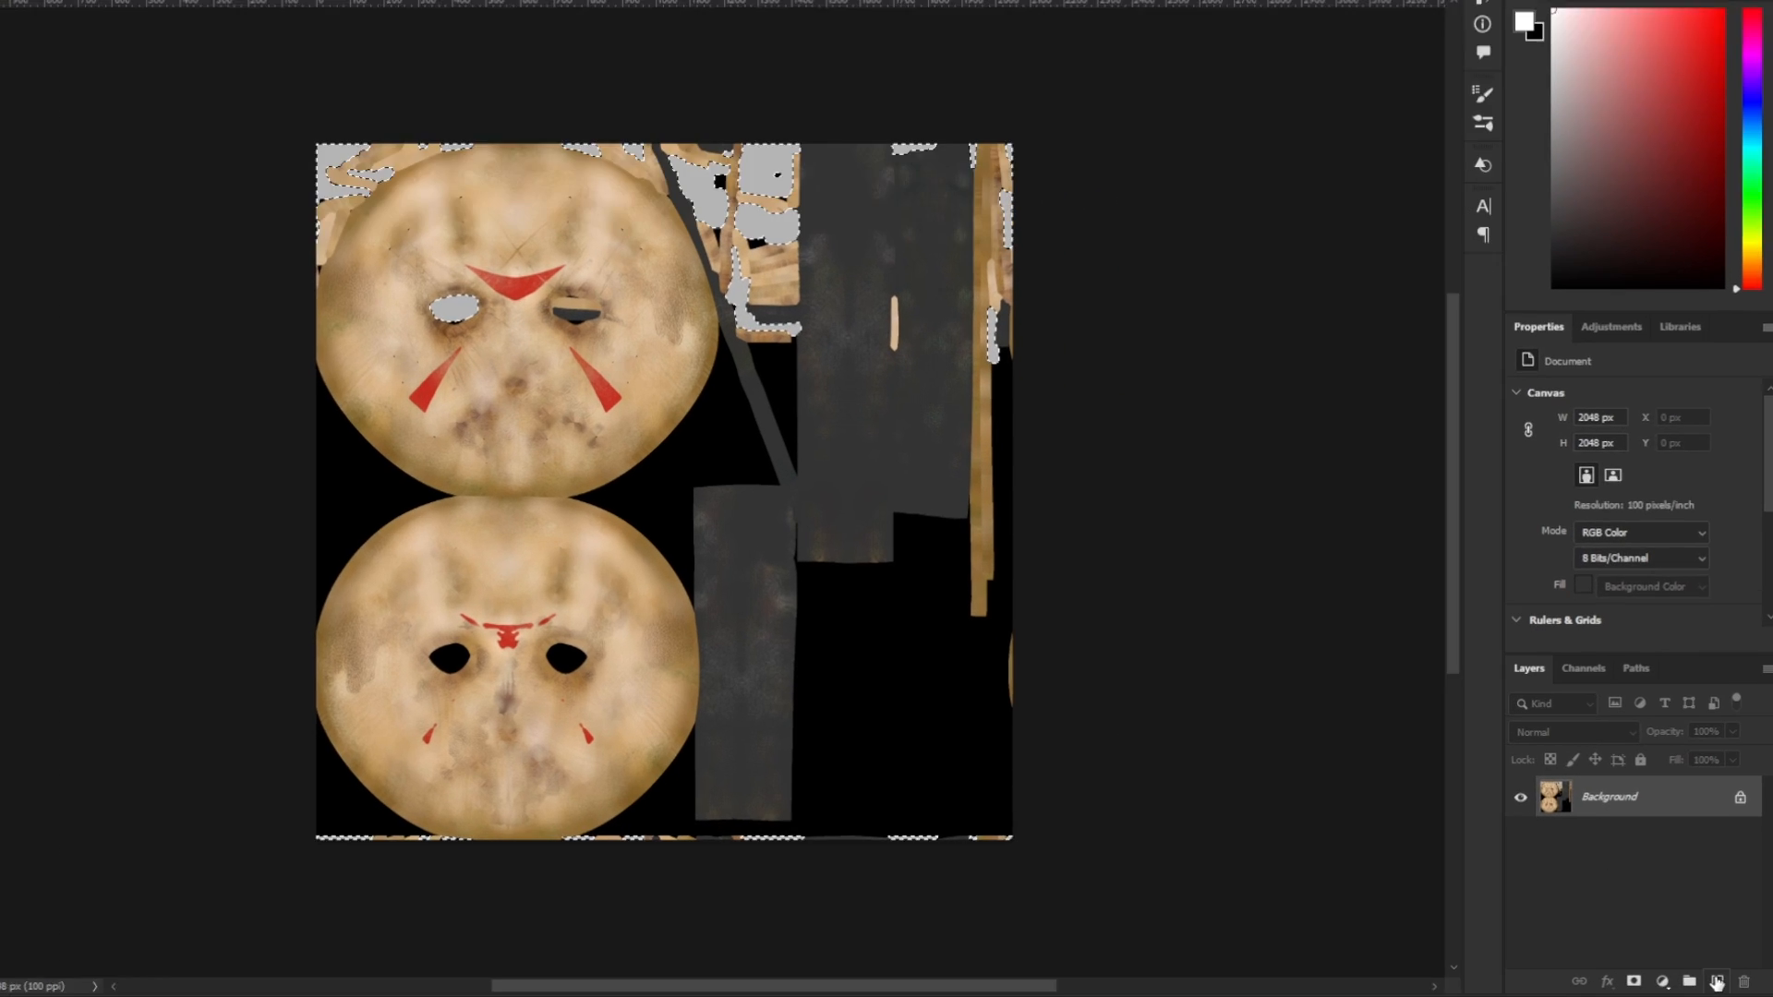
{"action": "left_click", "coordinate": [1720, 982]}
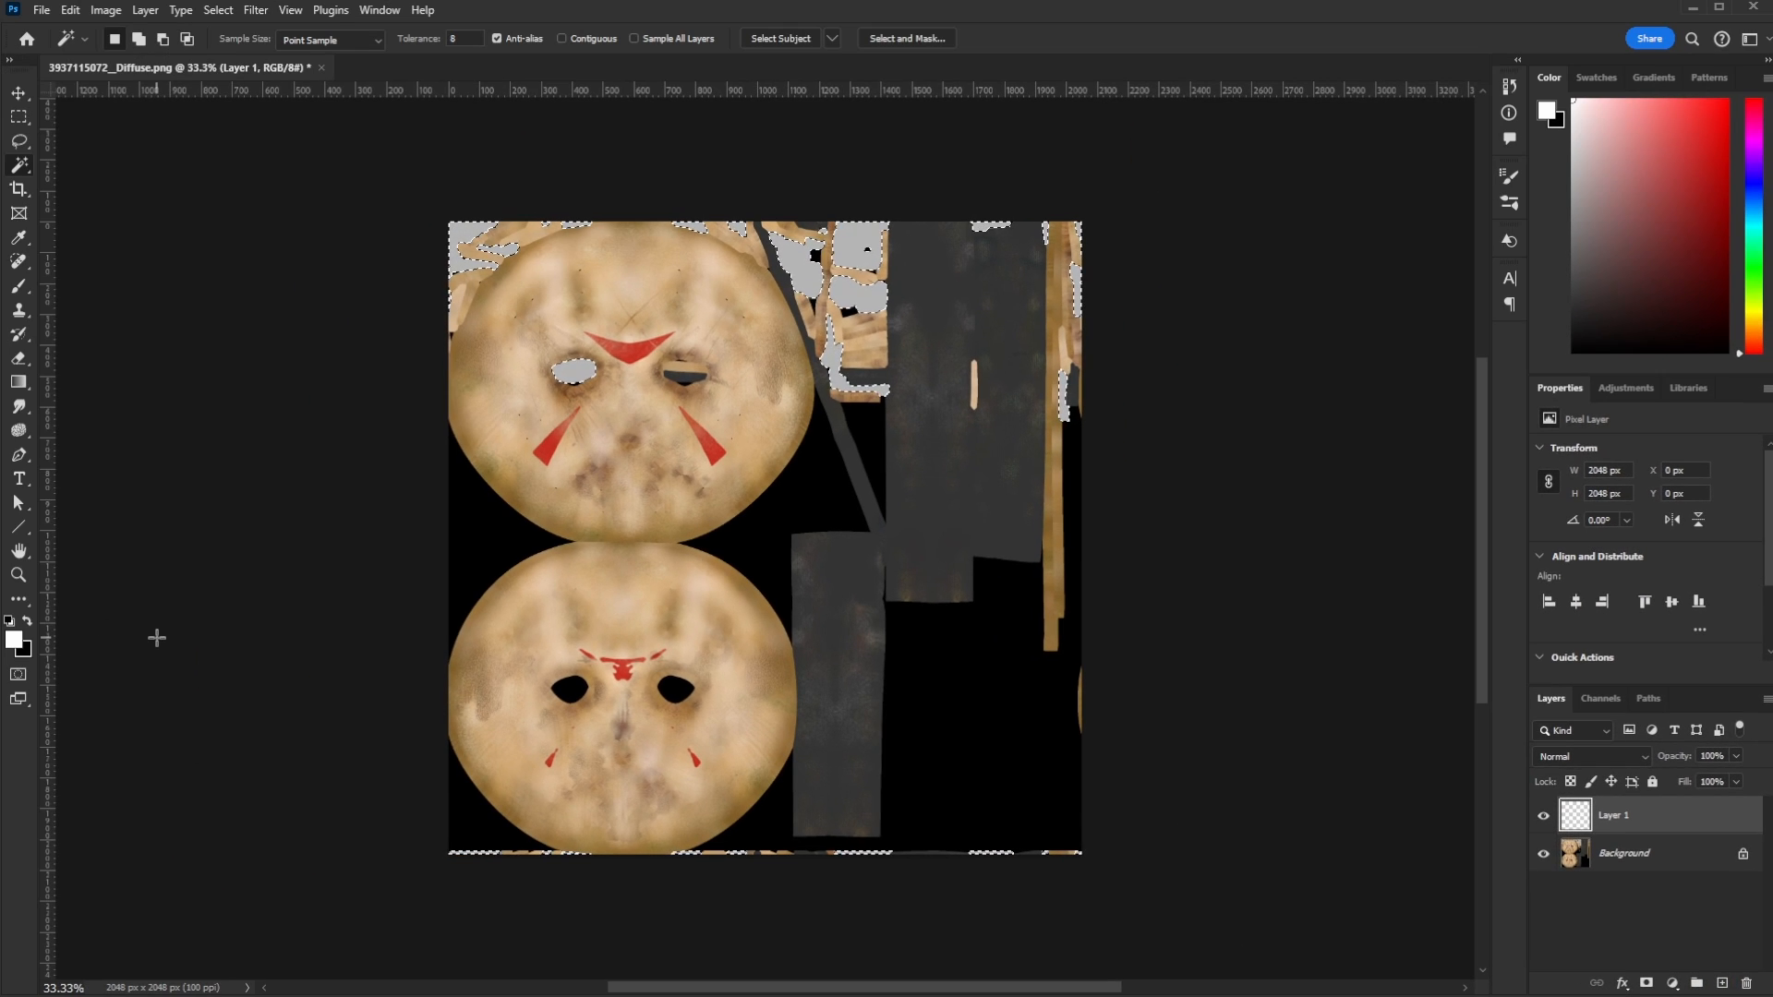
{"action": "key", "text": "d"}
{"action": "key", "text": "x"}
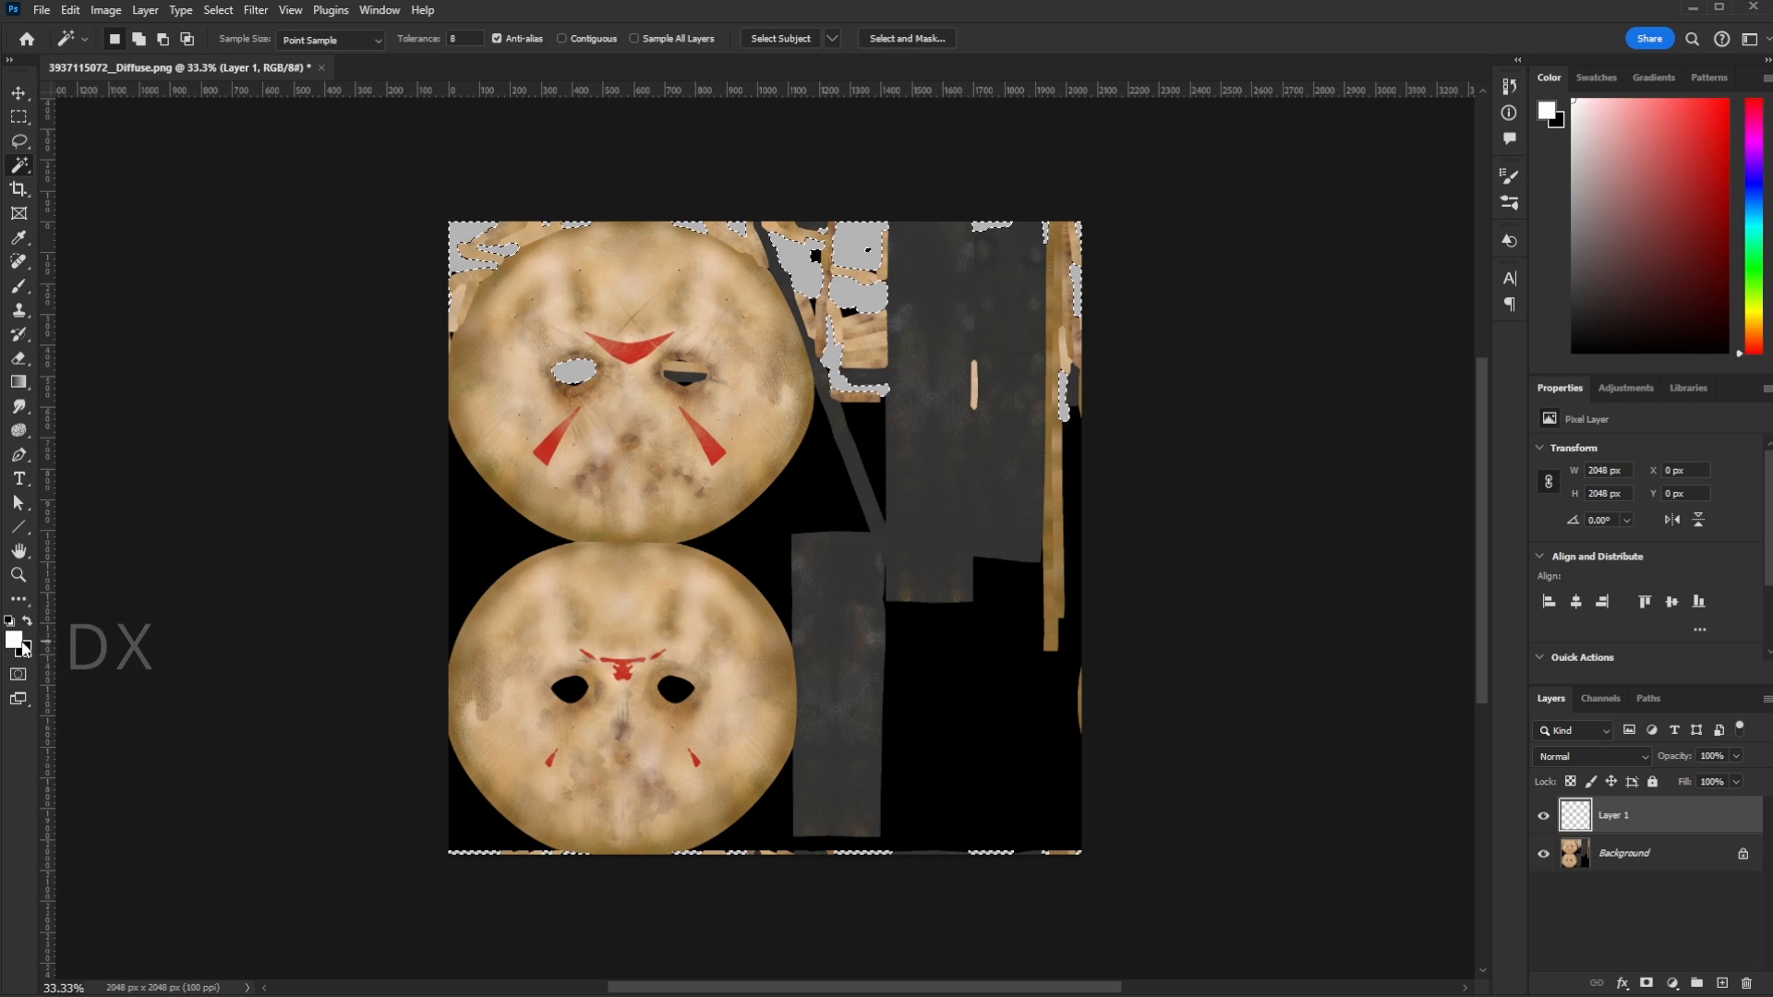
{"action": "key", "text": "alt+BackSpace"}
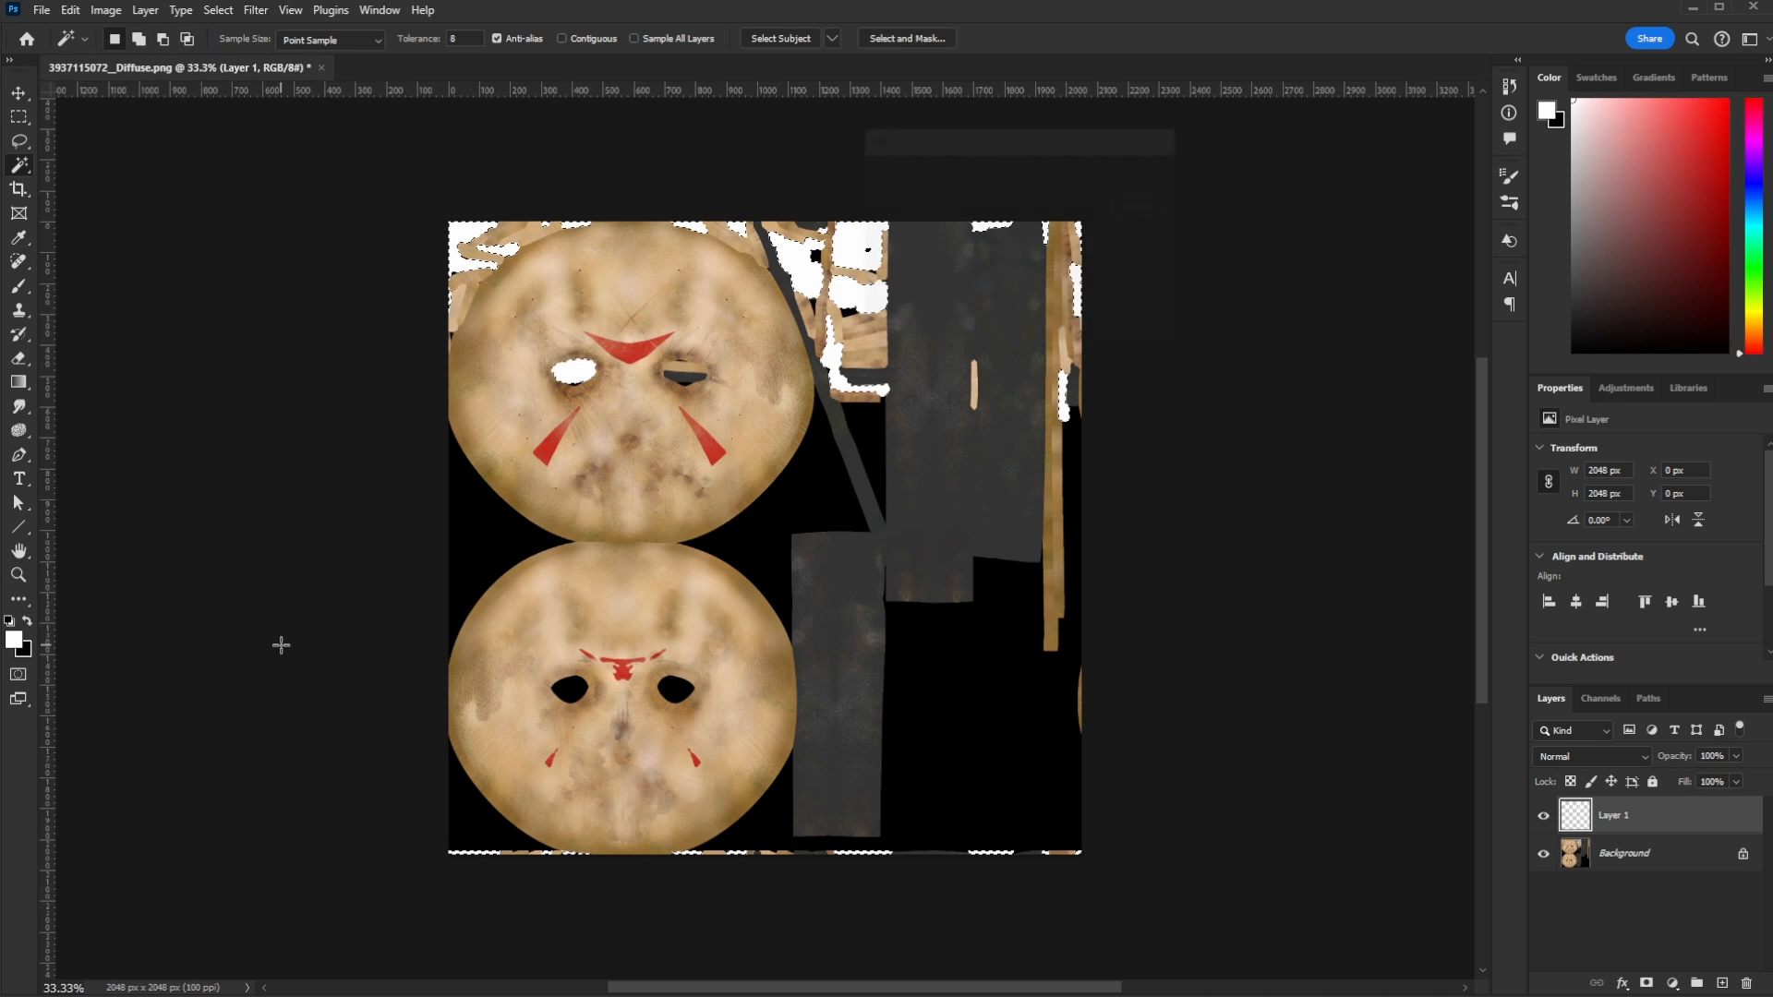
- Clear the selection and toggle Layer 1's visibility to compare the white fill with the original texture
{"action": "key", "text": "ctrl+d"}
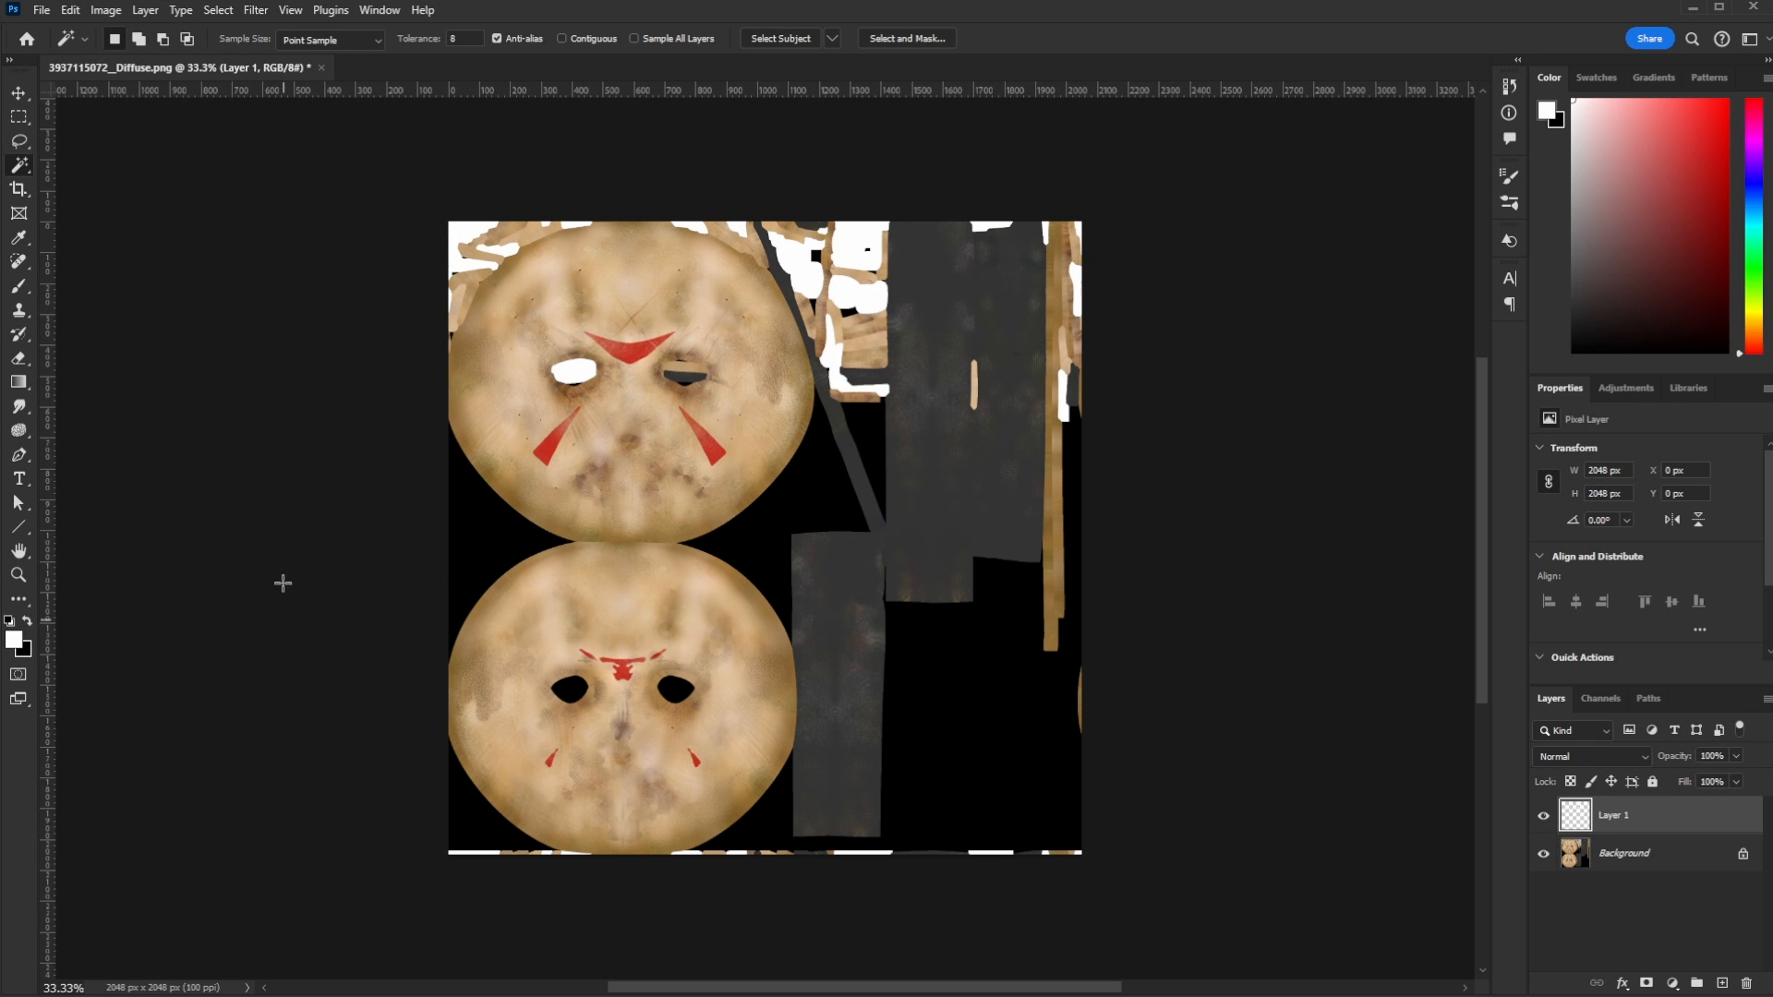
{"action": "left_click", "coordinate": [1547, 820]}
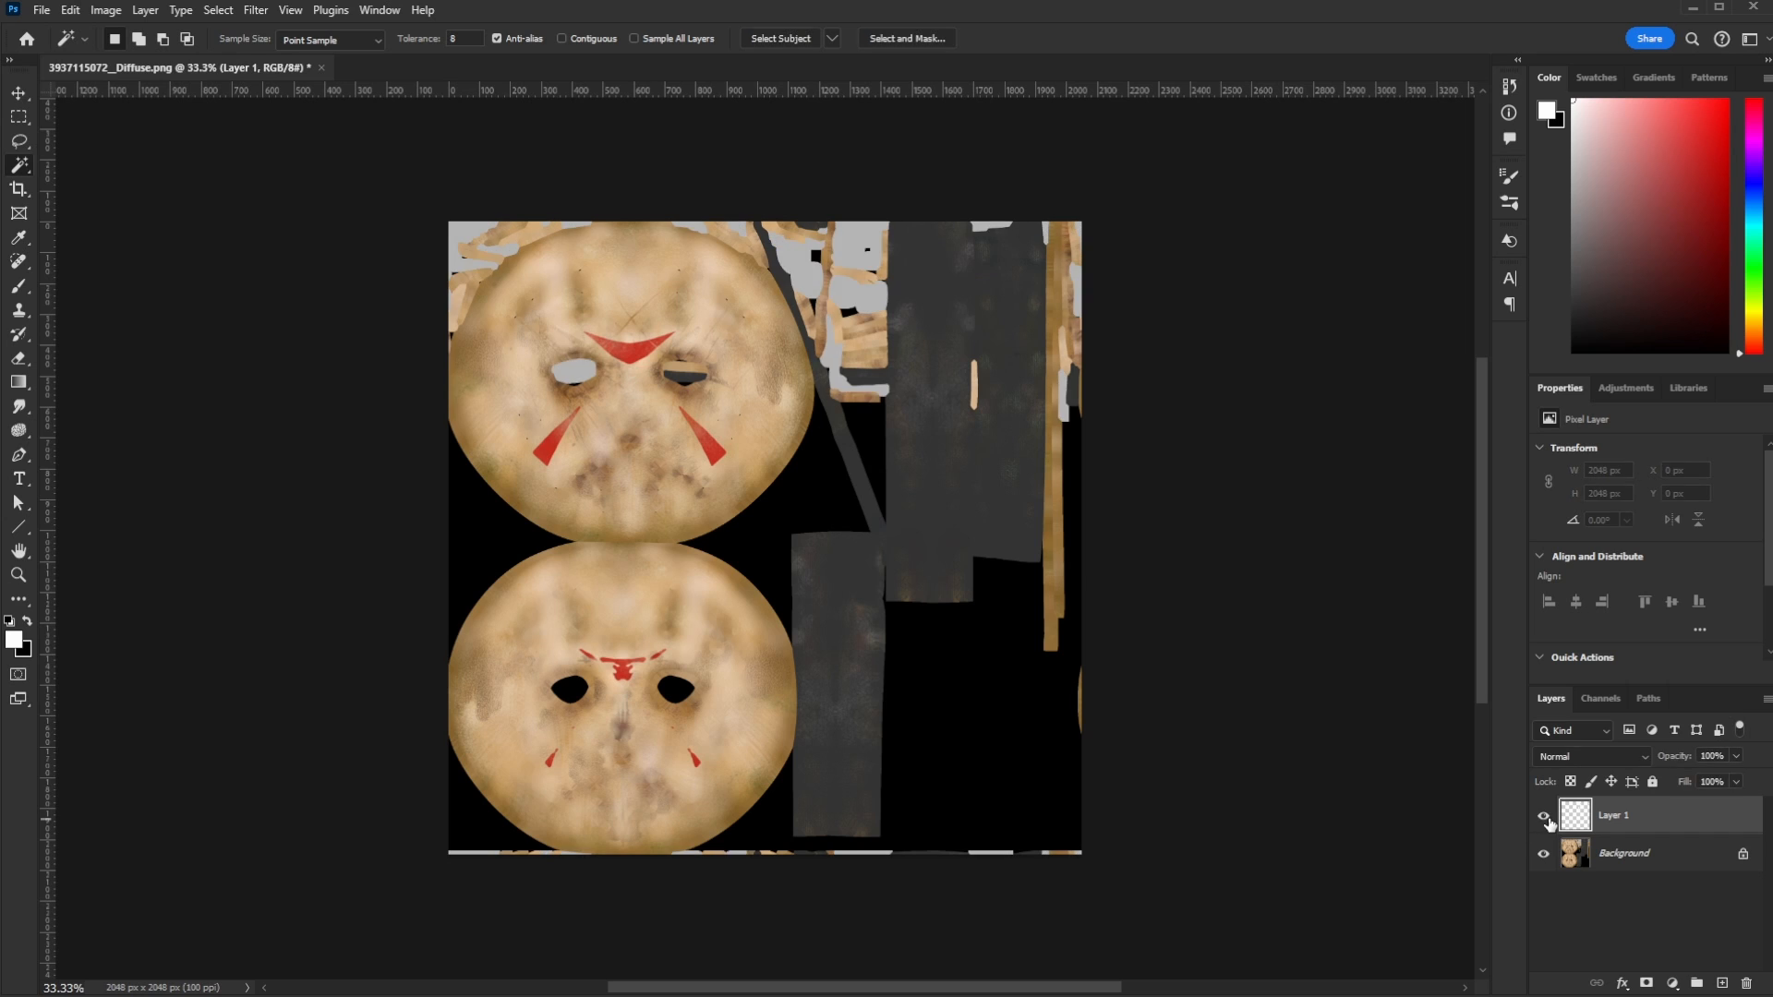
{"action": "left_click", "coordinate": [1548, 820]}
{"action": "left_click", "coordinate": [1548, 820]}
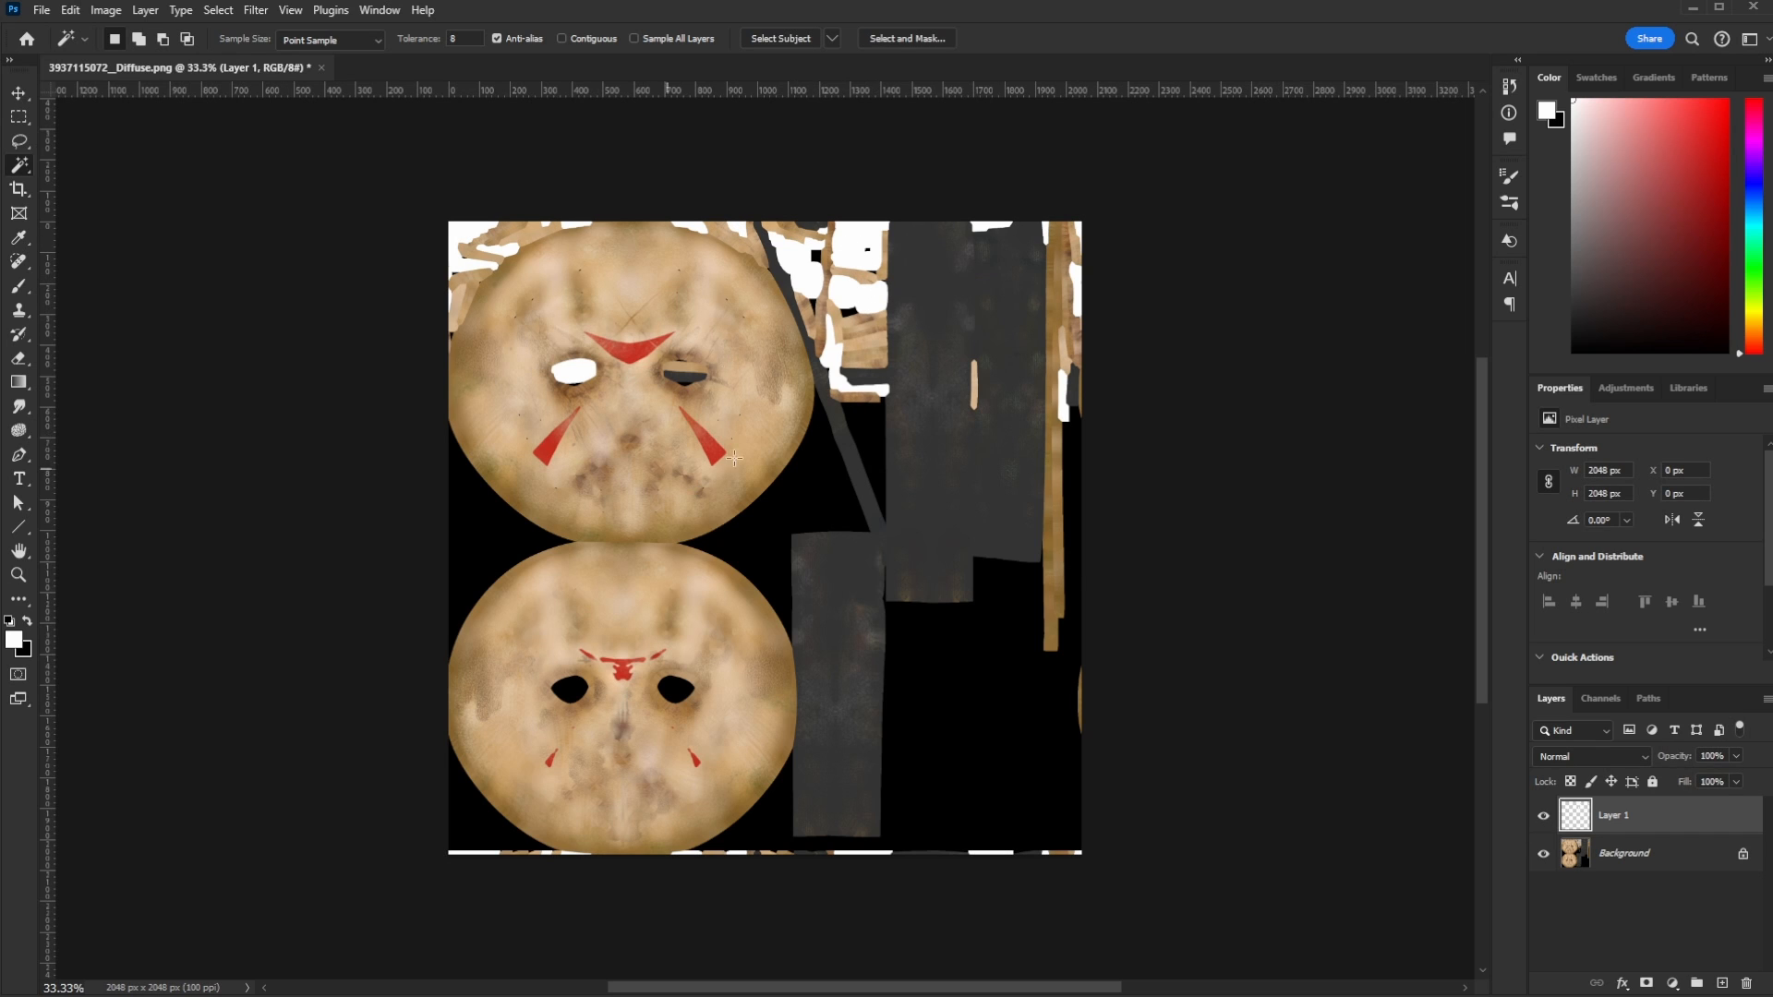
- Fill the Background layer with black and merge Layer 1 down into it
{"action": "left_click", "coordinate": [1657, 862]}
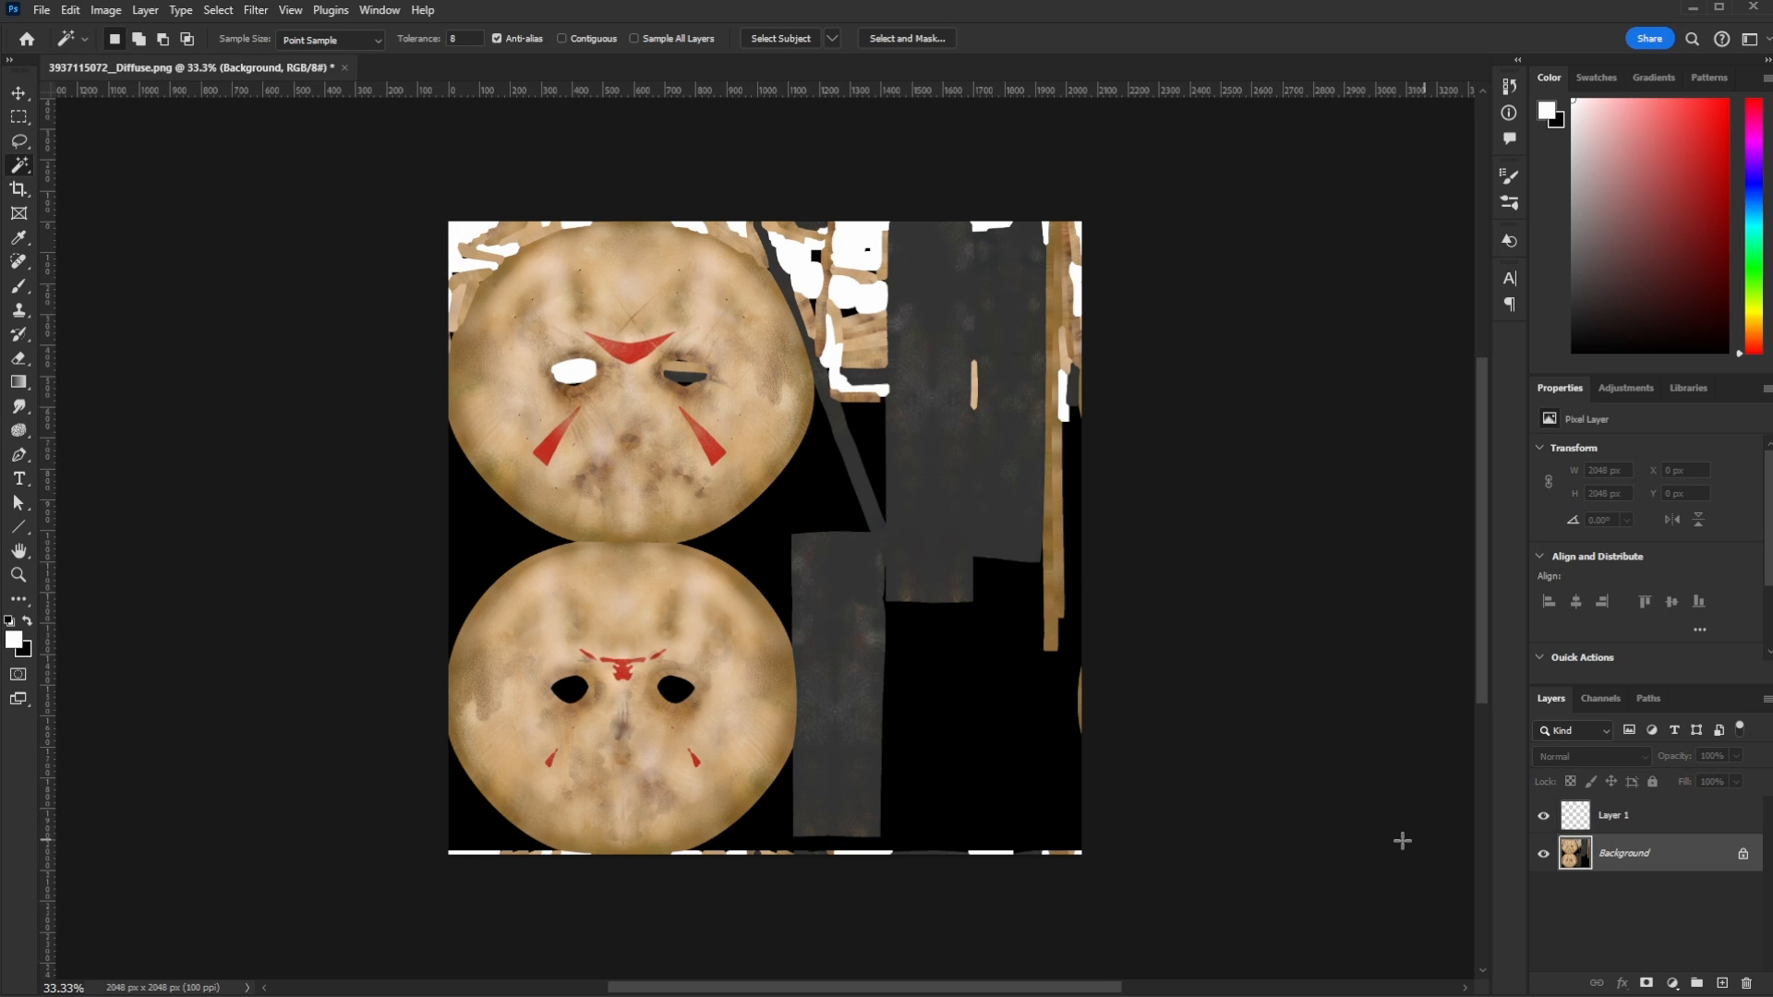
{"action": "key", "text": "x"}
{"action": "key", "text": "alt+BackSpace"}
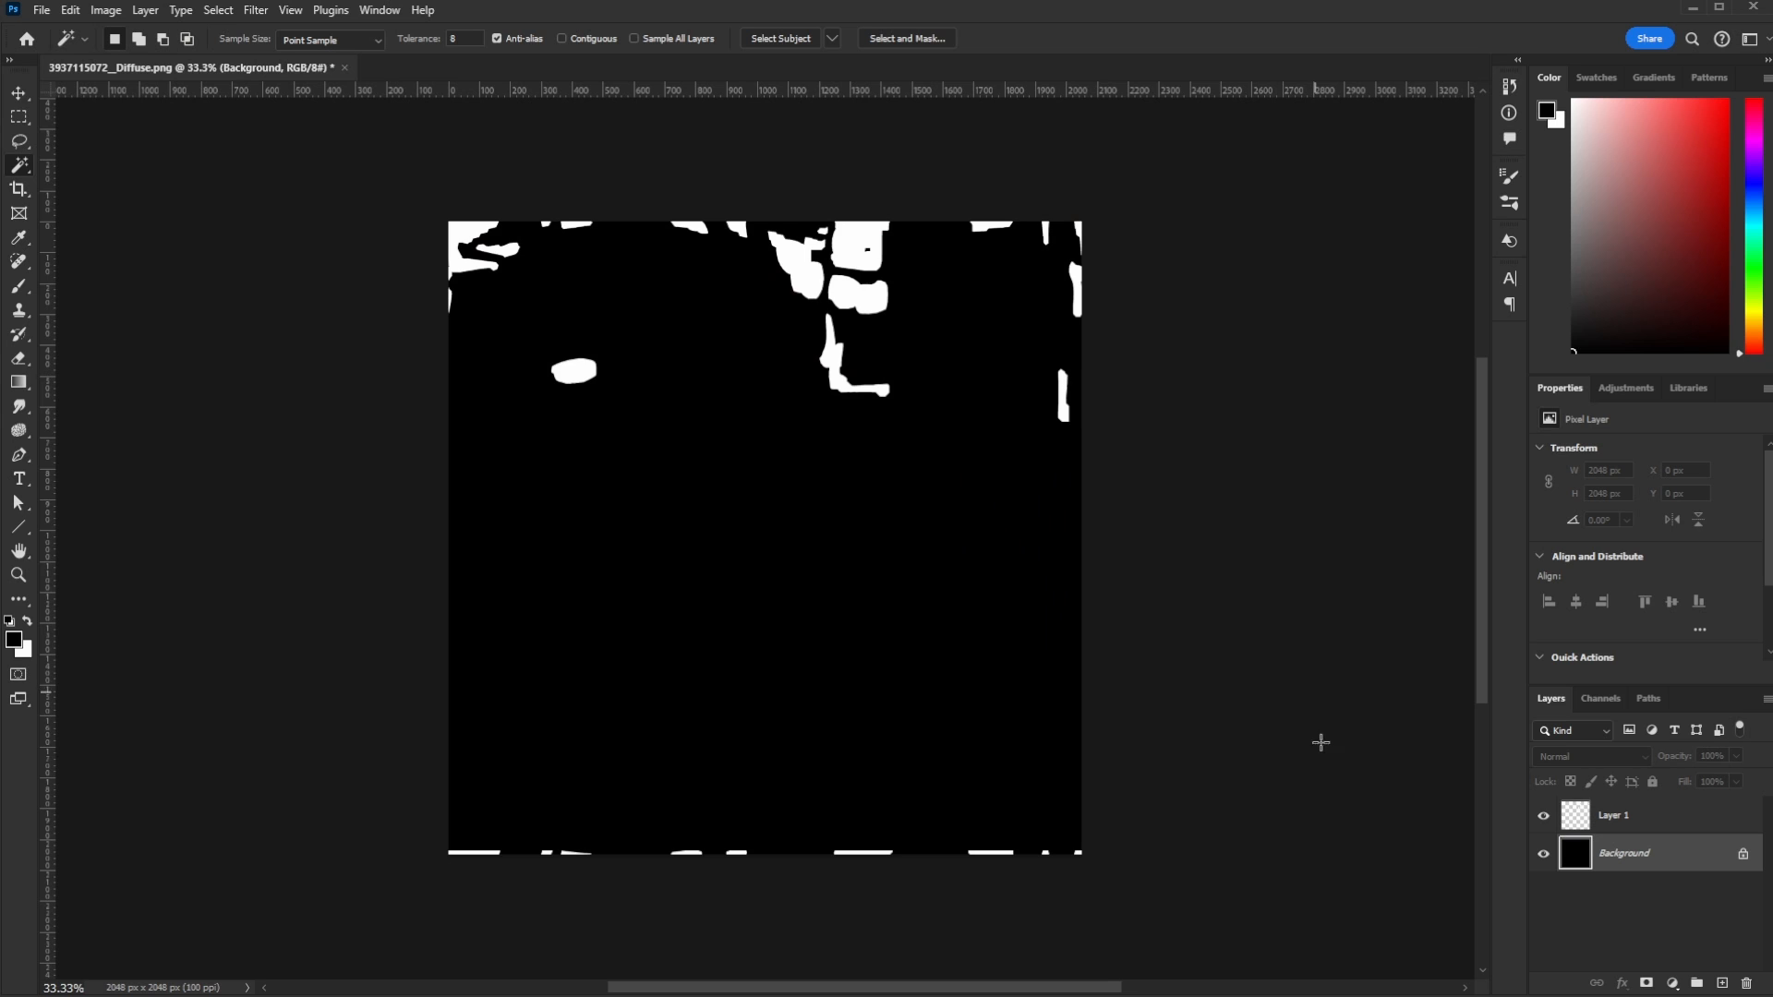
{"action": "left_click", "coordinate": [1655, 827]}
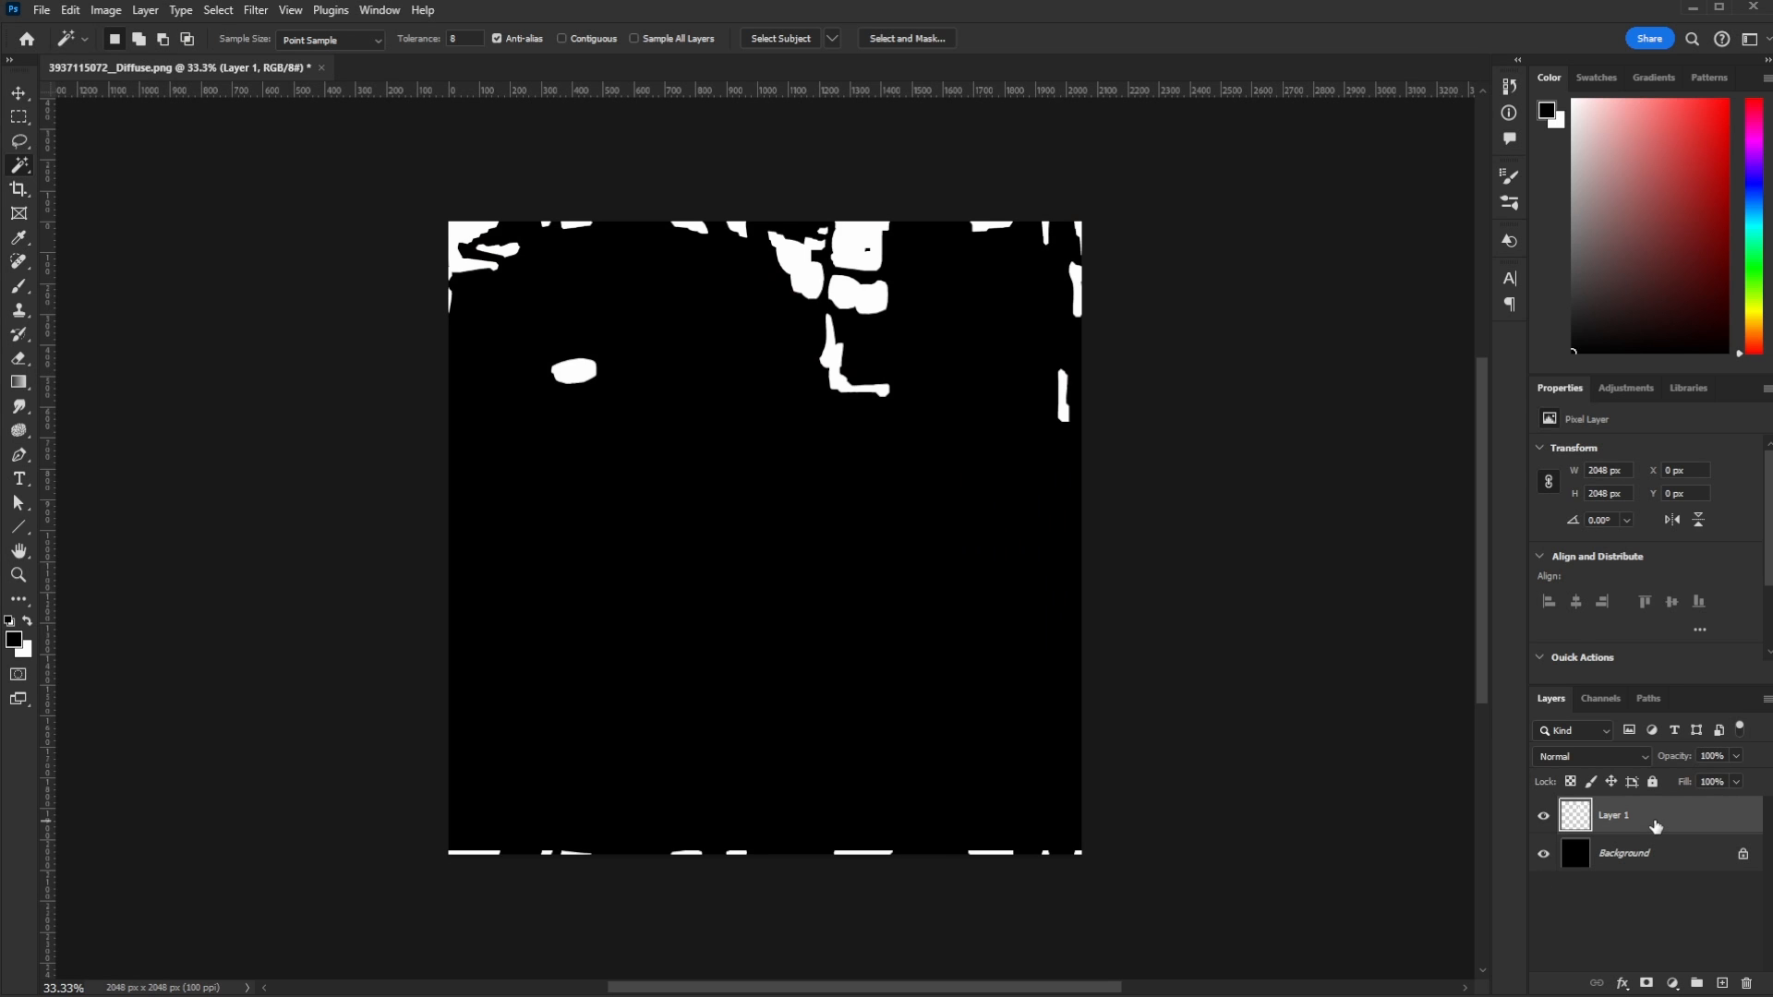
{"action": "key", "text": "ctrl+e"}
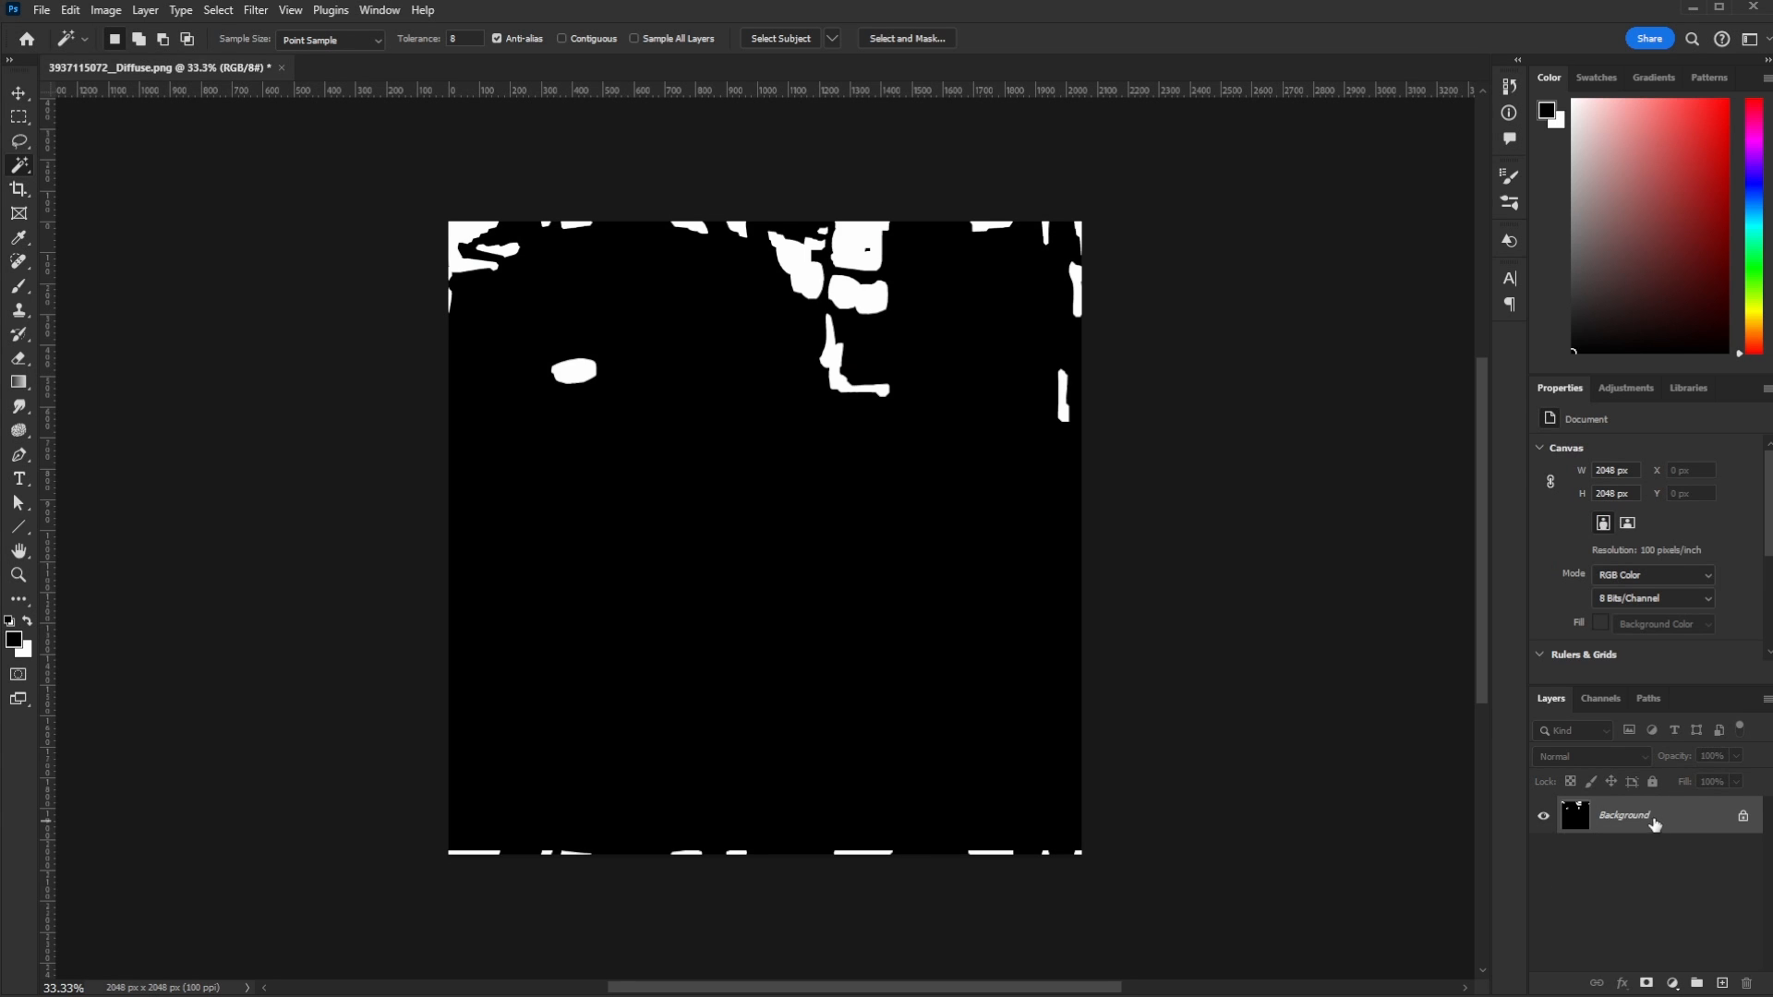
- Save the black-and-white mask to the Desktop as HockeyMaskMetallic.png using the Large file size (Fastest saving) option
{"action": "left_click", "coordinate": [39, 10]}
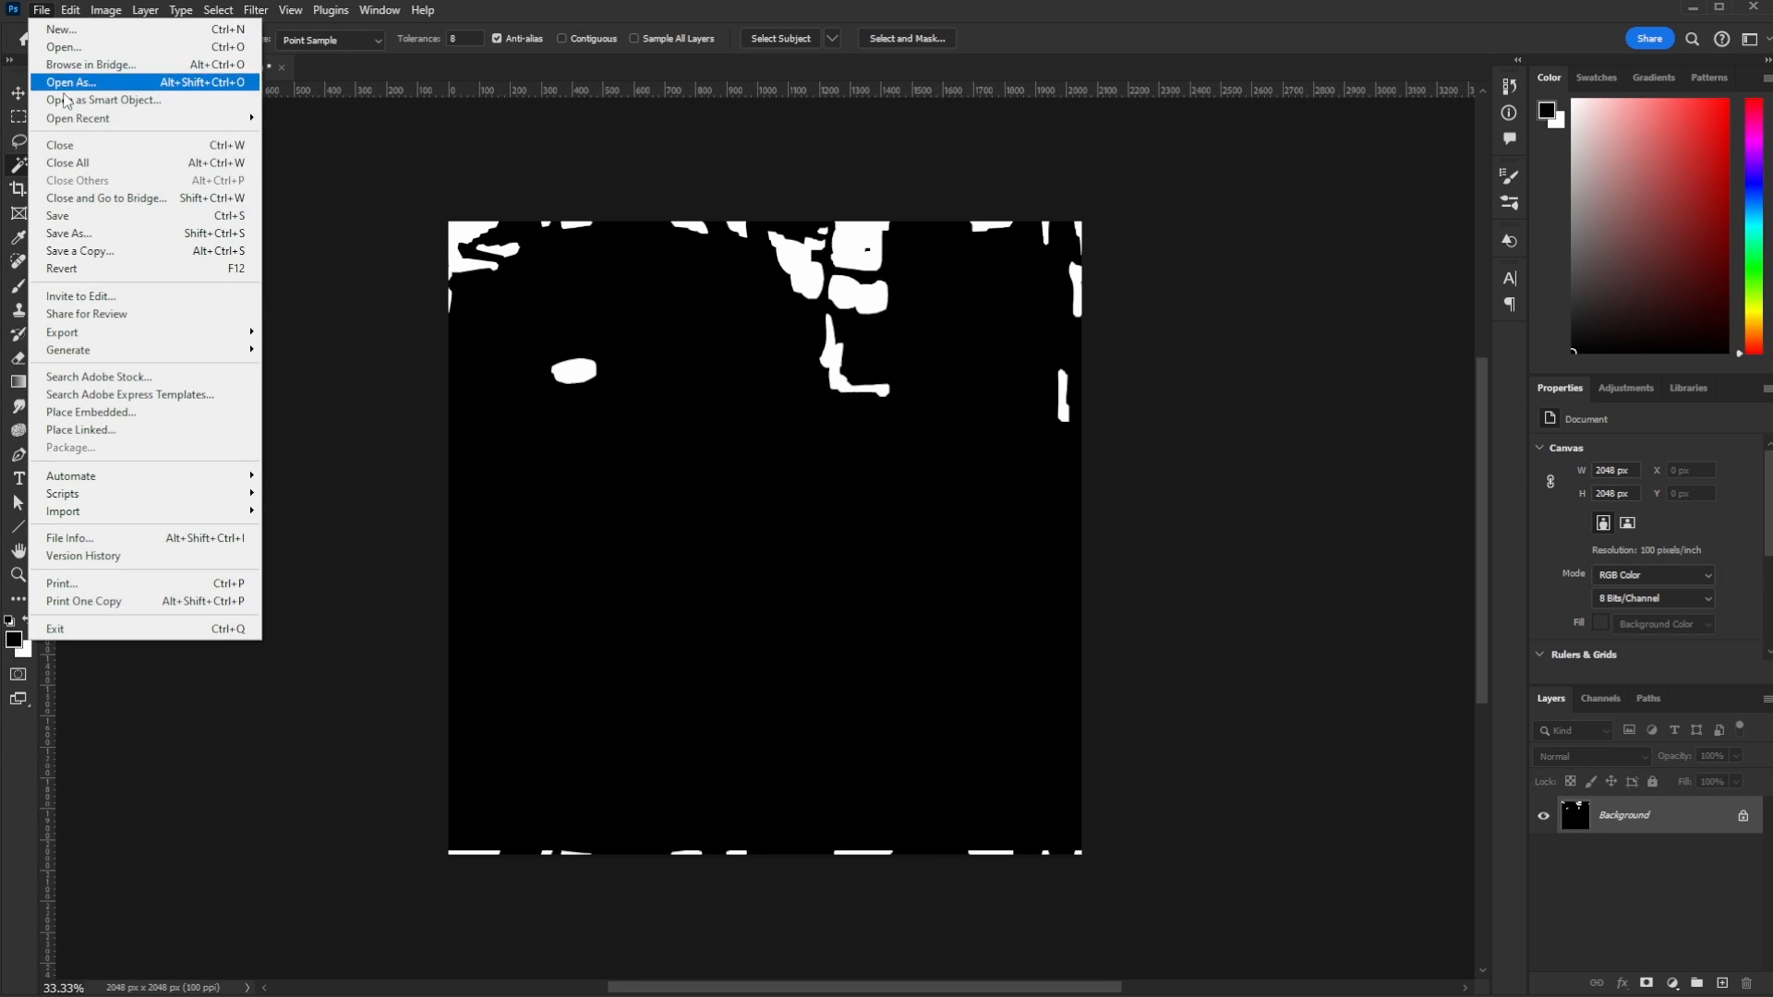
{"action": "left_click", "coordinate": [81, 219]}
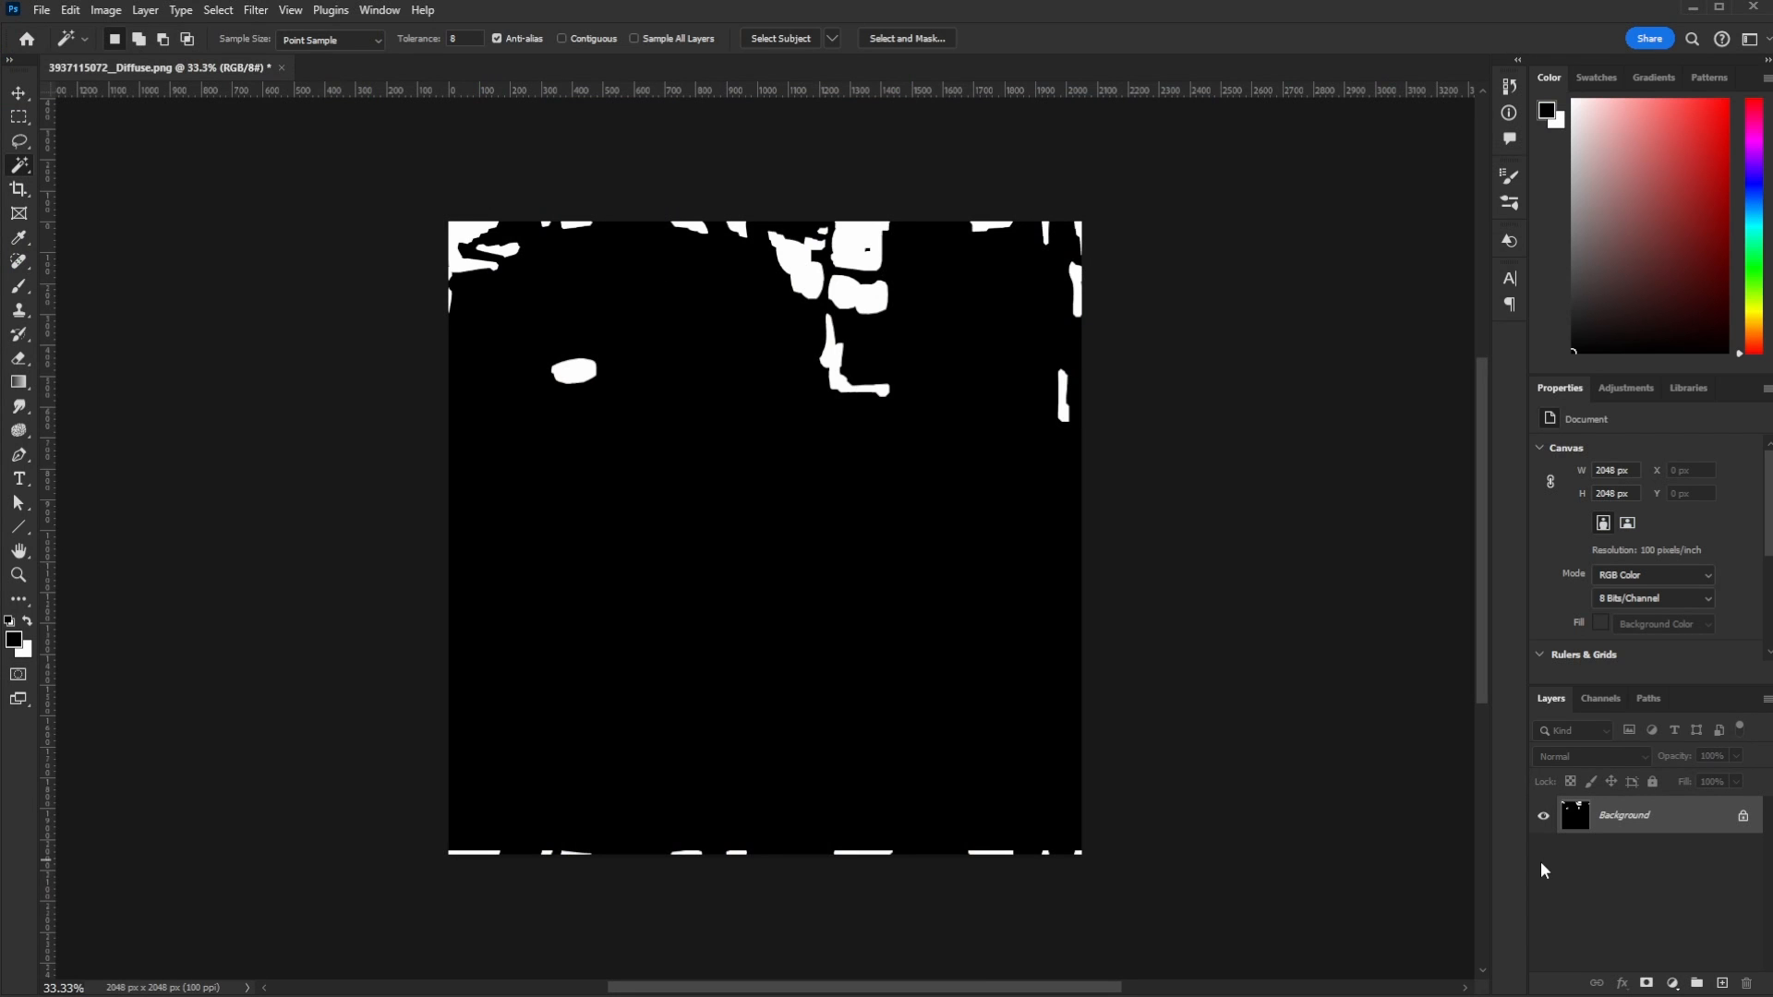
{"action": "left_click", "coordinate": [39, 10]}
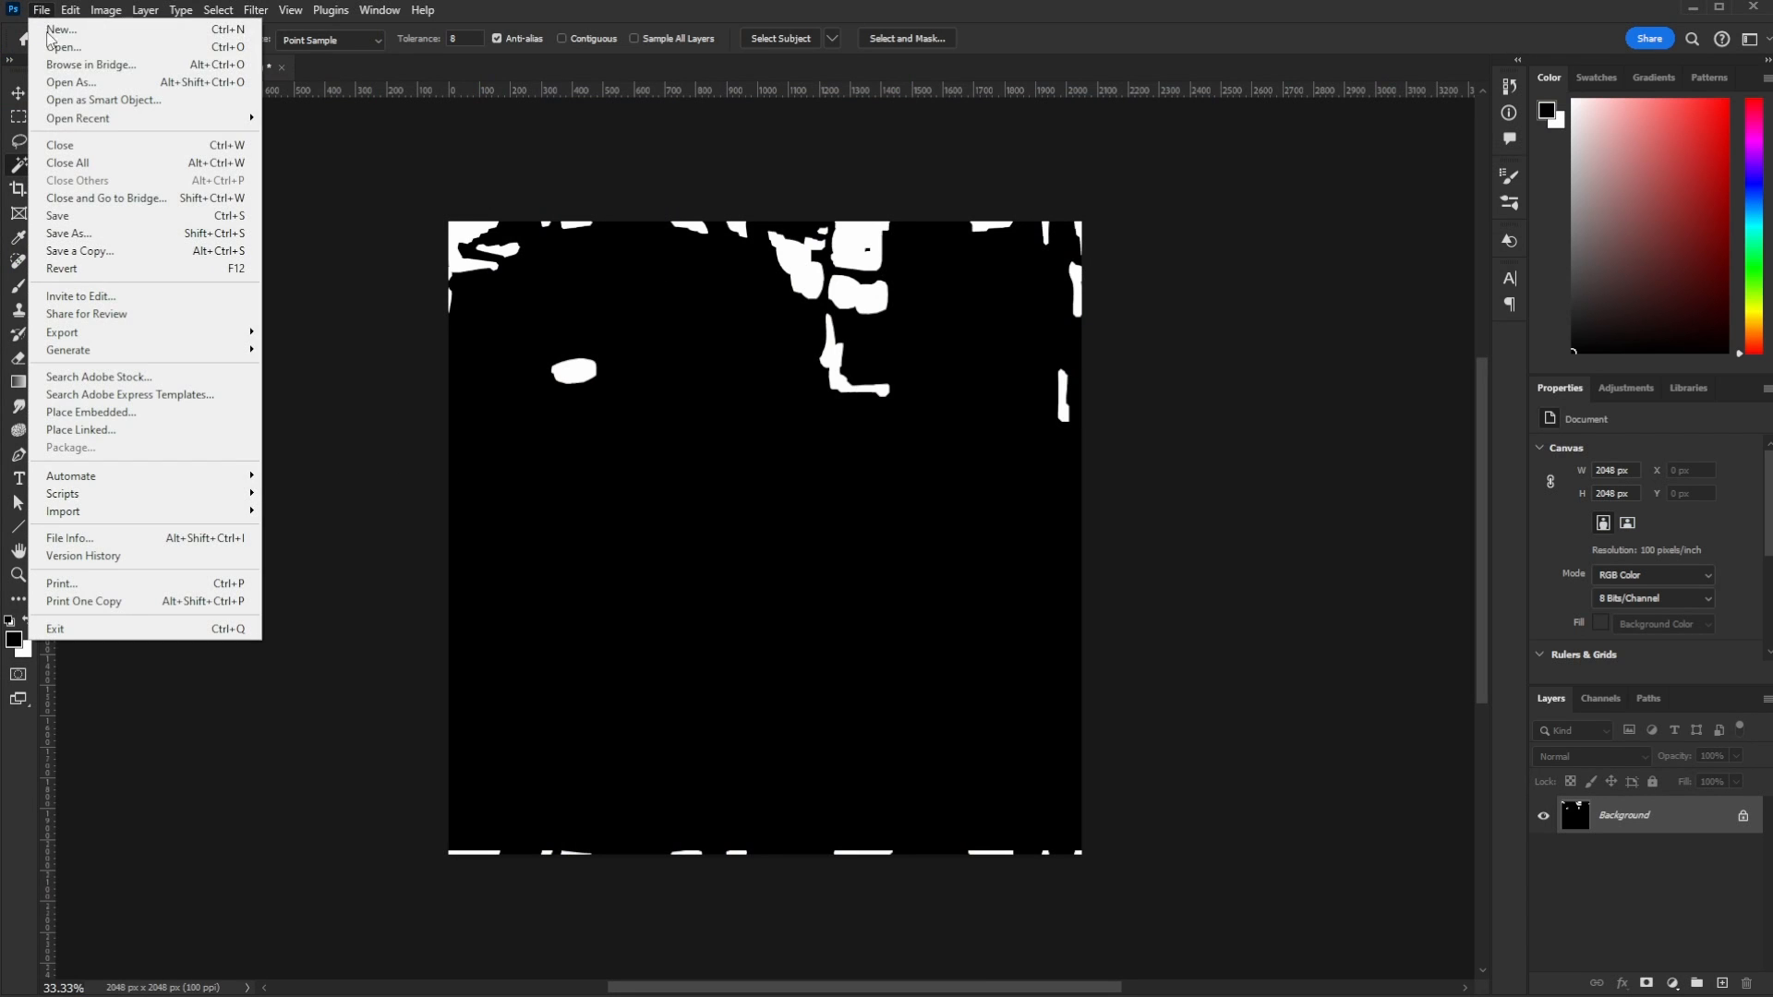
{"action": "left_click", "coordinate": [66, 234]}
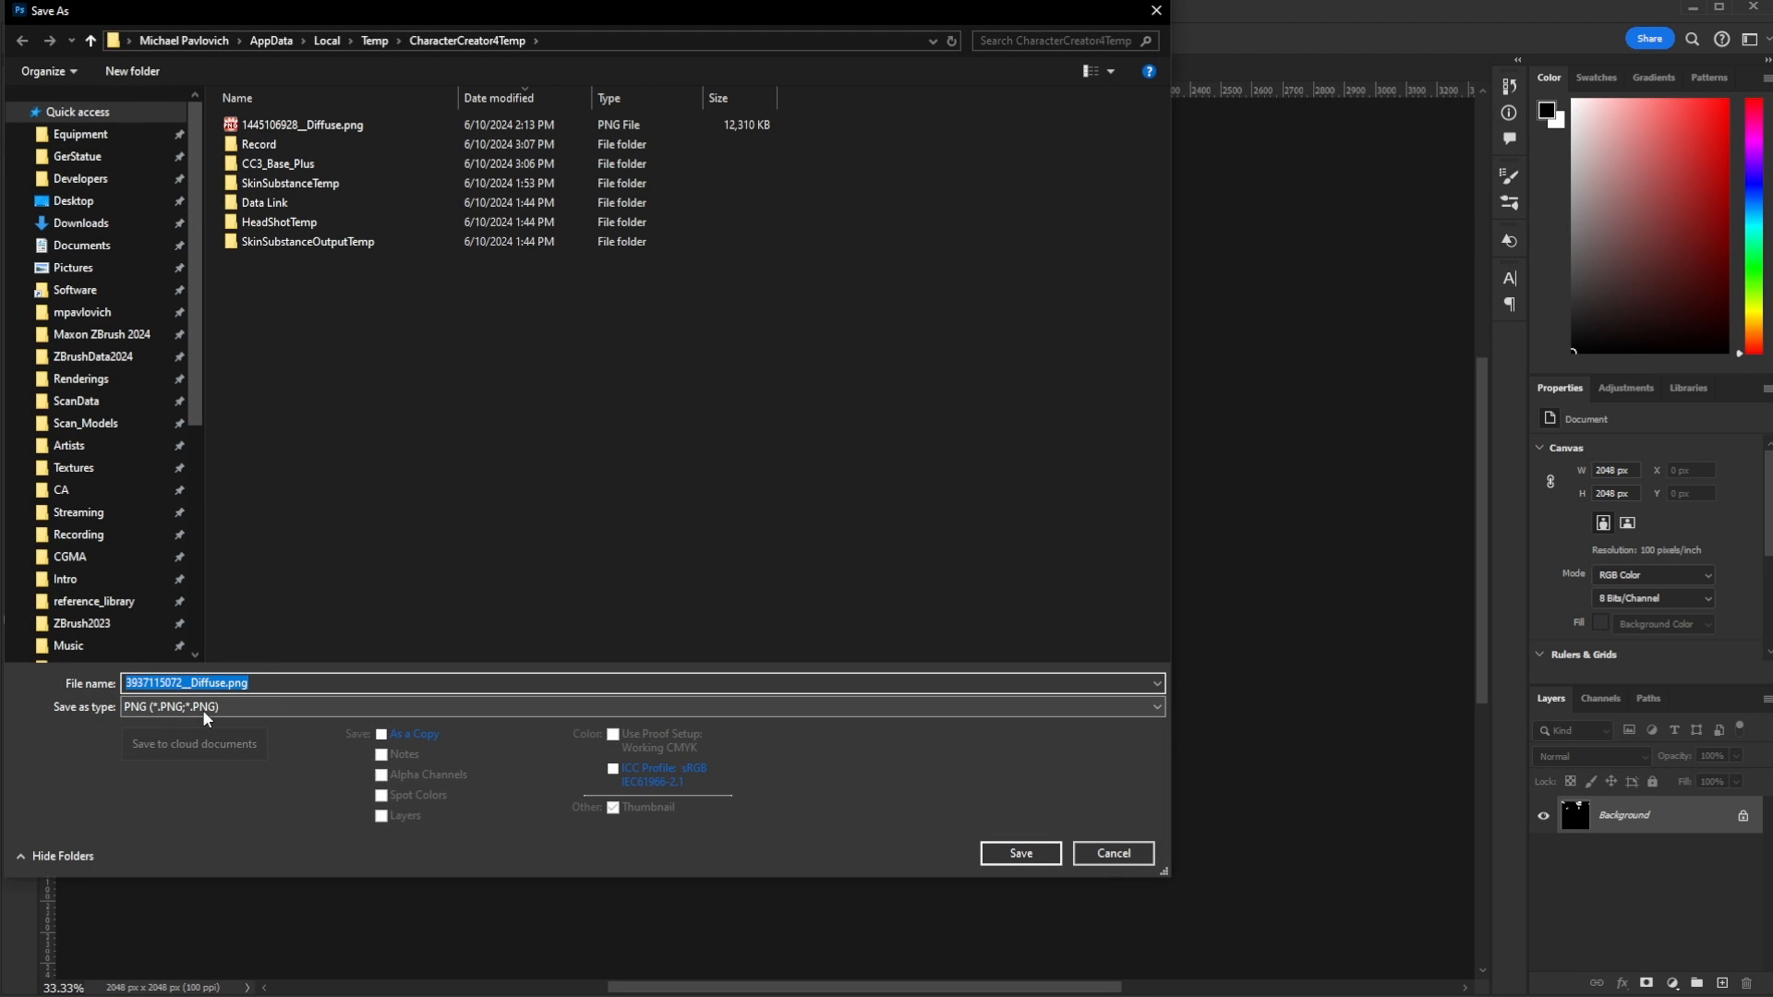
{"action": "left_click", "coordinate": [154, 684]}
{"action": "key", "text": "ctrl+a"}
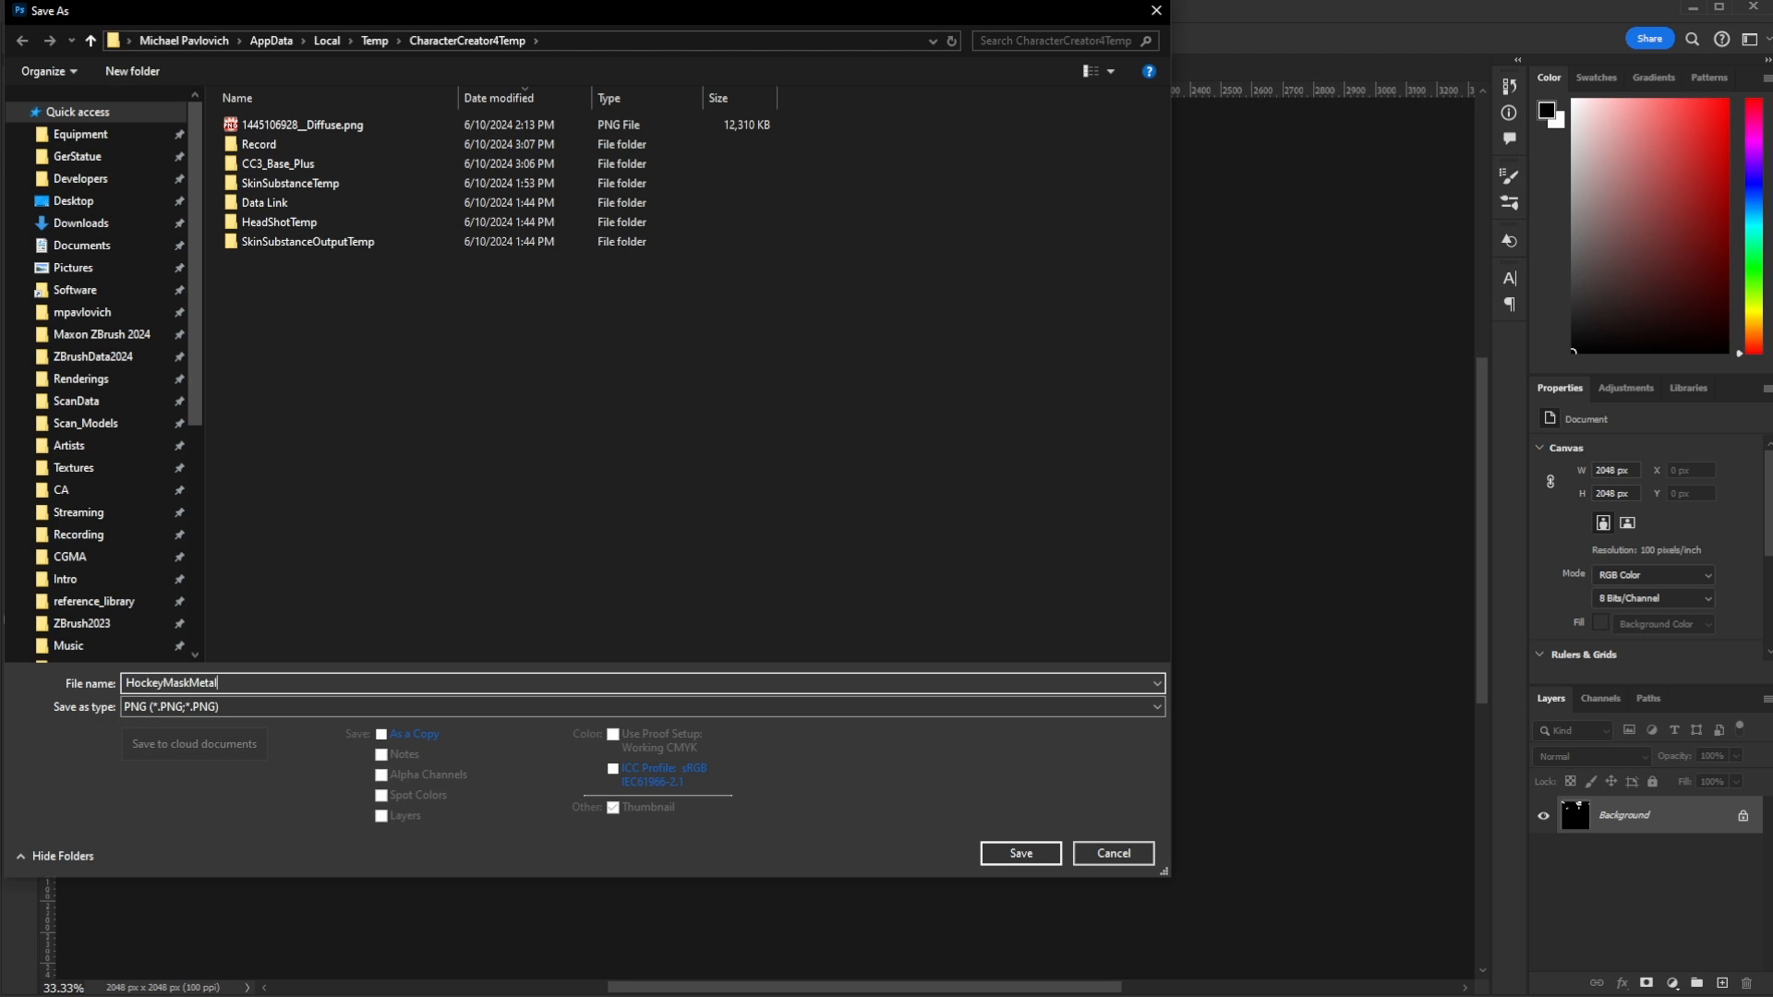
{"action": "key", "text": "Return"}
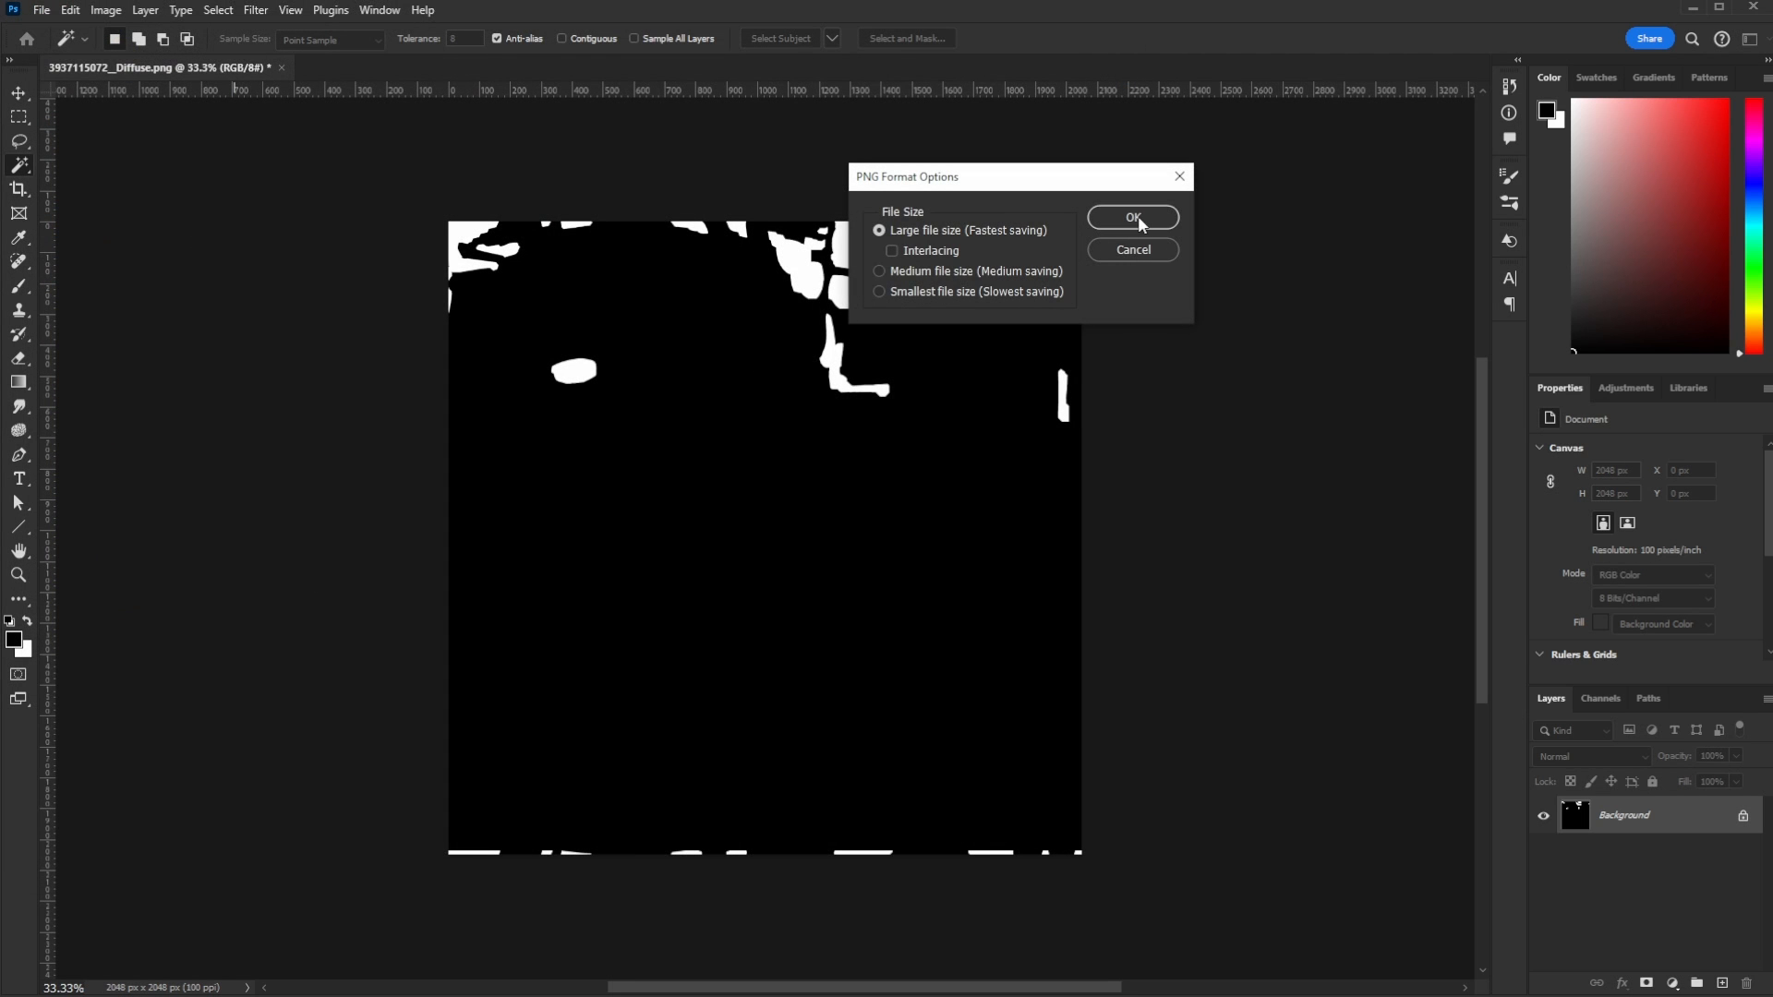
{"action": "left_click", "coordinate": [1135, 219]}
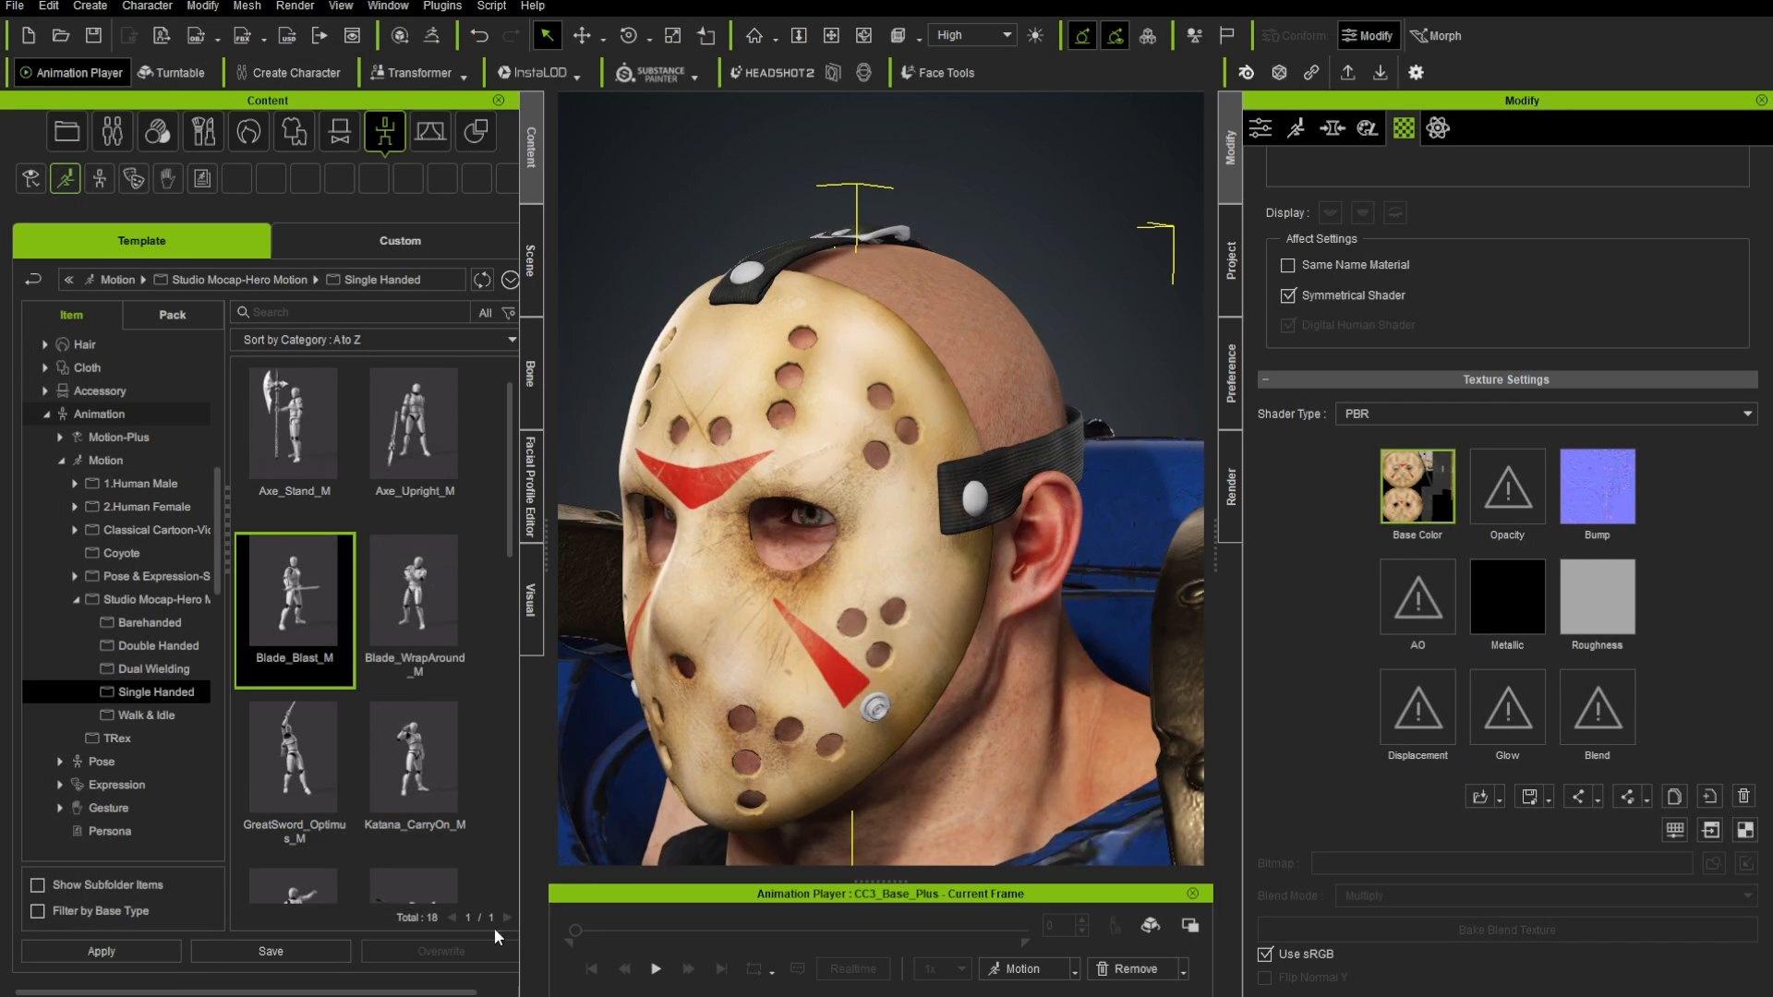
- Switch to Character Creator, load HockeyMaskMetallic.png as the mask's Metallic texture, and inspect the rivets
{"action": "left_click", "coordinate": [1514, 589]}
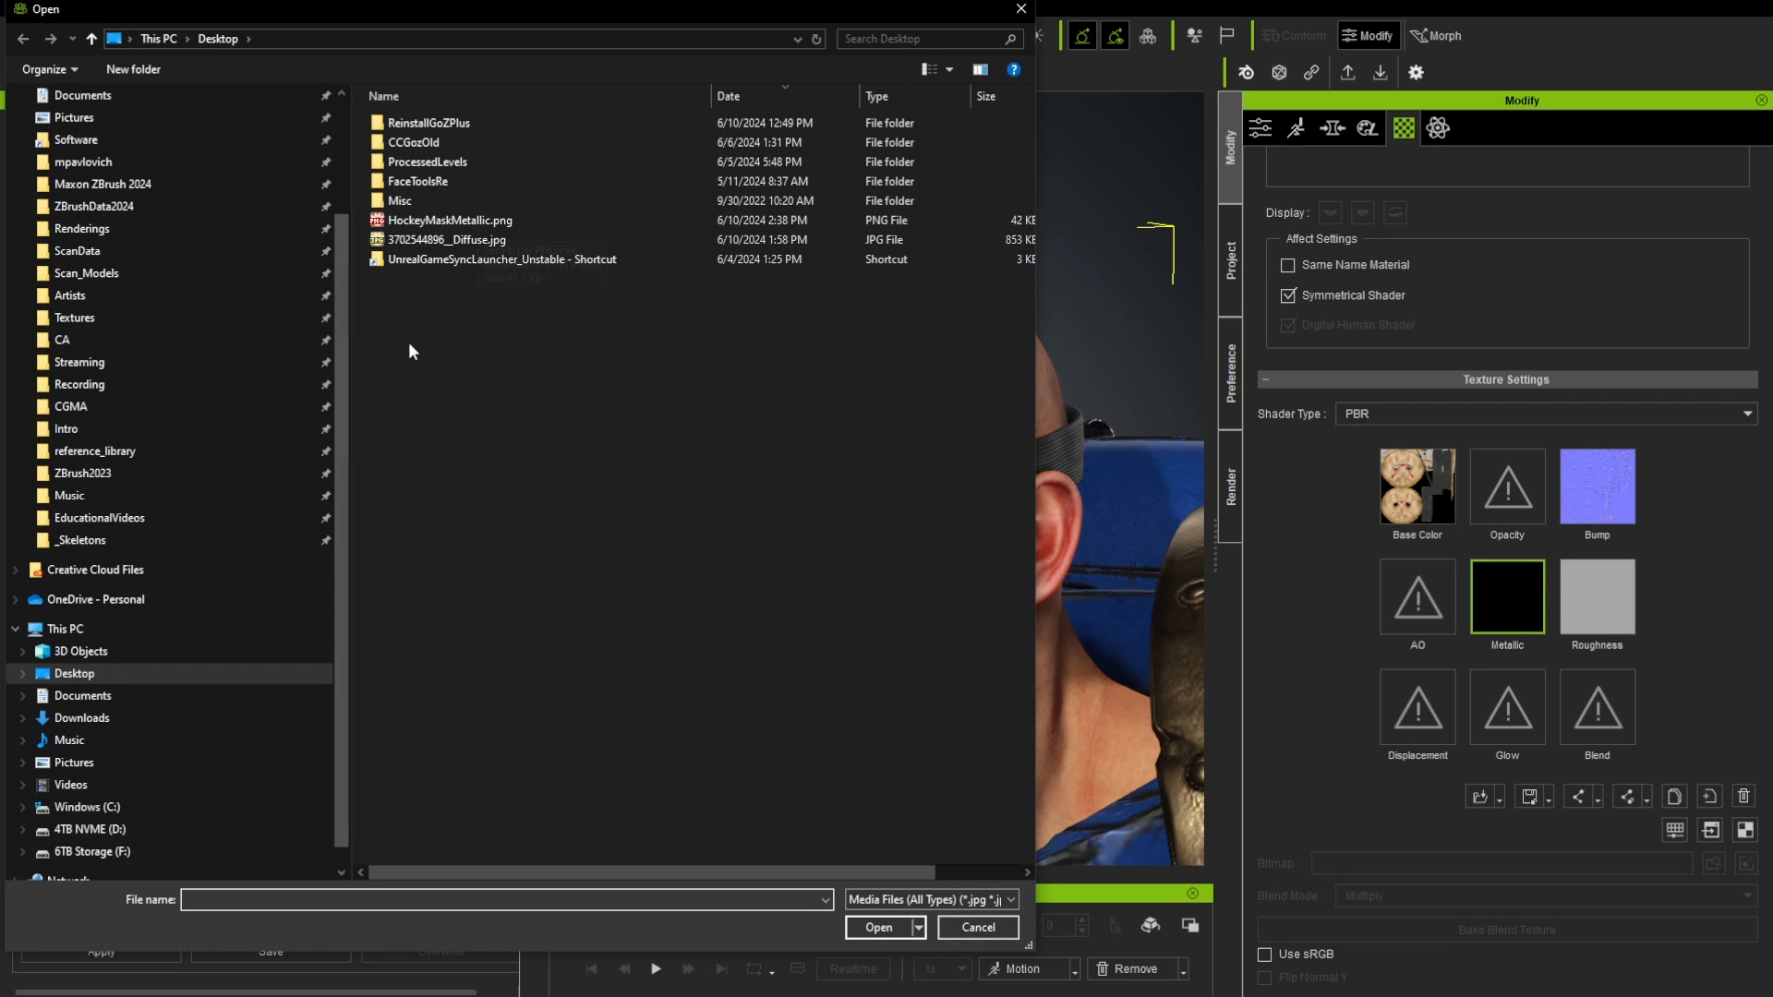
{"action": "double_click", "coordinate": [450, 240]}
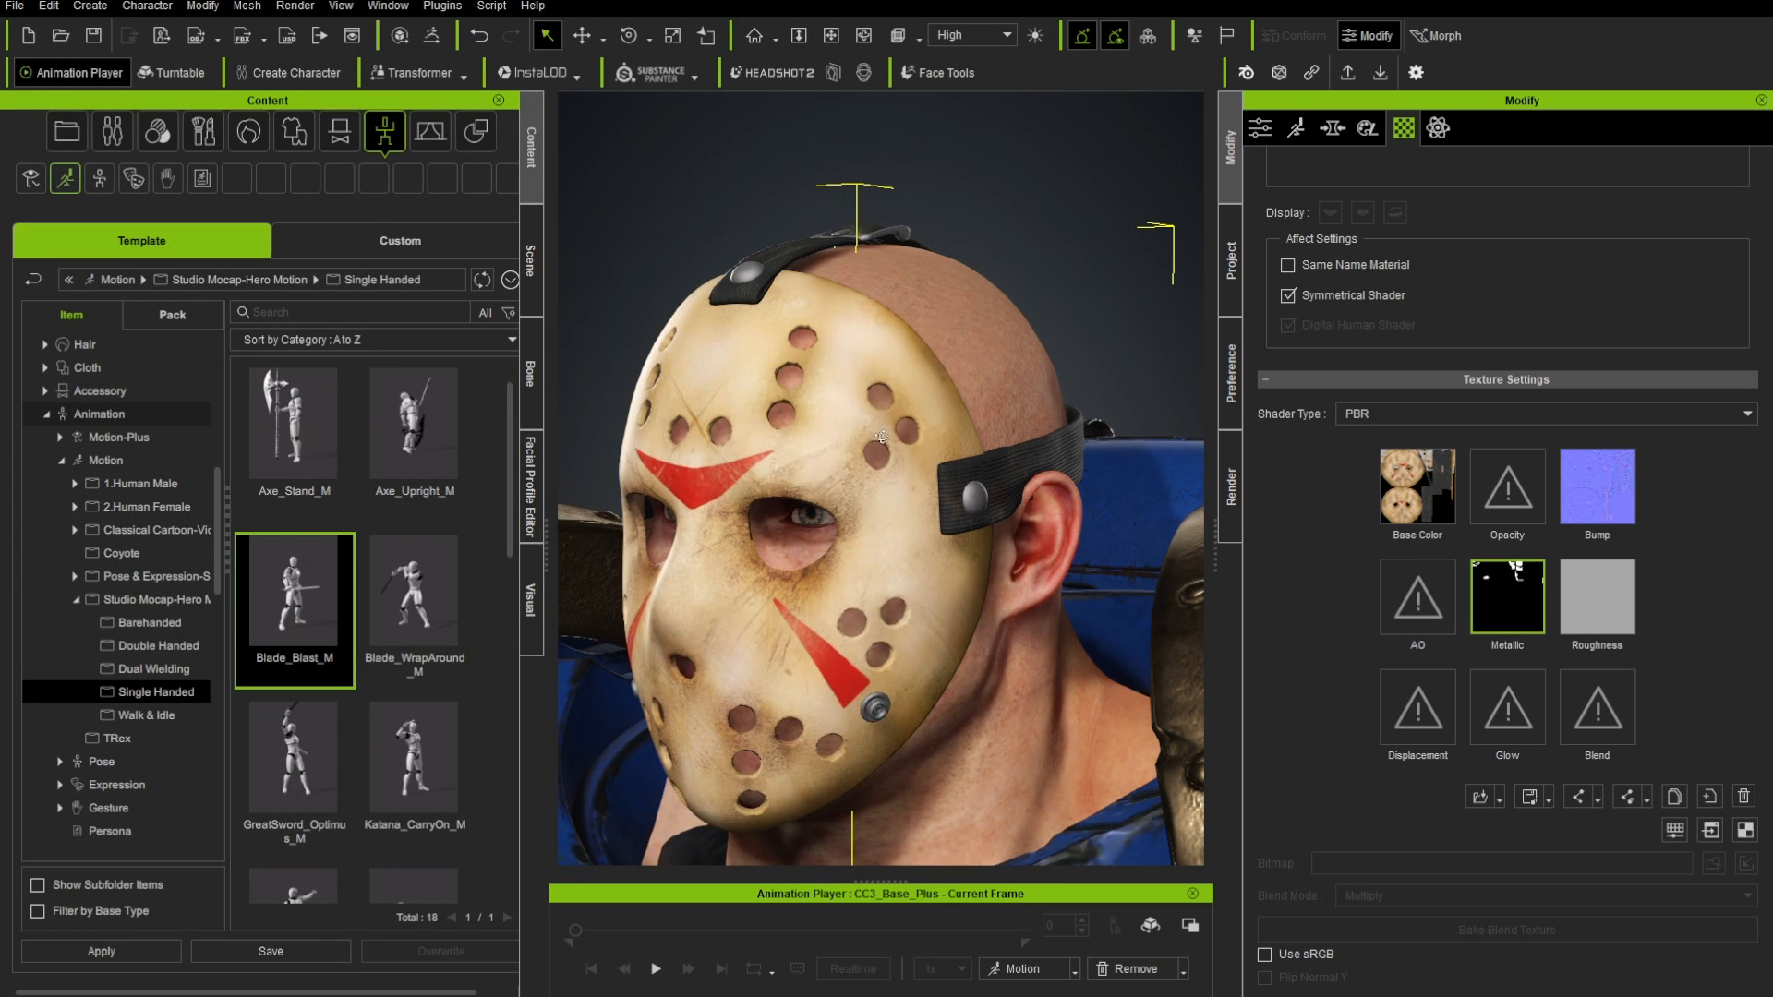
{"action": "right_click_drag", "start_coordinate": [882, 438], "coordinate": [923, 480]}
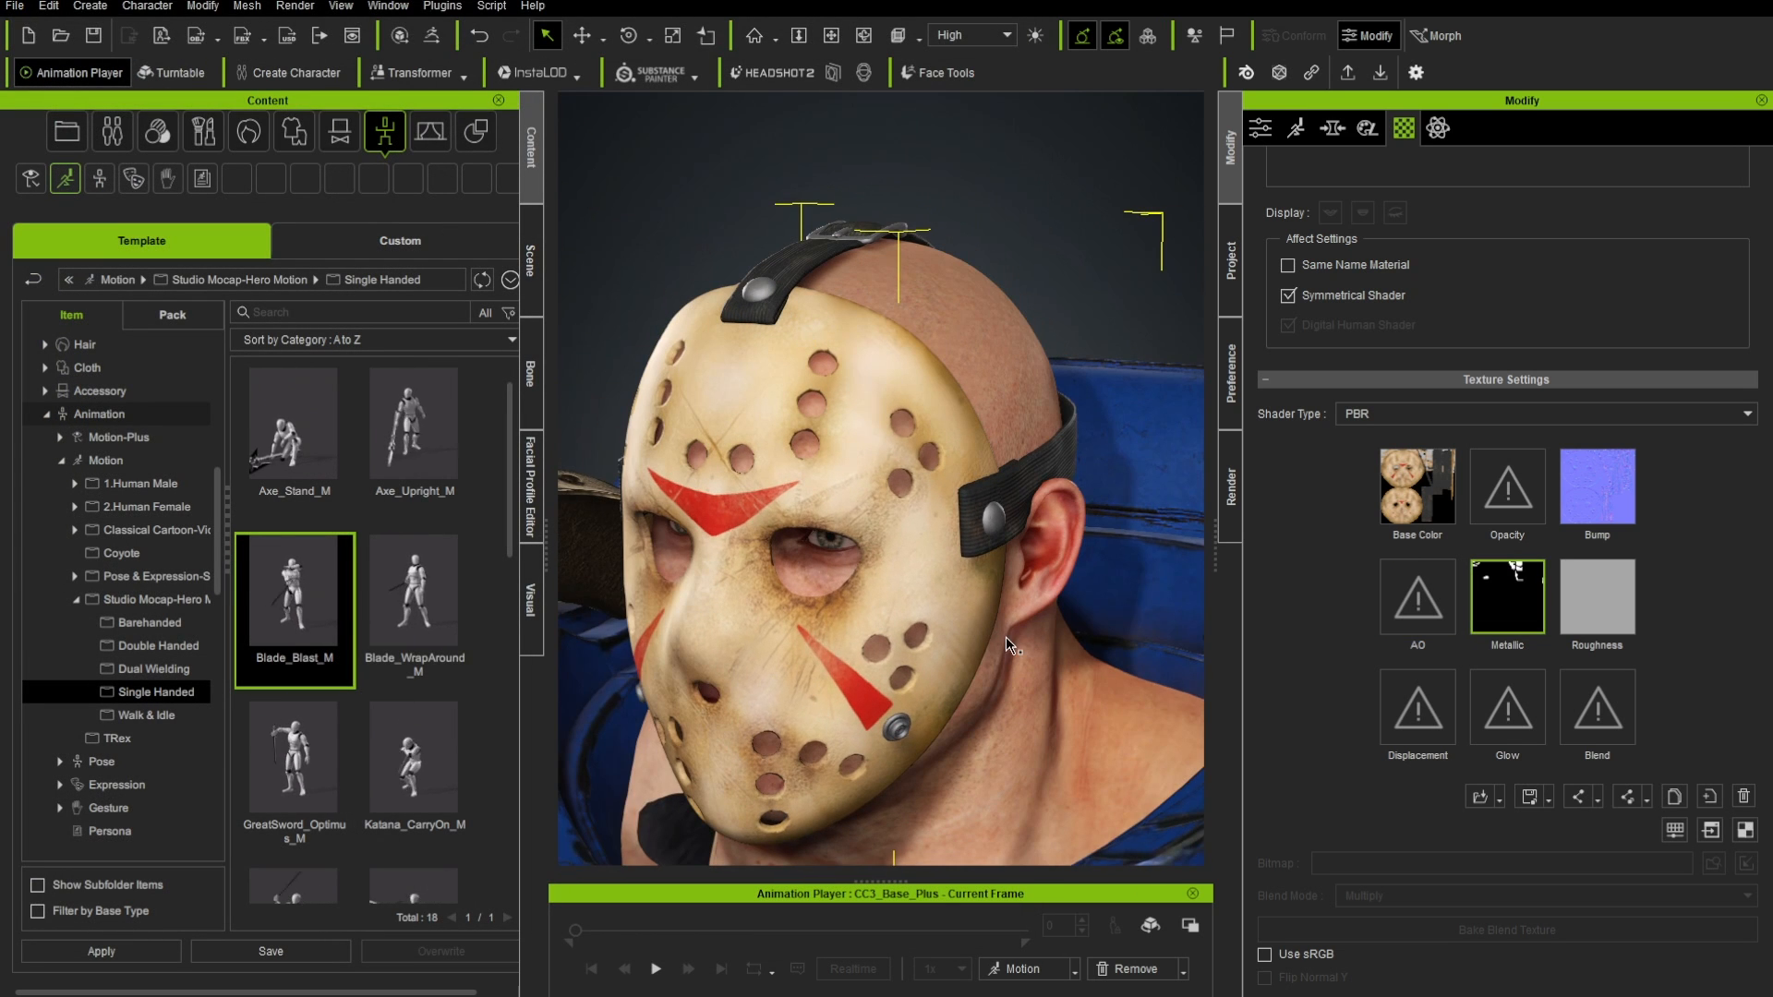
{"action": "right_click_drag", "start_coordinate": [1008, 644], "coordinate": [901, 579]}
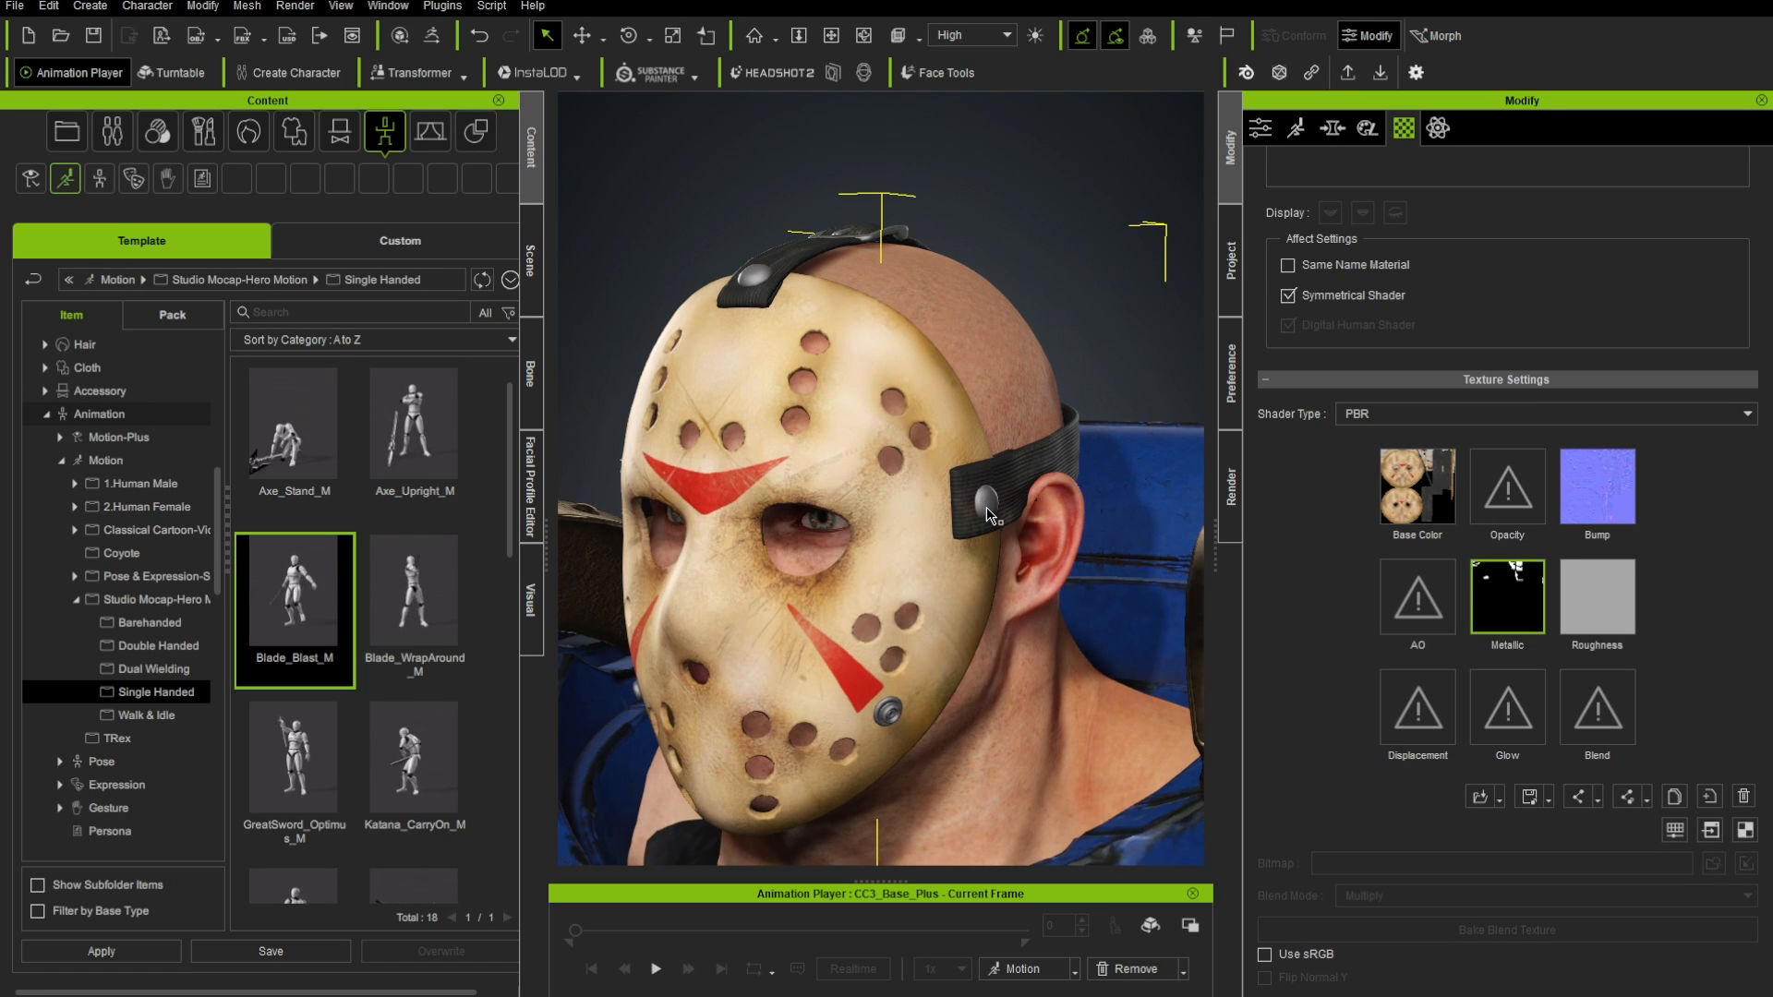
- Try lowering the brightness of the Roughness texture, reset the colour adjustments, and close them
{"action": "mouse_move", "coordinate": [1441, 517]}
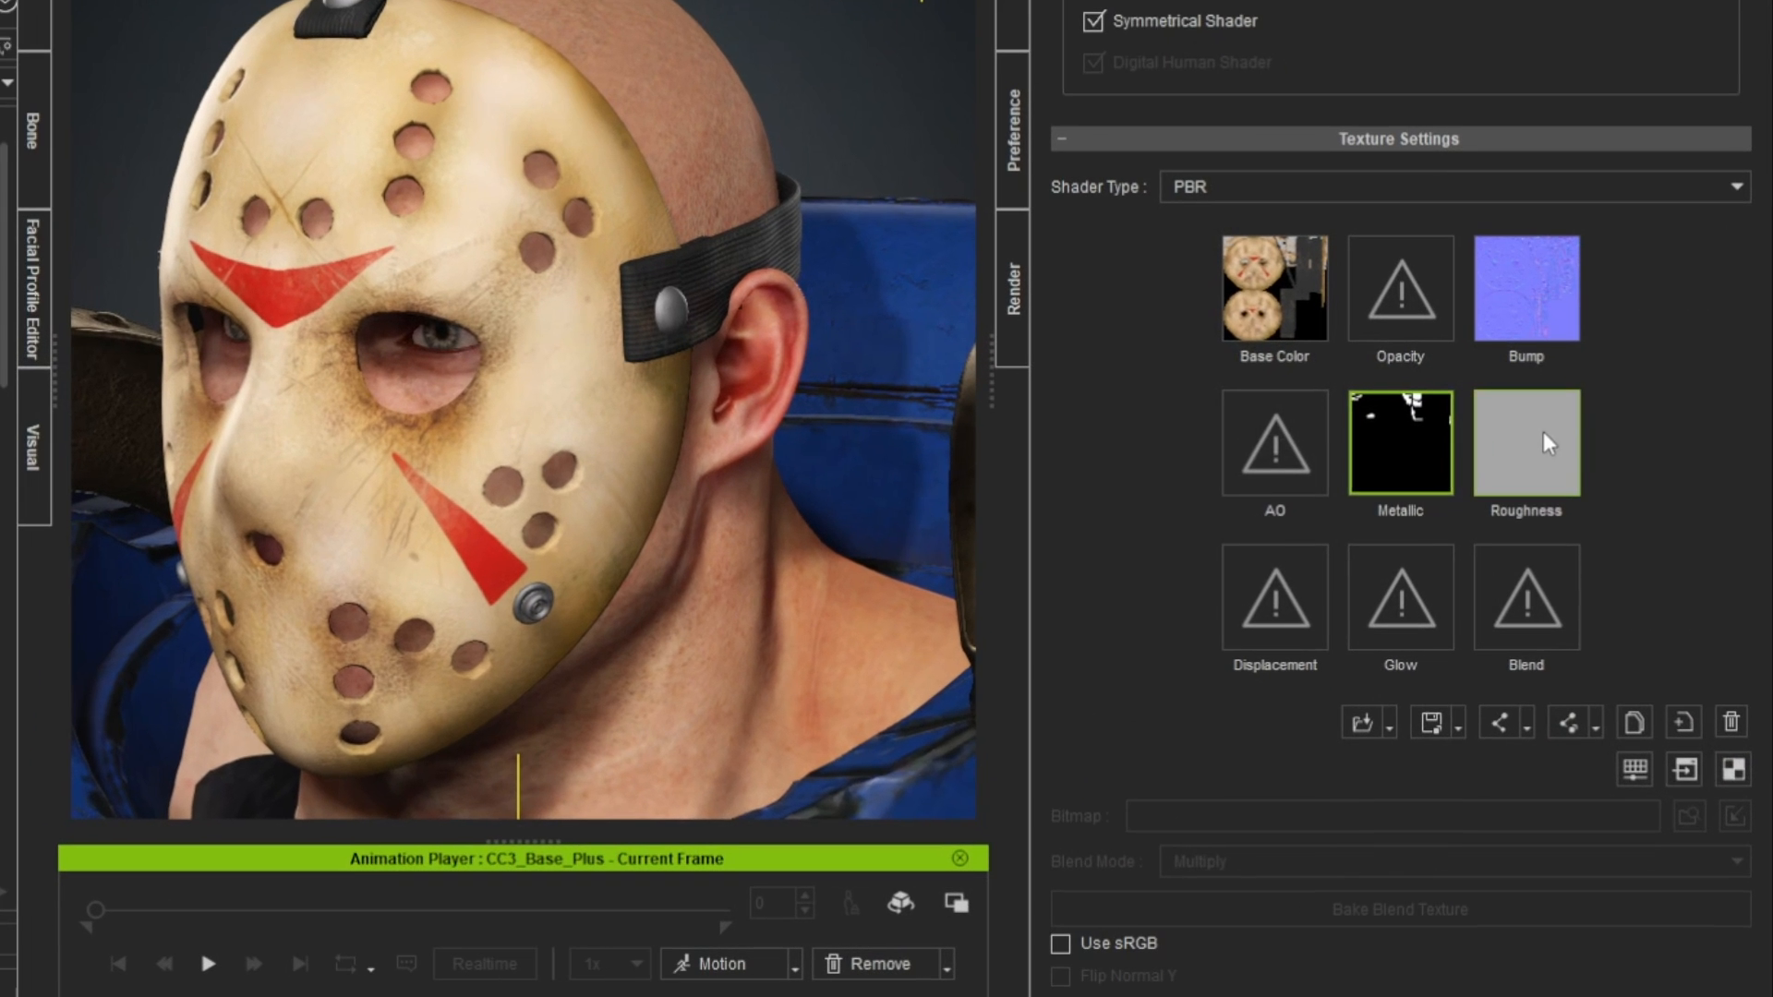
{"action": "left_click", "coordinate": [1609, 587]}
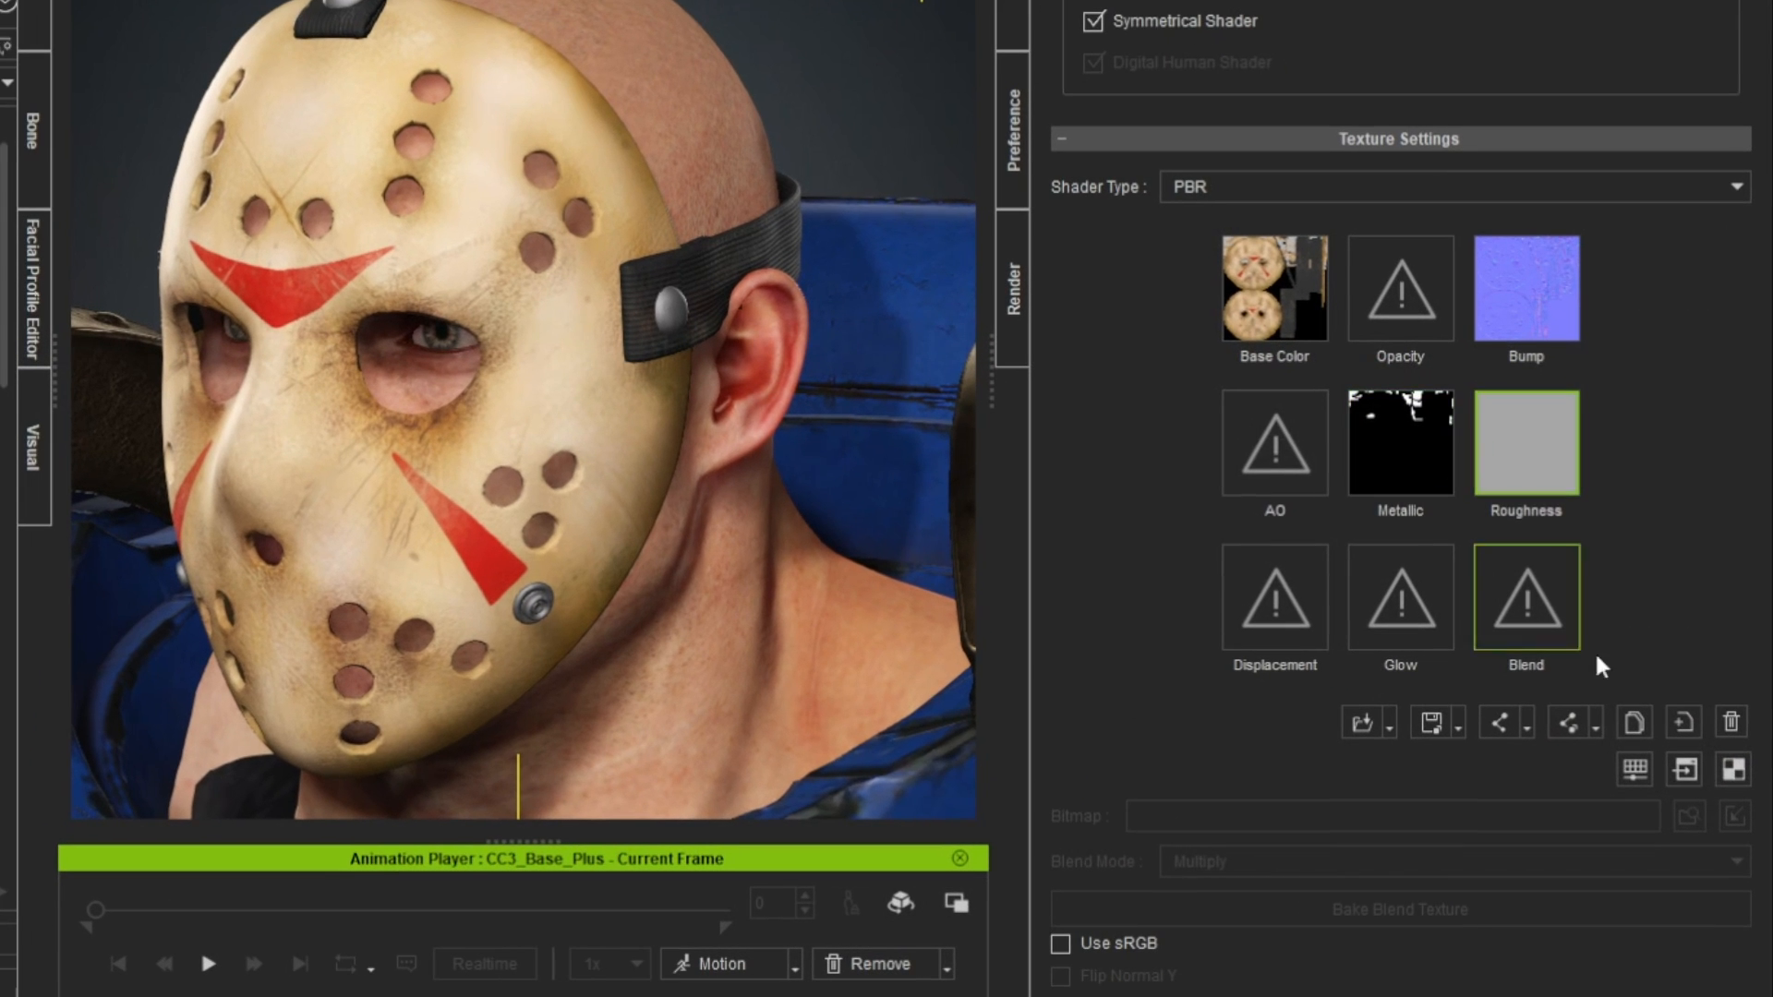
{"action": "left_click", "coordinate": [1636, 771]}
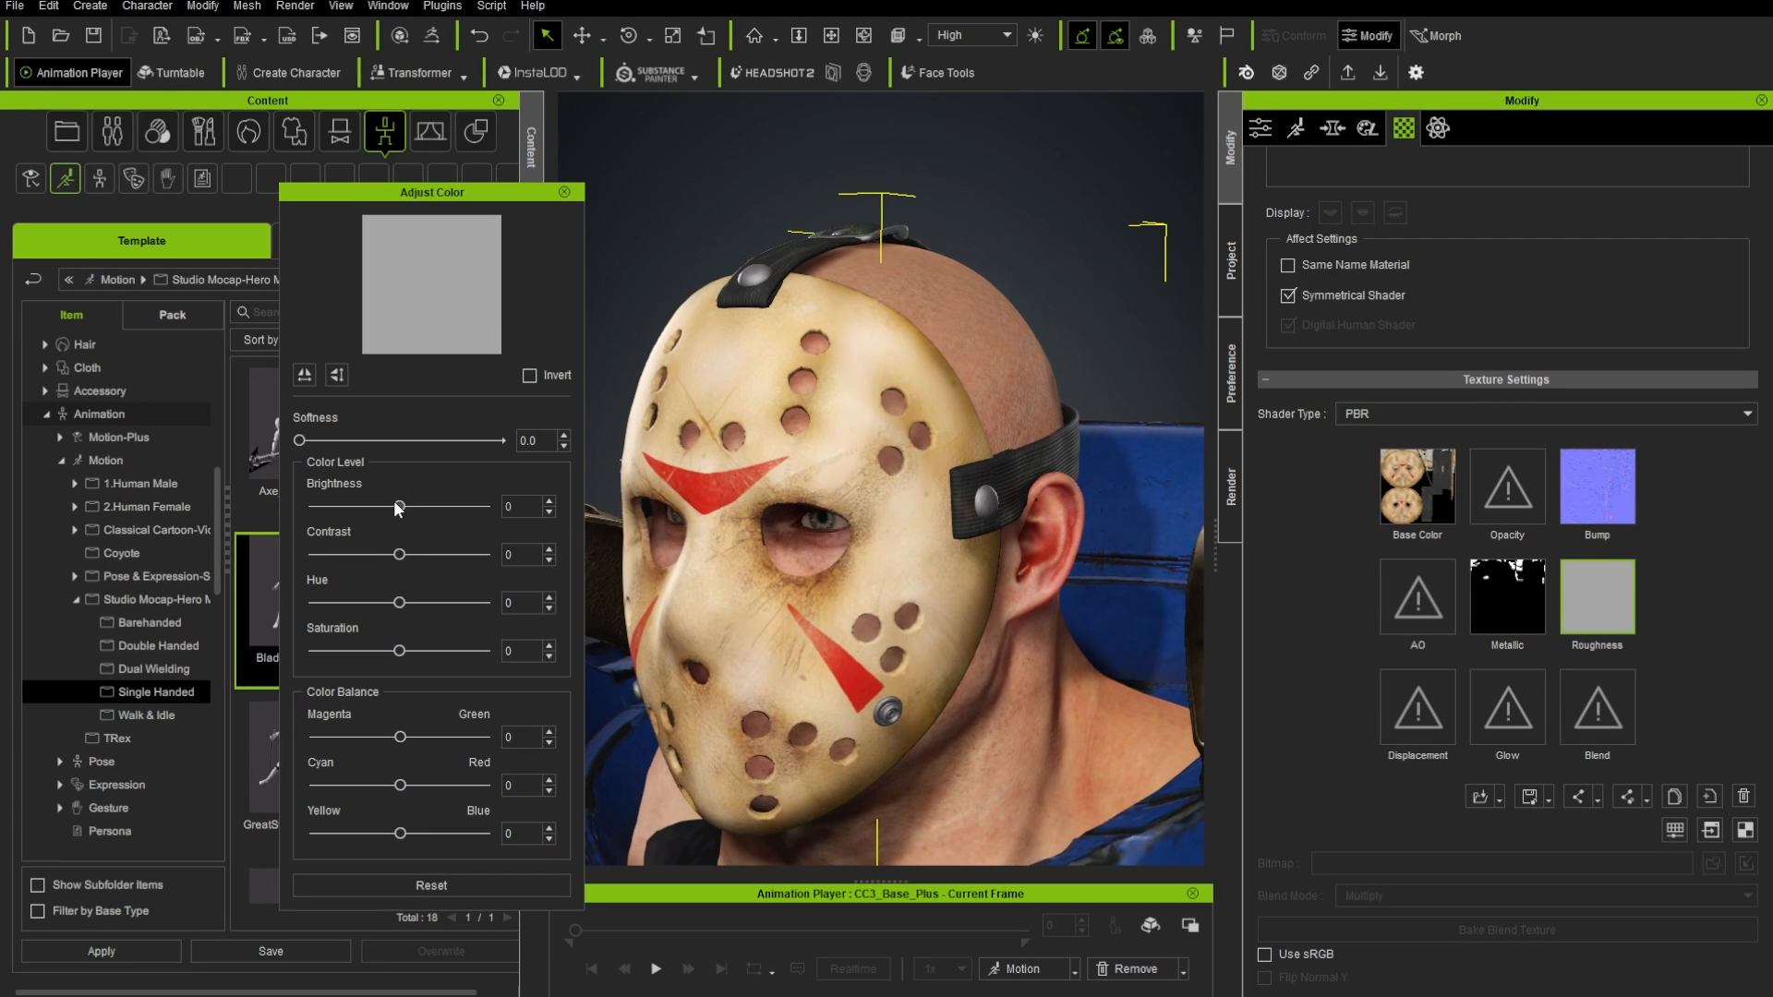
{"action": "left_click_drag", "start_coordinate": [404, 508], "coordinate": [360, 512]}
{"action": "left_click", "coordinate": [456, 884]}
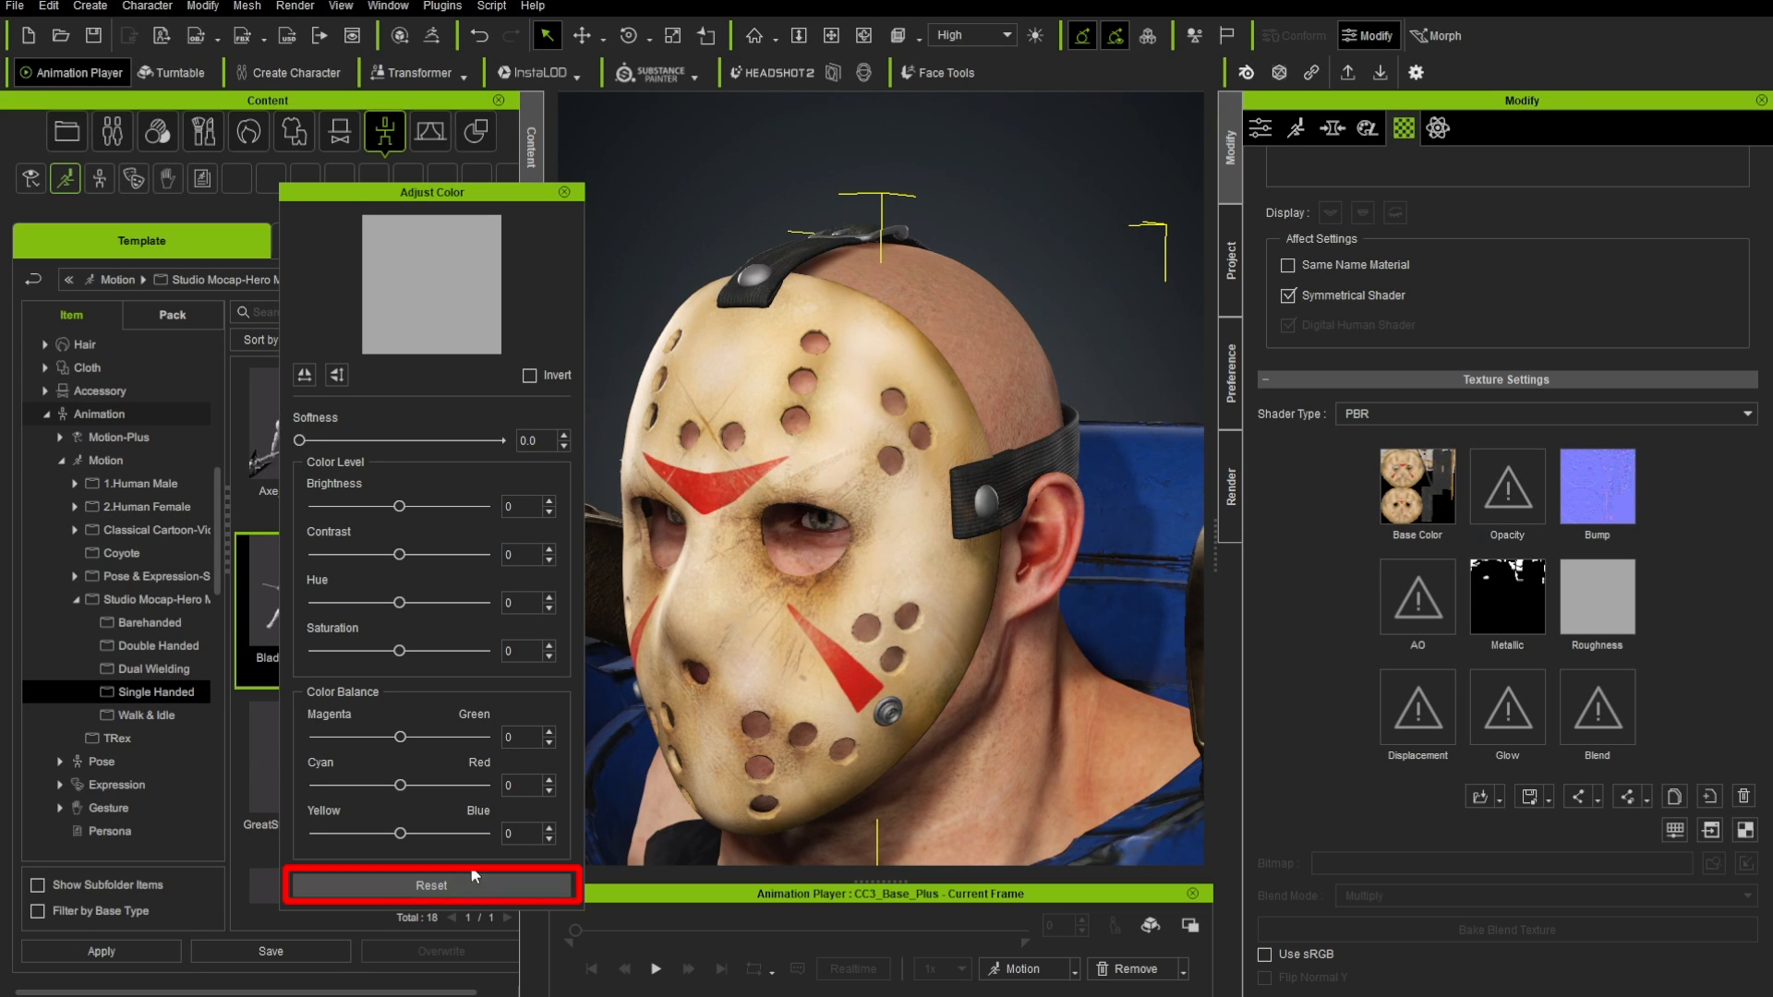
{"action": "left_click", "coordinate": [564, 192]}
- Open the Base Color texture in Photoshop and fill its selected grey metal areas with white on a new layer named metal
{"action": "left_click", "coordinate": [1421, 490]}
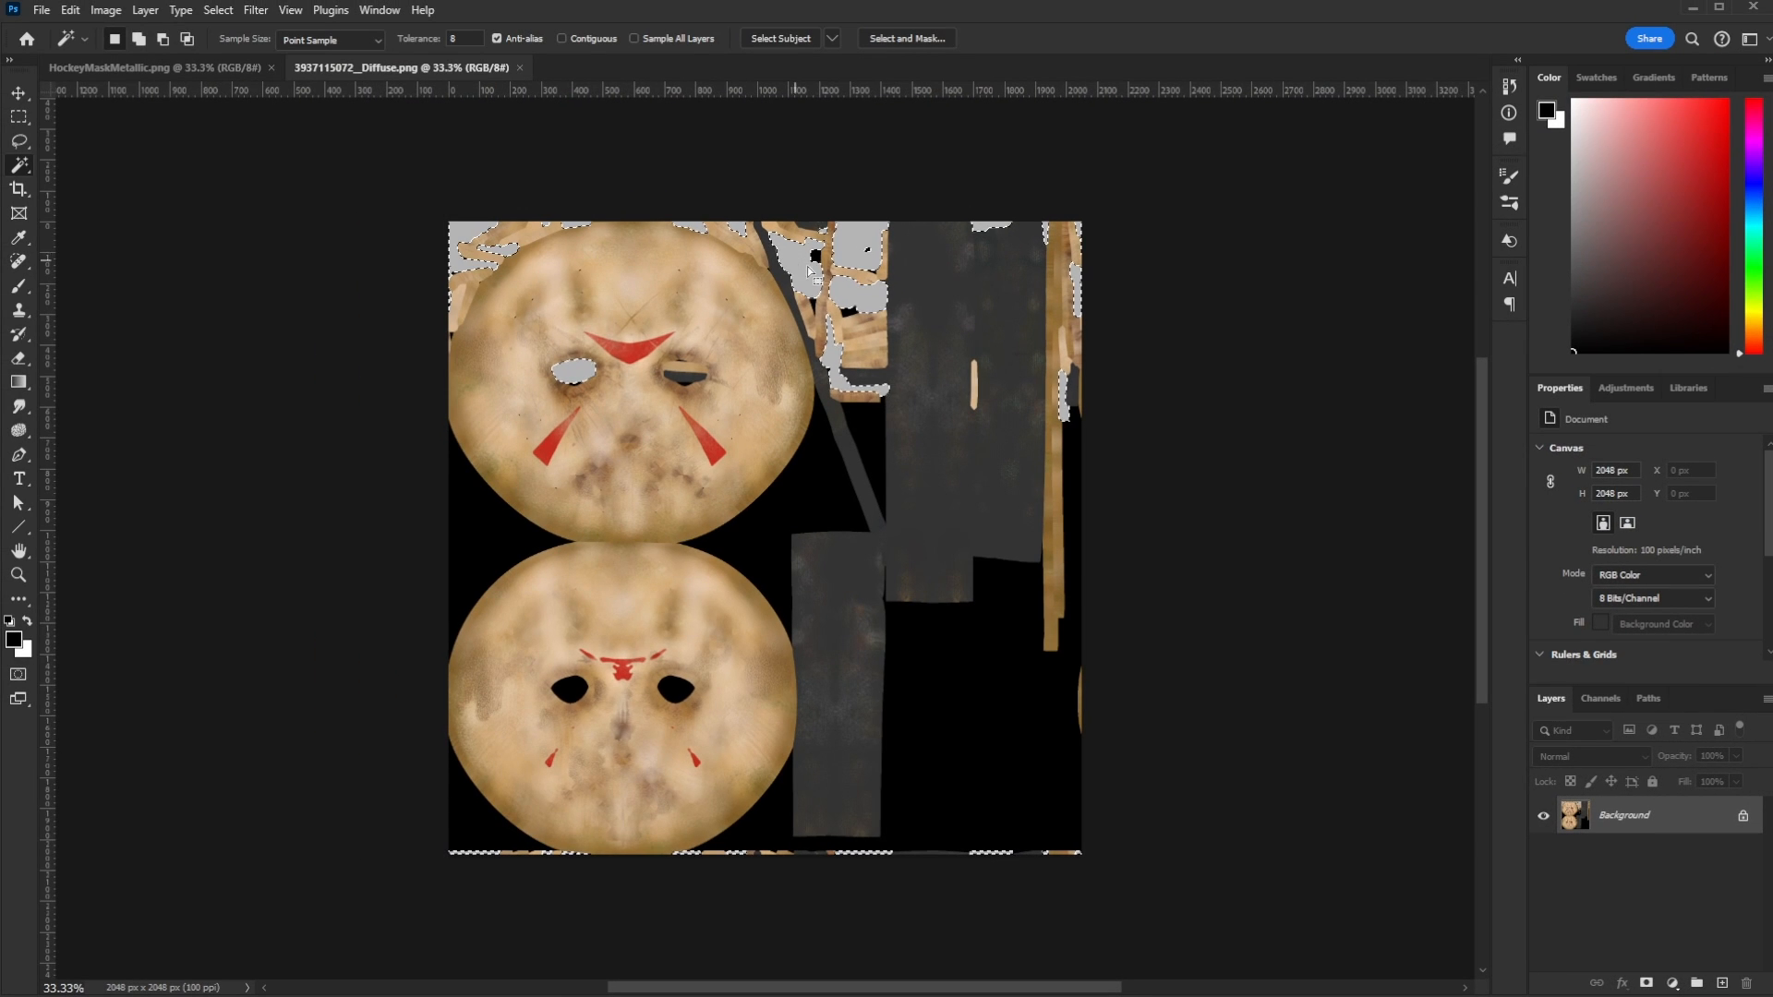
{"action": "left_click", "coordinate": [1721, 984]}
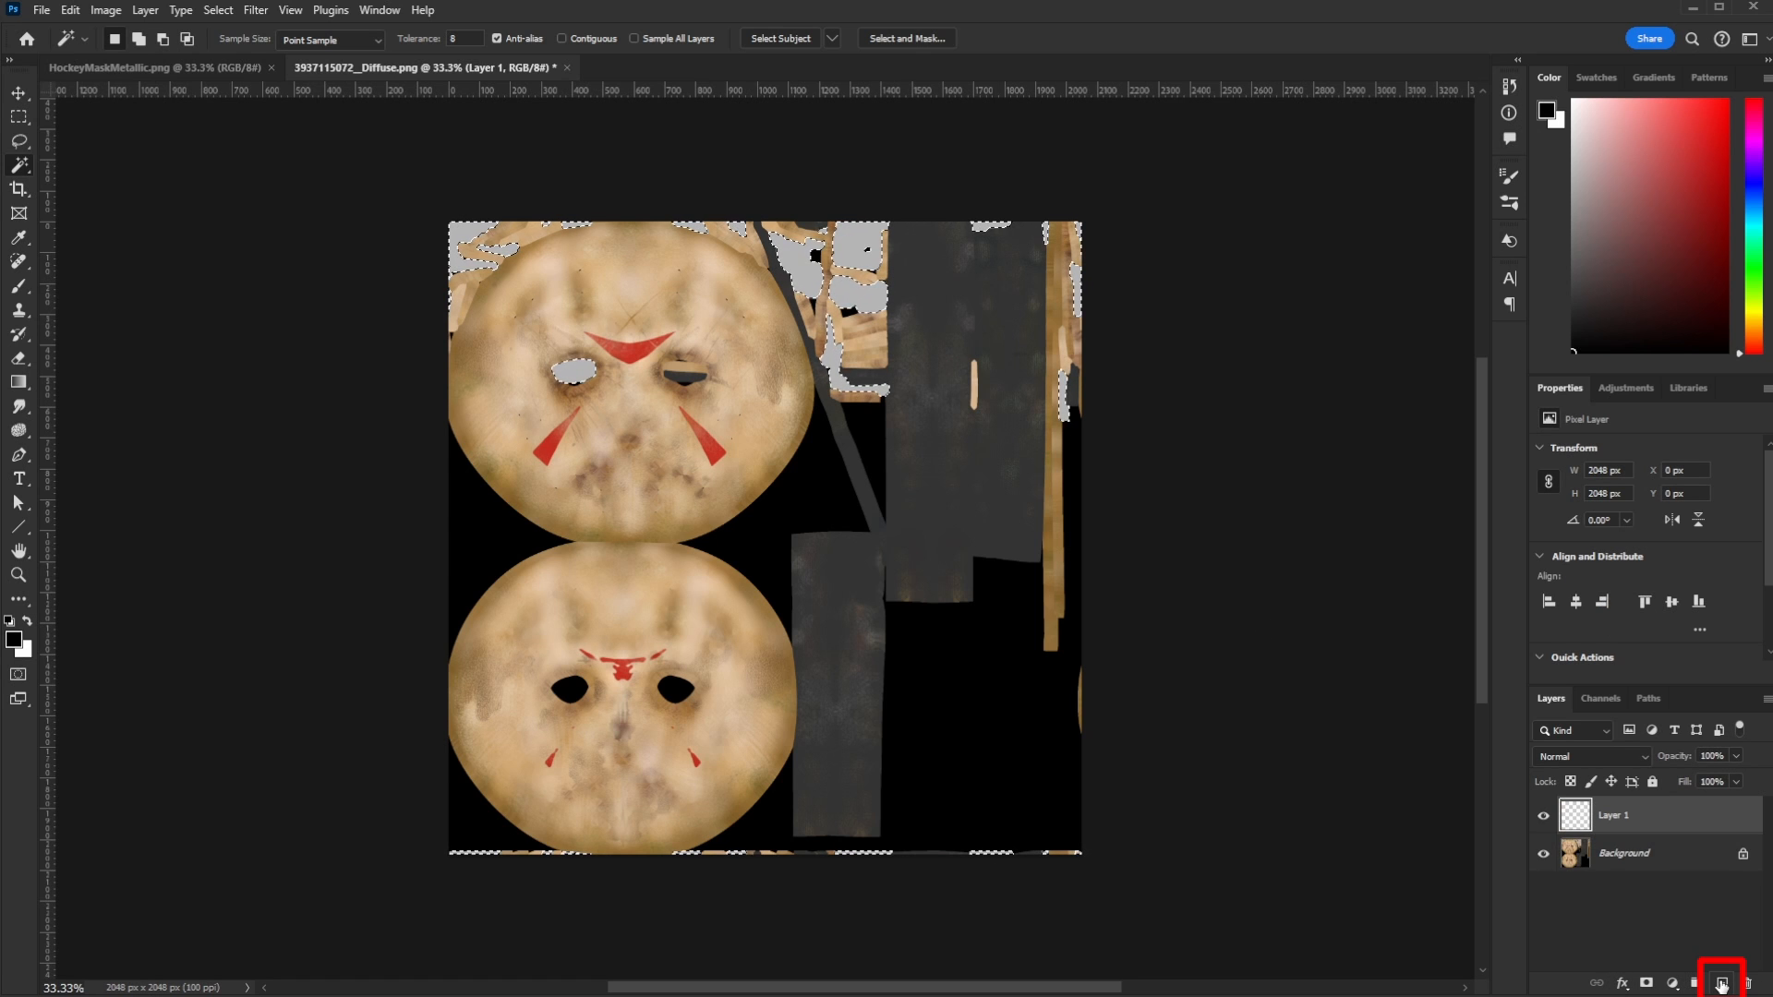
{"action": "key", "text": "alt+e"}
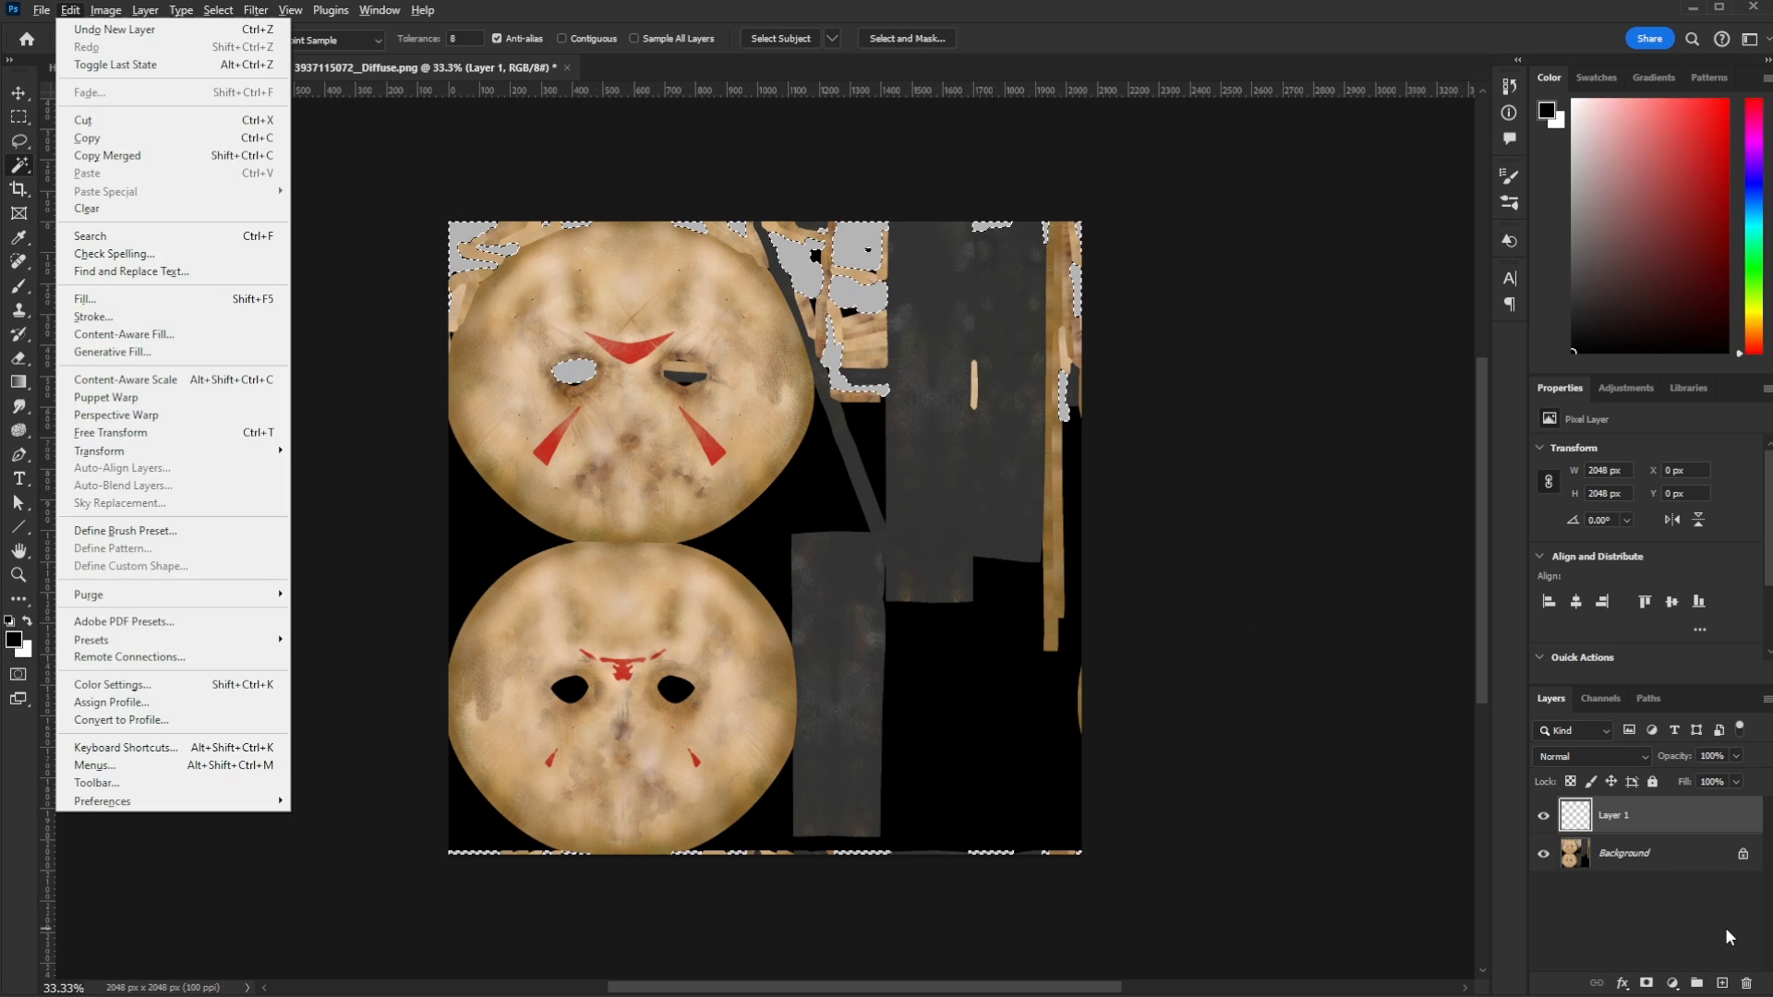
{"action": "key", "text": "l"}
{"action": "key", "text": "Return"}
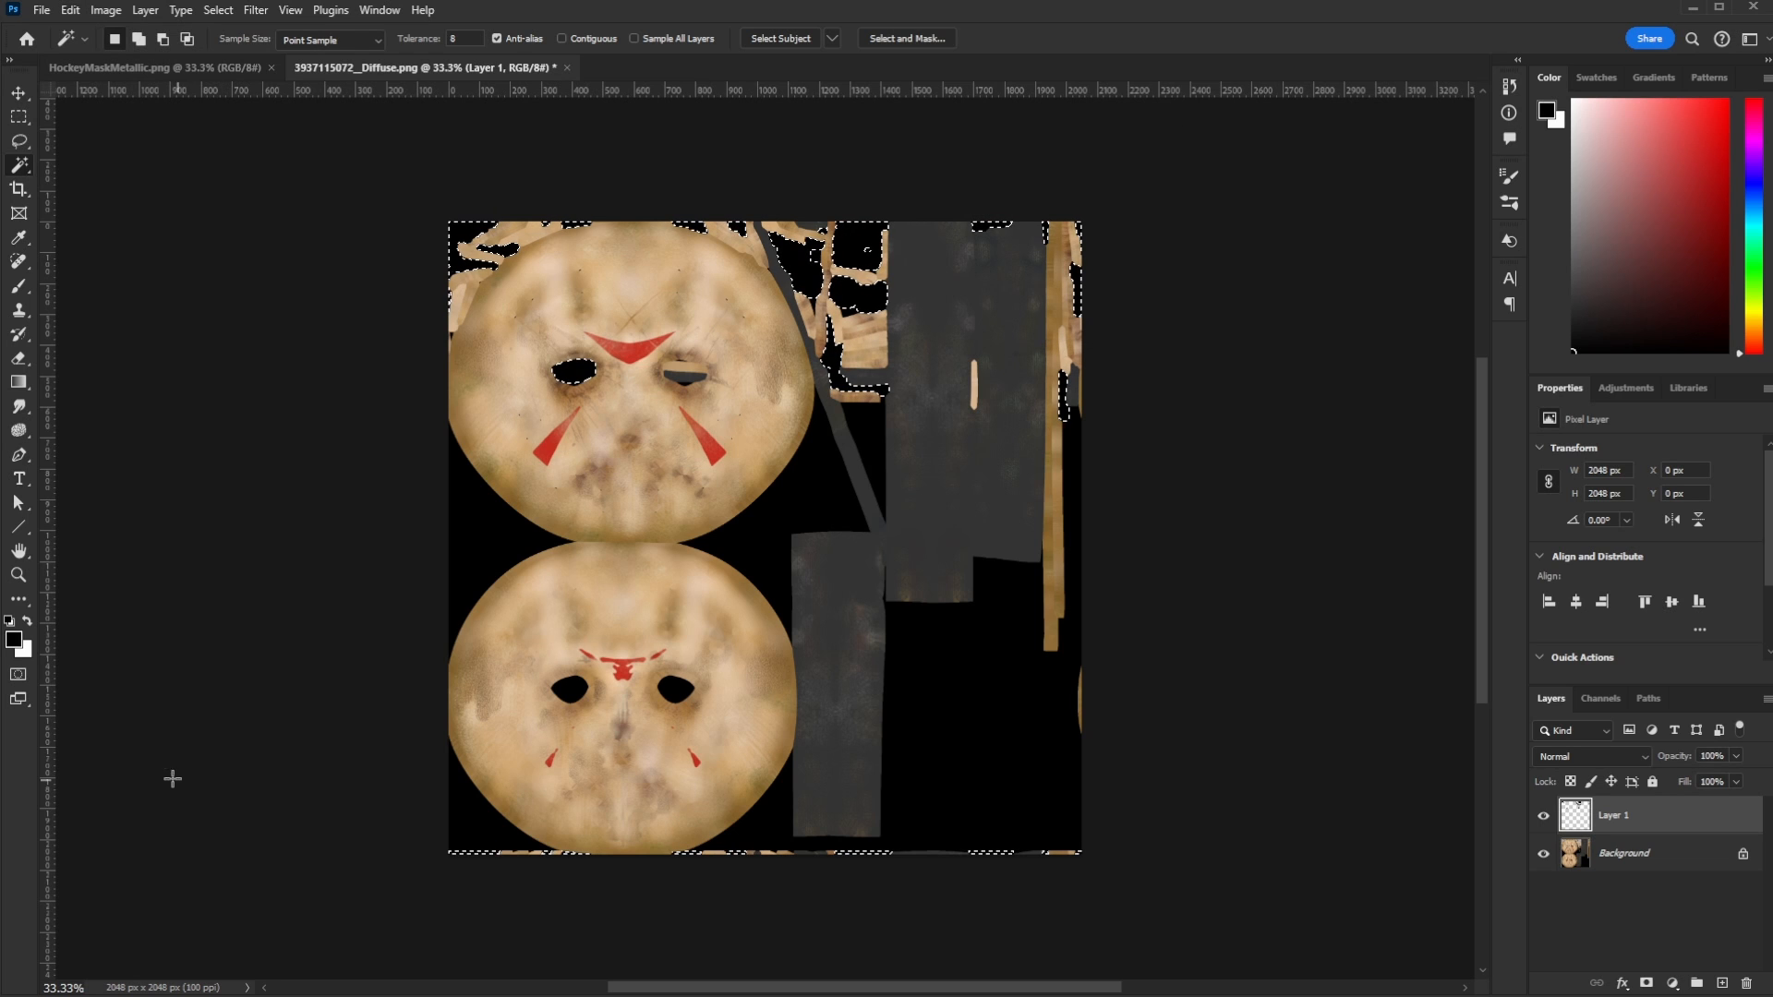
{"action": "key", "text": "x"}
{"action": "key", "text": "shift+F5"}
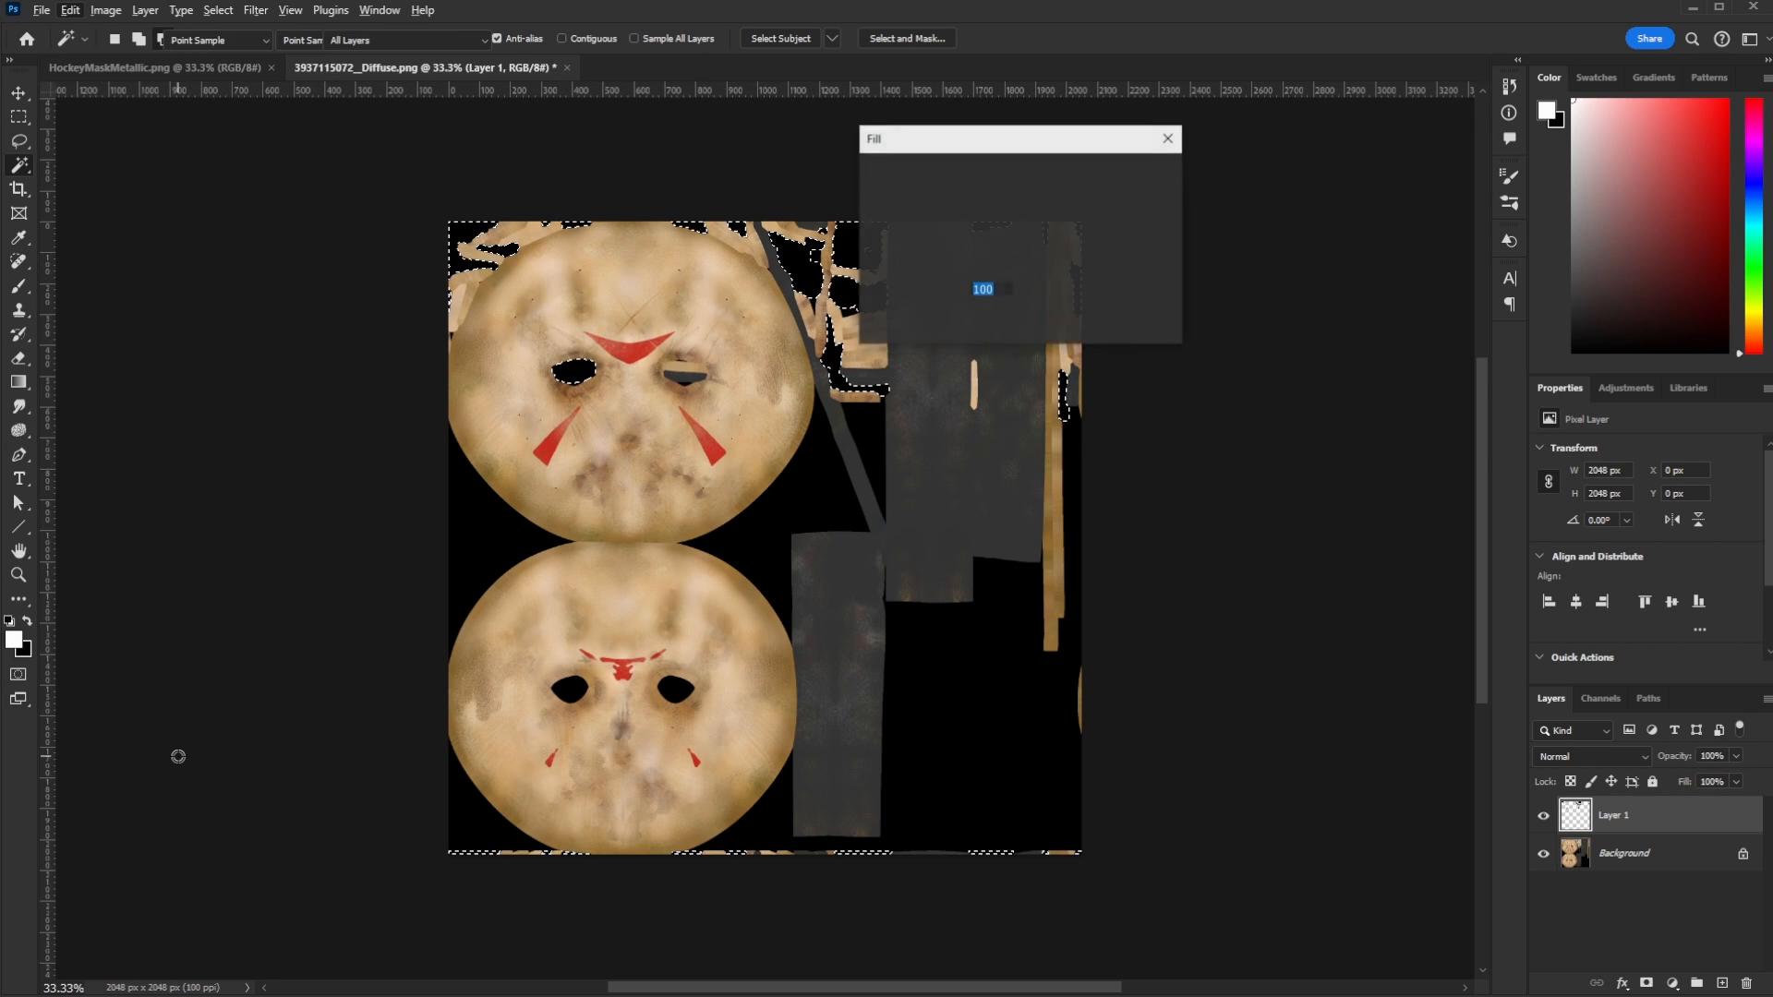
{"action": "key", "text": "Return"}
{"action": "key", "text": "ctrl+d"}
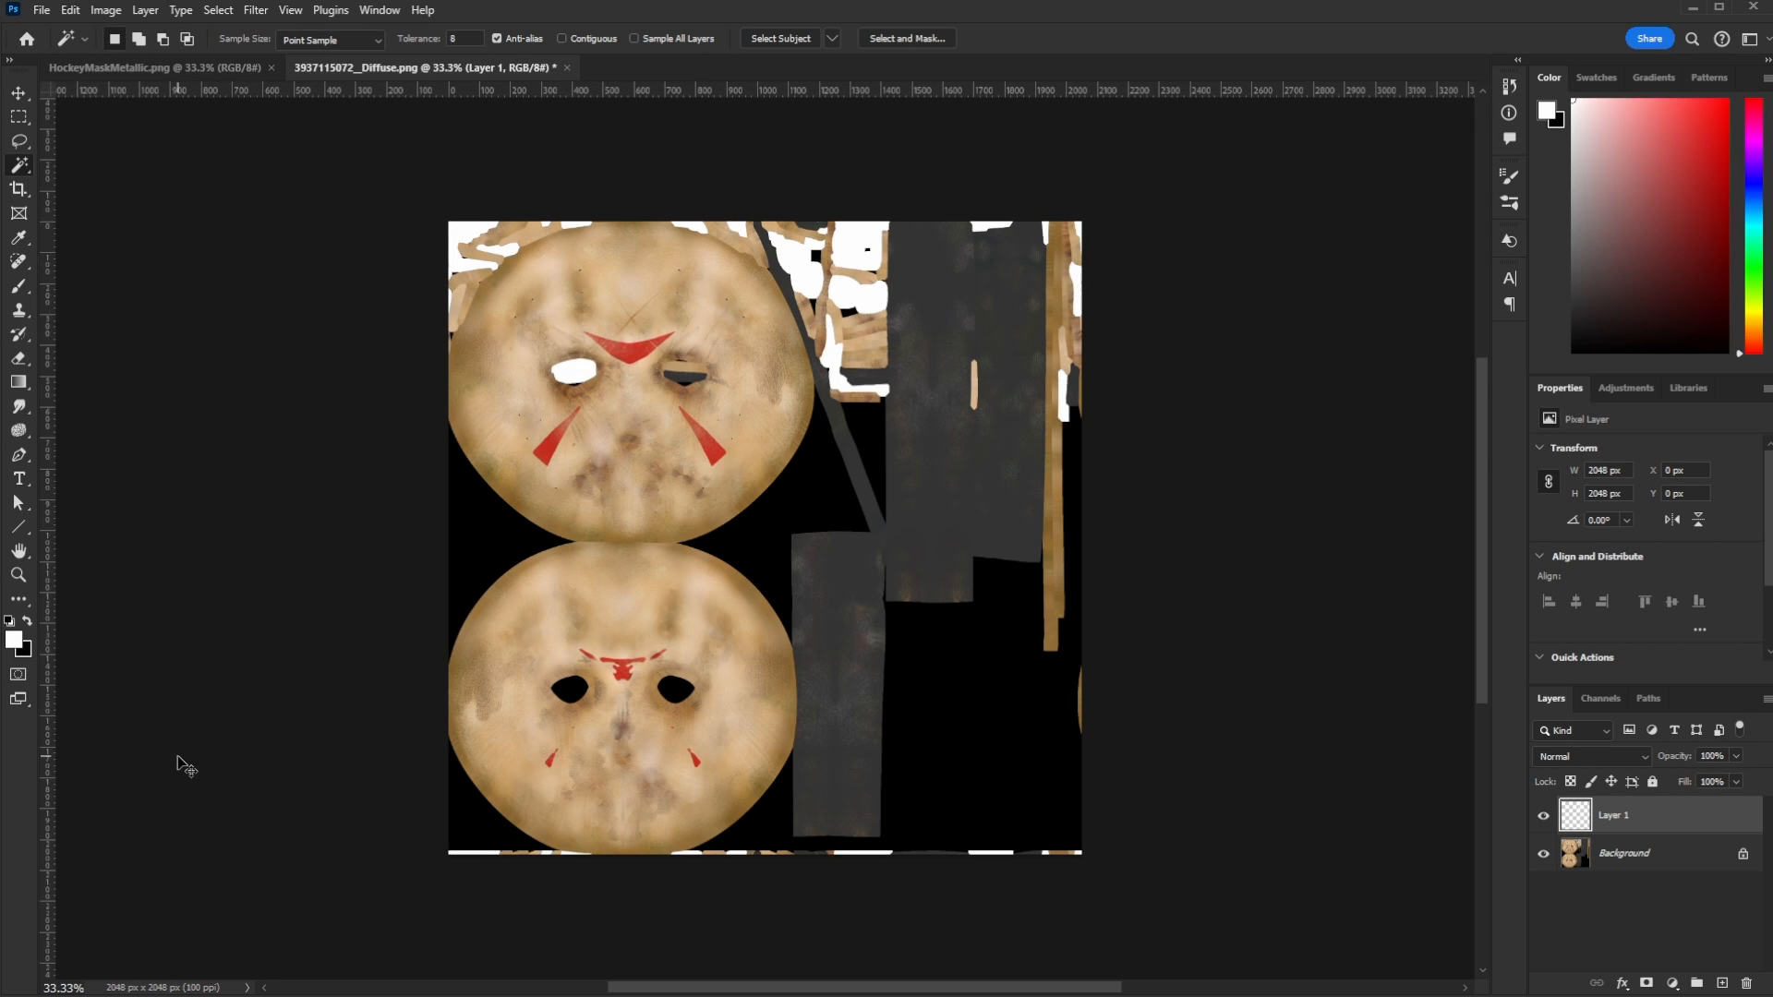
{"action": "left_click", "coordinate": [1543, 816]}
{"action": "left_click", "coordinate": [1542, 815]}
- Select the dark grey strap areas of the Background layer with the Magic Wand at tolerance 8
{"action": "left_click", "coordinate": [1623, 853]}
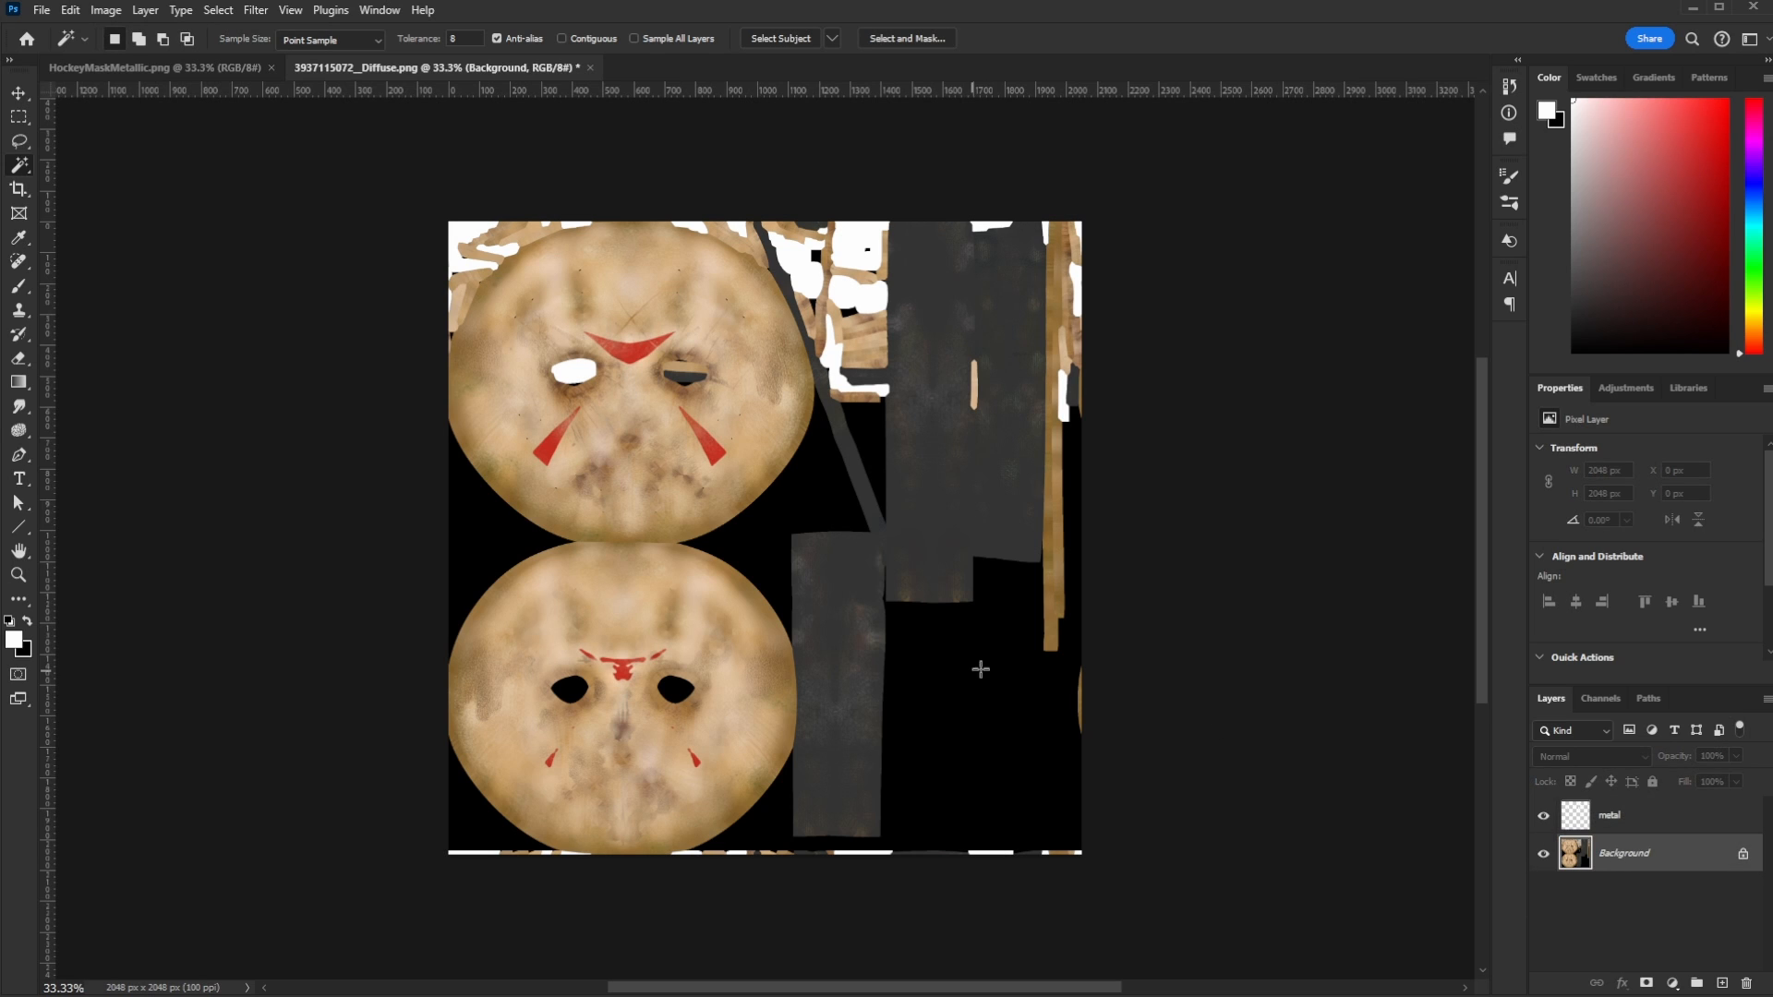
{"action": "key", "text": "w"}
{"action": "left_click", "coordinate": [938, 393]}
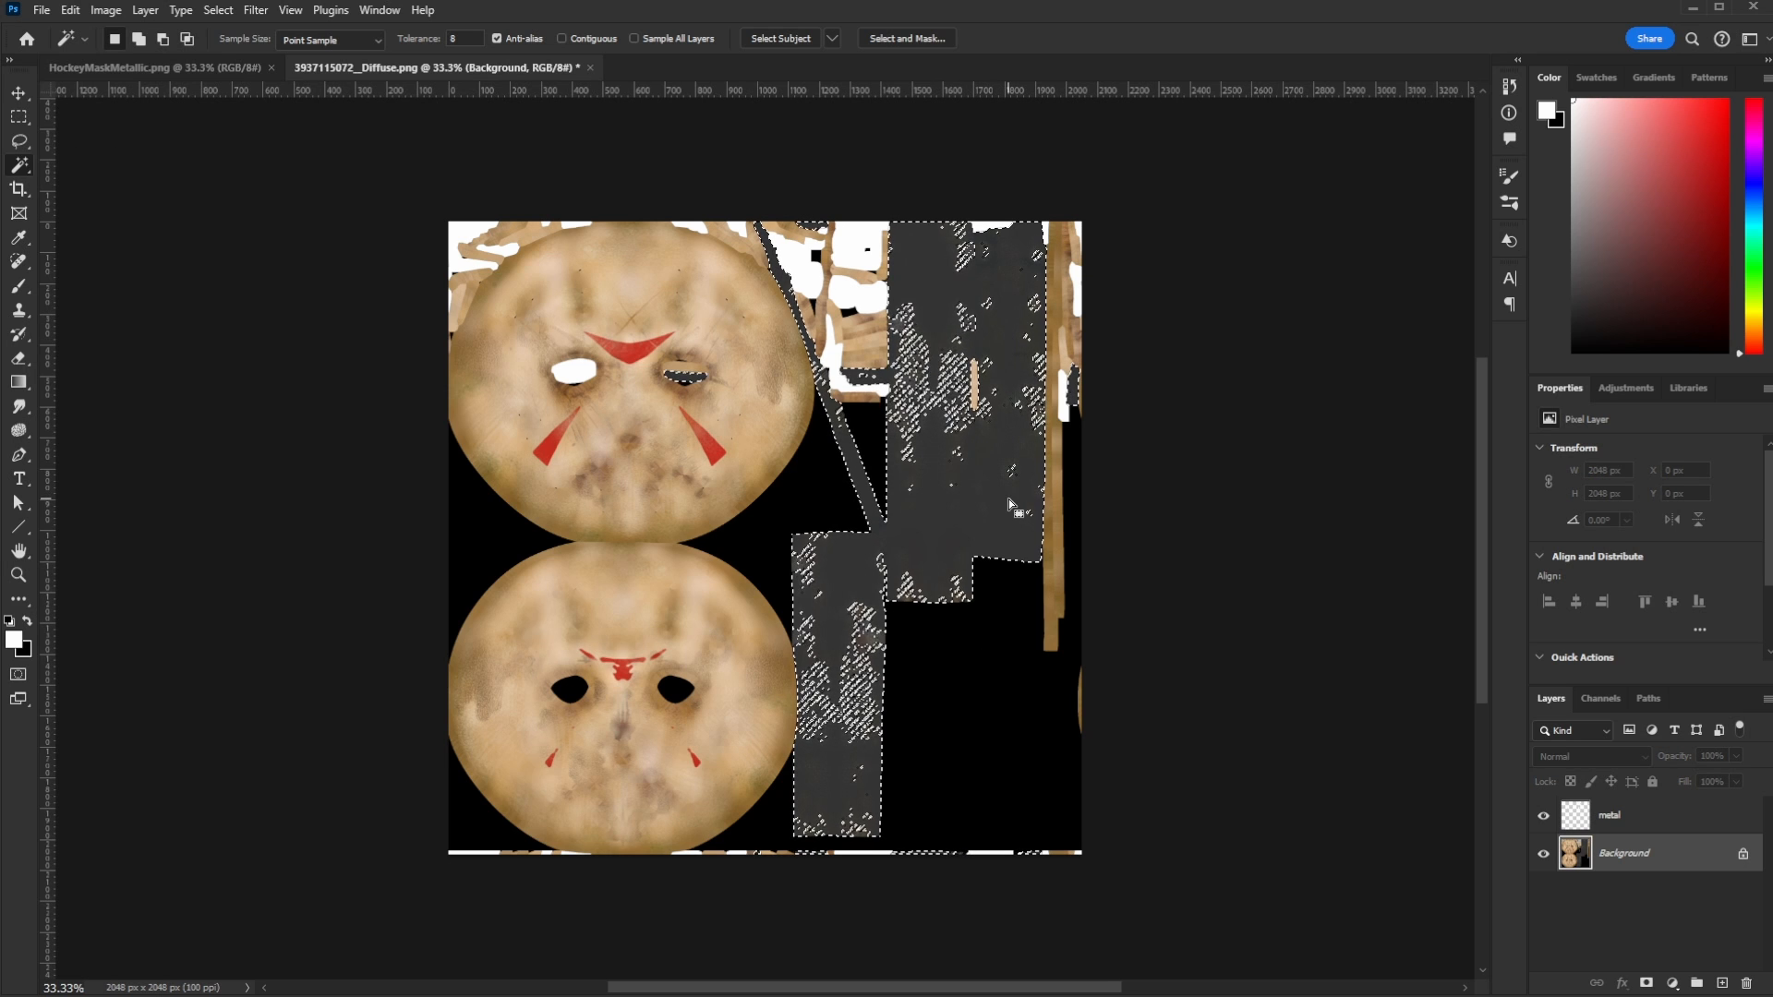
{"action": "left_click", "coordinate": [222, 10]}
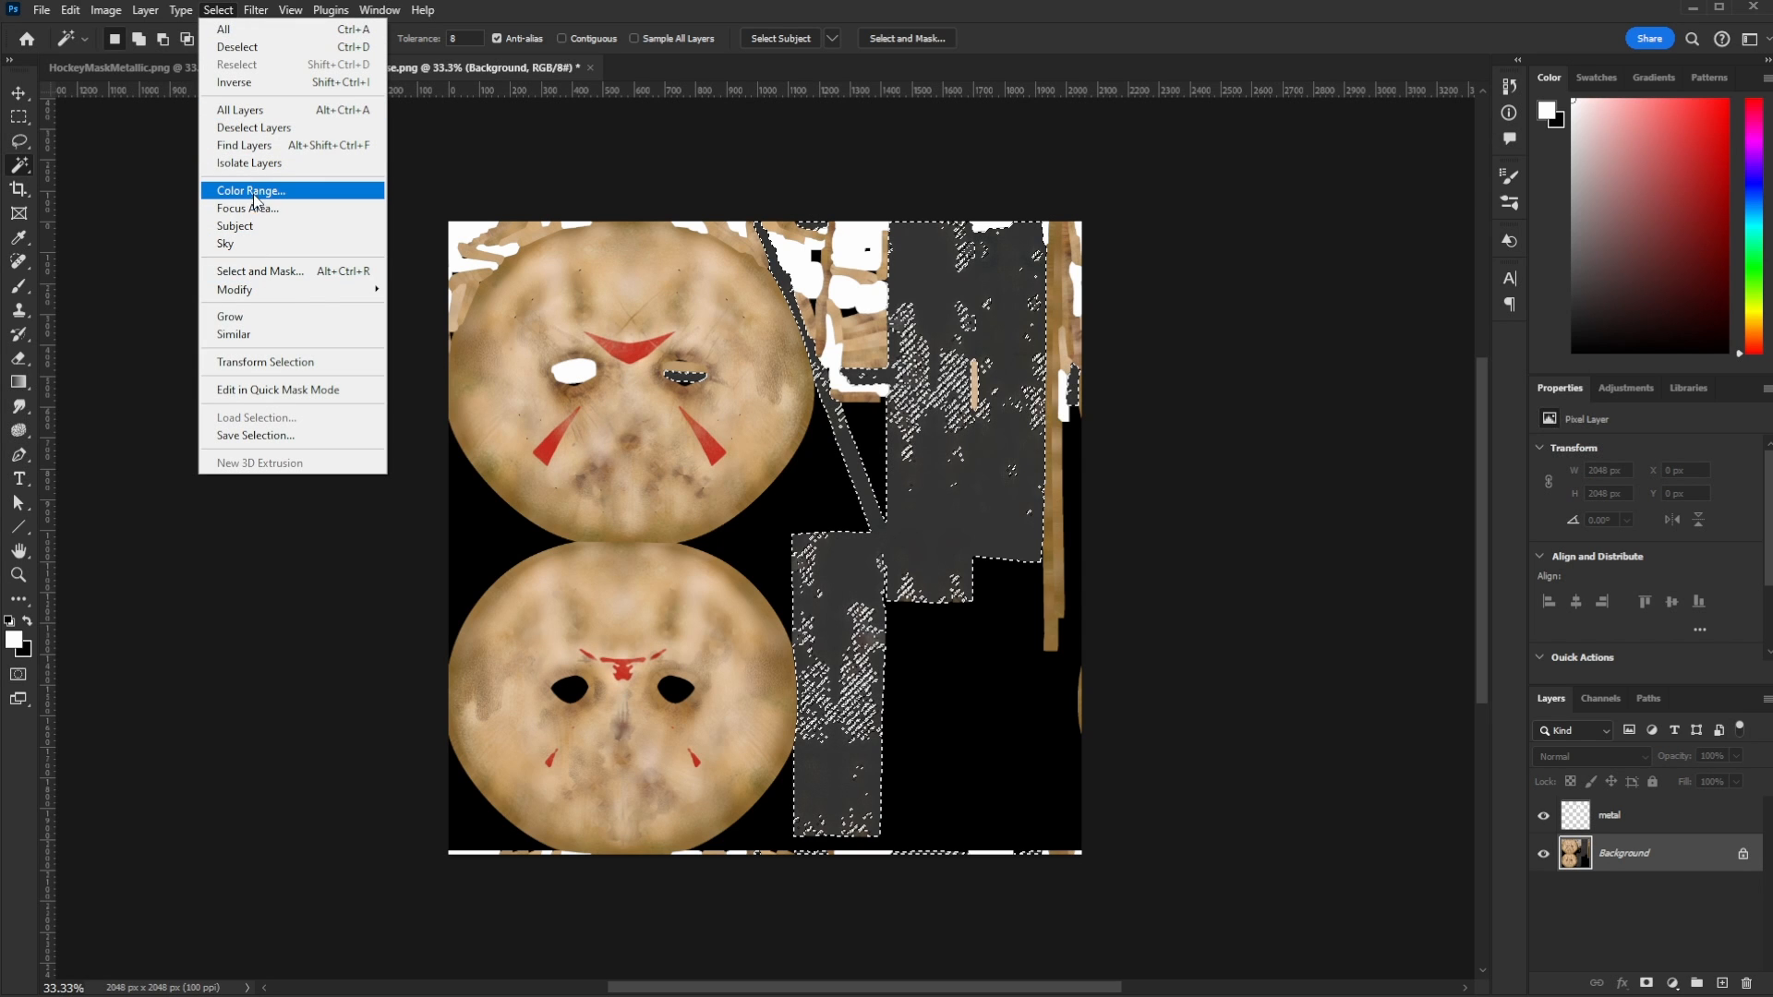
{"action": "left_click", "coordinate": [1221, 387]}
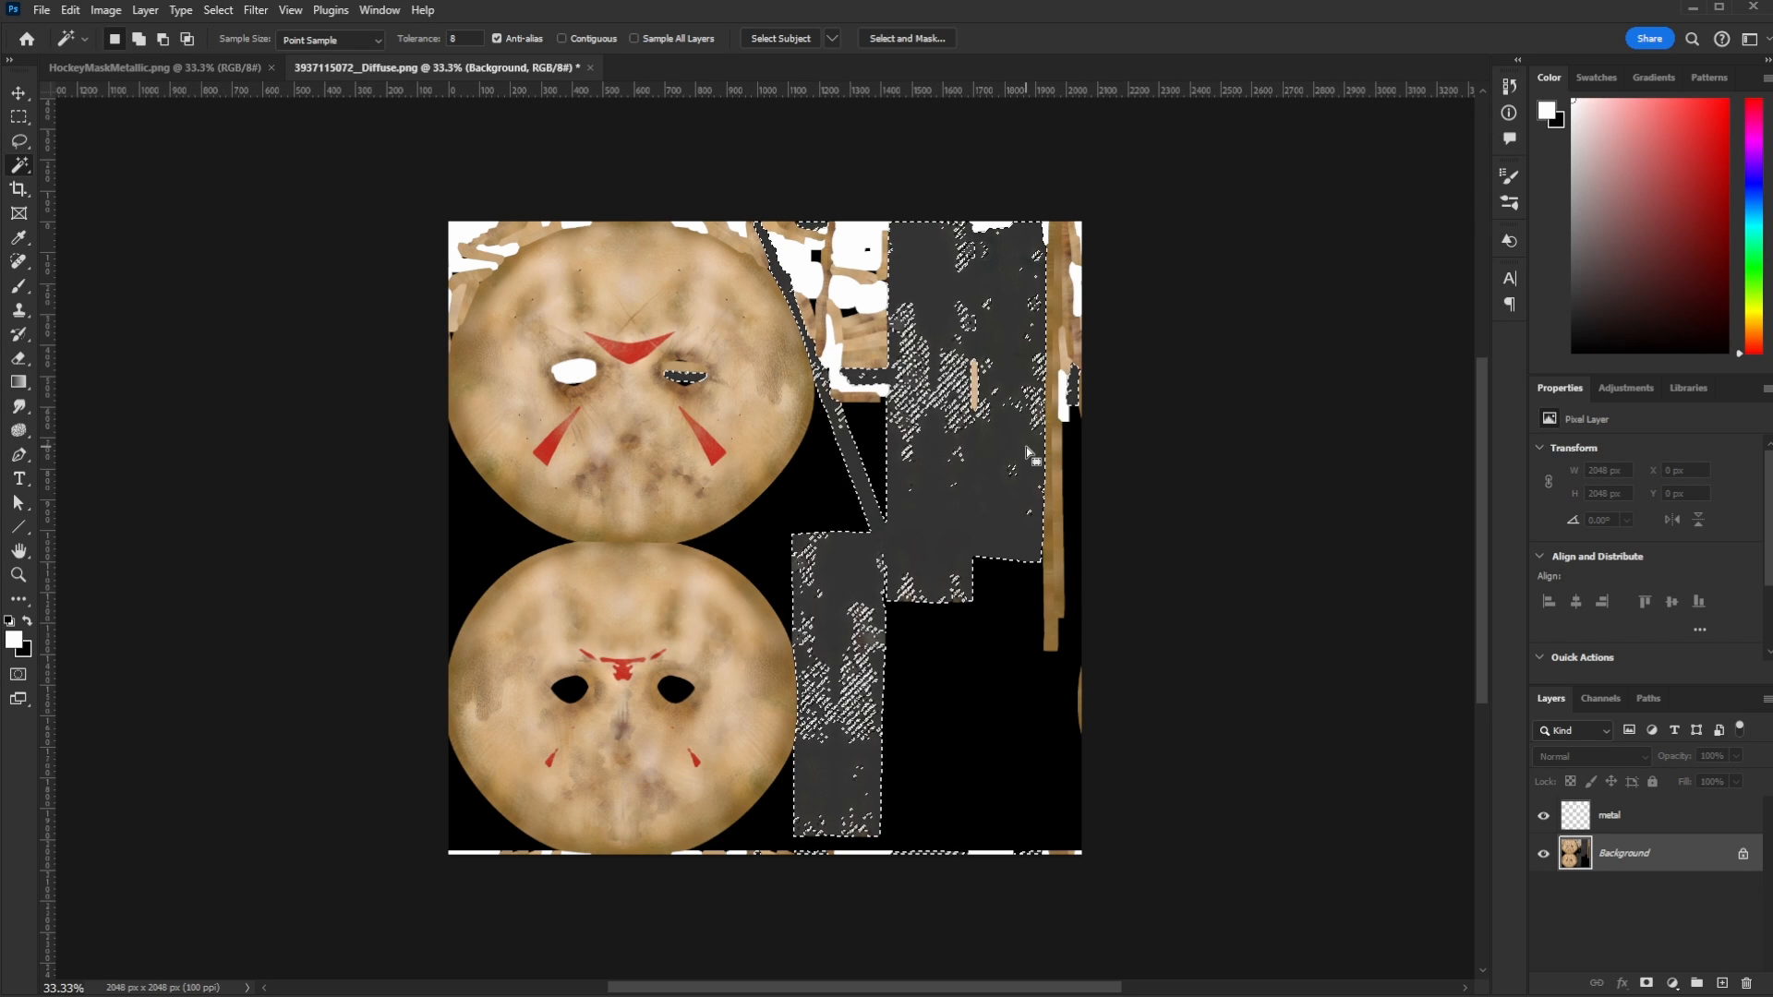
- Add the missed patches inside the dark strap areas to the selection with the Lasso tool
{"action": "key", "text": "l"}
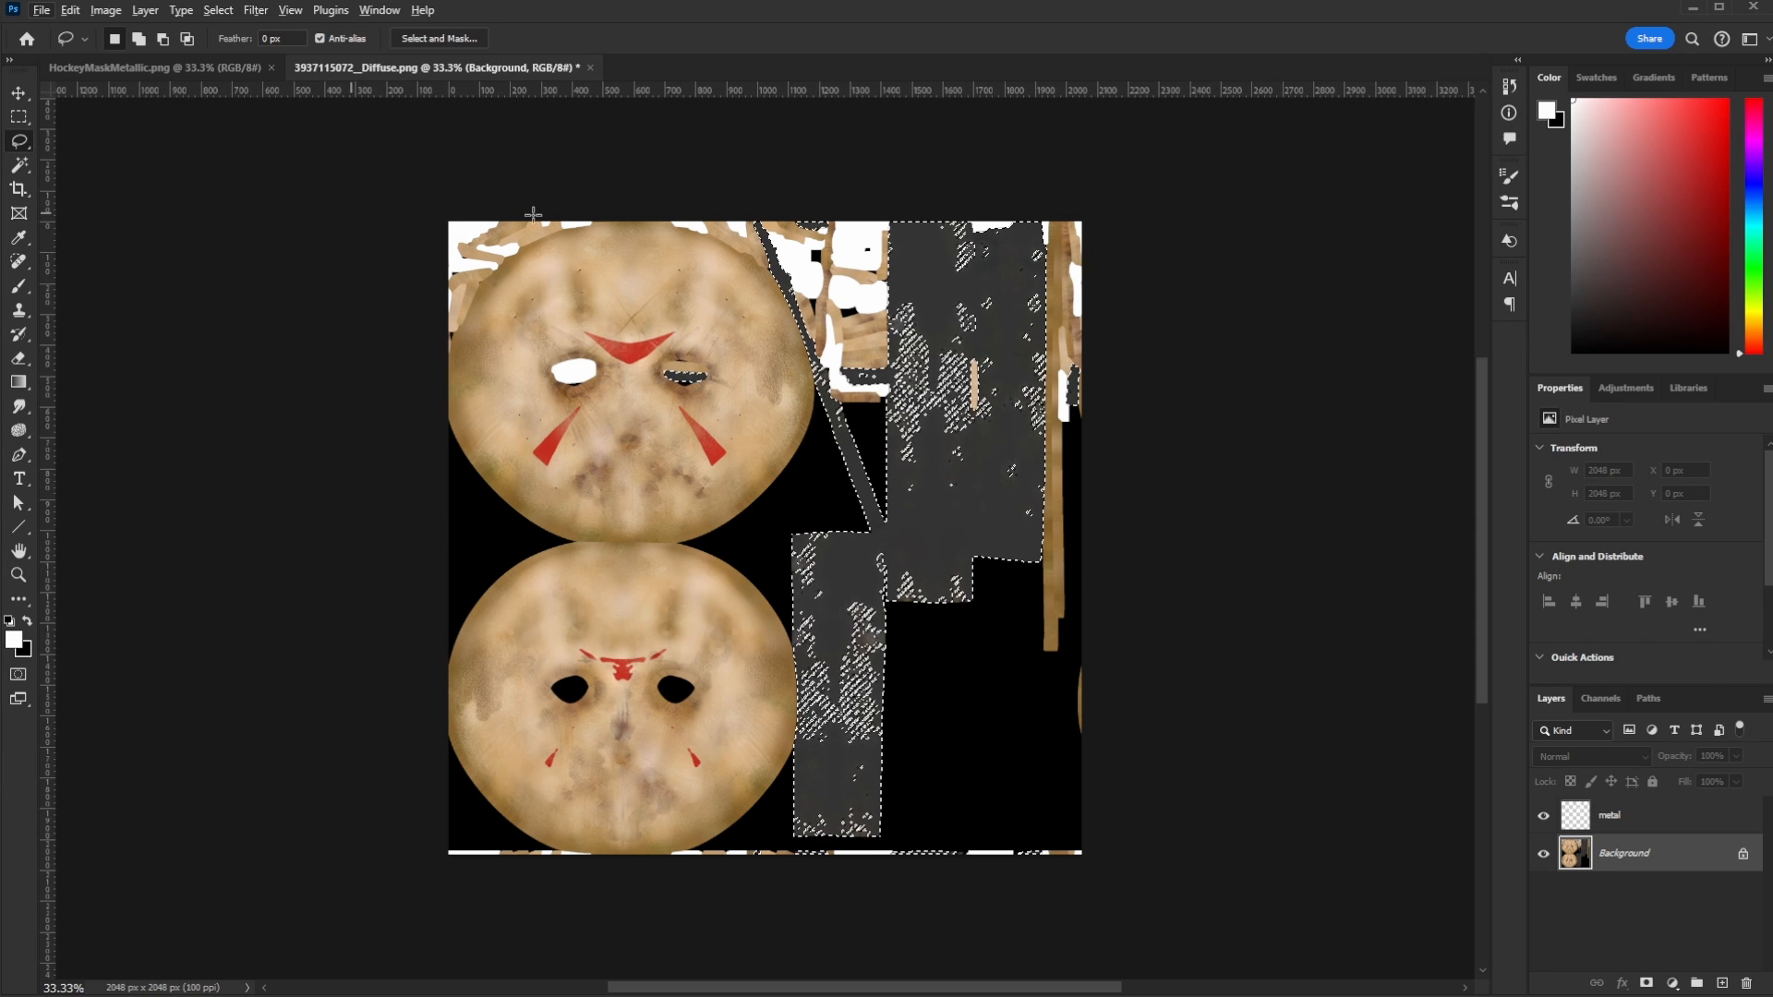
{"action": "mouse_move", "coordinate": [948, 290]}
{"action": "left_mouse_down", "text": "shift"}
{"action": "mouse_move", "coordinate": [986, 265]}
{"action": "mouse_move", "coordinate": [947, 227]}
{"action": "mouse_move", "coordinate": [908, 256]}
{"action": "mouse_move", "coordinate": [889, 451]}
{"action": "mouse_move", "coordinate": [939, 528]}
{"action": "mouse_move", "coordinate": [1017, 538]}
{"action": "mouse_move", "coordinate": [1043, 476]}
{"action": "mouse_move", "coordinate": [1042, 263]}
{"action": "mouse_move", "coordinate": [990, 245]}
{"action": "mouse_move", "coordinate": [960, 277]}
{"action": "mouse_move", "coordinate": [974, 287]}
{"action": "left_mouse_up", "text": "shift"}
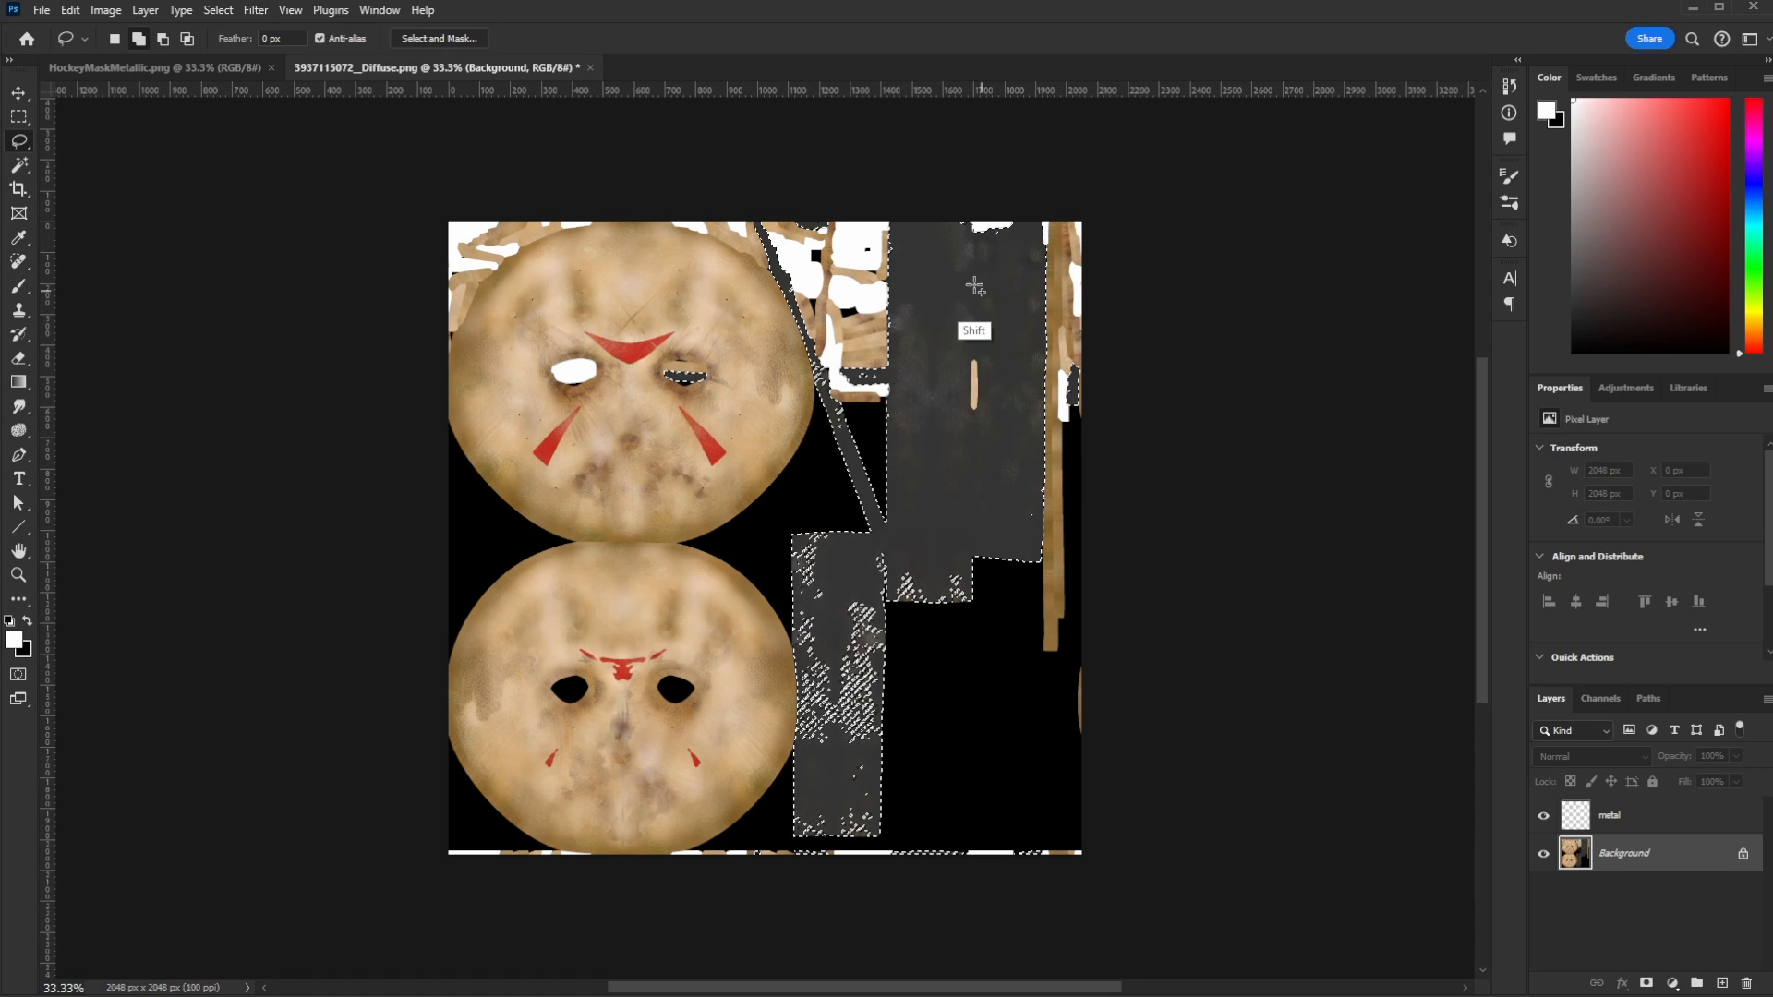
{"action": "mouse_move", "coordinate": [902, 551]}
{"action": "left_mouse_down", "text": "shift"}
{"action": "mouse_move", "coordinate": [799, 540]}
{"action": "mouse_move", "coordinate": [800, 811]}
{"action": "mouse_move", "coordinate": [827, 836]}
{"action": "mouse_move", "coordinate": [875, 738]}
{"action": "mouse_move", "coordinate": [879, 612]}
{"action": "mouse_move", "coordinate": [964, 600]}
{"action": "left_mouse_up", "text": "shift"}
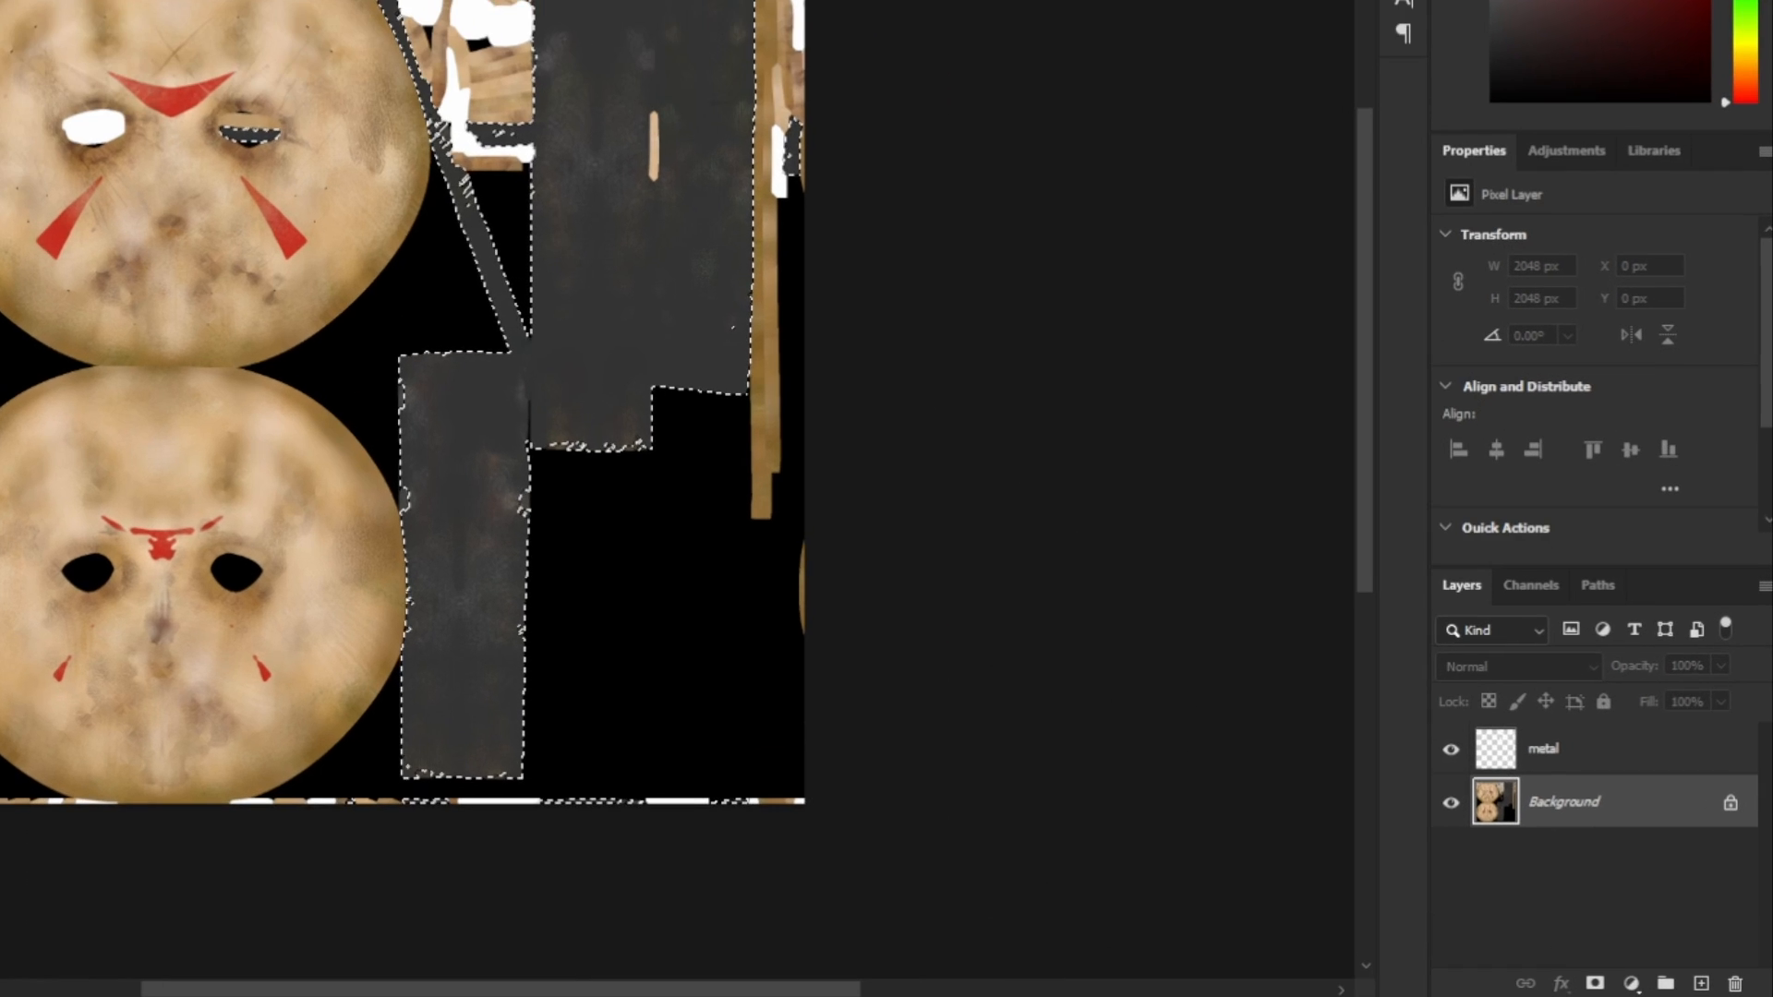
- Fill the selected dark strap areas with white on a new layer named Cloth above the Background, and deselect
{"action": "left_click", "coordinate": [1723, 984]}
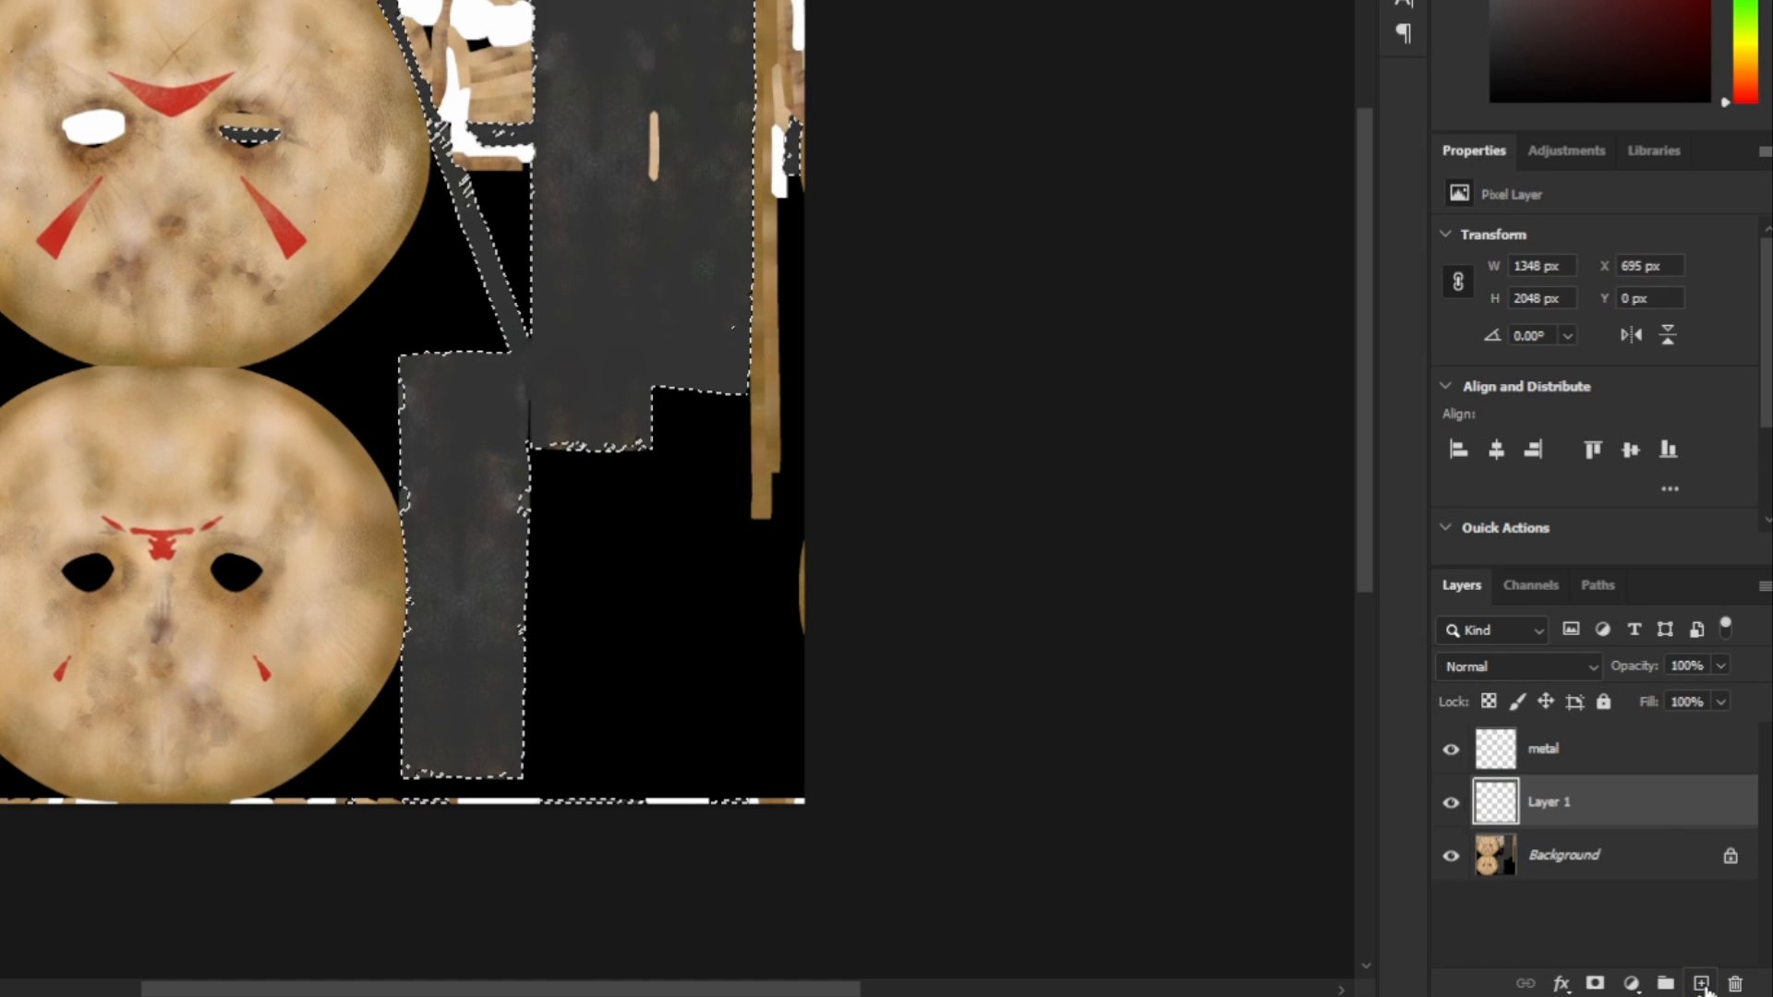
{"action": "key", "text": "alt+BackSpace"}
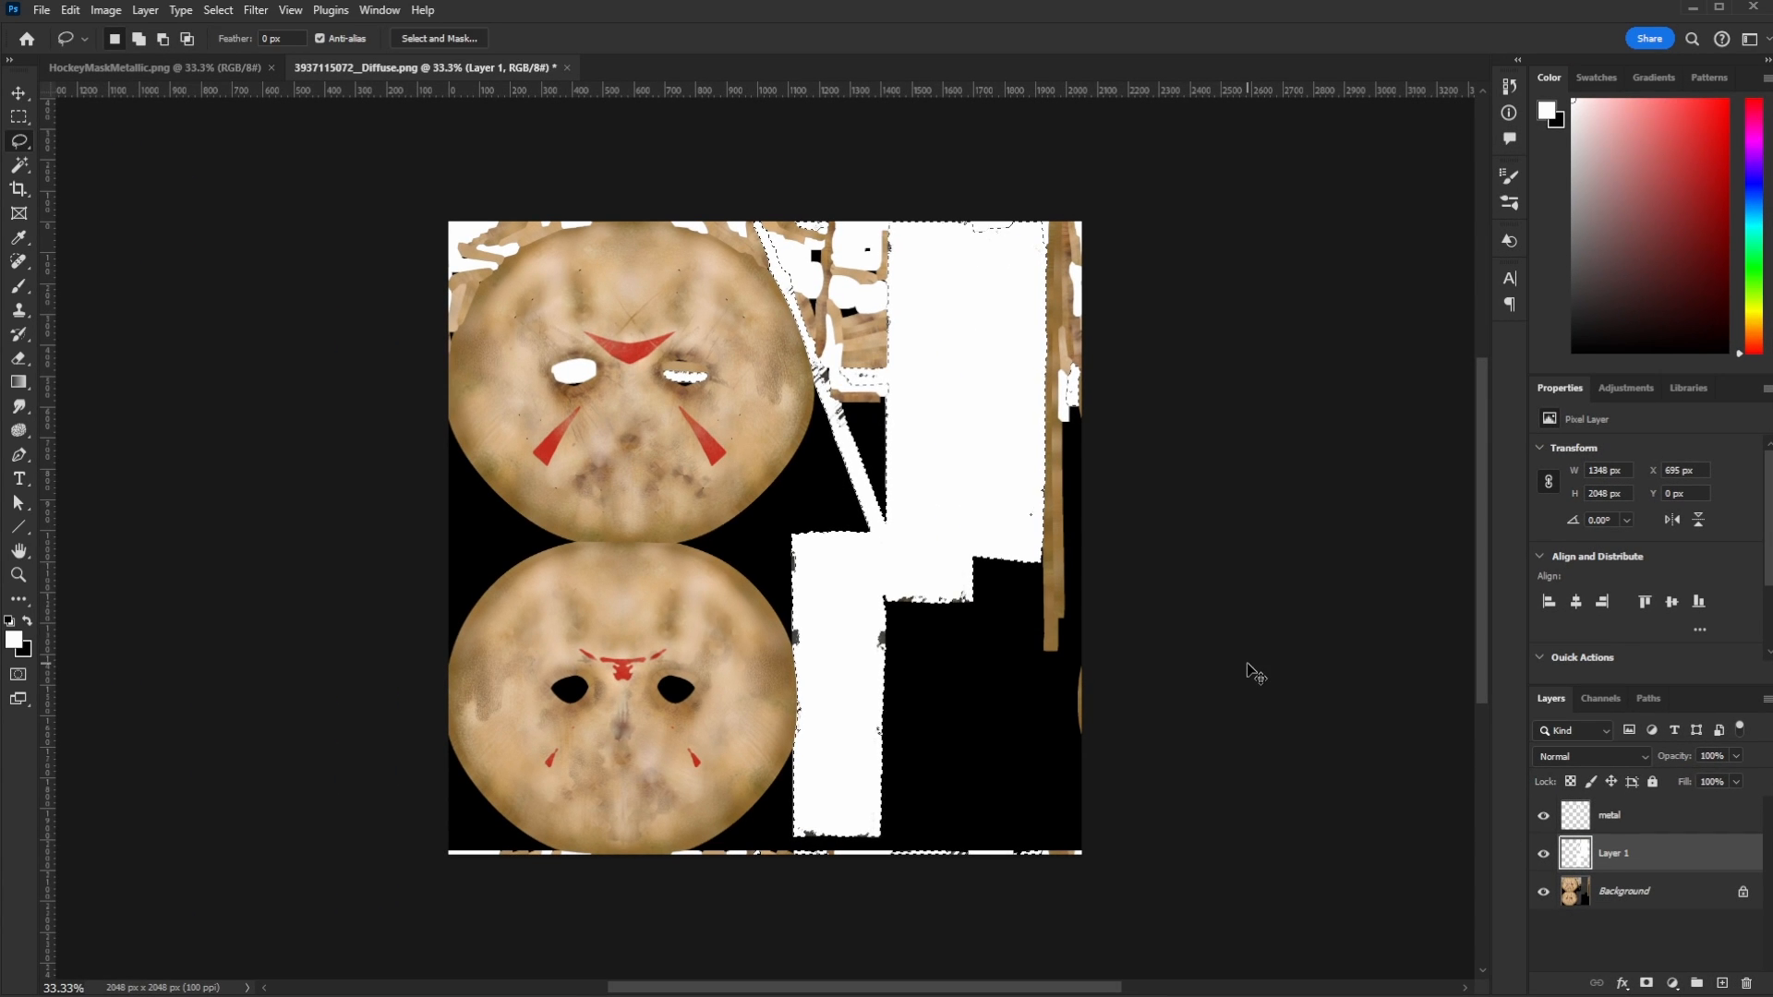
{"action": "key", "text": "ctrl+d"}
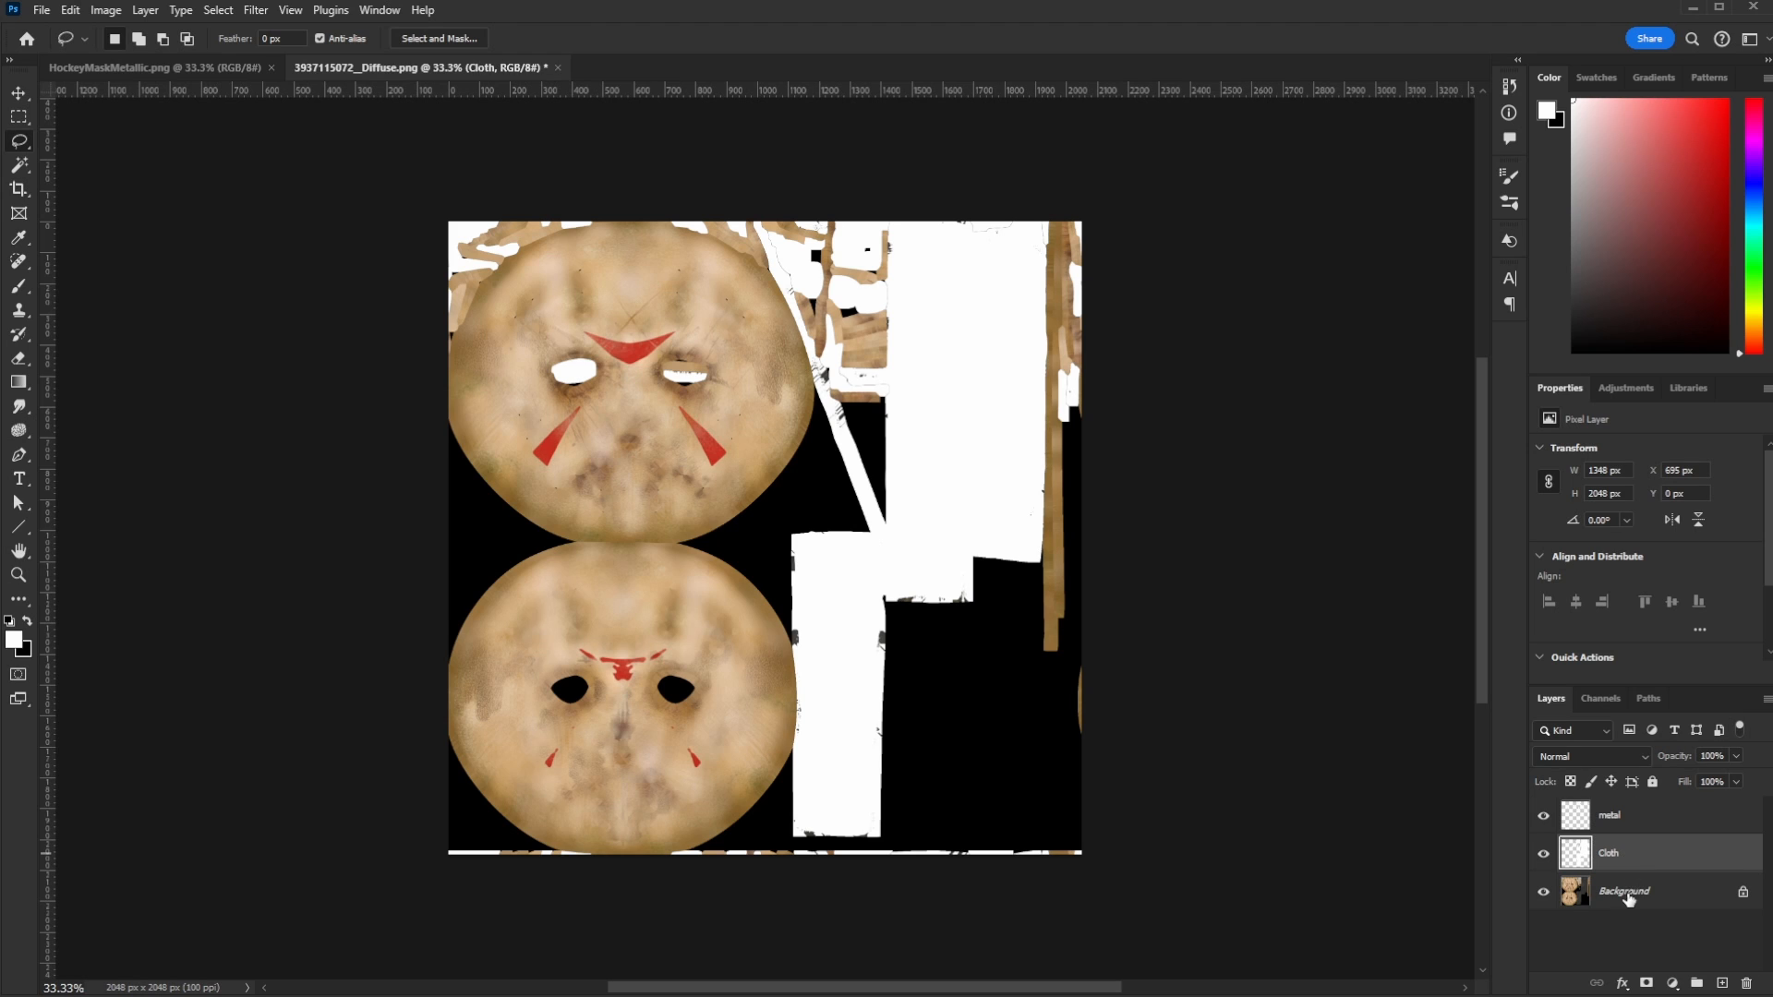
- Desaturate the Background layer with a Hue/Saturation adjustment layer directly above it, setting Saturation to -100
{"action": "left_click", "coordinate": [1627, 893]}
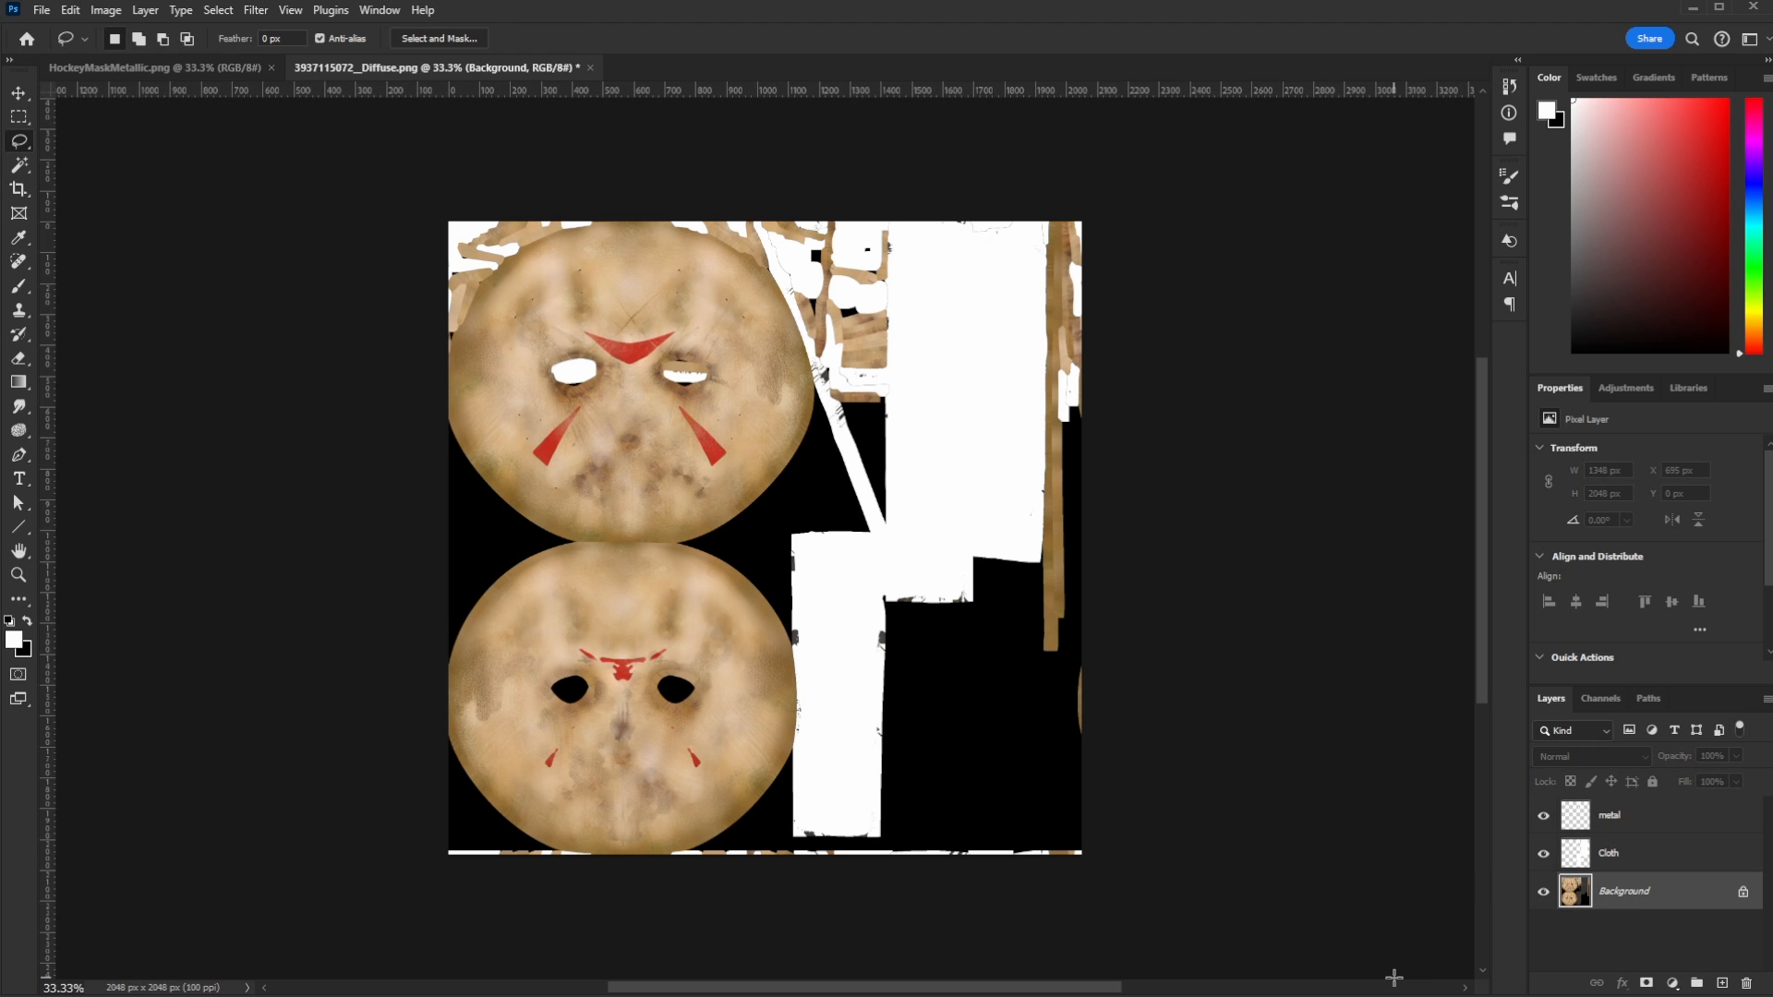
{"action": "left_click", "coordinate": [117, 9]}
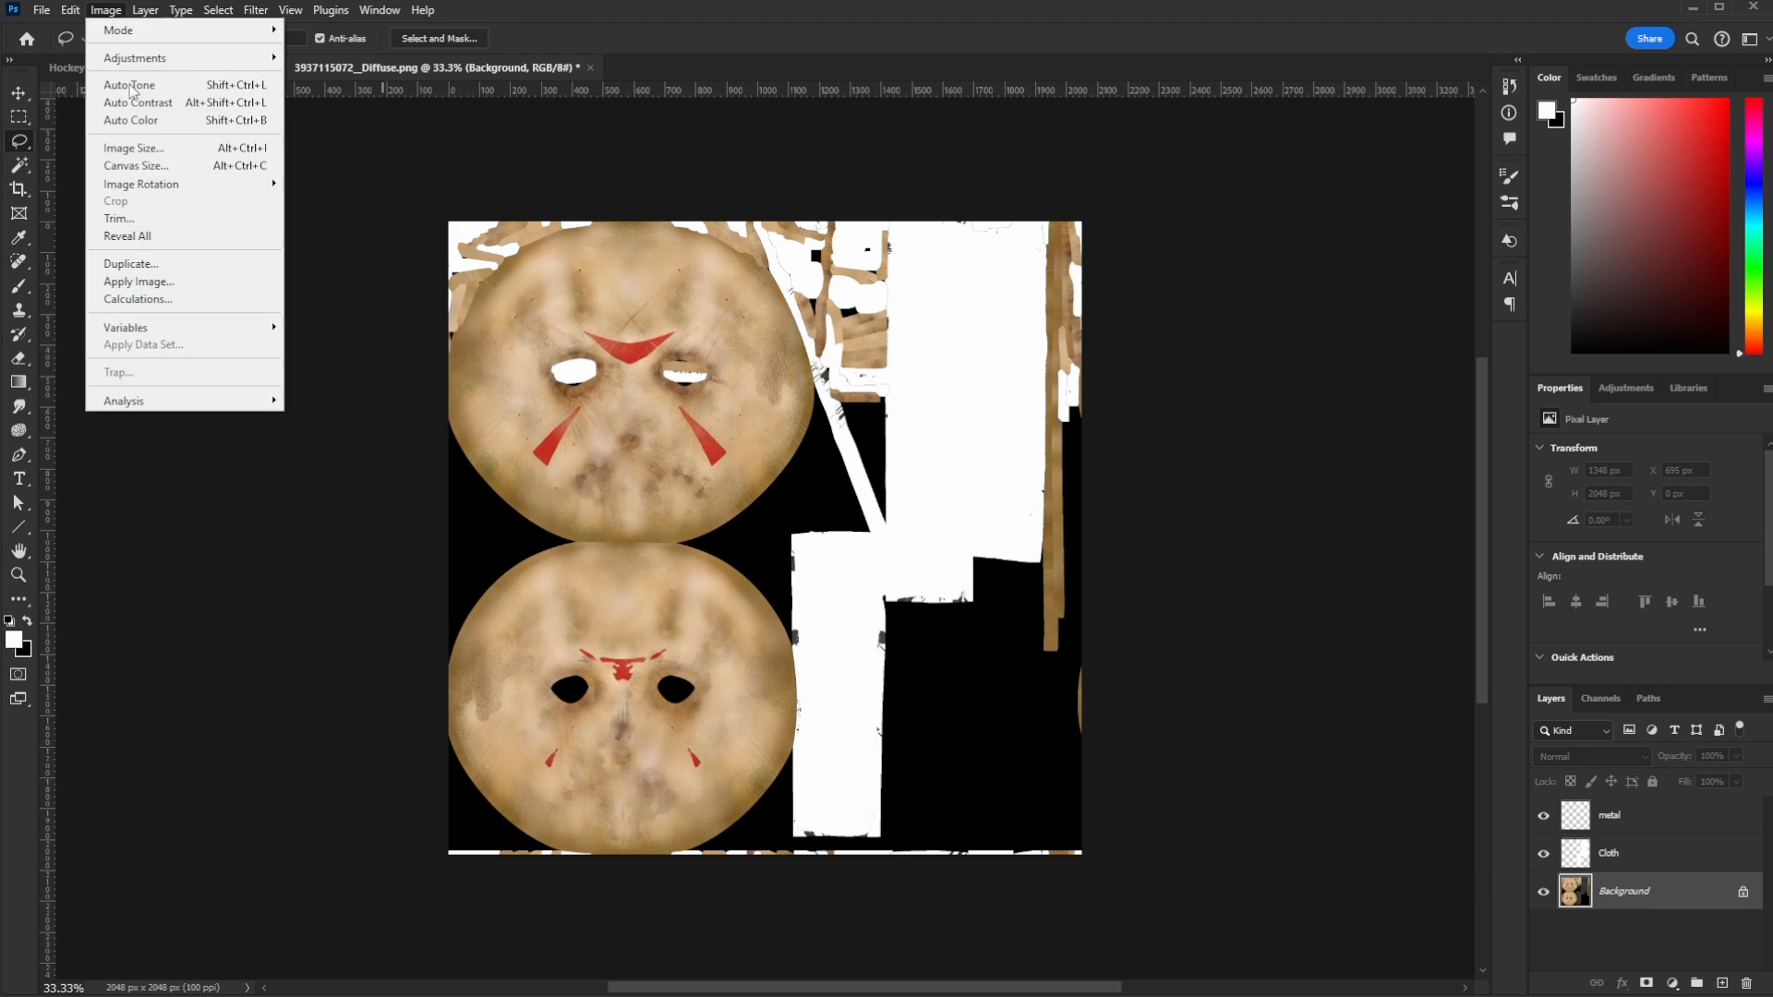
{"action": "mouse_move", "coordinate": [137, 63]}
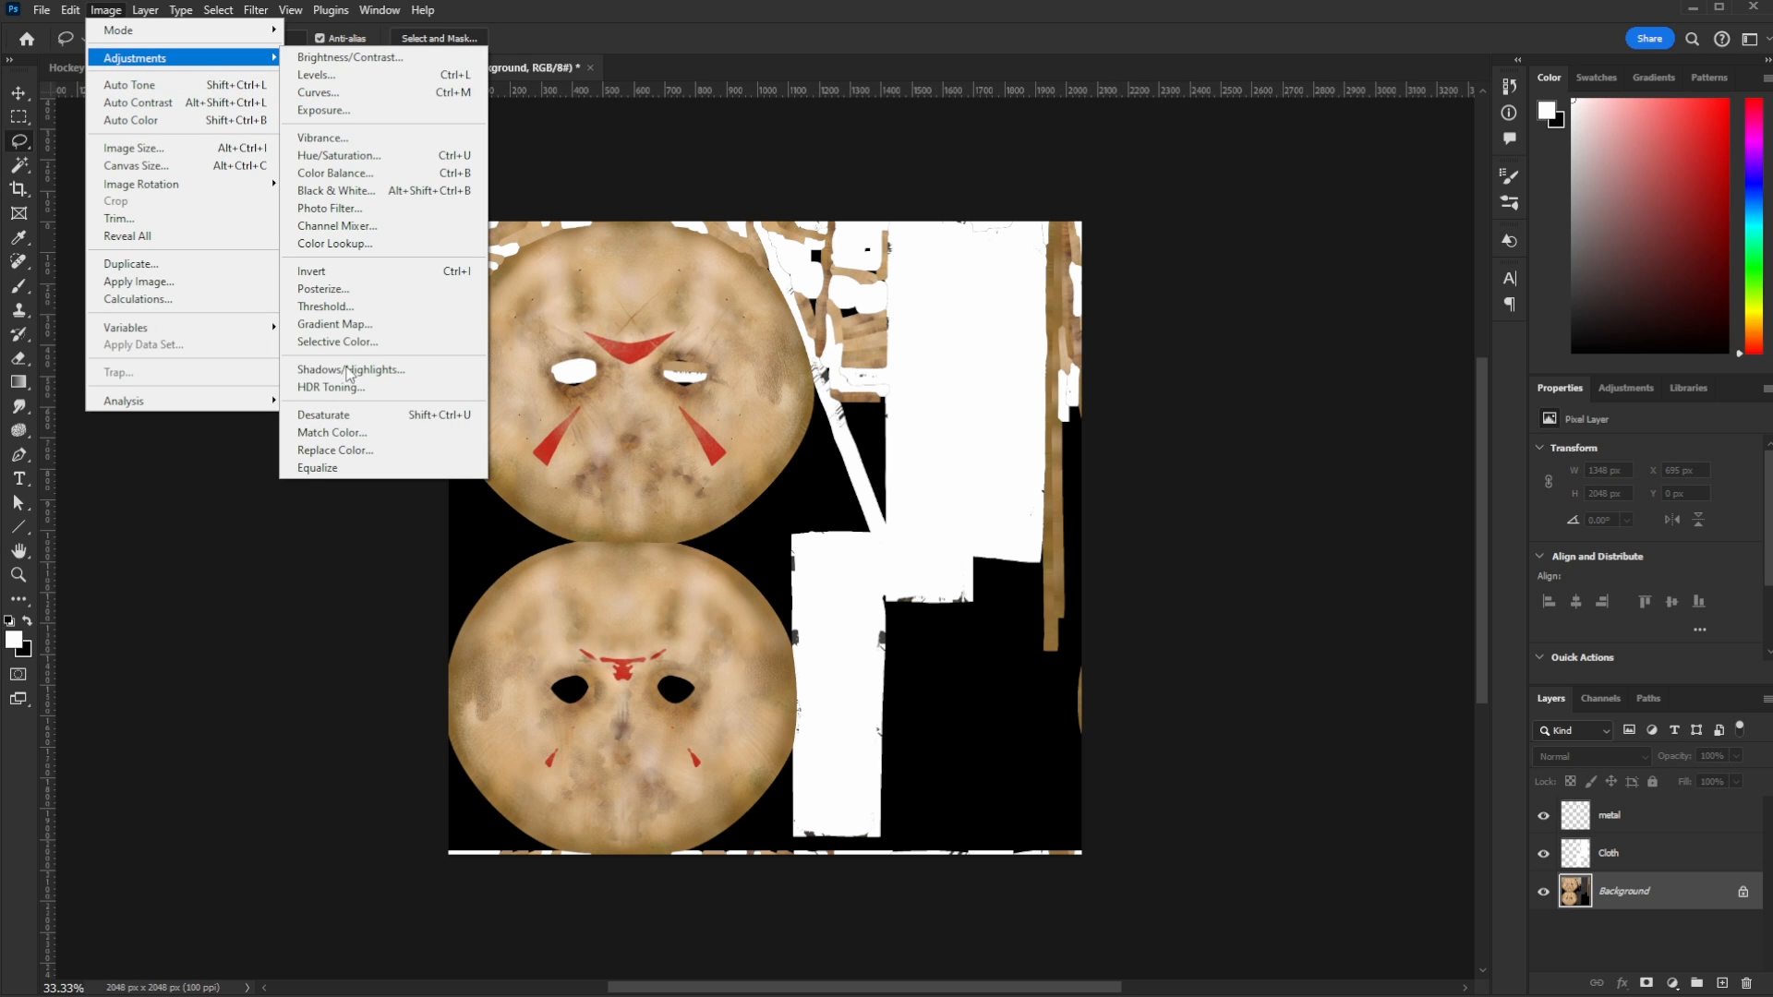
{"action": "left_click", "coordinate": [1616, 893]}
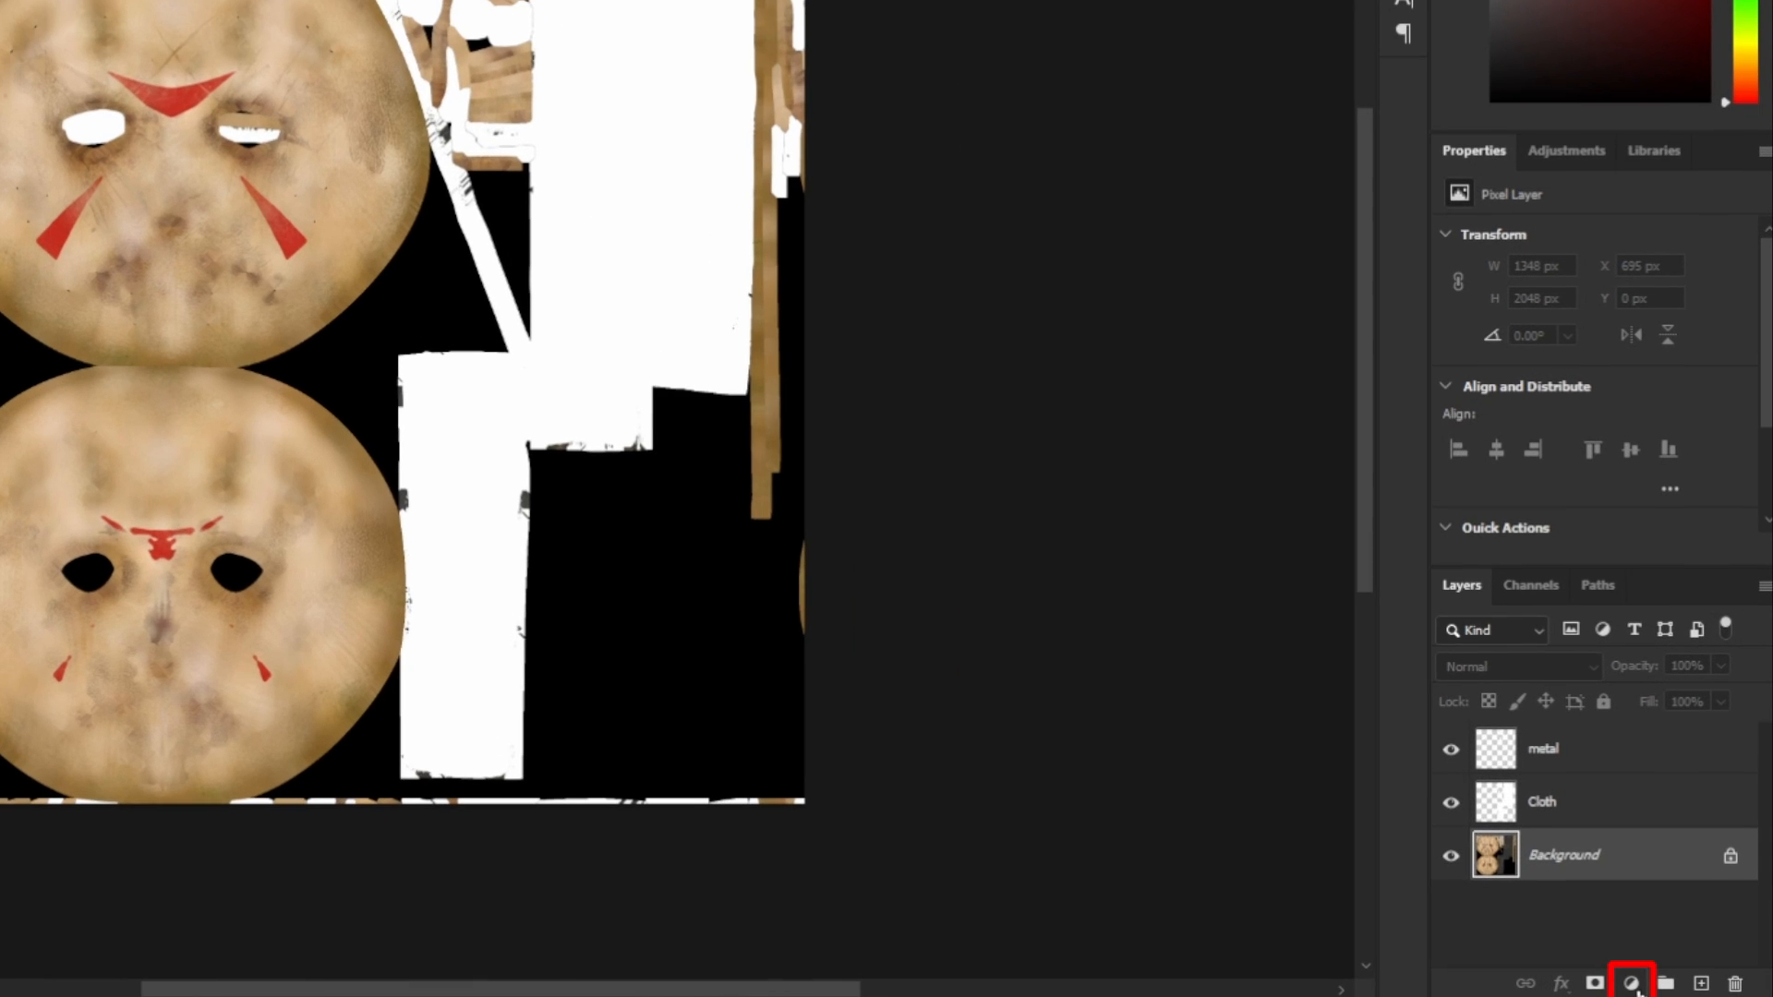
{"action": "left_click", "coordinate": [1633, 984]}
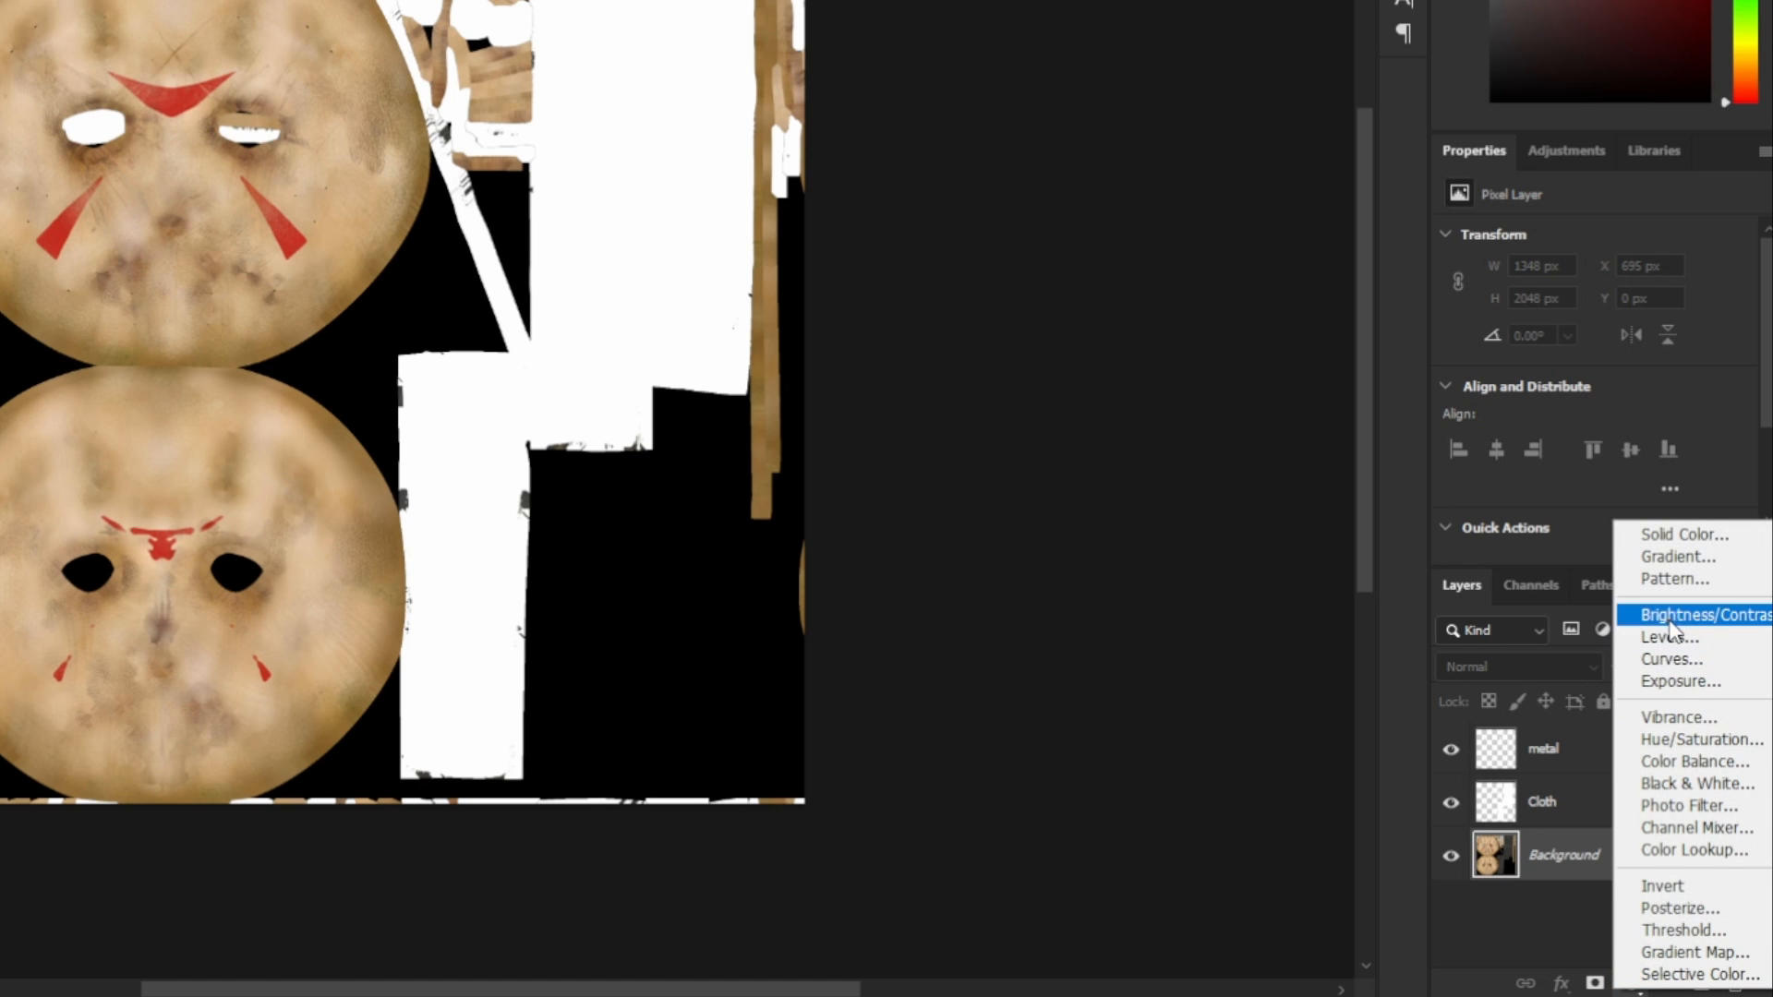
{"action": "left_click", "coordinate": [1699, 739]}
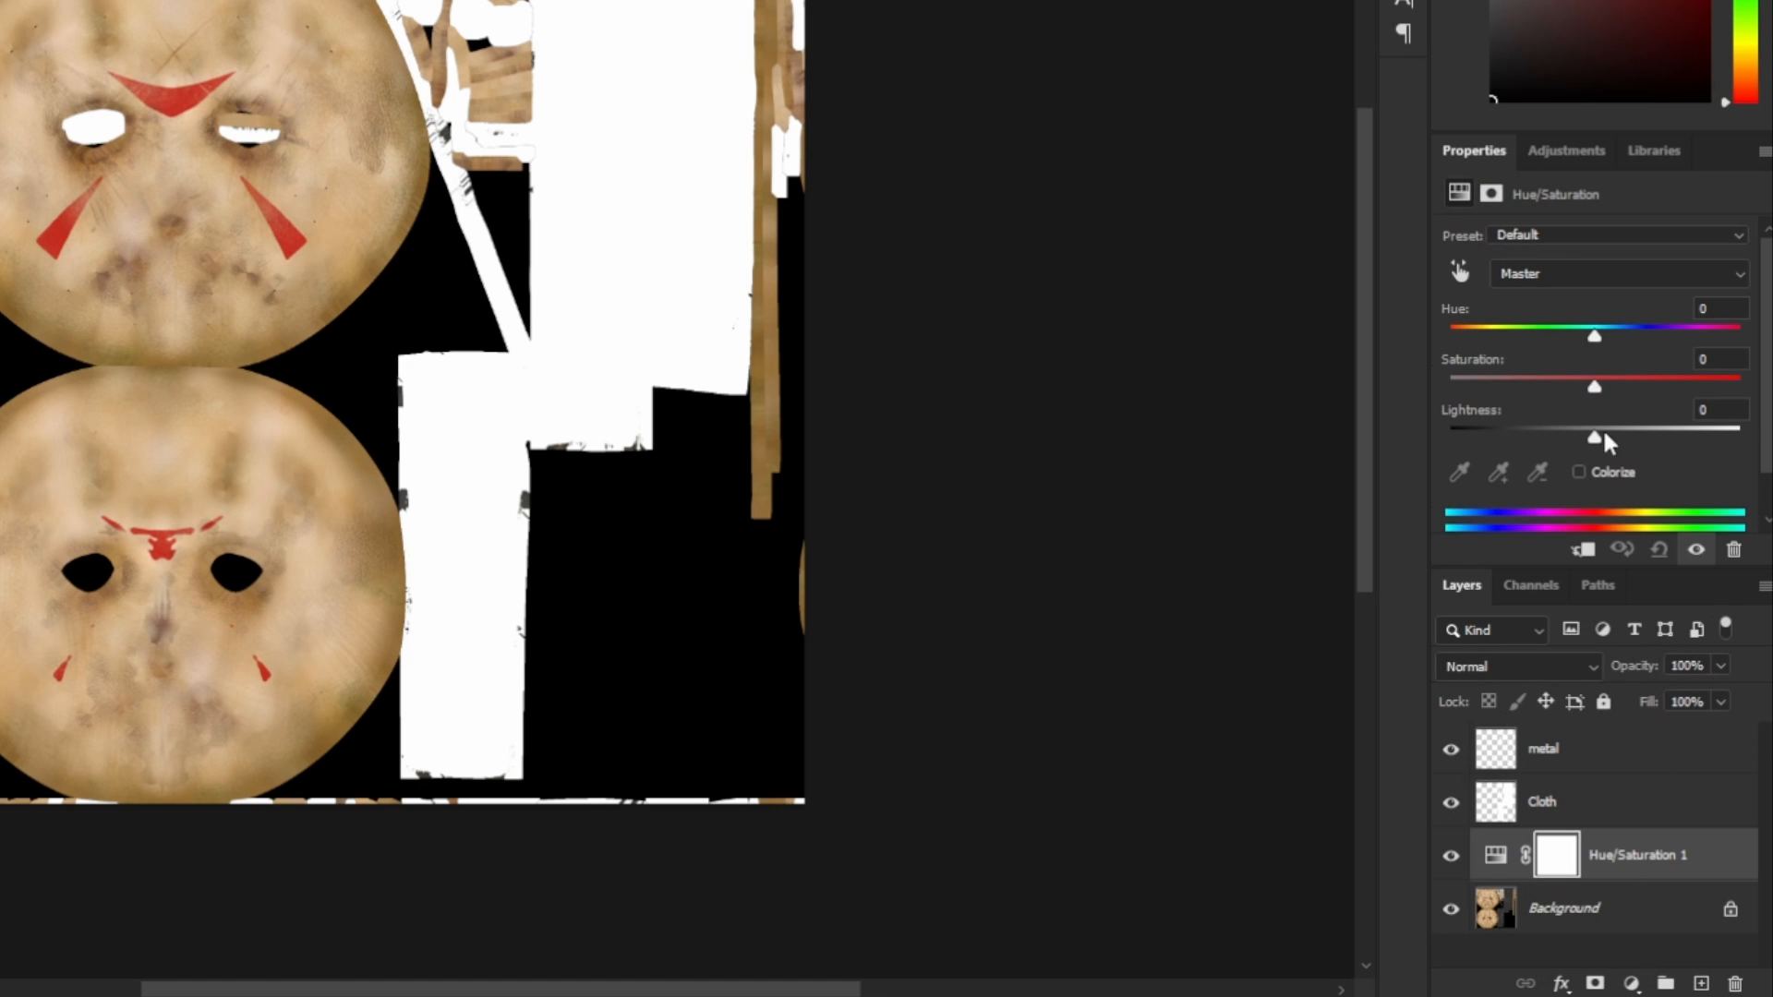
{"action": "left_click_drag", "start_coordinate": [1594, 388], "coordinate": [1385, 384]}
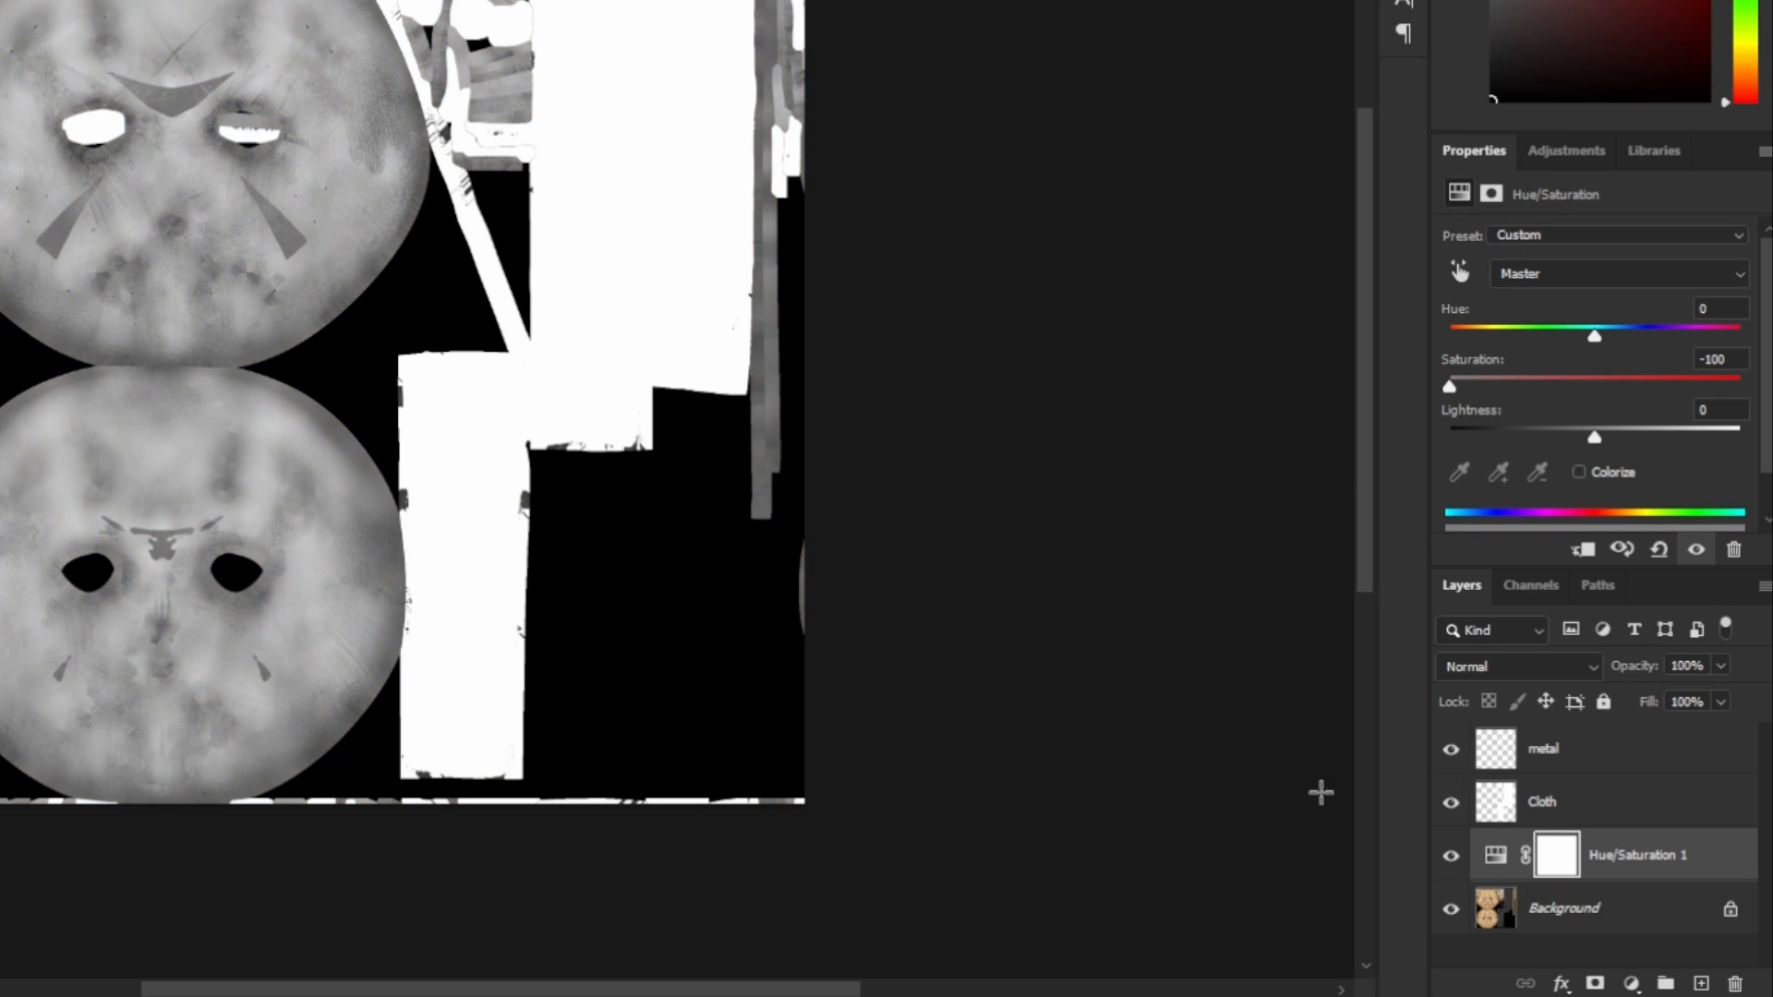
- Raise the grey mask's contrast with a Levels adjustment layer above Hue/Saturation, setting the input black point to 40 and white point to 213
{"action": "left_click", "coordinate": [1631, 983]}
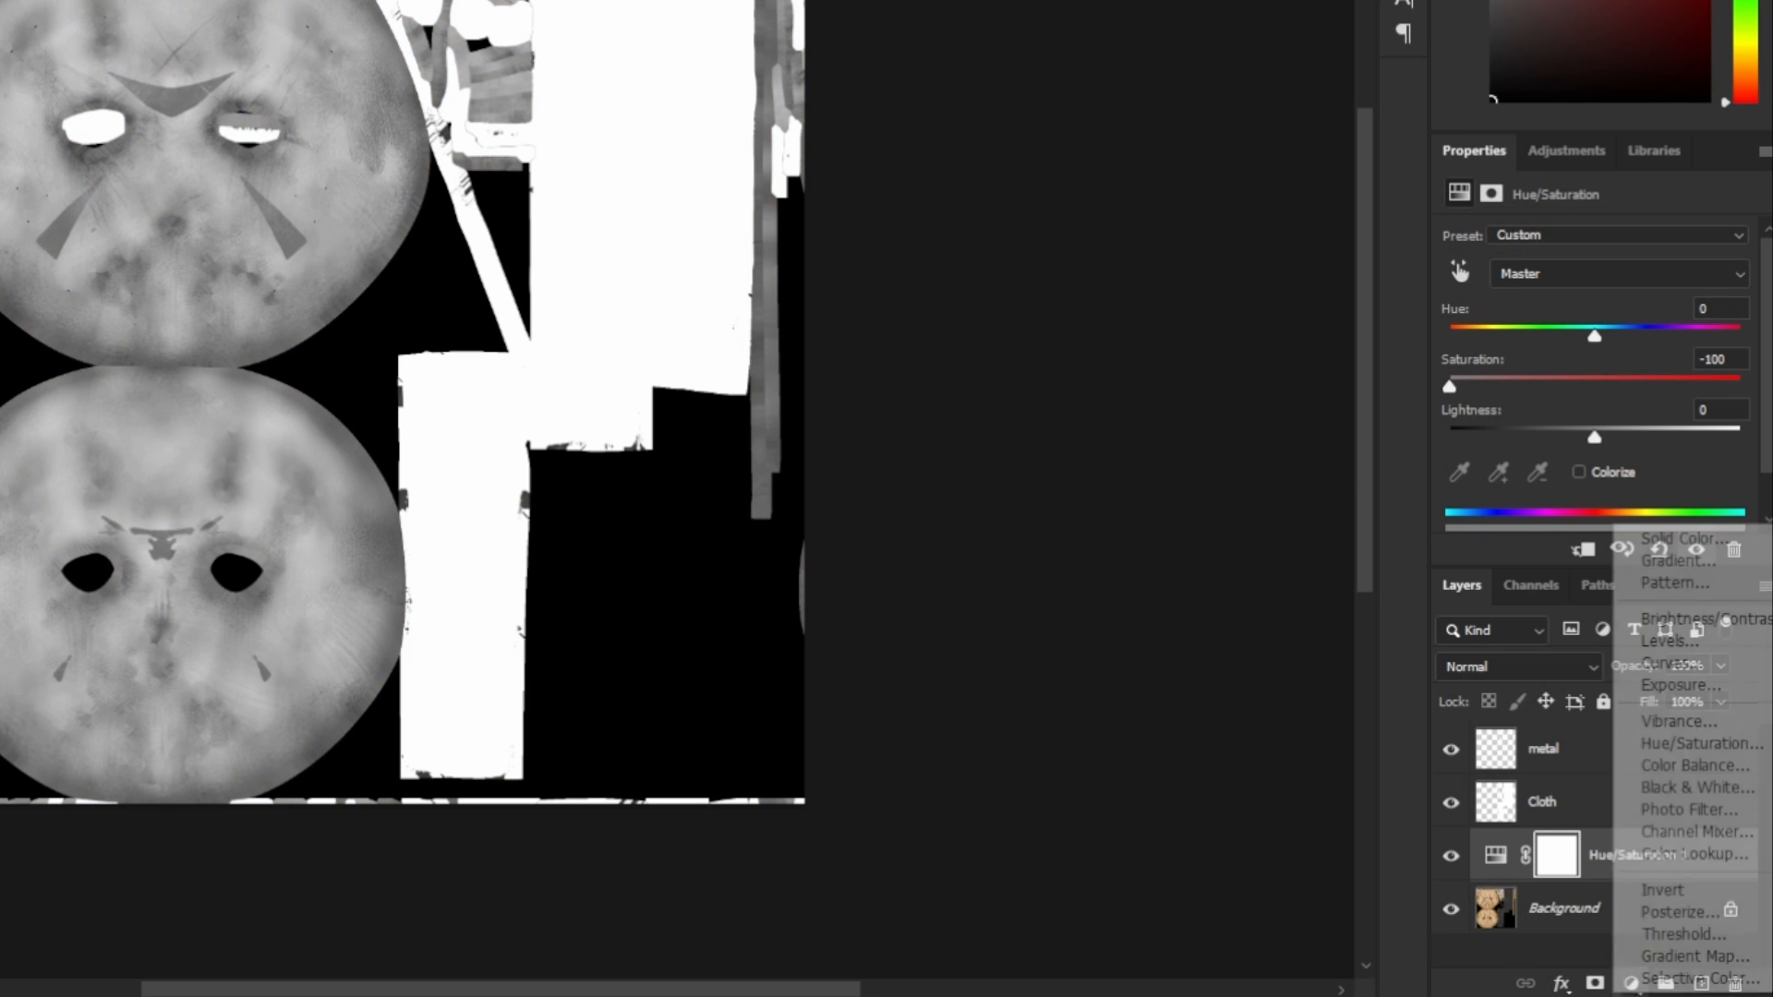
{"action": "left_click", "coordinate": [1697, 642]}
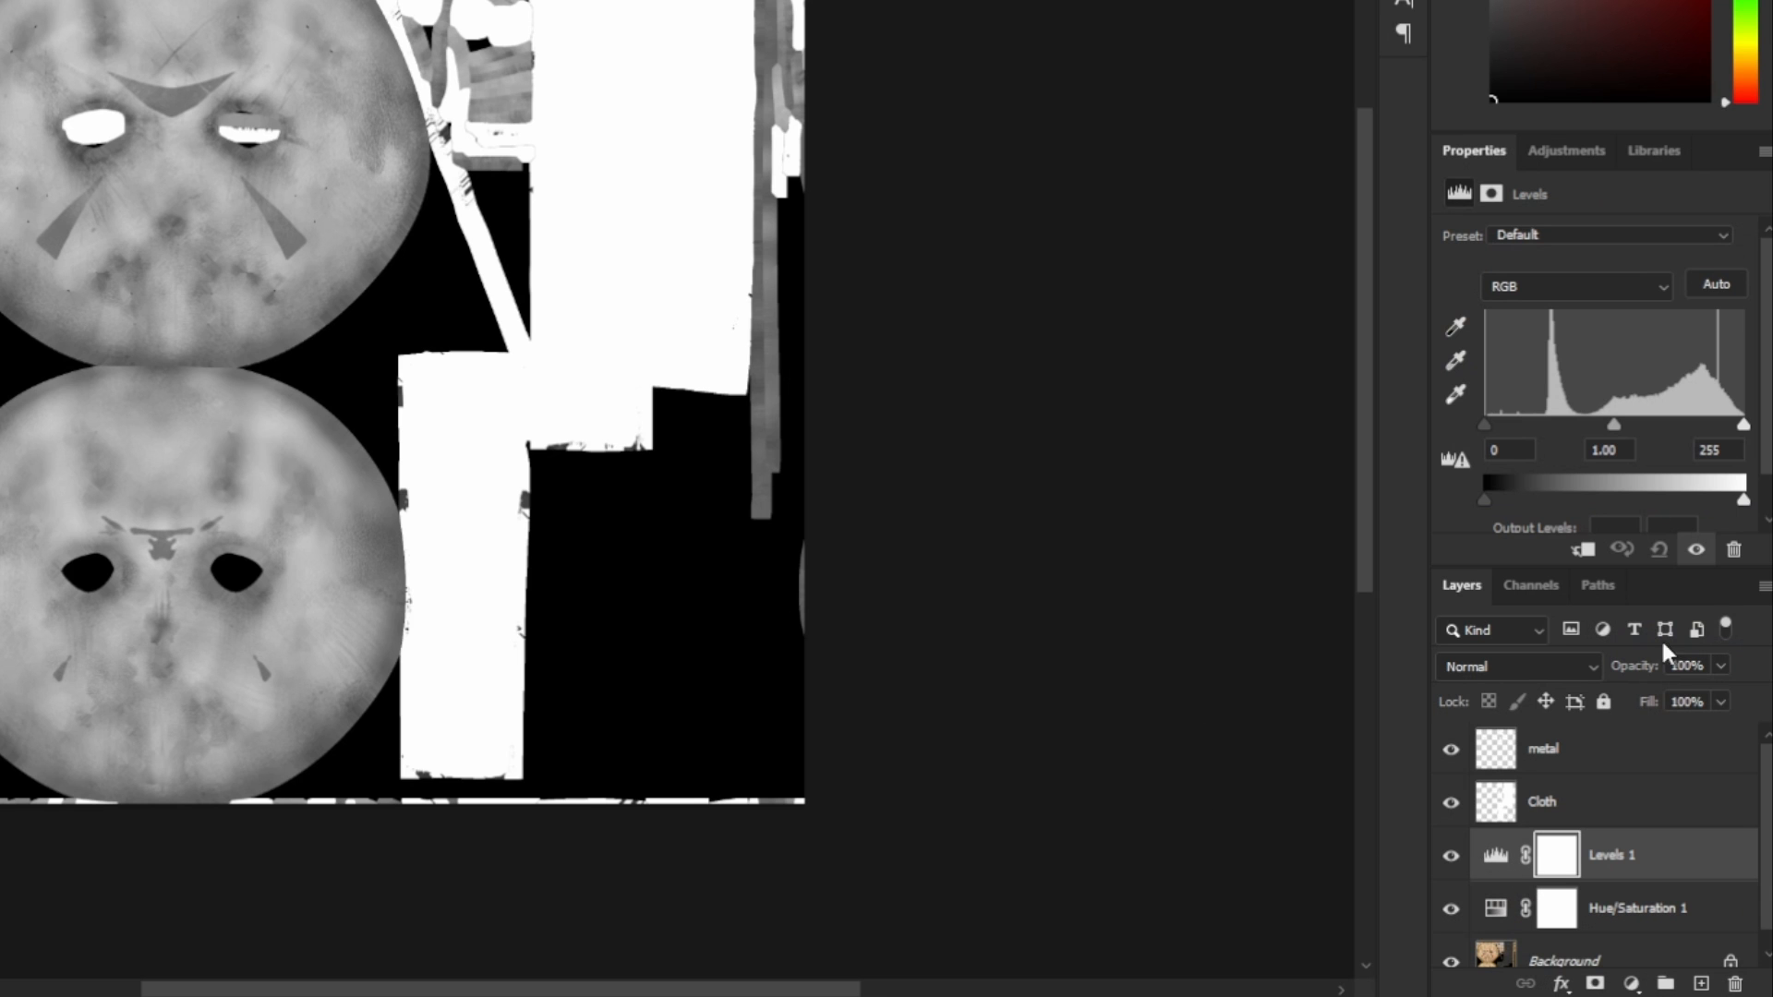
{"action": "mouse_move", "coordinate": [1741, 502]}
{"action": "left_mouse_down"}
{"action": "mouse_move", "coordinate": [1713, 502]}
{"action": "mouse_move", "coordinate": [1743, 502]}
{"action": "left_mouse_up"}
{"action": "mouse_move", "coordinate": [1495, 500]}
{"action": "left_mouse_down"}
{"action": "mouse_move", "coordinate": [1595, 502]}
{"action": "mouse_move", "coordinate": [1485, 502]}
{"action": "left_mouse_up"}
{"action": "mouse_move", "coordinate": [1745, 498]}
{"action": "left_mouse_down"}
{"action": "mouse_move", "coordinate": [1618, 499]}
{"action": "mouse_move", "coordinate": [1744, 499]}
{"action": "left_mouse_up"}
{"action": "left_click_drag", "start_coordinate": [1486, 497], "coordinate": [1432, 506]}
{"action": "left_click_drag", "start_coordinate": [1743, 425], "coordinate": [1703, 427]}
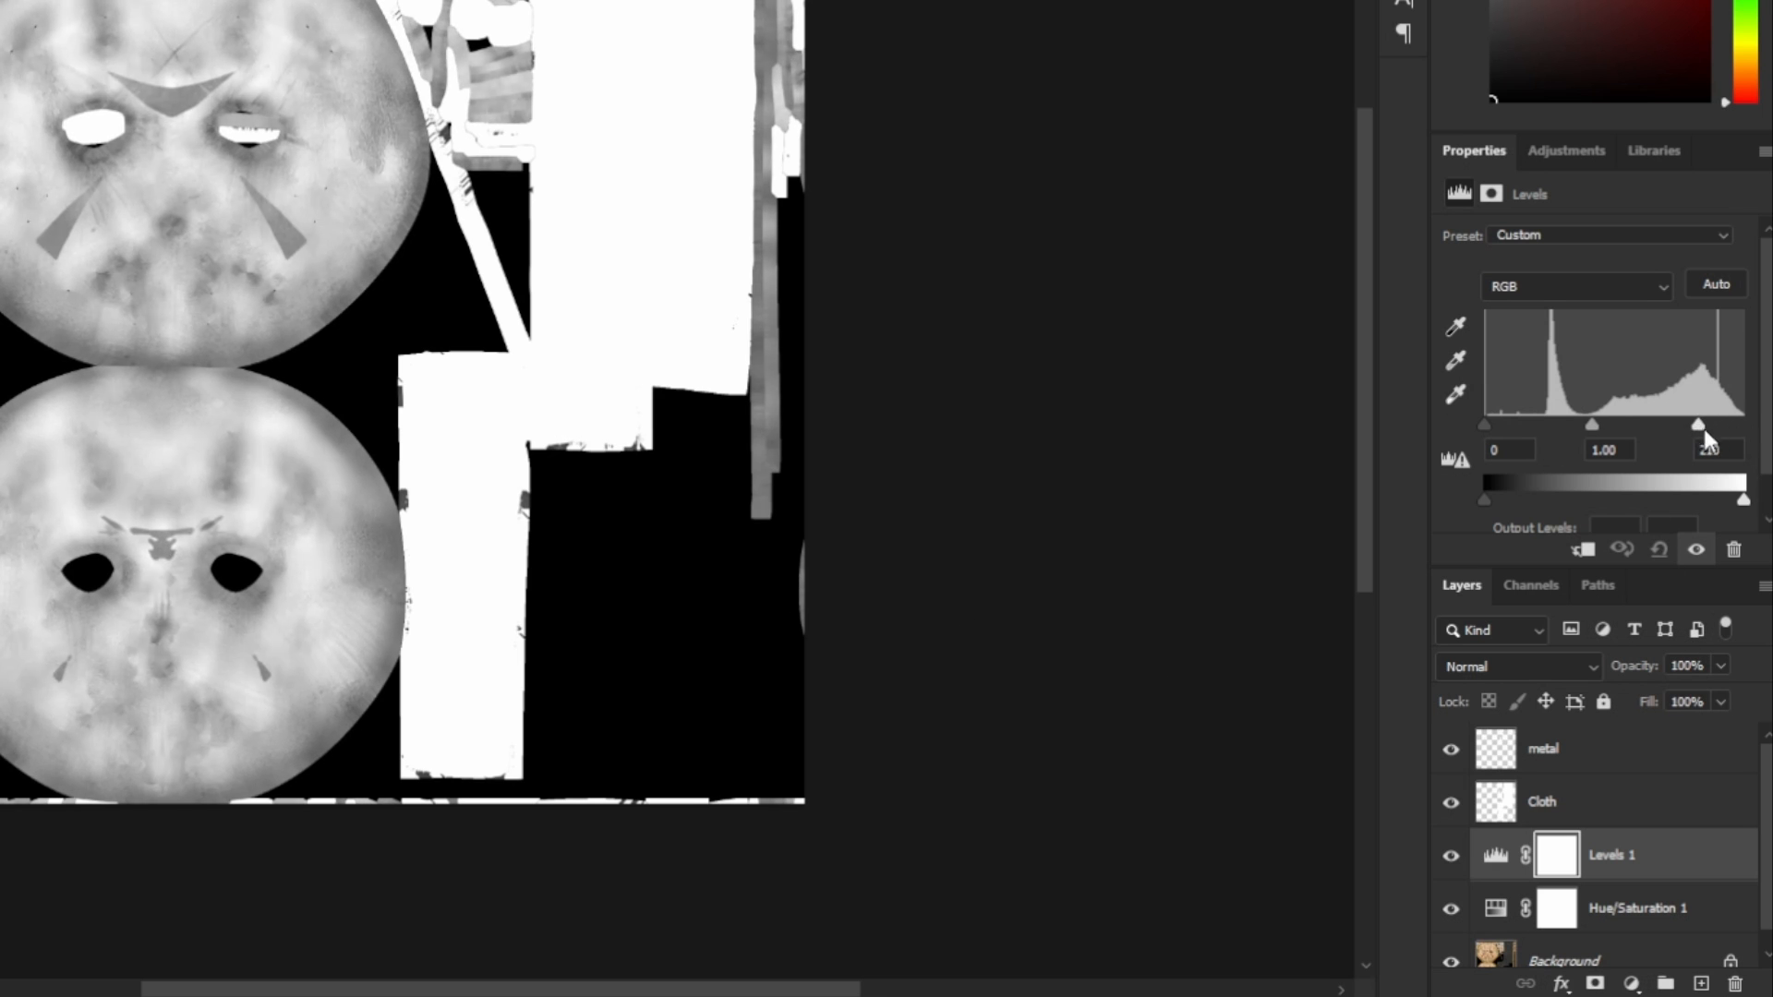
{"action": "left_click_drag", "start_coordinate": [1484, 426], "coordinate": [1522, 426]}
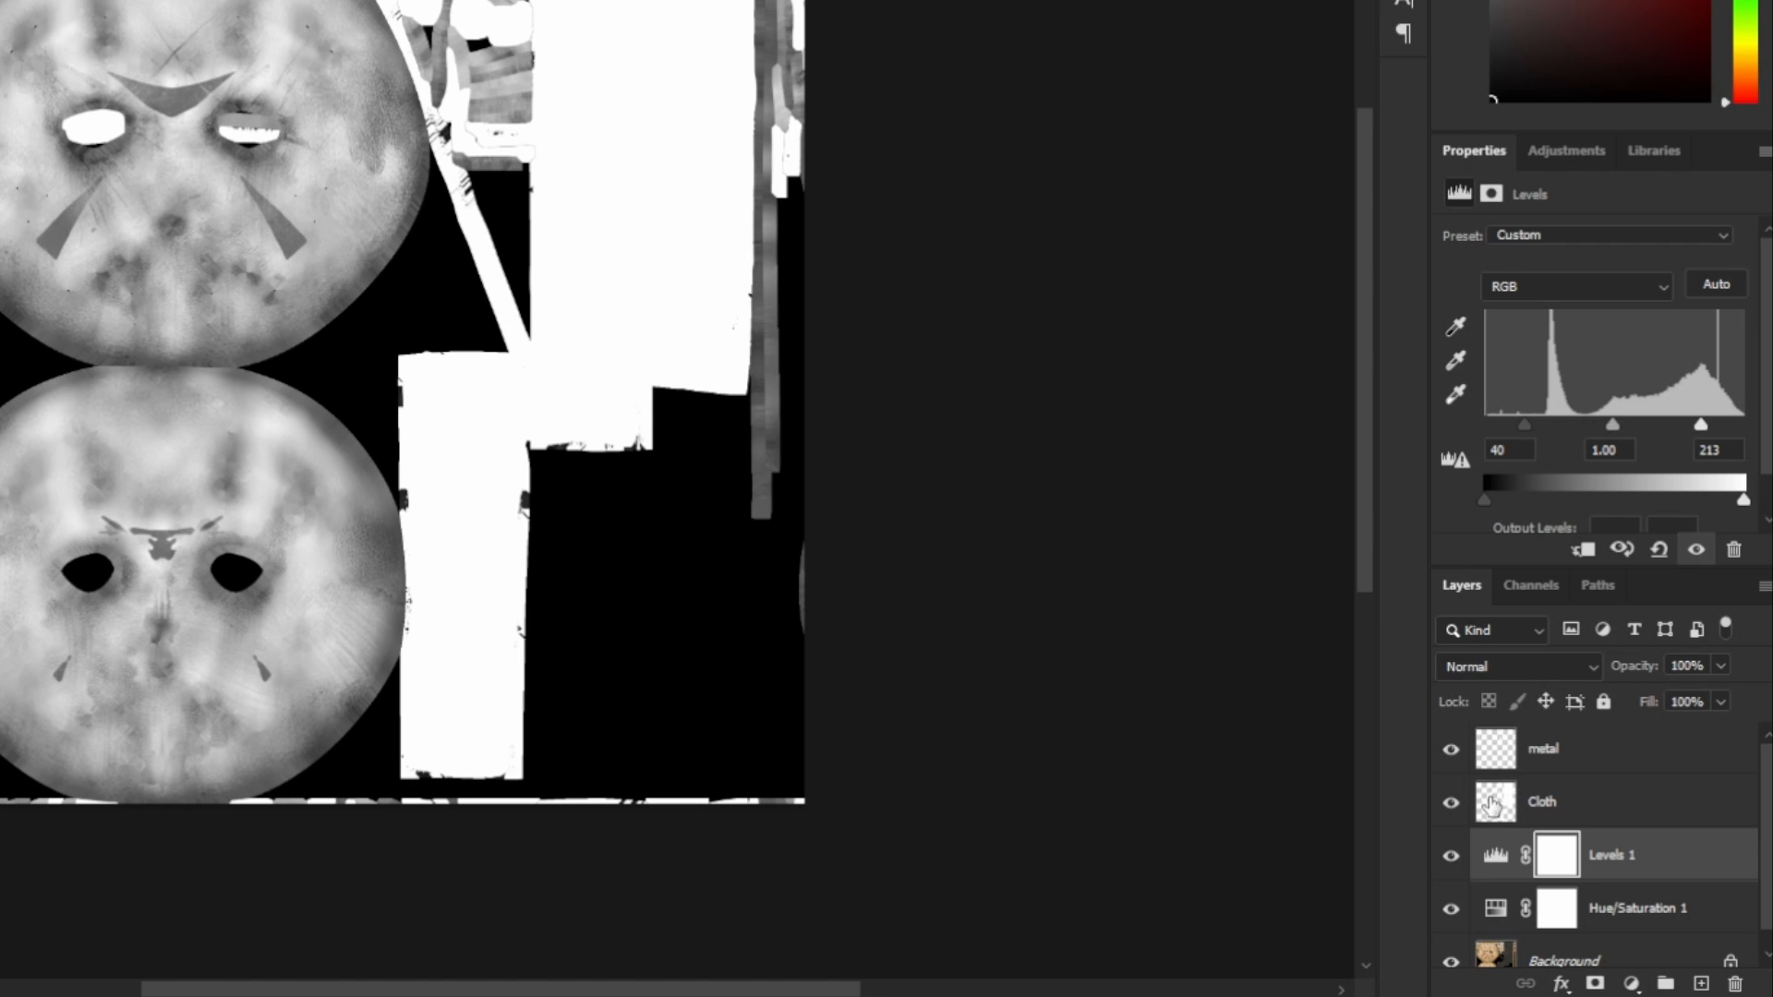
- Darken the Cloth layer to light grey with a Levels adjustment clipped to it by lowering the output white level
{"action": "left_click", "coordinate": [1599, 811]}
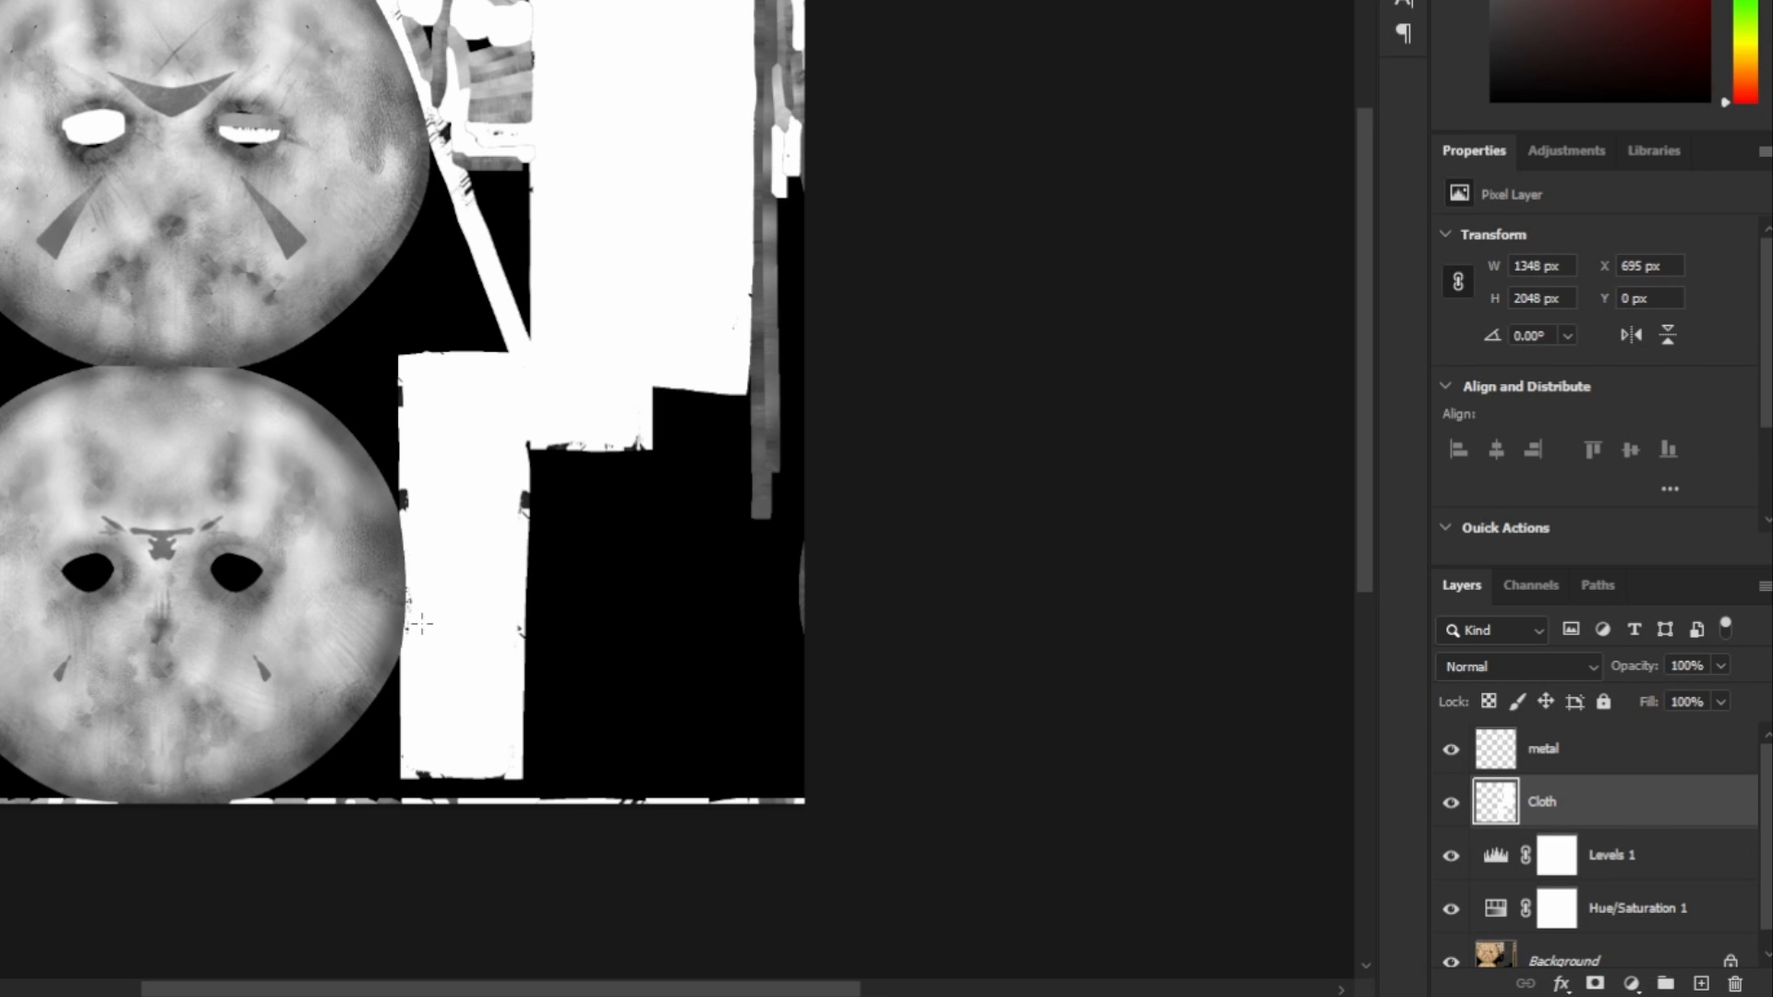
{"action": "left_click", "coordinate": [1630, 983]}
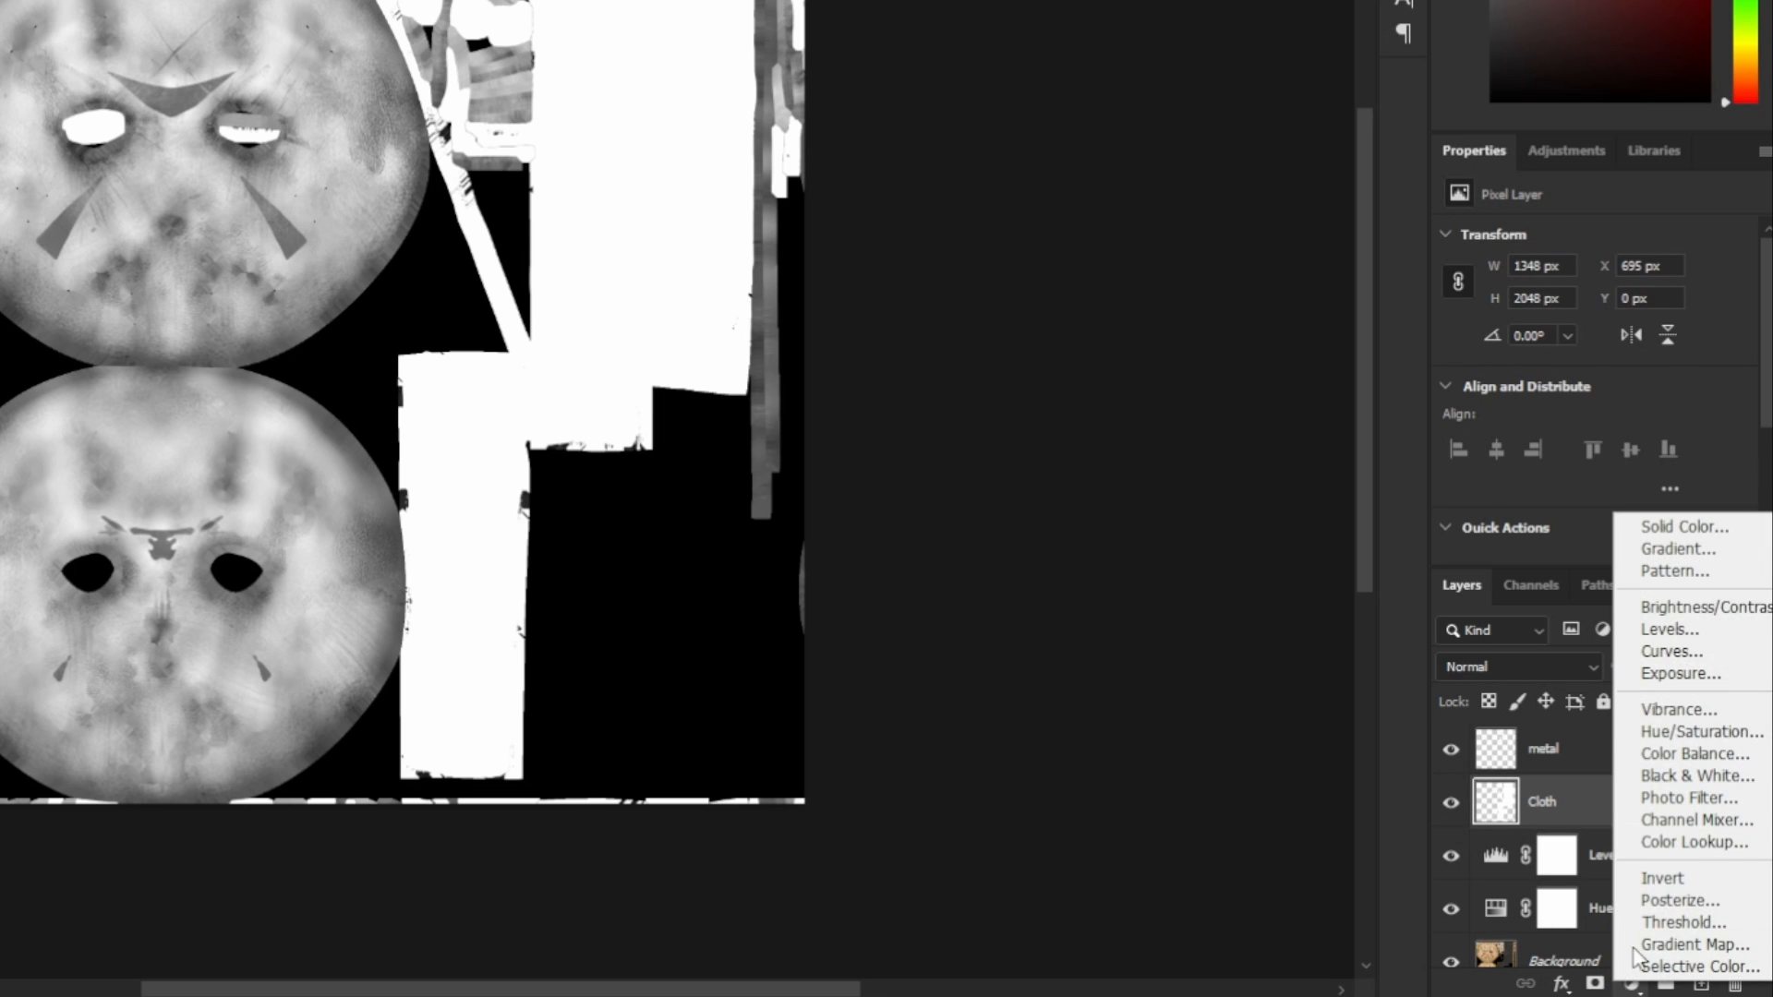
{"action": "left_click", "coordinate": [1680, 628]}
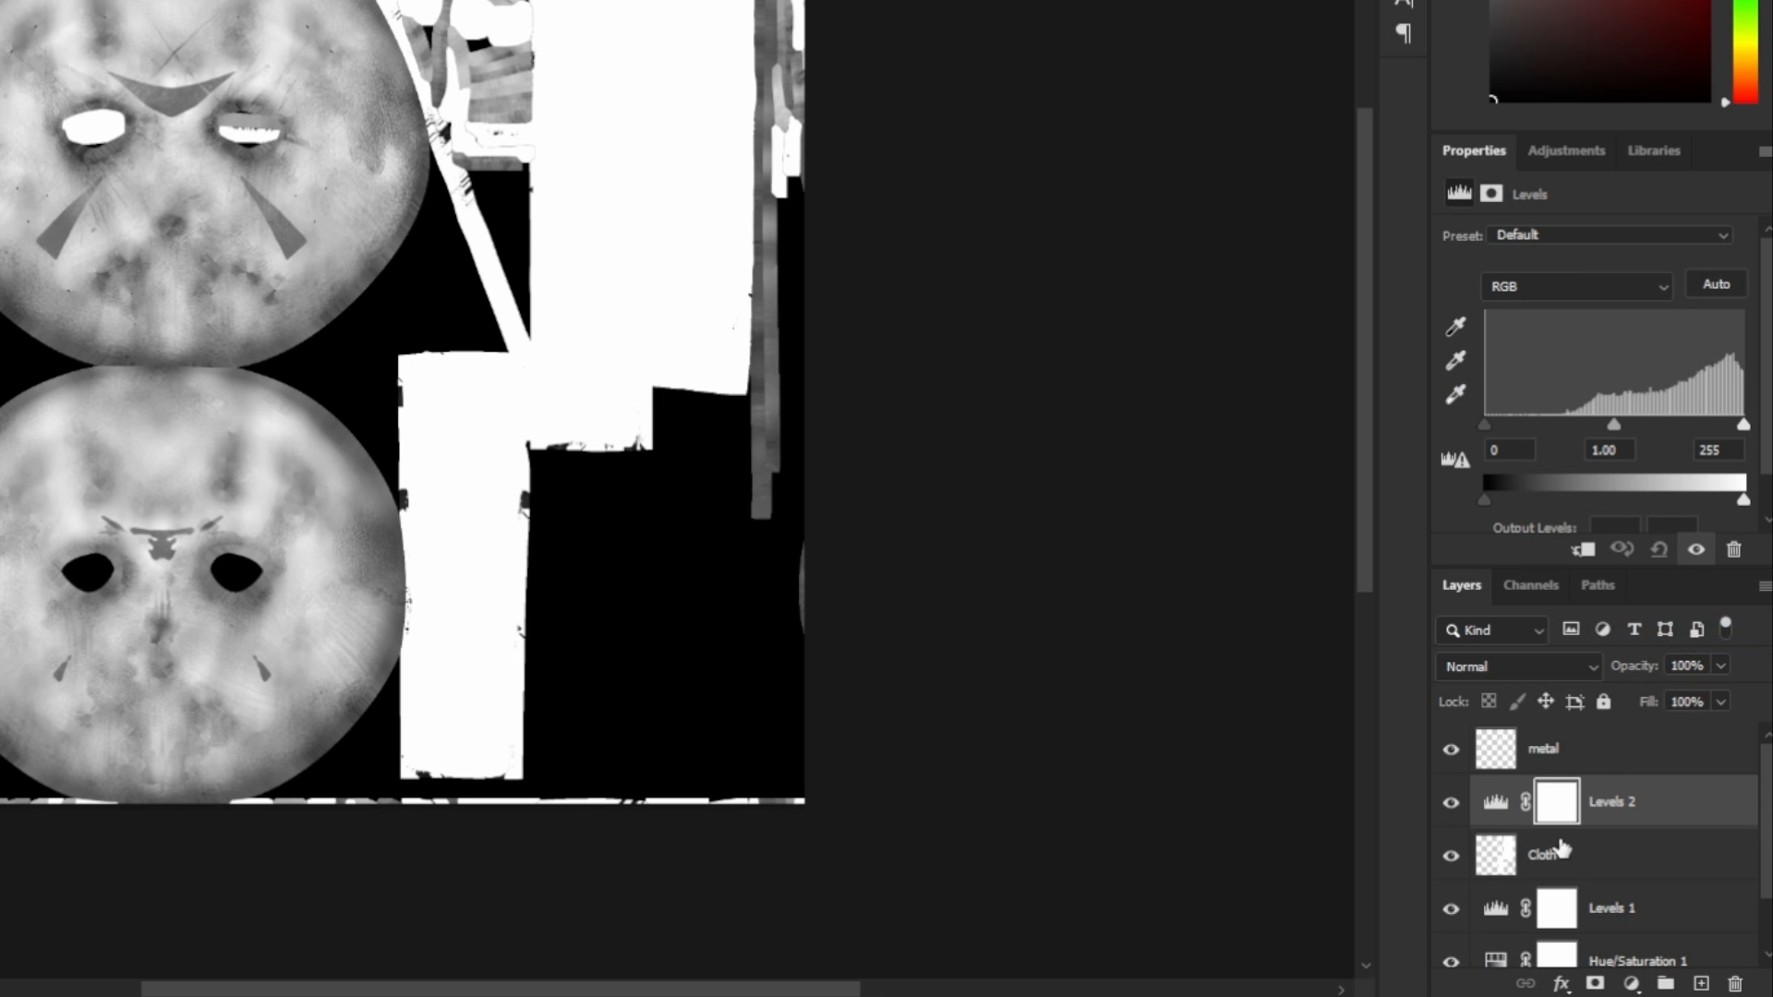
{"action": "mouse_move", "coordinate": [1743, 424]}
{"action": "left_mouse_down"}
{"action": "mouse_move", "coordinate": [1662, 427]}
{"action": "mouse_move", "coordinate": [1743, 425]}
{"action": "left_mouse_up"}
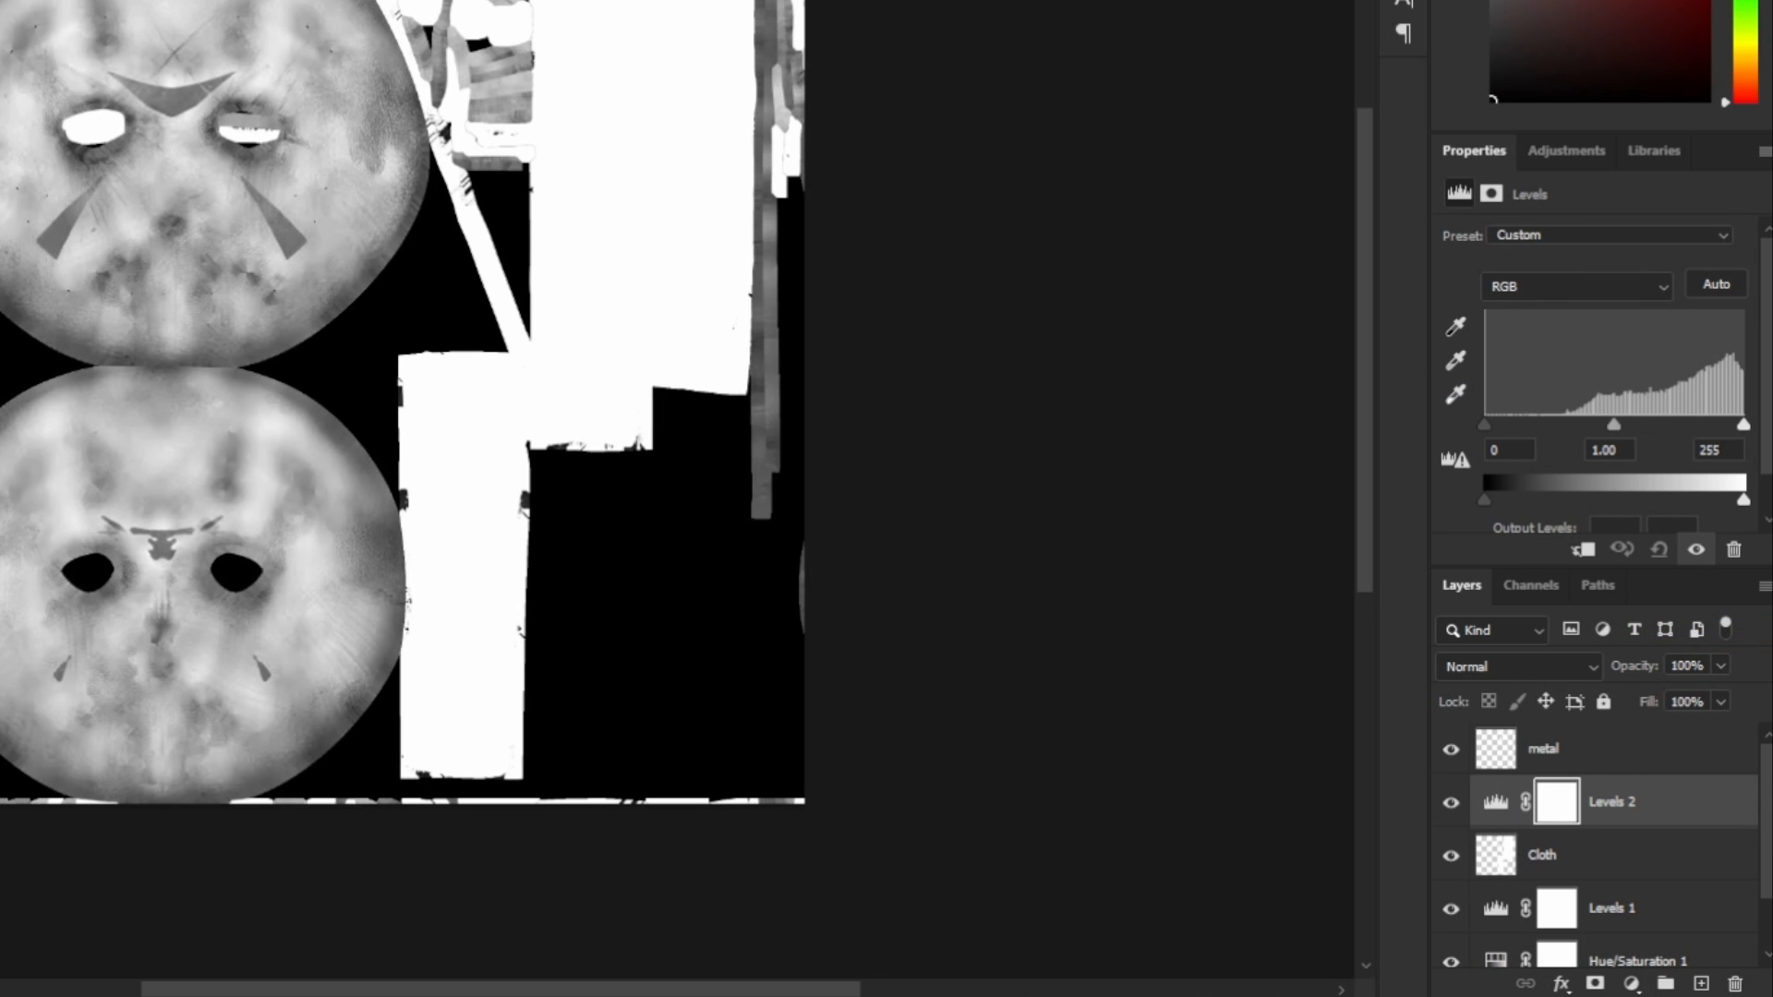
{"action": "left_click", "coordinate": [1585, 825], "text": "alt"}
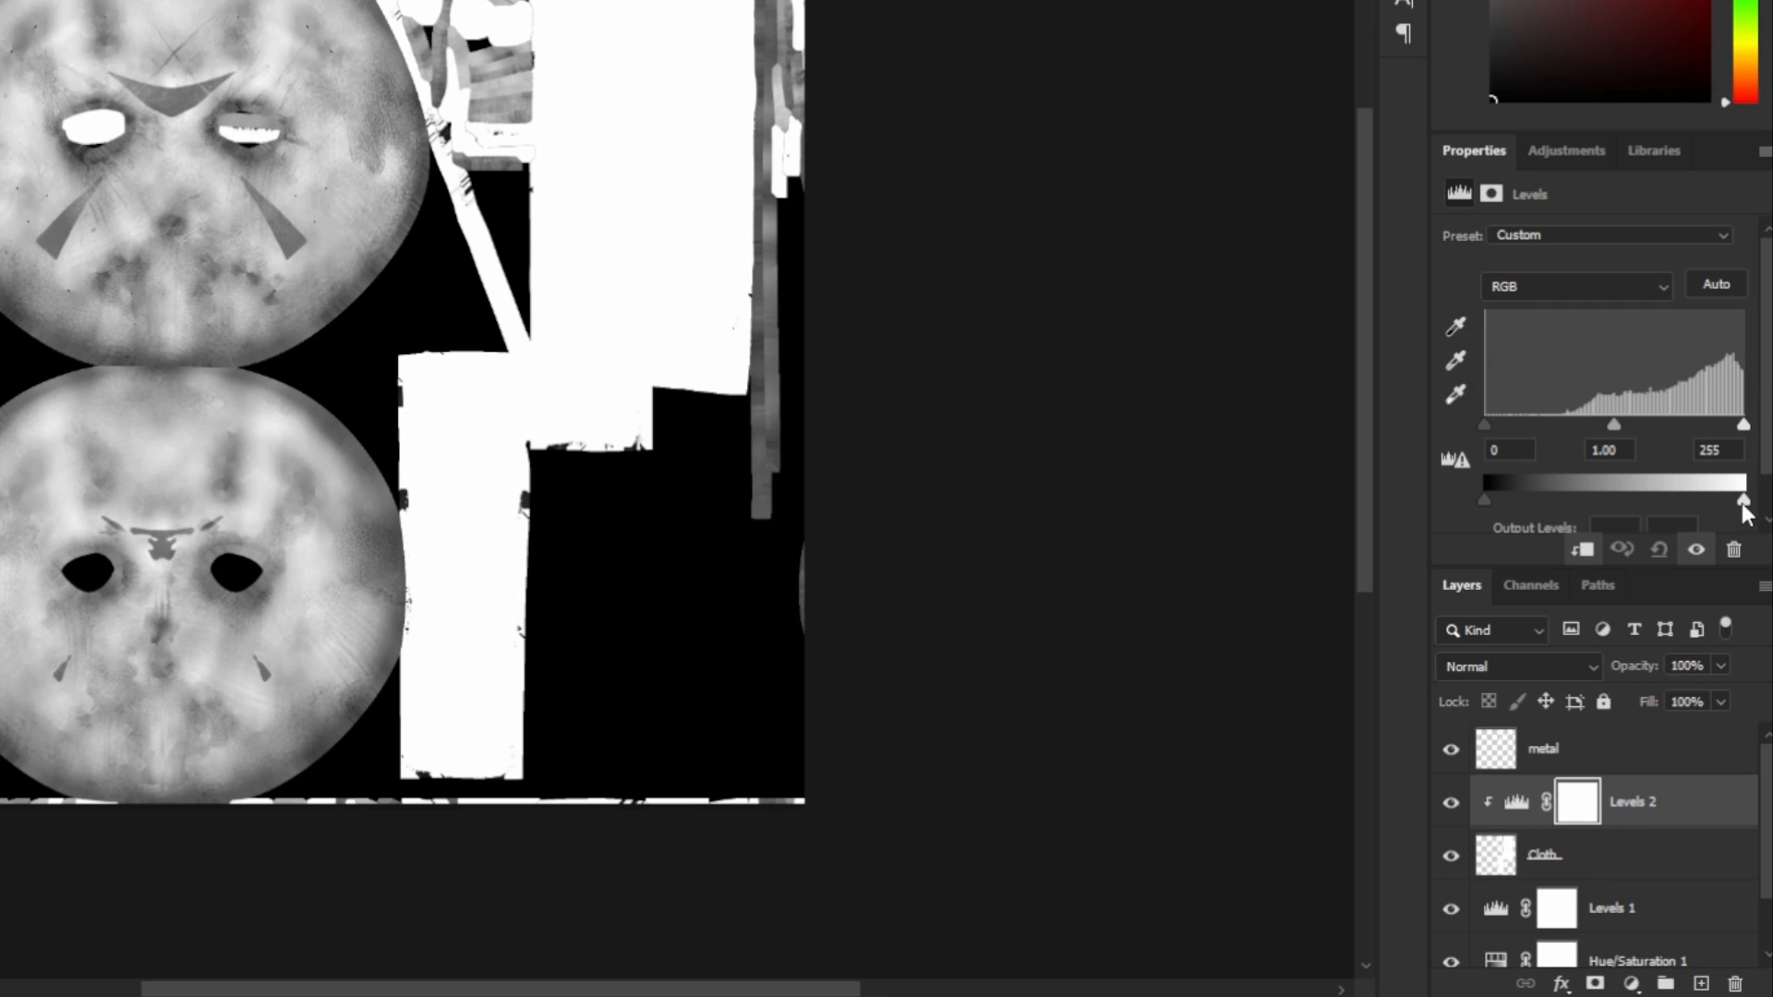
{"action": "left_click_drag", "start_coordinate": [1741, 502], "coordinate": [1667, 502]}
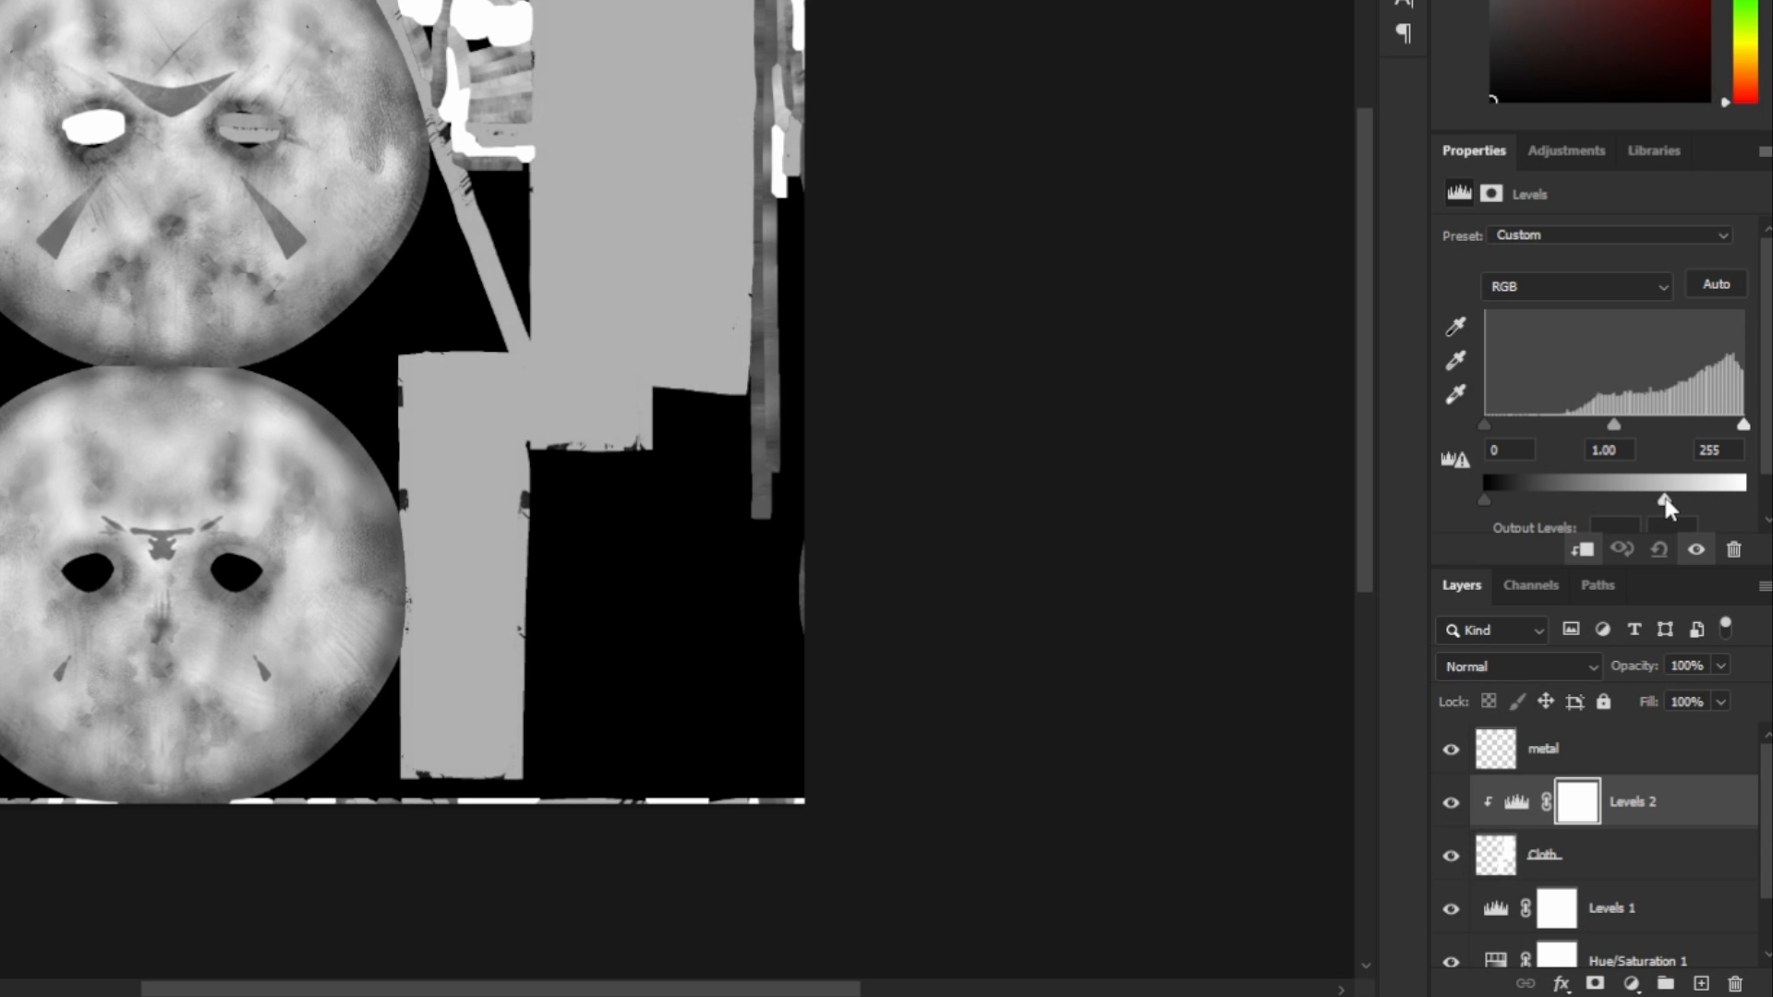
- Darken the metal layer to dark grey with a clipped Levels adjustment by strongly lowering the output white level
{"action": "left_click", "coordinate": [1597, 750]}
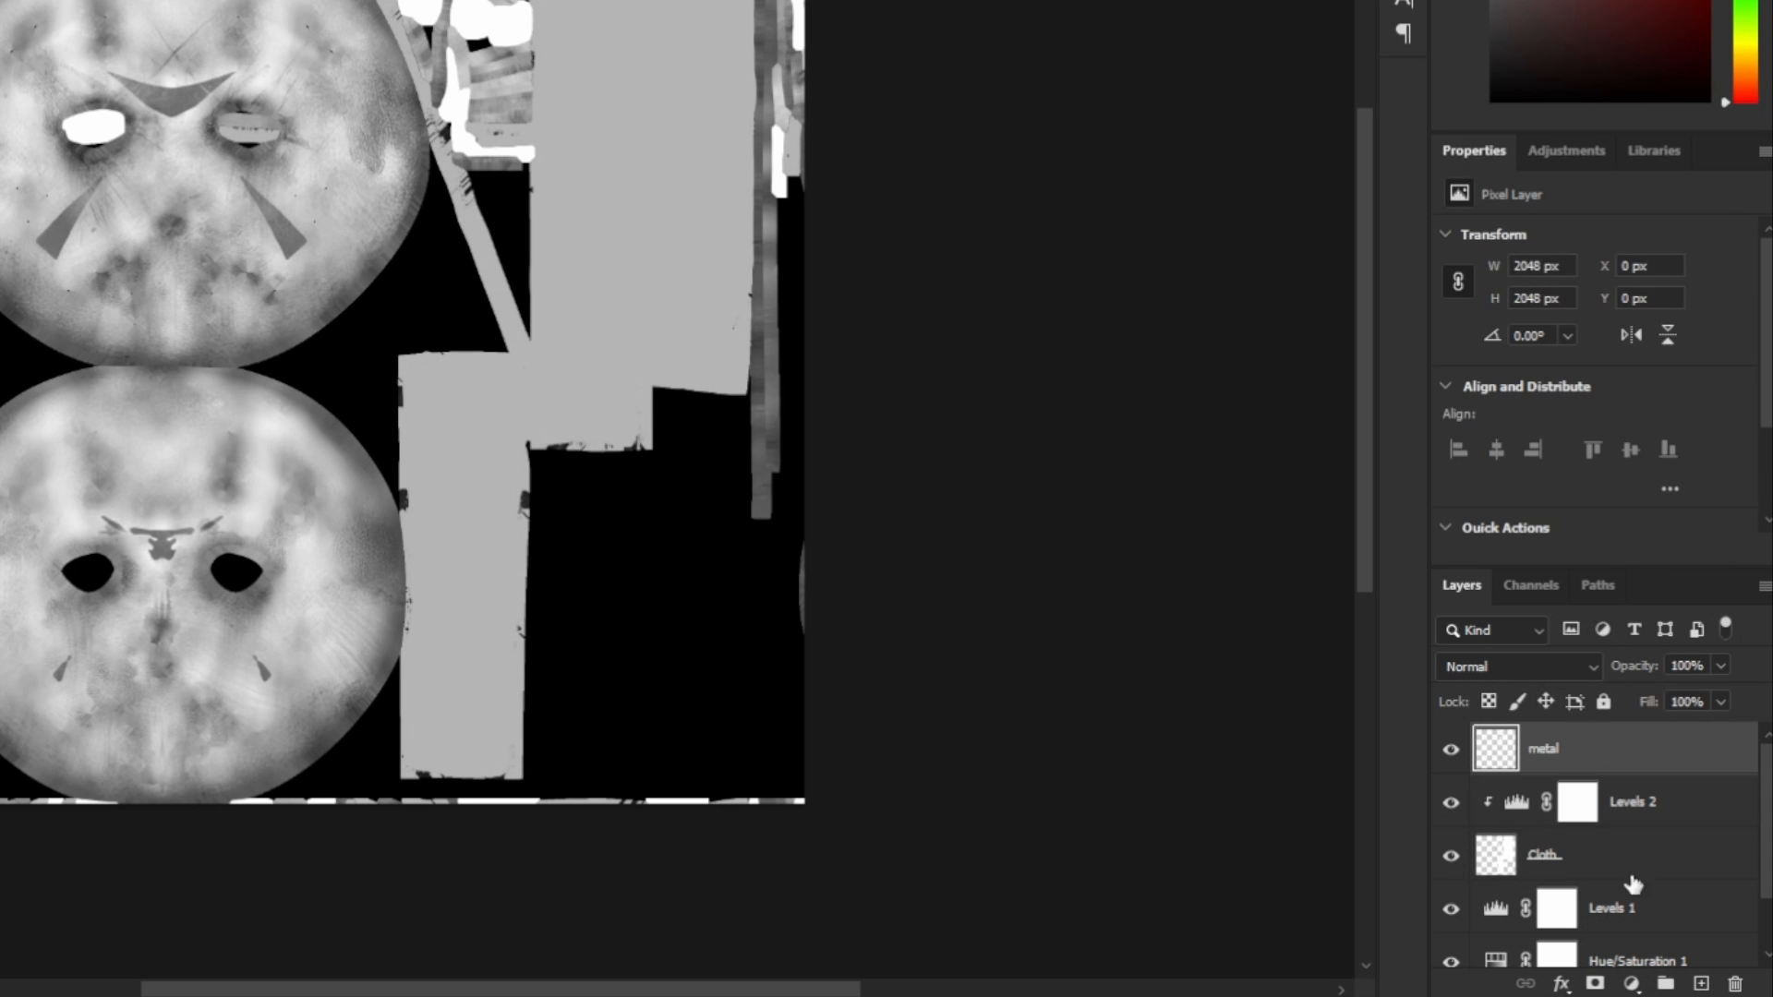
{"action": "left_click", "coordinate": [1631, 984]}
{"action": "left_click", "coordinate": [1648, 631]}
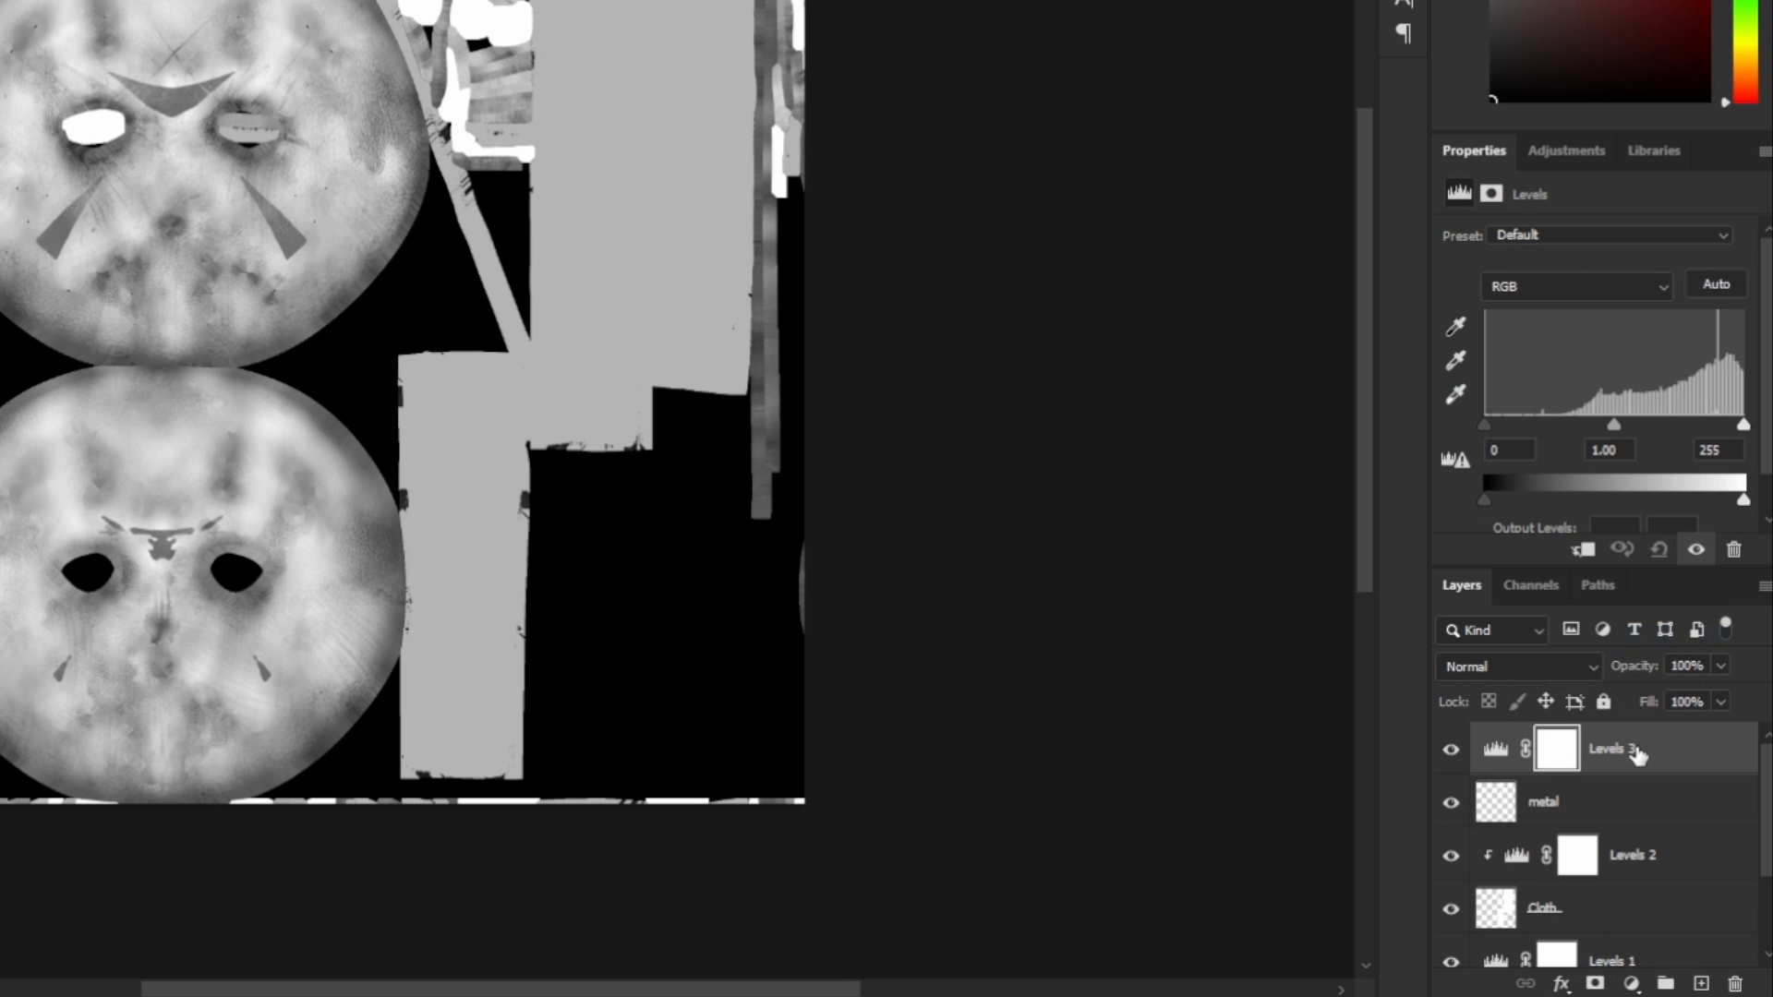
{"action": "left_click", "coordinate": [1607, 763], "text": "alt"}
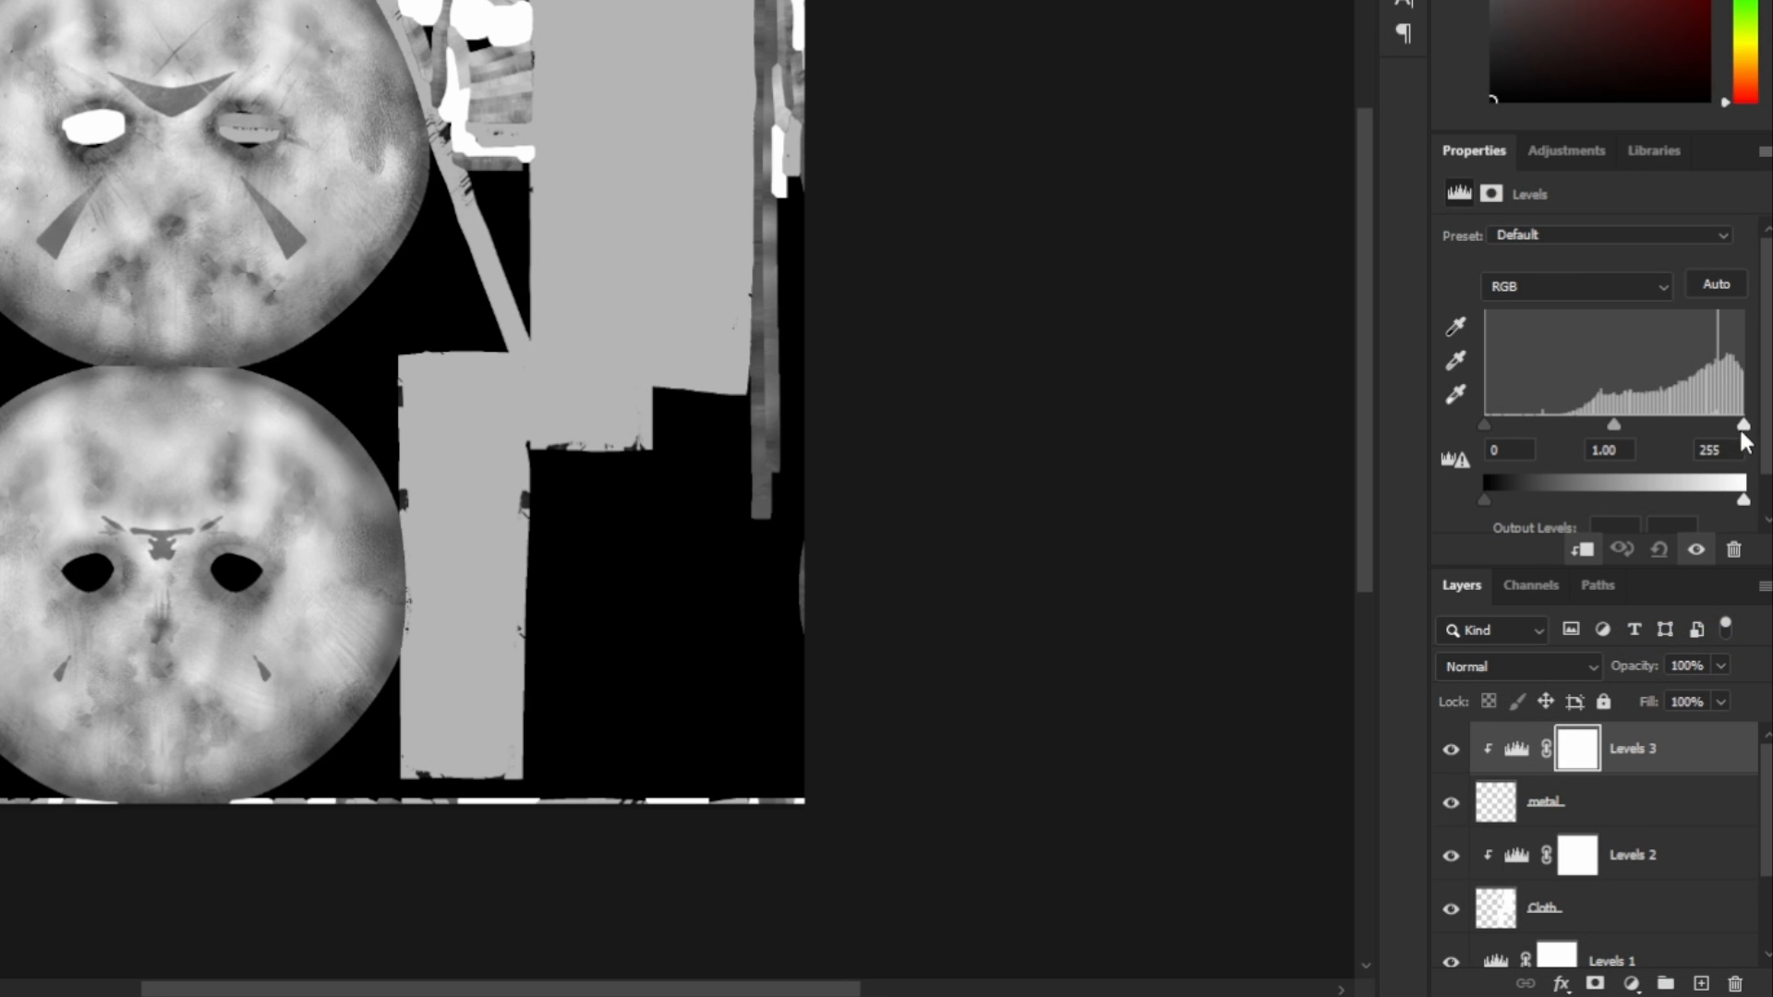
{"action": "left_click_drag", "start_coordinate": [1745, 504], "coordinate": [1544, 499]}
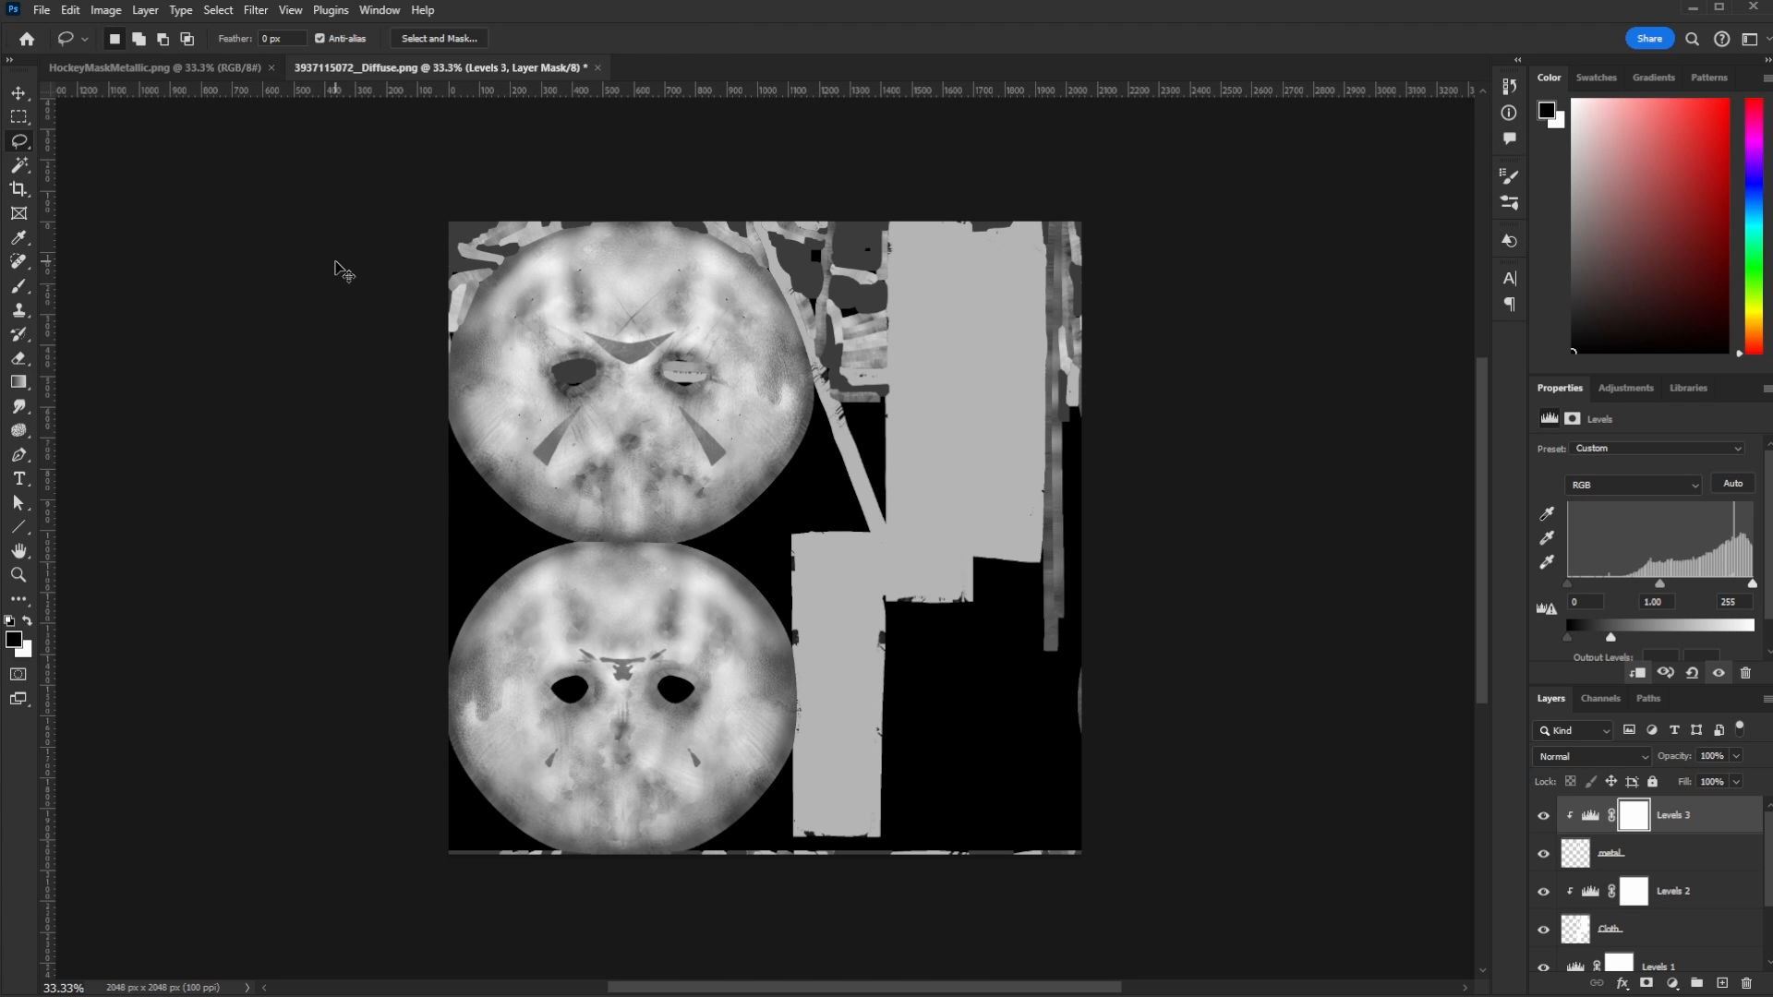
- Save the image to the Desktop as a PNG named HockeyMaskRoughness, using the large file size option
{"action": "key", "text": "ctrl+shift+s"}
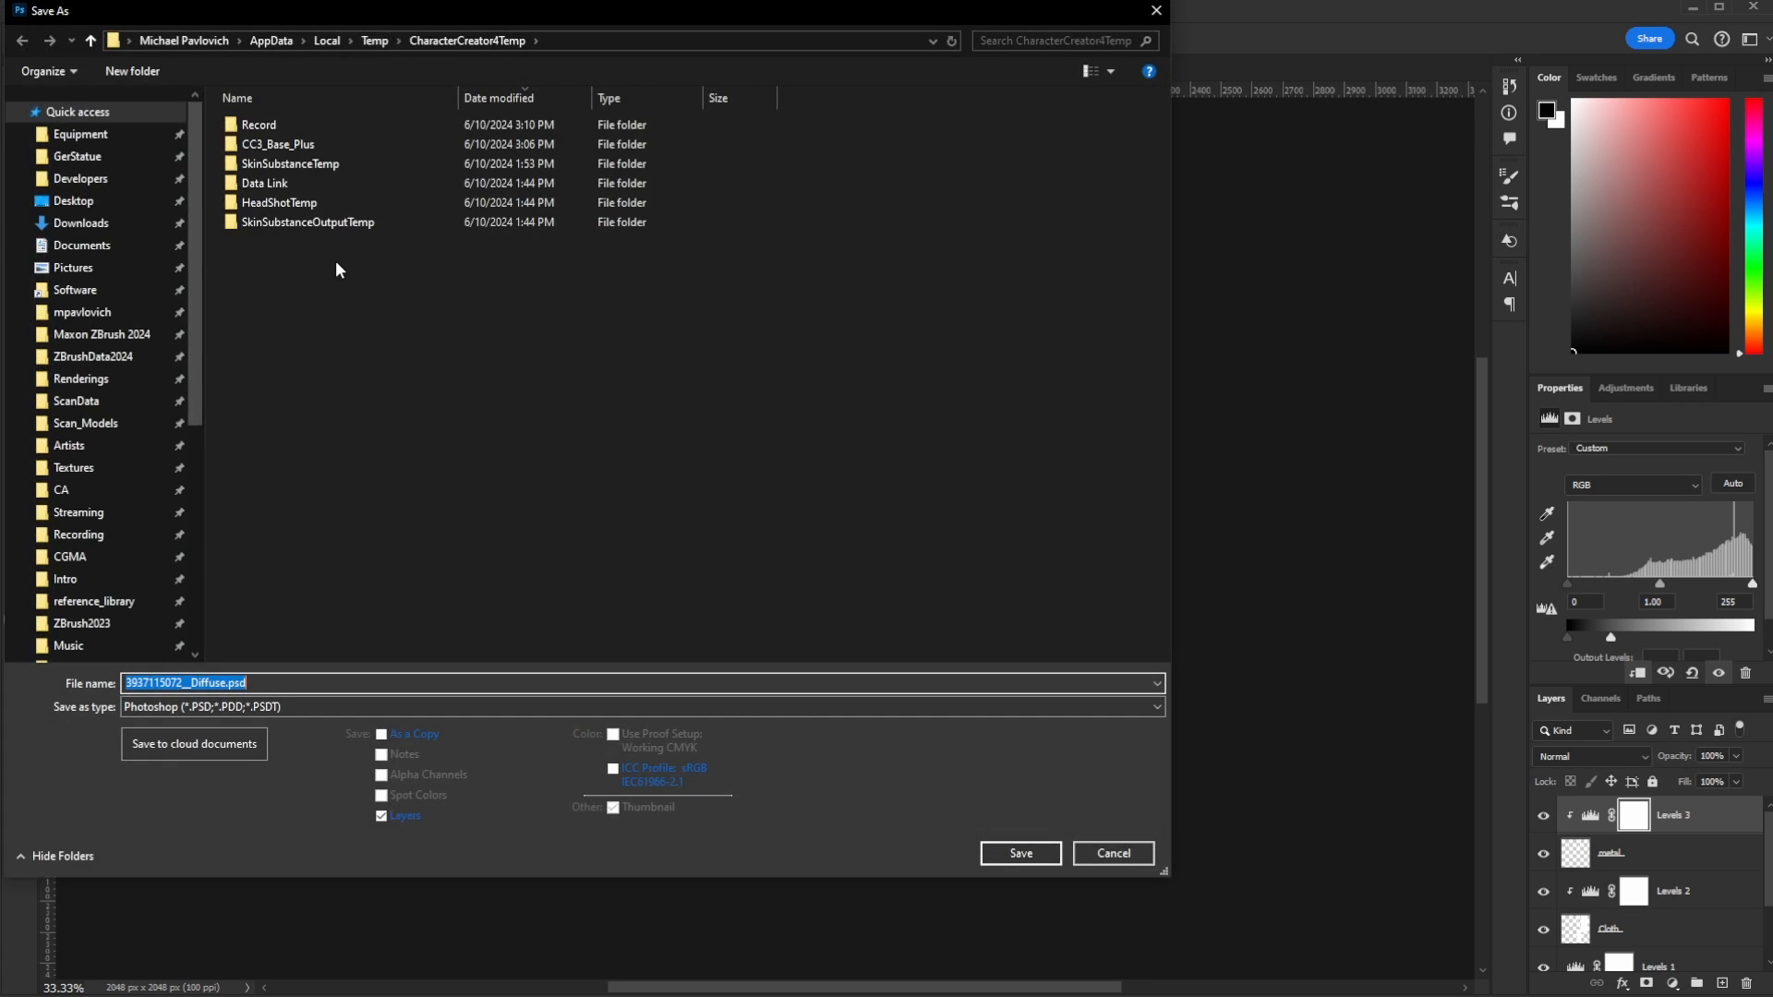
{"action": "left_click", "coordinate": [74, 200]}
{"action": "left_click", "coordinate": [262, 707]}
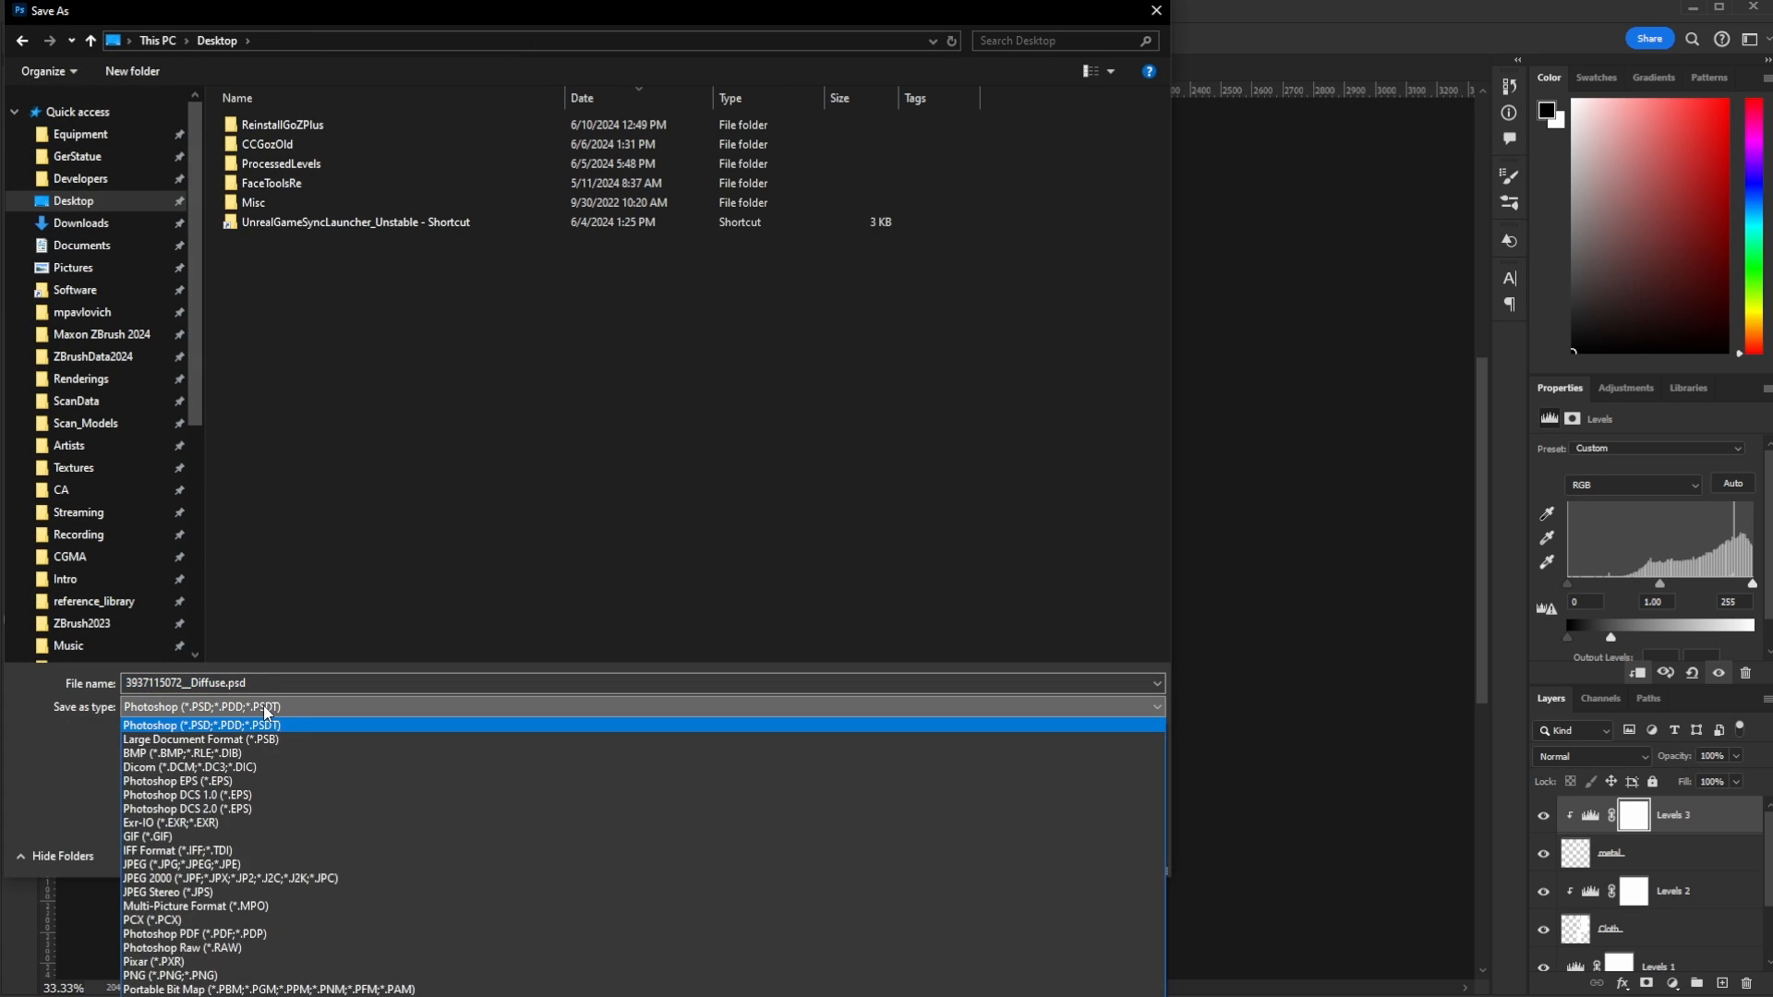
{"action": "left_click", "coordinate": [240, 966]}
{"action": "left_click", "coordinate": [268, 683]}
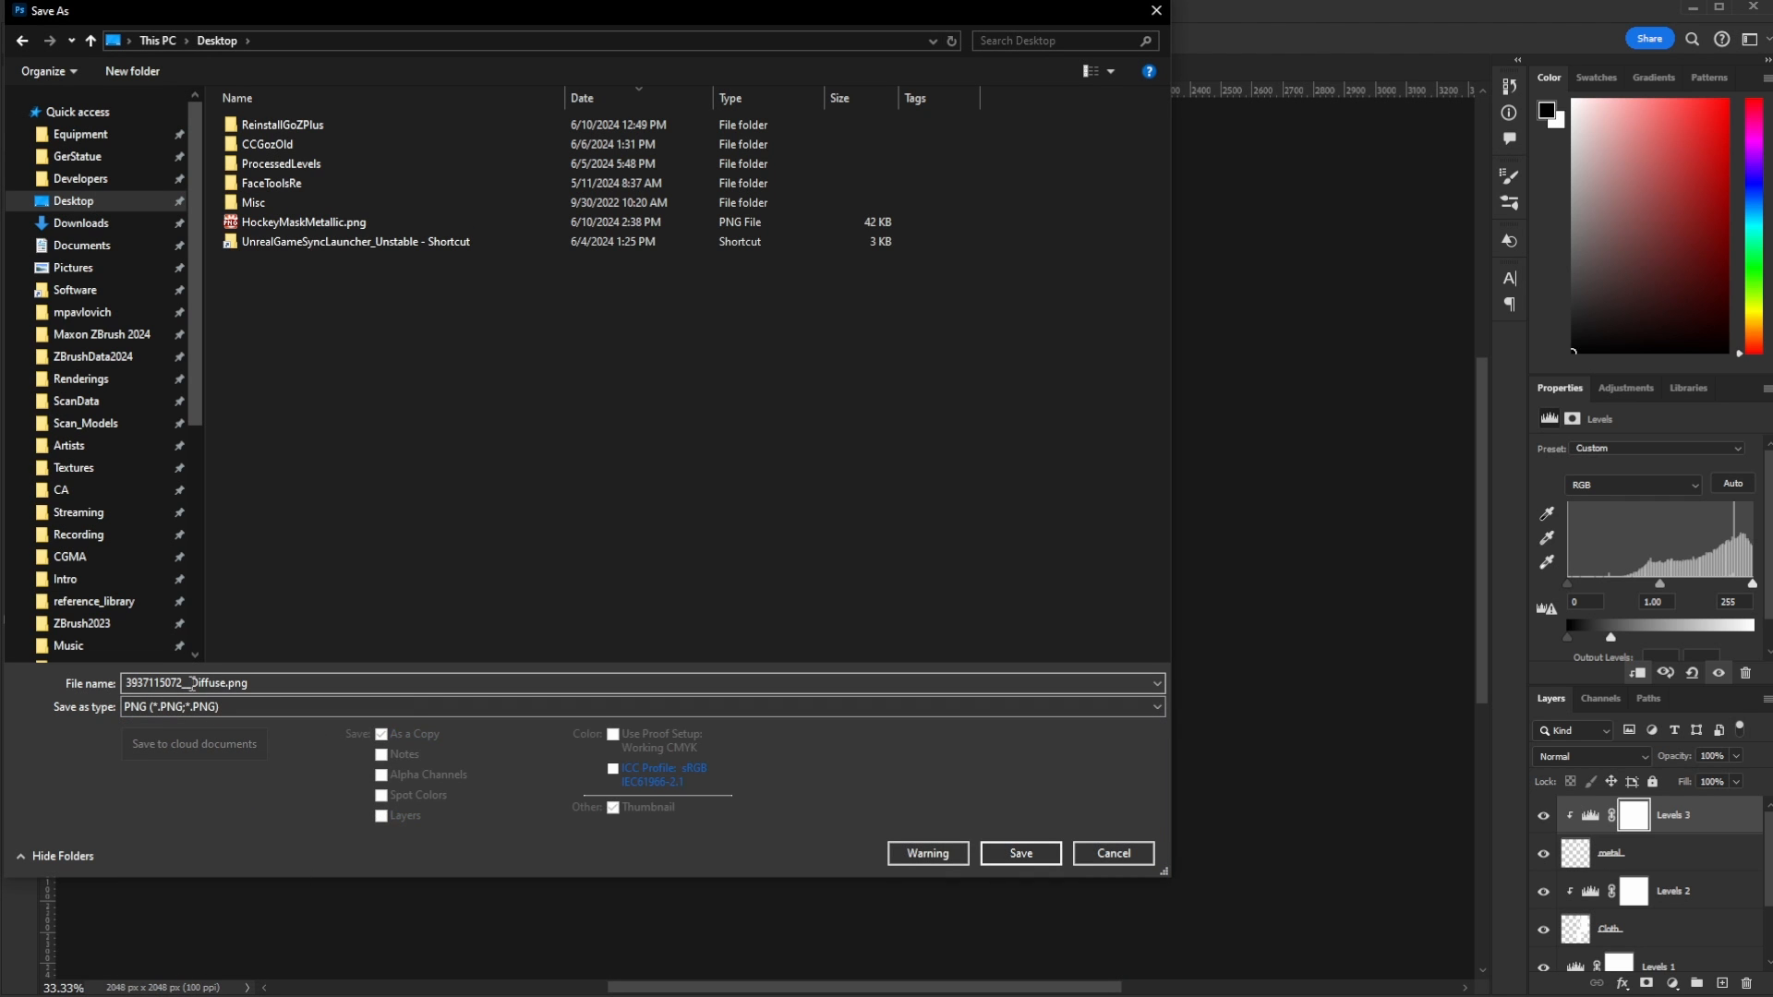
{"action": "key", "text": "ctrl+a"}
{"action": "type", "text": "HockeyMaskRou"}
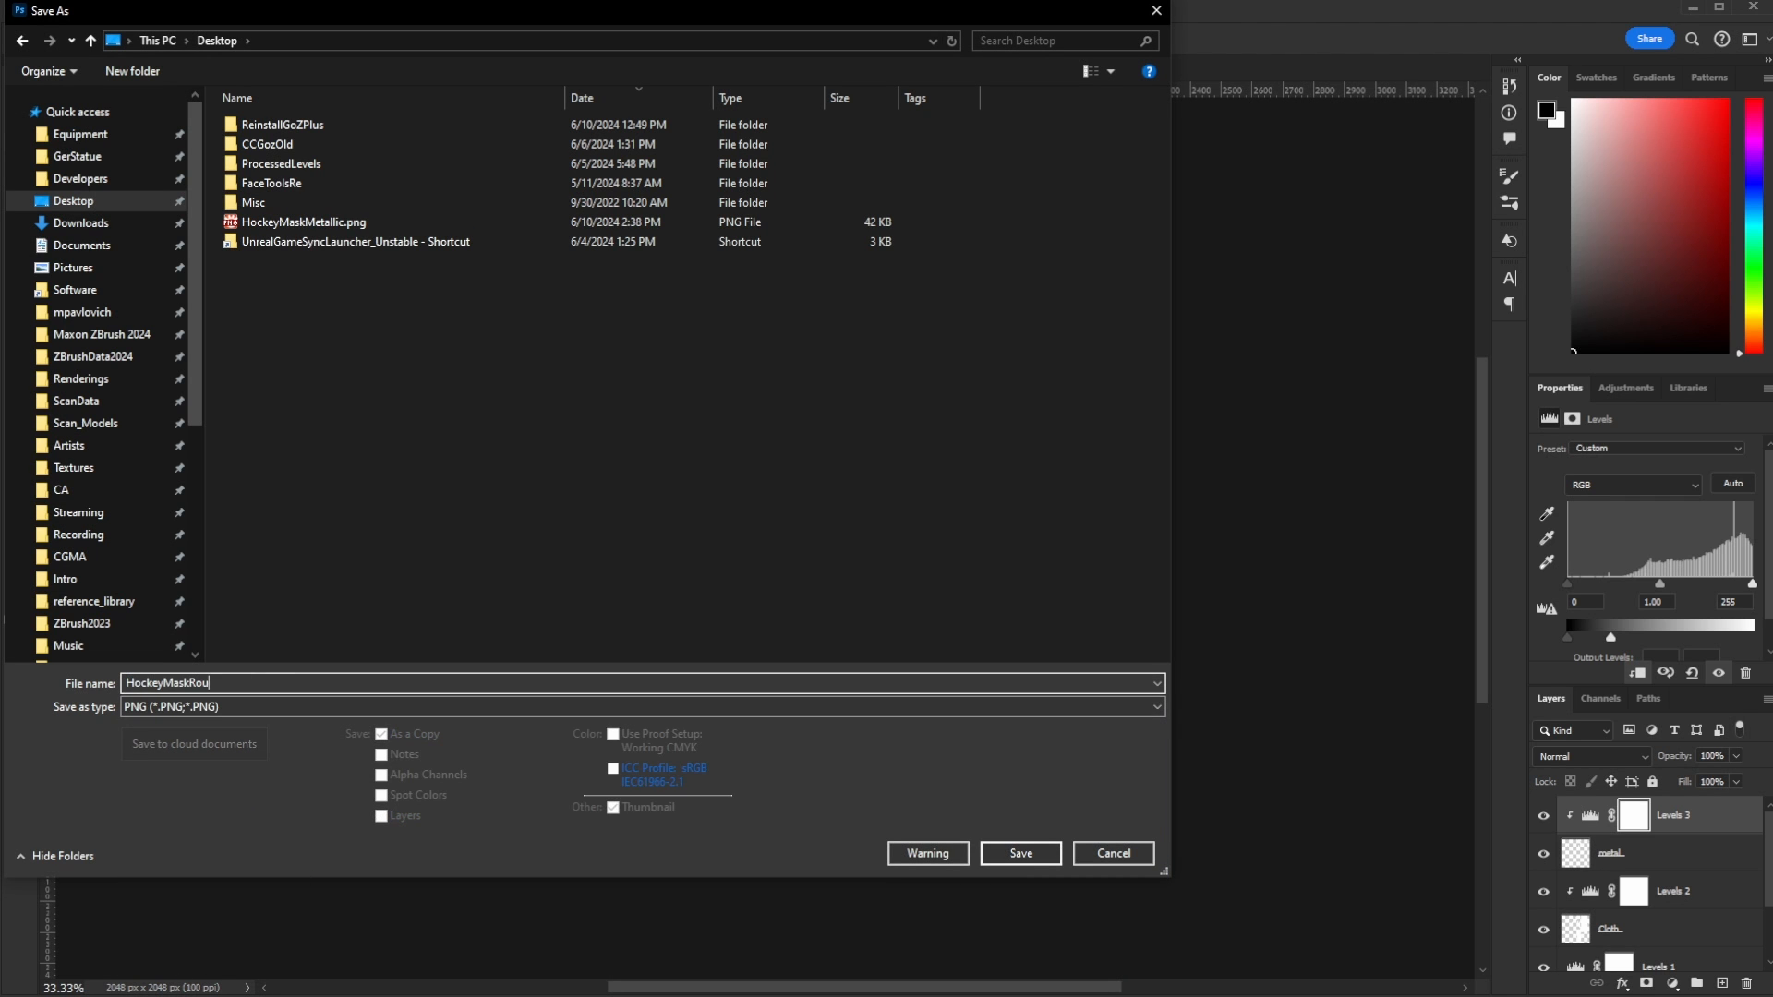
{"action": "type", "text": "ghness"}
{"action": "key", "text": "Return"}
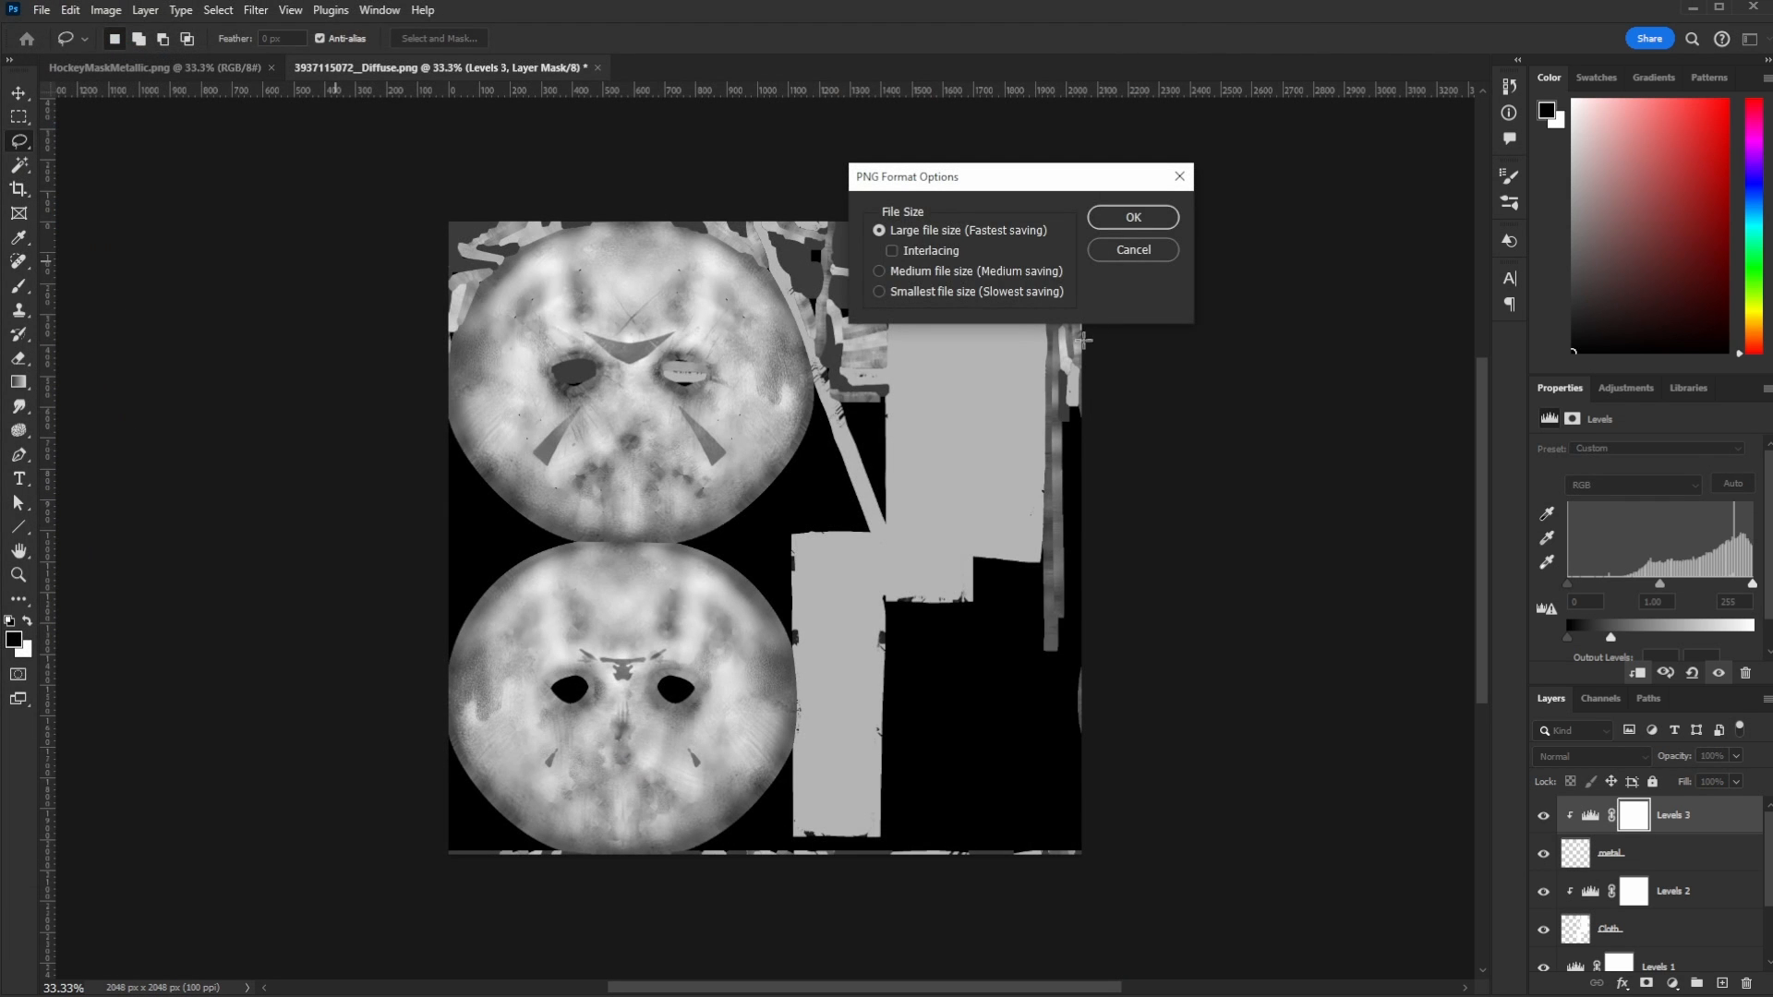
{"action": "left_click", "coordinate": [1133, 219]}
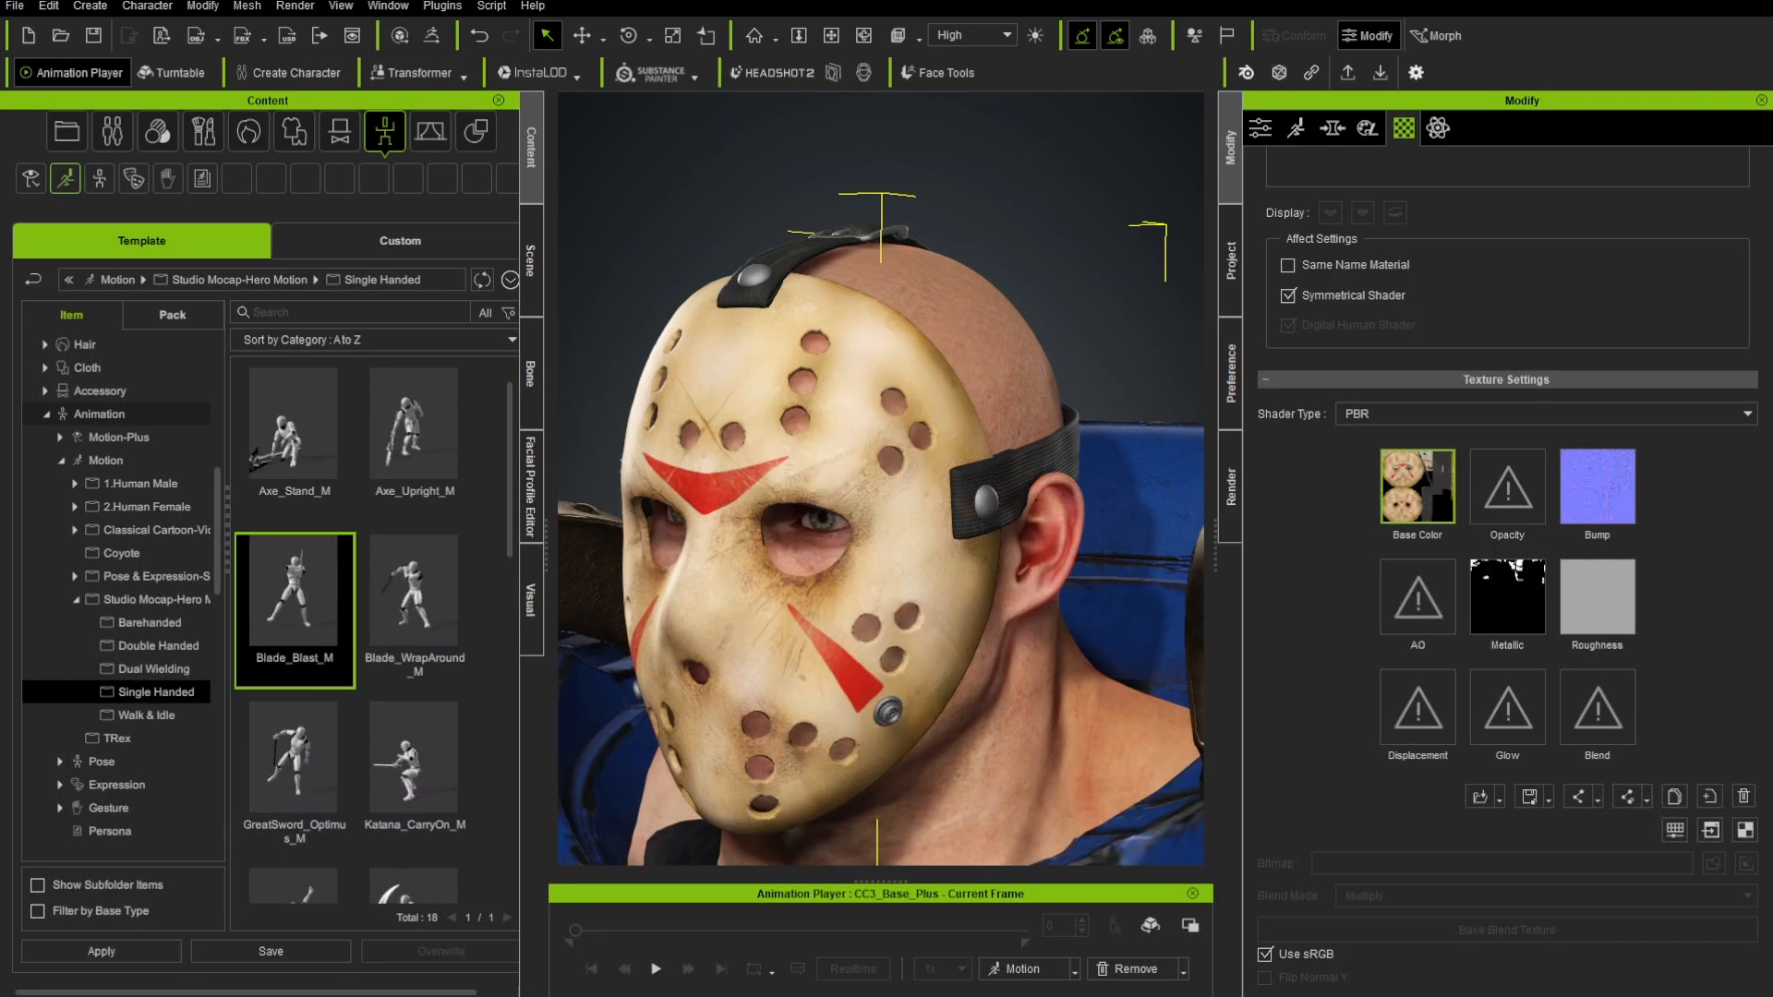
- In Character Creator, load HockeyMaskRoughness.png from the Desktop into the mask's Roughness texture channel
{"action": "double_click", "coordinate": [1603, 606]}
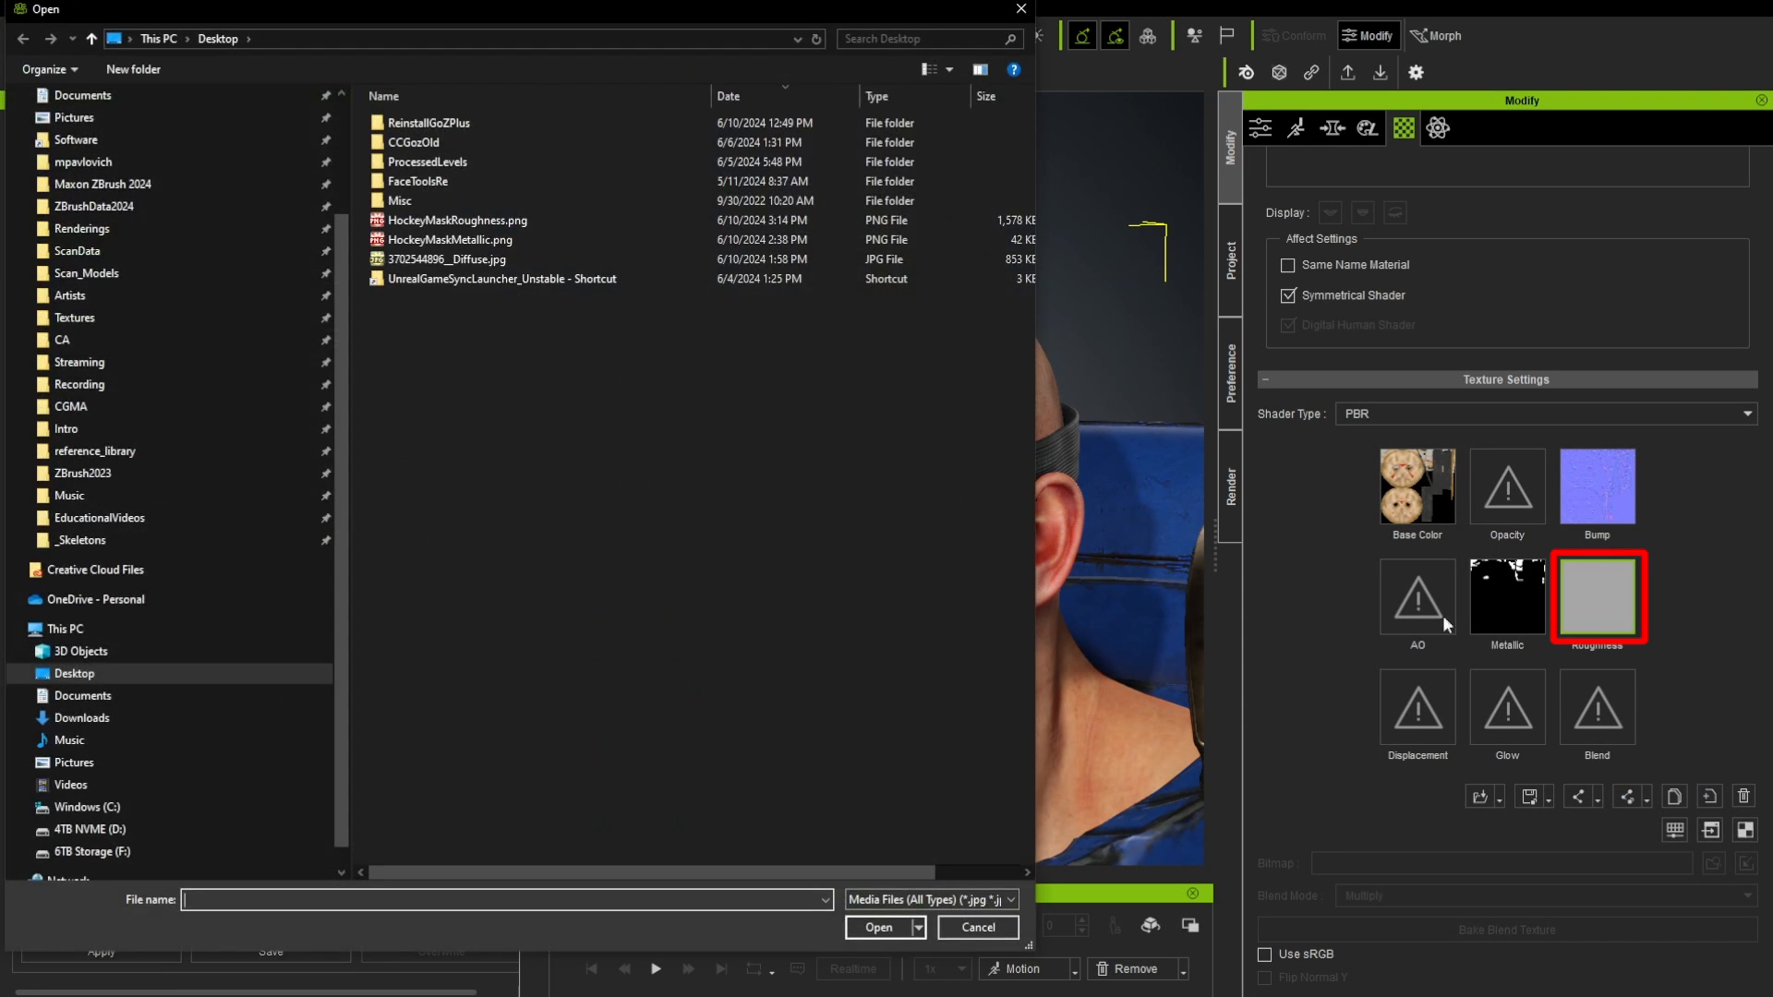
{"action": "left_click", "coordinate": [457, 220]}
{"action": "left_click", "coordinate": [878, 927]}
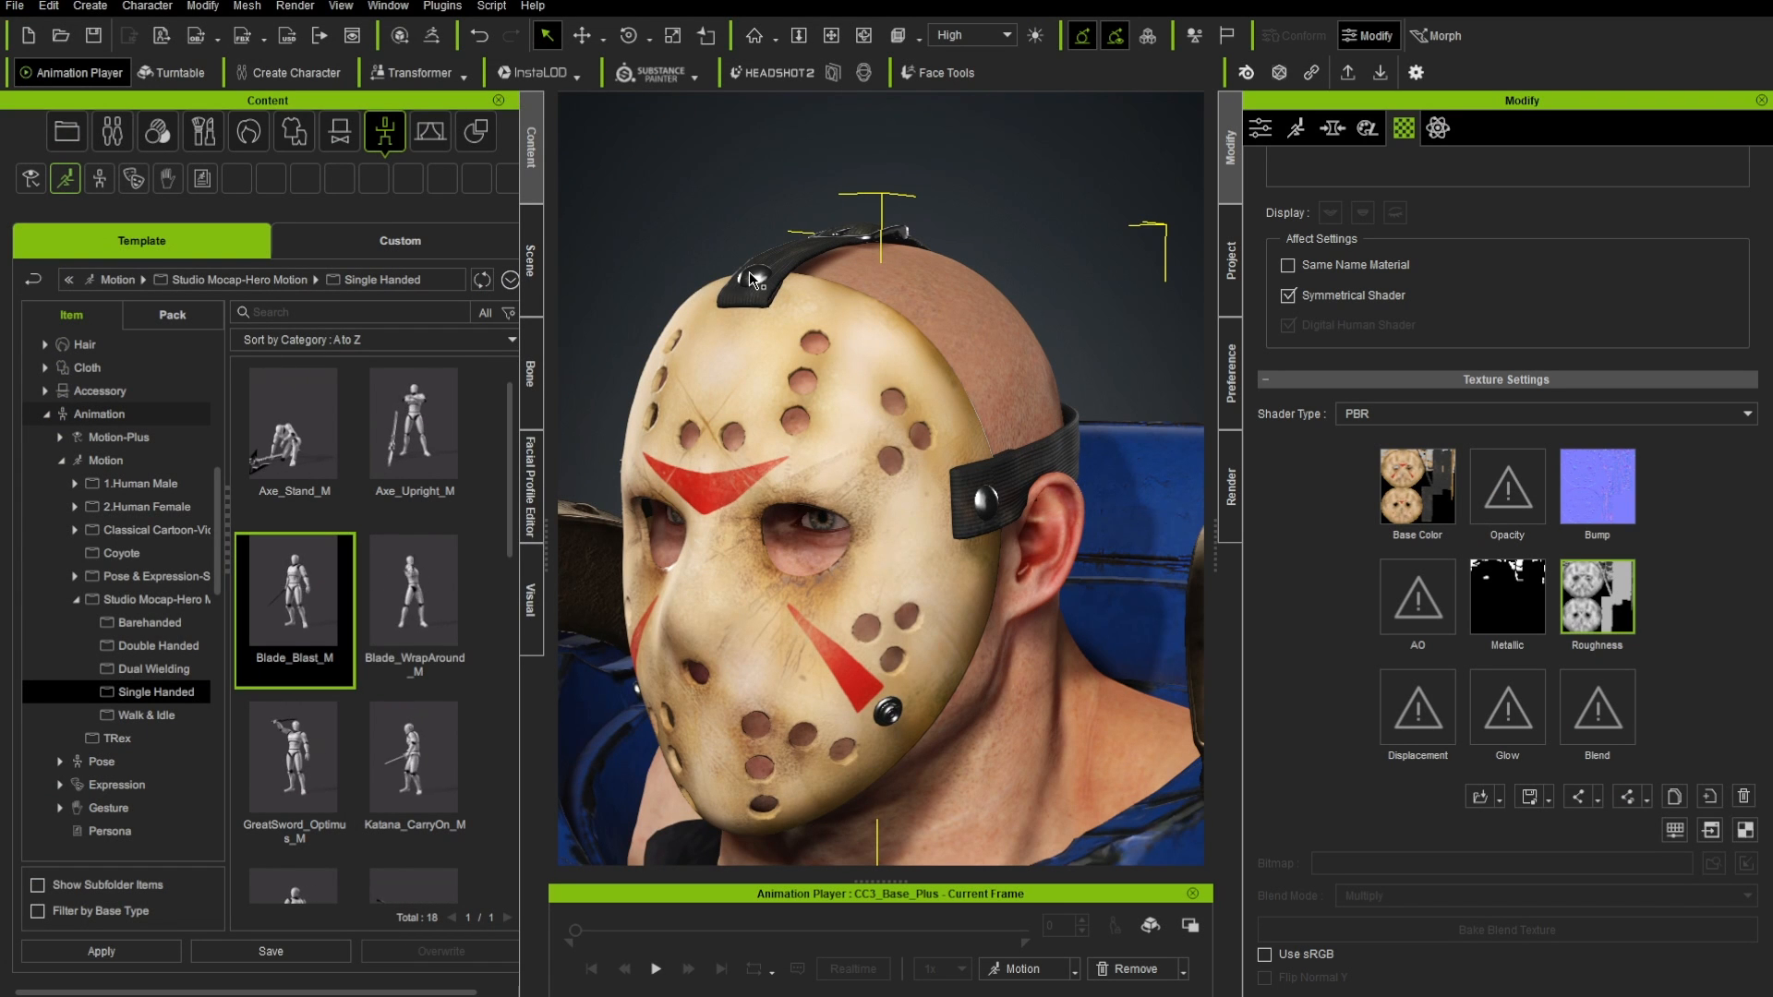
- Try lowering the Roughness map's brightness to -3 and contrast to -25 with Adjust Color, then reset the adjustments
{"action": "left_click_drag", "start_coordinate": [702, 620], "coordinate": [878, 607], "text": "alt"}
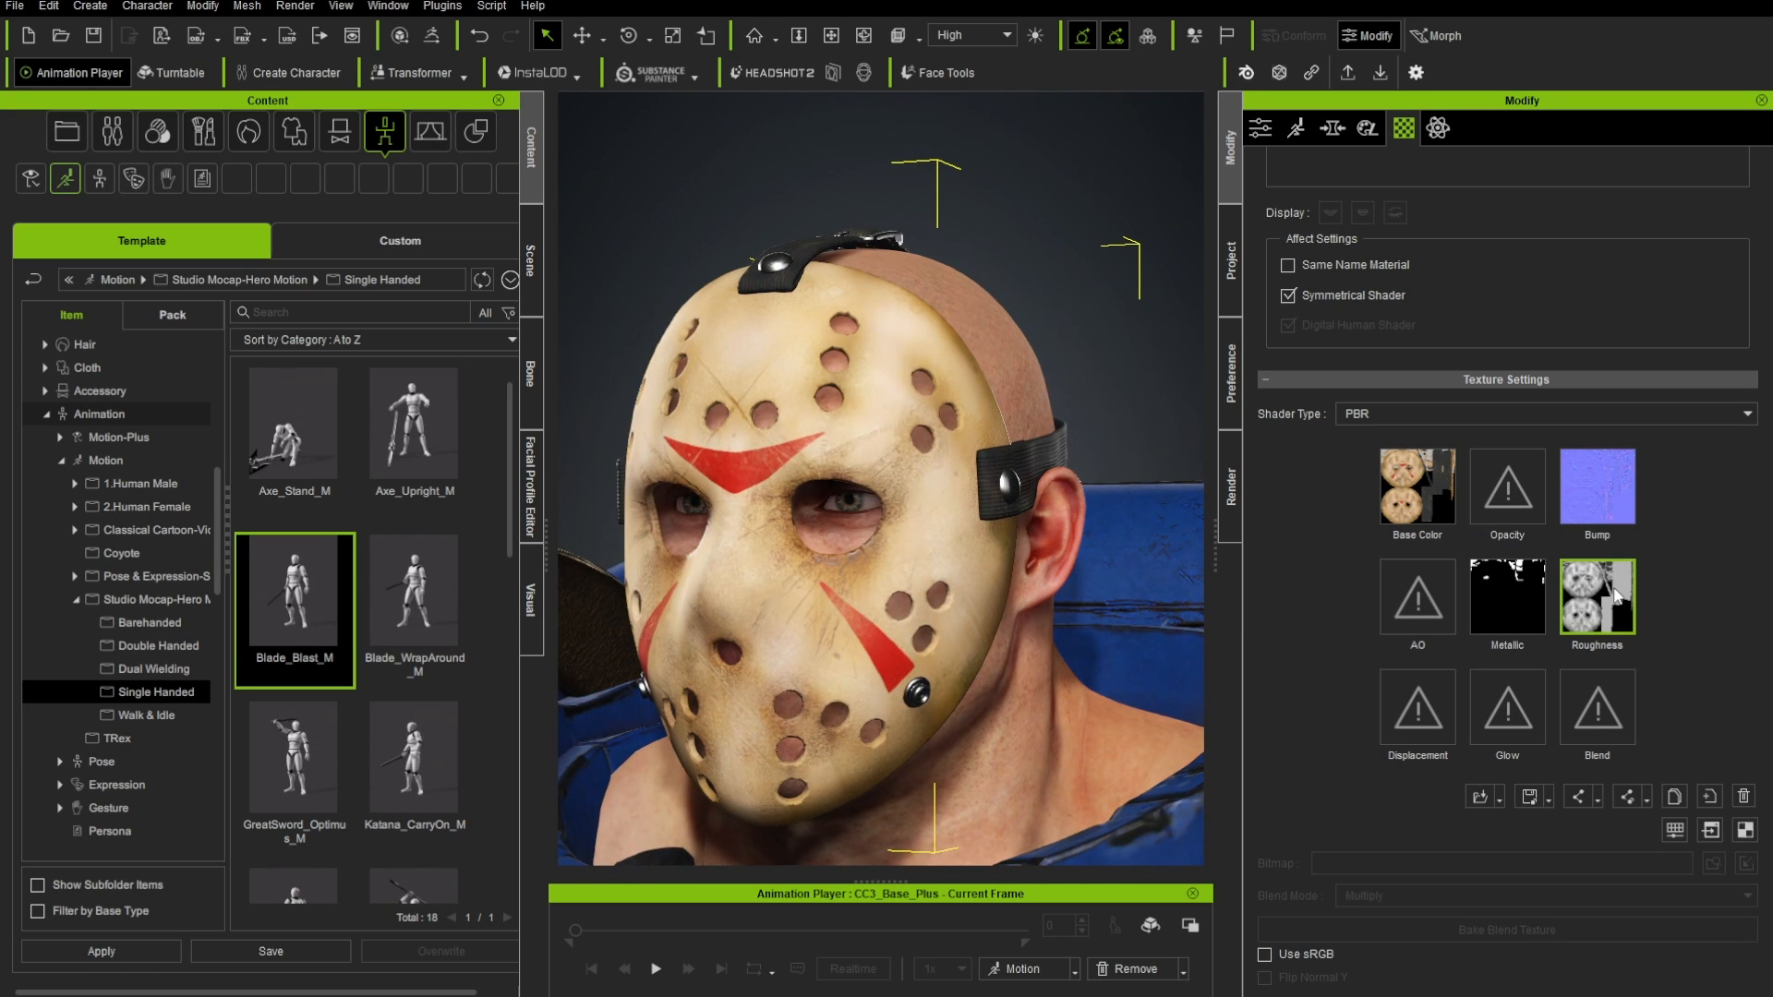
{"action": "left_click", "coordinate": [1674, 832]}
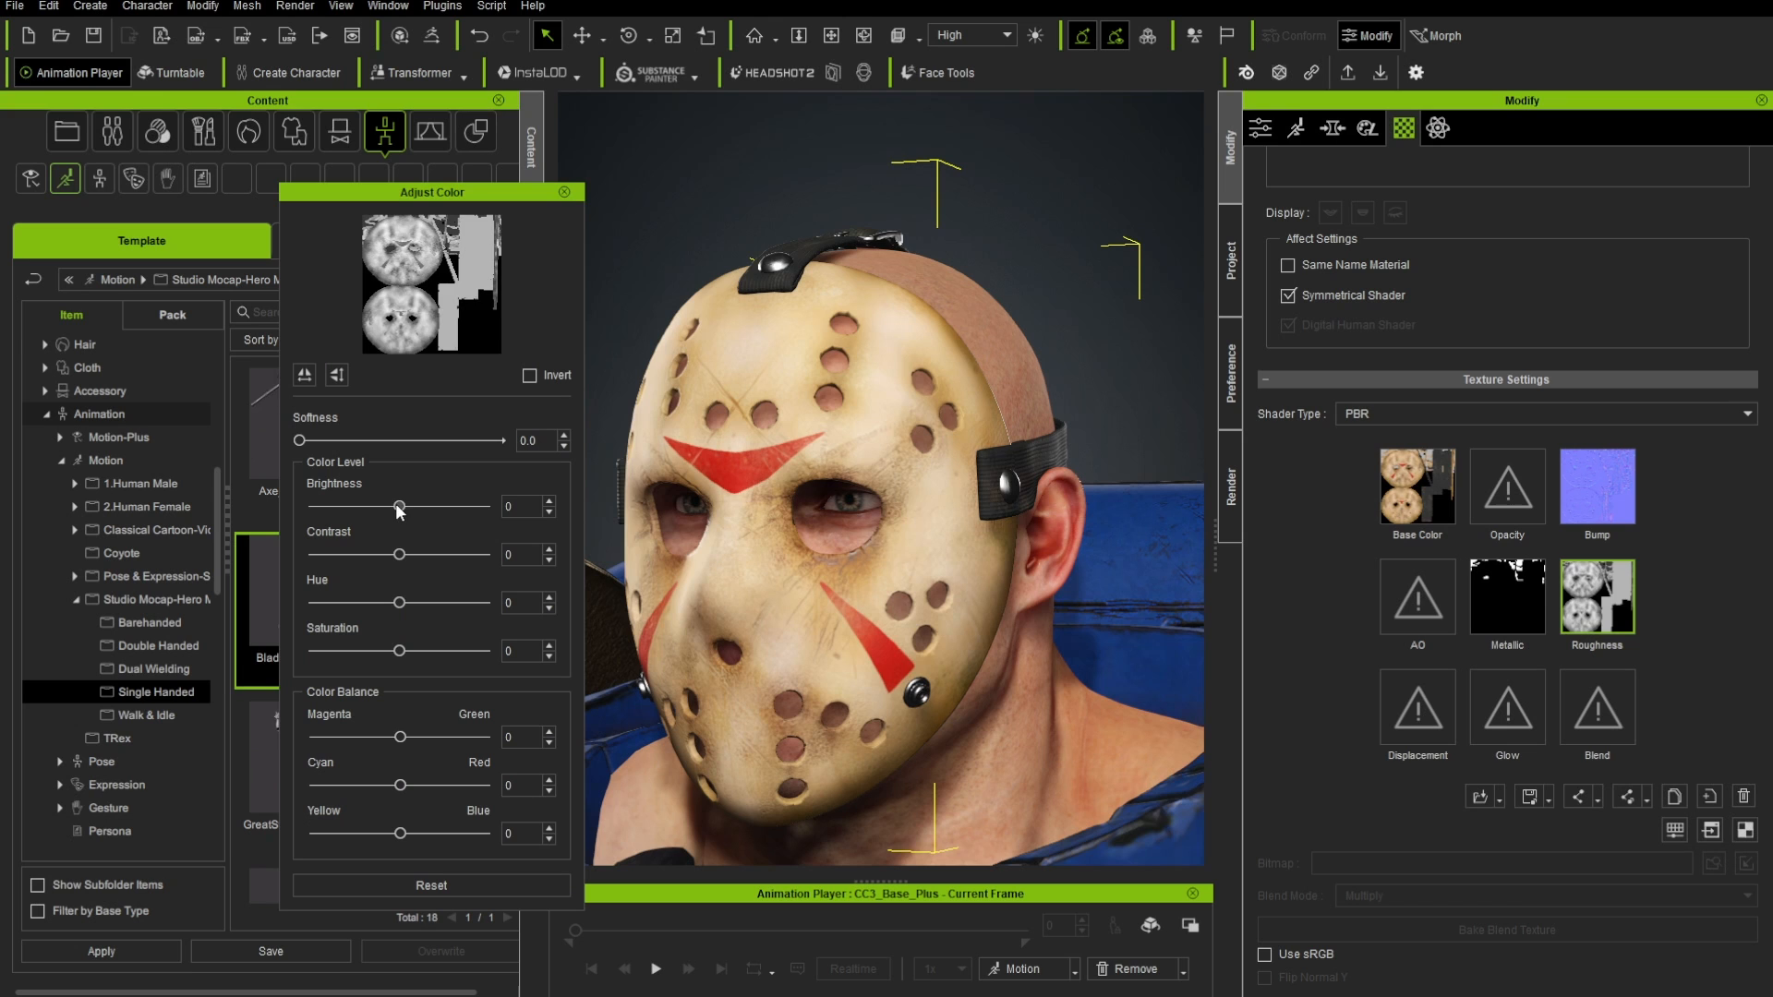
{"action": "left_click_drag", "start_coordinate": [398, 507], "coordinate": [377, 555]}
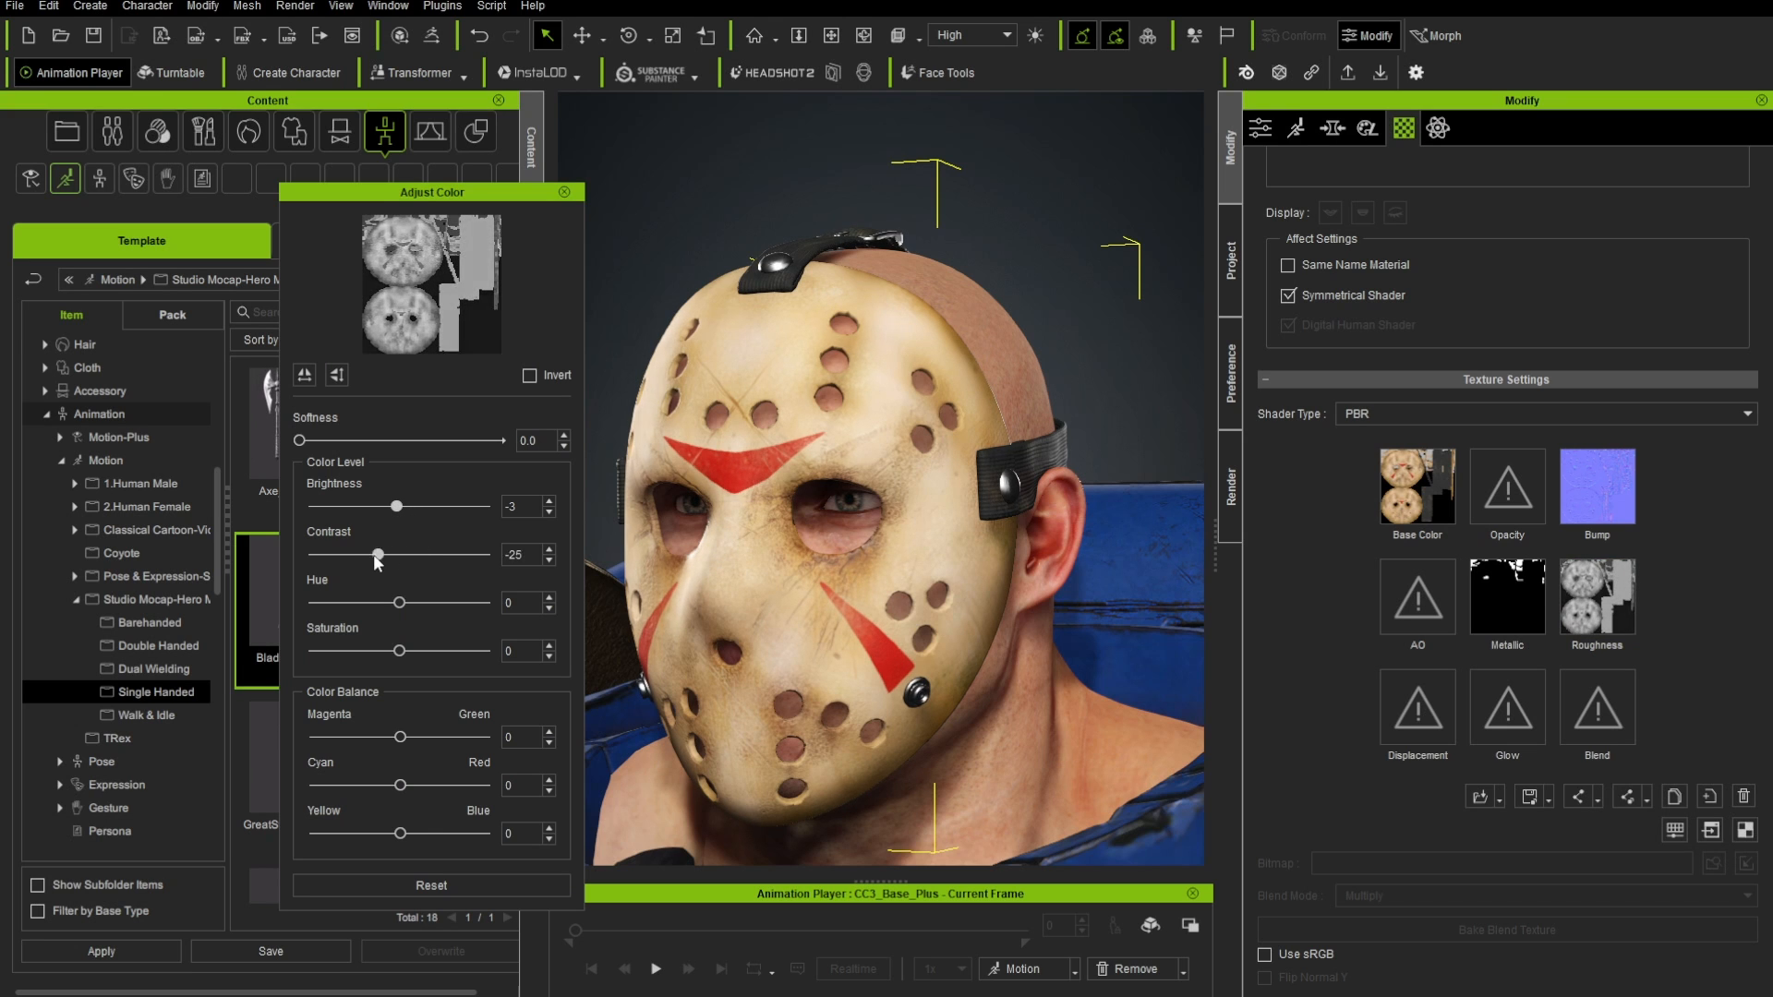
{"action": "left_click", "coordinate": [411, 883]}
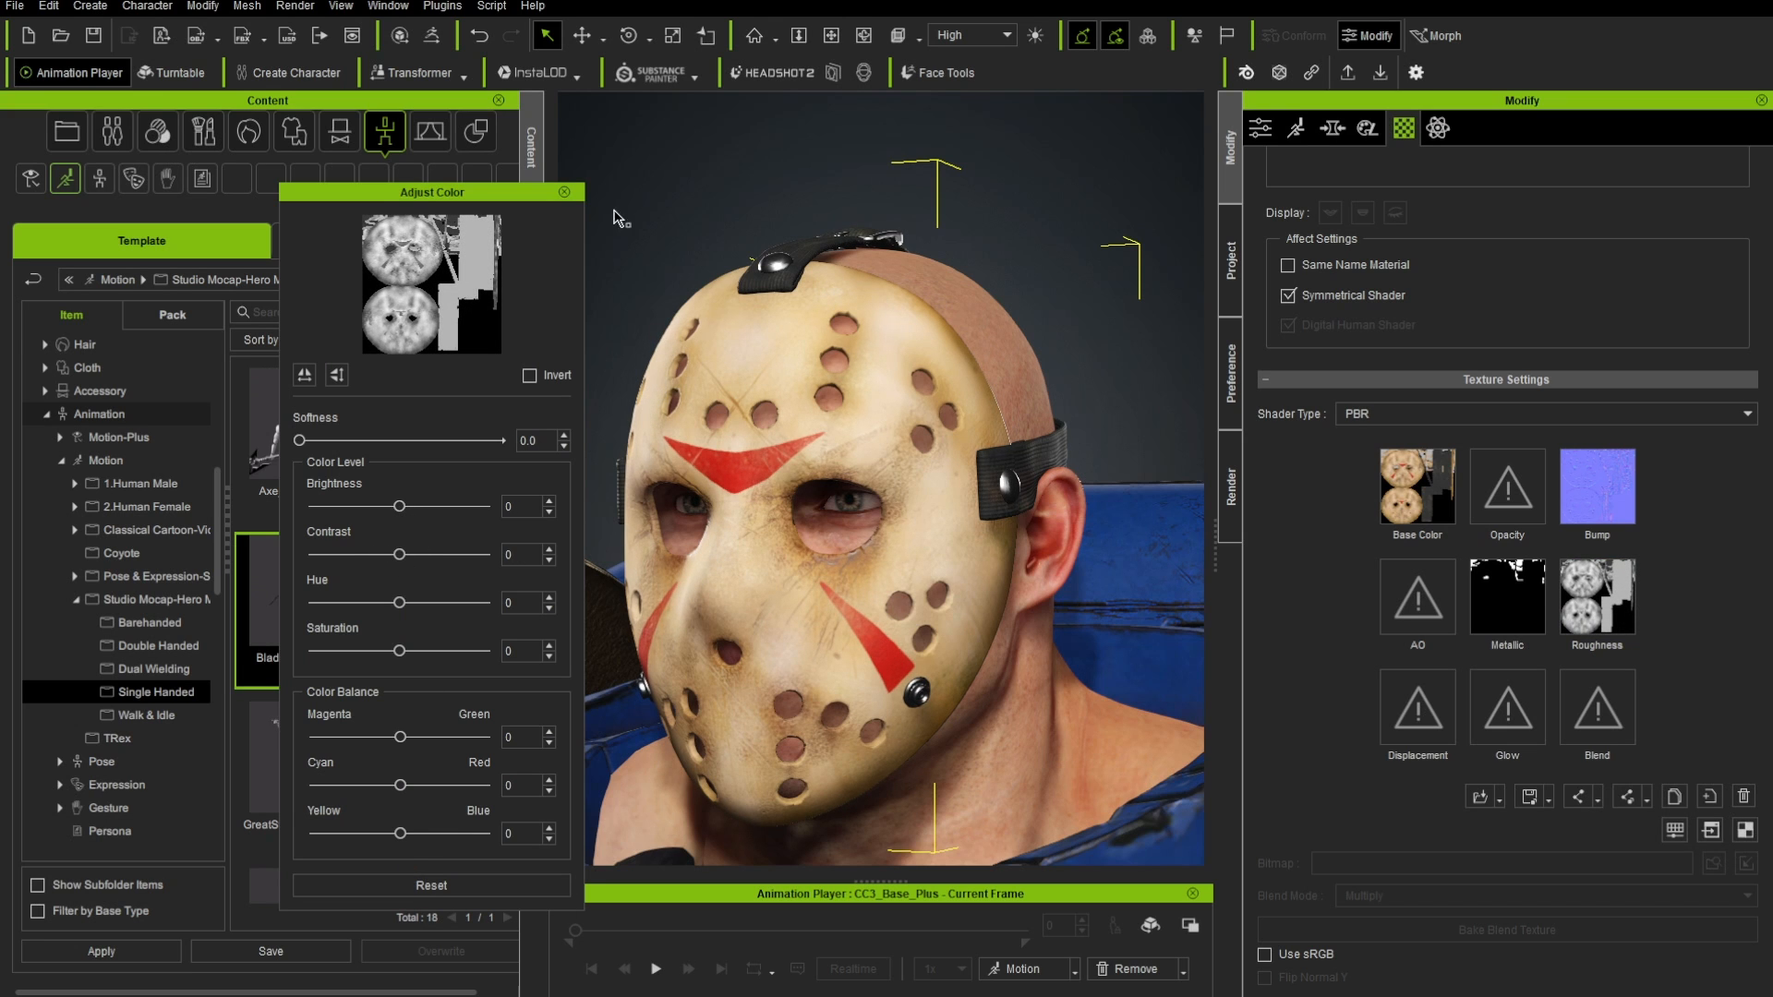
{"action": "left_click", "coordinate": [564, 192]}
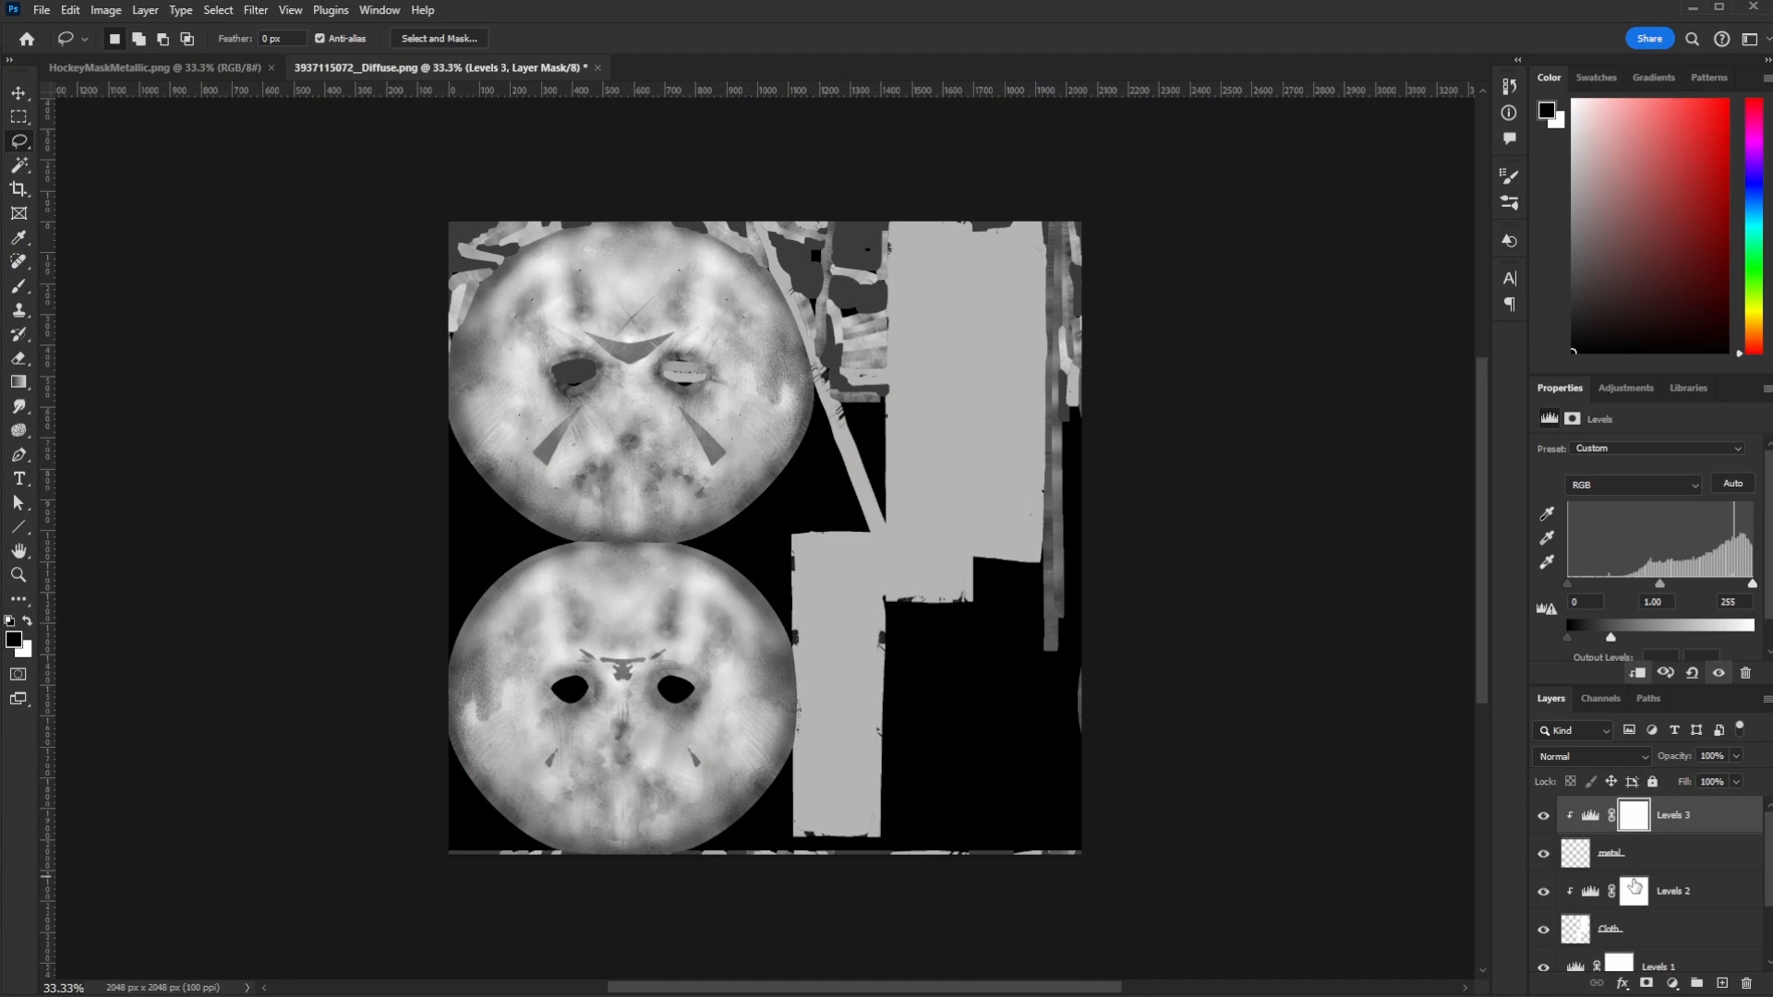
- In Photoshop, darken the Cloth layer to medium grey by further lowering the output white level of its clipped Levels 2 adjustment
{"action": "scroll", "coordinate": [1625, 887], "scroll_direction": "down", "scroll_amount": 2}
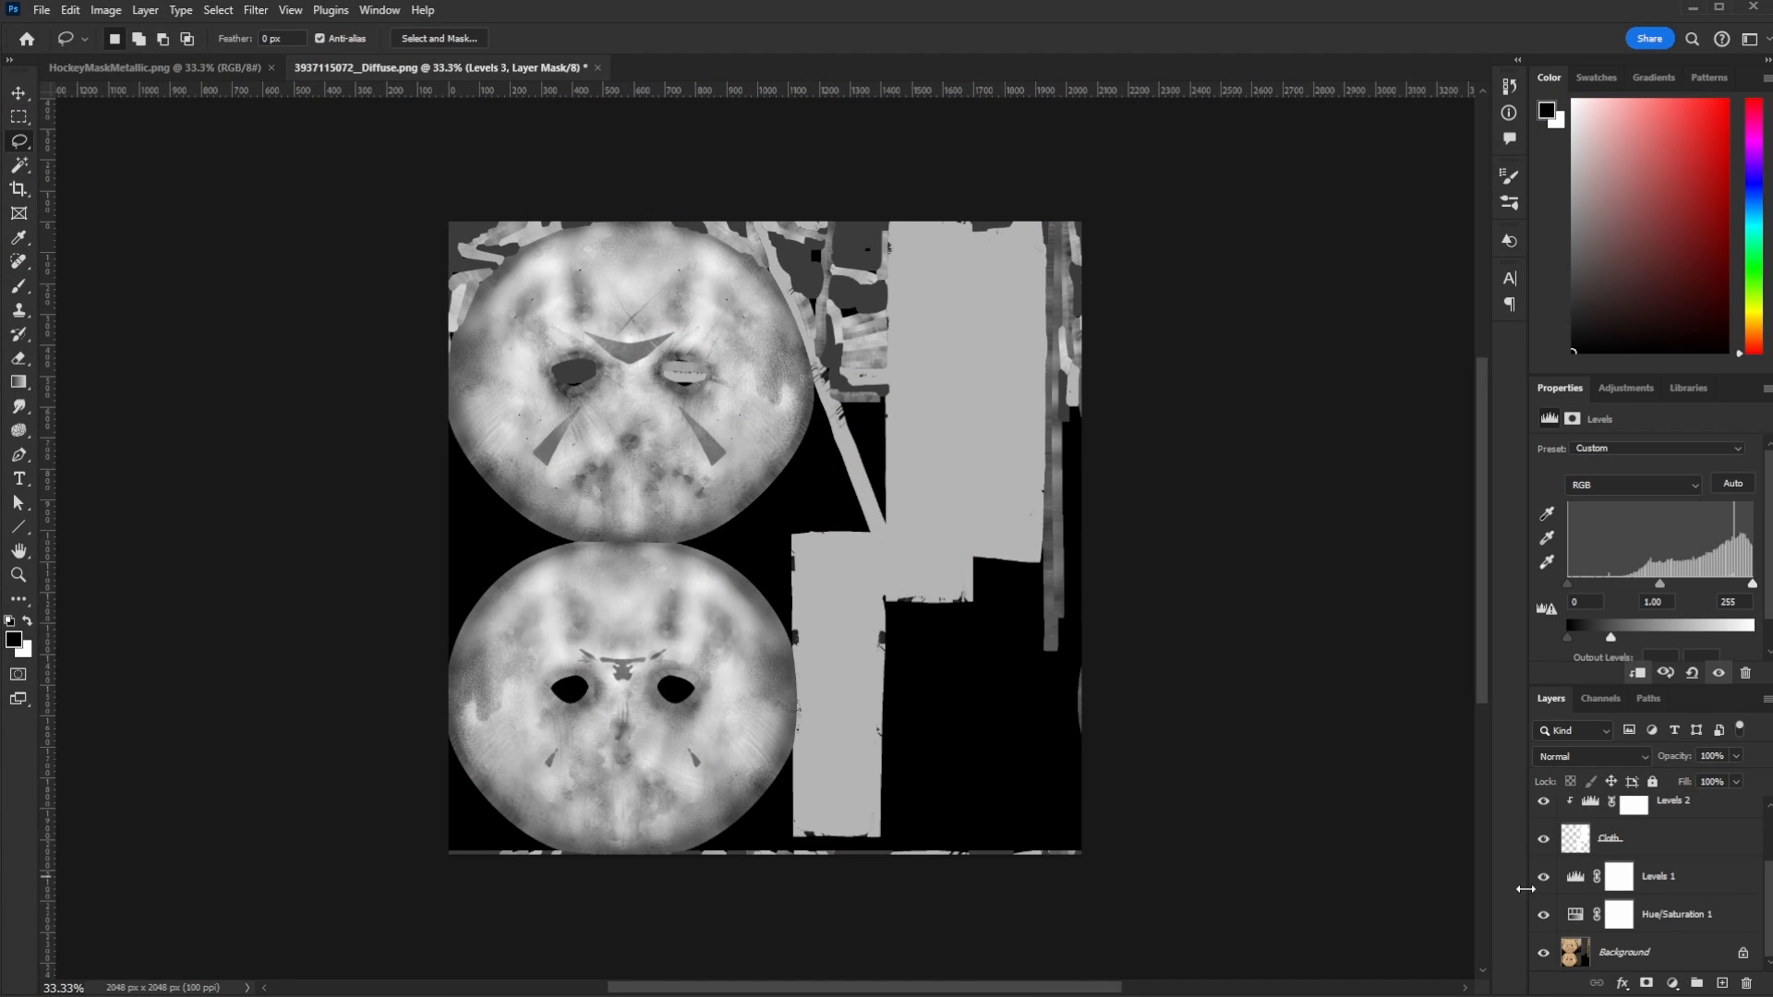
{"action": "left_click", "coordinate": [1659, 886]}
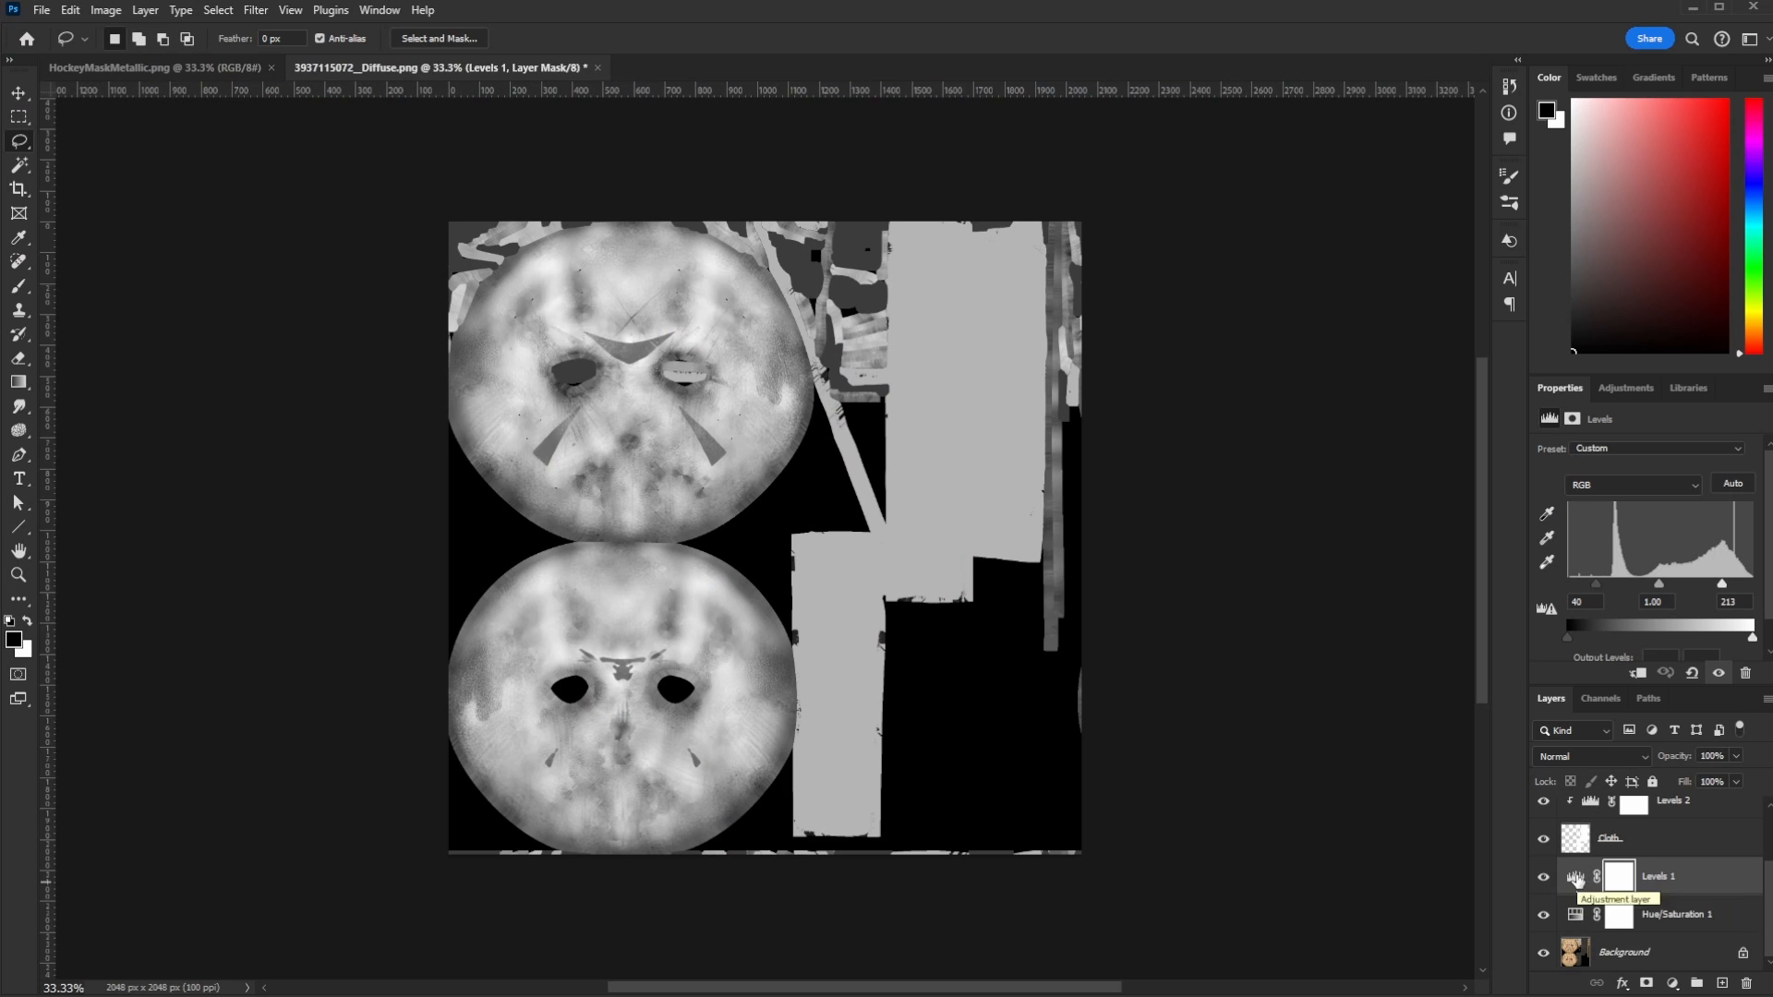
{"action": "scroll", "coordinate": [1637, 889], "scroll_direction": "up", "scroll_amount": 1}
{"action": "left_click", "coordinate": [1616, 842]}
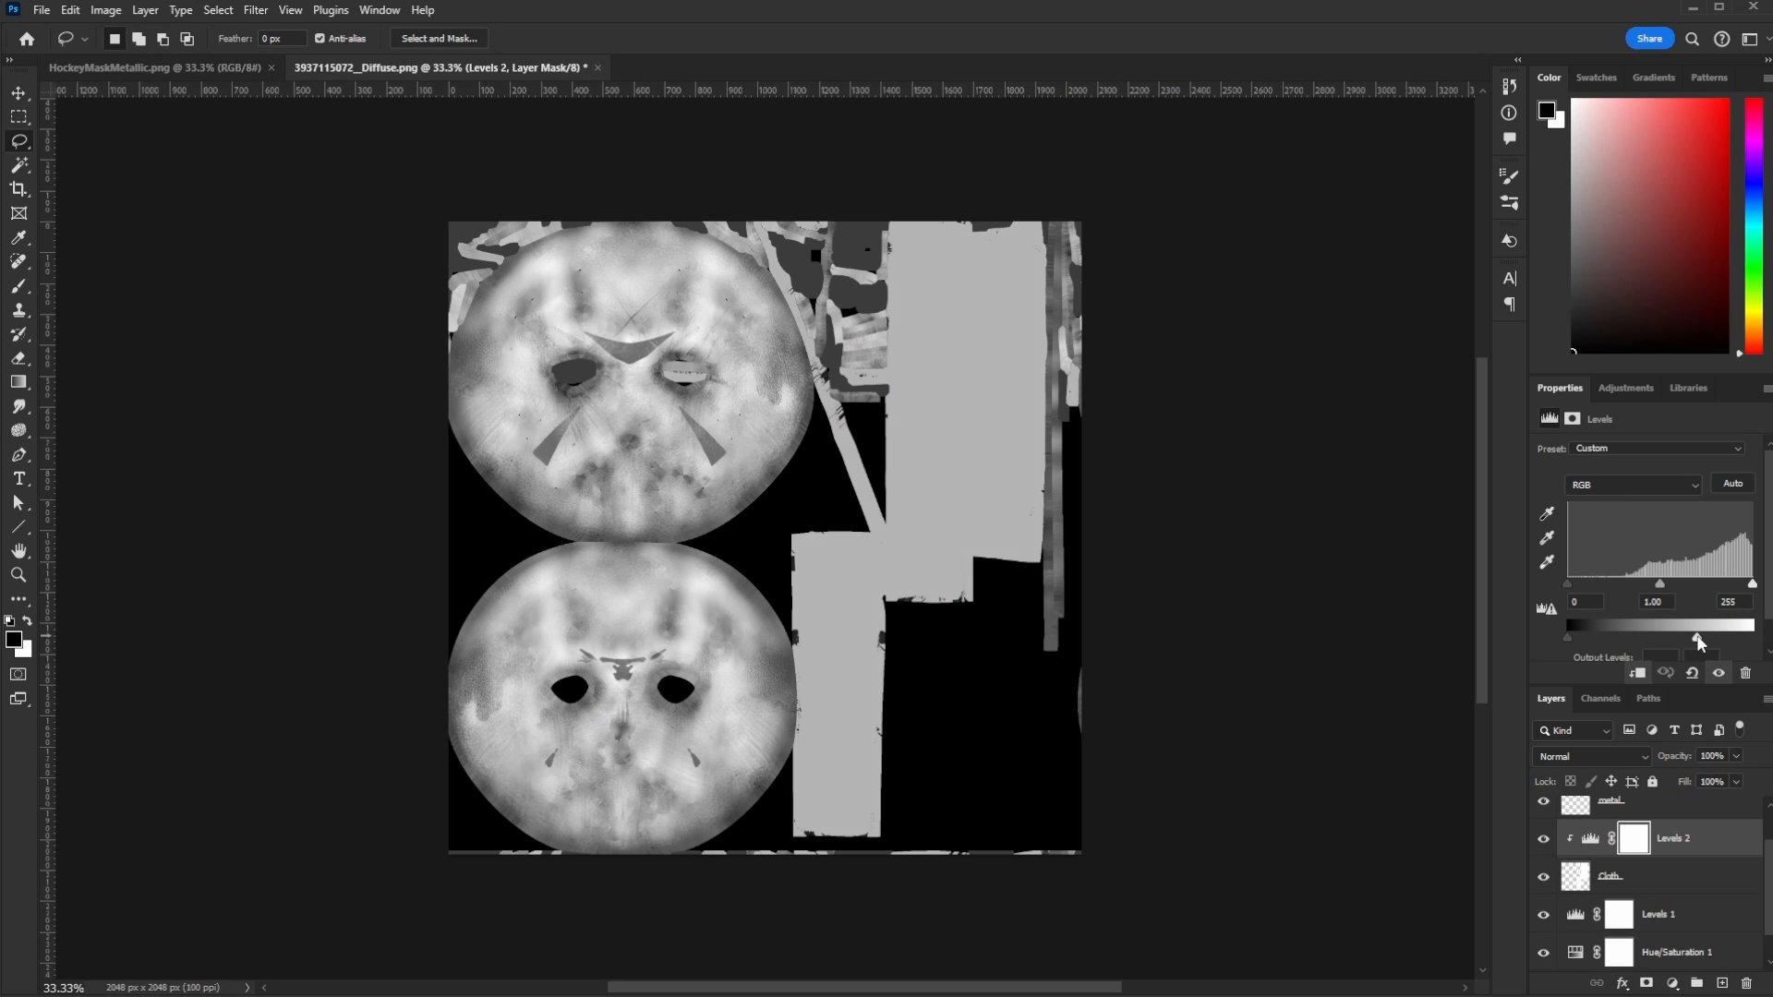
{"action": "left_click_drag", "start_coordinate": [1697, 638], "coordinate": [1671, 640]}
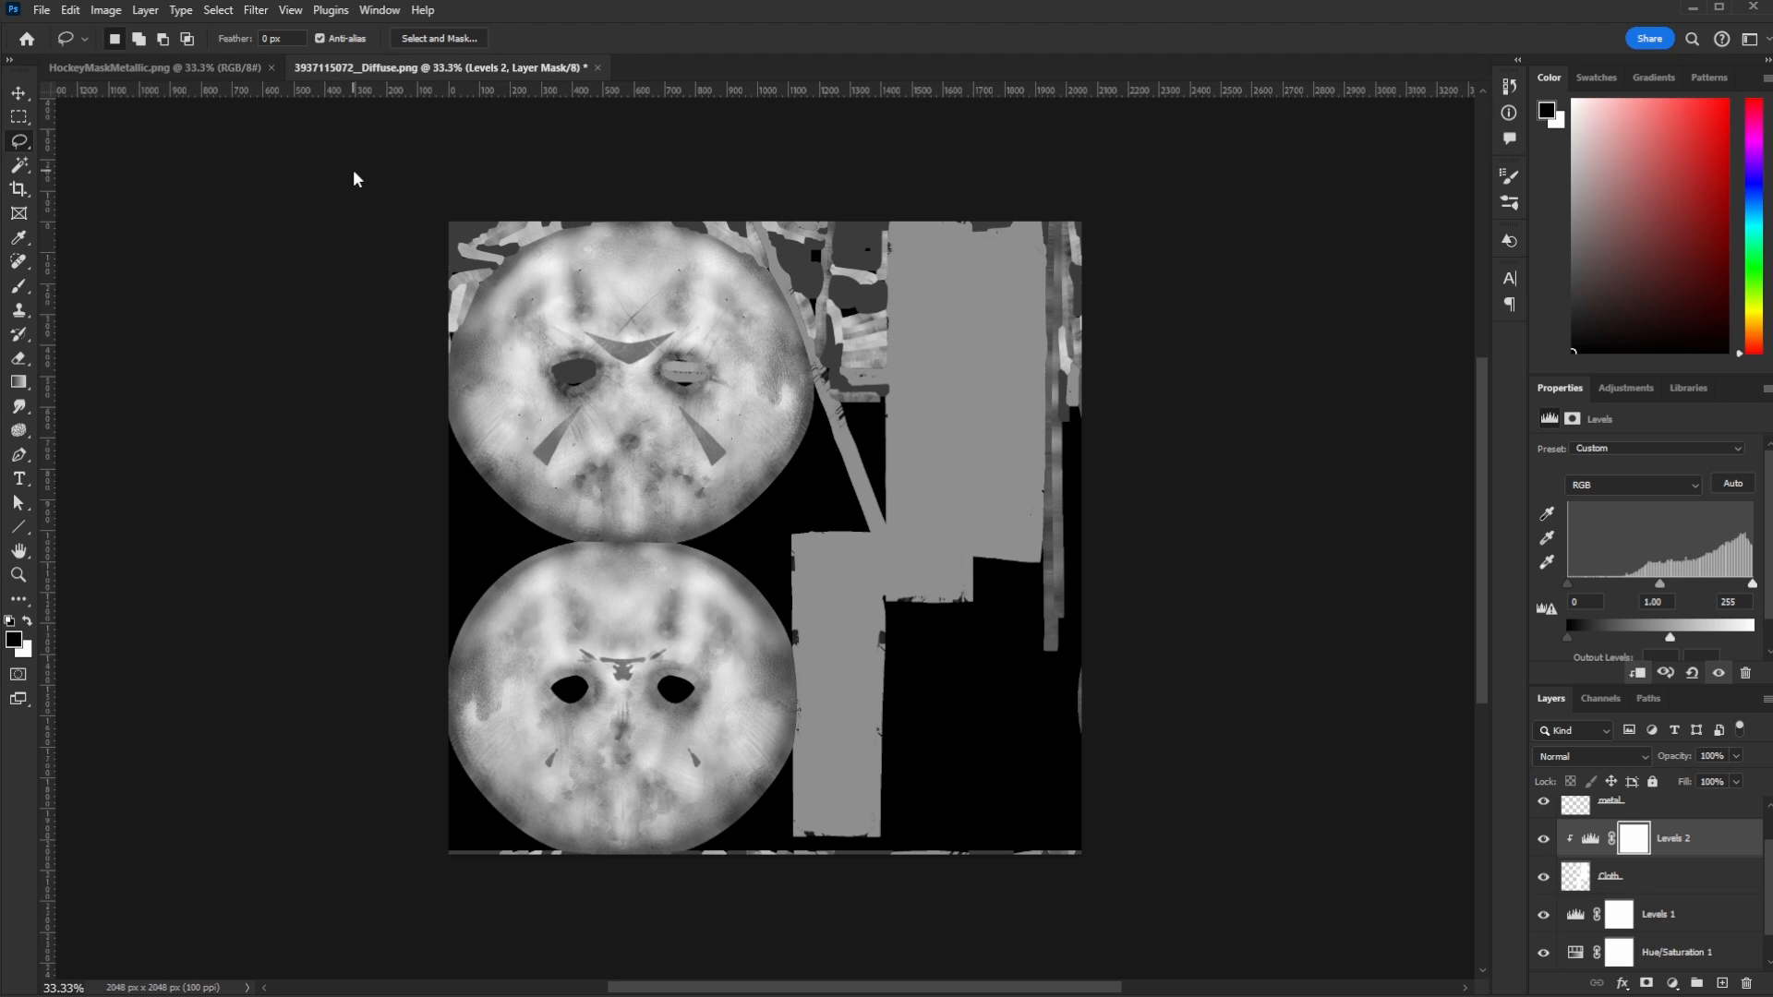
- Save the edited image as a PNG on the Desktop, overwriting HockeyMaskRoughness.png
{"action": "key", "text": "ctrl+shift+s"}
{"action": "left_click", "coordinate": [74, 200]}
{"action": "left_click", "coordinate": [185, 706]}
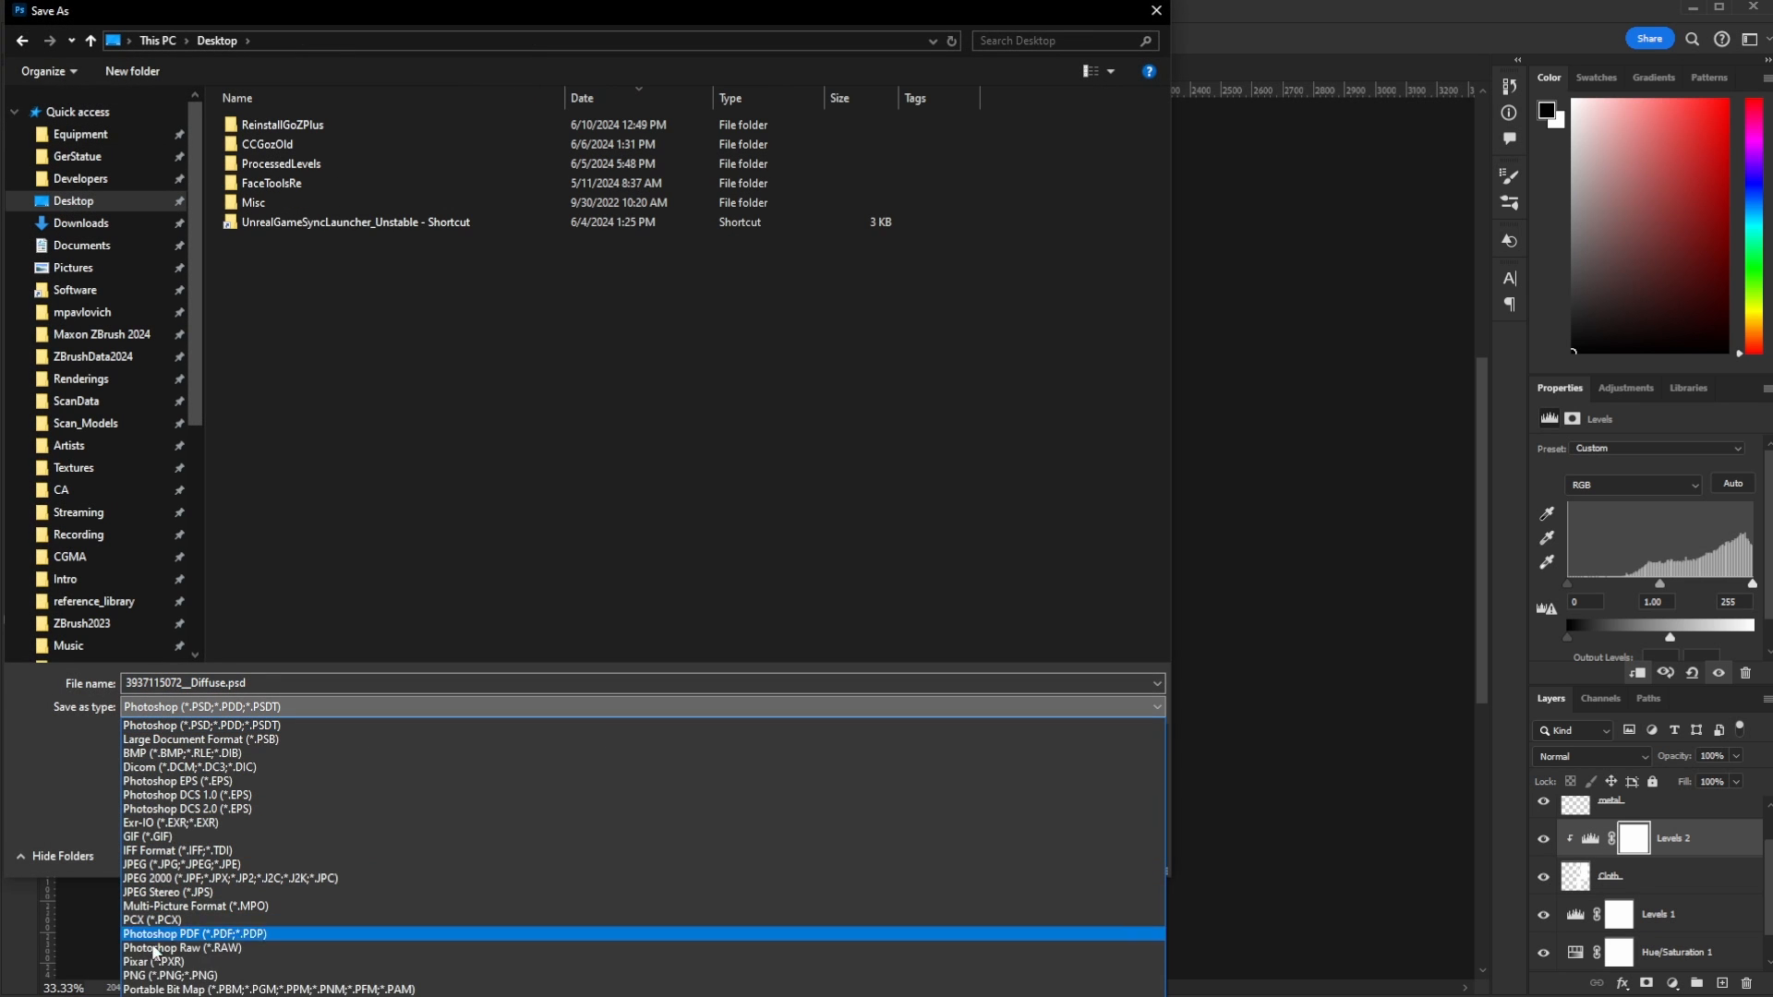
{"action": "left_click", "coordinate": [166, 975]}
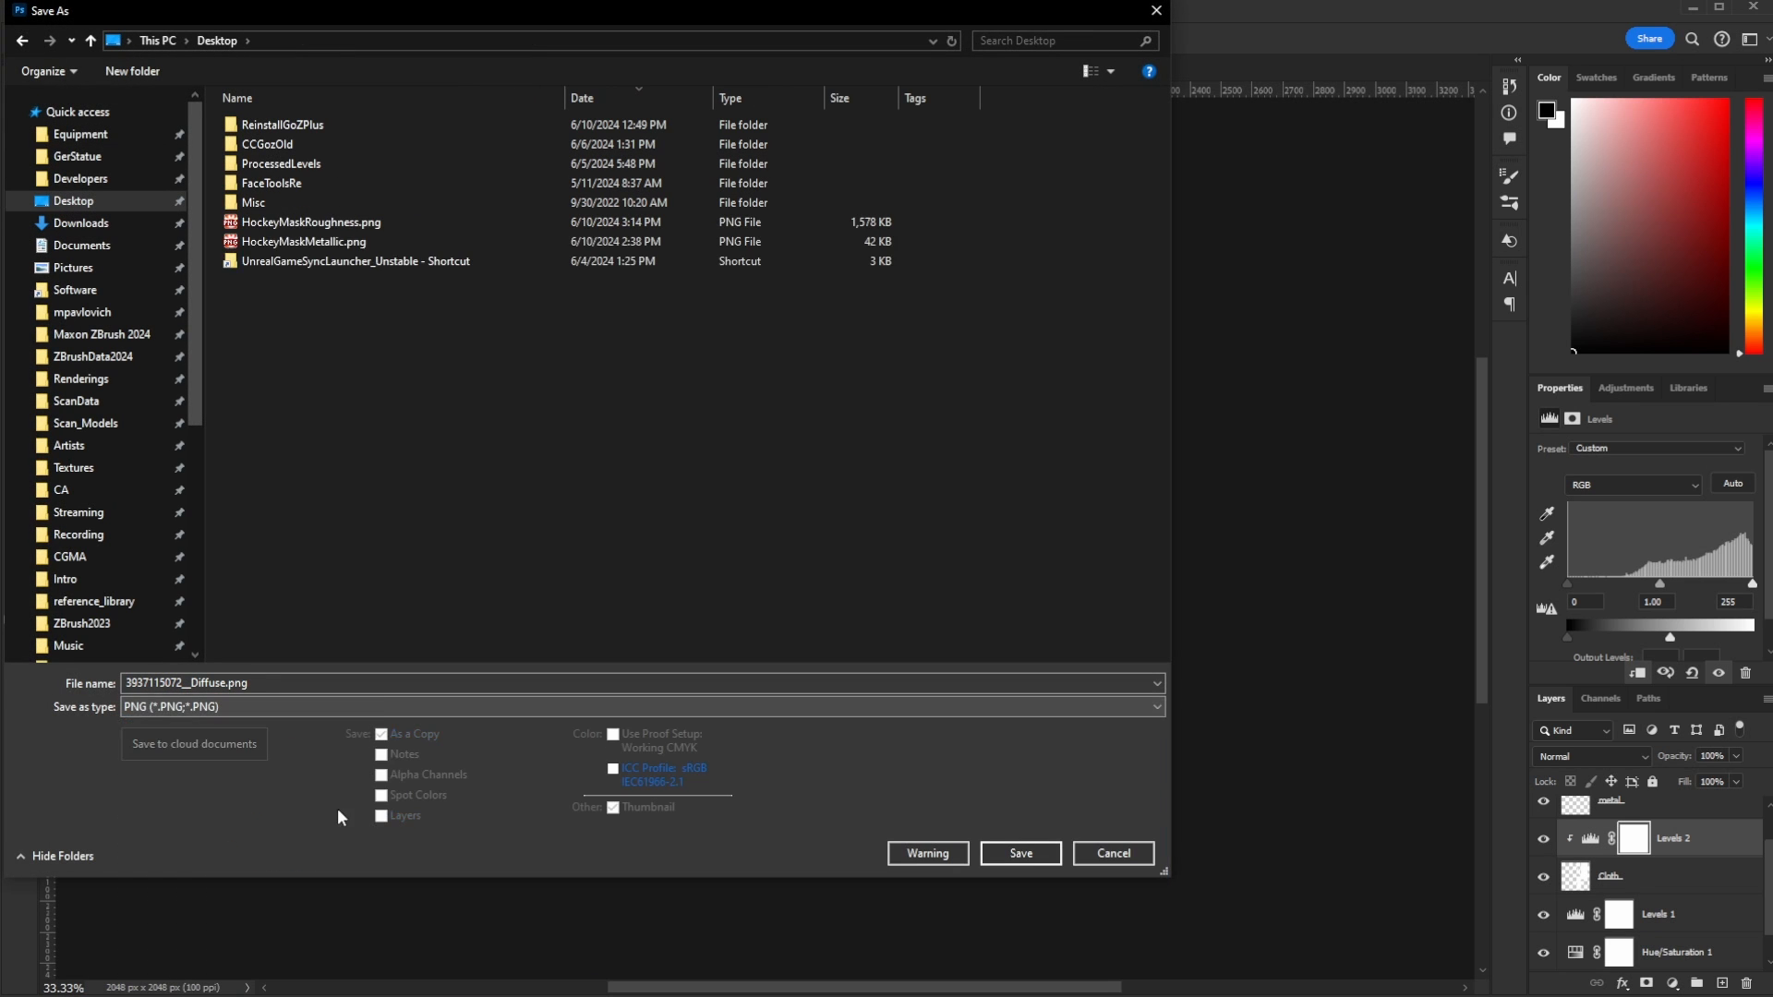
{"action": "double_click", "coordinate": [287, 222]}
{"action": "left_click", "coordinate": [1054, 473]}
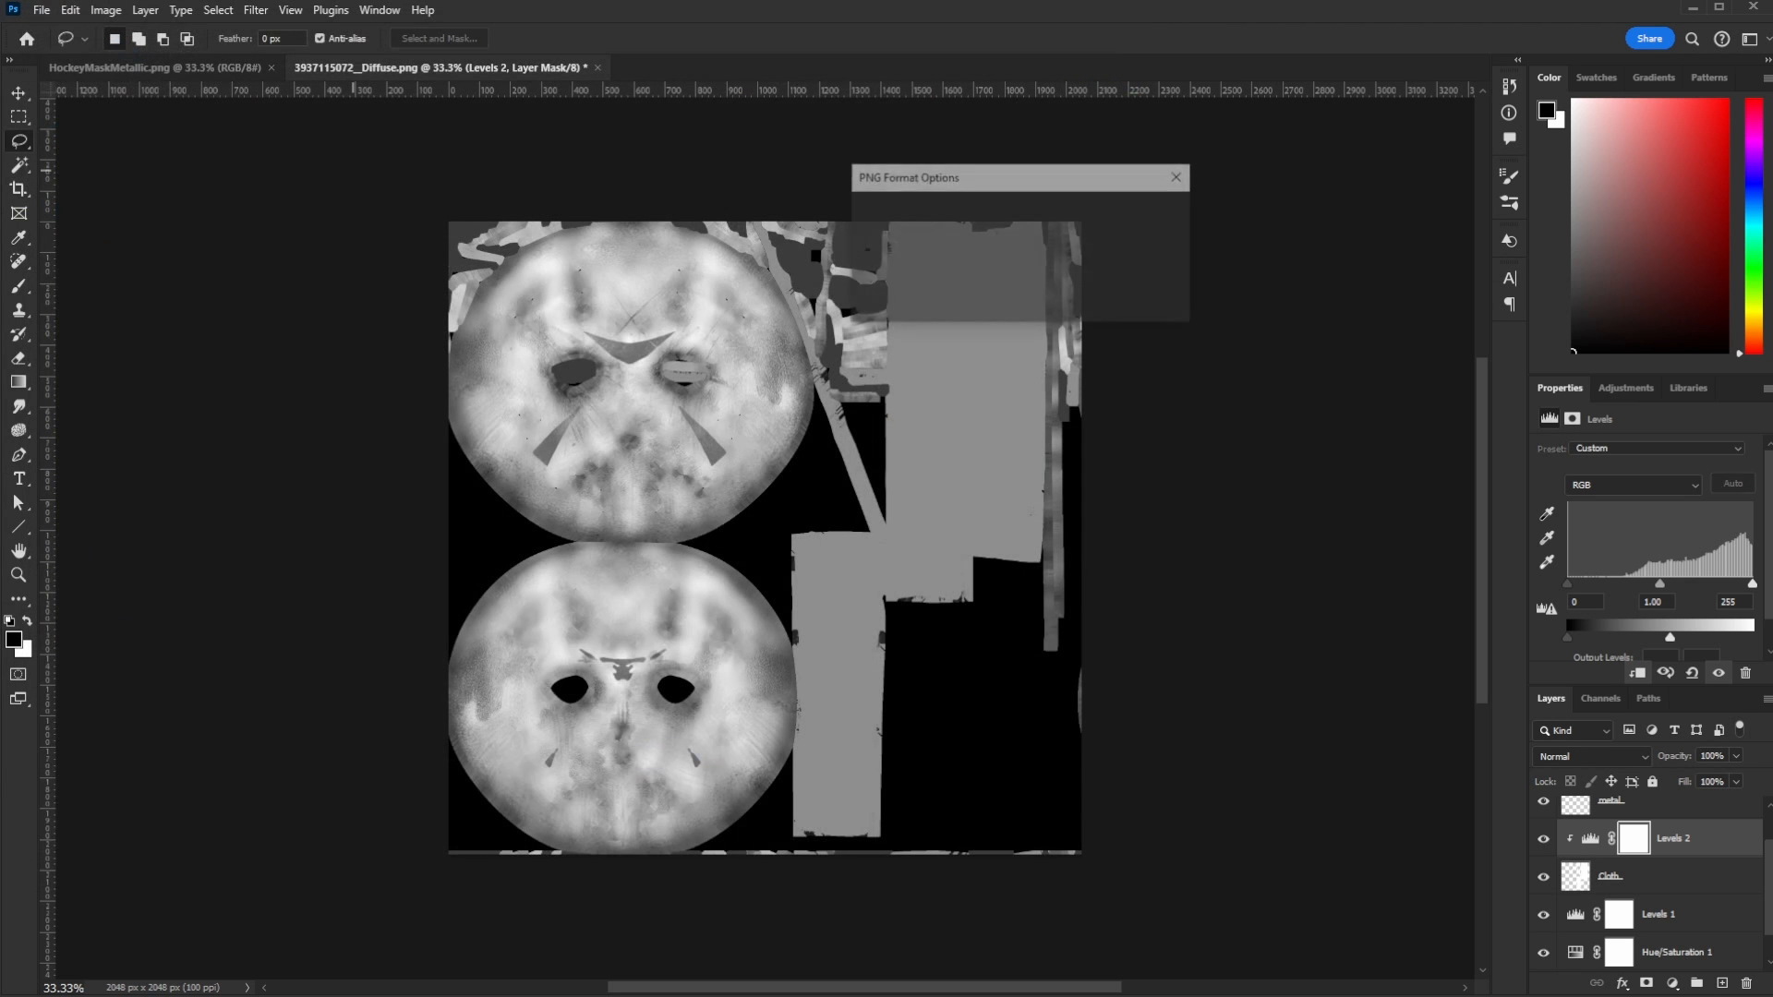
{"action": "left_click", "coordinate": [1133, 217]}
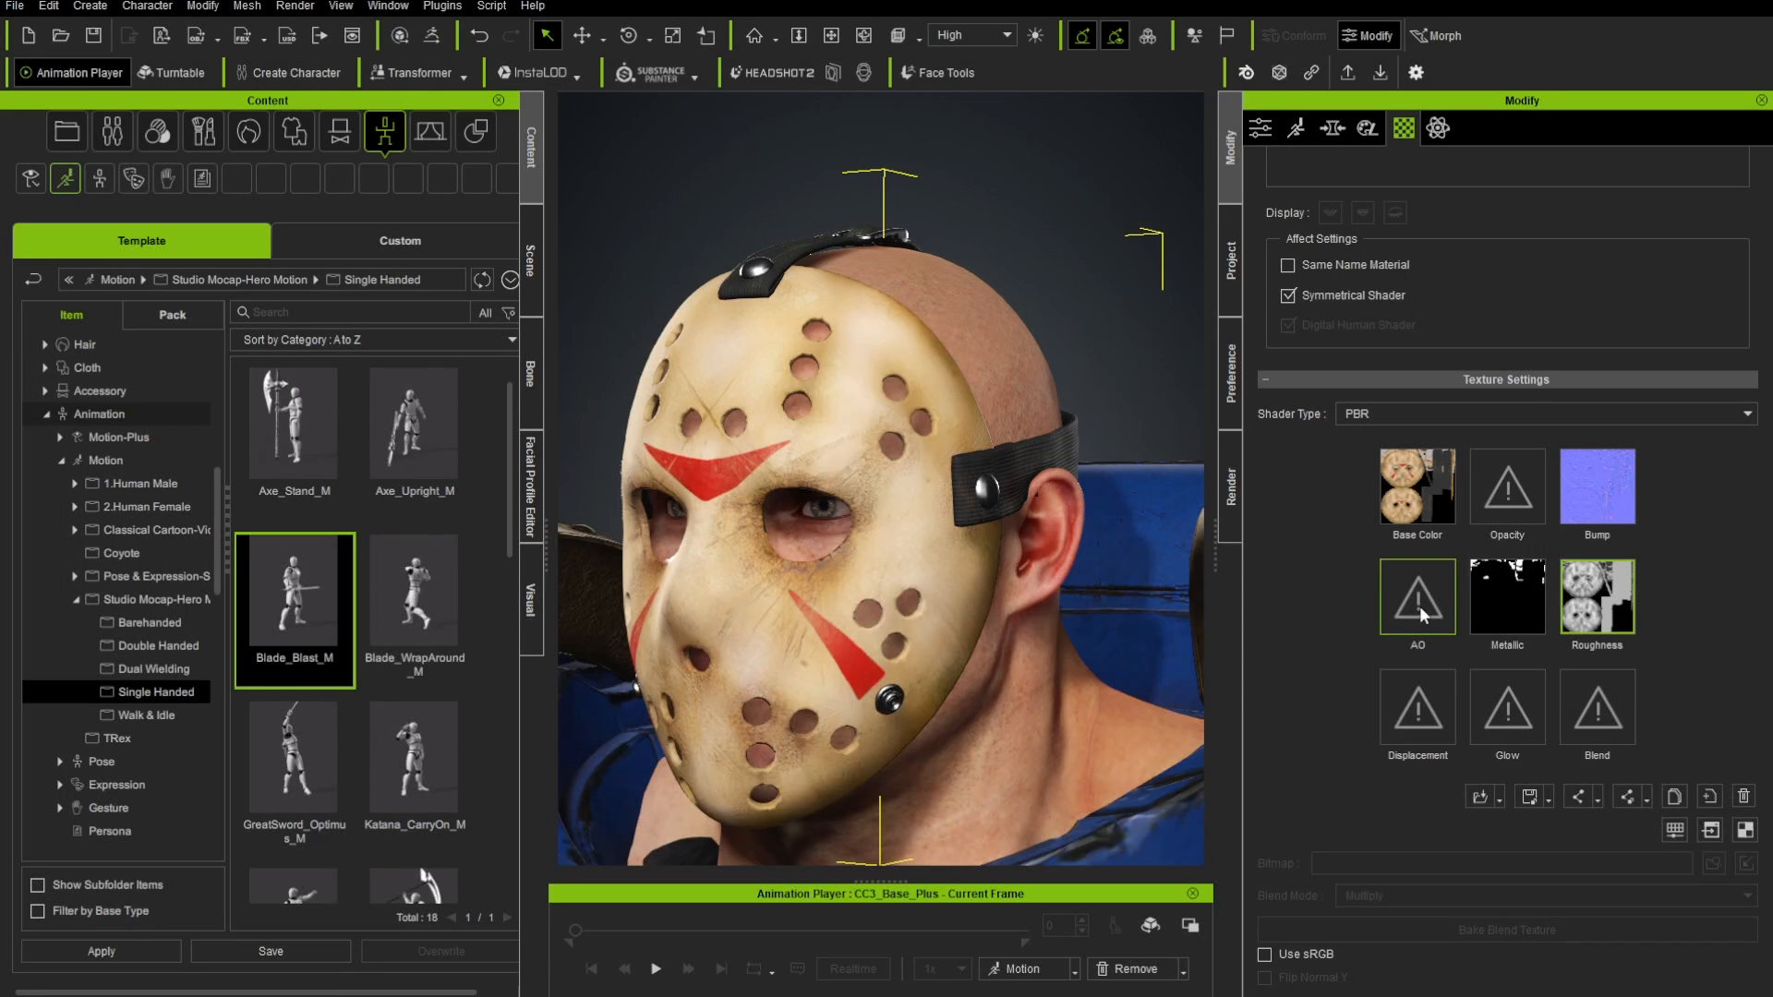
- In Character Creator, reload the updated HockeyMaskRoughness.png into the mask's Roughness channel and check the mask on the whole character
{"action": "left_click", "coordinate": [1420, 605]}
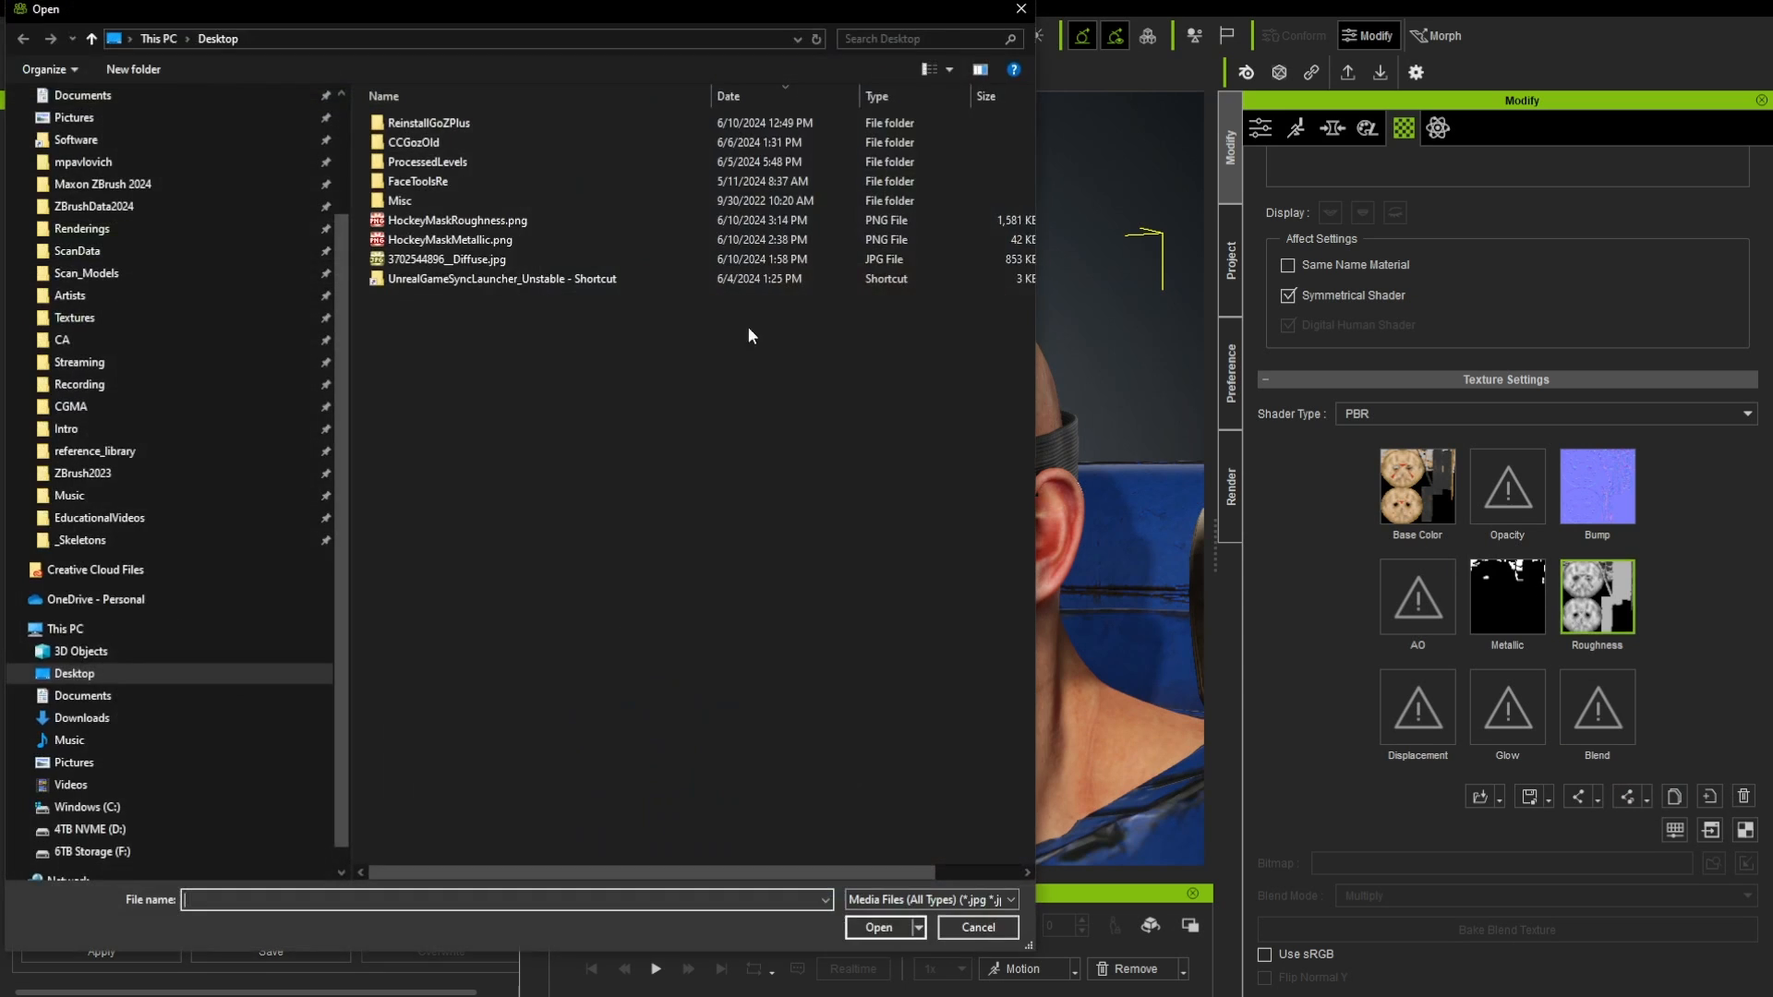
{"action": "double_click", "coordinate": [443, 228]}
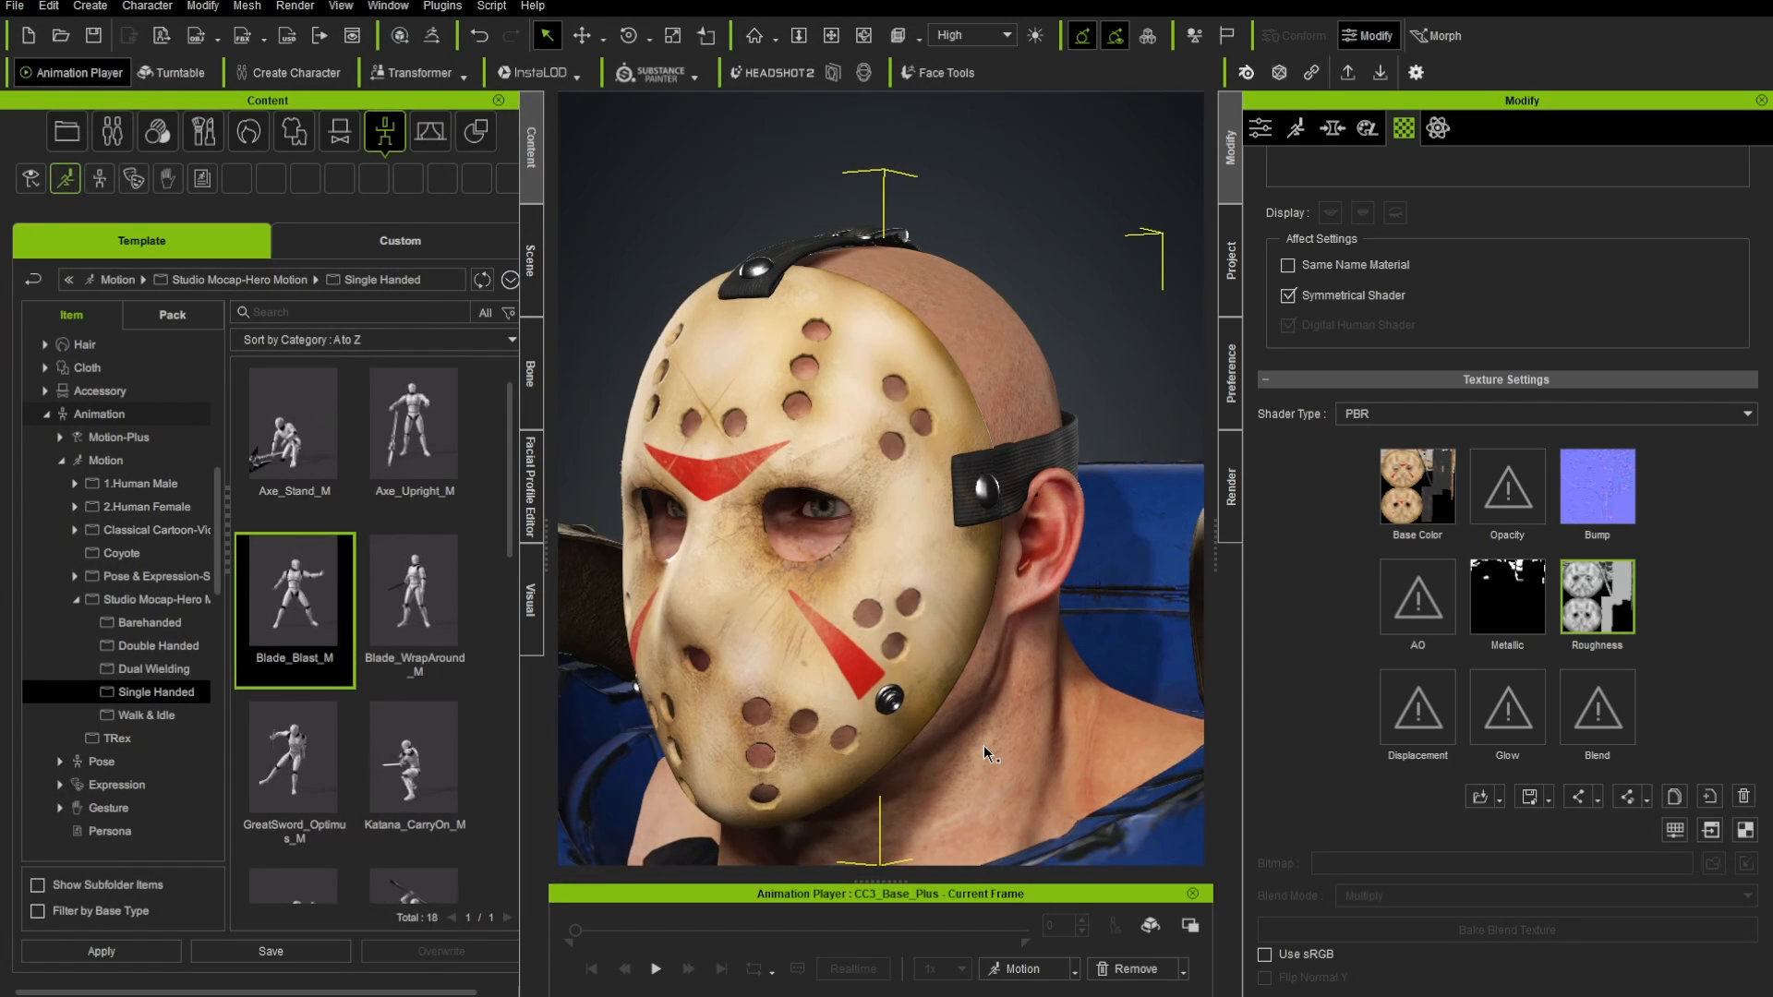
{"action": "scroll", "coordinate": [831, 477], "scroll_direction": "down", "scroll_amount": 4}
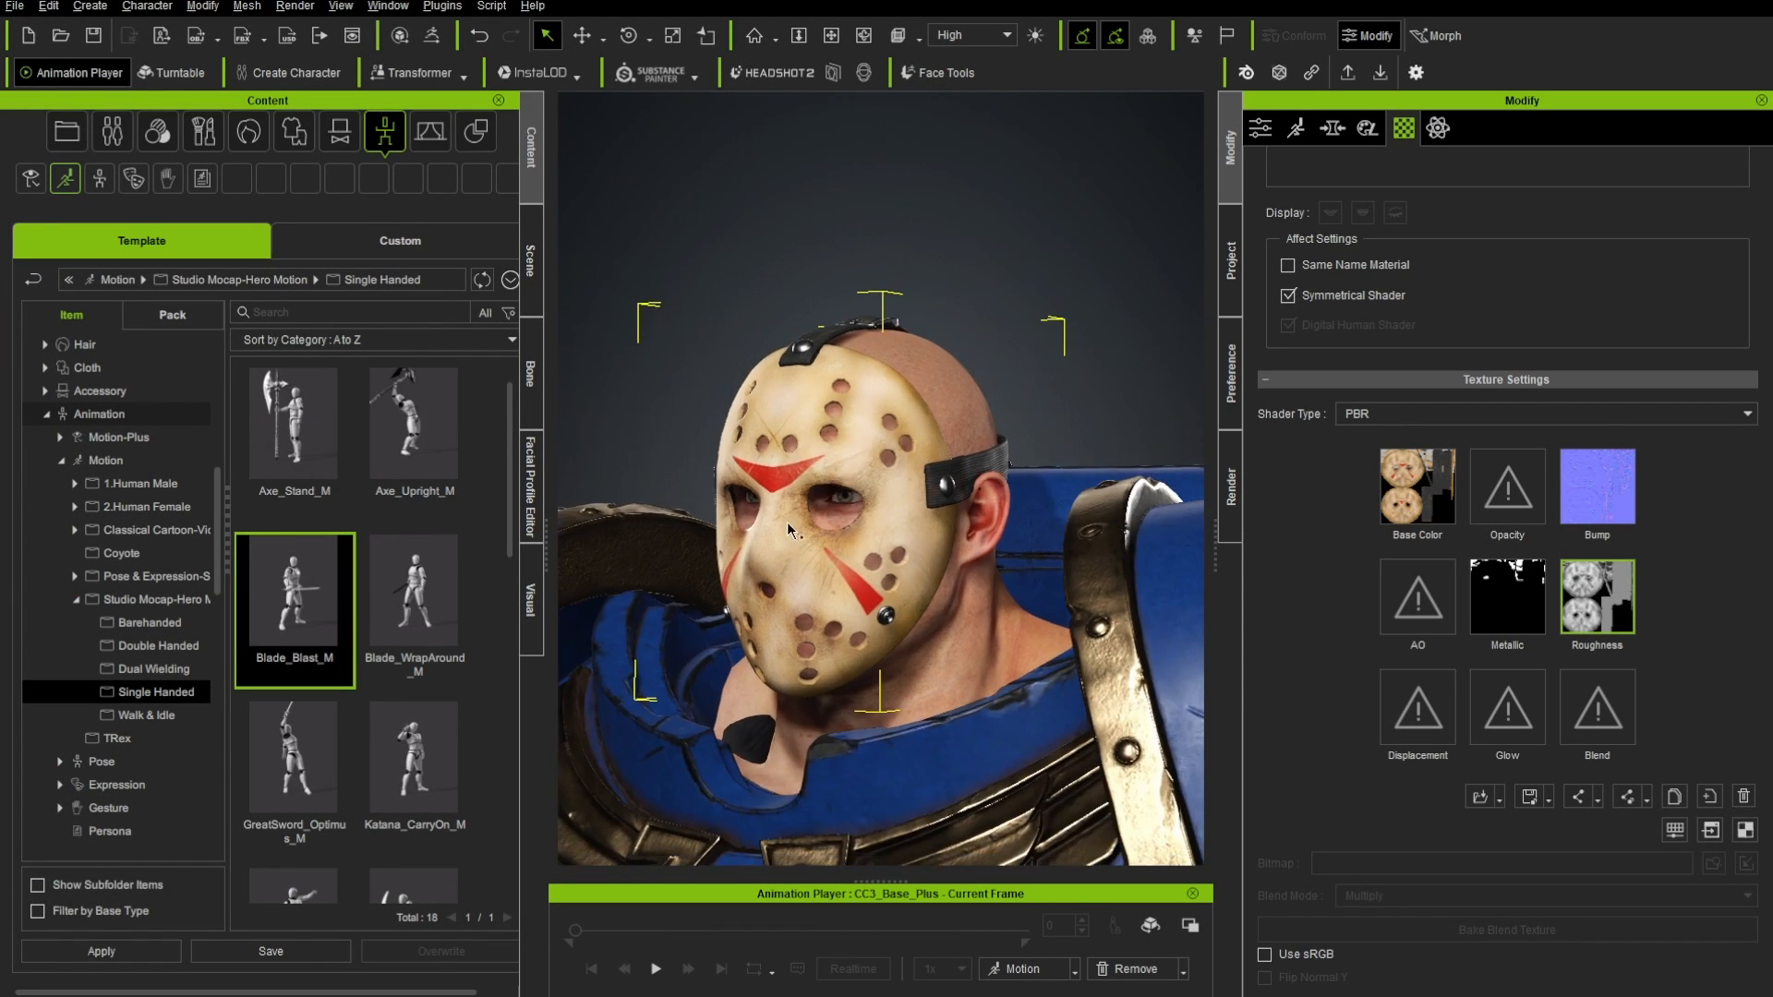
{"action": "right_click_drag", "start_coordinate": [792, 525], "coordinate": [882, 420]}
{"action": "scroll", "coordinate": [885, 420], "scroll_direction": "down", "scroll_amount": 5}
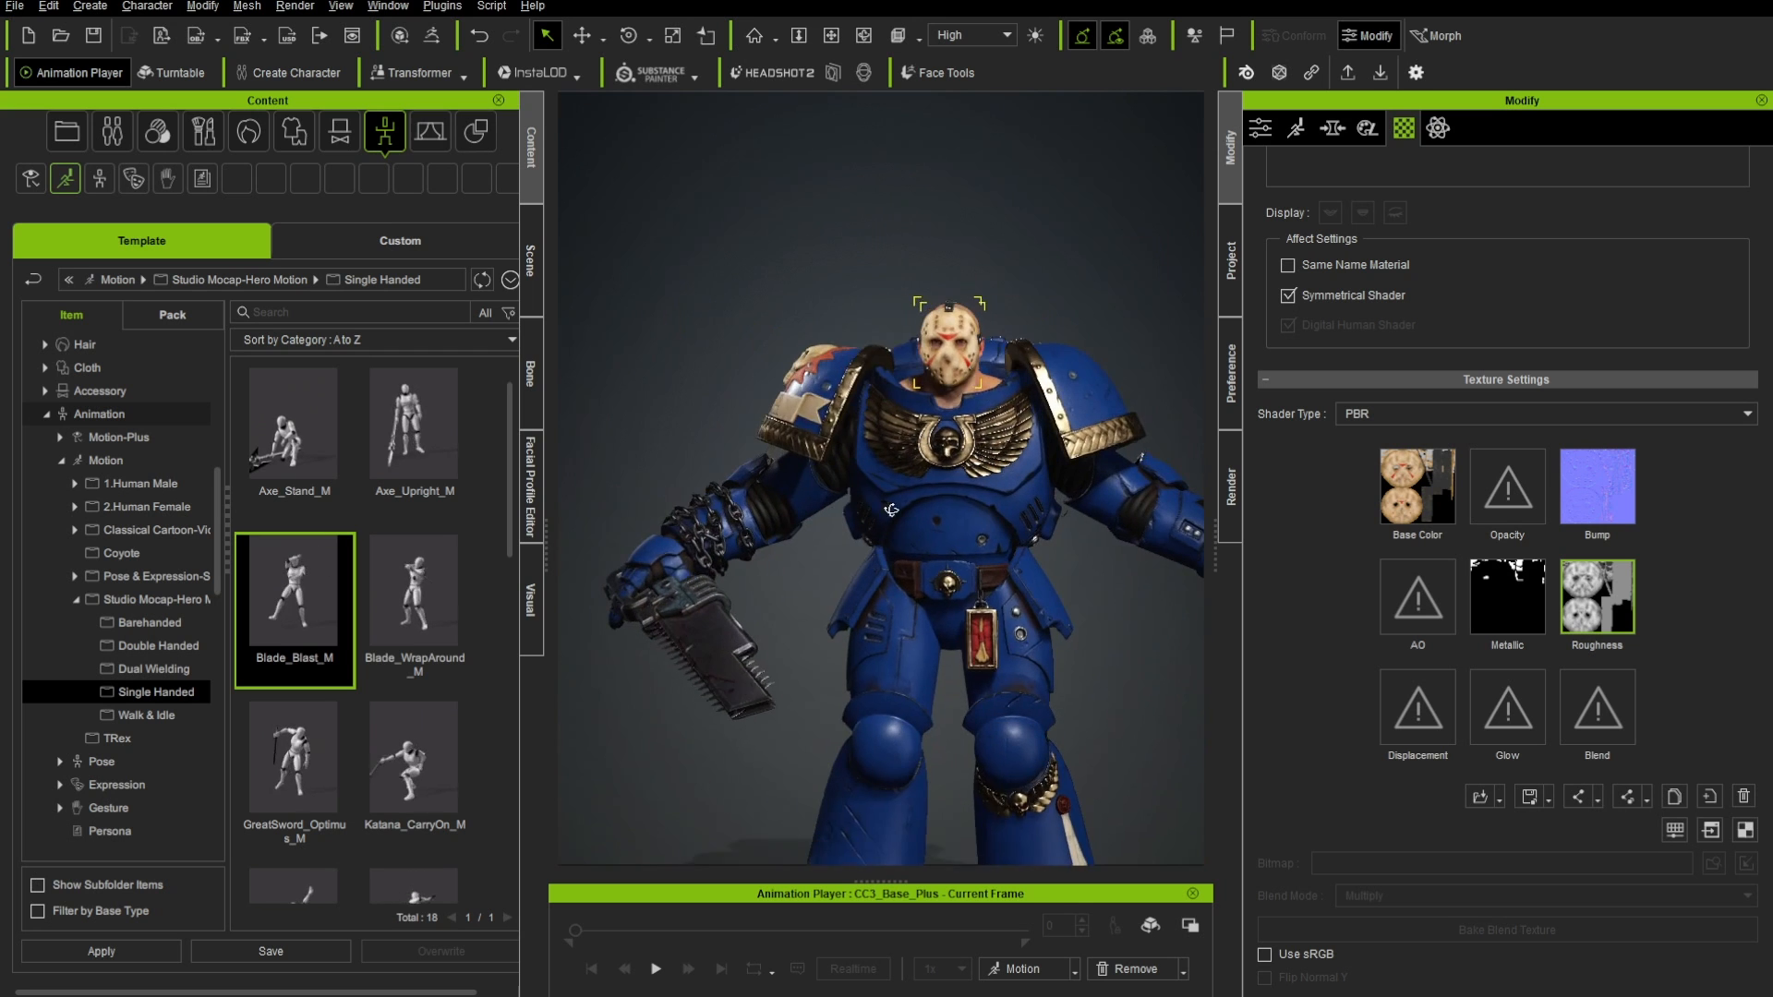
{"action": "scroll", "coordinate": [998, 559], "scroll_direction": "up", "scroll_amount": 5}
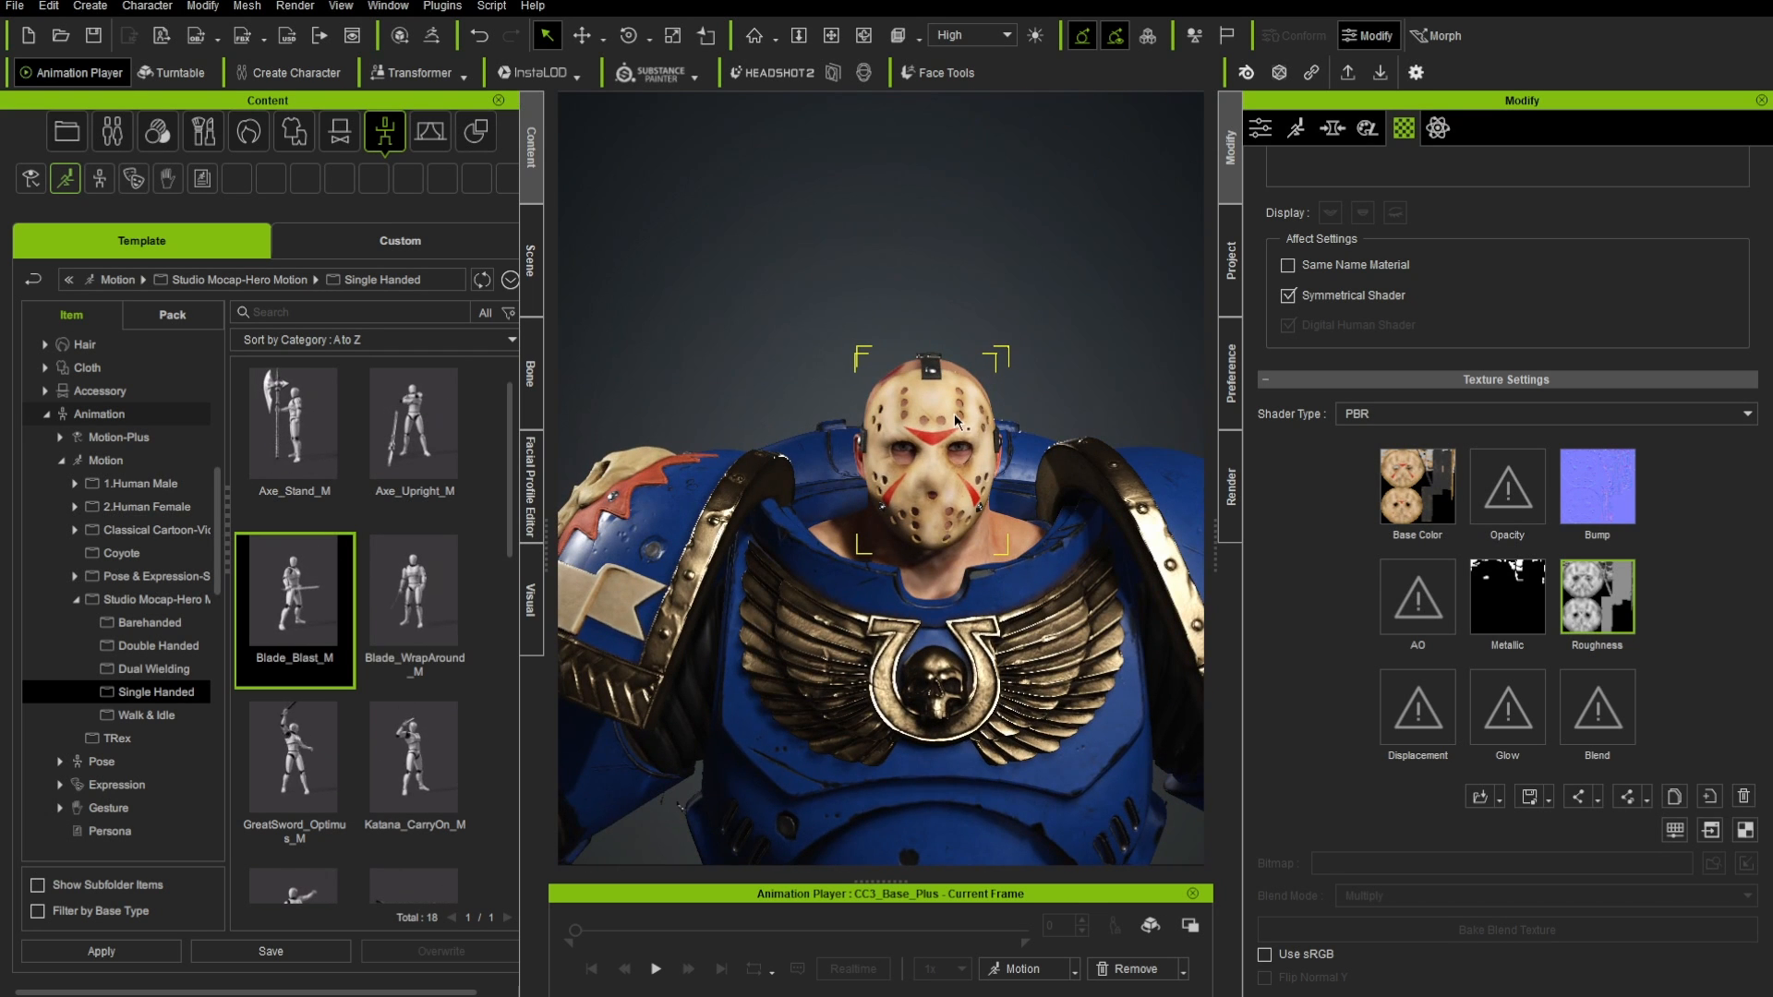
- Save the VoorheesMask accessory to the custom Accessory/Head library under the name HockeyMask
{"action": "left_click", "coordinate": [531, 267]}
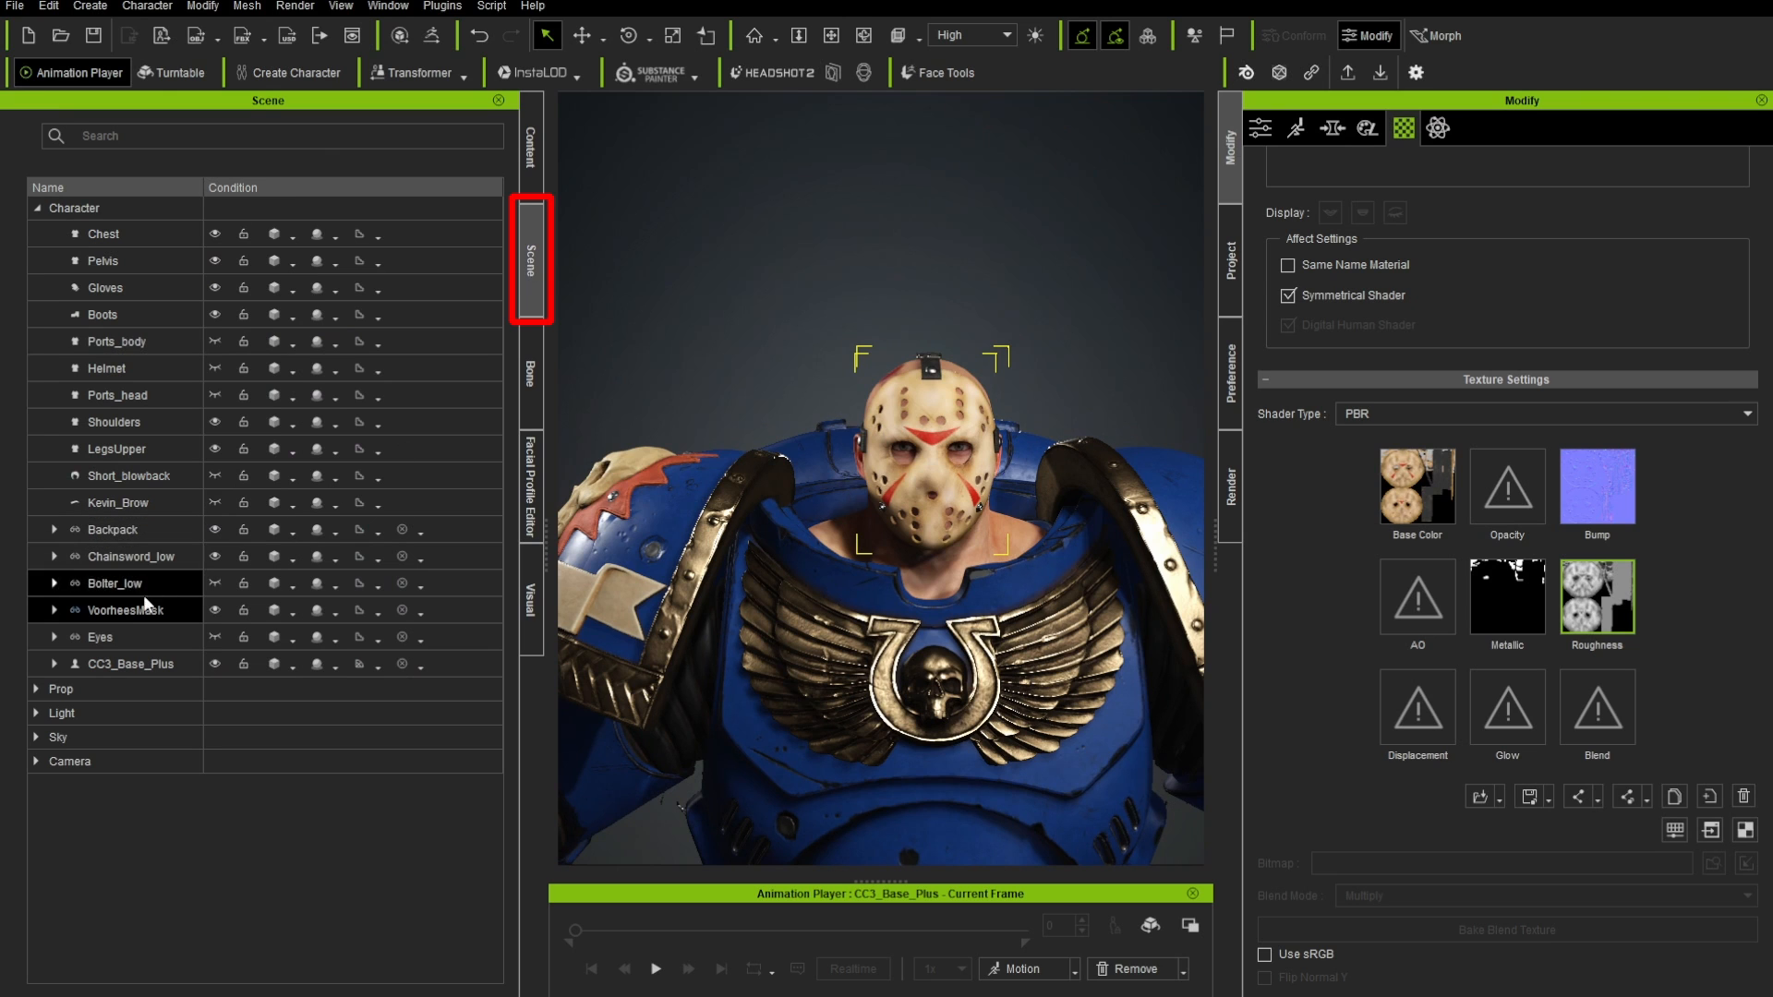
{"action": "left_click", "coordinate": [139, 609]}
{"action": "left_click", "coordinate": [531, 148]}
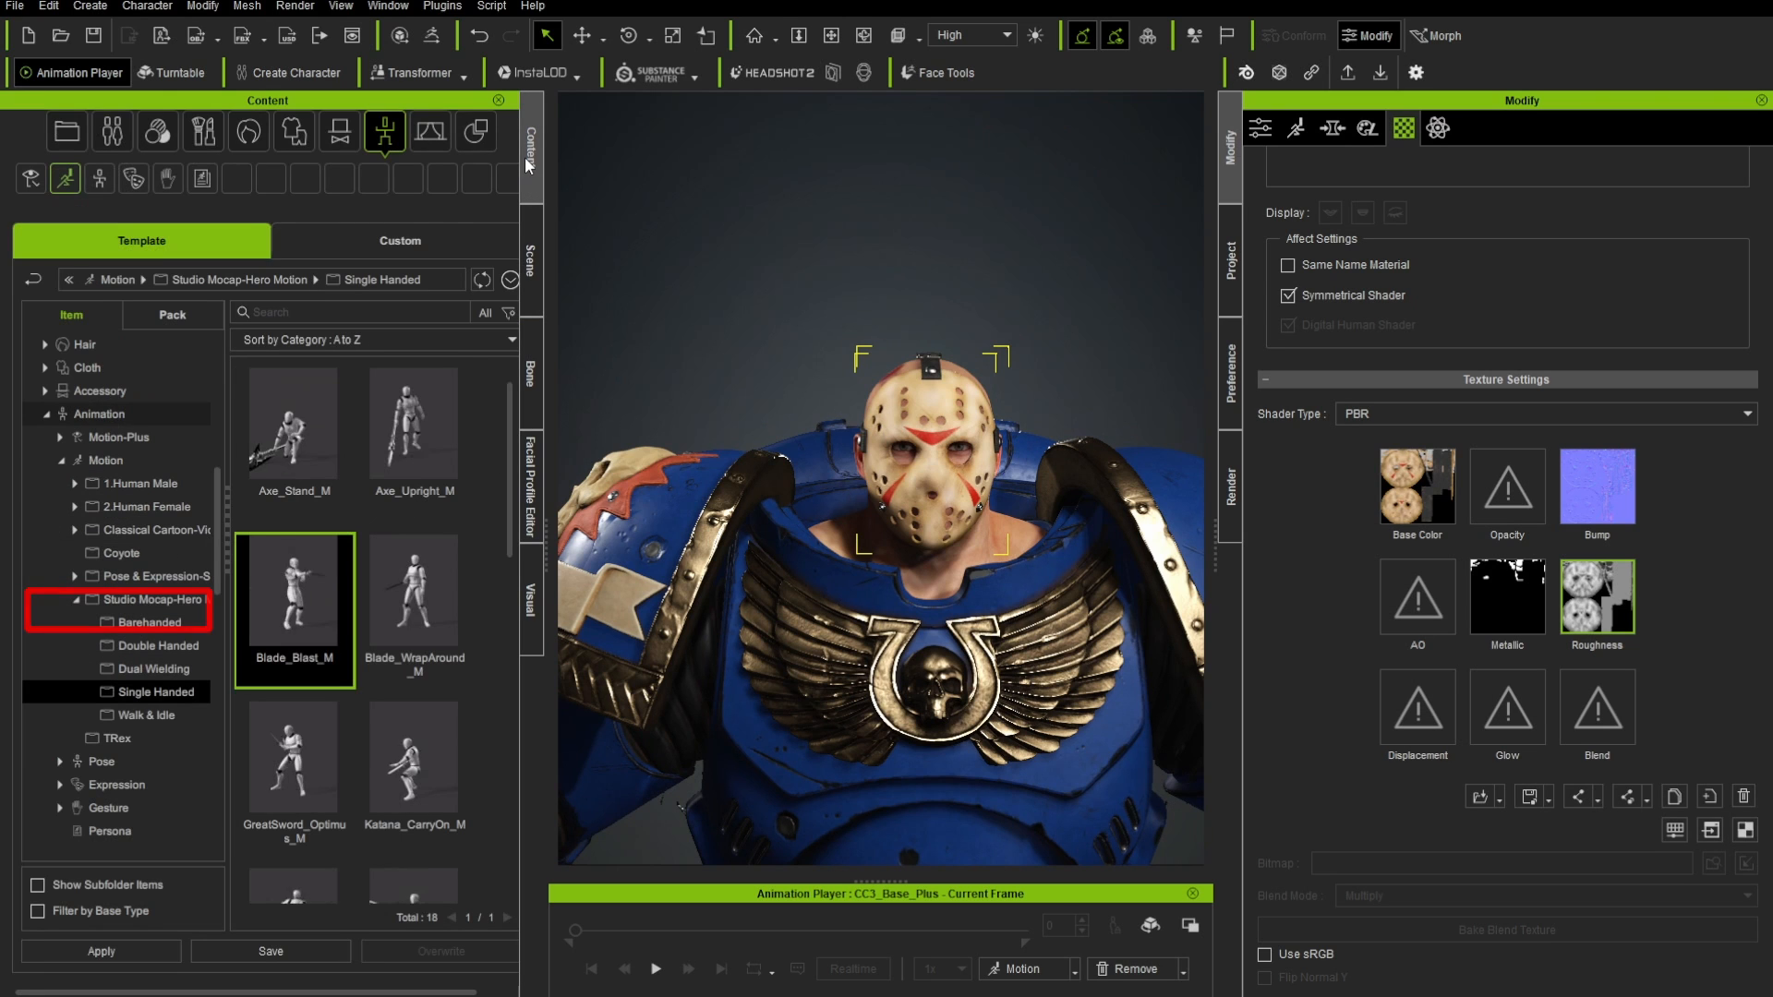
{"action": "left_click", "coordinate": [340, 242]}
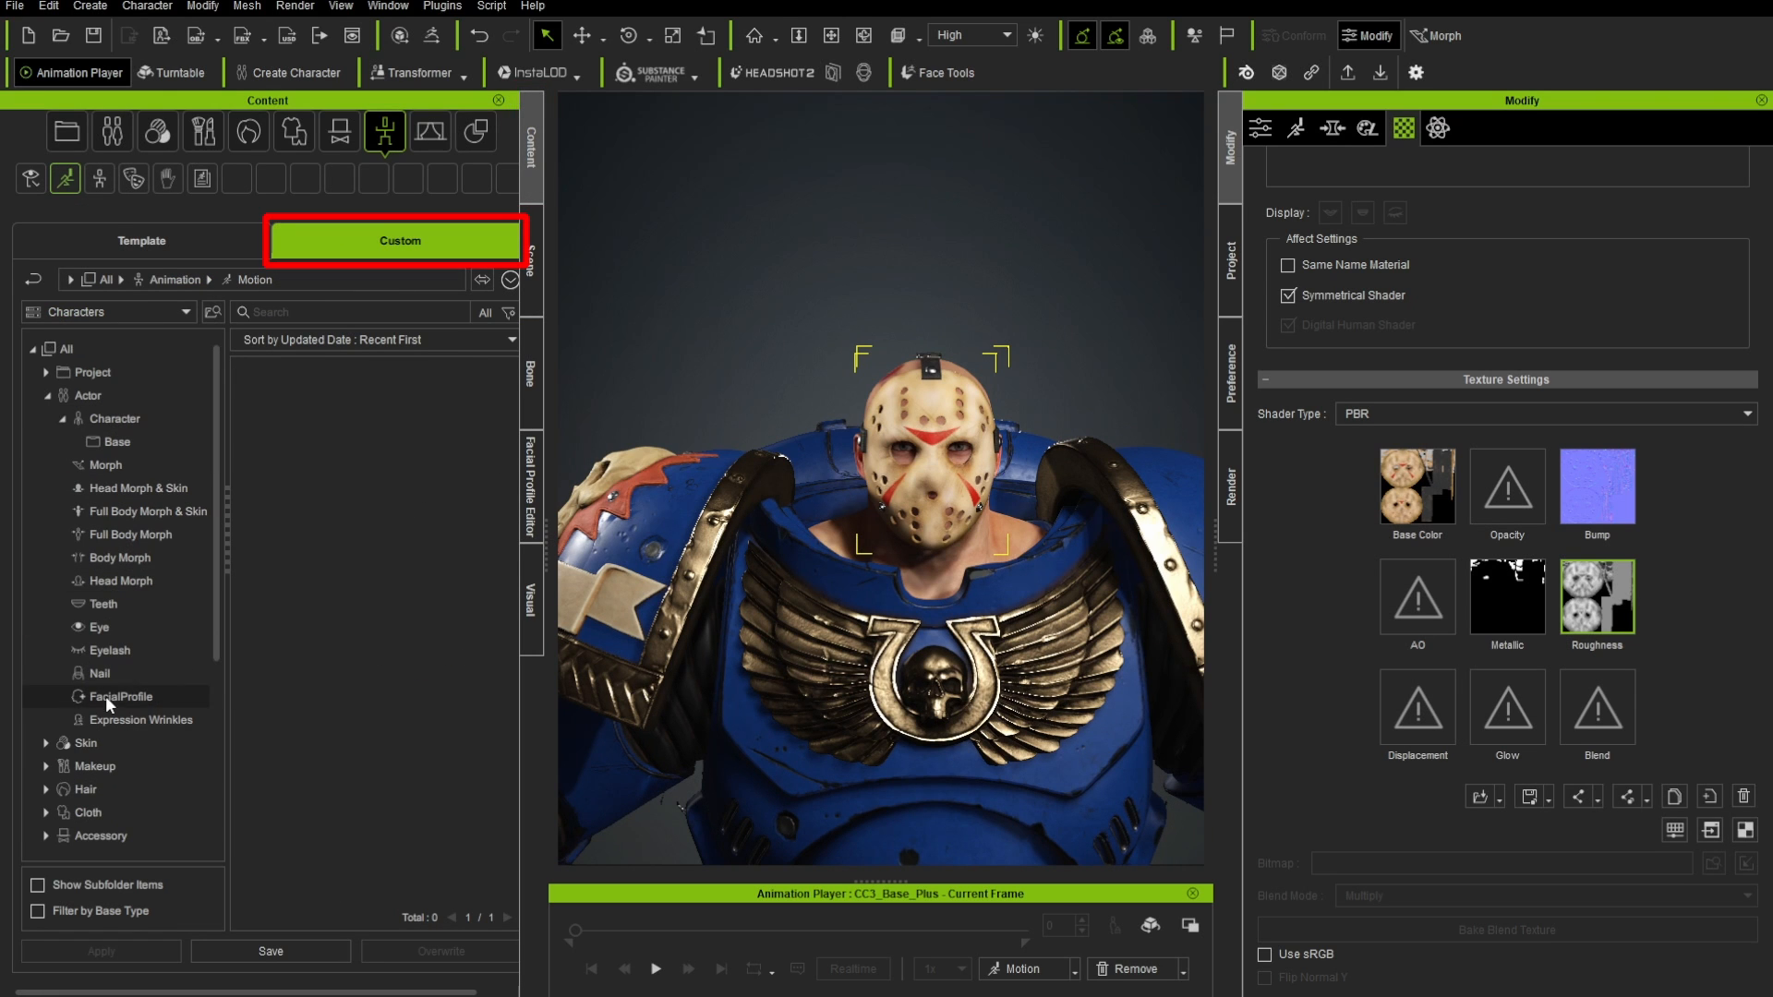
{"action": "scroll", "coordinate": [105, 695], "scroll_direction": "down", "scroll_amount": 1}
{"action": "left_click", "coordinate": [174, 736]}
{"action": "scroll", "coordinate": [131, 667], "scroll_direction": "down", "scroll_amount": 2}
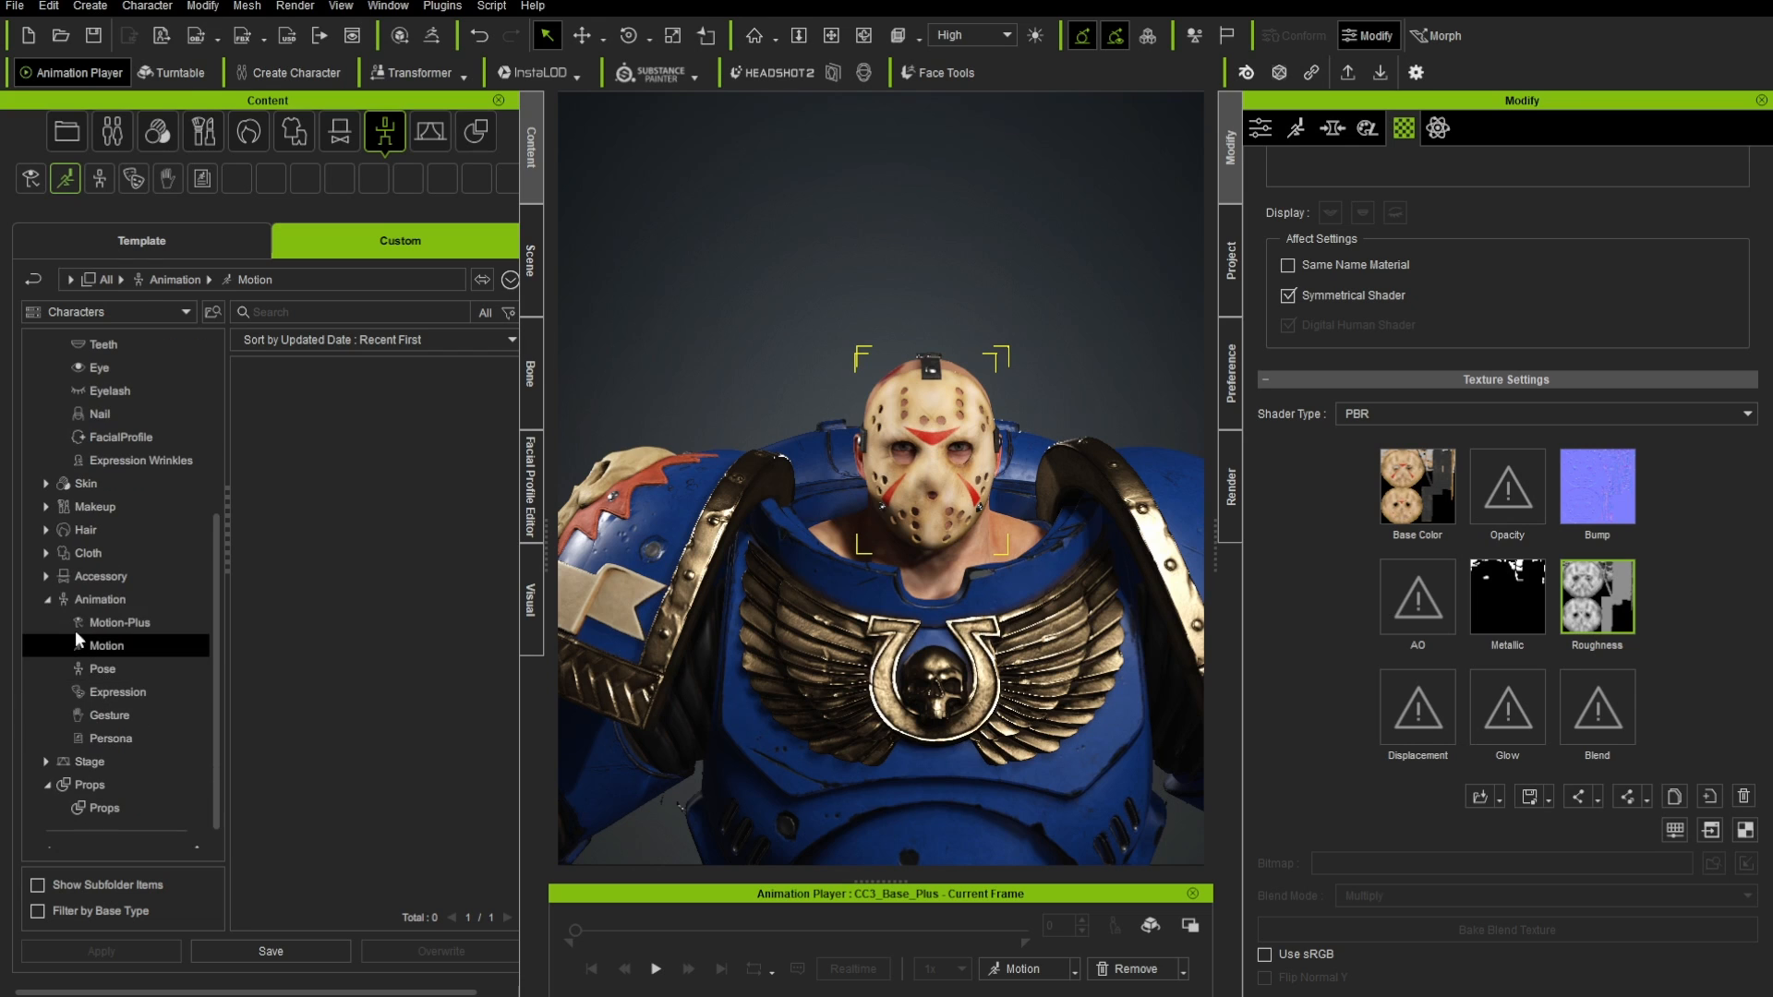
{"action": "left_click", "coordinate": [46, 575]}
{"action": "left_click", "coordinate": [124, 598]}
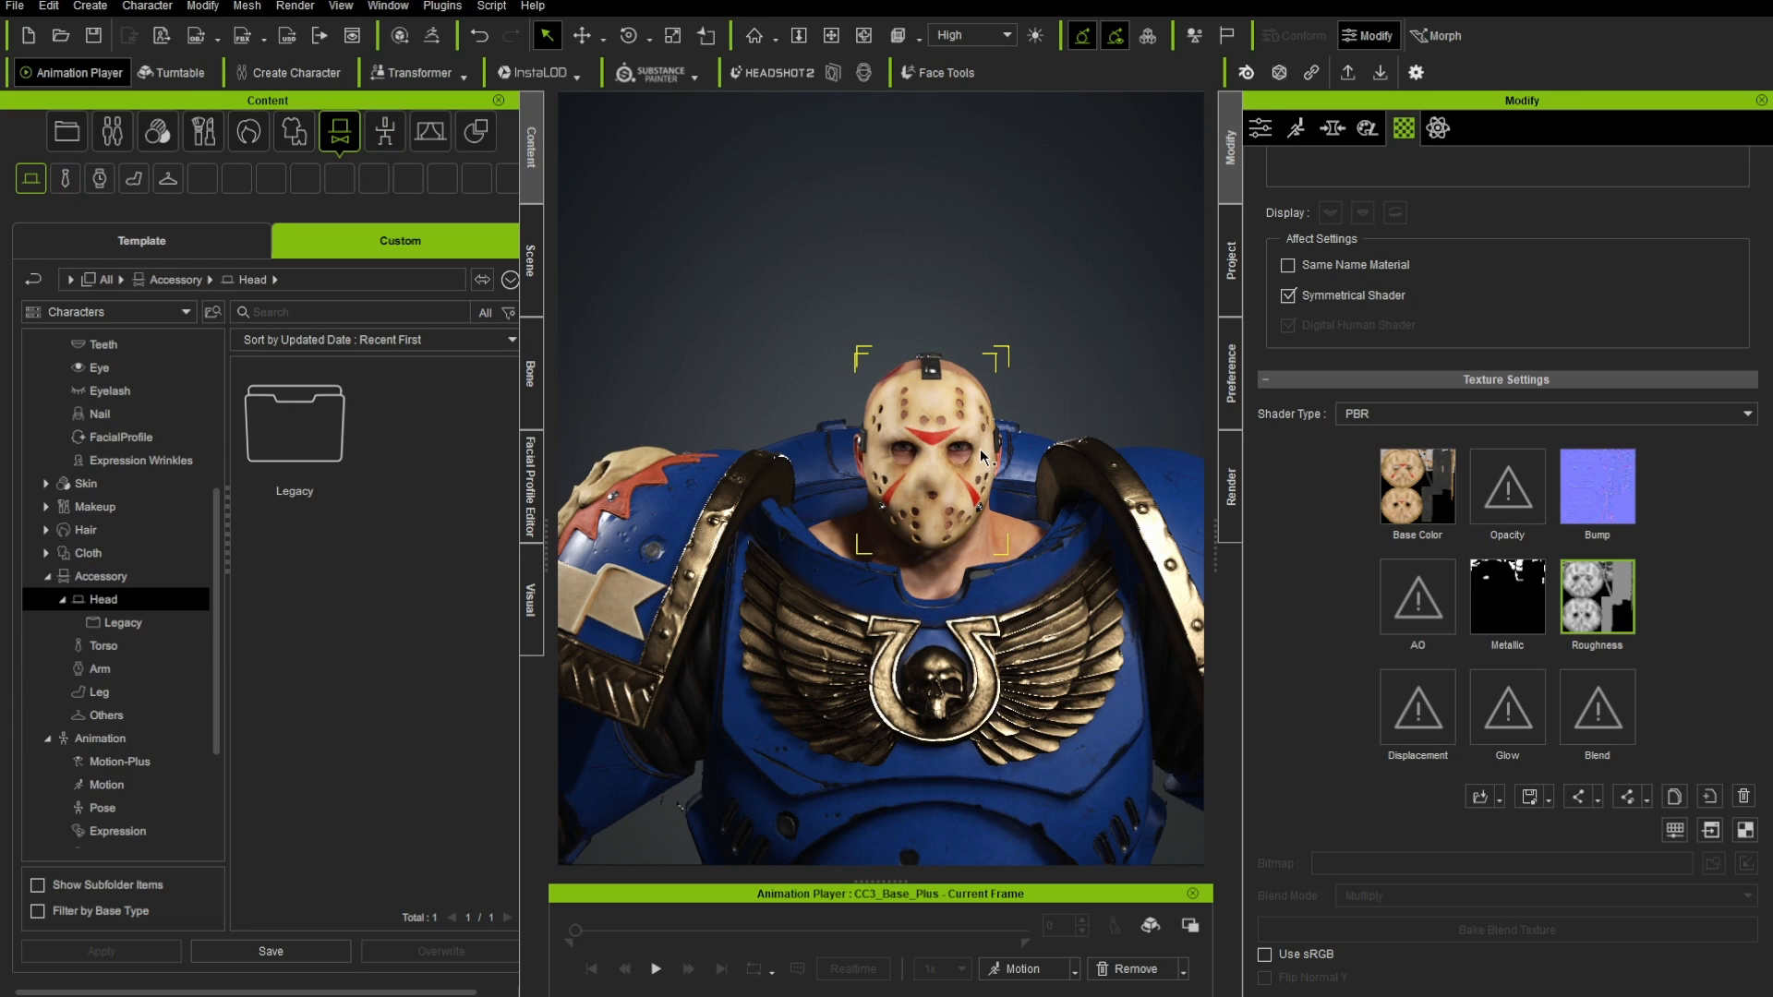
{"action": "left_click", "coordinate": [270, 951]}
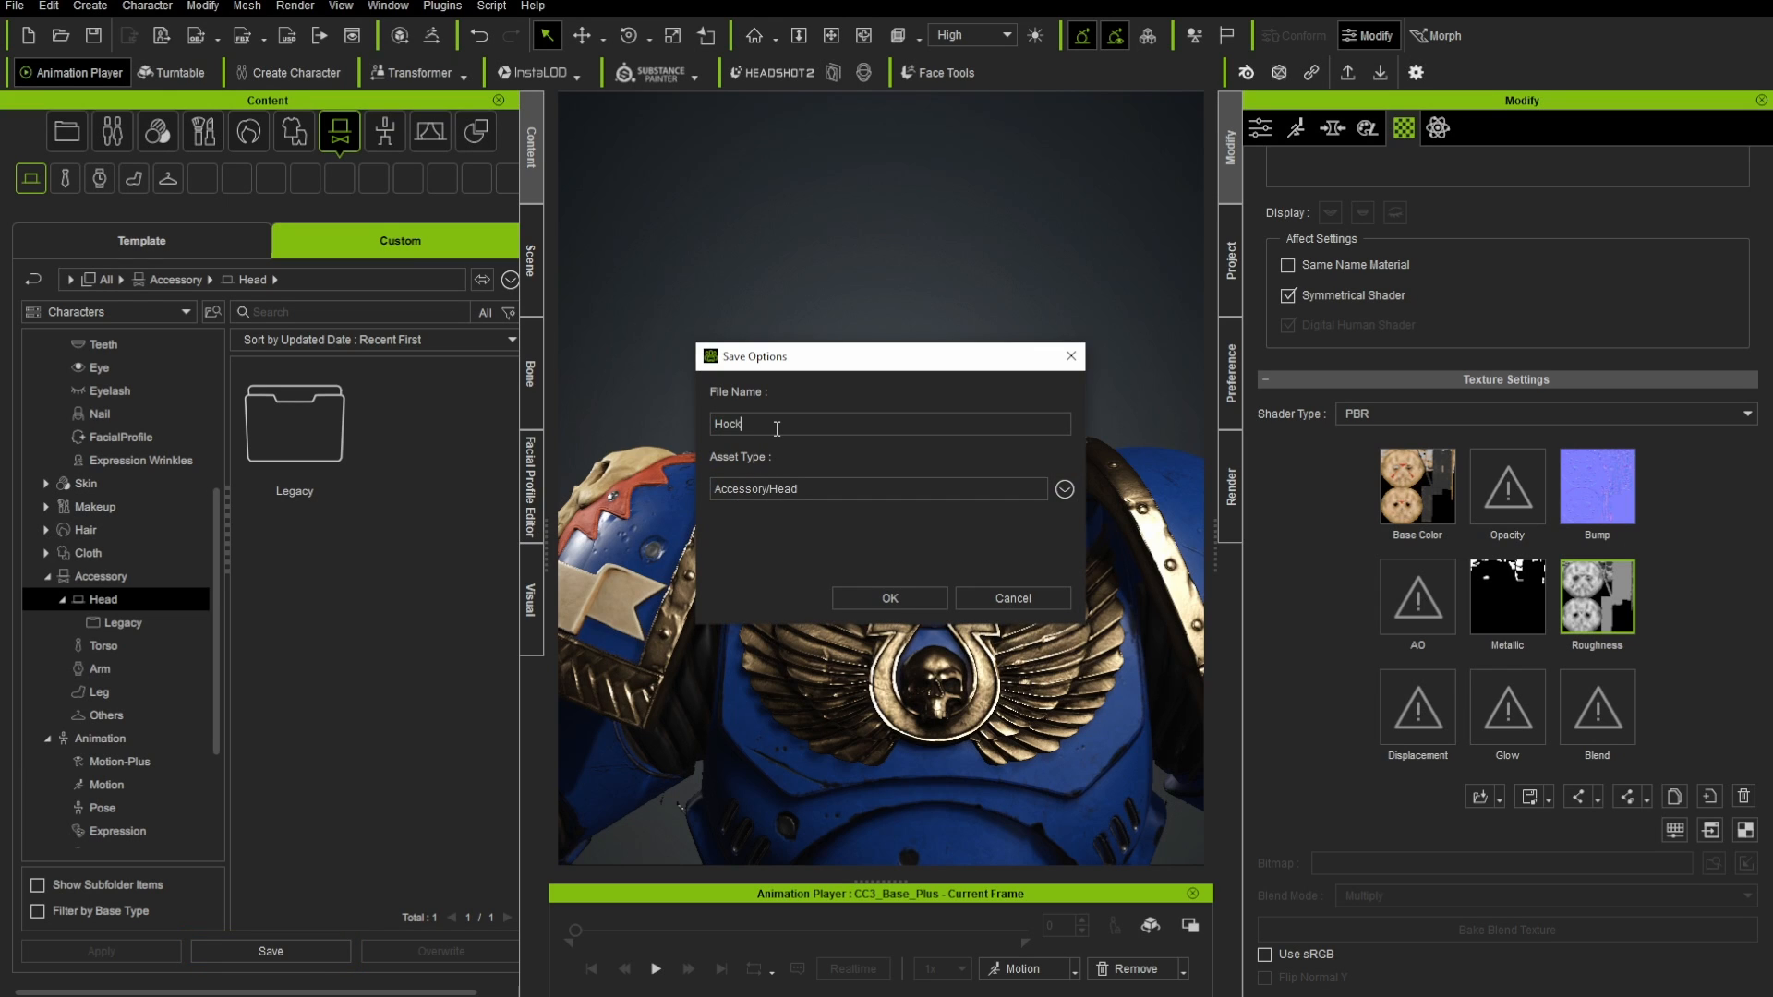
{"action": "key", "text": "Return"}
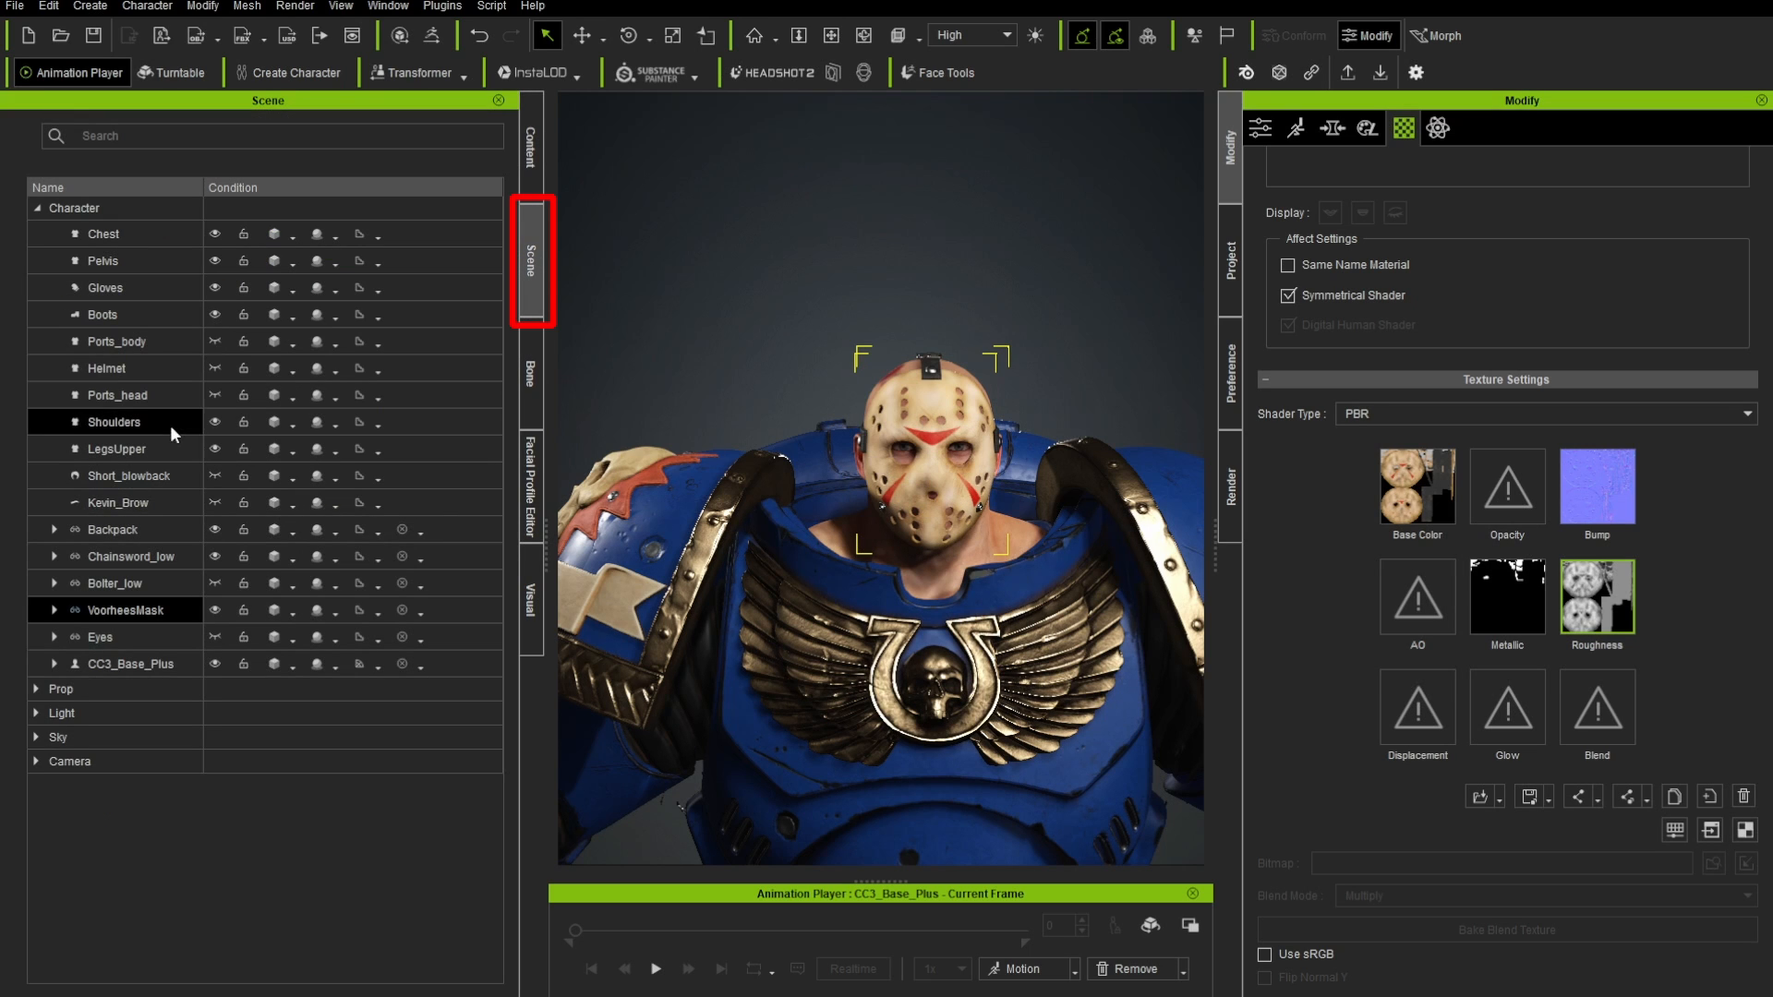
- Hide the armor parts, chainsword, backpack and CC3_Base_Plus body so that only VoorheesMask stays shown
{"action": "left_click", "coordinate": [214, 235]}
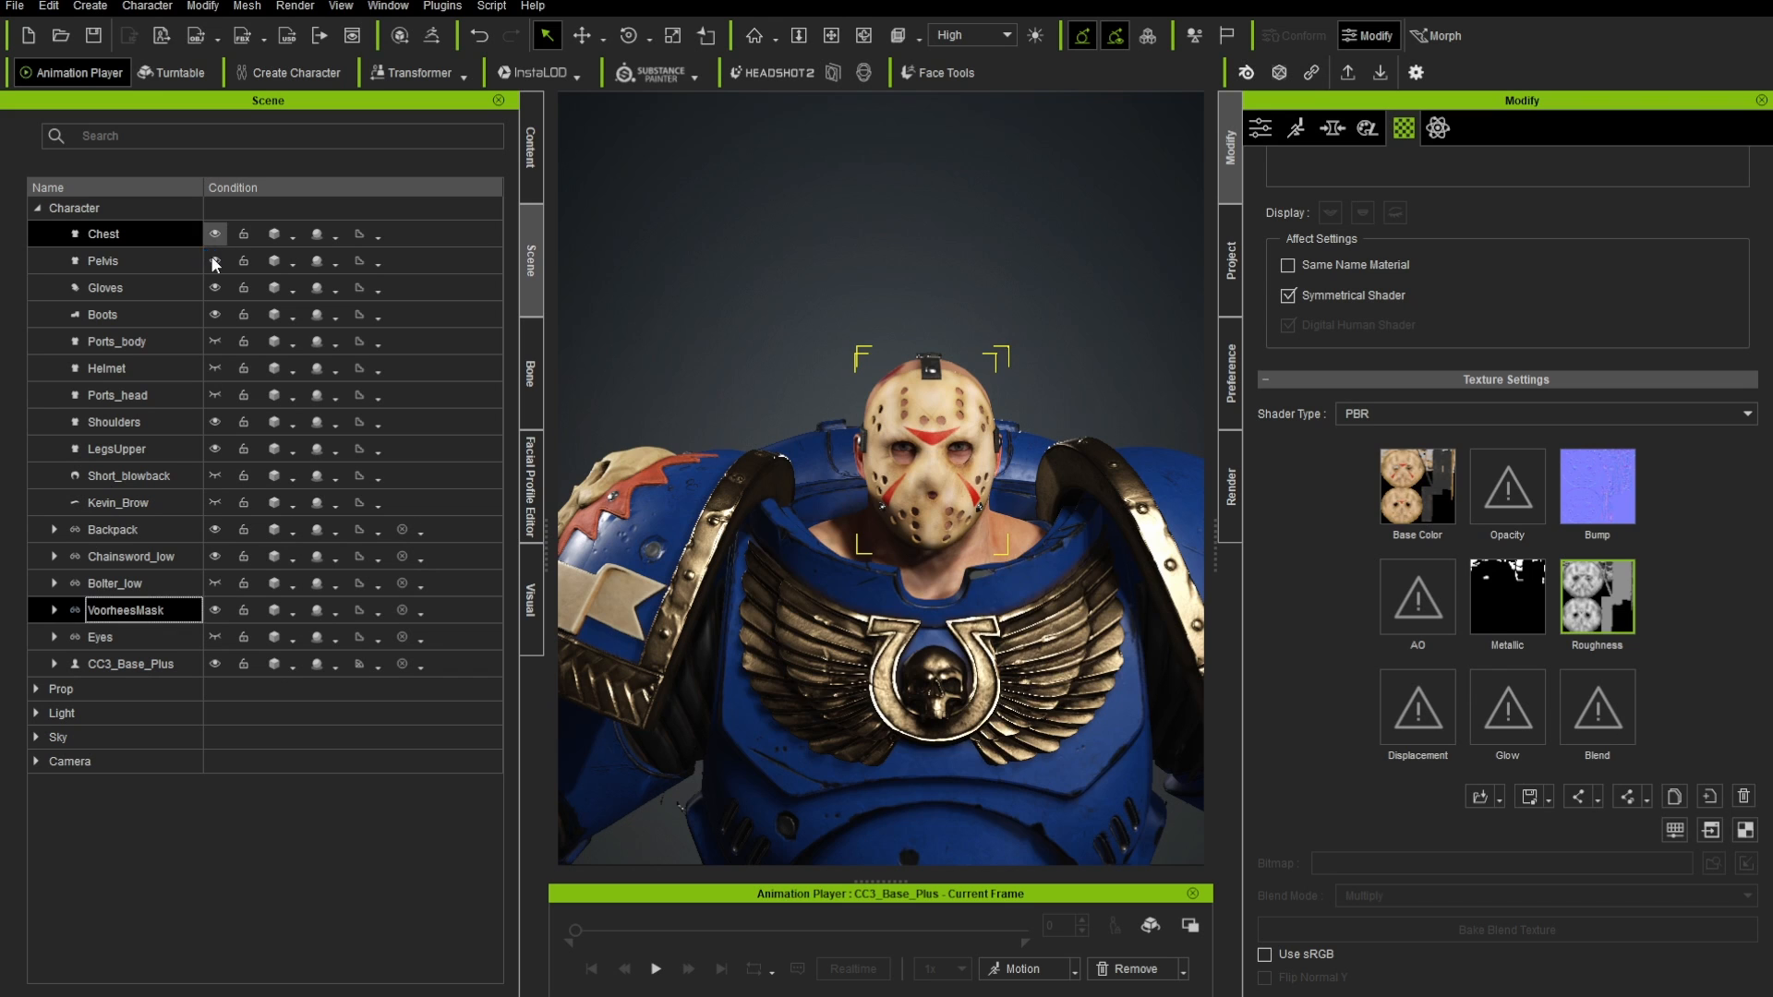
{"action": "left_click", "coordinate": [215, 261]}
{"action": "left_click", "coordinate": [217, 288]}
{"action": "left_click", "coordinate": [218, 316]}
{"action": "left_click", "coordinate": [214, 557]}
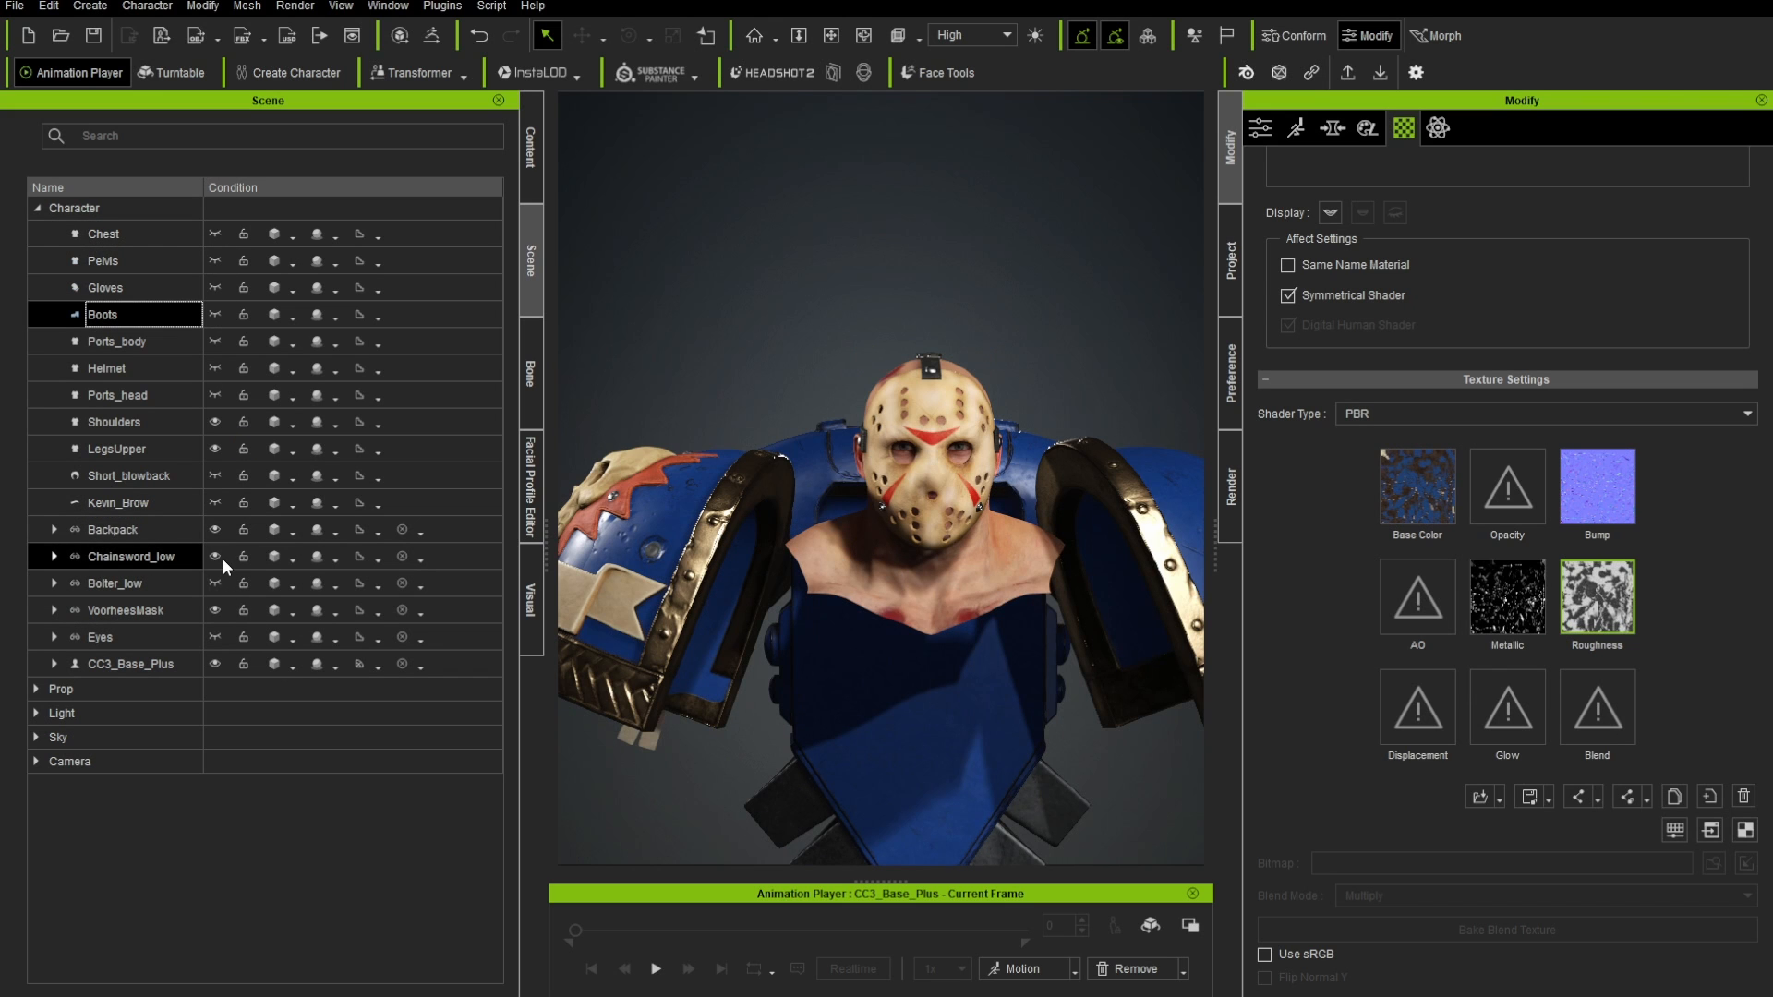
{"action": "left_click", "coordinate": [214, 530]}
{"action": "left_click", "coordinate": [214, 664]}
{"action": "left_click", "coordinate": [214, 422]}
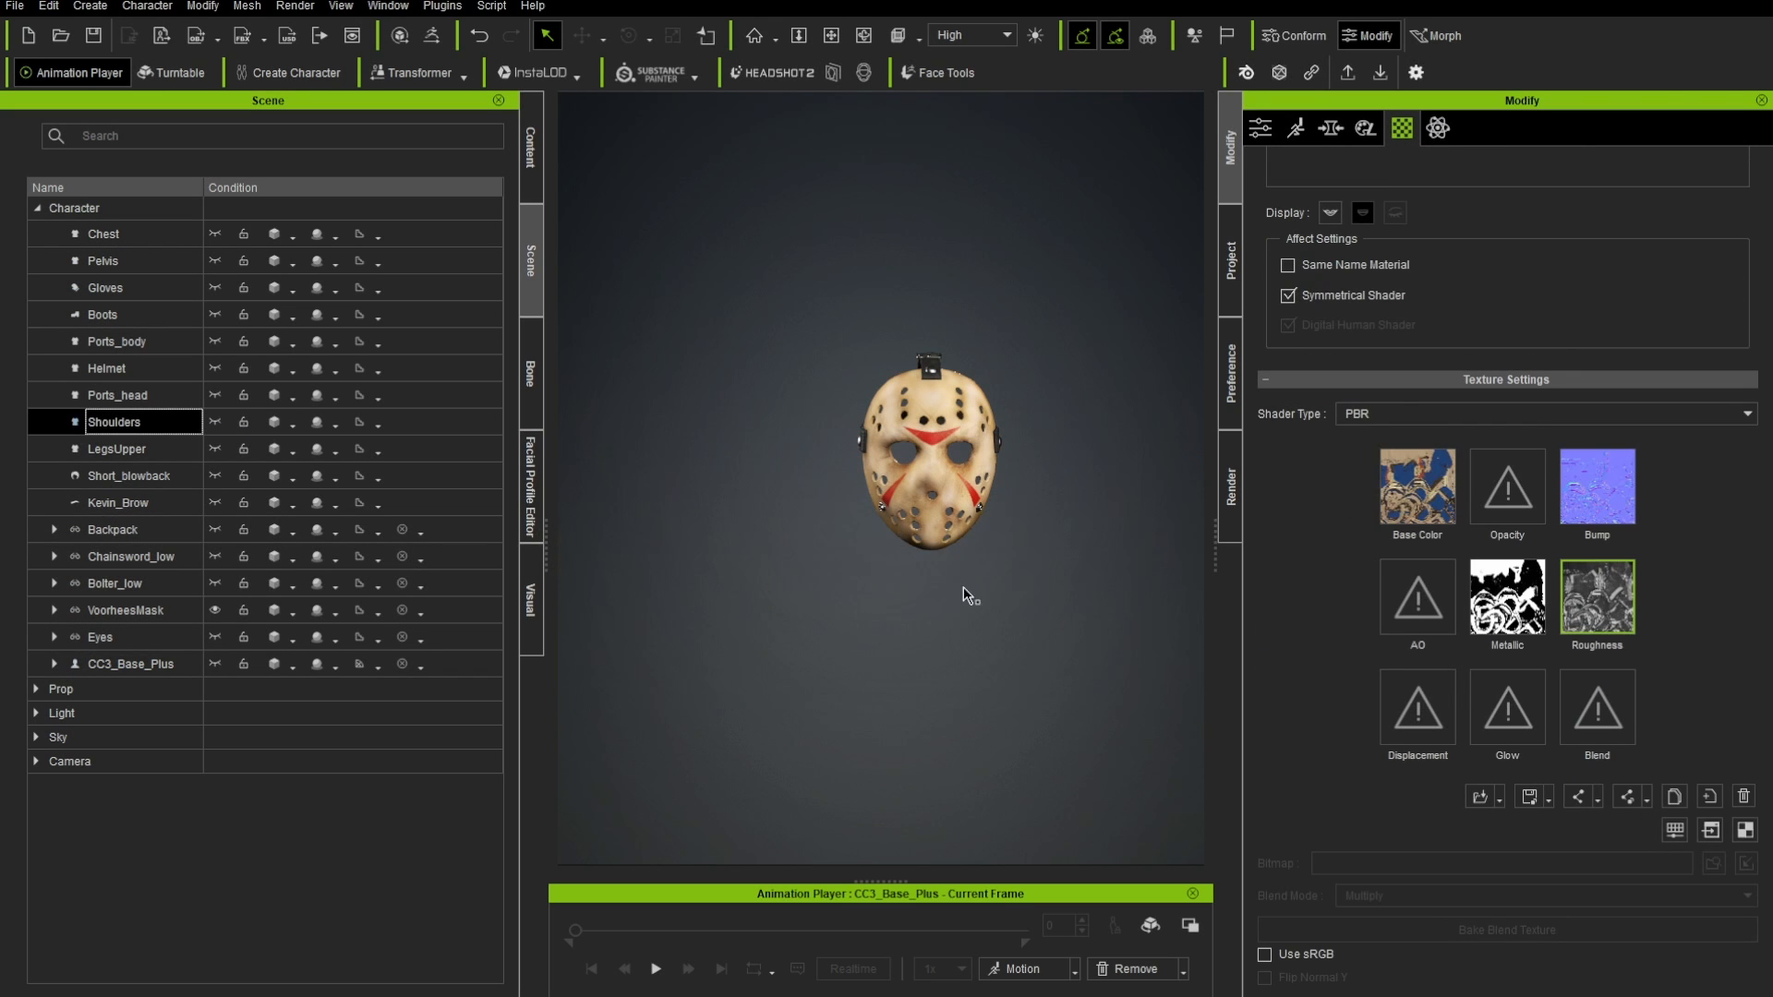
- Frame the isolated mask from the front and capture that view as the thumbnail of the HockeyMask library item
{"action": "scroll", "coordinate": [905, 417], "scroll_direction": "up", "scroll_amount": 5}
{"action": "scroll", "coordinate": [904, 418], "scroll_direction": "up", "scroll_amount": 5}
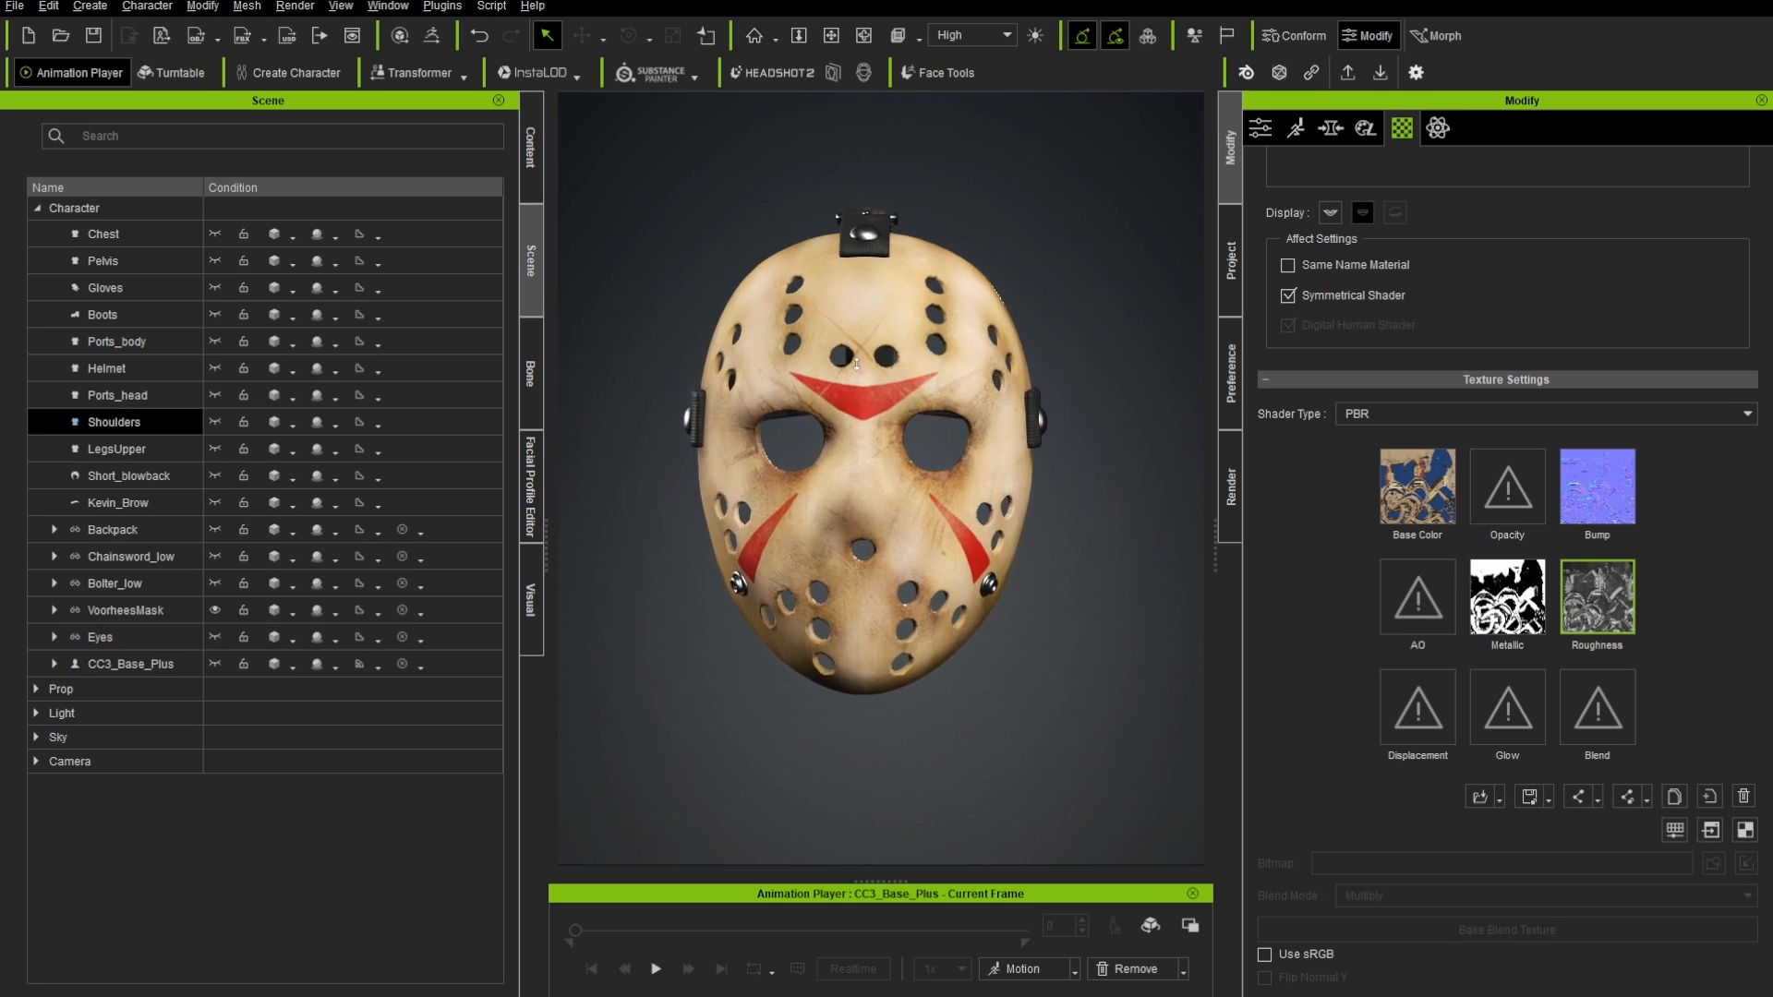
{"action": "left_click", "coordinate": [532, 148]}
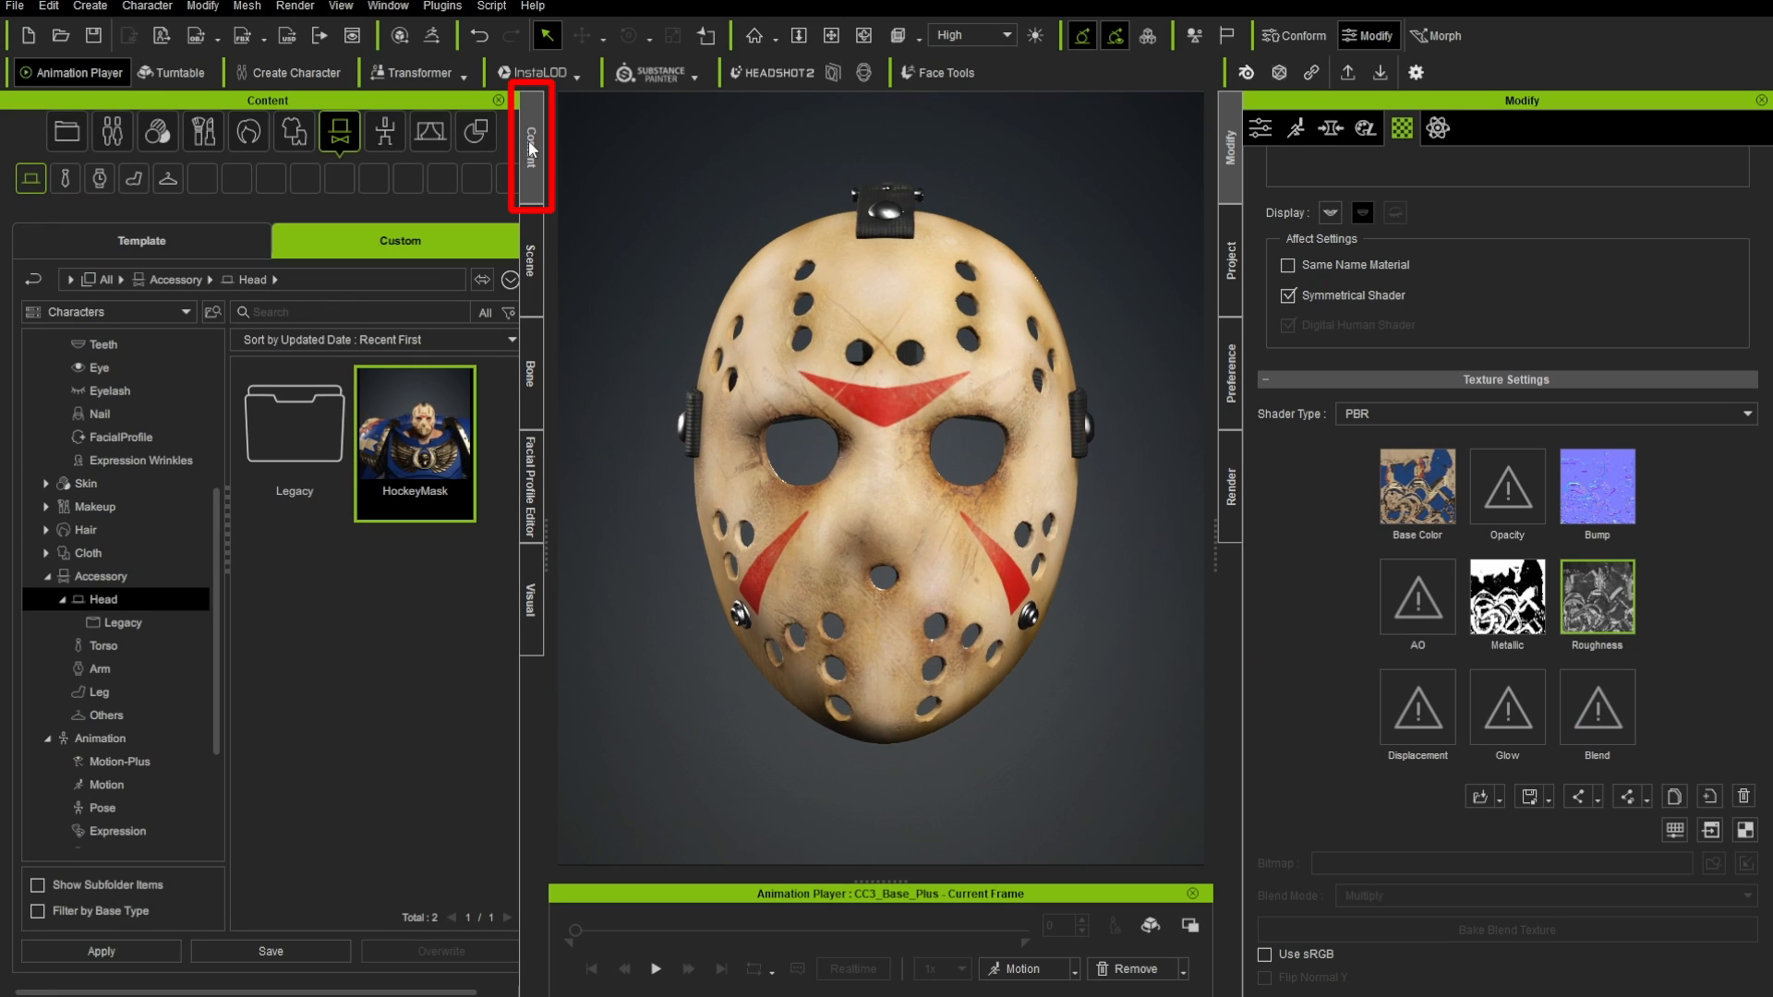
{"action": "right_click", "coordinate": [419, 438]}
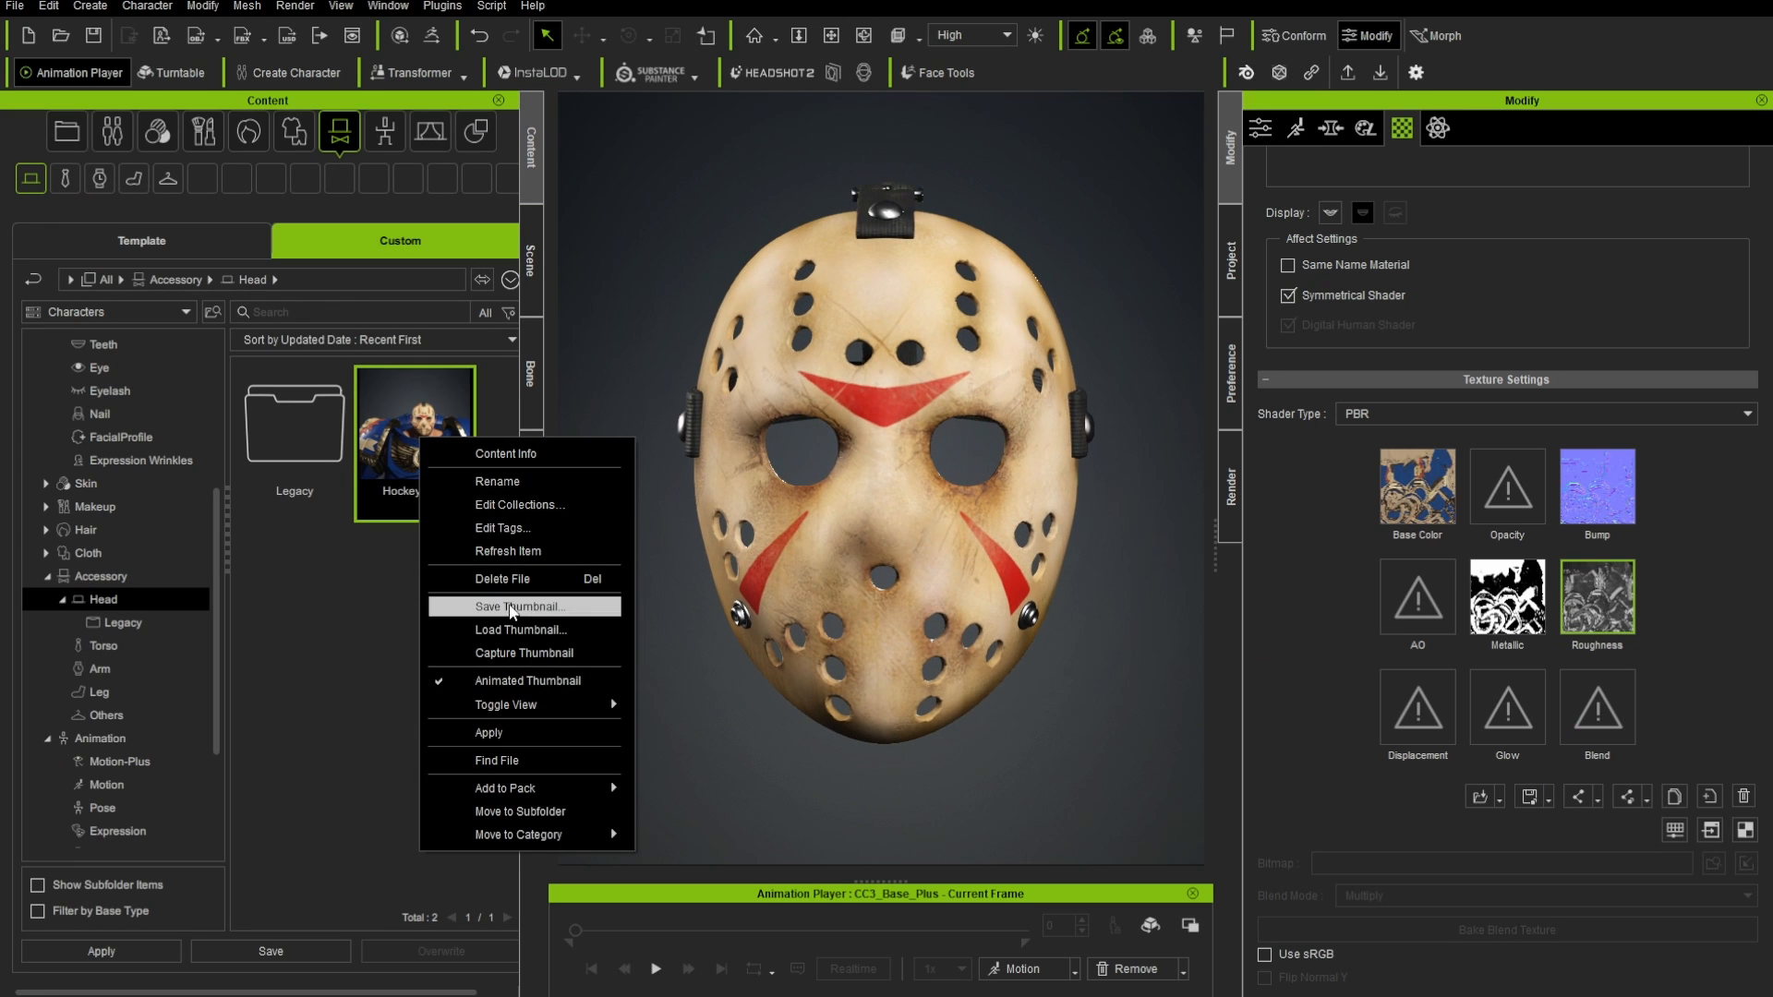
{"action": "left_click", "coordinate": [507, 653]}
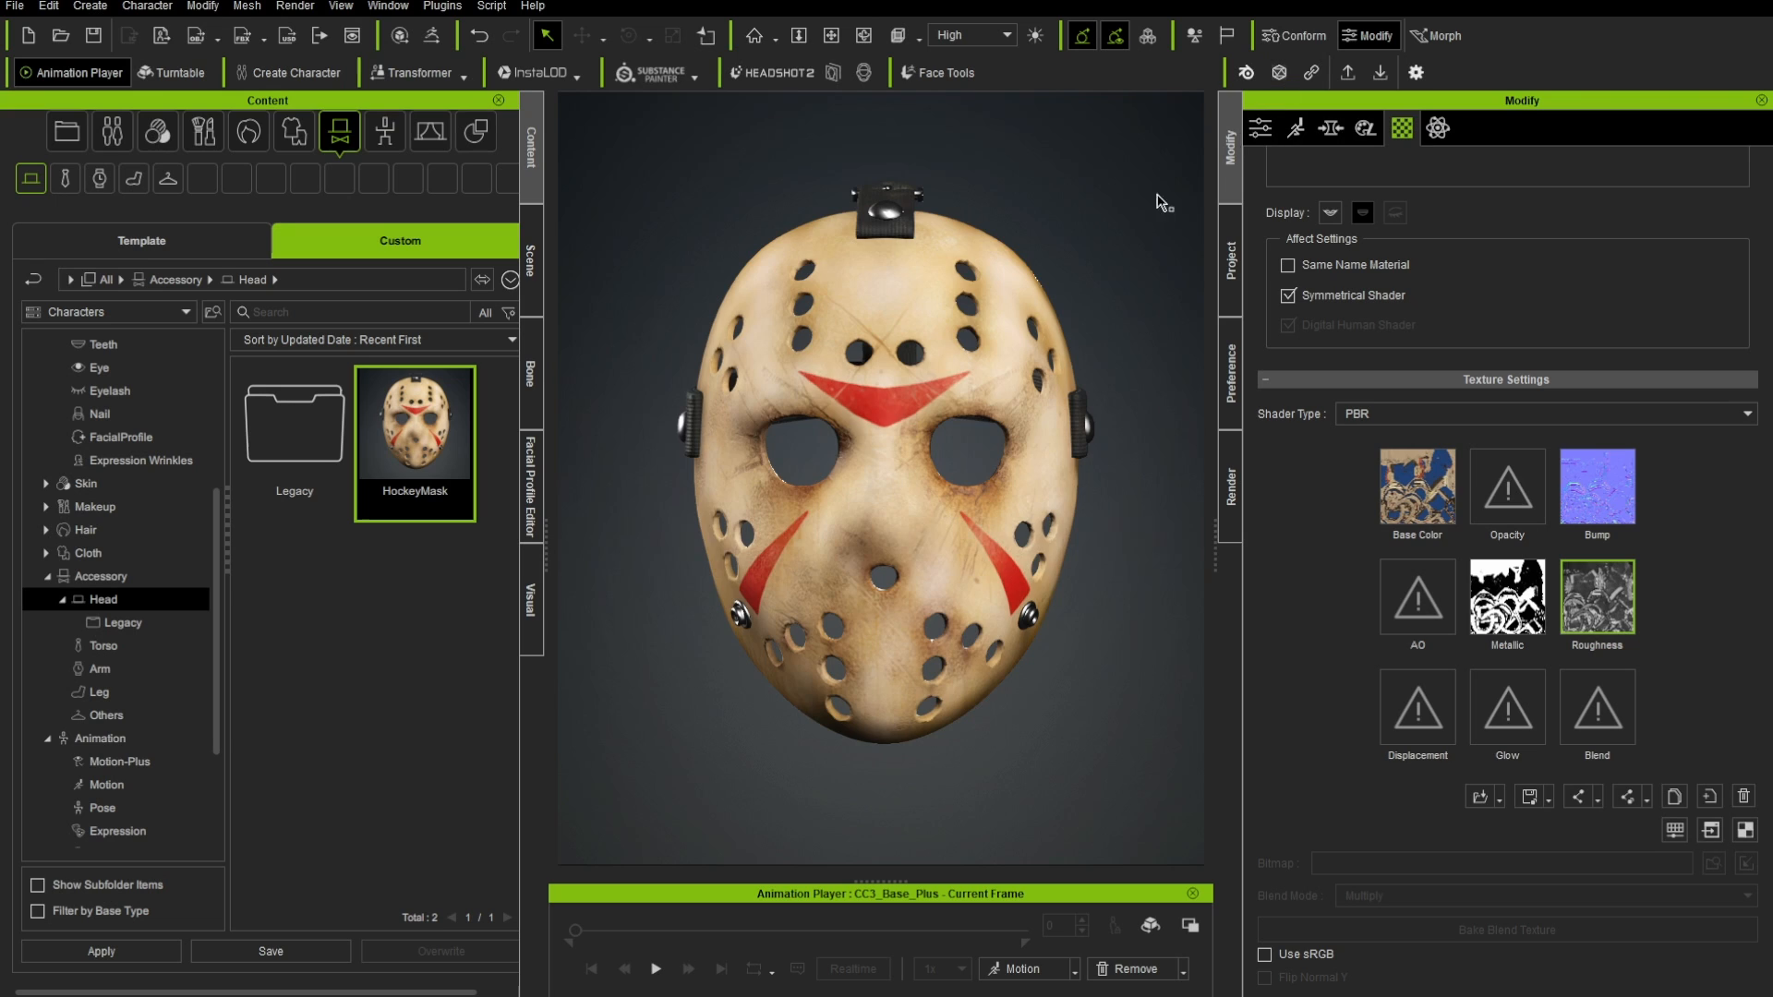
{"action": "right_click_drag", "start_coordinate": [766, 349], "coordinate": [964, 374]}
{"action": "scroll", "coordinate": [970, 379], "scroll_direction": "down", "scroll_amount": 4}
{"action": "right_click_drag", "start_coordinate": [1020, 430], "coordinate": [997, 443]}
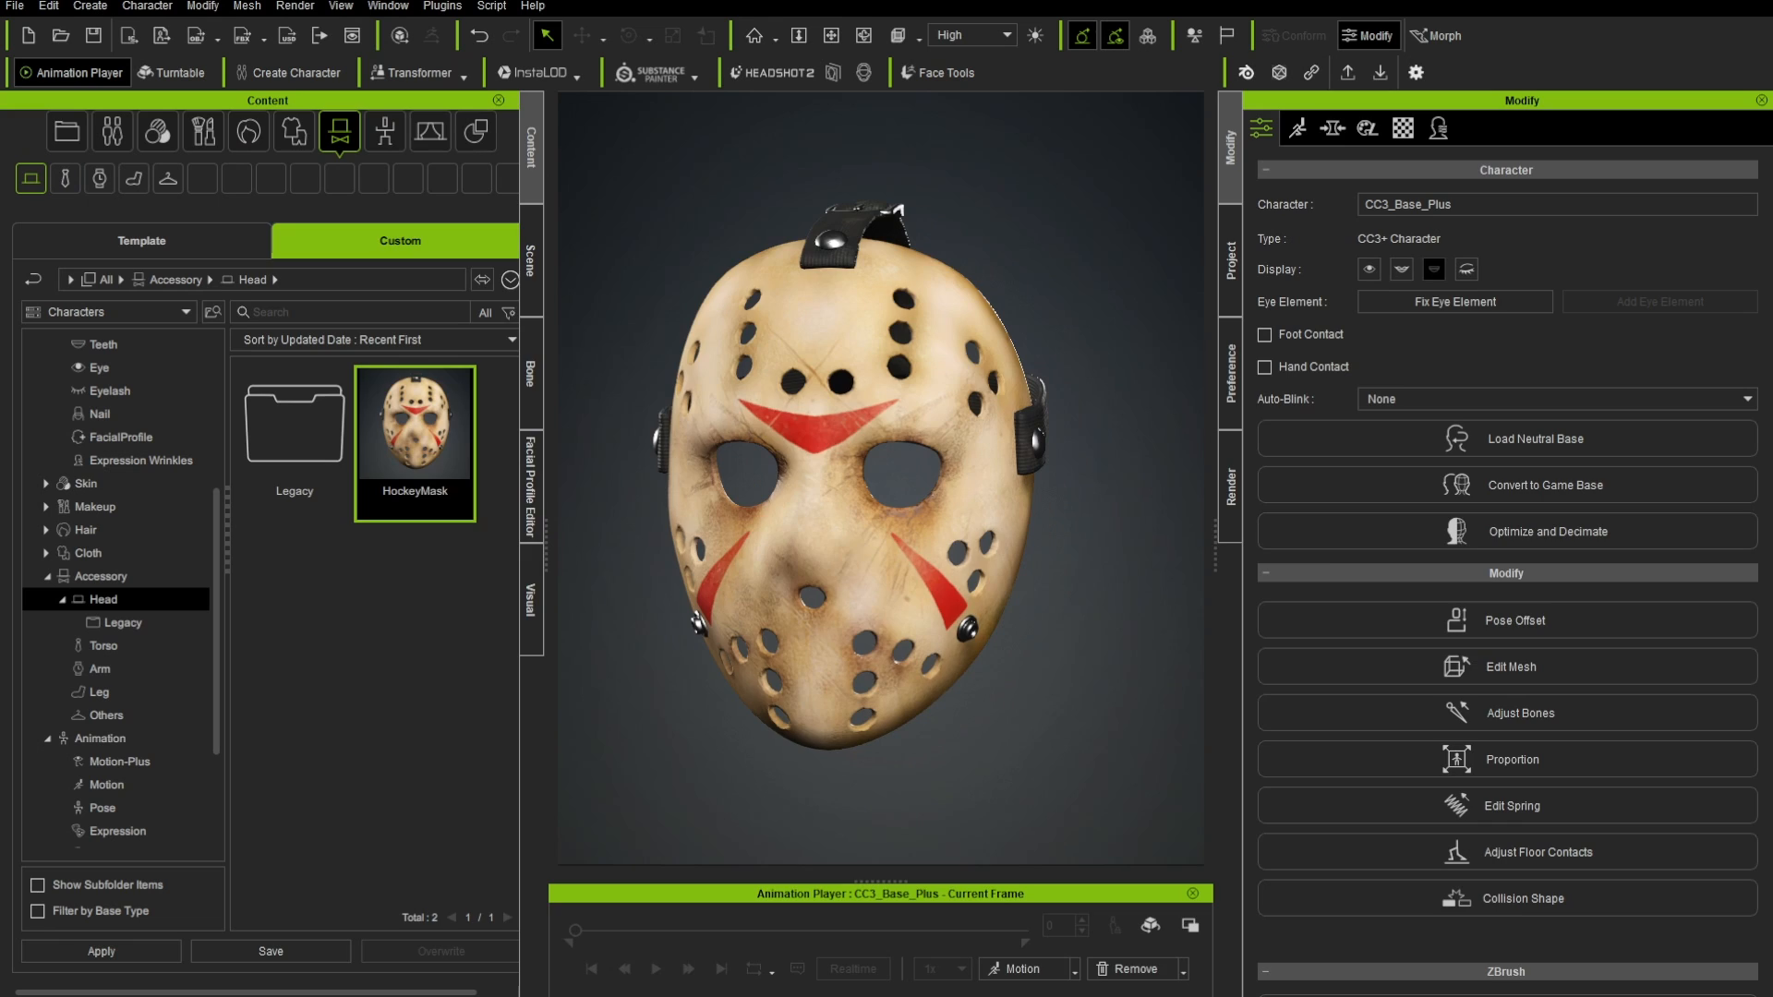
- Switch to the browser and look through the YouTube channel's home page for the Reallusion Character Creator playlists
{"action": "key", "text": "alt+Tab"}
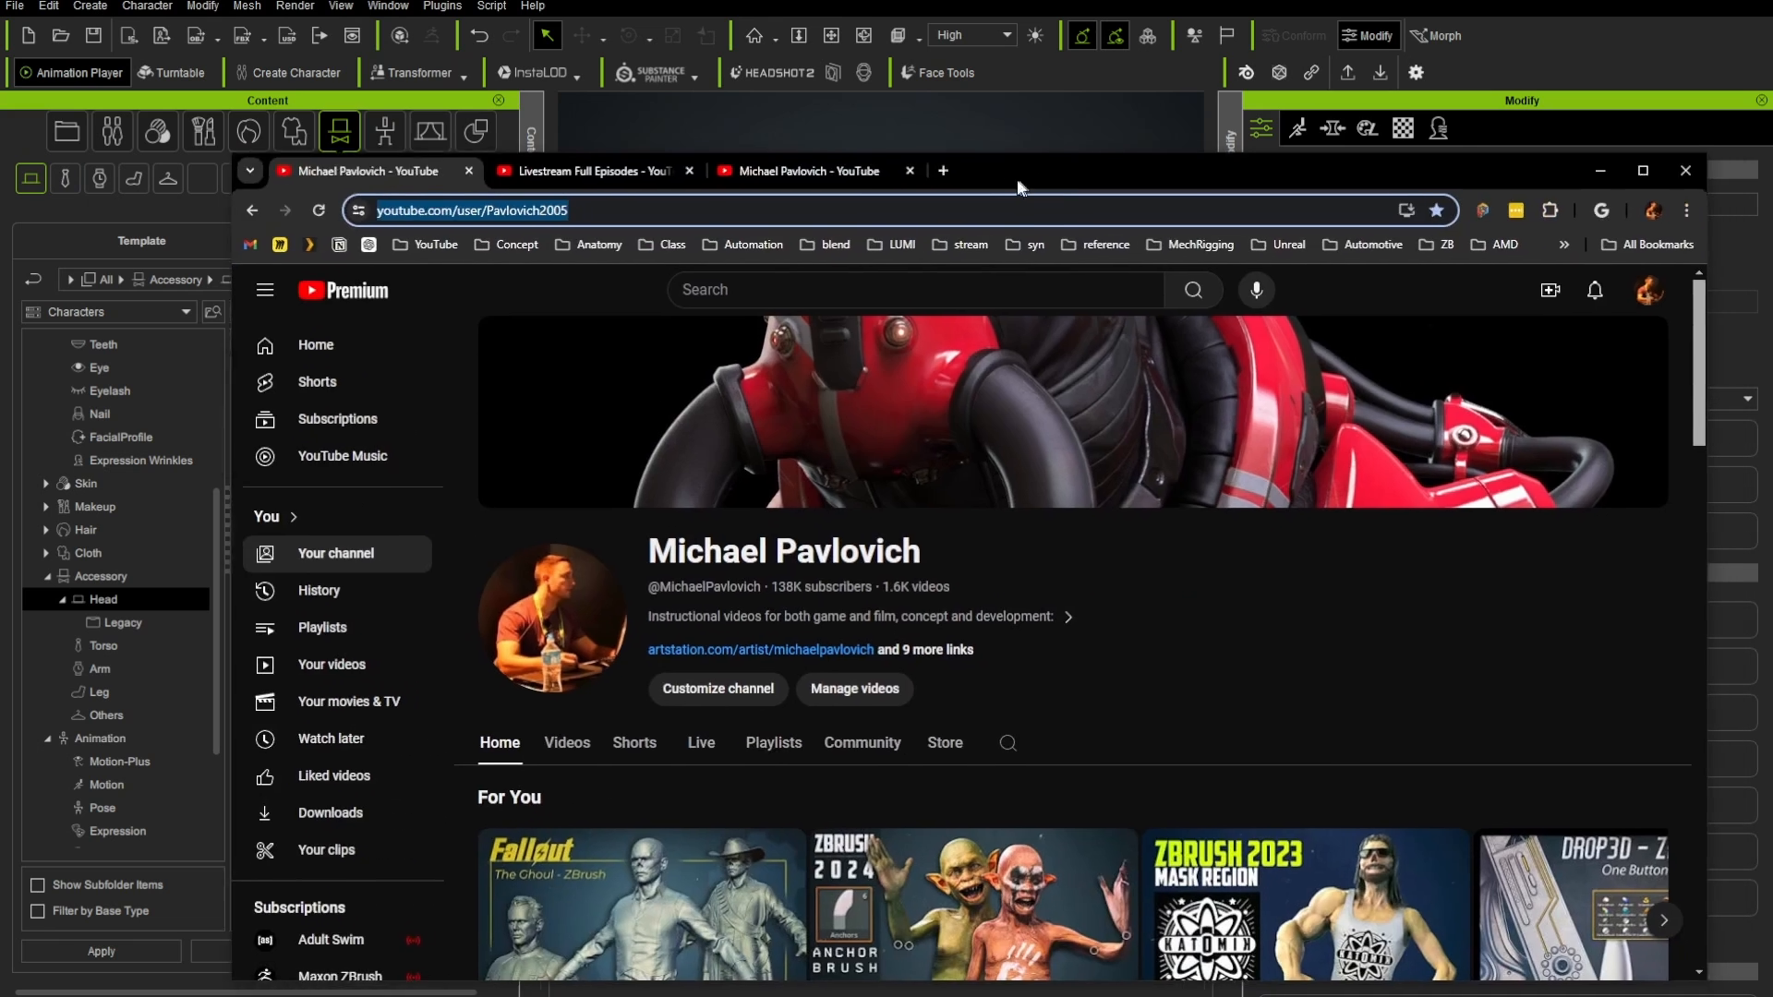
{"action": "scroll", "coordinate": [655, 572], "scroll_direction": "down", "scroll_amount": 5}
{"action": "scroll", "coordinate": [651, 568], "scroll_direction": "down", "scroll_amount": 5}
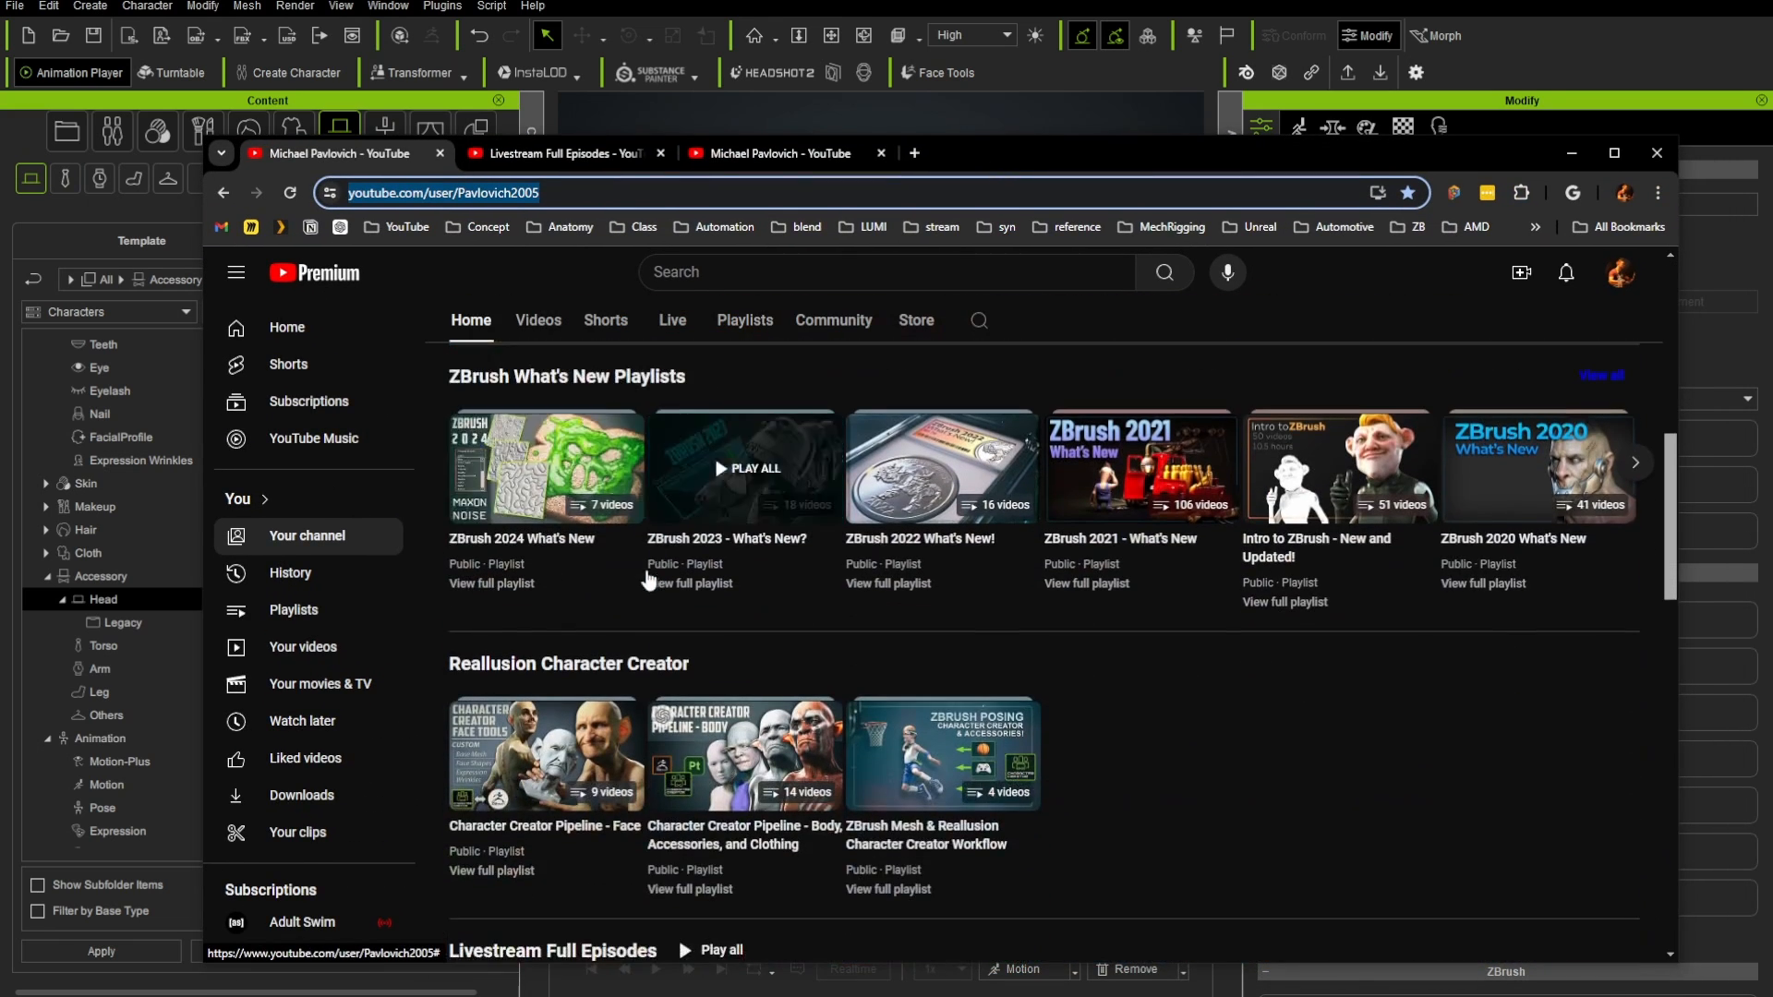
- Look through the channel's Livestream Full Episodes section and its playlist for character and mask creation livestreams
{"action": "scroll", "coordinate": [634, 544], "scroll_direction": "down", "scroll_amount": 1}
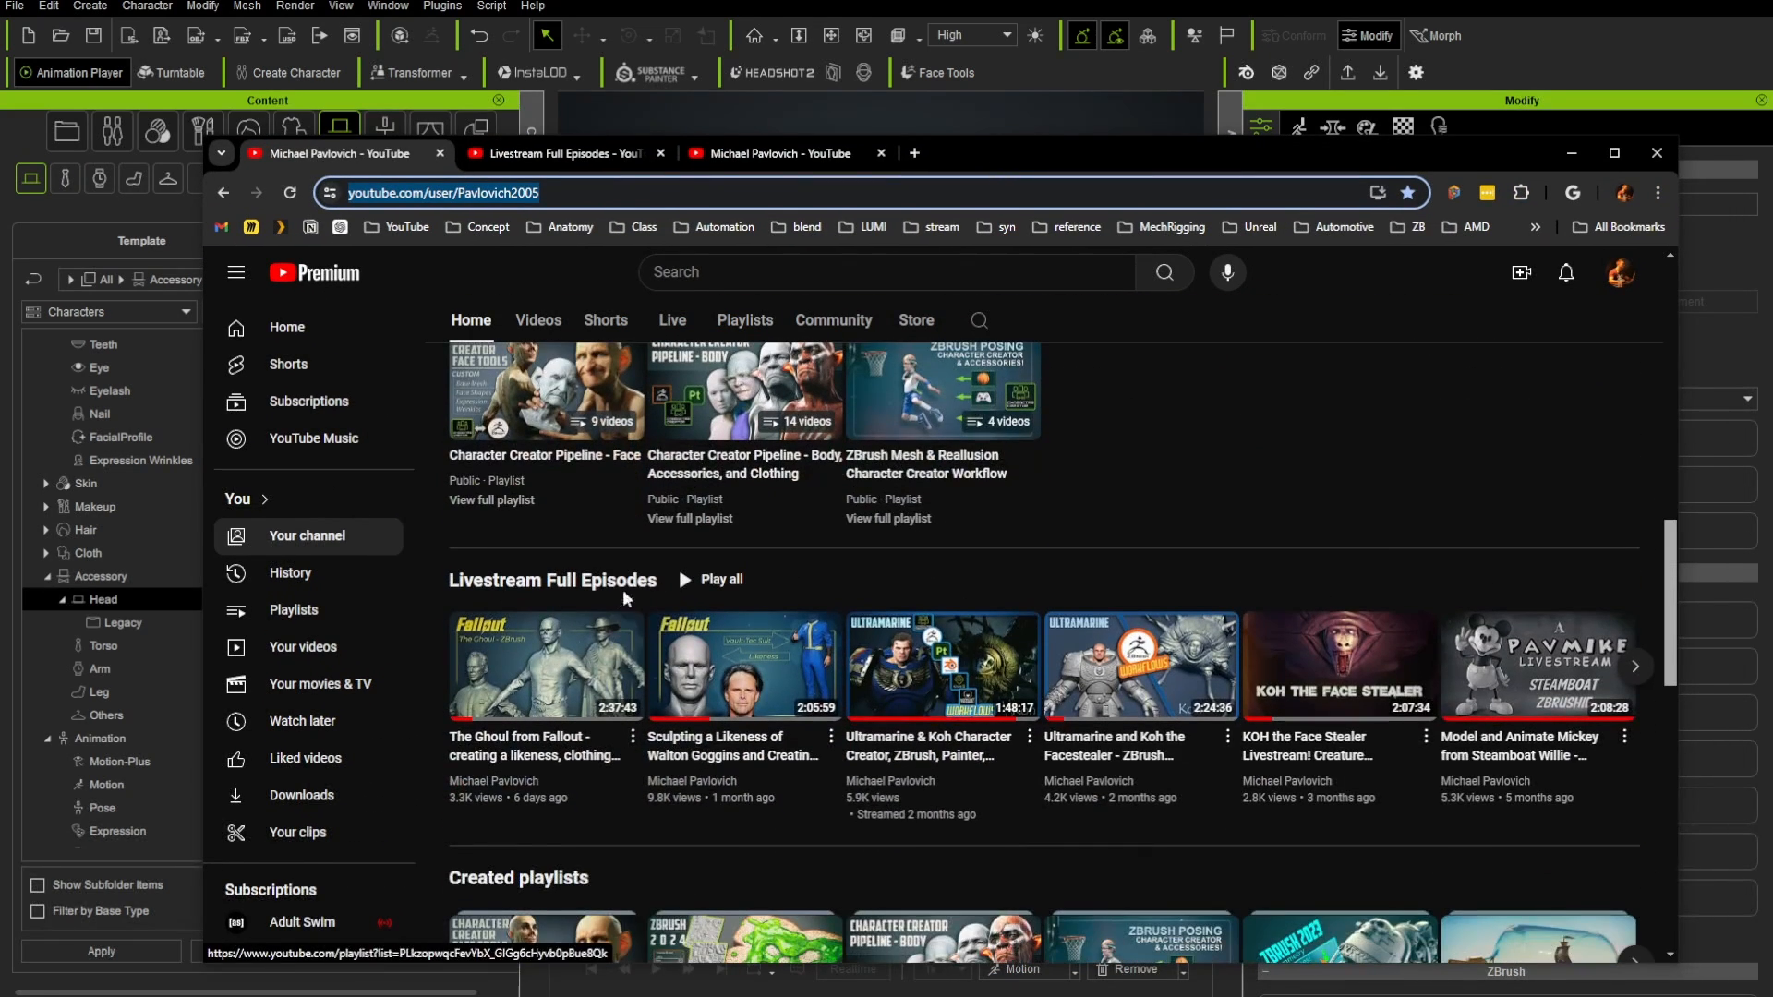
{"action": "left_click", "coordinate": [565, 153]}
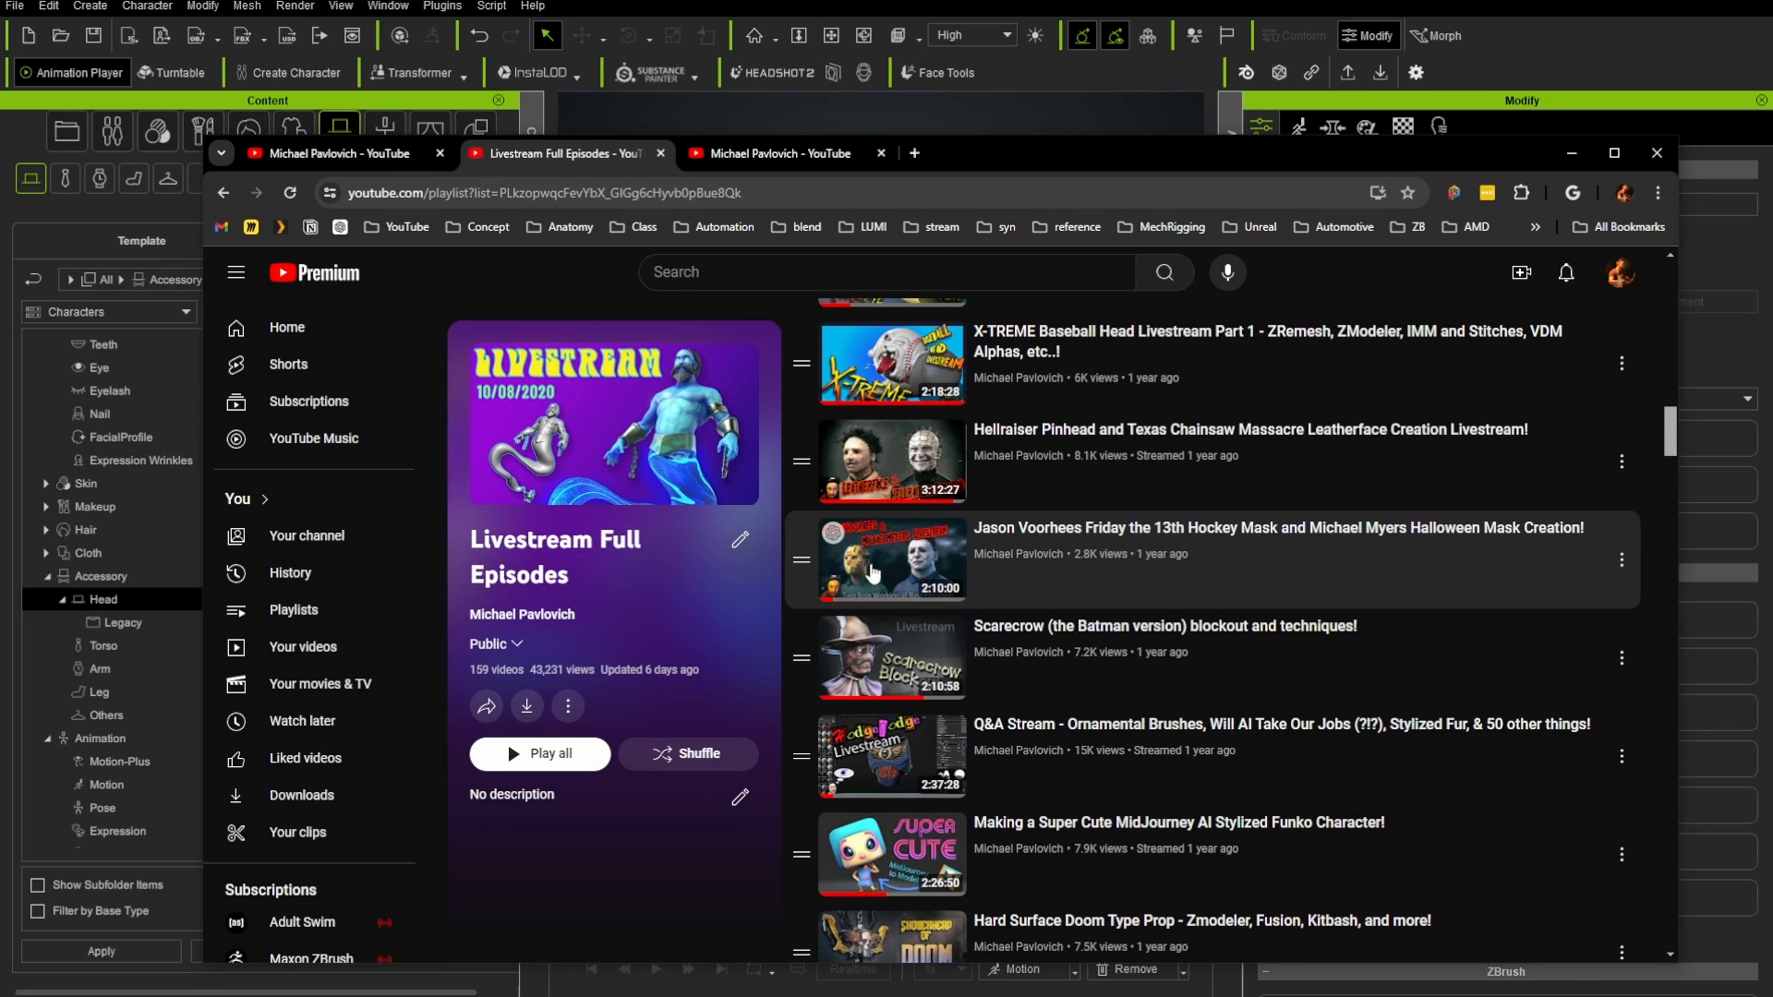
{"action": "scroll", "coordinate": [877, 591], "scroll_direction": "up", "scroll_amount": 10}
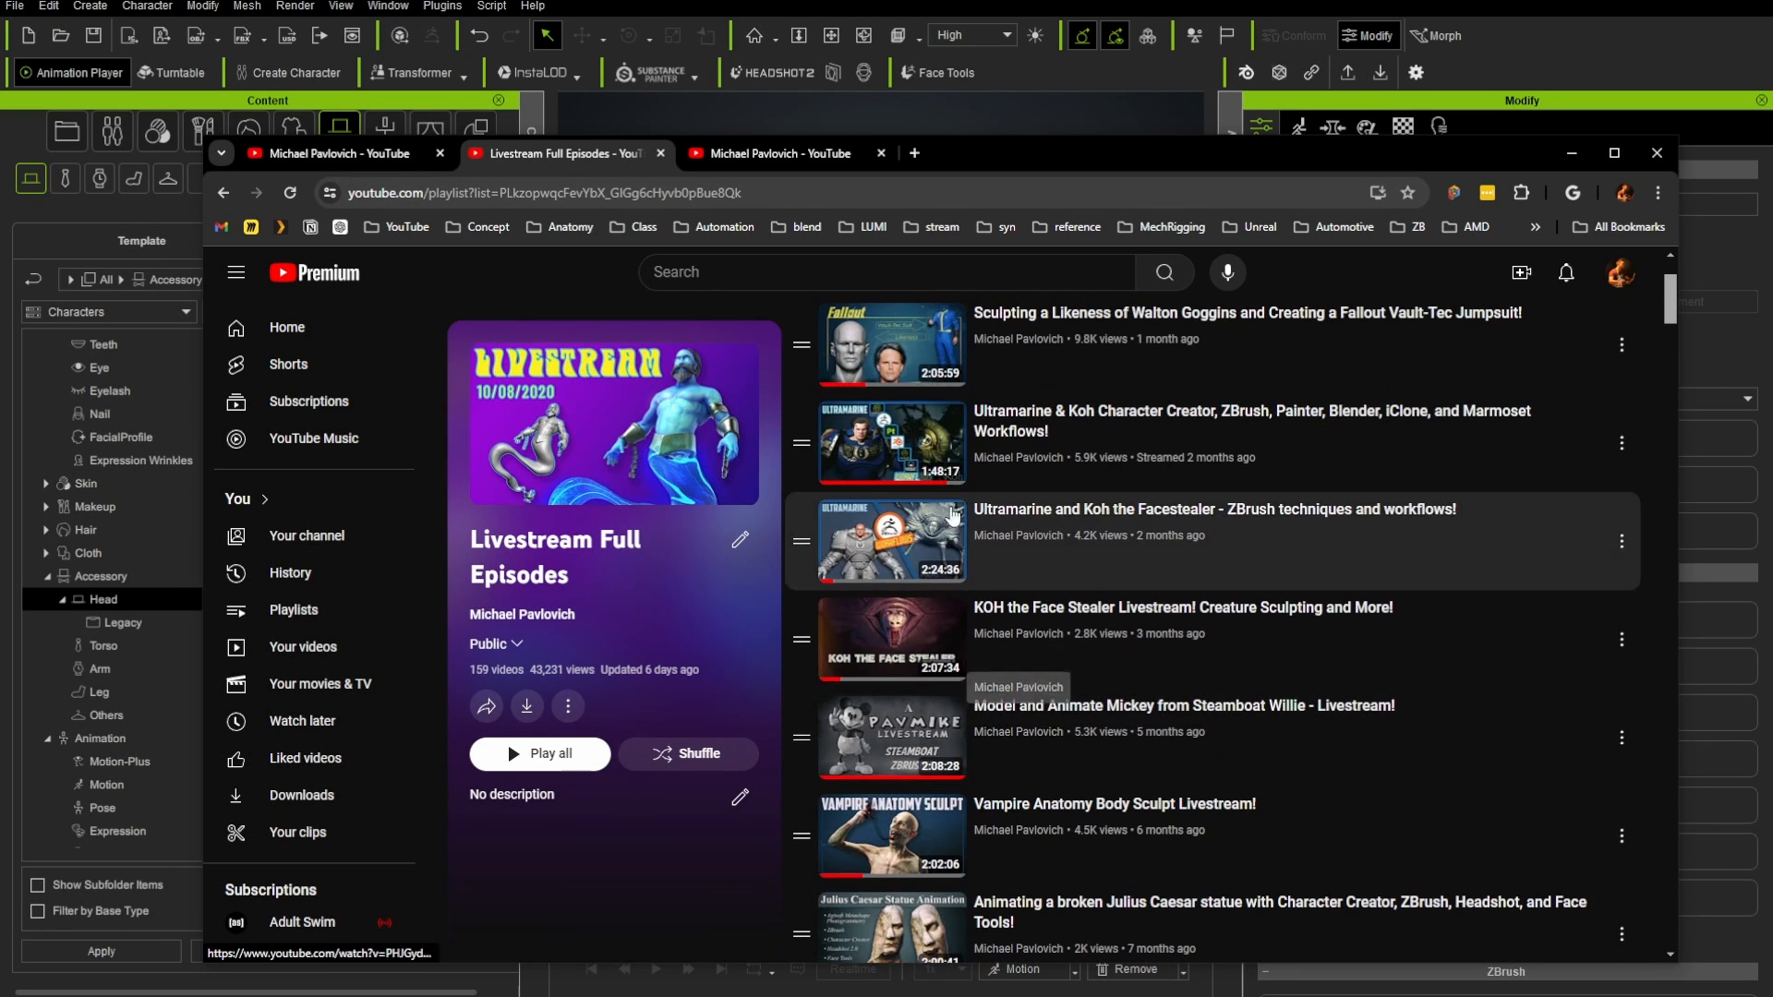
{"action": "scroll", "coordinate": [935, 547], "scroll_direction": "up", "scroll_amount": 2}
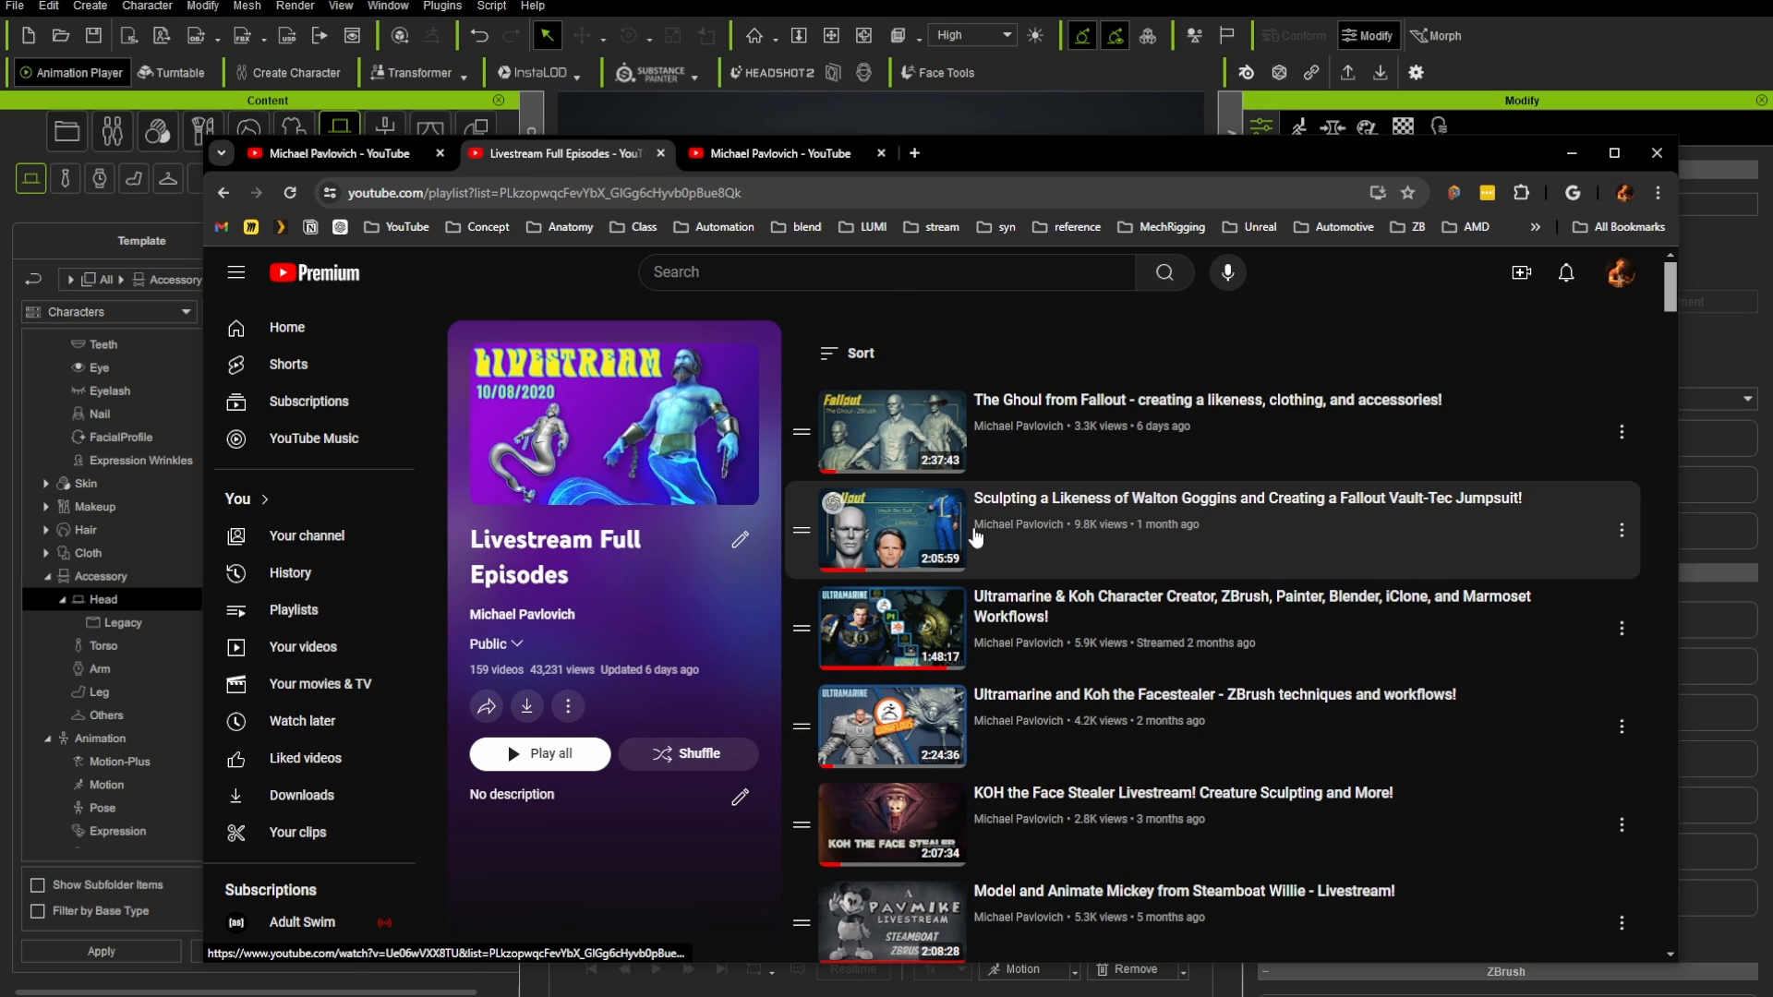
{"action": "left_click_drag", "start_coordinate": [1004, 151], "coordinate": [1275, 996]}
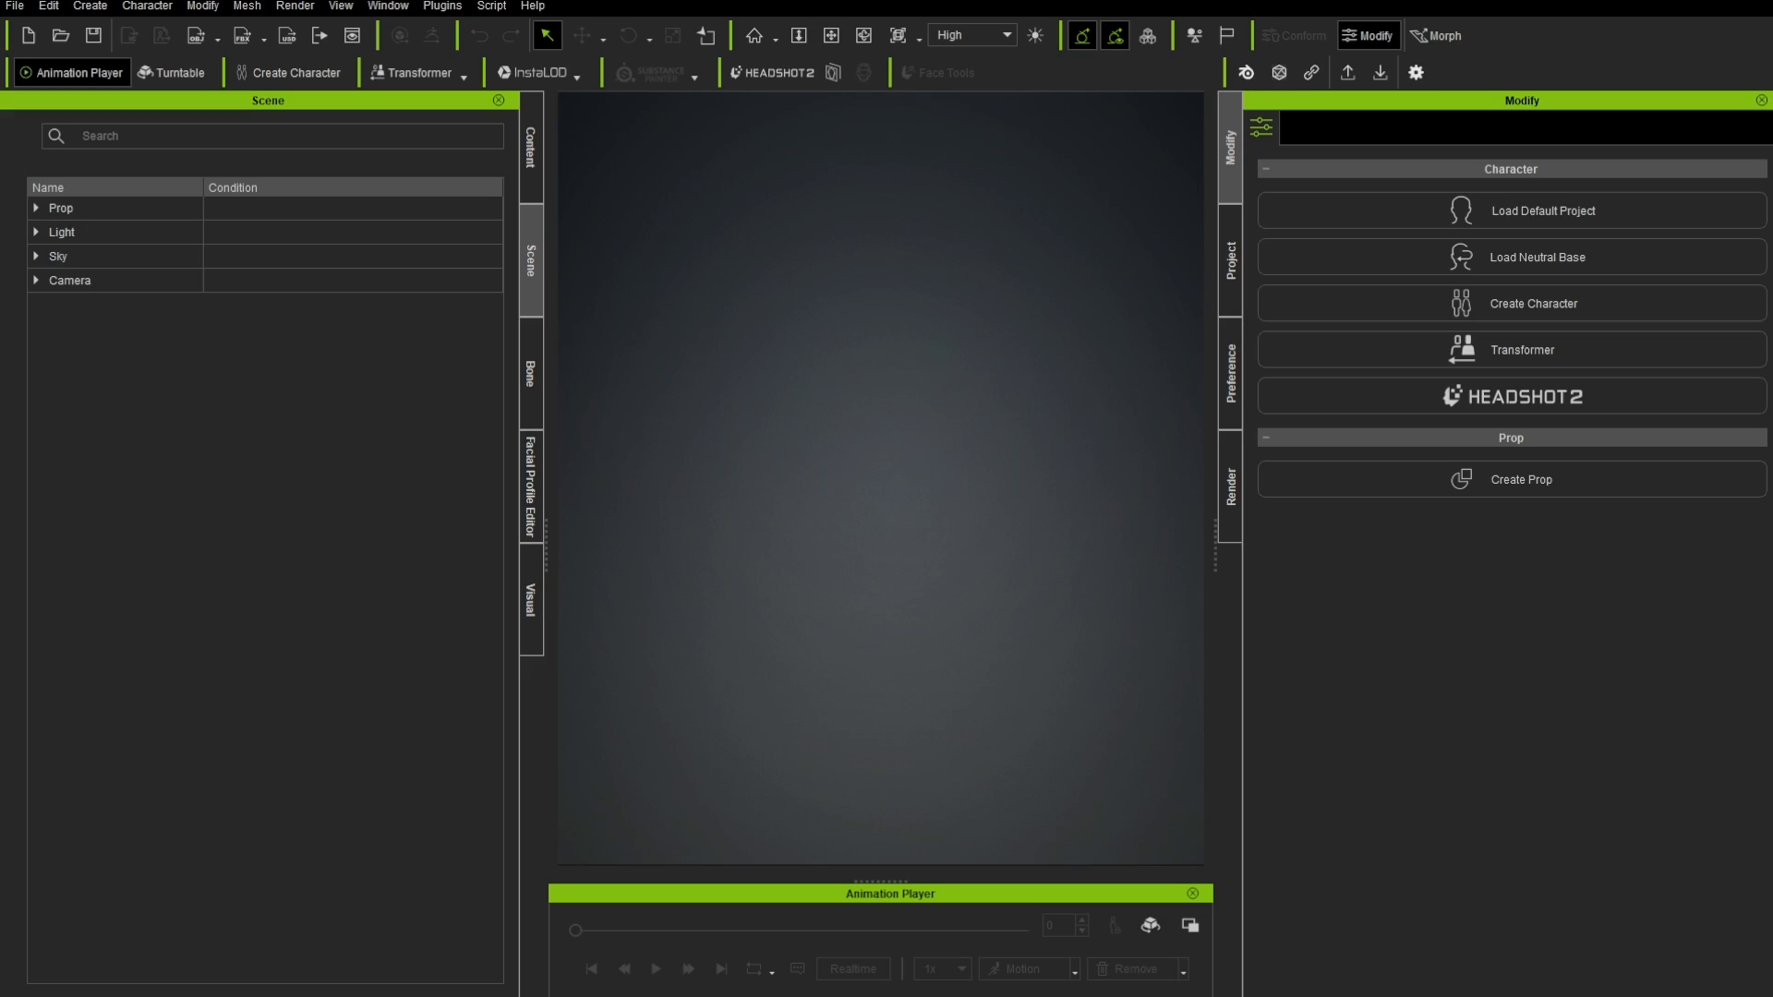
{"action": "left_click_drag", "start_coordinate": [1772, 185], "coordinate": [683, 33]}
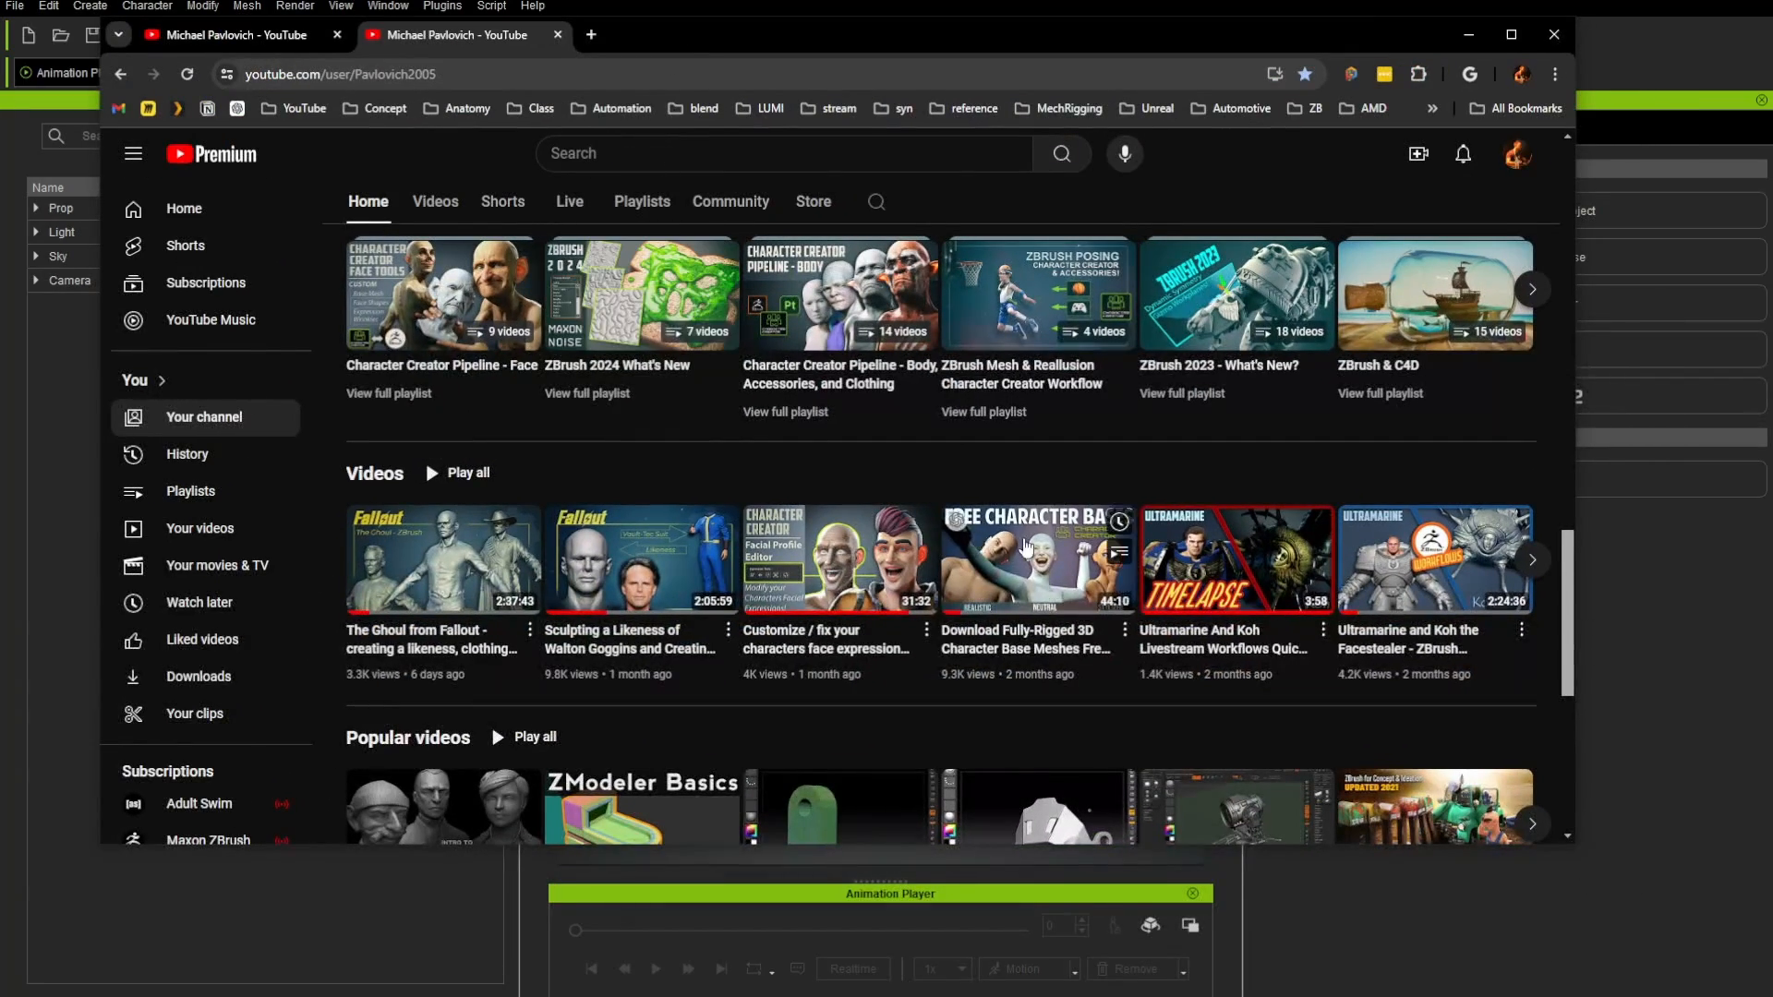
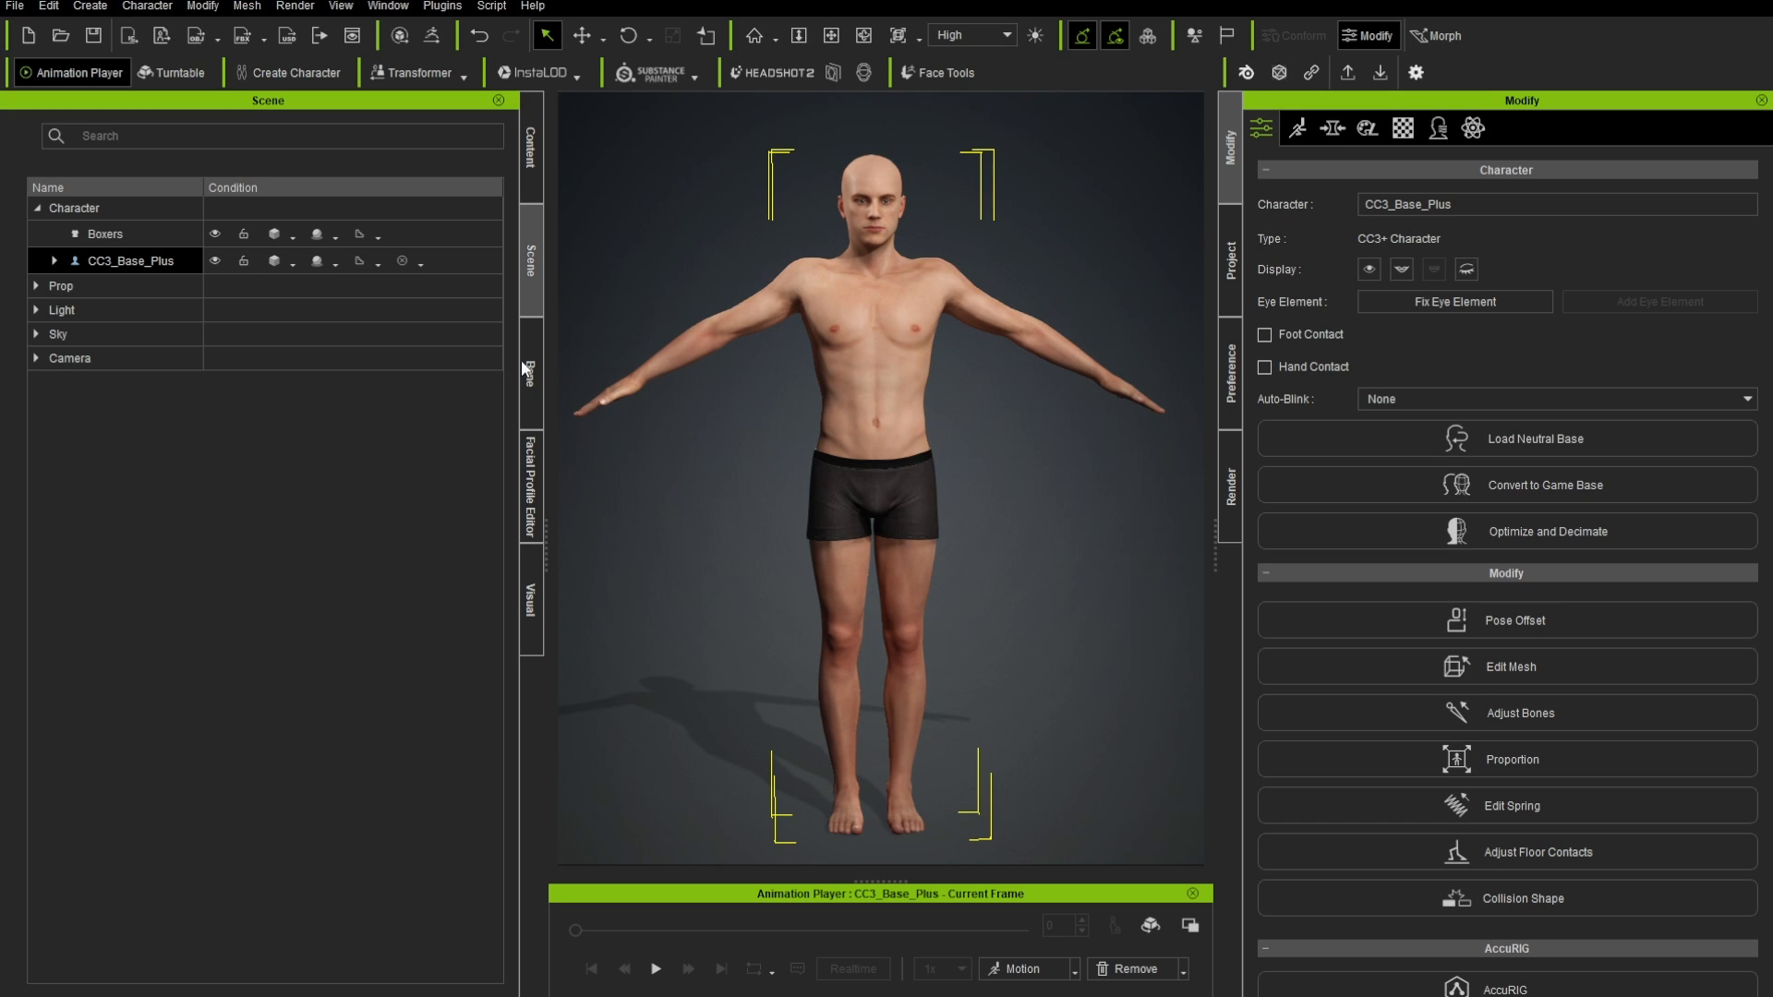
- Delete the Boxers and send CC3_Base_Plus with all its sub-meshes to ZBrush via GoZ in A-Pose, GoZ Plus off, Eyelash and Tear Ducts split
{"action": "left_click", "coordinate": [119, 233]}
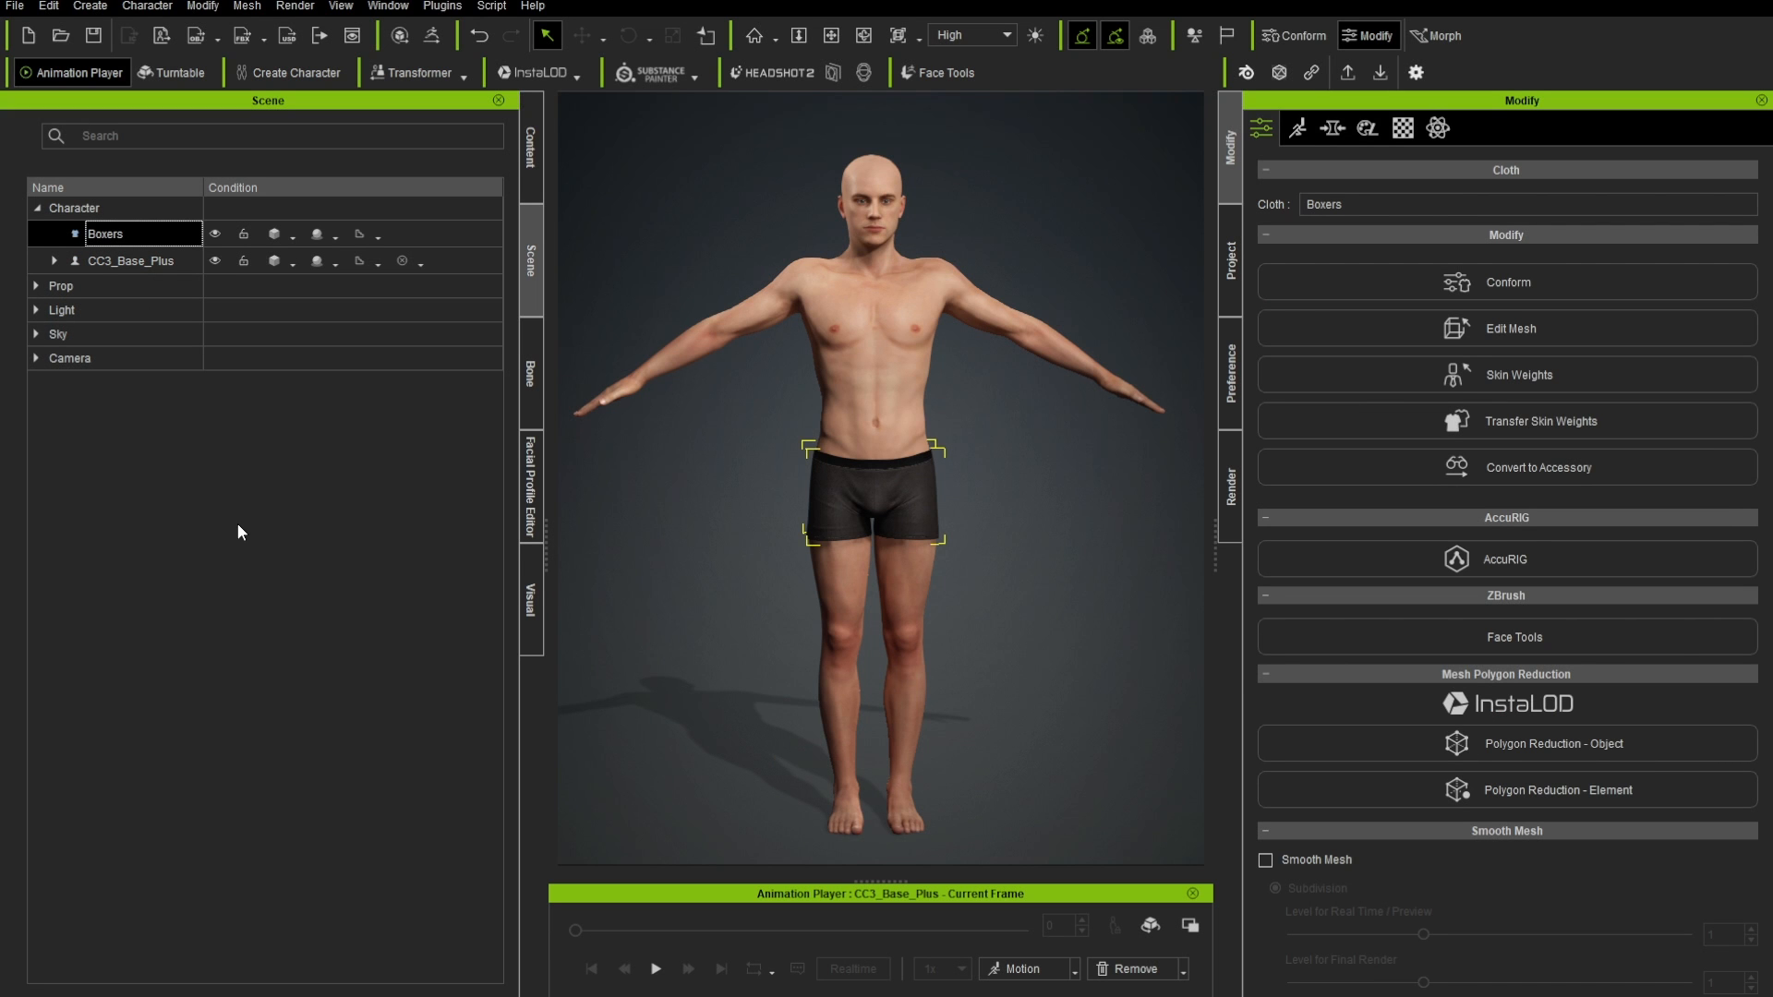
{"action": "key", "text": "Delete"}
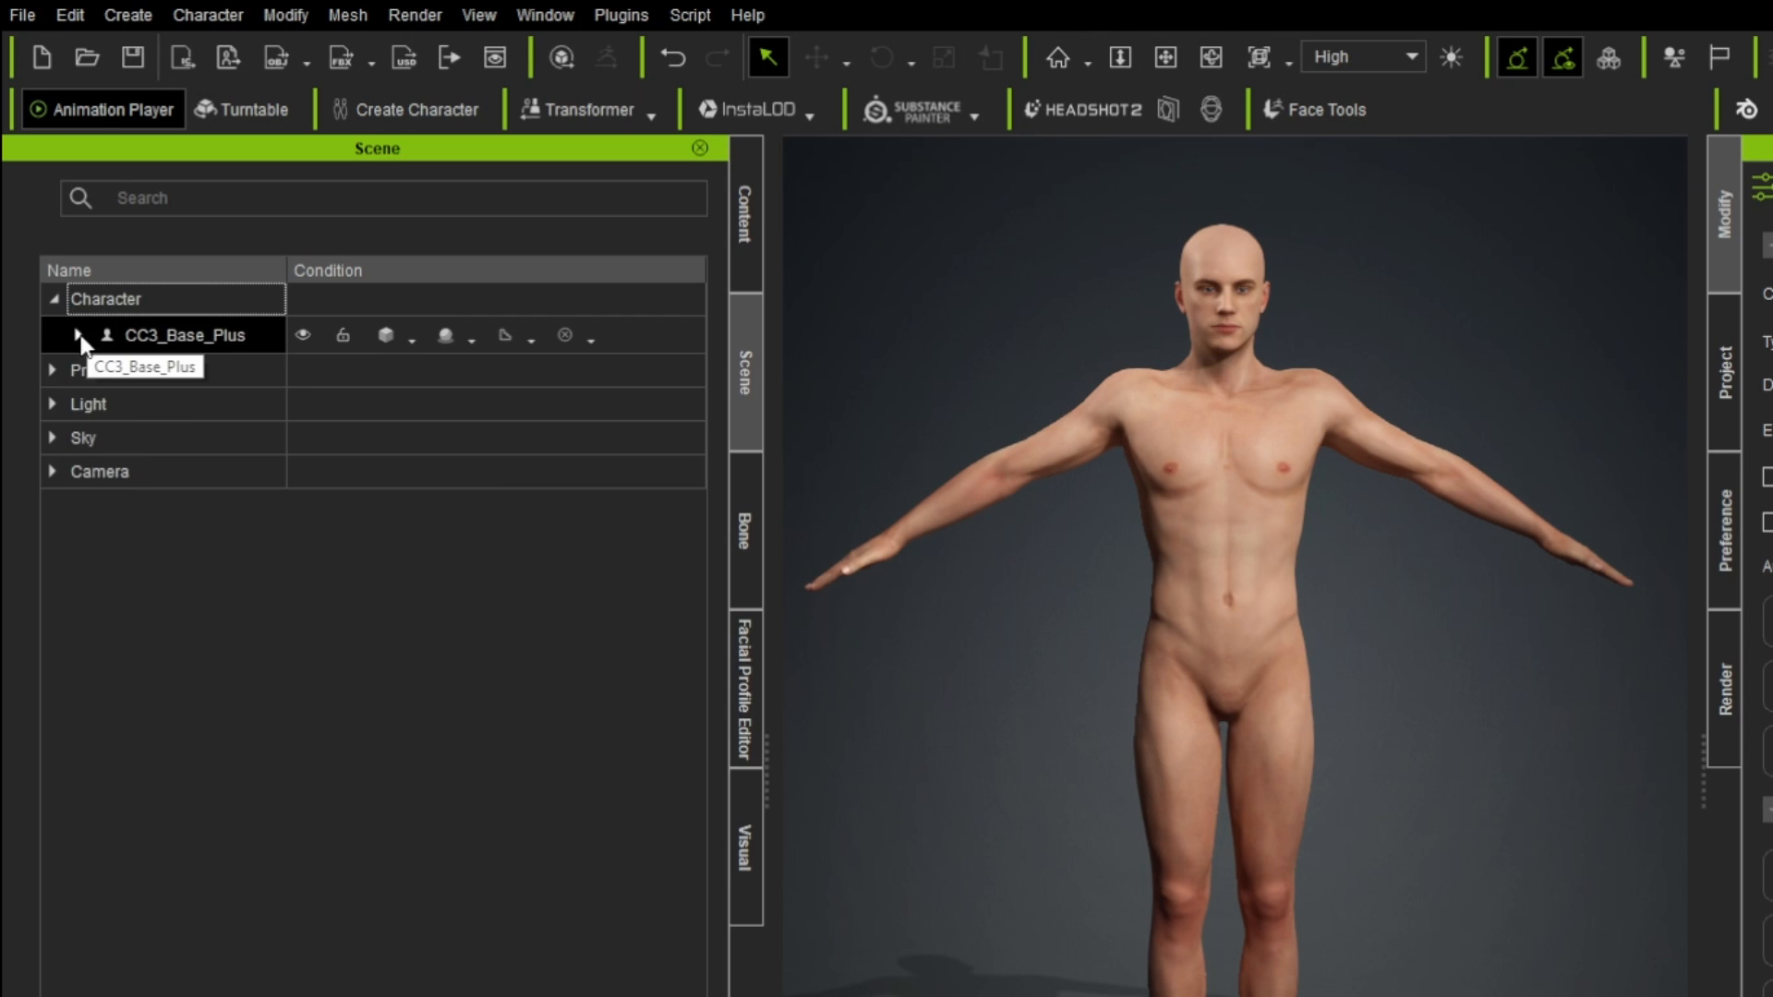
{"action": "left_click", "coordinate": [55, 233]}
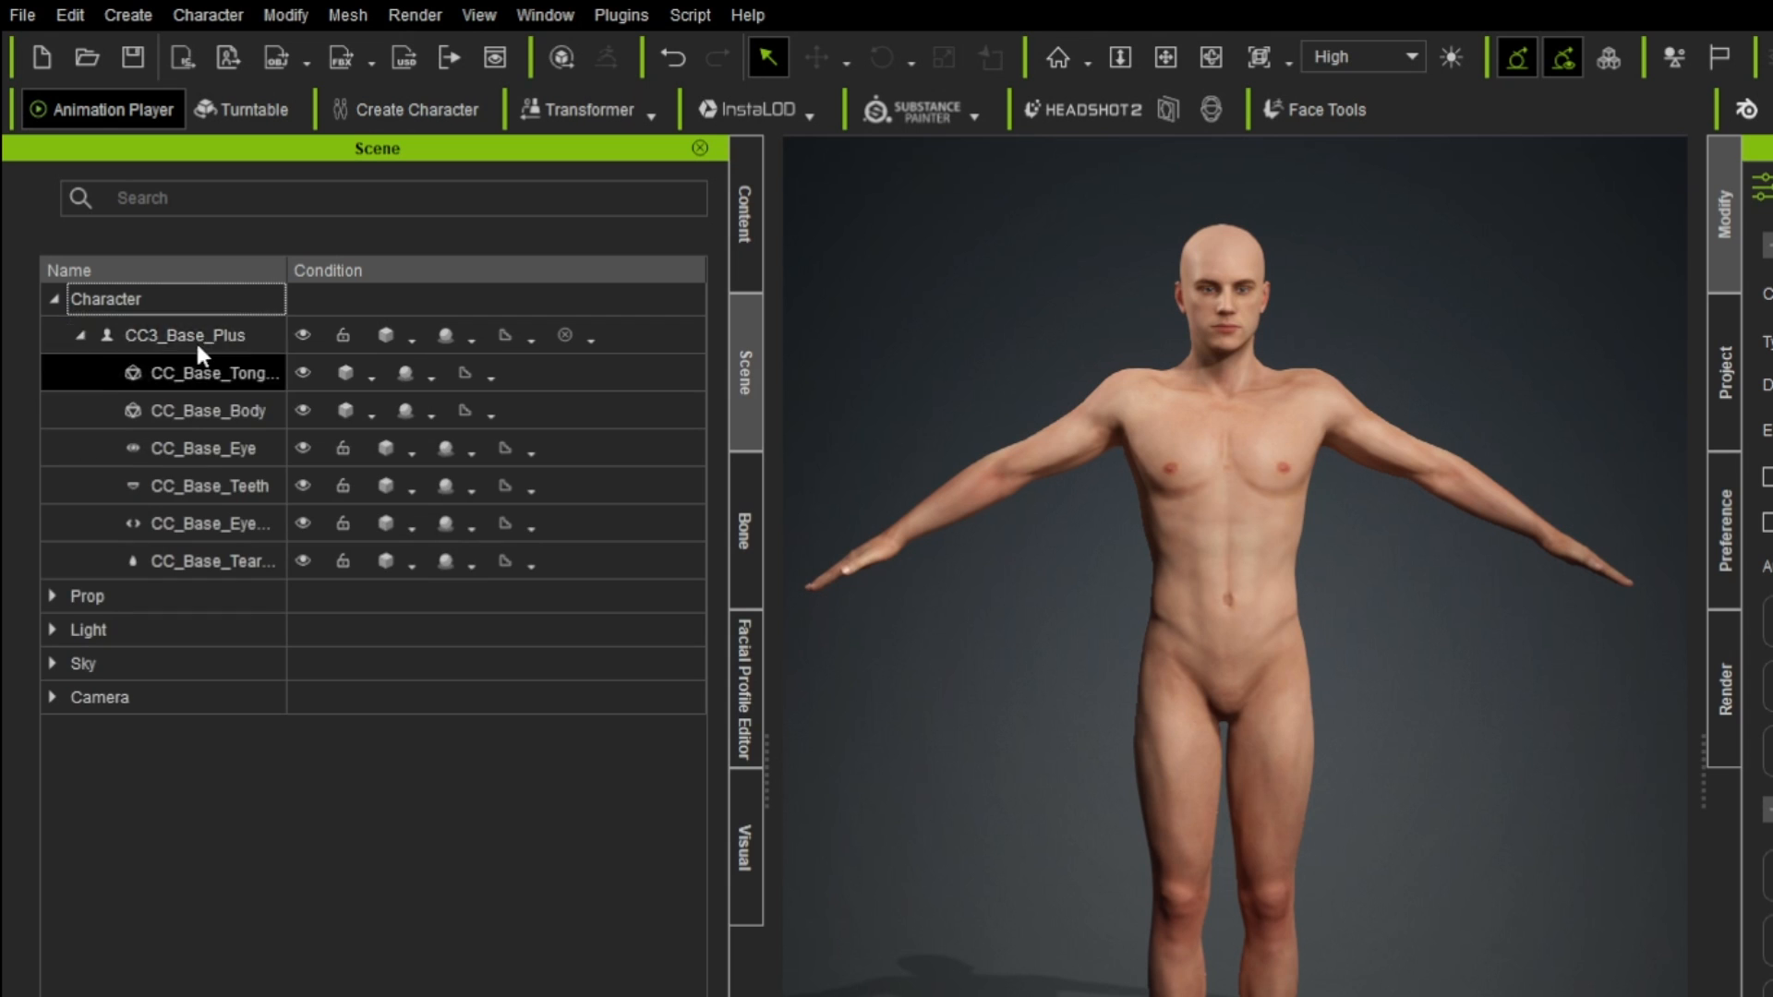
{"action": "left_click", "coordinate": [198, 336]}
{"action": "left_click", "coordinate": [237, 560], "text": "shift"}
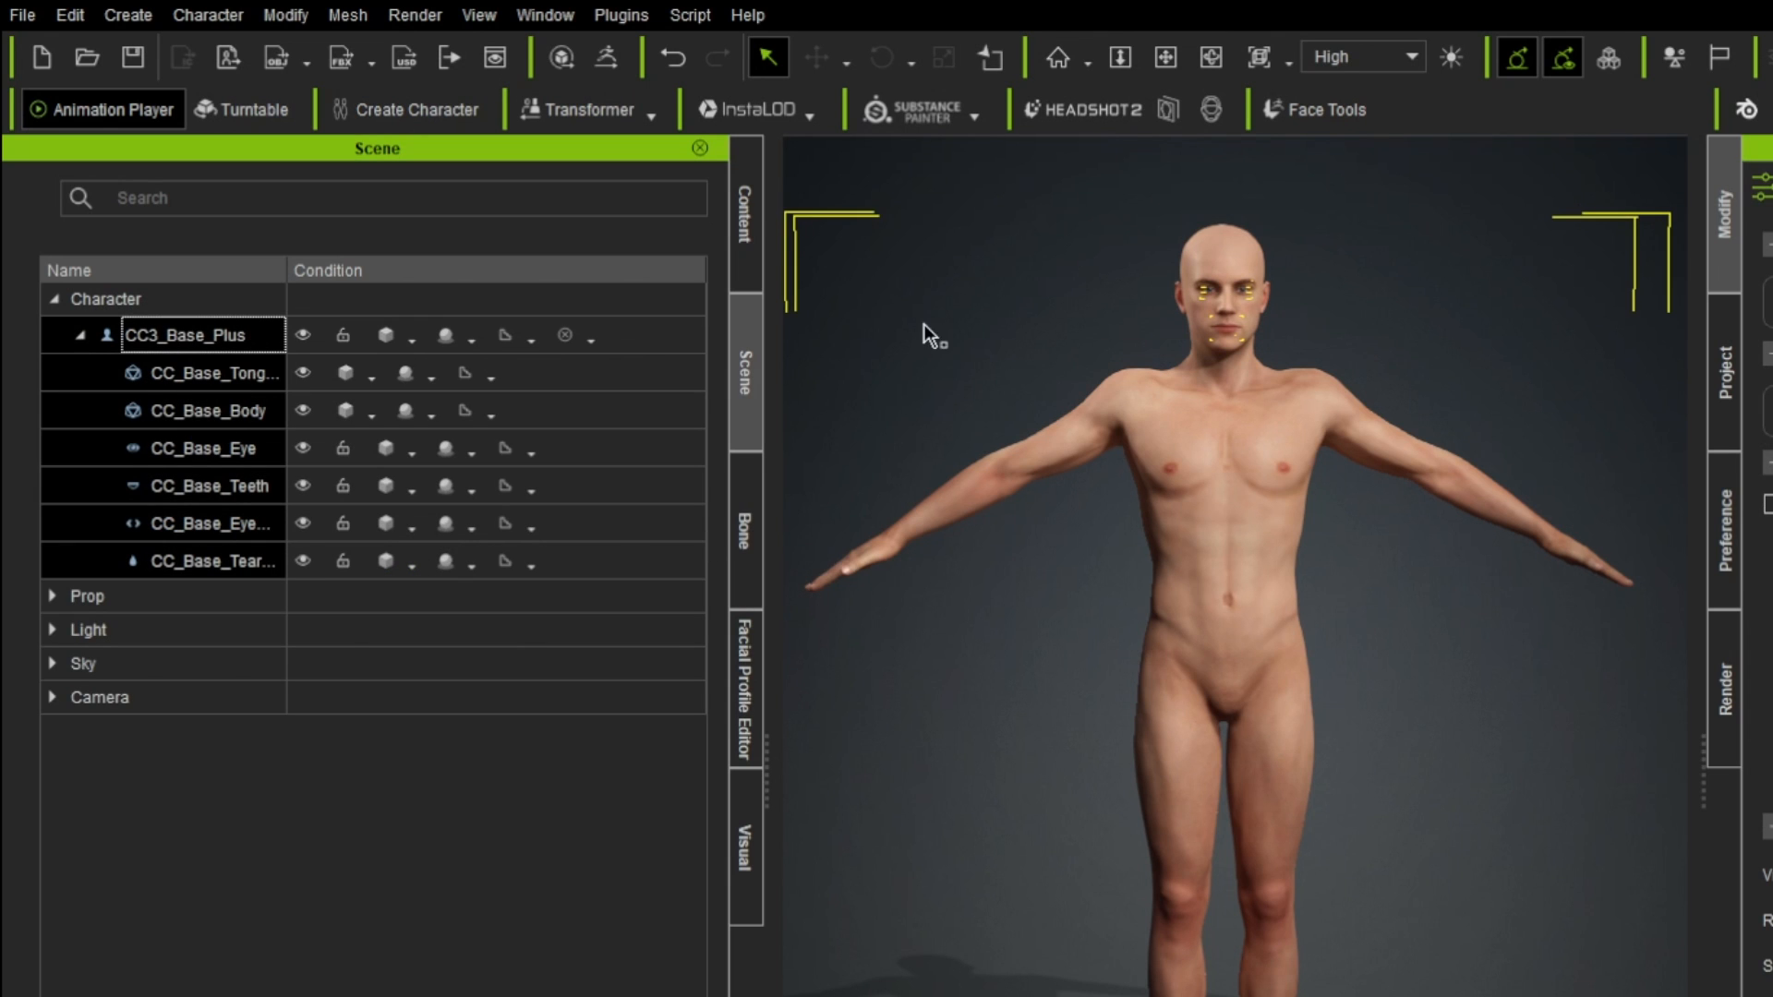
{"action": "left_click", "coordinate": [602, 54]}
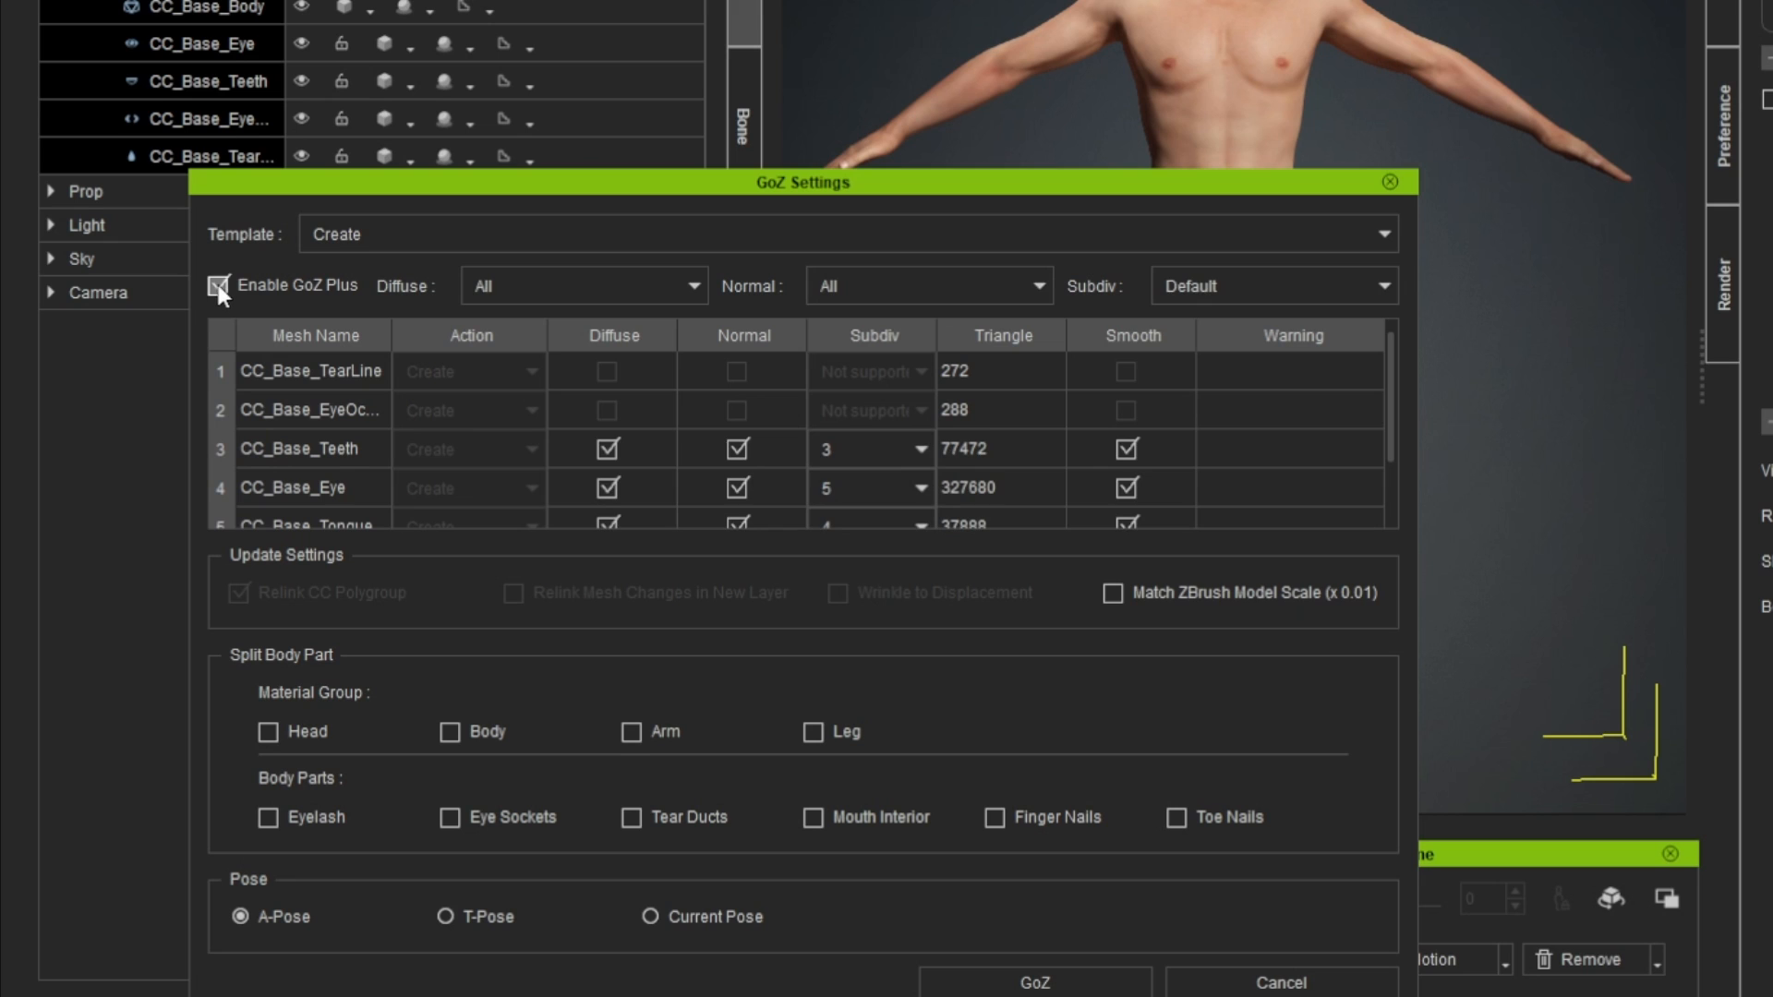
{"action": "left_click", "coordinate": [217, 286]}
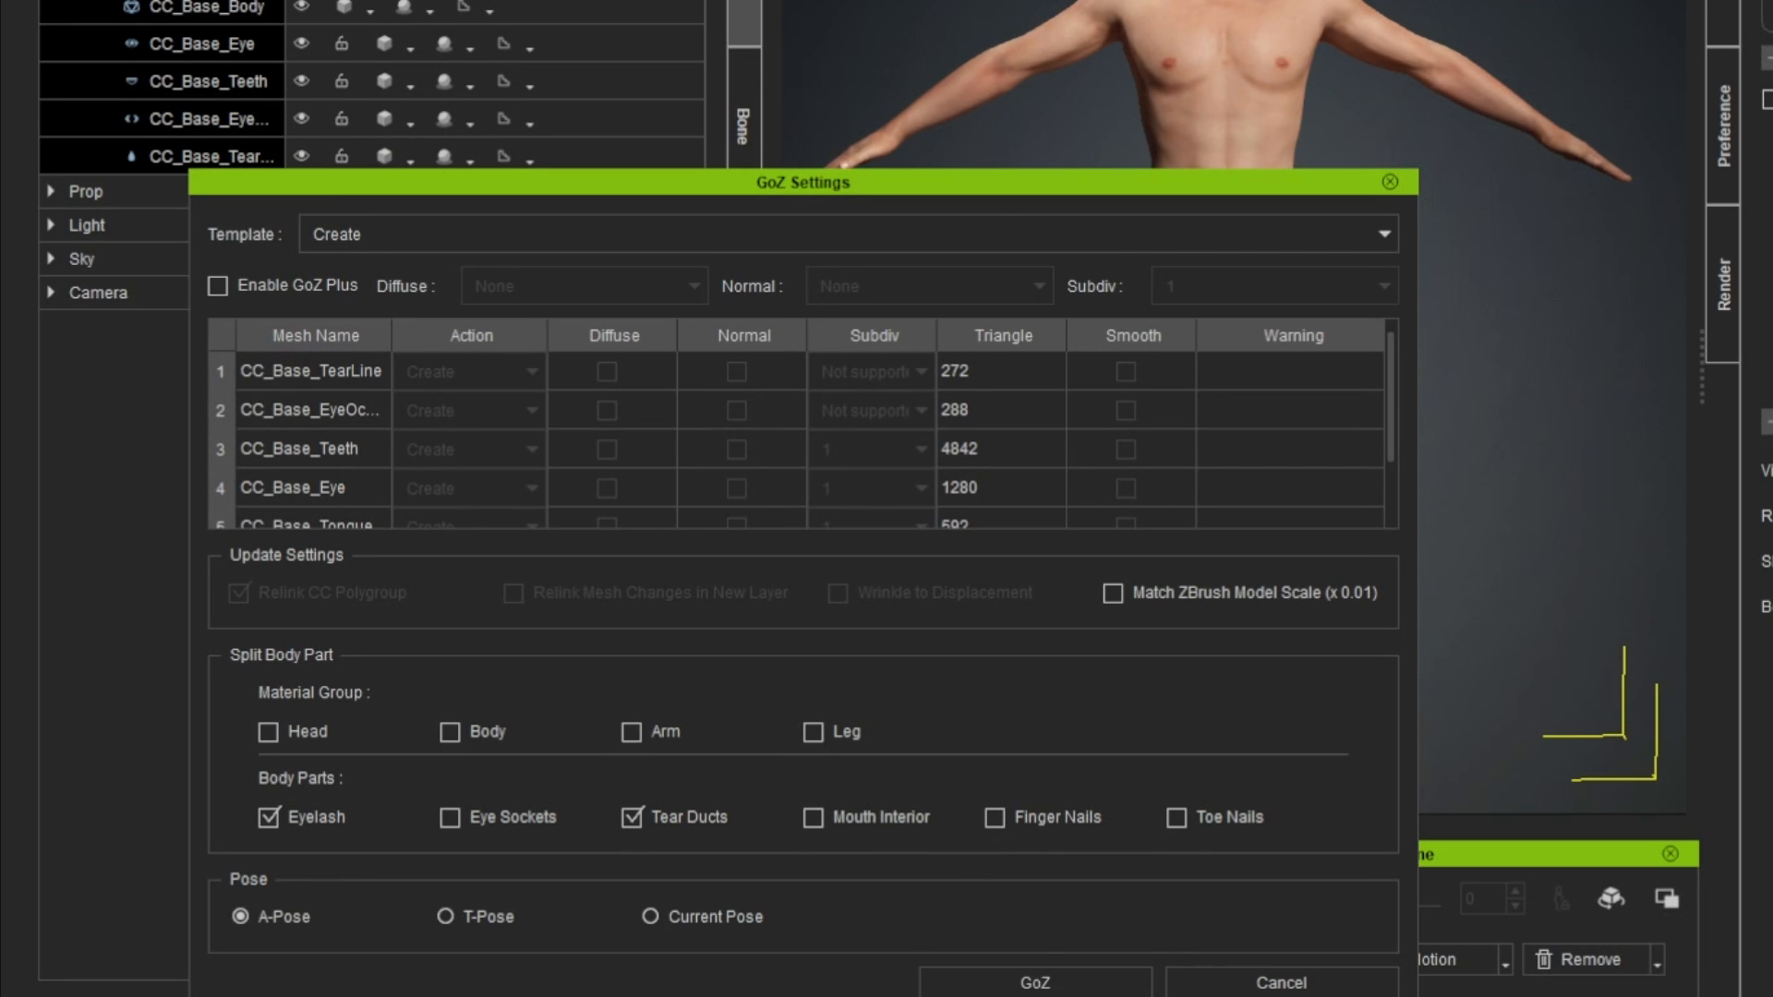
{"action": "left_click", "coordinate": [1026, 989]}
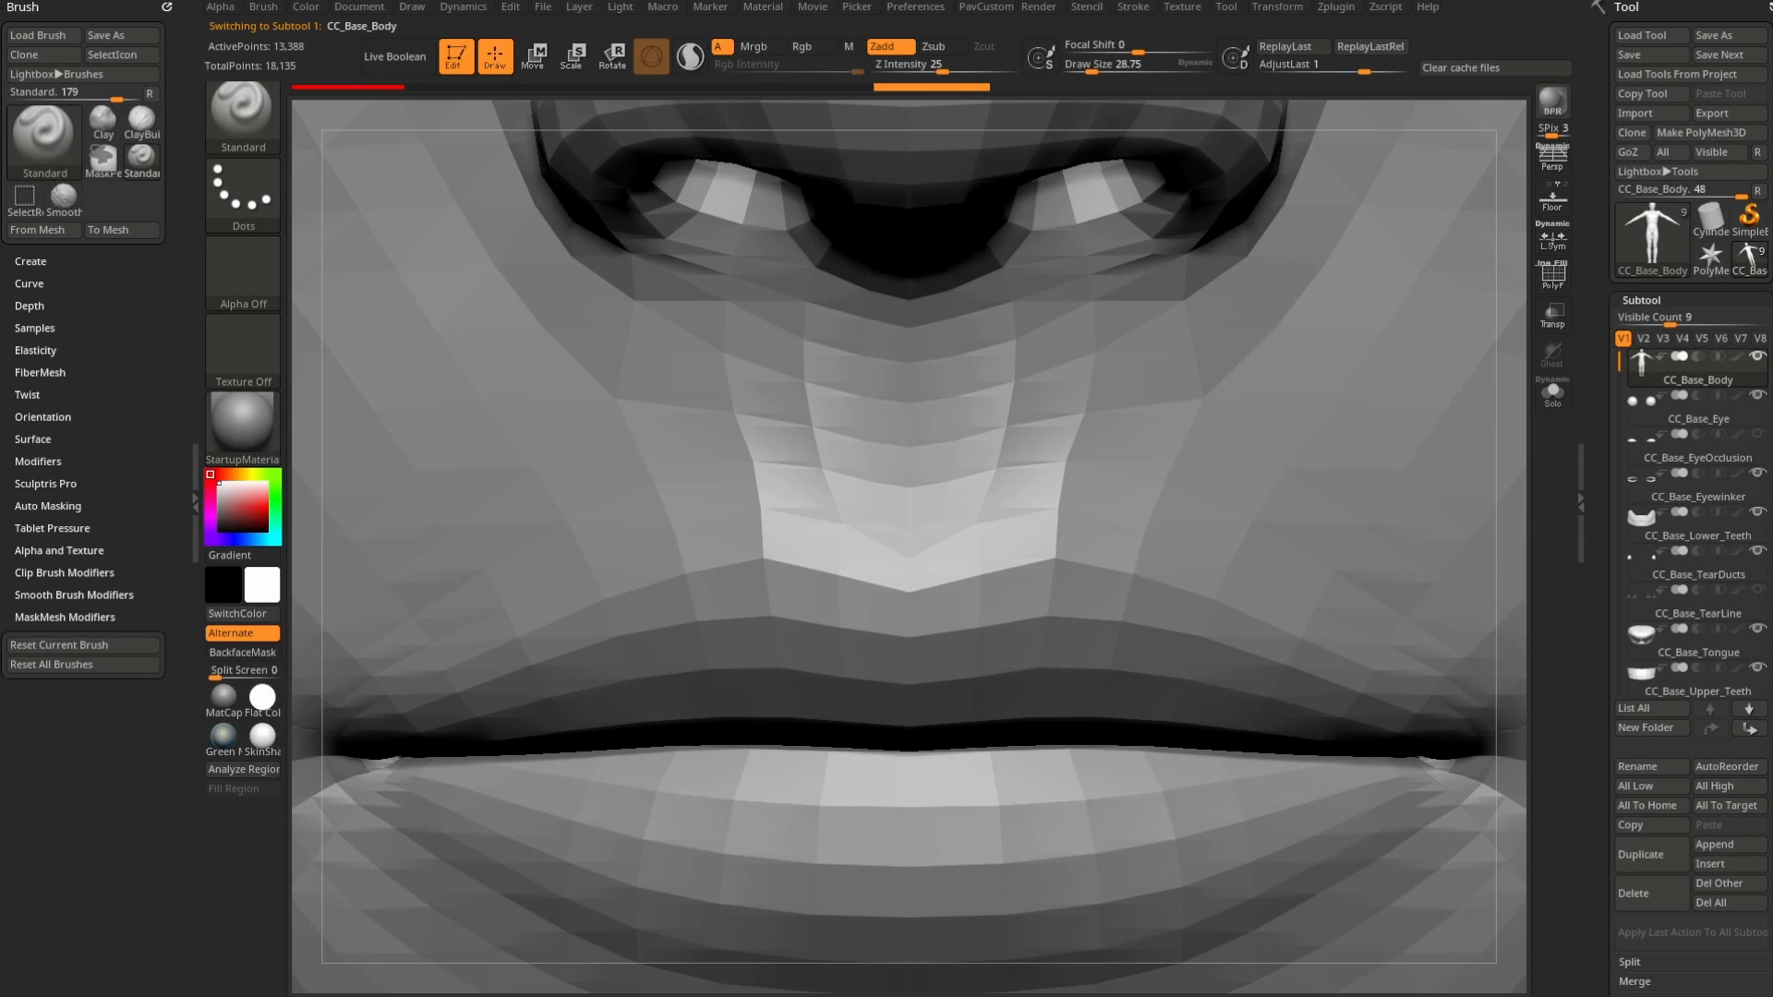
- Frame the whole imported body from the front and turn off Align Cursor To Surface
{"action": "key", "text": "f"}
{"action": "left_click_drag", "start_coordinate": [1246, 625], "coordinate": [1143, 706]}
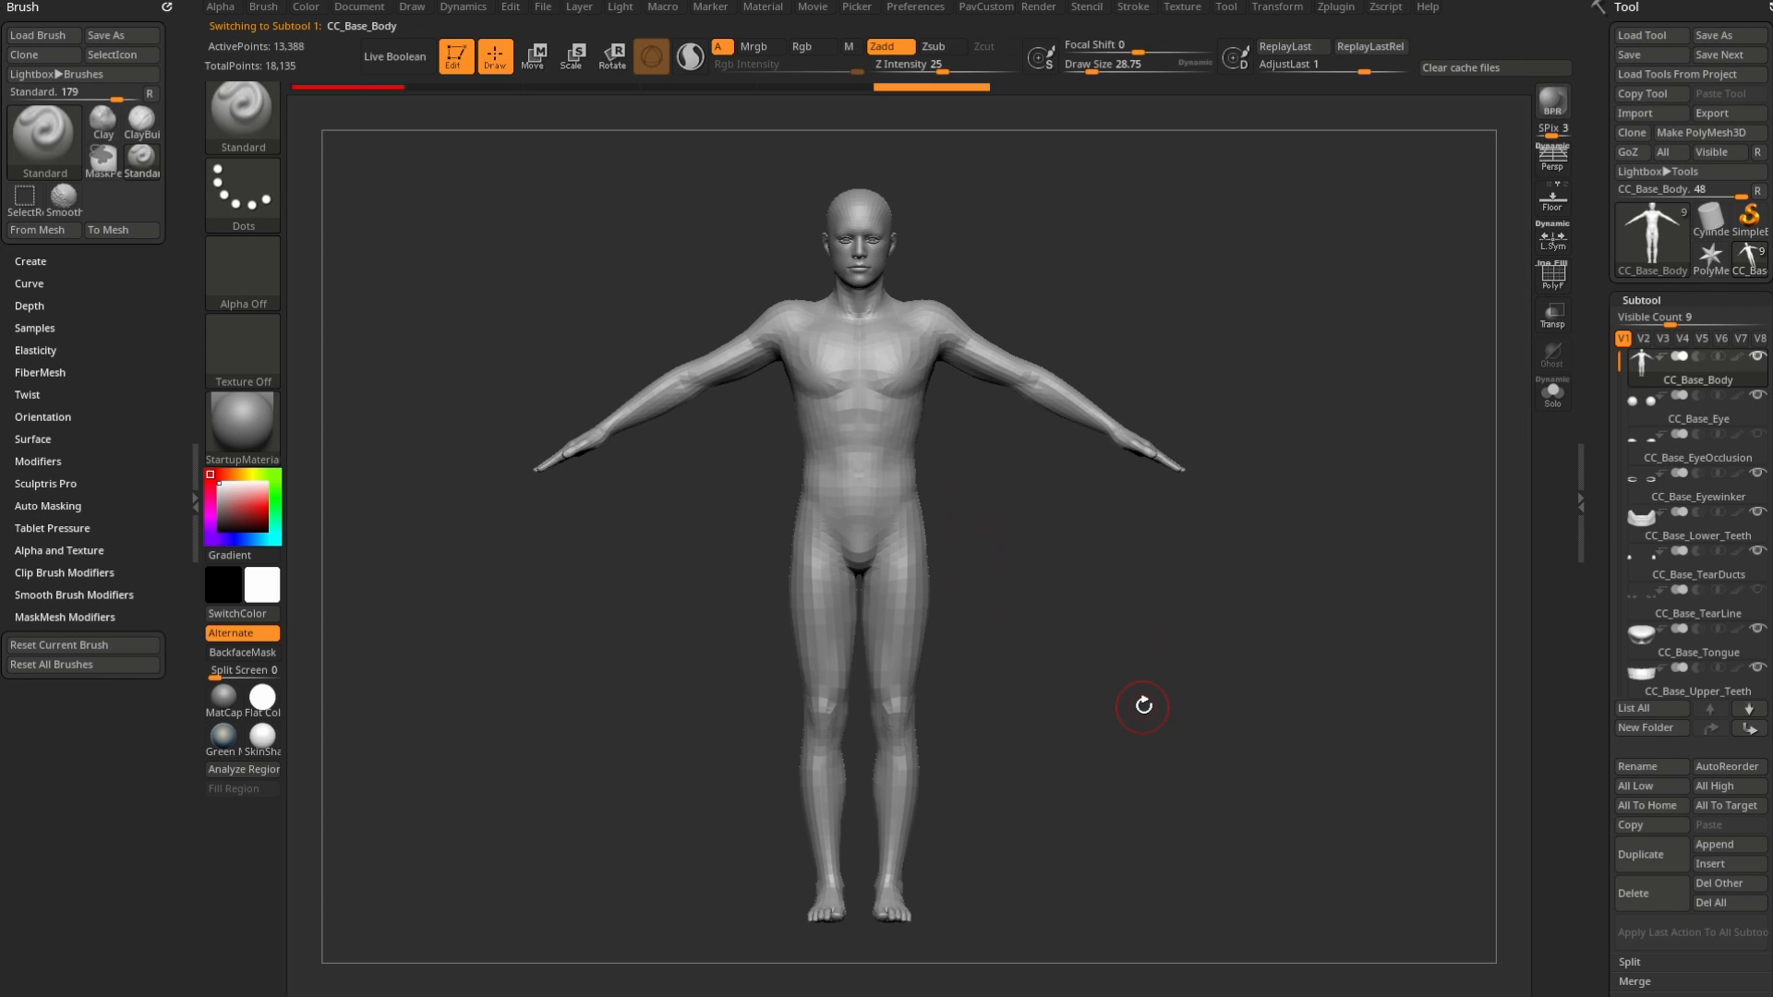
{"action": "left_click_drag", "start_coordinate": [1142, 296], "coordinate": [1090, 309], "text": "alt"}
{"action": "key", "text": "s"}
{"action": "left_click_drag", "start_coordinate": [1128, 308], "coordinate": [1093, 310]}
{"action": "key", "text": "2"}
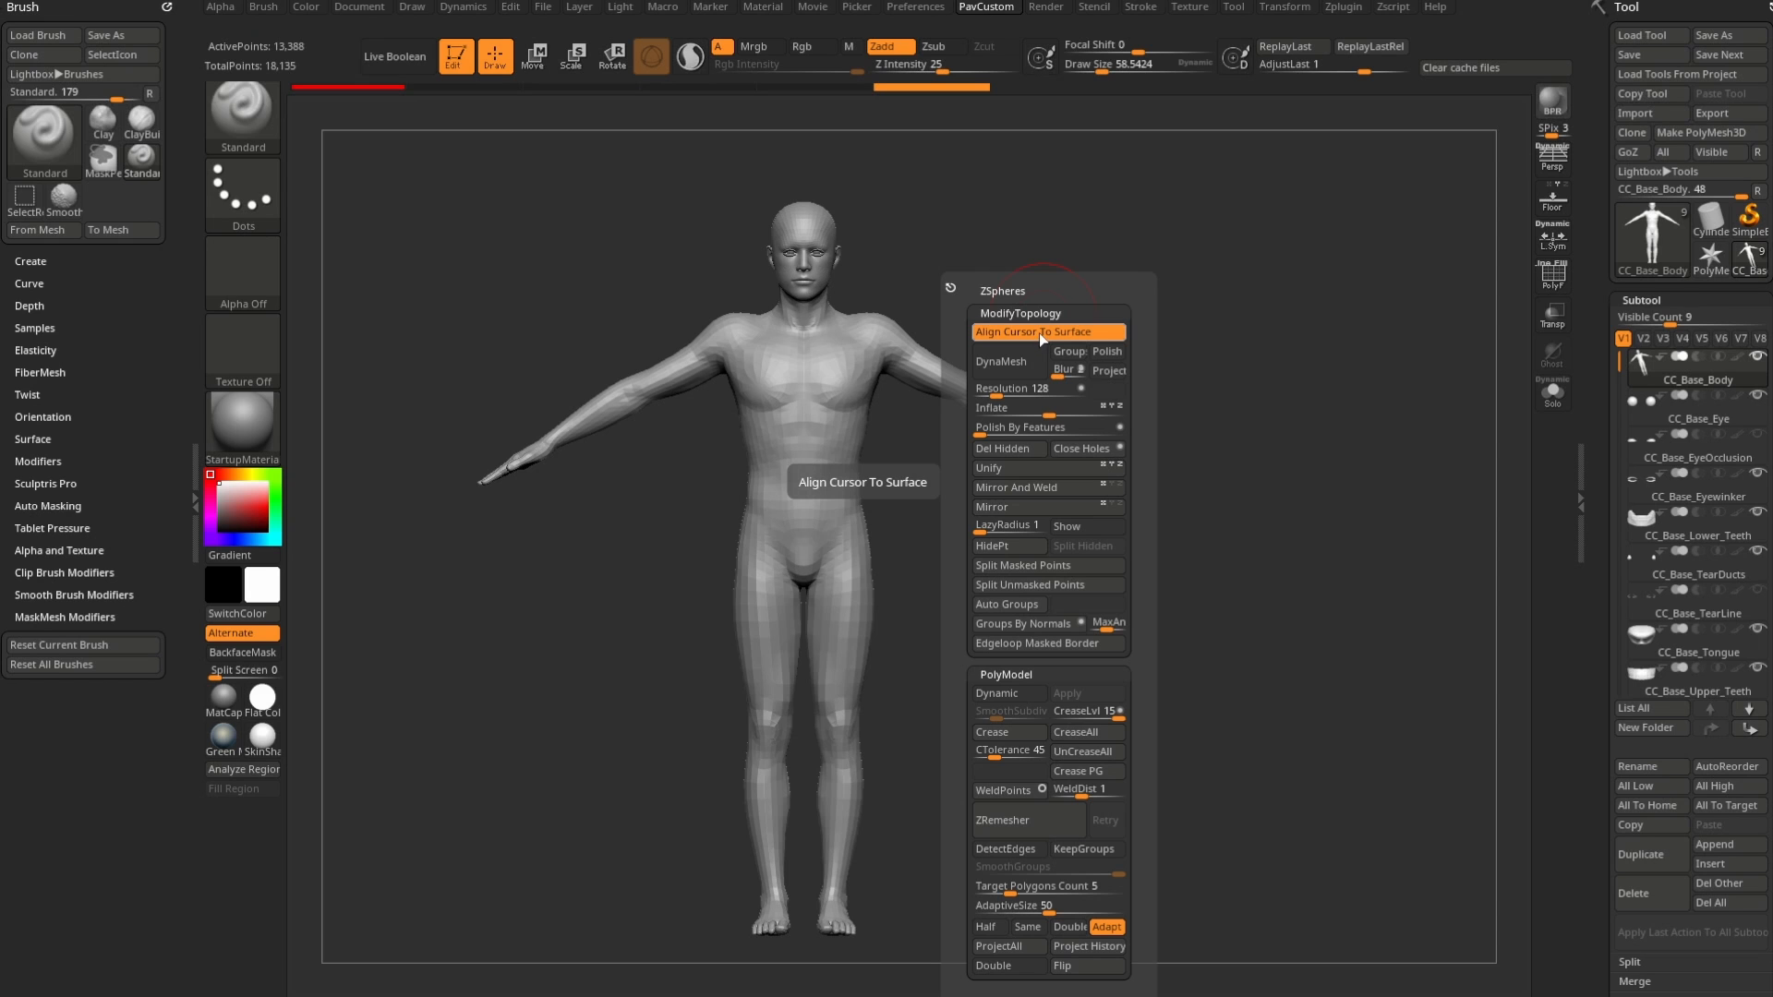
{"action": "left_click", "coordinate": [1041, 332]}
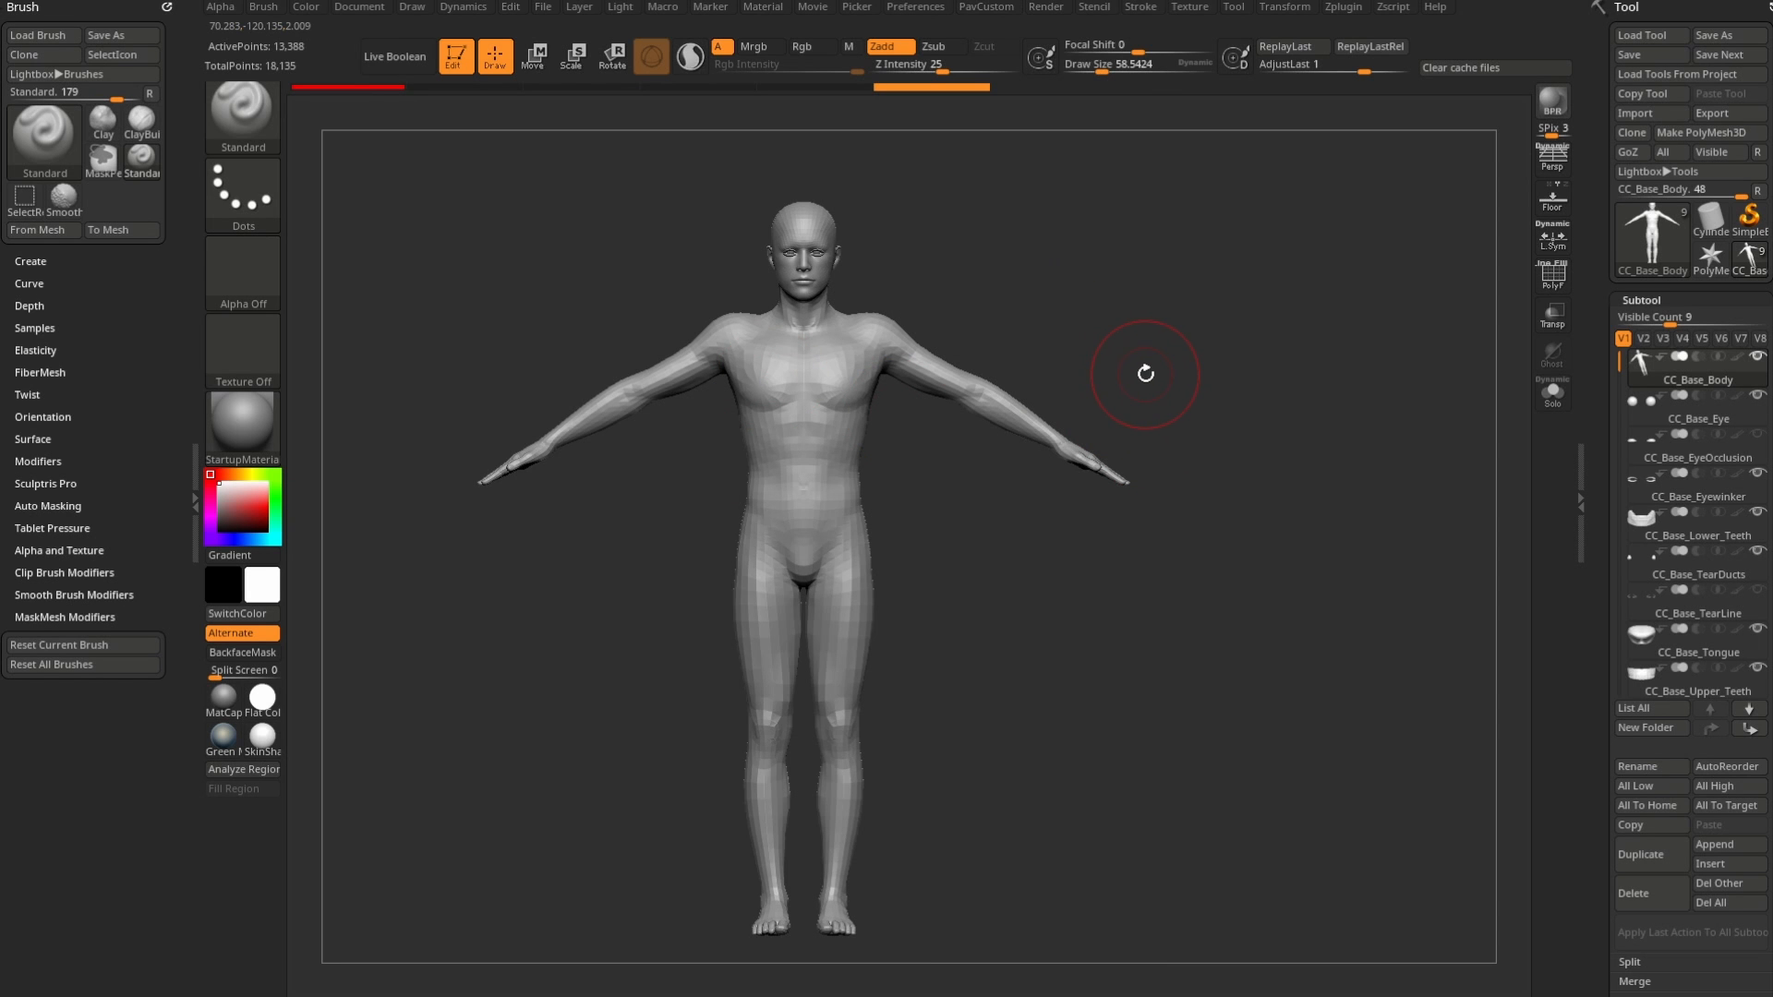
- Subdivide CC_Base_Body once, to subdivision level 2, and focus on its torso
{"action": "scroll", "coordinate": [1615, 297], "scroll_direction": "down", "scroll_amount": 12}
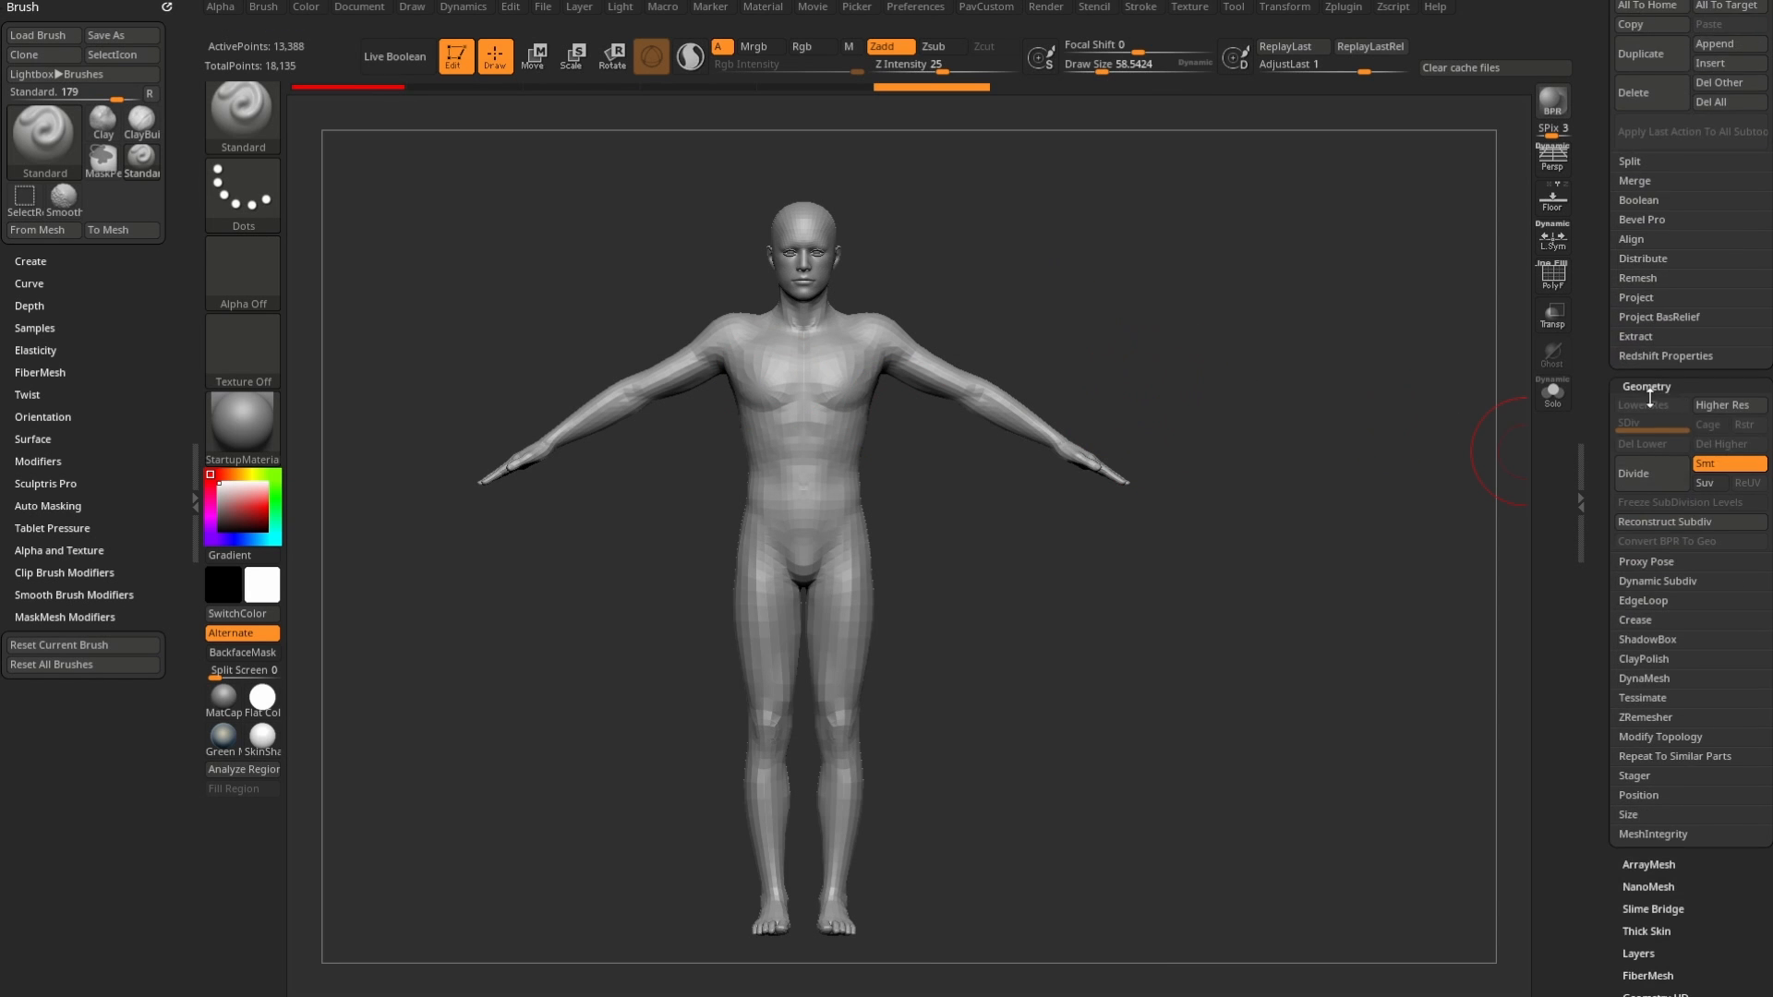
{"action": "left_click", "coordinate": [1595, 266]}
{"action": "left_click_drag", "start_coordinate": [1201, 92], "coordinate": [1108, 304]}
- Try a Standard brush stroke along the lower edge of the chest muscle
{"action": "left_click_drag", "start_coordinate": [450, 383], "coordinate": [589, 432]}
{"action": "left_click_drag", "start_coordinate": [730, 425], "coordinate": [665, 428]}
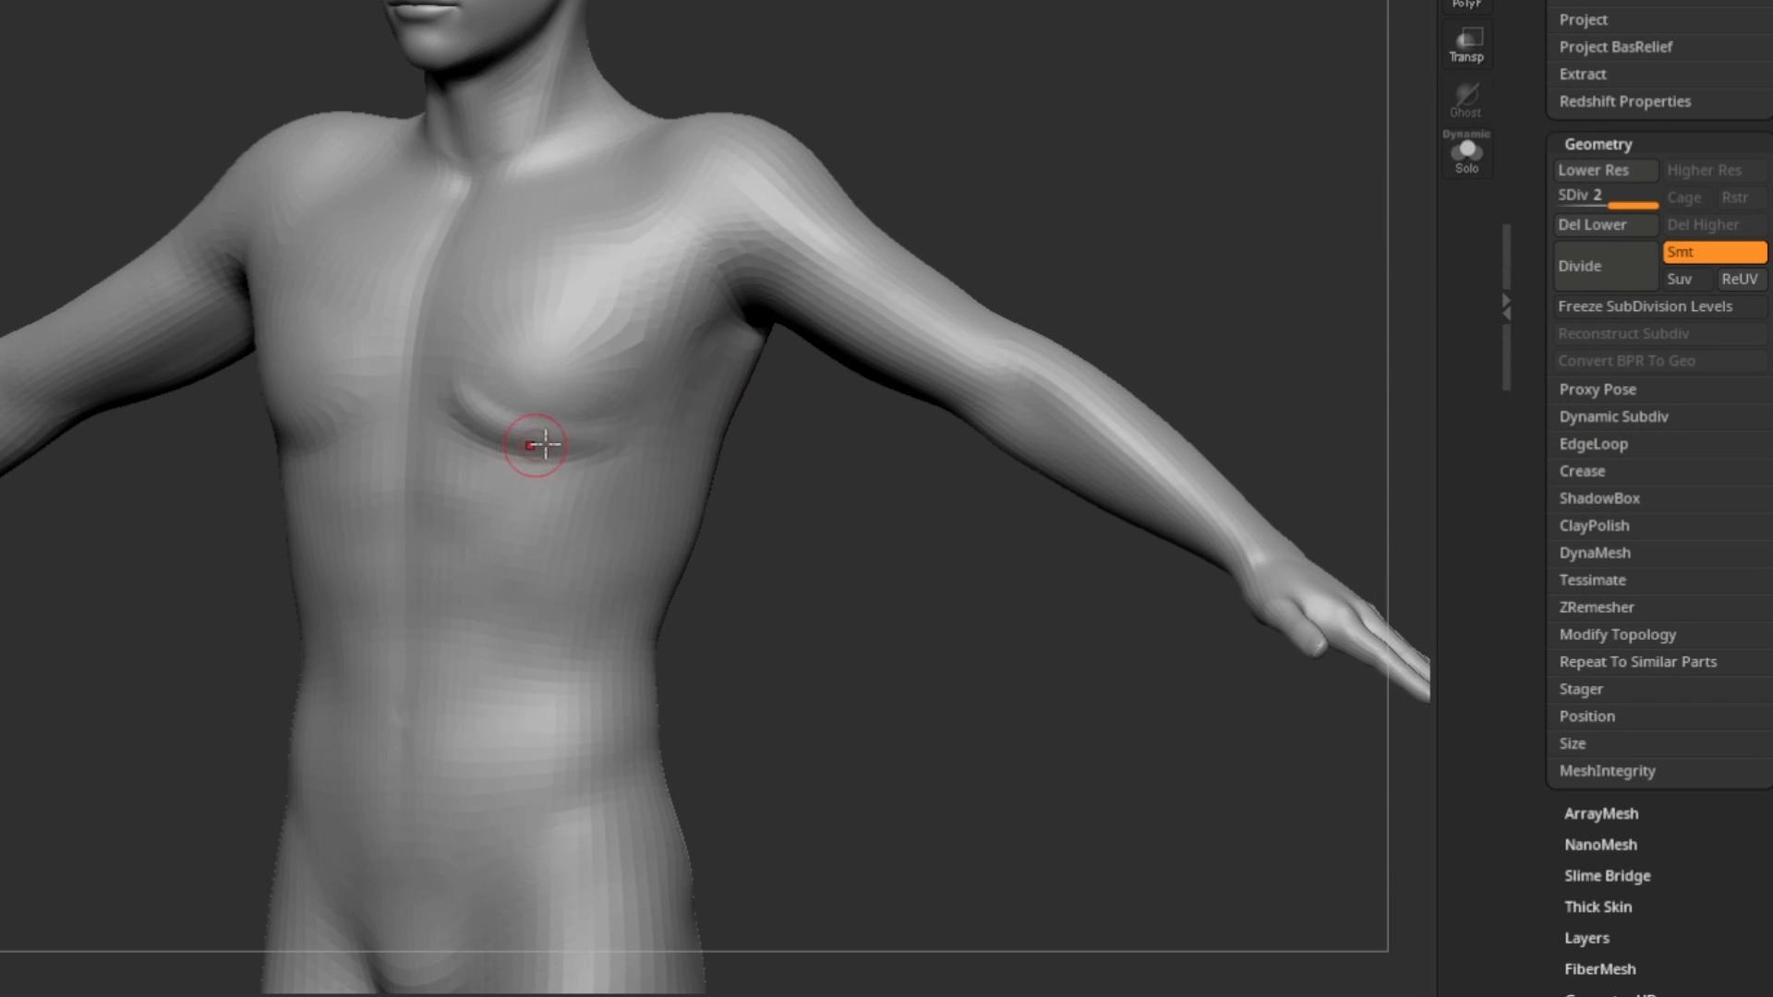
{"action": "key", "text": "ctrl+z"}
- Sculpt rib forms below the chest and down the side of the ribcage with symmetrical Standard brush strokes
{"action": "left_click_drag", "start_coordinate": [795, 506], "coordinate": [757, 488]}
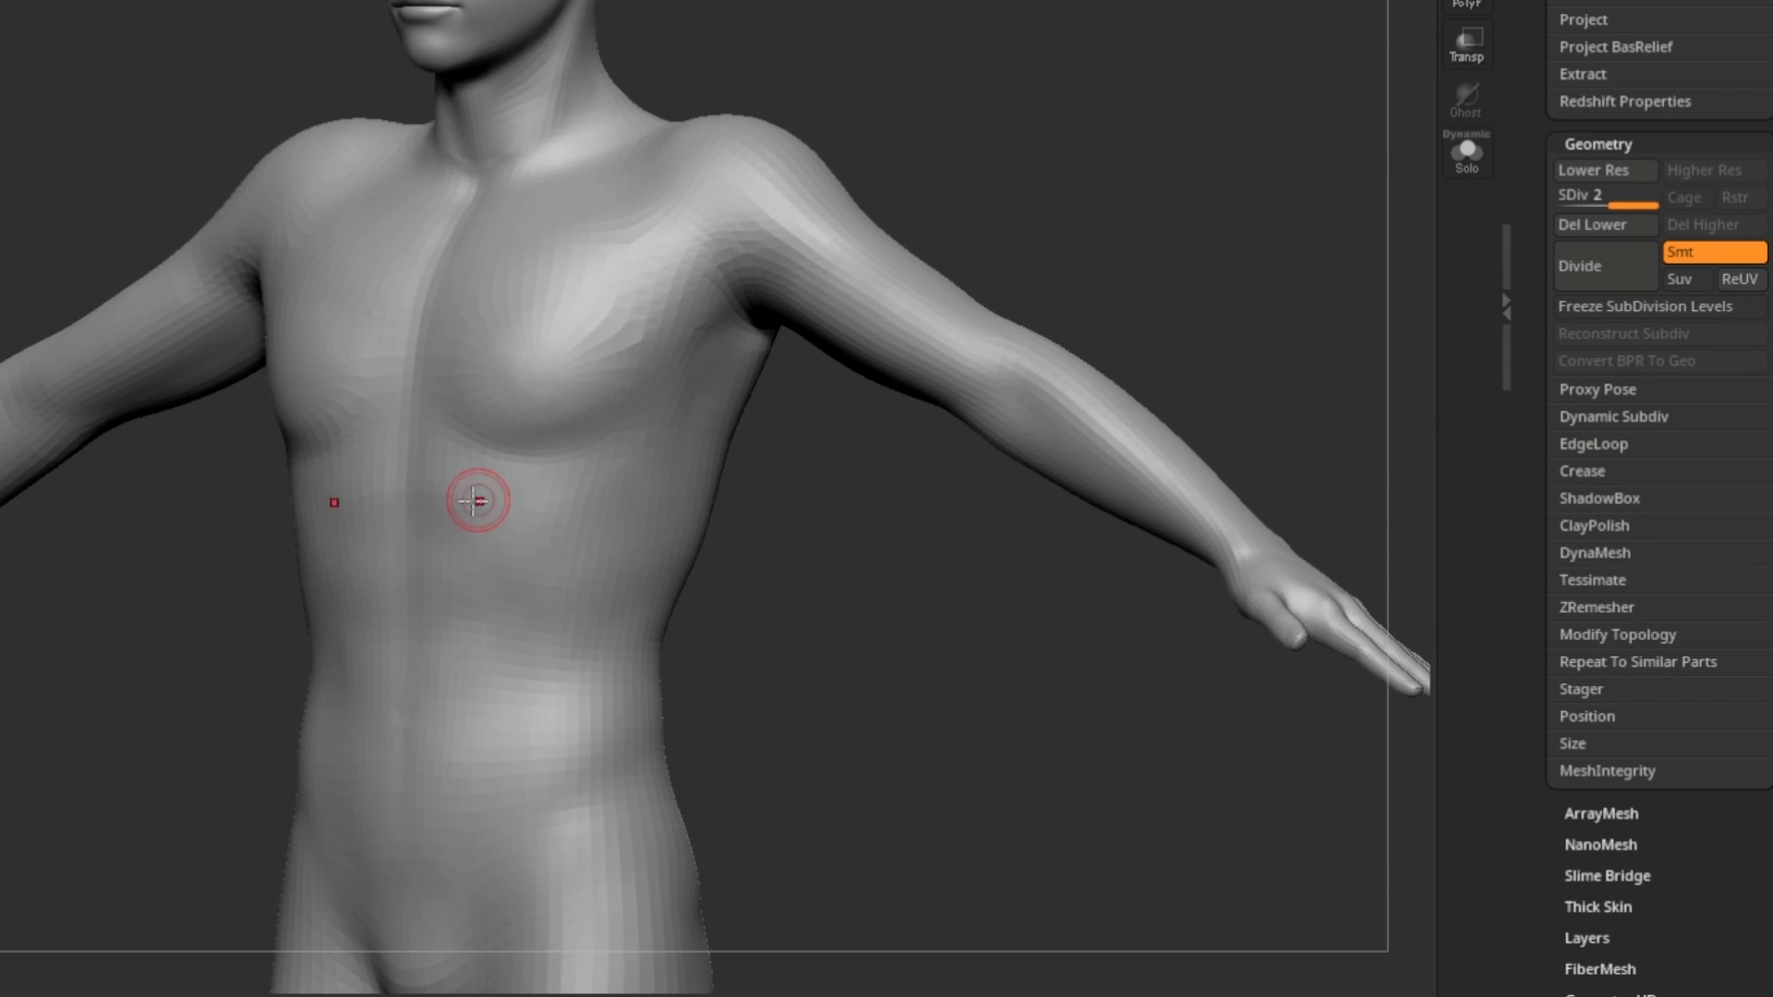
{"action": "left_click_drag", "start_coordinate": [445, 476], "coordinate": [519, 561]}
{"action": "left_click_drag", "start_coordinate": [449, 513], "coordinate": [536, 613]}
{"action": "left_click_drag", "start_coordinate": [736, 558], "coordinate": [679, 552]}
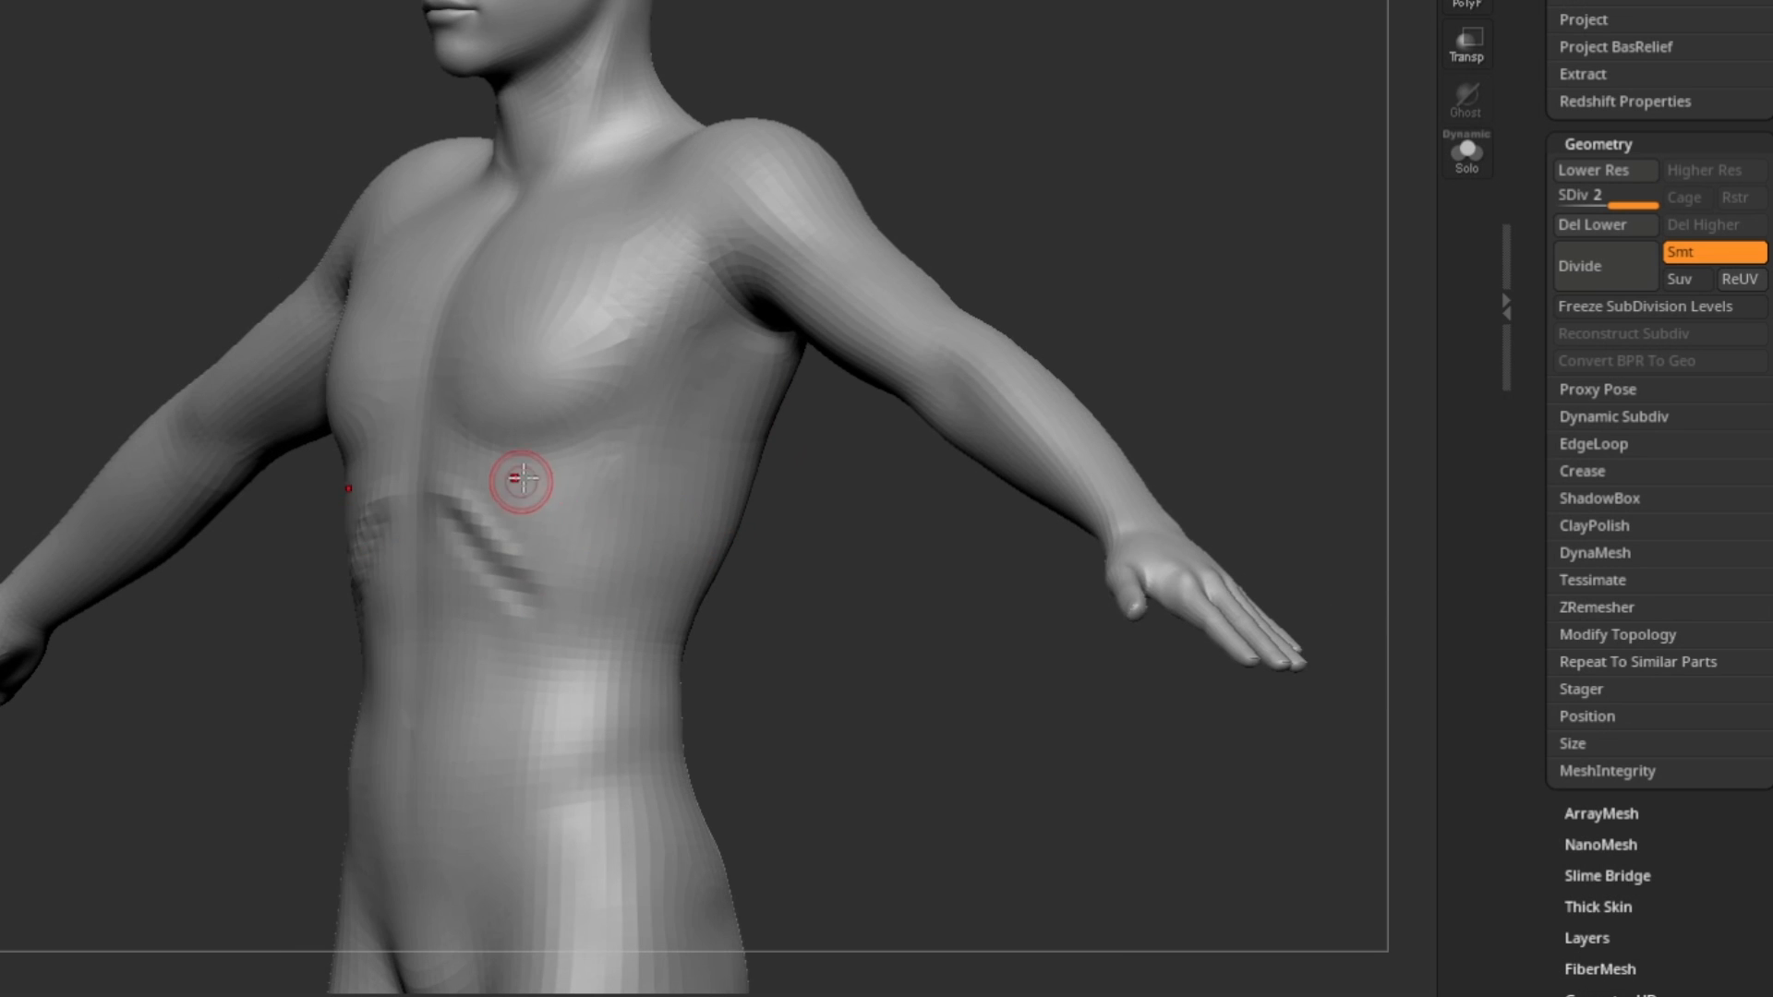
{"action": "left_click_drag", "start_coordinate": [534, 491], "coordinate": [613, 468]}
{"action": "left_click_drag", "start_coordinate": [549, 526], "coordinate": [609, 508]}
{"action": "left_click_drag", "start_coordinate": [690, 399], "coordinate": [666, 558]}
{"action": "left_click_drag", "start_coordinate": [819, 507], "coordinate": [609, 508]}
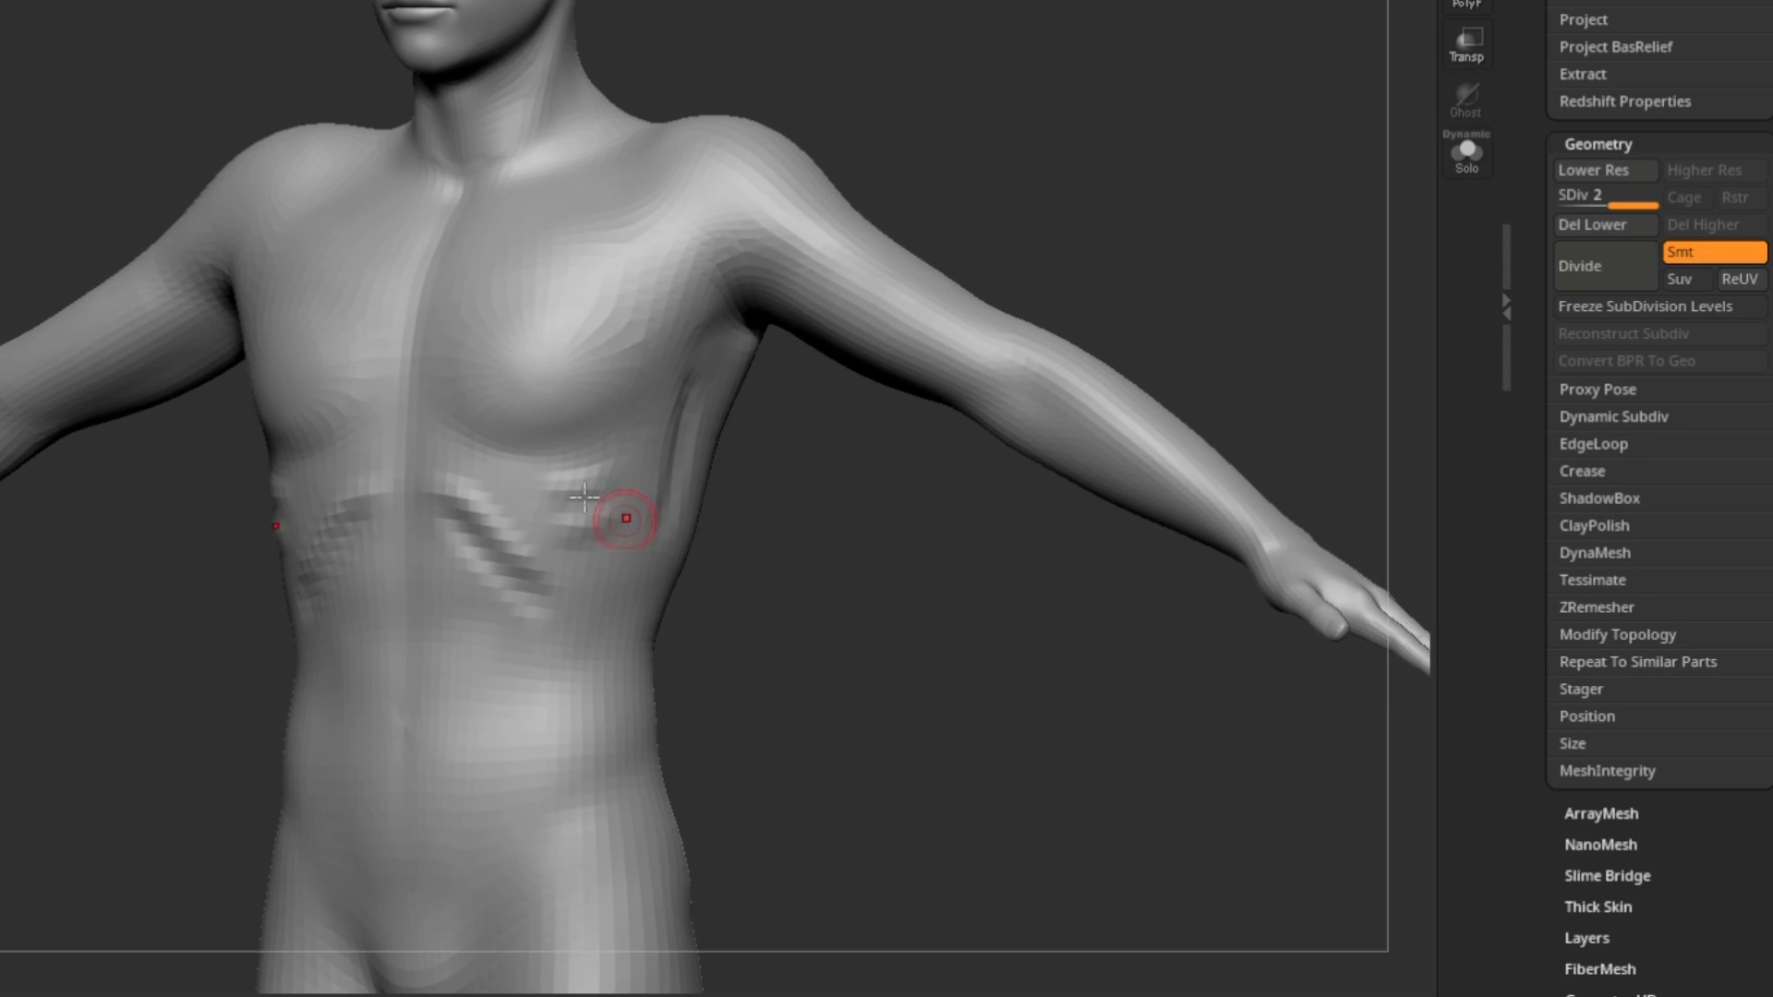
- Subdivide CC_Base_Body four more times, up to subdivision level 6
{"action": "left_click_drag", "start_coordinate": [565, 72], "coordinate": [591, 127]}
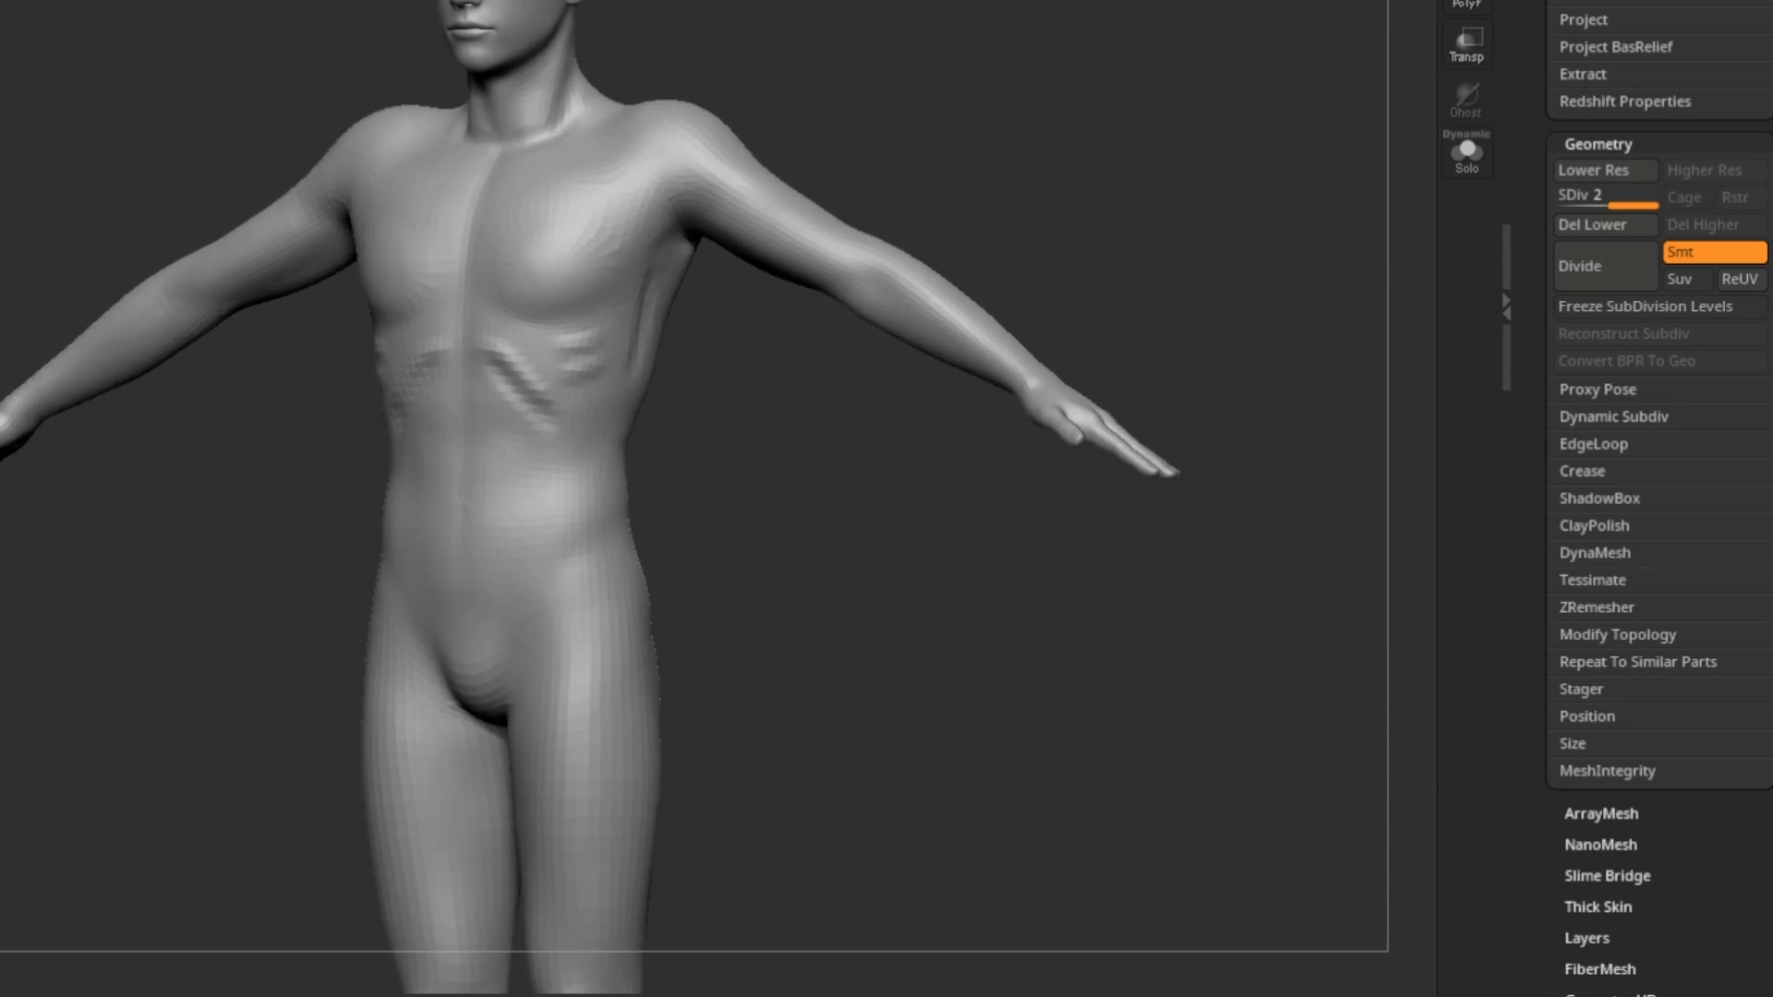
{"action": "left_click_drag", "start_coordinate": [701, 28], "coordinate": [785, 10]}
{"action": "left_click_drag", "start_coordinate": [785, 9], "coordinate": [868, 37]}
{"action": "key", "text": "ctrl+d"}
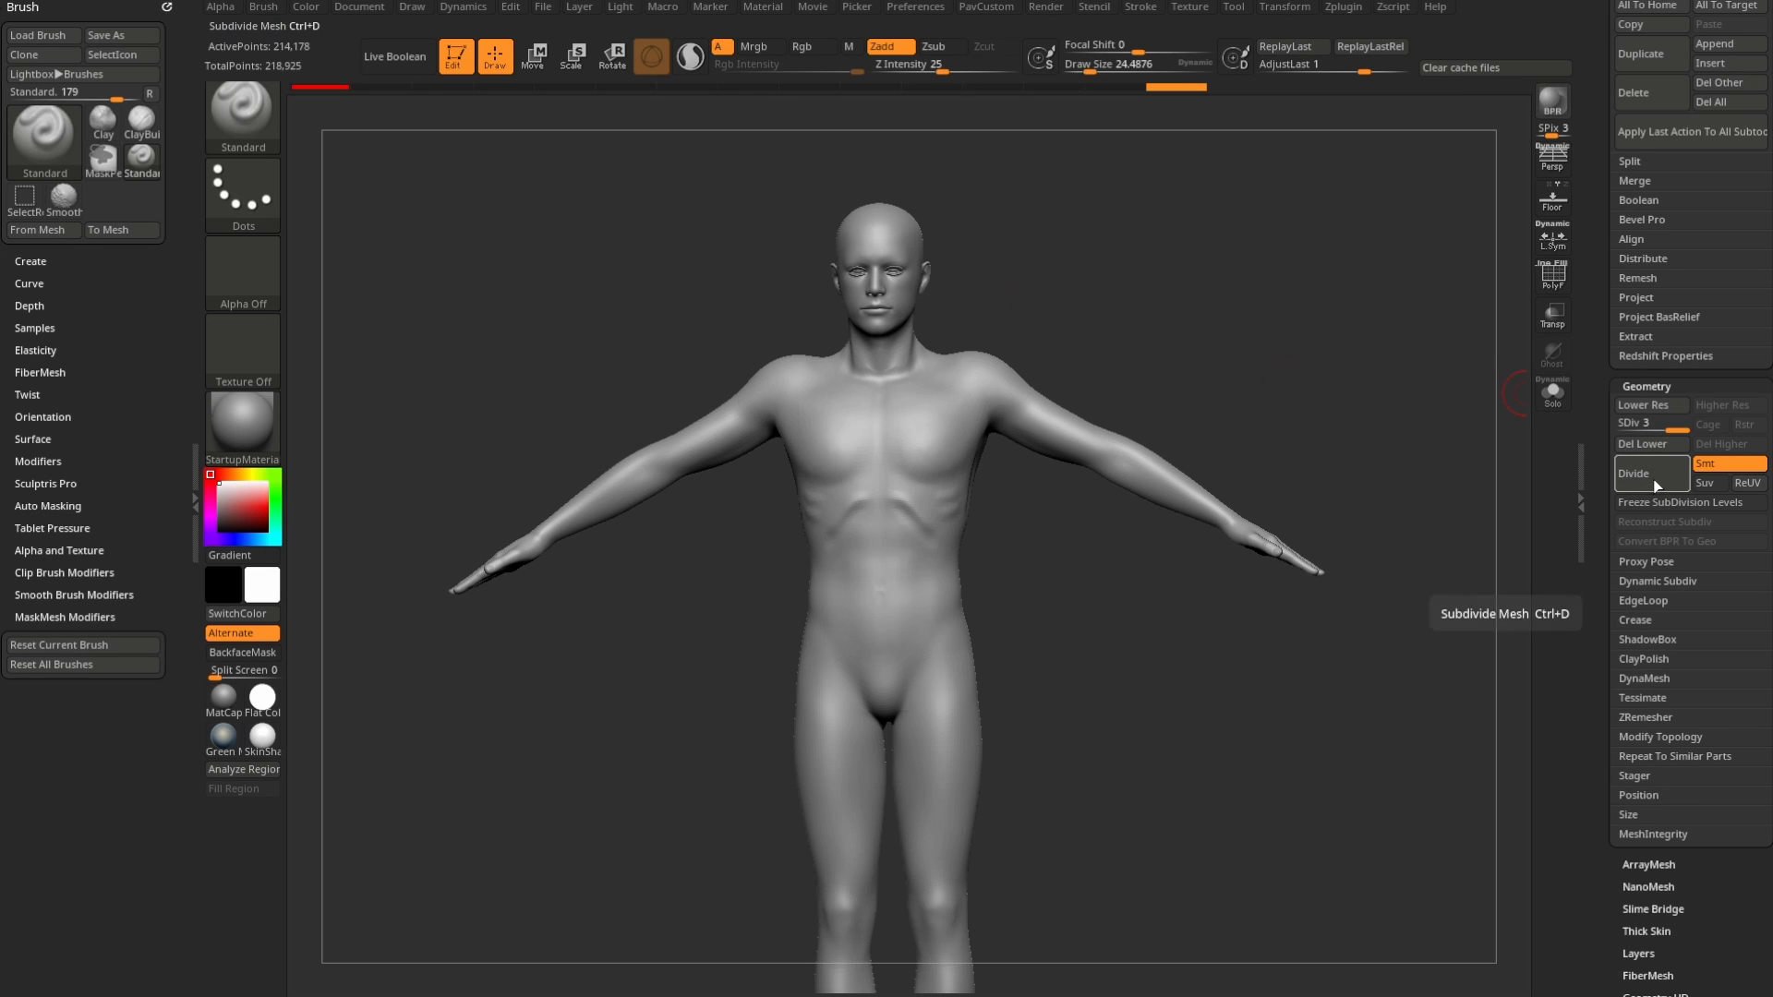
{"action": "key", "text": "ctrl+d"}
{"action": "key", "text": "ctrl+d"}
{"action": "key", "text": "ctrl+d"}
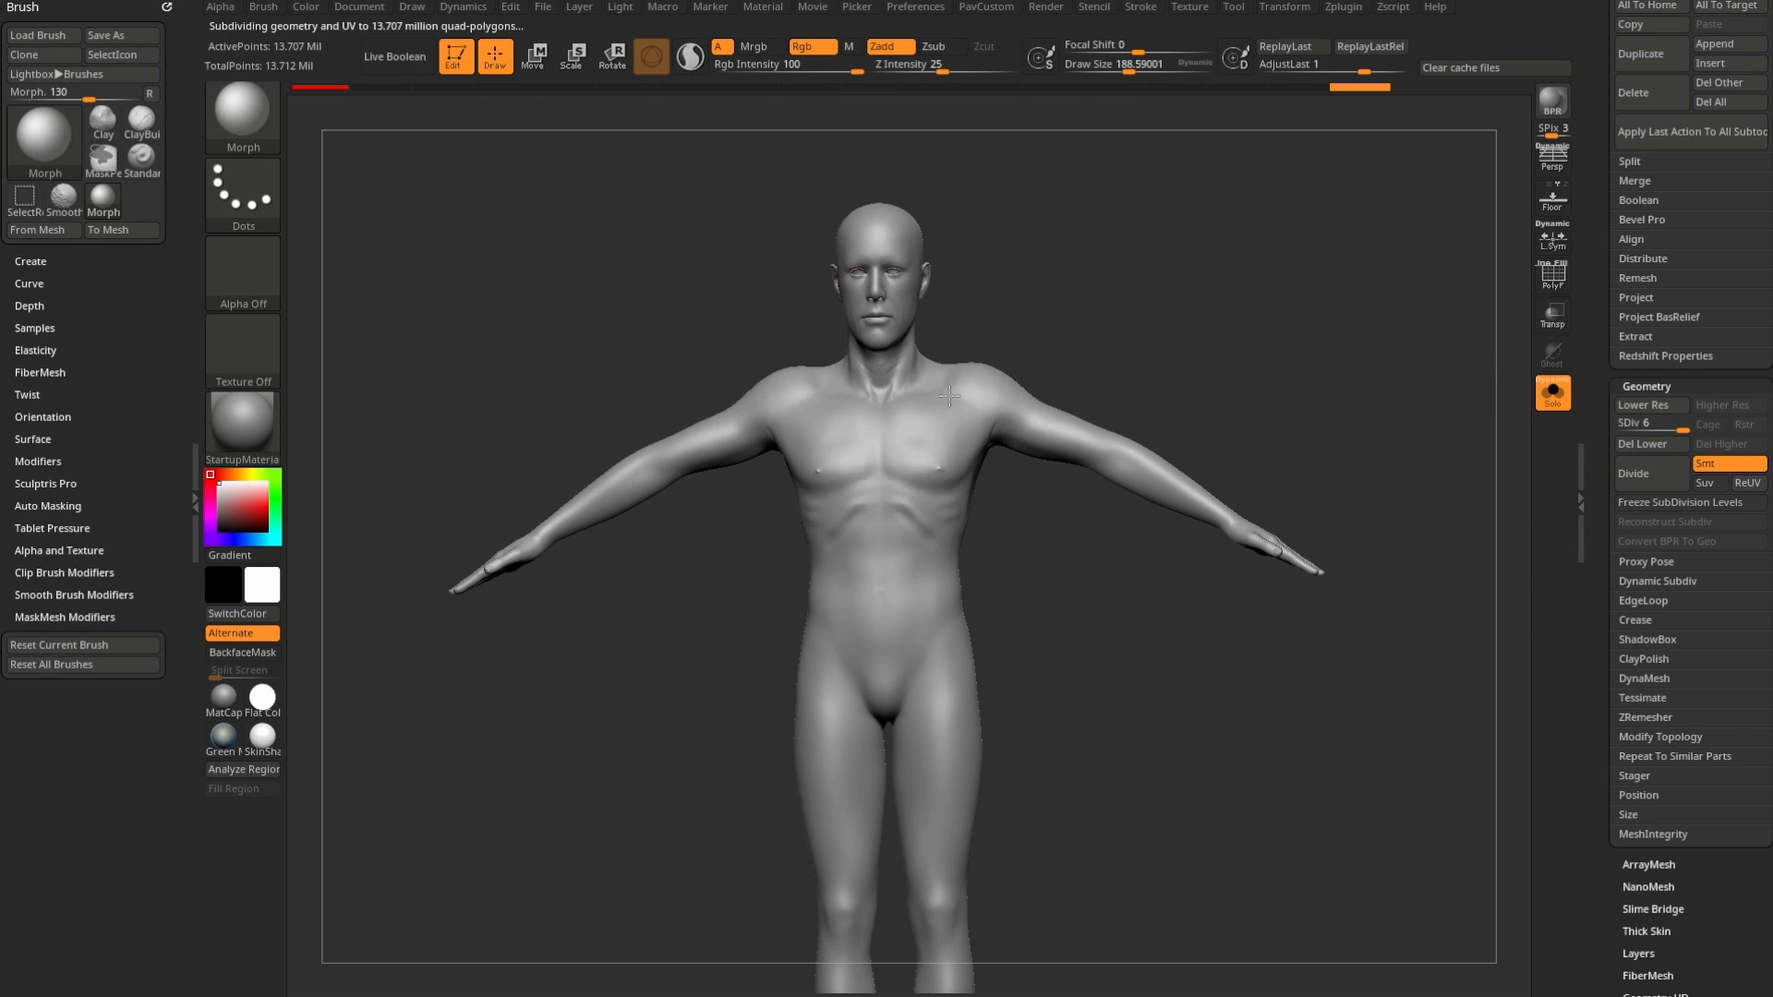
- Examine the detailed high-resolution body from the front and back and close up around the head and chest
{"action": "key", "text": "f"}
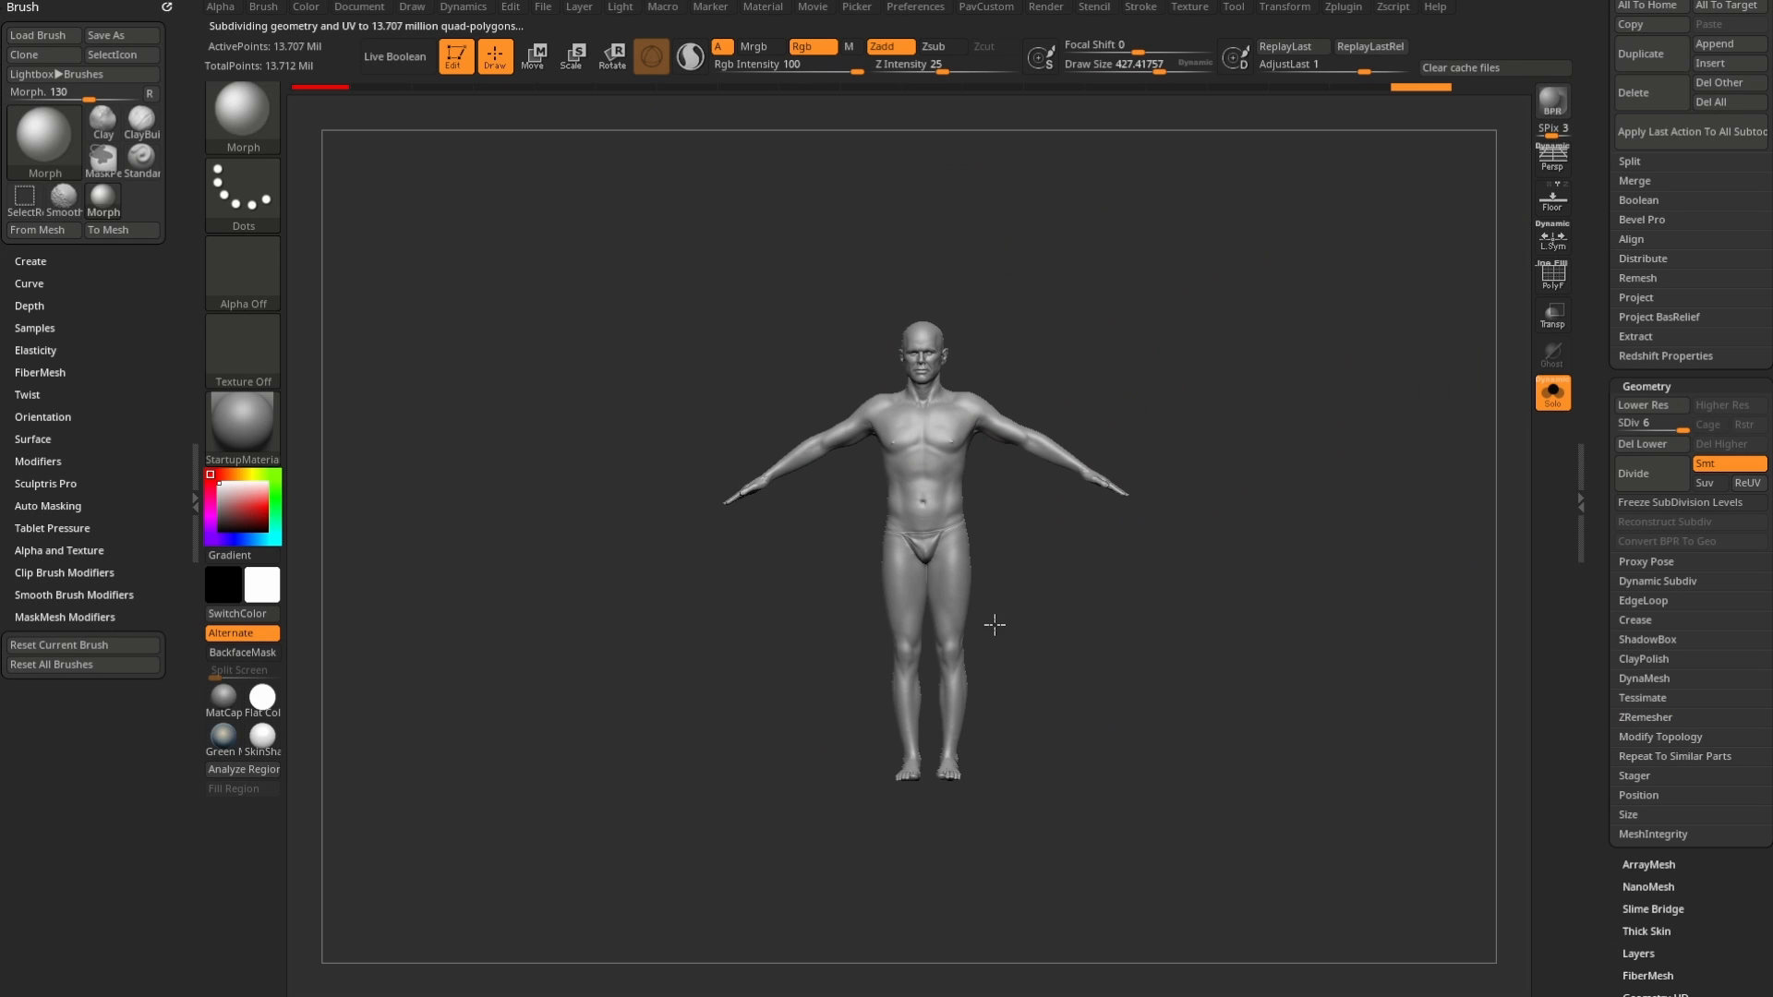
{"action": "left_click_drag", "start_coordinate": [1238, 463], "coordinate": [1014, 407]}
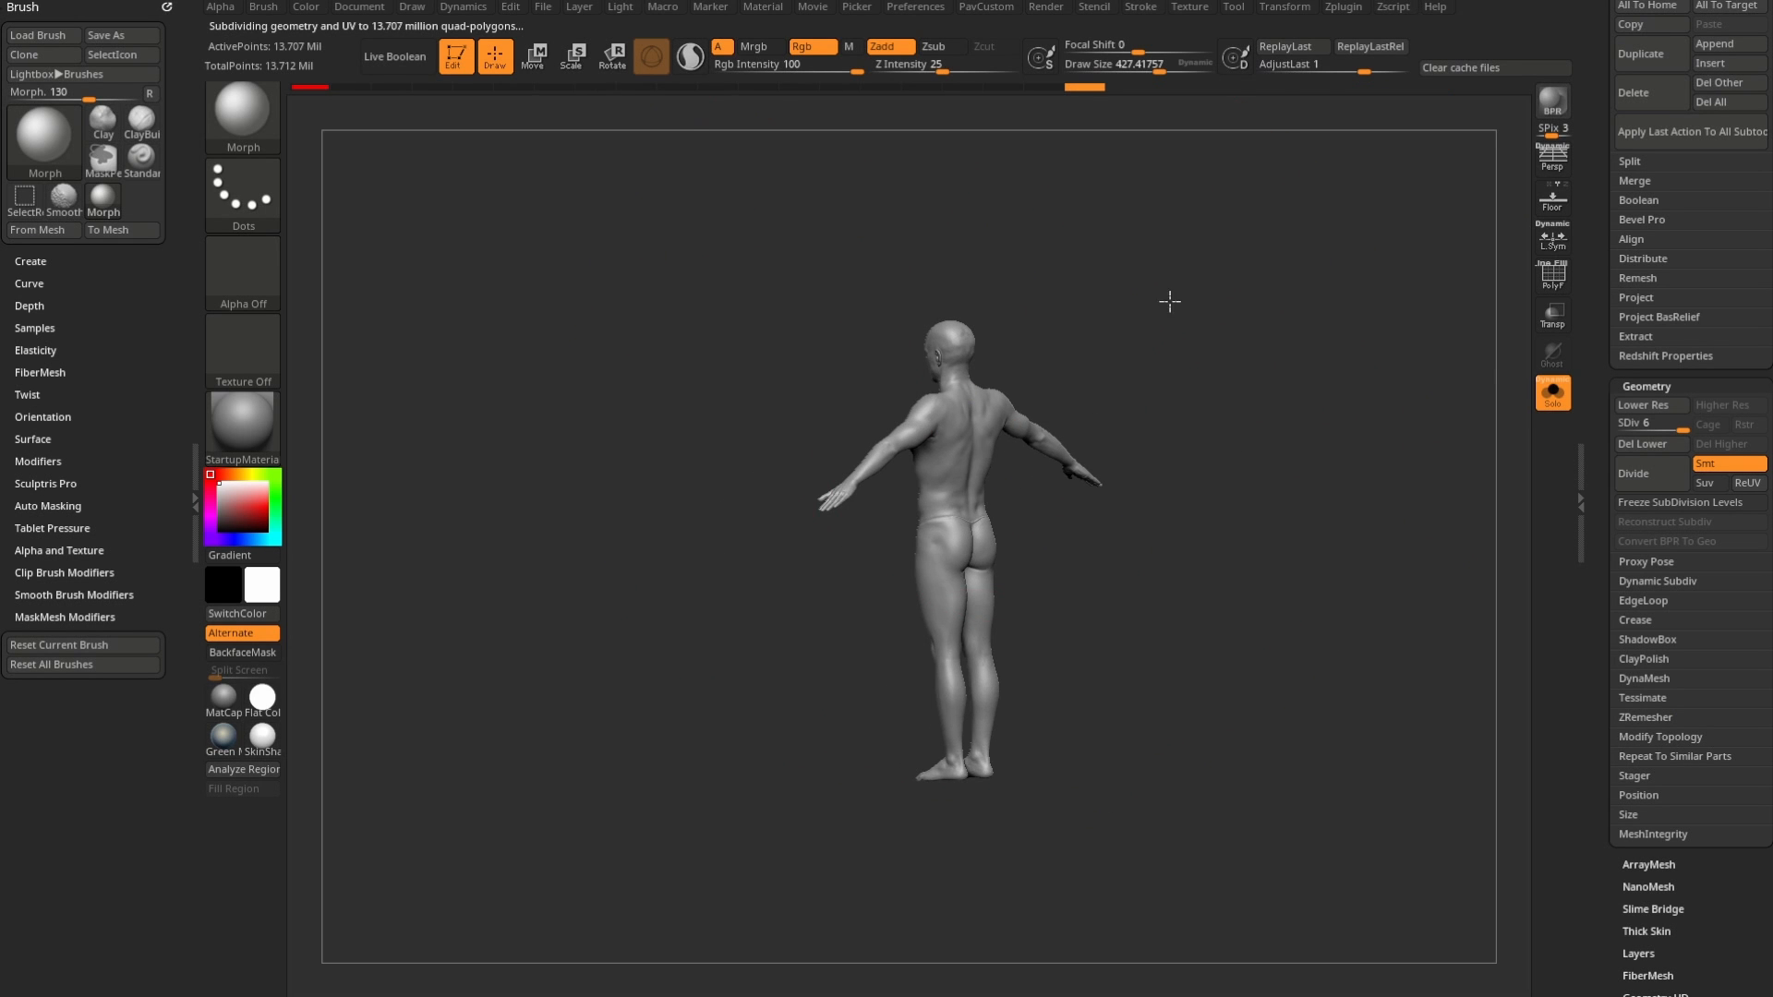
{"action": "left_click_drag", "start_coordinate": [1170, 301], "coordinate": [1376, 337], "text": "alt"}
{"action": "key", "text": "s"}
{"action": "left_click_drag", "start_coordinate": [1207, 360], "coordinate": [1137, 362]}
{"action": "left_click_drag", "start_coordinate": [1191, 360], "coordinate": [1246, 499], "text": "alt"}
{"action": "mouse_move", "coordinate": [1357, 438]}
{"action": "left_mouse_down"}
{"action": "mouse_move", "coordinate": [1274, 437]}
{"action": "mouse_move", "coordinate": [1272, 413]}
{"action": "left_mouse_up"}
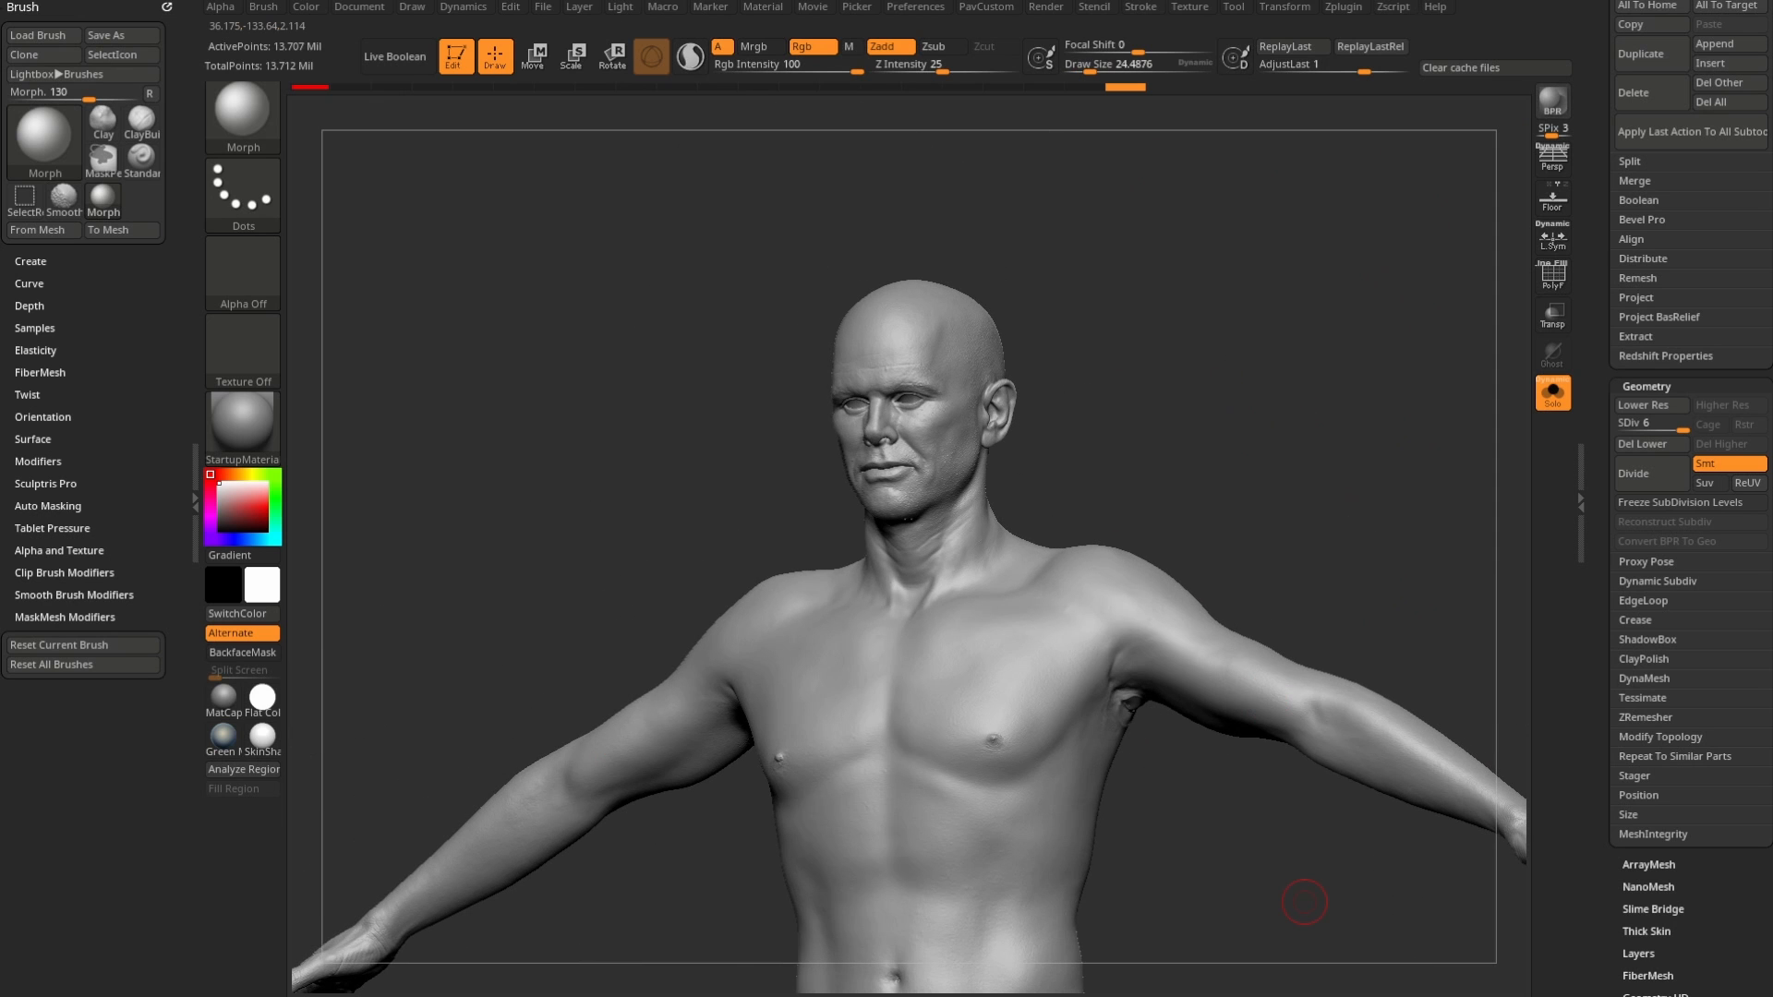
- Switch to the browser and look over the channel's Reallusion Character Creator, livestream and created playlists, then put the browser aside
{"action": "key", "text": "alt+Tab"}
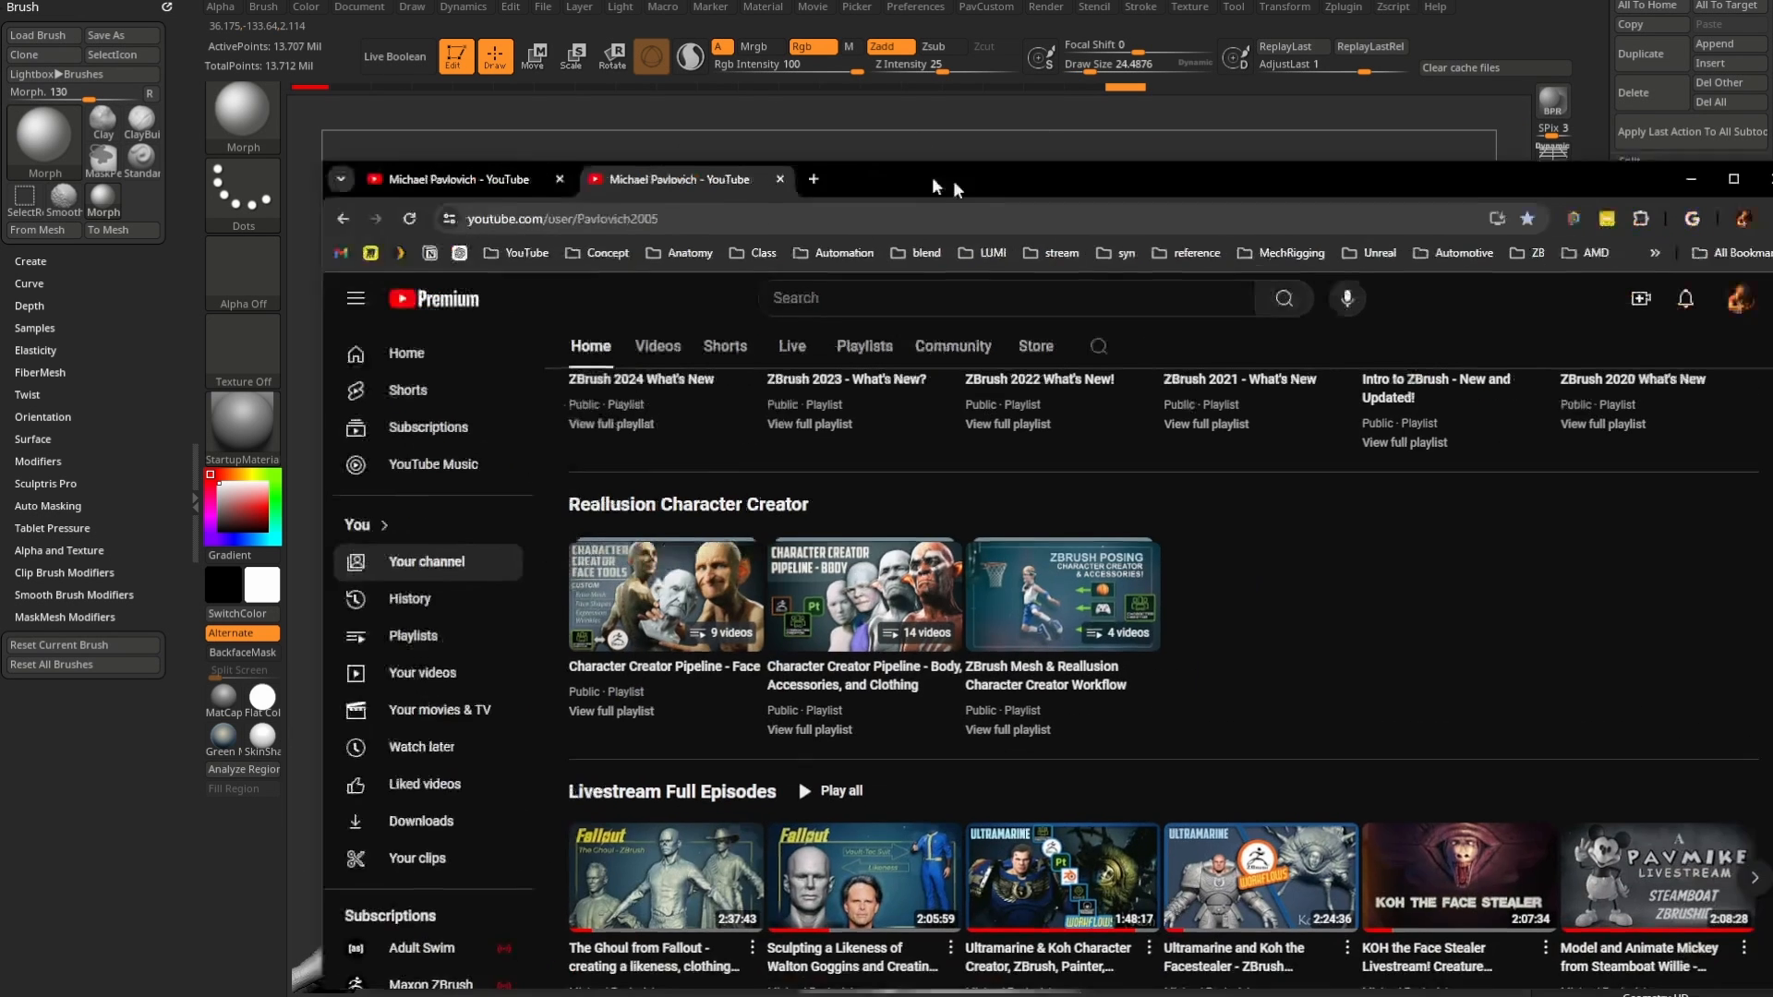
{"action": "scroll", "coordinate": [749, 563], "scroll_direction": "down", "scroll_amount": 1}
{"action": "scroll", "coordinate": [647, 619], "scroll_direction": "down", "scroll_amount": 1}
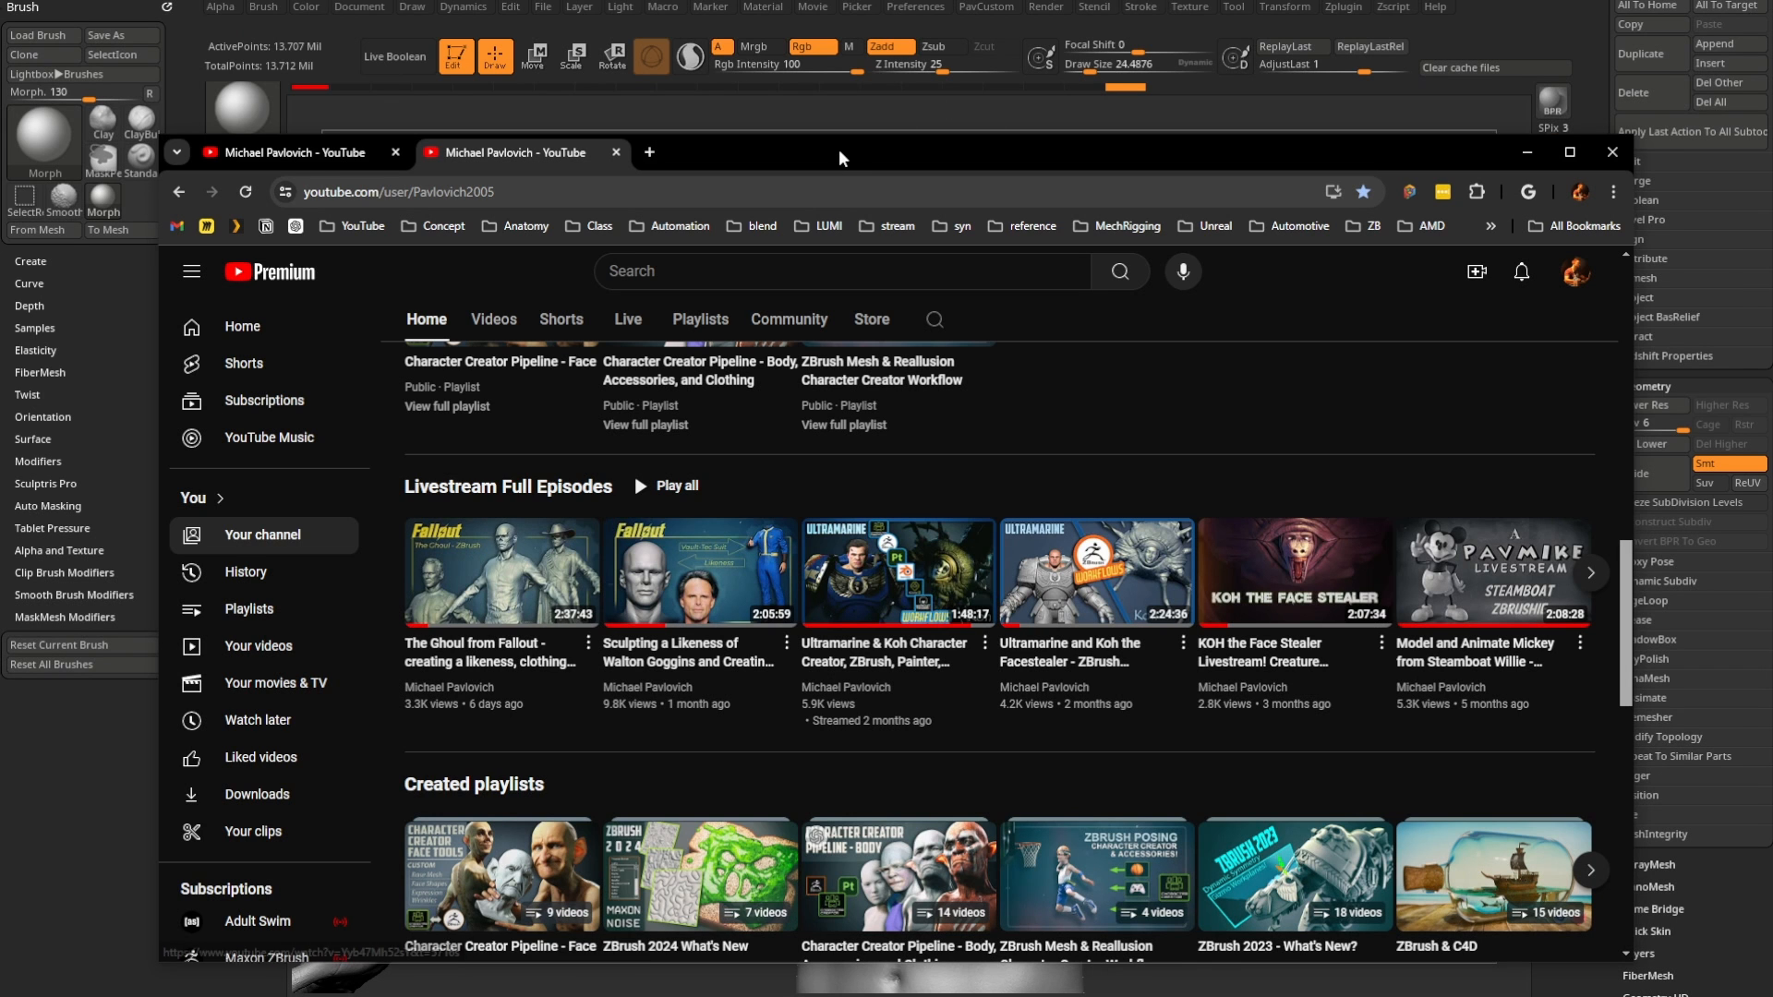
{"action": "left_click_drag", "start_coordinate": [841, 154], "coordinate": [1304, 902]}
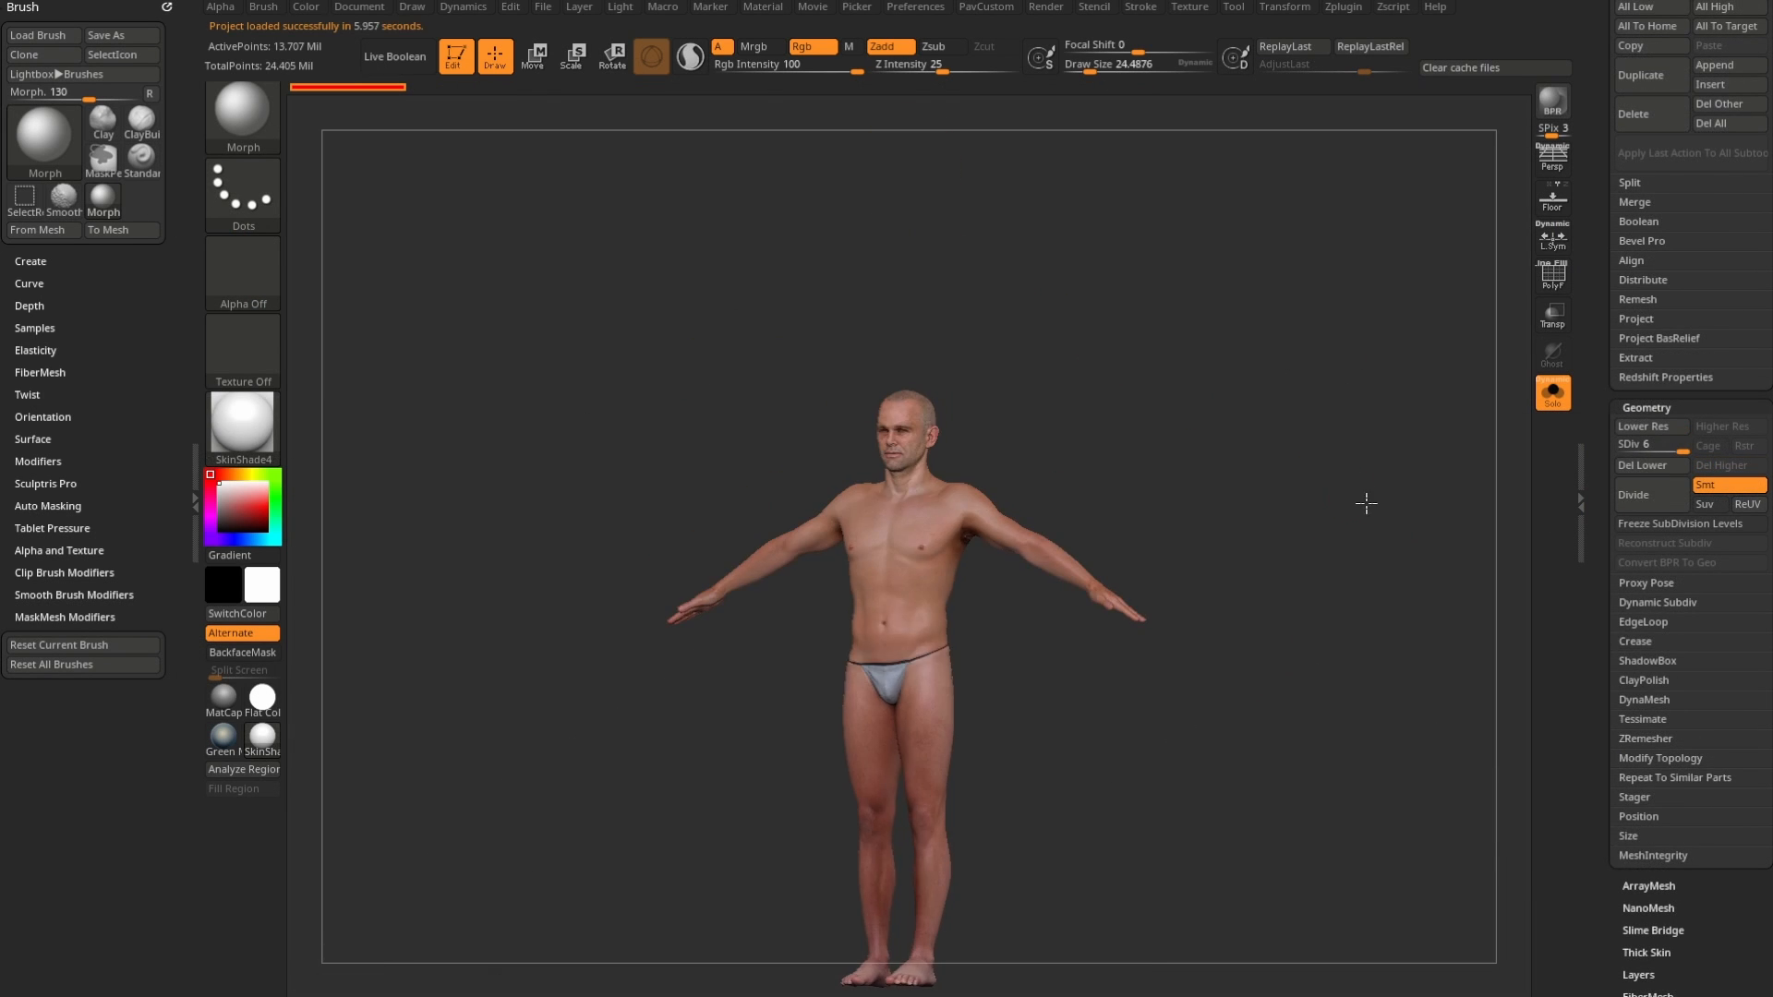
- Frame the textured body's head and torso from the front and select the Standard brush
{"action": "key", "text": "s"}
{"action": "mouse_move", "coordinate": [1332, 560]}
{"action": "left_mouse_down"}
{"action": "mouse_move", "coordinate": [1294, 573]}
{"action": "mouse_move", "coordinate": [1333, 496]}
{"action": "left_mouse_up"}
{"action": "mouse_move", "coordinate": [1327, 421]}
{"action": "left_mouse_down"}
{"action": "mouse_move", "coordinate": [1389, 225]}
{"action": "mouse_move", "coordinate": [1152, 419]}
{"action": "mouse_move", "coordinate": [751, 304]}
{"action": "mouse_move", "coordinate": [969, 400]}
{"action": "mouse_move", "coordinate": [1401, 403]}
{"action": "mouse_move", "coordinate": [1223, 427]}
{"action": "left_mouse_up"}
{"action": "key", "text": "b"}
{"action": "key", "text": "s"}
{"action": "key", "text": "t"}
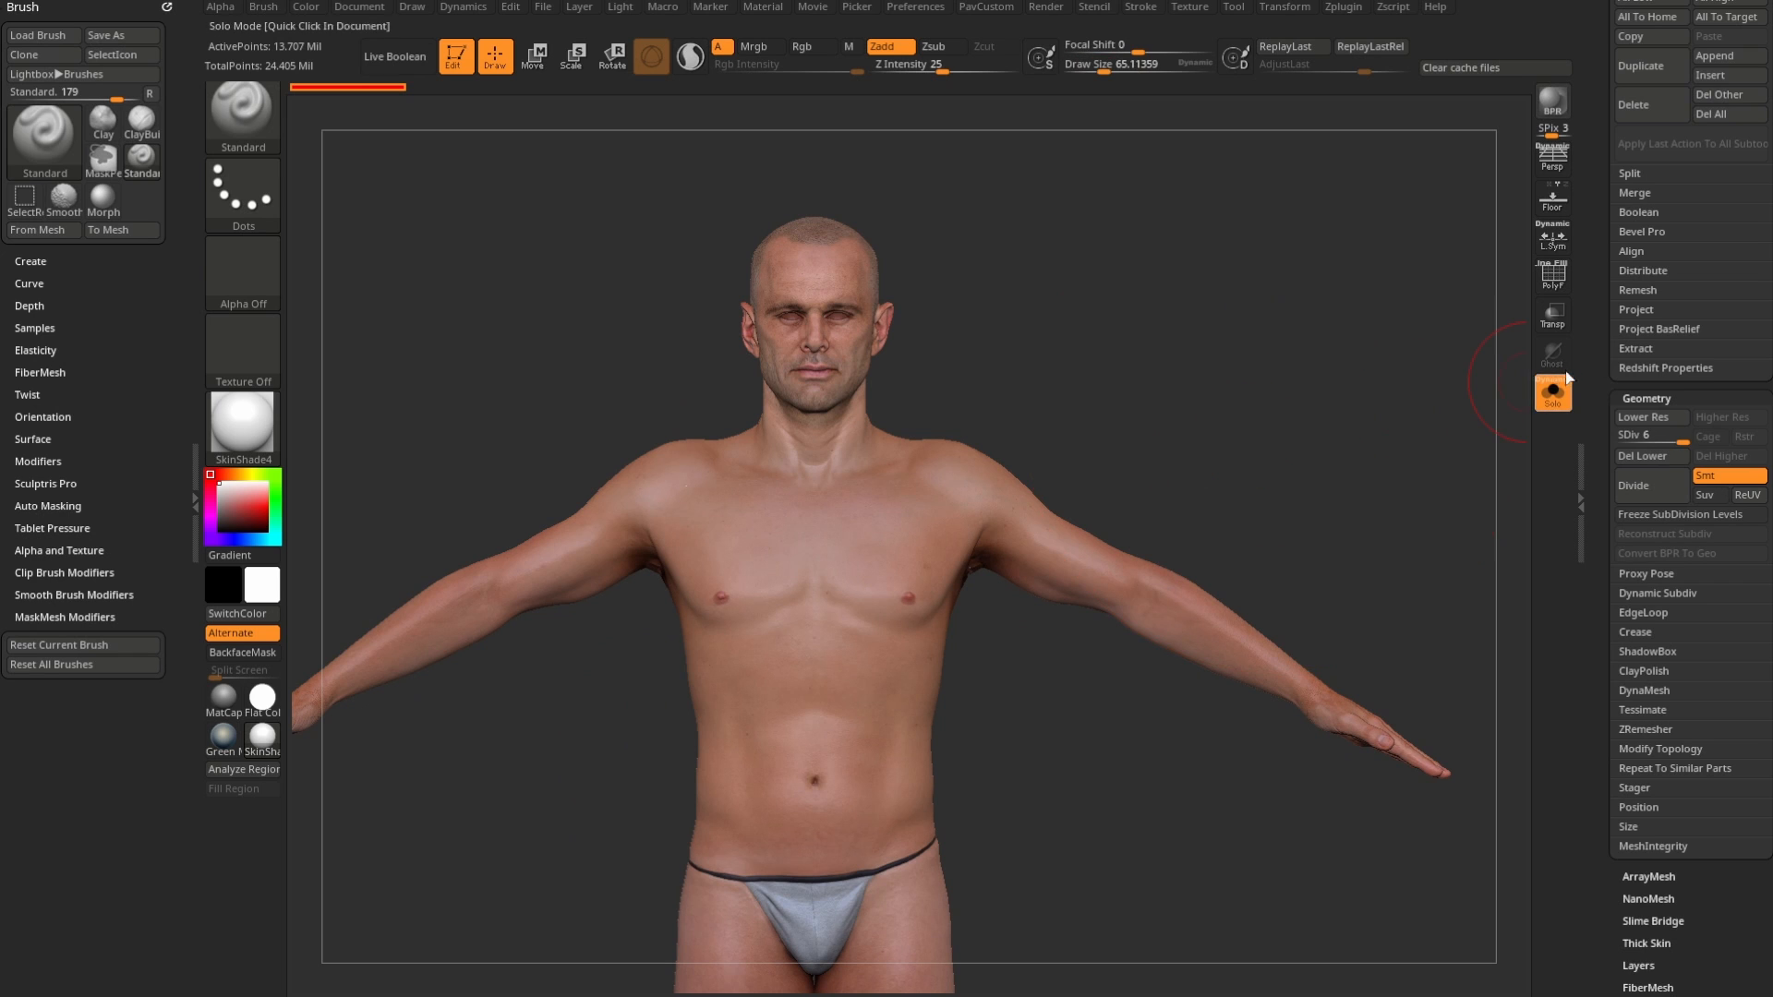
- Review the character's subtool list and examine the textured full body from the front and a slight side angle
{"action": "scroll", "coordinate": [1585, 769], "scroll_direction": "up", "scroll_amount": 10}
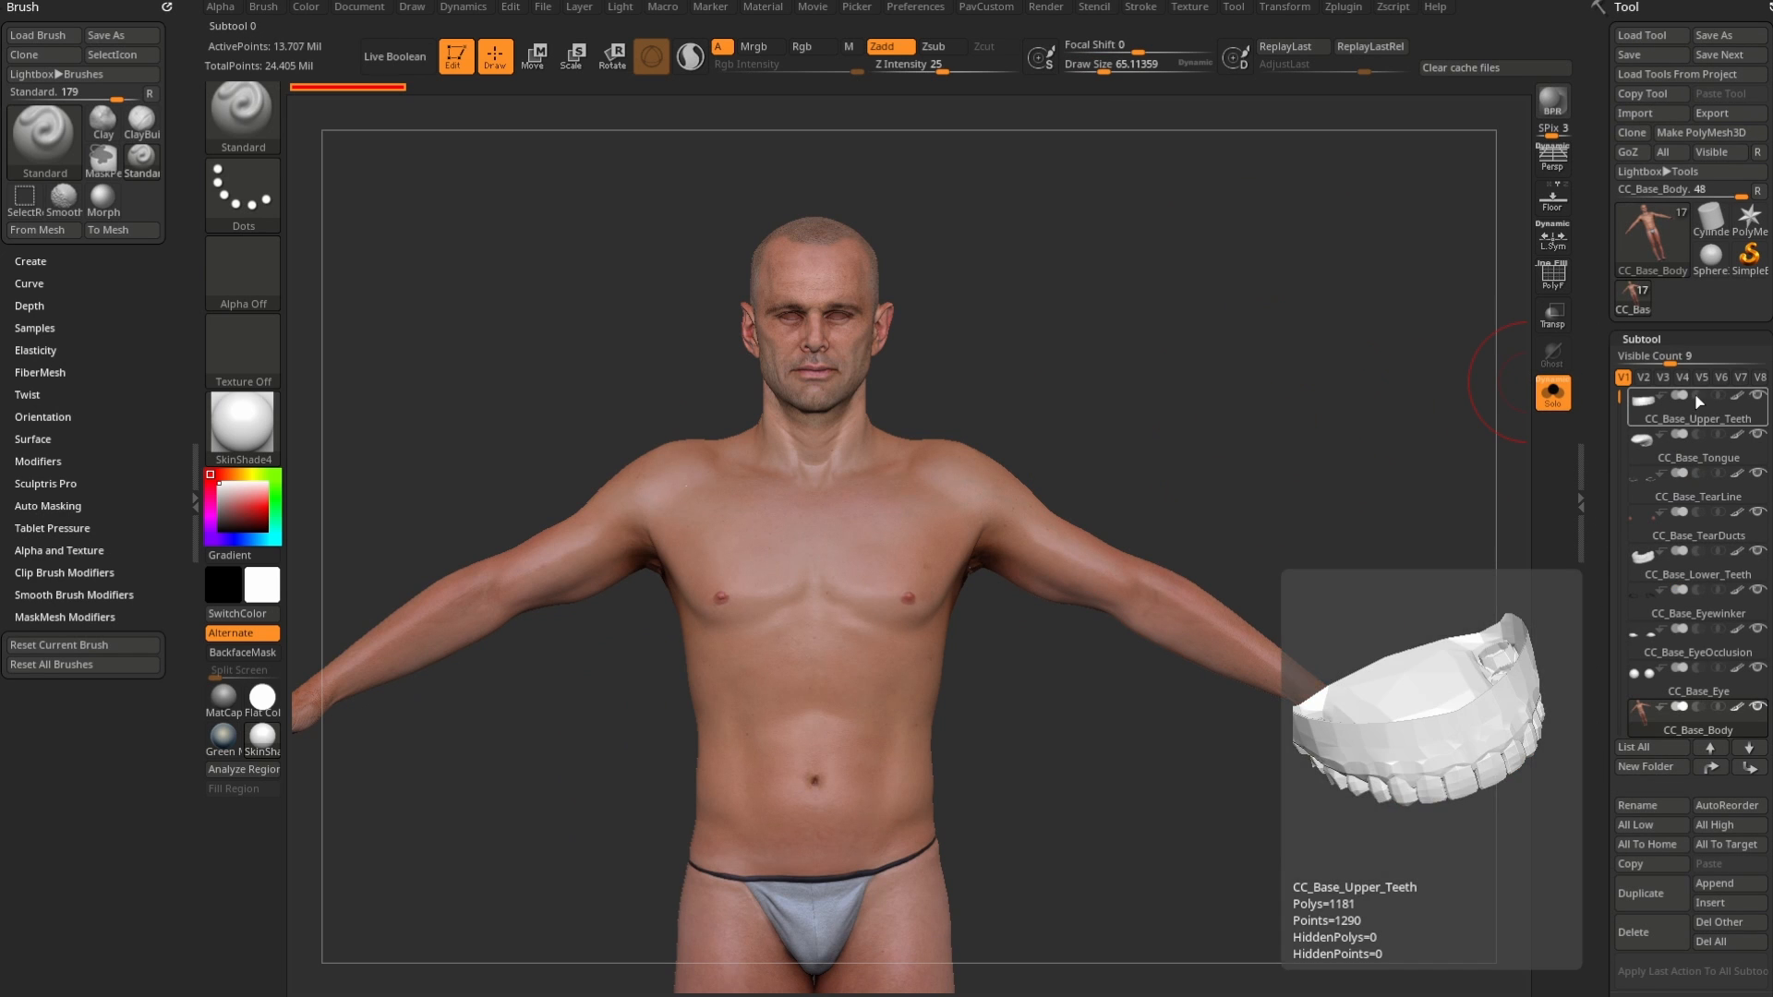
{"action": "mouse_move", "coordinate": [1684, 720]}
{"action": "left_click_drag", "start_coordinate": [1044, 396], "coordinate": [1242, 336], "text": "alt"}
{"action": "left_click_drag", "start_coordinate": [1230, 431], "coordinate": [994, 553], "text": "alt"}
{"action": "left_click_drag", "start_coordinate": [1283, 471], "coordinate": [1328, 430], "text": "alt"}
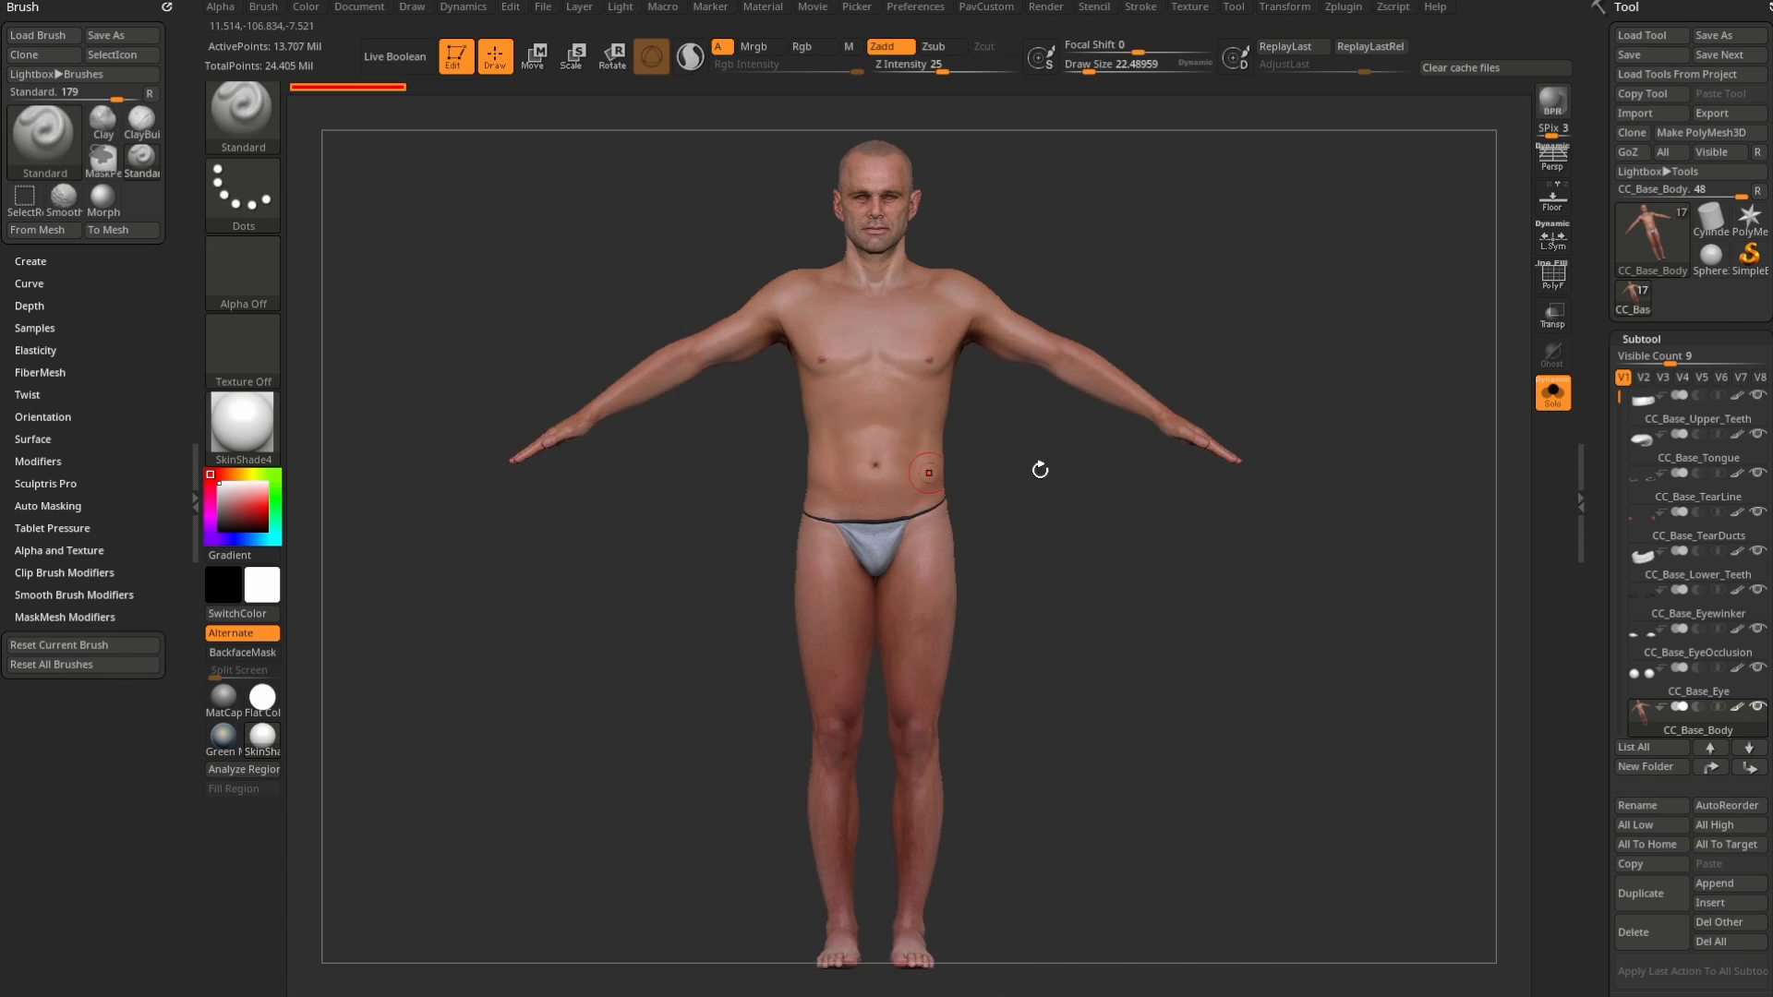
{"action": "left_click_drag", "start_coordinate": [1188, 570], "coordinate": [1149, 557], "text": "alt"}
{"action": "left_click_drag", "start_coordinate": [1074, 612], "coordinate": [946, 494], "text": "alt"}
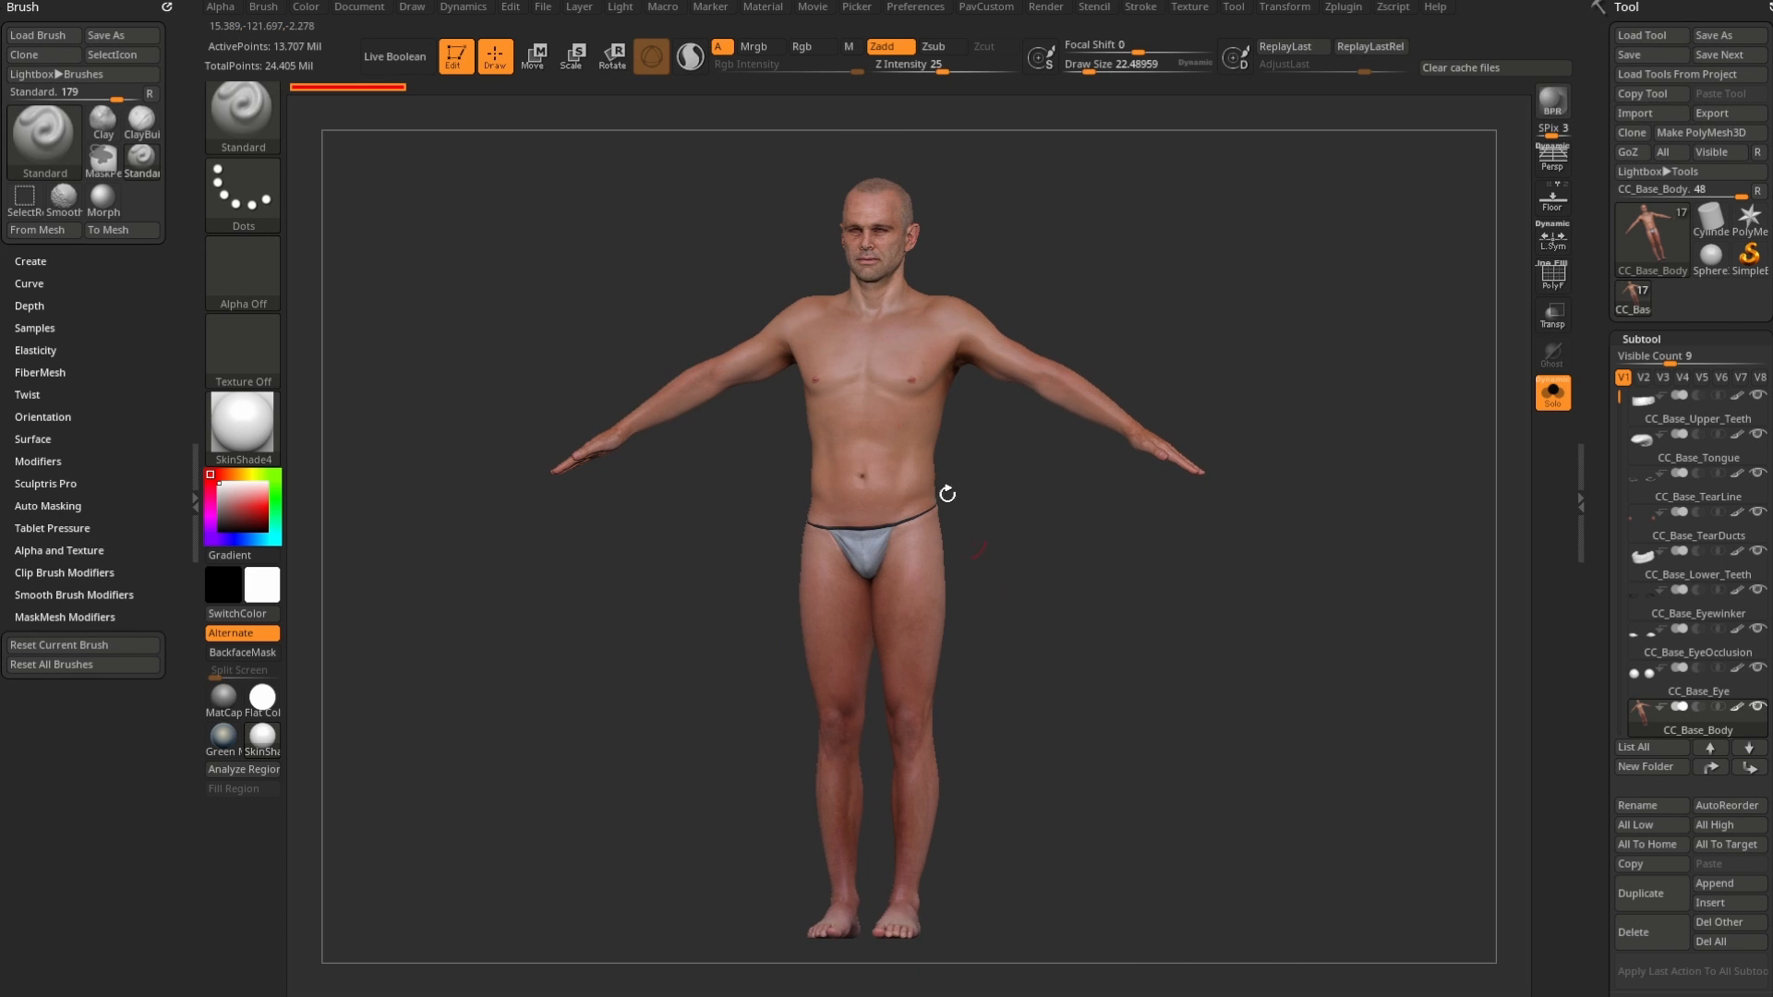
- Face the body to the front, dock the Zplugin palette and send the visible subtools through CC GoZ Plus
{"action": "left_click_drag", "start_coordinate": [1161, 240], "coordinate": [1417, 458]}
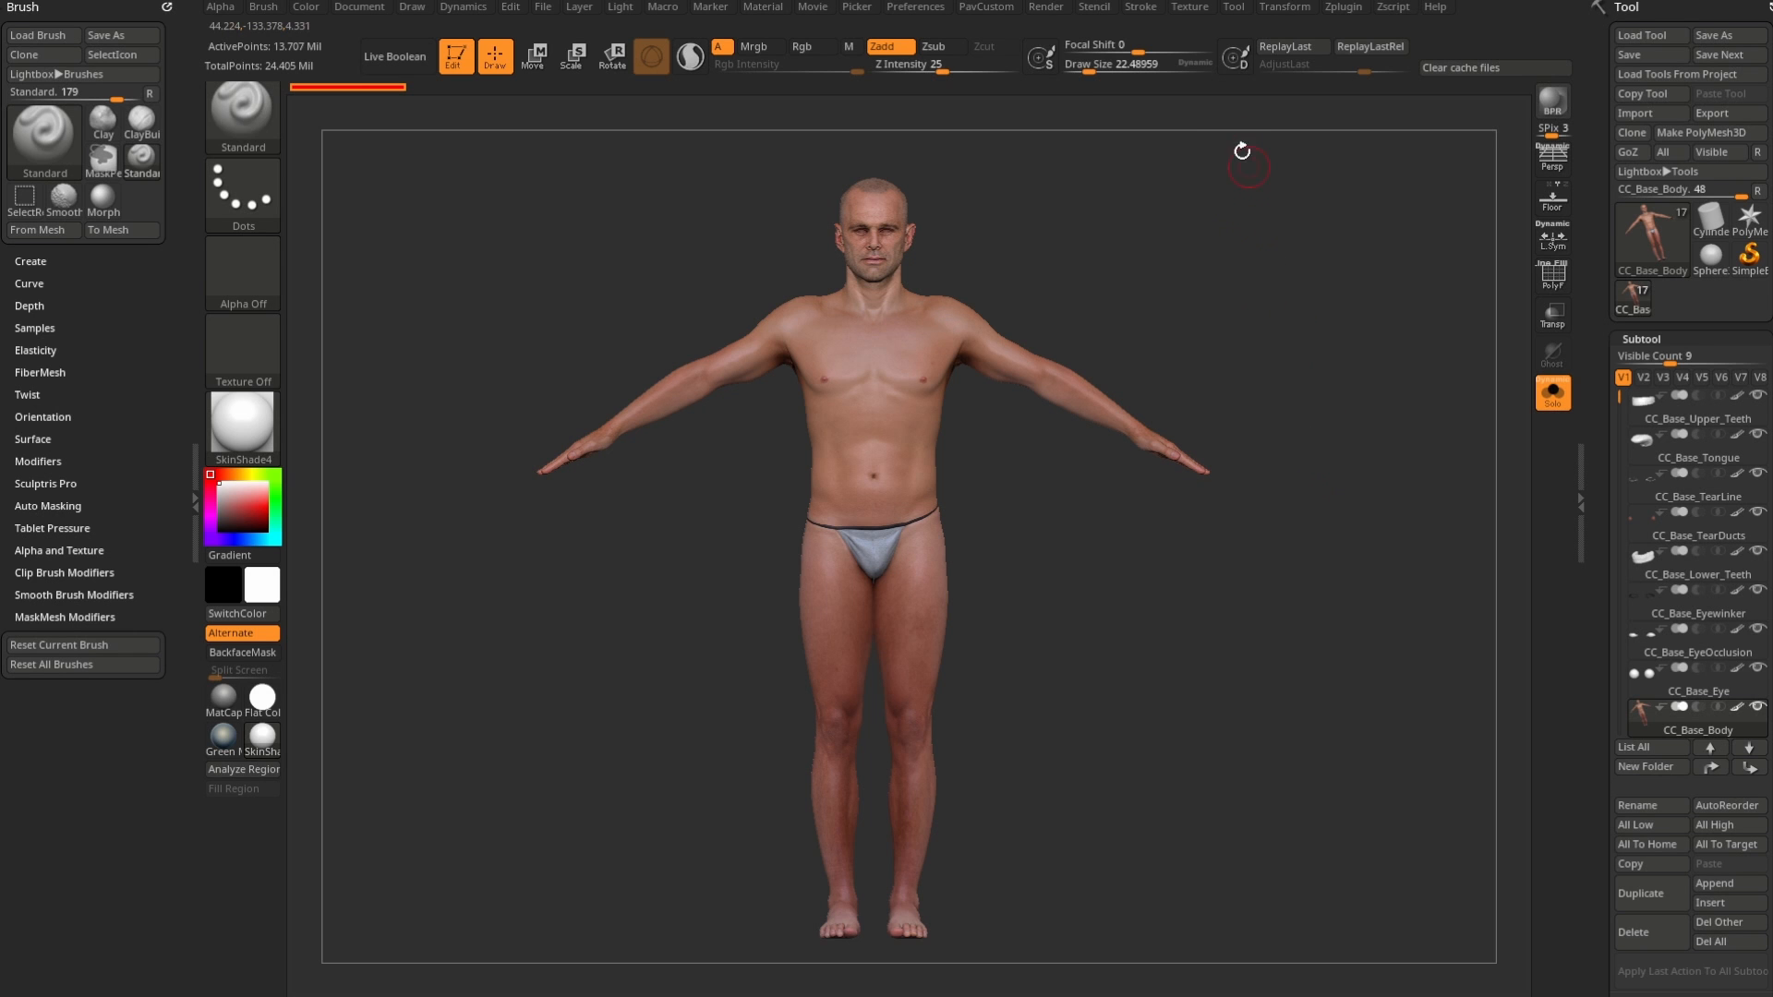
{"action": "left_click", "coordinate": [1357, 11]}
{"action": "mouse_move", "coordinate": [1332, 31]}
{"action": "left_mouse_down"}
{"action": "mouse_move", "coordinate": [128, 104]}
{"action": "mouse_move", "coordinate": [118, 143]}
{"action": "left_mouse_up"}
{"action": "left_click", "coordinate": [37, 169]}
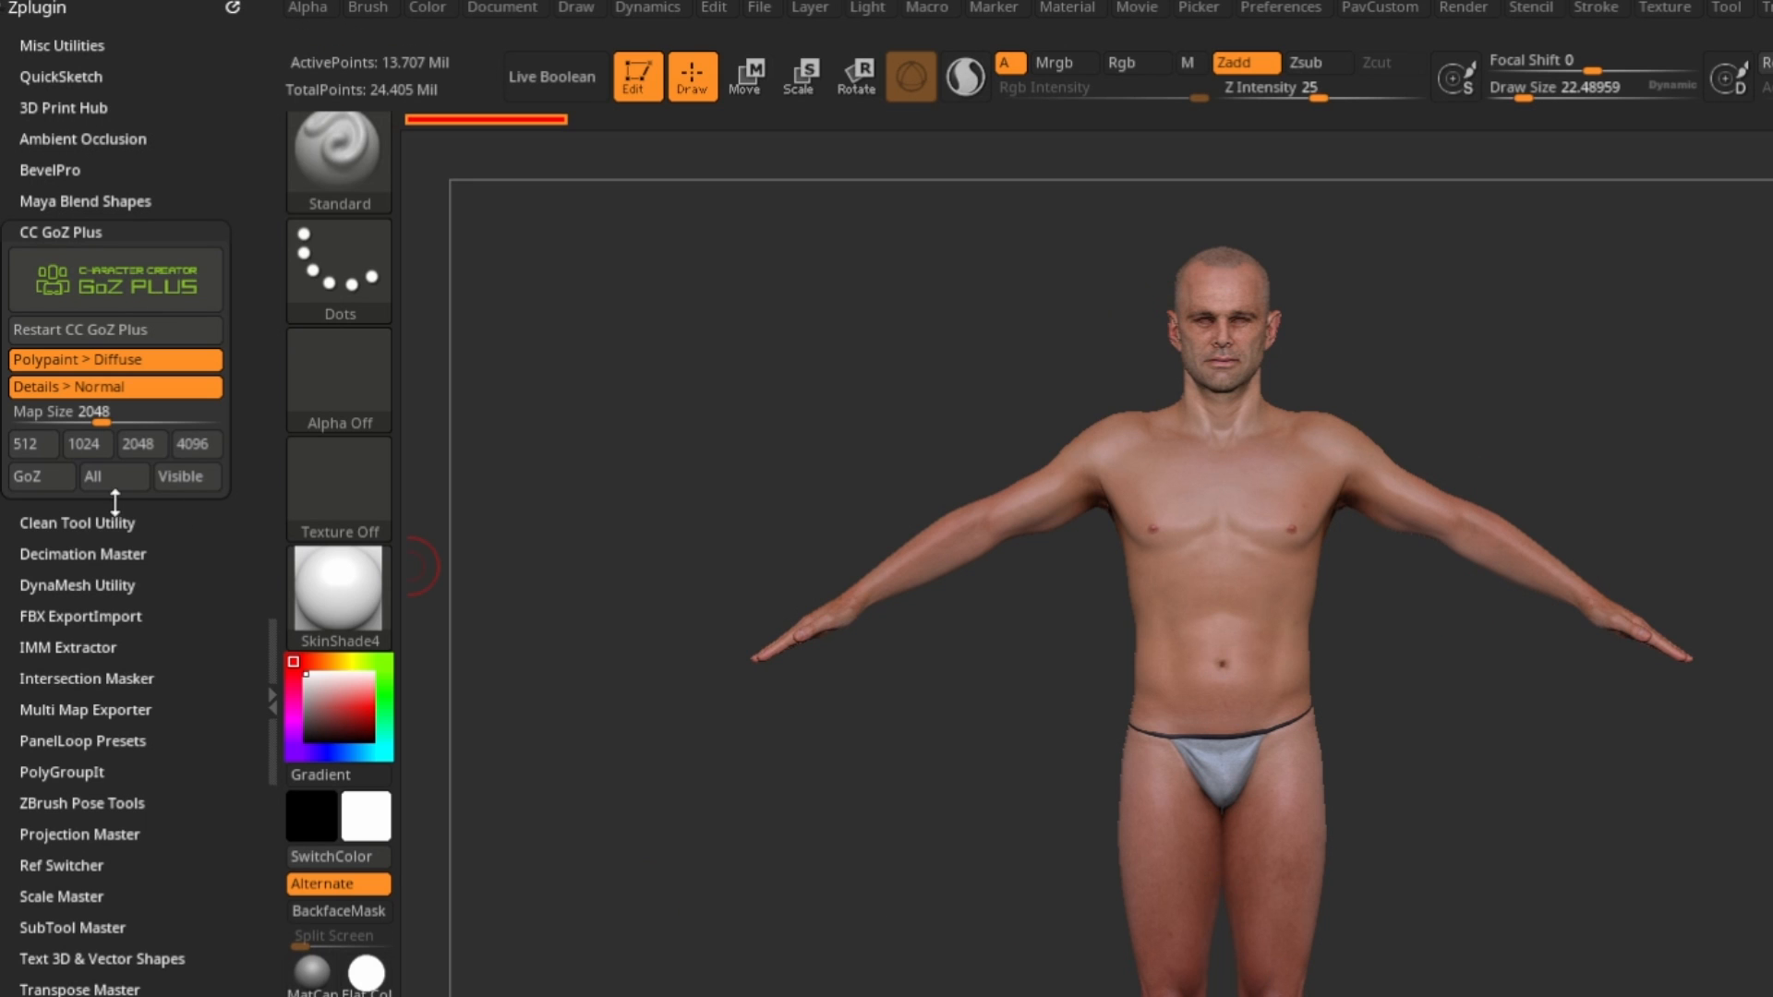
{"action": "left_click", "coordinate": [192, 478]}
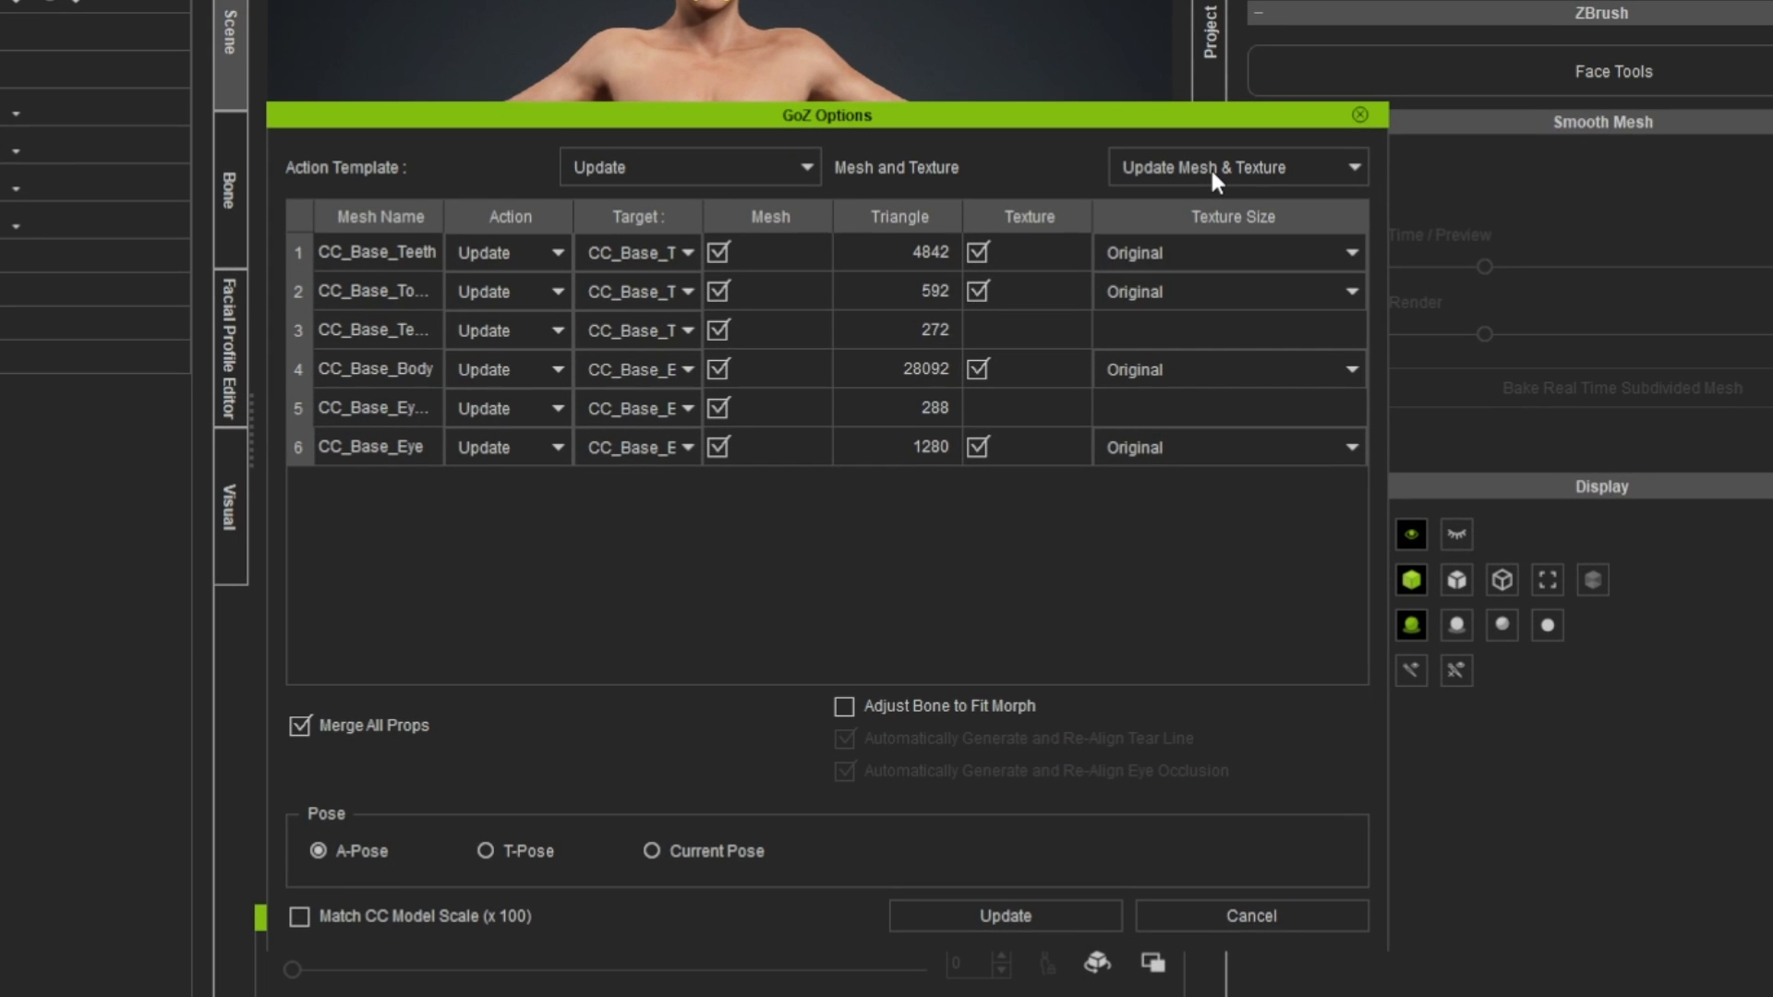
- Update the meshes in Character Creator with only the CC_Base_Body texture included and Adjust Bone to Fit Morph enabled
{"action": "left_click", "coordinate": [1230, 356]}
{"action": "left_click", "coordinate": [1223, 395]}
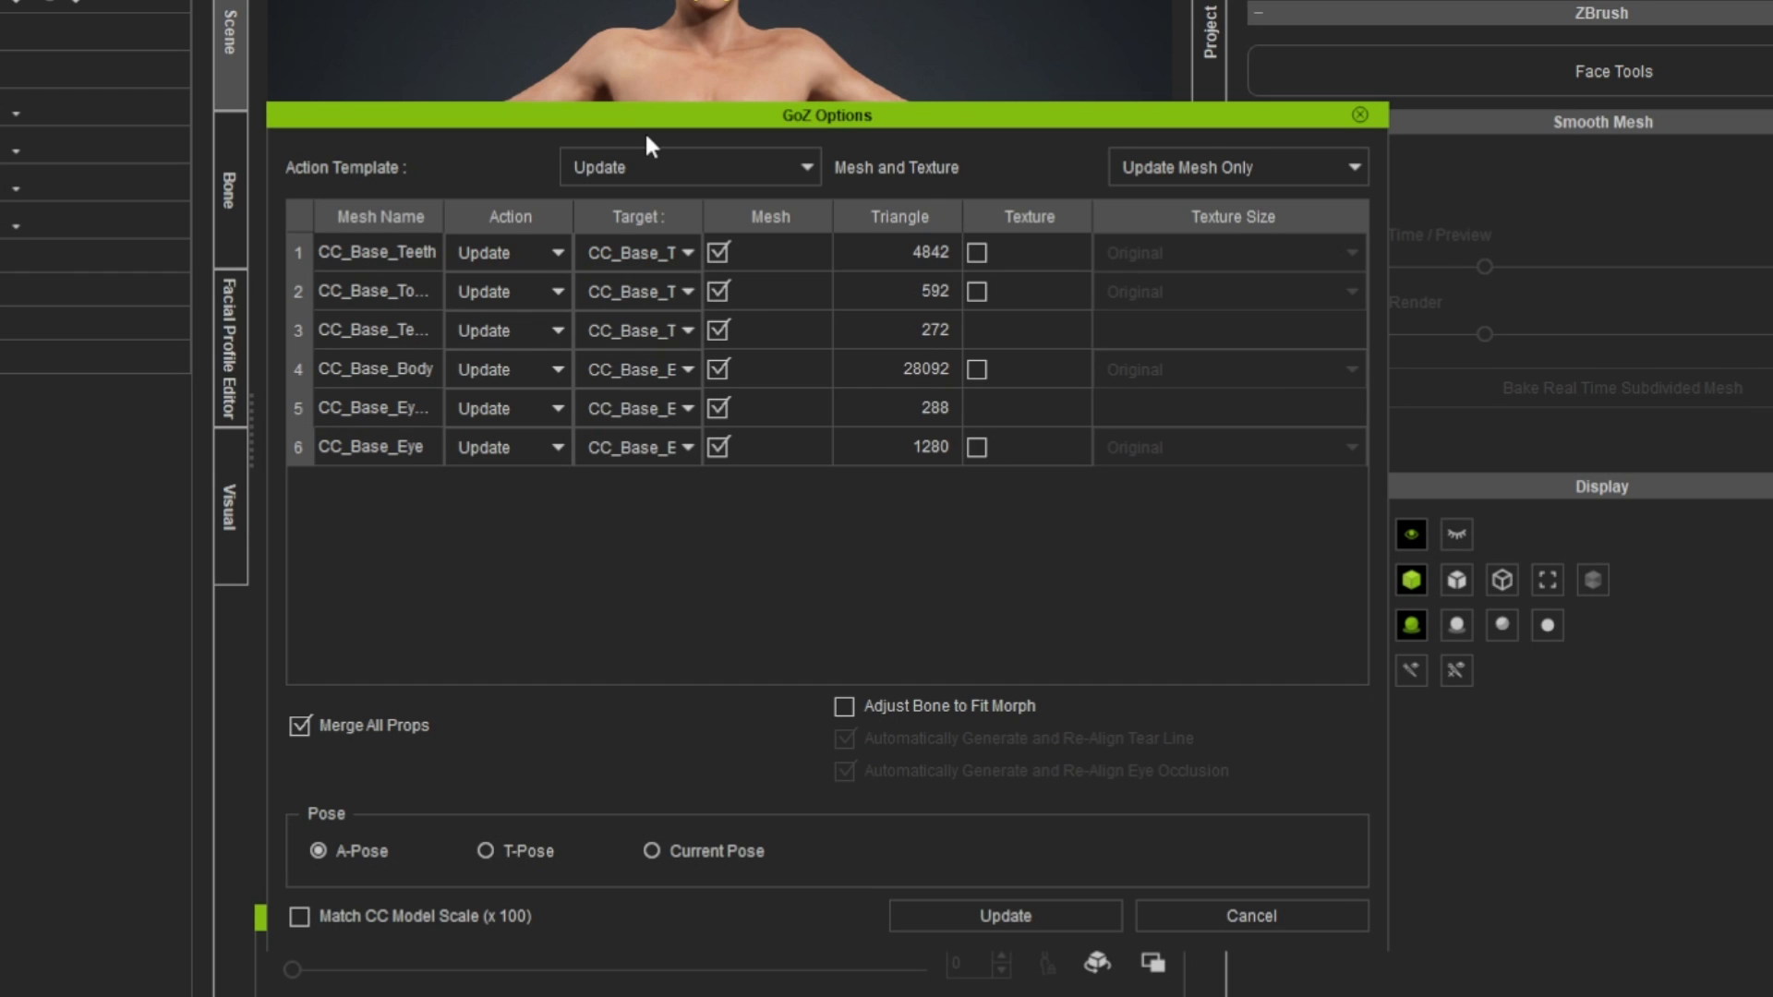
{"action": "left_click", "coordinate": [1204, 166]}
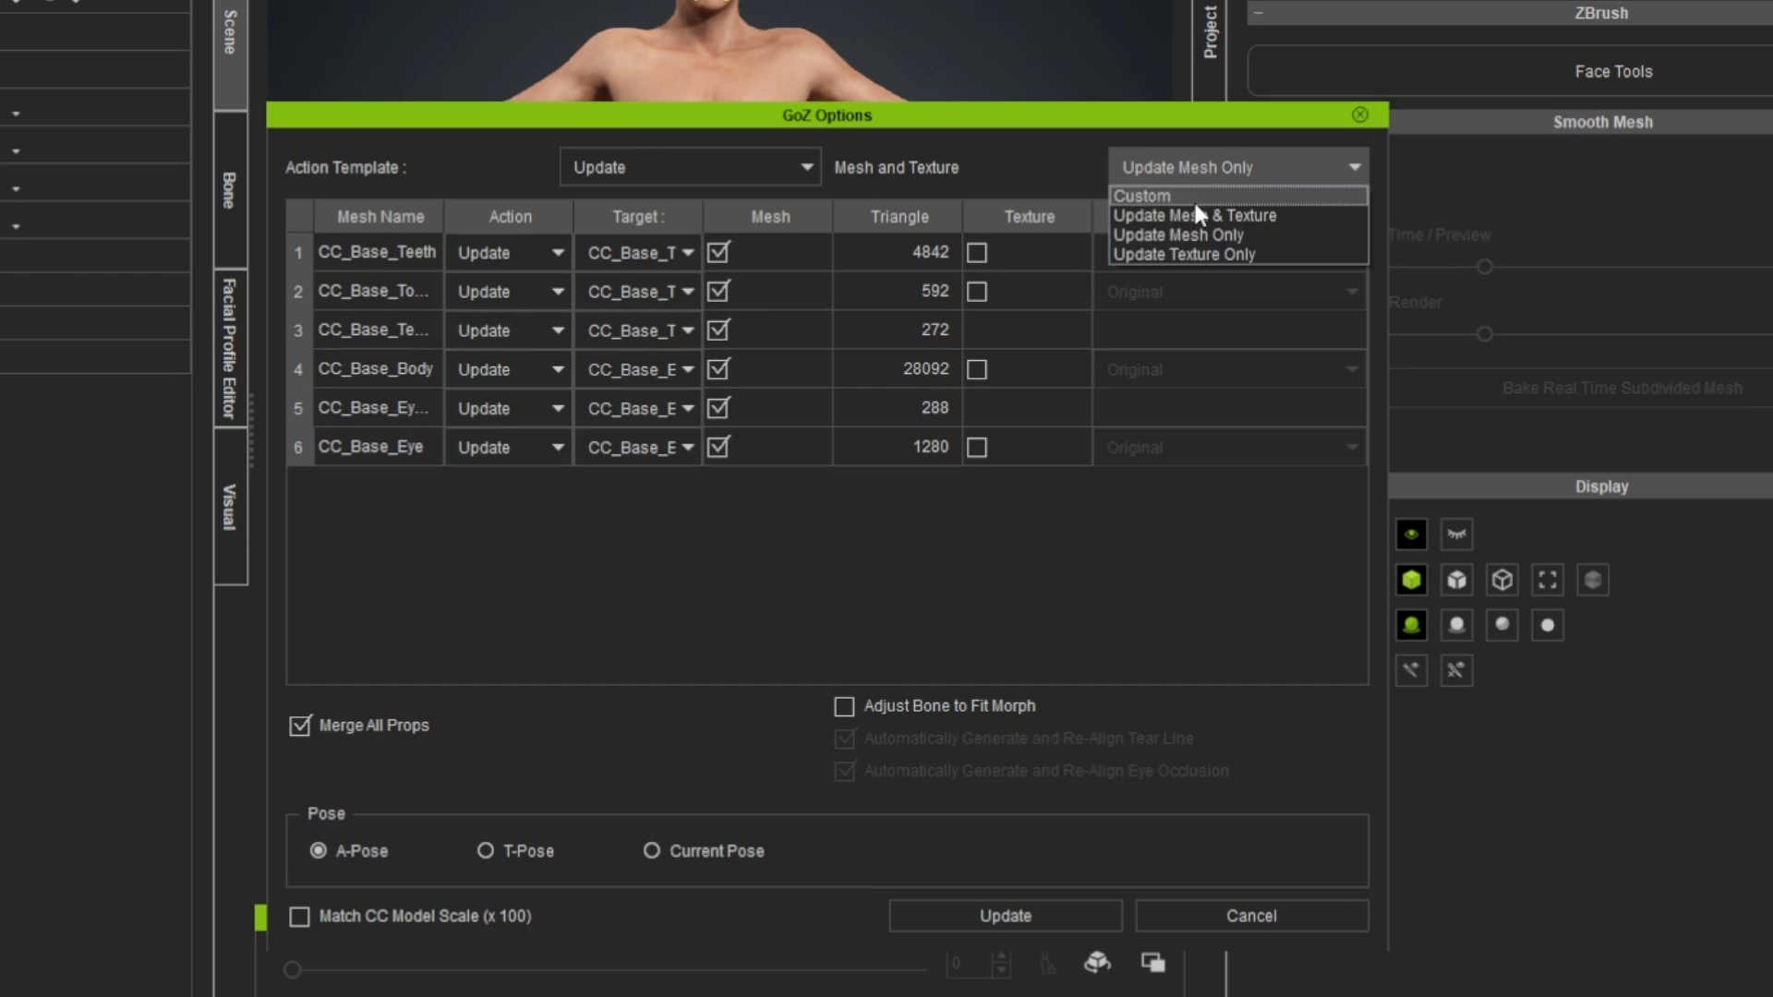
{"action": "left_click", "coordinate": [1181, 224]}
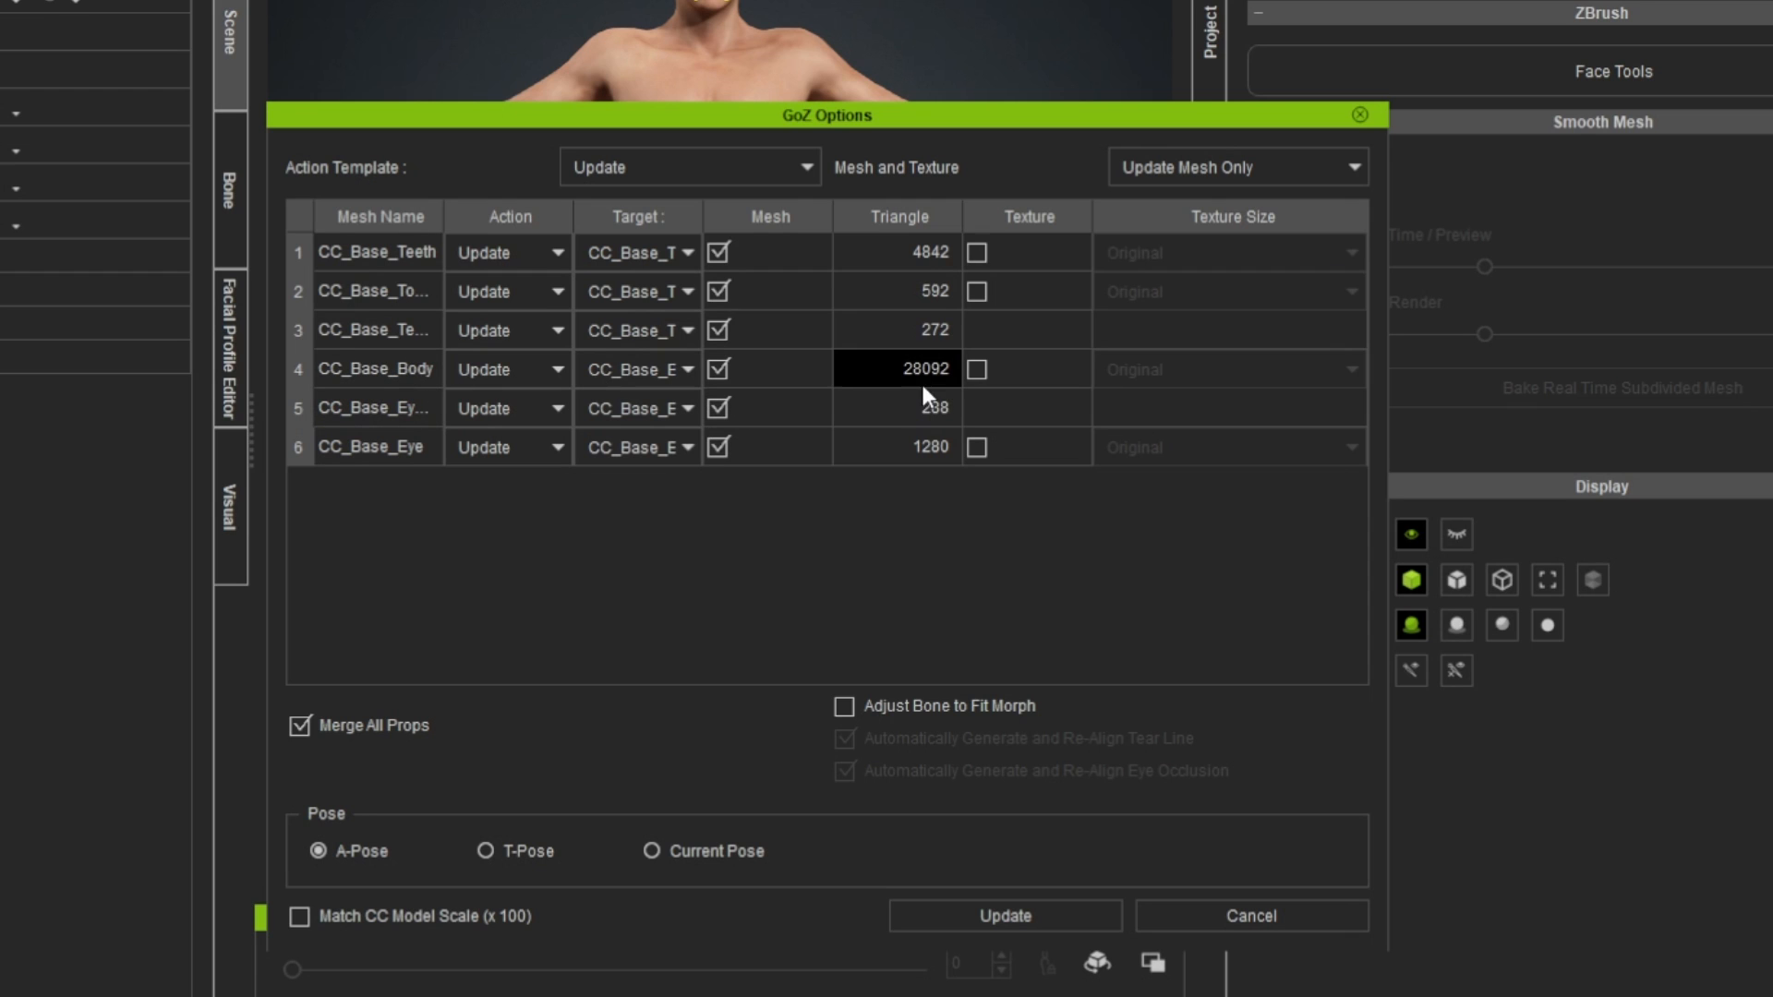
{"action": "left_click", "coordinate": [976, 370]}
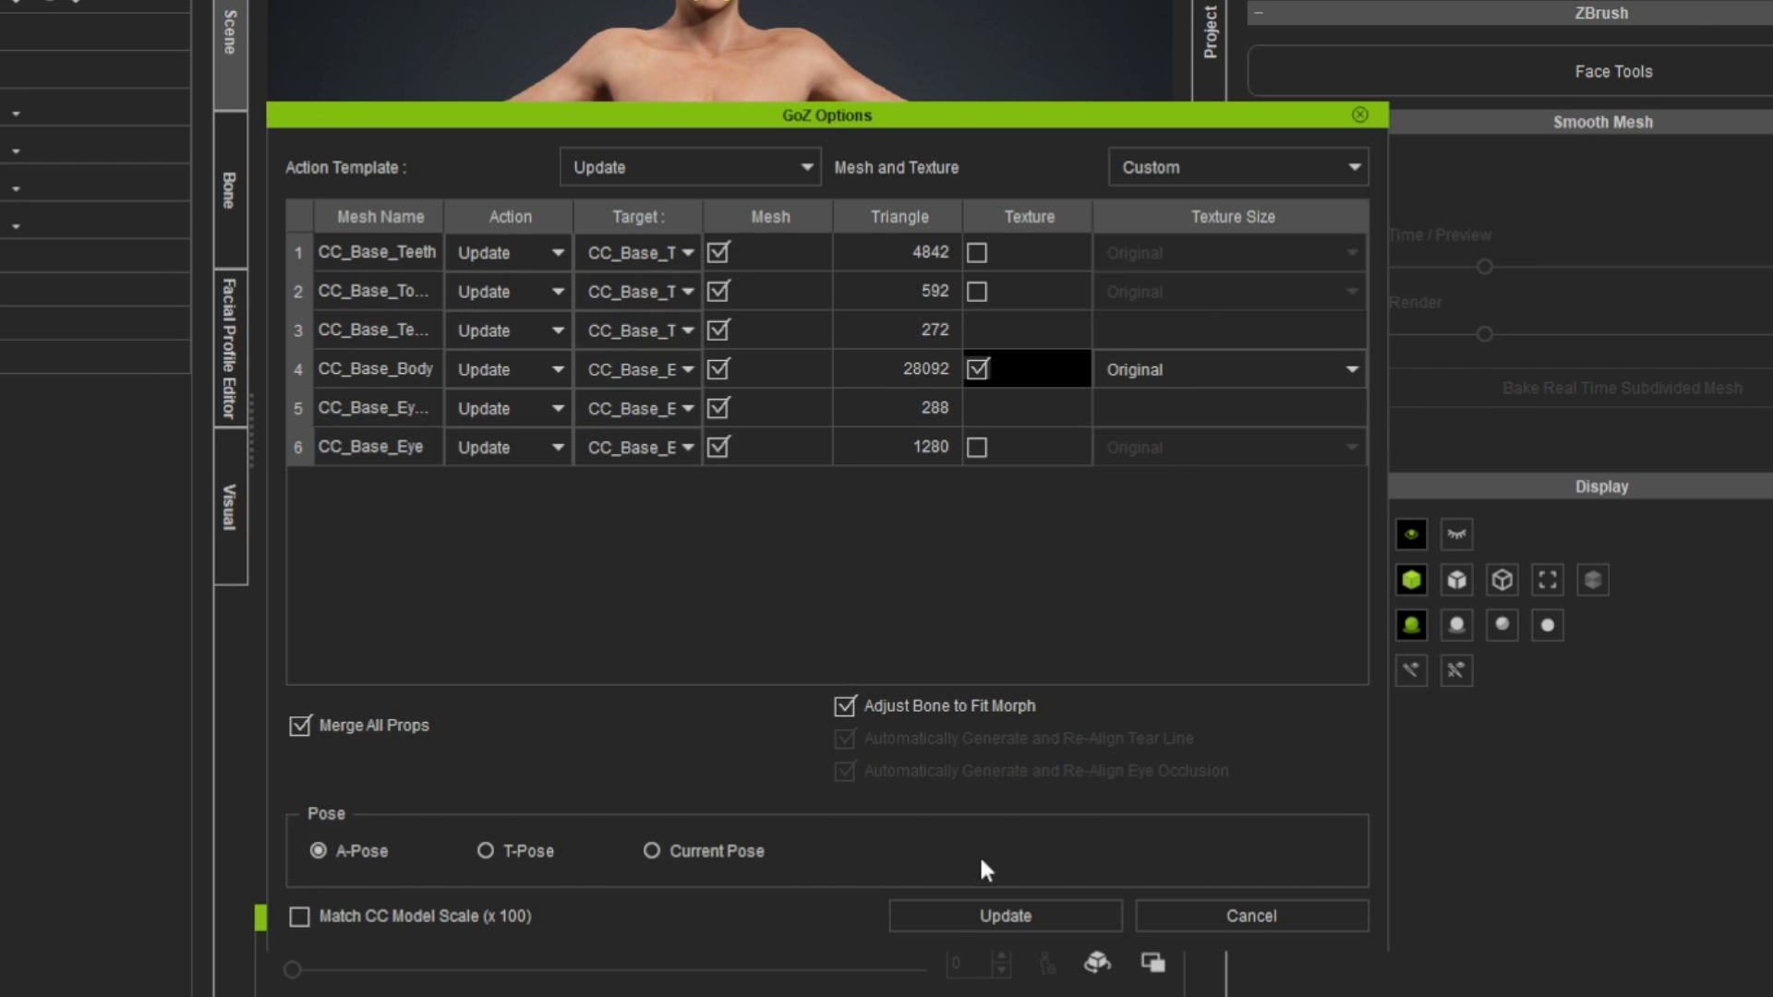
{"action": "left_click", "coordinate": [955, 912]}
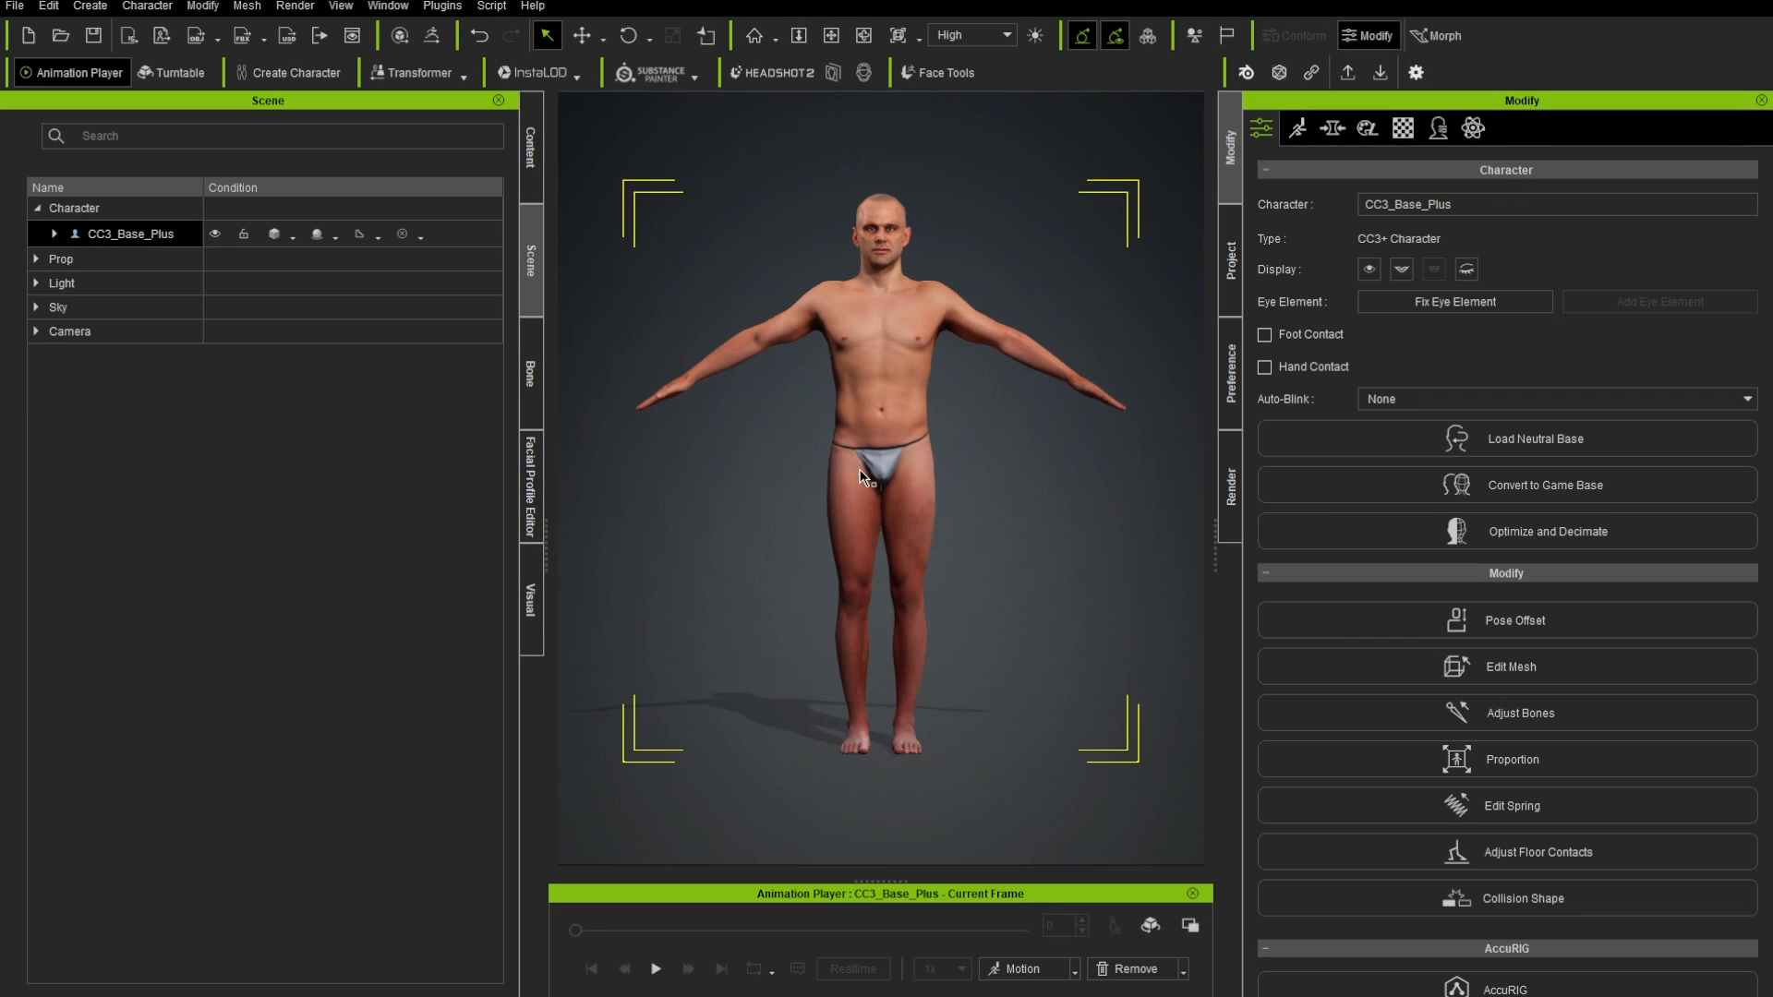
- Examine the updated character's upper body and review the texture maps of the Std_Skin_Head material
{"action": "scroll", "coordinate": [868, 263], "scroll_direction": "up", "scroll_amount": 4}
{"action": "middle_click_drag", "start_coordinate": [867, 263], "coordinate": [873, 488]}
{"action": "right_click_drag", "start_coordinate": [873, 487], "coordinate": [834, 513]}
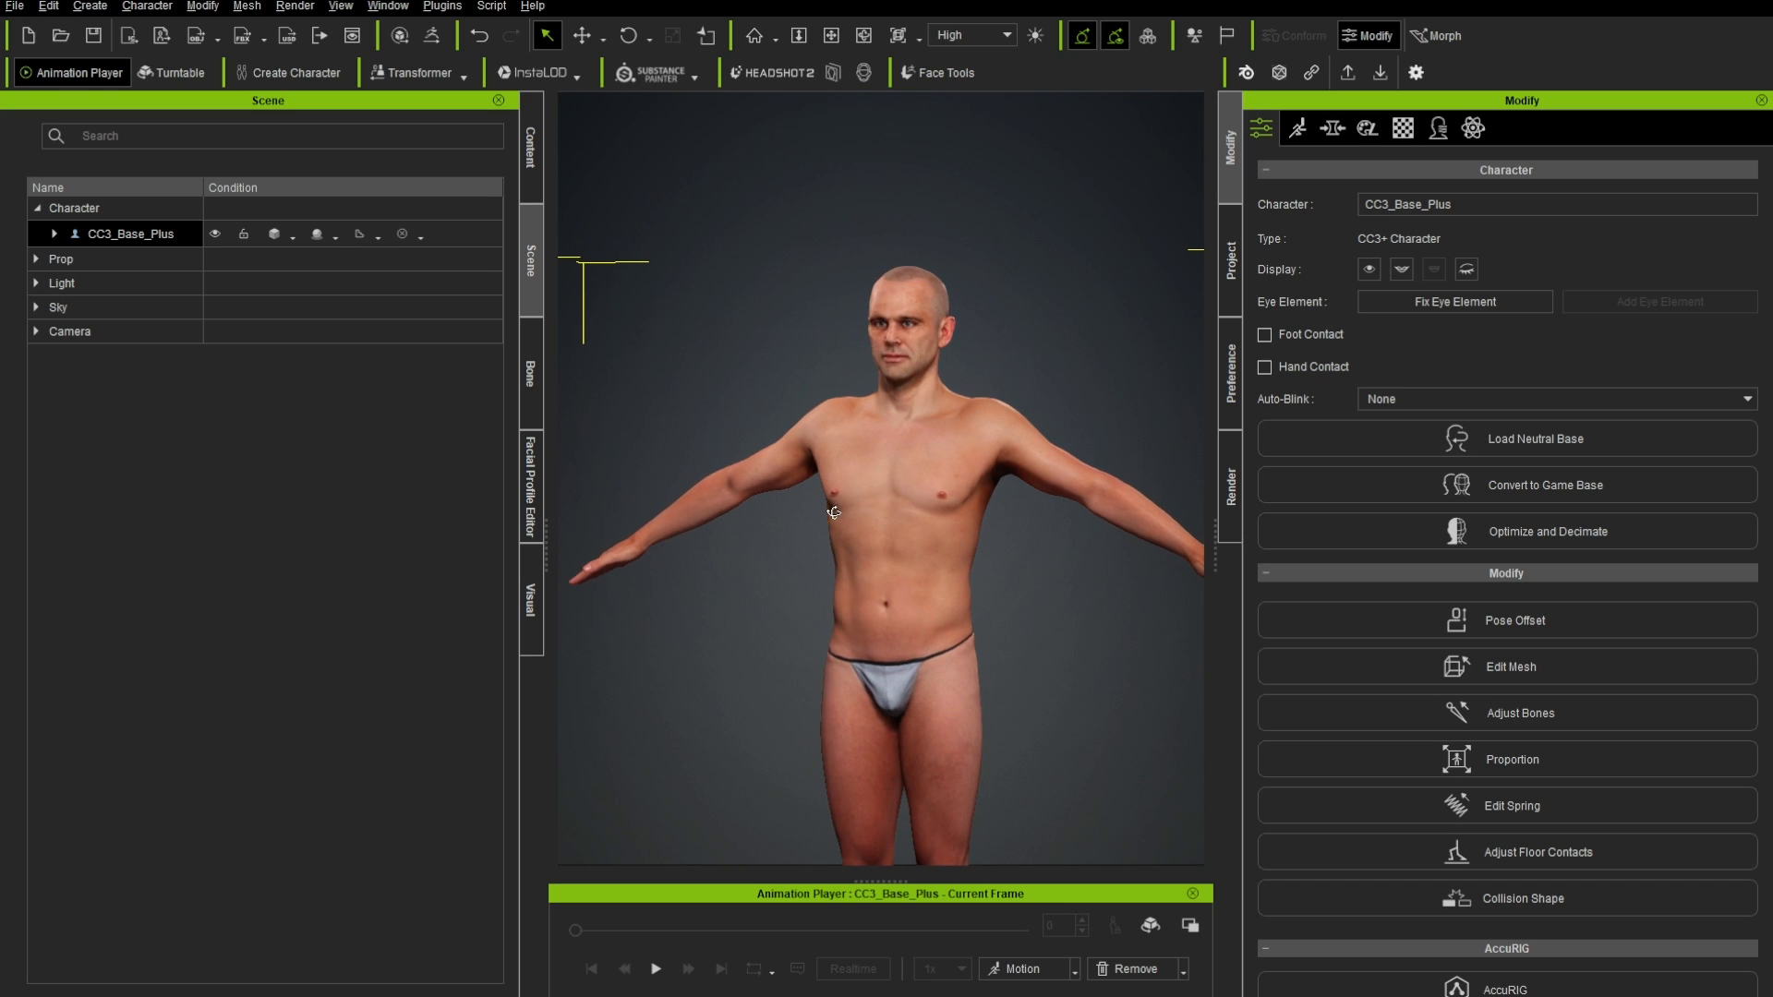
{"action": "left_click", "coordinate": [1402, 129]}
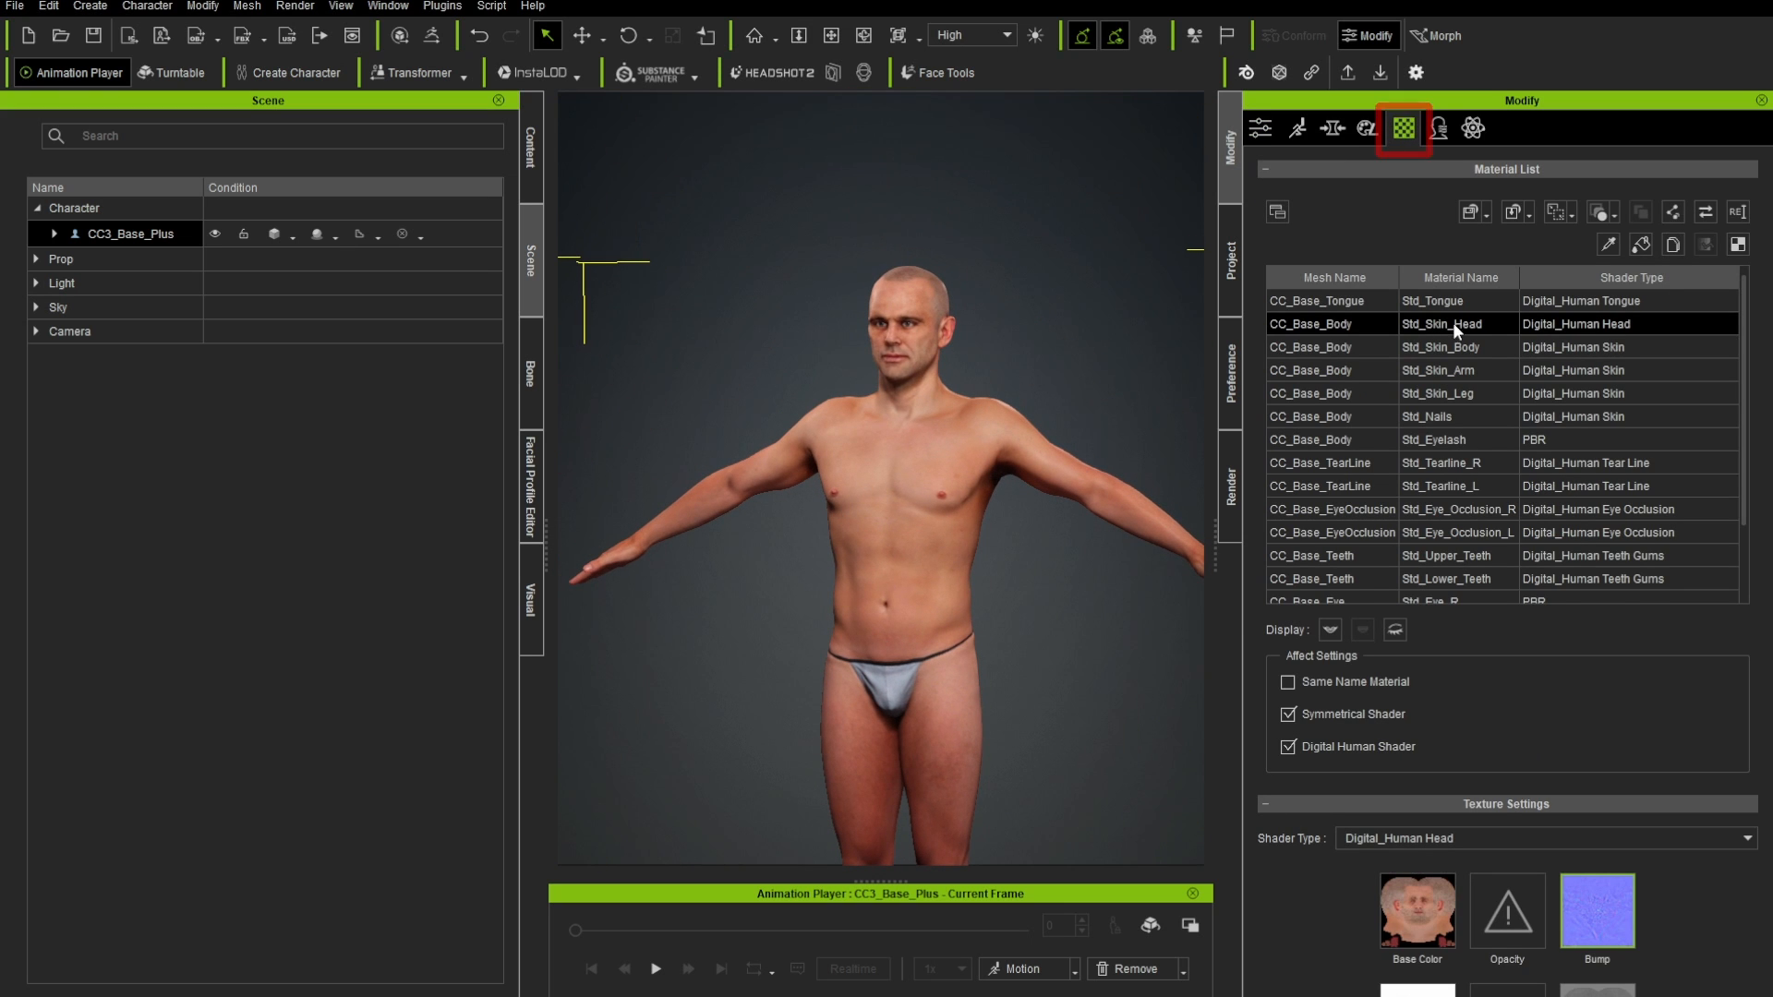
{"action": "scroll", "coordinate": [1370, 361], "scroll_direction": "down", "scroll_amount": 5}
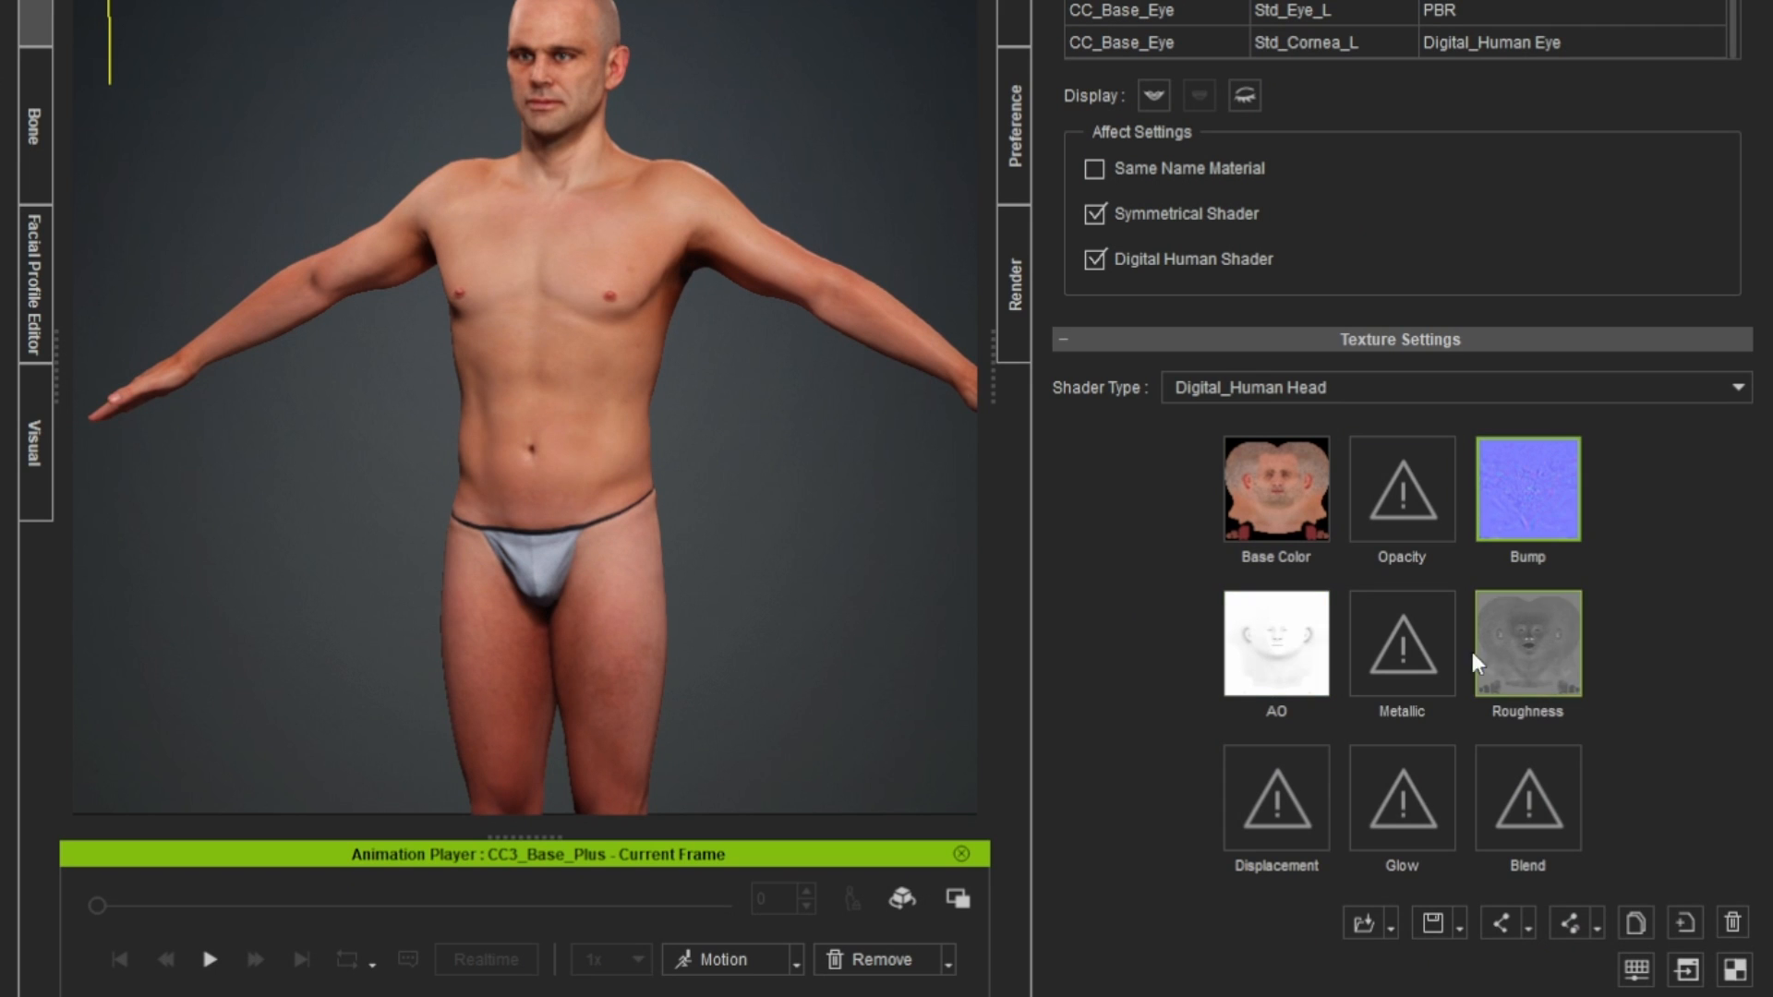
- Examine the updated full body from the front, the legs and slight side angles
{"action": "right_click_drag", "start_coordinate": [277, 336], "coordinate": [428, 317]}
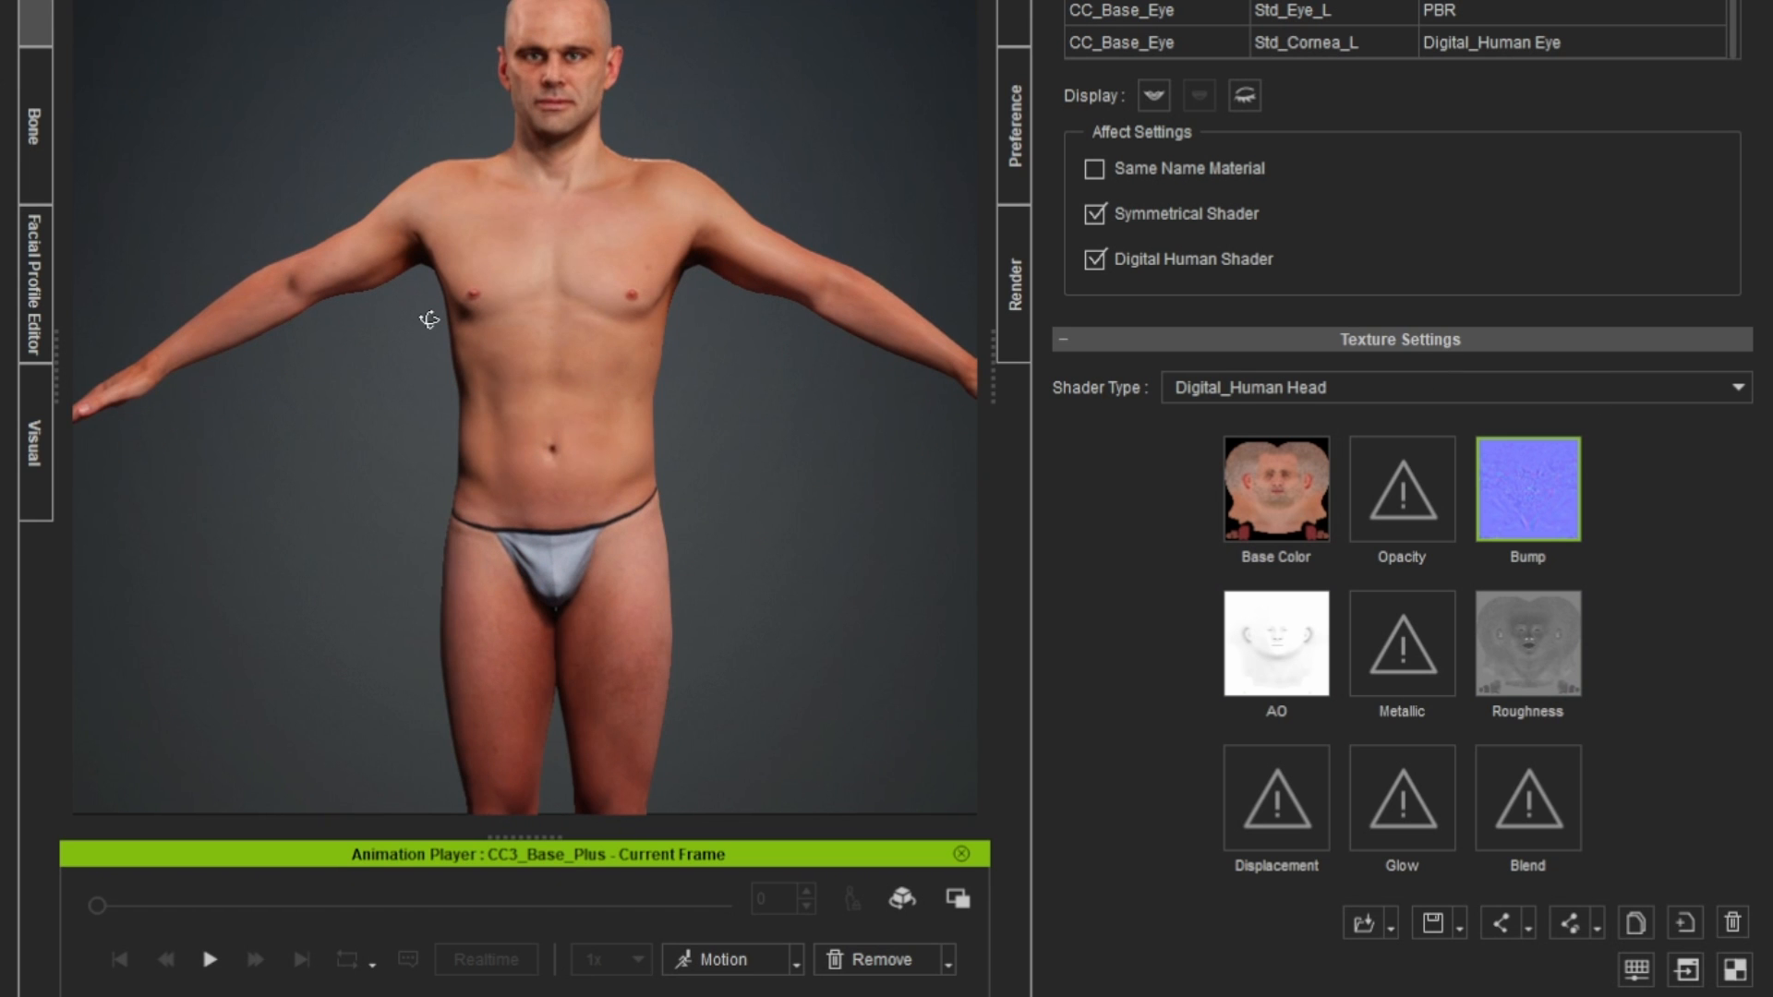
{"action": "scroll", "coordinate": [522, 351], "scroll_direction": "down", "scroll_amount": 3}
{"action": "middle_click_drag", "start_coordinate": [542, 593], "coordinate": [601, 277]}
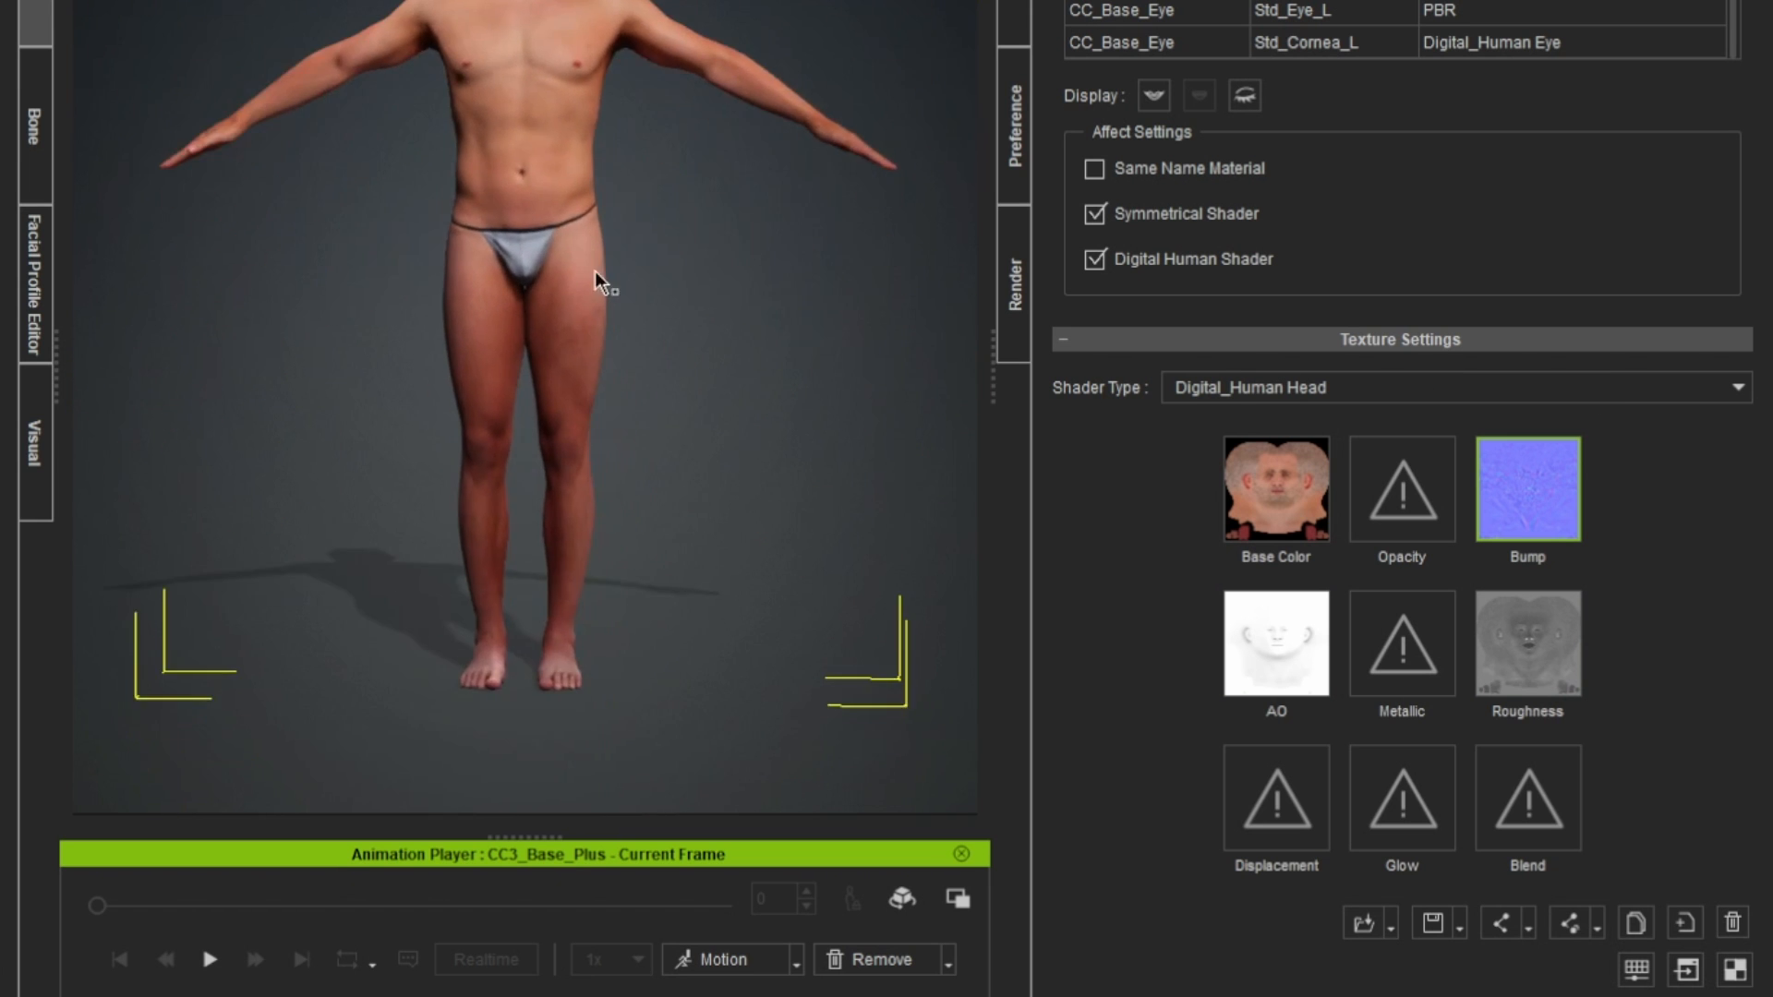
{"action": "scroll", "coordinate": [577, 166], "scroll_direction": "up", "scroll_amount": 1}
{"action": "middle_click_drag", "start_coordinate": [572, 152], "coordinate": [596, 202]}
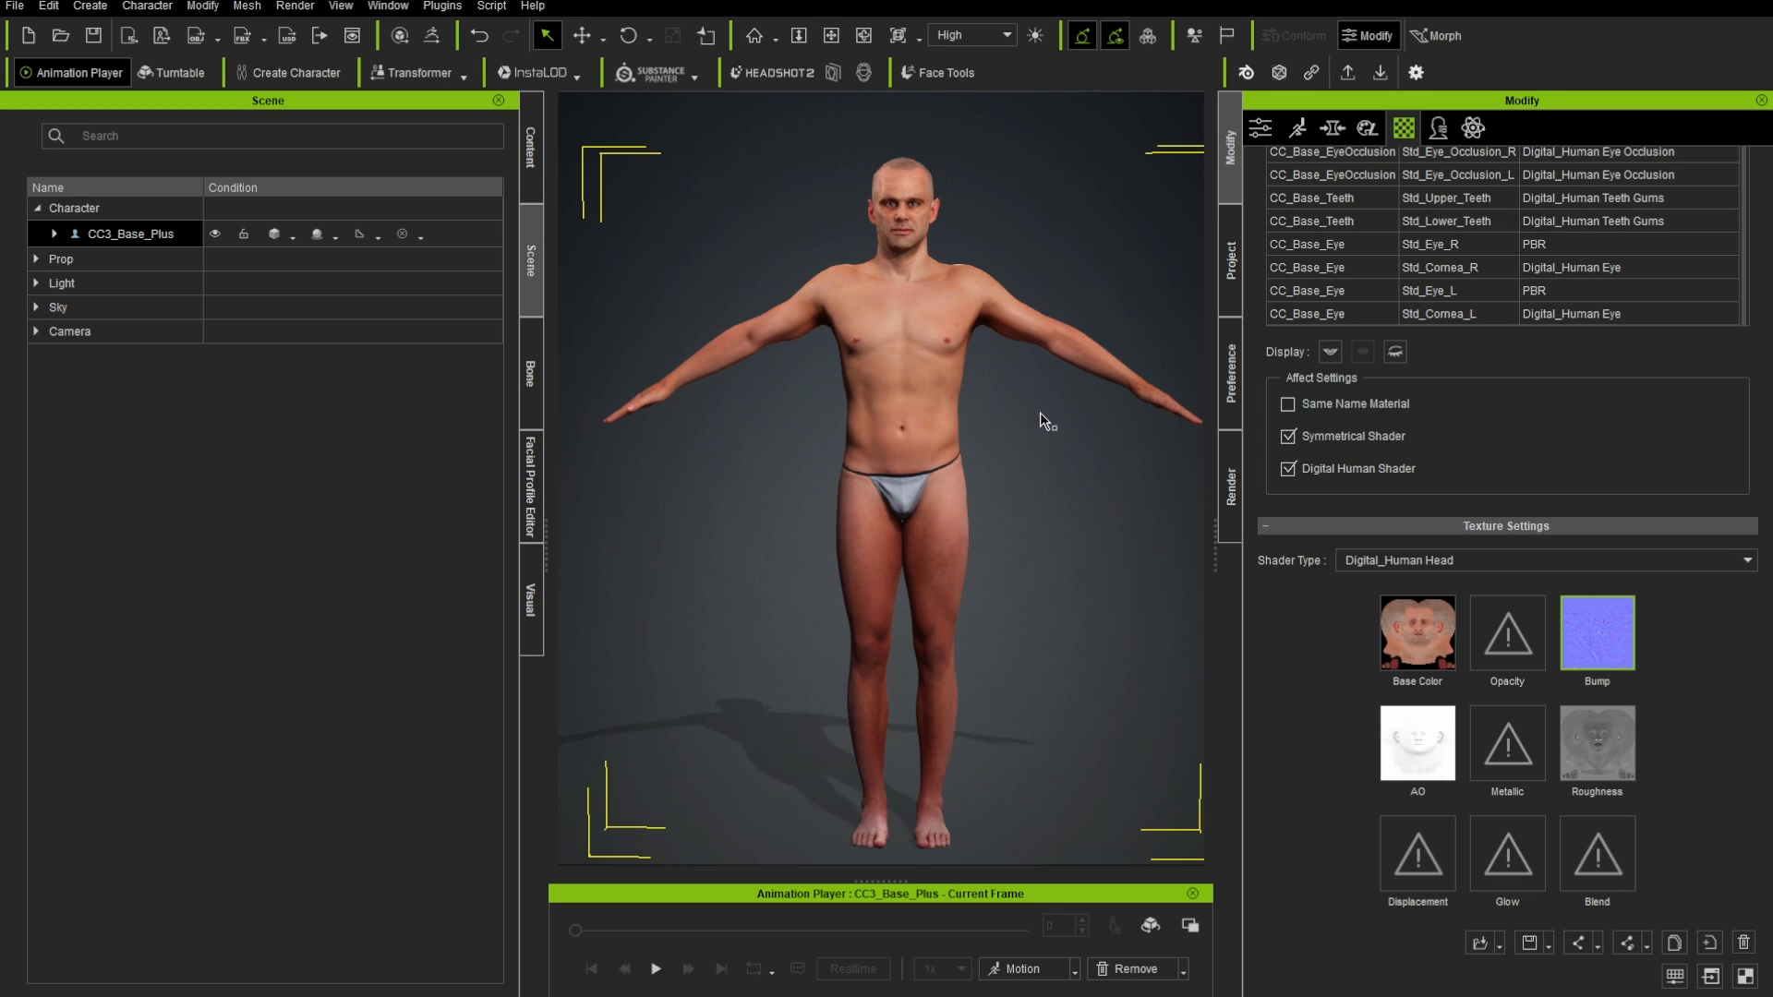
{"action": "right_click_drag", "start_coordinate": [1043, 420], "coordinate": [837, 554]}
{"action": "right_click_drag", "start_coordinate": [1094, 466], "coordinate": [1236, 491]}
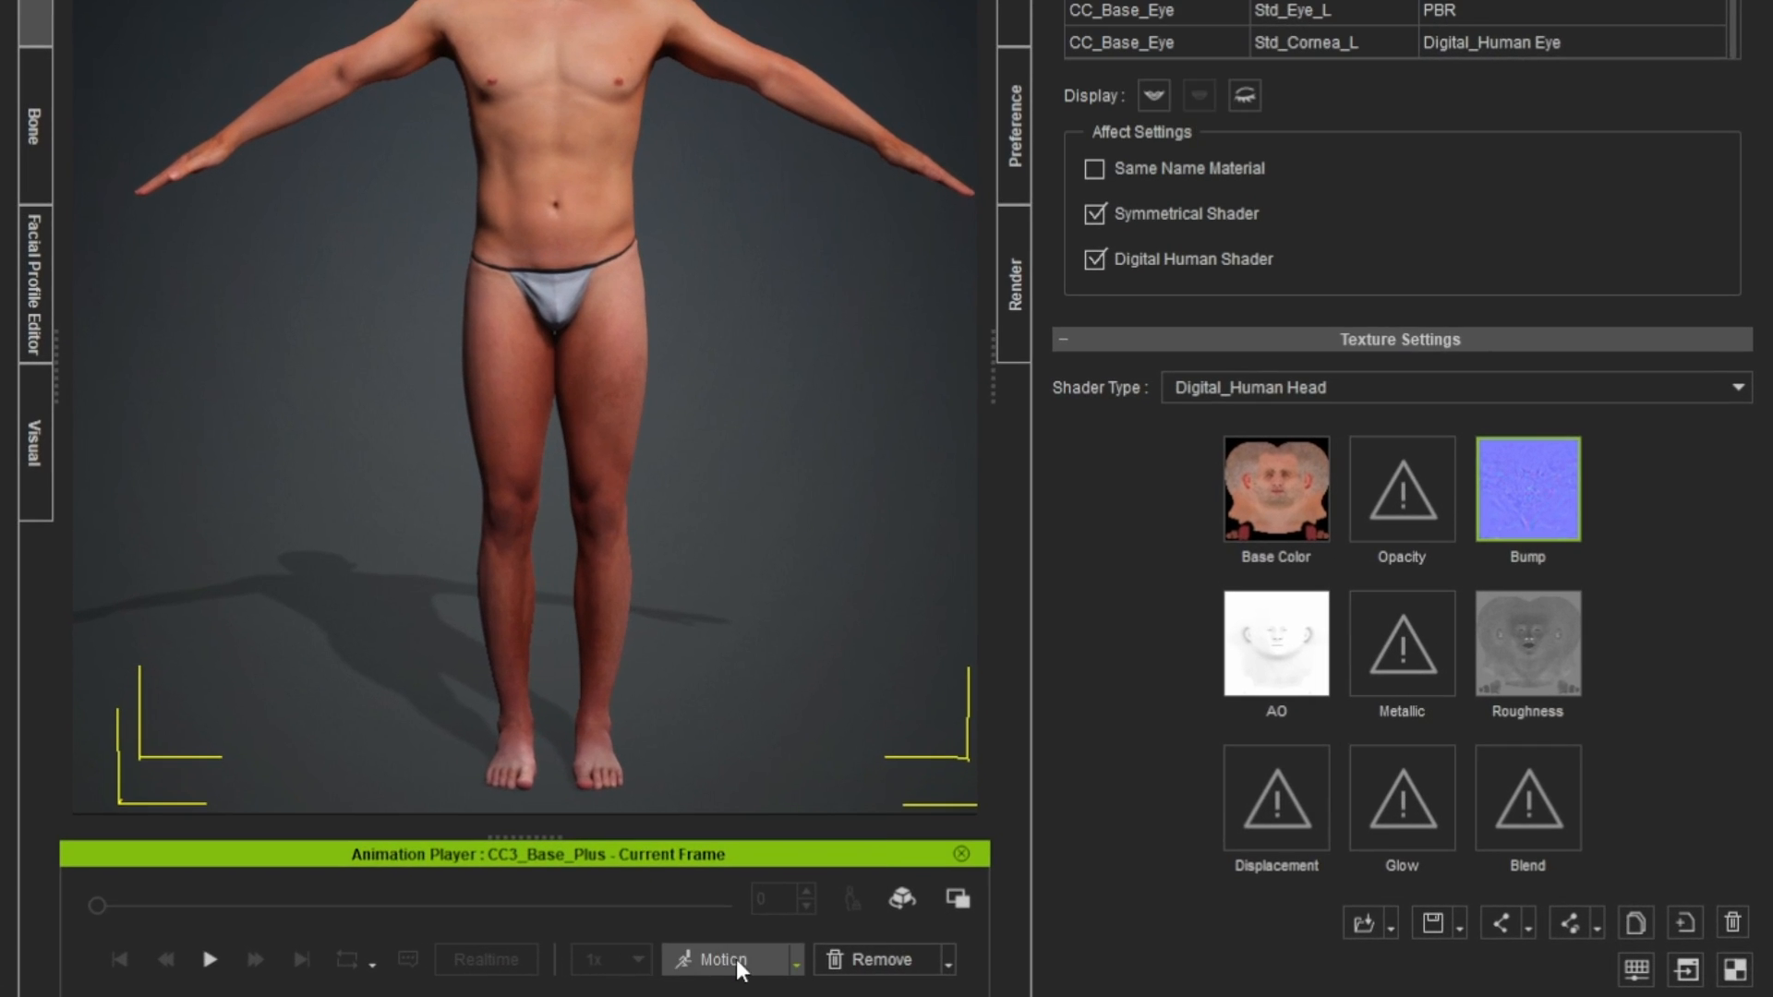
- Apply a preset from the Motion list to put the character into a standing pose with lowered arms
{"action": "left_click", "coordinate": [982, 969]}
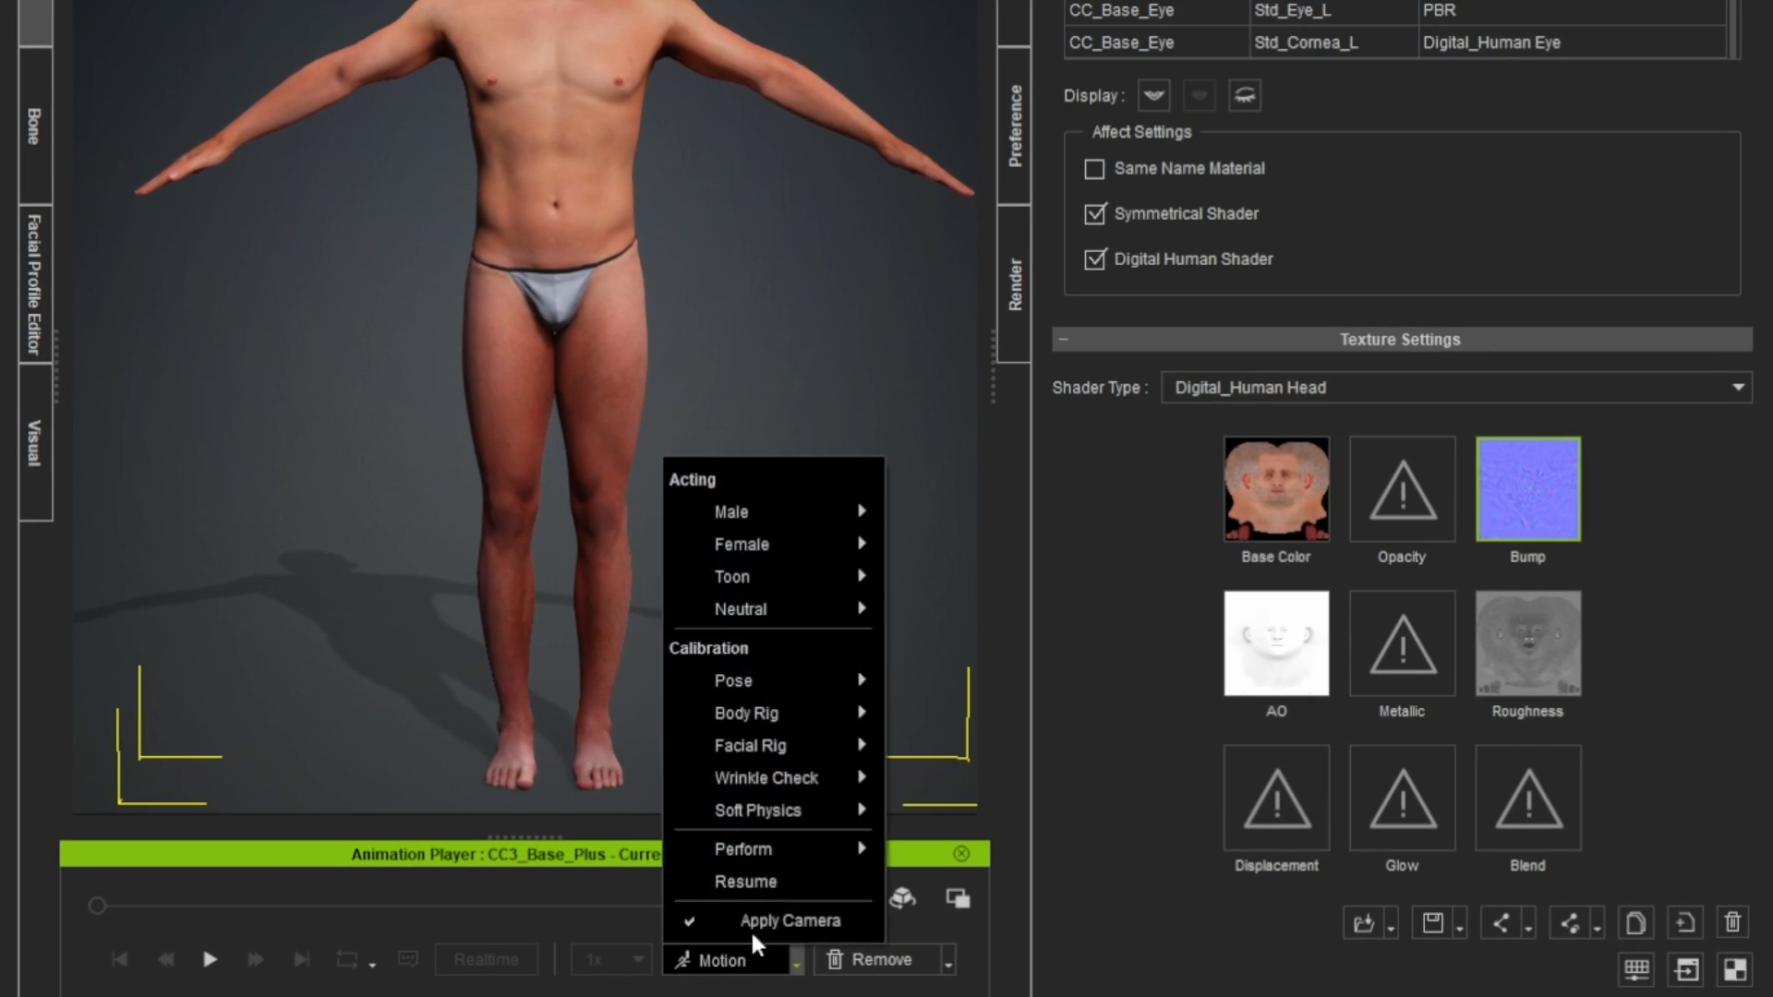
{"action": "mouse_move", "coordinate": [1042, 754]}
{"action": "left_click", "coordinate": [942, 713]}
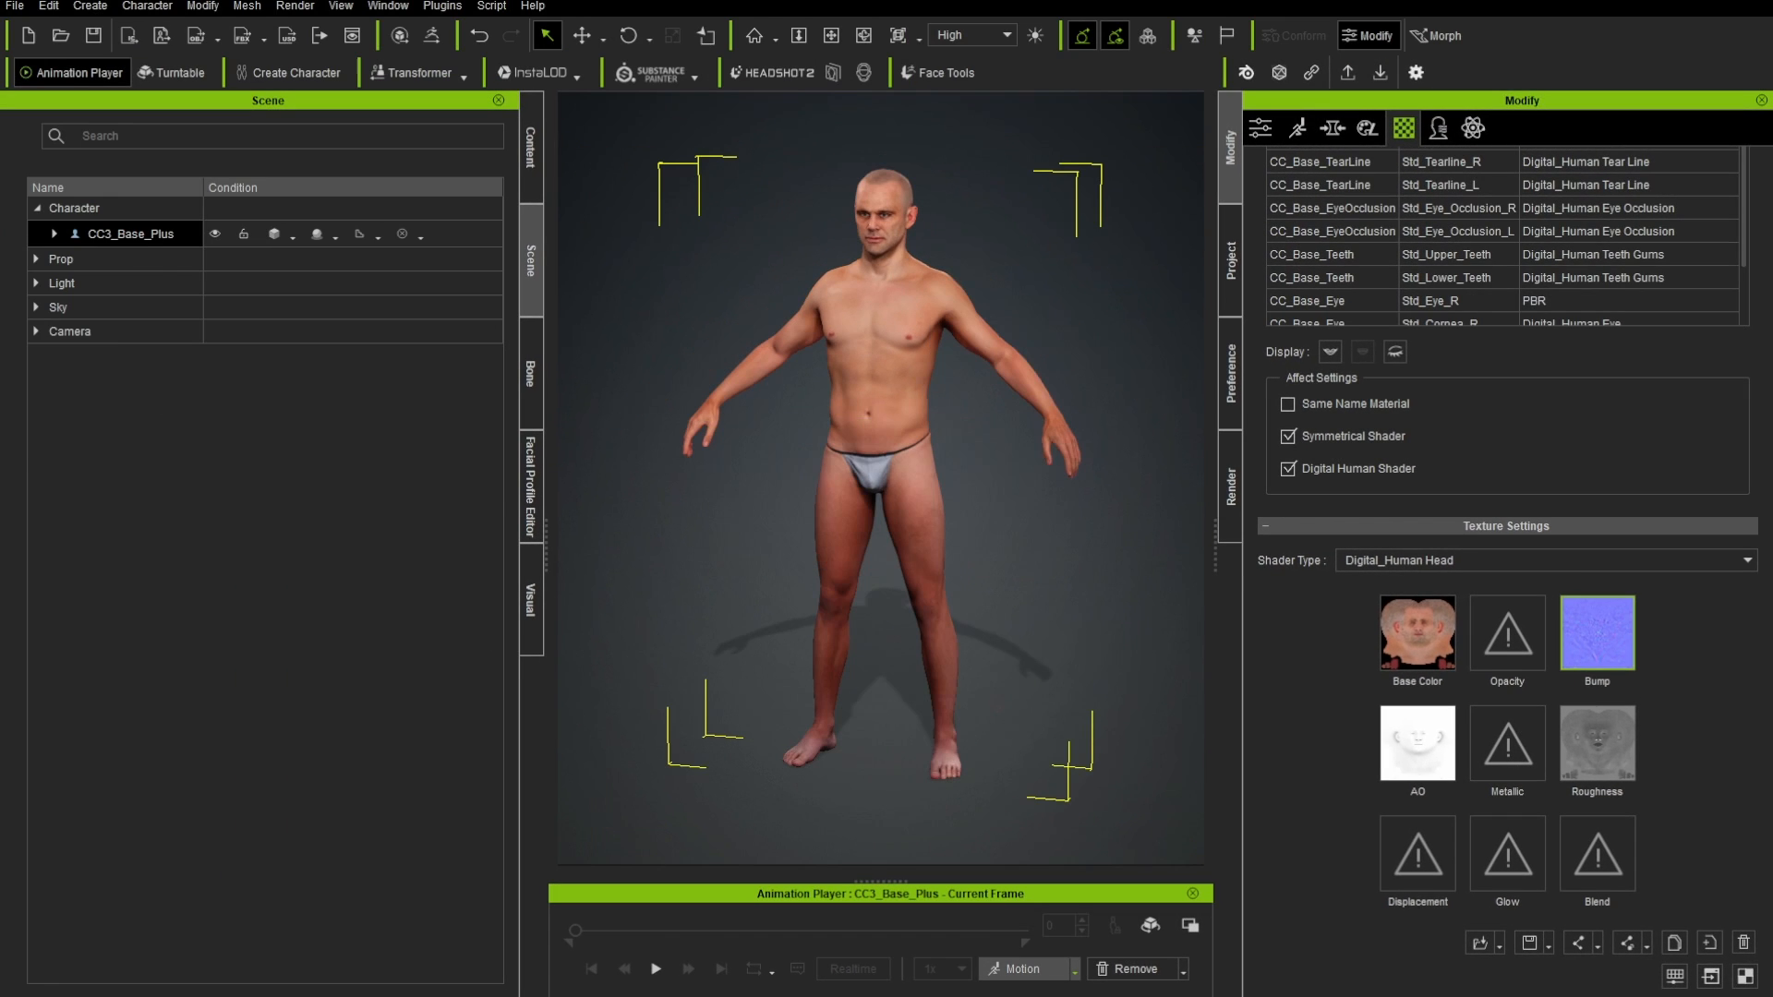
- Expand the CC3_Base_Plus mesh list and send the character to ZBrush through GoZ with the Relink template
{"action": "left_click", "coordinate": [58, 241]}
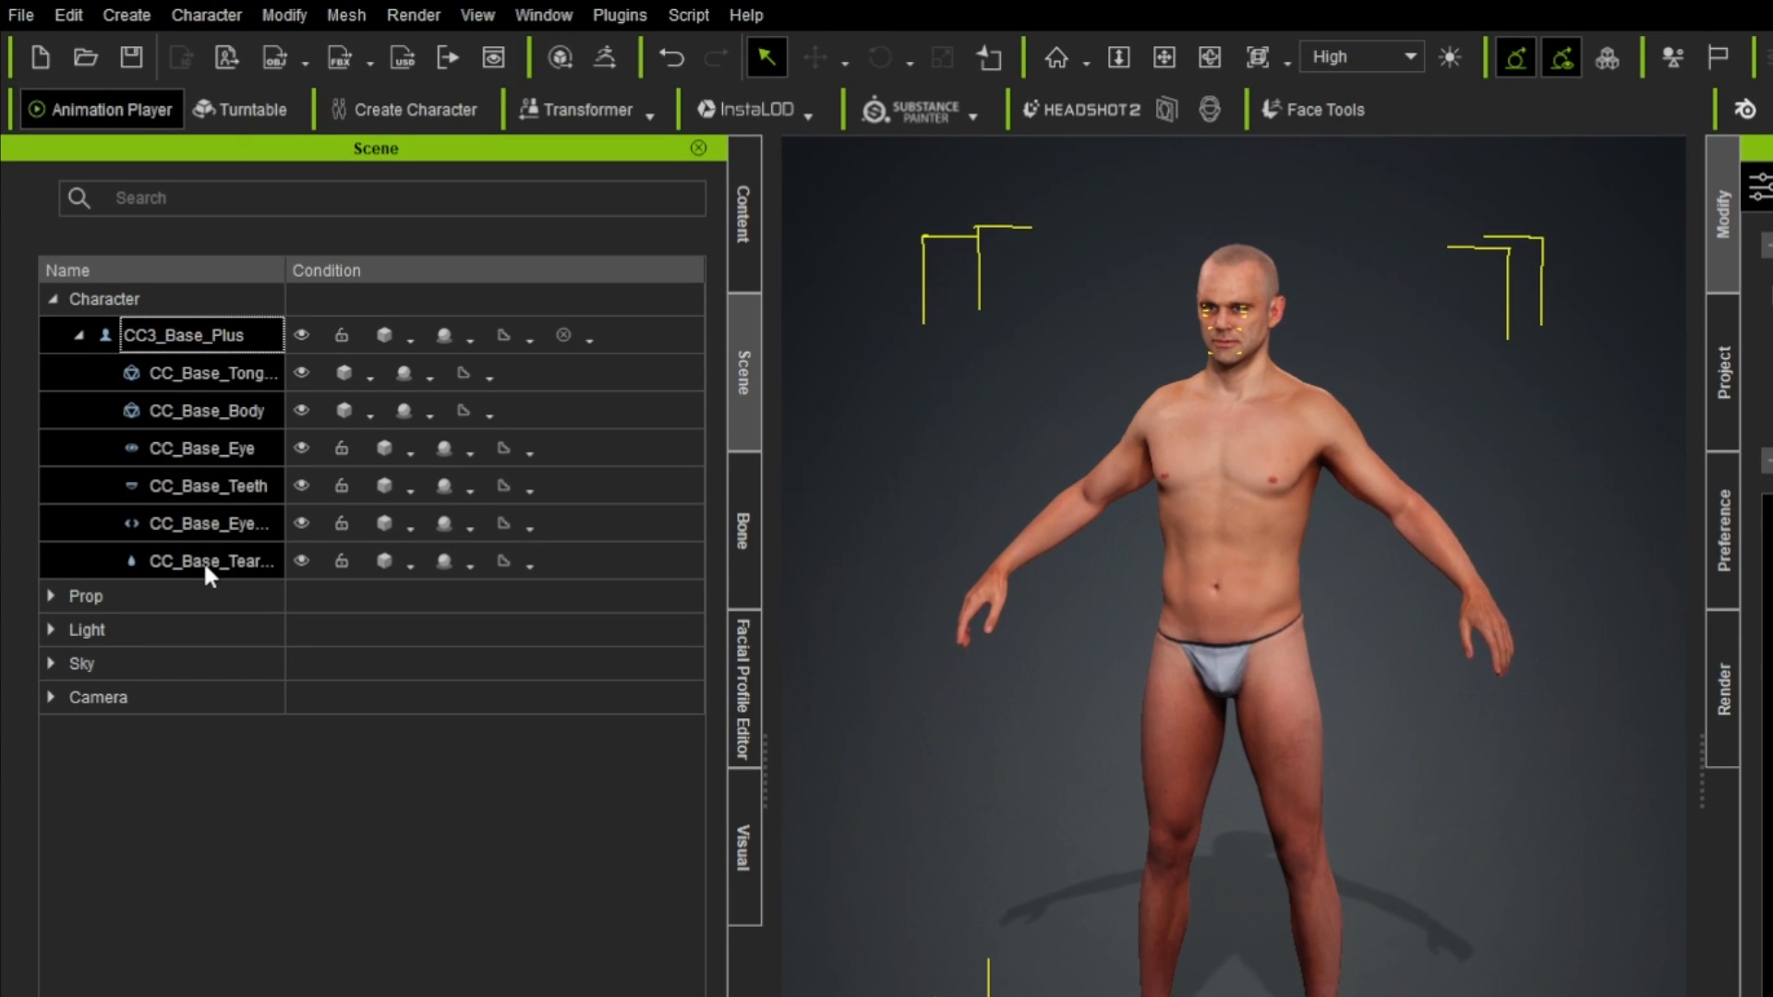
{"action": "left_click", "coordinate": [596, 52]}
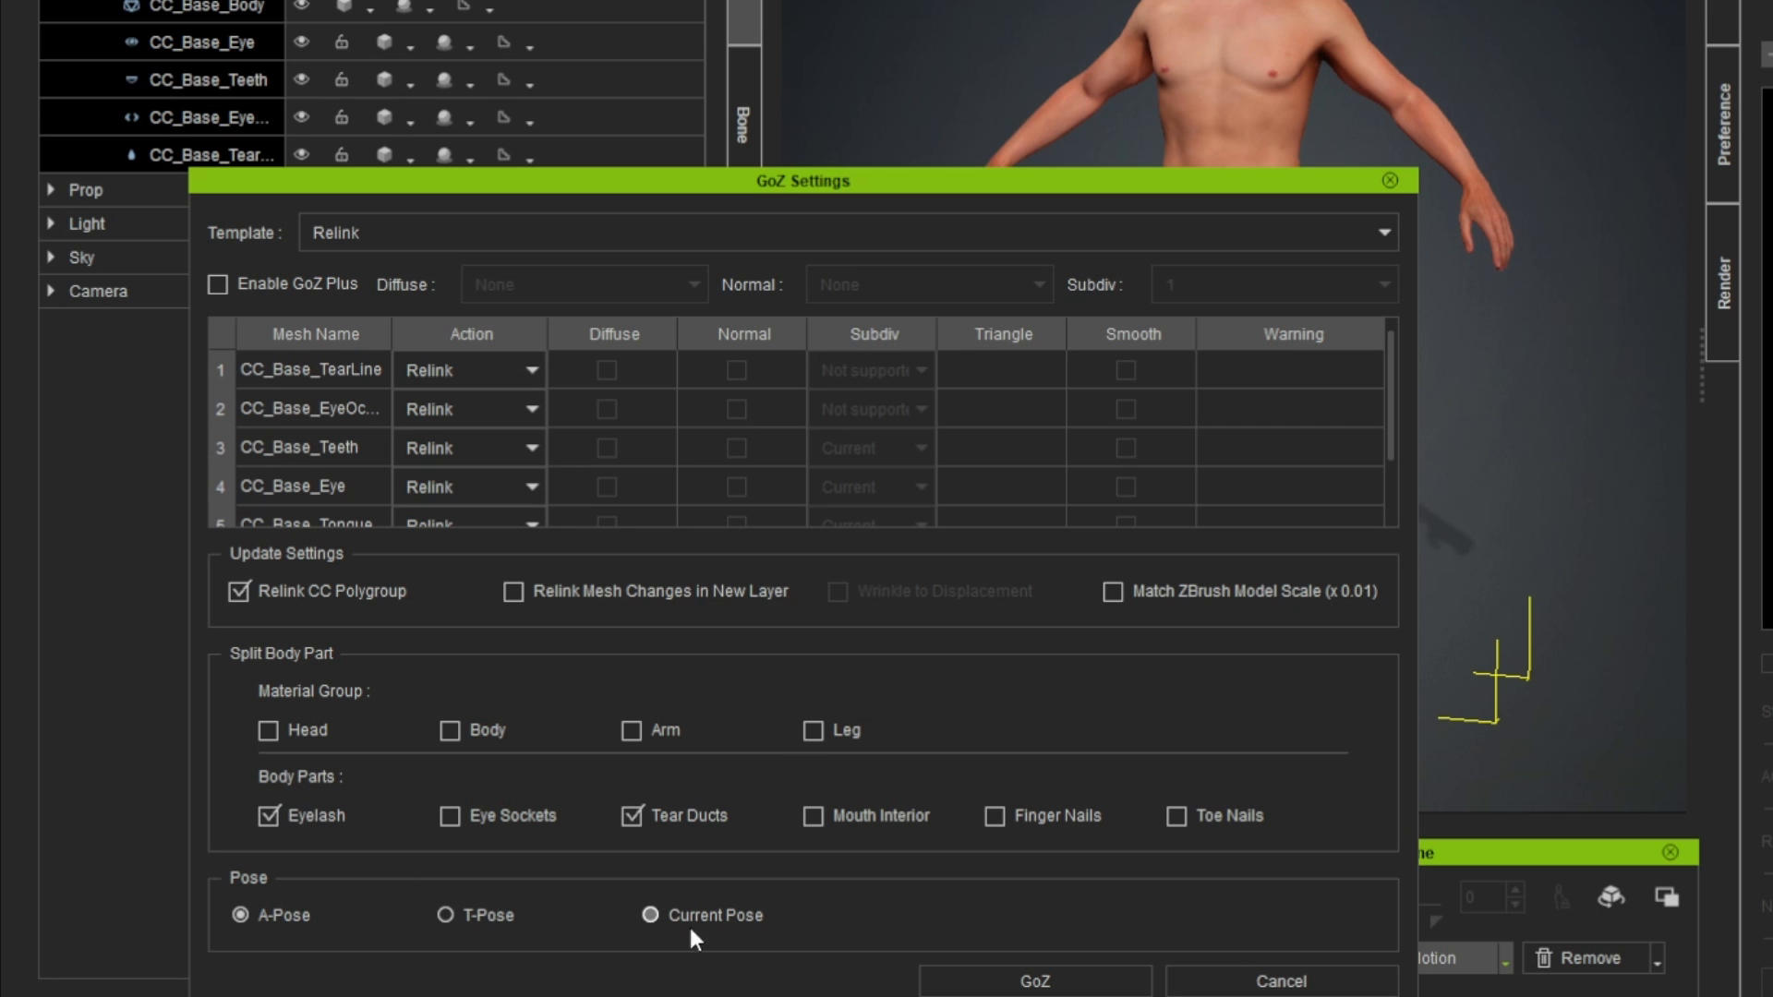
{"action": "left_click", "coordinate": [1035, 980]}
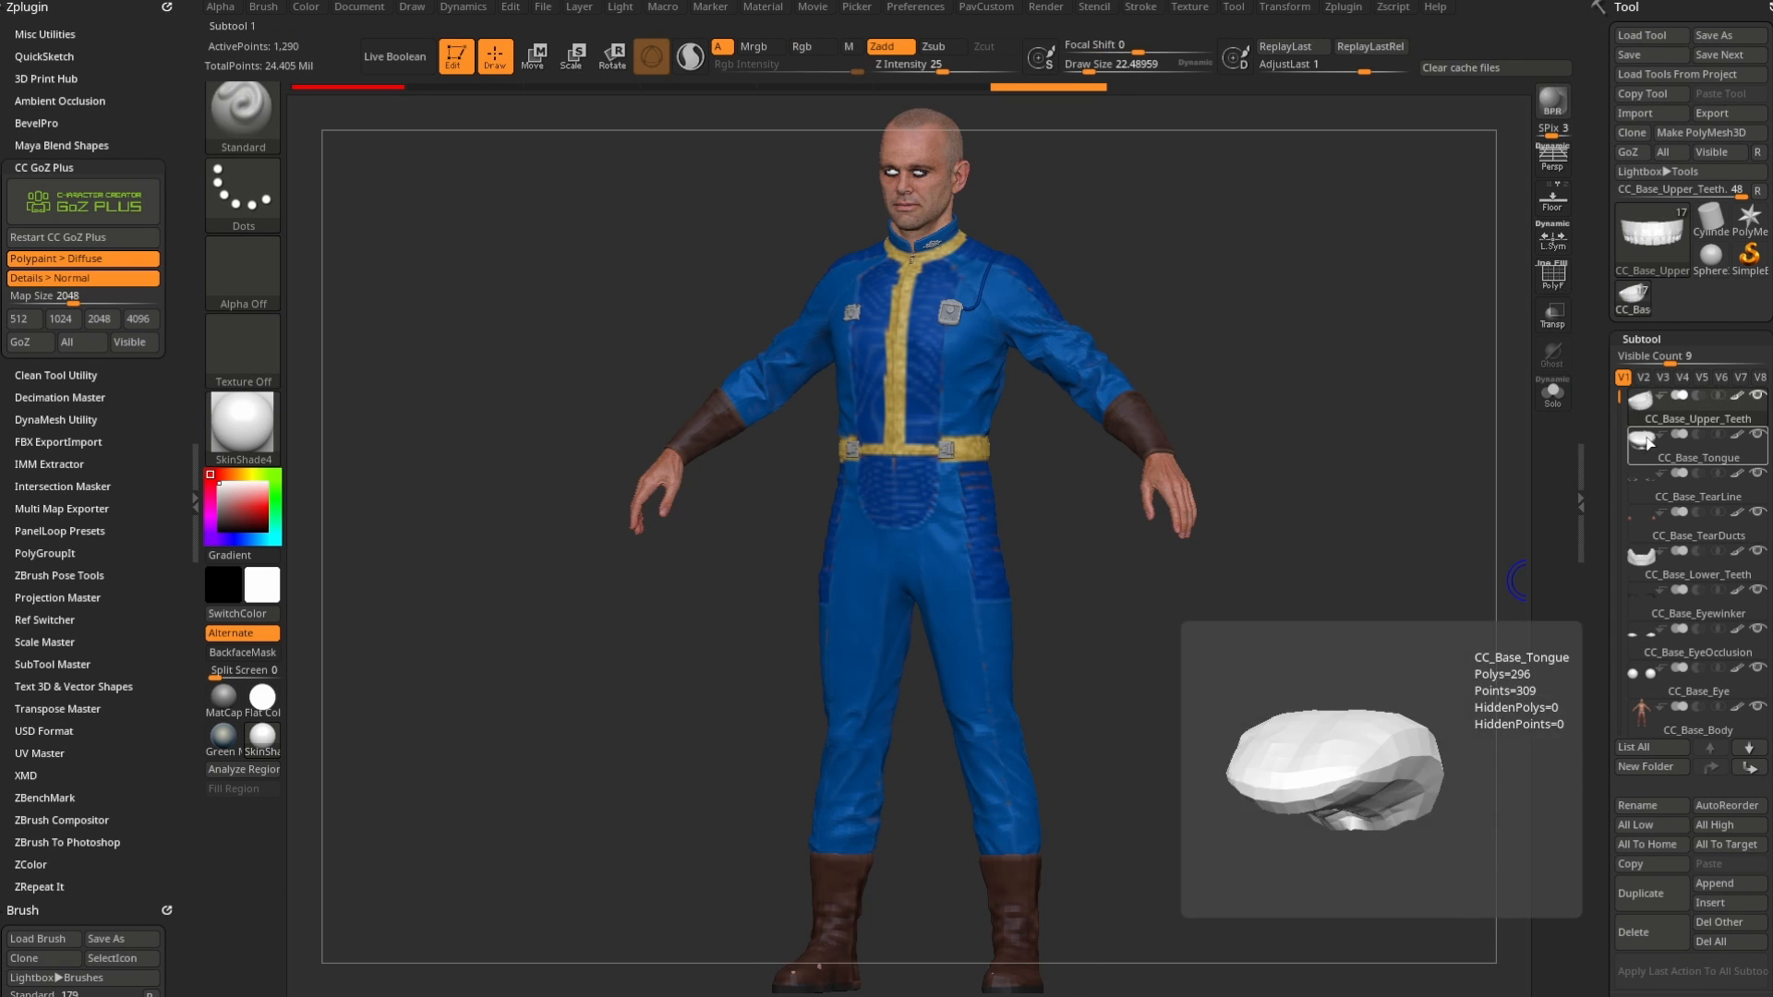
- Set all subtools of the clothed character to their highest subdivision level and select the boots subtool
{"action": "left_click", "coordinate": [1721, 831]}
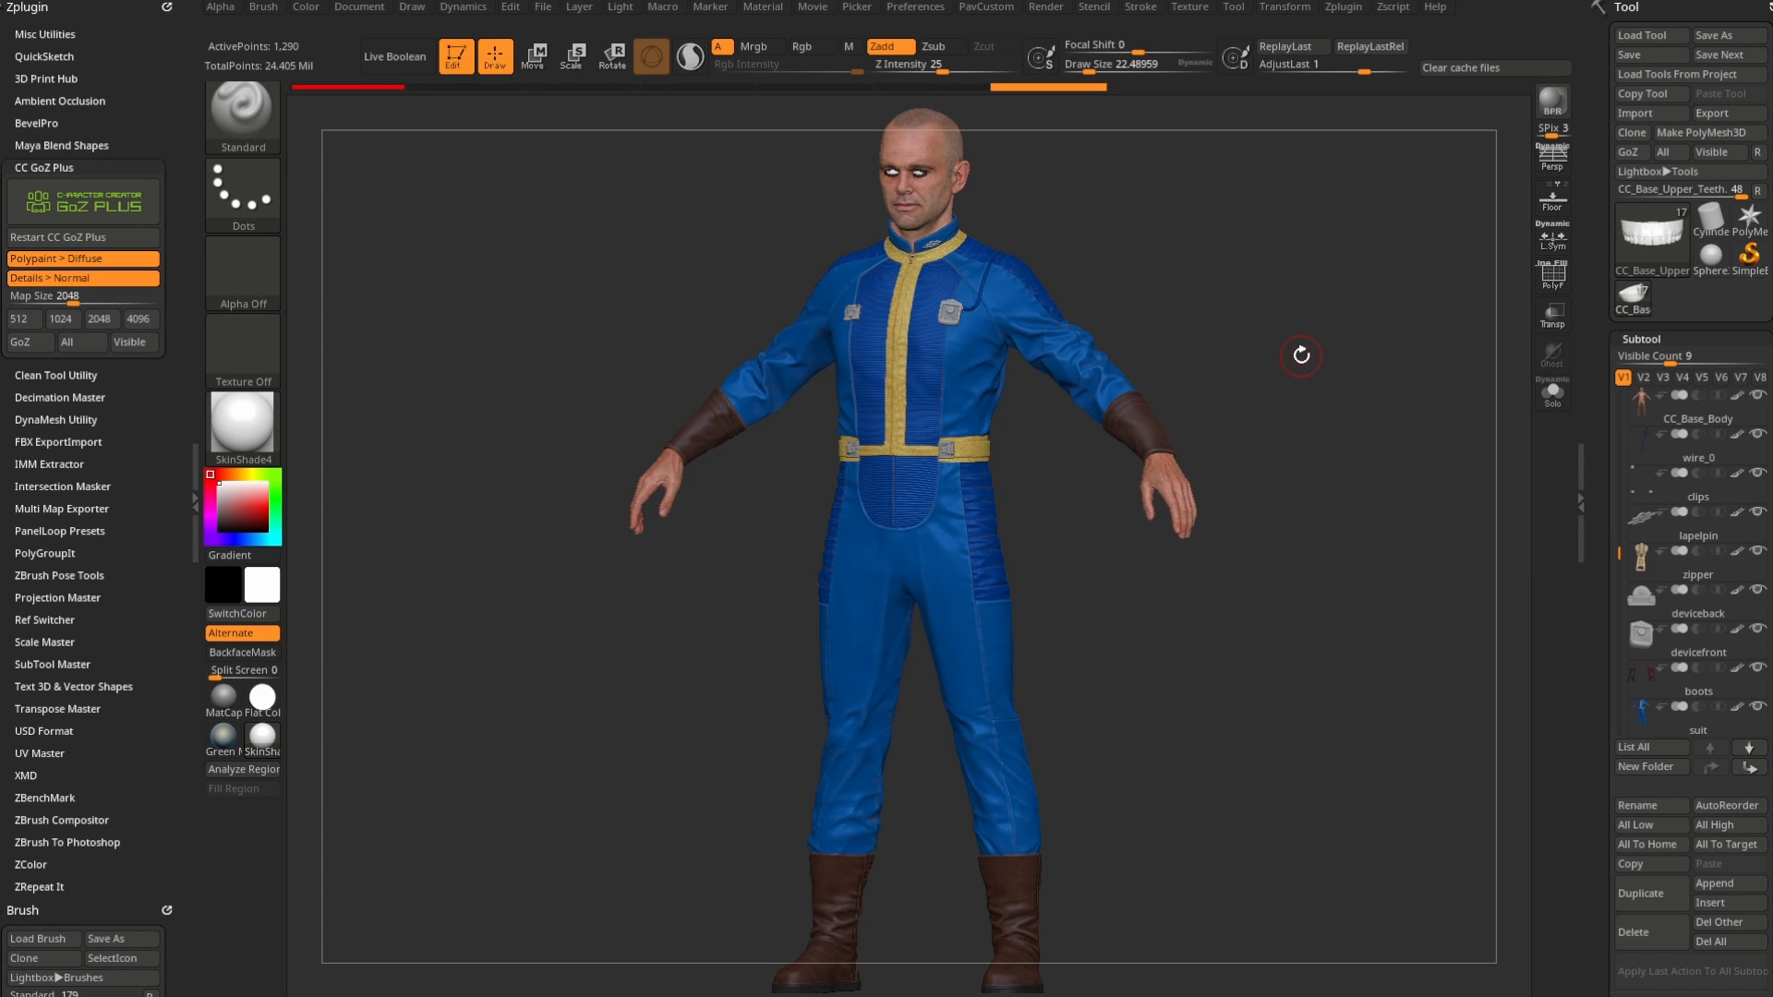
{"action": "mouse_move", "coordinate": [1193, 390]}
{"action": "left_mouse_down"}
{"action": "mouse_move", "coordinate": [1330, 304]}
{"action": "mouse_move", "coordinate": [1255, 305]}
{"action": "mouse_move", "coordinate": [1209, 363]}
{"action": "mouse_move", "coordinate": [1286, 280]}
{"action": "mouse_move", "coordinate": [1298, 340]}
{"action": "mouse_move", "coordinate": [1412, 341]}
{"action": "mouse_move", "coordinate": [1186, 344]}
{"action": "left_mouse_up"}
{"action": "left_click_drag", "start_coordinate": [1064, 492], "coordinate": [1369, 357]}
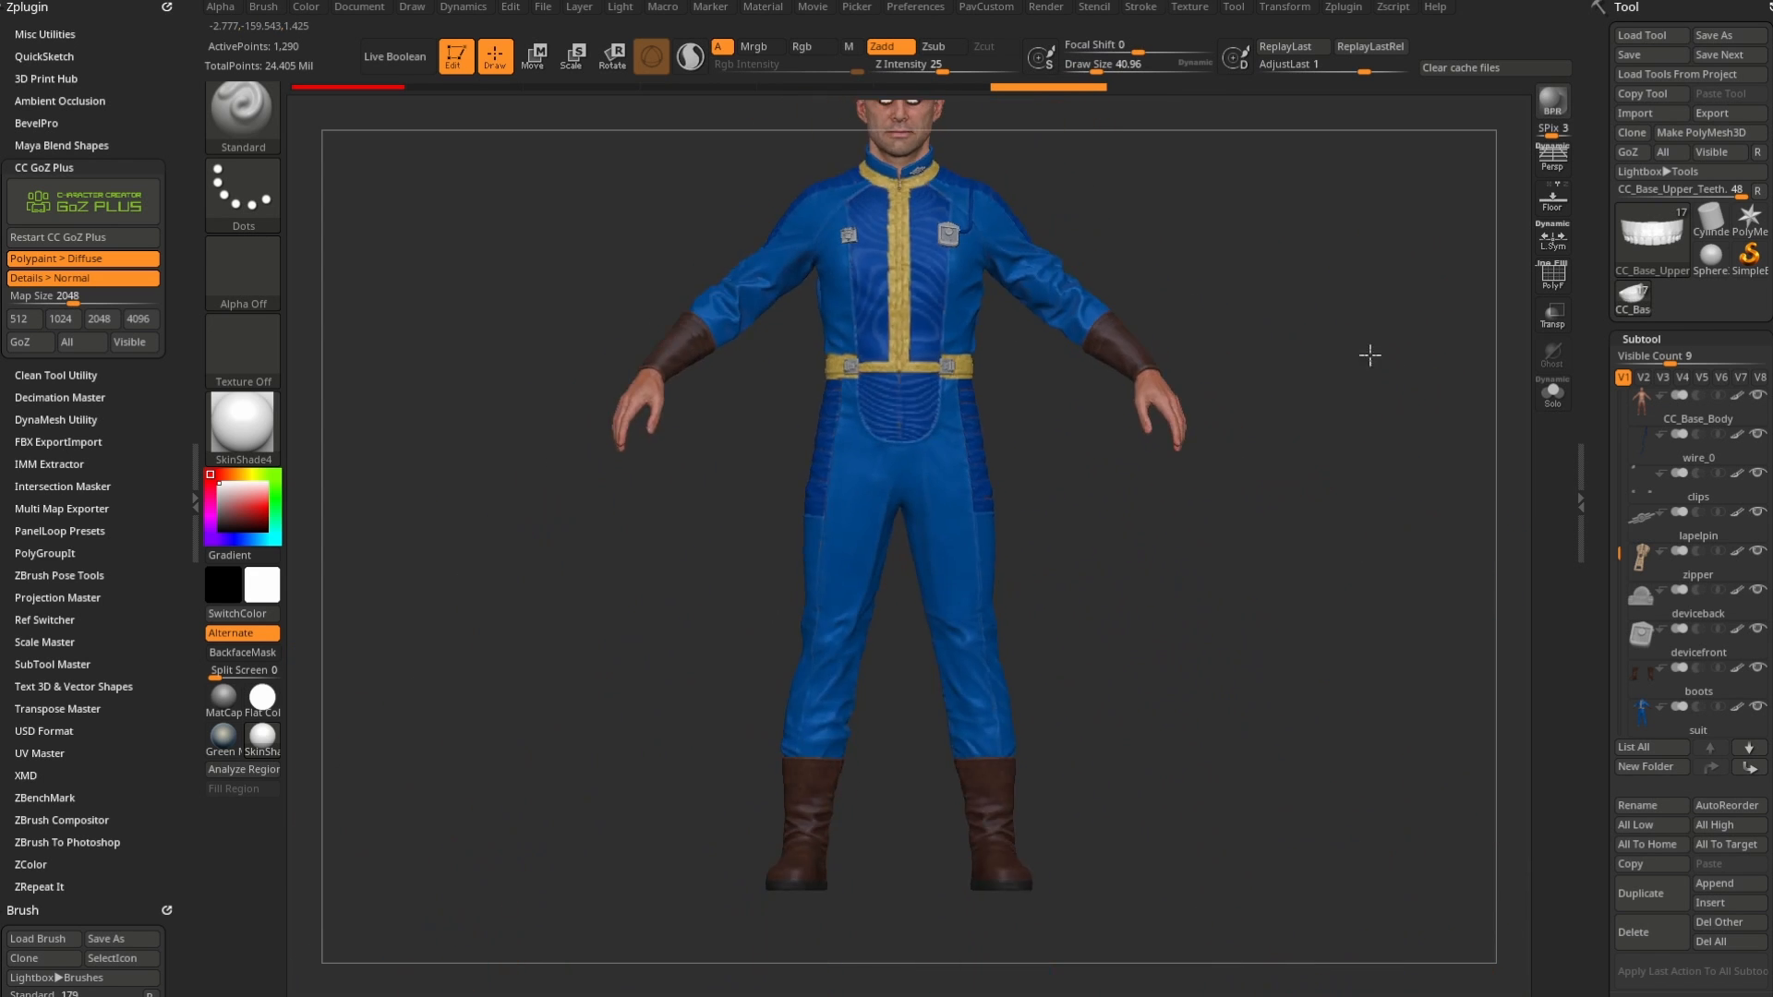
{"action": "left_click", "coordinate": [1016, 783], "text": "alt"}
{"action": "left_click_drag", "start_coordinate": [1294, 565], "coordinate": [1299, 759], "text": "alt"}
{"action": "left_click_drag", "start_coordinate": [1343, 617], "coordinate": [1287, 618]}
{"action": "key", "text": "s"}
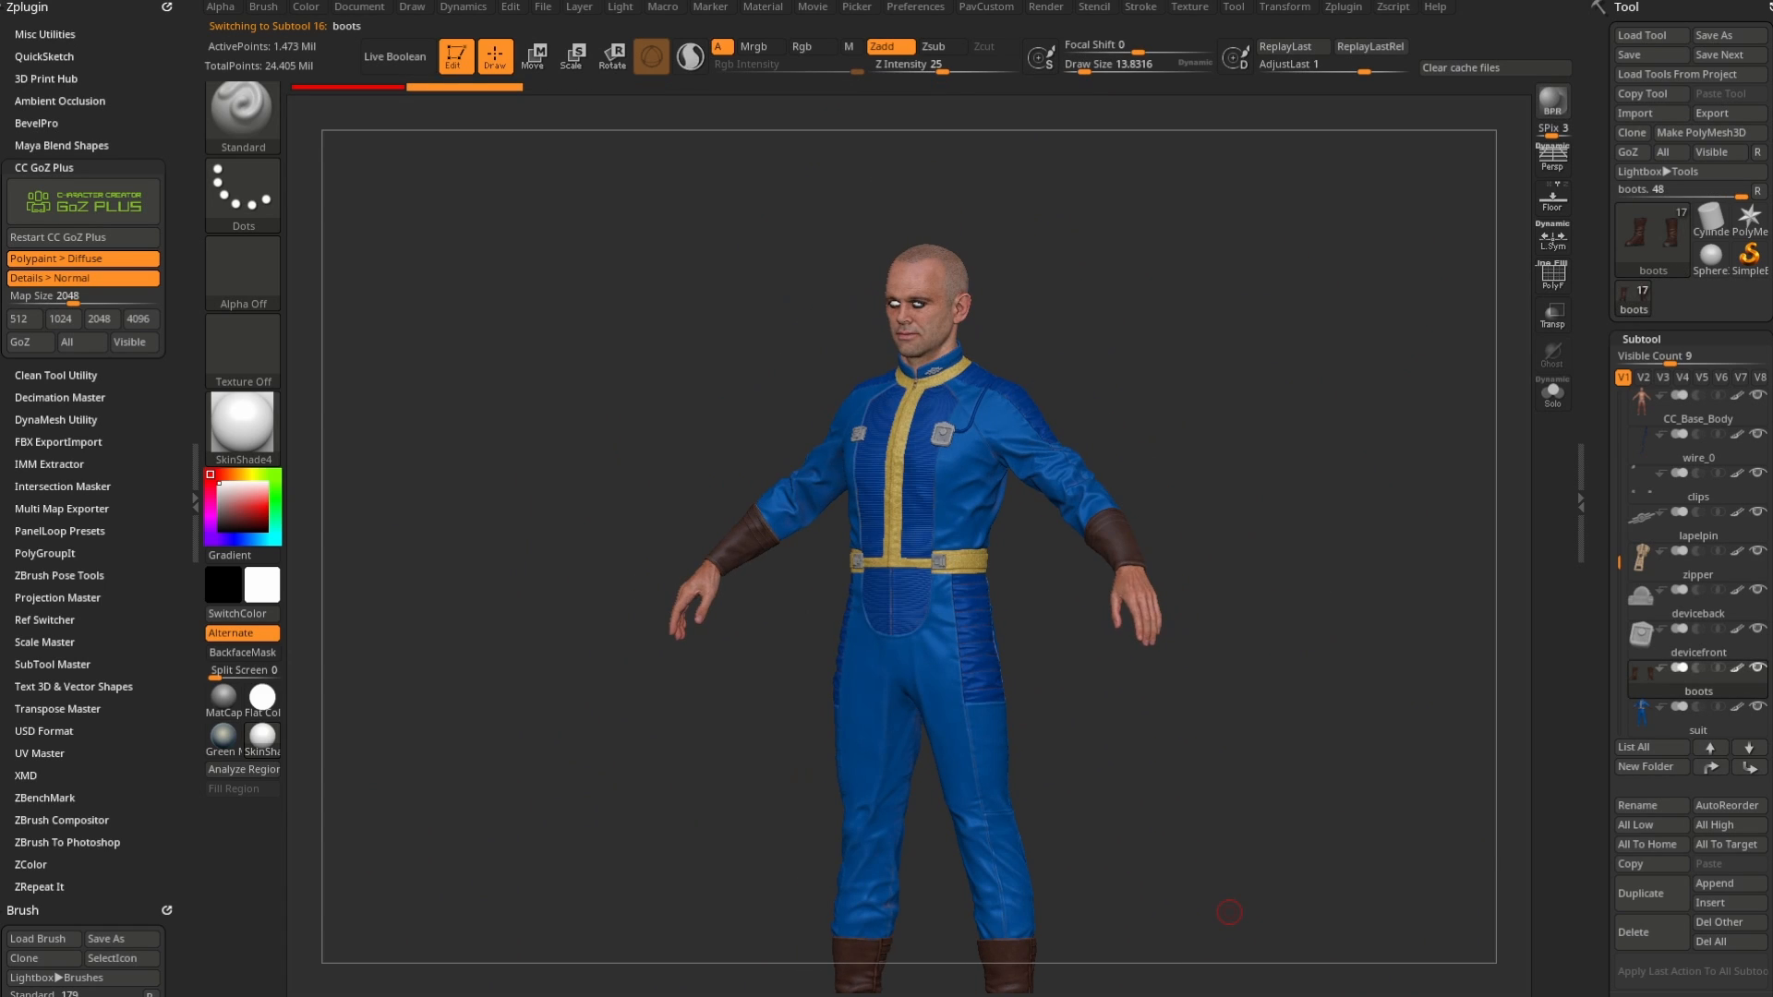
- Switch to the browser, look over the channel's Reallusion Character Creator and livestream playlists, and return to ZBrush
{"action": "left_click_drag", "start_coordinate": [1570, 996], "coordinate": [1127, 105]}
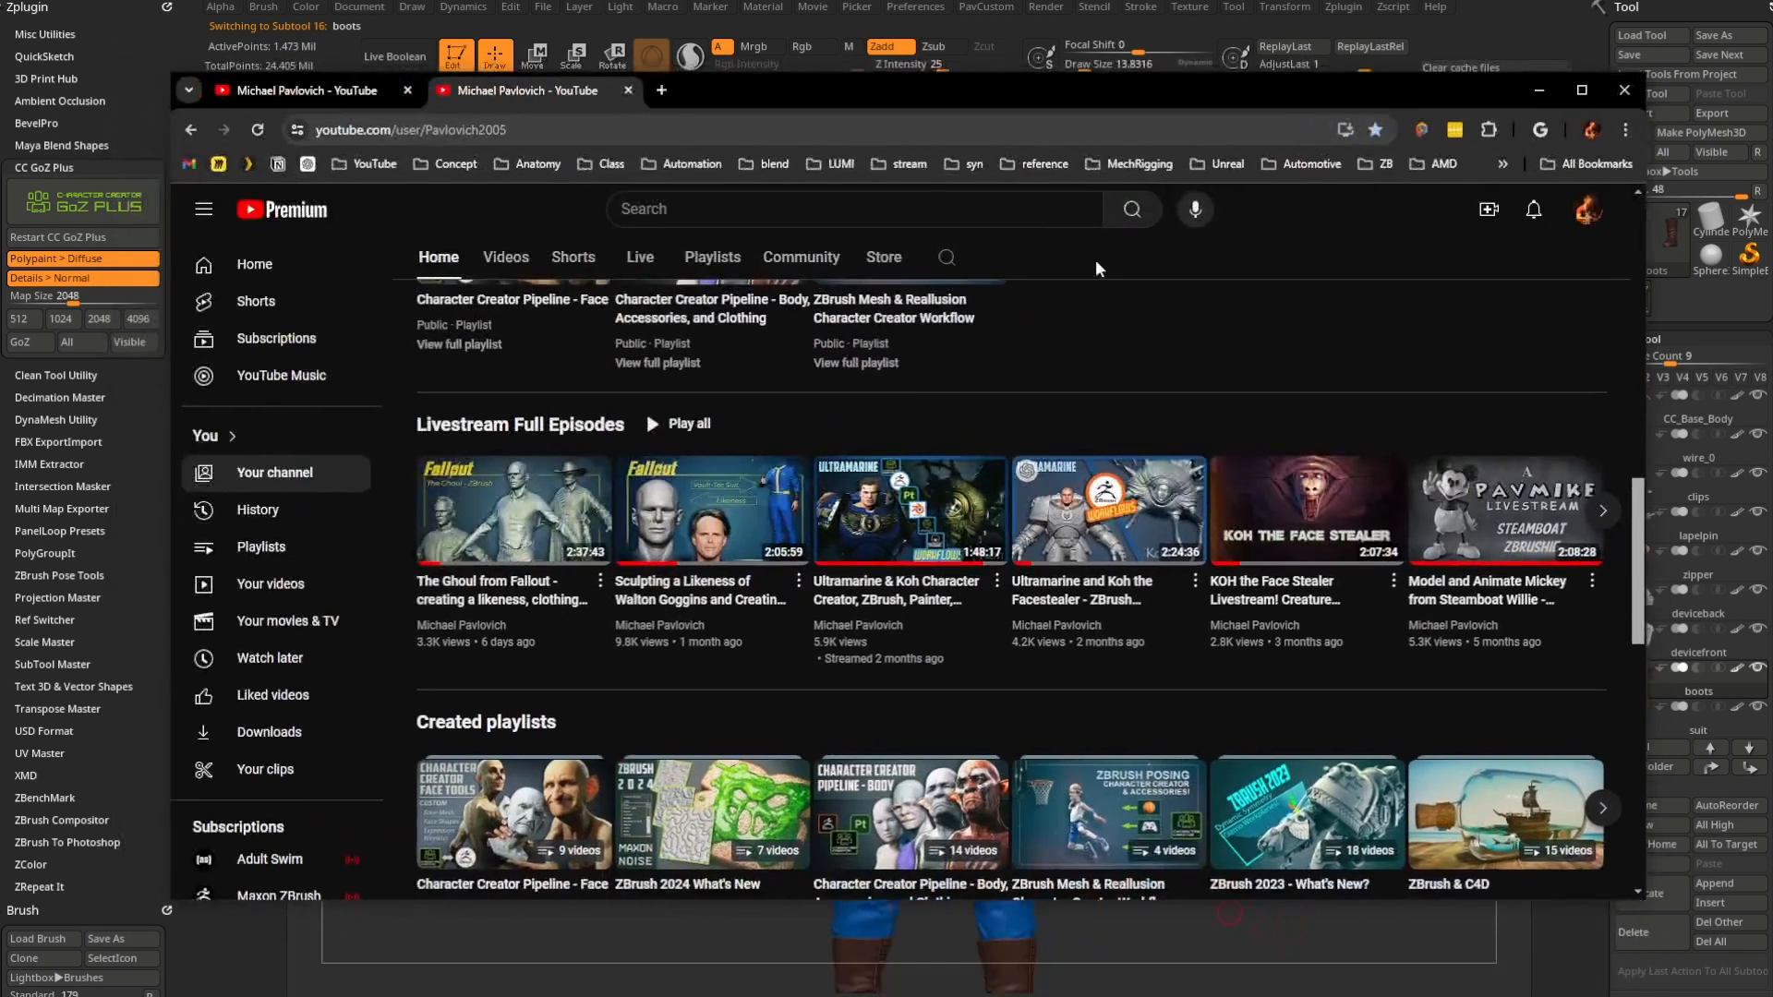
{"action": "scroll", "coordinate": [794, 388], "scroll_direction": "up", "scroll_amount": 7}
{"action": "scroll", "coordinate": [762, 391], "scroll_direction": "up", "scroll_amount": 5}
{"action": "scroll", "coordinate": [646, 481], "scroll_direction": "down", "scroll_amount": 10}
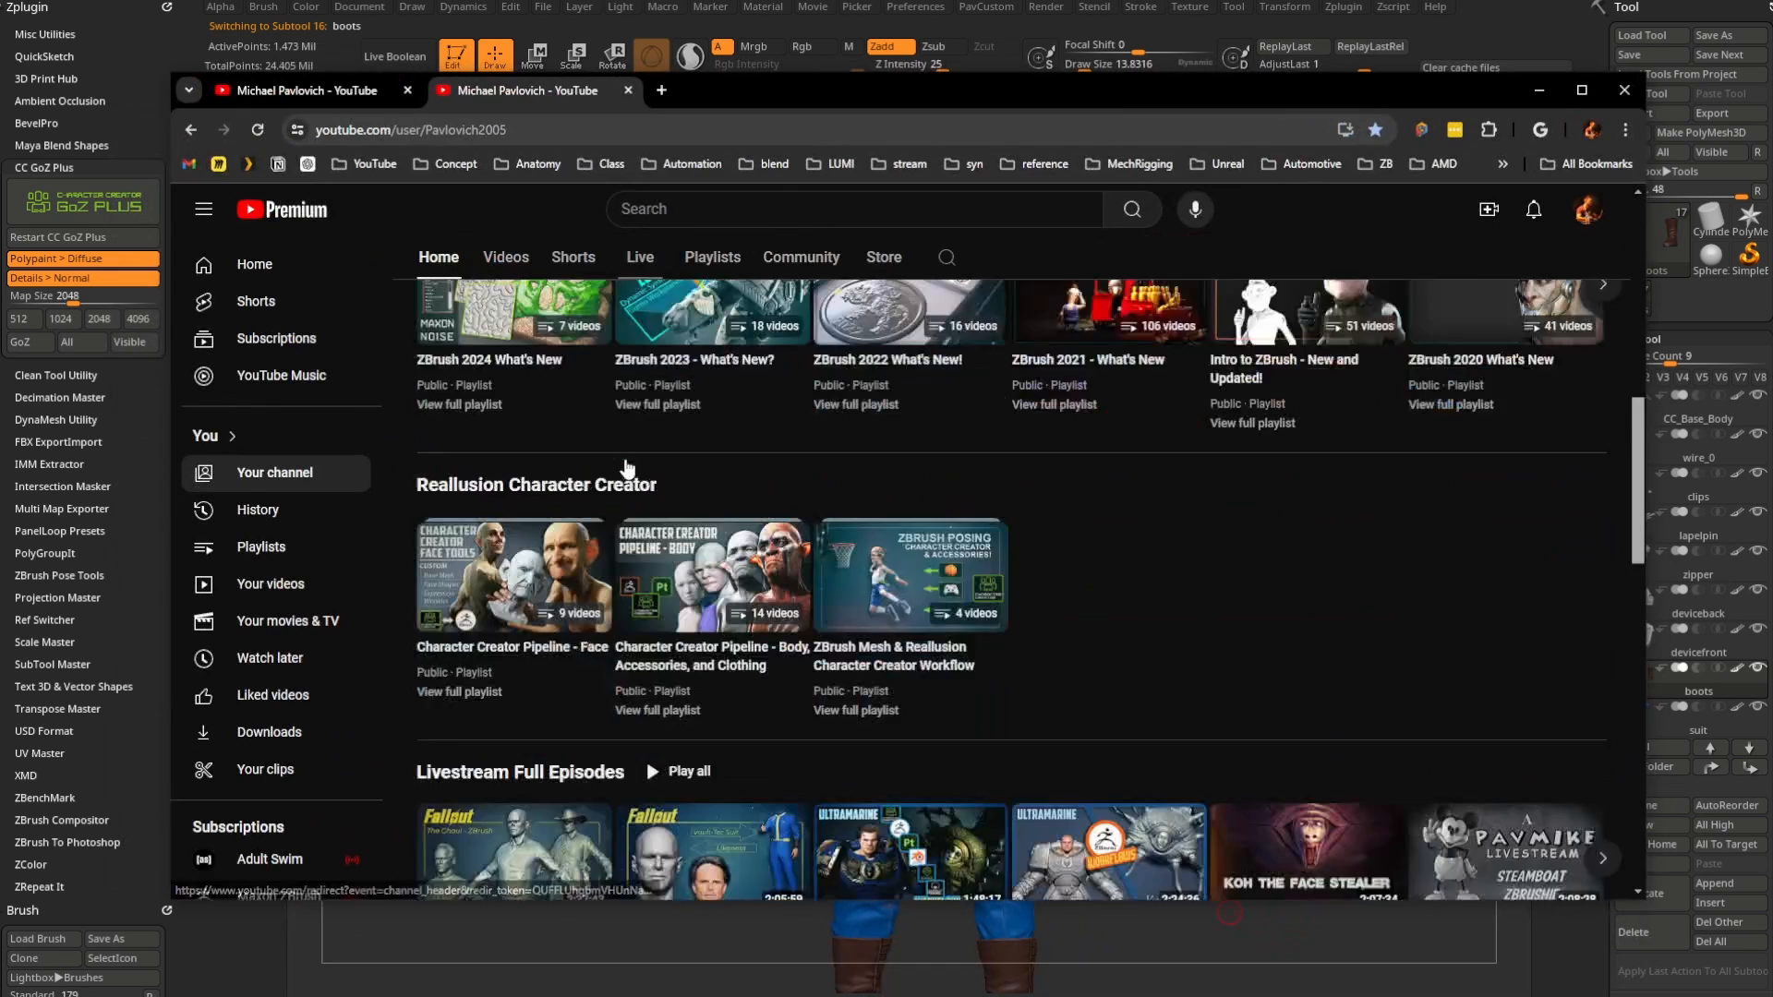
{"action": "scroll", "coordinate": [659, 539], "scroll_direction": "down", "scroll_amount": 1}
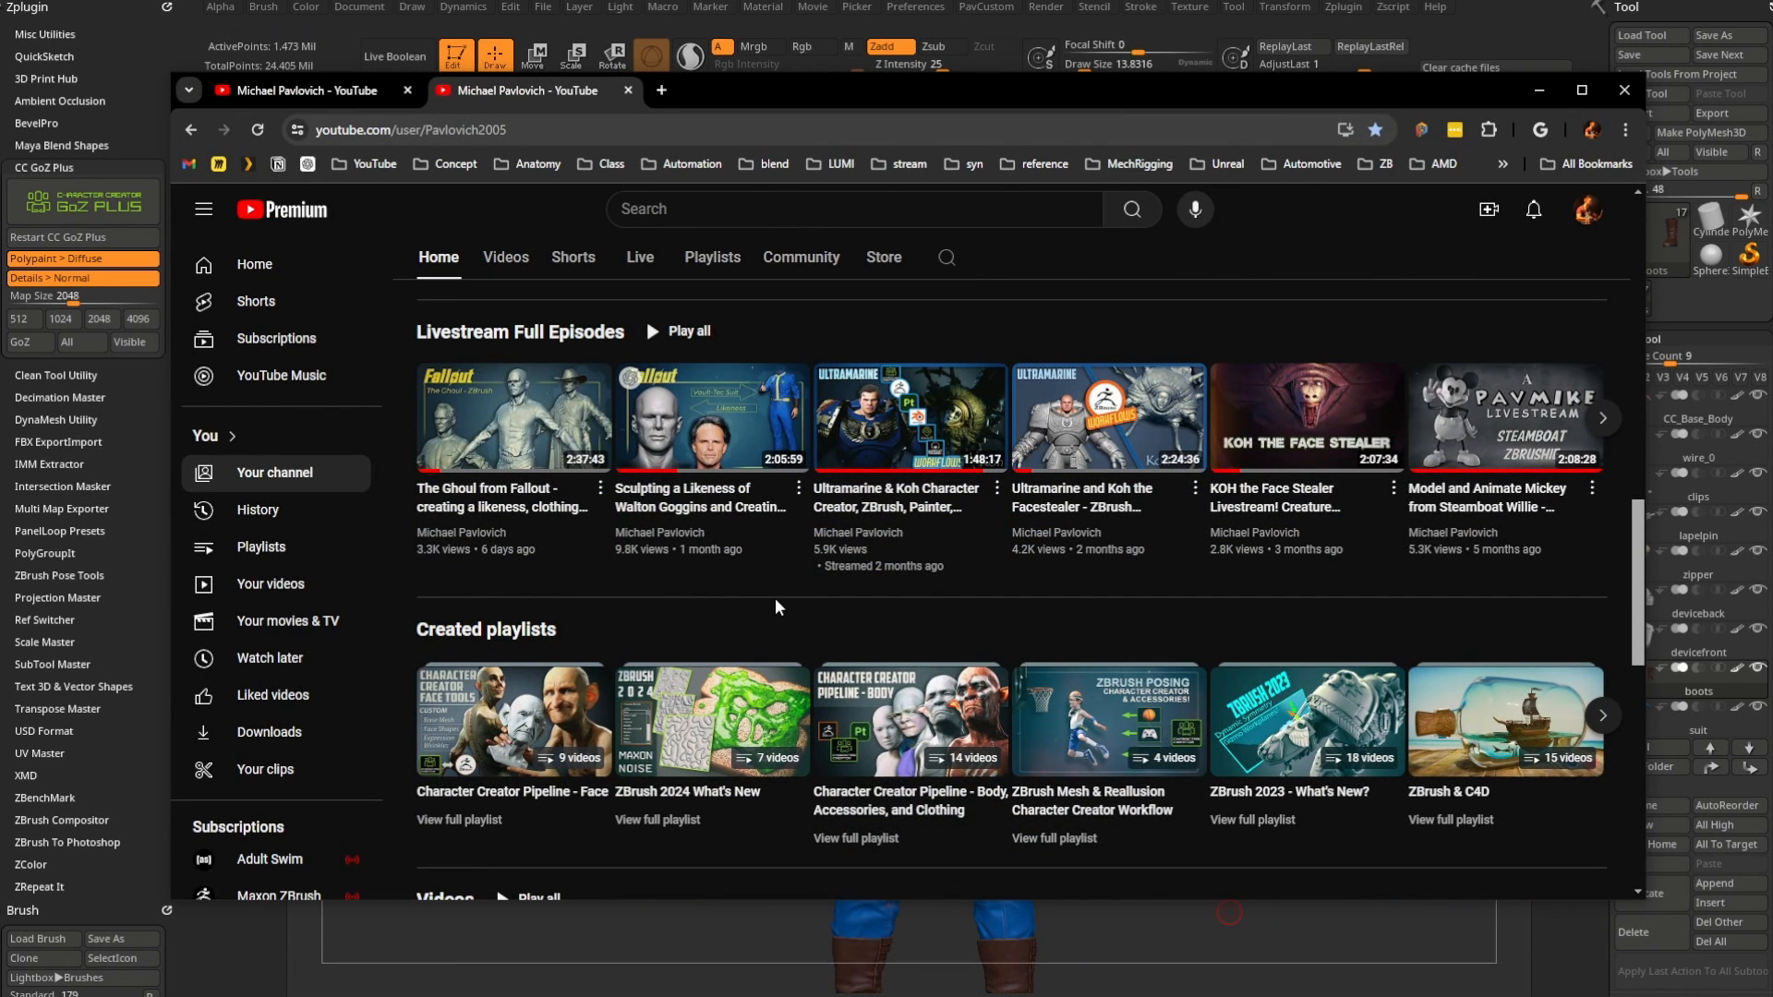
{"action": "key", "text": "alt+Tab"}
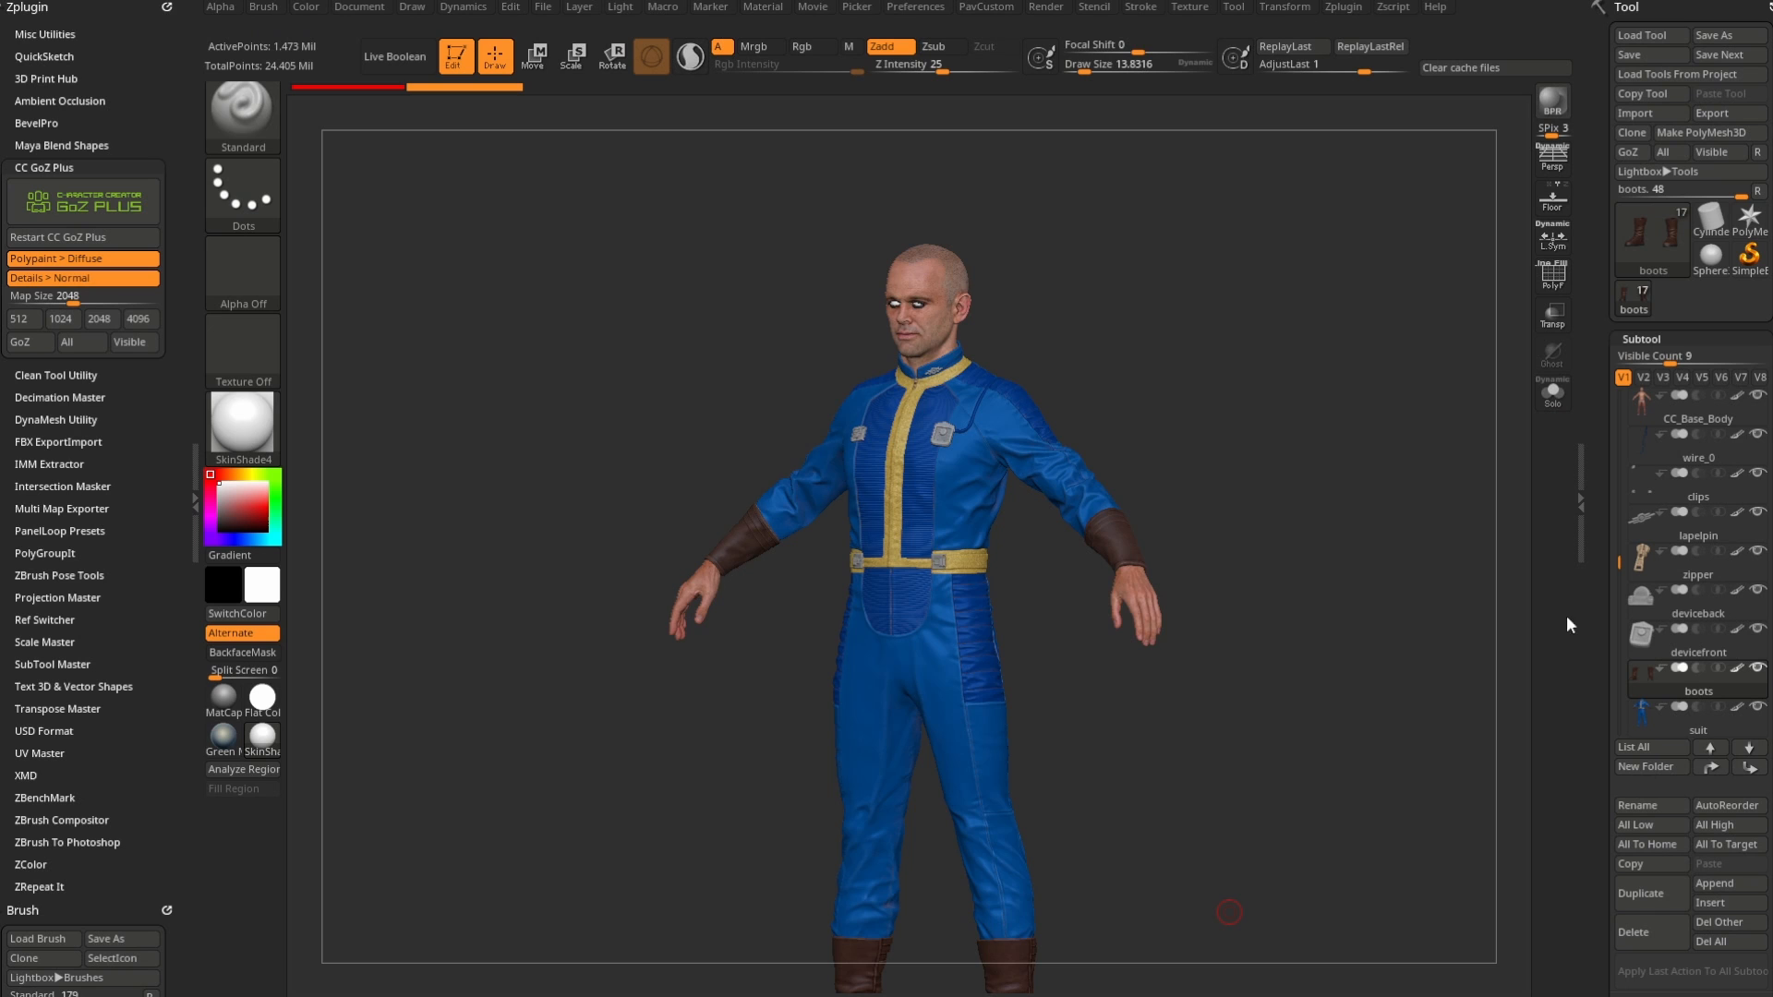
- Select the suit subtool and drop it to subdivision level 1
{"action": "mouse_move", "coordinate": [1341, 452]}
{"action": "left_mouse_down"}
{"action": "mouse_move", "coordinate": [1398, 450]}
{"action": "mouse_move", "coordinate": [1342, 523]}
{"action": "mouse_move", "coordinate": [1338, 392]}
{"action": "left_mouse_up"}
{"action": "left_click_drag", "start_coordinate": [1246, 435], "coordinate": [1233, 435]}
{"action": "key", "text": "s"}
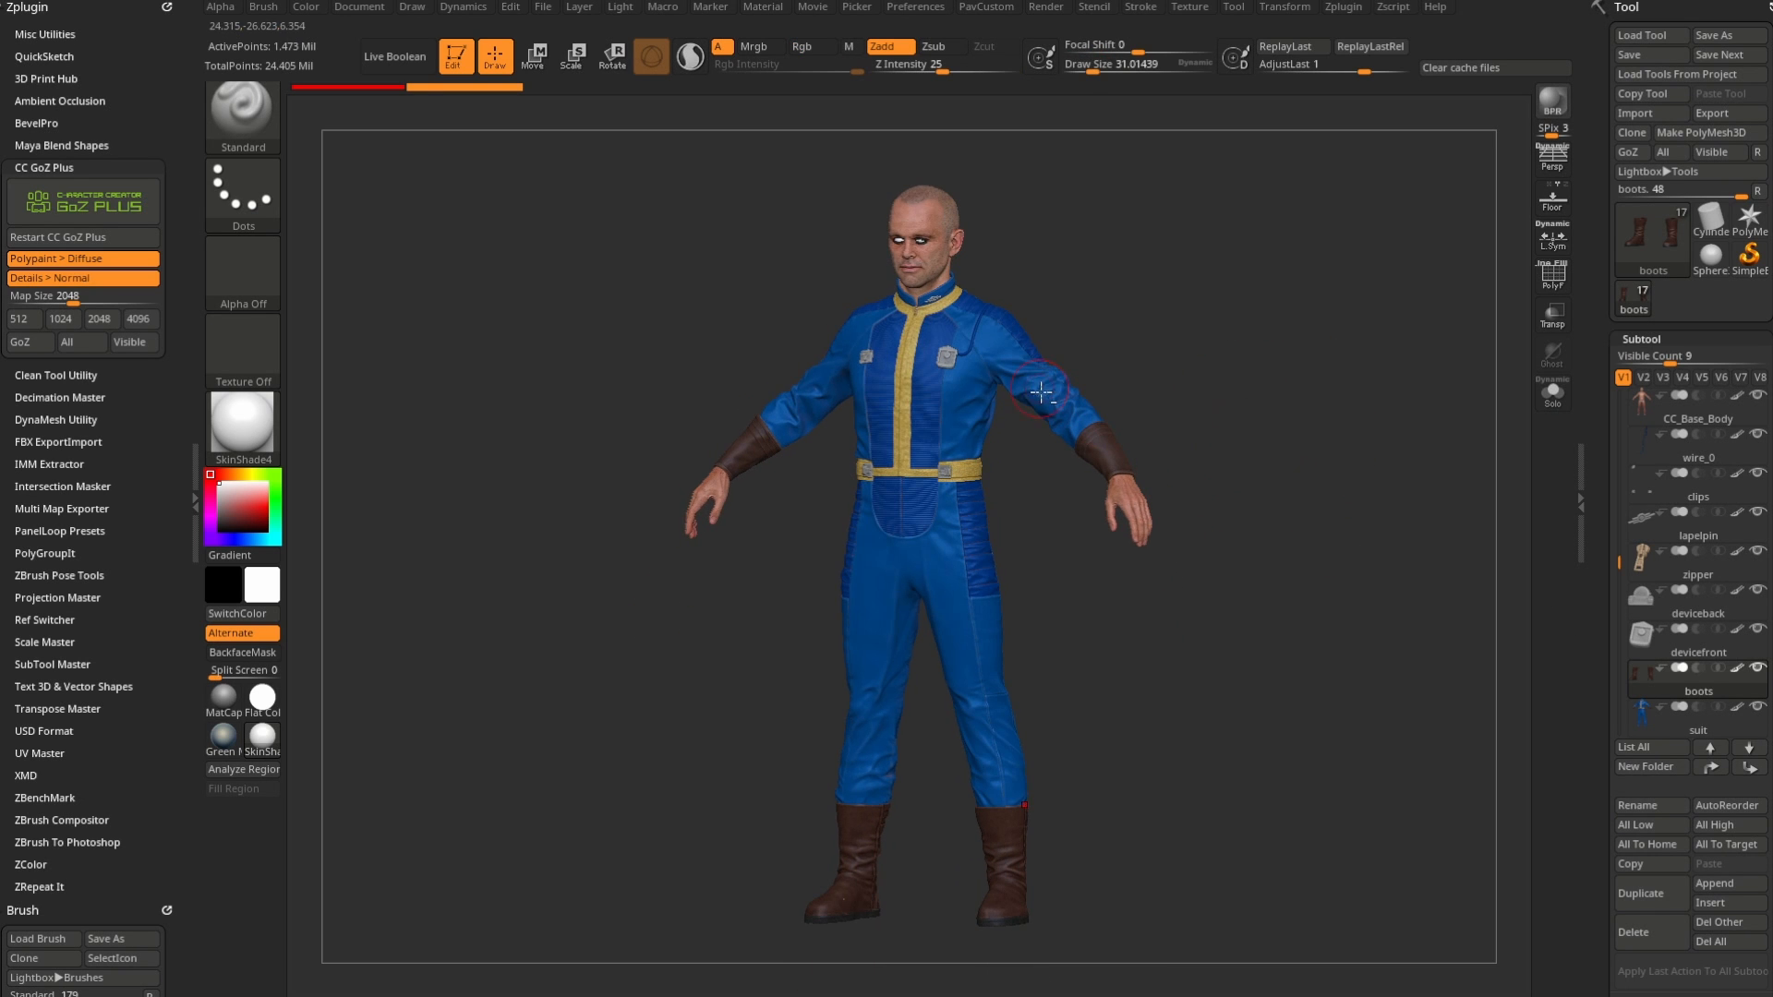
{"action": "left_click", "coordinate": [1037, 371], "text": "alt"}
{"action": "scroll", "coordinate": [1593, 593], "scroll_direction": "down", "scroll_amount": 8}
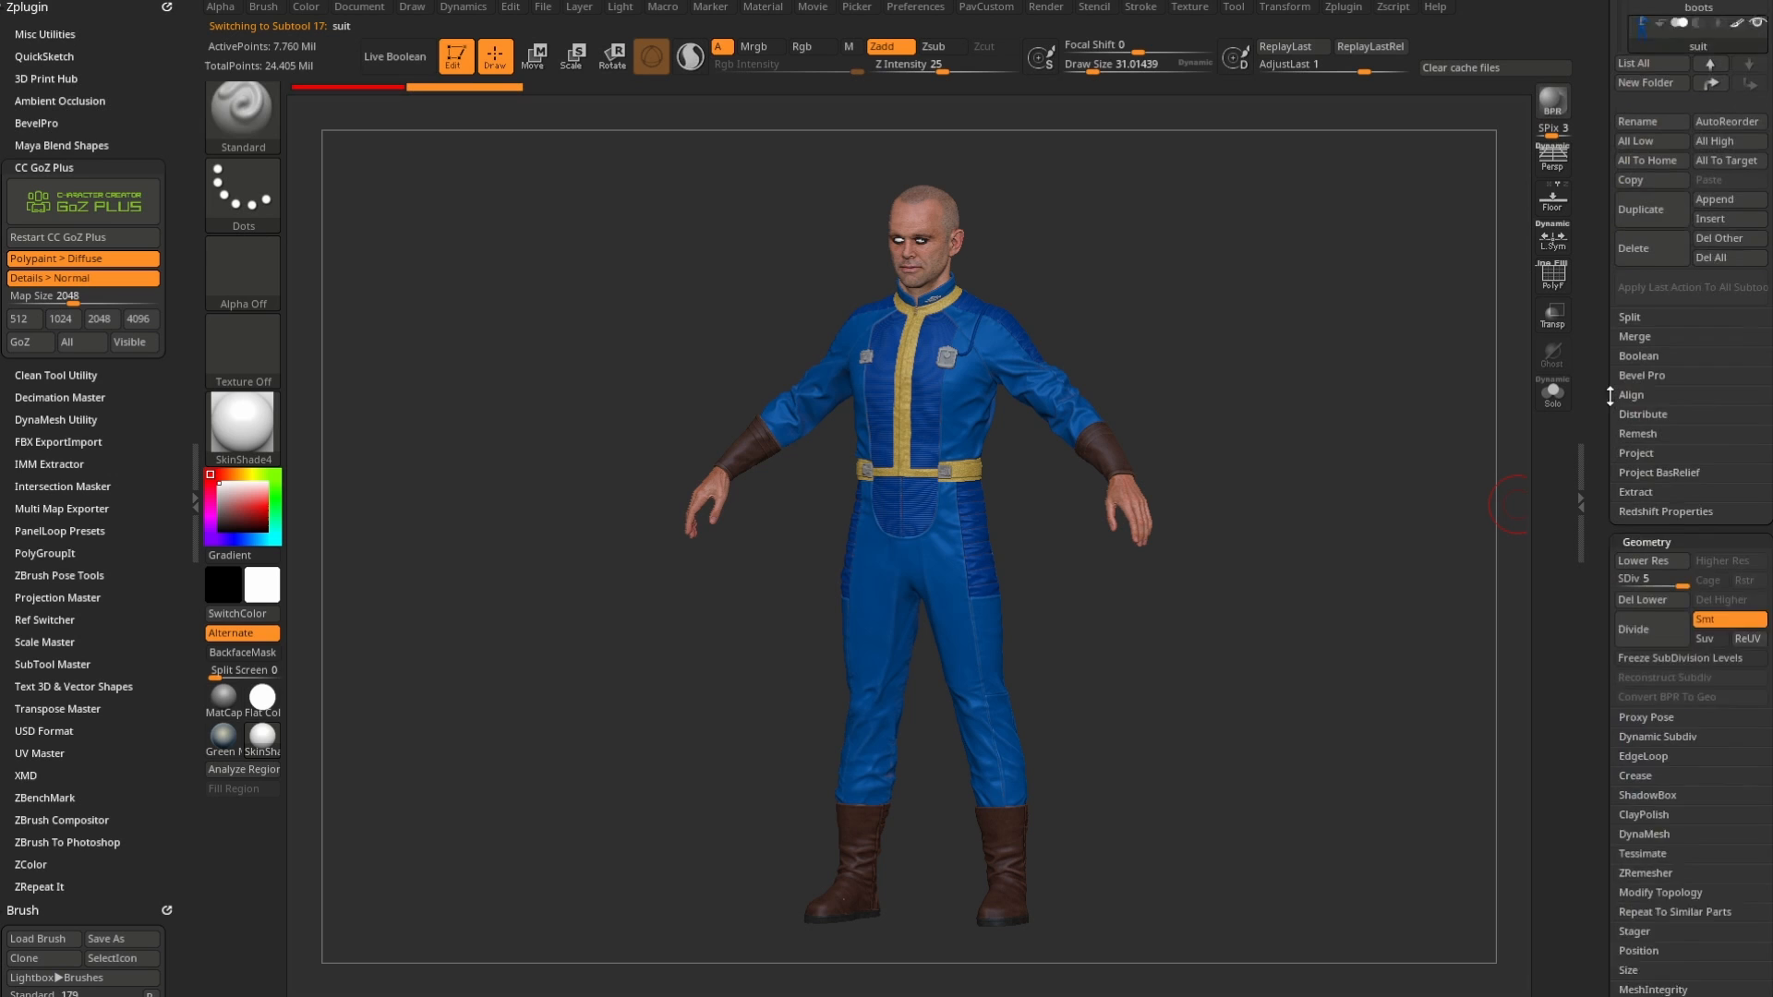
{"action": "key", "text": "shift+d"}
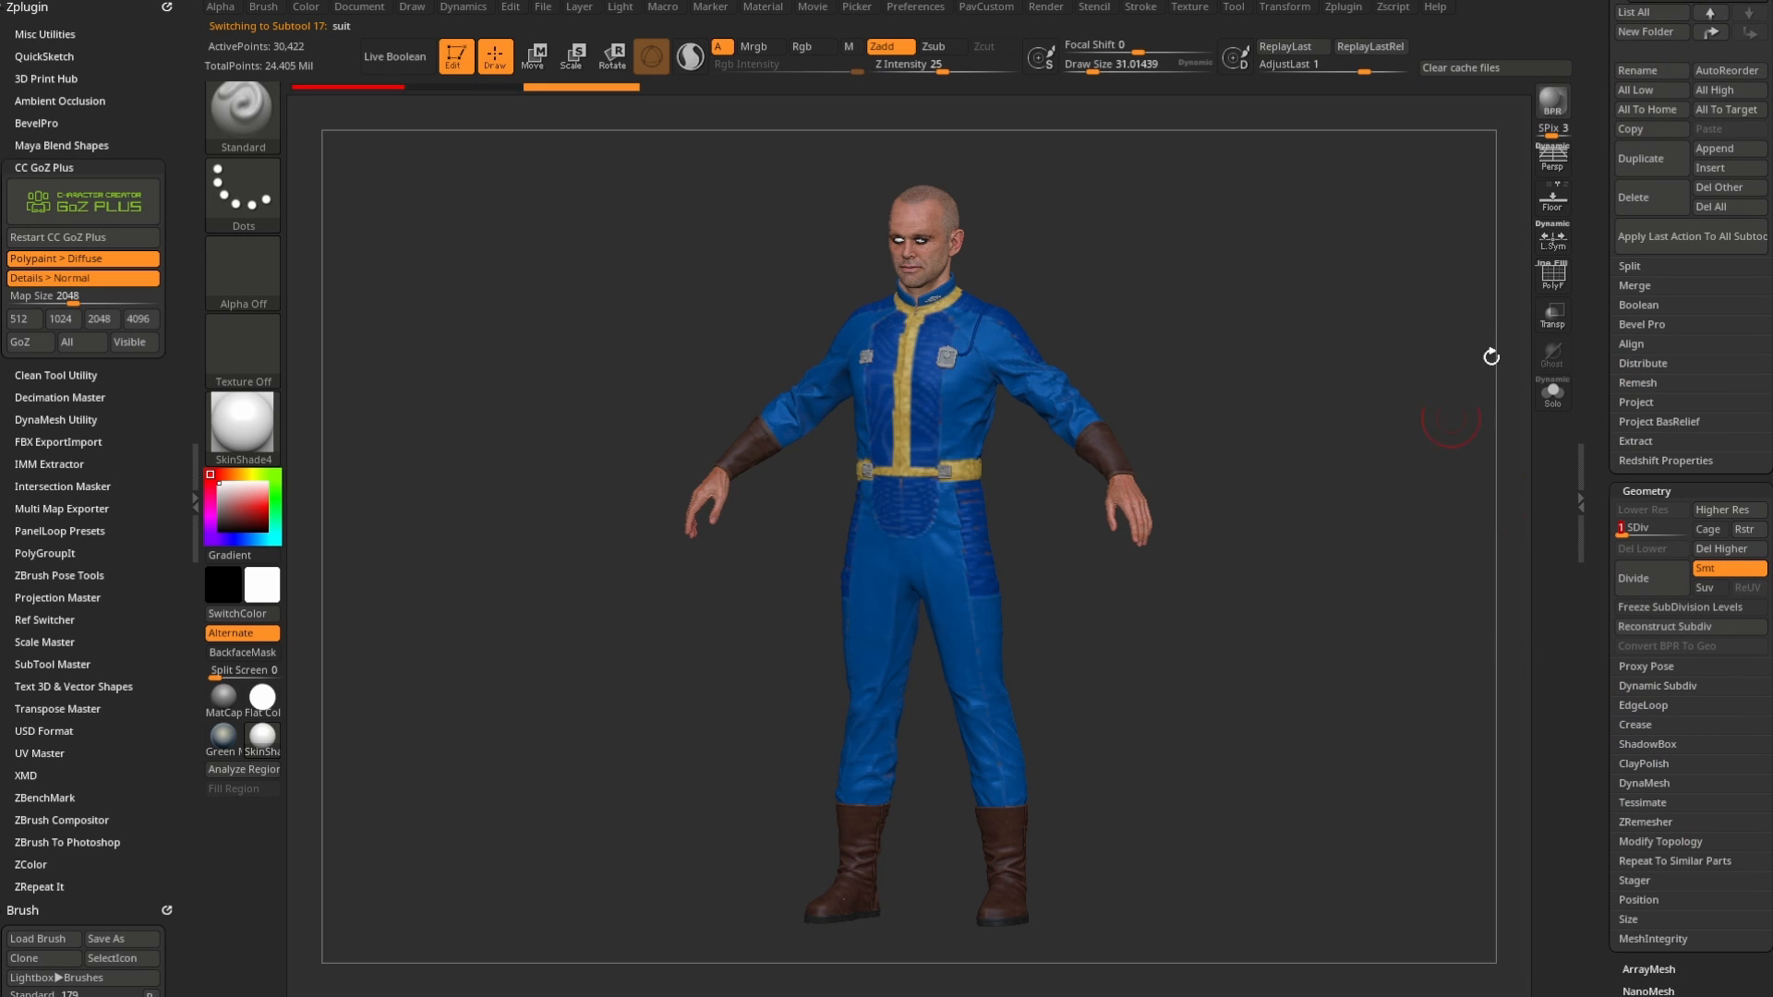
- Show the suit's polyframe, raise the suit to subdivision level 5 and hide the polyframe again
{"action": "key", "text": "shift+f"}
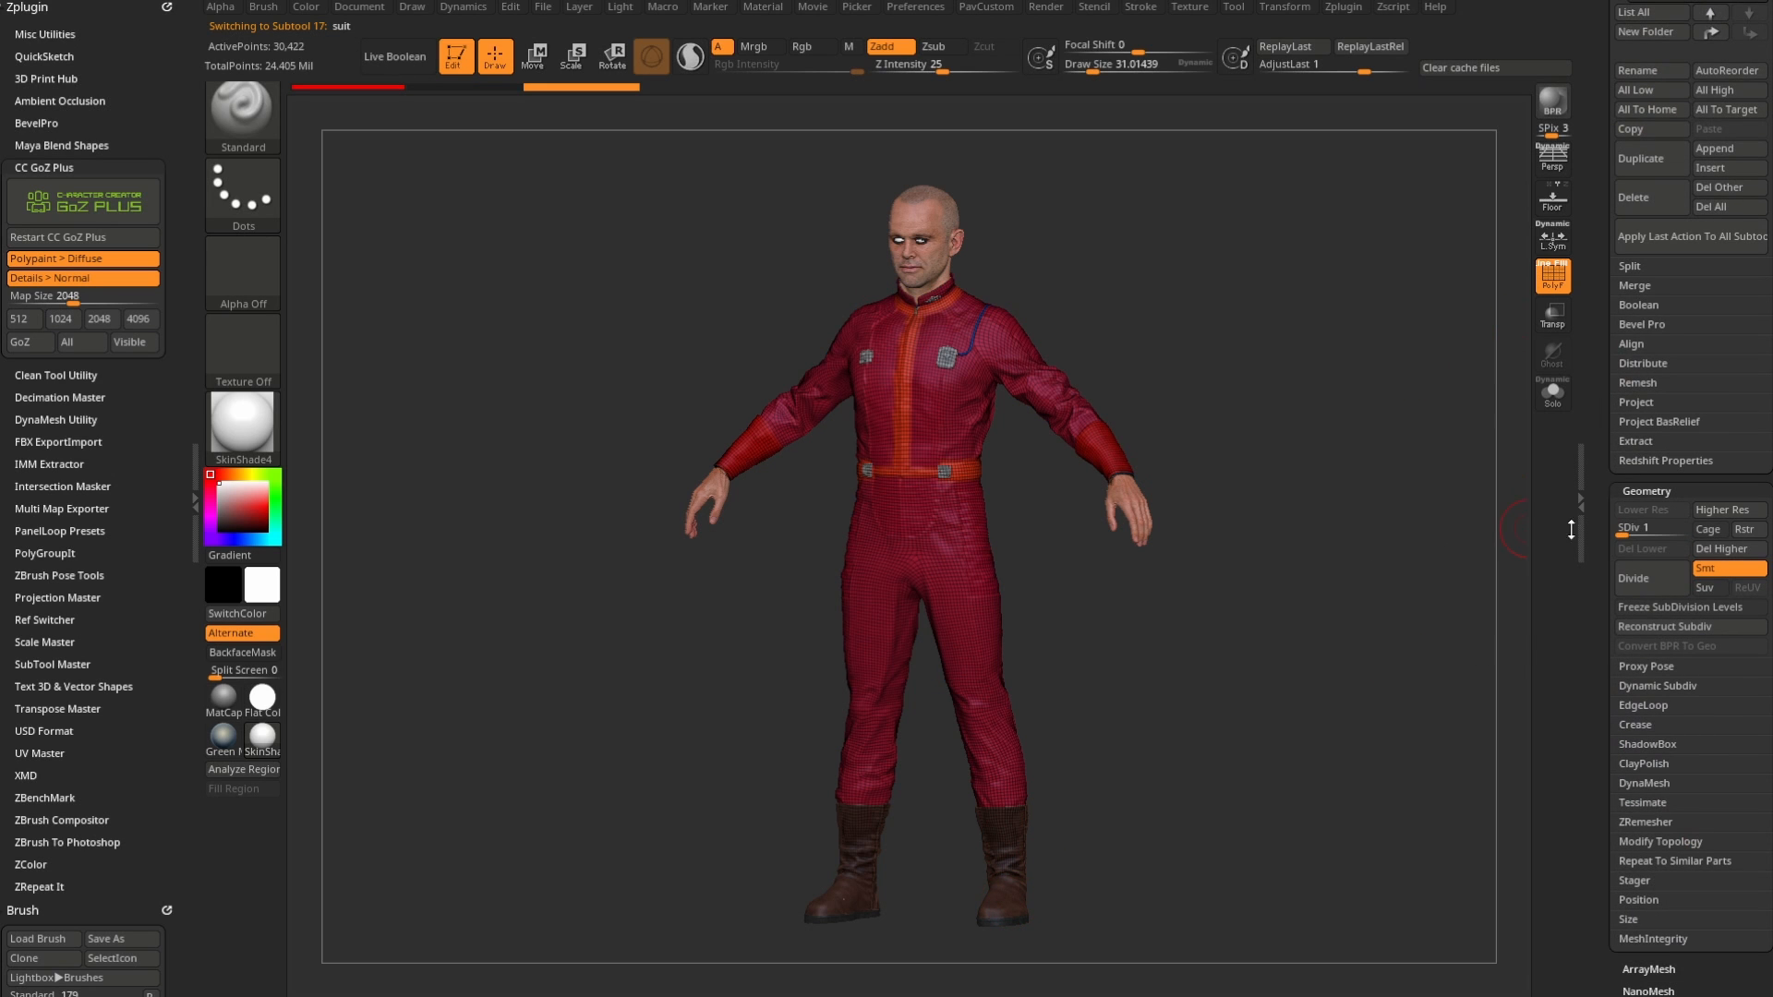
{"action": "left_click_drag", "start_coordinate": [1625, 530], "coordinate": [1668, 530]}
{"action": "left_click_drag", "start_coordinate": [1484, 750], "coordinate": [1484, 751]}
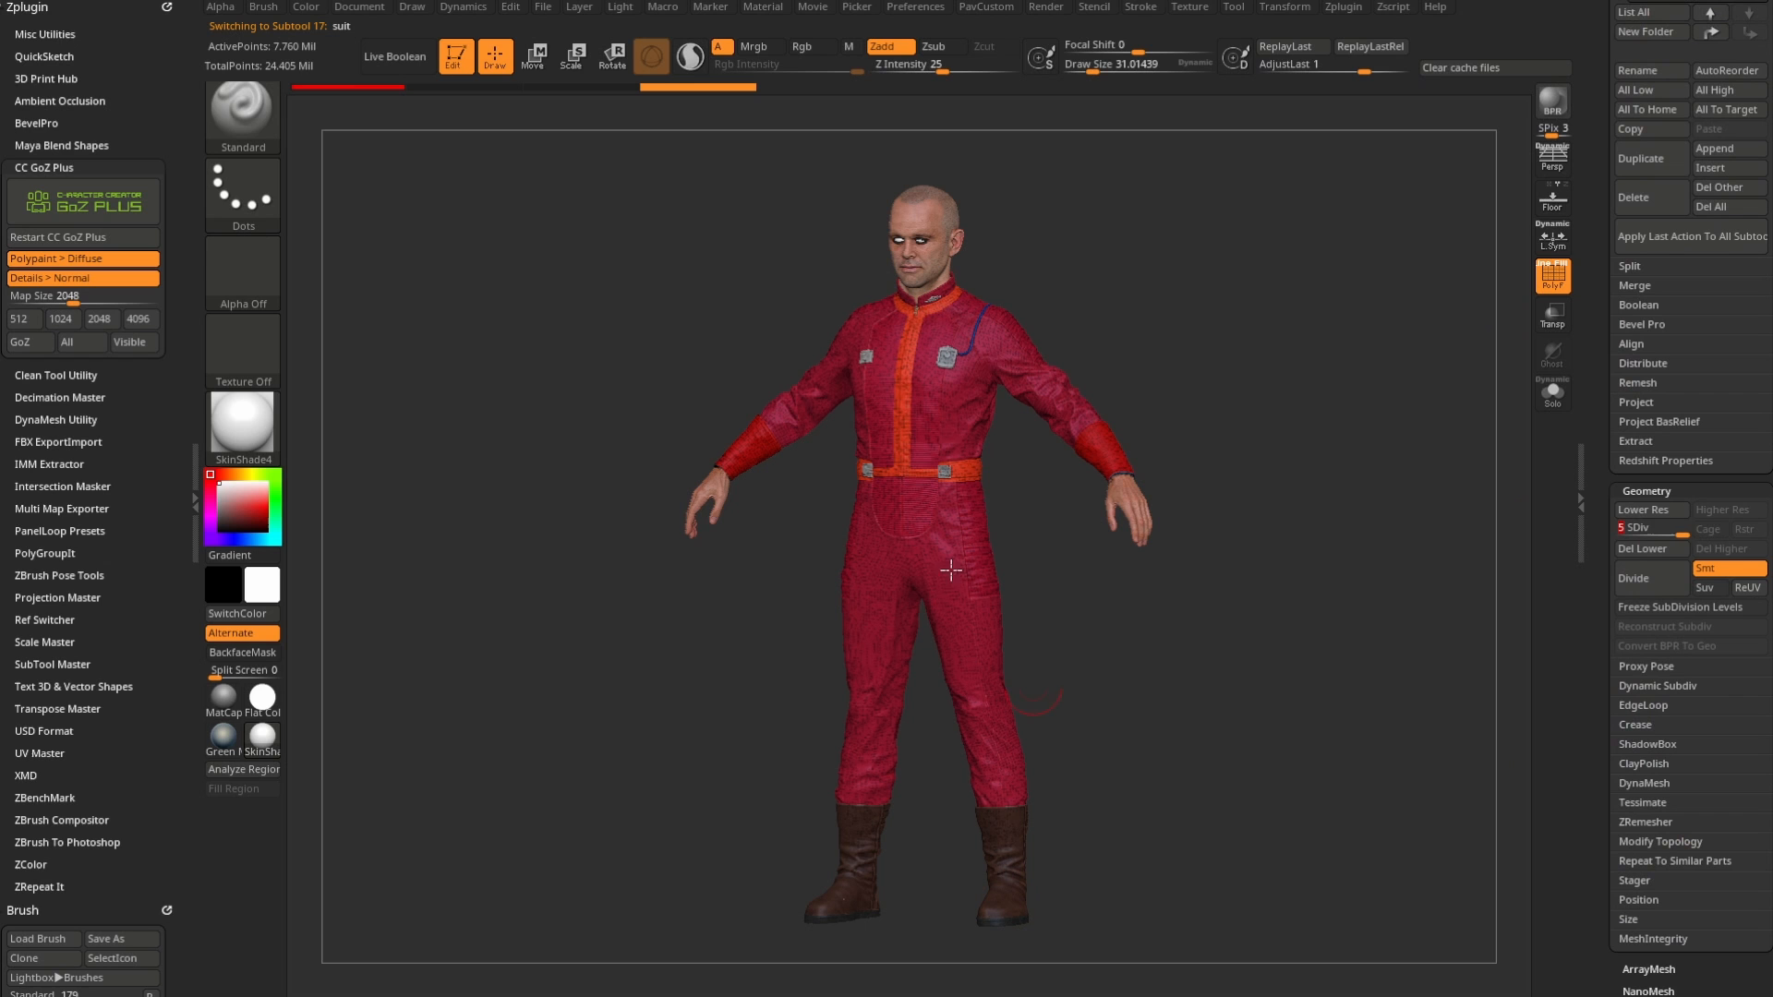
{"action": "left_click", "coordinate": [1554, 277]}
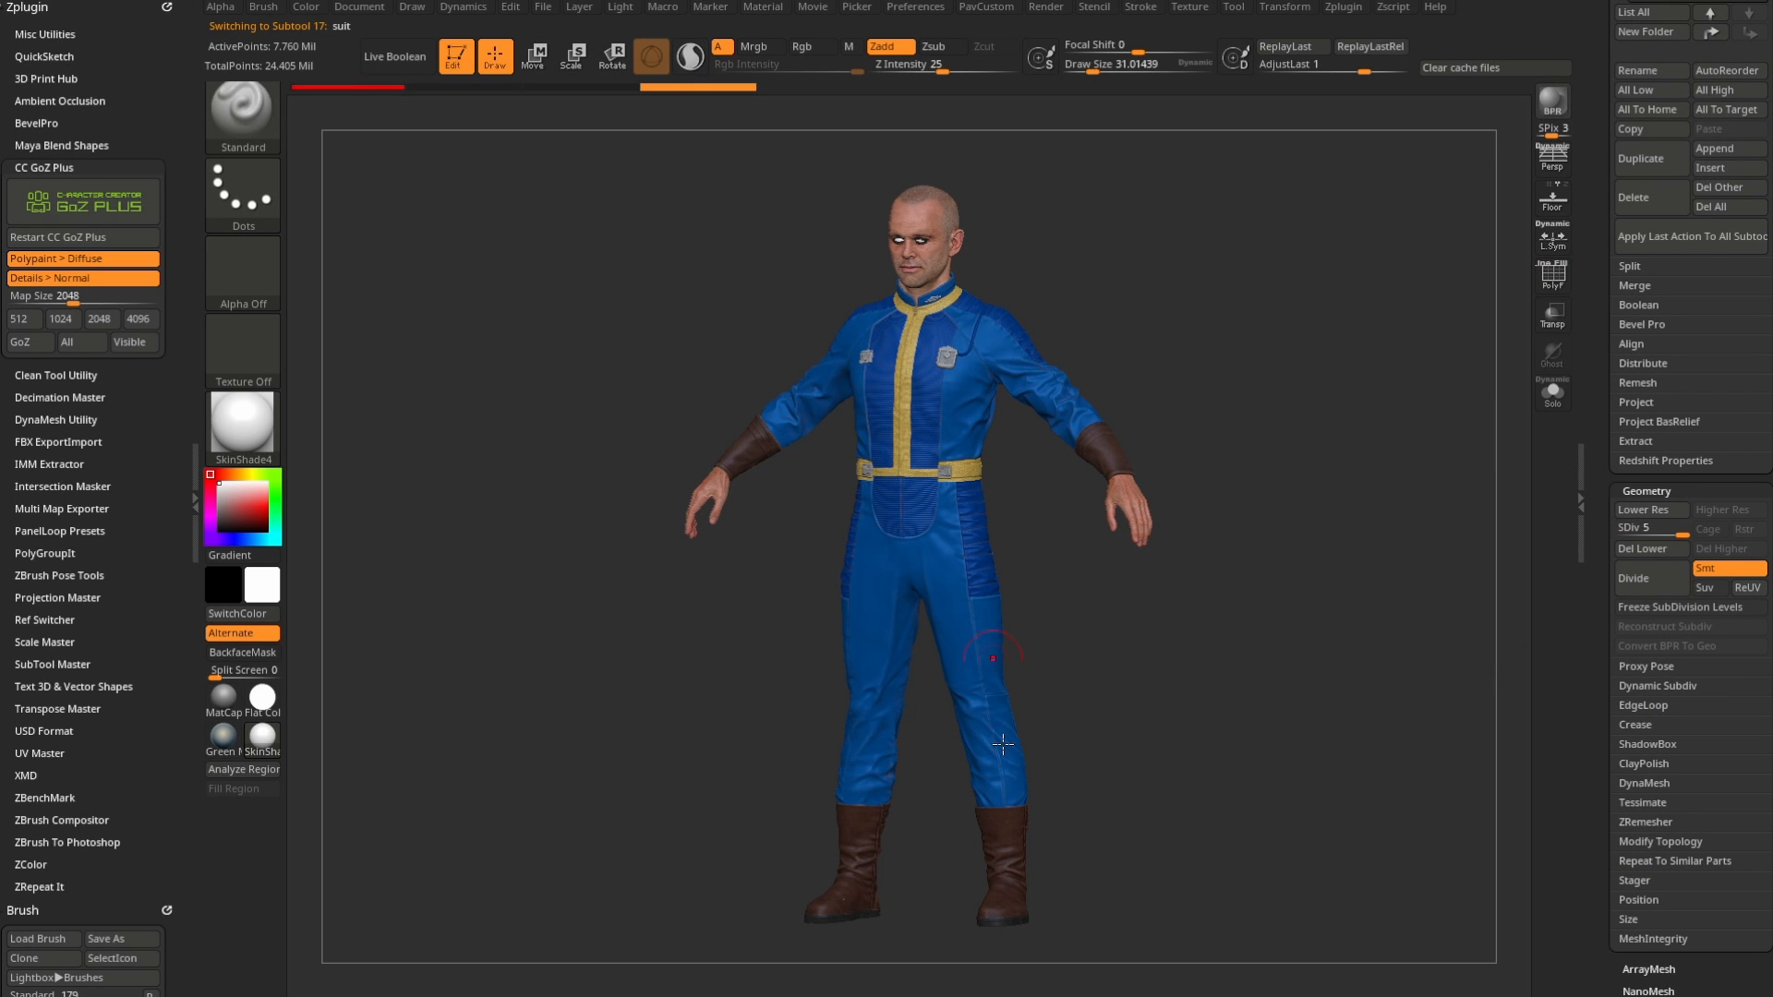
- Check the suit's UVs for overlaps with a New From UV Check texture, and clear that texture from the suit
{"action": "left_click_drag", "start_coordinate": [1603, 606], "coordinate": [1608, 395]}
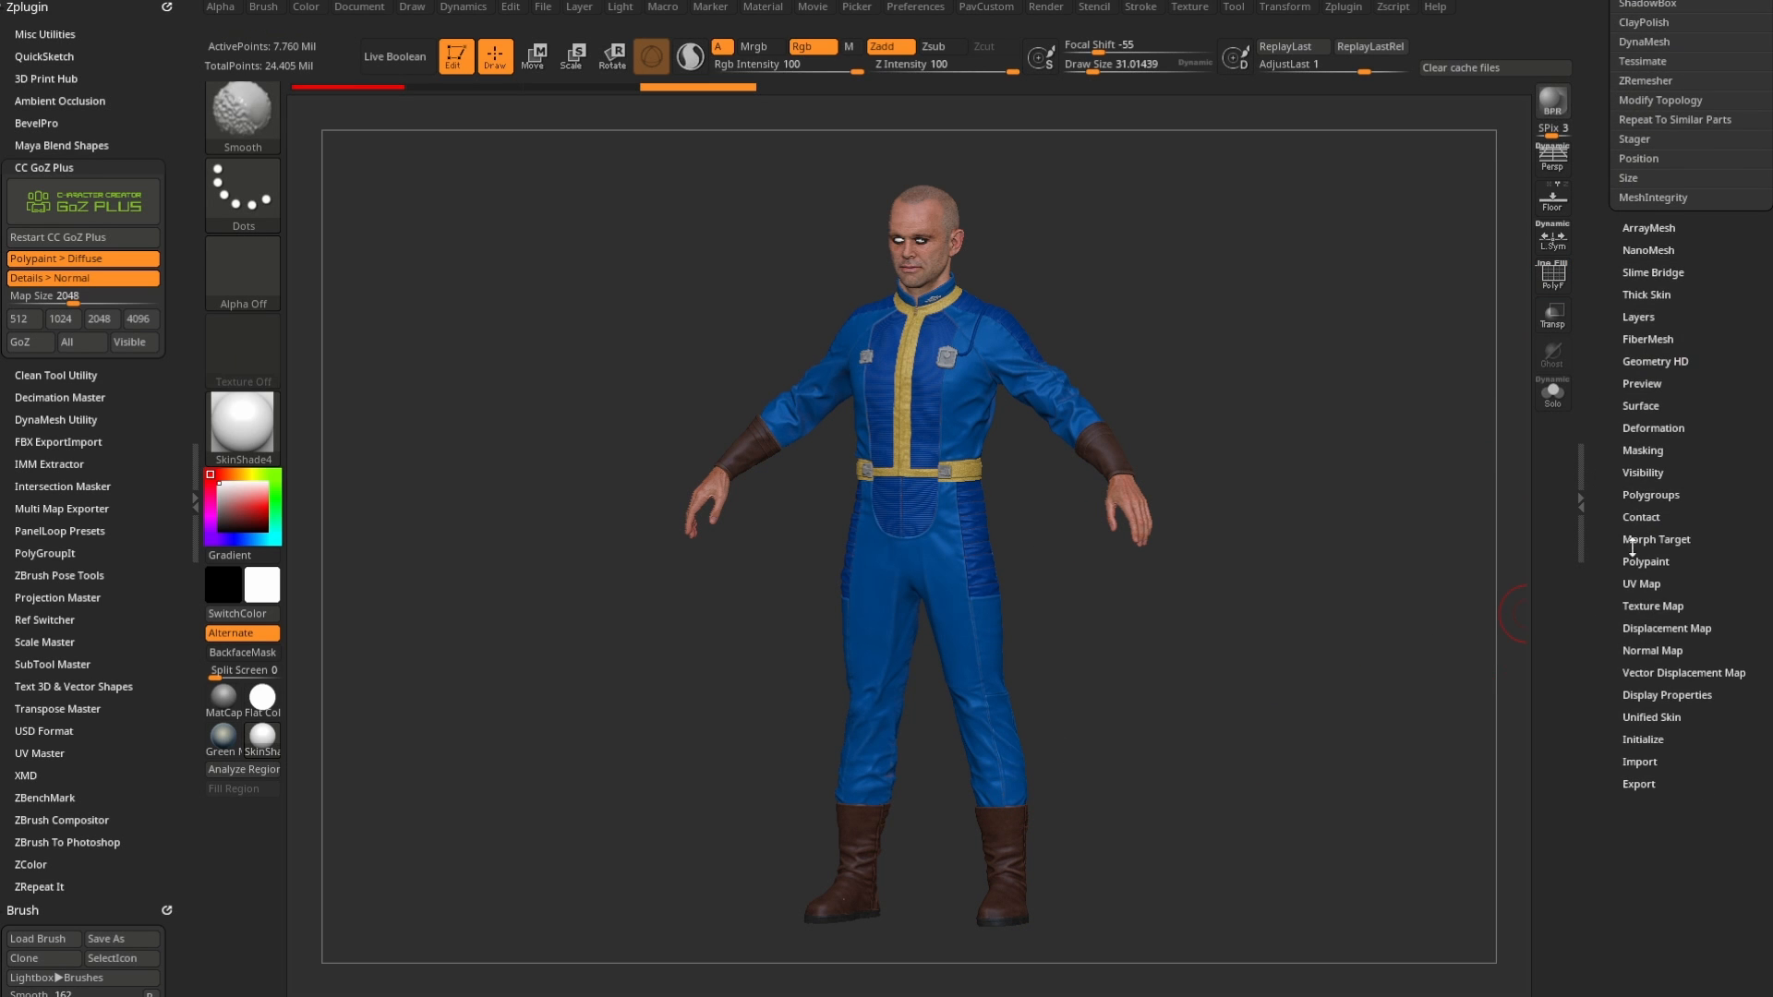
{"action": "left_click", "coordinate": [1639, 582], "text": "shift"}
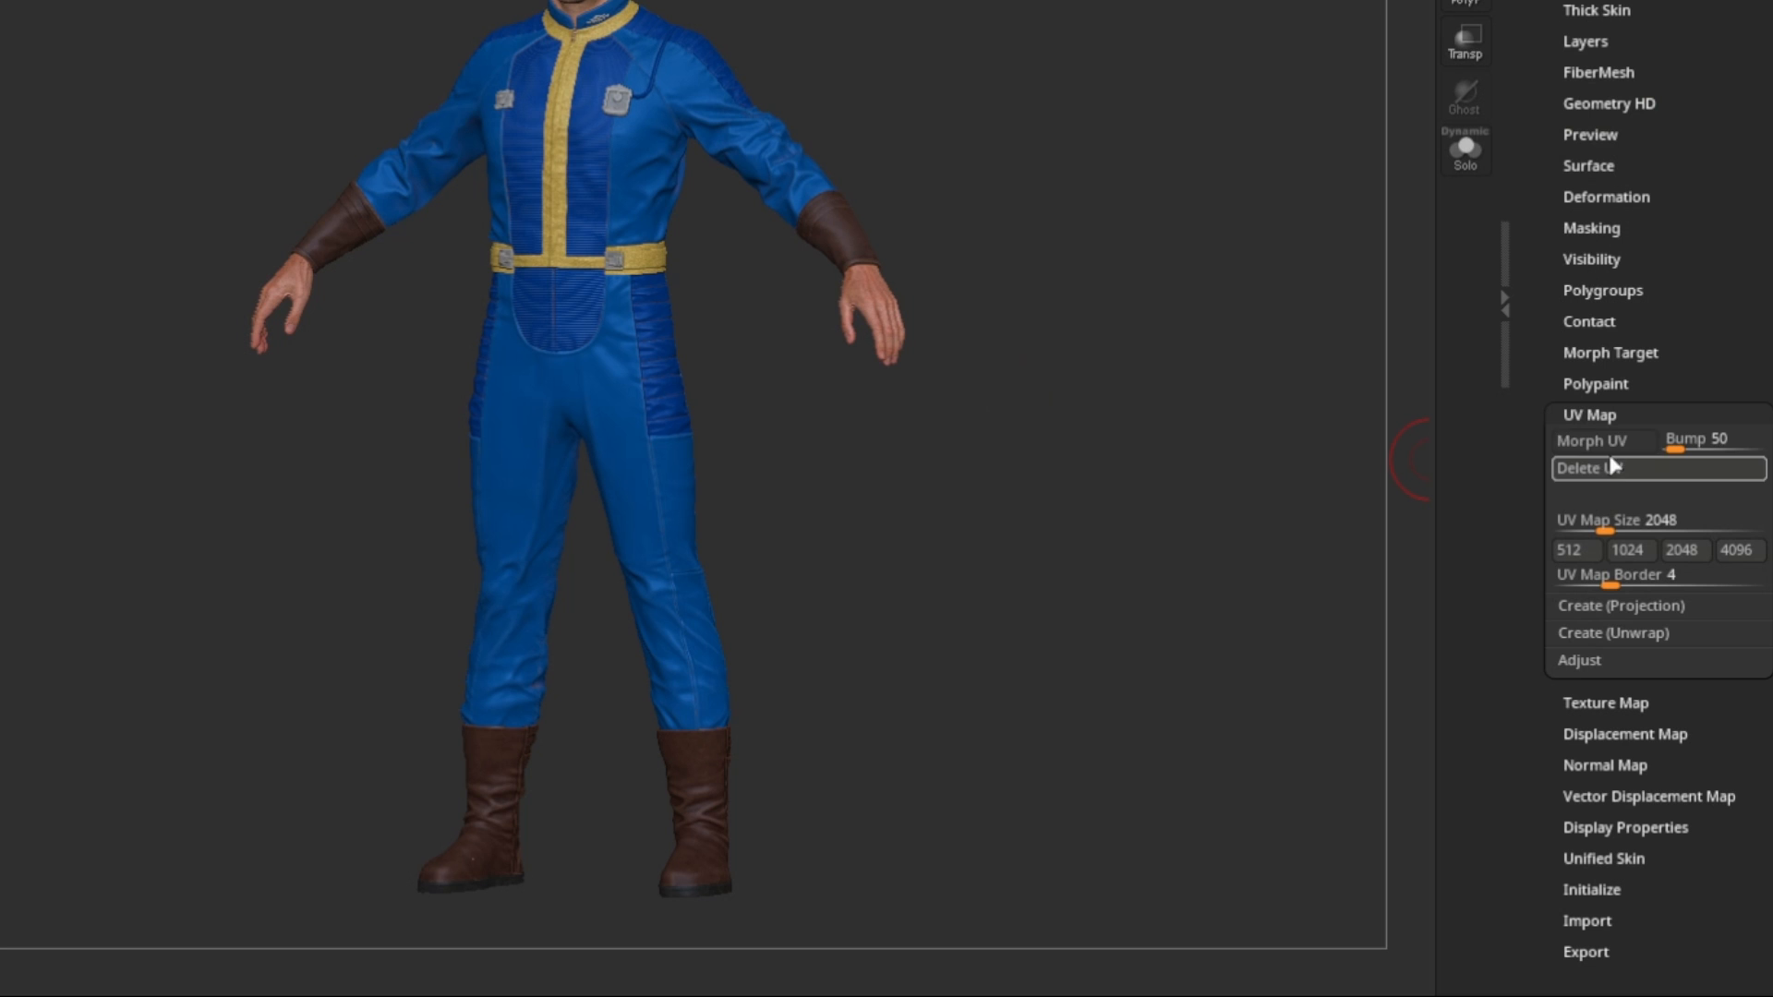
{"action": "left_click", "coordinate": [1570, 705]}
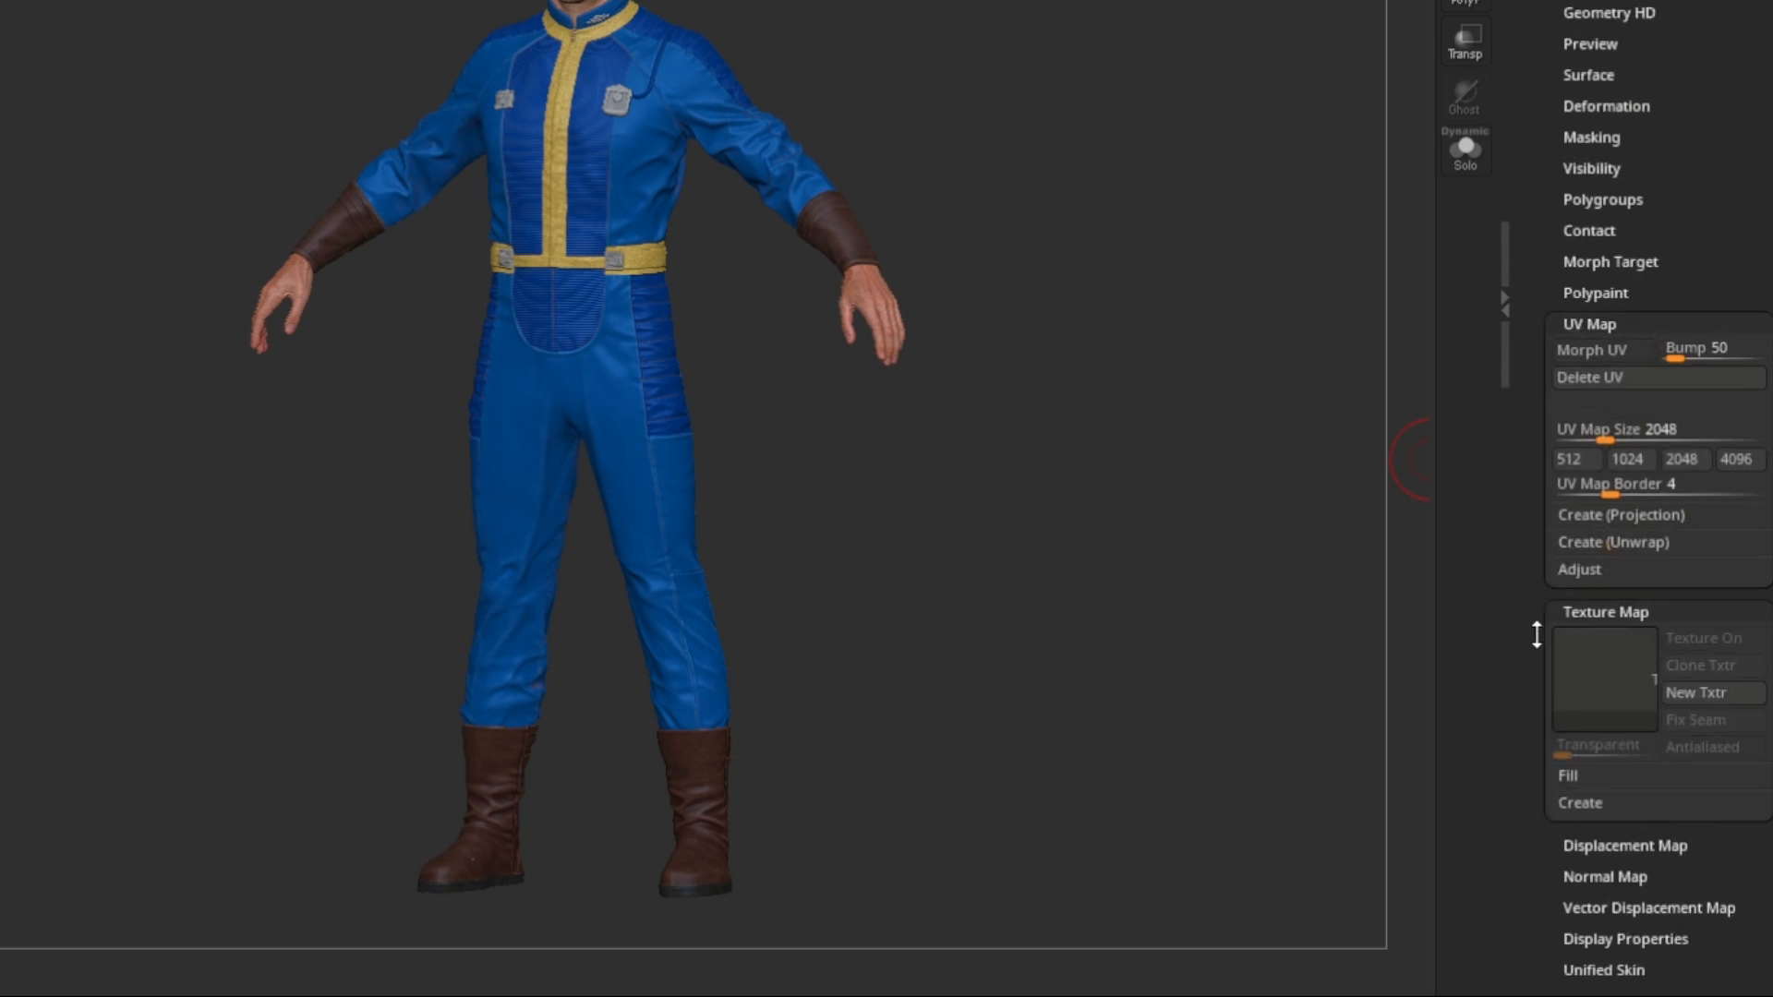
{"action": "left_click", "coordinate": [1581, 663]}
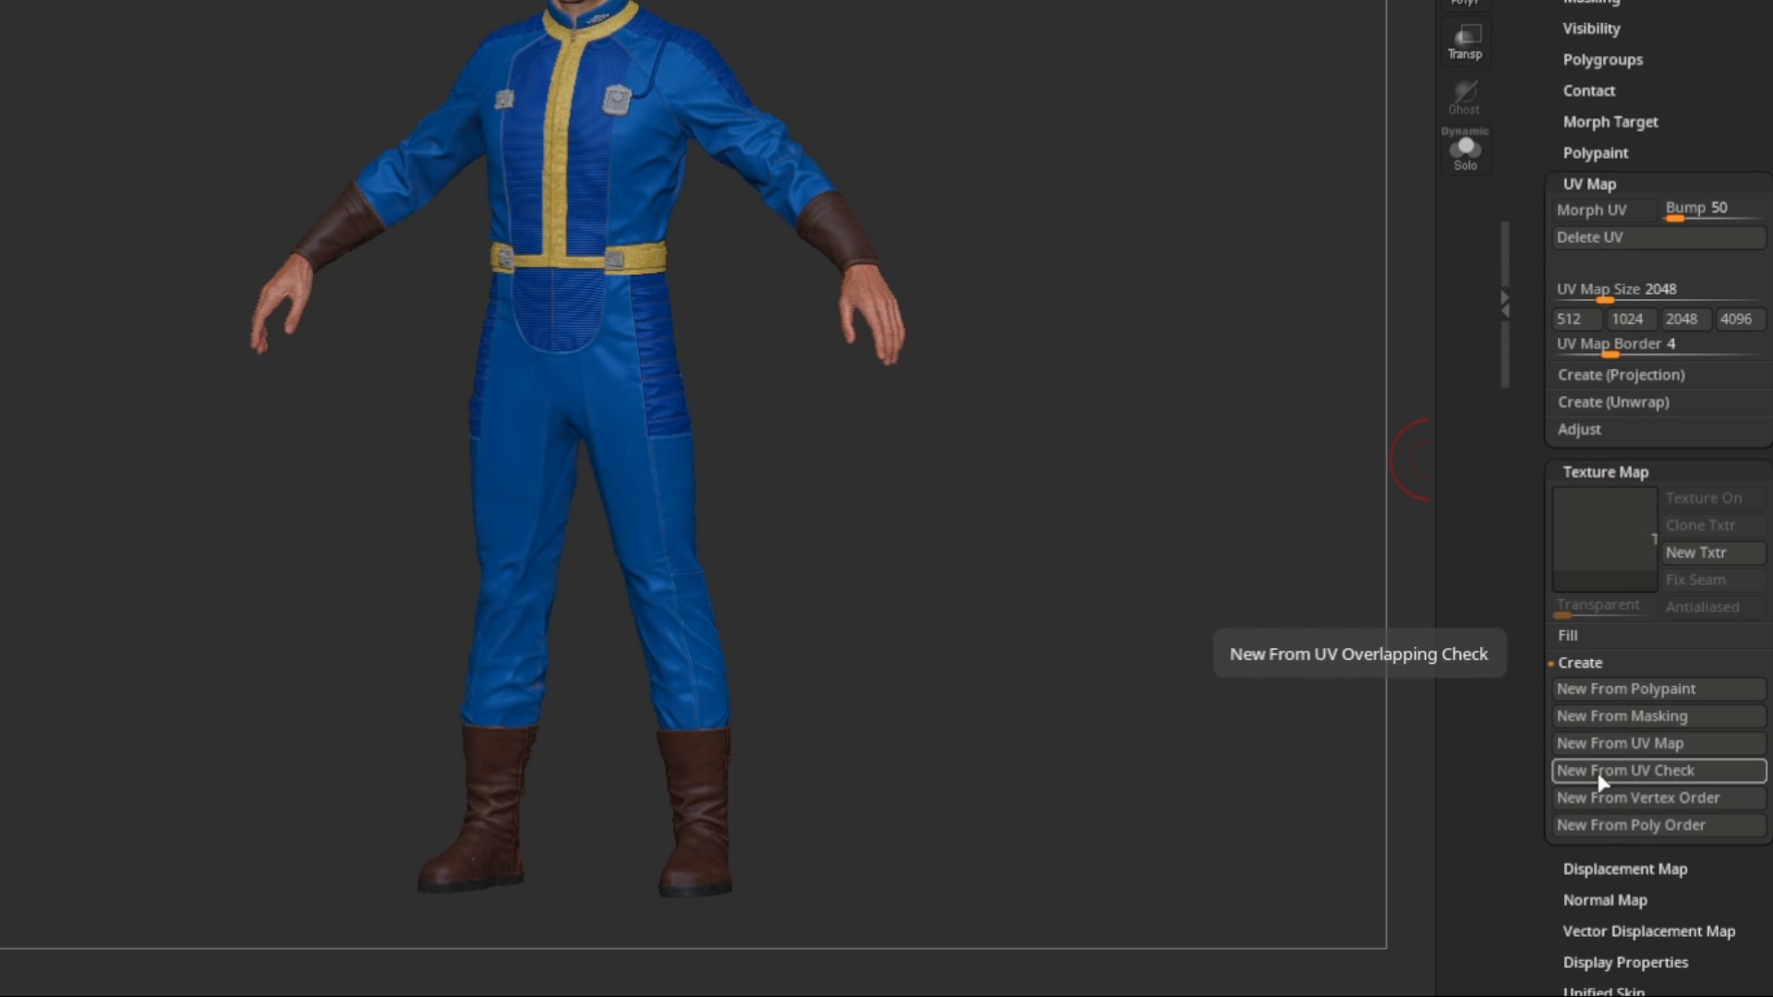
{"action": "left_click", "coordinate": [1603, 796]}
{"action": "mouse_move", "coordinate": [1602, 577]}
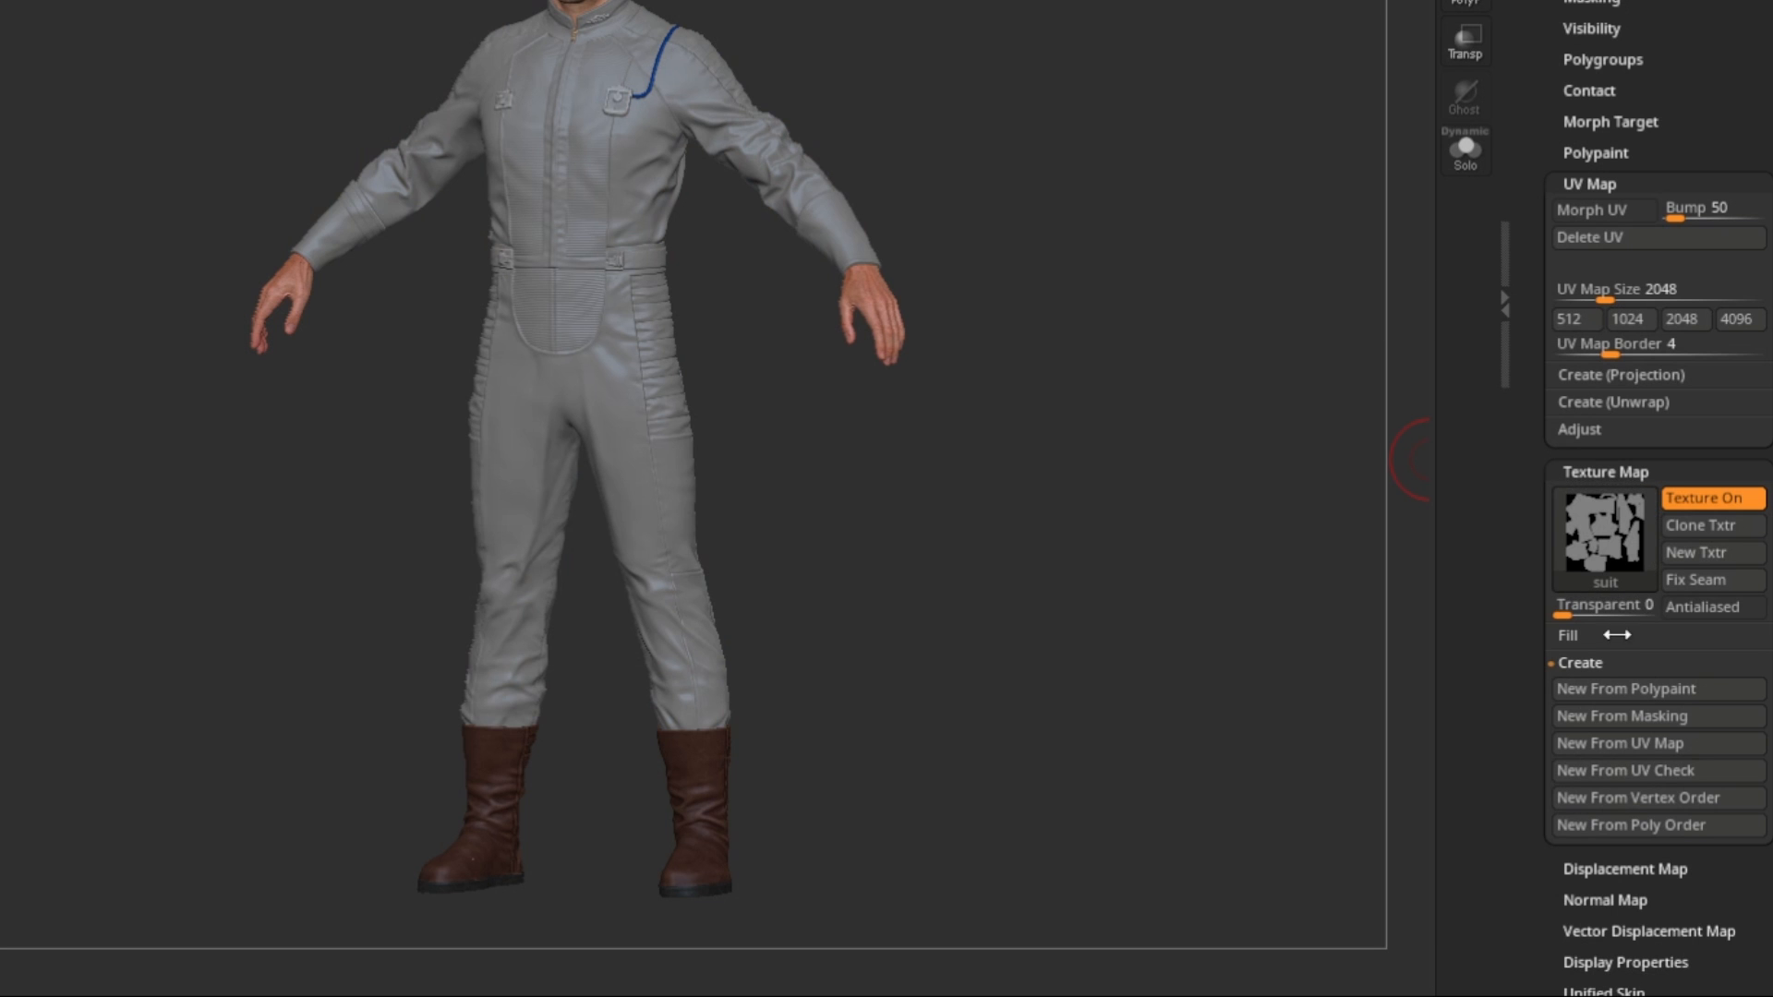
{"action": "left_click", "coordinate": [1604, 533]}
{"action": "left_click", "coordinate": [489, 469]}
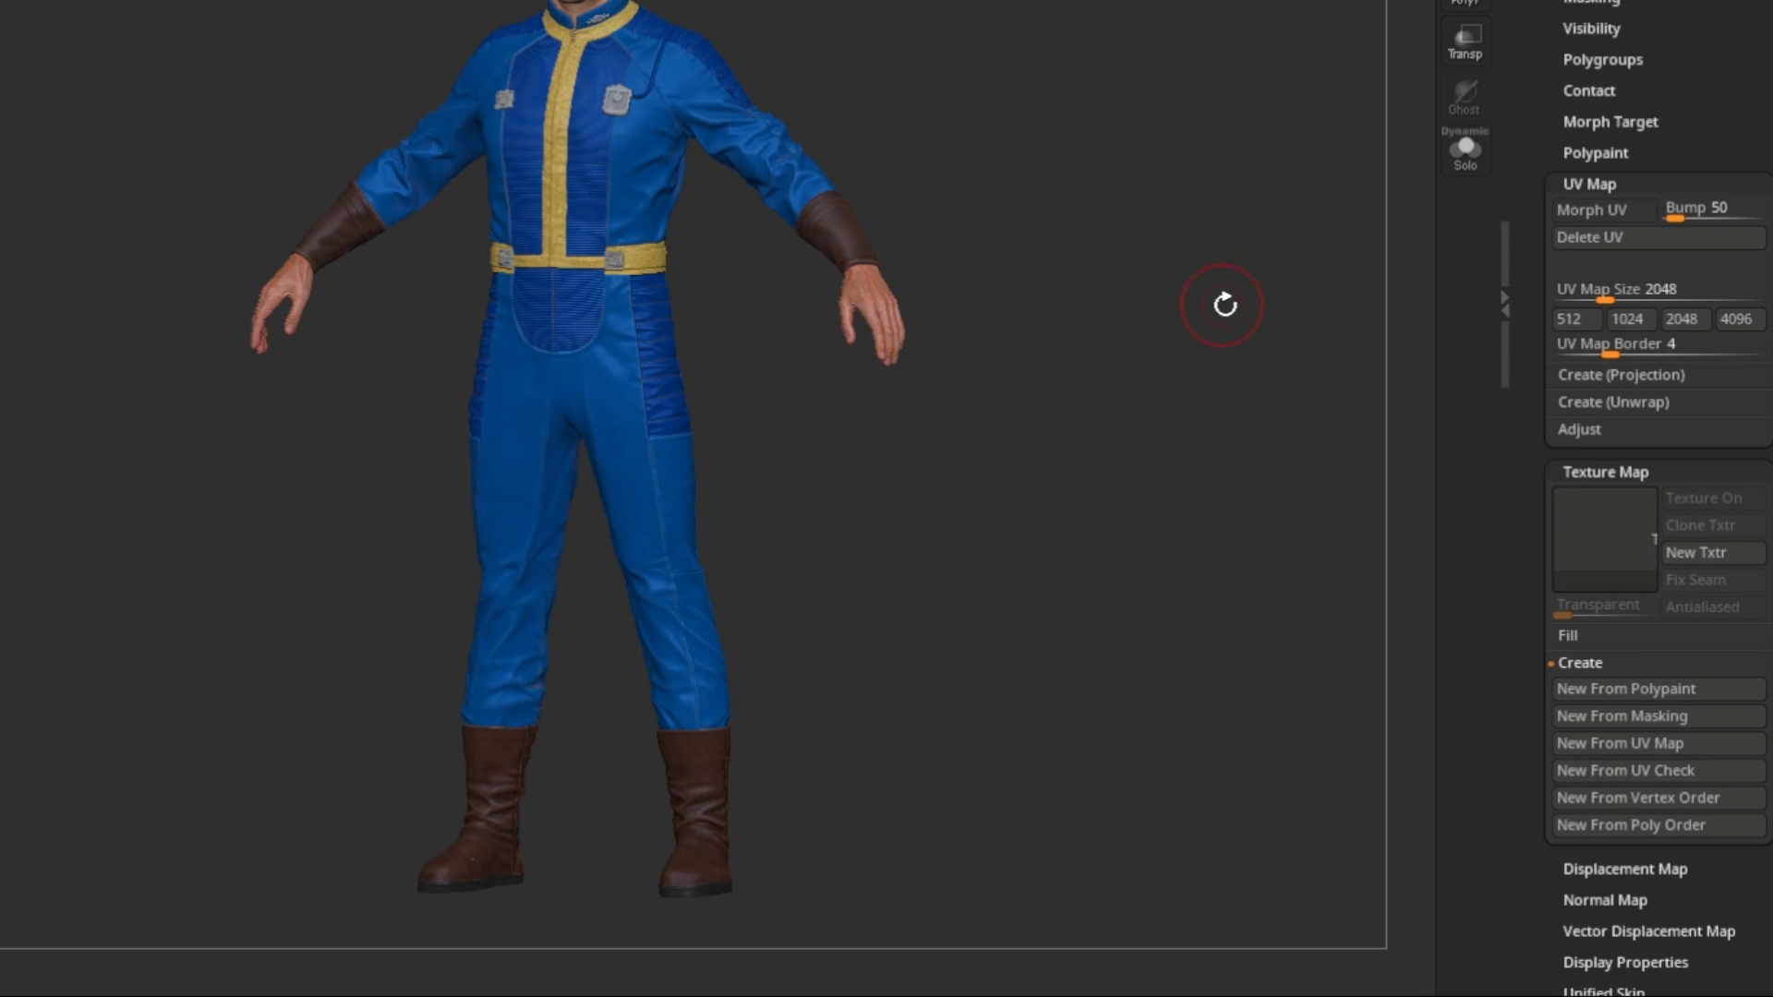
- Hide the body, eye, eye occlusion, eyewinker, teeth, tear duct, tear line and tongue subtools, leaving only the clothing visible
{"action": "left_click_drag", "start_coordinate": [1608, 372], "coordinate": [1586, 652]}
{"action": "left_click_drag", "start_coordinate": [1618, 557], "coordinate": [1615, 397]}
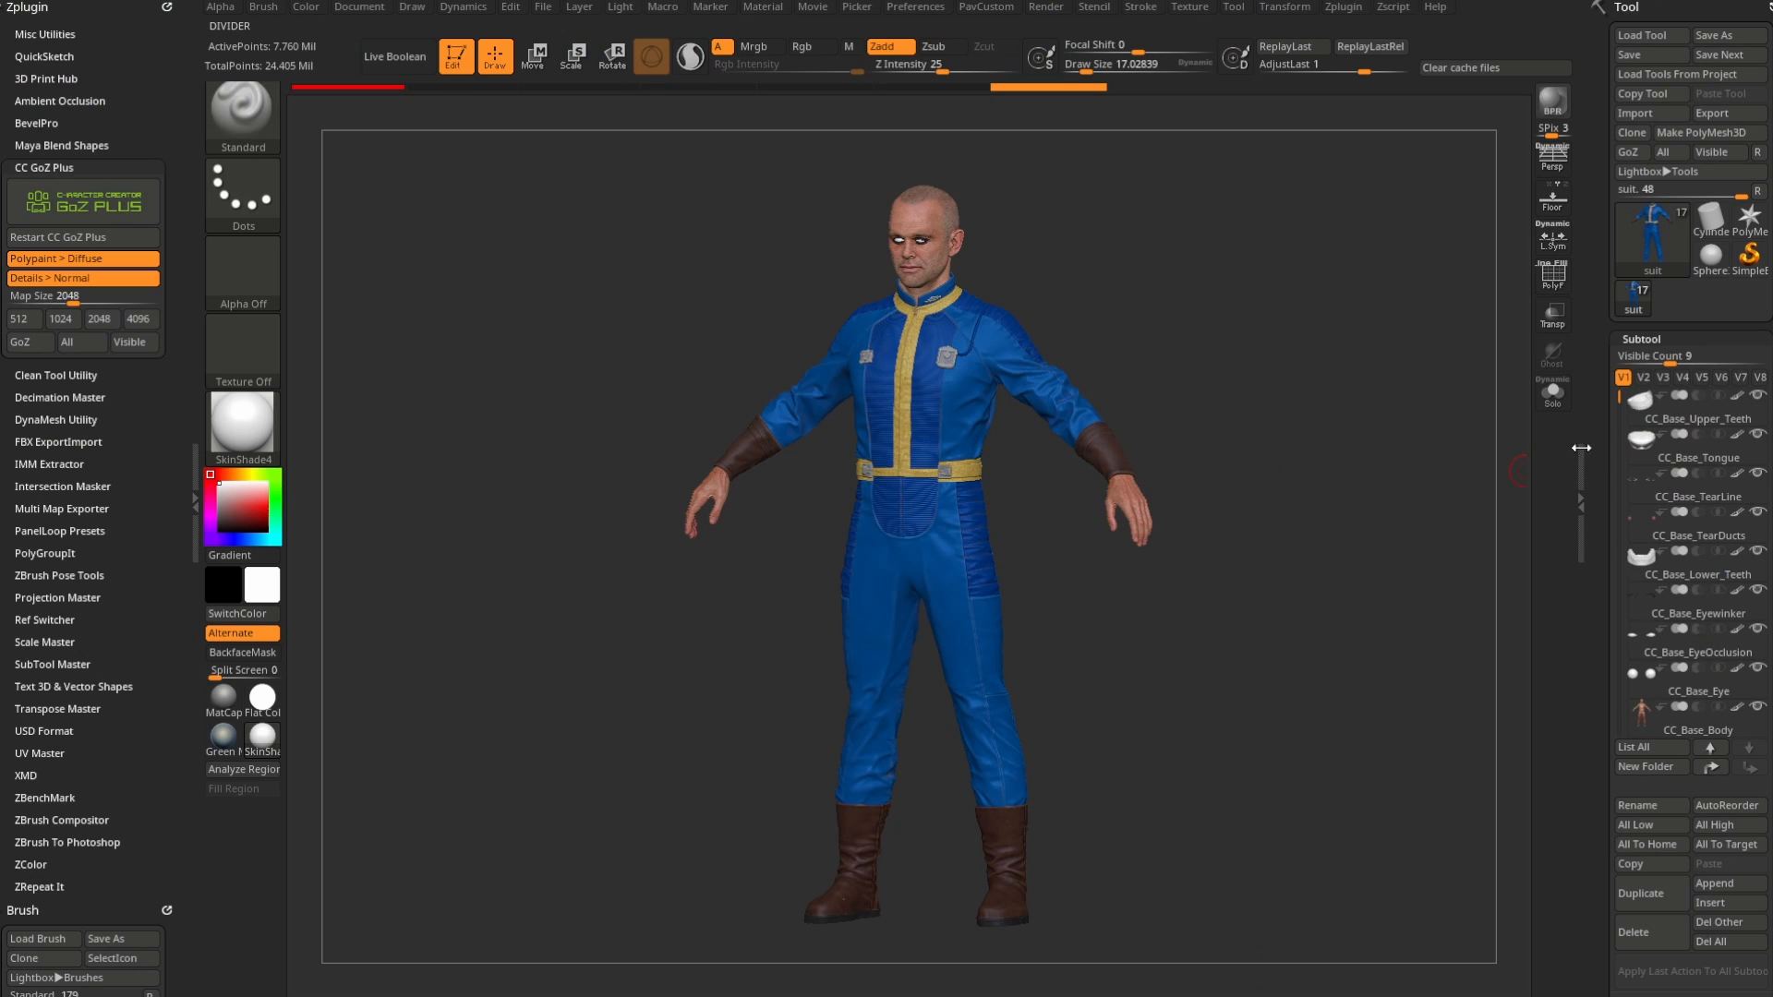
{"action": "left_click", "coordinate": [1757, 707]}
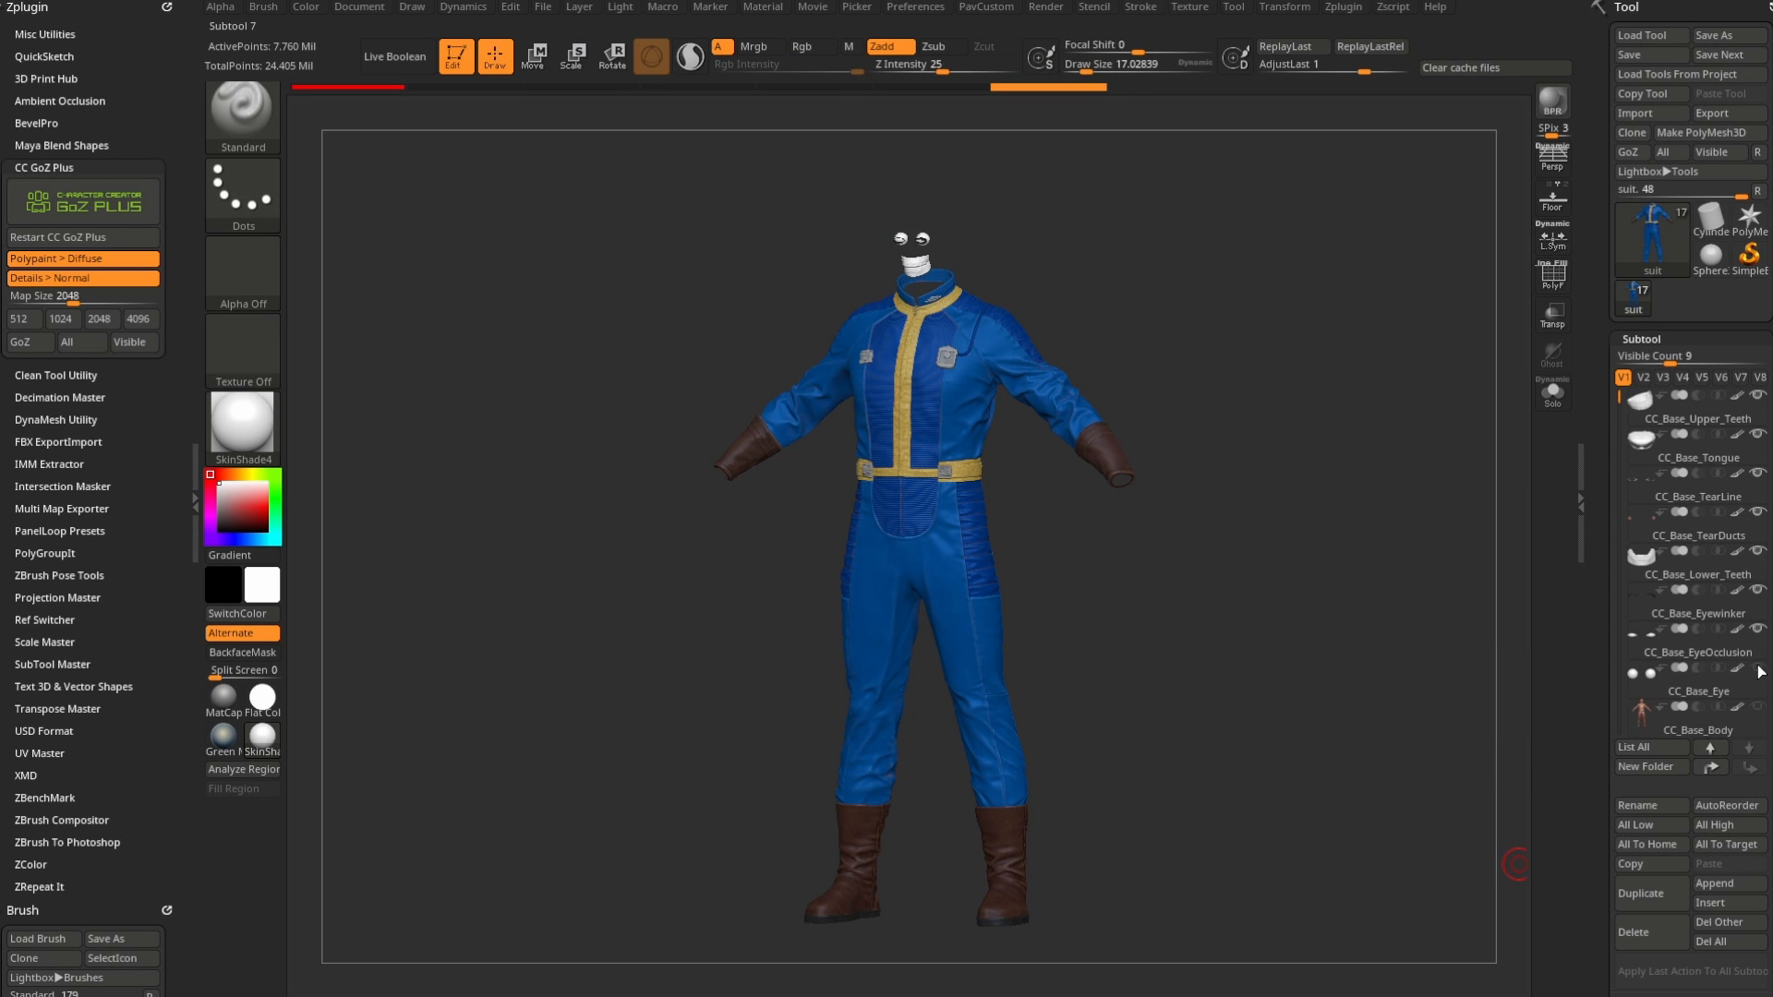
{"action": "left_click", "coordinate": [1757, 628]}
{"action": "left_click", "coordinate": [1757, 589]}
{"action": "left_click", "coordinate": [1757, 550]}
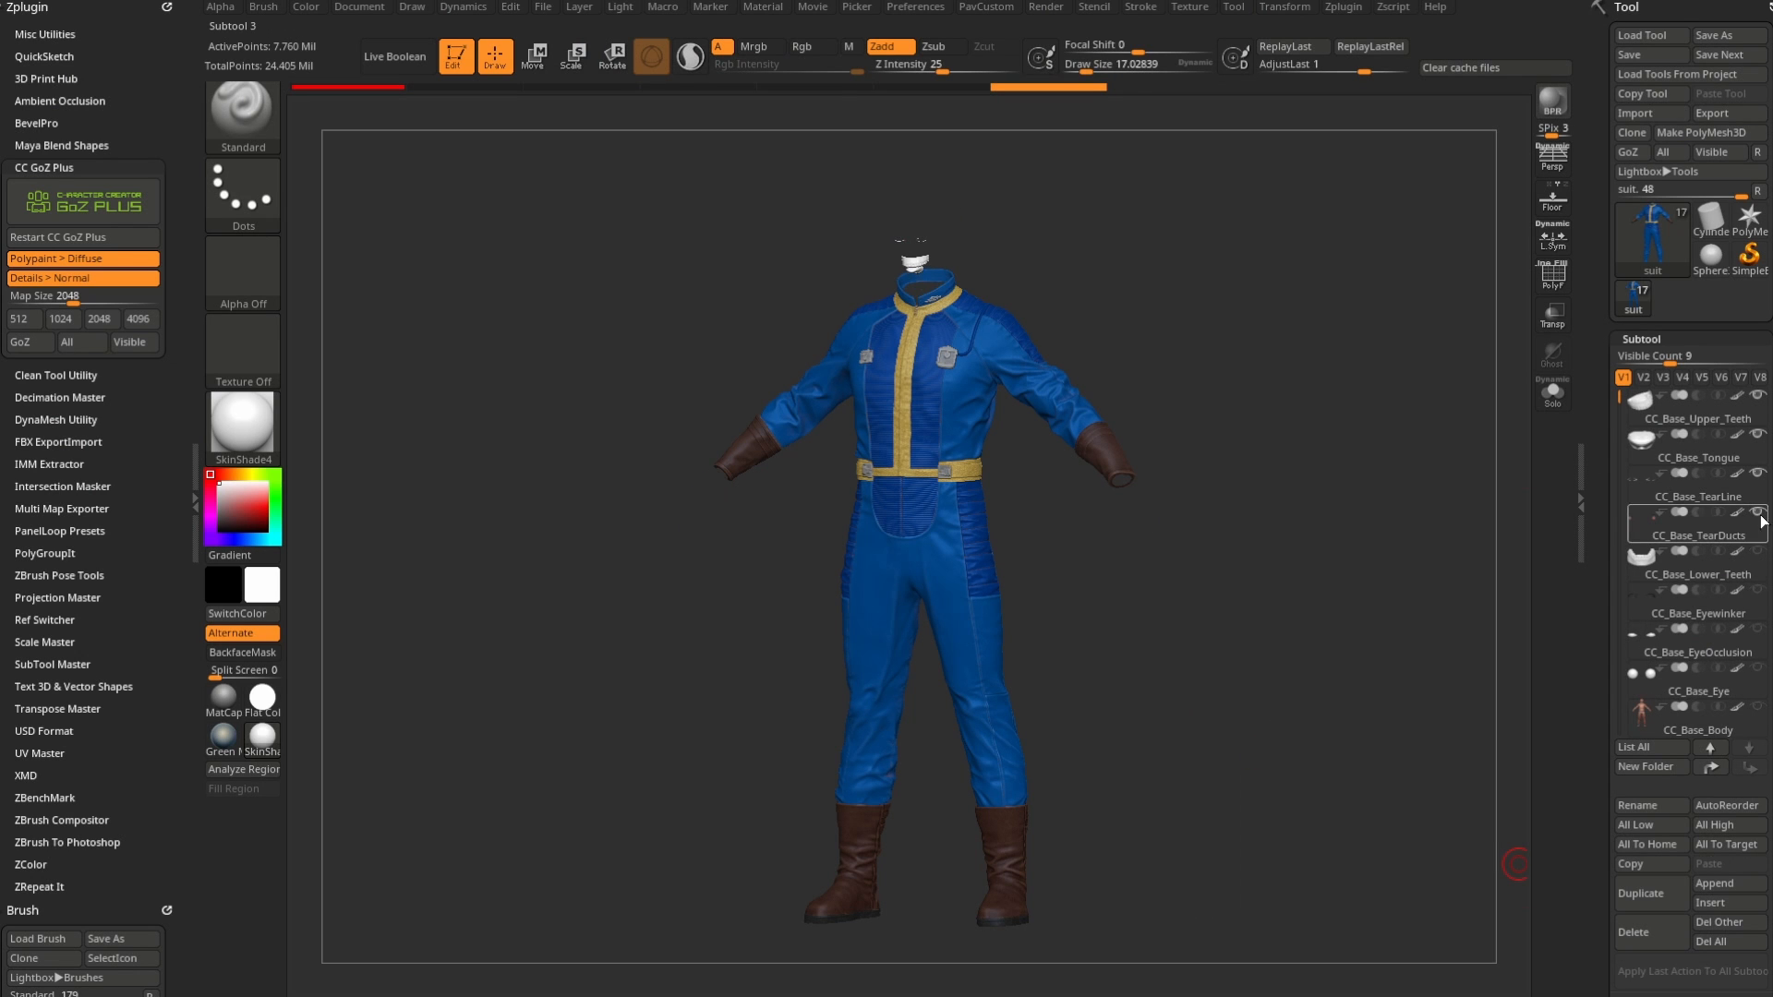
{"action": "left_click", "coordinate": [1758, 512]}
{"action": "left_click", "coordinate": [1757, 473]}
{"action": "left_click", "coordinate": [1758, 434]}
{"action": "left_click", "coordinate": [1757, 395]}
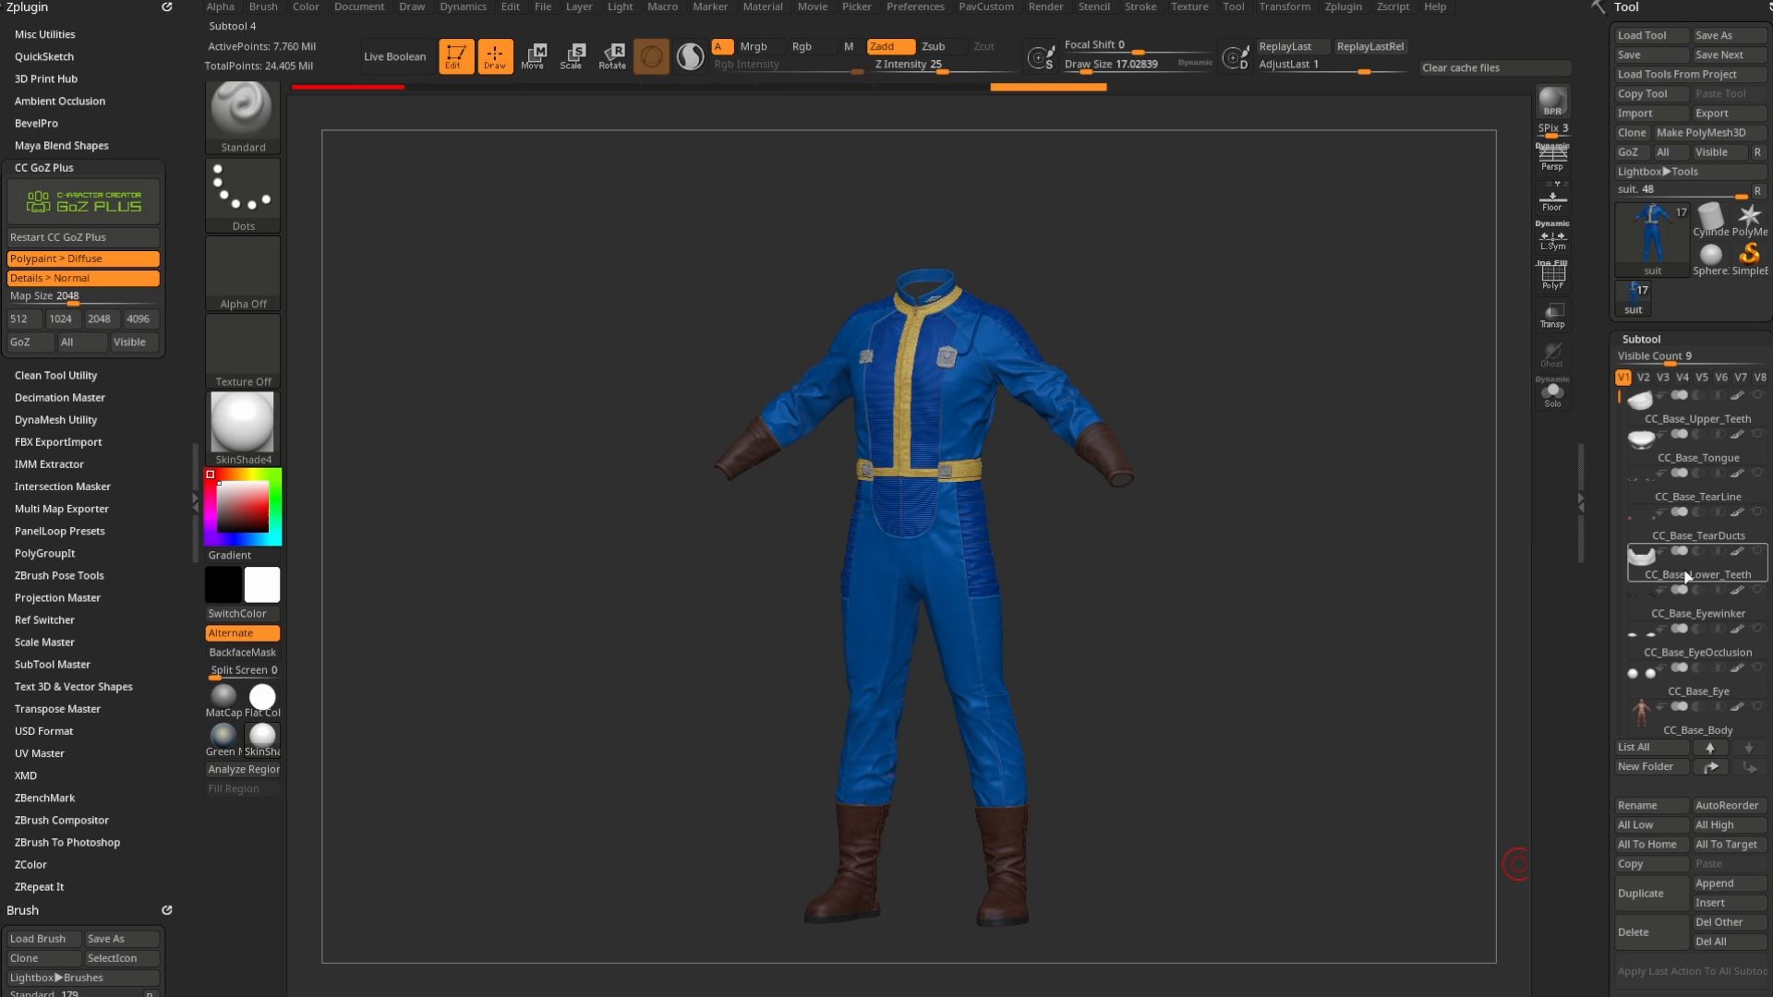
- Select the wire_0 clothing subtool and look over the remaining clothing pieces
{"action": "scroll", "coordinate": [1613, 423], "scroll_direction": "down", "scroll_amount": 5}
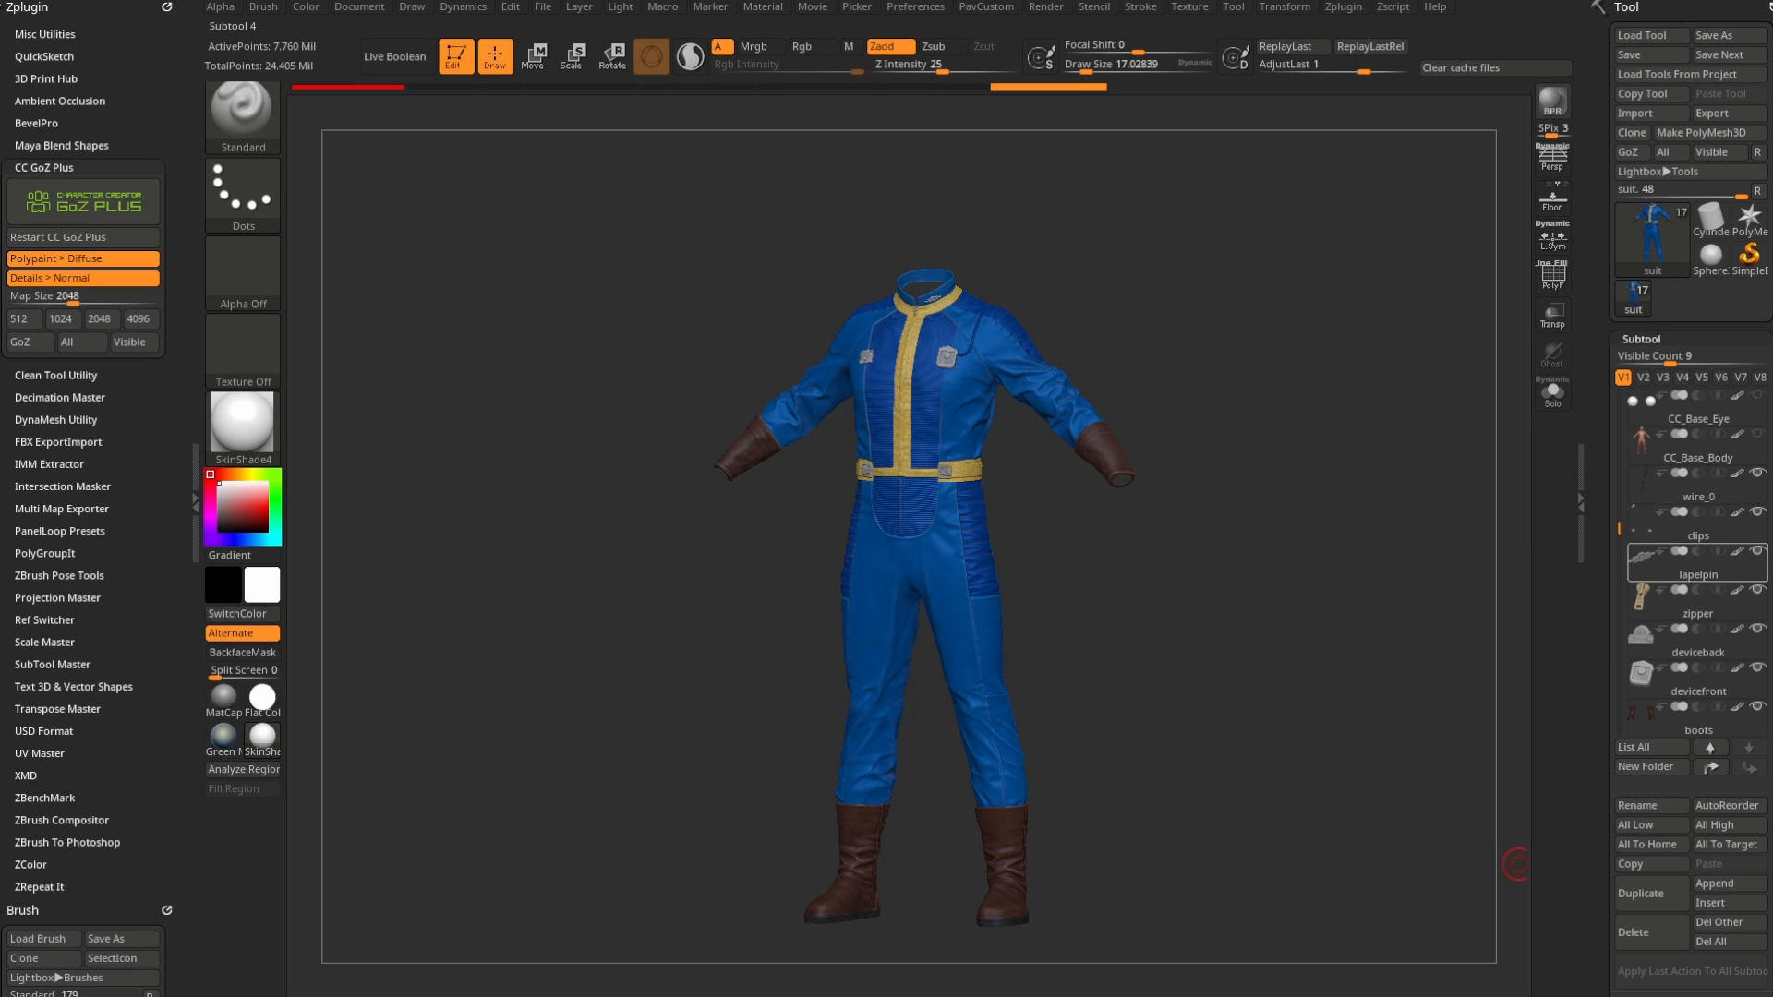
{"action": "left_click", "coordinate": [1710, 461]}
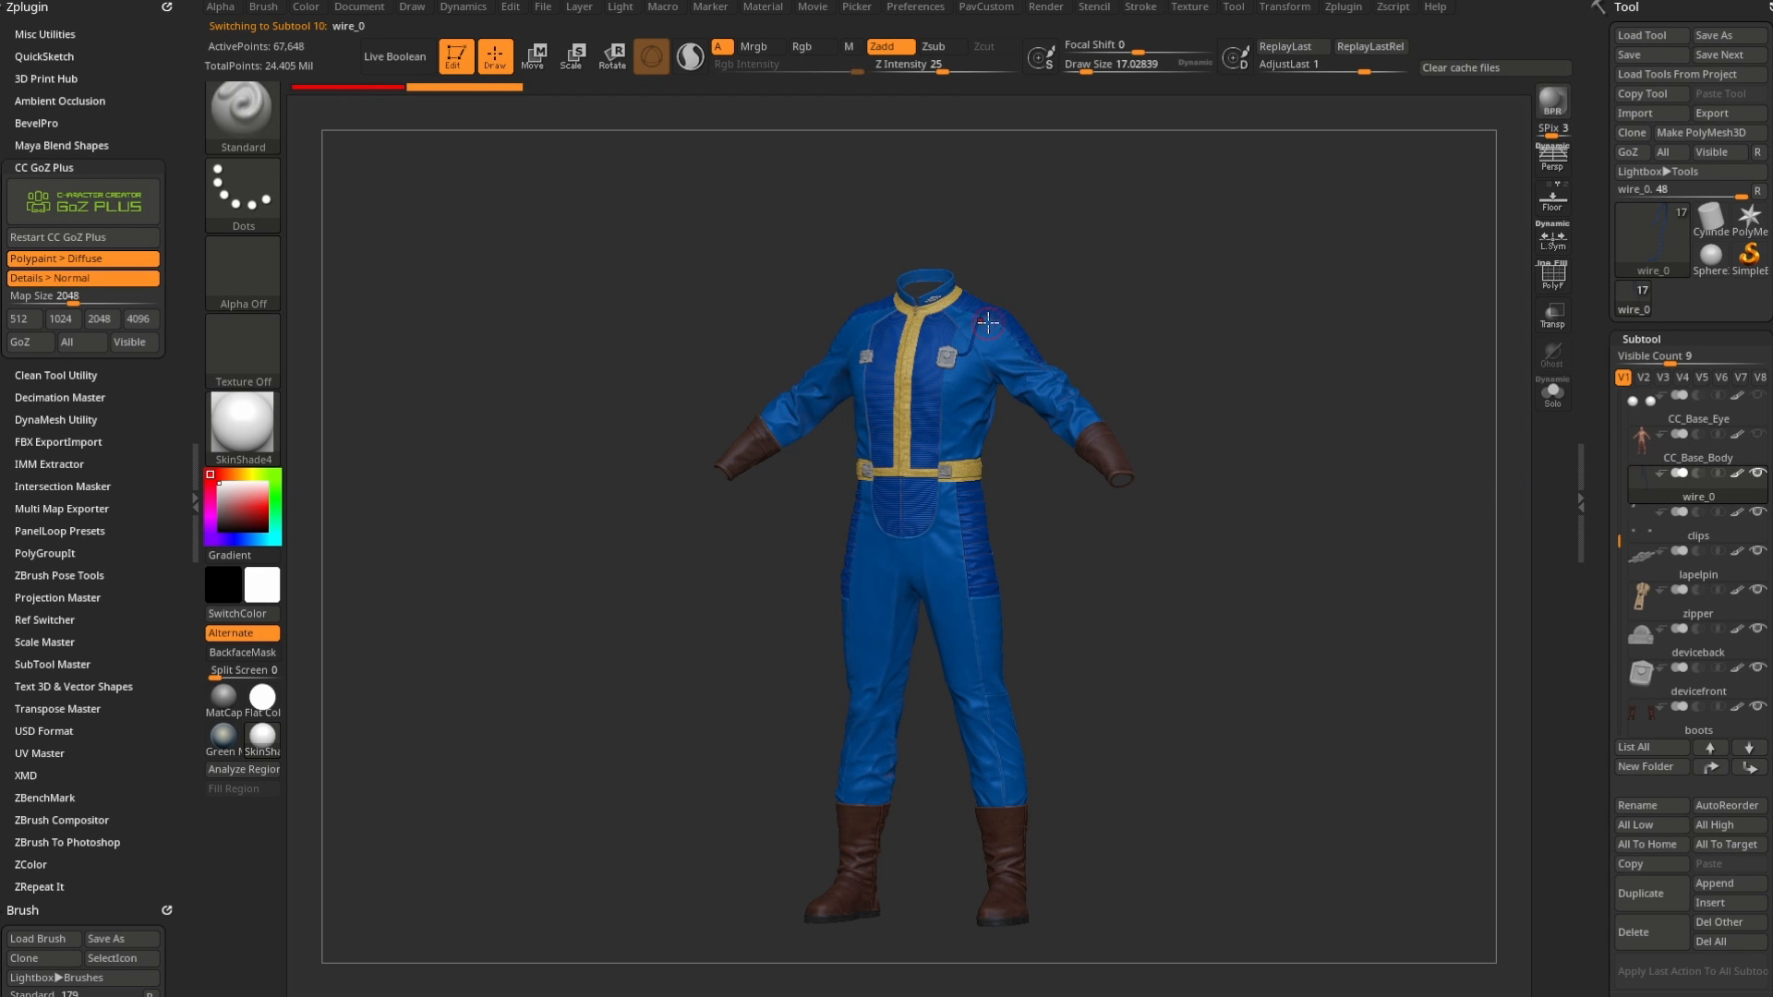
{"action": "left_click_drag", "start_coordinate": [1618, 538], "coordinate": [1619, 545]}
{"action": "mouse_move", "coordinate": [1261, 532]}
{"action": "left_mouse_down"}
{"action": "mouse_move", "coordinate": [1021, 526]}
{"action": "mouse_move", "coordinate": [1238, 585]}
{"action": "mouse_move", "coordinate": [1172, 586]}
{"action": "mouse_move", "coordinate": [1247, 609]}
{"action": "mouse_move", "coordinate": [1062, 573]}
{"action": "left_mouse_up"}
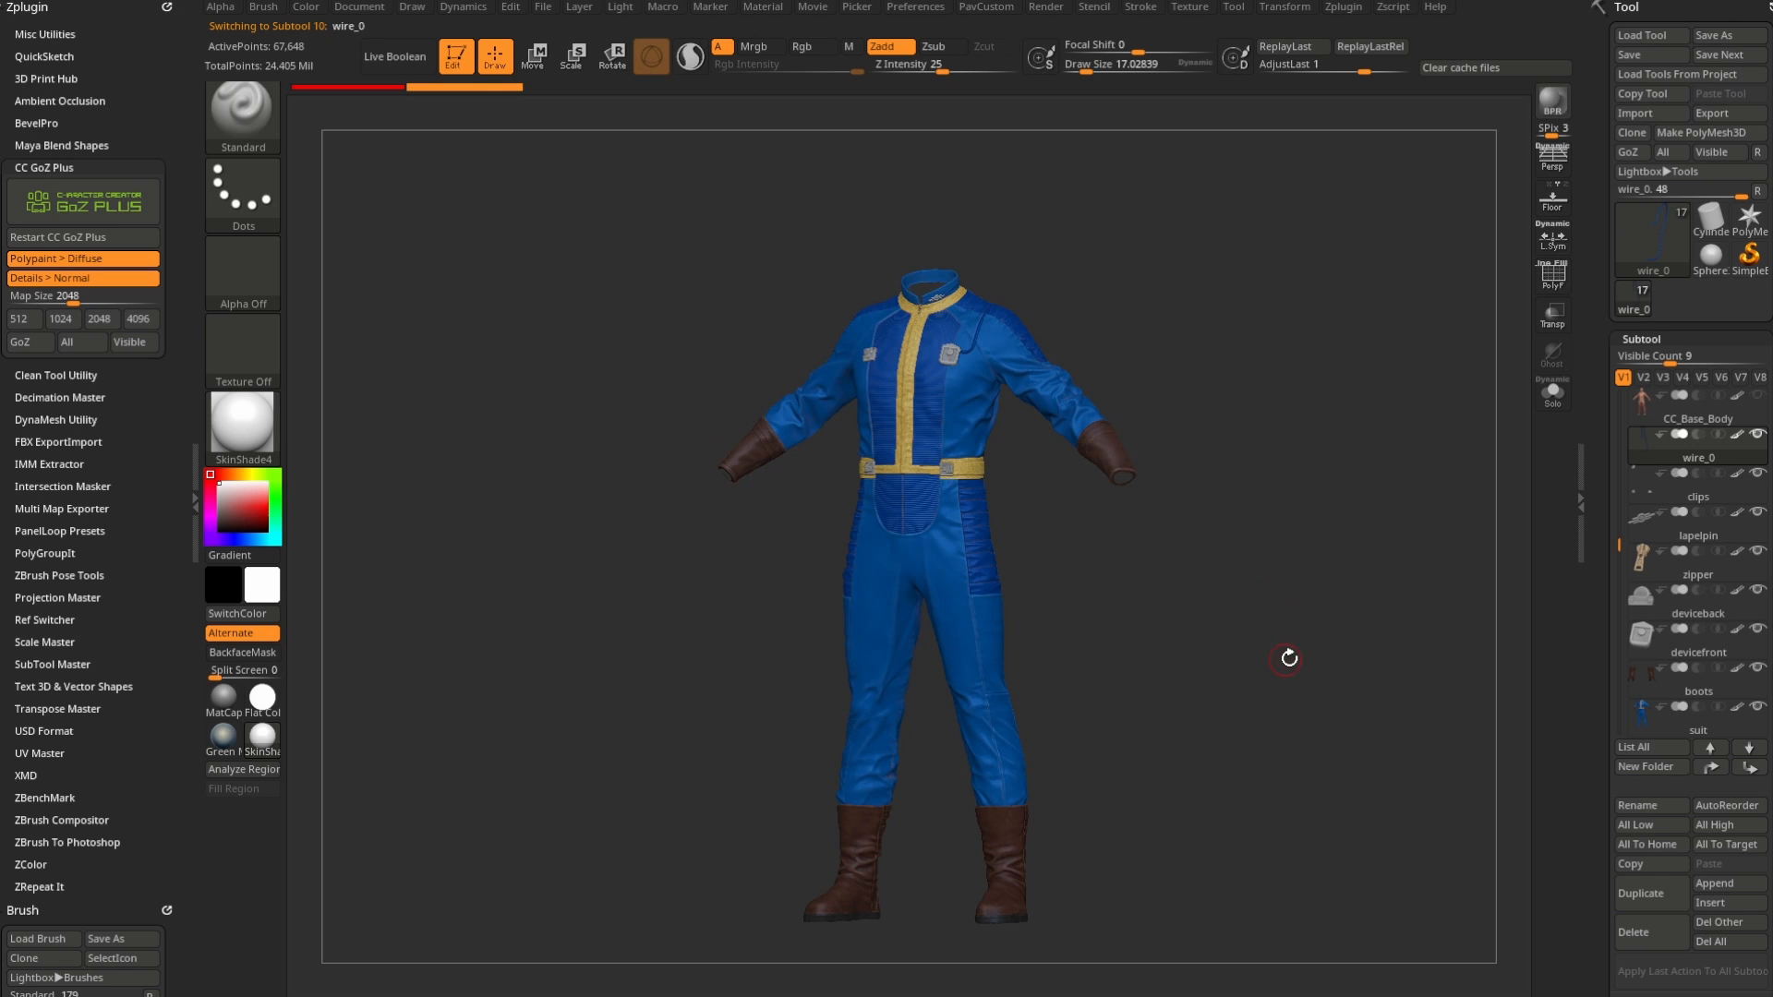
- Set the CC GoZ Plus map size to 4096 and send the visible subtools to Character Creator
{"action": "left_click_drag", "start_coordinate": [1288, 658], "coordinate": [1300, 665]}
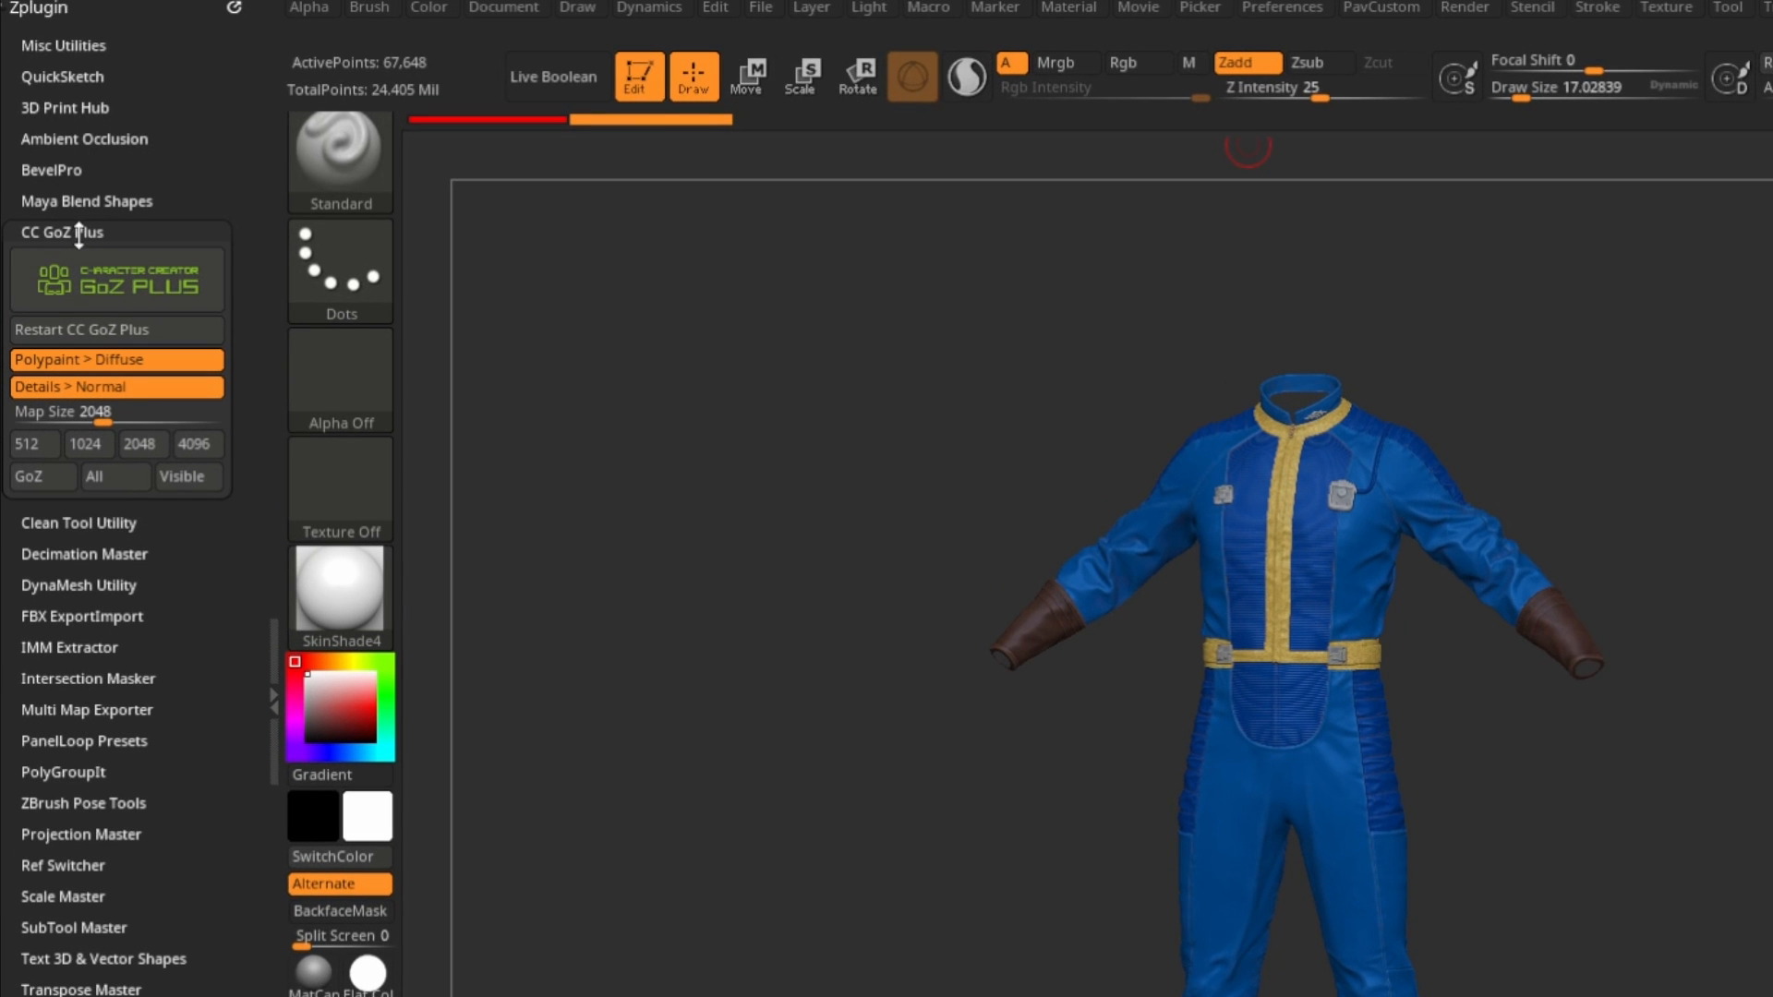
{"action": "left_click", "coordinate": [197, 448]}
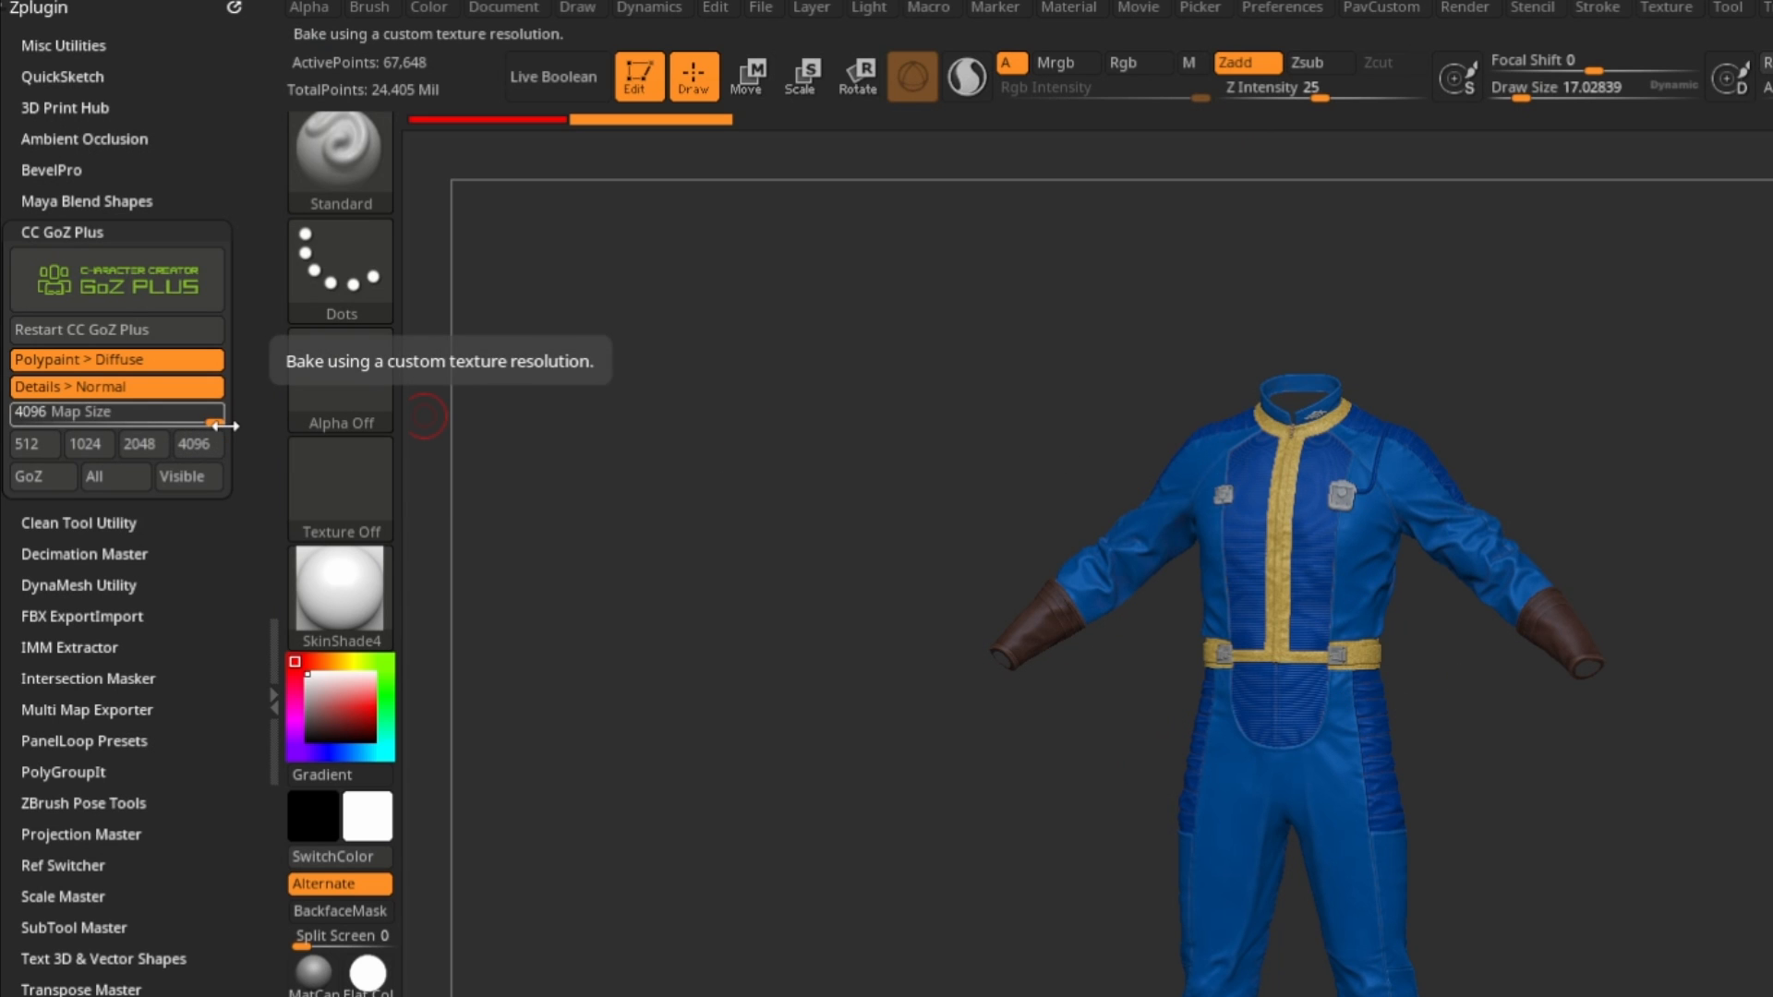
{"action": "left_click", "coordinate": [188, 477]}
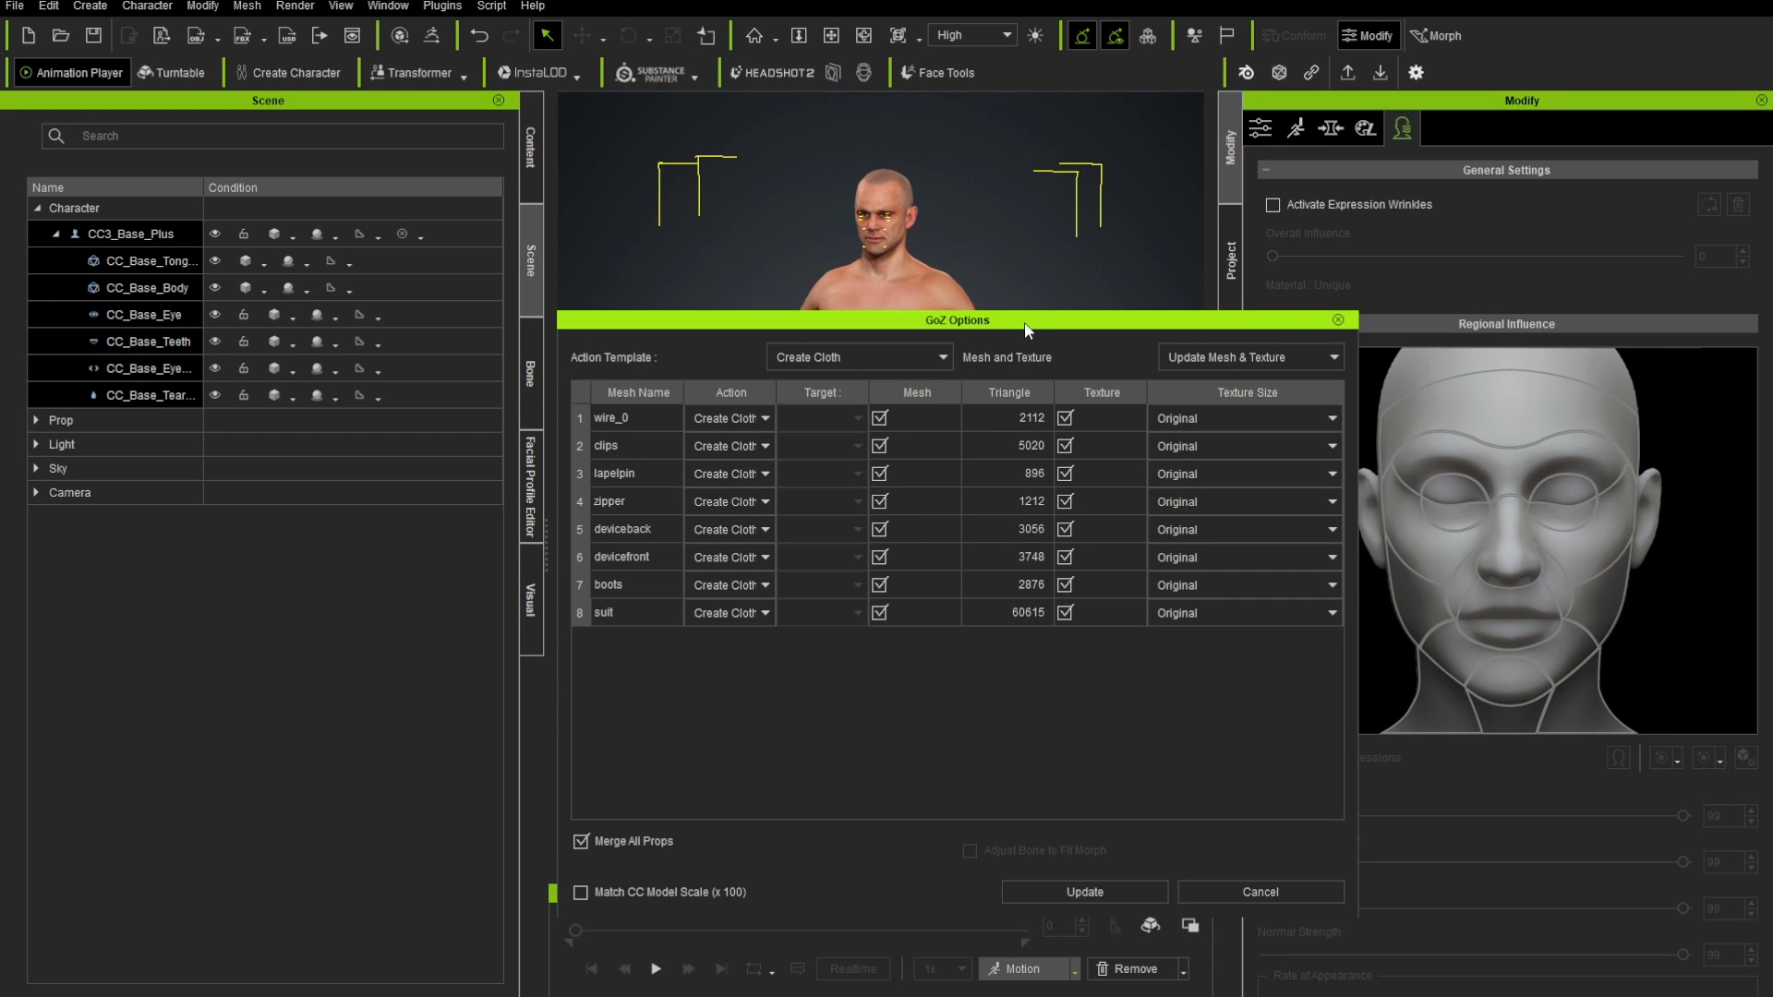
- Set the GoZ texture sizes to 512 x 512 for wire_0, lapelpin and zipper, and 1024 x 1024 for clips
{"action": "left_click_drag", "start_coordinate": [1067, 328], "coordinate": [796, 308]}
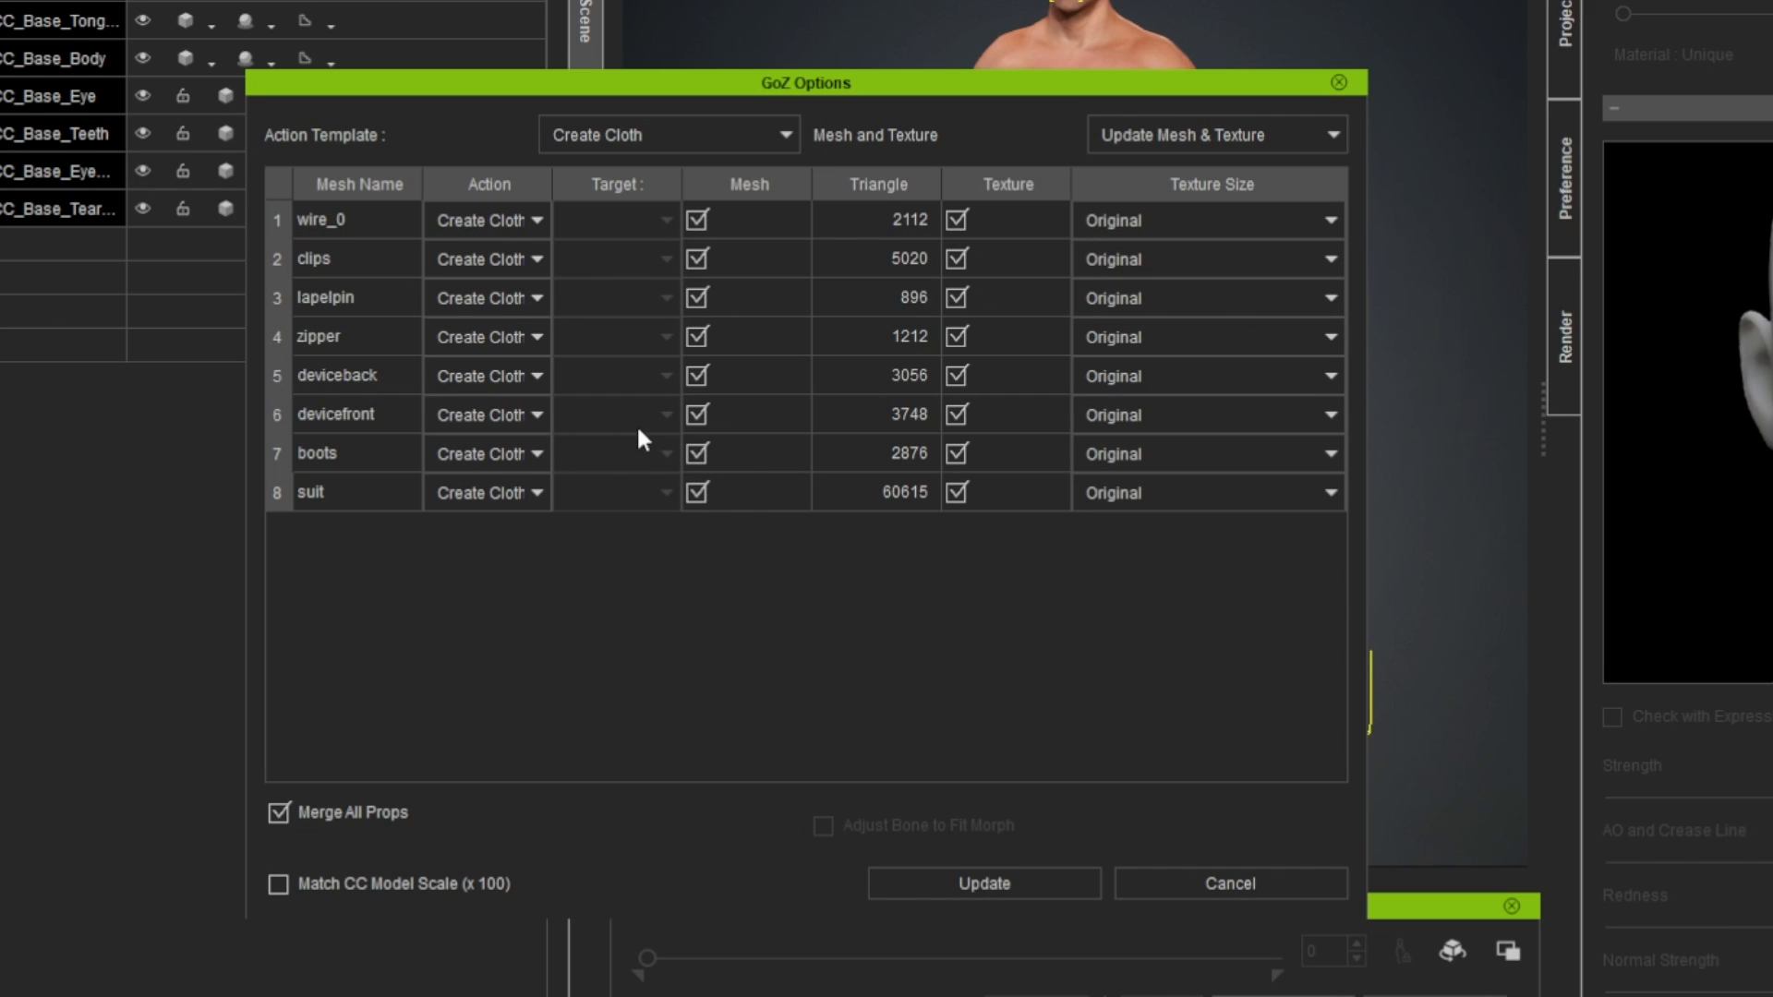
{"action": "left_click", "coordinate": [1328, 217]}
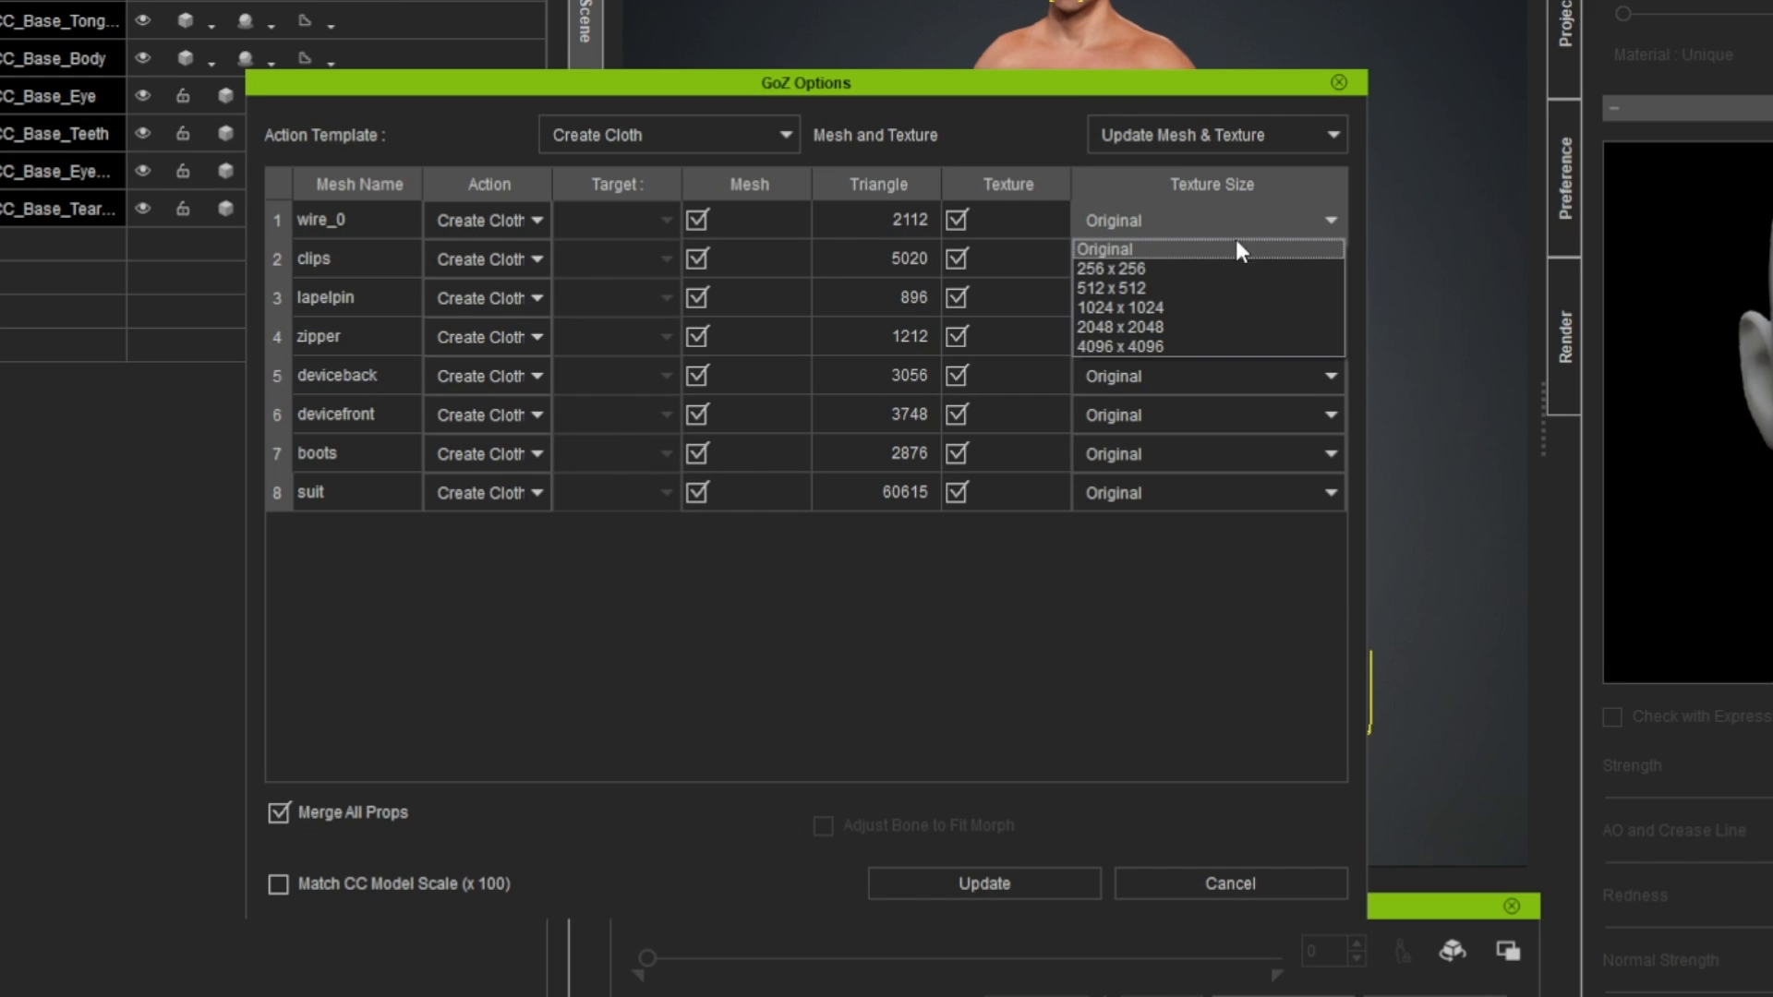
{"action": "left_click", "coordinate": [1208, 286]}
{"action": "left_click", "coordinate": [1326, 259]}
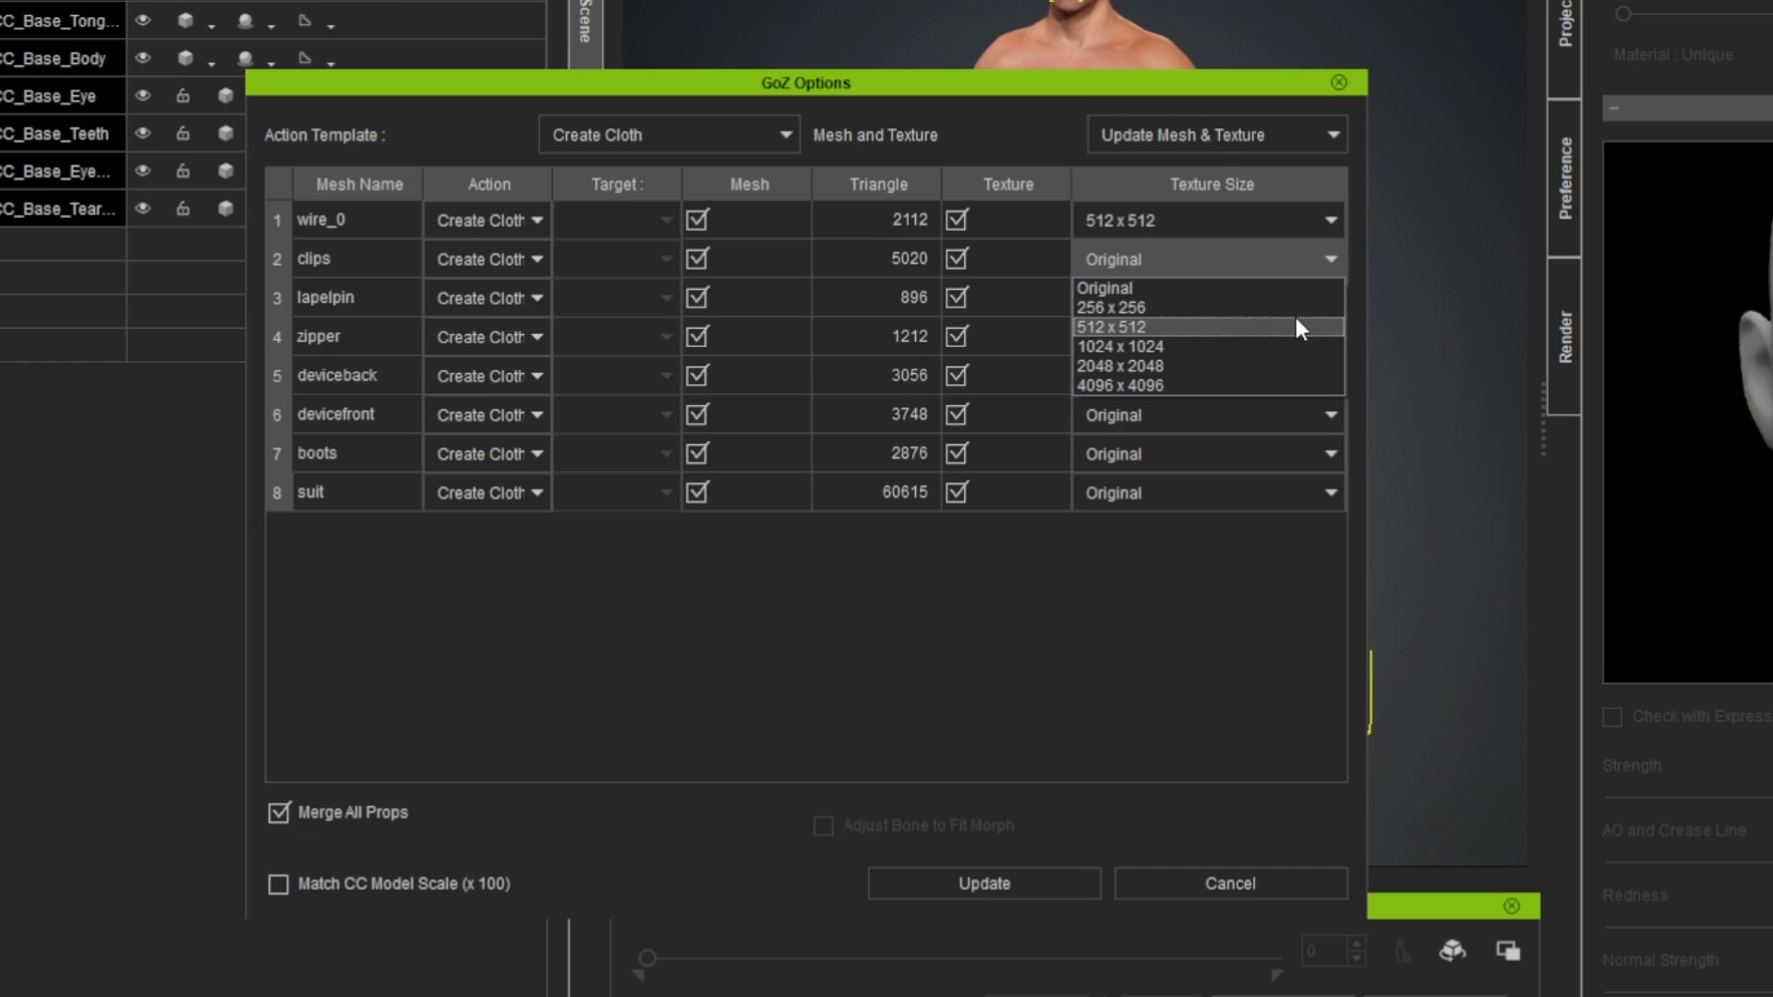
{"action": "left_click", "coordinate": [1283, 343]}
{"action": "left_click", "coordinate": [1330, 308]}
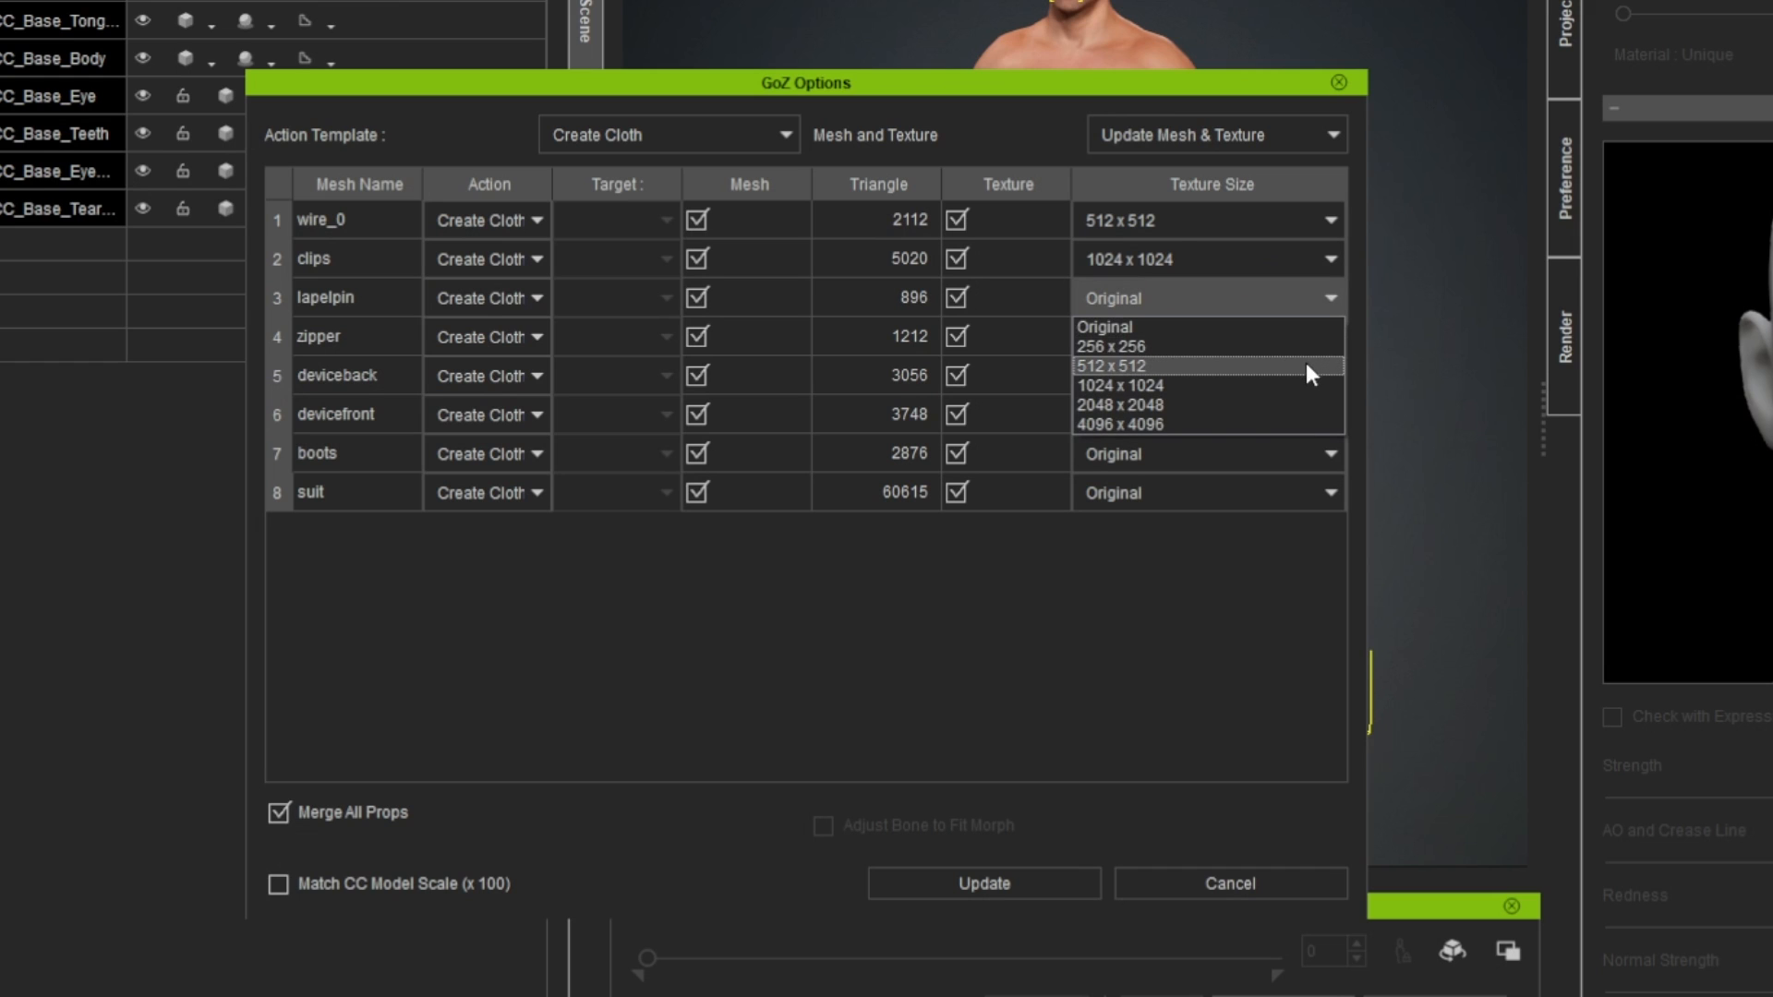
{"action": "left_click", "coordinate": [1305, 366]}
{"action": "left_click", "coordinate": [1331, 337]}
{"action": "left_click", "coordinate": [1312, 404]}
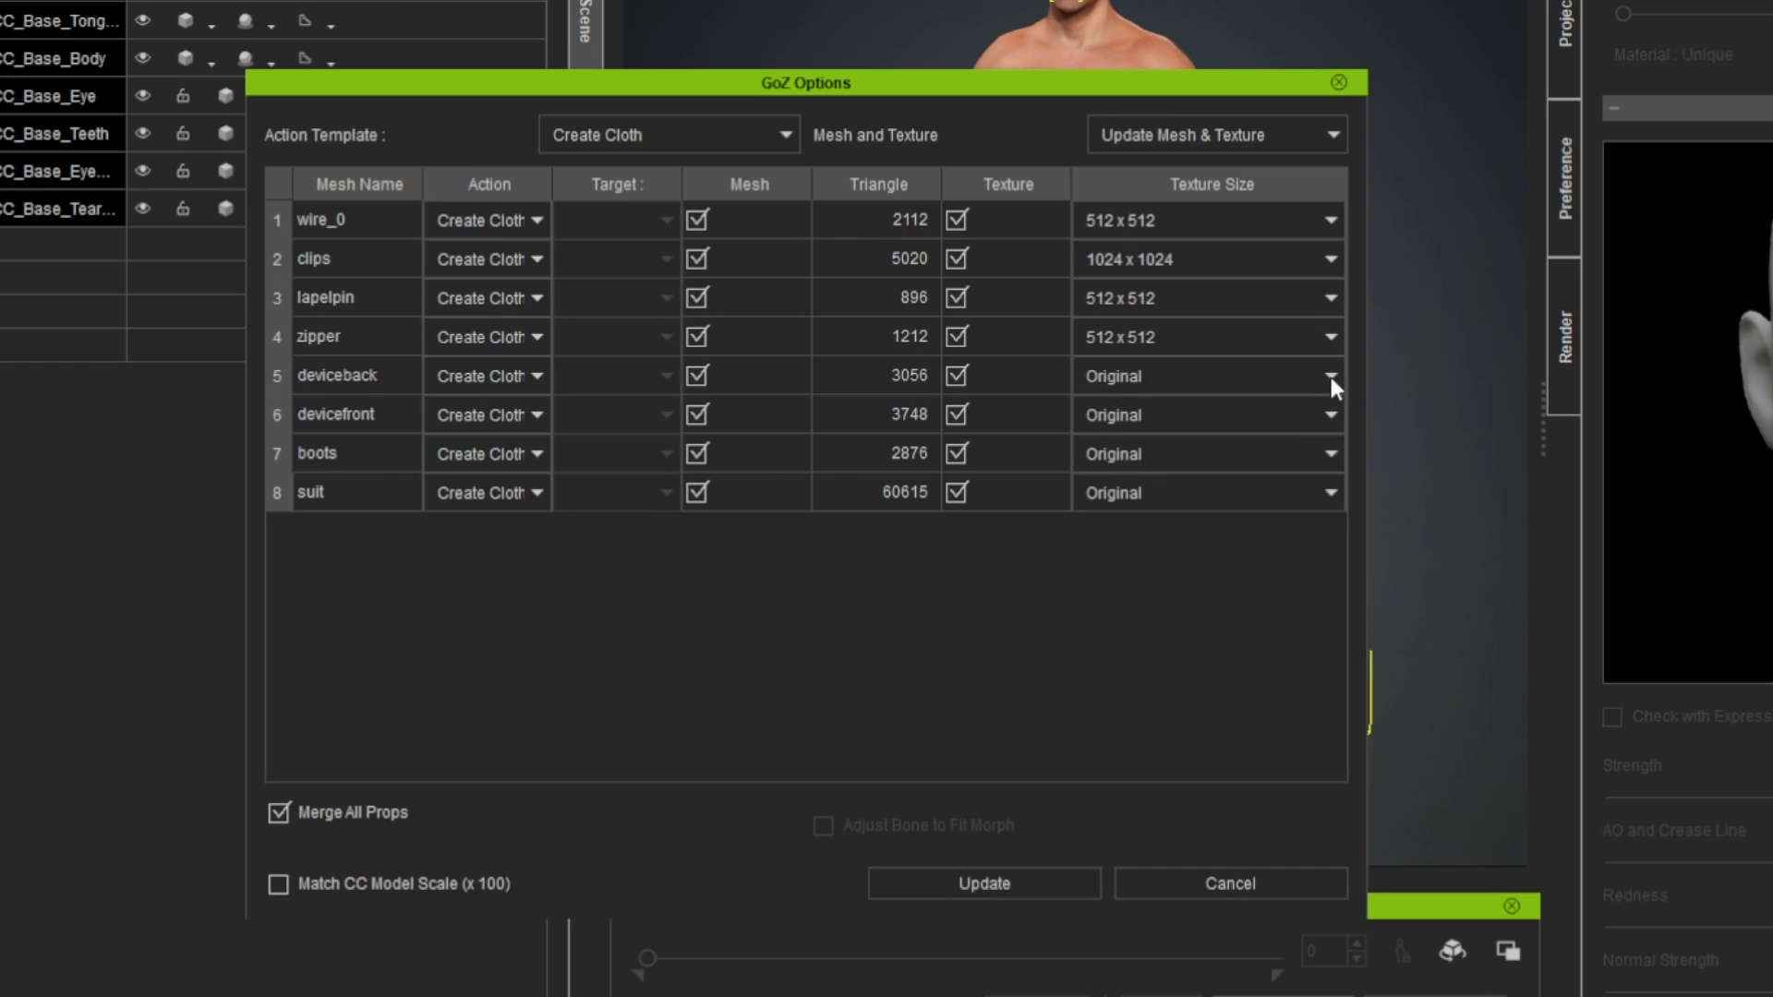
- Set the texture sizes to 1024 x 1024 for deviceback and devicefront, 2048 x 2048 for boots and 4096 x 4096 for suit
{"action": "left_click", "coordinate": [1331, 376]}
{"action": "left_click", "coordinate": [1293, 463]}
{"action": "left_click", "coordinate": [1332, 416]}
{"action": "left_click", "coordinate": [1299, 501]}
{"action": "left_click", "coordinate": [1331, 455]}
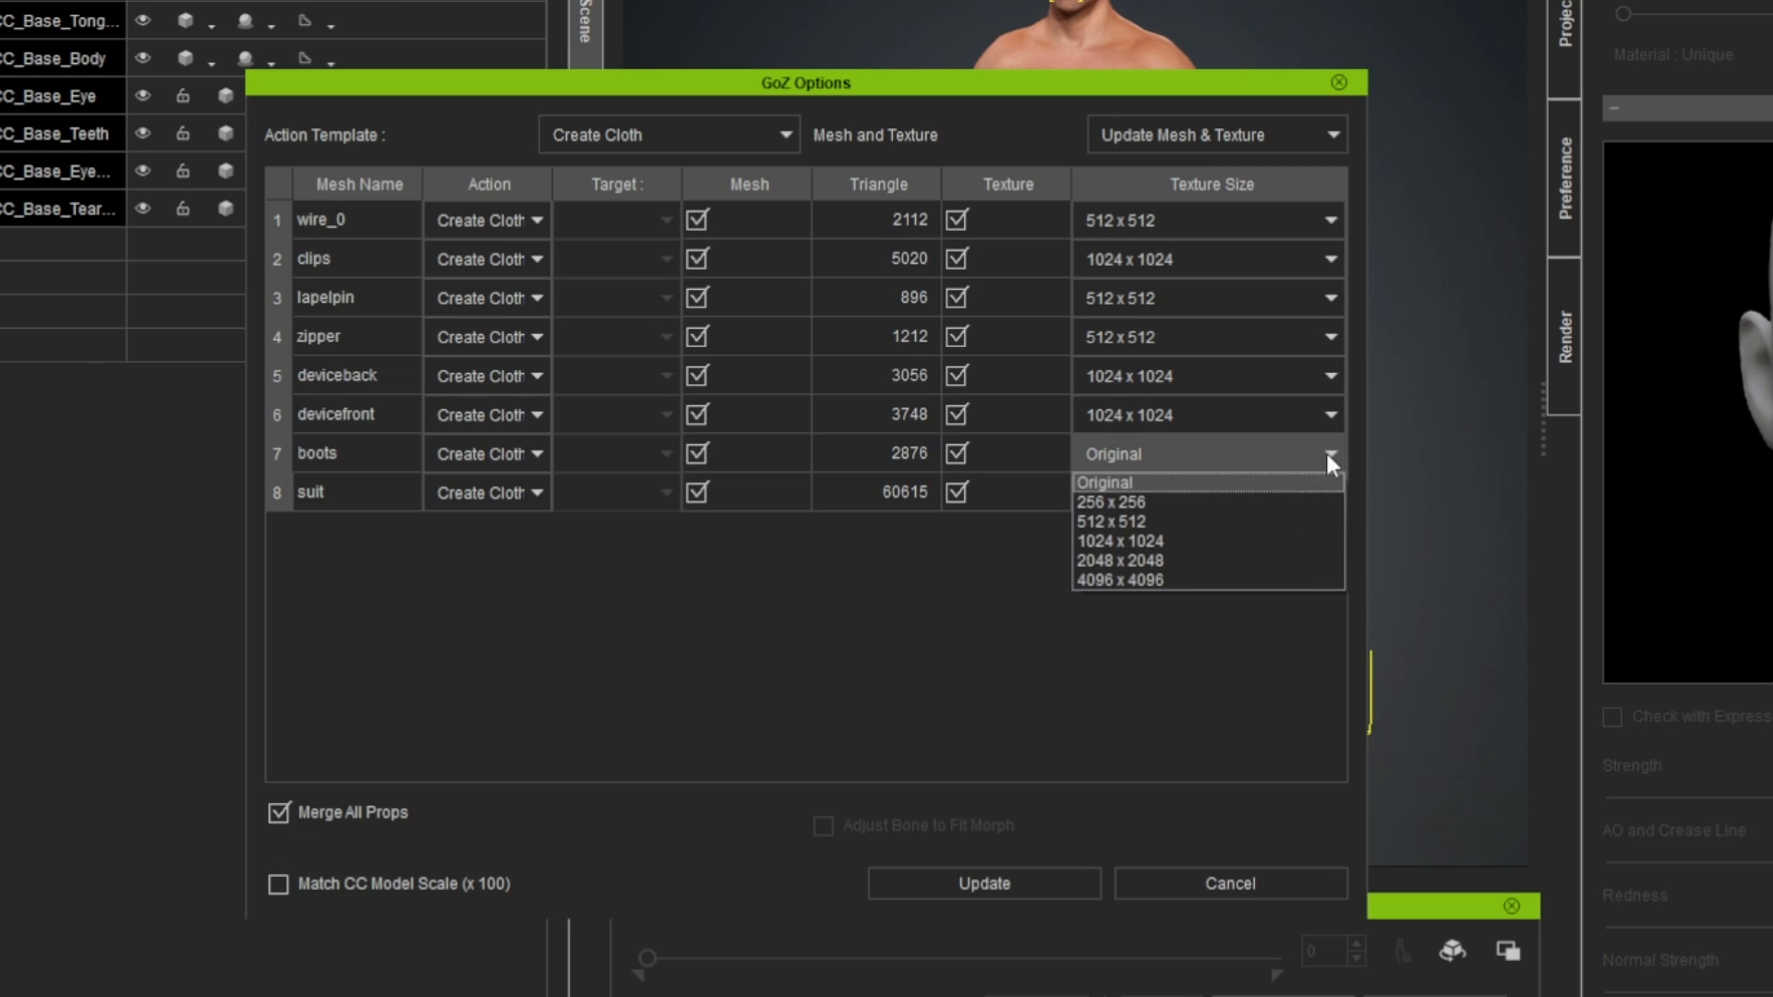
{"action": "left_click", "coordinate": [1250, 557]}
{"action": "left_click", "coordinate": [1327, 493]}
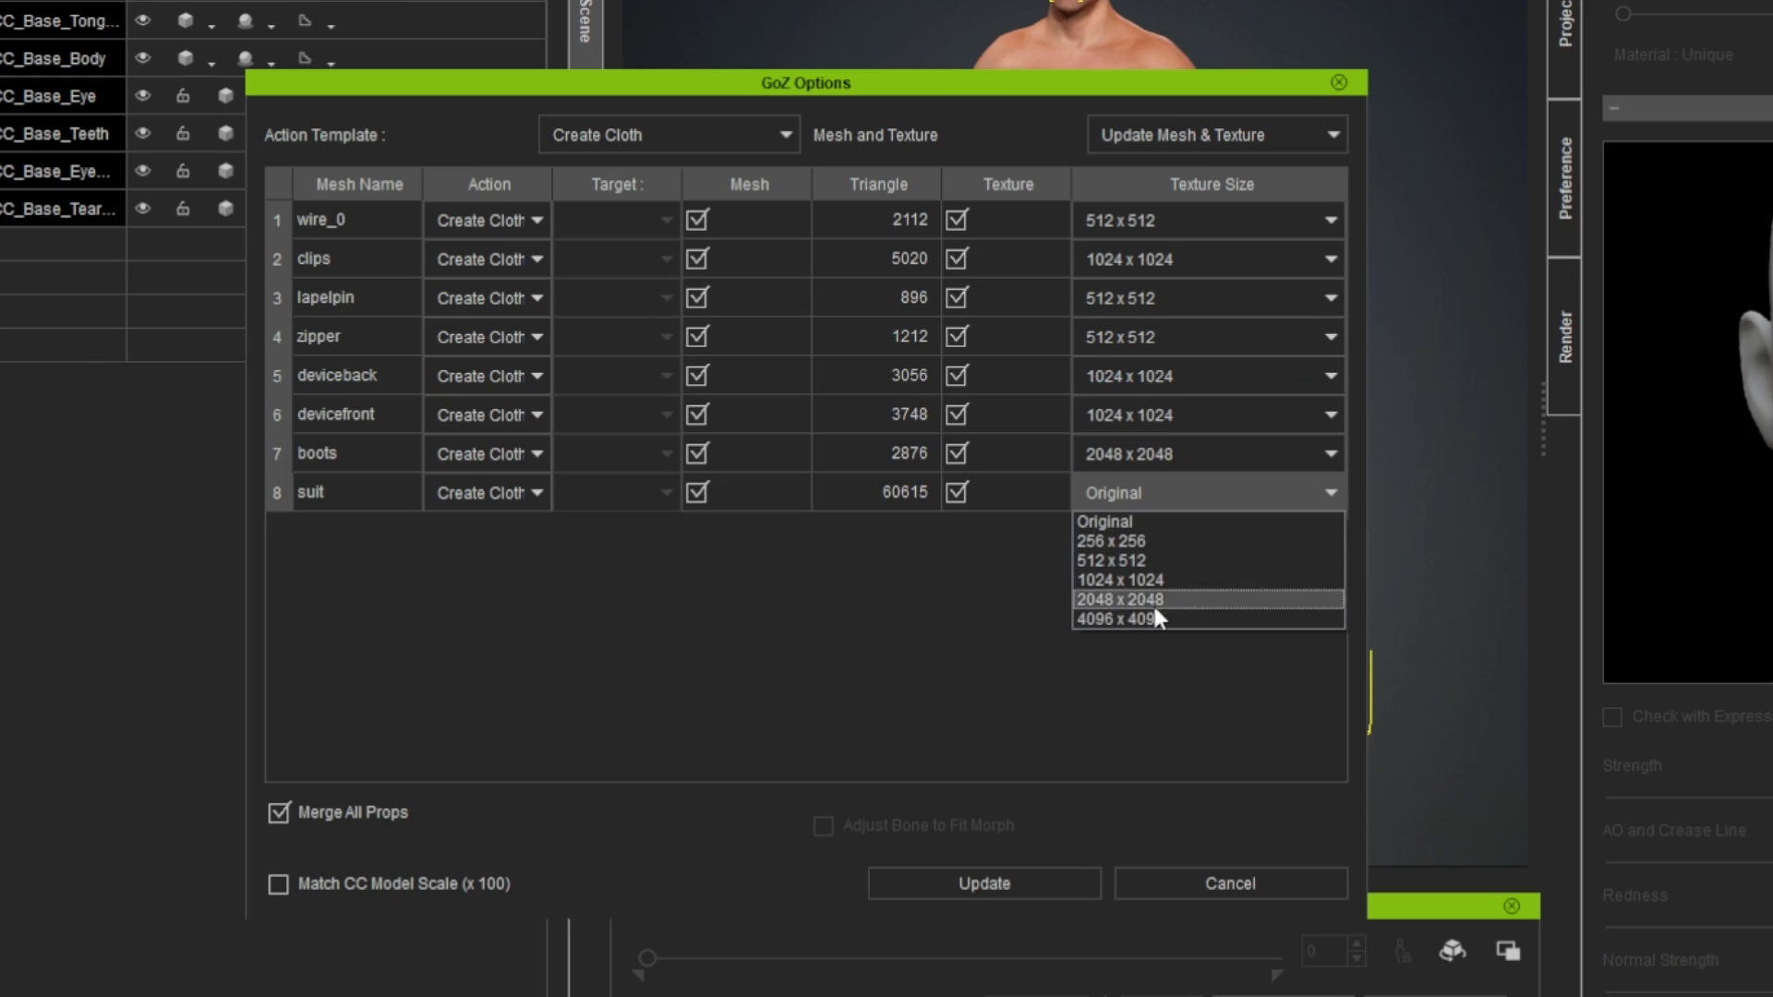
{"action": "left_click", "coordinate": [1191, 622]}
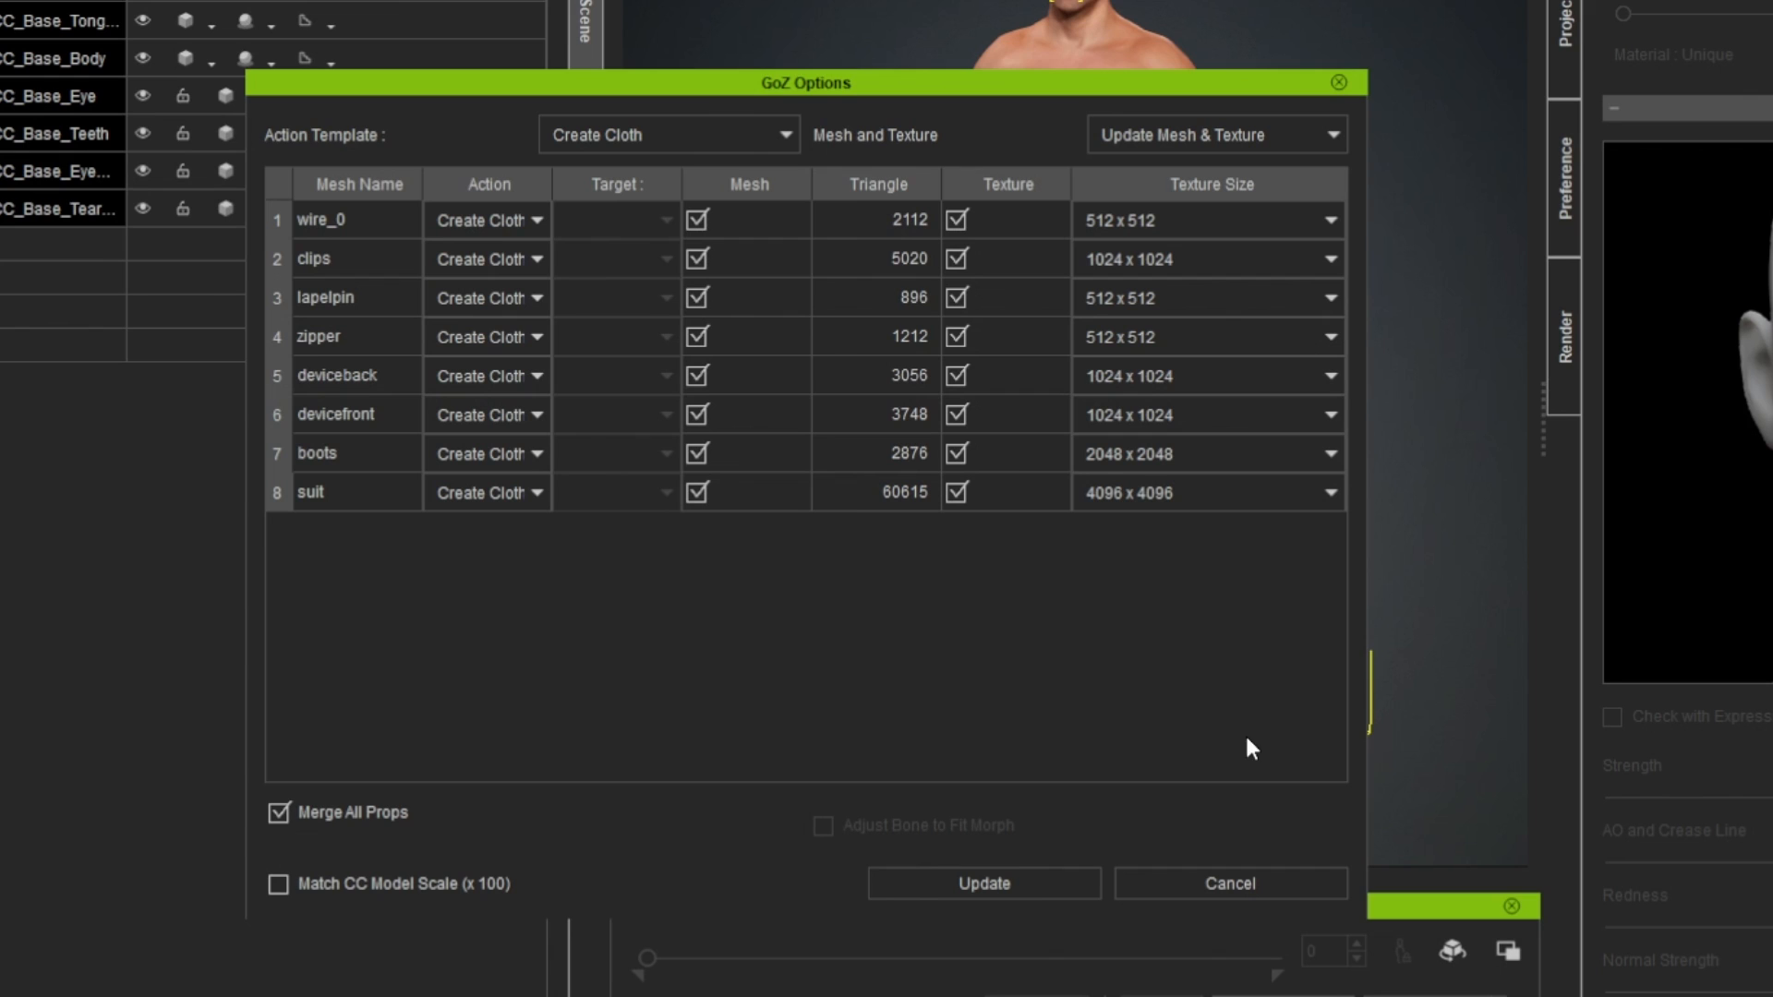
- Look over the action template and wire_0 action choices, keep Create Cloth, and run the GoZ update
{"action": "left_click", "coordinate": [706, 133]}
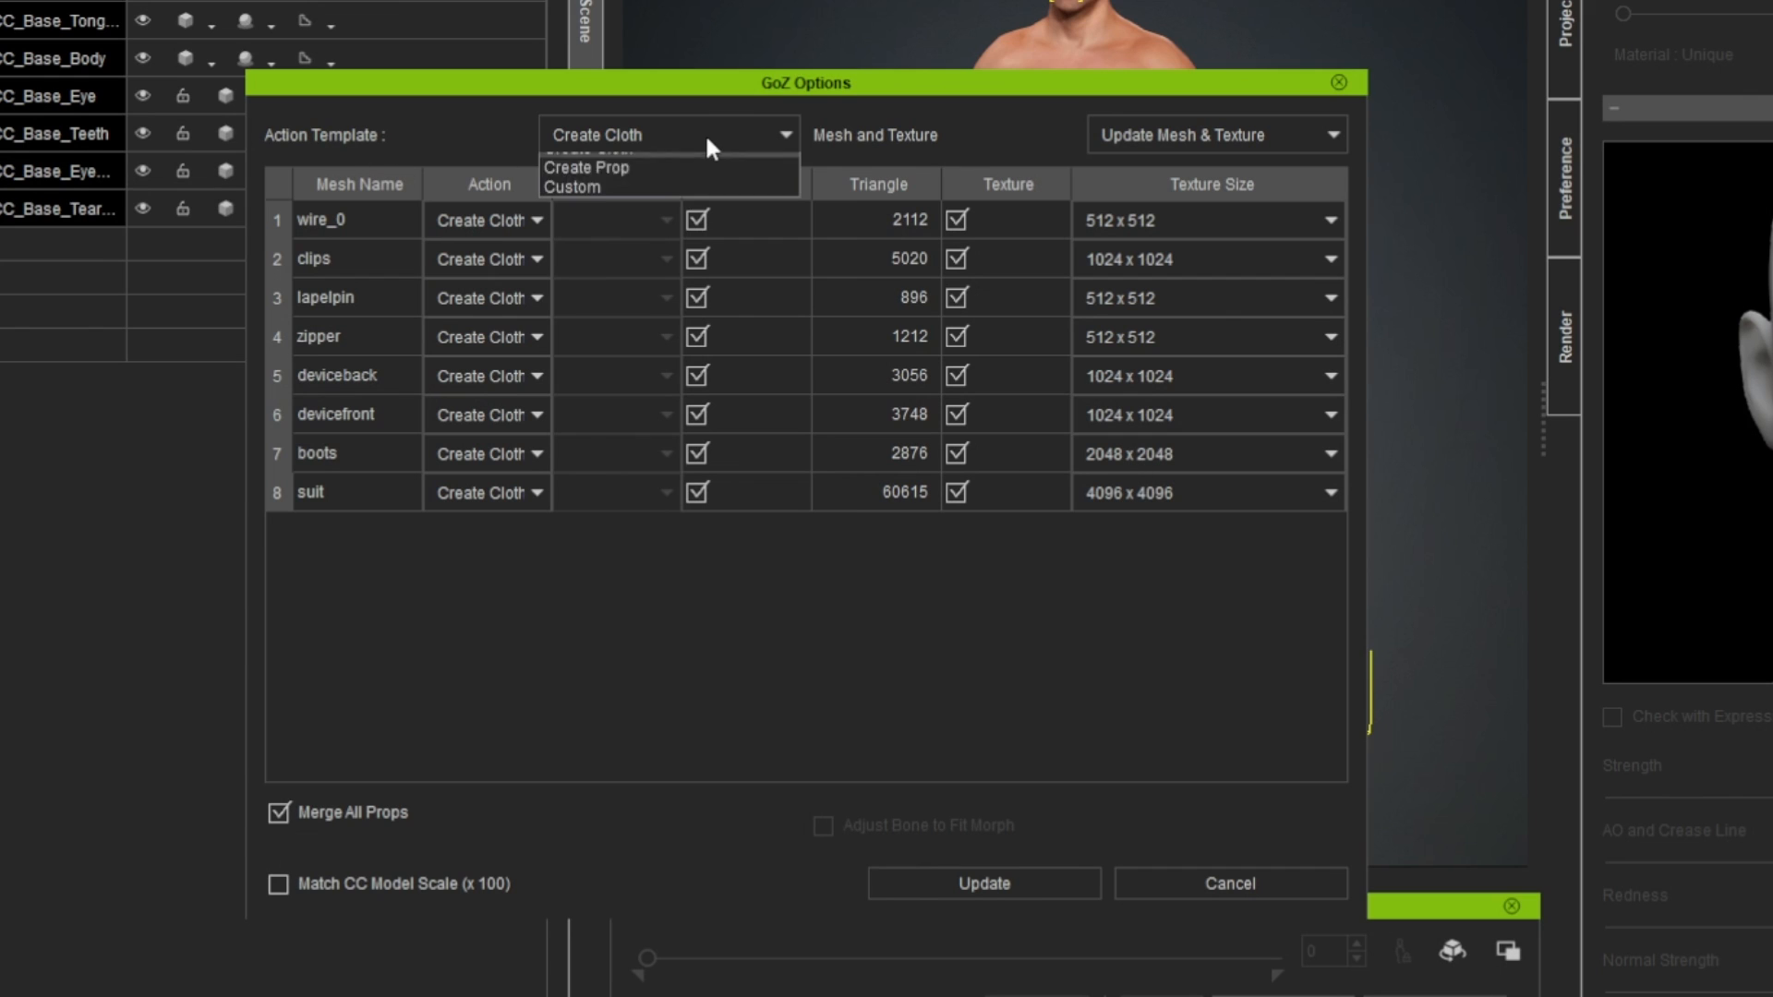
{"action": "left_click", "coordinate": [706, 133]}
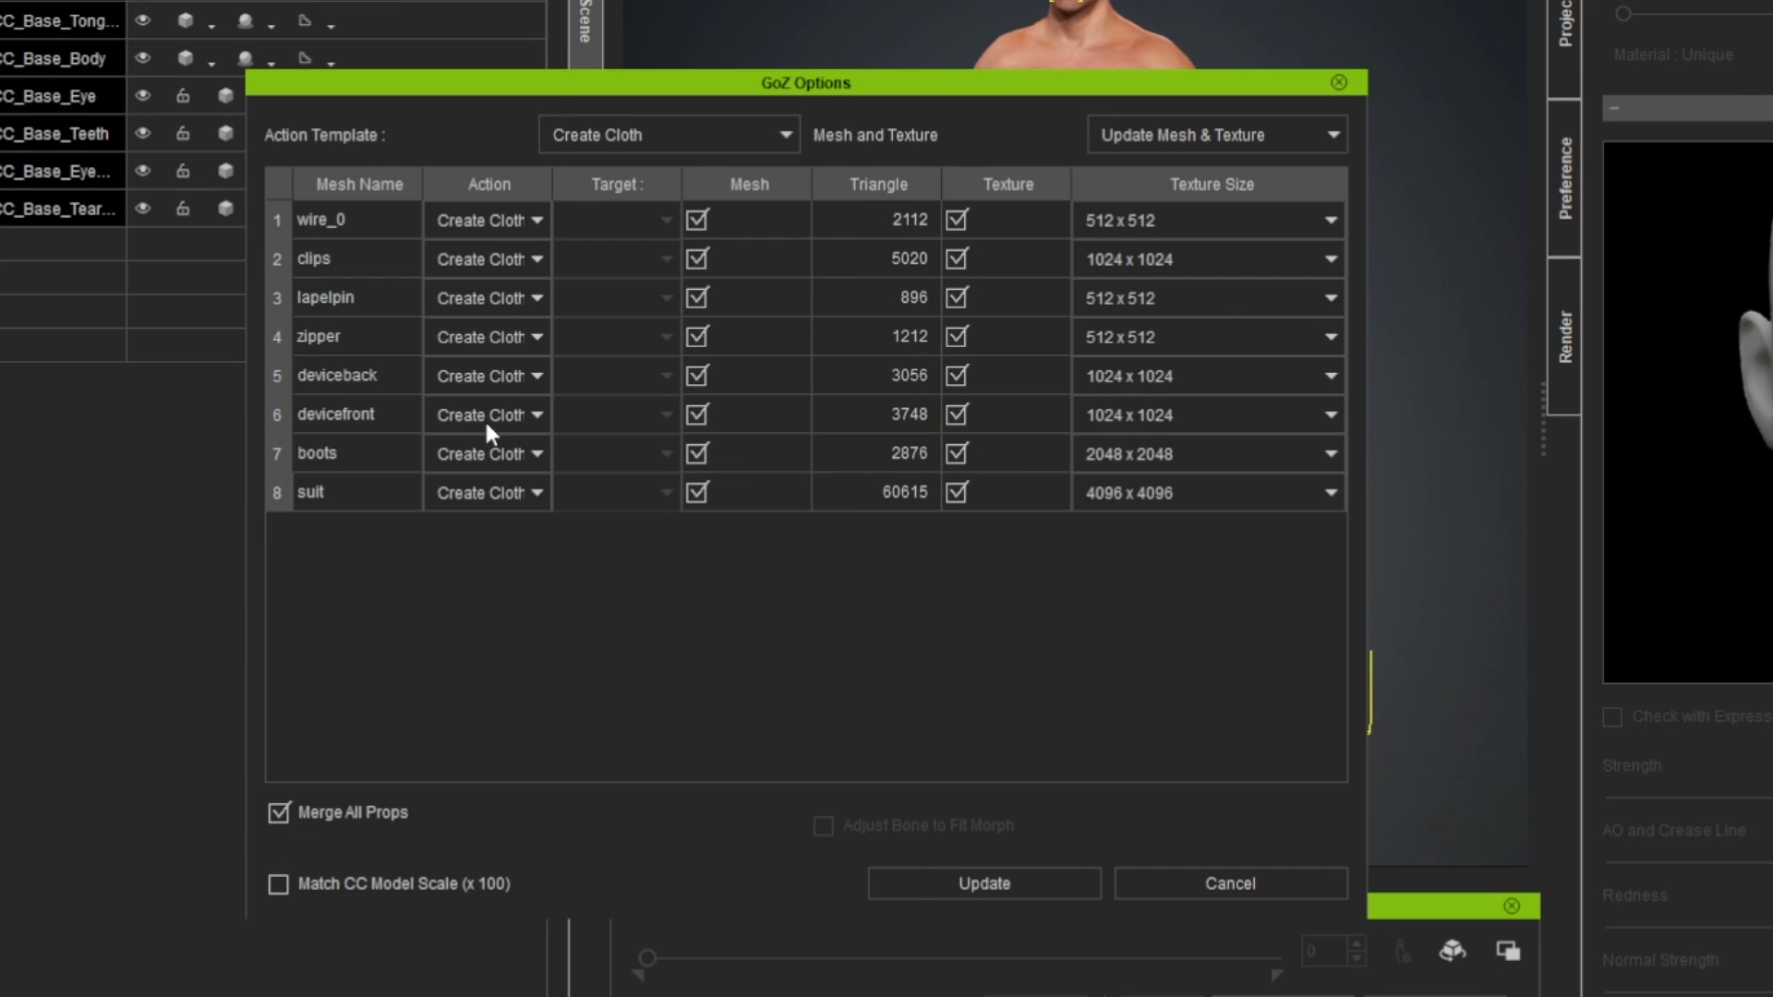
{"action": "left_click", "coordinate": [594, 136]}
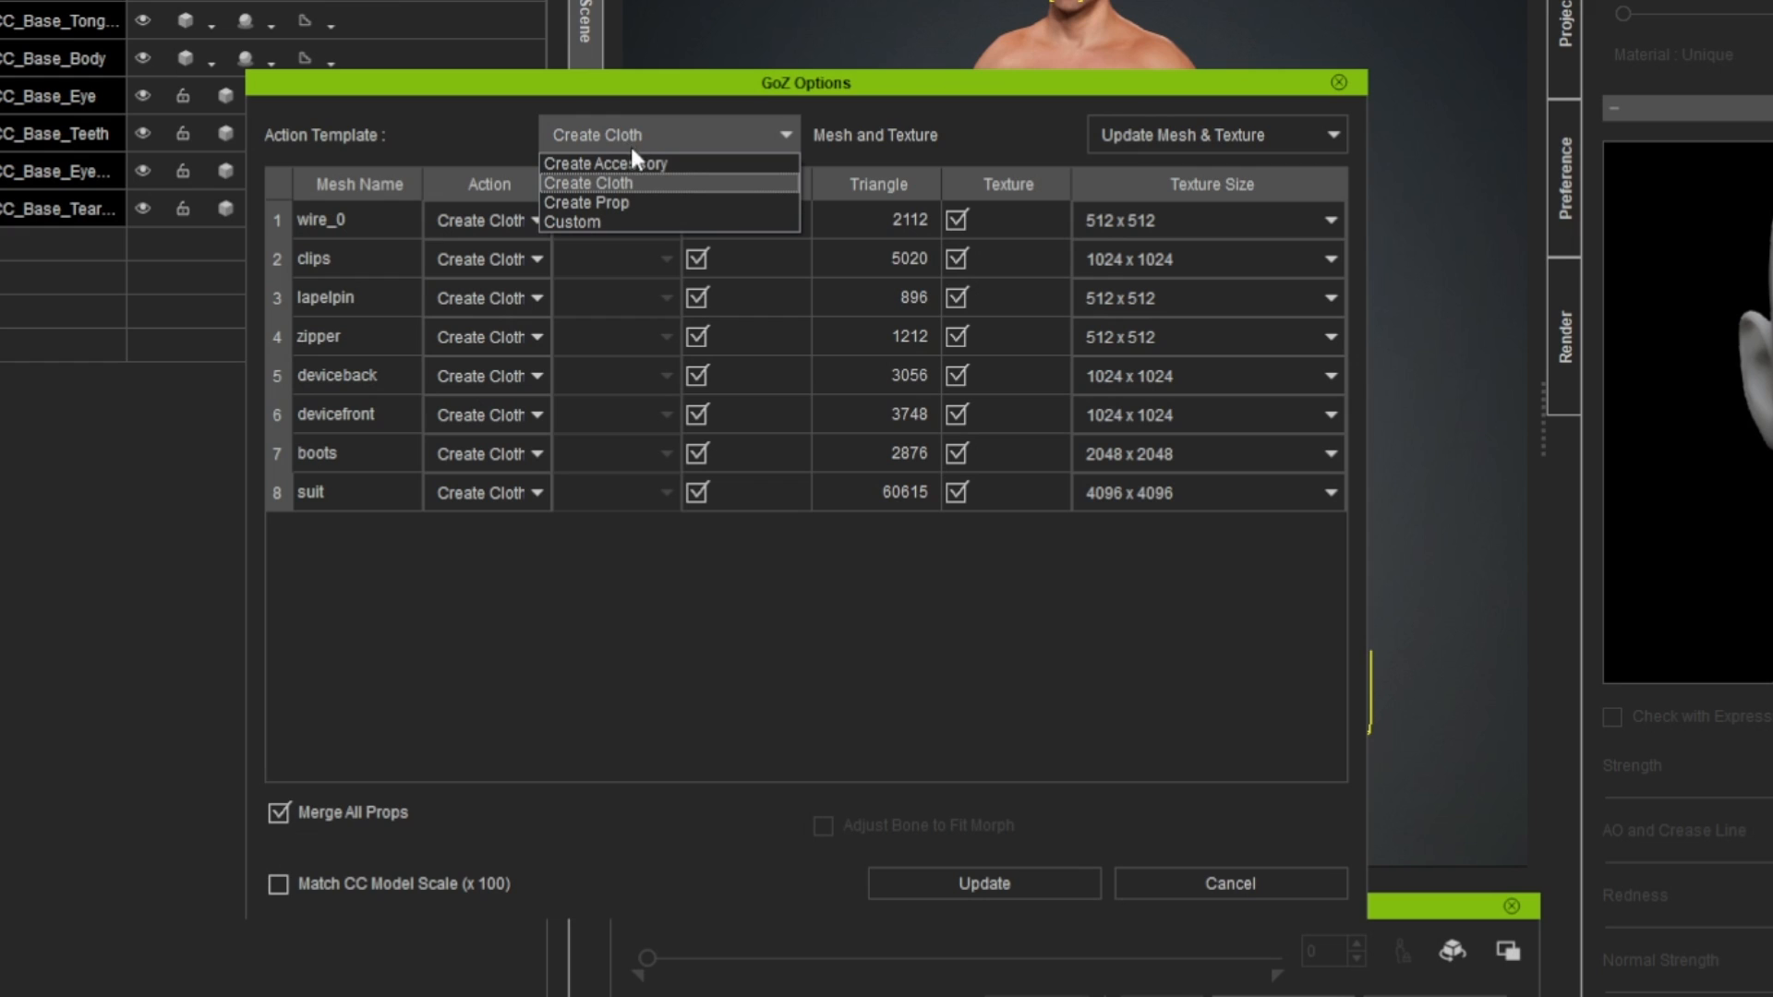
{"action": "left_click", "coordinate": [449, 138]}
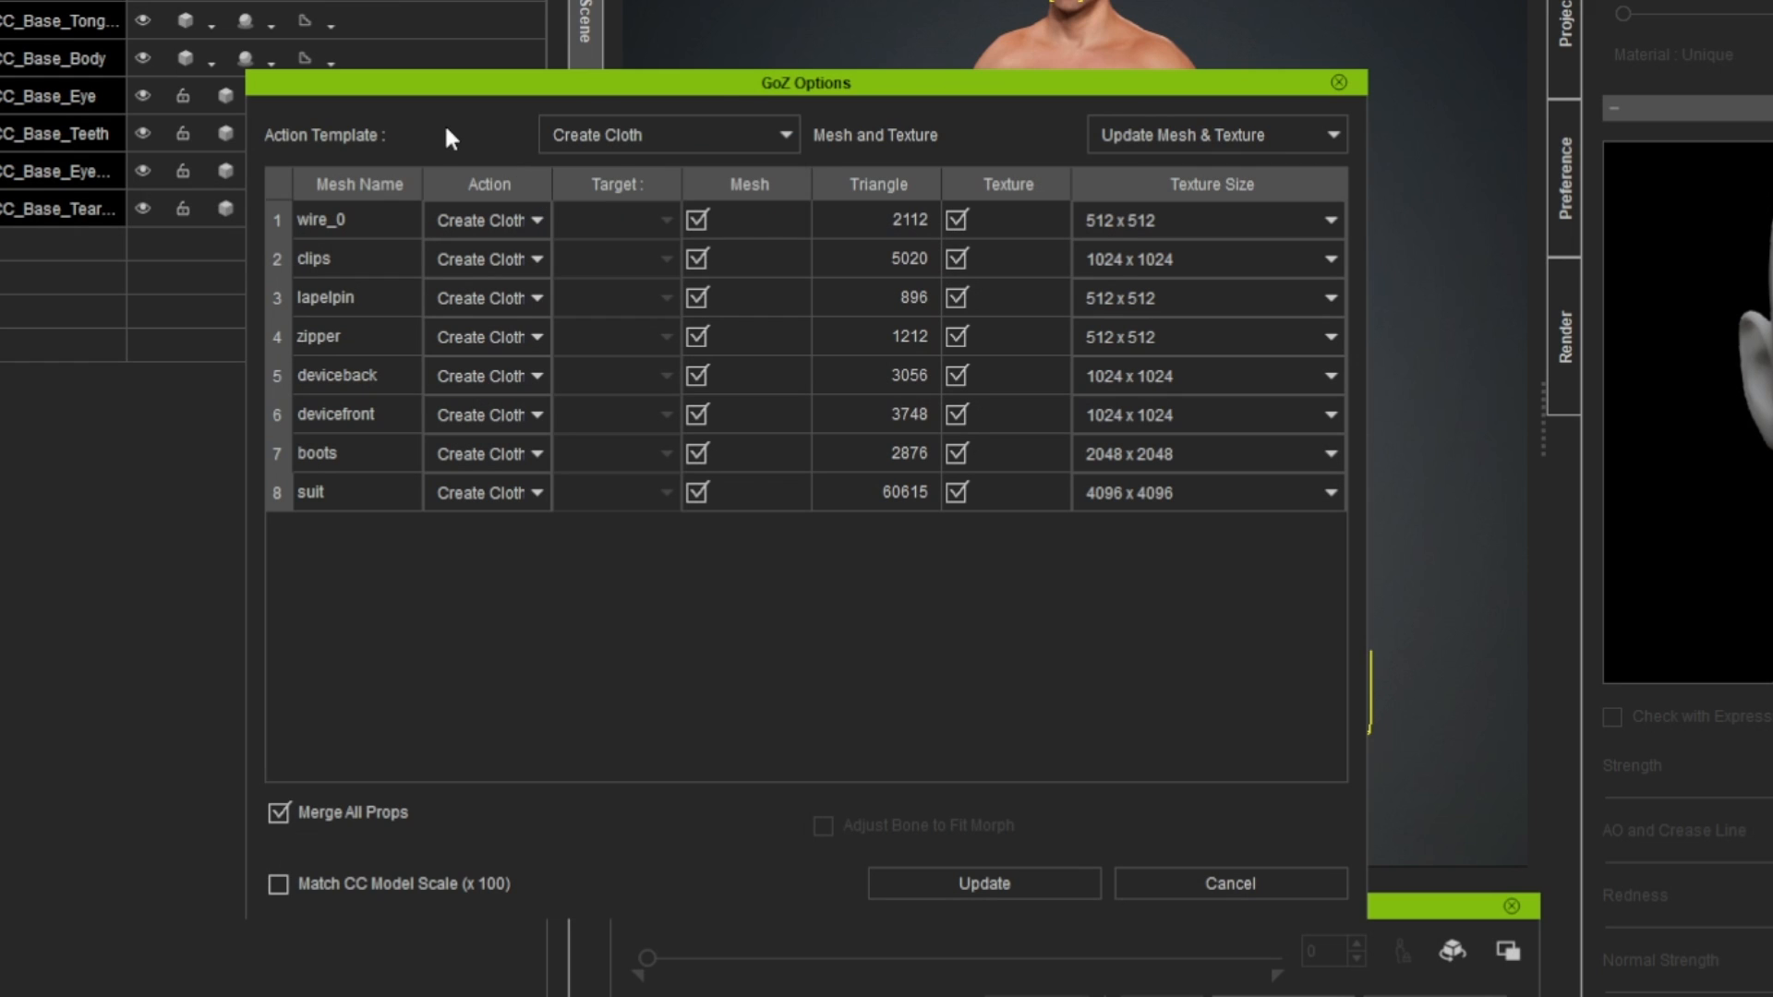
{"action": "left_click", "coordinate": [536, 214]}
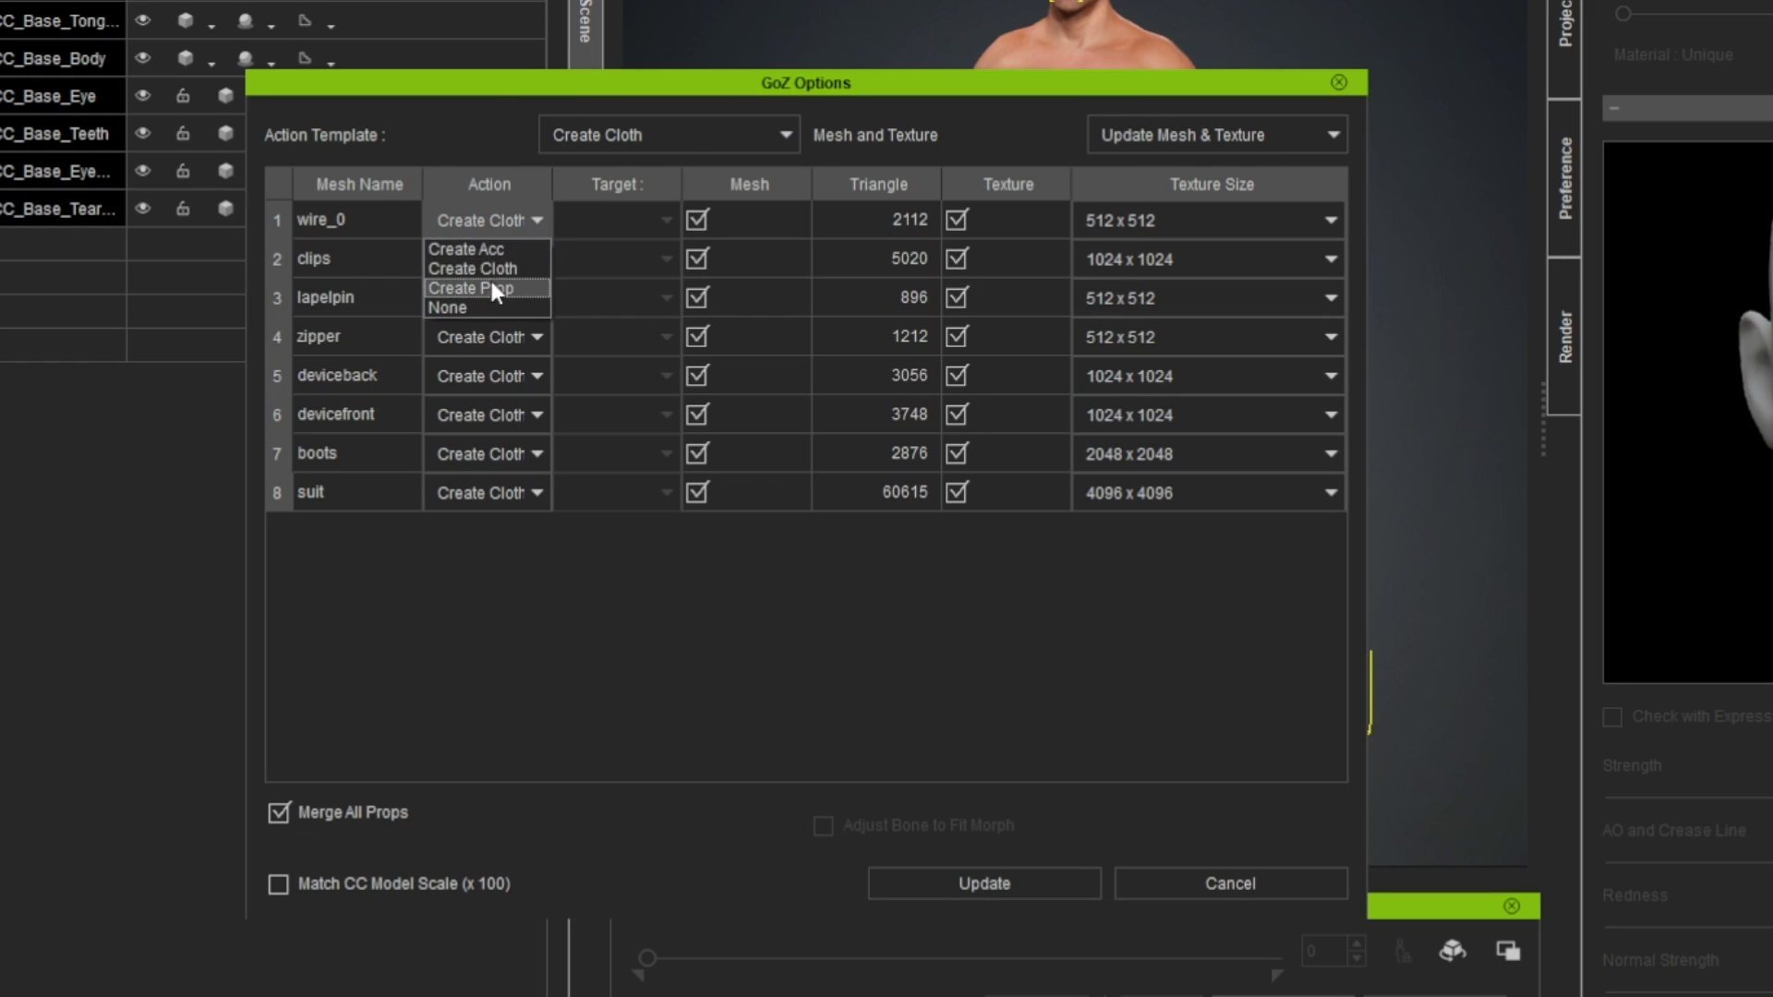
{"action": "left_click", "coordinate": [462, 130]}
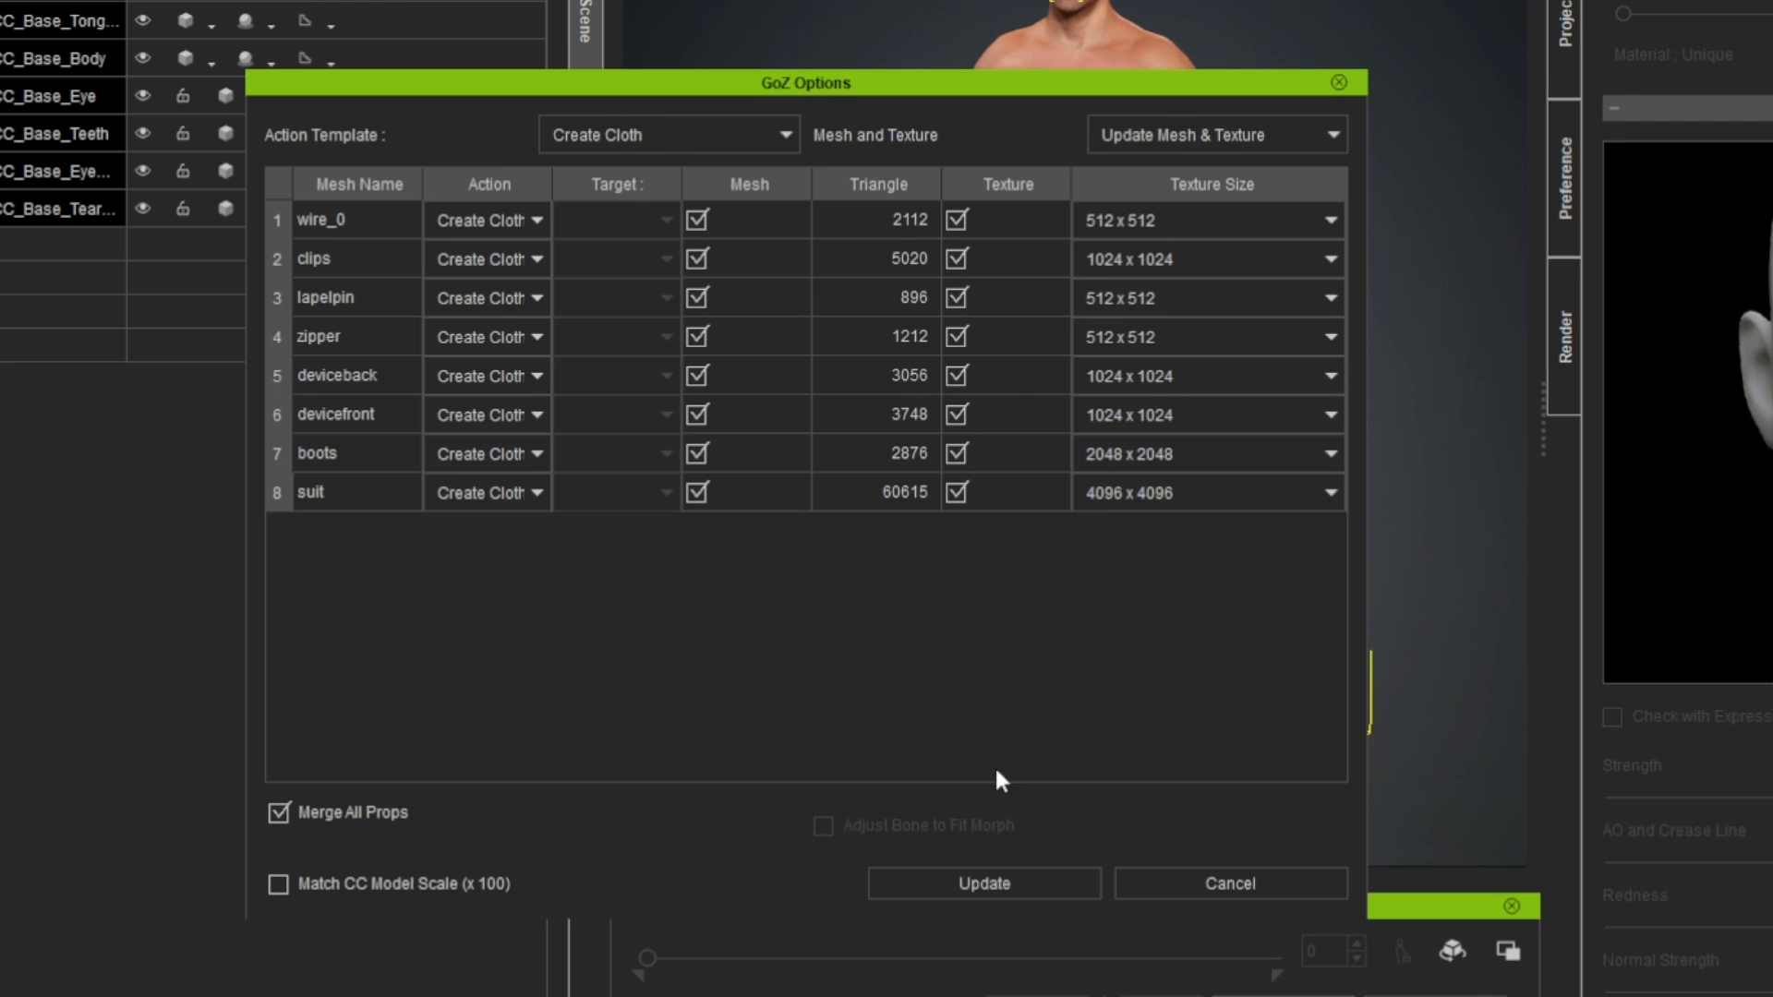
{"action": "left_click", "coordinate": [981, 879]}
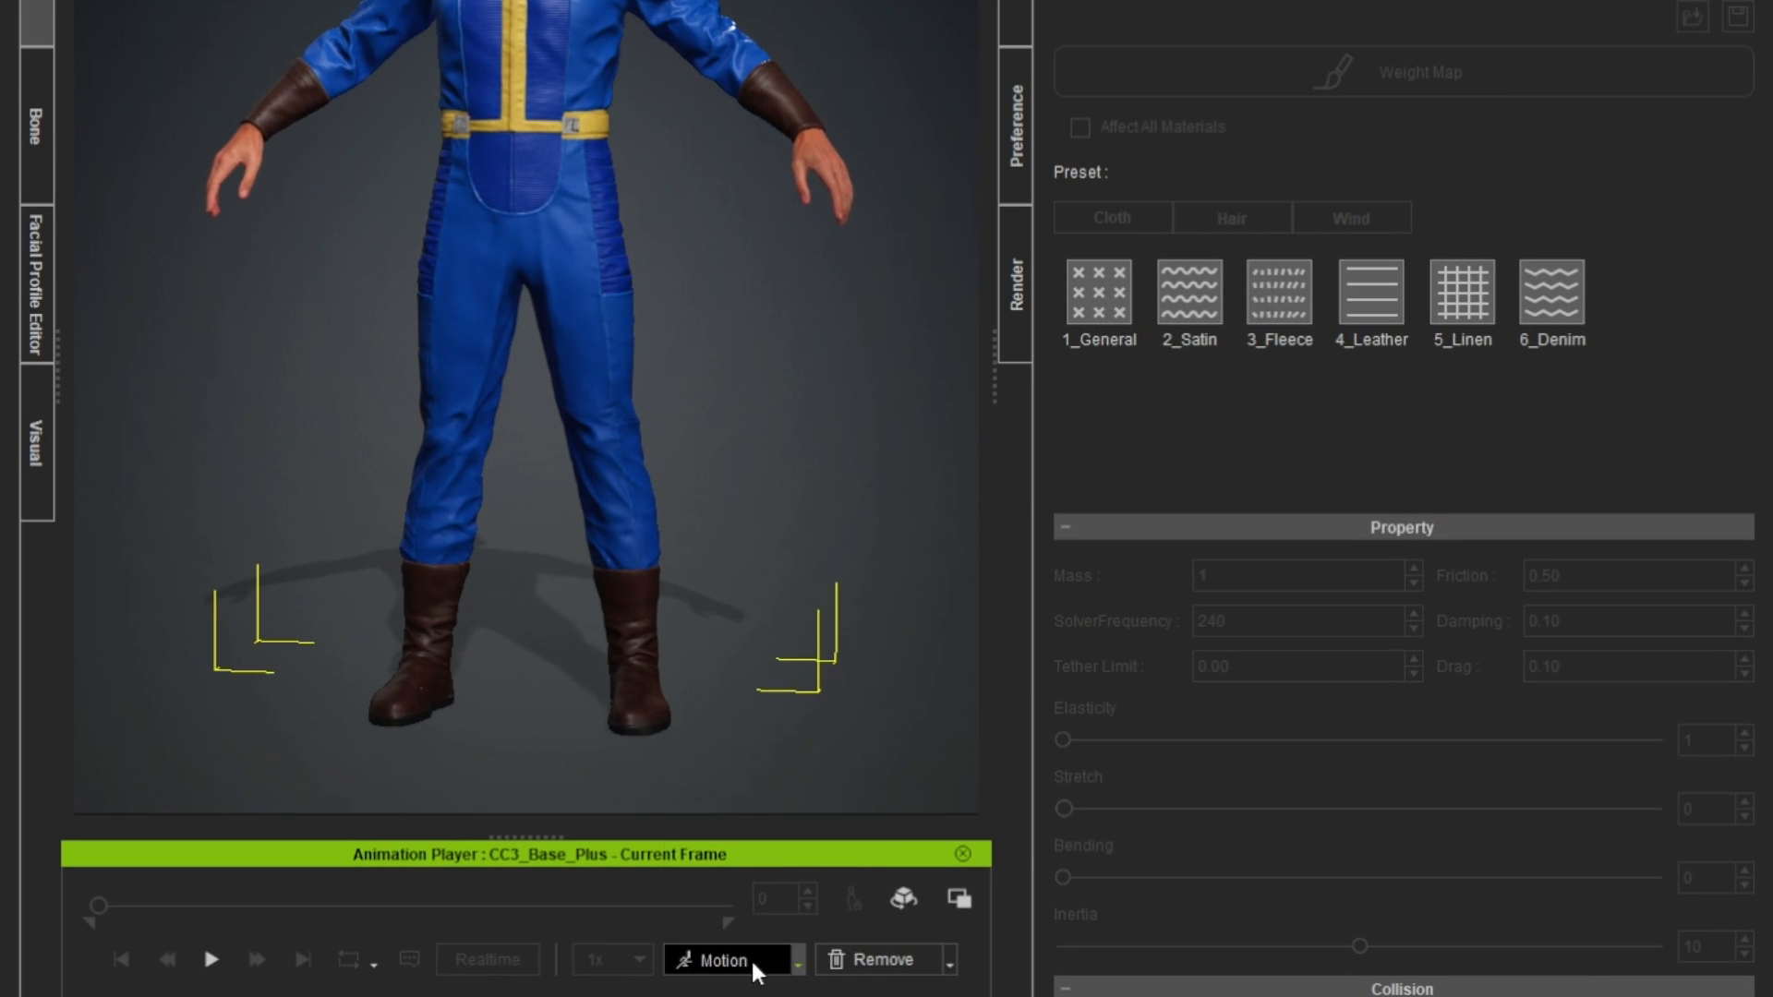
- Apply the male Walk_M motion to the clothed character and play it, viewing the walk from another angle
{"action": "left_click", "coordinate": [1074, 969]}
{"action": "mouse_move", "coordinate": [791, 515]}
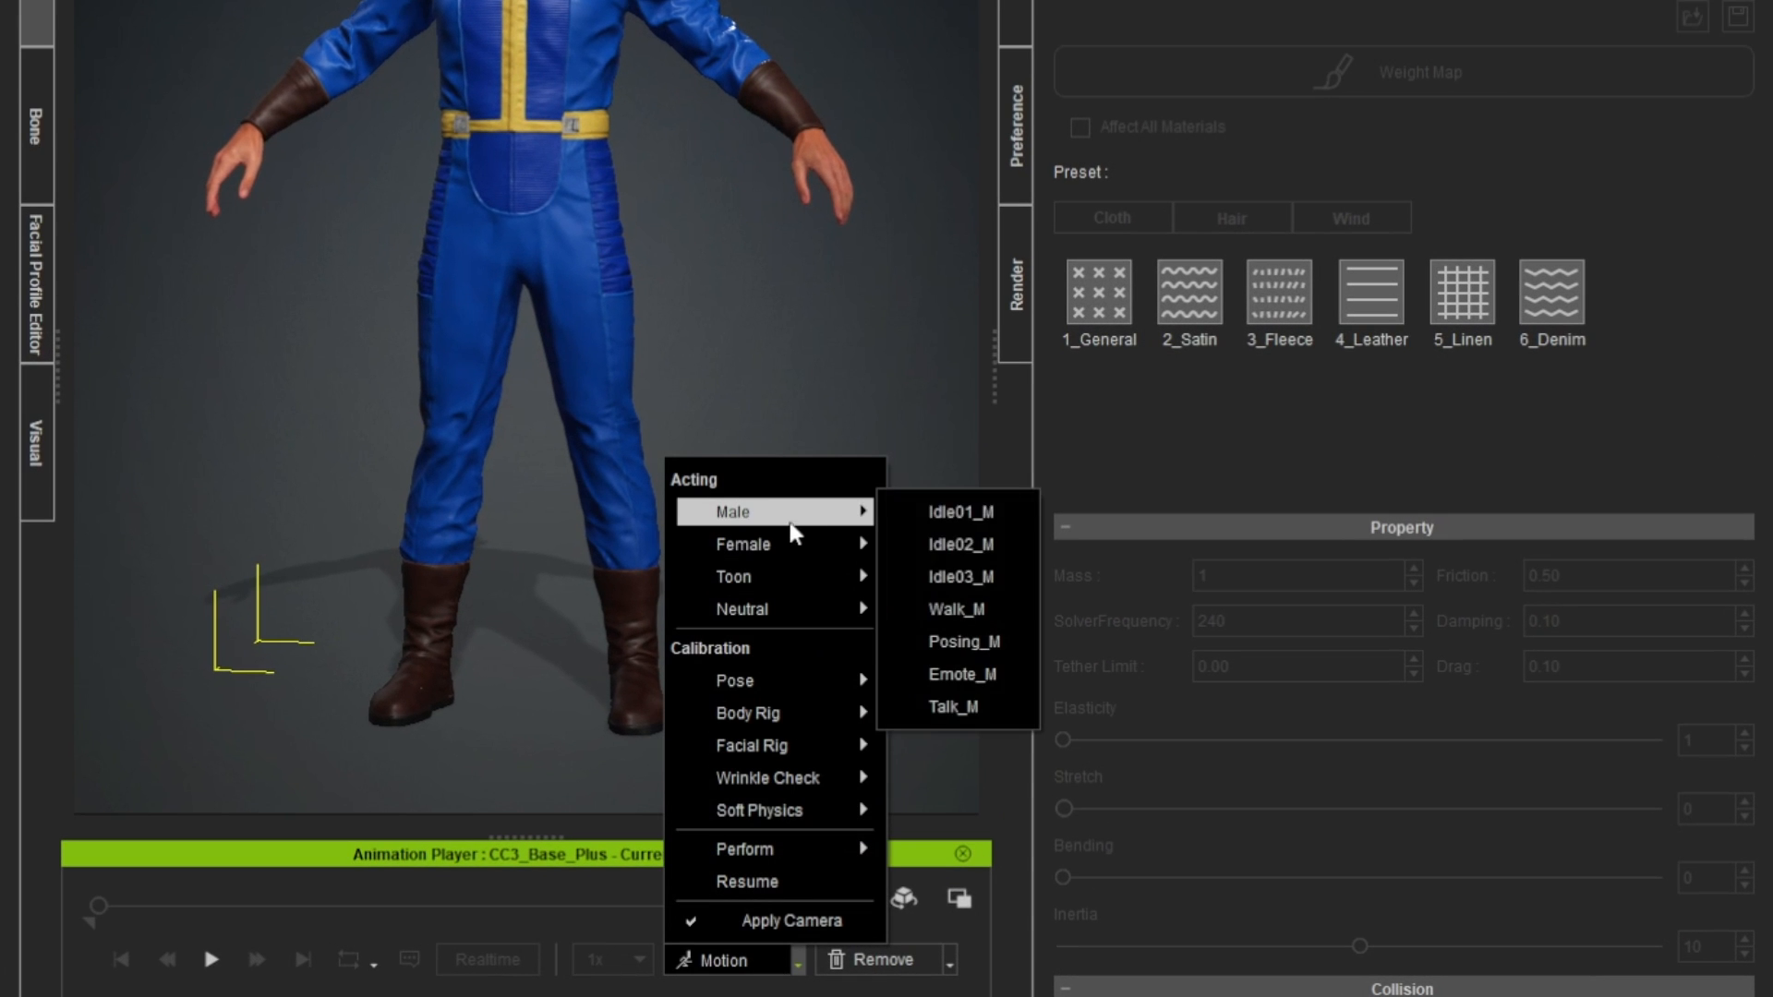
{"action": "left_click", "coordinate": [961, 606]}
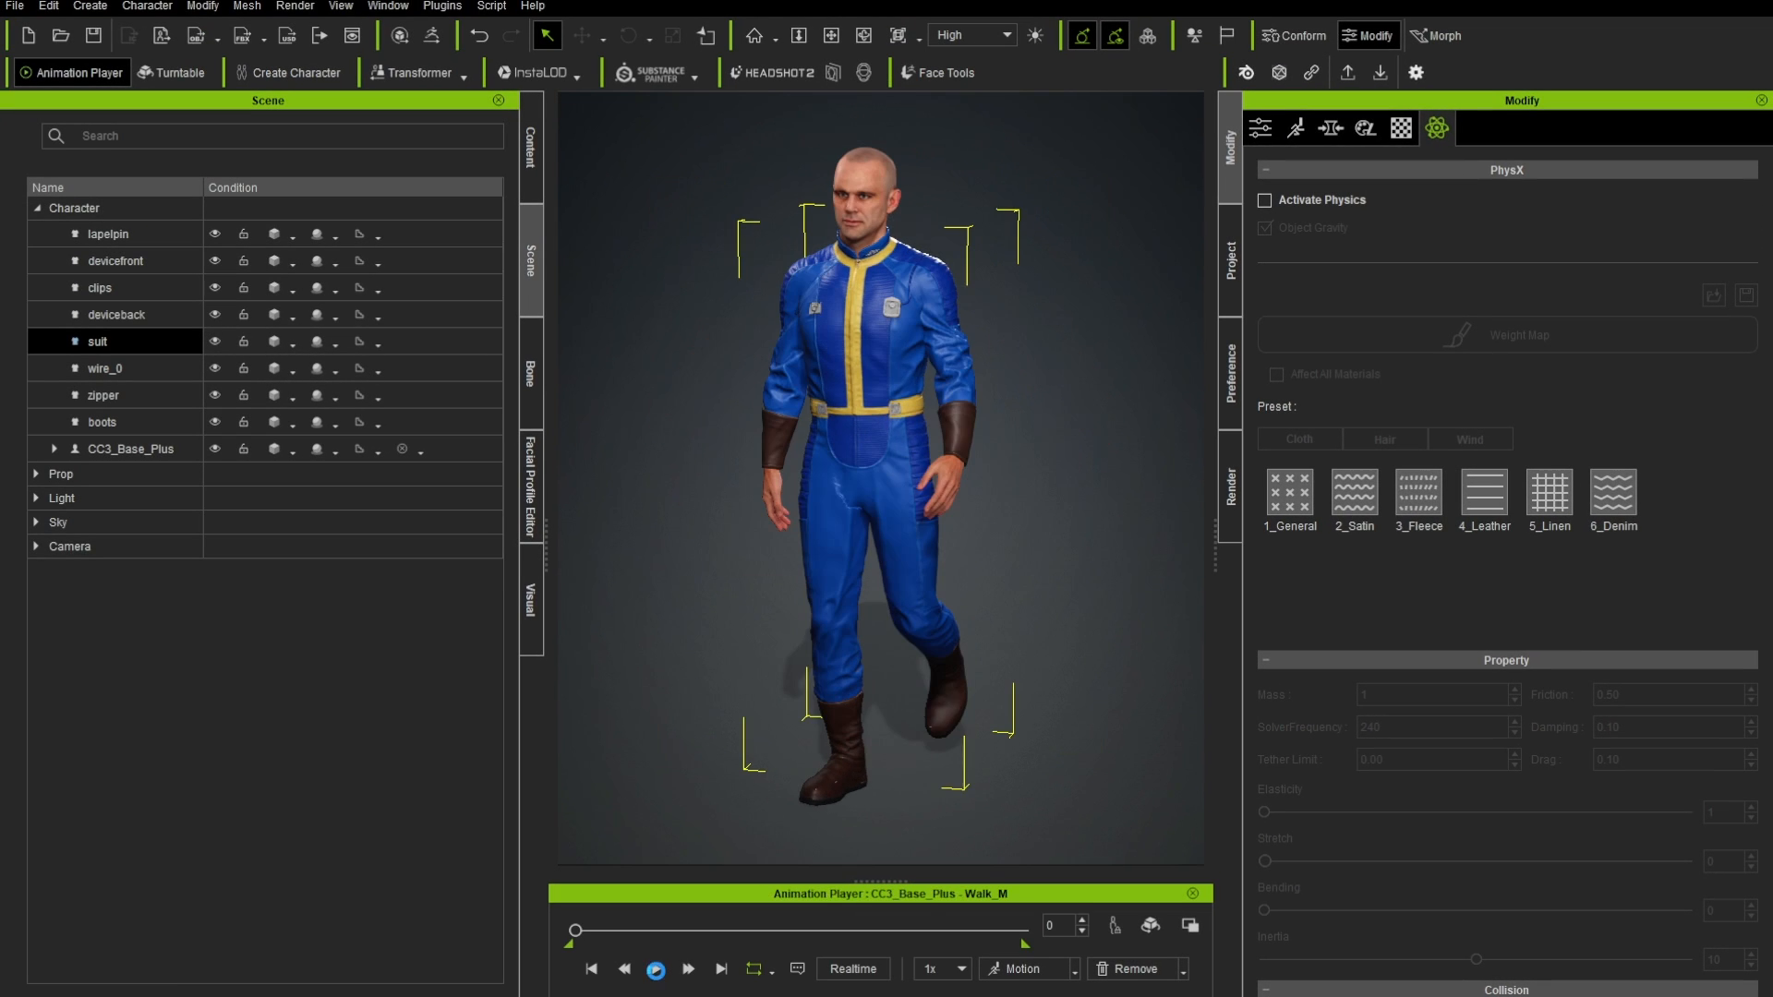
{"action": "left_click", "coordinate": [656, 968]}
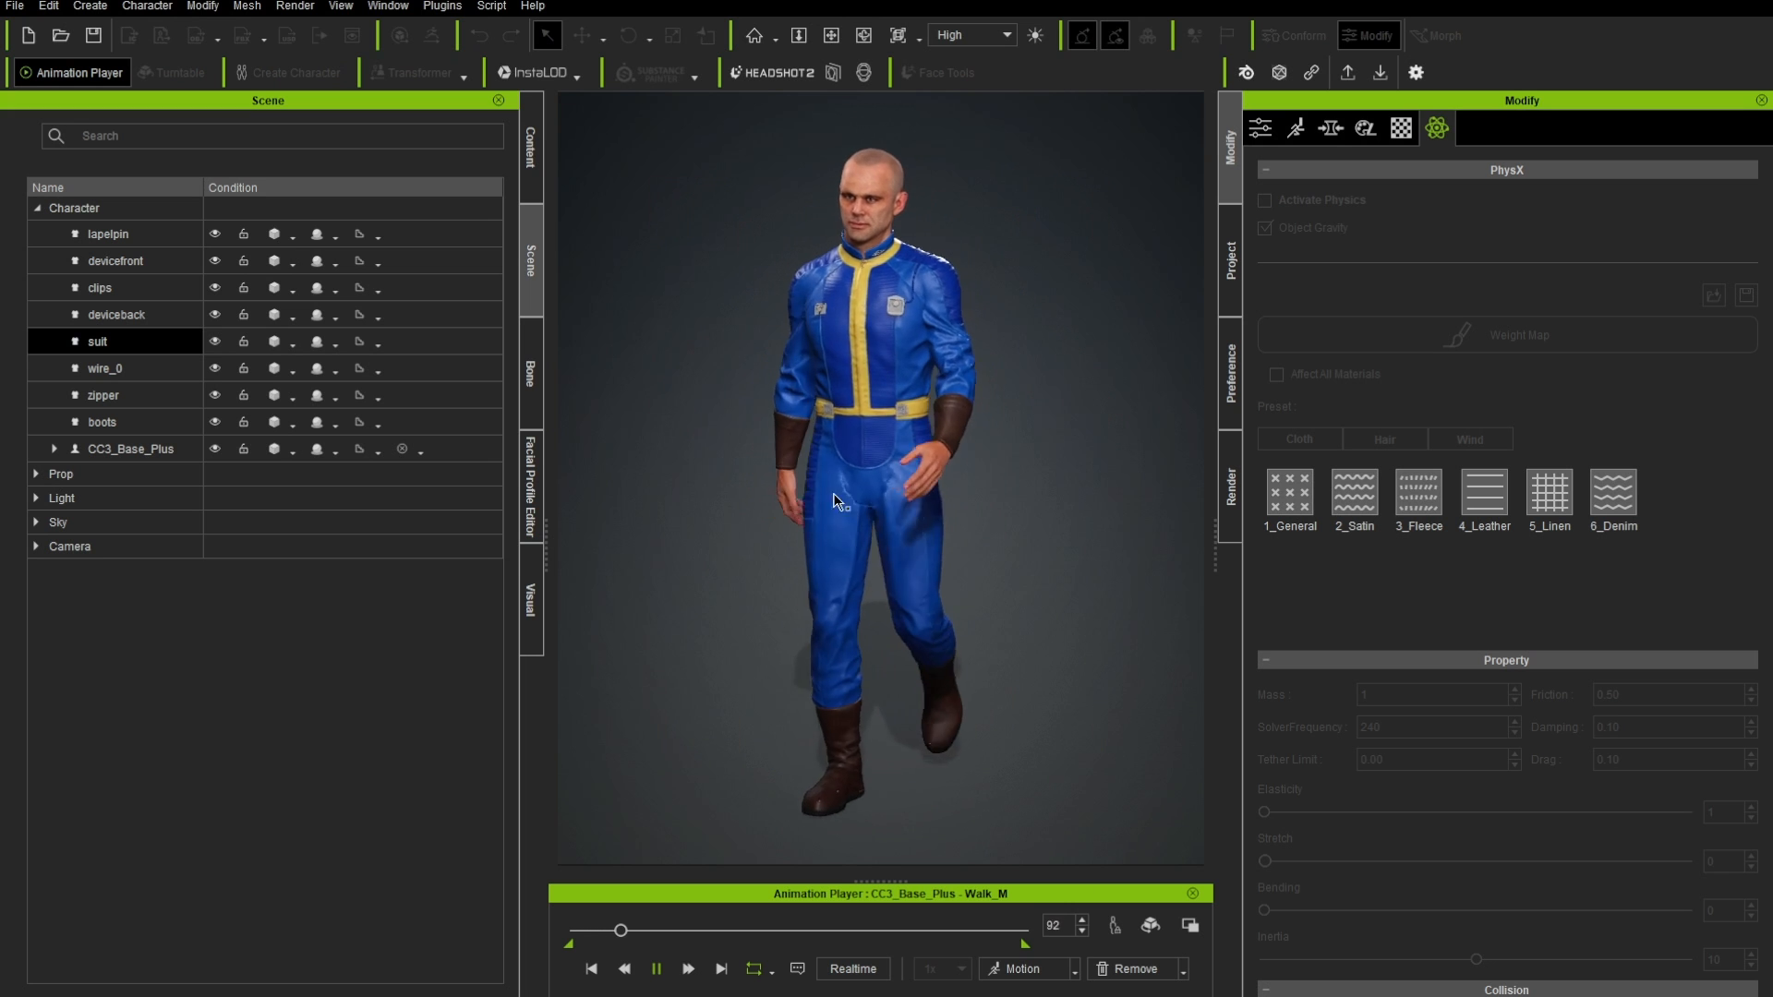
{"action": "right_click_drag", "start_coordinate": [1025, 522], "coordinate": [800, 586]}
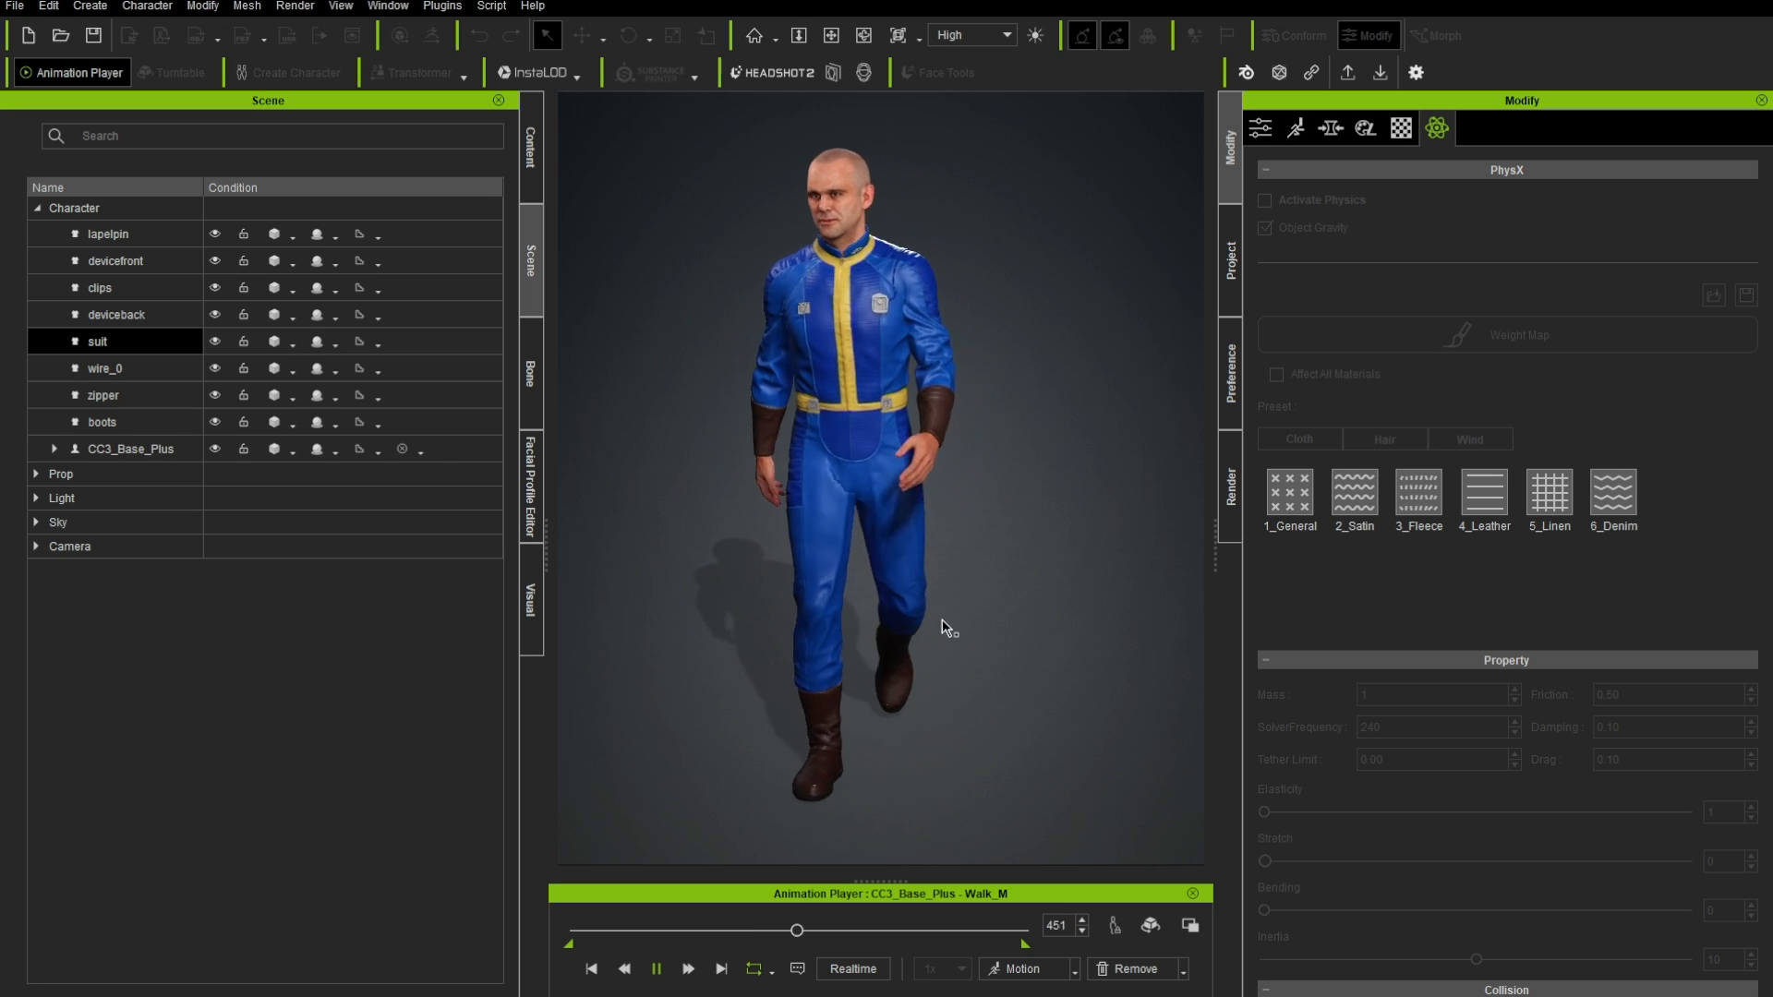
- Stop the walk playback and put the character into a calibration pose with the arms held out
{"action": "right_click_drag", "start_coordinate": [942, 621], "coordinate": [1118, 627]}
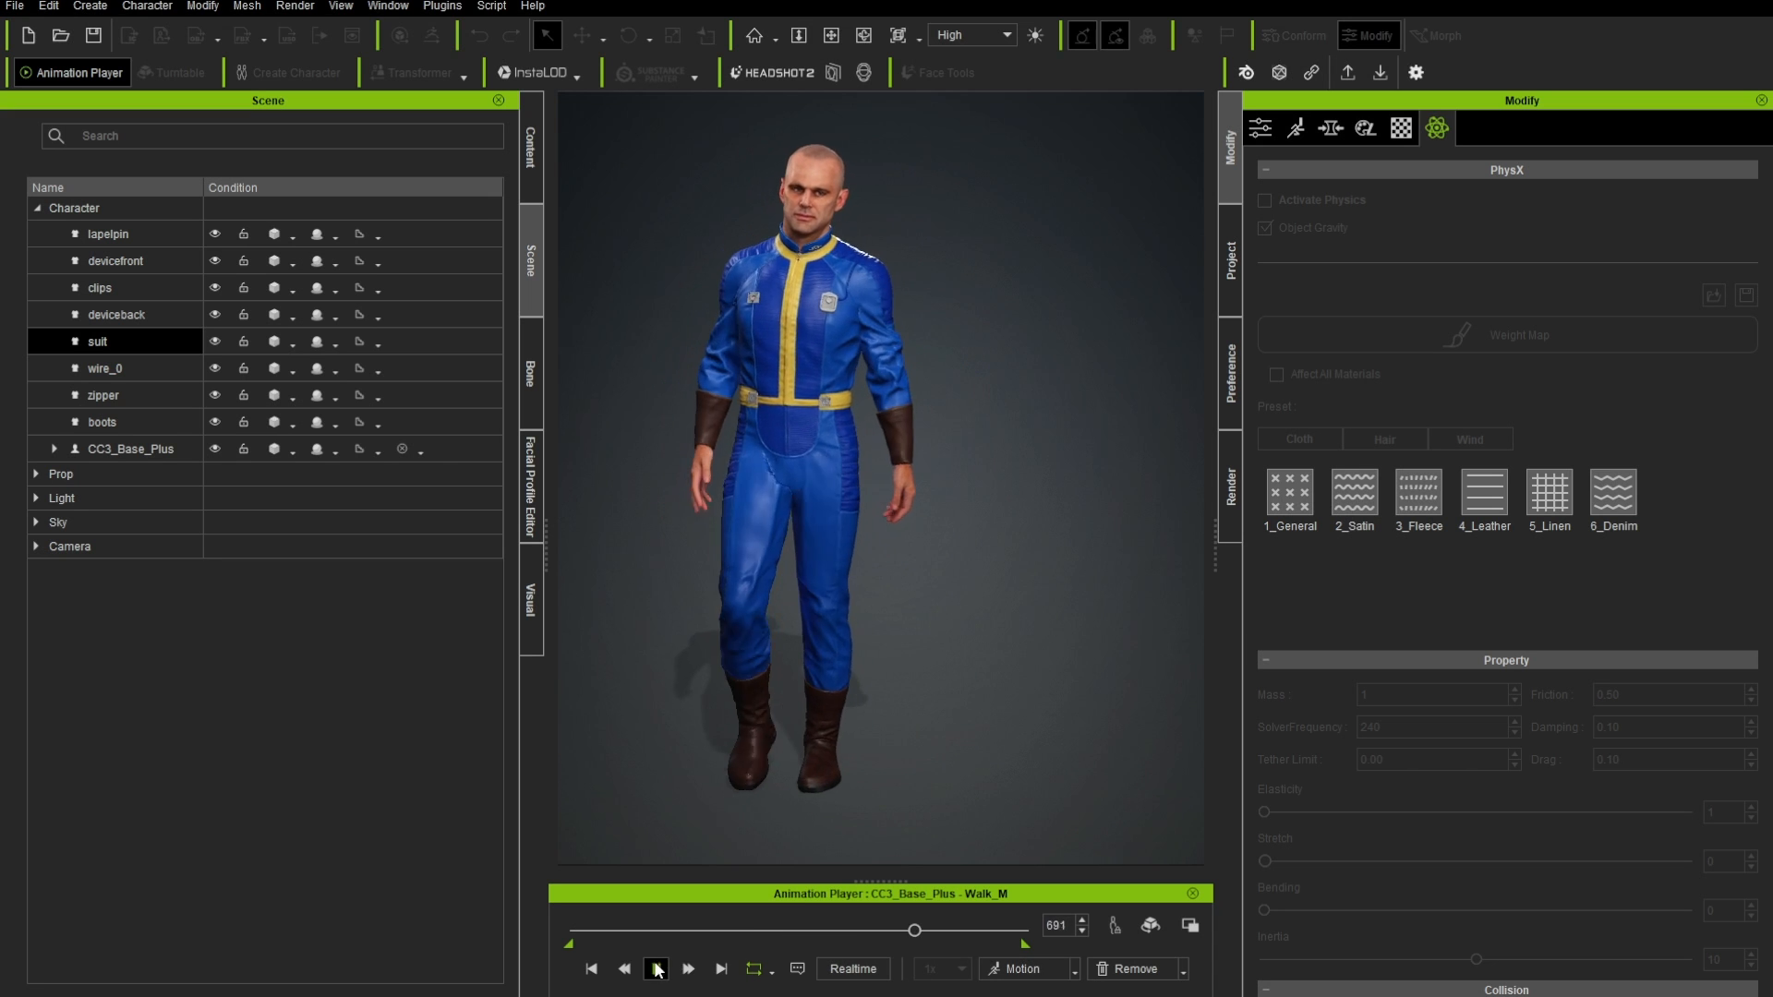
{"action": "key", "text": "space"}
{"action": "left_click", "coordinate": [1022, 970]}
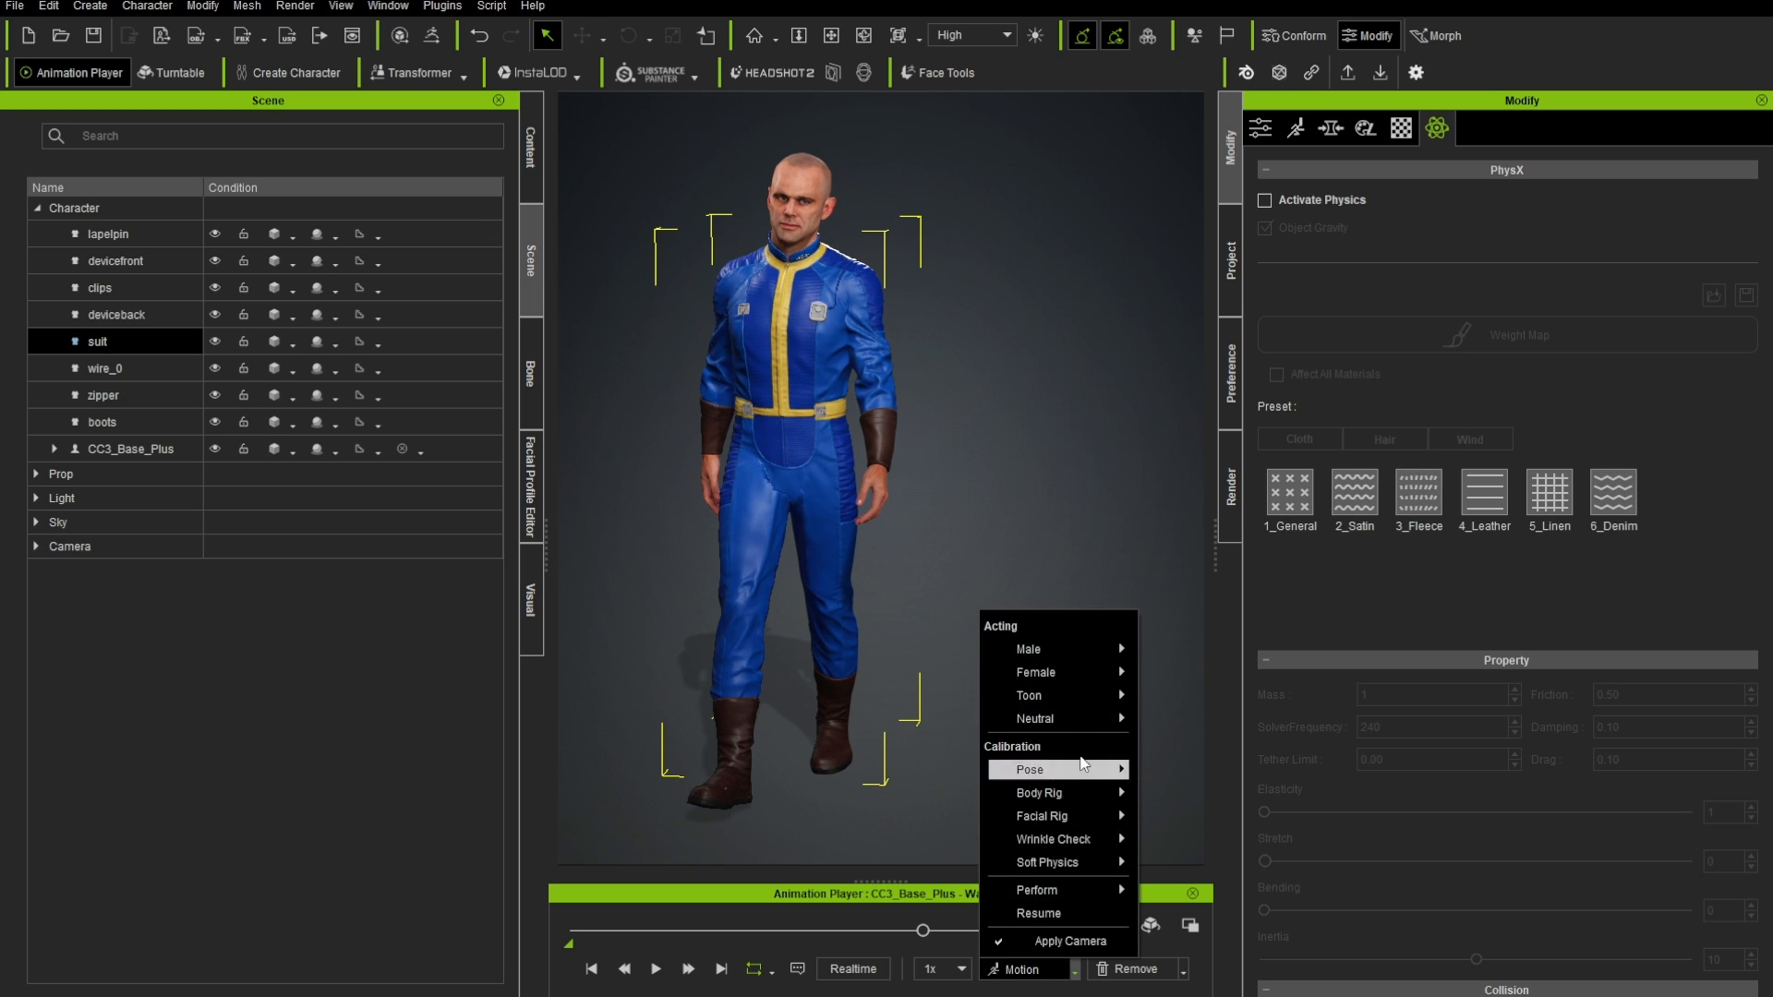
{"action": "mouse_move", "coordinate": [1122, 769]}
{"action": "left_click", "coordinate": [1186, 792]}
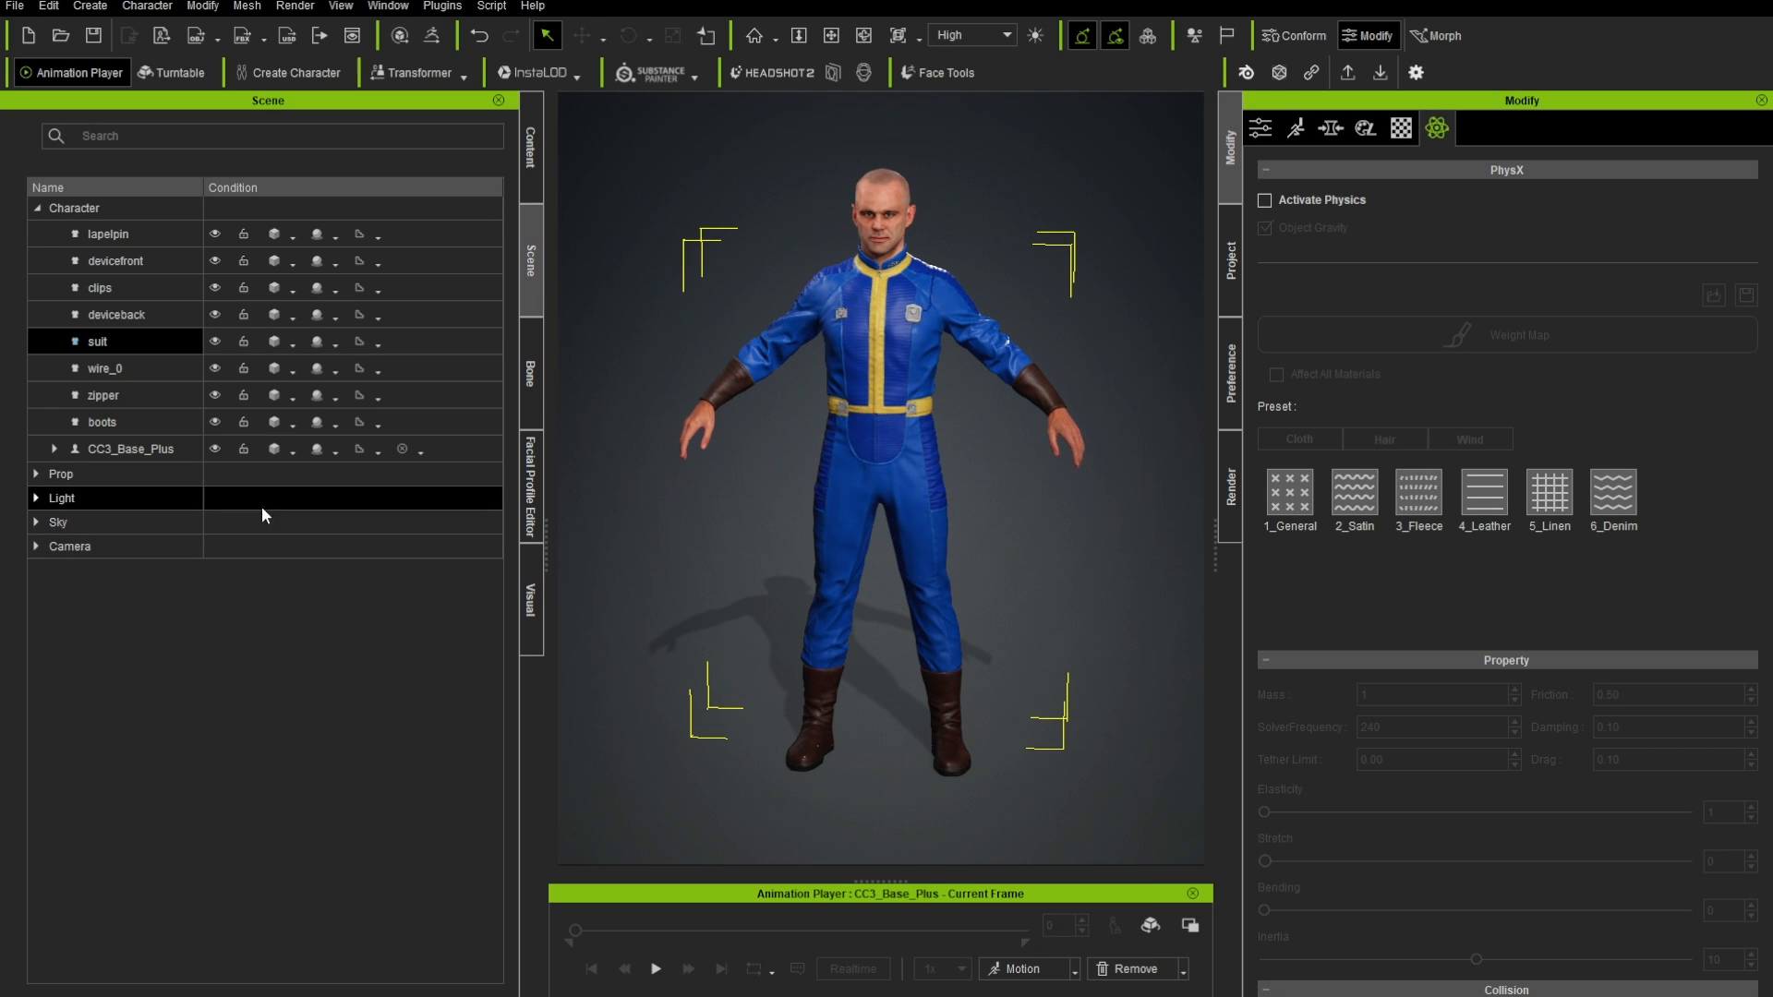
- Select the suit cloth and open its Skin Weights for editing
{"action": "left_click", "coordinate": [117, 450]}
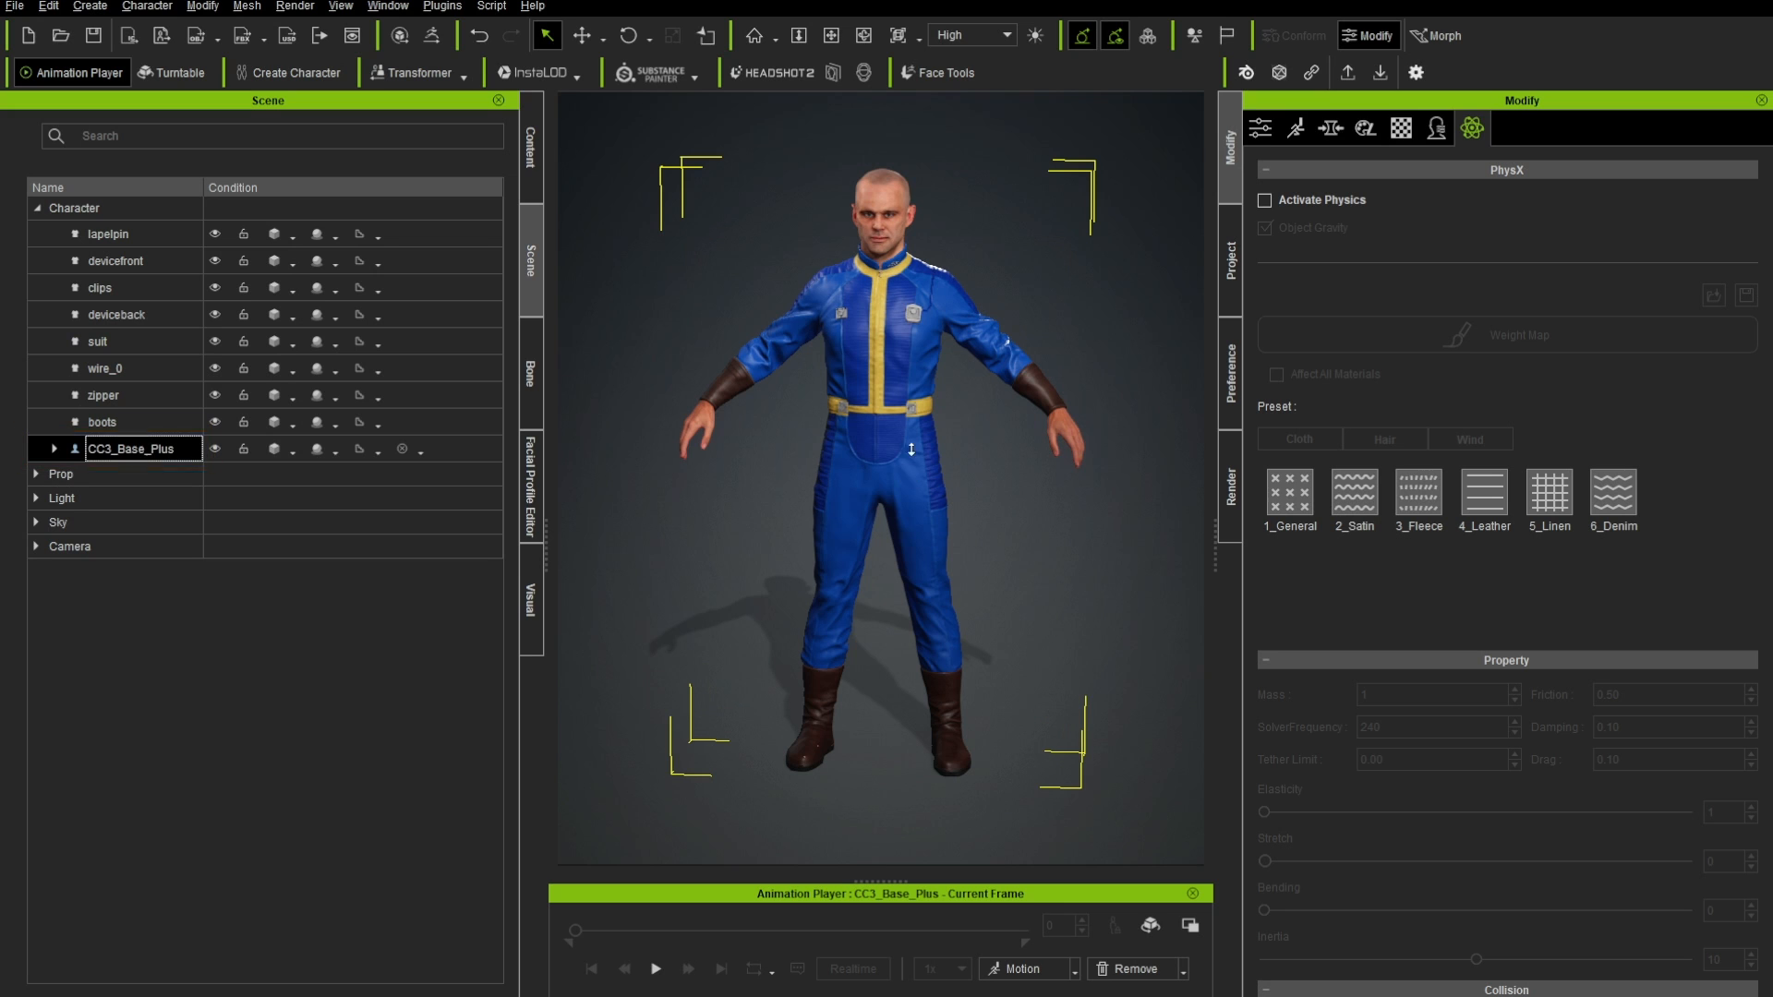
{"action": "scroll", "coordinate": [905, 447], "scroll_direction": "up", "scroll_amount": 3}
{"action": "right_click_drag", "start_coordinate": [906, 447], "coordinate": [954, 352]}
{"action": "middle_click_drag", "start_coordinate": [881, 276], "coordinate": [862, 416]}
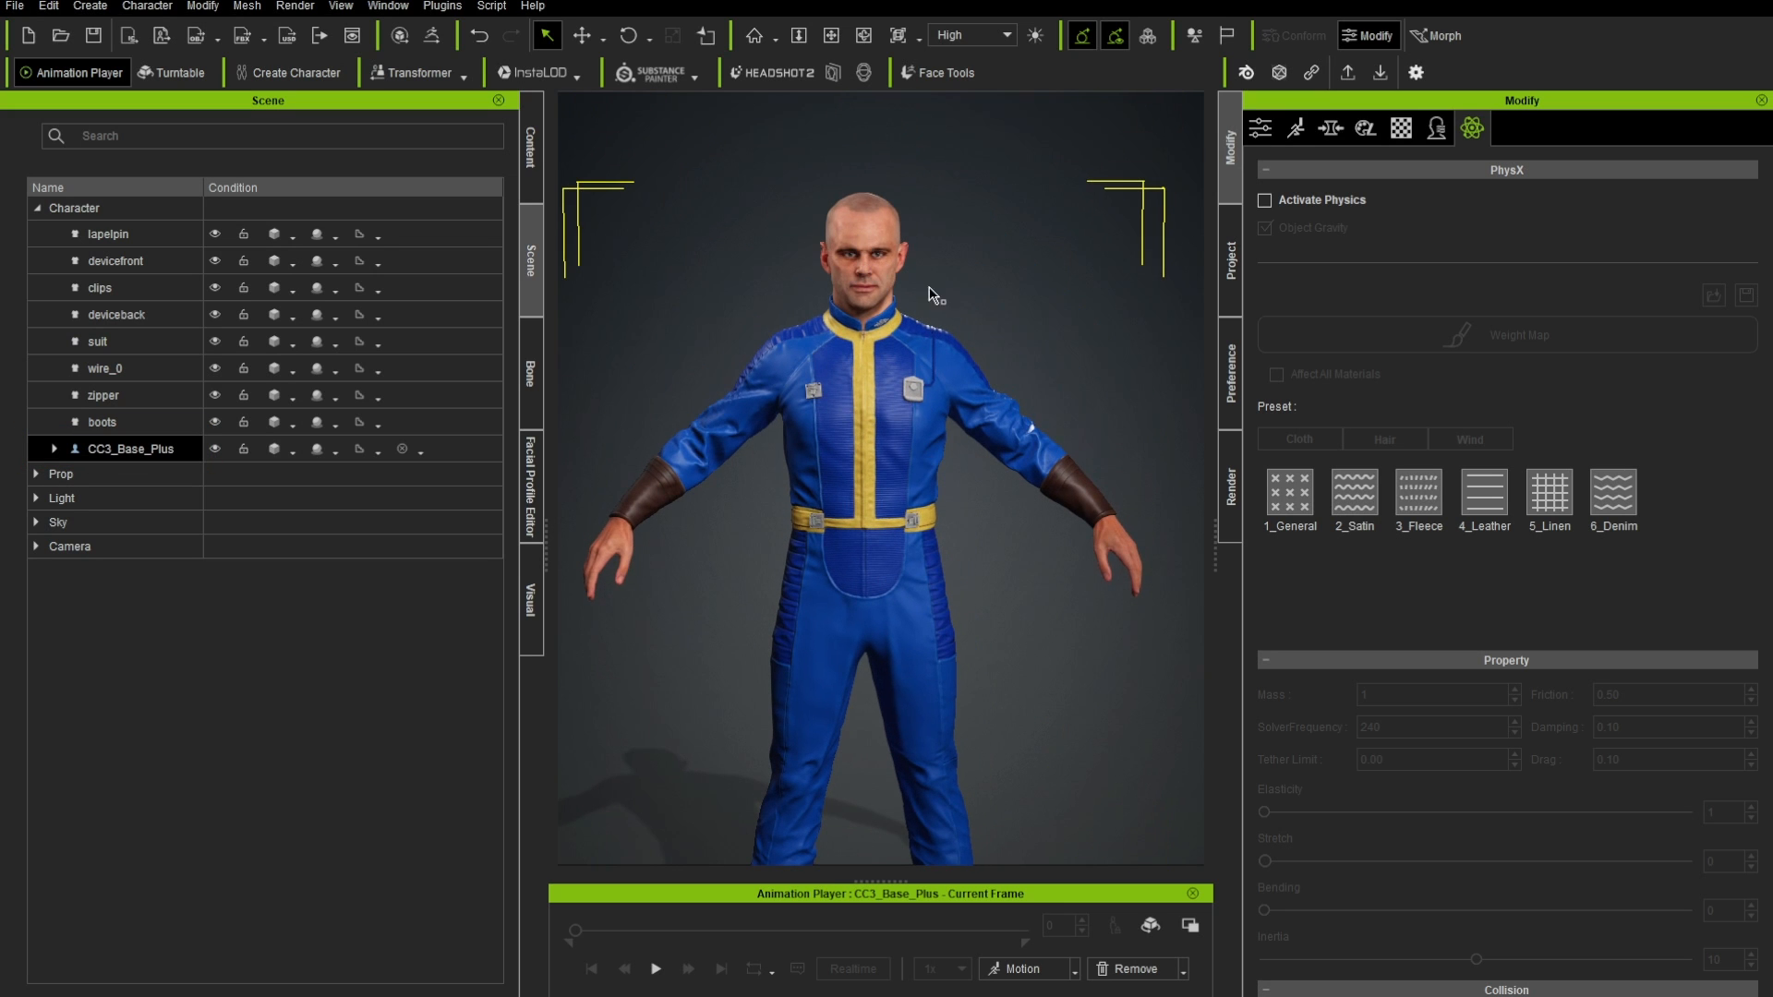
{"action": "left_click", "coordinate": [129, 341]}
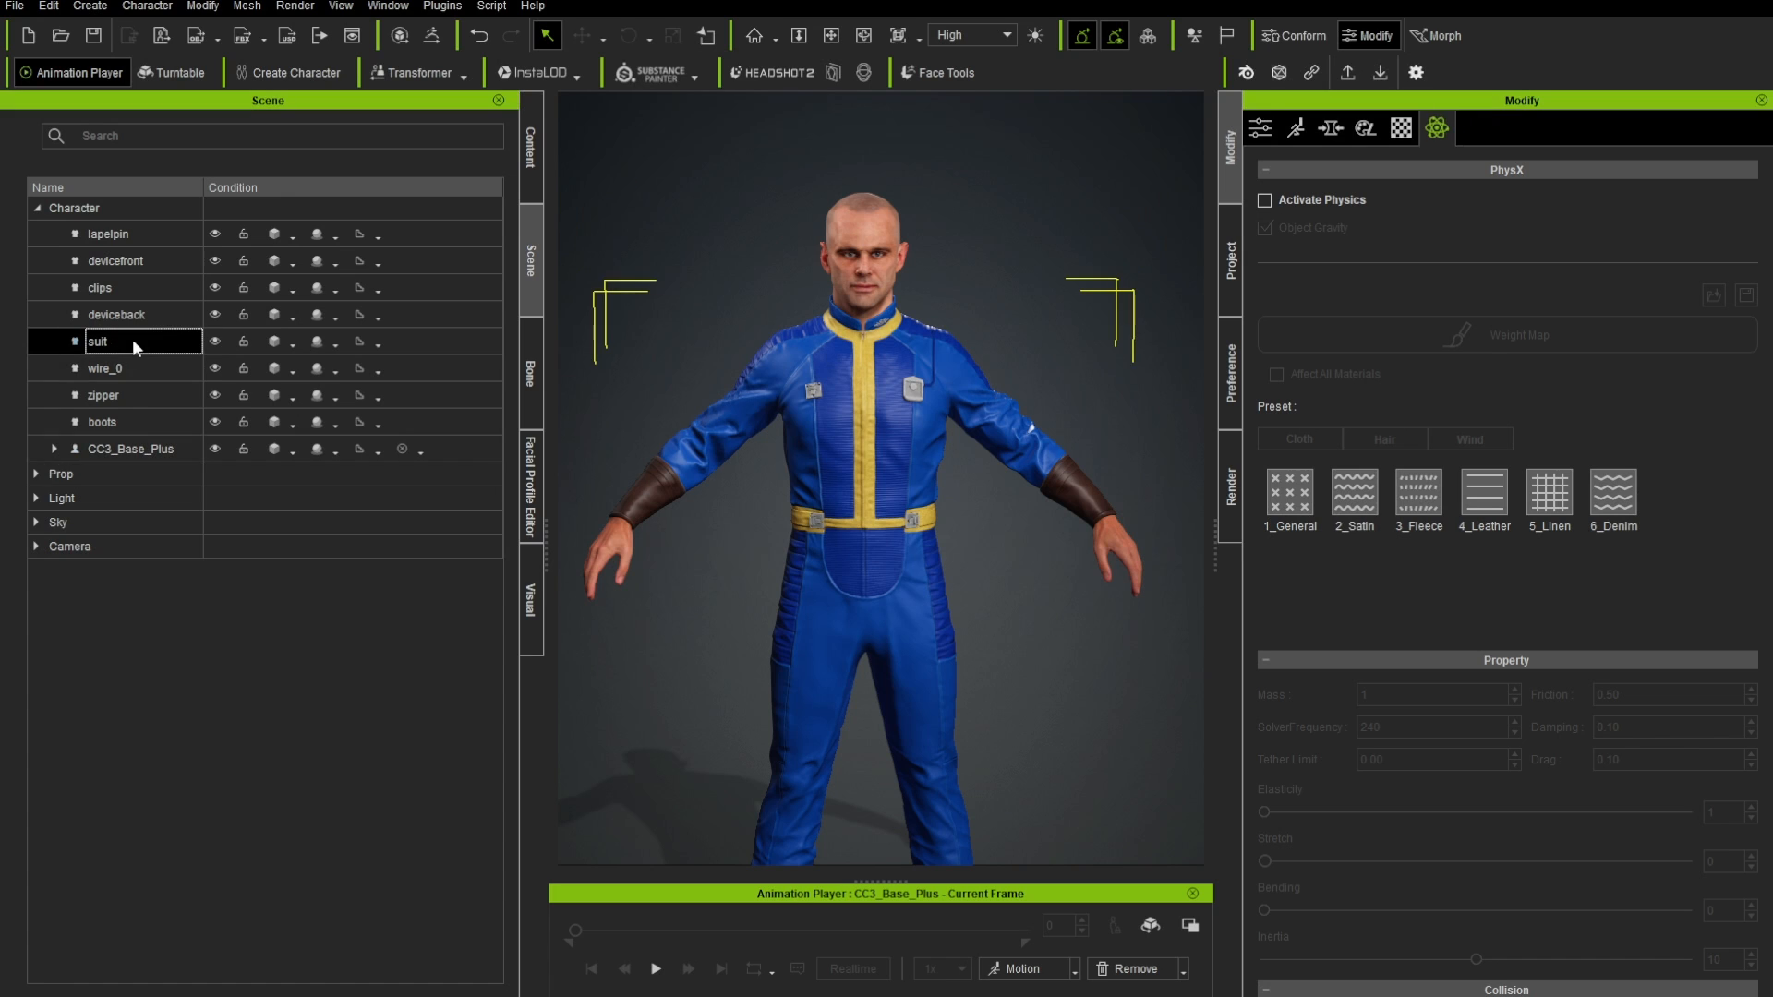
{"action": "double_click", "coordinate": [865, 377]}
{"action": "left_click", "coordinate": [1264, 133]}
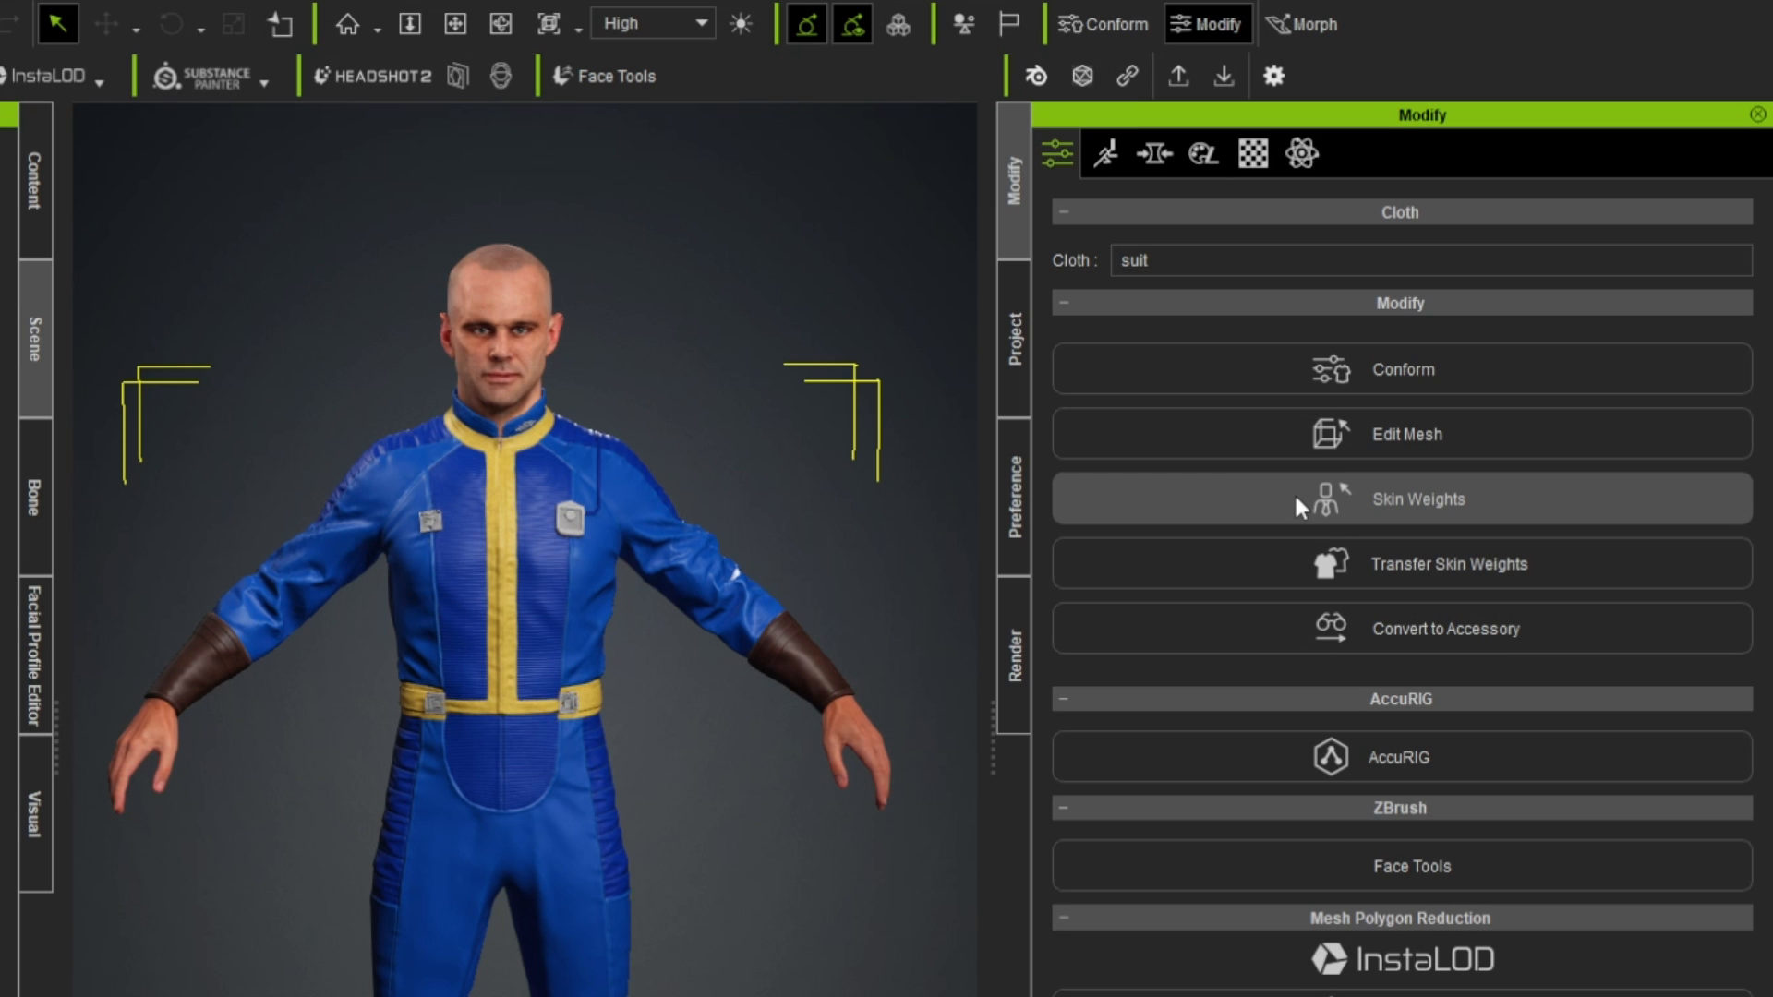
{"action": "left_click", "coordinate": [1295, 498]}
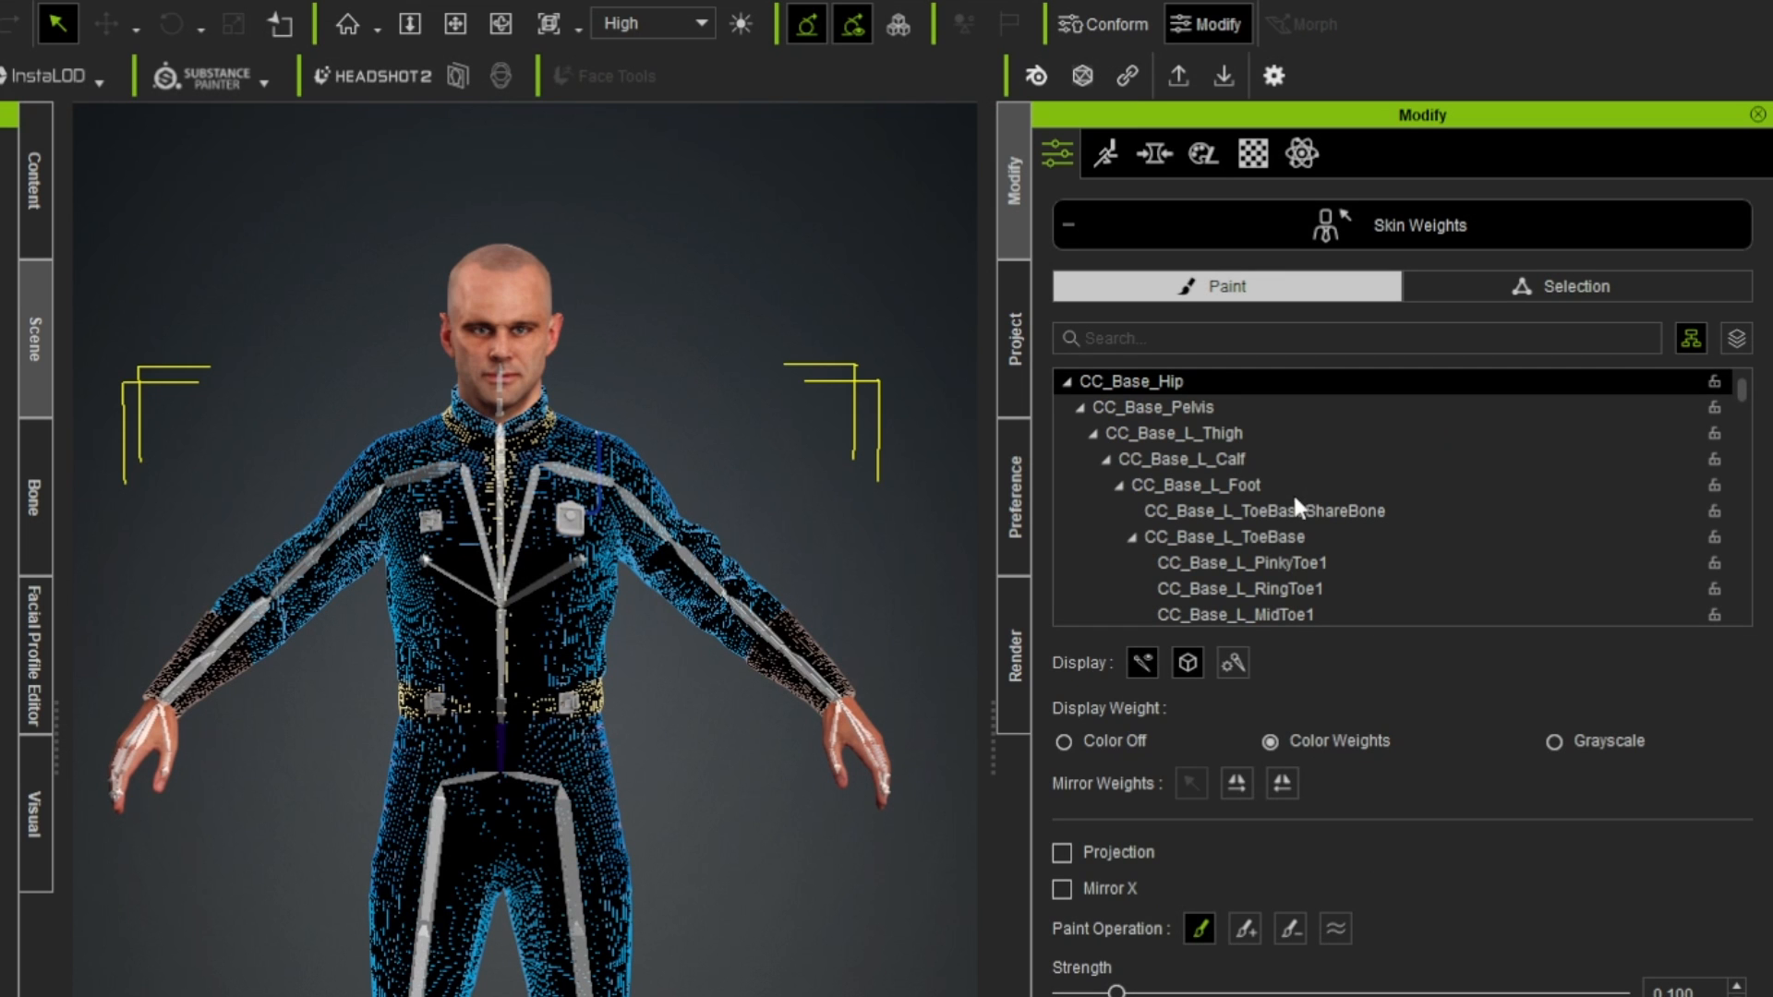
- Smooth the suit's CC_Base_R_ThighTwist01 weights along the inner thigh and across the crotch with the smooth paint operation
{"action": "right_click_drag", "start_coordinate": [308, 680], "coordinate": [384, 634], "text": "alt"}
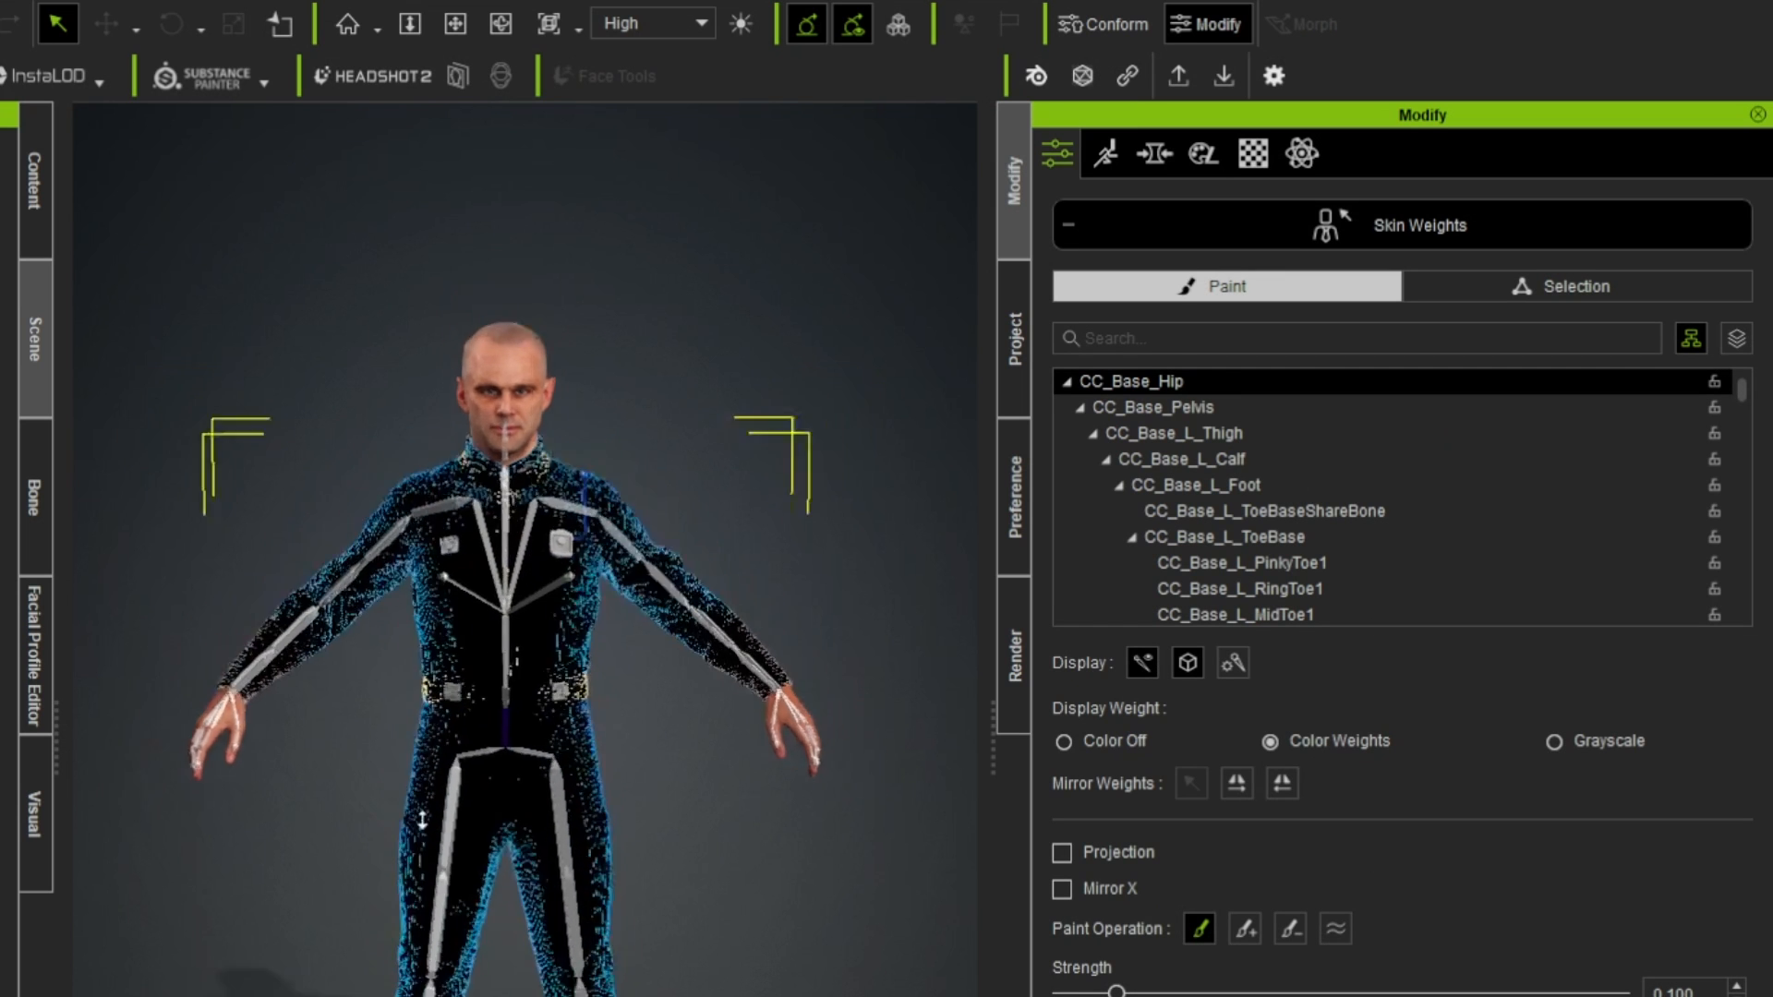
{"action": "middle_click_drag", "start_coordinate": [384, 633], "coordinate": [566, 613], "text": "alt"}
{"action": "right_click_drag", "start_coordinate": [566, 613], "coordinate": [614, 613], "text": "alt"}
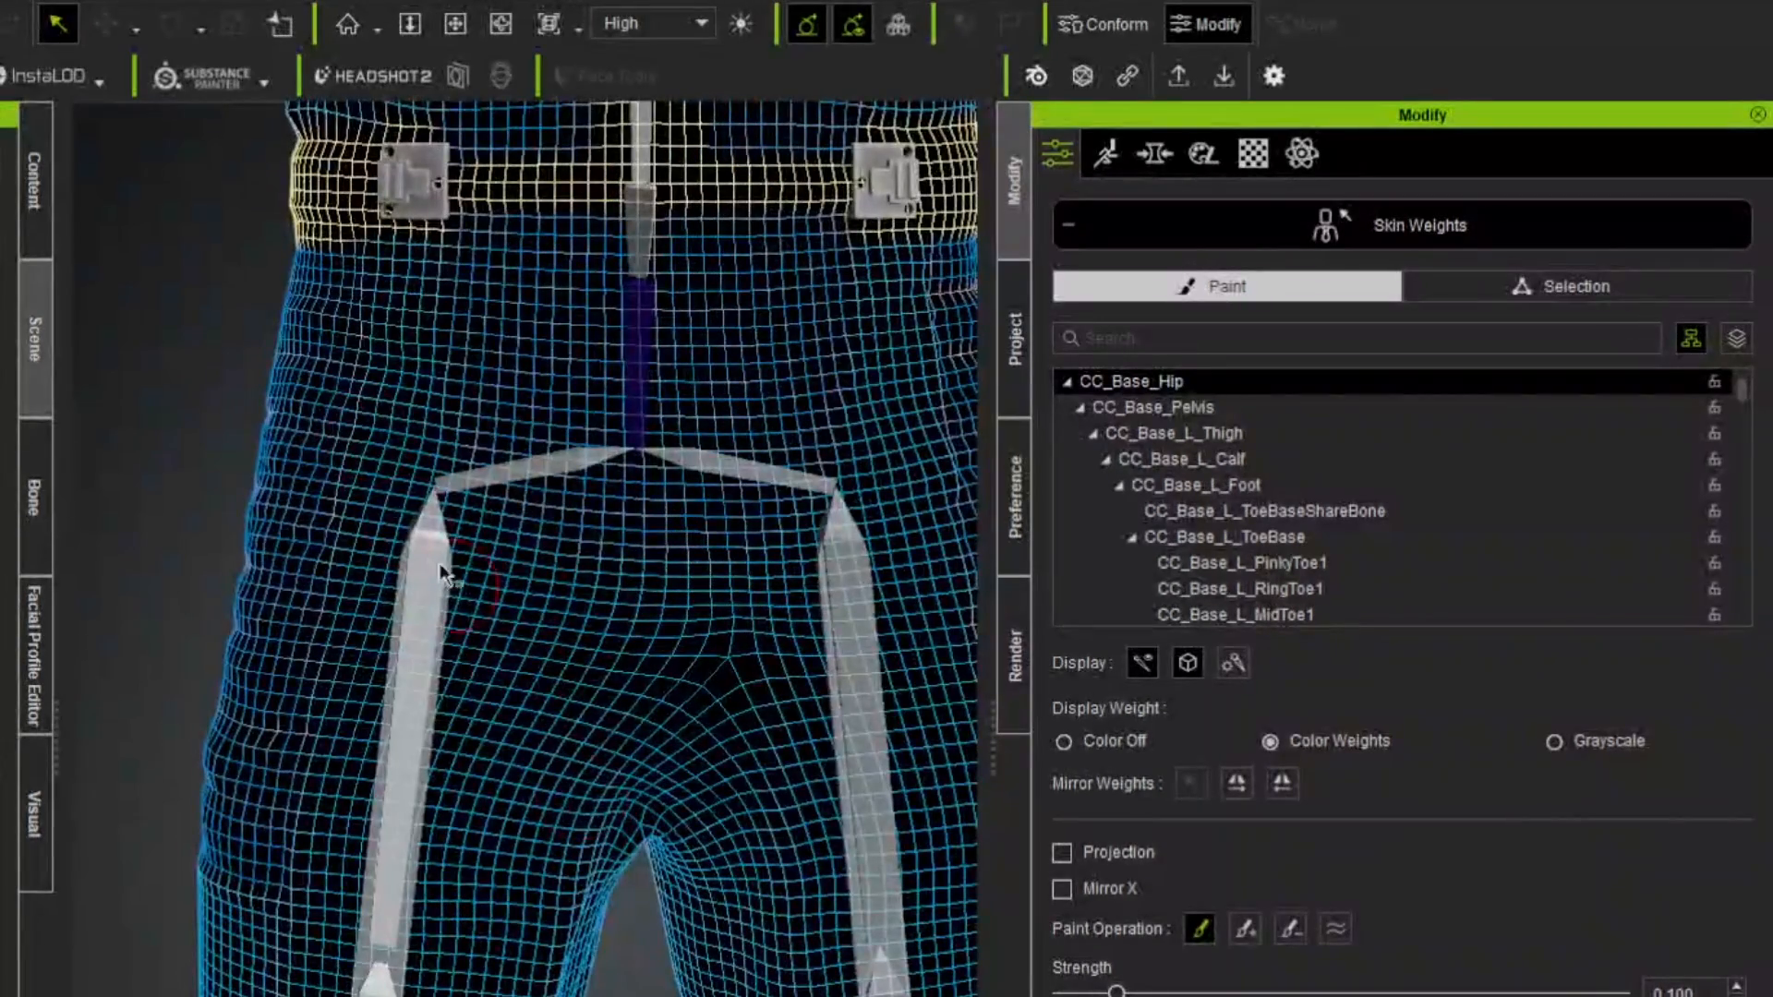
{"action": "left_click_drag", "start_coordinate": [602, 772], "coordinate": [479, 791], "text": "alt"}
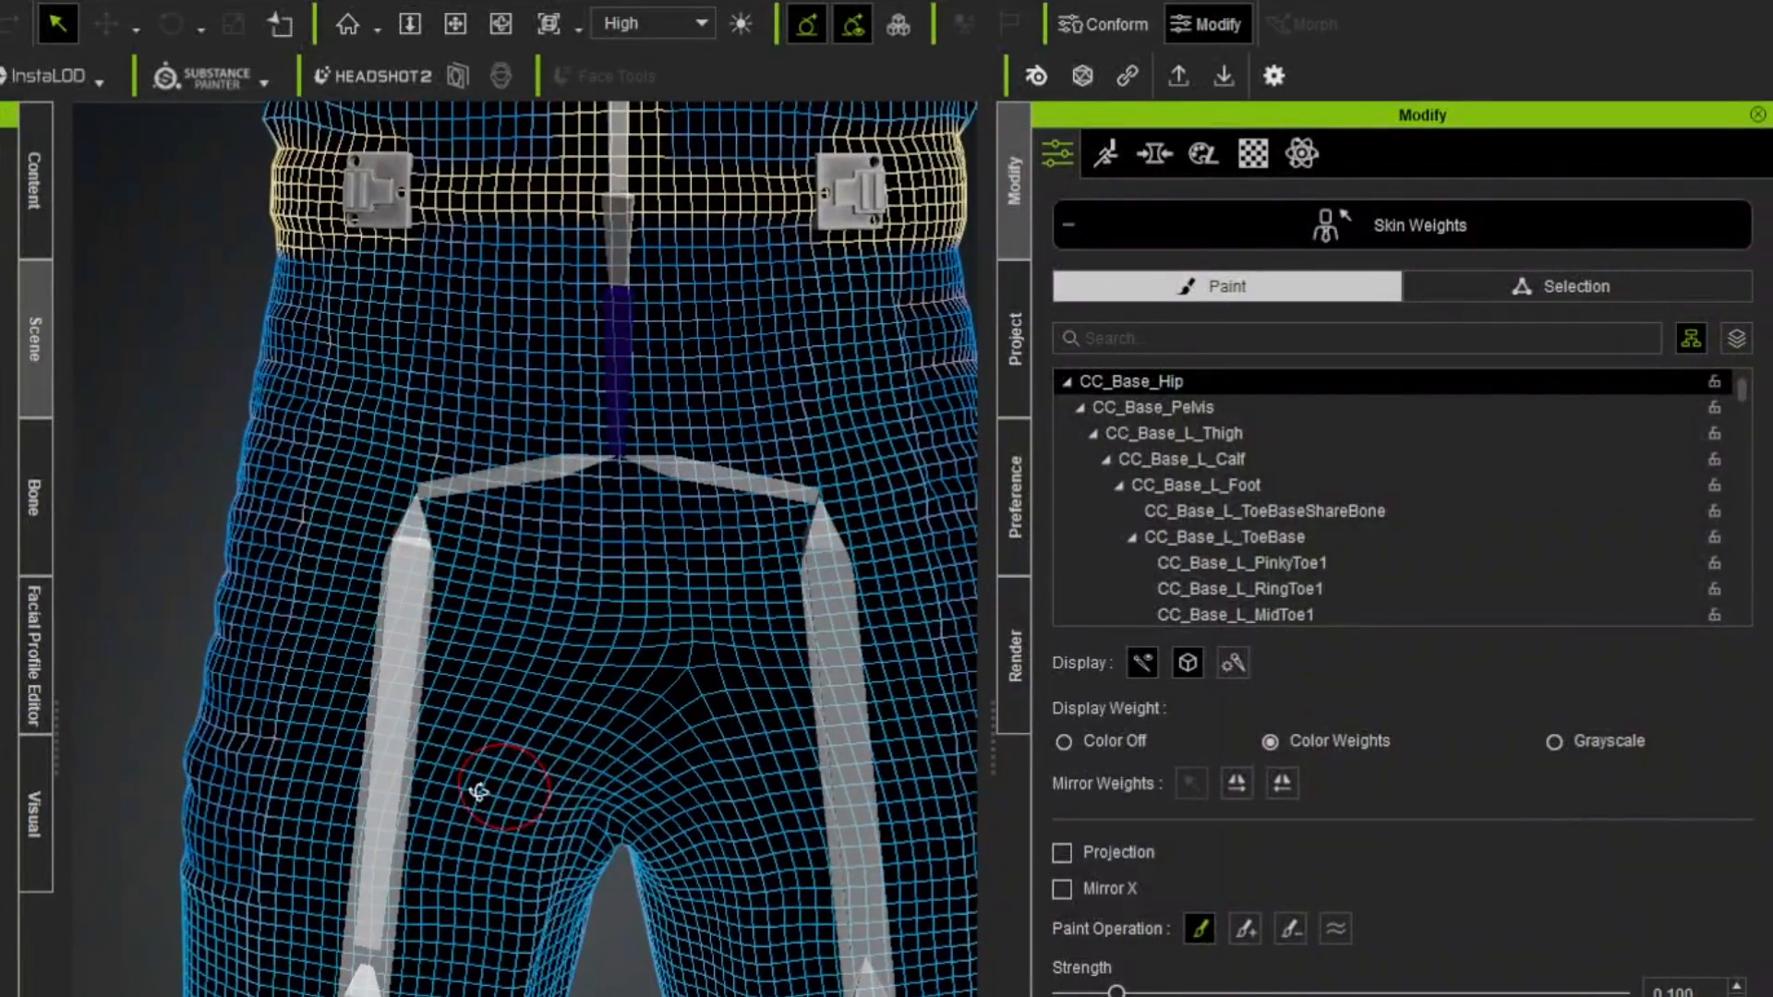
{"action": "left_click", "coordinate": [411, 660]}
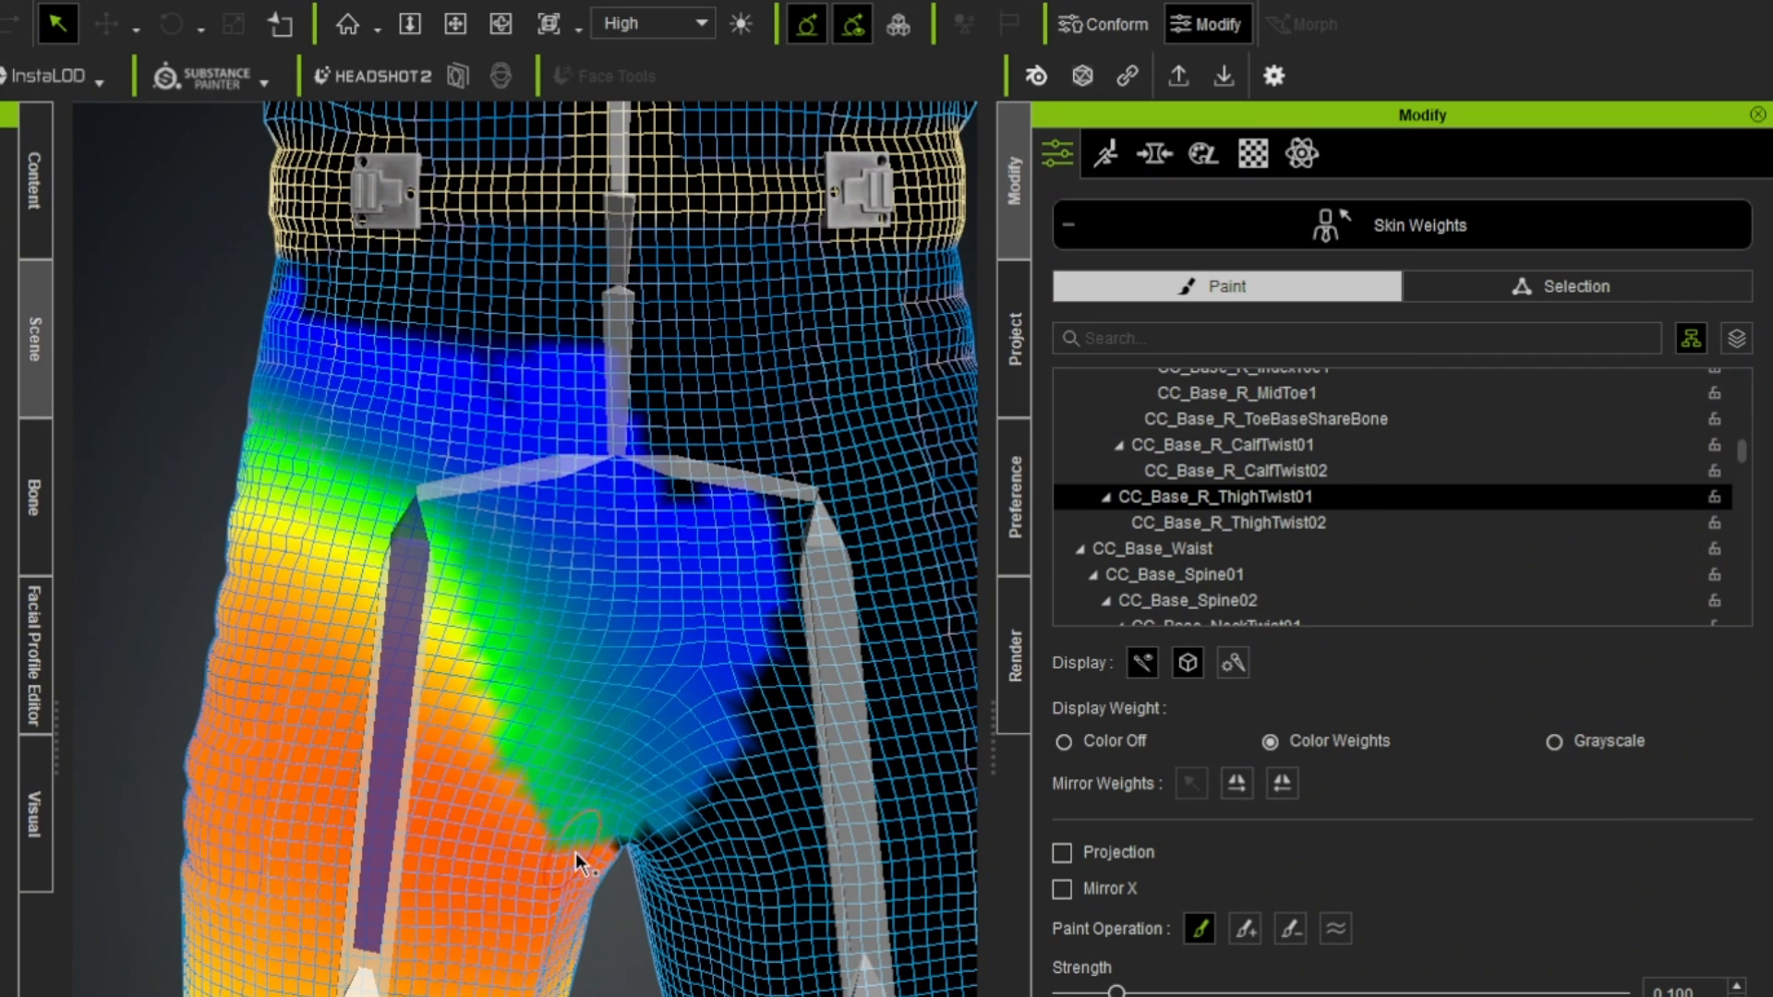
{"action": "middle_click_drag", "start_coordinate": [574, 851], "coordinate": [500, 780], "text": "alt"}
{"action": "left_click", "coordinate": [1335, 928]}
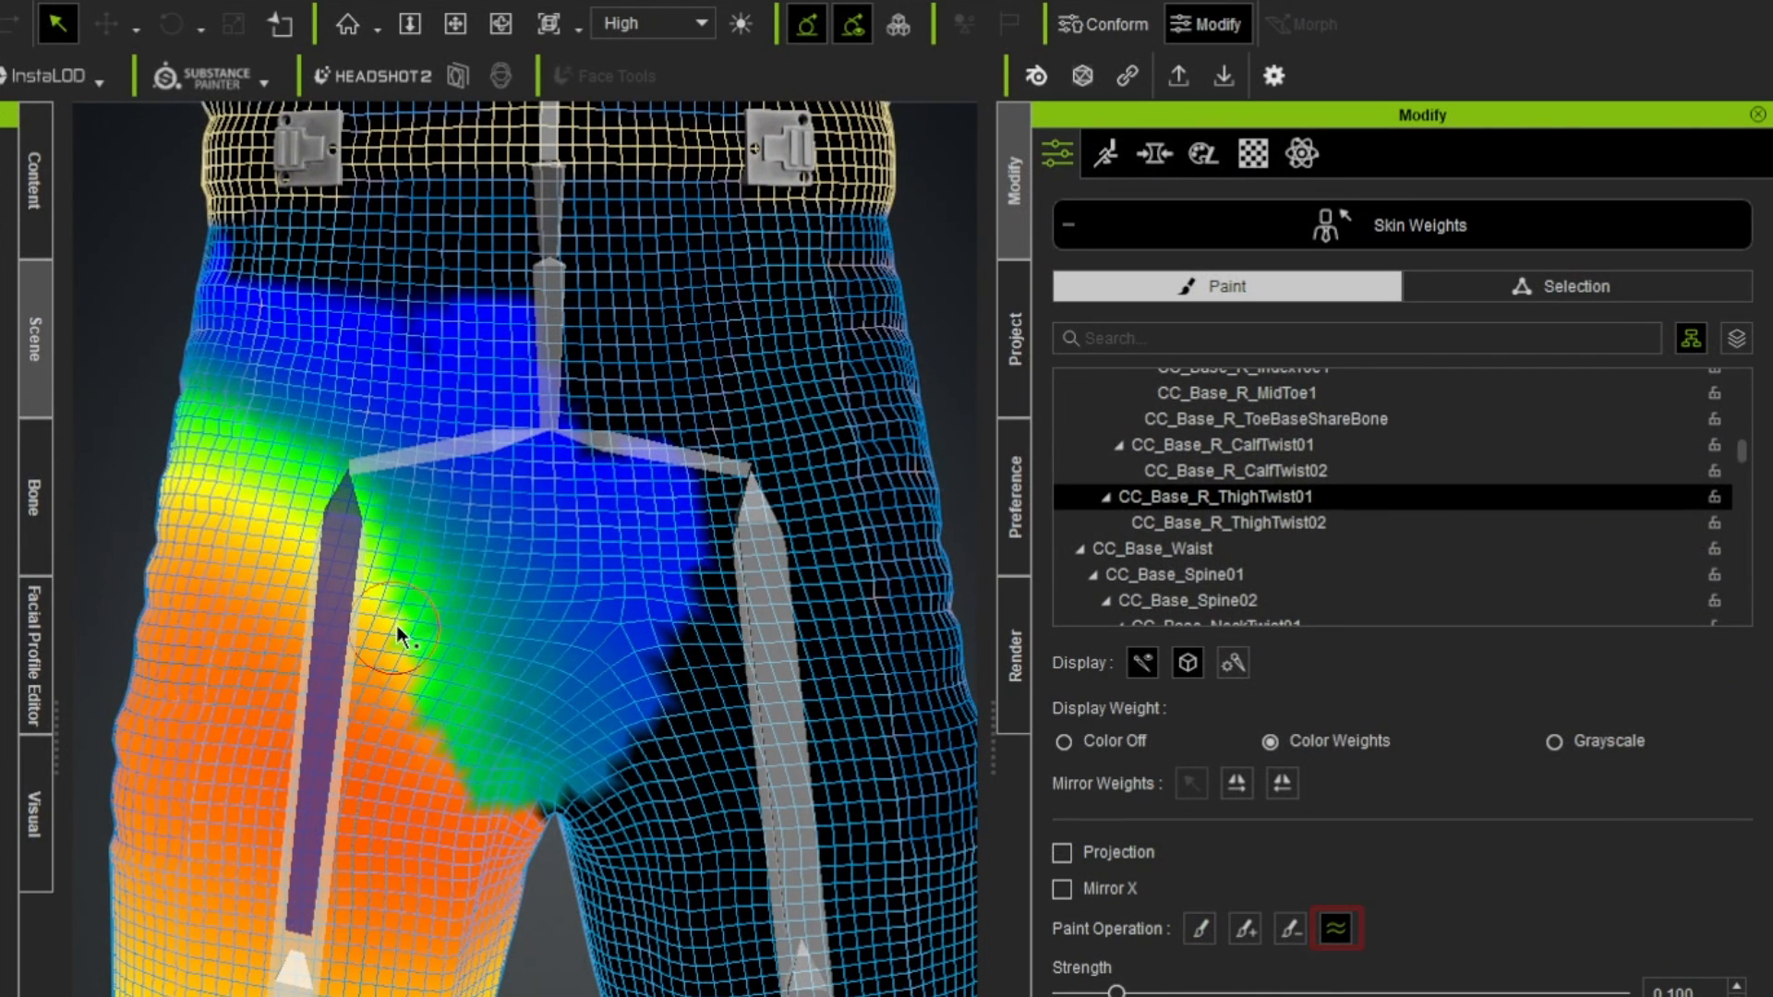
{"action": "left_click_drag", "start_coordinate": [496, 827], "coordinate": [385, 605]}
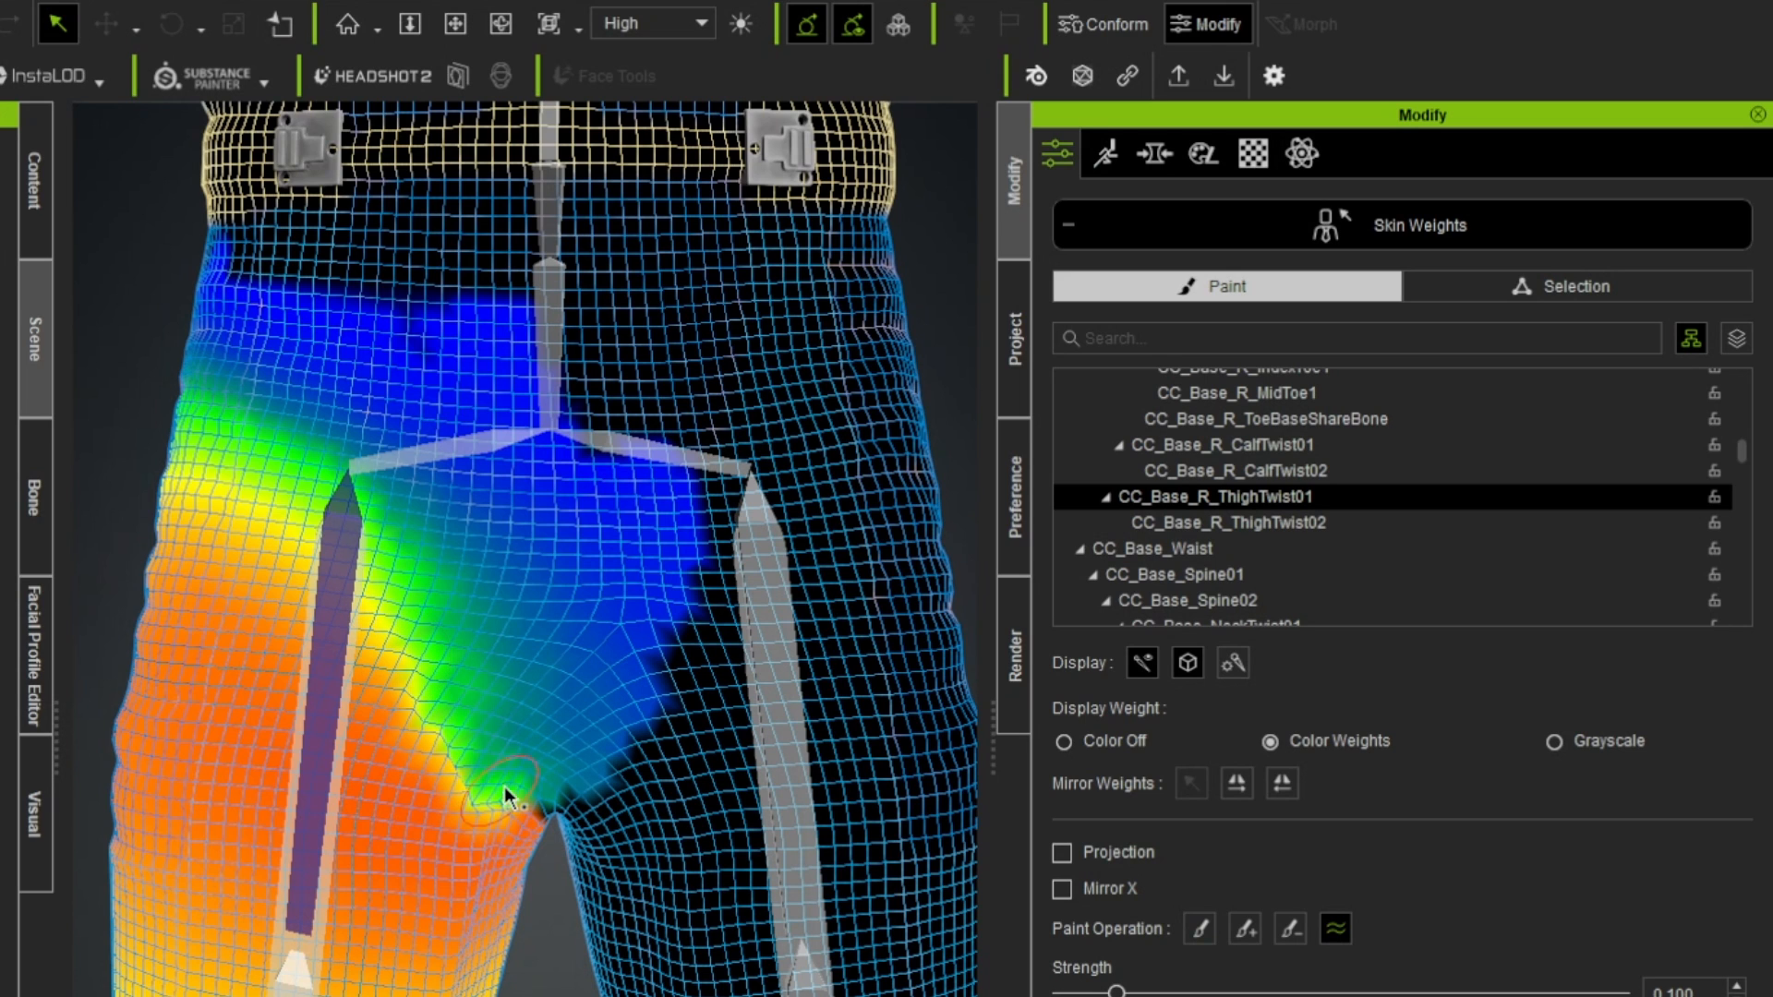
{"action": "mouse_move", "coordinate": [699, 617]}
{"action": "left_mouse_down"}
{"action": "mouse_move", "coordinate": [644, 712]}
{"action": "mouse_move", "coordinate": [757, 539]}
{"action": "mouse_move", "coordinate": [668, 602]}
{"action": "left_mouse_up"}
- Smooth the CC_Base_R_ThighTwist02 weights along the inner thigh, and display the CC_Base_Pelvis weights
{"action": "left_click", "coordinate": [1274, 519]}
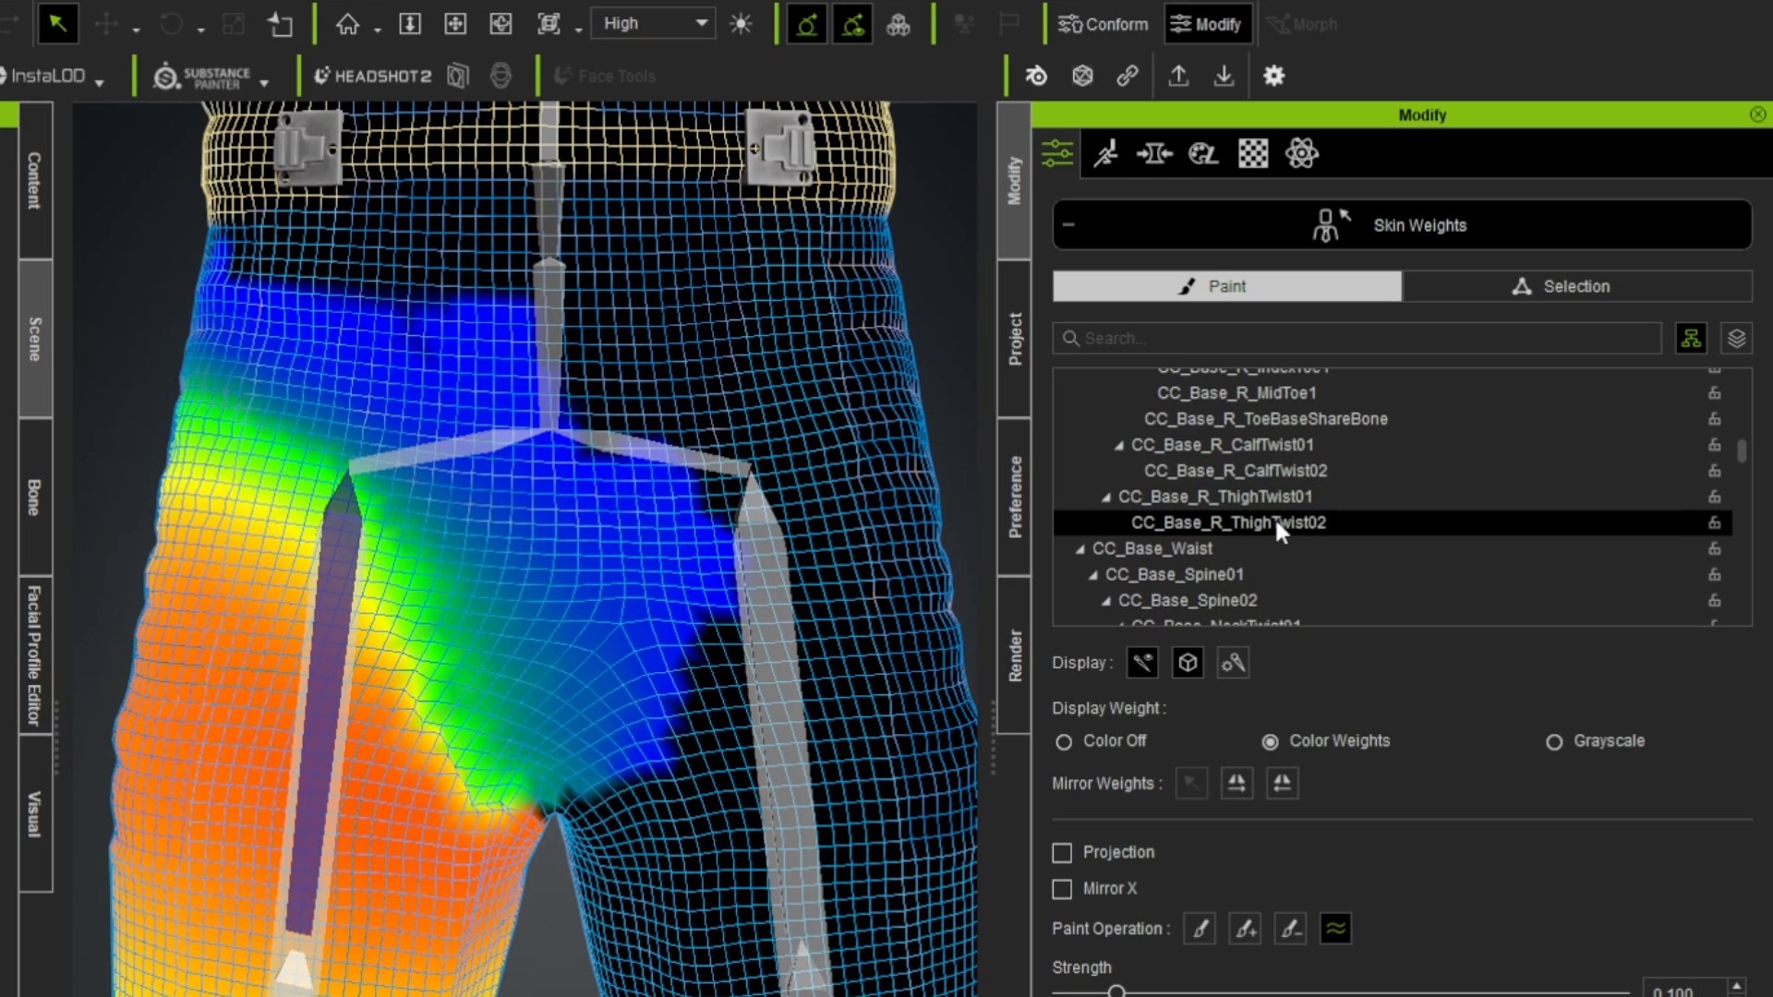
{"action": "mouse_move", "coordinate": [423, 700]}
{"action": "left_mouse_down"}
{"action": "mouse_move", "coordinate": [475, 811]}
{"action": "mouse_move", "coordinate": [470, 787]}
{"action": "mouse_move", "coordinate": [551, 791]}
{"action": "mouse_move", "coordinate": [458, 736]}
{"action": "mouse_move", "coordinate": [455, 688]}
{"action": "mouse_move", "coordinate": [508, 831]}
{"action": "left_mouse_up"}
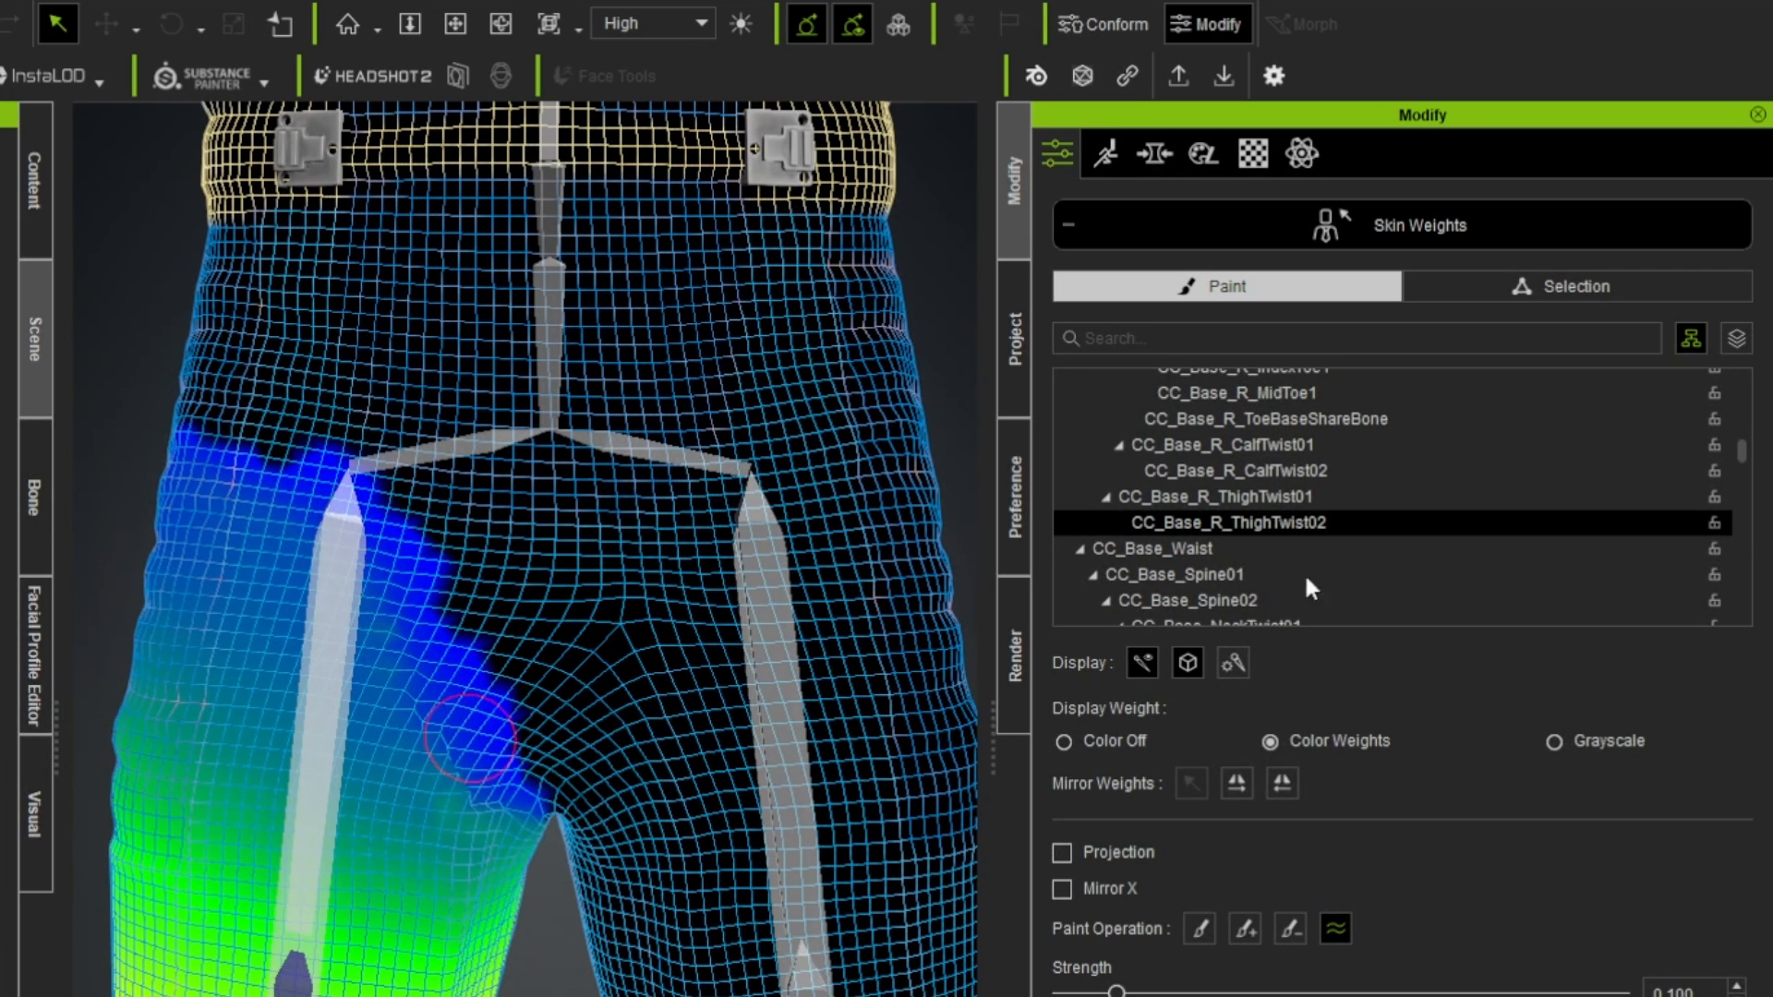
{"action": "left_click_drag", "start_coordinate": [1738, 459], "coordinate": [1757, 376]}
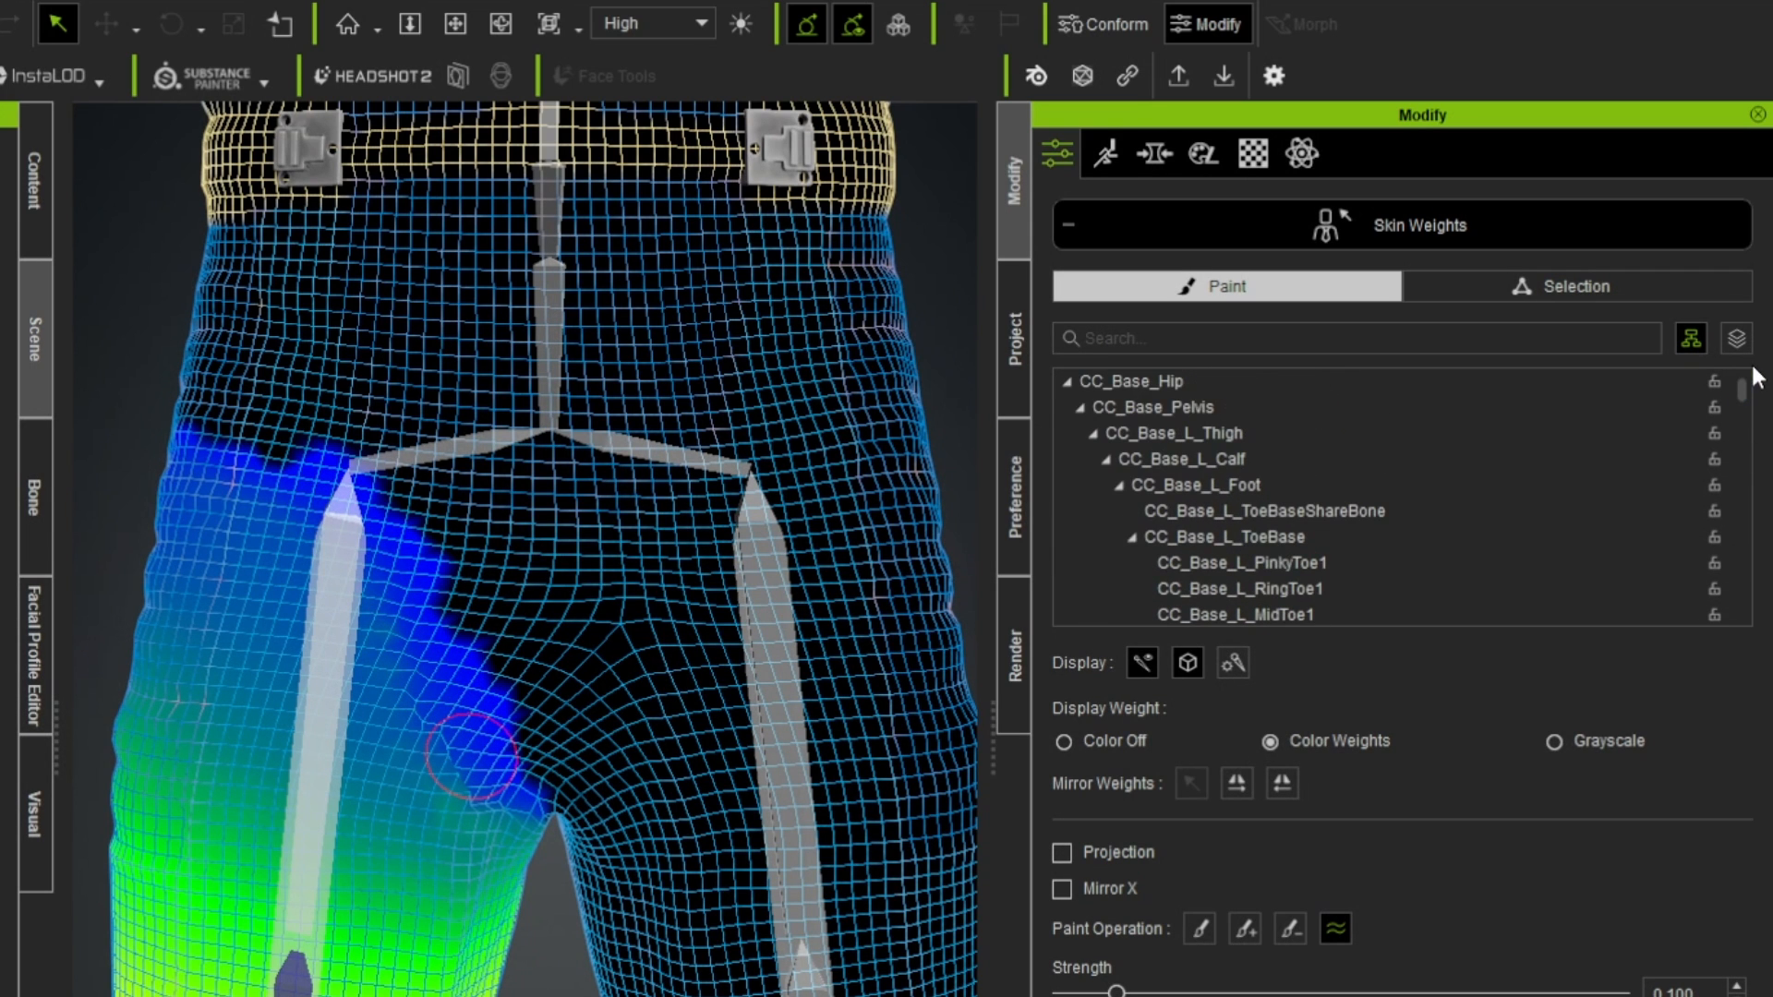
{"action": "left_click", "coordinate": [1171, 406]}
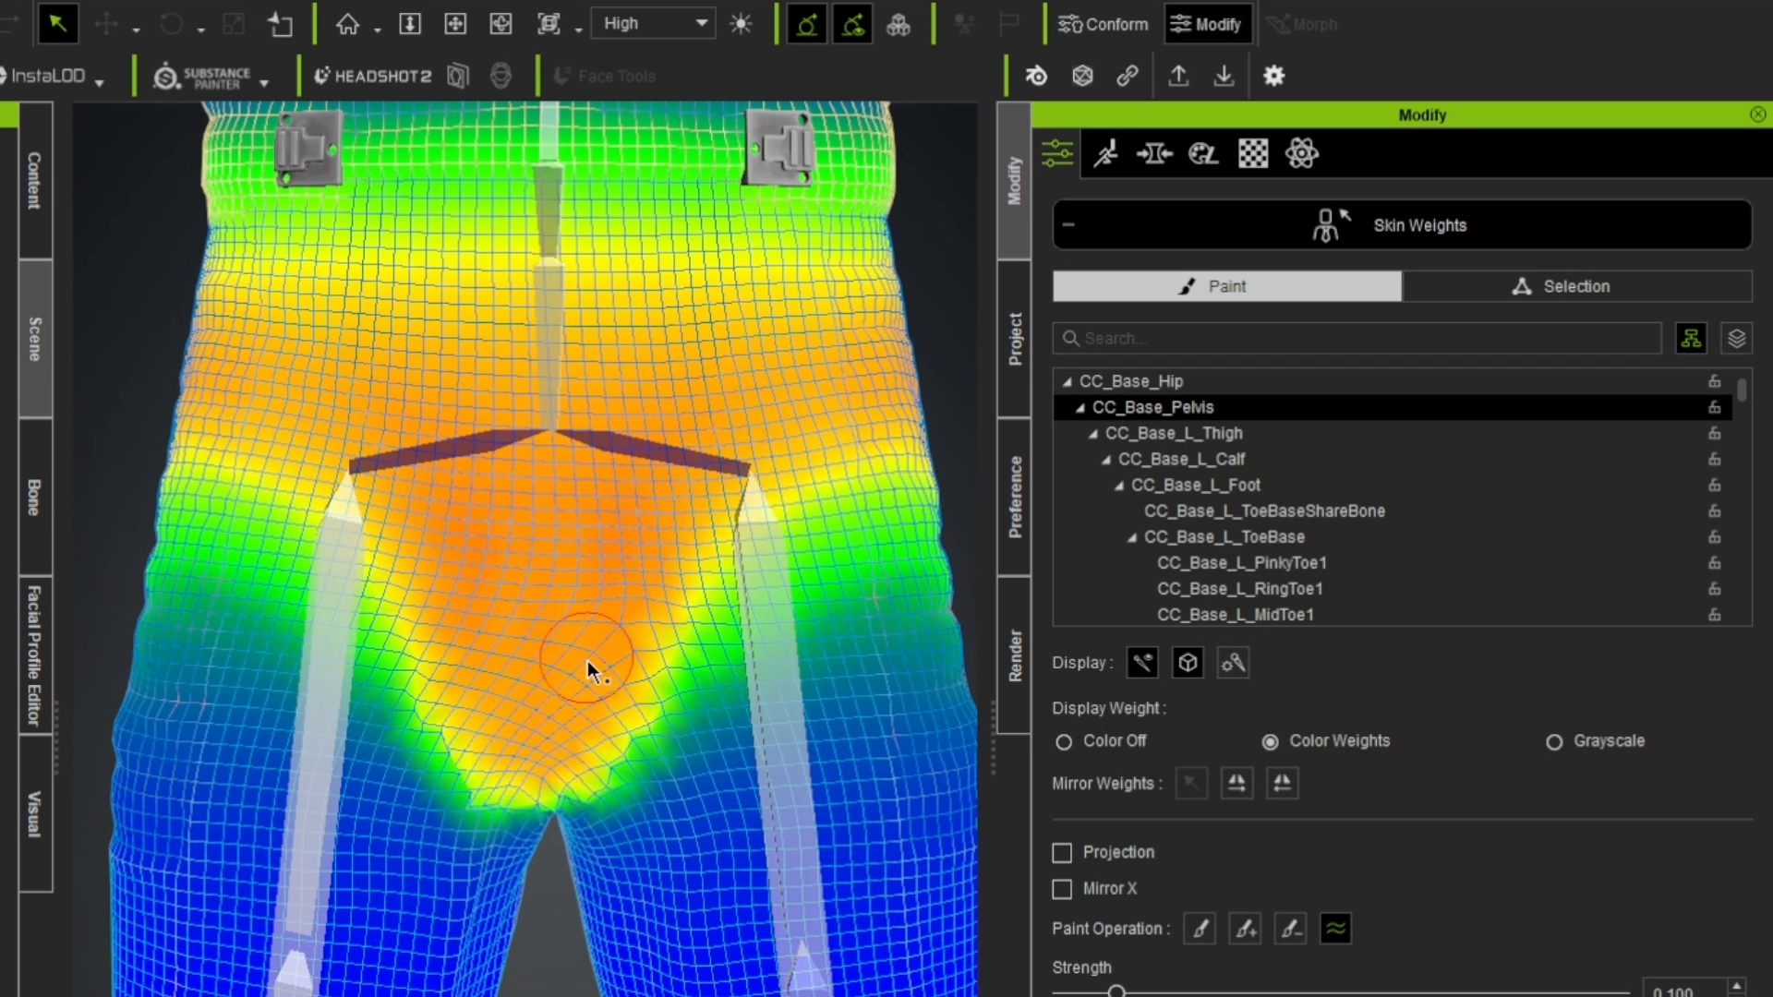
- Smooth the suit's CC_Base_L_ThighTwist01 and CC_Base_L_ThighTwist02 weights along the inner thigh and crotch
{"action": "left_click", "coordinate": [763, 629]}
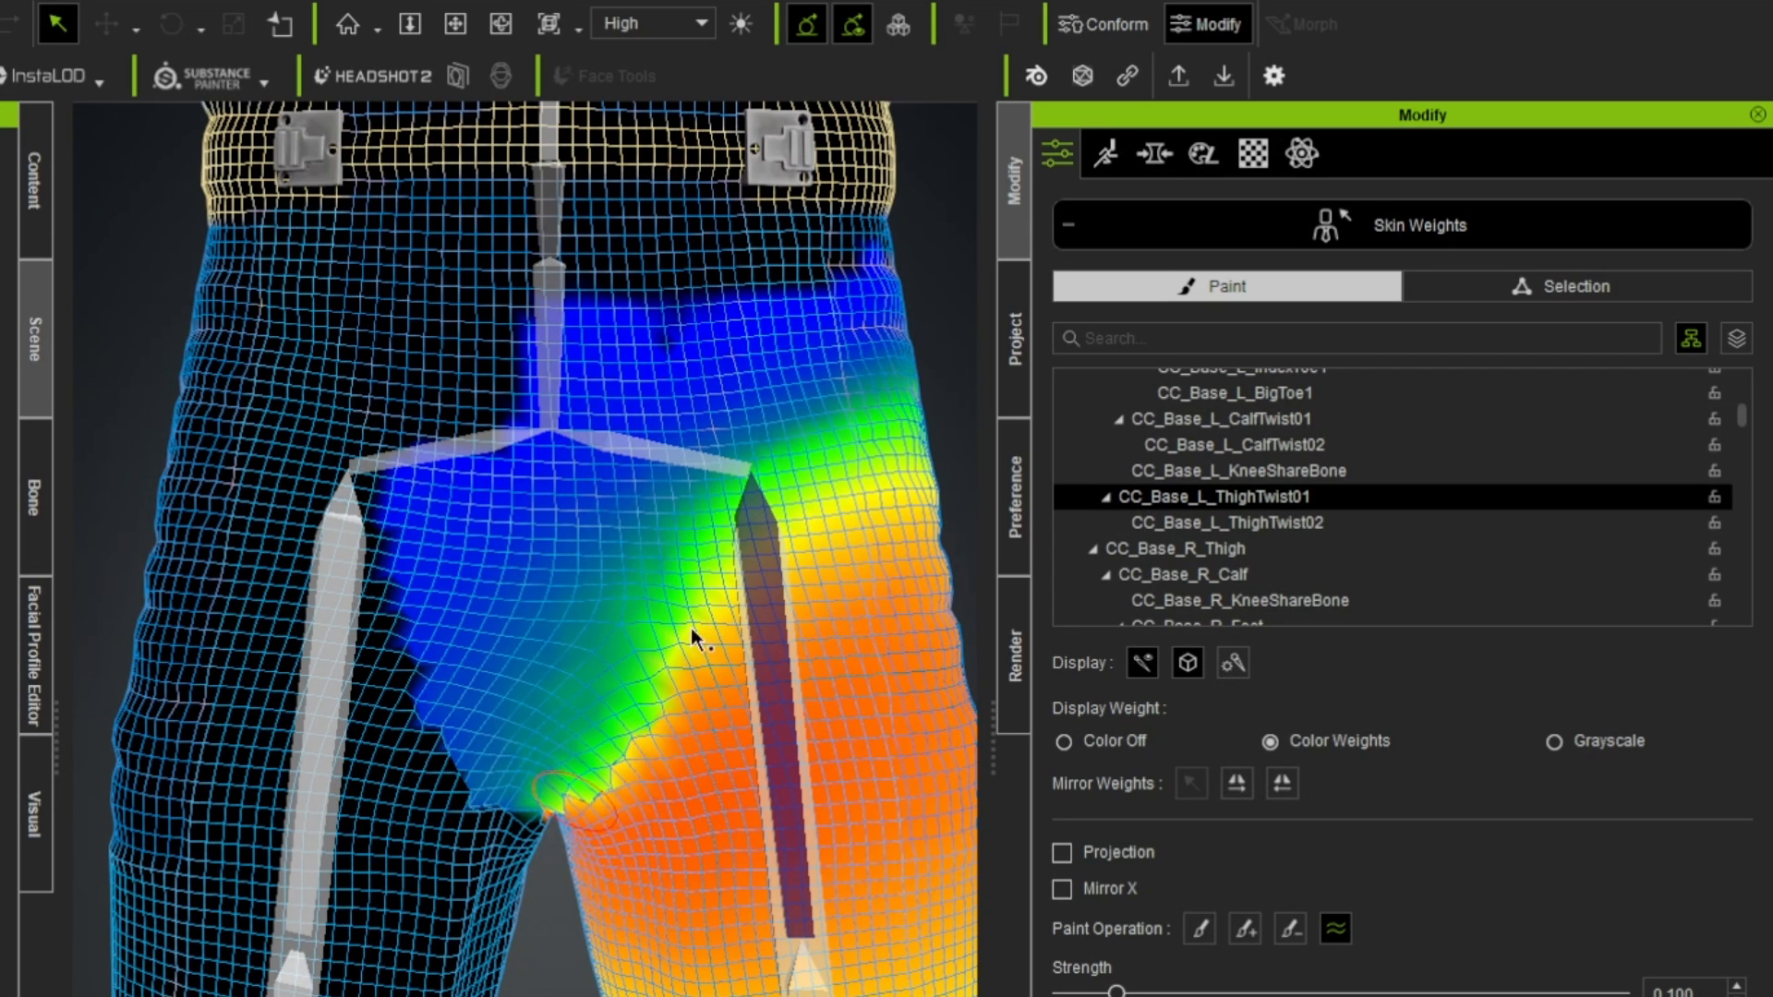
{"action": "left_click_drag", "start_coordinate": [696, 634], "coordinate": [574, 834]}
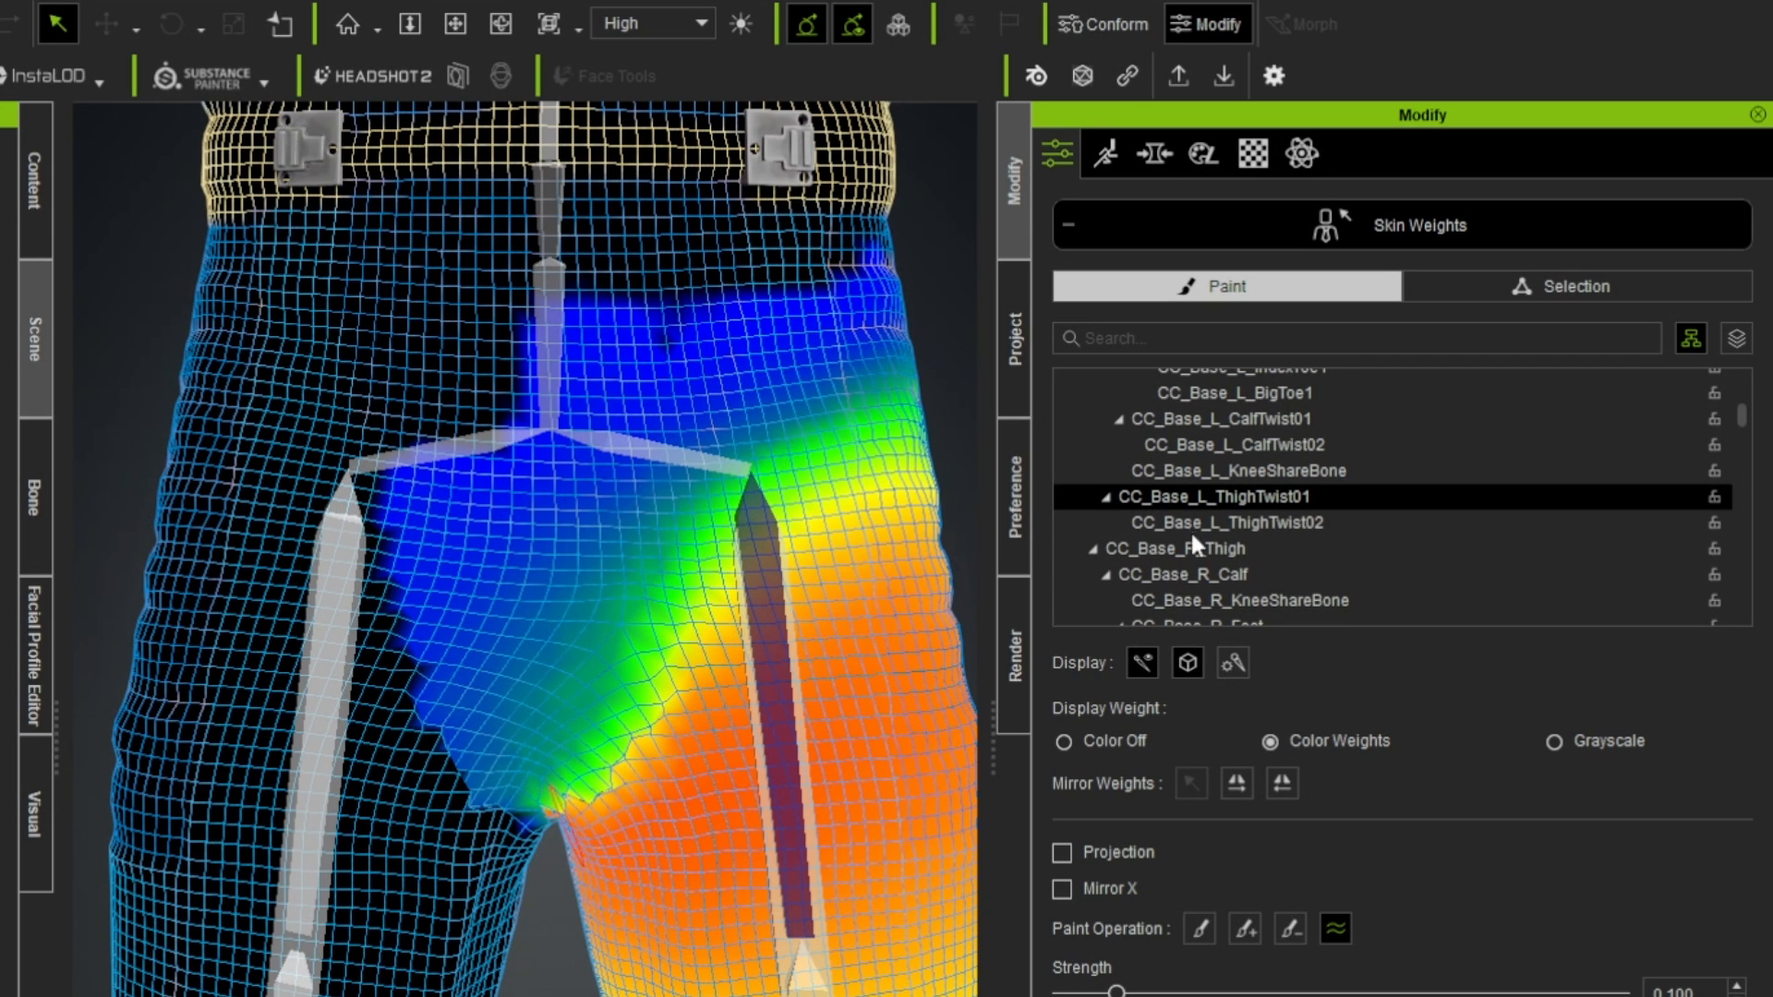
{"action": "left_click", "coordinate": [1189, 524]}
{"action": "left_click", "coordinate": [624, 766]}
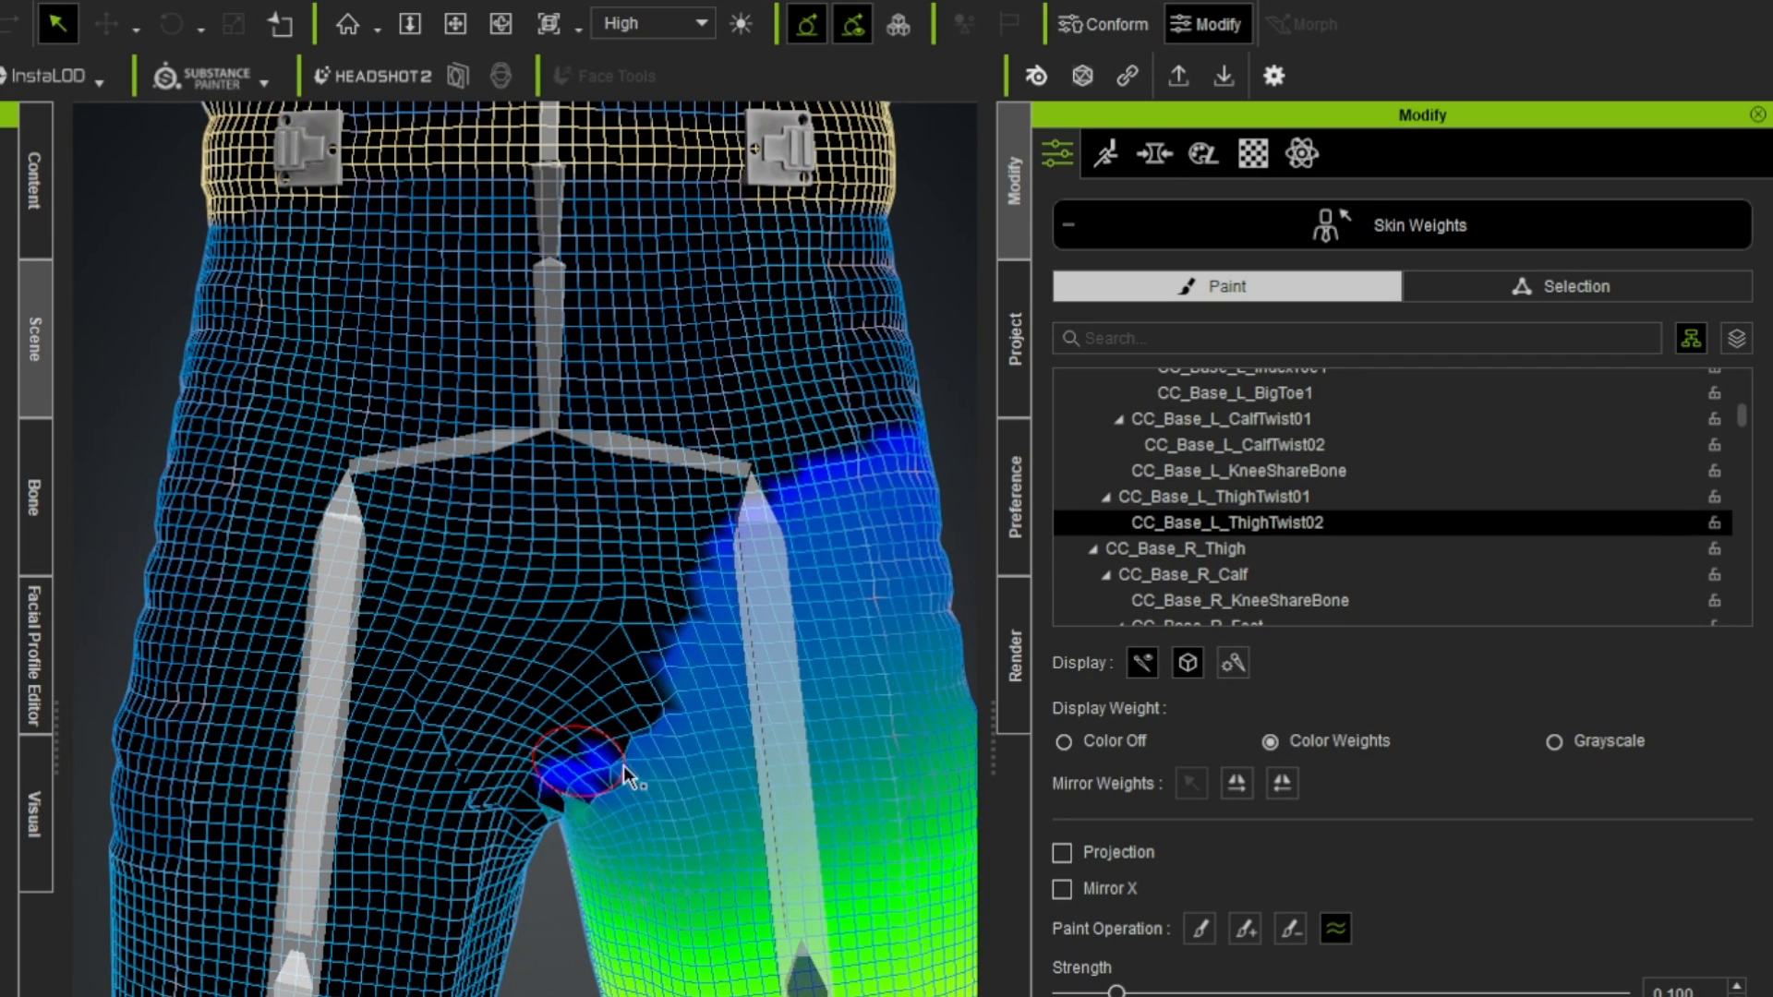
{"action": "mouse_move", "coordinate": [574, 842]}
{"action": "left_mouse_down"}
{"action": "mouse_move", "coordinate": [712, 612]}
{"action": "mouse_move", "coordinate": [549, 857]}
{"action": "left_mouse_up"}
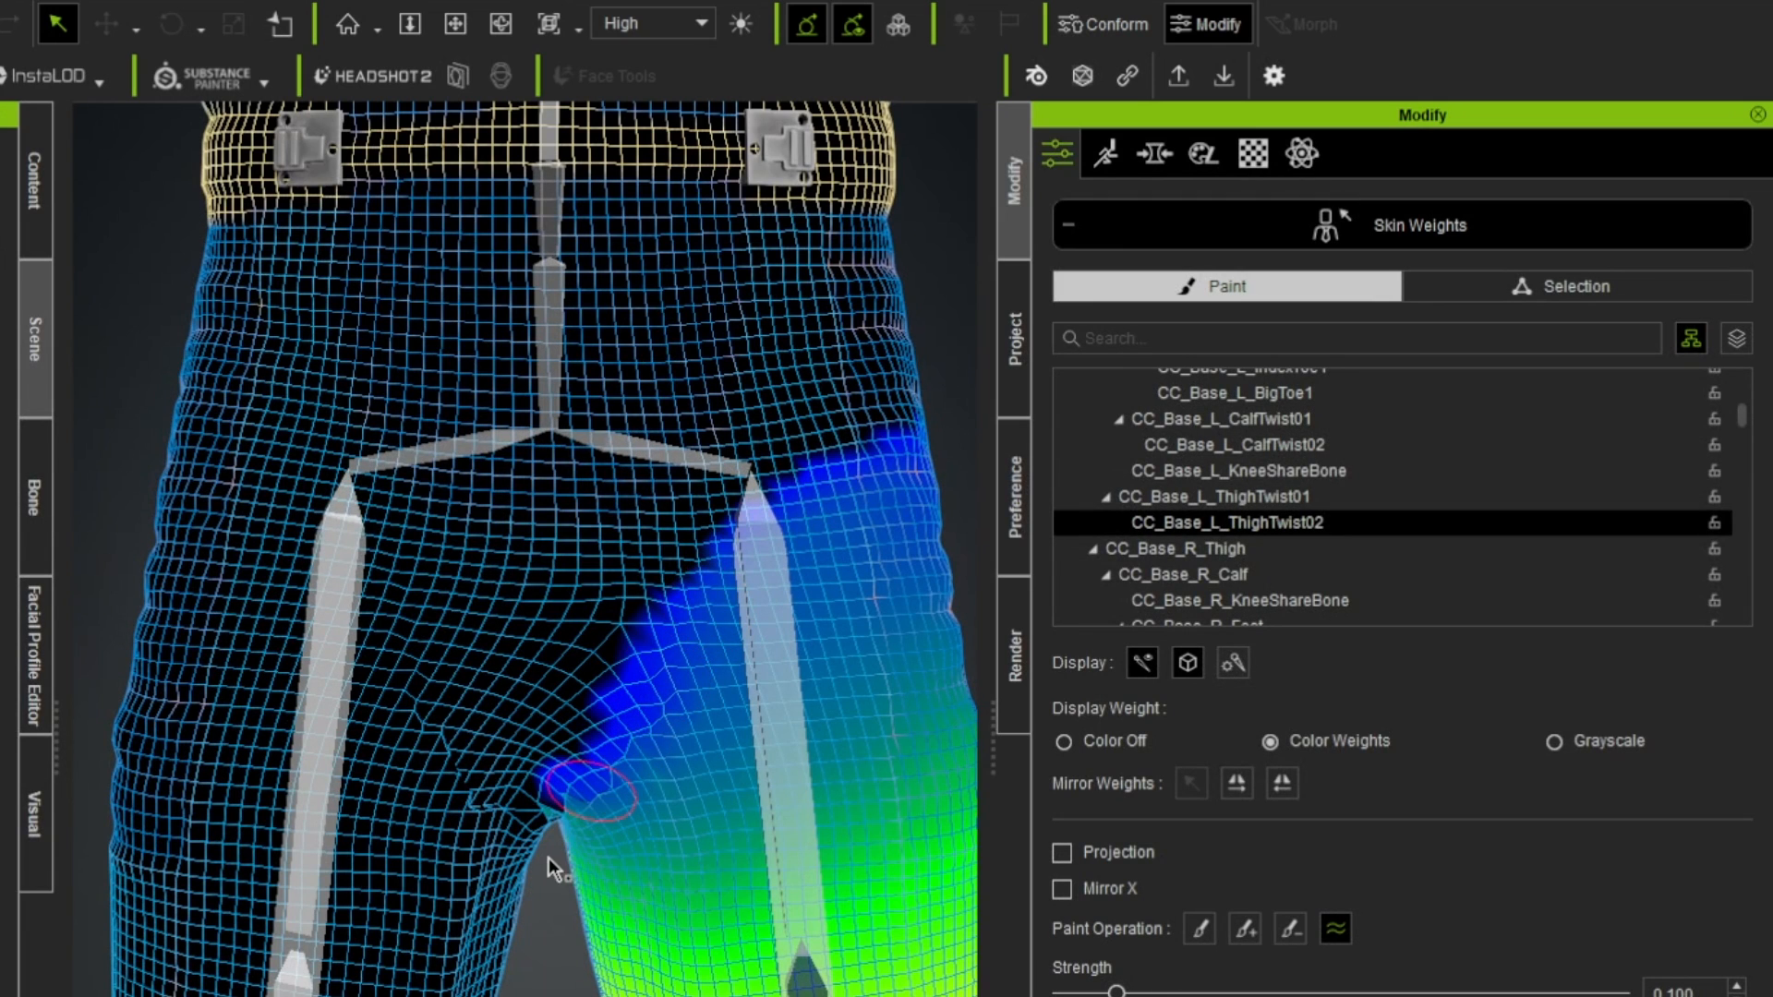
{"action": "left_click_drag", "start_coordinate": [703, 577], "coordinate": [790, 669]}
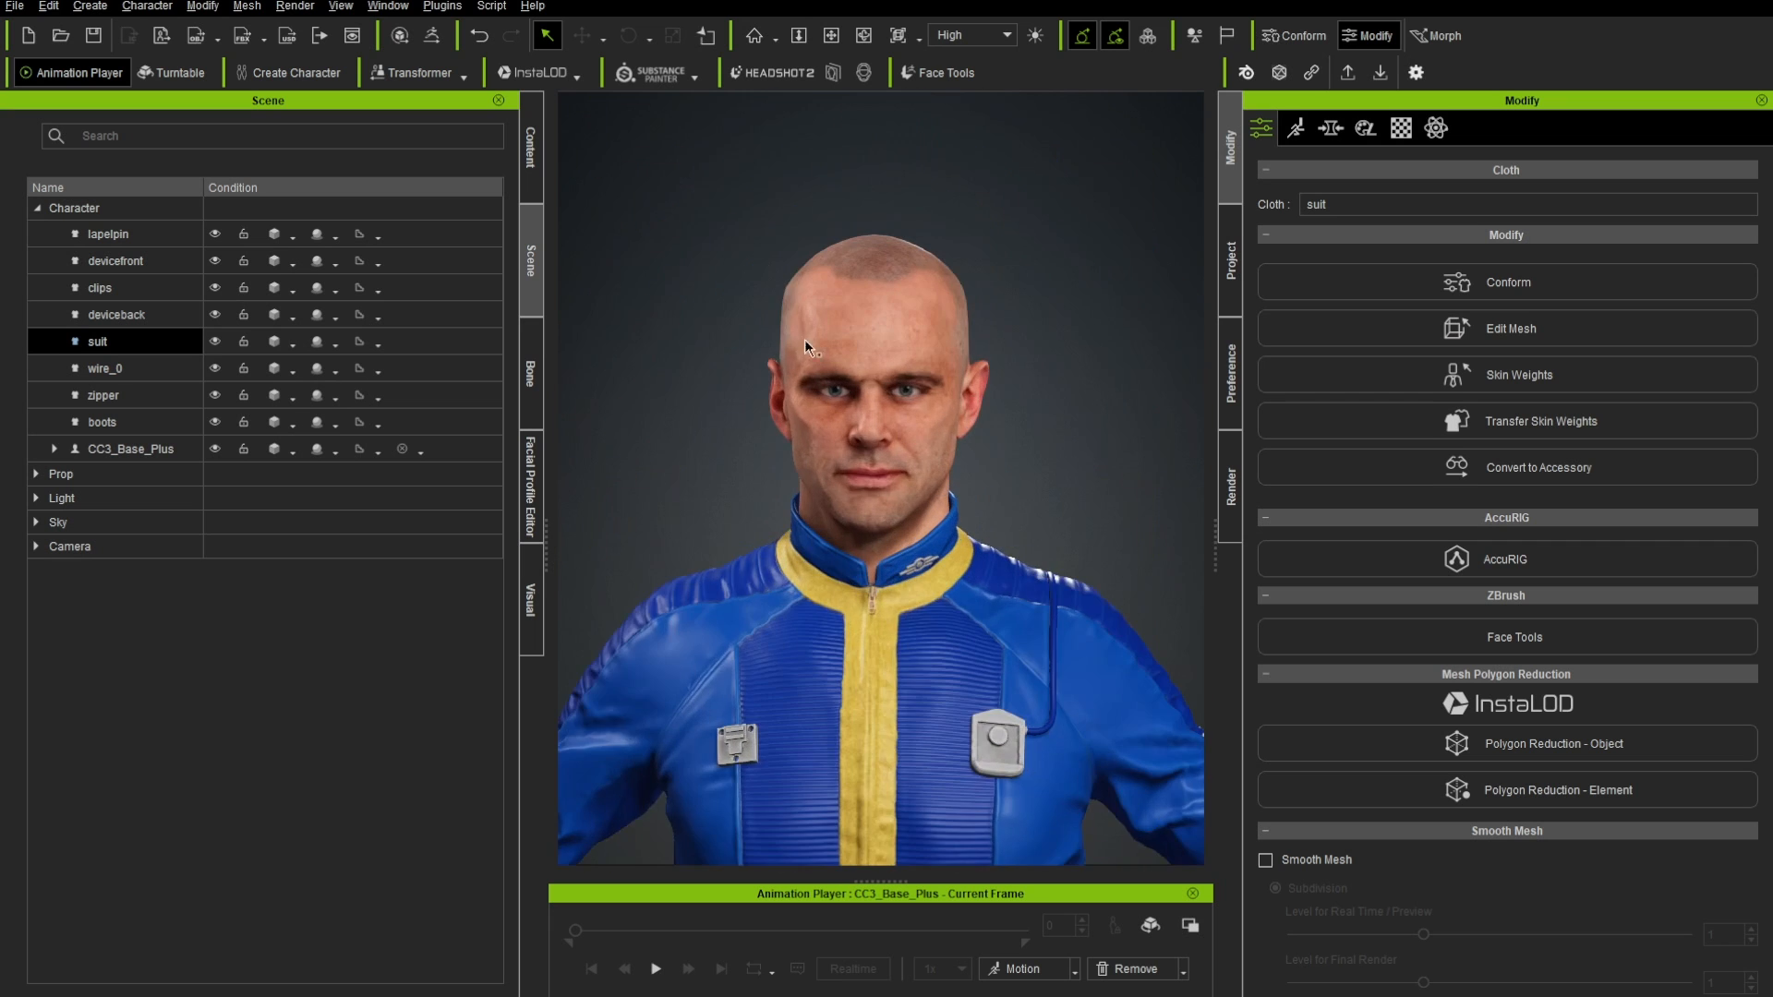
- Select all vertices of the lapelpin on the collar and replace their CC_Base_NeckTwist01 skin weight with 1
{"action": "scroll", "coordinate": [947, 555], "scroll_direction": "down", "scroll_amount": 6}
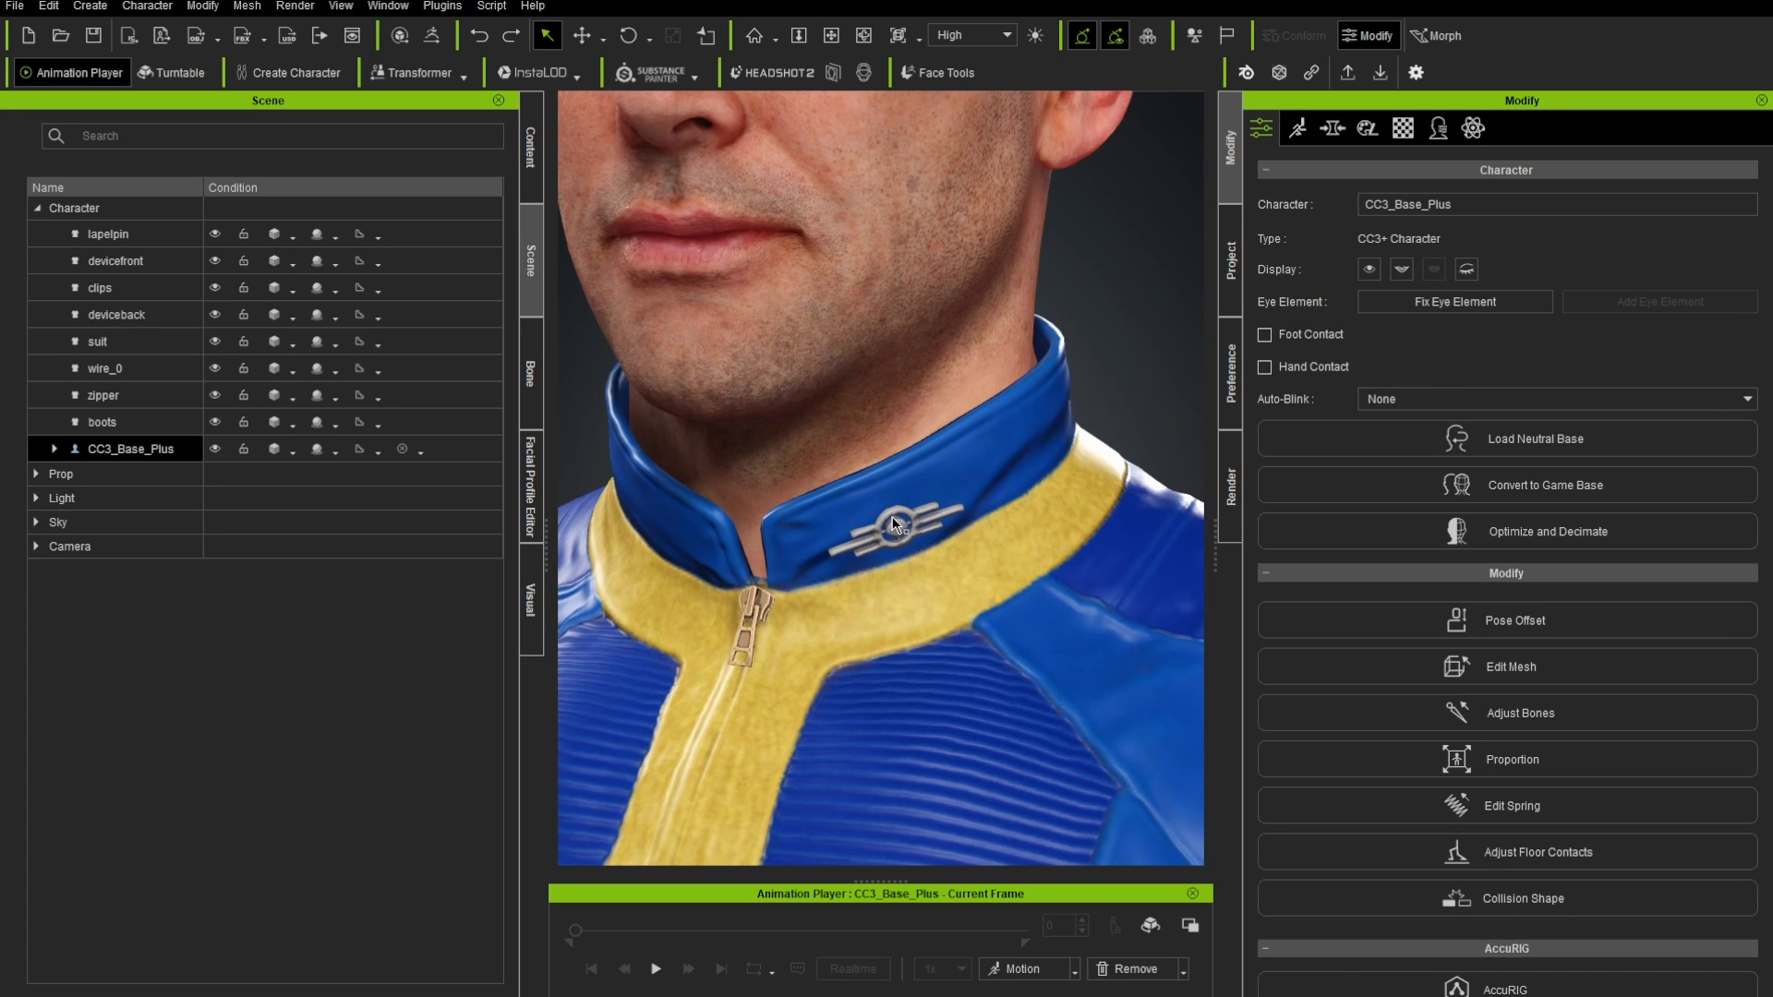
{"action": "left_click", "coordinate": [892, 517]}
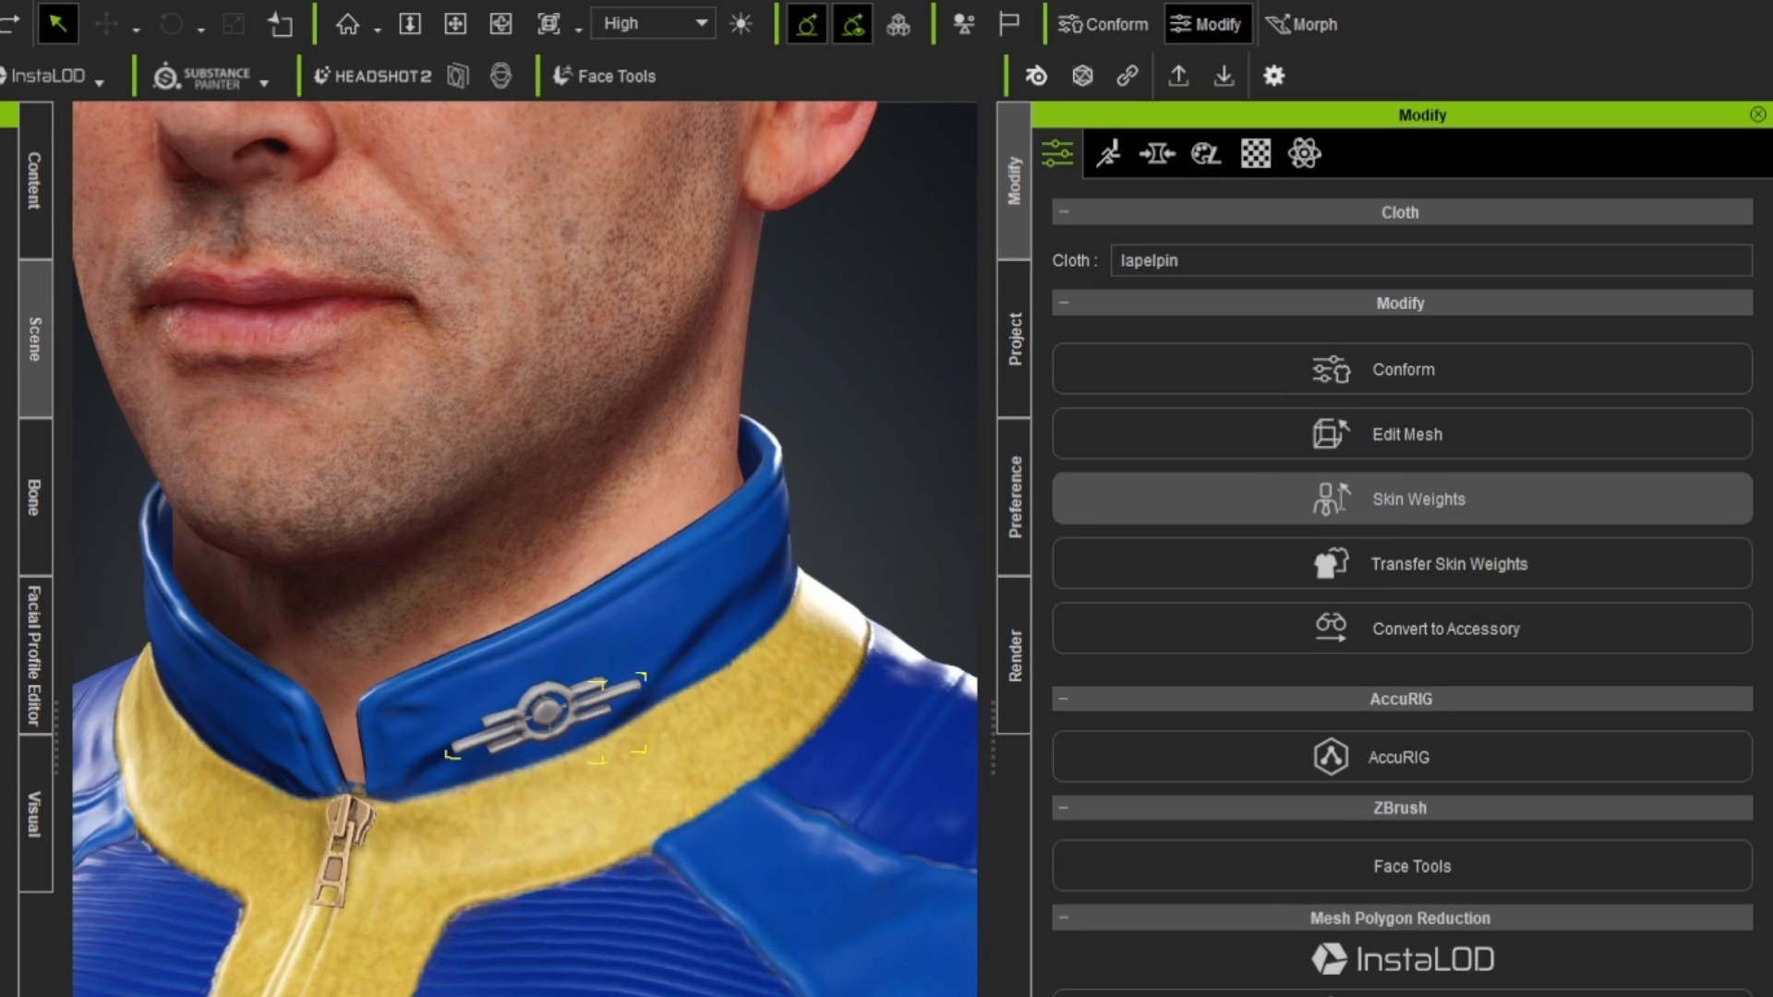
{"action": "left_click", "coordinate": [1404, 499]}
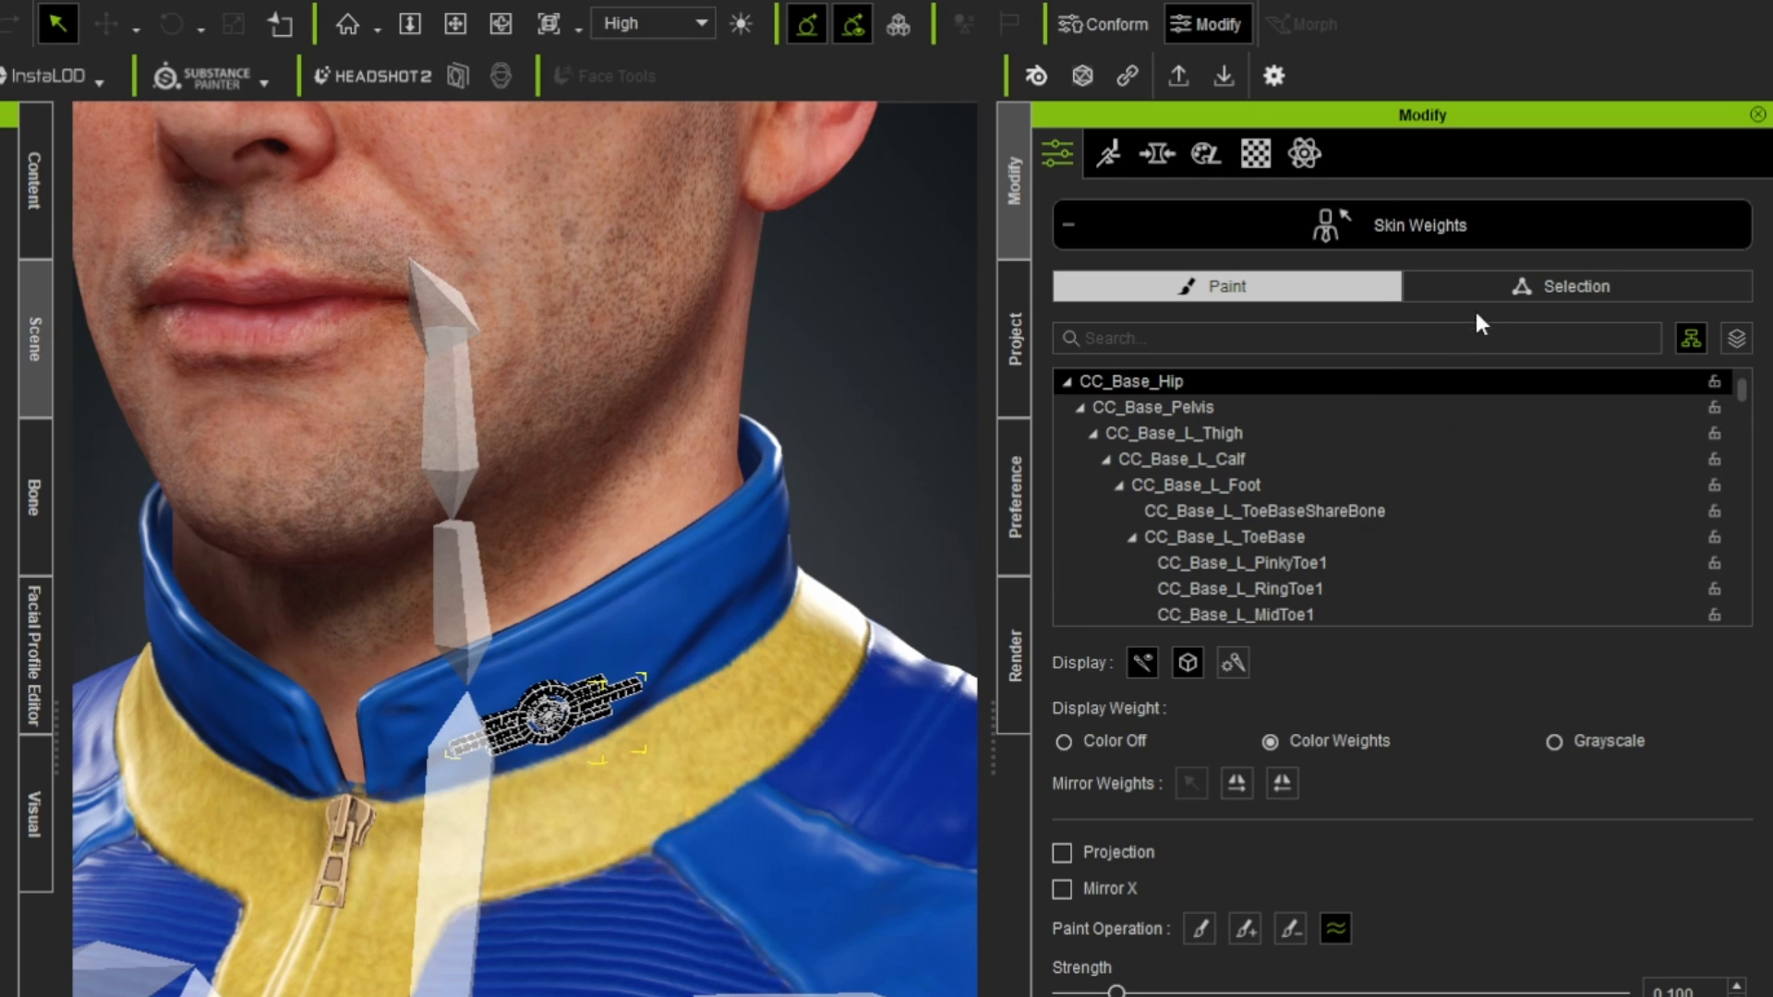
{"action": "left_click", "coordinate": [1498, 290]}
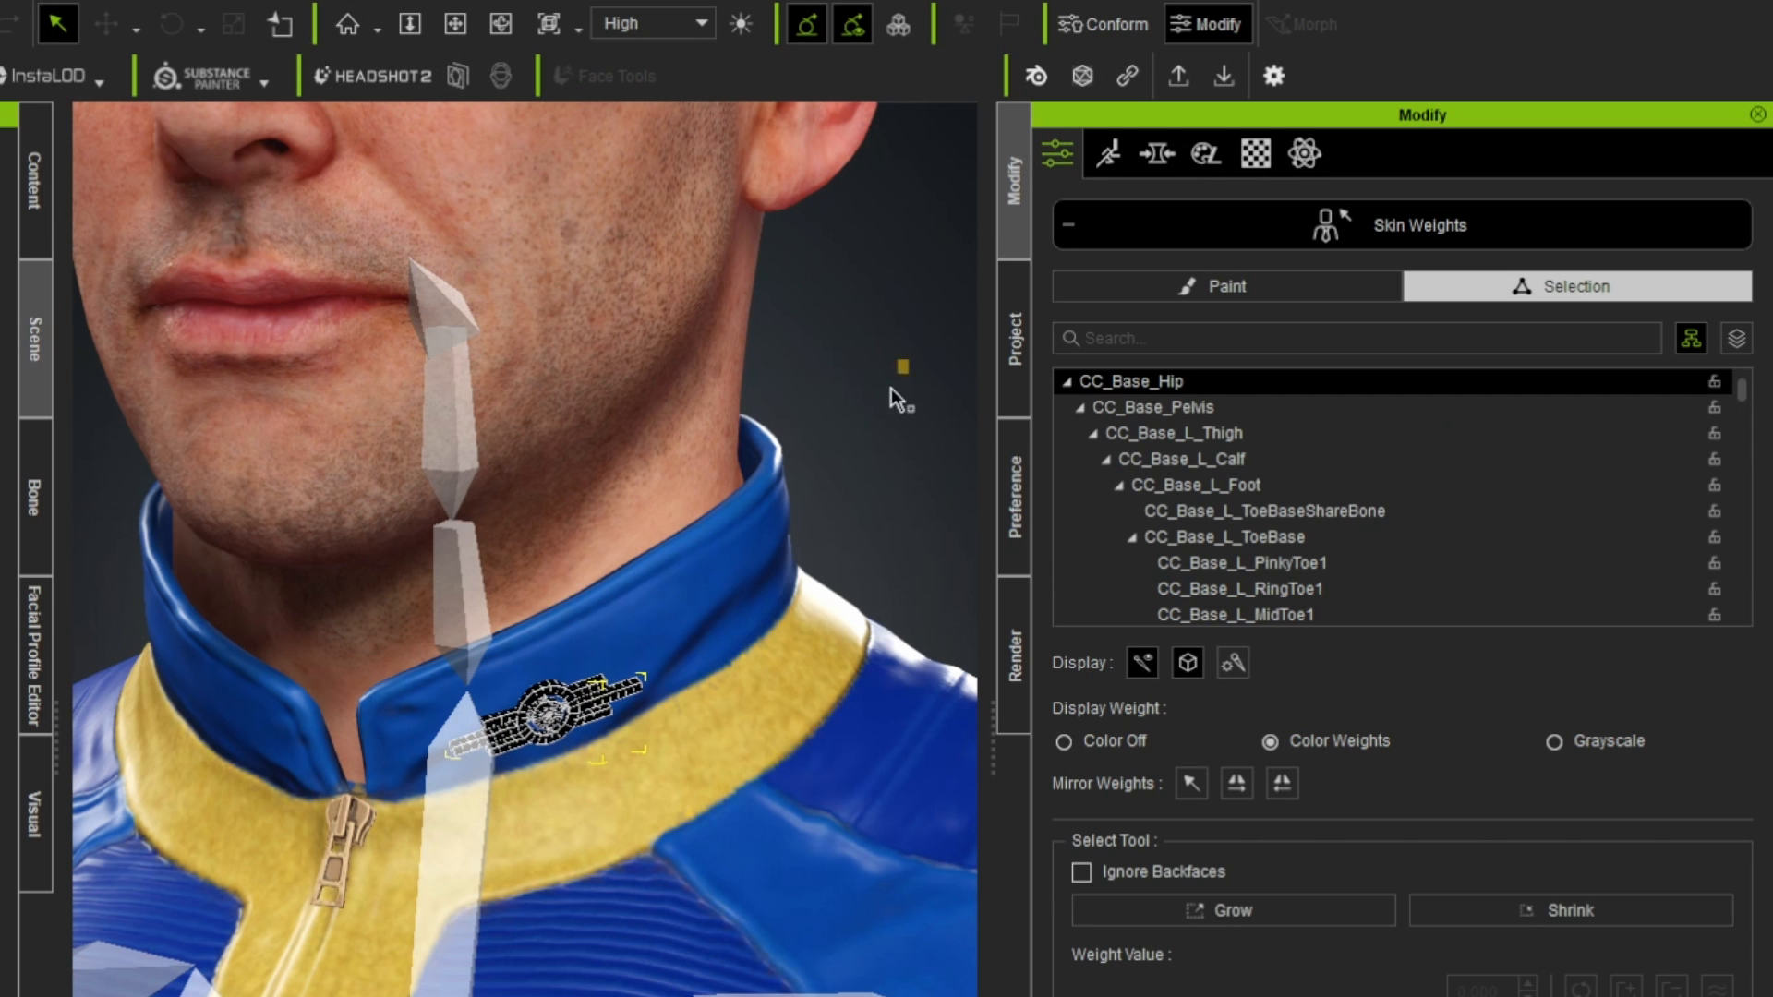
{"action": "left_click_drag", "start_coordinate": [890, 388], "coordinate": [293, 970]}
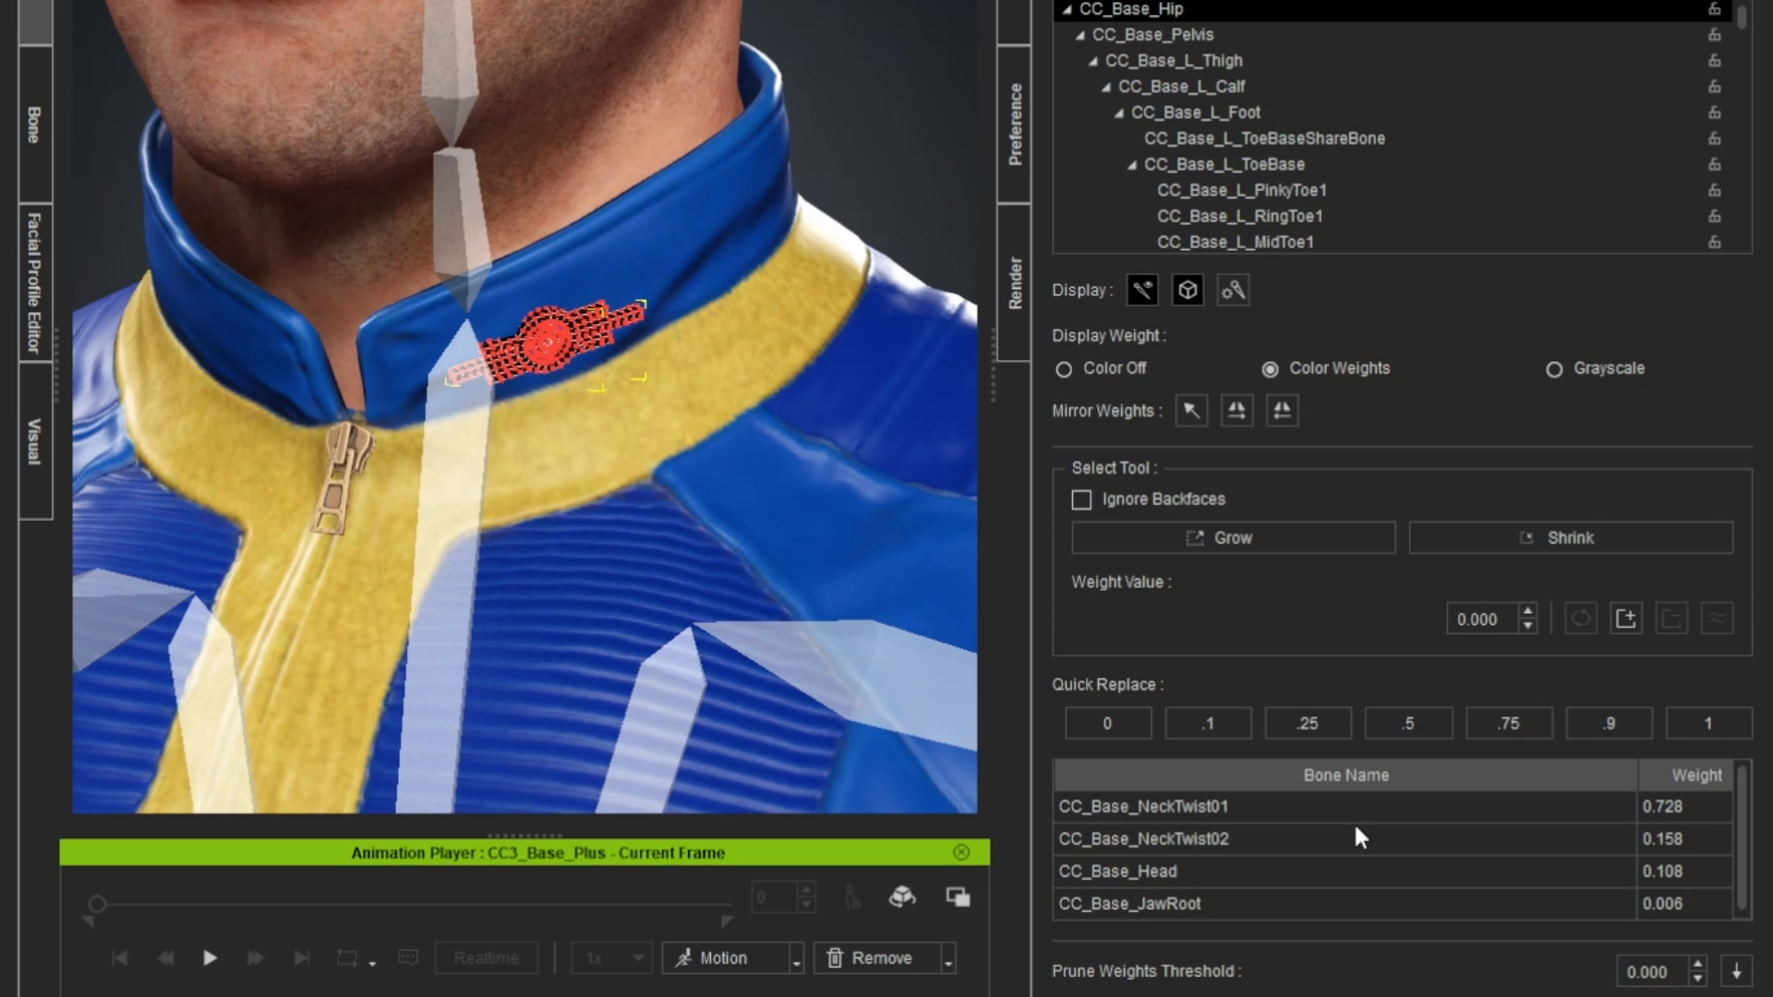
{"action": "left_click", "coordinate": [1199, 807]}
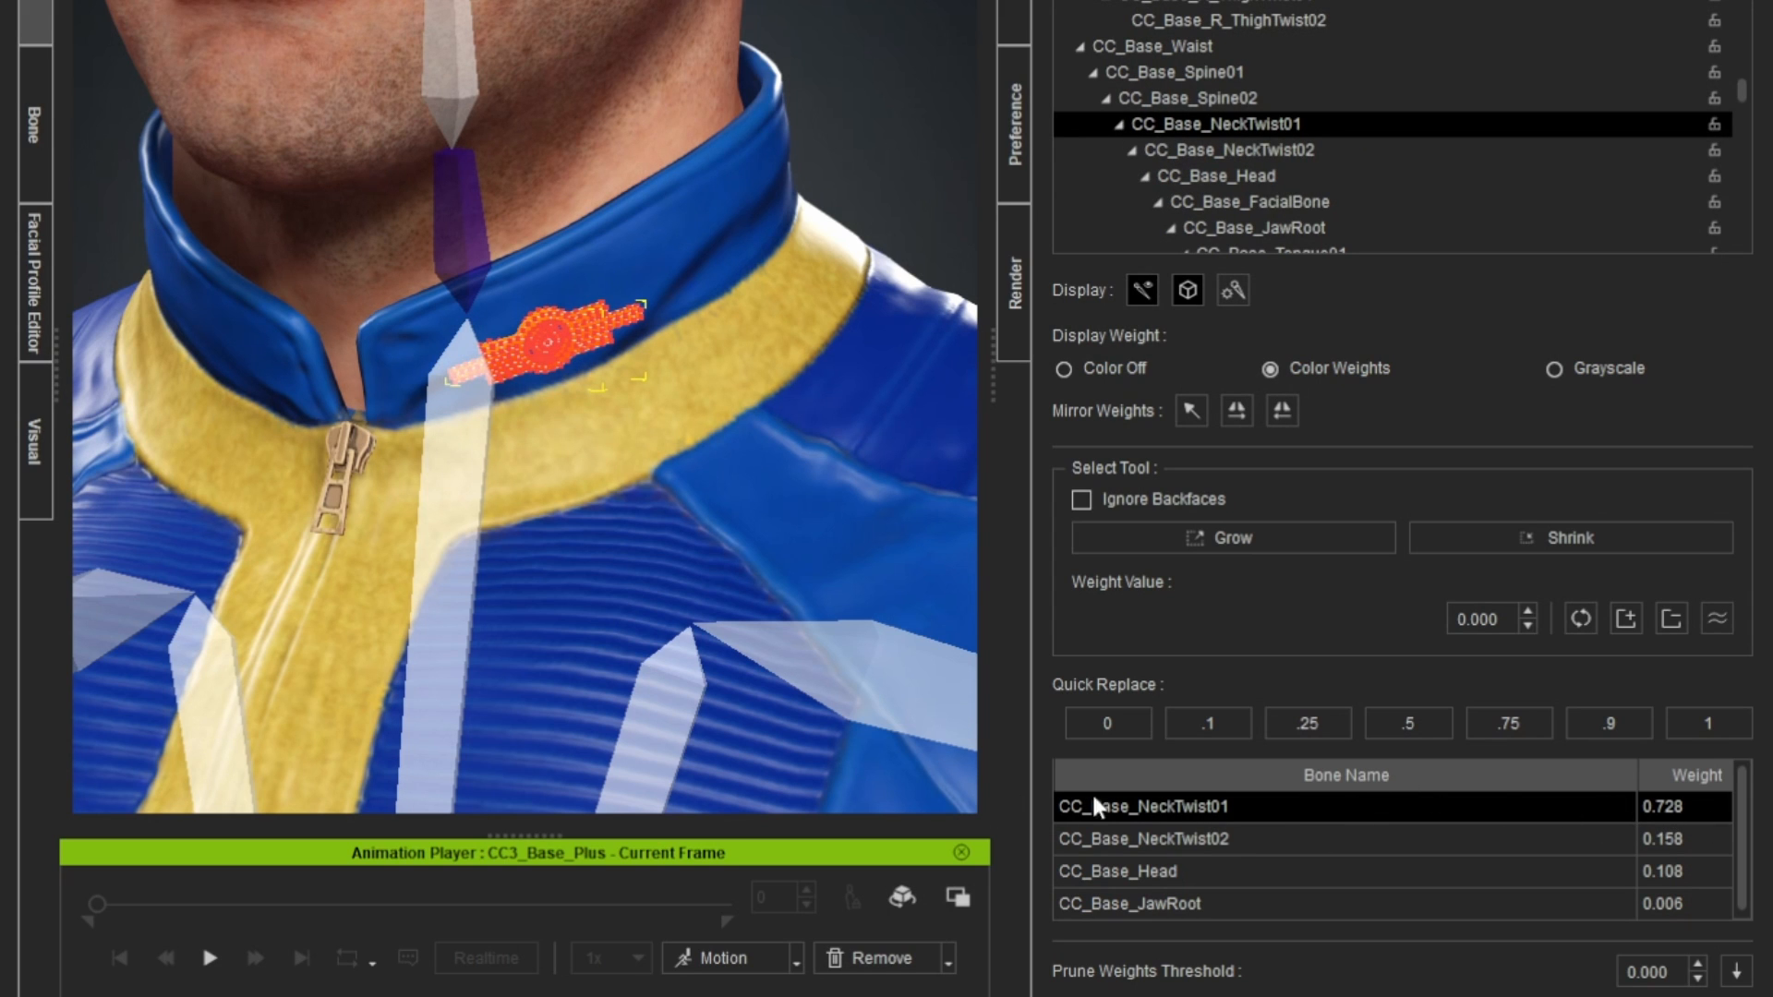
{"action": "left_click", "coordinate": [1739, 736]}
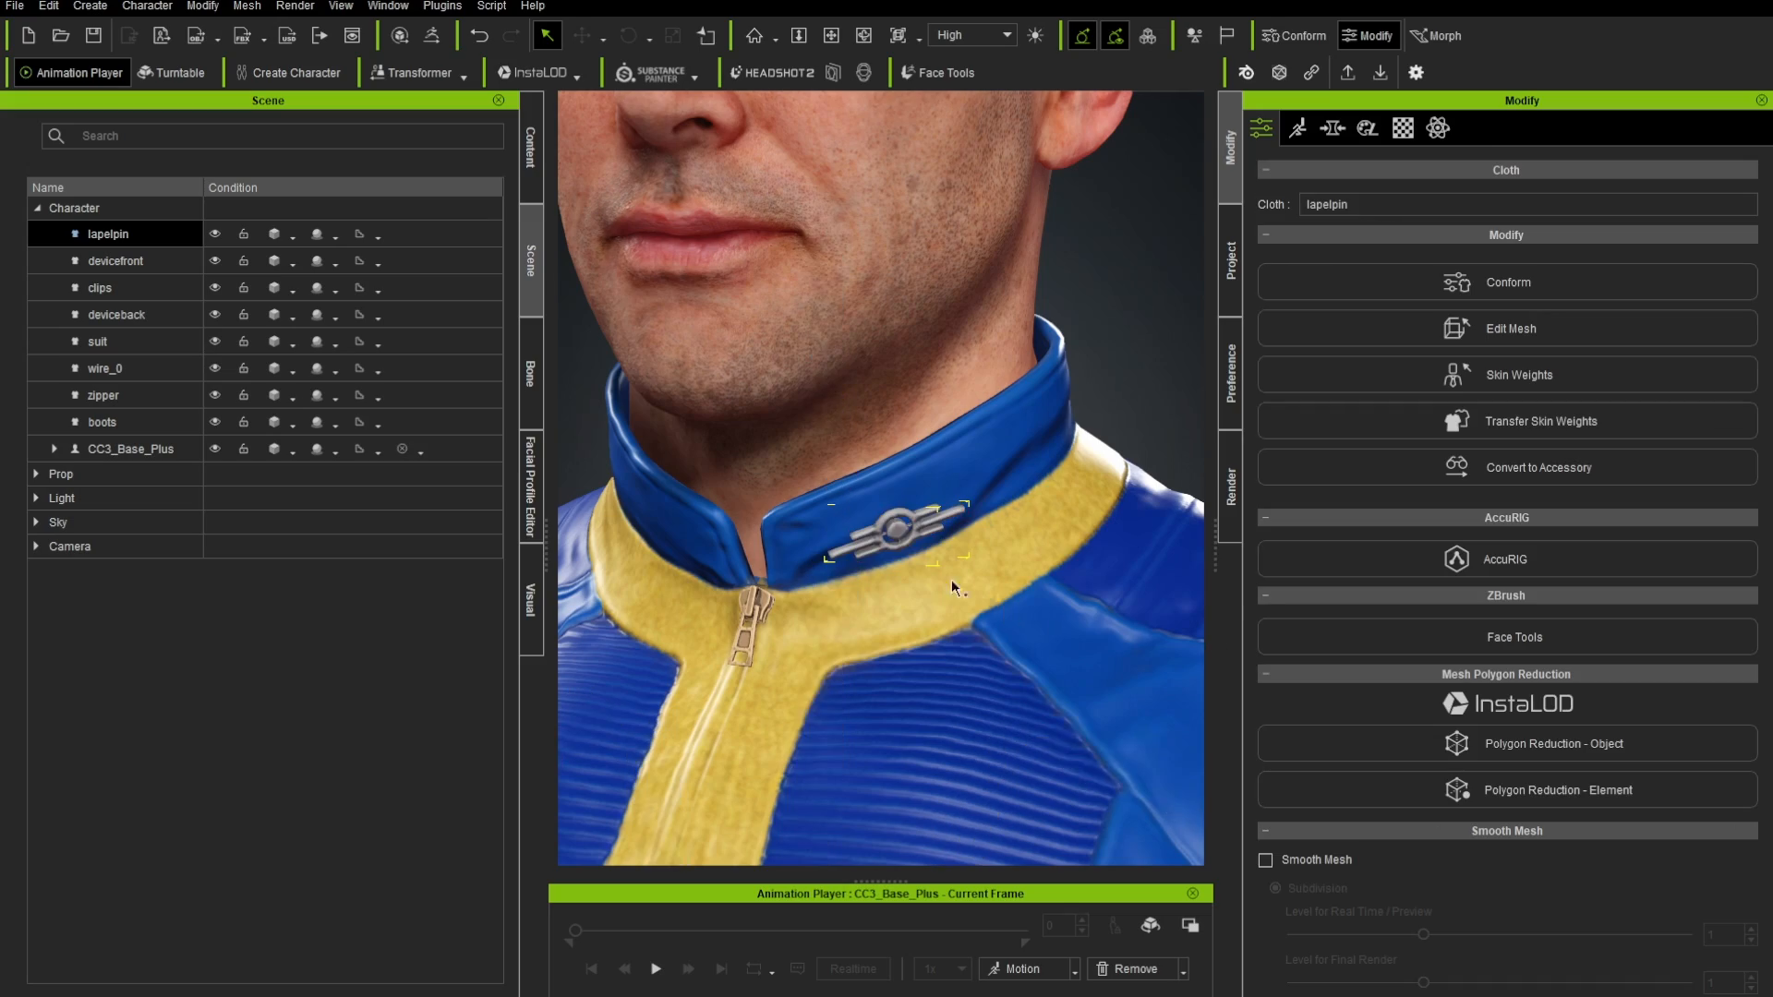
- Convert the devicefront on the chest to an accessory with its current shape baked
{"action": "scroll", "coordinate": [845, 427], "scroll_direction": "down", "scroll_amount": 10}
{"action": "left_click_drag", "start_coordinate": [930, 645], "coordinate": [859, 500], "text": "alt"}
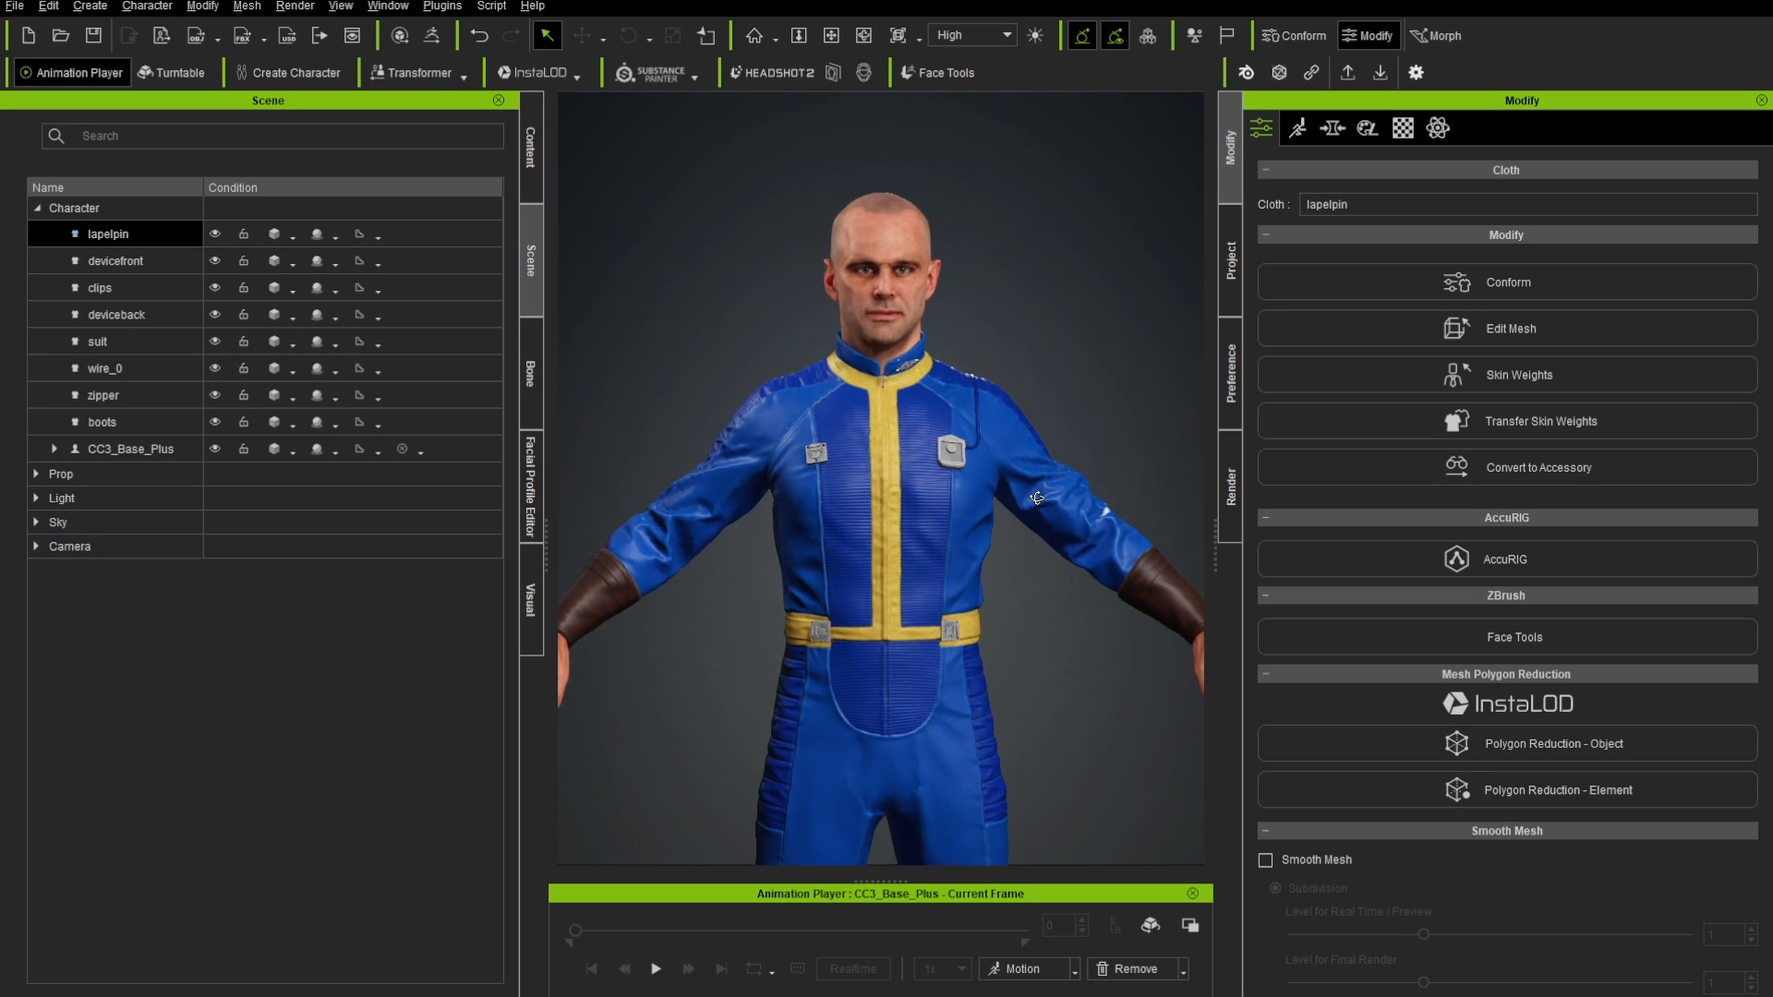
{"action": "scroll", "coordinate": [896, 481], "scroll_direction": "up", "scroll_amount": 8}
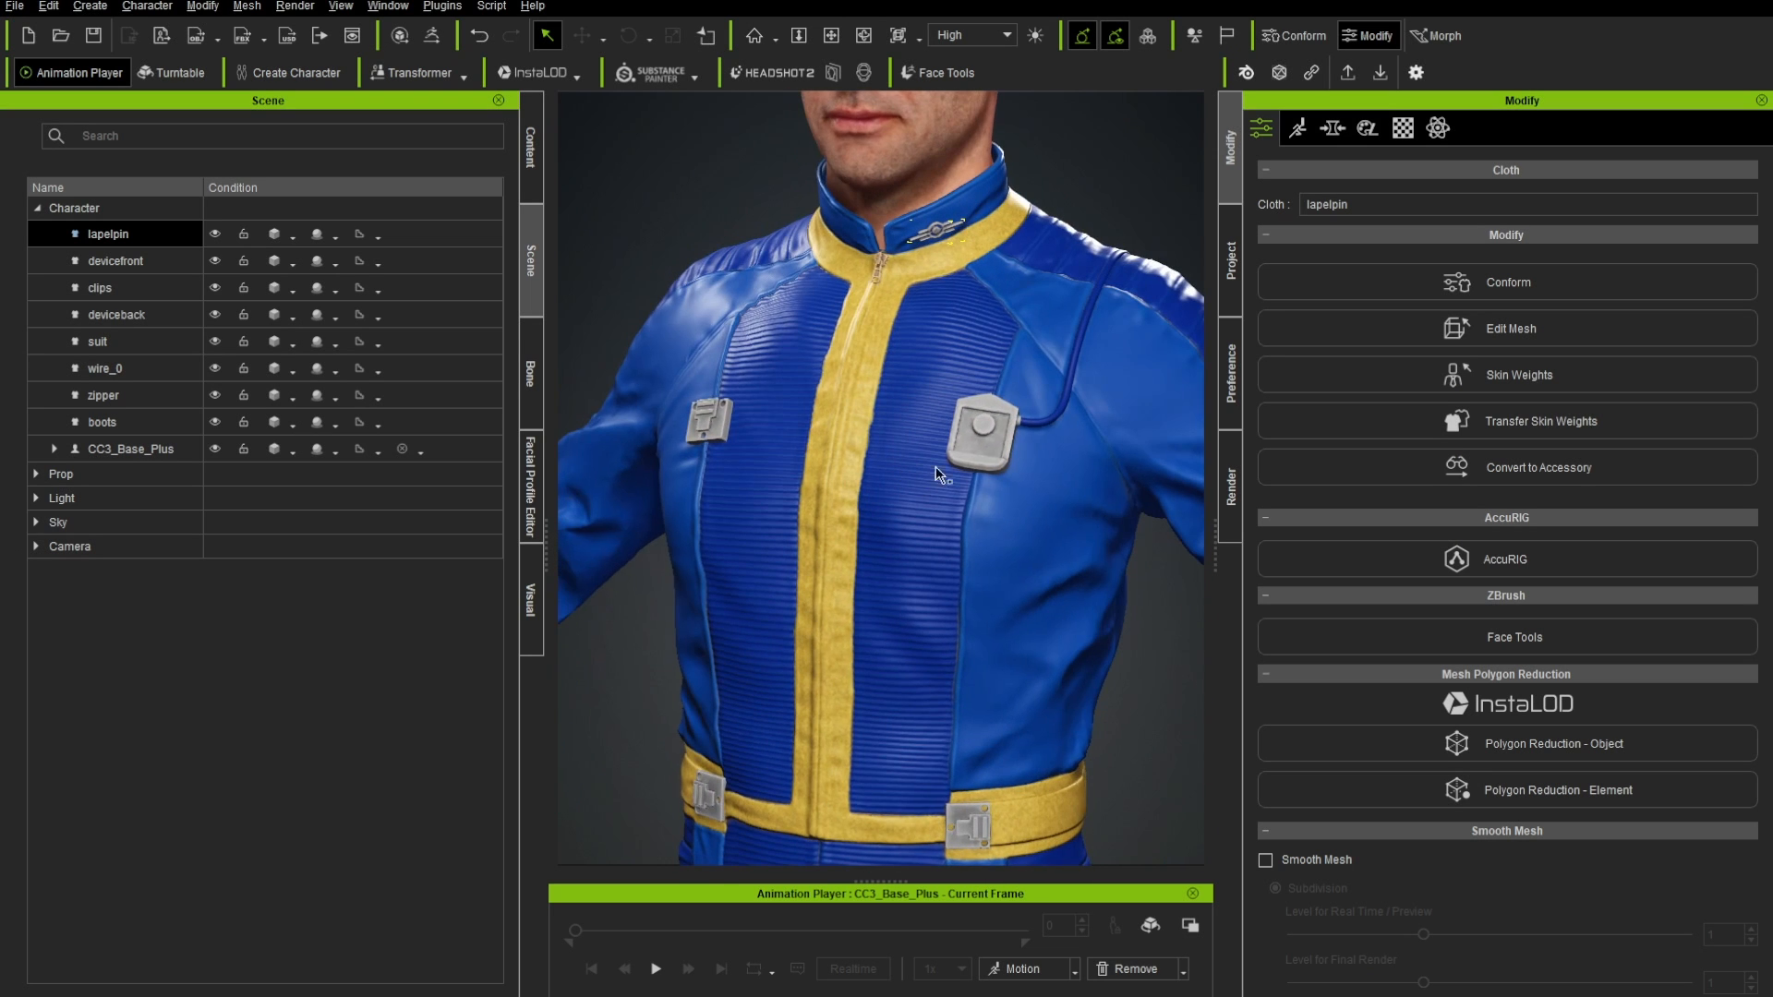
{"action": "left_click", "coordinate": [990, 434]}
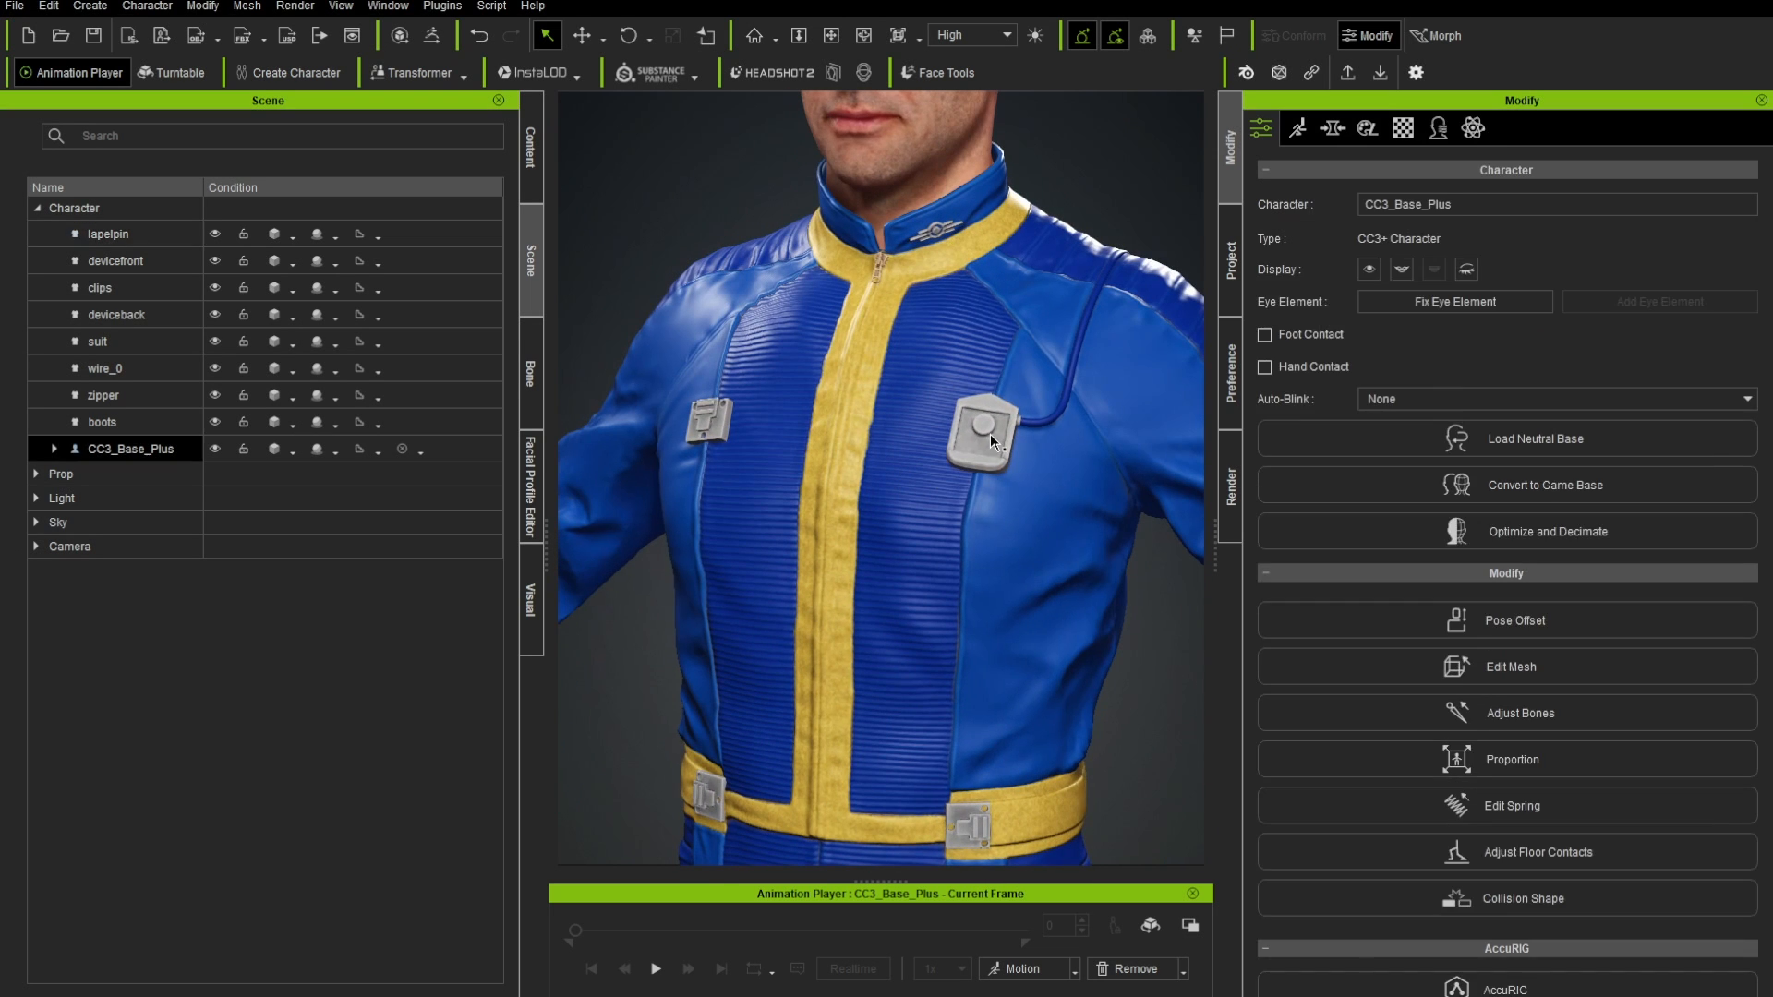
{"action": "left_click", "coordinate": [979, 447]}
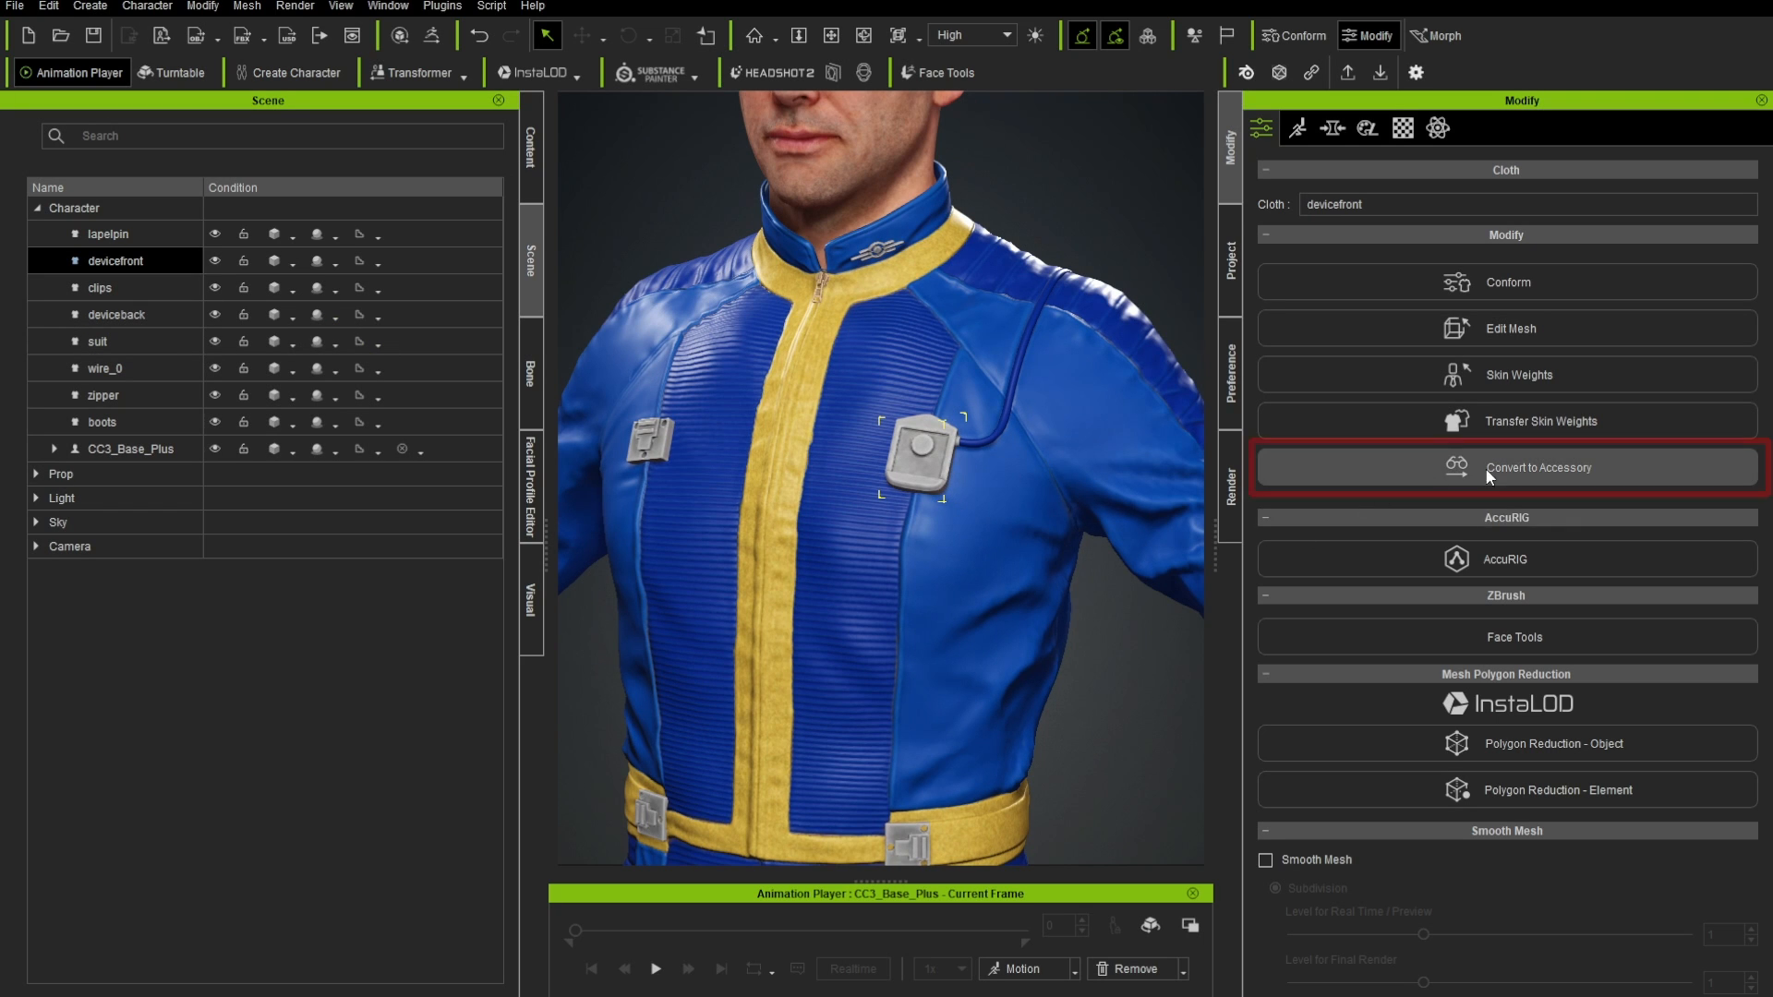
{"action": "left_click", "coordinate": [1536, 466]}
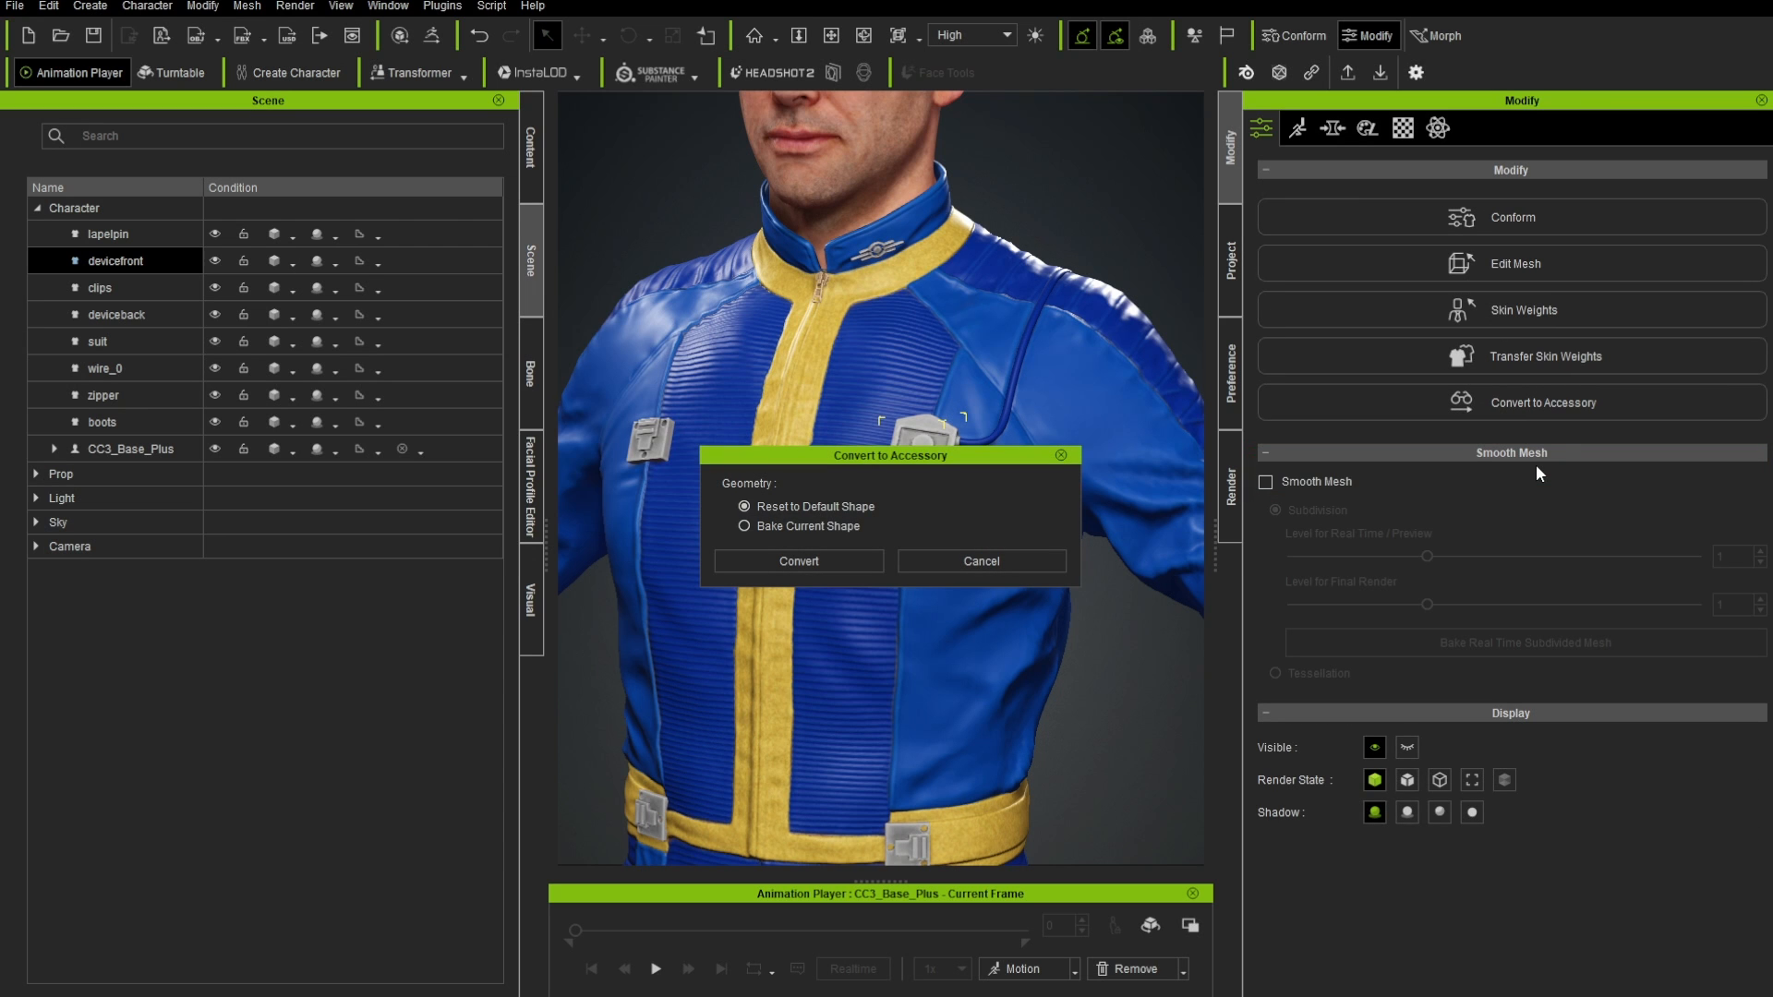
{"action": "left_click", "coordinate": [800, 527]}
{"action": "left_click", "coordinate": [796, 559]}
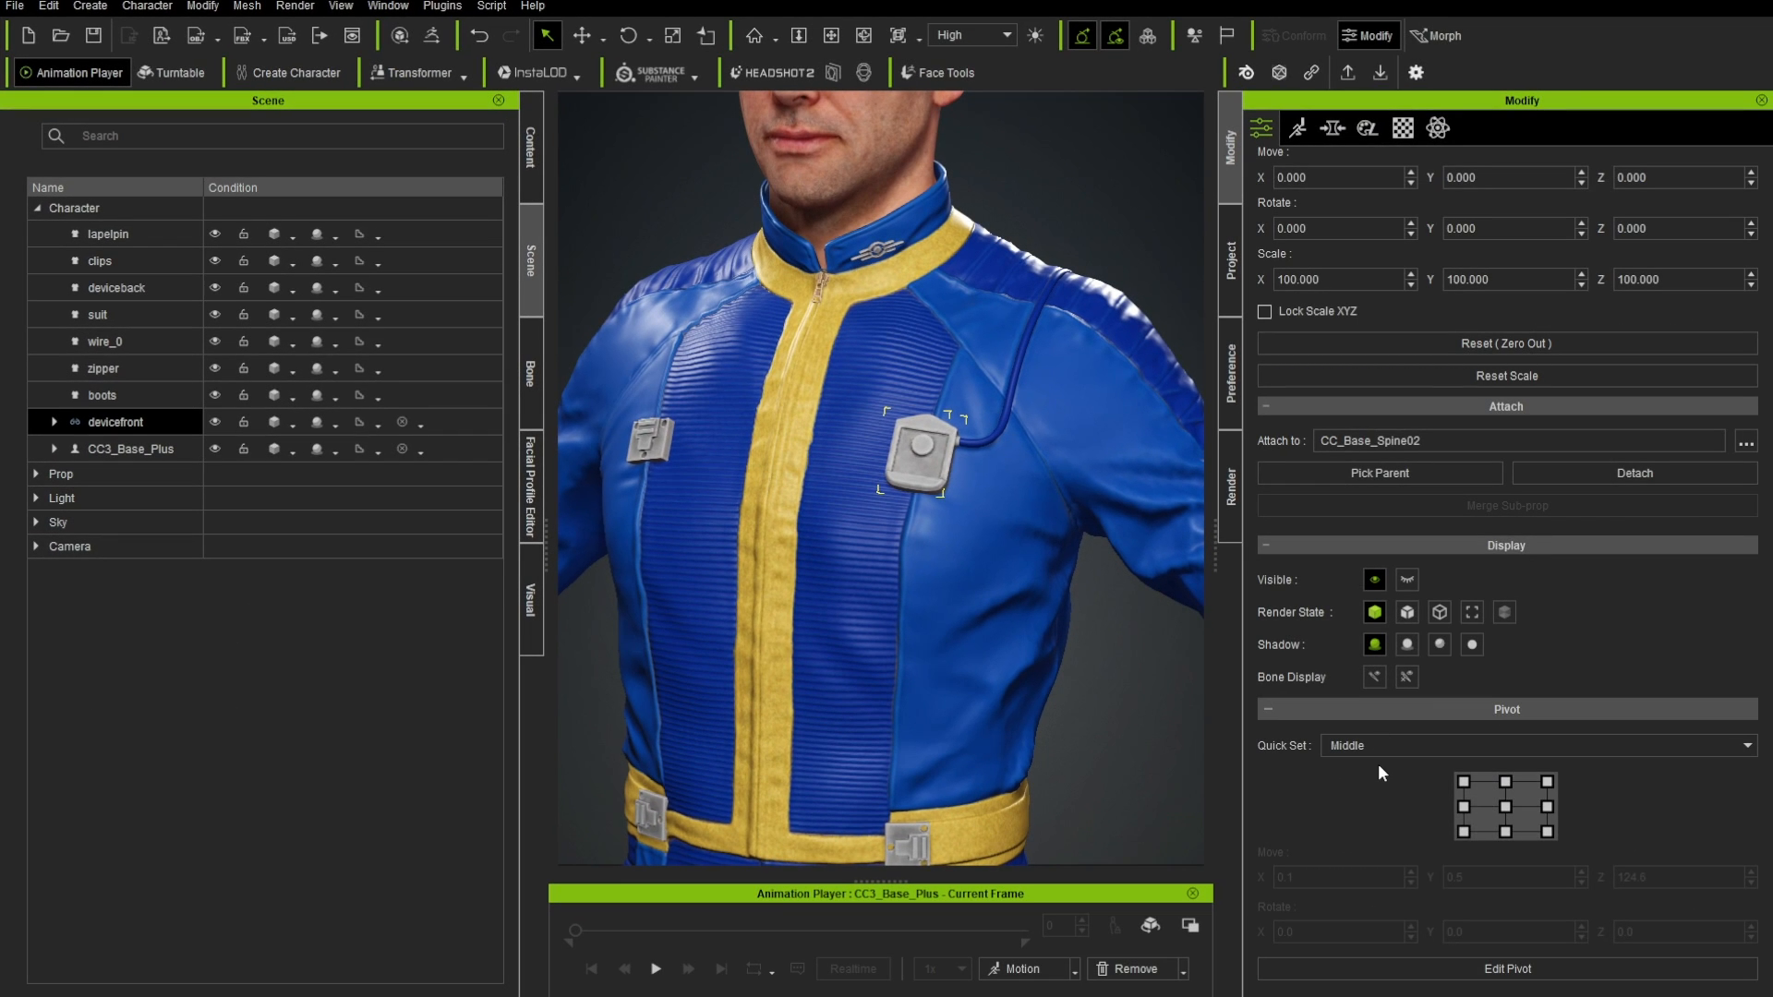
- Move the devicefront accessory's pivot to the middle of its geometry
{"action": "left_click", "coordinate": [1387, 471]}
{"action": "right_click_drag", "start_coordinate": [1024, 544], "coordinate": [988, 536]}
{"action": "key", "text": "w"}
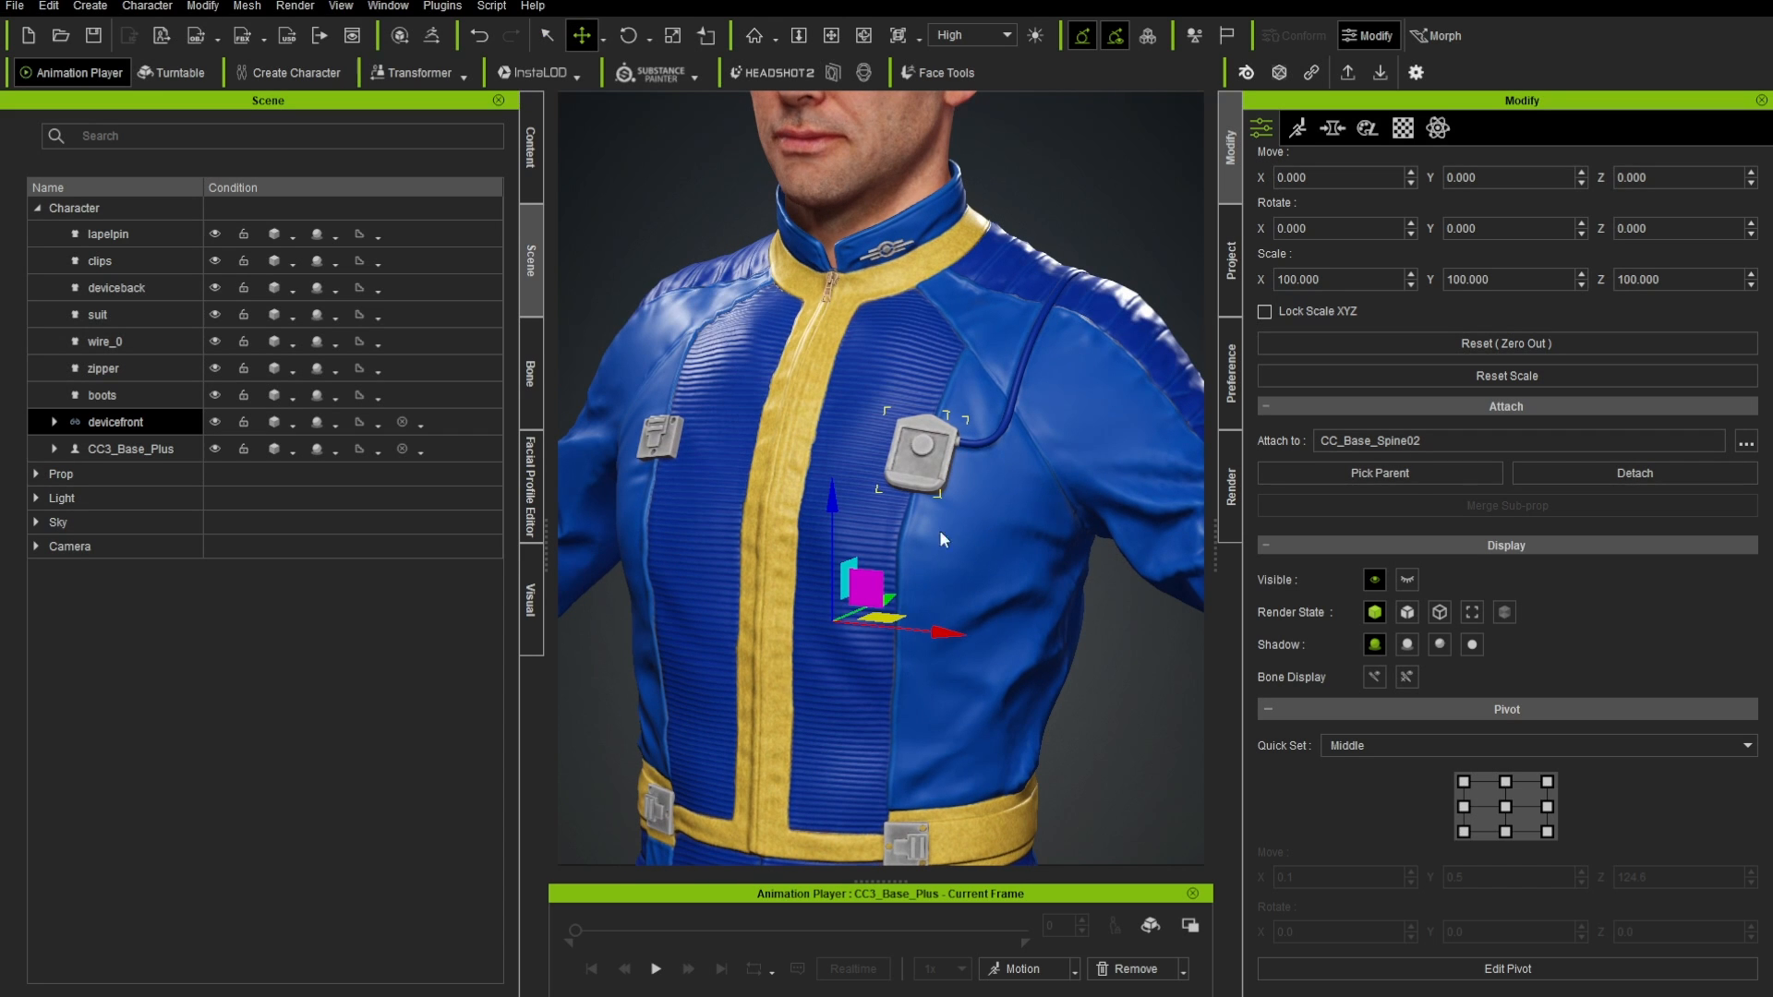
{"action": "left_click", "coordinate": [1504, 806]}
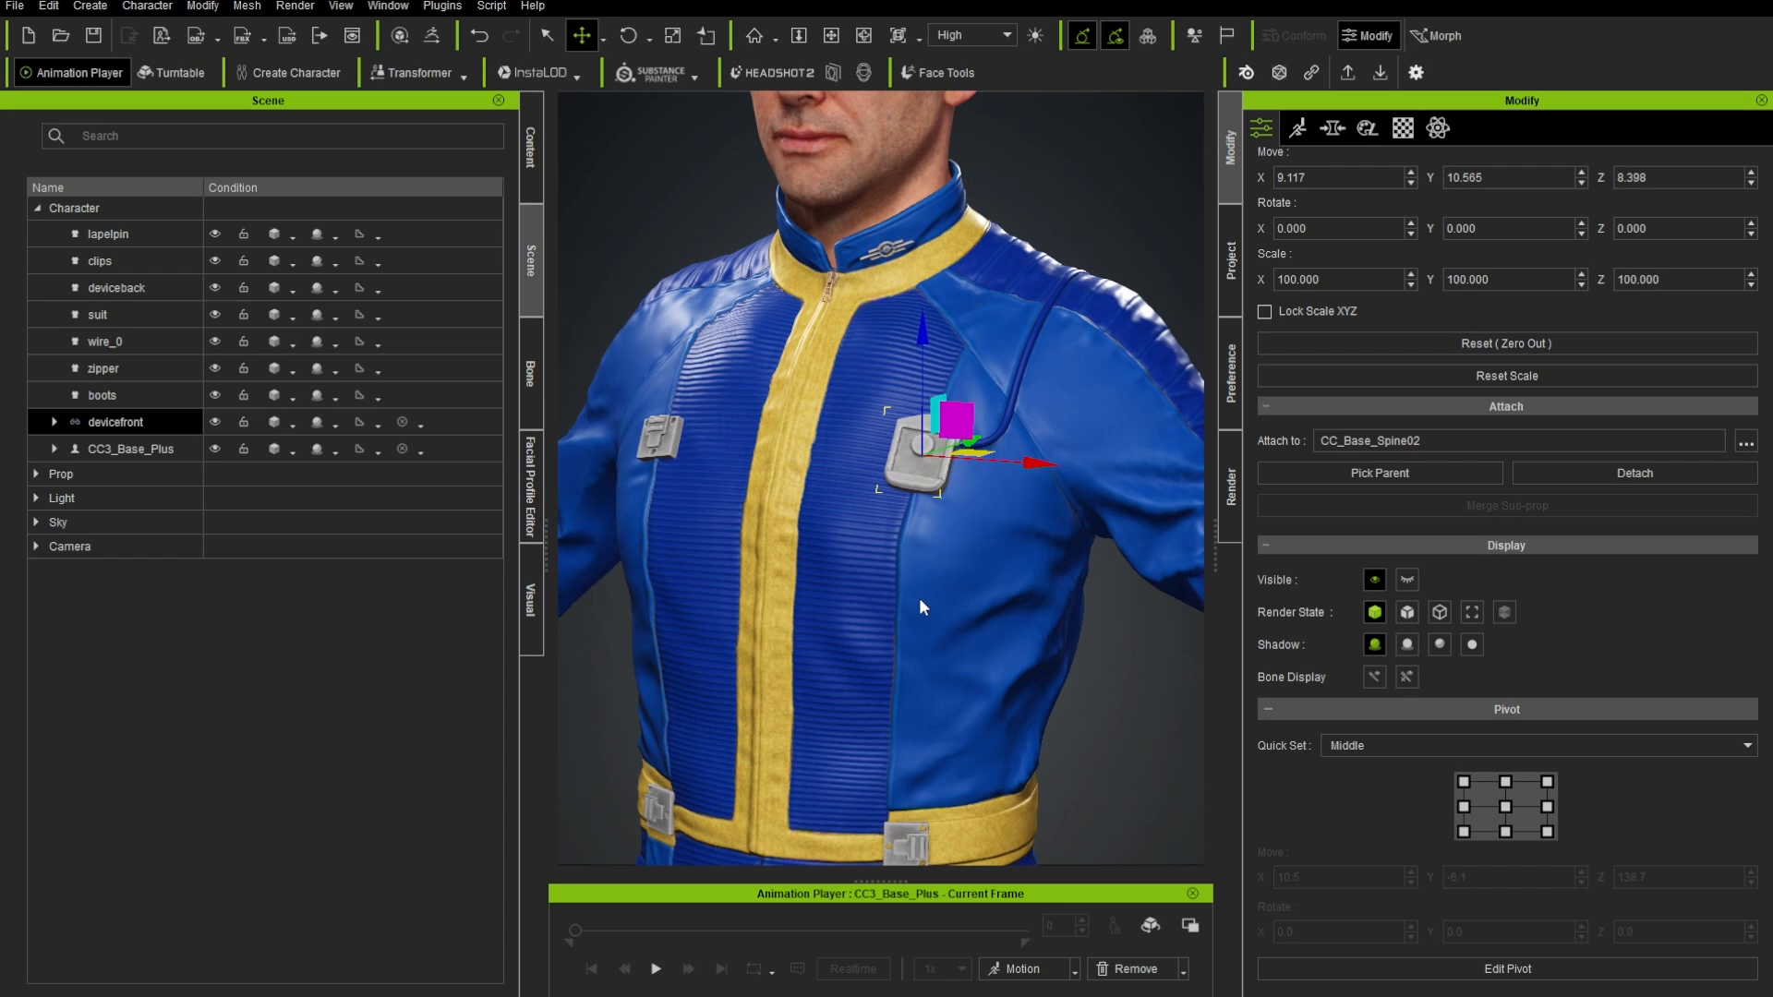
{"action": "key", "text": "q"}
- Examine how the devicefront accessory sits on the suit's chest from several angles and distances
{"action": "mouse_move", "coordinate": [918, 596]}
{"action": "right_mouse_down"}
{"action": "mouse_move", "coordinate": [605, 554]}
{"action": "mouse_move", "coordinate": [923, 565]}
{"action": "right_mouse_up"}
{"action": "right_click_drag", "start_coordinate": [1064, 569], "coordinate": [633, 525]}
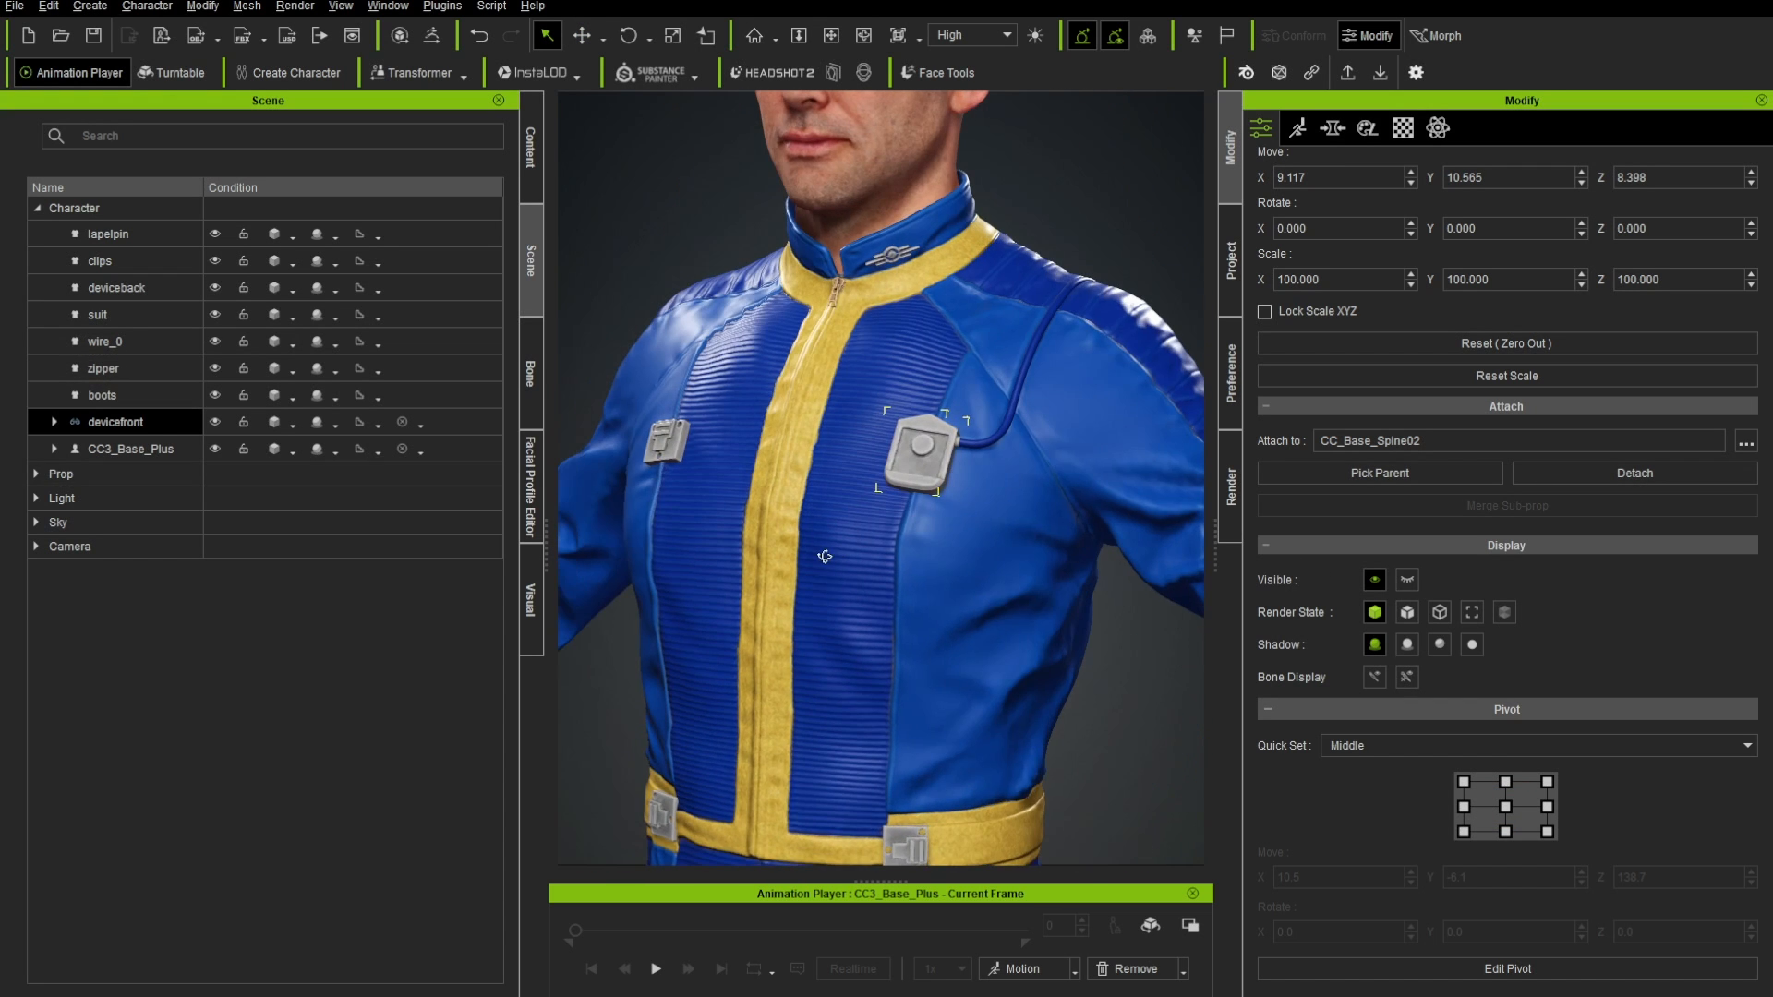
{"action": "key", "text": "Home"}
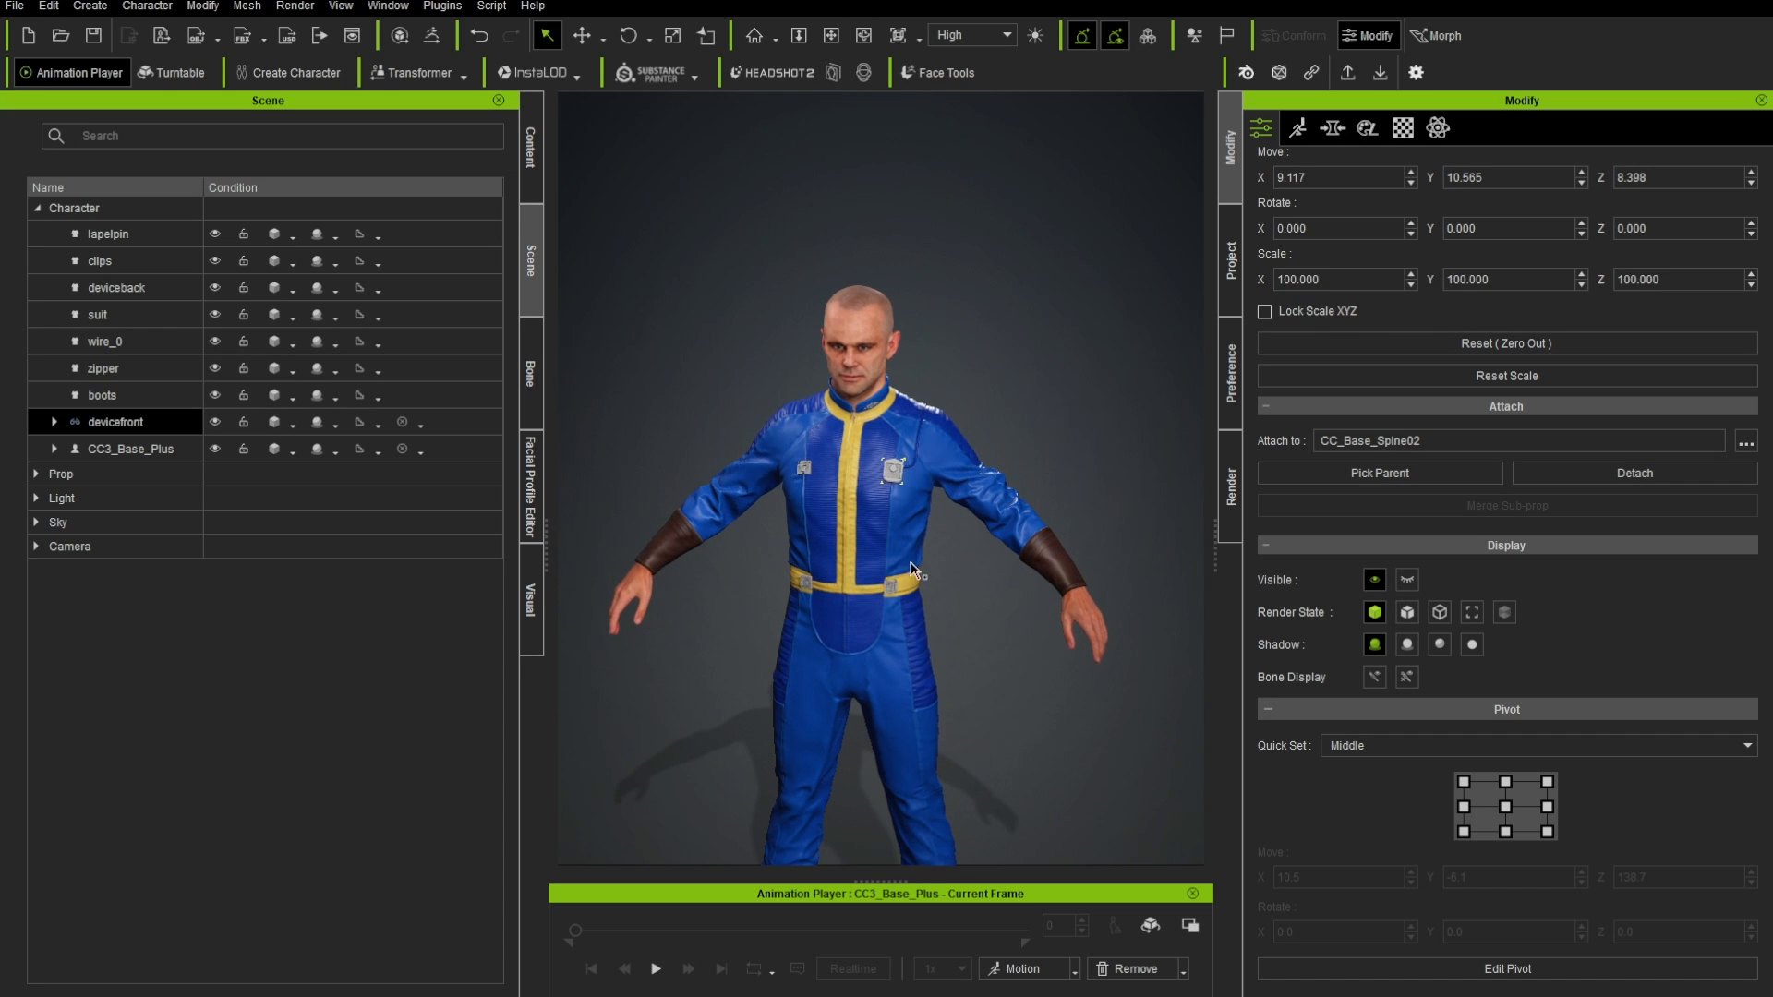
{"action": "right_click_drag", "start_coordinate": [911, 566], "coordinate": [1390, 427]}
{"action": "scroll", "coordinate": [1033, 510], "scroll_direction": "up", "scroll_amount": 5}
{"action": "right_click_drag", "start_coordinate": [1022, 456], "coordinate": [896, 478]}
{"action": "middle_click_drag", "start_coordinate": [896, 478], "coordinate": [1064, 519]}
{"action": "scroll", "coordinate": [1064, 519], "scroll_direction": "up", "scroll_amount": 2}
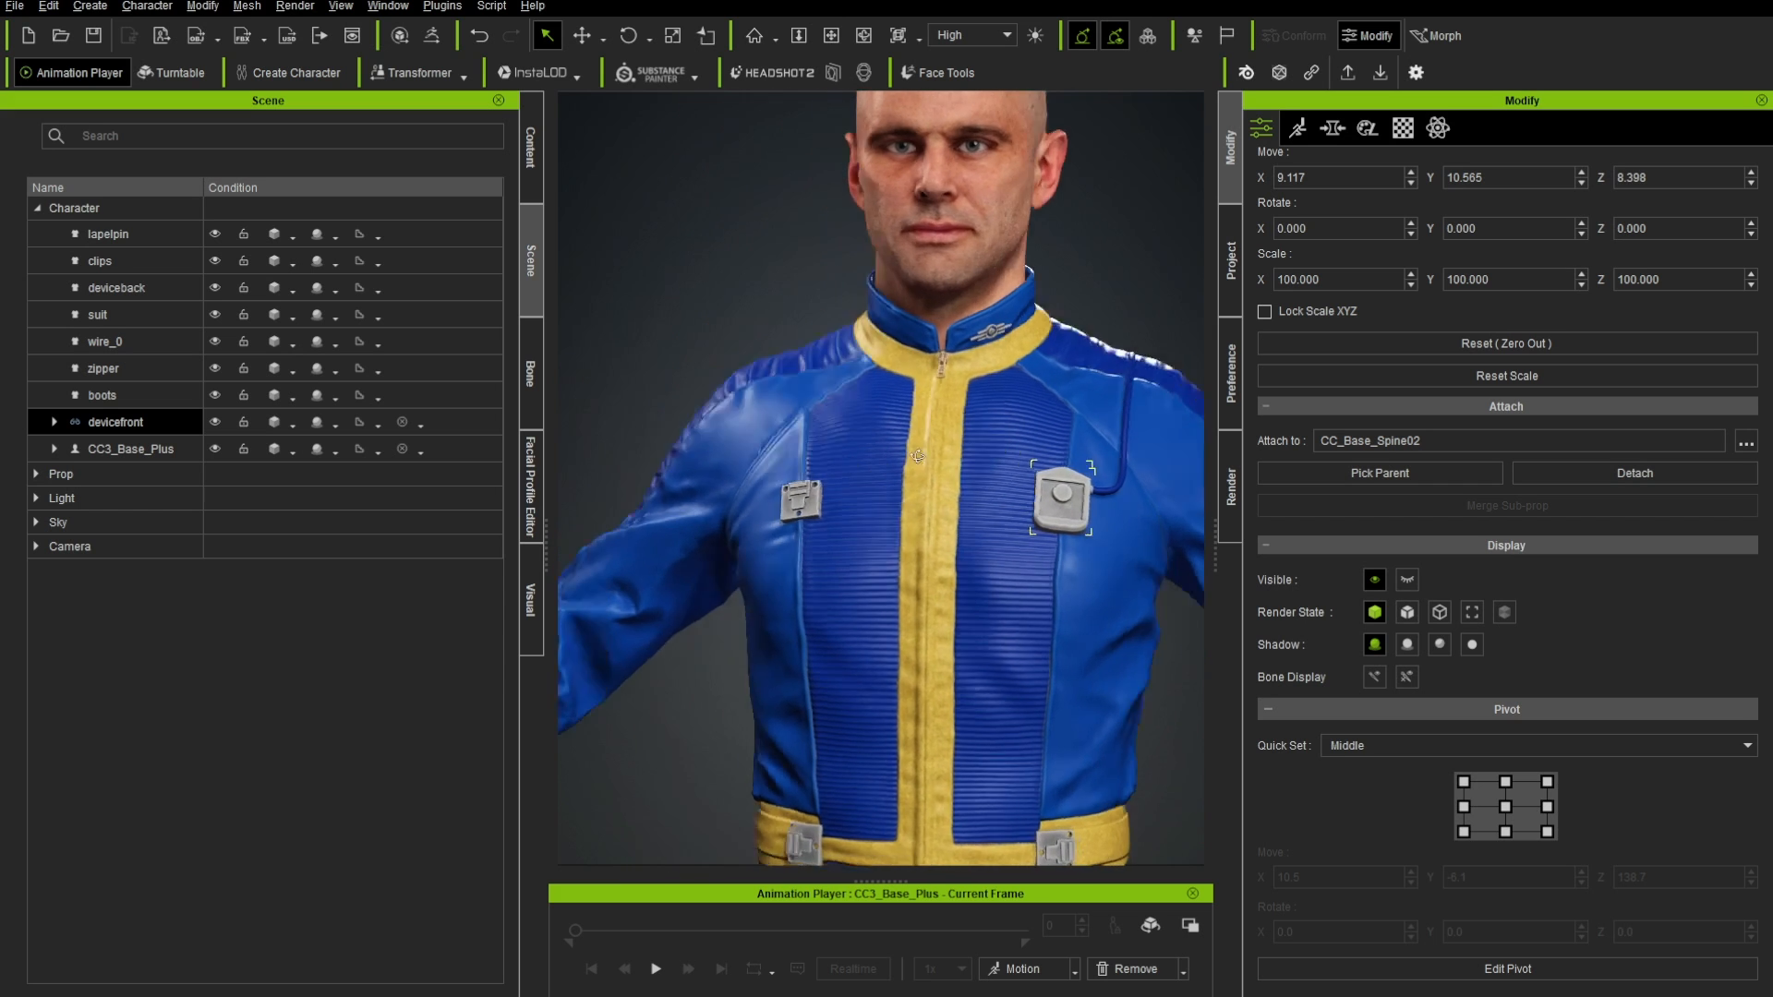
{"action": "right_click_drag", "start_coordinate": [1094, 678], "coordinate": [991, 726]}
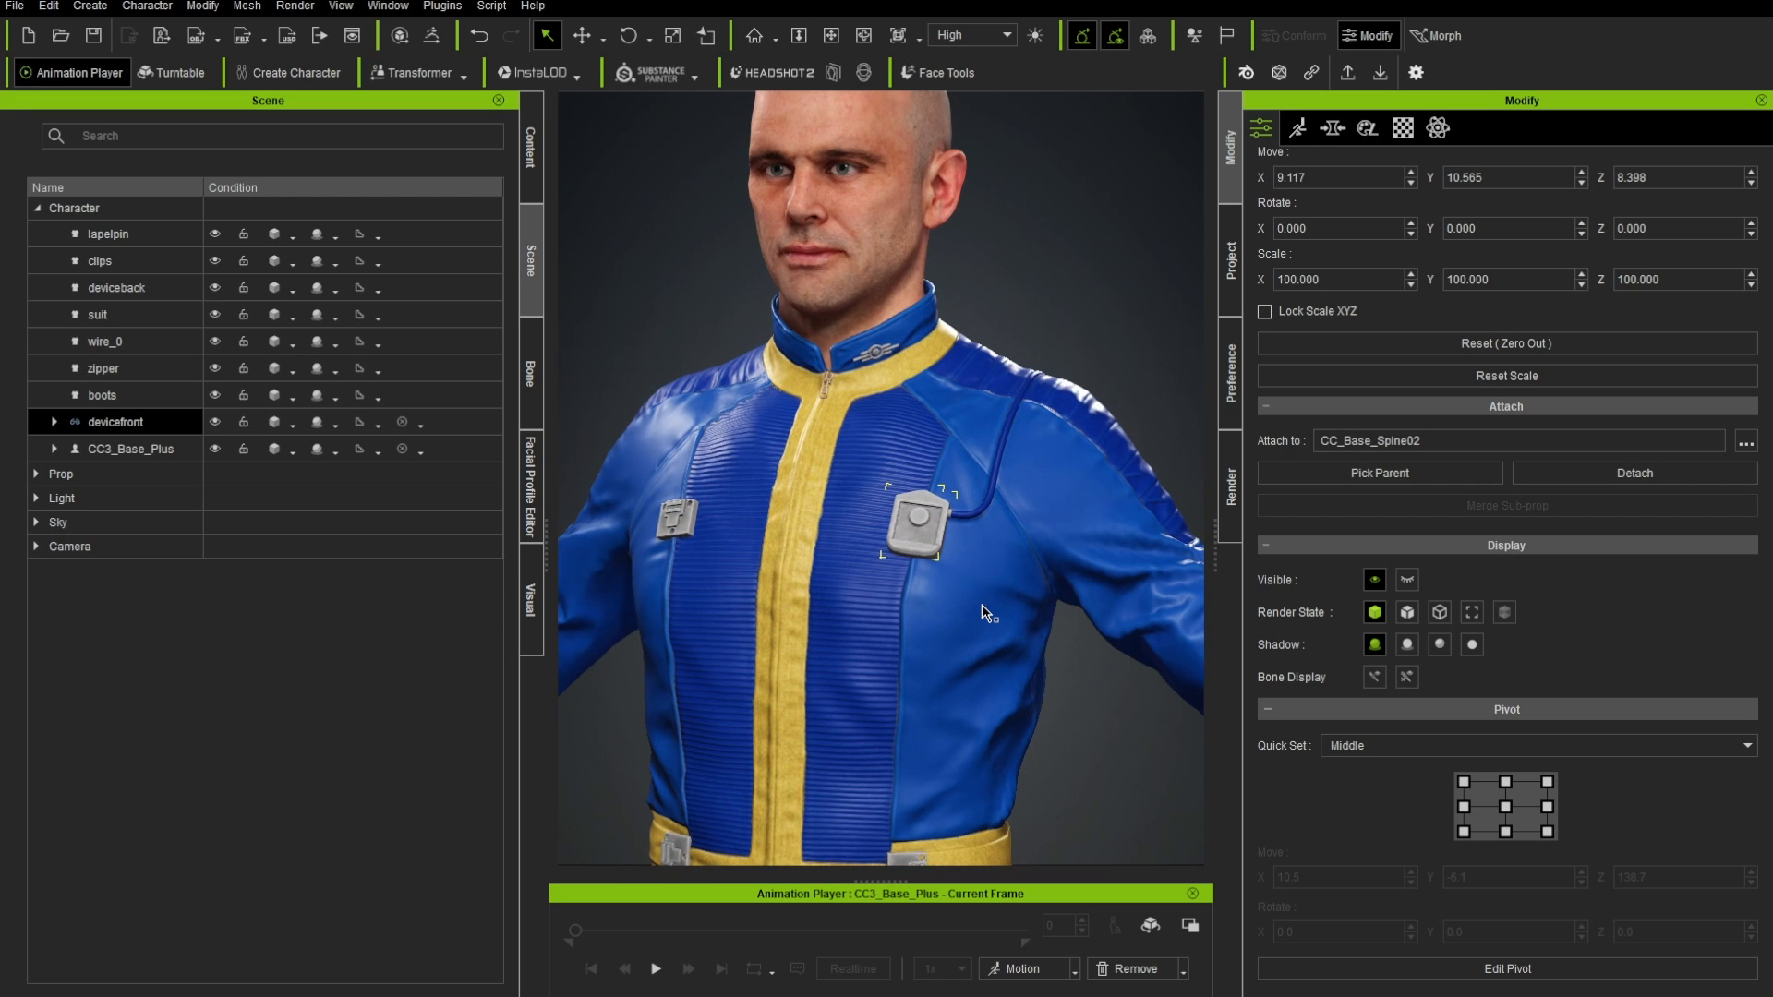
- Select the suit and display its texture settings, checking the Bump and Base Color maps
{"action": "left_click", "coordinate": [929, 606]}
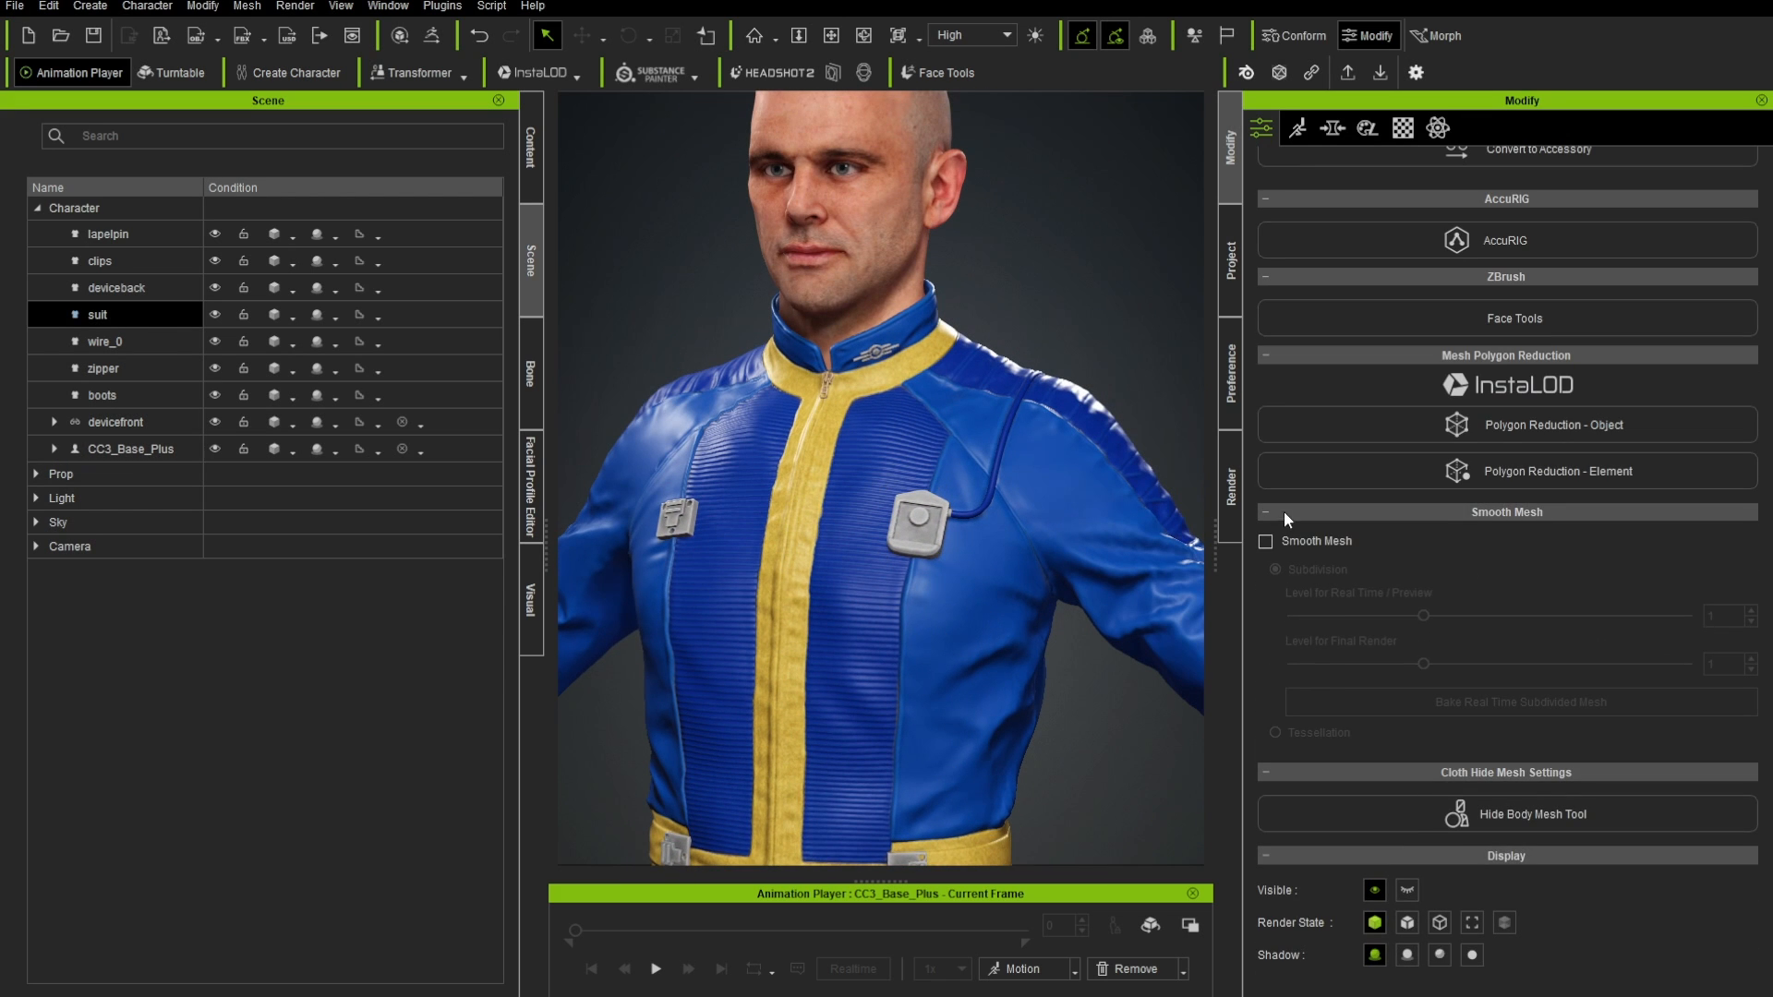
{"action": "left_click", "coordinate": [1403, 128]}
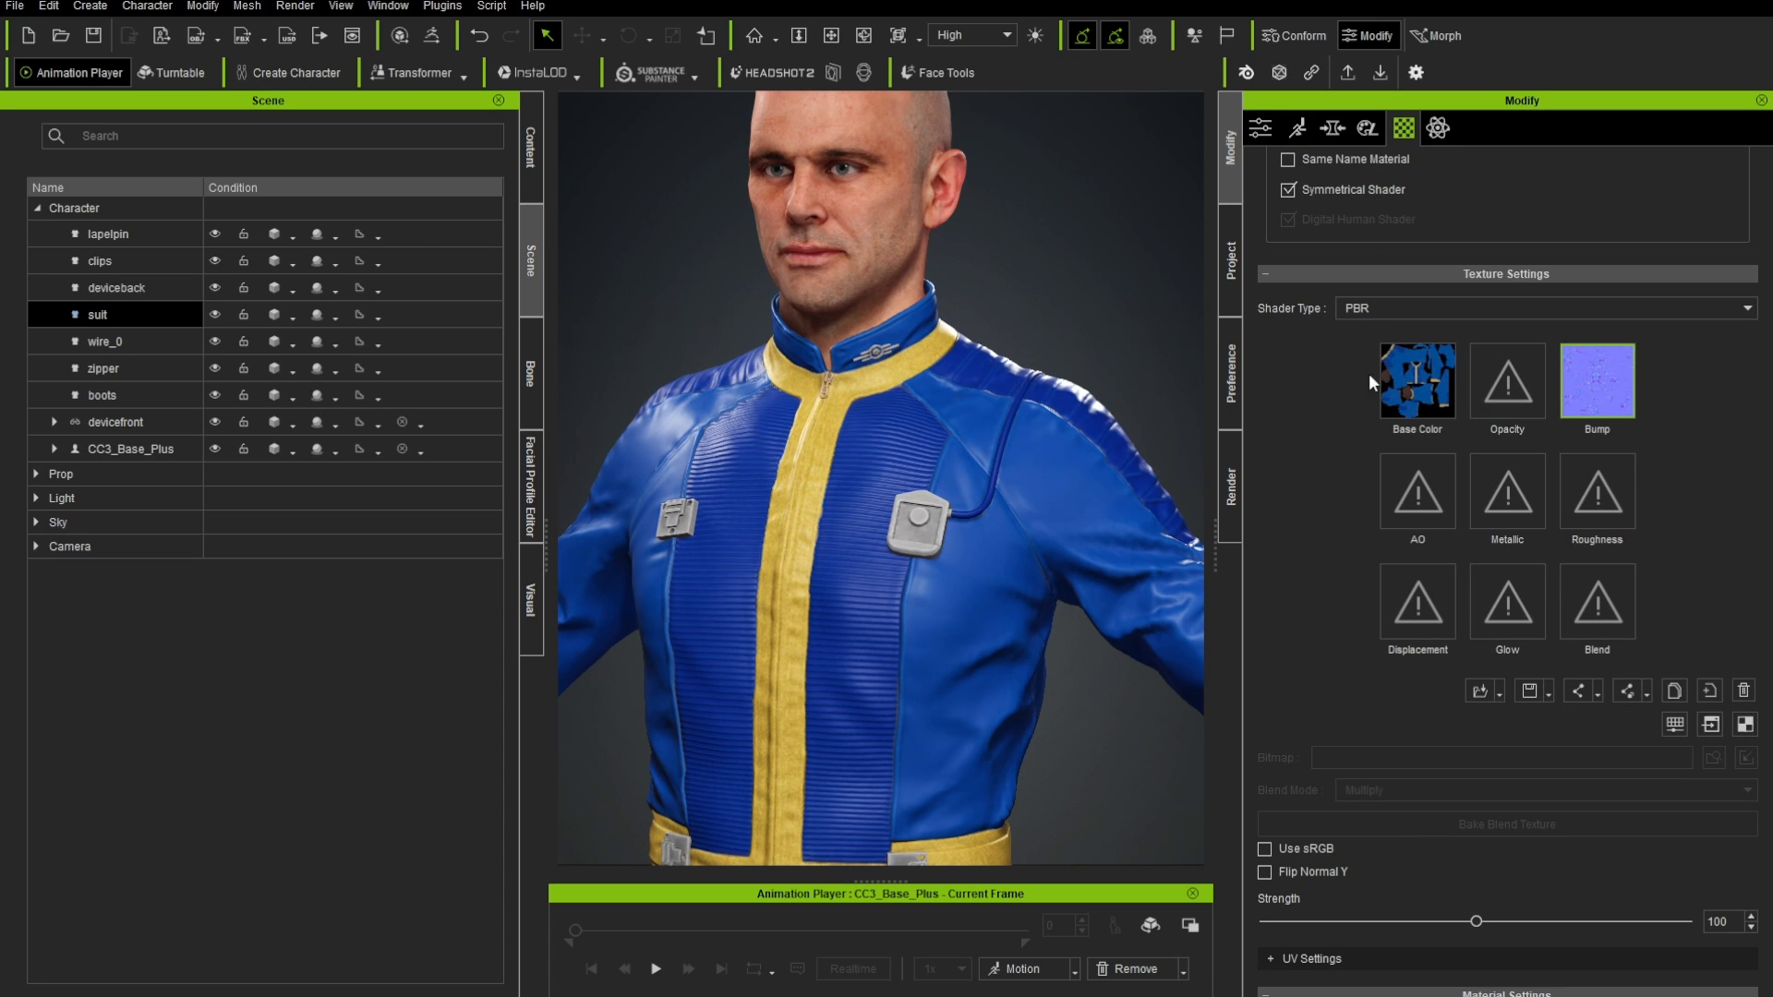
{"action": "left_click", "coordinate": [1604, 381]}
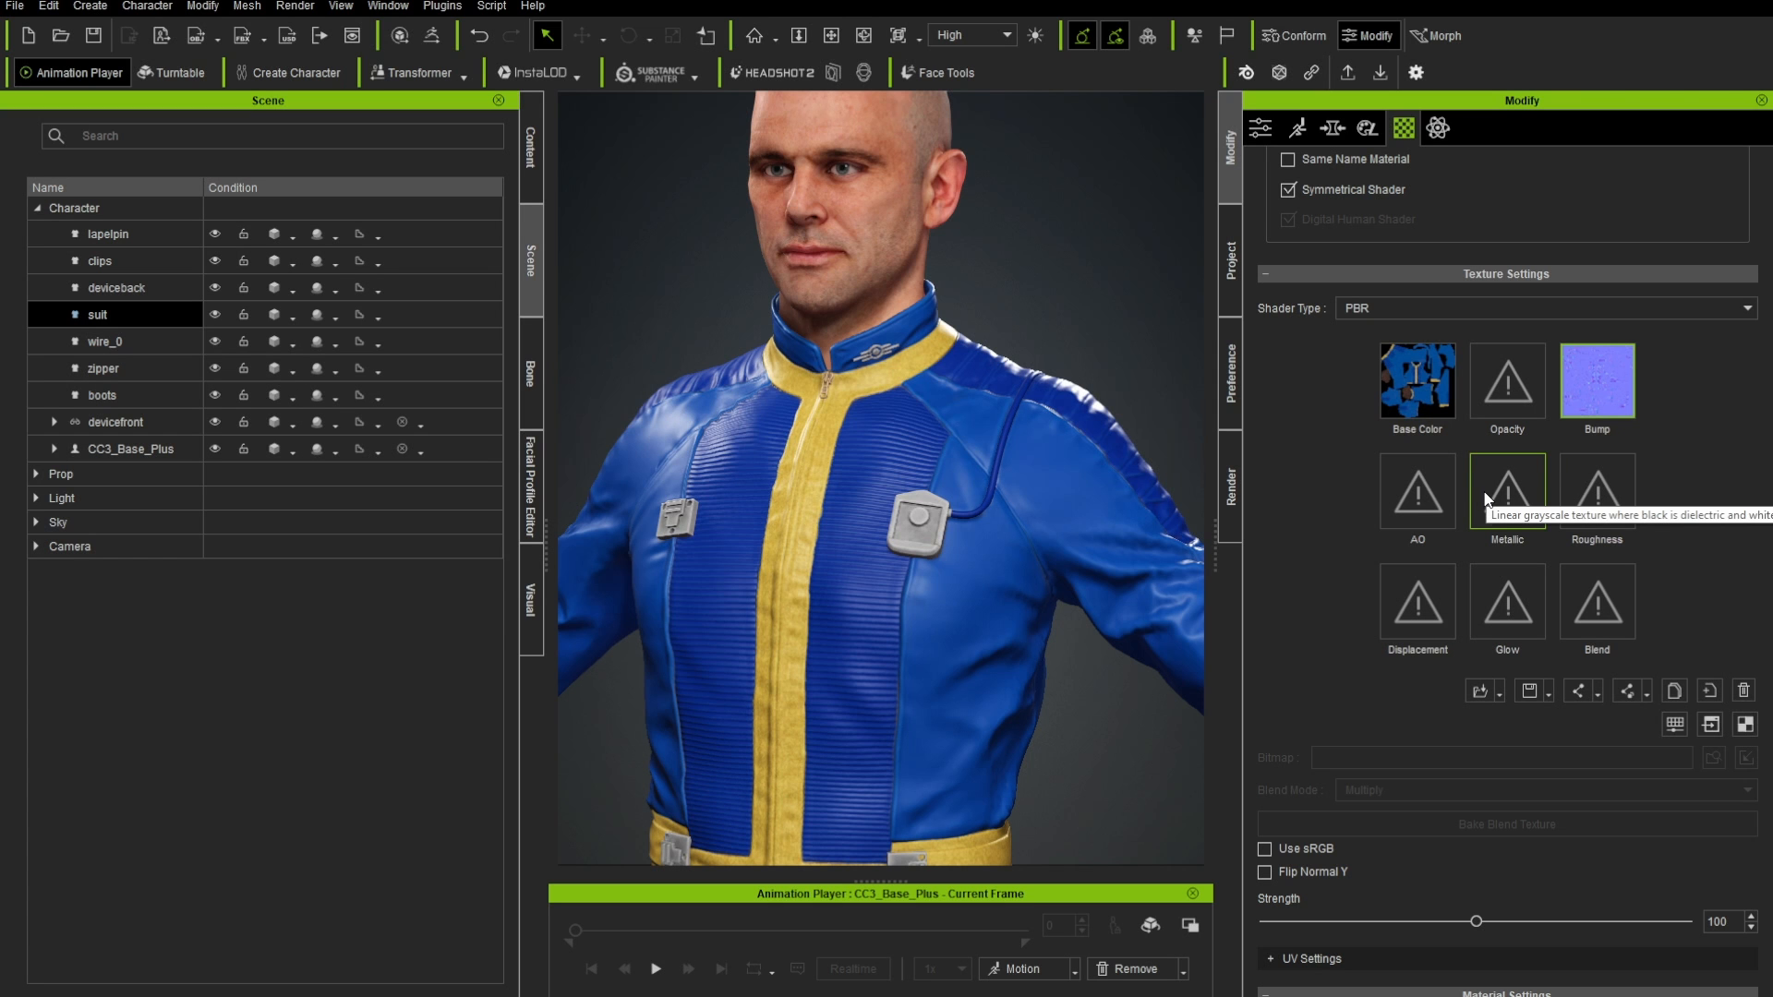
{"action": "left_click", "coordinate": [1394, 391]}
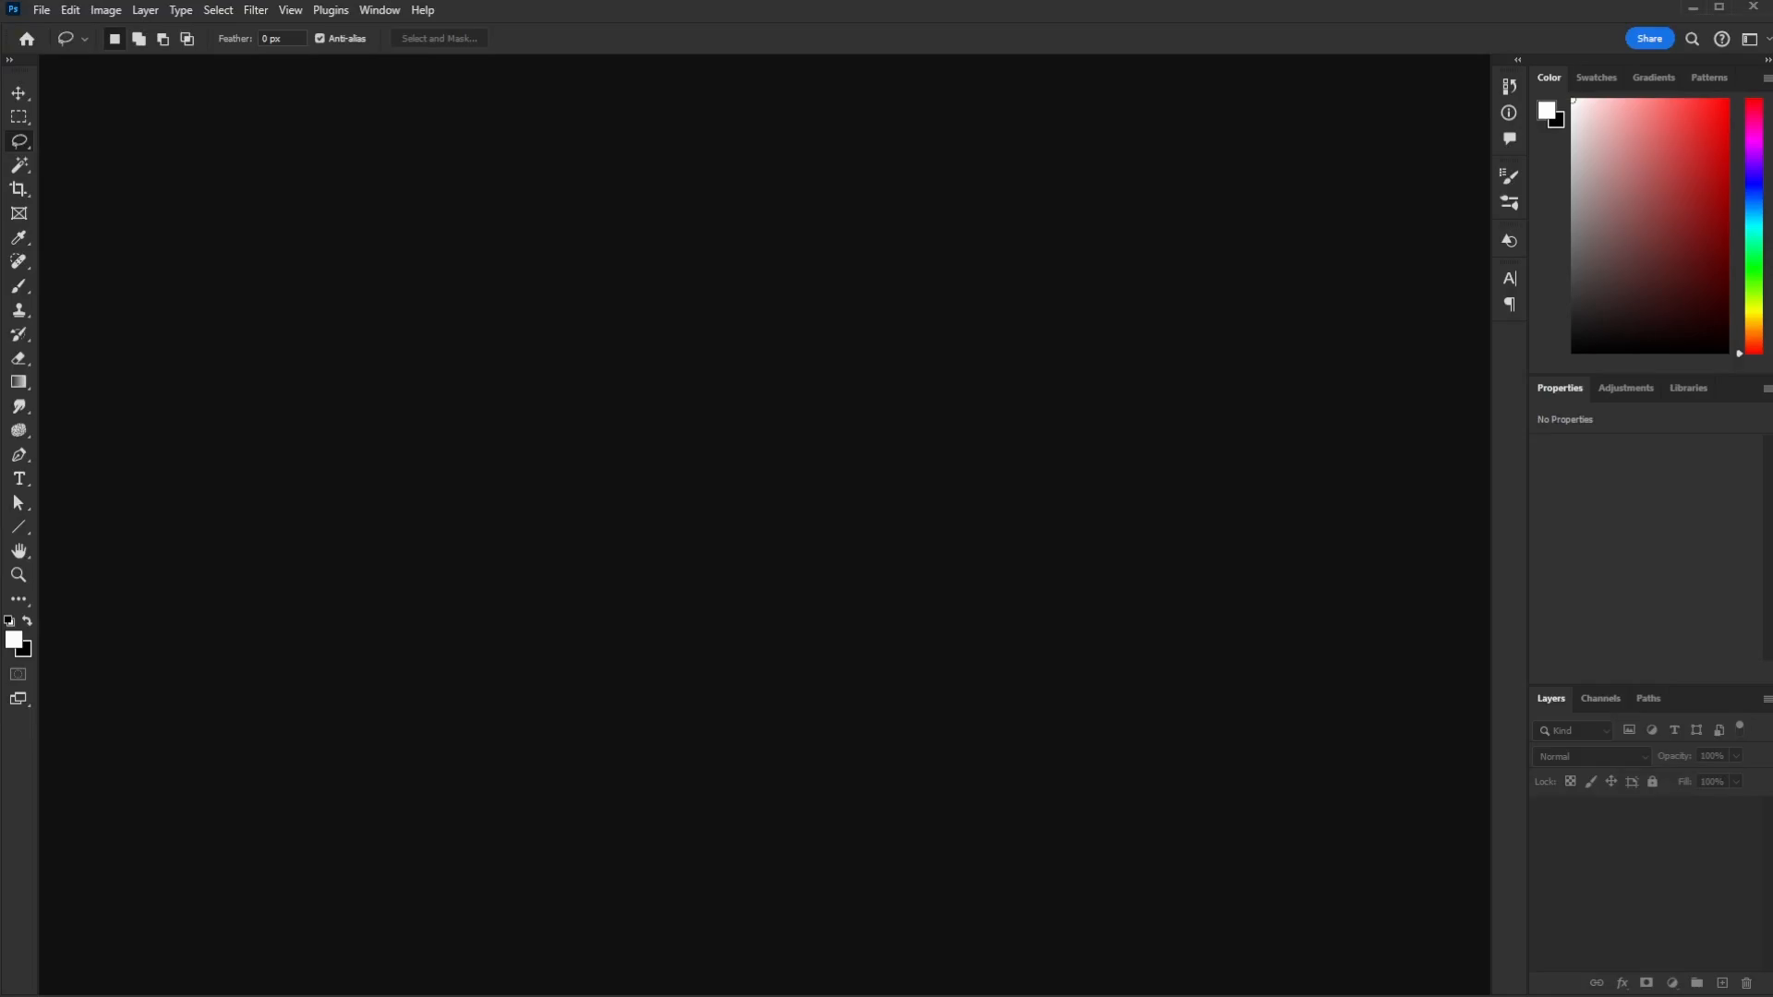
- Switch to Photoshop and create a new 512 x 512 pixel RGB document
{"action": "key", "text": "ctrl+n"}
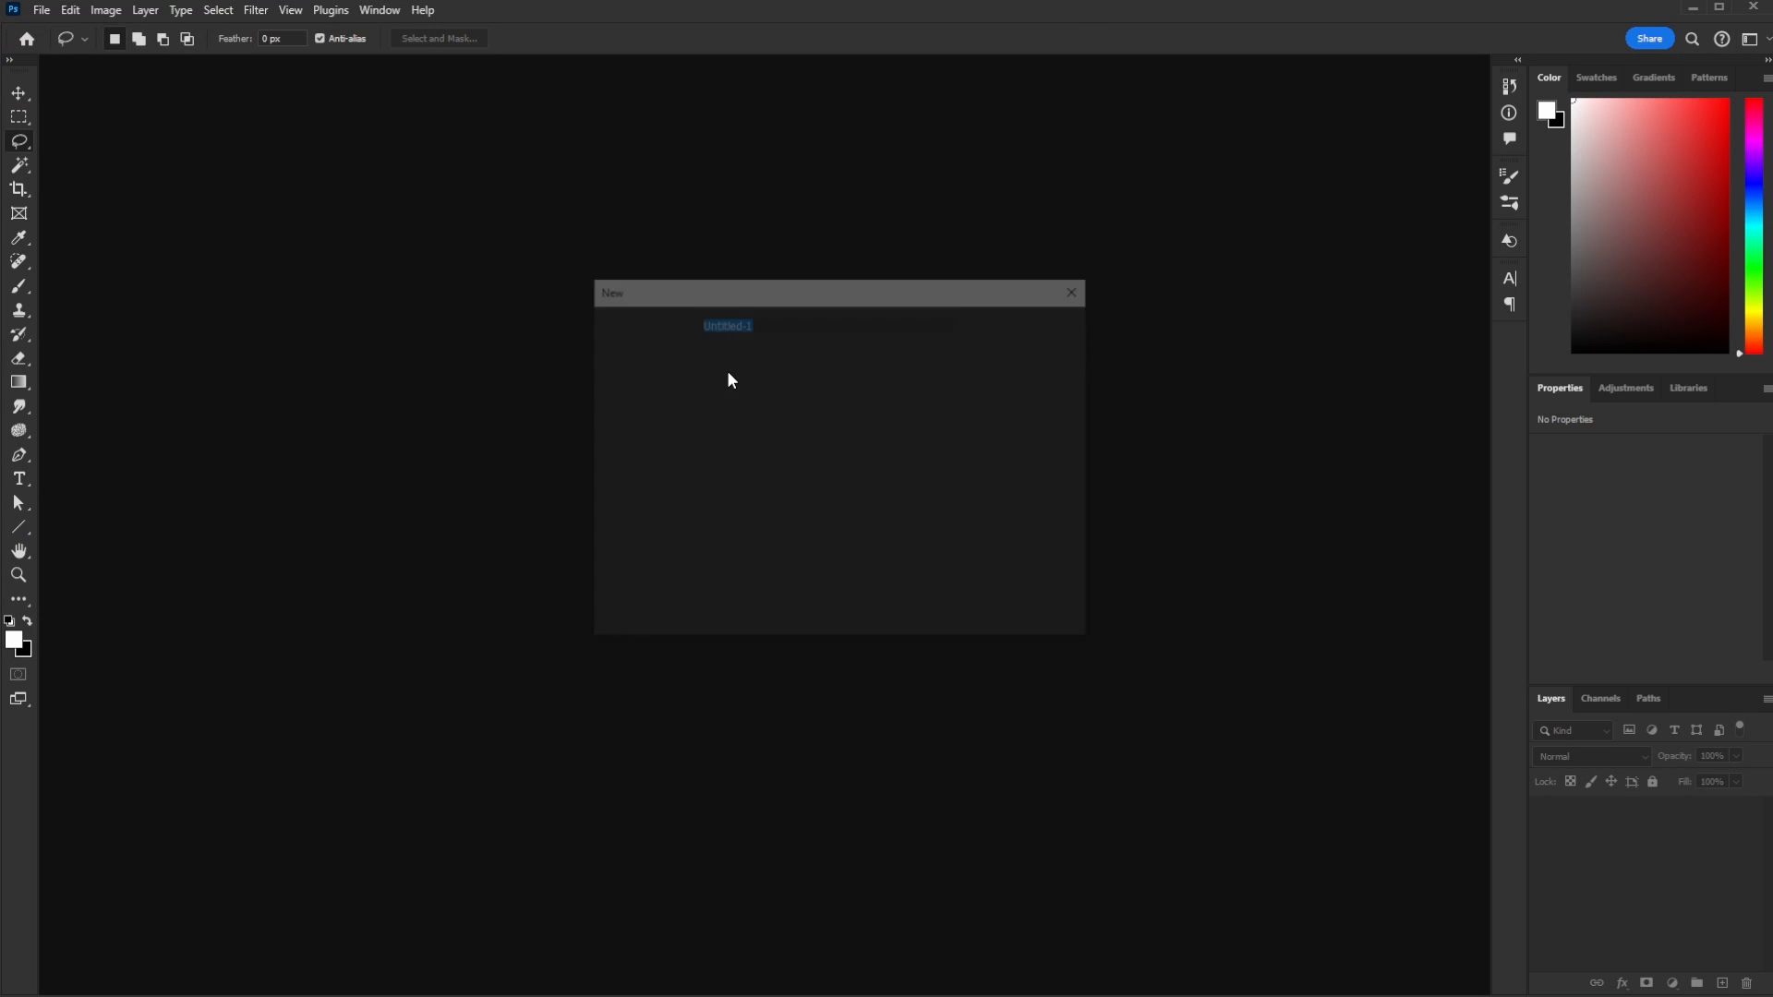
{"action": "key", "text": "Tab"}
{"action": "type", "text": "512"}
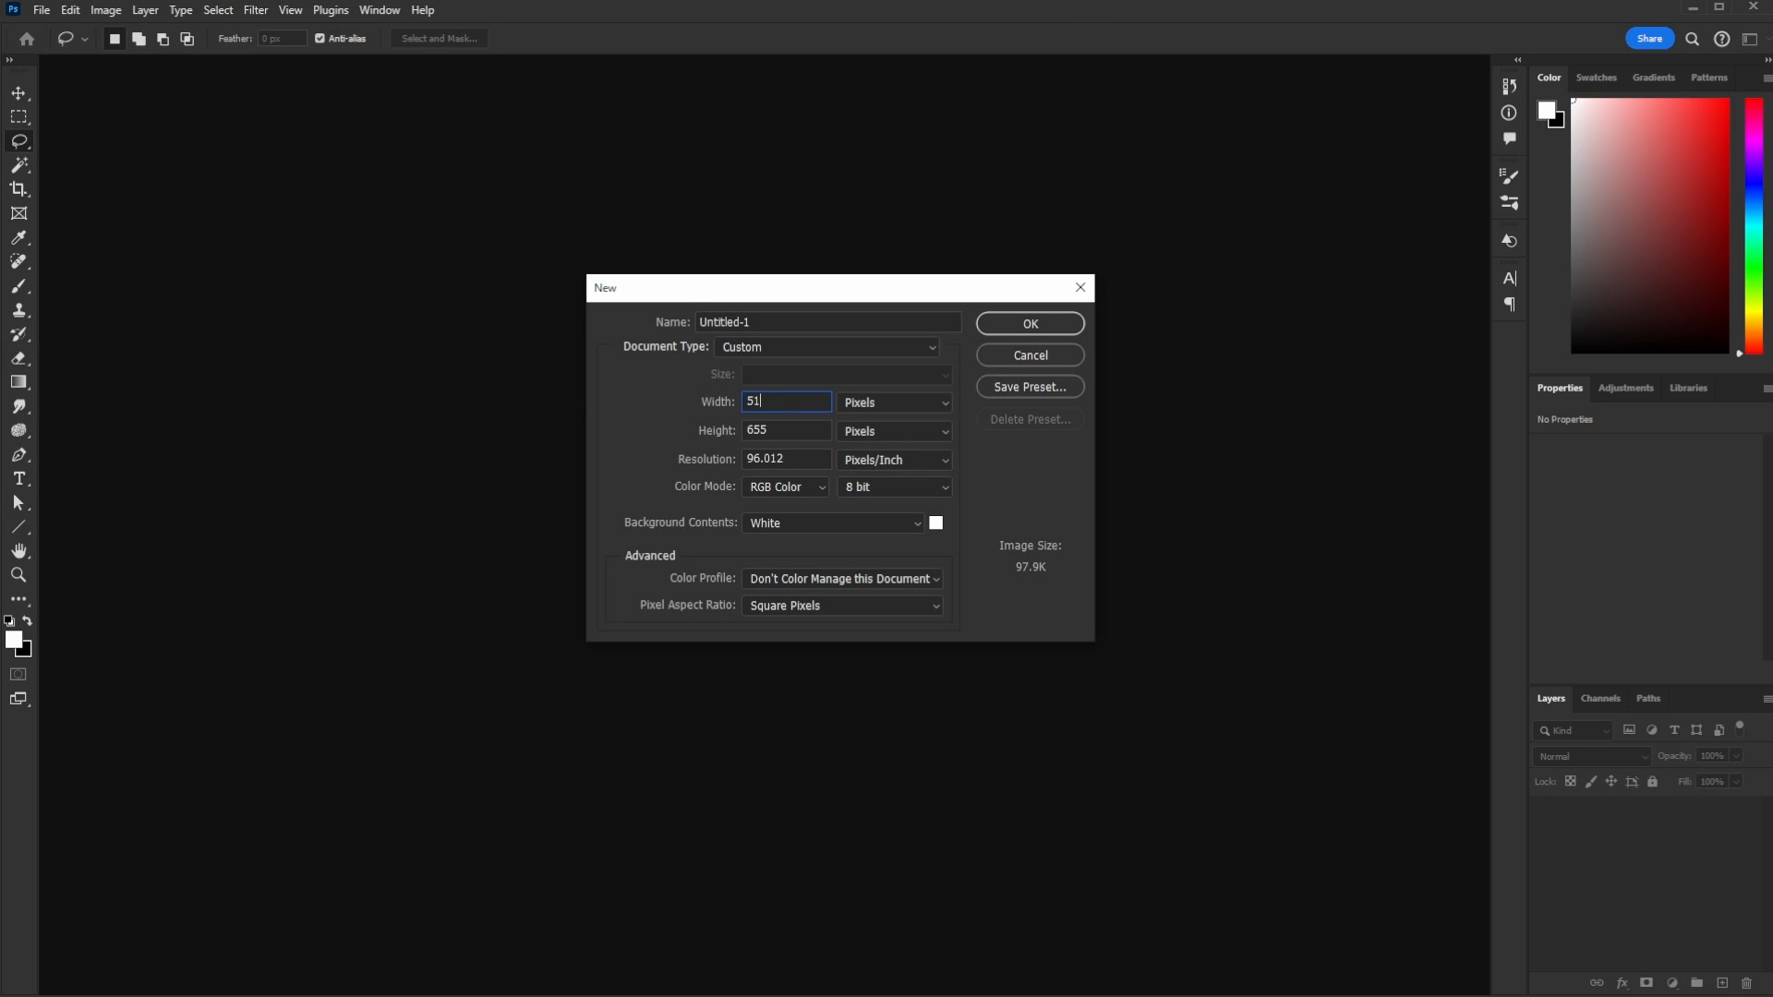
{"action": "key", "text": "Tab"}
{"action": "type", "text": "51"}
{"action": "left_click", "coordinate": [1010, 325]}
- Set the foreground color to a neutral gray with 50% brightness and fill the background layer with it
{"action": "left_click_drag", "start_coordinate": [1586, 251], "coordinate": [1556, 238]}
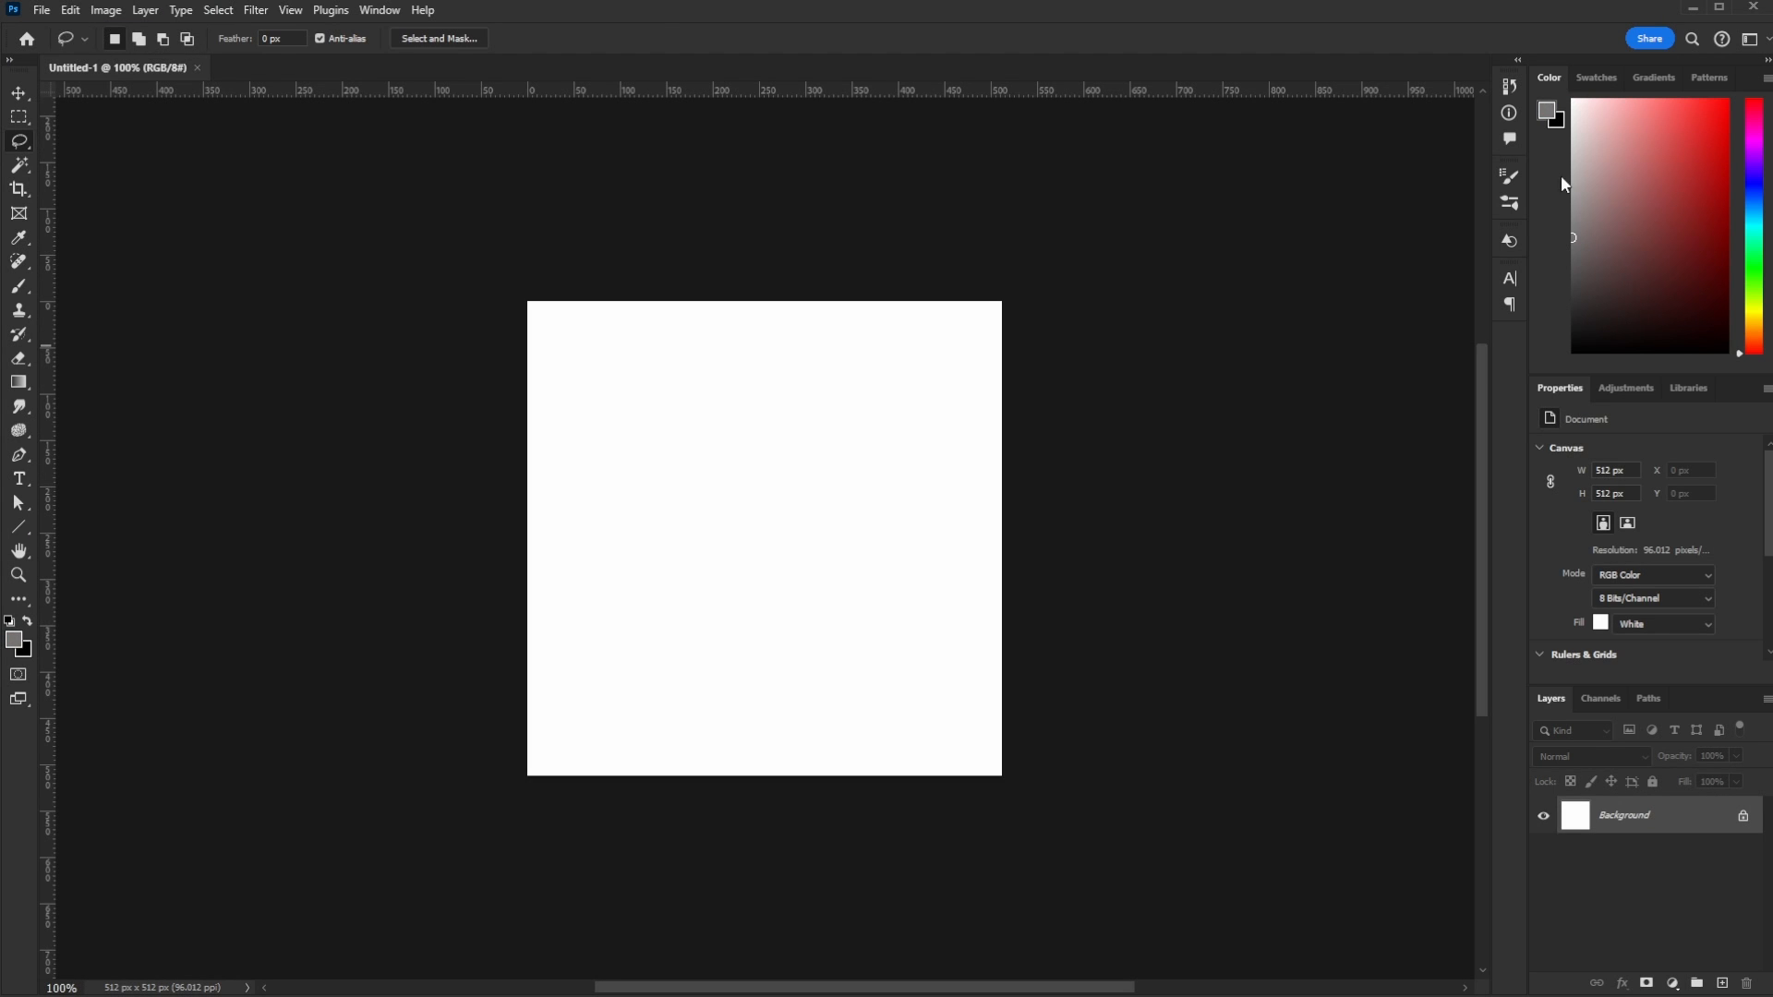
{"action": "left_click", "coordinate": [1547, 112]}
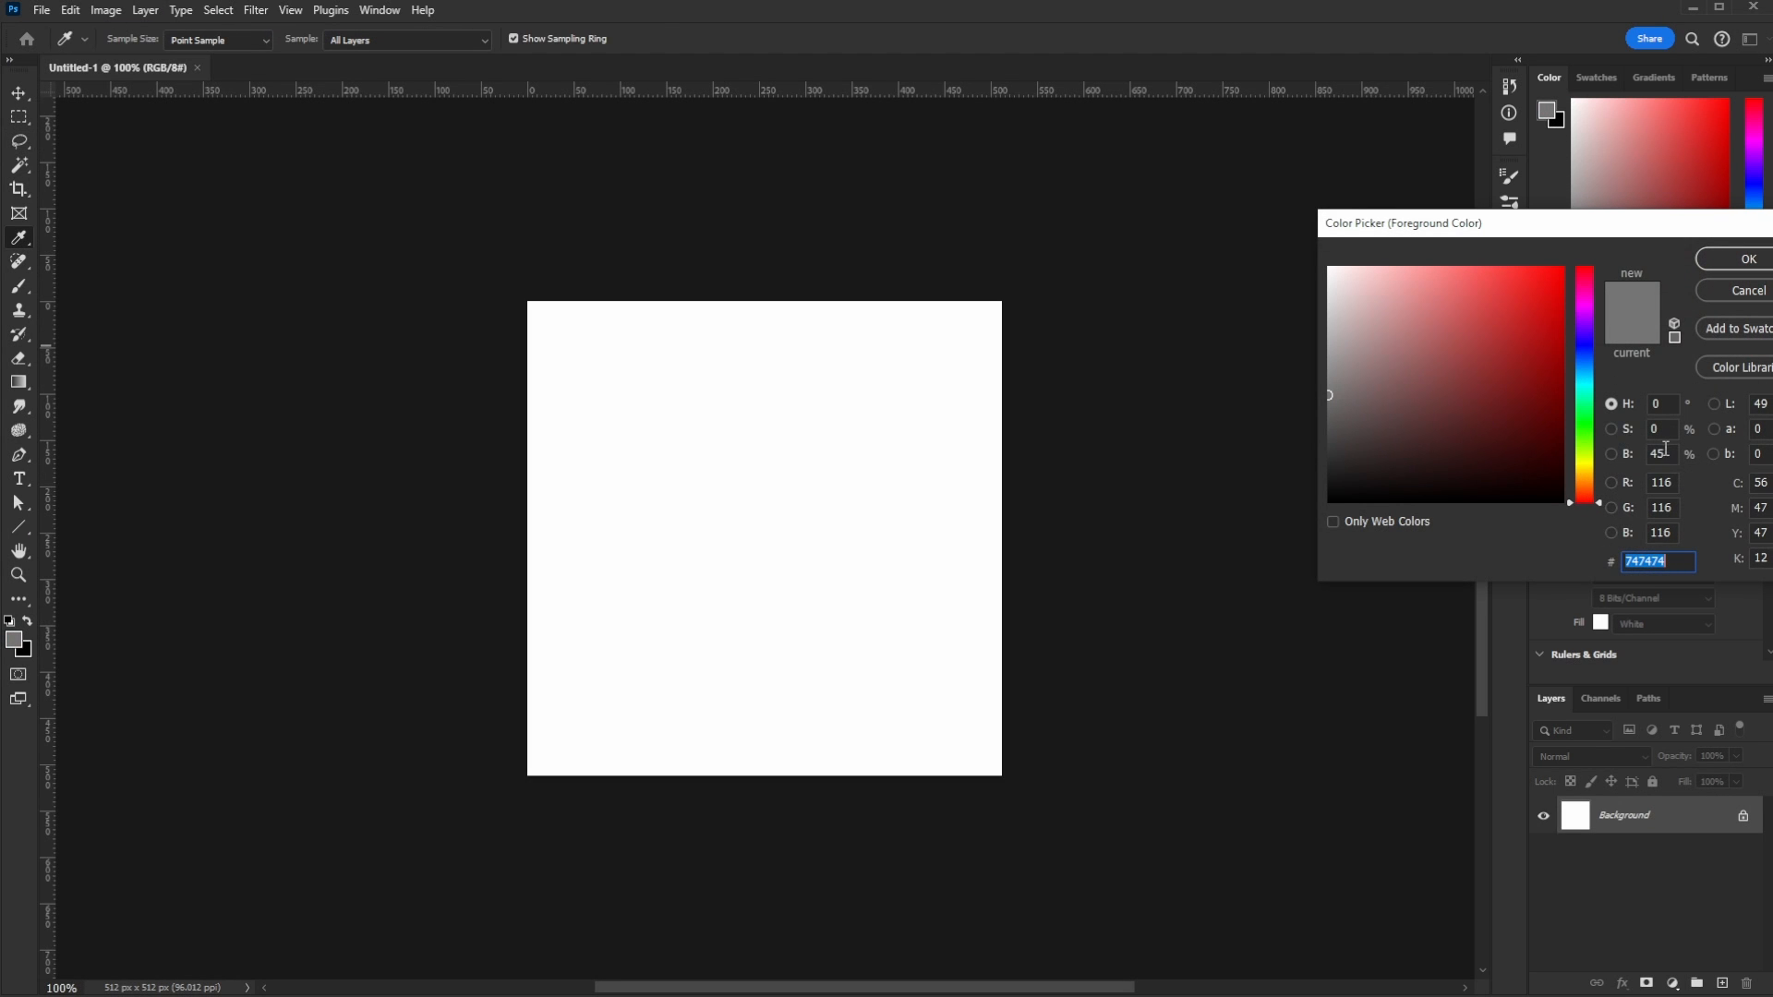
{"action": "left_click", "coordinate": [1662, 452]}
{"action": "type", "text": "50"}
{"action": "key", "text": "Return"}
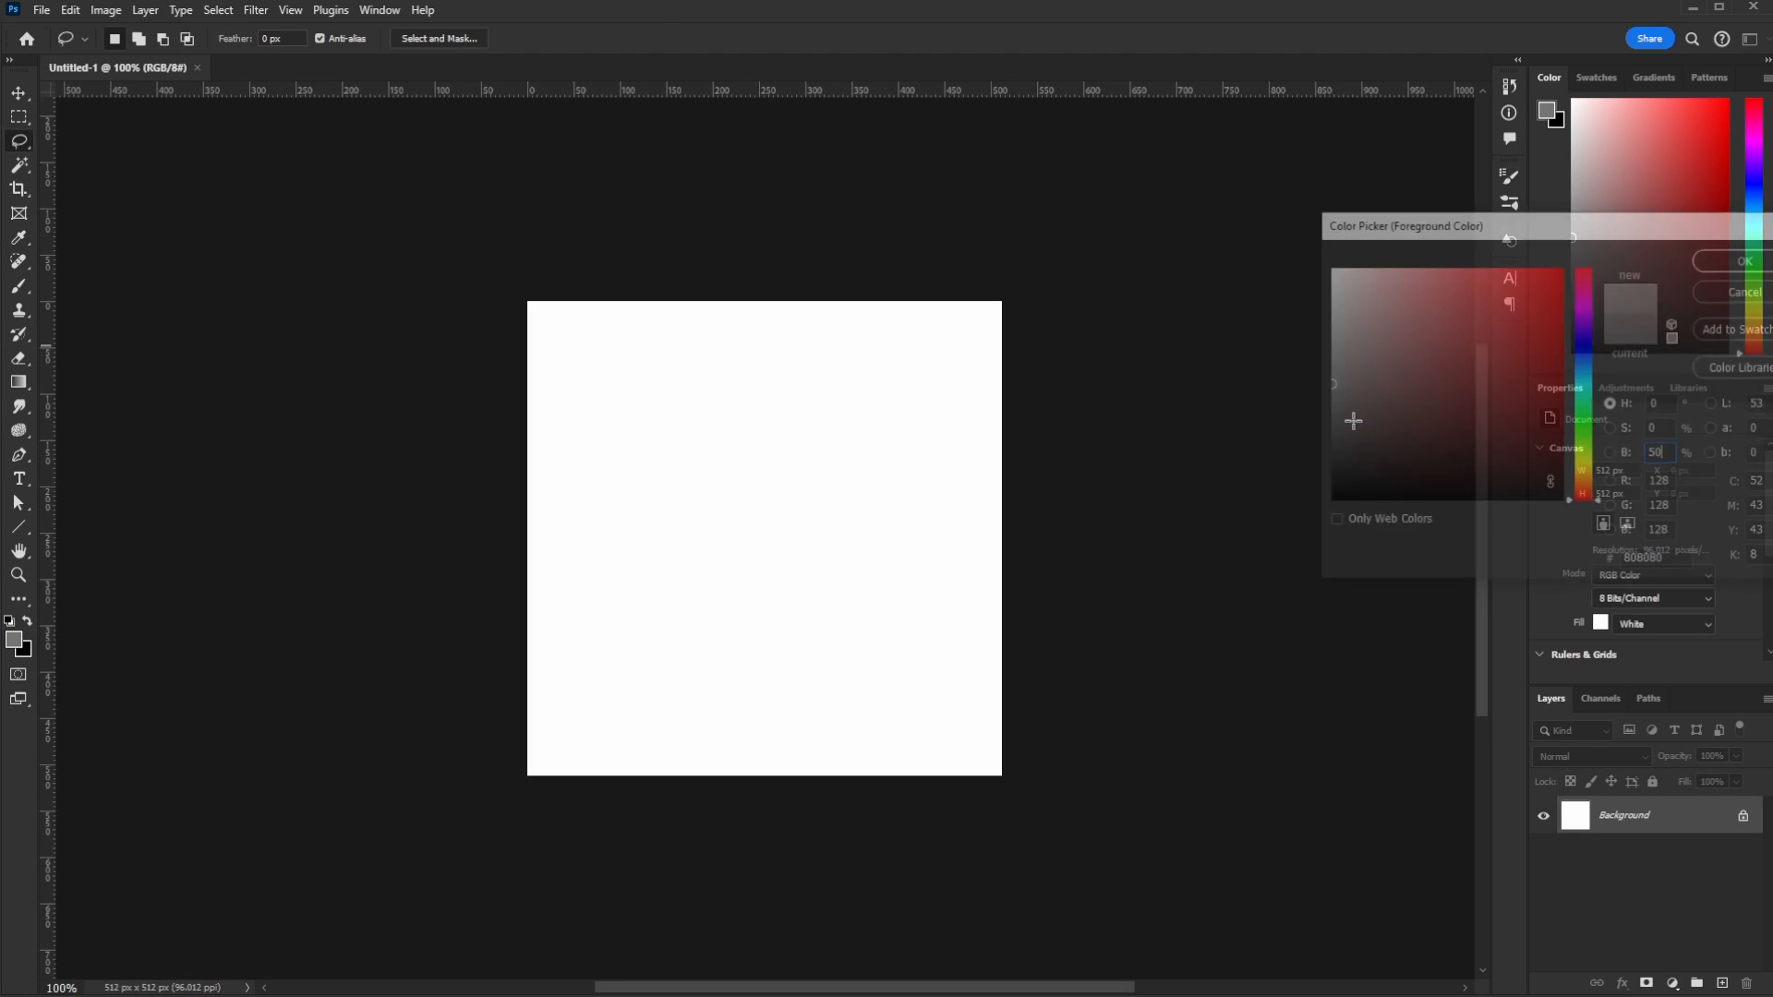
{"action": "key", "text": "alt+BackSpace"}
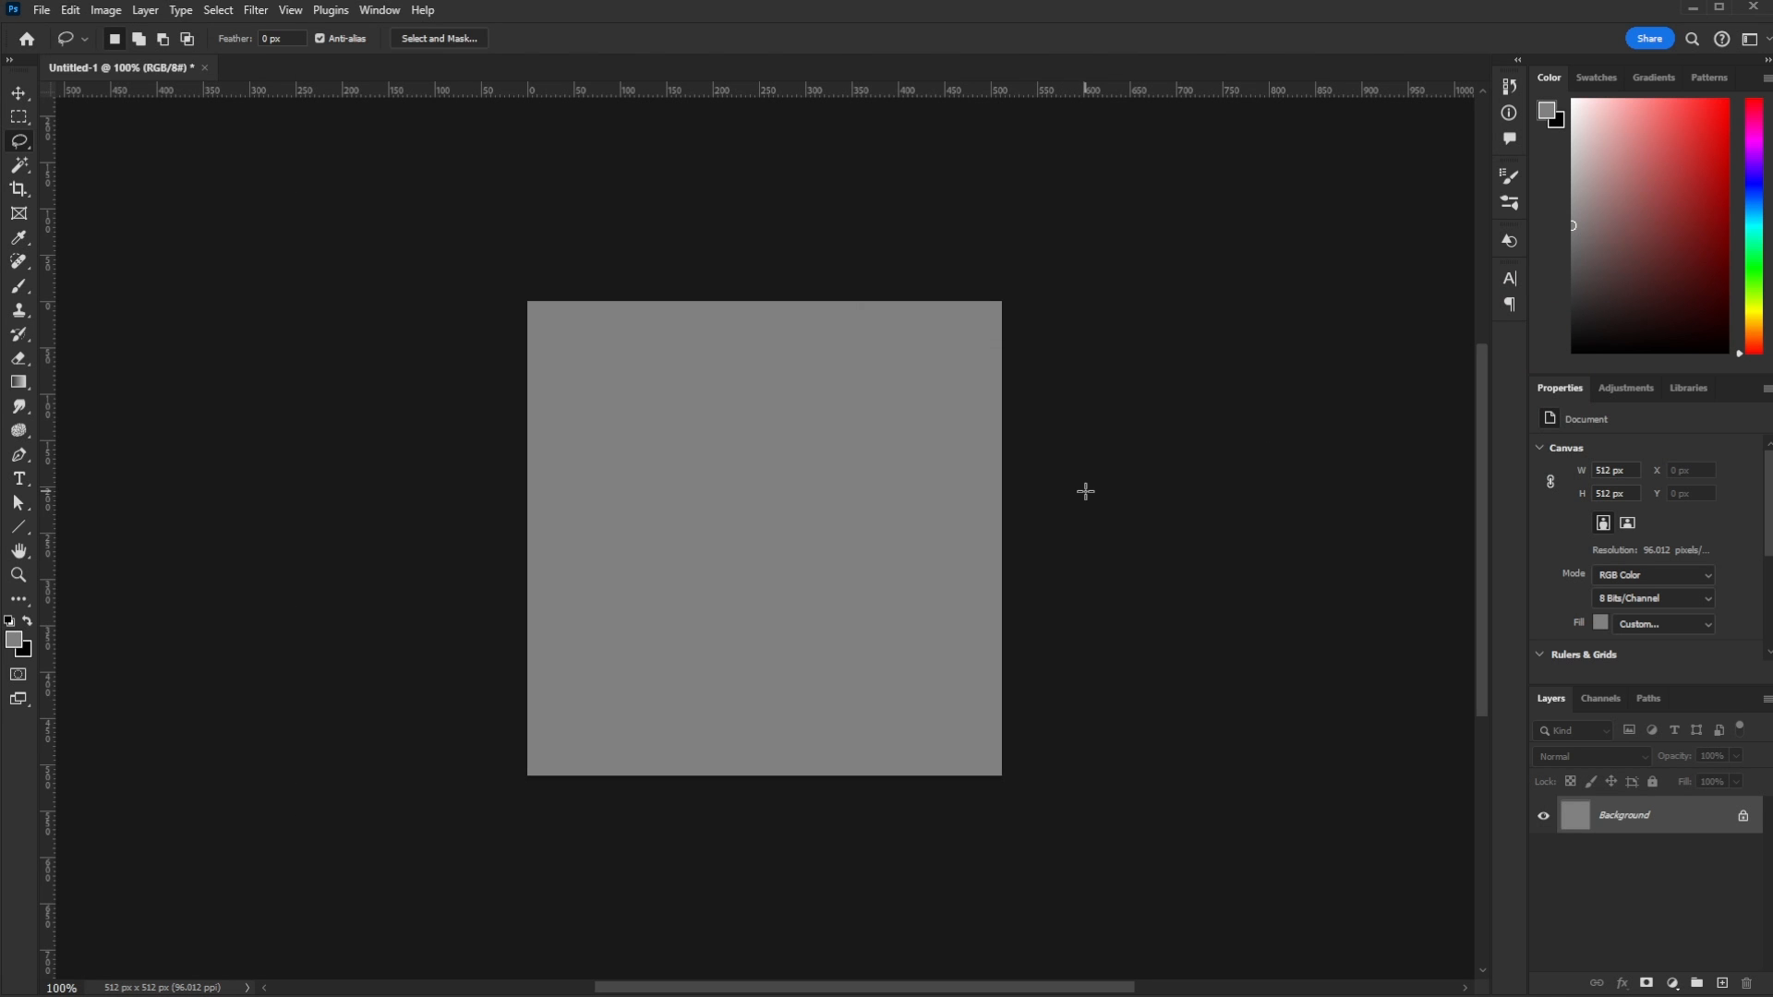
- Save the gray image to the computer's Desktop as a PNG named Gray
{"action": "key", "text": "ctrl+shift+s"}
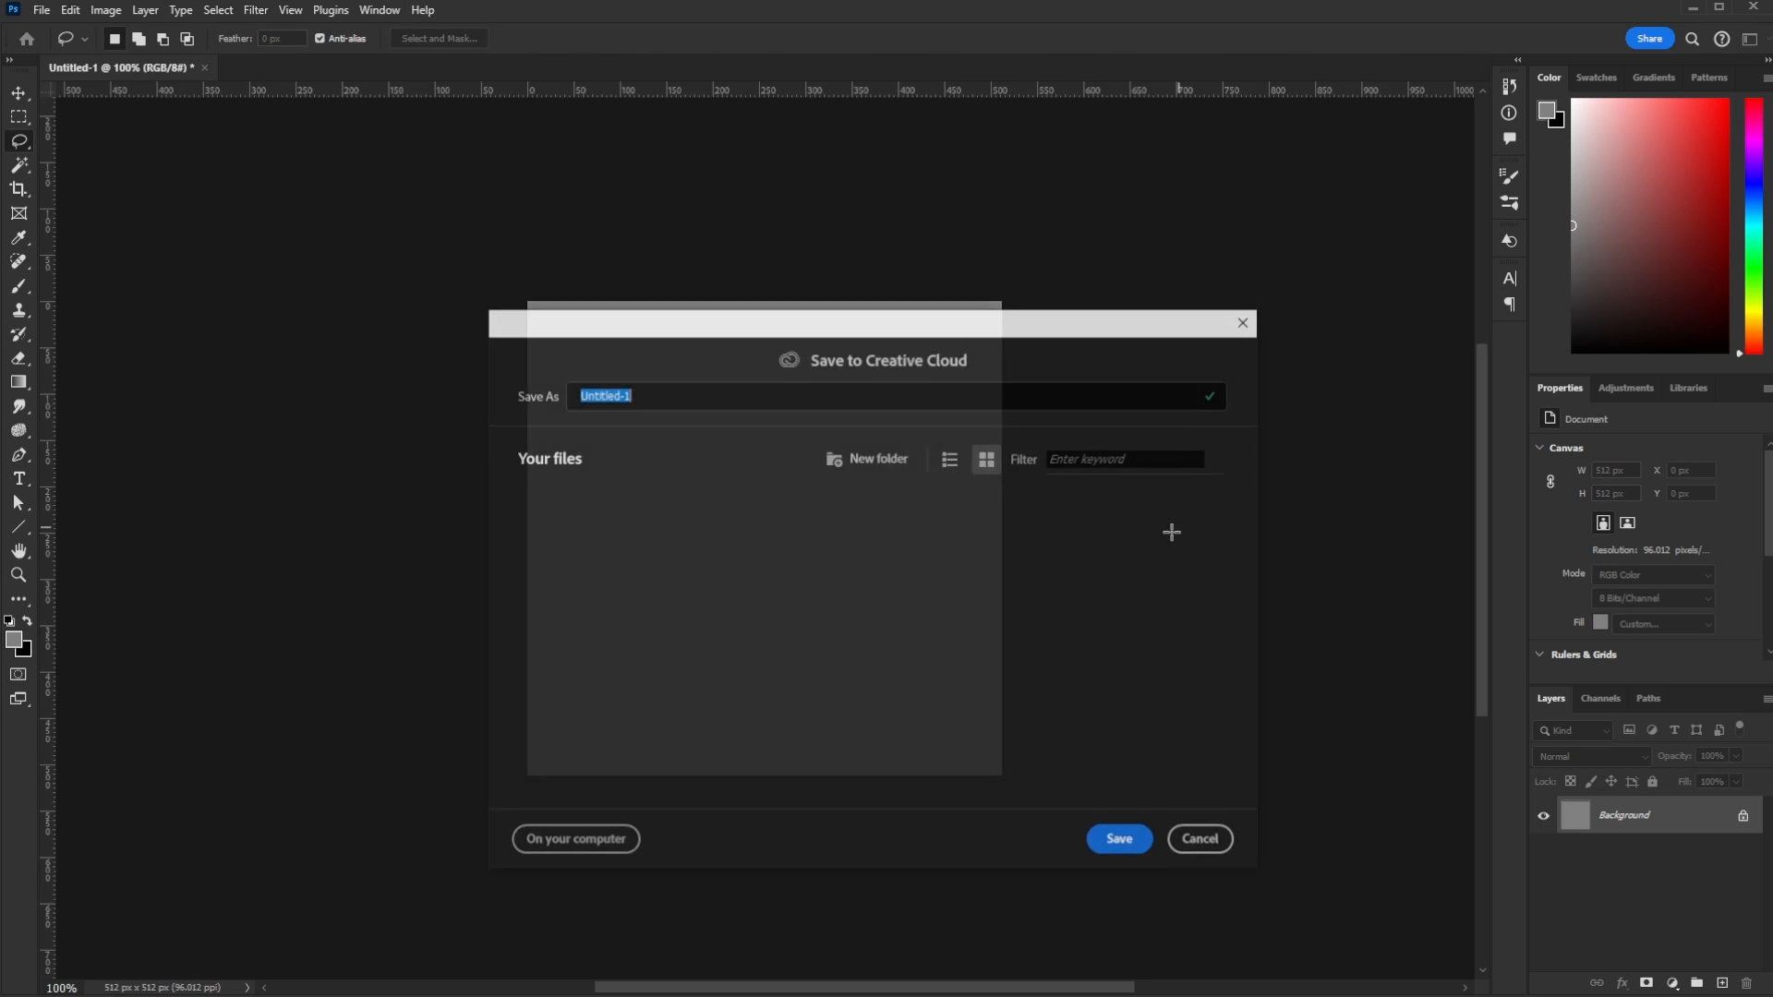
{"action": "left_click", "coordinate": [573, 842]}
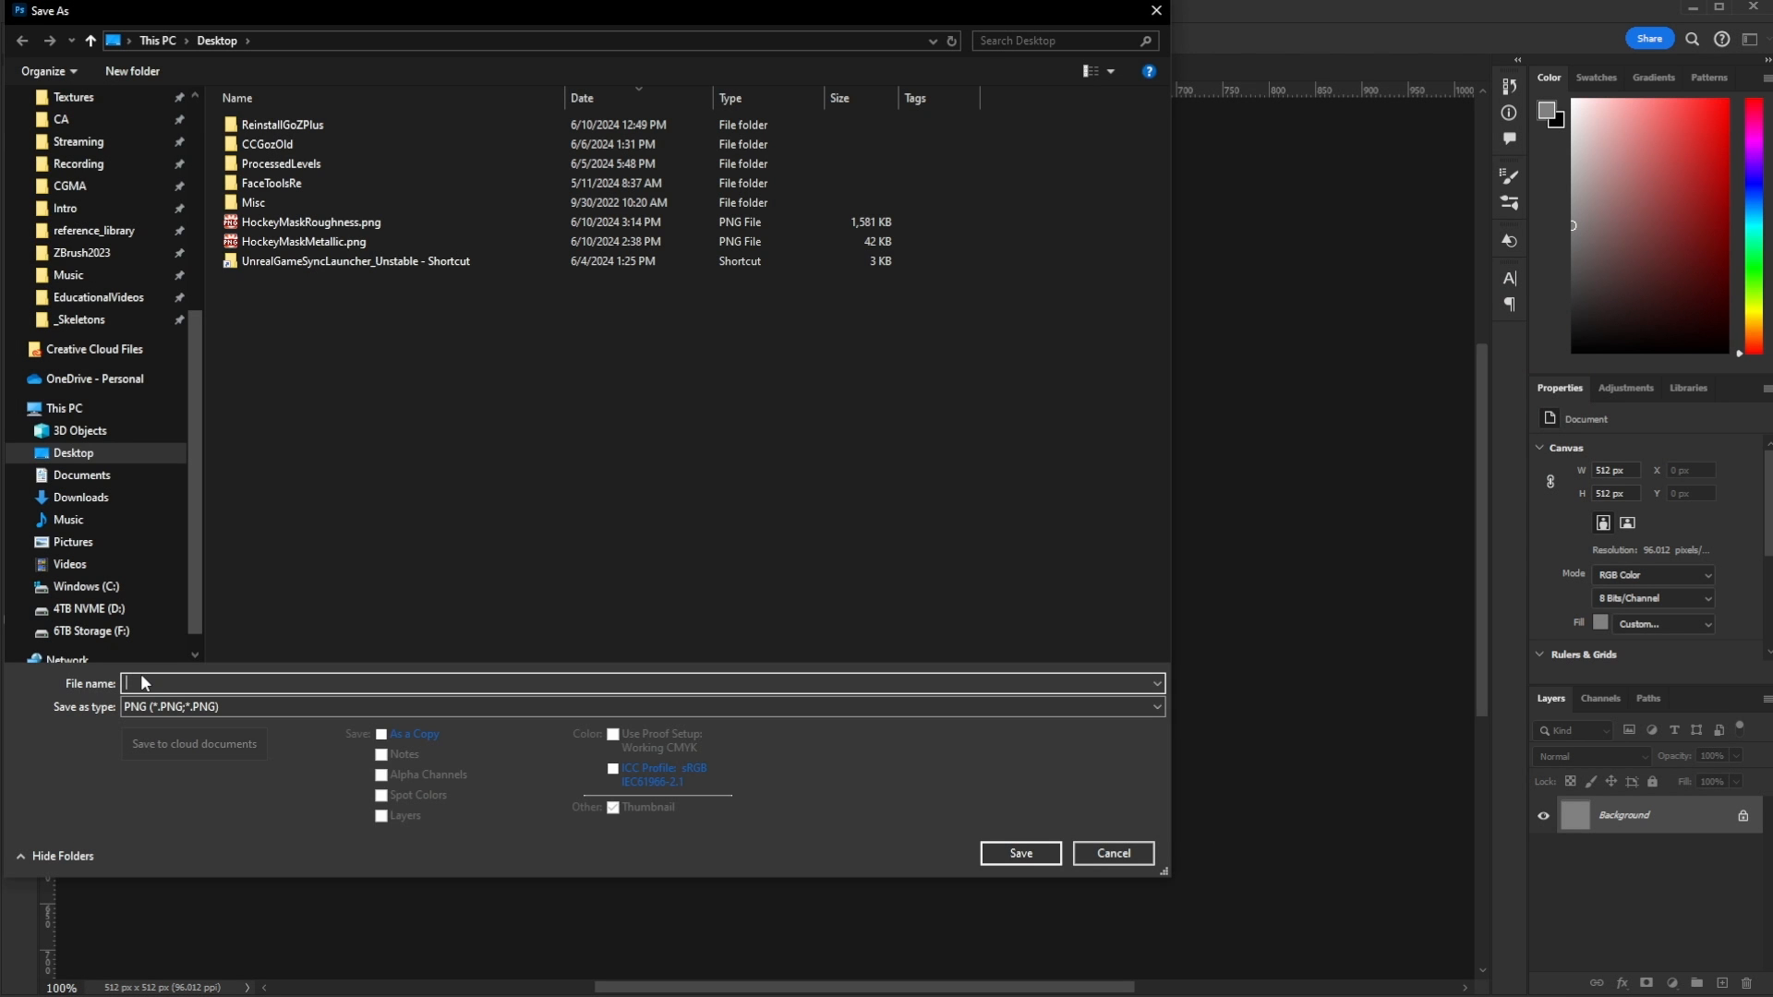
{"action": "type", "text": "Gr"}
{"action": "key", "text": "Return"}
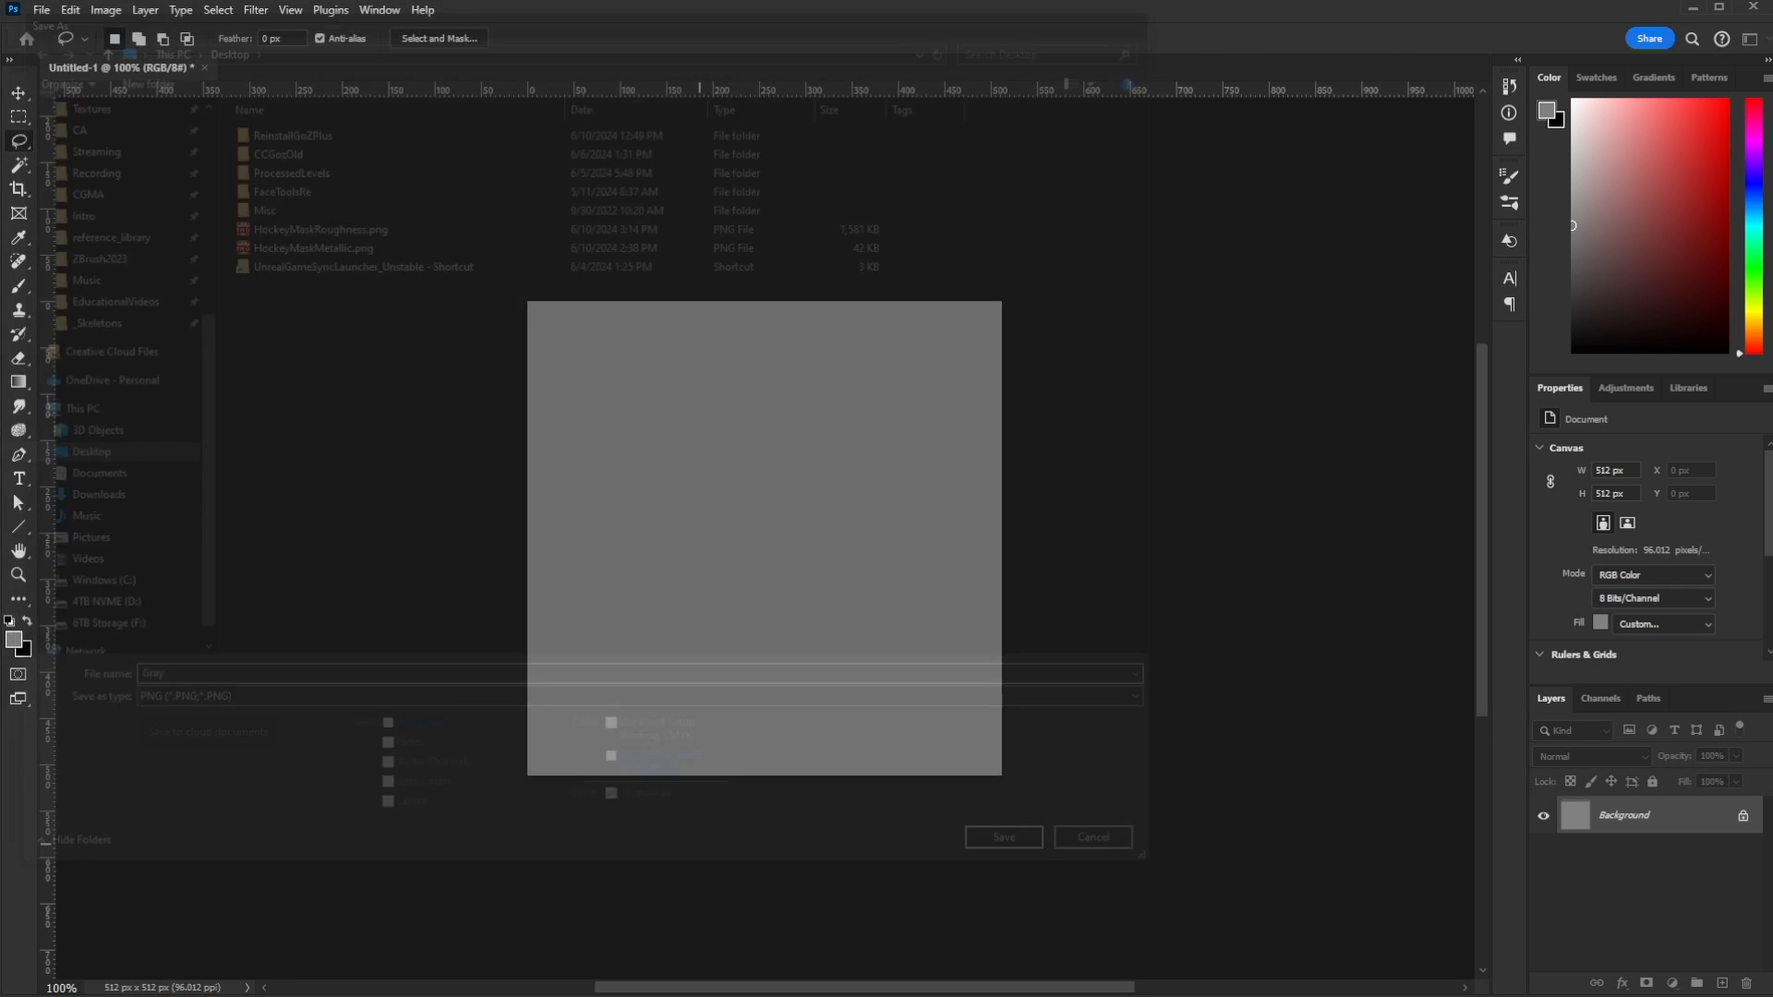
{"action": "left_click", "coordinate": [1128, 219]}
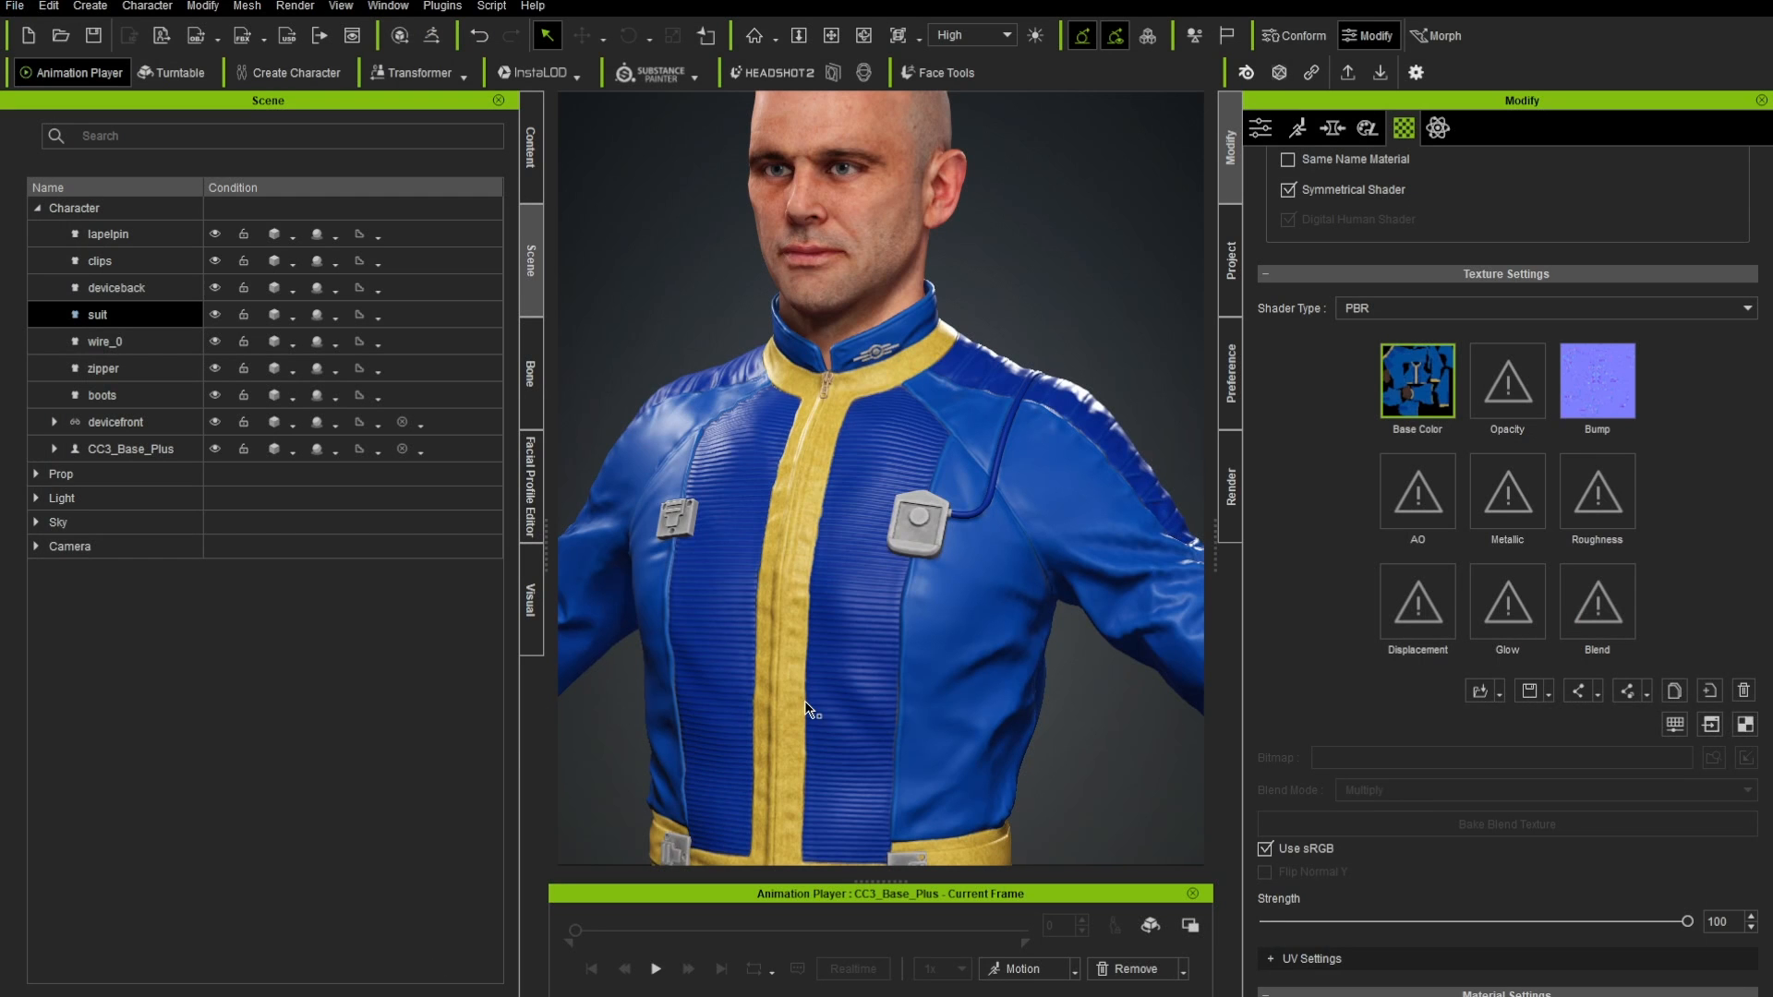
- Switch to Character Creator and load Gray.png into the suit's Metallic and Roughness texture channels
{"action": "left_click", "coordinate": [1497, 501]}
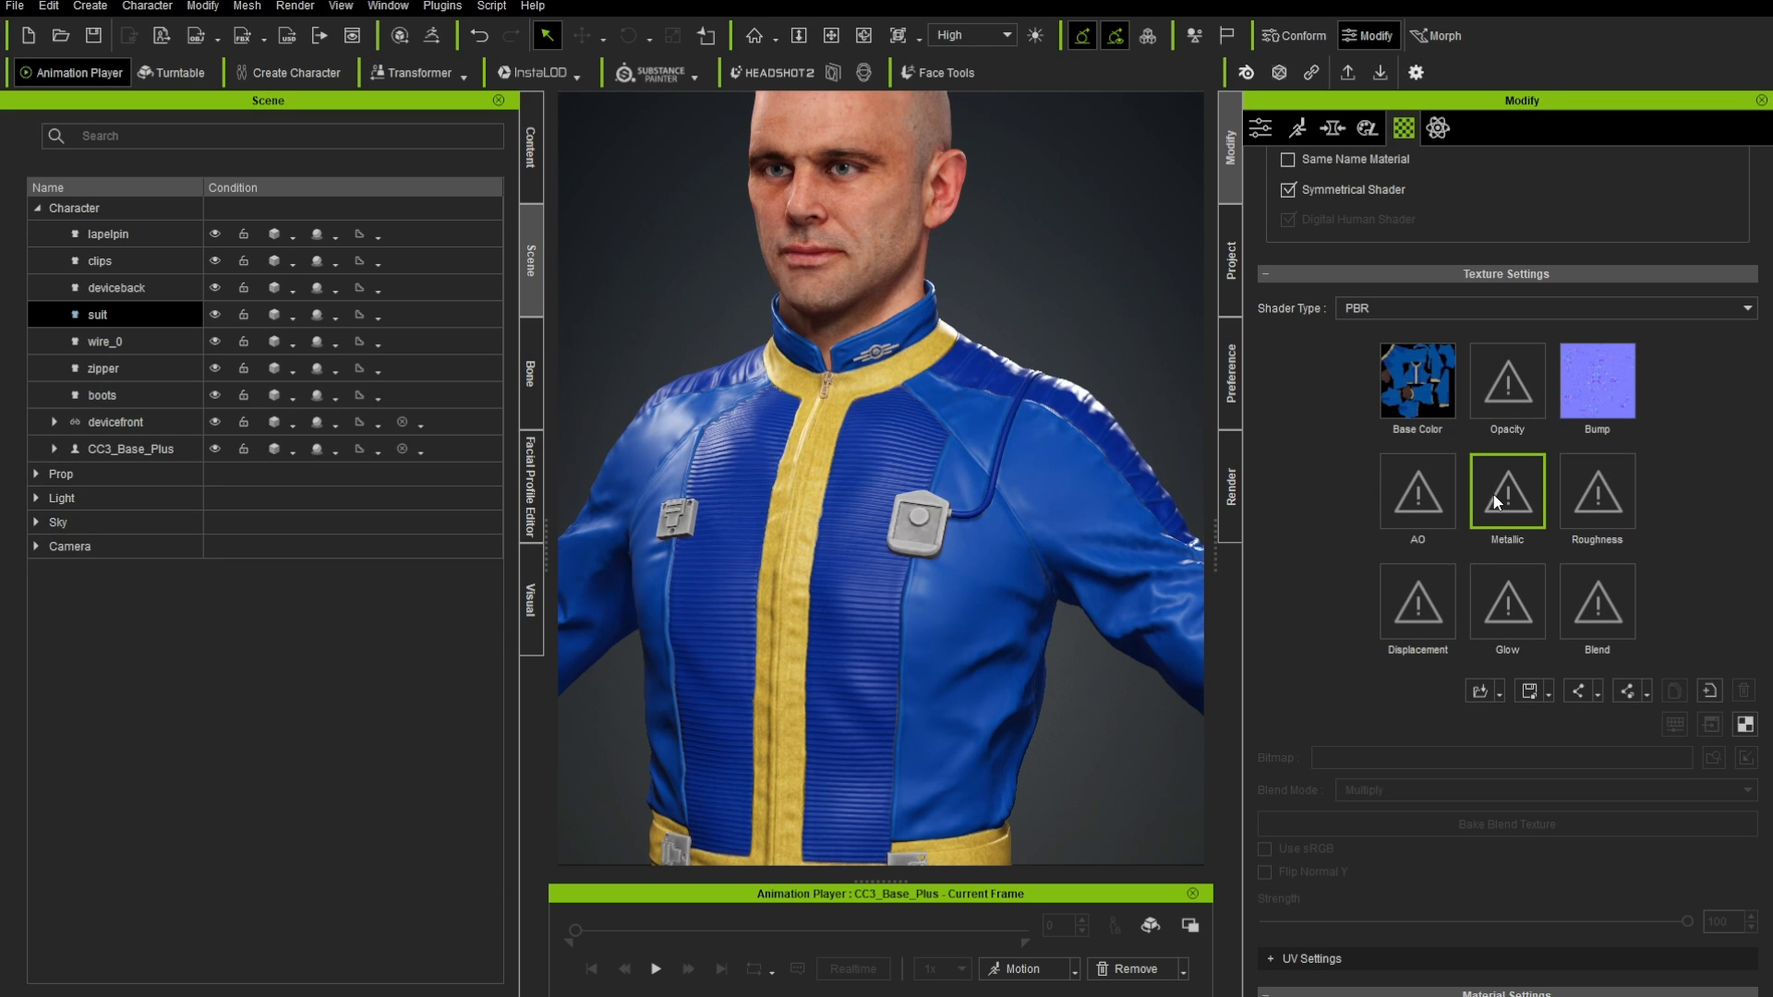
{"action": "double_click", "coordinate": [1498, 501]}
{"action": "double_click", "coordinate": [251, 303]}
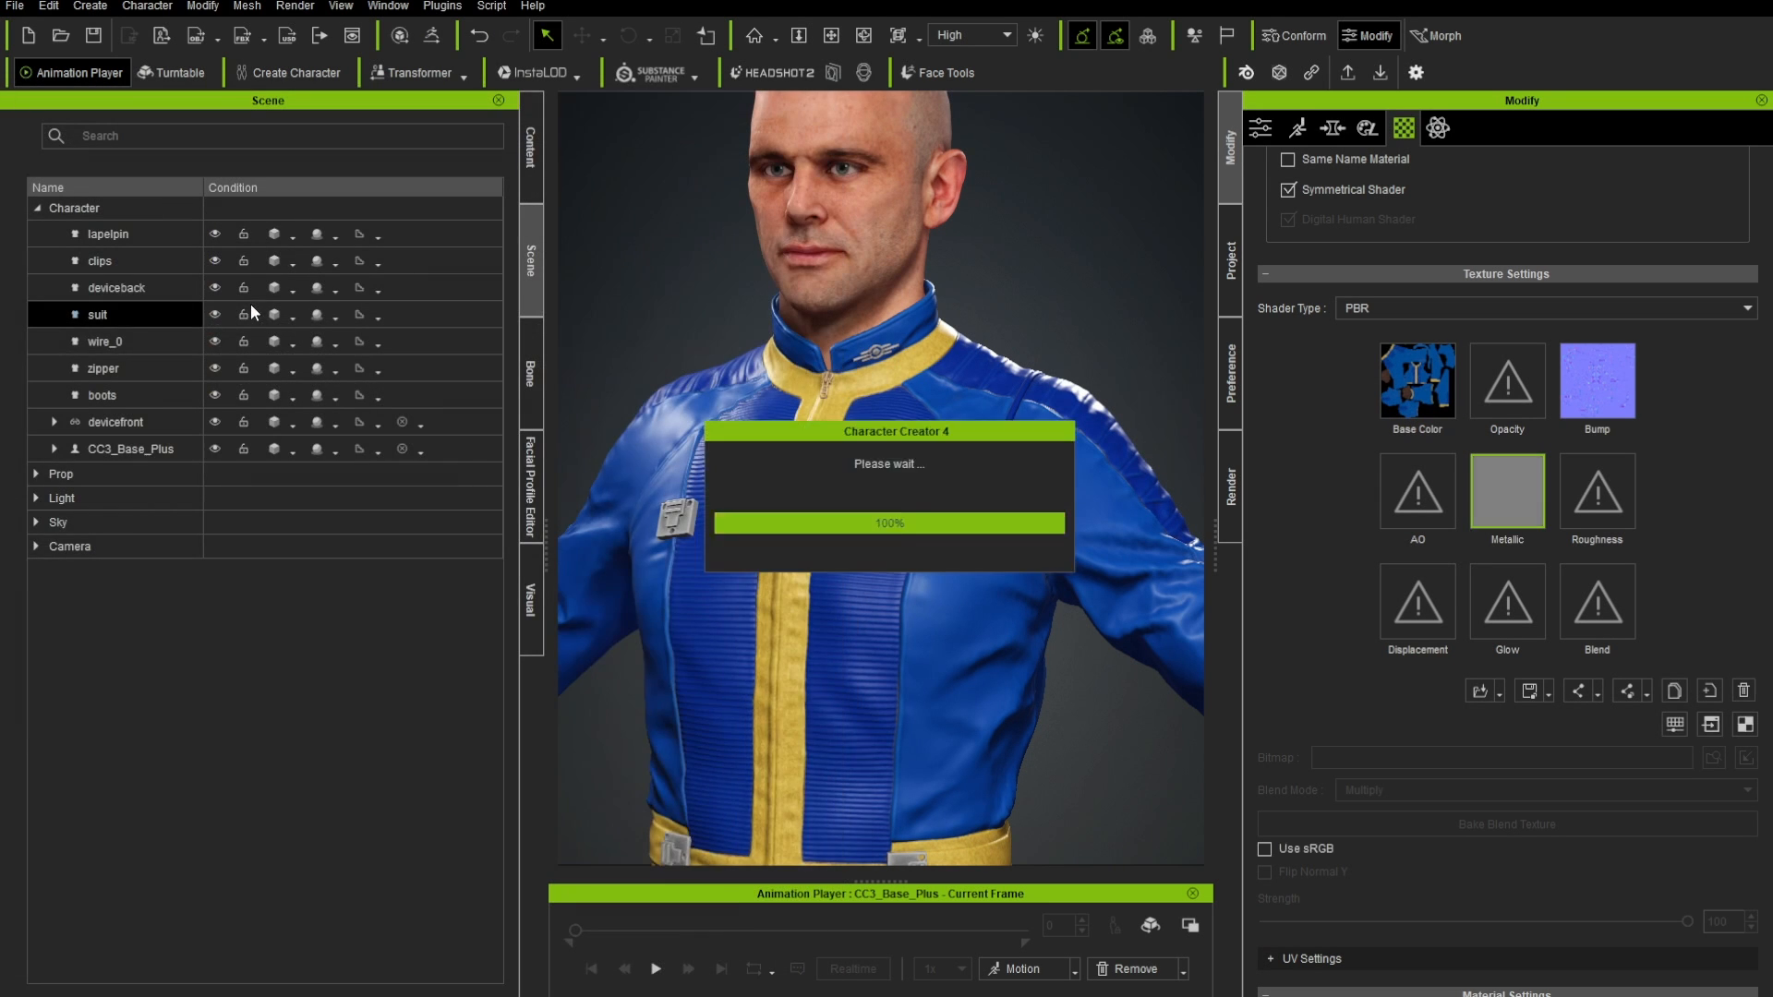
{"action": "left_click", "coordinate": [1608, 510]}
{"action": "double_click", "coordinate": [1609, 502]}
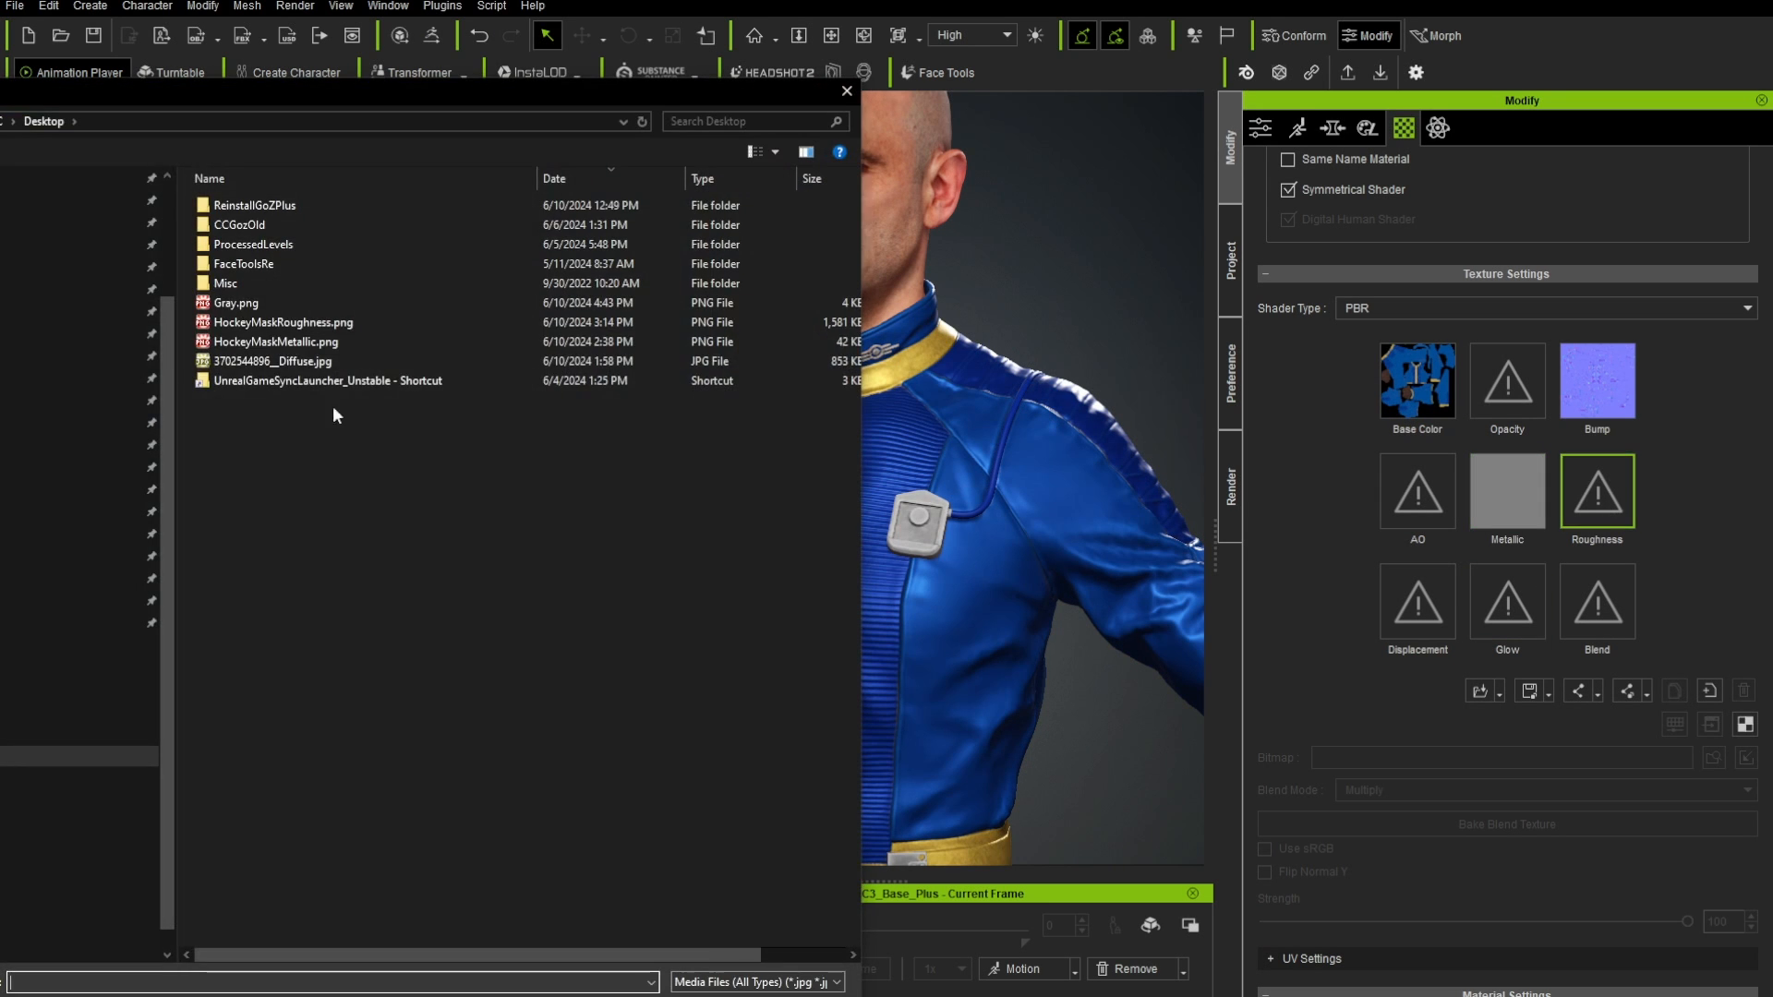
{"action": "double_click", "coordinate": [231, 305]}
- Turn the suit's Metallic texture black by setting its color adjustment brightness to -100
{"action": "left_click", "coordinate": [1505, 512]}
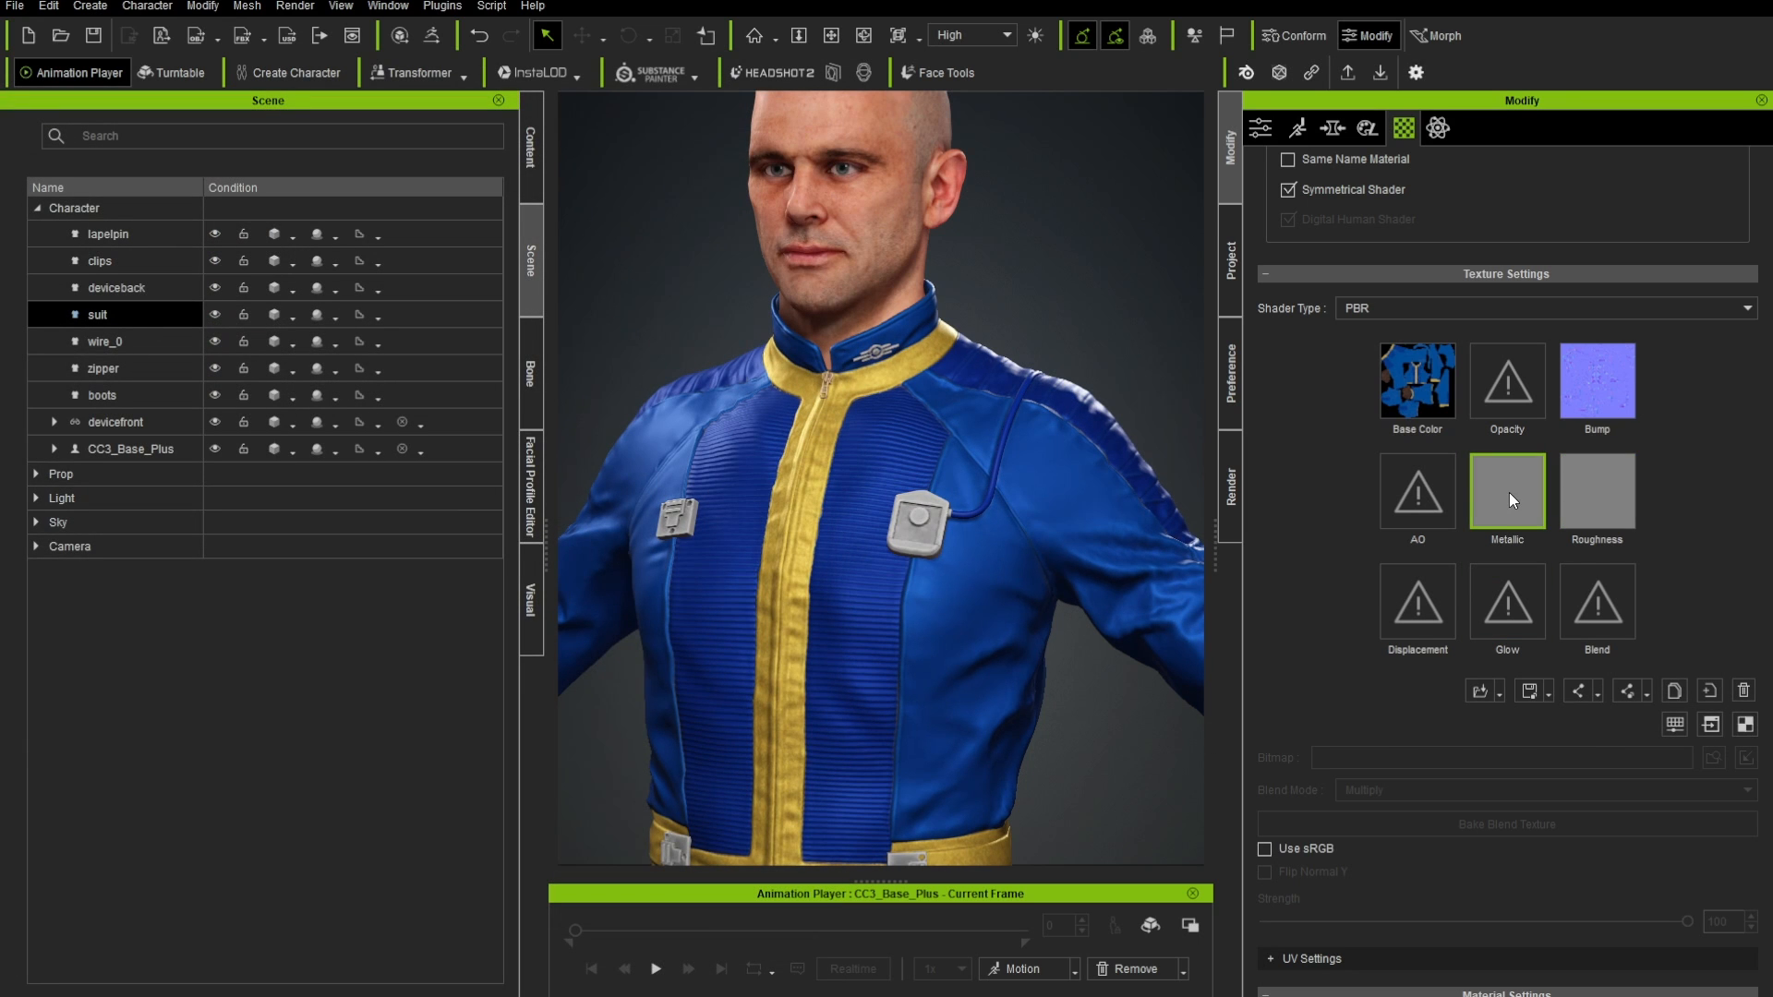
{"action": "left_click", "coordinate": [1675, 725]}
{"action": "left_click_drag", "start_coordinate": [904, 185], "coordinate": [262, 229]}
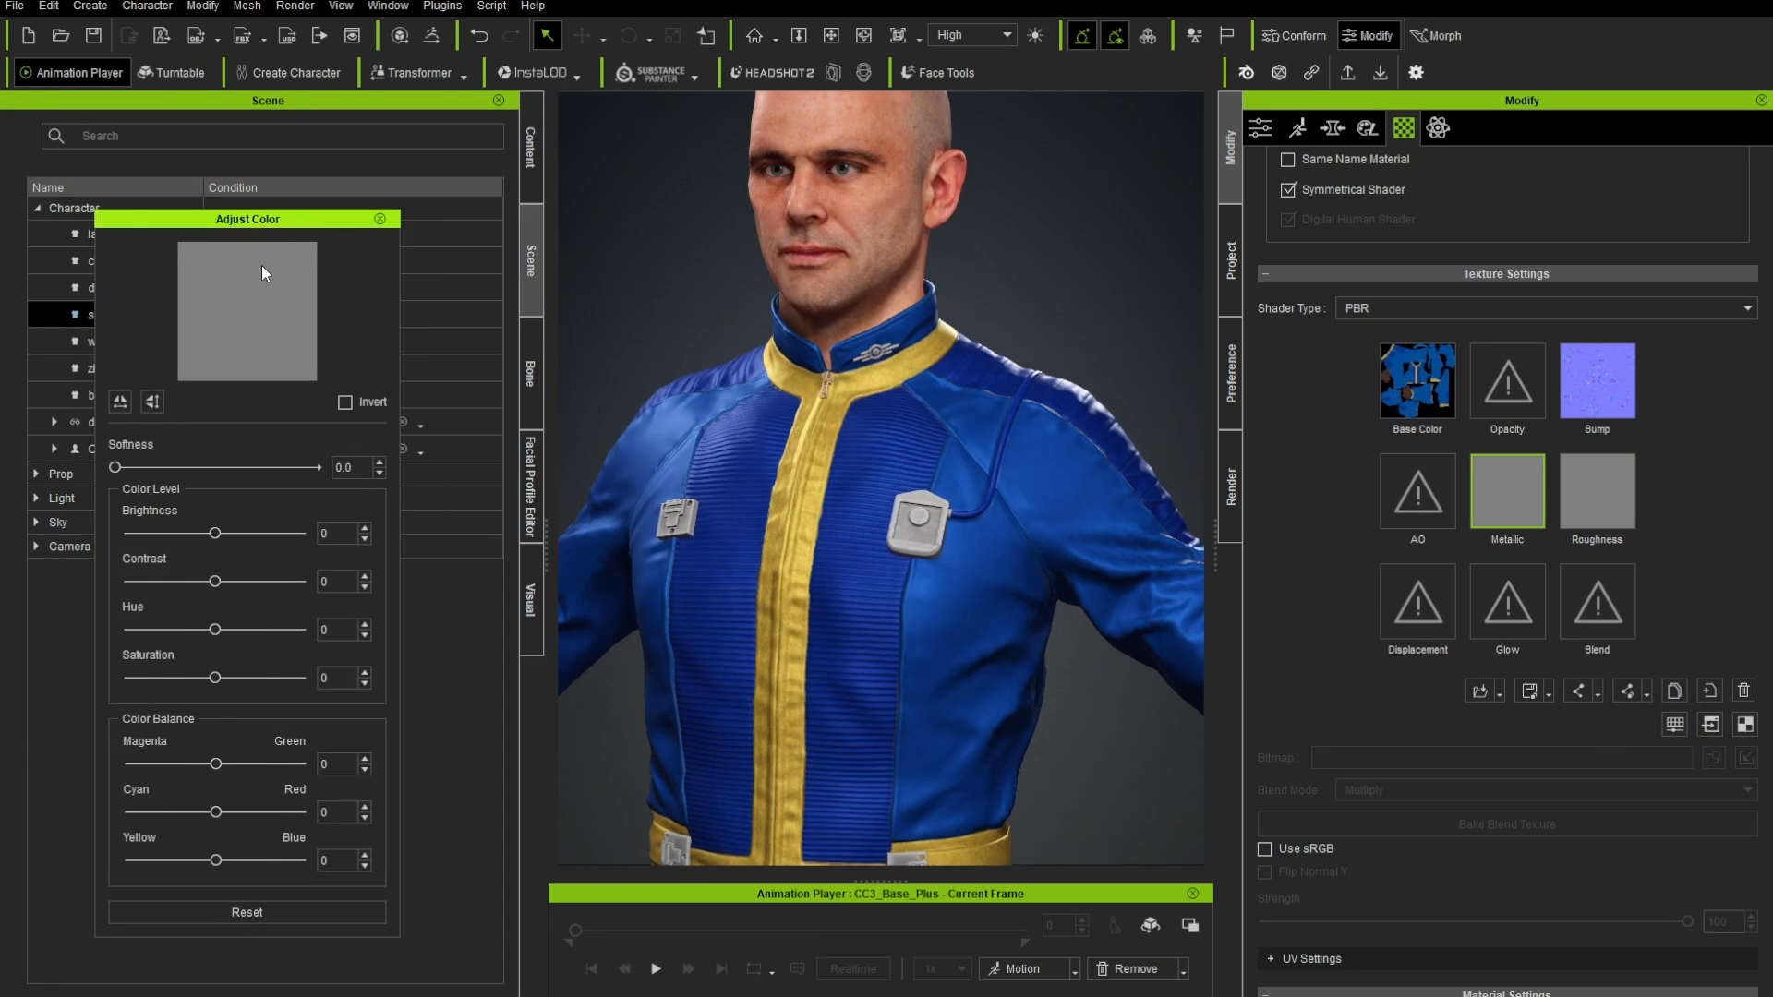
{"action": "left_click_drag", "start_coordinate": [226, 532], "coordinate": [47, 521]}
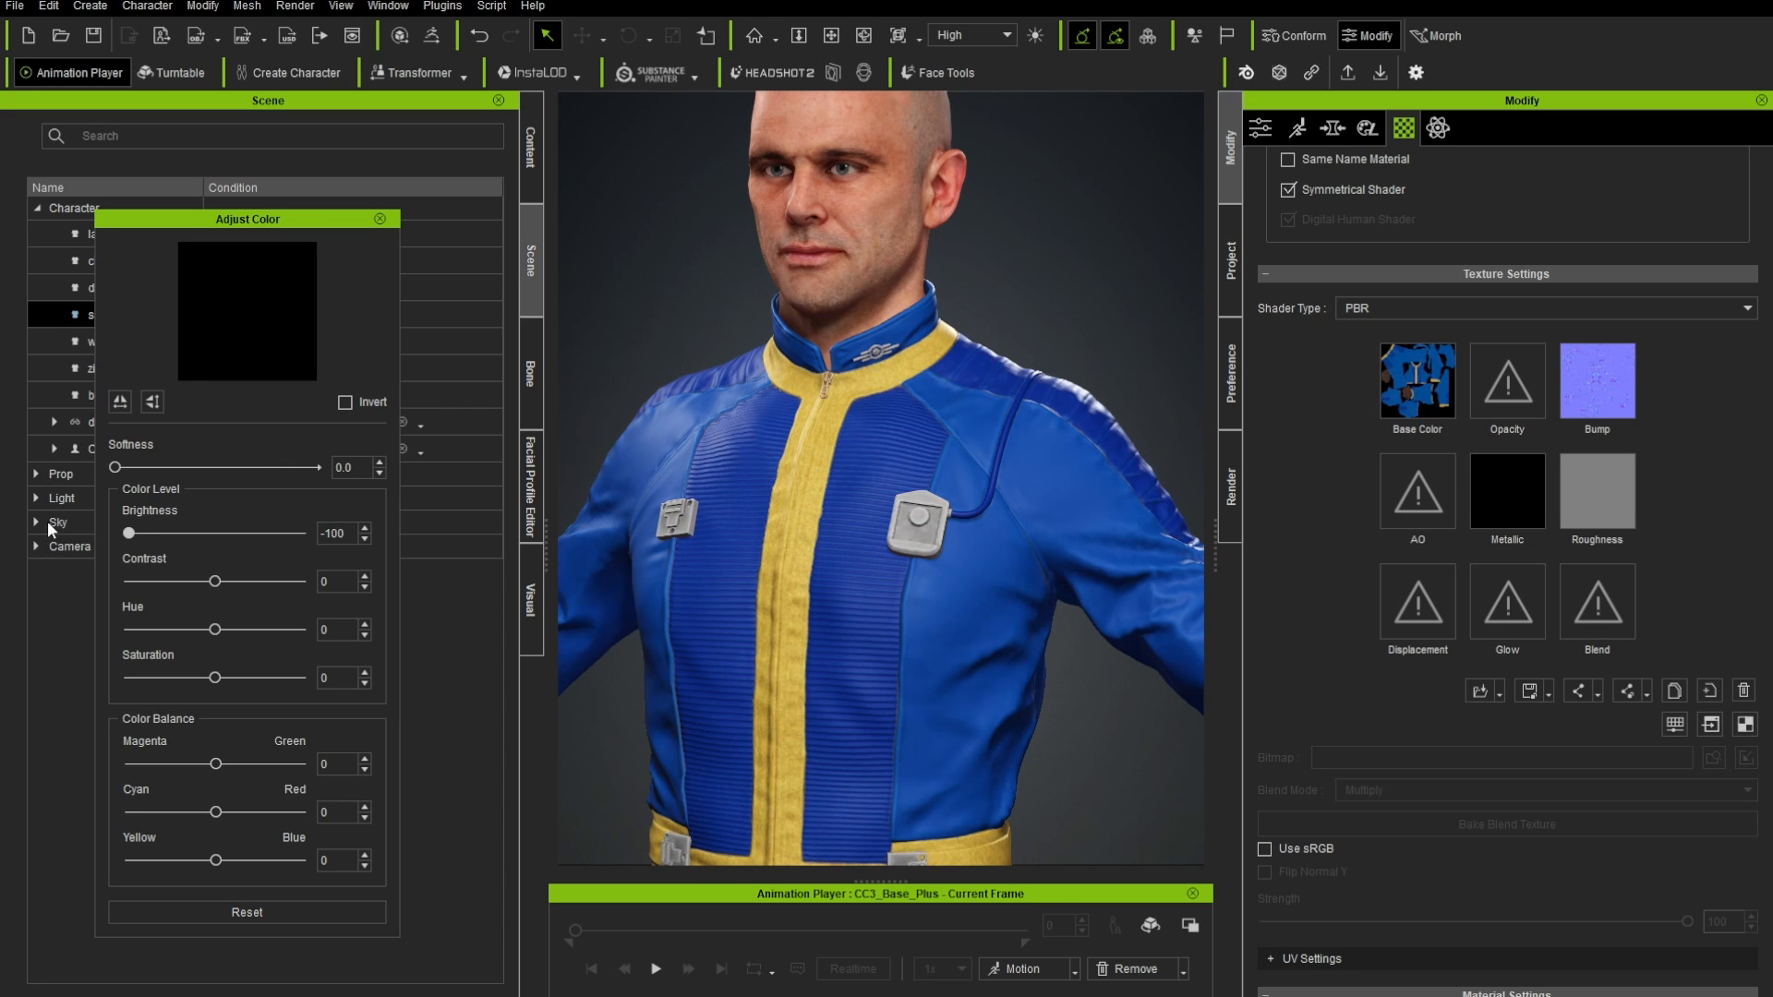
{"action": "left_click", "coordinate": [379, 218]}
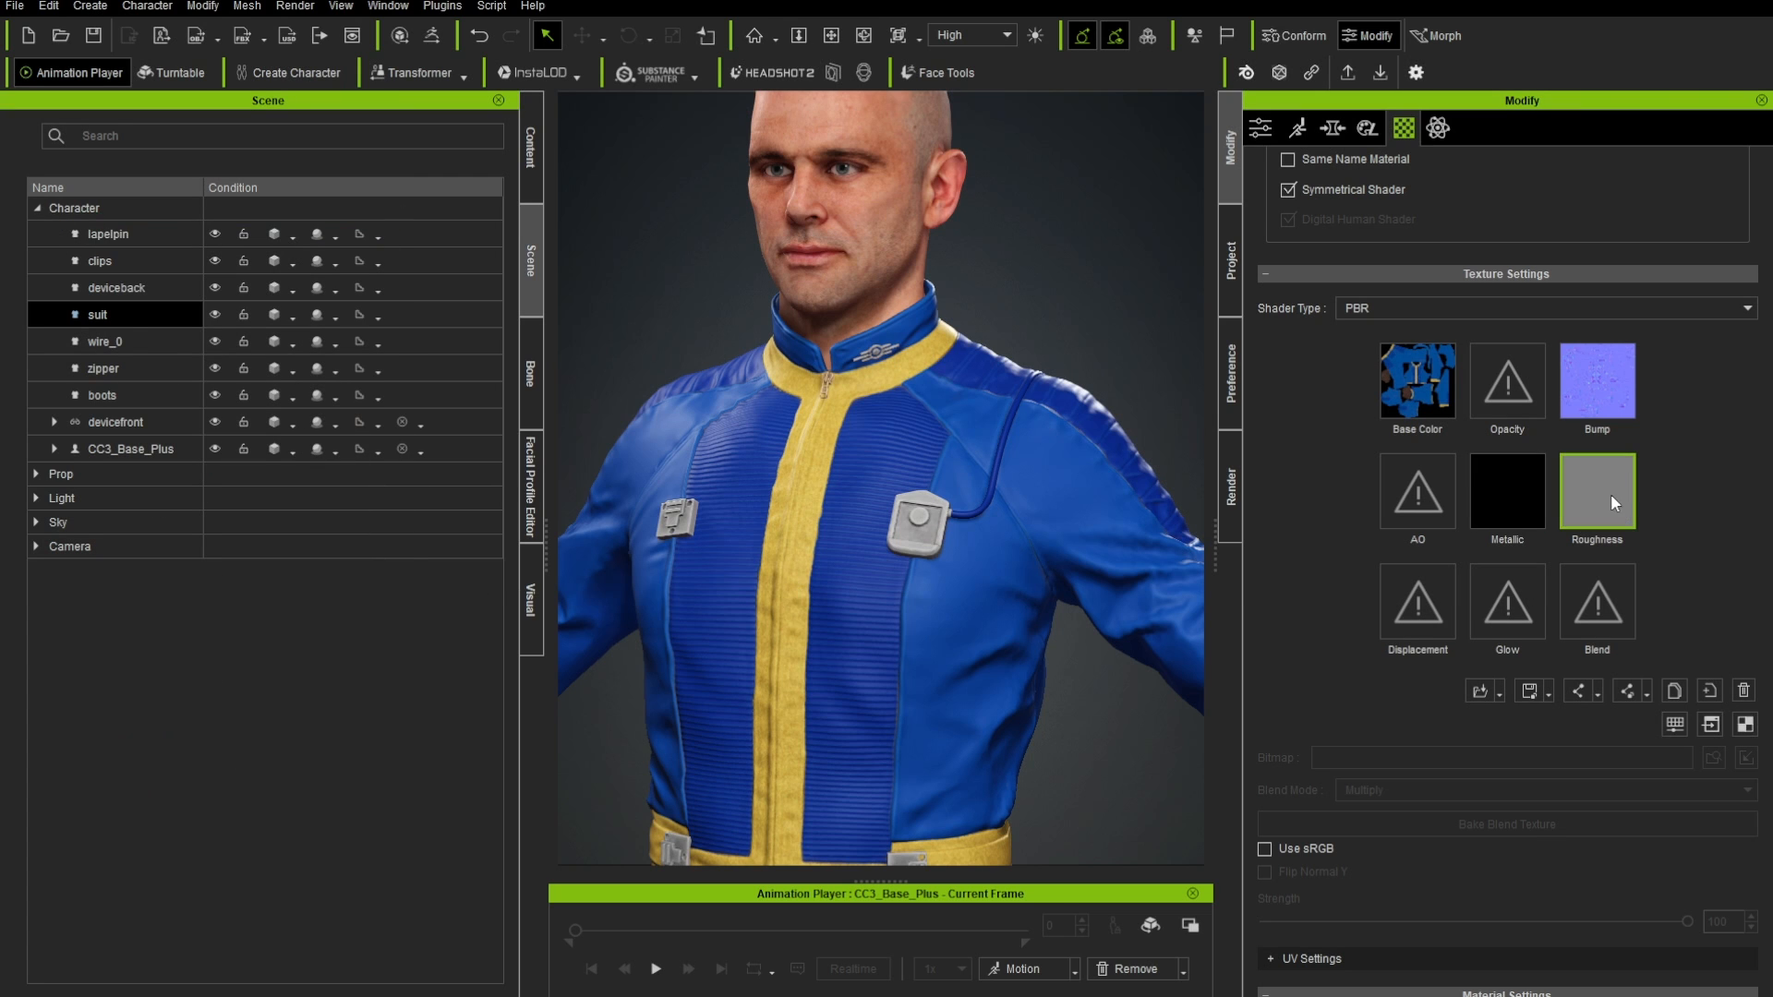
- Slightly brighten the suit's Roughness texture with the color adjustment
{"action": "left_click", "coordinate": [1674, 724]}
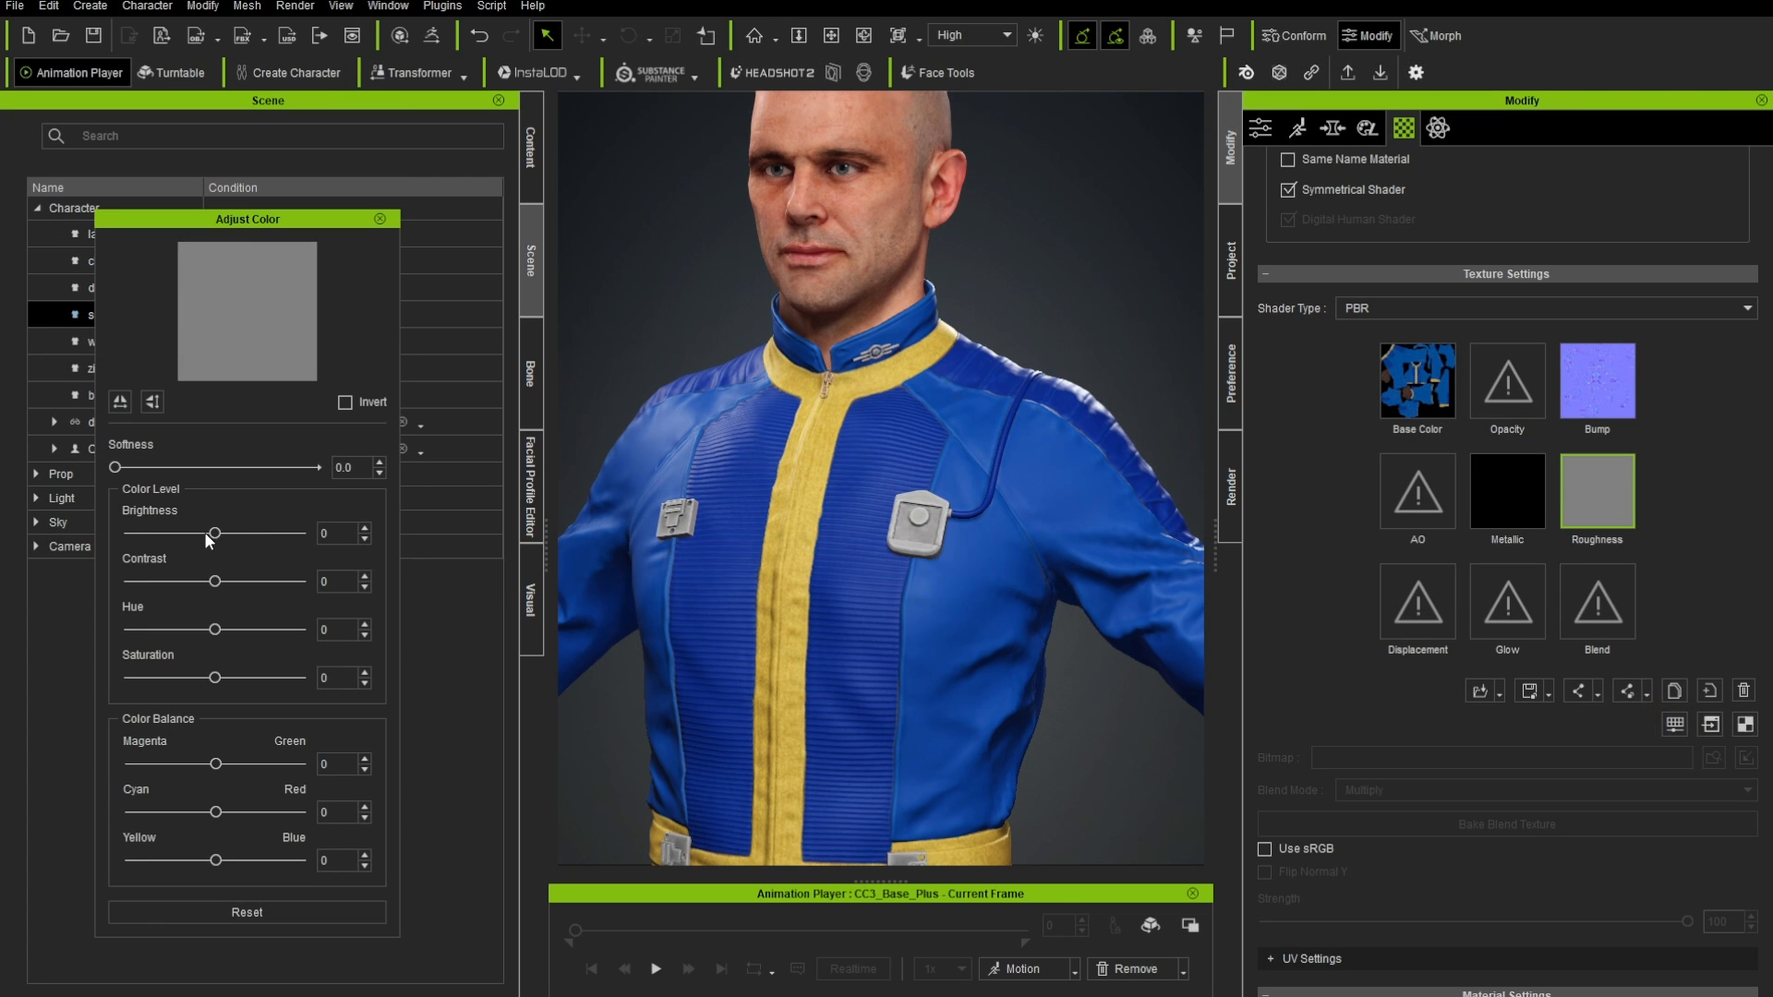
{"action": "mouse_move", "coordinate": [214, 534]}
{"action": "left_mouse_down"}
{"action": "mouse_move", "coordinate": [238, 536]}
{"action": "mouse_move", "coordinate": [178, 540]}
{"action": "mouse_move", "coordinate": [260, 539]}
{"action": "mouse_move", "coordinate": [216, 549]}
{"action": "left_mouse_up"}
{"action": "left_click", "coordinate": [379, 219]}
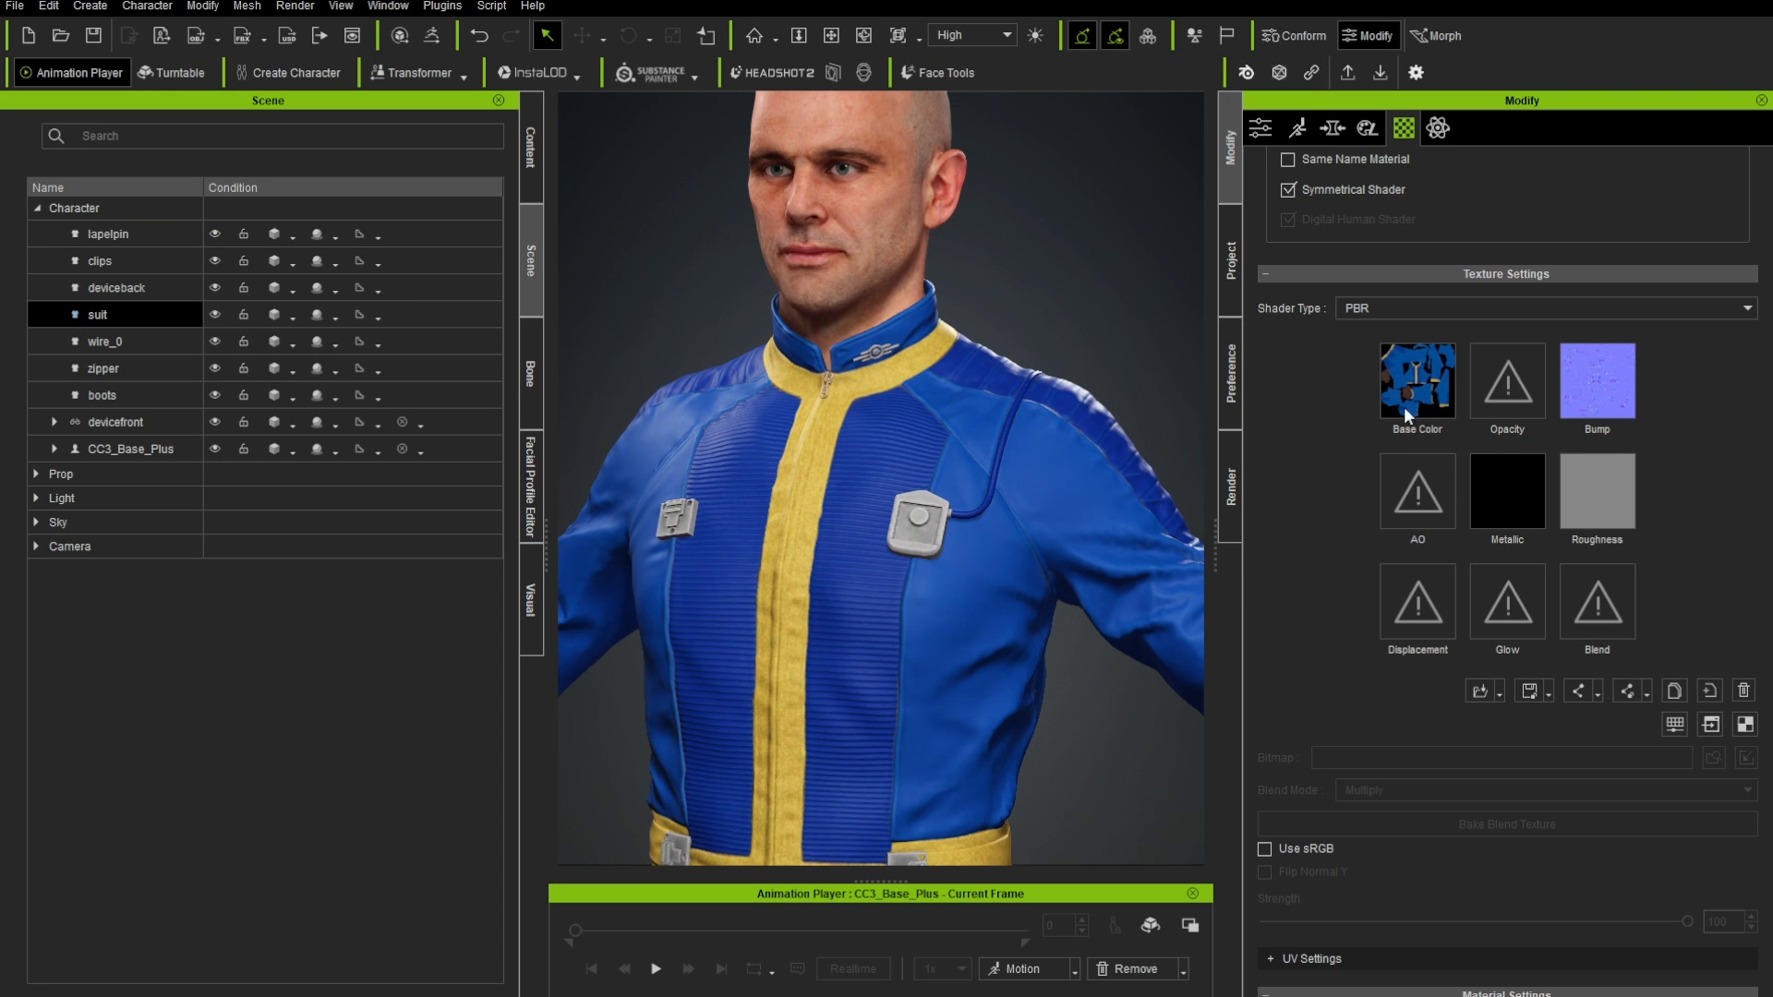
- Examine the suit's fabric shading up close around the chest, zipper strip and collar
{"action": "scroll", "coordinate": [984, 517], "scroll_direction": "down", "scroll_amount": 5}
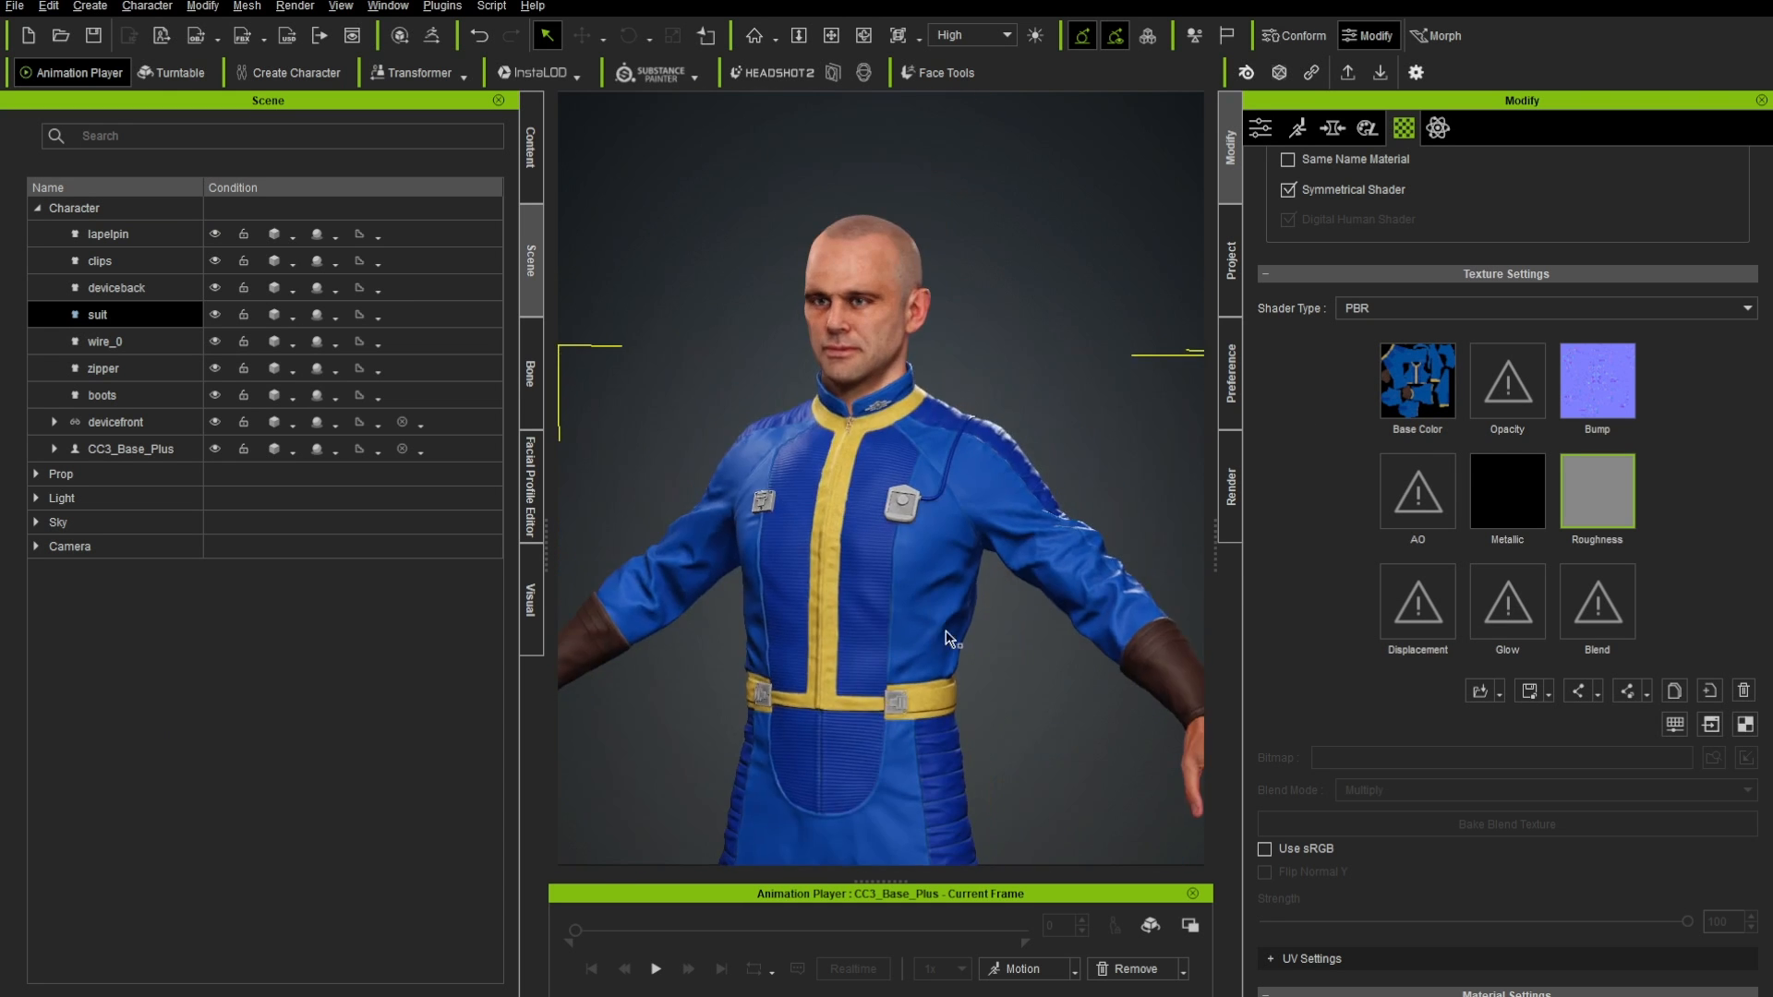
{"action": "right_click_drag", "start_coordinate": [947, 637], "coordinate": [956, 632]}
{"action": "scroll", "coordinate": [956, 631], "scroll_direction": "up", "scroll_amount": 6}
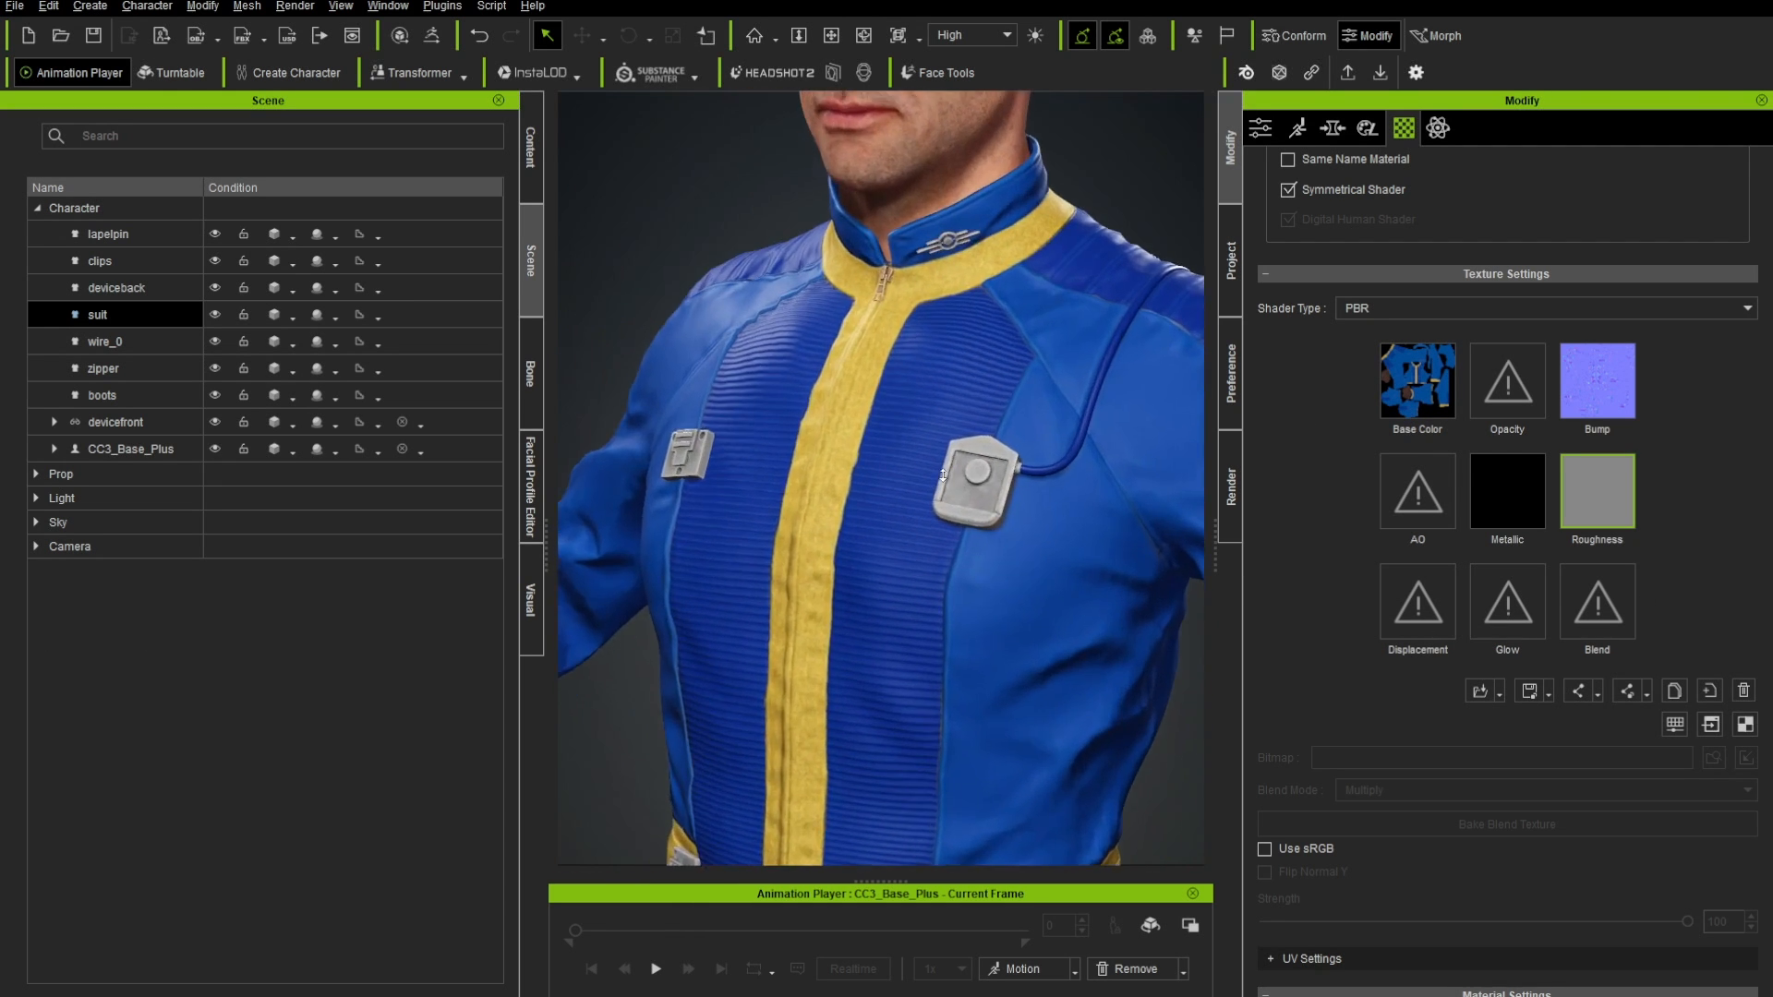
{"action": "scroll", "coordinate": [954, 333], "scroll_direction": "up", "scroll_amount": 4}
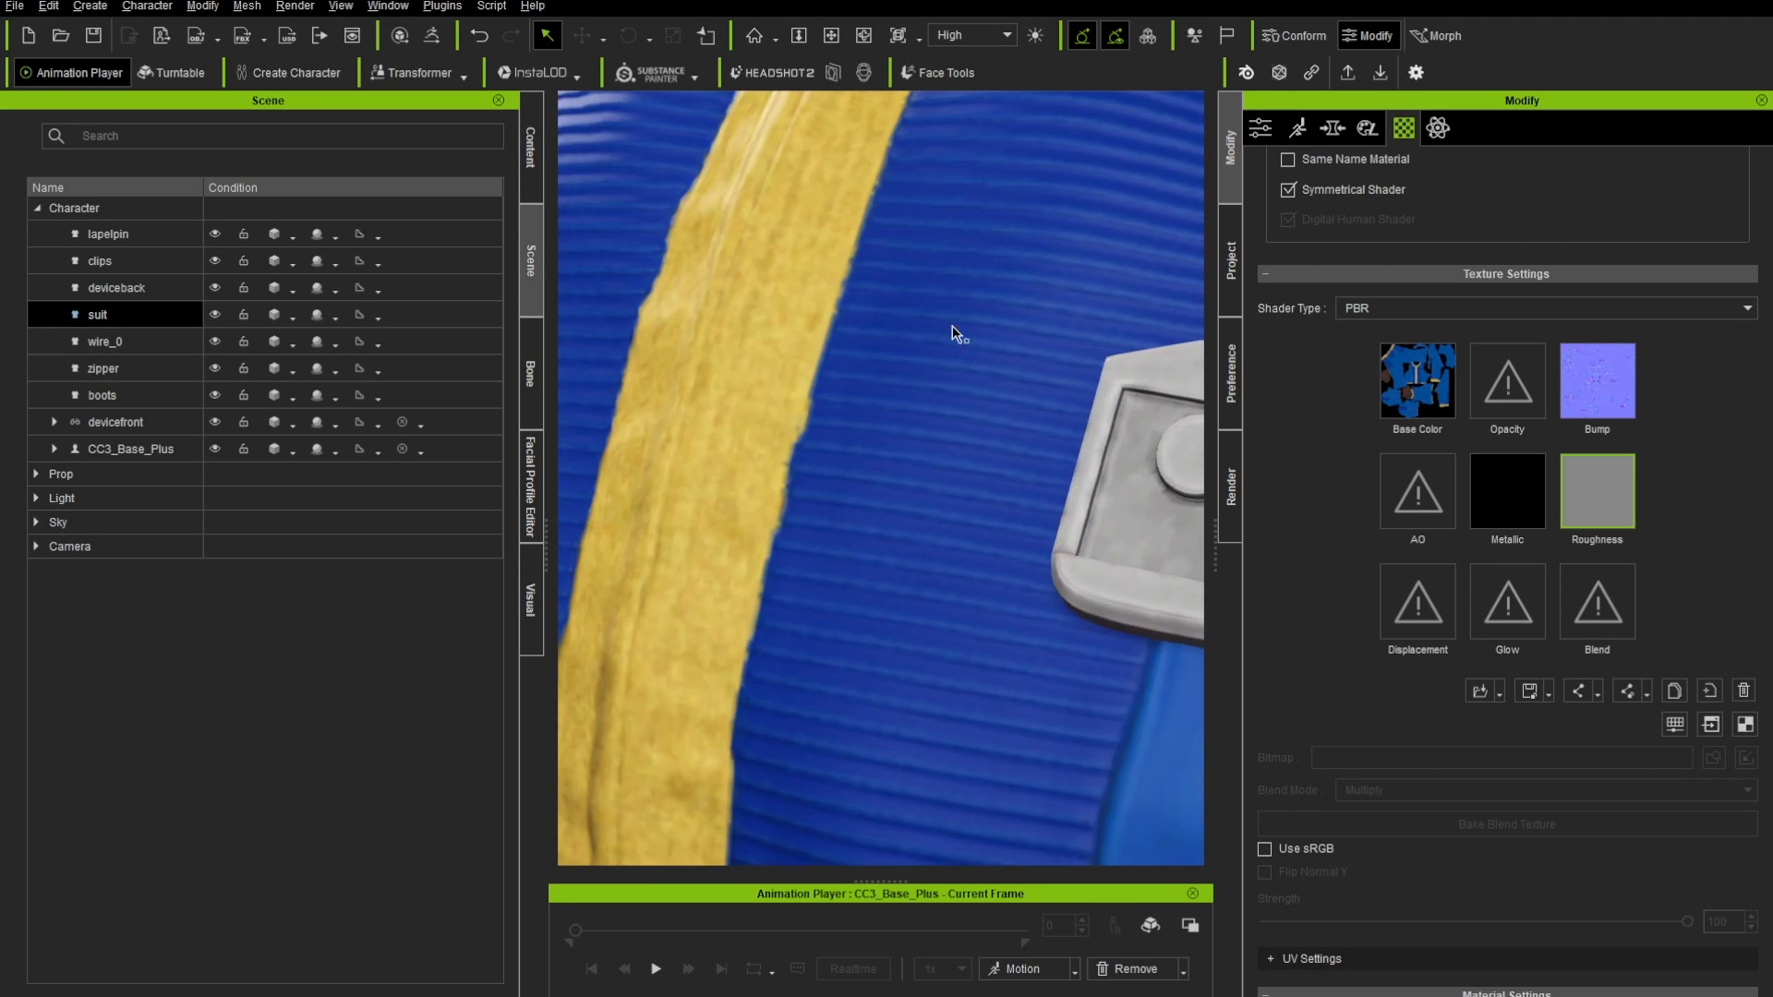
{"action": "middle_click_drag", "start_coordinate": [954, 332], "coordinate": [896, 791]}
{"action": "scroll", "coordinate": [868, 532], "scroll_direction": "down", "scroll_amount": 4}
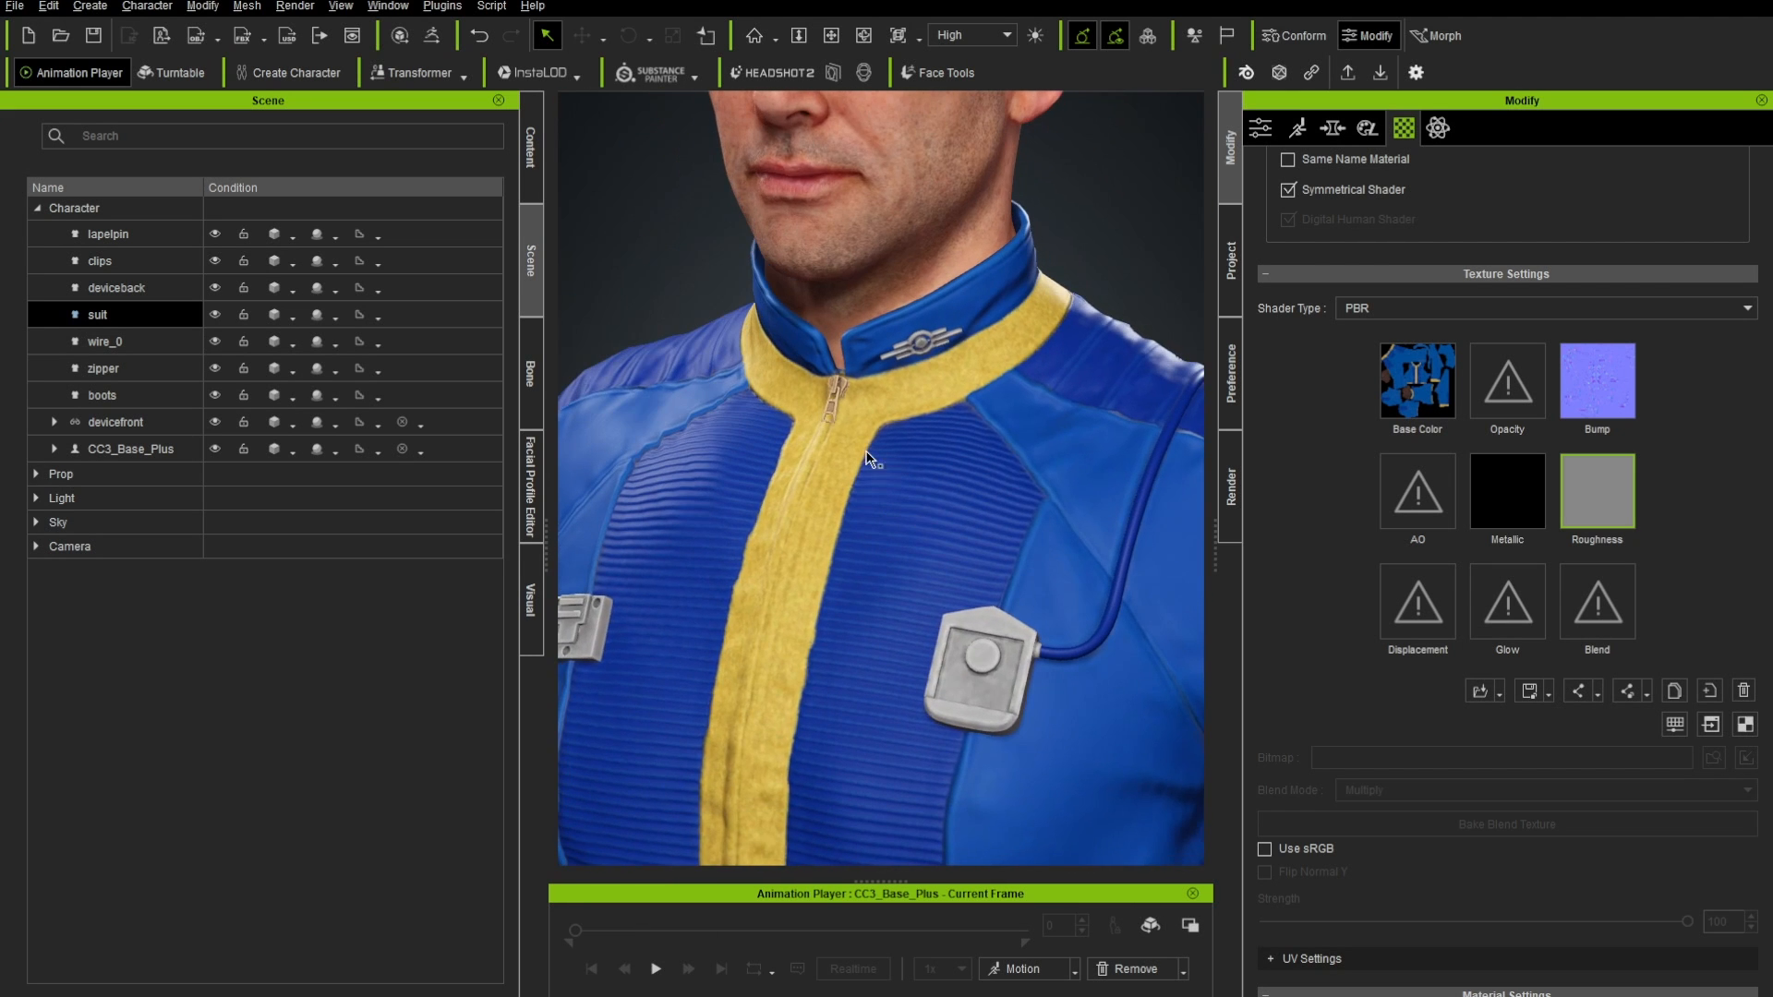
{"action": "scroll", "coordinate": [837, 397], "scroll_direction": "up", "scroll_amount": 4}
{"action": "middle_click_drag", "start_coordinate": [815, 317], "coordinate": [846, 511]}
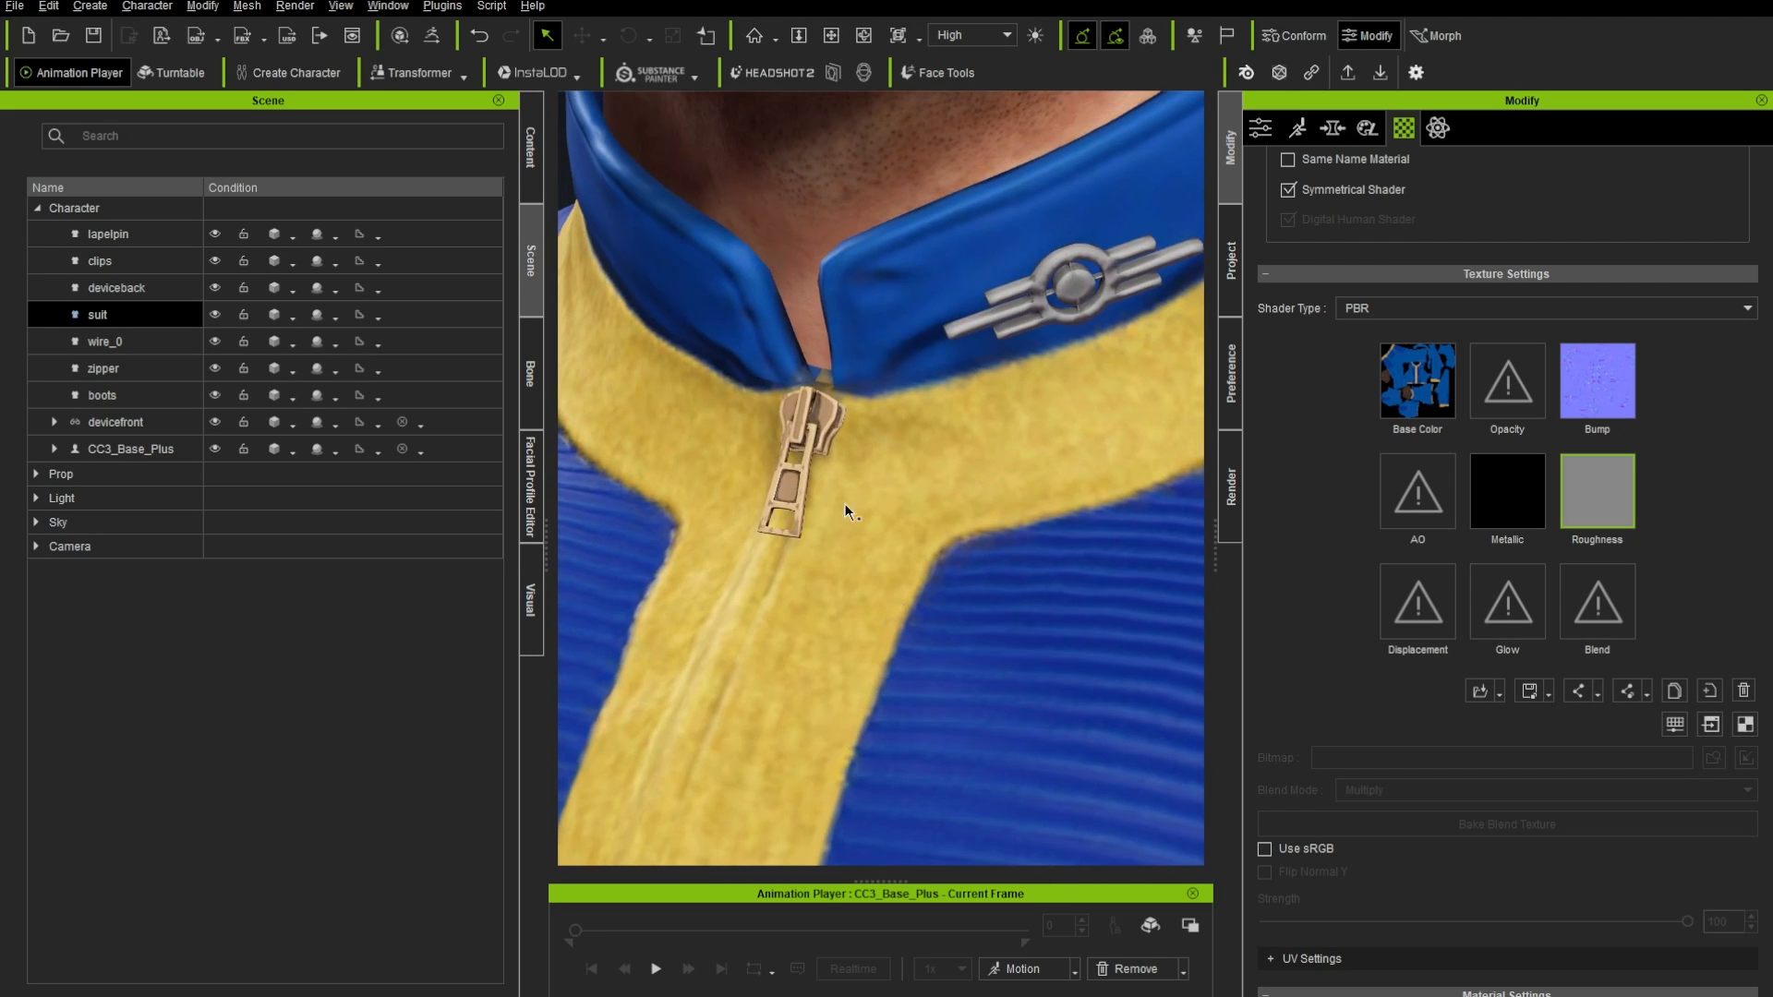
- Load Gray.png into the zipper's Metallic and Roughness texture channels
{"action": "left_click", "coordinate": [816, 425]}
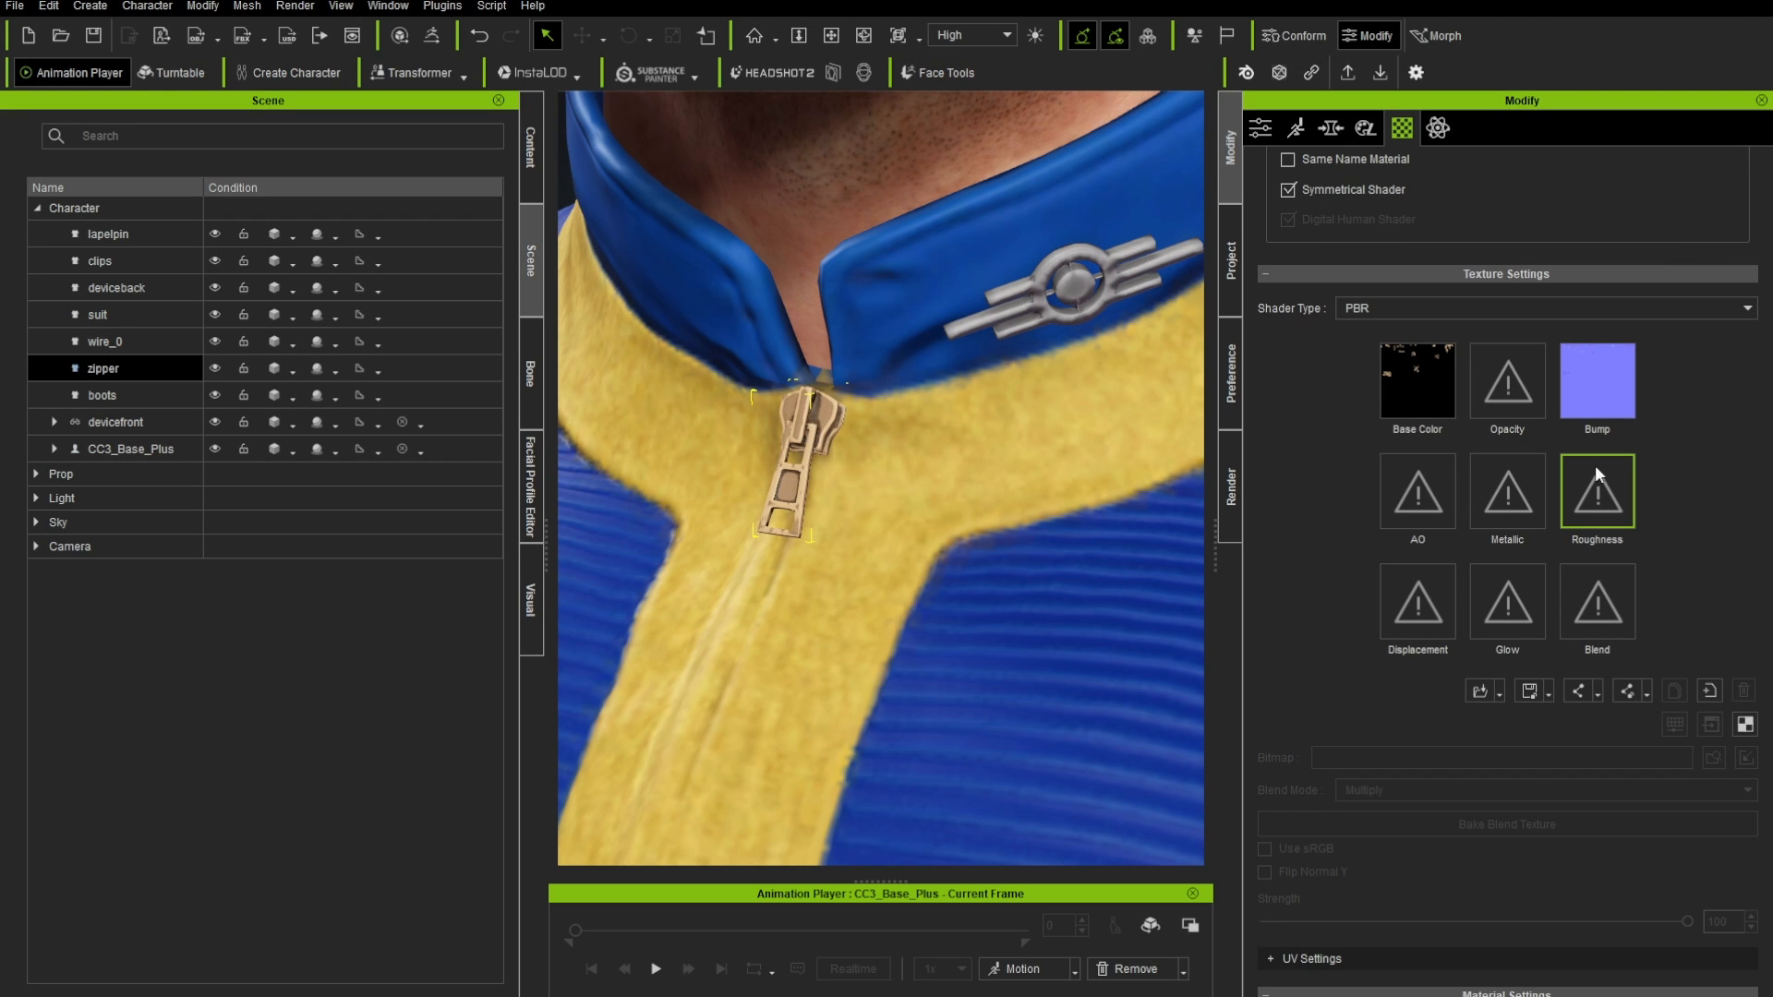
{"action": "double_click", "coordinate": [1517, 492]}
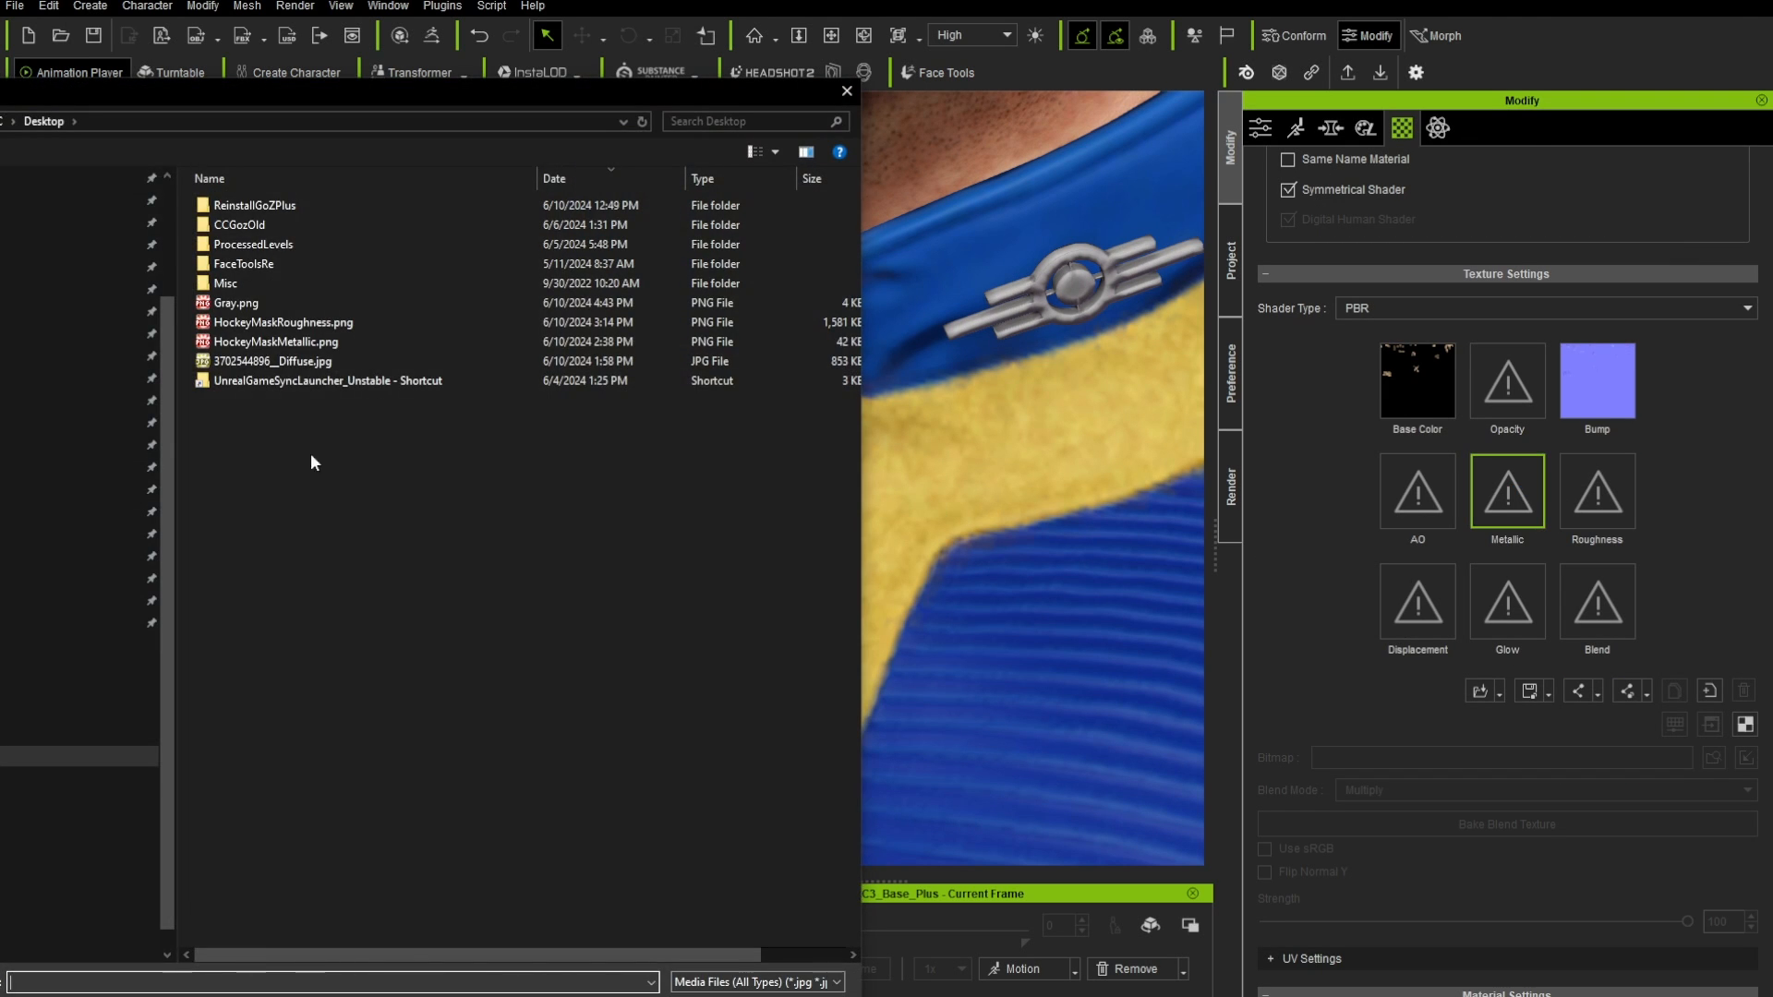
{"action": "double_click", "coordinate": [237, 304]}
{"action": "double_click", "coordinate": [1614, 482]}
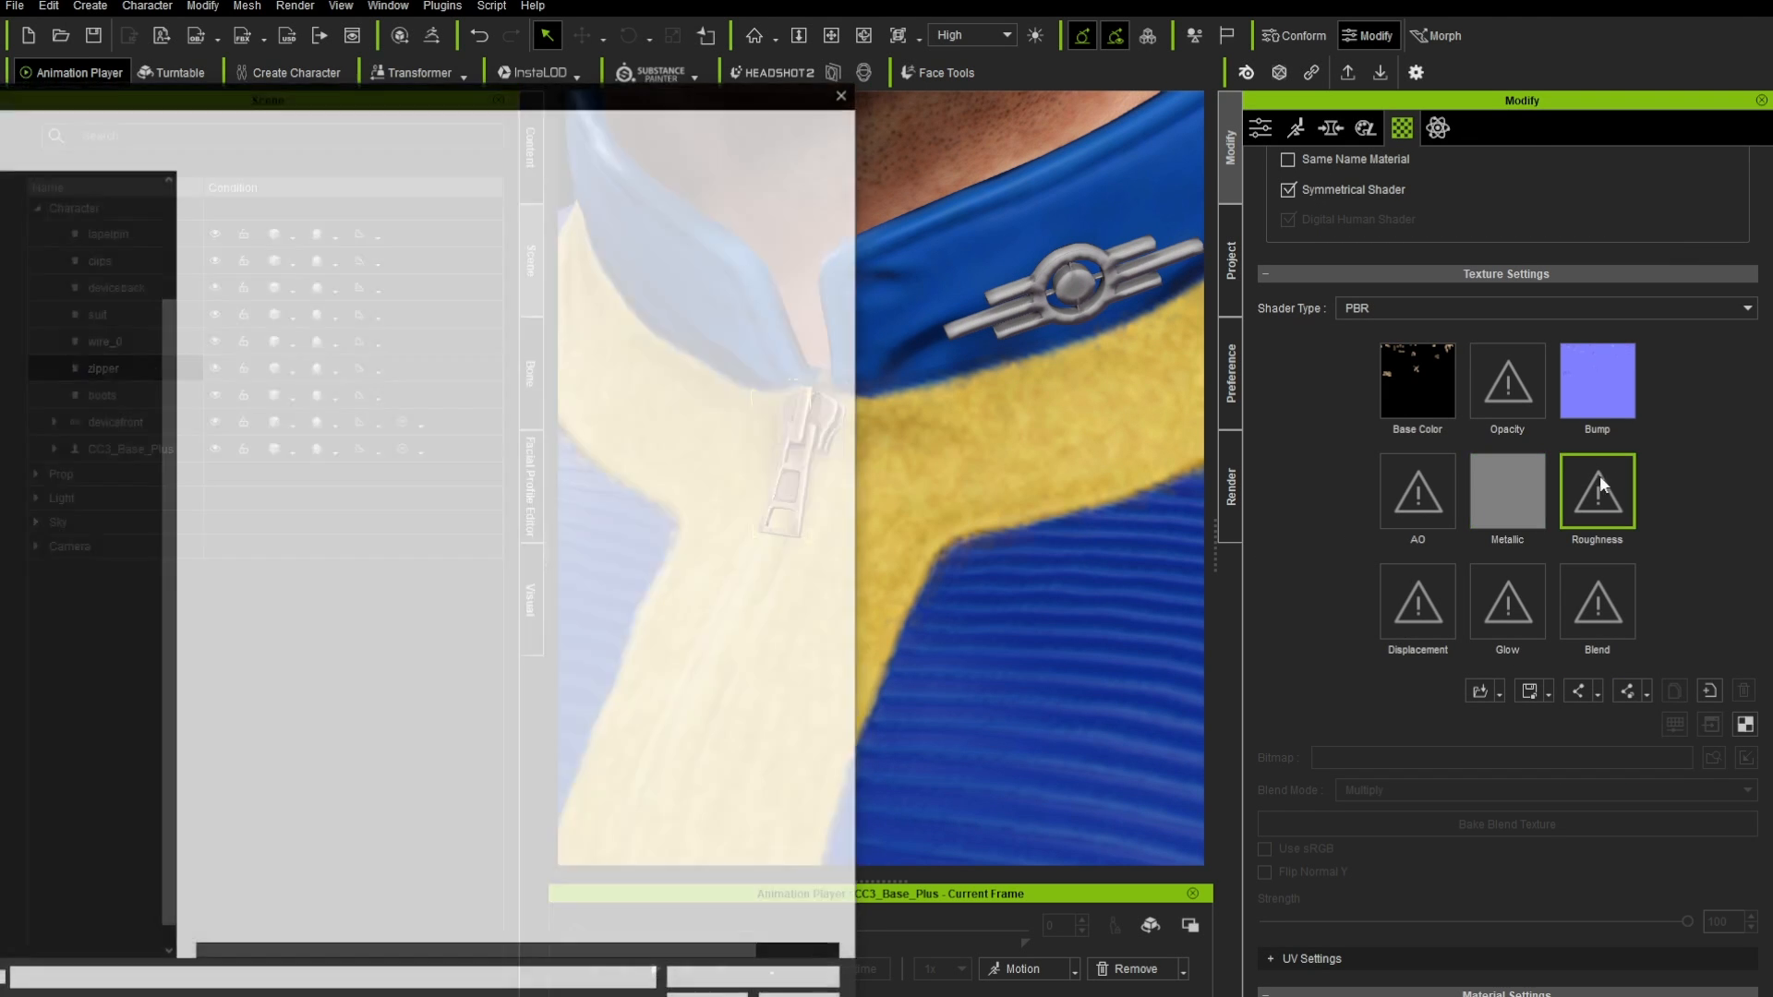
{"action": "double_click", "coordinate": [262, 303]}
- Turn the zipper's Metallic texture nearly white by setting its color adjustment brightness to 97
{"action": "left_click", "coordinate": [1503, 502]}
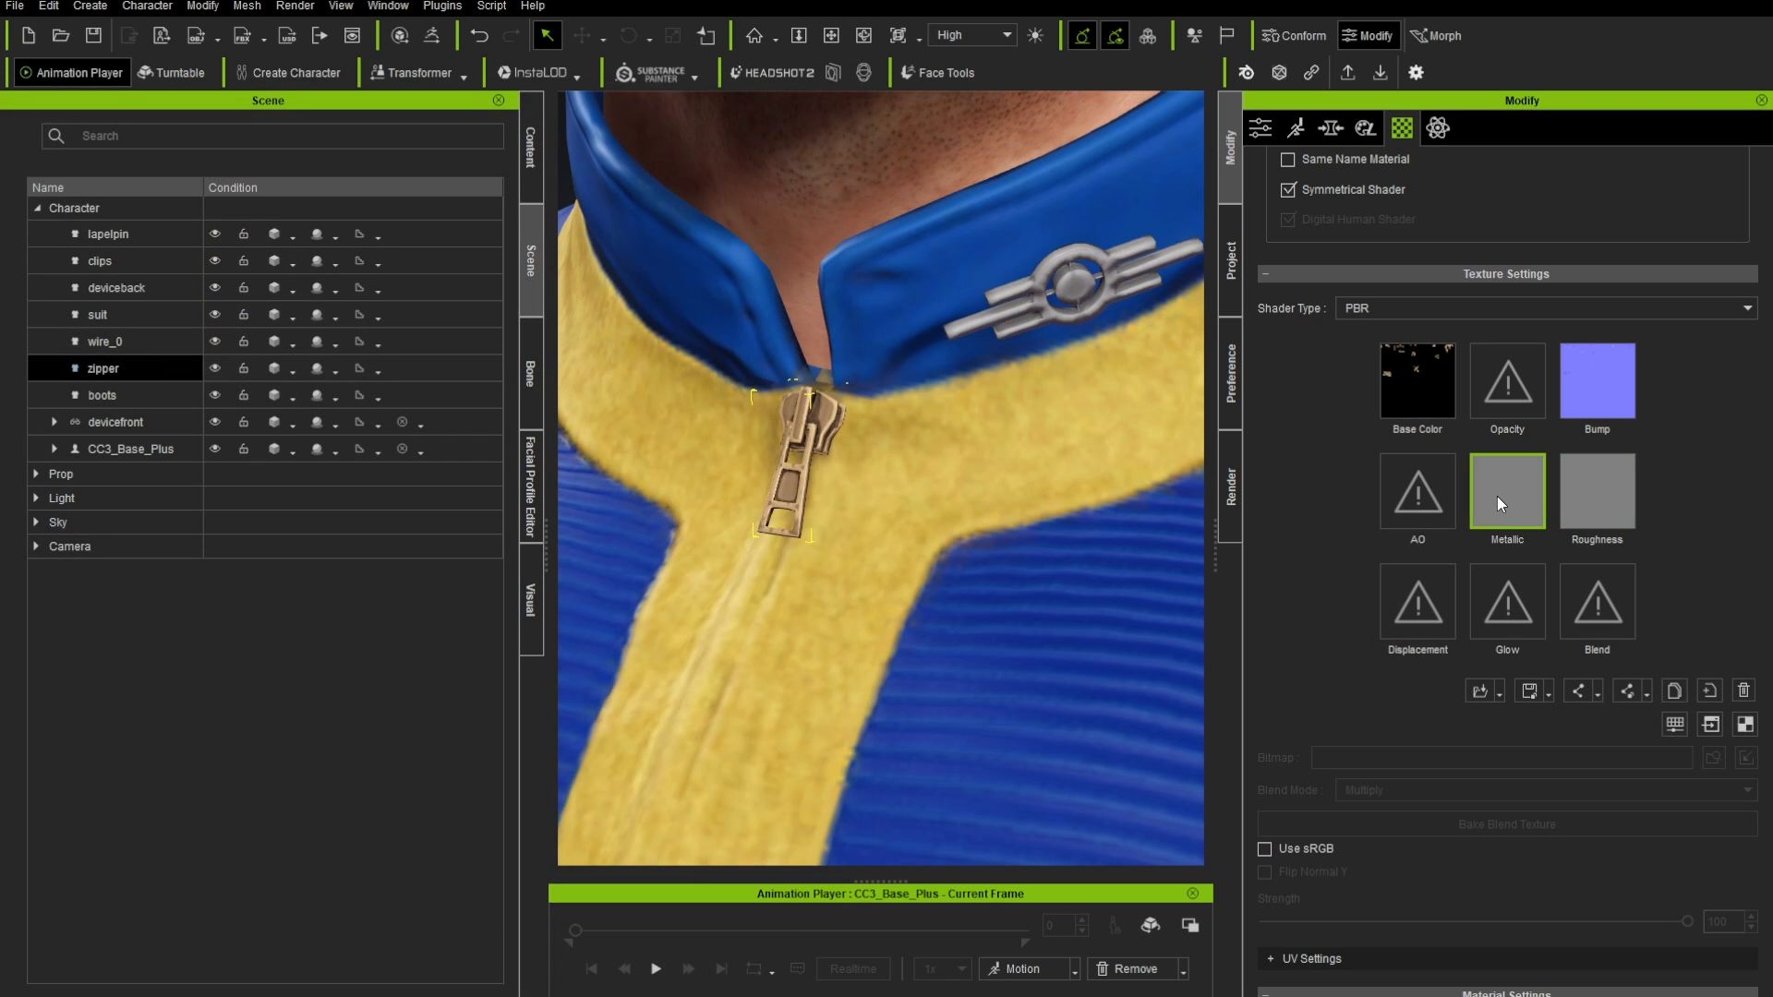
{"action": "left_click", "coordinate": [1674, 725]}
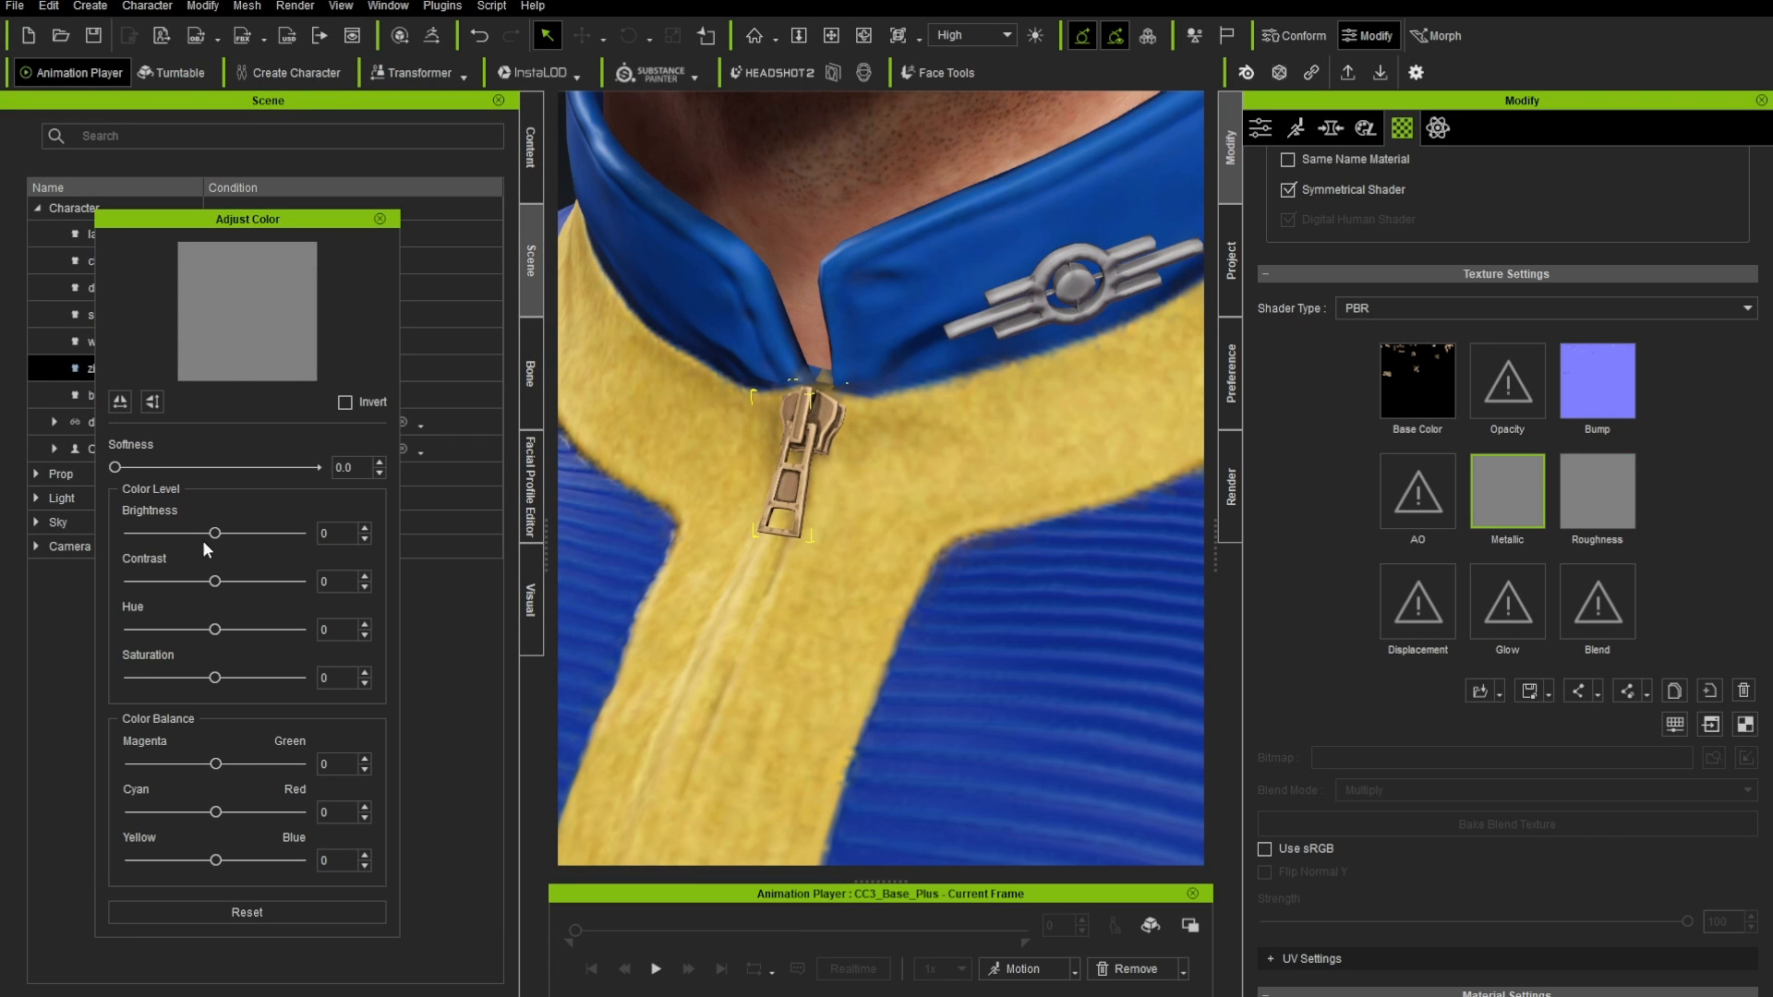
{"action": "left_click_drag", "start_coordinate": [215, 534], "coordinate": [298, 533]}
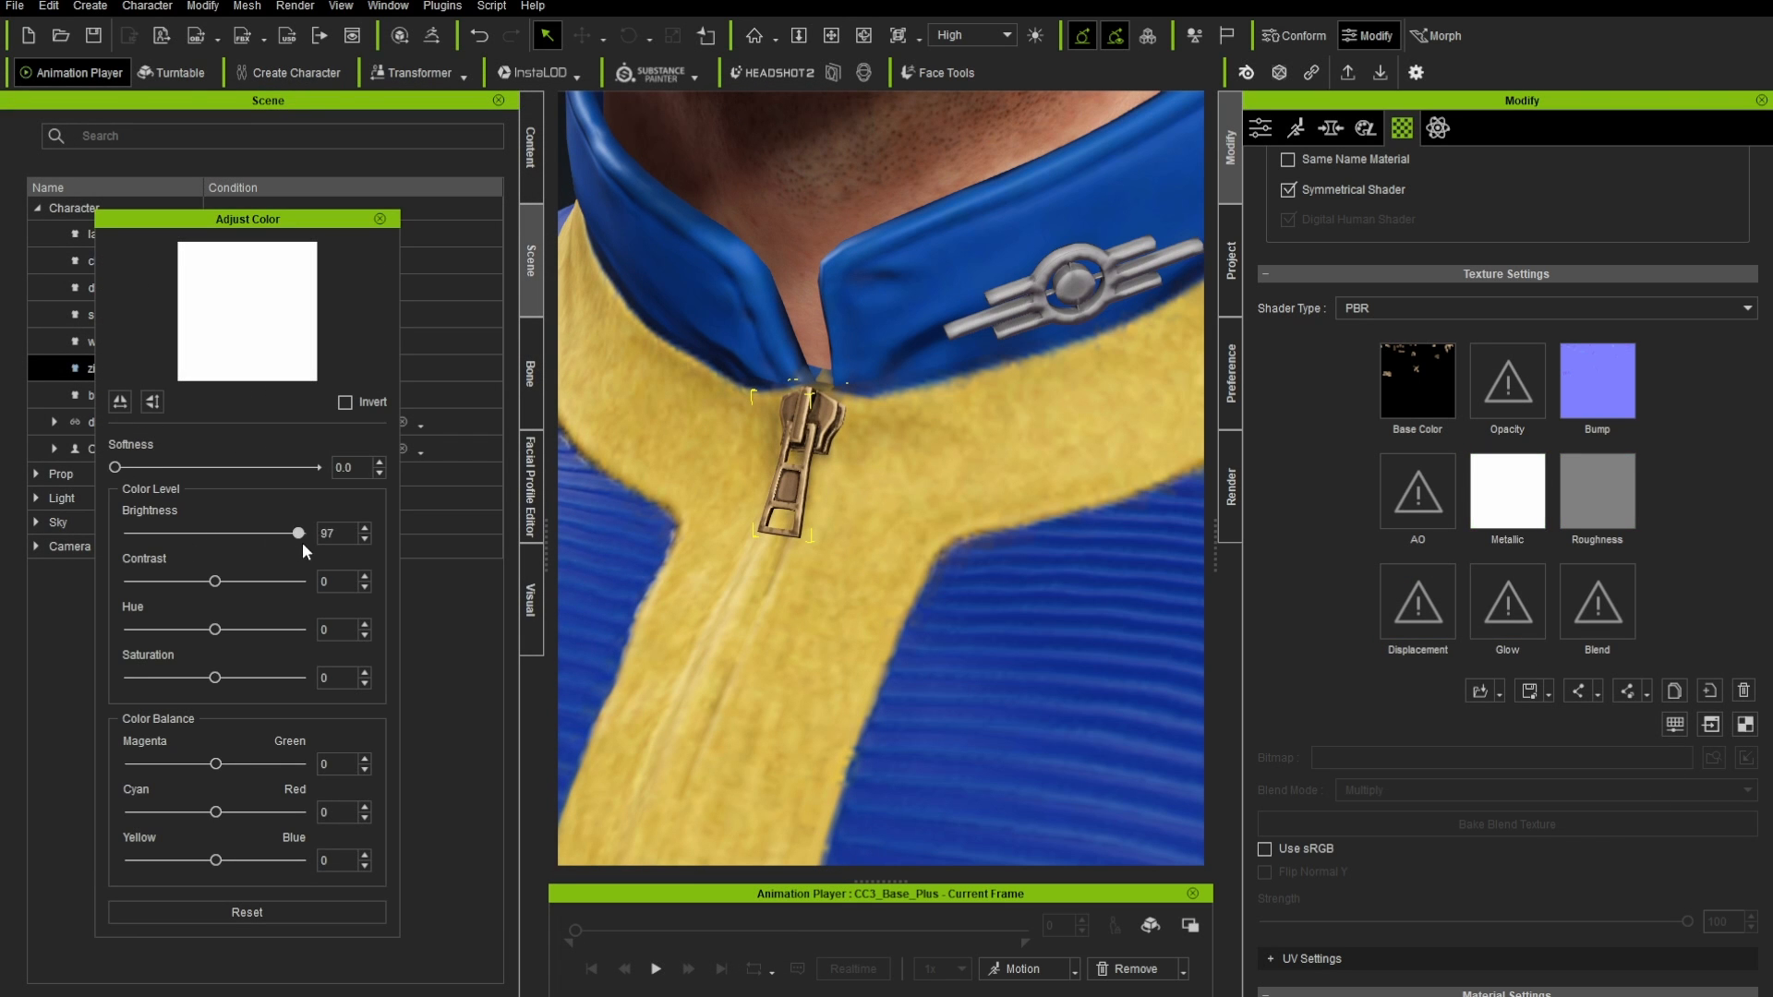
{"action": "left_click", "coordinate": [380, 219]}
- Darken the zipper's Roughness texture slightly with the color adjustment brightness to make the metal shinier
{"action": "left_click", "coordinate": [1597, 489]}
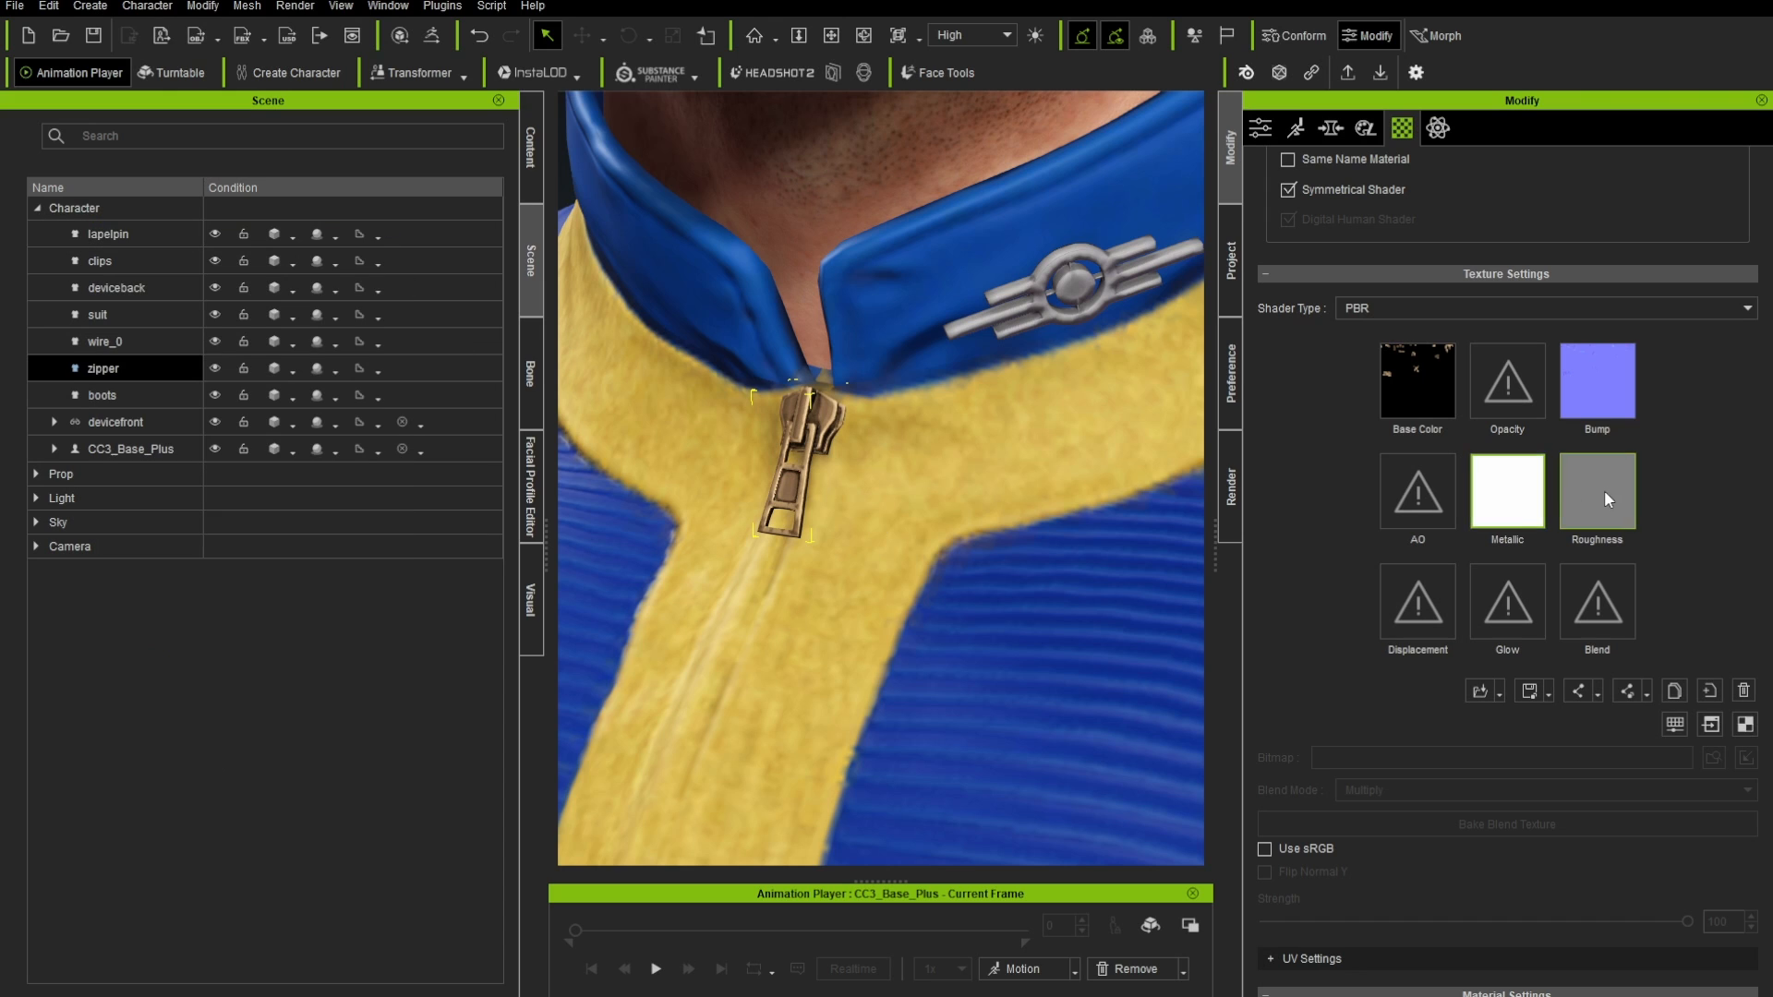
{"action": "left_click", "coordinate": [1674, 726]}
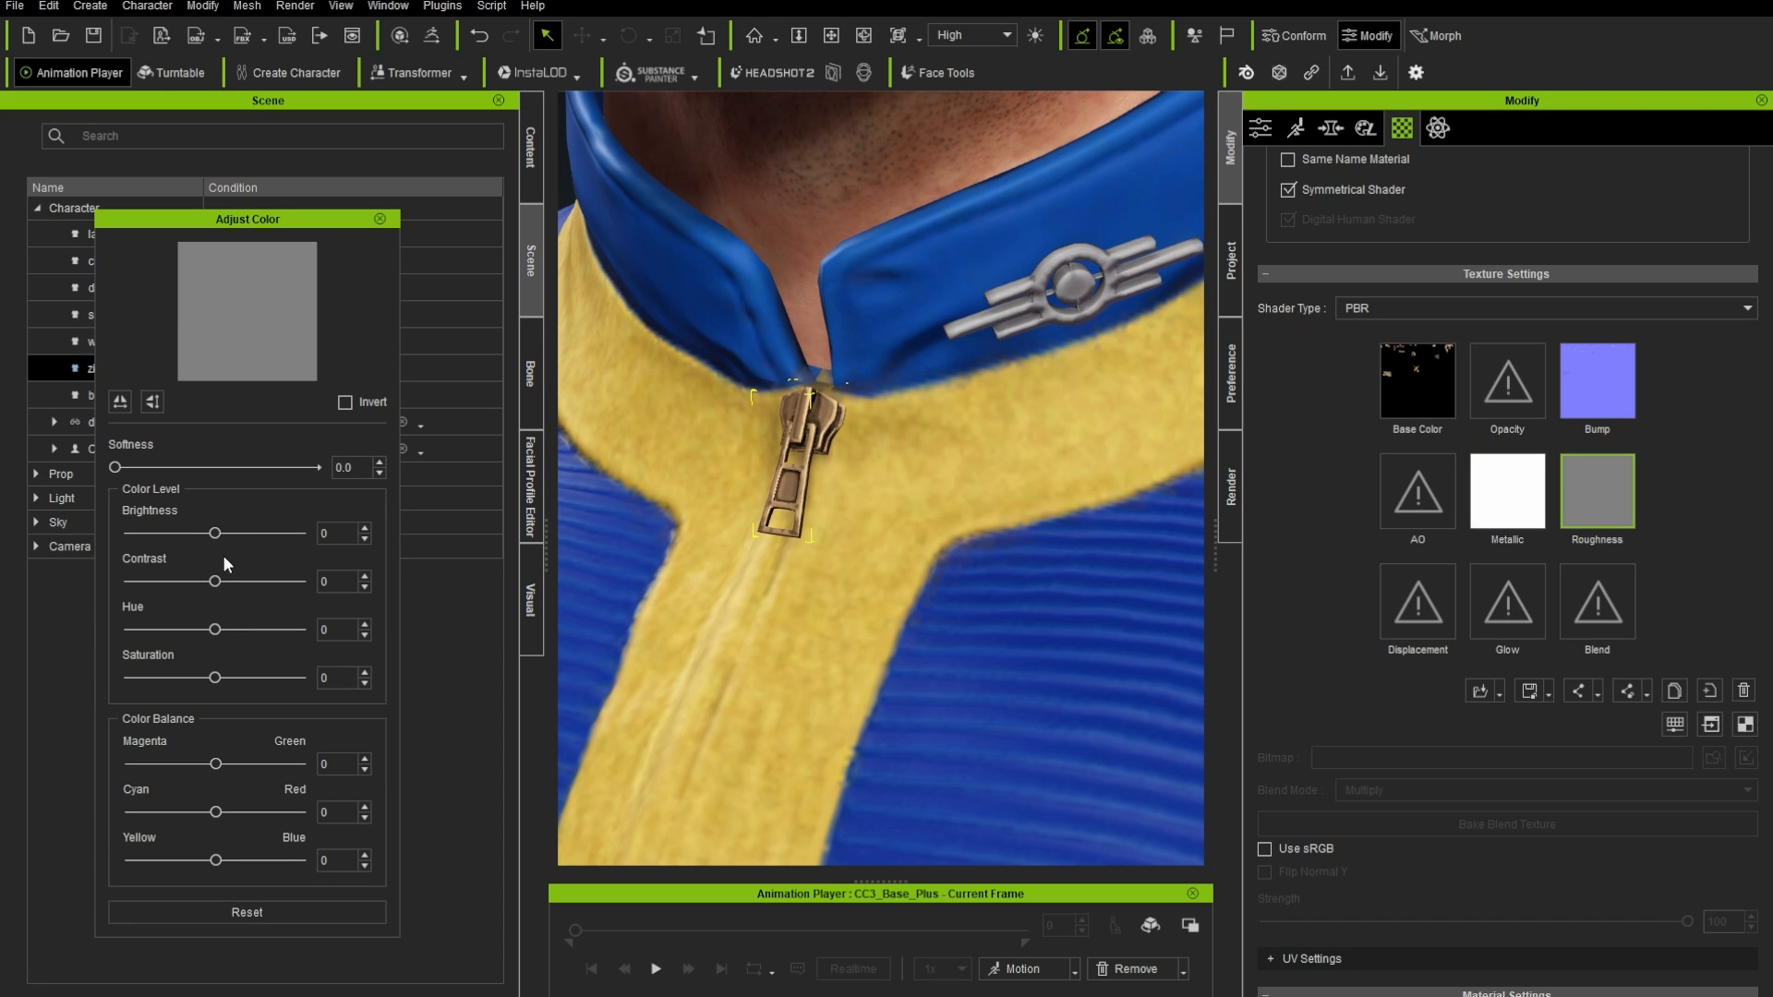
{"action": "mouse_move", "coordinate": [212, 533]}
{"action": "left_mouse_down"}
{"action": "mouse_move", "coordinate": [180, 535]}
{"action": "mouse_move", "coordinate": [263, 536]}
{"action": "mouse_move", "coordinate": [174, 537]}
{"action": "mouse_move", "coordinate": [219, 538]}
{"action": "mouse_move", "coordinate": [197, 534]}
{"action": "left_mouse_up"}
{"action": "left_click", "coordinate": [381, 220]}
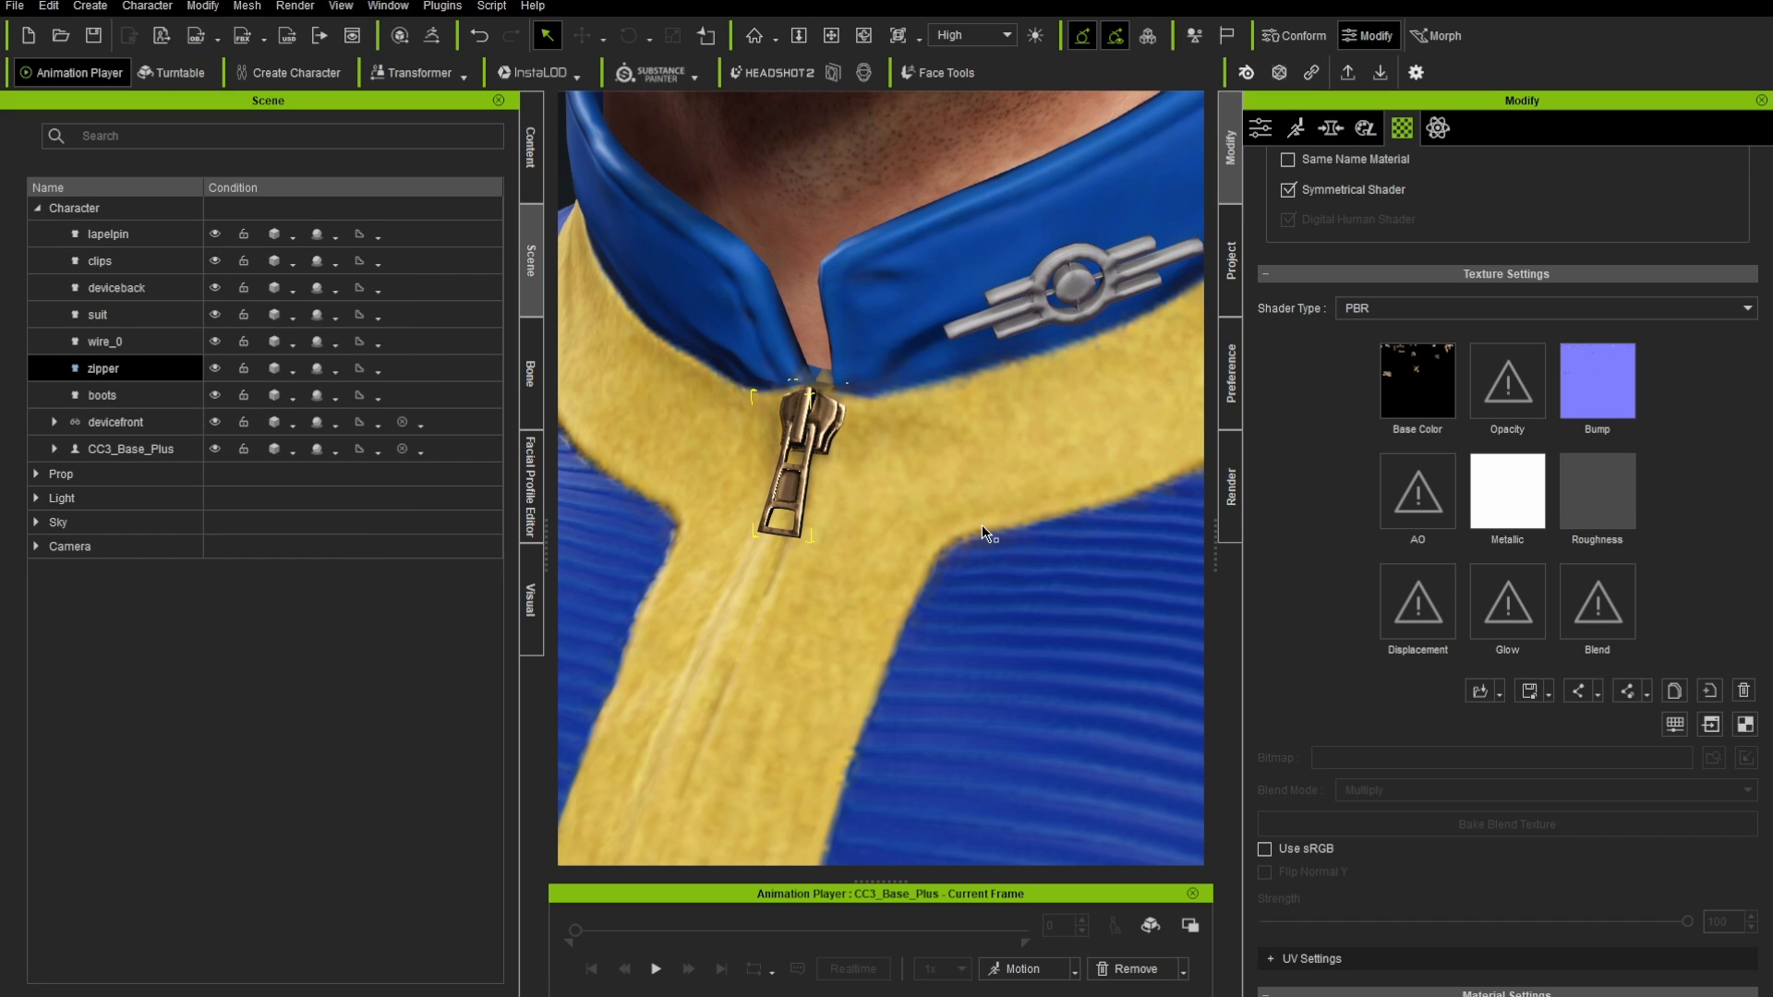
- Review the Transfer Skin Weights presets for the devicefront accessory on the chest without applying any
{"action": "scroll", "coordinate": [984, 532], "scroll_direction": "down", "scroll_amount": 10}
{"action": "left_click_drag", "start_coordinate": [982, 571], "coordinate": [835, 517], "text": "alt"}
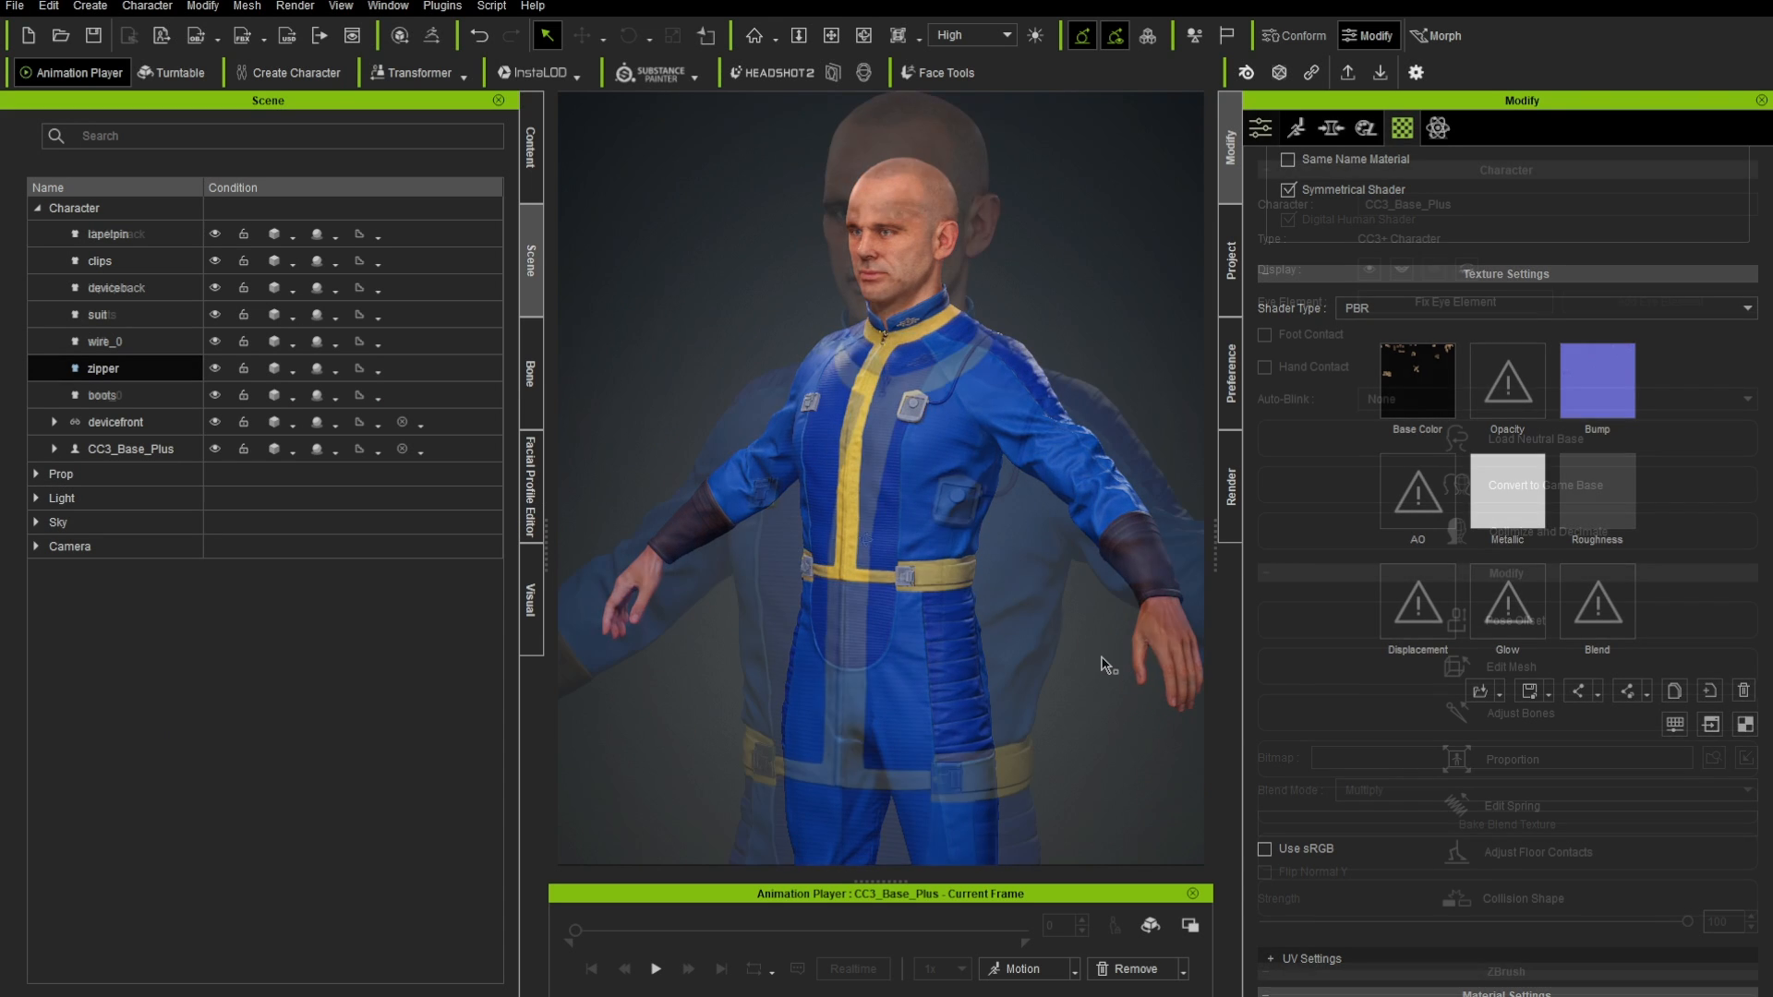
{"action": "scroll", "coordinate": [884, 543], "scroll_direction": "down", "scroll_amount": 3}
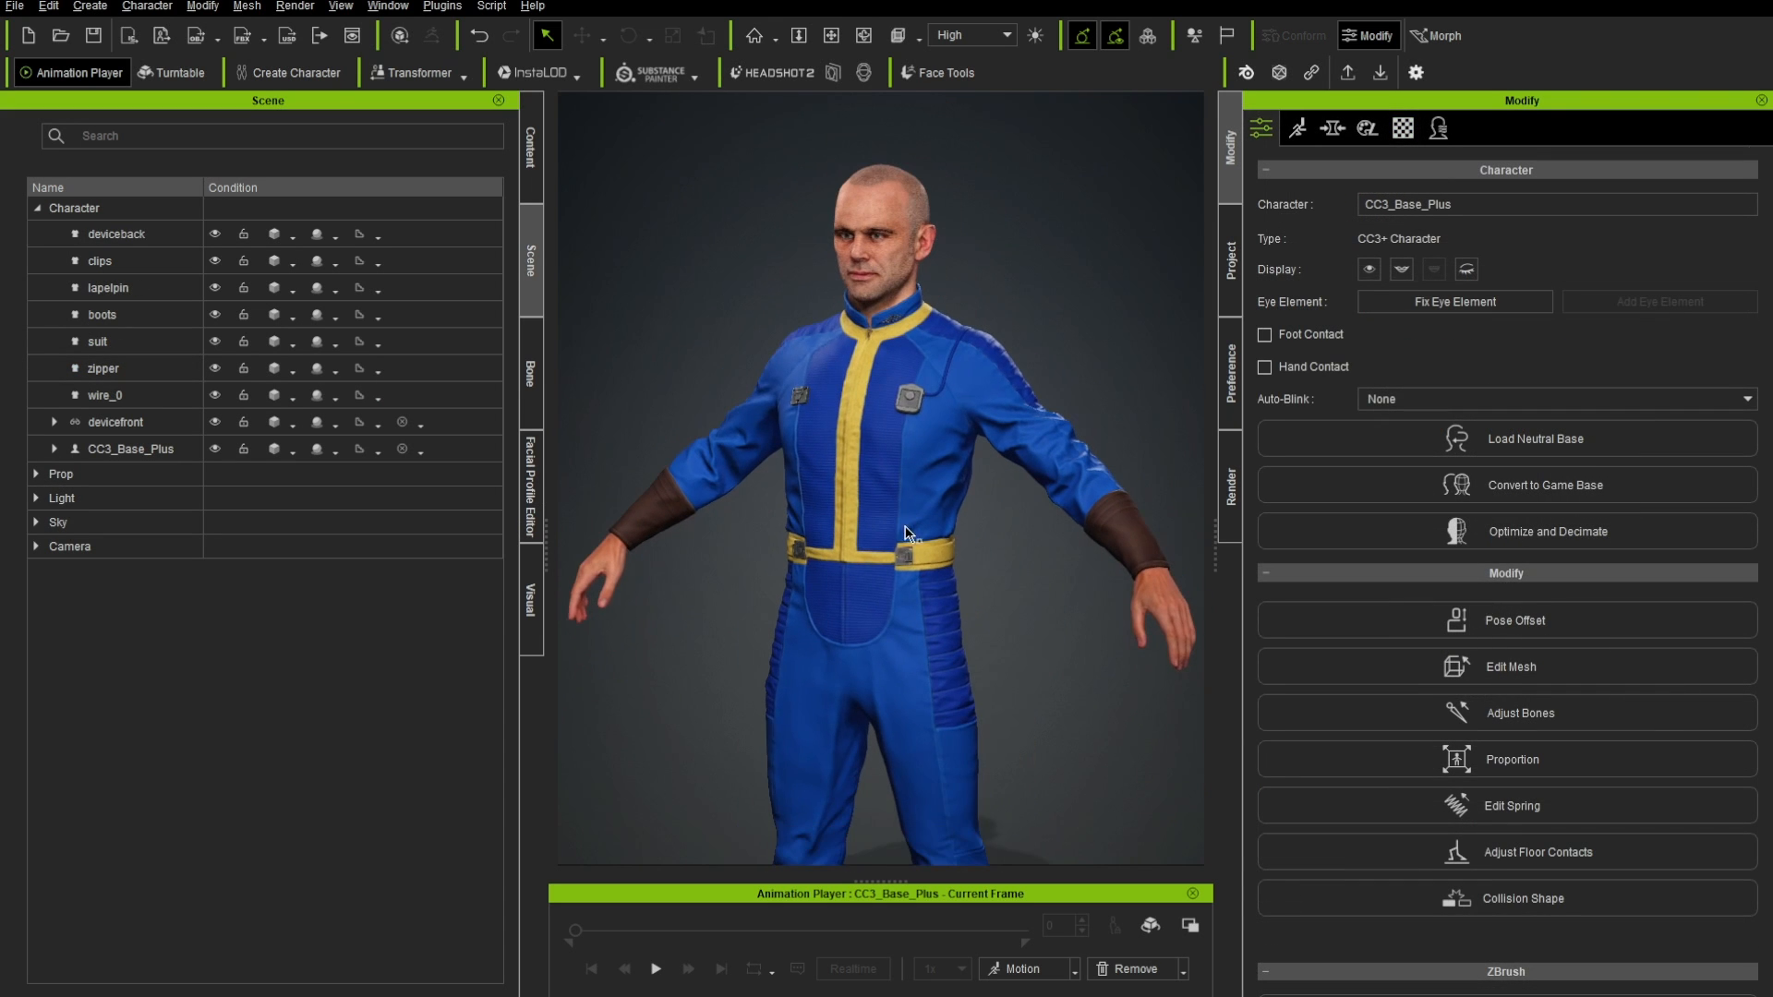
{"action": "left_click_drag", "start_coordinate": [906, 536], "coordinate": [979, 558], "text": "alt"}
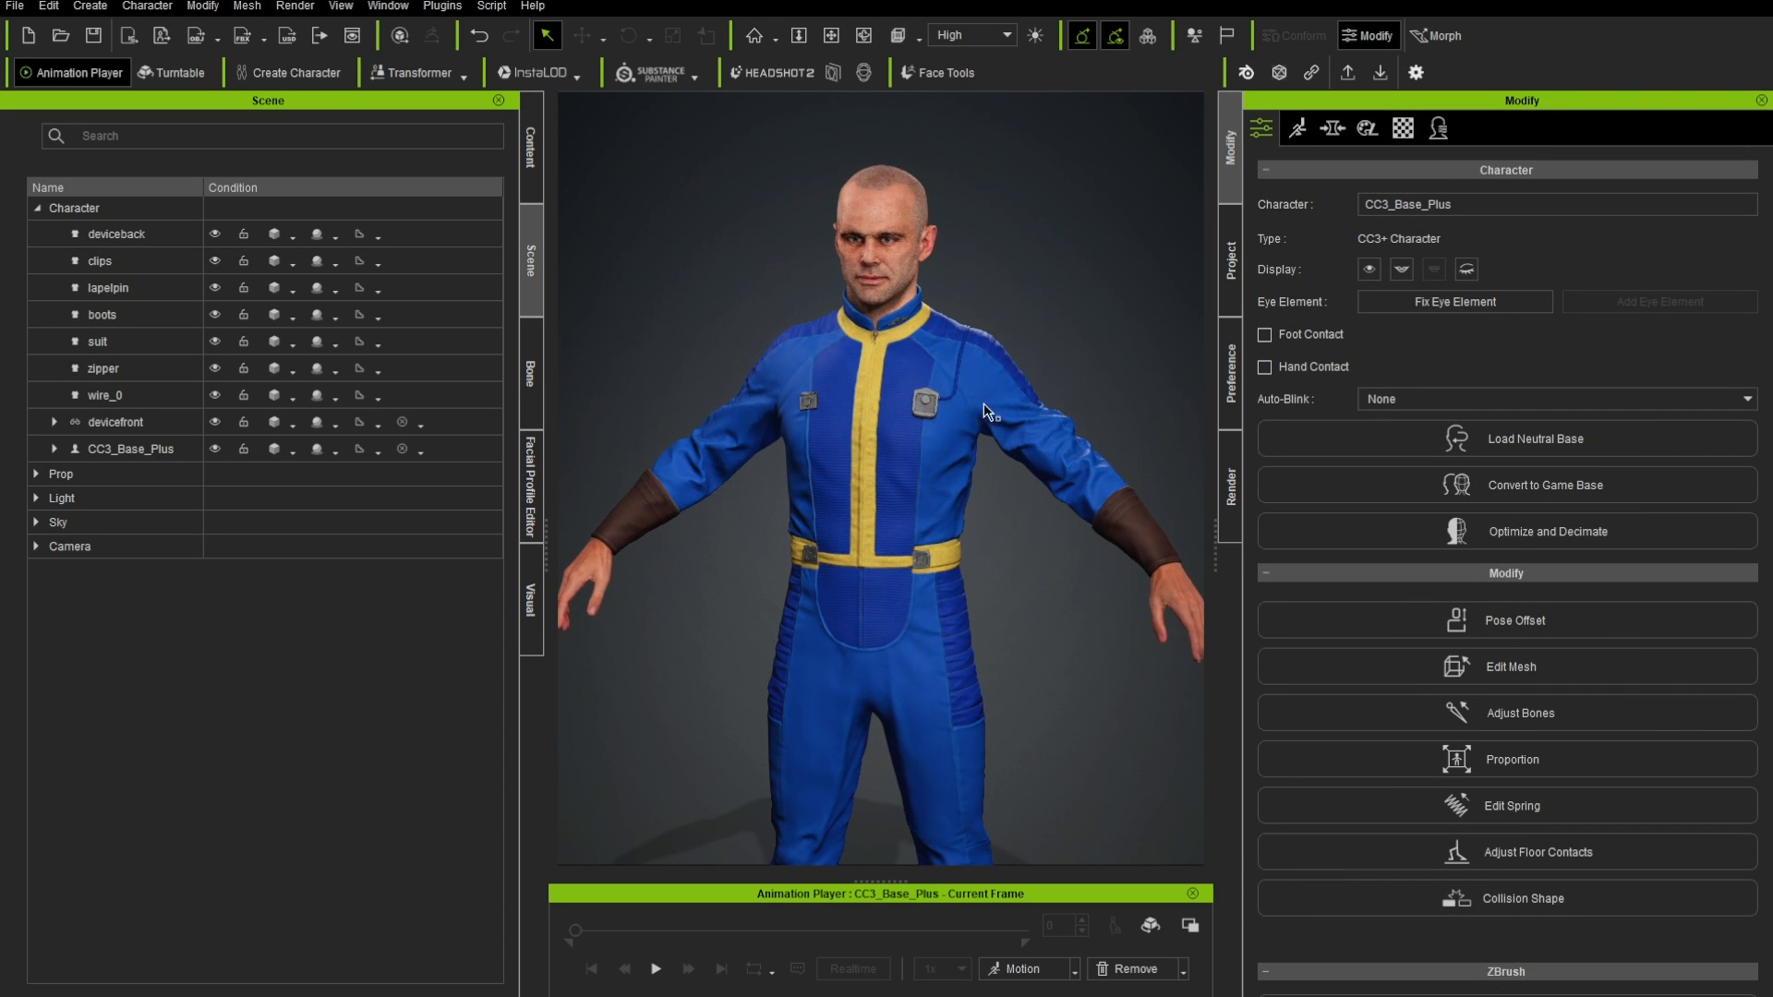
{"action": "left_click_drag", "start_coordinate": [1011, 459], "coordinate": [899, 543], "text": "alt"}
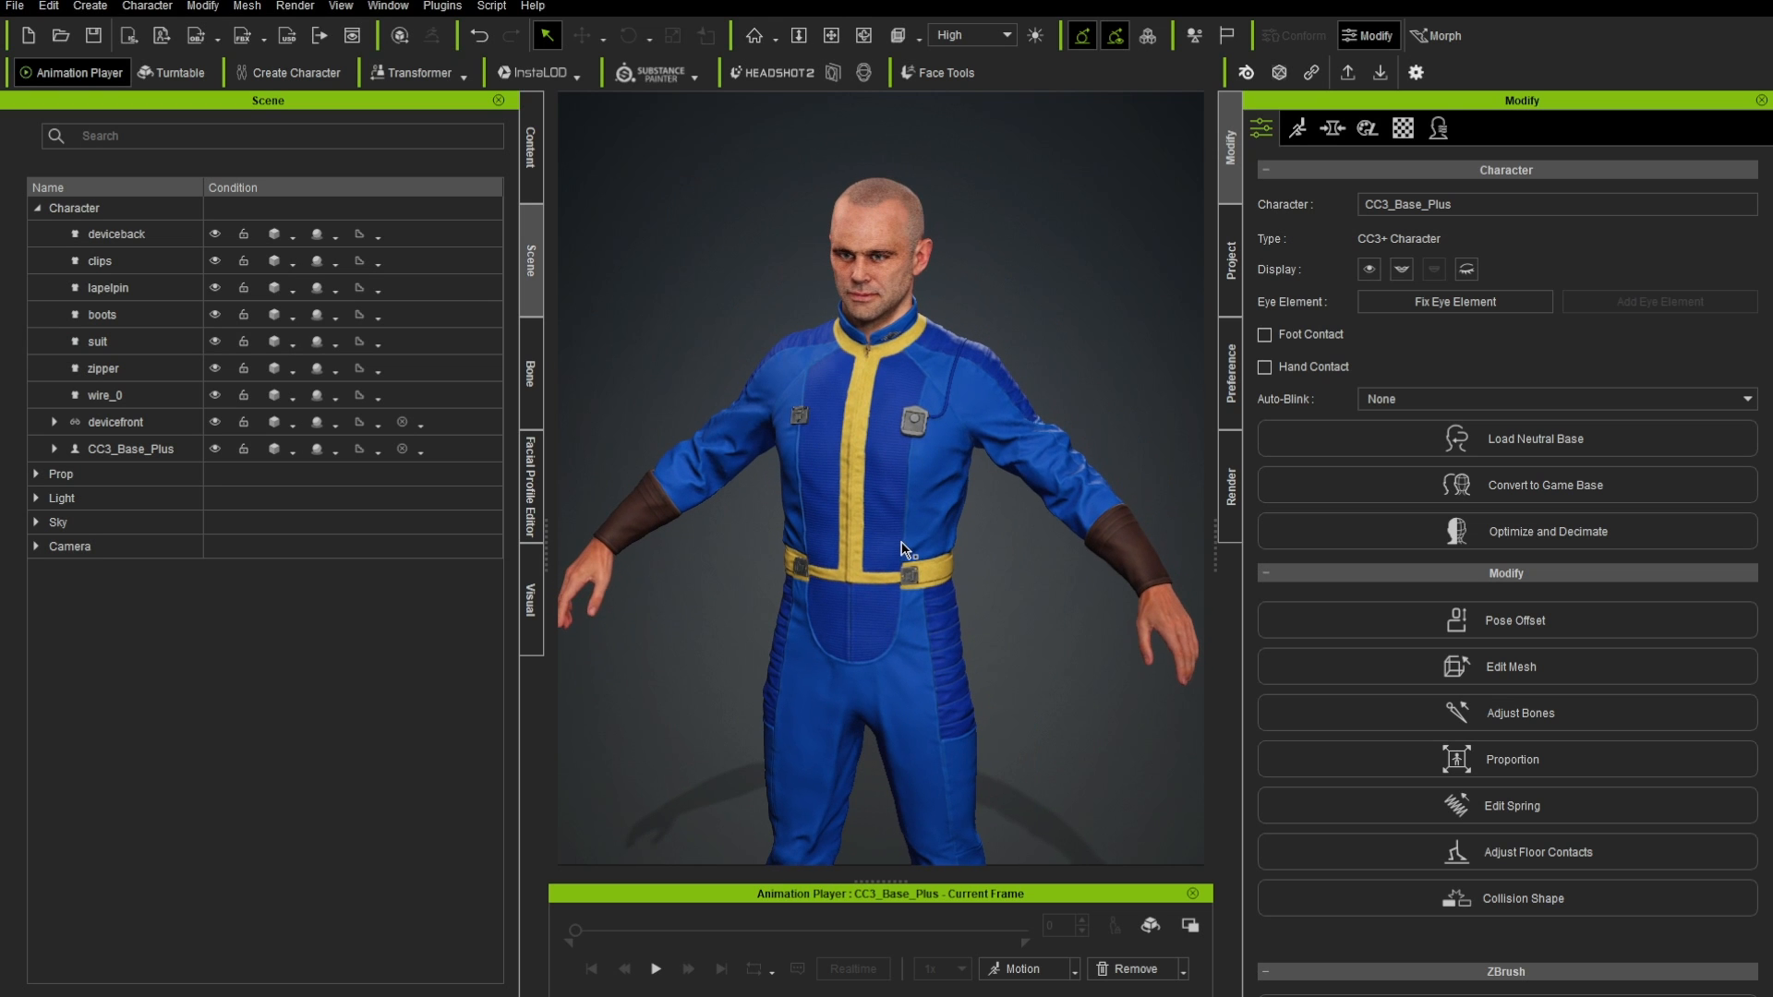
{"action": "scroll", "coordinate": [954, 485], "scroll_direction": "up", "scroll_amount": 5}
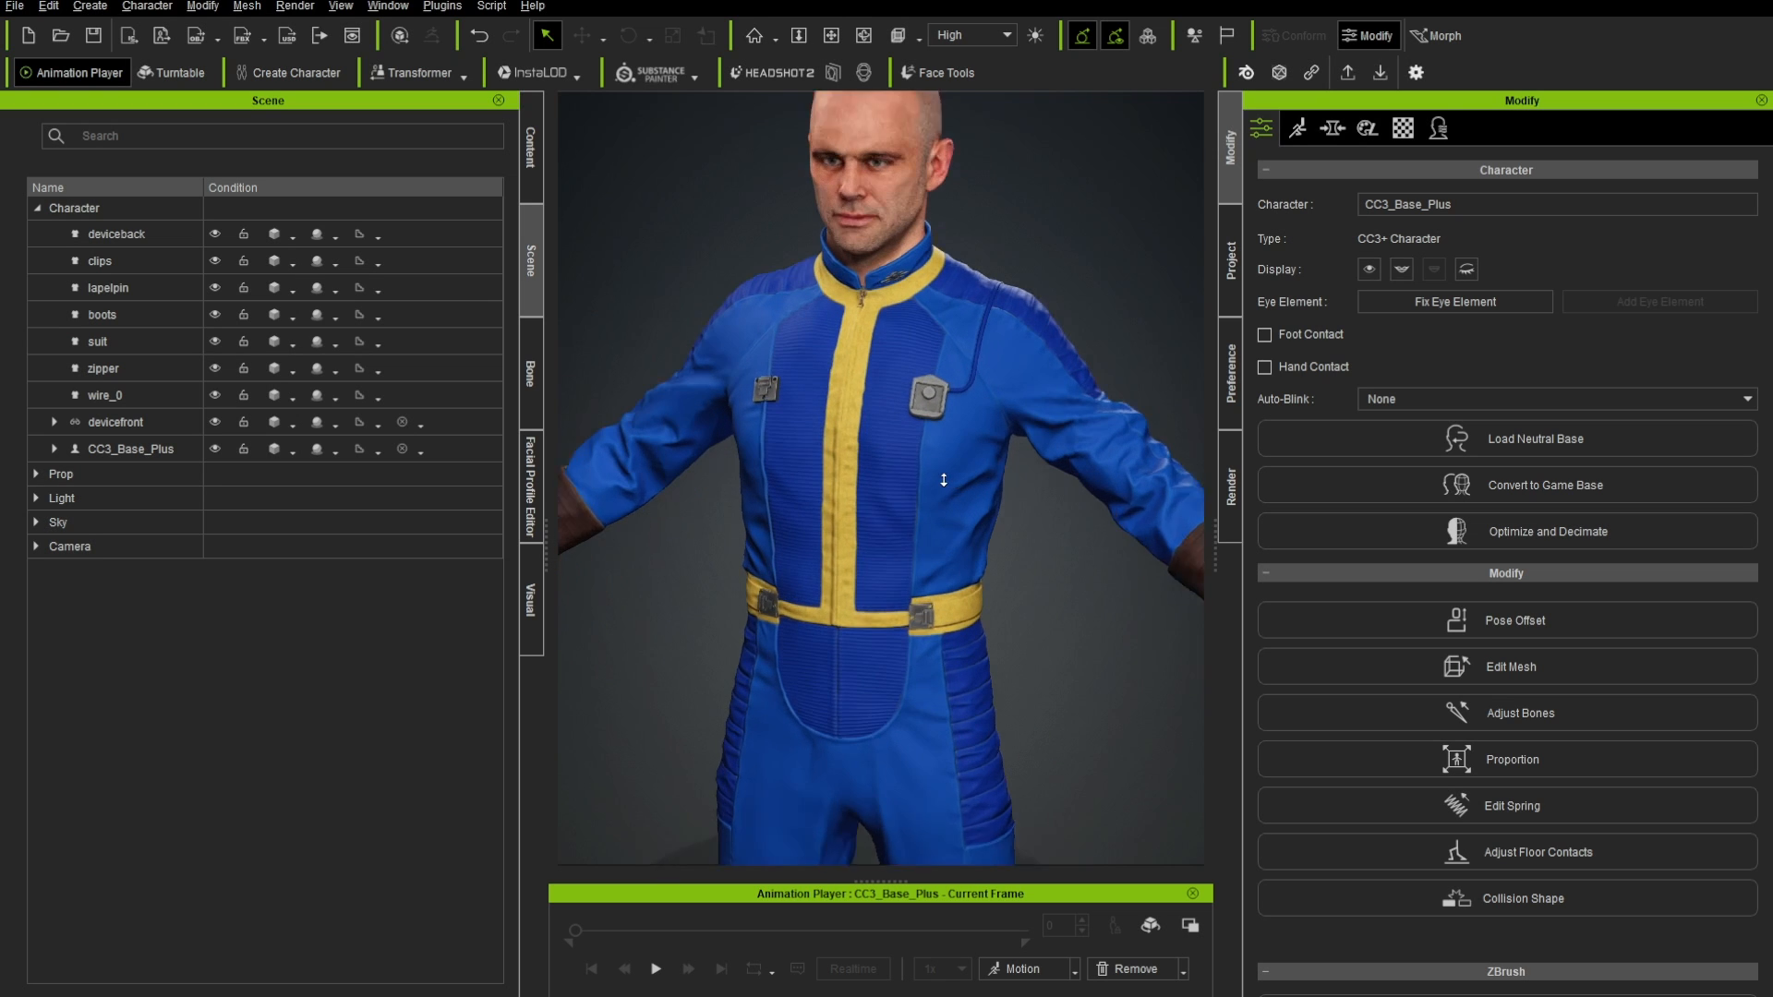
{"action": "left_click", "coordinate": [933, 388]}
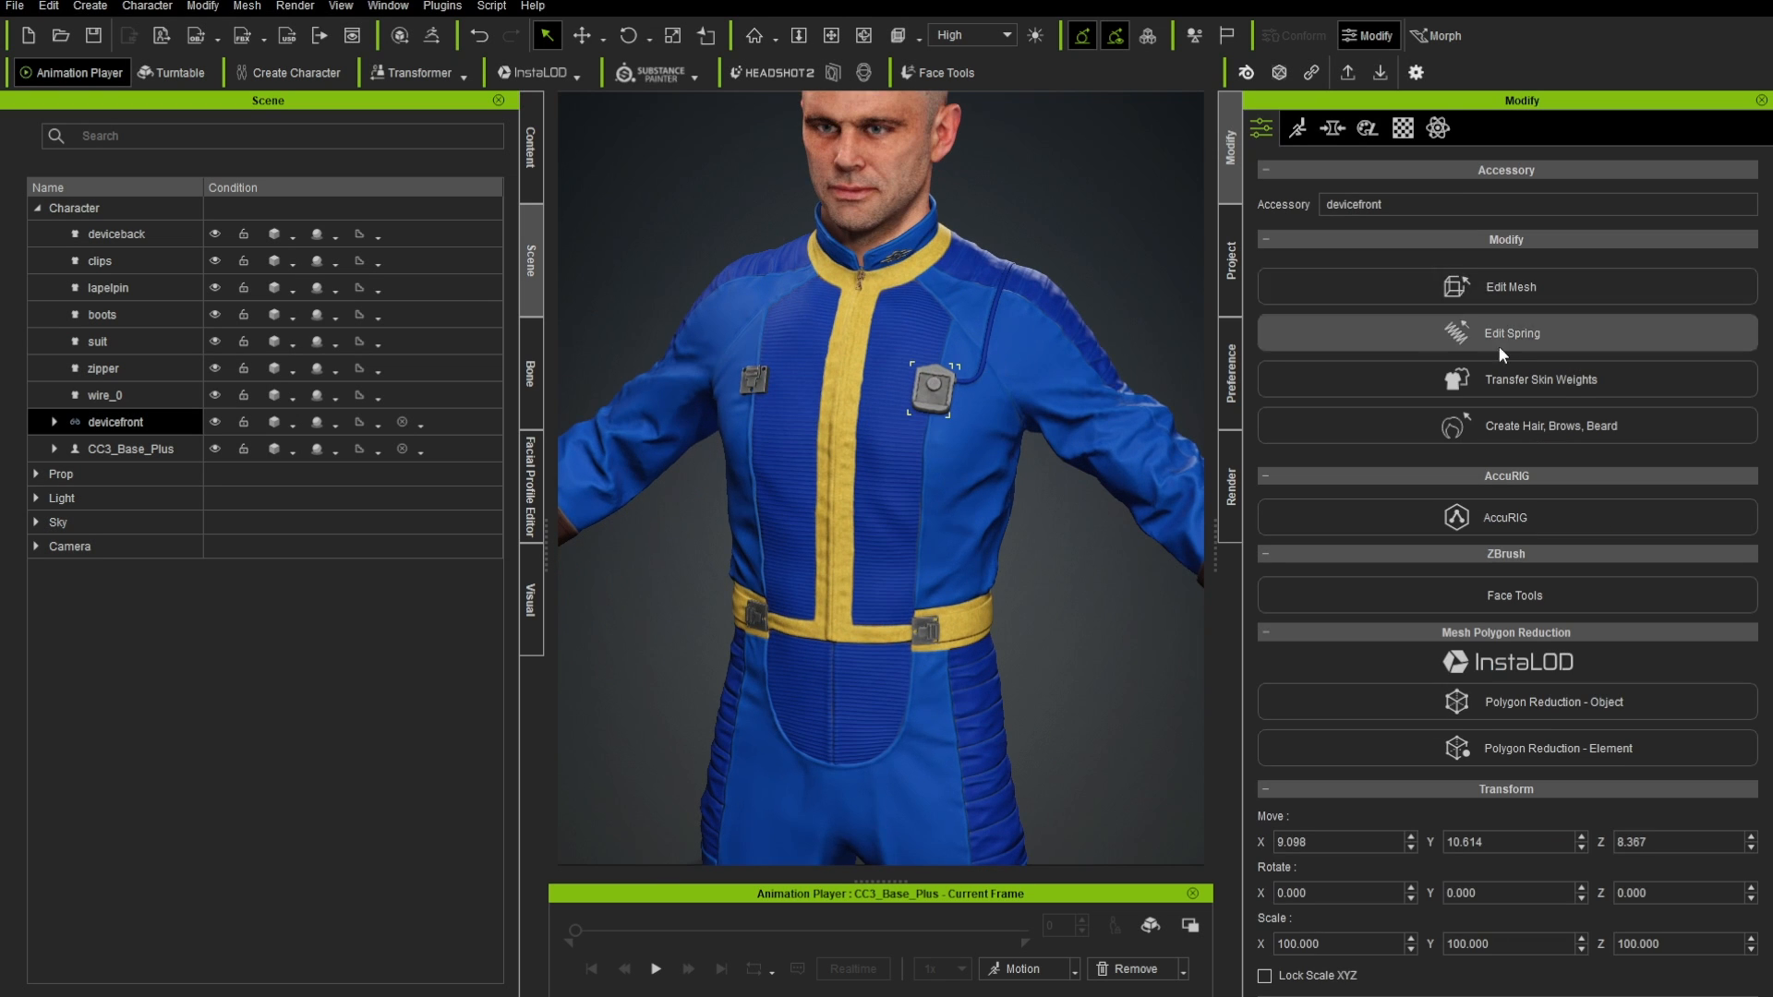
{"action": "left_click", "coordinate": [1500, 379]}
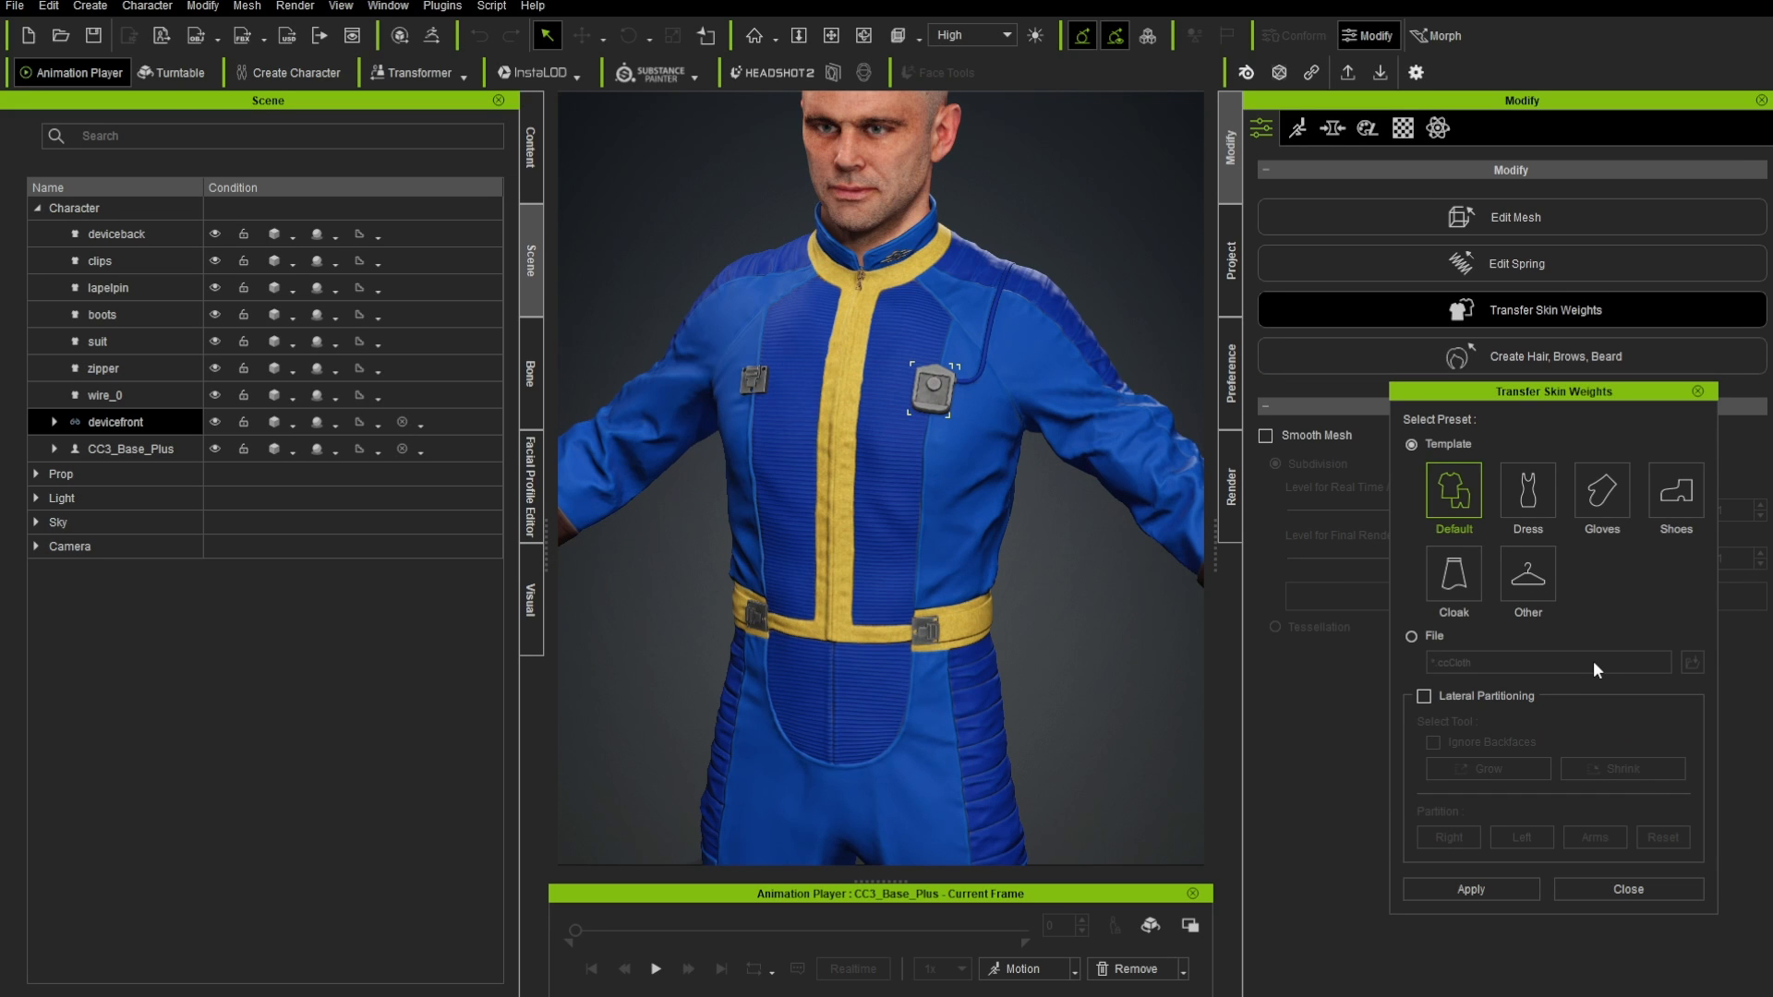
{"action": "left_click", "coordinate": [1632, 889]}
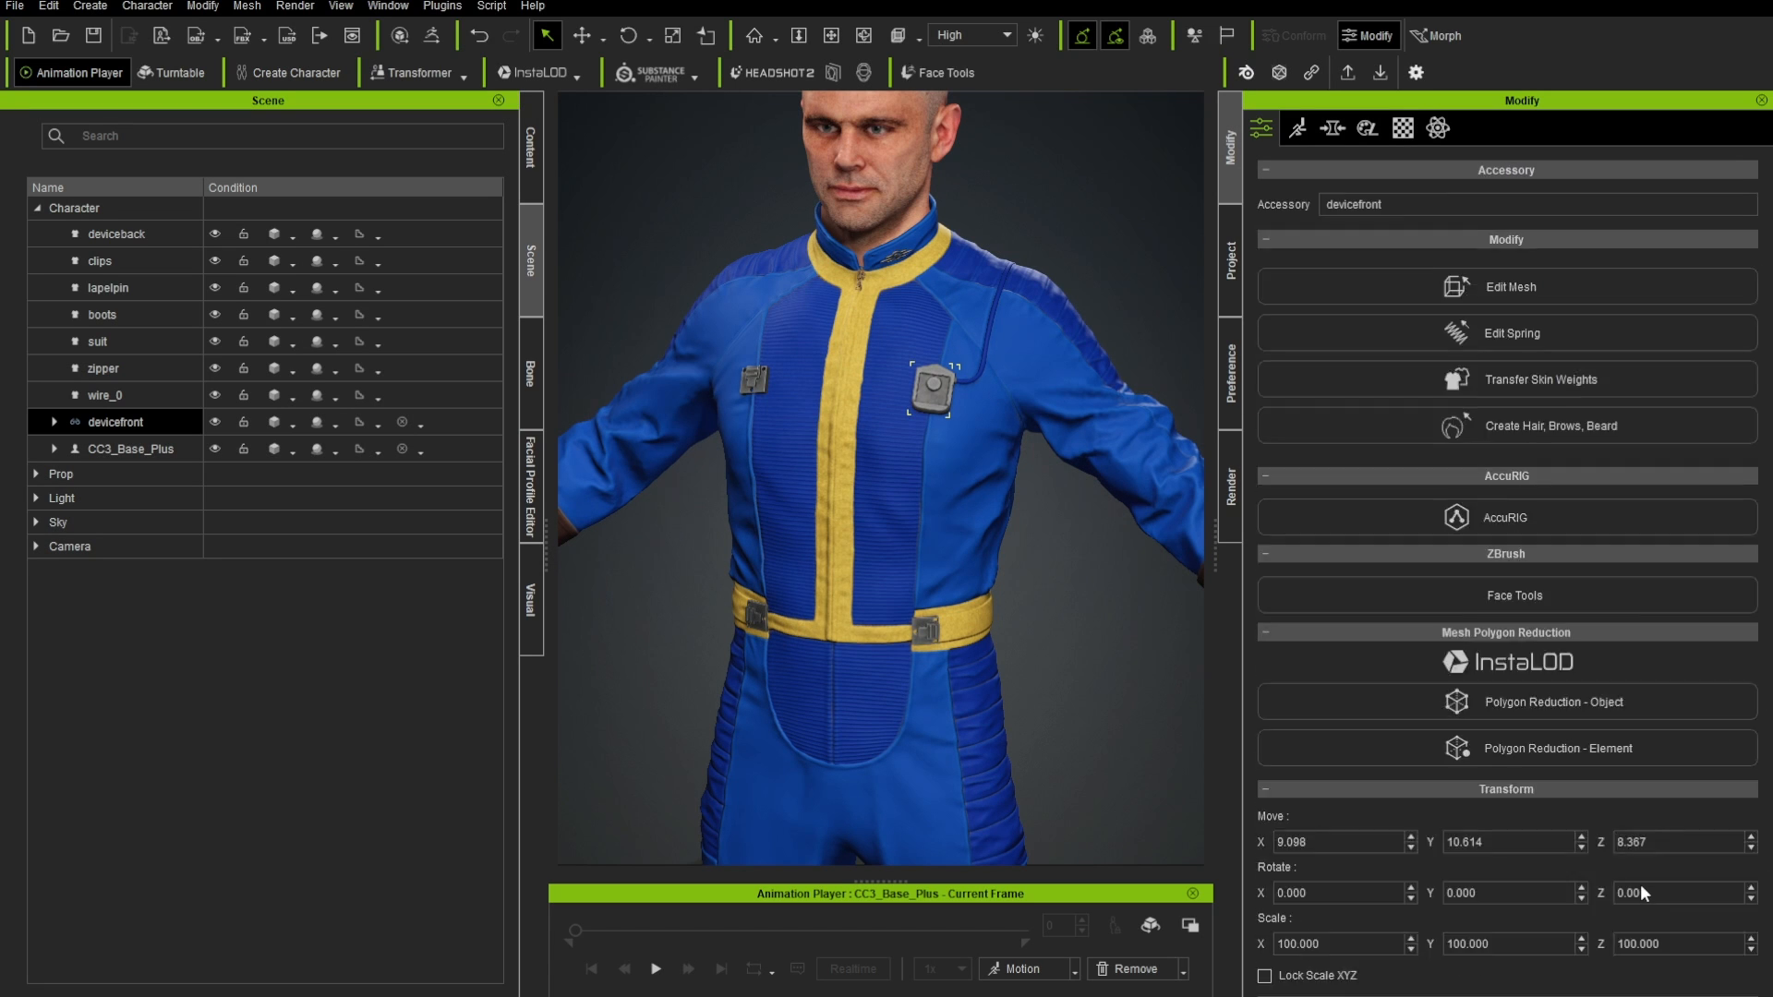
{"action": "left_click", "coordinate": [120, 340]}
{"action": "left_click", "coordinate": [106, 261]}
{"action": "left_click", "coordinate": [135, 366]}
{"action": "left_click", "coordinate": [120, 289]}
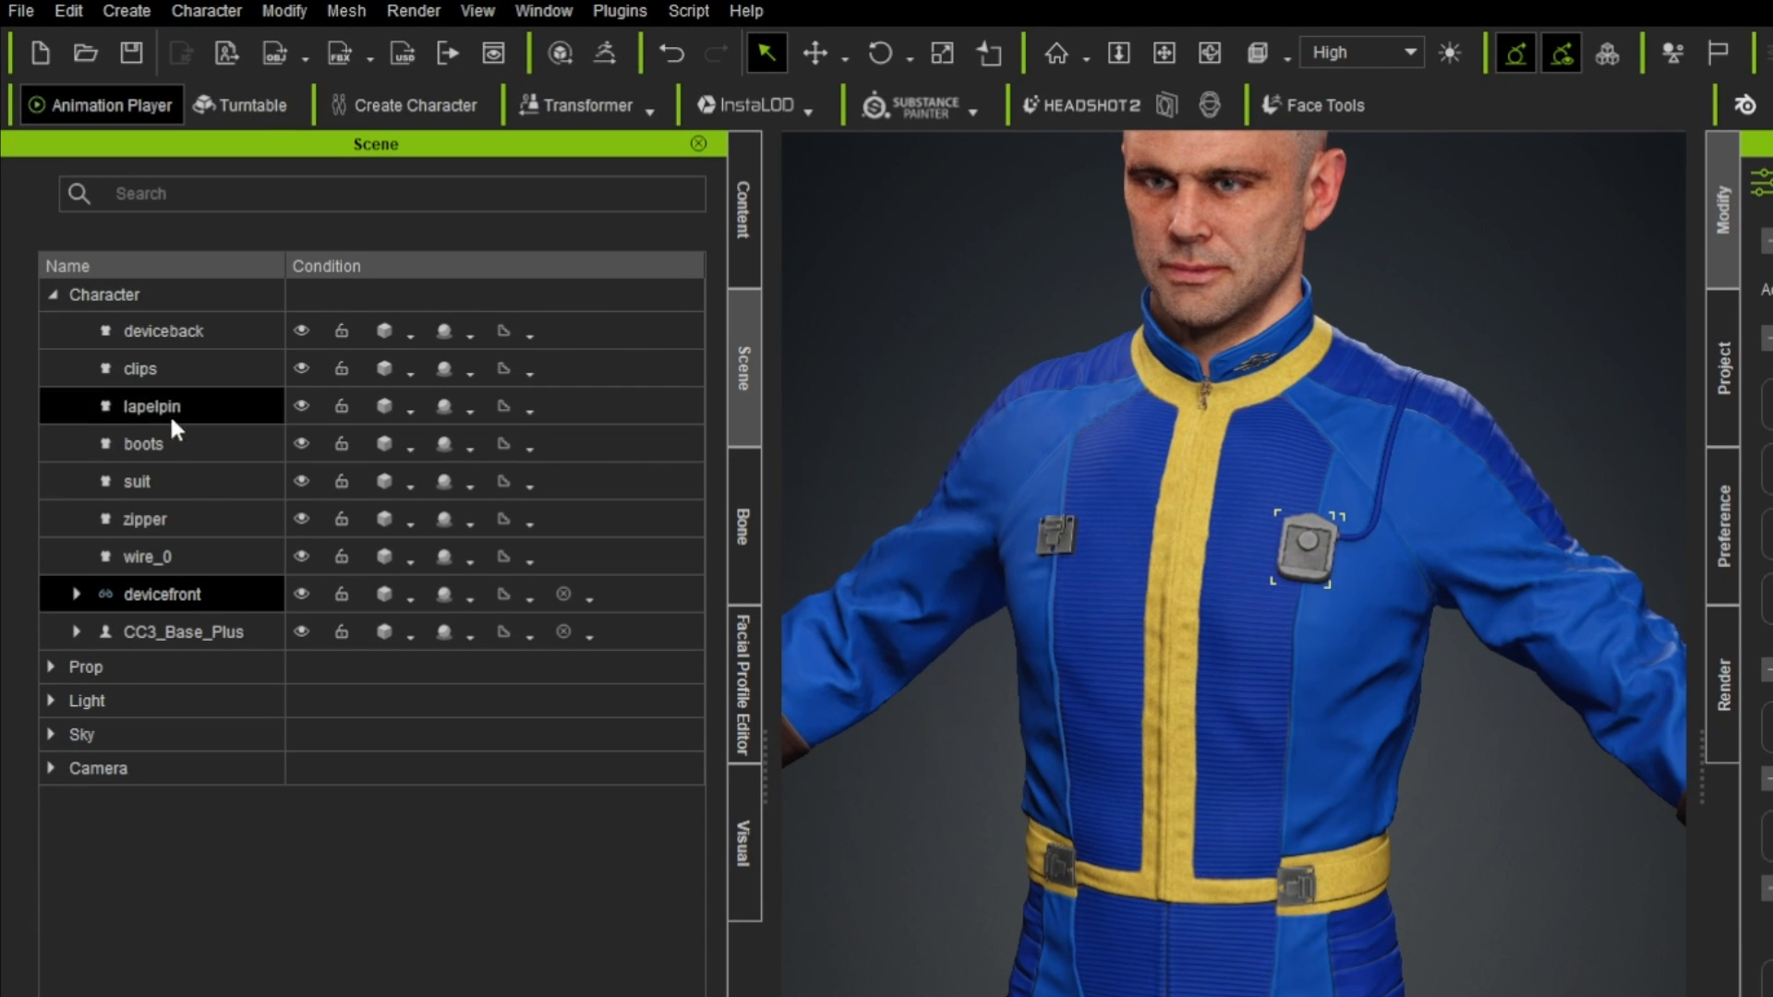
{"action": "left_click", "coordinate": [125, 560]}
{"action": "left_click", "coordinate": [131, 342]}
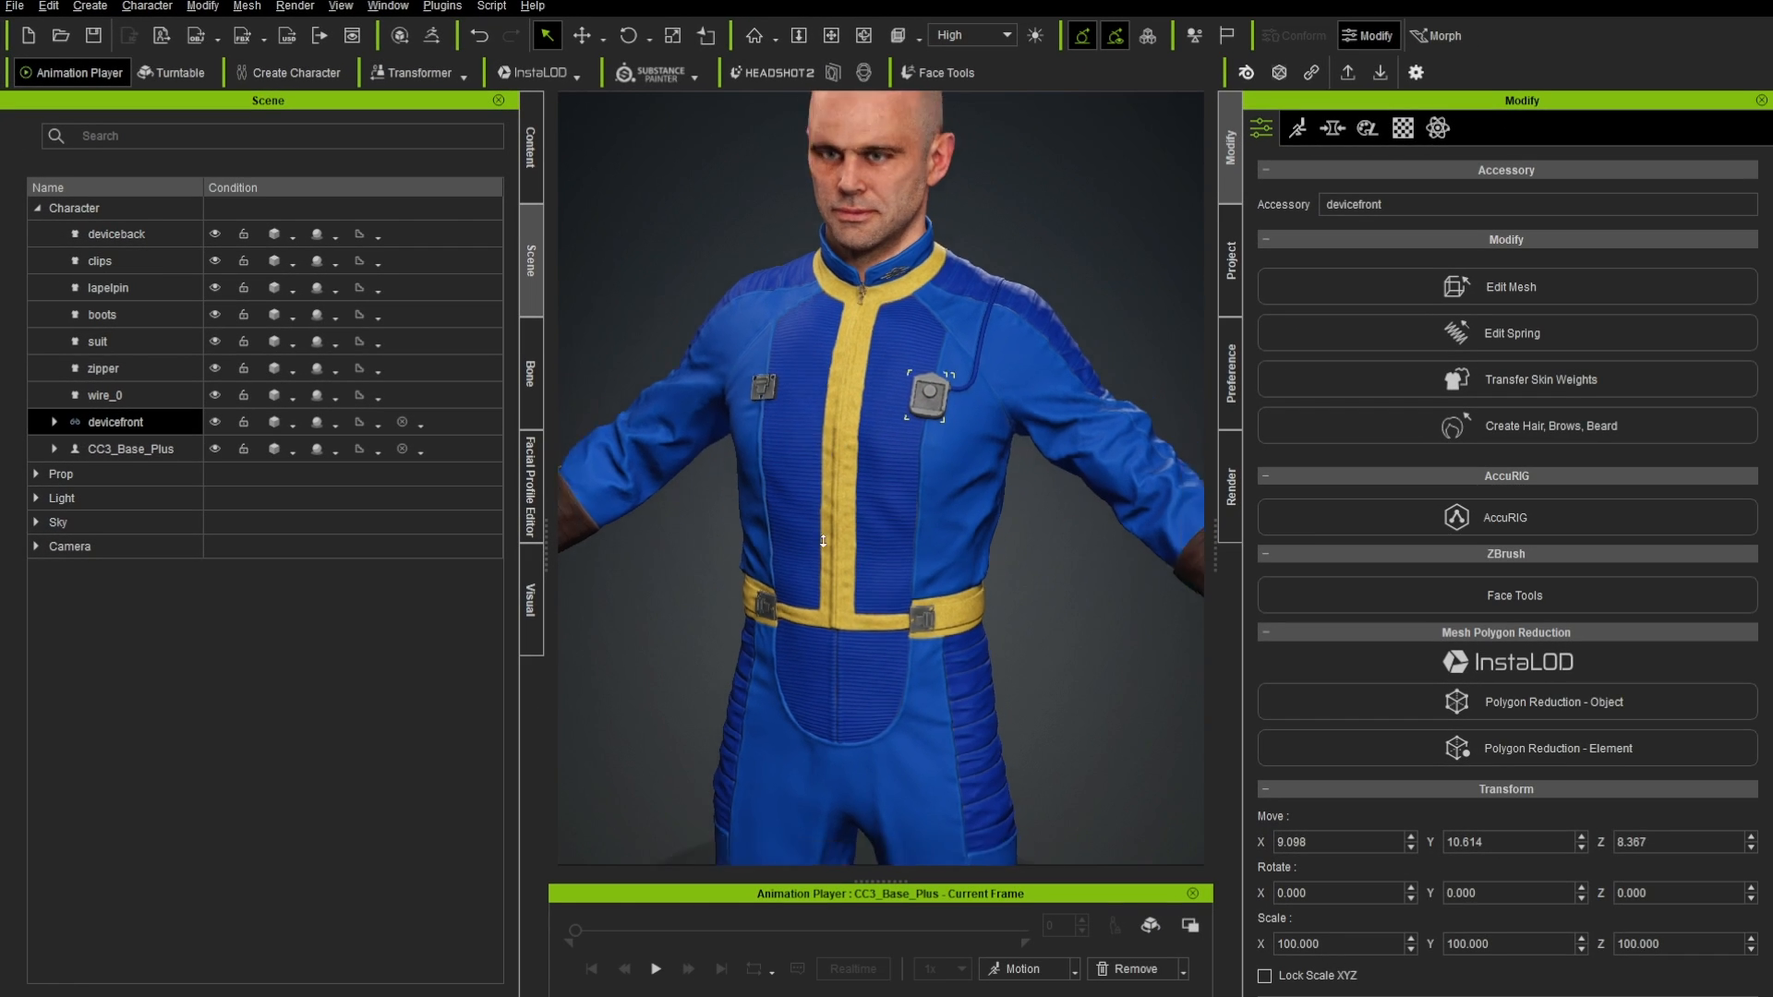
- Examine the full-length character from several angles, from the head down to the boots
{"action": "scroll", "coordinate": [822, 541], "scroll_direction": "down", "scroll_amount": 3}
{"action": "middle_click_drag", "start_coordinate": [823, 541], "coordinate": [856, 367]}
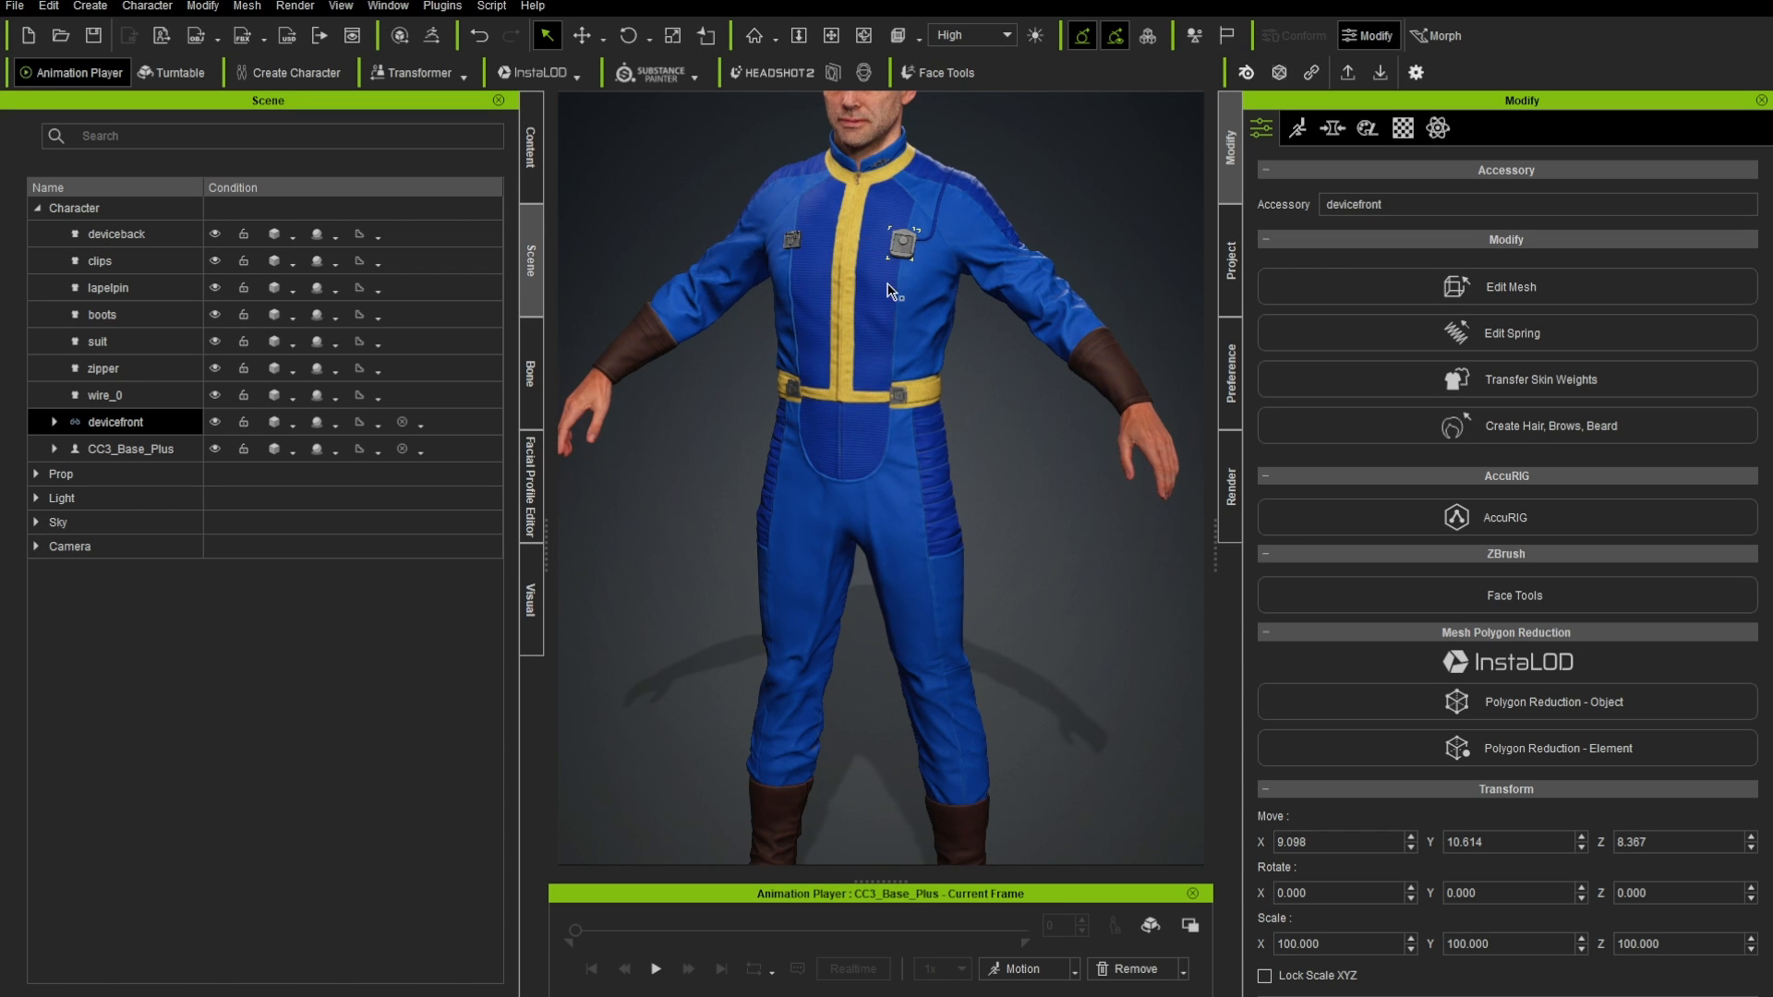
{"action": "middle_click_drag", "start_coordinate": [896, 292], "coordinate": [901, 360]}
{"action": "left_click_drag", "start_coordinate": [900, 360], "coordinate": [1048, 330], "text": "alt"}
{"action": "scroll", "coordinate": [894, 508], "scroll_direction": "down", "scroll_amount": 2}
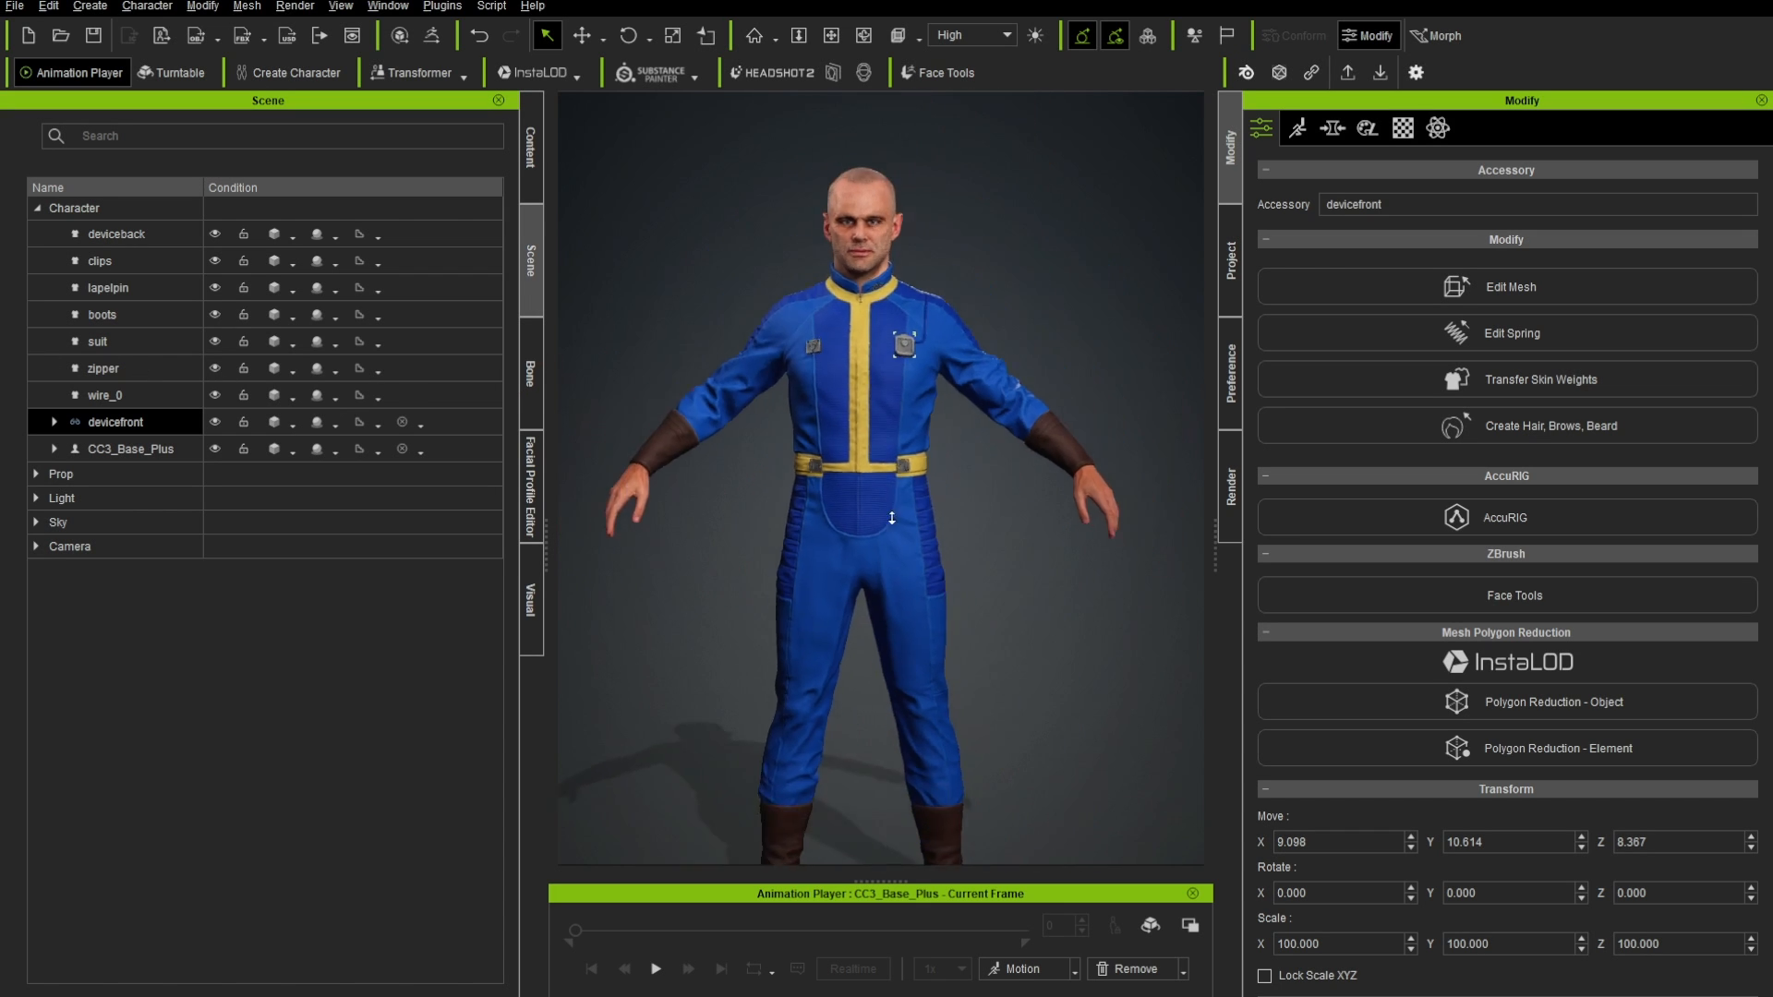
{"action": "middle_click_drag", "start_coordinate": [995, 433], "coordinate": [998, 394]}
{"action": "left_click_drag", "start_coordinate": [998, 394], "coordinate": [933, 370], "text": "alt"}
{"action": "scroll", "coordinate": [910, 295], "scroll_direction": "up", "scroll_amount": 1}
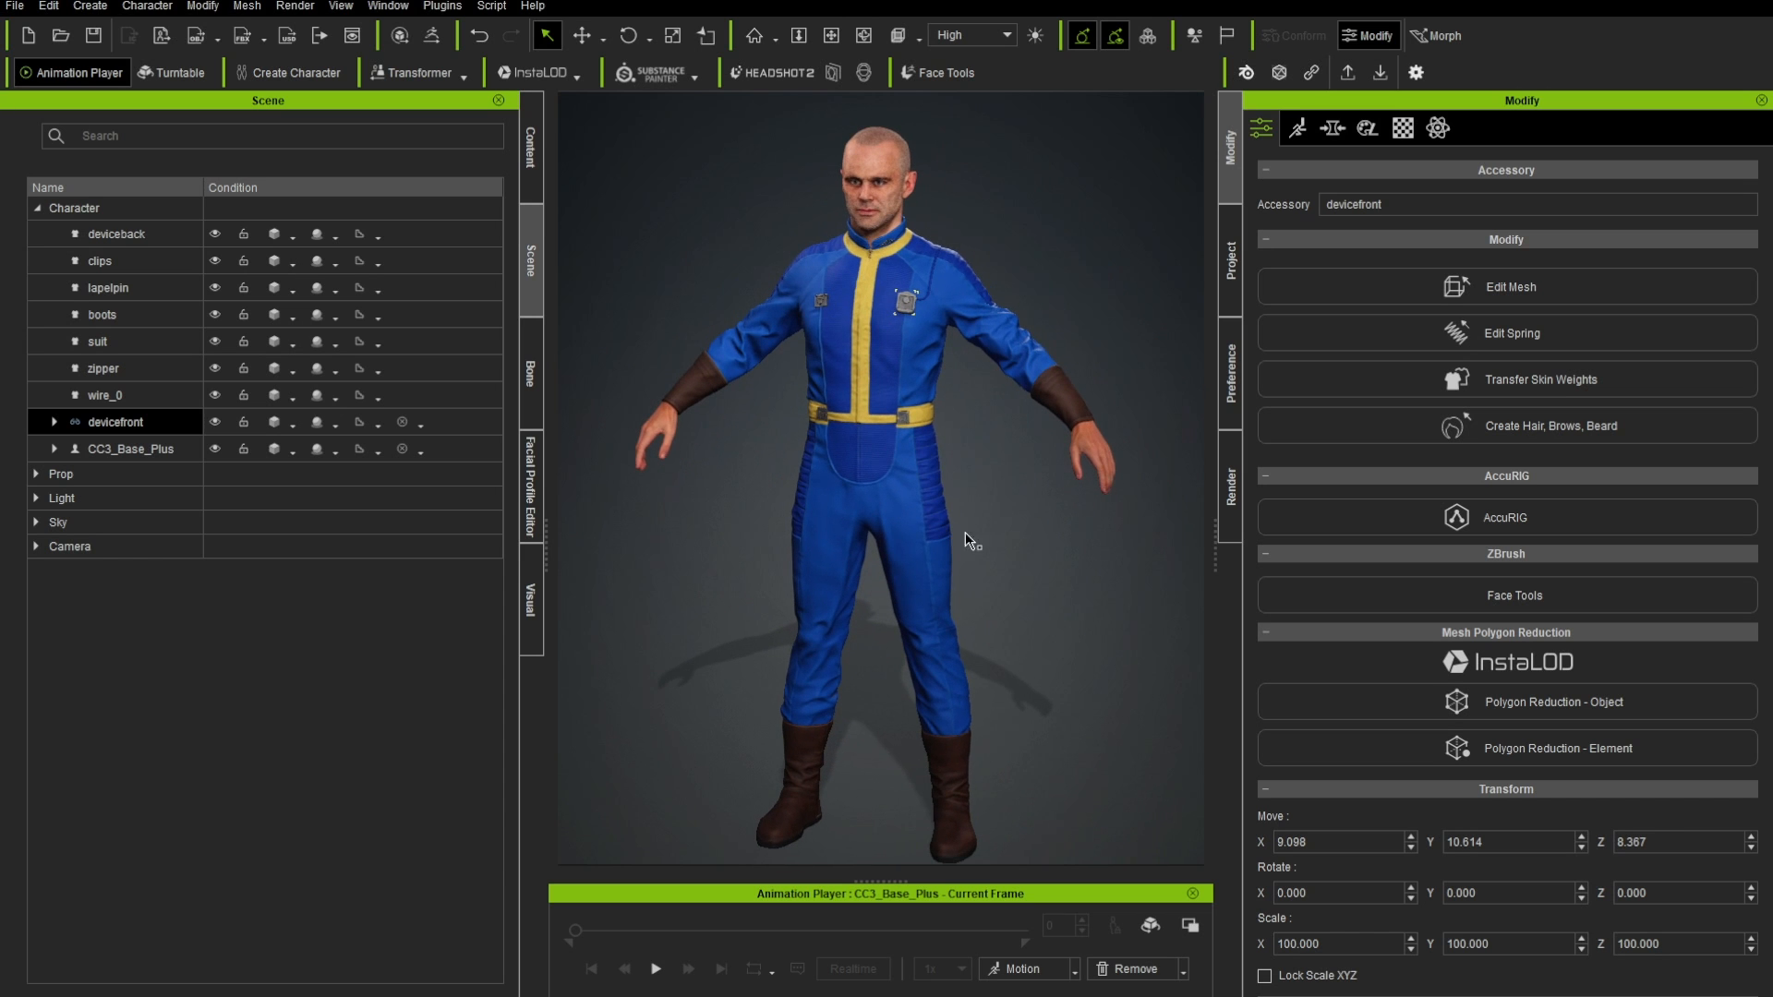
{"action": "middle_click_drag", "start_coordinate": [964, 532], "coordinate": [980, 446]}
{"action": "left_click_drag", "start_coordinate": [1013, 682], "coordinate": [983, 749], "text": "alt"}
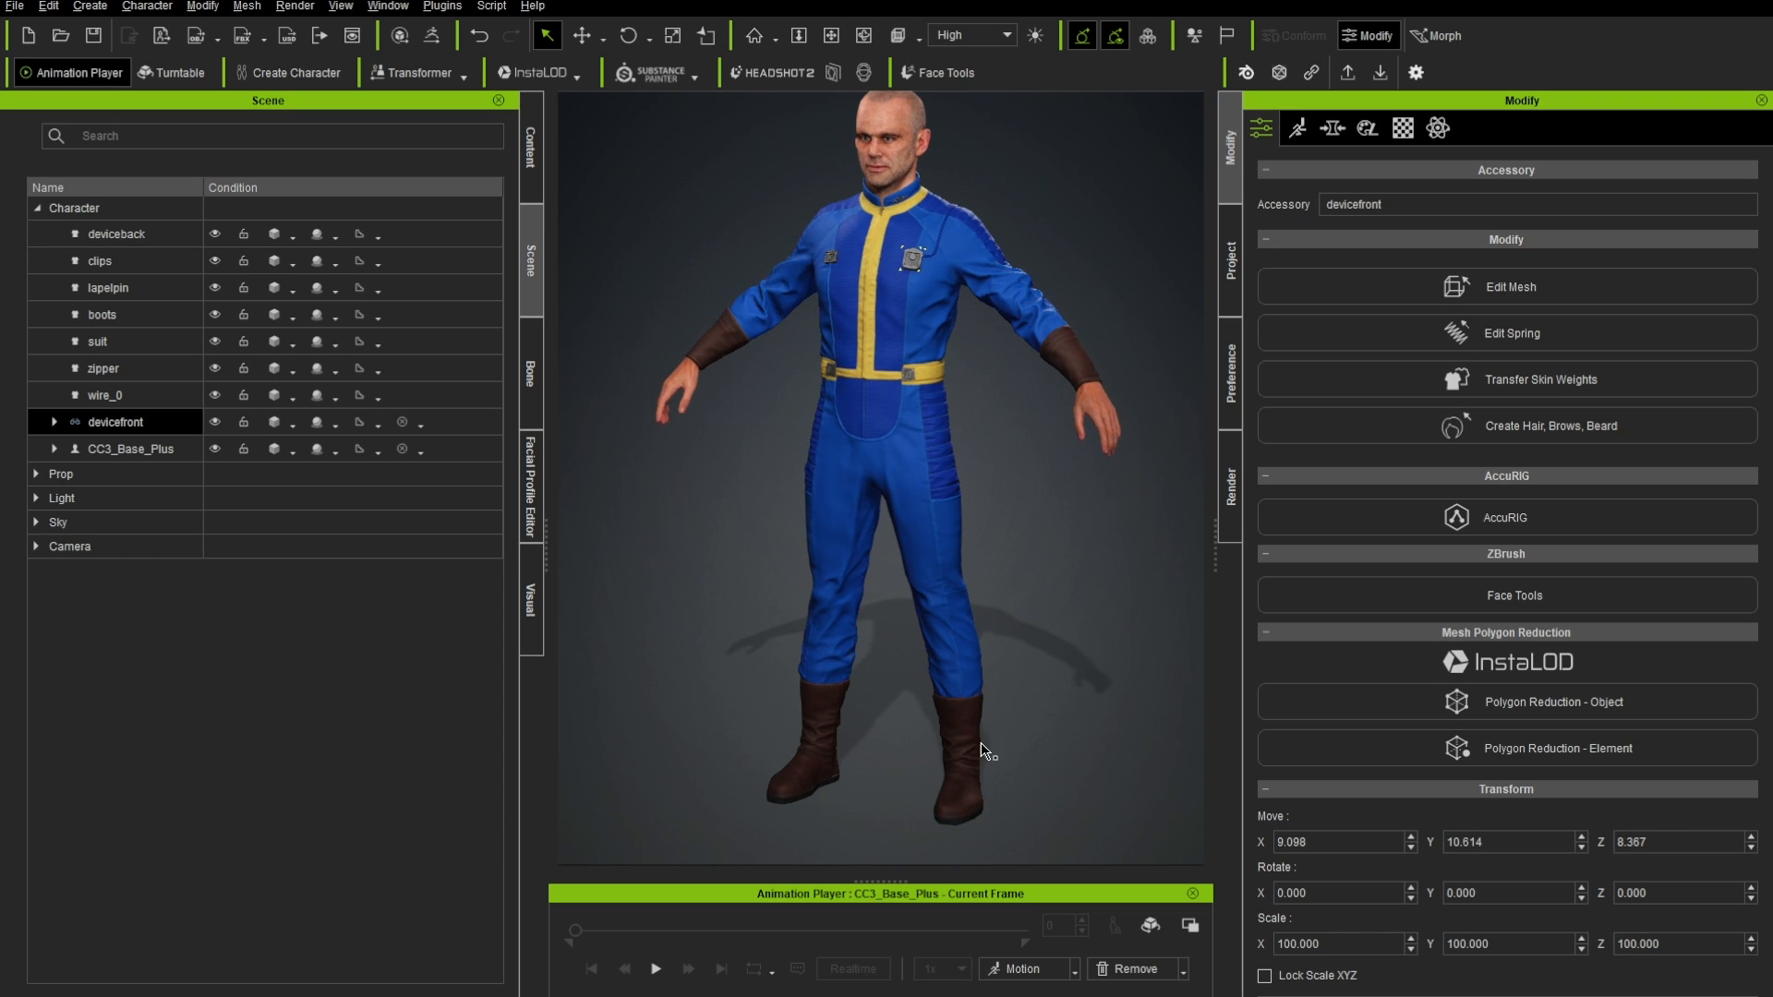
- Transfer skin weights to the boots using the Shoes template
{"action": "left_click", "coordinate": [967, 745]}
{"action": "left_click", "coordinate": [967, 745]}
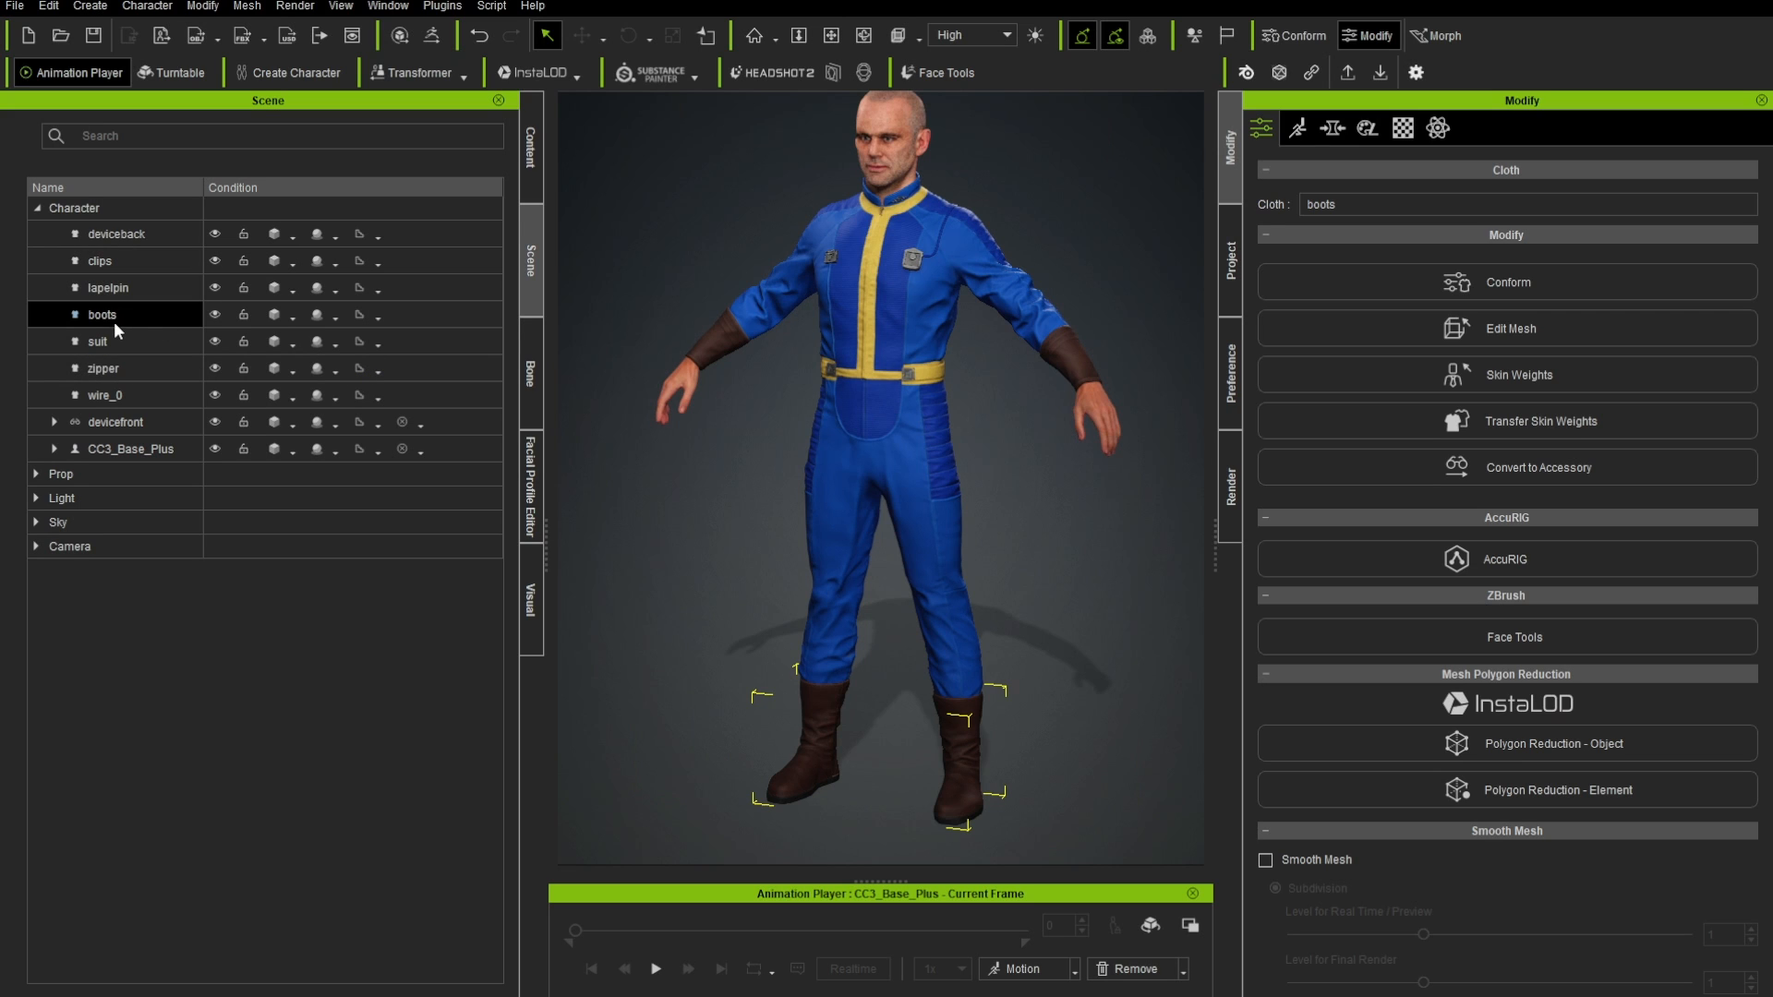
{"action": "left_click", "coordinate": [1521, 420]}
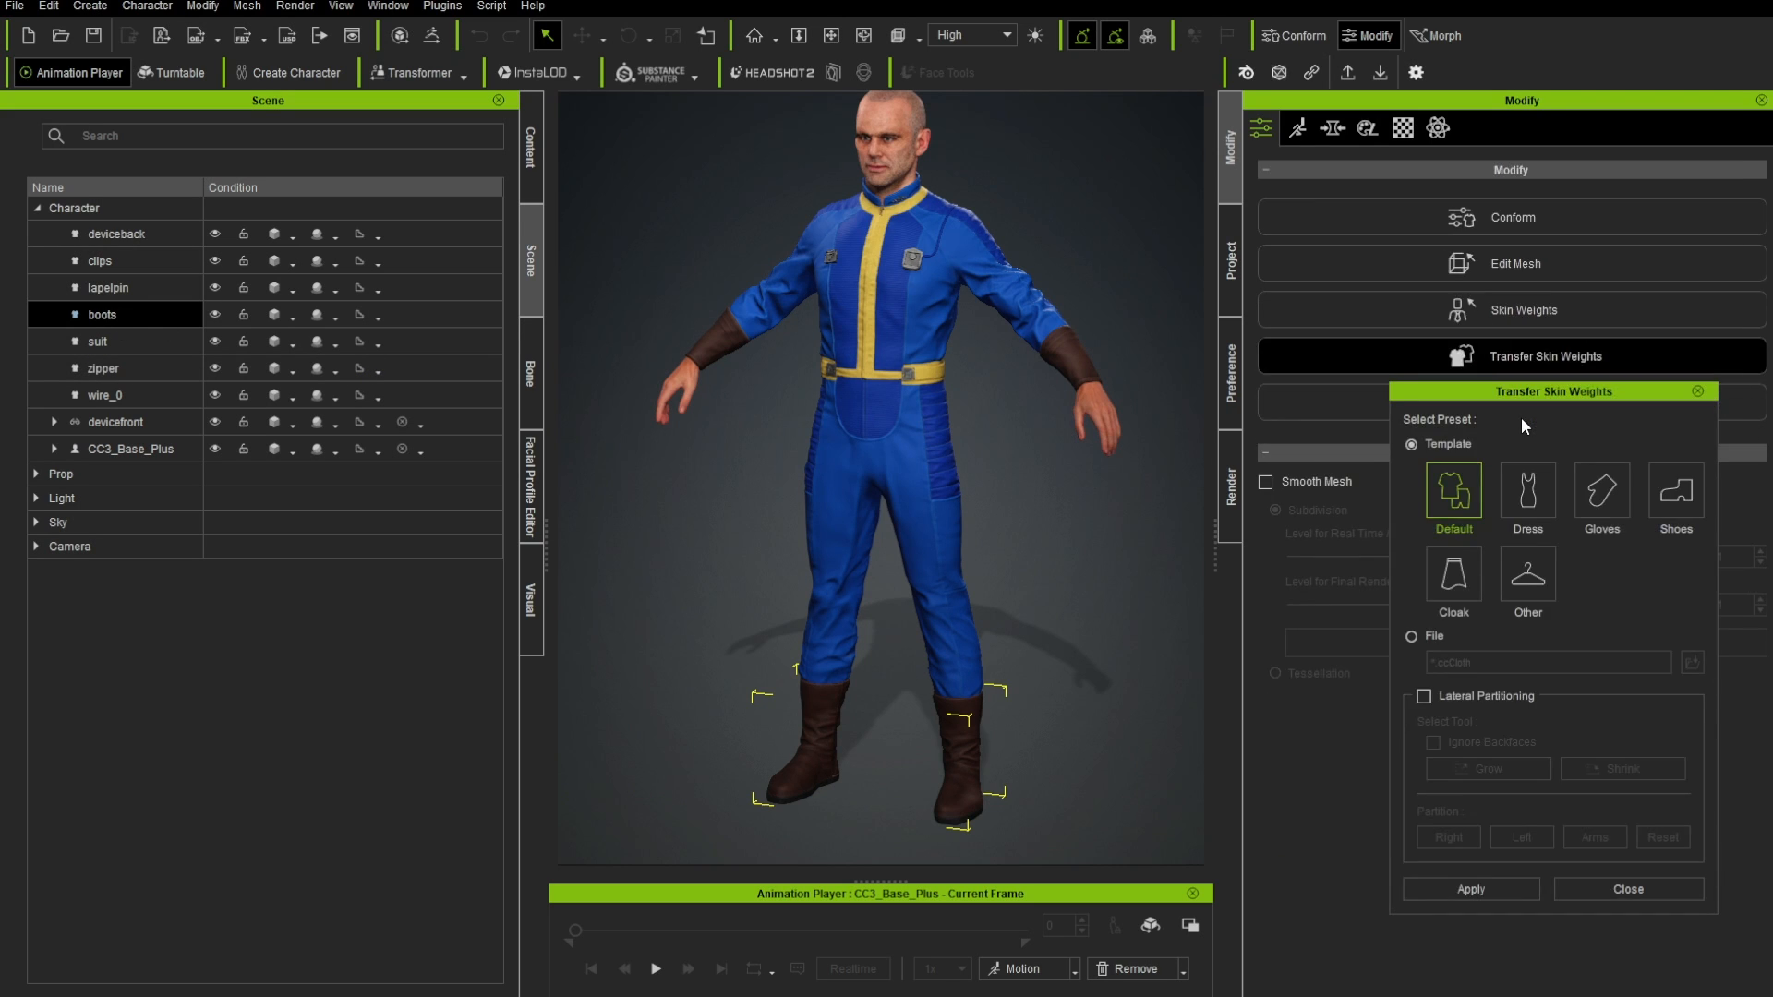
{"action": "left_click", "coordinate": [1674, 494]}
{"action": "left_click", "coordinate": [1477, 889]}
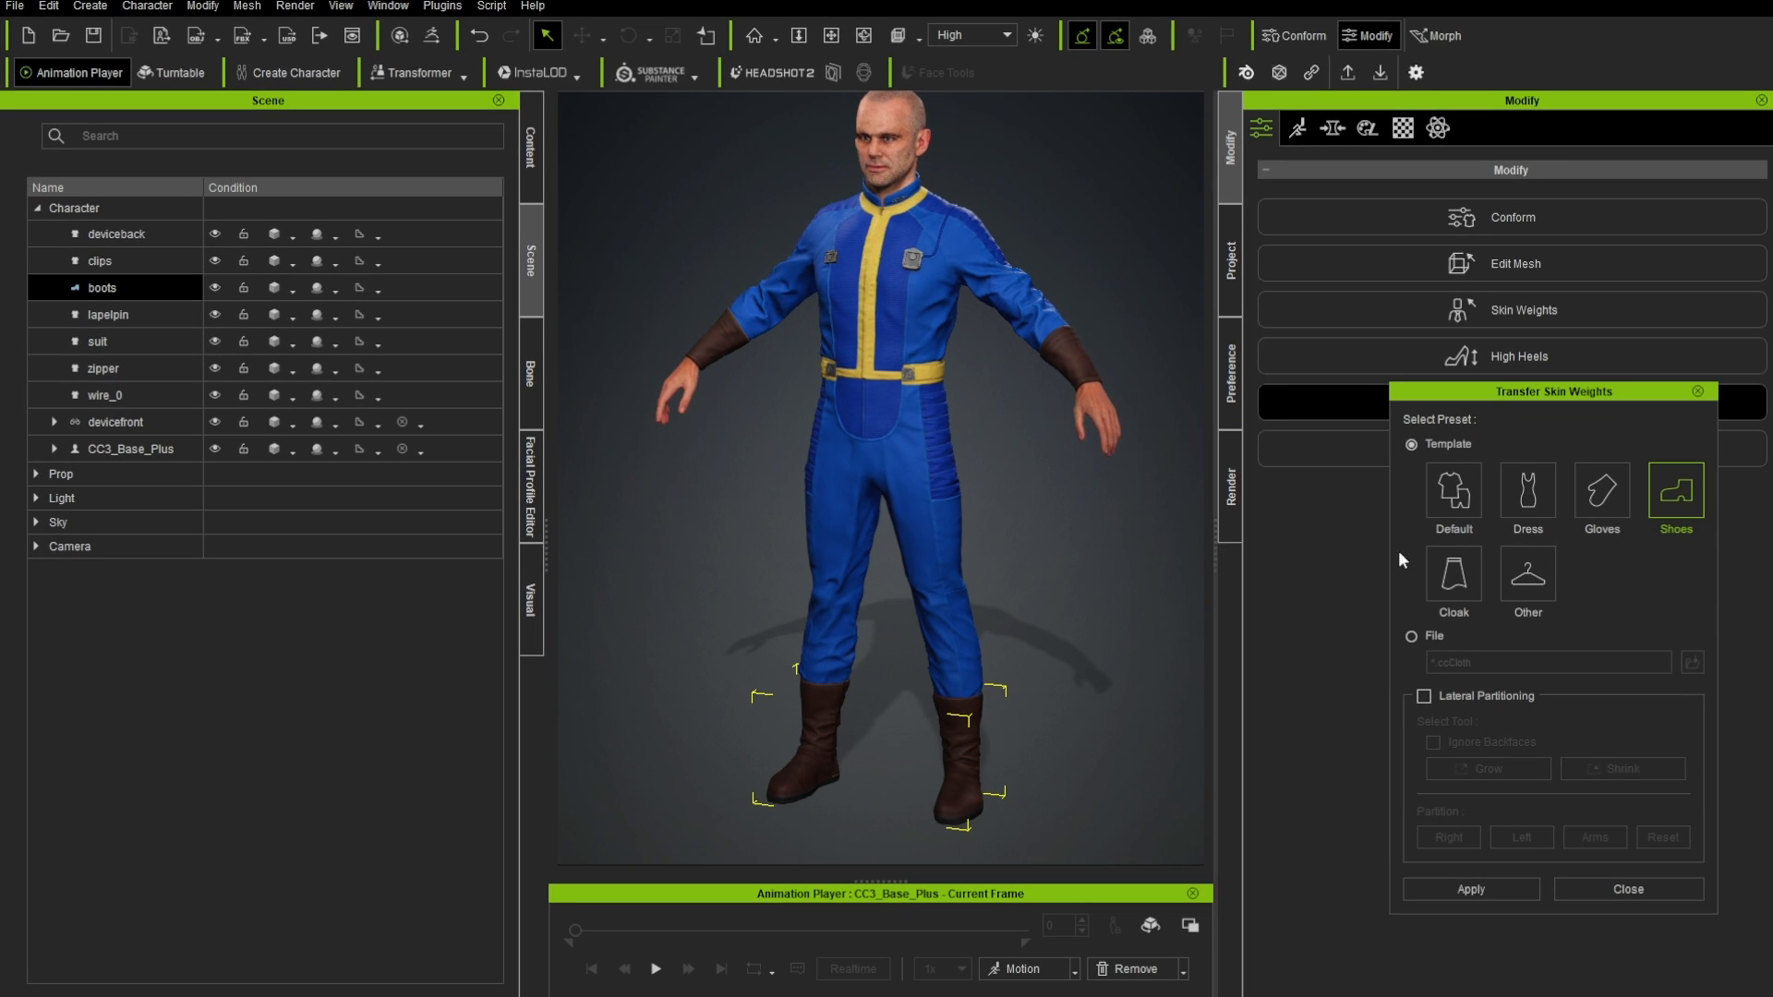
{"action": "left_click", "coordinate": [1643, 886]}
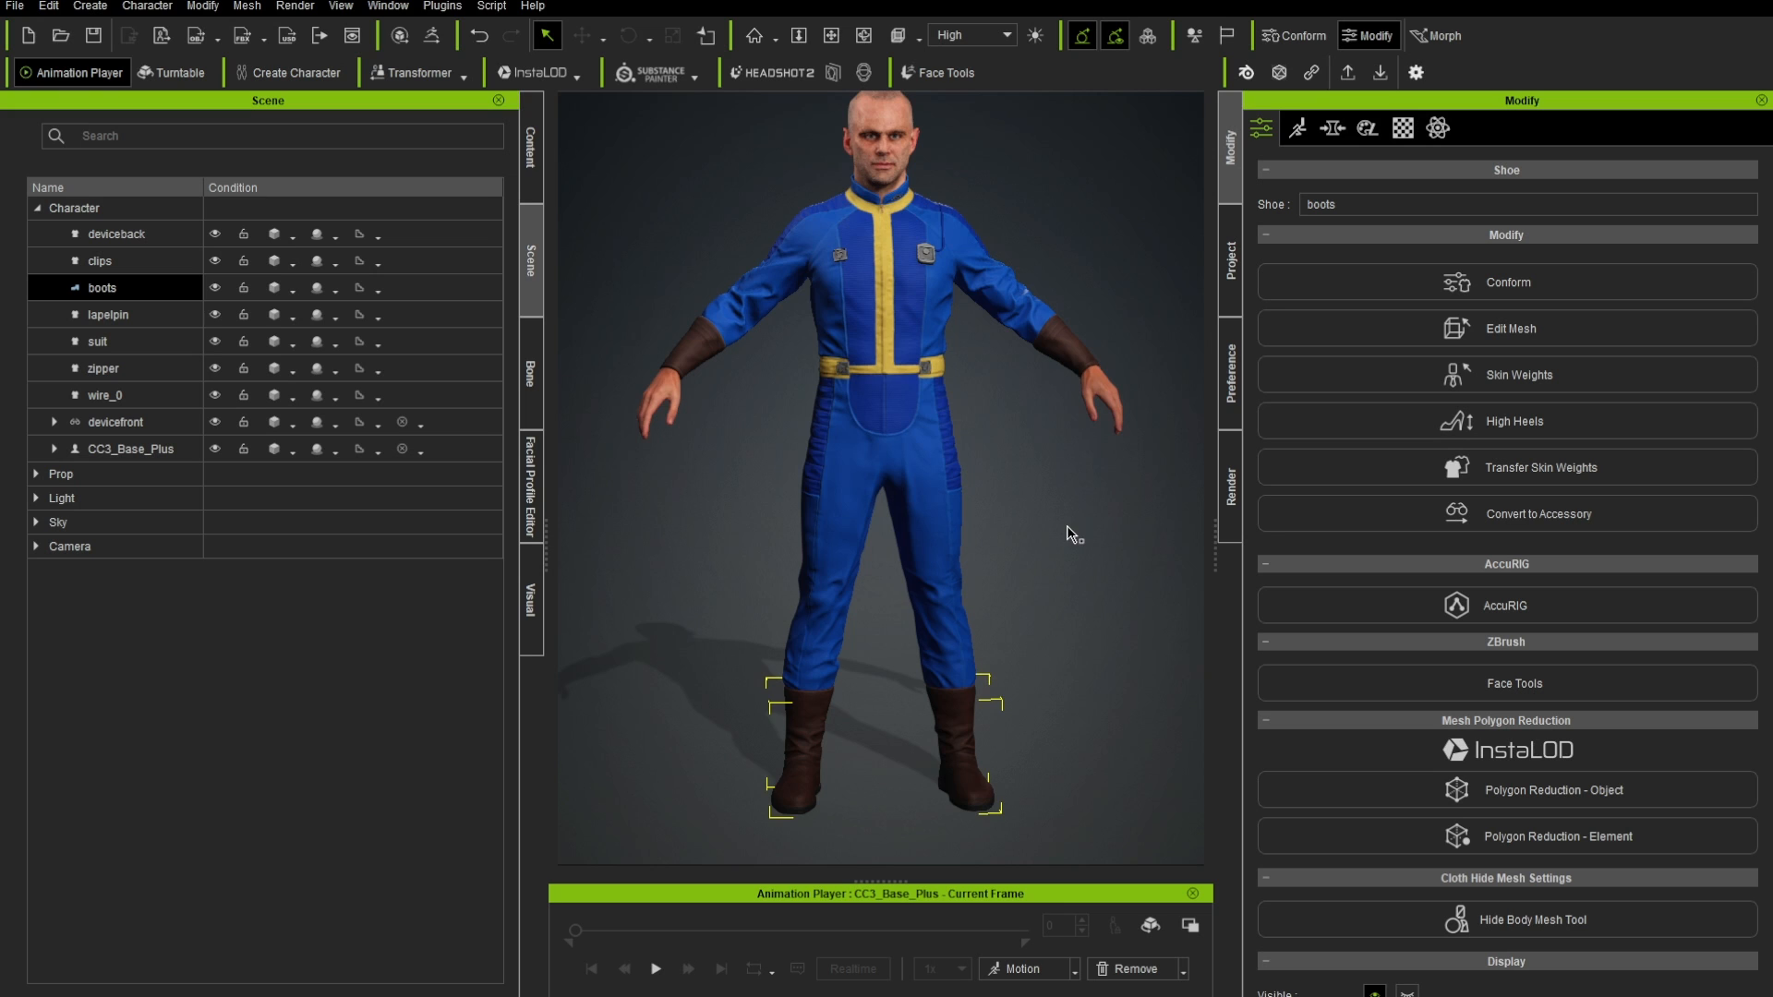
- Open the Hide Body Mesh tool for the suit
{"action": "right_click_drag", "start_coordinate": [961, 494], "coordinate": [1119, 566]}
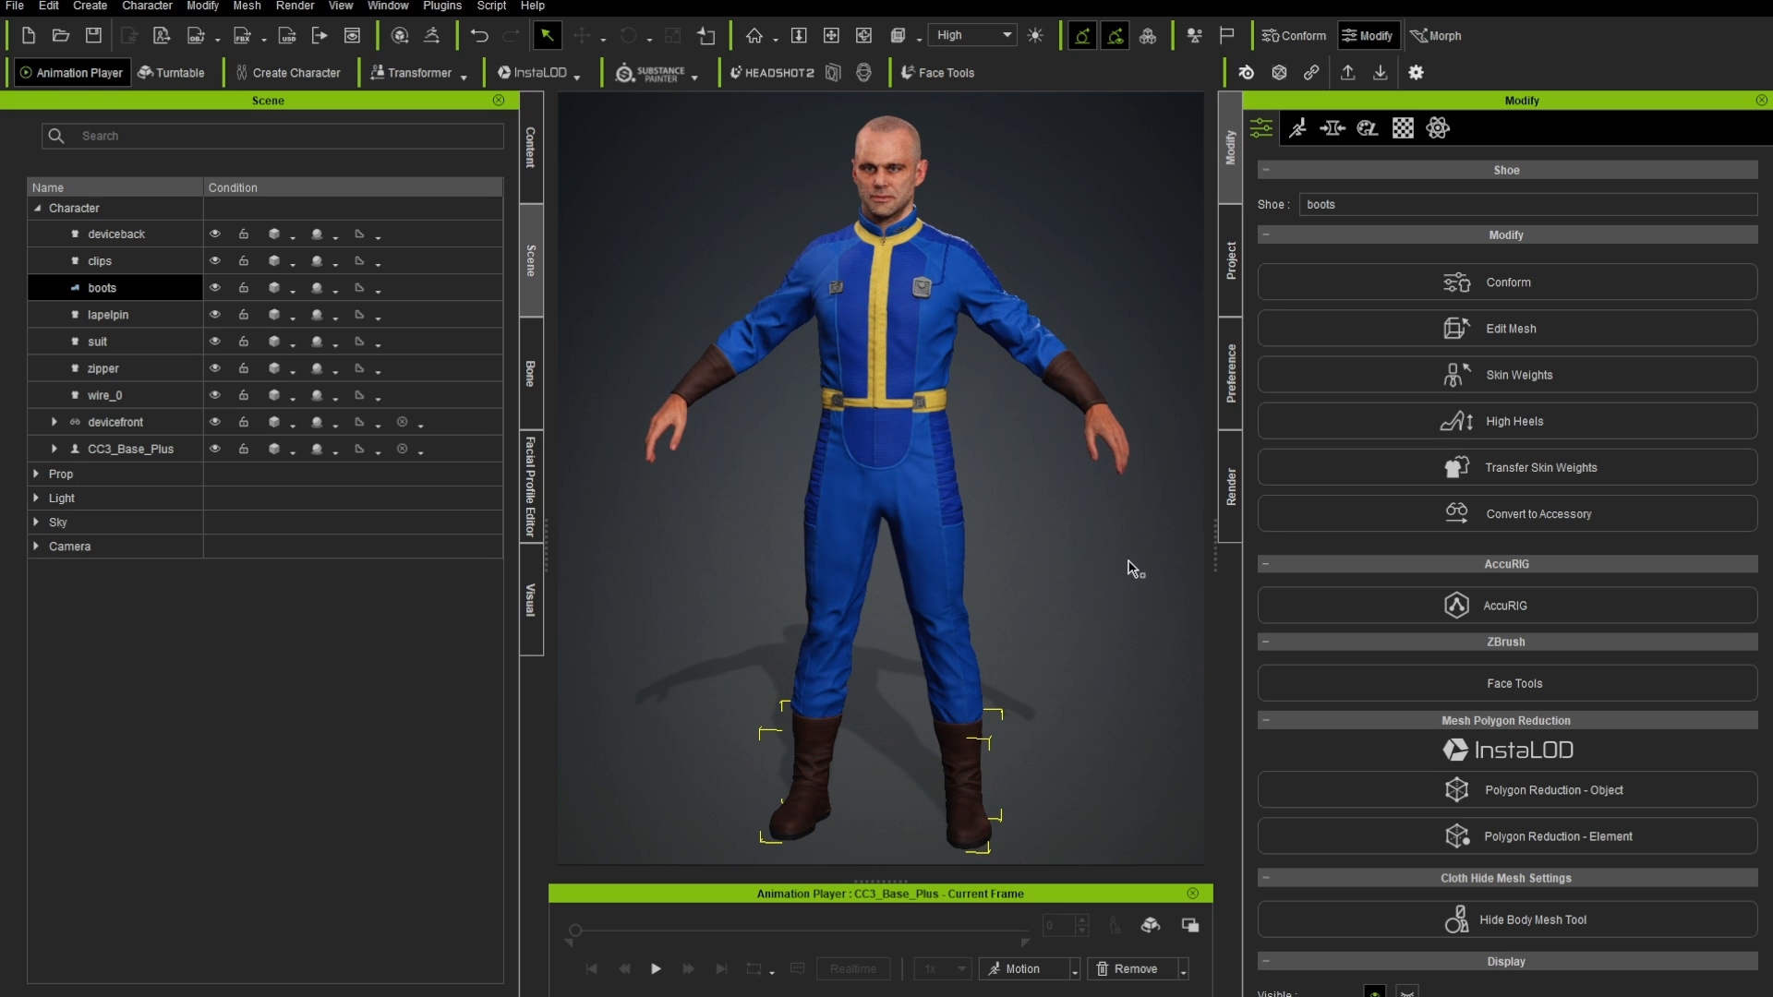
{"action": "left_click", "coordinate": [935, 495]}
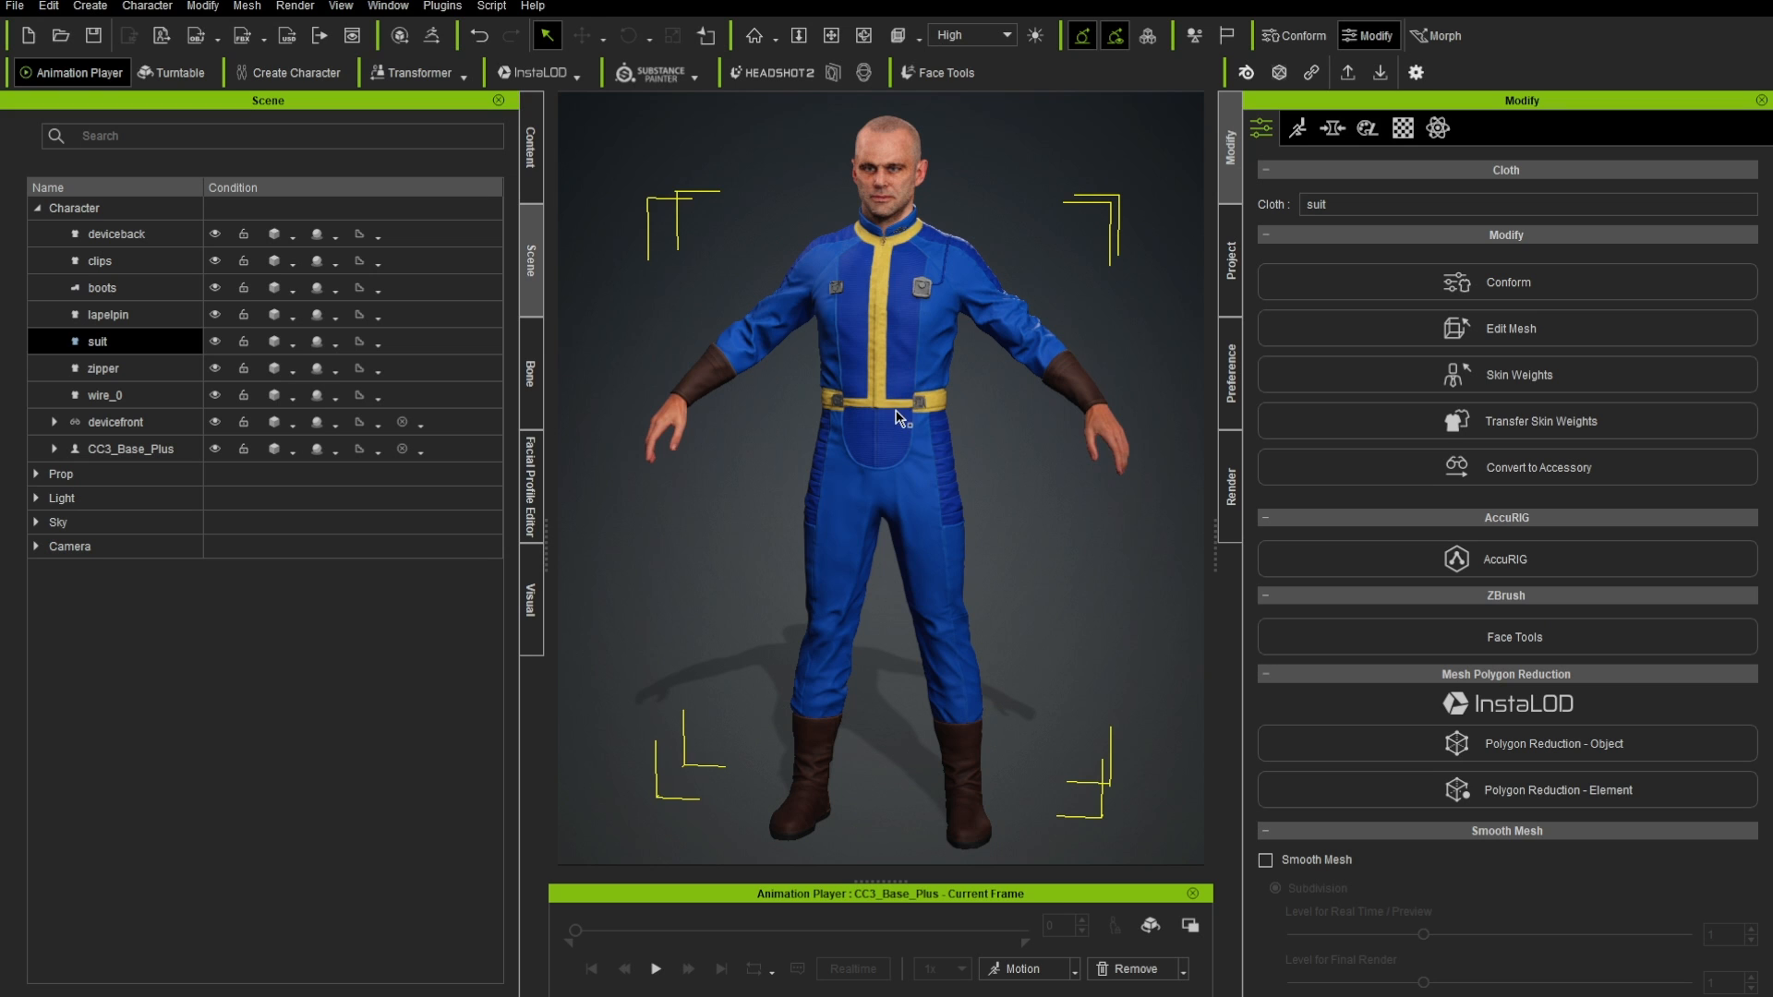
{"action": "scroll", "coordinate": [1376, 406], "scroll_direction": "down", "scroll_amount": 3}
{"action": "scroll", "coordinate": [1392, 435], "scroll_direction": "down", "scroll_amount": 1}
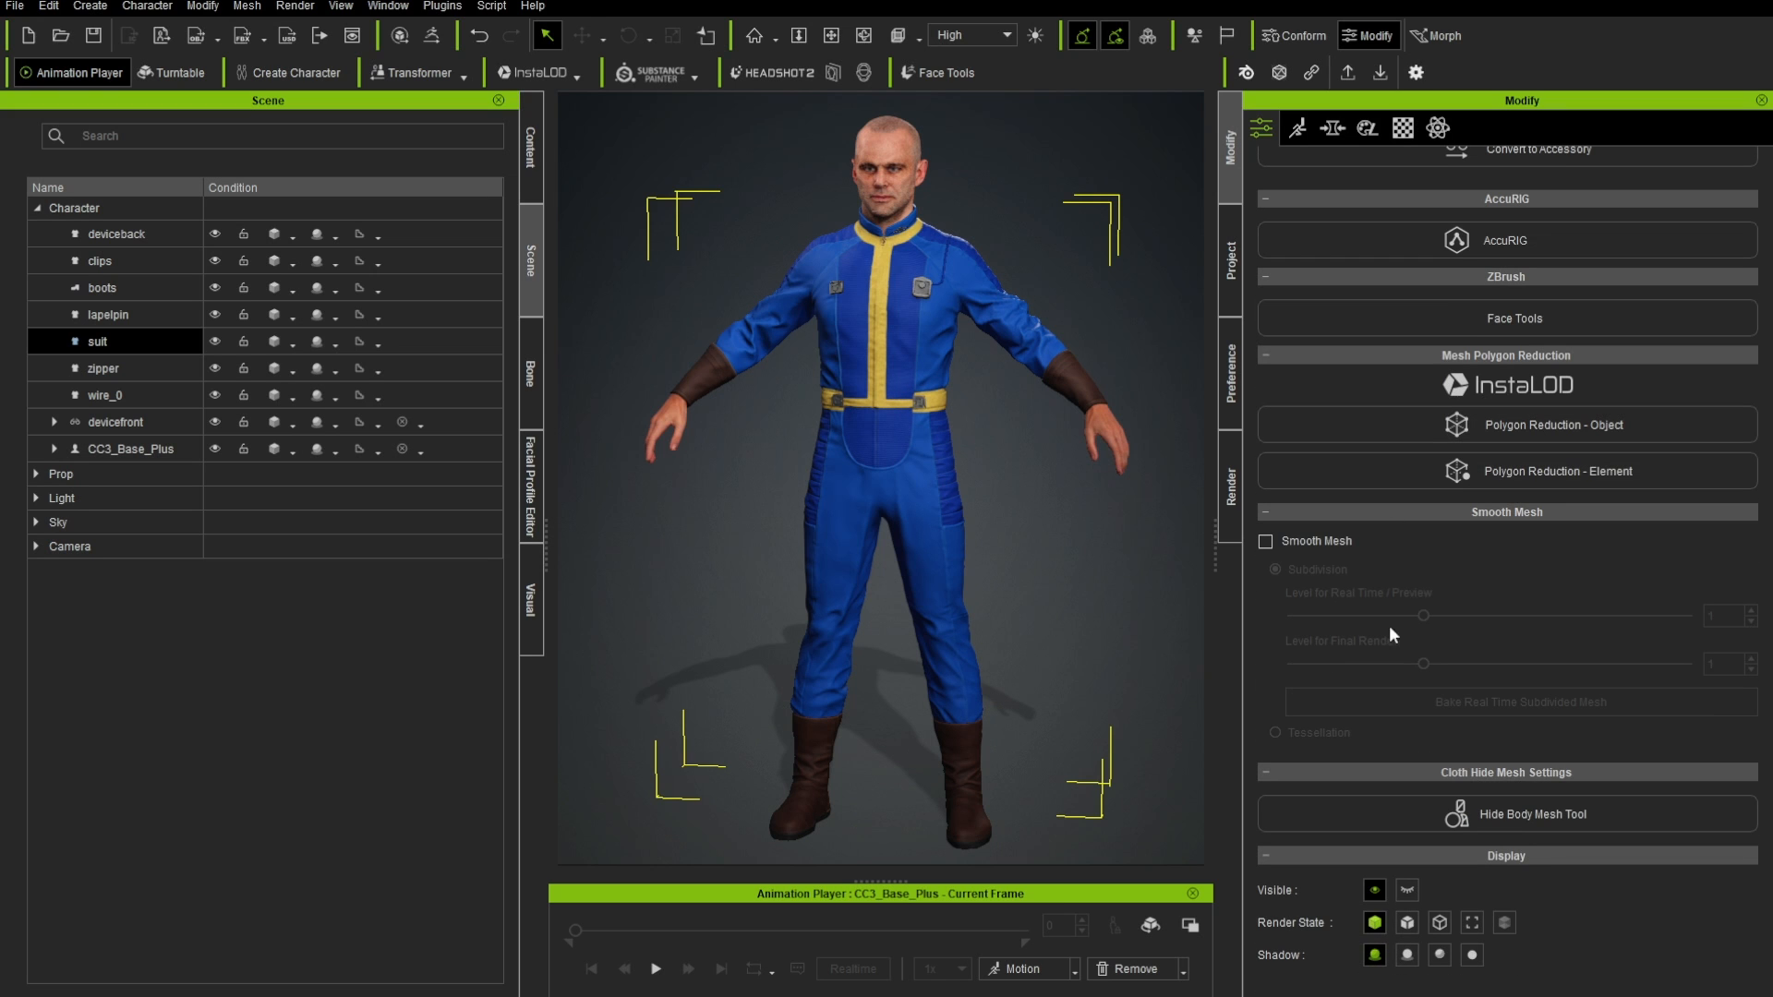
{"action": "left_click", "coordinate": [1540, 818]}
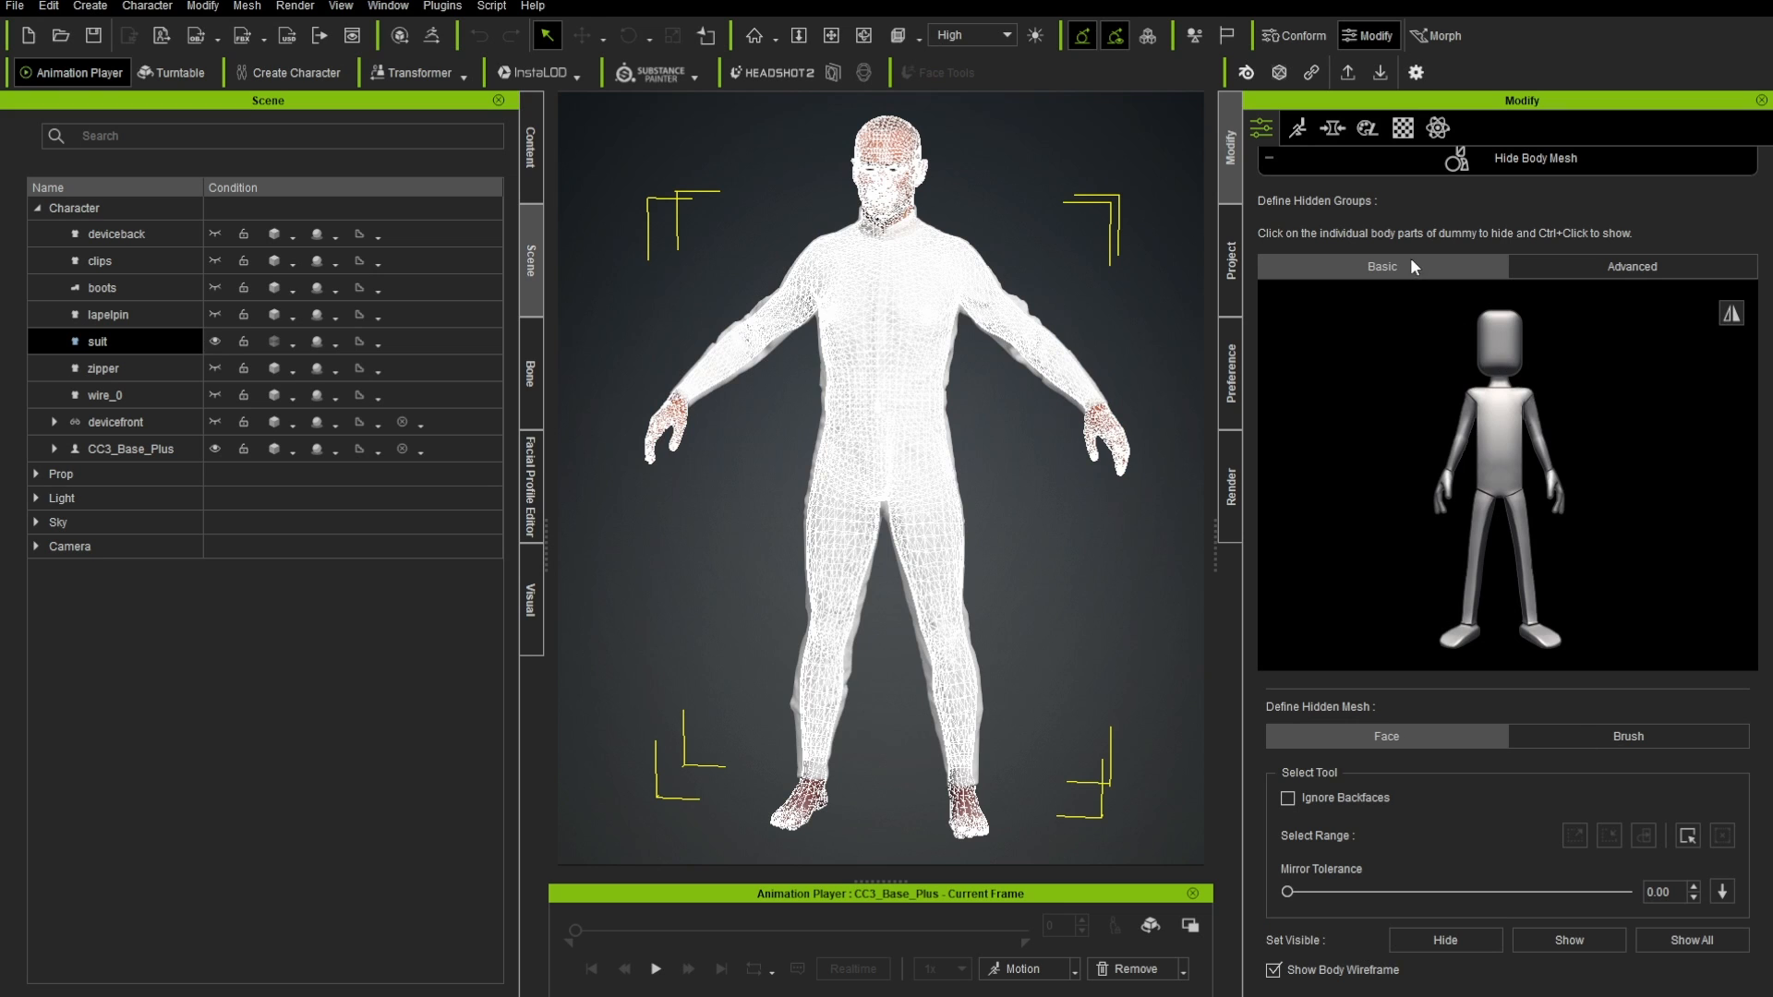
- Examine the body wireframe beneath the translucent suit around the torso, arms and legs from several angles
{"action": "right_click_drag", "start_coordinate": [997, 240], "coordinate": [918, 225], "text": "alt"}
{"action": "scroll", "coordinate": [918, 225], "scroll_direction": "up", "scroll_amount": 4}
{"action": "left_click_drag", "start_coordinate": [918, 226], "coordinate": [945, 345], "text": "alt"}
{"action": "scroll", "coordinate": [965, 356], "scroll_direction": "up", "scroll_amount": 3}
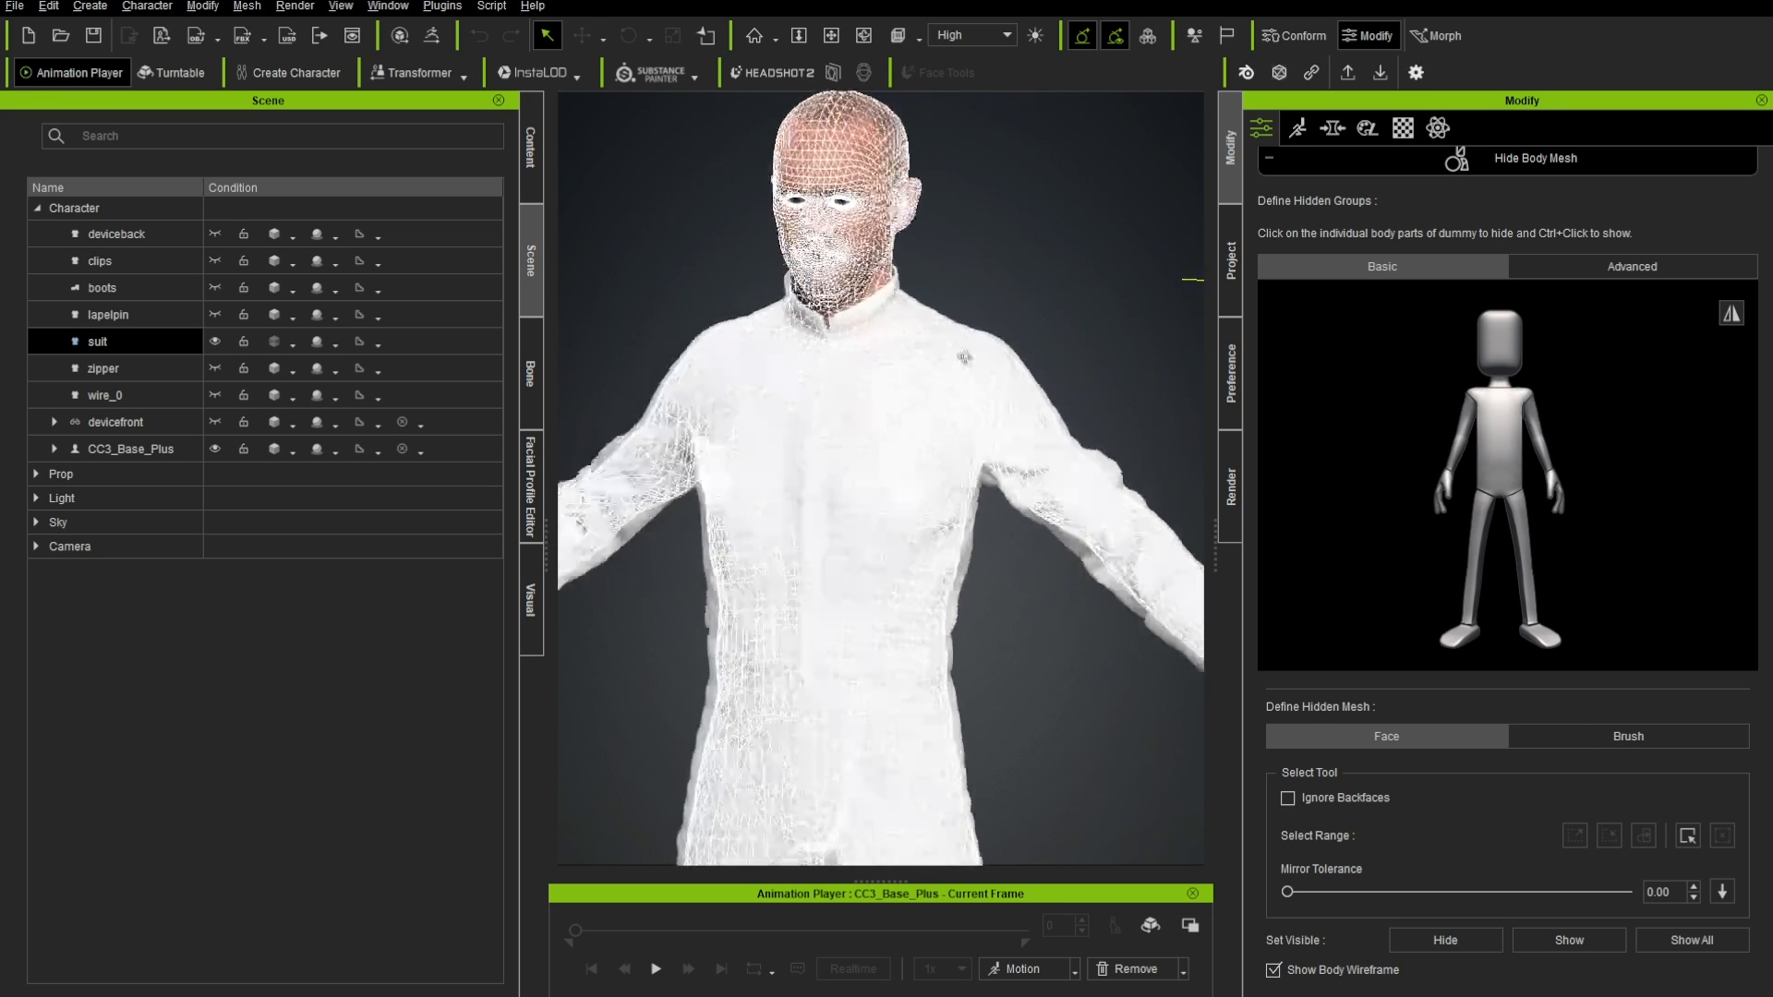
{"action": "right_click_drag", "start_coordinate": [965, 356], "coordinate": [930, 357], "text": "alt"}
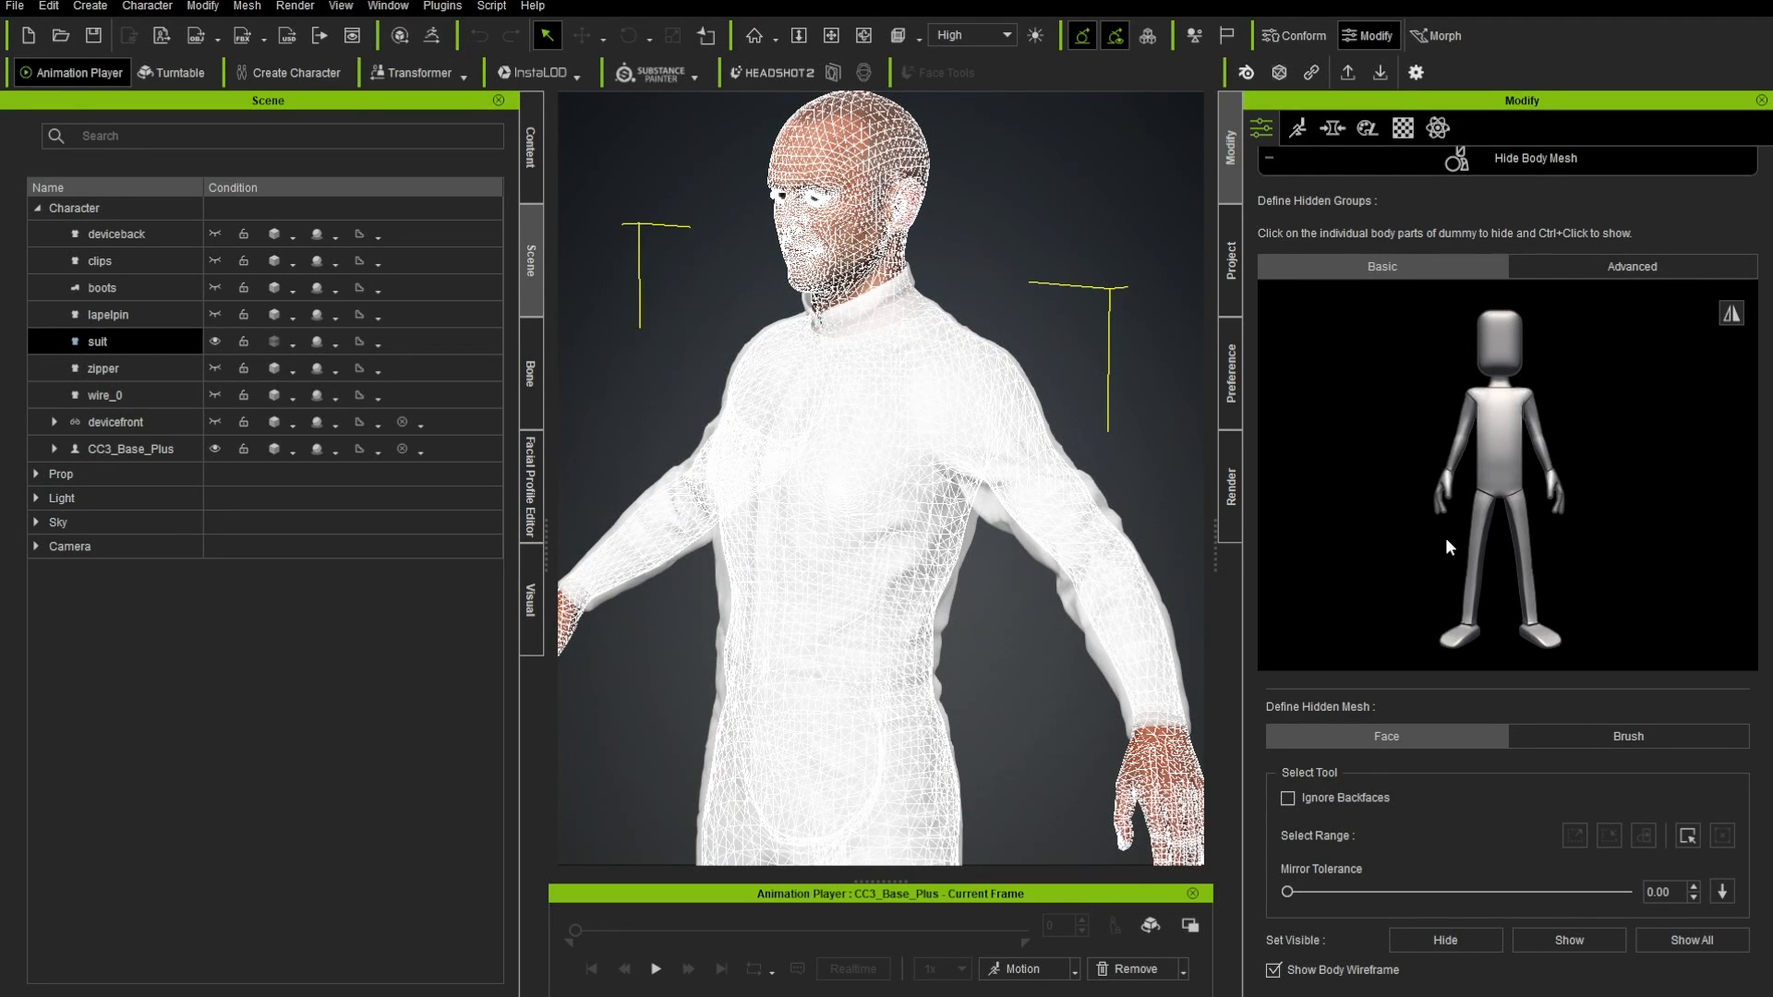
{"action": "scroll", "coordinate": [803, 591], "scroll_direction": "down", "scroll_amount": 4}
{"action": "left_click_drag", "start_coordinate": [841, 699], "coordinate": [902, 445], "text": "alt"}
{"action": "right_click_drag", "start_coordinate": [902, 445], "coordinate": [942, 444], "text": "alt"}
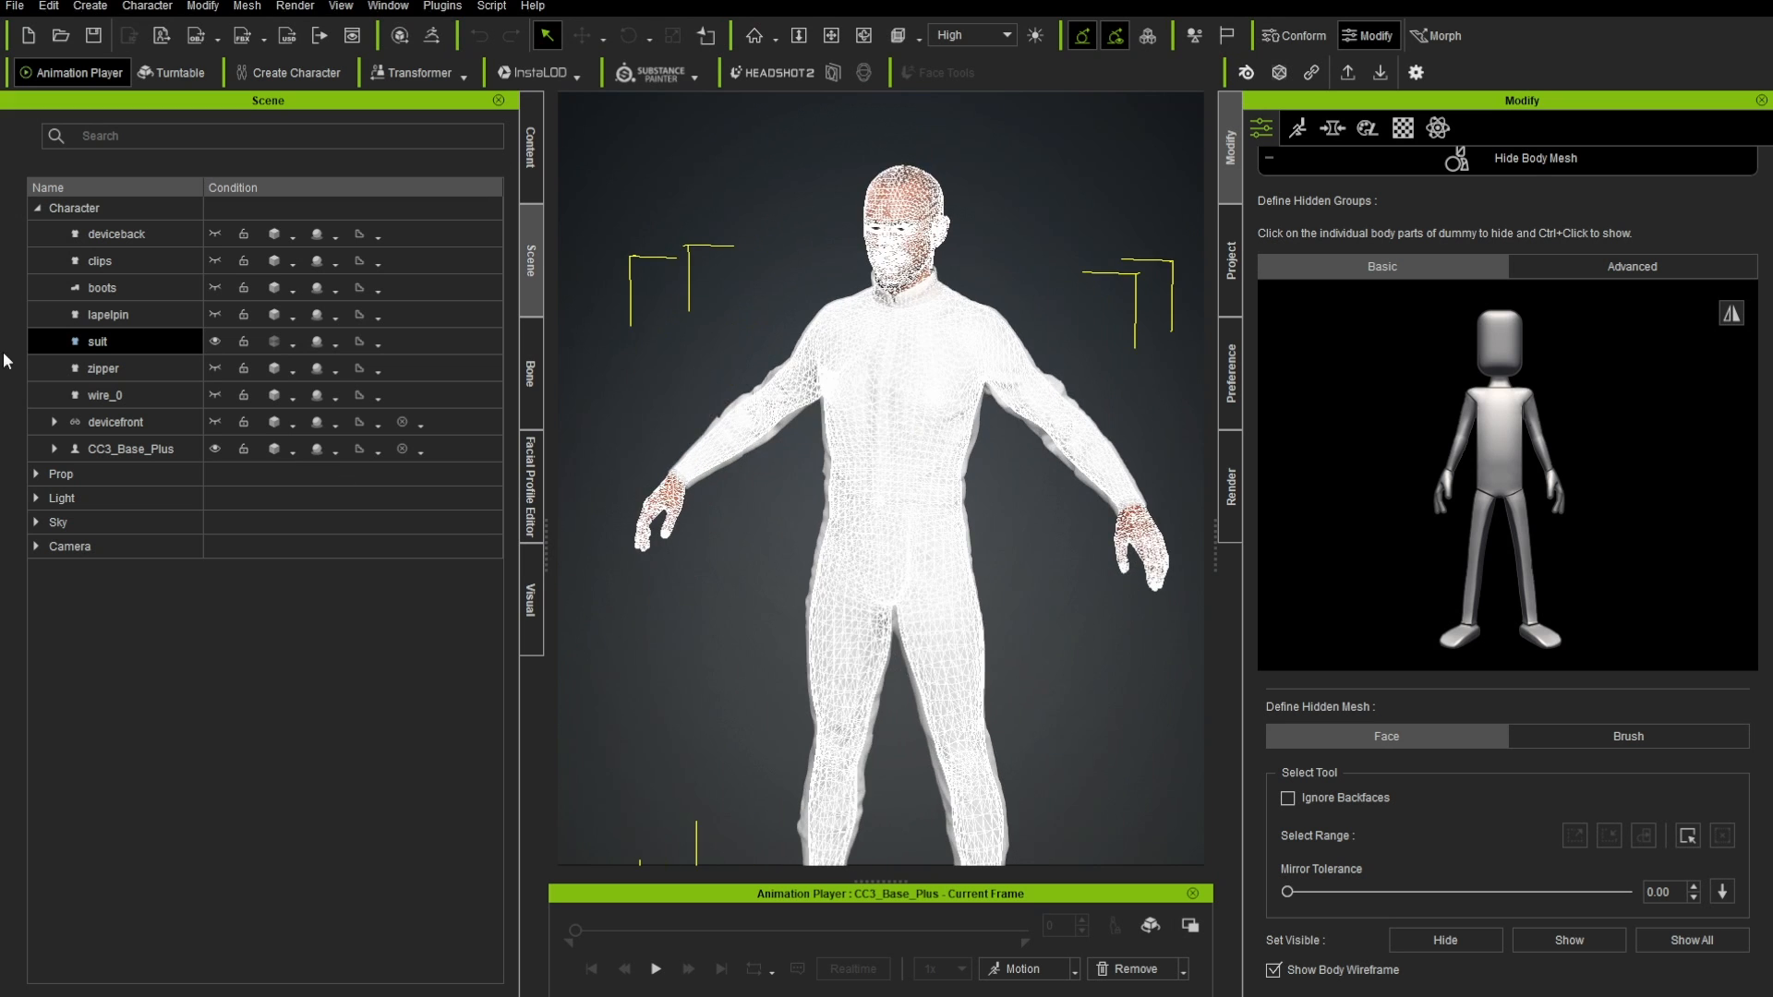
{"action": "scroll", "coordinate": [827, 453], "scroll_direction": "up", "scroll_amount": 4}
{"action": "left_click_drag", "start_coordinate": [845, 393], "coordinate": [898, 512], "text": "alt"}
{"action": "right_click_drag", "start_coordinate": [898, 513], "coordinate": [859, 507], "text": "alt"}
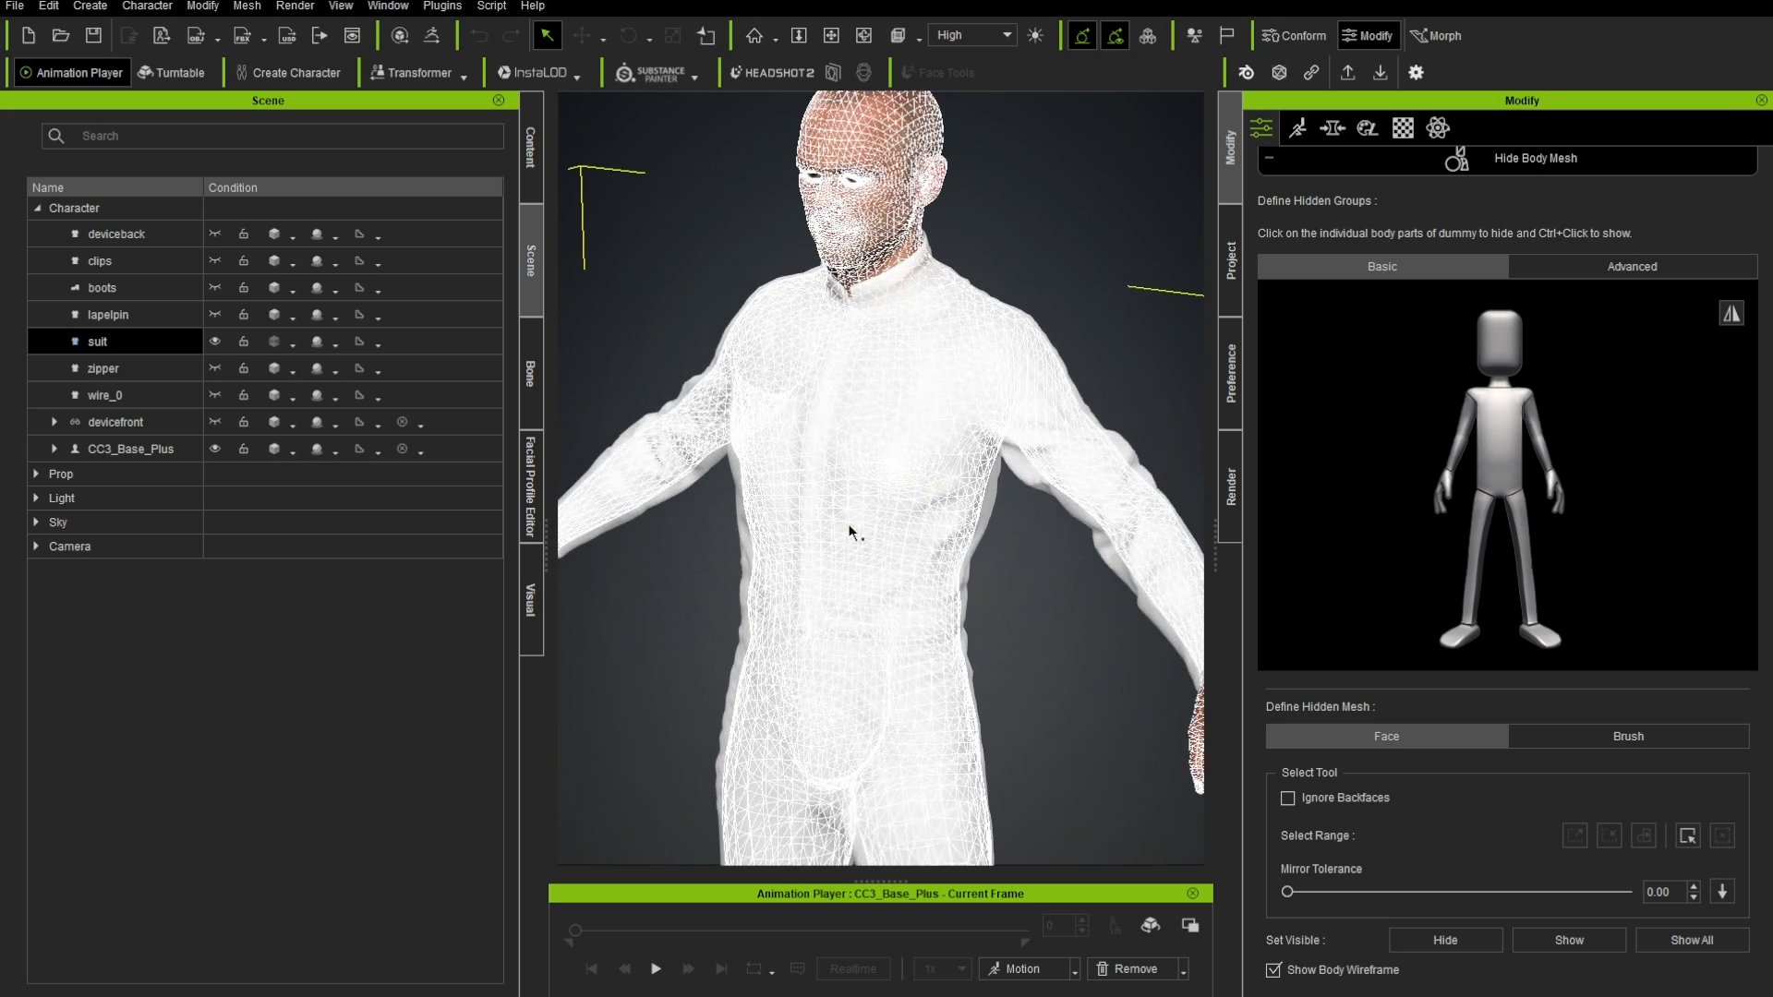
- Switch the hidden groups dummy from Basic to Advanced and examine the neck and collar area of the body mesh
{"action": "left_click", "coordinate": [1498, 454]}
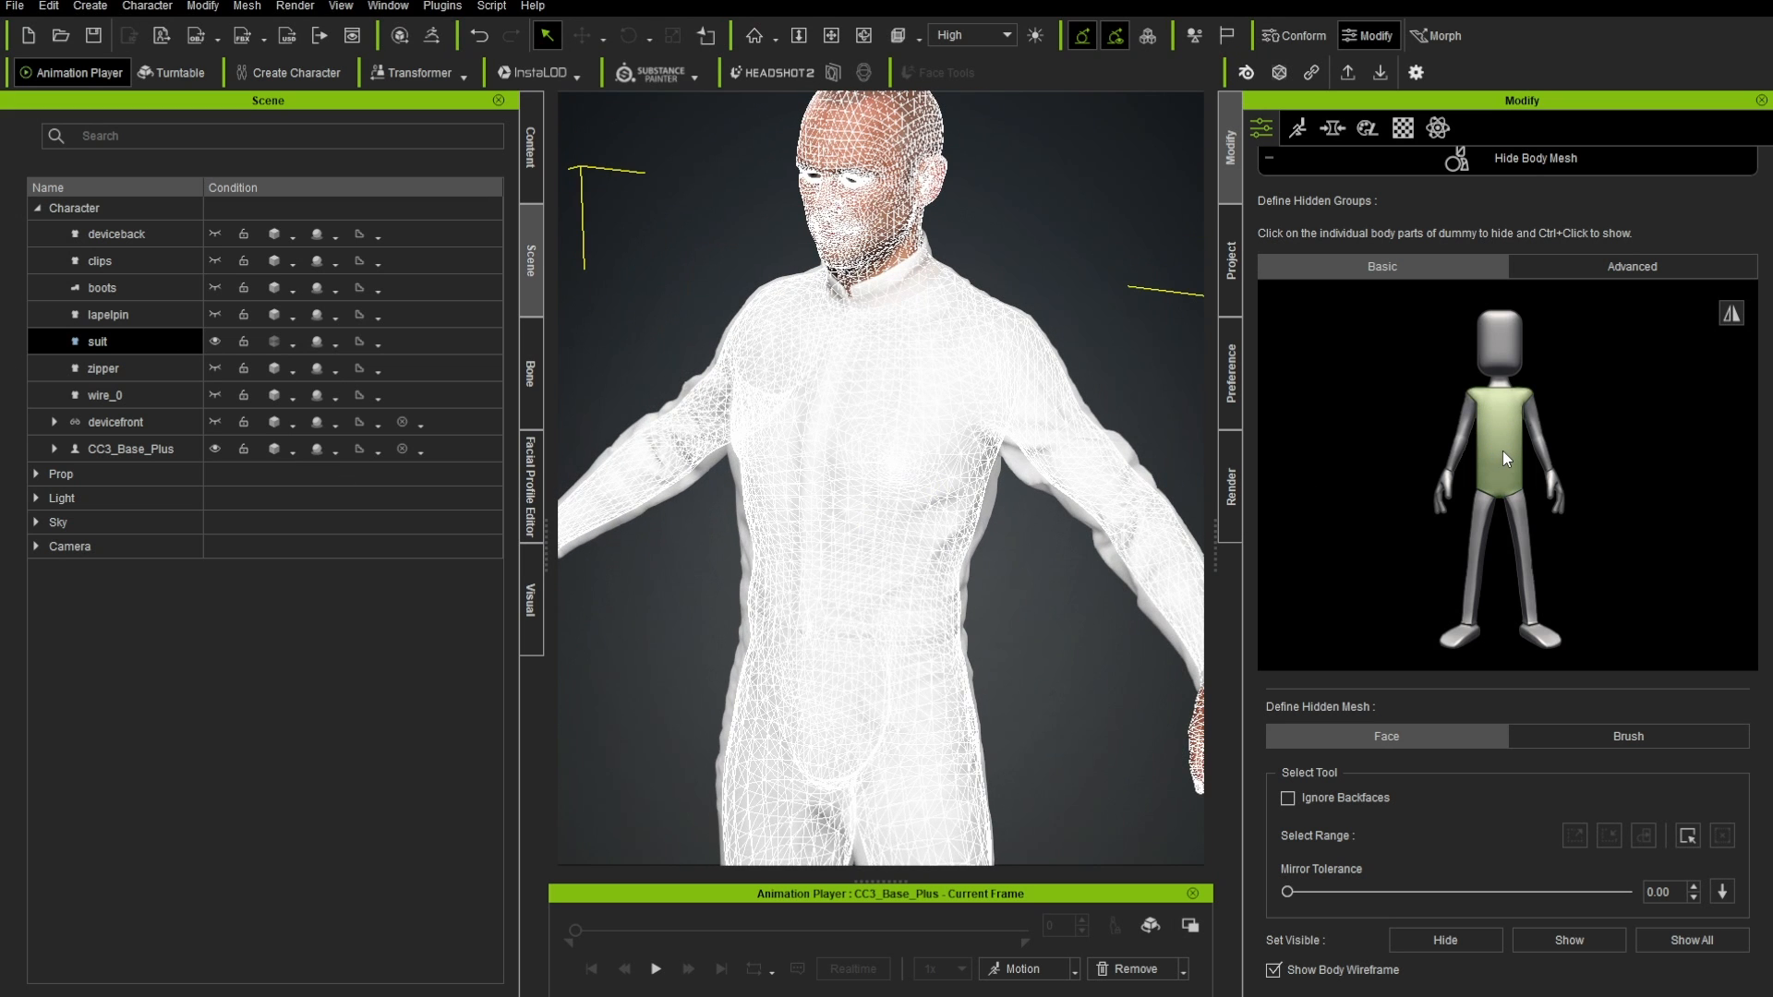
{"action": "left_click", "coordinate": [1595, 266]}
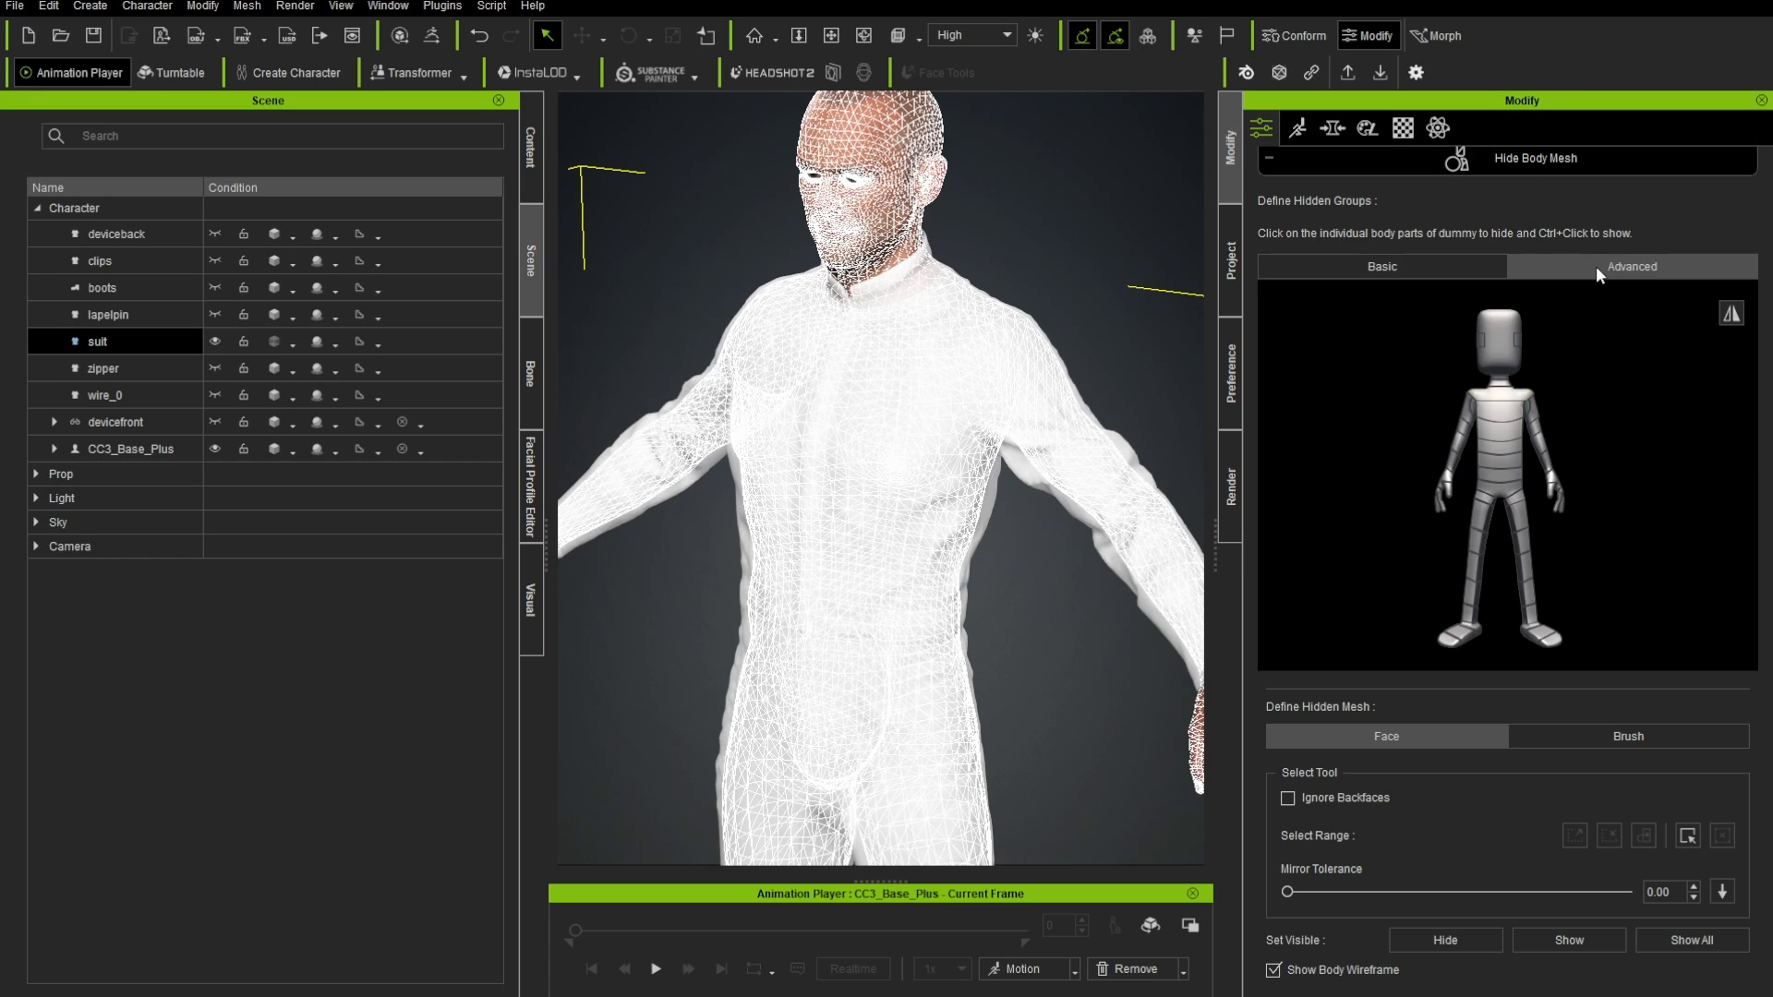
{"action": "left_click_drag", "start_coordinate": [747, 418], "coordinate": [772, 536], "text": "alt"}
{"action": "scroll", "coordinate": [771, 536], "scroll_direction": "up", "scroll_amount": 4}
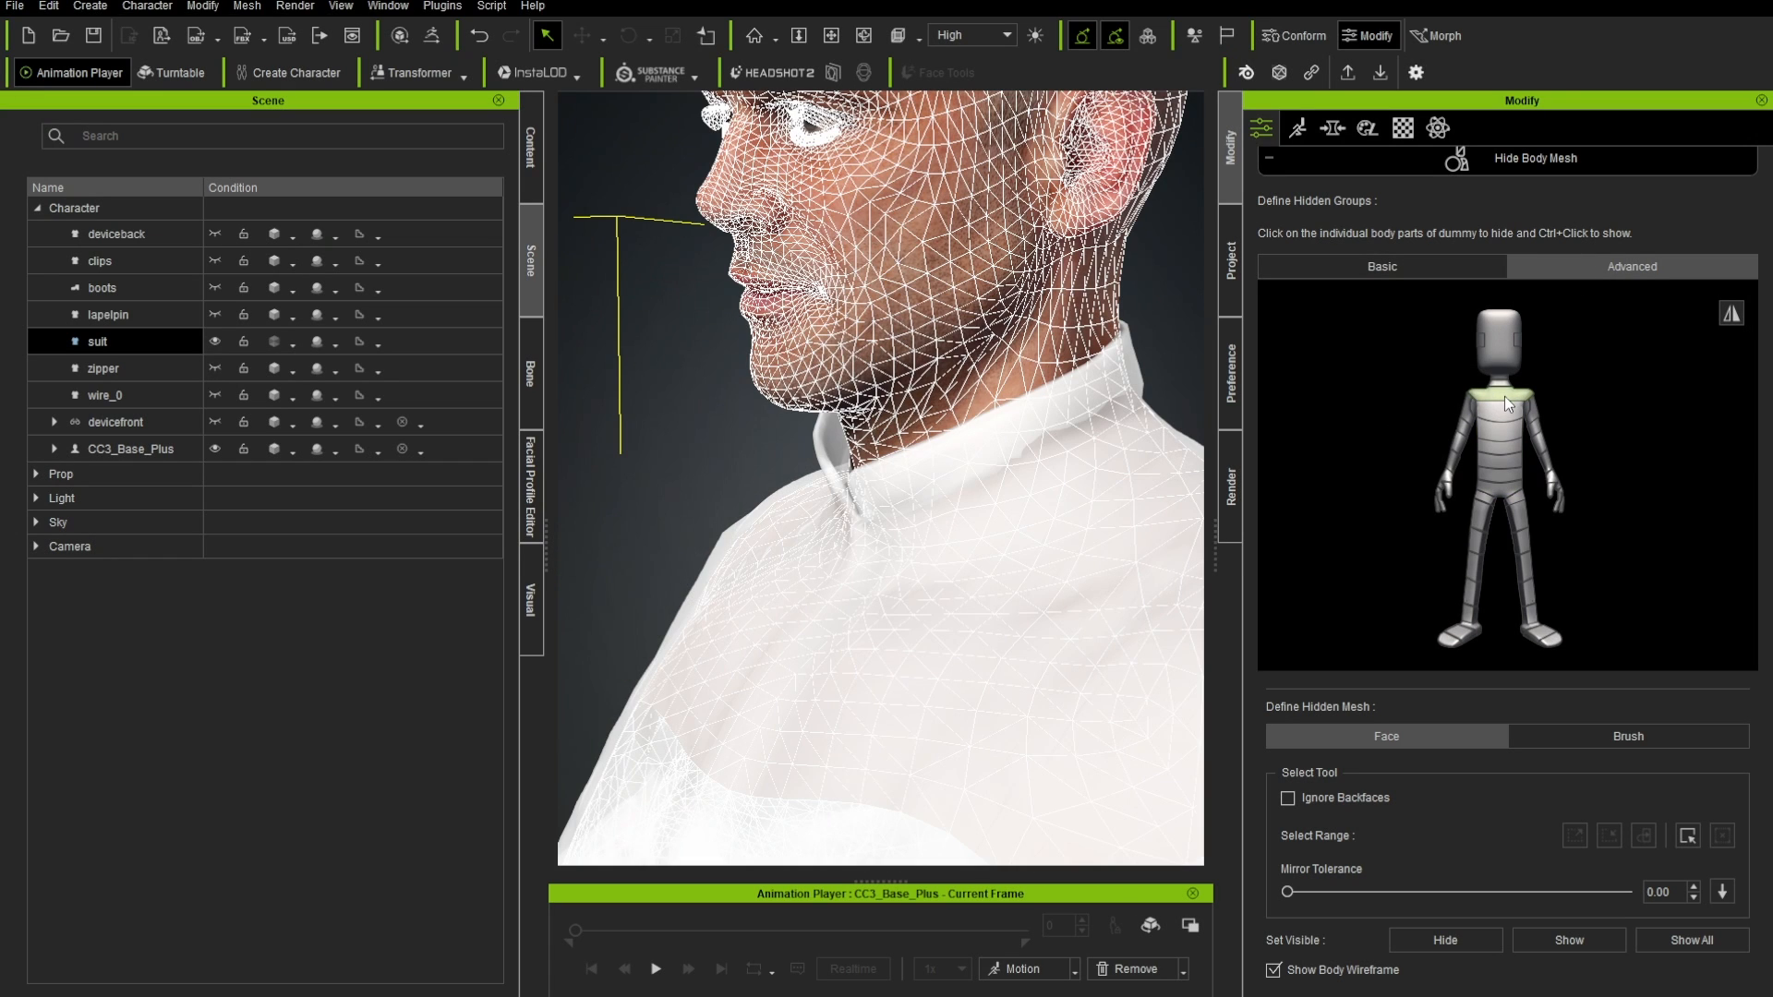
{"action": "right_click_drag", "start_coordinate": [784, 544], "coordinate": [1044, 554], "text": "alt"}
{"action": "scroll", "coordinate": [1044, 554], "scroll_direction": "down", "scroll_amount": 5}
{"action": "scroll", "coordinate": [891, 605], "scroll_direction": "up", "scroll_amount": 3}
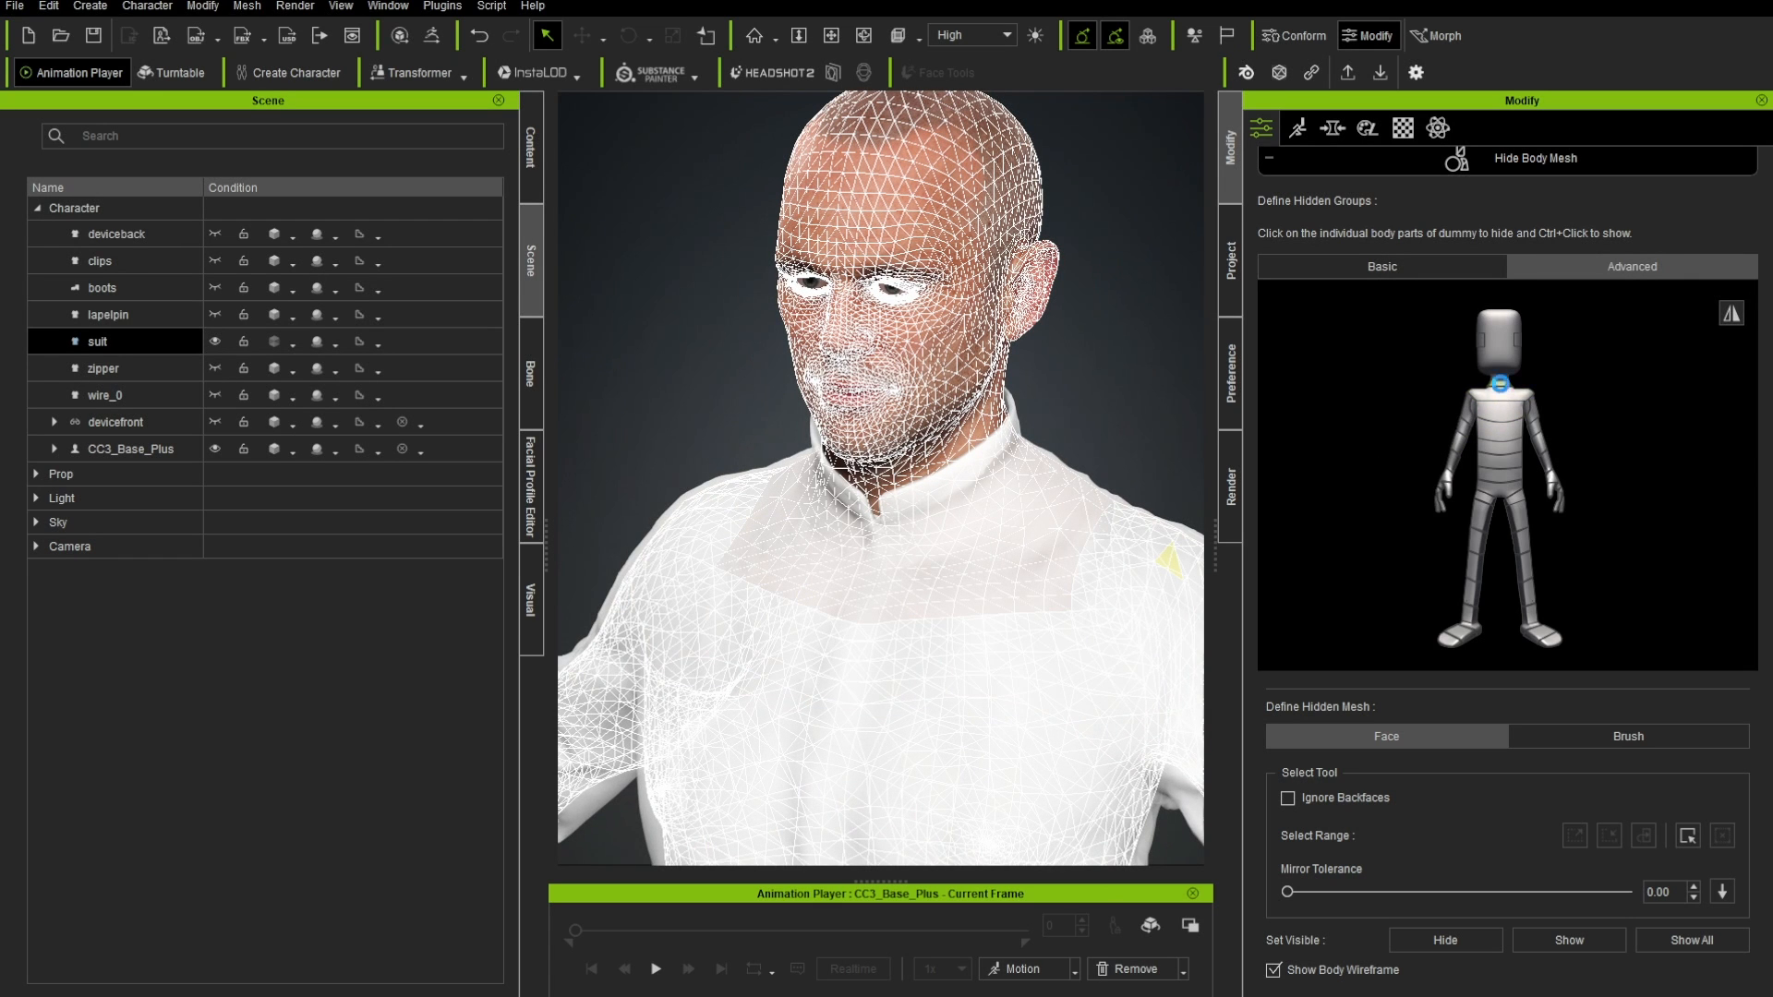
- Try selecting body mesh faces across the upper back in Face mode, check them from the front and clear the selection
{"action": "right_click_drag", "start_coordinate": [1049, 578], "coordinate": [464, 599], "text": "alt"}
{"action": "right_click_drag", "start_coordinate": [1035, 522], "coordinate": [988, 540], "text": "alt"}
{"action": "left_click_drag", "start_coordinate": [1123, 481], "coordinate": [924, 707]}
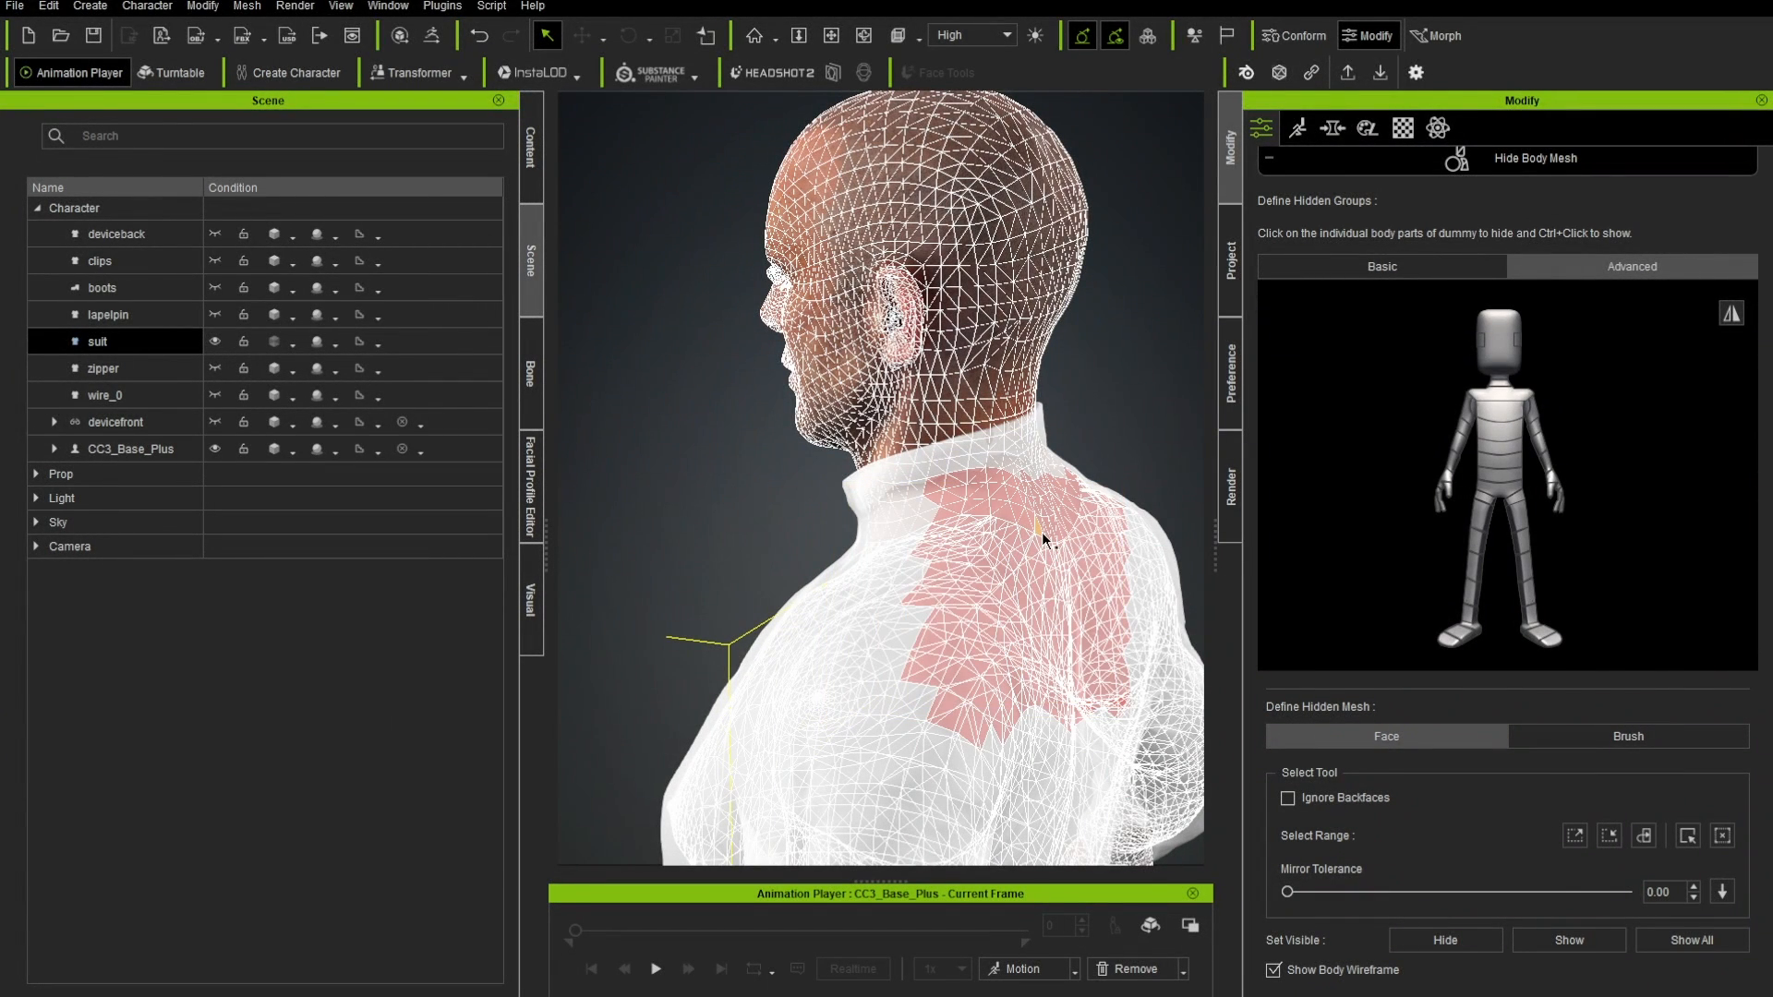
{"action": "scroll", "coordinate": [1509, 877], "scroll_direction": "down", "scroll_amount": 2}
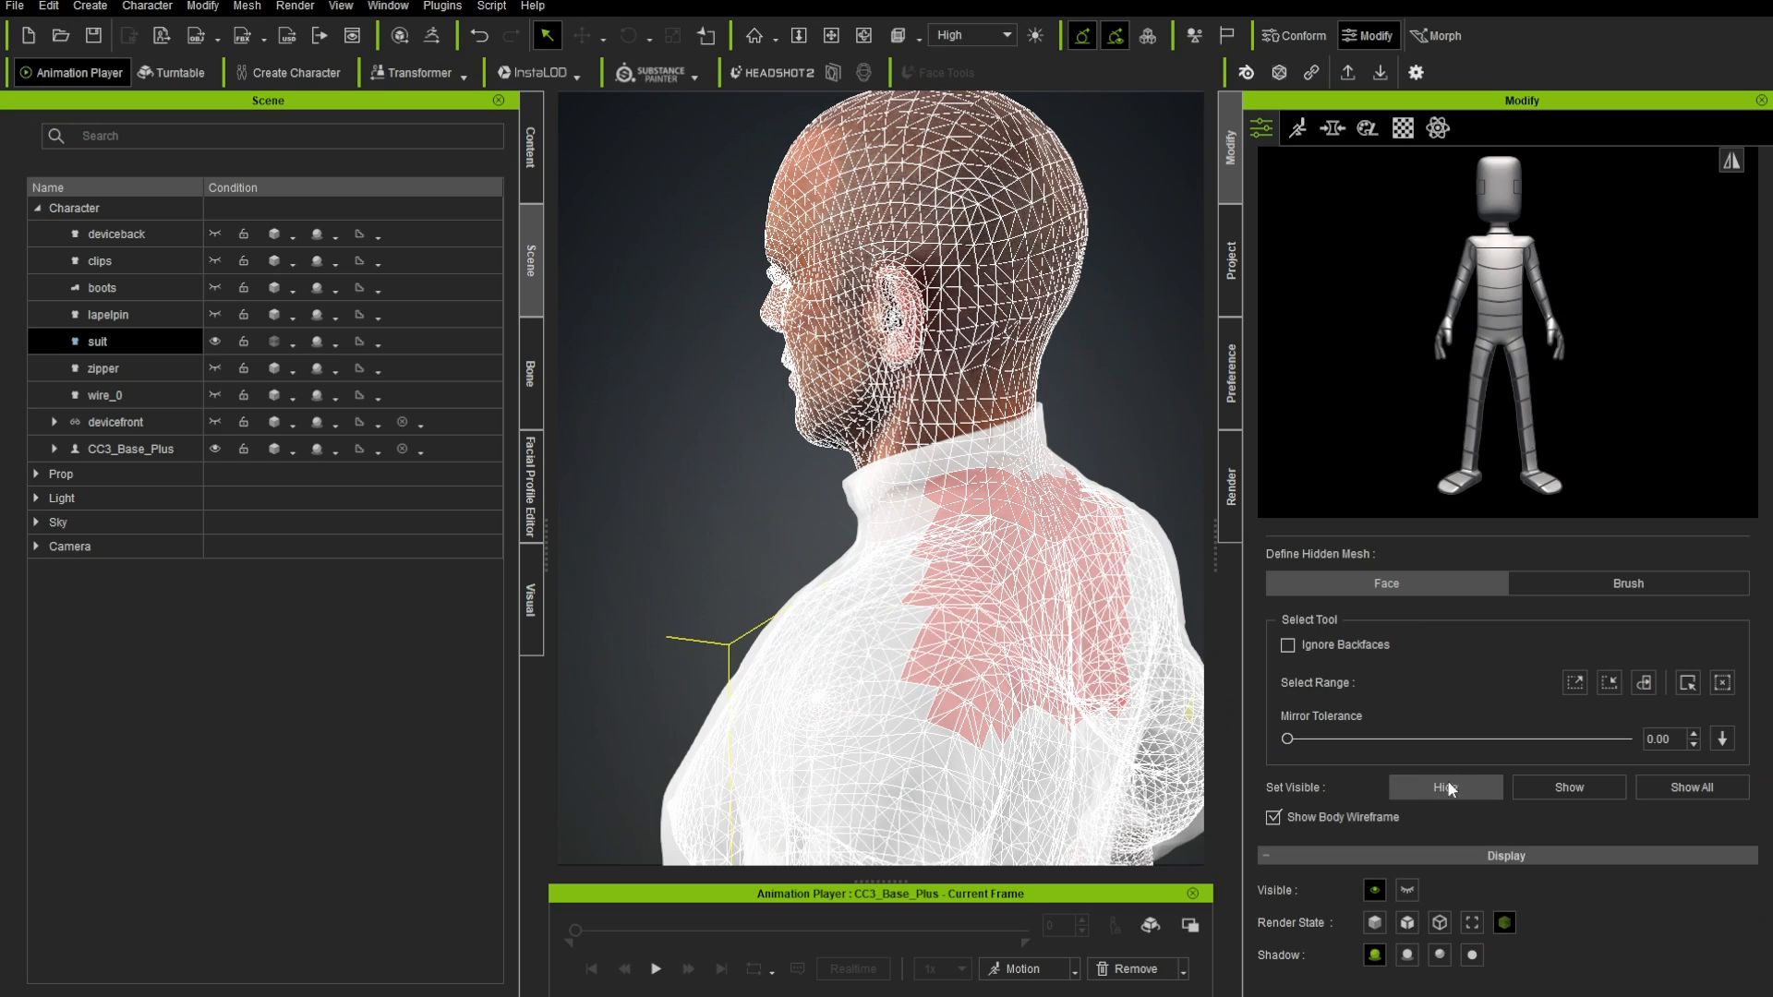
{"action": "right_click_drag", "start_coordinate": [800, 560], "coordinate": [1072, 501]}
{"action": "middle_click_drag", "start_coordinate": [1072, 500], "coordinate": [855, 481]}
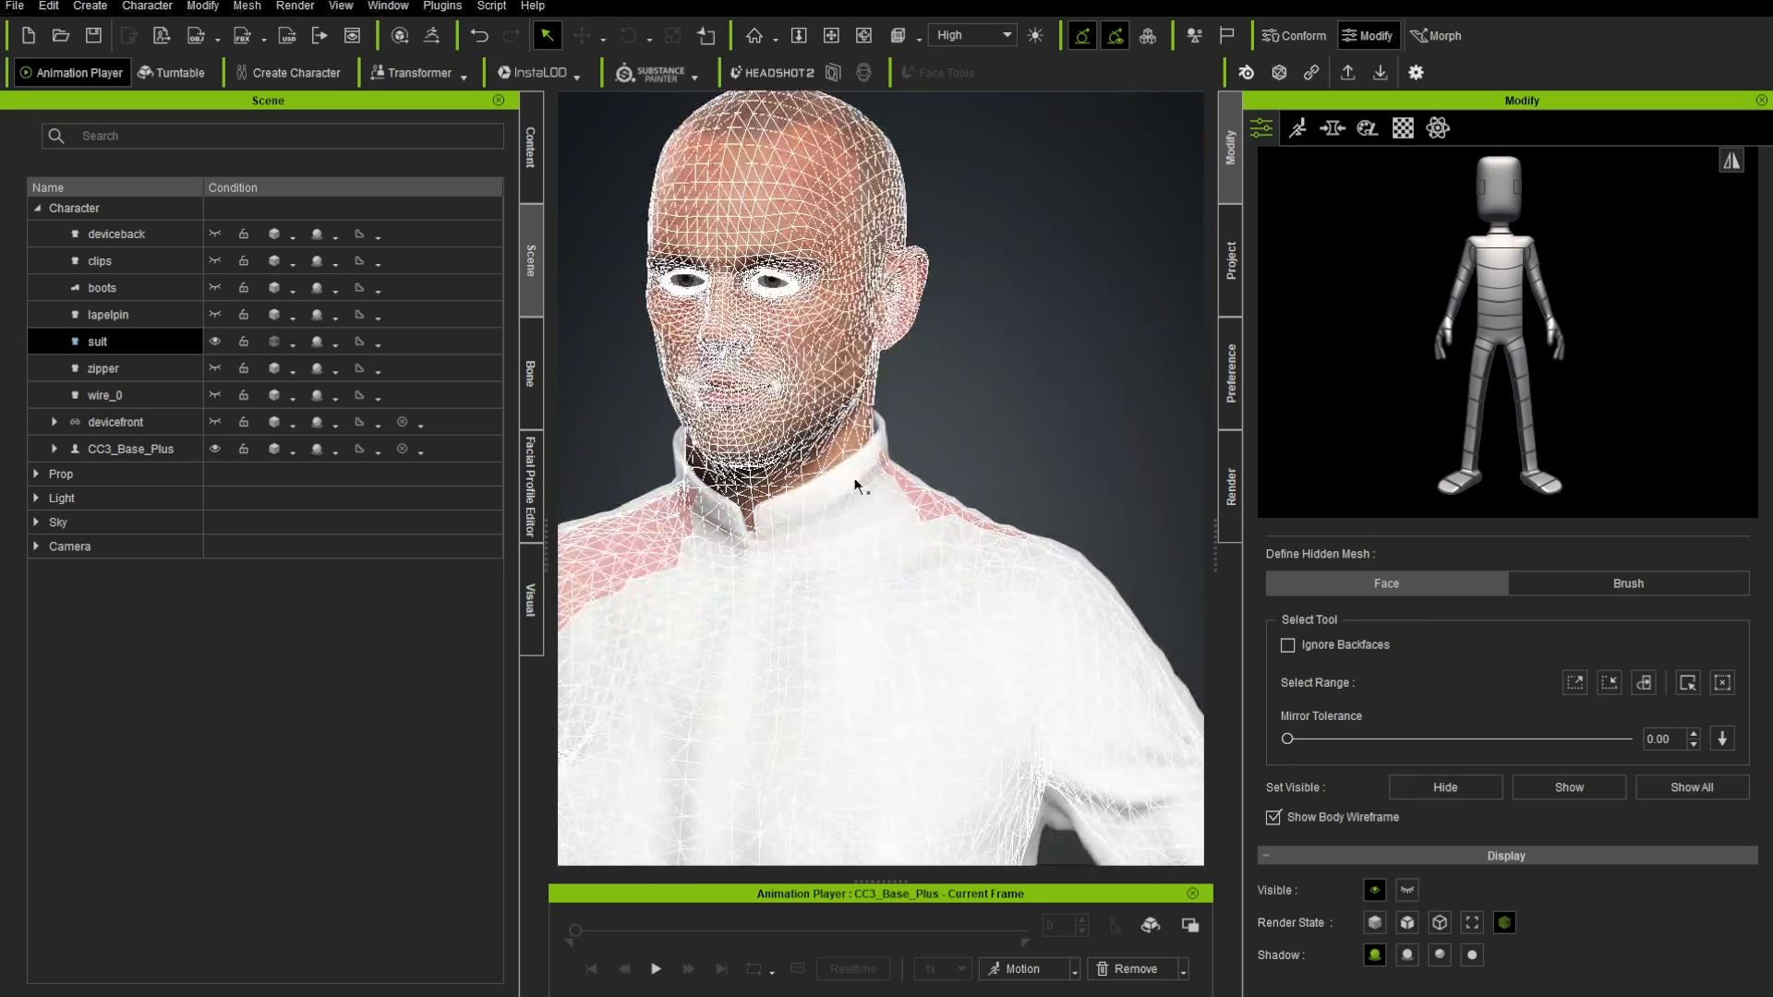
{"action": "left_click", "coordinate": [1018, 407]}
- Check the full-length body wireframe and exit the Hide Body Mesh tool without hiding any body parts
{"action": "scroll", "coordinate": [947, 504], "scroll_direction": "down", "scroll_amount": 5}
{"action": "middle_click_drag", "start_coordinate": [956, 582], "coordinate": [969, 416]}
{"action": "scroll", "coordinate": [980, 541], "scroll_direction": "down", "scroll_amount": 2}
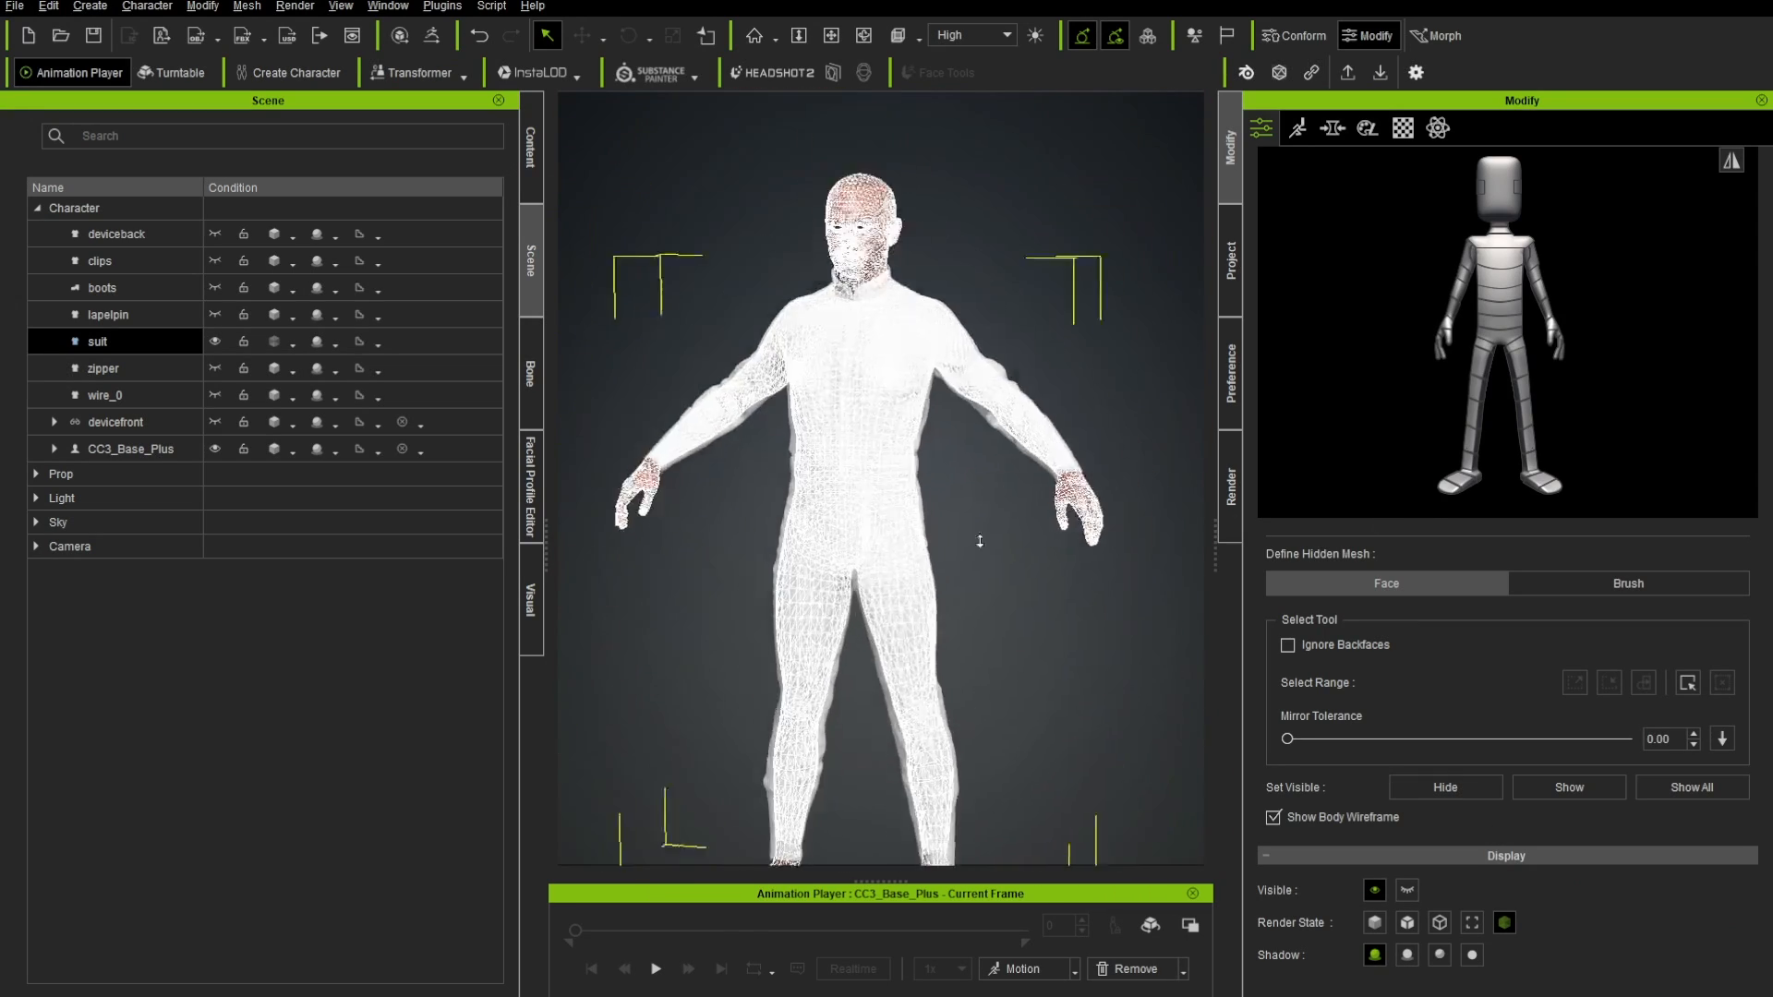
{"action": "middle_click_drag", "start_coordinate": [980, 541], "coordinate": [1021, 479]}
{"action": "right_click_drag", "start_coordinate": [1021, 479], "coordinate": [1131, 489]}
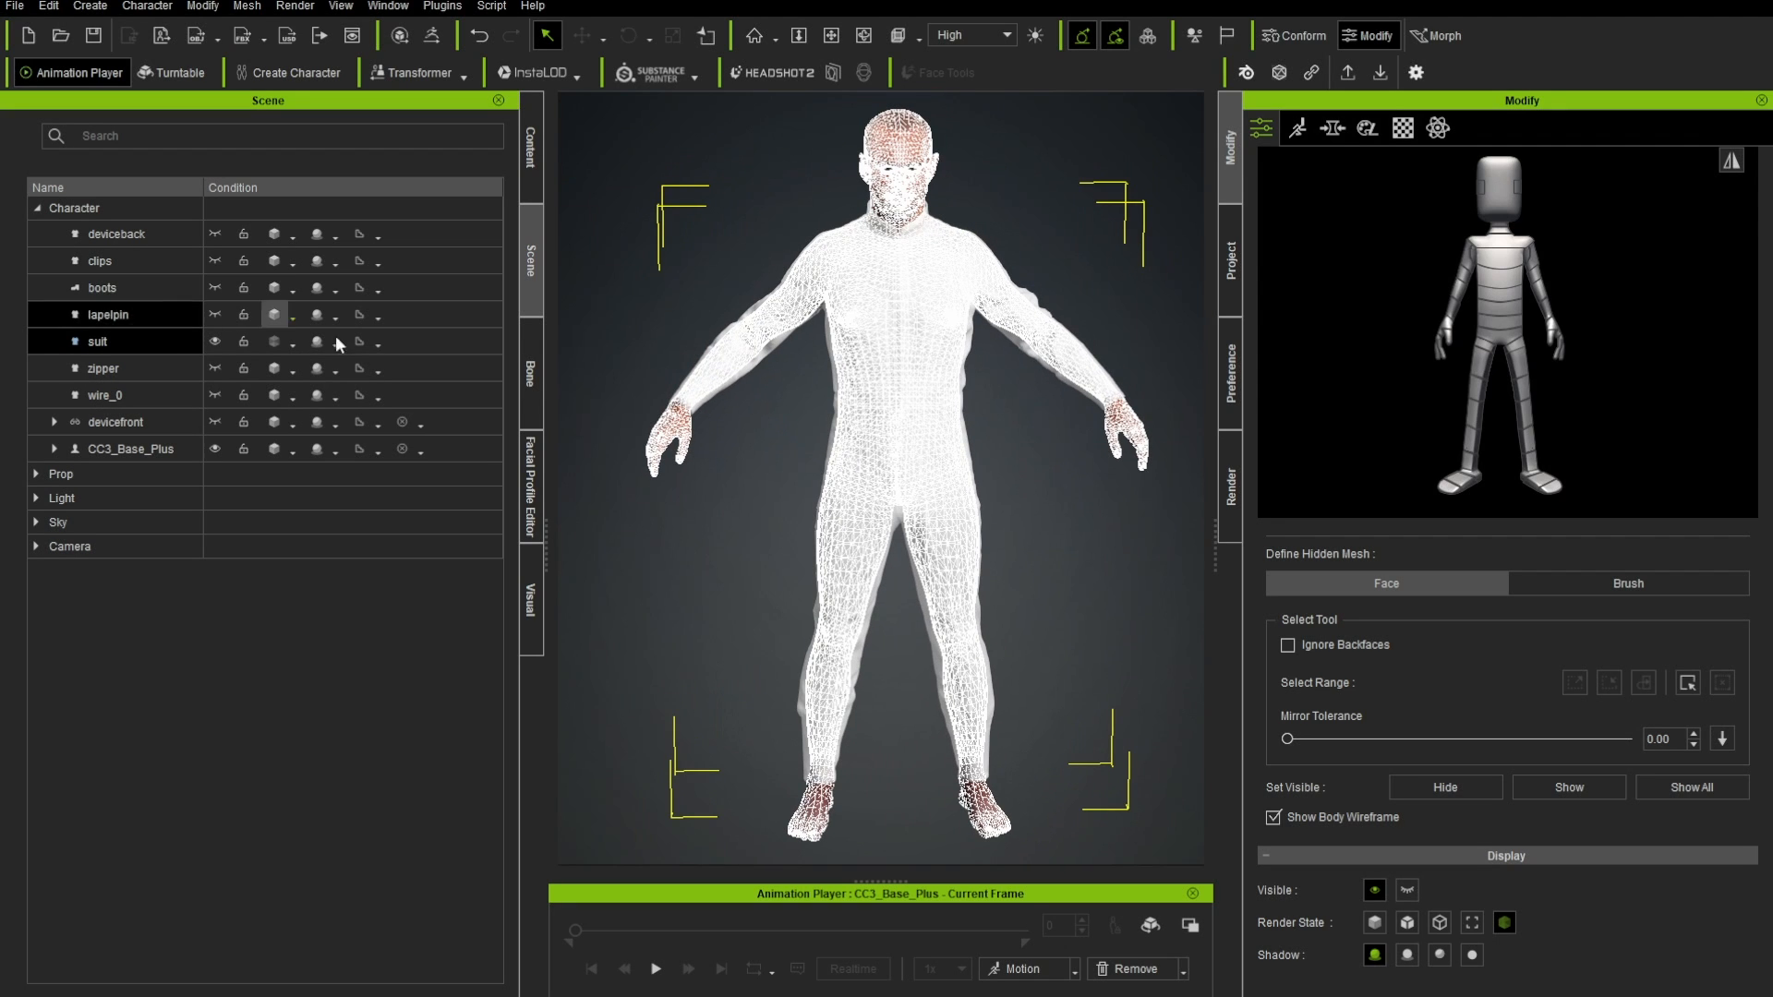
{"action": "scroll", "coordinate": [1429, 716], "scroll_direction": "up", "scroll_amount": 5}
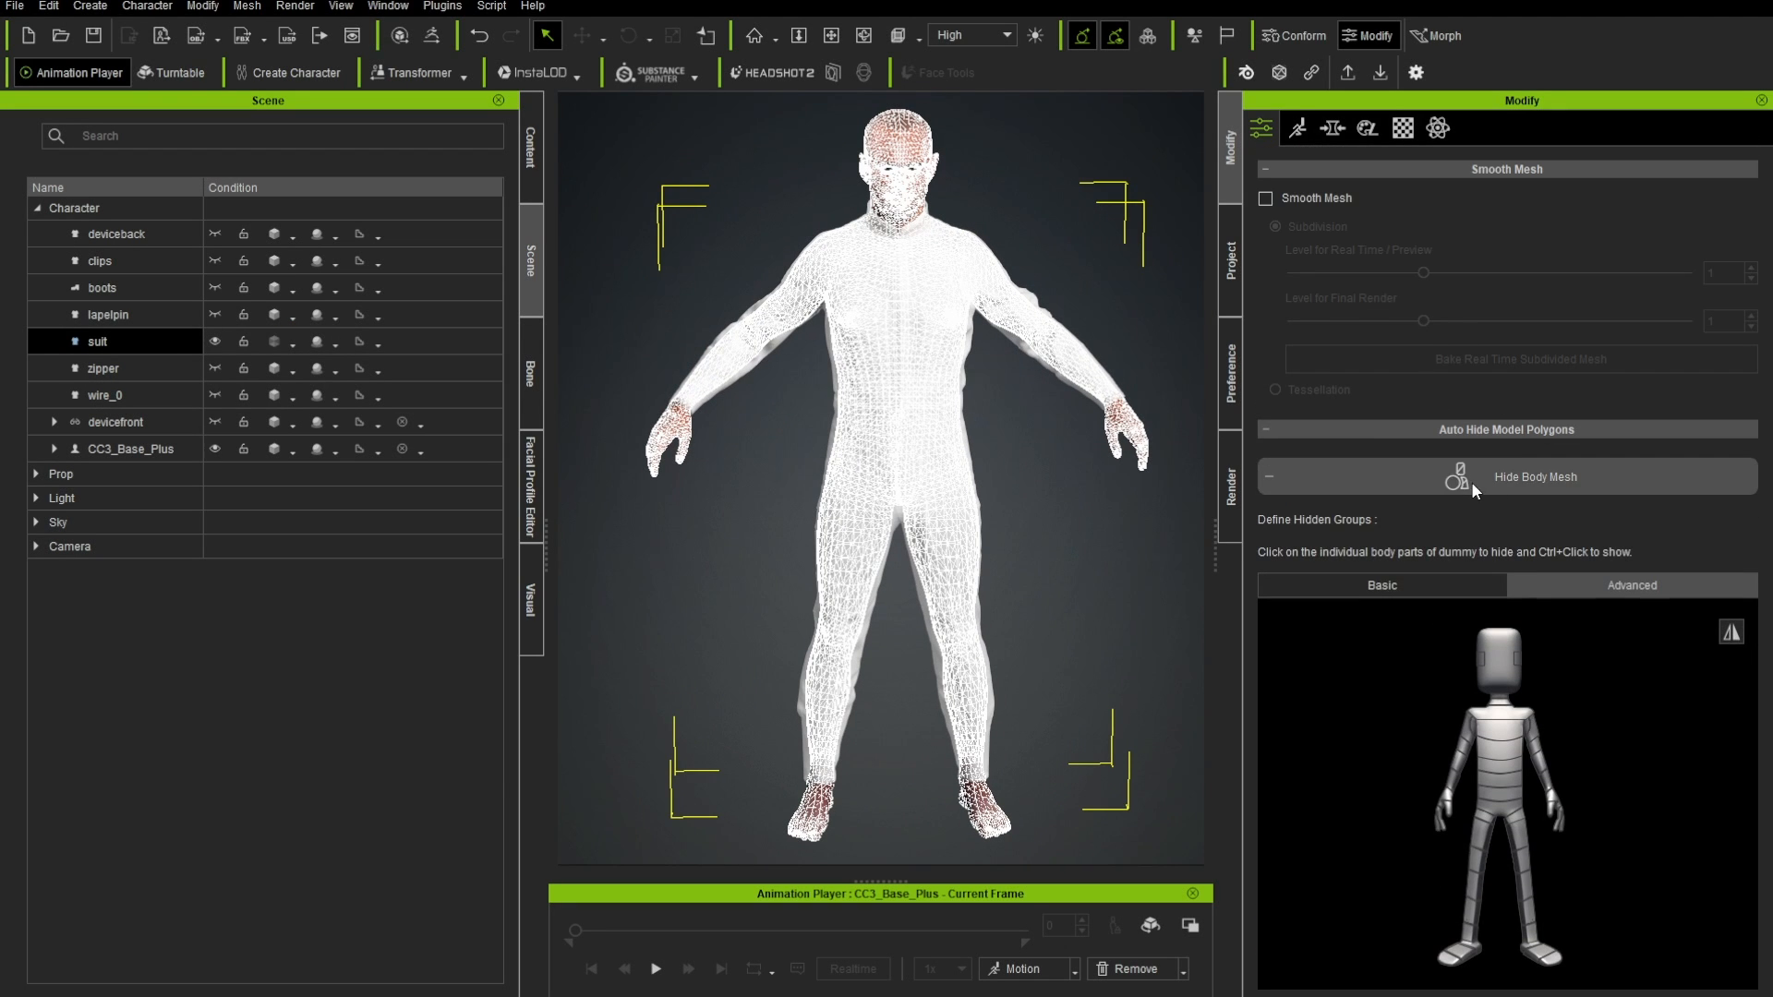
{"action": "left_click", "coordinate": [1587, 491]}
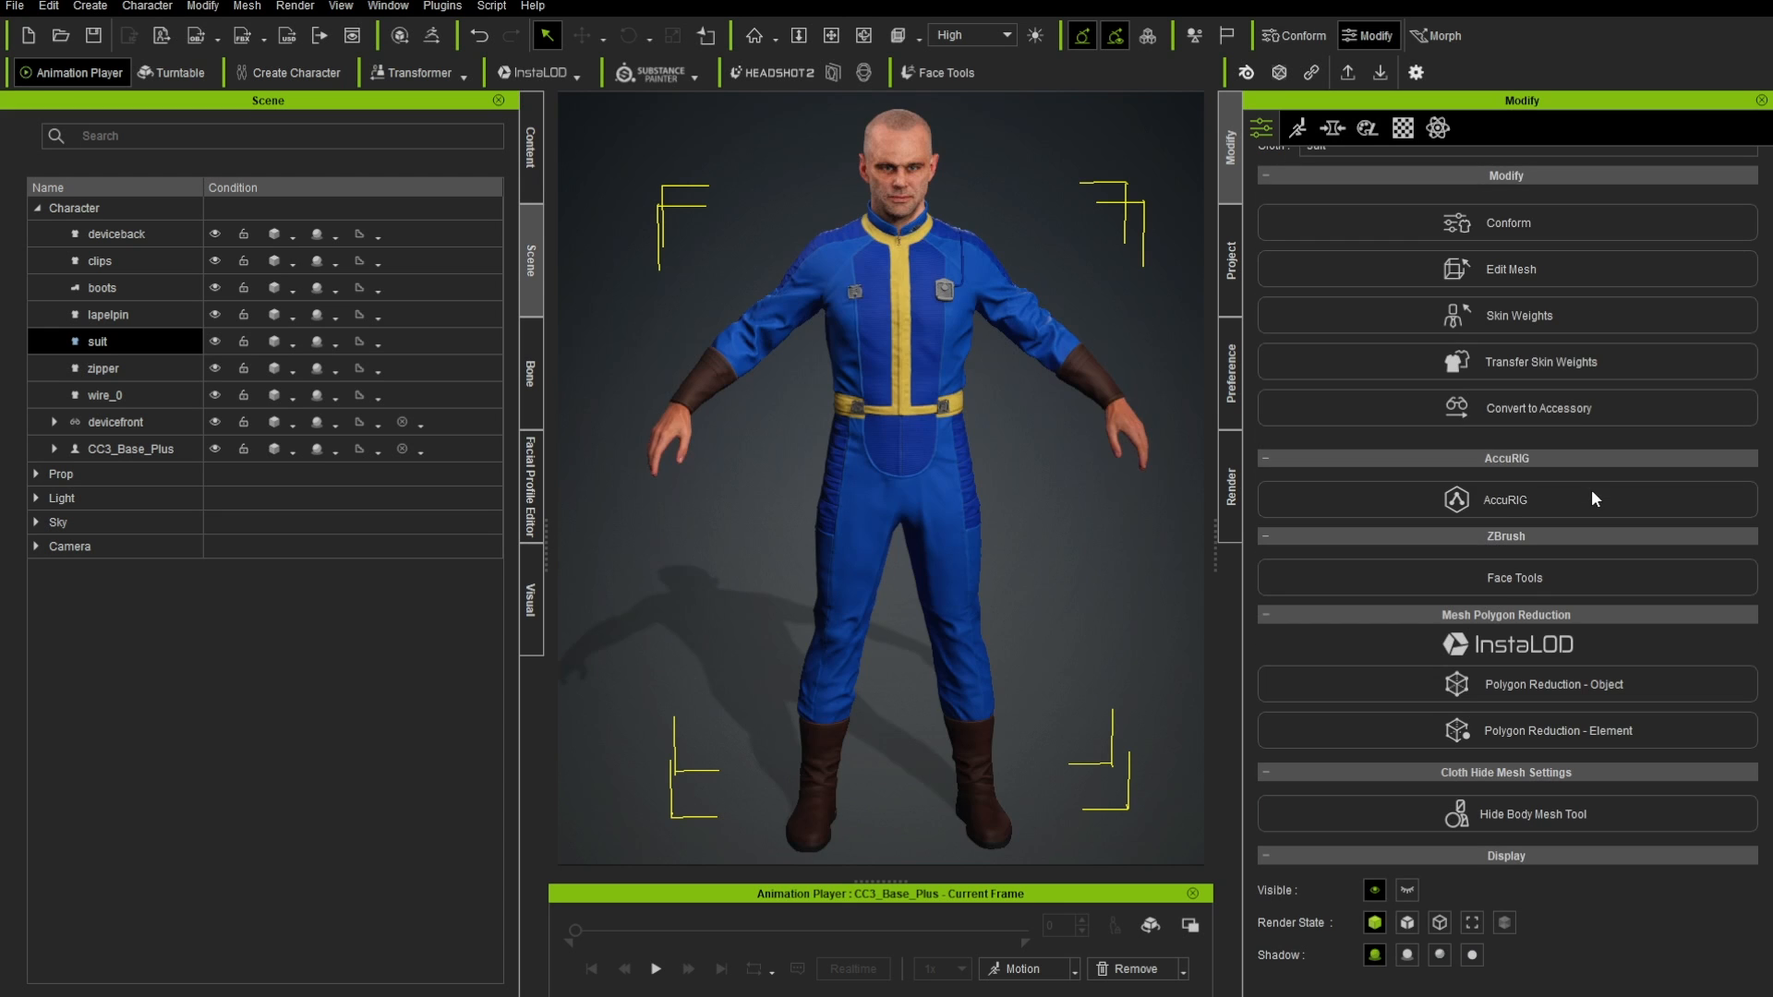
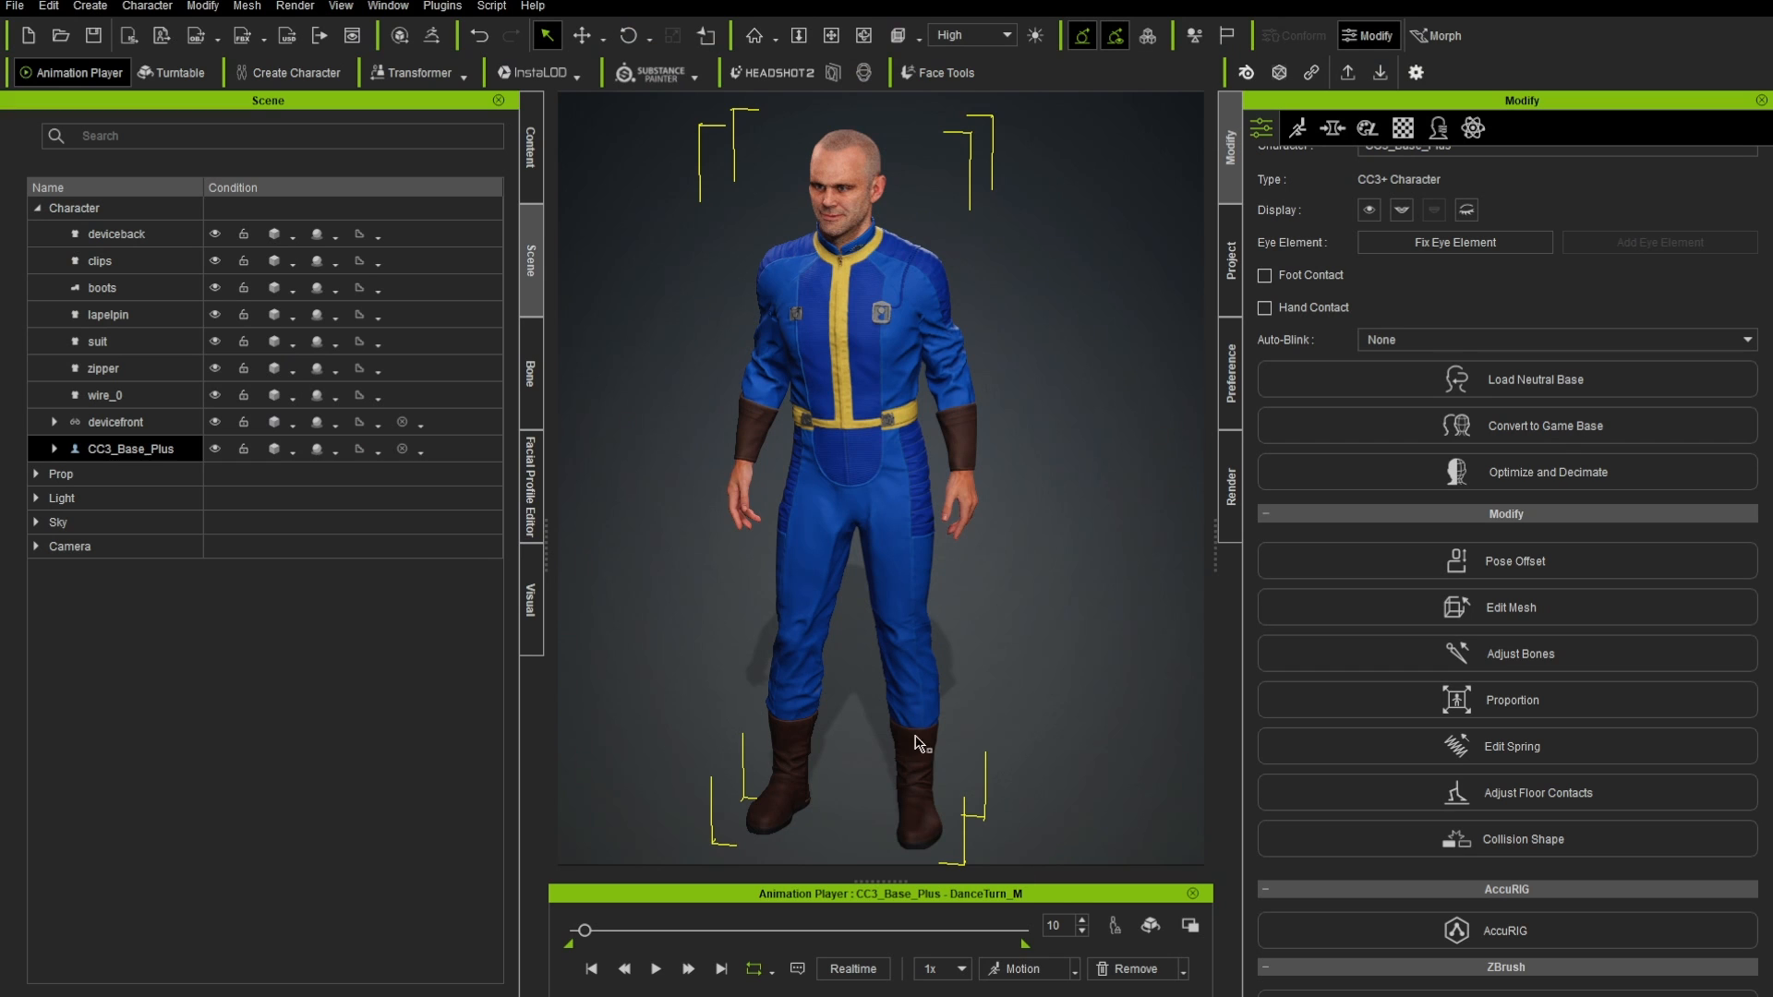
- Open the content library and expand the Motion folder under the Animation category
{"action": "left_click", "coordinate": [531, 148]}
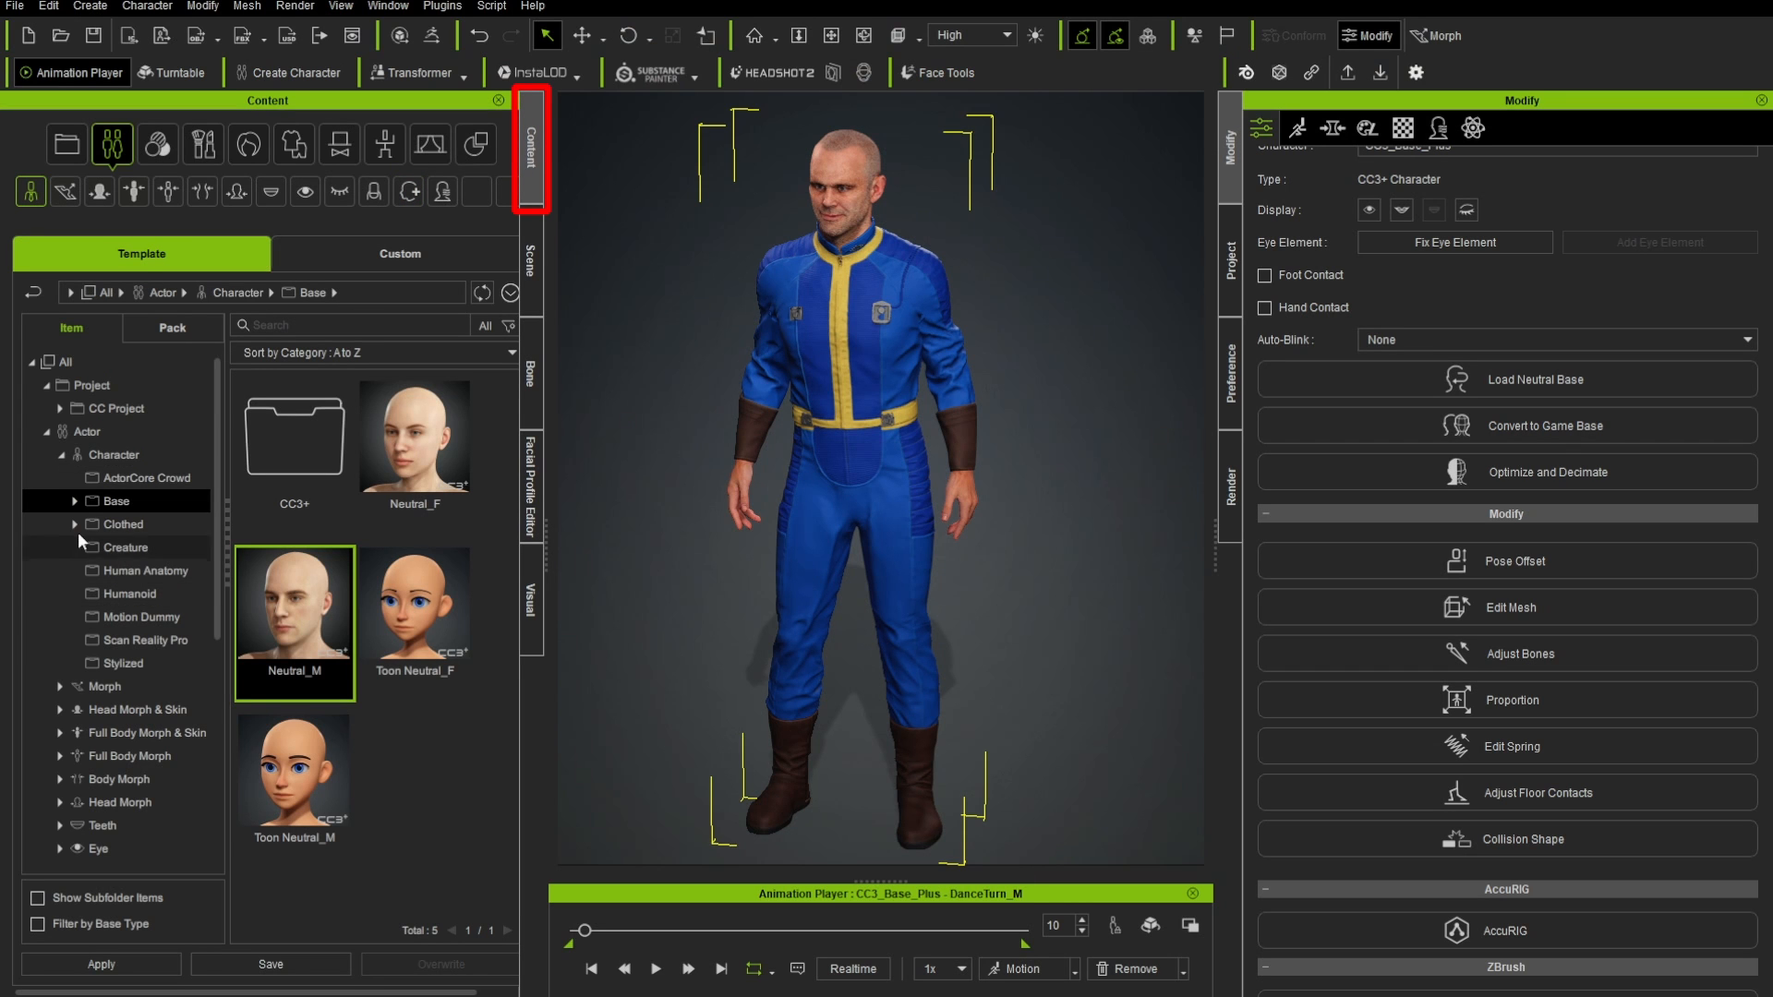
{"action": "left_click", "coordinate": [46, 431]}
{"action": "left_click", "coordinate": [47, 567]}
{"action": "left_click", "coordinate": [60, 604]}
{"action": "scroll", "coordinate": [164, 696], "scroll_direction": "down", "scroll_amount": 1}
{"action": "scroll", "coordinate": [208, 817], "scroll_direction": "down", "scroll_amount": 1}
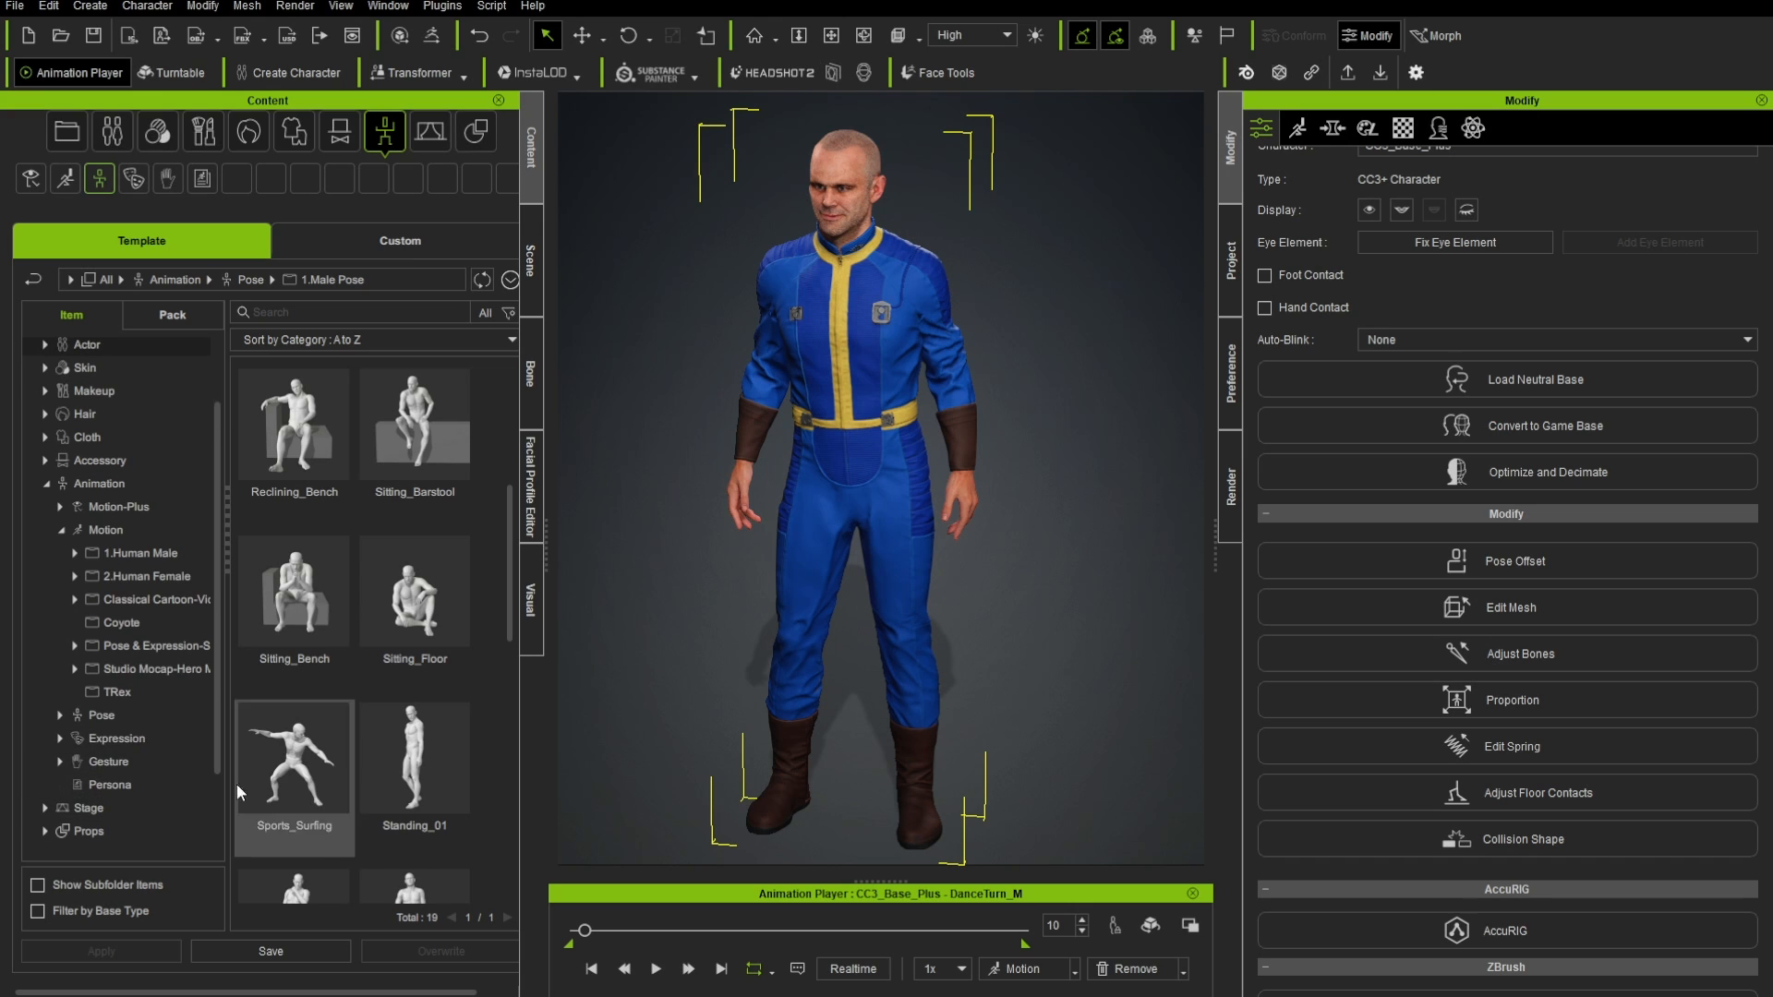
- Apply Sporty_Pose01 from the male Stand Pose folder of Pose & Expression-Supermodels to the character
{"action": "left_click", "coordinate": [60, 715]}
{"action": "left_click", "coordinate": [60, 715]}
{"action": "double_click", "coordinate": [139, 647]}
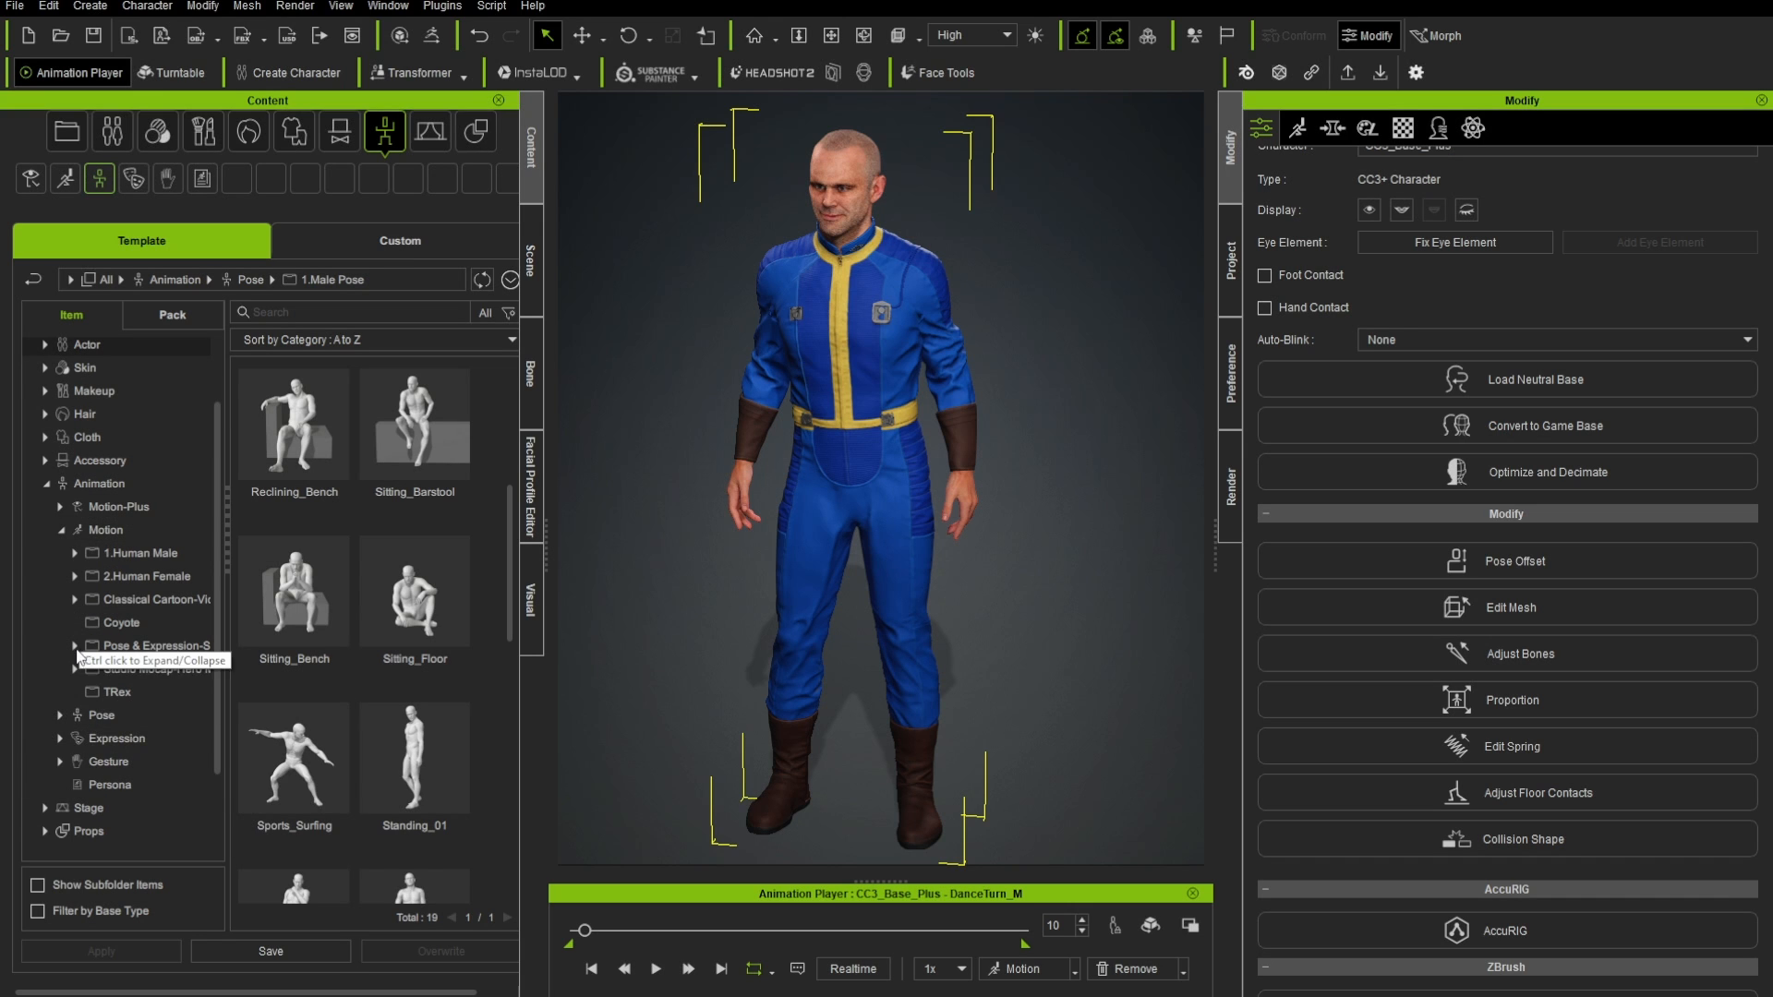
{"action": "left_click", "coordinate": [93, 691]}
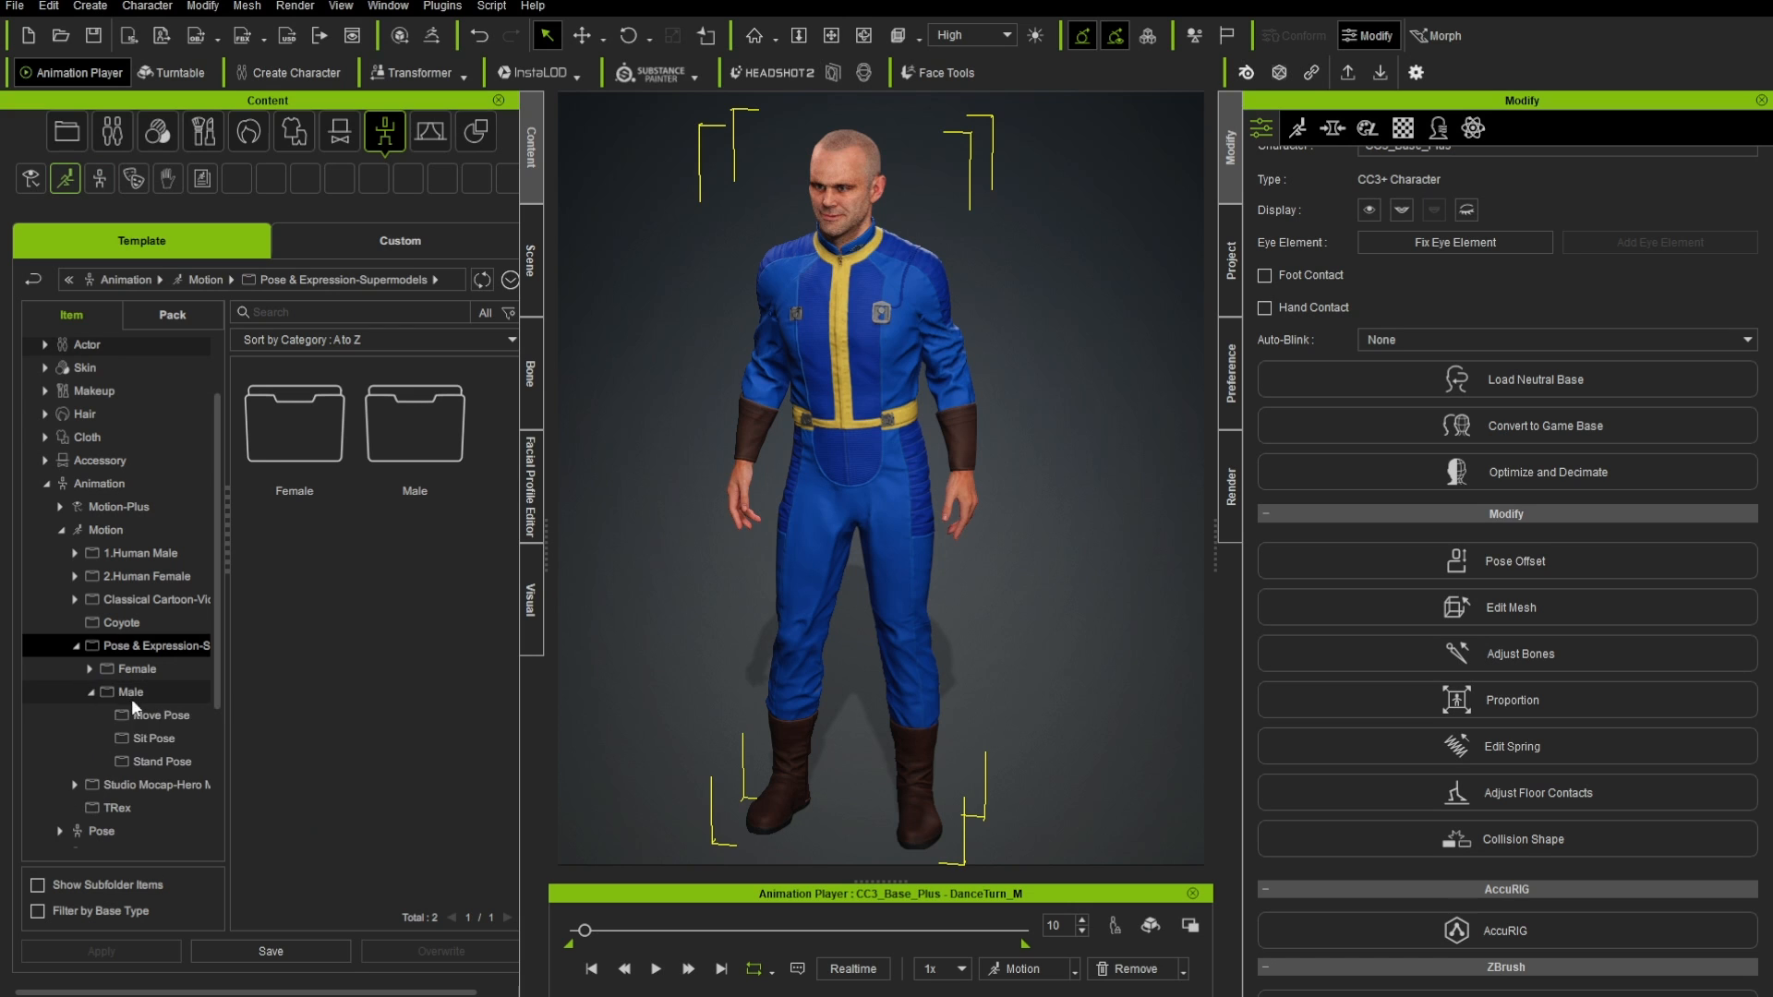
{"action": "left_click", "coordinate": [143, 761]}
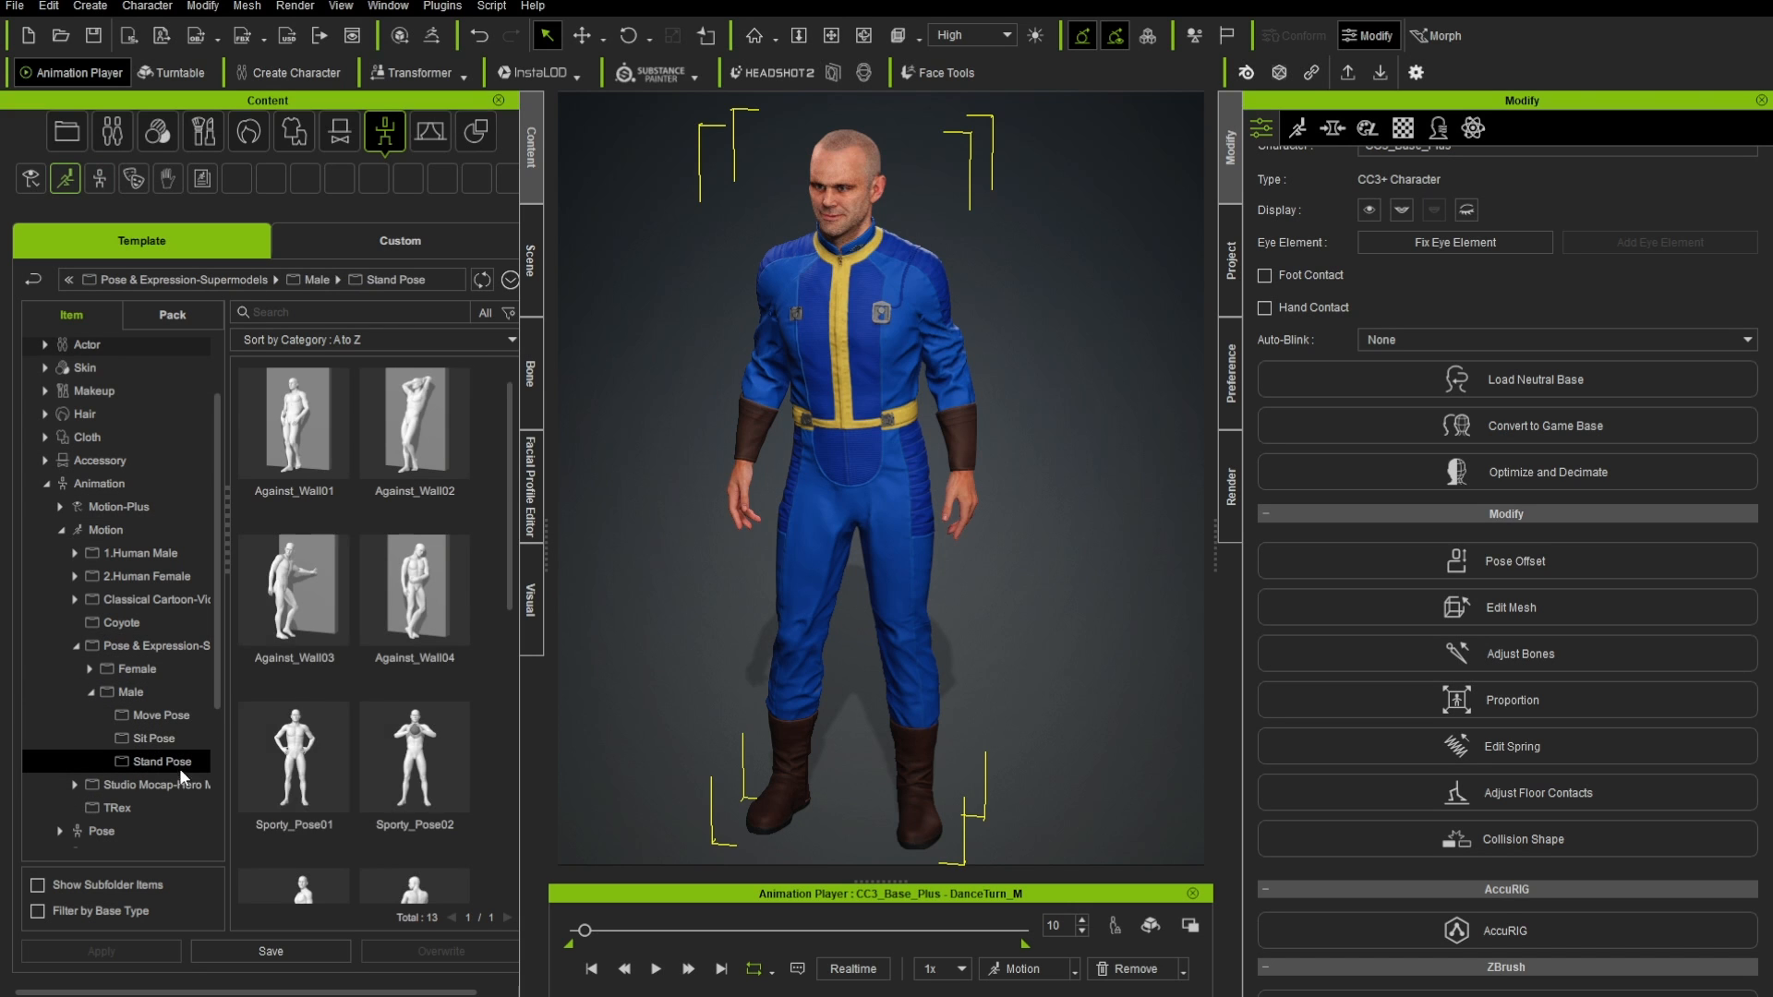
{"action": "scroll", "coordinate": [323, 698], "scroll_direction": "down", "scroll_amount": 1}
{"action": "double_click", "coordinate": [308, 702]}
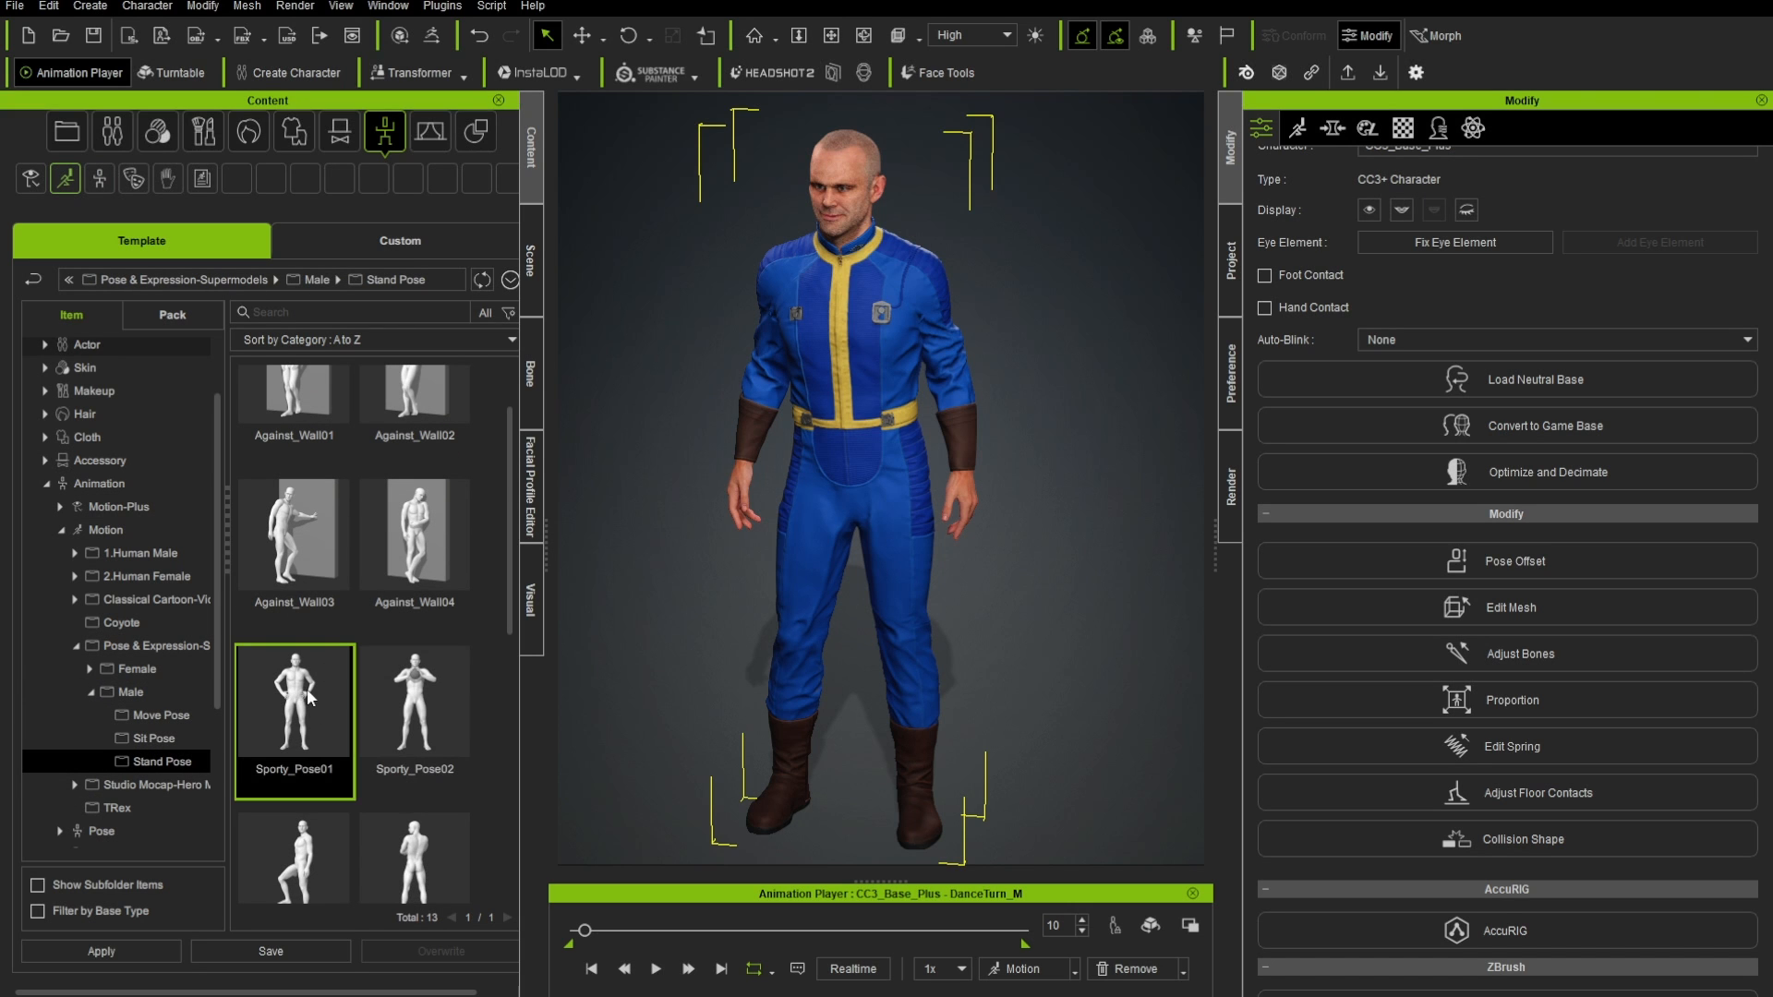
{"action": "right_click_drag", "start_coordinate": [808, 606], "coordinate": [985, 557]}
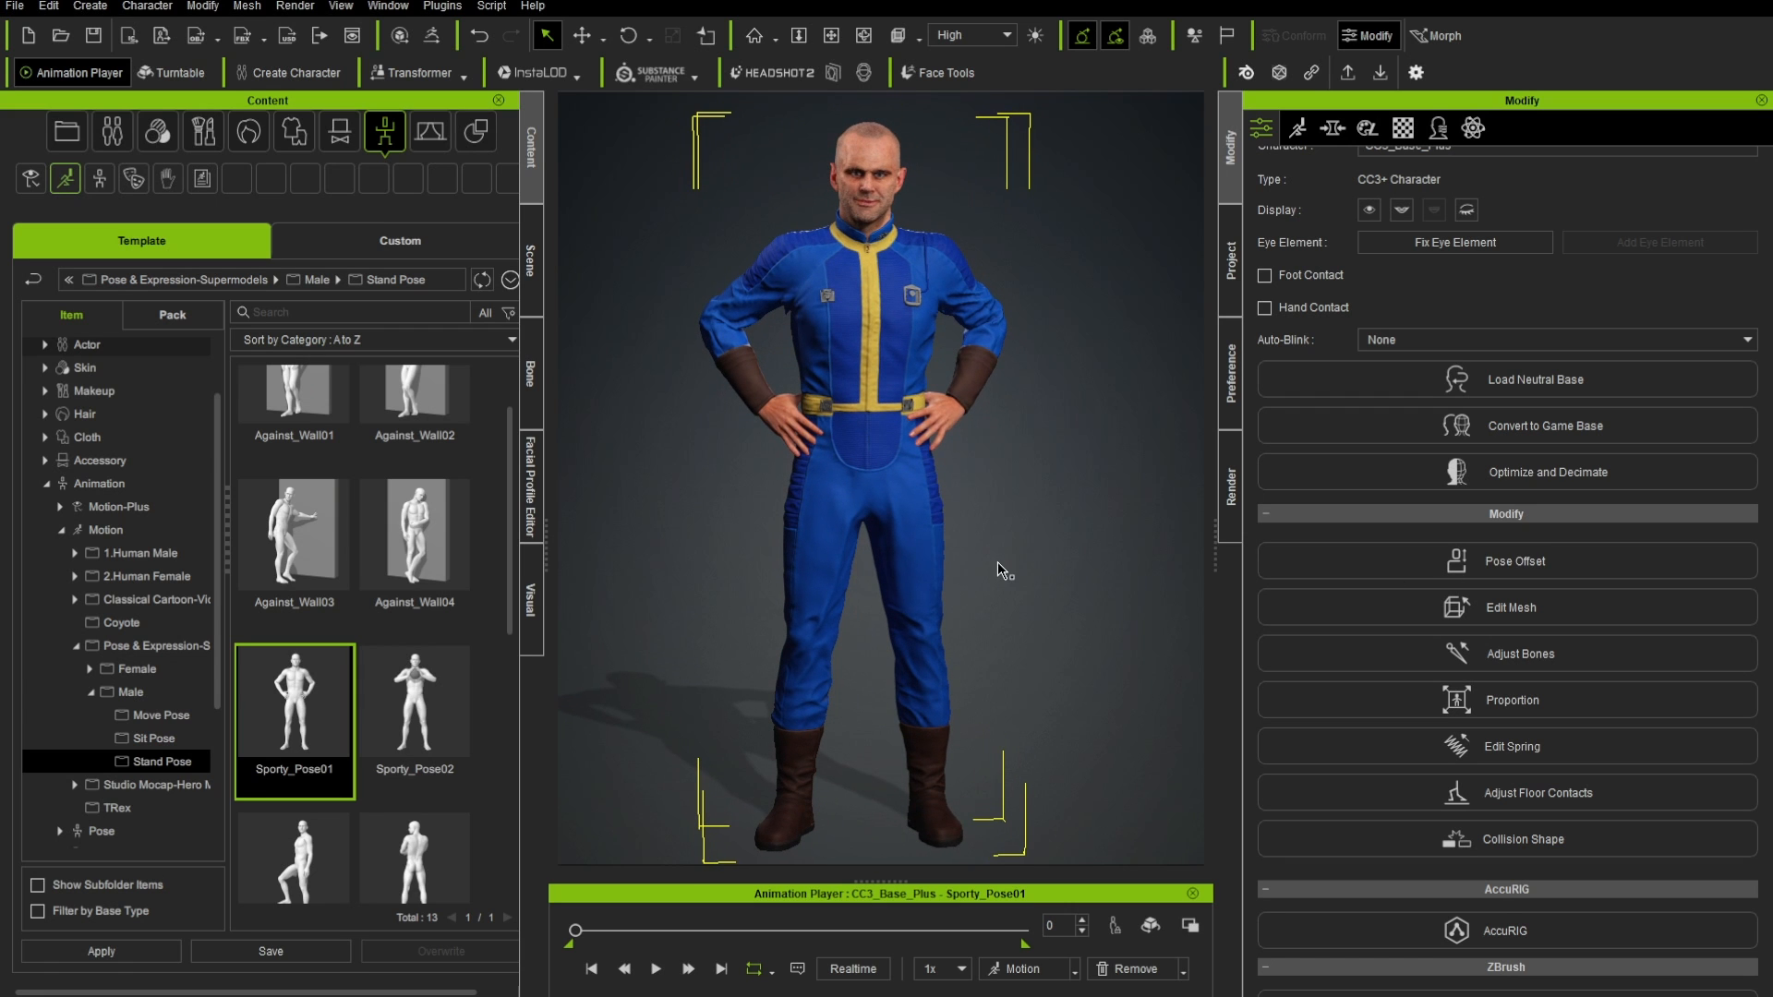
- Start Edit Pose on the character and rotate the left upper arm at the shoulder, bringing the elbow closer to the body
{"action": "left_click", "coordinate": [1298, 128]}
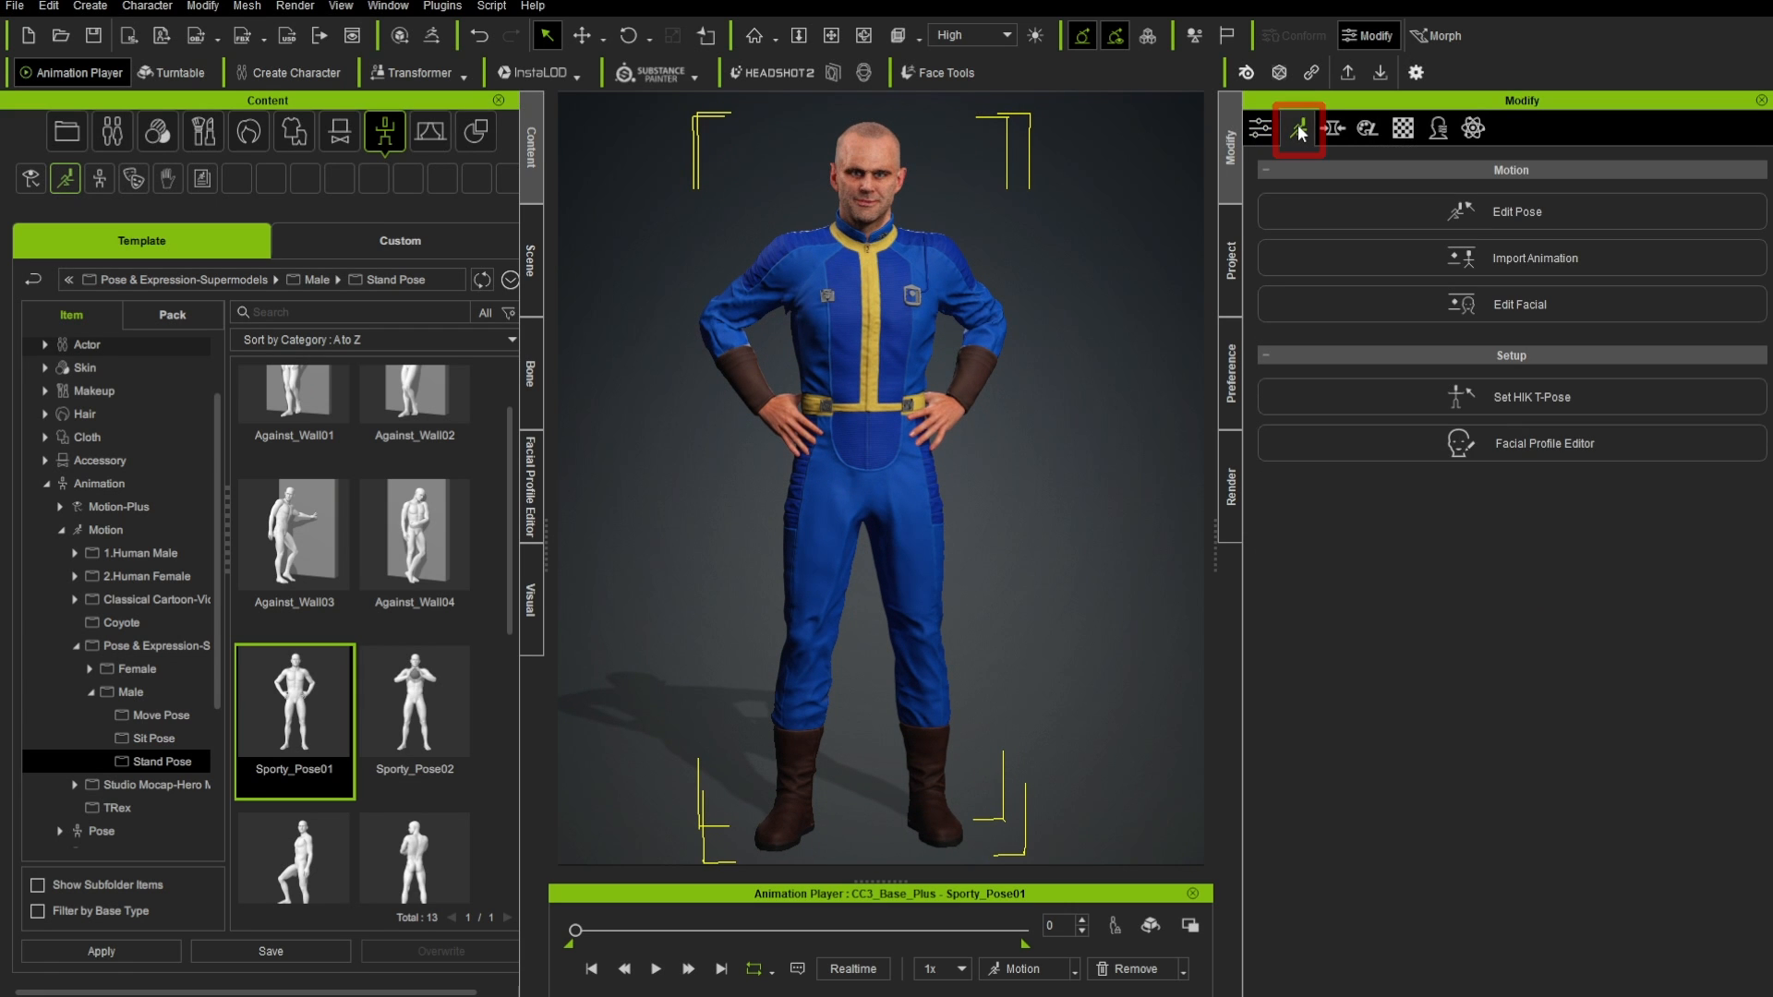
{"action": "left_click", "coordinate": [1436, 211]}
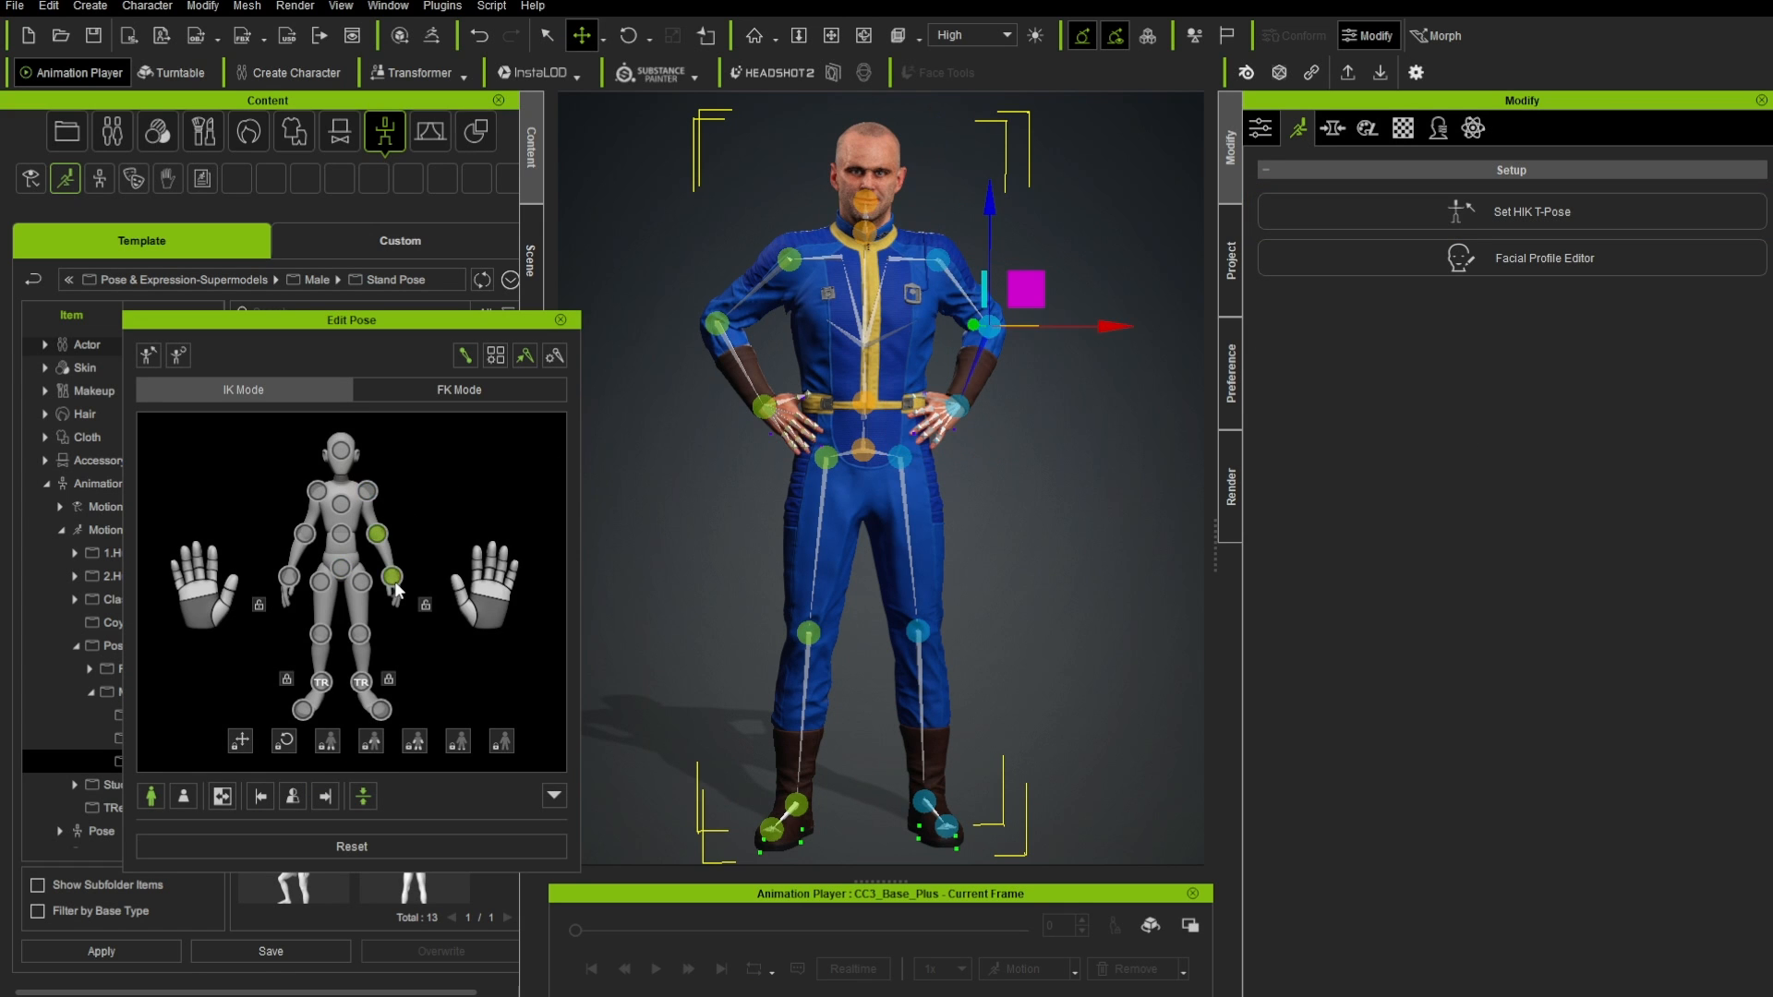
{"action": "scroll", "coordinate": [962, 316], "scroll_direction": "up", "scroll_amount": 2}
{"action": "scroll", "coordinate": [962, 317], "scroll_direction": "down", "scroll_amount": 2}
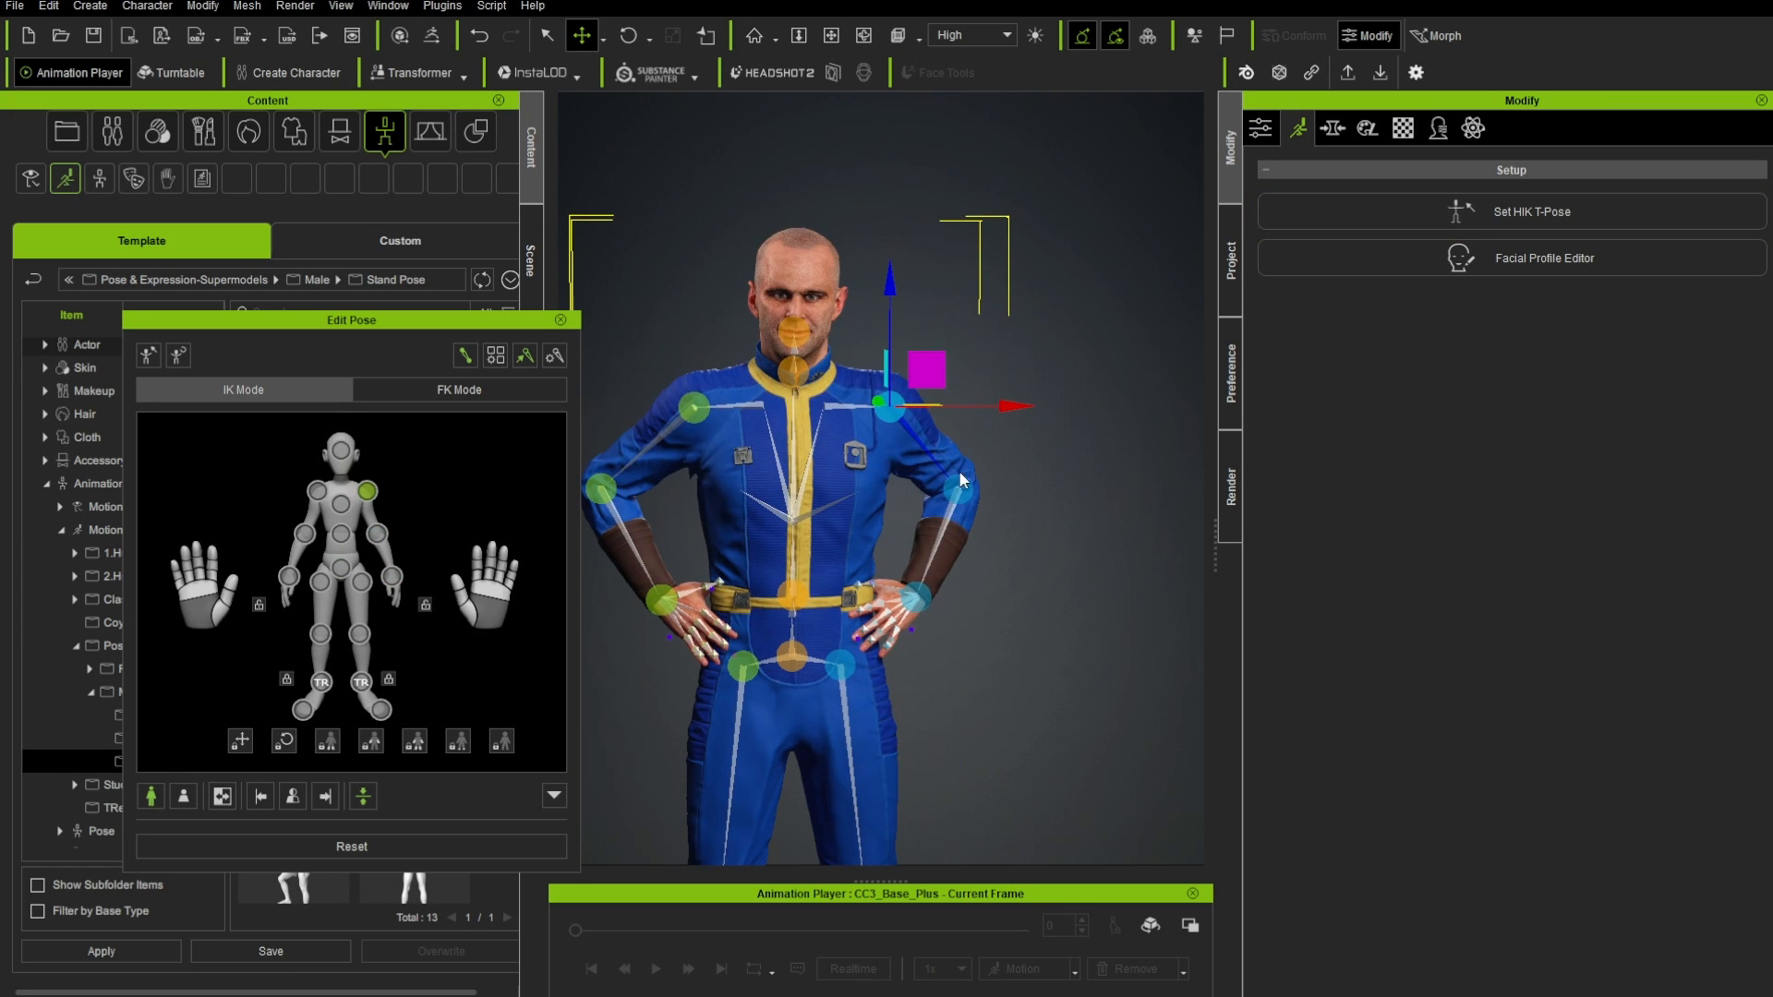
{"action": "key", "text": "e"}
{"action": "left_click_drag", "start_coordinate": [939, 441], "coordinate": [945, 485]}
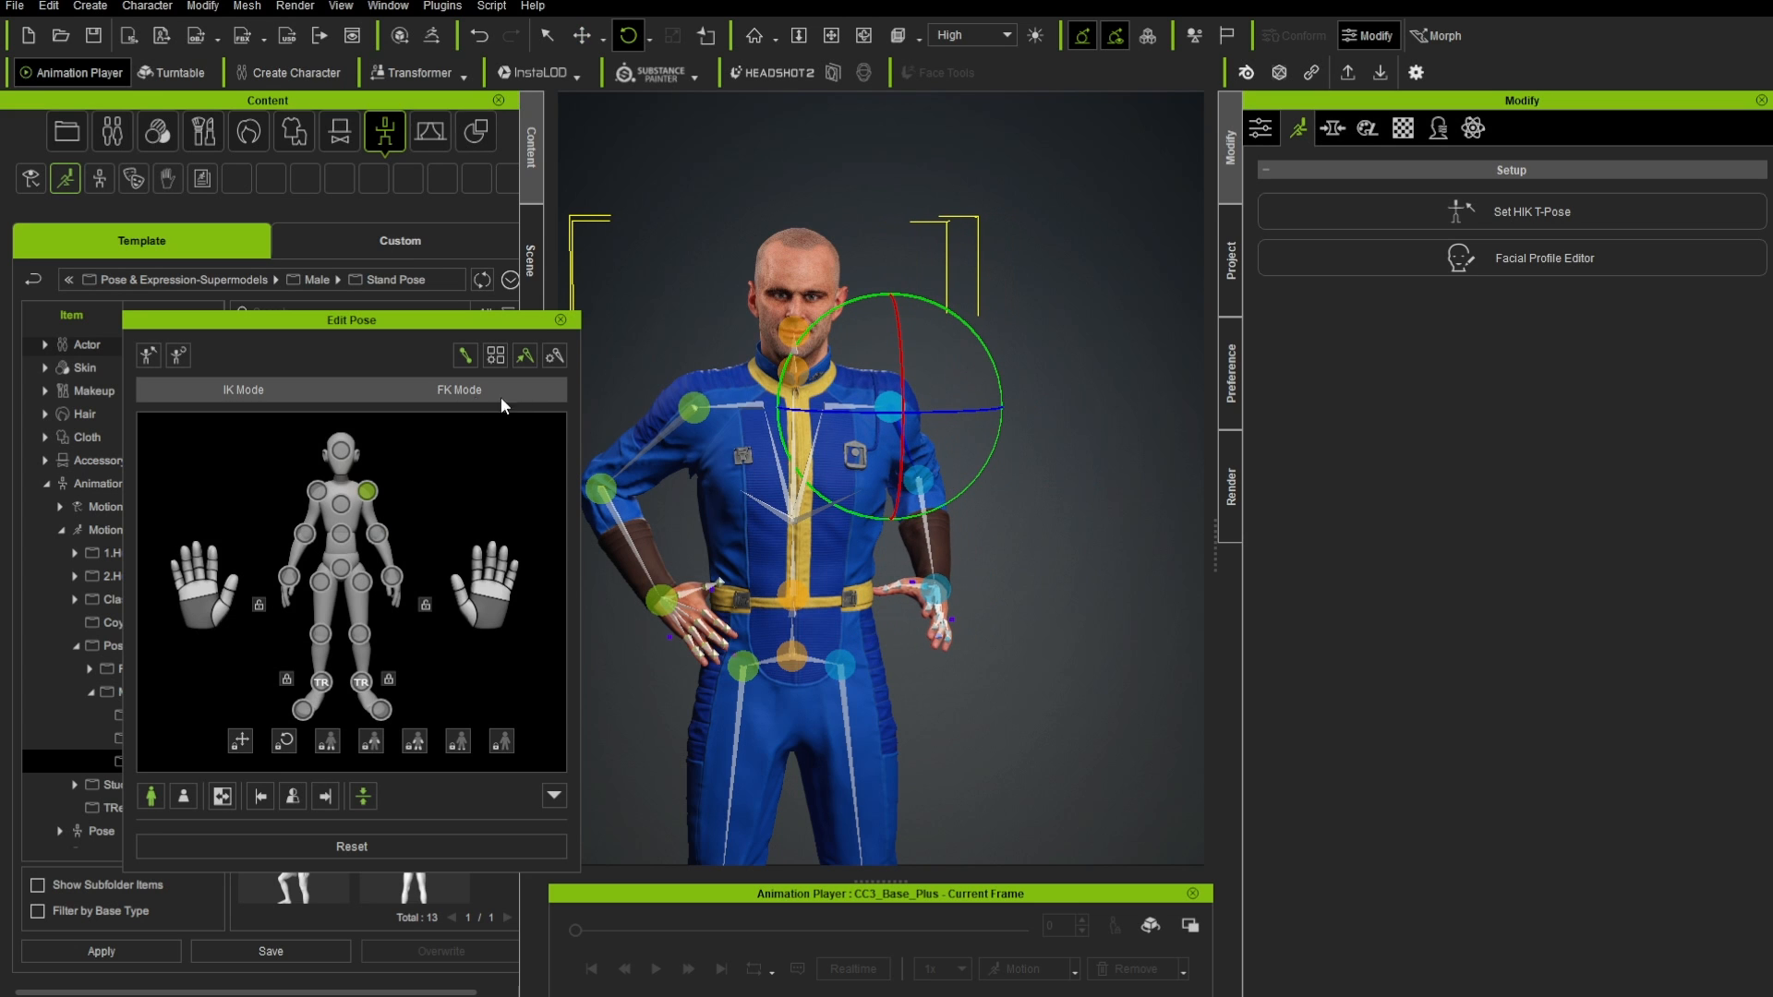
- Switch to FK Mode and rotate the CC_Base_L_Clavicle bone to lower the left shoulder slightly
{"action": "left_click", "coordinate": [468, 390]}
{"action": "left_click", "coordinate": [832, 399]}
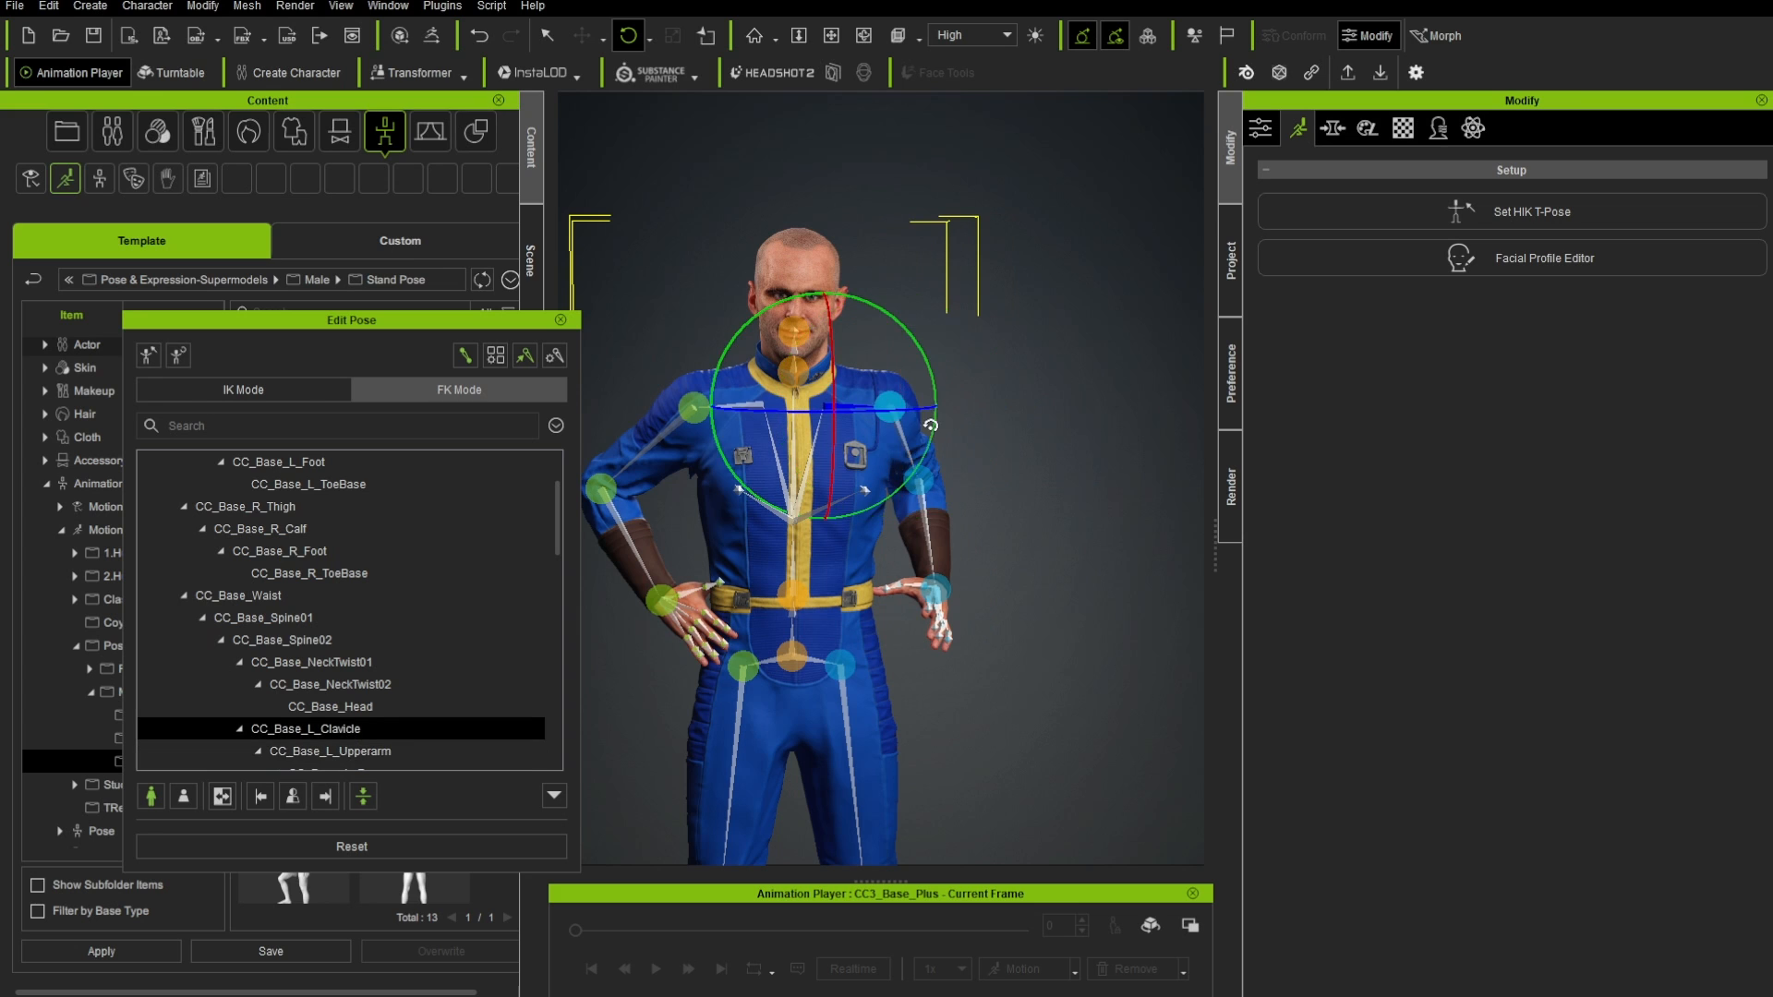
{"action": "left_click_drag", "start_coordinate": [921, 392], "coordinate": [904, 339]}
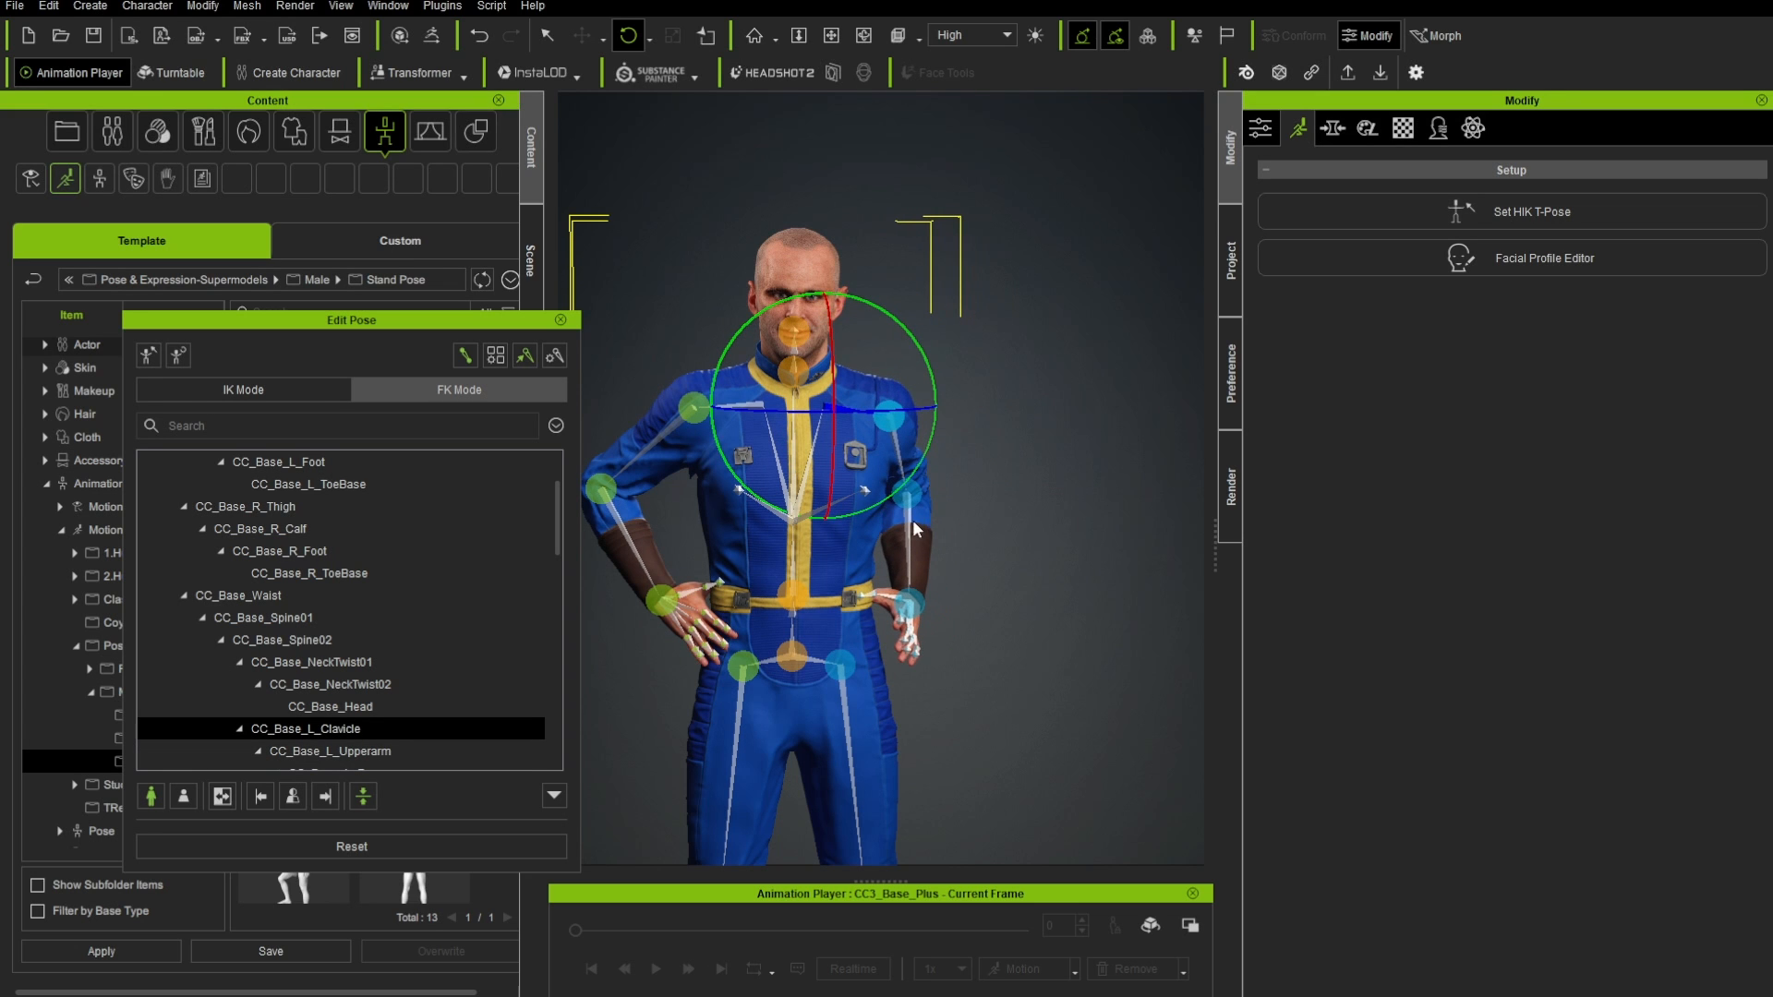
- Return to IK Mode and move the left hand forward and outward, away from the hip
{"action": "left_click", "coordinate": [243, 389]}
{"action": "key", "text": "w"}
{"action": "mouse_move", "coordinate": [939, 574]}
{"action": "left_mouse_down"}
{"action": "mouse_move", "coordinate": [1003, 546]}
{"action": "mouse_move", "coordinate": [993, 596]}
{"action": "mouse_move", "coordinate": [957, 586]}
{"action": "left_mouse_up"}
{"action": "right_click_drag", "start_coordinate": [956, 586], "coordinate": [637, 574]}
{"action": "left_click_drag", "start_coordinate": [989, 572], "coordinate": [864, 543]}
{"action": "right_click_drag", "start_coordinate": [815, 586], "coordinate": [1560, 628]}
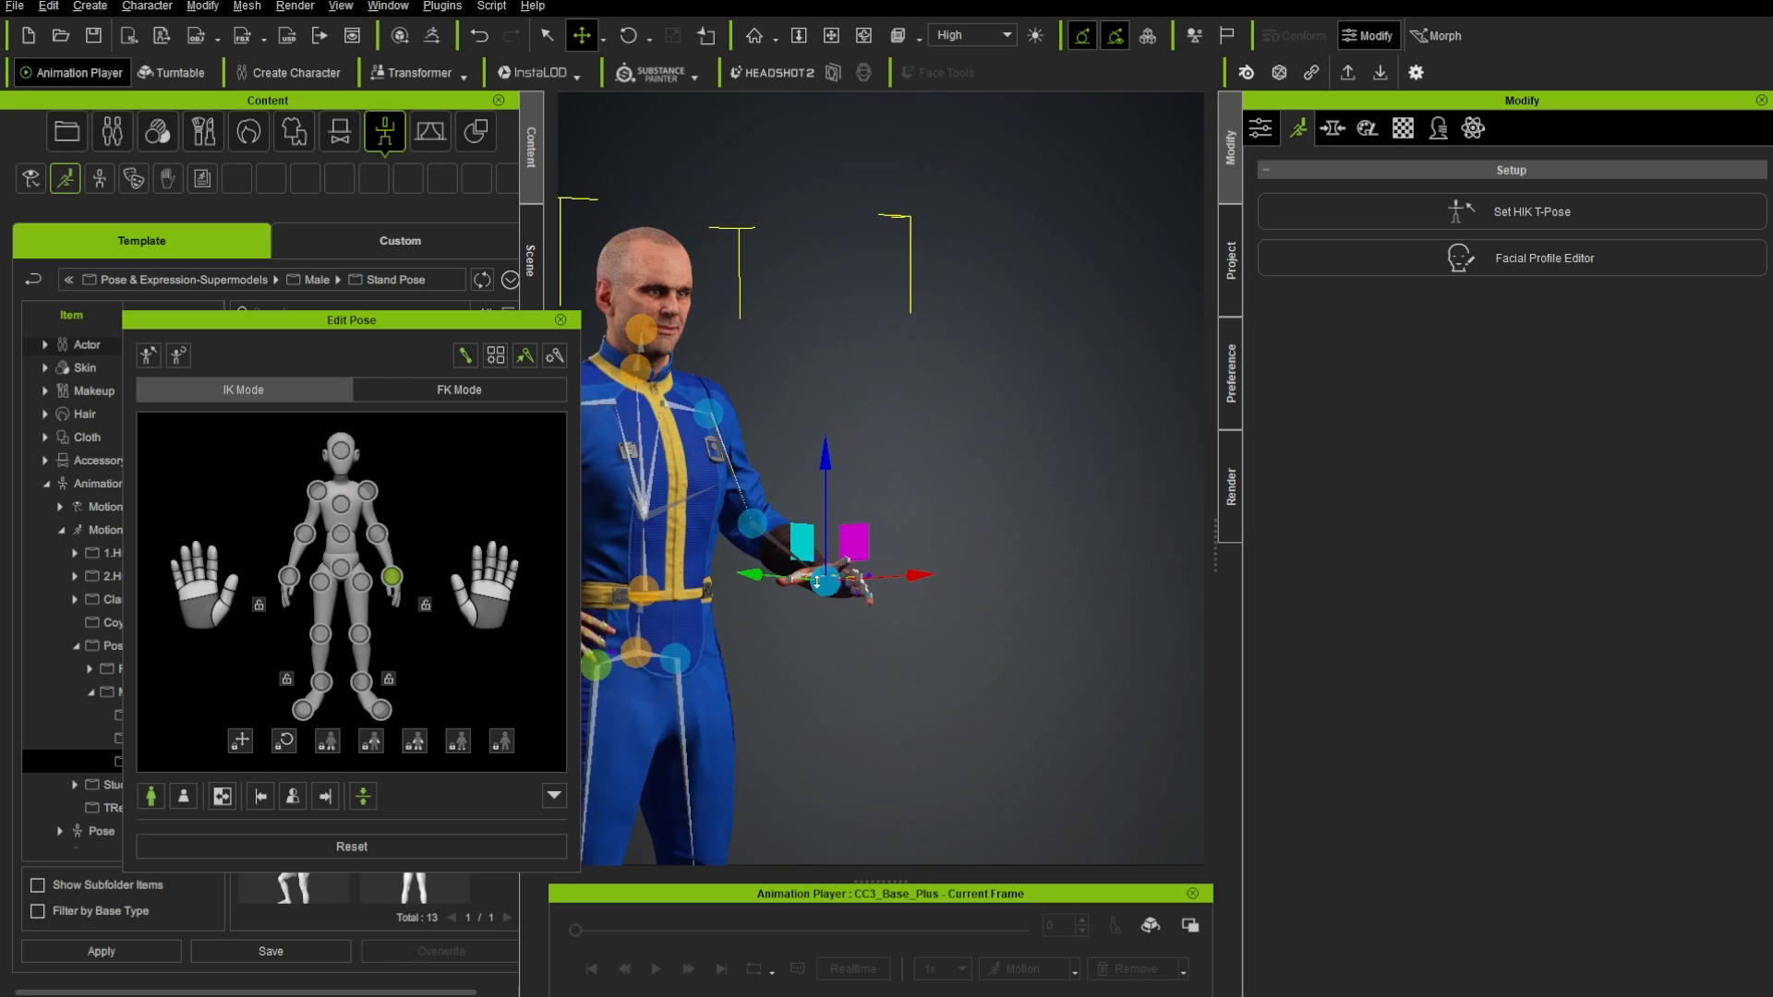
- Rotate the left hand at the wrist so the palm turns inward and the thumb points upward
{"action": "scroll", "coordinate": [820, 587], "scroll_direction": "up", "scroll_amount": 2}
{"action": "key", "text": "e"}
{"action": "left_click_drag", "start_coordinate": [750, 527], "coordinate": [801, 509]}
{"action": "right_click_drag", "start_coordinate": [805, 517], "coordinate": [960, 557]}
{"action": "left_click_drag", "start_coordinate": [888, 525], "coordinate": [882, 519]}
{"action": "mouse_move", "coordinate": [881, 545]}
{"action": "right_mouse_down"}
{"action": "mouse_move", "coordinate": [775, 612]}
{"action": "mouse_move", "coordinate": [888, 539]}
{"action": "right_mouse_up"}
{"action": "left_click_drag", "start_coordinate": [936, 535], "coordinate": [942, 581]}
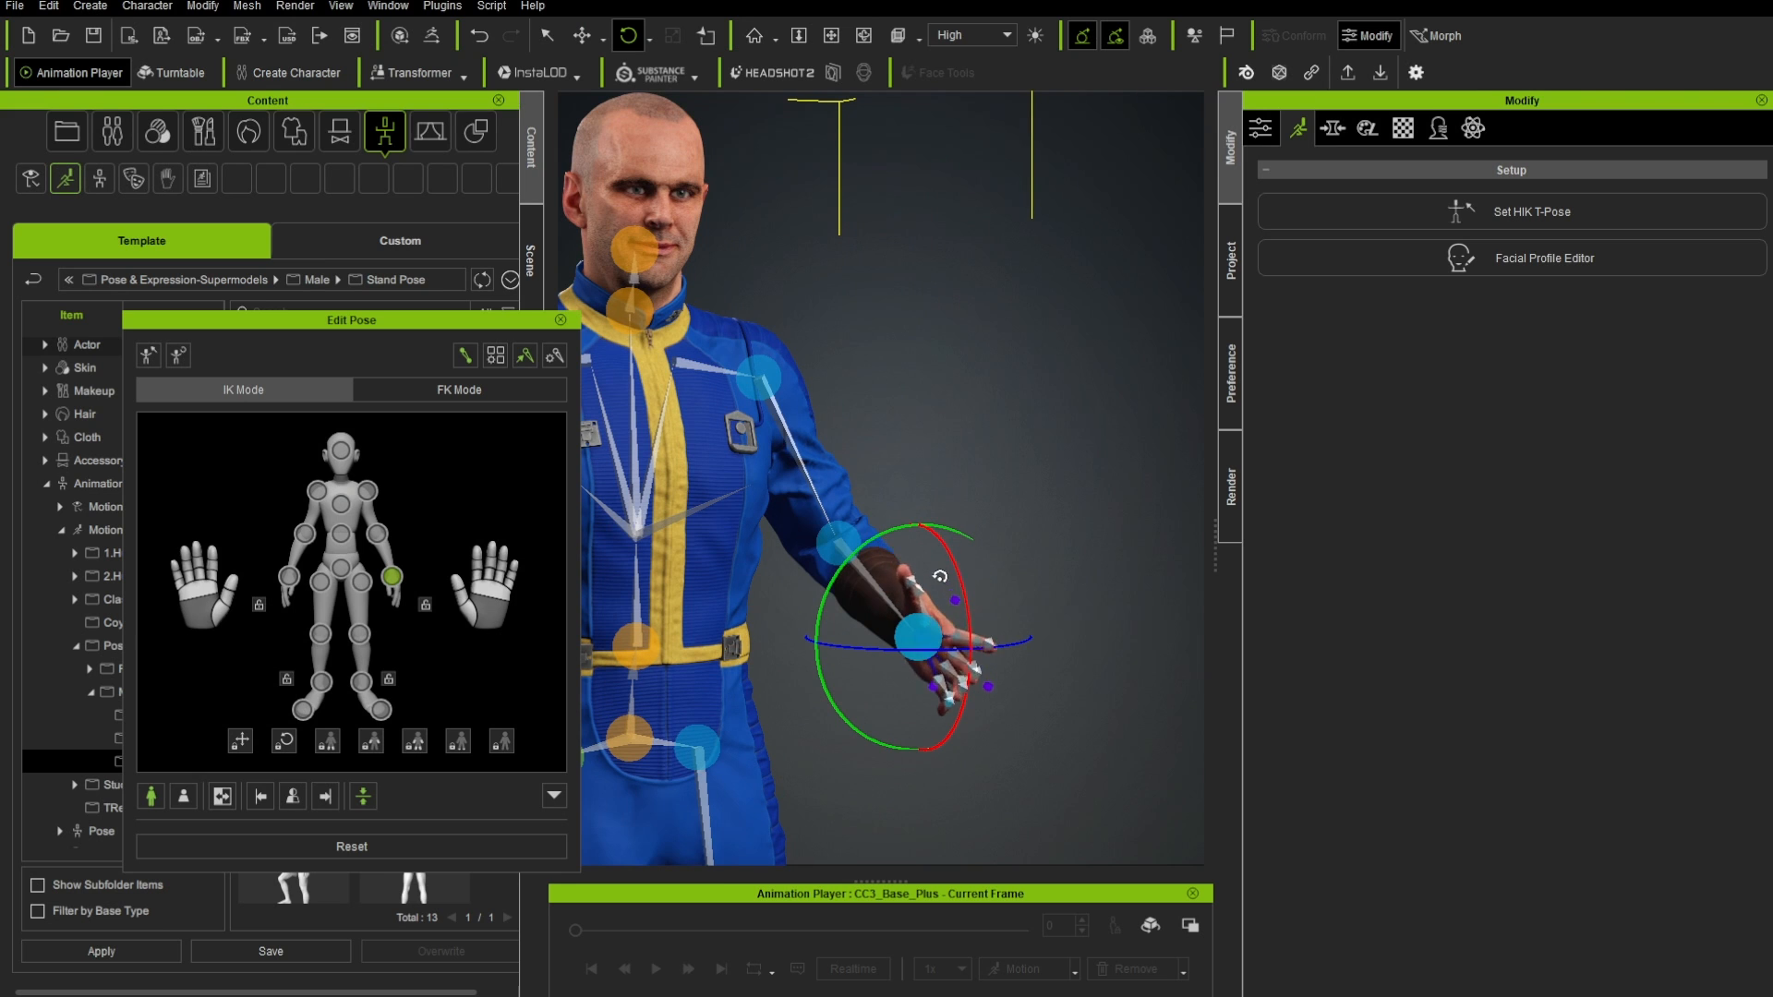
- Curl the four fingers of the left hand using the finger-base row of the hand puppet
{"action": "scroll", "coordinate": [1021, 629], "scroll_direction": "up", "scroll_amount": 5}
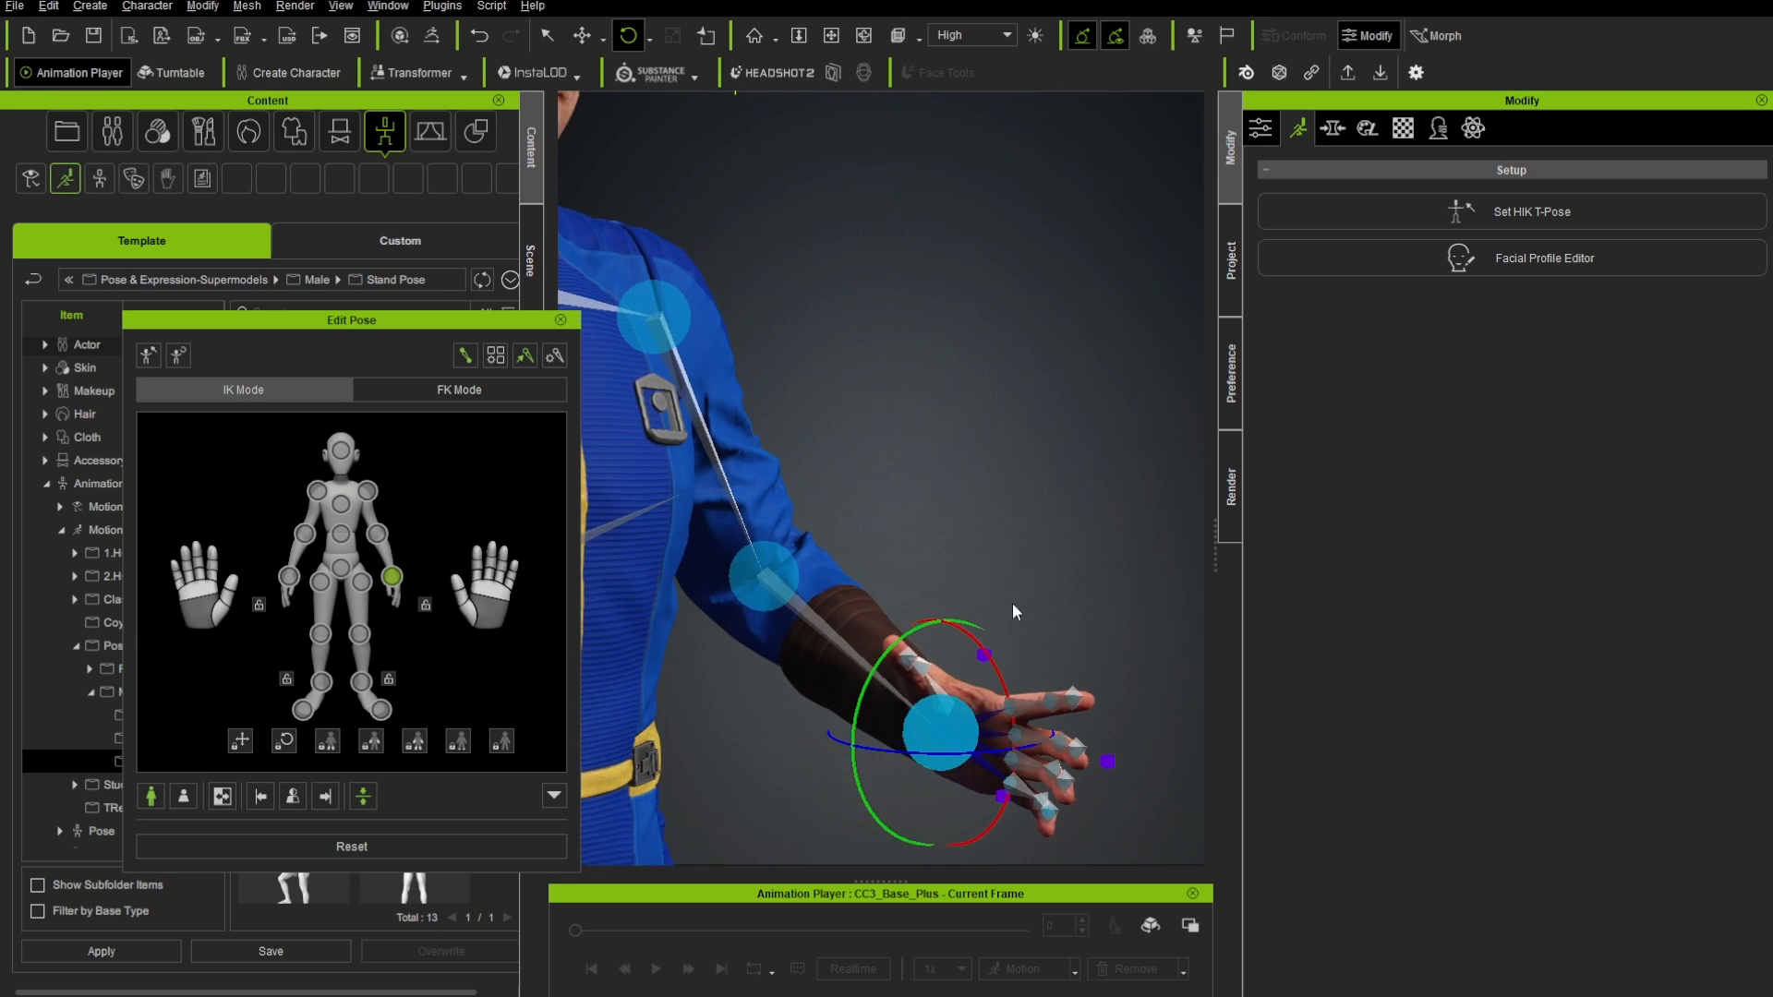
{"action": "middle_click_drag", "start_coordinate": [1019, 628], "coordinate": [1001, 587]}
{"action": "left_click_drag", "start_coordinate": [492, 584], "coordinate": [824, 683]}
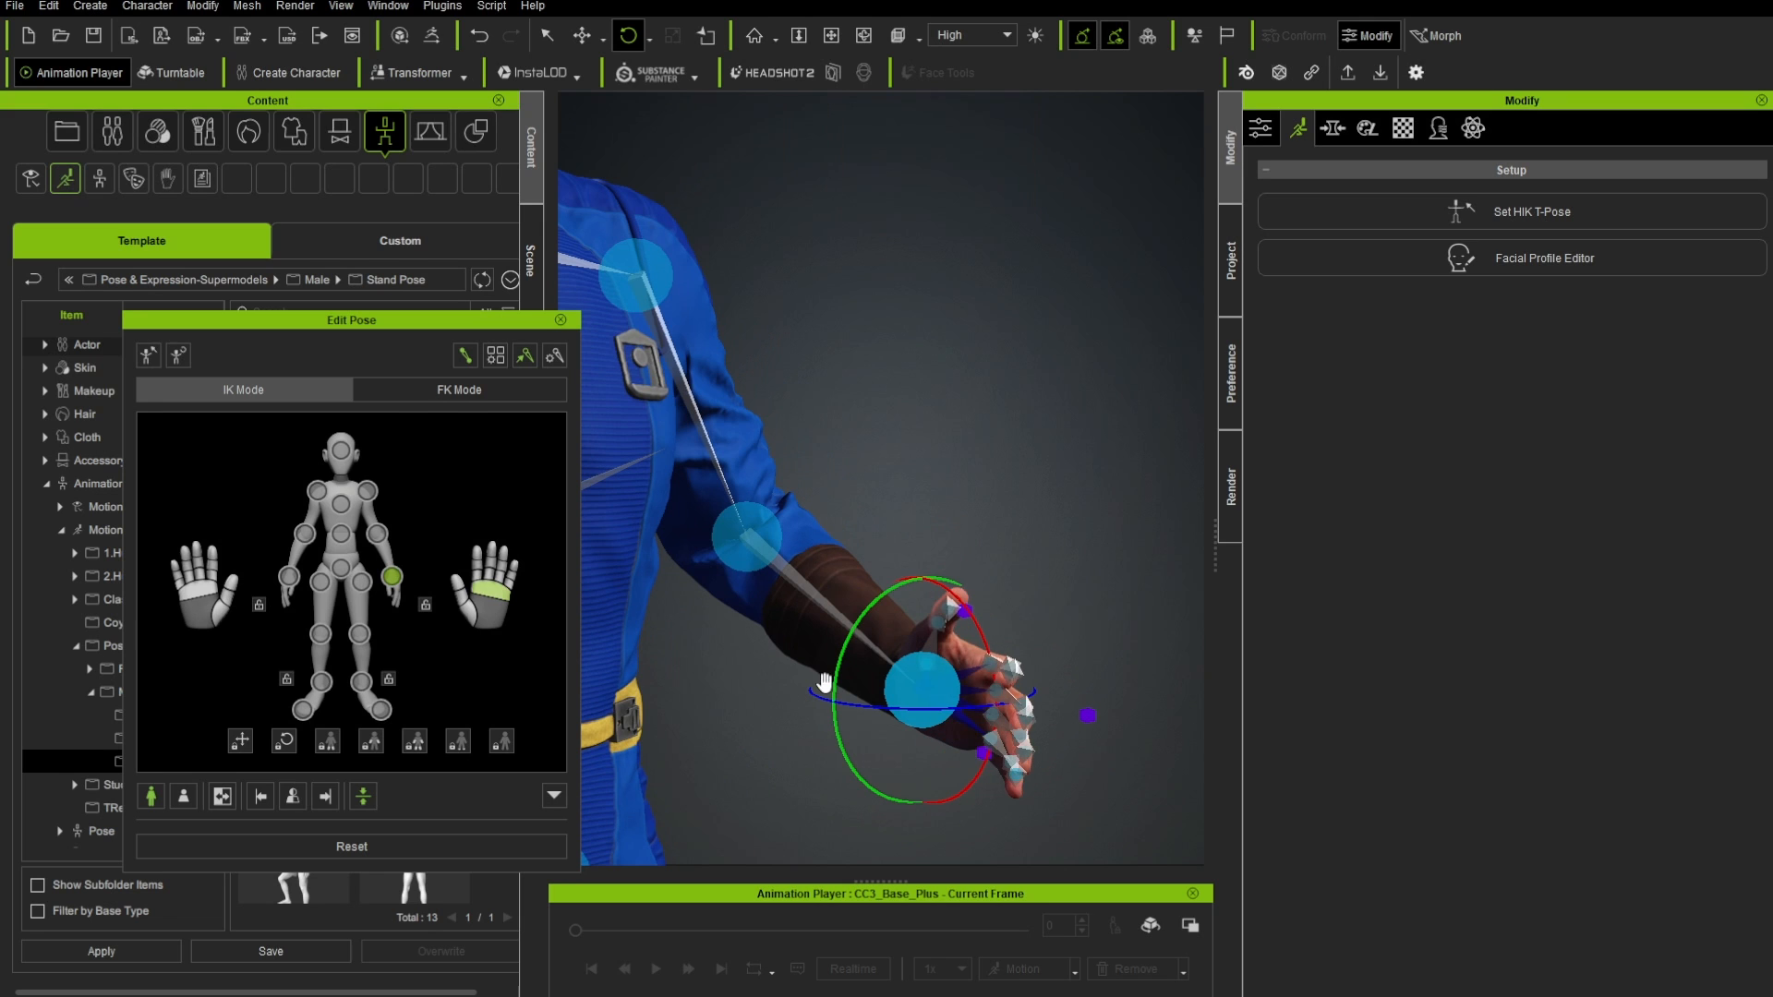
- Close Edit Pose and apply the Like gesture from the Gesture > Sign library to the left hand only
{"action": "left_click", "coordinate": [561, 319]}
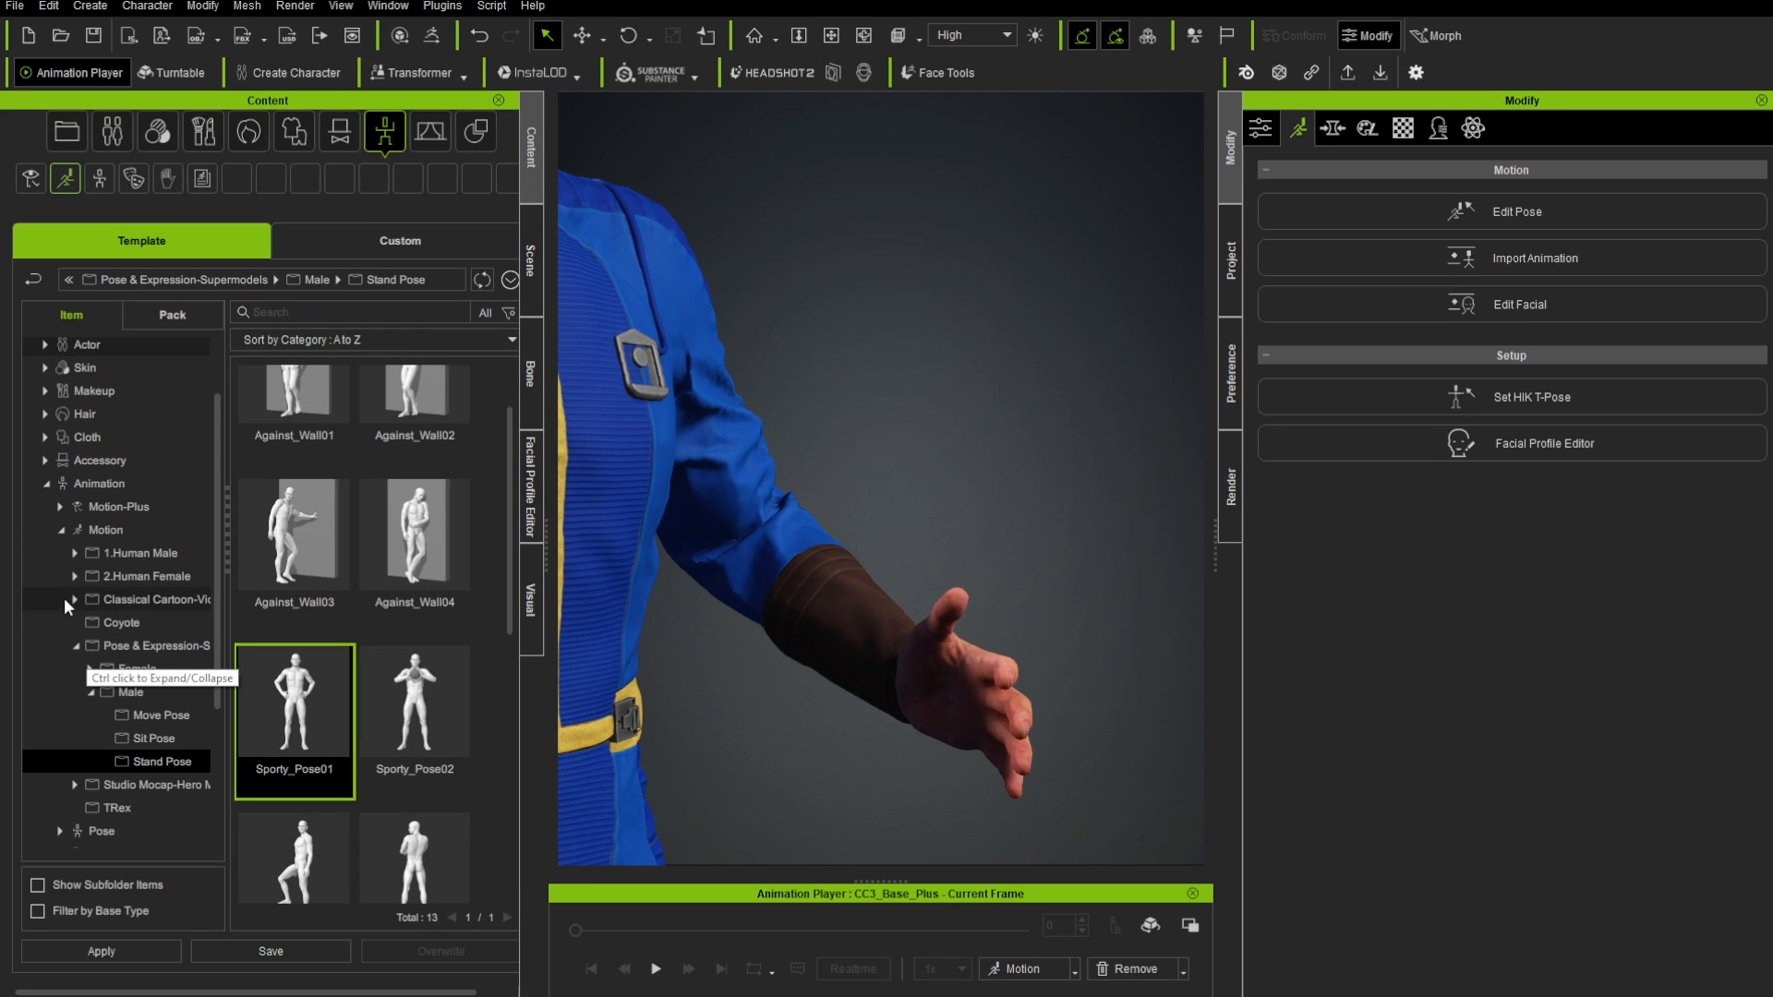
{"action": "left_click", "coordinate": [60, 530]}
{"action": "left_click", "coordinate": [61, 673]}
{"action": "left_click", "coordinate": [107, 716]}
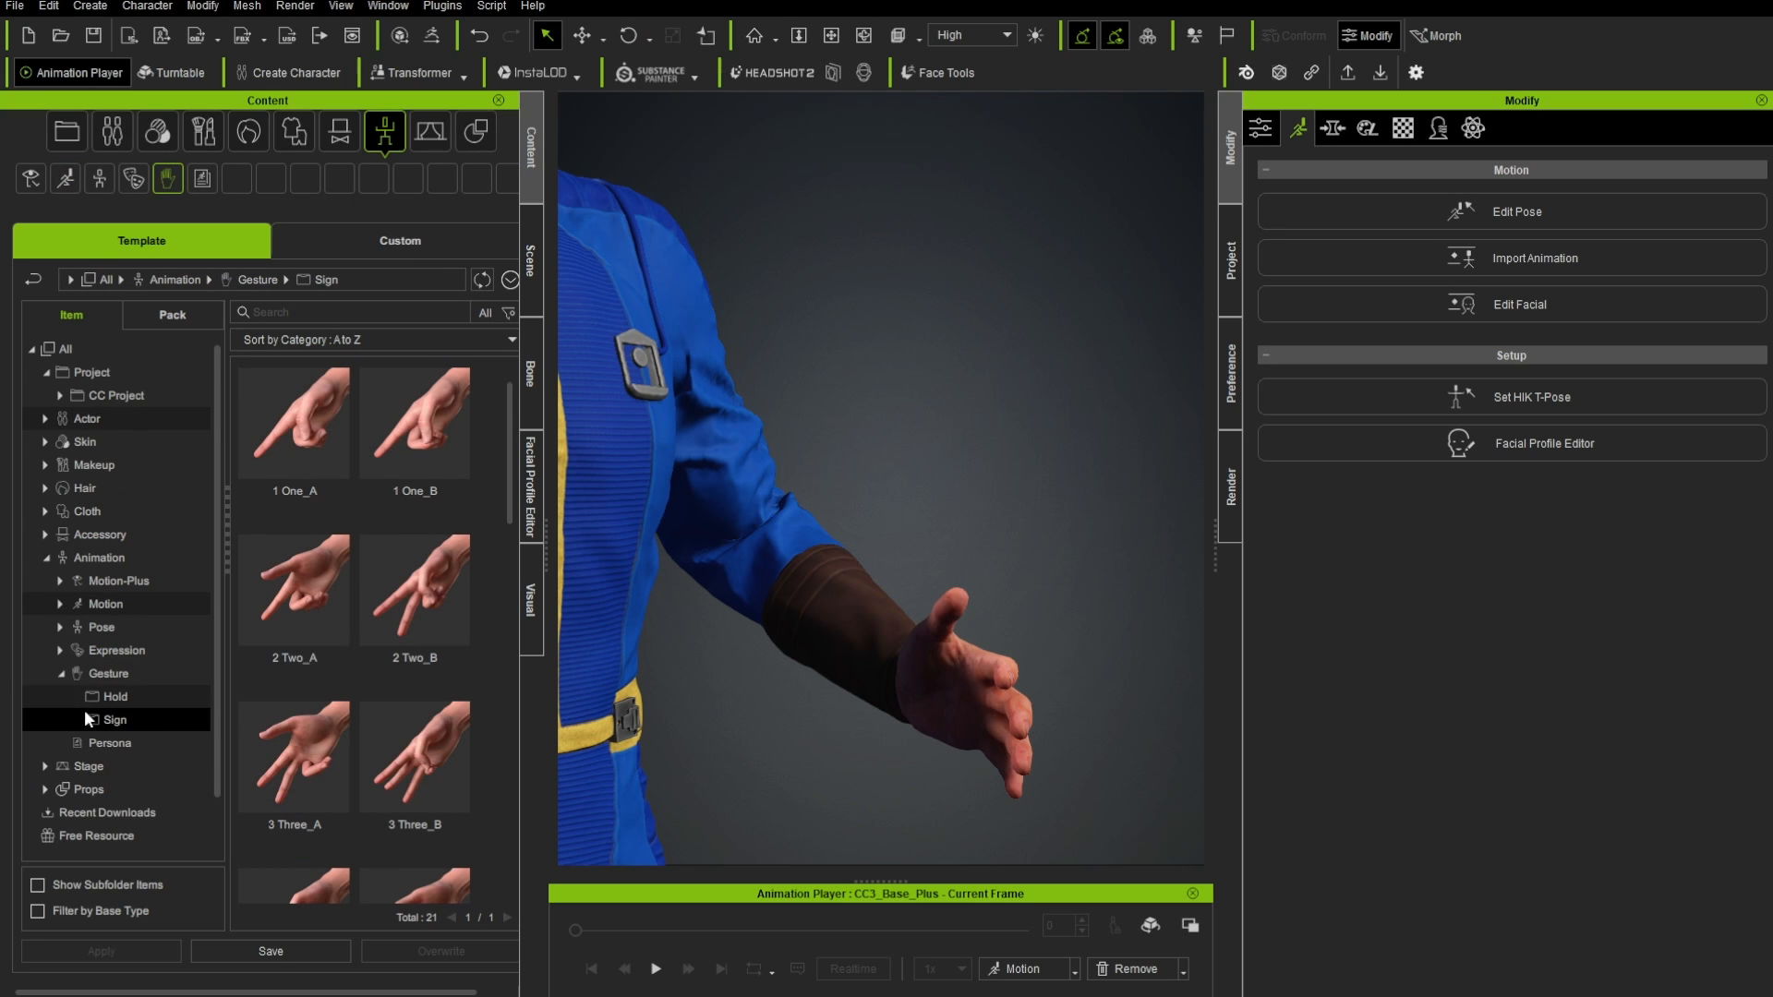
{"action": "scroll", "coordinate": [374, 698], "scroll_direction": "down", "scroll_amount": 4}
{"action": "scroll", "coordinate": [375, 702], "scroll_direction": "down", "scroll_amount": 2}
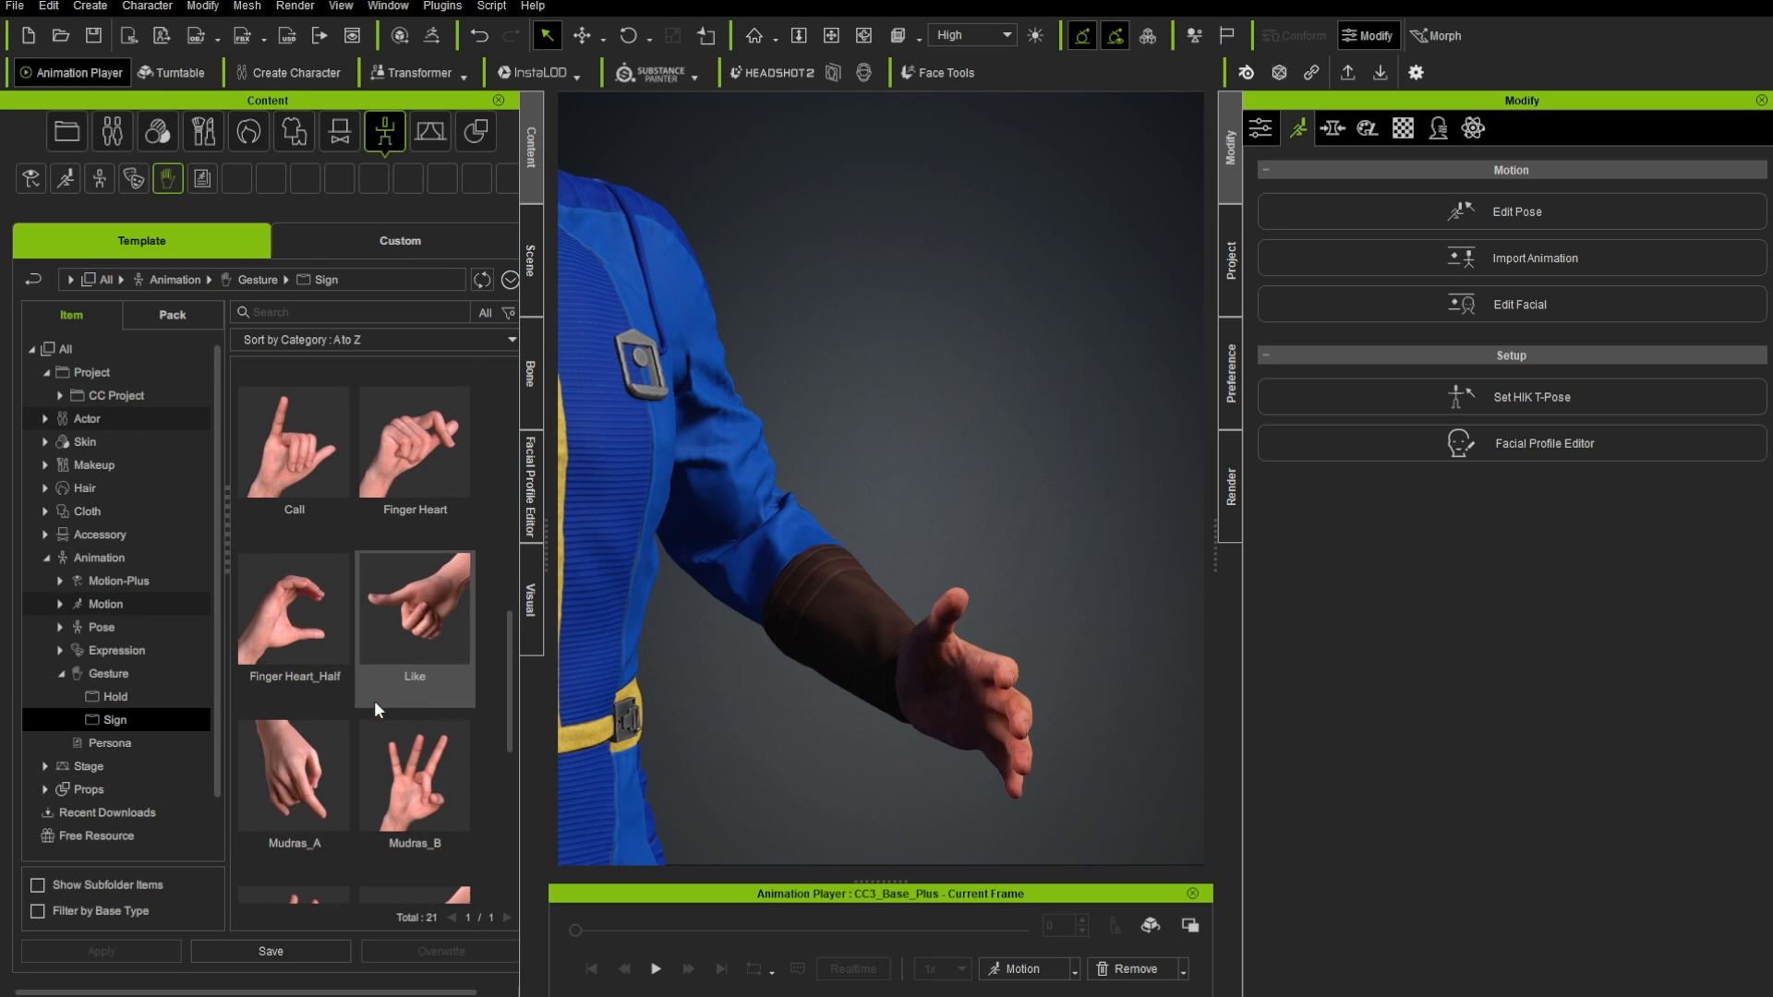
{"action": "double_click", "coordinate": [416, 609]}
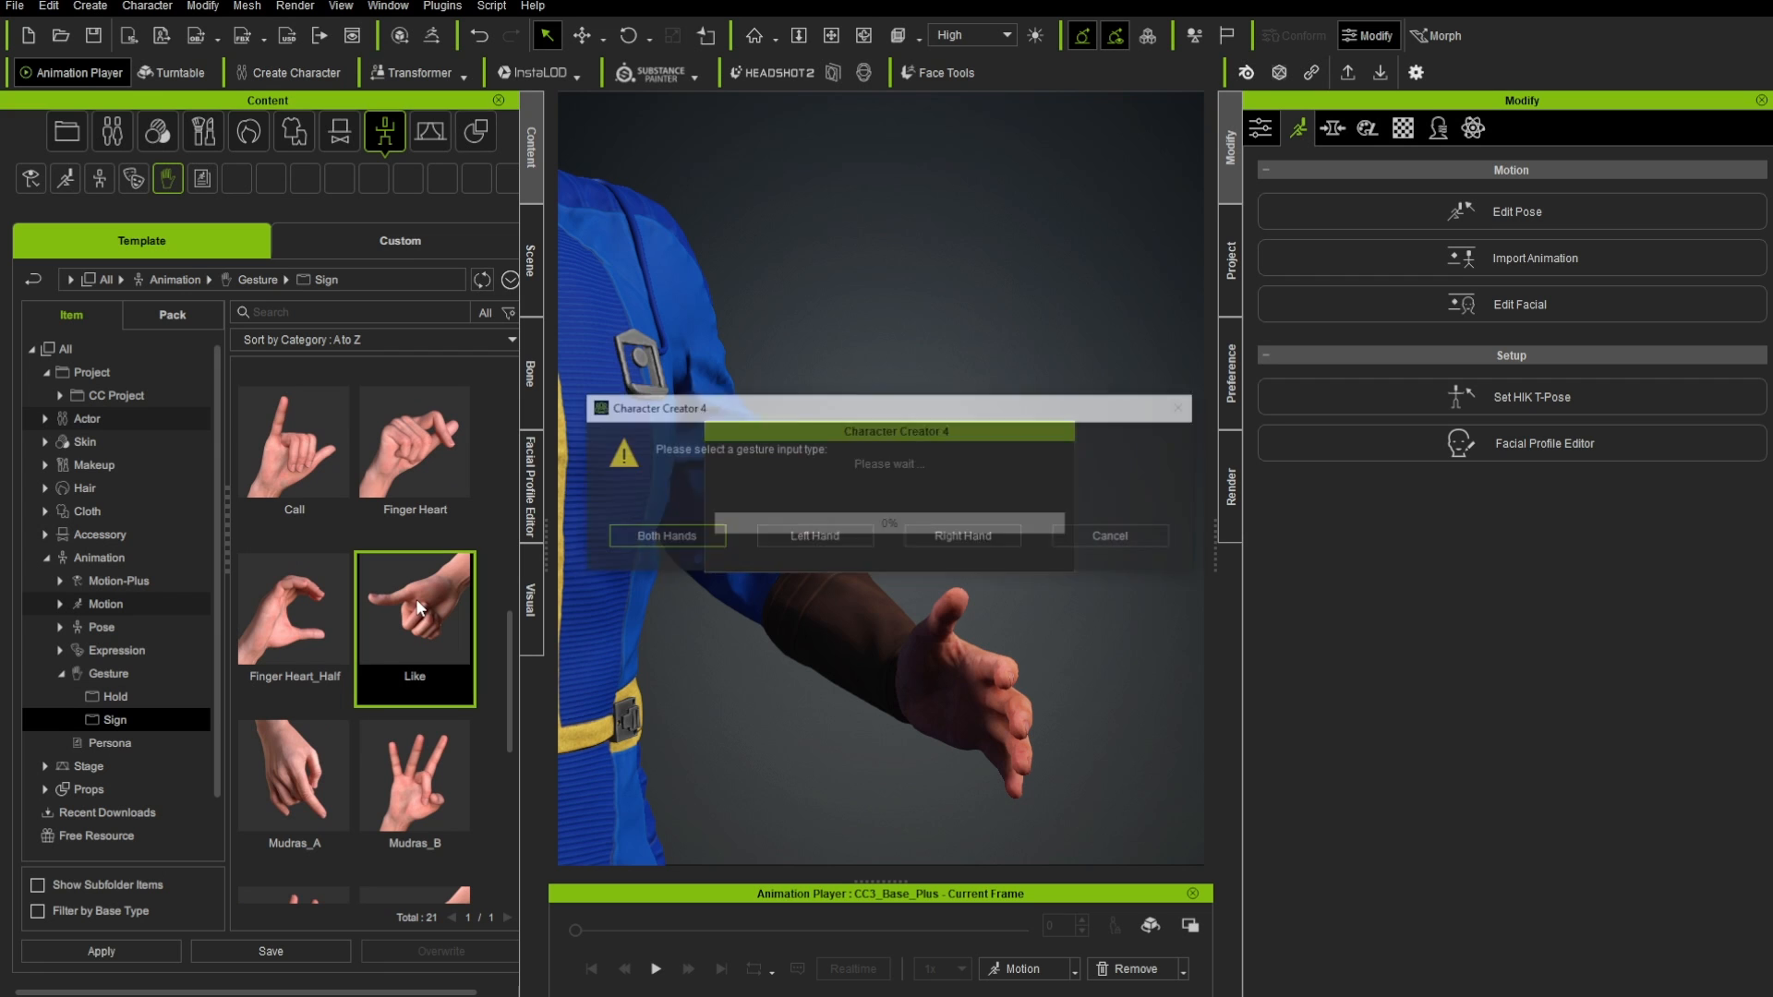
{"action": "left_click", "coordinate": [812, 536]}
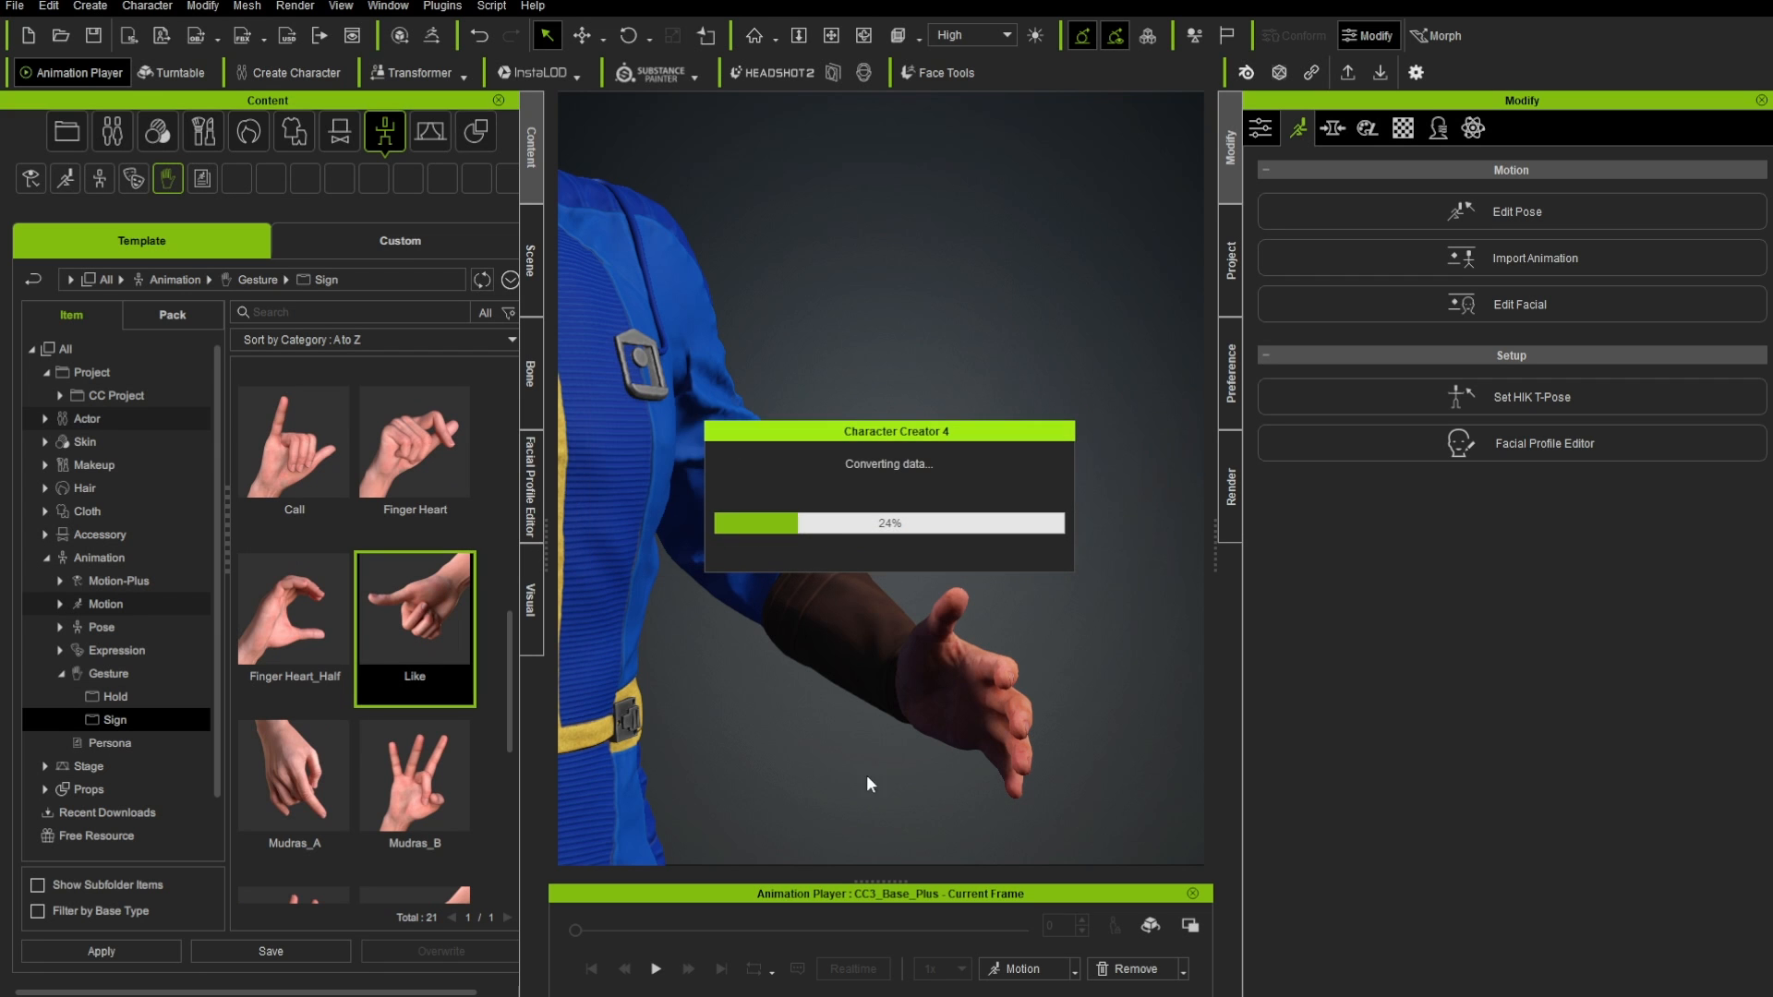
- Open Edit Facial and apply the B1_Happy expression from the 01-Happy style to the character's face
{"action": "middle_click_drag", "start_coordinate": [939, 669], "coordinate": [1028, 665]}
{"action": "right_click_drag", "start_coordinate": [1028, 664], "coordinate": [987, 639]}
{"action": "right_click_drag", "start_coordinate": [808, 304], "coordinate": [667, 563]}
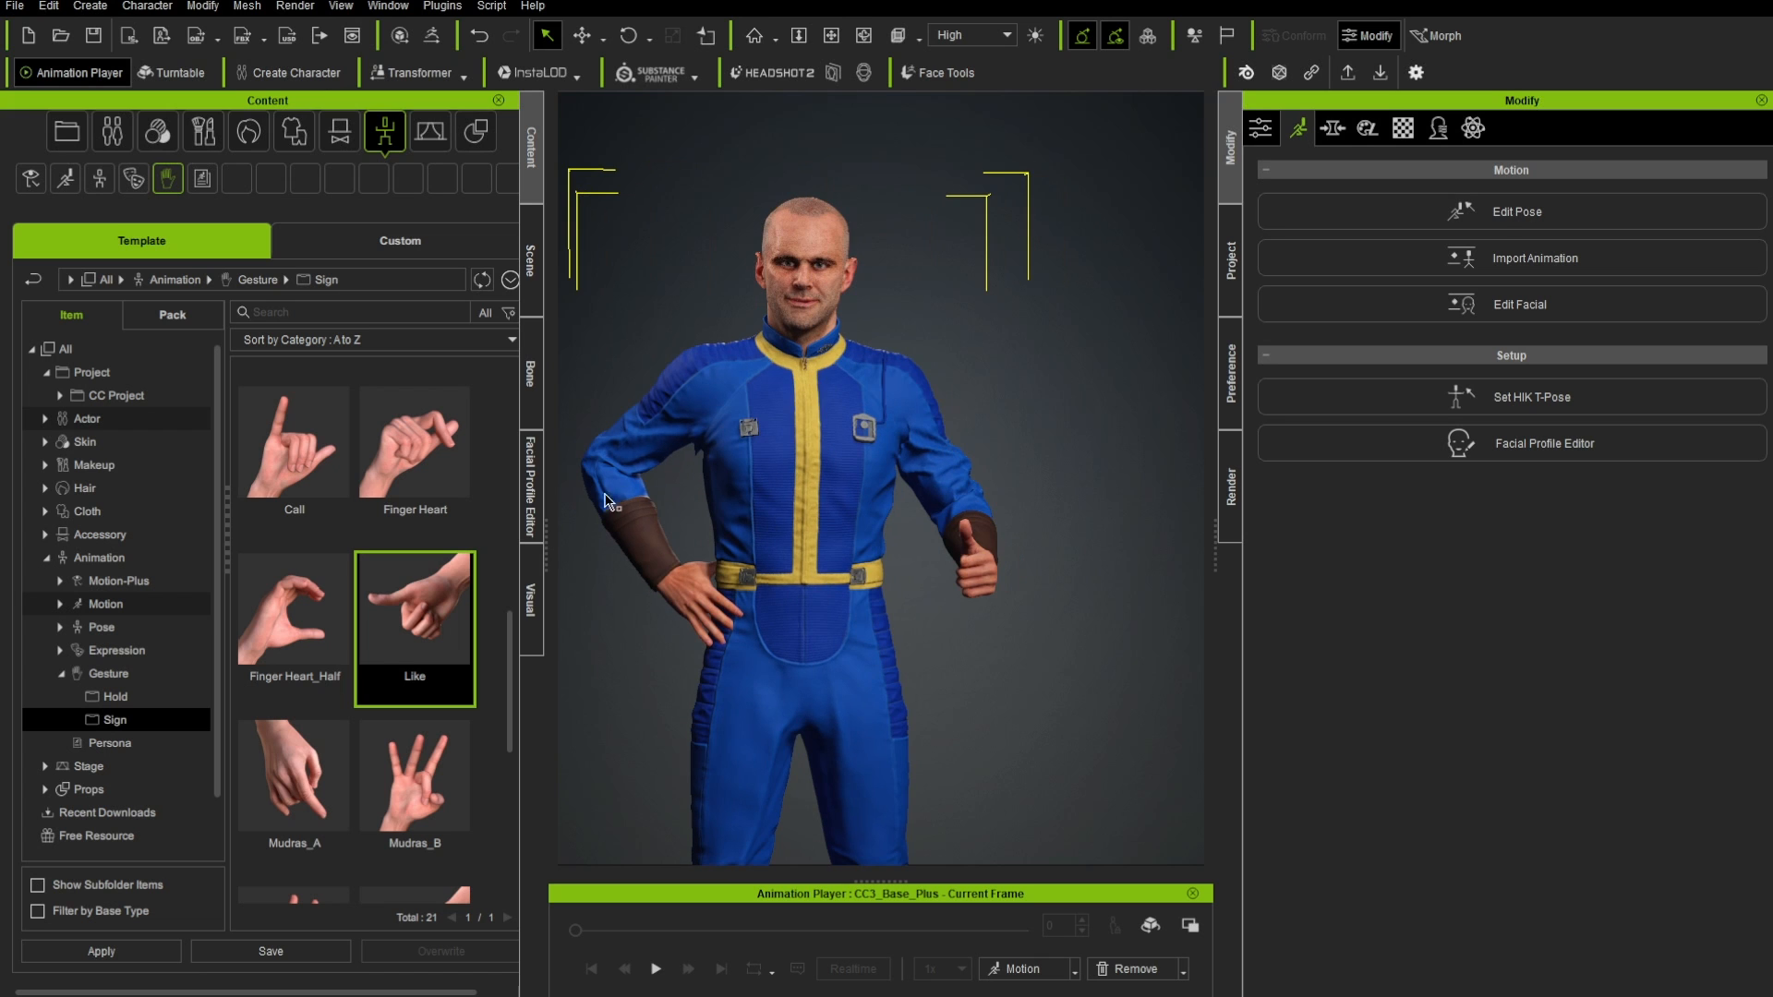
{"action": "left_click", "coordinate": [1557, 307]}
{"action": "left_click", "coordinate": [388, 303]}
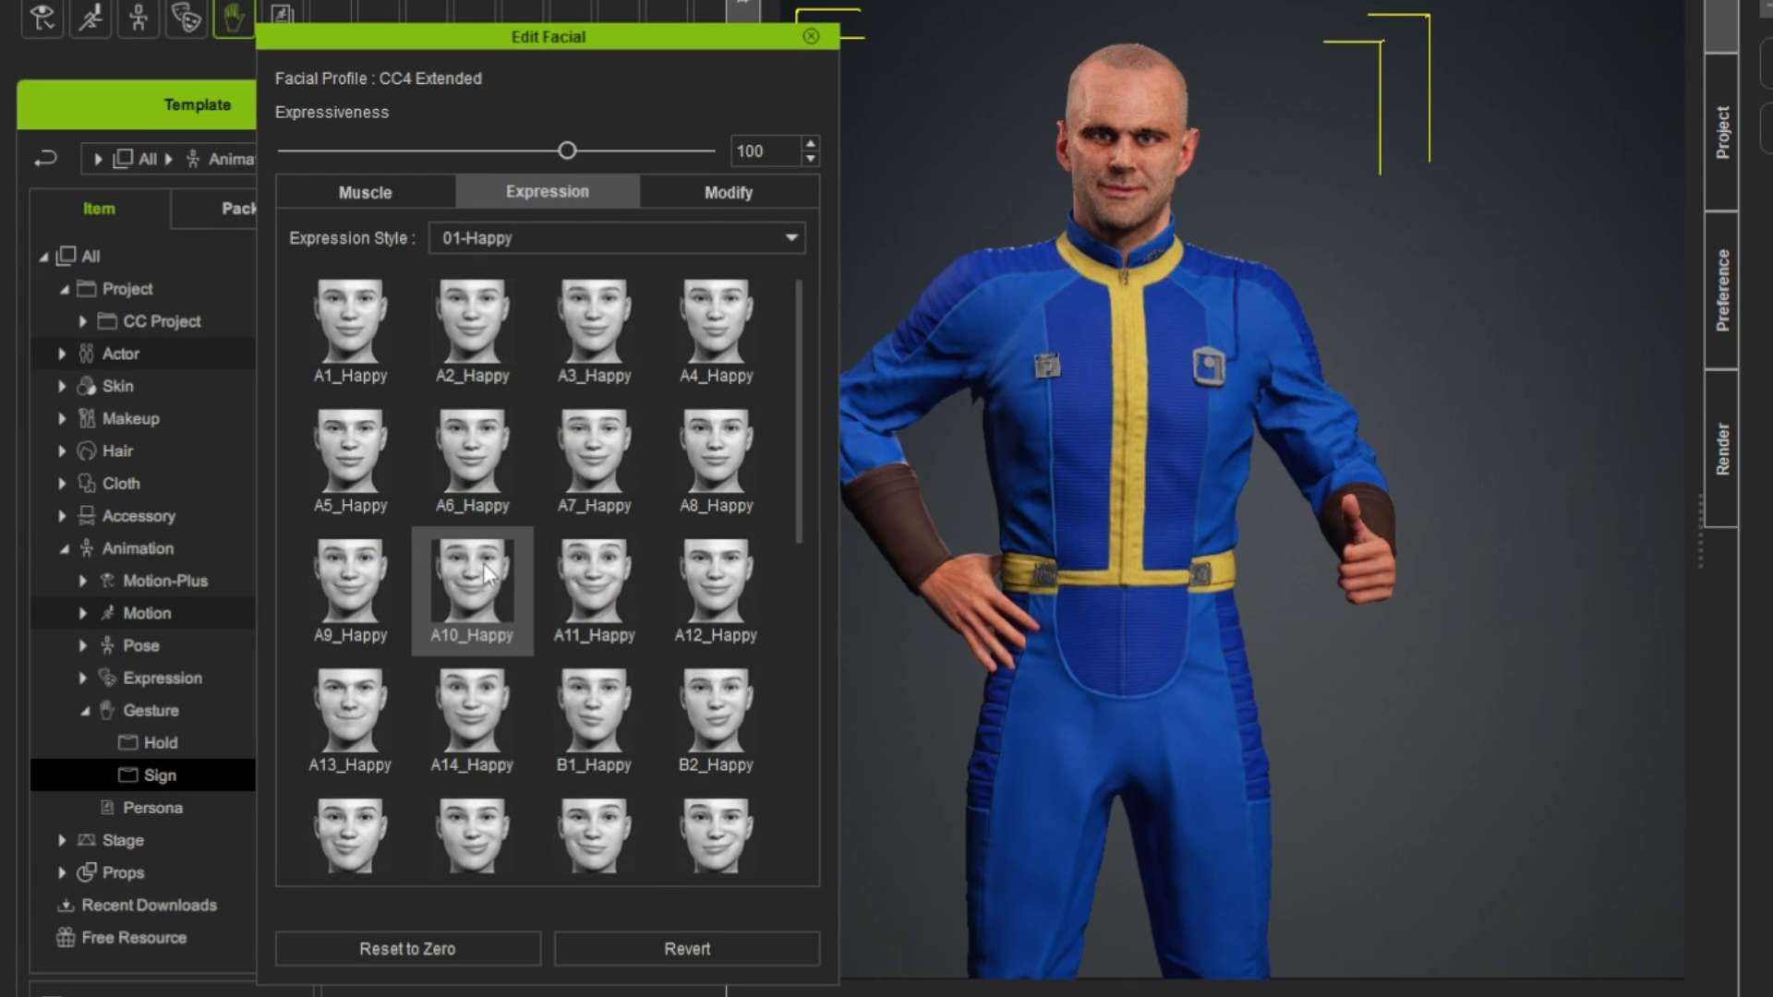
{"action": "left_click", "coordinate": [419, 667]}
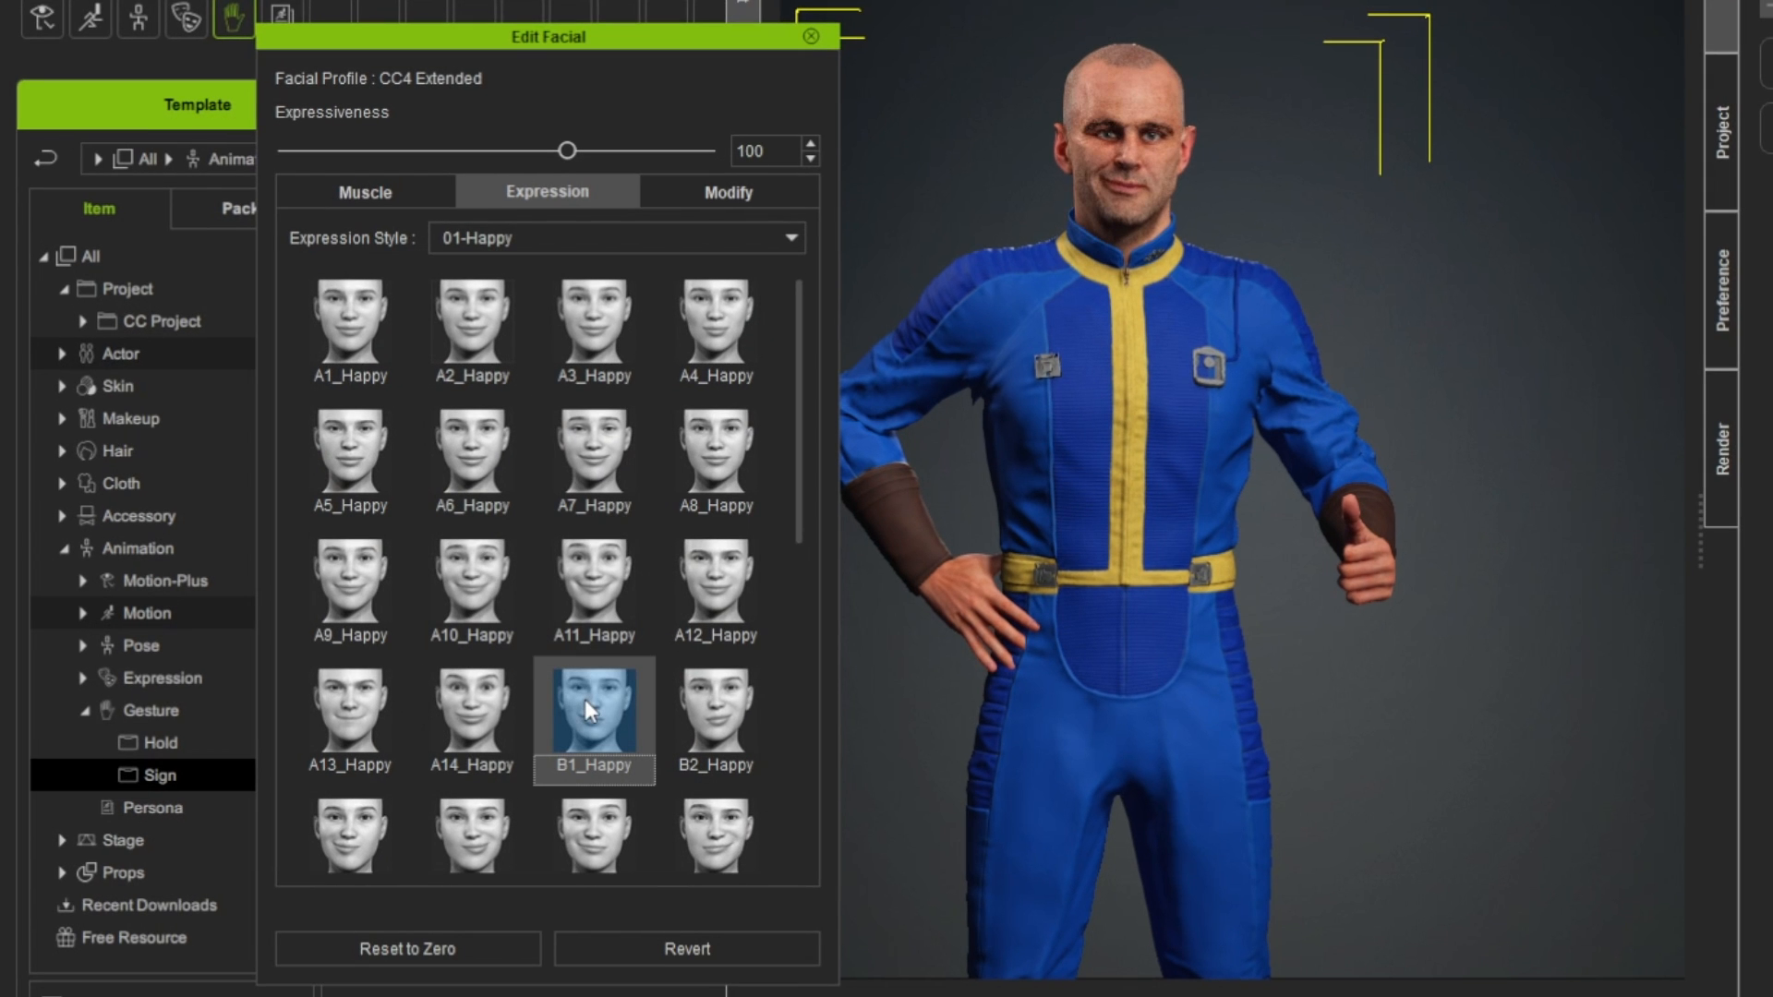
- In the facial Muscle mode, turn the head slightly with the head rotation control and close Edit Facial
{"action": "left_click", "coordinate": [400, 191]}
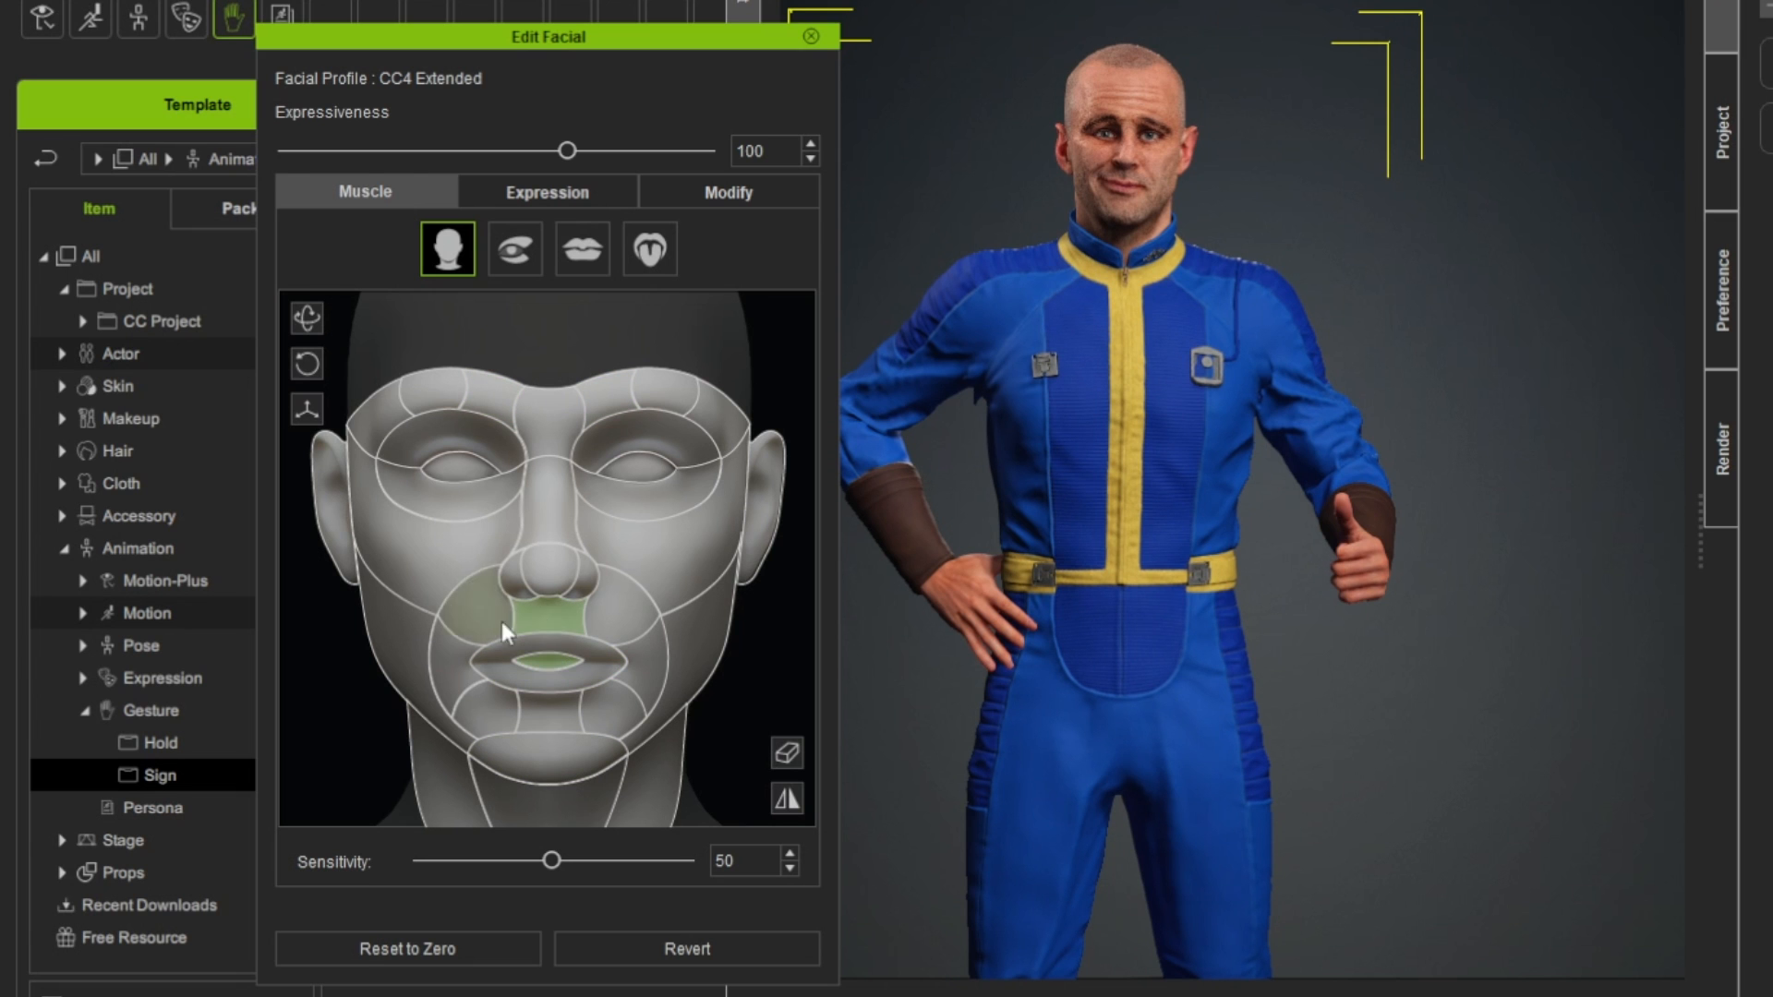
{"action": "scroll", "coordinate": [1286, 421], "scroll_direction": "up", "scroll_amount": 4}
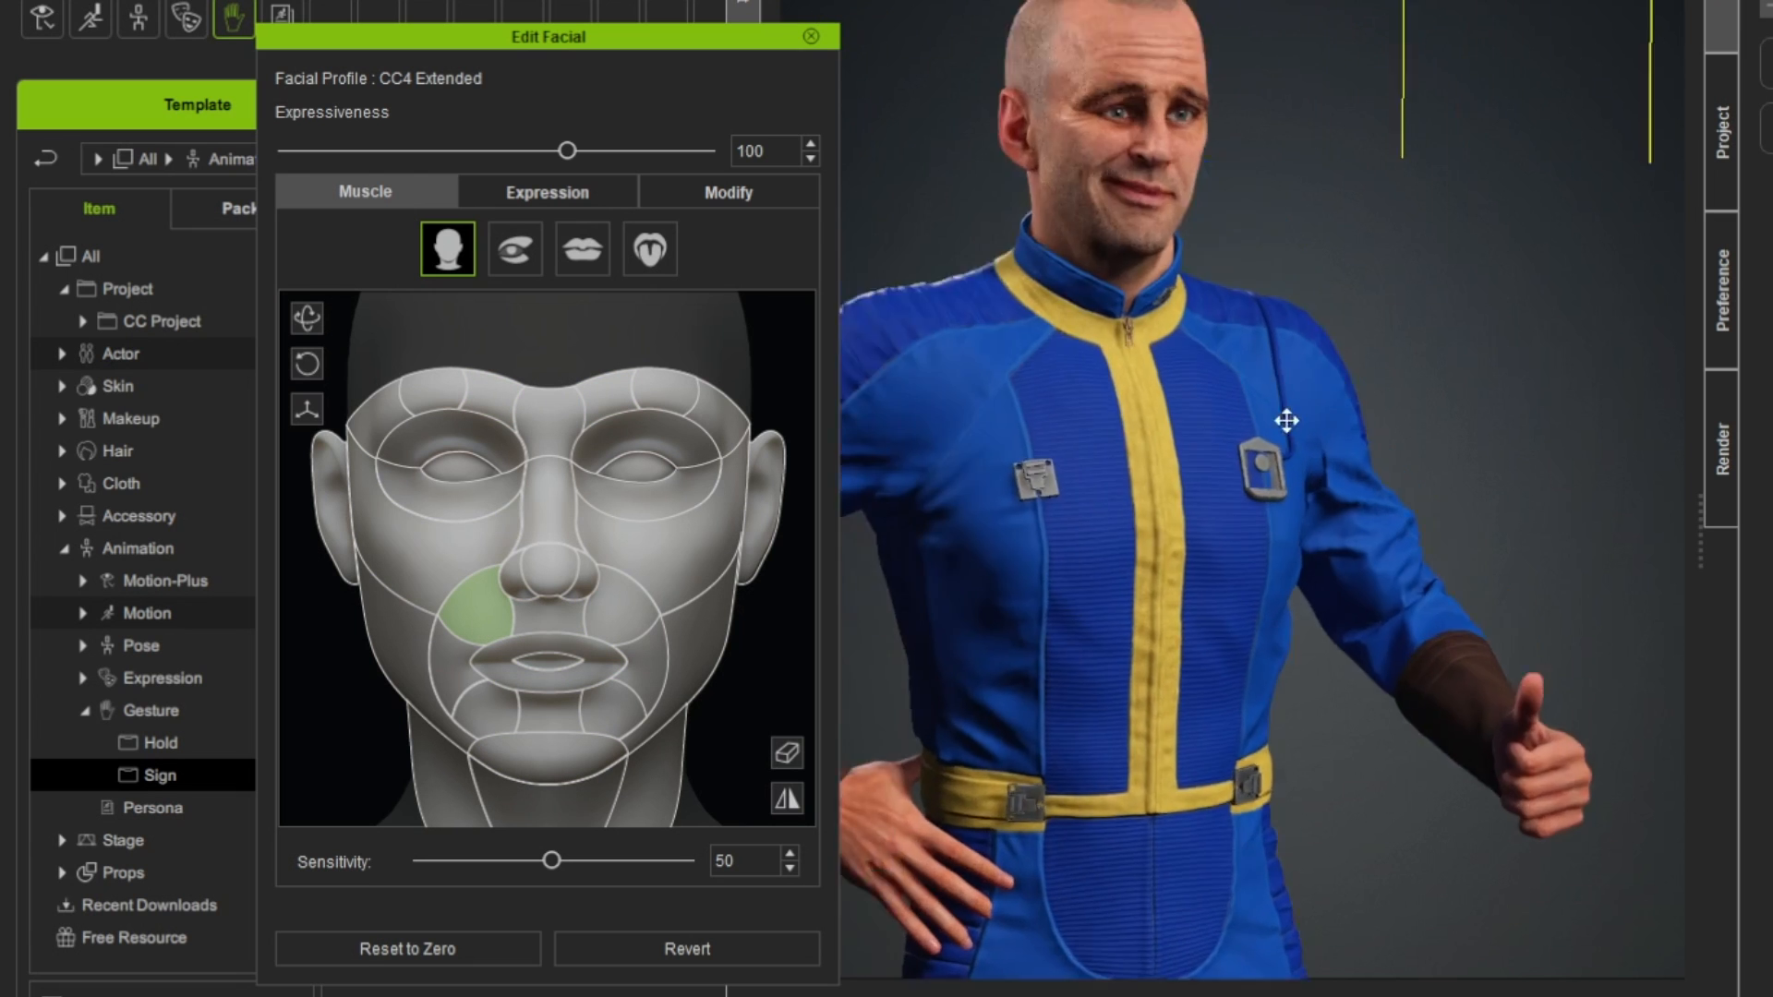
{"action": "scroll", "coordinate": [1286, 421], "scroll_direction": "up", "scroll_amount": 3}
{"action": "middle_click_drag", "start_coordinate": [1287, 421], "coordinate": [1311, 692]}
{"action": "right_click_drag", "start_coordinate": [1311, 692], "coordinate": [1172, 679]}
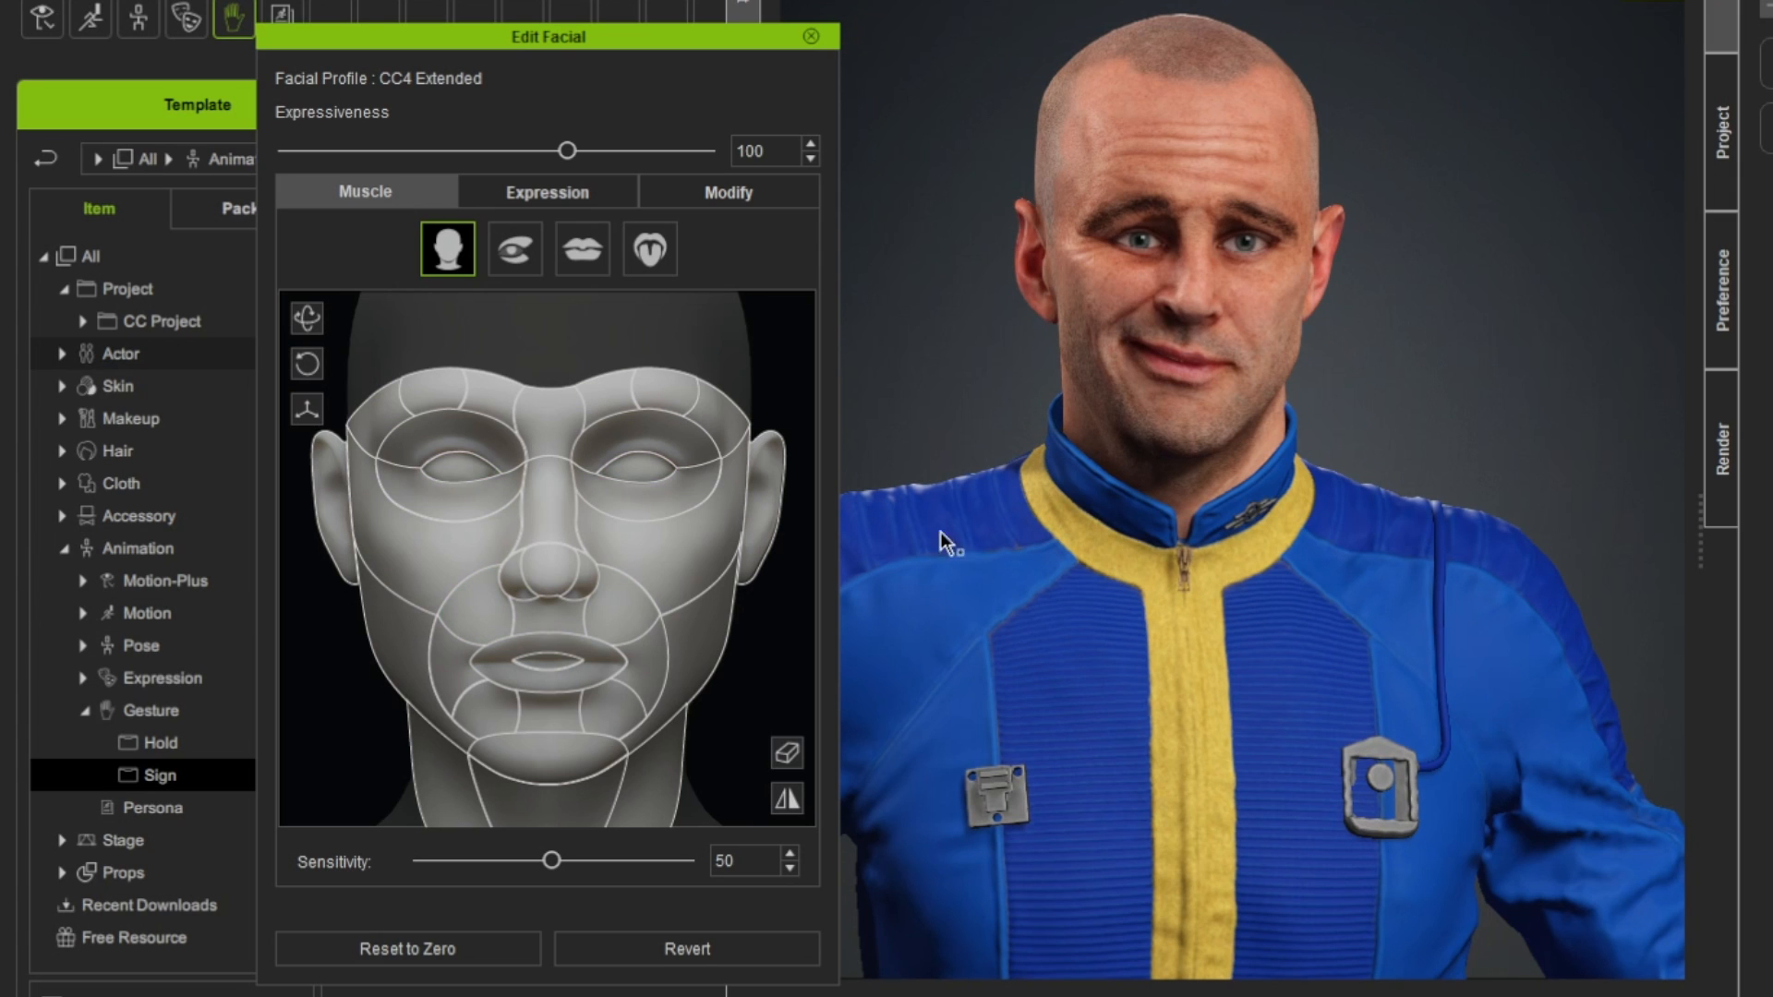
{"action": "left_click_drag", "start_coordinate": [690, 375], "coordinate": [435, 373]}
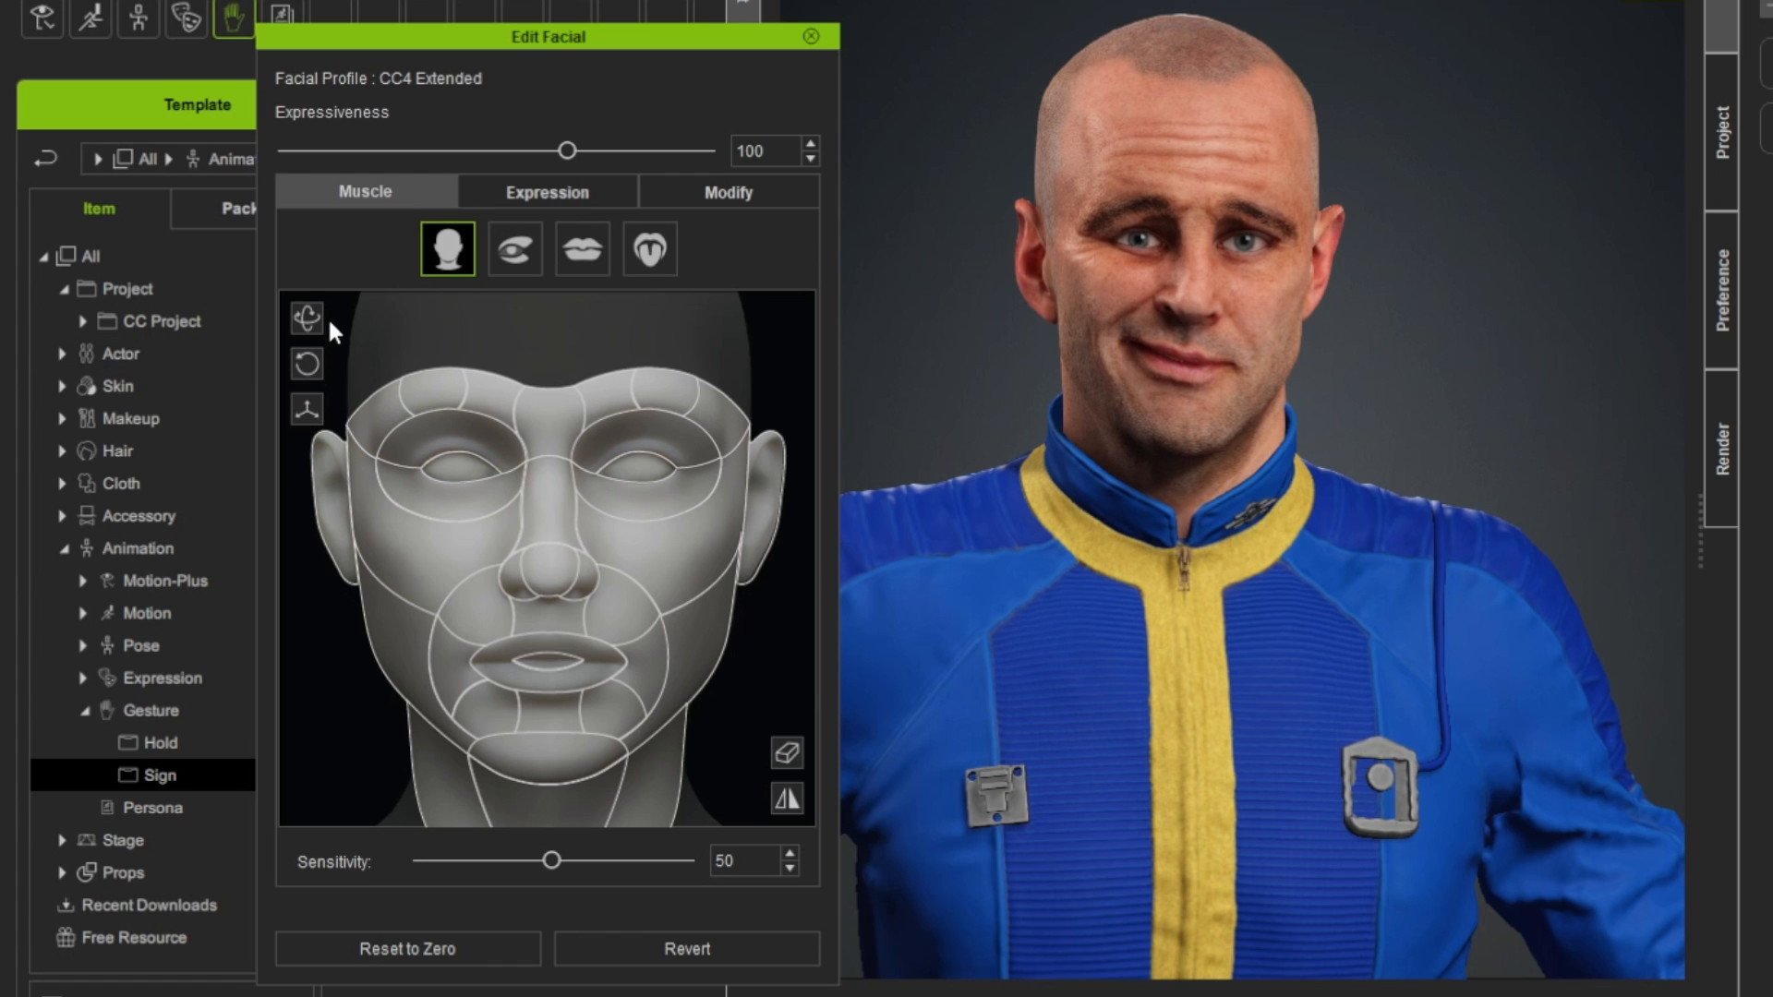
{"action": "left_click_drag", "start_coordinate": [365, 312], "coordinate": [327, 318]}
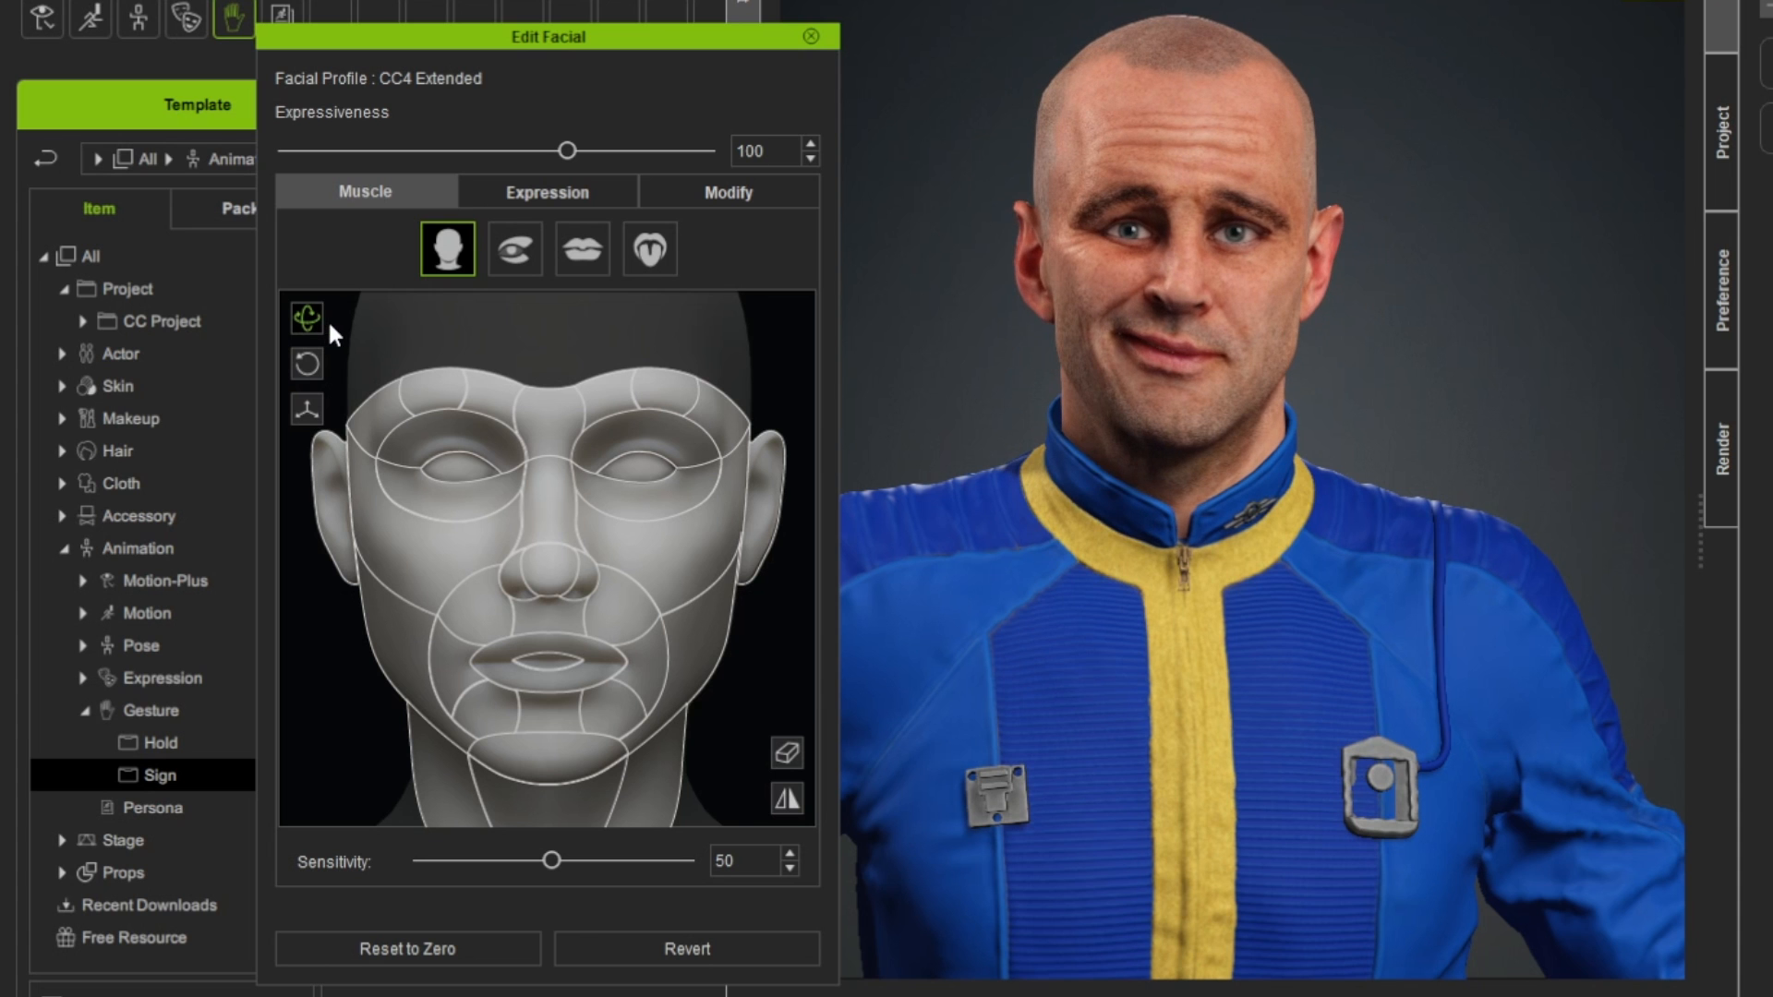
{"action": "left_click", "coordinate": [811, 36]}
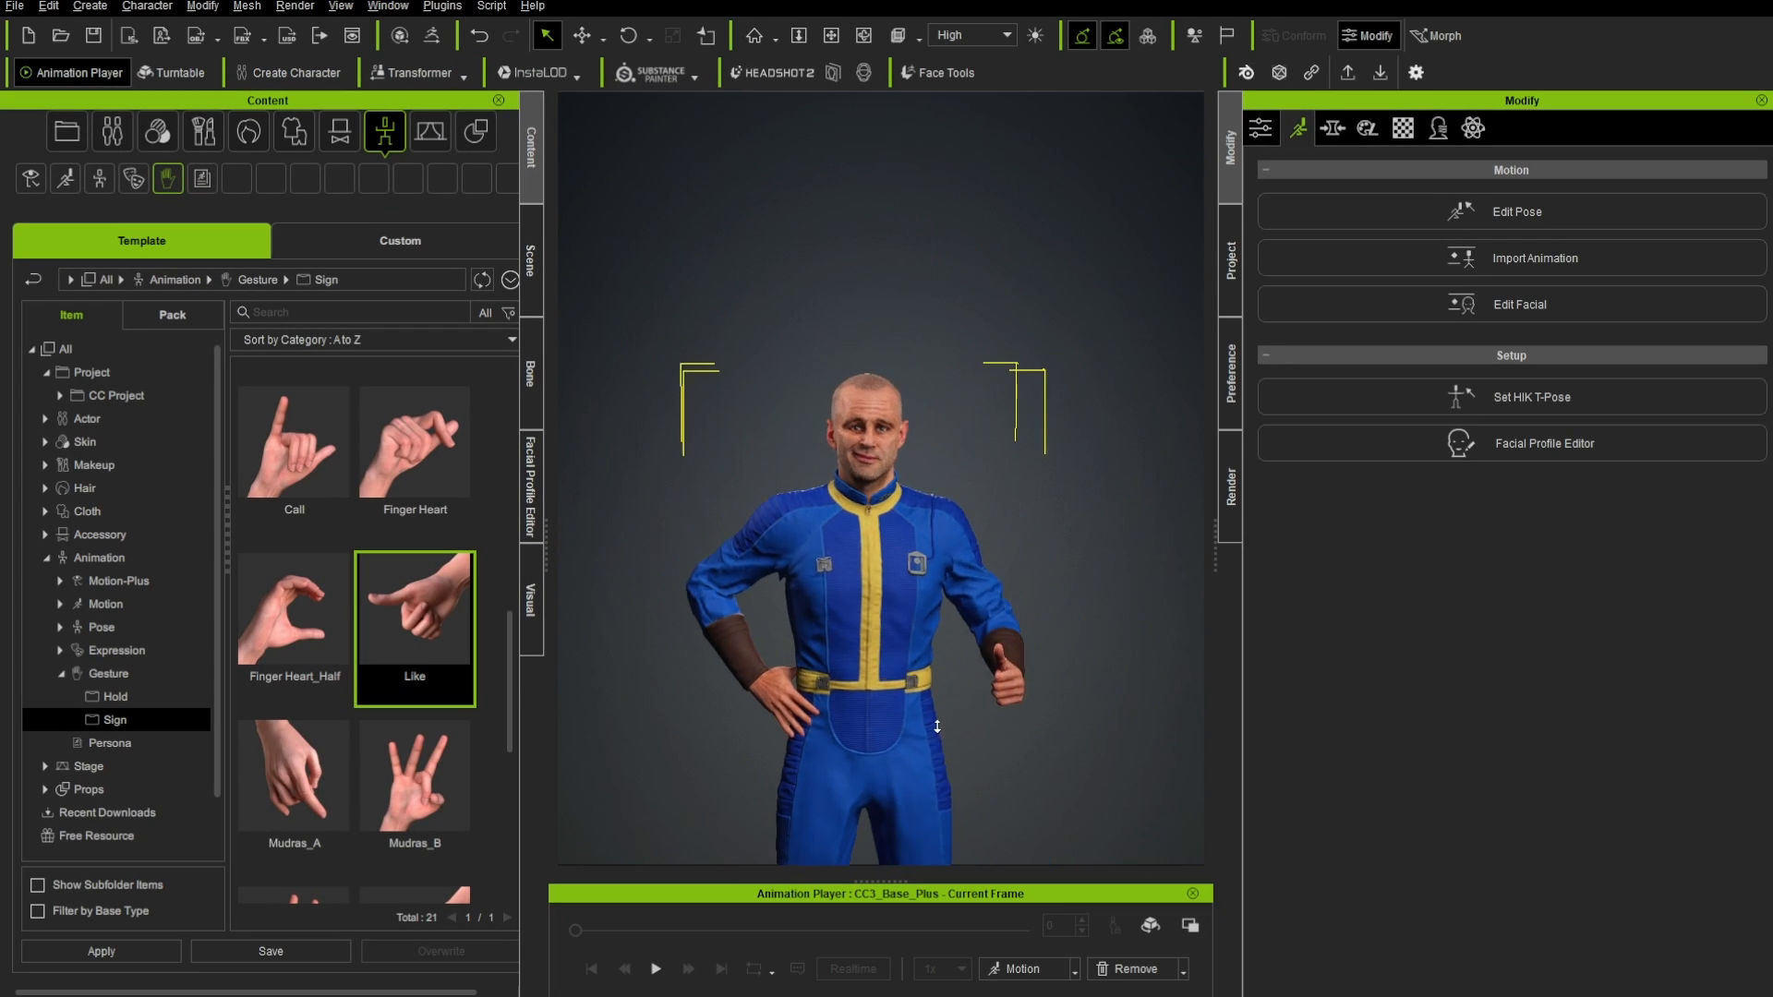
- Expand CC3_Base_Plus in the scene list and select every character item from deviceback through the CC_Base_Tear mesh
{"action": "middle_click_drag", "start_coordinate": [938, 727], "coordinate": [930, 443]}
{"action": "right_click_drag", "start_coordinate": [866, 494], "coordinate": [889, 551]}
{"action": "scroll", "coordinate": [831, 537], "scroll_direction": "down", "scroll_amount": 1}
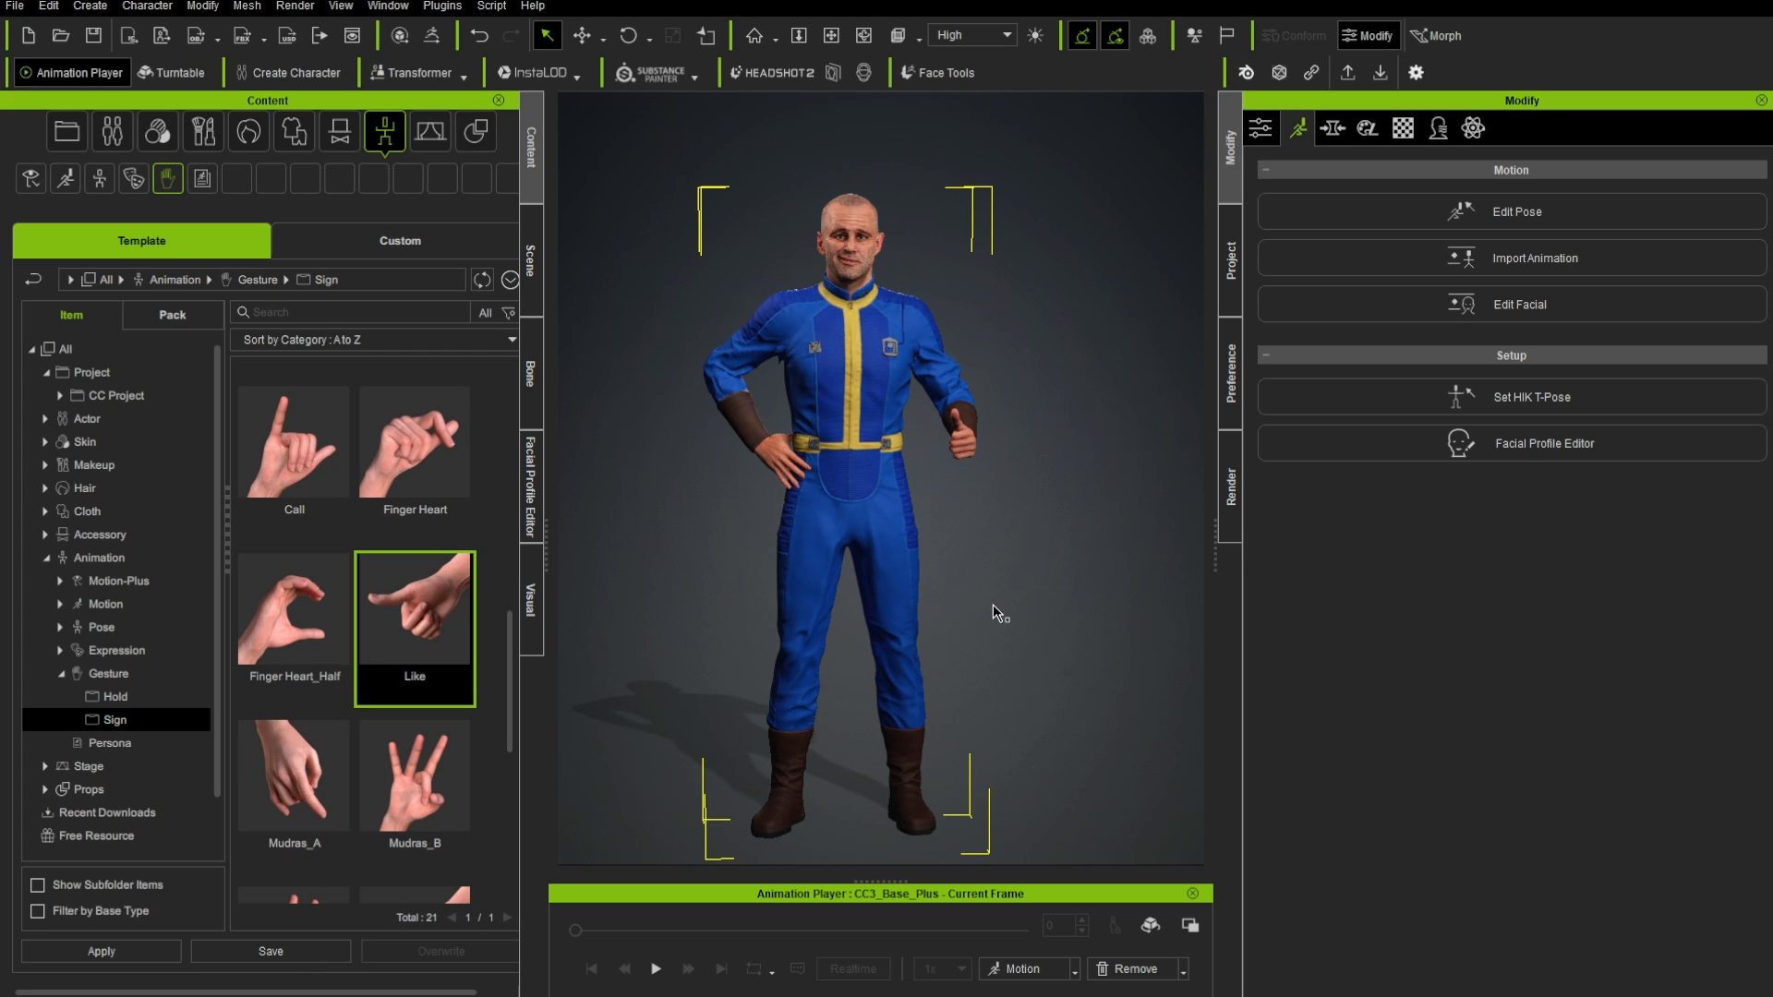
{"action": "left_click", "coordinate": [533, 242]}
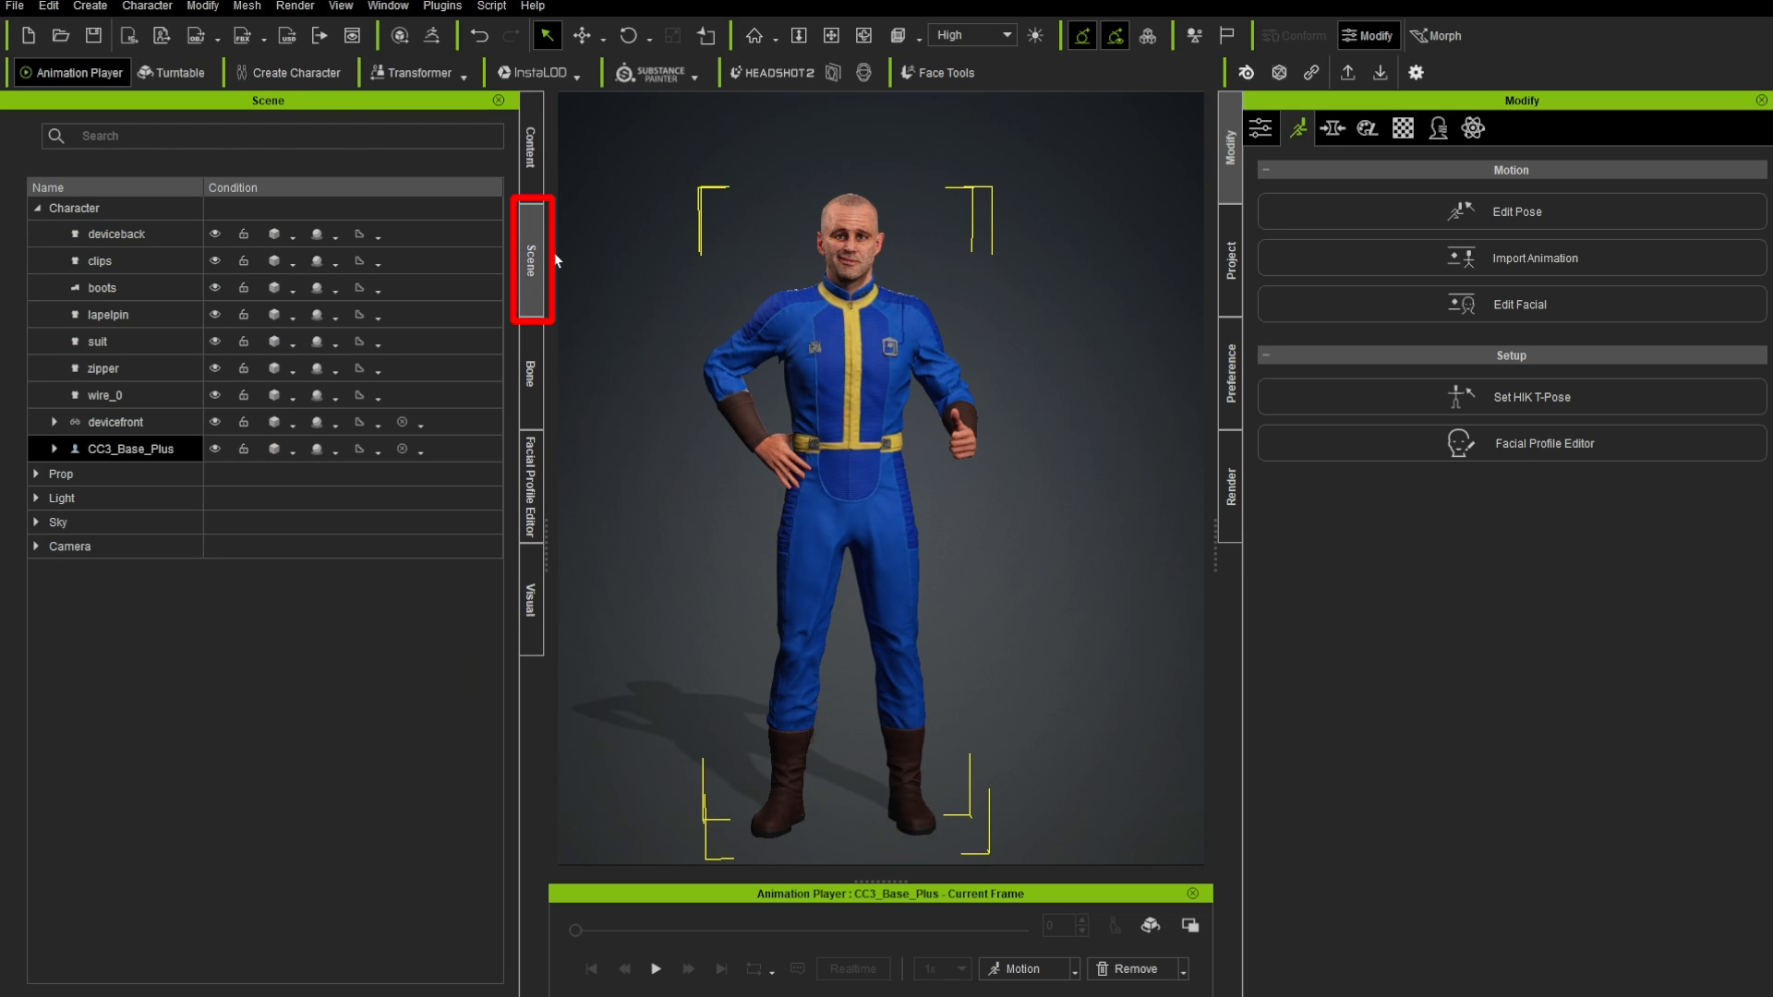
{"action": "left_click", "coordinate": [54, 448]}
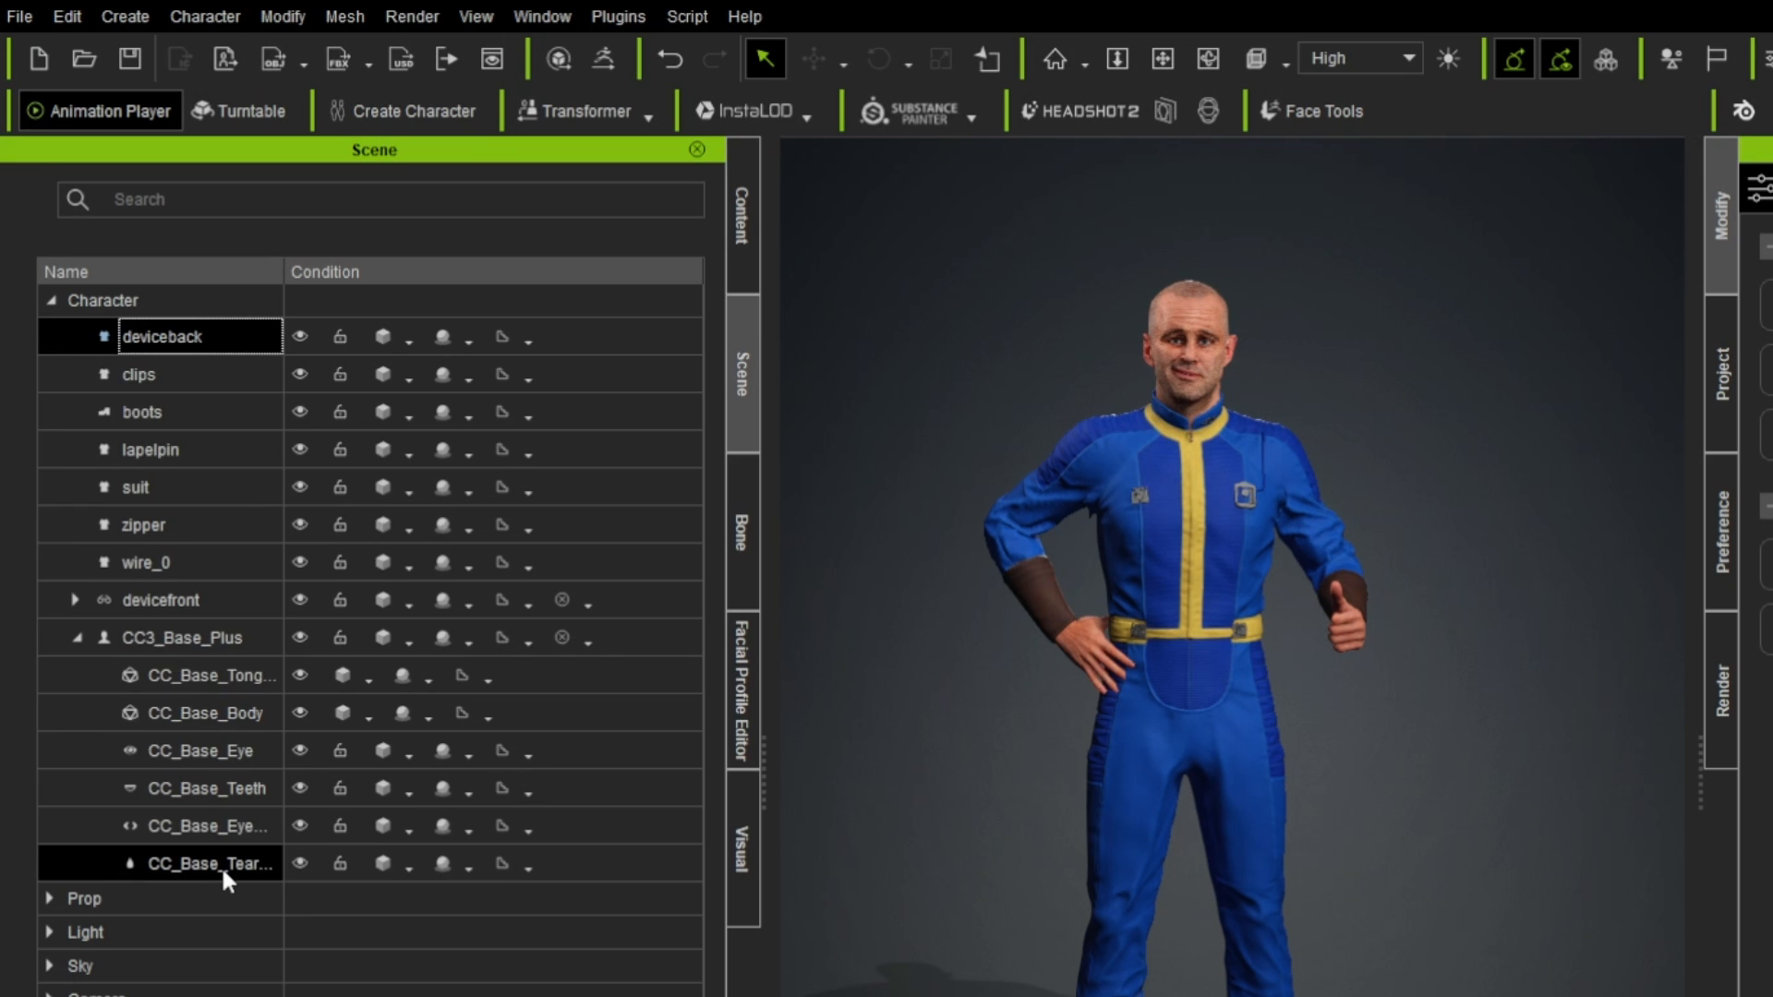
{"action": "left_click", "coordinate": [163, 636], "text": "shift"}
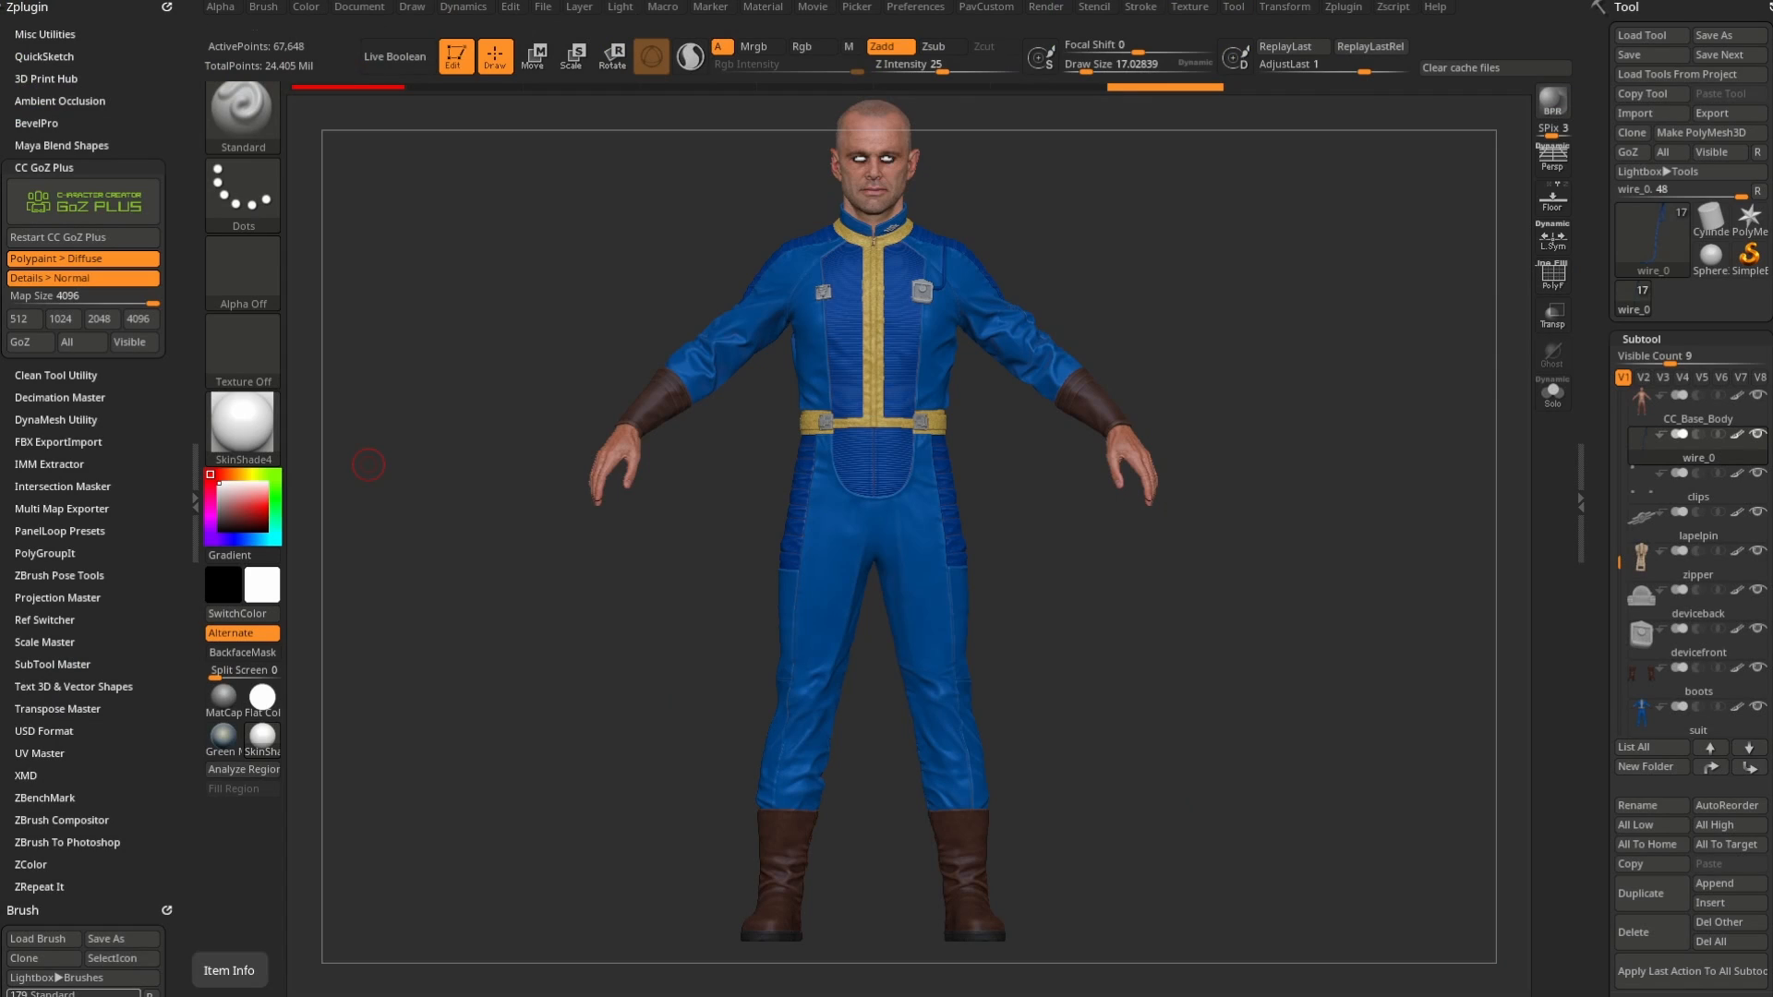
- In ZBrush, collapse CC GoZ Plus and expand the ZBrush Pose Tools plugin to show its full set of options
{"action": "left_click", "coordinate": [33, 166]}
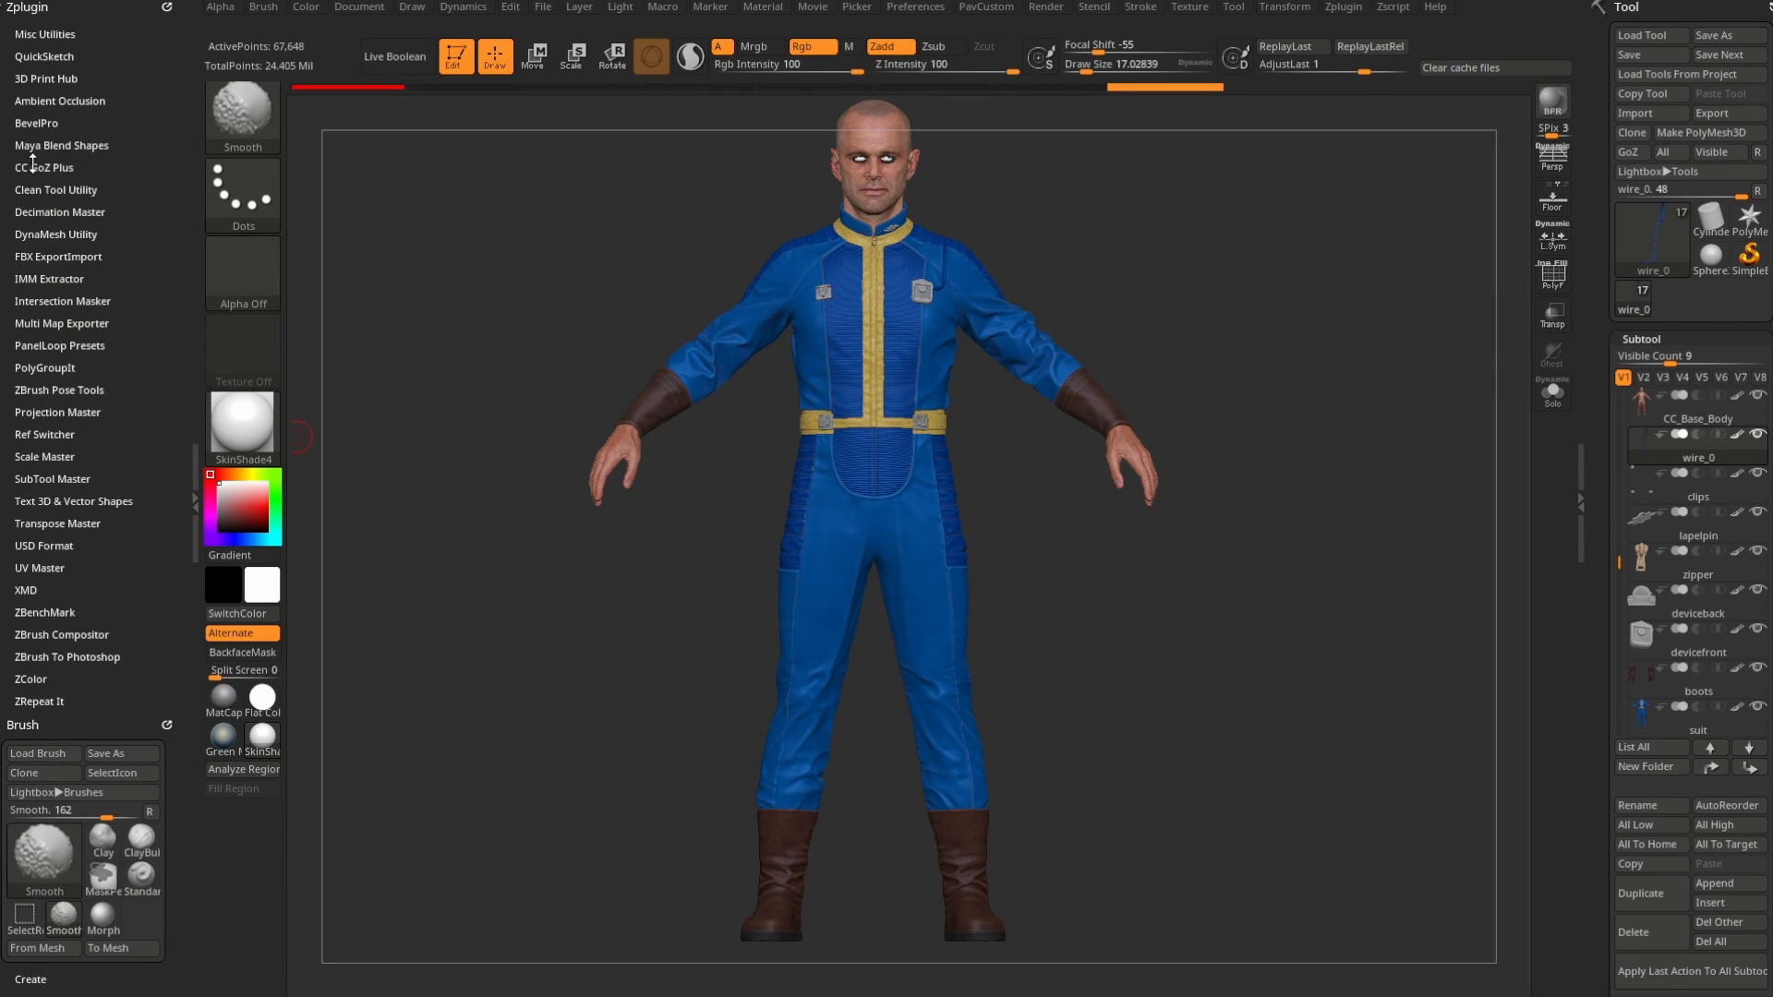
{"action": "left_click", "coordinate": [54, 389]}
{"action": "left_click_drag", "start_coordinate": [181, 476], "coordinate": [180, 436]}
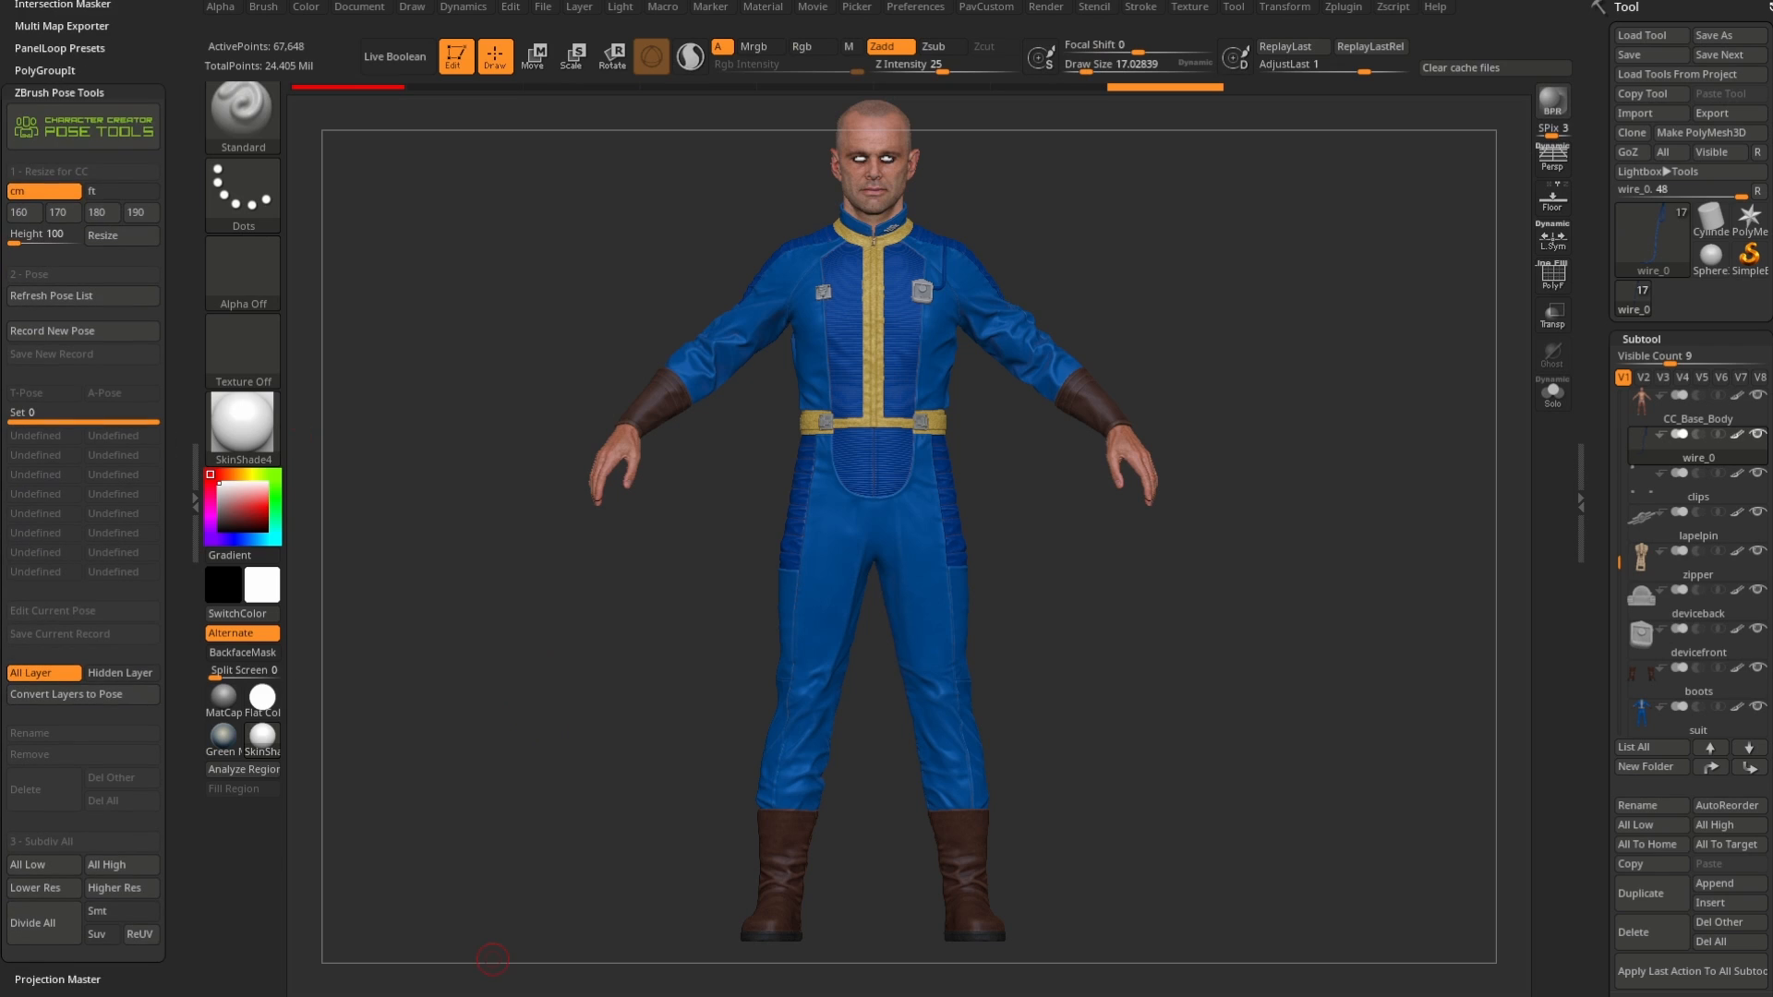
- Switch to the browser and look over the Reallusion Character Creator playlists on the YouTube channel, then move the window away
{"action": "key", "text": "alt+Tab"}
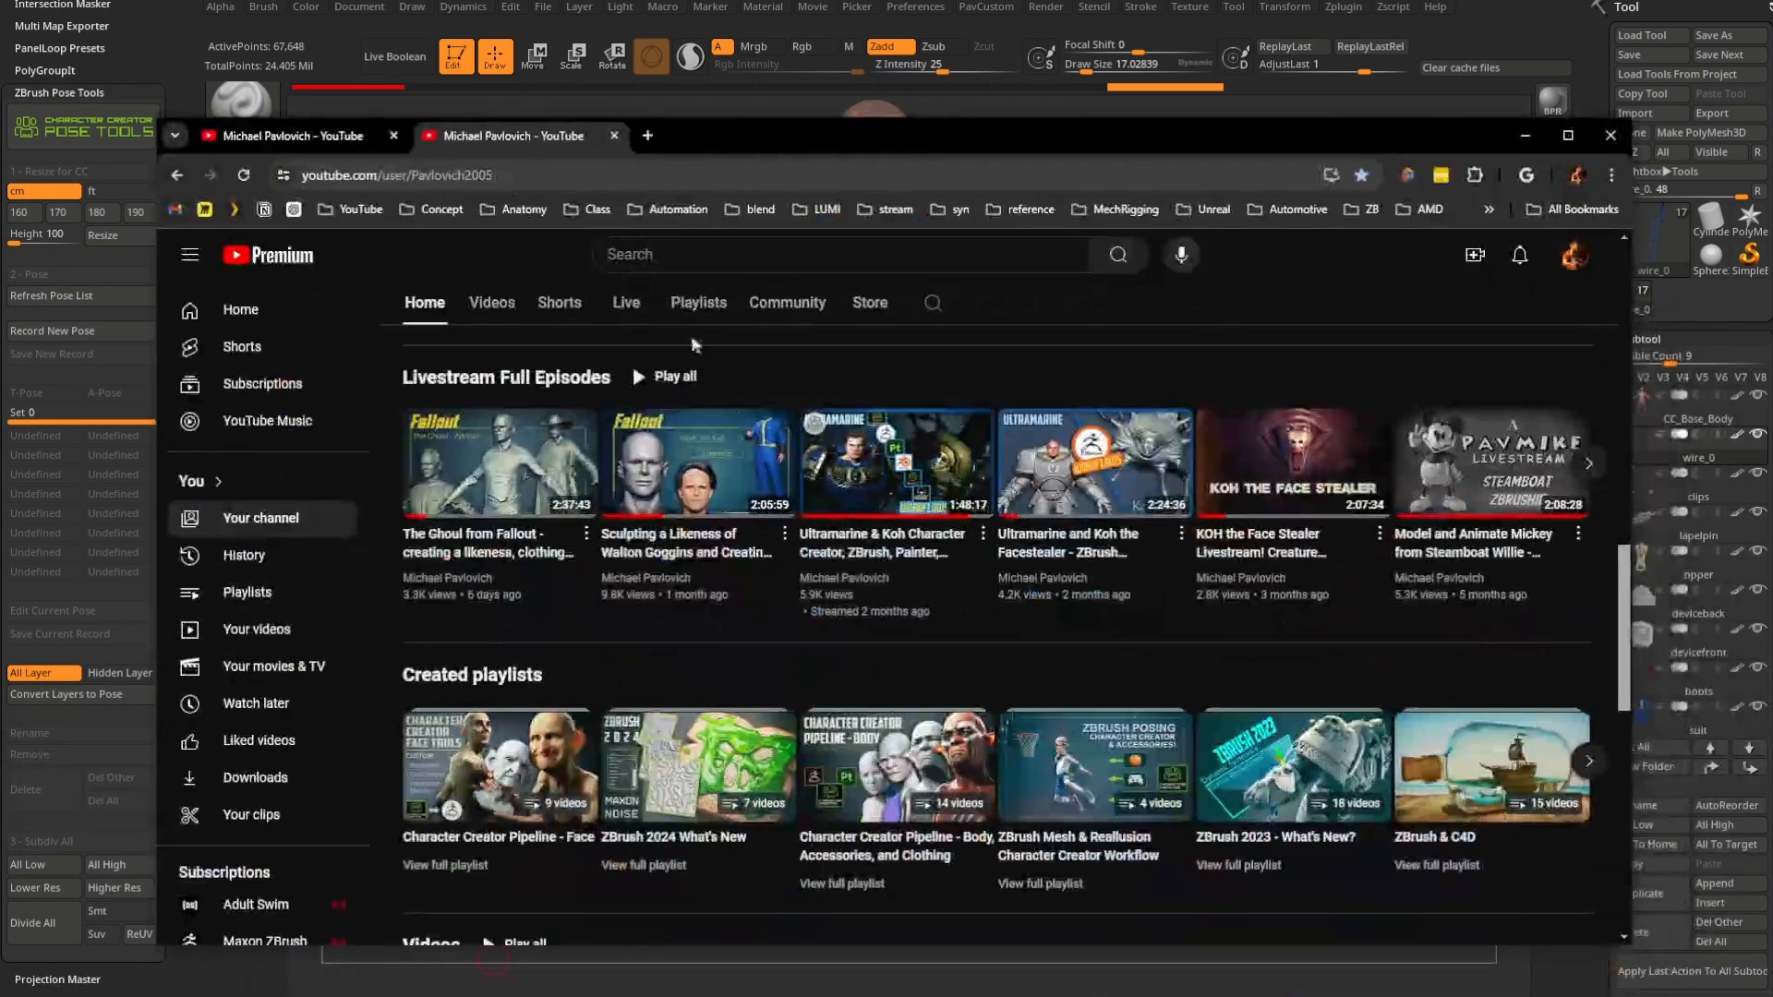
{"action": "scroll", "coordinate": [587, 667], "scroll_direction": "down", "scroll_amount": 5}
{"action": "scroll", "coordinate": [587, 668], "scroll_direction": "down", "scroll_amount": 2}
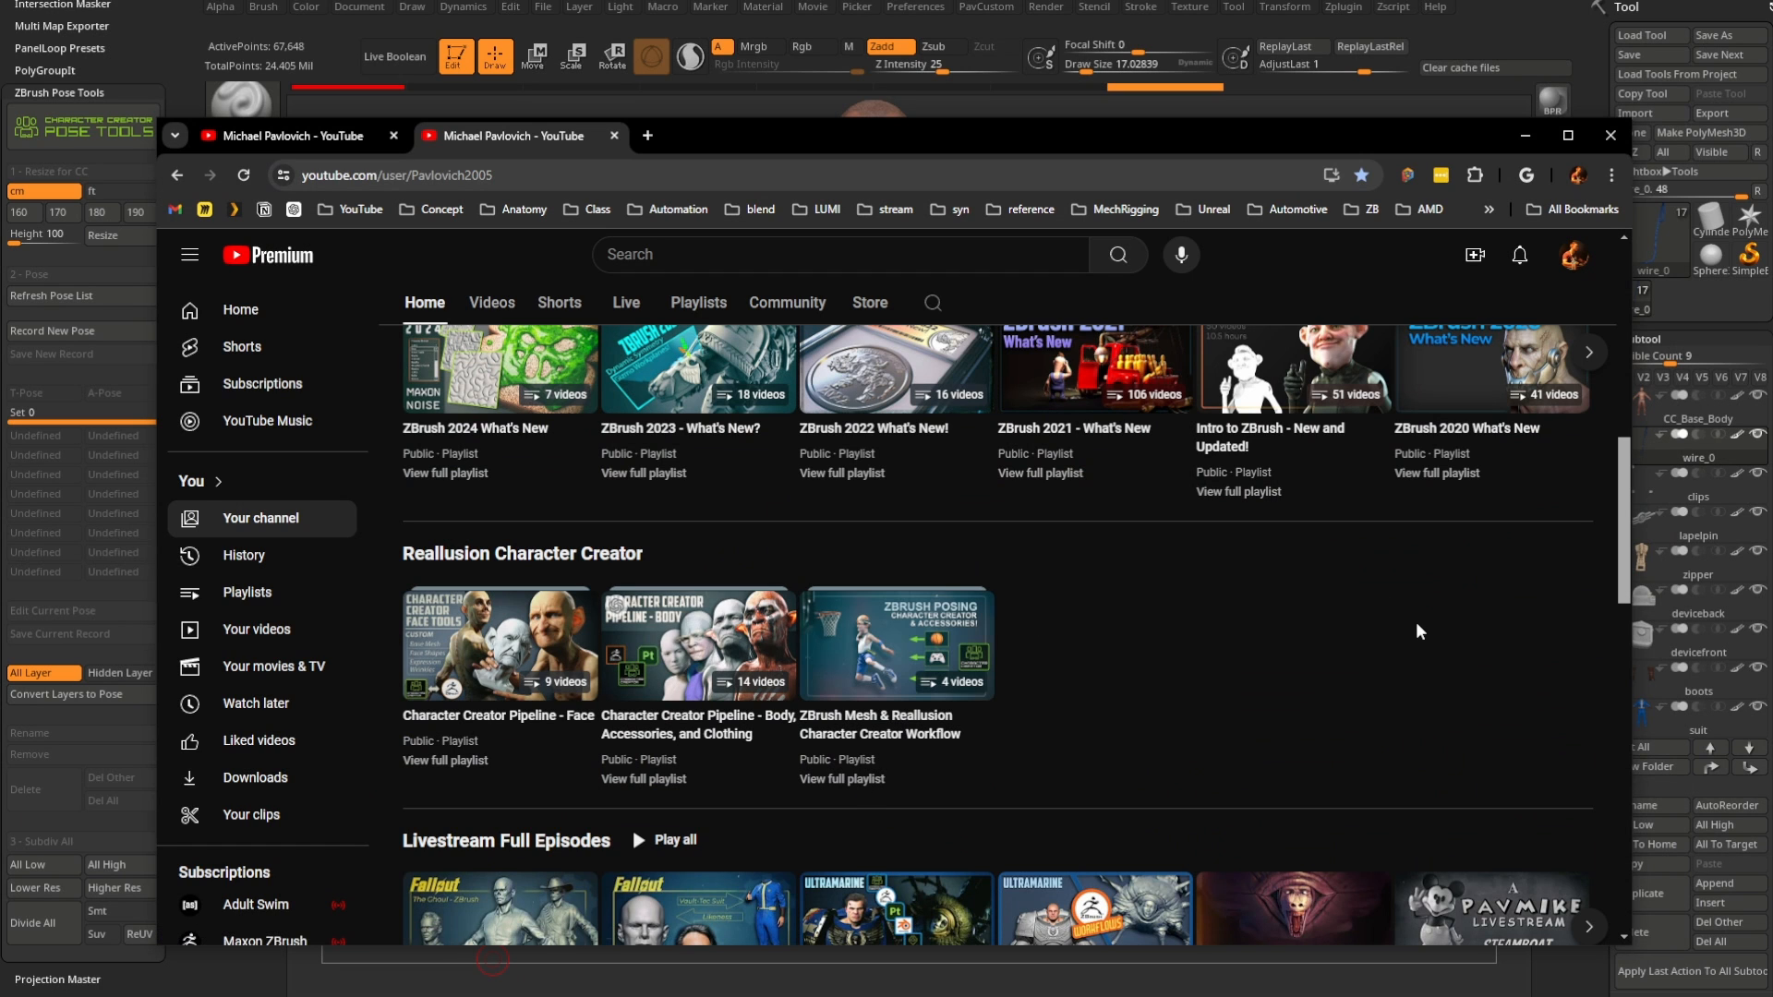
{"action": "left_click_drag", "start_coordinate": [844, 136], "coordinate": [1135, 996]}
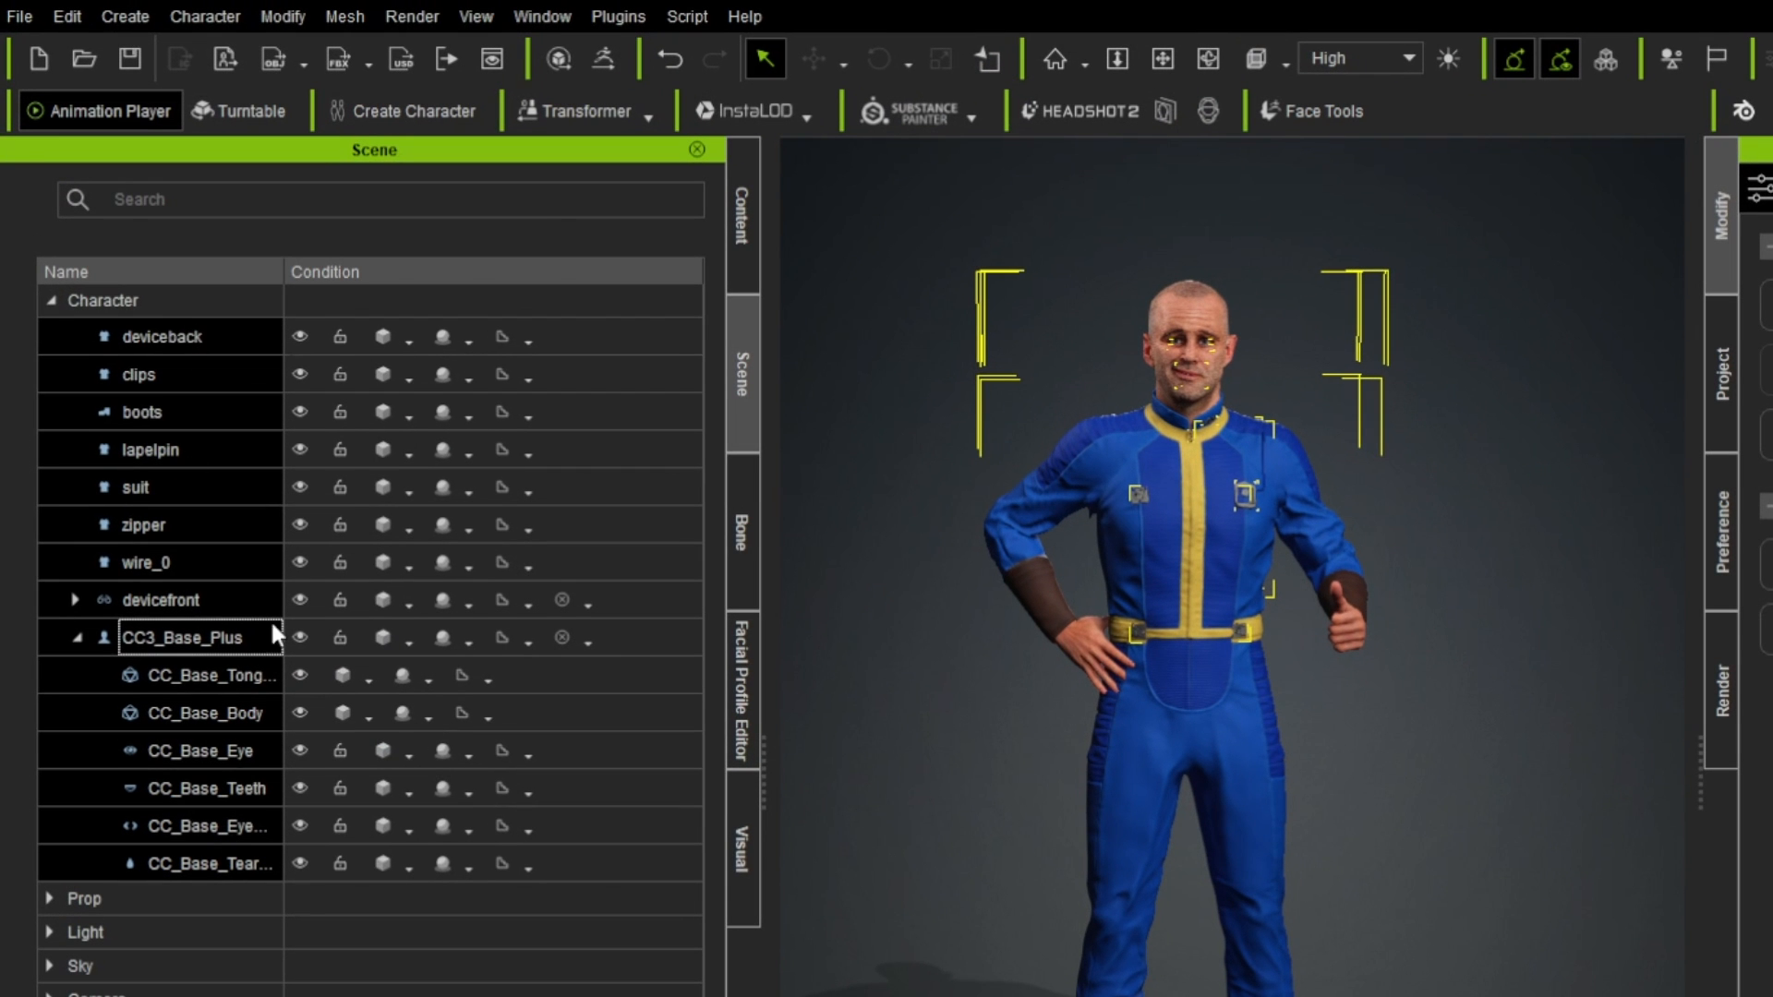
- Send the selected items to ZBrush through GoZ using the Relink template, Relink Mesh Changes in New Layer and Current Pose
{"action": "left_click", "coordinate": [600, 54]}
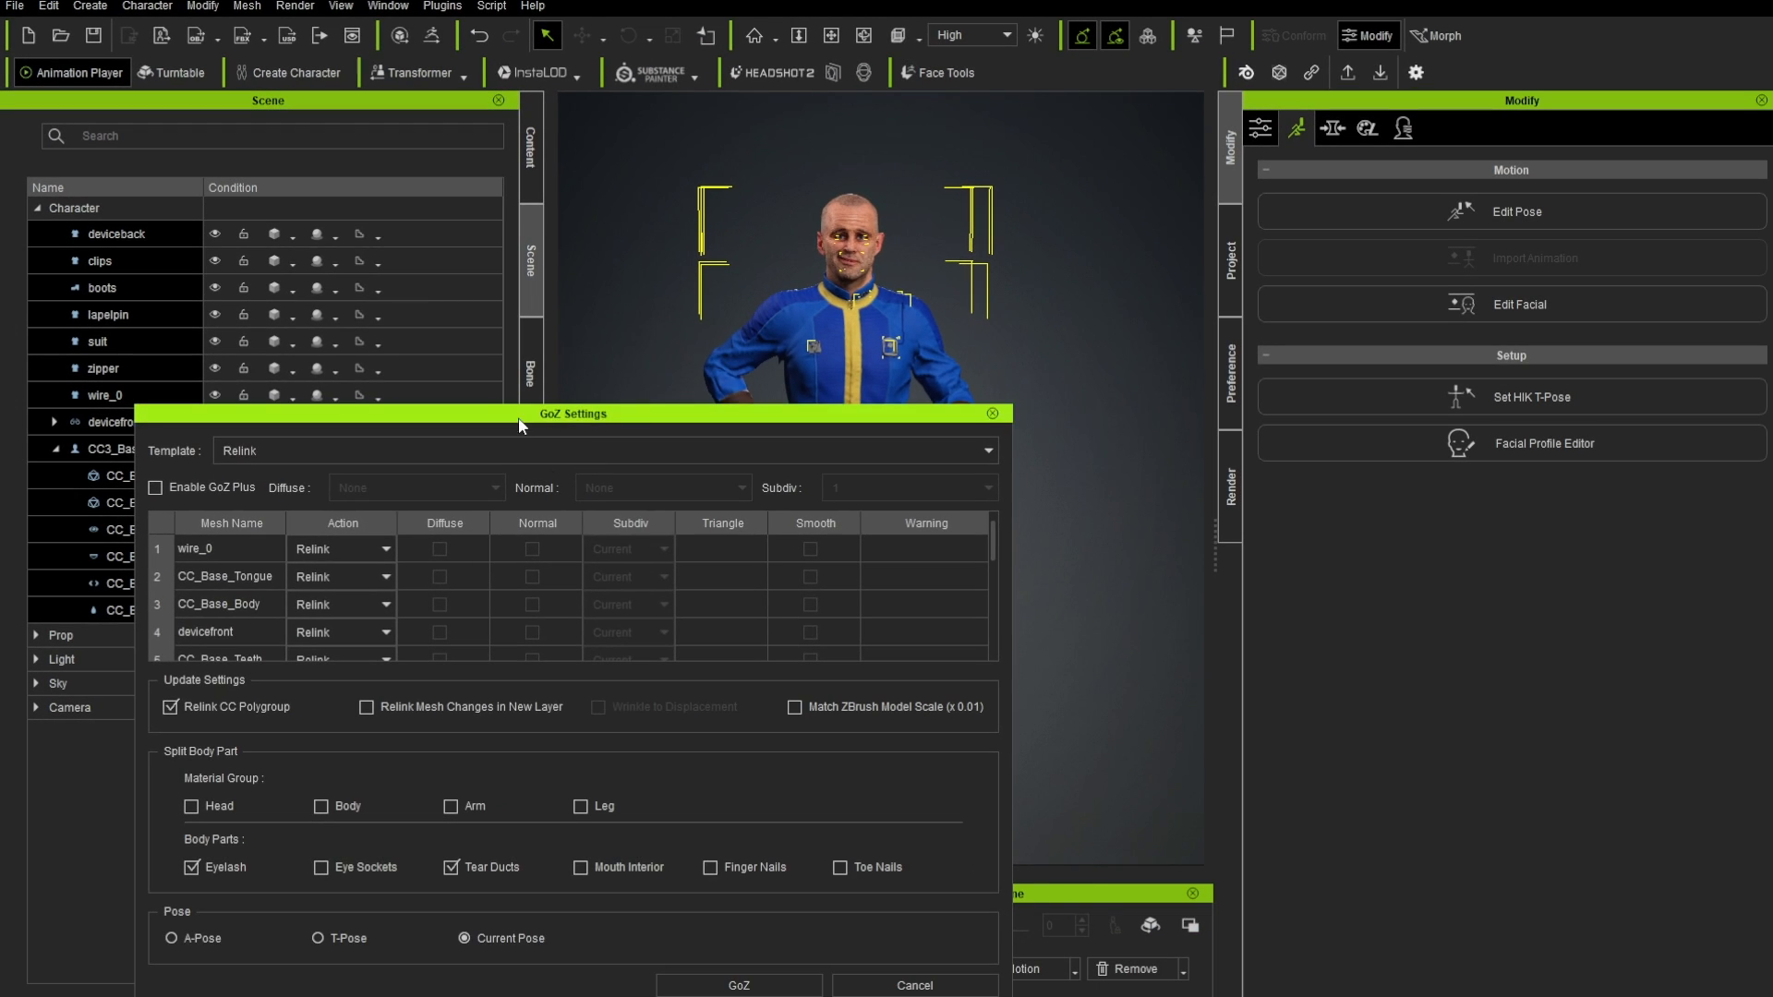
{"action": "left_click_drag", "start_coordinate": [519, 414], "coordinate": [666, 232]}
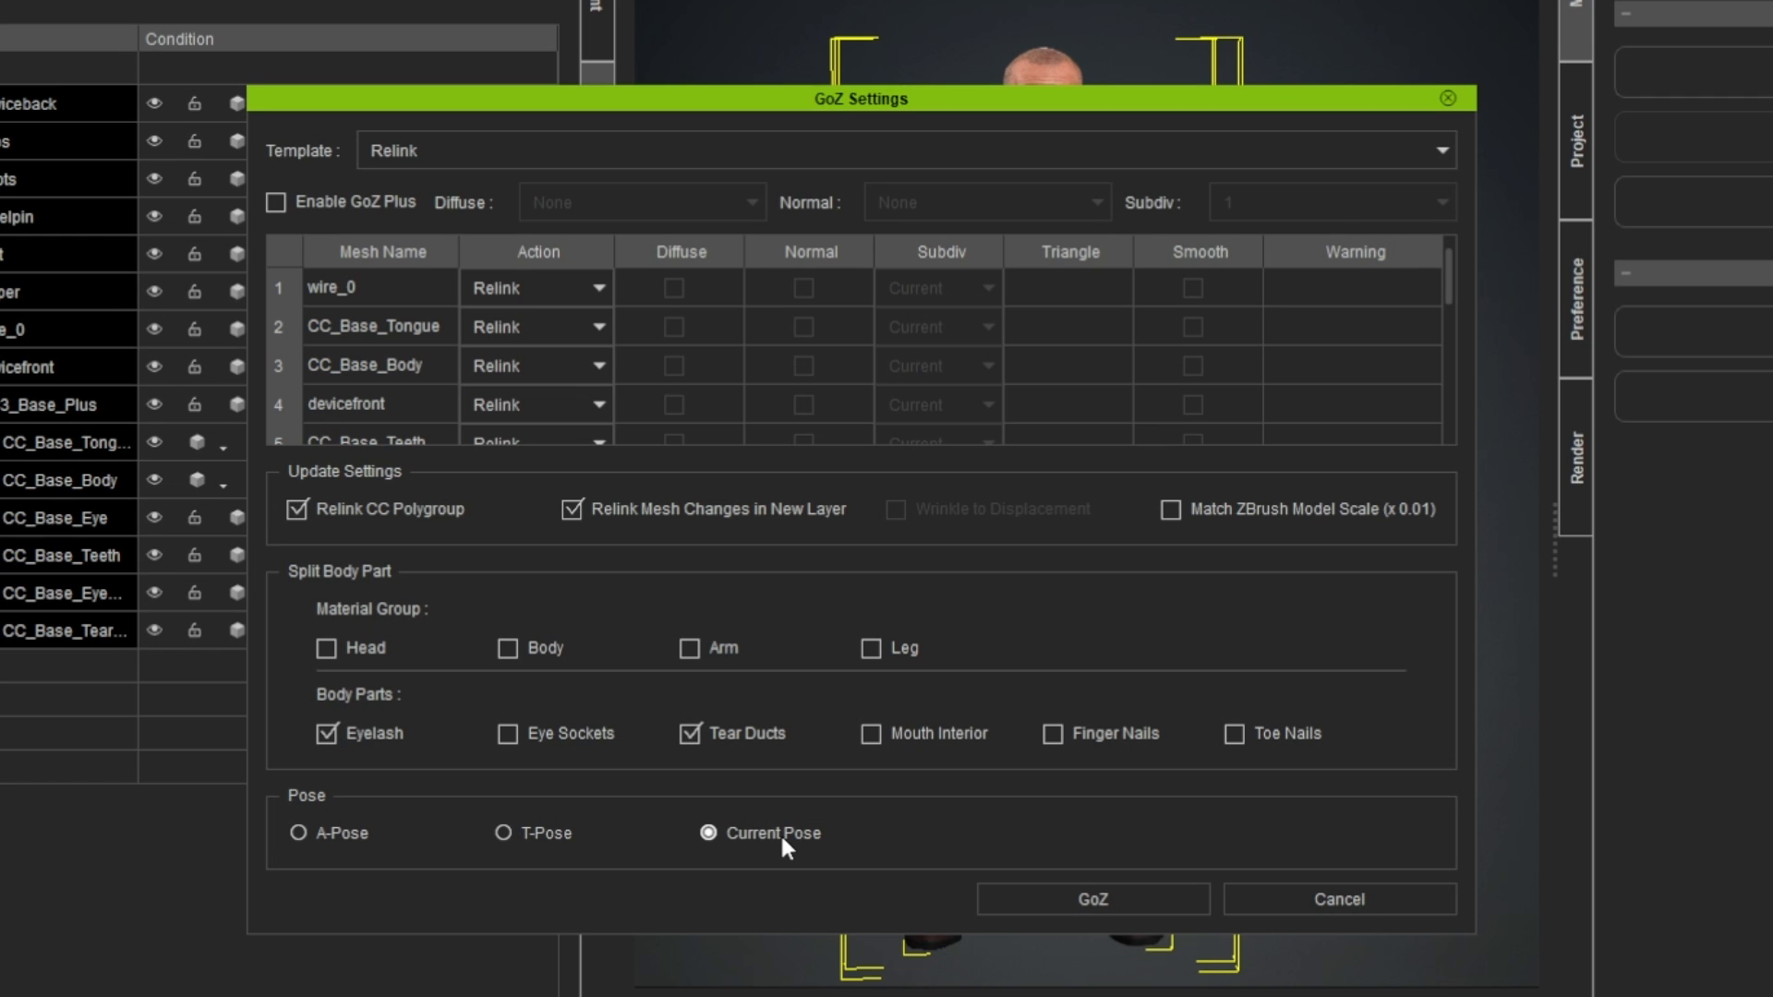
{"action": "left_click", "coordinate": [1029, 899]}
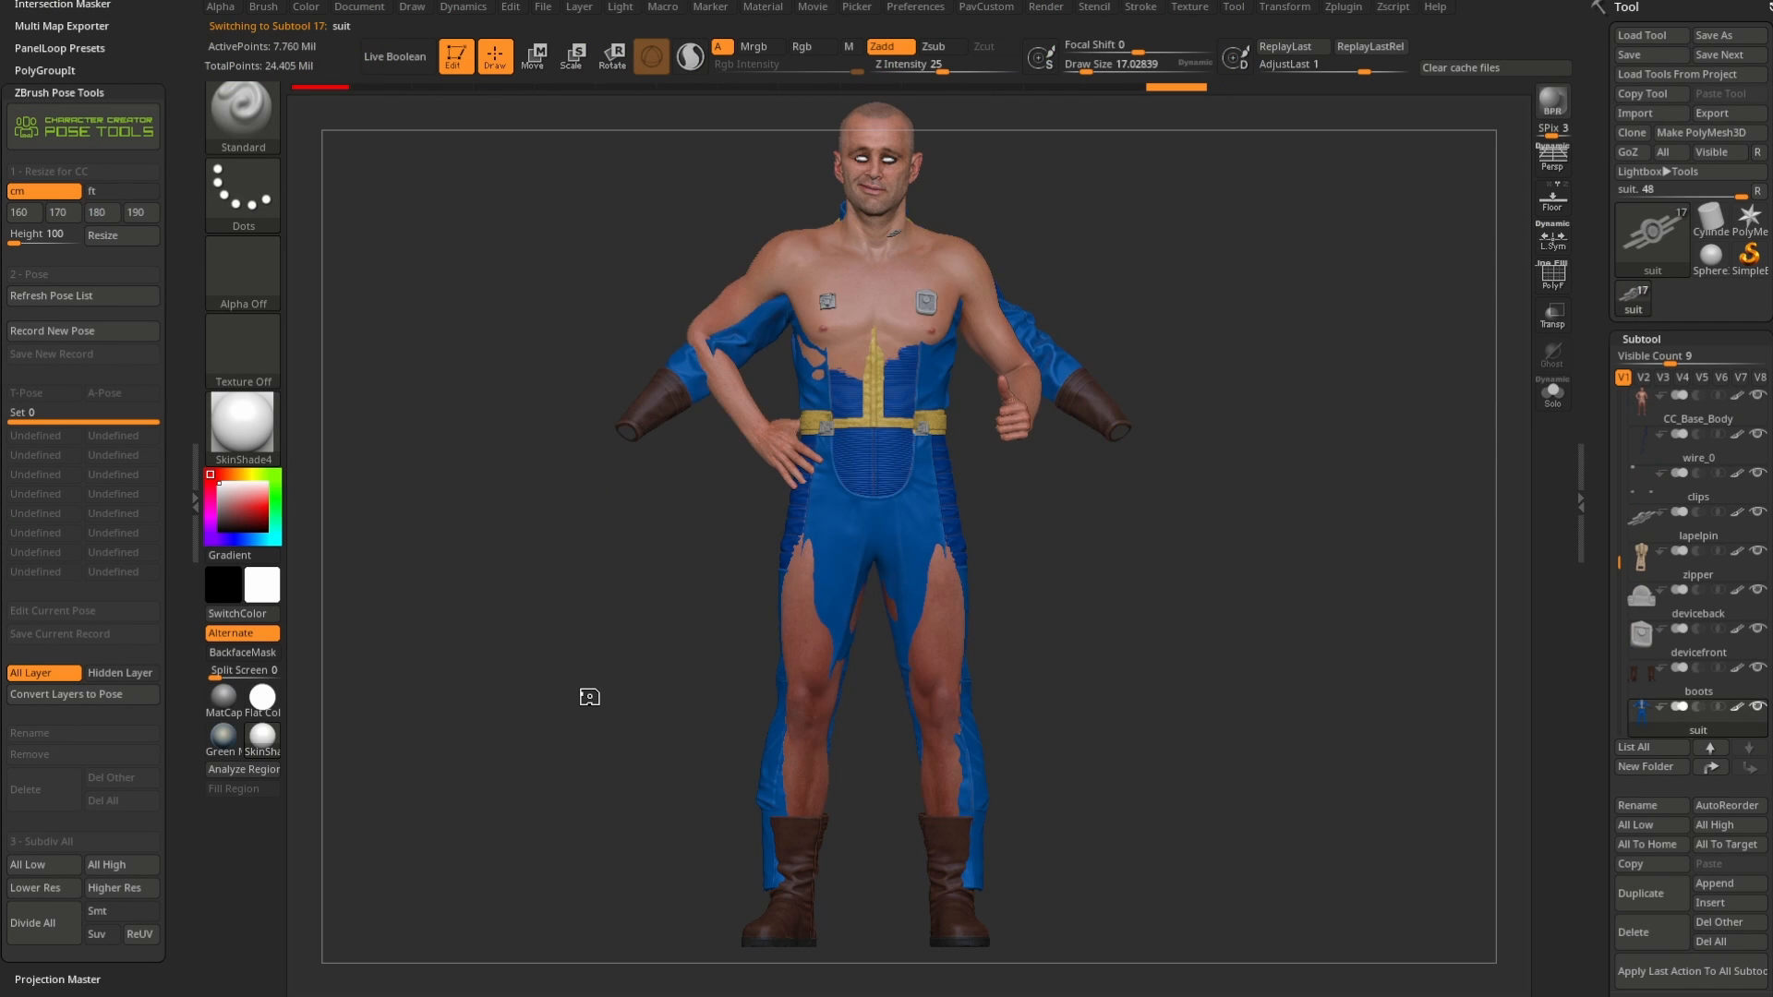
- Refresh the pose list in ZBrush Pose Tools and make Pose 2 the active pose
{"action": "left_click_drag", "start_coordinate": [1207, 324], "coordinate": [1376, 345]}
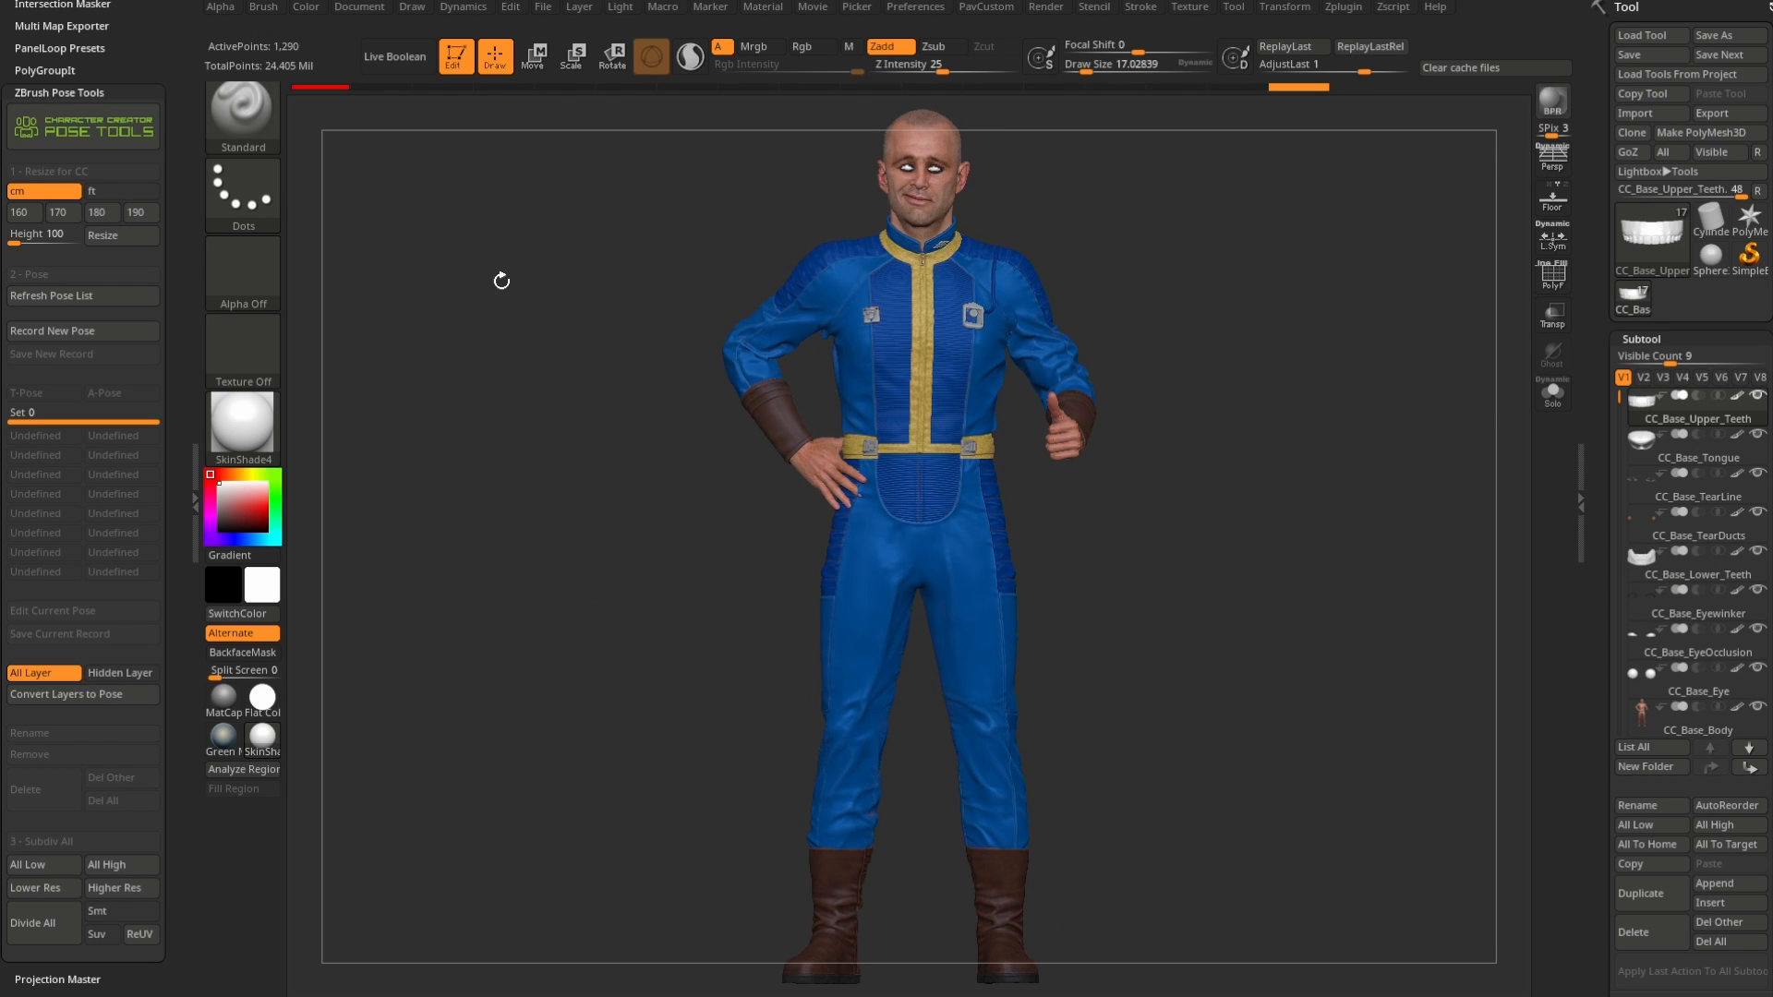
{"action": "left_click", "coordinate": [40, 296]}
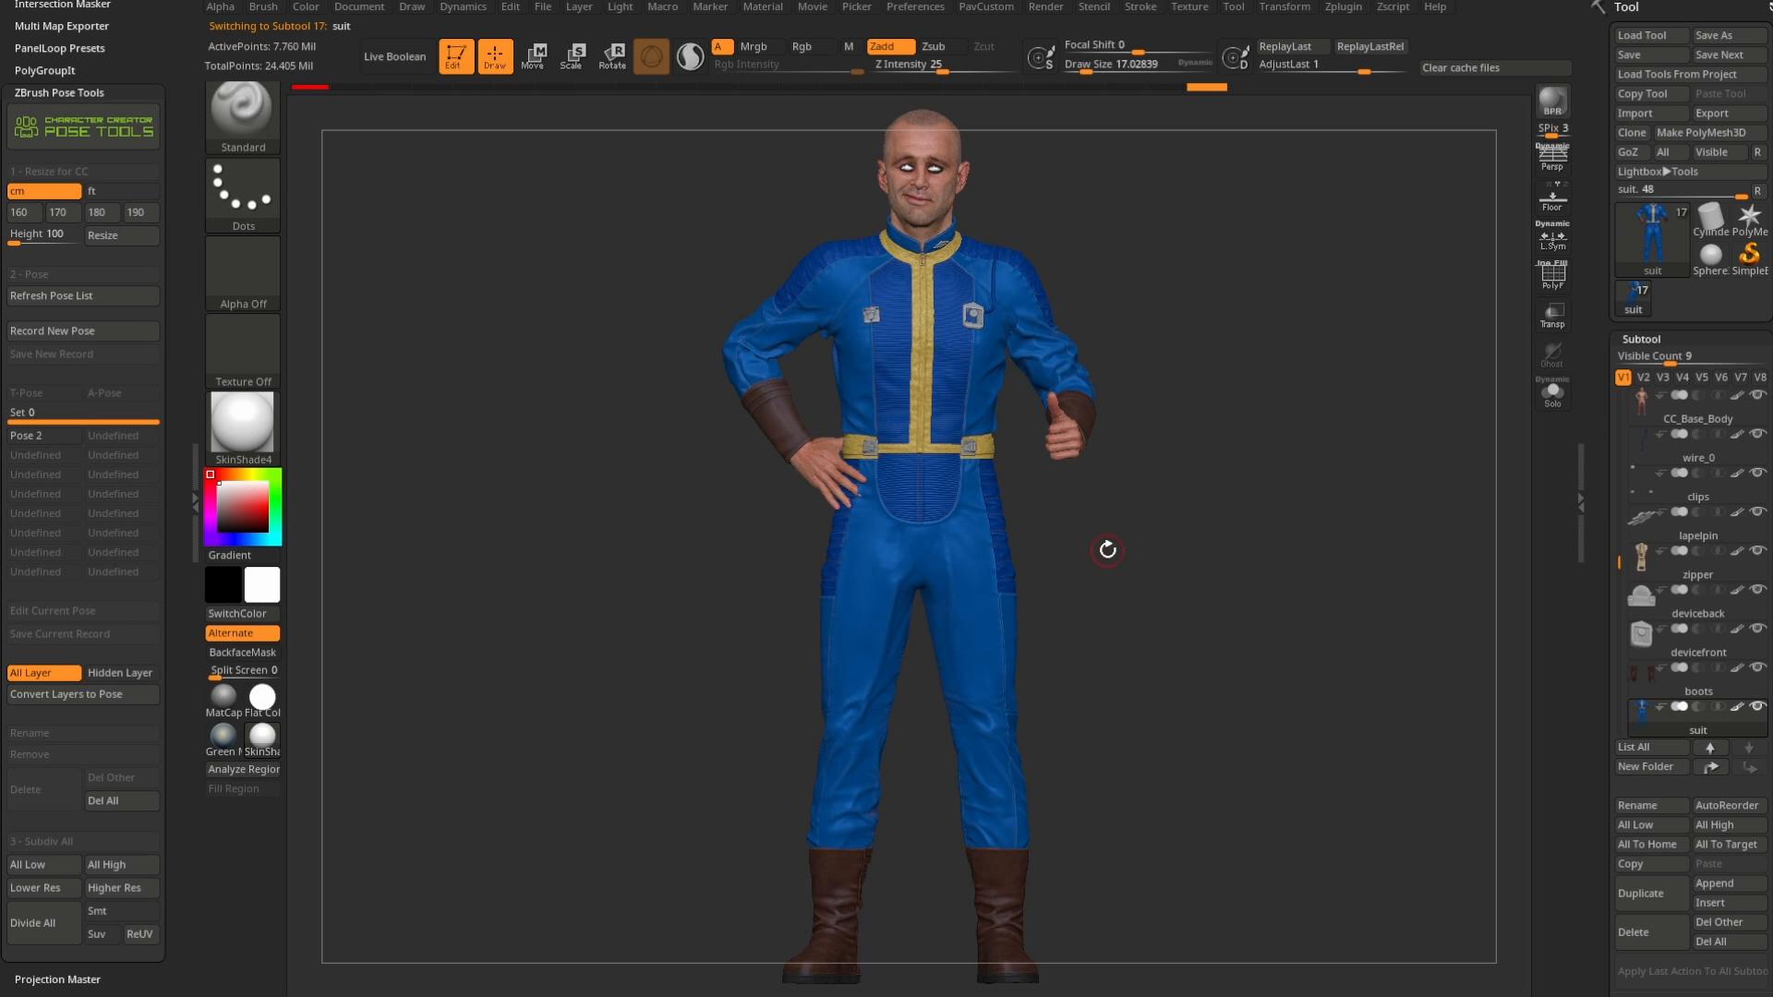
{"action": "left_click", "coordinate": [31, 438]}
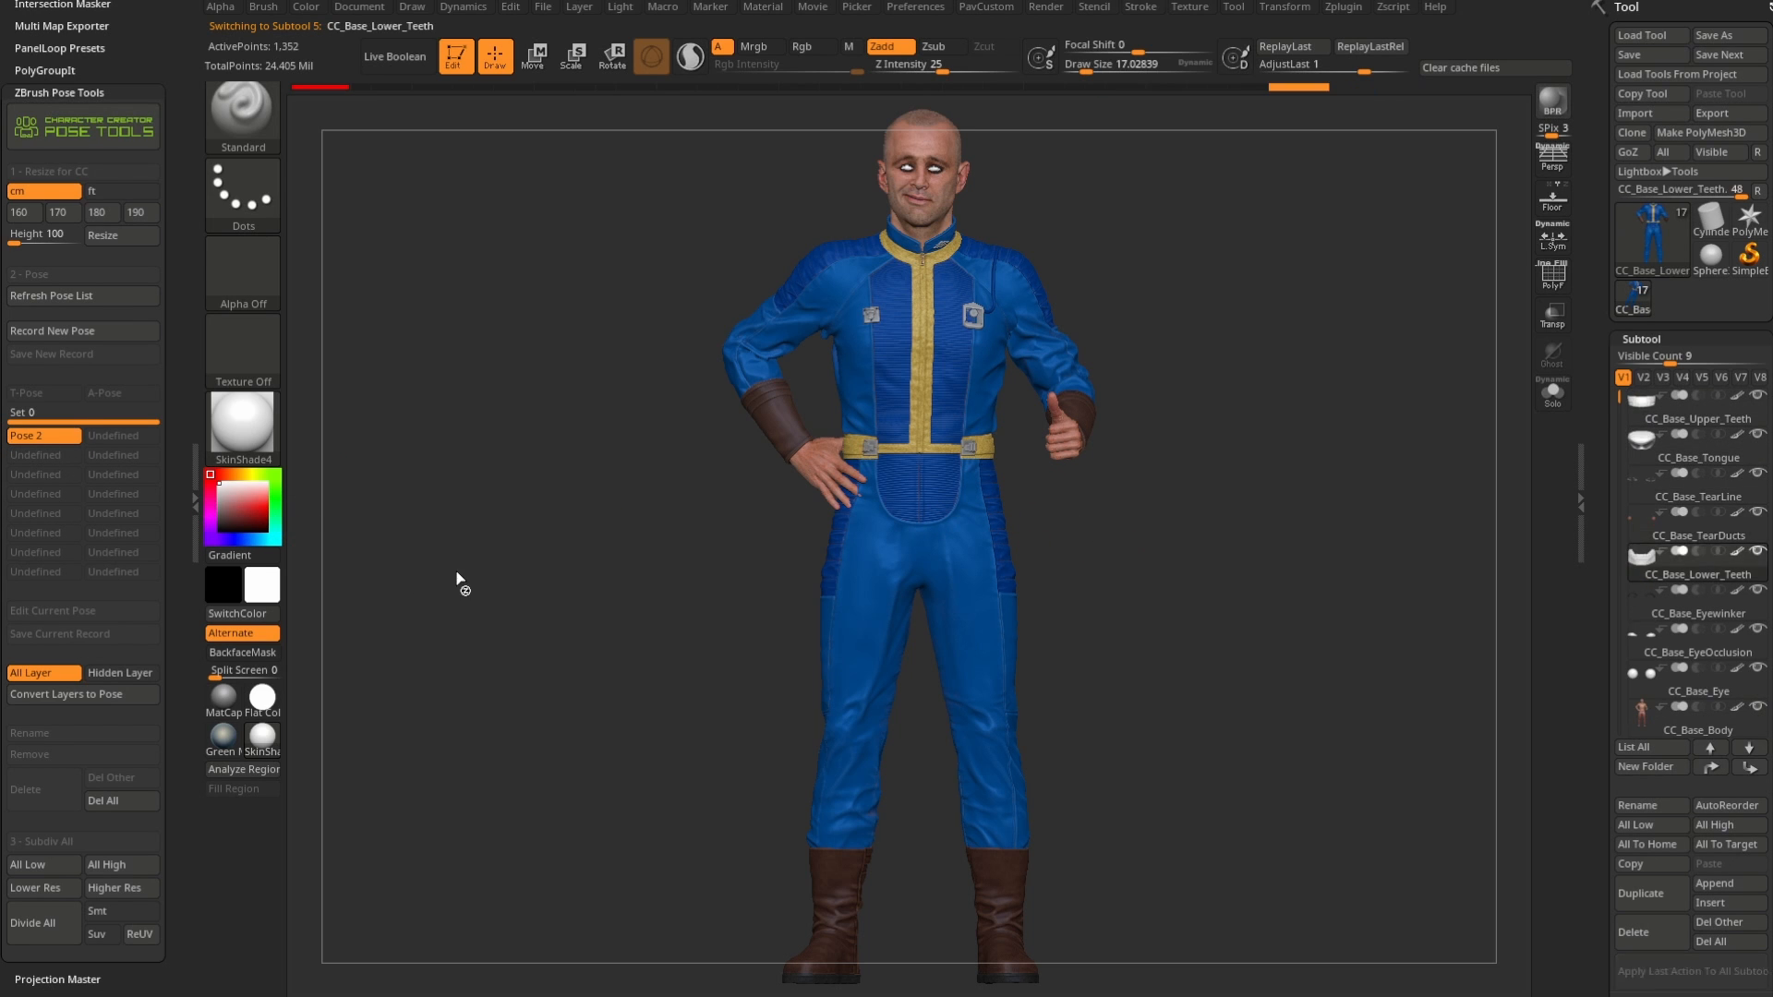
- Rename the active pose ThumbsUp and view the posed character from a slight angle
{"action": "left_click", "coordinate": [64, 734]}
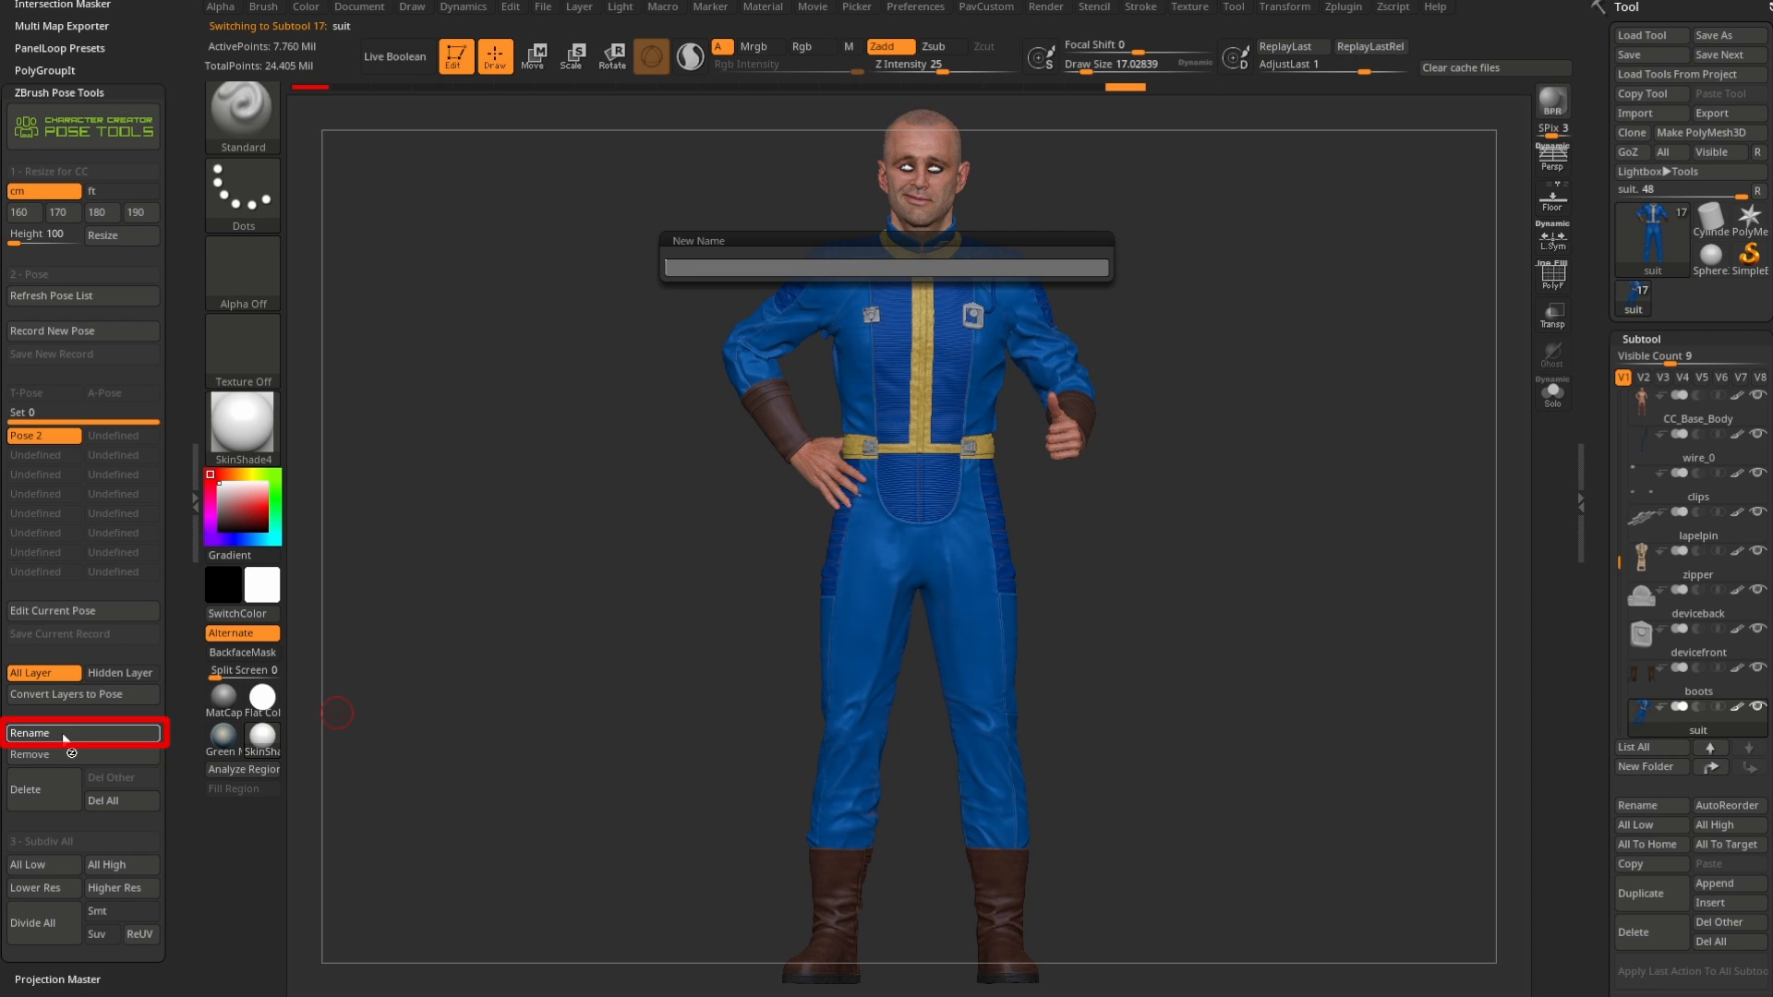
{"action": "type", "text": "Thumbs Up"}
{"action": "key", "text": "Return"}
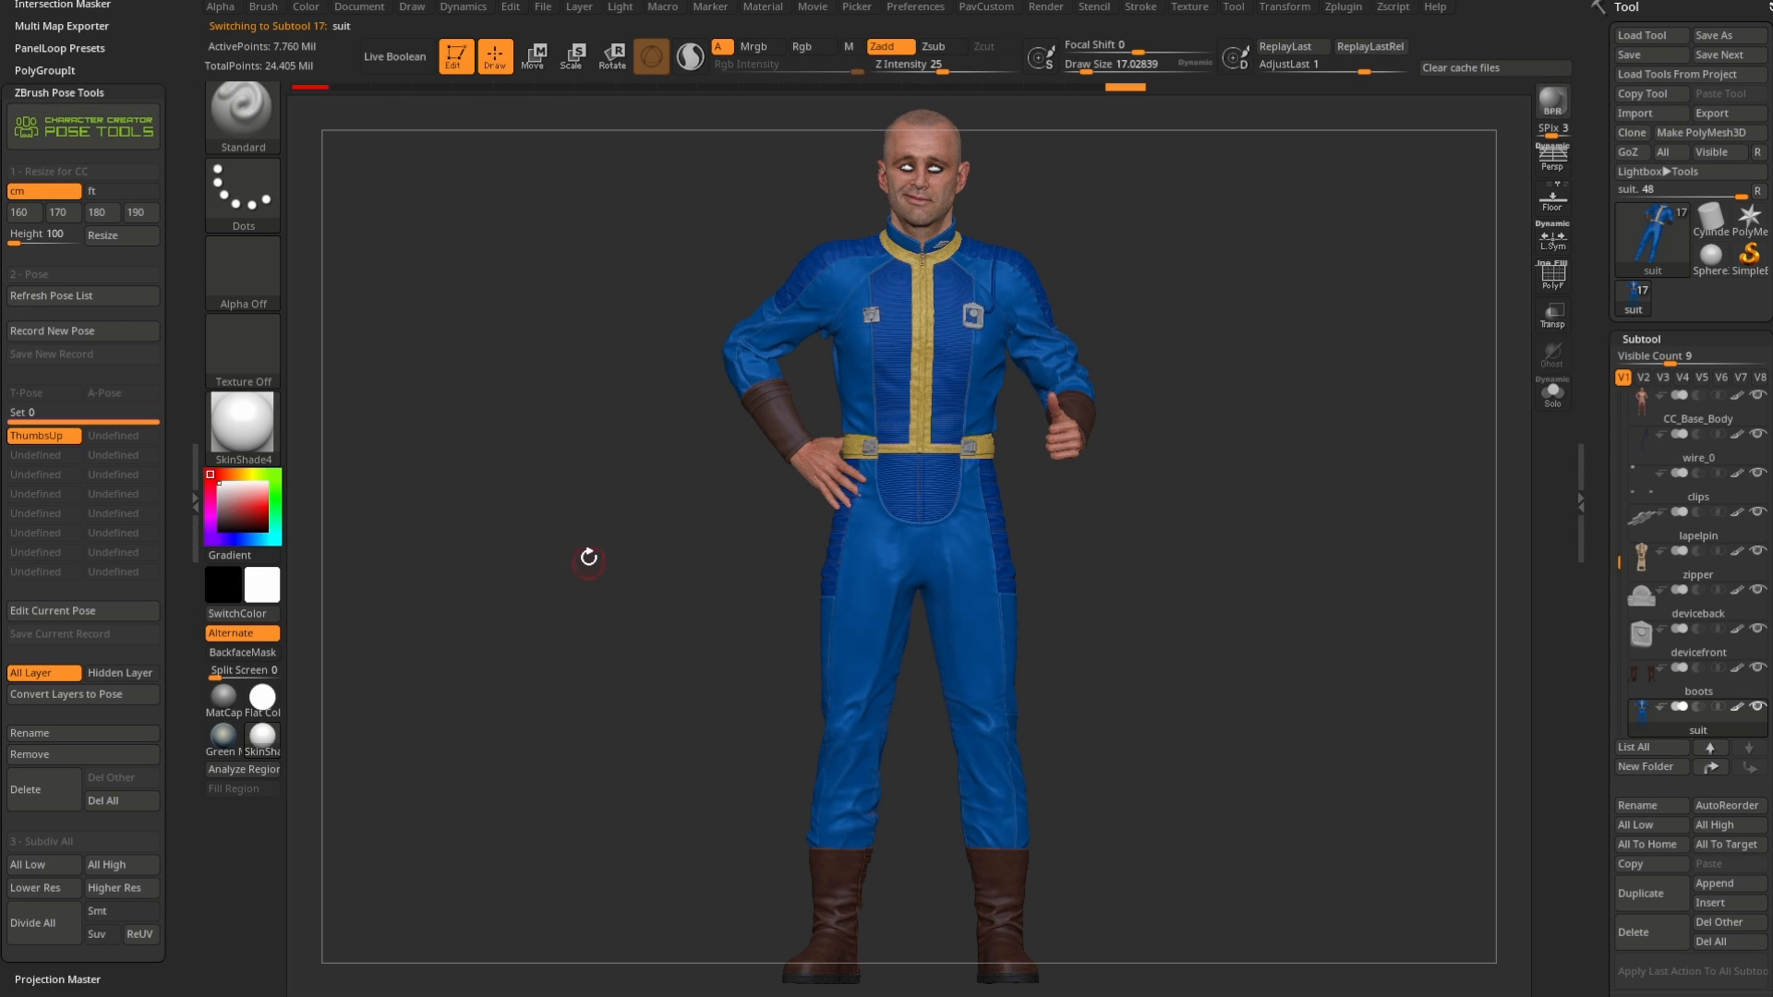
{"action": "left_click_drag", "start_coordinate": [589, 564], "coordinate": [759, 445]}
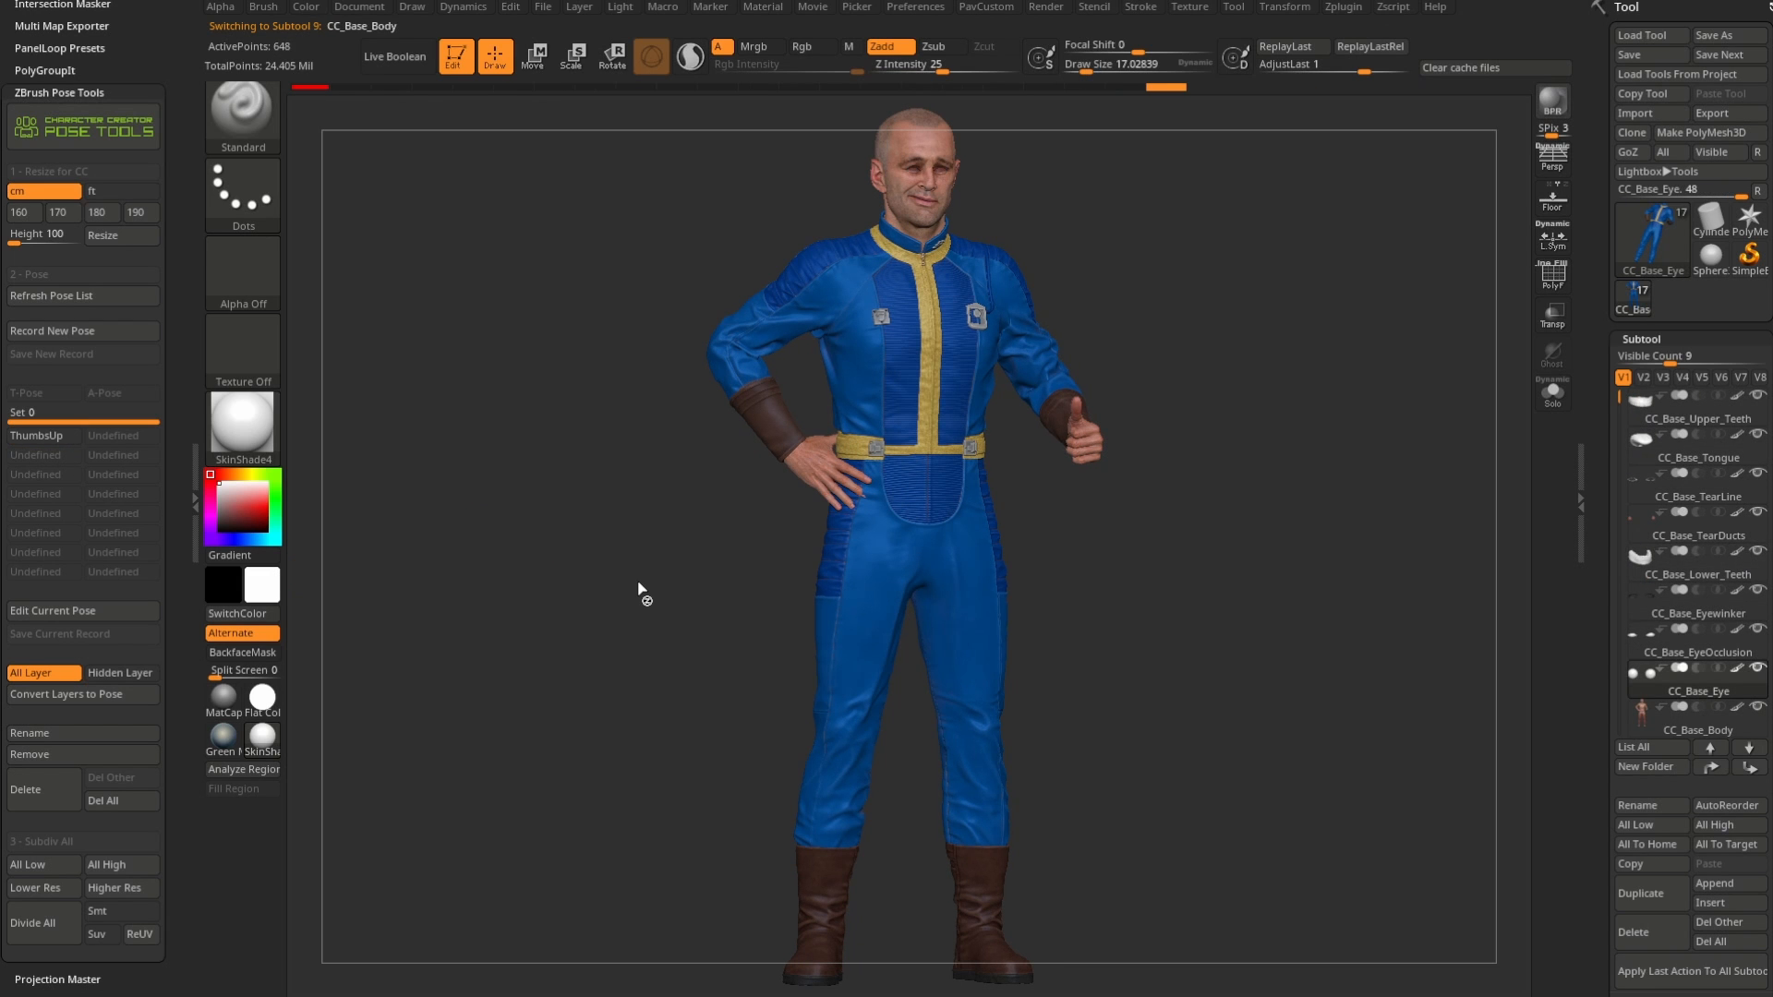
- Face the character from the front, reset it to the default pose and reapply the ThumbsUp pose
{"action": "left_click_drag", "start_coordinate": [1239, 628], "coordinate": [969, 661], "text": "shift"}
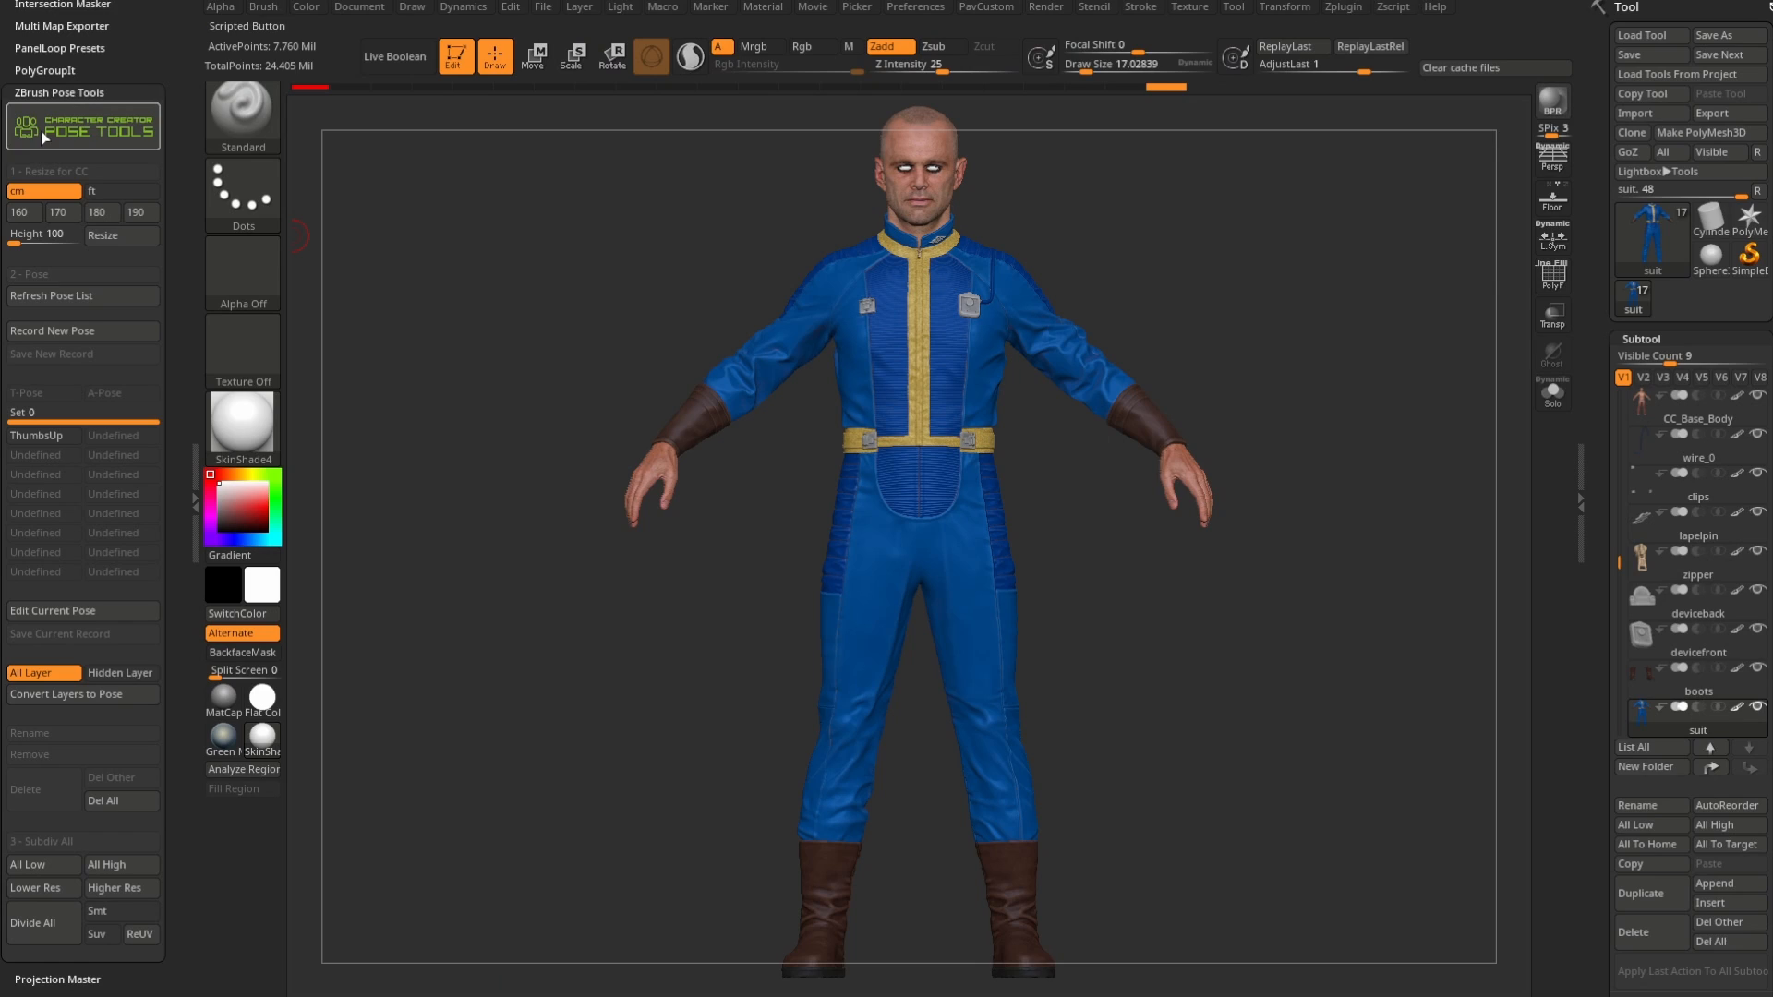
{"action": "left_click", "coordinate": [72, 406]}
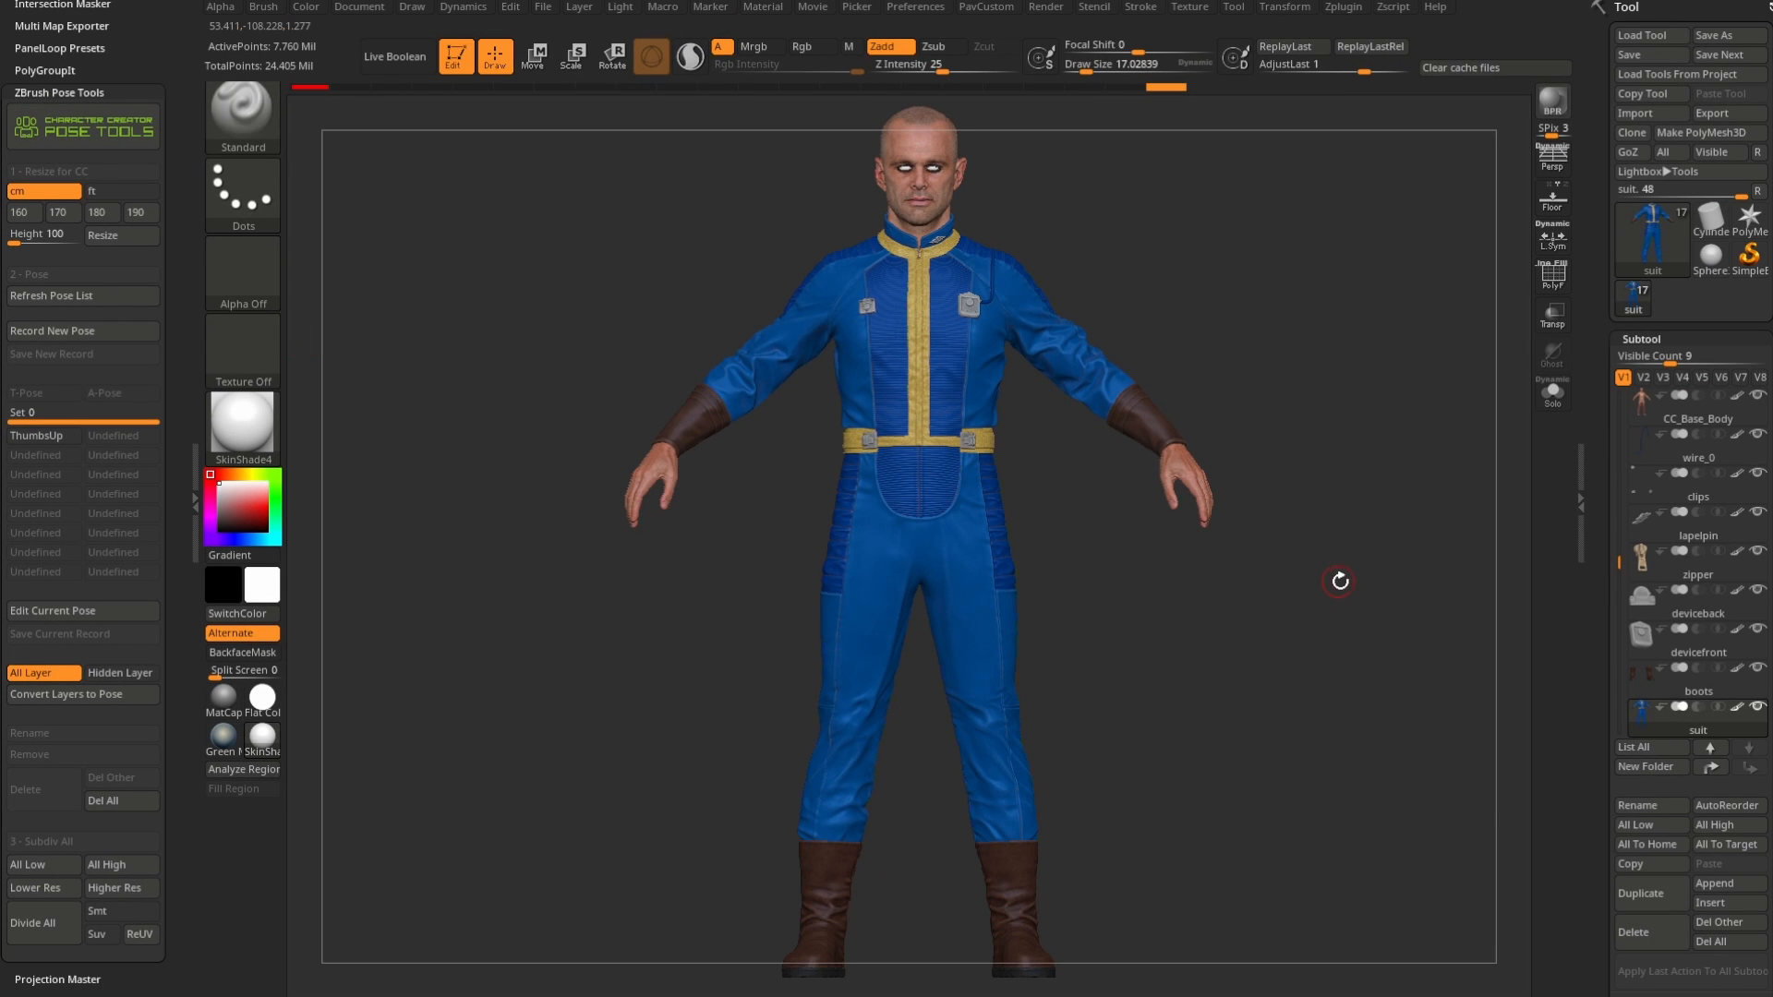
{"action": "left_click", "coordinate": [34, 435]}
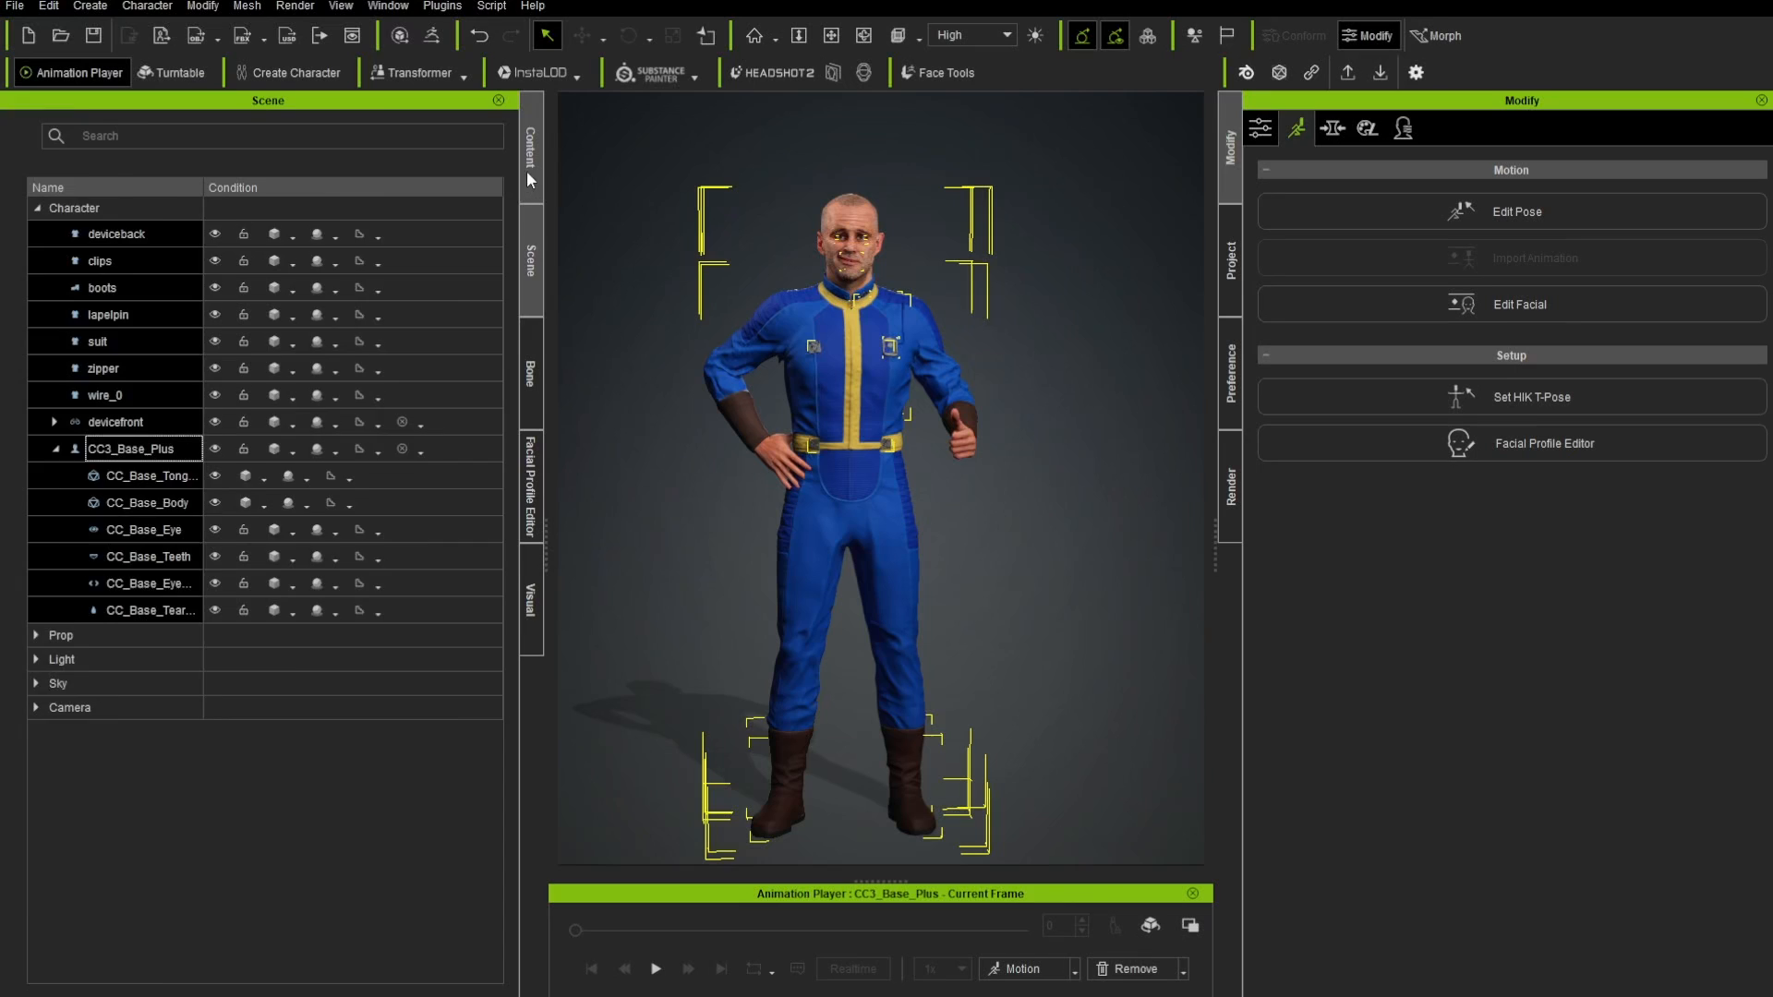
- Switch to Character Creator, open the custom Head accessories and add the HockeyMask to the character
{"action": "left_click", "coordinate": [345, 229]}
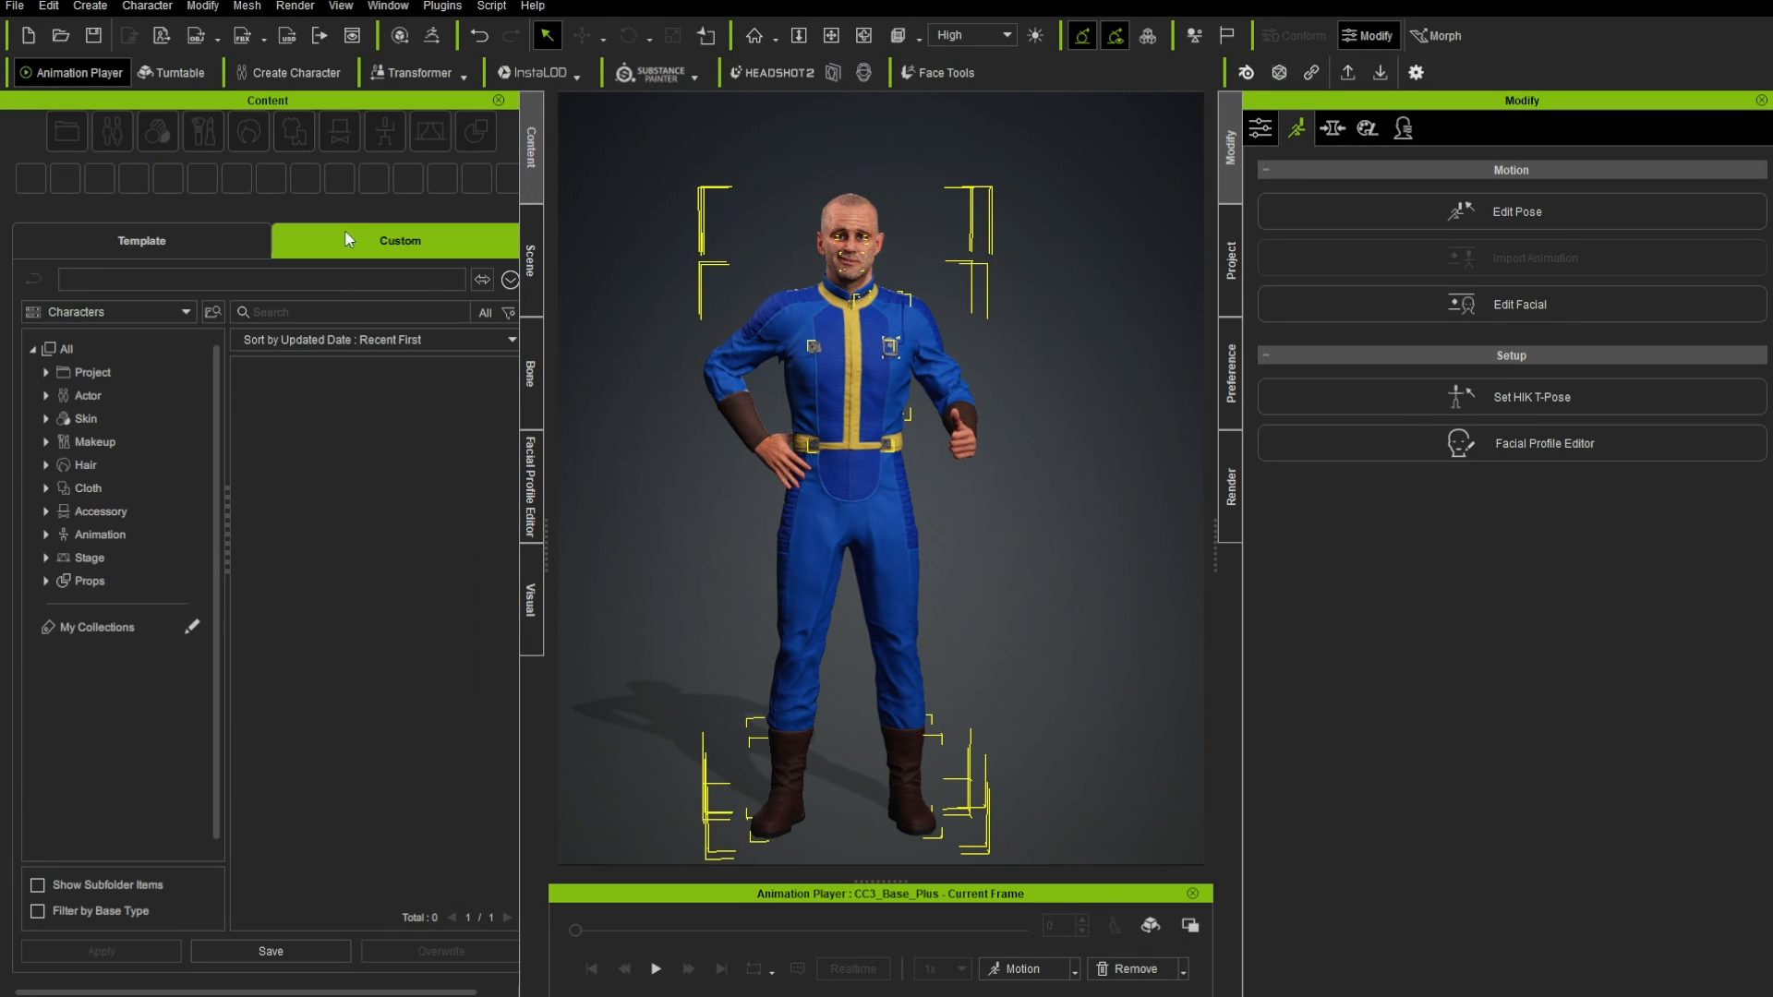
{"action": "left_click", "coordinate": [47, 513]}
{"action": "left_click", "coordinate": [79, 533]}
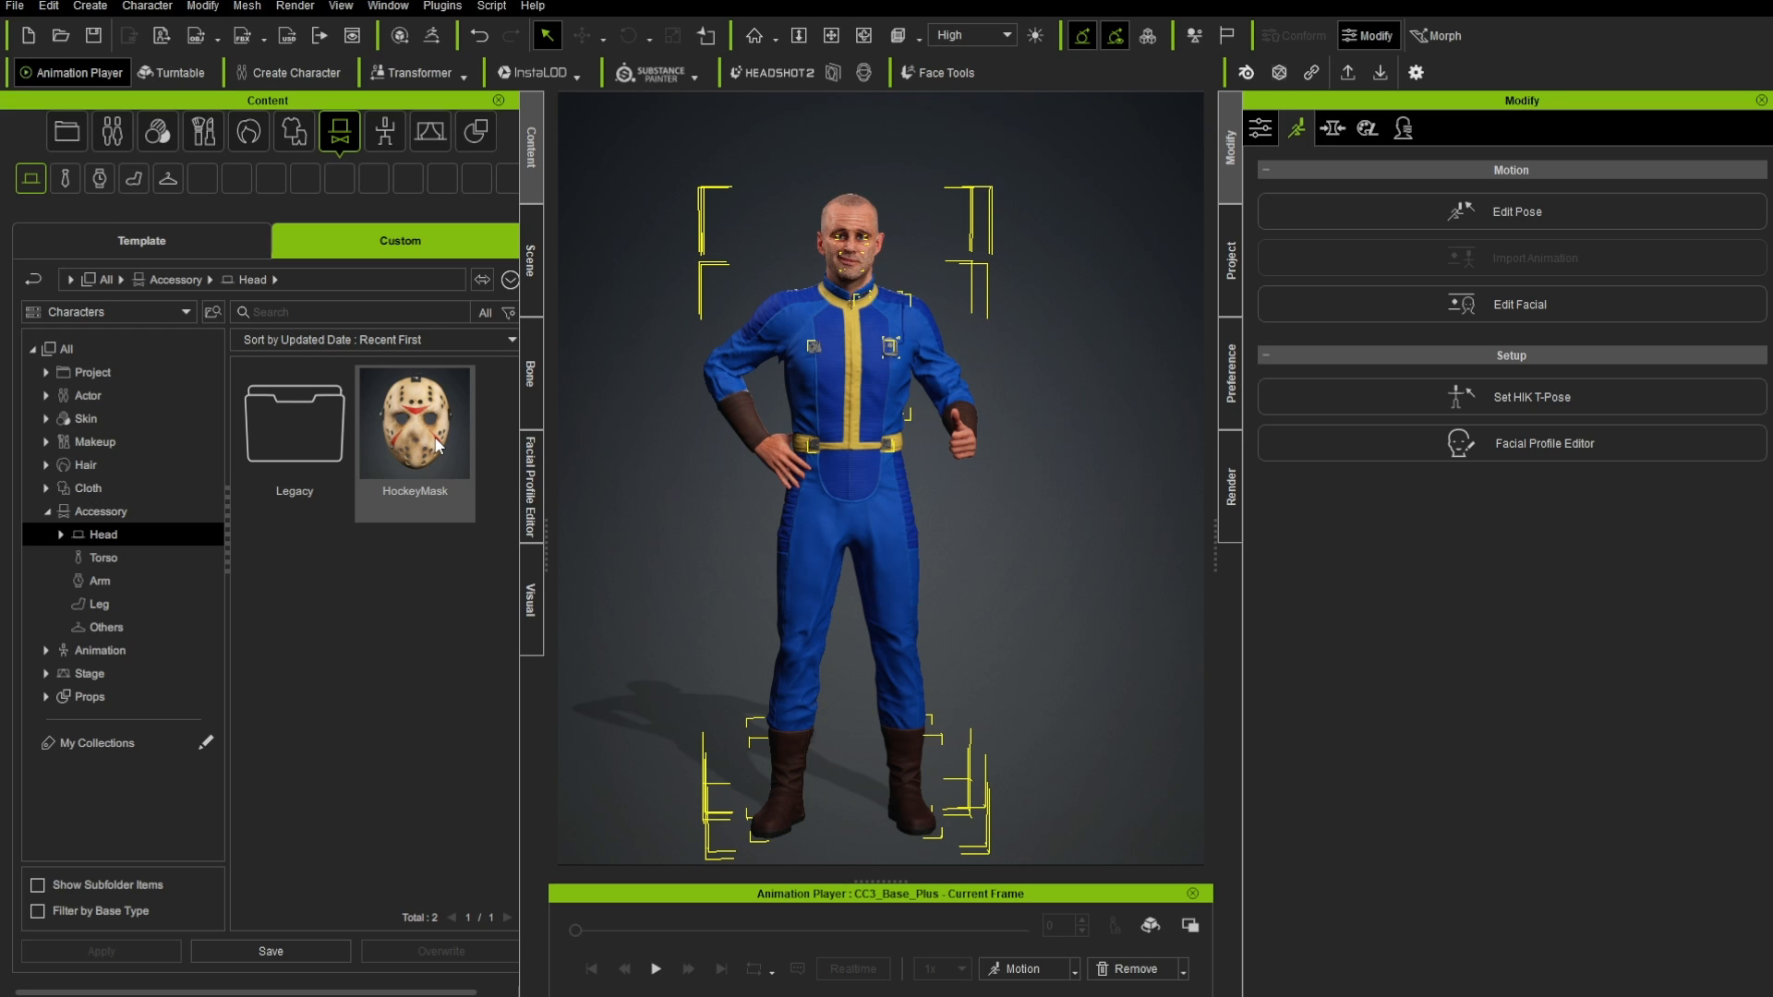
{"action": "left_click_drag", "start_coordinate": [436, 446], "coordinate": [742, 412]}
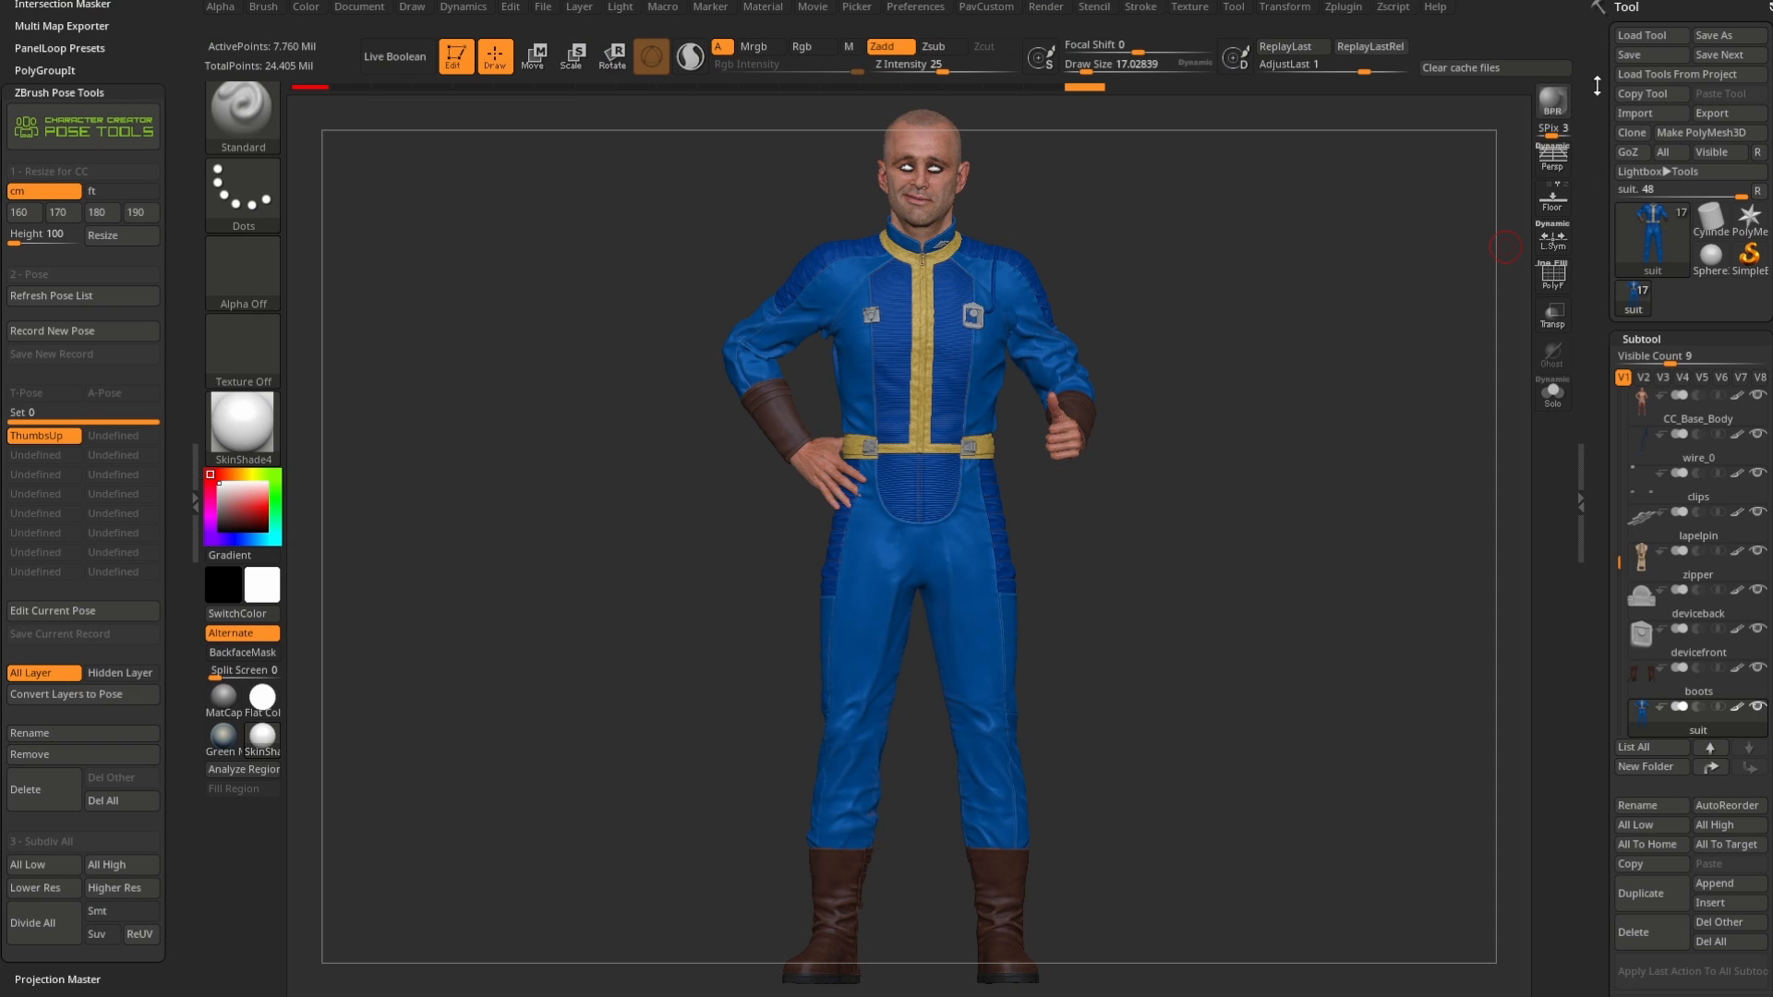
- Back in ZBrush, load the VoorheesMask tool from its project and append it as a subtool to the outfitted character
{"action": "left_click", "coordinate": [1640, 75]}
{"action": "double_click", "coordinate": [447, 191]}
{"action": "left_click", "coordinate": [1634, 297]}
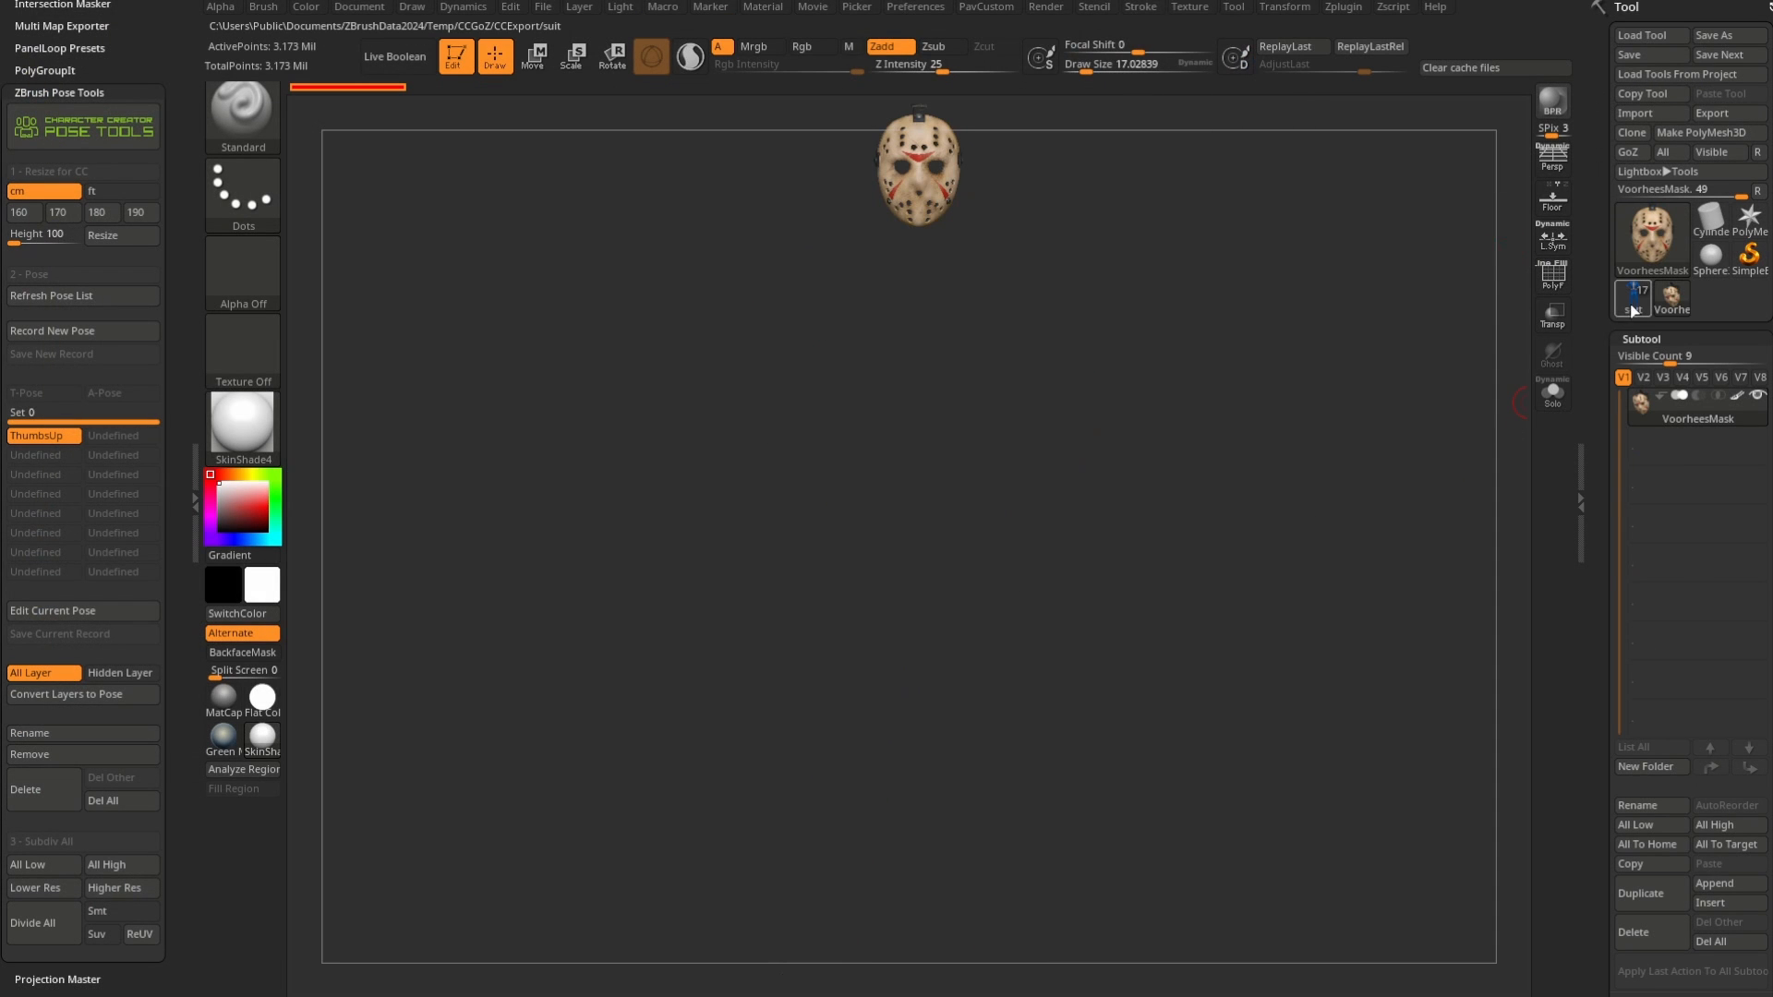
{"action": "left_click", "coordinate": [1723, 885]}
{"action": "left_click", "coordinate": [1237, 711]}
- Move the appended mask into place over the posed character's face, checking its fit from different angles
{"action": "left_click_drag", "start_coordinate": [1366, 607], "coordinate": [1369, 607], "text": "shift"}
{"action": "key", "text": "w"}
{"action": "left_click_drag", "start_coordinate": [1618, 556], "coordinate": [1618, 616]}
{"action": "left_click_drag", "start_coordinate": [858, 528], "coordinate": [919, 539]}
{"action": "left_click_drag", "start_coordinate": [1062, 513], "coordinate": [1191, 507], "text": "shift"}
{"action": "left_click_drag", "start_coordinate": [883, 530], "coordinate": [896, 528]}
{"action": "key", "text": "q"}
{"action": "mouse_move", "coordinate": [1246, 526]}
{"action": "left_mouse_down", "text": "alt"}
{"action": "mouse_move", "coordinate": [1140, 511]}
{"action": "mouse_move", "coordinate": [1273, 551]}
{"action": "mouse_move", "coordinate": [1270, 601]}
{"action": "left_mouse_up", "text": "alt"}
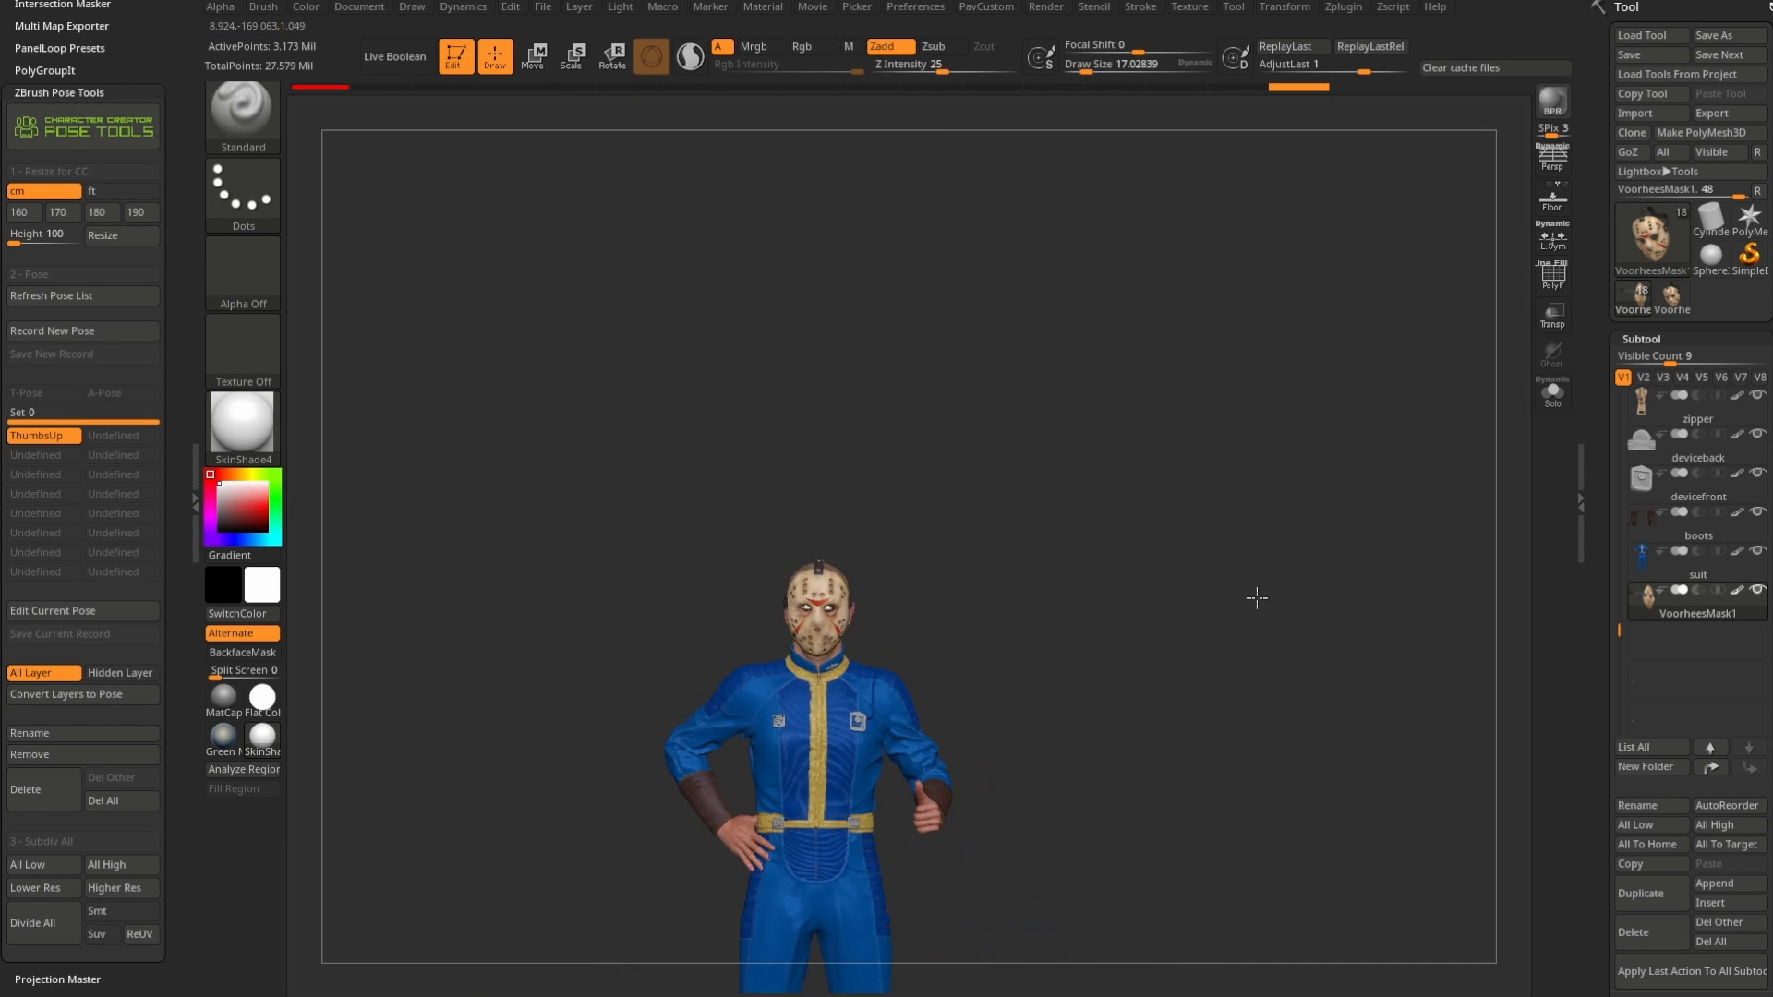